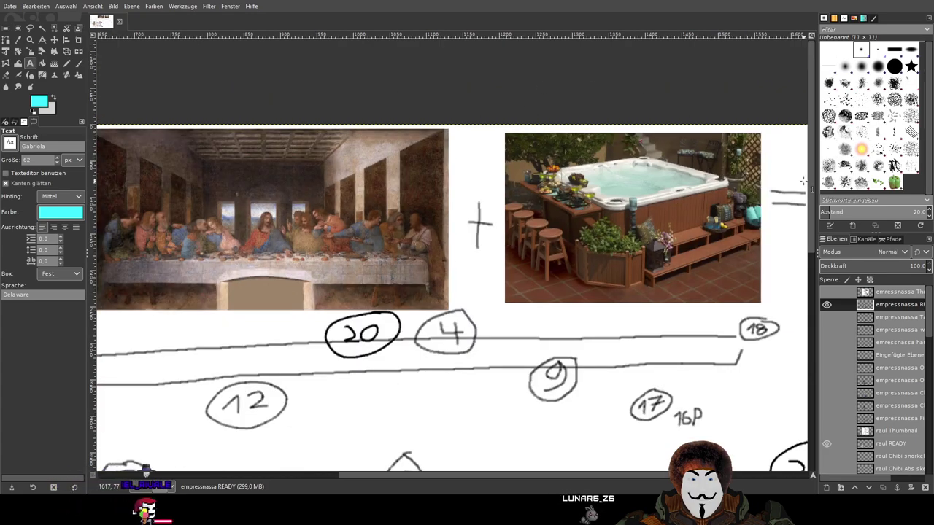
pyautogui.scroll(-1, 757, 246)
pyautogui.hscroll(2, 762, 234)
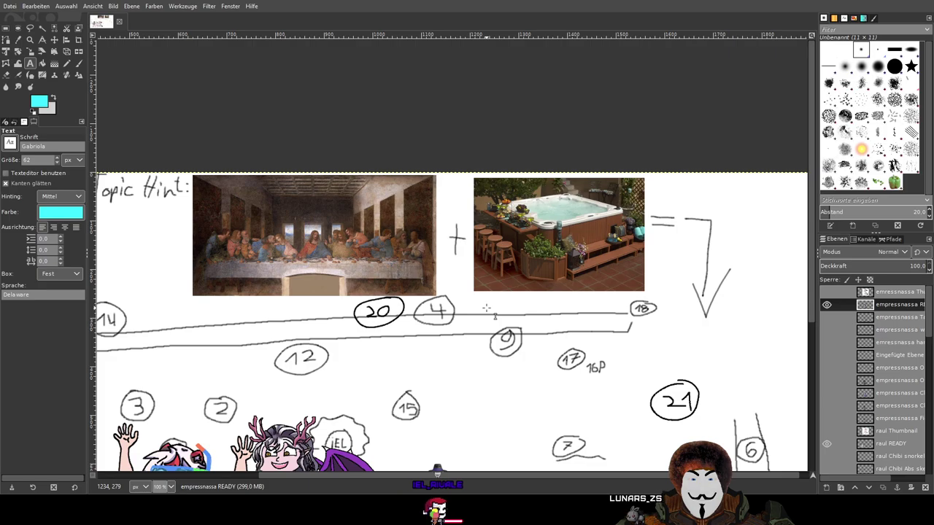
pyautogui.scroll(-5, 487, 308)
pyautogui.hscroll(-5, 438, 317)
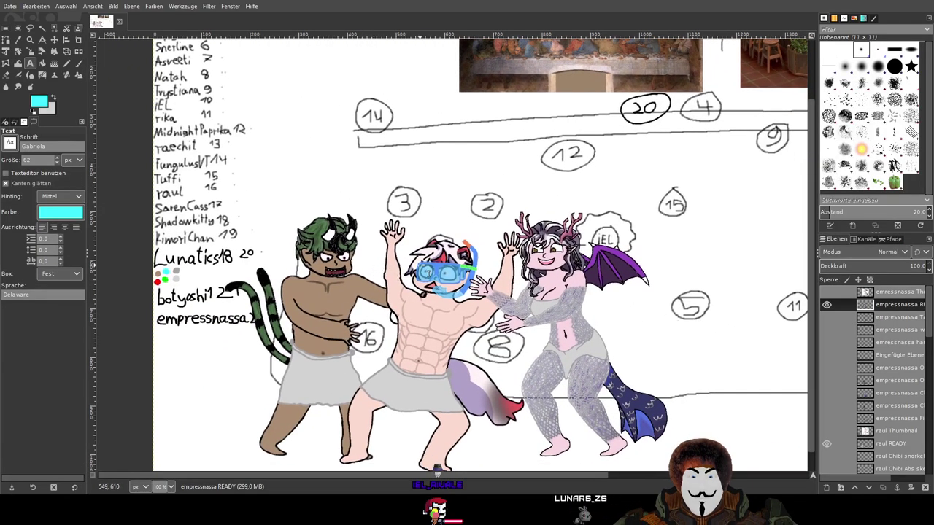
pyautogui.scroll(-1, 584, 255)
pyautogui.hscroll(2, 620, 241)
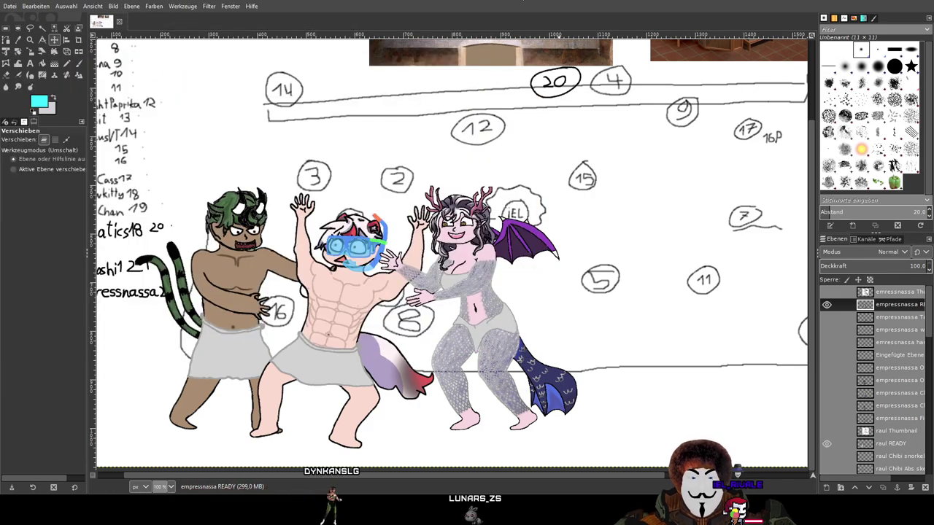
# Hide the empressnassa READY, raul READY and Kollin READY layers so only the numbered layout sketch is shown
pyautogui.moveTo(375, 97); pyautogui.dragTo(417, 129)
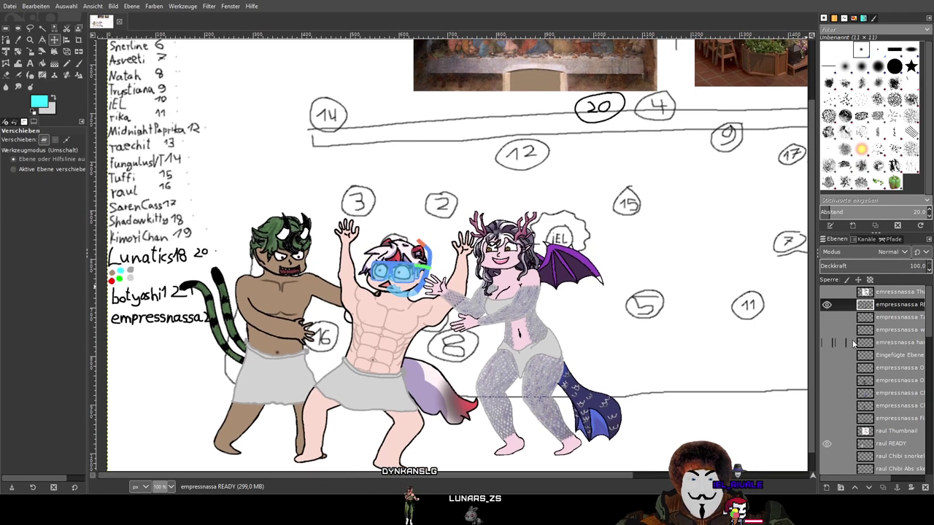
pyautogui.click(826, 307)
pyautogui.scroll(-1, 831, 378)
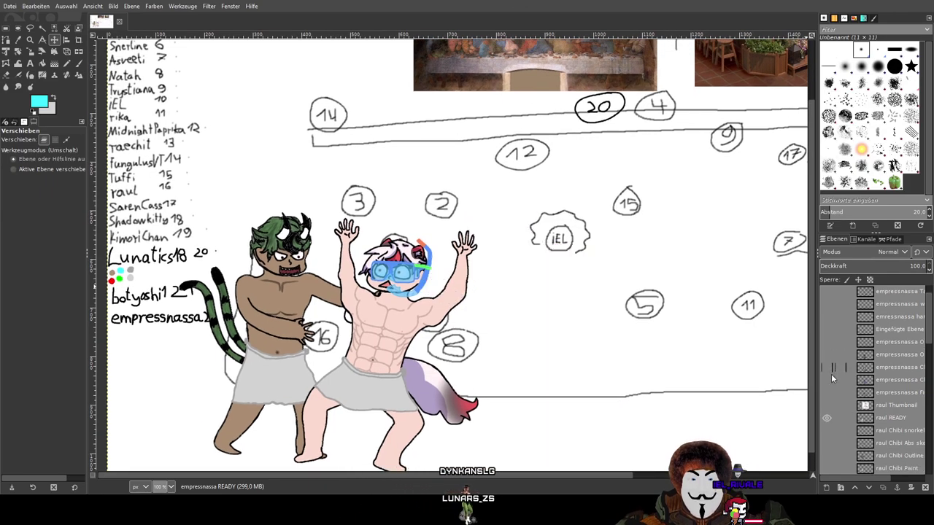
pyautogui.click(827, 418)
pyautogui.scroll(-5, 839, 394)
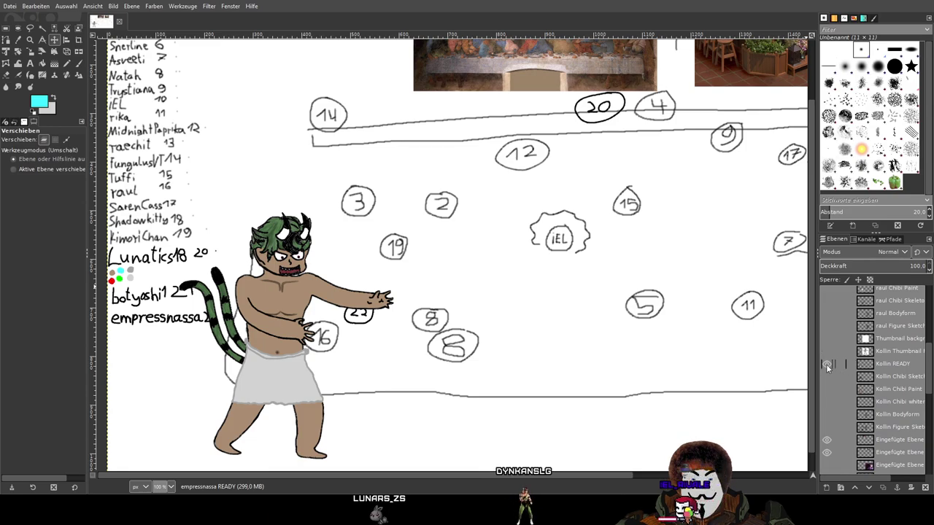
pyautogui.click(826, 365)
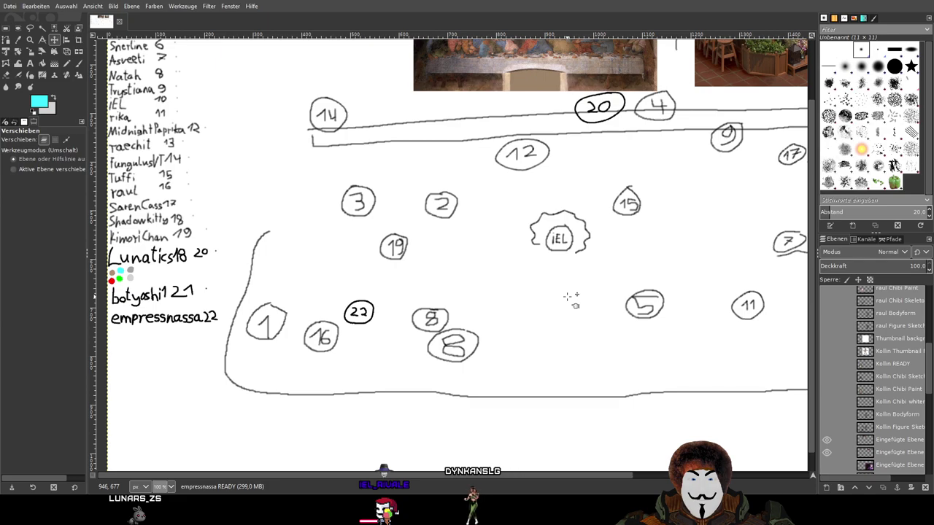
# Examine the whole numbered layout sketch and read through the layer names from one end of the layer stack to the other
pyautogui.scroll(-4, 528, 336)
pyautogui.scroll(3, 525, 334)
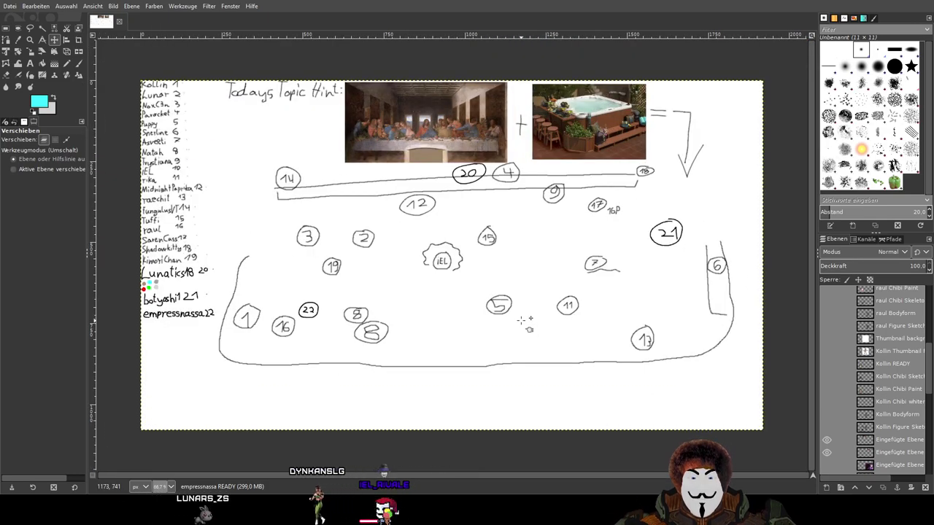
pyautogui.moveTo(441, 315)
pyautogui.mouseDown()
pyautogui.moveTo(438, 328)
pyautogui.moveTo(435, 320)
pyautogui.mouseUp()
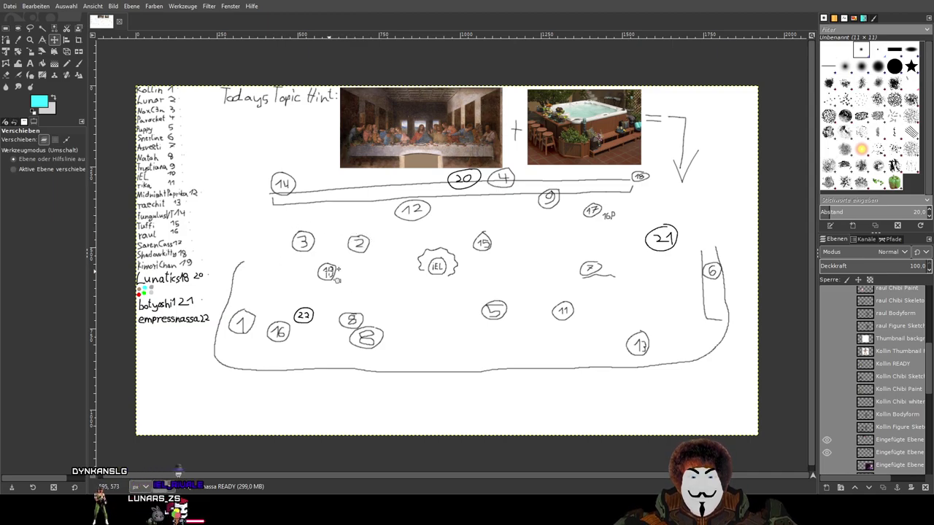
pyautogui.scroll(5, 833, 392)
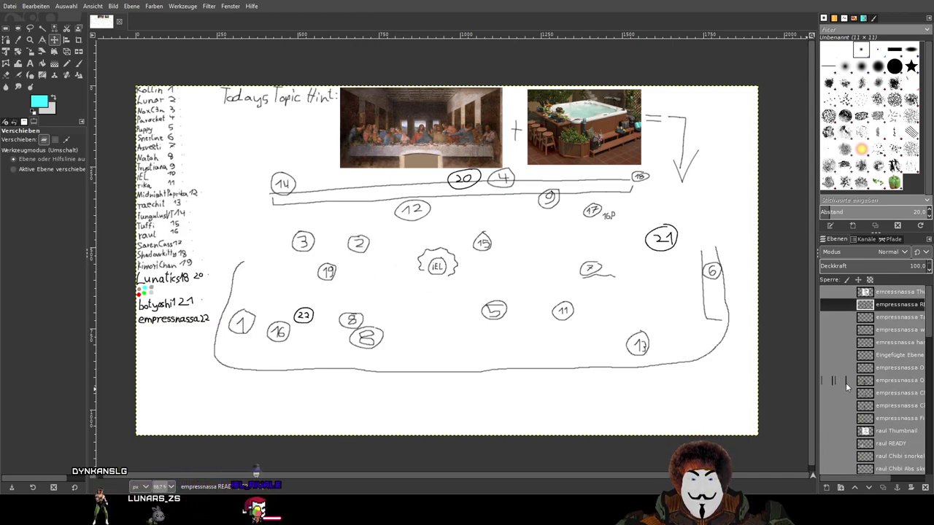
pyautogui.scroll(-5, 877, 352)
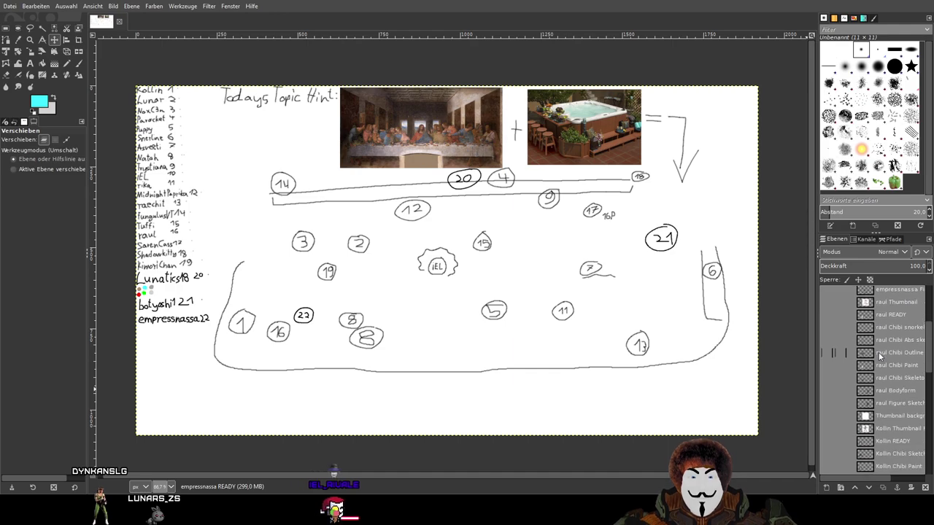
pyautogui.scroll(4, 887, 348)
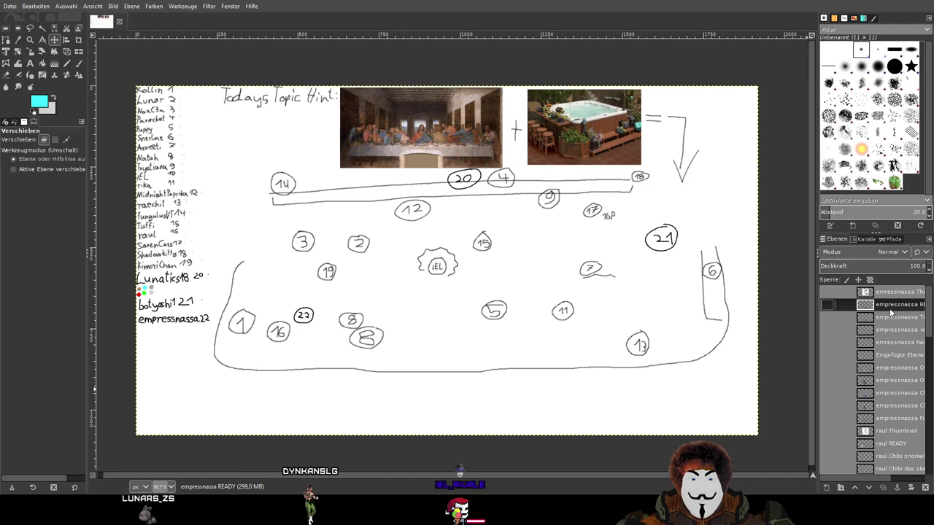
pyautogui.scroll(-5, 902, 312)
pyautogui.scroll(-3, 902, 312)
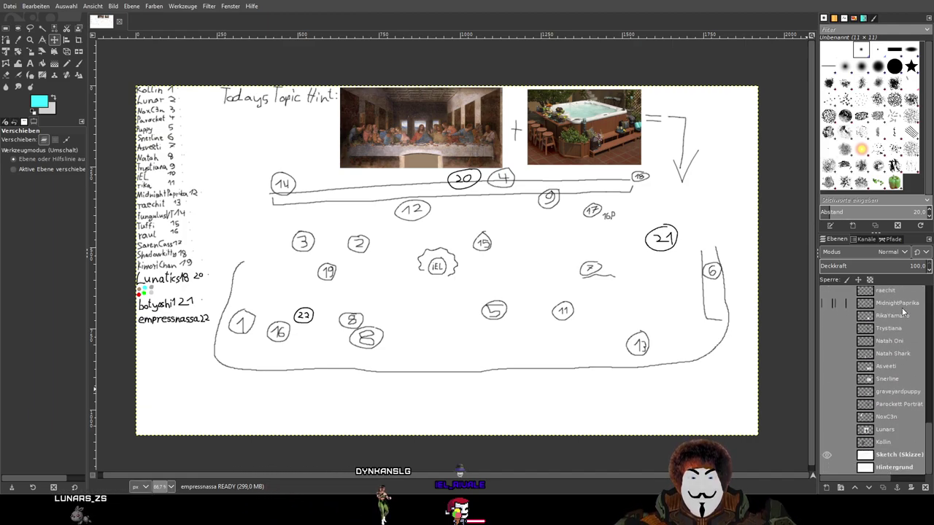
pyautogui.scroll(4, 902, 312)
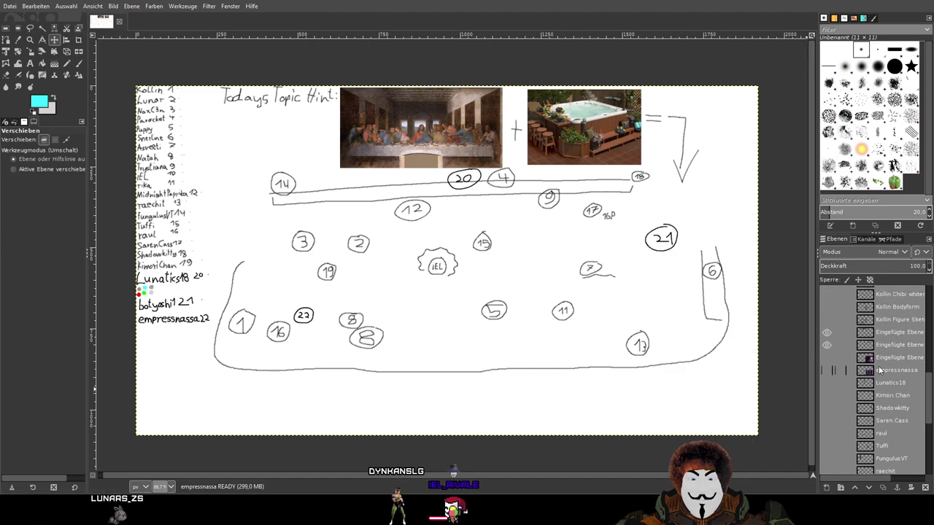
pyautogui.moveTo(854, 480)
pyautogui.mouseDown()
pyautogui.moveTo(872, 480)
pyautogui.moveTo(858, 480)
pyautogui.mouseUp()
pyautogui.scroll(1, 900, 362)
pyautogui.scroll(1, 910, 364)
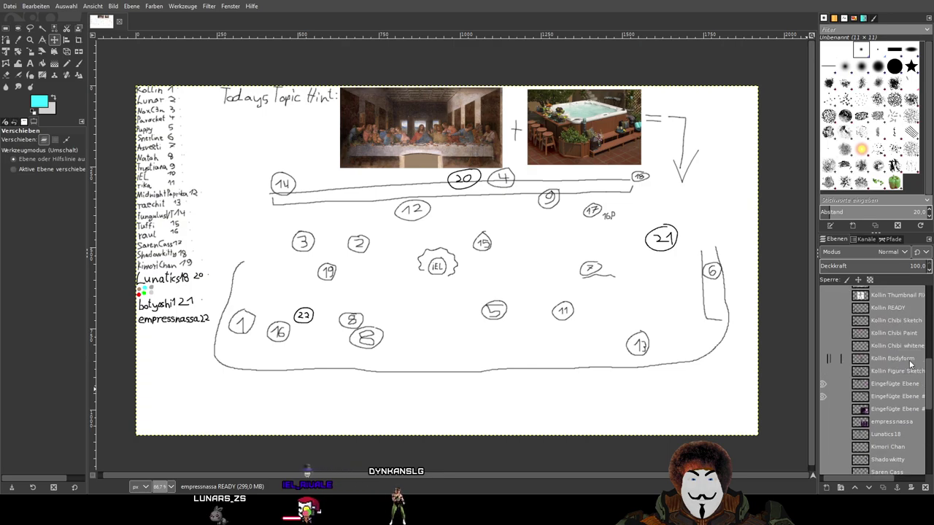
pyautogui.moveTo(861, 478); pyautogui.dragTo(869, 479)
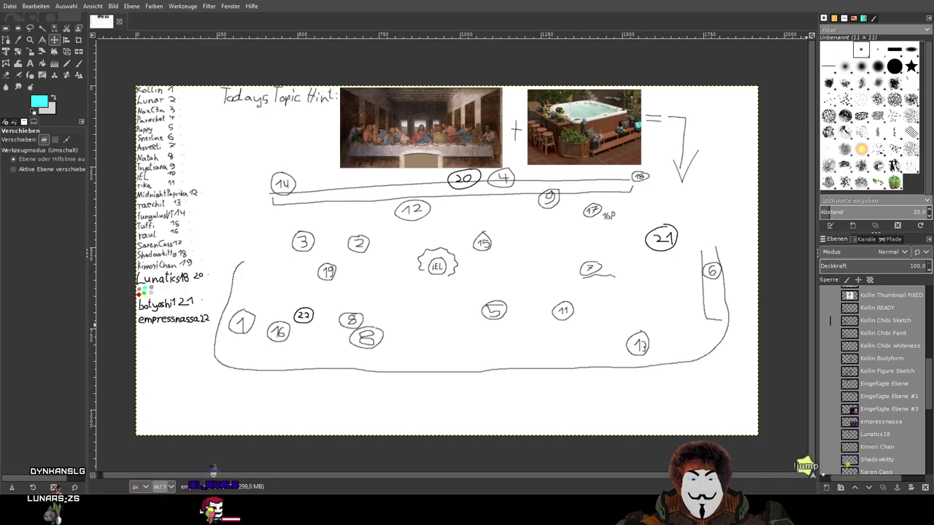
pyautogui.scroll(5, 830, 323)
pyautogui.scroll(-2, 830, 323)
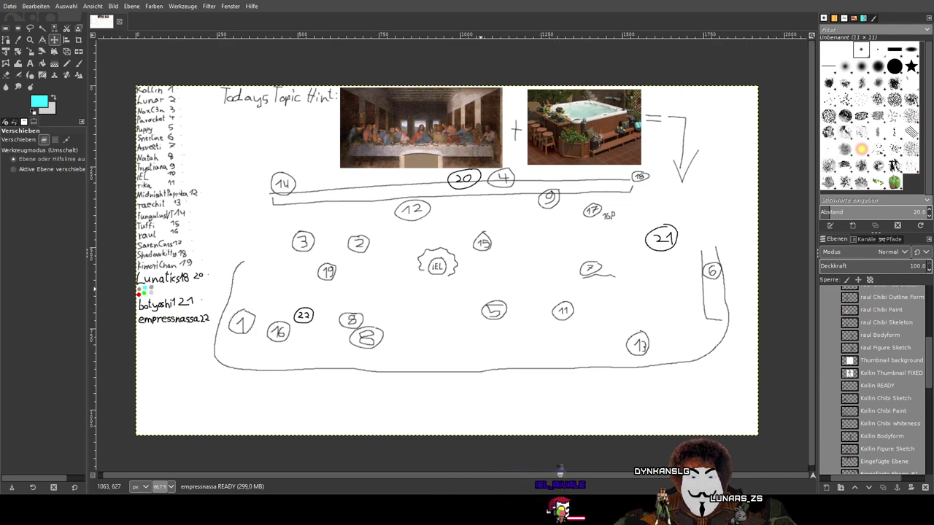
pyautogui.scroll(3, 830, 347)
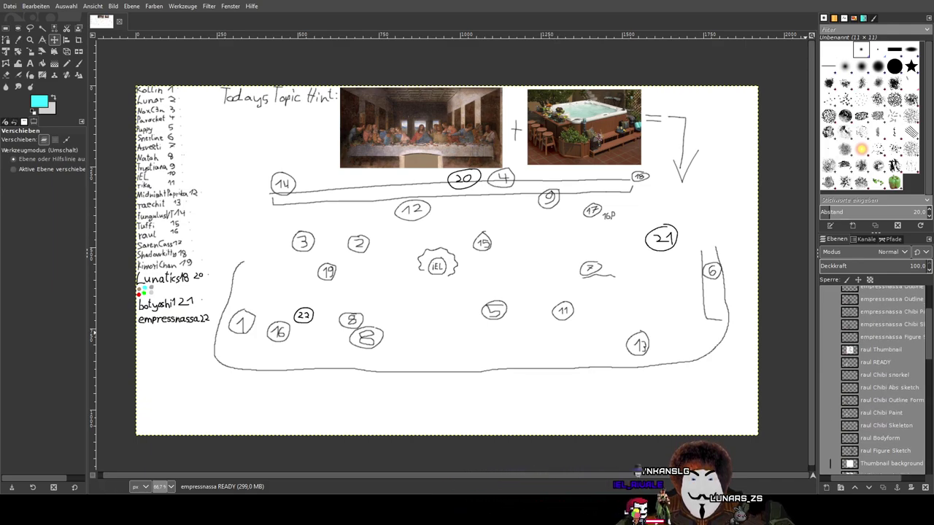
pyautogui.moveTo(838, 478); pyautogui.dragTo(816, 476)
pyautogui.scroll(2, 878, 348)
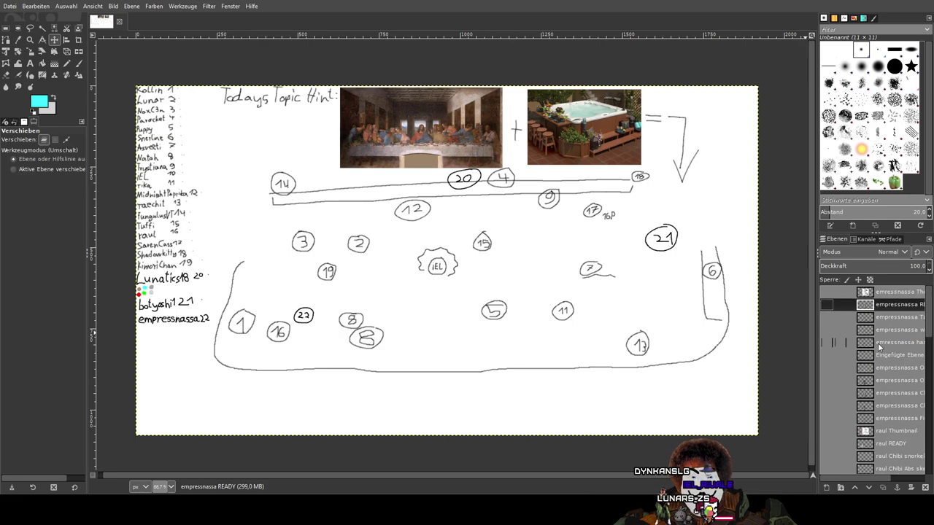
pyautogui.moveTo(860, 479); pyautogui.dragTo(884, 479)
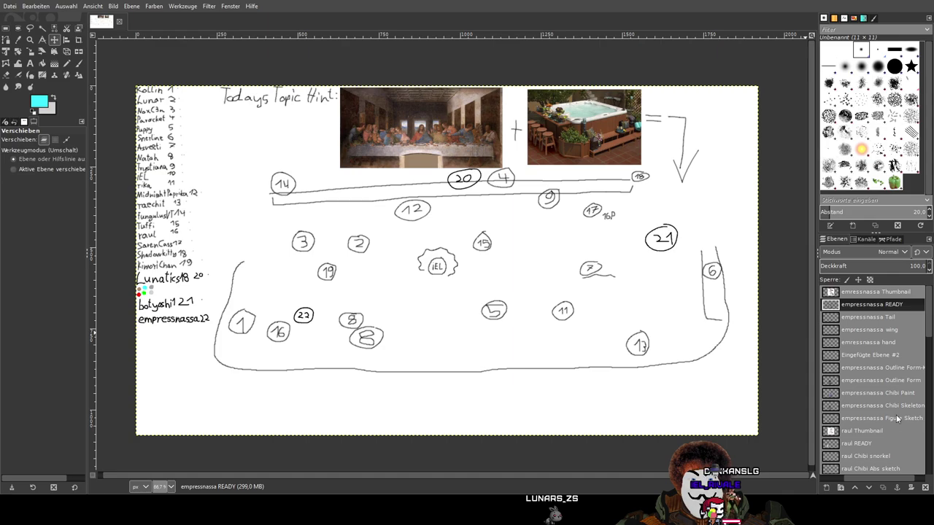
# Create a new layer group directly above the Kollin Figure Sketch layer
pyautogui.scroll(-4, 896, 414)
pyautogui.scroll(-1, 857, 372)
pyautogui.moveTo(861, 478)
pyautogui.mouseDown()
pyautogui.moveTo(842, 478)
pyautogui.moveTo(849, 479)
pyautogui.mouseUp()
pyautogui.scroll(-1, 875, 401)
pyautogui.click(877, 419)
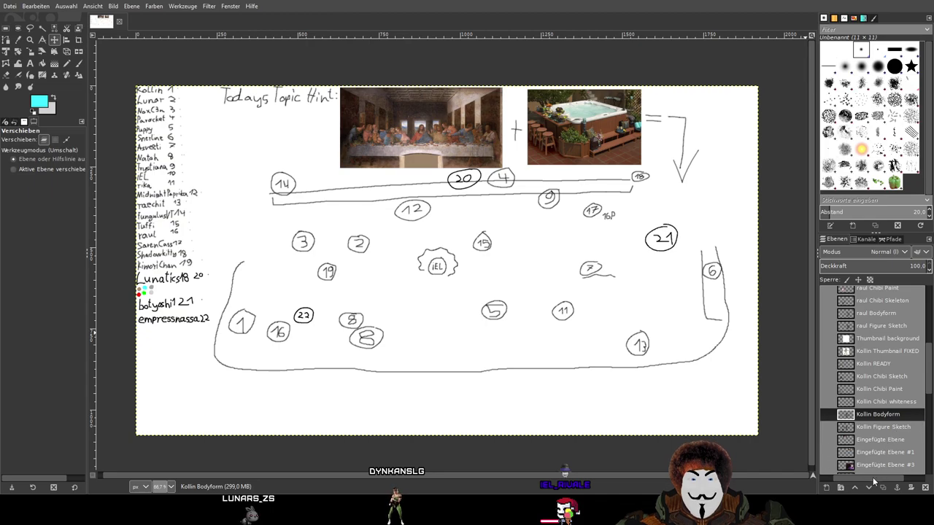
pyautogui.moveTo(872, 477)
pyautogui.mouseDown()
pyautogui.moveTo(854, 477)
pyautogui.moveTo(865, 477)
pyautogui.mouseUp()
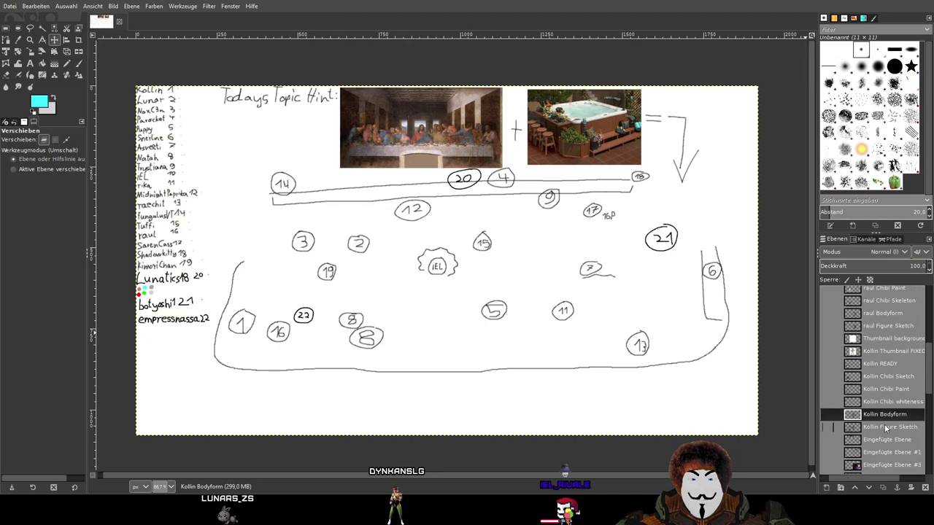
pyautogui.click(885, 427)
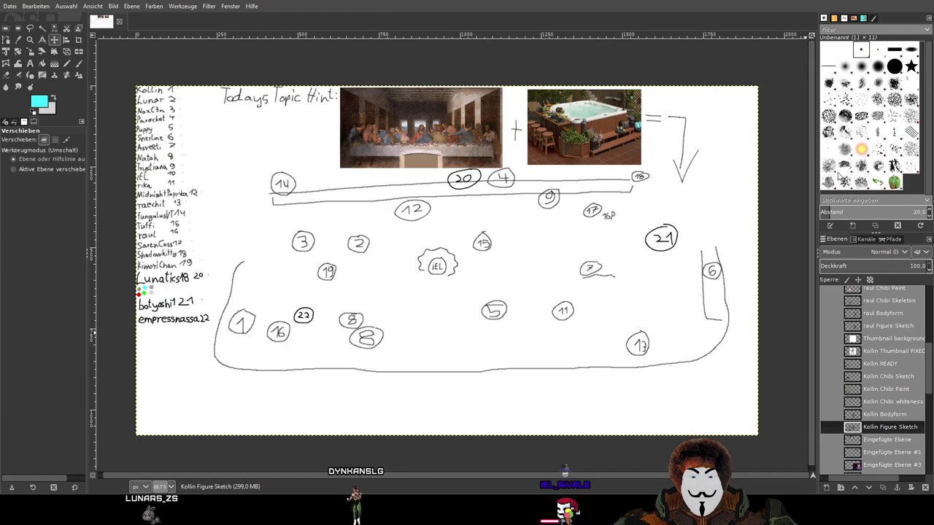
pyautogui.hotkey('ctrl', 'g')
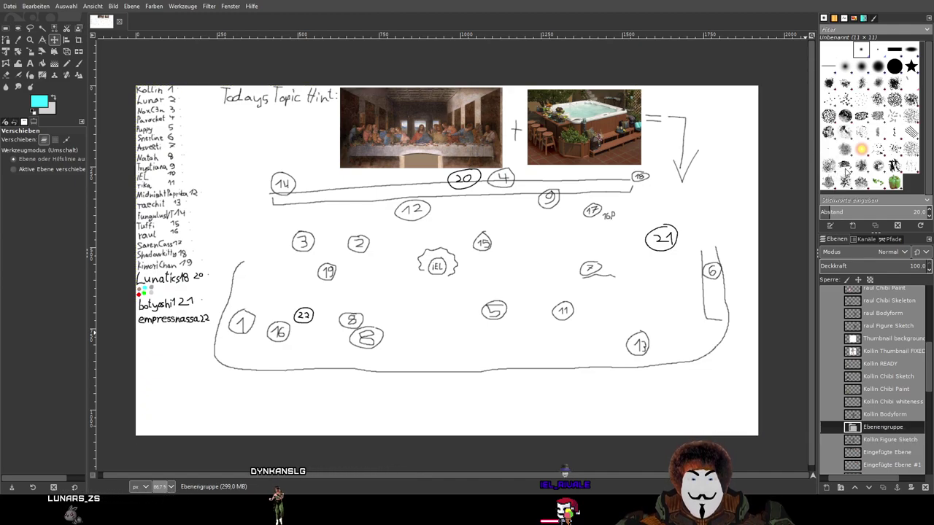
# Move the Kollin Figure Sketch layer into the new layer group, and check its contents by collapsing and expanding the group
pyautogui.scroll(-1, 895, 411)
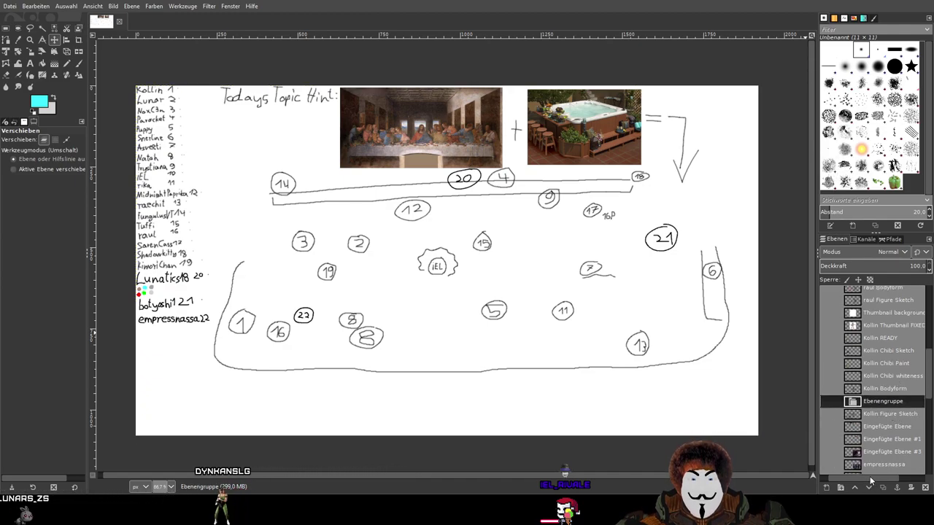
pyautogui.moveTo(869, 477); pyautogui.dragTo(854, 471)
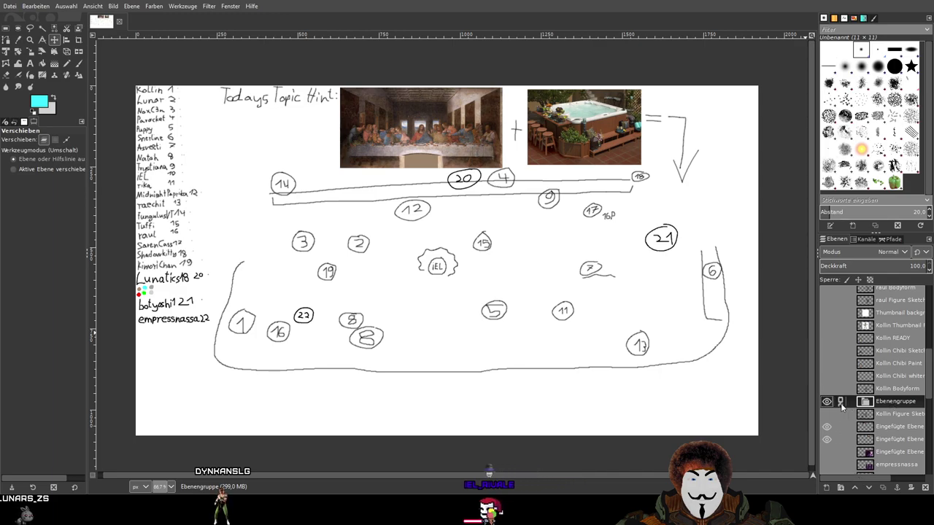
pyautogui.doubleClick(891, 401)
pyautogui.click(890, 413)
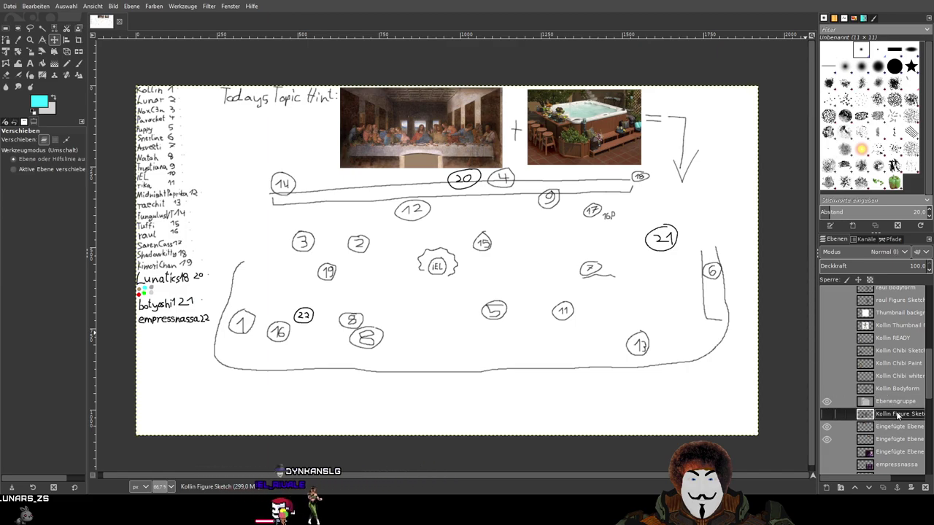
pyautogui.moveTo(895, 403); pyautogui.dragTo(895, 404)
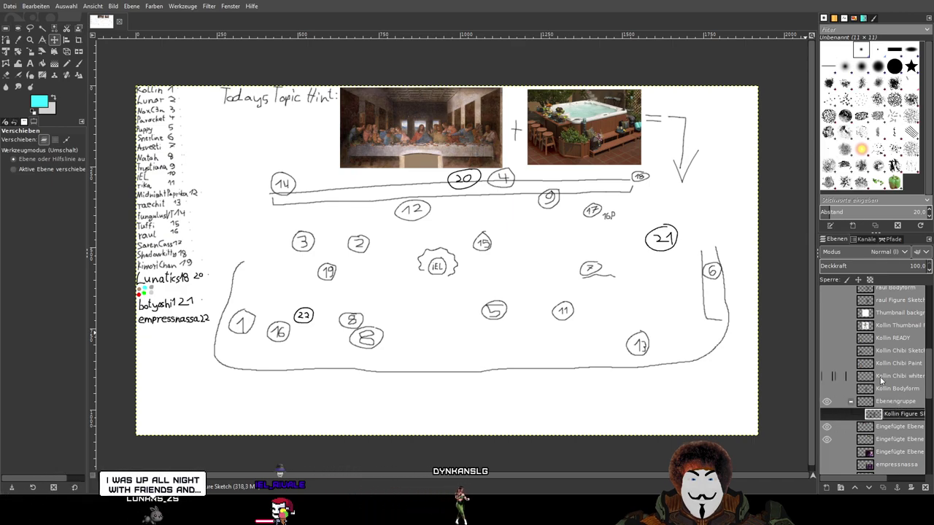
pyautogui.click(849, 401)
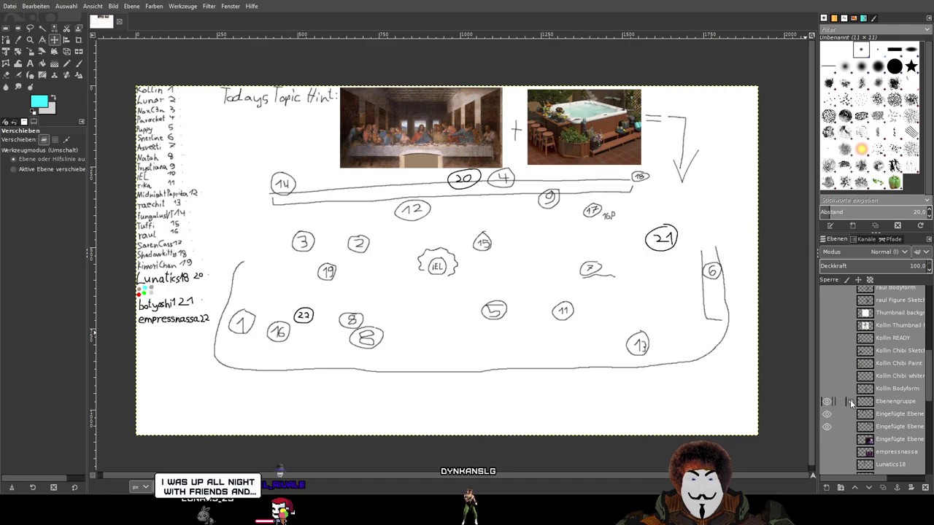
pyautogui.click(850, 401)
# Rename the new layer group to KollinClover54
pyautogui.click(903, 401)
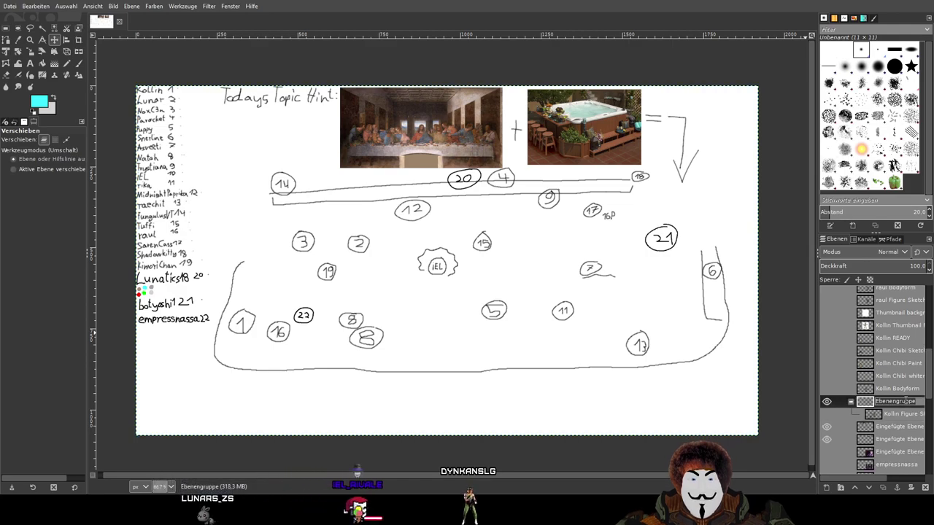
pyautogui.write('KollinClover54')
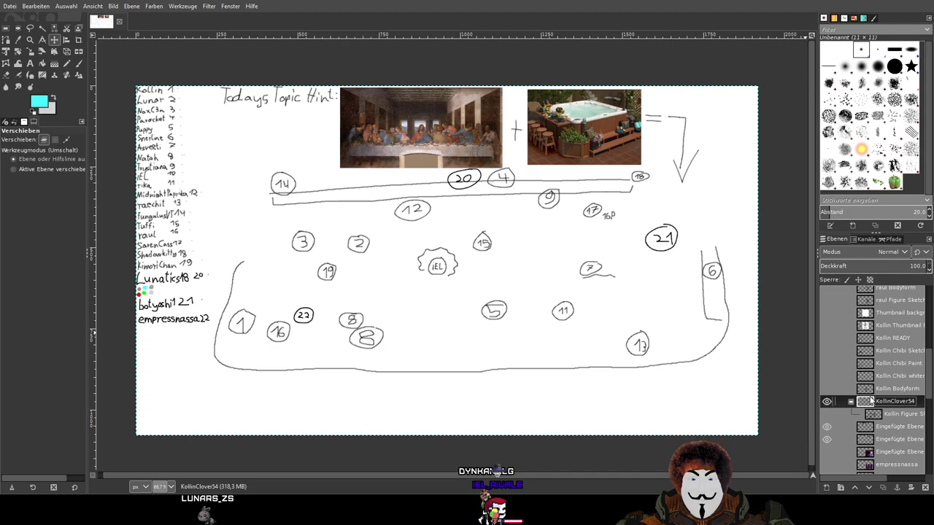
# Collapse and re-expand the KollinClover54 layer group to view how it holds its sketch layer
pyautogui.click(850, 402)
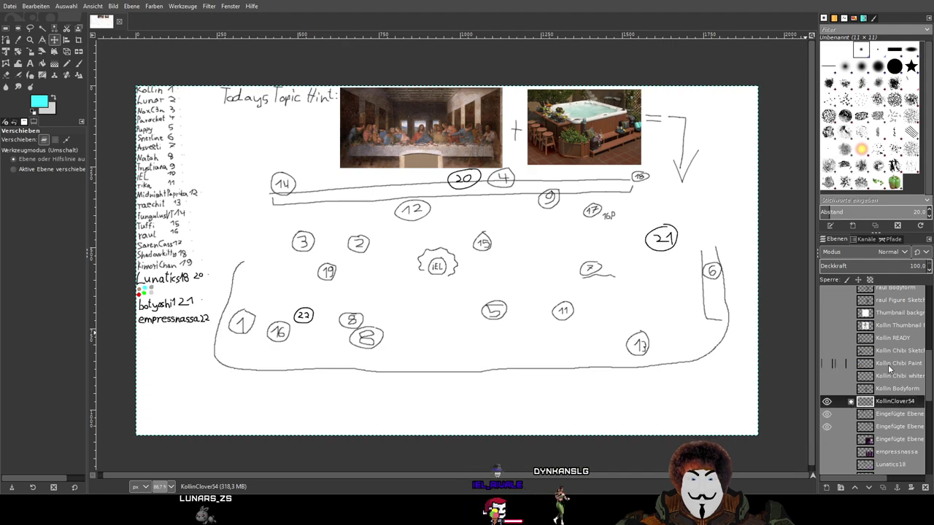
pyautogui.click(850, 402)
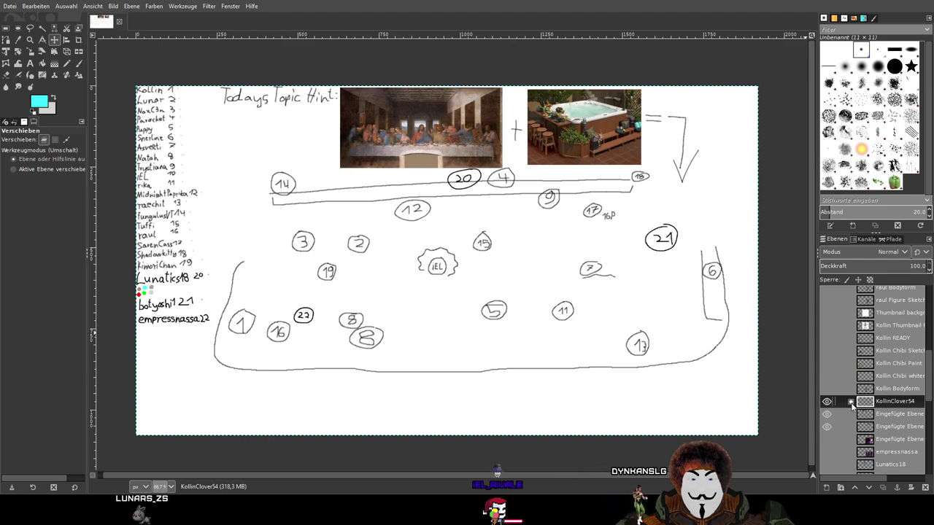
pyautogui.click(851, 401)
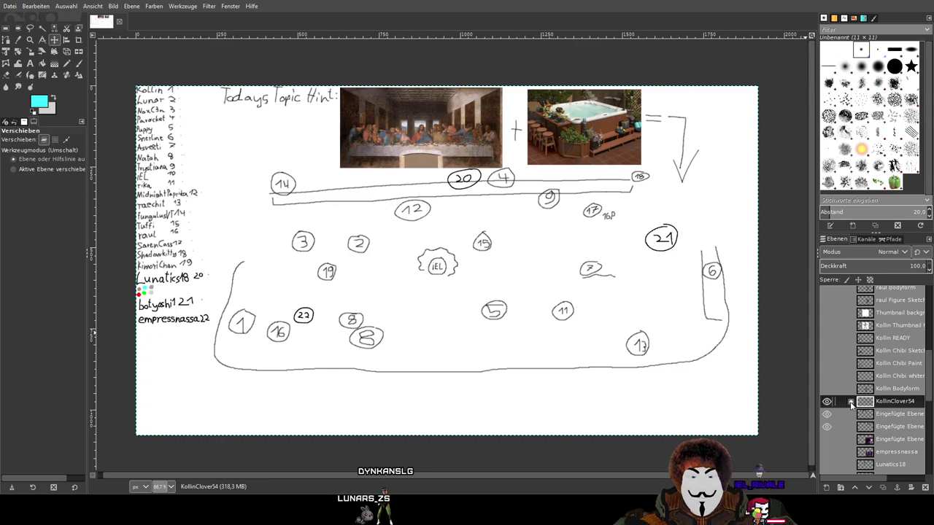
pyautogui.click(850, 403)
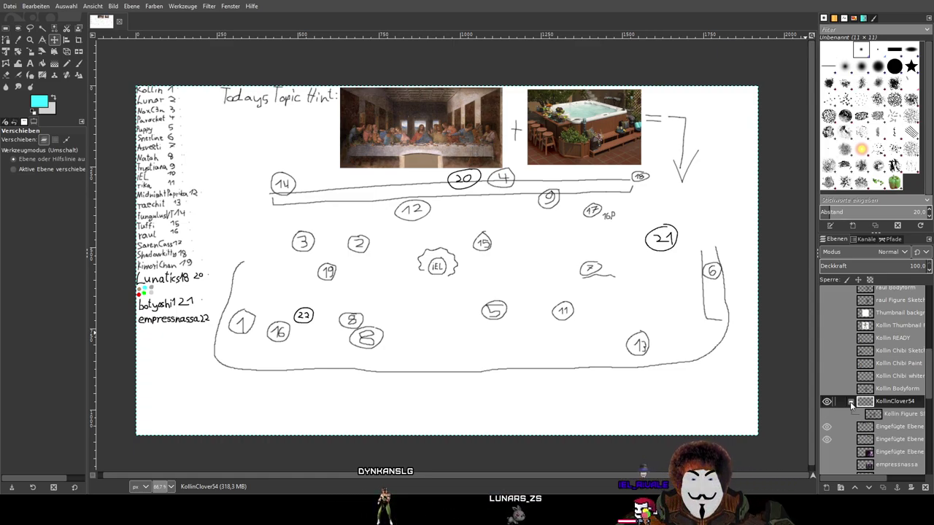
# Move the Kollin Bodyform, Chibi whiteness, Chibi Paint and Chibi Sketch layers into the KollinClover54 layer group
pyautogui.click(850, 403)
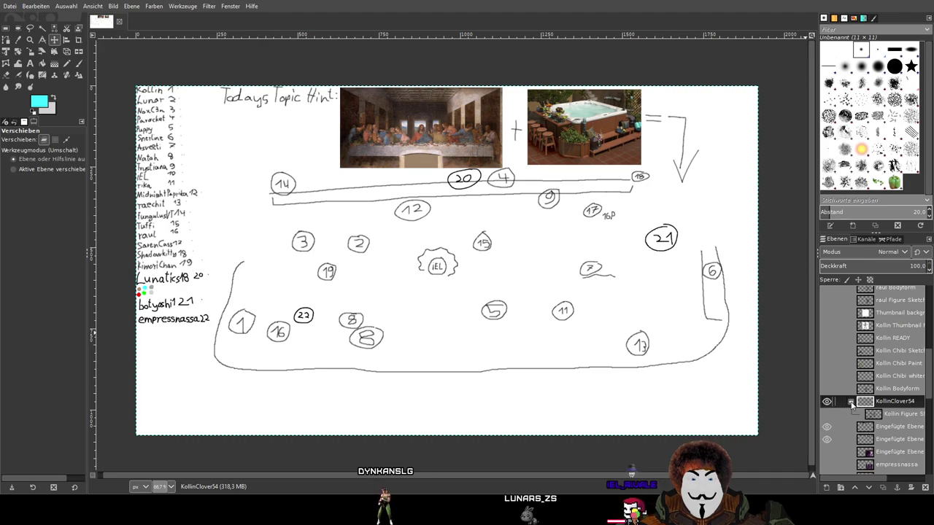
pyautogui.moveTo(865, 475); pyautogui.dragTo(878, 475)
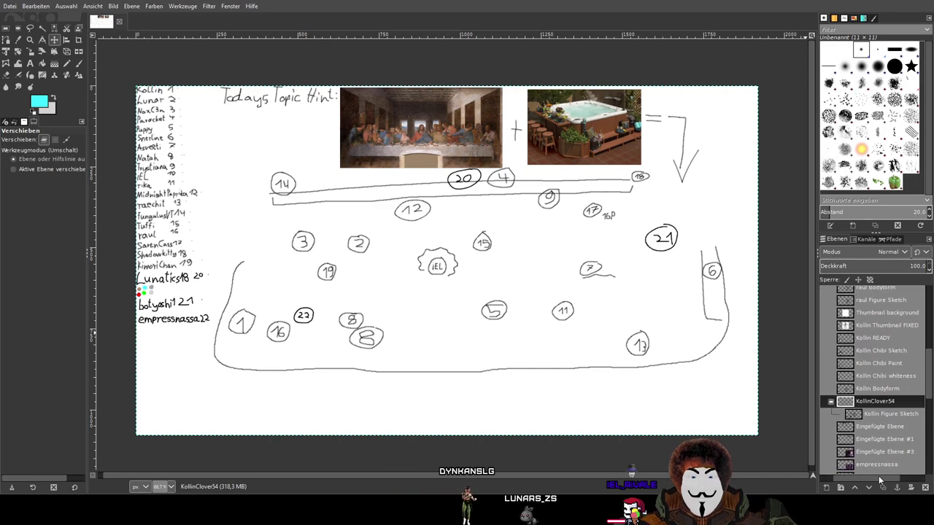
pyautogui.click(869, 389)
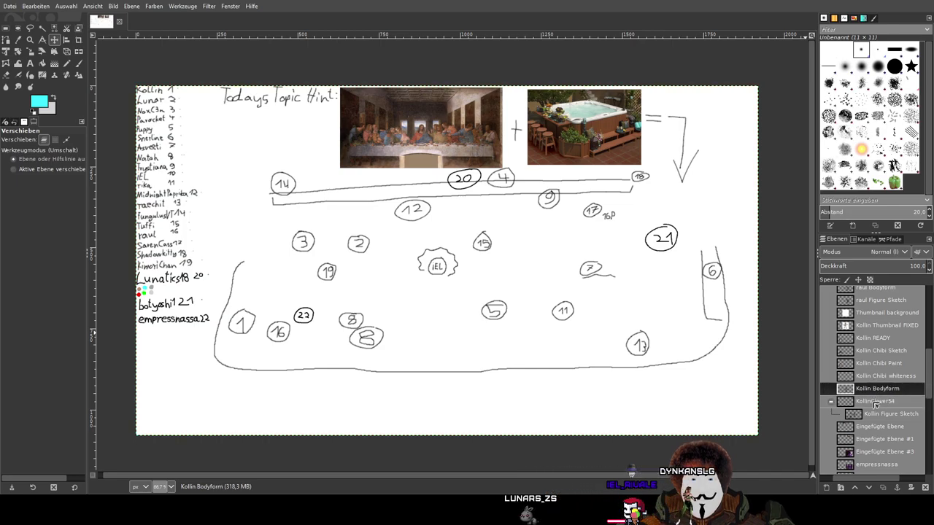
pyautogui.moveTo(874, 405); pyautogui.dragTo(874, 406)
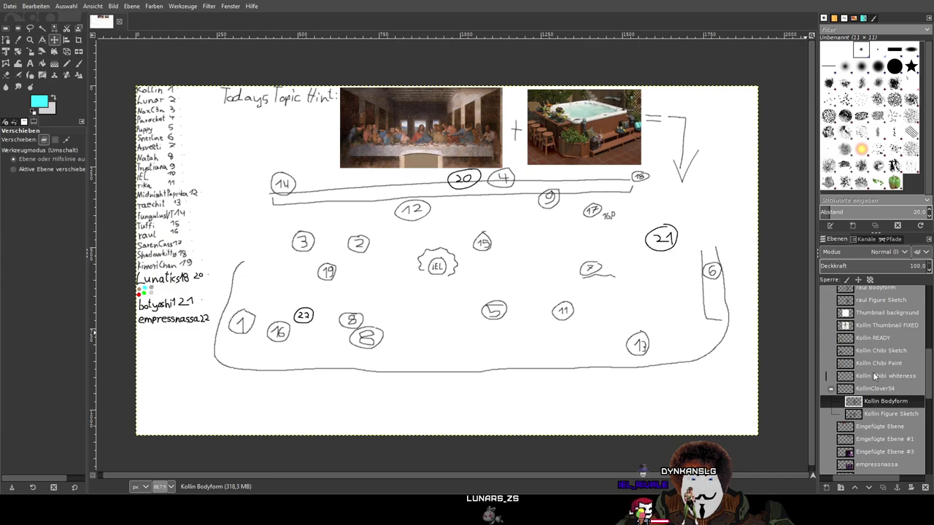
pyautogui.click(874, 377)
pyautogui.moveTo(873, 394); pyautogui.dragTo(875, 380)
pyautogui.click(876, 363)
pyautogui.click(875, 351)
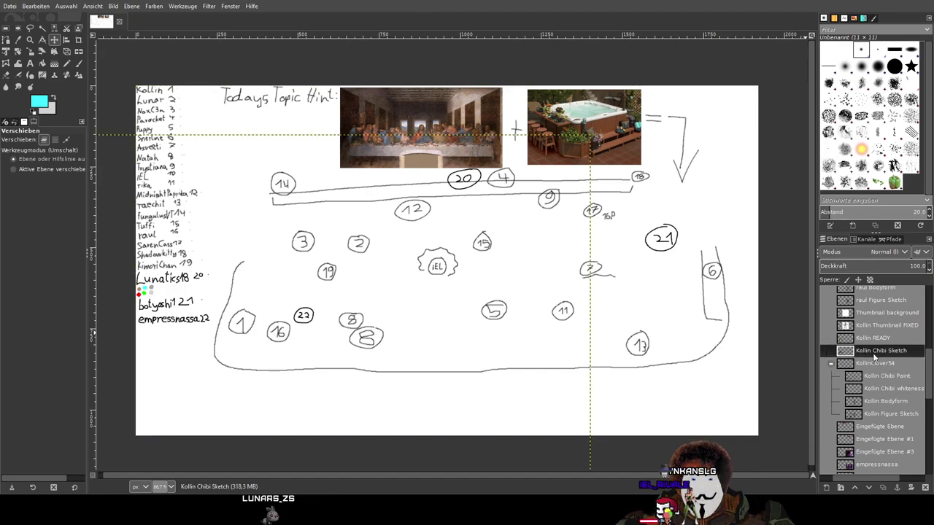
pyautogui.moveTo(873, 367); pyautogui.dragTo(871, 365)
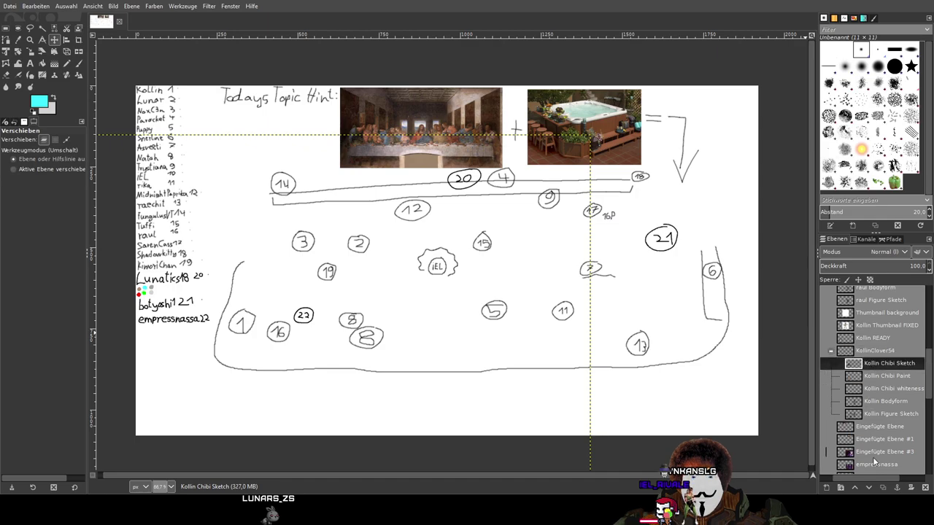
# Place Kollin Chibi Sketch below Kollin Chibi Paint in the group, and toggle the visibility of both layers to check them
pyautogui.click(869, 487)
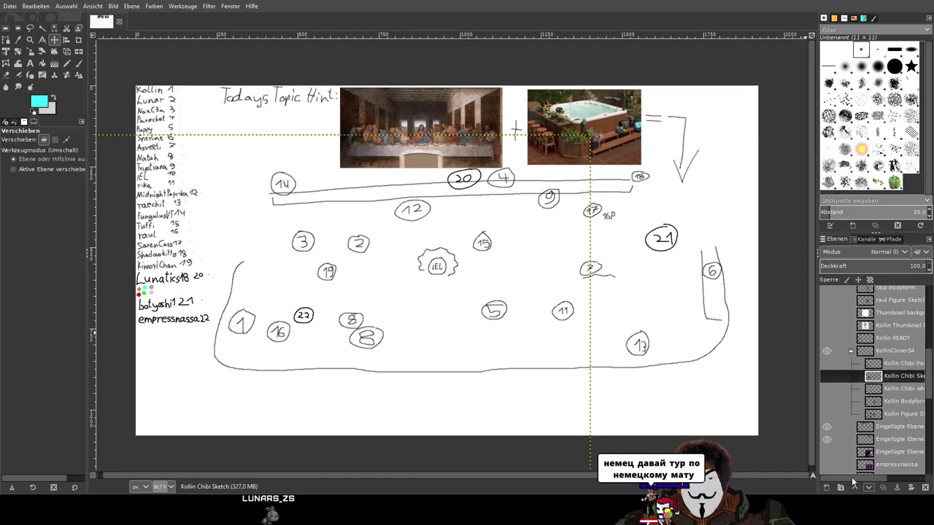
pyautogui.click(899, 364)
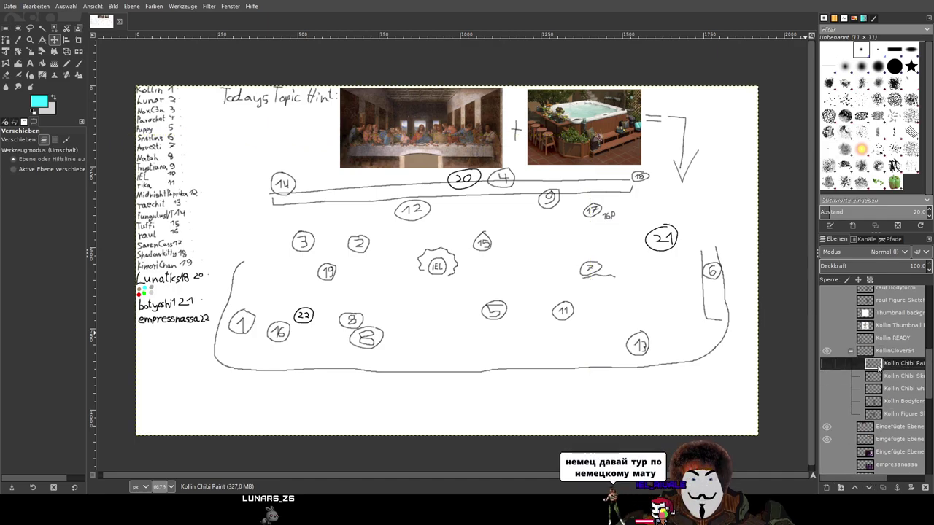
pyautogui.click(828, 363)
pyautogui.click(828, 363)
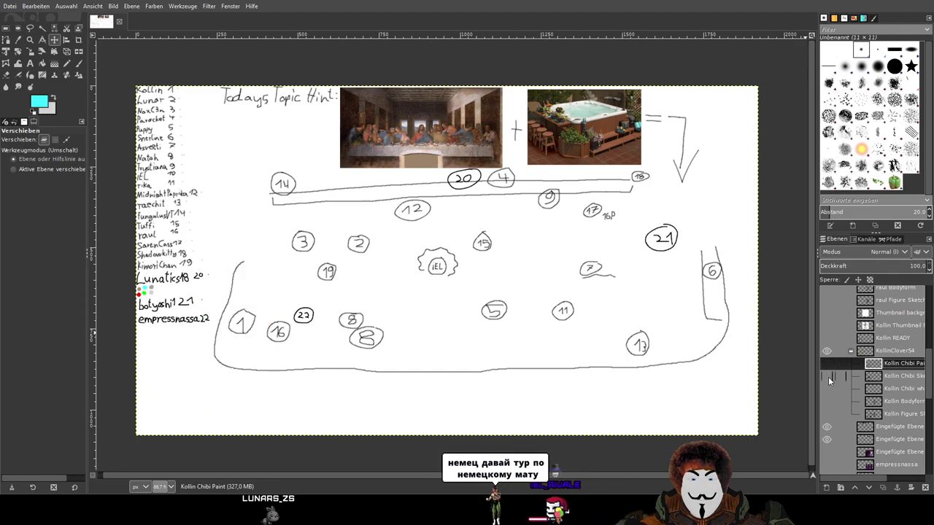
pyautogui.click(828, 377)
pyautogui.click(828, 377)
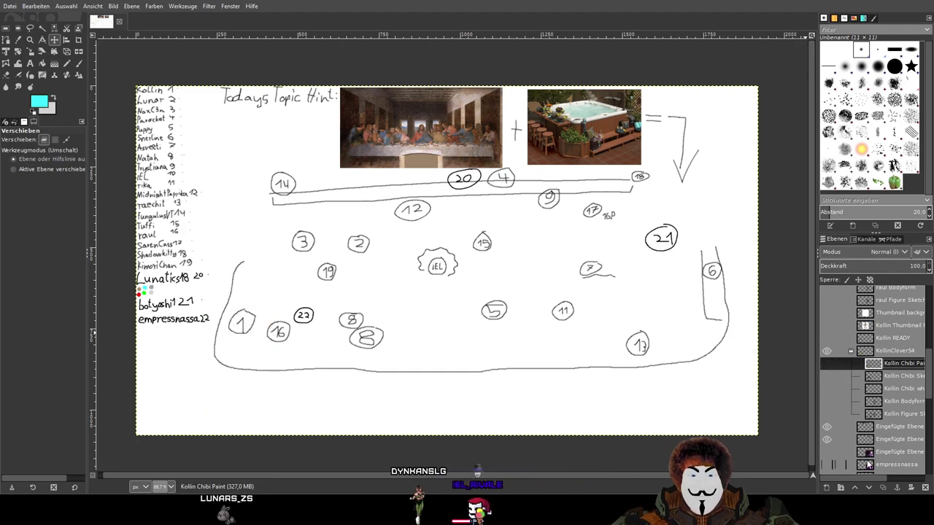
# Show the Kollin READY layer briefly to check the finished figure, and hide it again
pyautogui.moveTo(870, 478); pyautogui.dragTo(881, 478)
pyautogui.scroll(1, 897, 362)
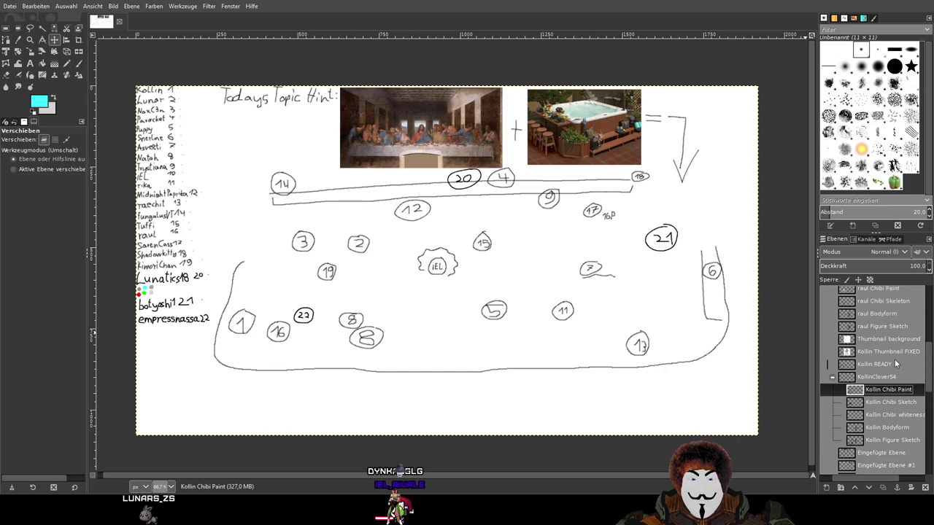
pyautogui.click(875, 365)
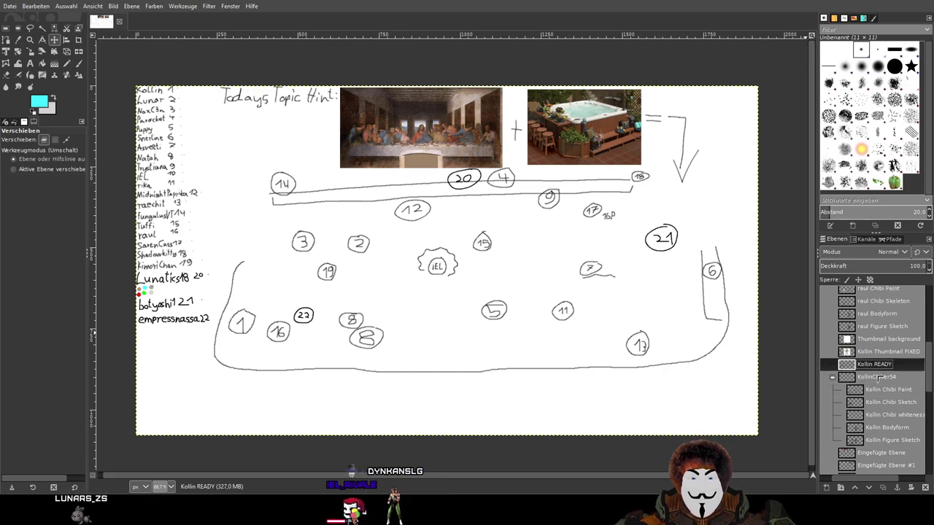
pyautogui.moveTo(881, 478); pyautogui.dragTo(857, 478)
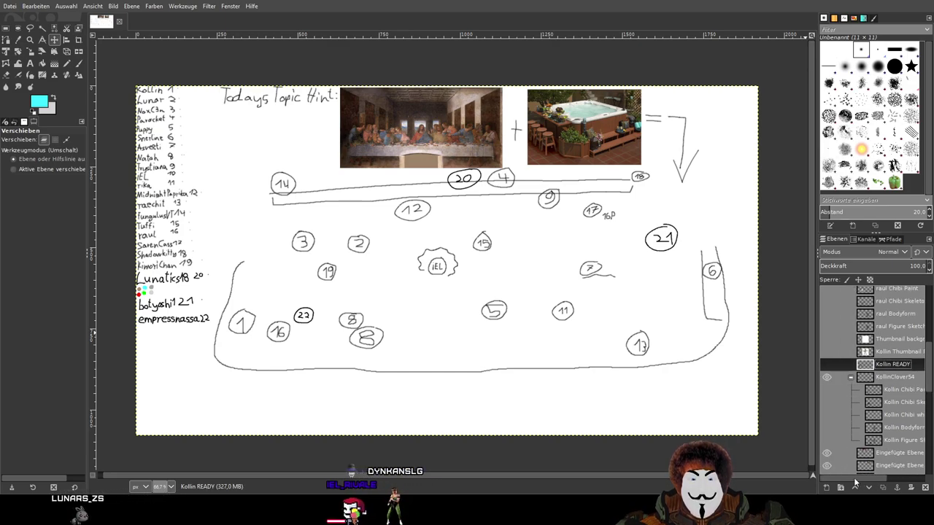
pyautogui.click(826, 364)
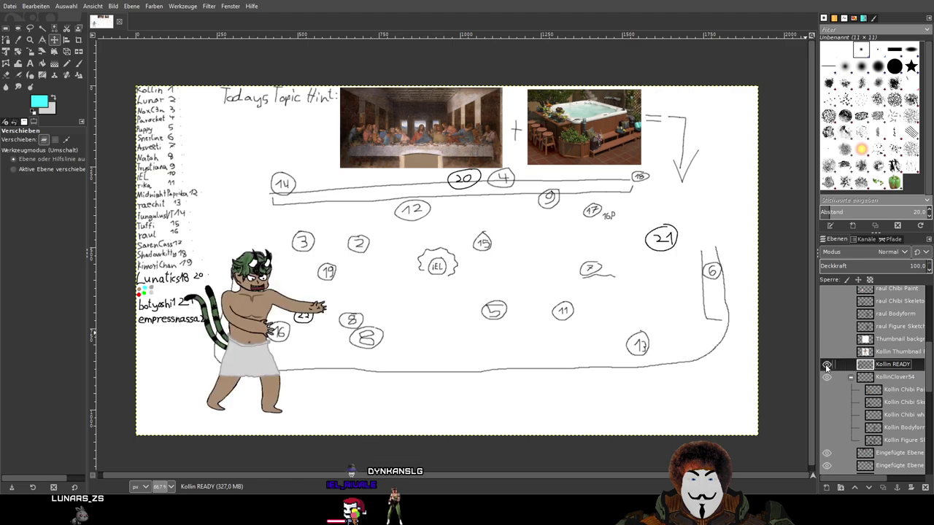
pyautogui.click(825, 364)
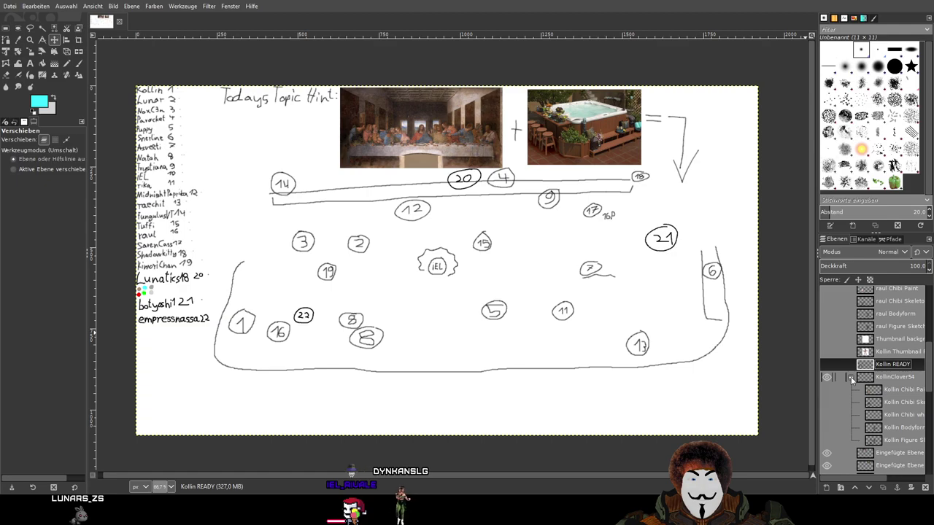
# Collapse the KollinClover54 layer group and widen the layers dock so the full layer names are readable
pyautogui.click(850, 378)
pyautogui.moveTo(874, 477); pyautogui.dragTo(889, 477)
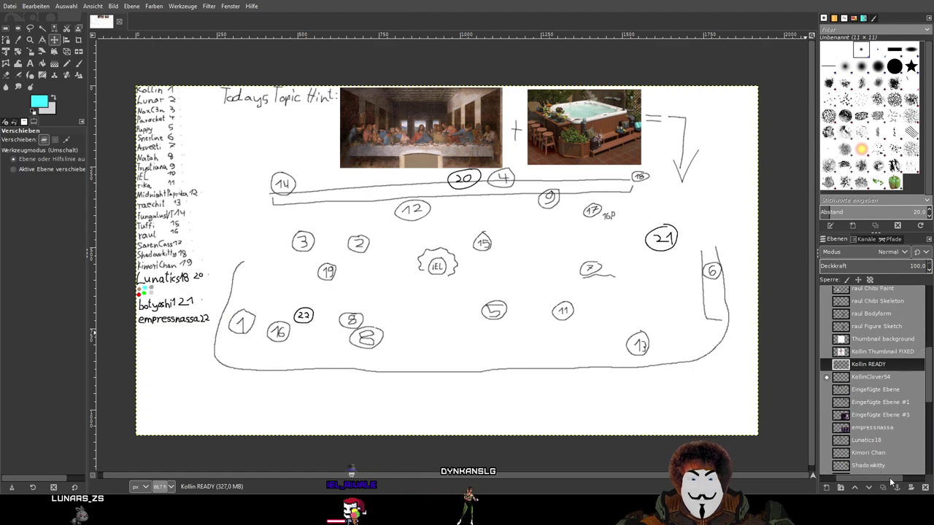
pyautogui.scroll(1, 868, 392)
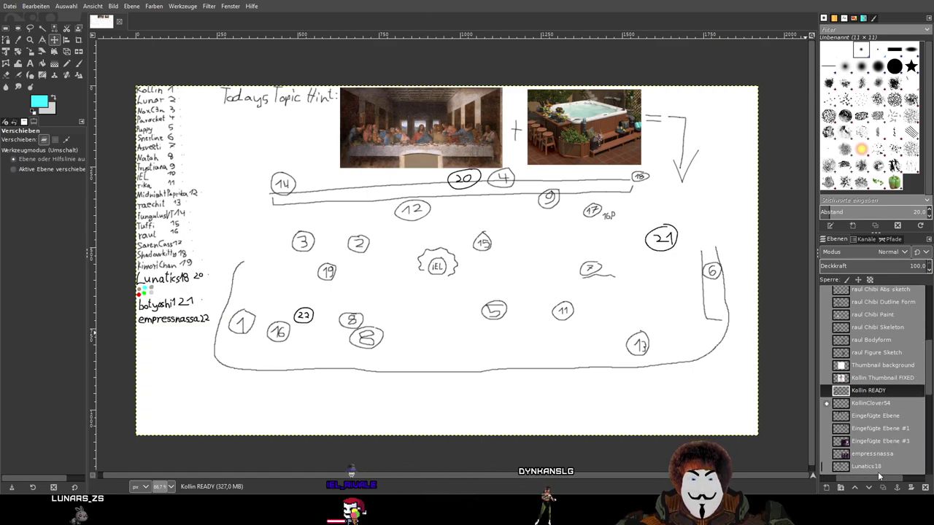
pyautogui.moveTo(877, 475); pyautogui.dragTo(852, 477)
pyautogui.scroll(1, 895, 411)
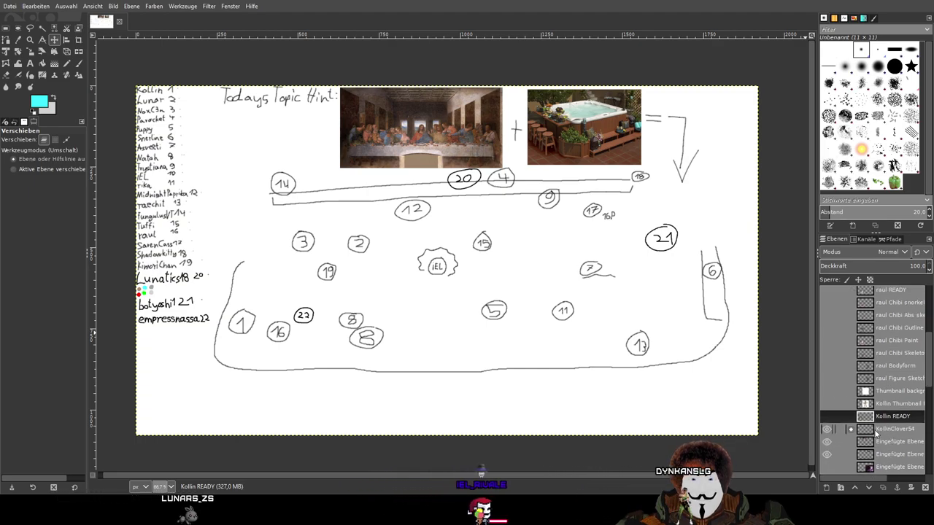
pyautogui.scroll(1, 872, 469)
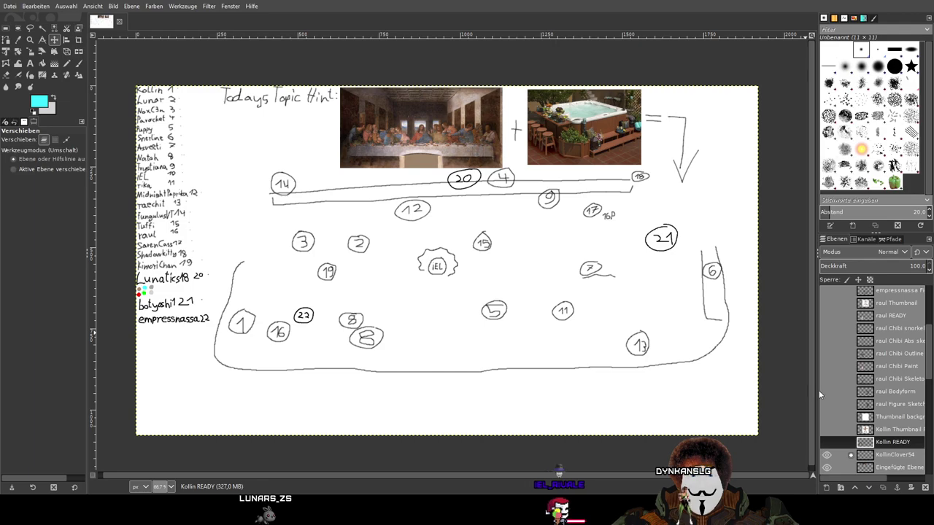
pyautogui.moveTo(815, 389); pyautogui.dragTo(771, 387)
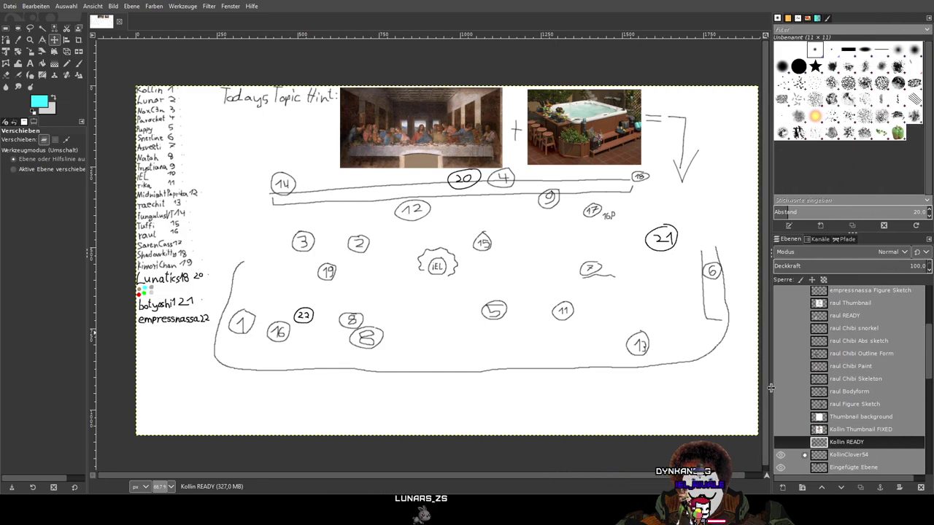
pyautogui.scroll(1, 861, 375)
pyautogui.scroll(-1, 861, 375)
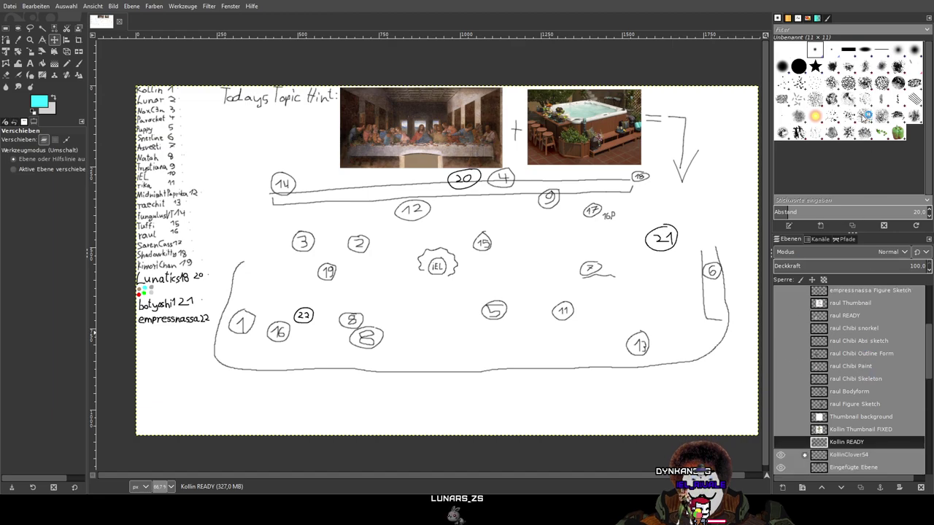
pyautogui.moveTo(673, 212)
pyautogui.mouseDown()
pyautogui.moveTo(630, 212)
pyautogui.moveTo(667, 219)
pyautogui.mouseUp()
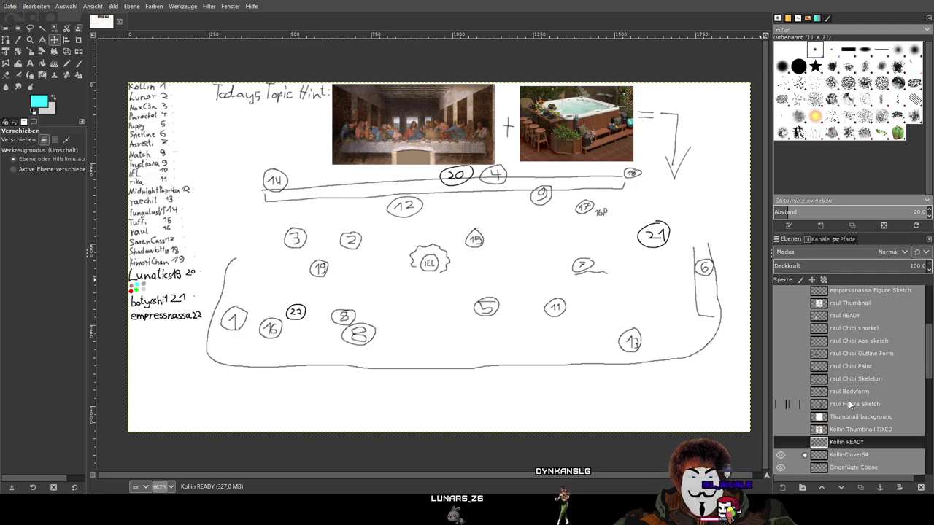
# Create a new layer group directly above raul Figure Sketch and name it AwoRaul
pyautogui.click(847, 407)
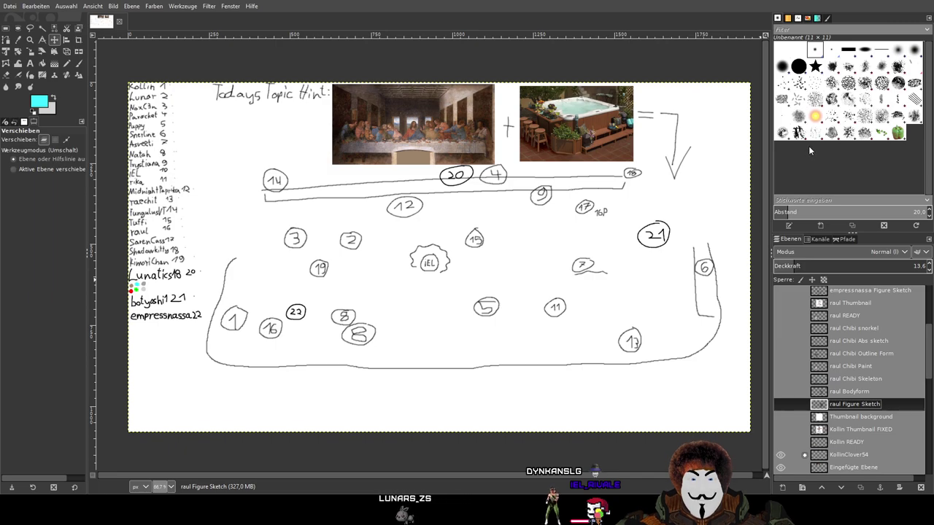
pyautogui.hotkey('ctrl', 'g')
pyautogui.doubleClick(854, 406)
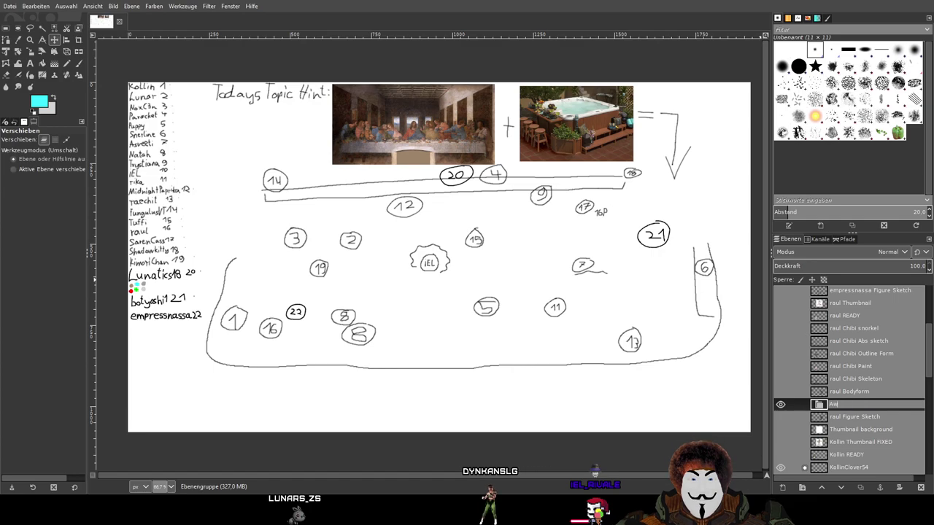
pyautogui.press('Return')
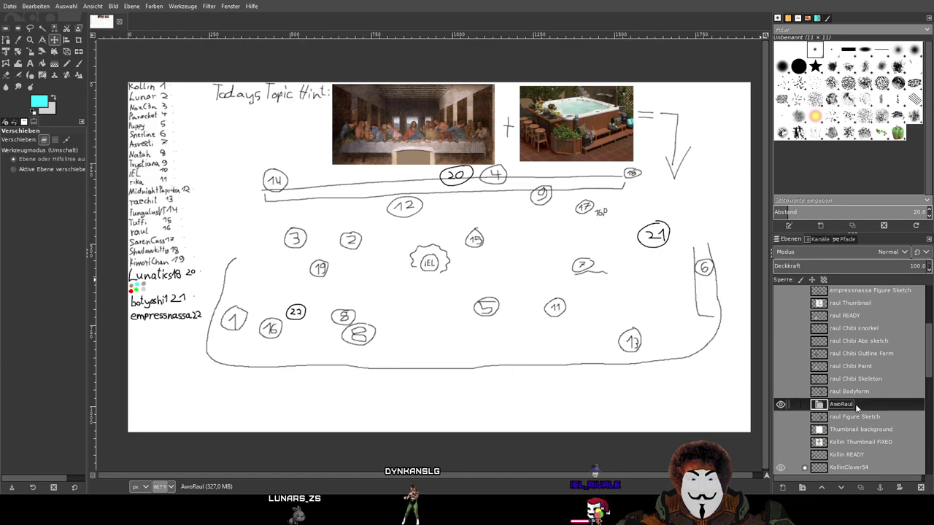
# Move the raul Figure Sketch, Bodyform, Chibi Skeleton, Chibi Paint, Chibi Outline Form, Chibi Abs sketch and Chibi snorkel layers into the AwoRaul group
pyautogui.click(842, 418)
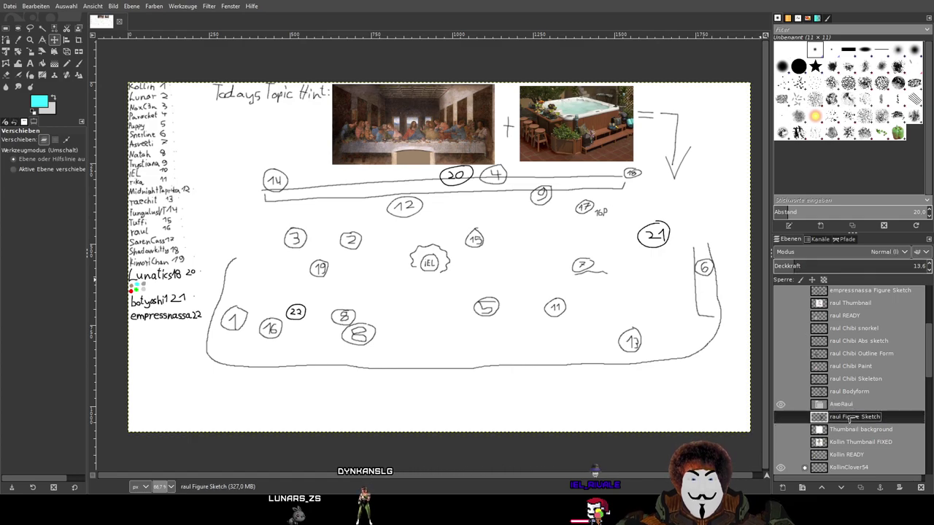
pyautogui.moveTo(837, 405); pyautogui.dragTo(835, 419)
pyautogui.click(839, 405)
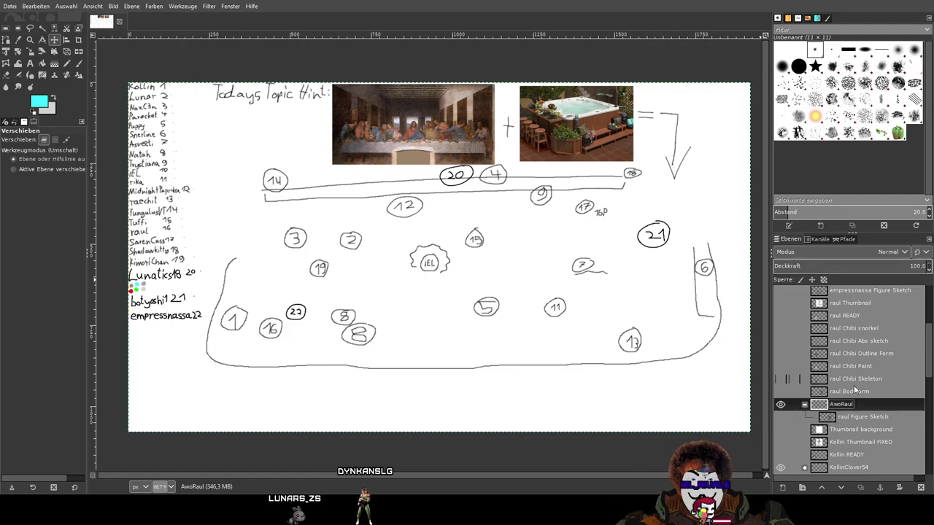
pyautogui.click(849, 393)
pyautogui.moveTo(849, 394)
pyautogui.mouseDown()
pyautogui.moveTo(846, 404)
pyautogui.moveTo(848, 342)
pyautogui.mouseUp()
pyautogui.click(845, 380)
pyautogui.click(844, 366)
pyautogui.click(846, 353)
pyautogui.click(847, 344)
pyautogui.moveTo(848, 348); pyautogui.dragTo(843, 343)
# Check the layers inside the AwoRaul group one by one by toggling their visibility, leaving them all hidden
pyautogui.click(779, 341)
pyautogui.click(781, 353)
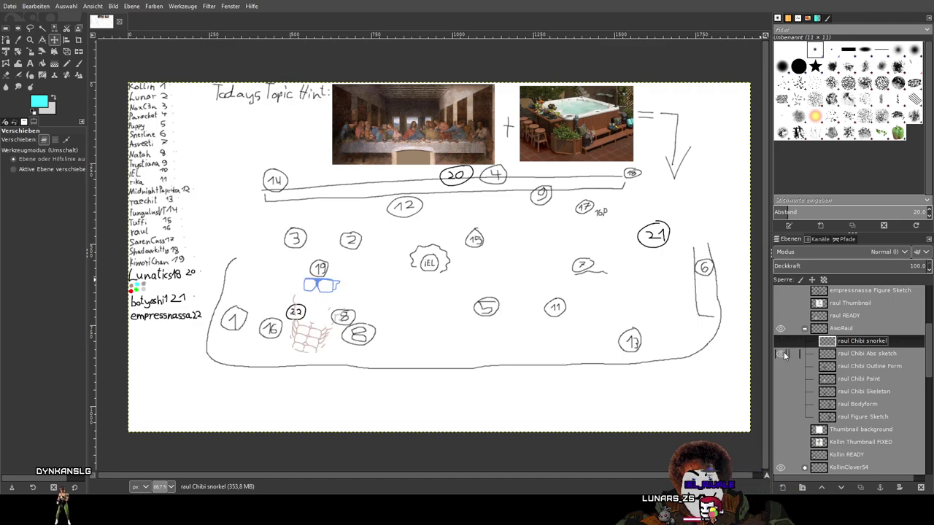
pyautogui.click(783, 367)
pyautogui.click(784, 367)
pyautogui.click(782, 379)
pyautogui.click(781, 380)
pyautogui.click(782, 391)
pyautogui.click(783, 404)
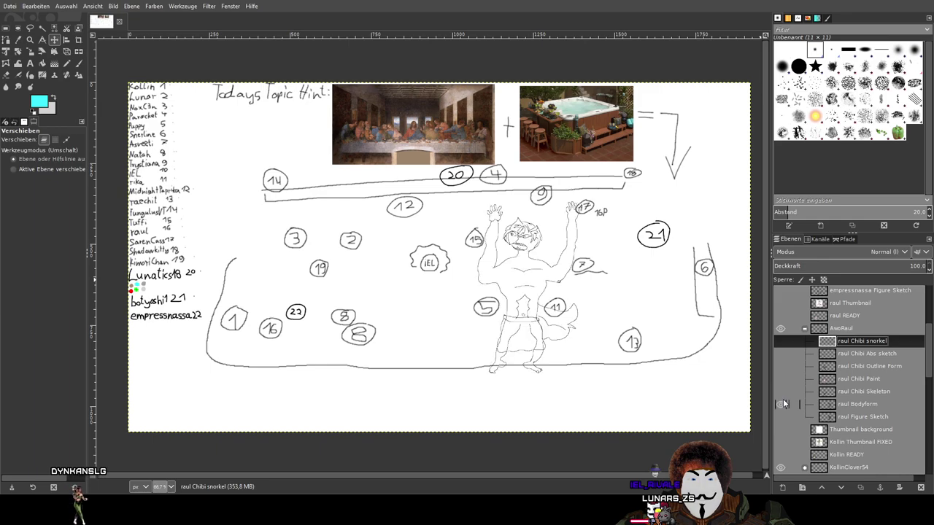
pyautogui.click(783, 403)
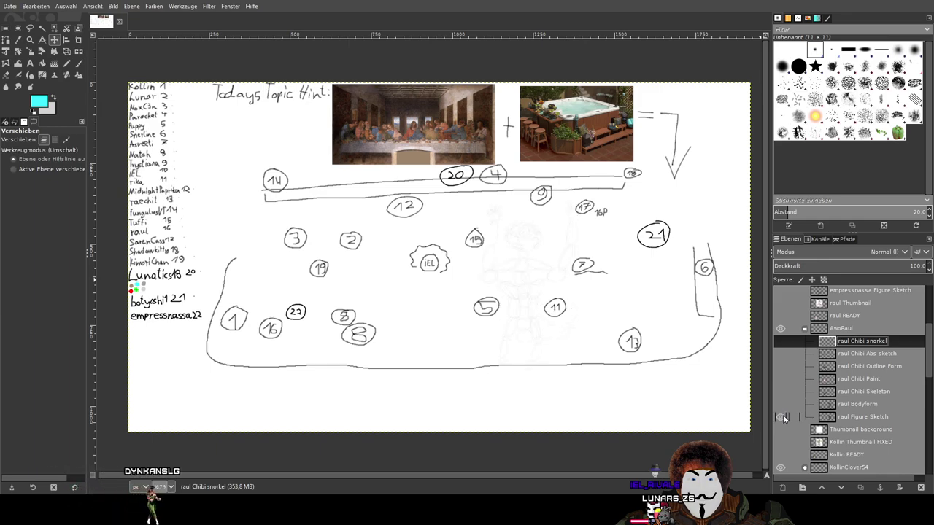
pyautogui.click(782, 414)
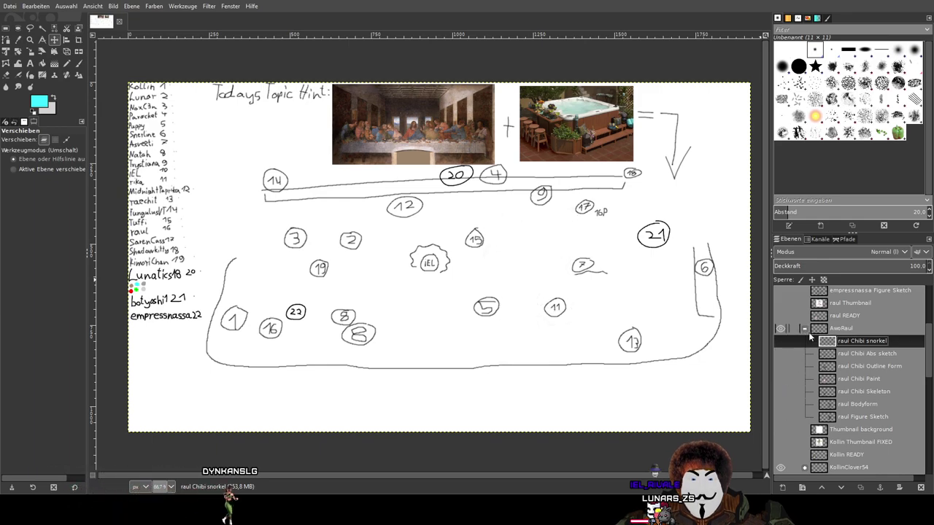
# Collapse the AwoRaul layer group, and show the raul READY layer briefly to check the finished figure before hiding it again
pyautogui.scroll(2, 855, 334)
pyautogui.click(802, 380)
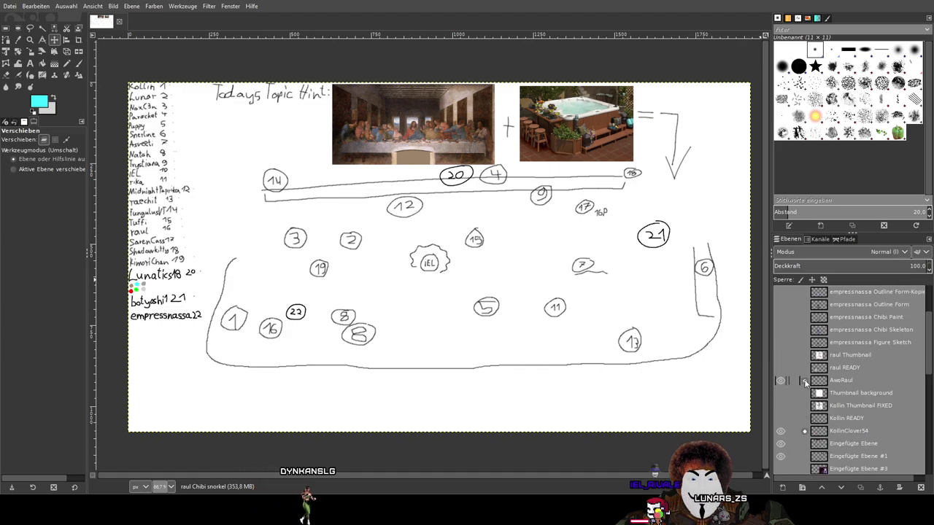
pyautogui.click(842, 367)
pyautogui.click(781, 368)
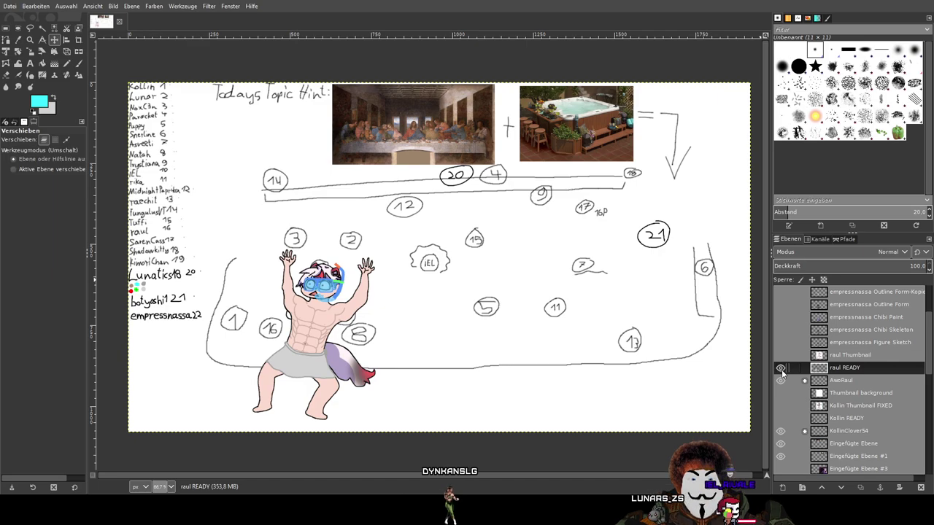
pyautogui.click(781, 368)
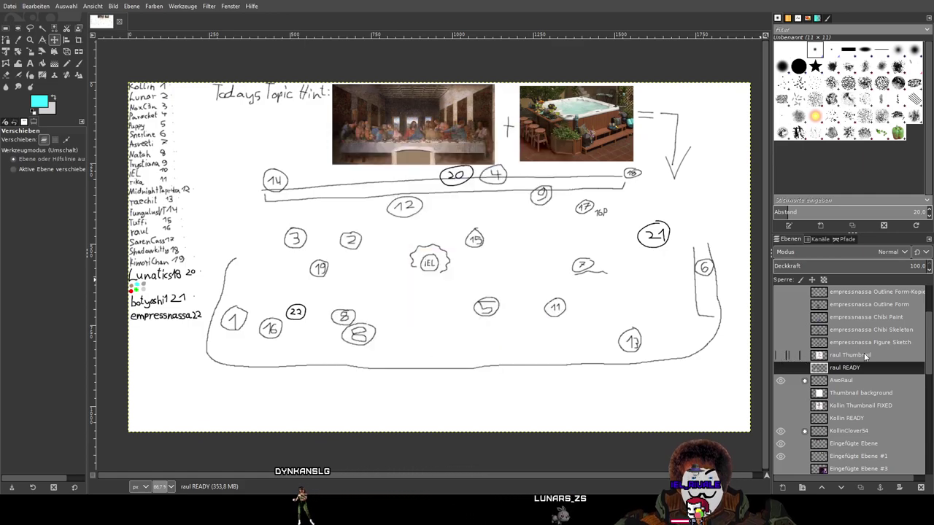
pyautogui.scroll(3, 885, 343)
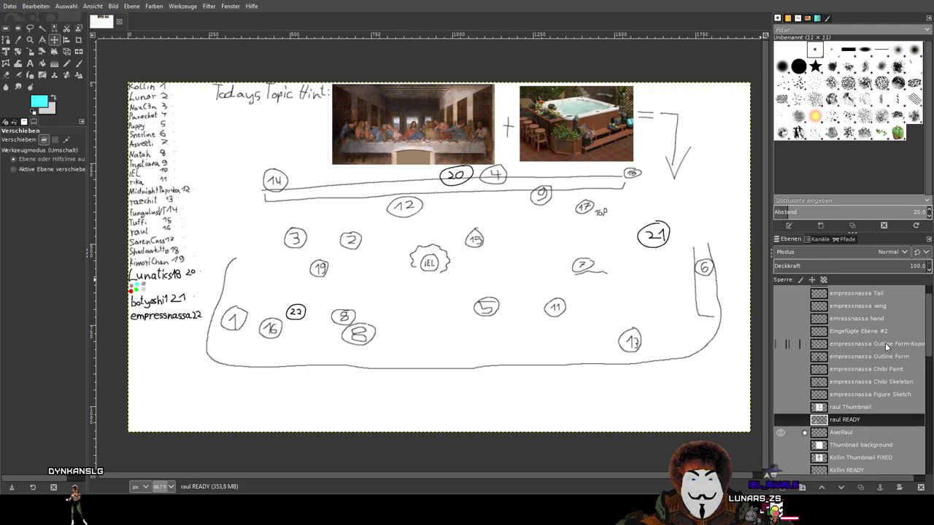
# Create a new layer group directly above empressnassa Figure Sketch and name it empressnassa #1
pyautogui.click(870, 405)
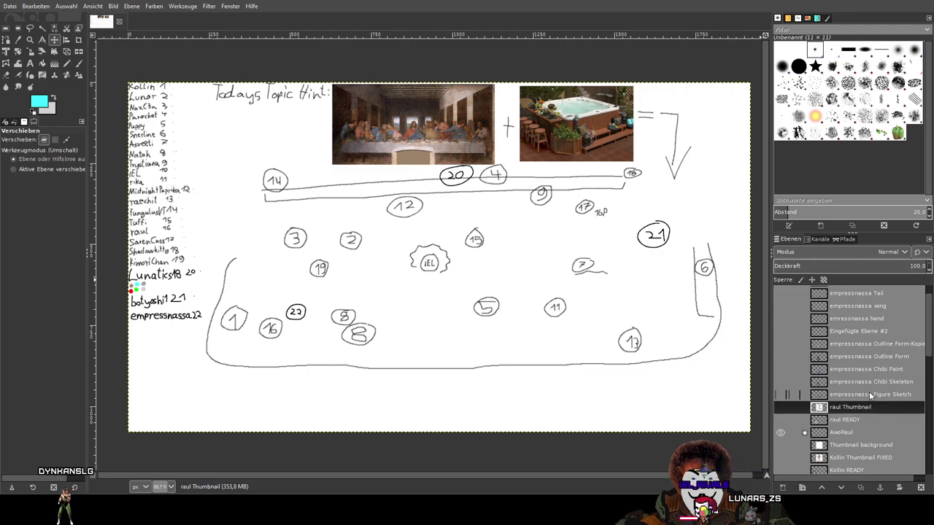
pyautogui.click(870, 395)
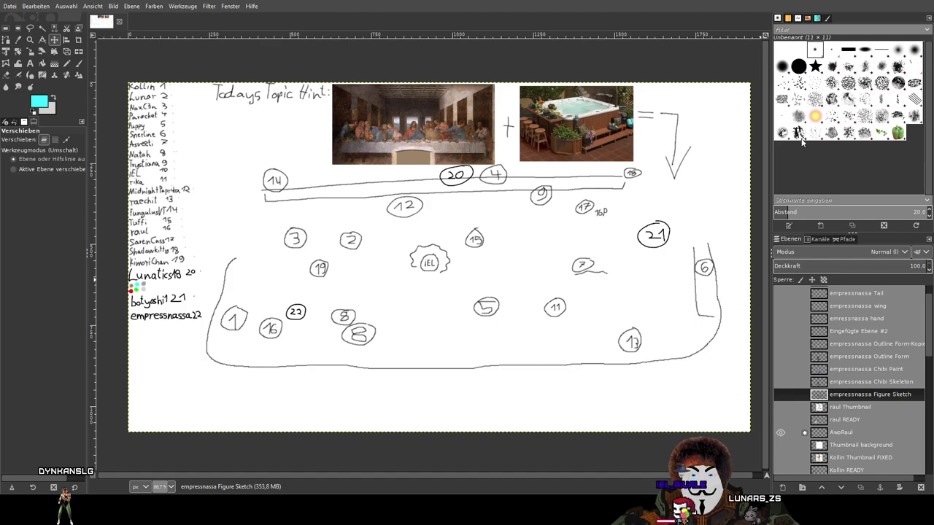
pyautogui.hotkey('ctrl', 'g')
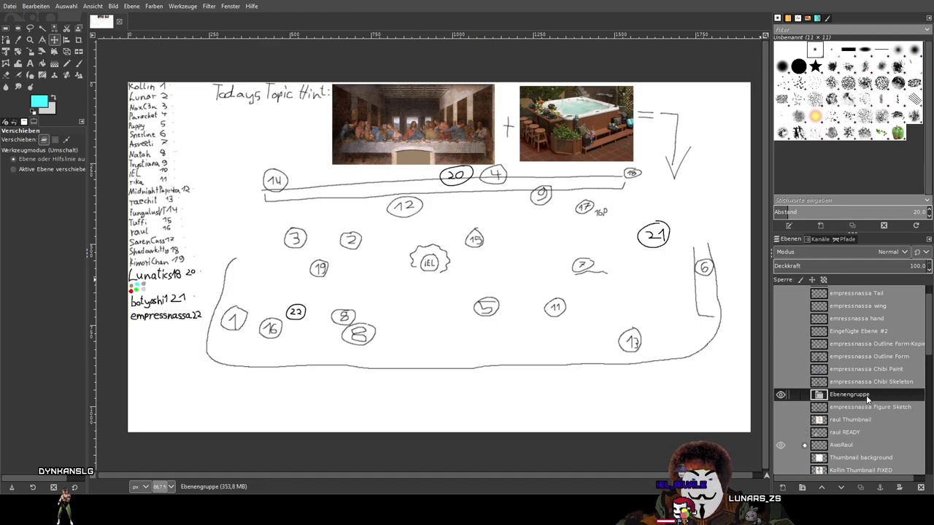
pyautogui.write('empressnassa #1')
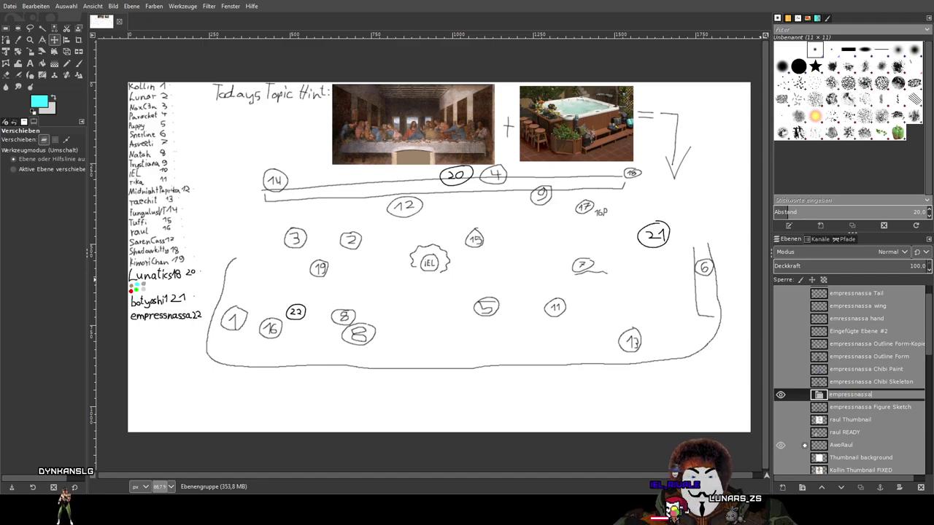
pyautogui.press('Return')
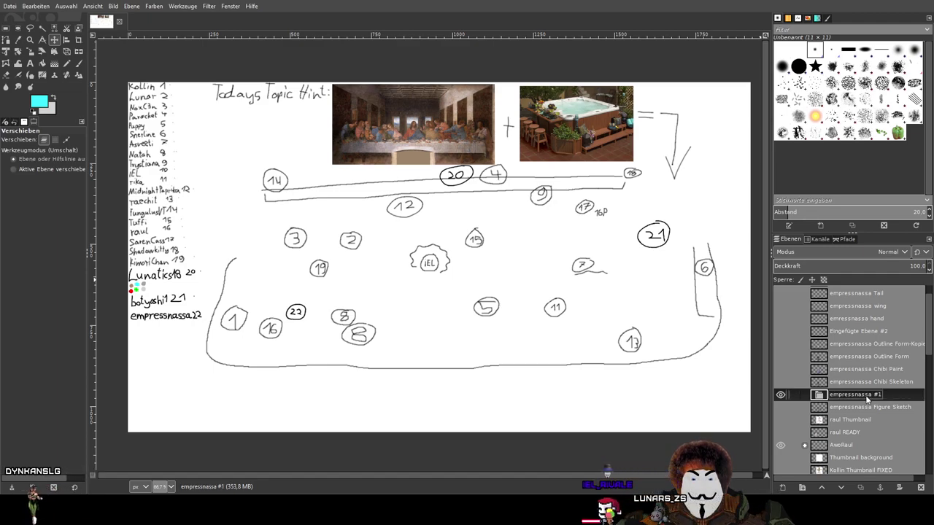
# Look through the layer stack down to the Hintergrund layer to review the character layers and existing groups
pyautogui.scroll(1, 866, 398)
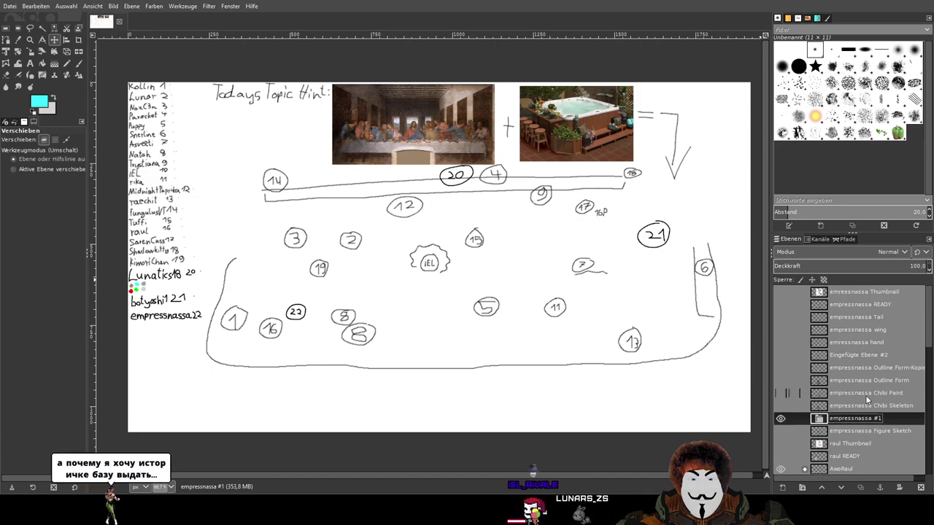
pyautogui.scroll(-2, 866, 397)
pyautogui.scroll(-3, 873, 366)
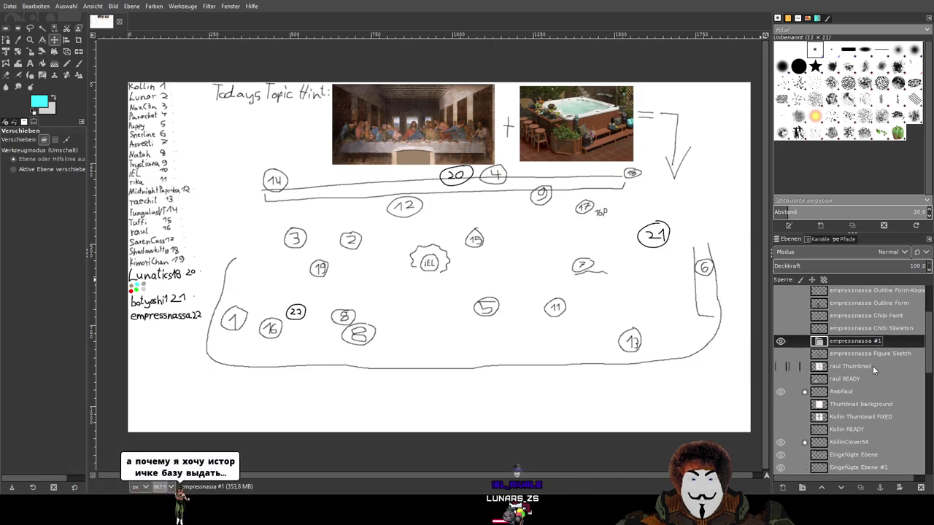
pyautogui.scroll(-2, 868, 418)
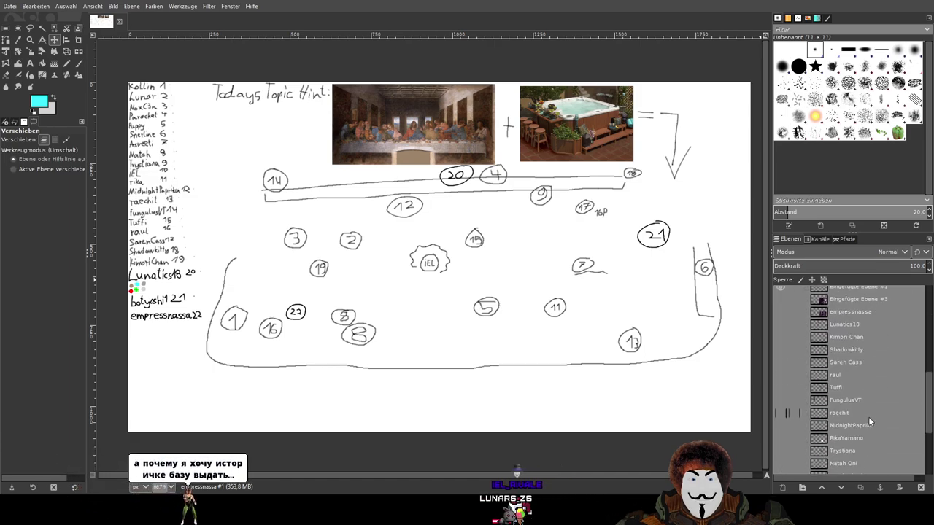
pyautogui.scroll(3, 860, 409)
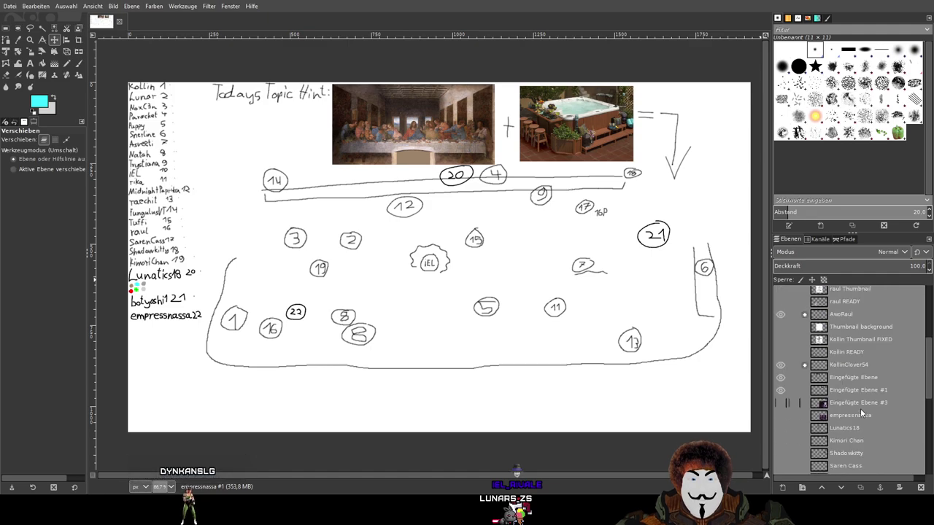
pyautogui.scroll(-1, 864, 408)
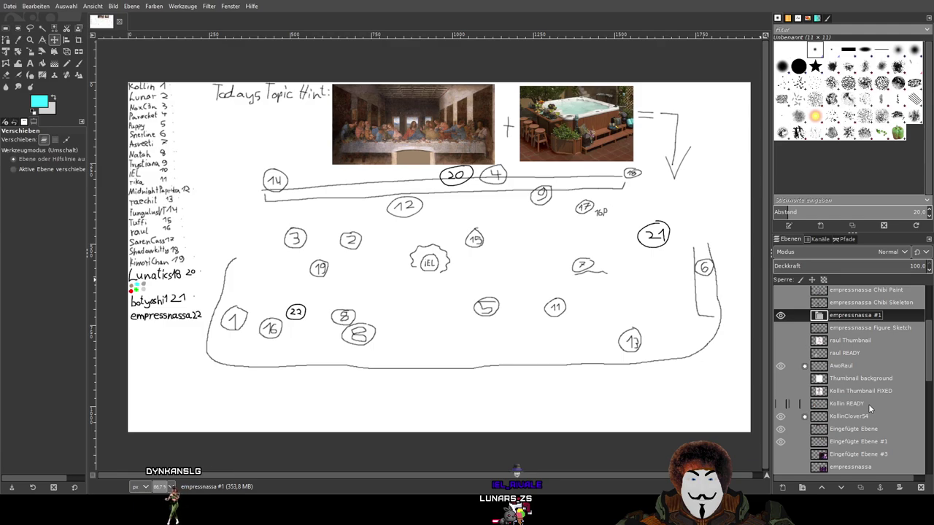
pyautogui.scroll(-6, 866, 387)
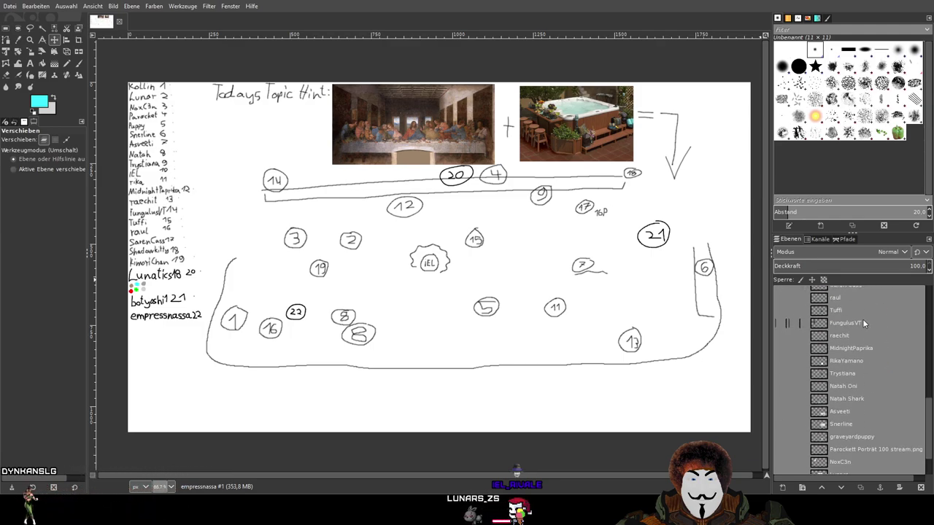
pyautogui.scroll(-2, 861, 436)
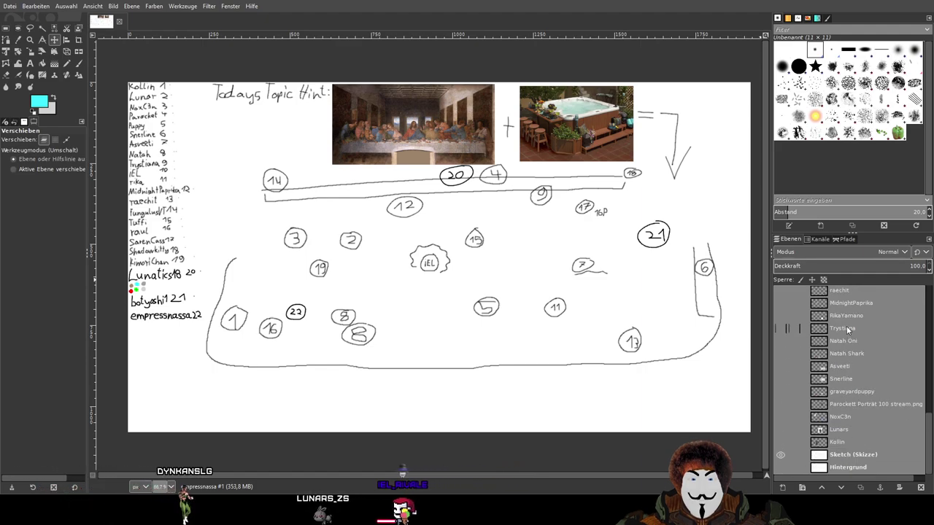
pyautogui.scroll(4, 846, 386)
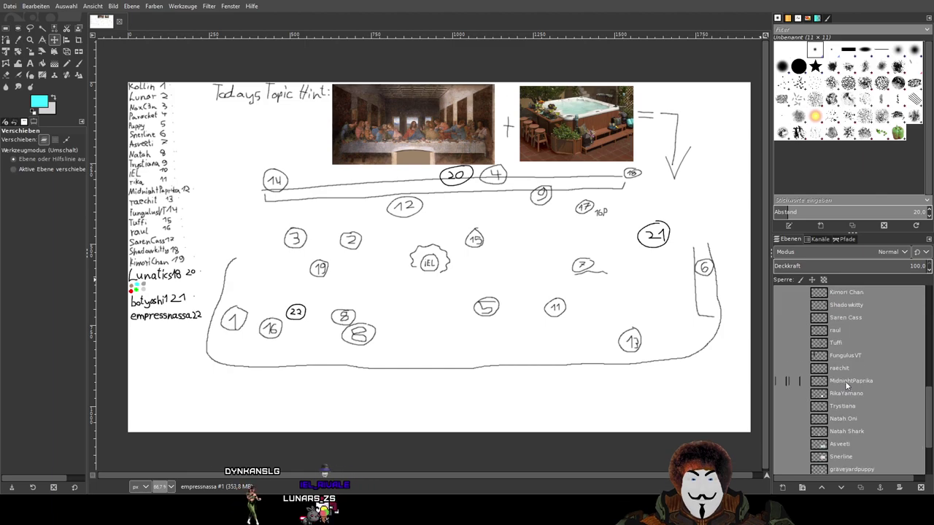
pyautogui.scroll(1, 843, 325)
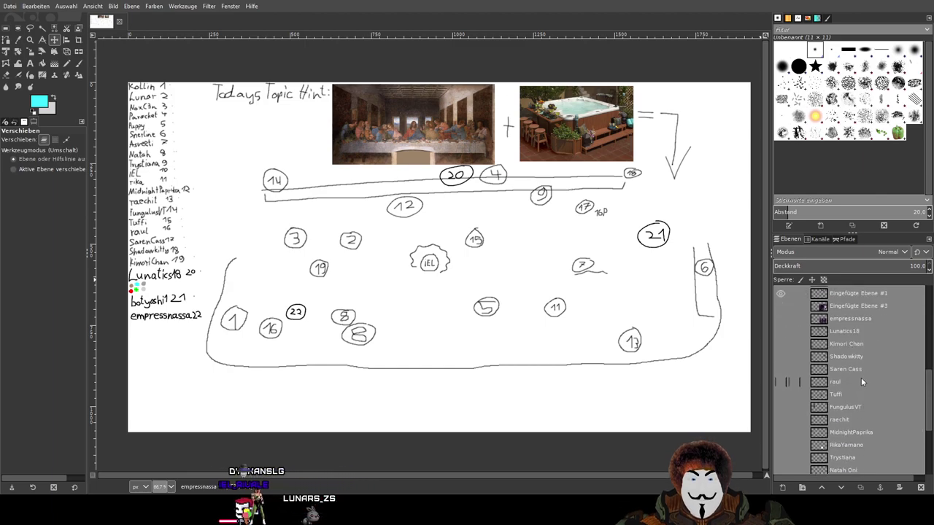
# Move the empressnassa Figure Sketch, Chibi Skeleton, Chibi Paint and Outline Form layers into the empressnassa #1 group
pyautogui.scroll(5, 860, 377)
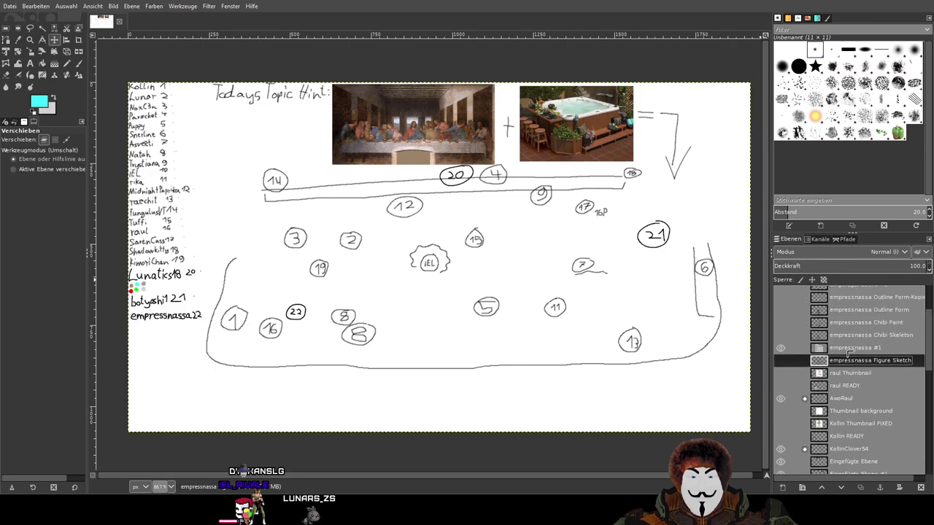
pyautogui.moveTo(856, 361)
pyautogui.mouseDown()
pyautogui.moveTo(843, 348)
pyautogui.moveTo(848, 323)
pyautogui.mouseUp()
pyautogui.click(846, 335)
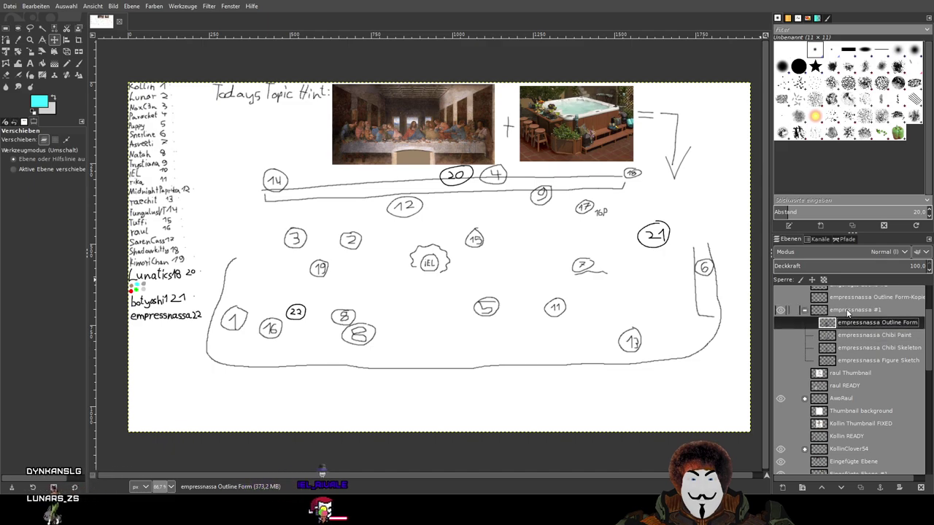
# Check the empressnassa Outline Form-Kopie and Eingefügte Ebene #2 layers by toggling their visibility, and move both into the empressnassa #1 group
pyautogui.click(849, 299)
pyautogui.scroll(2, 849, 350)
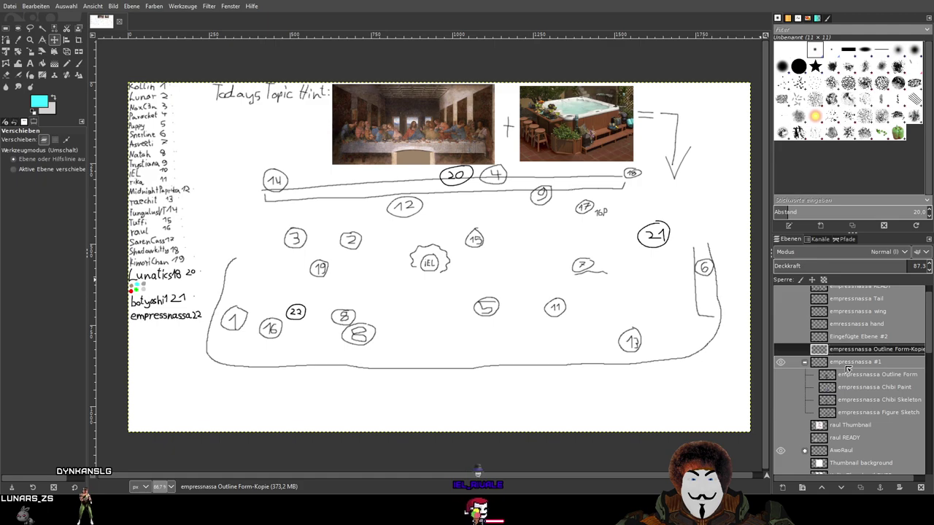
pyautogui.click(778, 349)
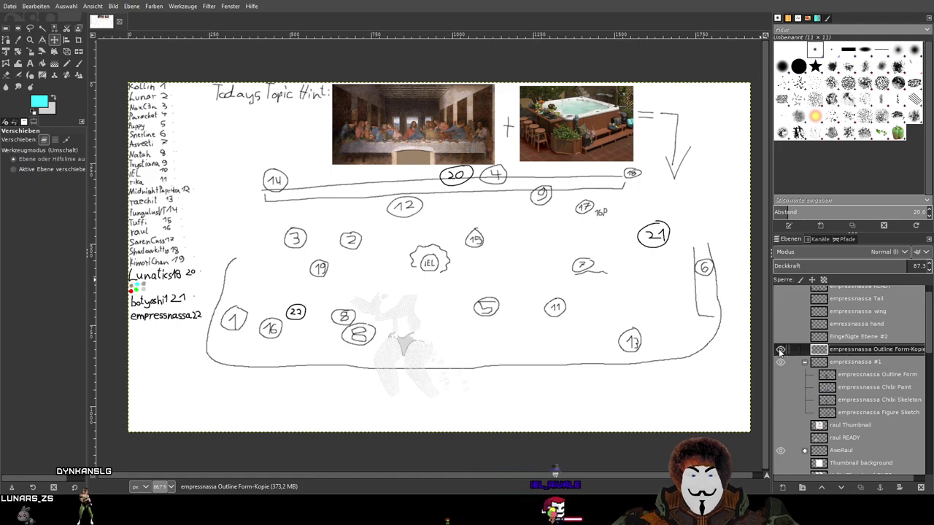
pyautogui.click(778, 348)
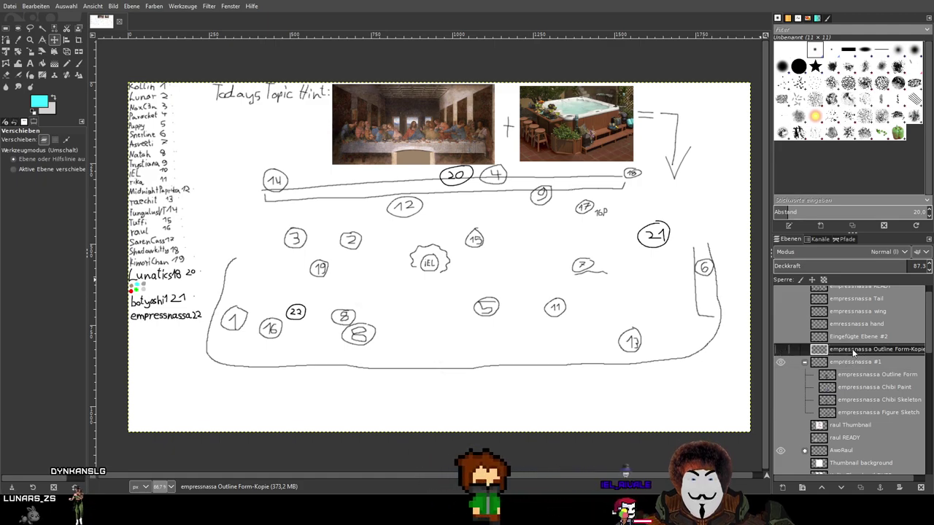
pyautogui.moveTo(851, 364); pyautogui.dragTo(850, 367)
pyautogui.click(843, 336)
pyautogui.click(781, 337)
pyautogui.click(780, 336)
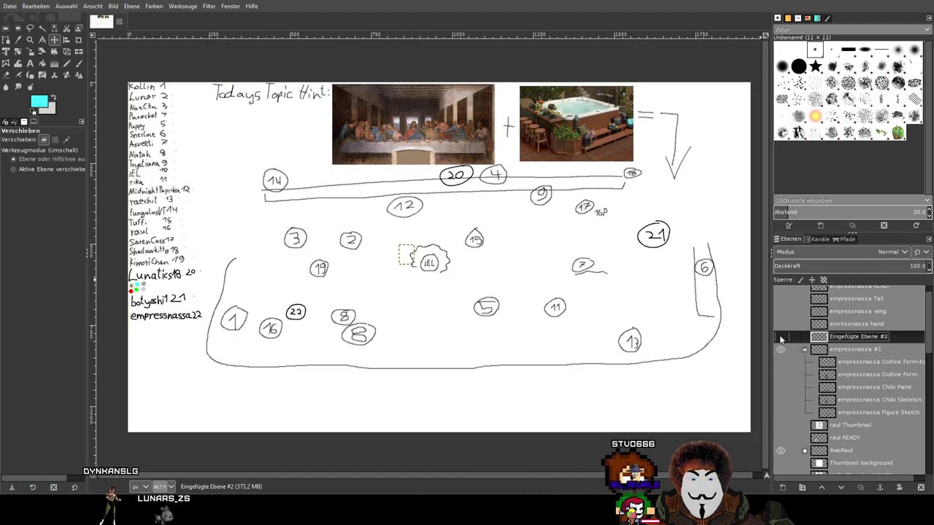
pyautogui.moveTo(854, 337); pyautogui.dragTo(852, 356)
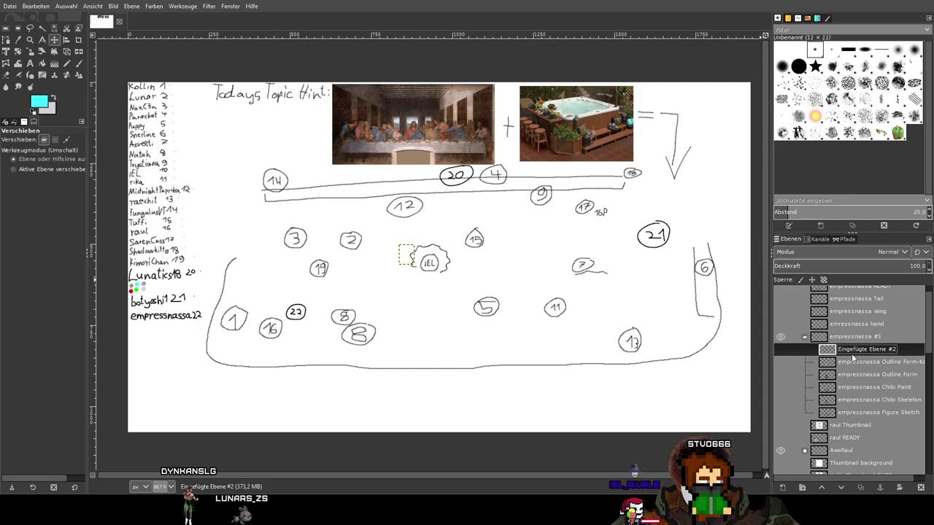
# Move the emressnassa hand, empressnassa wing and empressnassa Tail layers into the empressnassa #1 group
pyautogui.click(839, 325)
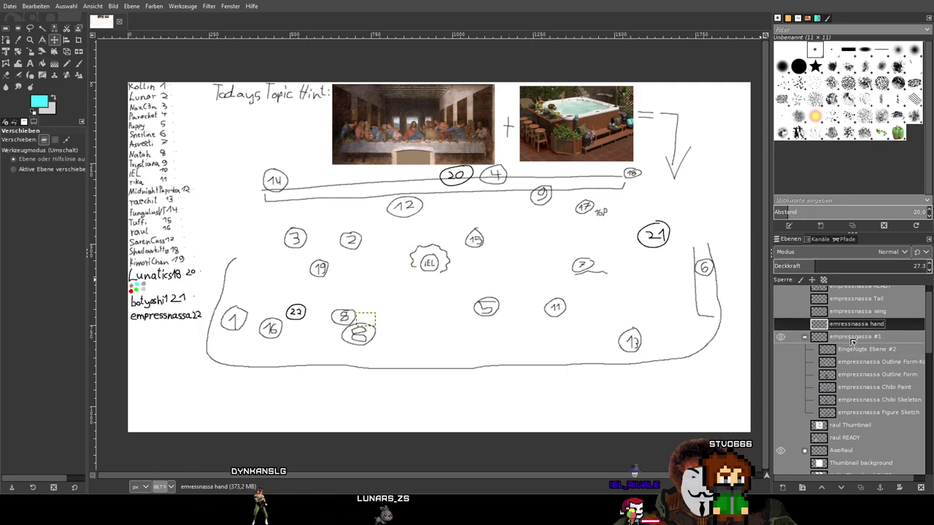
pyautogui.moveTo(852, 322); pyautogui.dragTo(850, 342)
pyautogui.scroll(1, 852, 318)
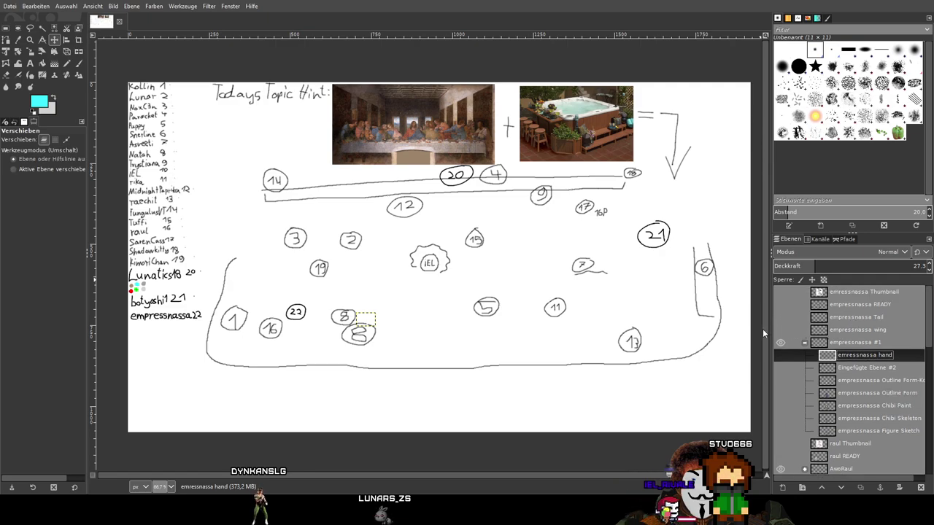
pyautogui.click(851, 332)
pyautogui.moveTo(853, 346); pyautogui.dragTo(852, 344)
pyautogui.click(833, 318)
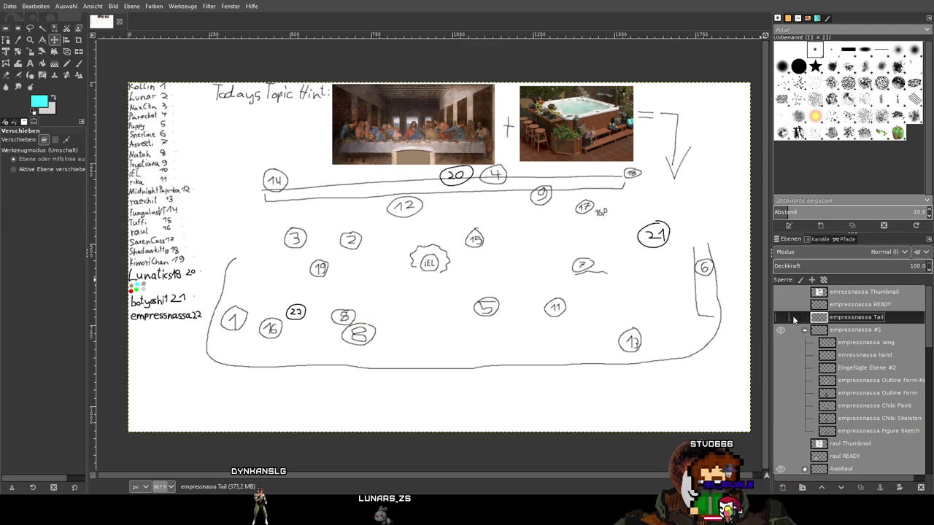
pyautogui.moveTo(846, 321); pyautogui.dragTo(848, 329)
# Show the empressnassa READY layer briefly to check the finished figure, hide it again, and collapse the empressnassa #1 group
pyautogui.click(848, 304)
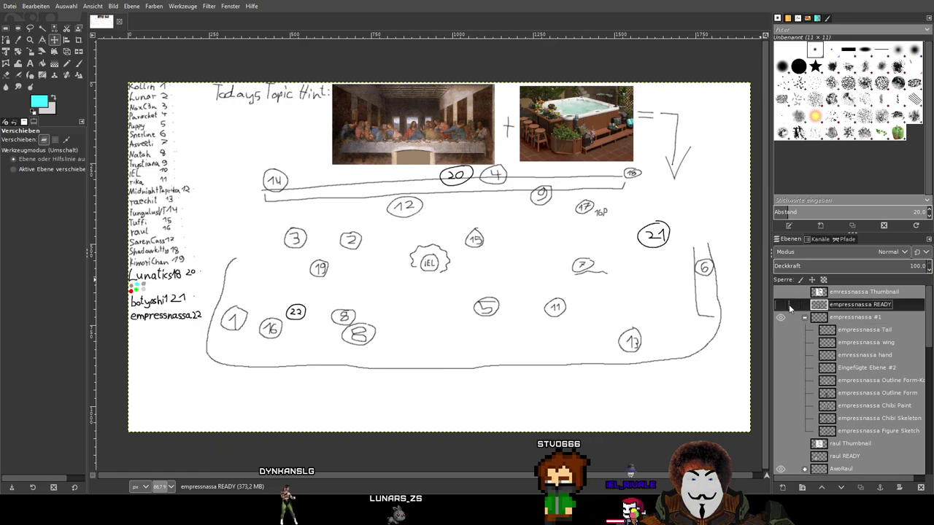
pyautogui.click(778, 304)
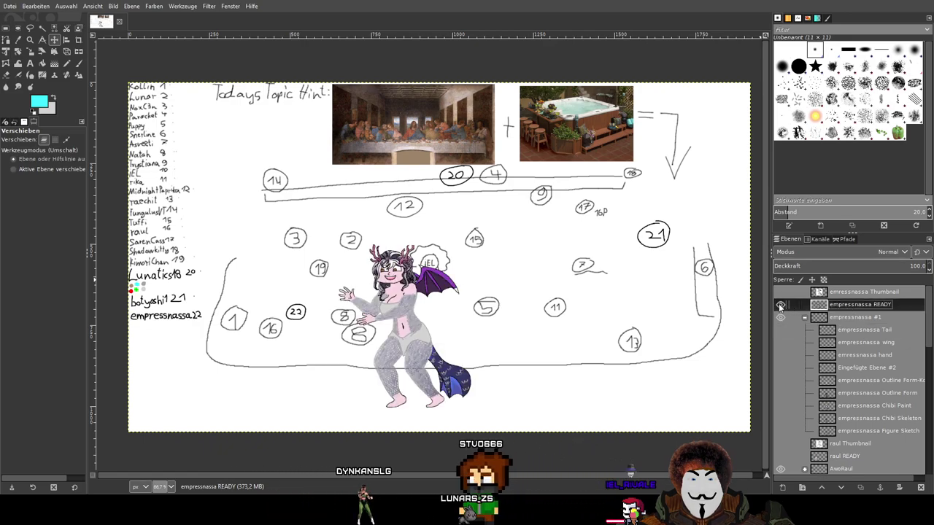
pyautogui.click(778, 303)
pyautogui.click(804, 318)
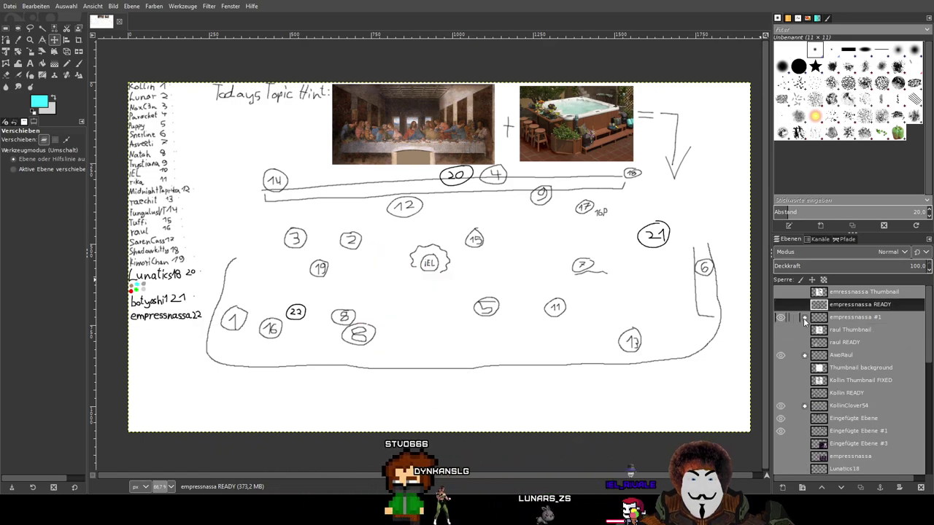
# Create a new layer group above the emressnassa Thumbnail layer, name it Lunars_Zs, and expand the empressnassa #1 group
pyautogui.scroll(-1, 851, 295)
pyautogui.scroll(1, 852, 295)
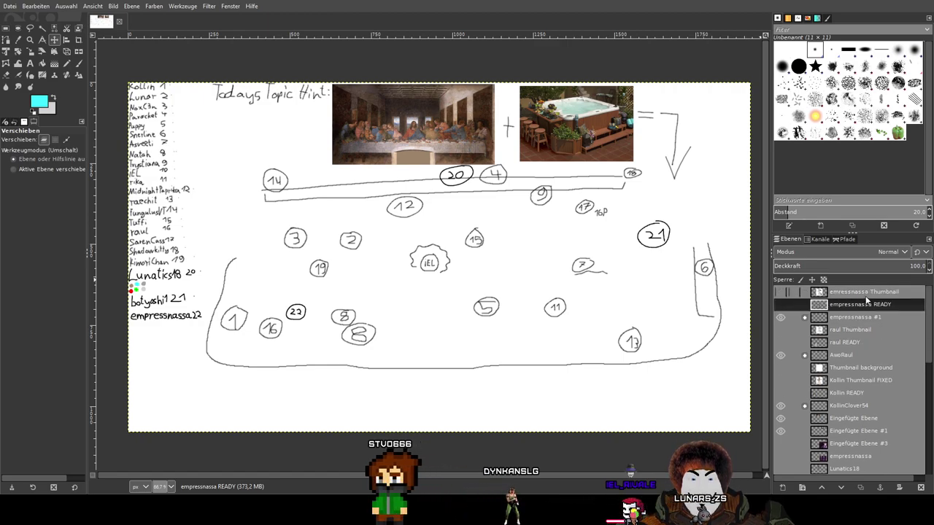
pyautogui.click(863, 294)
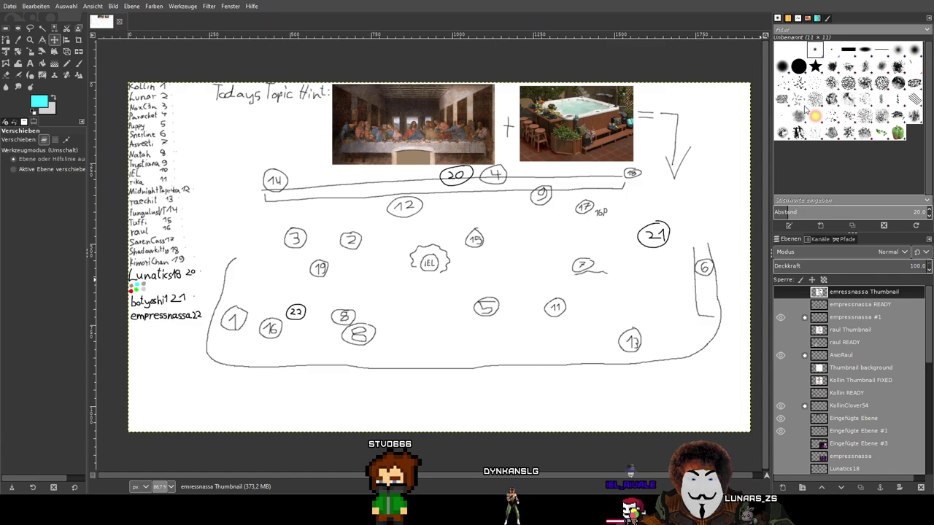
pyautogui.click(808, 81)
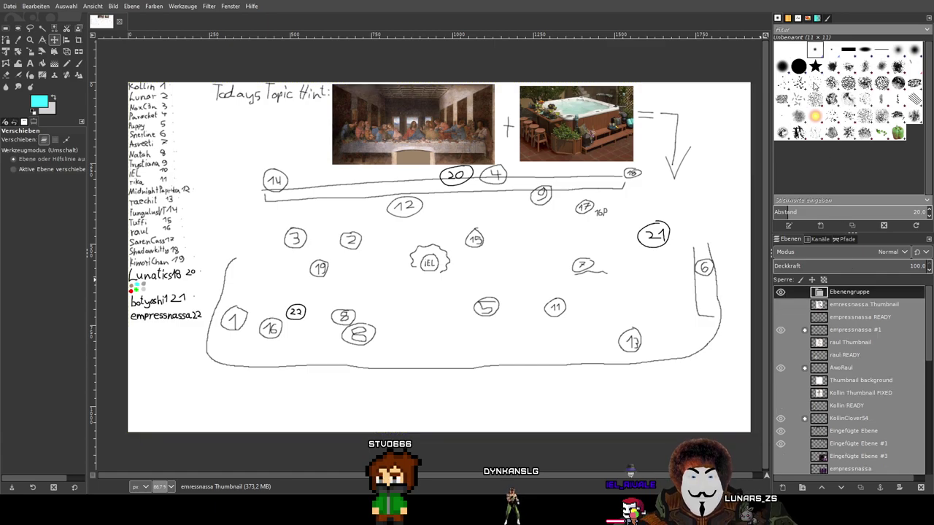
pyautogui.doubleClick(859, 292)
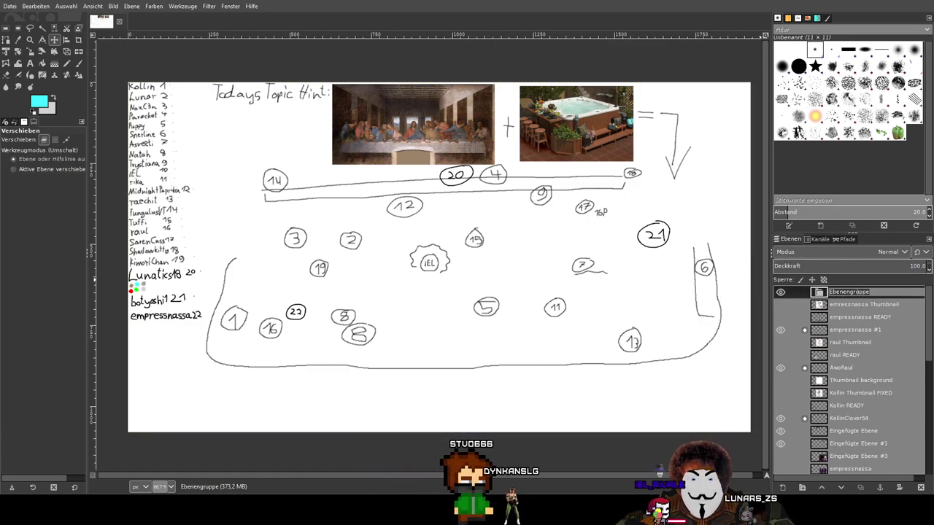
pyautogui.write('Lunars')
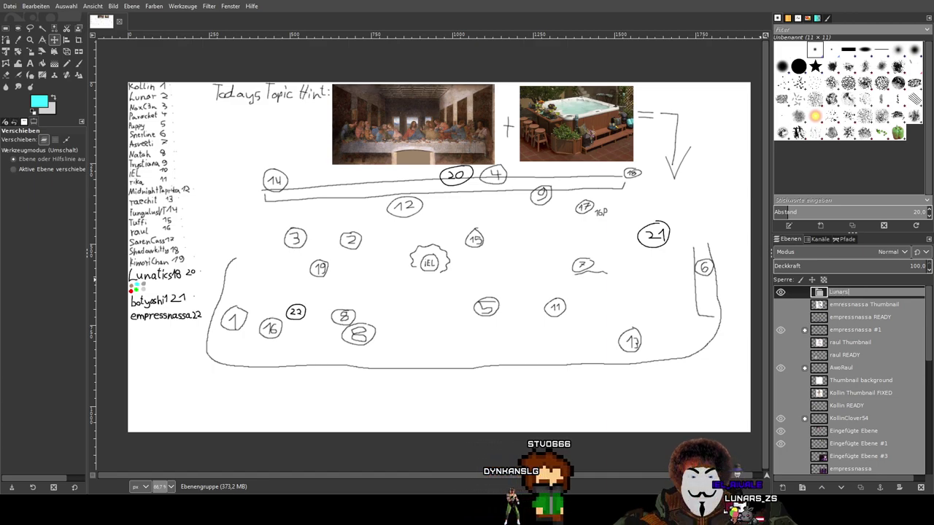
pyautogui.write('_')
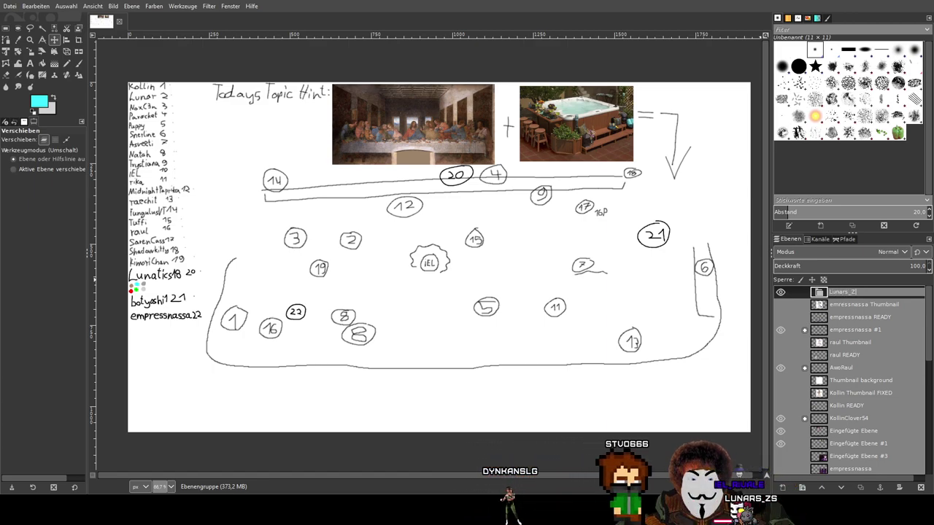
pyautogui.write('Zs')
pyautogui.press('Return')
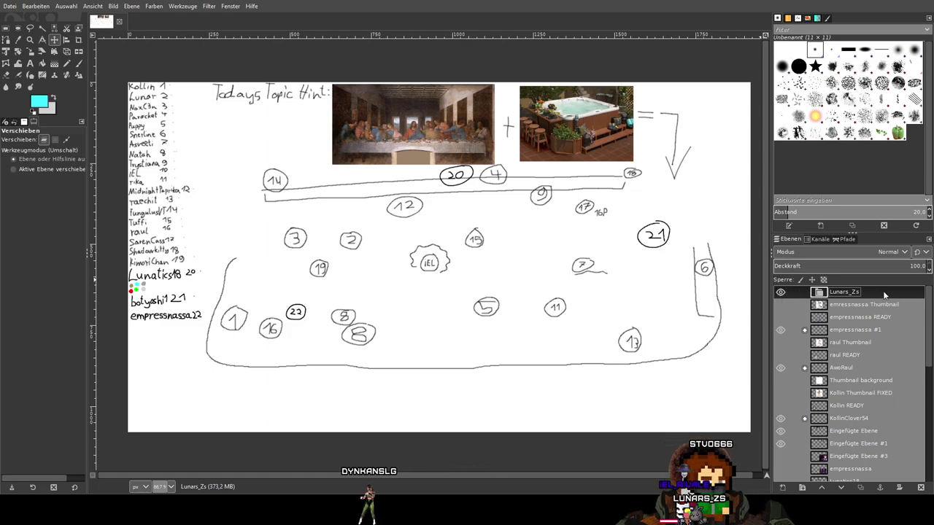
pyautogui.click(805, 331)
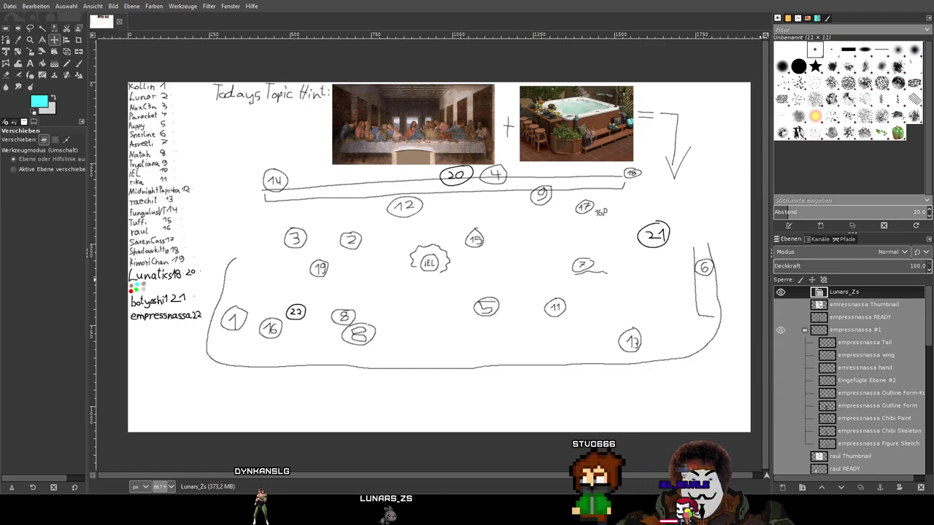
pyautogui.hotkey('shift', 'l')
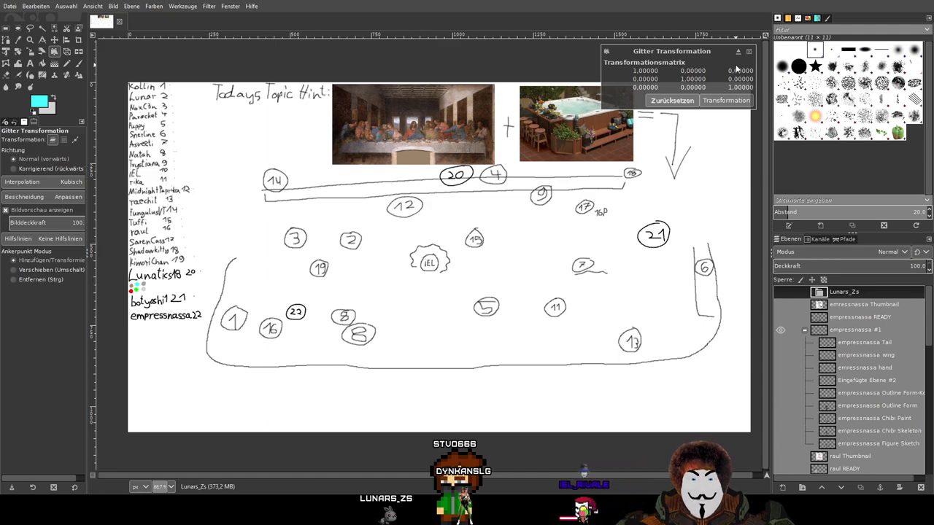
pyautogui.press('Escape')
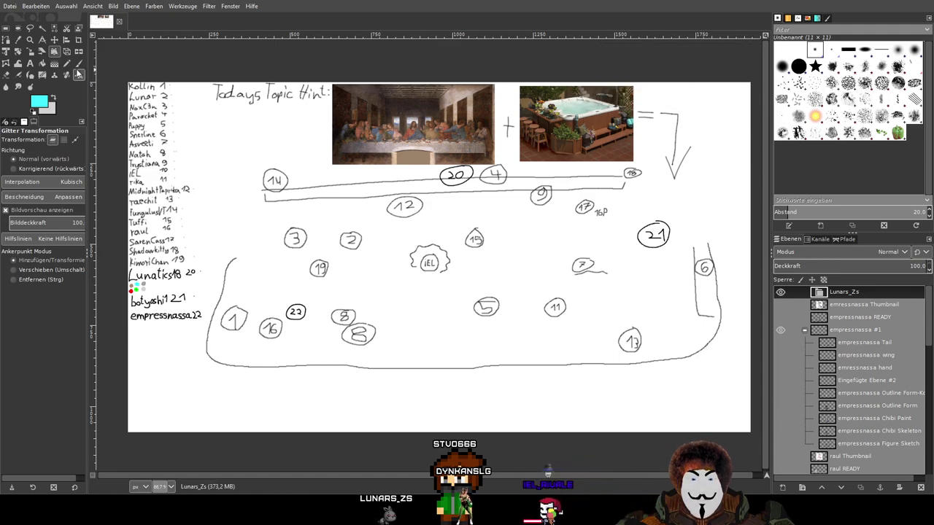
pyautogui.click(56, 40)
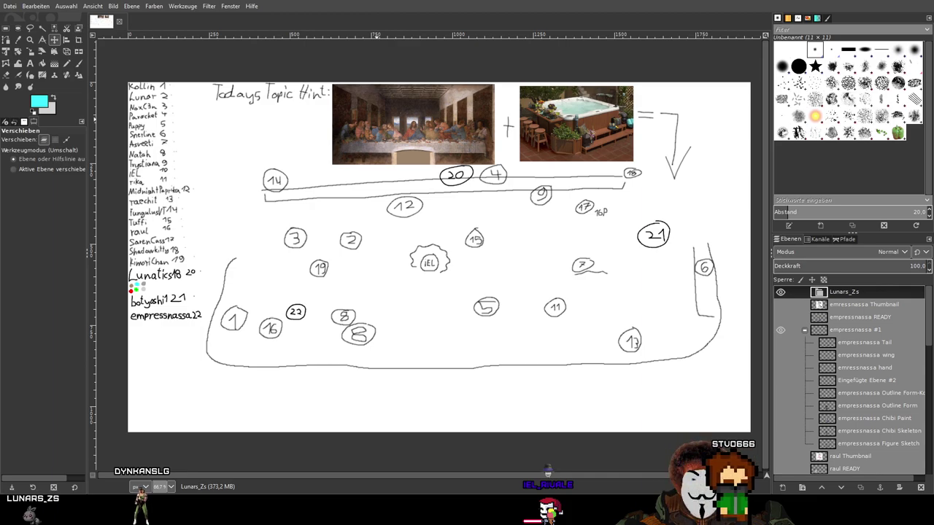
# Add a new layer named Lunars sketch inside the Lunars_Zs group
pyautogui.click(620, 115)
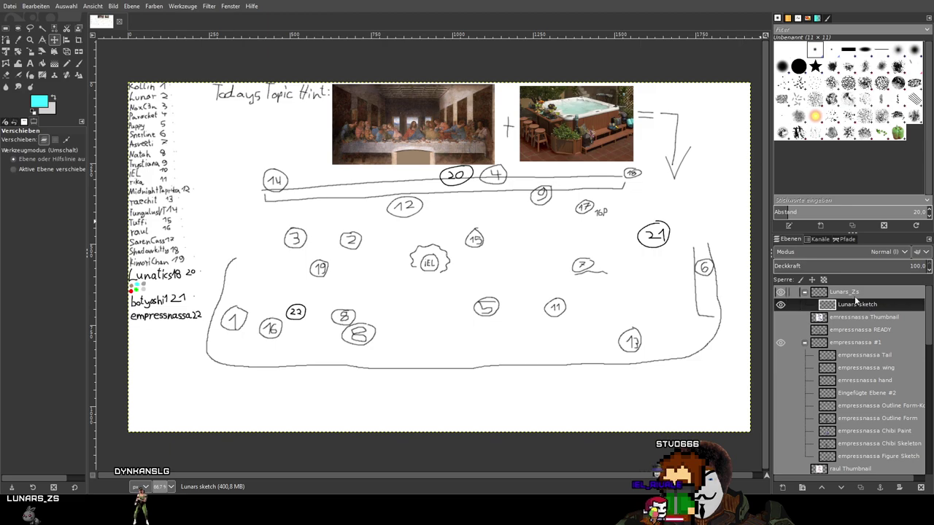
pyautogui.click(806, 293)
pyautogui.click(805, 293)
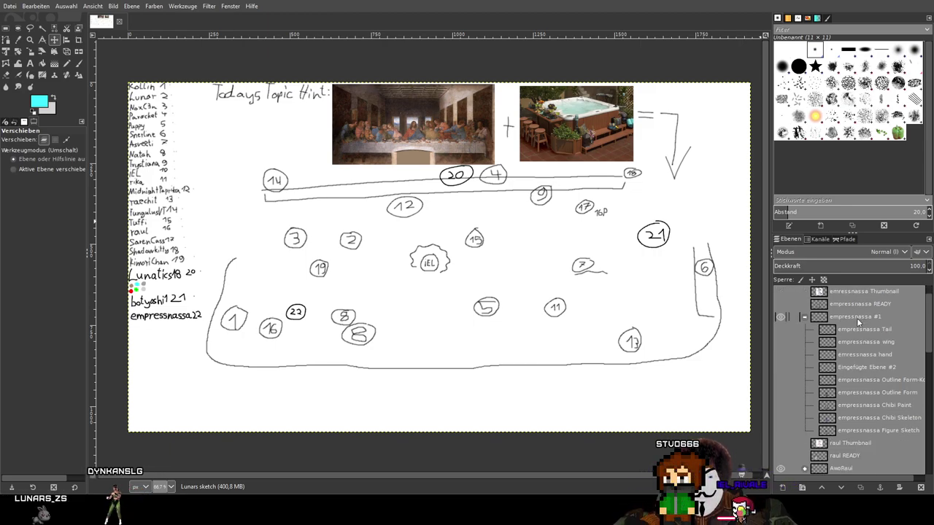
pyautogui.scroll(-3, 829, 359)
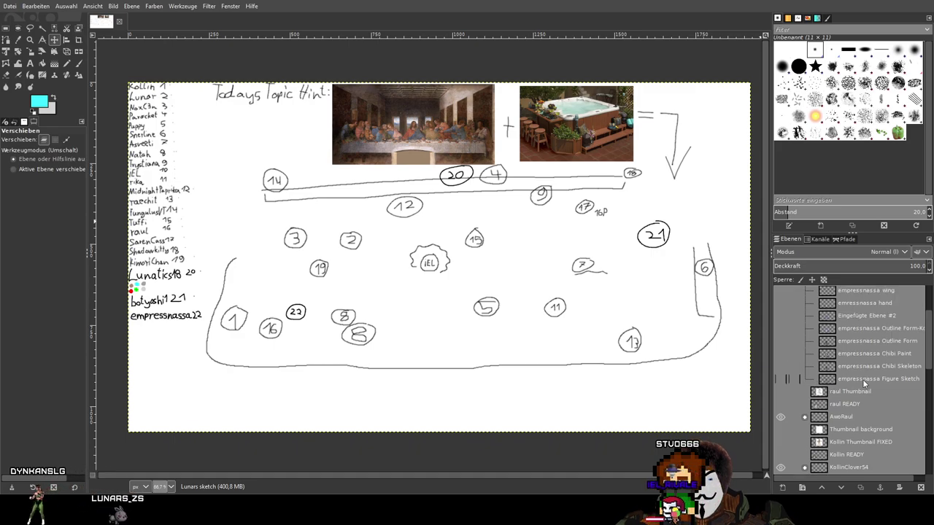
pyautogui.click(779, 378)
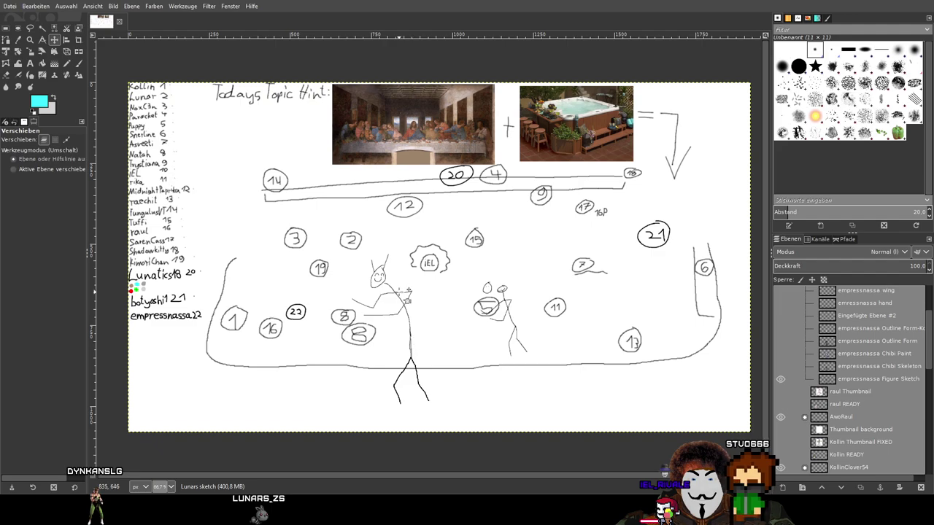
pyautogui.click(780, 377)
# Show the empressnassa Chibi Skeleton layer, raise its opacity to 100, and hide it again
pyautogui.click(780, 365)
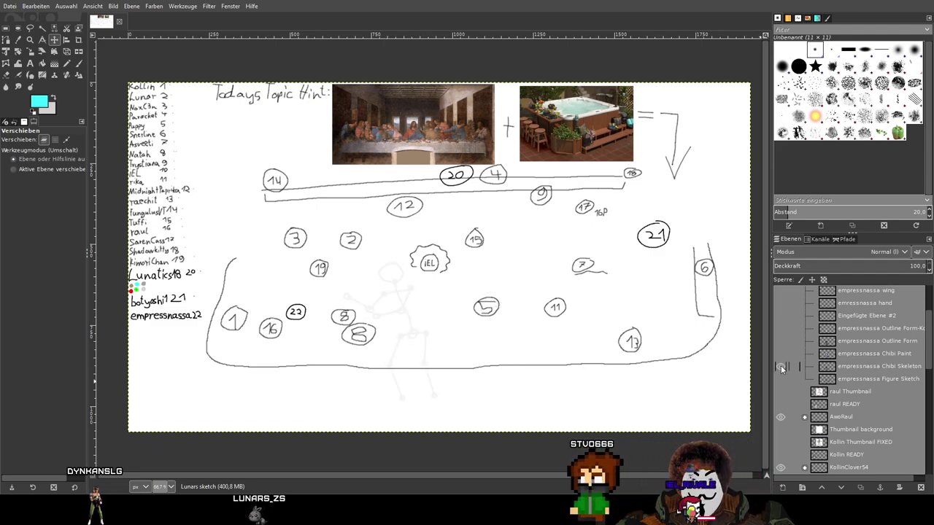
pyautogui.click(855, 365)
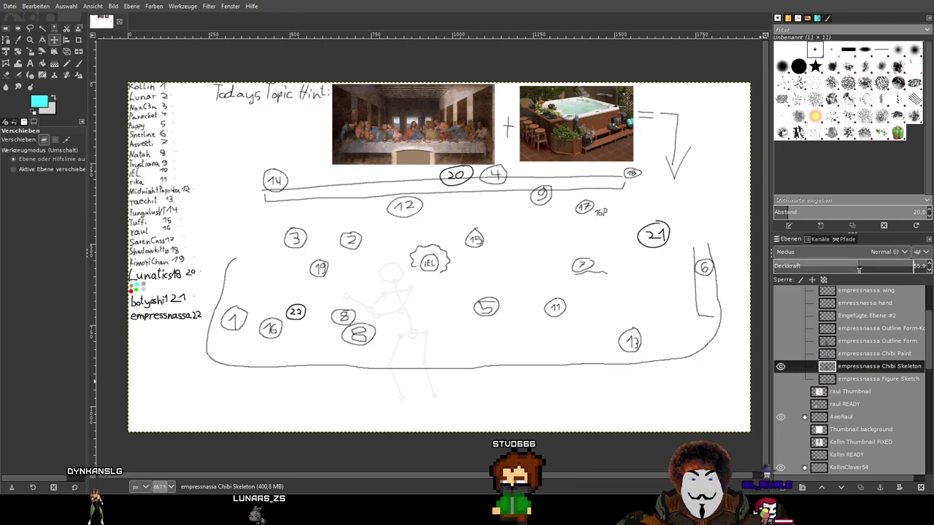
pyautogui.moveTo(859, 268); pyautogui.dragTo(923, 267)
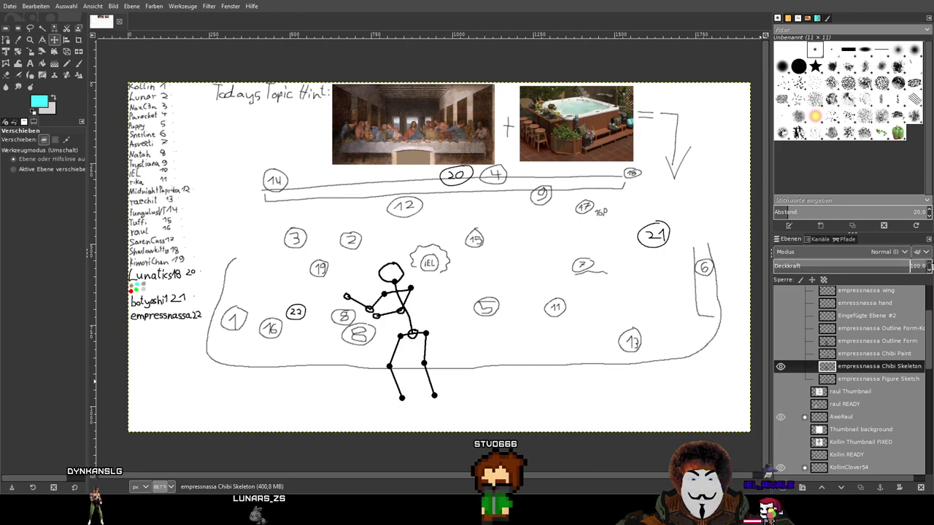
pyautogui.click(780, 368)
# Compare the empressnassa Chibi Paint layer with the skeleton, hide both, and toggle the Outline Form and Outline Form-Kopie layers to examine the line art
pyautogui.click(780, 354)
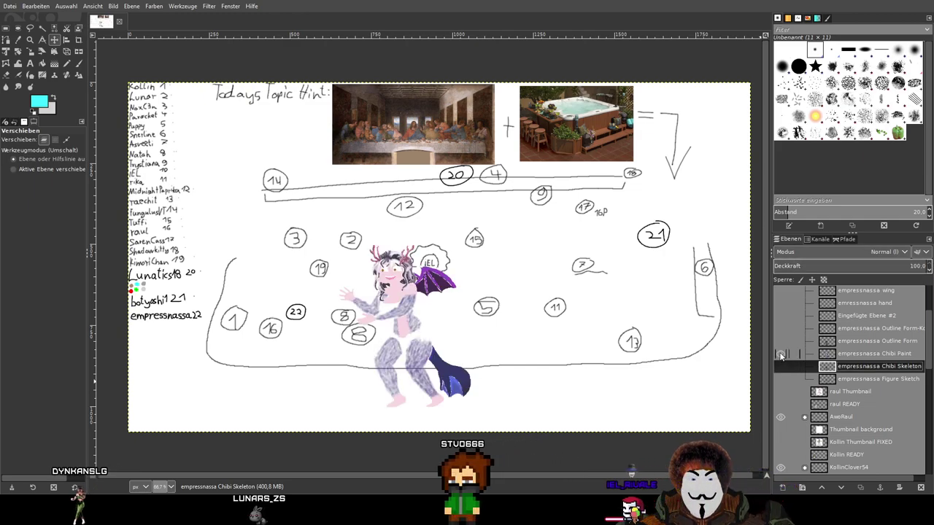
pyautogui.click(781, 366)
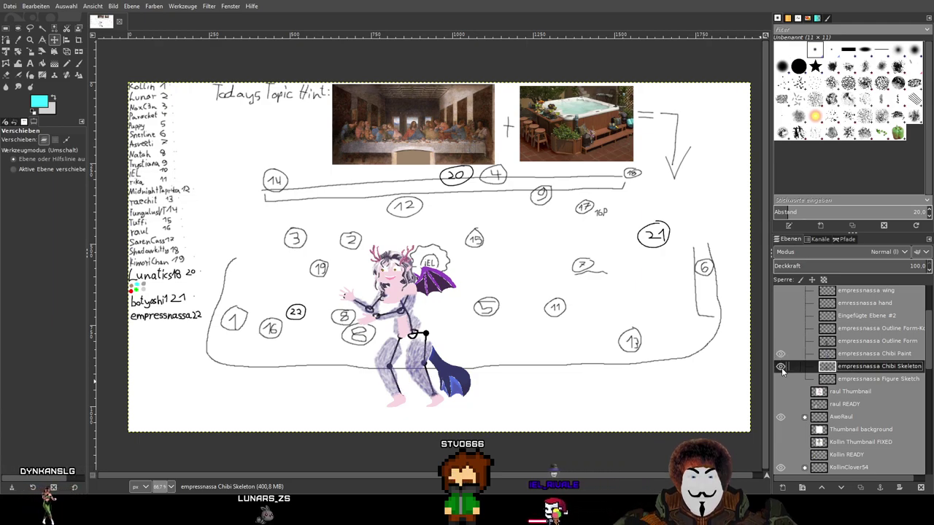
pyautogui.moveTo(781, 367); pyautogui.dragTo(779, 356)
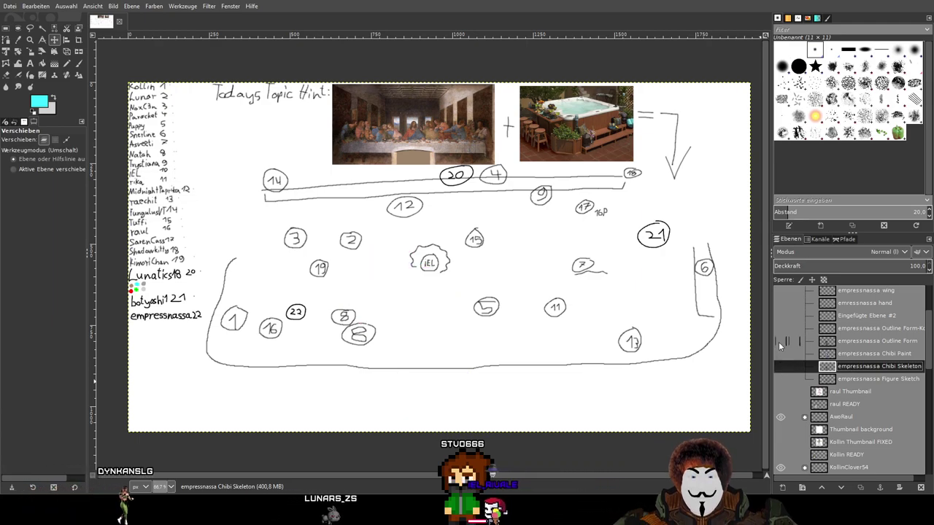
pyautogui.click(779, 340)
pyautogui.click(779, 339)
pyautogui.click(779, 332)
pyautogui.click(779, 329)
pyautogui.click(780, 341)
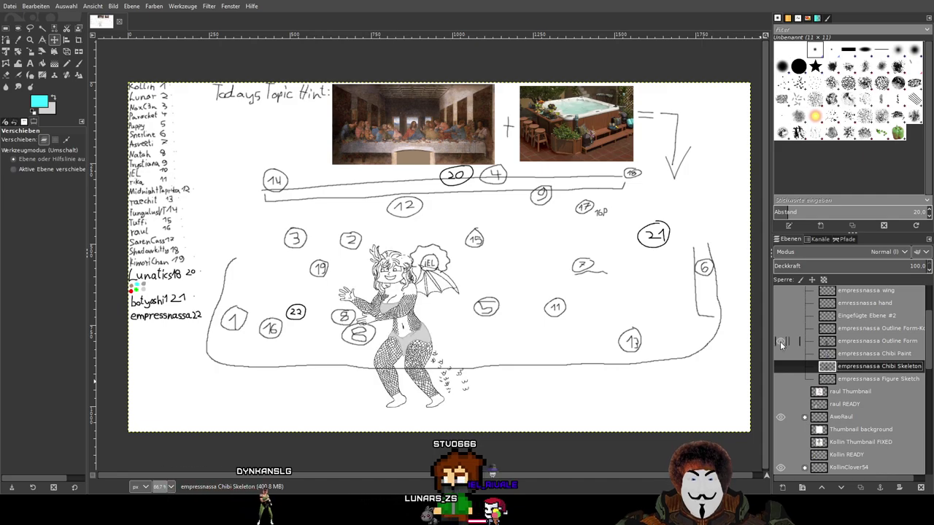
# Build up the empressnassa figure by showing Chibi Paint, Outline Form-Kopie and Eingefügte Ebene #2 with the outline, and hide these layers again
pyautogui.click(782, 354)
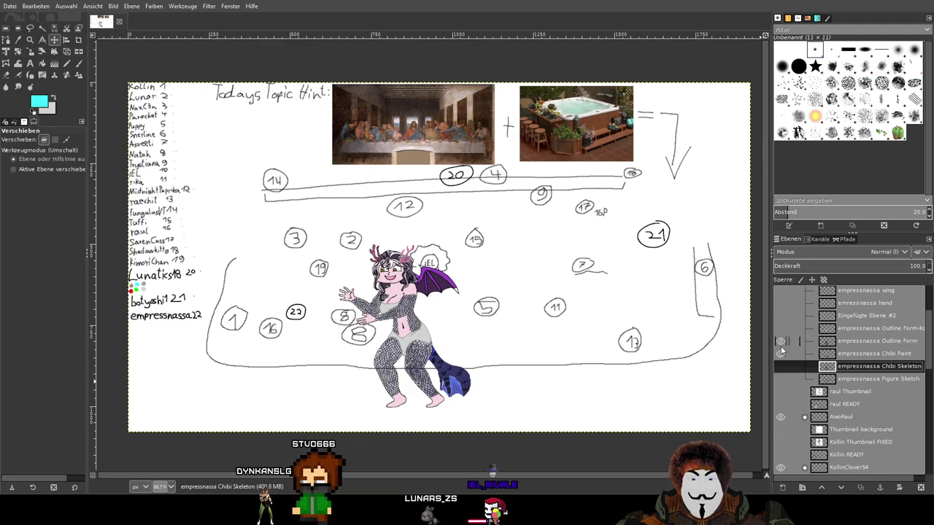
pyautogui.click(778, 330)
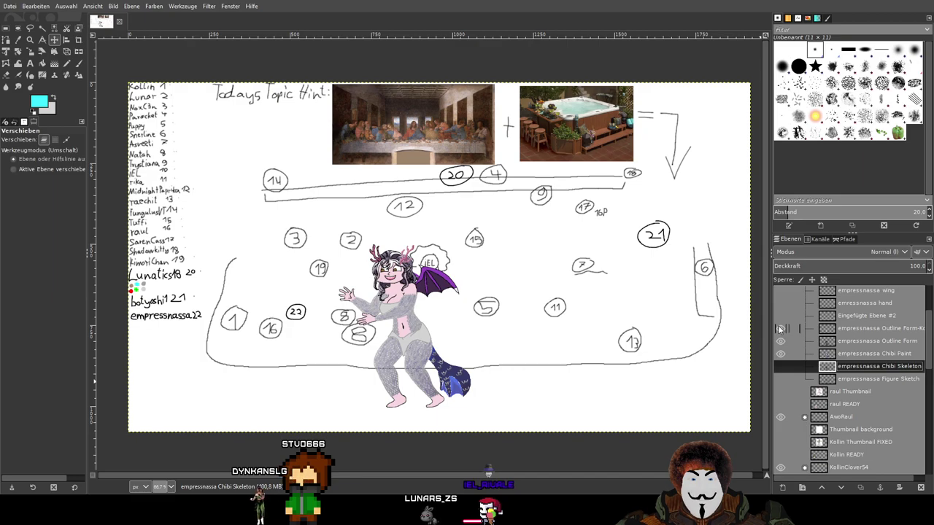
pyautogui.click(780, 316)
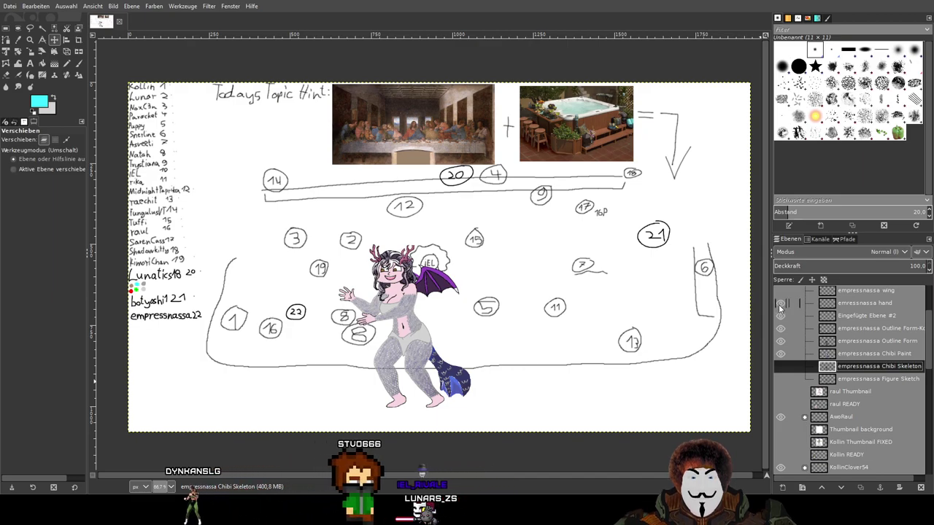
pyautogui.scroll(2, 778, 304)
pyautogui.click(781, 367)
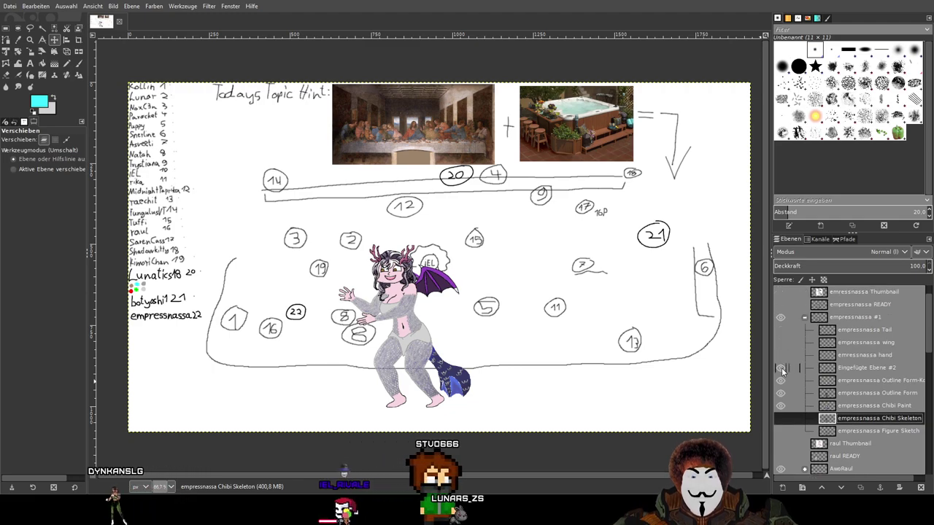
pyautogui.click(781, 380)
pyautogui.click(780, 392)
pyautogui.click(780, 405)
# Show the empressnassa READY layer briefly to examine the merged figure, and hide it again
pyautogui.scroll(1, 798, 361)
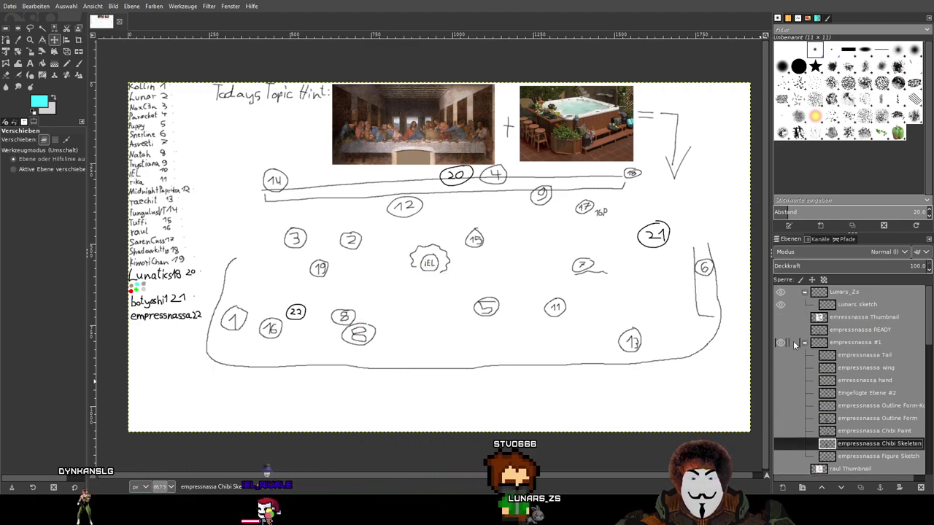
pyautogui.click(780, 329)
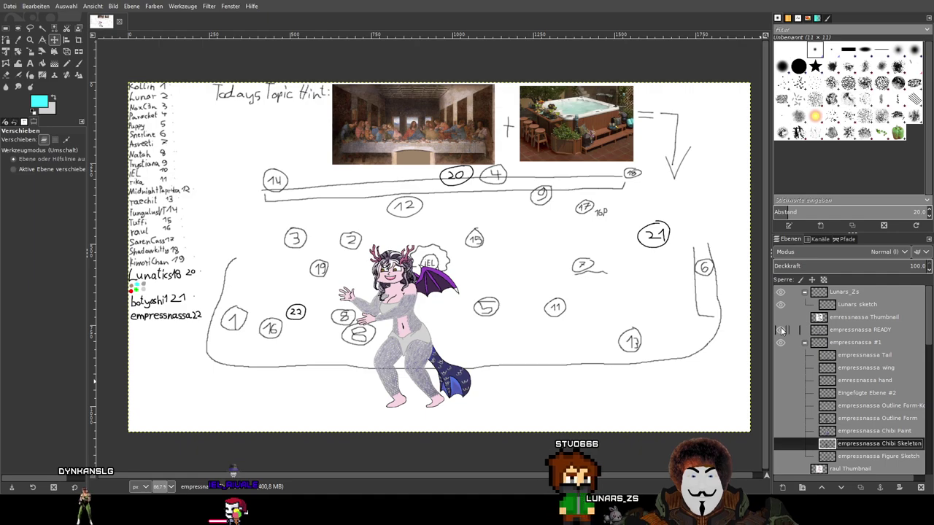
pyautogui.click(780, 329)
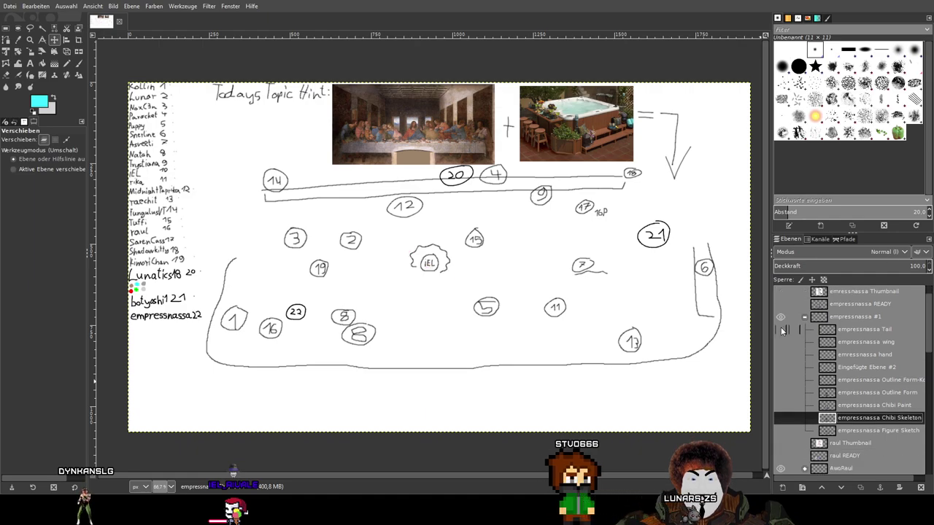
# Add a new layer named Lunars skeleton above Lunars sketch in the Lunars_Zs group
pyautogui.click(876, 303)
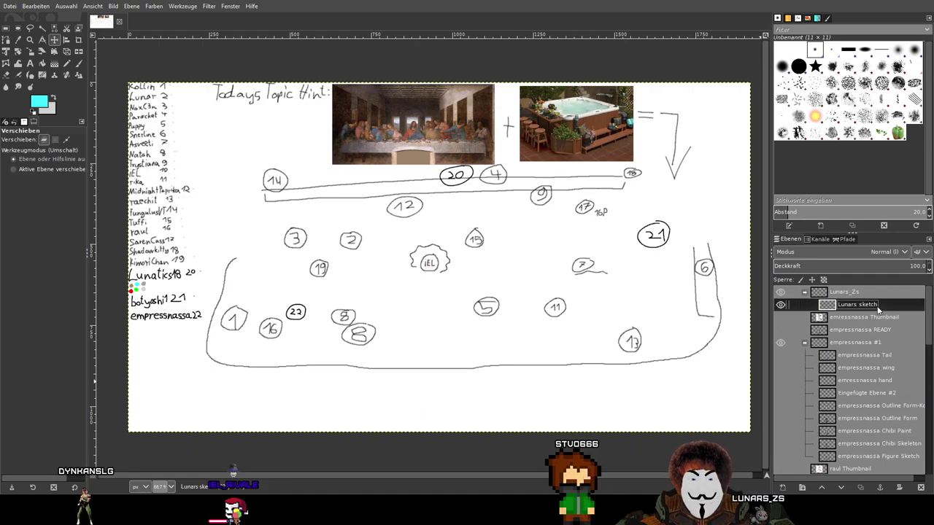
pyautogui.scroll(-2, 885, 319)
pyautogui.scroll(2, 896, 397)
pyautogui.doubleClick(874, 305)
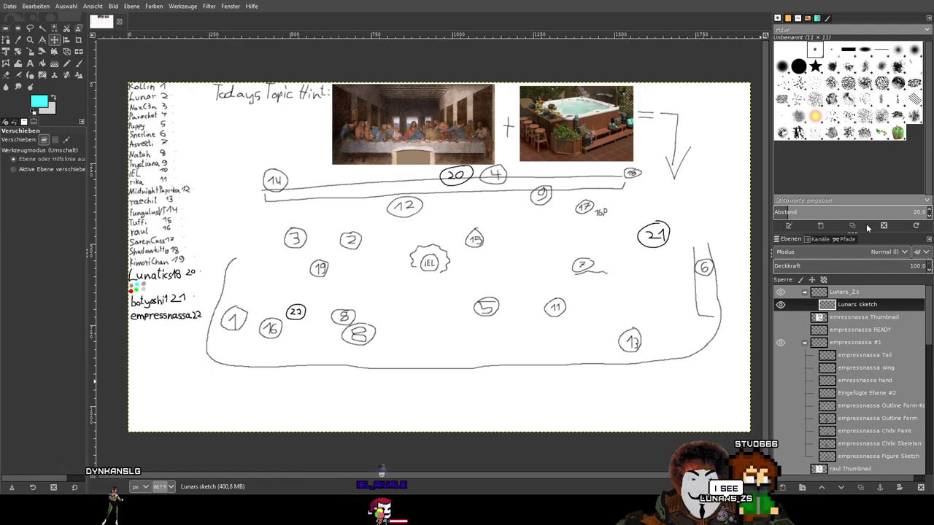
pyautogui.press('Return')
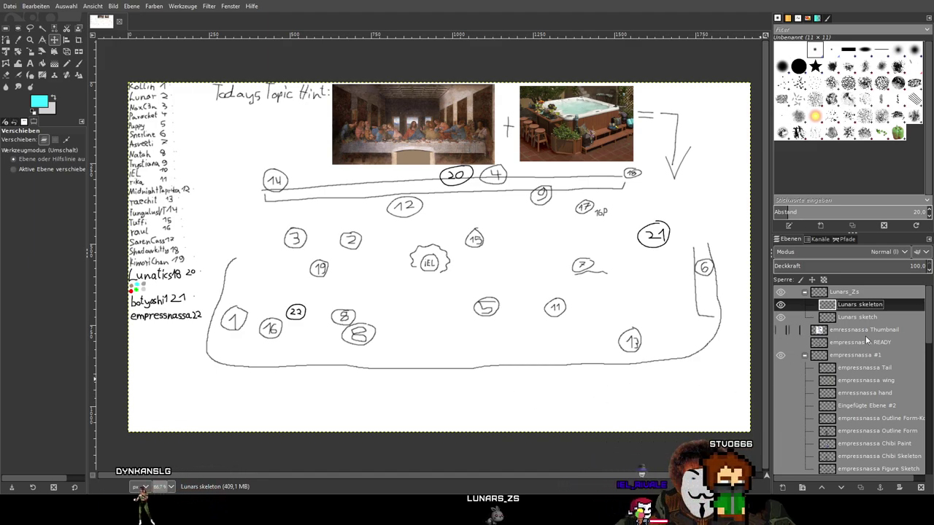
# Collapse the empressnassa #1 group and show the empressnassa, raul and Kollin READY layers to examine the three finished figures together up close
pyautogui.scroll(-3, 865, 335)
pyautogui.scroll(3, 817, 384)
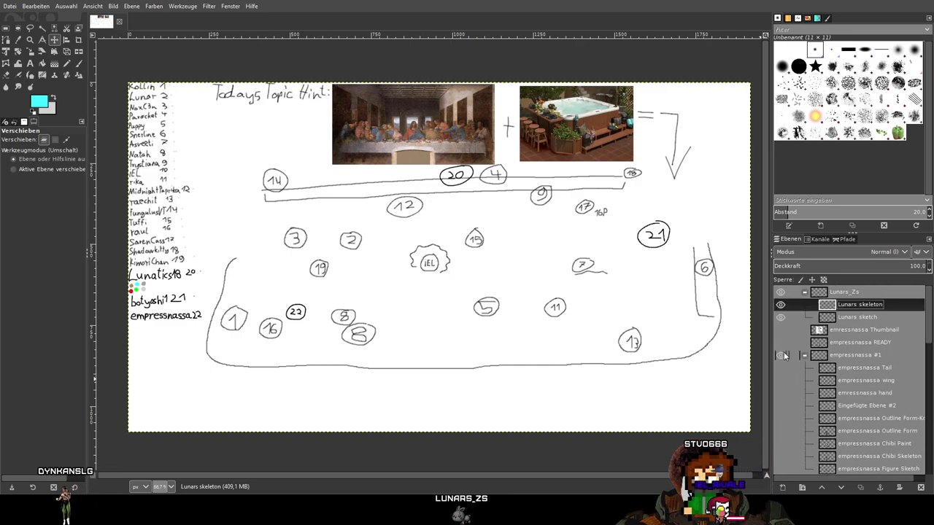
pyautogui.click(804, 355)
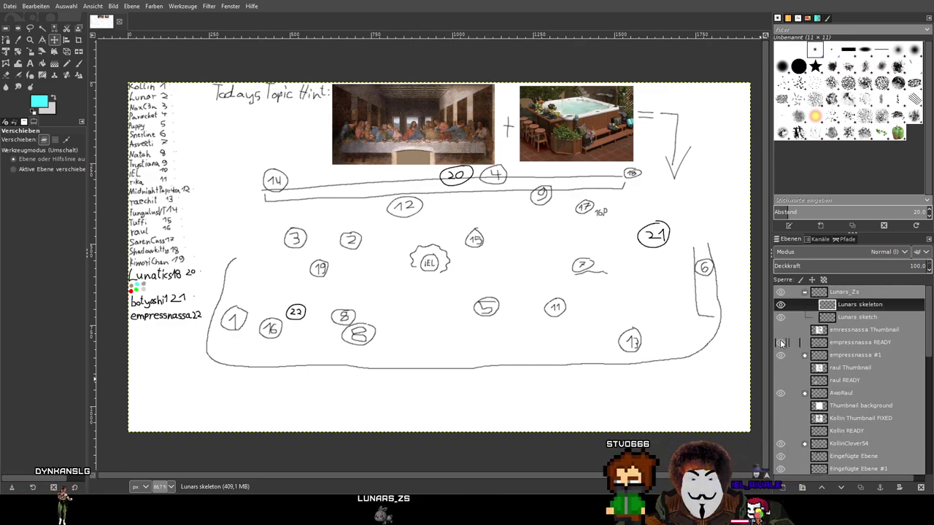
pyautogui.click(781, 355)
pyautogui.scroll(-2, 785, 357)
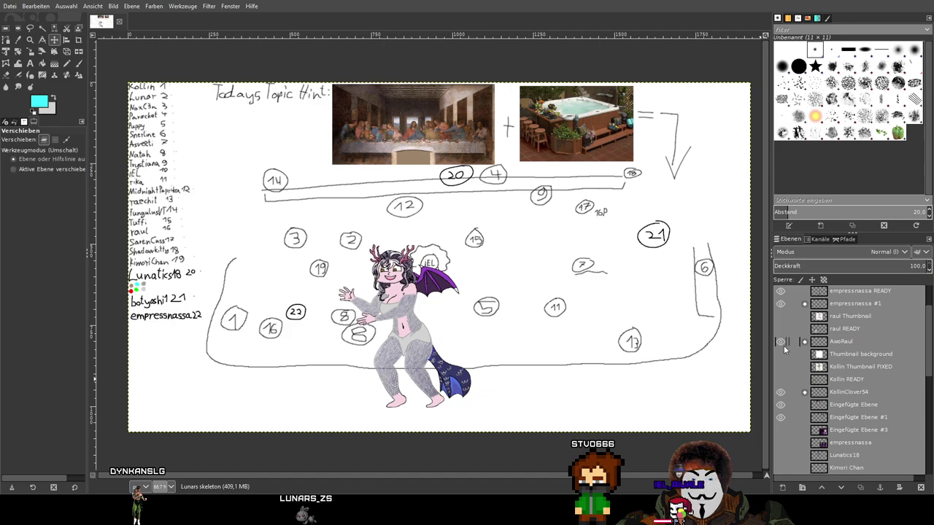
pyautogui.click(779, 329)
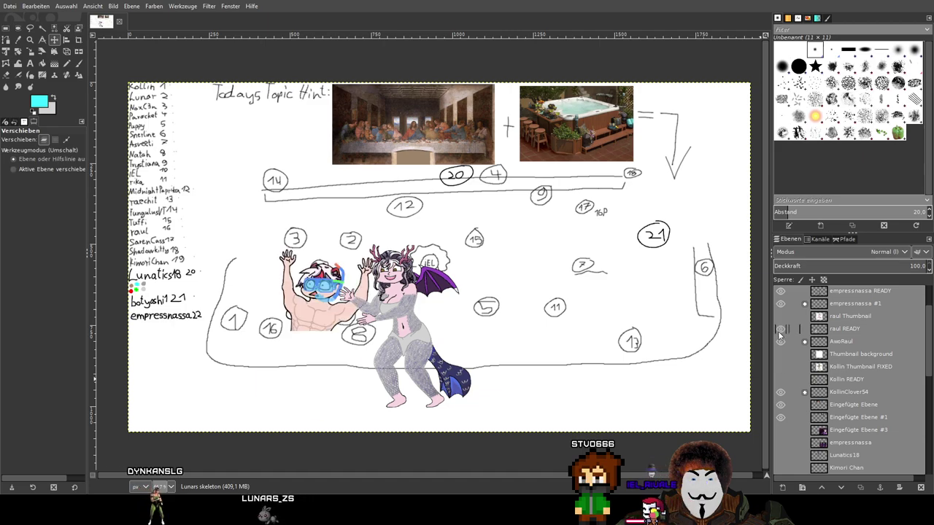
pyautogui.click(780, 379)
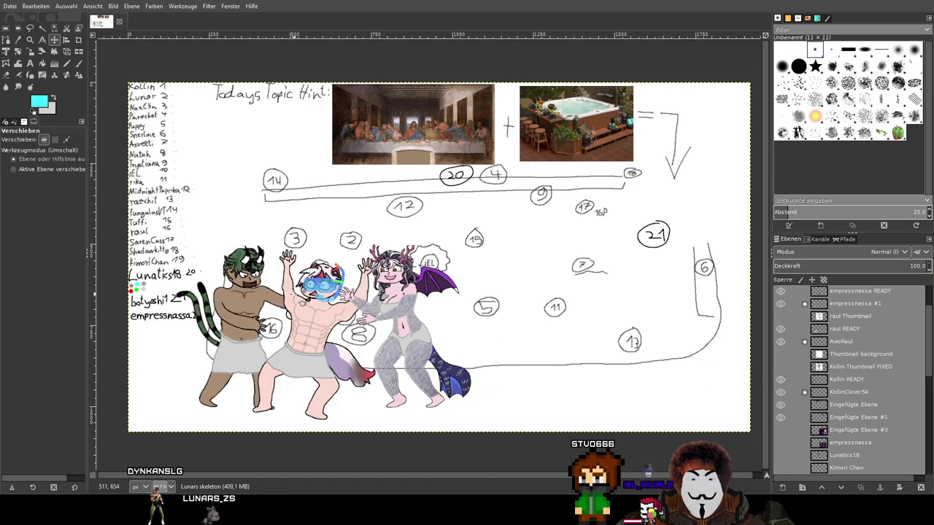
pyautogui.scroll(4, 294, 294)
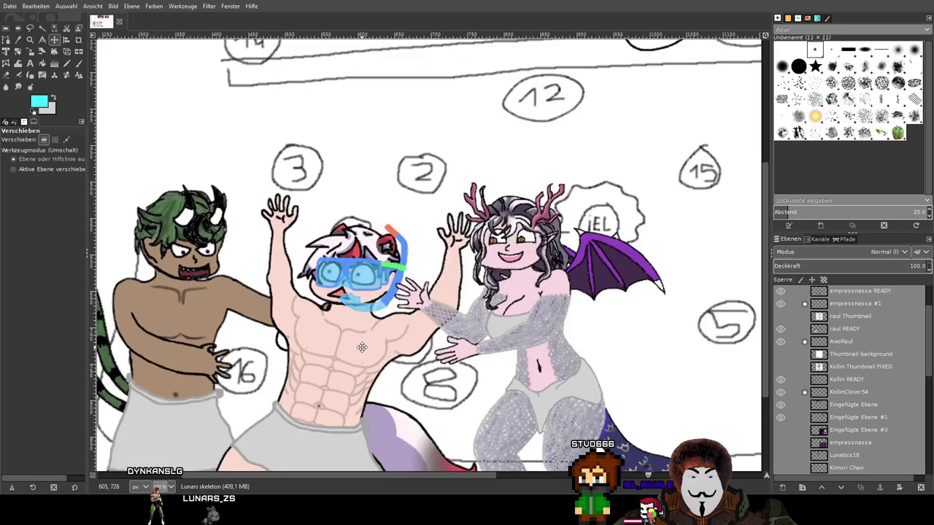
pyautogui.moveTo(362, 347); pyautogui.dragTo(424, 218)
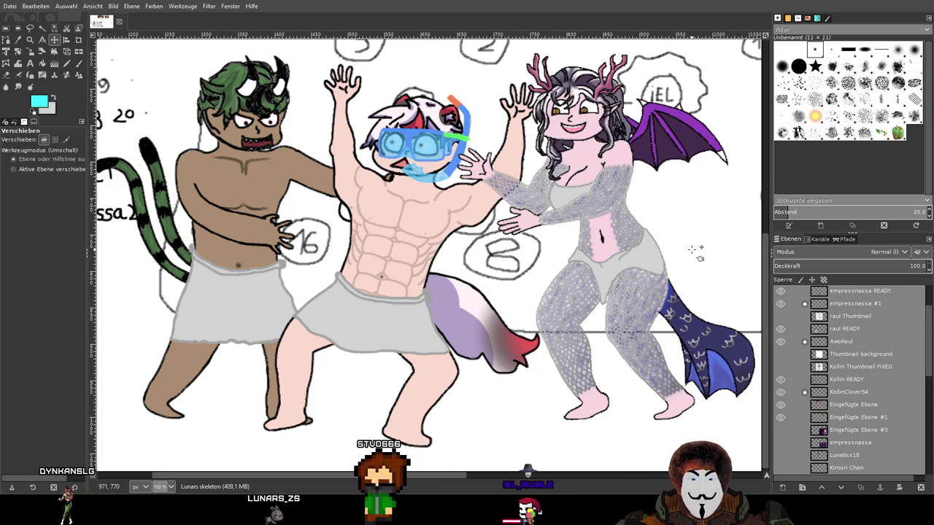
pyautogui.scroll(-3, 695, 250)
pyautogui.scroll(1, 678, 250)
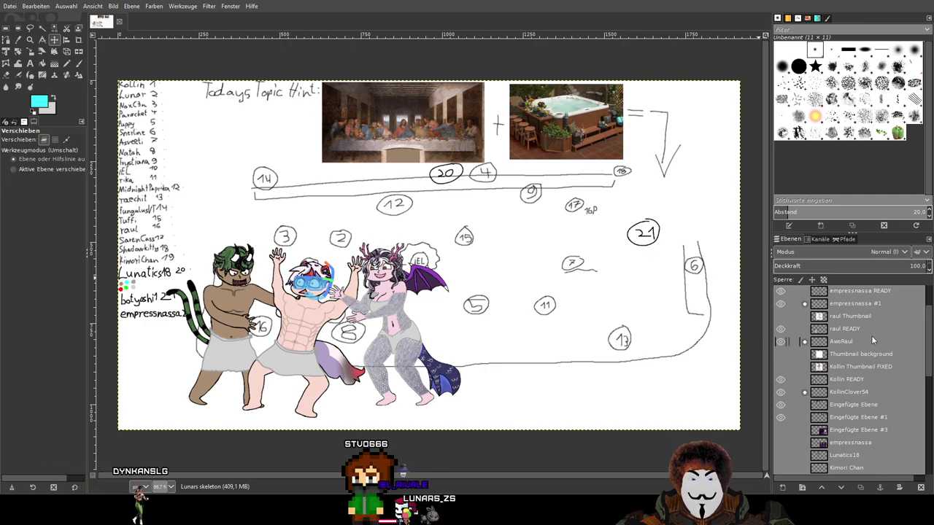
pyautogui.scroll(1, 868, 332)
pyautogui.click(779, 405)
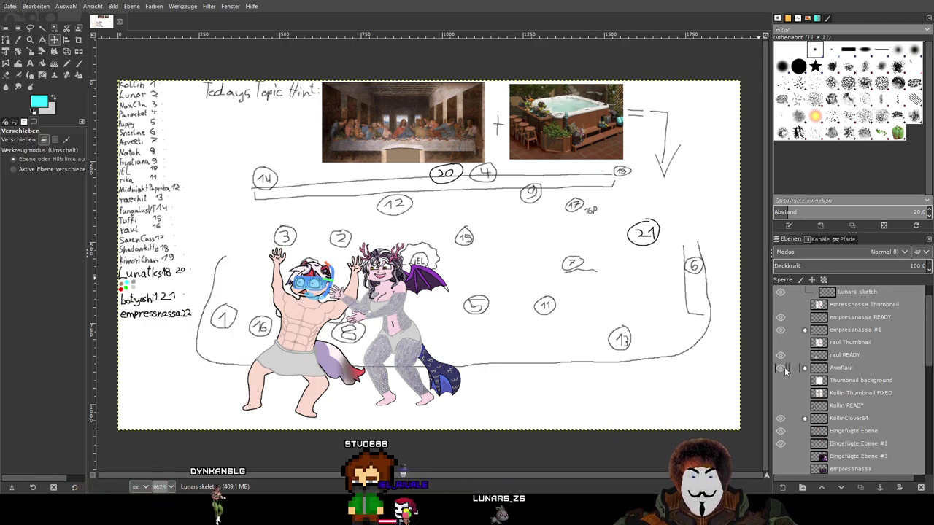
pyautogui.click(779, 355)
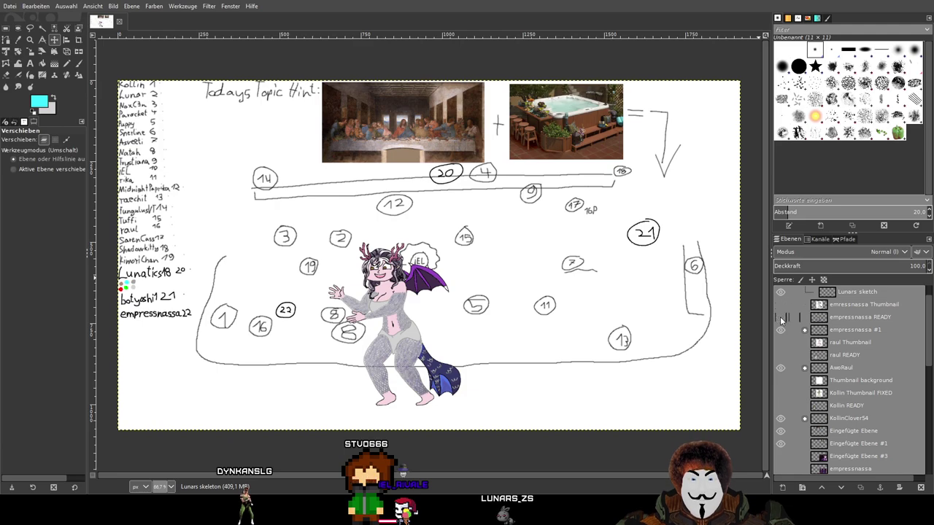
pyautogui.click(780, 318)
pyautogui.scroll(1, 863, 334)
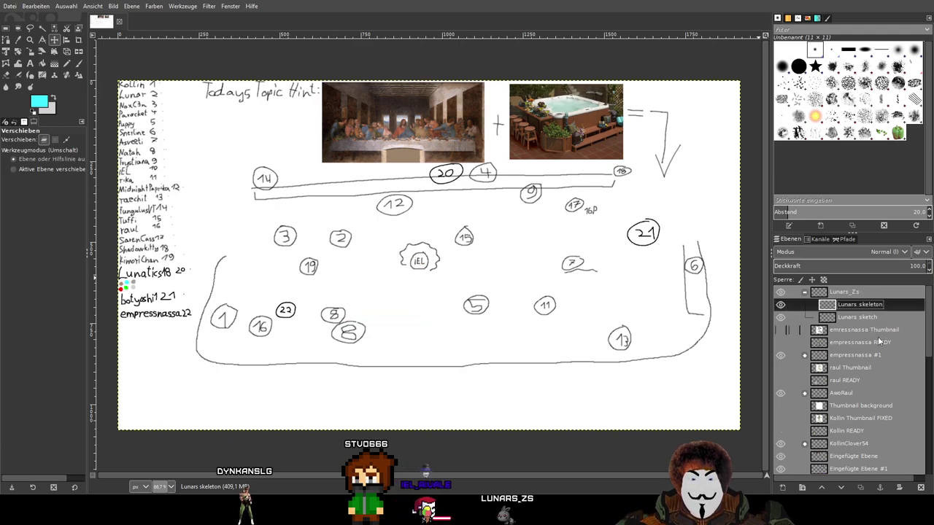
pyautogui.click(804, 355)
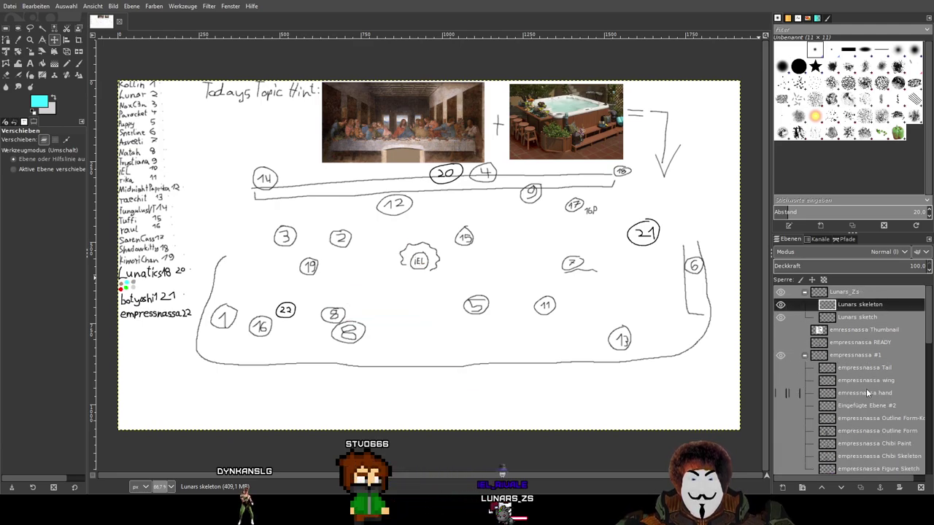
# Add a new layer named Lunars Paint above Lunars skeleton in the Lunars_Zs group
pyautogui.scroll(-1, 853, 387)
pyautogui.scroll(1, 876, 292)
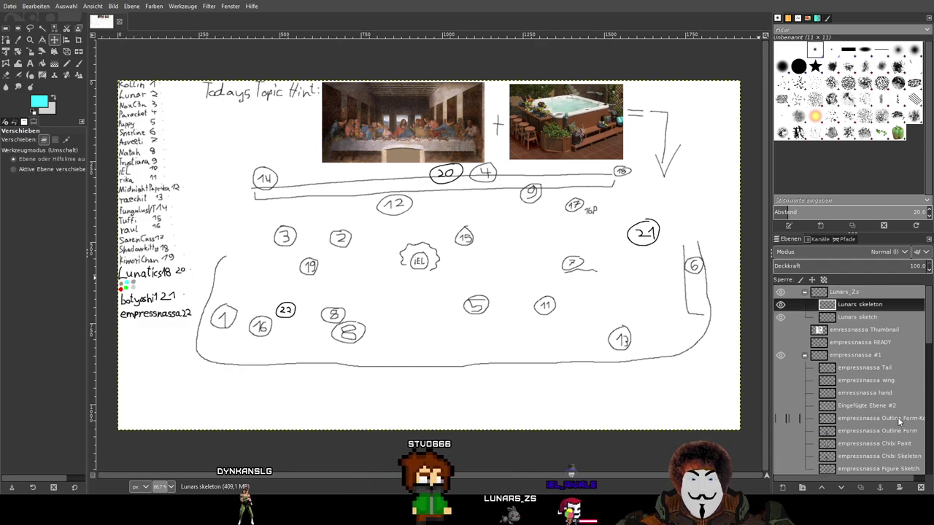
pyautogui.click(876, 292)
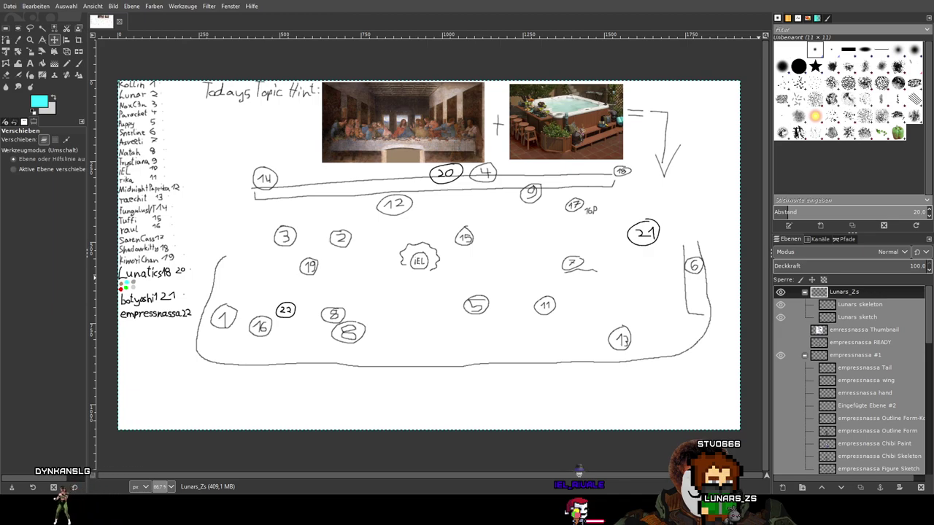
pyautogui.press('Return')
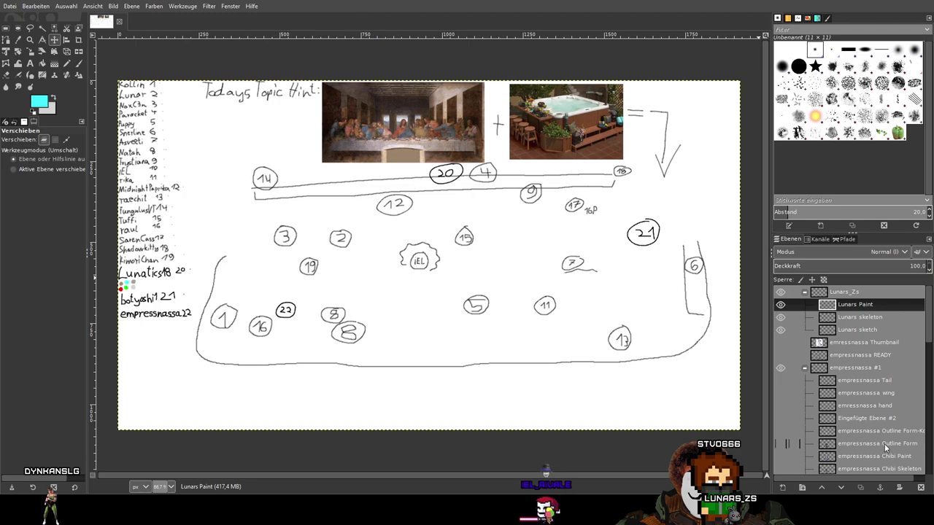
# Briefly show empressnassa Outline Form for reference, and add a layer named Lunars Outline Form above Lunars Paint
pyautogui.click(781, 443)
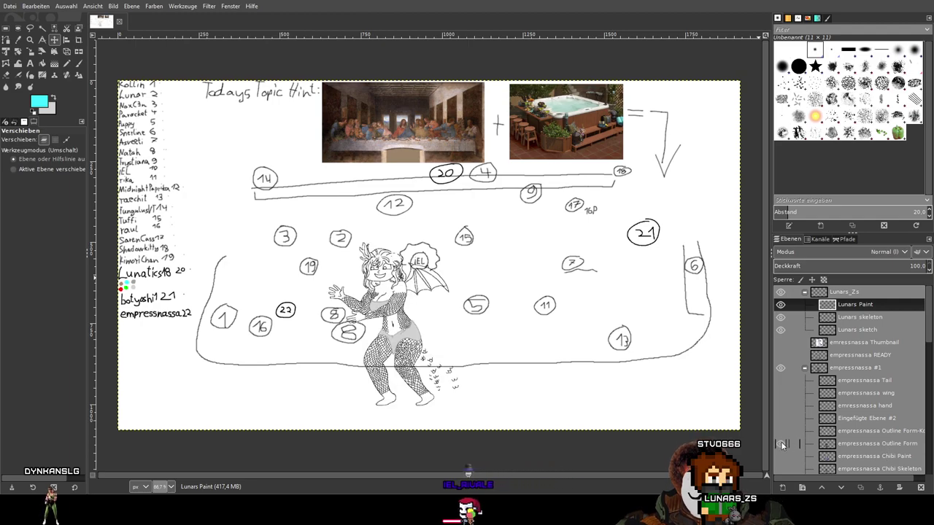
pyautogui.click(781, 443)
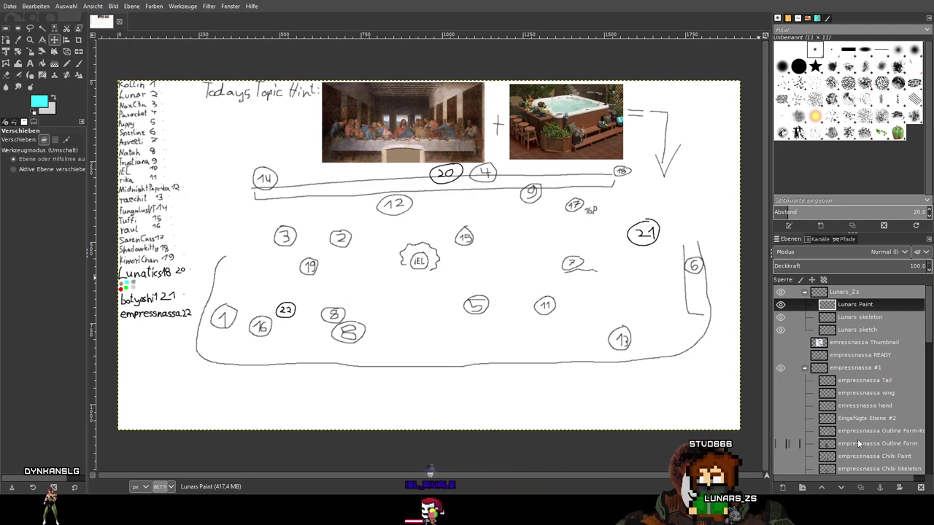
pyautogui.click(871, 291)
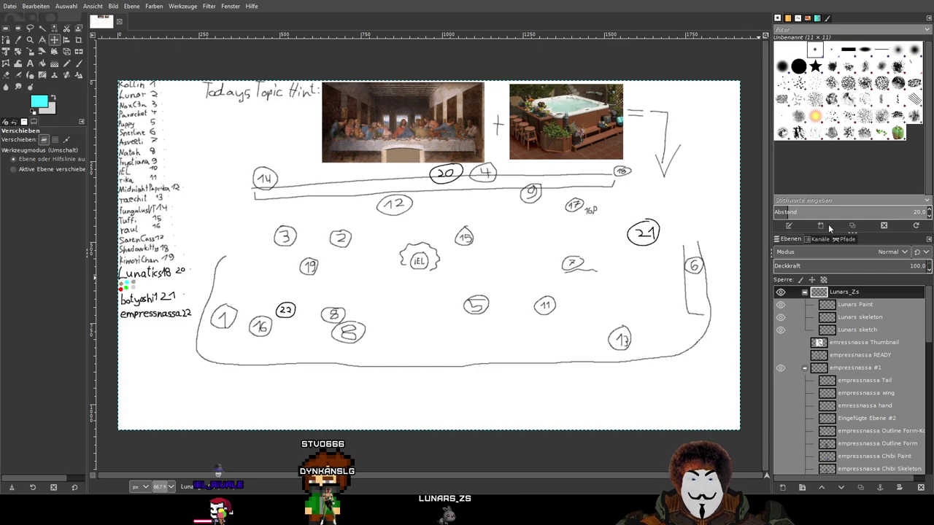
pyautogui.press('Return')
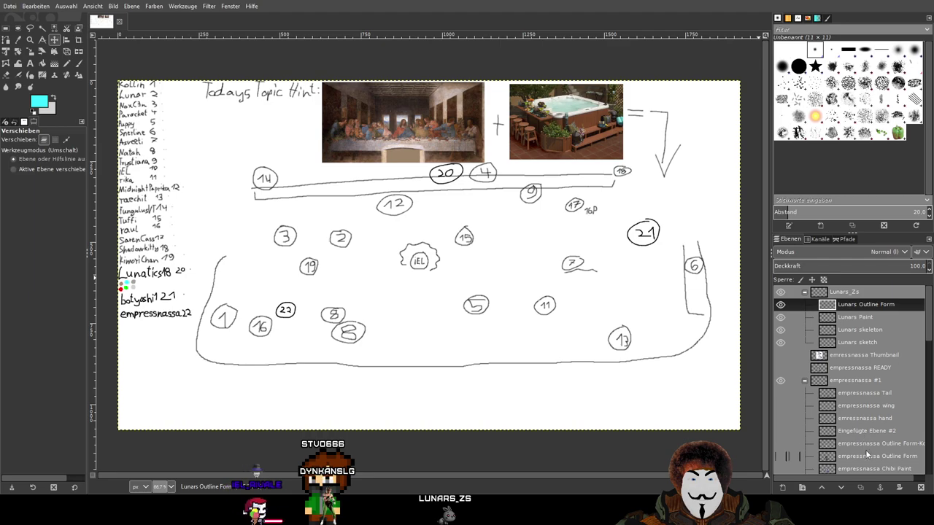
# Show the empressnassa Outline Form layer and its copy one at a time to examine their content, and hide each again
pyautogui.moveTo(855, 477)
pyautogui.mouseDown()
pyautogui.moveTo(871, 478)
pyautogui.moveTo(846, 477)
pyautogui.mouseUp()
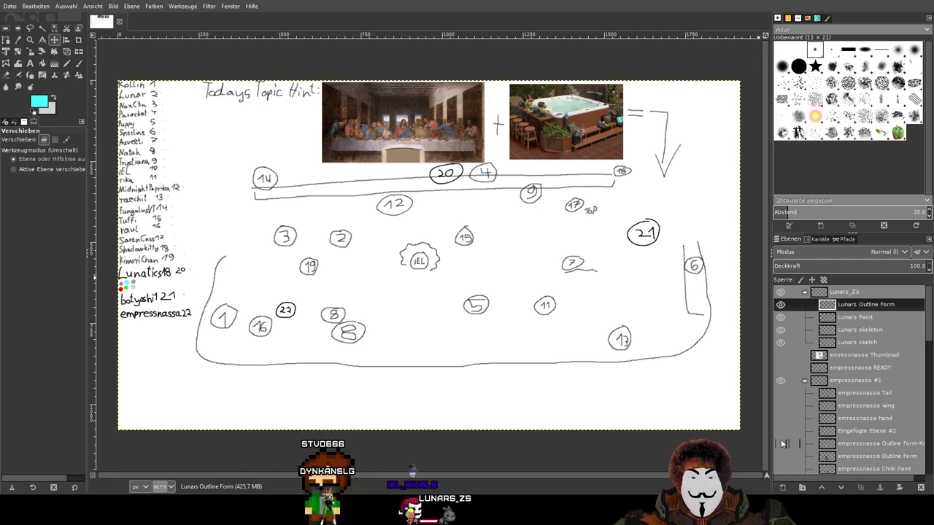
pyautogui.click(781, 443)
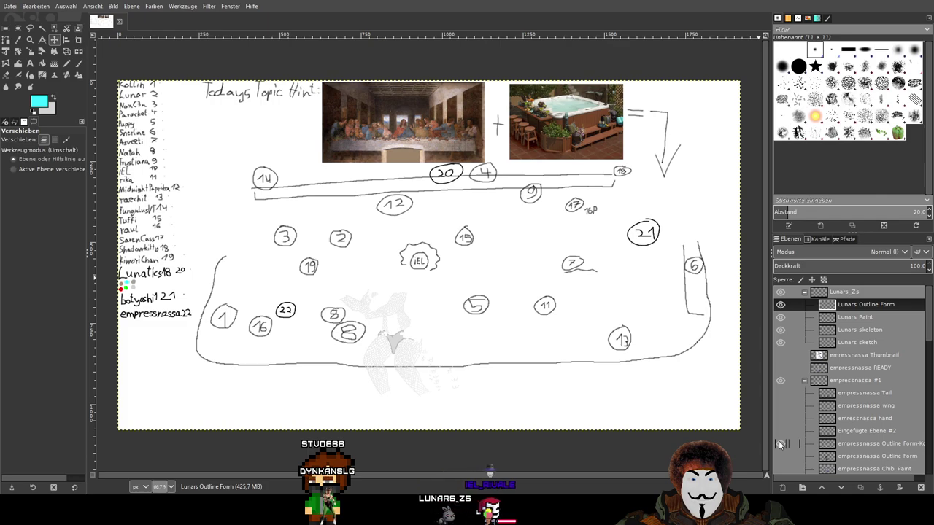
pyautogui.click(779, 443)
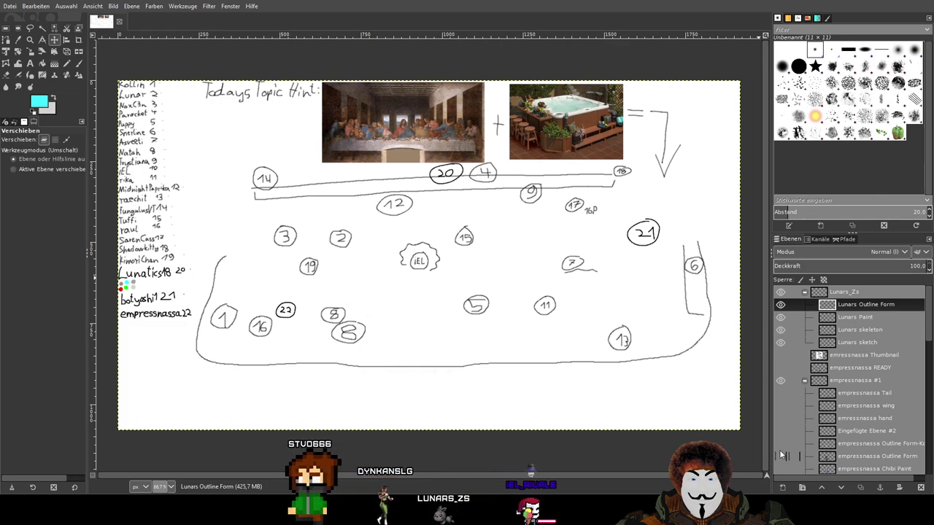
pyautogui.click(779, 442)
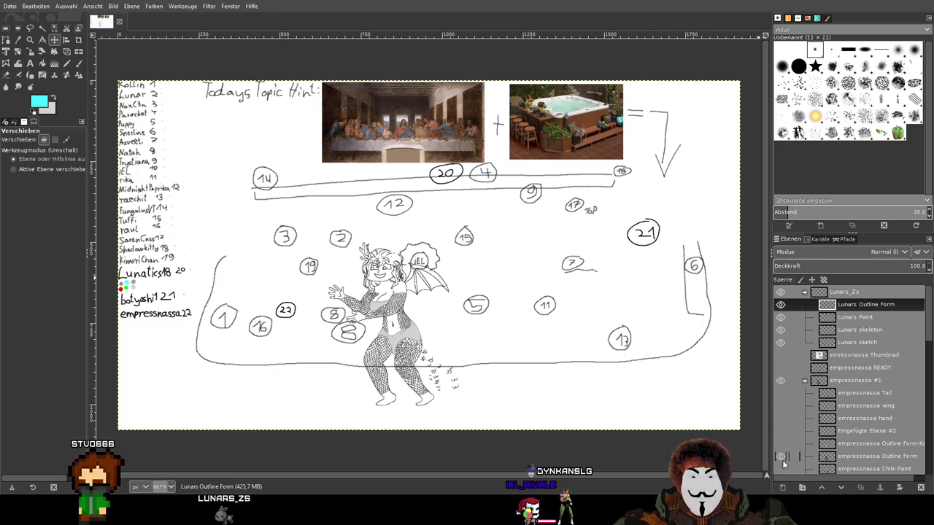
pyautogui.click(781, 459)
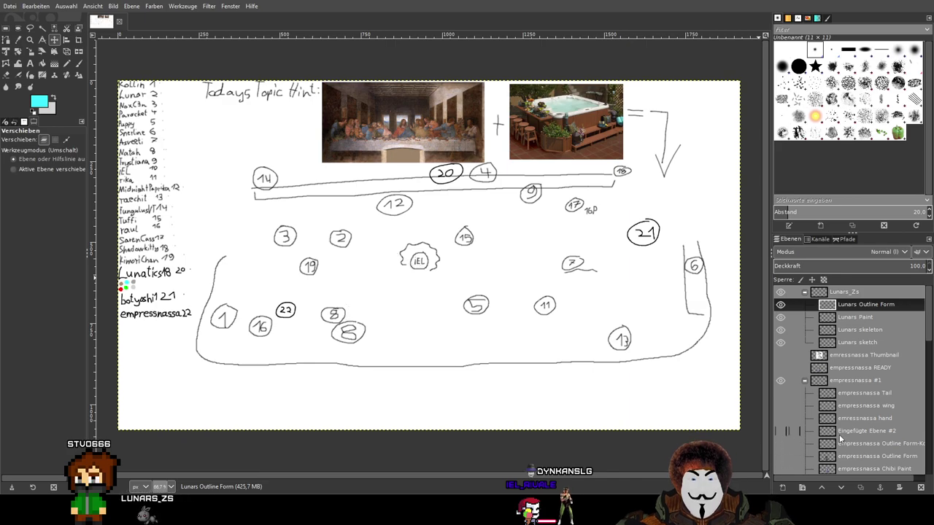
# Check the Eingefügte Ebene #2, hand, wing and Tail layers of empressnassa one by one, leave them hidden, and collapse the empressnassa #1 group
pyautogui.click(866, 432)
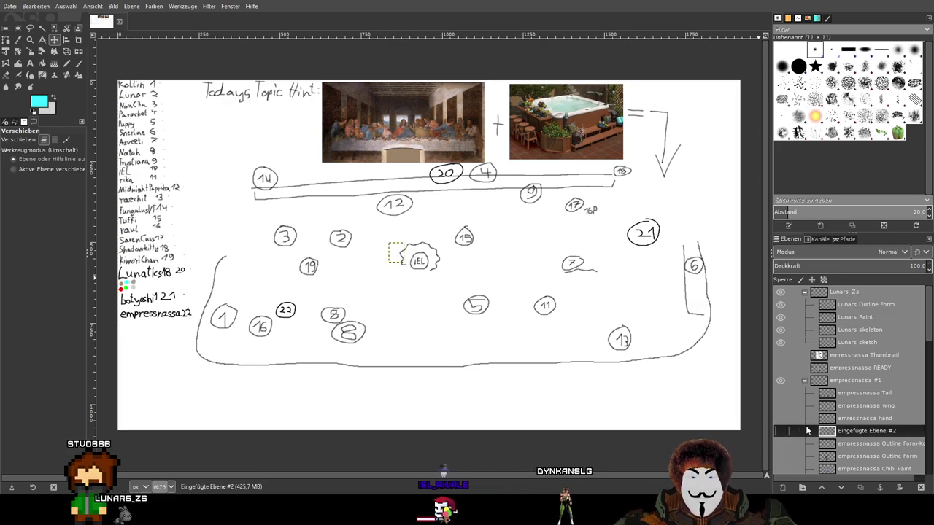
pyautogui.click(856, 419)
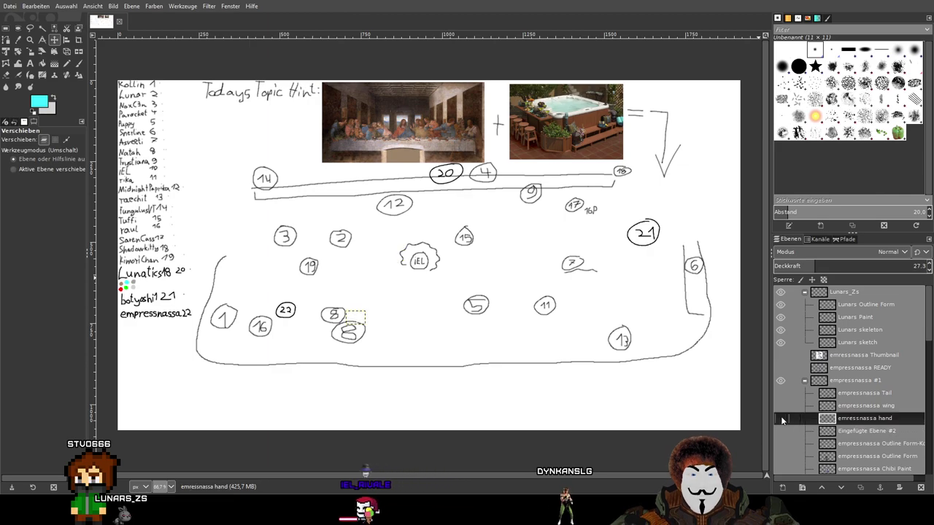
pyautogui.click(801, 406)
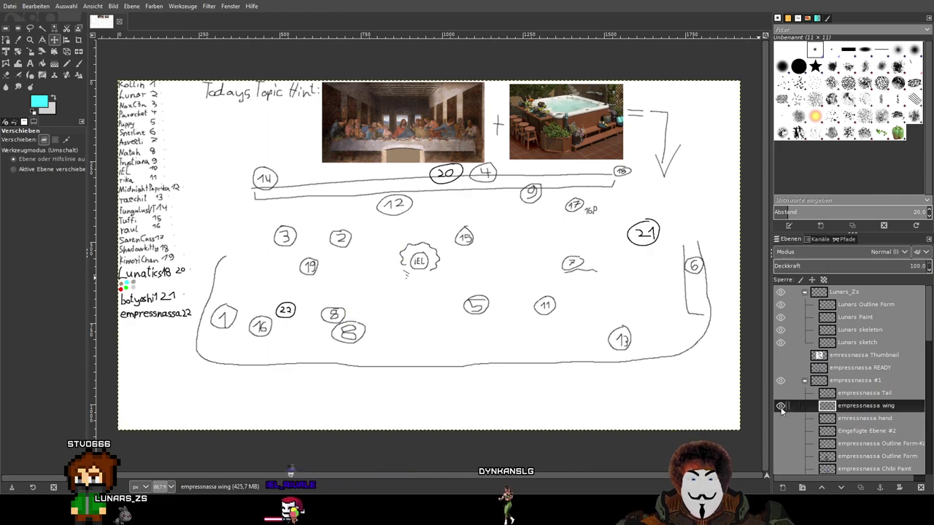
pyautogui.click(862, 393)
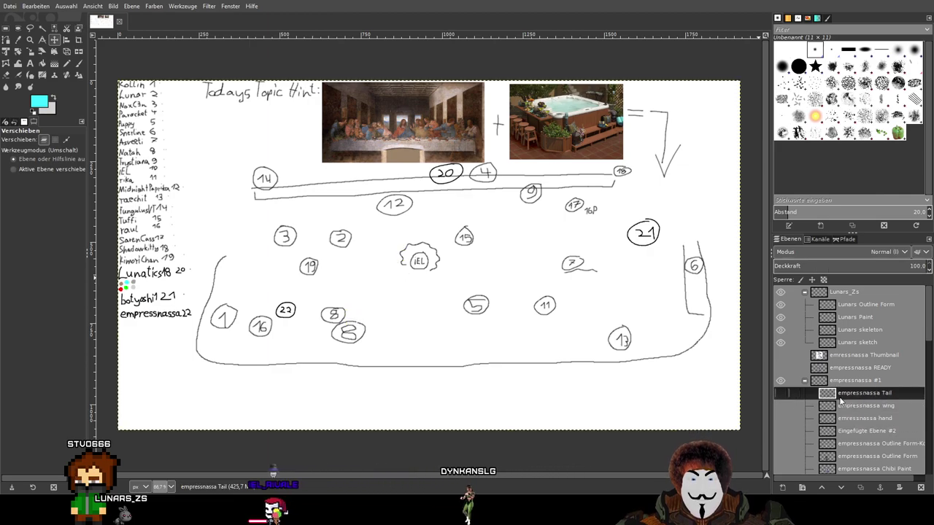
pyautogui.click(780, 393)
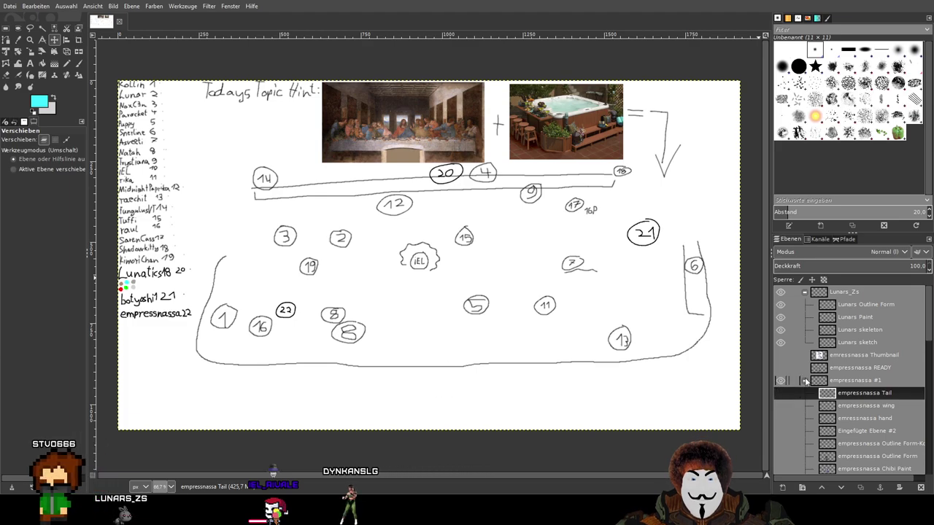
pyautogui.click(804, 380)
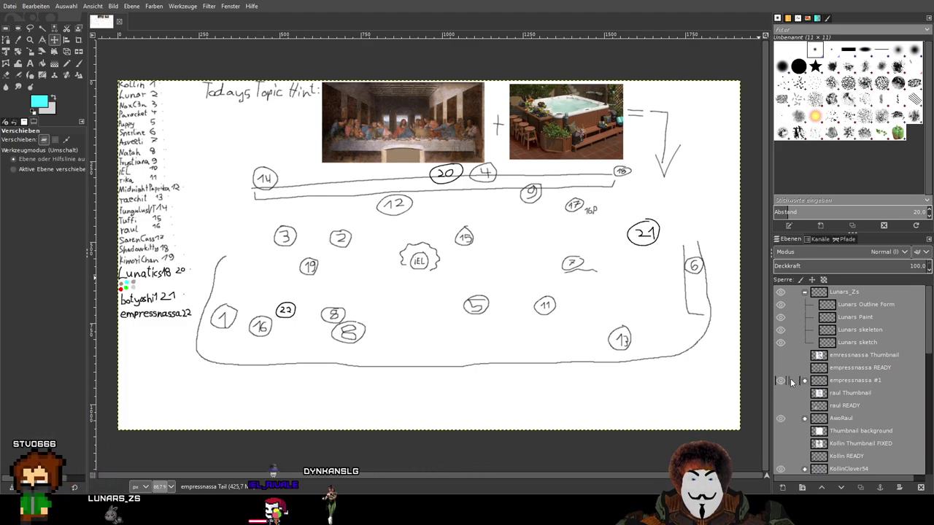
# Expand the AwoRaul group, briefly show the raul Chibi Abs sketch and raul Chibi snorkel layers to examine them, and collapse the group
pyautogui.click(804, 418)
pyautogui.scroll(-1, 844, 406)
pyautogui.scroll(-2, 844, 405)
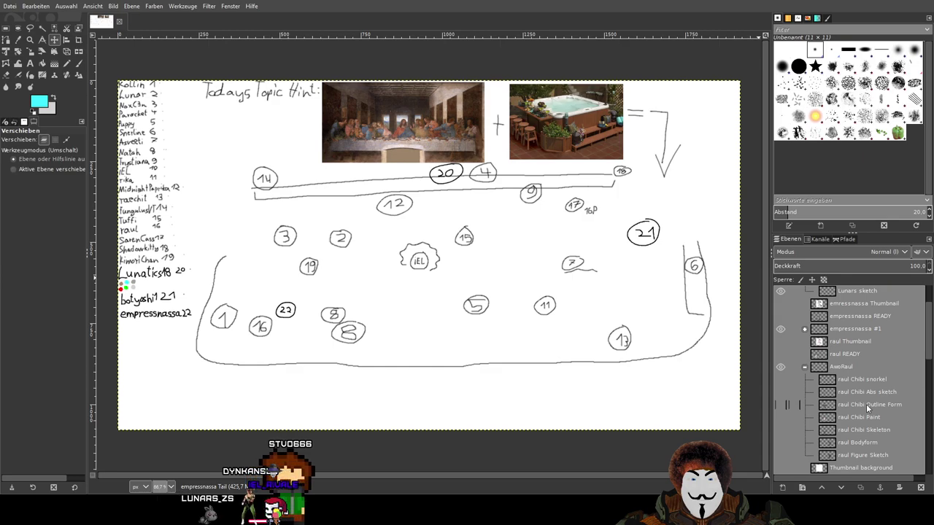
pyautogui.click(779, 391)
pyautogui.click(779, 392)
pyautogui.click(779, 379)
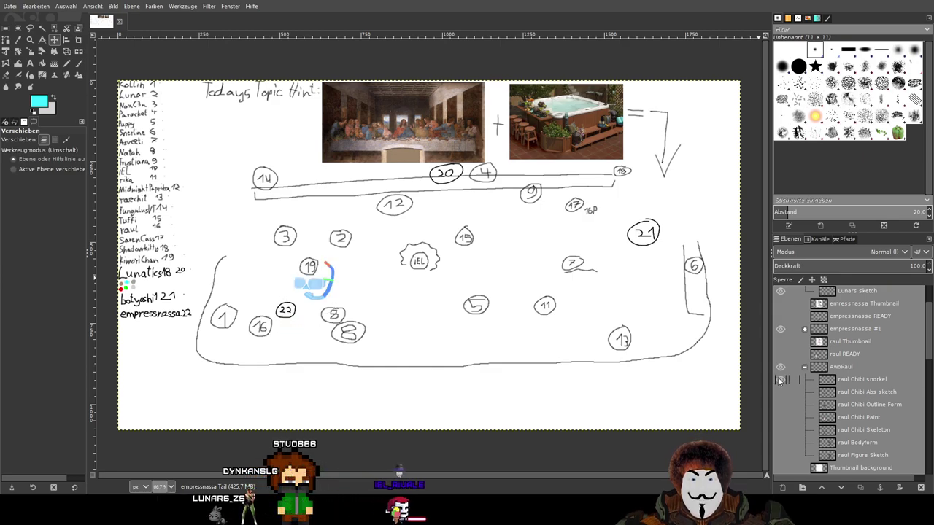
pyautogui.click(779, 379)
pyautogui.click(805, 366)
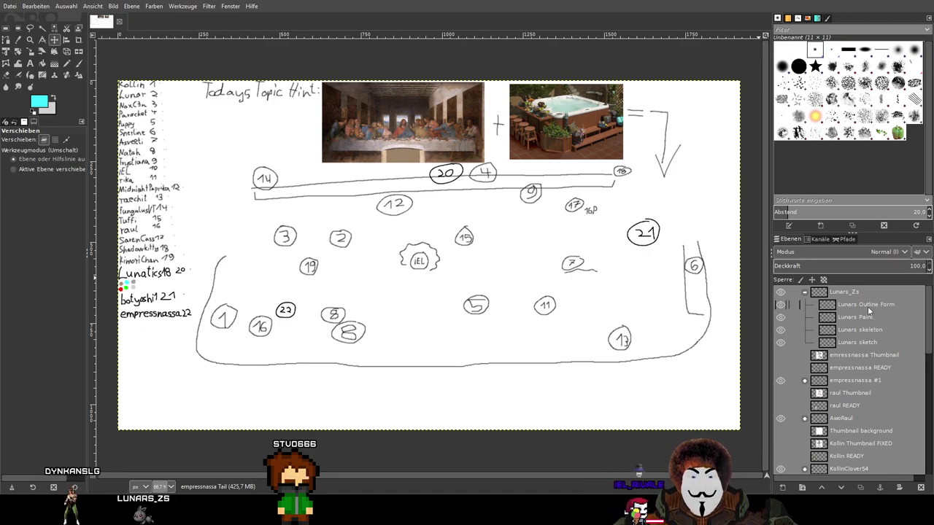
# Hide the Lunars skeleton, Lunars Paint and Lunars Outline Form layers, and make Lunars sketch the active layer
pyautogui.click(781, 330)
pyautogui.click(781, 316)
pyautogui.click(781, 304)
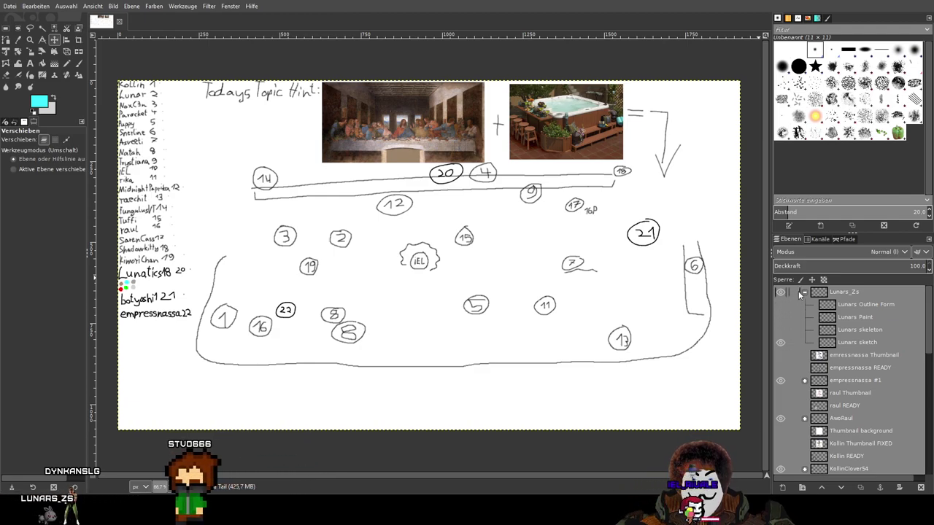
pyautogui.click(867, 343)
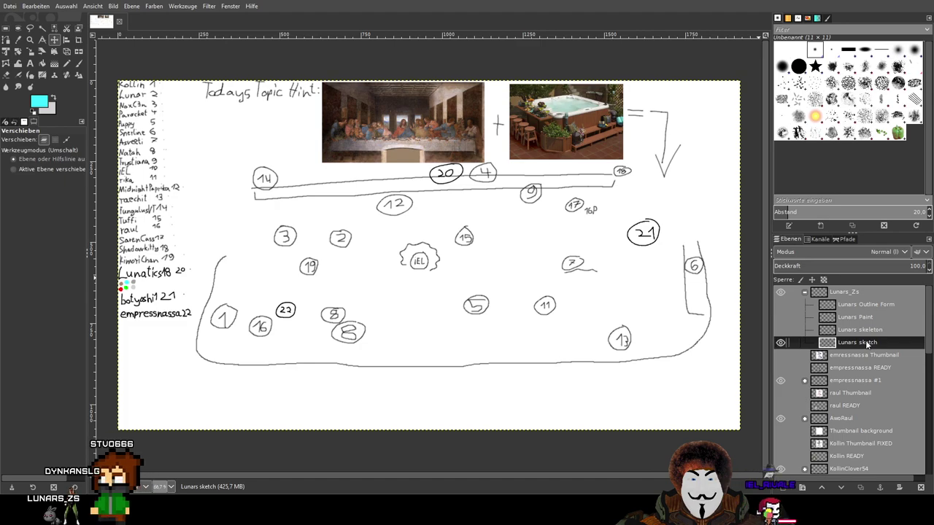
pyautogui.scroll(-15, 790, 406)
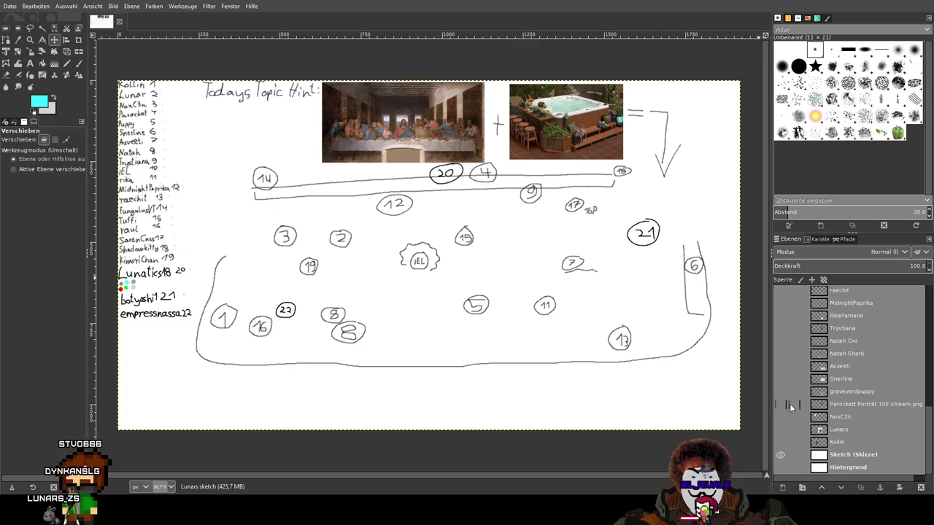
pyautogui.scroll(10, 784, 445)
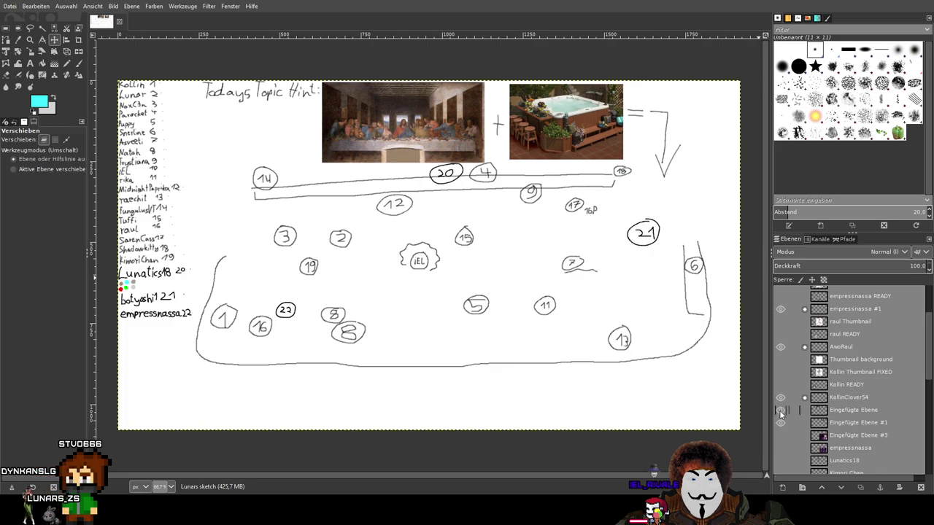
pyautogui.click(780, 411)
pyautogui.click(780, 423)
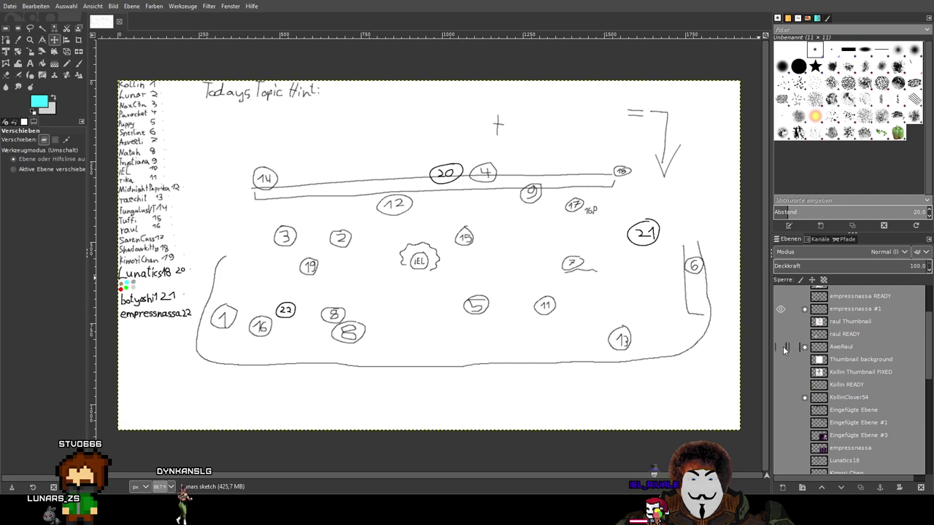
pyautogui.click(779, 297)
pyautogui.scroll(2, 777, 299)
pyautogui.click(780, 344)
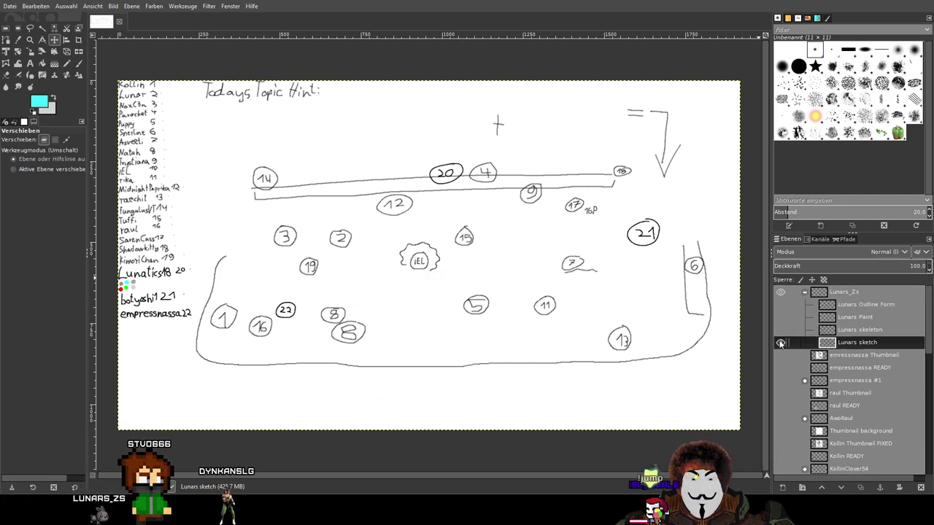
# Show the Hintergrund layer and hide the Sketch (Skizze) layer to leave a blank white canvas
pyautogui.scroll(-10, 781, 409)
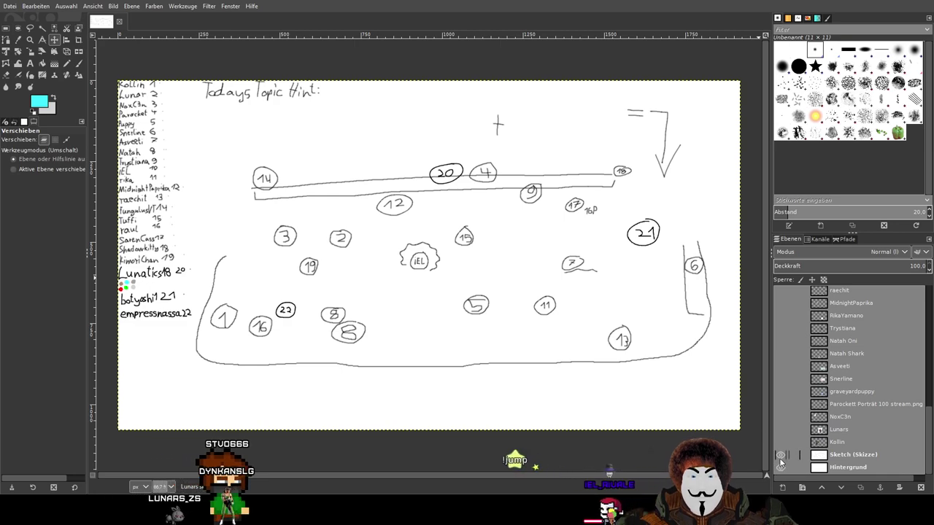
pyautogui.click(782, 467)
pyautogui.scroll(5, 791, 437)
pyautogui.scroll(1, 794, 408)
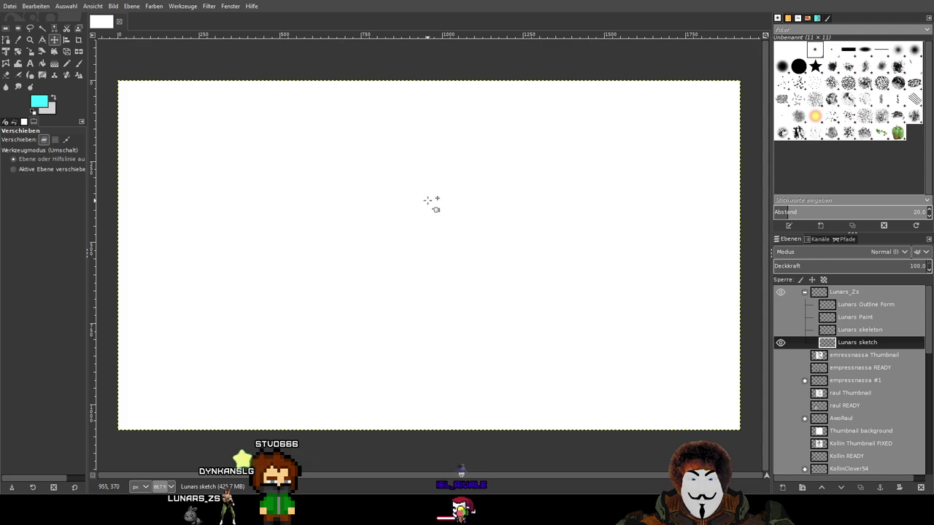
# Choose the Paintbrush, make a test stroke and undo it, and reset the foreground colour to black
pyautogui.click(79, 63)
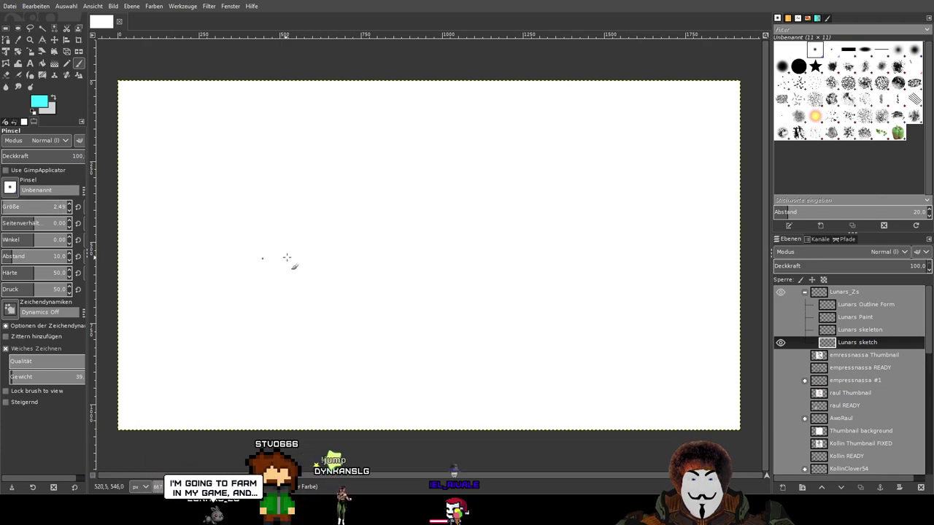
pyautogui.press('4')
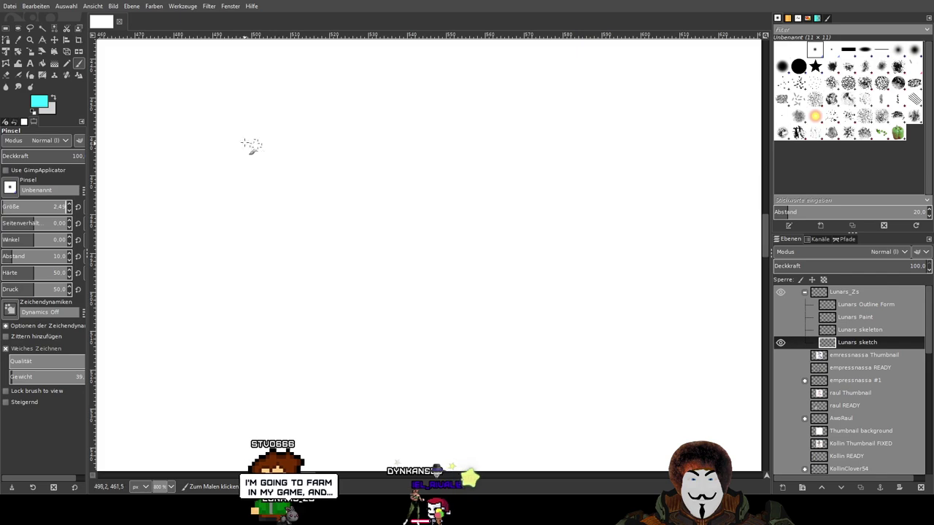
pyautogui.moveTo(233, 153)
pyautogui.mouseDown()
pyautogui.moveTo(238, 195)
pyautogui.moveTo(299, 266)
pyautogui.mouseUp()
pyautogui.hotkey('ctrl', 'z')
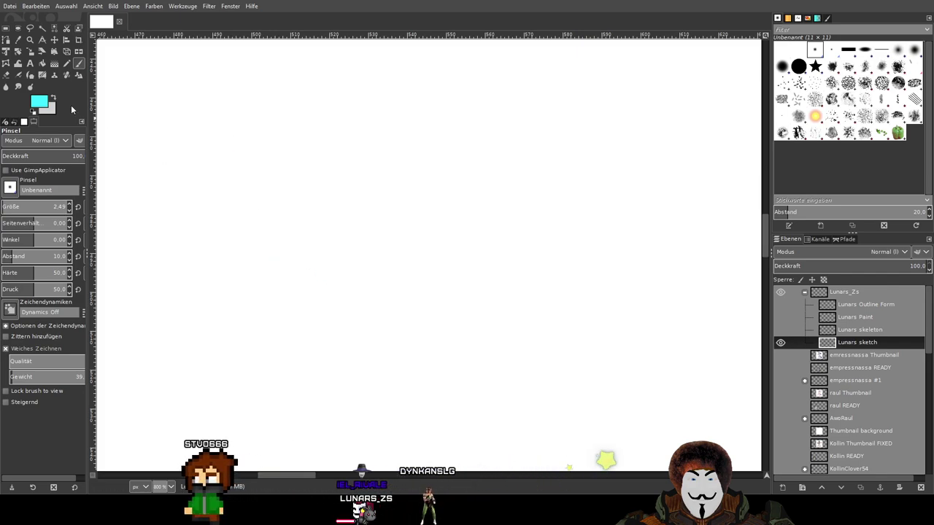
pyautogui.press('d')
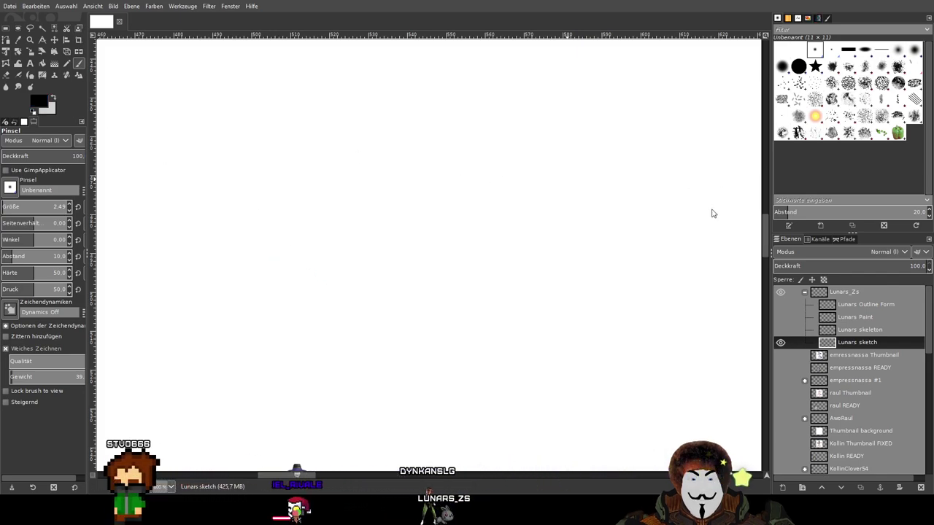
# Draw two curved test strokes on the Lunars sketch layer
pyautogui.moveTo(301, 150)
pyautogui.mouseDown()
pyautogui.moveTo(307, 195)
pyautogui.moveTo(411, 269)
pyautogui.mouseUp()
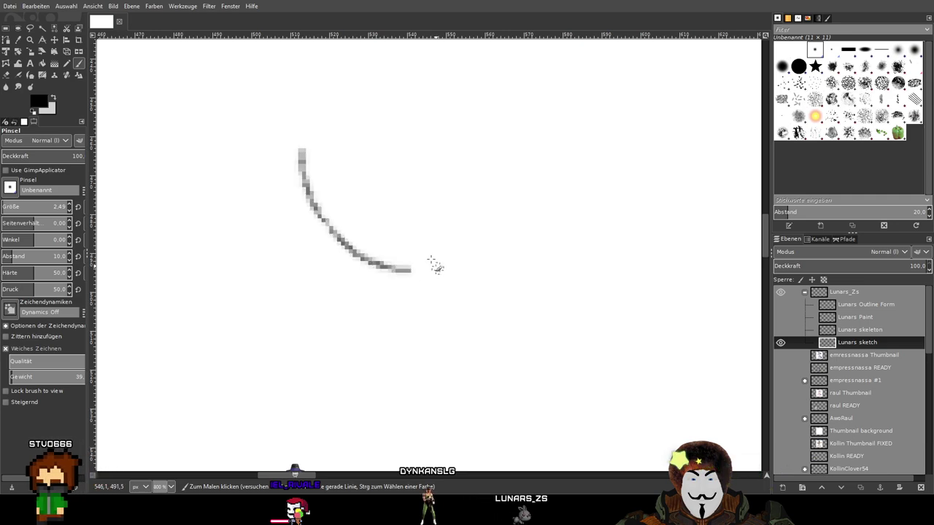
pyautogui.moveTo(402, 119)
pyautogui.mouseDown()
pyautogui.moveTo(474, 197)
pyautogui.moveTo(472, 292)
pyautogui.moveTo(440, 332)
pyautogui.moveTo(409, 345)
pyautogui.mouseUp()
pyautogui.scroll(-5, 547, 306)
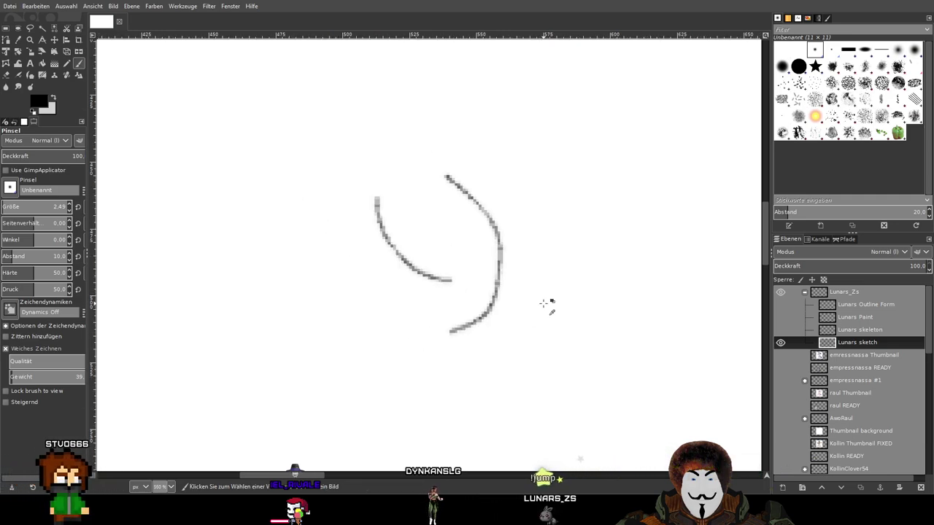
pyautogui.scroll(-1, 801, 370)
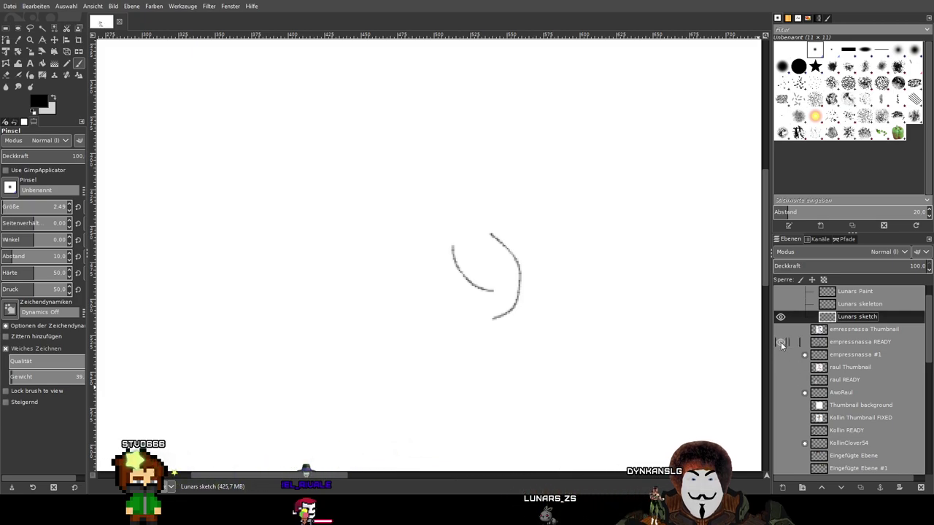
# Show the empressnassa READY layer and draw a short test line beside the wing to compare the line quality
pyautogui.scroll(-1, 646, 326)
pyautogui.scroll(-2, 646, 326)
pyautogui.scroll(4, 514, 195)
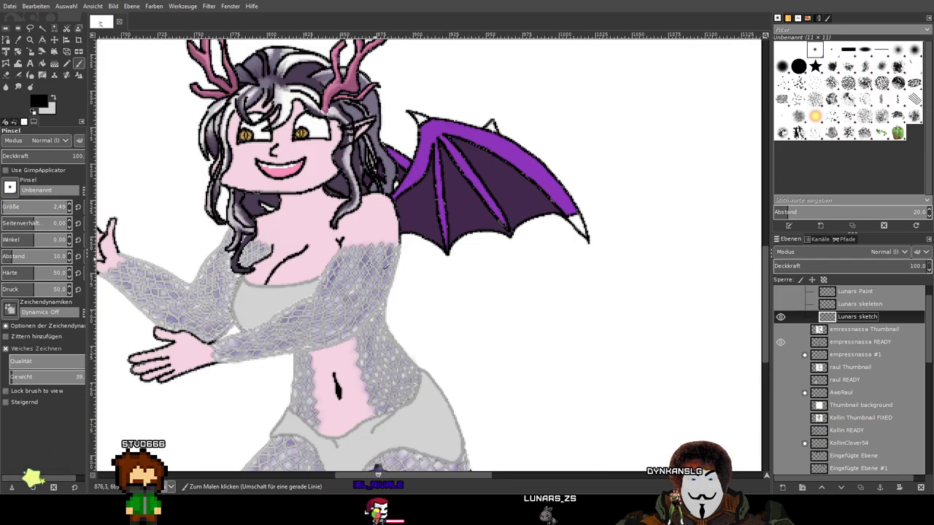
pyautogui.scroll(2, 514, 195)
pyautogui.moveTo(455, 176); pyautogui.dragTo(544, 246)
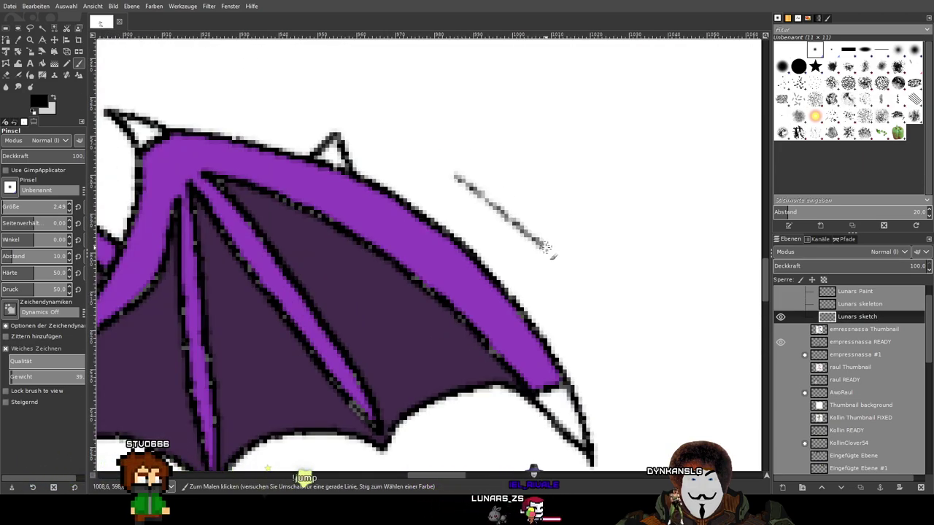
# Set the brush hardness to 100, draw two test strokes beside the wing, and undo the strokes
pyautogui.moveTo(55, 272); pyautogui.dragTo(81, 272)
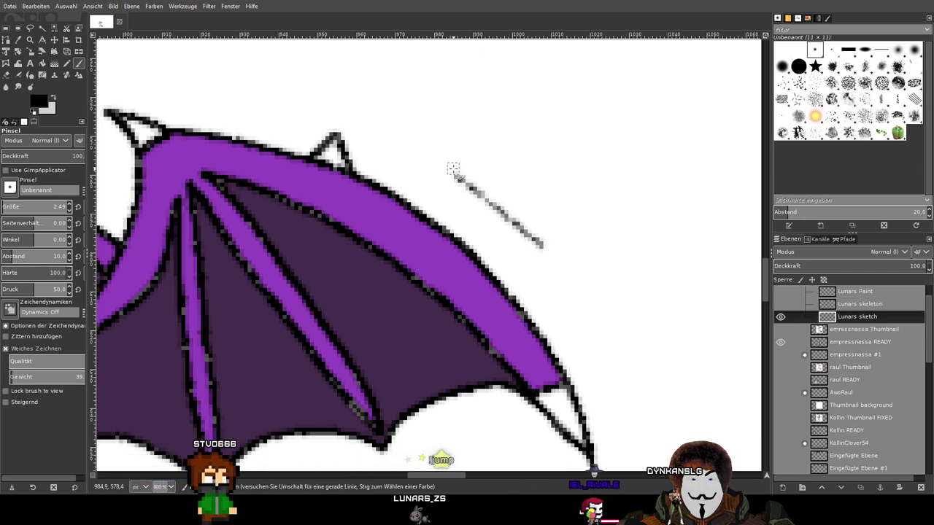
pyautogui.moveTo(496, 165); pyautogui.dragTo(607, 243)
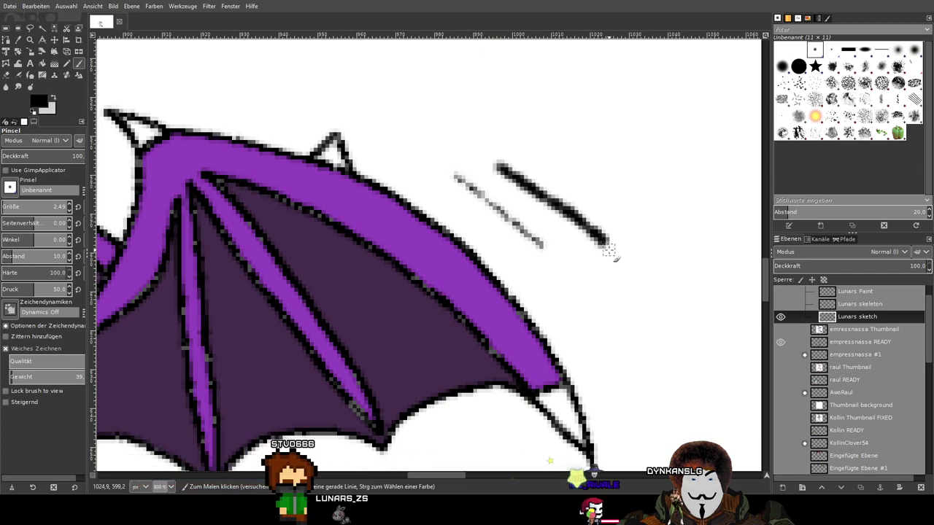
pyautogui.moveTo(546, 264)
pyautogui.mouseDown()
pyautogui.moveTo(656, 377)
pyautogui.moveTo(679, 453)
pyautogui.moveTo(632, 370)
pyautogui.mouseUp()
pyautogui.hotkey('ctrl', 'z')
pyautogui.hotkey('ctrl', 'z')
pyautogui.hotkey('ctrl', 'z')
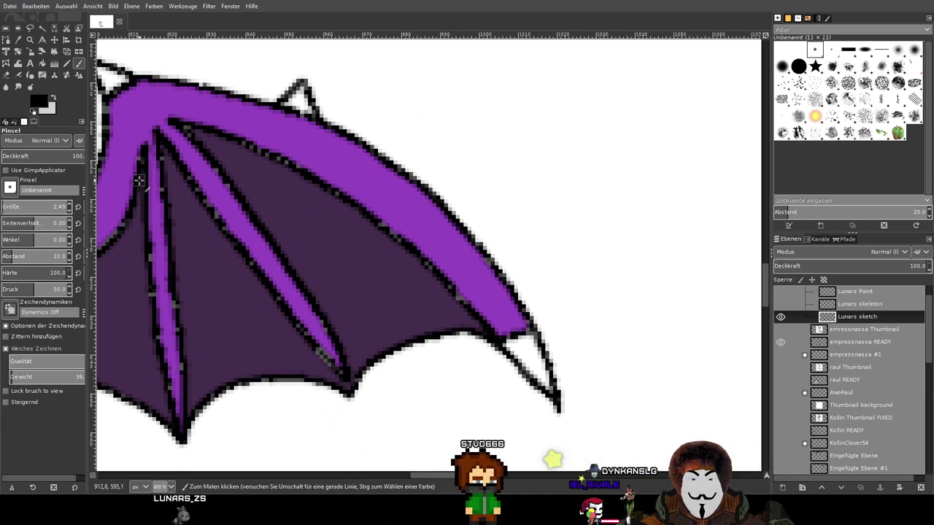
# Set the brush hardness (Härte) to 50 and force (Druck) to 100, test strokes beside the wing, and undo them
pyautogui.click(35, 272)
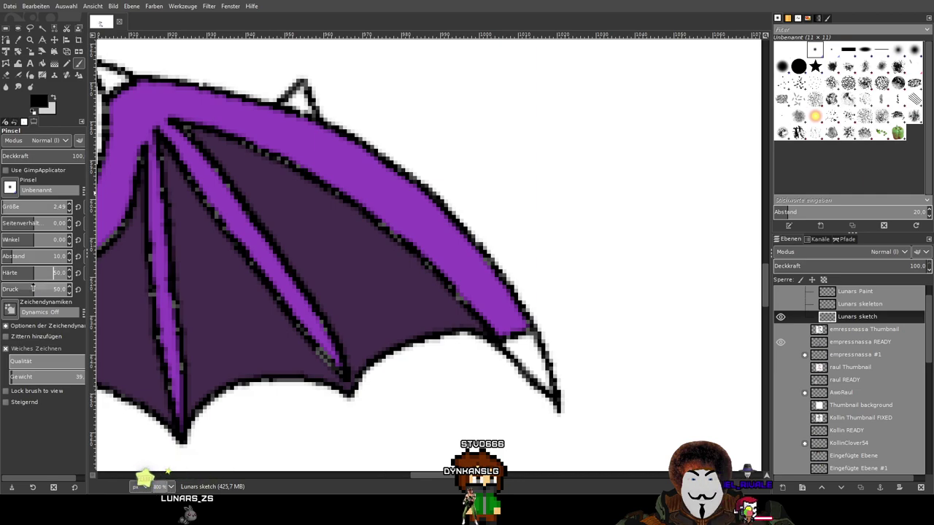
pyautogui.moveTo(406, 104)
pyautogui.mouseDown()
pyautogui.moveTo(474, 162)
pyautogui.moveTo(556, 258)
pyautogui.moveTo(470, 181)
pyautogui.mouseUp()
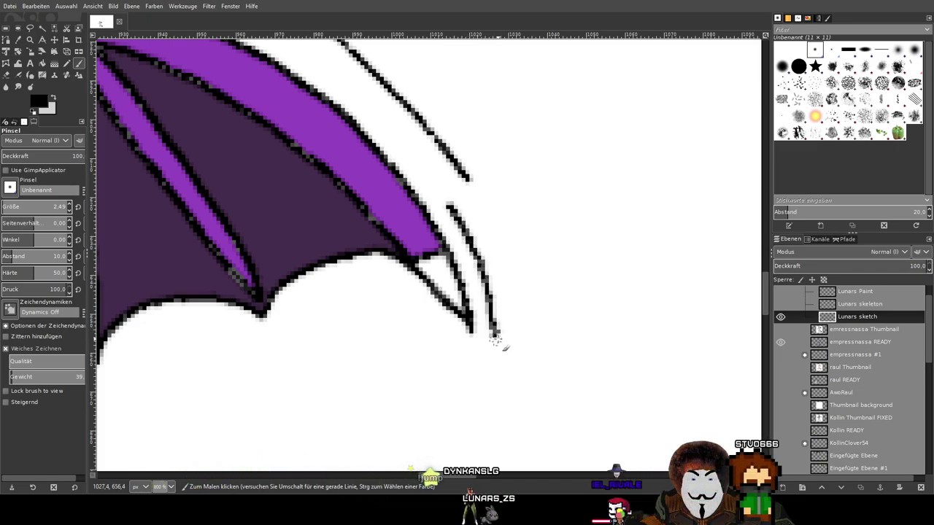
pyautogui.moveTo(504, 195)
pyautogui.mouseDown()
pyautogui.moveTo(583, 243)
pyautogui.moveTo(586, 255)
pyautogui.mouseUp()
pyautogui.hotkey('ctrl', 'z')
pyautogui.hotkey('ctrl', 'z')
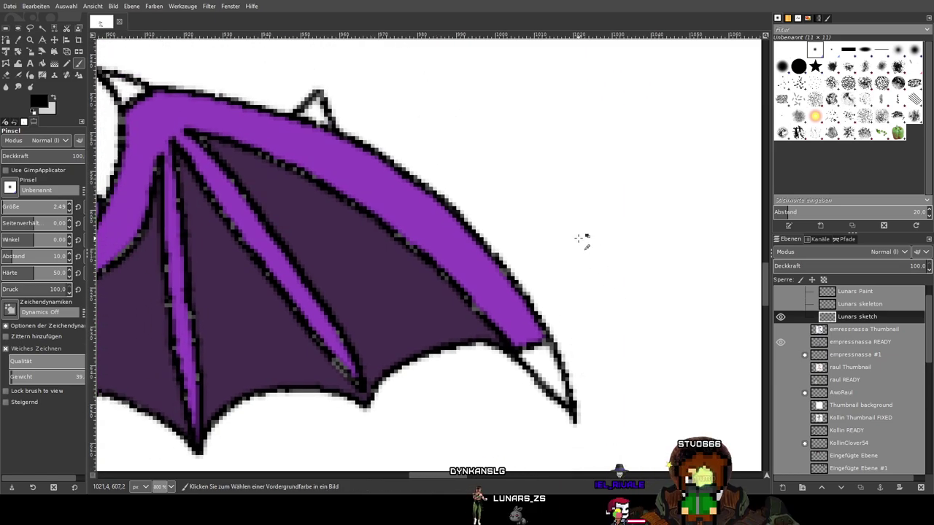
# Undo the showing of the empressnassa READY layer and the remaining curved test strokes to get back to a blank canvas
pyautogui.scroll(-5, 396, 199)
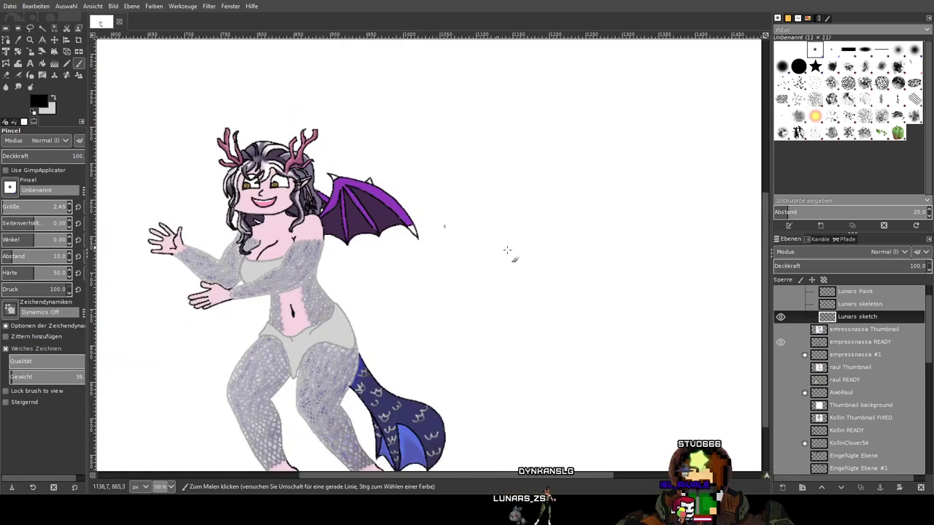
pyautogui.scroll(-2, 391, 250)
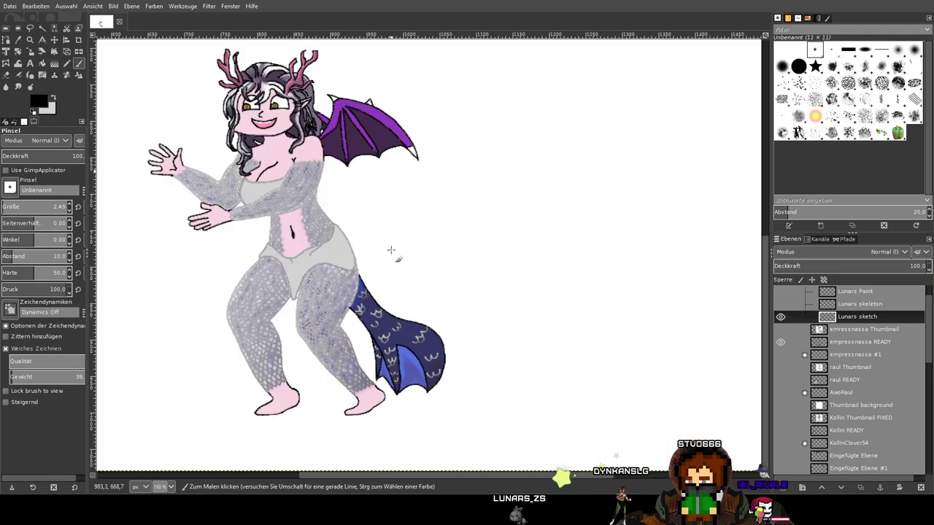
pyautogui.hotkey('ctrl', 'z')
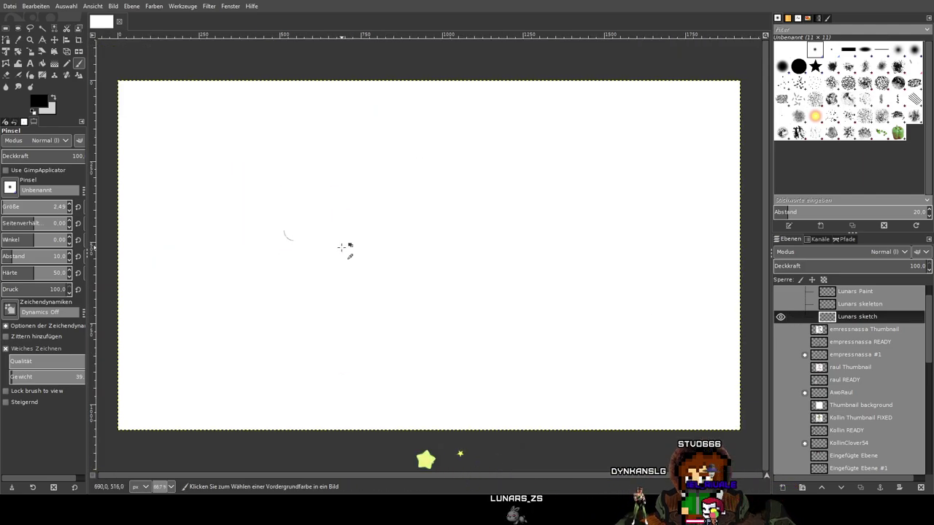
pyautogui.hotkey('ctrl', 'z')
pyautogui.hotkey('ctrl', 'y')
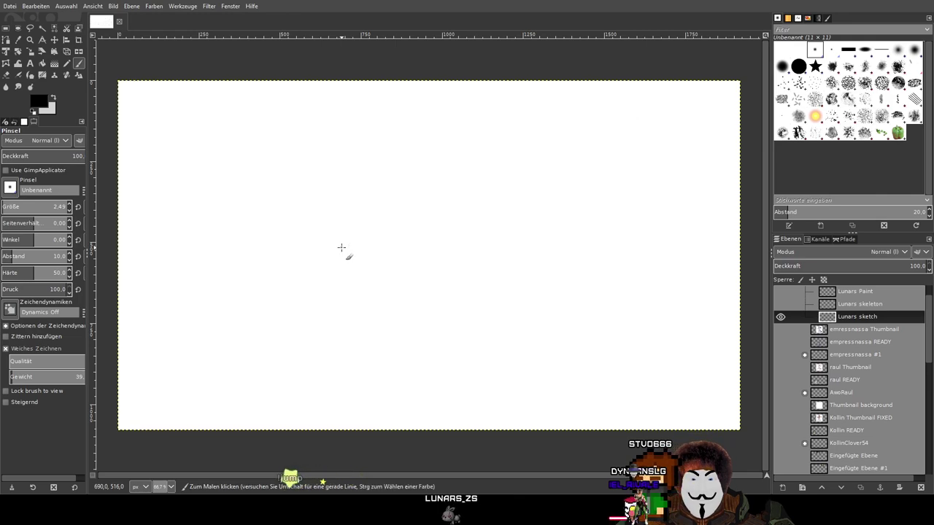
# Try one long winding test stroke across the middle of the canvas, toggle the Lunars sketch layer's visibility, and undo the stroke
pyautogui.moveTo(346, 187)
pyautogui.mouseDown()
pyautogui.moveTo(384, 306)
pyautogui.moveTo(482, 320)
pyautogui.mouseUp()
pyautogui.click(779, 318)
pyautogui.click(779, 317)
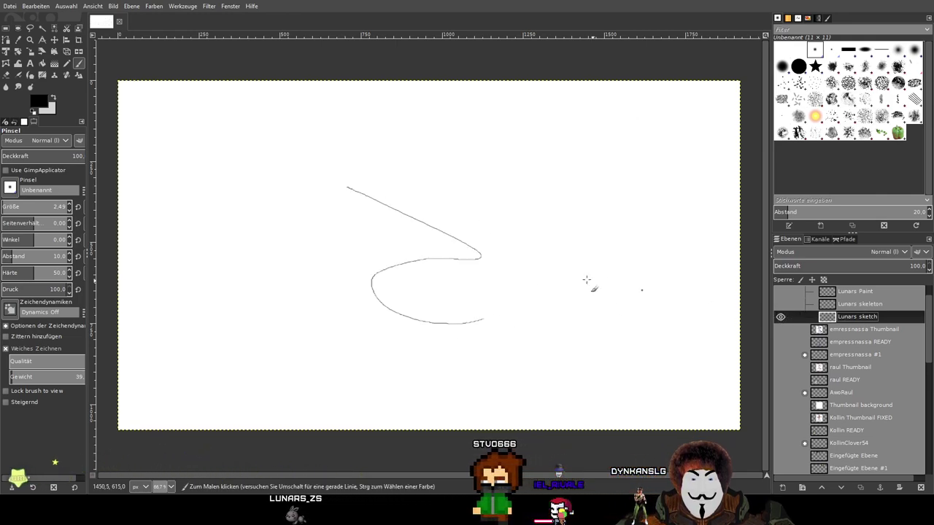
pyautogui.hotkey('ctrl', 'z')
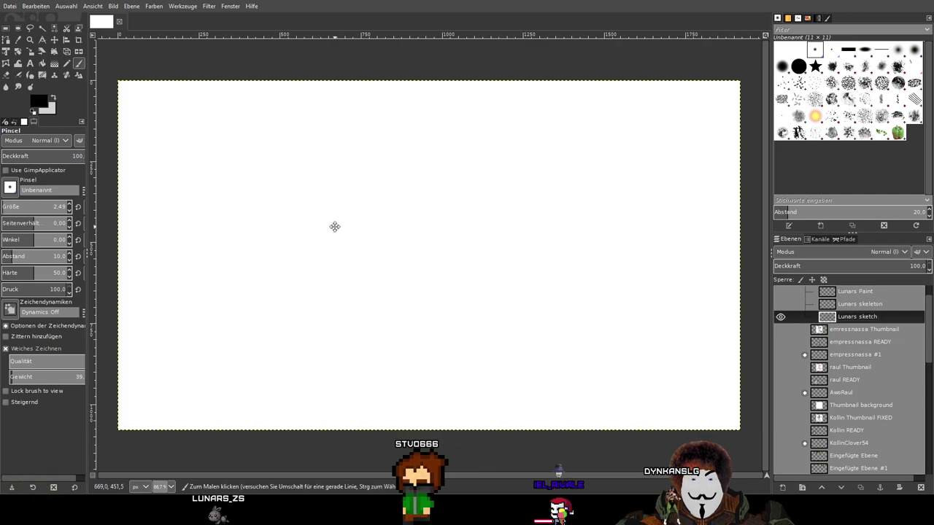
# Narrow the dock holding the brushes and layers to give the canvas more width
pyautogui.moveTo(769, 323); pyautogui.dragTo(822, 327)
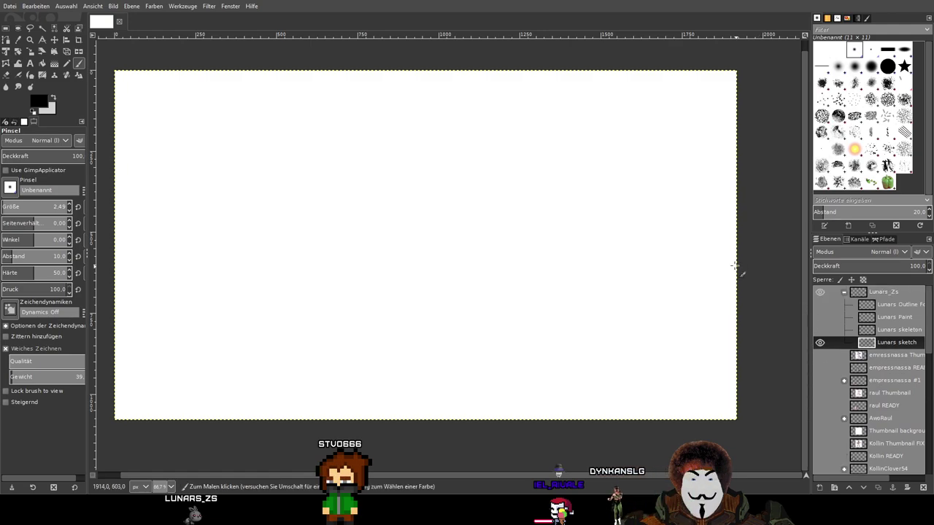
pyautogui.scroll(1, 475, 225)
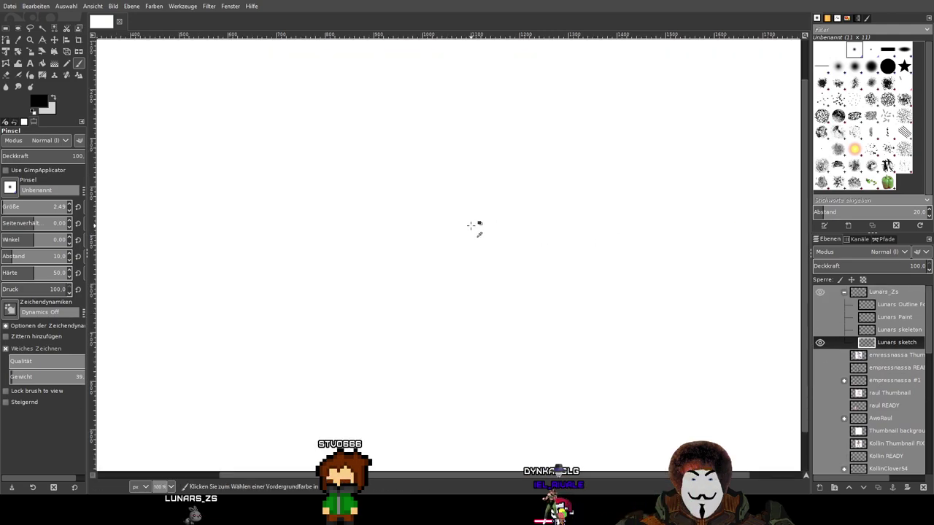
pyautogui.scroll(-2, 540, 250)
pyautogui.scroll(1, 545, 250)
pyautogui.scroll(-10, 836, 409)
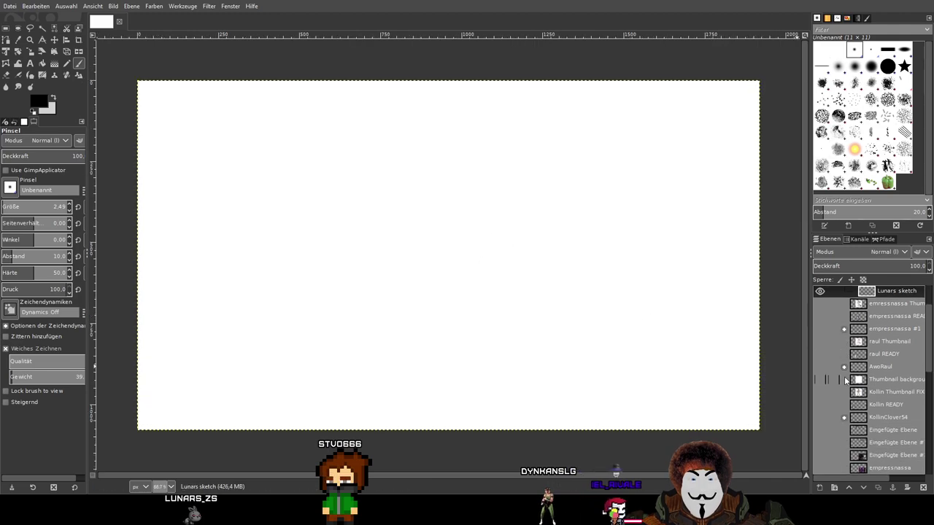
# Show the Sketch (Skizze) layer and examine circle 2, the placement for Lunars, leaving the layer visible
pyautogui.click(819, 454)
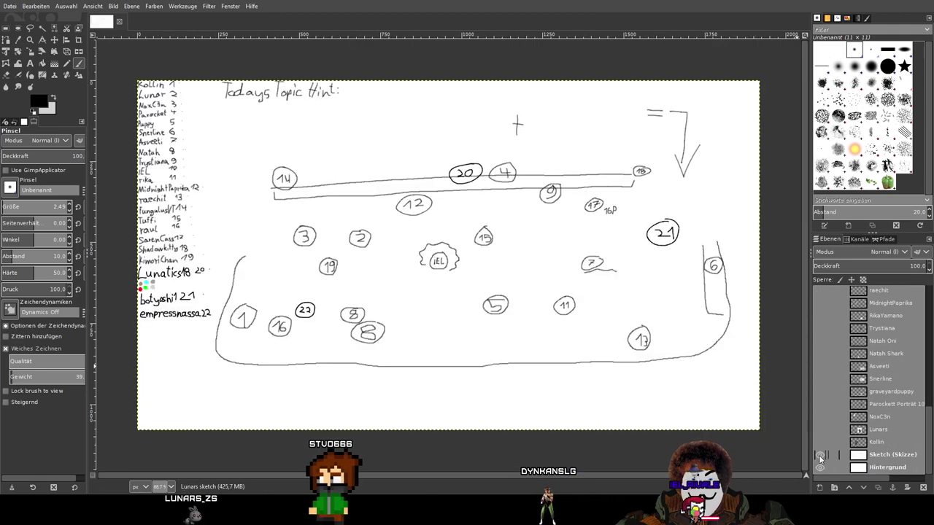
pyautogui.moveTo(357, 233); pyautogui.dragTo(409, 247)
pyautogui.scroll(3, 415, 246)
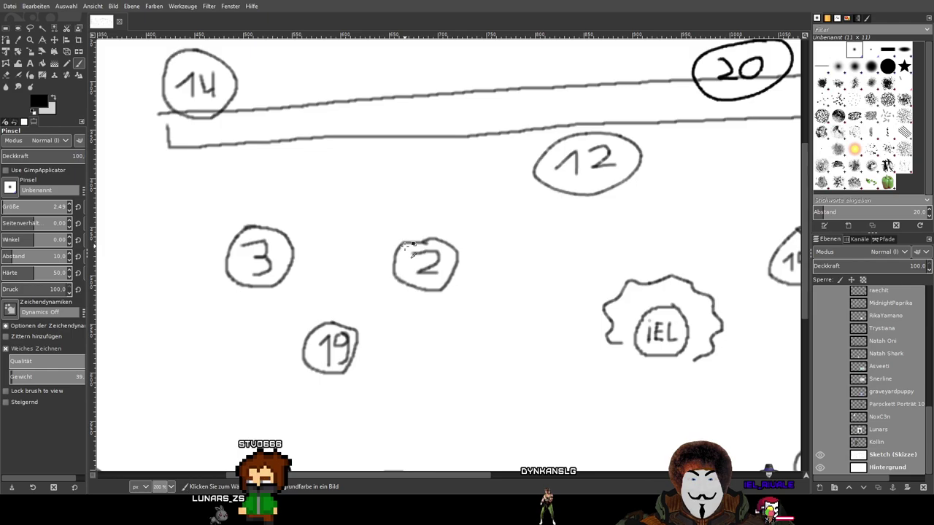
pyautogui.scroll(-2, 474, 260)
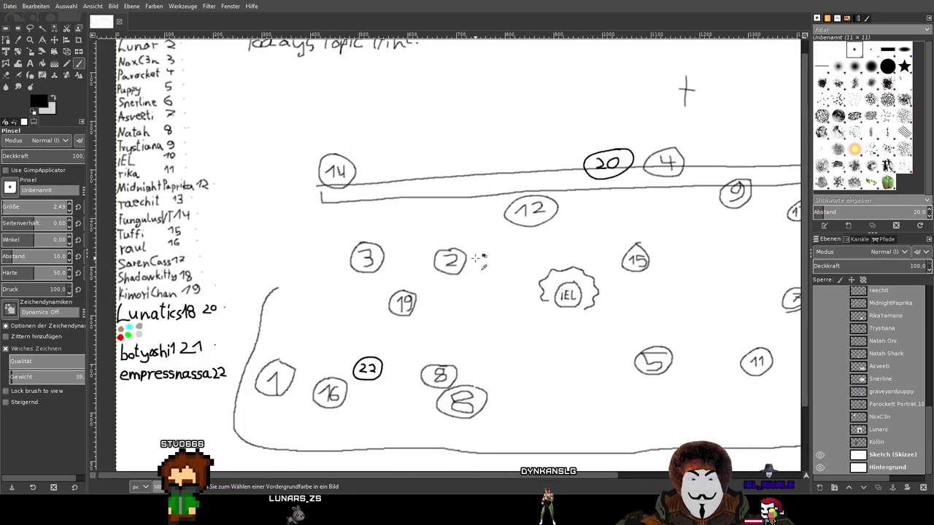
pyautogui.click(821, 454)
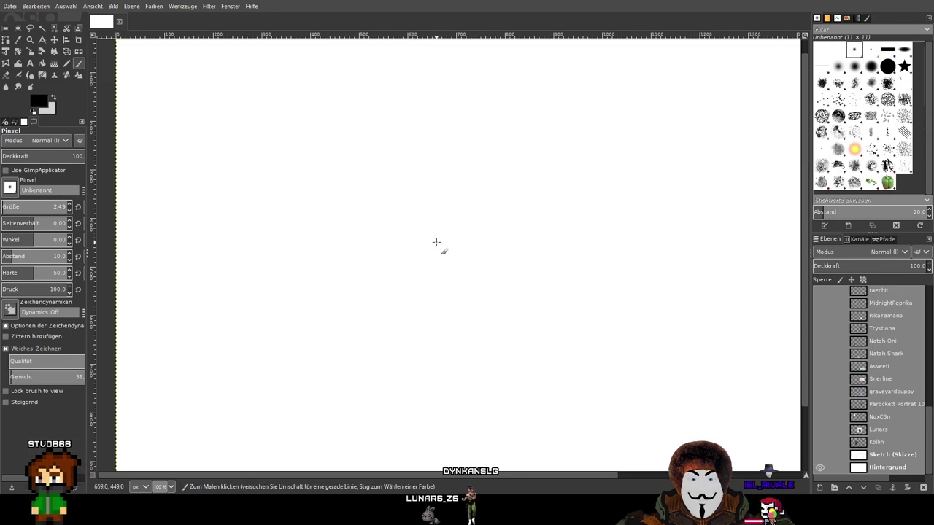
pyautogui.click(821, 455)
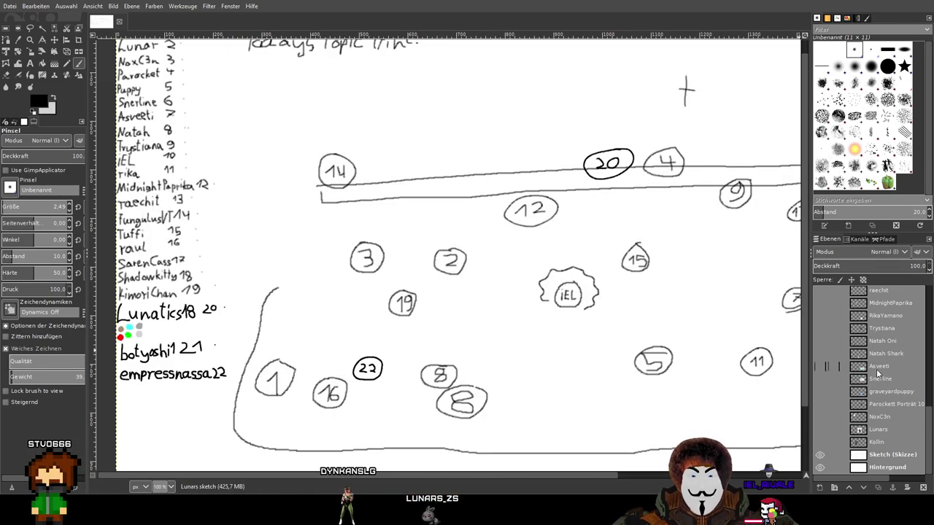
# Show the Kollin READY layer over the placement sketch
pyautogui.scroll(15, 878, 373)
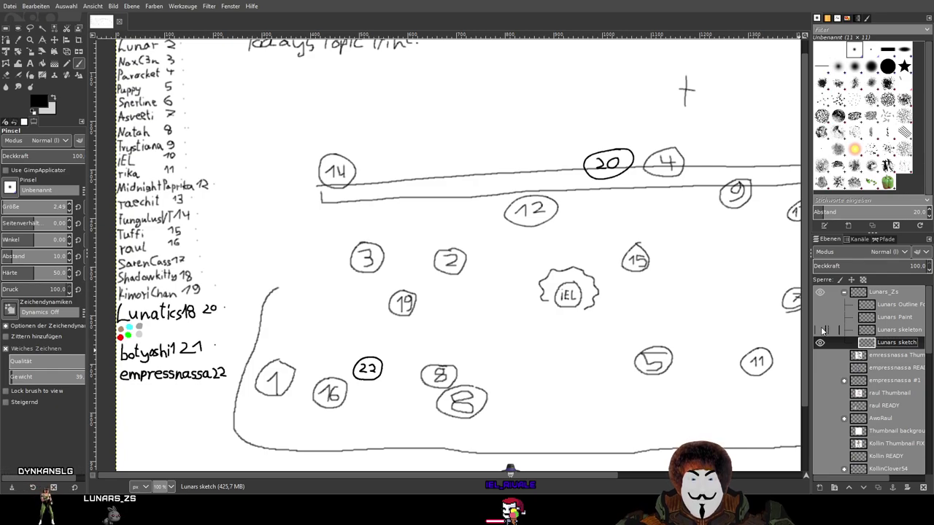
pyautogui.scroll(-5, 821, 330)
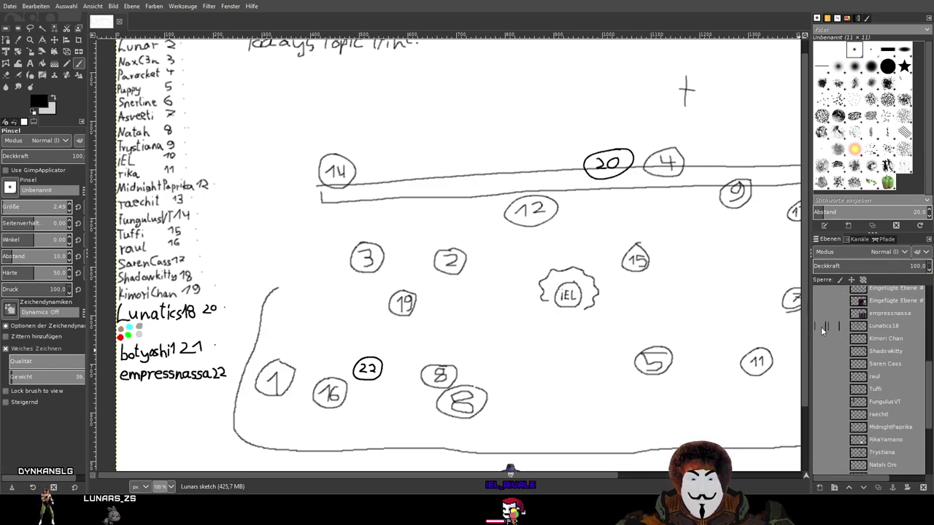
pyautogui.scroll(1, 820, 327)
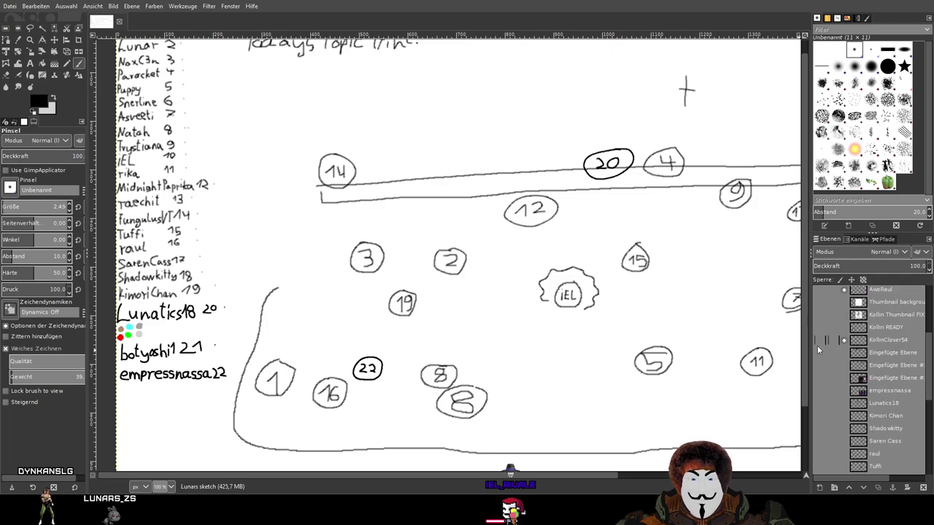
pyautogui.click(819, 327)
# Examine the Kollin figure's size and position against the numbered placement circles
pyautogui.scroll(-4, 452, 214)
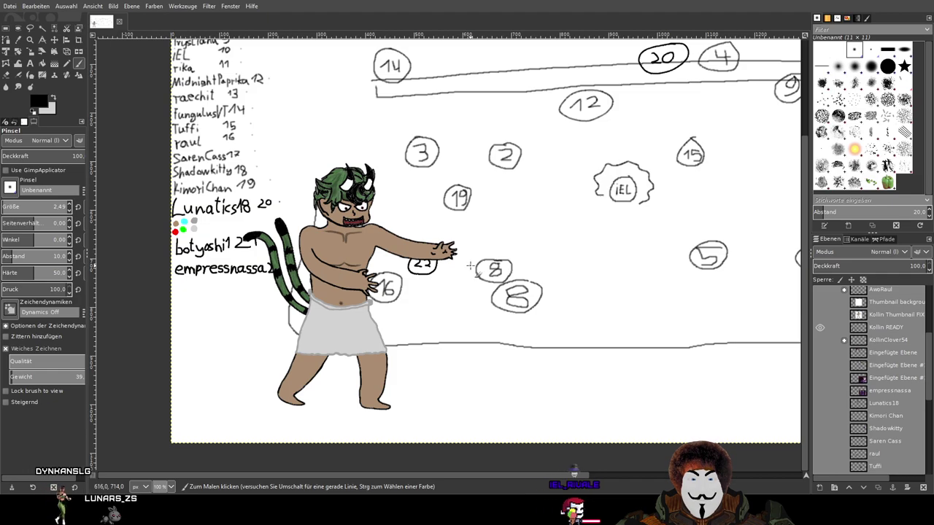
pyautogui.scroll(1, 394, 198)
pyautogui.scroll(-1, 394, 198)
pyautogui.scroll(-1, 394, 198)
pyautogui.scroll(1, 396, 199)
pyautogui.moveTo(343, 327); pyautogui.dragTo(448, 210)
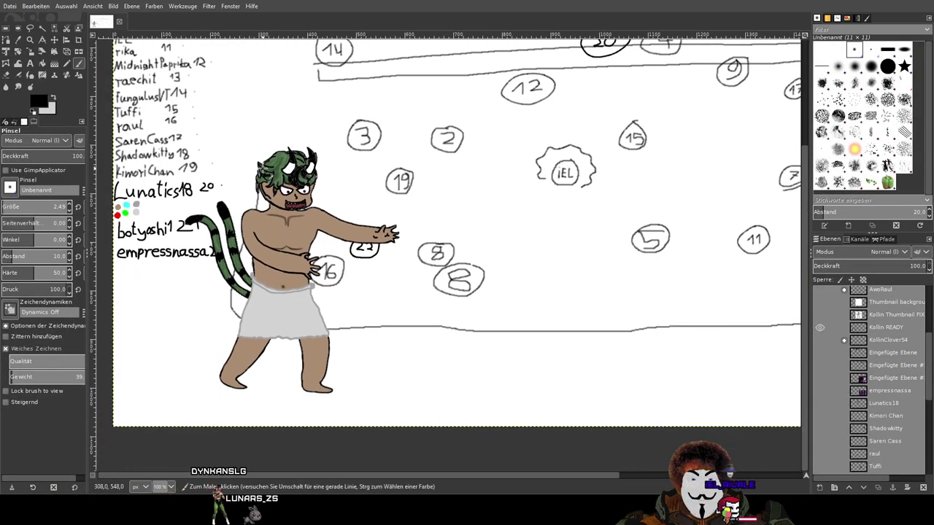
pyautogui.scroll(1, 304, 166)
pyautogui.moveTo(500, 254); pyautogui.dragTo(534, 188)
pyautogui.scroll(-1, 528, 173)
# Show the raul READY and empressnassa READY layers so all three finished characters stand over the placement sketch
pyautogui.scroll(2, 853, 372)
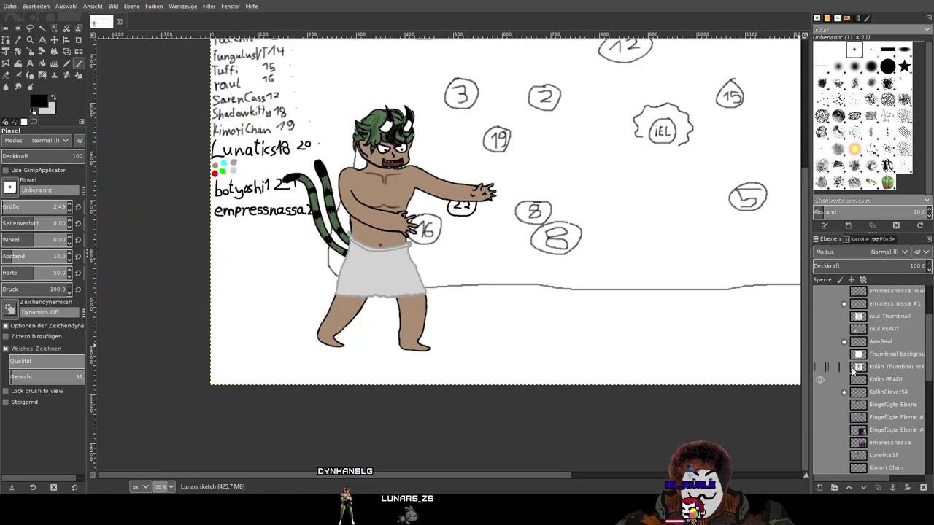
pyautogui.scroll(2, 846, 379)
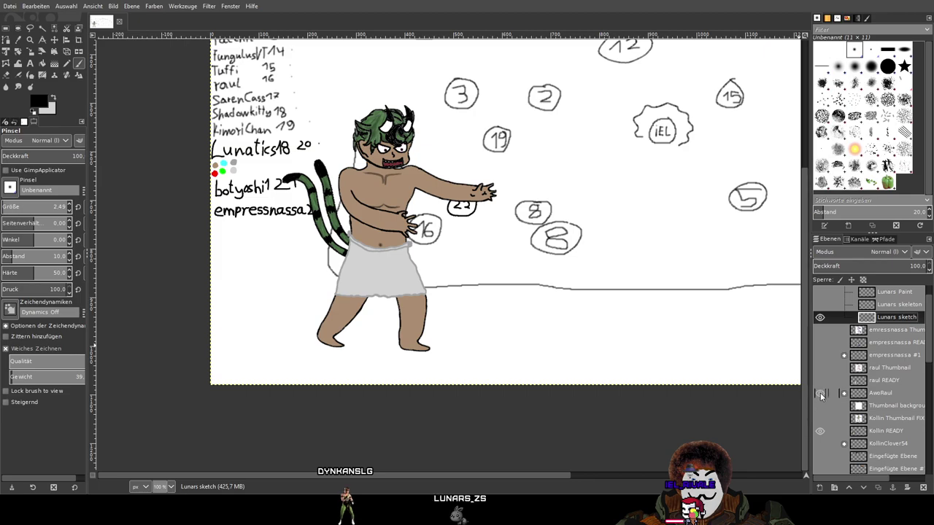
pyautogui.click(818, 380)
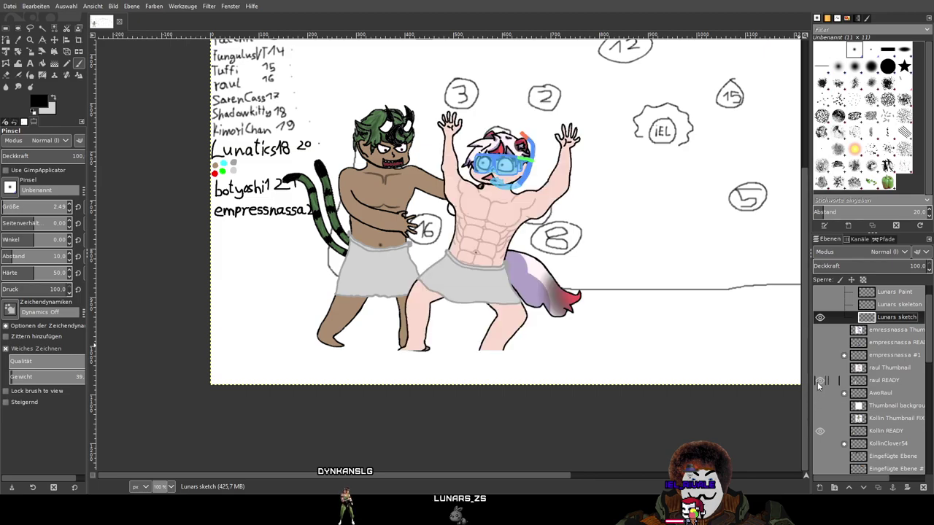
pyautogui.click(819, 344)
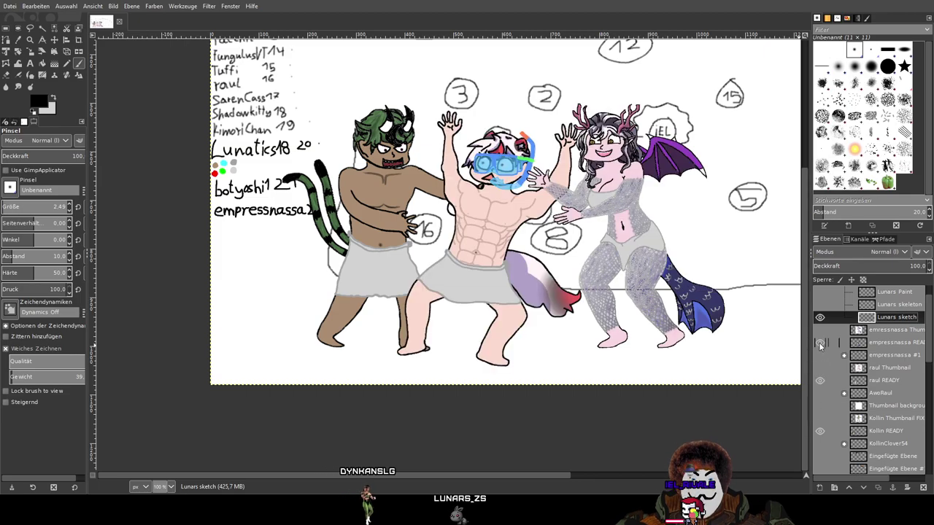
pyautogui.moveTo(626, 244); pyautogui.dragTo(616, 298)
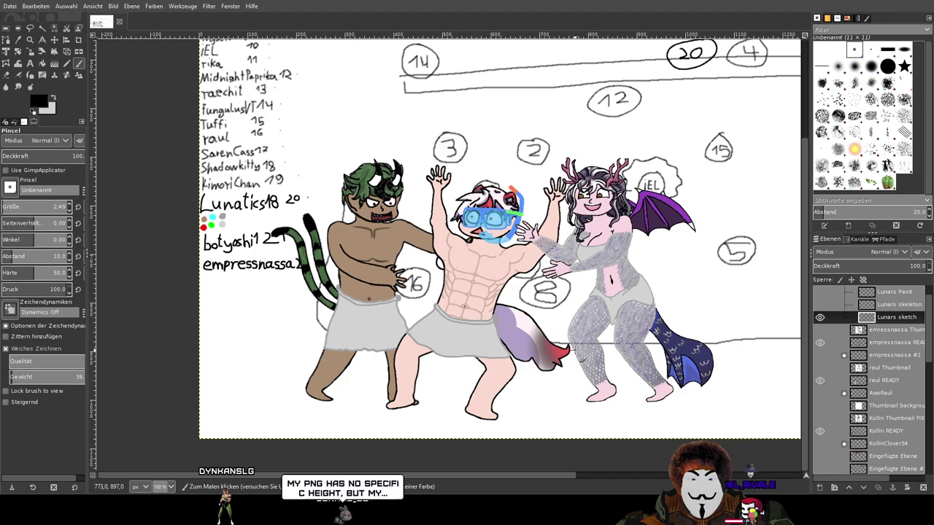
pyautogui.moveTo(572, 318); pyautogui.dragTo(578, 330)
pyautogui.scroll(1, 577, 329)
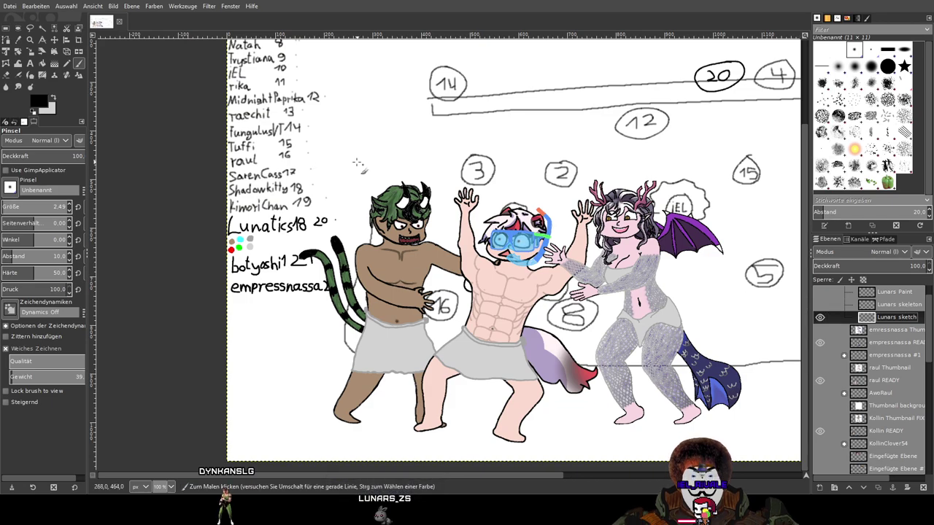
pyautogui.moveTo(358, 176); pyautogui.dragTo(399, 175)
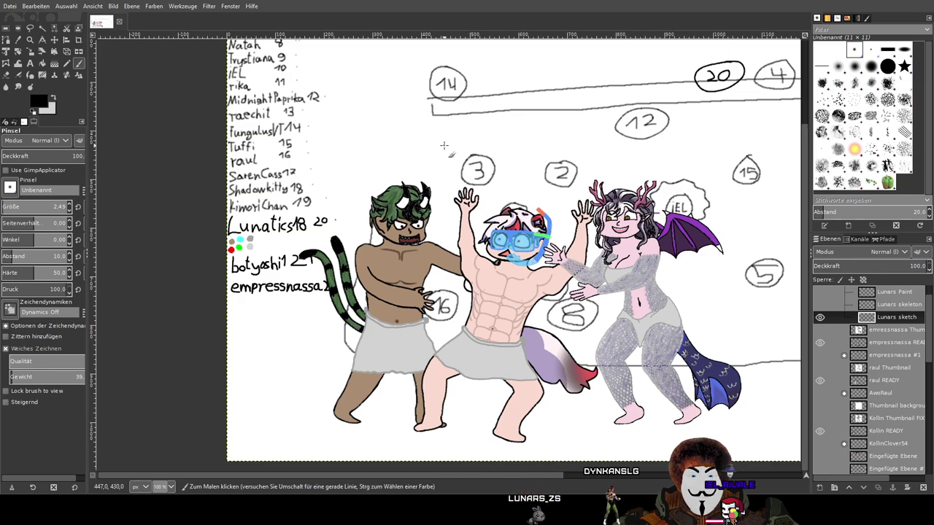
pyautogui.moveTo(402, 159); pyautogui.dragTo(299, 166)
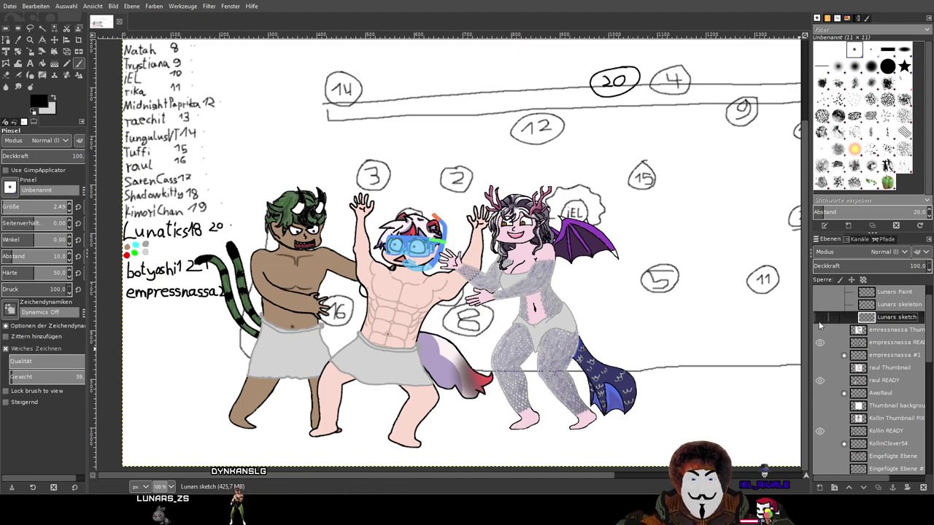
pyautogui.scroll(5, 629, 392)
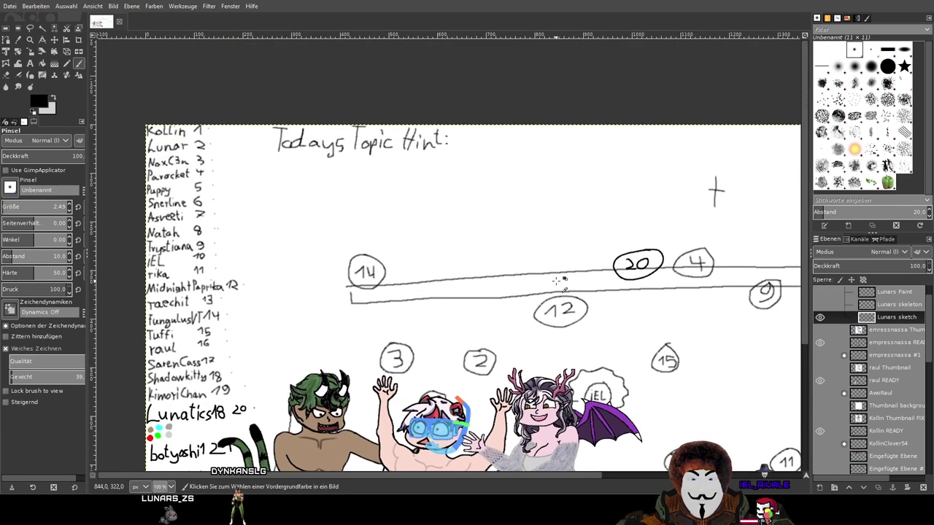
pyautogui.scroll(-5, 629, 392)
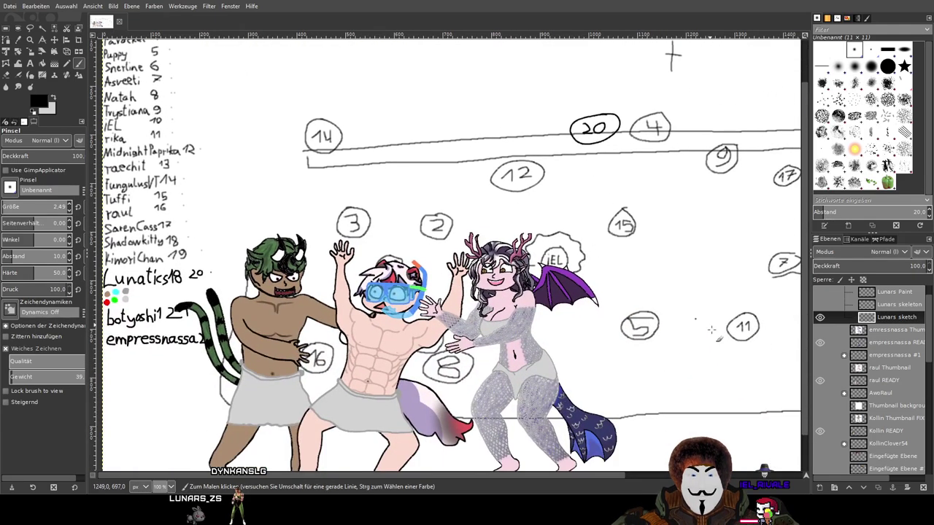
# Hide the empressnassa READY, raul READY and Sketch (Skizze) layers, leaving only the Kollin figure visible on the white background
pyautogui.click(820, 342)
pyautogui.click(820, 380)
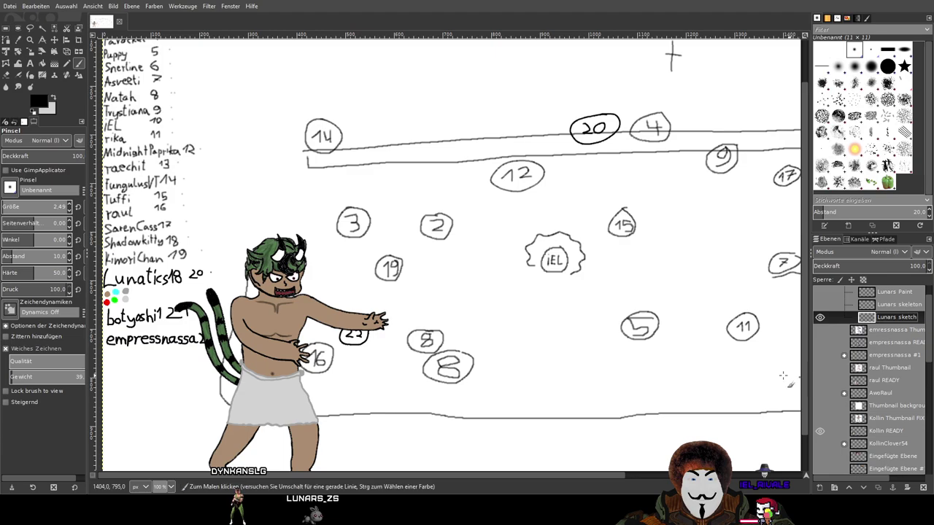
pyautogui.scroll(-4, 836, 407)
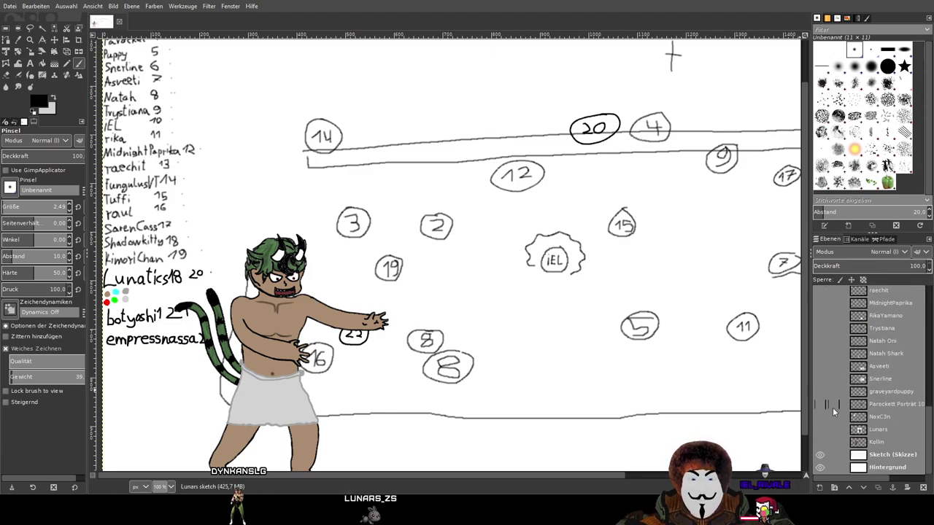
pyautogui.click(819, 454)
pyautogui.keyDown('ctrl'); pyautogui.scroll(2, 618, 291); pyautogui.keyUp('ctrl')
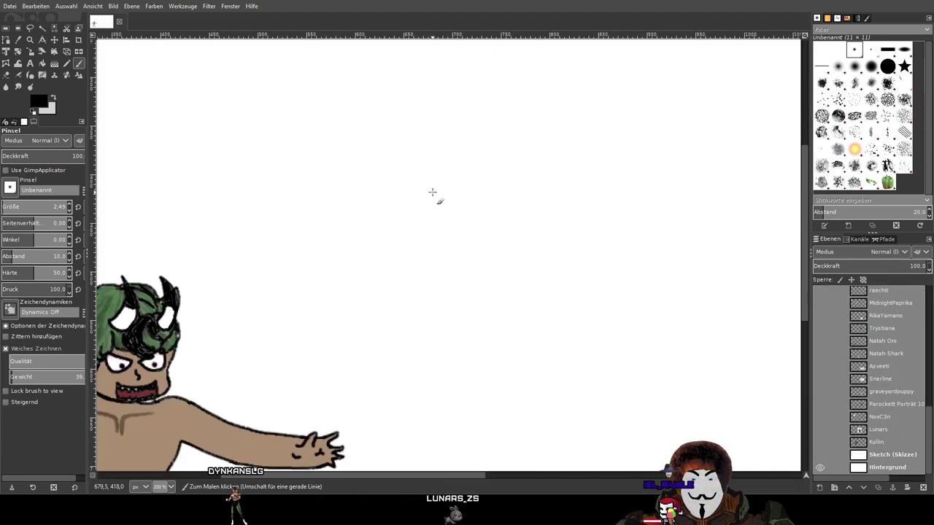
pyautogui.keyDown('ctrl'); pyautogui.scroll(-1, 416, 209); pyautogui.keyUp('ctrl')
pyautogui.keyDown('ctrl'); pyautogui.scroll(-1, 444, 255); pyautogui.keyUp('ctrl')
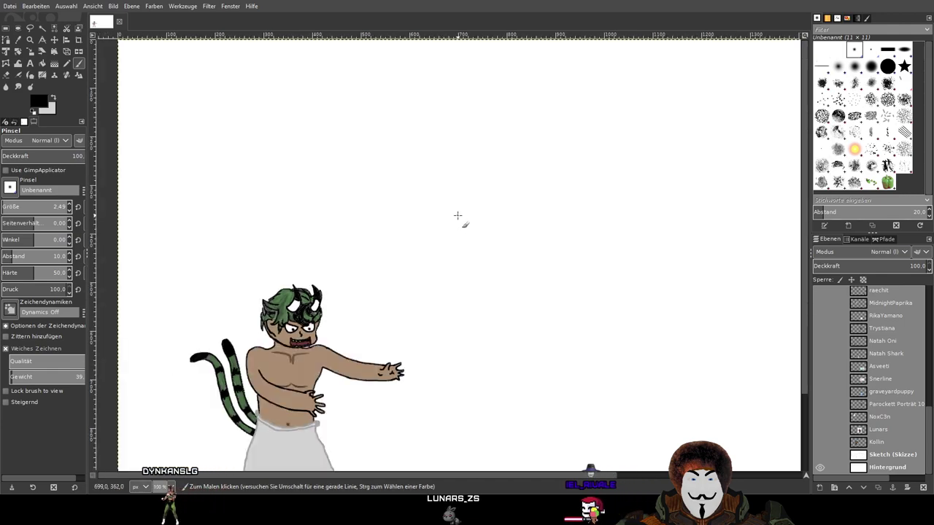
pyautogui.scroll(10, 827, 354)
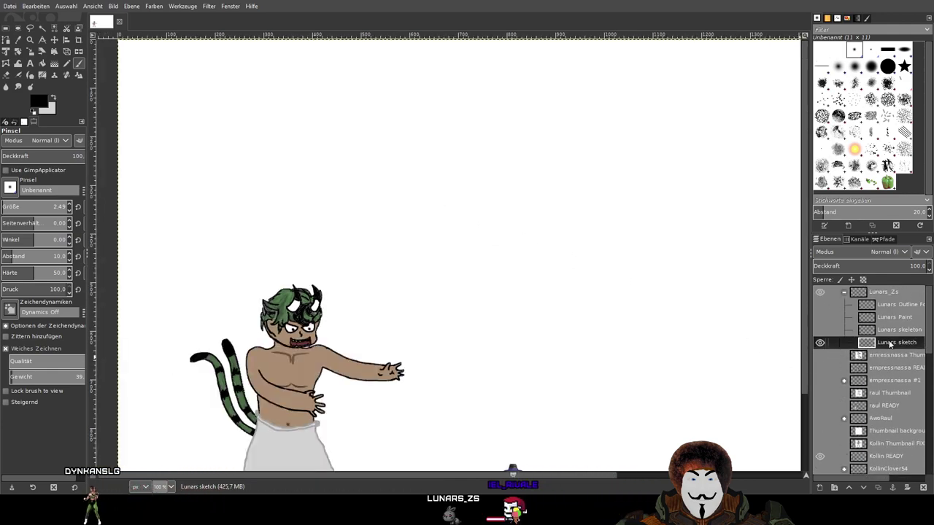
# Sketch a front-facing stick figure on the Lunars sketch layer, with a head, spine, shoulders, spread legs and both arms meeting at the belly
pyautogui.moveTo(519, 232)
pyautogui.mouseDown()
pyautogui.moveTo(580, 258)
pyautogui.moveTo(570, 286)
pyautogui.mouseUp()
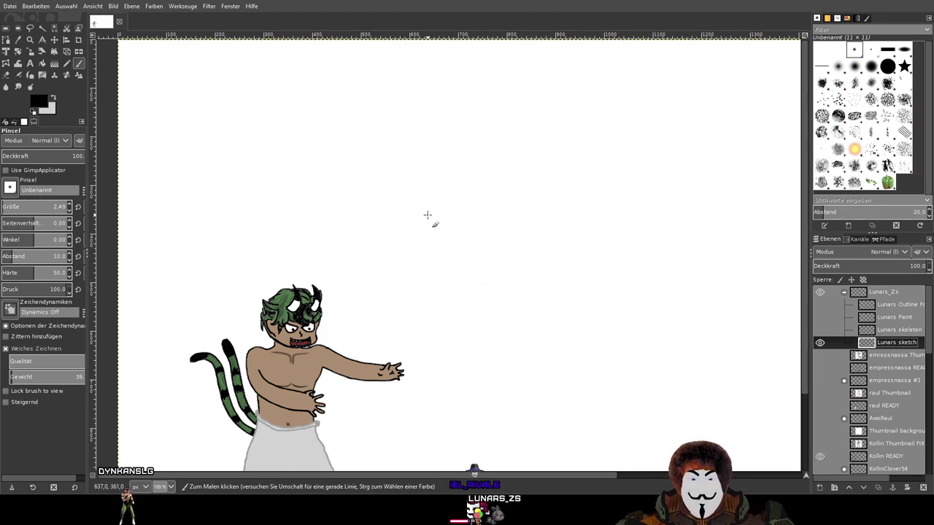
pyautogui.scroll(1, 427, 226)
pyautogui.scroll(-1, 452, 237)
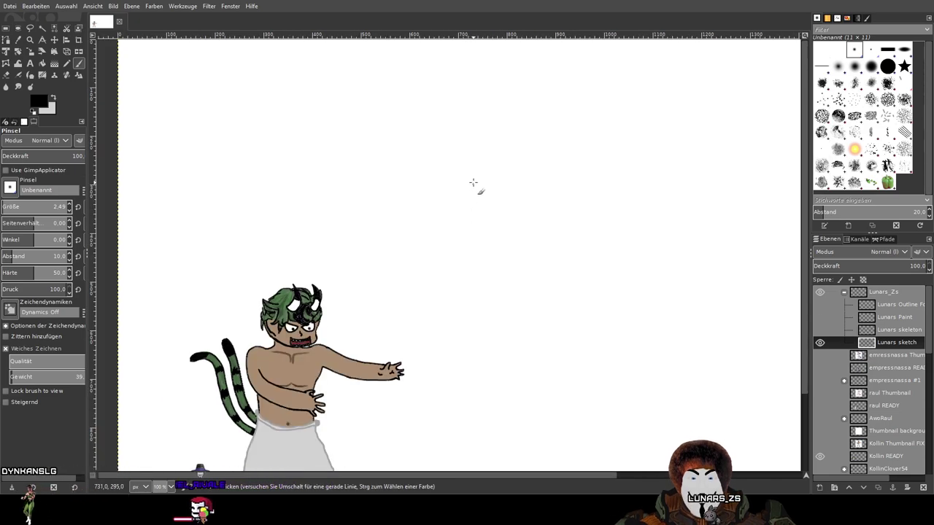
pyautogui.moveTo(475, 158)
pyautogui.mouseDown()
pyautogui.moveTo(436, 165)
pyautogui.moveTo(444, 190)
pyautogui.moveTo(478, 162)
pyautogui.mouseUp()
pyautogui.moveTo(454, 194); pyautogui.dragTo(453, 274)
pyautogui.moveTo(437, 312); pyautogui.dragTo(435, 316)
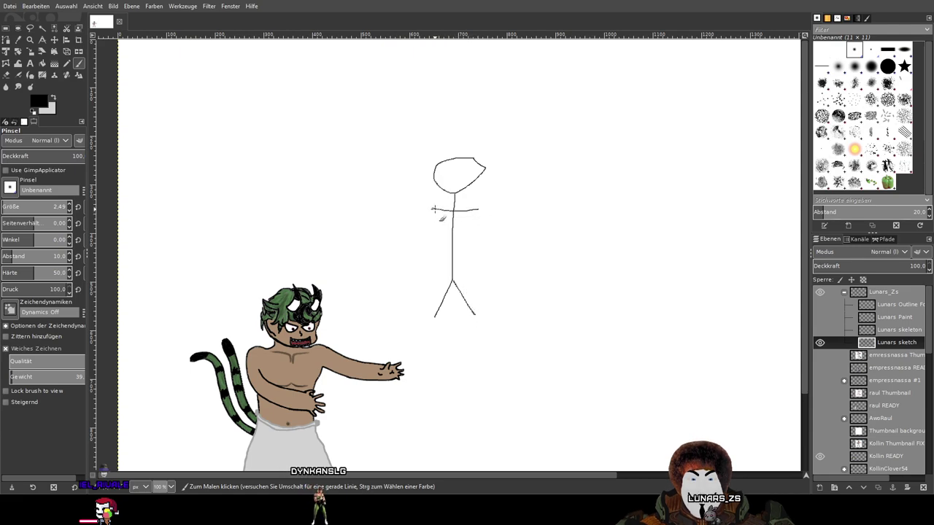
pyautogui.moveTo(431, 210); pyautogui.dragTo(453, 248)
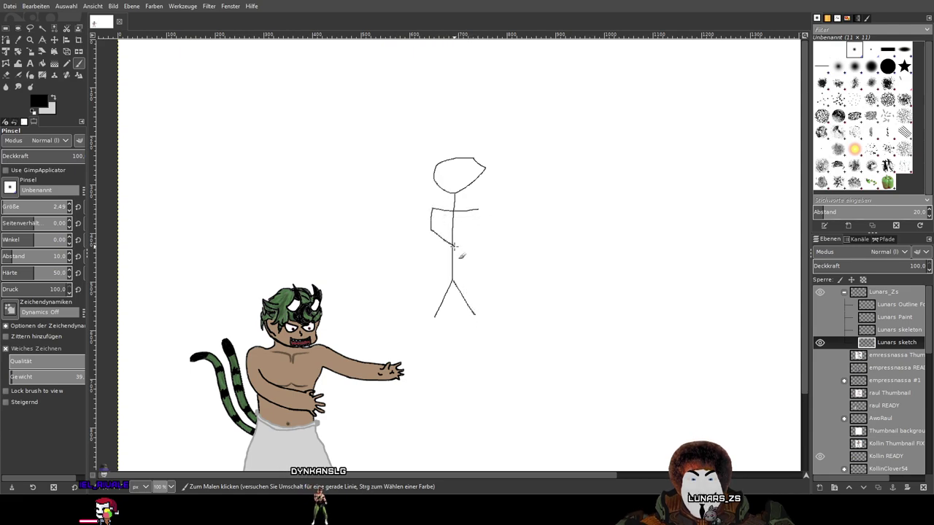
pyautogui.moveTo(479, 209)
pyautogui.mouseDown()
pyautogui.moveTo(477, 232)
pyautogui.moveTo(448, 245)
pyautogui.mouseUp()
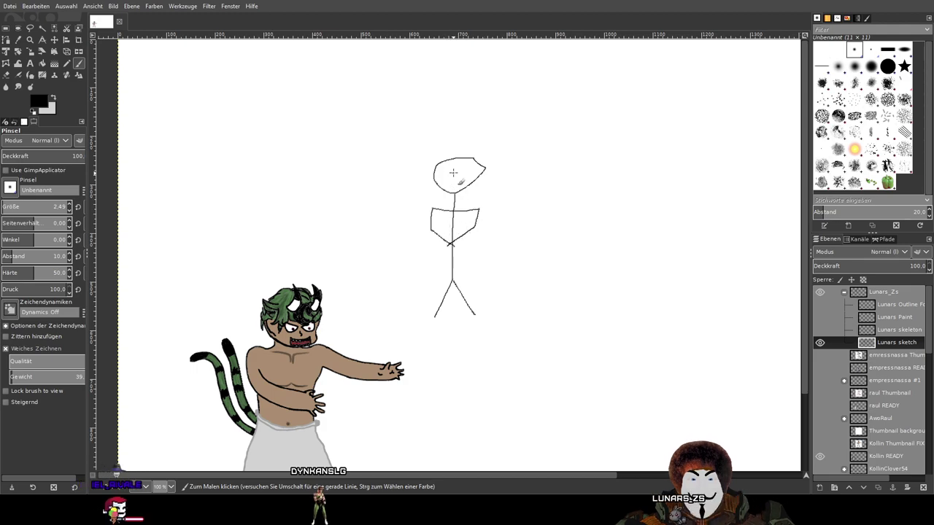
# Draw two arched closed eyes and a wide open smile on the front-facing stick figure's head
pyautogui.scroll(5, 452, 171)
pyautogui.moveTo(410, 189)
pyautogui.mouseDown()
pyautogui.moveTo(474, 145)
pyautogui.moveTo(489, 191)
pyautogui.moveTo(571, 137)
pyautogui.moveTo(598, 191)
pyautogui.mouseUp()
pyautogui.moveTo(408, 207)
pyautogui.mouseDown()
pyautogui.moveTo(445, 234)
pyautogui.moveTo(556, 198)
pyautogui.mouseUp()
pyautogui.moveTo(471, 282)
pyautogui.mouseDown()
pyautogui.moveTo(413, 254)
pyautogui.moveTo(403, 216)
pyautogui.mouseUp()
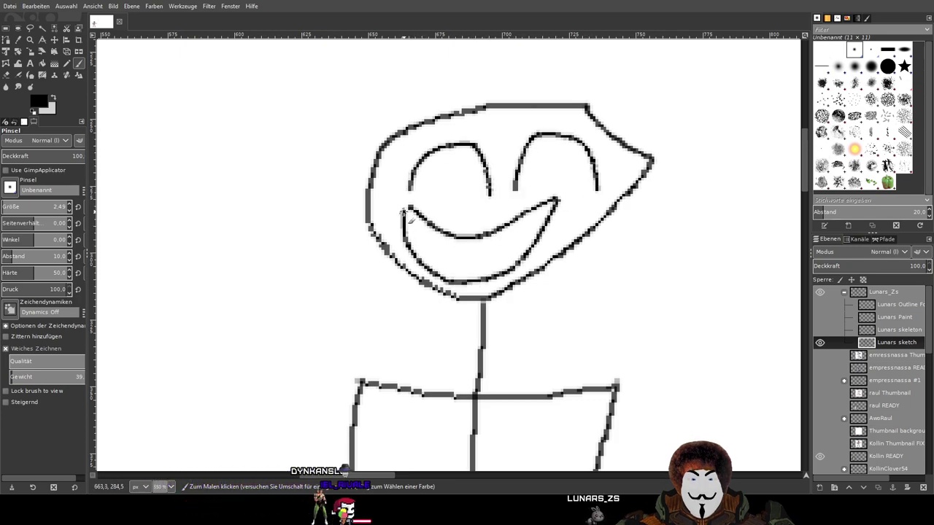
pyautogui.scroll(-4, 464, 205)
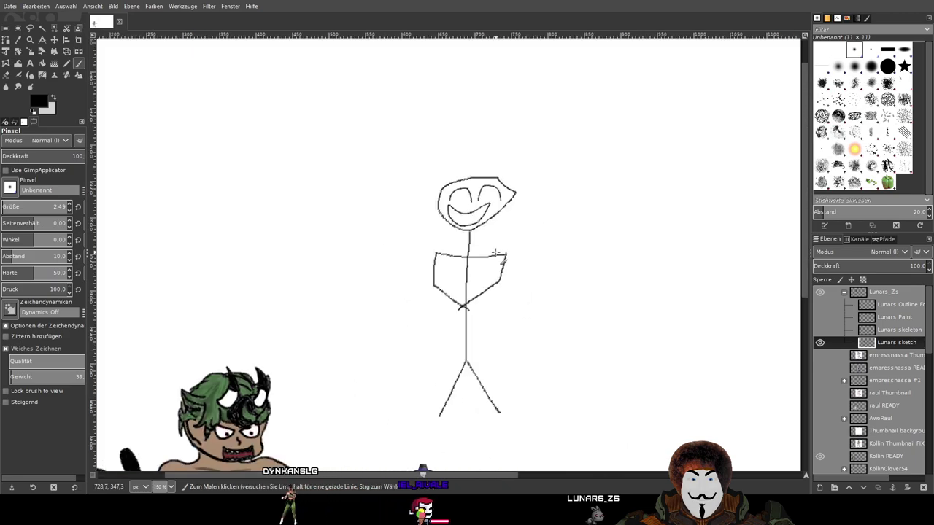
# Sketch a second stick figure beside the first, with an oval head, a forward-leaning spine, spread legs and bent arms
pyautogui.moveTo(510, 248); pyautogui.dragTo(524, 198)
pyautogui.moveTo(587, 167); pyautogui.dragTo(516, 185)
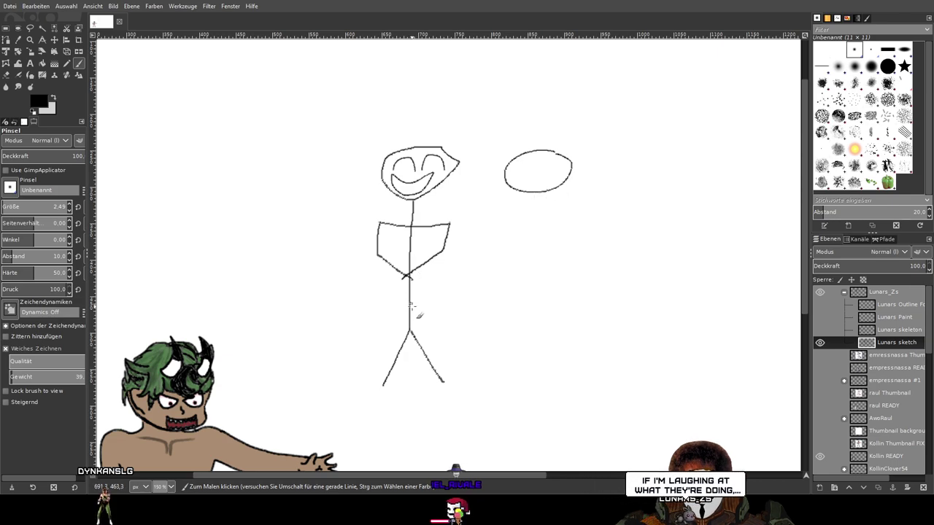
pyautogui.moveTo(539, 191)
pyautogui.mouseDown()
pyautogui.moveTo(569, 237)
pyautogui.moveTo(571, 264)
pyautogui.moveTo(572, 300)
pyautogui.moveTo(548, 336)
pyautogui.mouseUp()
pyautogui.moveTo(573, 301); pyautogui.dragTo(597, 332)
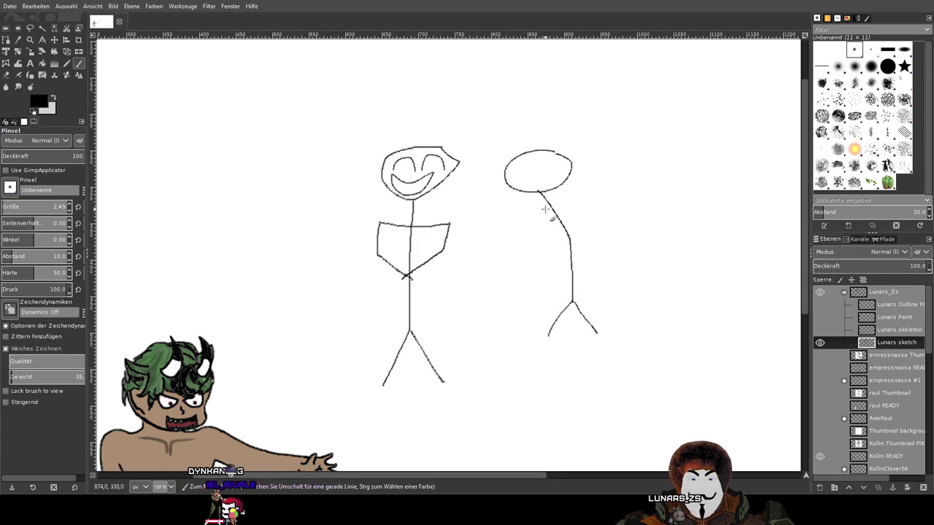
pyautogui.moveTo(565, 195); pyautogui.dragTo(532, 218)
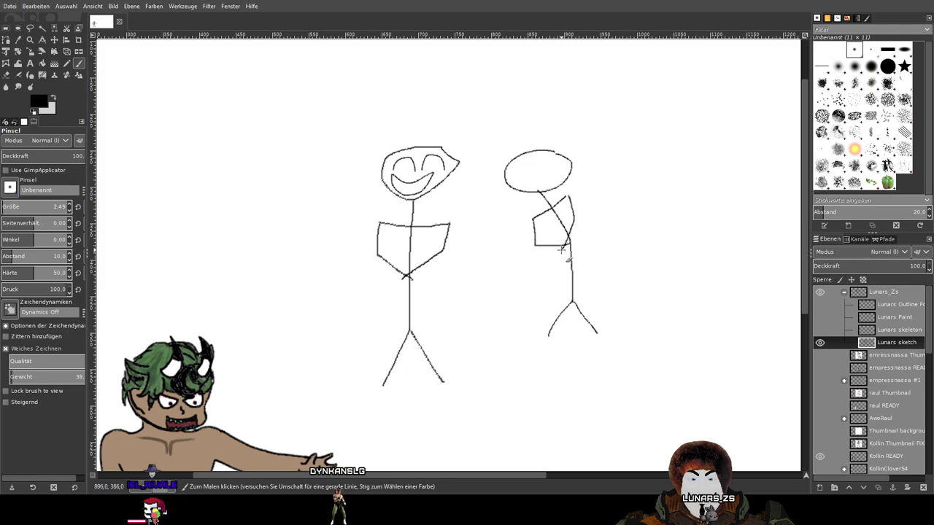
# Draw two arched eyes and an open laughing mouth on the second stick figure's oval head
pyautogui.scroll(4, 539, 164)
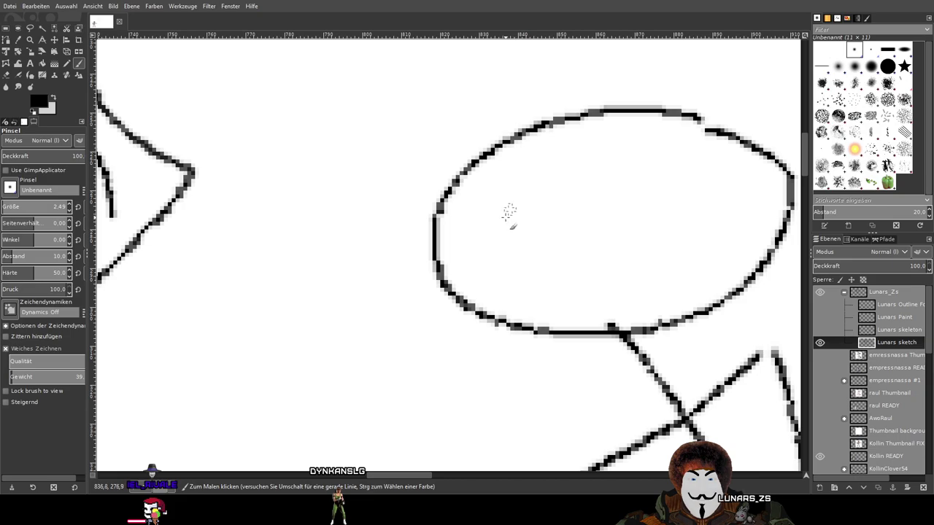
pyautogui.moveTo(600, 207)
pyautogui.mouseDown()
pyautogui.moveTo(600, 168)
pyautogui.moveTo(658, 155)
pyautogui.moveTo(694, 208)
pyautogui.mouseUp()
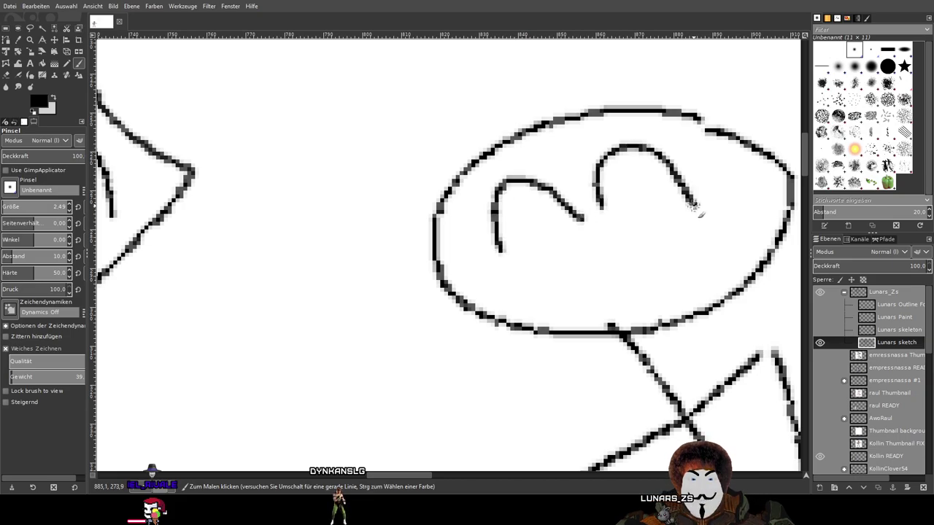
pyautogui.moveTo(514, 240)
pyautogui.mouseDown()
pyautogui.moveTo(569, 254)
pyautogui.moveTo(651, 214)
pyautogui.moveTo(658, 267)
pyautogui.moveTo(568, 293)
pyautogui.moveTo(519, 244)
pyautogui.mouseUp()
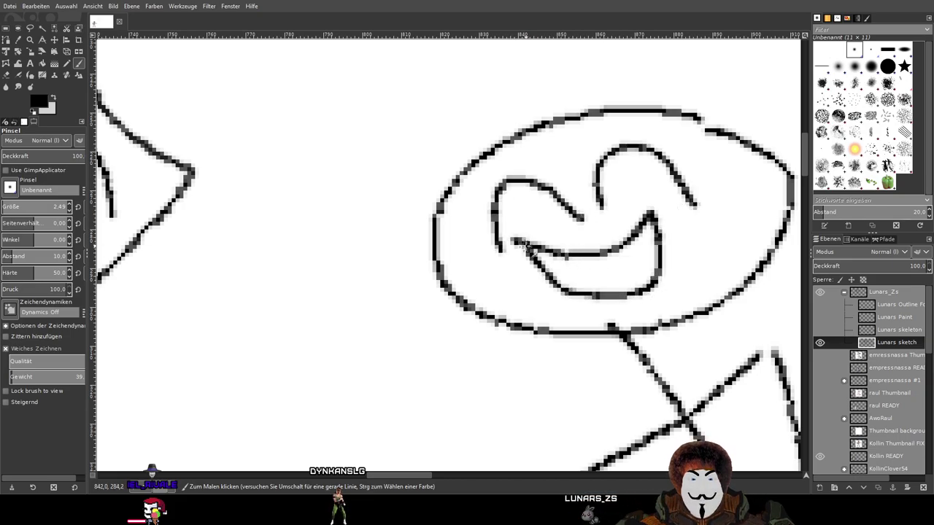
pyautogui.scroll(-4, 702, 264)
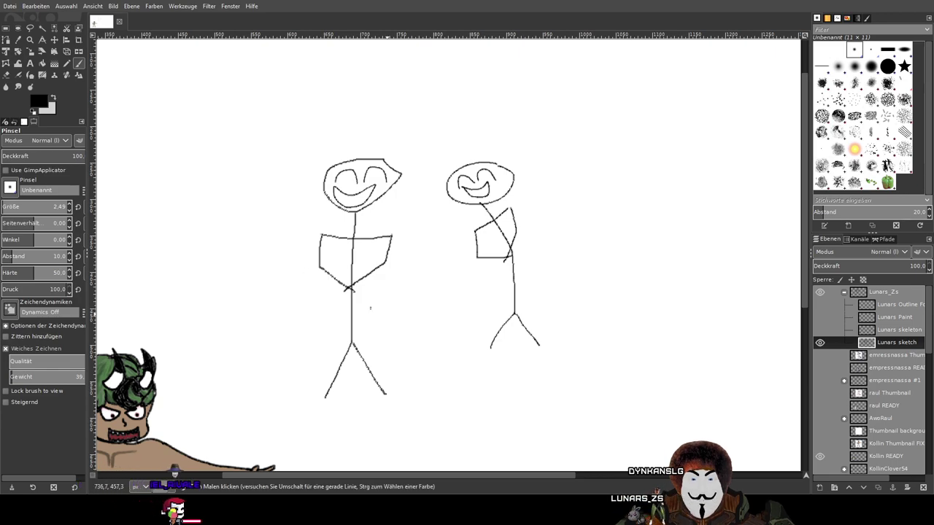
# Sketch a third stick figure beside the second, leaning forward with a round head, angled shoulders and bent knees
pyautogui.scroll(2, 539, 335)
pyautogui.scroll(-1, 539, 336)
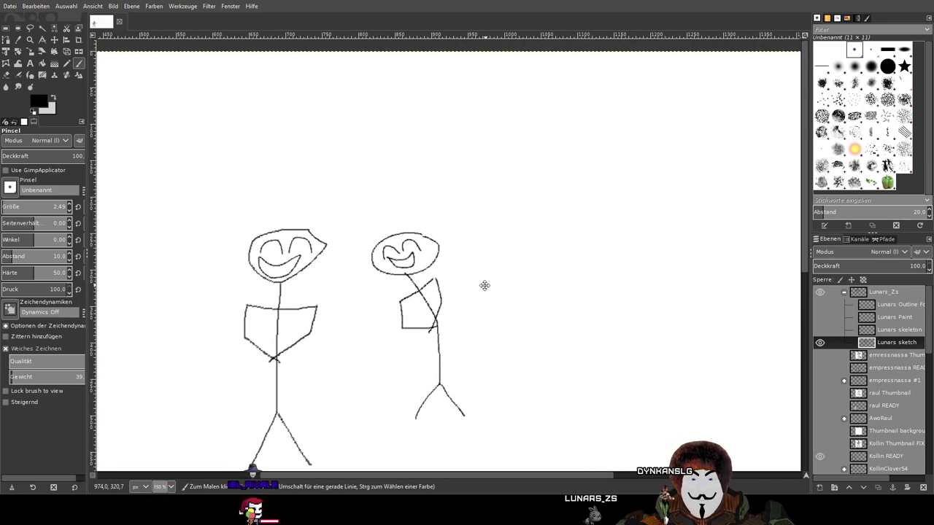
pyautogui.moveTo(478, 216)
pyautogui.mouseDown()
pyautogui.moveTo(512, 268)
pyautogui.moveTo(520, 314)
pyautogui.moveTo(520, 341)
pyautogui.moveTo(494, 355)
pyautogui.moveTo(503, 386)
pyautogui.mouseUp()
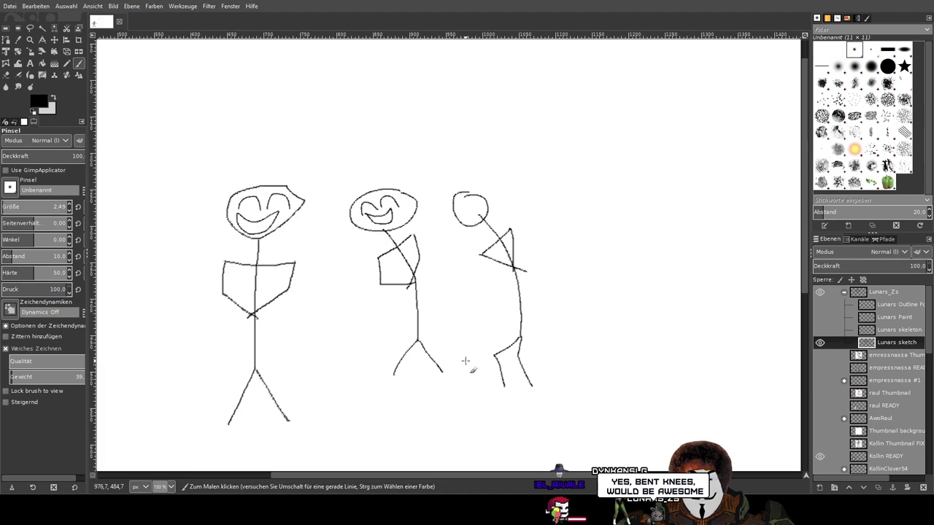
pyautogui.moveTo(436, 337); pyautogui.dragTo(530, 299)
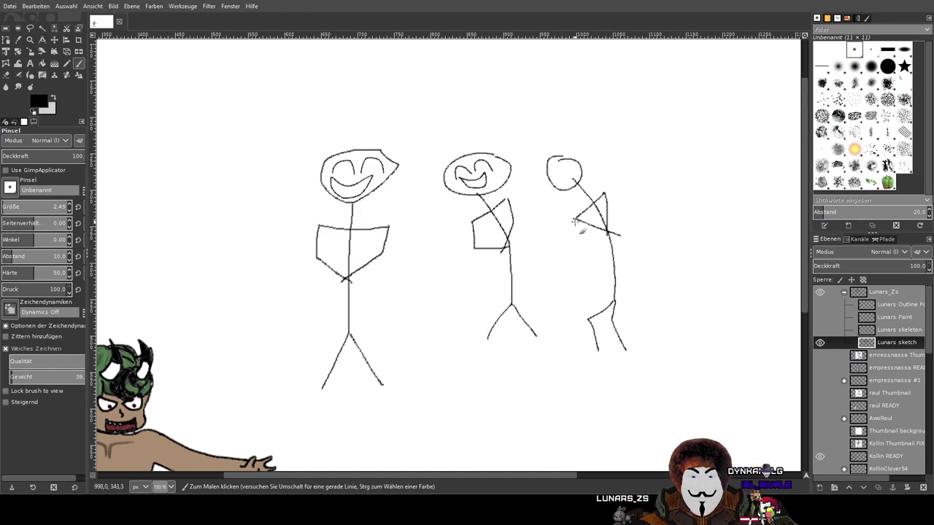
# Give the third stick figure an arm stretched toward the second figure with a pointing hand, and scribble over its old arm line
pyautogui.scroll(1, 576, 222)
pyautogui.moveTo(575, 218)
pyautogui.mouseDown()
pyautogui.moveTo(543, 235)
pyautogui.moveTo(518, 224)
pyautogui.mouseUp()
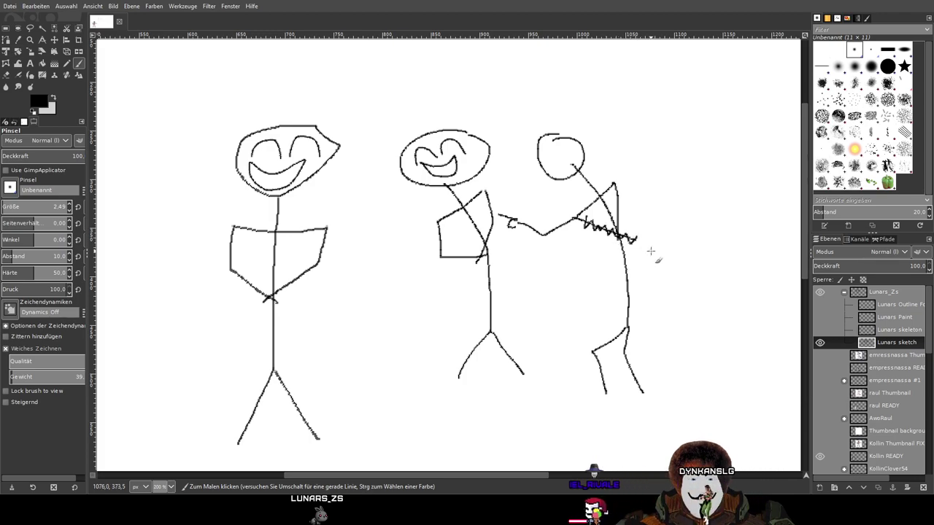
pyautogui.scroll(8, 538, 226)
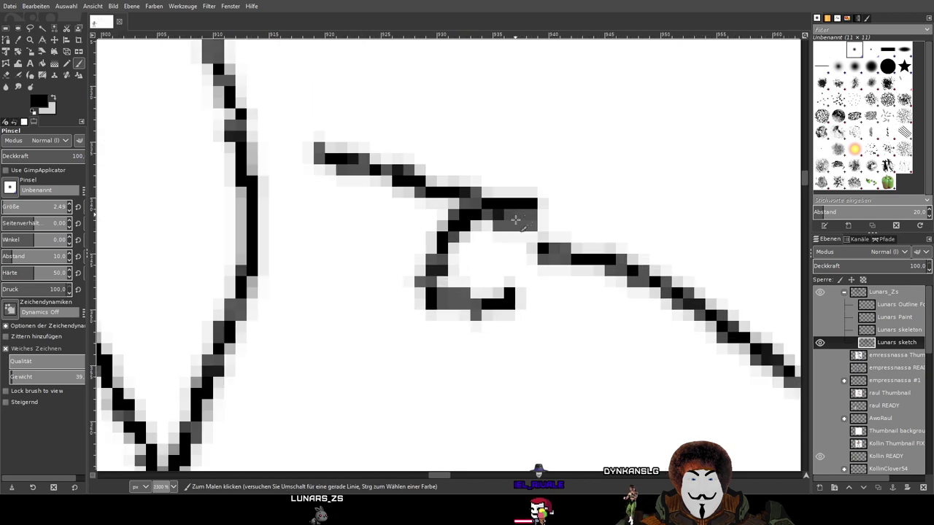
pyautogui.scroll(-8, 577, 172)
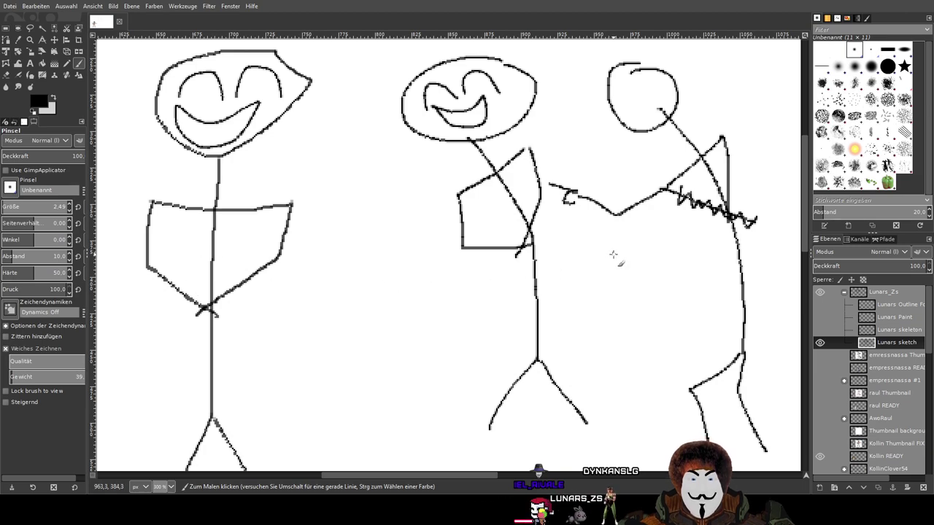
pyautogui.scroll(-2, 613, 254)
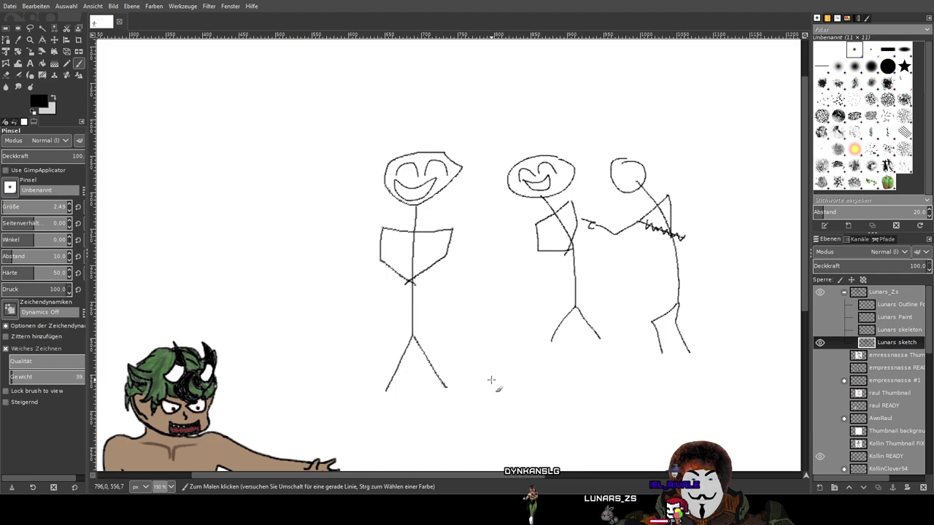
# Undo all three stick-figure pose sketches to empty the Lunars sketch layer, and fit the whole image in view
pyautogui.click(525, 361)
pyautogui.hotkey('ctrl', 'z')
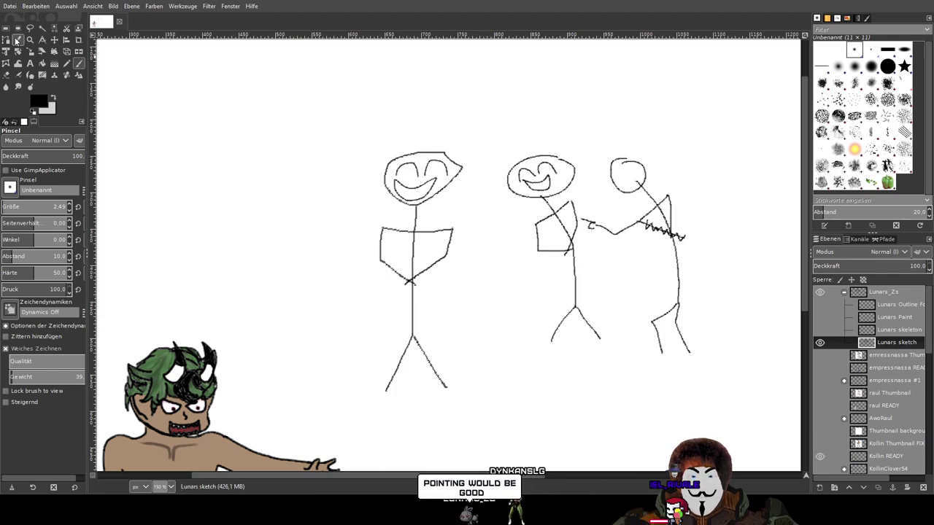
pyautogui.click(6, 74)
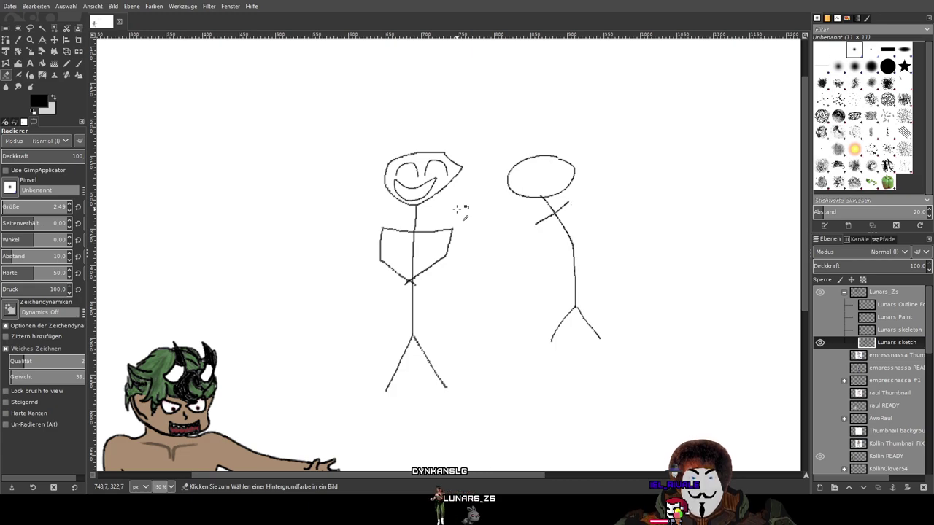
pyautogui.hotkey('ctrl', 'z')
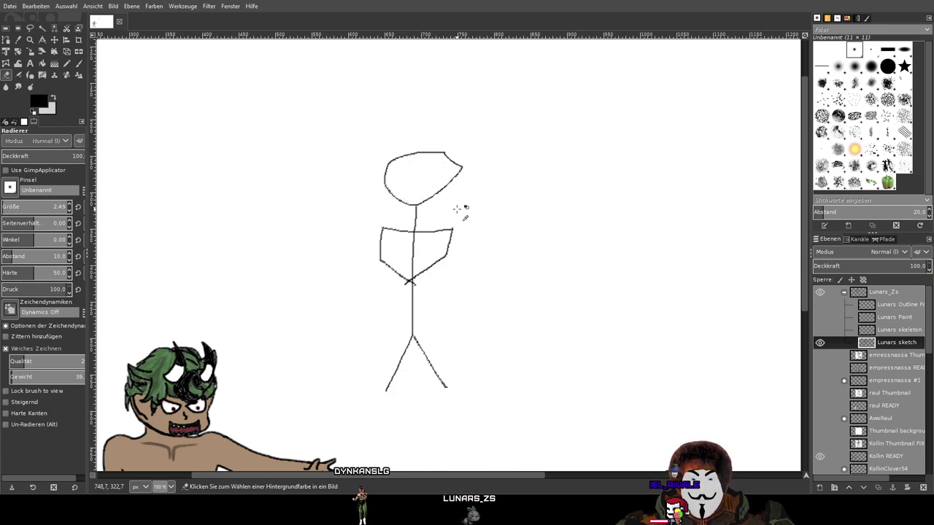
pyautogui.hotkey('ctrl', 'z')
pyautogui.hotkey('ctrl', 'z')
pyautogui.hotkey('shift', 'ctrl', 'j')
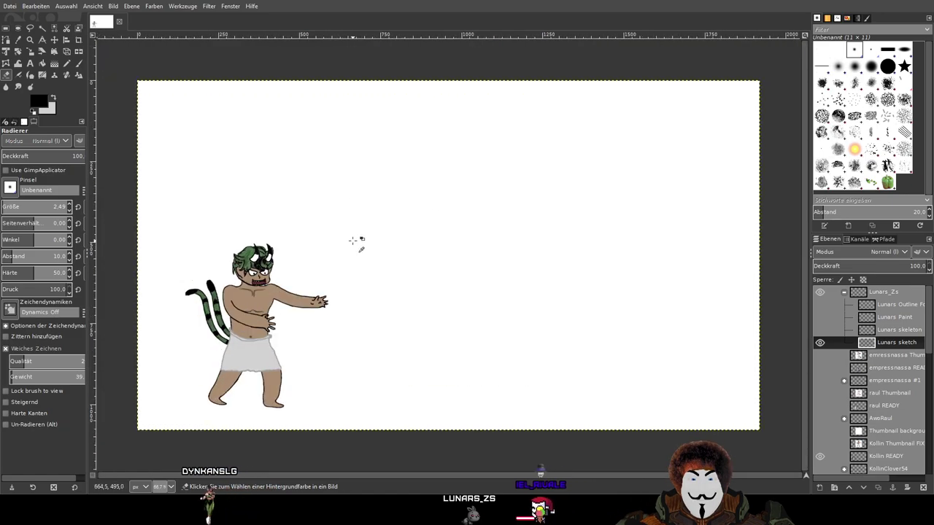
# Switch back to the Paintbrush and bring the empty area beside the Kollin figure into view for sketching
pyautogui.scroll(2, 358, 259)
pyautogui.moveTo(377, 264); pyautogui.dragTo(390, 277)
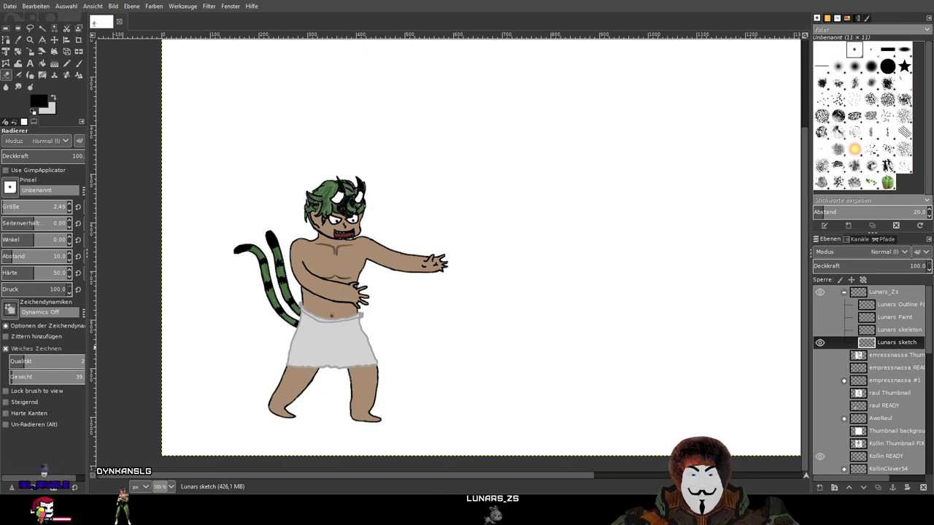
pyautogui.moveTo(416, 174); pyautogui.dragTo(442, 167)
pyautogui.press('p')
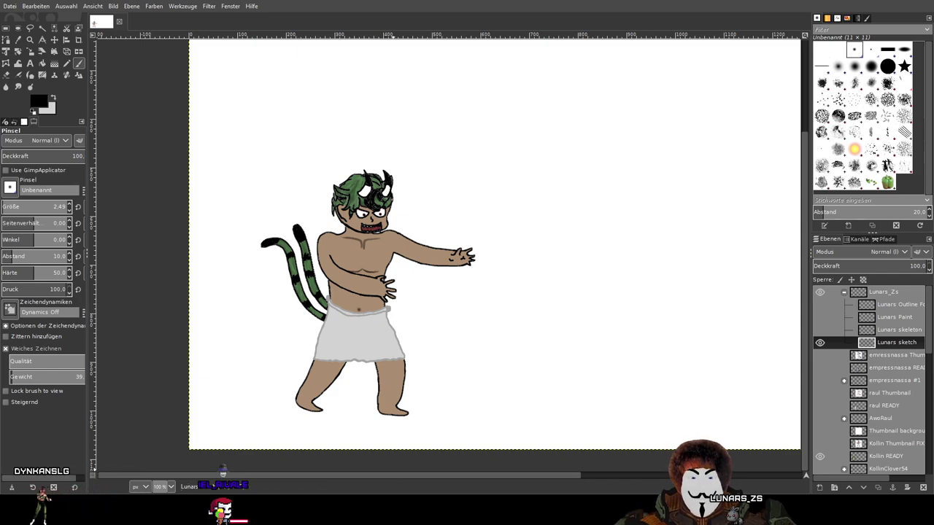
pyautogui.moveTo(520, 199); pyautogui.dragTo(398, 207)
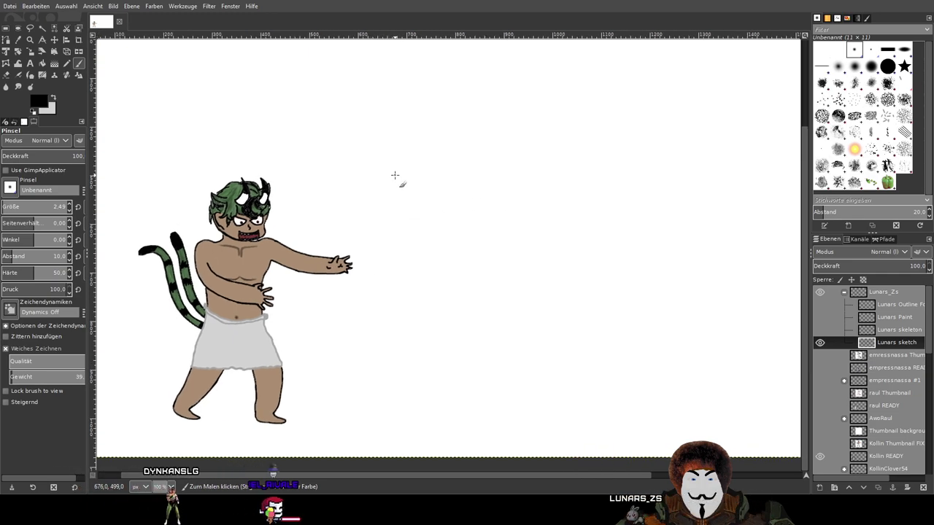
# Try a short horizontal brush stroke in the empty area beside the Kollin figure's head, above its outstretched hand
pyautogui.moveTo(381, 173); pyautogui.dragTo(418, 173)
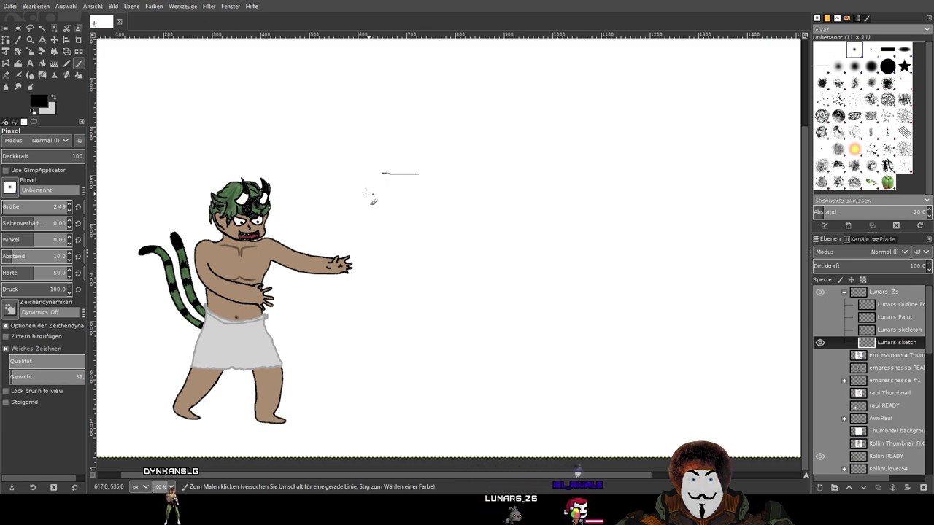
pyautogui.scroll(2, 332, 183)
pyautogui.moveTo(402, 191); pyautogui.dragTo(428, 191)
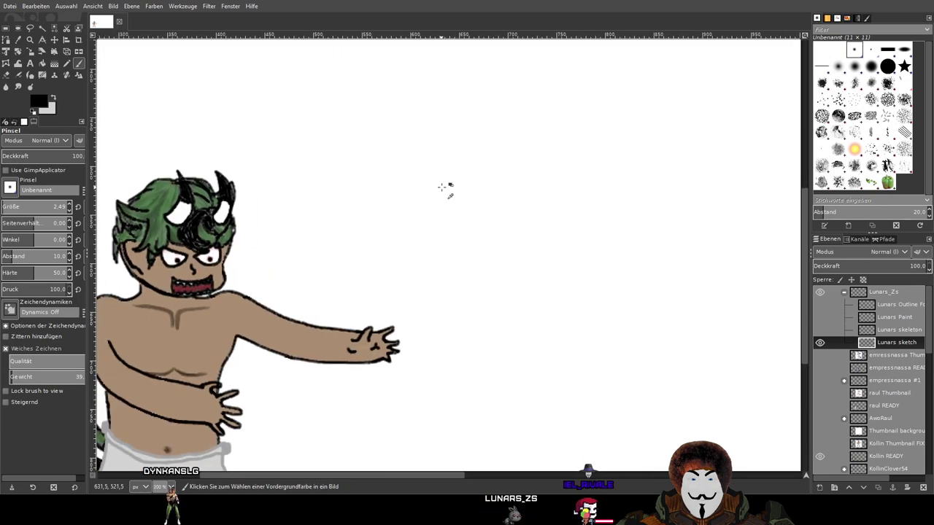
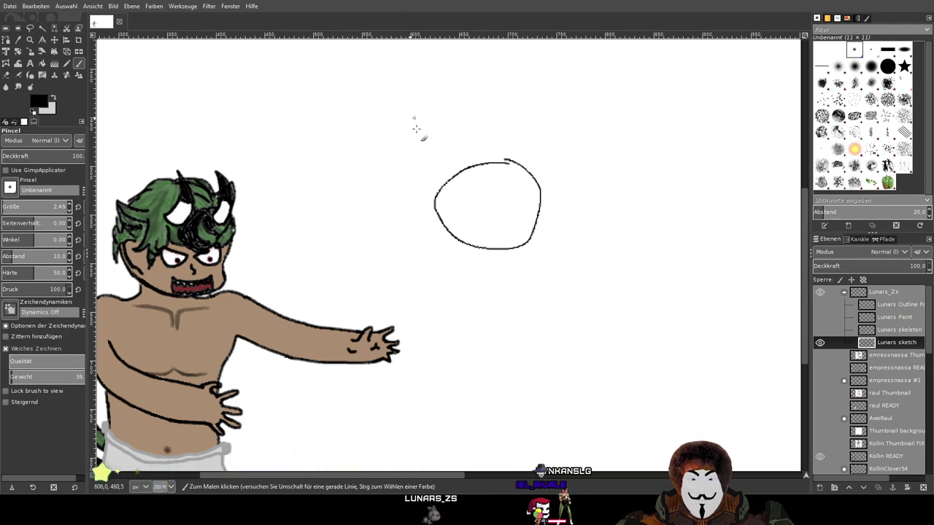
# Undo the head circle drawn in the empty area beside the Kollin figure
pyautogui.moveTo(452, 298); pyautogui.dragTo(476, 281)
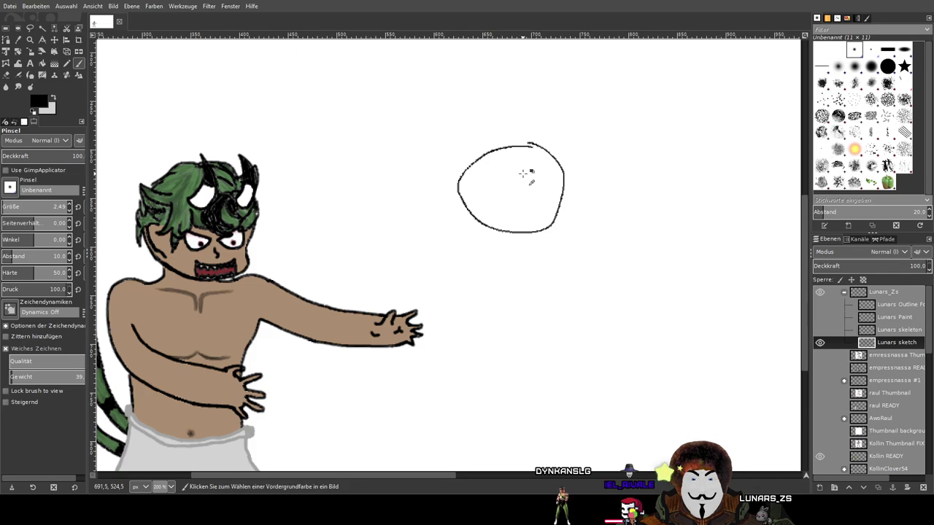
pyautogui.hotkey('ctrl', 'z')
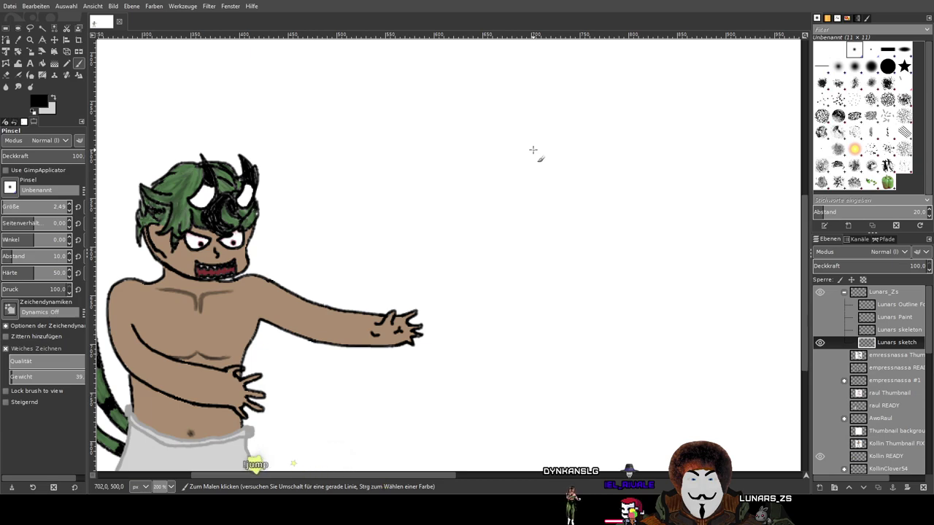
pyautogui.moveTo(533, 151); pyautogui.dragTo(519, 154)
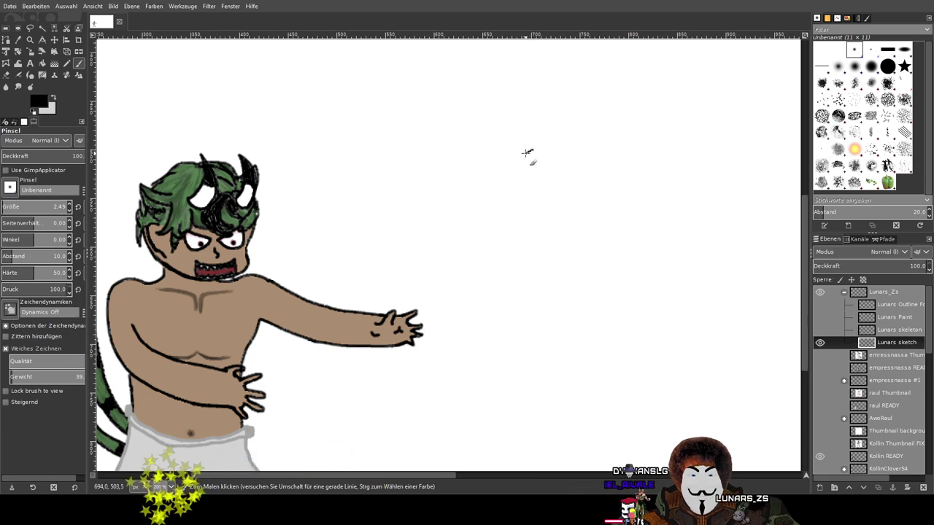
# Try a head circle about 80 px wide in the empty area above Kollin's outstretched hand, and undo it
pyautogui.scroll(2, 520, 154)
pyautogui.moveTo(450, 145); pyautogui.dragTo(655, 129)
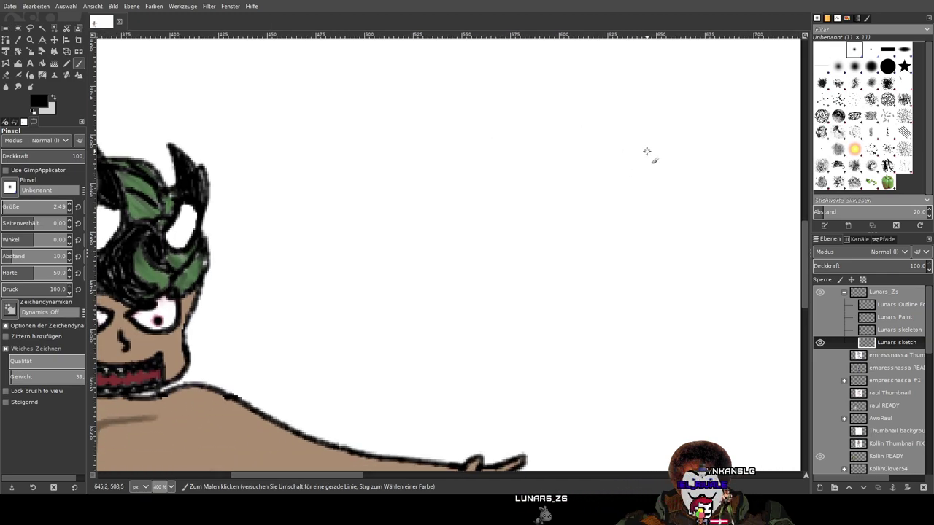
pyautogui.moveTo(646, 140)
pyautogui.mouseDown()
pyautogui.moveTo(711, 133)
pyautogui.moveTo(697, 146)
pyautogui.mouseUp()
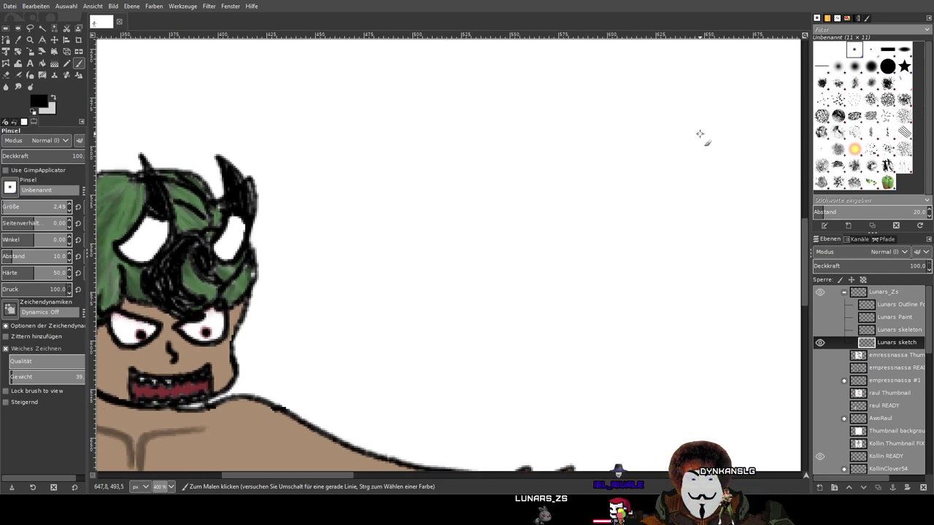
pyautogui.moveTo(697, 133); pyautogui.dragTo(633, 141)
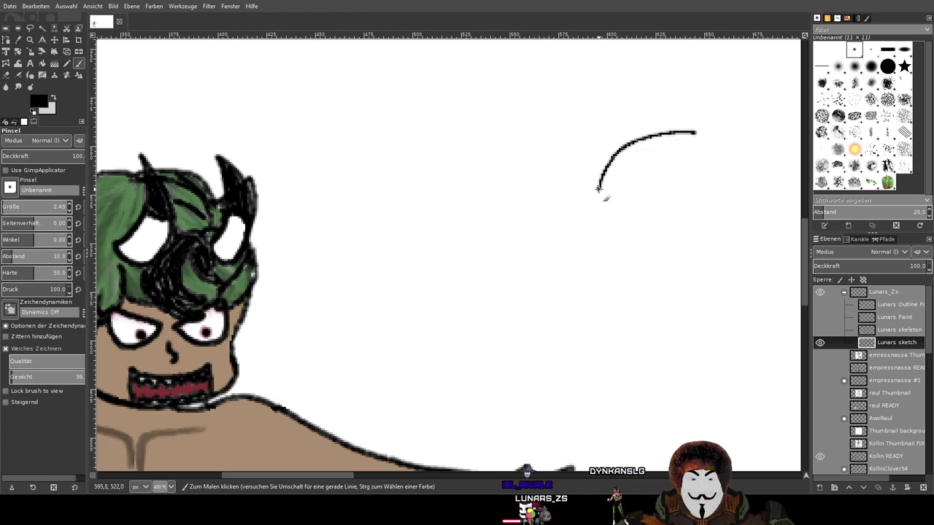
pyautogui.moveTo(693, 276)
pyautogui.mouseDown()
pyautogui.moveTo(733, 255)
pyautogui.moveTo(747, 175)
pyautogui.moveTo(723, 134)
pyautogui.moveTo(675, 135)
pyautogui.mouseUp()
pyautogui.scroll(-3, 659, 145)
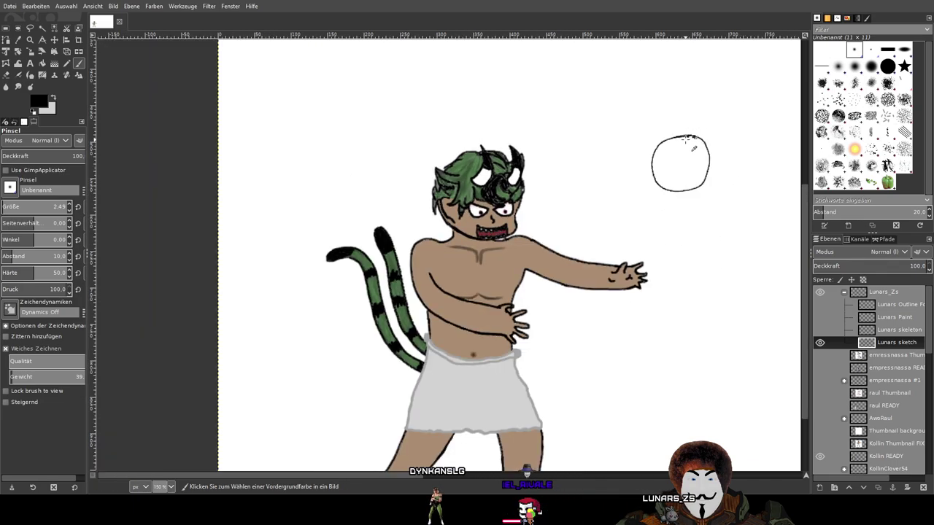
pyautogui.scroll(3, 689, 142)
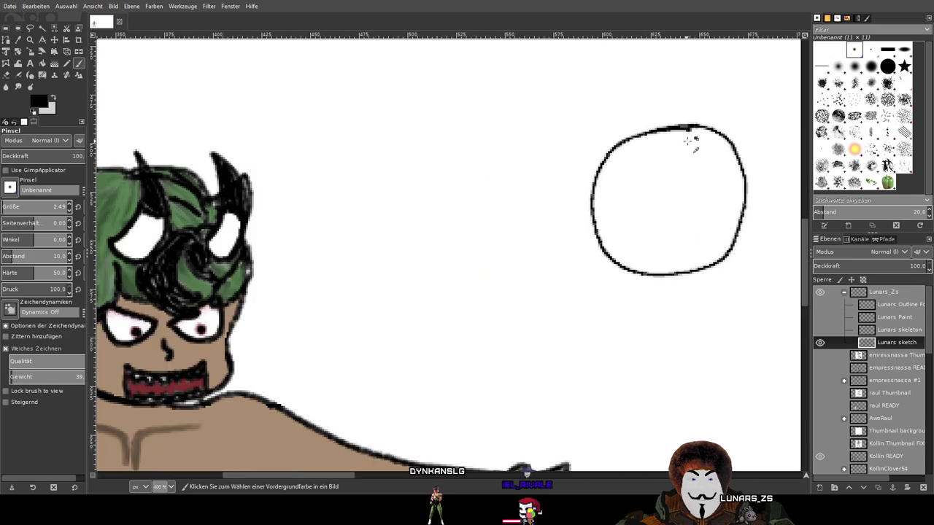
pyautogui.moveTo(698, 140); pyautogui.dragTo(645, 137)
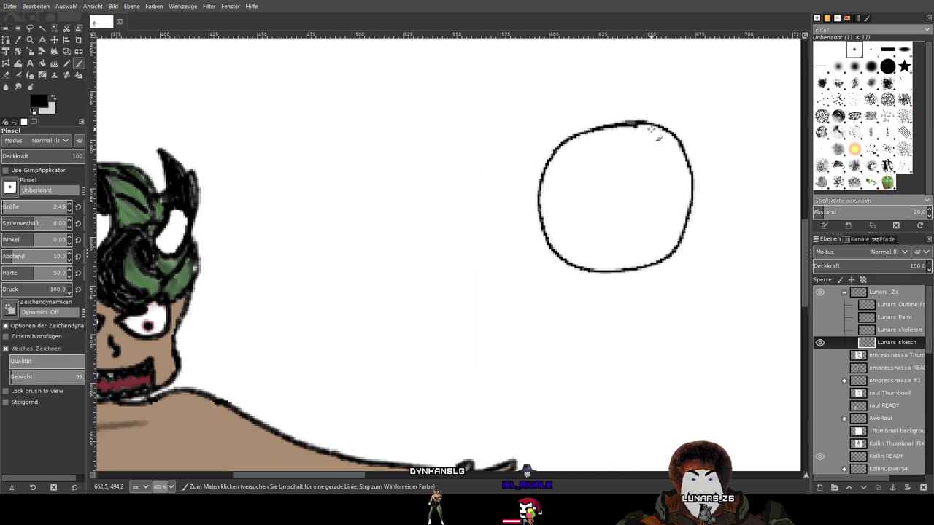
pyautogui.hotkey('ctrl', 'z')
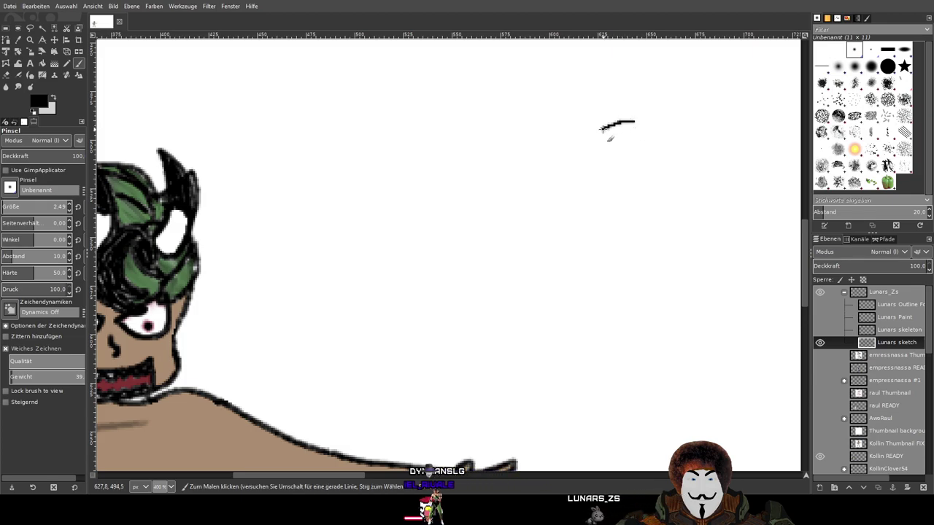
# Try a slightly smaller, flatter head circle about 73 px wide in the same area, and undo it
pyautogui.moveTo(569, 162); pyautogui.dragTo(583, 225)
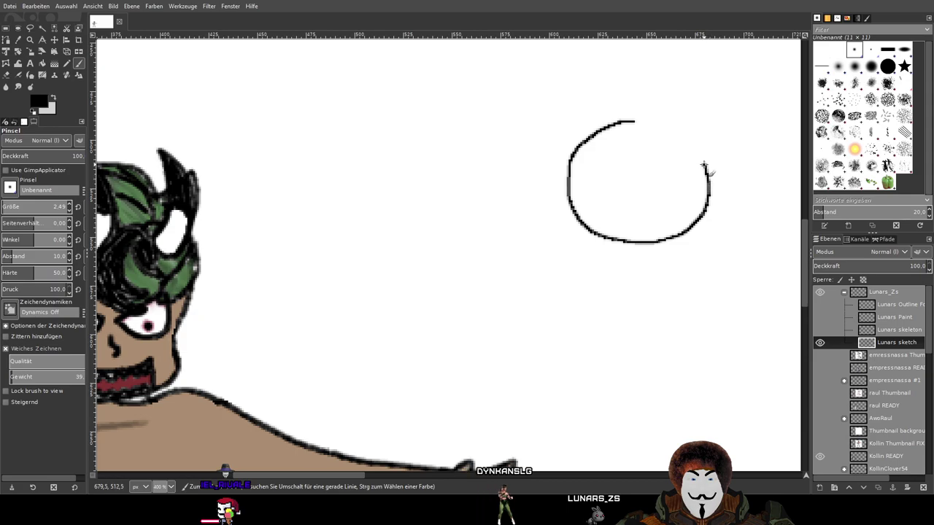
pyautogui.moveTo(691, 146)
pyautogui.mouseDown()
pyautogui.moveTo(663, 125)
pyautogui.moveTo(634, 127)
pyautogui.mouseUp()
pyautogui.scroll(-2, 709, 141)
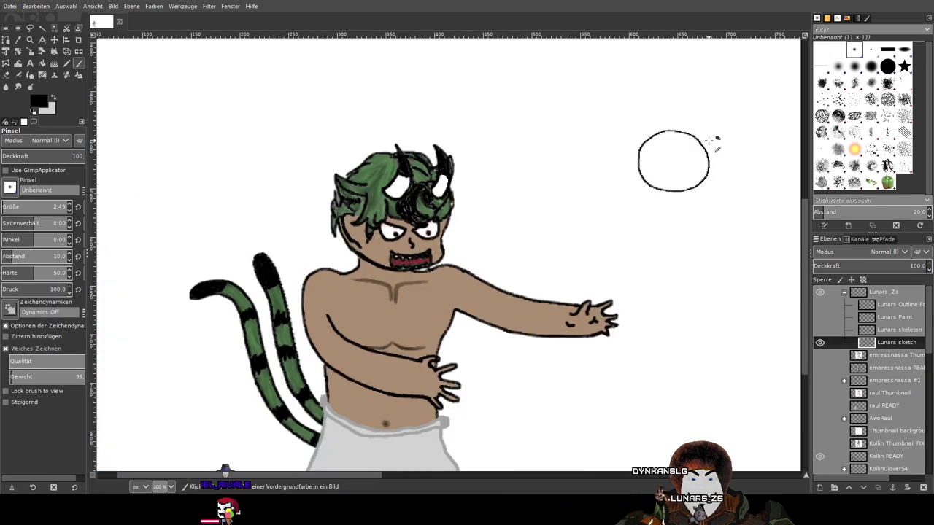
pyautogui.hotkey('ctrl', 'z')
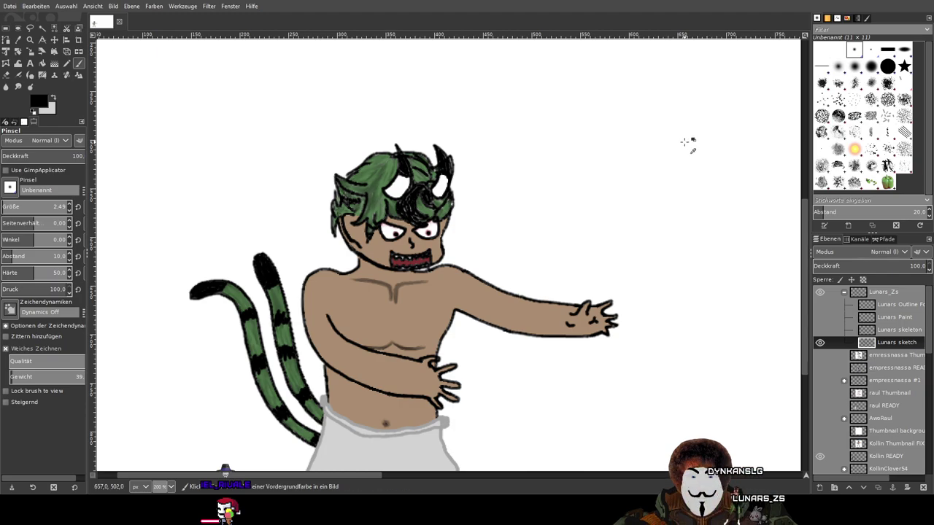
# Draw a larger head circle about 100 px wide above and beyond Kollin's outstretched hand on the Lunars sketch layer
pyautogui.scroll(1, 682, 144)
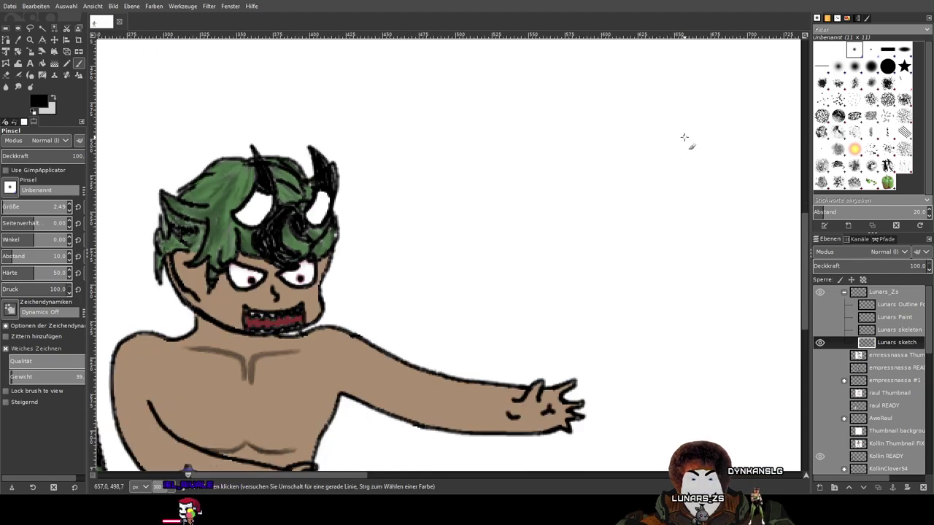
pyautogui.moveTo(633, 146); pyautogui.dragTo(612, 161)
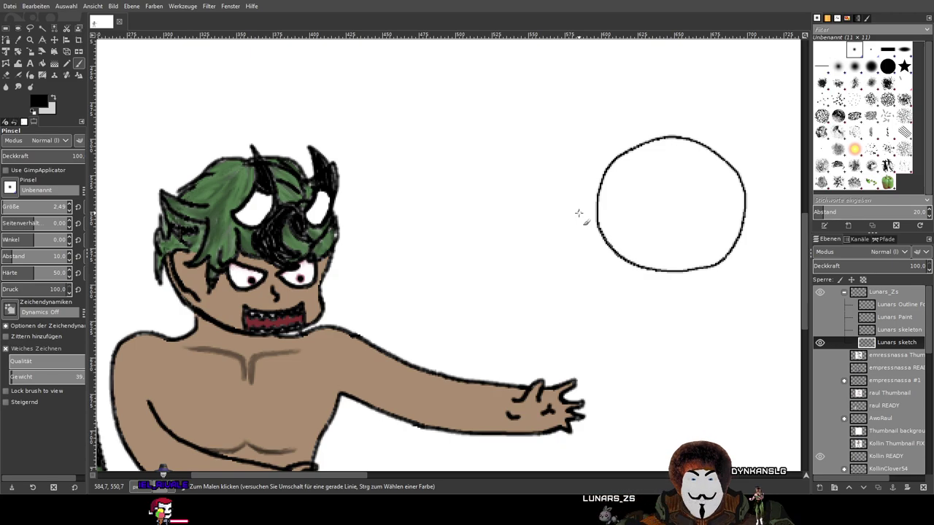
pyautogui.moveTo(725, 186); pyautogui.dragTo(635, 187)
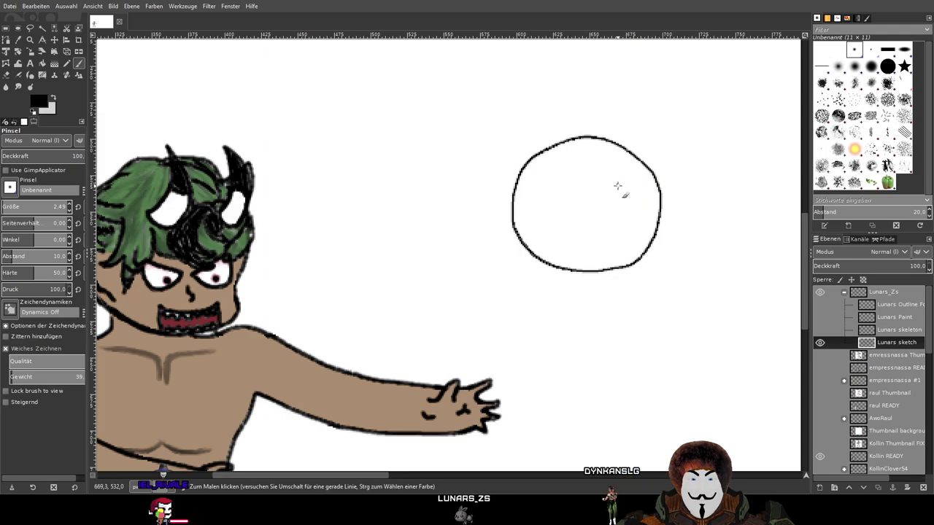
pyautogui.scroll(-2, 584, 222)
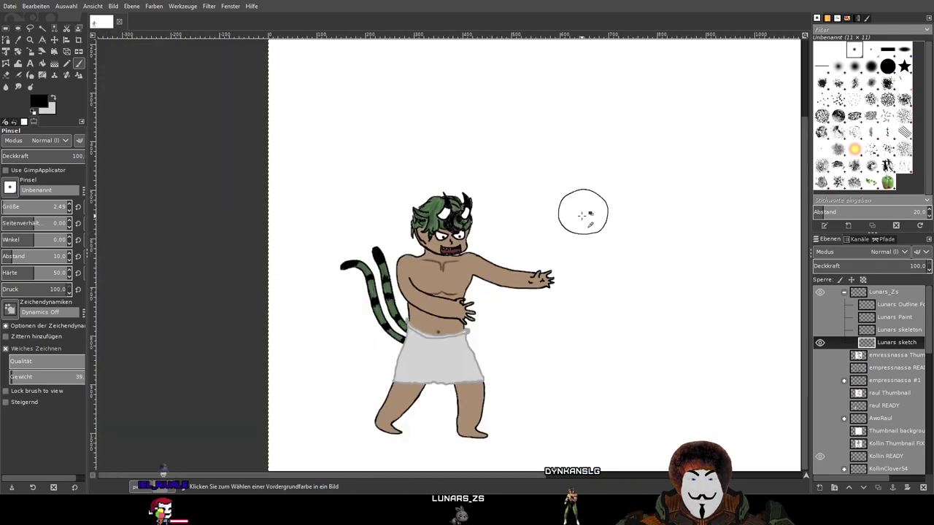
pyautogui.scroll(3, 586, 219)
pyautogui.scroll(-1, 585, 217)
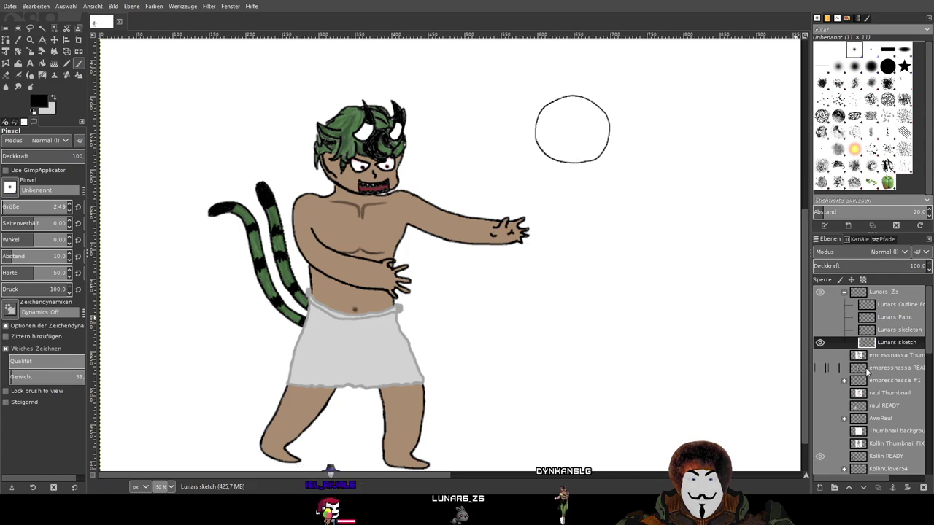
# Expand the empressnassa #1 layer group and make the group visible so its sketch layers can be shown
pyautogui.click(845, 381)
pyautogui.scroll(-2, 857, 398)
pyautogui.click(820, 404)
pyautogui.moveTo(615, 310); pyautogui.dragTo(271, 275)
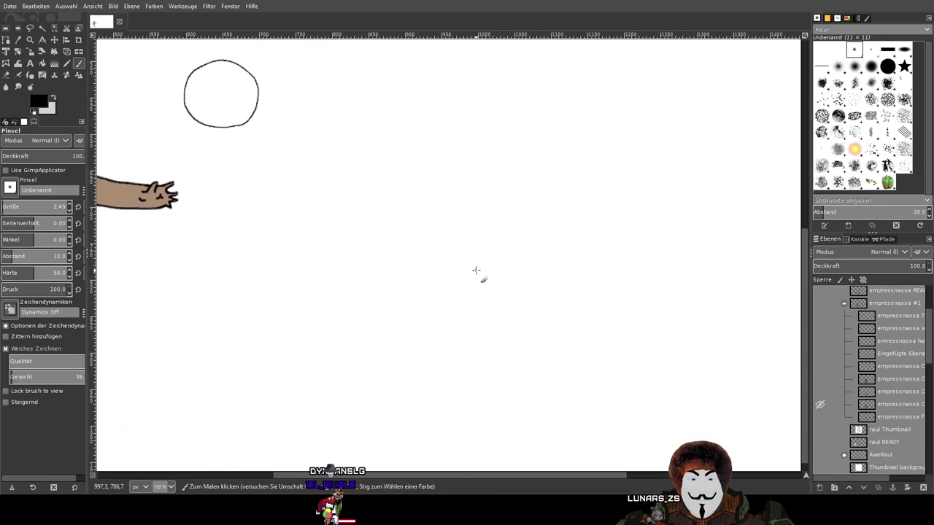
pyautogui.scroll(-3, 477, 270)
pyautogui.scroll(2, 477, 269)
pyautogui.click(819, 405)
pyautogui.scroll(3, 819, 404)
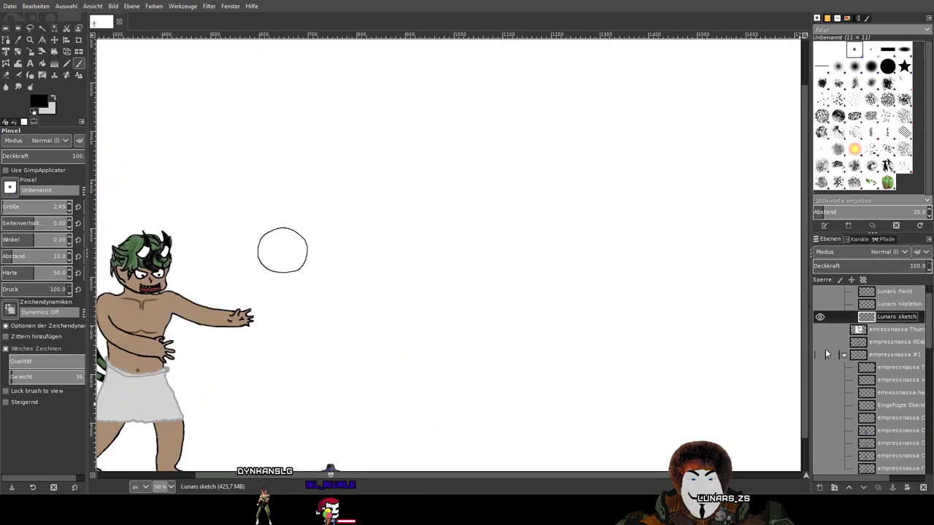
pyautogui.scroll(-3, 819, 358)
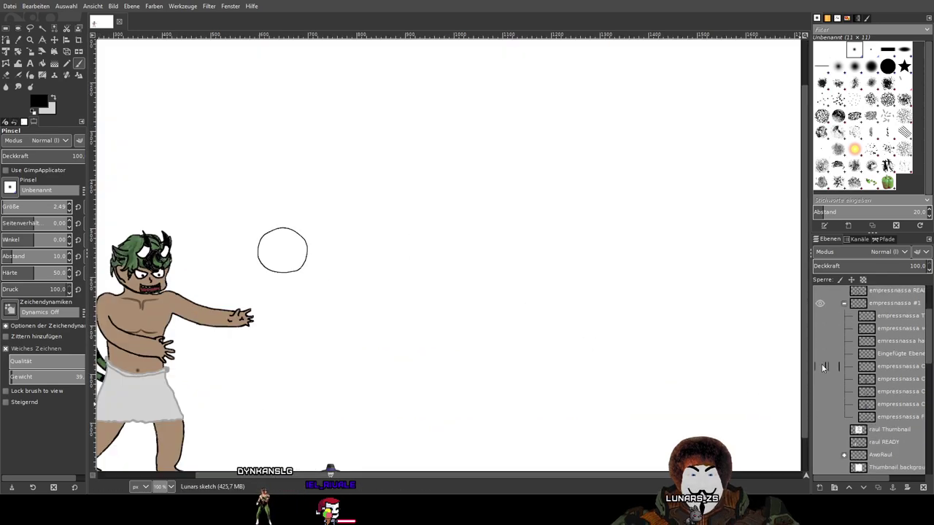
# Show and hide the skeleton and first sketch layers of empressnassa #1 in turn to examine their poses and proportions
pyautogui.click(818, 403)
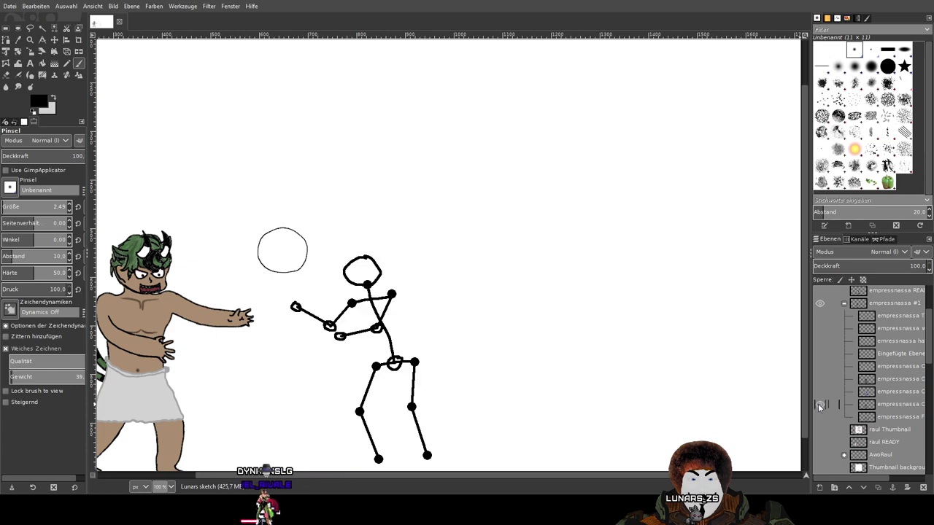
pyautogui.click(817, 403)
pyautogui.click(819, 391)
pyautogui.click(821, 390)
pyautogui.click(819, 415)
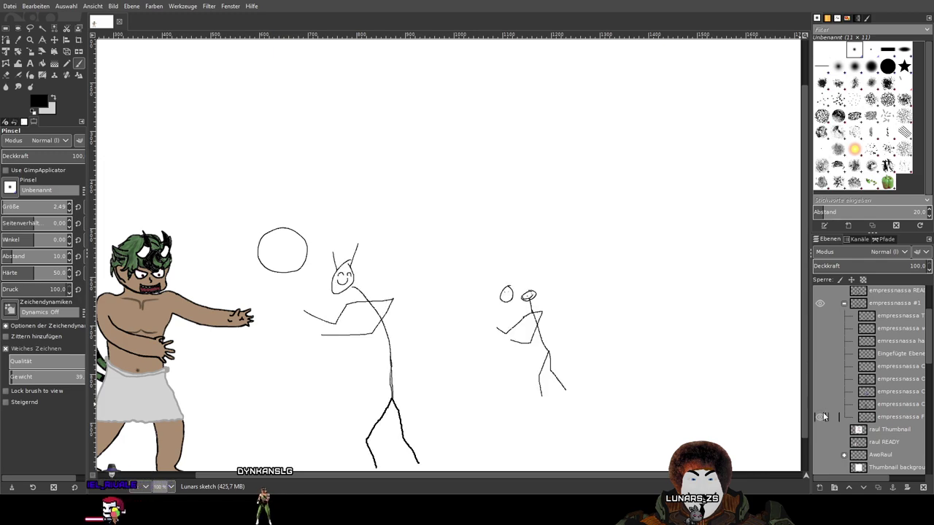
pyautogui.click(820, 415)
pyautogui.click(820, 403)
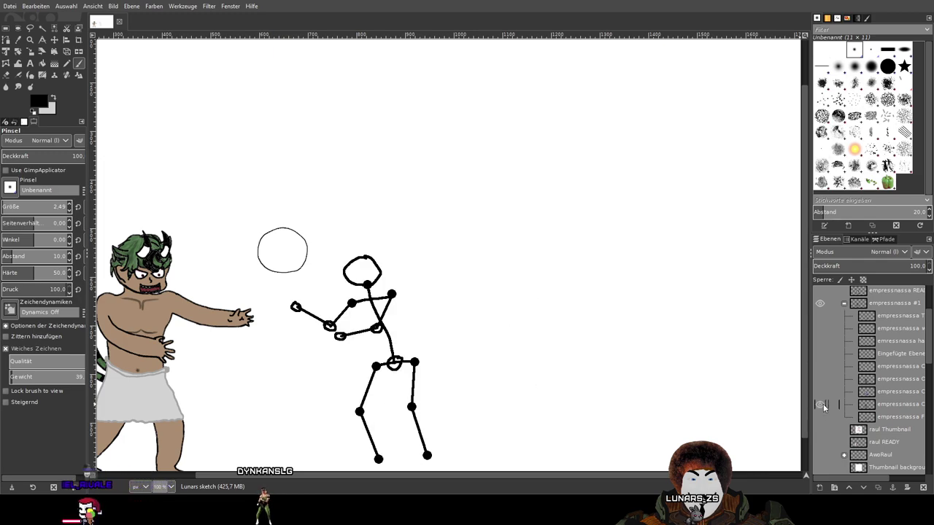
pyautogui.click(820, 403)
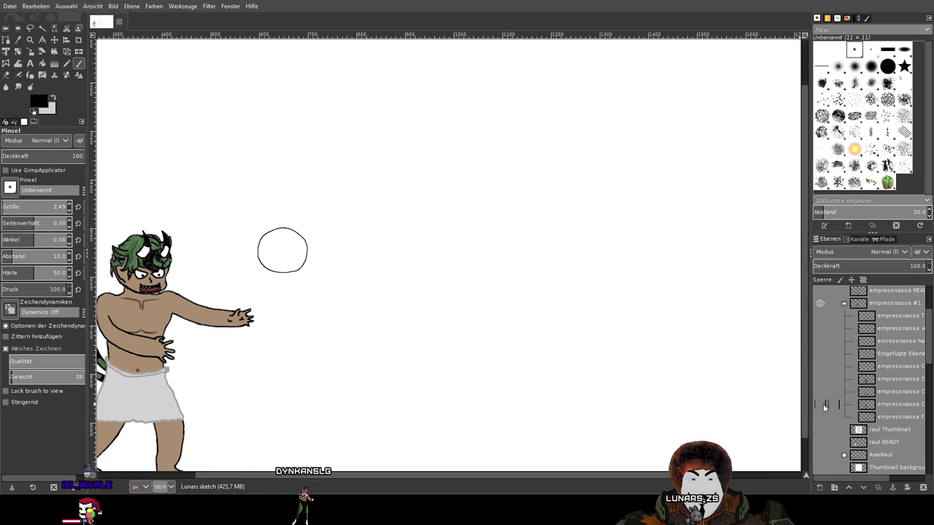
# Try a curved spine line running down and away from Kollin from the underside of the head circle, and undo it
pyautogui.hscroll(-5, 671, 381)
pyautogui.scroll(3, 527, 230)
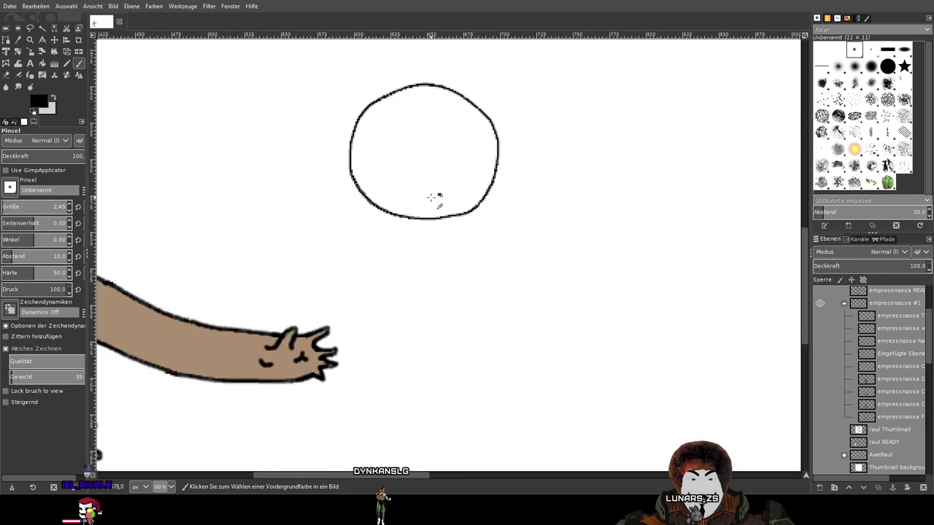
pyautogui.scroll(-1, 431, 197)
pyautogui.moveTo(431, 197); pyautogui.dragTo(493, 215)
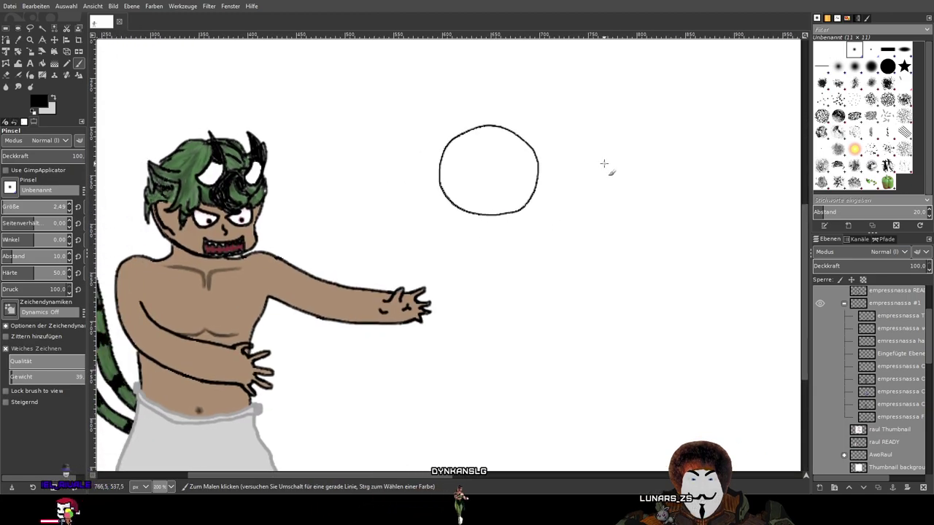
pyautogui.scroll(-3, 605, 165)
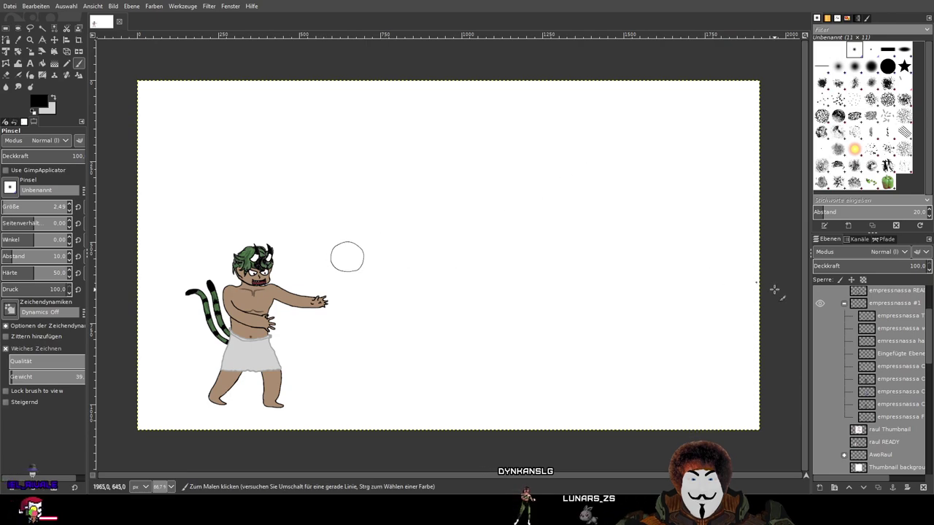
pyautogui.scroll(3, 873, 344)
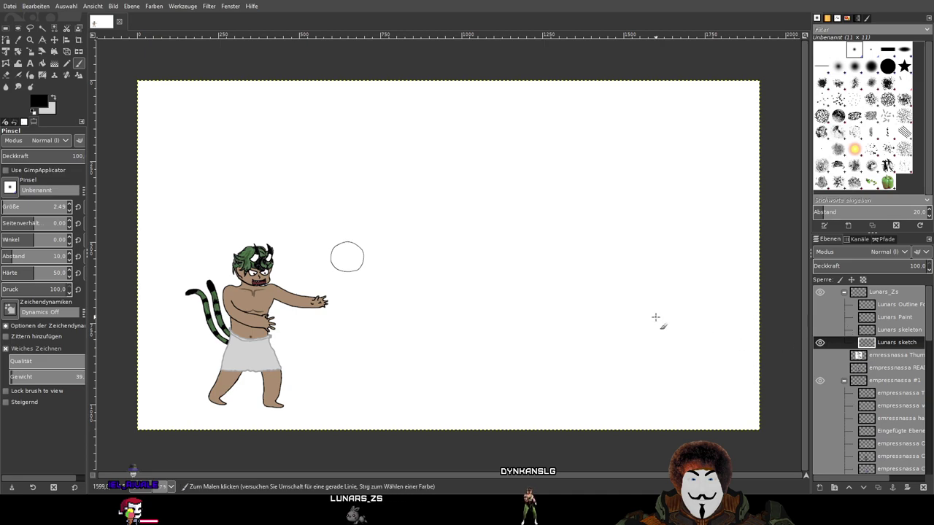
pyautogui.scroll(2, 455, 226)
pyautogui.scroll(-3, 455, 226)
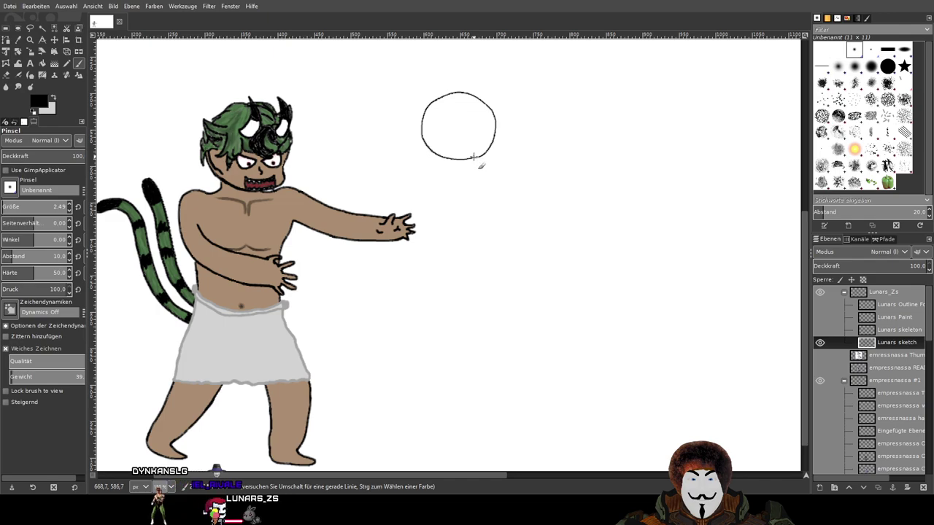
pyautogui.moveTo(474, 158)
pyautogui.mouseDown()
pyautogui.moveTo(497, 176)
pyautogui.moveTo(534, 297)
pyautogui.mouseUp()
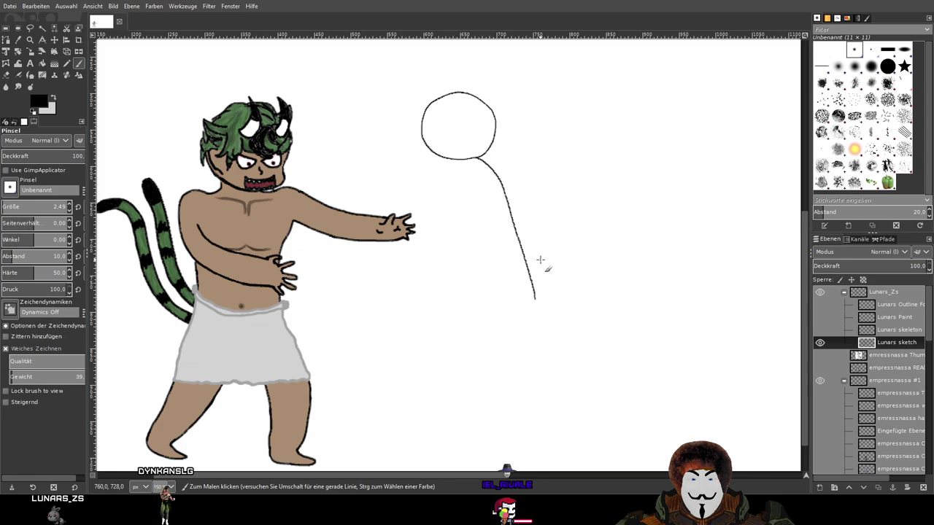
pyautogui.scroll(2, 515, 184)
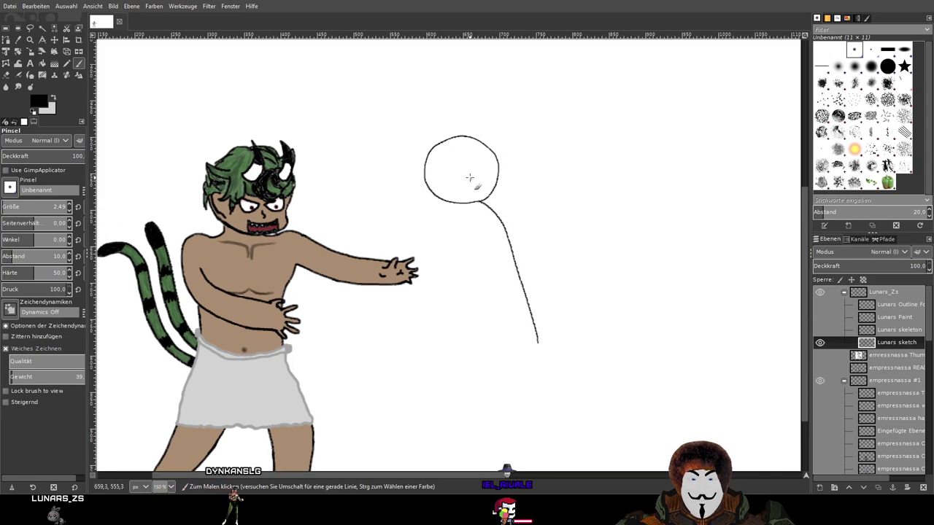
pyautogui.hotkey('ctrl', 'z')
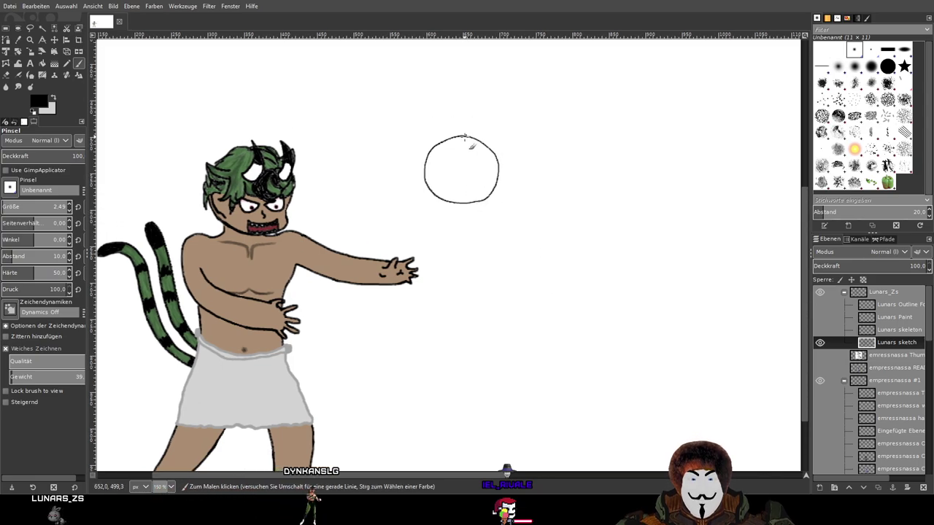
# Draw a nearly vertical spine about 260 px long below the head circle, with two spread leg lines from its lower end
pyautogui.moveTo(550, 206); pyautogui.dragTo(565, 166)
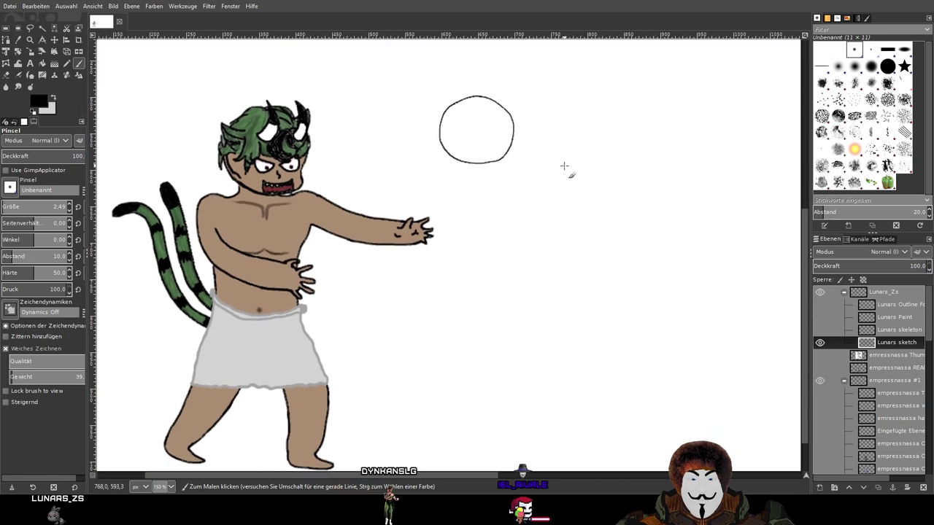
pyautogui.moveTo(475, 165)
pyautogui.mouseDown()
pyautogui.moveTo(477, 356)
pyautogui.moveTo(416, 468)
pyautogui.mouseUp()
pyautogui.moveTo(483, 365); pyautogui.dragTo(575, 457)
pyautogui.scroll(-6, 533, 225)
pyautogui.hscroll(-1, 533, 225)
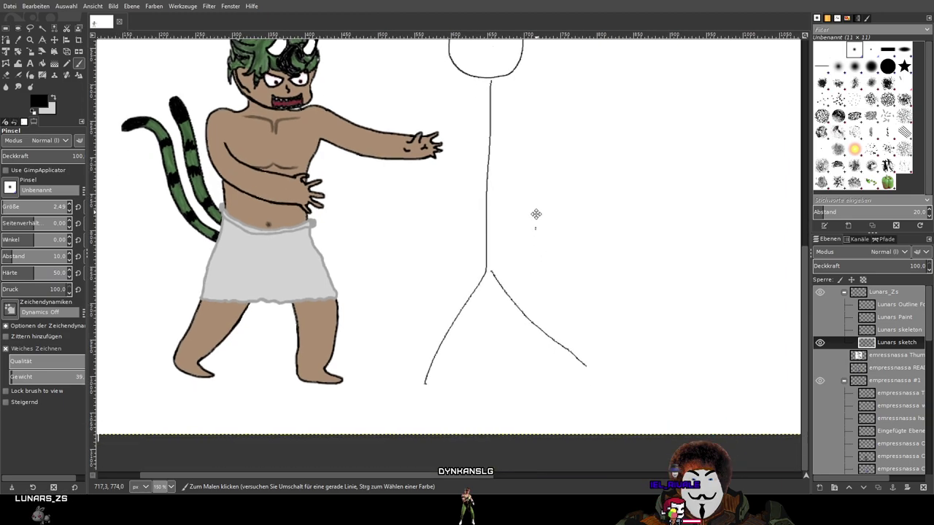
# Undo the straight spine with its two spread leg lines, keeping only the head circle, and discard the small trial foot oval
pyautogui.scroll(6, 538, 180)
pyautogui.hscroll(1, 537, 181)
pyautogui.hotkey('ctrl', 'z')
pyautogui.hotkey('ctrl', 'z')
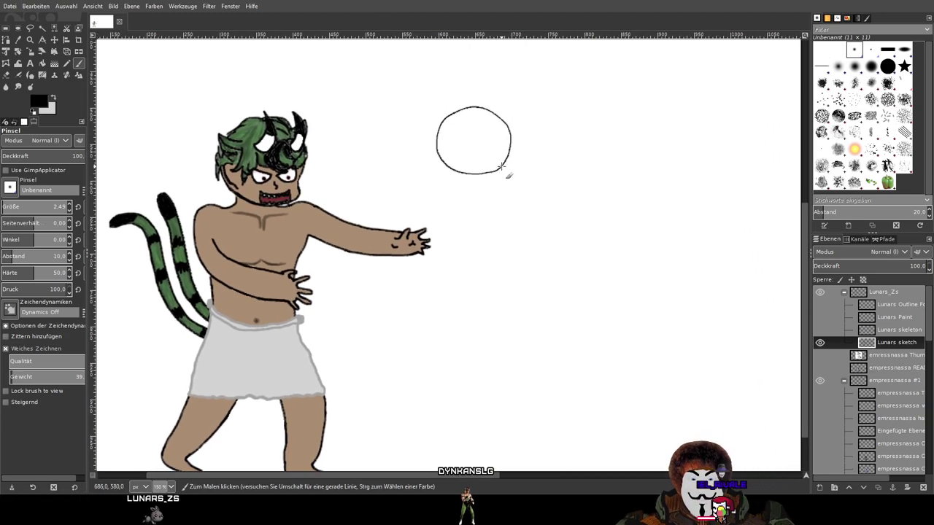
pyautogui.moveTo(506, 205); pyautogui.dragTo(500, 144)
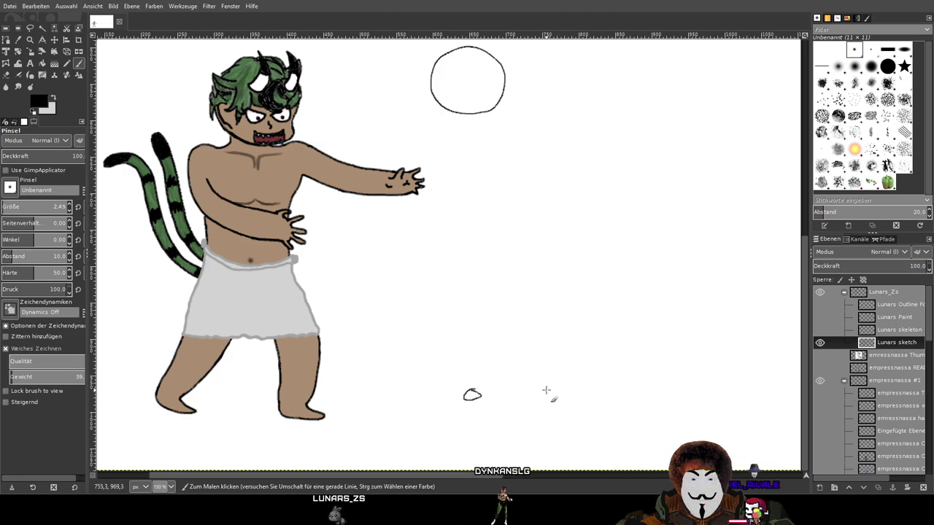
pyautogui.moveTo(547, 384)
pyautogui.mouseDown()
pyautogui.moveTo(538, 392)
pyautogui.moveTo(549, 396)
pyautogui.moveTo(544, 384)
pyautogui.mouseUp()
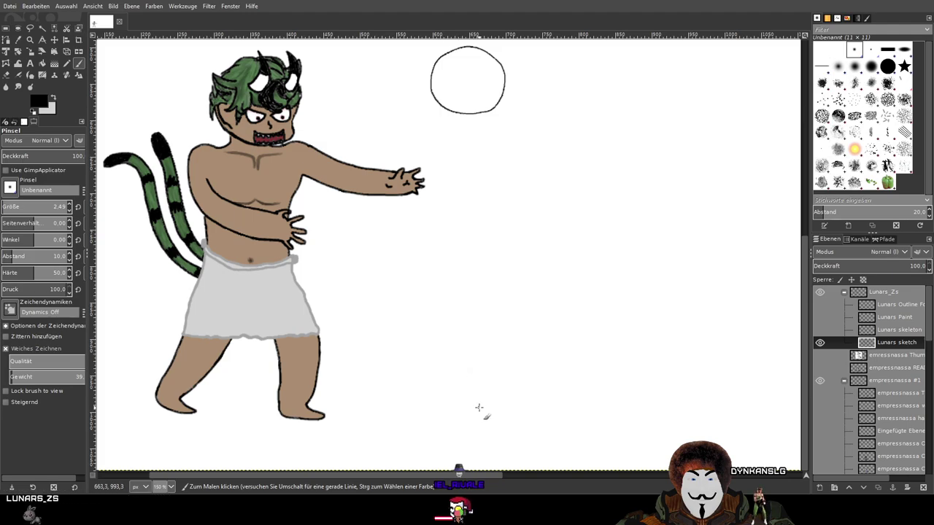
# Draw two bent legs about 200 px tall with knees toward Kollin, and a curved spine of similar length up to the head circle
pyautogui.moveTo(479, 408)
pyautogui.mouseDown()
pyautogui.moveTo(449, 327)
pyautogui.moveTo(481, 262)
pyautogui.mouseUp()
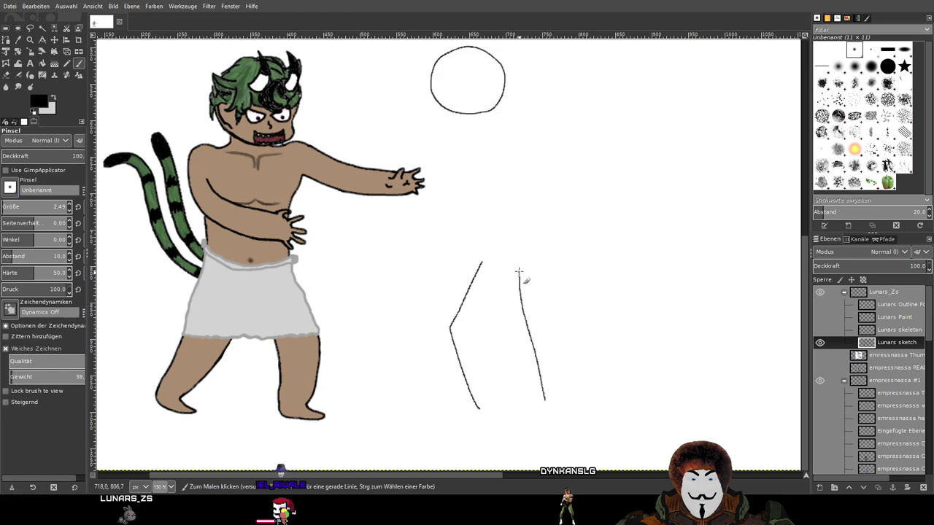
pyautogui.hotkey('ctrl', 'z')
pyautogui.moveTo(495, 264); pyautogui.dragTo(480, 323)
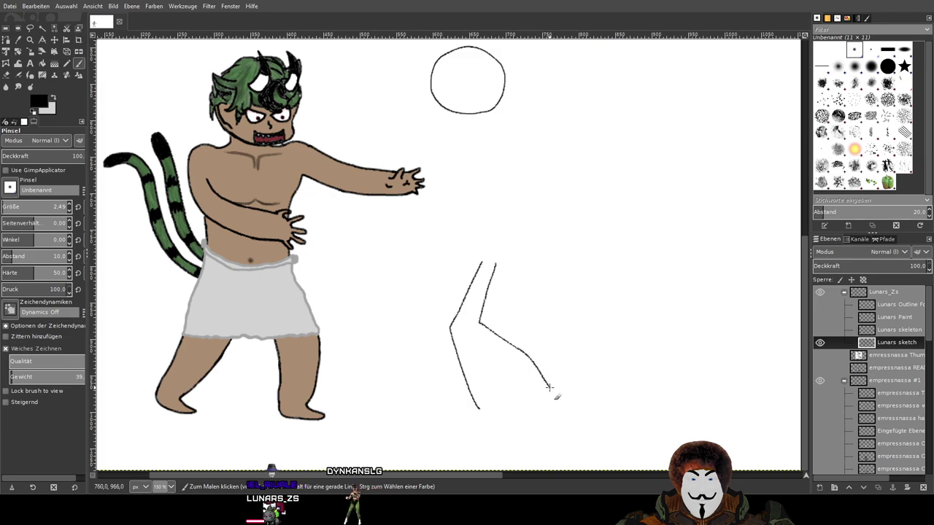
pyautogui.hotkey('ctrl', 'z')
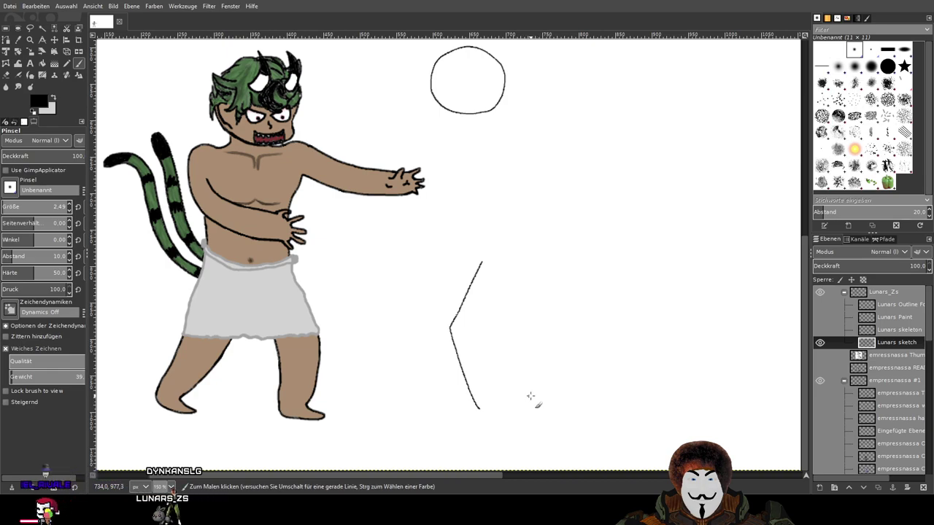
pyautogui.moveTo(491, 337); pyautogui.dragTo(482, 263)
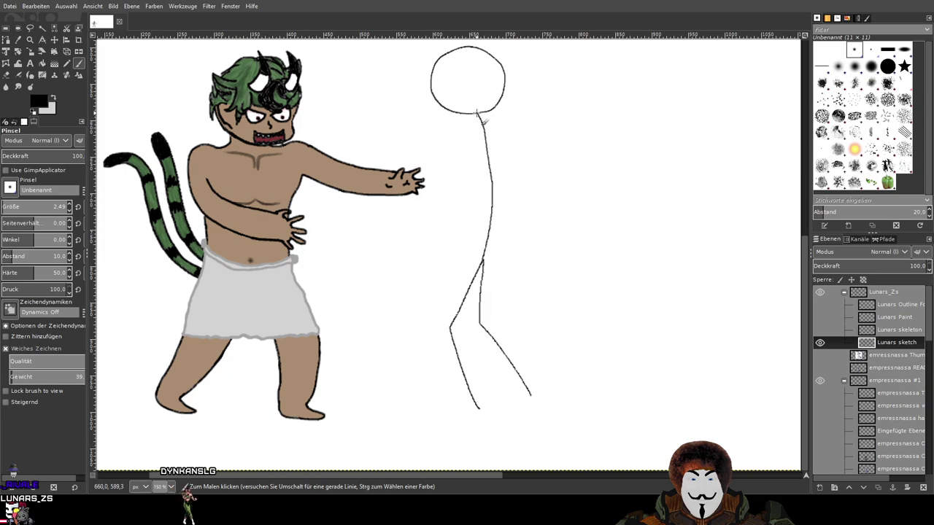
# Draw a shoulder line with two bent arms, the front one reaching toward Kollin, and add arched eyes and a smiling mouth inside the head
pyautogui.moveTo(517, 134)
pyautogui.mouseDown()
pyautogui.moveTo(457, 142)
pyautogui.moveTo(441, 170)
pyautogui.moveTo(378, 154)
pyautogui.mouseUp()
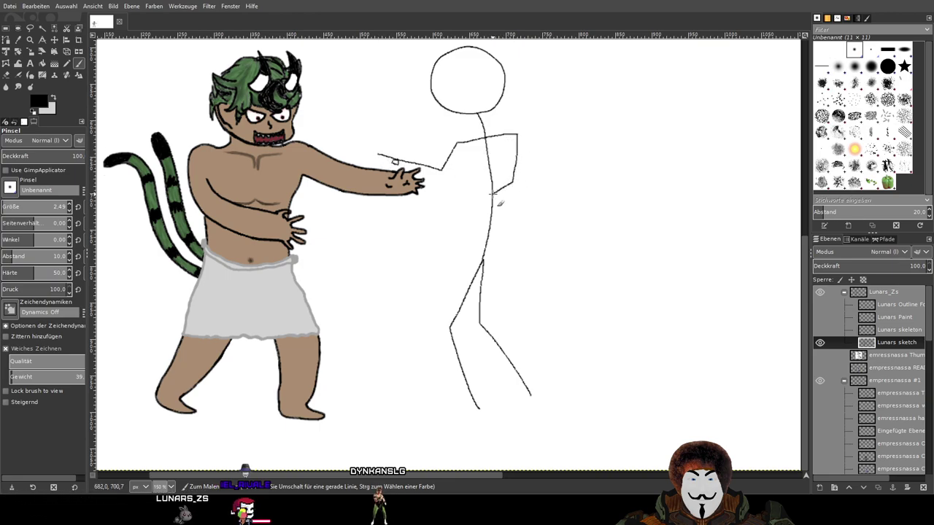
pyautogui.moveTo(491, 142); pyautogui.dragTo(502, 182)
pyautogui.moveTo(454, 127)
pyautogui.mouseDown()
pyautogui.moveTo(482, 112)
pyautogui.moveTo(499, 116)
pyautogui.moveTo(478, 142)
pyautogui.mouseUp()
pyautogui.scroll(-1, 560, 199)
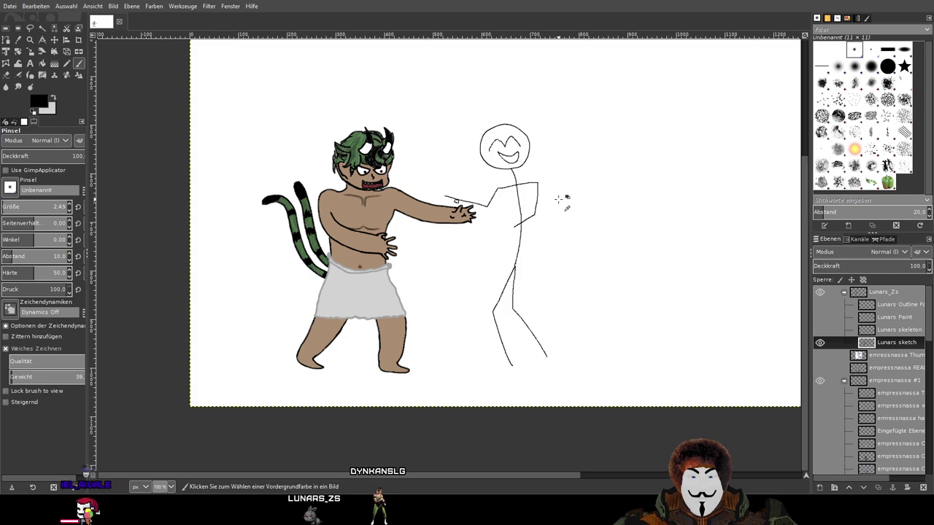
# Make the Lunars skeleton layer visible and select it as the active layer
pyautogui.scroll(1, 560, 199)
pyautogui.moveTo(560, 199); pyautogui.dragTo(568, 181)
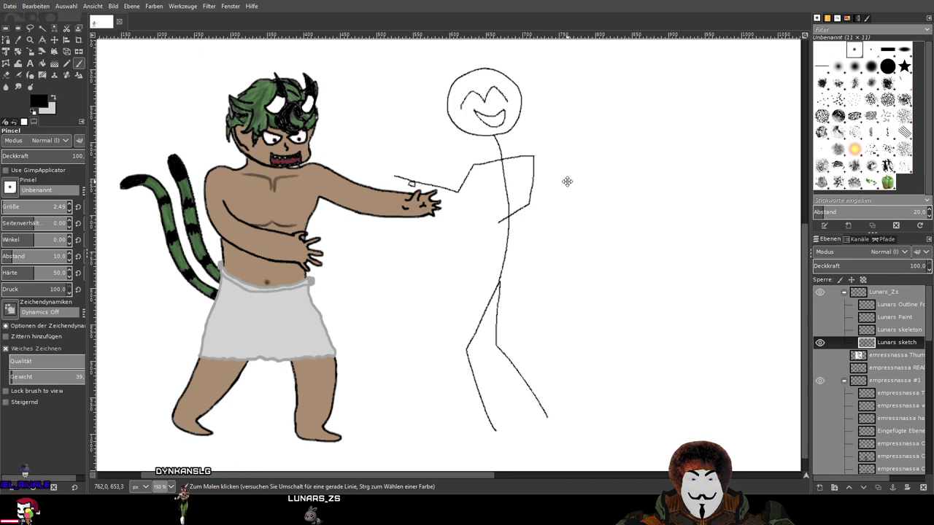
pyautogui.moveTo(573, 198); pyautogui.dragTo(512, 202)
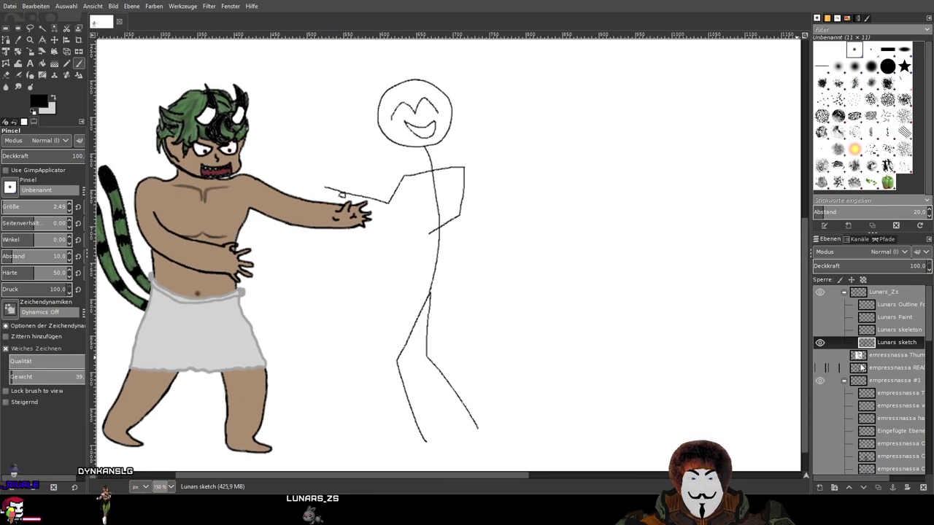
pyautogui.click(857, 329)
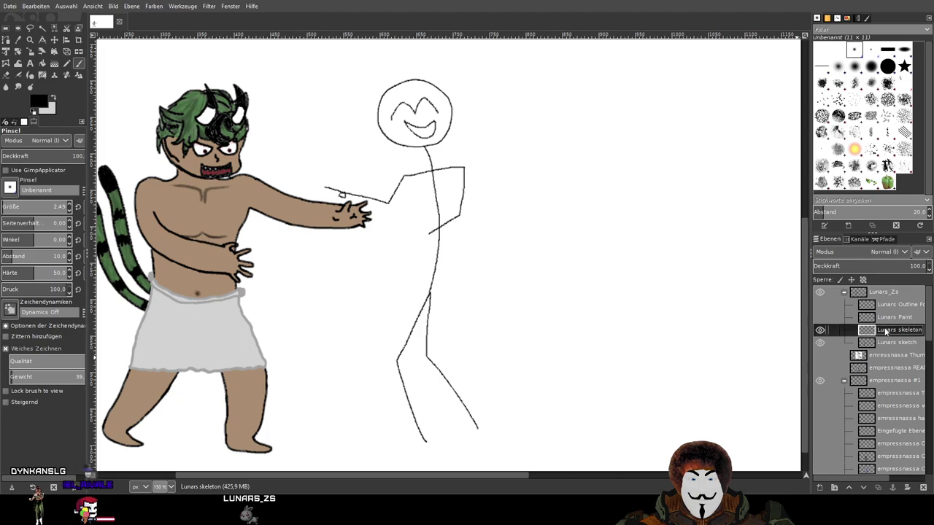
pyautogui.moveTo(567, 139); pyautogui.dragTo(468, 153)
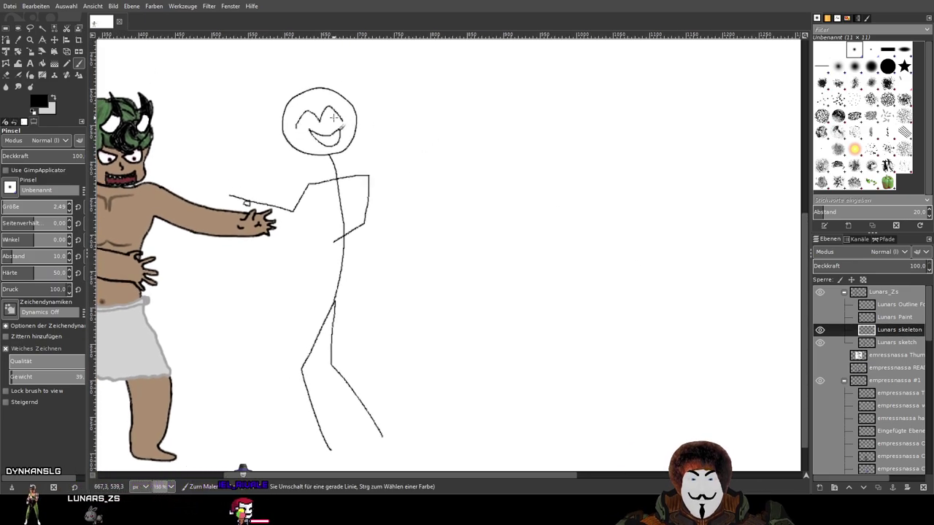
# Show and hide the painted, skeleton and outline layers of empressnassa #1 to examine how its skeleton fits the finished body
pyautogui.scroll(-3, 826, 403)
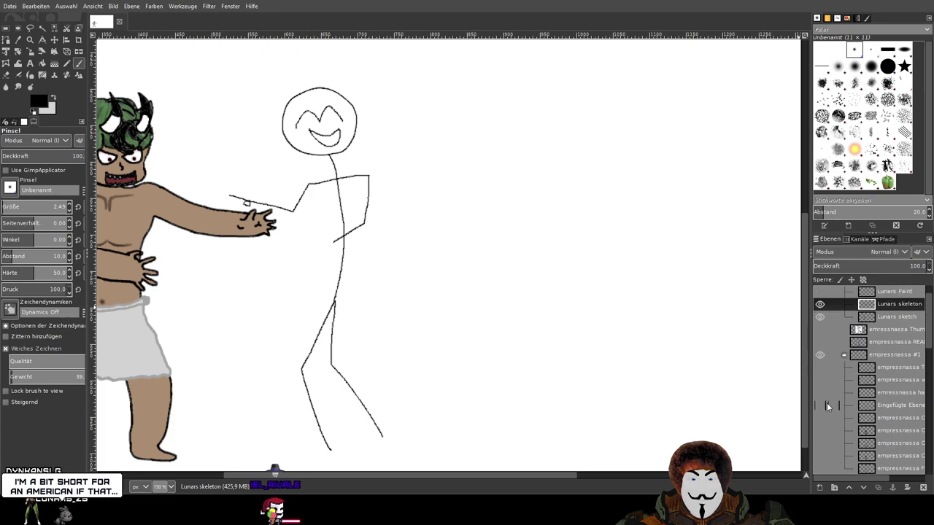
pyautogui.click(818, 392)
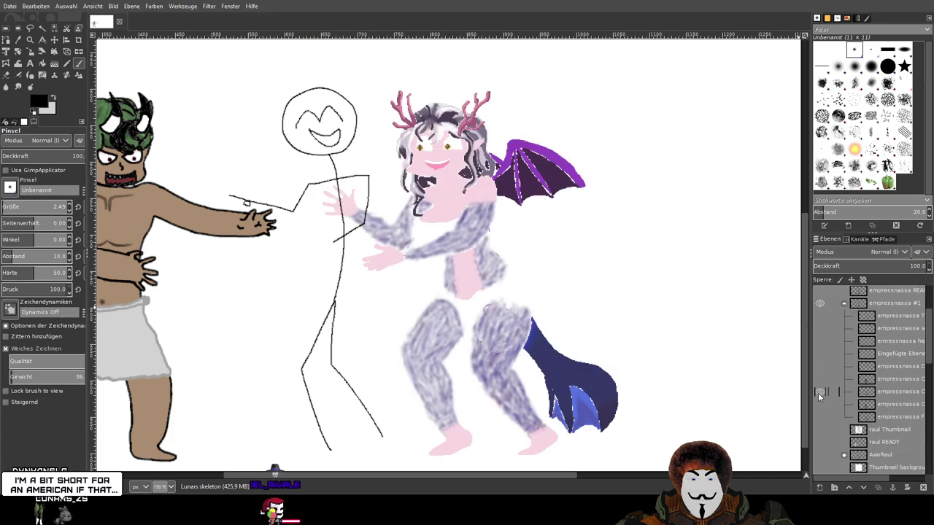
pyautogui.click(817, 393)
pyautogui.click(818, 405)
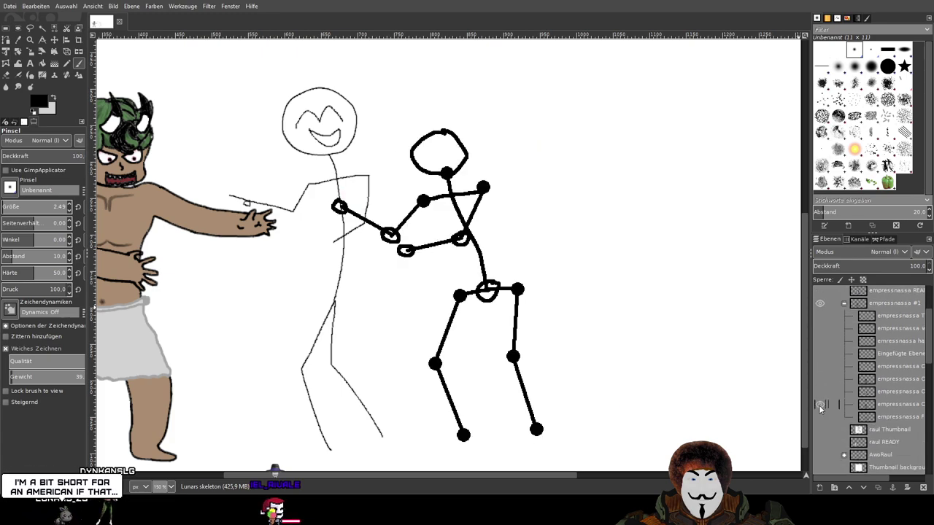
pyautogui.click(819, 405)
pyautogui.click(820, 379)
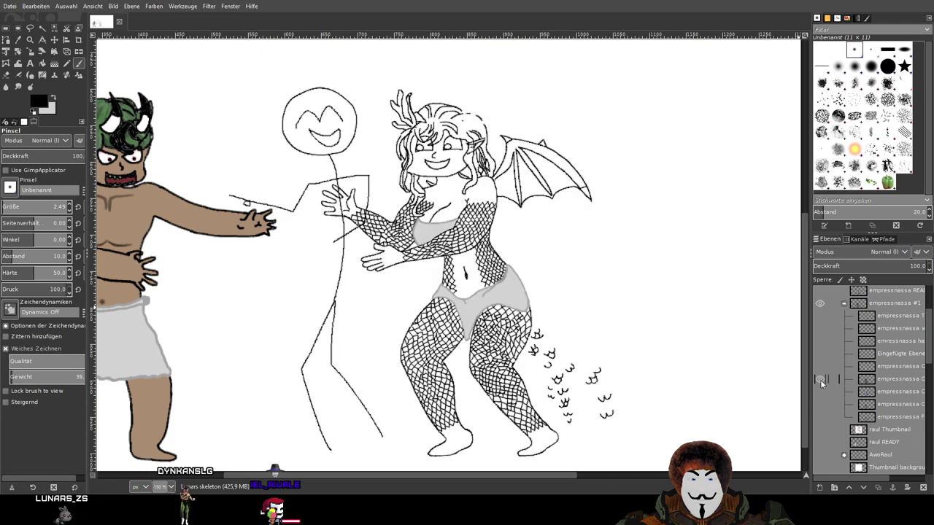
pyautogui.click(820, 405)
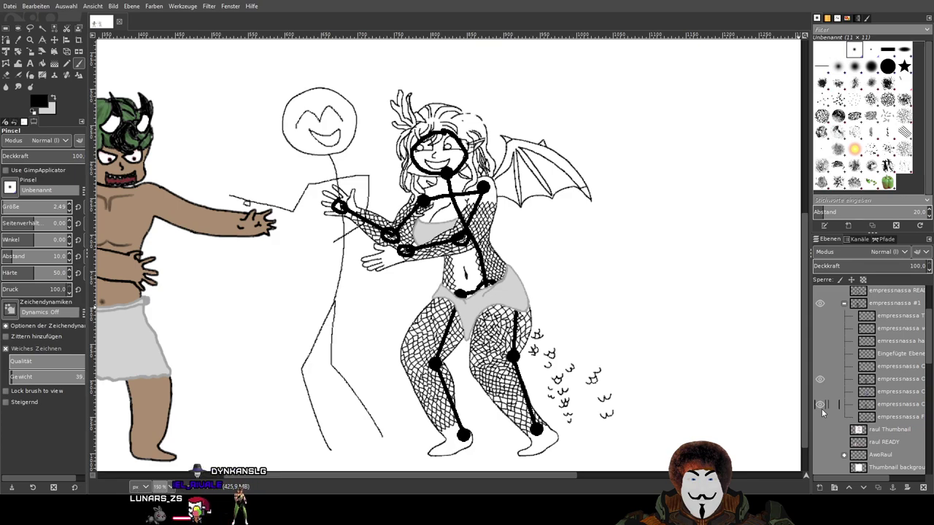
pyautogui.click(821, 406)
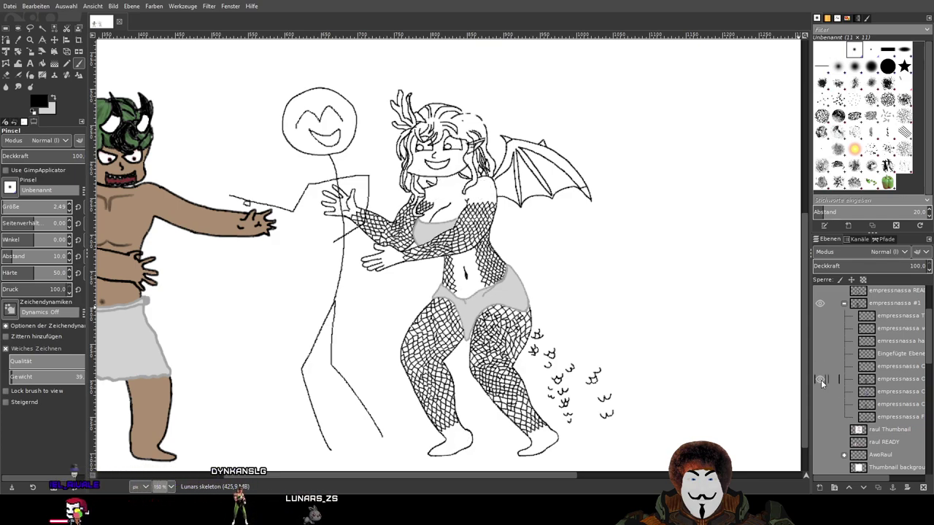
pyautogui.click(820, 379)
# Set the brush size to 23.36 and switch from the Paintbrush to the Pencil tool for the Lunars skeleton
pyautogui.moveTo(496, 191); pyautogui.dragTo(546, 223)
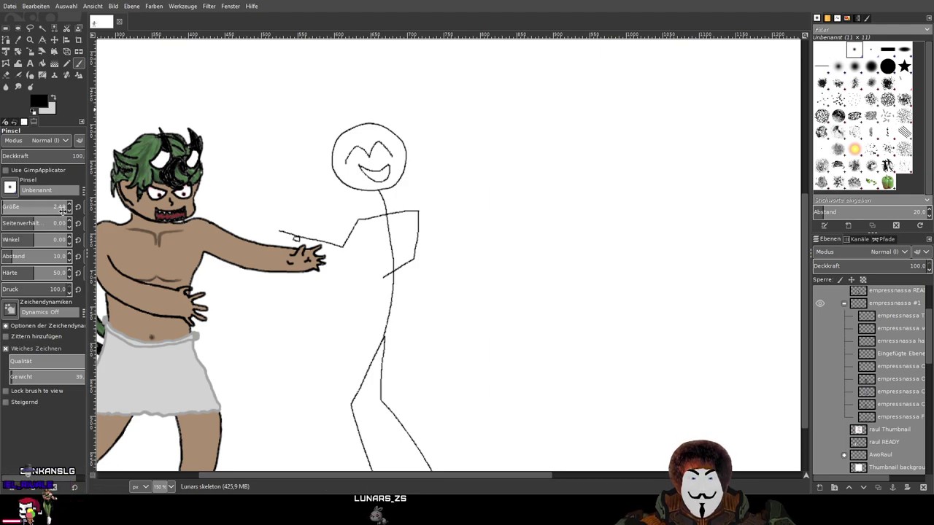
pyautogui.moveTo(52, 208); pyautogui.dragTo(66, 209)
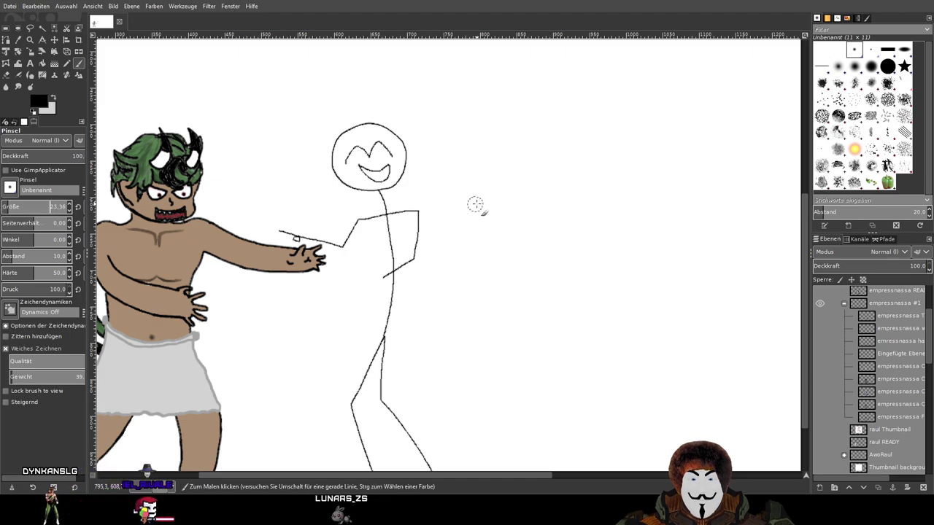
pyautogui.hotkey('ctrl', 'z')
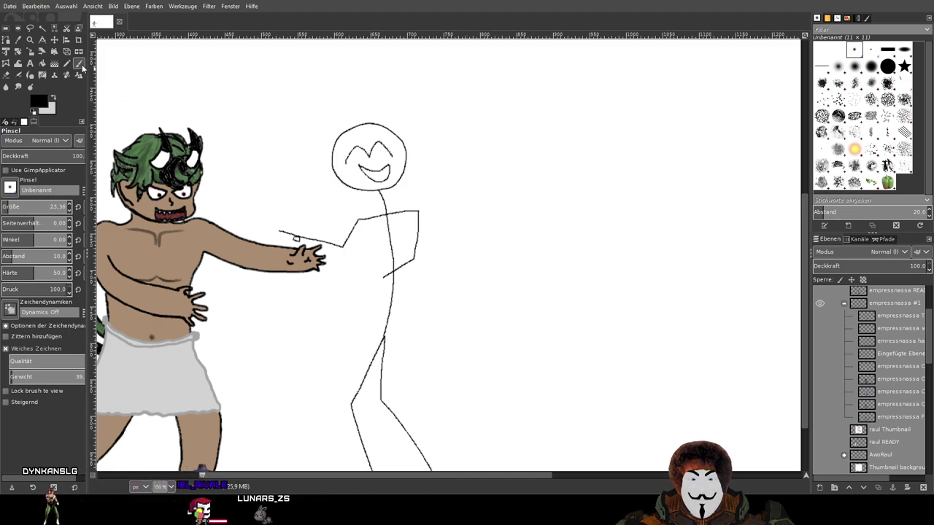
pyautogui.click(68, 64)
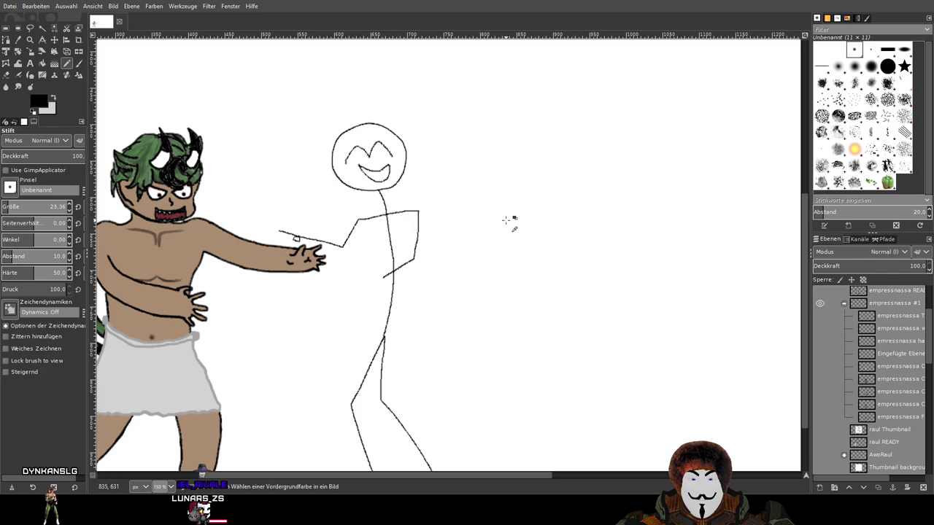
pyautogui.moveTo(508, 221); pyautogui.dragTo(461, 167)
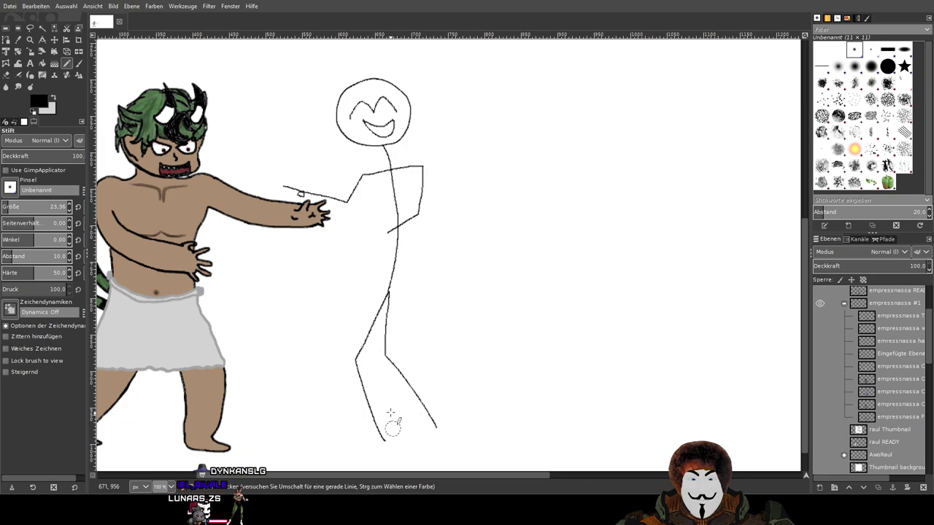
pyautogui.moveTo(393, 371); pyautogui.dragTo(440, 401)
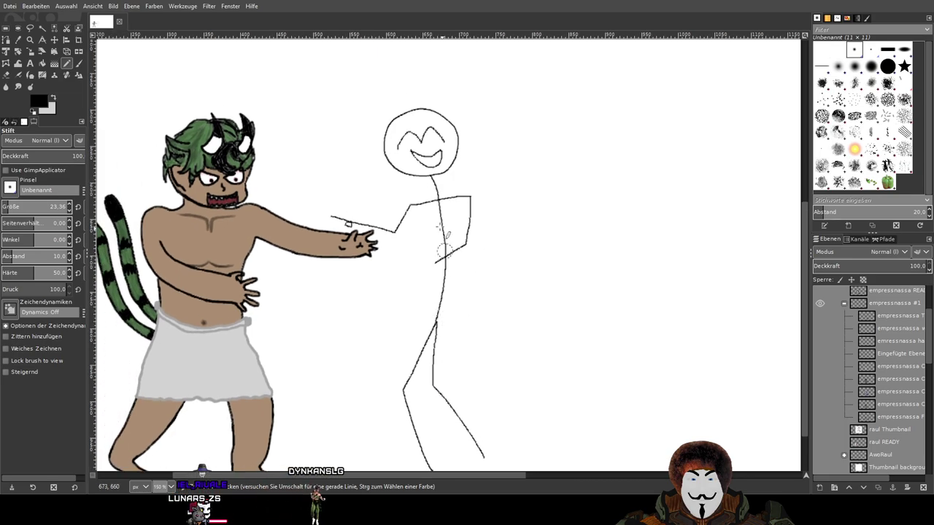
pyautogui.scroll(3, 441, 242)
pyautogui.hscroll(-1, 442, 242)
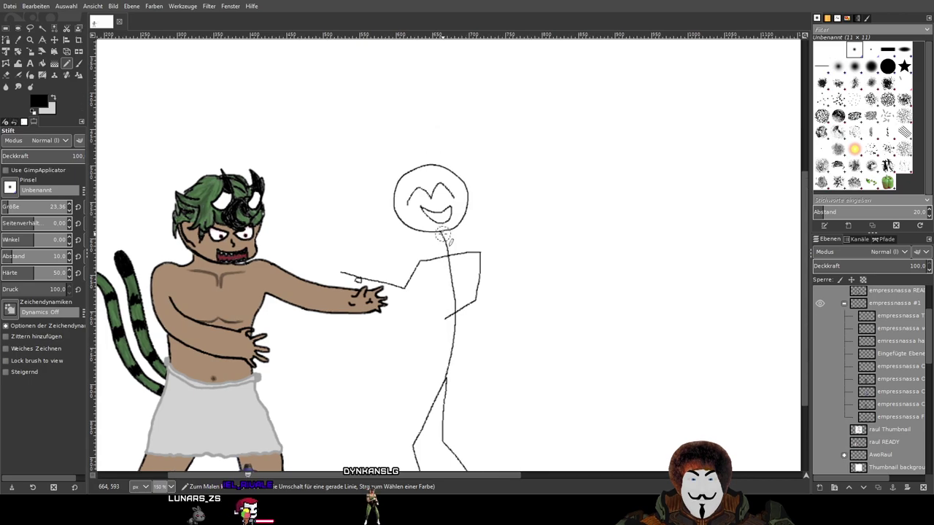
# Try tracing the Lunars head circle with a thick black ring, and undo it
pyautogui.moveTo(442, 234)
pyautogui.mouseDown()
pyautogui.moveTo(463, 199)
pyautogui.moveTo(456, 173)
pyautogui.moveTo(442, 163)
pyautogui.moveTo(415, 169)
pyautogui.moveTo(398, 186)
pyautogui.moveTo(402, 214)
pyautogui.moveTo(446, 230)
pyautogui.mouseUp()
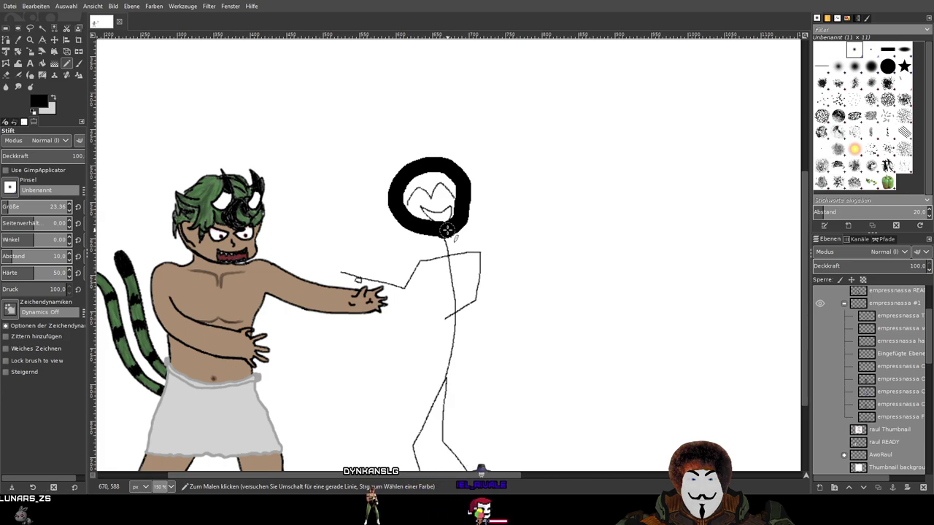
pyautogui.hotkey('ctrl', 'z')
# Place six black joint dots for the Lunars figure's shoulders, elbows and hands, with the front arm reaching down toward Kollin
pyautogui.scroll(-5, 467, 219)
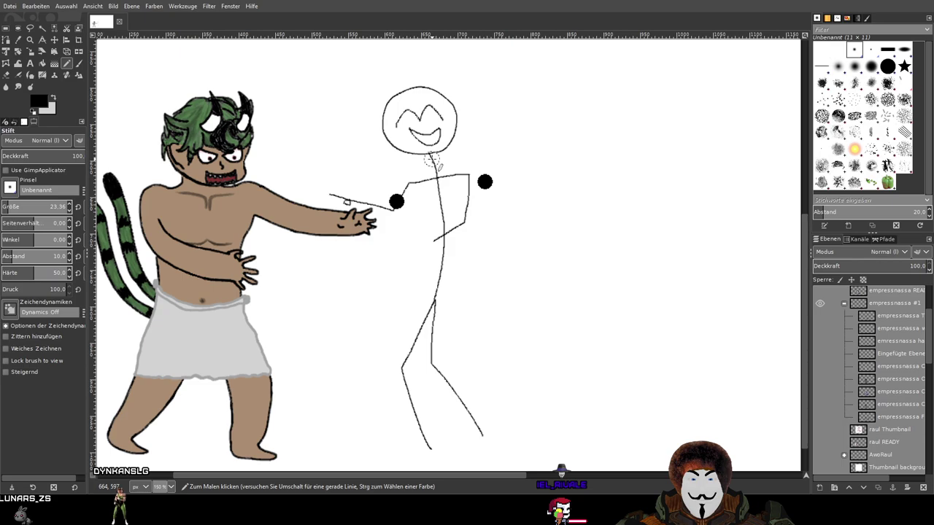
pyautogui.moveTo(456, 276); pyautogui.dragTo(450, 260)
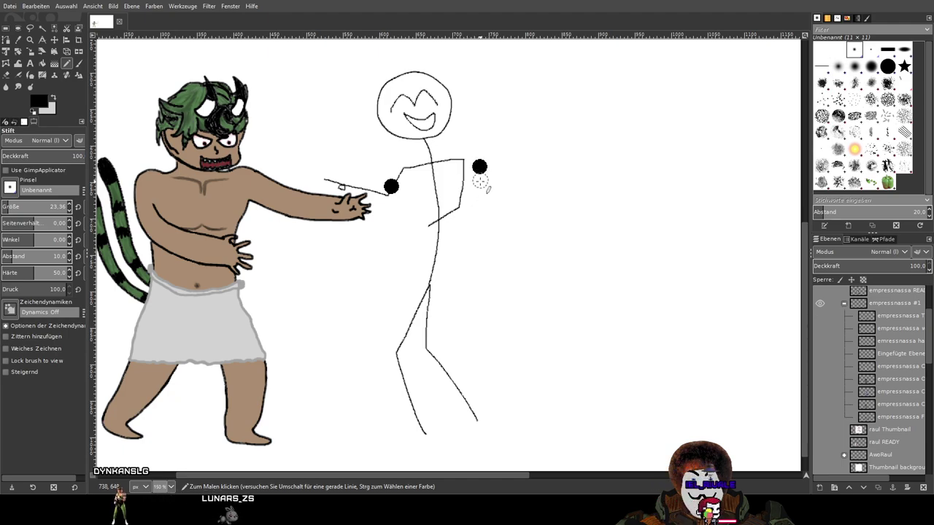
pyautogui.click(467, 223)
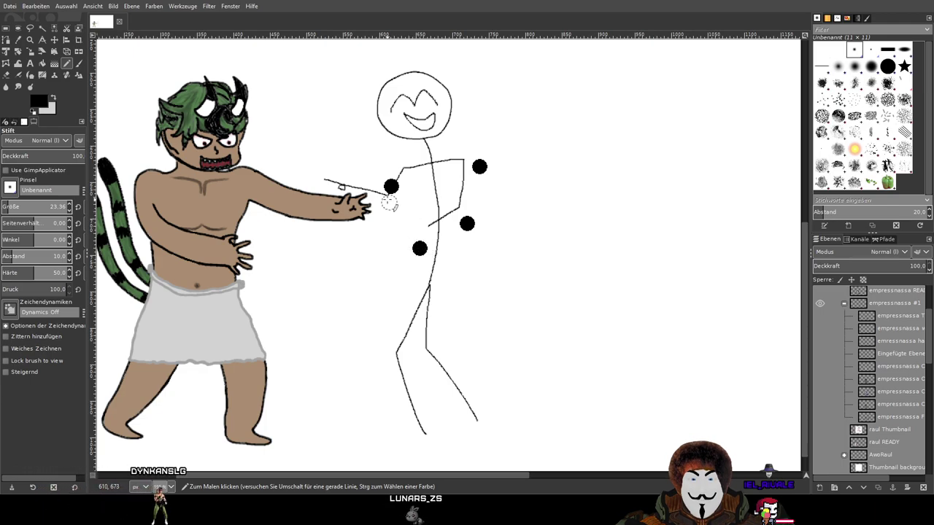
pyautogui.click(390, 186)
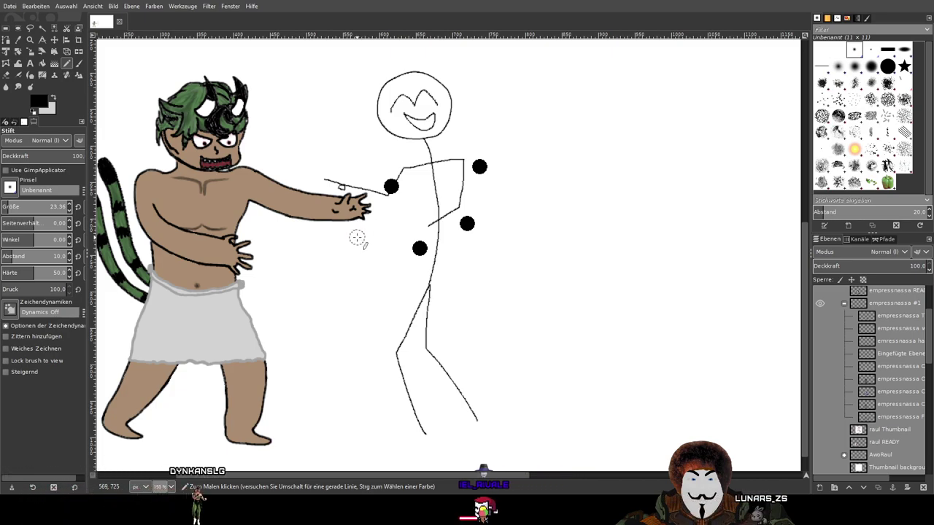
pyautogui.click(356, 238)
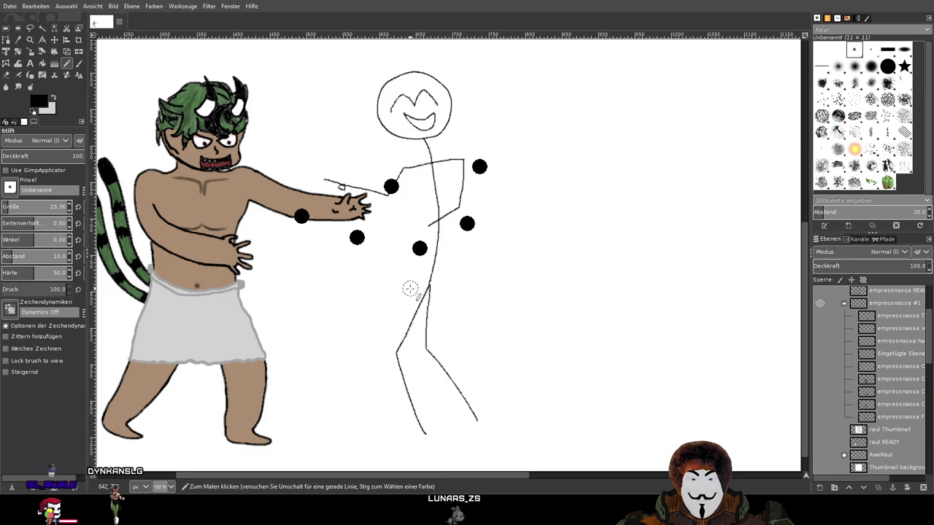
# Show the skeleton and painted layers of empressnassa #1, separately and overlaid, to examine where the joints sit on the body
pyautogui.click(822, 391)
pyautogui.click(822, 392)
pyautogui.click(821, 400)
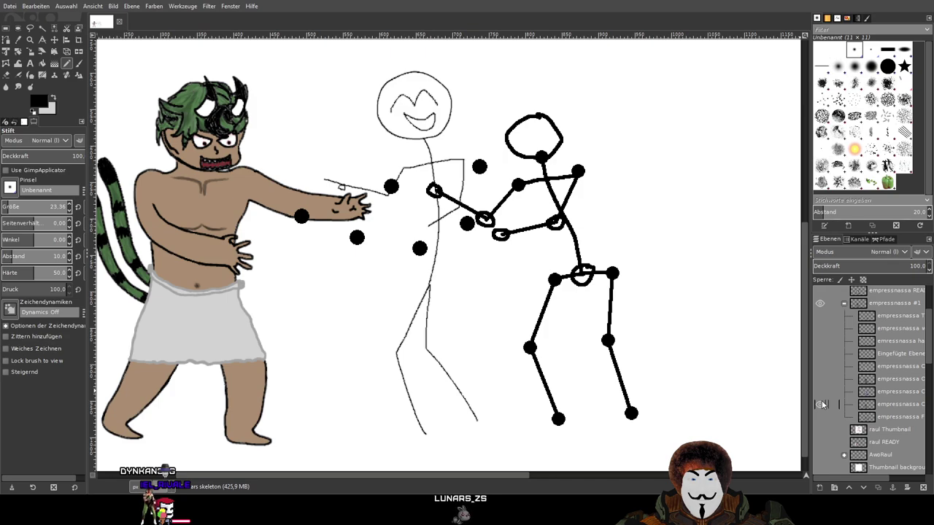
pyautogui.click(821, 402)
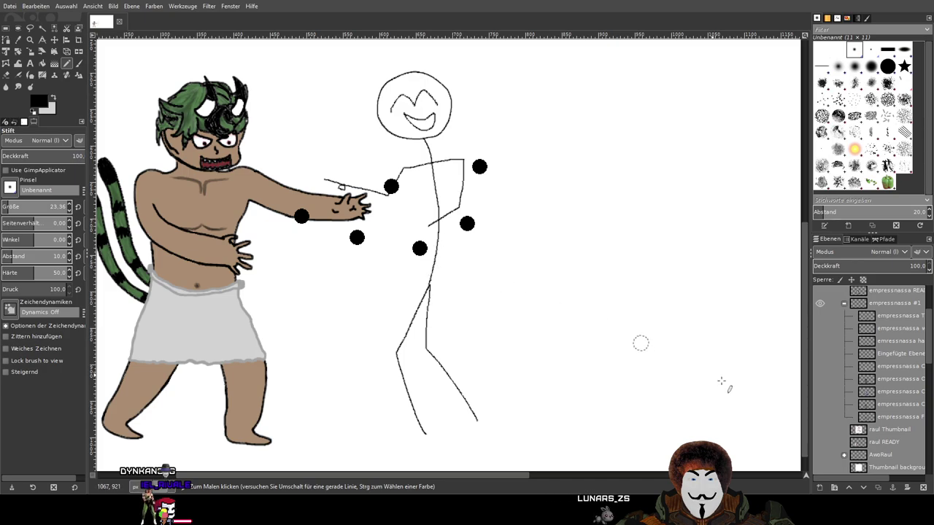
pyautogui.click(819, 392)
pyautogui.click(819, 402)
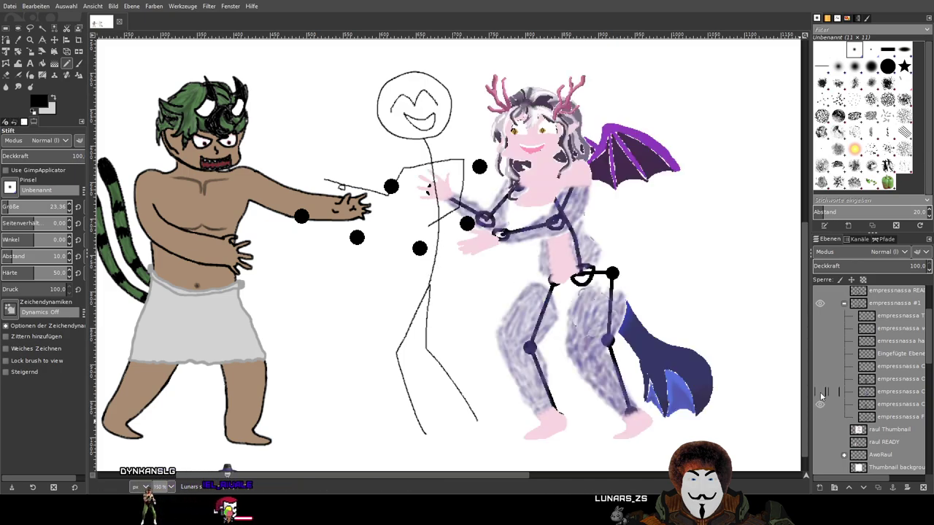
# Compare the painted and skeleton layers of empressnassa #1 once more, and leave both hidden
pyautogui.click(820, 391)
pyautogui.click(819, 391)
pyautogui.click(819, 391)
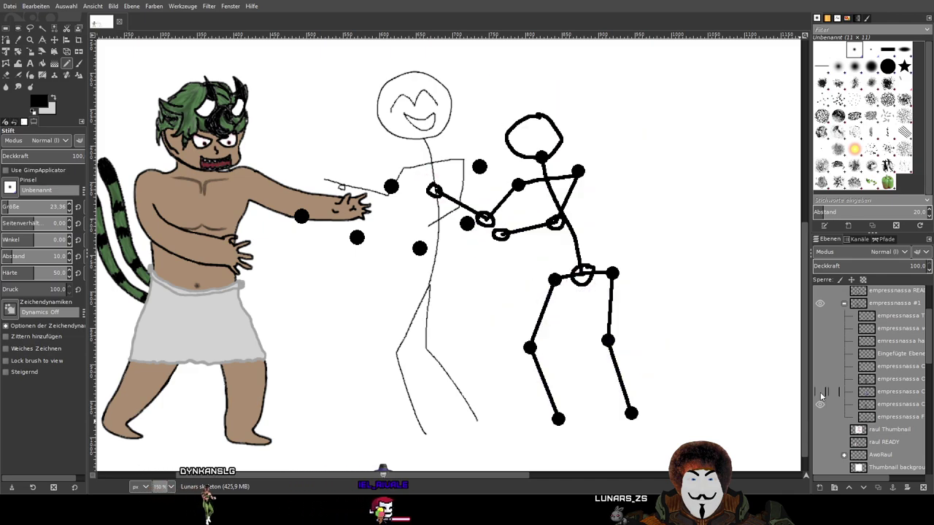
pyautogui.click(819, 404)
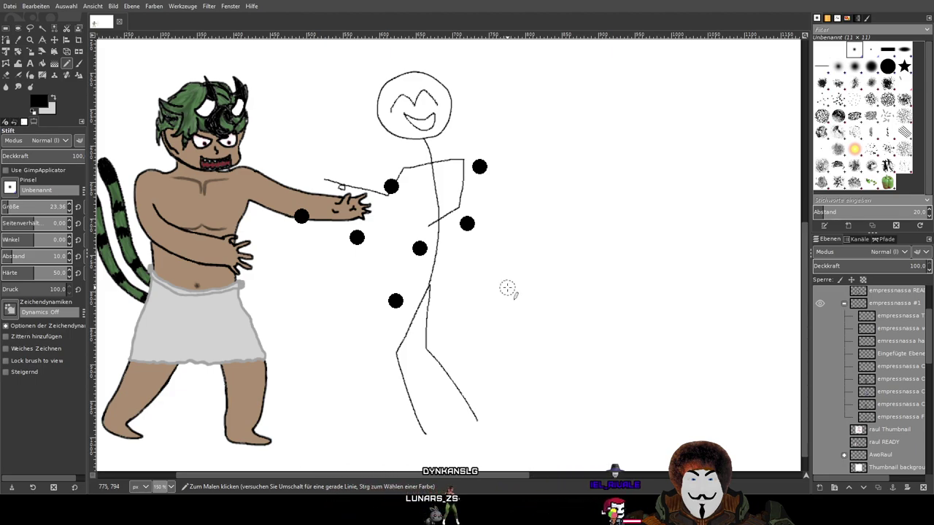
# Place two hip joint dots on either side of the Lunars sketch's lower spine, checking the pose against the raul READY layer
pyautogui.press('ctrl')
pyautogui.hotkey('ctrl', 'z')
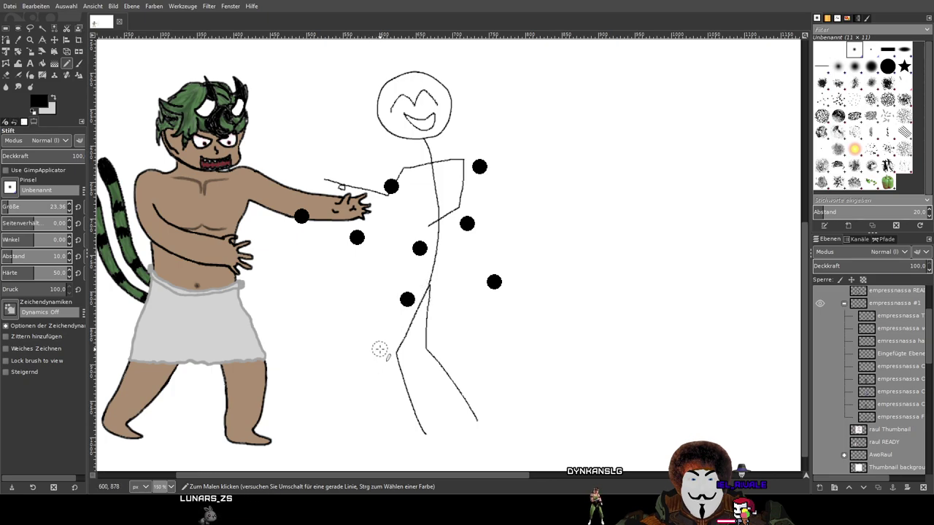
pyautogui.click(821, 442)
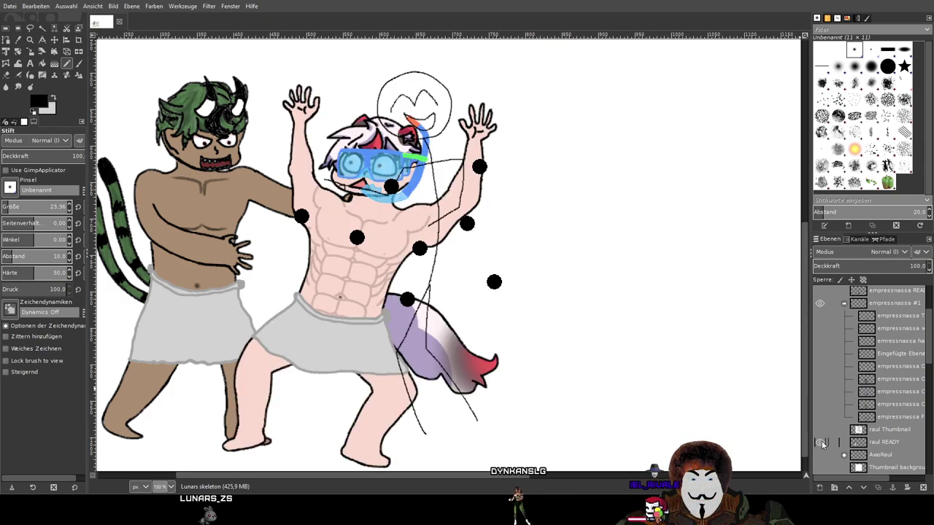
pyautogui.click(820, 442)
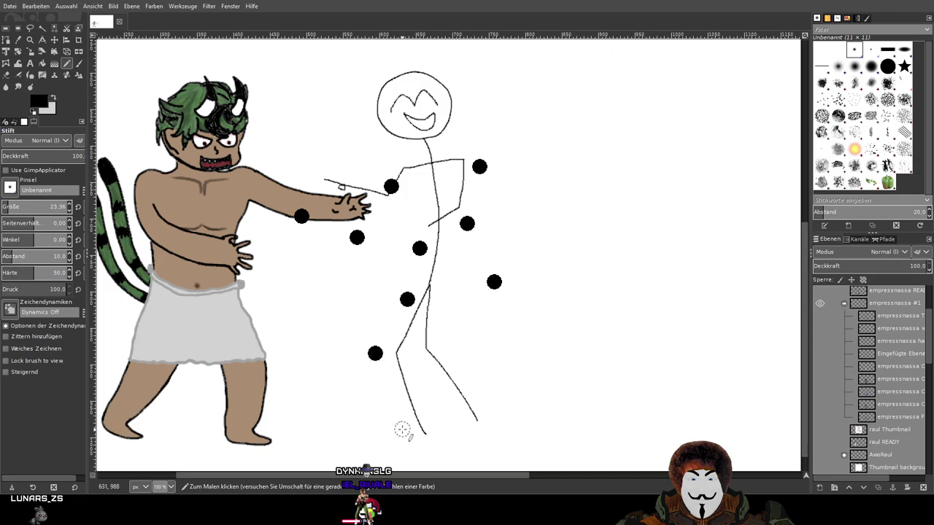
# Place black joint dots for both knees and feet of the Lunars skeleton, with the knees bent toward Kollin
pyautogui.press('ctrl')
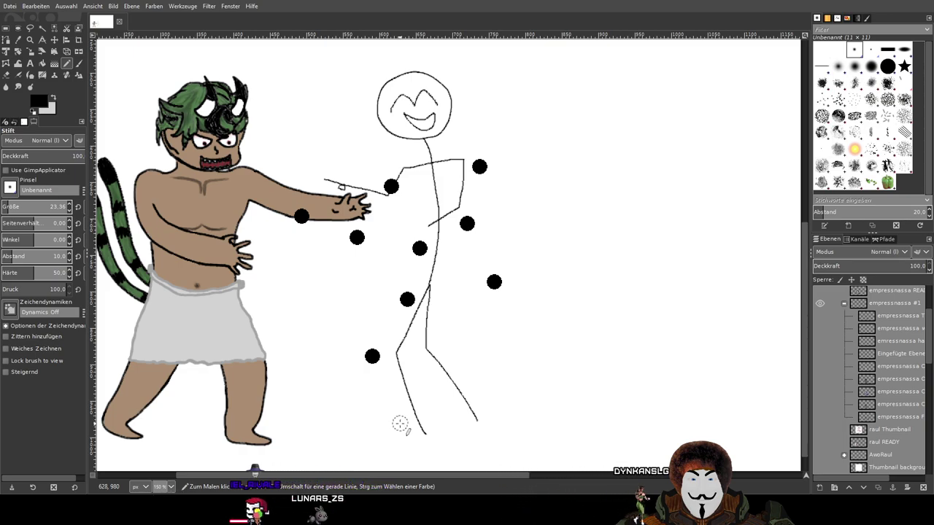
pyautogui.hotkey('ctrl', 'z')
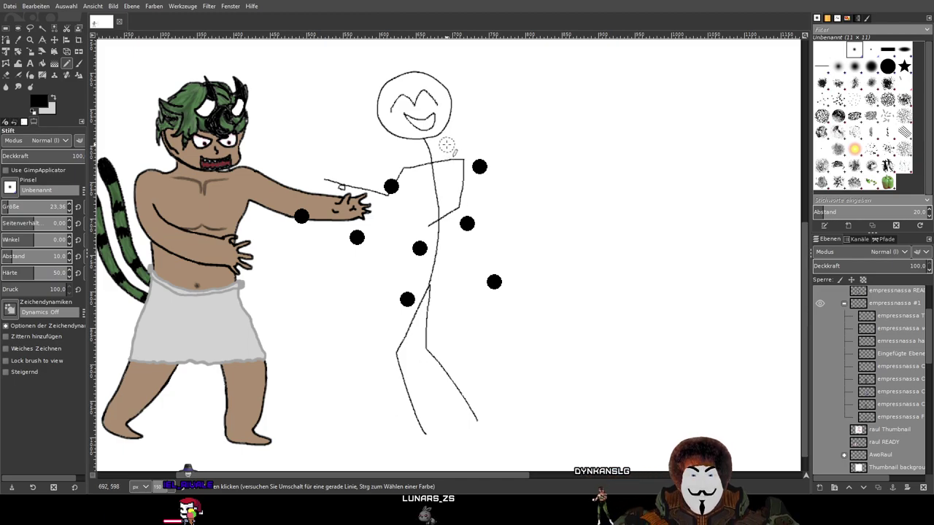
pyautogui.click(372, 364)
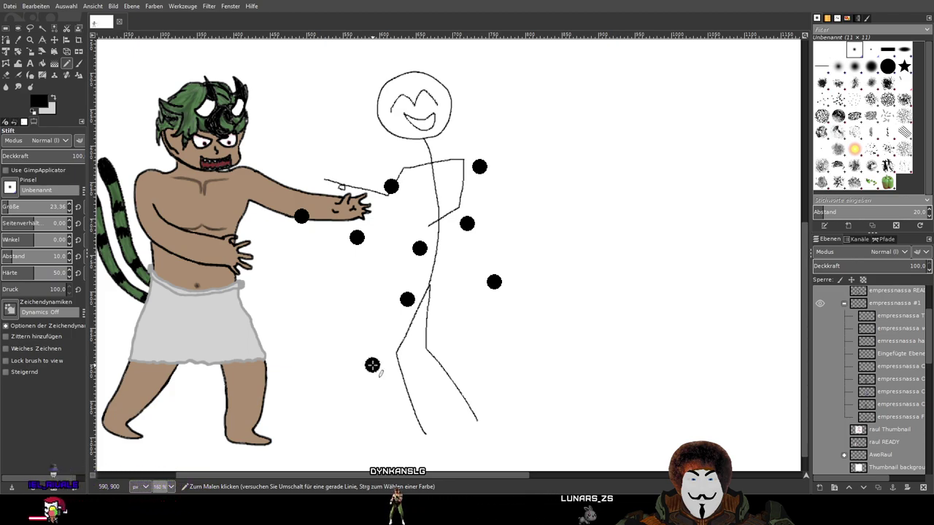
pyautogui.click(392, 427)
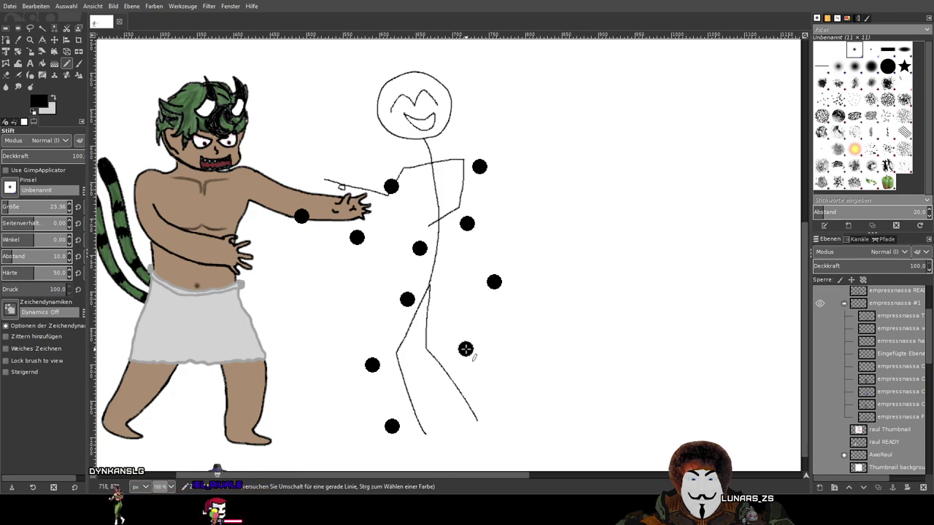
pyautogui.click(493, 402)
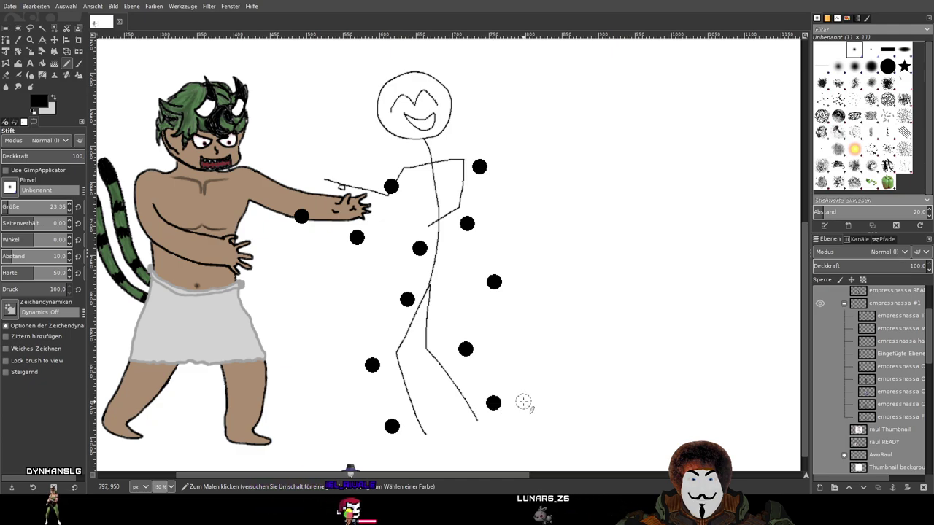
pyautogui.press('ctrl')
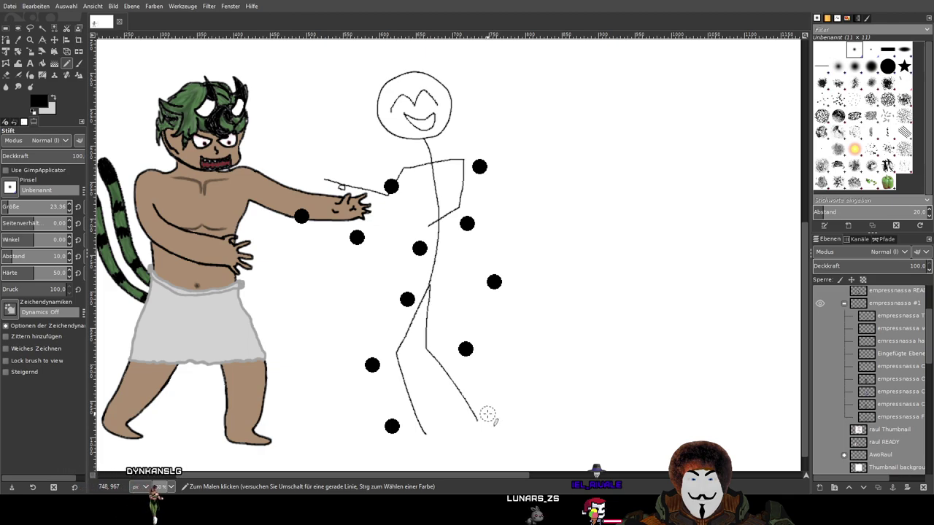
pyautogui.click(487, 414)
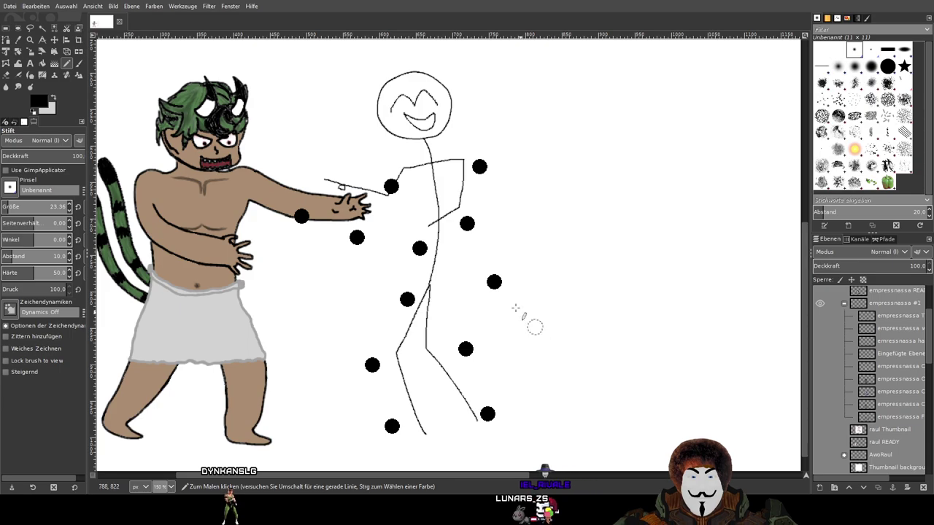
# Set the brush size to 4.72, draw a small pelvis ring between the hip dots, and join the hips with a straight line
pyautogui.moveTo(31, 209); pyautogui.dragTo(38, 211)
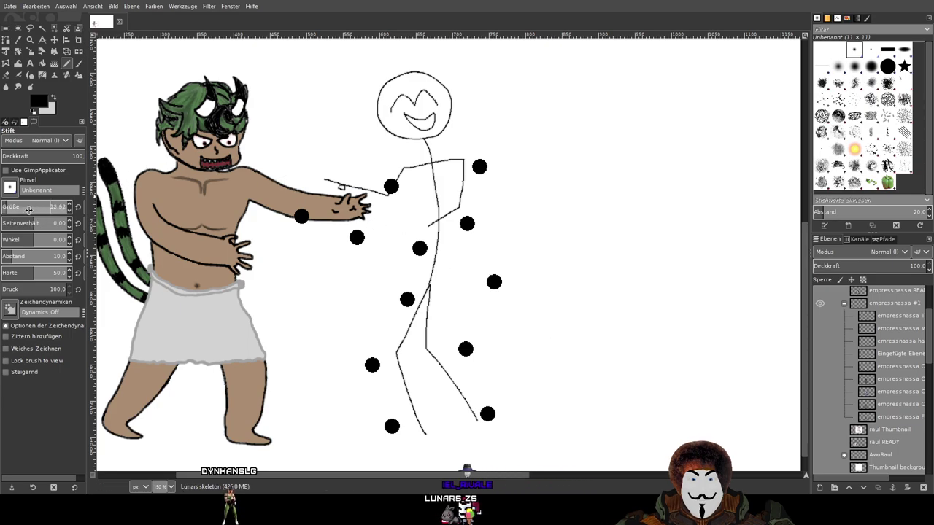
pyautogui.scroll(4, 469, 295)
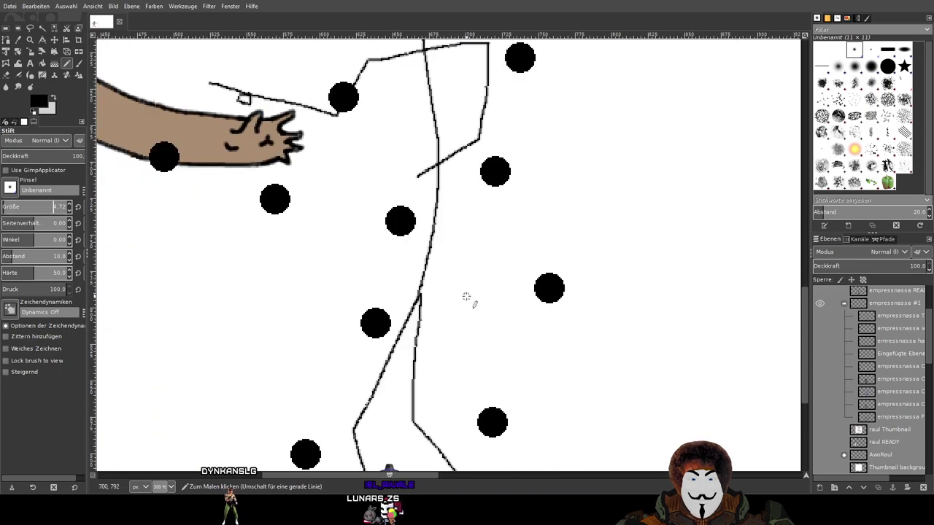
pyautogui.moveTo(457, 287)
pyautogui.mouseDown()
pyautogui.moveTo(461, 320)
pyautogui.moveTo(481, 305)
pyautogui.mouseUp()
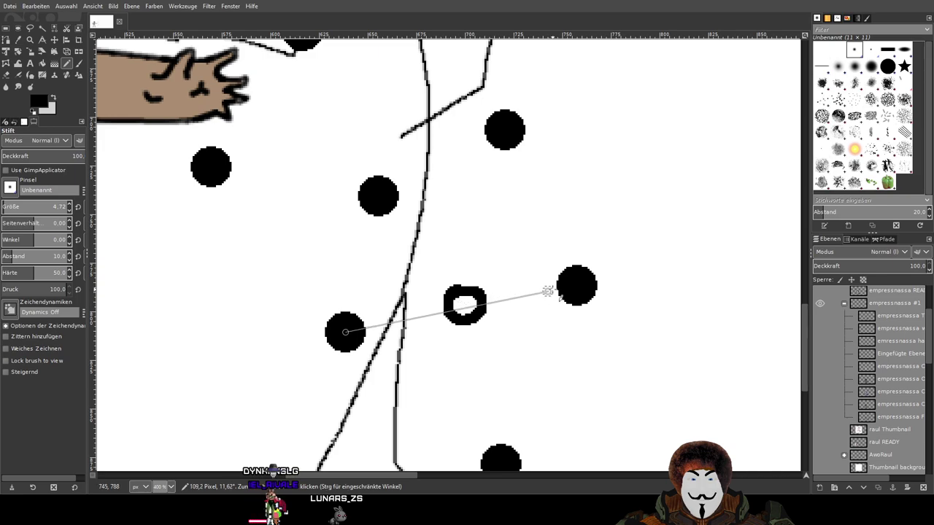
pyautogui.keyDown('shift'); pyautogui.click(576, 286); pyautogui.keyUp('shift')
pyautogui.keyDown('ctrl'); pyautogui.scroll(-3, 576, 286); pyautogui.keyUp('ctrl')
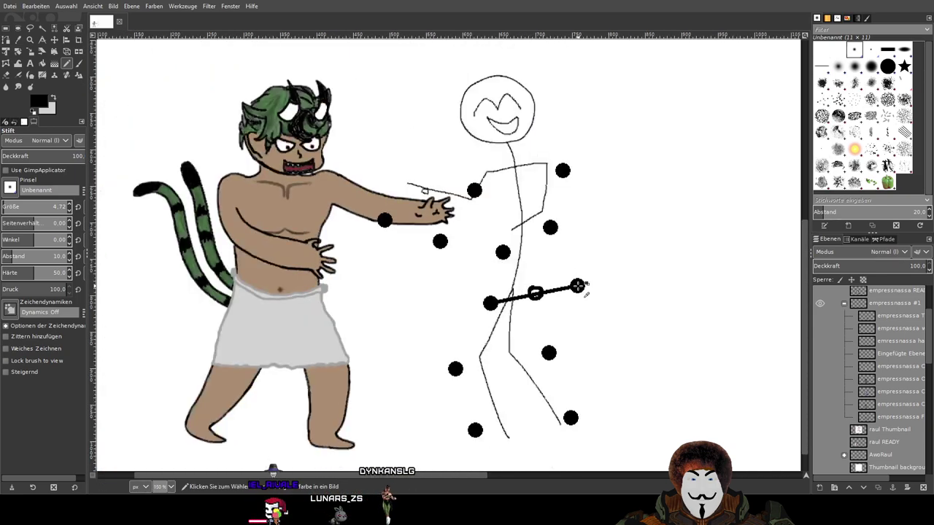
# Connect the hip, knee and foot dots of both legs with straight lines, using the empressnassa skeleton as reference
pyautogui.click(819, 404)
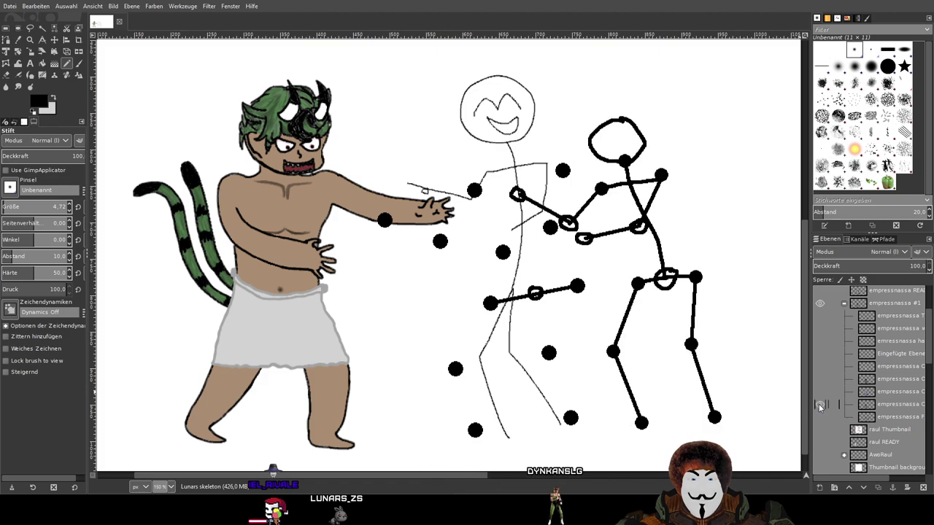
pyautogui.click(819, 404)
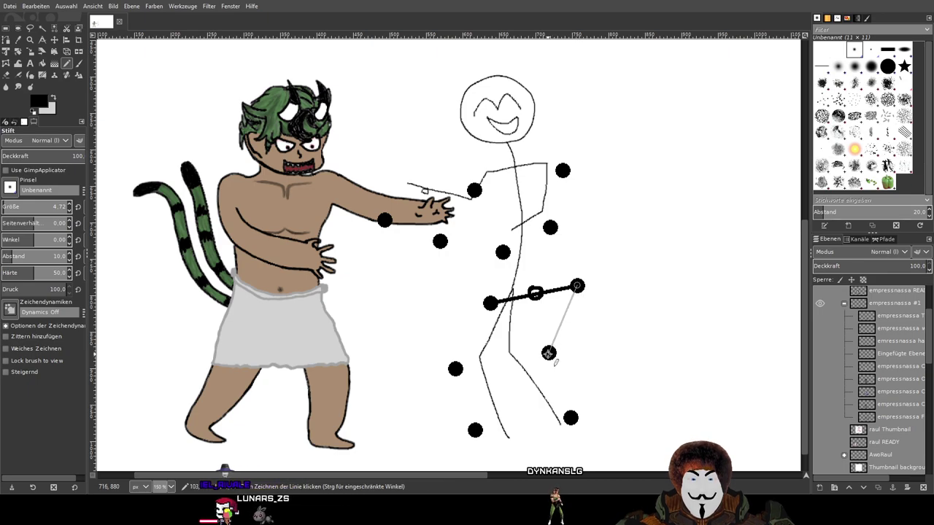
pyautogui.keyDown('shift'); pyautogui.click(548, 353); pyautogui.keyUp('shift')
pyautogui.keyDown('shift'); pyautogui.click(570, 417); pyautogui.keyUp('shift')
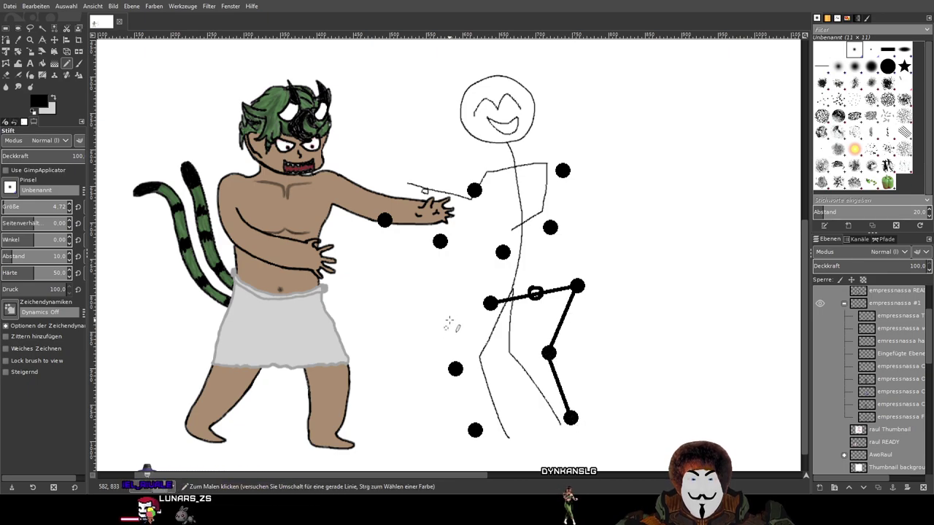
pyautogui.click(490, 302)
pyautogui.keyDown('shift'); pyautogui.click(455, 369); pyautogui.keyUp('shift')
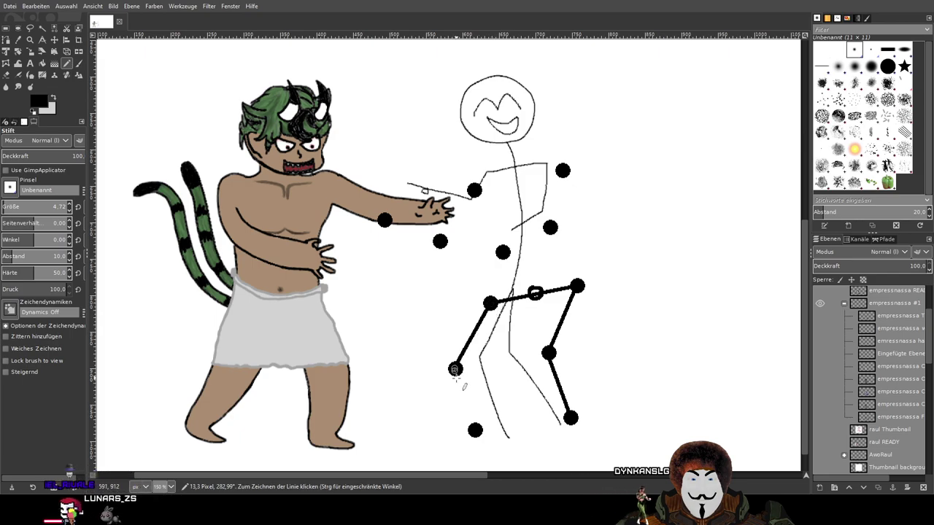
pyautogui.keyDown('shift'); pyautogui.click(474, 431); pyautogui.keyUp('shift')
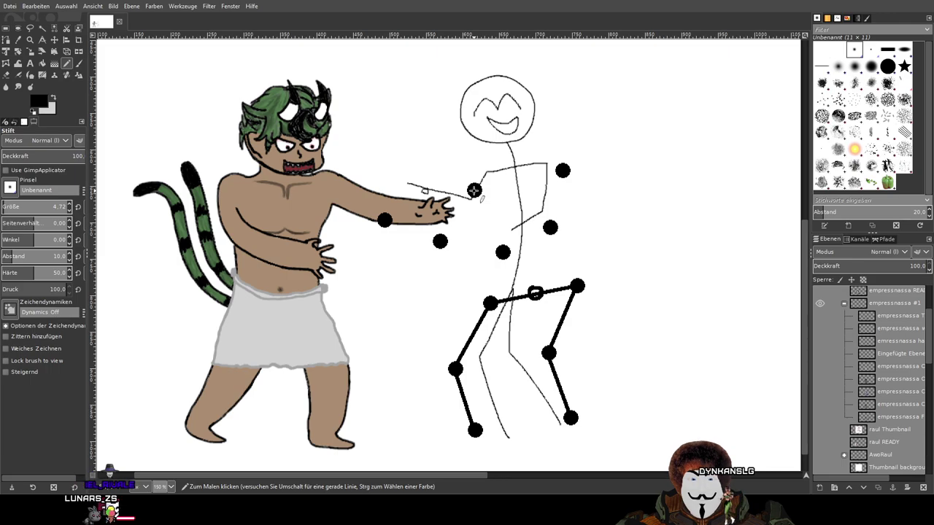
# Join the two shoulder dots and connect each arm from shoulder to elbow to hand with straight lines on the Lunars skeleton layer
pyautogui.click(823, 401)
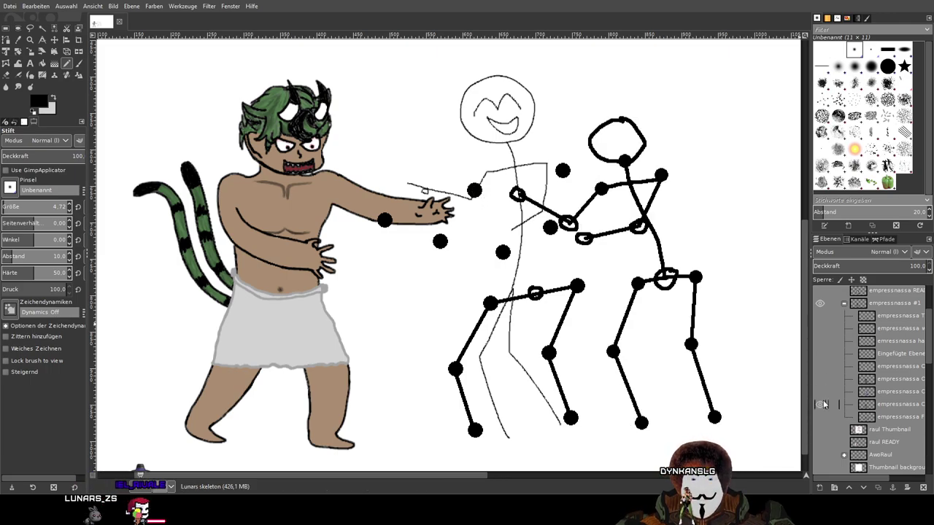
pyautogui.click(822, 402)
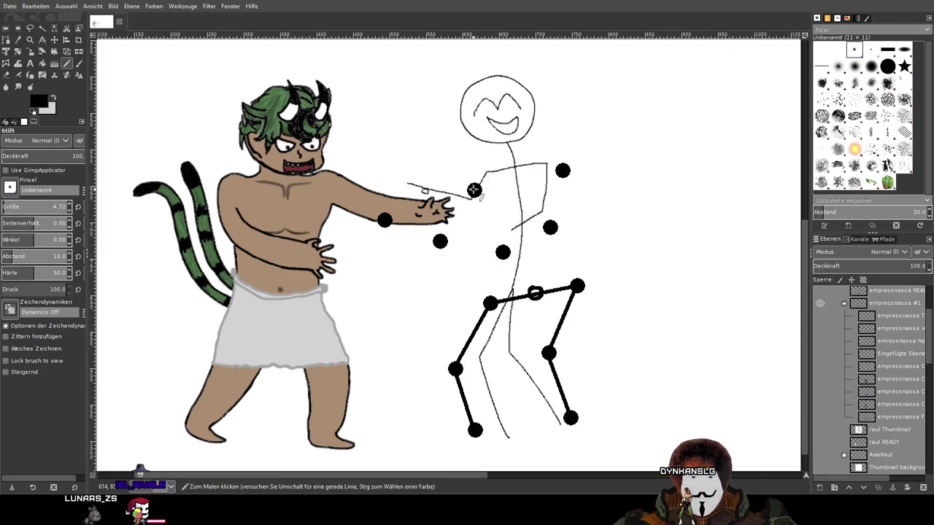
pyautogui.keyDown('shift'); pyautogui.click(563, 171); pyautogui.keyUp('shift')
pyautogui.keyDown('shift'); pyautogui.click(550, 227); pyautogui.keyUp('shift')
pyautogui.keyDown('shift'); pyautogui.click(503, 251); pyautogui.keyUp('shift')
pyautogui.click(474, 190)
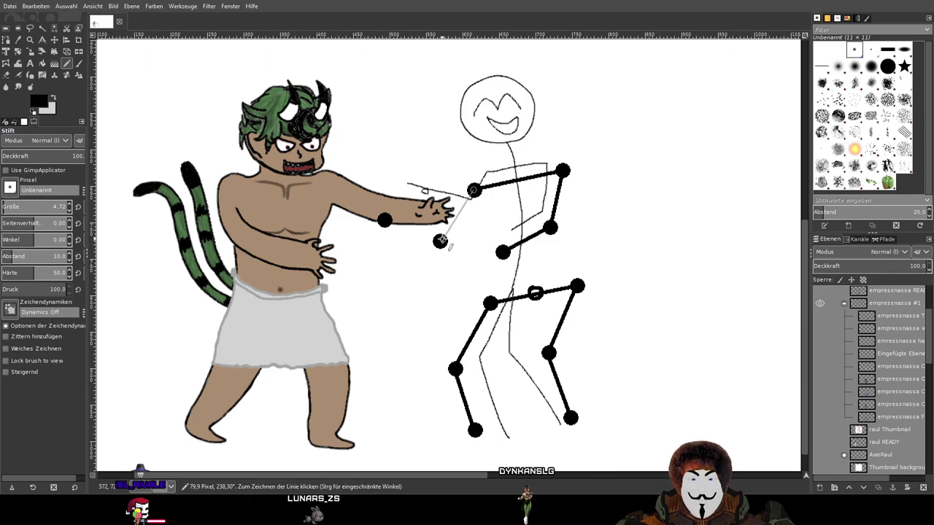
pyautogui.keyDown('shift'); pyautogui.click(440, 240); pyautogui.keyUp('shift')
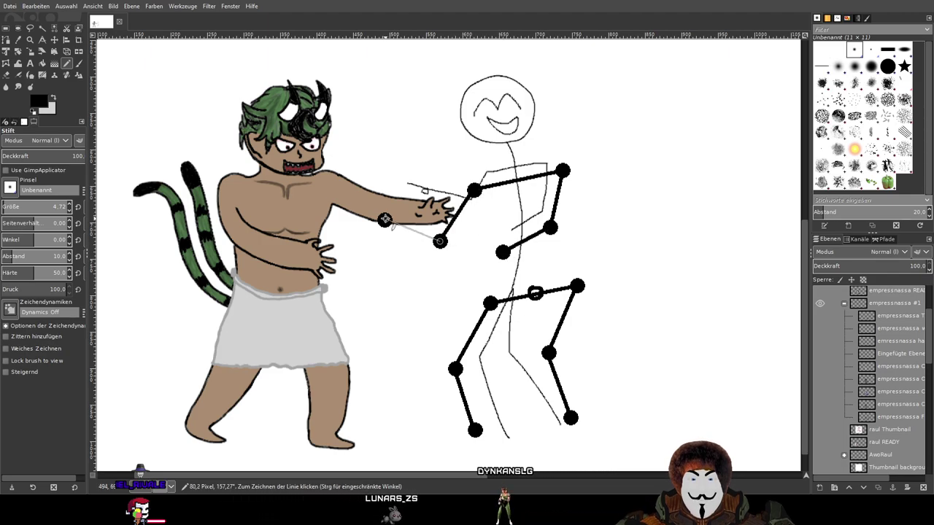
pyautogui.scroll(3, 839, 324)
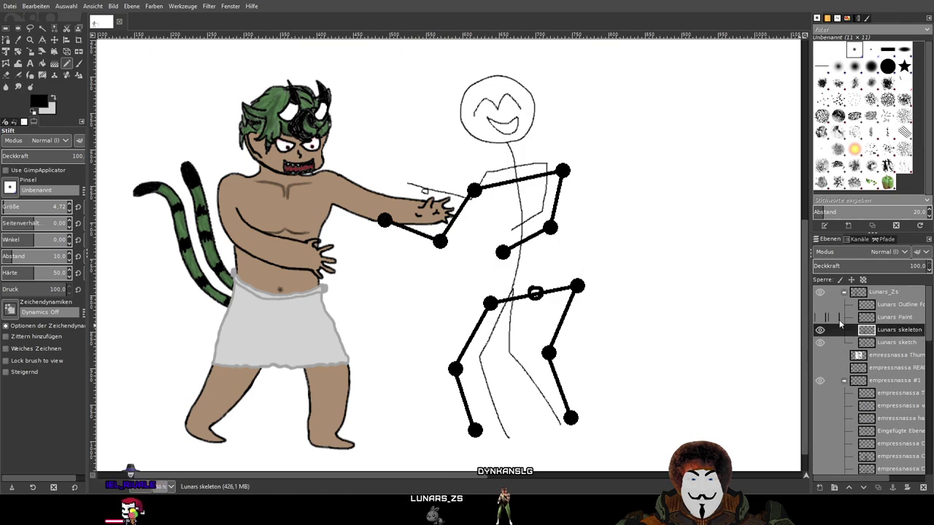
pyautogui.click(820, 330)
pyautogui.click(819, 331)
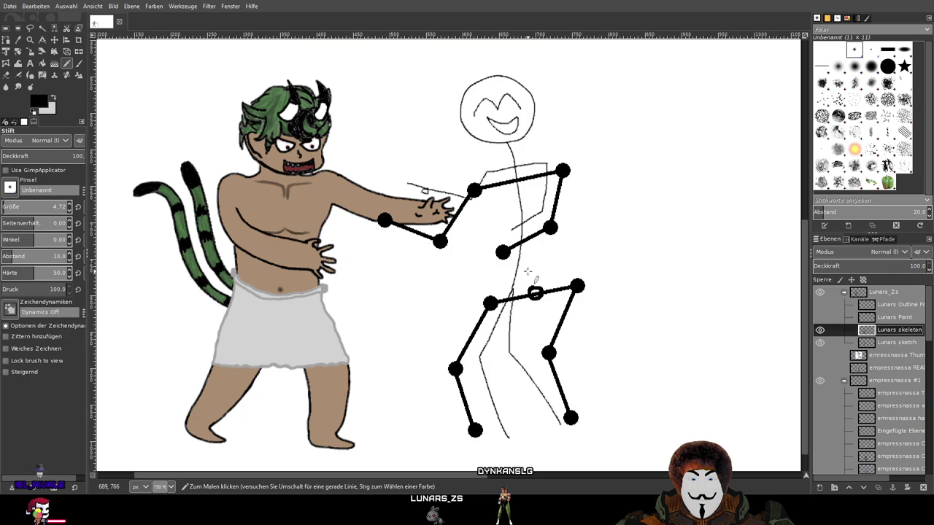
# Try drawing the Lunars spine freehand from the neck to the pelvis ring, and undo the strokes
pyautogui.scroll(1, 522, 190)
pyautogui.moveTo(515, 190); pyautogui.dragTo(525, 195)
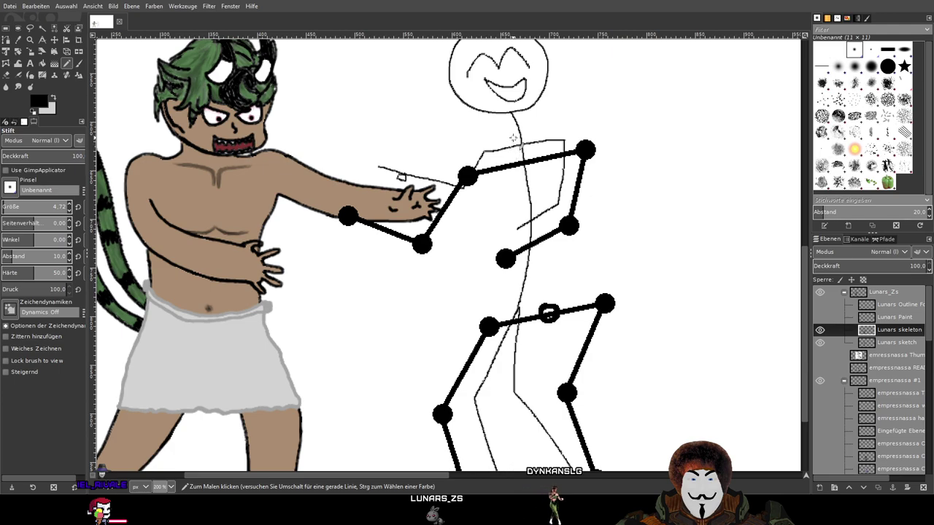
pyautogui.moveTo(533, 186); pyautogui.dragTo(543, 310)
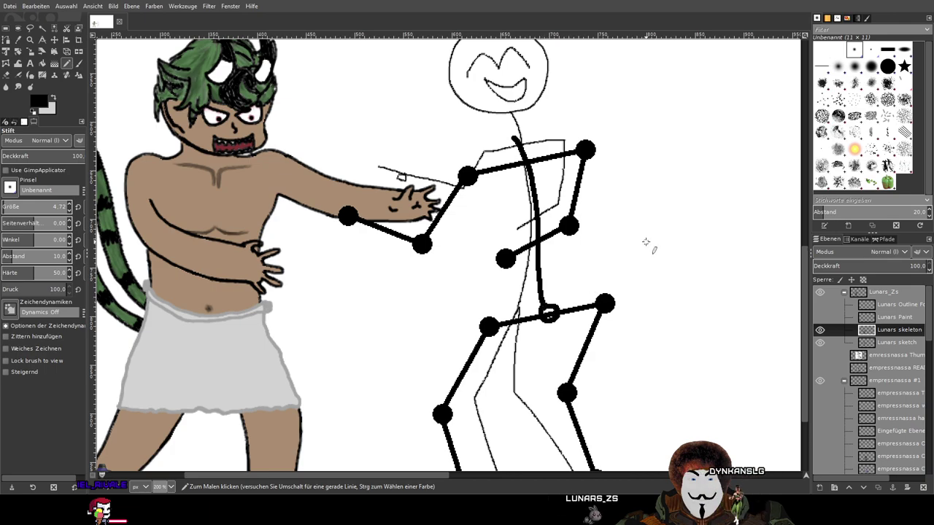
pyautogui.hotkey('ctrl', 'z')
pyautogui.moveTo(514, 128); pyautogui.dragTo(521, 157)
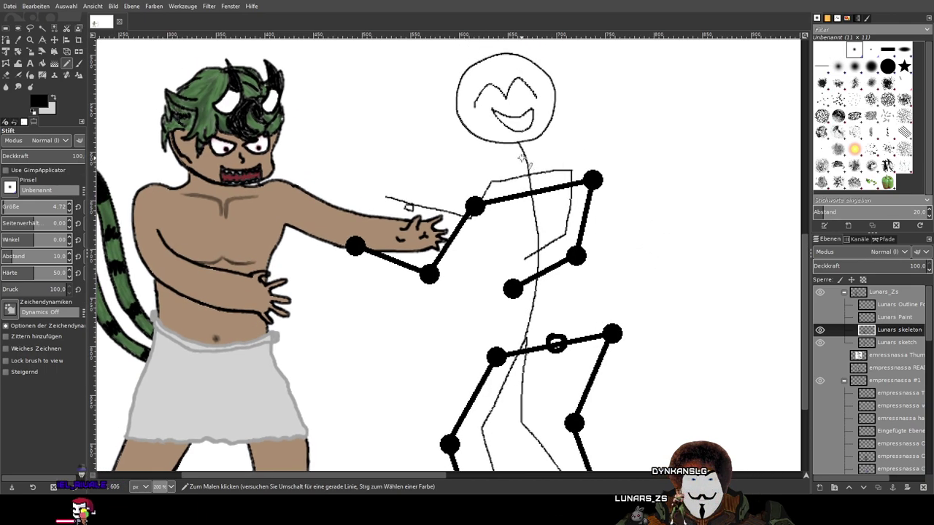
pyautogui.press('ctrl')
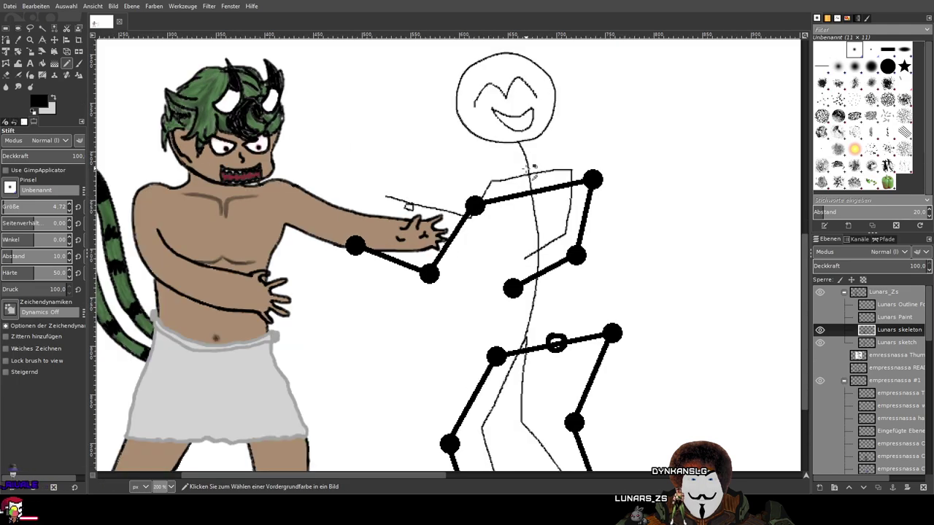
# Draw the Lunars spine freehand as a curve from below the head down to the pelvis ring on the skeleton layer
pyautogui.scroll(-2, 526, 166)
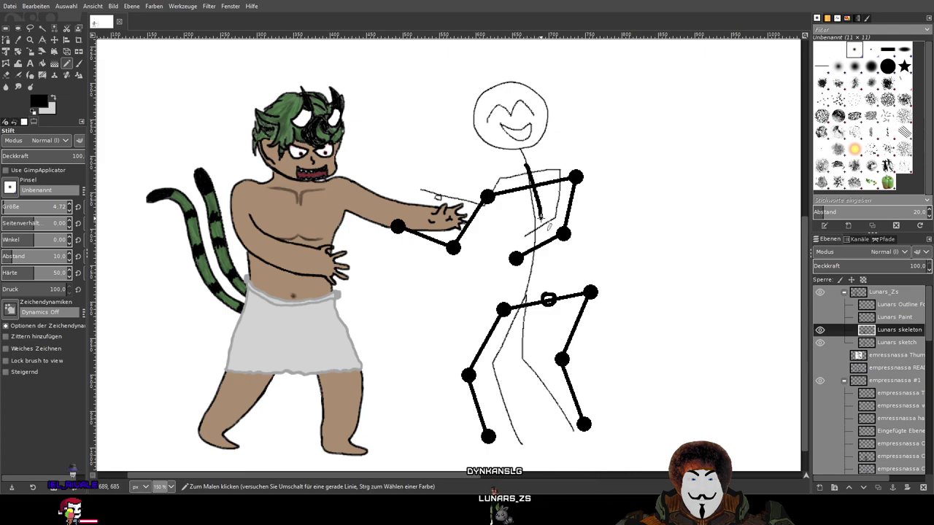
pyautogui.moveTo(544, 241); pyautogui.dragTo(544, 260)
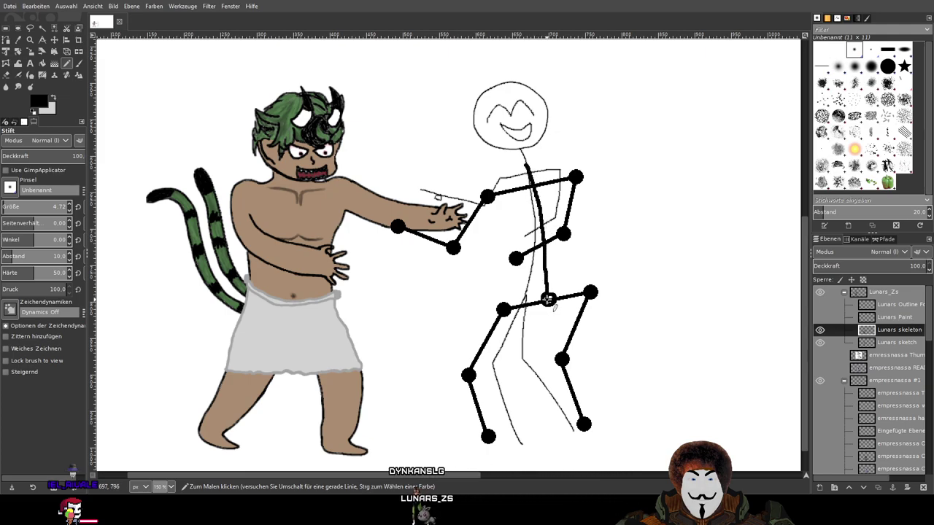
# Try drawing a thick head circle around the sketched Lunars head, and undo the strokes
pyautogui.scroll(2, 609, 213)
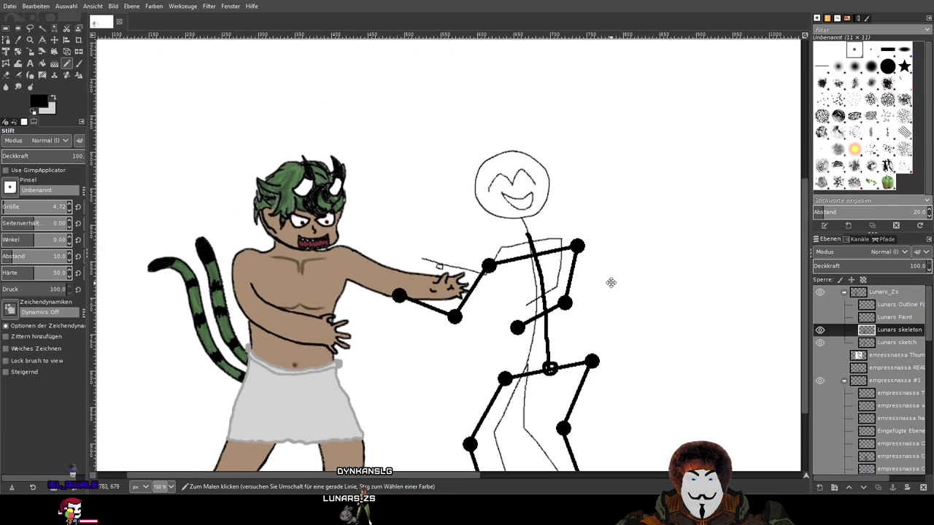
pyautogui.moveTo(503, 228); pyautogui.dragTo(540, 159)
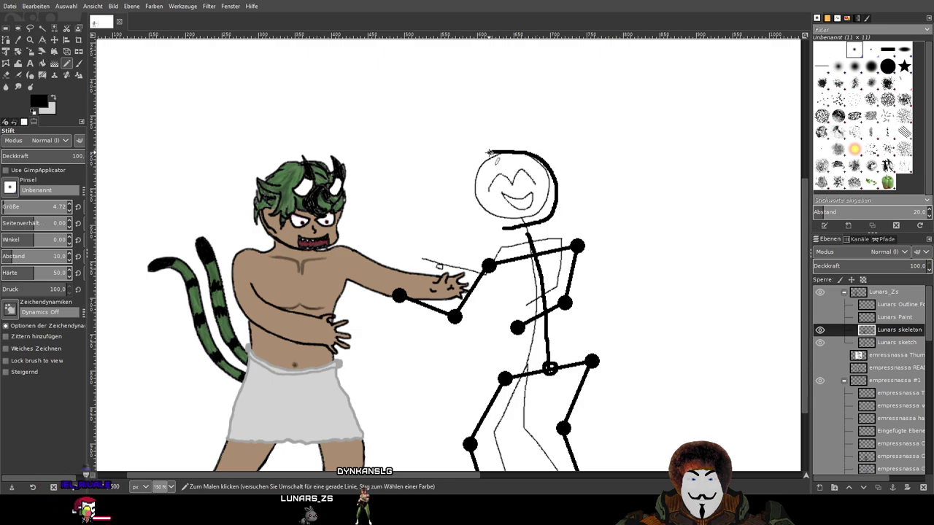
pyautogui.moveTo(492, 226); pyautogui.dragTo(526, 229)
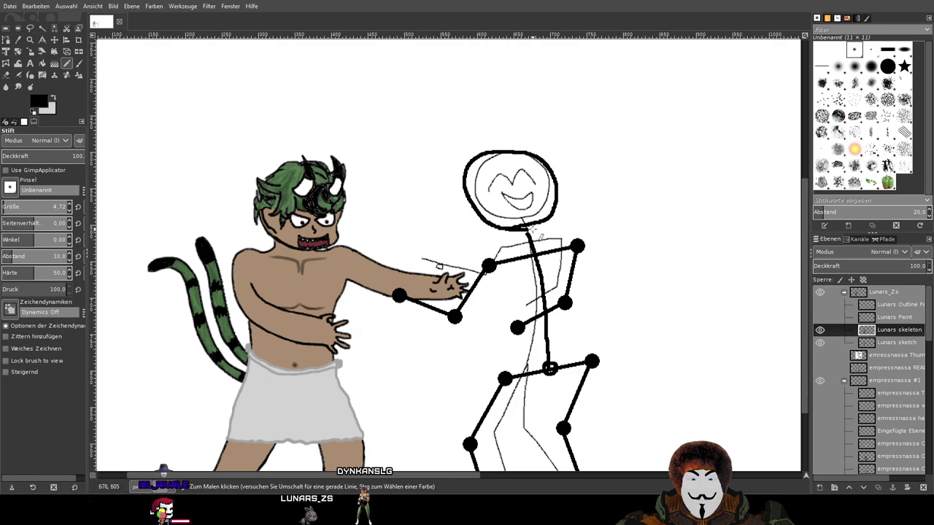
pyautogui.hotkey('ctrl', 'z')
# Draw the skeleton's head as a thick closed circle over the sketched head, slightly offset towards the back
pyautogui.scroll(3, 516, 192)
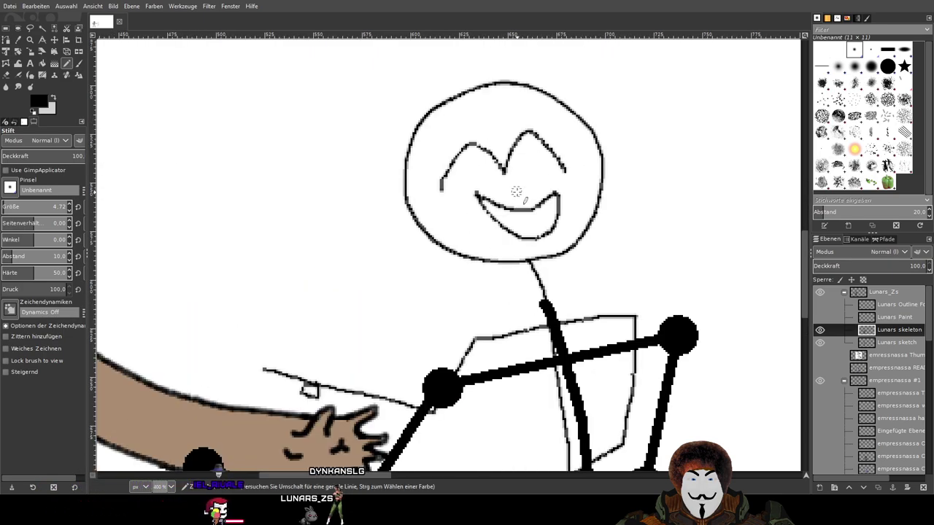
pyautogui.moveTo(499, 86)
pyautogui.mouseDown()
pyautogui.moveTo(435, 130)
pyautogui.moveTo(415, 189)
pyautogui.moveTo(435, 259)
pyautogui.moveTo(487, 288)
pyautogui.moveTo(542, 289)
pyautogui.moveTo(606, 242)
pyautogui.moveTo(621, 185)
pyautogui.moveTo(598, 122)
pyautogui.moveTo(560, 84)
pyautogui.moveTo(498, 74)
pyautogui.moveTo(468, 85)
pyautogui.mouseUp()
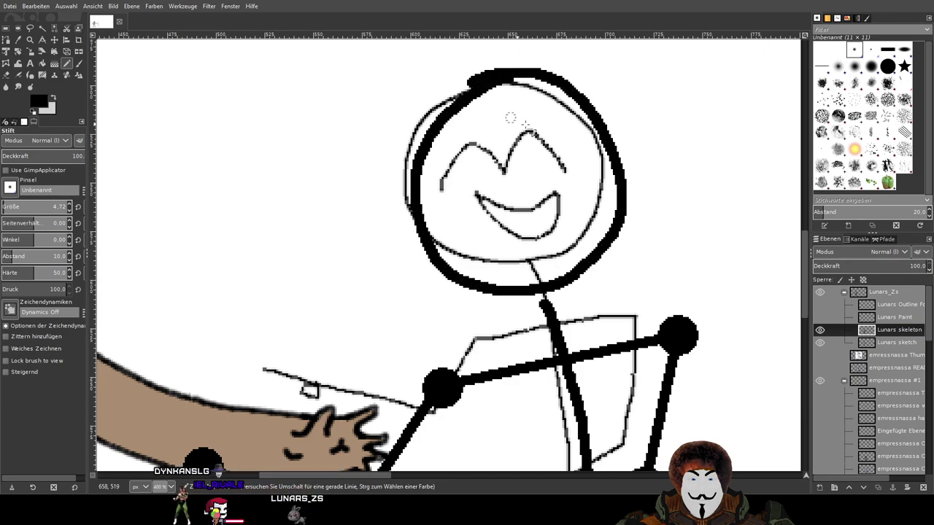
pyautogui.scroll(-4, 609, 145)
pyautogui.scroll(1, 618, 148)
pyautogui.moveTo(670, 236); pyautogui.dragTo(663, 185)
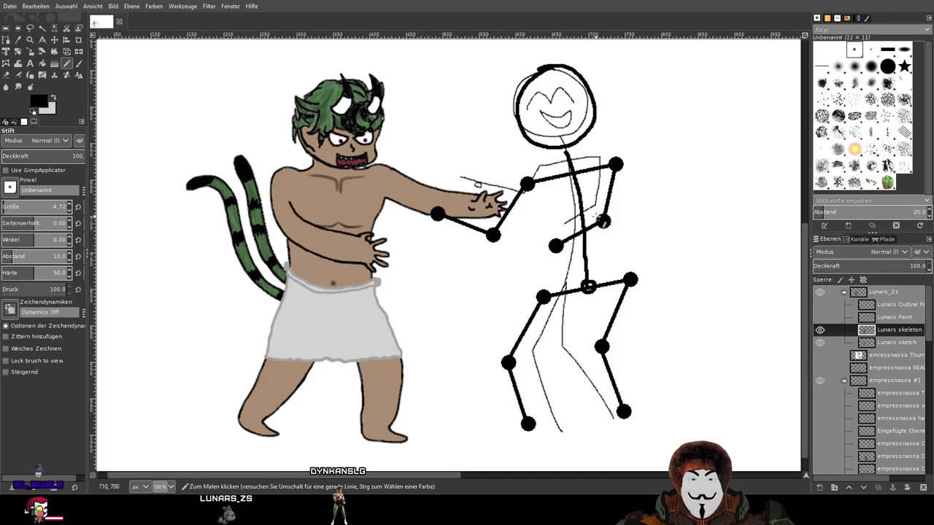
pyautogui.moveTo(640, 219); pyautogui.dragTo(571, 213)
# Erase the hand dot of the rear arm and its forearm line up to the spine on the Lunars skeleton layer
pyautogui.scroll(1, 566, 206)
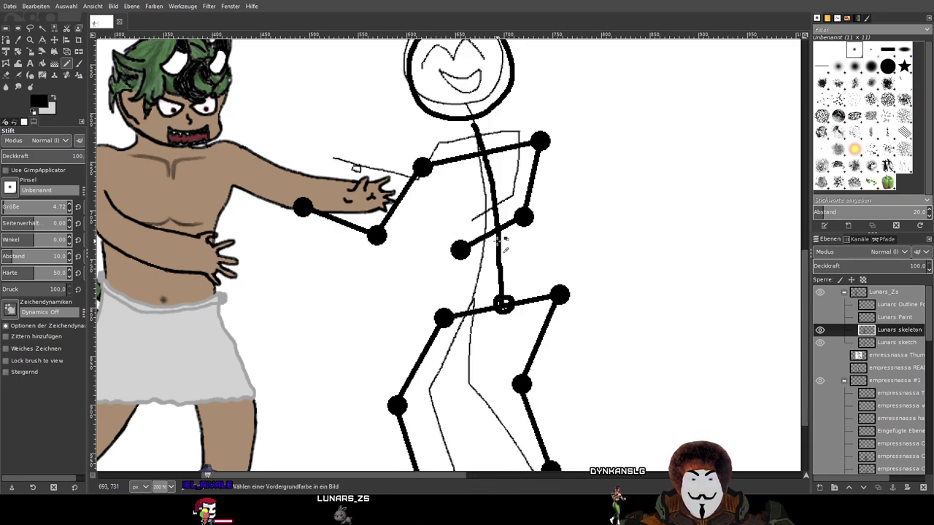
pyautogui.scroll(2, 499, 237)
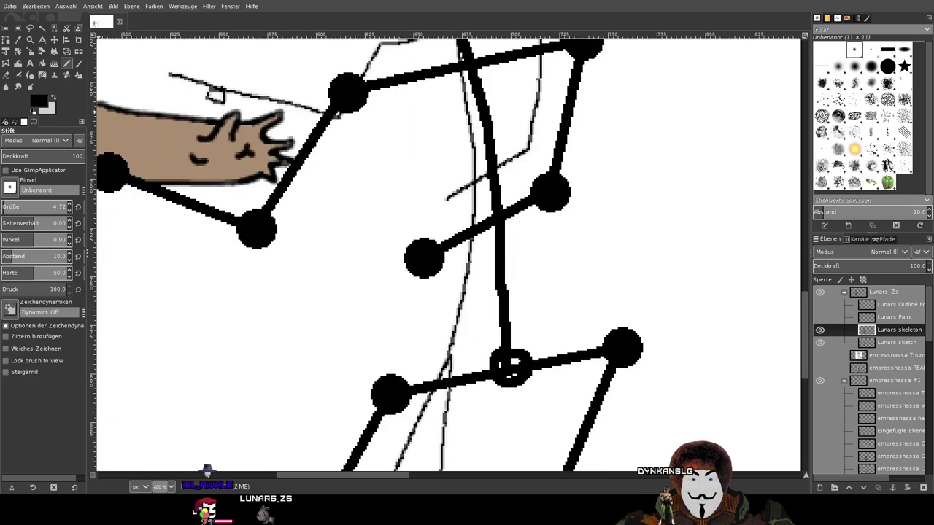
pyautogui.click(6, 76)
pyautogui.scroll(2, 431, 243)
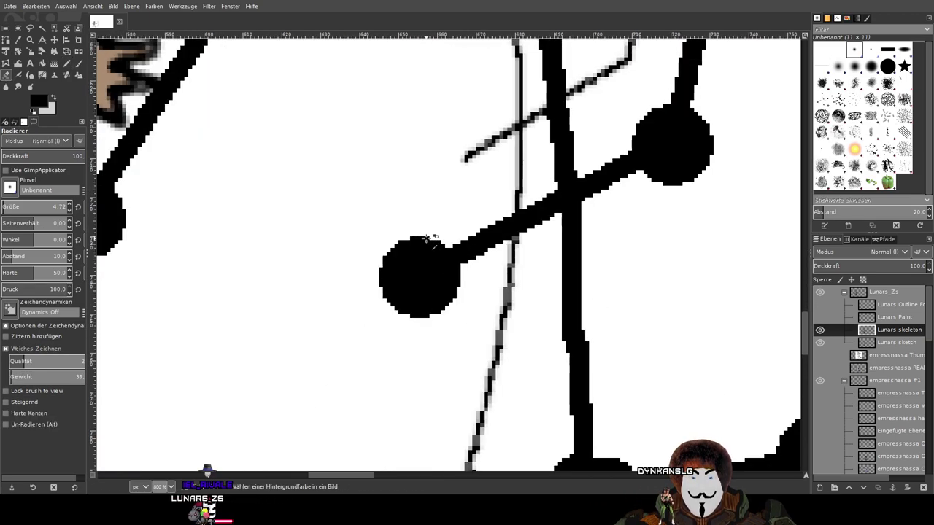
pyautogui.scroll(-1, 427, 251)
pyautogui.scroll(1, 411, 258)
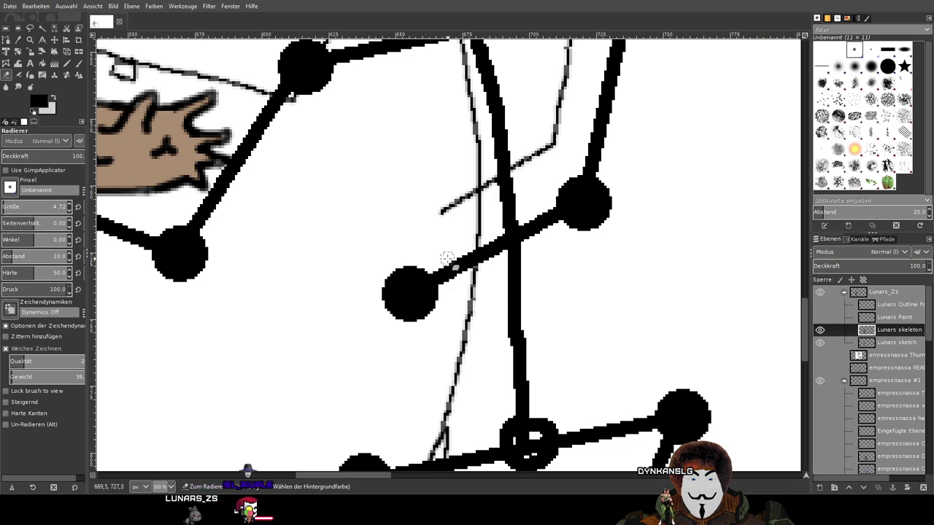
pyautogui.moveTo(416, 259)
pyautogui.mouseDown()
pyautogui.moveTo(383, 307)
pyautogui.moveTo(399, 274)
pyautogui.moveTo(390, 321)
pyautogui.moveTo(398, 244)
pyautogui.moveTo(382, 234)
pyautogui.moveTo(404, 298)
pyautogui.moveTo(421, 290)
pyautogui.moveTo(341, 278)
pyautogui.moveTo(427, 258)
pyautogui.moveTo(451, 269)
pyautogui.mouseUp()
pyautogui.scroll(2, 369, 292)
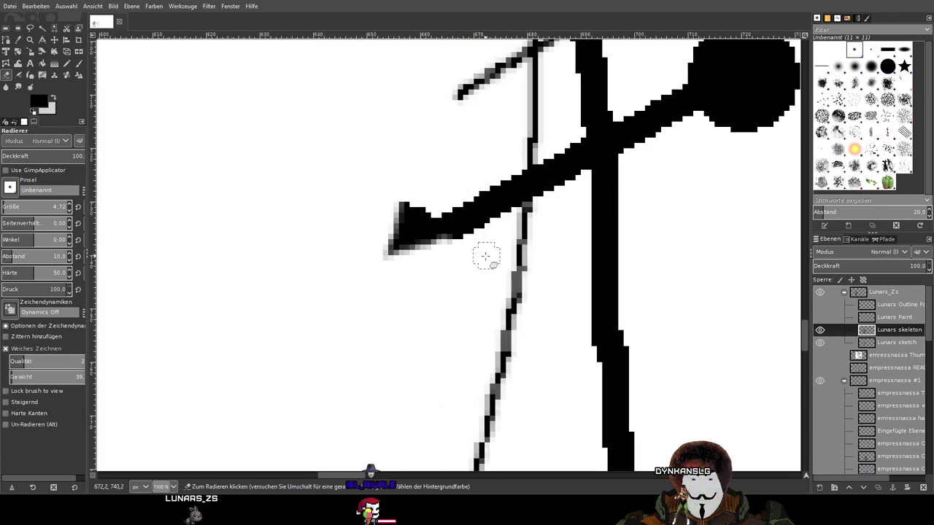
pyautogui.moveTo(375, 285); pyautogui.dragTo(399, 253)
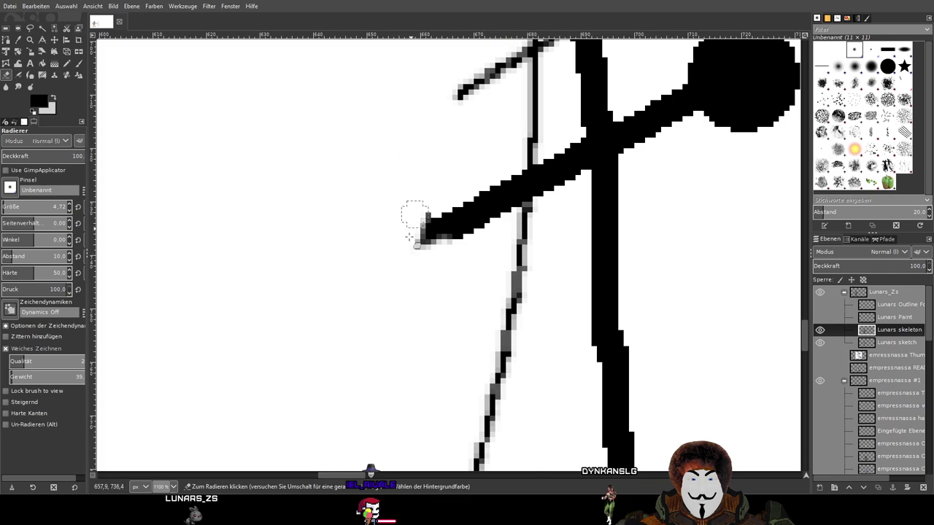
pyautogui.moveTo(414, 214); pyautogui.dragTo(432, 209)
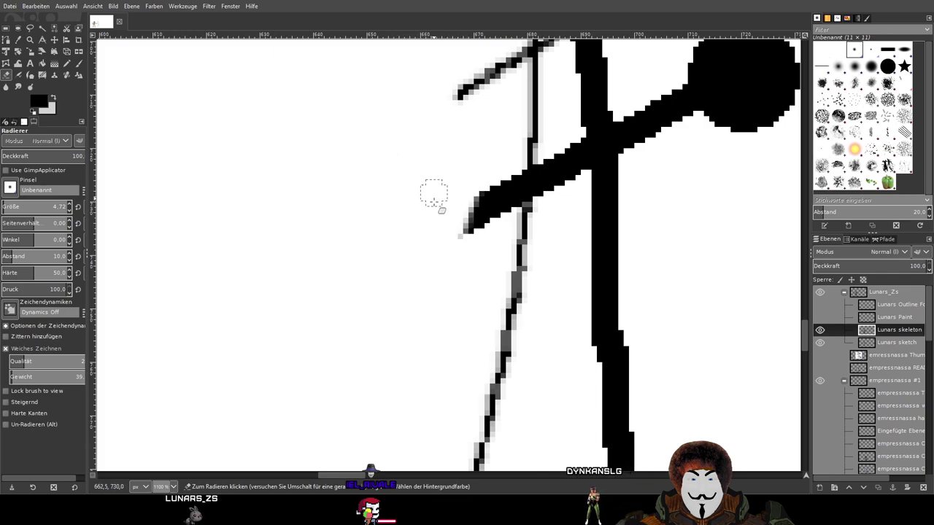
pyautogui.moveTo(461, 220)
pyautogui.mouseDown()
pyautogui.moveTo(512, 140)
pyautogui.moveTo(505, 186)
pyautogui.moveTo(522, 173)
pyautogui.moveTo(533, 198)
pyautogui.moveTo(520, 230)
pyautogui.moveTo(527, 169)
pyautogui.moveTo(545, 157)
pyautogui.moveTo(558, 177)
pyautogui.moveTo(579, 153)
pyautogui.mouseUp()
# Erase the remaining forearm piece between the spine and the rear elbow dot
pyautogui.keyDown('ctrl'); pyautogui.scroll(3, 594, 284); pyautogui.keyUp('ctrl')
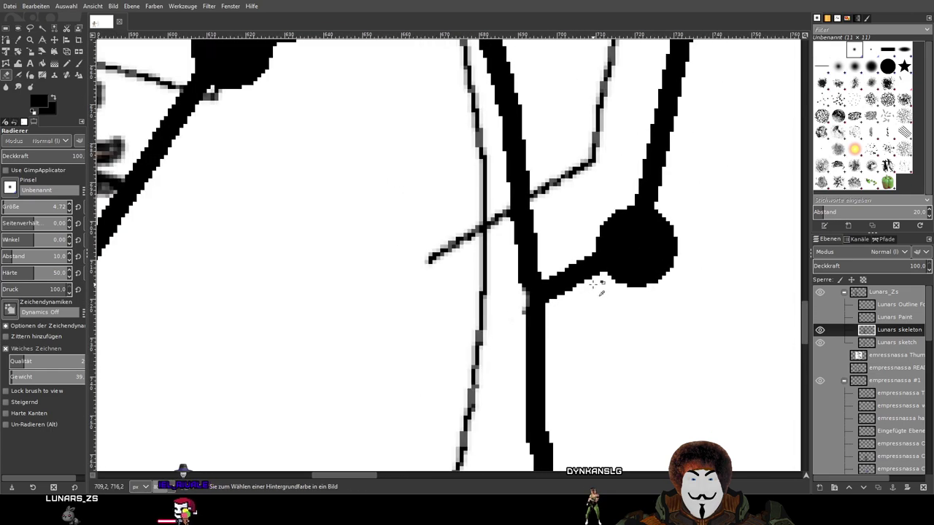
pyautogui.moveTo(594, 285)
pyautogui.mouseDown()
pyautogui.moveTo(579, 282)
pyautogui.moveTo(555, 196)
pyautogui.mouseUp()
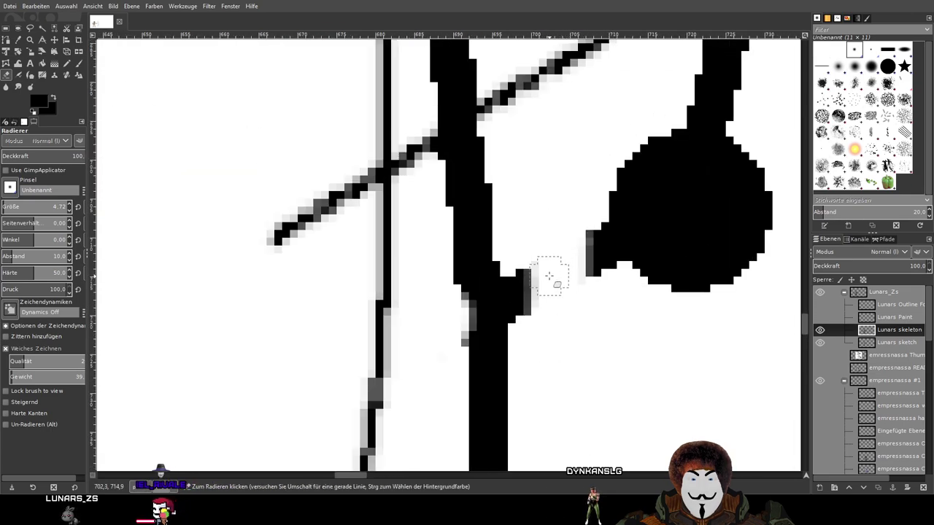
pyautogui.moveTo(535, 282)
pyautogui.mouseDown()
pyautogui.moveTo(526, 311)
pyautogui.moveTo(521, 293)
pyautogui.moveTo(525, 319)
pyautogui.moveTo(539, 275)
pyautogui.moveTo(576, 297)
pyautogui.moveTo(582, 237)
pyautogui.moveTo(603, 279)
pyautogui.moveTo(600, 255)
pyautogui.mouseUp()
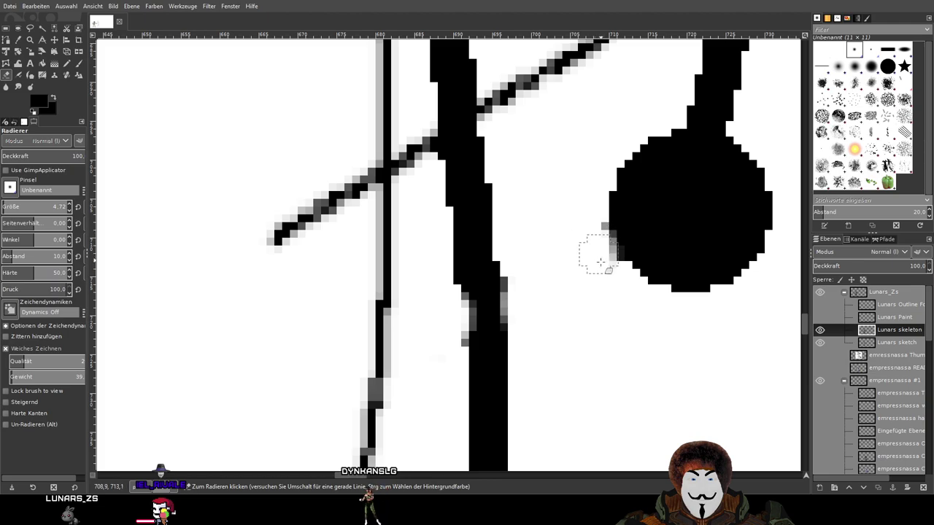
pyautogui.scroll(-3, 590, 224)
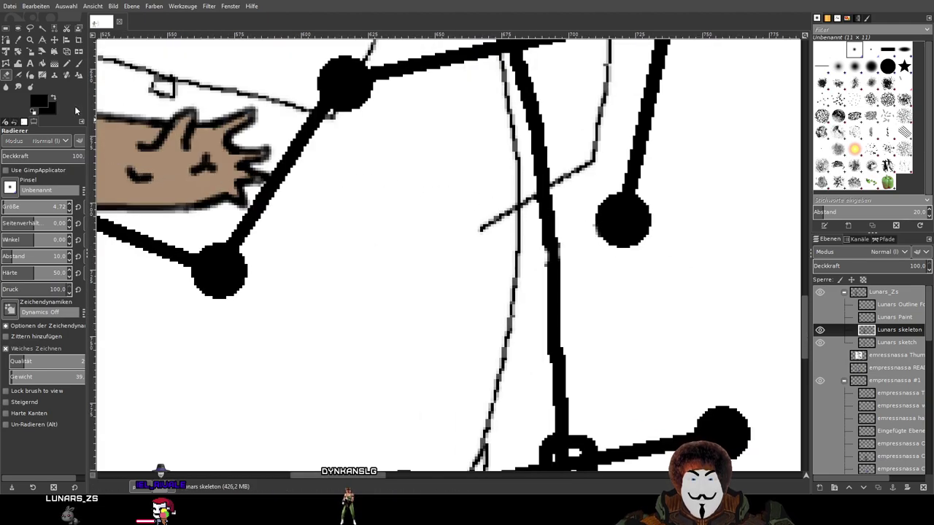
# Set the Pencil size to 23.36 and place a new rear elbow dot farther behind the body and a new hand dot on the lower spine
pyautogui.click(66, 64)
pyautogui.scroll(3, 423, 215)
pyautogui.scroll(3, 425, 214)
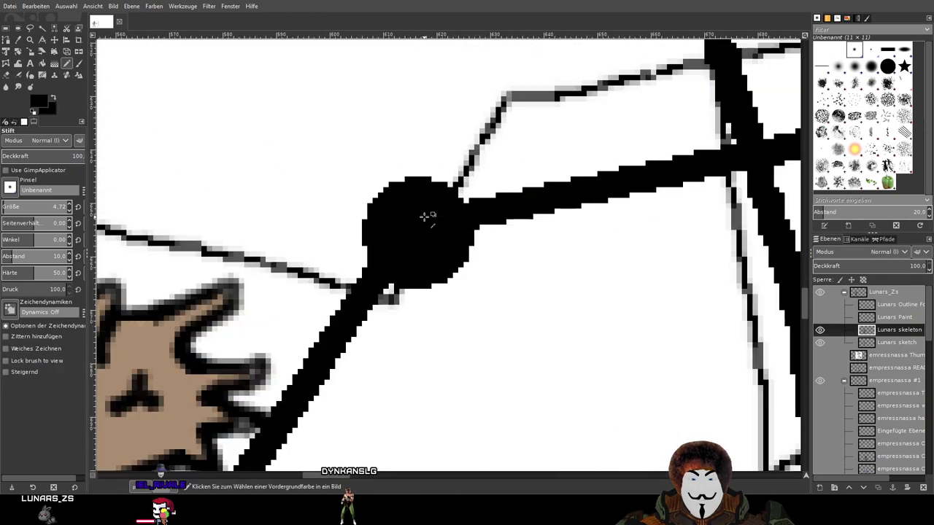
pyautogui.click(55, 210)
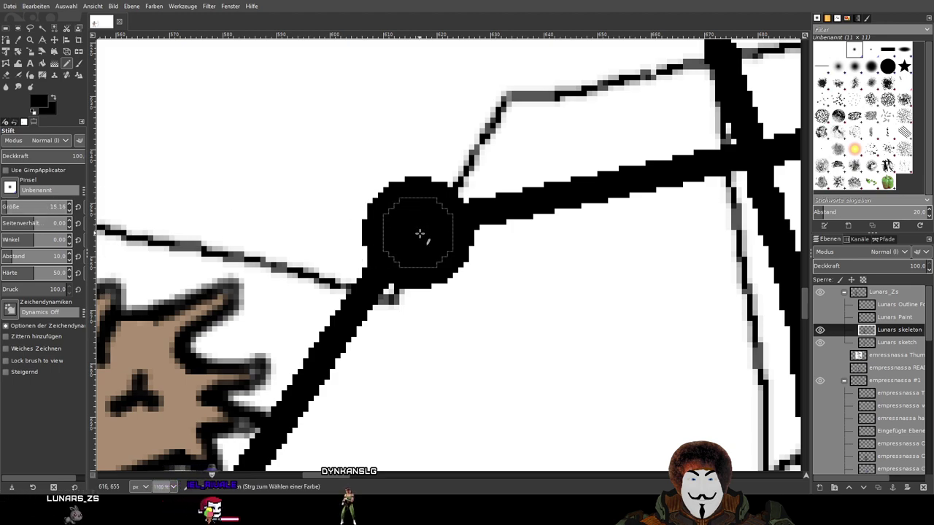
pyautogui.click(42, 209)
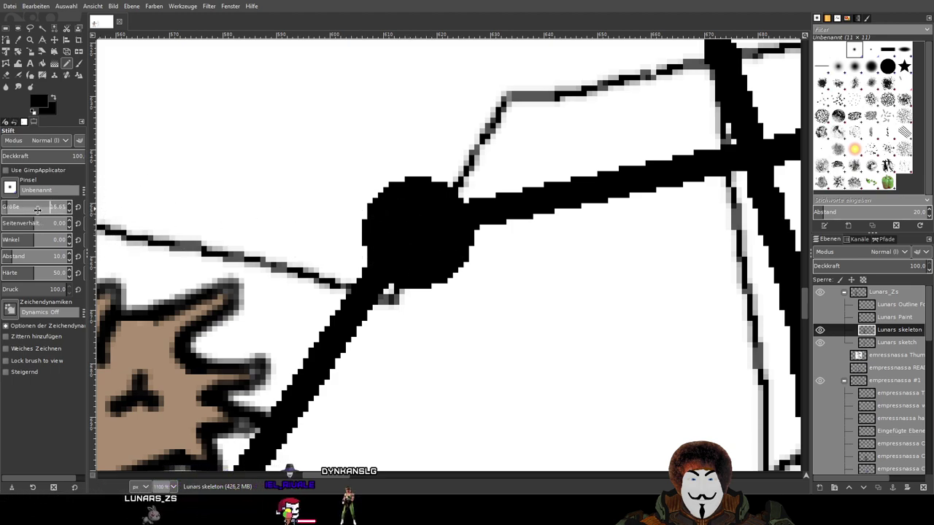
pyautogui.moveTo(41, 210); pyautogui.dragTo(42, 210)
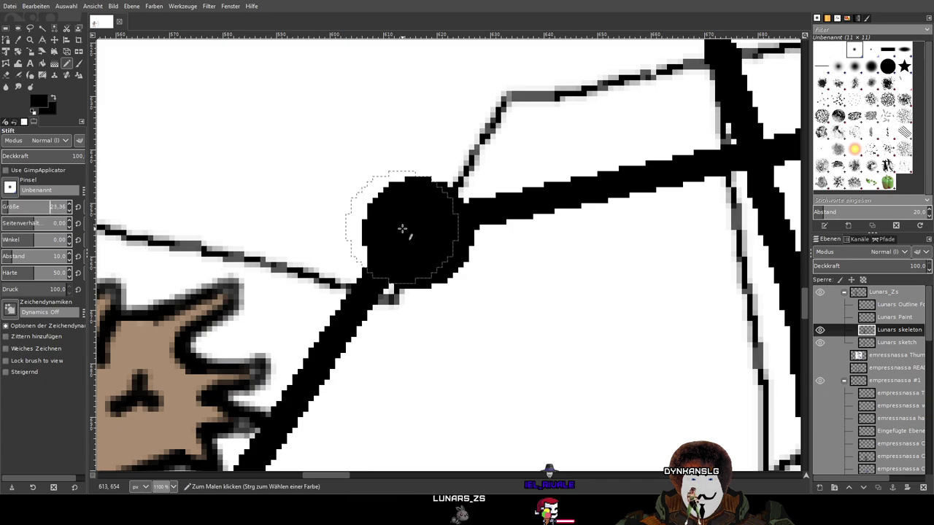
pyautogui.scroll(-4, 419, 233)
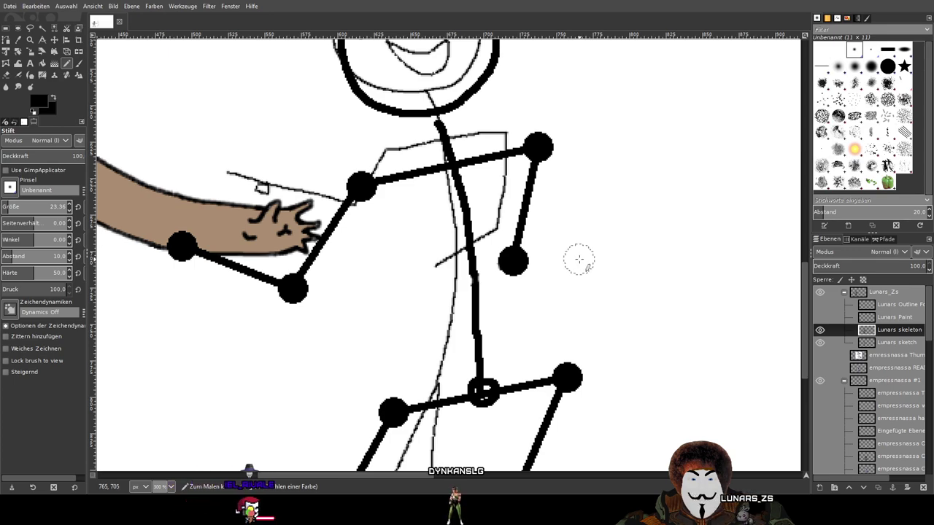
pyautogui.click(578, 258)
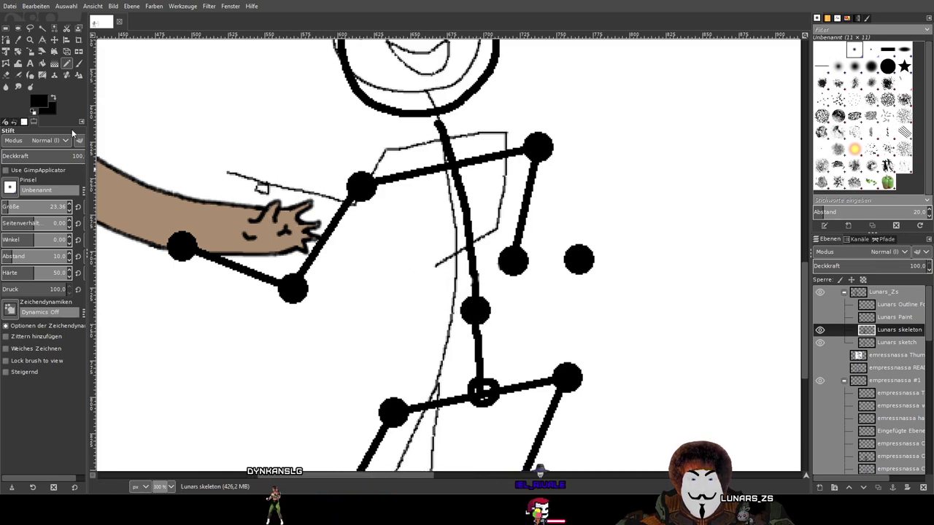
# Erase the old rear elbow dot and the lower part of its upper-arm line, and undo the last eraser stroke
pyautogui.click(8, 76)
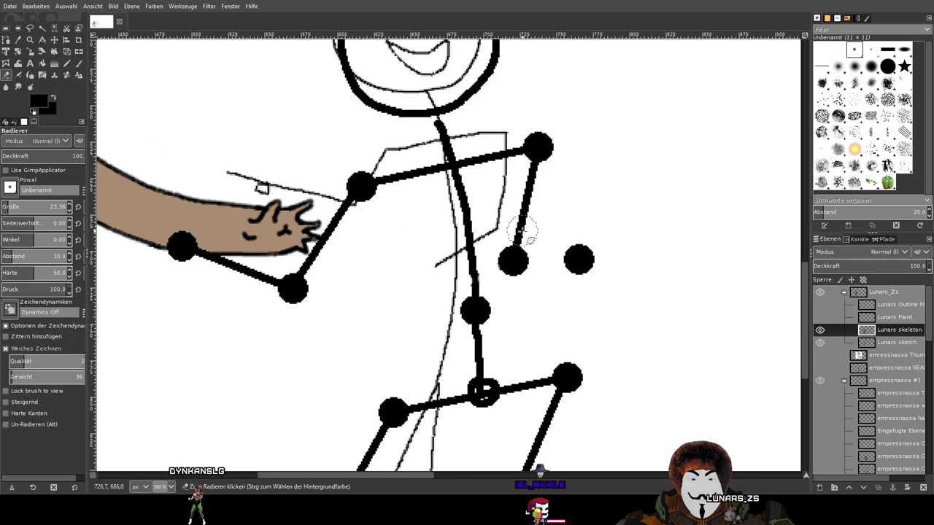
pyautogui.scroll(3, 520, 229)
pyautogui.moveTo(510, 269)
pyautogui.mouseDown()
pyautogui.moveTo(520, 360)
pyautogui.moveTo(492, 327)
pyautogui.moveTo(472, 342)
pyautogui.moveTo(462, 329)
pyautogui.moveTo(524, 317)
pyautogui.moveTo(533, 171)
pyautogui.mouseUp()
pyautogui.scroll(1, 532, 172)
pyautogui.scroll(5, 532, 171)
pyautogui.moveTo(521, 296)
pyautogui.mouseDown()
pyautogui.moveTo(556, 215)
pyautogui.moveTo(515, 204)
pyautogui.moveTo(557, 206)
pyautogui.mouseUp()
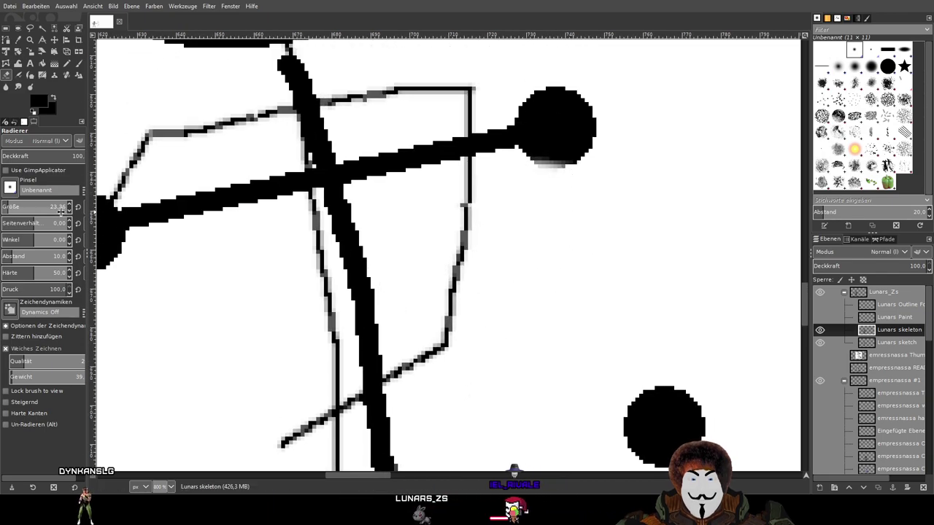
pyautogui.hotkey('ctrl', 'z')
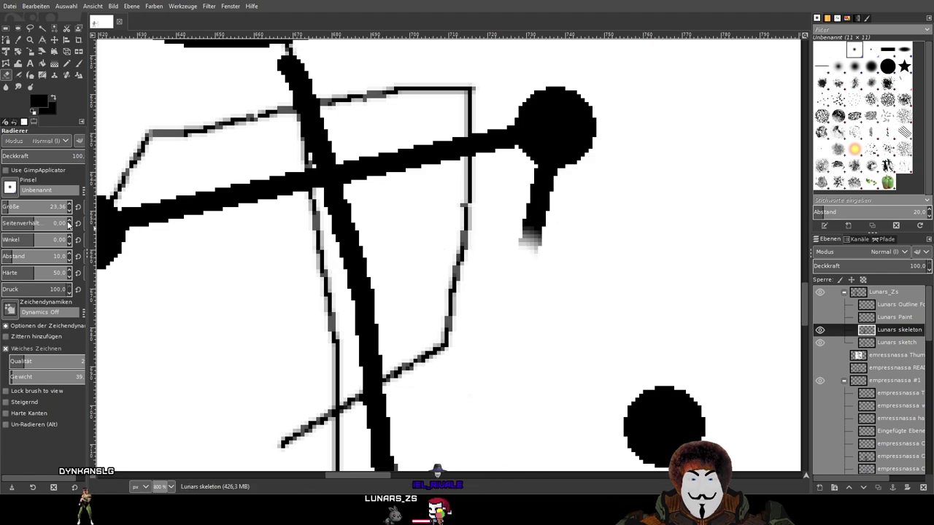
# Turn on hard edges for the Eraser and remove the remaining upper-arm stub below the rear shoulder dot
pyautogui.click(6, 413)
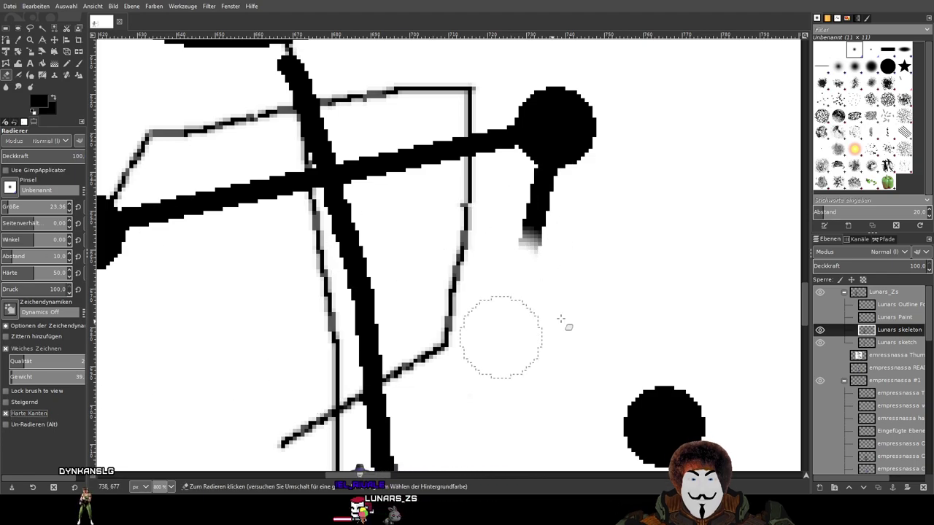
pyautogui.scroll(1, 501, 344)
pyautogui.scroll(1, 514, 289)
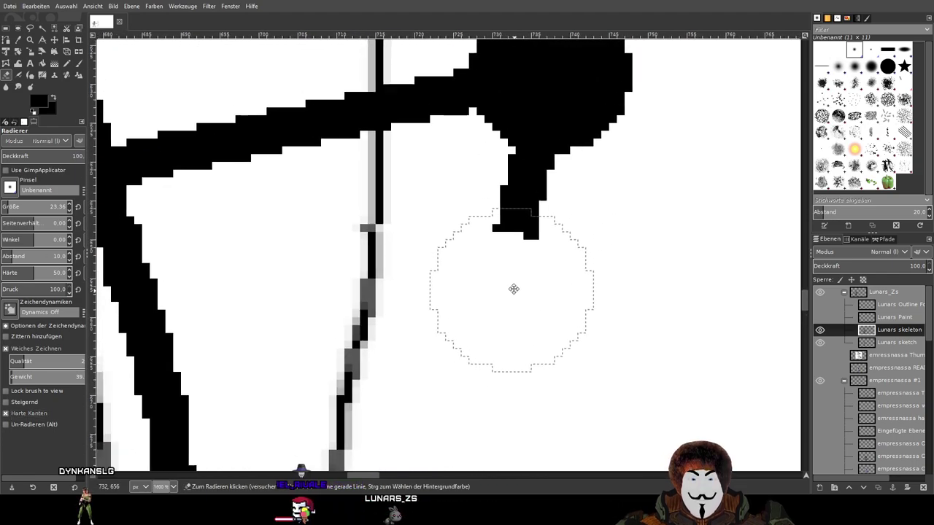
pyautogui.click(544, 243)
pyautogui.scroll(-3, 520, 278)
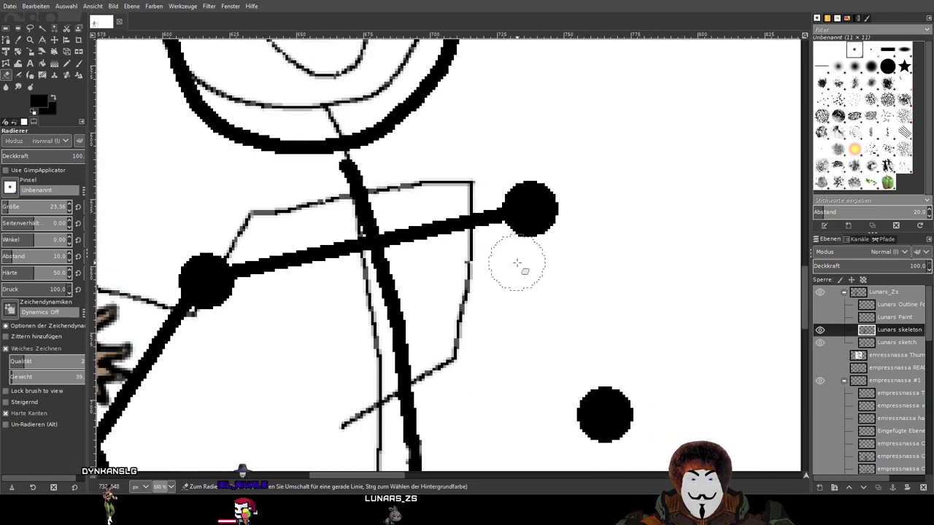
# Set the Pencil size to 5.47 and repaint the damaged spine section just above the rear hand dot, clearing leftover grey pixels beside it
pyautogui.scroll(-5, 521, 313)
pyautogui.scroll(2, 438, 261)
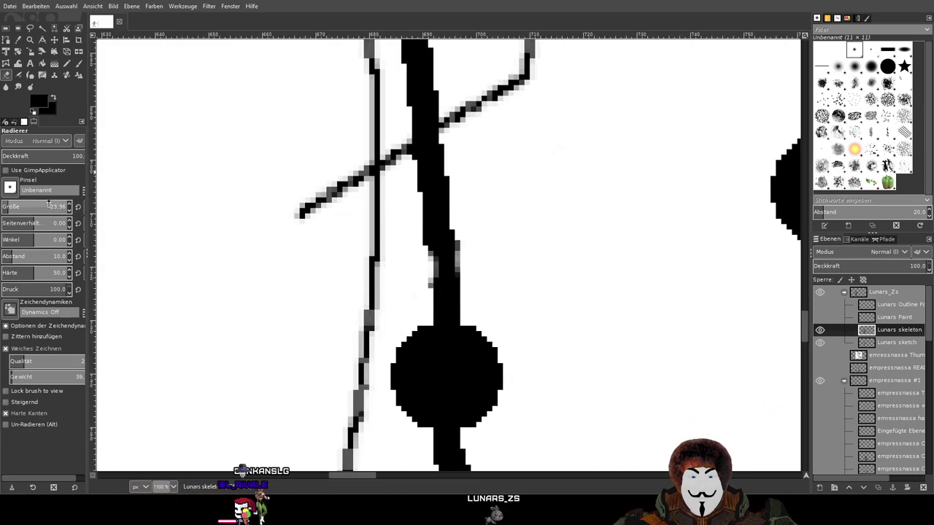
pyautogui.press('n')
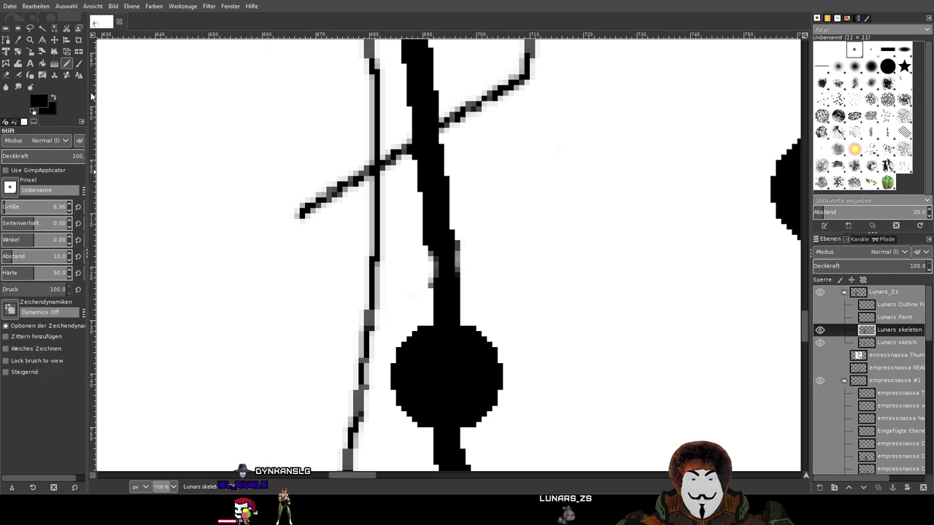
pyautogui.scroll(3, 418, 242)
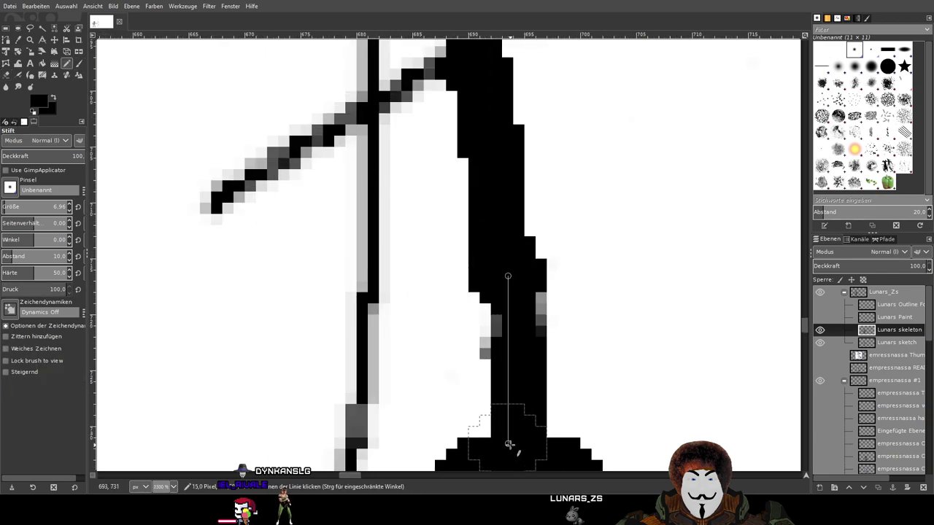
pyautogui.scroll(-4, 588, 291)
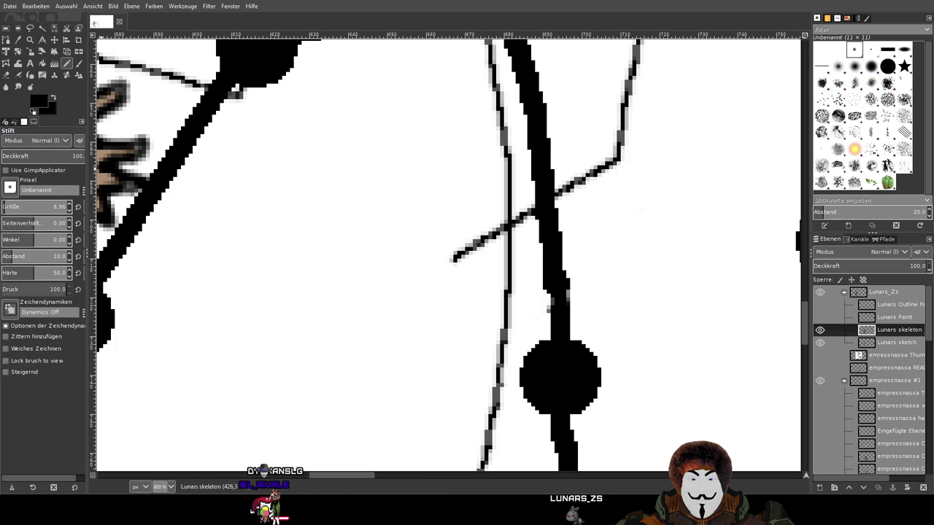
pyautogui.moveTo(41, 209); pyautogui.dragTo(43, 209)
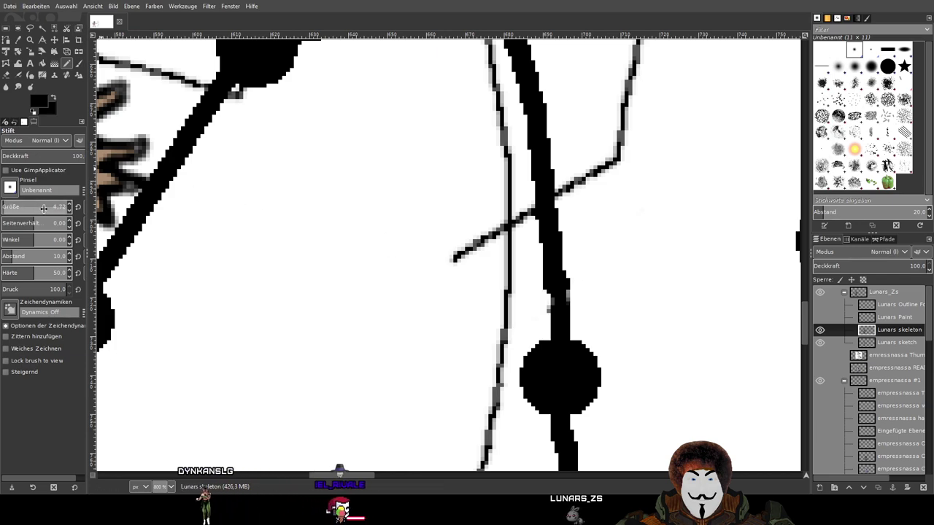
pyautogui.scroll(2, 563, 299)
pyautogui.click(559, 278)
pyautogui.keyDown('shift'); pyautogui.click(560, 330); pyautogui.keyUp('shift')
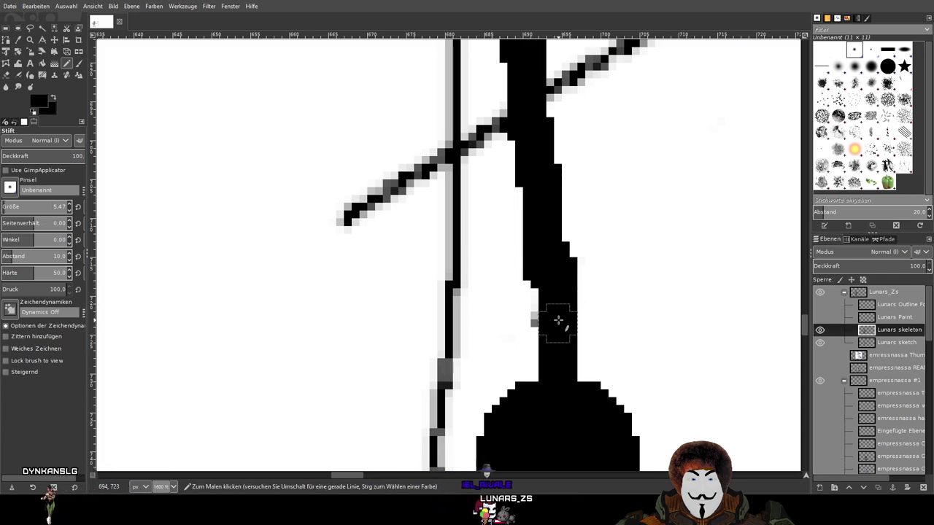
pyautogui.click(6, 76)
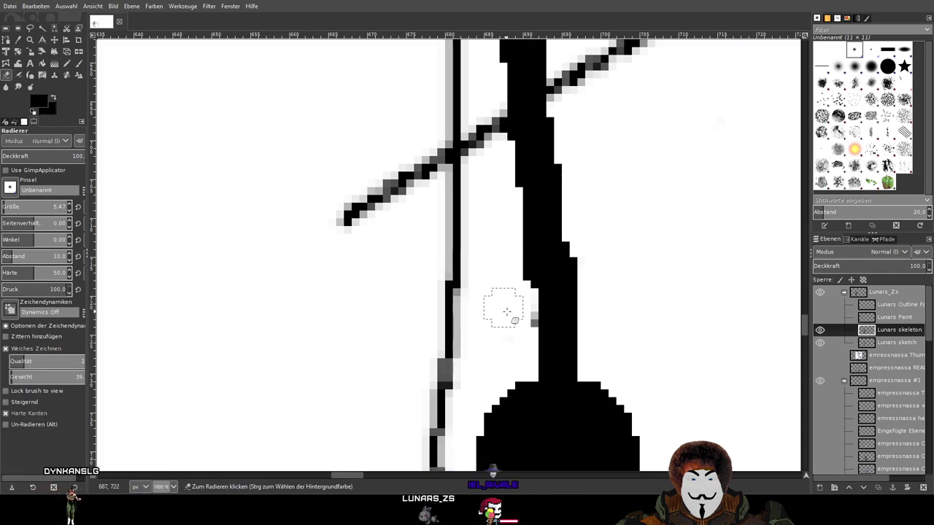
pyautogui.scroll(-3, 535, 259)
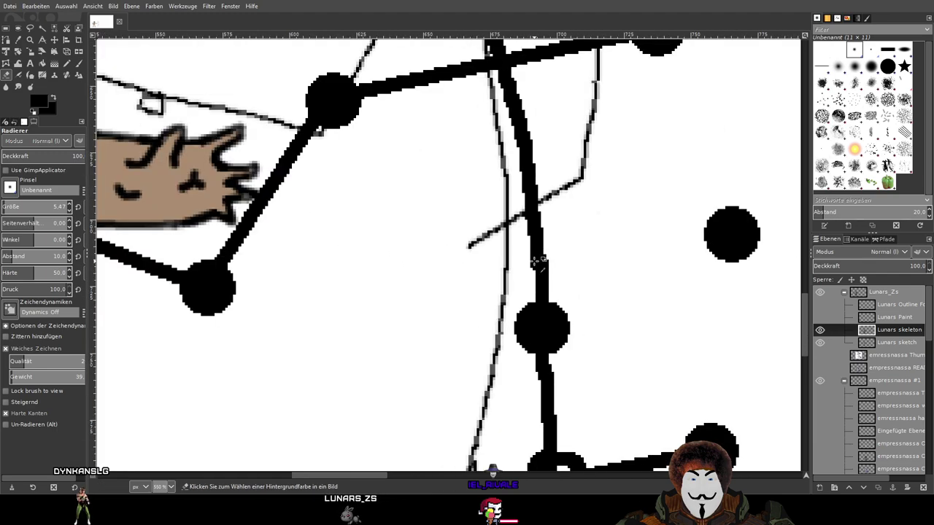
# Draw straight Pencil lines from the rear hand dot on the spine to the rear elbow dot and up to the rear shoulder dot
pyautogui.click(66, 63)
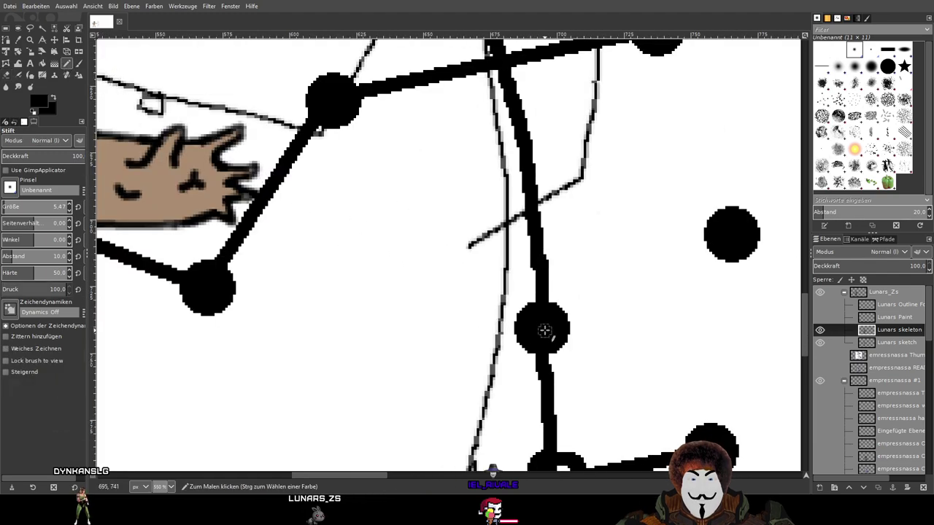
pyautogui.keyDown('shift'); pyautogui.click(735, 233); pyautogui.keyUp('shift')
pyautogui.scroll(3, 700, 219)
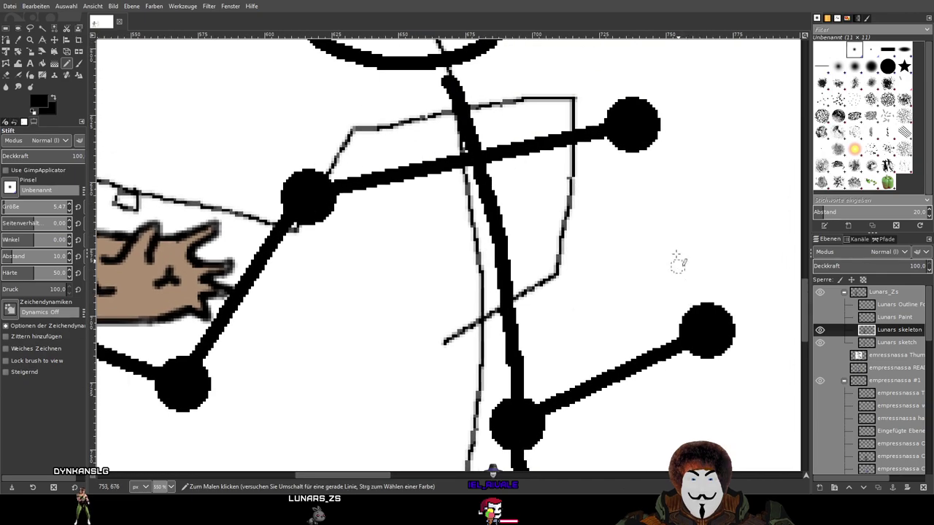
pyautogui.keyDown('shift'); pyautogui.click(634, 125); pyautogui.keyUp('shift')
pyautogui.scroll(-4, 703, 253)
pyautogui.moveTo(720, 258); pyautogui.dragTo(577, 216)
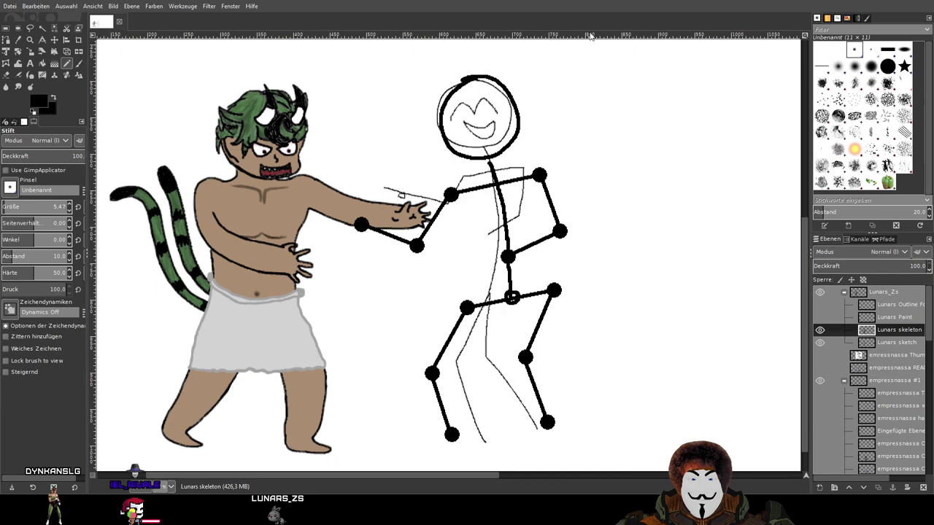
# Temporarily show the empressnassa READY layer to compare the finished character with the Lunars skeleton, and hide it again
pyautogui.scroll(-2, 606, 148)
pyautogui.scroll(2, 606, 148)
pyautogui.scroll(-2, 495, 271)
pyautogui.scroll(2, 456, 281)
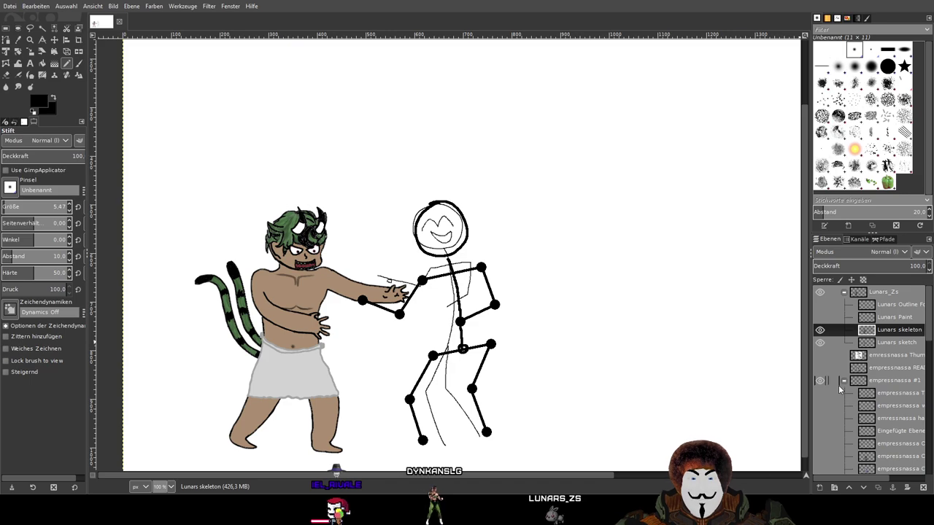
pyautogui.scroll(-1, 838, 385)
pyautogui.scroll(-2, 838, 385)
pyautogui.scroll(-2, 838, 429)
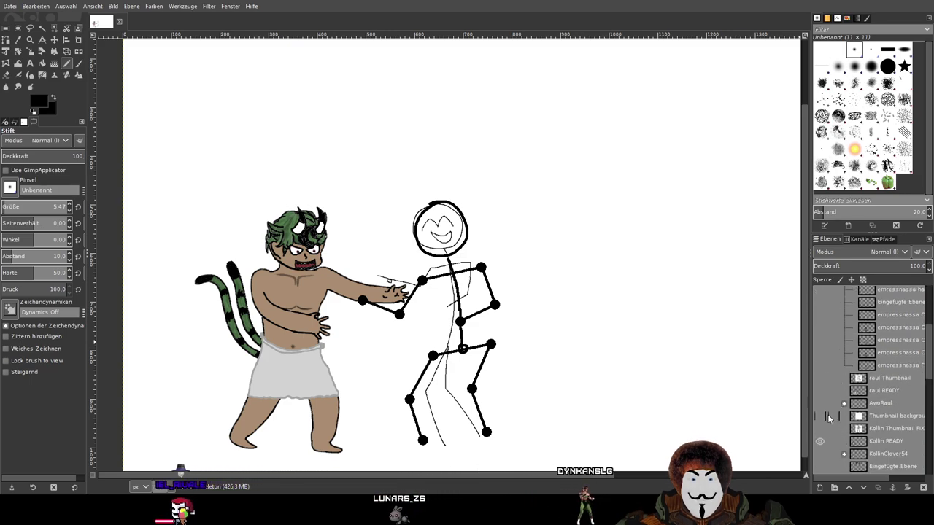
pyautogui.scroll(3, 827, 414)
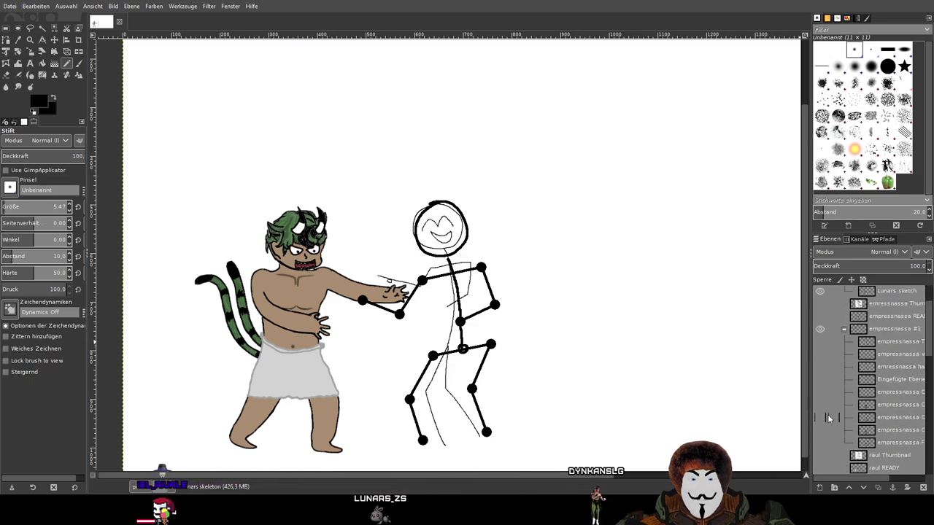
pyautogui.click(820, 315)
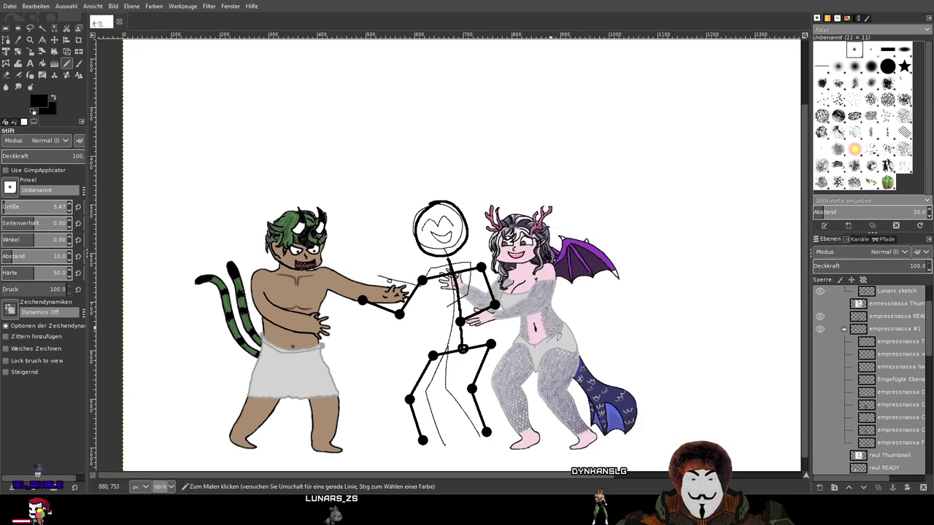
pyautogui.moveTo(571, 402); pyautogui.dragTo(544, 340)
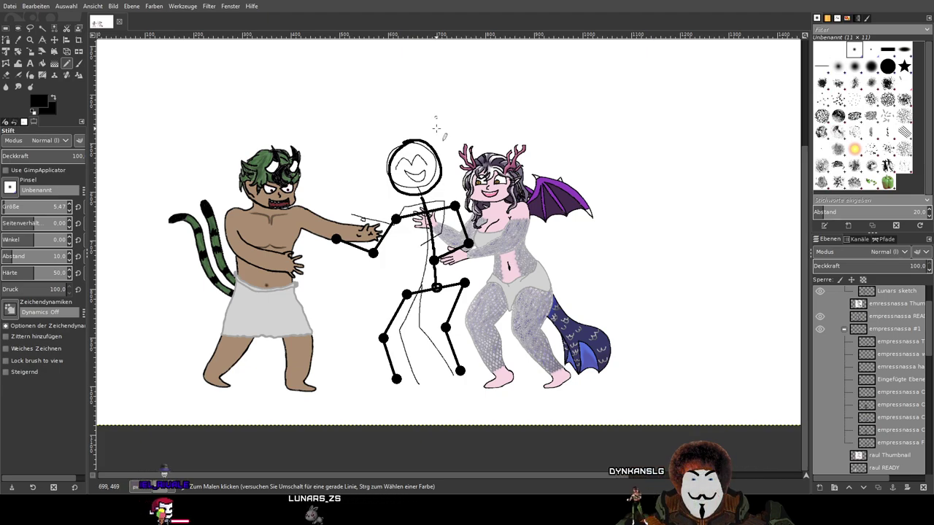
pyautogui.scroll(2, 386, 155)
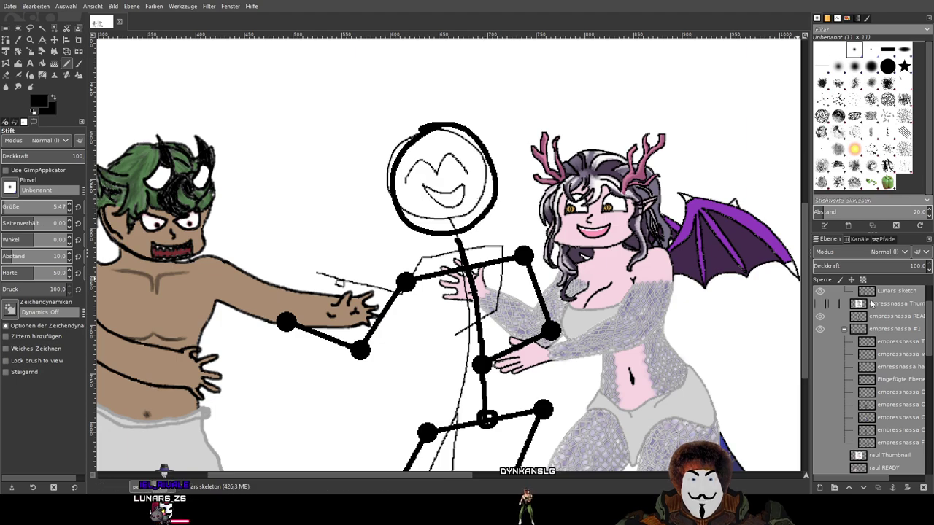
pyautogui.click(820, 316)
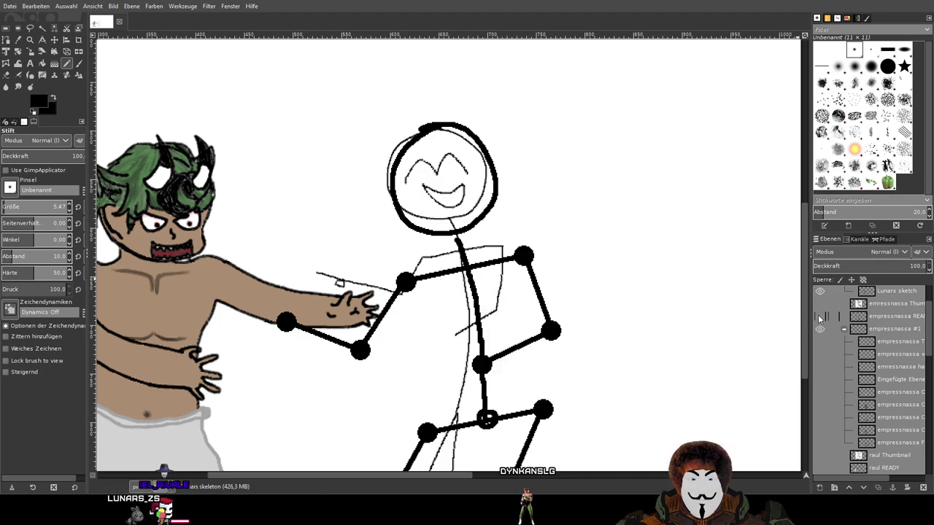
# Compare the pose with the Lunars skeleton layer hidden and shown, and hide the Lunars sketch layer
pyautogui.scroll(2, 845, 335)
pyautogui.click(820, 330)
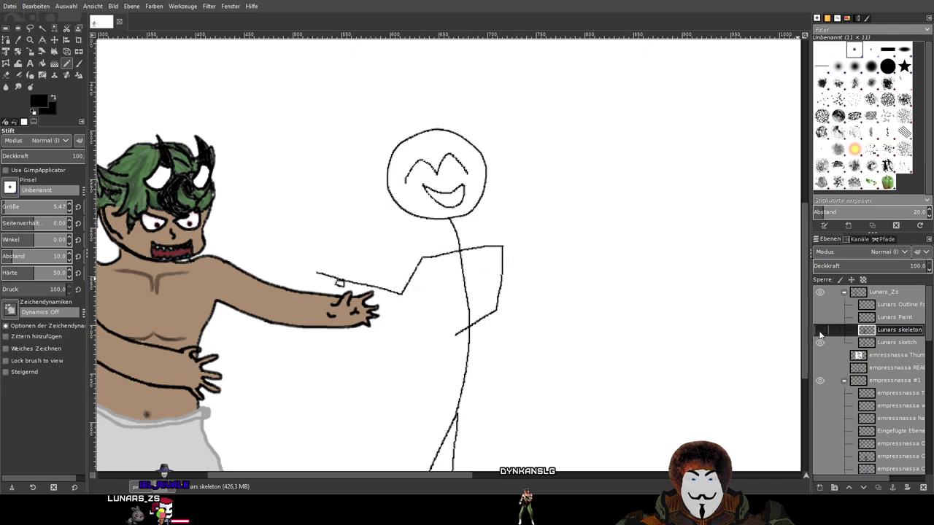
pyautogui.click(820, 331)
pyautogui.scroll(-3, 604, 334)
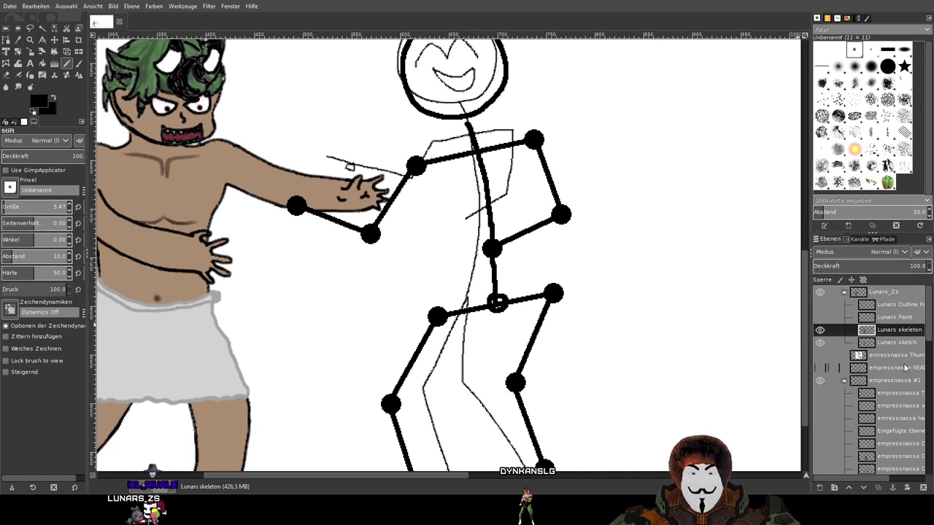
pyautogui.click(820, 342)
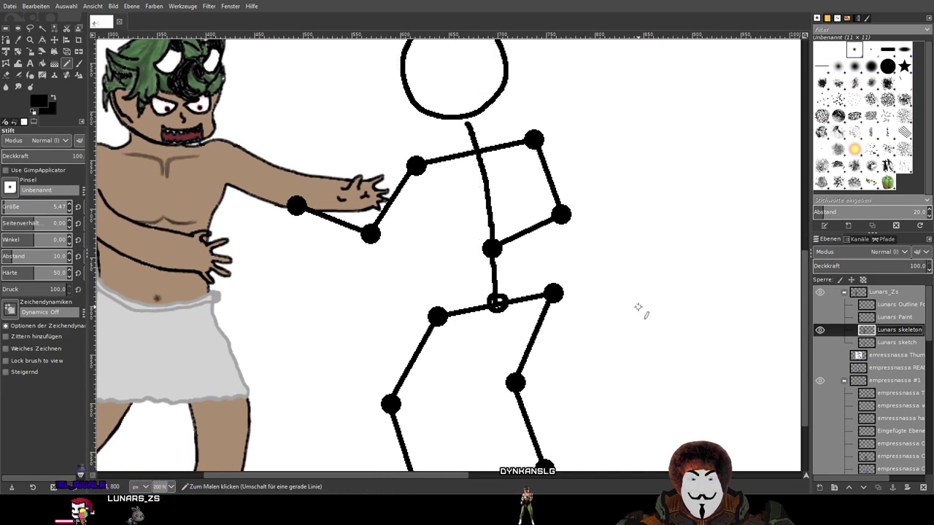
# Examine the outline and skeleton layers in the empressnassa #1 group by showing and hiding them one at a time
pyautogui.scroll(-1, 632, 301)
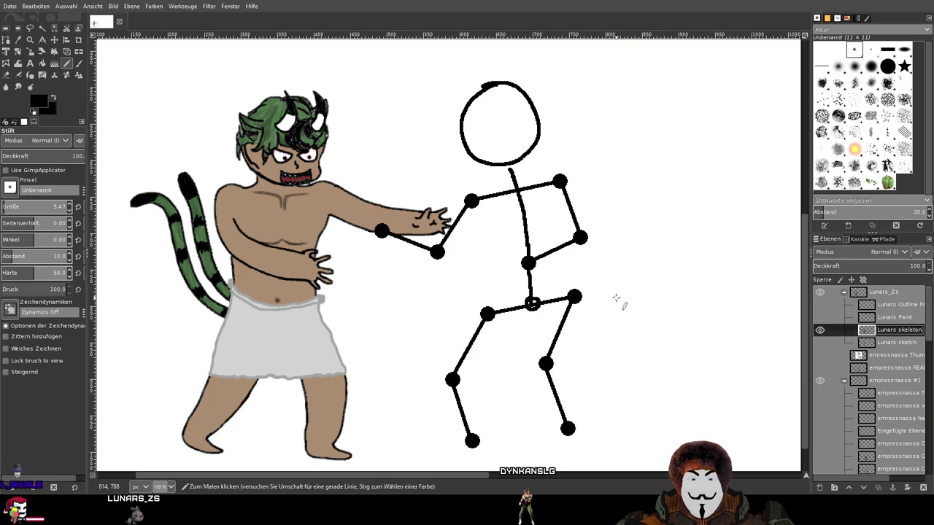
pyautogui.click(821, 444)
pyautogui.click(821, 444)
pyautogui.click(822, 455)
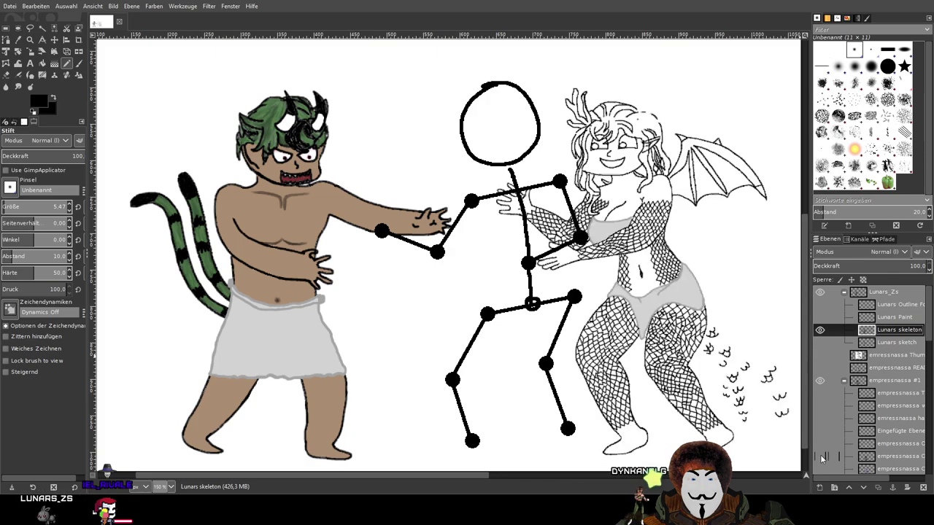
pyautogui.click(821, 456)
pyautogui.scroll(-2, 819, 444)
pyautogui.click(820, 444)
pyautogui.click(820, 443)
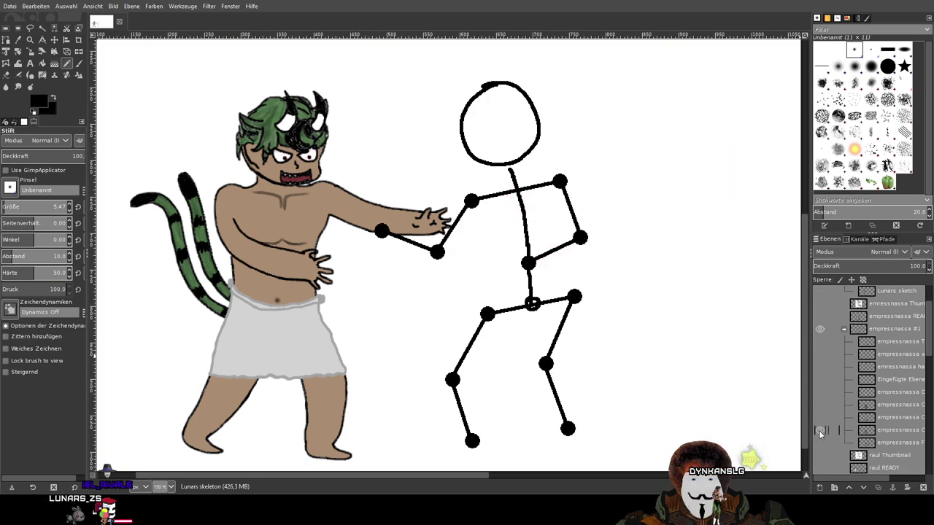
pyautogui.click(820, 432)
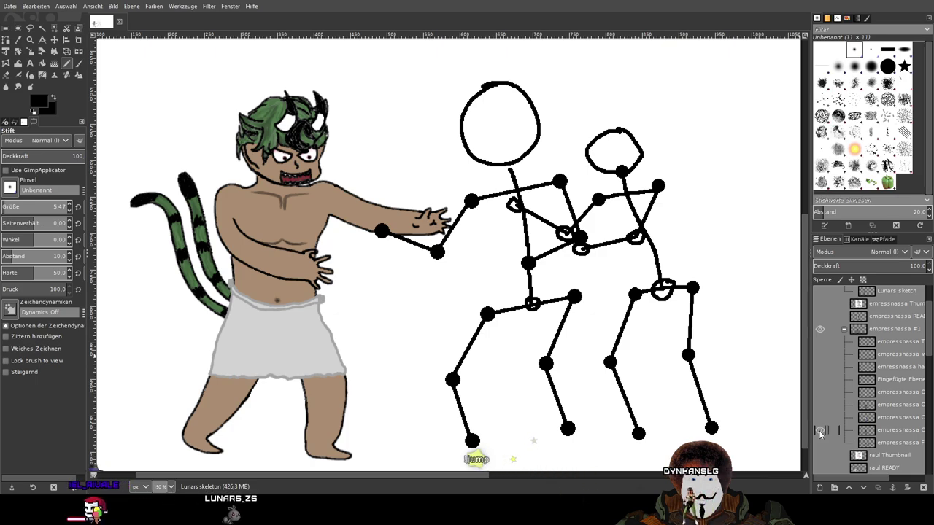
pyautogui.click(819, 431)
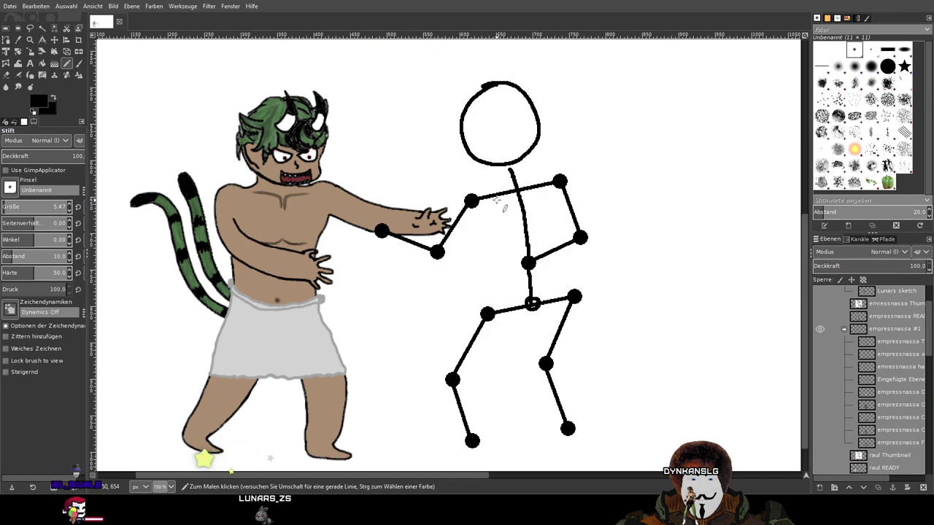
# Collapse the empressnassa #1 layer group and show the Lunars reference layer just above the Kollin layer
pyautogui.scroll(2, 522, 241)
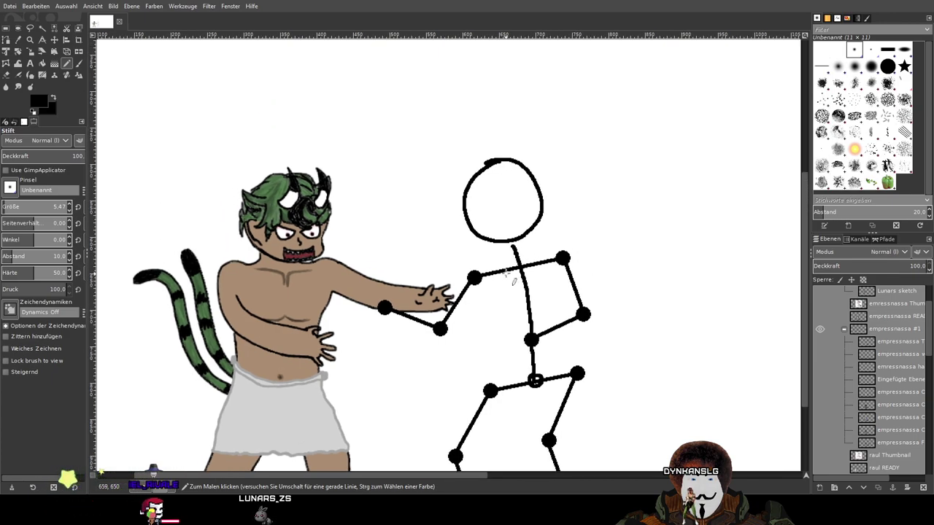
pyautogui.scroll(-2, 878, 401)
pyautogui.scroll(4, 878, 401)
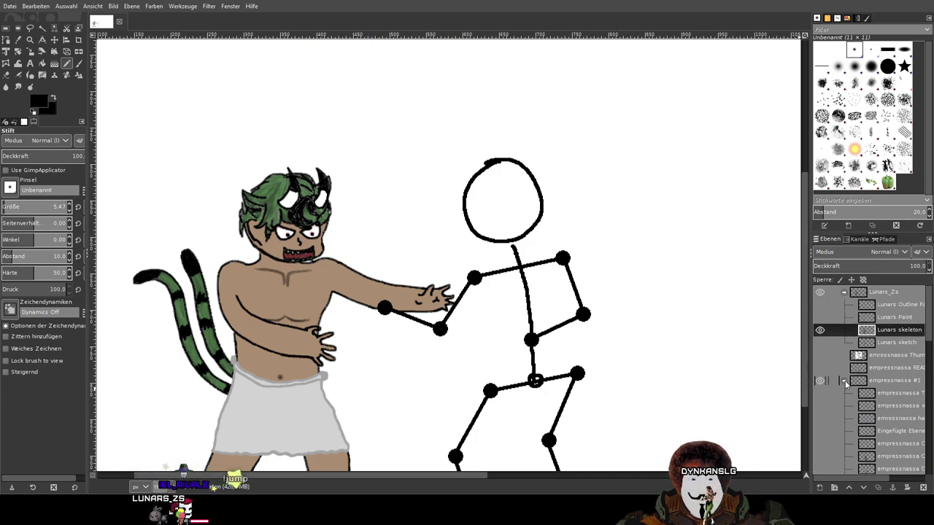
pyautogui.click(843, 380)
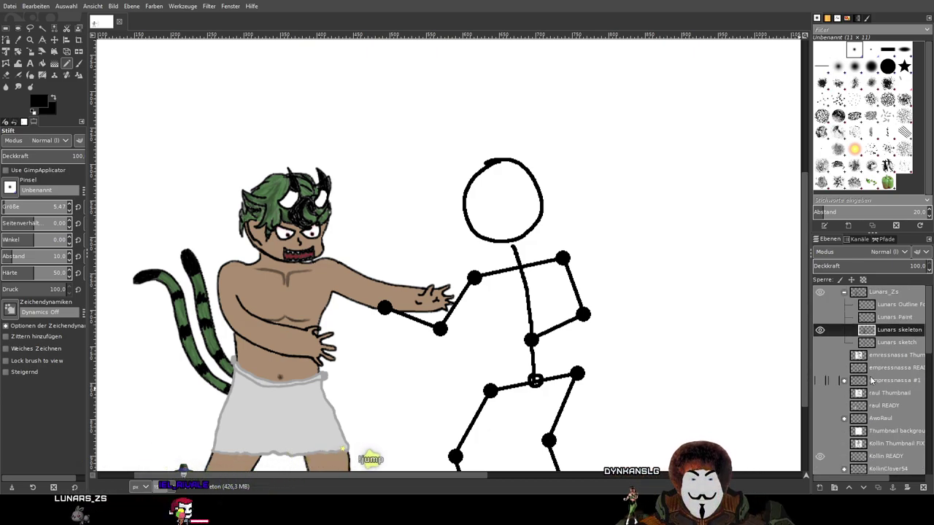
pyautogui.scroll(-5, 868, 380)
pyautogui.scroll(-4, 870, 380)
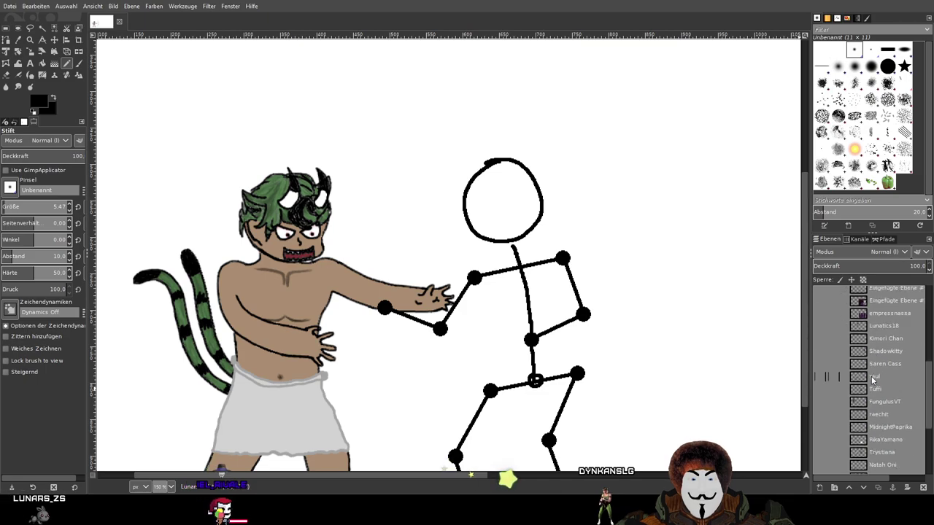
pyautogui.scroll(-2, 886, 409)
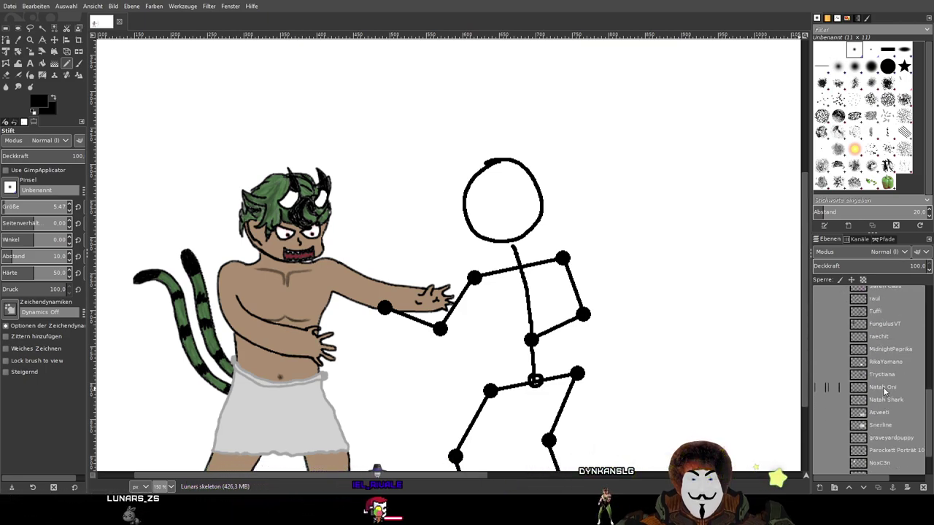
pyautogui.scroll(-2, 875, 397)
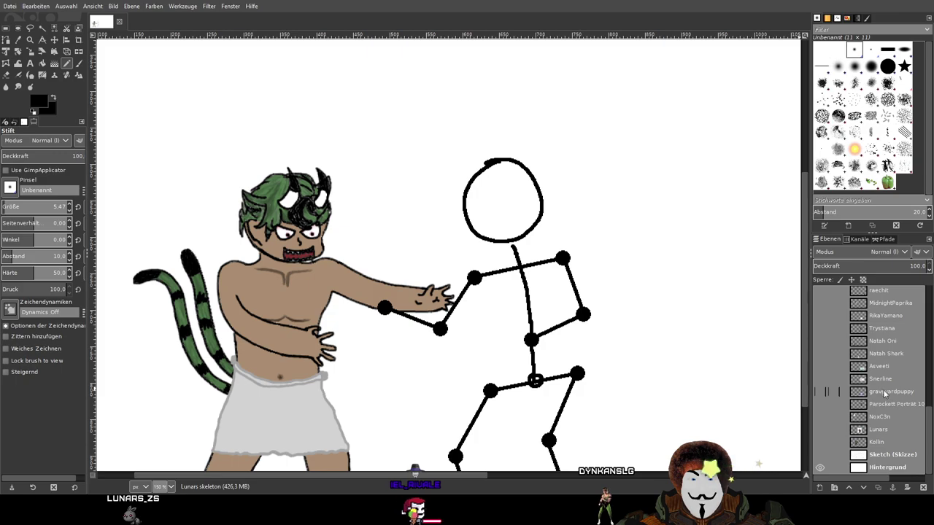
pyautogui.click(820, 429)
pyautogui.hscroll(5, 469, 313)
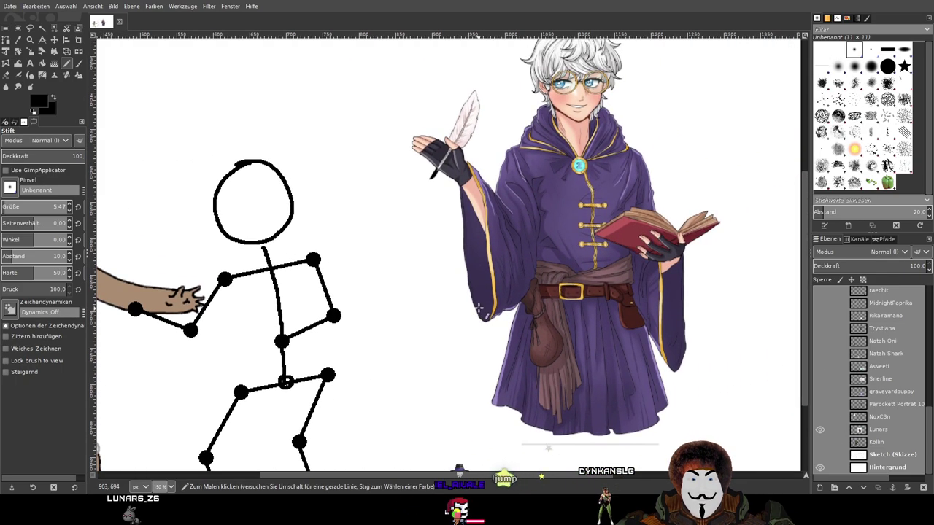
pyautogui.moveTo(487, 295); pyautogui.dragTo(550, 316)
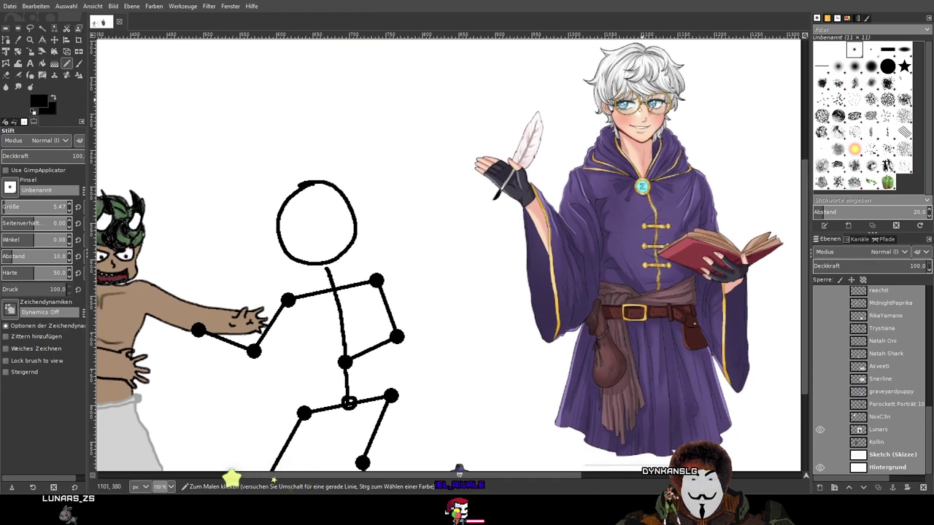
pyautogui.moveTo(668, 101); pyautogui.dragTo(640, 164)
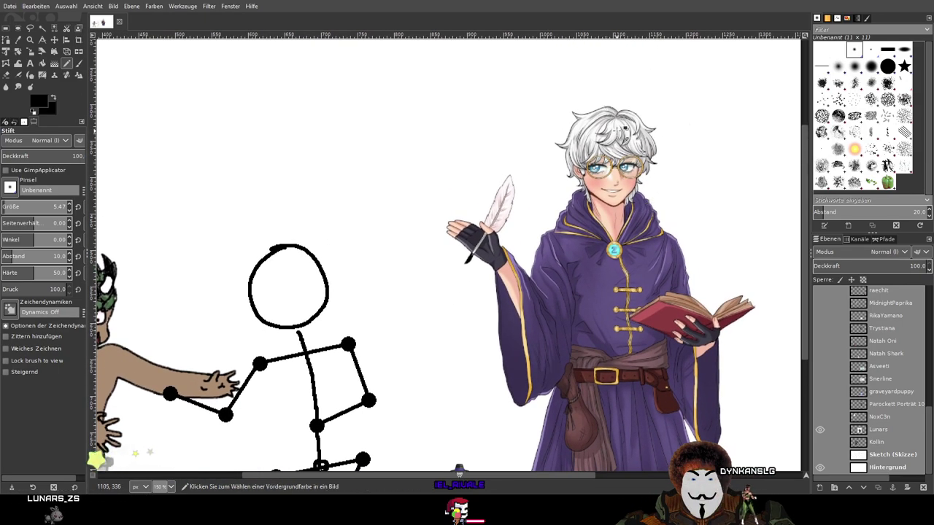
# Examine the Lunars reference artwork beside the skeleton, and hide the Lunars reference layer
pyautogui.scroll(5, 619, 131)
pyautogui.scroll(-5, 623, 132)
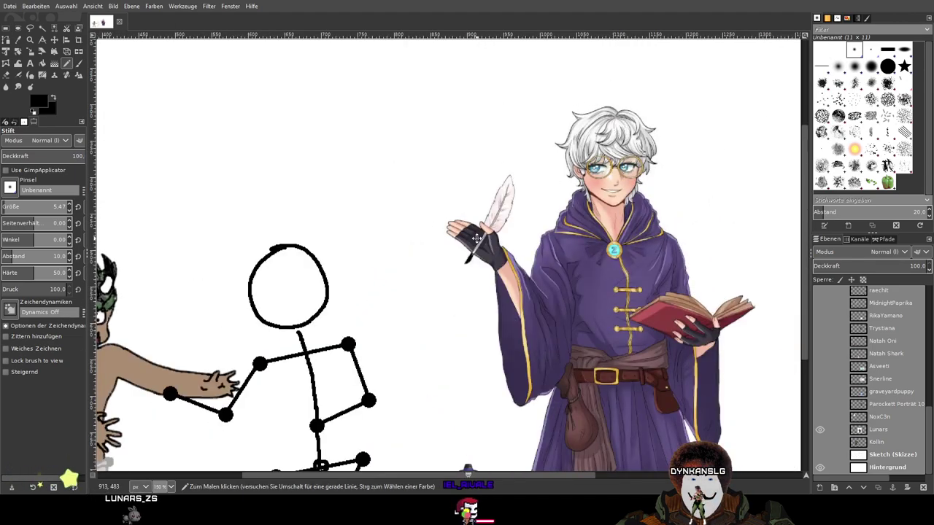
pyautogui.scroll(1, 594, 162)
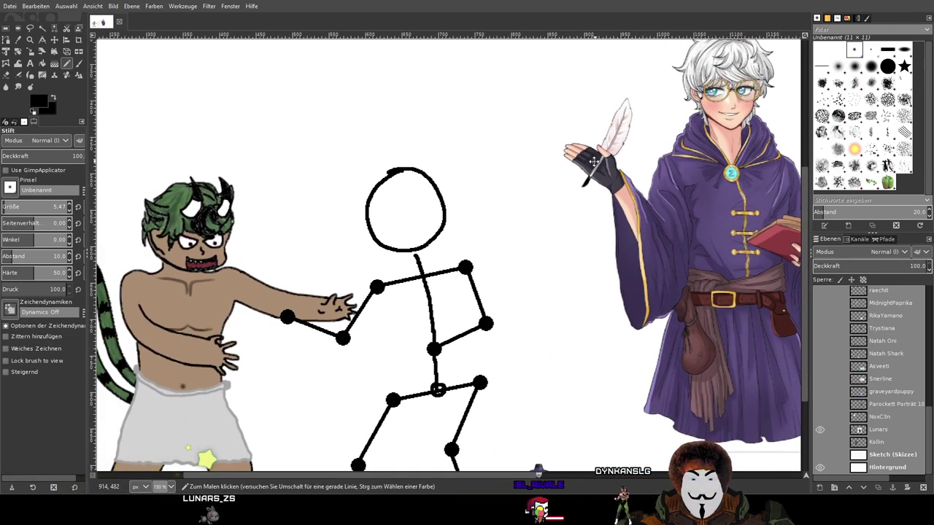
pyautogui.click(820, 429)
pyautogui.moveTo(540, 277); pyautogui.dragTo(623, 133)
pyautogui.scroll(-1, 610, 202)
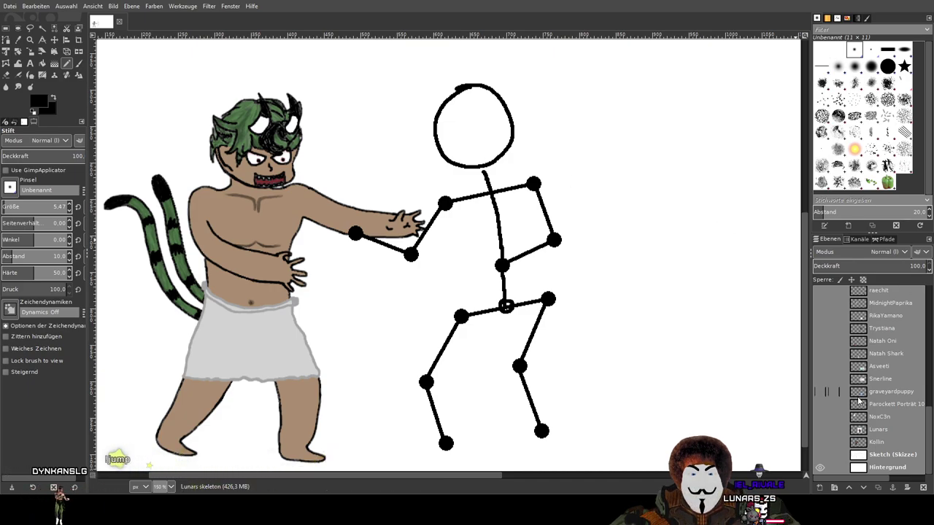
# Set the brush size to 2.49 and switch from the Pencil to the Paintbrush tool
pyautogui.scroll(12, 833, 378)
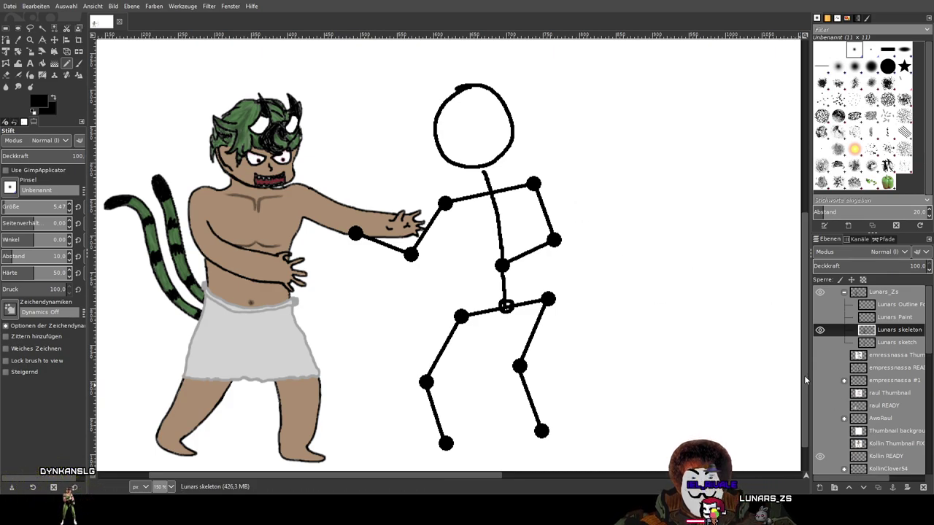
pyautogui.click(53, 208)
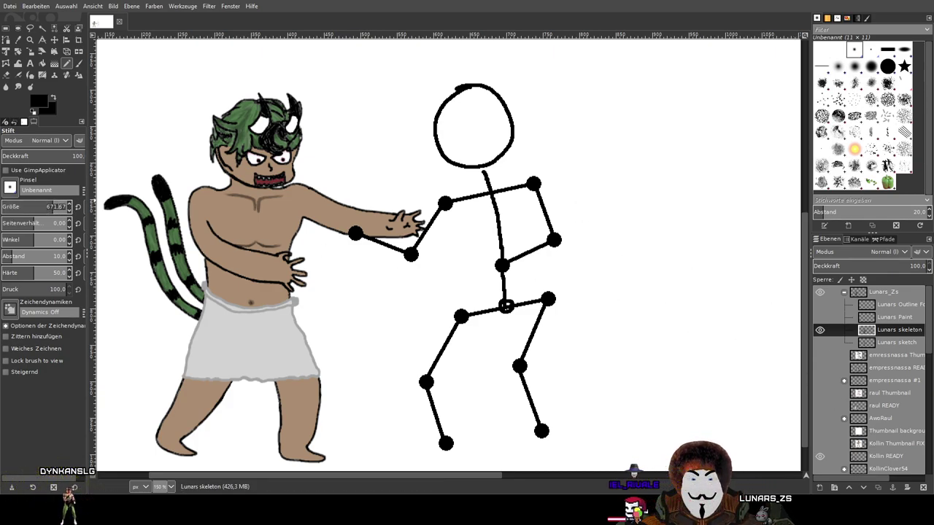
pyautogui.moveTo(54, 207); pyautogui.dragTo(4, 208)
pyautogui.press('Return')
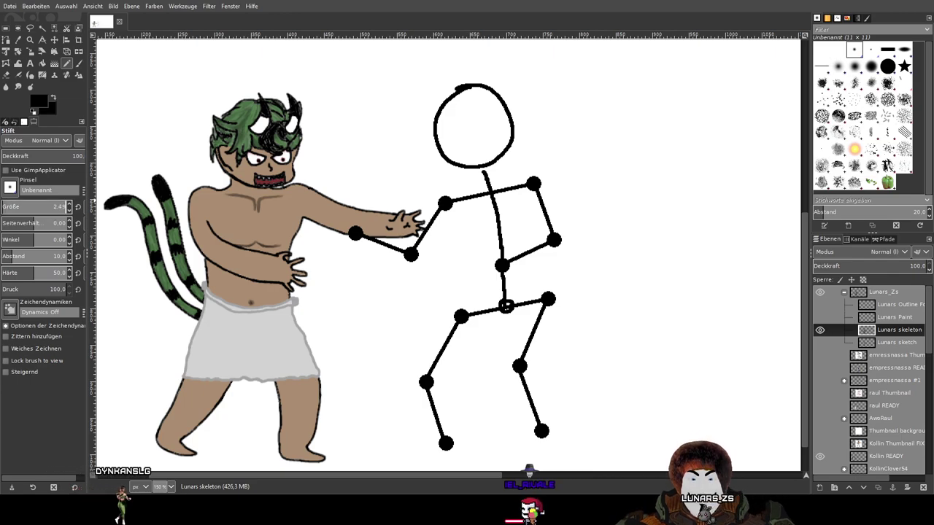
pyautogui.click(80, 64)
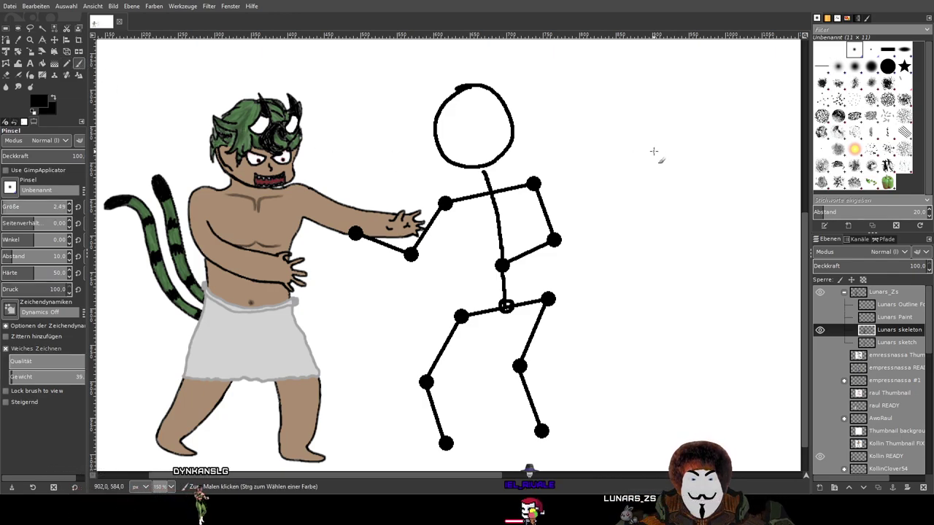
# Draw a thin curved test stroke in the empty area beside the skeleton's head and examine its line quality
pyautogui.moveTo(604, 123); pyautogui.dragTo(615, 202)
pyautogui.keyDown('ctrl'); pyautogui.scroll(6, 617, 155); pyautogui.keyUp('ctrl')
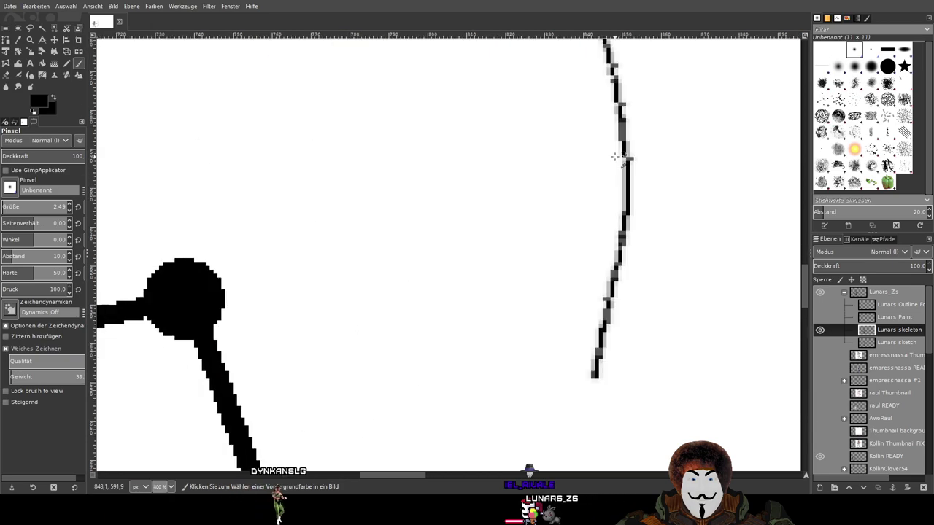
pyautogui.keyDown('ctrl'); pyautogui.scroll(-5, 617, 156); pyautogui.keyUp('ctrl')
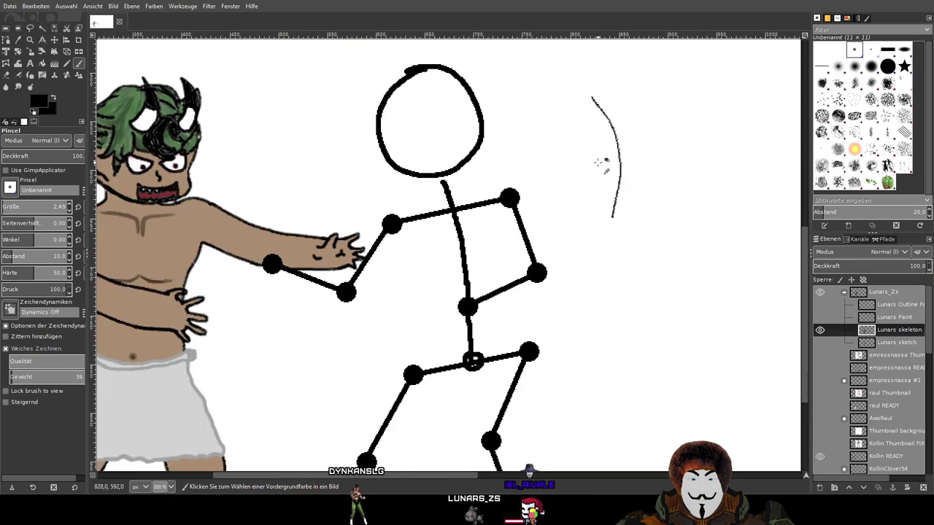
pyautogui.keyDown('ctrl'); pyautogui.scroll(6, 309, 214); pyautogui.keyUp('ctrl')
# Try two short brush strokes beside the outline of Kollin's outstretched arm to compare line thickness, and undo both
pyautogui.moveTo(248, 178); pyautogui.dragTo(440, 288)
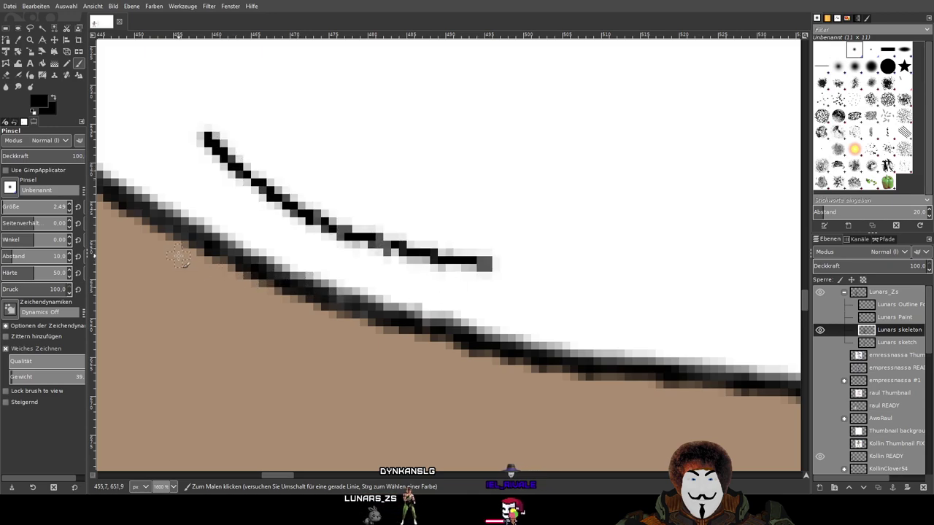
pyautogui.moveTo(176, 257)
pyautogui.mouseDown()
pyautogui.moveTo(243, 278)
pyautogui.moveTo(301, 314)
pyautogui.moveTo(346, 322)
pyautogui.mouseUp()
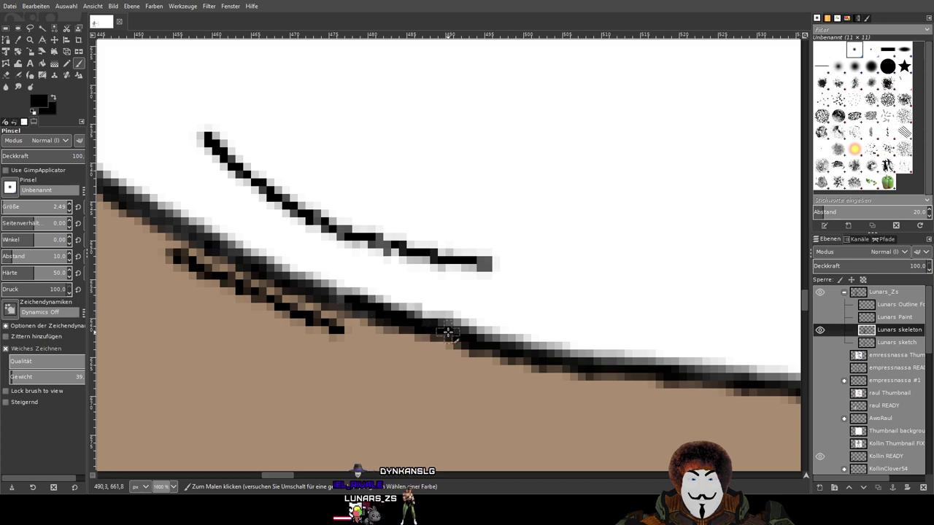
pyautogui.hotkey('ctrl', 'z')
pyautogui.hotkey('ctrl', 'z')
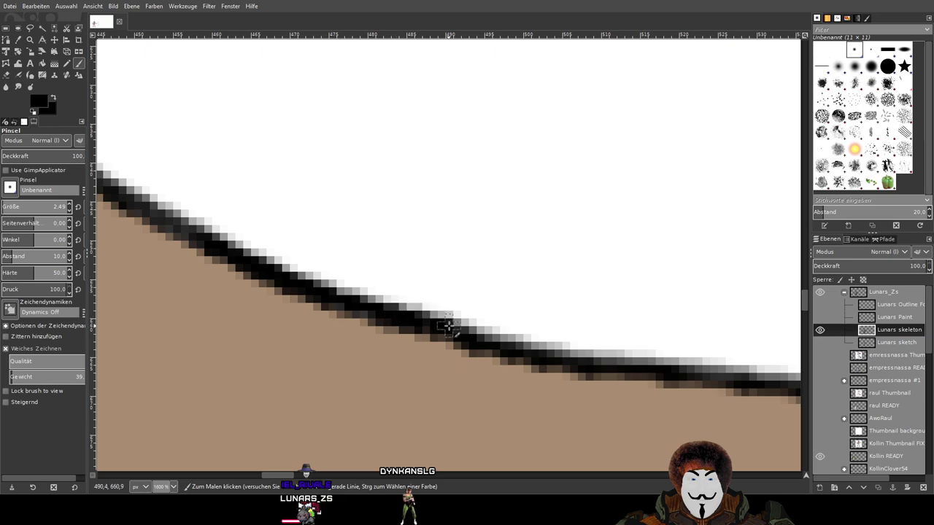
# Show the raul READY layer, try a brush stroke along the raised arm's outline for comparison, and undo it
pyautogui.scroll(-4, 555, 239)
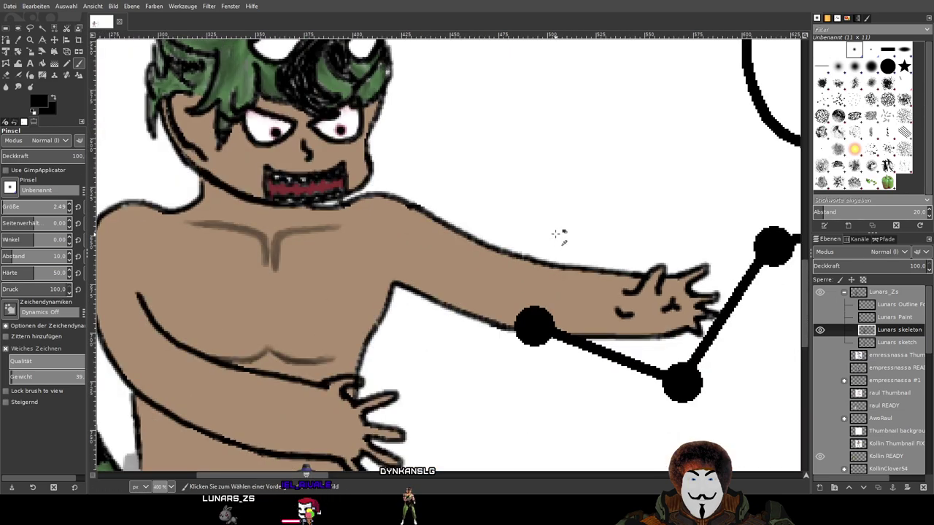
pyautogui.moveTo(693, 225); pyautogui.dragTo(321, 234)
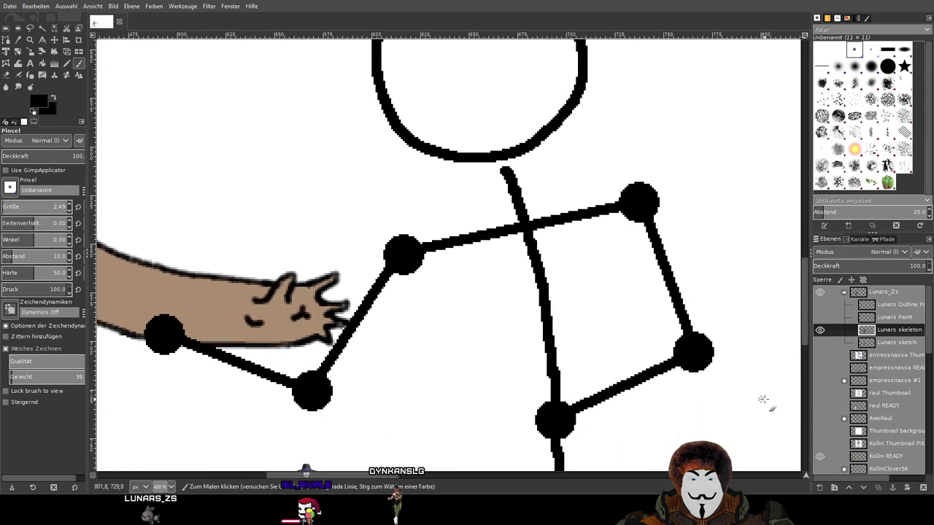
pyautogui.click(820, 405)
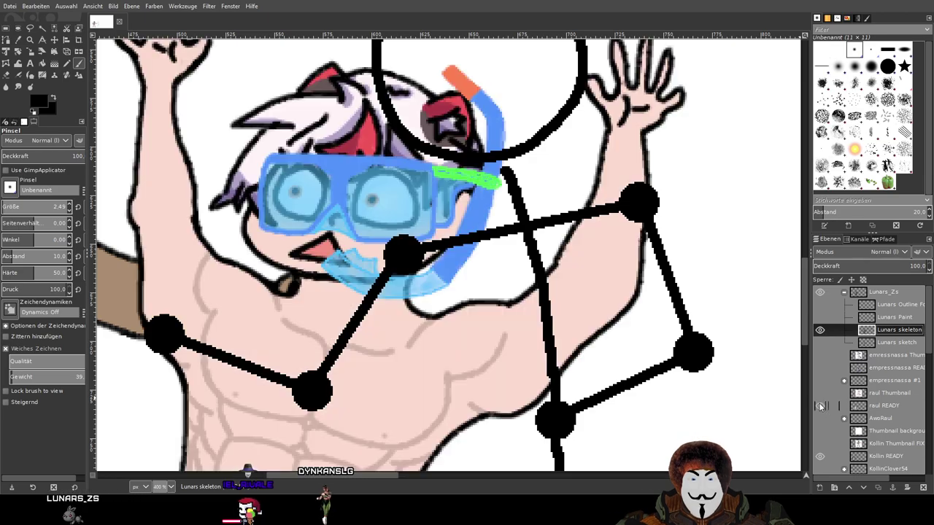
pyautogui.scroll(3, 665, 137)
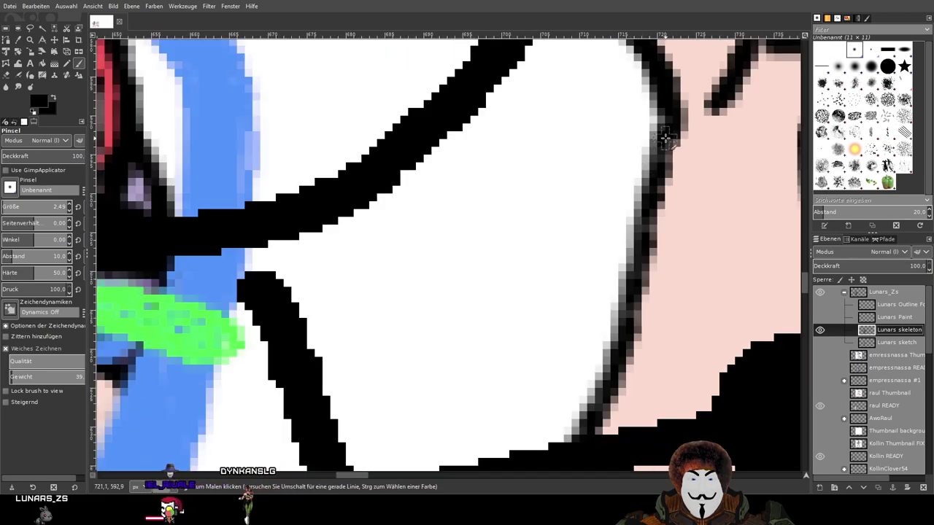
pyautogui.moveTo(665, 138); pyautogui.dragTo(597, 365)
pyautogui.hotkey('ctrl', 'z')
pyautogui.scroll(-2, 442, 261)
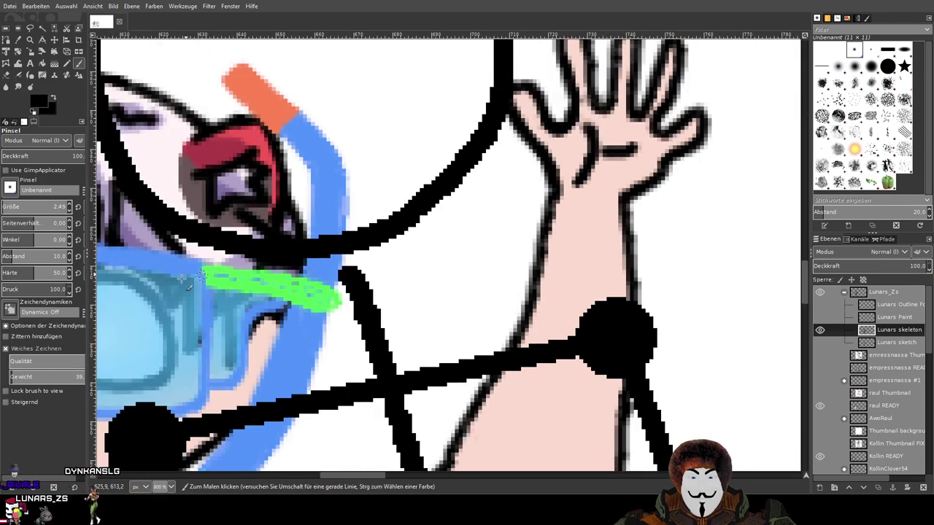
# Turn off the Paintbrush's smooth stroke option (Weiches Zeichnen)
pyautogui.moveTo(166, 272); pyautogui.dragTo(285, 242)
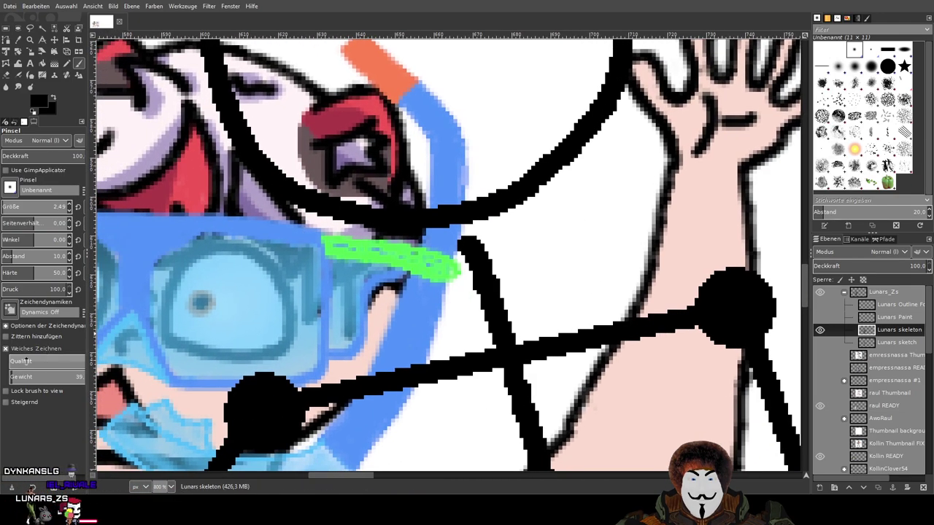
pyautogui.click(6, 349)
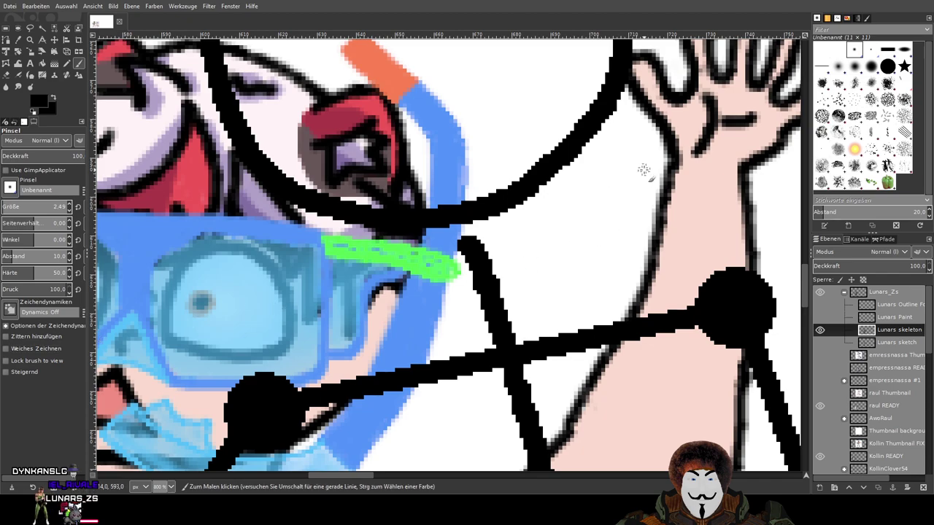
pyautogui.scroll(-2, 616, 291)
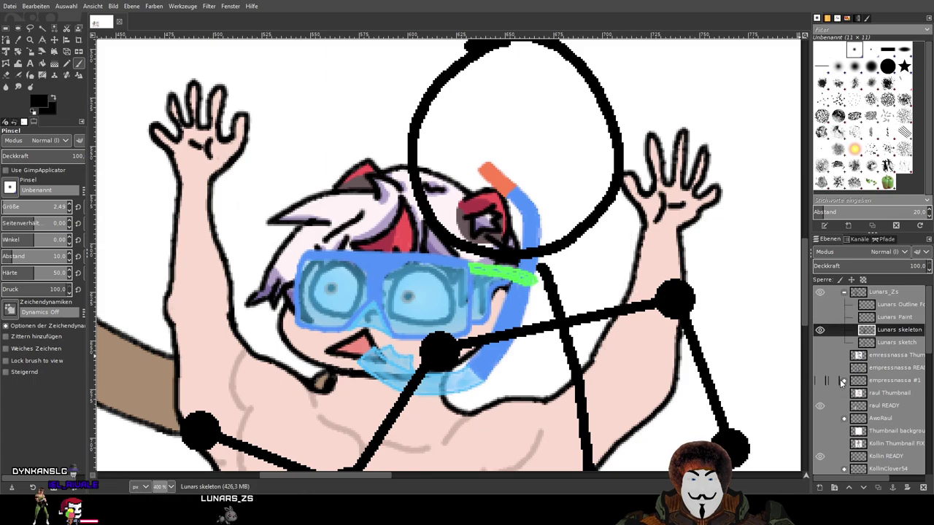
# Show the empressnassa READY layer and try a short brush stroke beside the antlers to compare line thickness
pyautogui.click(820, 367)
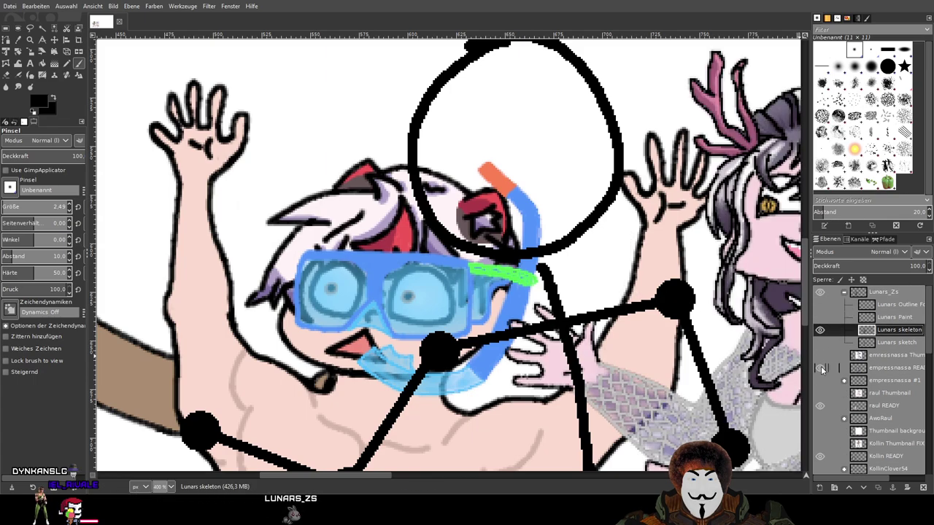
pyautogui.hscroll(5, 336, 201)
pyautogui.scroll(-2, 336, 201)
pyautogui.moveTo(642, 213); pyautogui.dragTo(466, 310)
pyautogui.moveTo(419, 202); pyautogui.dragTo(483, 296)
pyautogui.scroll(4, 471, 210)
pyautogui.scroll(-2, 470, 212)
pyautogui.scroll(1, 525, 224)
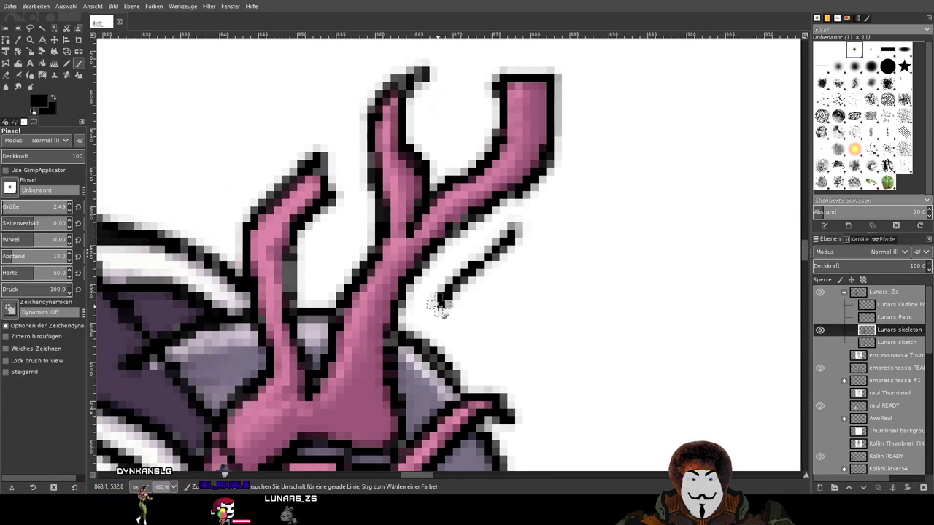
pyautogui.scroll(-5, 556, 282)
pyautogui.scroll(-1, 556, 281)
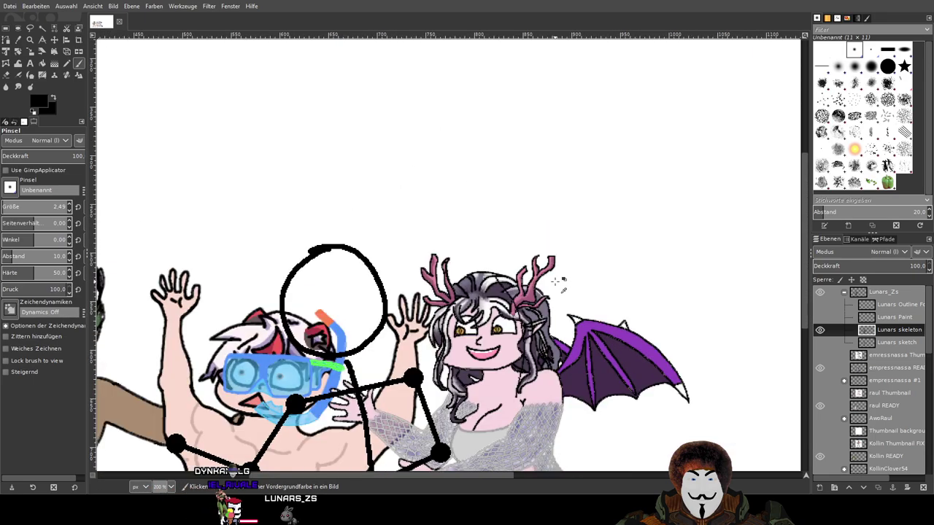
# Zoom in on empressnassa's face and toggle the Lunars skeleton layer's visibility off and on
pyautogui.scroll(3, 521, 319)
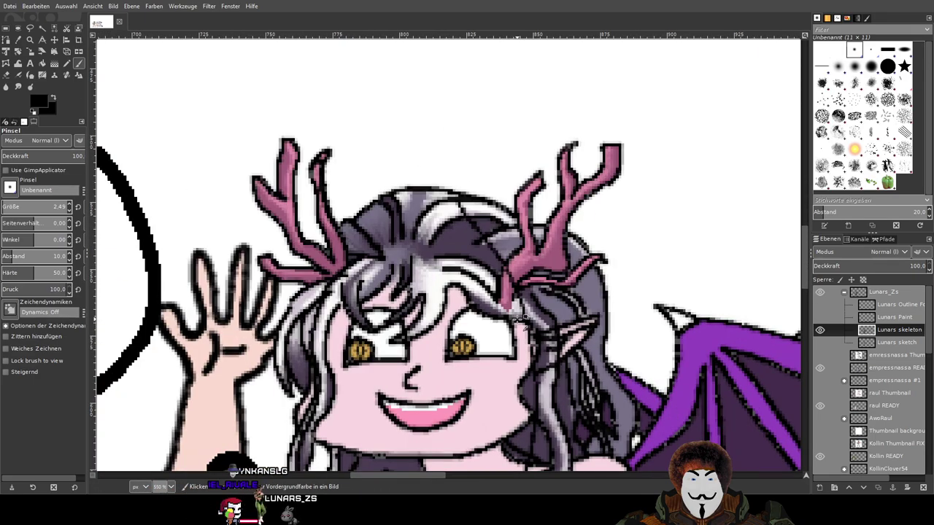
pyautogui.click(820, 330)
pyautogui.click(821, 330)
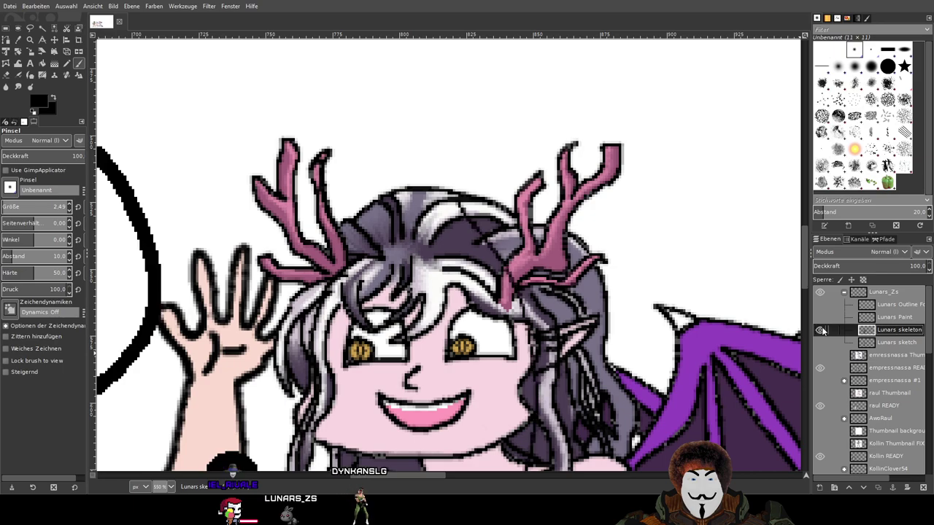
# Temporarily hide the empressnassa READY layer to examine raul's outlines, and show it again
pyautogui.click(820, 372)
pyautogui.moveTo(375, 367); pyautogui.dragTo(857, 247)
pyautogui.moveTo(292, 287); pyautogui.dragTo(501, 223)
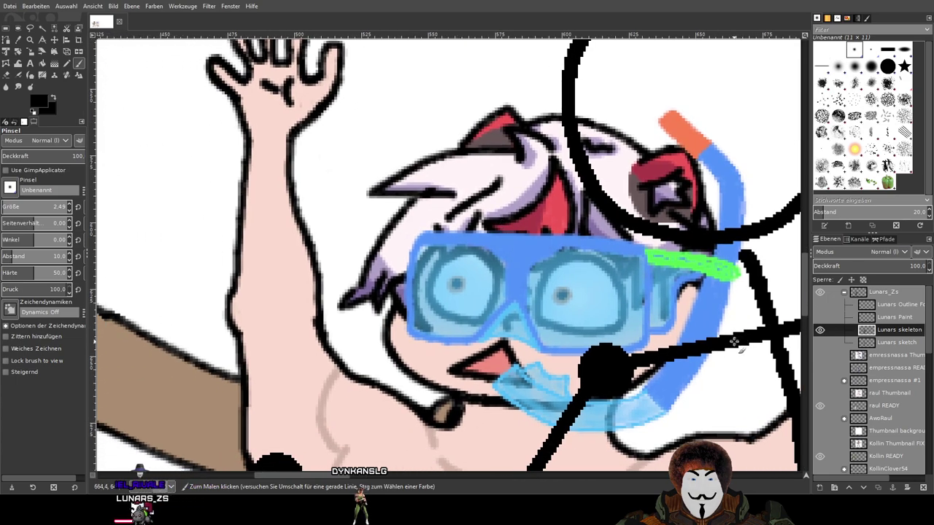
pyautogui.moveTo(730, 341); pyautogui.dragTo(273, 307)
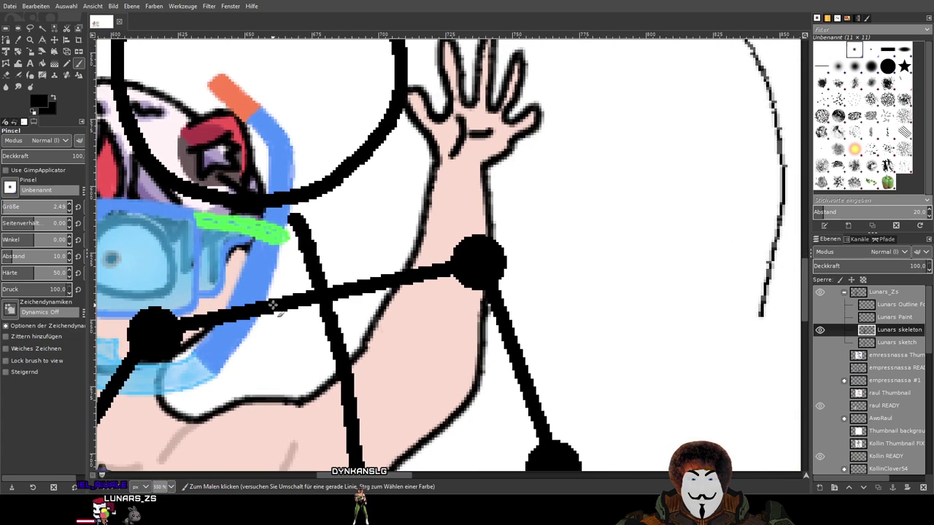
pyautogui.click(819, 368)
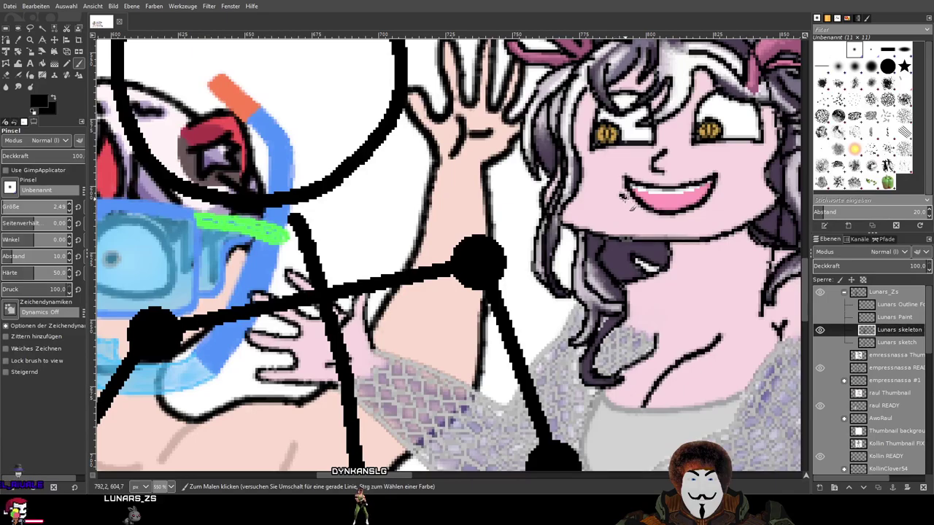
# Compare the outlines and facial details of the finished raul, empressnassa and Kollin characters
pyautogui.moveTo(246, 284); pyautogui.dragTo(574, 249)
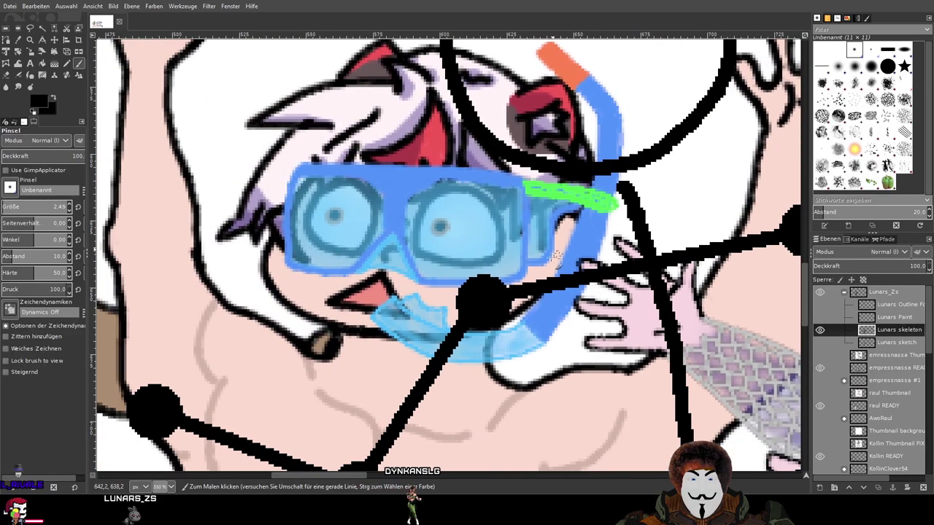
pyautogui.scroll(3, 303, 297)
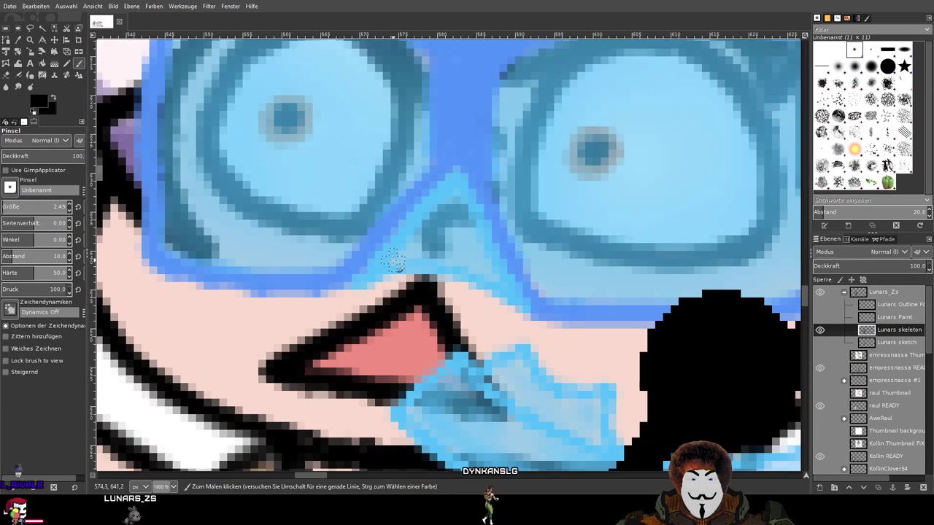
pyautogui.scroll(-4, 419, 288)
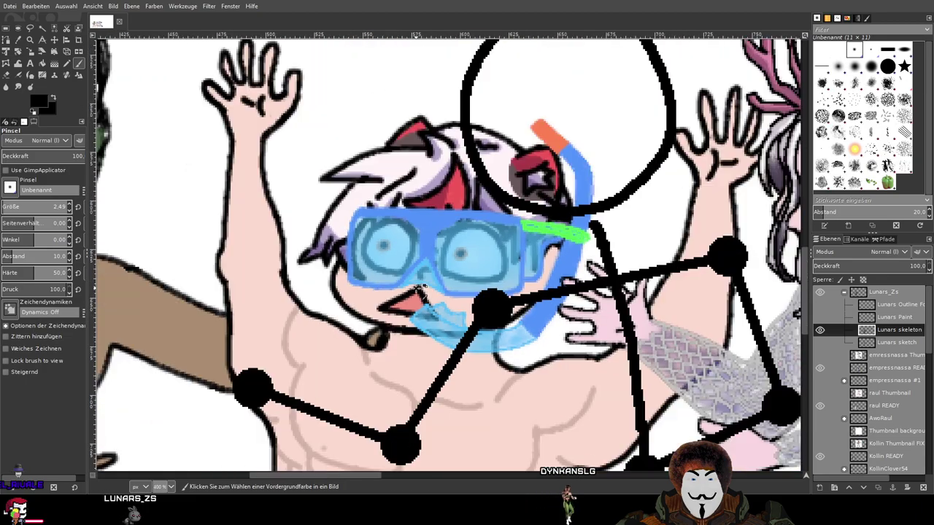
pyautogui.moveTo(598, 238); pyautogui.dragTo(177, 322)
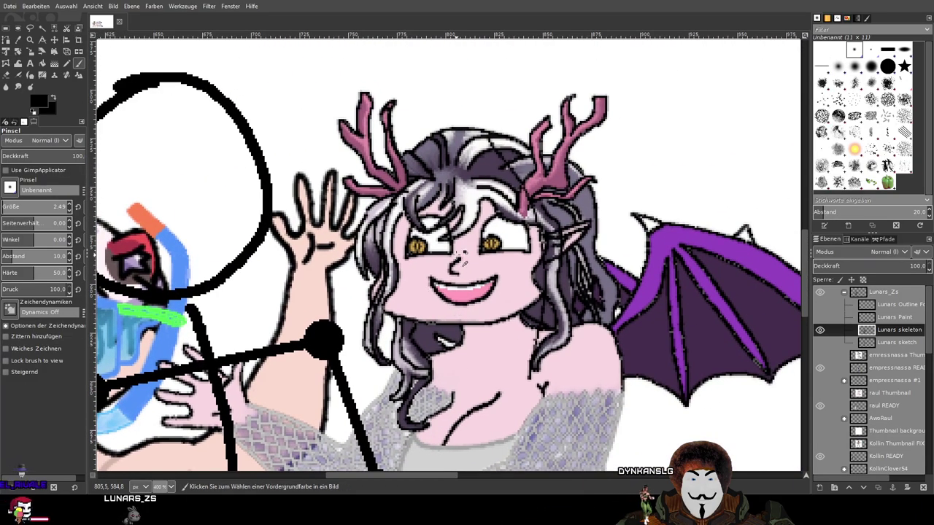
pyautogui.scroll(-3, 458, 257)
pyautogui.moveTo(313, 280); pyautogui.dragTo(396, 238)
pyautogui.scroll(4, 540, 239)
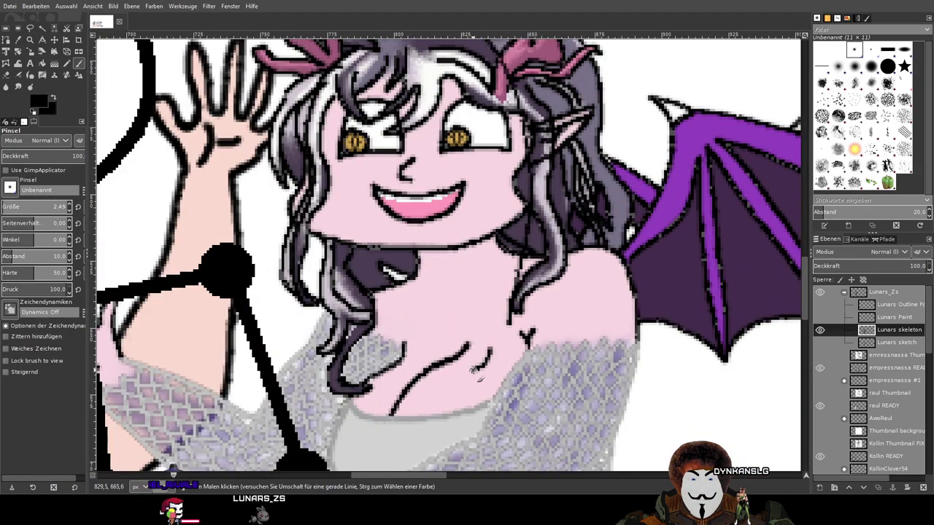
pyautogui.scroll(-1, 589, 316)
pyautogui.scroll(-1, 588, 316)
pyautogui.moveTo(333, 341); pyautogui.dragTo(699, 277)
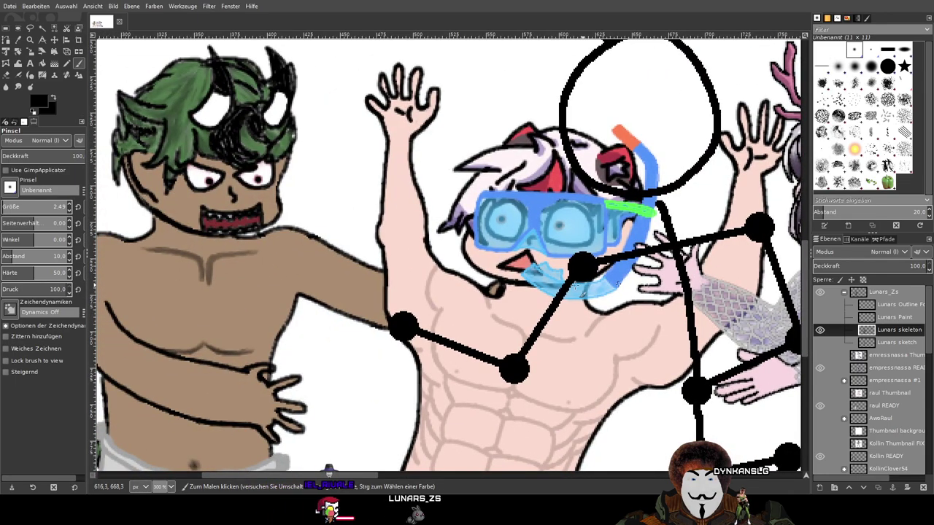
pyautogui.hscroll(-6, 500, 288)
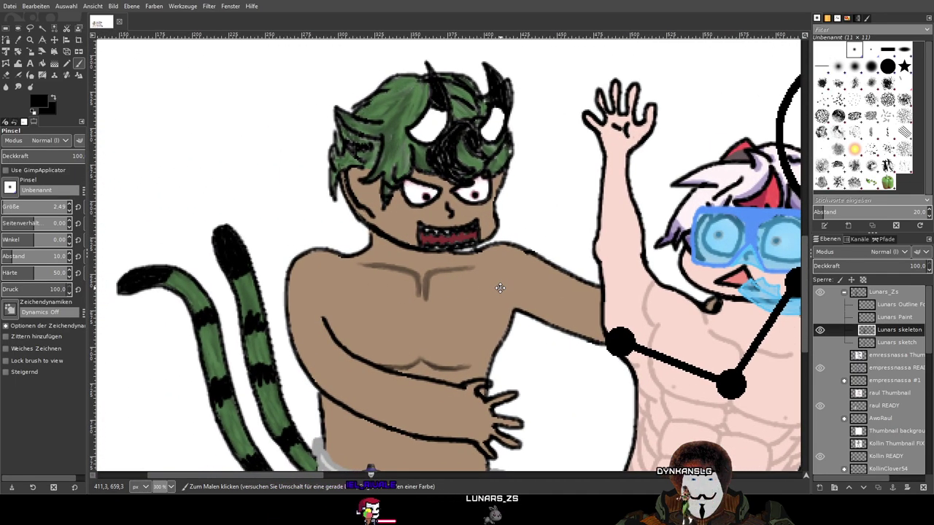
# Examine the outline thickness on Kollin's hands and raul's raised arm up close
pyautogui.scroll(-4, 499, 288)
pyautogui.scroll(4, 459, 266)
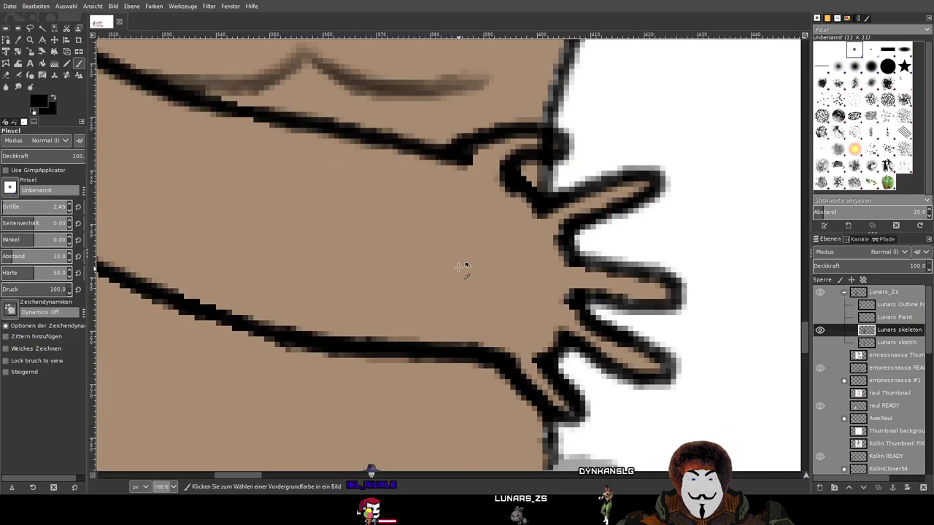
pyautogui.scroll(-5, 460, 267)
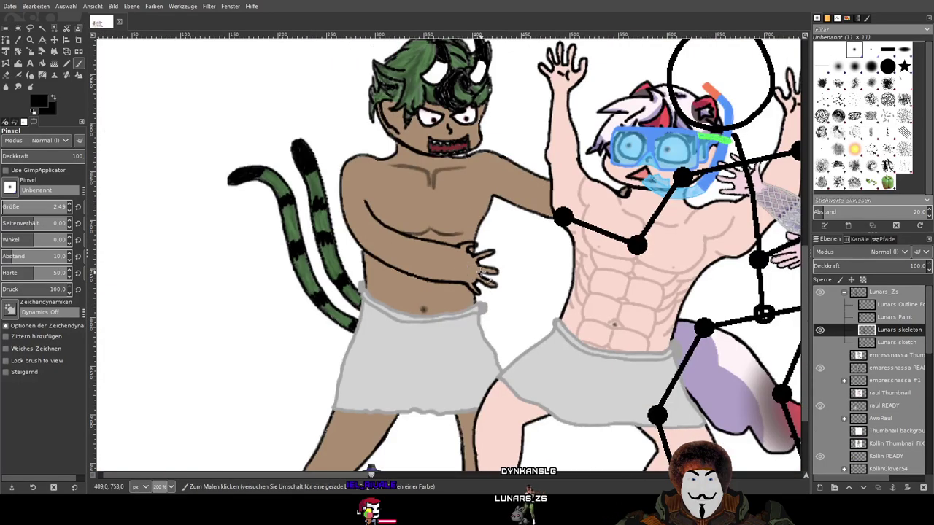
pyautogui.hscroll(8, 609, 246)
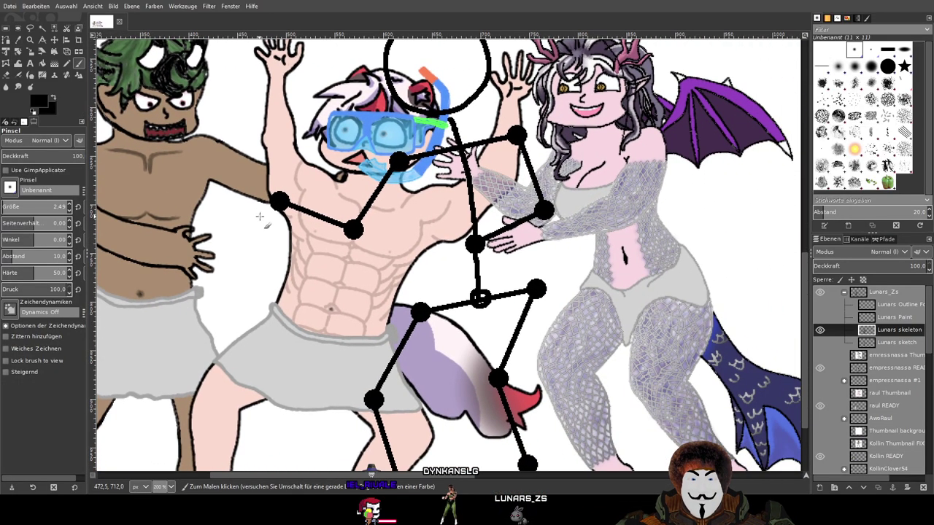
pyautogui.moveTo(322, 234); pyautogui.dragTo(485, 300)
pyautogui.scroll(1, 485, 299)
pyautogui.keyDown('ctrl'); pyautogui.scroll(5, 471, 175); pyautogui.keyUp('ctrl')
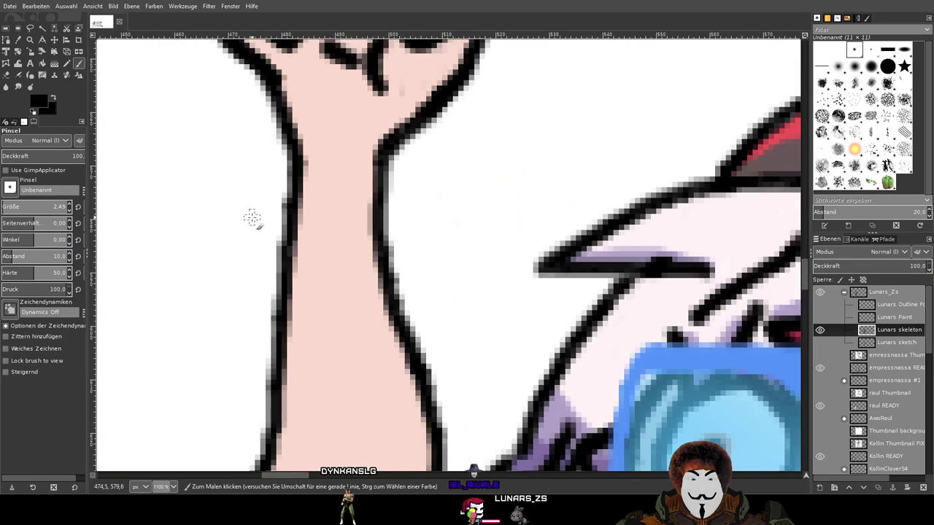
# Set the brush hardness to 100 and try strokes beside raul's raised arm and hand, undoing the last one
pyautogui.moveTo(26, 272); pyautogui.dragTo(150, 270)
pyautogui.moveTo(254, 154)
pyautogui.mouseDown()
pyautogui.moveTo(245, 273)
pyautogui.moveTo(226, 337)
pyautogui.mouseUp()
pyautogui.keyDown('ctrl'); pyautogui.scroll(-2, 386, 255); pyautogui.keyUp('ctrl')
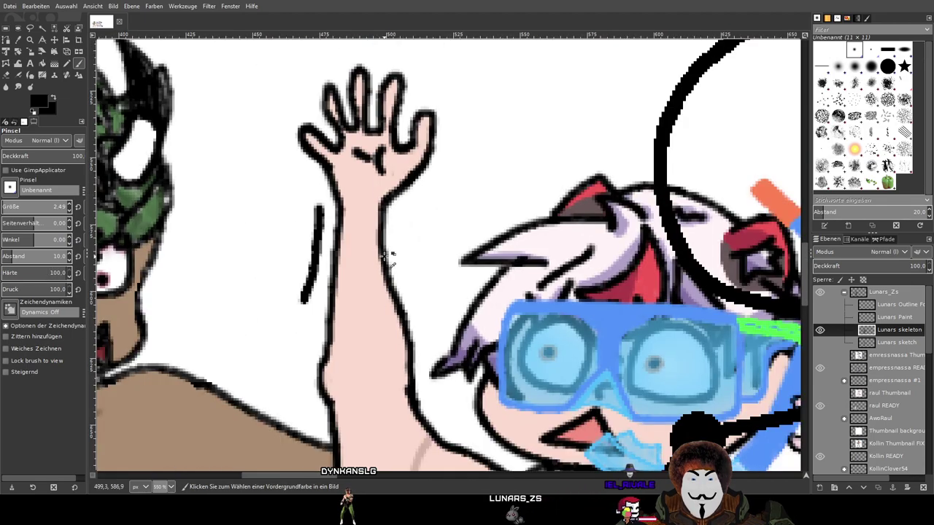
pyautogui.keyDown('ctrl'); pyautogui.scroll(3, 452, 109); pyautogui.keyUp('ctrl')
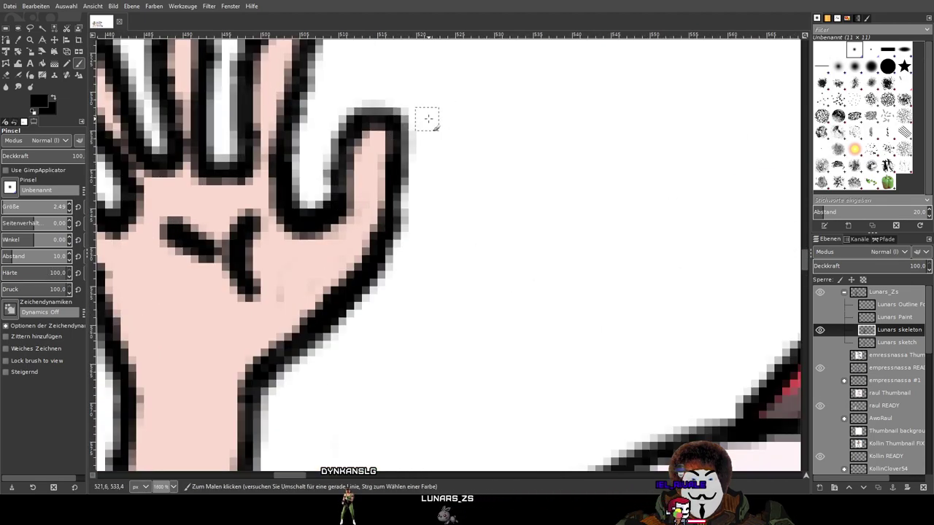
pyautogui.moveTo(449, 118)
pyautogui.mouseDown()
pyautogui.moveTo(456, 159)
pyautogui.moveTo(445, 232)
pyautogui.moveTo(422, 289)
pyautogui.moveTo(328, 385)
pyautogui.mouseUp()
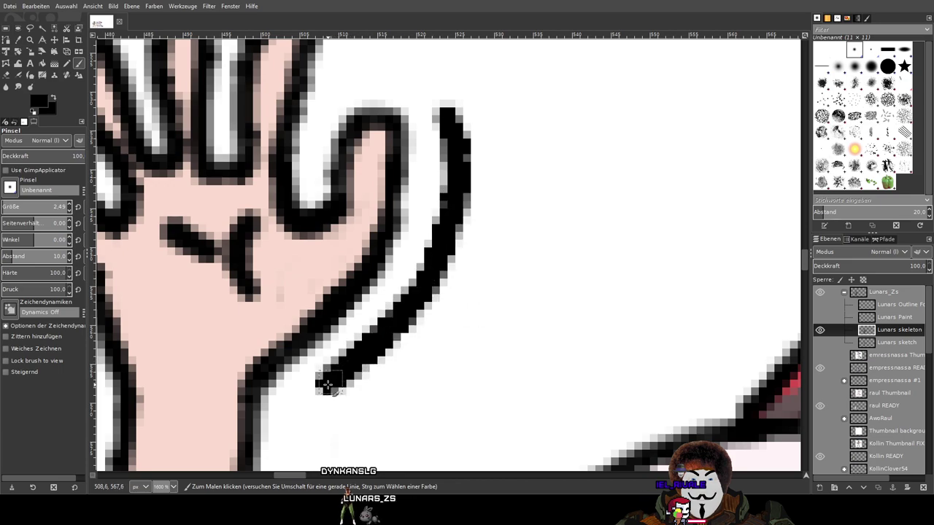
pyautogui.hotkey('ctrl', 'z')
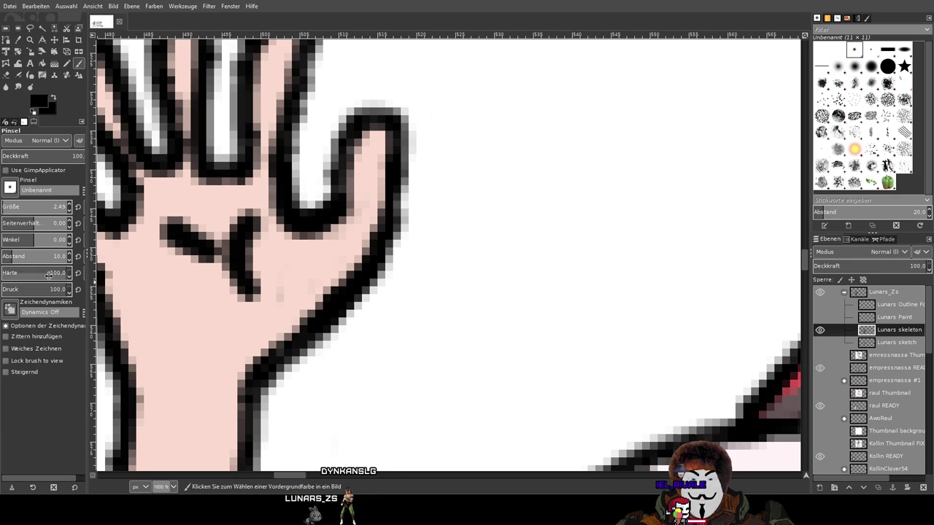
# Set the brush hardness to about 50, try a dab and a curved stroke beside raul's hand, and undo both
pyautogui.moveTo(35, 271); pyautogui.dragTo(34, 271)
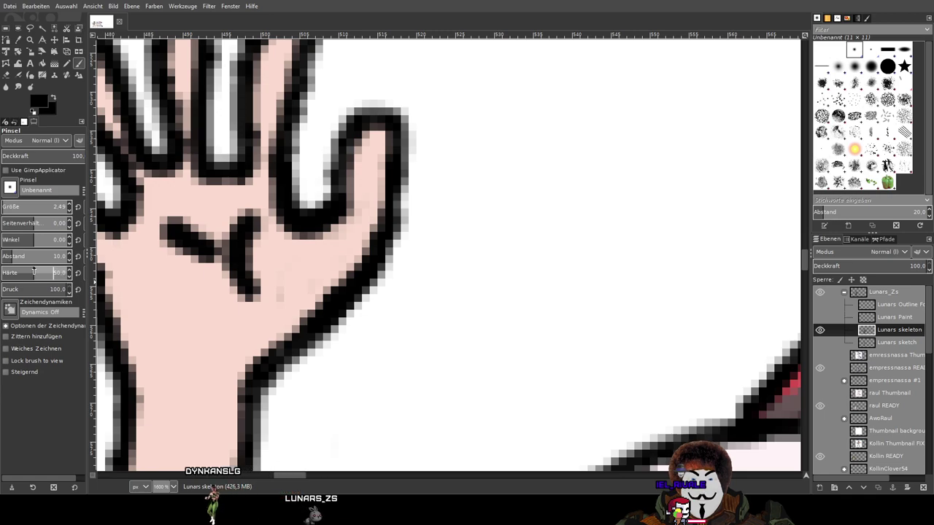
pyautogui.click(542, 231)
pyautogui.moveTo(445, 128)
pyautogui.mouseDown()
pyautogui.moveTo(459, 200)
pyautogui.moveTo(412, 354)
pyautogui.mouseUp()
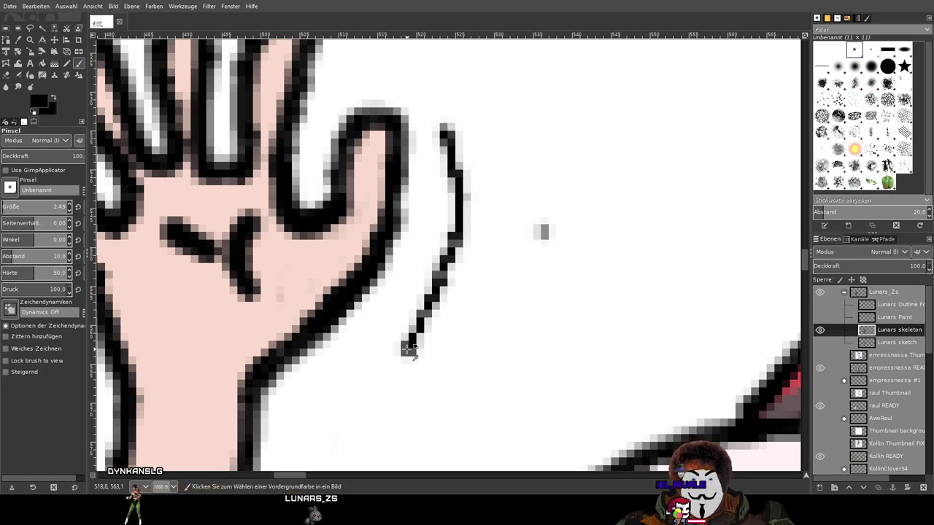
pyautogui.hotkey('ctrl', 'z')
pyautogui.hotkey('ctrl', 'z')
pyautogui.scroll(-5, 559, 246)
pyautogui.moveTo(714, 328); pyautogui.dragTo(318, 172)
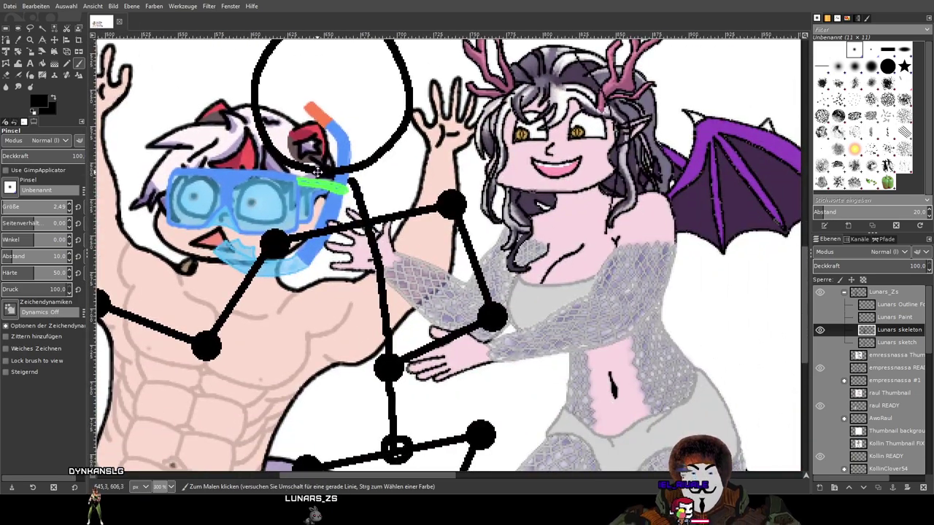
# Hide the empressnassa READY and raul READY layers and show the Lunars sketch layer
pyautogui.scroll(-1, 317, 171)
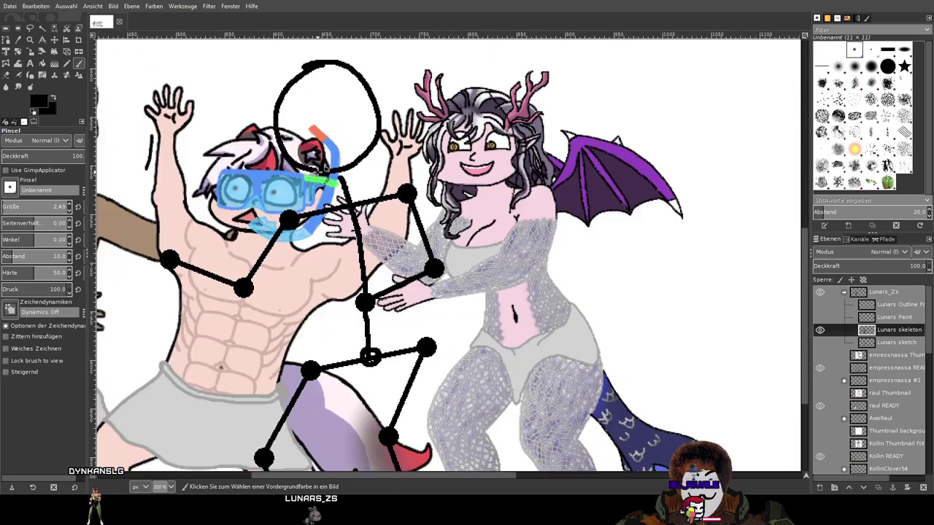
pyautogui.click(820, 330)
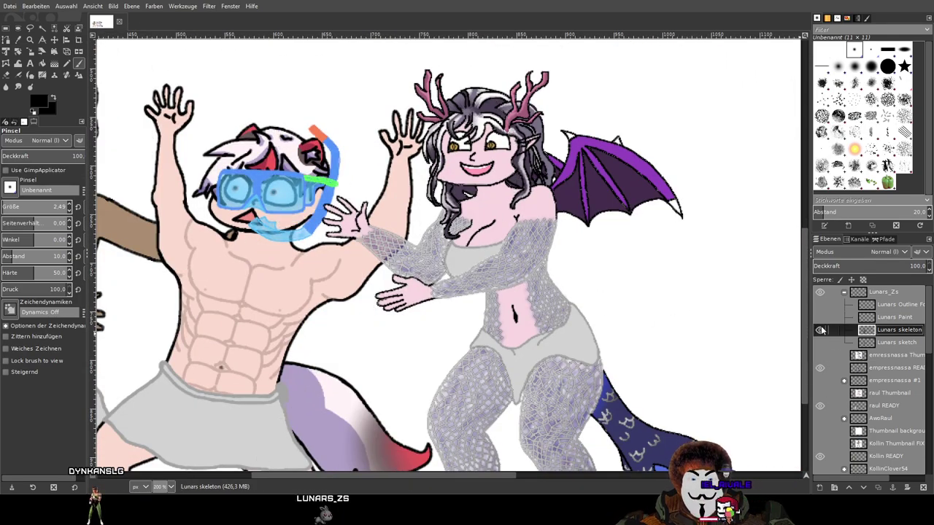
pyautogui.click(820, 330)
pyautogui.click(820, 370)
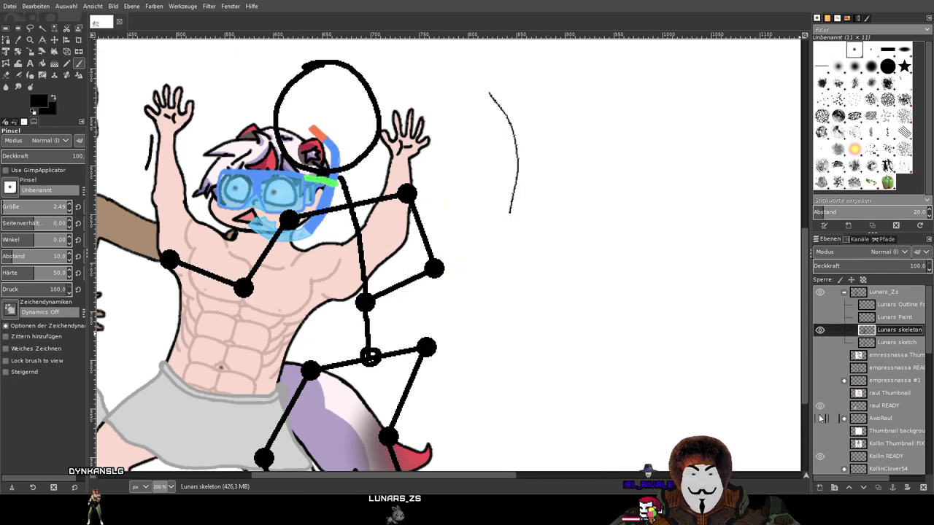
pyautogui.click(819, 406)
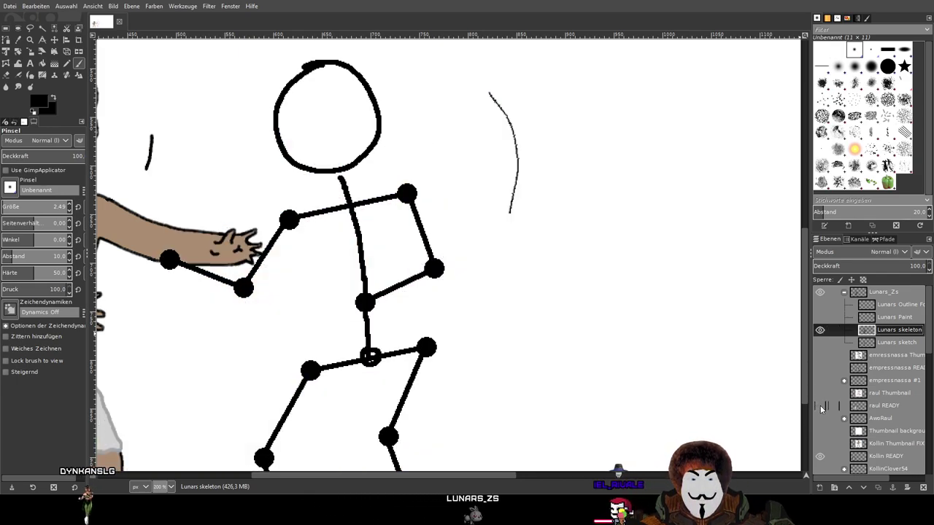
pyautogui.click(819, 343)
pyautogui.scroll(-2, 819, 379)
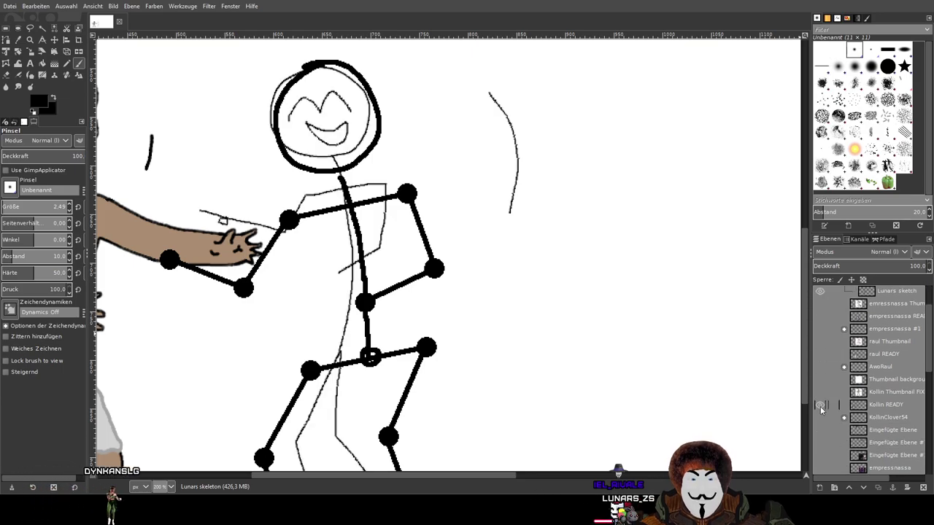
pyautogui.moveTo(311, 212); pyautogui.dragTo(494, 238)
pyautogui.hotkey('ctrl', 'z')
pyautogui.hotkey('ctrl', 'z')
pyautogui.hotkey('ctrl', 'z')
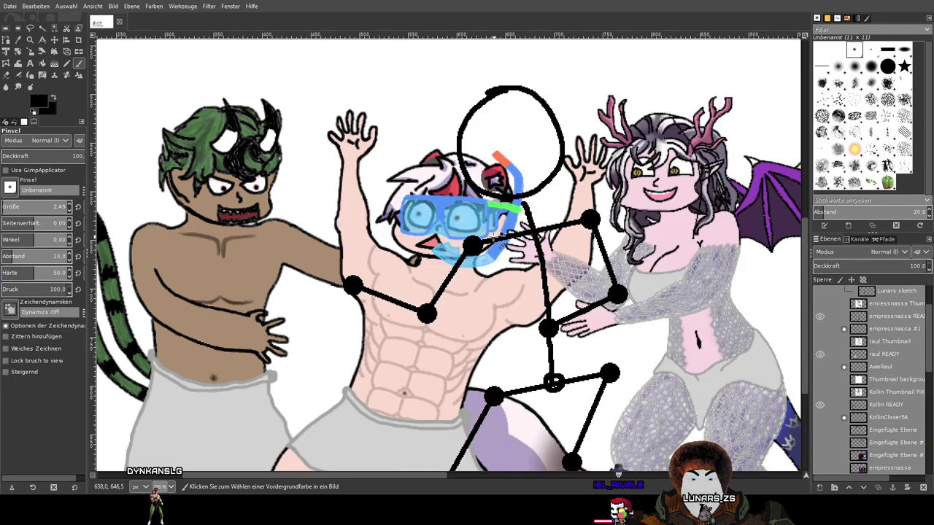
pyautogui.hotkey('ctrl', 'y')
pyautogui.hotkey('ctrl', 'y')
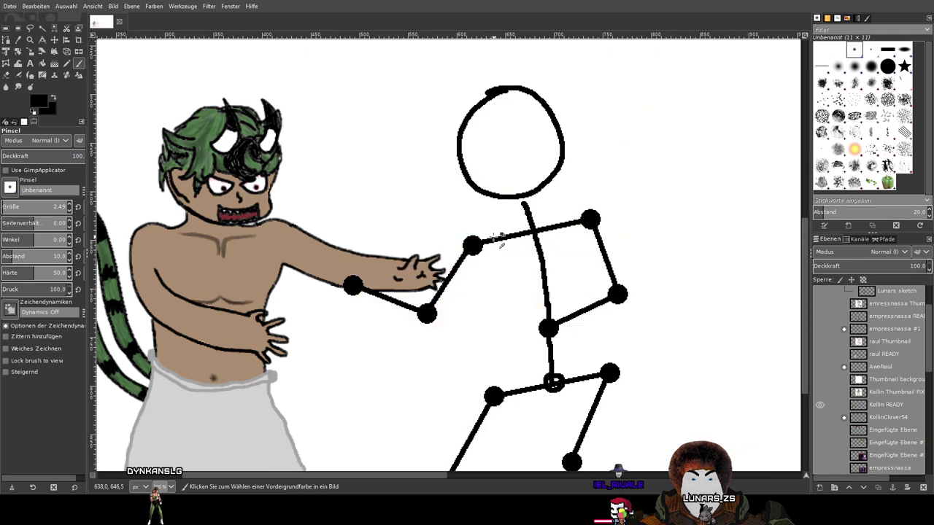
# Toggle the Lunars sketch layer on and off and examine the skeleton's pose against Kollin
pyautogui.scroll(3, 865, 361)
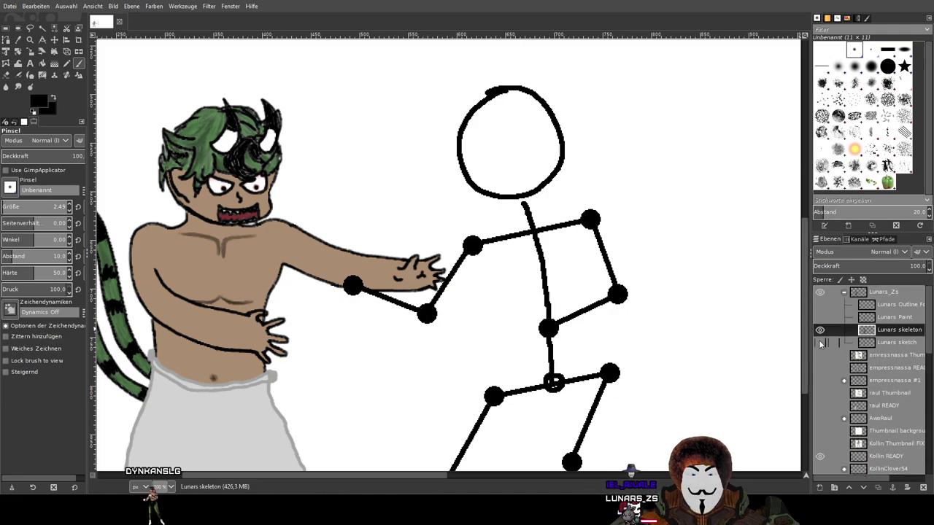
pyautogui.click(820, 342)
pyautogui.click(820, 342)
pyautogui.moveTo(643, 337); pyautogui.dragTo(552, 240)
pyautogui.scroll(-1, 552, 268)
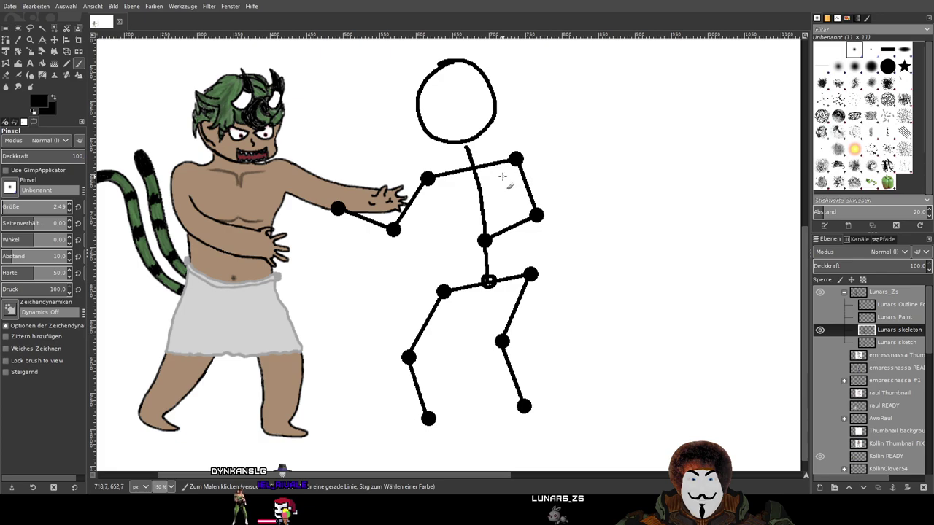
pyautogui.scroll(1, 501, 177)
pyautogui.scroll(1, 420, 114)
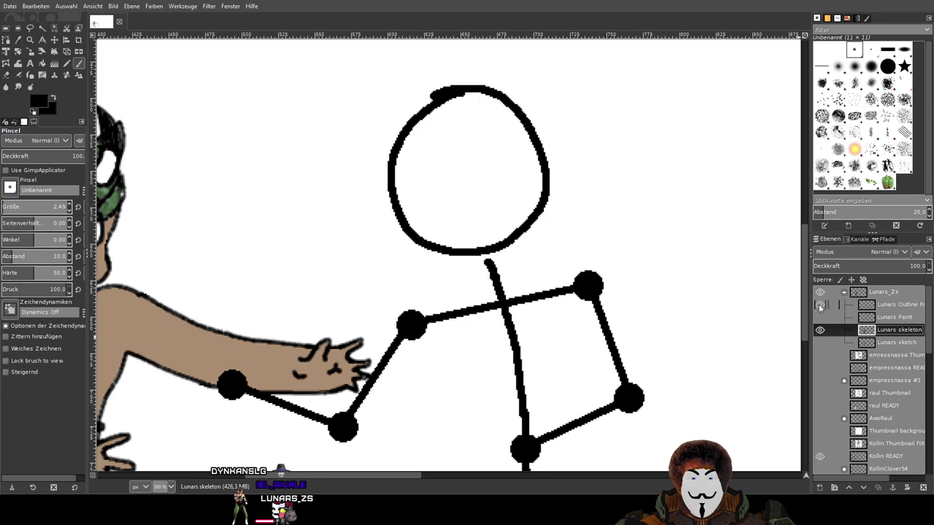
# Fade the Lunars skeleton layer to a very low opacity and make the Lunars Outline layer active for drawing
pyautogui.click(906, 307)
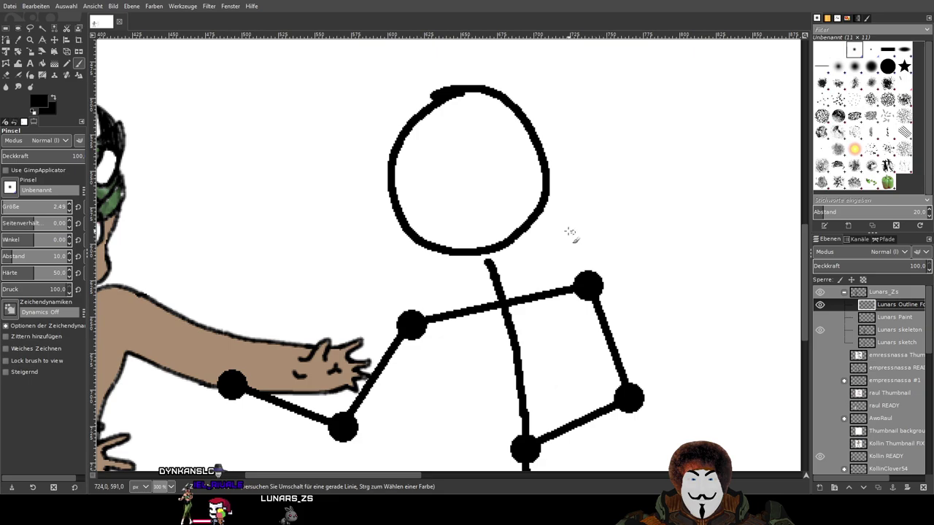
pyautogui.scroll(-1, 569, 232)
pyautogui.click(908, 331)
pyautogui.click(849, 267)
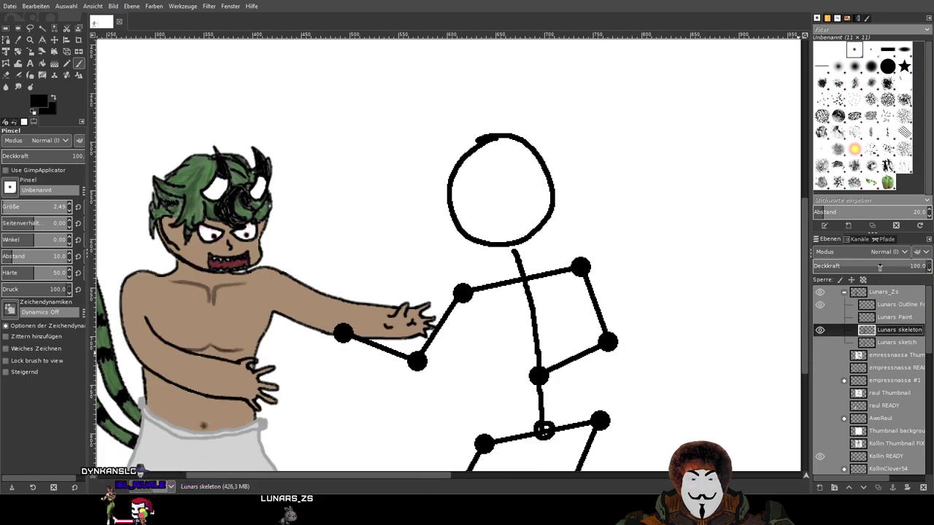
pyautogui.click(830, 267)
pyautogui.click(880, 304)
pyautogui.moveTo(592, 336); pyautogui.dragTo(516, 233)
# Try to draw the facing side of the head outline over the faded skeleton circle, and undo the stroke
pyautogui.scroll(-1, 552, 254)
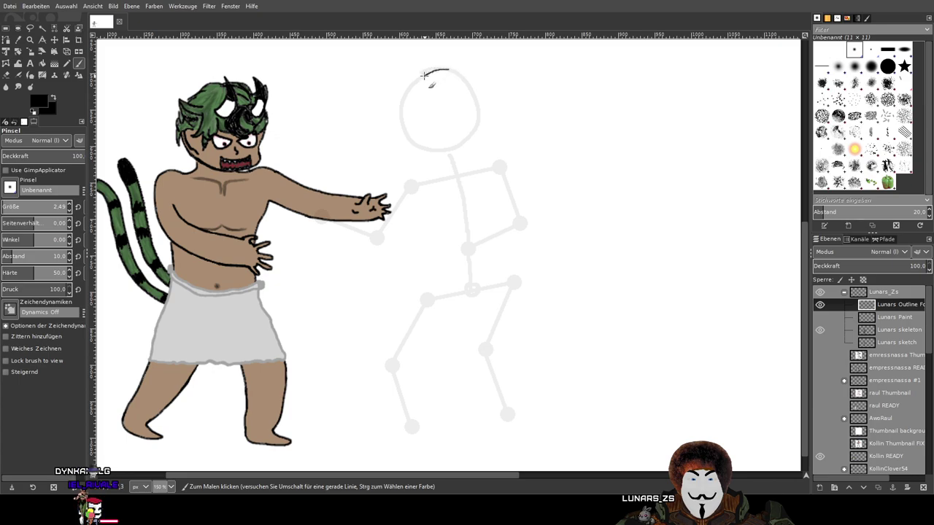
pyautogui.moveTo(414, 82)
pyautogui.mouseDown()
pyautogui.moveTo(404, 129)
pyautogui.moveTo(438, 143)
pyautogui.mouseUp()
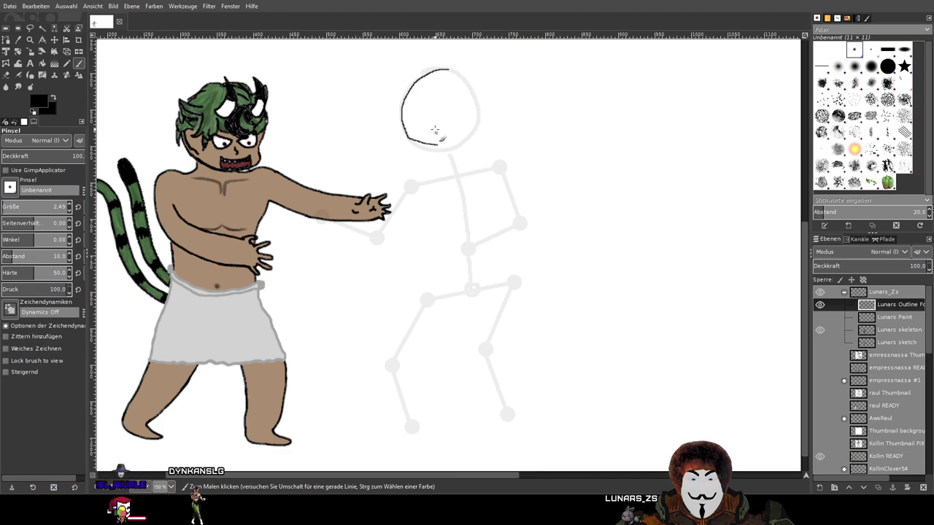
pyautogui.scroll(3, 414, 83)
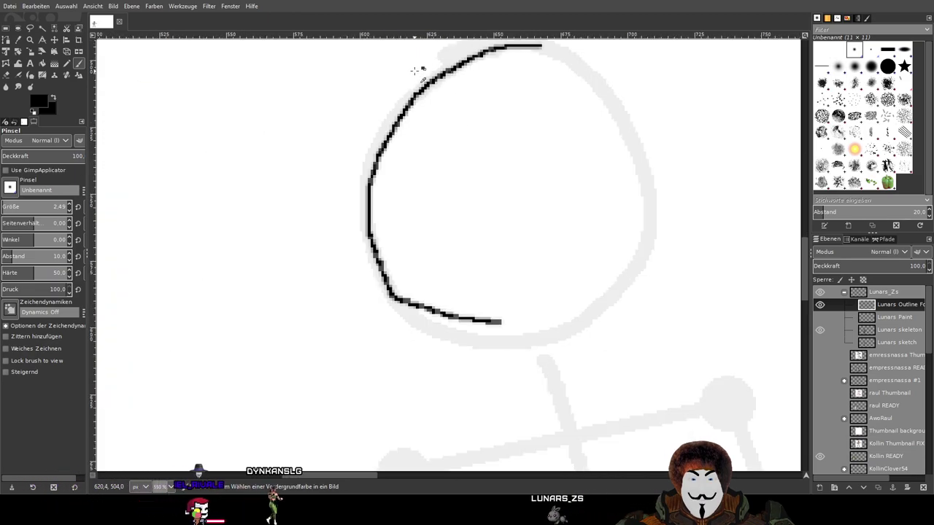
pyautogui.hotkey('ctrl', 'z')
pyautogui.scroll(-3, 414, 70)
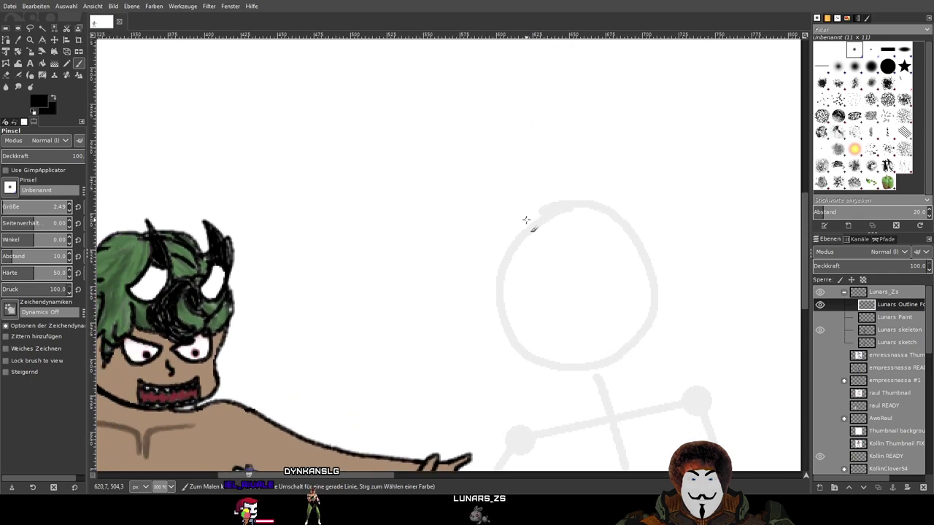
# Draw the round head outline over the faded skeleton circle on the Lunars Outline layer
pyautogui.moveTo(529, 217); pyautogui.dragTo(581, 157)
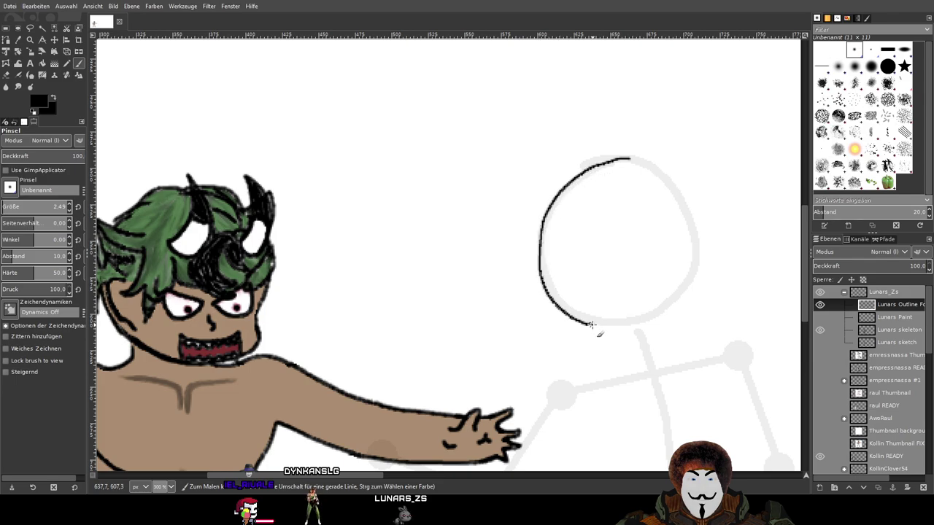
pyautogui.moveTo(685, 271); pyautogui.dragTo(692, 239)
pyautogui.moveTo(686, 207); pyautogui.dragTo(625, 160)
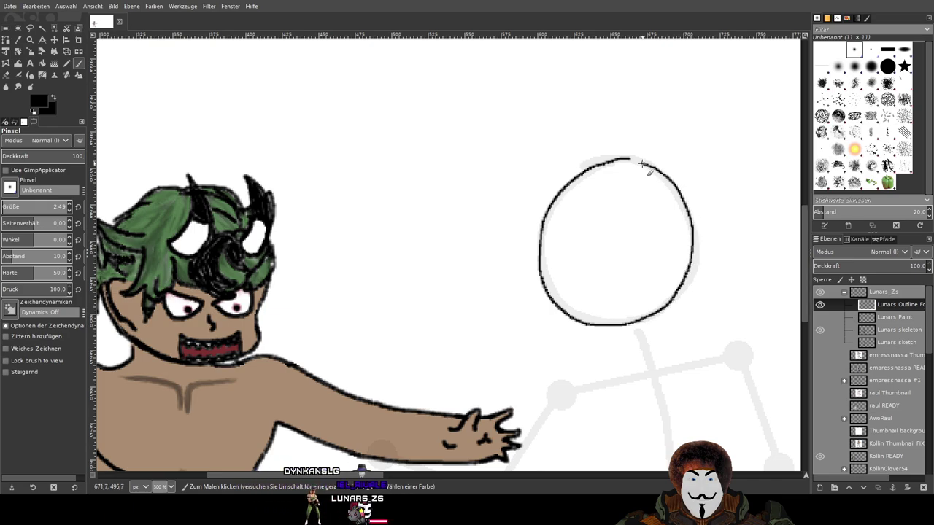
# Draw a slightly curved horizontal line across the lower half of the head from its rear edge towards the face
pyautogui.moveTo(648, 194); pyautogui.dragTo(666, 148)
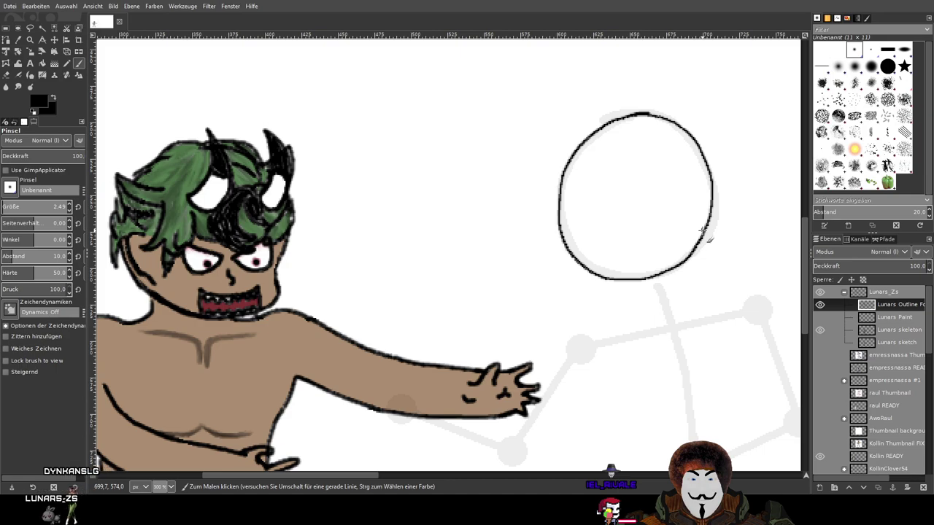
pyautogui.moveTo(691, 231); pyautogui.dragTo(631, 233)
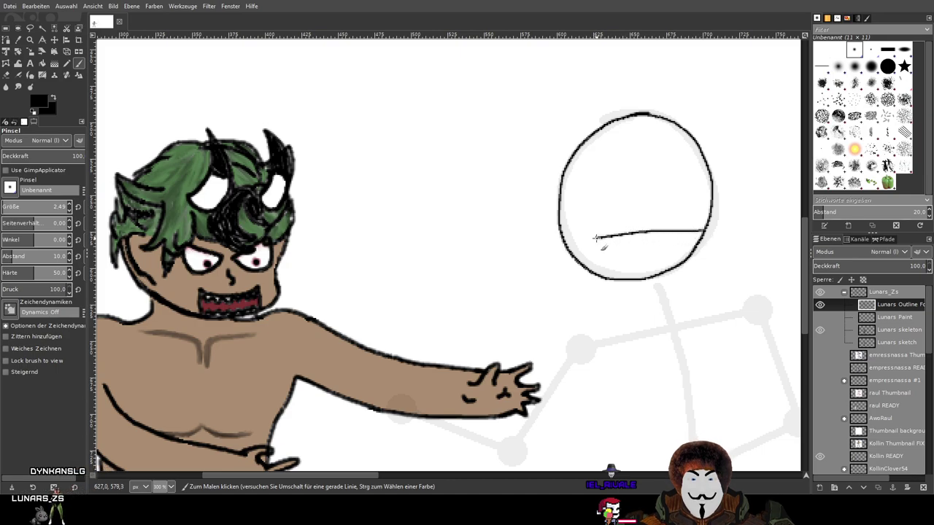
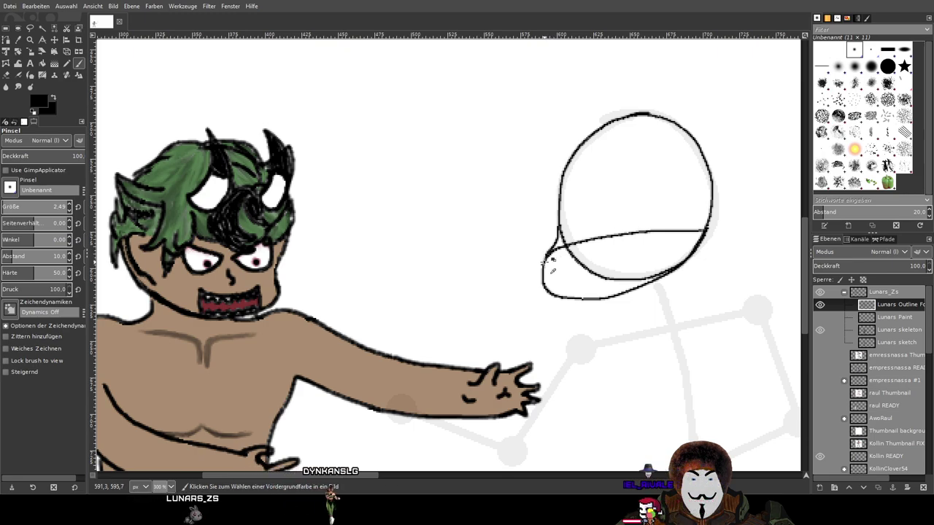
# Undo the muzzle strokes and try two smaller rounded muzzle shapes protruding from the lower head towards Kollin, undoing each
pyautogui.hotkey('ctrl', 'z')
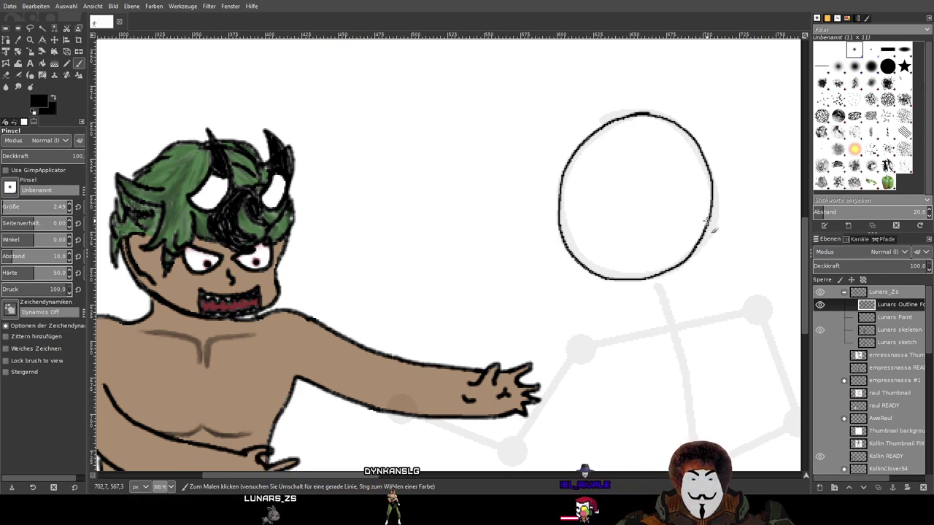
pyautogui.moveTo(704, 222); pyautogui.dragTo(666, 232)
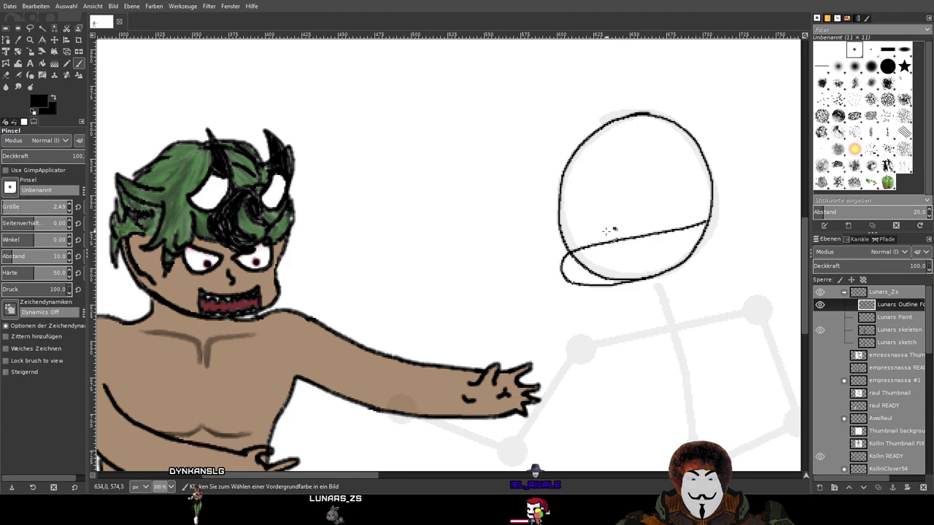
pyautogui.hotkey('ctrl', 'z')
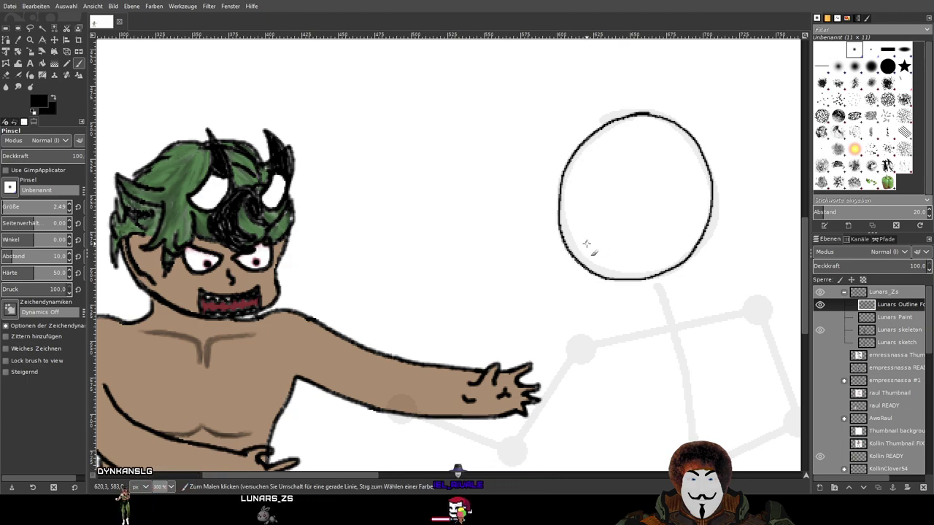
pyautogui.moveTo(572, 247); pyautogui.dragTo(549, 267)
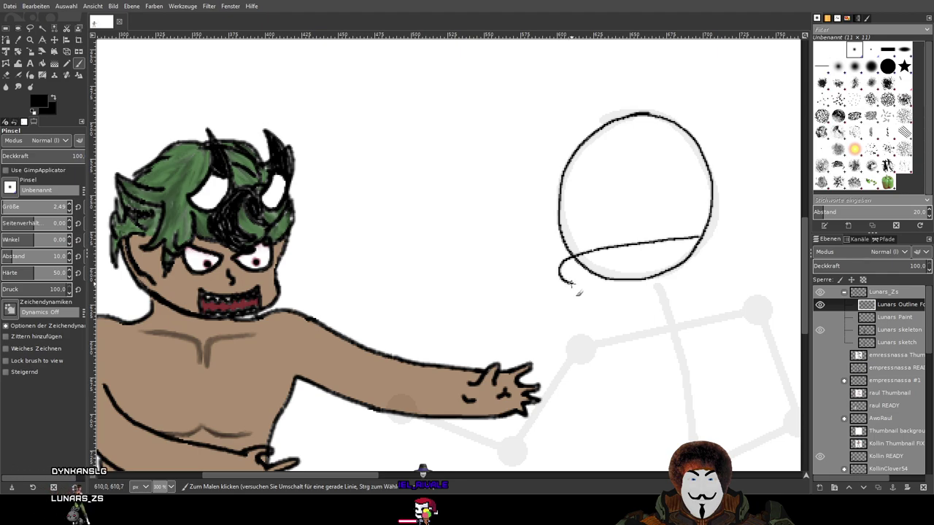
pyautogui.moveTo(591, 285); pyautogui.dragTo(660, 275)
pyautogui.hotkey('ctrl', 'z')
pyautogui.scroll(3, 633, 258)
pyautogui.scroll(-1, 642, 253)
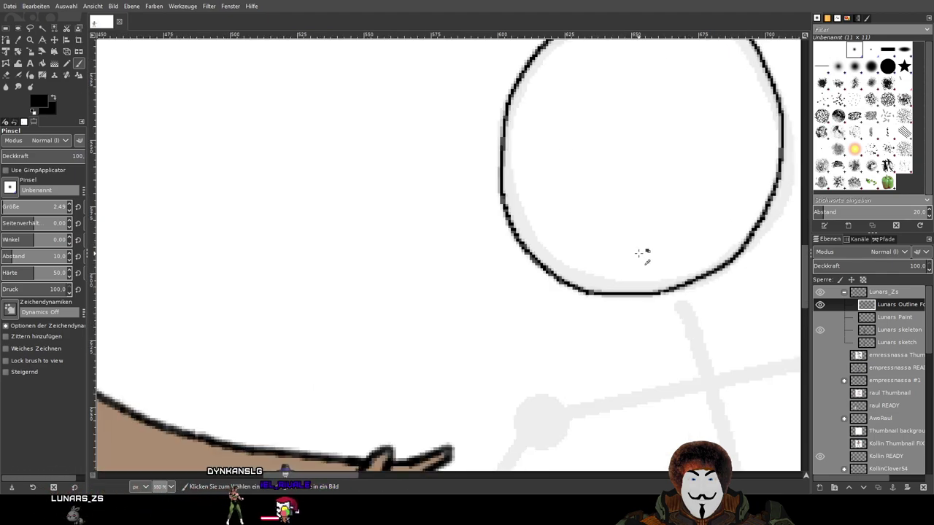
# Try to draw a long muzzle whose lower line curves back under the head to its rear edge, and undo it
pyautogui.moveTo(646, 239); pyautogui.dragTo(586, 262)
pyautogui.hscroll(2, 632, 255)
pyautogui.scroll(1, 631, 255)
pyautogui.moveTo(676, 251); pyautogui.dragTo(561, 259)
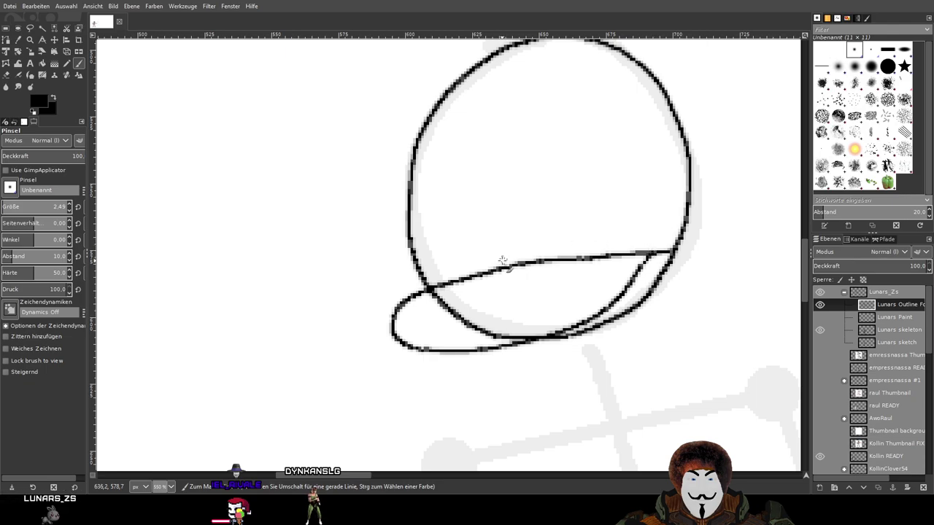
pyautogui.scroll(-3, 431, 254)
pyautogui.scroll(4, 335, 271)
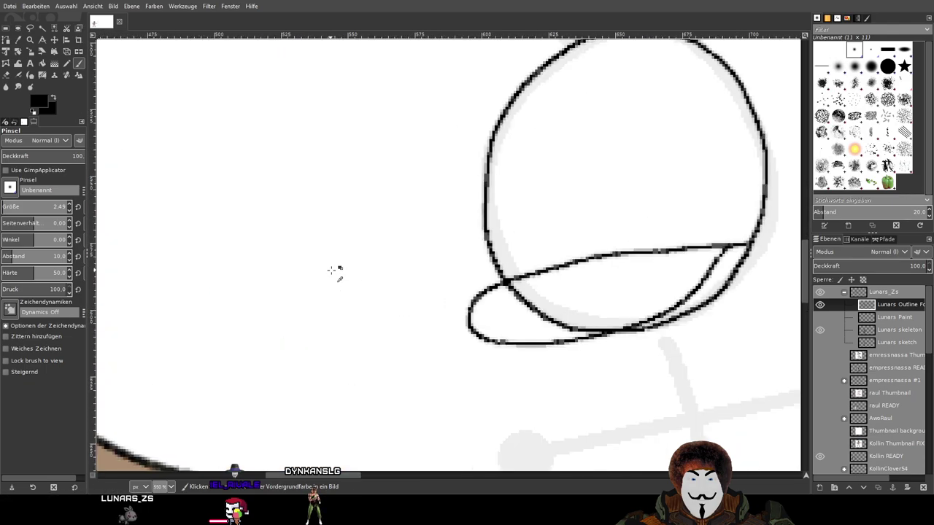
pyautogui.hscroll(-3, 438, 262)
pyautogui.hotkey('ctrl', 'z')
pyautogui.hotkey('ctrl', 'z')
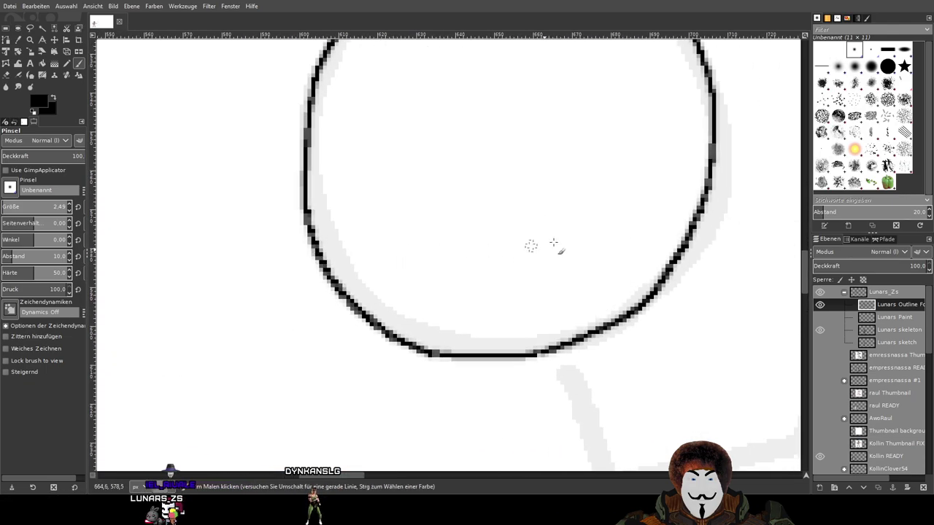
# Try a rising muzzle line with a short stroke joining the front of the face to the muzzle, and undo both
pyautogui.moveTo(686, 208)
pyautogui.mouseDown()
pyautogui.moveTo(349, 275)
pyautogui.moveTo(302, 296)
pyautogui.moveTo(288, 323)
pyautogui.moveTo(292, 352)
pyautogui.moveTo(320, 376)
pyautogui.moveTo(396, 385)
pyautogui.moveTo(533, 356)
pyautogui.moveTo(615, 328)
pyautogui.mouseUp()
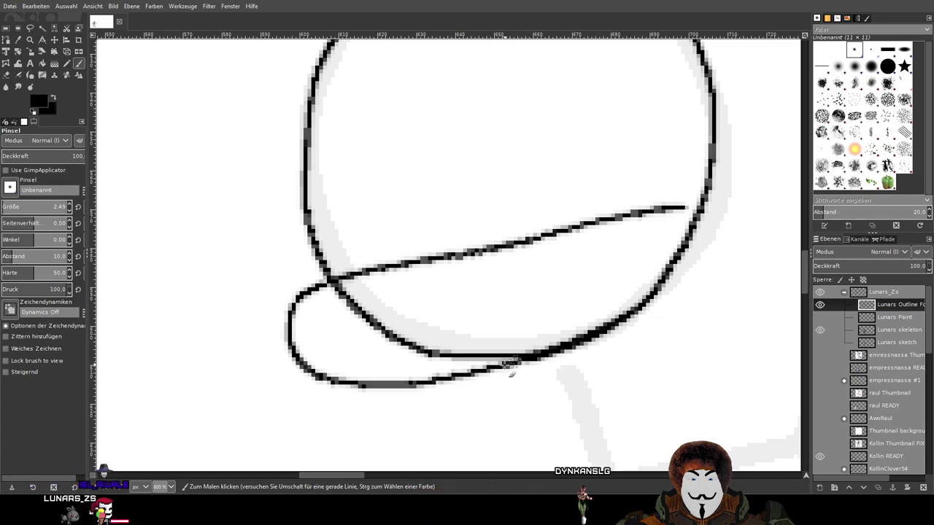
pyautogui.moveTo(306, 212)
pyautogui.mouseDown()
pyautogui.moveTo(309, 255)
pyautogui.moveTo(290, 321)
pyautogui.mouseUp()
pyautogui.moveTo(344, 266); pyautogui.dragTo(402, 285)
pyautogui.hotkey('ctrl', 'z')
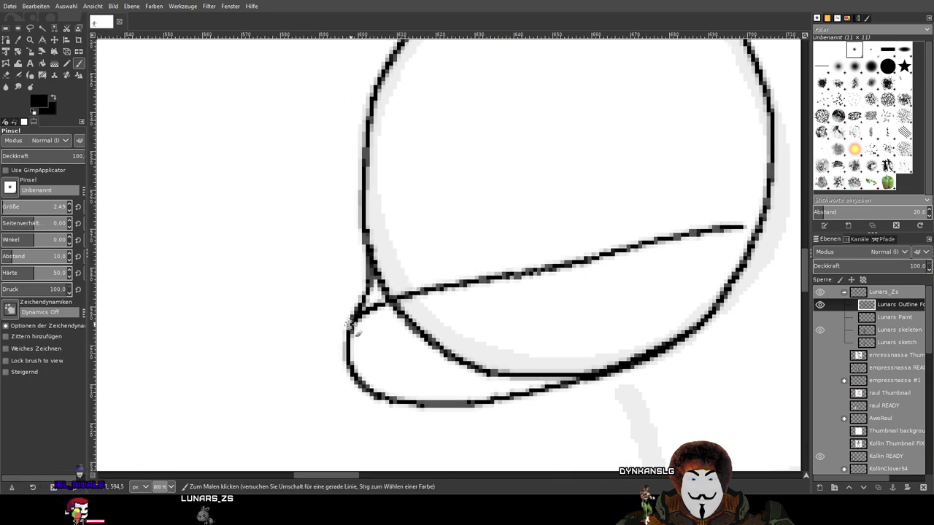
pyautogui.hotkey('ctrl', 'z')
pyautogui.moveTo(365, 252); pyautogui.dragTo(360, 306)
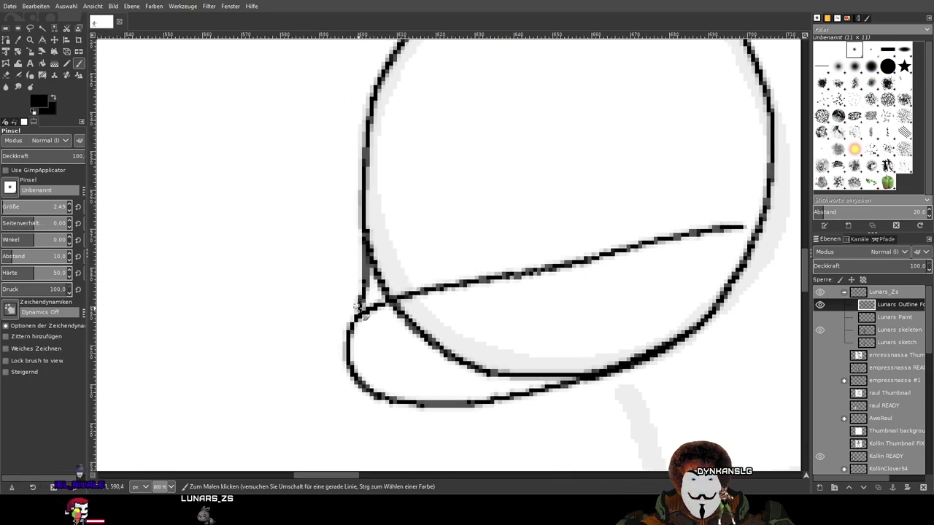
pyautogui.hotkey('ctrl', 'z')
pyautogui.hotkey('ctrl', 'z')
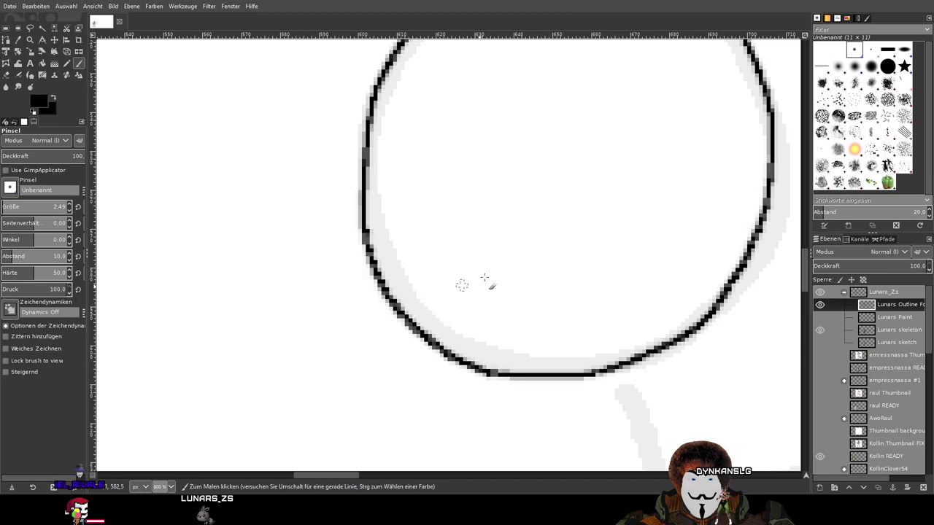
# Try a tall, a slim and an arched version of the muzzle across the lower head, undoing each version
pyautogui.moveTo(753, 208)
pyautogui.mouseDown()
pyautogui.moveTo(660, 205)
pyautogui.moveTo(465, 232)
pyautogui.moveTo(317, 276)
pyautogui.moveTo(290, 310)
pyautogui.moveTo(307, 374)
pyautogui.mouseUp()
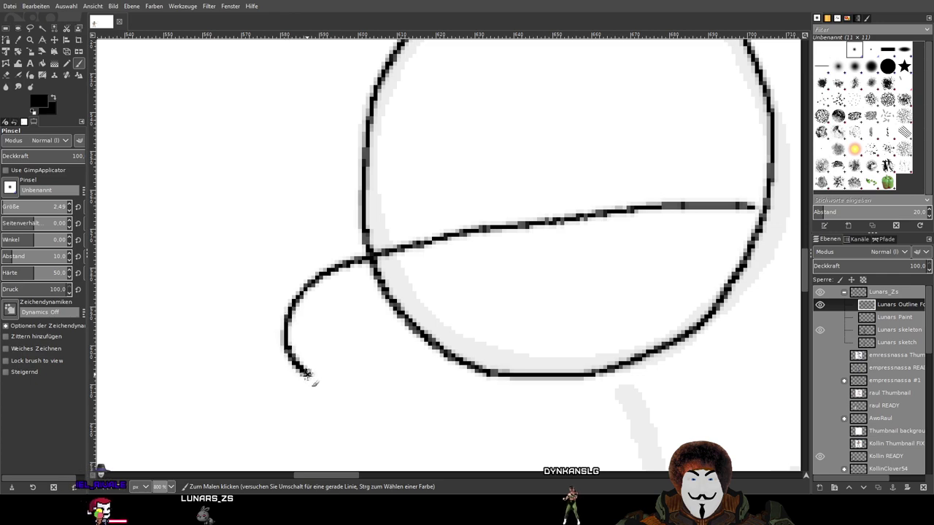
pyautogui.hotkey('ctrl', 'z')
pyautogui.moveTo(759, 207)
pyautogui.mouseDown()
pyautogui.moveTo(361, 297)
pyautogui.moveTo(337, 333)
pyautogui.moveTo(348, 358)
pyautogui.moveTo(414, 391)
pyautogui.moveTo(509, 389)
pyautogui.moveTo(611, 365)
pyautogui.moveTo(747, 252)
pyautogui.mouseUp()
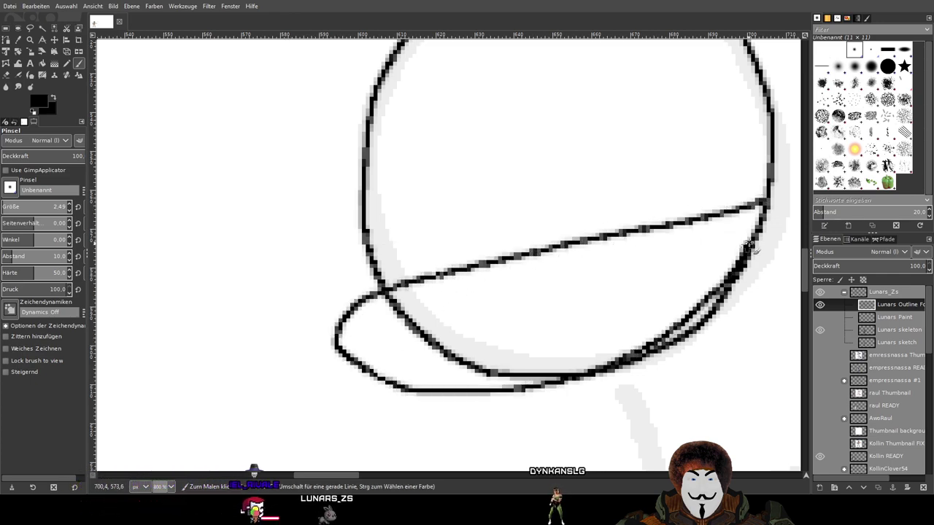
pyautogui.hotkey('ctrl', 'z')
pyautogui.moveTo(762, 206)
pyautogui.mouseDown()
pyautogui.moveTo(447, 272)
pyautogui.moveTo(366, 310)
pyautogui.moveTo(350, 363)
pyautogui.moveTo(380, 396)
pyautogui.moveTo(451, 404)
pyautogui.moveTo(588, 376)
pyautogui.moveTo(677, 326)
pyautogui.mouseUp()
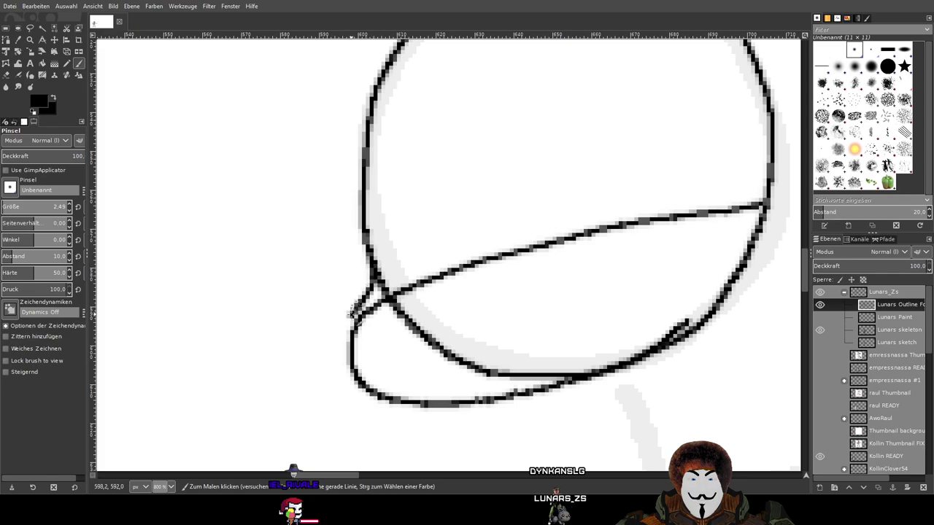
pyautogui.hotkey('ctrl', 'z')
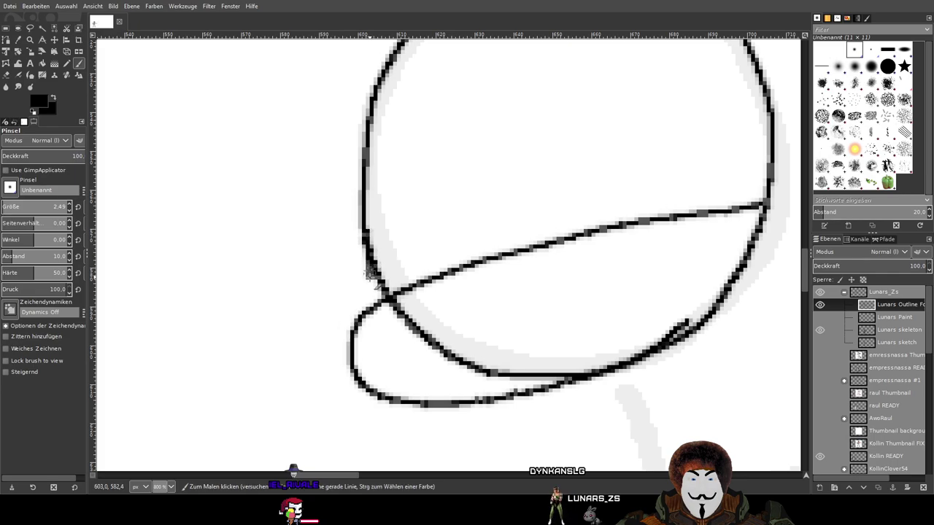
pyautogui.press('2')
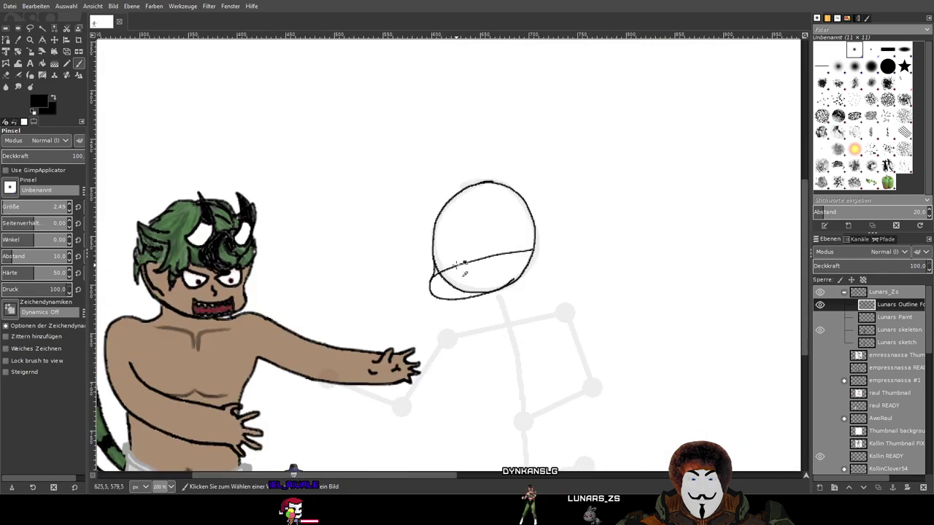
pyautogui.scroll(5, 456, 265)
pyautogui.hotkey('ctrl', 'z')
pyautogui.hotkey('ctrl', 'z')
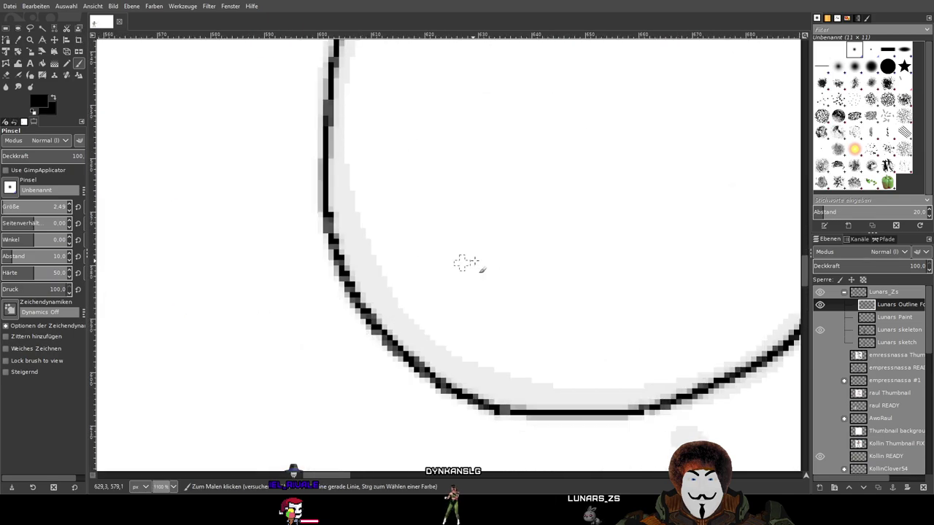
# Try several flatter muzzle ovals starting from the lower rear edge of the head, undoing each stroke
pyautogui.scroll(-3, 464, 269)
pyautogui.scroll(3, 486, 263)
pyautogui.scroll(-5, 488, 263)
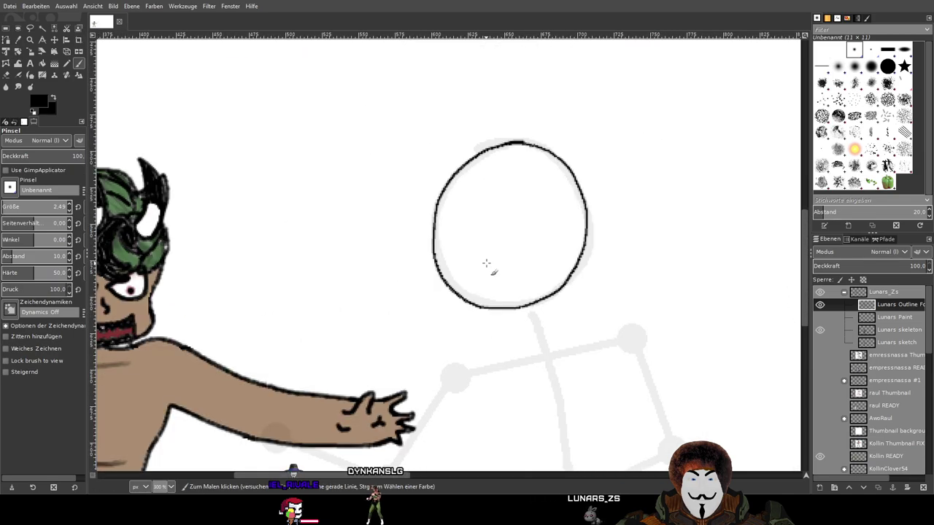
pyautogui.scroll(1, 511, 257)
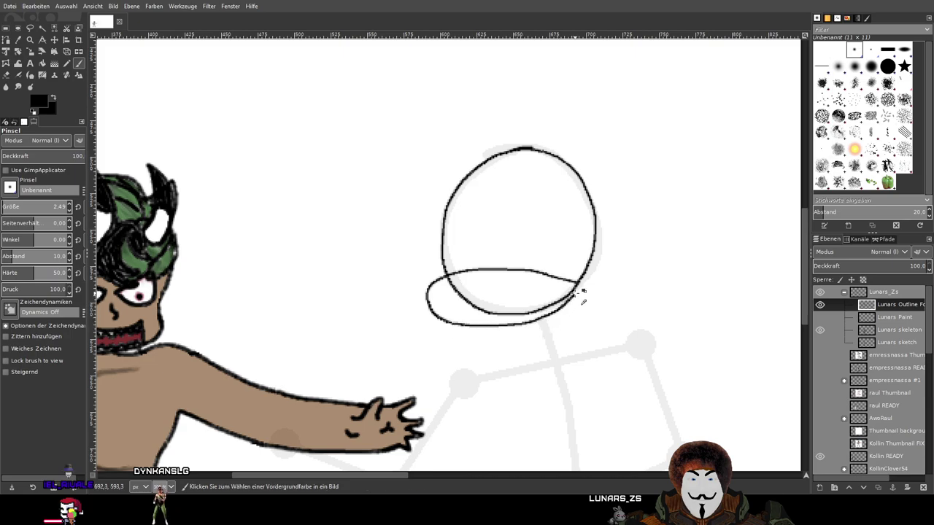
pyautogui.hotkey('ctrl', 'z')
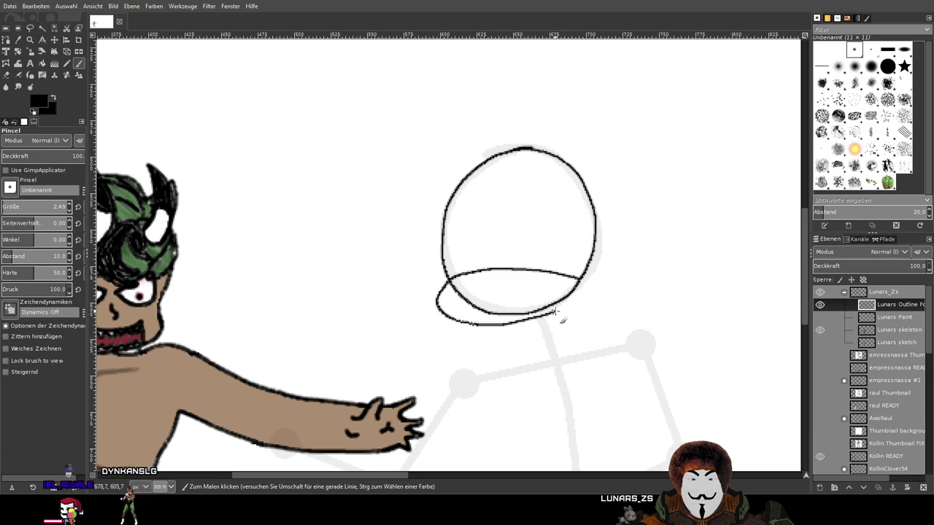
pyautogui.hotkey('ctrl', 'z')
pyautogui.moveTo(581, 276)
pyautogui.mouseDown()
pyautogui.moveTo(489, 282)
pyautogui.moveTo(442, 312)
pyautogui.moveTo(444, 322)
pyautogui.moveTo(527, 321)
pyautogui.mouseUp()
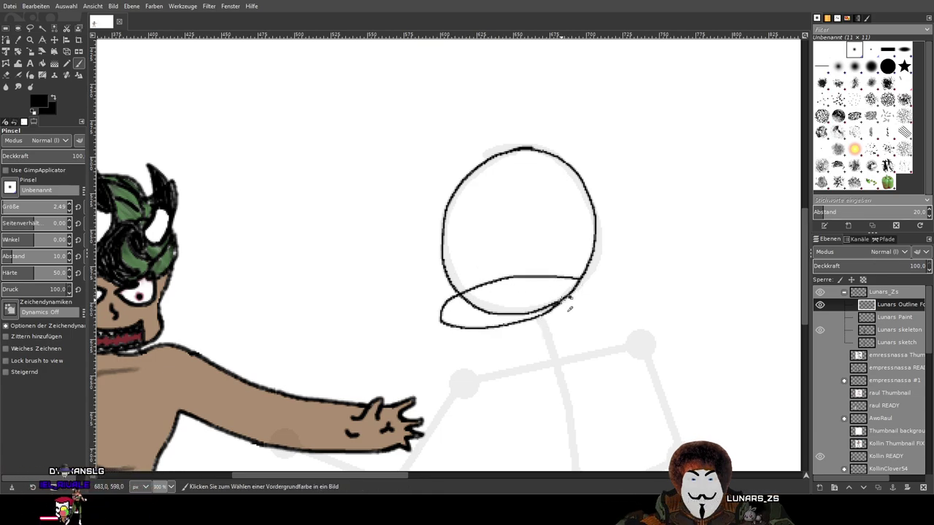
pyautogui.hotkey('ctrl', 'z')
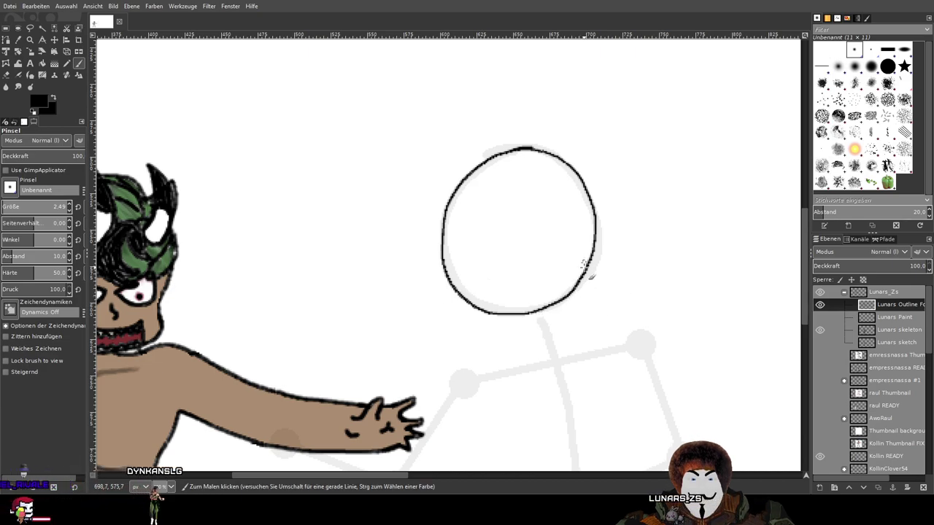
pyautogui.moveTo(581, 277)
pyautogui.mouseDown()
pyautogui.moveTo(469, 303)
pyautogui.moveTo(441, 319)
pyautogui.mouseUp()
pyautogui.hotkey('ctrl', 'z')
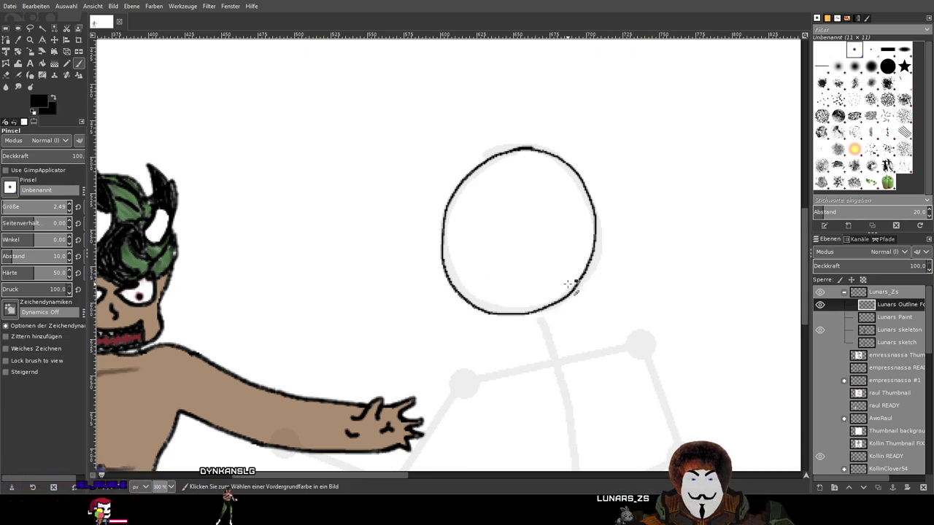
pyautogui.moveTo(585, 274)
pyautogui.mouseDown()
pyautogui.moveTo(472, 287)
pyautogui.moveTo(443, 306)
pyautogui.moveTo(471, 316)
pyautogui.moveTo(559, 307)
pyautogui.mouseUp()
pyautogui.hotkey('ctrl', 'z')
# Try a flat-topped muzzle line and a narrow muzzle sloping down towards the face, undoing both
pyautogui.scroll(4, 538, 281)
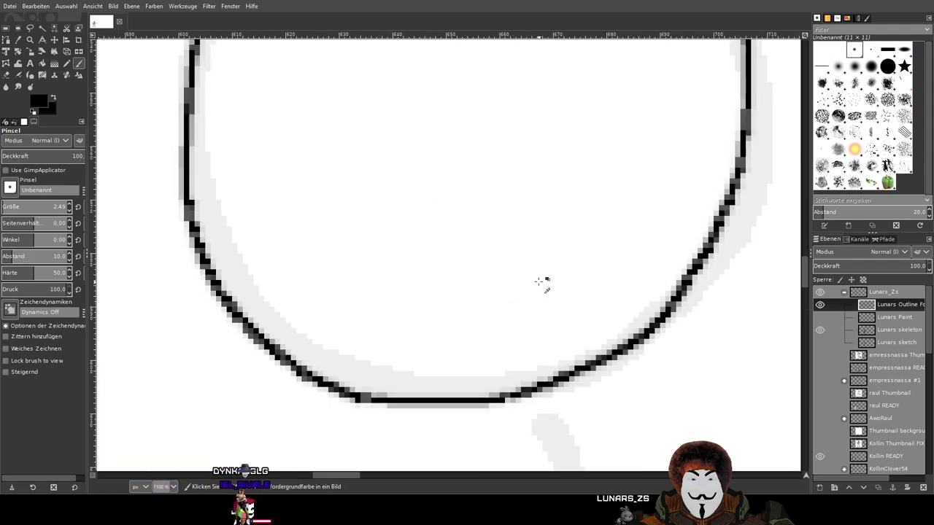
pyautogui.scroll(-1, 540, 279)
pyautogui.moveTo(648, 278); pyautogui.dragTo(473, 283)
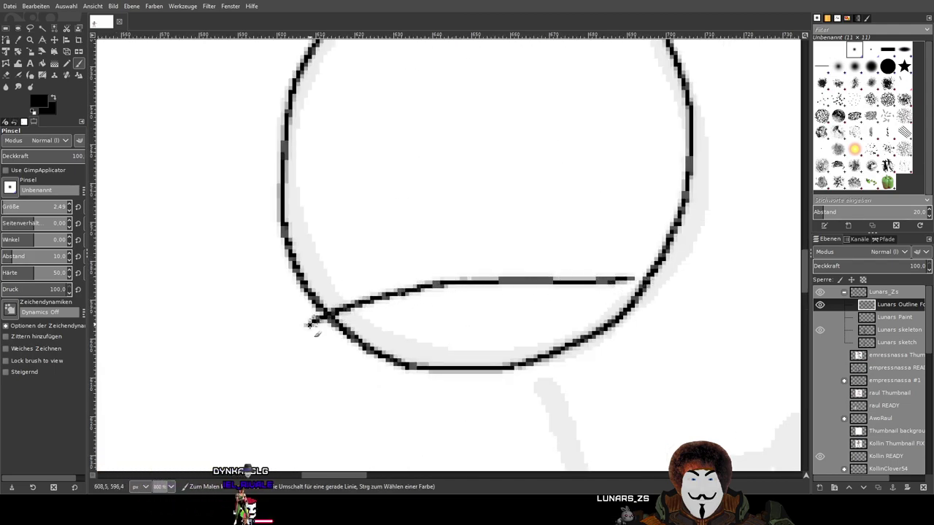
pyautogui.hotkey('ctrl', 'z')
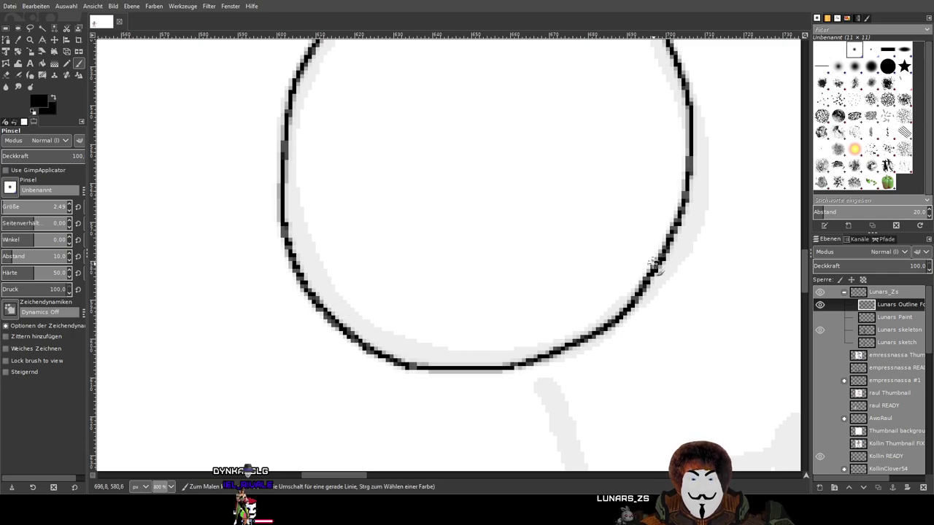
pyautogui.moveTo(646, 271)
pyautogui.mouseDown()
pyautogui.moveTo(609, 280)
pyautogui.moveTo(411, 321)
pyautogui.mouseUp()
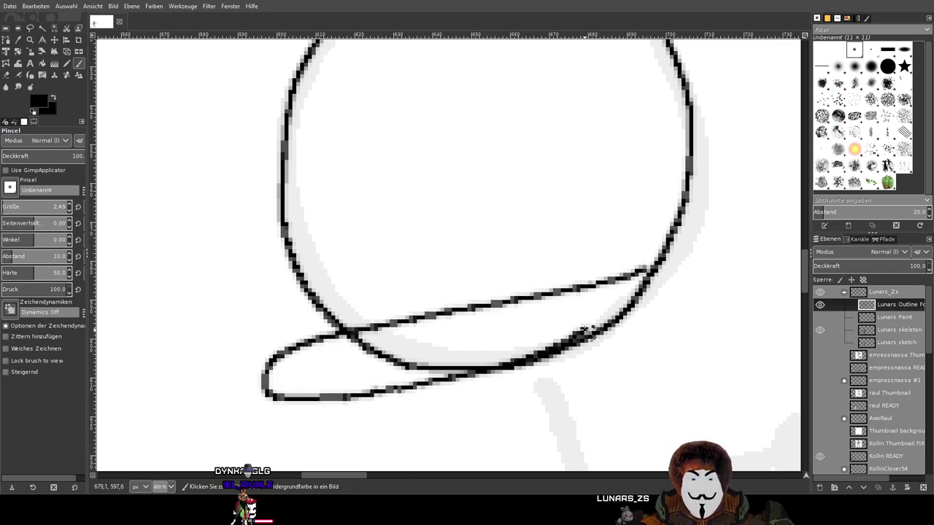
pyautogui.hotkey('ctrl', 'z')
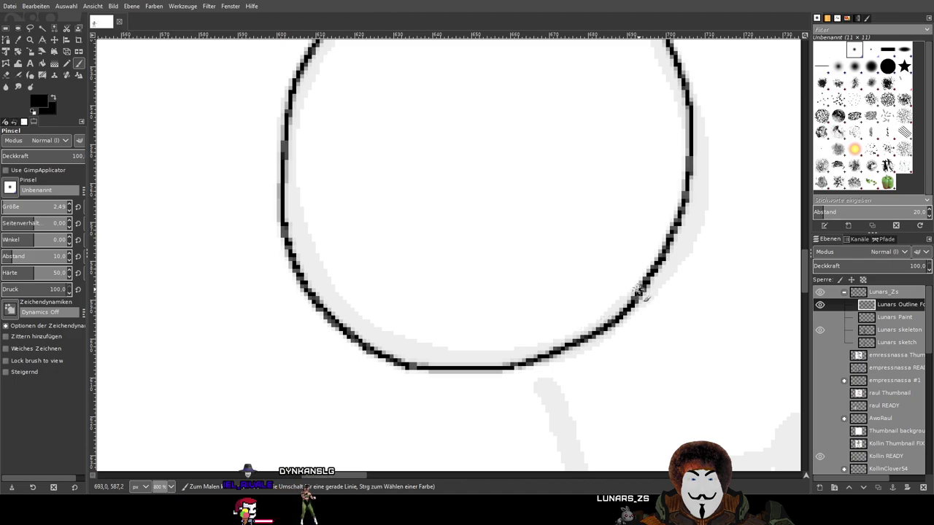
# Undo the existing round head outline on the Lunars Outline layer, keeping the faded skeleton circle as the guide
pyautogui.scroll(-3, 638, 291)
pyautogui.scroll(-1, 639, 290)
pyautogui.scroll(1, 641, 288)
pyautogui.hotkey('ctrl', 'z')
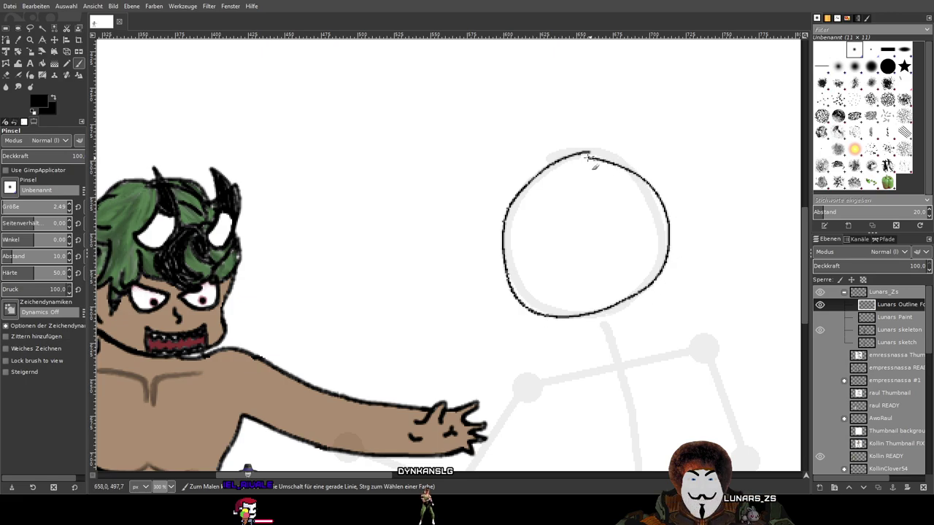
# Try to redraw the round head outline over the faded skeleton circle, undoing each attempt
pyautogui.hotkey('ctrl', 'z')
pyautogui.moveTo(573, 156)
pyautogui.mouseDown()
pyautogui.moveTo(516, 202)
pyautogui.moveTo(506, 237)
pyautogui.mouseUp()
pyautogui.hotkey('ctrl', 'z')
pyautogui.moveTo(588, 155)
pyautogui.mouseDown()
pyautogui.moveTo(512, 198)
pyautogui.moveTo(499, 232)
pyautogui.moveTo(503, 289)
pyautogui.moveTo(551, 318)
pyautogui.moveTo(638, 300)
pyautogui.moveTo(669, 251)
pyautogui.moveTo(667, 219)
pyautogui.moveTo(640, 178)
pyautogui.moveTo(567, 165)
pyautogui.mouseUp()
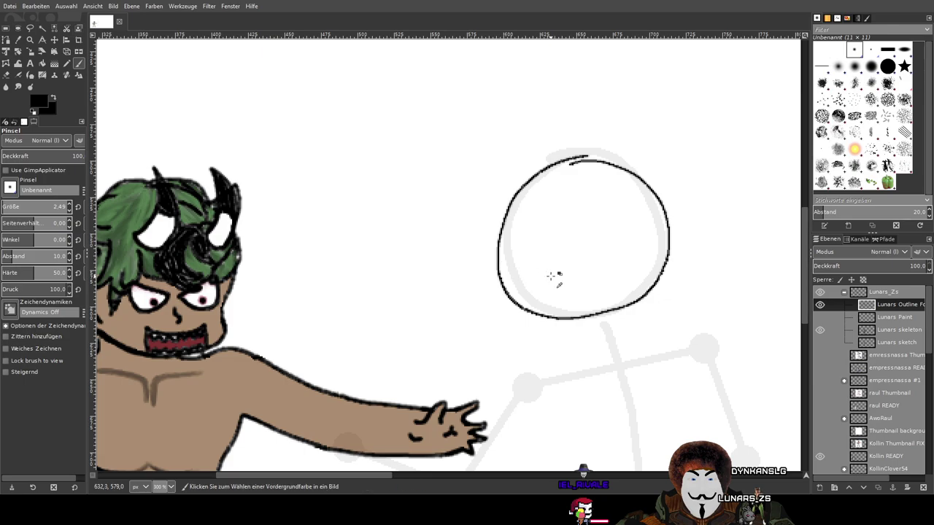
pyautogui.hotkey('ctrl', 'z')
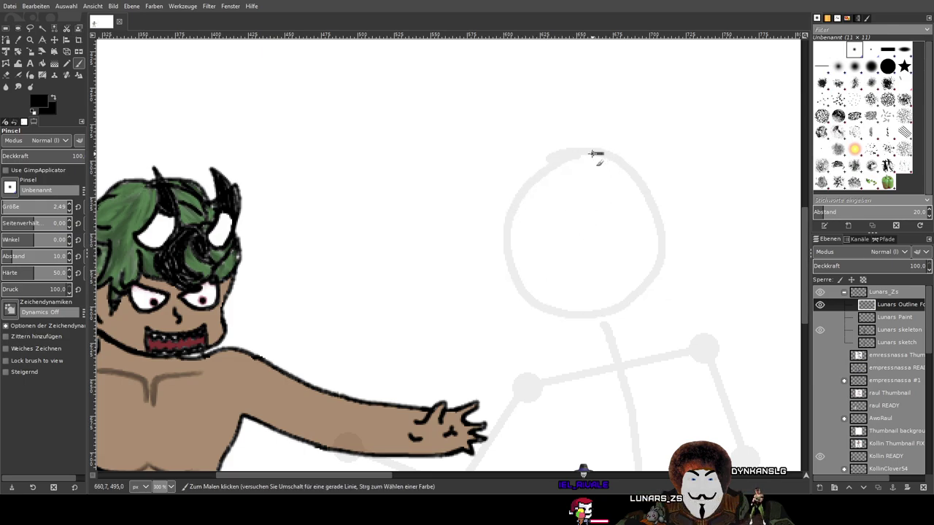
# Draw a new closed round head outline closely following the faded skeleton circle on the Lunars Outline layer
pyautogui.moveTo(556, 162)
pyautogui.mouseDown()
pyautogui.moveTo(512, 208)
pyautogui.moveTo(503, 238)
pyautogui.mouseUp()
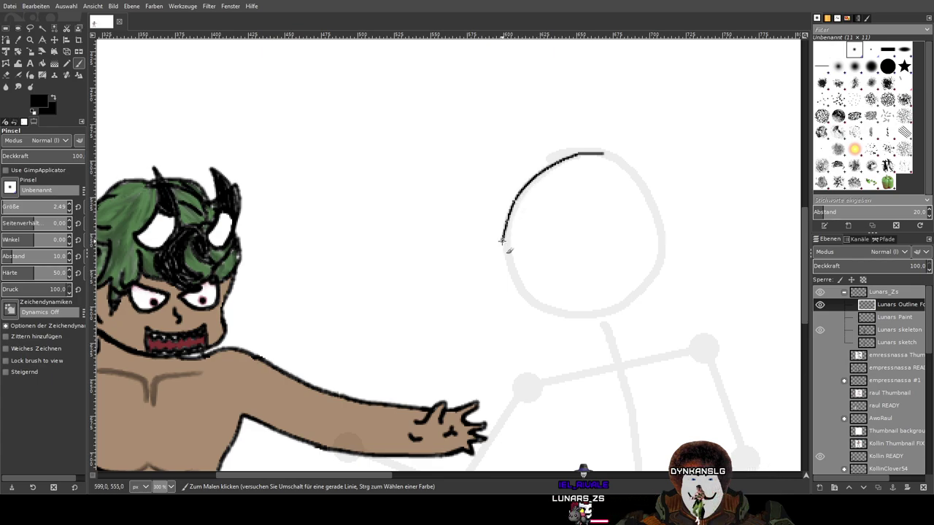
pyautogui.moveTo(531, 300)
pyautogui.mouseDown()
pyautogui.moveTo(558, 310)
pyautogui.moveTo(599, 310)
pyautogui.moveTo(639, 293)
pyautogui.moveTo(658, 268)
pyautogui.moveTo(663, 227)
pyautogui.moveTo(650, 191)
pyautogui.moveTo(601, 153)
pyautogui.mouseUp()
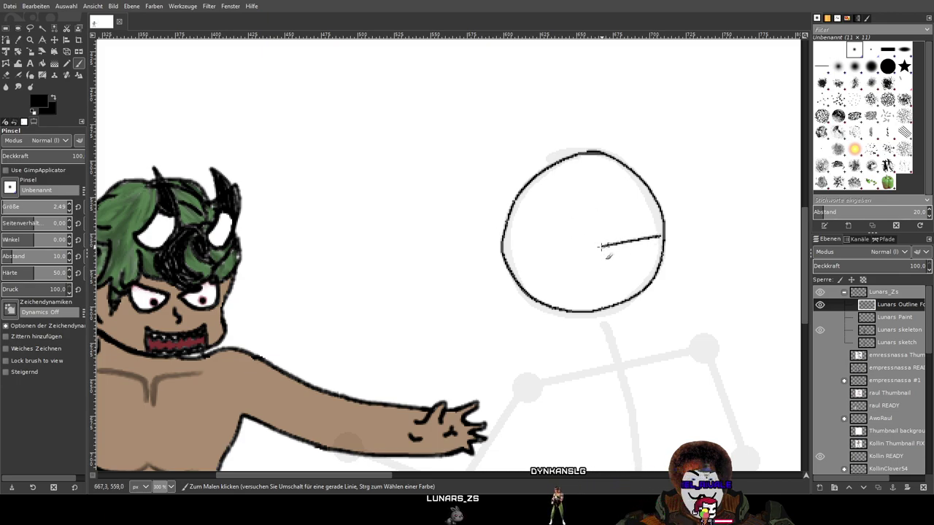
# Undo the sloping muzzle line and draw a wide rounded muzzle protruding past the lower face, joining it to the head outline
pyautogui.moveTo(603, 246); pyautogui.dragTo(522, 264)
pyautogui.hotkey('ctrl', 'z')
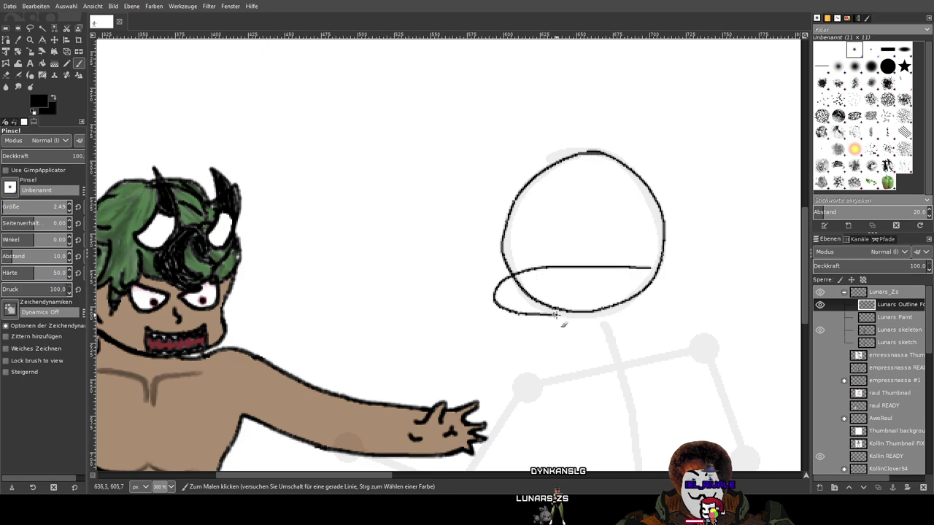
pyautogui.scroll(2, 485, 274)
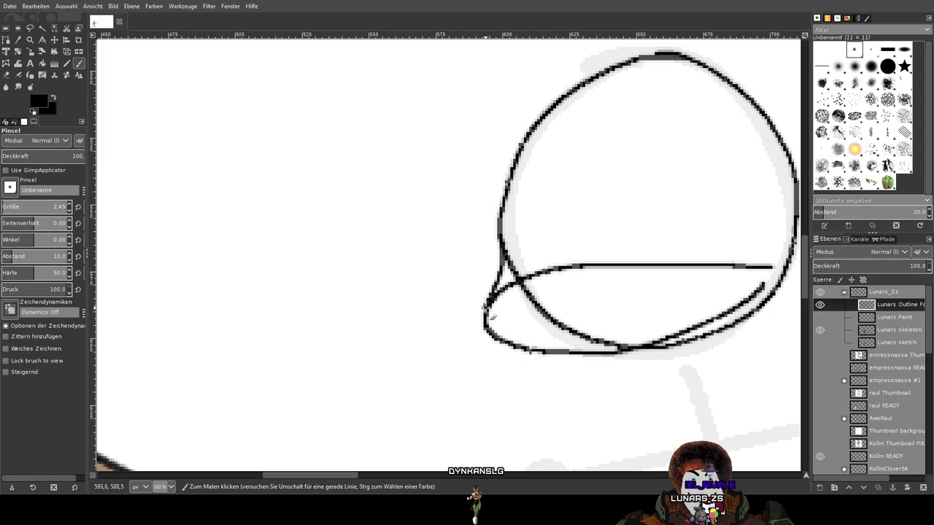
pyautogui.scroll(-3, 609, 270)
pyautogui.scroll(-1, 611, 273)
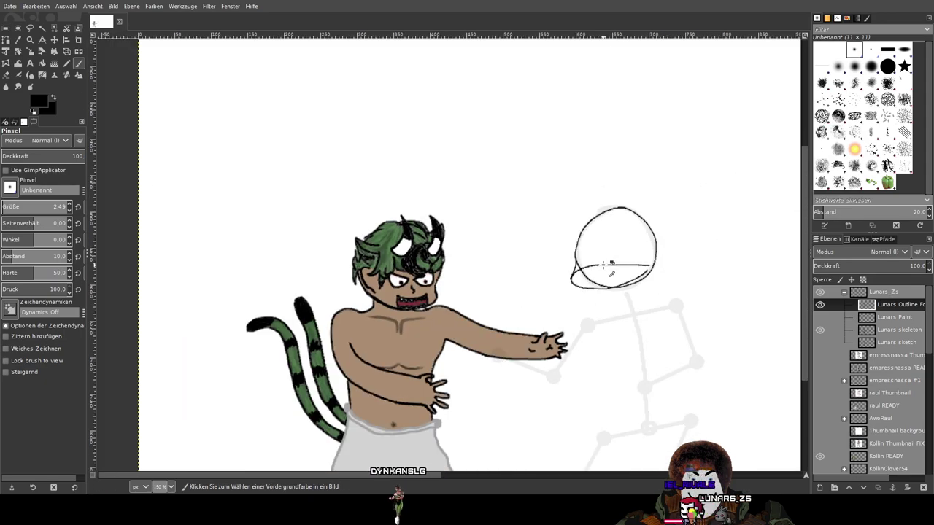
# Erase the overlapping lines inside the head and muzzle with the Eraser at size 22.62, leaving one continuous outer contour
pyautogui.scroll(5, 611, 270)
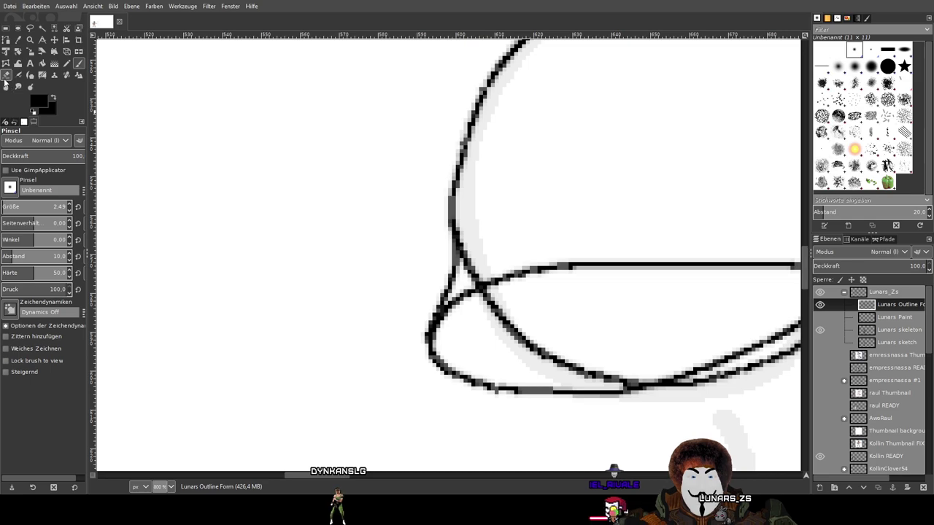
pyautogui.hotkey('shift', 'e')
pyautogui.moveTo(39, 209); pyautogui.dragTo(52, 209)
pyautogui.moveTo(604, 262)
pyautogui.mouseDown()
pyautogui.moveTo(523, 328)
pyautogui.moveTo(510, 265)
pyautogui.mouseUp()
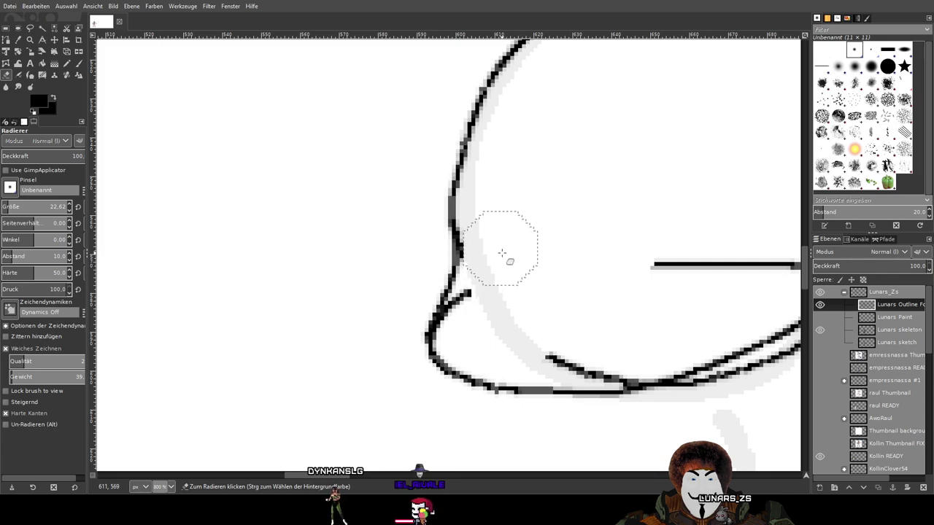
pyautogui.moveTo(534, 338); pyautogui.dragTo(617, 346)
pyautogui.moveTo(671, 266)
pyautogui.mouseDown()
pyautogui.moveTo(733, 262)
pyautogui.moveTo(661, 255)
pyautogui.mouseUp()
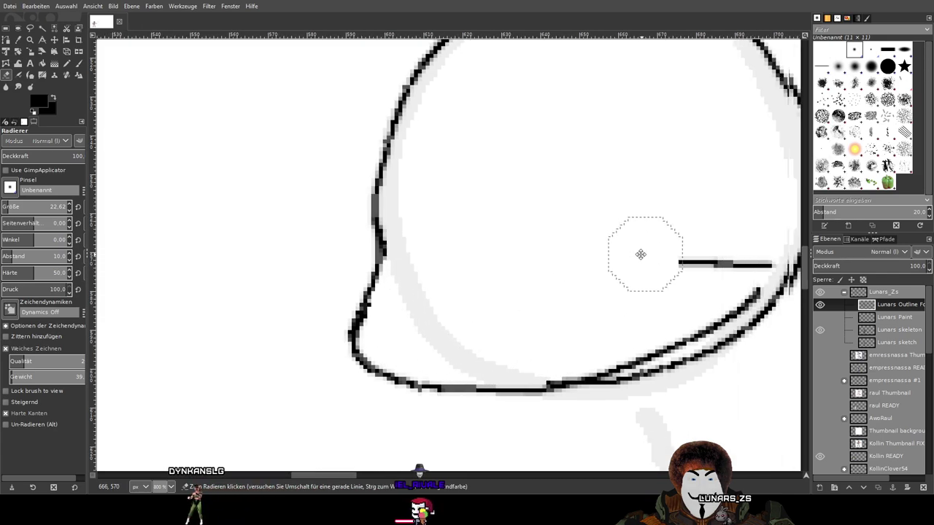
pyautogui.hscroll(3, 661, 253)
pyautogui.moveTo(521, 255)
pyautogui.mouseDown()
pyautogui.moveTo(619, 257)
pyautogui.moveTo(597, 292)
pyautogui.moveTo(571, 307)
pyautogui.moveTo(473, 339)
pyautogui.mouseUp()
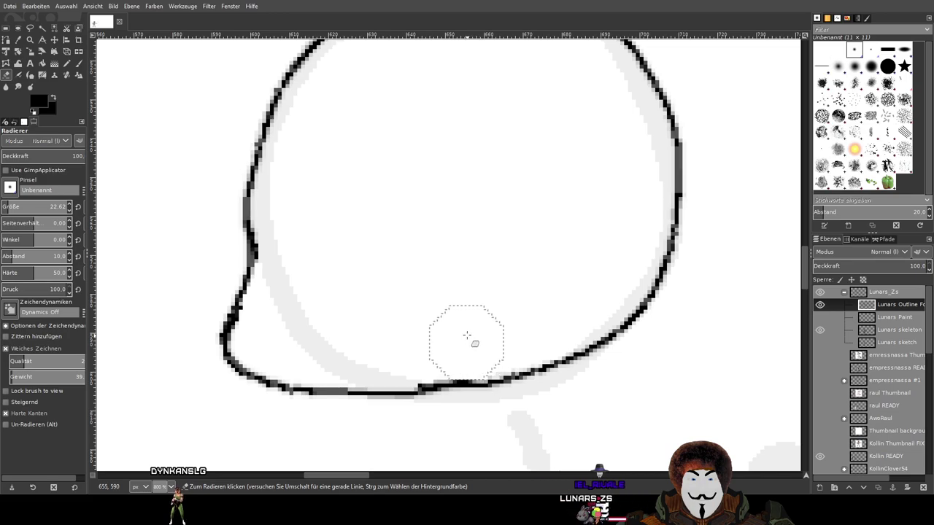
pyautogui.scroll(-3, 467, 341)
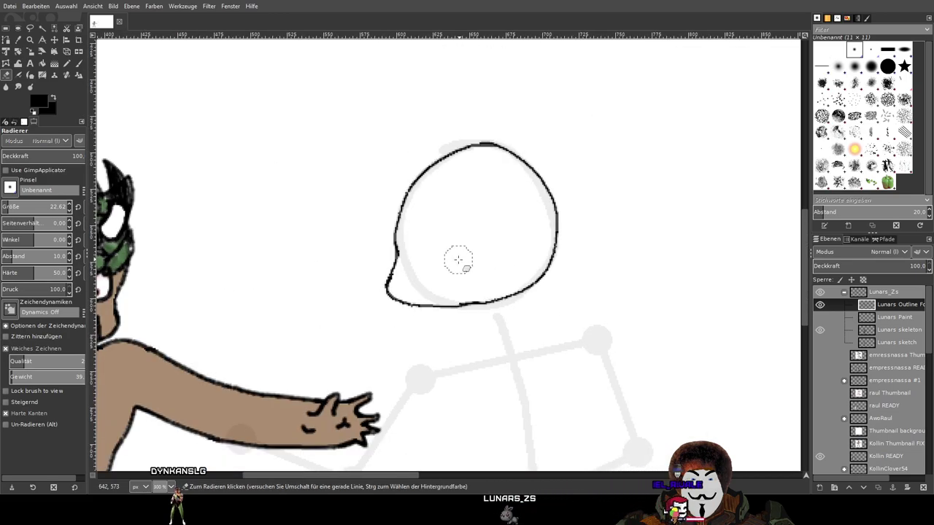
# Draw a shorter, rounder muzzle tip inside the existing one with the Paintbrush at size 2.49, blending it into the chin line
pyautogui.scroll(2, 437, 259)
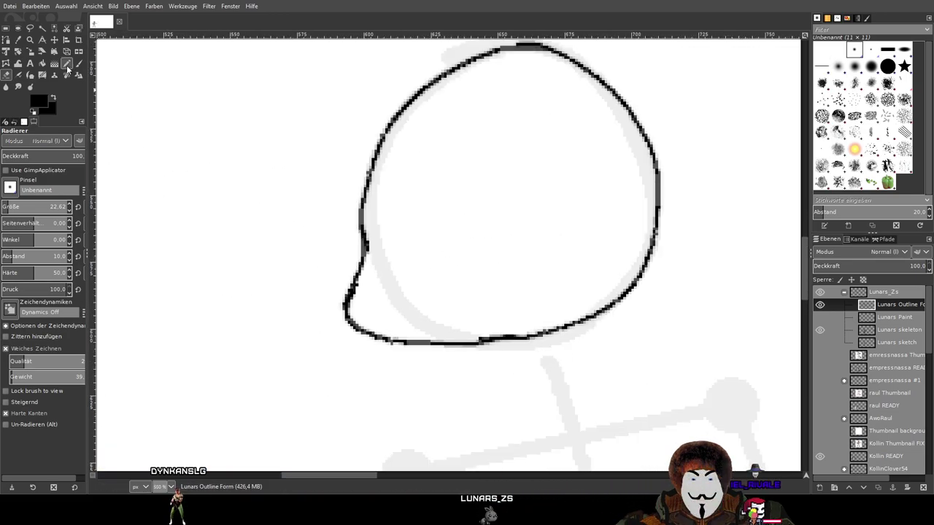
pyautogui.click(66, 64)
pyautogui.click(78, 65)
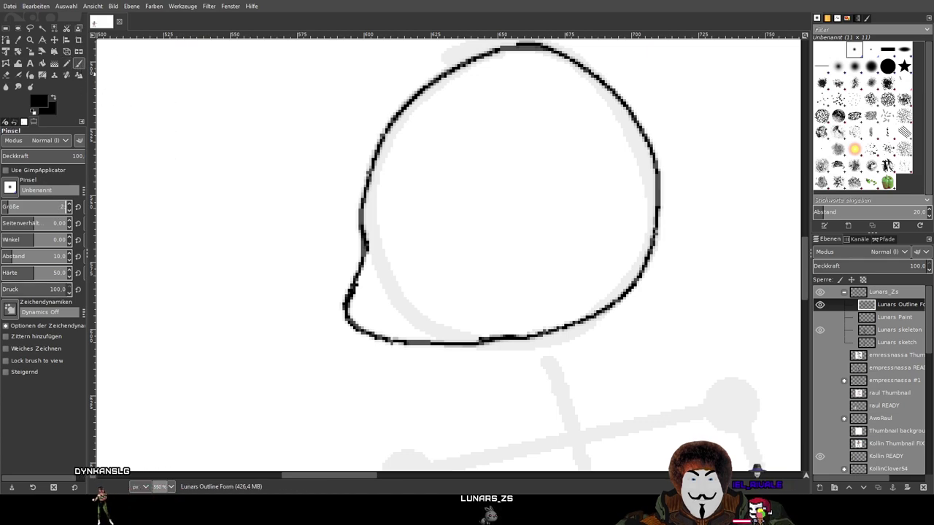
pyautogui.moveTo(352, 240); pyautogui.dragTo(426, 226)
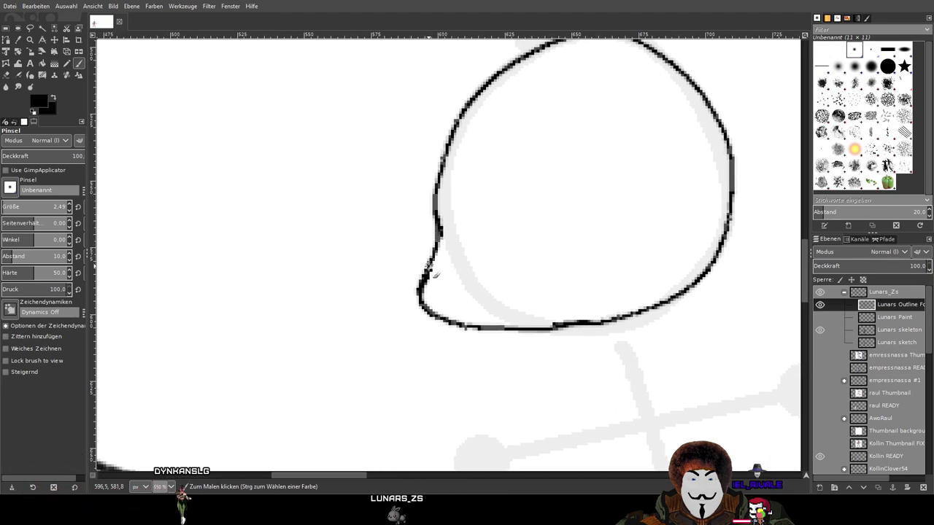
pyautogui.moveTo(430, 292)
pyautogui.mouseDown()
pyautogui.moveTo(439, 313)
pyautogui.moveTo(466, 325)
pyautogui.mouseUp()
pyautogui.hotkey('ctrl', 'z')
pyautogui.moveTo(431, 264); pyautogui.dragTo(438, 306)
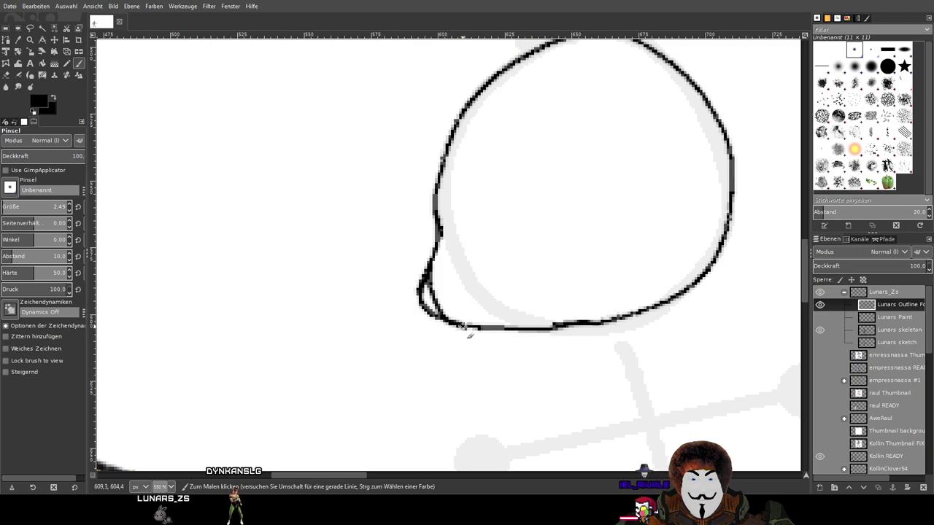
pyautogui.keyDown('ctrl'); pyautogui.scroll(2, 442, 301); pyautogui.keyUp('ctrl')
pyautogui.keyDown('ctrl'); pyautogui.scroll(2, 442, 301); pyautogui.keyUp('ctrl')
pyautogui.moveTo(398, 140)
pyautogui.mouseDown()
pyautogui.moveTo(376, 175)
pyautogui.moveTo(382, 253)
pyautogui.moveTo(415, 311)
pyautogui.moveTo(471, 367)
pyautogui.moveTo(525, 391)
pyautogui.moveTo(579, 410)
pyautogui.moveTo(689, 422)
pyautogui.mouseUp()
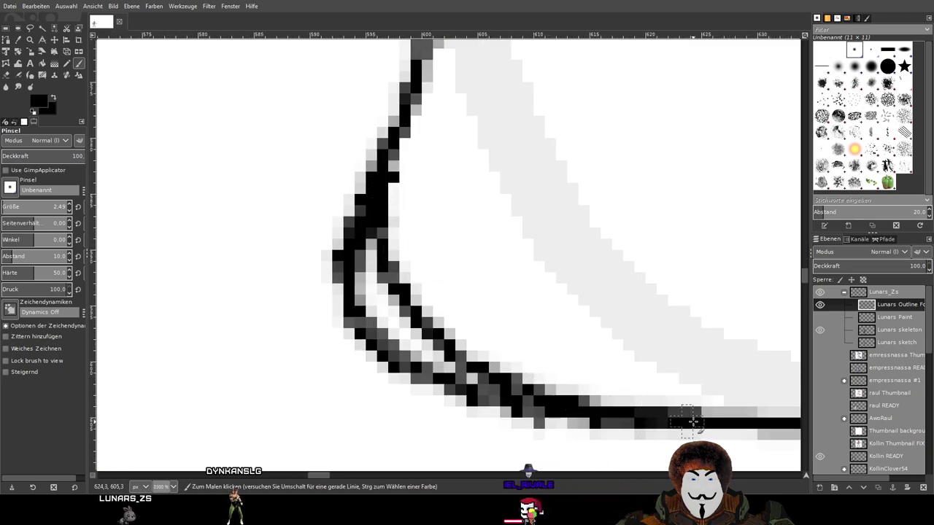
# Erase the old outer muzzle tip with the Eraser at size 2.49
pyautogui.hotkey('shift', 'e')
pyautogui.moveTo(348, 299)
pyautogui.mouseDown()
pyautogui.moveTo(343, 329)
pyautogui.moveTo(339, 248)
pyautogui.mouseUp()
pyautogui.moveTo(351, 287); pyautogui.dragTo(419, 395)
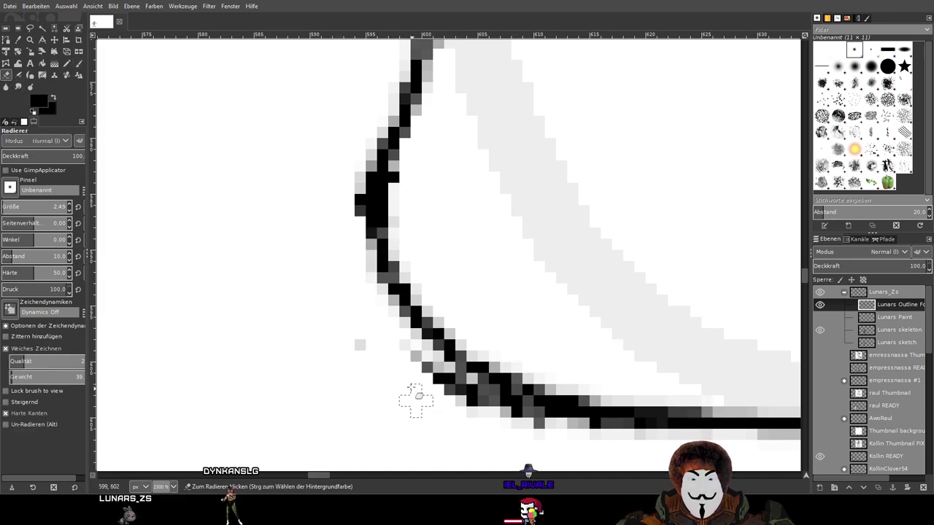
pyautogui.moveTo(360, 334); pyautogui.dragTo(413, 381)
# Turn off the eraser's hard edges and clean the stray pixels and doubled line along the underside of the muzzle
pyautogui.click(5, 412)
pyautogui.moveTo(215, 295); pyautogui.dragTo(273, 363)
pyautogui.moveTo(402, 295)
pyautogui.mouseDown()
pyautogui.moveTo(440, 161)
pyautogui.moveTo(406, 318)
pyautogui.mouseUp()
pyautogui.scroll(-6, 406, 319)
pyautogui.scroll(3, 427, 385)
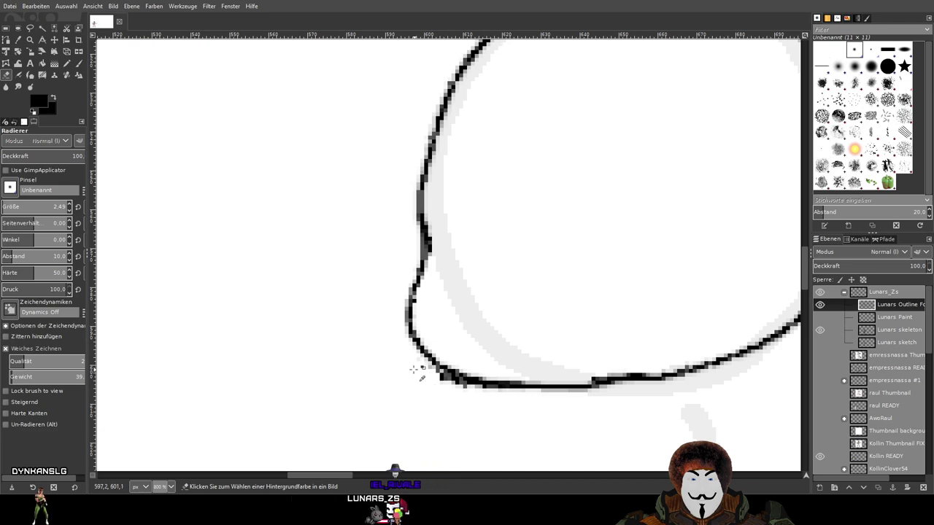
pyautogui.moveTo(425, 367); pyautogui.dragTo(472, 386)
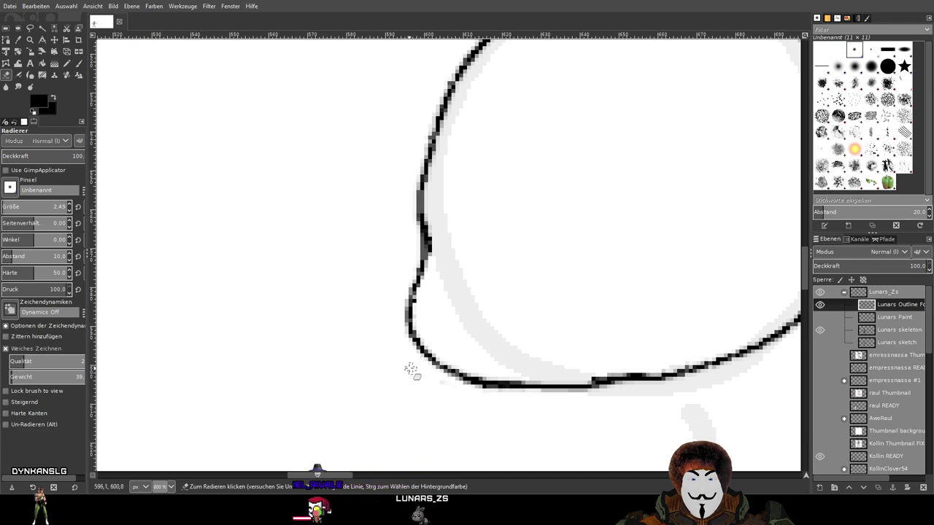
pyautogui.scroll(4, 410, 369)
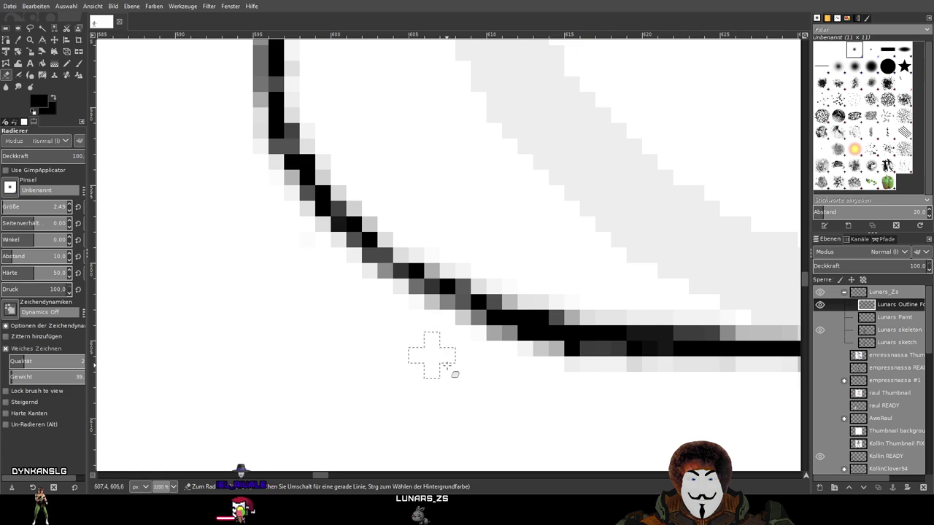
pyautogui.scroll(-6, 385, 374)
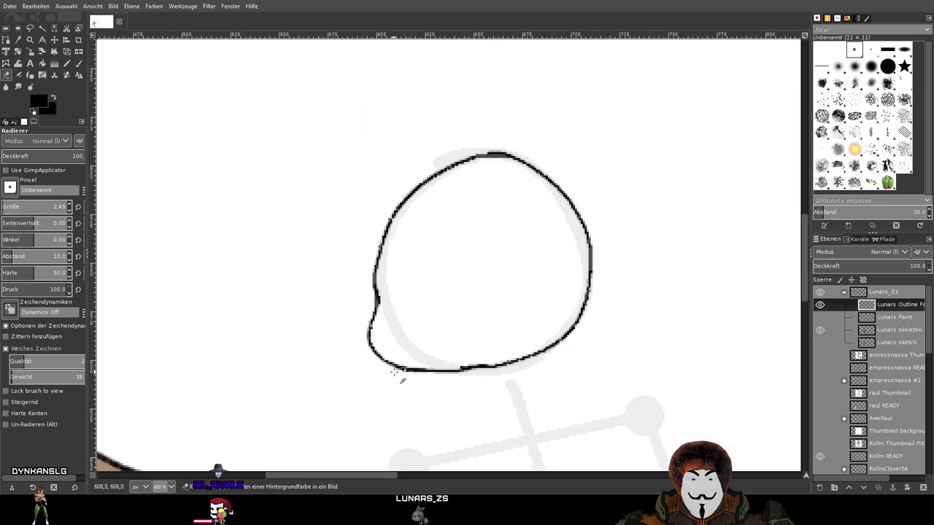
pyautogui.scroll(3, 419, 373)
pyautogui.scroll(-3, 484, 377)
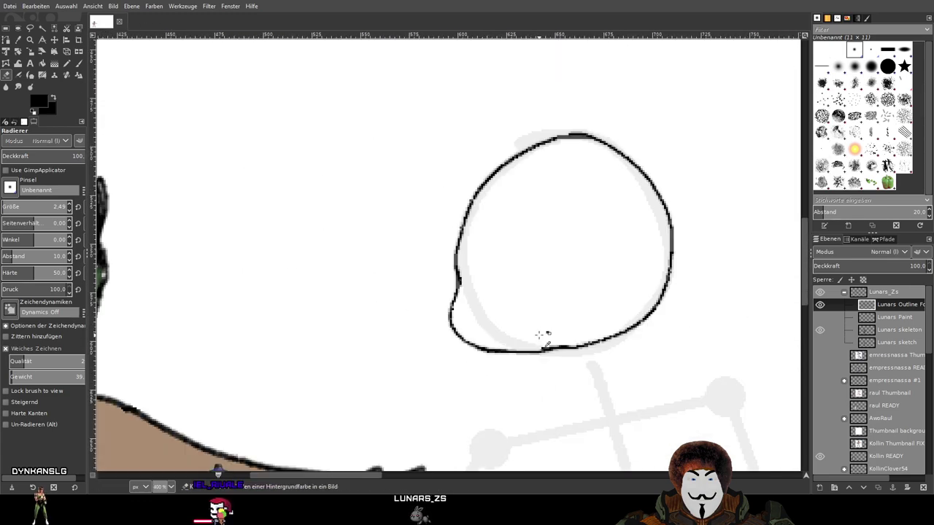
# Compare the head outline with the finished characters by temporarily showing the empressnassa READY and raul READY layers
pyautogui.scroll(-1, 540, 335)
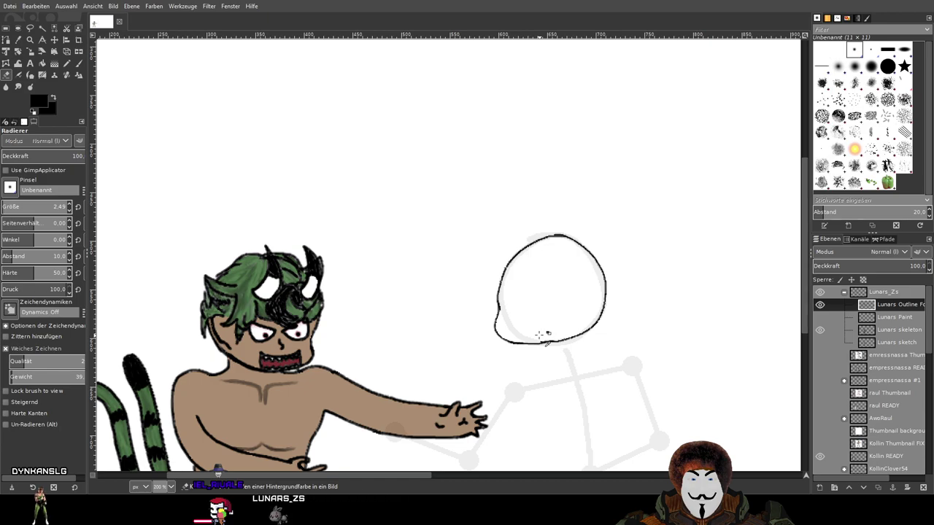
pyautogui.scroll(-3, 539, 335)
pyautogui.scroll(1, 540, 335)
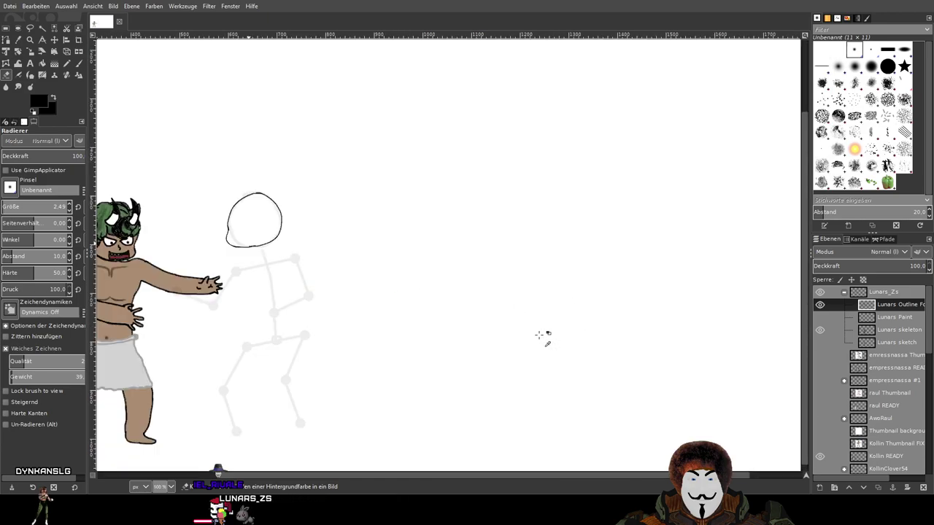
pyautogui.click(819, 368)
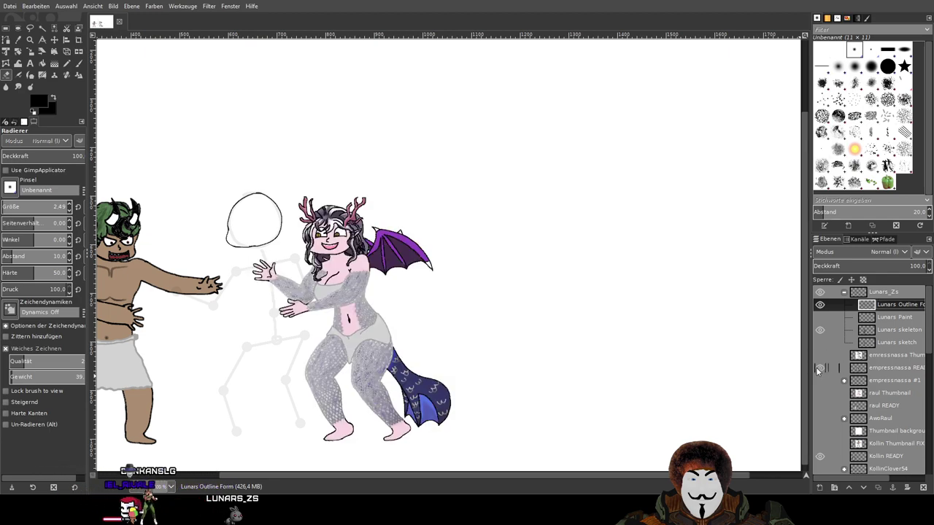
pyautogui.click(820, 368)
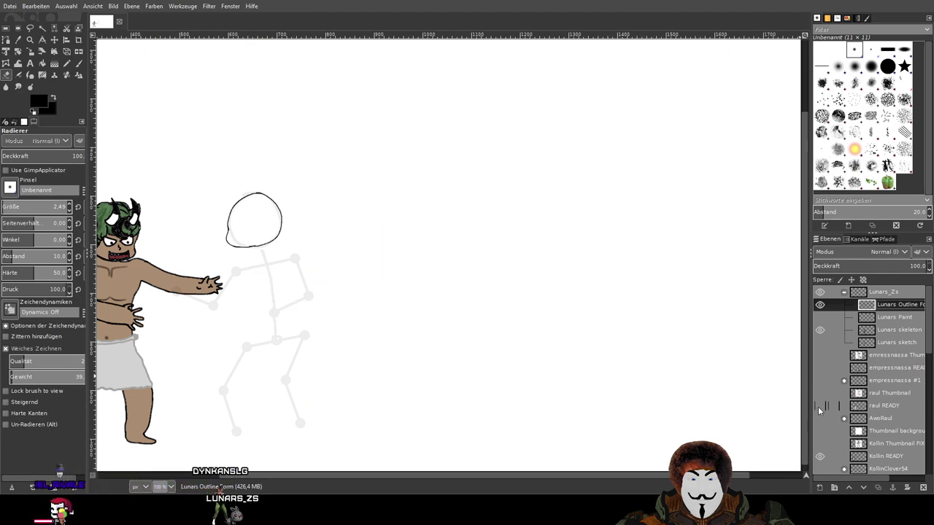
pyautogui.click(820, 405)
pyautogui.click(818, 406)
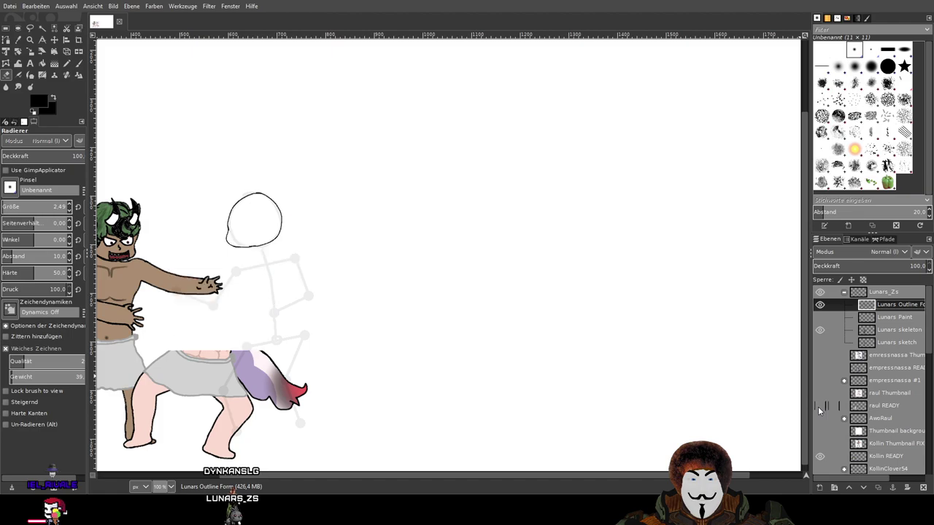
pyautogui.hscroll(-5, 579, 321)
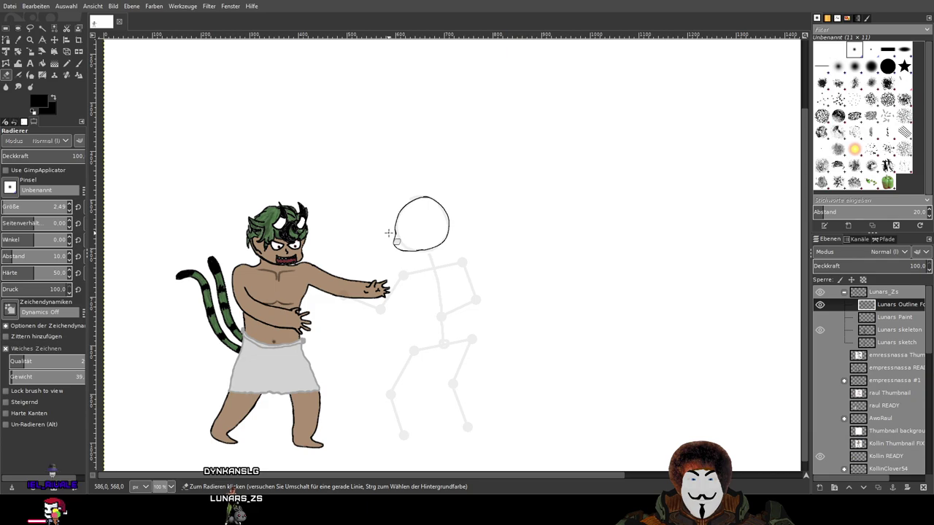
# Thin the outer side of the thick line at the notch between the face and muzzle with the soft eraser
pyautogui.scroll(5, 400, 242)
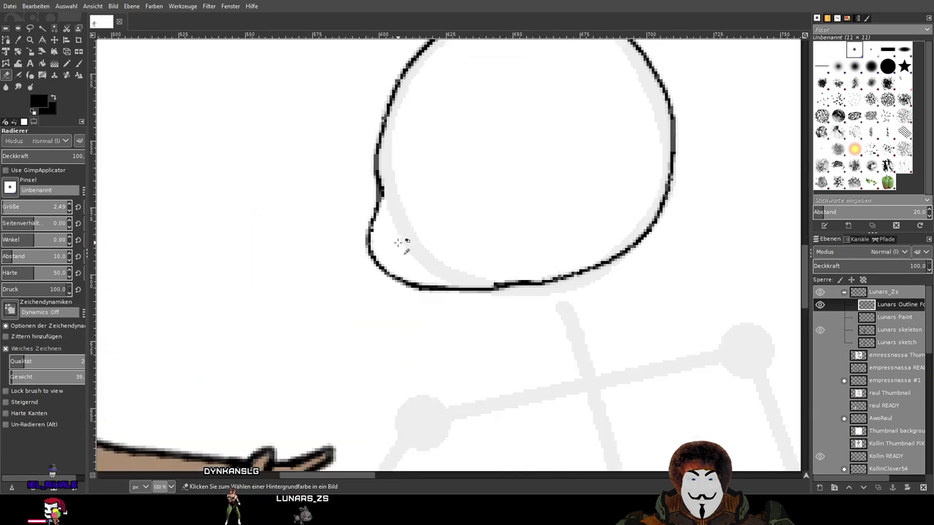
pyautogui.scroll(5, 372, 190)
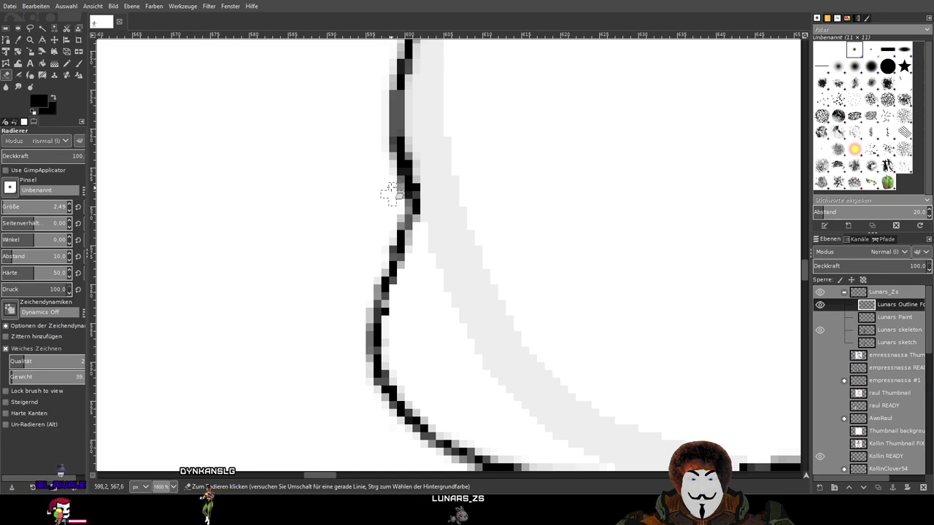
pyautogui.moveTo(388, 178); pyautogui.dragTo(398, 212)
pyautogui.scroll(-5, 360, 263)
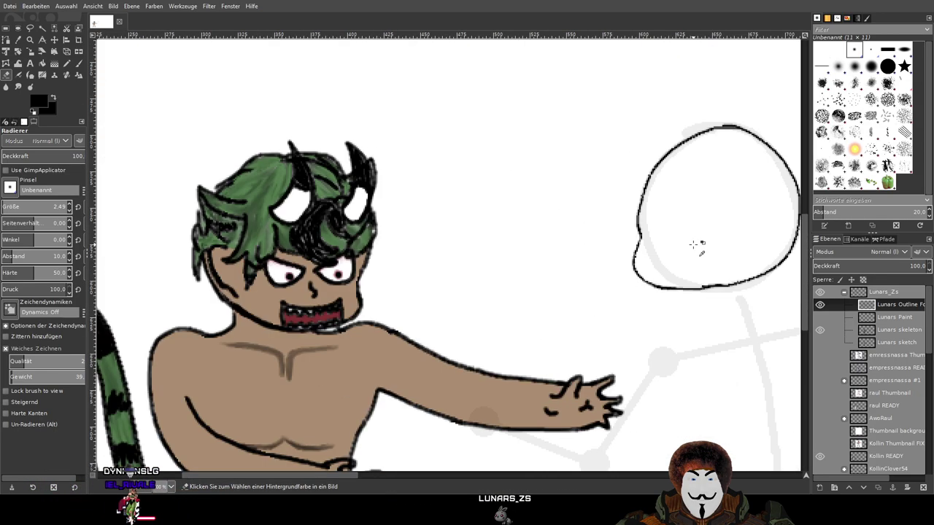
pyautogui.scroll(2, 663, 255)
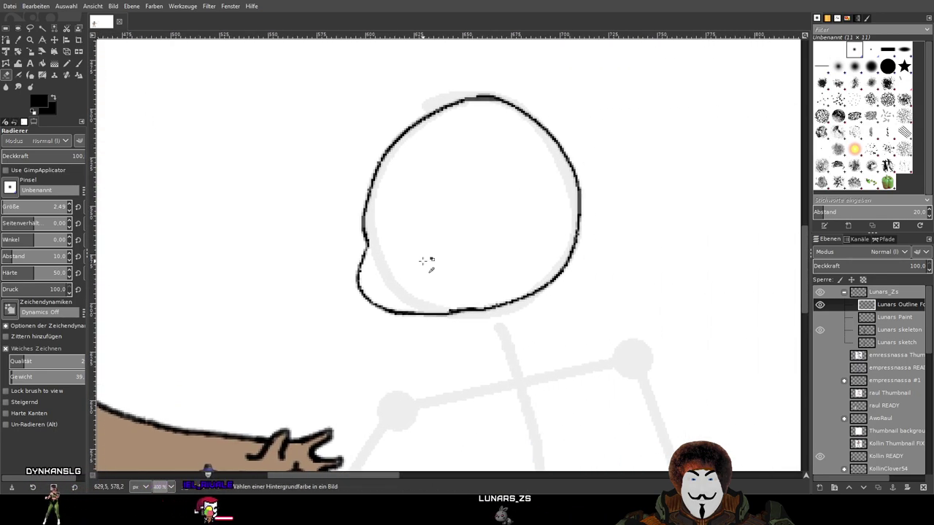
# Erase the uneven overlap in the chin line below the head and redraw it as a smooth Paintbrush stroke
pyautogui.scroll(3, 458, 297)
pyautogui.moveTo(421, 323); pyautogui.dragTo(536, 315)
pyautogui.click(511, 326)
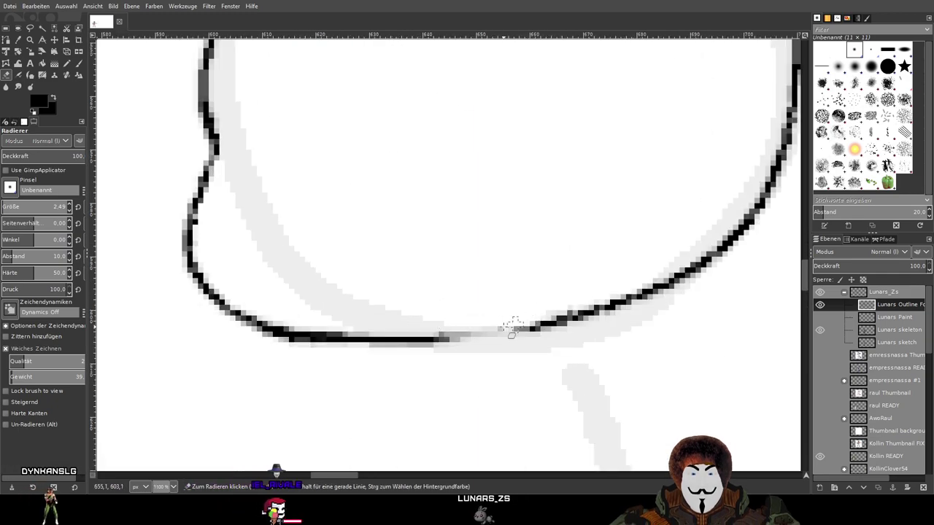
pyautogui.click(80, 64)
pyautogui.scroll(3, 467, 340)
pyautogui.moveTo(573, 322)
pyautogui.mouseDown()
pyautogui.moveTo(409, 350)
pyautogui.moveTo(369, 340)
pyautogui.mouseUp()
pyautogui.scroll(-5, 570, 278)
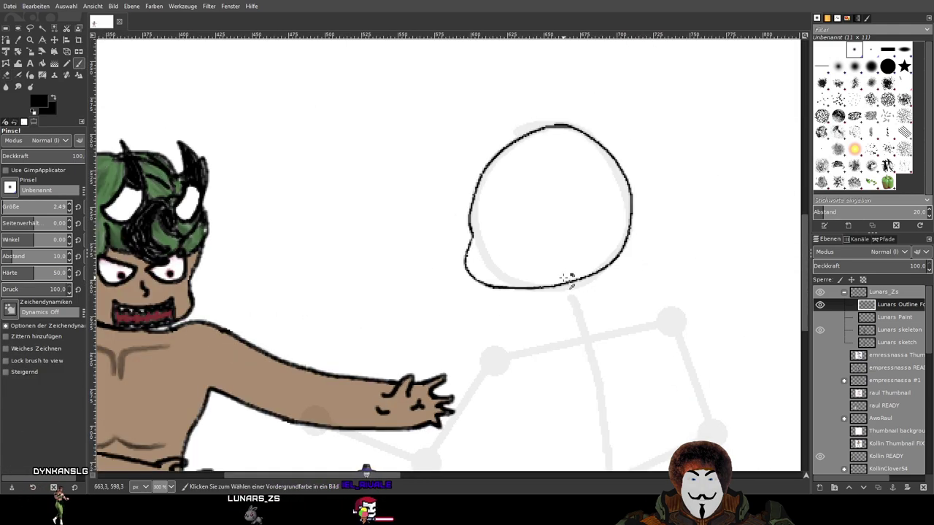
# Draw a short curved line from the muzzle notch down into the face, following the faded skeleton circle
pyautogui.scroll(2, 522, 217)
pyautogui.scroll(-4, 522, 217)
pyautogui.scroll(2, 523, 217)
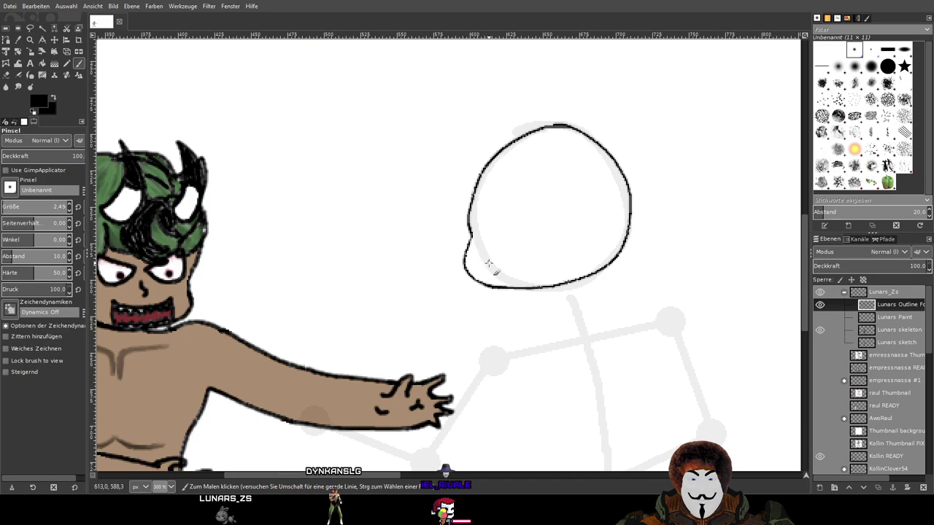
pyautogui.scroll(1, 487, 264)
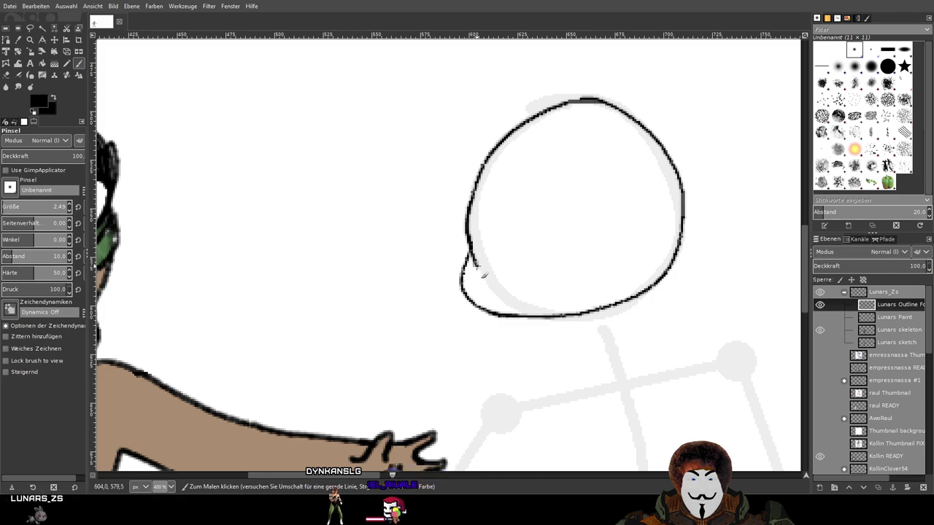
pyautogui.moveTo(472, 260); pyautogui.dragTo(495, 290)
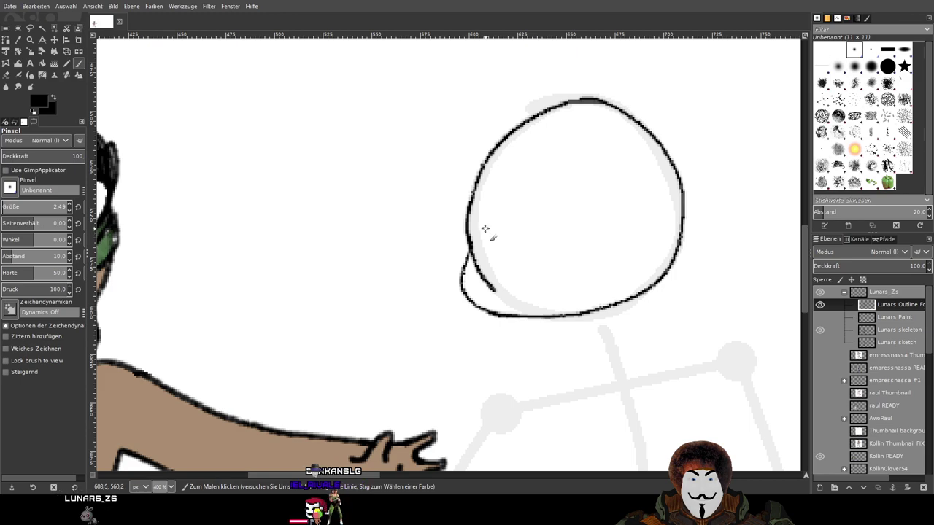
pyautogui.scroll(3, 484, 228)
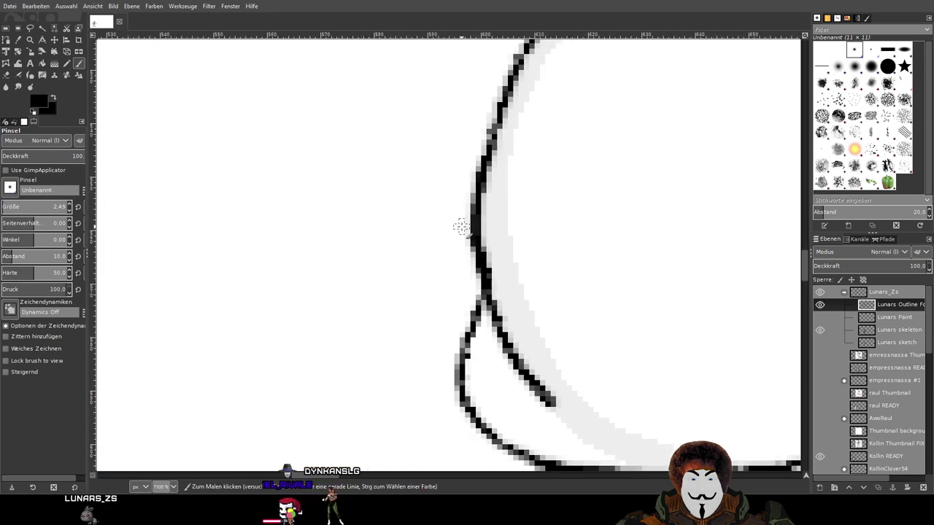
# Erase the short curved line running from the muzzle notch into the face
pyautogui.moveTo(550, 255); pyautogui.dragTo(411, 169)
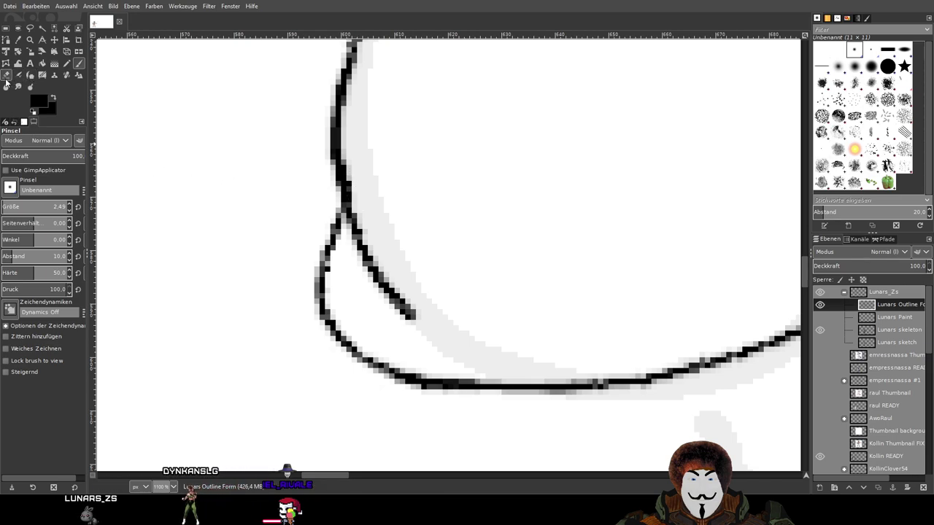
pyautogui.click(6, 76)
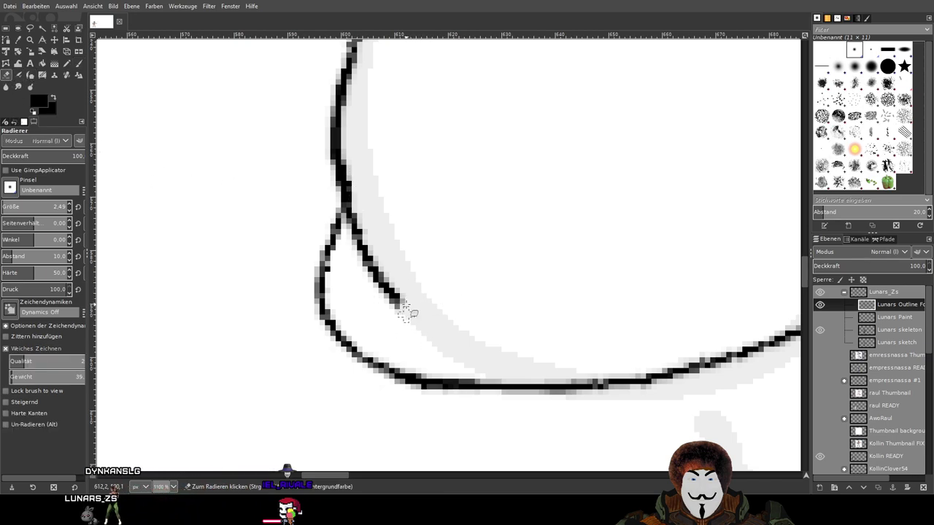
pyautogui.moveTo(371, 277); pyautogui.dragTo(358, 257)
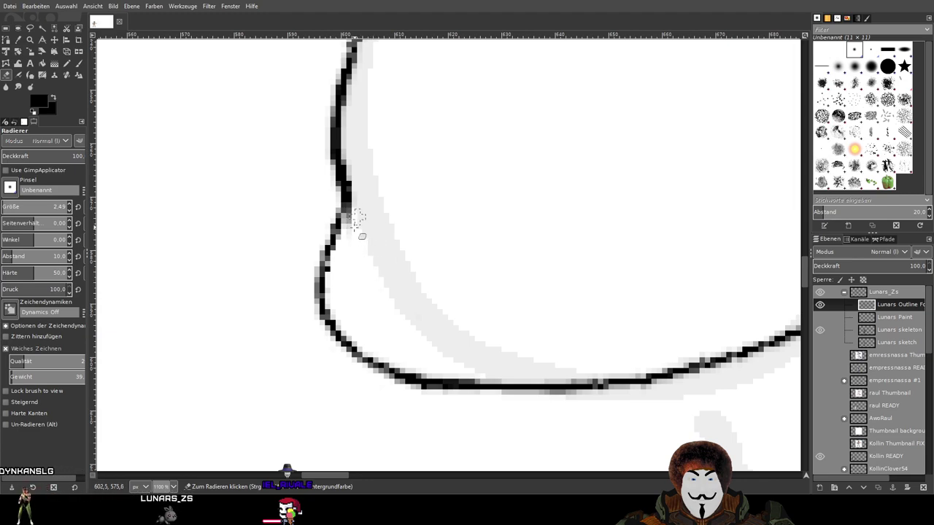
pyautogui.scroll(-4, 477, 214)
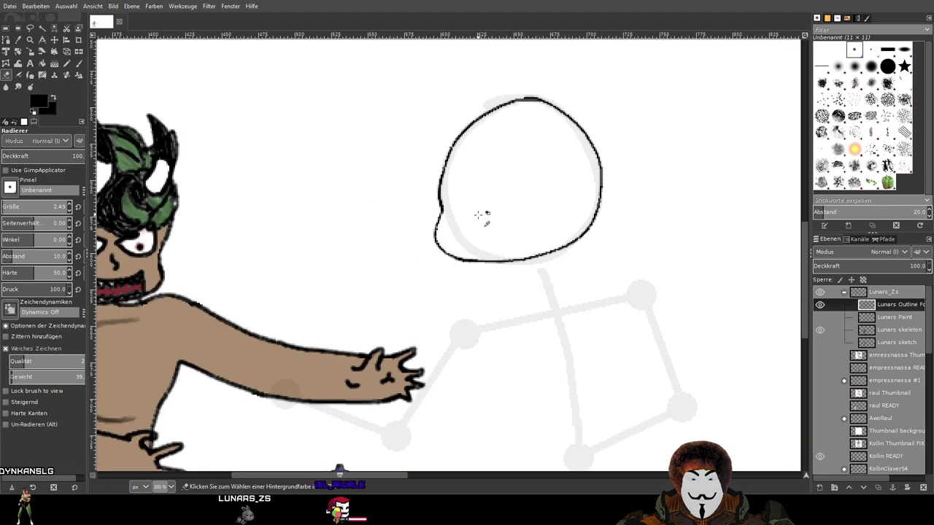
# Redraw the muzzle's front edge below the notch slightly further inward and erase the old outer line
pyautogui.scroll(4, 479, 216)
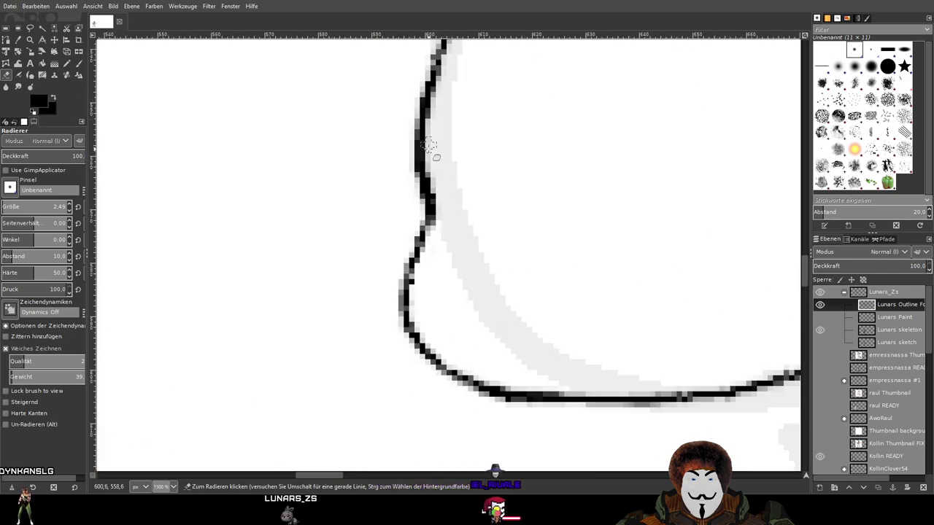
pyautogui.click(80, 64)
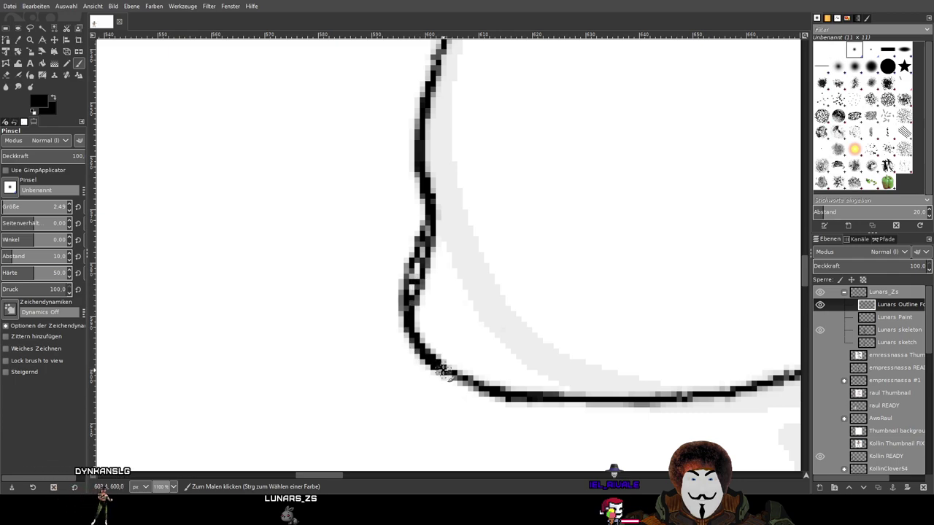
pyautogui.hotkey('shift', 'e')
pyautogui.scroll(1, 413, 208)
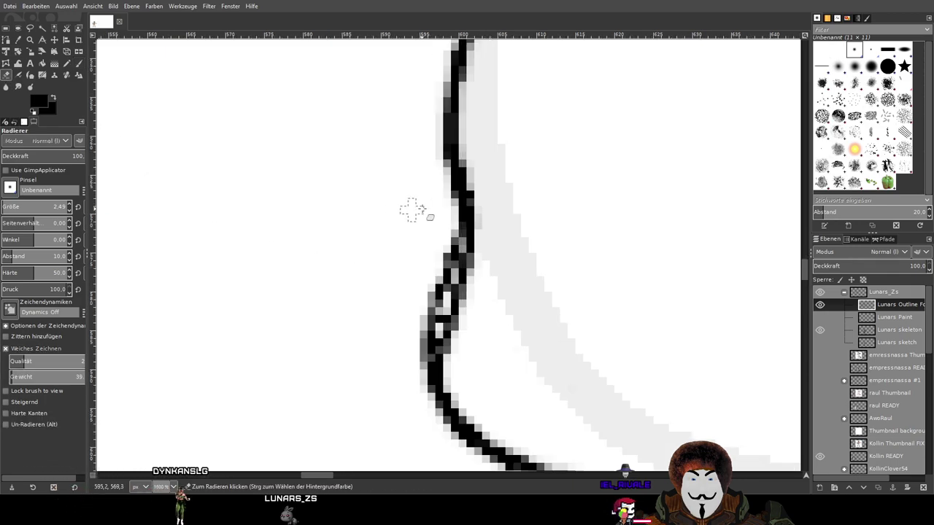
pyautogui.moveTo(448, 254); pyautogui.dragTo(436, 328)
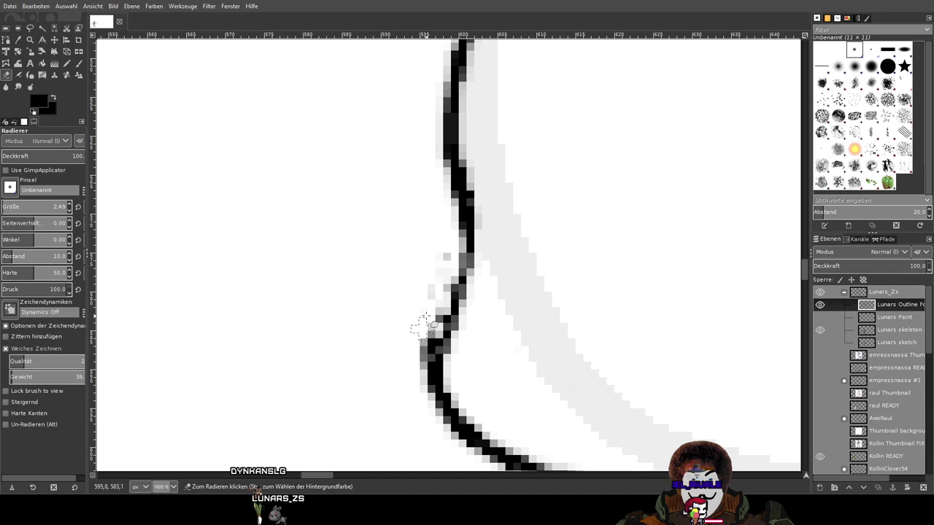
pyautogui.moveTo(444, 247); pyautogui.dragTo(417, 377)
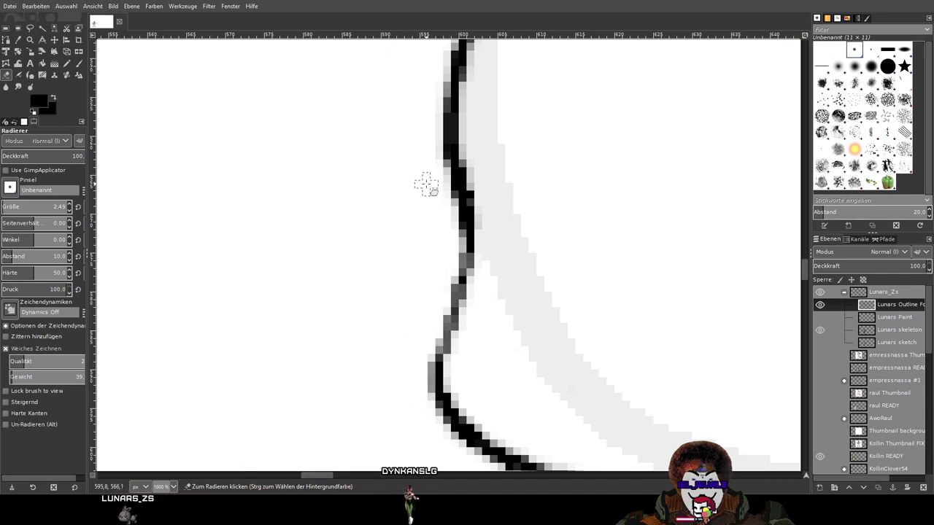
# Examine the notch and muzzle outline close up and against the whole head shape
pyautogui.scroll(-2, 604, 279)
pyautogui.scroll(4, 604, 280)
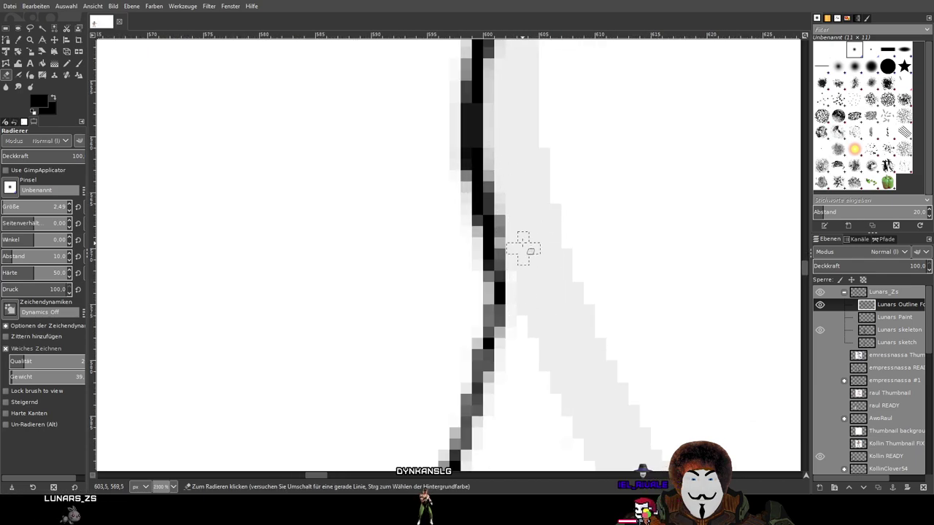
pyautogui.keyDown('ctrl'); pyautogui.scroll(-6, 580, 264); pyautogui.keyUp('ctrl')
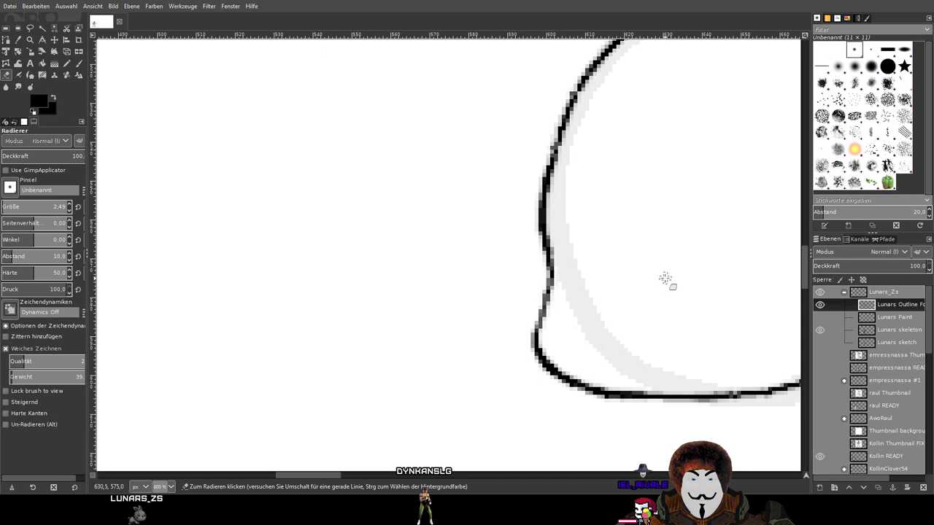
pyautogui.keyDown('ctrl'); pyautogui.scroll(-4, 666, 278); pyautogui.keyUp('ctrl')
pyautogui.keyDown('ctrl'); pyautogui.scroll(3, 439, 255); pyautogui.keyUp('ctrl')
pyautogui.keyDown('ctrl'); pyautogui.scroll(-4, 379, 231); pyautogui.keyUp('ctrl')
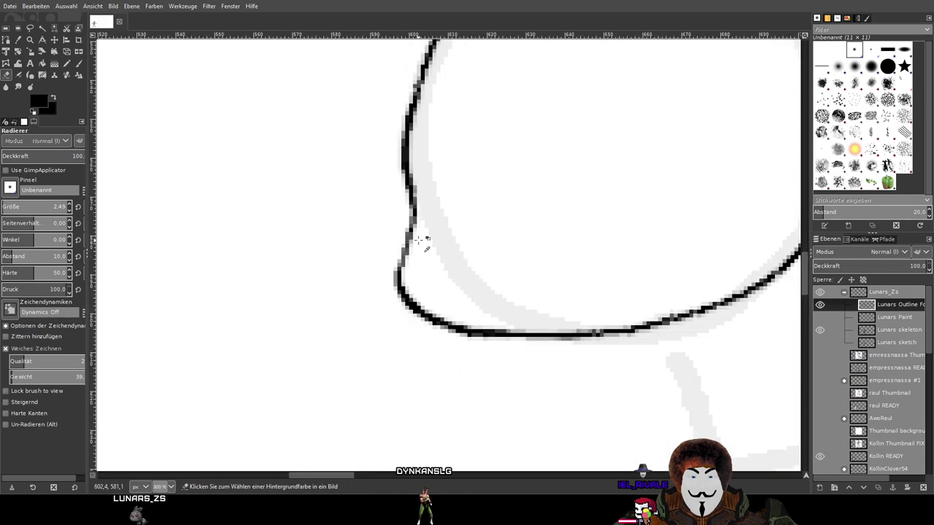
pyautogui.keyDown('ctrl'); pyautogui.scroll(1, 389, 227); pyautogui.keyUp('ctrl')
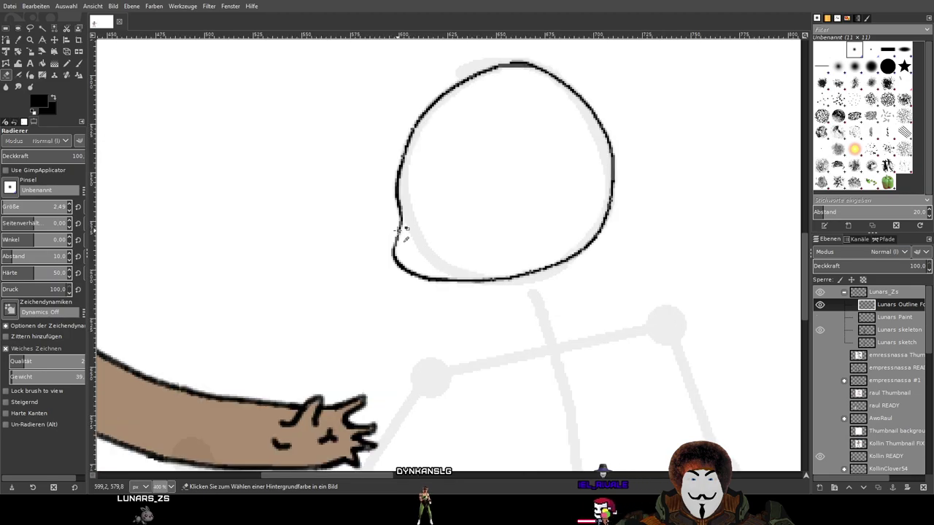
pyautogui.keyDown('ctrl'); pyautogui.scroll(1, 399, 229); pyautogui.keyUp('ctrl')
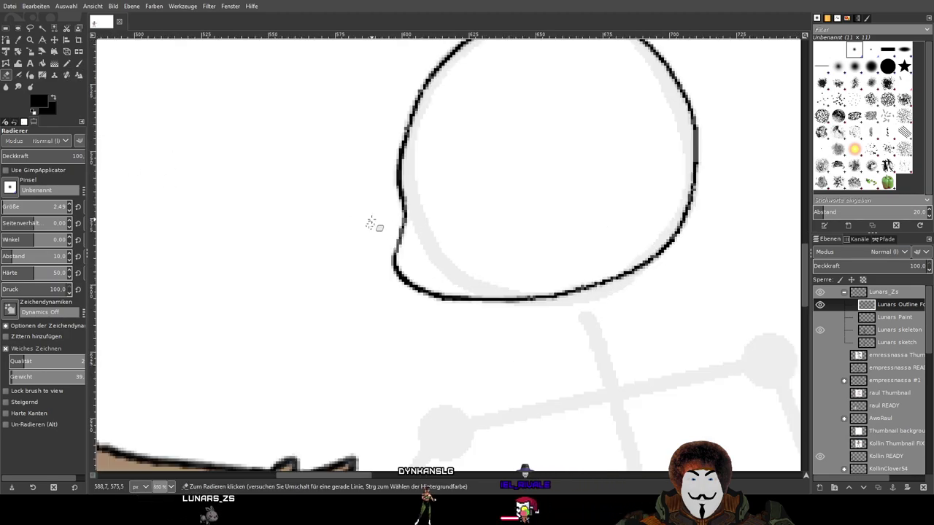
# Erase the muzzle outline with a size 30.82 eraser and redraw it as a rounded Paintbrush stroke at size 2.49
pyautogui.press('p')
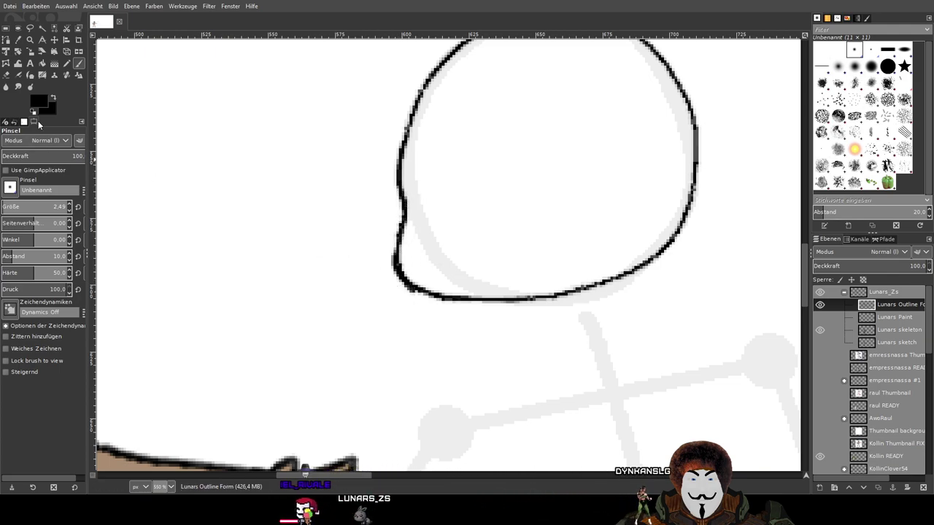
pyautogui.click(6, 76)
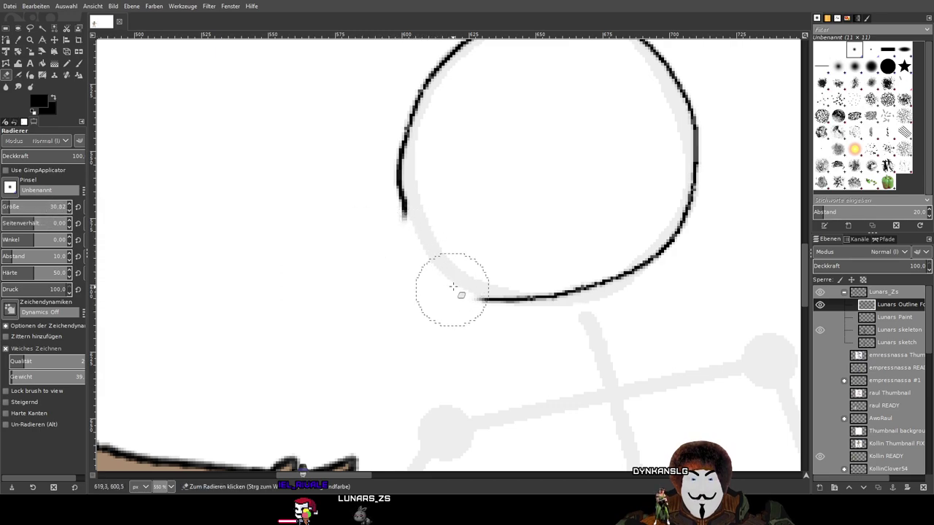
pyautogui.click(79, 65)
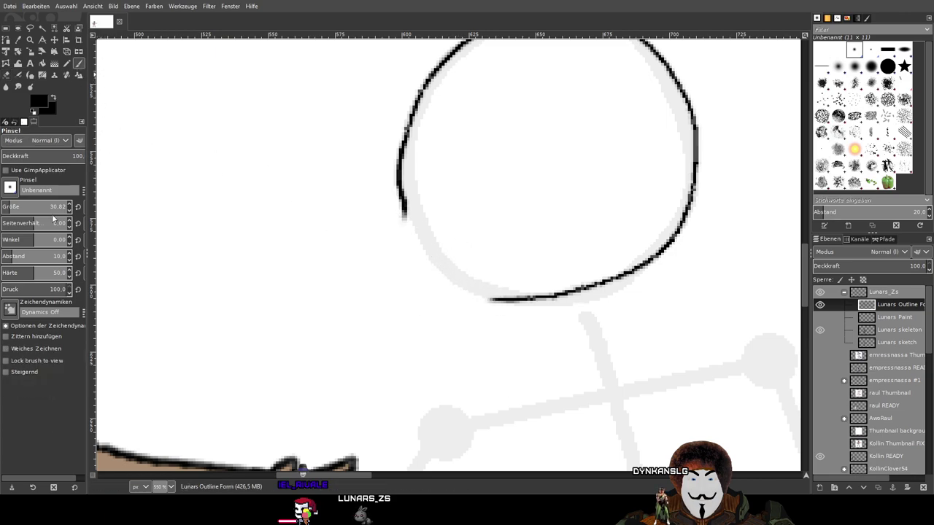
pyautogui.write('2,49')
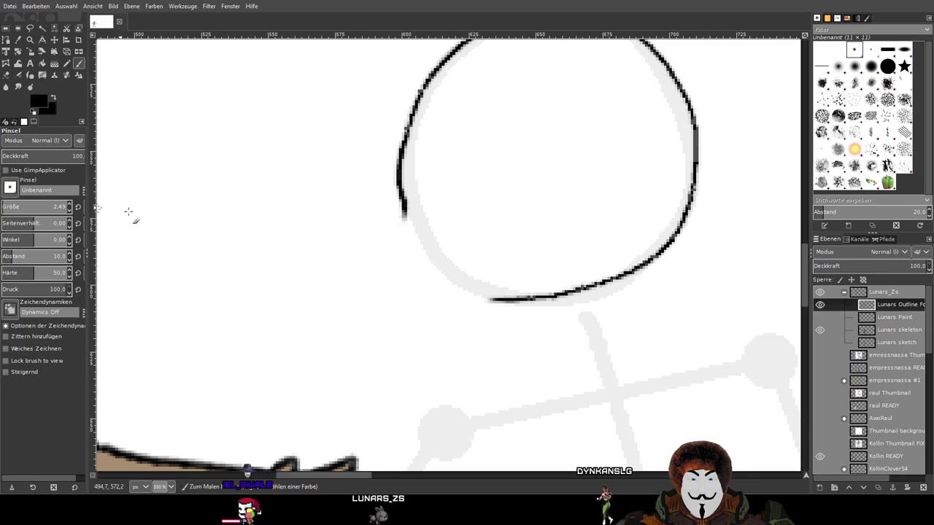
pyautogui.scroll(2, 475, 211)
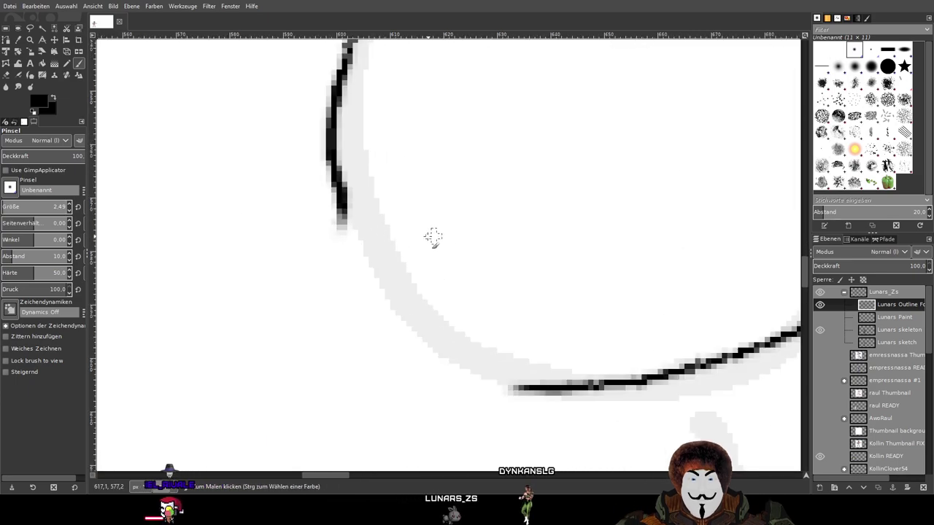
pyautogui.moveTo(433, 237); pyautogui.dragTo(376, 243)
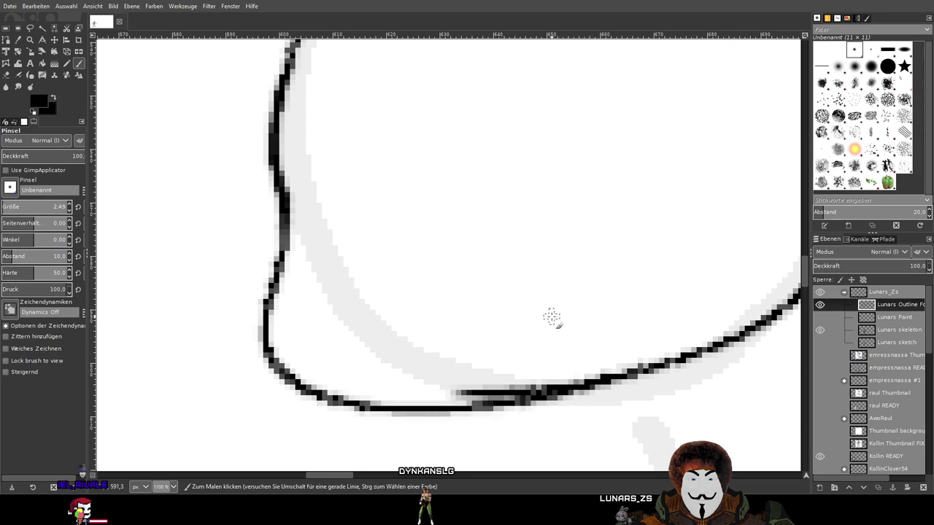
# Paint a second stroke along the muzzle's underside, slightly lower and rounder, running into the chin line
pyautogui.keyDown('ctrl'); pyautogui.scroll(-4, 551, 311); pyautogui.keyUp('ctrl')
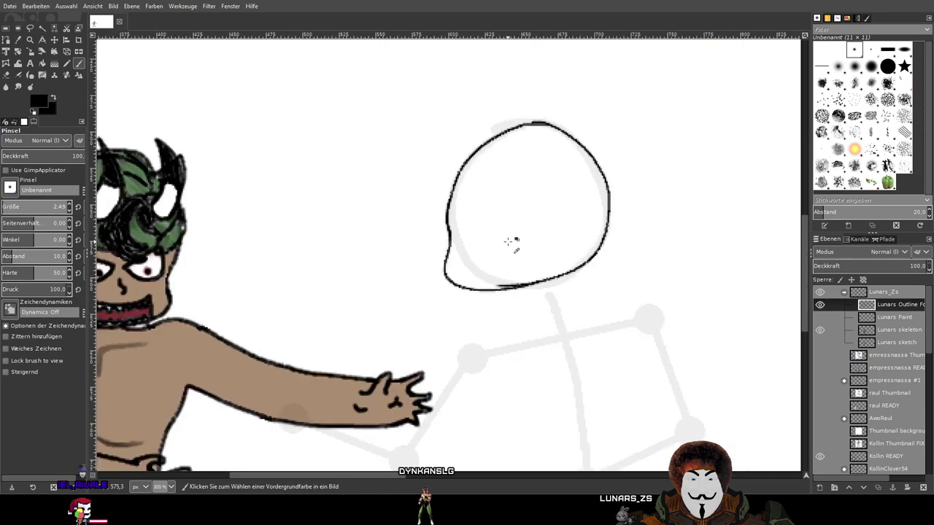
pyautogui.keyDown('ctrl'); pyautogui.scroll(3, 481, 248); pyautogui.keyUp('ctrl')
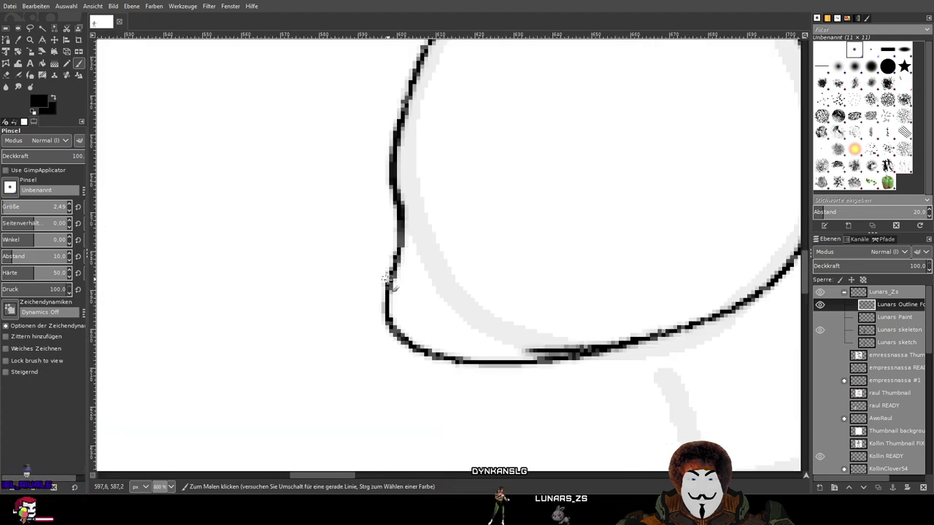
pyautogui.moveTo(400, 340)
pyautogui.mouseDown()
pyautogui.moveTo(427, 358)
pyautogui.moveTo(494, 374)
pyautogui.moveTo(537, 372)
pyautogui.moveTo(630, 344)
pyautogui.mouseUp()
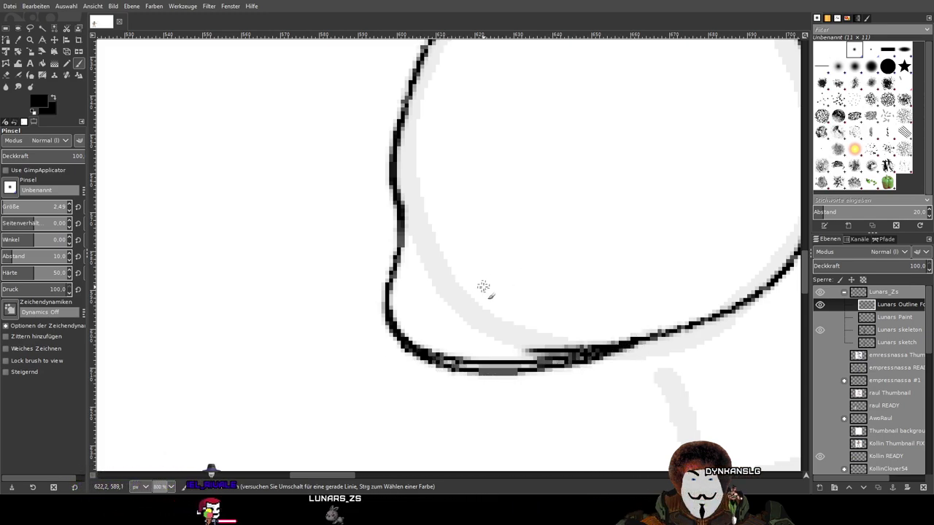
# Erase the inner duplicate lines along the muzzle's underside and chin, leaving a single outline, using the size 2.49 eraser
pyautogui.click(7, 76)
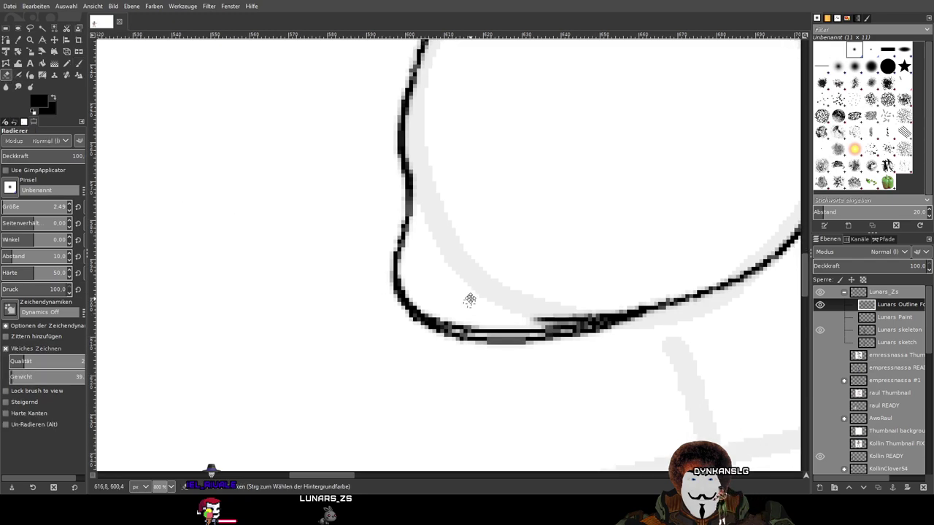
pyautogui.scroll(4, 466, 308)
pyautogui.moveTo(399, 276)
pyautogui.mouseDown()
pyautogui.moveTo(479, 337)
pyautogui.moveTo(661, 362)
pyautogui.moveTo(571, 349)
pyautogui.moveTo(441, 302)
pyautogui.moveTo(387, 264)
pyautogui.moveTo(530, 351)
pyautogui.moveTo(604, 361)
pyautogui.moveTo(578, 364)
pyautogui.moveTo(438, 320)
pyautogui.mouseUp()
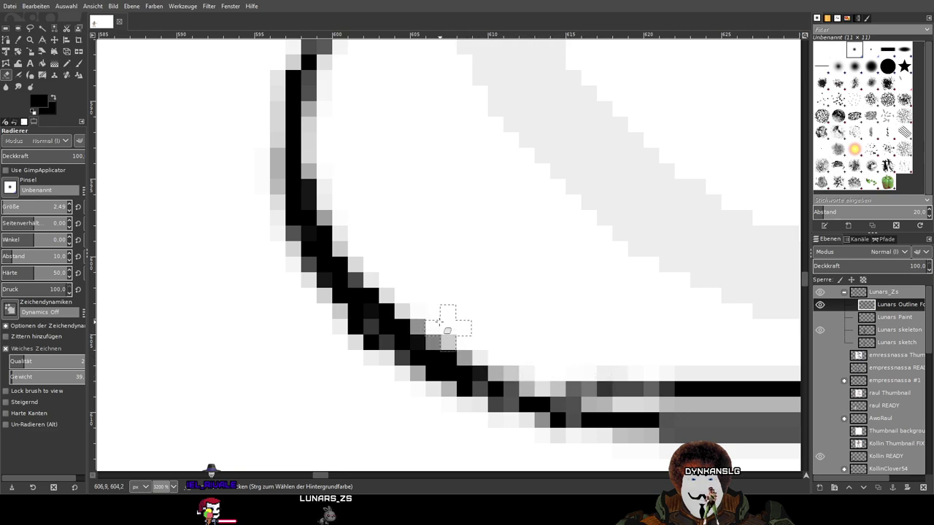
pyautogui.moveTo(671, 345); pyautogui.dragTo(306, 240)
pyautogui.moveTo(461, 230); pyautogui.dragTo(461, 271)
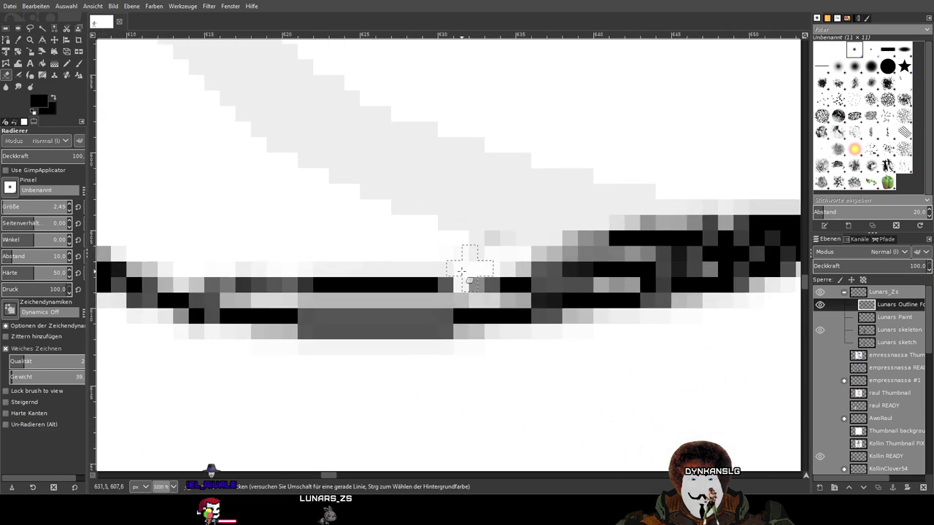
pyautogui.moveTo(486, 238); pyautogui.dragTo(697, 233)
pyautogui.scroll(-2, 709, 207)
pyautogui.moveTo(695, 100)
pyautogui.mouseDown()
pyautogui.moveTo(442, 267)
pyautogui.moveTo(397, 280)
pyautogui.mouseUp()
pyautogui.scroll(1, 434, 326)
pyautogui.moveTo(514, 299)
pyautogui.mouseDown()
pyautogui.moveTo(466, 313)
pyautogui.moveTo(327, 330)
pyautogui.moveTo(444, 300)
pyautogui.moveTo(390, 301)
pyautogui.moveTo(431, 291)
pyautogui.moveTo(372, 319)
pyautogui.moveTo(472, 294)
pyautogui.moveTo(404, 324)
pyautogui.moveTo(411, 319)
pyautogui.moveTo(312, 341)
pyautogui.moveTo(253, 341)
pyautogui.moveTo(431, 319)
pyautogui.moveTo(339, 345)
pyautogui.moveTo(412, 326)
pyautogui.moveTo(339, 336)
pyautogui.mouseUp()
pyautogui.moveTo(324, 294); pyautogui.dragTo(568, 221)
pyautogui.click(472, 274)
pyautogui.moveTo(472, 271)
pyautogui.mouseDown()
pyautogui.moveTo(396, 265)
pyautogui.moveTo(415, 271)
pyautogui.moveTo(399, 275)
pyautogui.mouseUp()
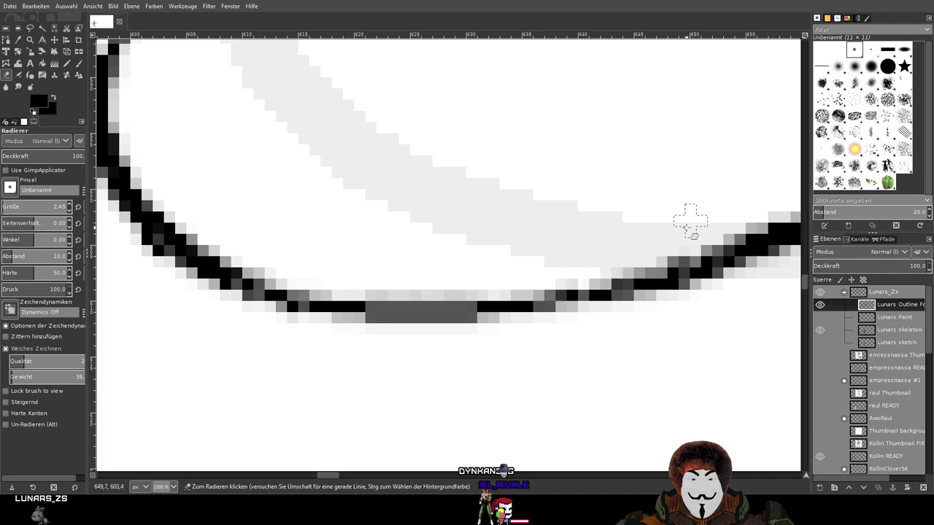
# Examine the cleaned muzzle and chin outline close up and in proportion to the Kollin figure
pyautogui.scroll(-3, 472, 274)
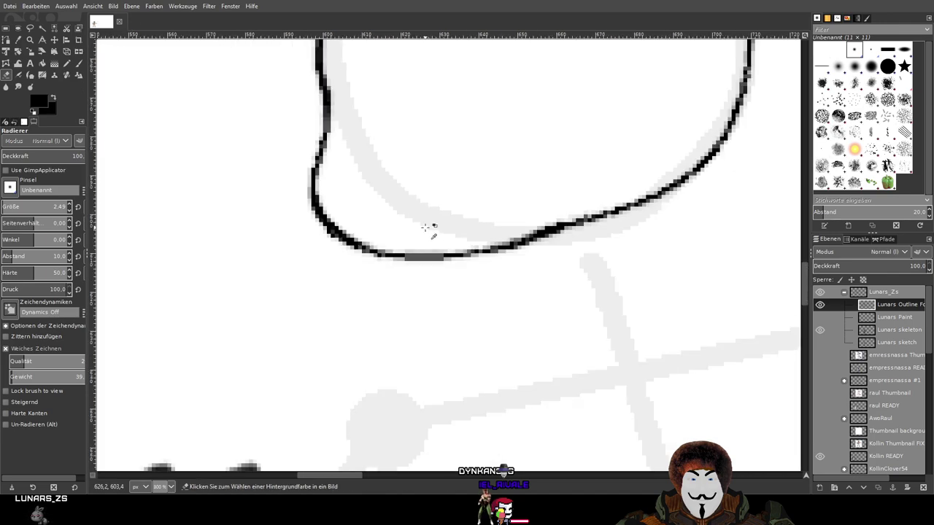
pyautogui.scroll(-2, 394, 197)
pyautogui.scroll(-2, 425, 163)
pyautogui.scroll(4, 427, 156)
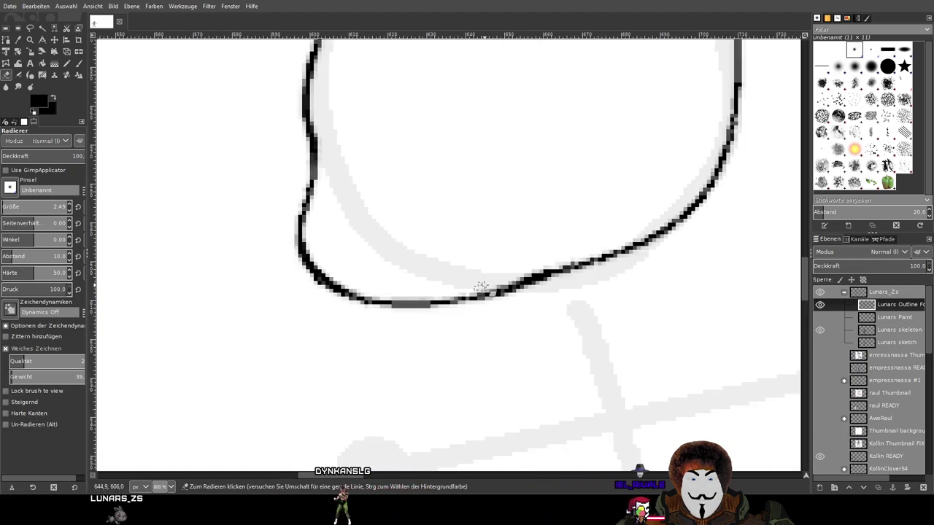
pyautogui.scroll(-4, 521, 292)
pyautogui.scroll(3, 522, 292)
pyautogui.scroll(-3, 525, 292)
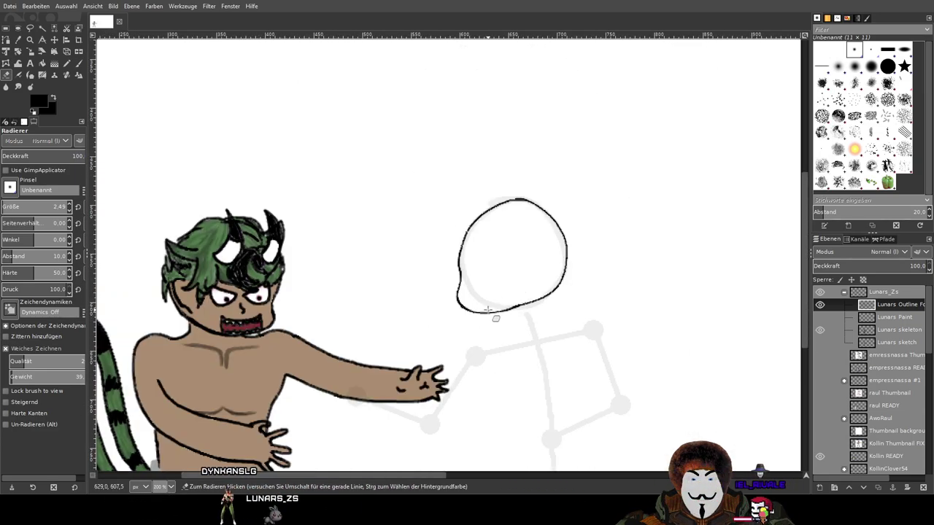
pyautogui.scroll(3, 566, 286)
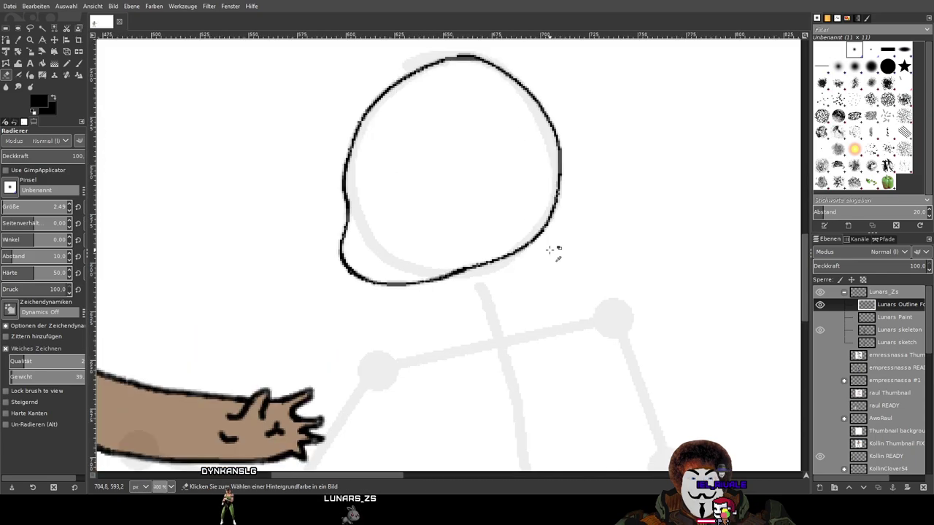
# Paint a fuller chin curve just below the existing line from the muzzle's underside to the jaw, undoing the unsuitable strokes
pyautogui.scroll(2, 552, 250)
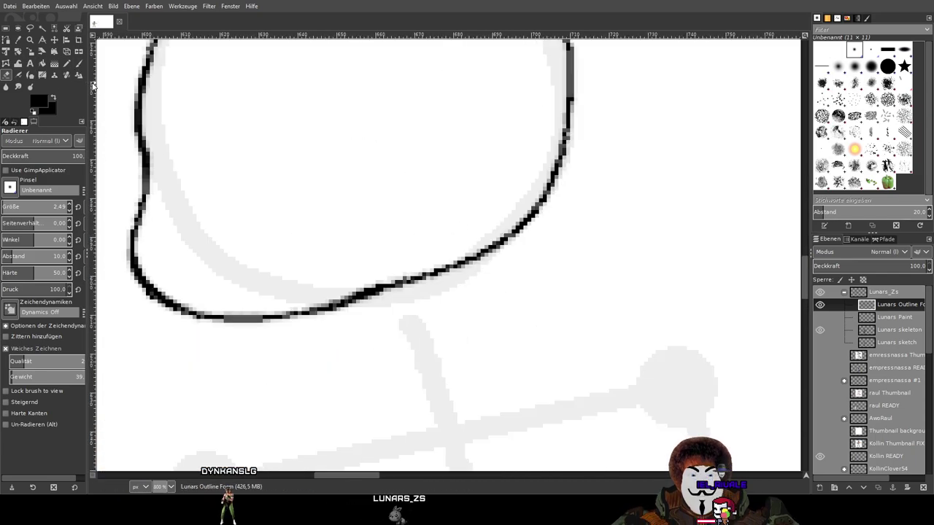
pyautogui.click(79, 63)
pyautogui.moveTo(207, 172); pyautogui.dragTo(387, 207)
pyautogui.scroll(1, 531, 327)
pyautogui.scroll(-1, 530, 326)
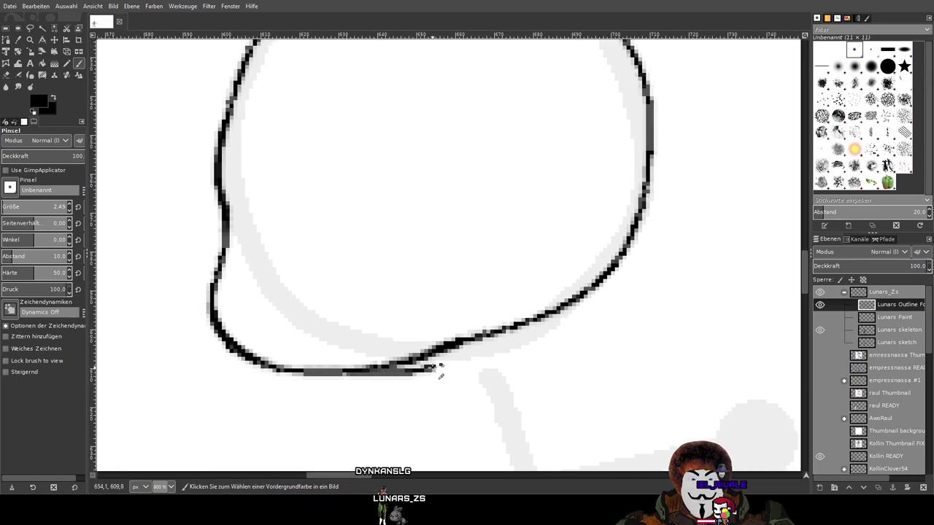
pyautogui.hotkey('ctrl', 'z')
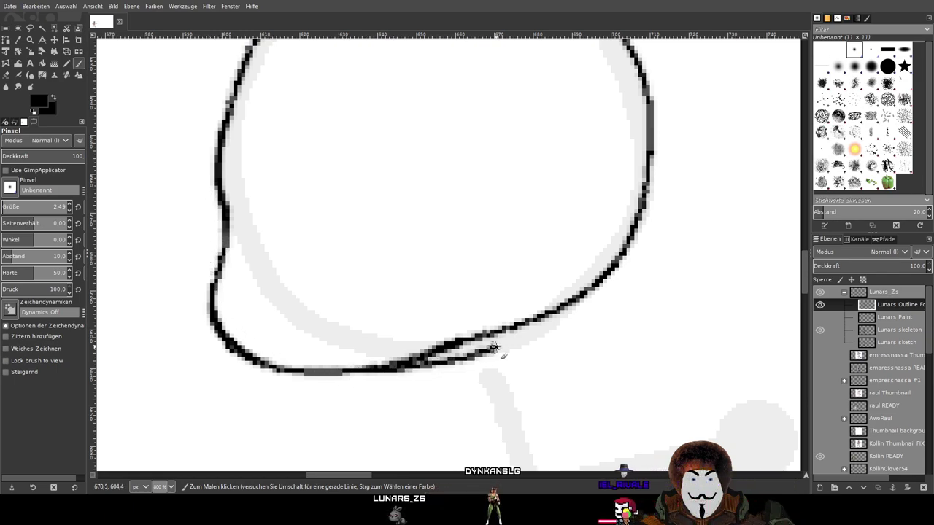
pyautogui.hotkey('ctrl', 'z')
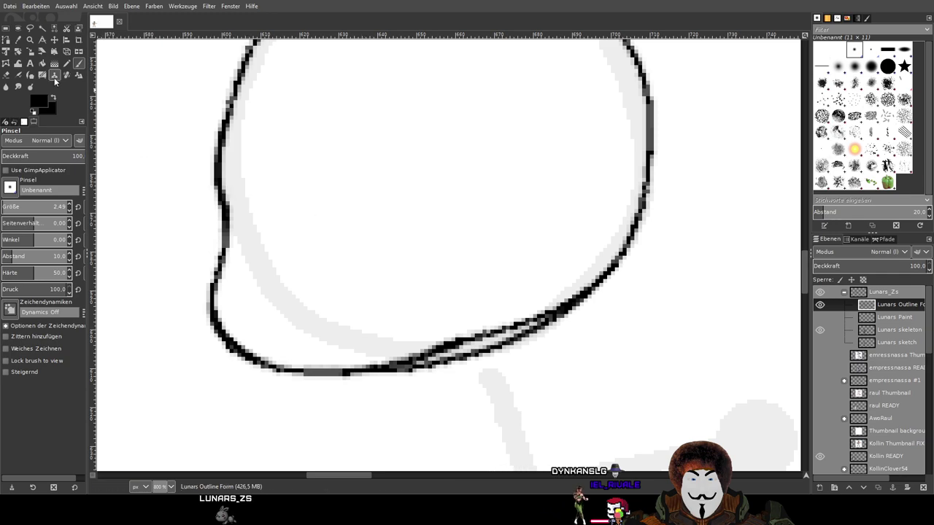
# Erase the inner duplicate line between the muzzle's underside and the jaw, keeping only the fuller lower chin curve
pyautogui.click(5, 78)
pyautogui.scroll(3, 562, 372)
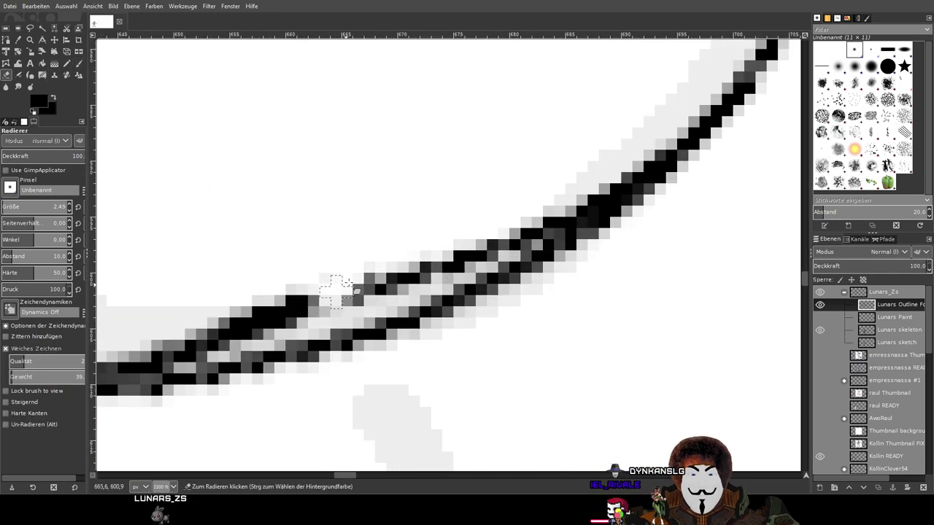
pyautogui.moveTo(302, 300)
pyautogui.mouseDown()
pyautogui.moveTo(229, 323)
pyautogui.moveTo(275, 306)
pyautogui.moveTo(305, 306)
pyautogui.moveTo(302, 319)
pyautogui.moveTo(215, 311)
pyautogui.moveTo(557, 232)
pyautogui.mouseUp()
pyautogui.moveTo(535, 262)
pyautogui.mouseDown()
pyautogui.moveTo(458, 271)
pyautogui.moveTo(572, 261)
pyautogui.moveTo(457, 276)
pyautogui.mouseUp()
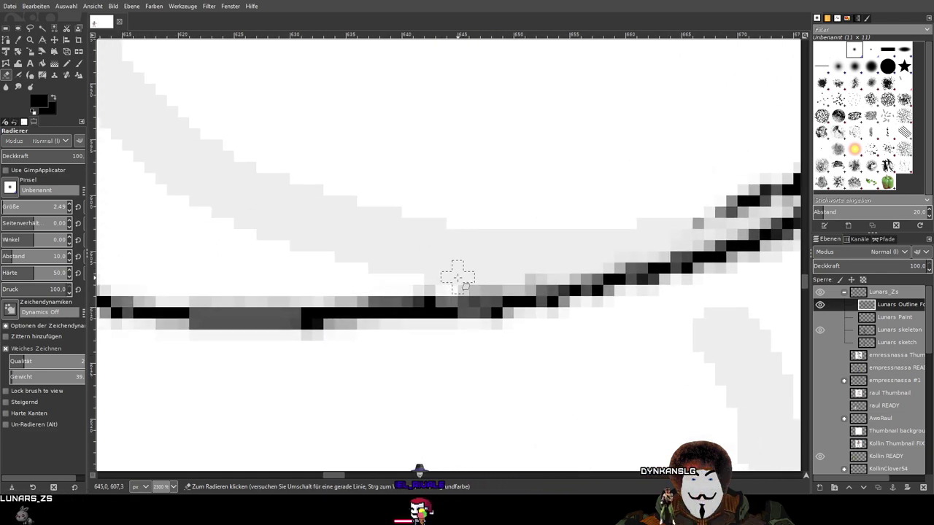
pyautogui.moveTo(681, 200)
pyautogui.mouseDown()
pyautogui.moveTo(369, 322)
pyautogui.moveTo(402, 329)
pyautogui.moveTo(371, 331)
pyautogui.moveTo(491, 280)
pyautogui.moveTo(436, 305)
pyautogui.moveTo(467, 303)
pyautogui.mouseUp()
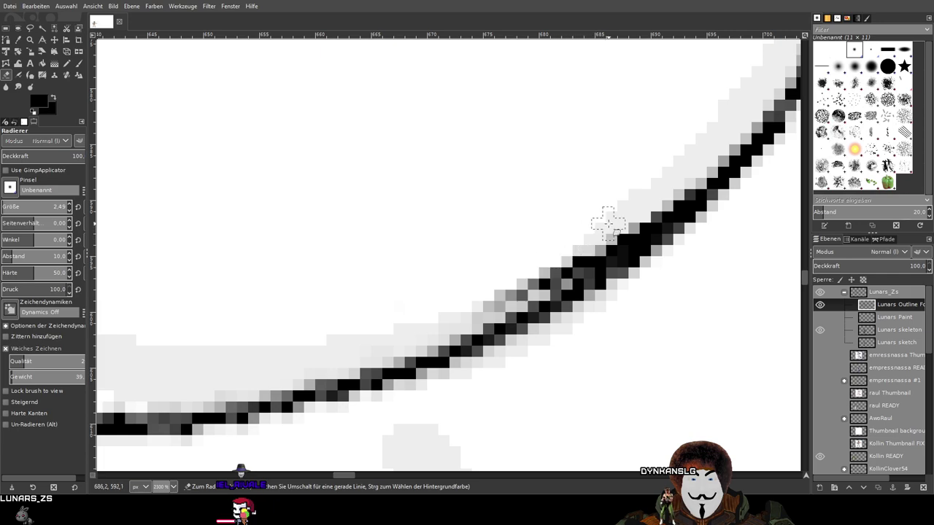
pyautogui.moveTo(608, 223); pyautogui.dragTo(500, 307)
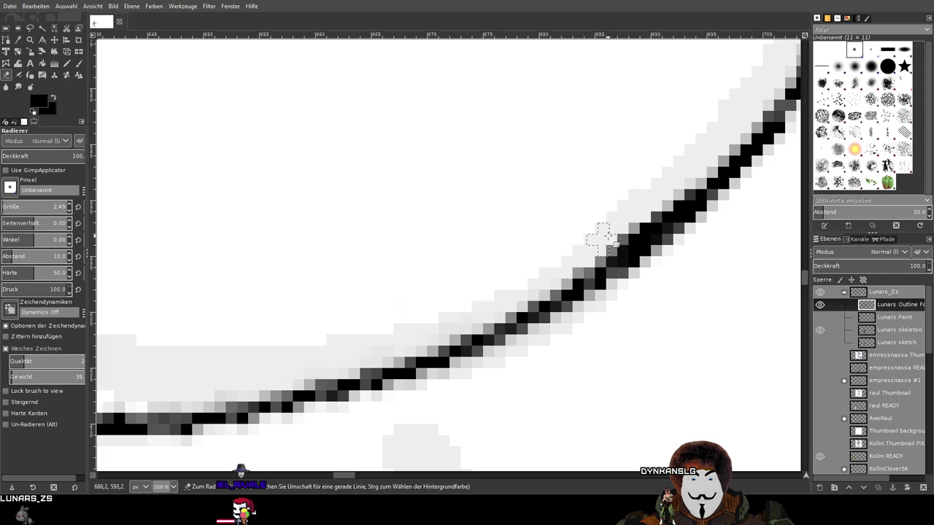
pyautogui.scroll(-3, 481, 294)
pyautogui.scroll(-2, 381, 309)
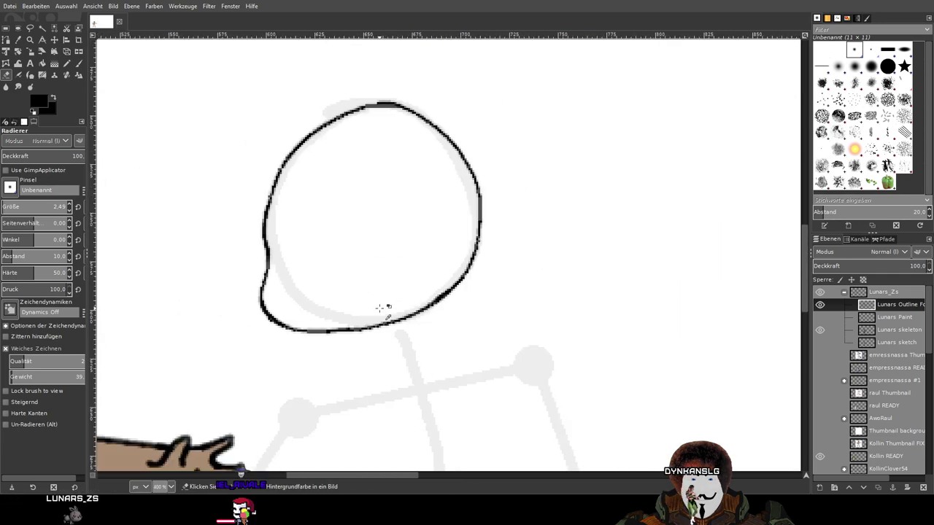
# Thin the inner edge of the jaw and chin line with the size 2.49 eraser, removing stray pixels above it
pyautogui.scroll(5, 453, 299)
pyautogui.moveTo(487, 206)
pyautogui.mouseDown()
pyautogui.moveTo(439, 276)
pyautogui.moveTo(396, 306)
pyautogui.moveTo(237, 374)
pyautogui.moveTo(355, 305)
pyautogui.moveTo(377, 315)
pyautogui.moveTo(274, 368)
pyautogui.mouseUp()
pyautogui.moveTo(375, 331); pyautogui.dragTo(367, 317)
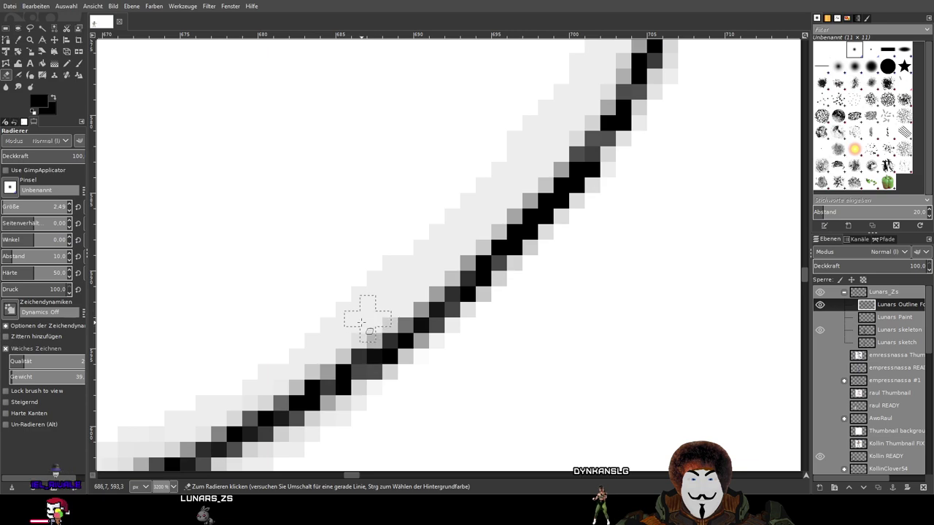
pyautogui.moveTo(211, 379)
pyautogui.mouseDown()
pyautogui.moveTo(316, 294)
pyautogui.moveTo(446, 247)
pyautogui.mouseUp()
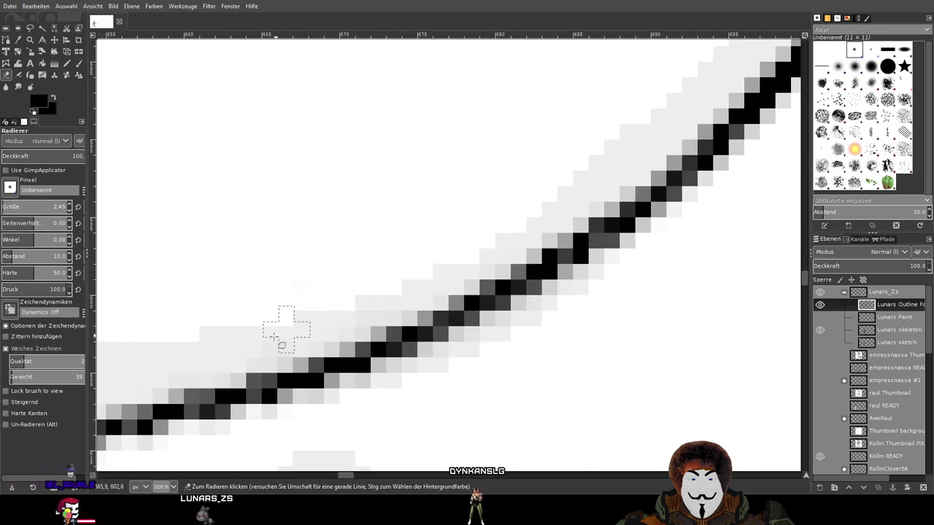
pyautogui.moveTo(168, 368); pyautogui.dragTo(609, 226)
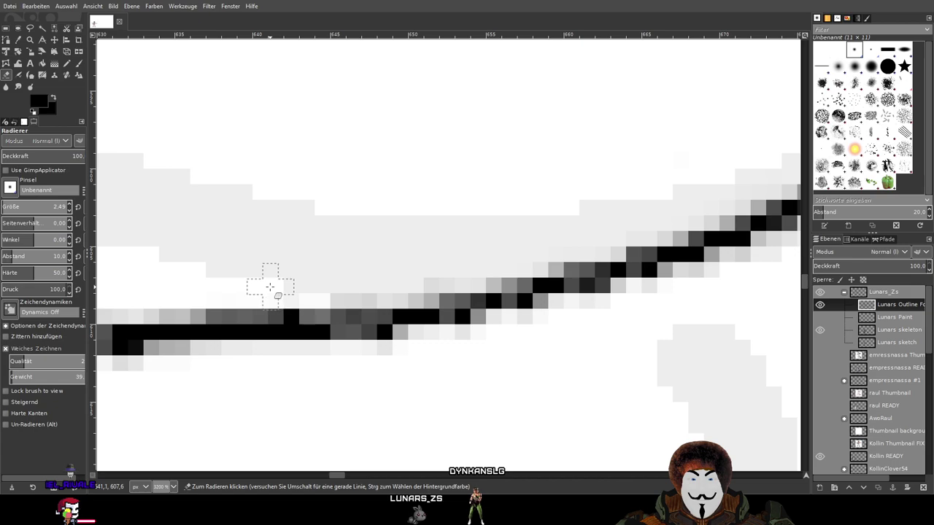
pyautogui.scroll(-5, 301, 279)
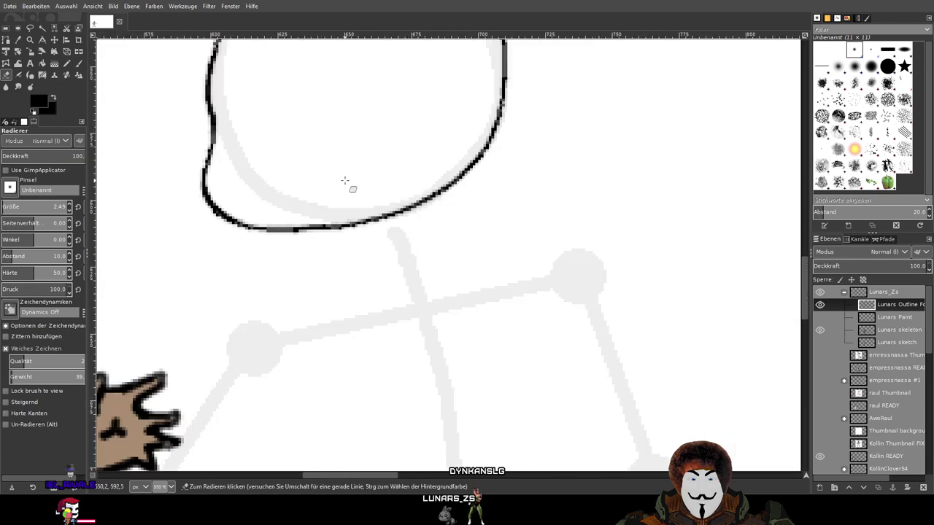
pyautogui.moveTo(407, 273); pyautogui.dragTo(459, 193)
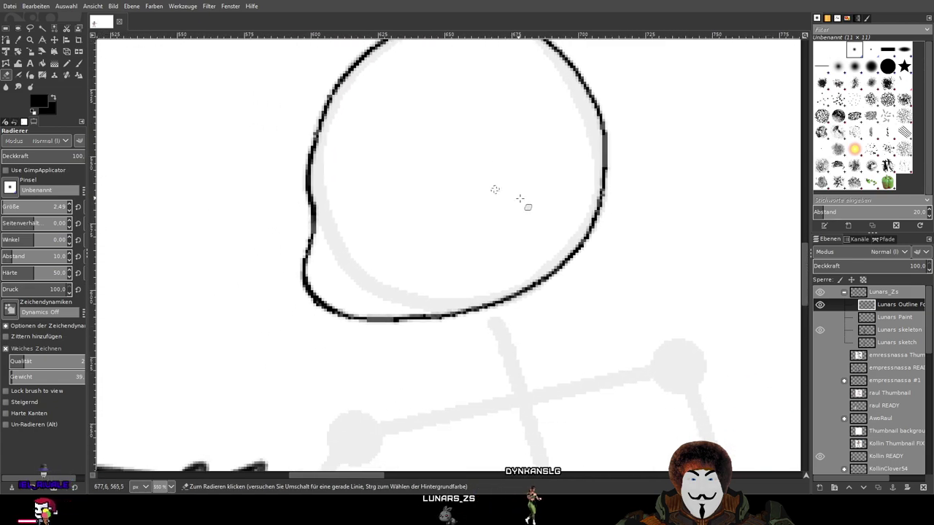
# Erase the uneven, thick stretch of outline along the muzzle's underside, leaving a gap before the chin curve
pyautogui.scroll(5, 380, 309)
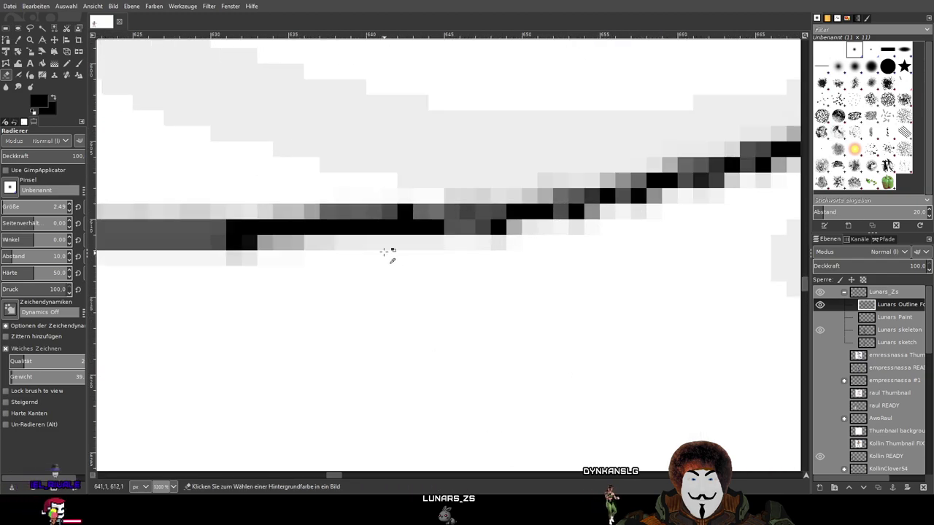
pyautogui.moveTo(327, 172)
pyautogui.mouseDown()
pyautogui.moveTo(356, 266)
pyautogui.moveTo(317, 277)
pyautogui.moveTo(386, 144)
pyautogui.moveTo(441, 217)
pyautogui.moveTo(469, 281)
pyautogui.moveTo(488, 247)
pyautogui.mouseUp()
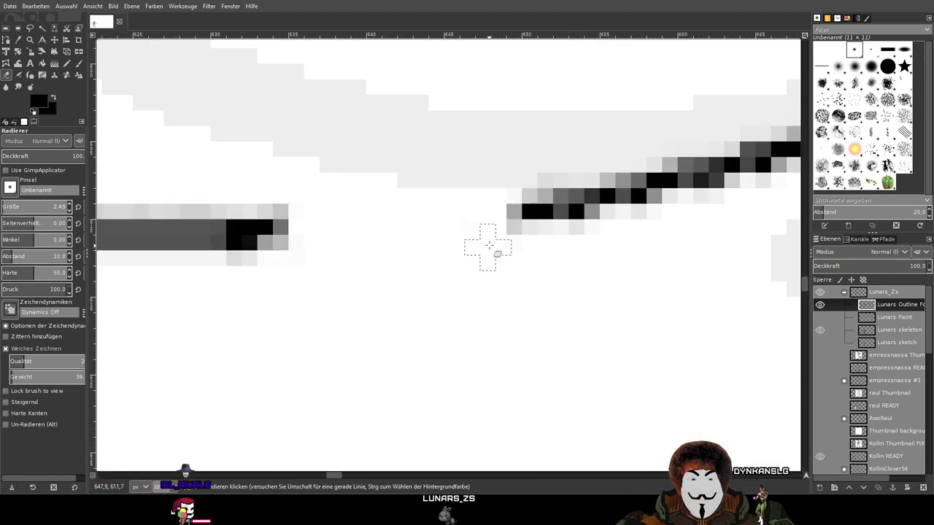
pyautogui.moveTo(321, 266)
pyautogui.mouseDown()
pyautogui.moveTo(278, 261)
pyautogui.moveTo(245, 285)
pyautogui.moveTo(235, 263)
pyautogui.mouseUp()
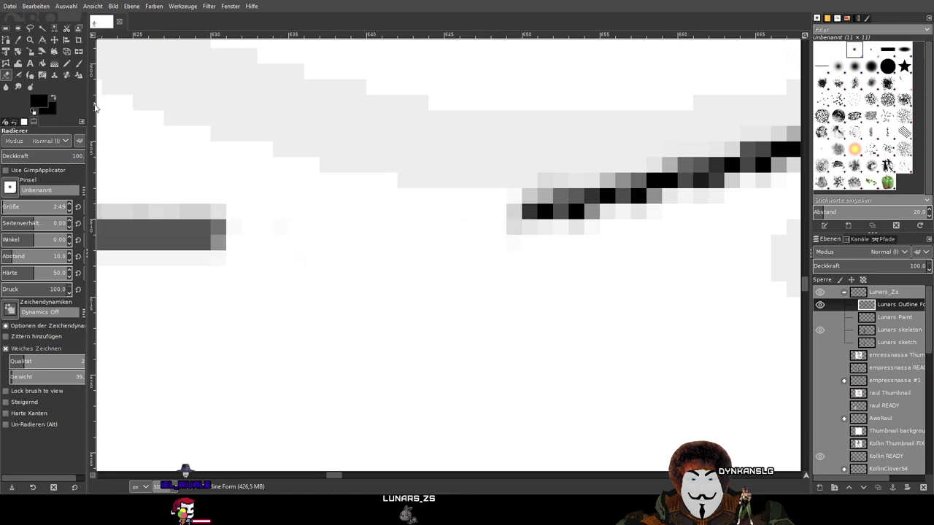
# Try to bridge the gap along the muzzle's underside with a black size 2.49 brush stroke, then undo it
pyautogui.click(80, 64)
pyautogui.moveTo(570, 194)
pyautogui.mouseDown()
pyautogui.moveTo(403, 229)
pyautogui.moveTo(196, 234)
pyautogui.mouseUp()
pyautogui.scroll(-5, 555, 143)
pyautogui.moveTo(558, 139); pyautogui.dragTo(542, 318)
pyautogui.hotkey('ctrl', 'z')
pyautogui.moveTo(481, 333); pyautogui.dragTo(537, 326)
pyautogui.scroll(3, 484, 321)
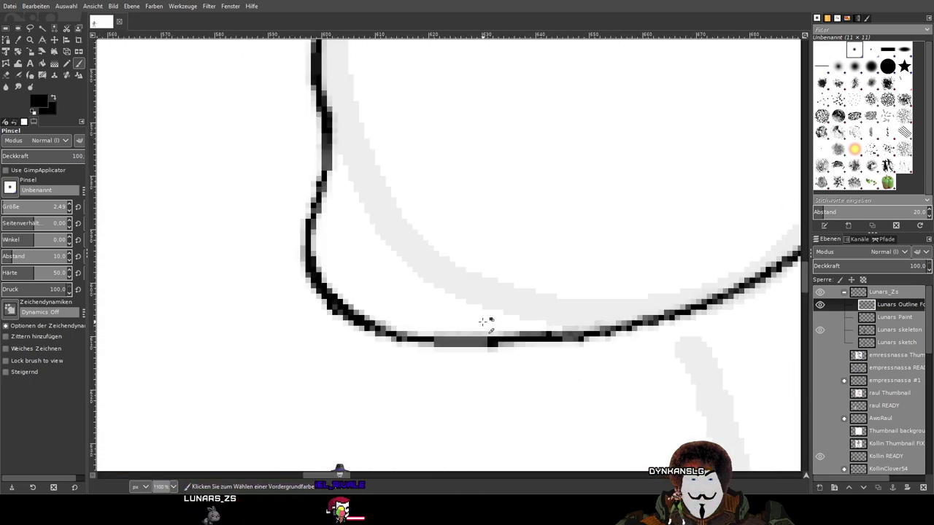
pyautogui.hotkey('ctrl', 'z')
pyautogui.hotkey('ctrl', 'y')
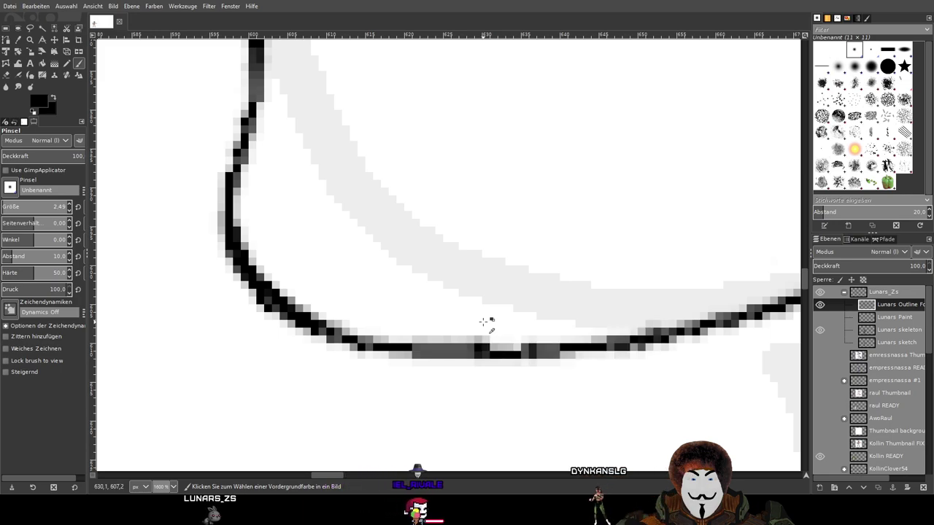
pyautogui.hotkey('ctrl', 'z')
# Erase the remaining grey stretch under the muzzle and paint a smooth line joining muzzle and chin, undoing unsuitable strokes
pyautogui.click(6, 75)
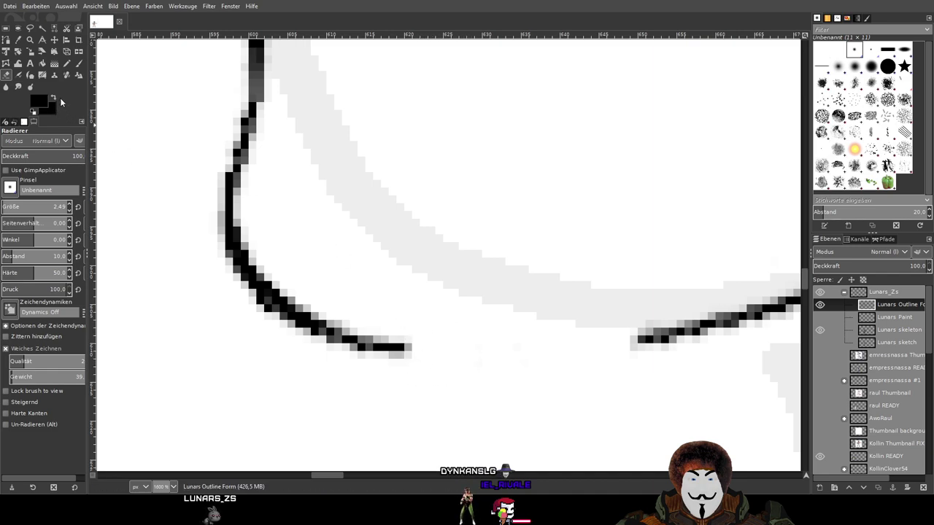
pyautogui.click(80, 63)
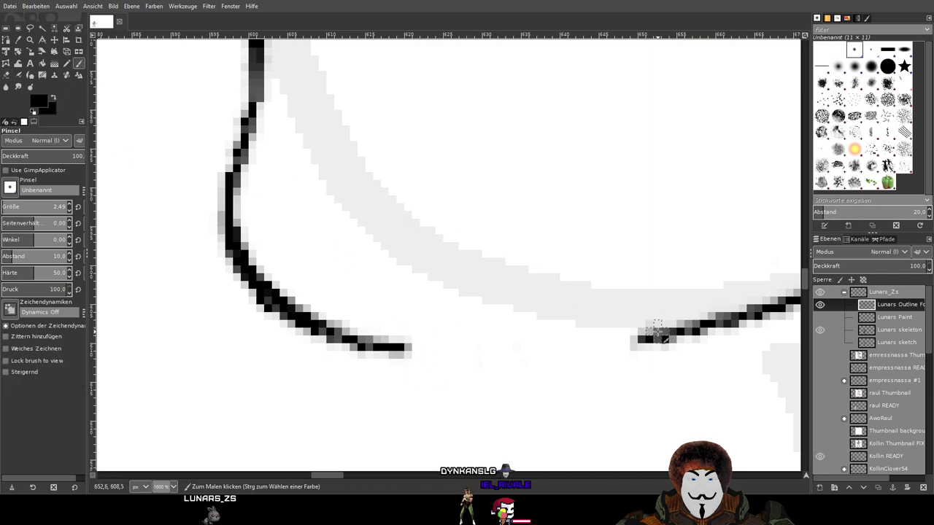
pyautogui.moveTo(552, 353)
pyautogui.mouseDown()
pyautogui.moveTo(387, 346)
pyautogui.moveTo(587, 350)
pyautogui.moveTo(649, 342)
pyautogui.mouseUp()
pyautogui.hotkey('ctrl', 'z')
pyautogui.hotkey('ctrl', 'z')
pyautogui.moveTo(400, 348); pyautogui.dragTo(638, 334)
pyautogui.scroll(-4, 747, 325)
pyautogui.scroll(4, 747, 324)
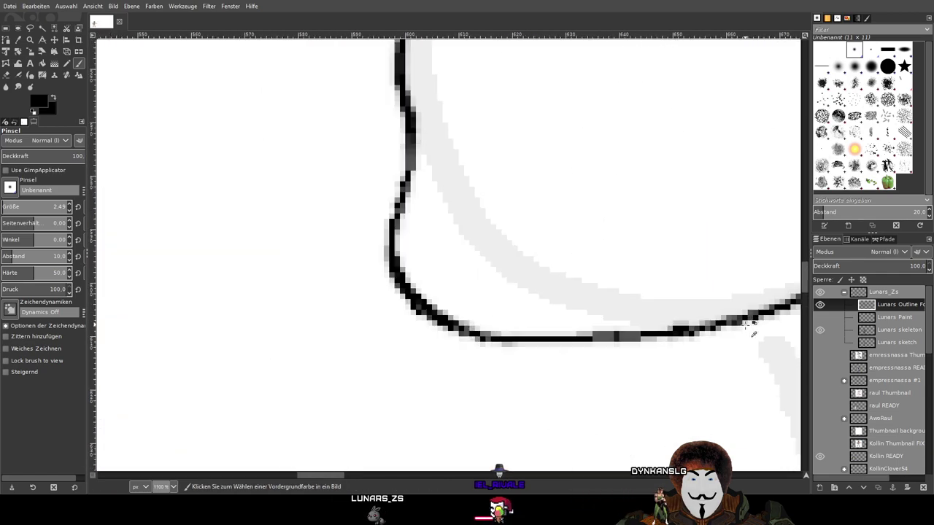
pyautogui.hotkey('ctrl', 'z')
pyautogui.moveTo(646, 337); pyautogui.dragTo(398, 345)
pyautogui.scroll(-5, 706, 264)
pyautogui.moveTo(768, 270); pyautogui.dragTo(675, 293)
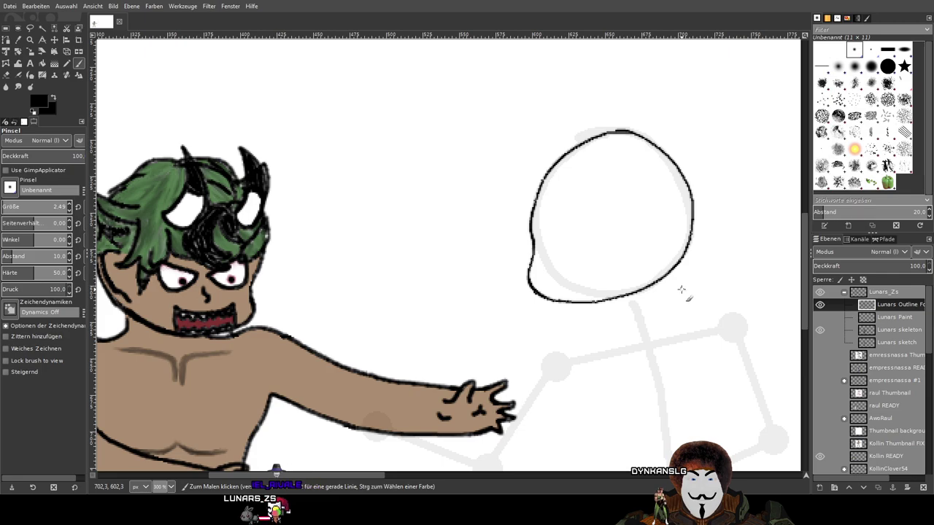
# Paint a flatter muzzle front inside the existing outline and a rounder chin curve to the jaw, undoing unsuitable strokes
pyautogui.scroll(-1, 684, 289)
pyautogui.scroll(1, 681, 289)
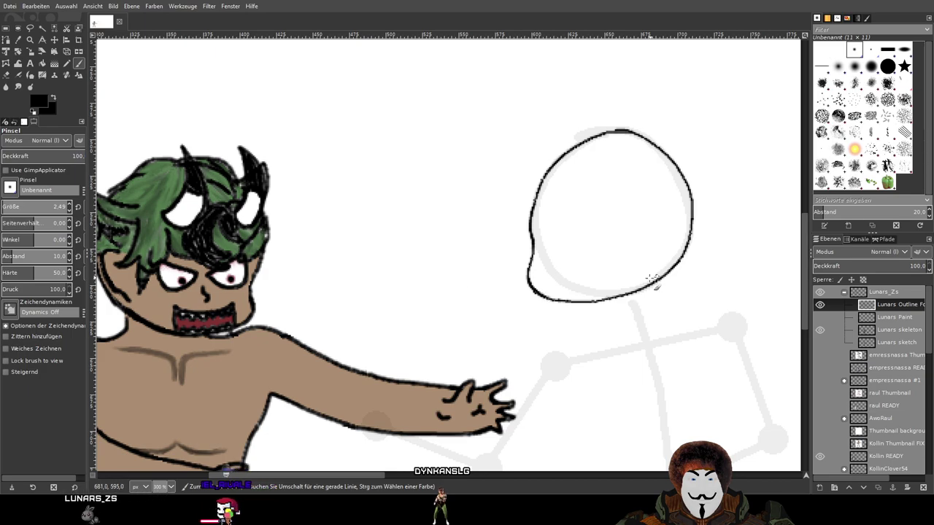
pyautogui.moveTo(251, 300); pyautogui.dragTo(331, 283)
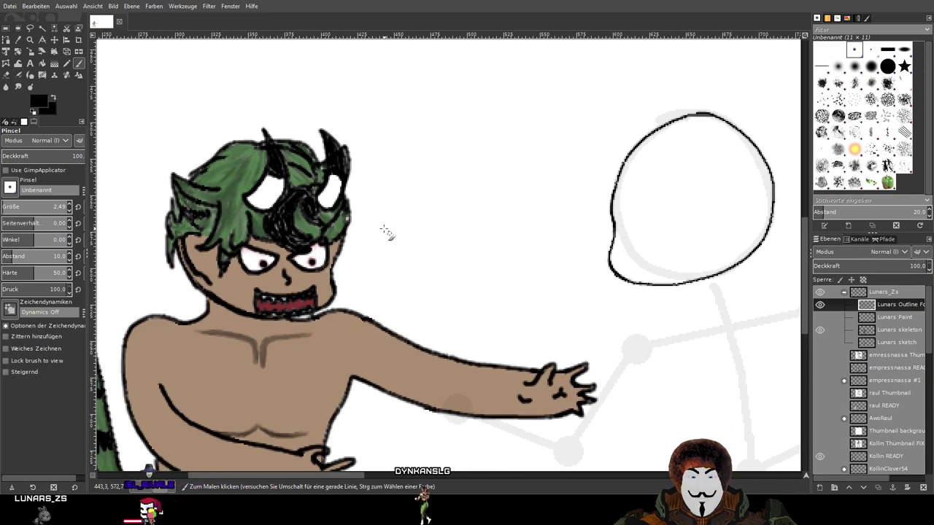
pyautogui.moveTo(537, 285); pyautogui.dragTo(374, 306)
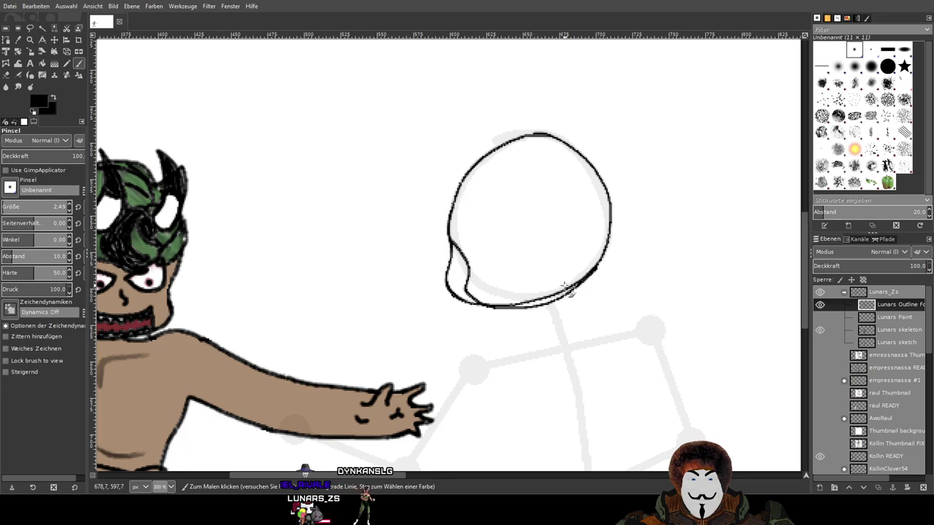
pyautogui.scroll(2, 487, 272)
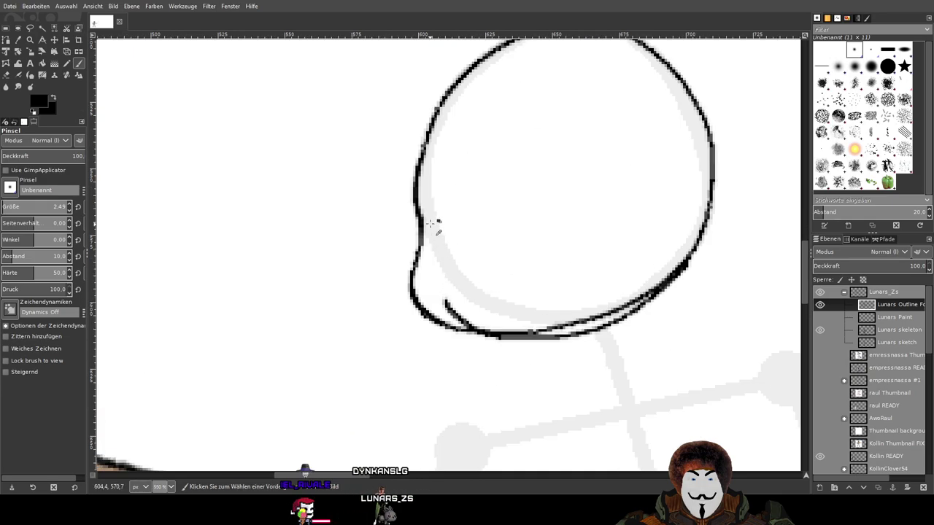
pyautogui.moveTo(424, 232); pyautogui.dragTo(440, 271)
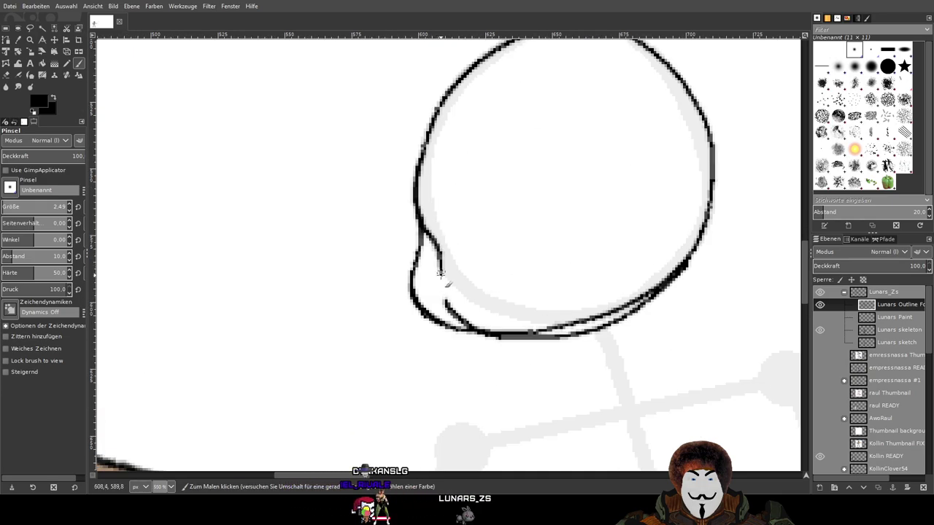
pyautogui.hotkey('ctrl', 'z')
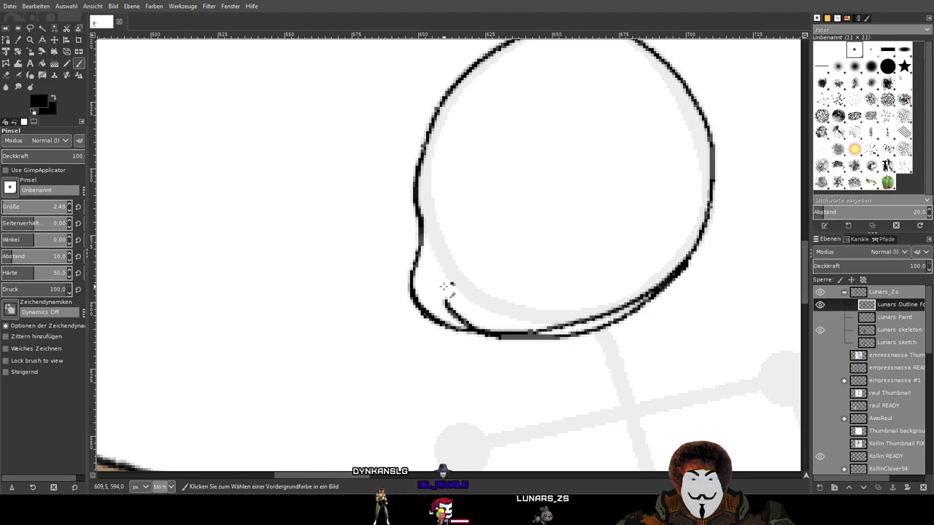
pyautogui.scroll(1, 443, 288)
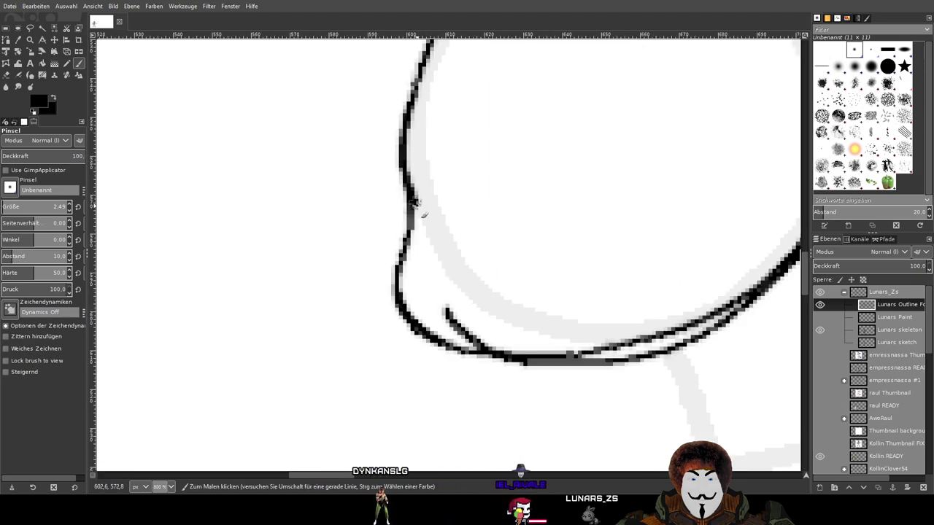
pyautogui.moveTo(413, 202); pyautogui.dragTo(432, 232)
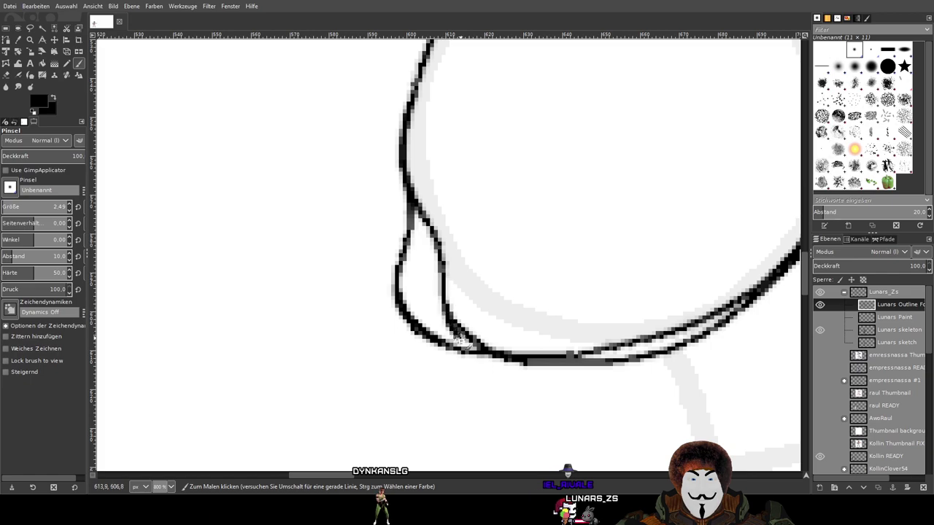
pyautogui.scroll(-3, 548, 363)
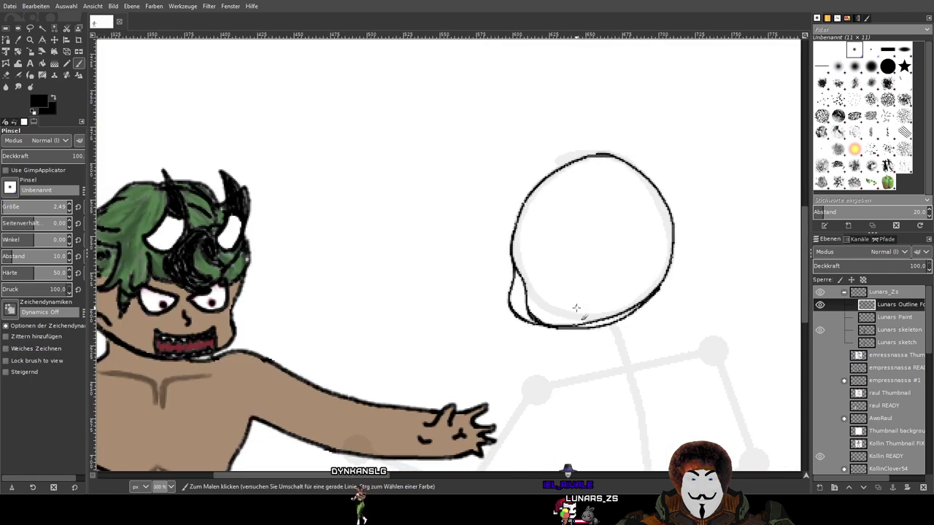
# Erase the upper part of the old outer muzzle line where it branches off from the new inner line
pyautogui.click(10, 76)
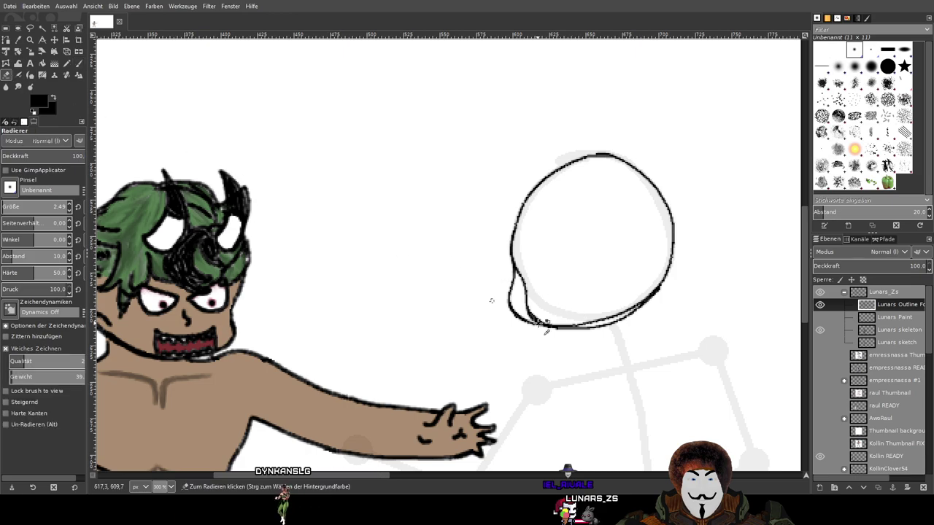
pyautogui.scroll(5, 494, 302)
pyautogui.moveTo(379, 255)
pyautogui.mouseDown()
pyautogui.moveTo(384, 196)
pyautogui.moveTo(369, 193)
pyautogui.moveTo(382, 150)
pyautogui.moveTo(369, 186)
pyautogui.moveTo(396, 166)
pyautogui.moveTo(418, 302)
pyautogui.moveTo(408, 251)
pyautogui.mouseUp()
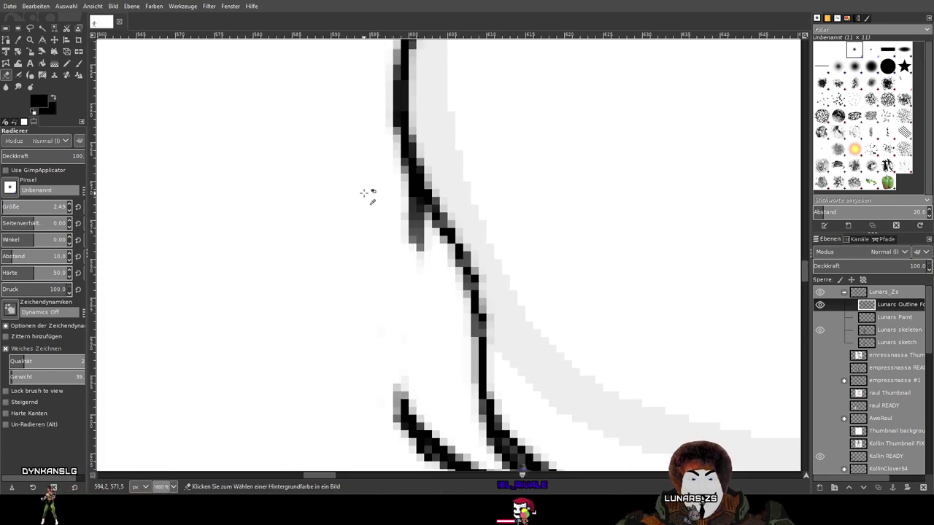
pyautogui.scroll(2, 385, 198)
pyautogui.moveTo(456, 281)
pyautogui.mouseDown()
pyautogui.moveTo(422, 172)
pyautogui.moveTo(498, 280)
pyautogui.moveTo(431, 153)
pyautogui.moveTo(467, 236)
pyautogui.moveTo(436, 166)
pyautogui.moveTo(491, 340)
pyautogui.moveTo(449, 244)
pyautogui.moveTo(449, 287)
pyautogui.mouseUp()
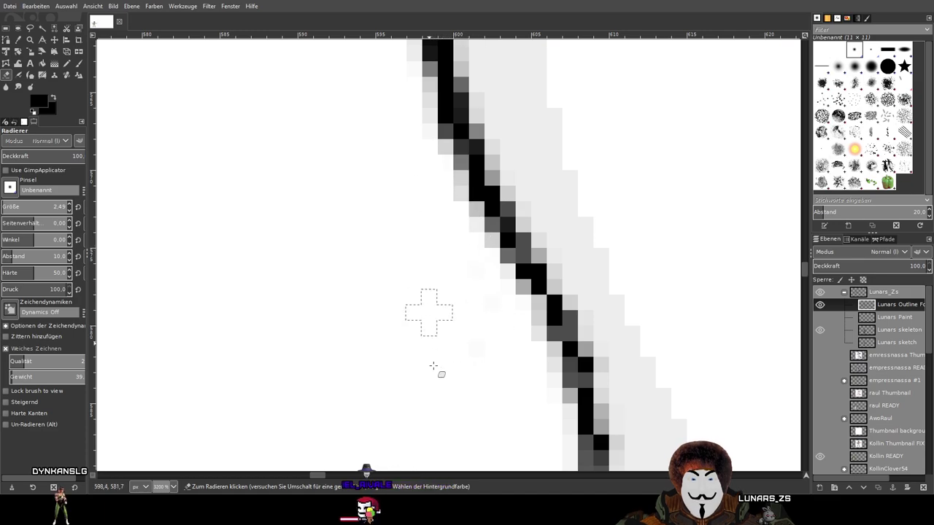
# Erase the lower remainder of the old outer muzzle line down to its junction with the new chin line
pyautogui.scroll(-3, 427, 349)
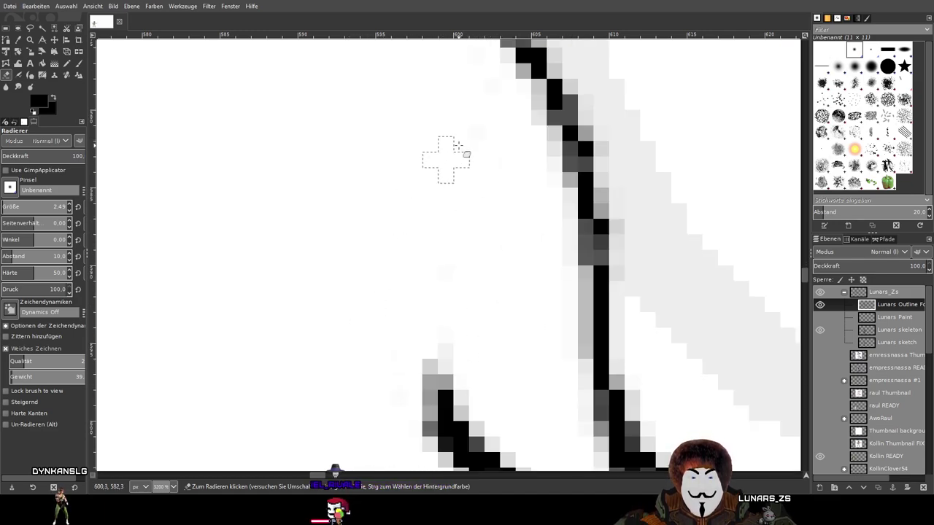
pyautogui.moveTo(464, 326)
pyautogui.mouseDown()
pyautogui.moveTo(441, 397)
pyautogui.moveTo(446, 376)
pyautogui.mouseUp()
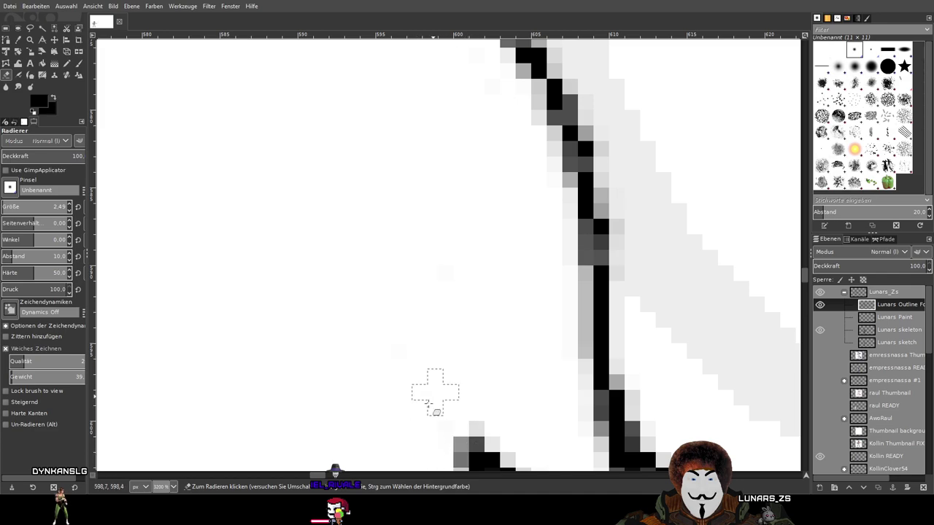
pyautogui.moveTo(523, 403)
pyautogui.mouseDown()
pyautogui.moveTo(435, 263)
pyautogui.moveTo(390, 221)
pyautogui.mouseUp()
pyautogui.moveTo(364, 255)
pyautogui.mouseDown()
pyautogui.moveTo(337, 227)
pyautogui.moveTo(341, 297)
pyautogui.moveTo(357, 345)
pyautogui.moveTo(329, 406)
pyautogui.moveTo(347, 399)
pyautogui.moveTo(393, 251)
pyautogui.moveTo(332, 275)
pyautogui.moveTo(408, 353)
pyautogui.moveTo(492, 410)
pyautogui.moveTo(350, 307)
pyautogui.moveTo(427, 363)
pyautogui.mouseUp()
pyautogui.moveTo(357, 307); pyautogui.dragTo(388, 307)
pyautogui.moveTo(474, 330)
pyautogui.mouseDown()
pyautogui.moveTo(551, 429)
pyautogui.moveTo(399, 322)
pyautogui.moveTo(551, 426)
pyautogui.moveTo(497, 373)
pyautogui.moveTo(521, 377)
pyautogui.mouseUp()
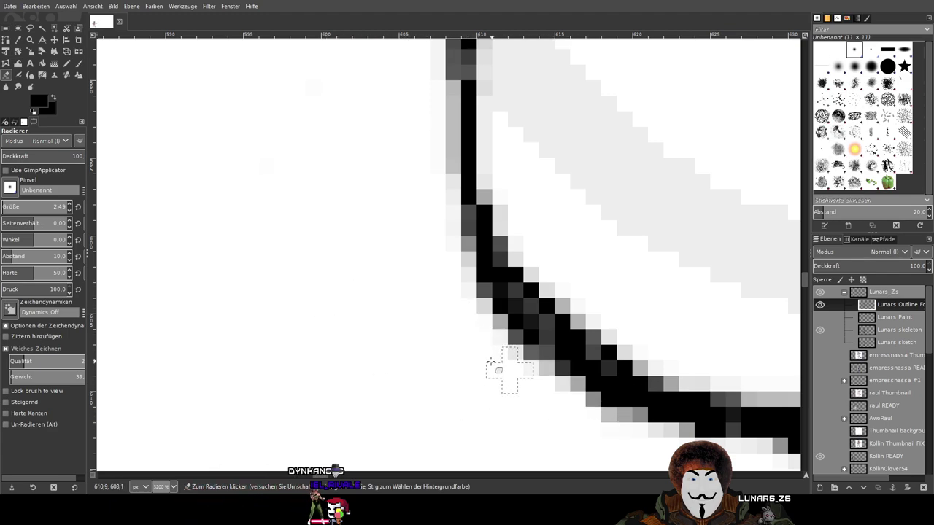
pyautogui.scroll(-3, 494, 362)
pyautogui.scroll(3, 606, 416)
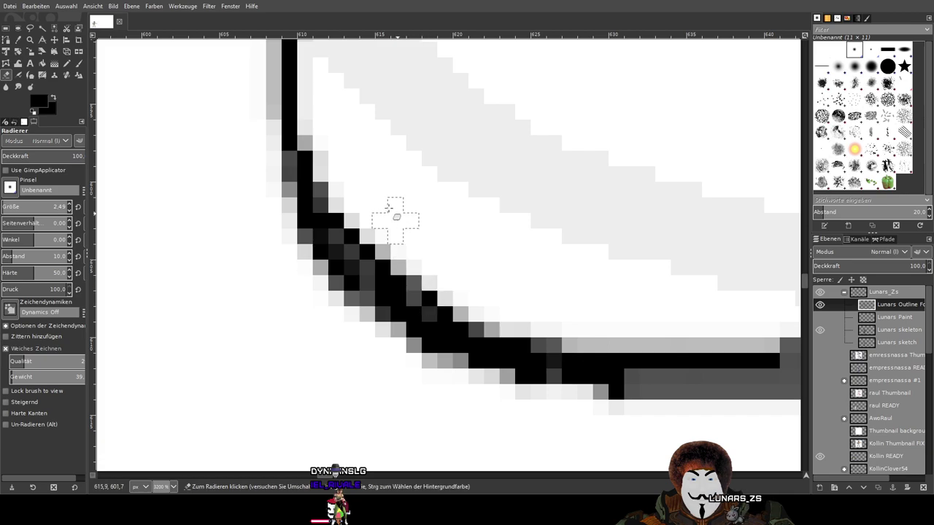
# Erase the inner side of the doubled line at the chin corner, leaving one thin curve
pyautogui.moveTo(336, 186)
pyautogui.mouseDown()
pyautogui.moveTo(360, 242)
pyautogui.moveTo(323, 175)
pyautogui.moveTo(403, 273)
pyautogui.moveTo(445, 299)
pyautogui.moveTo(513, 318)
pyautogui.moveTo(415, 279)
pyautogui.moveTo(479, 313)
pyautogui.moveTo(447, 305)
pyautogui.moveTo(388, 243)
pyautogui.mouseUp()
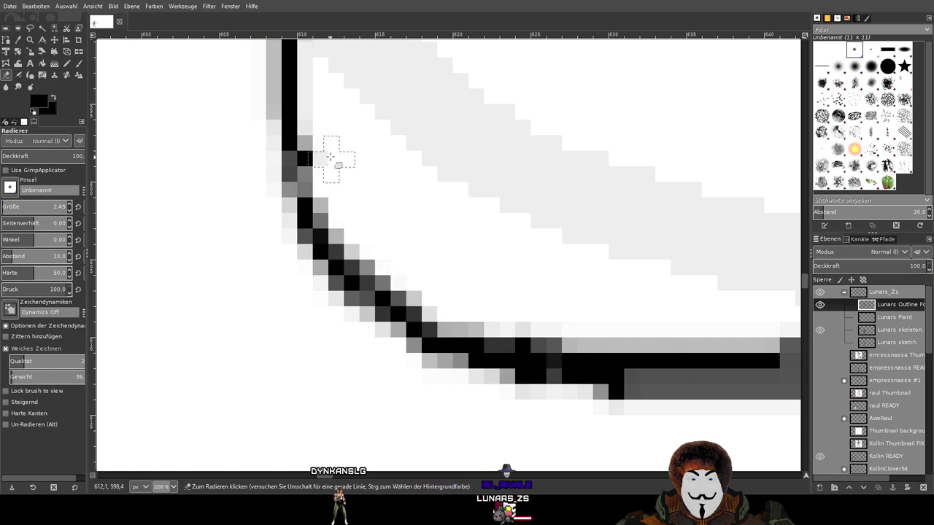
pyautogui.moveTo(331, 159); pyautogui.dragTo(328, 148)
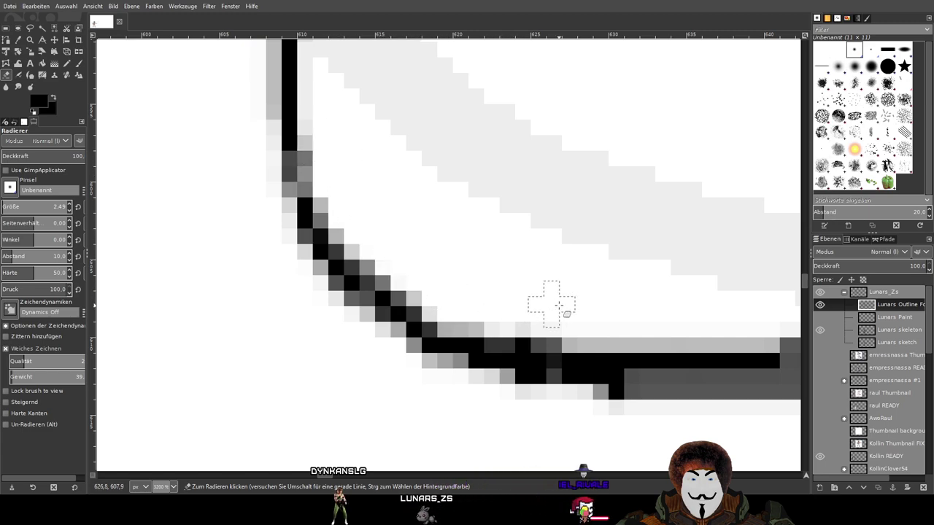
pyautogui.moveTo(567, 315); pyautogui.dragTo(737, 329)
pyautogui.moveTo(698, 299); pyautogui.dragTo(272, 218)
# Thin the thick stretch of the jaw line rising towards the back of the head by erasing along its edge
pyautogui.scroll(-4, 390, 248)
pyautogui.scroll(3, 594, 153)
pyautogui.moveTo(510, 259)
pyautogui.mouseDown()
pyautogui.moveTo(479, 283)
pyautogui.moveTo(473, 278)
pyautogui.moveTo(379, 319)
pyautogui.moveTo(477, 295)
pyautogui.moveTo(400, 297)
pyautogui.moveTo(292, 333)
pyautogui.moveTo(378, 310)
pyautogui.moveTo(338, 331)
pyautogui.moveTo(286, 333)
pyautogui.moveTo(293, 322)
pyautogui.moveTo(343, 307)
pyautogui.moveTo(242, 341)
pyautogui.moveTo(304, 329)
pyautogui.moveTo(190, 336)
pyautogui.mouseUp()
pyautogui.moveTo(279, 332); pyautogui.dragTo(226, 338)
pyautogui.moveTo(548, 261)
pyautogui.mouseDown()
pyautogui.moveTo(655, 179)
pyautogui.moveTo(533, 261)
pyautogui.moveTo(589, 235)
pyautogui.moveTo(547, 265)
pyautogui.mouseUp()
pyautogui.moveTo(591, 237)
pyautogui.mouseDown()
pyautogui.moveTo(699, 148)
pyautogui.moveTo(389, 310)
pyautogui.mouseUp()
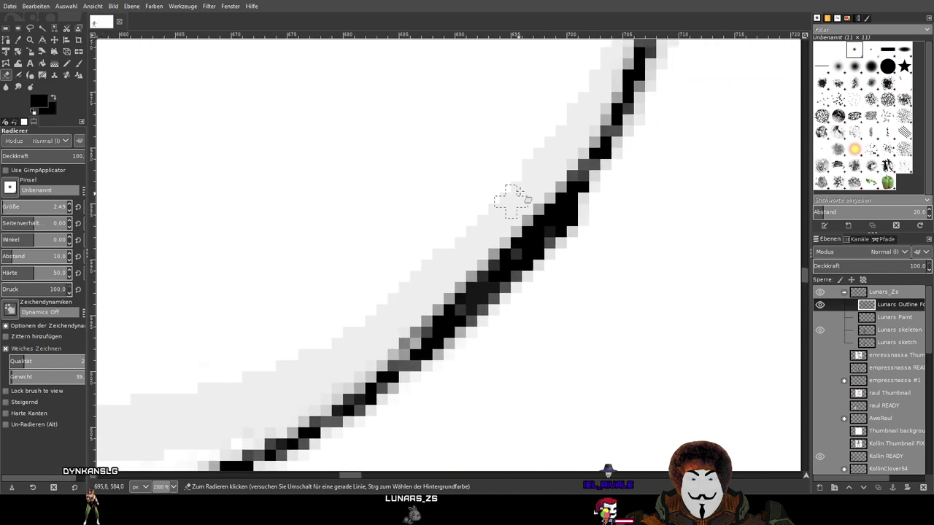
pyautogui.moveTo(543, 203)
pyautogui.mouseDown()
pyautogui.moveTo(385, 340)
pyautogui.moveTo(501, 234)
pyautogui.moveTo(419, 324)
pyautogui.moveTo(499, 244)
pyautogui.moveTo(425, 321)
pyautogui.moveTo(382, 353)
pyautogui.moveTo(375, 356)
pyautogui.moveTo(419, 311)
pyautogui.moveTo(315, 390)
pyautogui.moveTo(365, 359)
pyautogui.moveTo(221, 429)
pyautogui.mouseUp()
pyautogui.moveTo(263, 383); pyautogui.dragTo(531, 263)
# Erase the upper edge of the flat line under the chin so it runs evenly into the jaw
pyautogui.moveTo(361, 200); pyautogui.dragTo(631, 216)
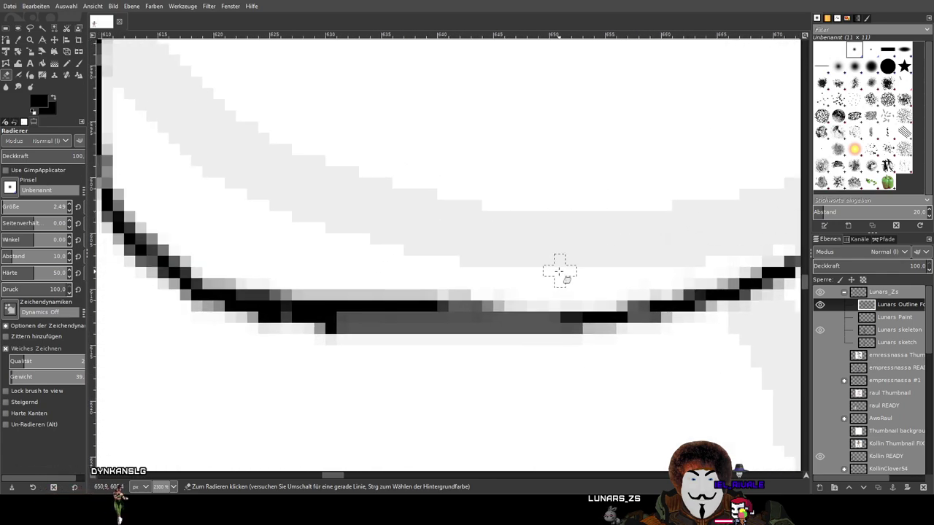
pyautogui.moveTo(509, 303)
pyautogui.mouseDown()
pyautogui.moveTo(308, 284)
pyautogui.moveTo(386, 302)
pyautogui.moveTo(532, 285)
pyautogui.mouseUp()
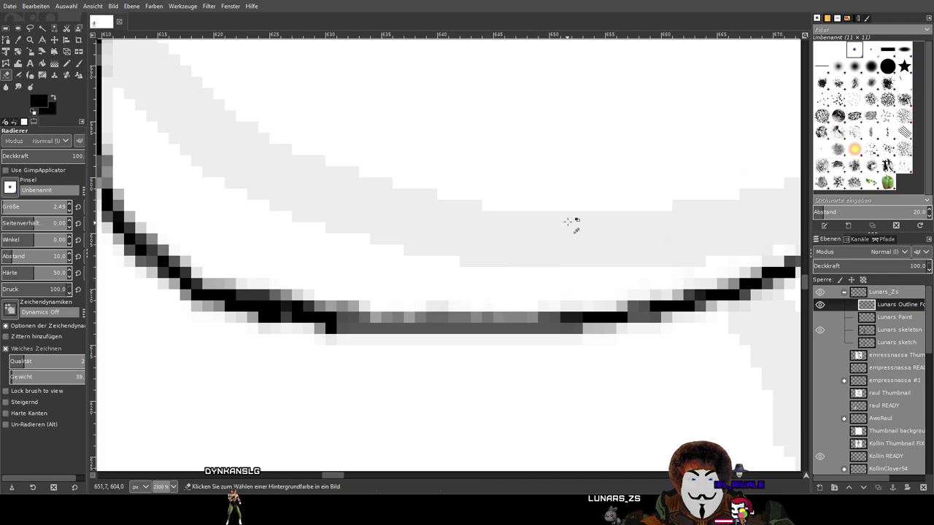
pyautogui.keyDown('ctrl'); pyautogui.scroll(-6, 556, 237); pyautogui.keyUp('ctrl')
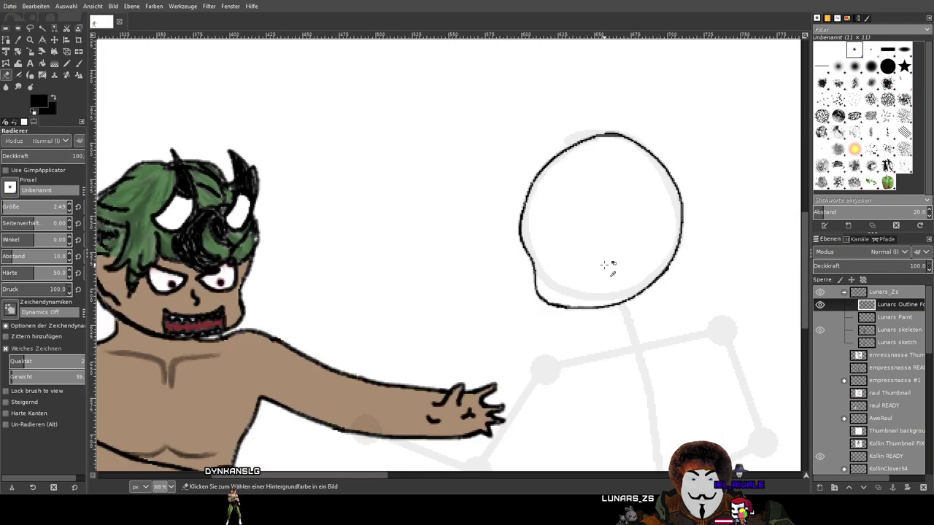
pyautogui.keyDown('ctrl'); pyautogui.scroll(3, 607, 266); pyautogui.keyUp('ctrl')
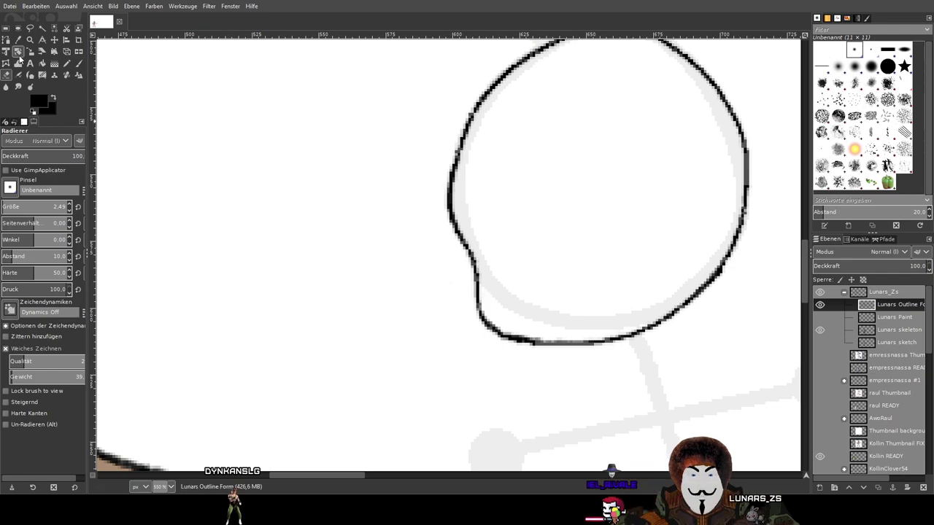
# Try a slightly lower chin curve from the muzzle to the jaw with the Paintbrush, and undo it
pyautogui.press('p')
pyautogui.keyDown('ctrl'); pyautogui.scroll(3, 462, 202); pyautogui.keyUp('ctrl')
pyautogui.moveTo(308, 89); pyautogui.dragTo(298, 78)
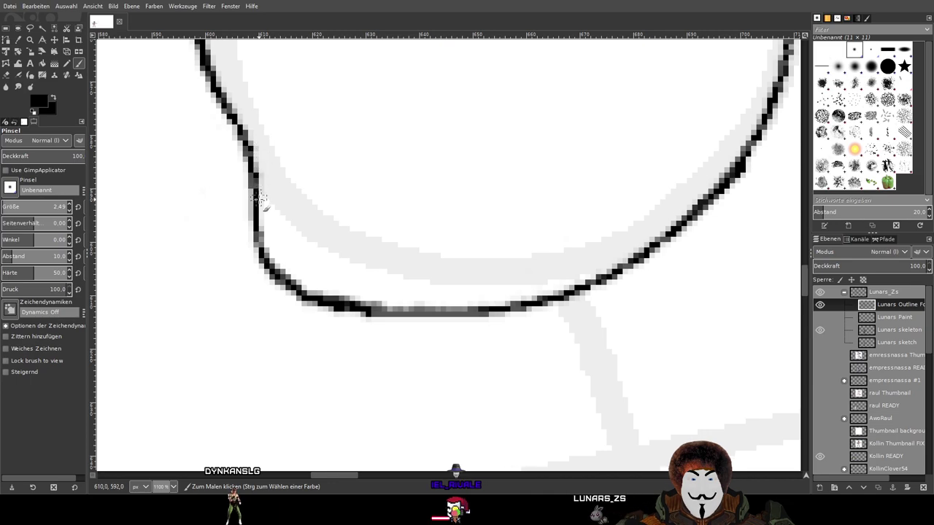
pyautogui.moveTo(254, 248)
pyautogui.mouseDown()
pyautogui.moveTo(268, 284)
pyautogui.moveTo(296, 306)
pyautogui.moveTo(368, 325)
pyautogui.mouseUp()
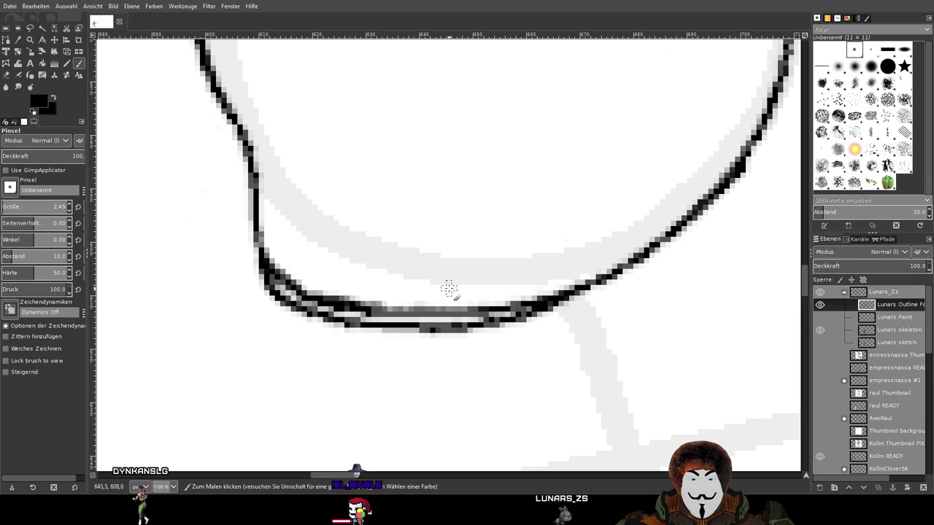
pyautogui.scroll(-6, 450, 290)
pyautogui.scroll(5, 415, 274)
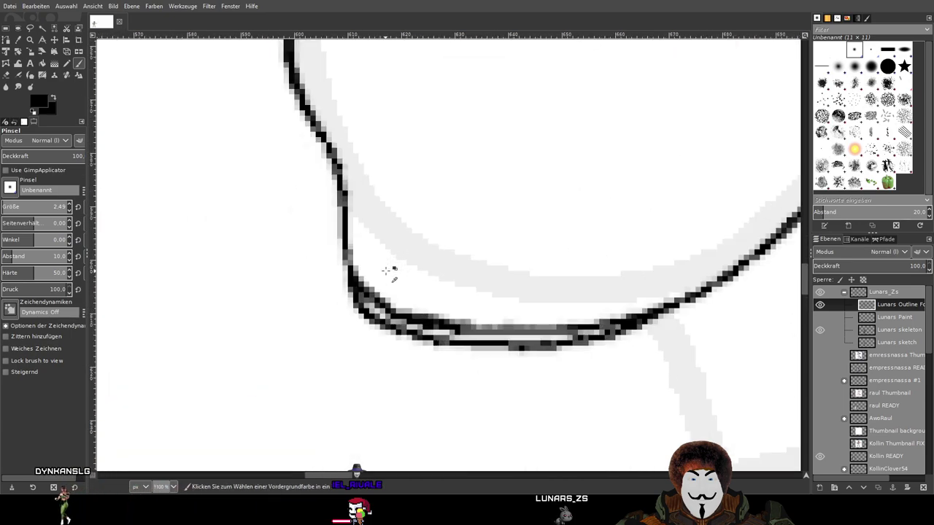
pyautogui.hotkey('ctrl', 'z')
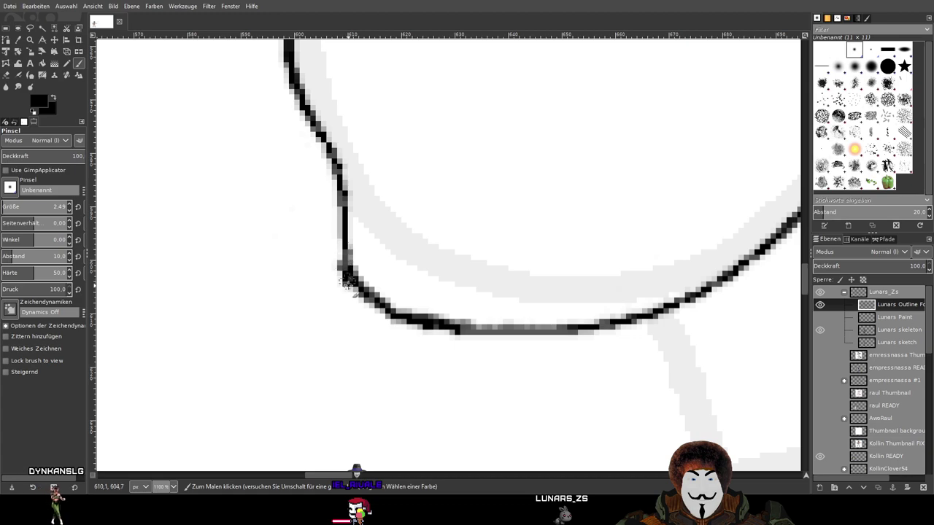
# Try two further low chin strokes from the muzzle front to the rear jaw, undoing each one
pyautogui.moveTo(509, 346)
pyautogui.mouseDown()
pyautogui.moveTo(604, 335)
pyautogui.moveTo(657, 314)
pyautogui.mouseUp()
pyautogui.scroll(-5, 537, 326)
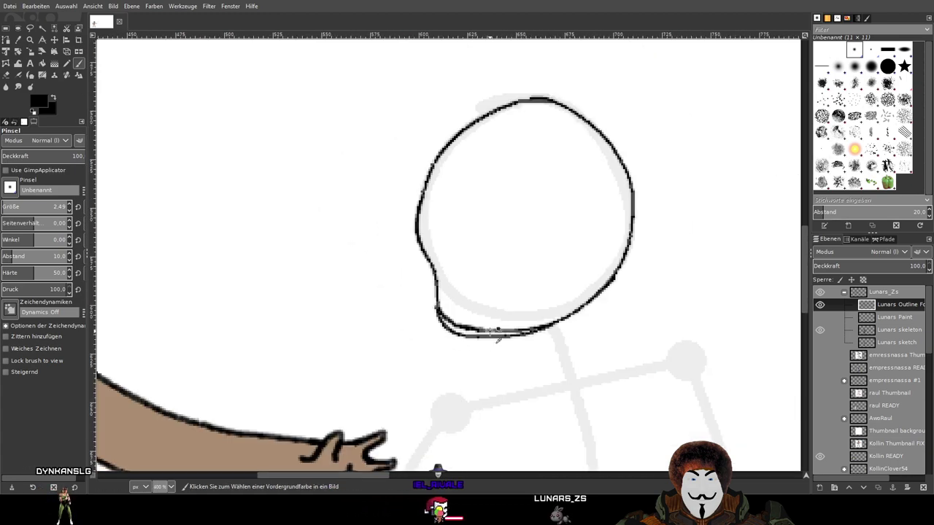
pyautogui.scroll(5, 536, 326)
pyautogui.hotkey('ctrl', 'z')
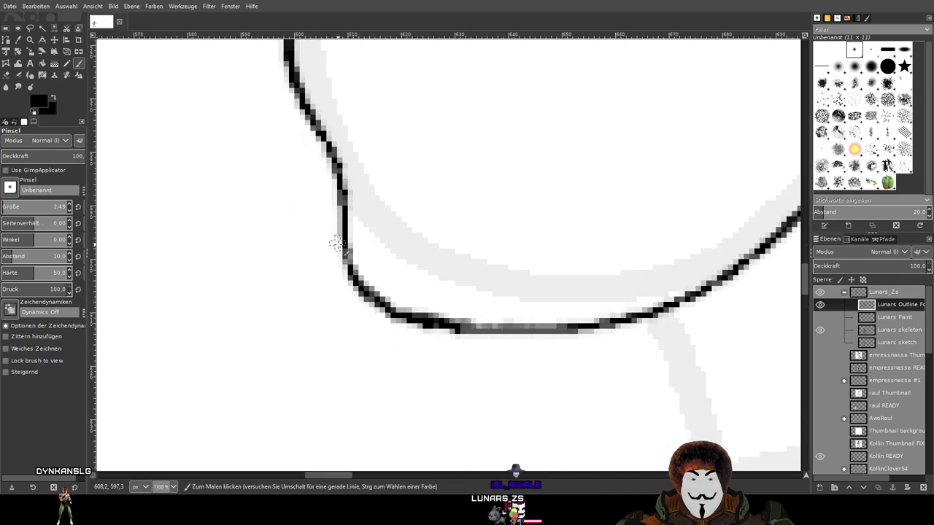
pyautogui.moveTo(341, 230)
pyautogui.mouseDown()
pyautogui.moveTo(354, 299)
pyautogui.moveTo(385, 330)
pyautogui.moveTo(450, 348)
pyautogui.moveTo(575, 336)
pyautogui.moveTo(669, 309)
pyautogui.mouseUp()
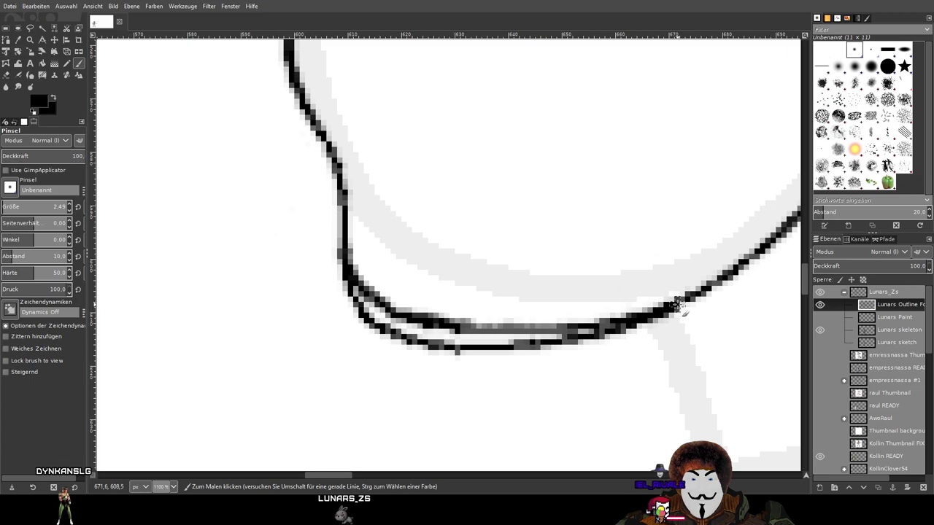
pyautogui.scroll(-5, 503, 267)
pyautogui.scroll(2, 501, 265)
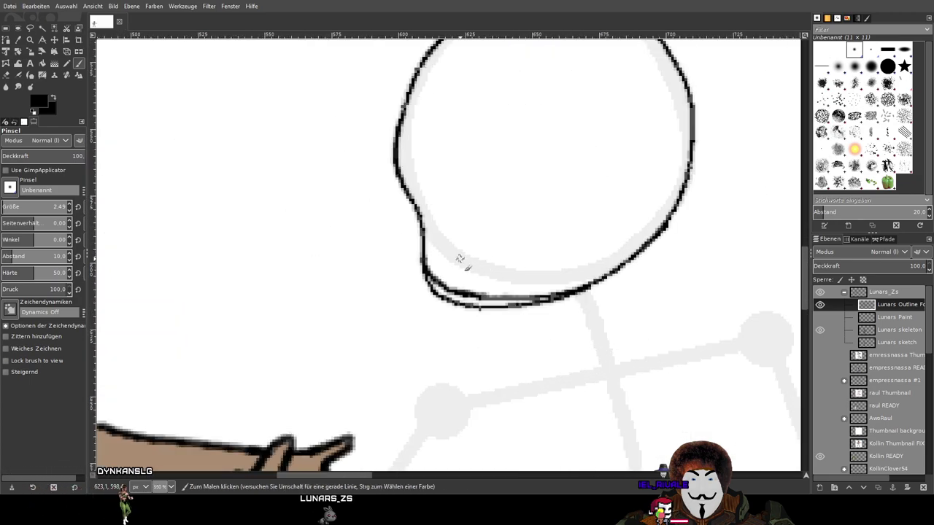
pyautogui.hotkey('ctrl', 'z')
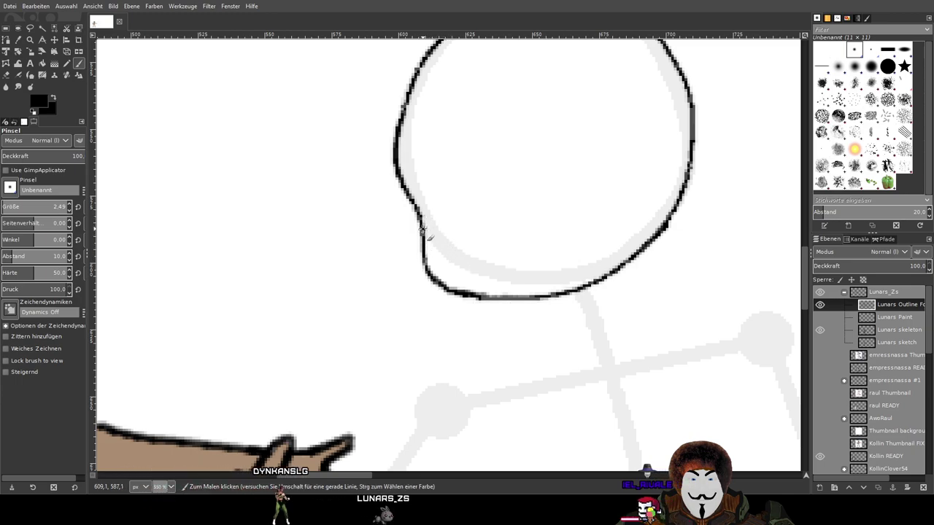
# Try several chin strokes with a squarer front corner below the muzzle, undoing each one
pyautogui.moveTo(422, 262)
pyautogui.mouseDown()
pyautogui.moveTo(467, 311)
pyautogui.moveTo(573, 314)
pyautogui.mouseUp()
pyautogui.hotkey('ctrl', 'z')
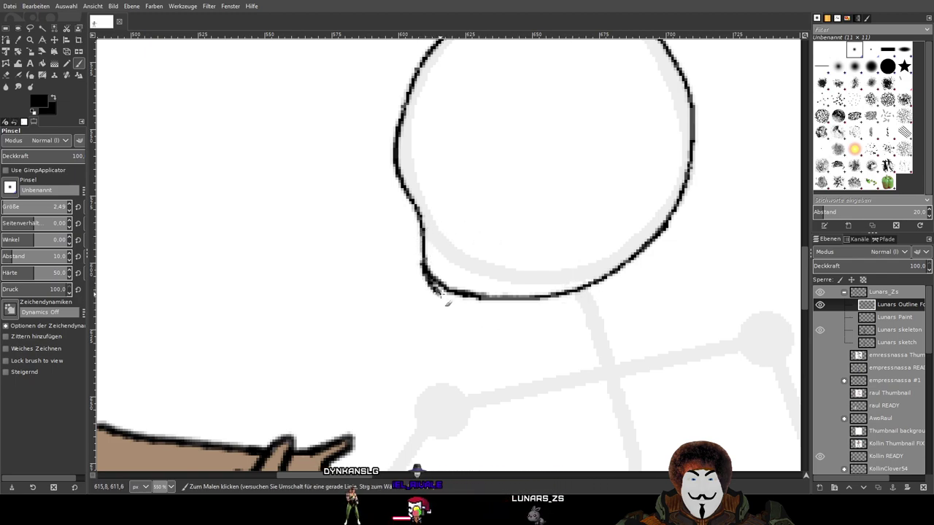
pyautogui.hotkey('ctrl', 'z')
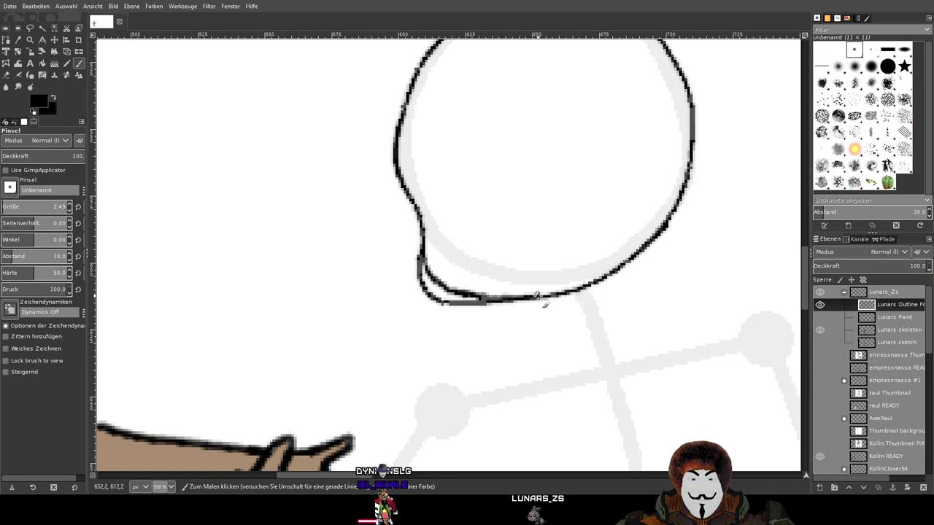
pyautogui.hotkey('ctrl', 'z')
pyautogui.moveTo(422, 263)
pyautogui.mouseDown()
pyautogui.moveTo(431, 290)
pyautogui.moveTo(473, 305)
pyautogui.moveTo(536, 299)
pyautogui.mouseUp()
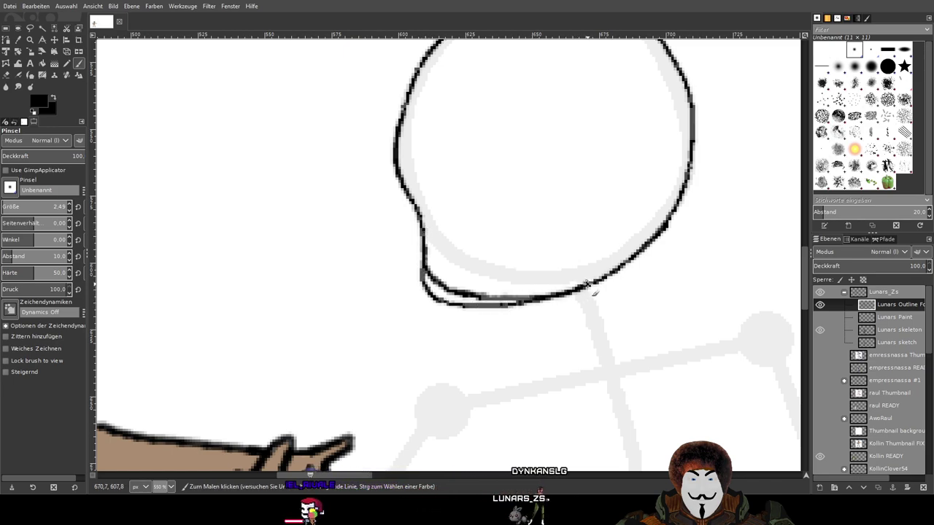
pyautogui.hotkey('ctrl', 'z')
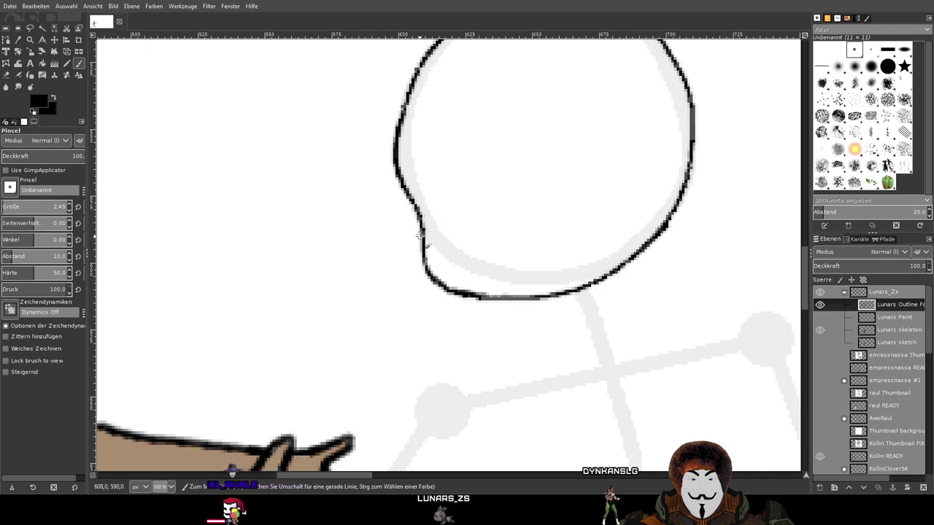
# Try chin strokes that follow the existing outline more closely along the jaw, and undo them
pyautogui.moveTo(422, 257)
pyautogui.mouseDown()
pyautogui.moveTo(445, 309)
pyautogui.moveTo(473, 312)
pyautogui.moveTo(542, 305)
pyautogui.moveTo(609, 286)
pyautogui.mouseUp()
pyautogui.hotkey('ctrl', 'z')
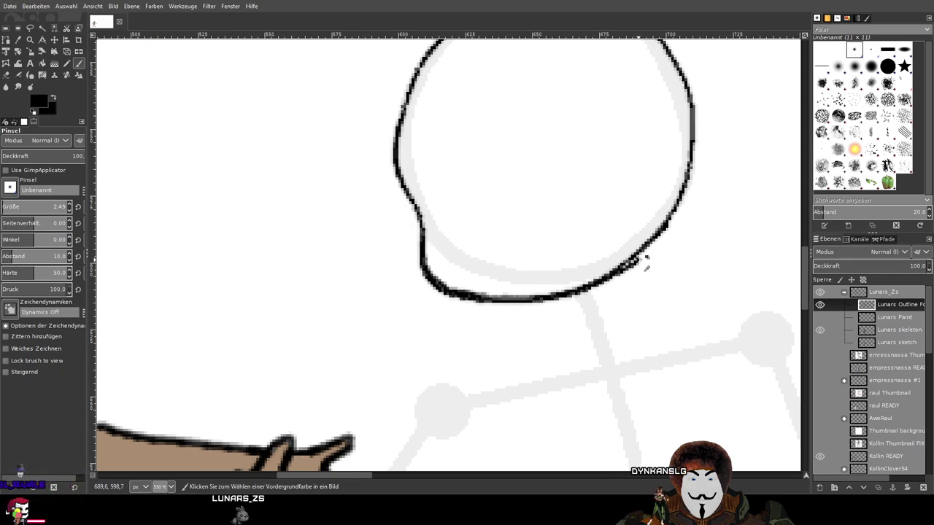
pyautogui.hotkey('ctrl', 'z')
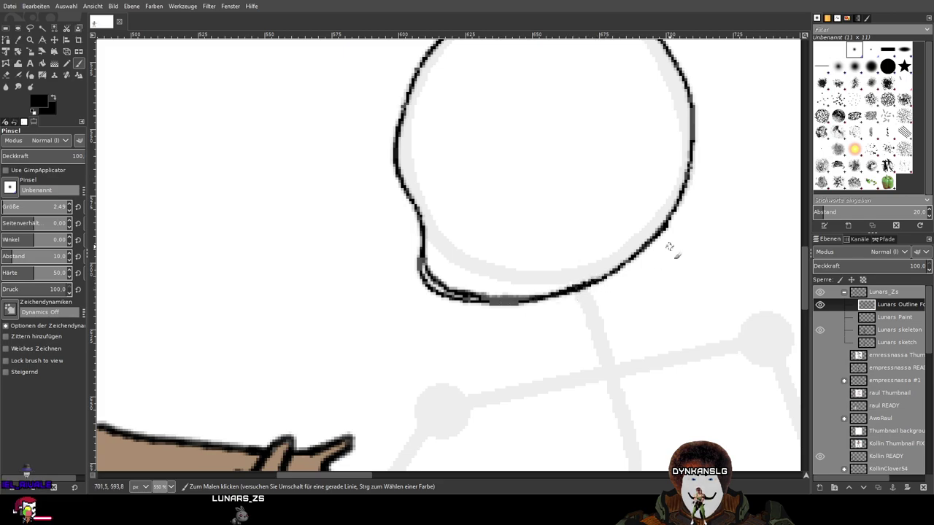
pyautogui.scroll(-2, 563, 258)
pyautogui.scroll(1, 563, 258)
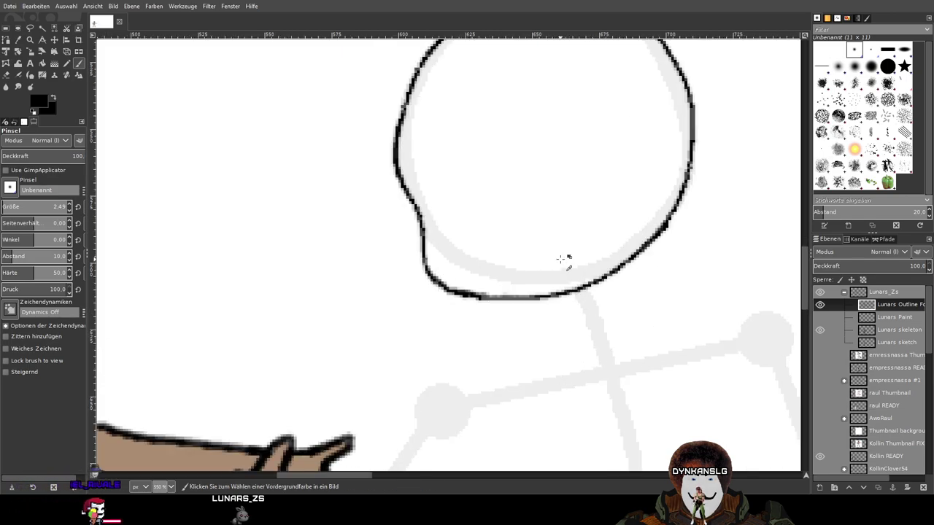
pyautogui.scroll(-4, 564, 259)
pyautogui.scroll(4, 573, 270)
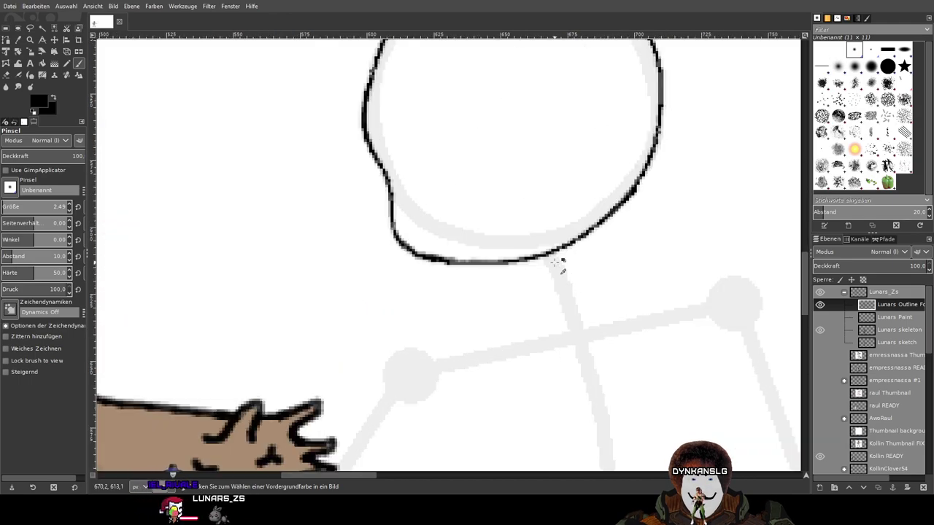
# Try a clearly deeper chin that drops below the outline and sweeps up across the rear jaw, and undo it
pyautogui.moveTo(389, 179); pyautogui.dragTo(393, 262)
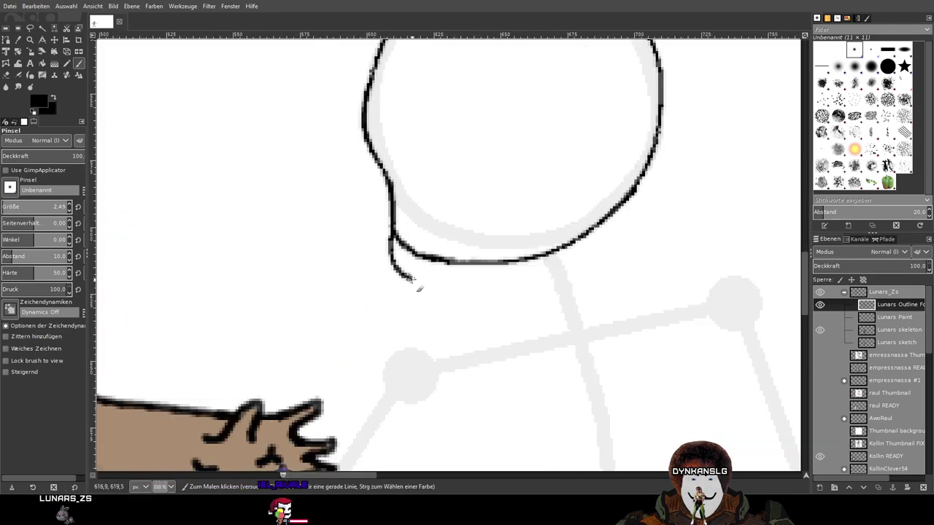
pyautogui.moveTo(473, 283); pyautogui.dragTo(585, 247)
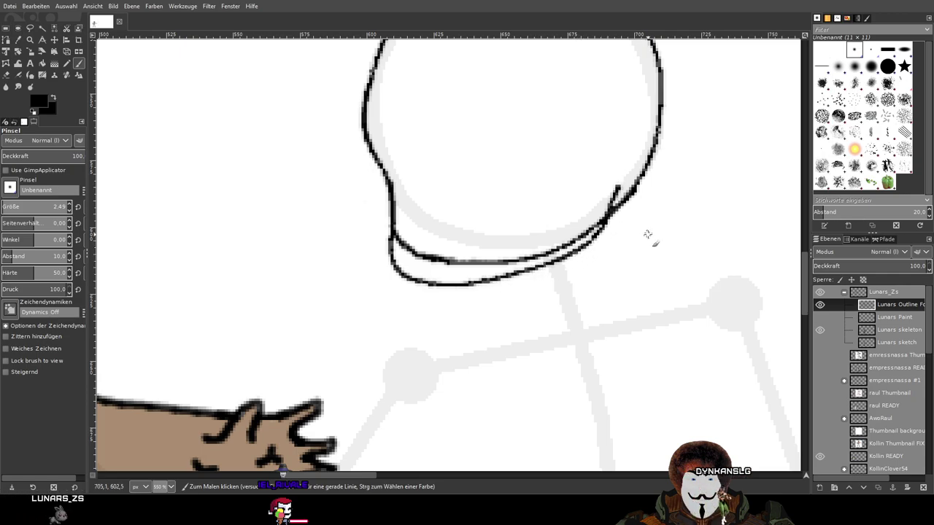
pyautogui.press('2')
pyautogui.press('4')
pyautogui.hotkey('ctrl', 'z')
# Try a muzzle line that bulges forward from the face before curving under the chin, and undo it
pyautogui.scroll(1, 558, 153)
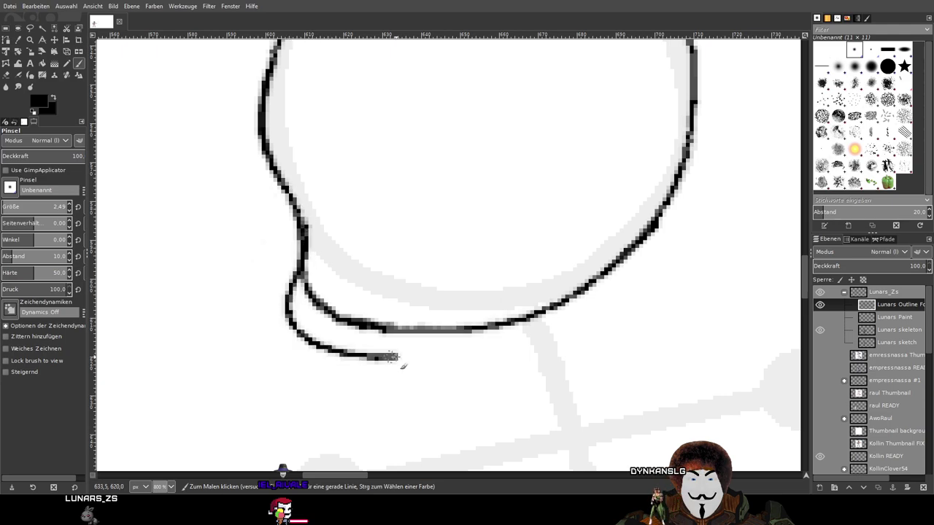
pyautogui.scroll(-5, 619, 264)
pyautogui.scroll(4, 625, 261)
pyautogui.hotkey('ctrl', 'z')
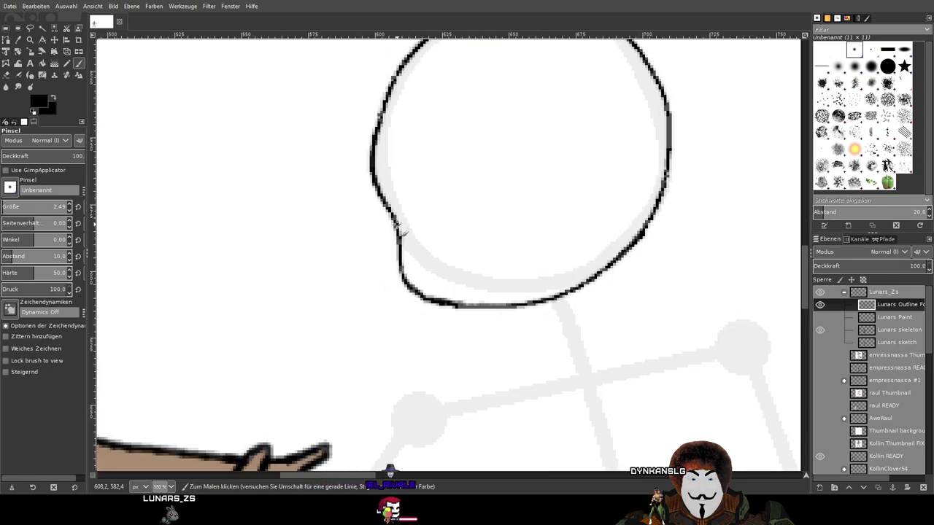
# Paint a rounded muzzle line starting inside the face, bulging slightly forward and curving under the chin into the jaw, undoing unsuitable strokes
pyautogui.moveTo(390, 264)
pyautogui.mouseDown()
pyautogui.moveTo(392, 293)
pyautogui.moveTo(417, 311)
pyautogui.moveTo(449, 316)
pyautogui.moveTo(565, 297)
pyautogui.moveTo(599, 269)
pyautogui.mouseUp()
pyautogui.hotkey('ctrl', 'z')
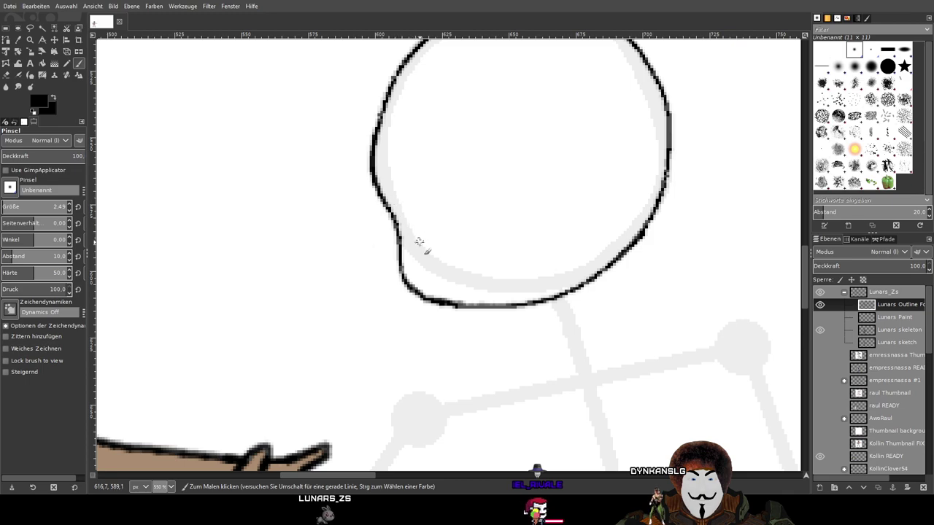
pyautogui.moveTo(383, 285)
pyautogui.mouseDown()
pyautogui.moveTo(396, 309)
pyautogui.moveTo(435, 318)
pyautogui.mouseUp()
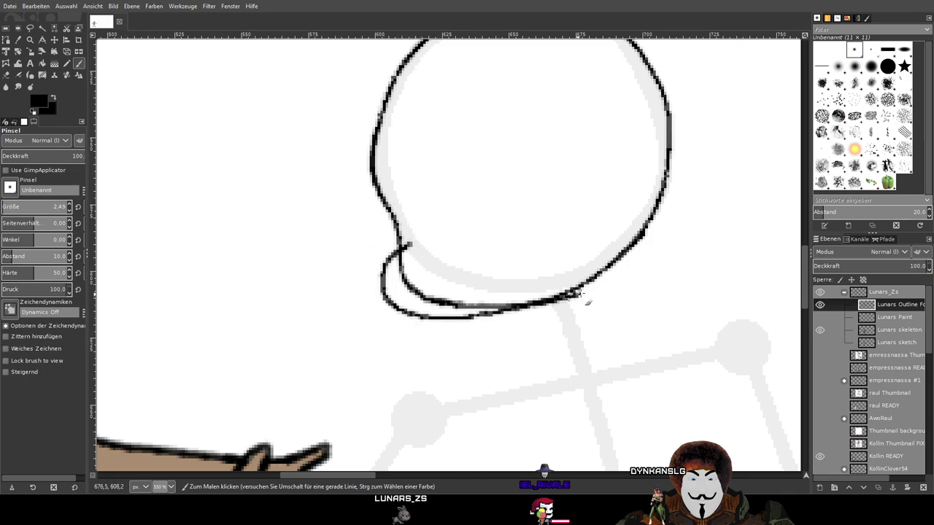
pyautogui.hotkey('ctrl', 'z')
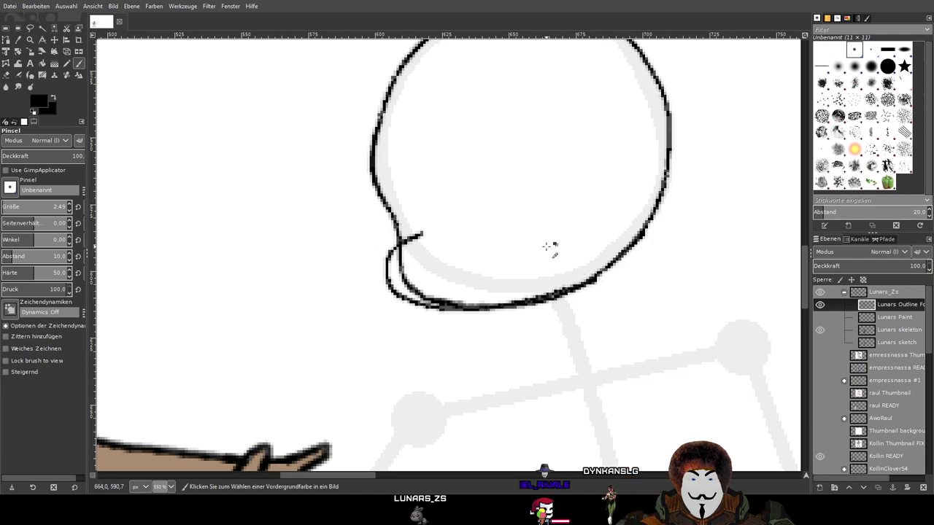
pyautogui.hotkey('ctrl', 'z')
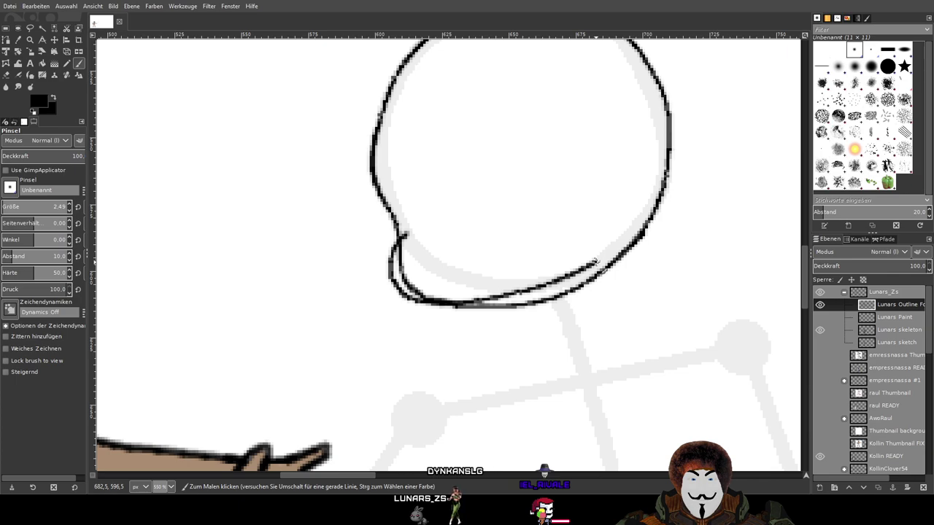
pyautogui.hotkey('ctrl', 'z')
pyautogui.moveTo(422, 224)
pyautogui.mouseDown()
pyautogui.moveTo(392, 250)
pyautogui.moveTo(397, 272)
pyautogui.mouseUp()
pyautogui.hotkey('ctrl', 'z')
pyautogui.moveTo(427, 230)
pyautogui.mouseDown()
pyautogui.moveTo(395, 261)
pyautogui.moveTo(397, 284)
pyautogui.moveTo(418, 299)
pyautogui.moveTo(467, 306)
pyautogui.moveTo(589, 272)
pyautogui.mouseUp()
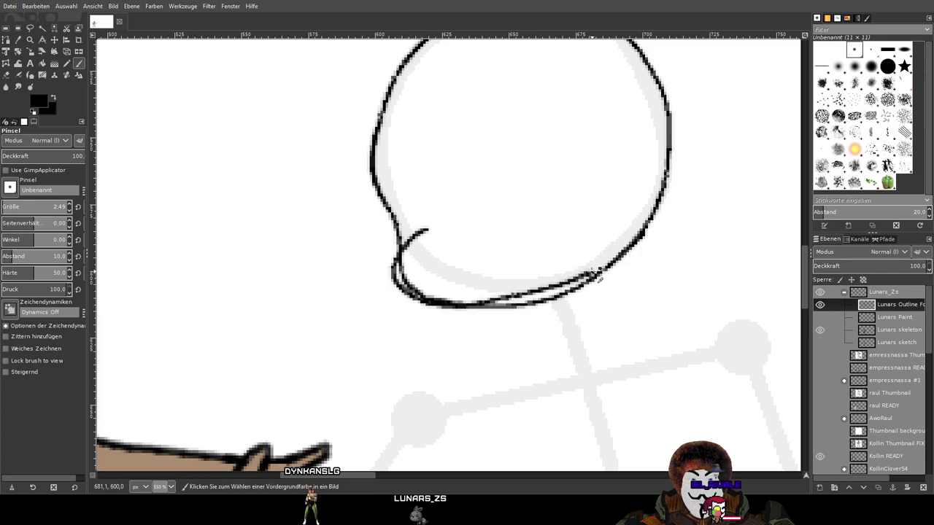
pyautogui.hotkey('ctrl', 'z')
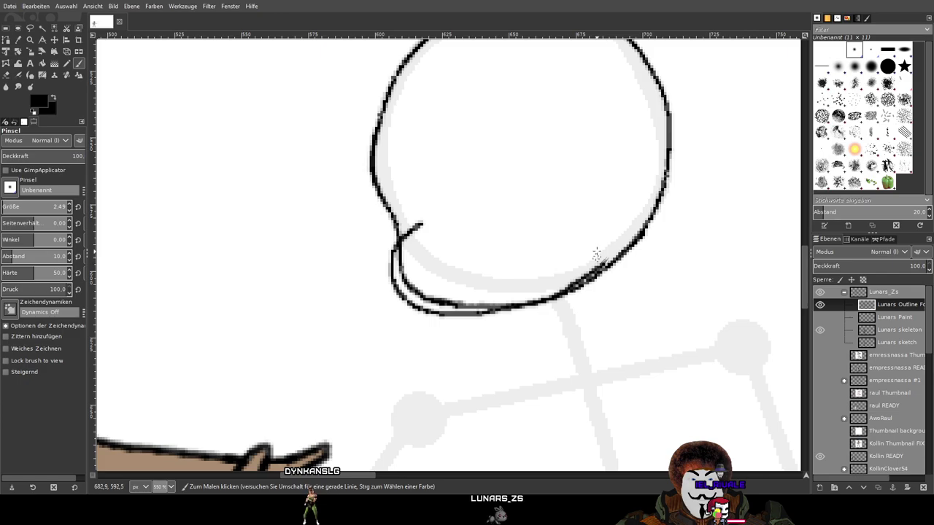
pyautogui.scroll(-2, 606, 223)
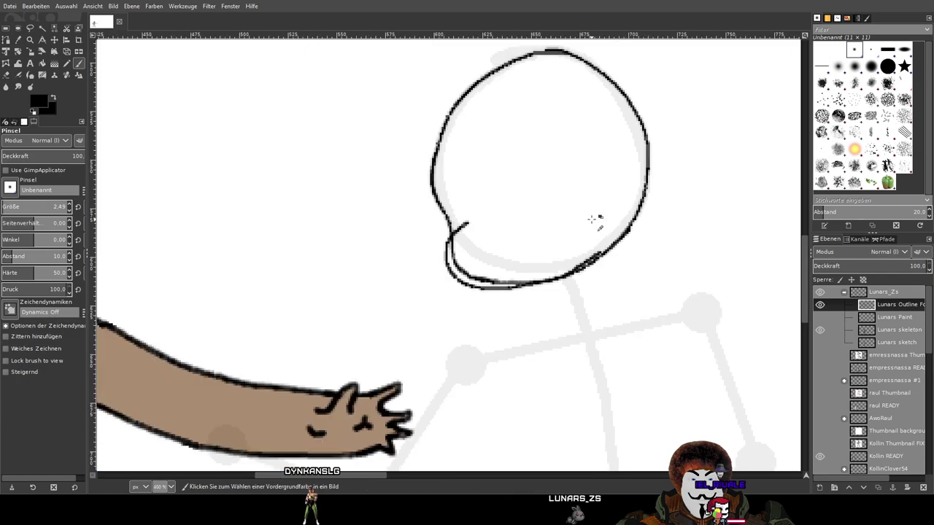
# Erase the inner muzzle line, its stray end inside the face and the doubled strokes along the chin and jaw
pyautogui.scroll(3, 552, 207)
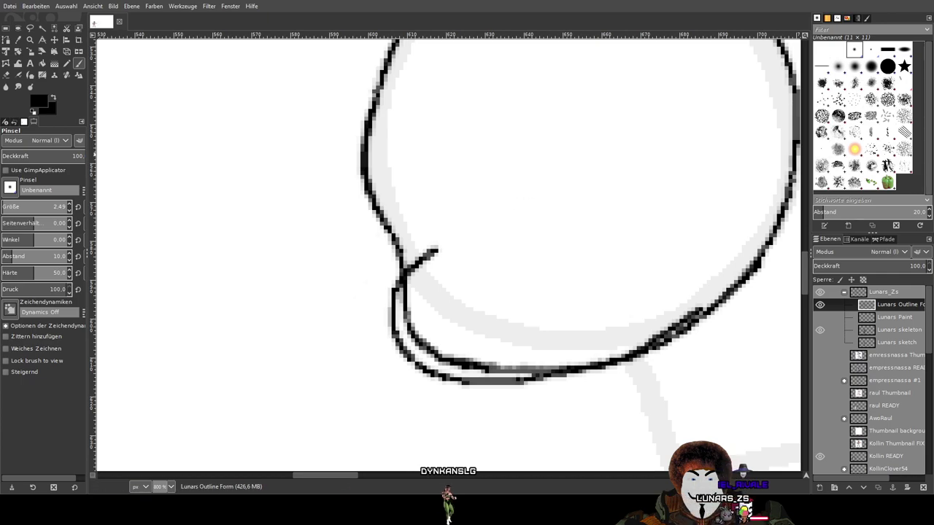
pyautogui.hotkey('shift', 'e')
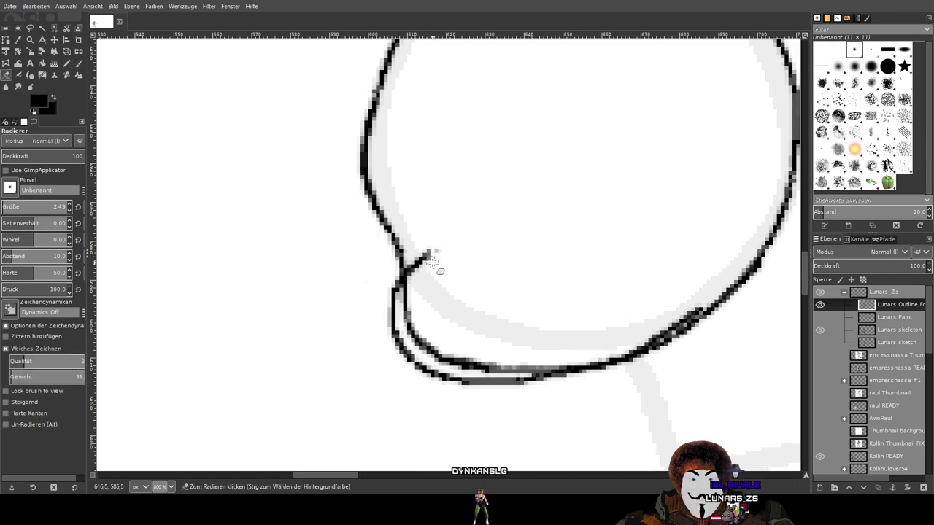
pyautogui.moveTo(429, 254); pyautogui.dragTo(422, 300)
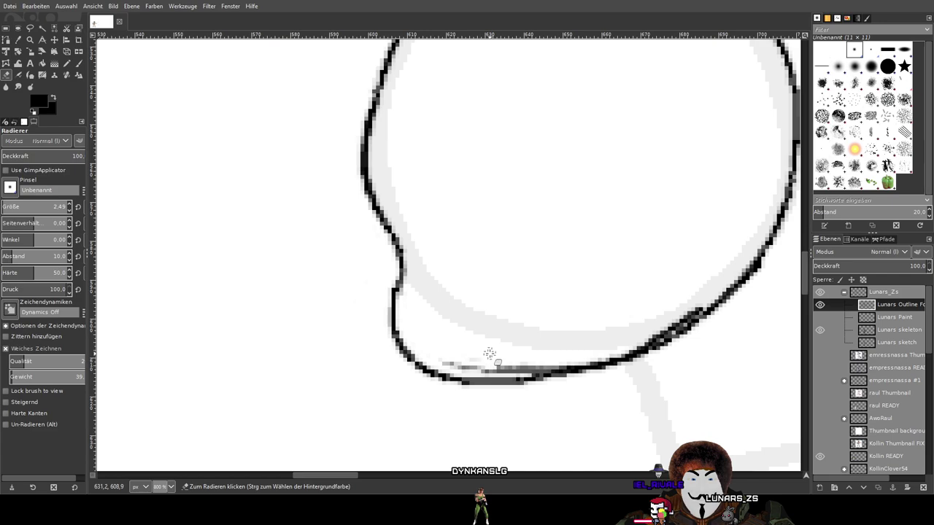
pyautogui.moveTo(481, 371)
pyautogui.mouseDown()
pyautogui.moveTo(435, 359)
pyautogui.moveTo(527, 371)
pyautogui.moveTo(479, 372)
pyautogui.moveTo(467, 370)
pyautogui.moveTo(555, 362)
pyautogui.moveTo(522, 372)
pyautogui.moveTo(585, 361)
pyautogui.moveTo(468, 360)
pyautogui.moveTo(438, 316)
pyautogui.moveTo(611, 325)
pyautogui.mouseUp()
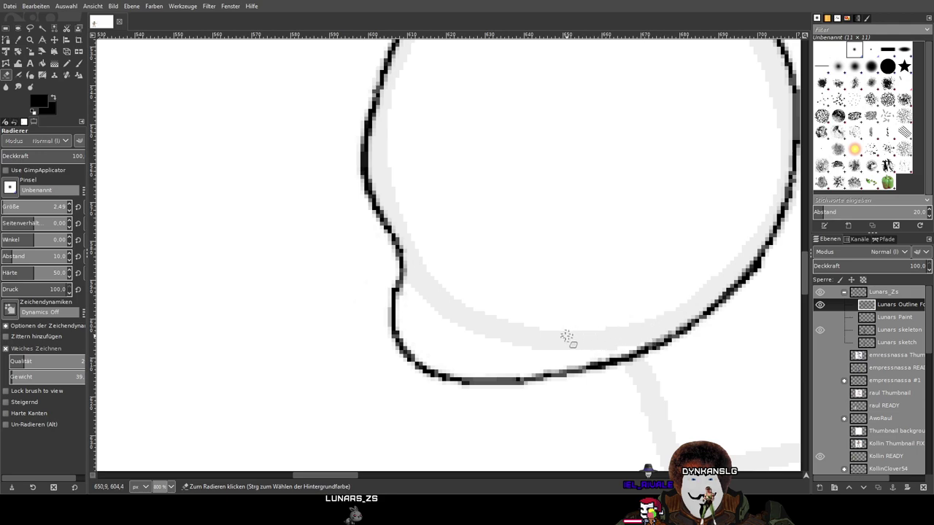
pyautogui.keyDown('ctrl'); pyautogui.scroll(-3, 478, 286); pyautogui.keyUp('ctrl')
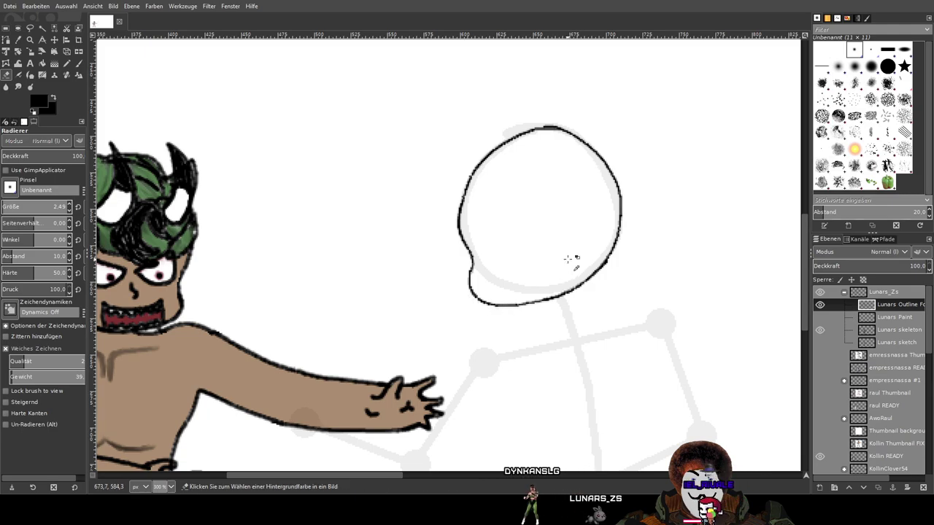
pyautogui.hotkey('ctrl', 'z')
pyautogui.hotkey('ctrl', 'z')
pyautogui.hotkey('ctrl', 'y')
pyautogui.hotkey('ctrl', 'y')
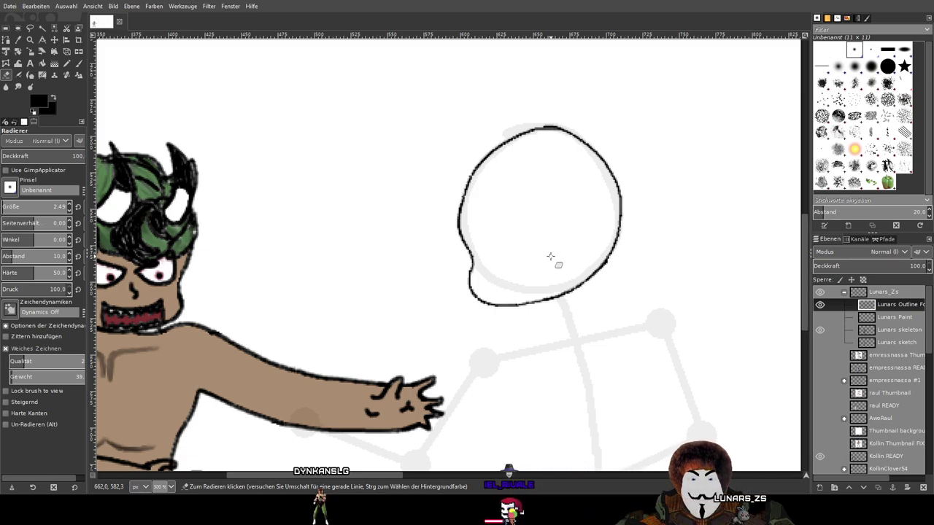
# Try a wide open grin across the lower face with its far corner close to the rear jaw, and undo it
pyautogui.scroll(-3, 542, 236)
pyautogui.scroll(3, 538, 221)
pyautogui.scroll(2, 532, 233)
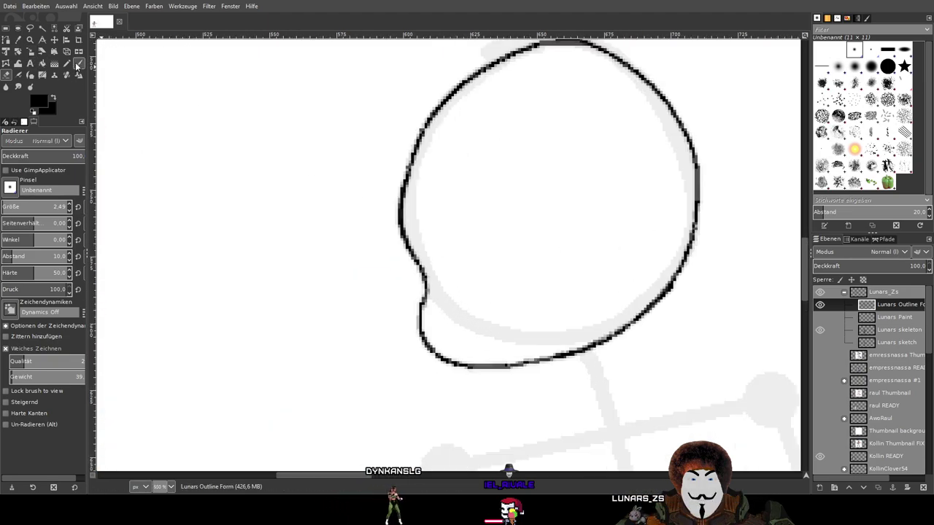
pyautogui.press('p')
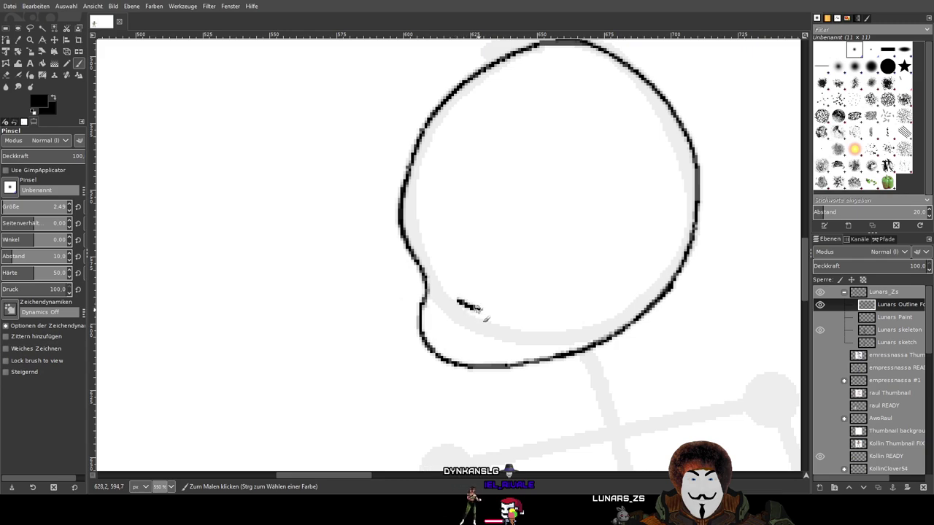
pyautogui.moveTo(473, 307); pyautogui.dragTo(569, 302)
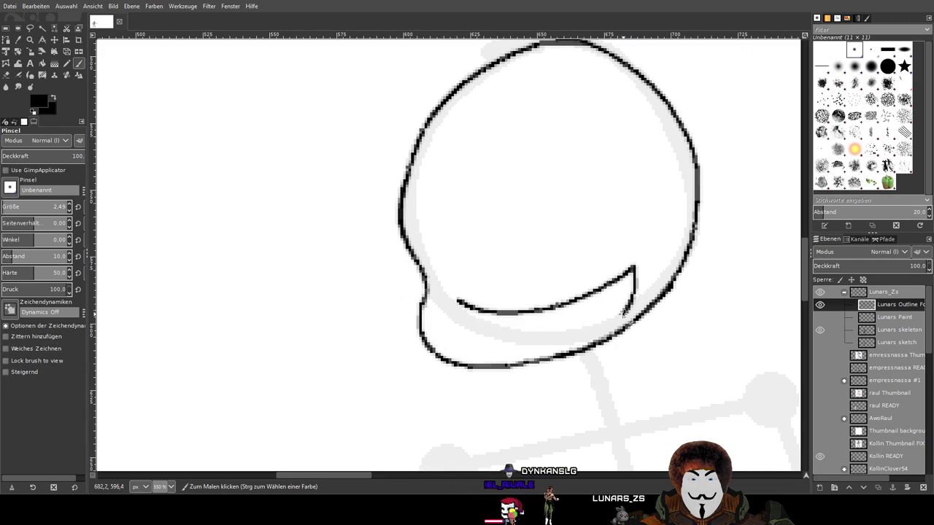
pyautogui.moveTo(592, 342)
pyautogui.mouseDown()
pyautogui.moveTo(531, 355)
pyautogui.moveTo(480, 351)
pyautogui.moveTo(456, 324)
pyautogui.moveTo(446, 291)
pyautogui.moveTo(481, 315)
pyautogui.moveTo(526, 312)
pyautogui.mouseUp()
pyautogui.hotkey('ctrl', 'z')
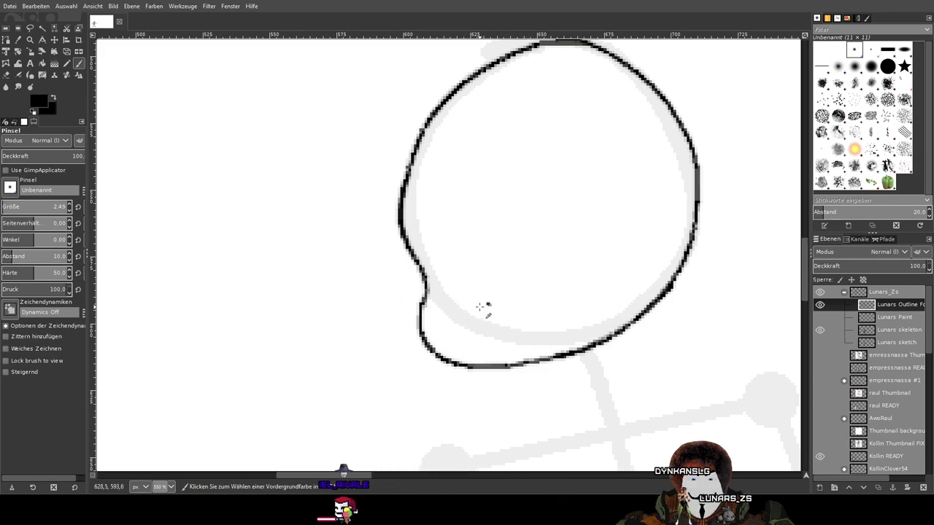
# Try smaller crescent-shaped mouths placed low on the face just above the chin, and undo them
pyautogui.scroll(-3, 469, 303)
pyautogui.scroll(1, 471, 302)
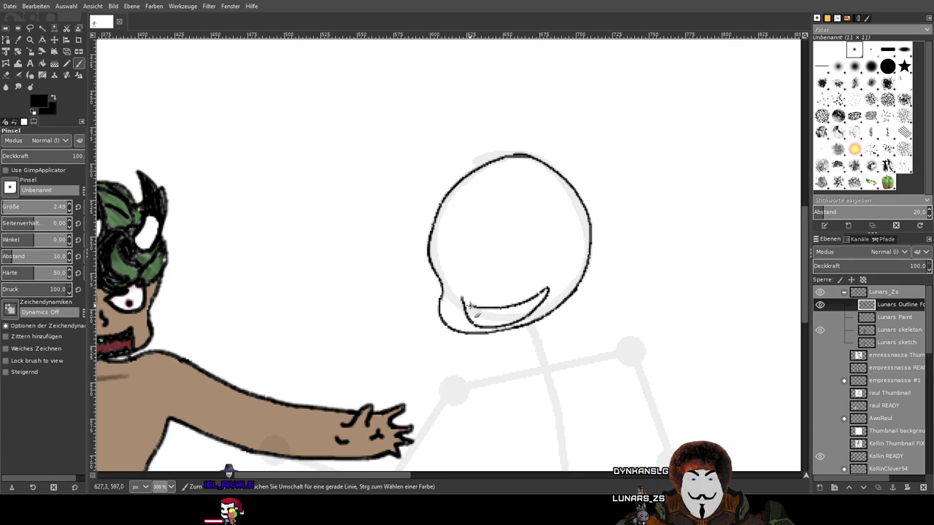
pyautogui.hotkey('ctrl', 'z')
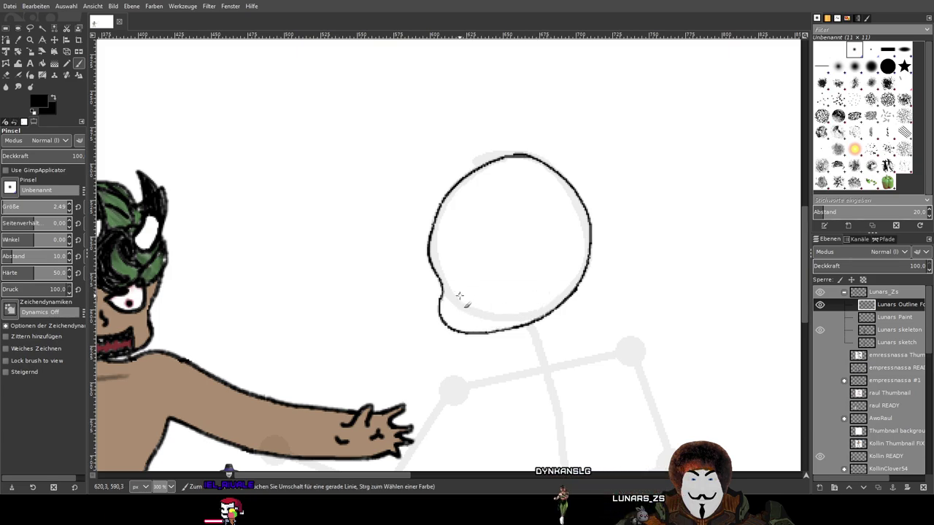
pyautogui.moveTo(517, 315); pyautogui.dragTo(551, 291)
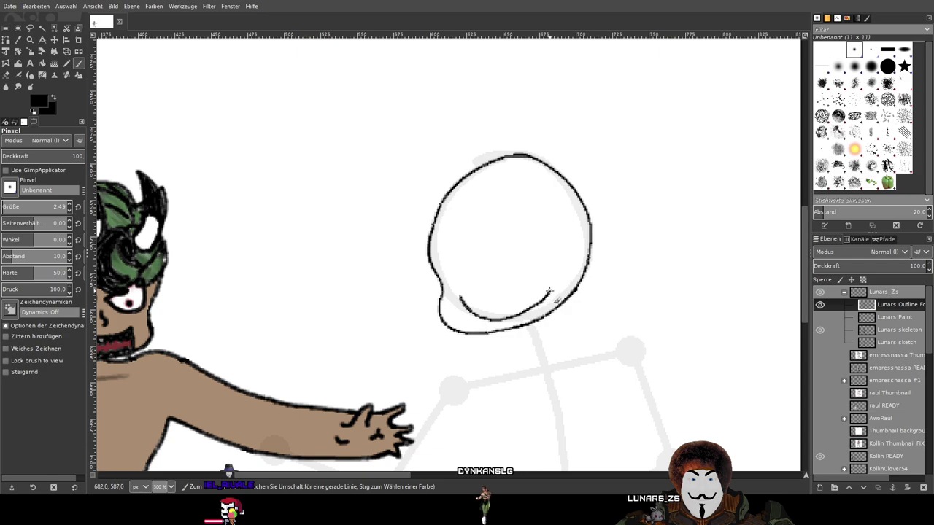
pyautogui.moveTo(460, 297)
pyautogui.mouseDown()
pyautogui.moveTo(506, 306)
pyautogui.moveTo(554, 283)
pyautogui.mouseUp()
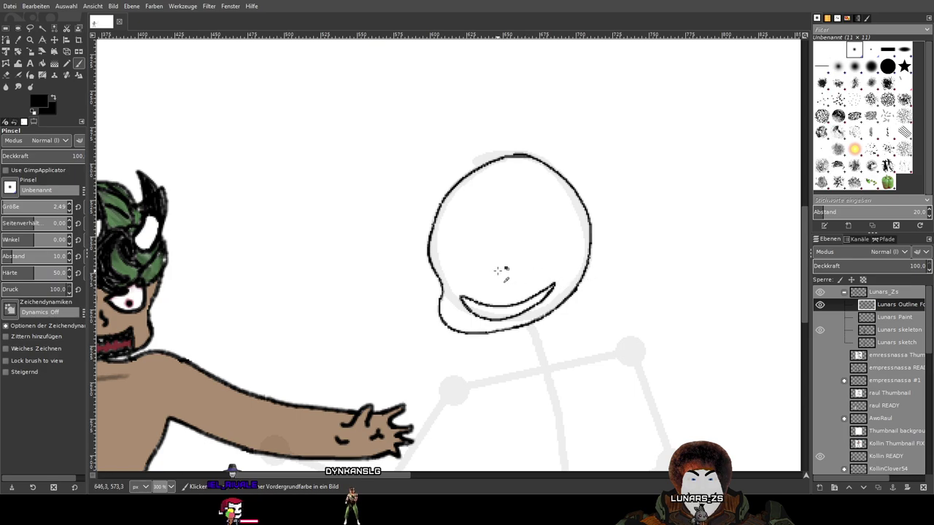
pyautogui.hotkey('ctrl', 'z')
pyautogui.hotkey('ctrl', 'z')
# Try a large open smile combined with arched closed eyes on the face, and undo the strokes
pyautogui.moveTo(455, 277)
pyautogui.mouseDown()
pyautogui.moveTo(493, 299)
pyautogui.moveTo(523, 296)
pyautogui.moveTo(558, 264)
pyautogui.mouseUp()
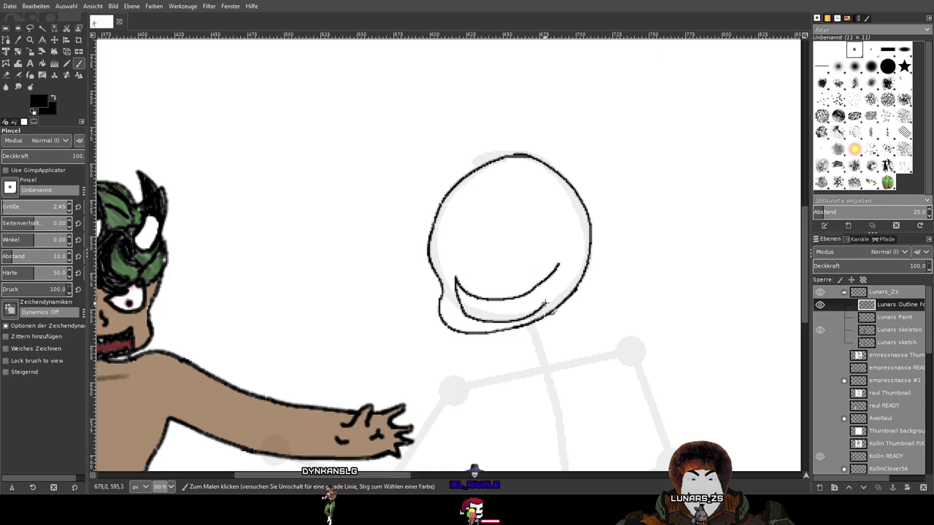
pyautogui.scroll(-4, 611, 288)
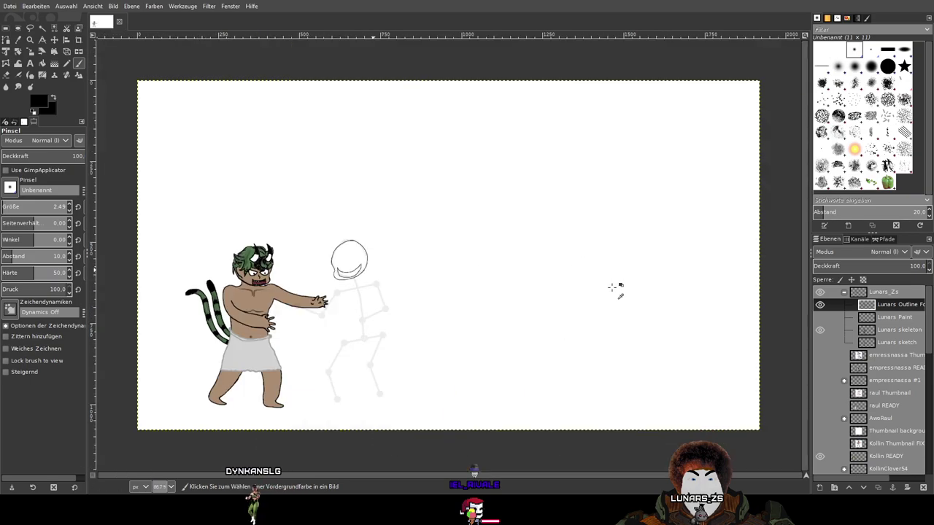
pyautogui.scroll(3, 356, 250)
pyautogui.moveTo(412, 308)
pyautogui.mouseDown()
pyautogui.moveTo(447, 281)
pyautogui.moveTo(465, 306)
pyautogui.moveTo(495, 274)
pyautogui.moveTo(529, 308)
pyautogui.mouseUp()
pyautogui.scroll(-3, 521, 313)
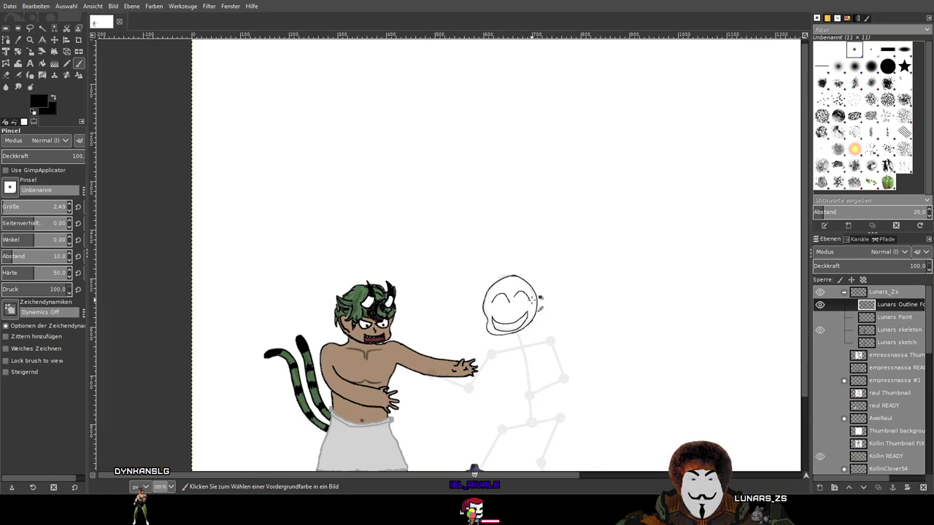
pyautogui.scroll(1, 515, 321)
pyautogui.scroll(2, 511, 321)
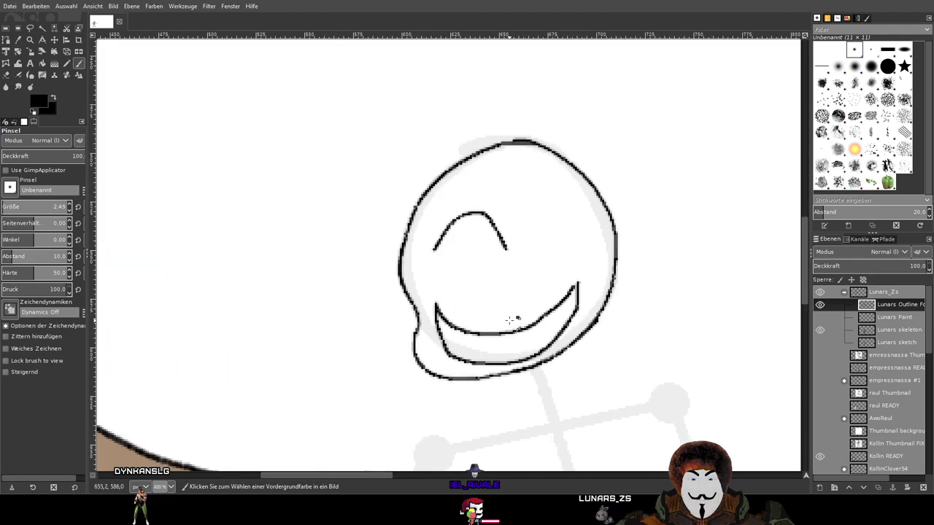
pyautogui.hotkey('ctrl', 'z')
pyautogui.hotkey('ctrl', 'z')
pyautogui.hotkey('ctrl', 'z')
# Try a thin mouth made of two nearly parallel smile curves joined at the front corner
pyautogui.moveTo(454, 345)
pyautogui.mouseDown()
pyautogui.moveTo(477, 355)
pyautogui.moveTo(555, 328)
pyautogui.mouseUp()
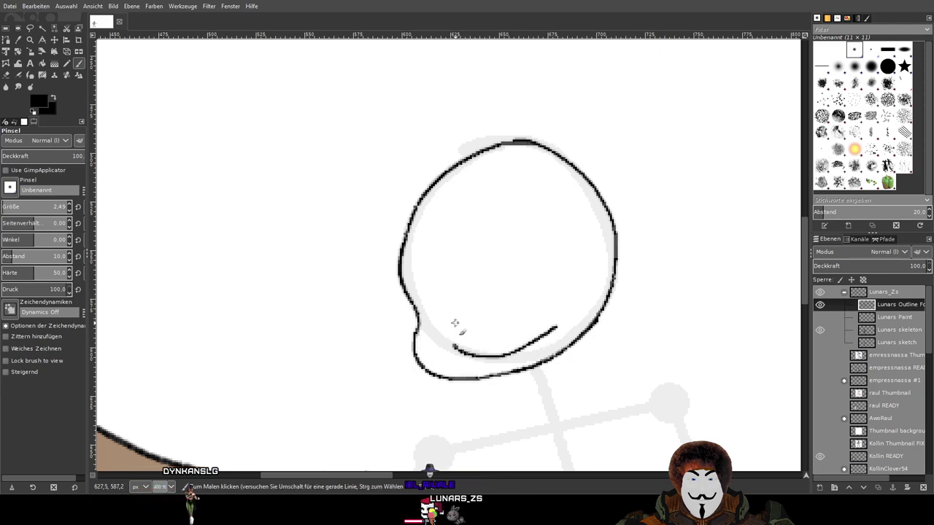
pyautogui.moveTo(445, 326)
pyautogui.mouseDown()
pyautogui.moveTo(489, 342)
pyautogui.moveTo(559, 317)
pyautogui.mouseUp()
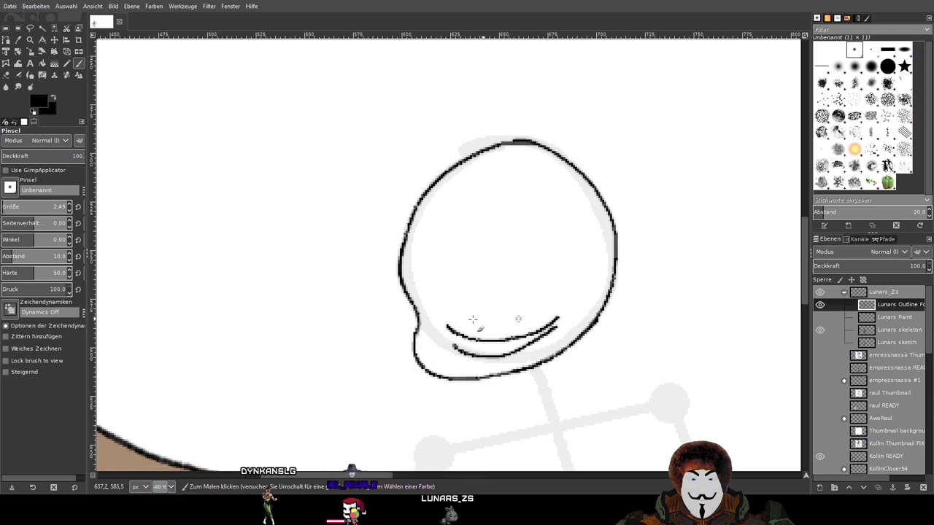
pyautogui.moveTo(447, 327); pyautogui.dragTo(453, 347)
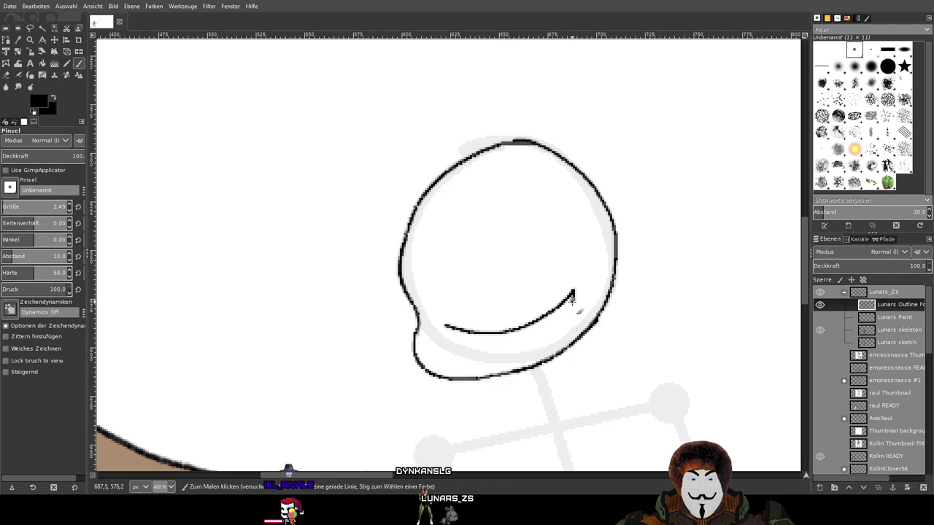
# Try closing a long upper smile curve into a crescent grin with different lower lip lines, and undo the mouth
pyautogui.moveTo(565, 324)
pyautogui.mouseDown()
pyautogui.moveTo(484, 363)
pyautogui.moveTo(449, 349)
pyautogui.moveTo(432, 325)
pyautogui.mouseUp()
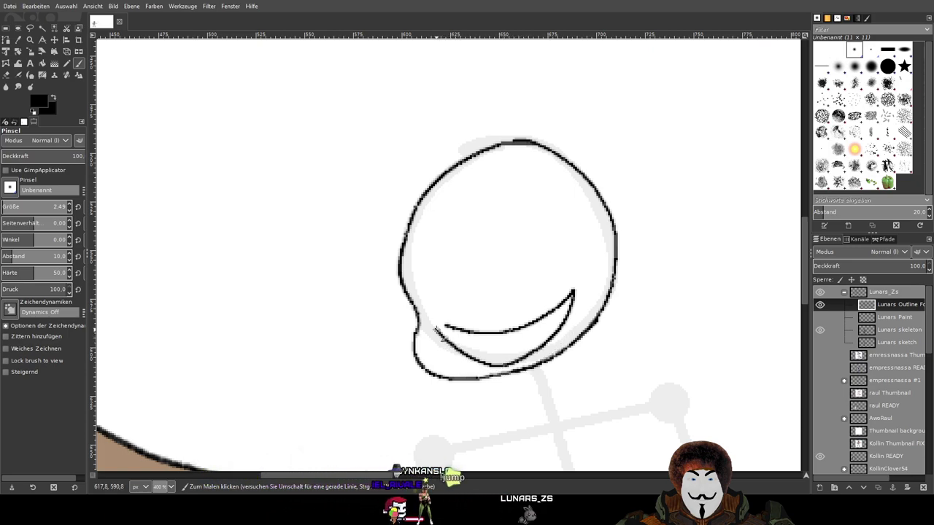
pyautogui.hotkey('ctrl', 'z')
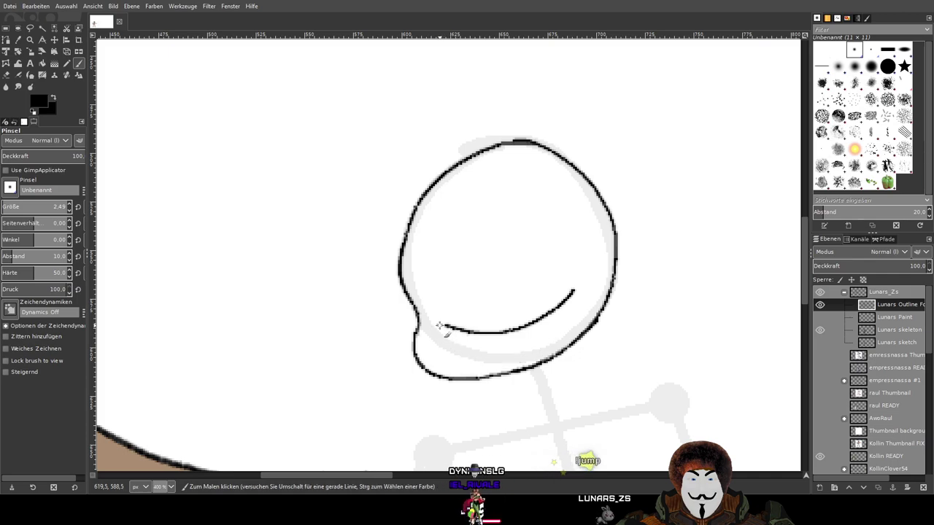
pyautogui.moveTo(447, 328)
pyautogui.mouseDown()
pyautogui.moveTo(463, 356)
pyautogui.moveTo(494, 358)
pyautogui.moveTo(543, 337)
pyautogui.moveTo(572, 304)
pyautogui.mouseUp()
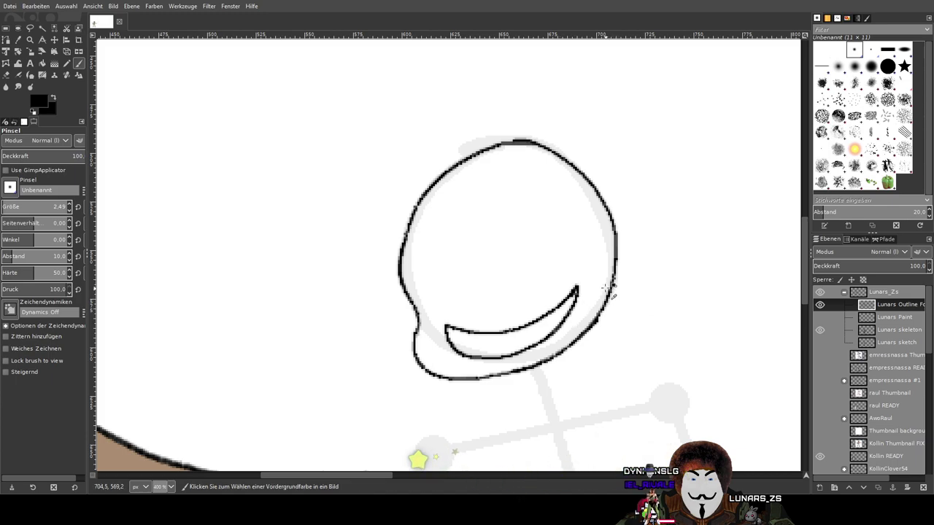
pyautogui.scroll(3, 534, 291)
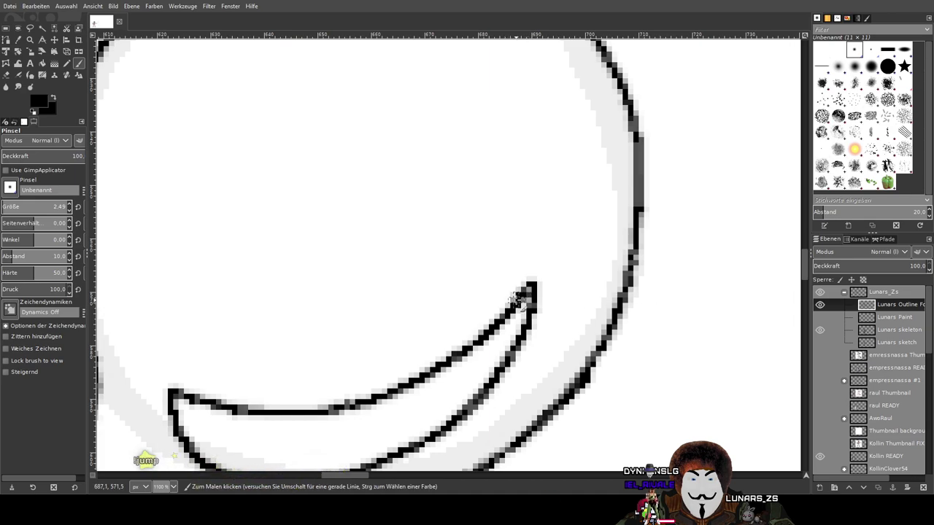
pyautogui.scroll(-3, 594, 291)
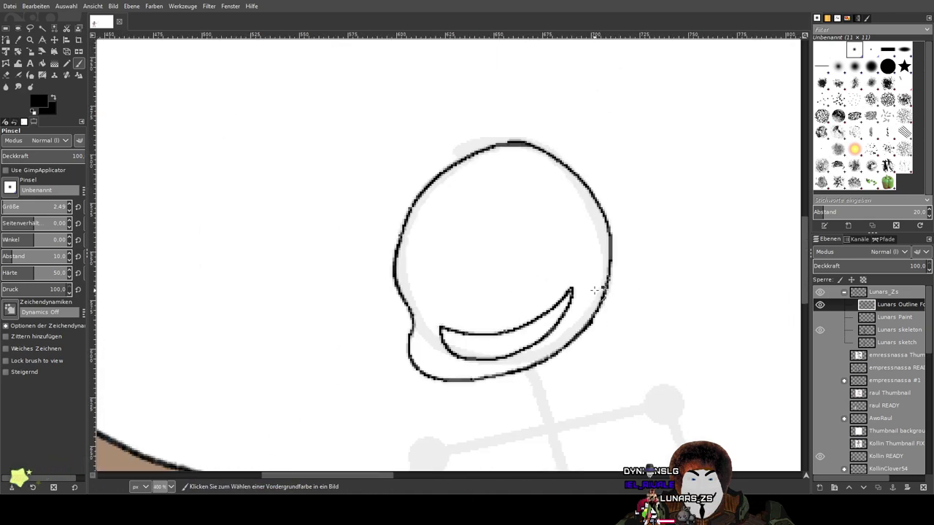
pyautogui.scroll(-2, 594, 290)
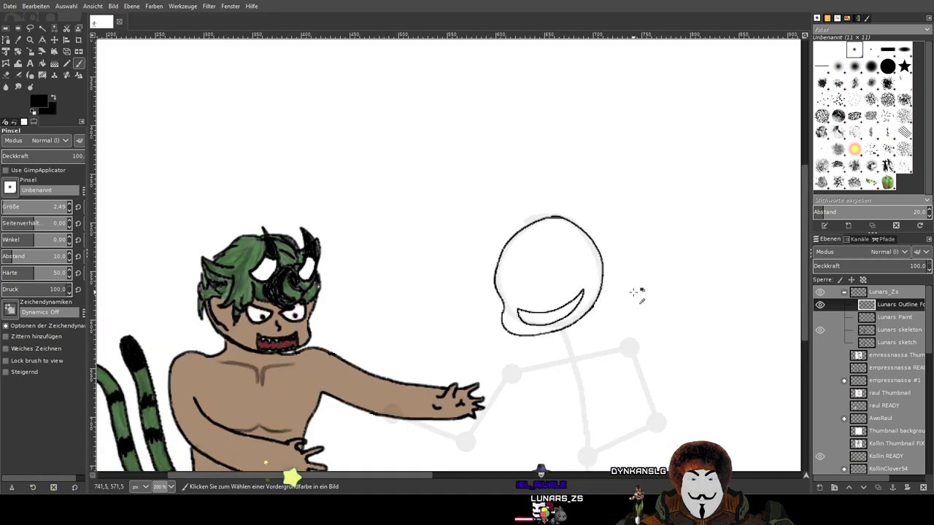
pyautogui.hotkey('ctrl', 'z')
pyautogui.hotkey('ctrl', 'z')
pyautogui.hotkey('ctrl', 'z')
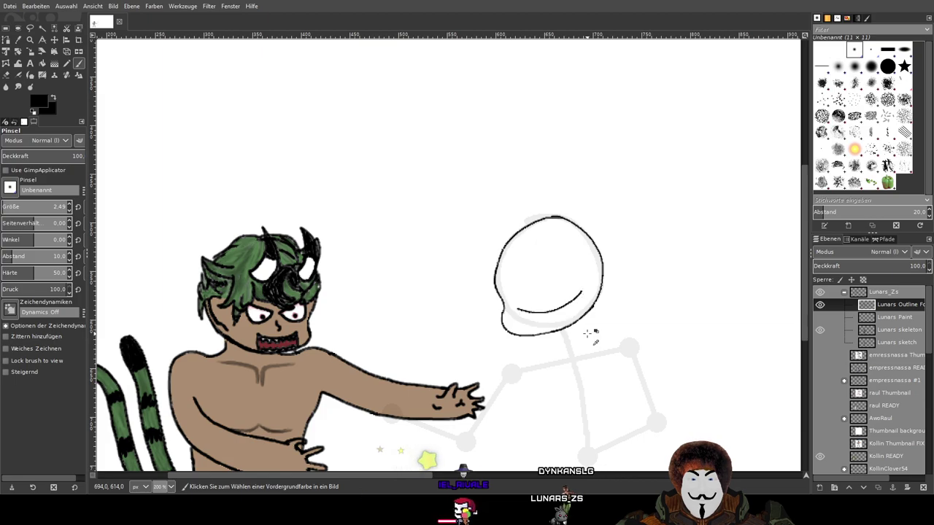
# Make the Lunars reference layer visible and bring its robed figure into view beside the head outline and skeleton
pyautogui.moveTo(587, 334)
pyautogui.mouseDown()
pyautogui.moveTo(570, 255)
pyautogui.moveTo(515, 236)
pyautogui.mouseUp()
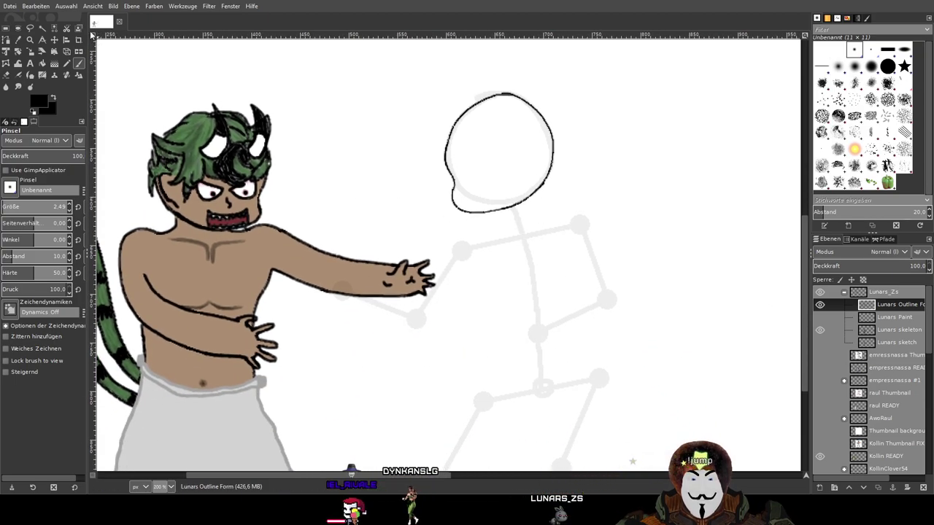
pyautogui.click(33, 97)
pyautogui.moveTo(556, 235); pyautogui.dragTo(516, 194)
pyautogui.scroll(-1, 513, 190)
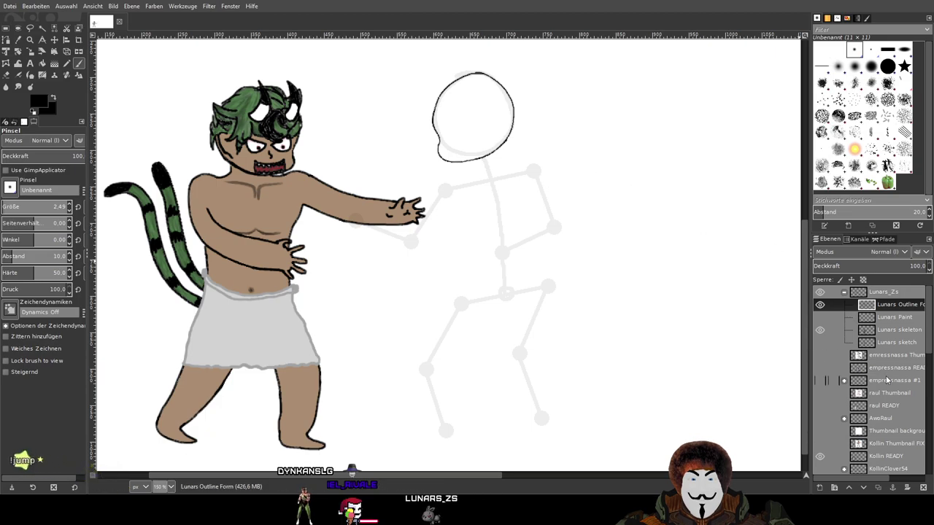
pyautogui.scroll(-5, 861, 425)
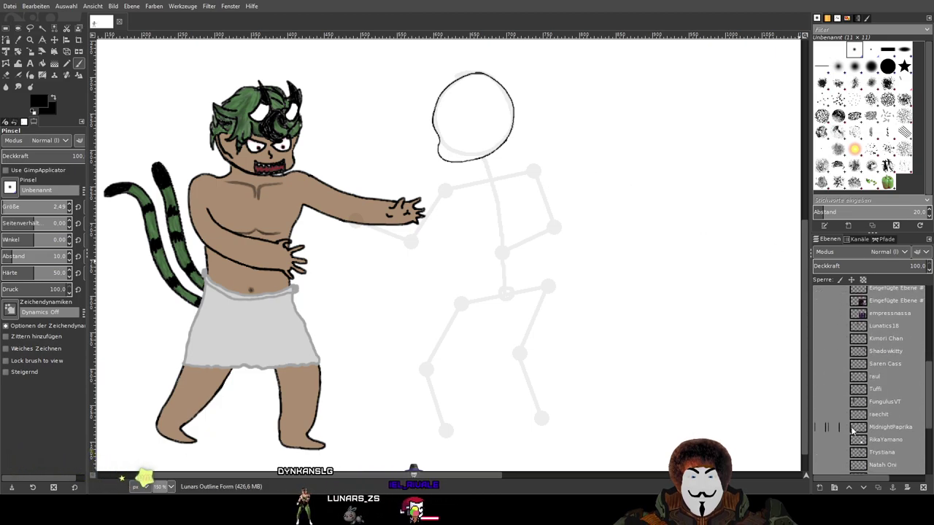
pyautogui.scroll(-2, 840, 448)
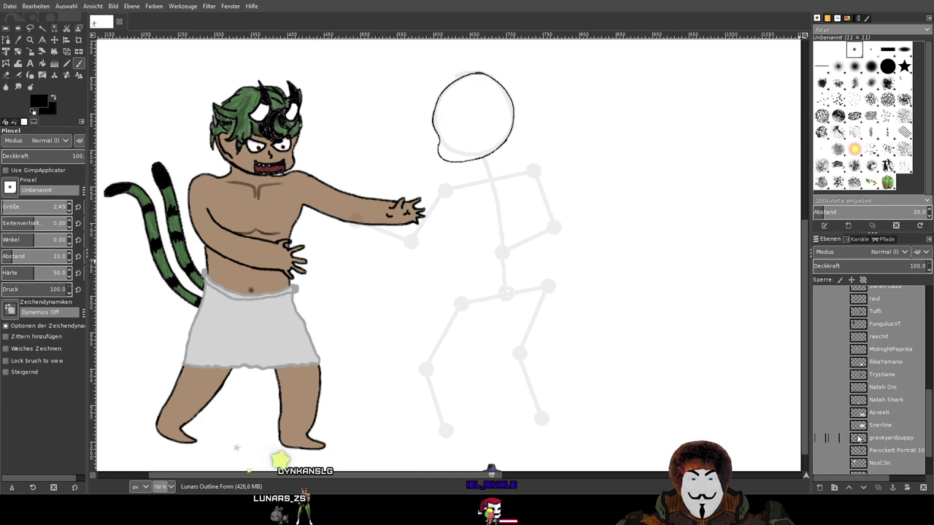
pyautogui.scroll(-3, 870, 366)
pyautogui.scroll(1, 861, 380)
pyautogui.click(818, 458)
pyautogui.moveTo(676, 212); pyautogui.dragTo(492, 317)
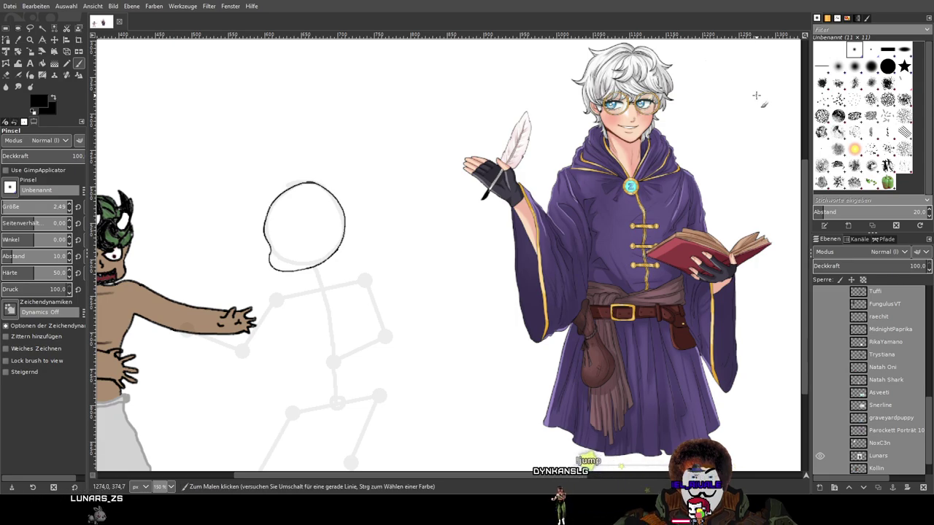
pyautogui.moveTo(478, 227); pyautogui.dragTo(507, 207)
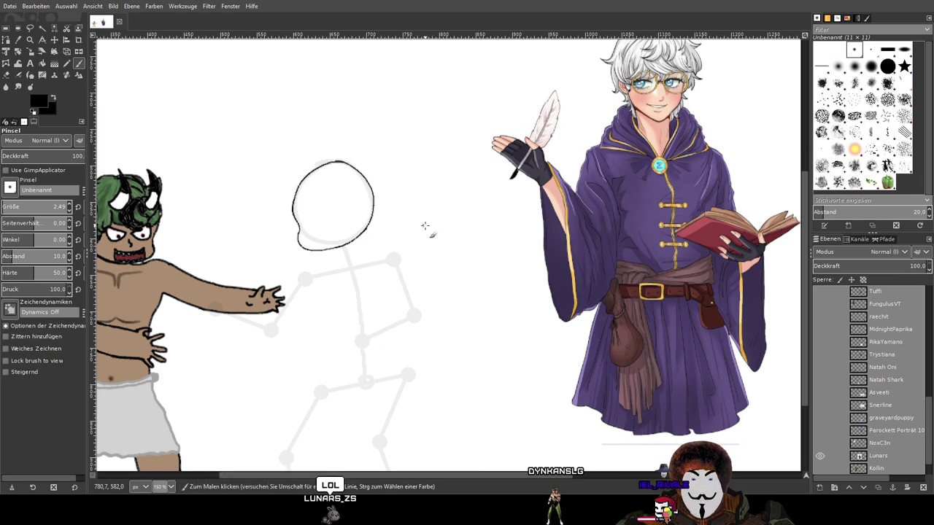
pyautogui.scroll(1, 421, 233)
pyautogui.hscroll(1, 421, 233)
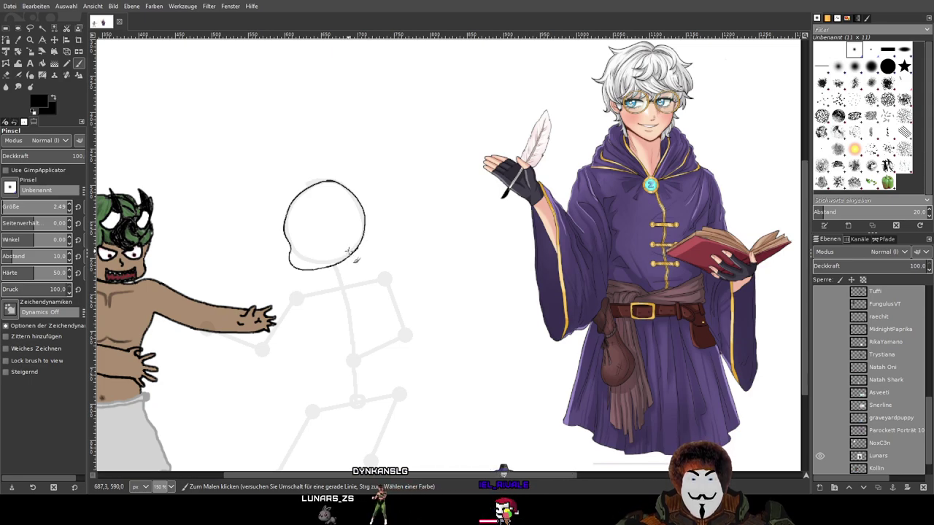
# Try outlining the neck, both bent arms and the torso sides around the skeleton, and undo the strokes
pyautogui.moveTo(358, 250); pyautogui.dragTo(363, 278)
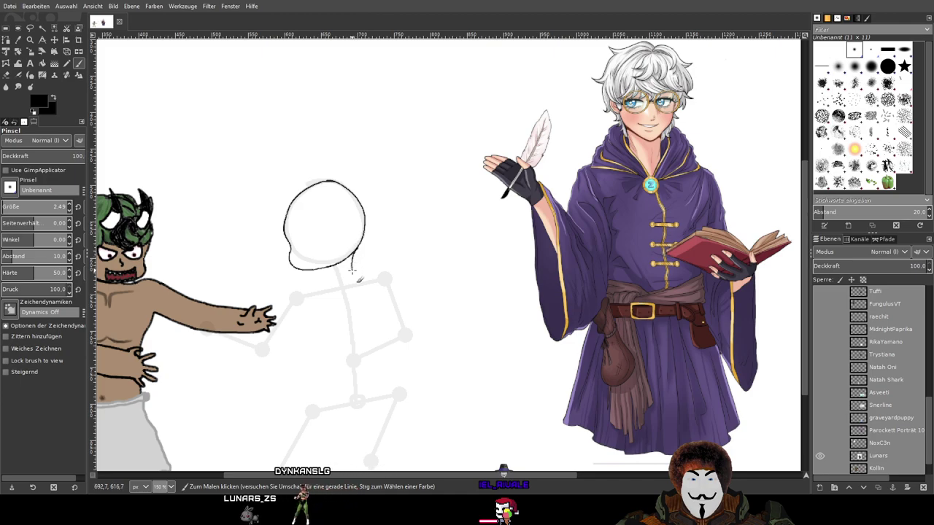
pyautogui.moveTo(291, 266); pyautogui.dragTo(326, 292)
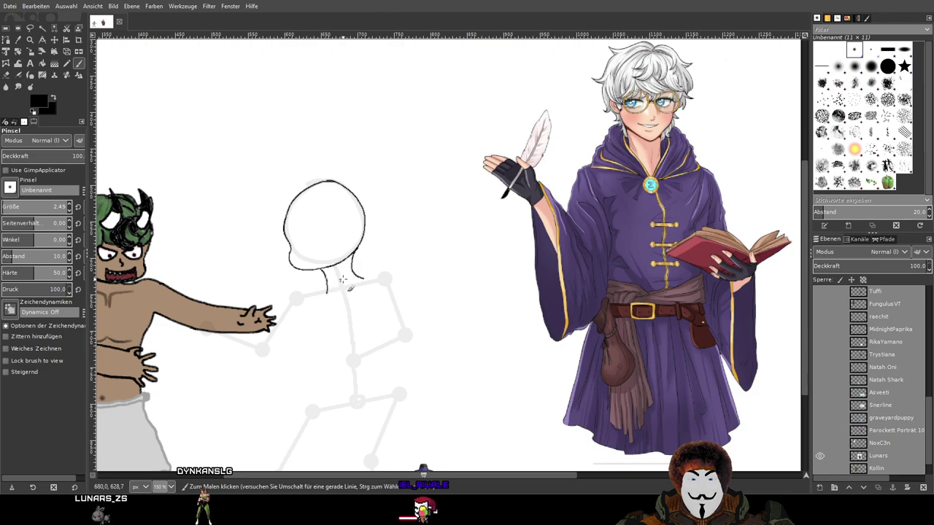
pyautogui.moveTo(363, 275)
pyautogui.mouseDown()
pyautogui.moveTo(385, 265)
pyautogui.moveTo(397, 275)
pyautogui.mouseUp()
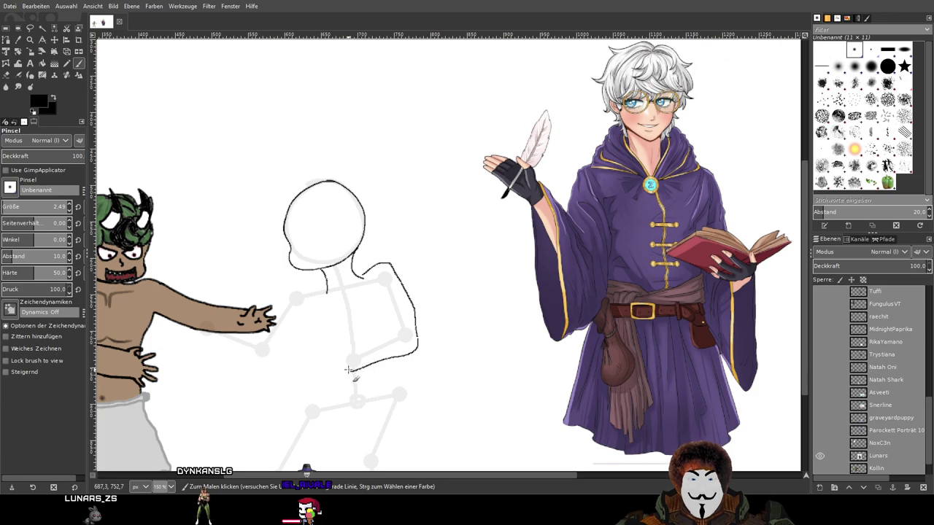
pyautogui.moveTo(349, 356); pyautogui.dragTo(357, 361)
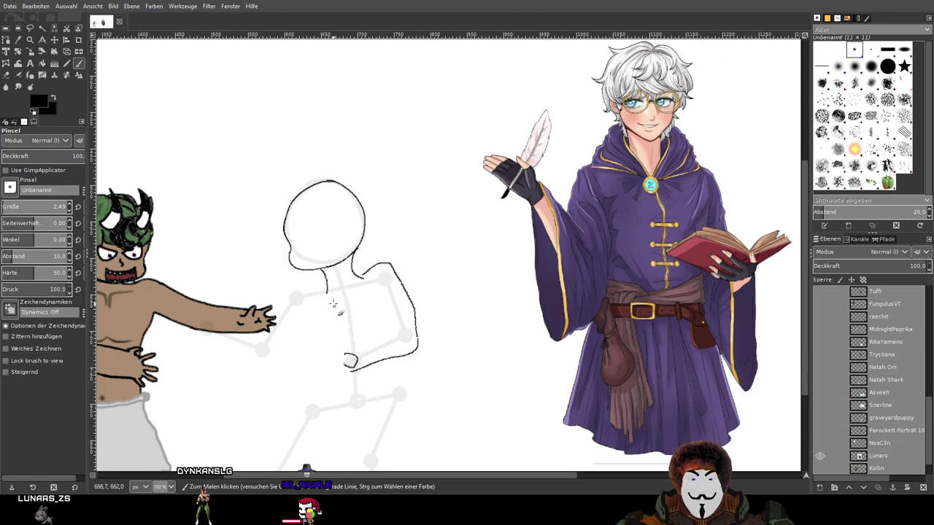
pyautogui.moveTo(298, 289); pyautogui.dragTo(284, 305)
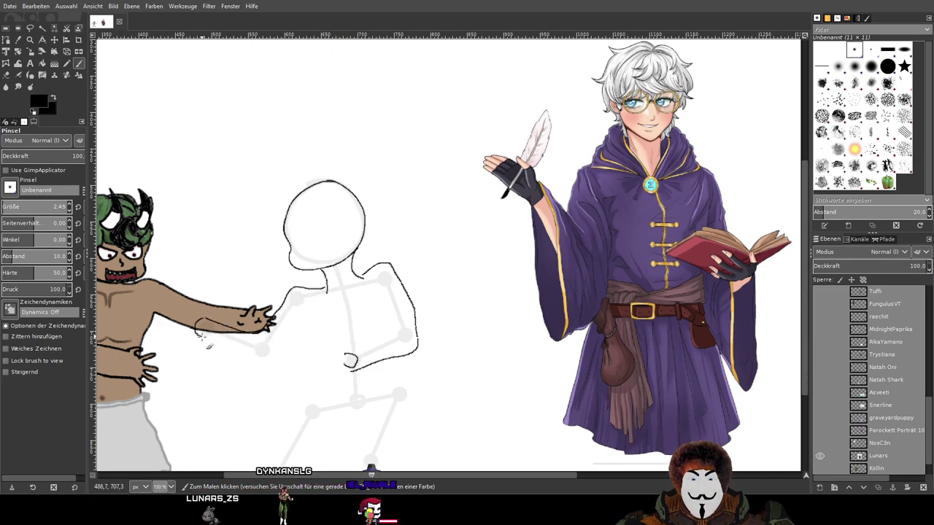
pyautogui.moveTo(202, 338)
pyautogui.mouseDown()
pyautogui.moveTo(265, 363)
pyautogui.moveTo(307, 319)
pyautogui.moveTo(332, 370)
pyautogui.mouseUp()
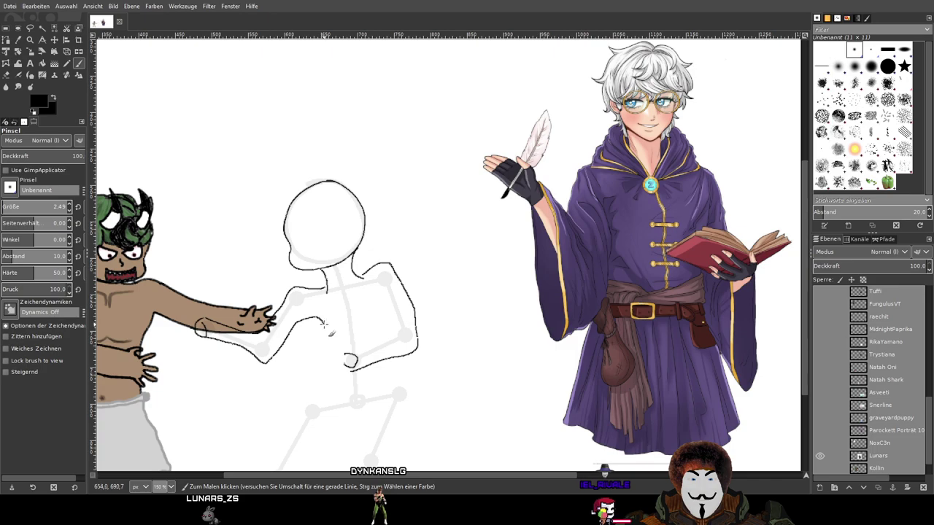
pyautogui.moveTo(383, 305); pyautogui.dragTo(381, 342)
pyautogui.moveTo(369, 384); pyautogui.dragTo(366, 361)
pyautogui.scroll(-2, 366, 360)
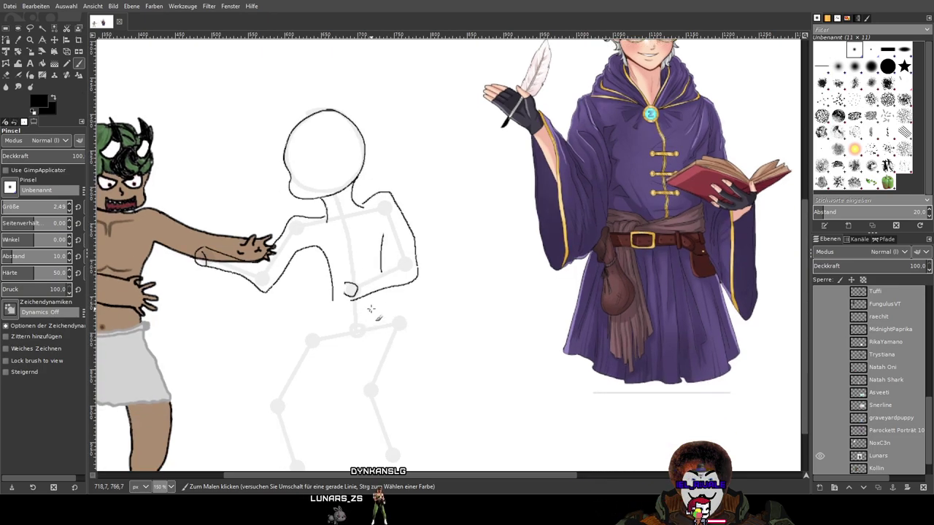
pyautogui.hotkey('ctrl', 'z')
pyautogui.hotkey('ctrl', 'z')
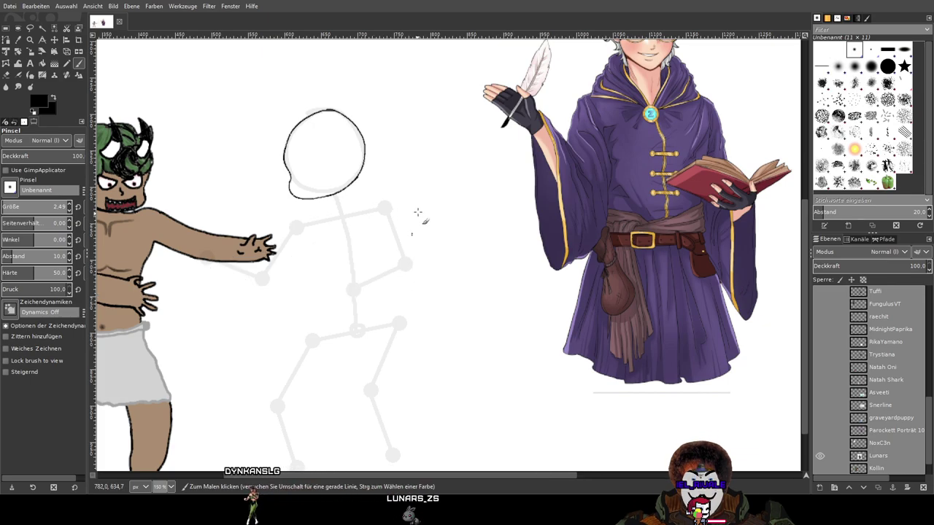
# Move the Lunars reference artwork closer to the head outline and return to the Paintbrush tool
pyautogui.moveTo(415, 216); pyautogui.dragTo(456, 305)
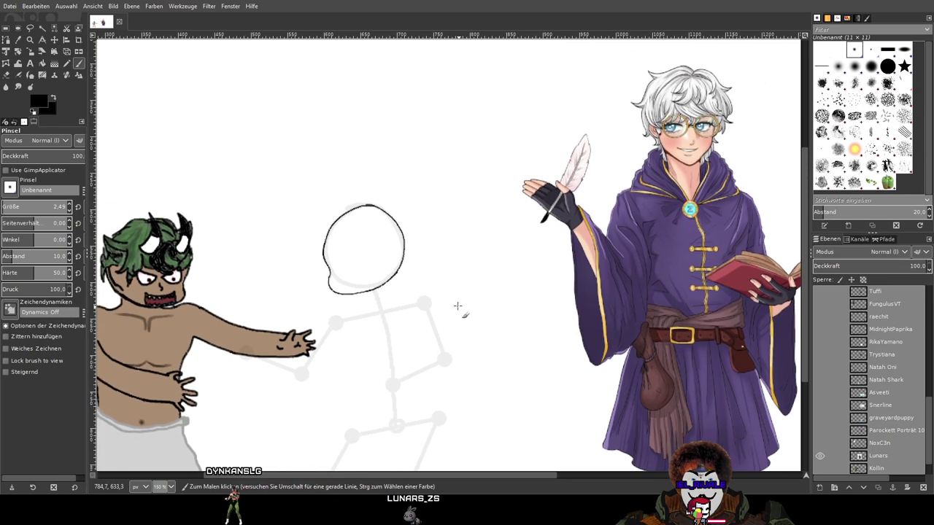
pyautogui.click(54, 41)
pyautogui.moveTo(688, 234); pyautogui.dragTo(591, 330)
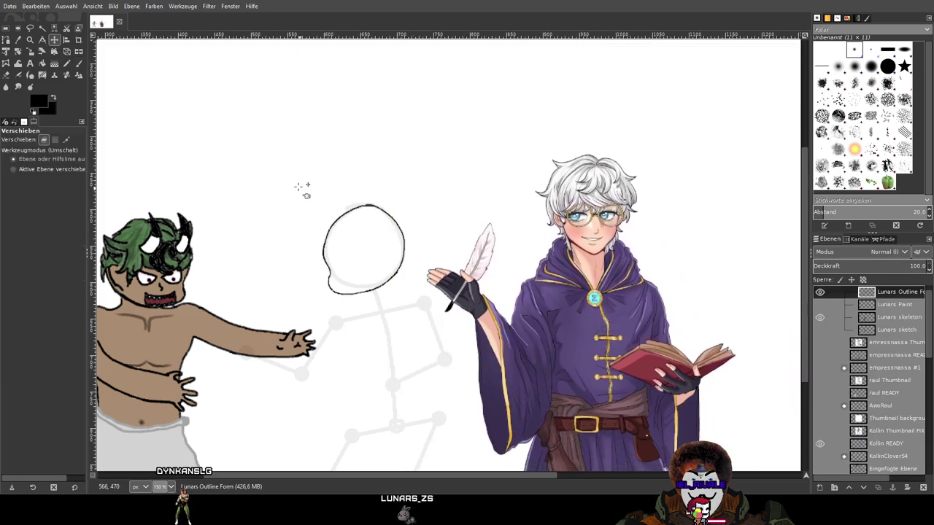
pyautogui.click(80, 63)
pyautogui.moveTo(442, 266); pyautogui.dragTo(549, 213)
pyautogui.scroll(1, 914, 401)
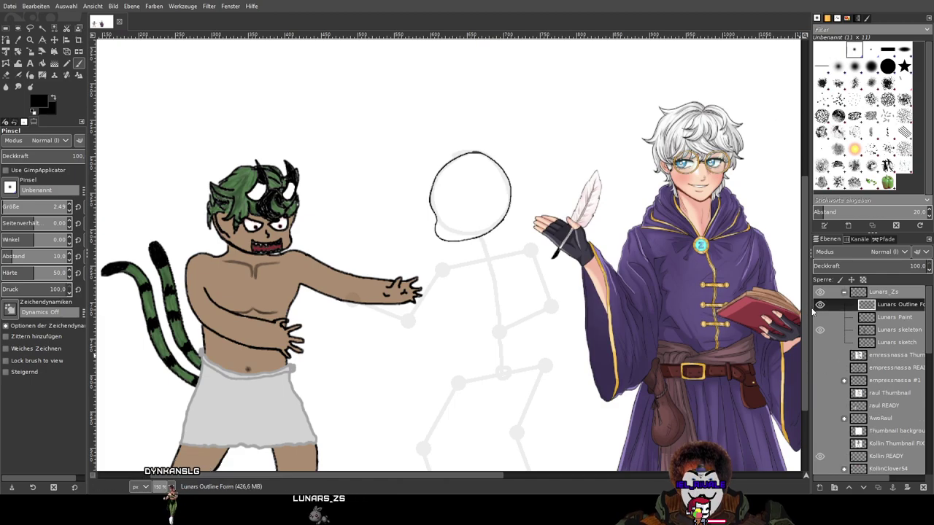
# Try a back neck line running into the rear shoulder and bent arm, and undo the shoulder and arm strokes
pyautogui.scroll(-4, 538, 152)
pyautogui.hscroll(1, 538, 151)
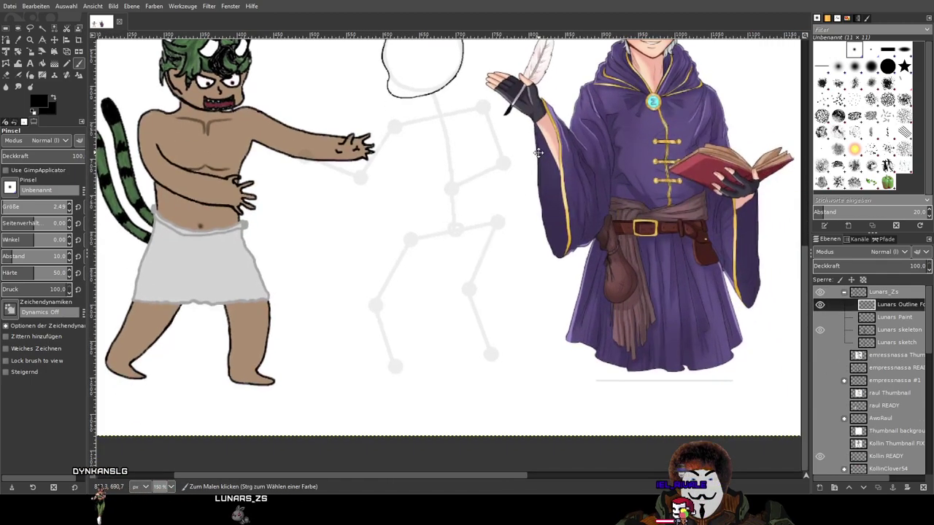
pyautogui.scroll(3, 537, 152)
pyautogui.keyDown('ctrl'); pyautogui.scroll(2, 521, 168); pyautogui.keyUp('ctrl')
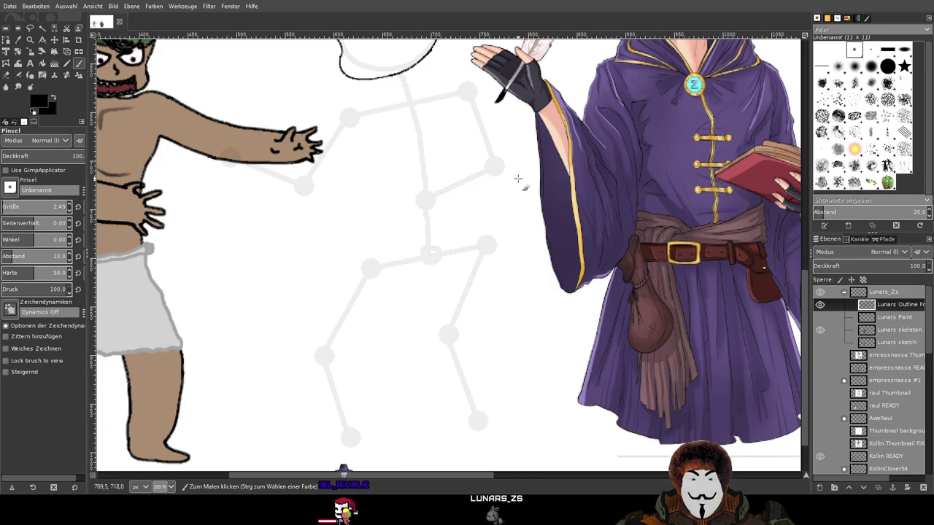
pyautogui.keyDown('ctrl'); pyautogui.scroll(-1, 517, 201); pyautogui.keyUp('ctrl')
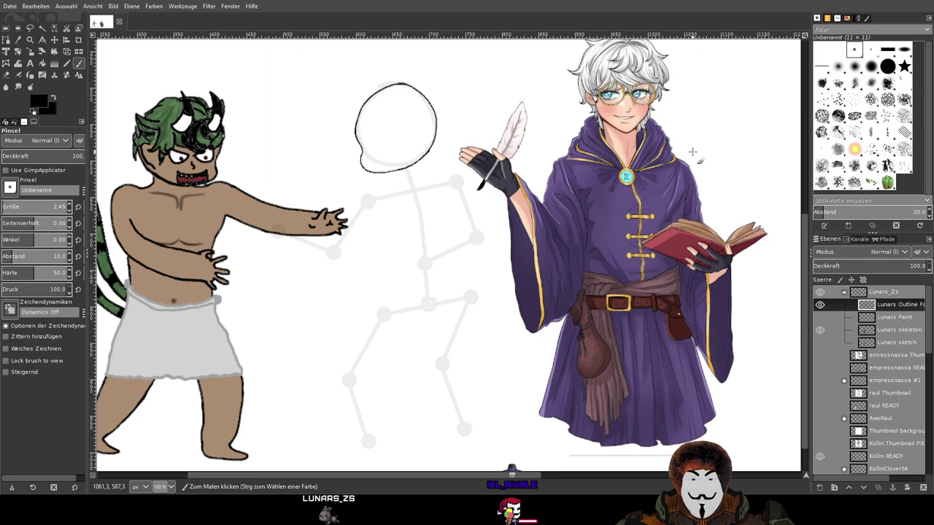
pyautogui.moveTo(692, 151); pyautogui.dragTo(677, 179)
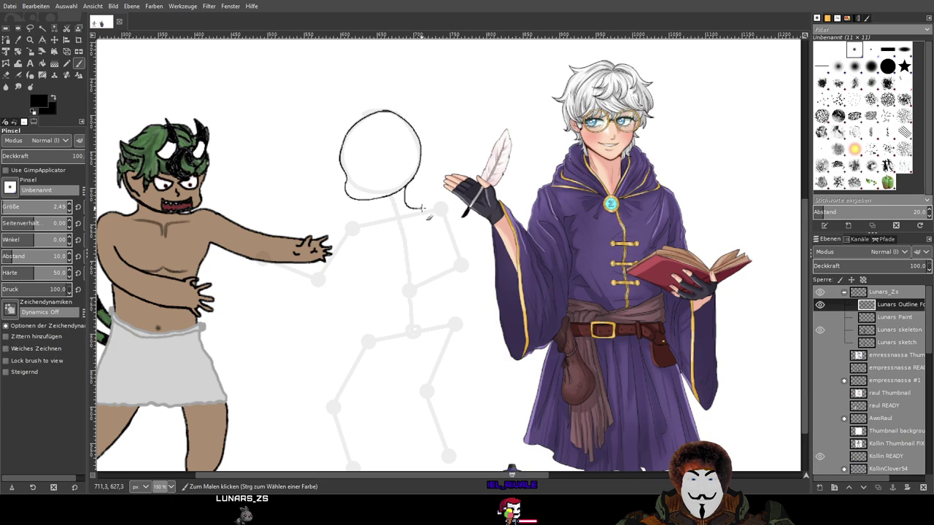
pyautogui.moveTo(424, 205)
pyautogui.mouseDown()
pyautogui.moveTo(445, 199)
pyautogui.moveTo(463, 225)
pyautogui.mouseUp()
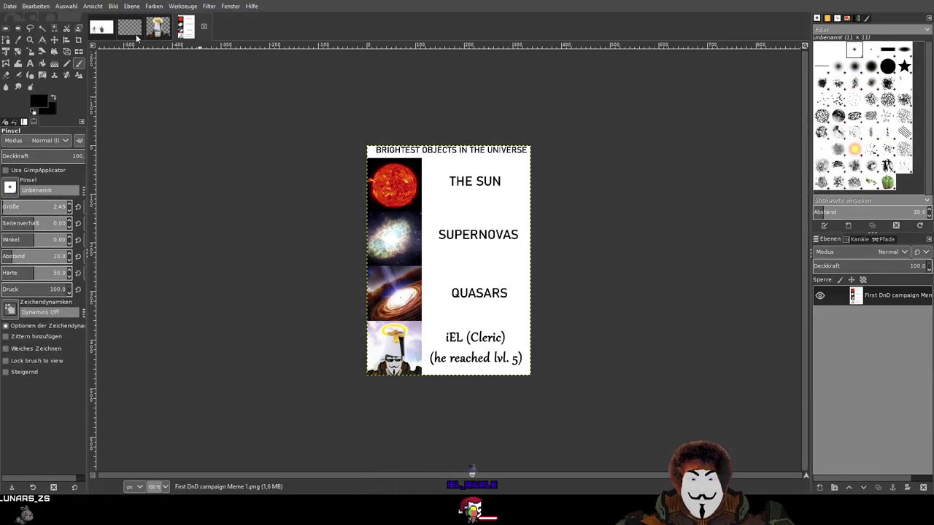
pyautogui.click(92, 29)
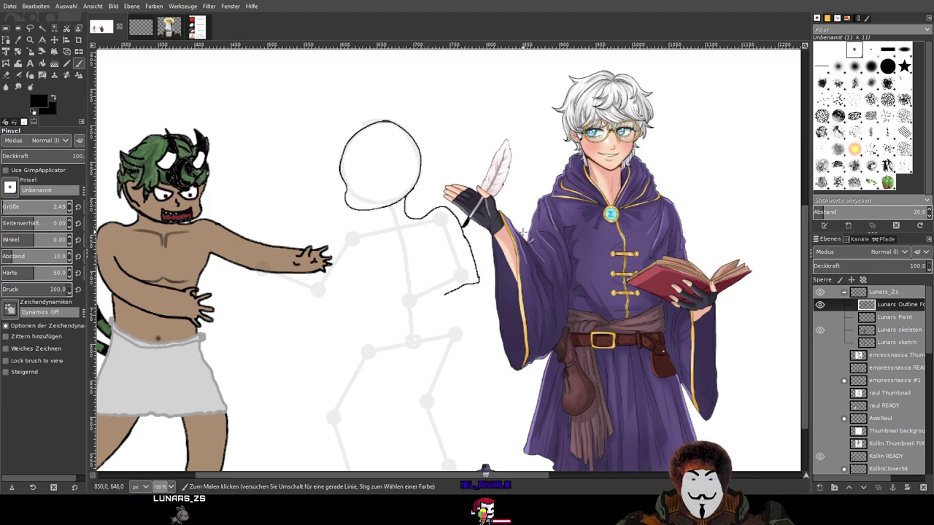
pyautogui.hotkey('ctrl', 'z')
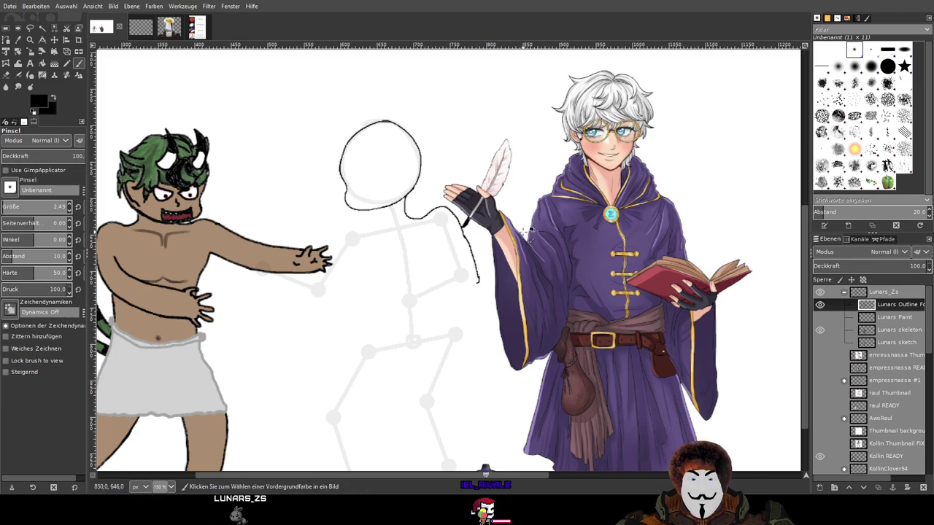
pyautogui.hotkey('ctrl', 'z')
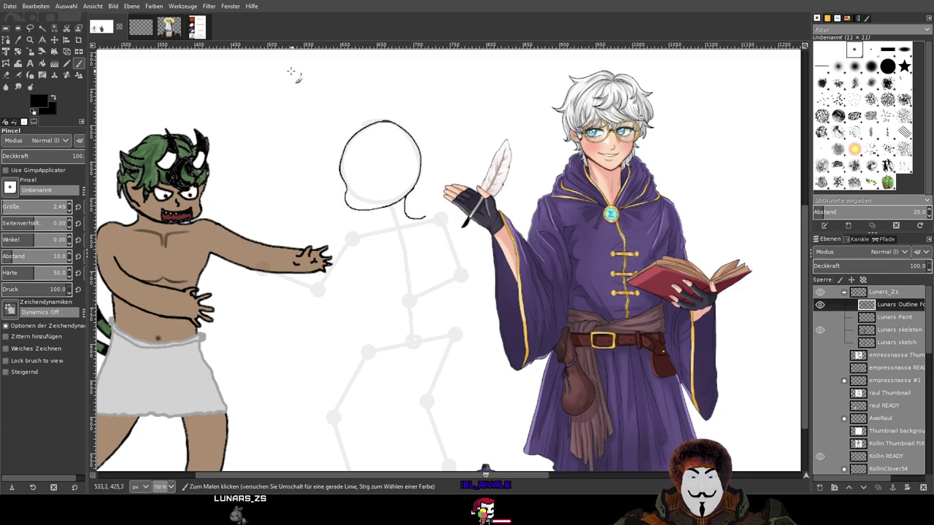
# Close the DnD campaign meme, the DnD Cleric image and the empty image, keeping only the character drawing open
pyautogui.click(202, 27)
pyautogui.click(205, 28)
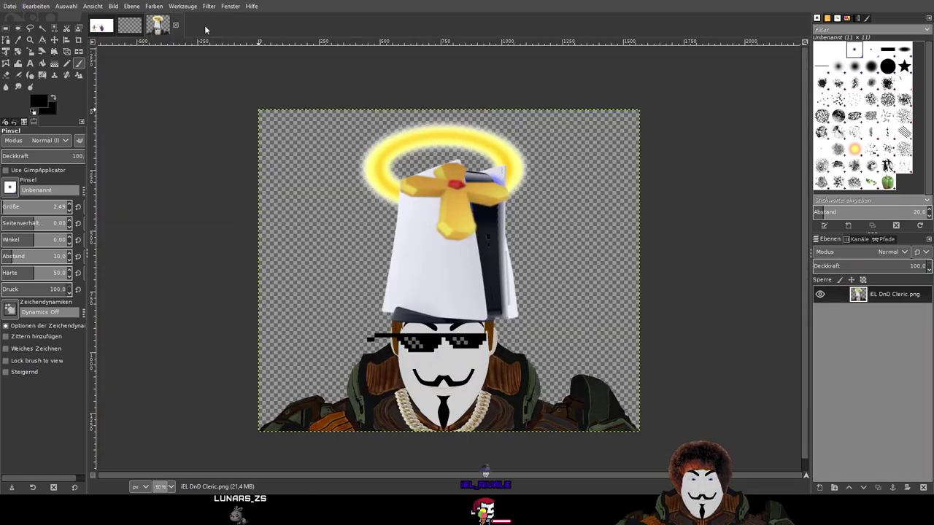
pyautogui.click(176, 25)
pyautogui.click(147, 25)
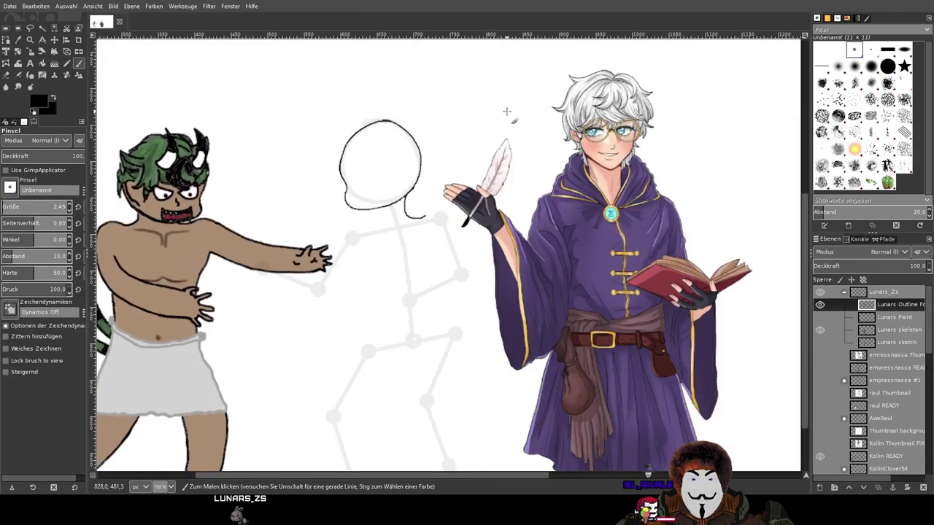
# Redraw the neck below the head with one curved back line and a short front line under the jaw
pyautogui.moveTo(436, 175); pyautogui.dragTo(471, 160)
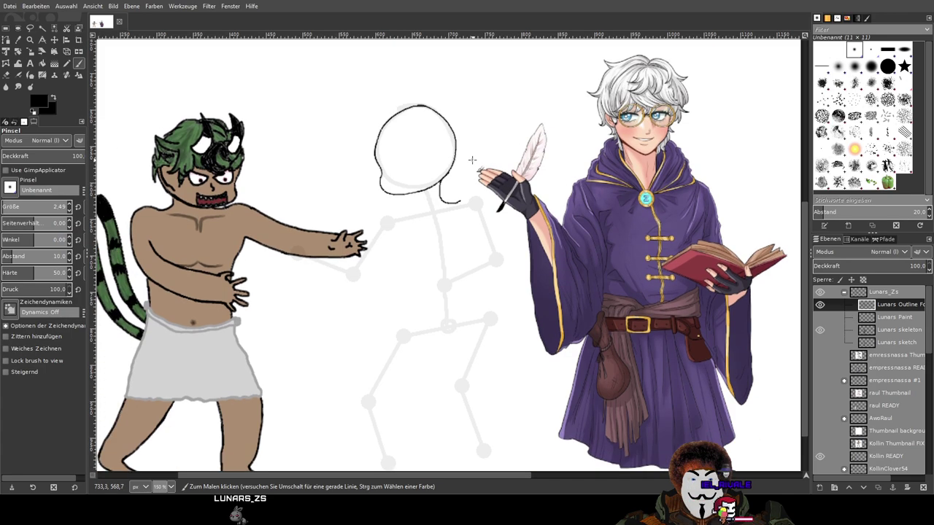
pyautogui.hotkey('ctrl', 'z')
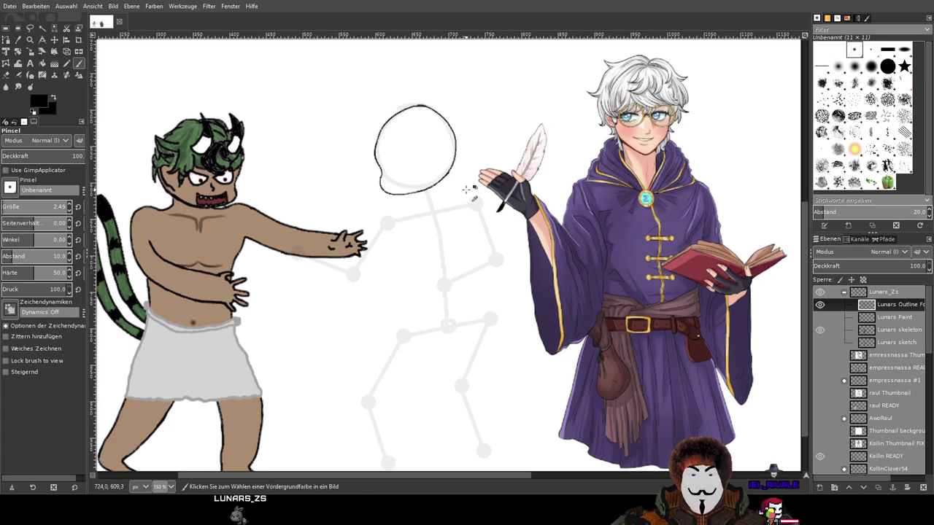
pyautogui.scroll(2, 467, 189)
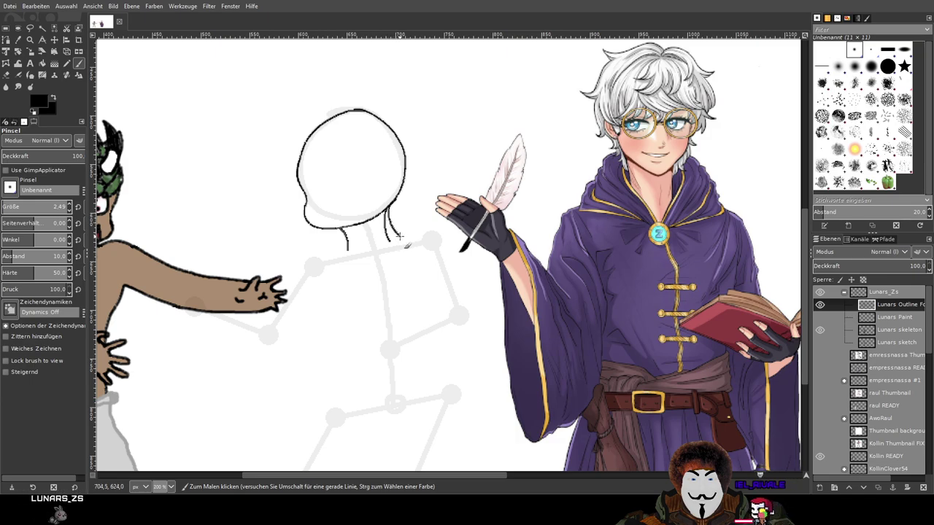
pyautogui.hotkey('ctrl', 'z')
pyautogui.hotkey('ctrl', 'z')
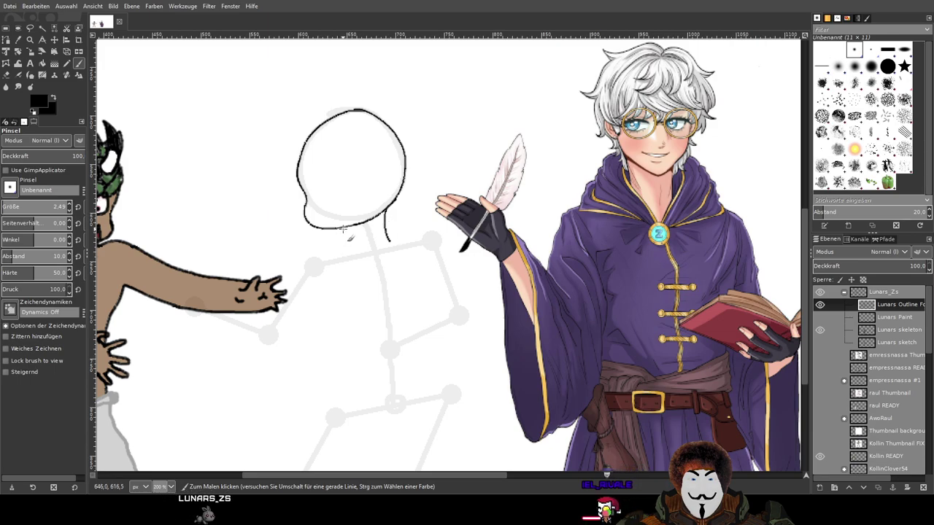
pyautogui.moveTo(349, 233); pyautogui.dragTo(355, 248)
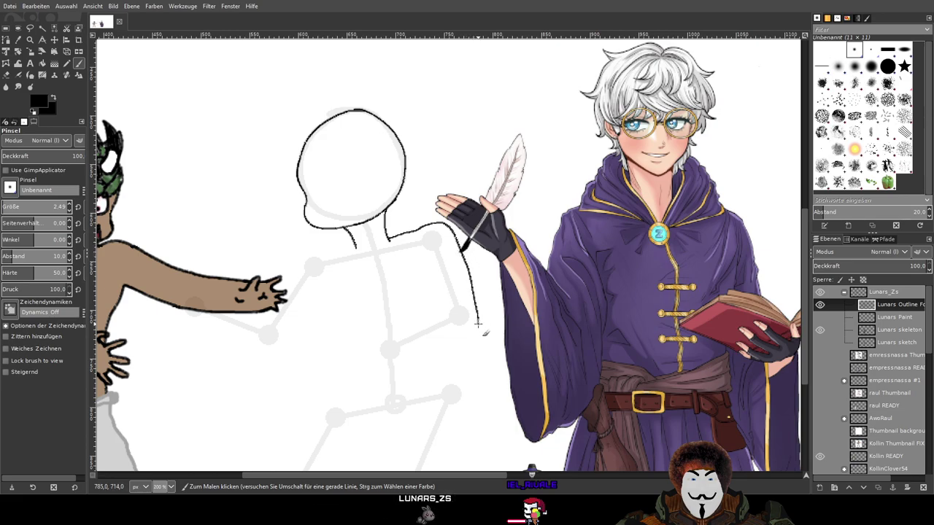
# Outline the rear arm bent at the elbow toward the waist, including the inner line from armpit to elbow crease
pyautogui.moveTo(478, 321)
pyautogui.mouseDown()
pyautogui.moveTo(472, 343)
pyautogui.moveTo(393, 359)
pyautogui.mouseUp()
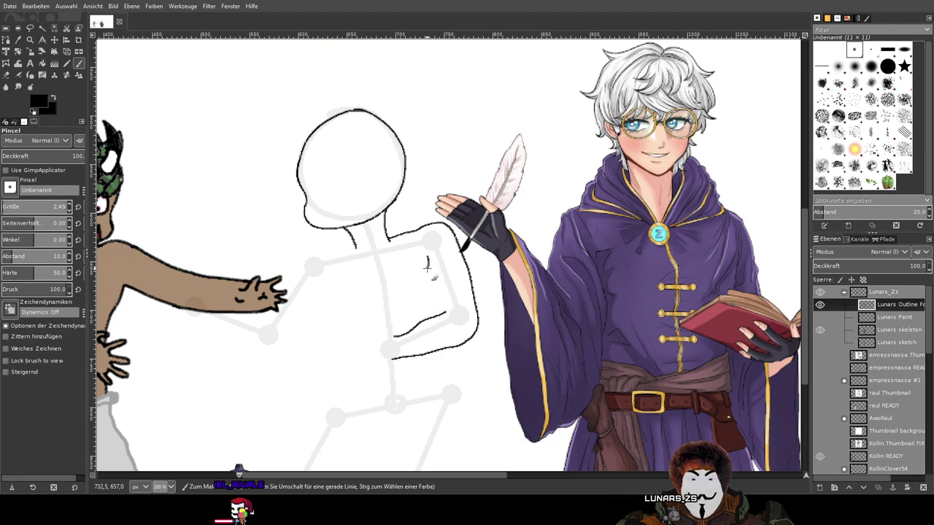
pyautogui.moveTo(426, 277); pyautogui.dragTo(439, 301)
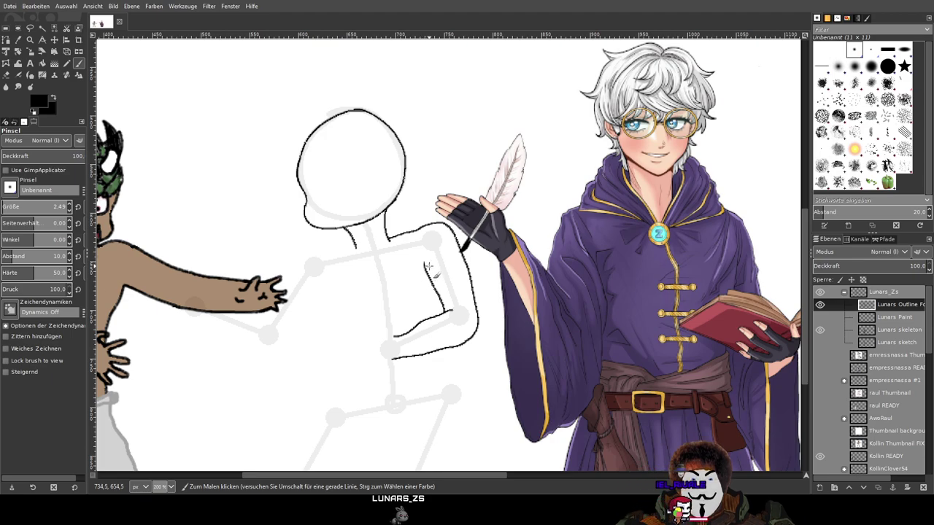
pyautogui.hotkey('ctrl', 'z')
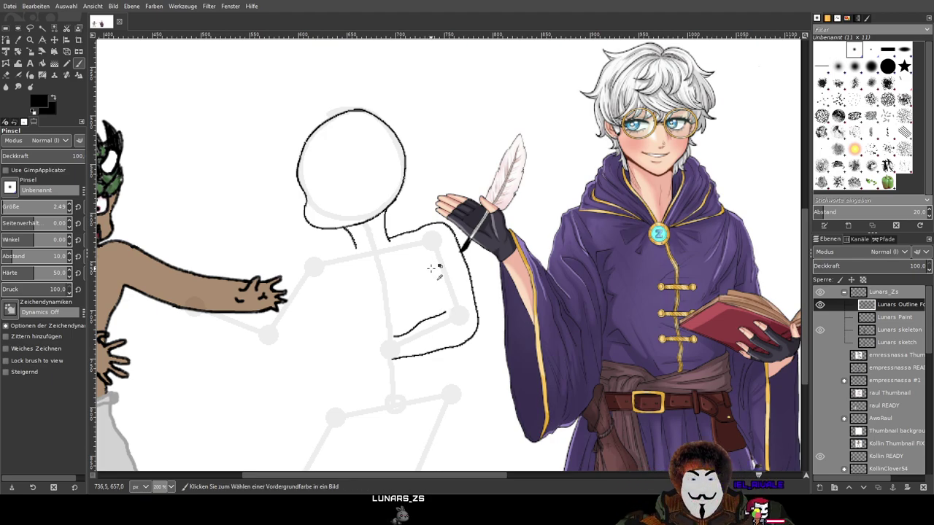
pyautogui.moveTo(428, 265); pyautogui.dragTo(429, 287)
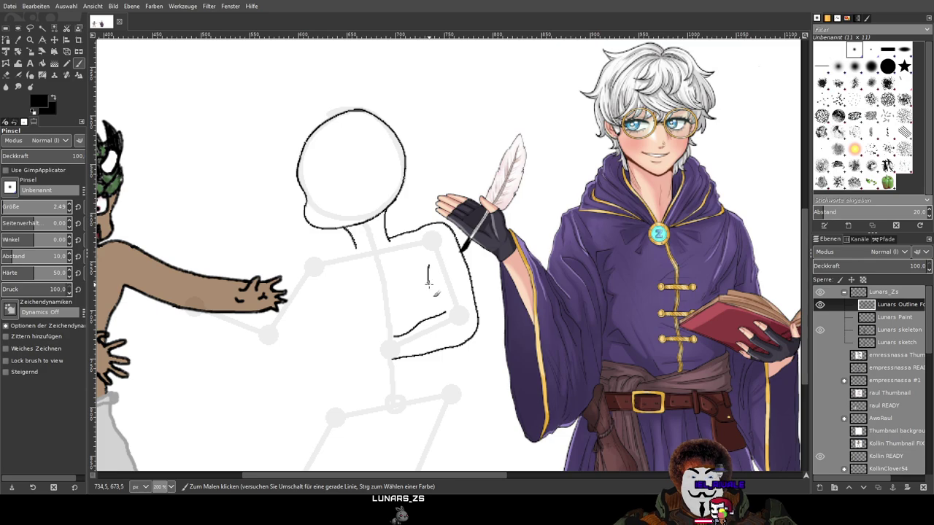
pyautogui.hotkey('ctrl', 'z')
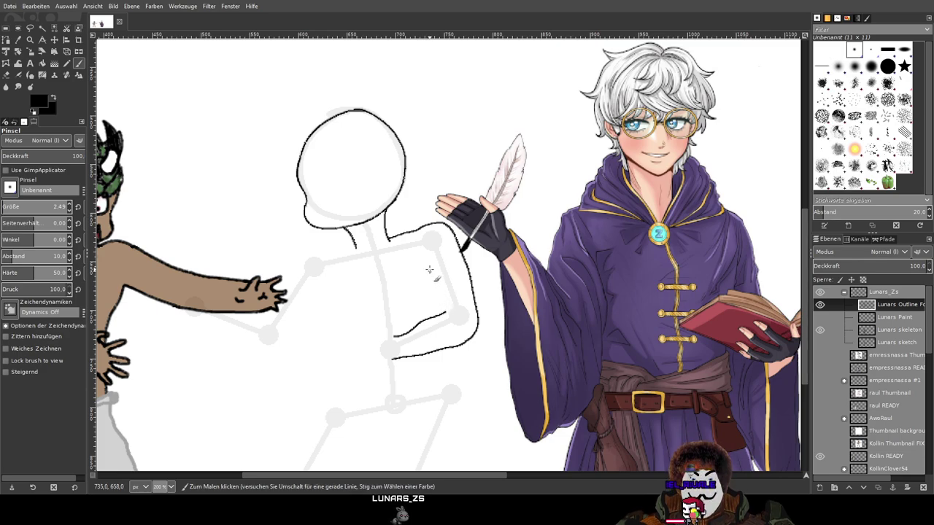
pyautogui.moveTo(426, 266); pyautogui.dragTo(435, 295)
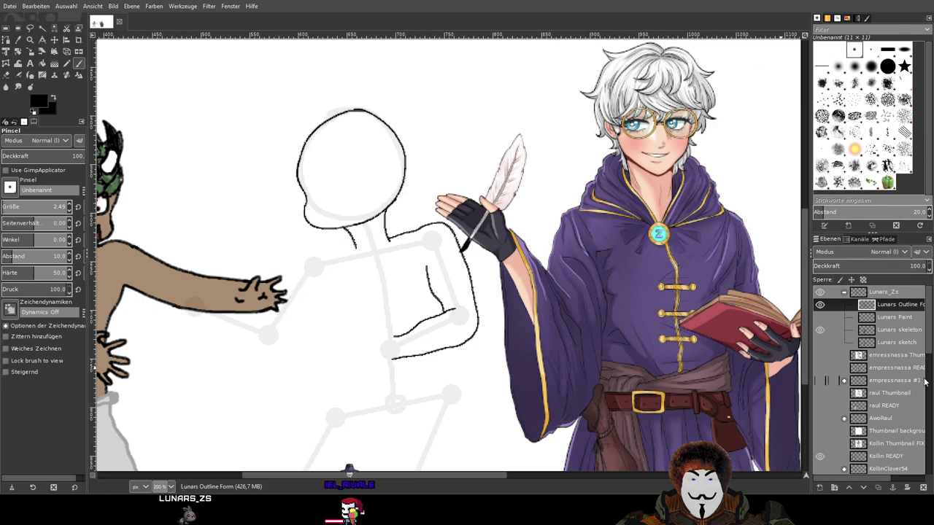
# Hide the Kollin READY layer and bring the skeleton's outstretched front arm into view
pyautogui.scroll(-1, 875, 402)
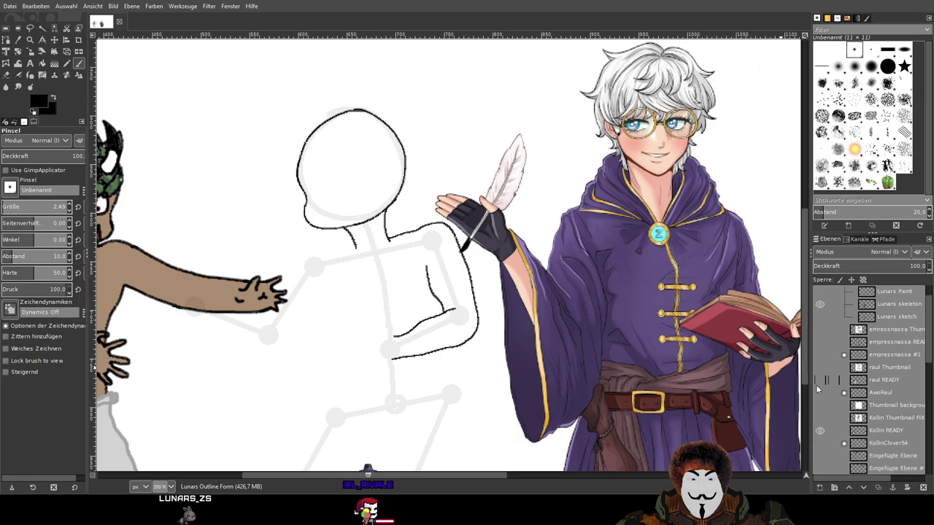
pyautogui.click(819, 431)
pyautogui.moveTo(370, 294); pyautogui.dragTo(502, 250)
pyautogui.moveTo(607, 250); pyautogui.dragTo(530, 293)
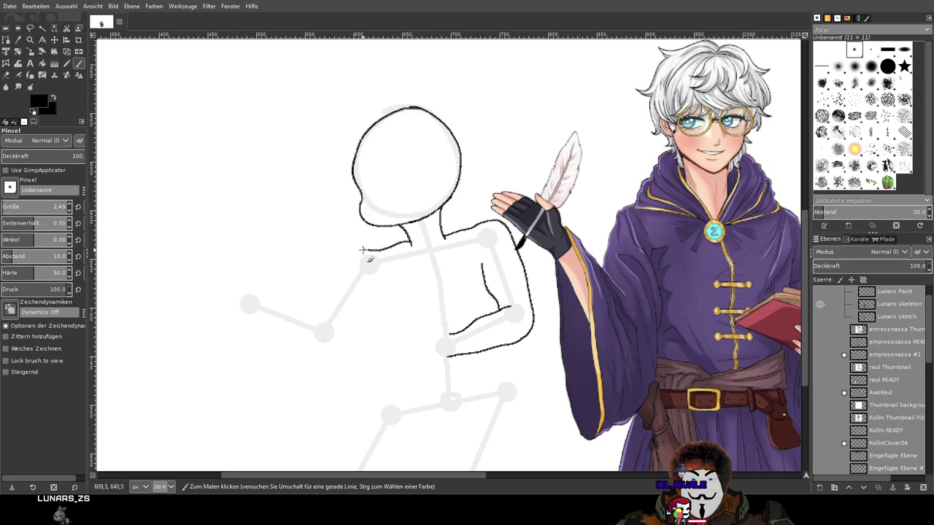
# Outline the front shoulder, upper arm and outstretched forearm around the skeleton, continuing the underside past the elbow toward the armpit
pyautogui.moveTo(350, 257); pyautogui.dragTo(340, 268)
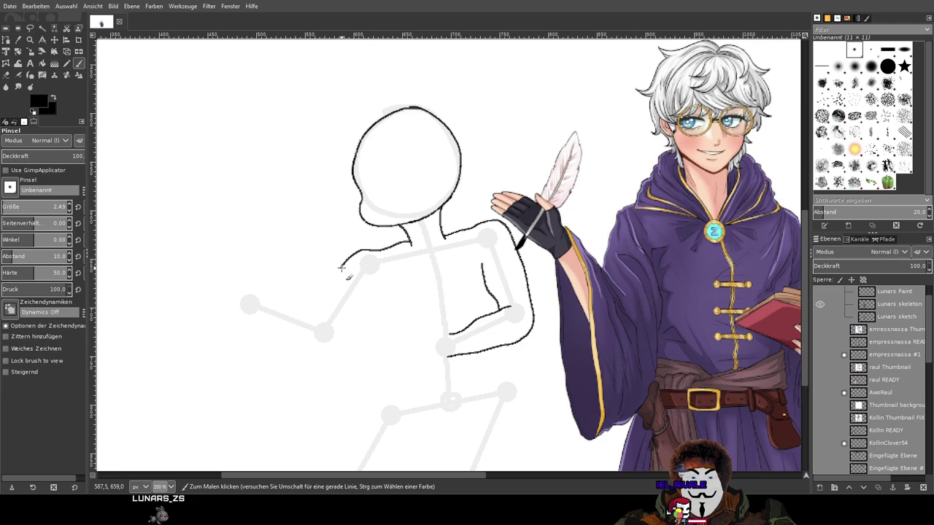
pyautogui.press('ctrl')
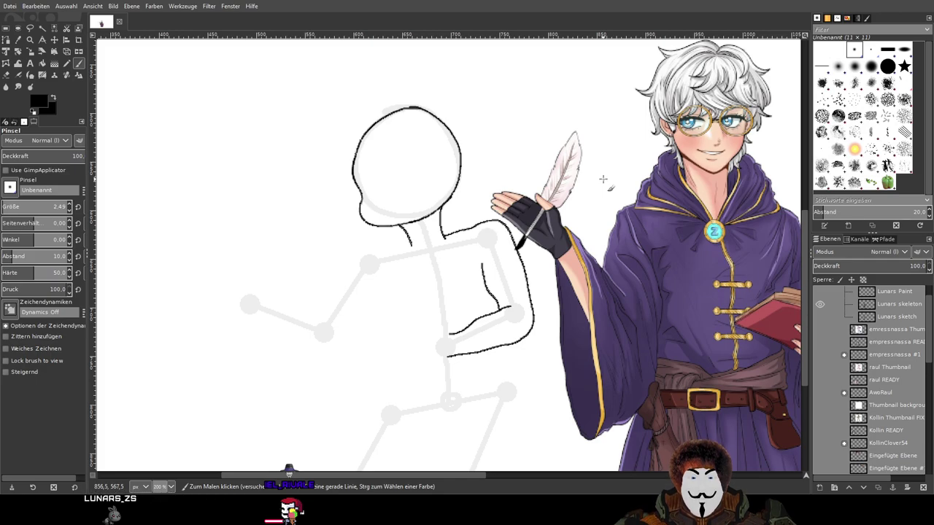
pyautogui.moveTo(601, 180); pyautogui.dragTo(565, 197)
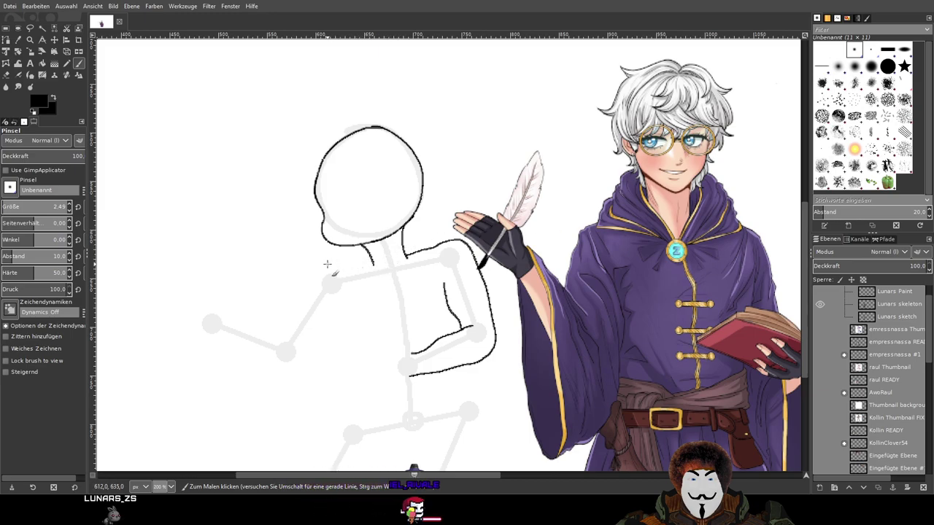
pyautogui.moveTo(310, 277); pyautogui.dragTo(282, 333)
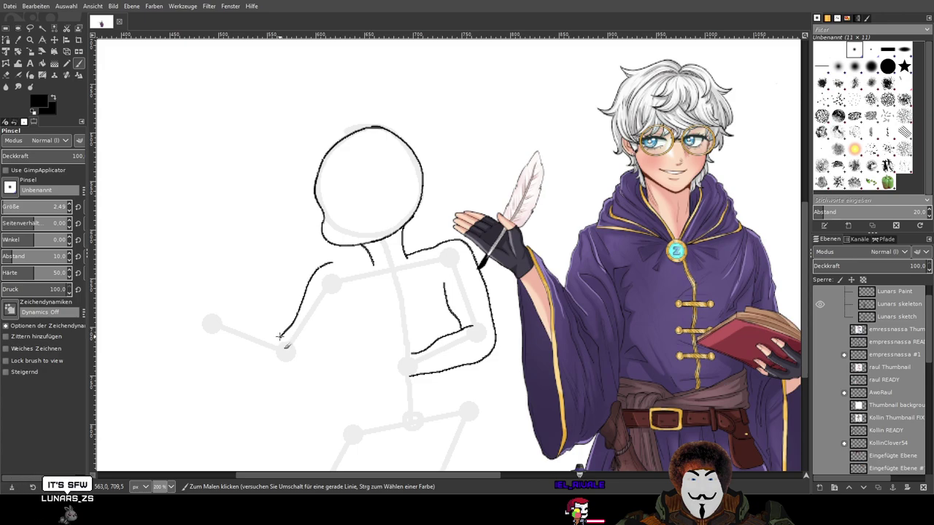
pyautogui.moveTo(231, 323)
pyautogui.mouseDown()
pyautogui.moveTo(219, 312)
pyautogui.moveTo(212, 337)
pyautogui.moveTo(261, 367)
pyautogui.moveTo(304, 363)
pyautogui.mouseUp()
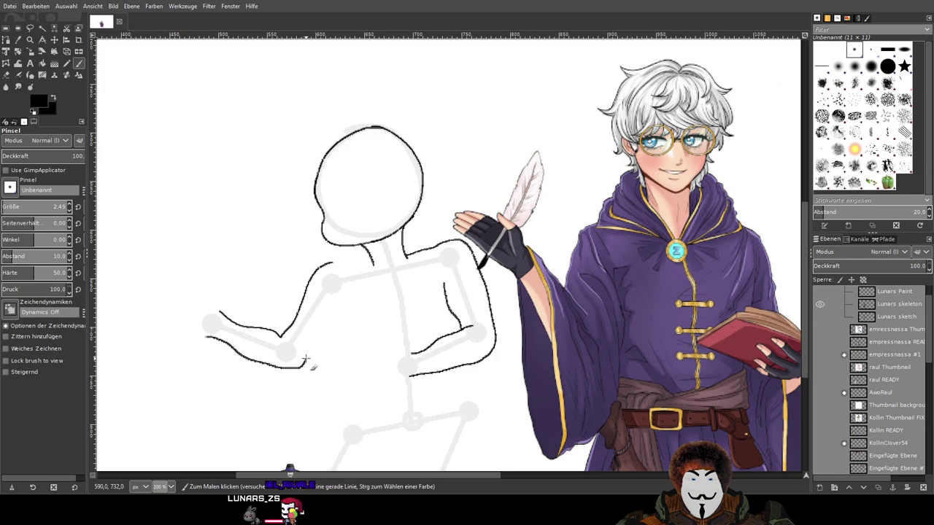
pyautogui.moveTo(306, 361); pyautogui.dragTo(309, 348)
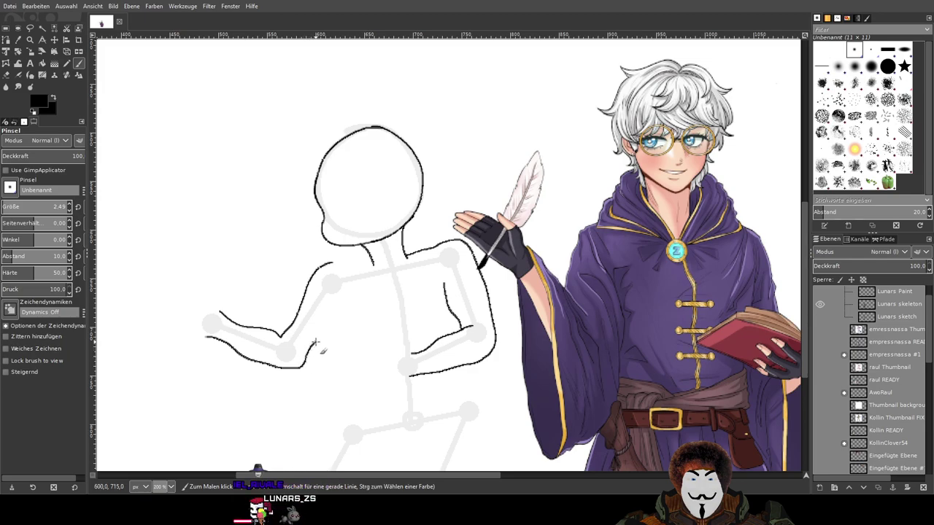
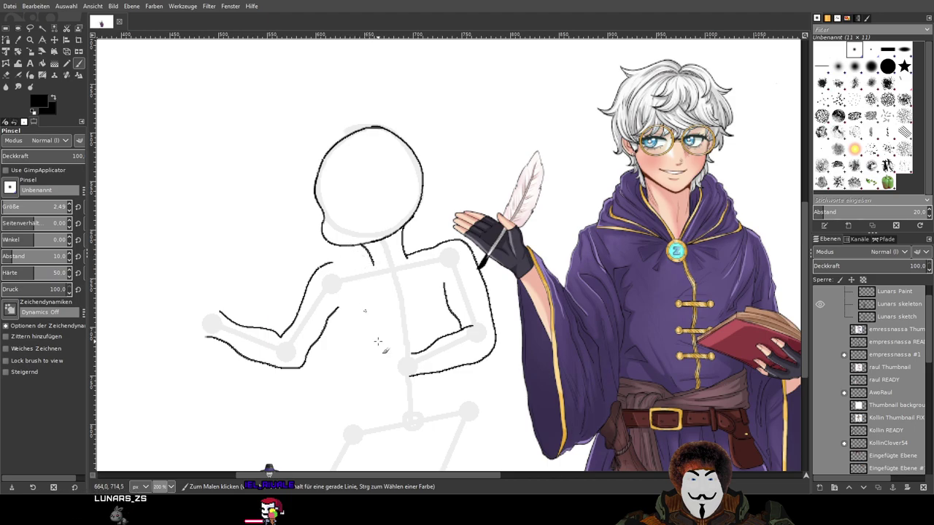
# Erase the curved front neck line below the jaw
pyautogui.scroll(5, 360, 249)
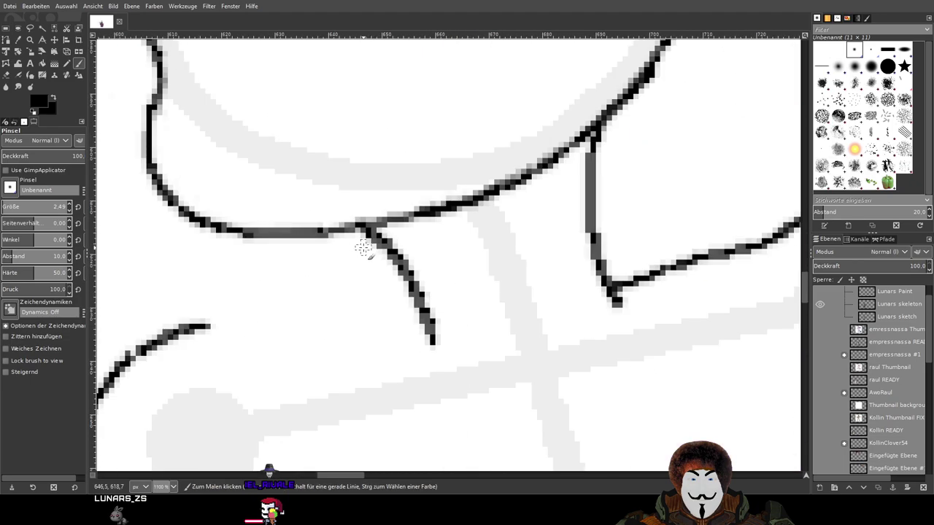
pyautogui.hotkey('shift', 'e')
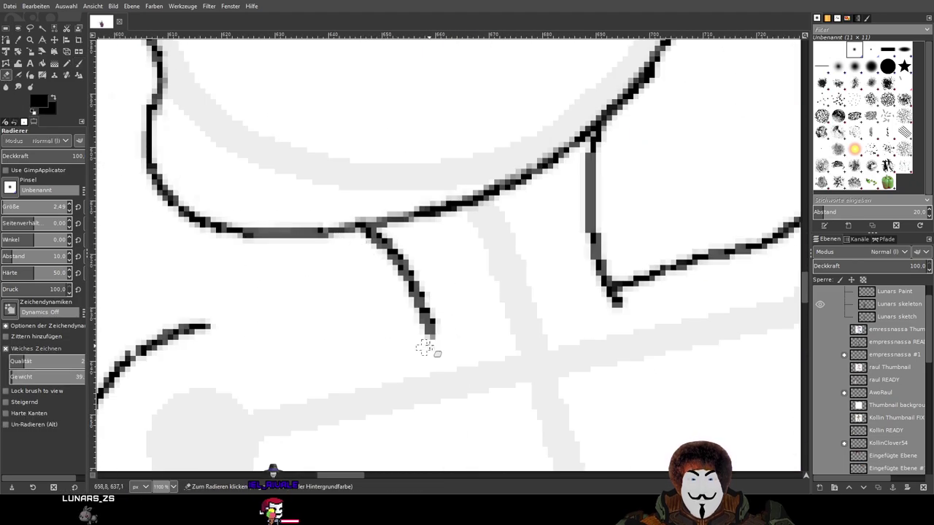
pyautogui.moveTo(413, 328)
pyautogui.mouseDown()
pyautogui.moveTo(474, 294)
pyautogui.moveTo(404, 334)
pyautogui.moveTo(433, 295)
pyautogui.moveTo(401, 272)
pyautogui.mouseUp()
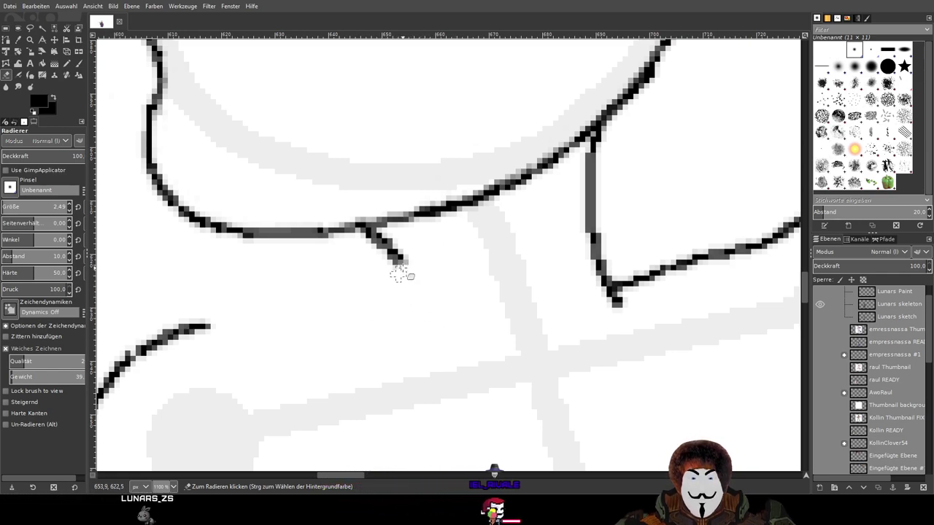
pyautogui.moveTo(394, 264)
pyautogui.mouseDown()
pyautogui.moveTo(356, 277)
pyautogui.moveTo(410, 243)
pyautogui.moveTo(353, 240)
pyautogui.mouseUp()
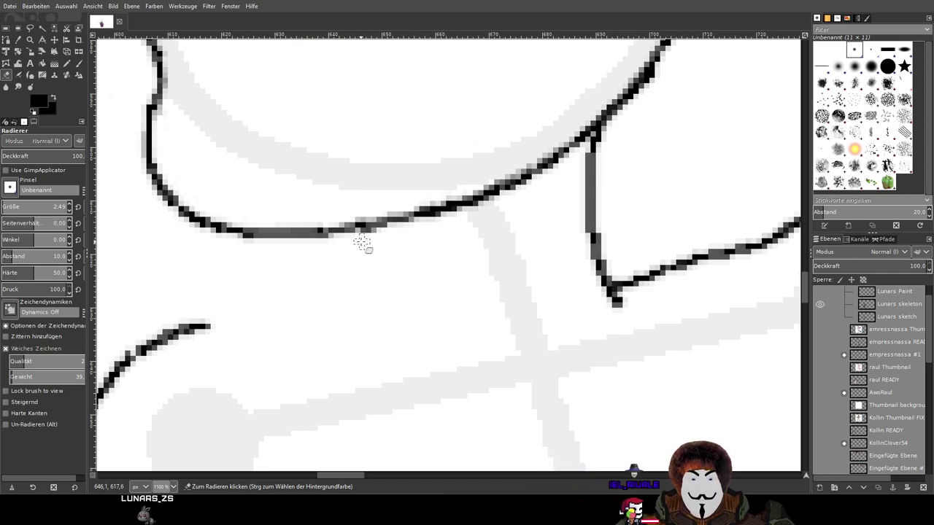
# Try redrawing the front neck line as a curve starting farther back along the jaw
pyautogui.click(79, 62)
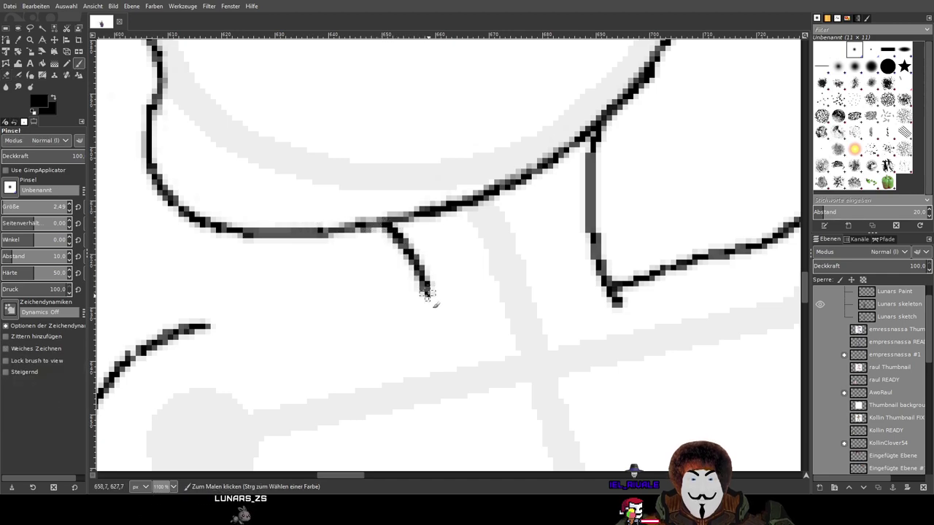
pyautogui.moveTo(426, 292); pyautogui.dragTo(441, 341)
pyautogui.scroll(-2, 531, 354)
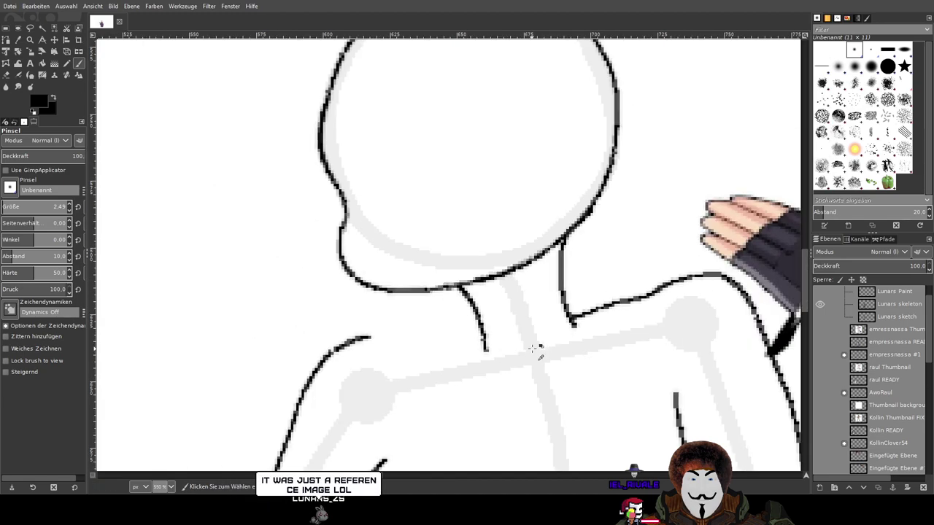
pyautogui.scroll(-2, 533, 349)
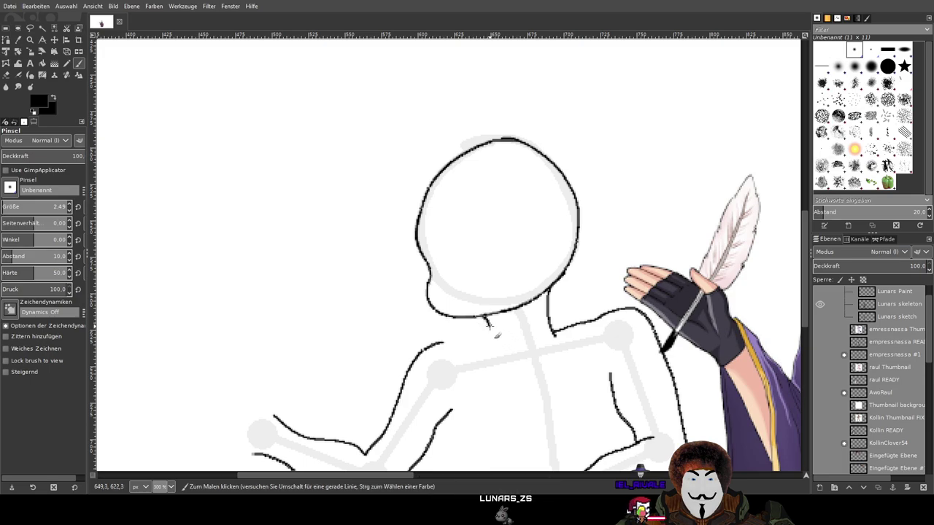
pyautogui.moveTo(551, 285); pyautogui.dragTo(579, 328)
pyautogui.hotkey('ctrl', 'z')
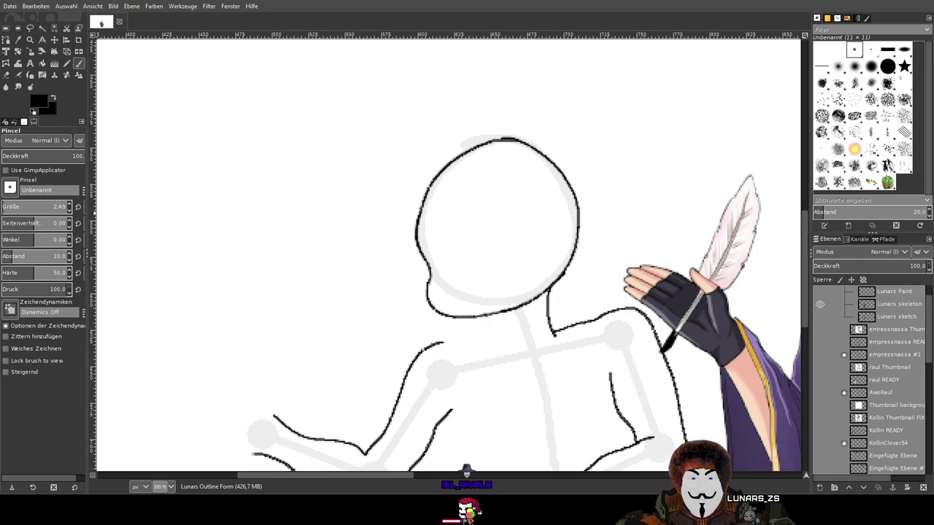
# Try a short, nearly vertical front neck line under the jaw, with a sloped line from nape to rear shoulder
pyautogui.scroll(-1, 348, 338)
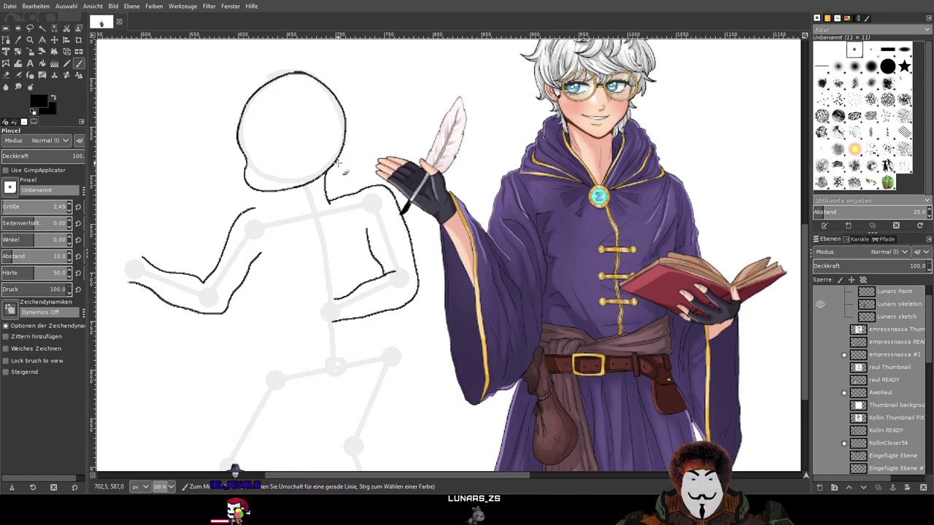
pyautogui.scroll(-5, 328, 164)
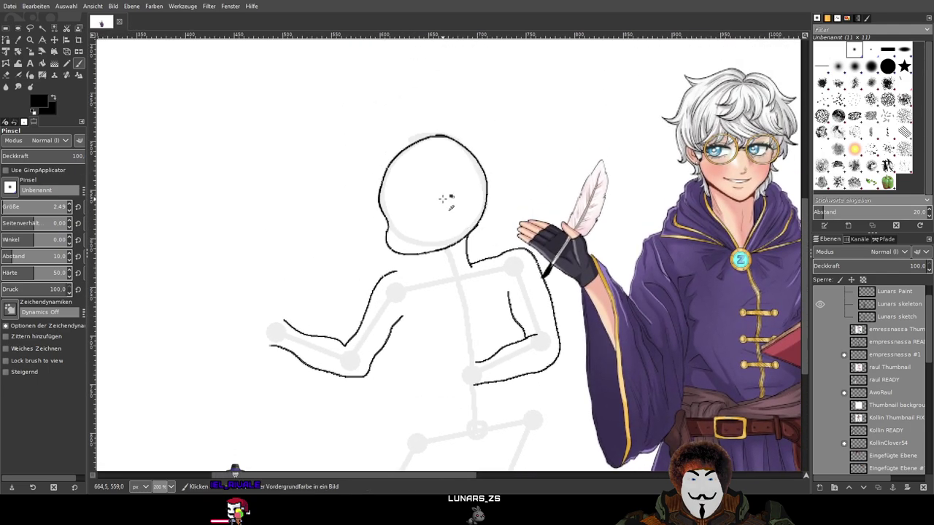
pyautogui.scroll(1, 443, 198)
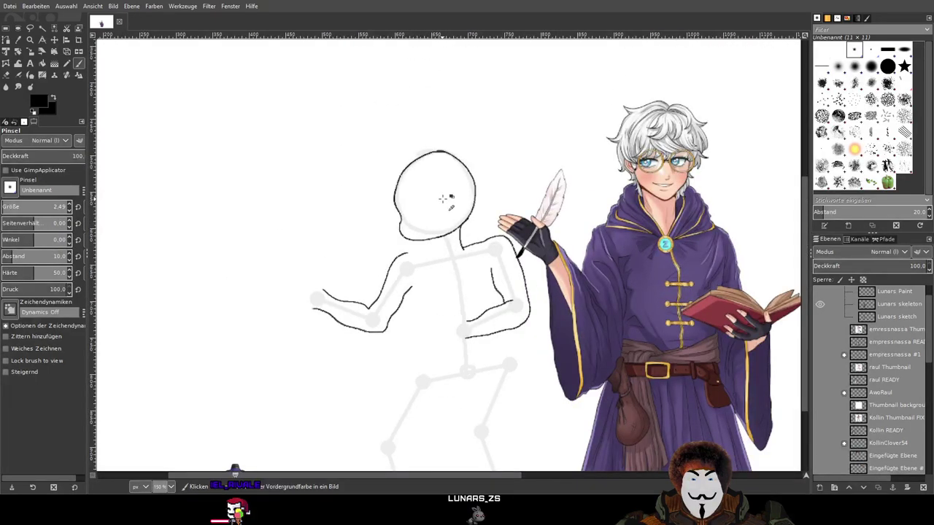
pyautogui.scroll(1, 443, 198)
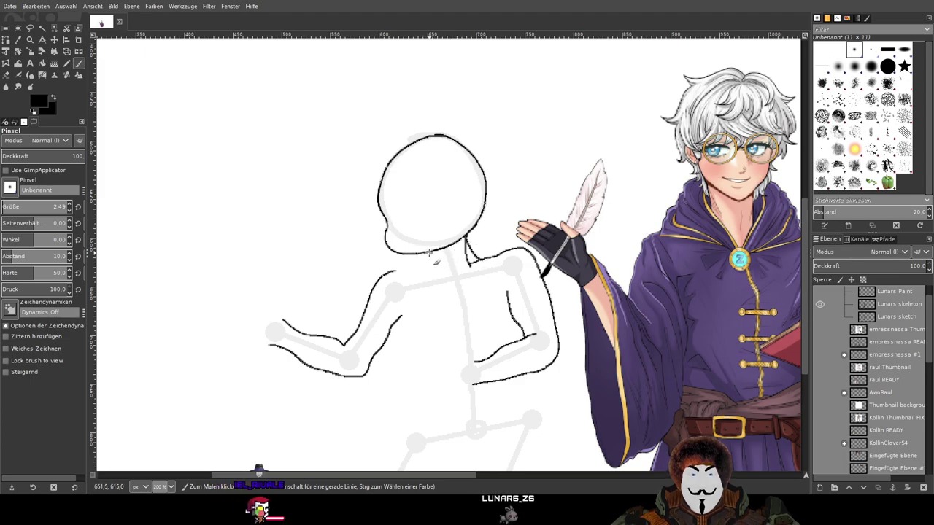
pyautogui.moveTo(429, 254); pyautogui.dragTo(430, 267)
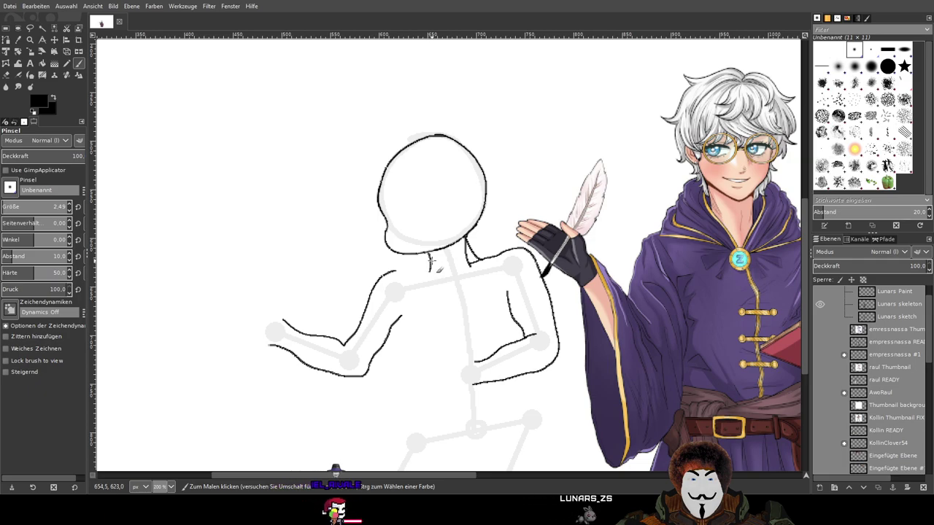
pyautogui.moveTo(429, 254); pyautogui.dragTo(435, 274)
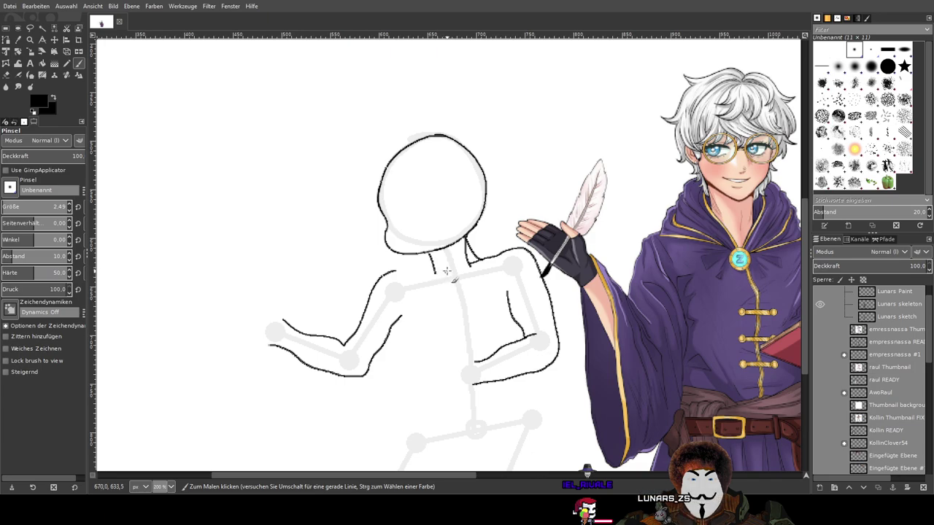
pyautogui.scroll(2, 461, 260)
pyautogui.moveTo(401, 249); pyautogui.dragTo(407, 298)
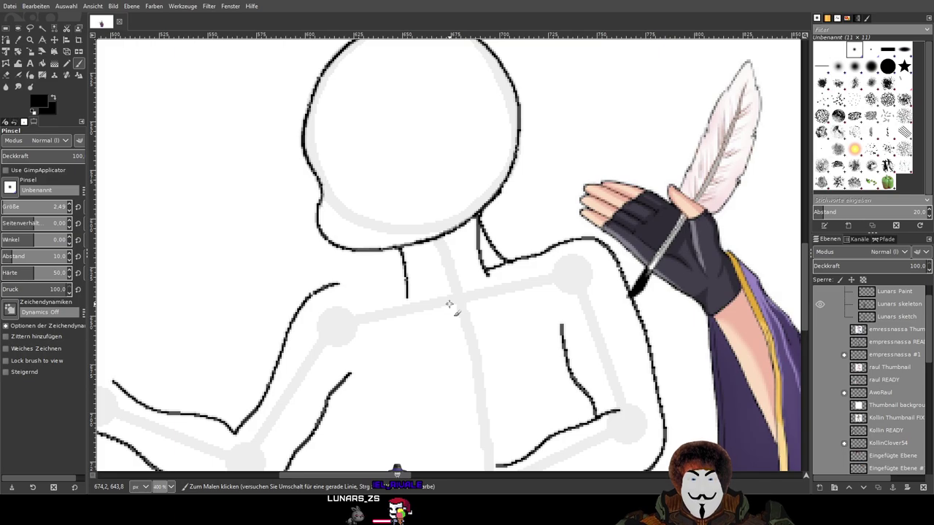
# Undo the recent neck and shoulder strokes and bring back the curved front neck line
pyautogui.scroll(-4, 449, 303)
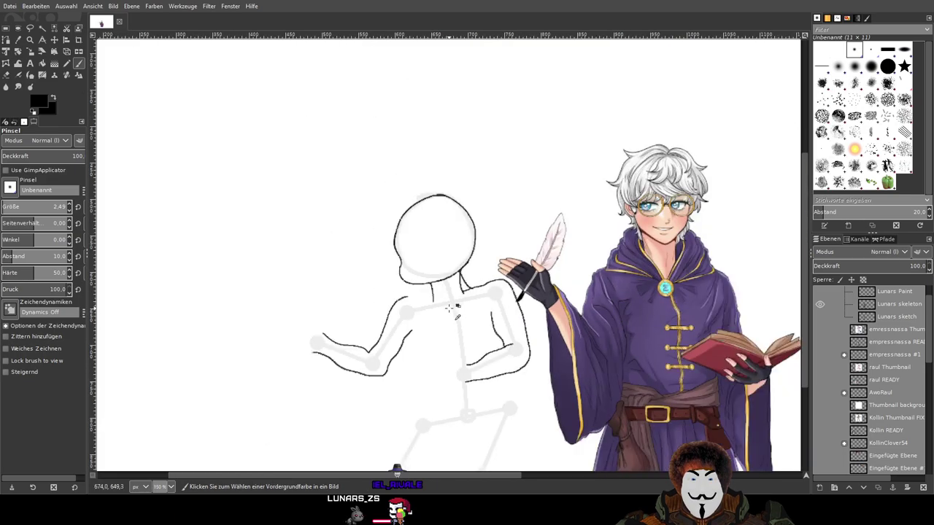
pyautogui.scroll(2, 443, 307)
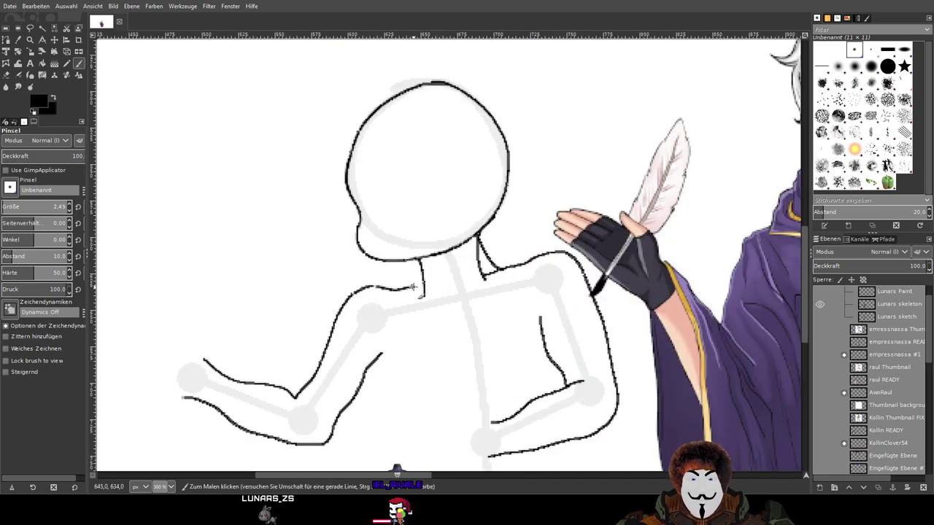
pyautogui.hotkey('ctrl', 'z')
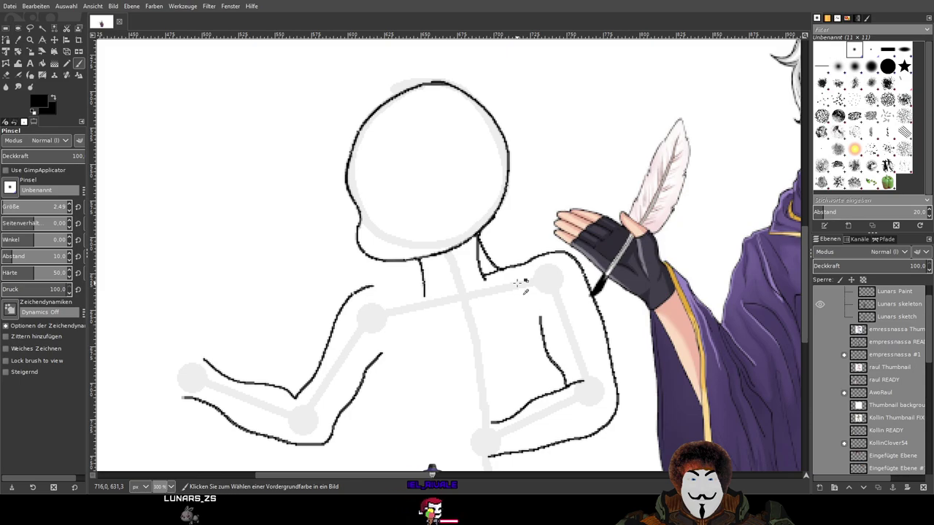
pyautogui.hotkey('ctrl', 'z')
pyautogui.moveTo(415, 259); pyautogui.dragTo(435, 289)
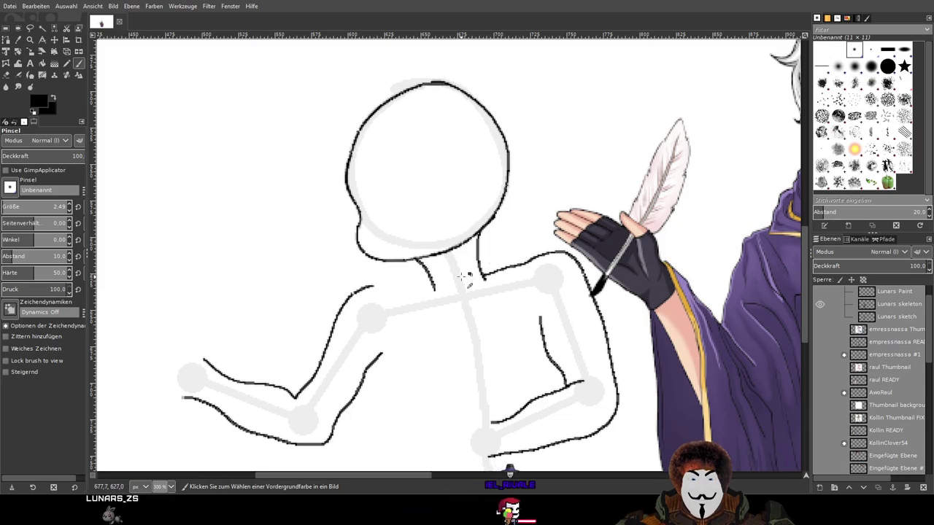
# Try extending the front shoulder line to the base of the neck
pyautogui.moveTo(372, 285); pyautogui.dragTo(394, 289)
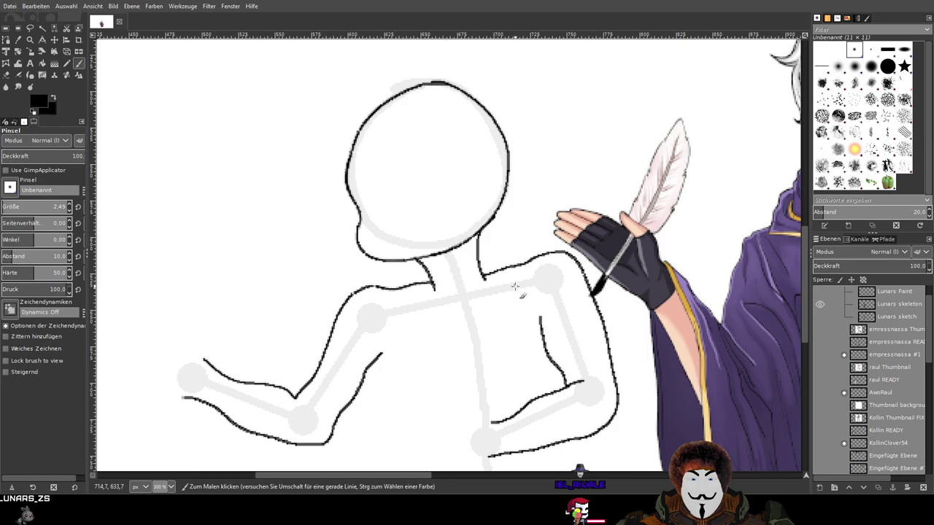
pyautogui.scroll(-3, 515, 287)
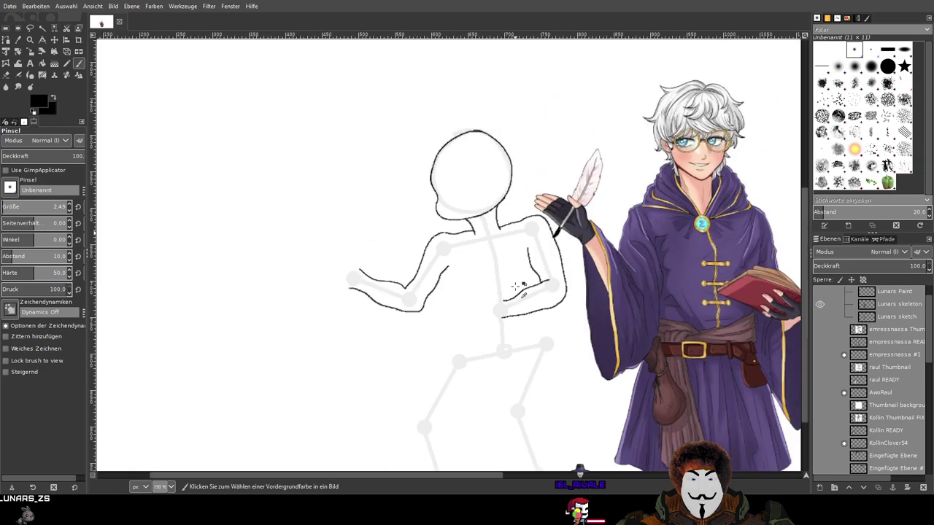
pyautogui.scroll(3, 515, 286)
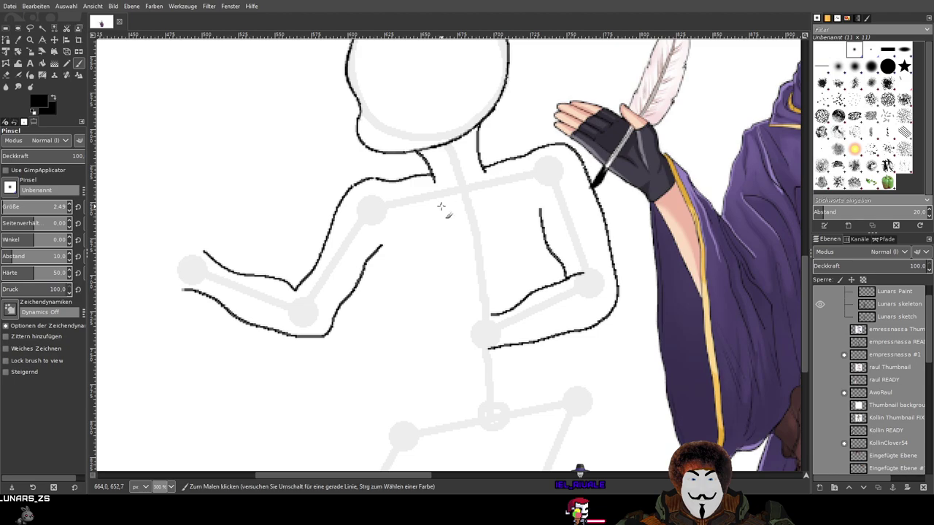
pyautogui.hotkey('ctrl', 'z')
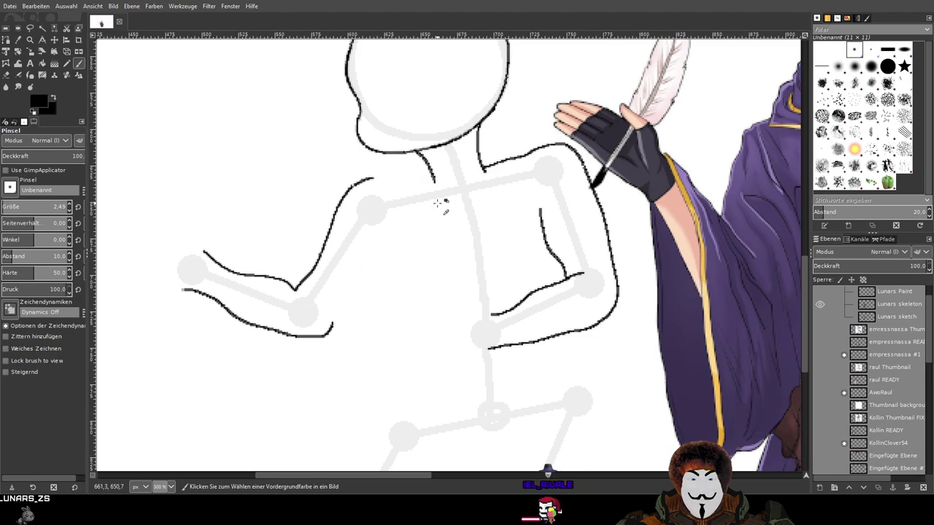
# Try straighter front neck lines beside the existing curve under the jaw
pyautogui.scroll(-2, 436, 200)
pyautogui.scroll(5, 438, 204)
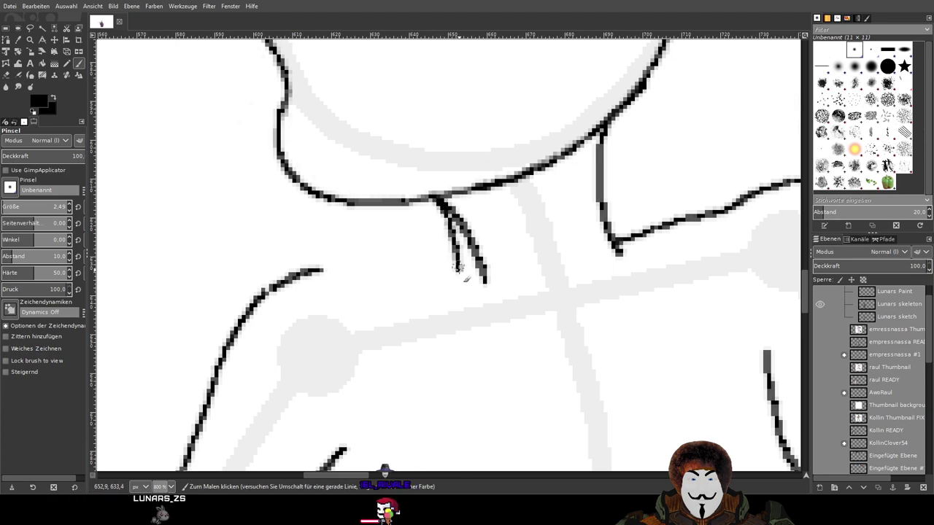
pyautogui.hotkey('ctrl', 'z')
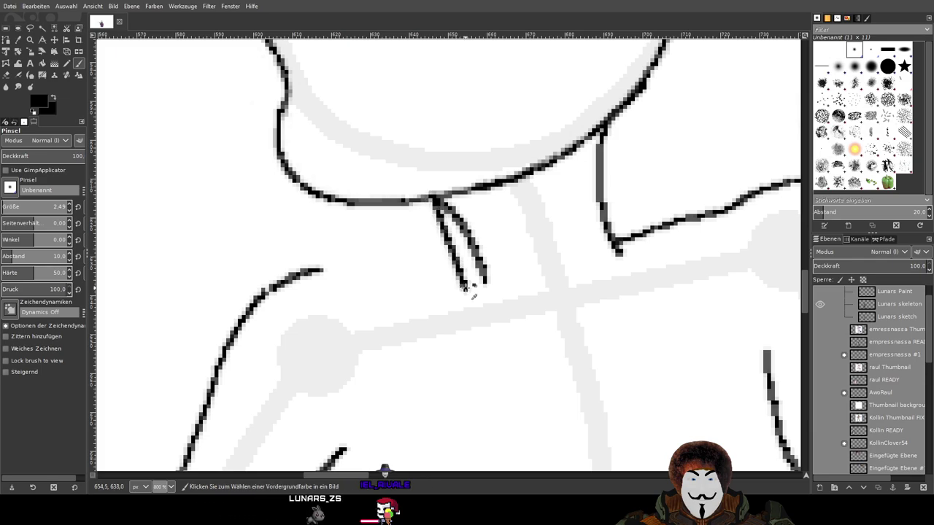
pyautogui.hotkey('ctrl', 'z')
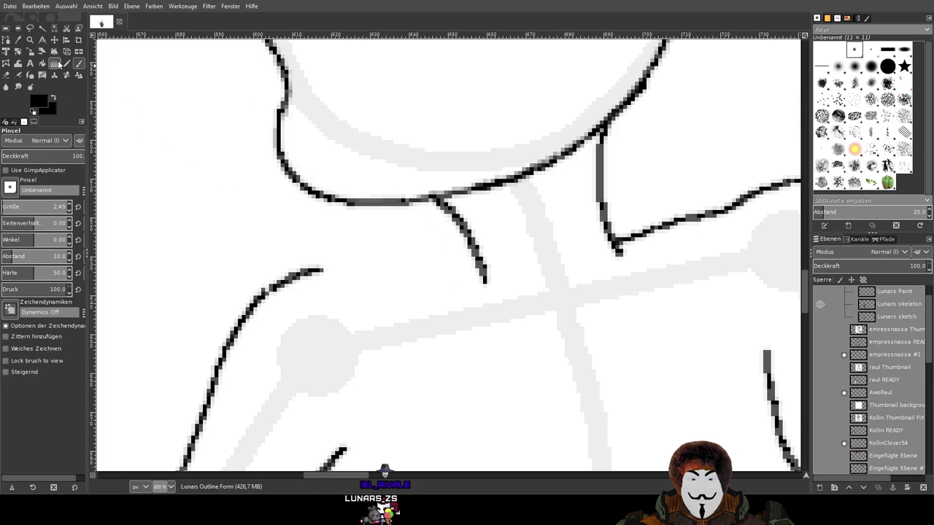
# Erase the front neck line from its lower tip up to the jaw, keeping the jaw outline intact
pyautogui.click(6, 75)
pyautogui.scroll(3, 496, 295)
pyautogui.moveTo(456, 245); pyautogui.dragTo(494, 248)
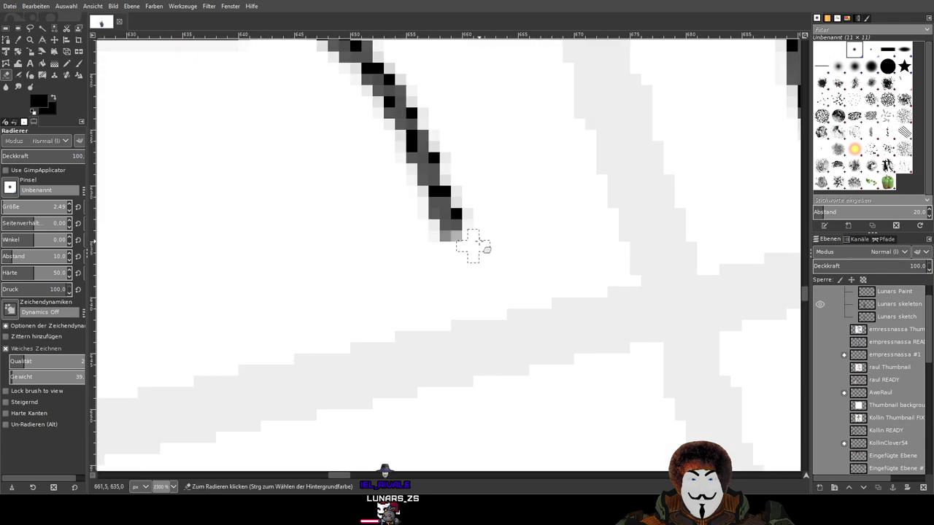
pyautogui.moveTo(430, 232)
pyautogui.mouseDown()
pyautogui.moveTo(441, 189)
pyautogui.moveTo(541, 188)
pyautogui.moveTo(468, 182)
pyautogui.moveTo(477, 197)
pyautogui.moveTo(378, 189)
pyautogui.moveTo(471, 131)
pyautogui.moveTo(435, 106)
pyautogui.moveTo(484, 91)
pyautogui.moveTo(353, 114)
pyautogui.moveTo(347, 102)
pyautogui.moveTo(384, 86)
pyautogui.moveTo(450, 98)
pyautogui.moveTo(493, 300)
pyautogui.moveTo(506, 253)
pyautogui.moveTo(441, 253)
pyautogui.moveTo(473, 252)
pyautogui.moveTo(377, 280)
pyautogui.moveTo(431, 247)
pyautogui.moveTo(377, 242)
pyautogui.moveTo(439, 228)
pyautogui.moveTo(365, 235)
pyautogui.moveTo(456, 214)
pyautogui.moveTo(364, 225)
pyautogui.moveTo(442, 213)
pyautogui.mouseUp()
pyautogui.scroll(-4, 552, 275)
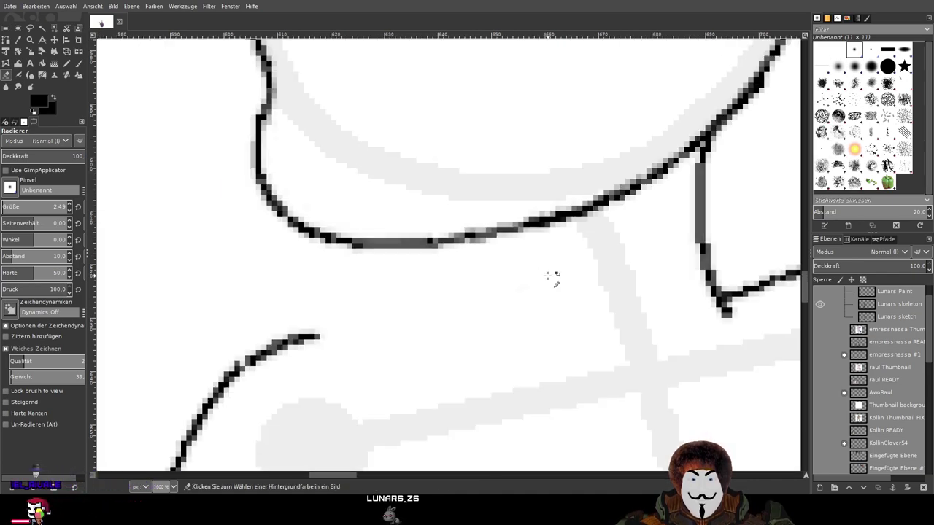
pyautogui.moveTo(637, 288); pyautogui.dragTo(461, 260)
pyautogui.scroll(3, 461, 261)
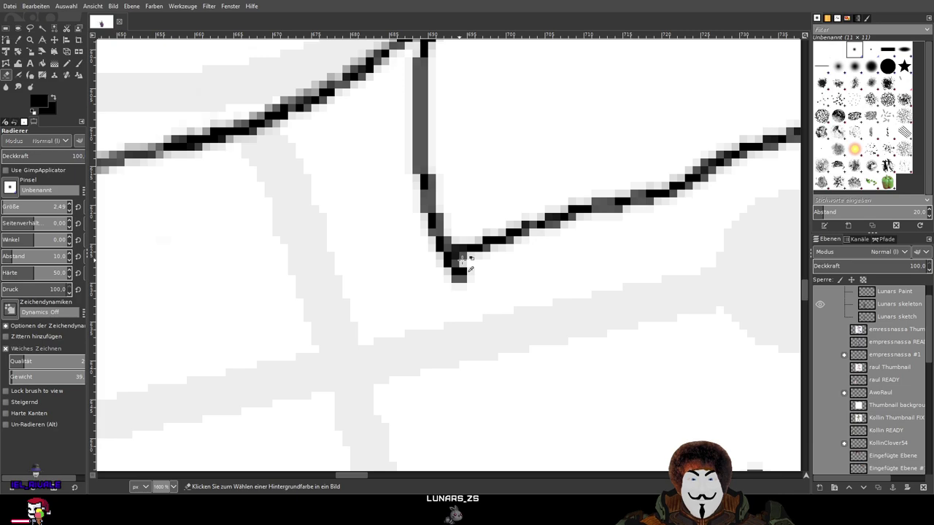
pyautogui.scroll(-1, 458, 263)
# Try redrawing the front neck line with the brush, first as a short curve, then as a longer diagonal
pyautogui.click(79, 63)
pyautogui.moveTo(180, 208); pyautogui.dragTo(352, 198)
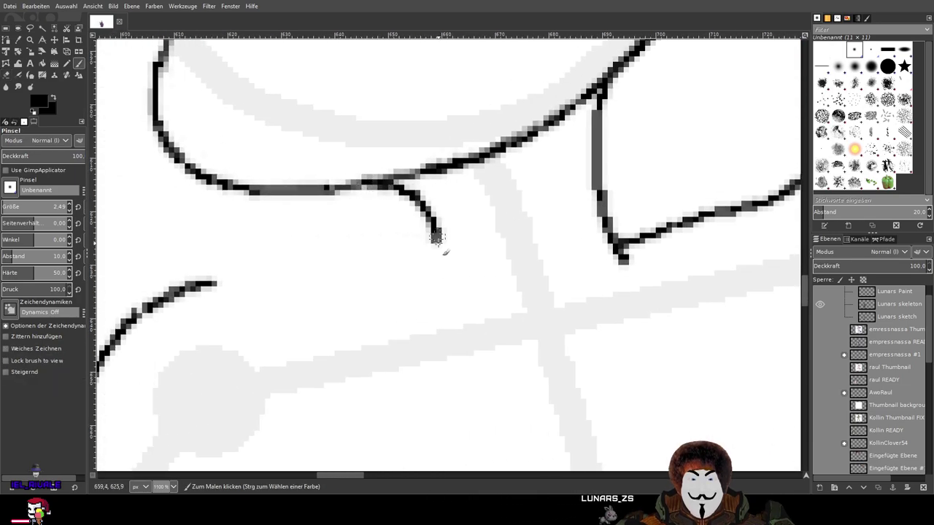
pyautogui.hotkey('ctrl', 'z')
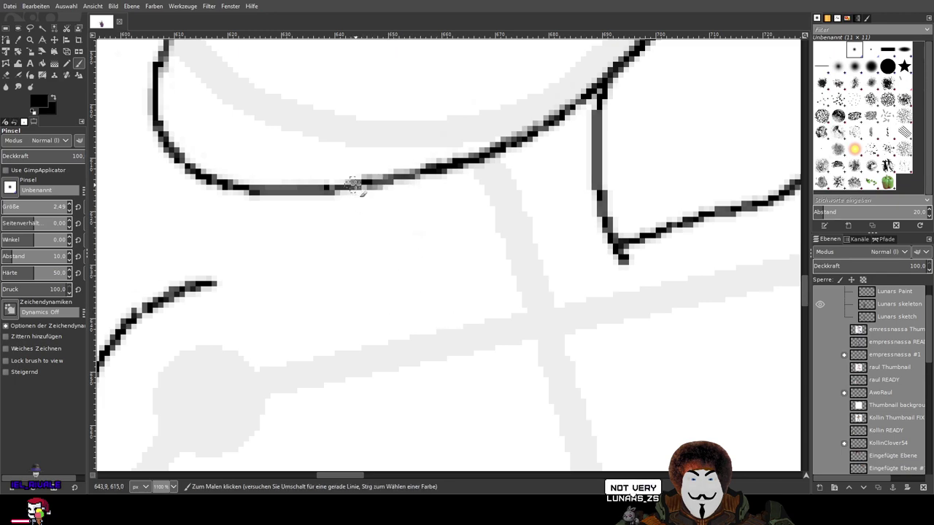
pyautogui.moveTo(380, 196); pyautogui.dragTo(434, 294)
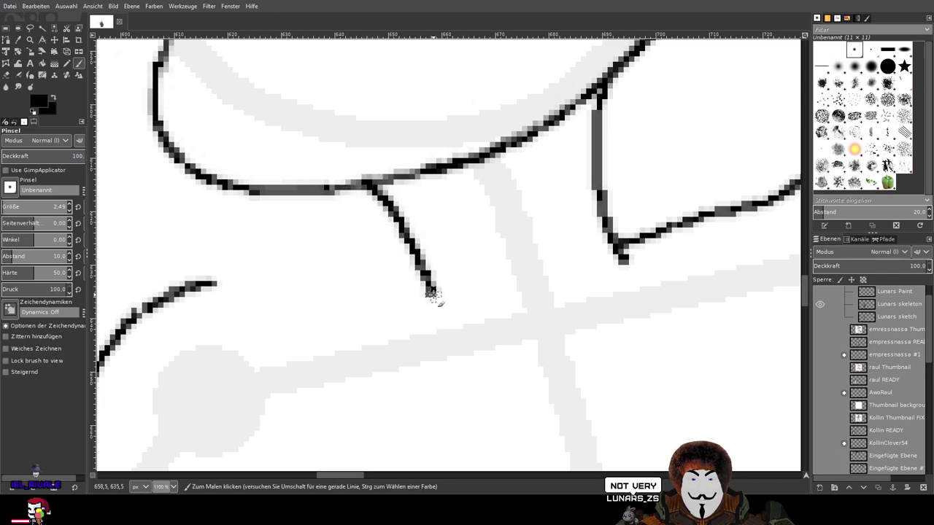
pyautogui.scroll(-4, 488, 334)
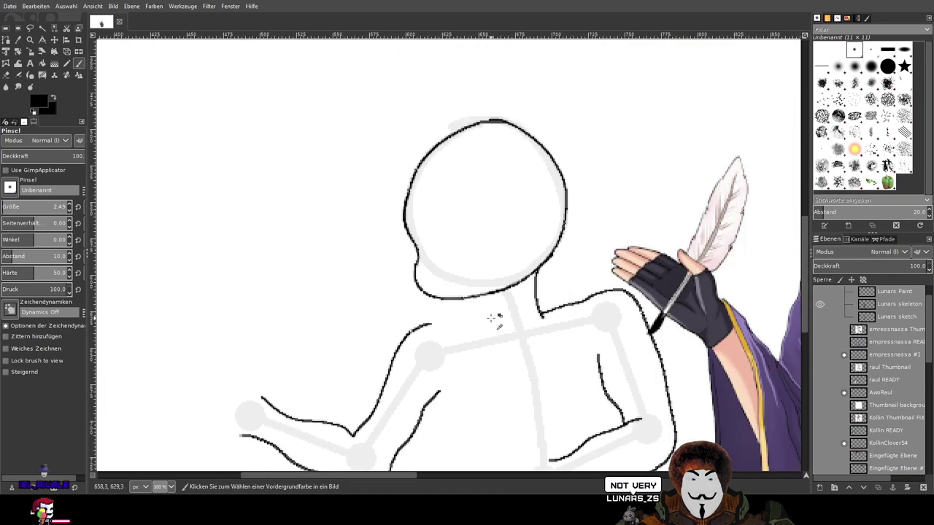
# Draw a short, nearly straight front neck line descending from the jaw toward the collarbone
pyautogui.scroll(2, 490, 310)
pyautogui.moveTo(474, 289); pyautogui.dragTo(487, 337)
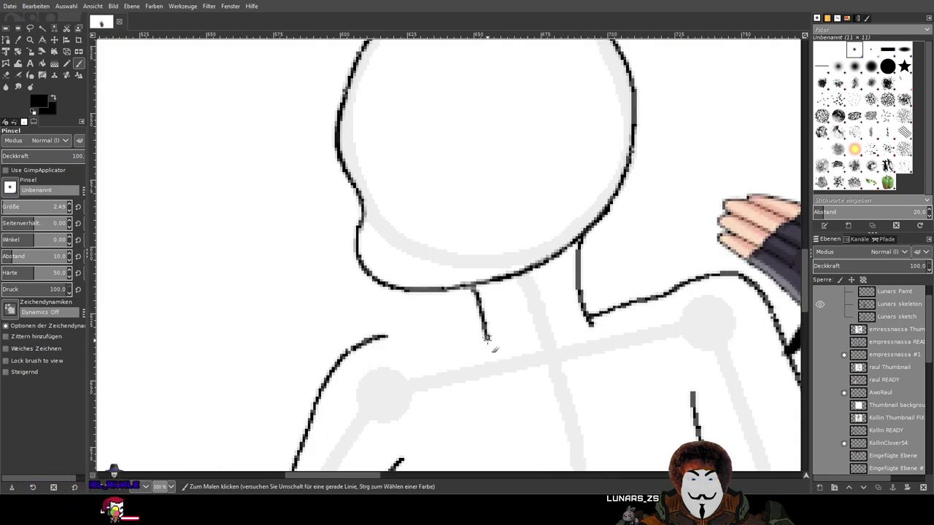
pyautogui.scroll(-4, 620, 291)
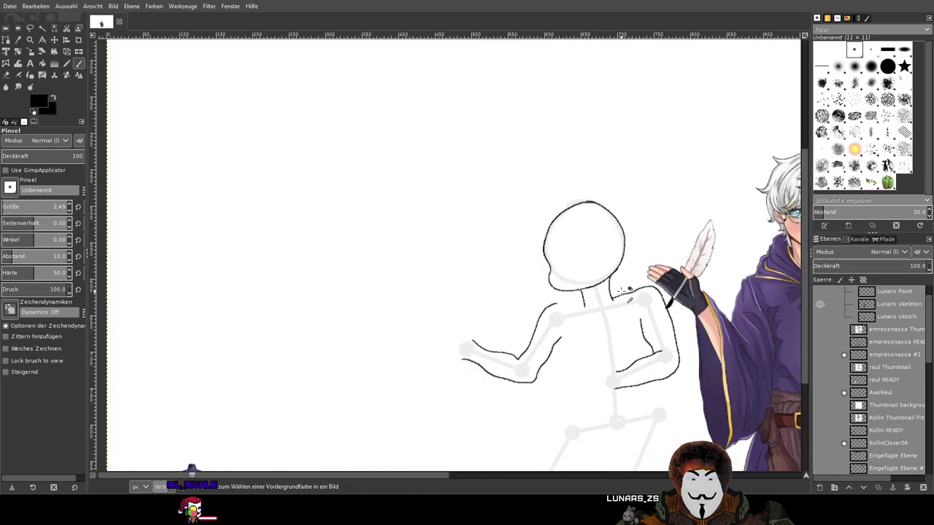
# Try alternative front neck lines under the jaw, slightly forward of the existing straight one, and undo the attempts
pyautogui.moveTo(556, 304); pyautogui.dragTo(586, 305)
pyautogui.scroll(-2, 638, 343)
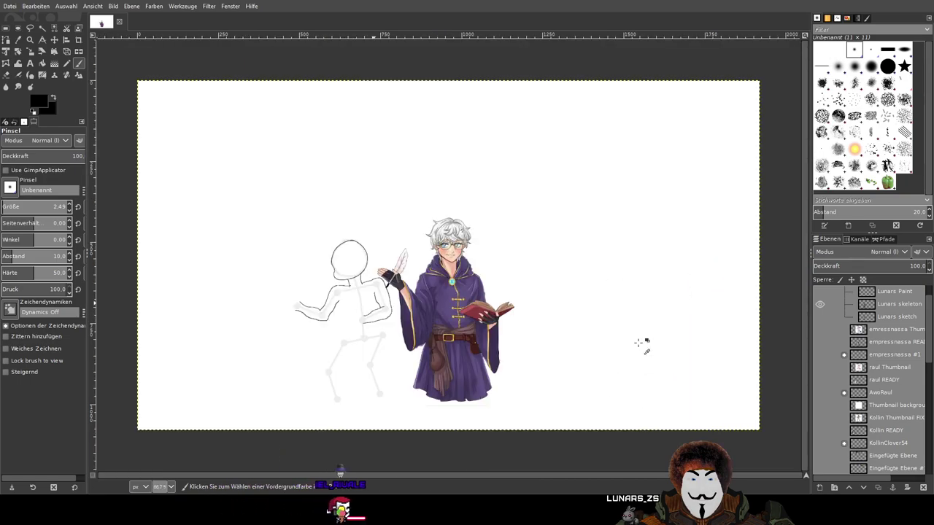
pyautogui.scroll(2, 324, 281)
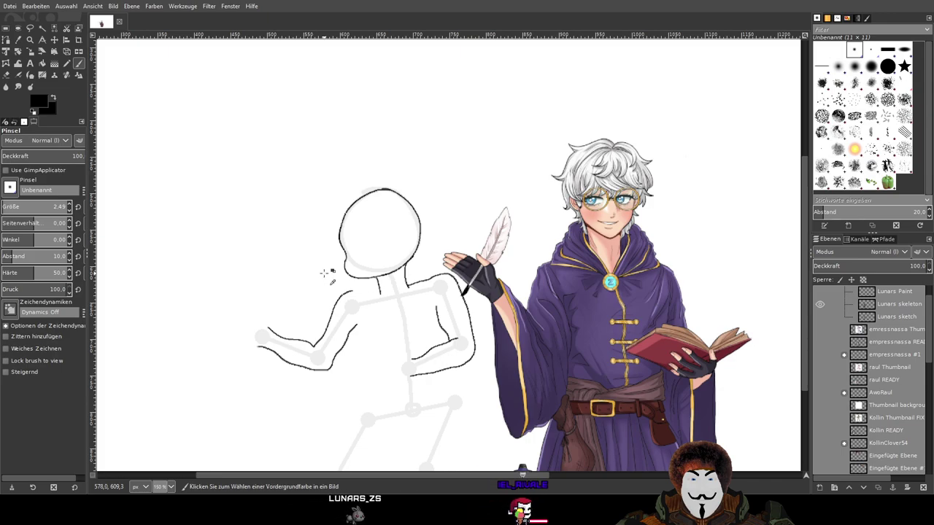
pyautogui.scroll(4, 323, 272)
pyautogui.moveTo(382, 276); pyautogui.dragTo(355, 303)
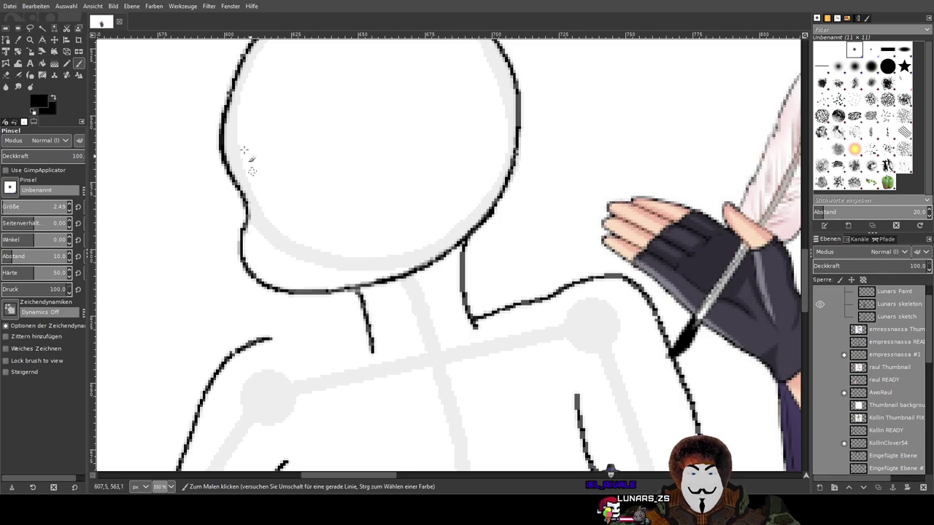
pyautogui.moveTo(354, 223); pyautogui.dragTo(429, 294)
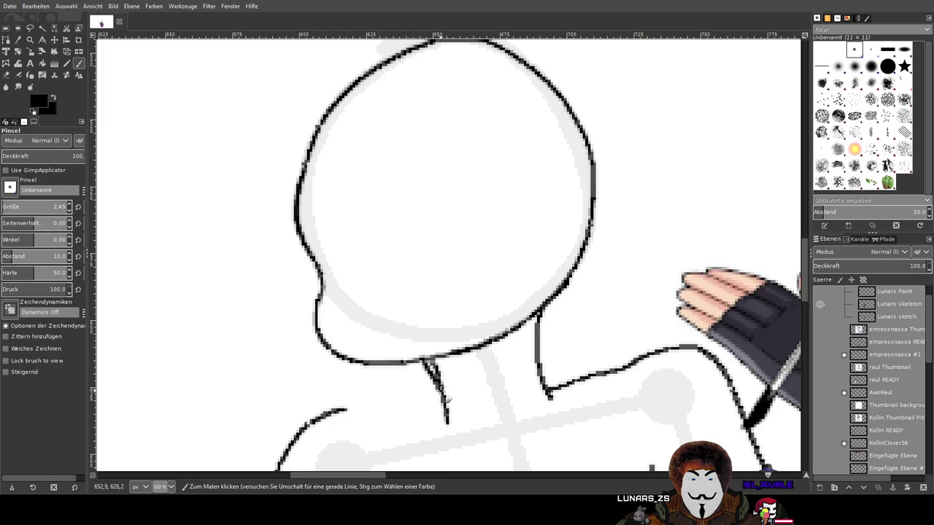
pyautogui.hotkey('ctrl', 'z')
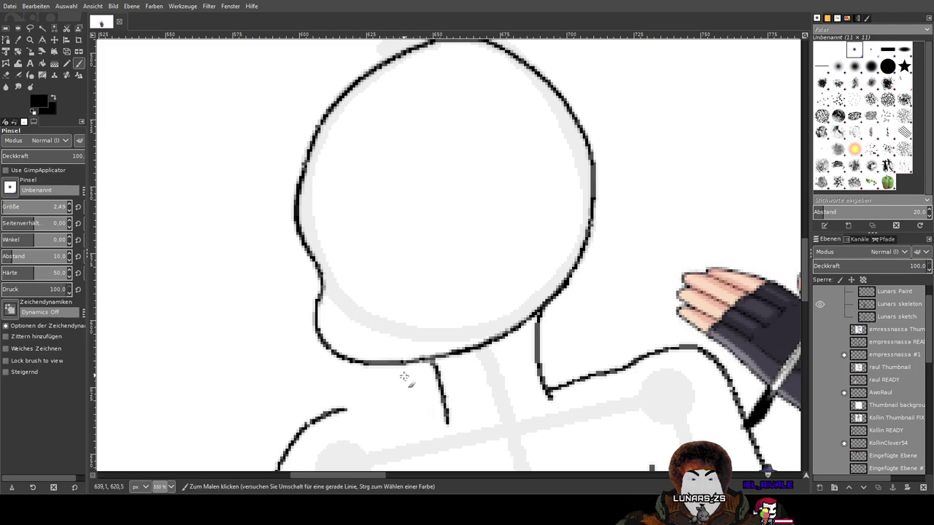
pyautogui.moveTo(419, 365); pyautogui.dragTo(441, 429)
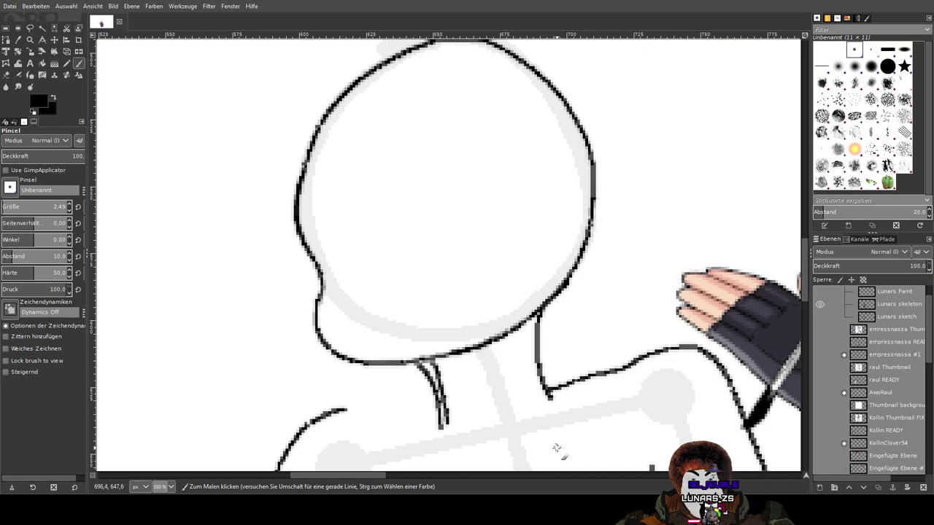
pyautogui.scroll(-2, 551, 436)
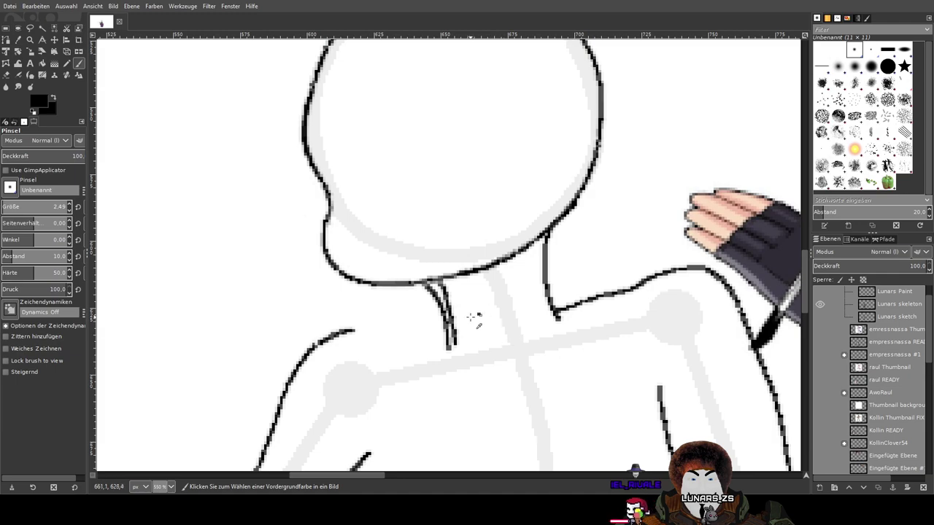
pyautogui.hotkey('ctrl', 'z')
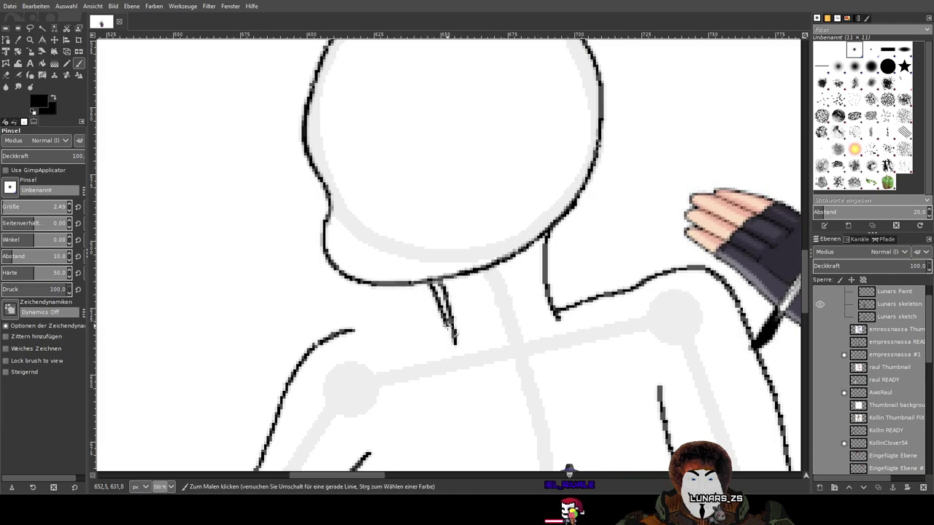
pyautogui.hotkey('ctrl', 'z')
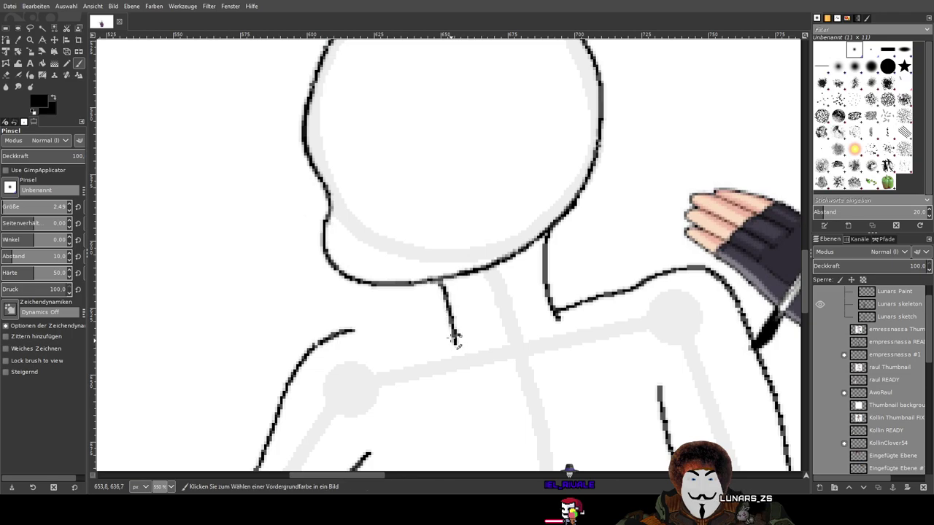
pyautogui.hotkey('ctrl', 'z')
# Draw a curved front neck line from the jaw just ahead of the straight one and erase the straight line
pyautogui.scroll(2, 416, 307)
pyautogui.moveTo(421, 251)
pyautogui.mouseDown()
pyautogui.moveTo(464, 310)
pyautogui.moveTo(483, 385)
pyautogui.mouseUp()
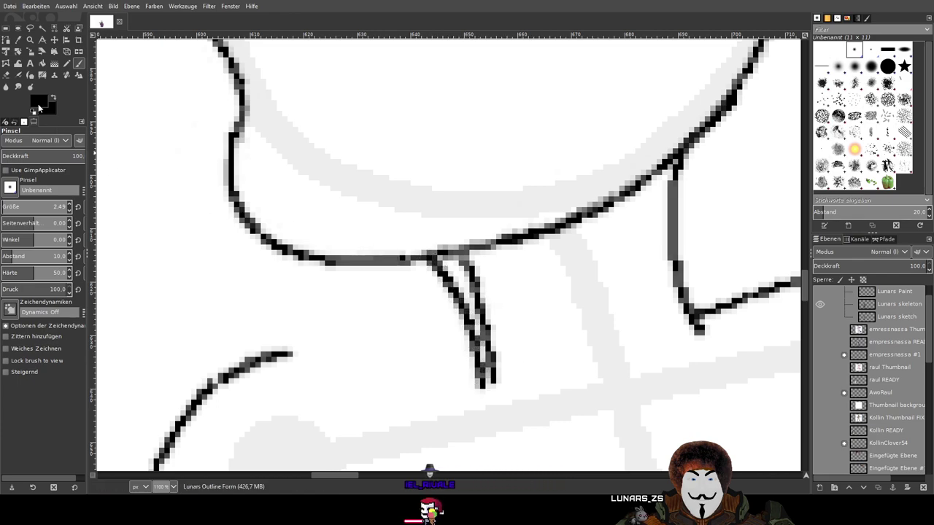
pyautogui.hotkey('shift', 'e')
pyautogui.scroll(3, 437, 312)
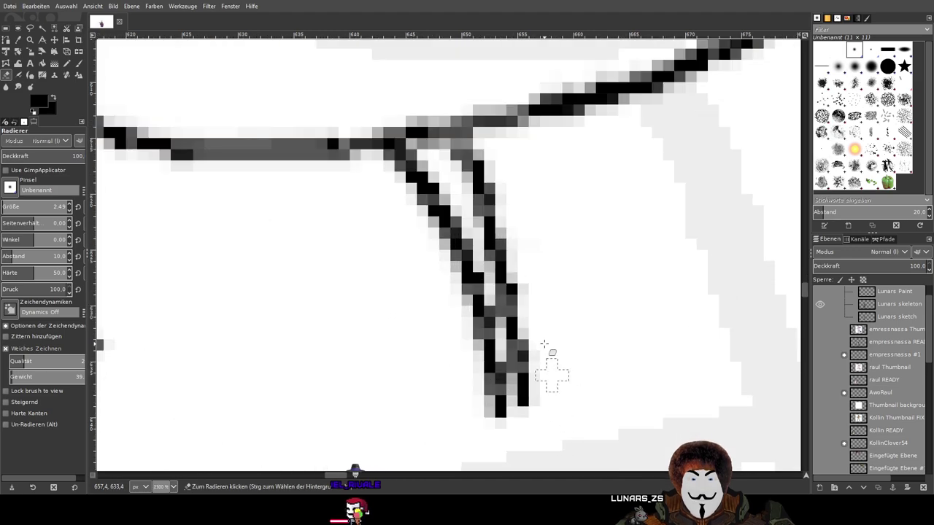
pyautogui.moveTo(532, 441)
pyautogui.mouseDown()
pyautogui.moveTo(500, 217)
pyautogui.moveTo(490, 176)
pyautogui.moveTo(459, 158)
pyautogui.moveTo(484, 159)
pyautogui.moveTo(465, 164)
pyautogui.moveTo(474, 197)
pyautogui.moveTo(469, 180)
pyautogui.moveTo(472, 172)
pyautogui.moveTo(513, 267)
pyautogui.mouseUp()
pyautogui.moveTo(523, 318)
pyautogui.mouseDown()
pyautogui.moveTo(474, 217)
pyautogui.moveTo(488, 235)
pyautogui.mouseUp()
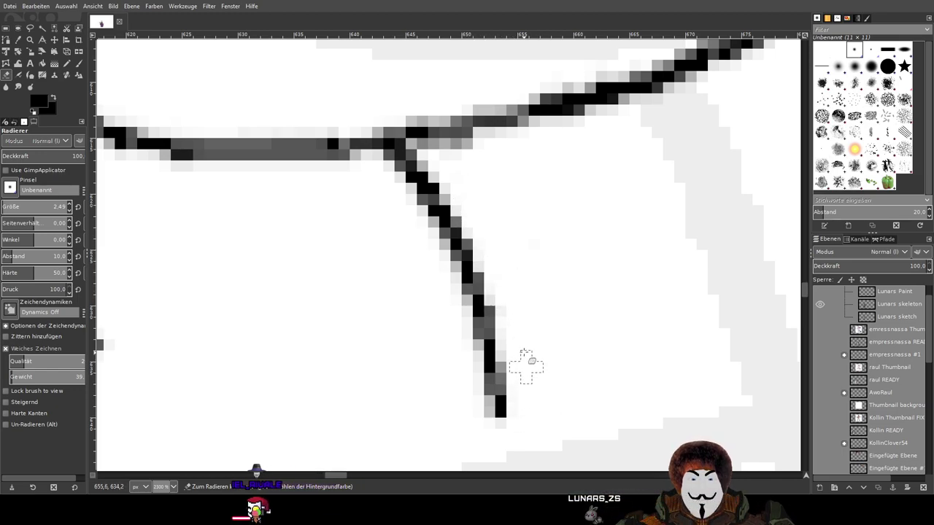
pyautogui.scroll(-4, 520, 319)
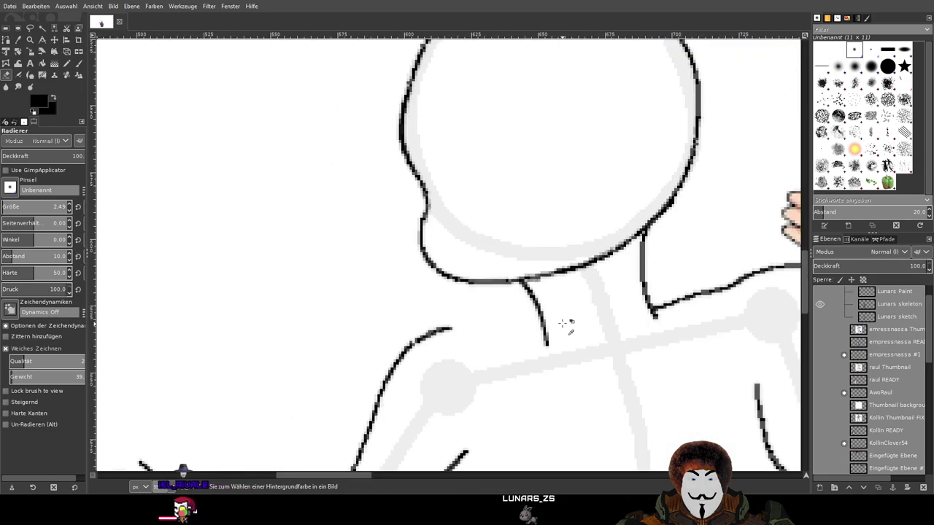
# Try connecting the front shoulder outline to the neck line with a nearly horizontal brush stroke
pyautogui.scroll(-1, 660, 334)
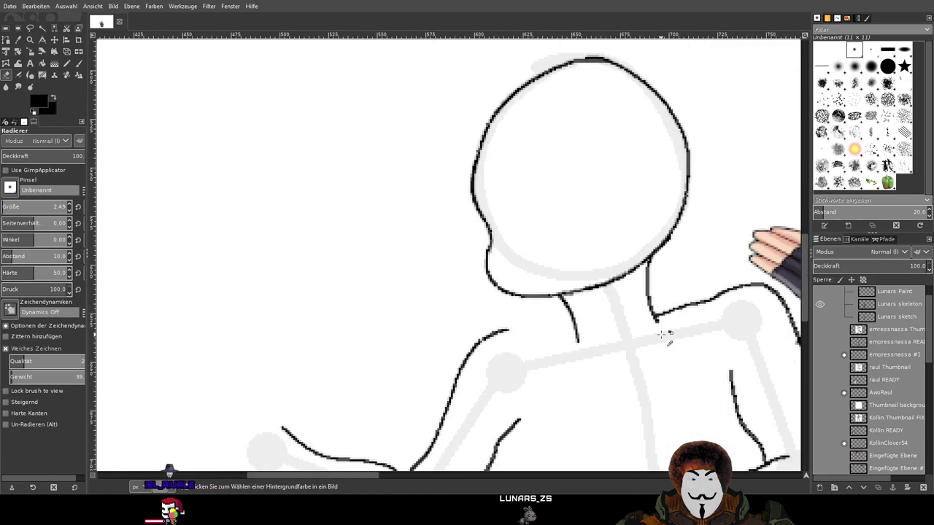
pyautogui.scroll(-5, 660, 334)
pyautogui.scroll(6, 373, 262)
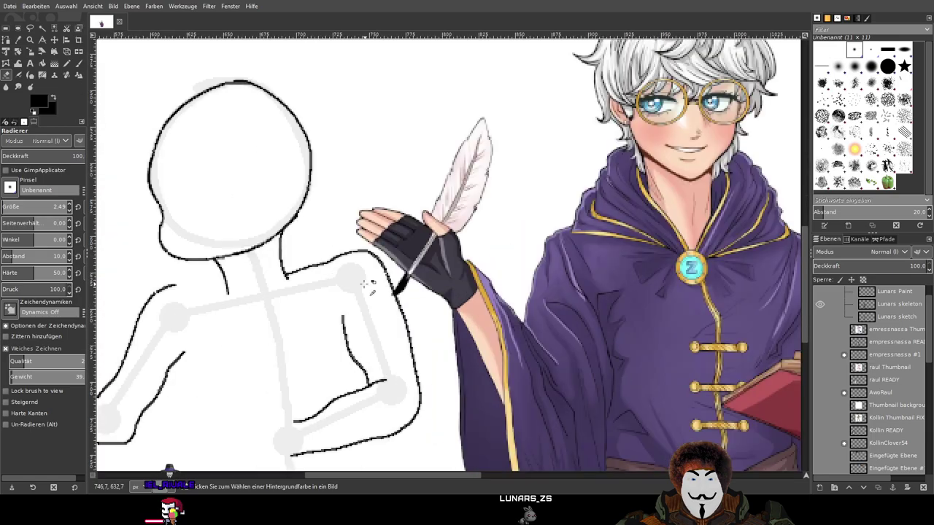
pyautogui.scroll(1, 374, 233)
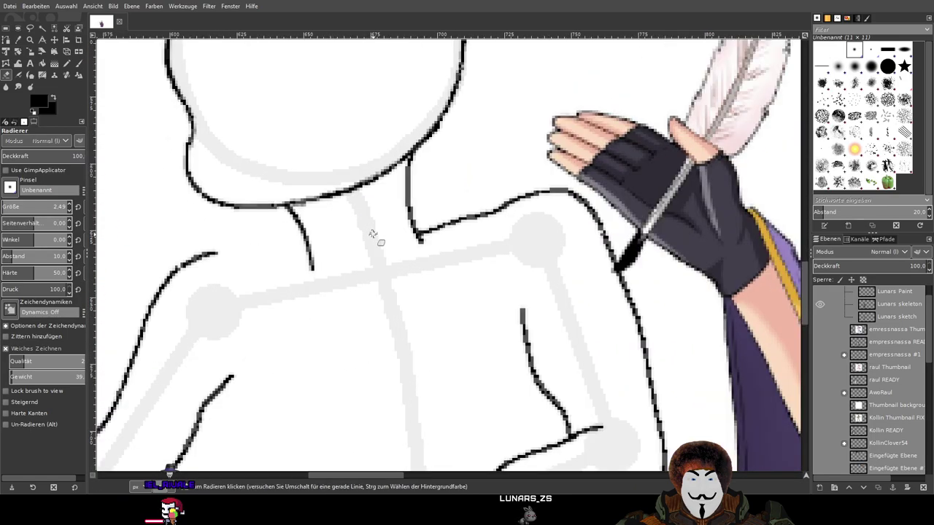
pyautogui.scroll(-1, 373, 234)
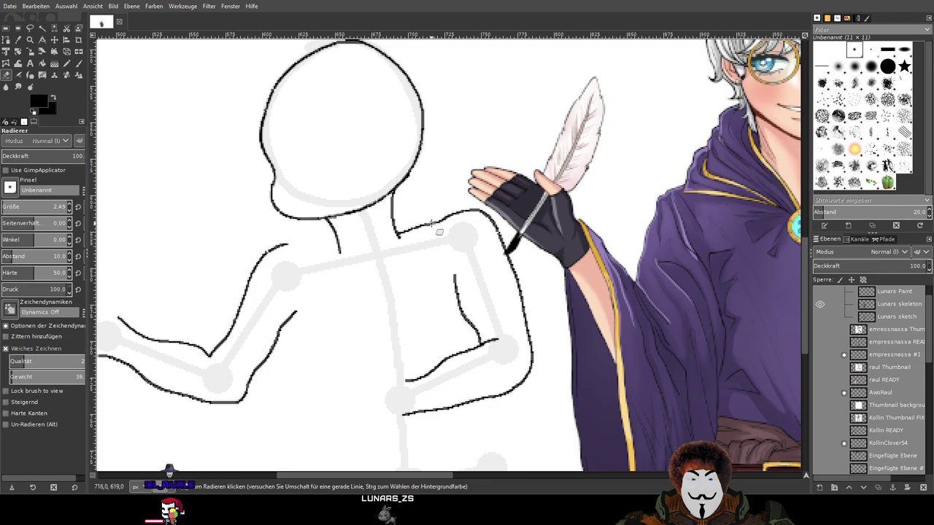
pyautogui.moveTo(375, 305)
pyautogui.mouseDown()
pyautogui.moveTo(444, 83)
pyautogui.moveTo(438, 287)
pyautogui.moveTo(445, 294)
pyautogui.mouseUp()
pyautogui.scroll(1, 379, 255)
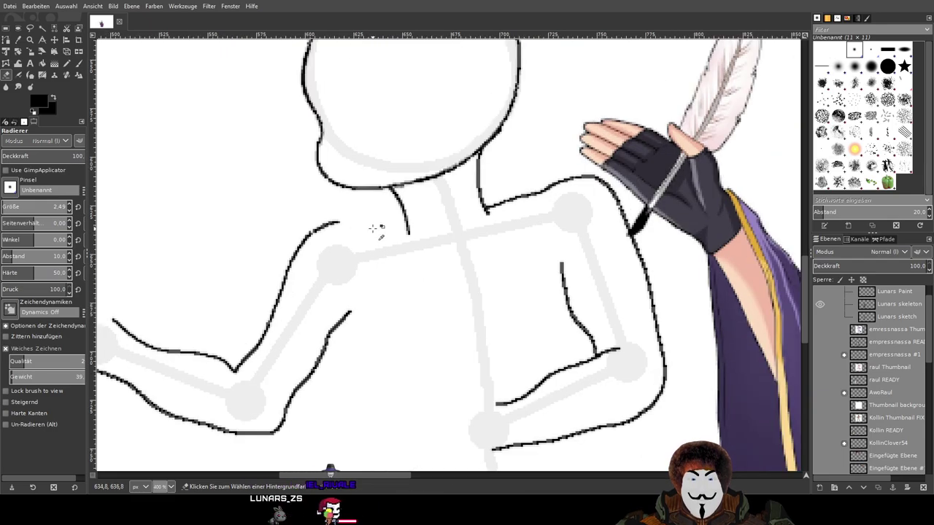
pyautogui.press('p')
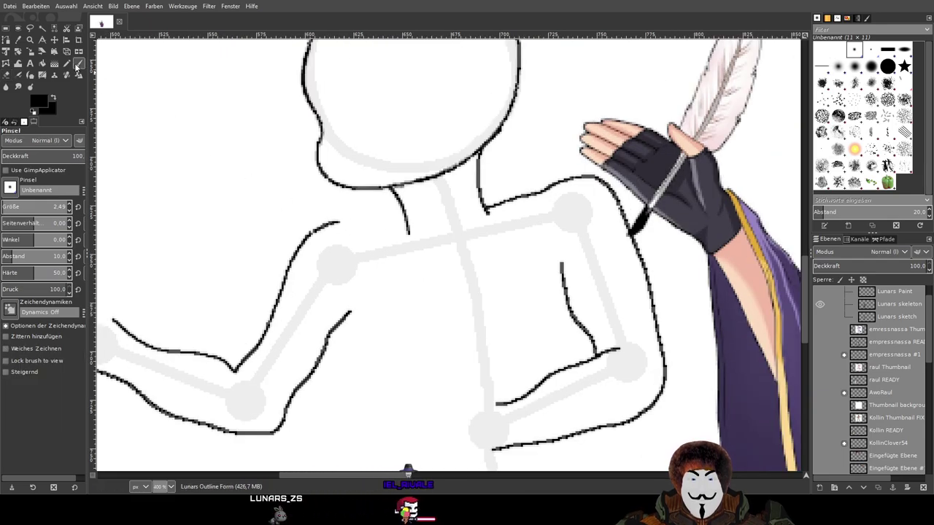
pyautogui.scroll(1, 347, 226)
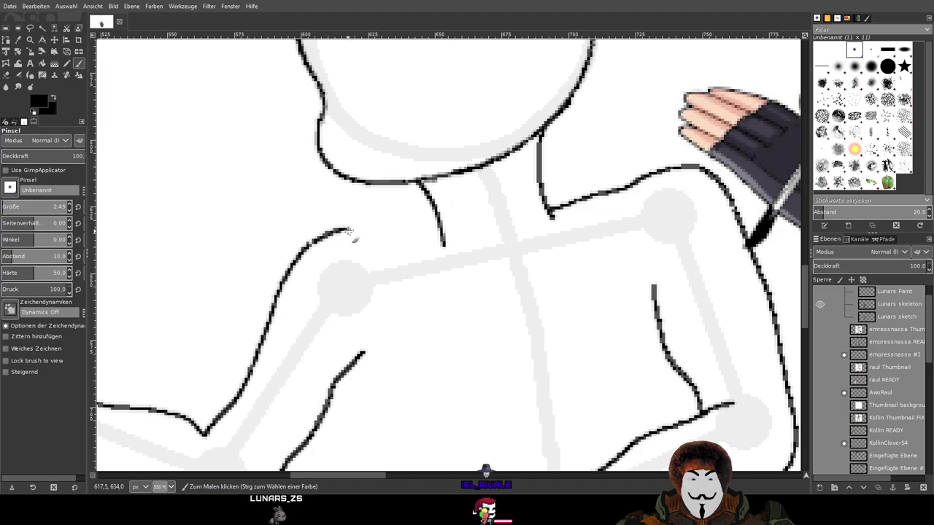
pyautogui.moveTo(359, 229); pyautogui.dragTo(438, 231)
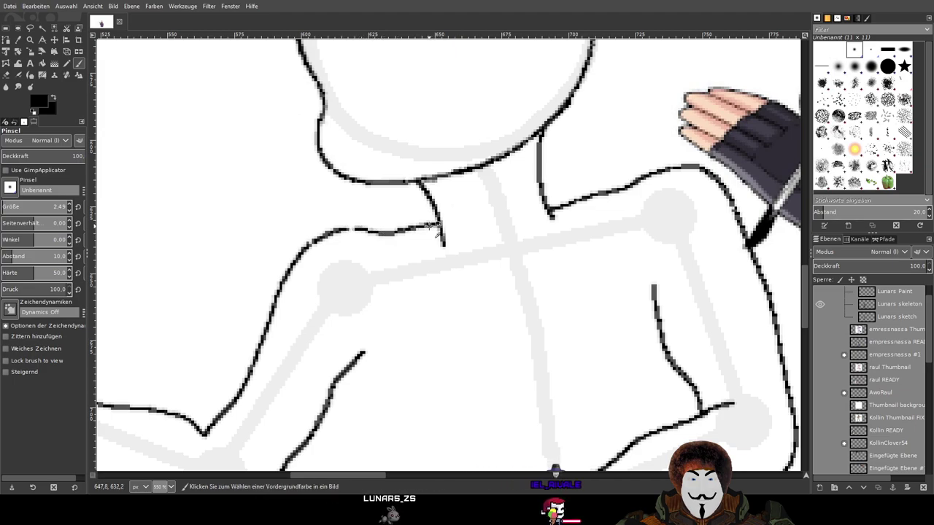
# Try rounding the rear neck-to-shoulder corner, then undo this curve and the front shoulder connection
pyautogui.scroll(-4, 447, 232)
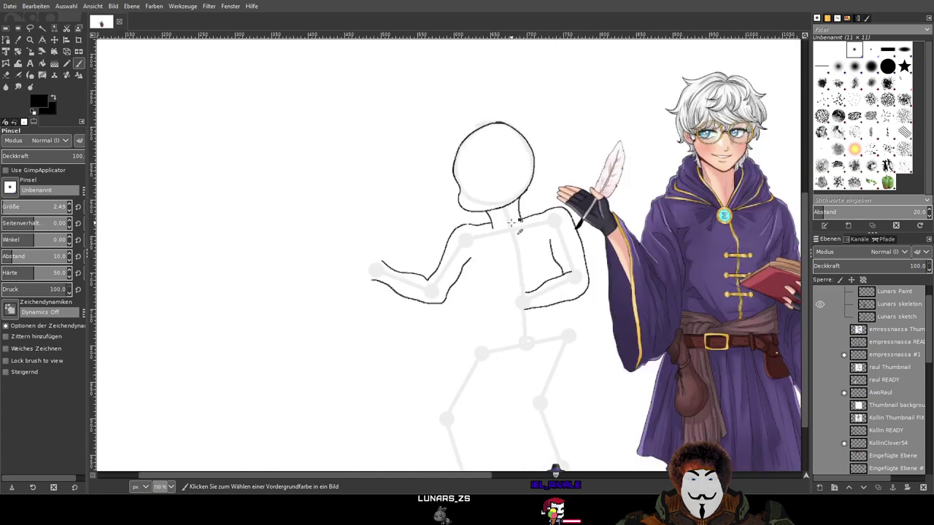
pyautogui.scroll(1, 515, 224)
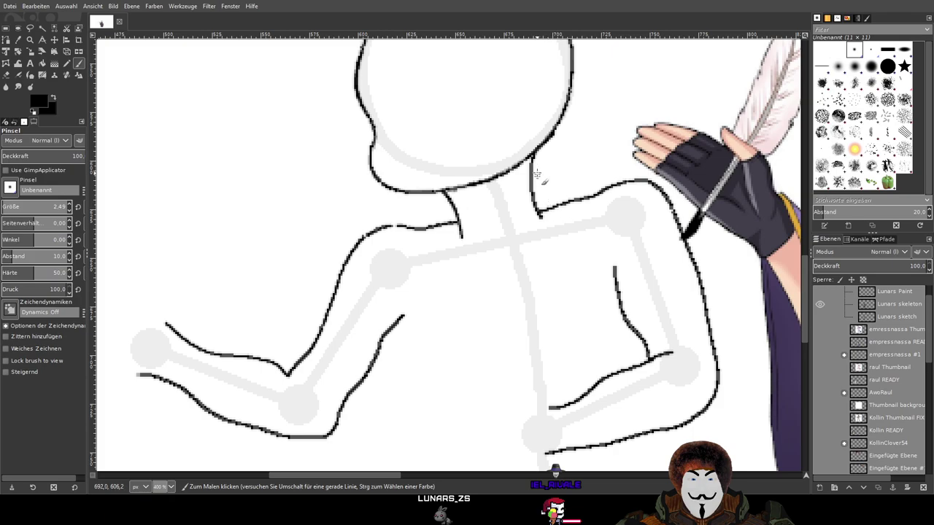
pyautogui.scroll(2, 532, 172)
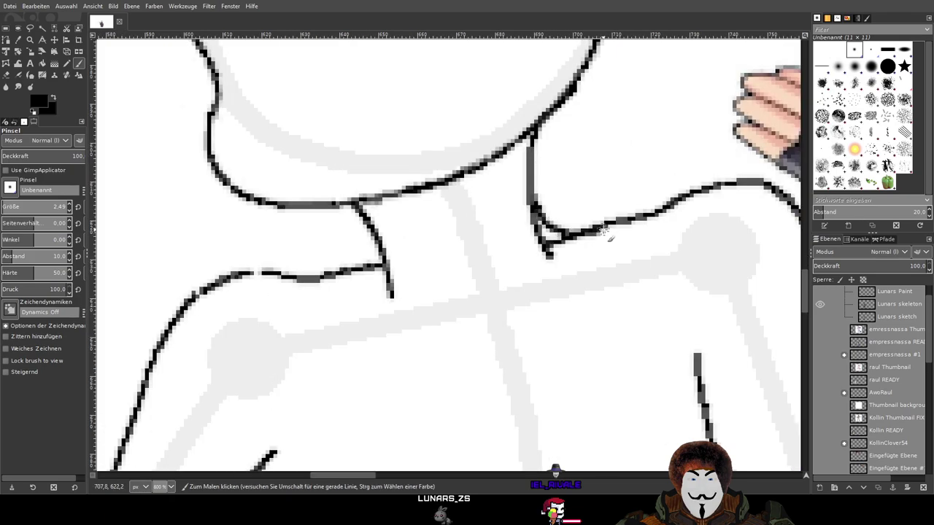
pyautogui.hotkey('ctrl', 'z')
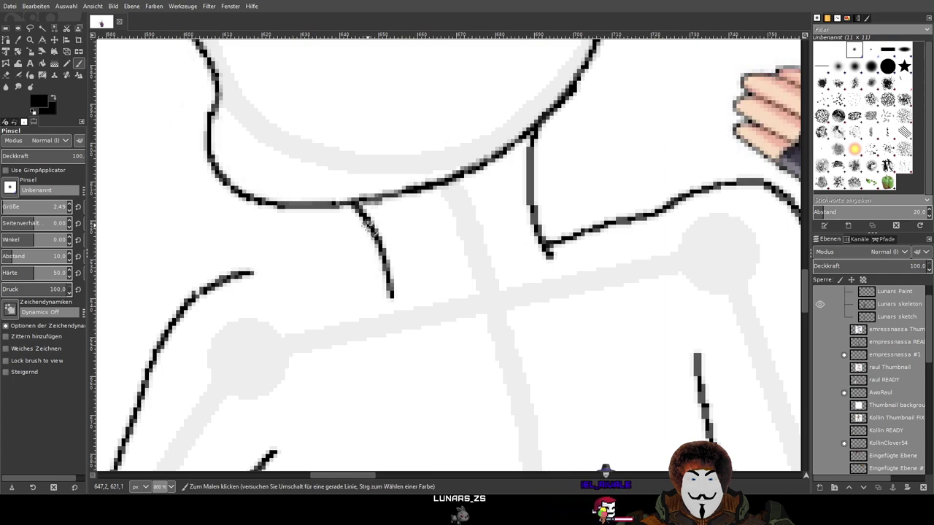
# Draw rounded transitions from the front neck line into the shoulder outline and from the rear neck line into the opposite shoulder
pyautogui.moveTo(370, 232)
pyautogui.mouseDown()
pyautogui.moveTo(327, 271)
pyautogui.moveTo(252, 276)
pyautogui.mouseUp()
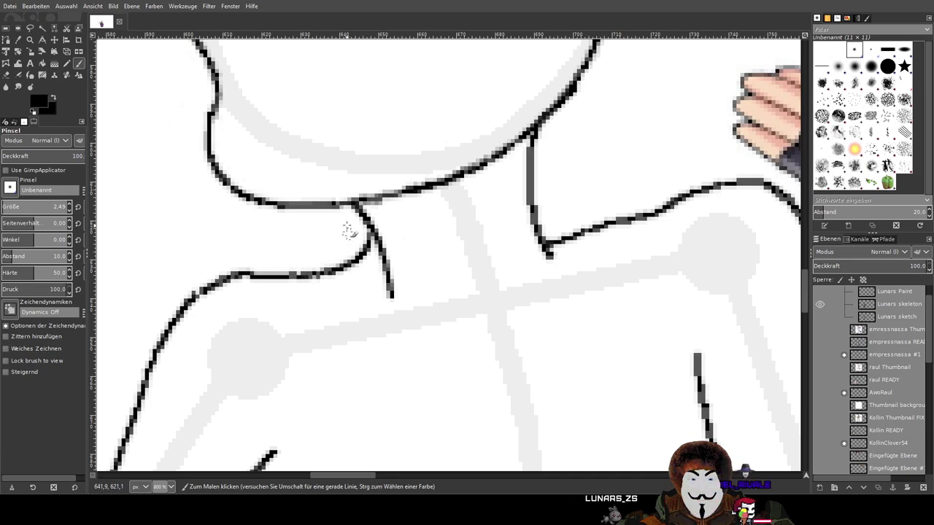
pyautogui.scroll(-3, 379, 277)
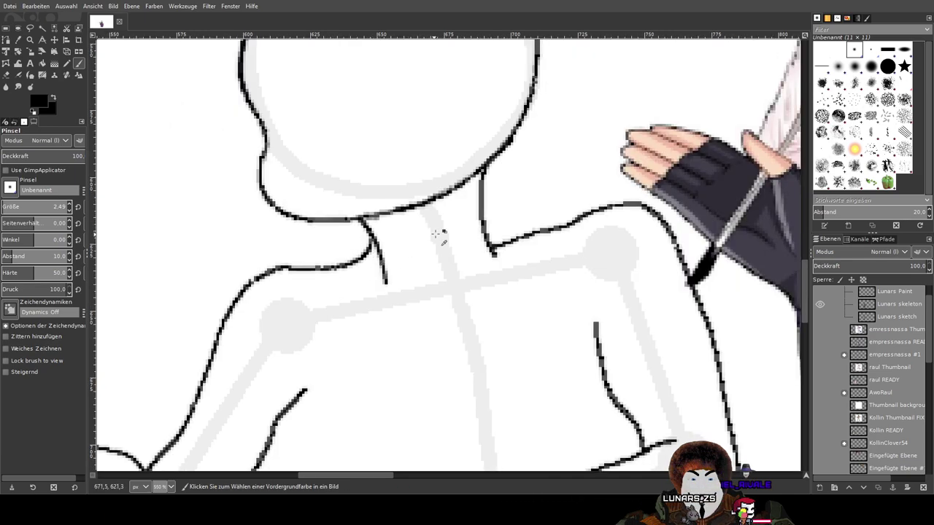
pyautogui.scroll(3, 484, 215)
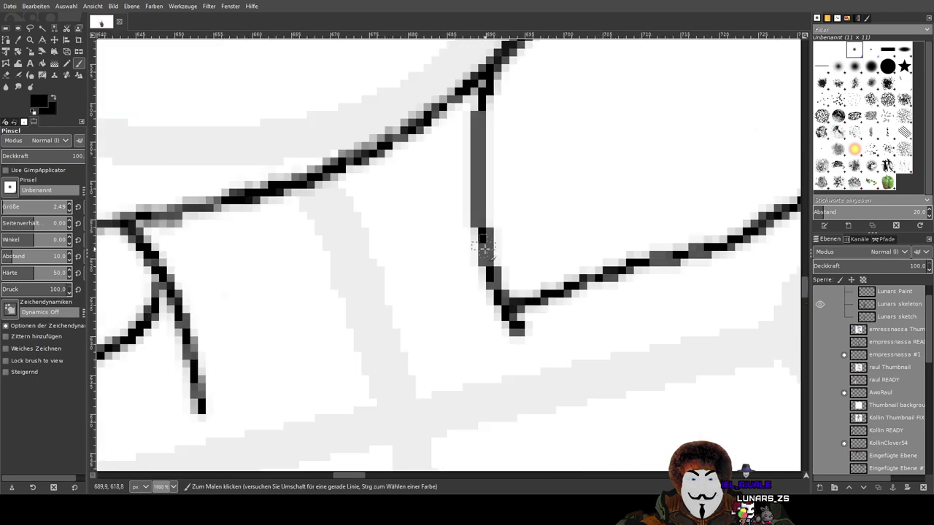
pyautogui.scroll(-3, 640, 268)
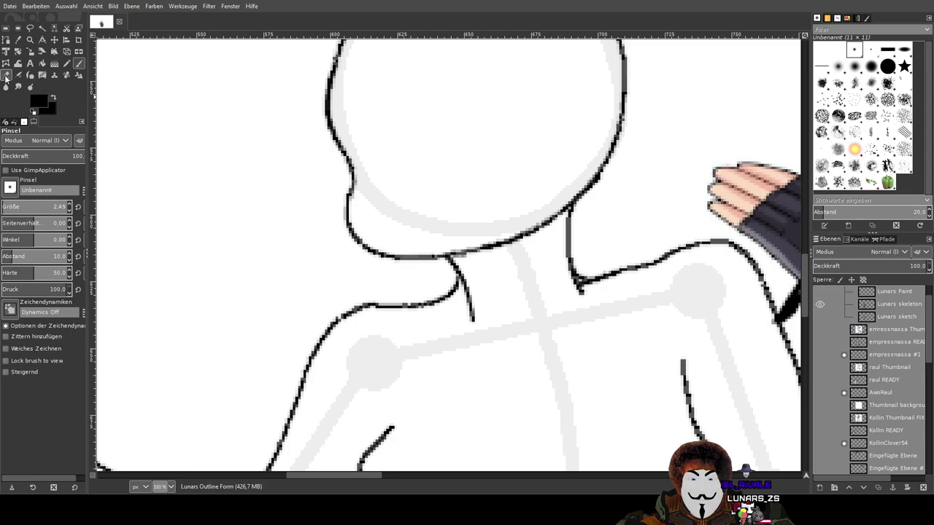
# Erase the leftover tip of the front neck line extending below the rounded shoulder curve
pyautogui.hotkey('shift', 'e')
pyautogui.scroll(2, 414, 310)
pyautogui.scroll(3, 566, 341)
pyautogui.moveTo(555, 348)
pyautogui.mouseDown()
pyautogui.moveTo(518, 273)
pyautogui.moveTo(445, 341)
pyautogui.moveTo(455, 342)
pyautogui.moveTo(432, 301)
pyautogui.moveTo(405, 310)
pyautogui.moveTo(467, 243)
pyautogui.moveTo(402, 278)
pyautogui.moveTo(482, 197)
pyautogui.moveTo(447, 181)
pyautogui.moveTo(498, 151)
pyautogui.moveTo(454, 141)
pyautogui.moveTo(449, 95)
pyautogui.moveTo(442, 111)
pyautogui.moveTo(463, 117)
pyautogui.mouseUp()
pyautogui.moveTo(466, 142); pyautogui.dragTo(505, 331)
pyautogui.moveTo(467, 281)
pyautogui.mouseDown()
pyautogui.moveTo(462, 339)
pyautogui.moveTo(447, 267)
pyautogui.moveTo(460, 186)
pyautogui.moveTo(454, 152)
pyautogui.mouseUp()
pyautogui.moveTo(474, 125); pyautogui.dragTo(484, 136)
pyautogui.scroll(1, 484, 136)
pyautogui.moveTo(500, 318)
pyautogui.mouseDown()
pyautogui.moveTo(481, 191)
pyautogui.moveTo(484, 199)
pyautogui.moveTo(465, 196)
pyautogui.moveTo(458, 174)
pyautogui.moveTo(475, 216)
pyautogui.moveTo(481, 348)
pyautogui.moveTo(469, 255)
pyautogui.moveTo(477, 308)
pyautogui.mouseUp()
pyautogui.scroll(-3, 510, 201)
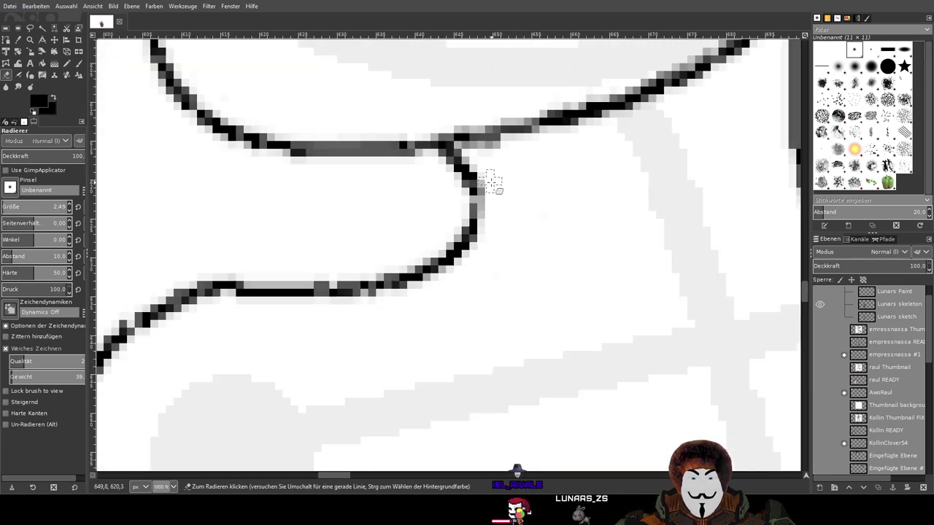
# Erase the leftover sharp corner below the rounded rear neck-to-shoulder curve
pyautogui.moveTo(588, 226)
pyautogui.mouseDown()
pyautogui.moveTo(484, 226)
pyautogui.moveTo(327, 257)
pyautogui.mouseUp()
pyautogui.scroll(3, 543, 282)
pyautogui.moveTo(671, 264)
pyautogui.mouseDown()
pyautogui.moveTo(696, 295)
pyautogui.moveTo(600, 261)
pyautogui.moveTo(698, 235)
pyautogui.moveTo(640, 255)
pyautogui.mouseUp()
pyautogui.hscroll(4, 639, 255)
pyautogui.moveTo(408, 293)
pyautogui.mouseDown()
pyautogui.moveTo(303, 223)
pyautogui.moveTo(412, 275)
pyautogui.moveTo(365, 264)
pyautogui.moveTo(533, 289)
pyautogui.moveTo(303, 224)
pyautogui.moveTo(563, 298)
pyautogui.mouseUp()
pyautogui.scroll(-10, 620, 296)
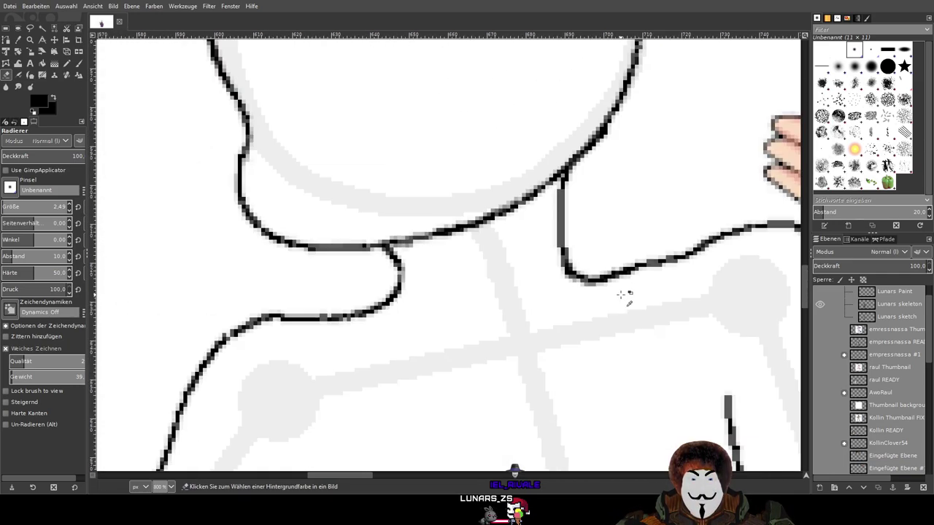
pyautogui.moveTo(606, 348); pyautogui.dragTo(509, 306)
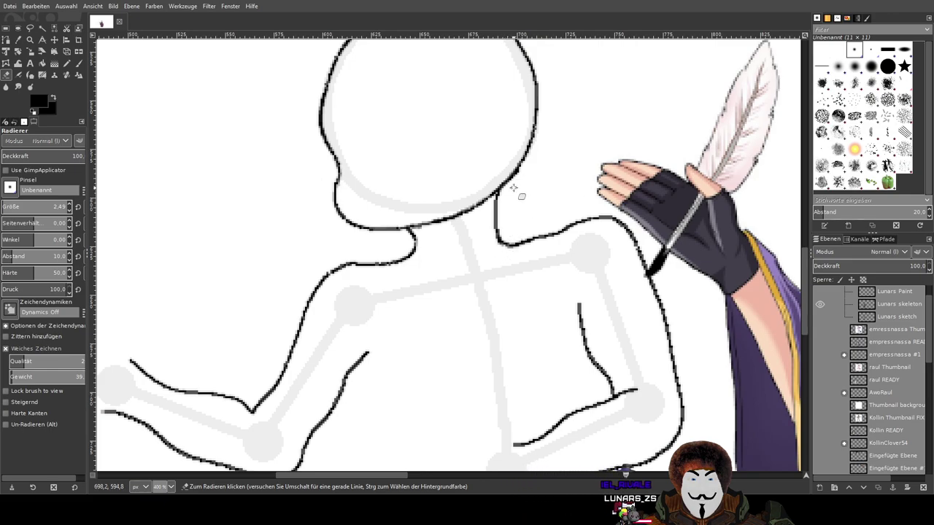
pyautogui.moveTo(511, 197); pyautogui.dragTo(510, 214)
pyautogui.moveTo(422, 238); pyautogui.dragTo(432, 289)
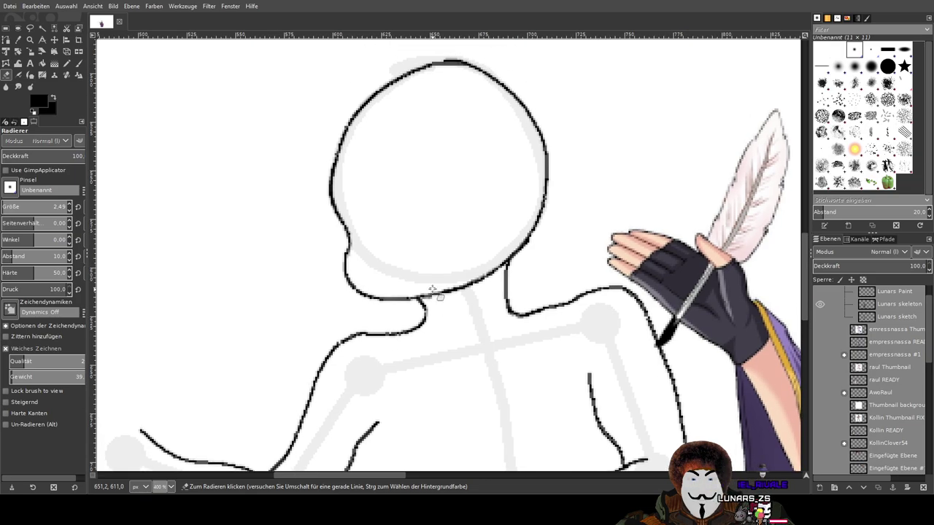
pyautogui.scroll(-4, 521, 130)
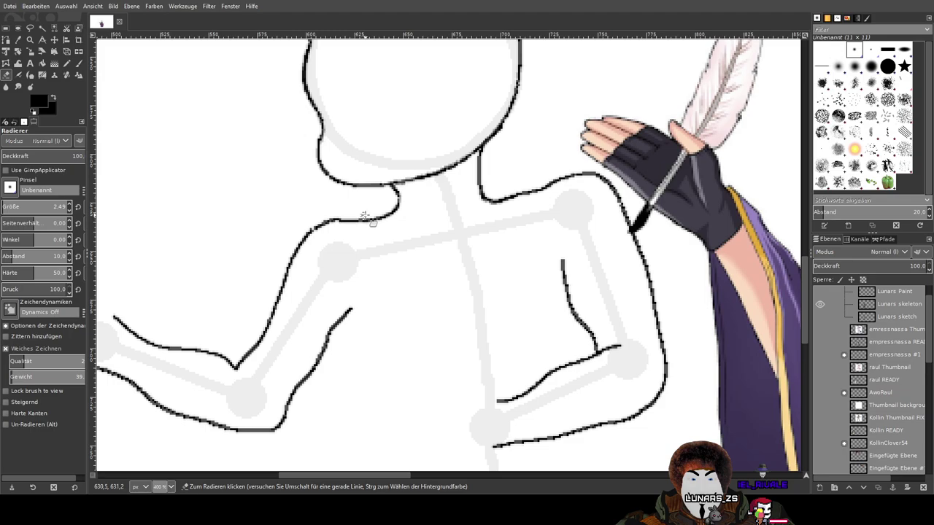
pyautogui.moveTo(547, 187); pyautogui.dragTo(415, 247)
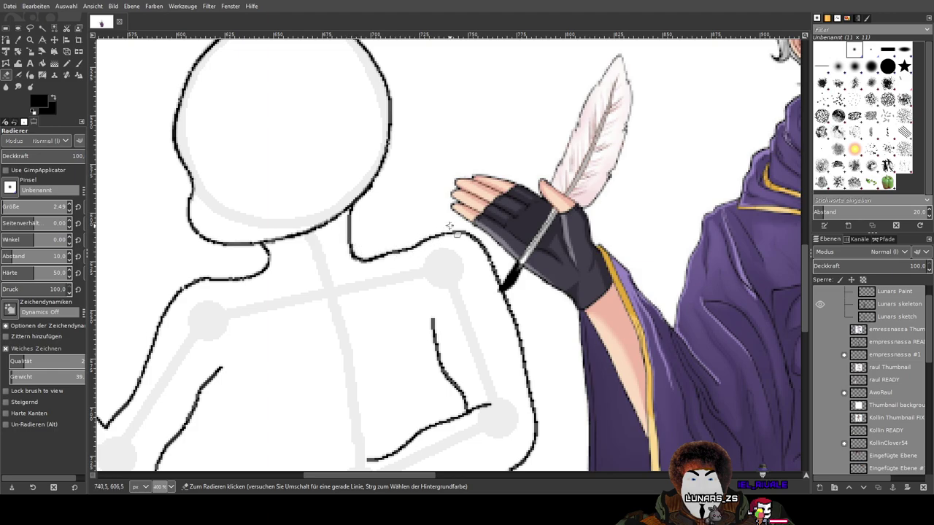
# Try redrawing the rear neck-to-shoulder curve with the Paintbrush
pyautogui.click(78, 63)
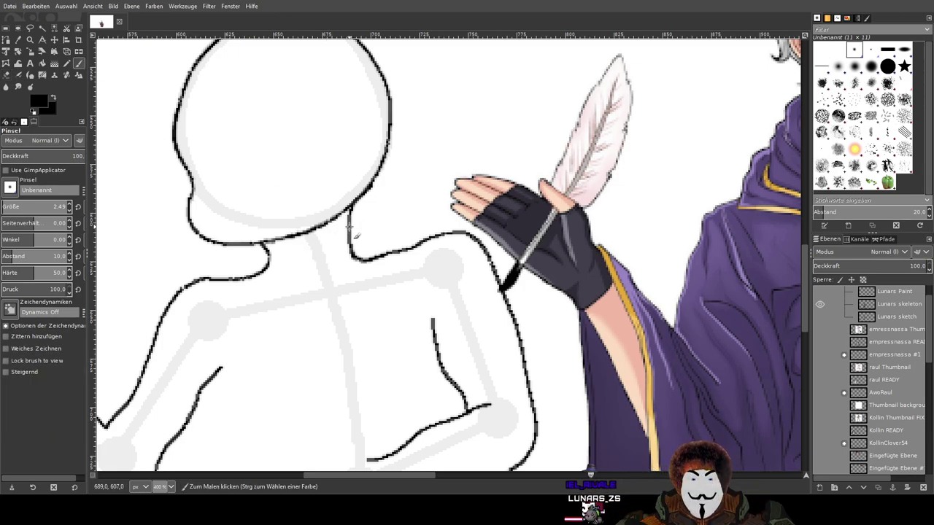
pyautogui.moveTo(356, 243)
pyautogui.mouseDown()
pyautogui.moveTo(392, 252)
pyautogui.moveTo(448, 223)
pyautogui.moveTo(489, 250)
pyautogui.mouseUp()
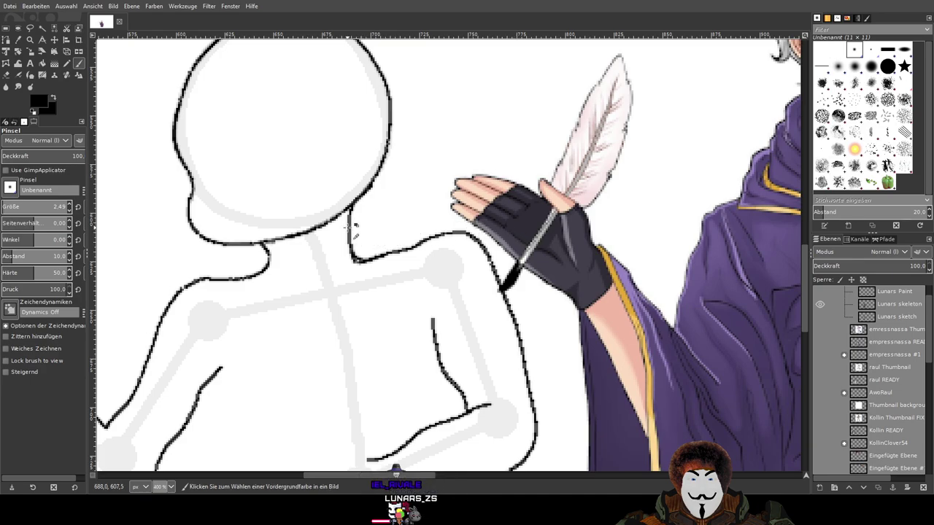
pyautogui.scroll(1, 355, 230)
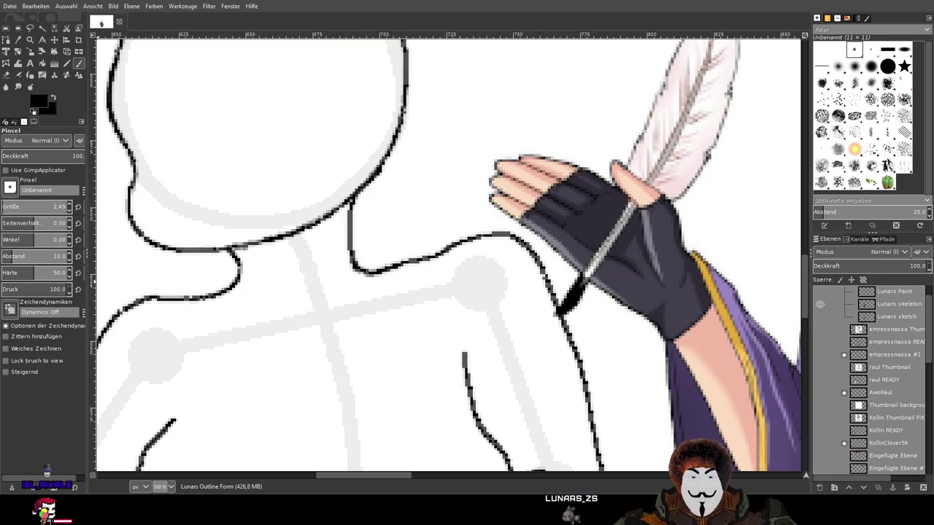
# Examine the neck and shoulder outlines up close and in comparison with the finished Kollin figure
pyautogui.scroll(-1, 292, 227)
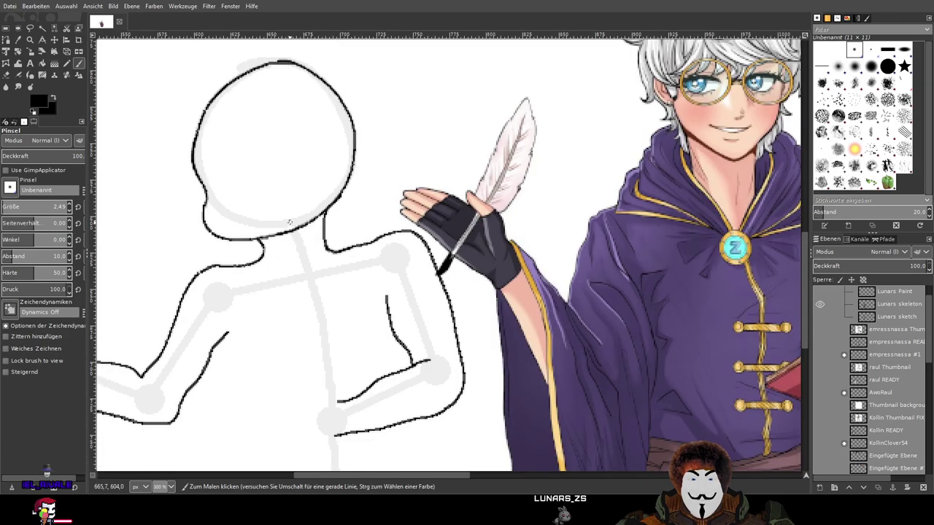
pyautogui.moveTo(290, 221); pyautogui.dragTo(302, 237)
pyautogui.scroll(-2, 297, 195)
pyautogui.scroll(2, 299, 195)
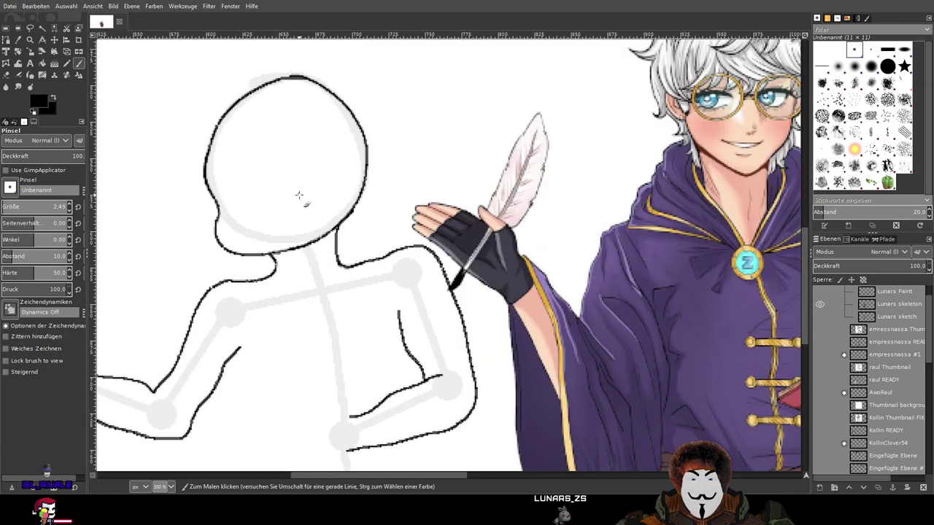
pyautogui.scroll(-1, 297, 195)
pyautogui.scroll(1, 297, 194)
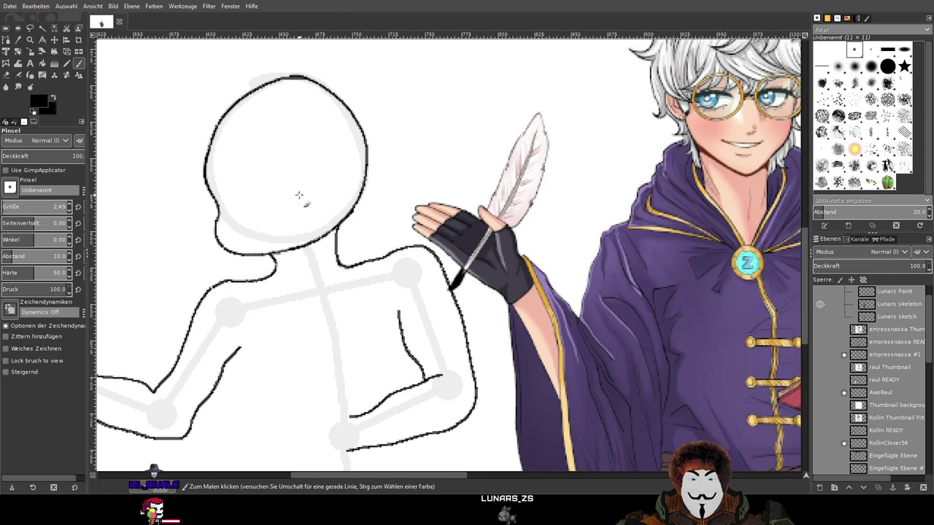
pyautogui.moveTo(294, 231); pyautogui.dragTo(357, 228)
pyautogui.scroll(2, 357, 228)
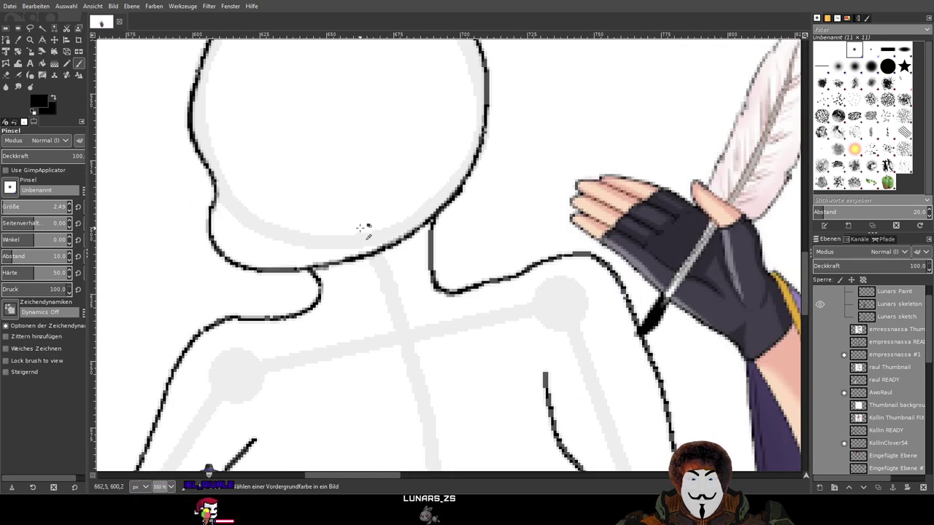
pyautogui.scroll(1, 434, 219)
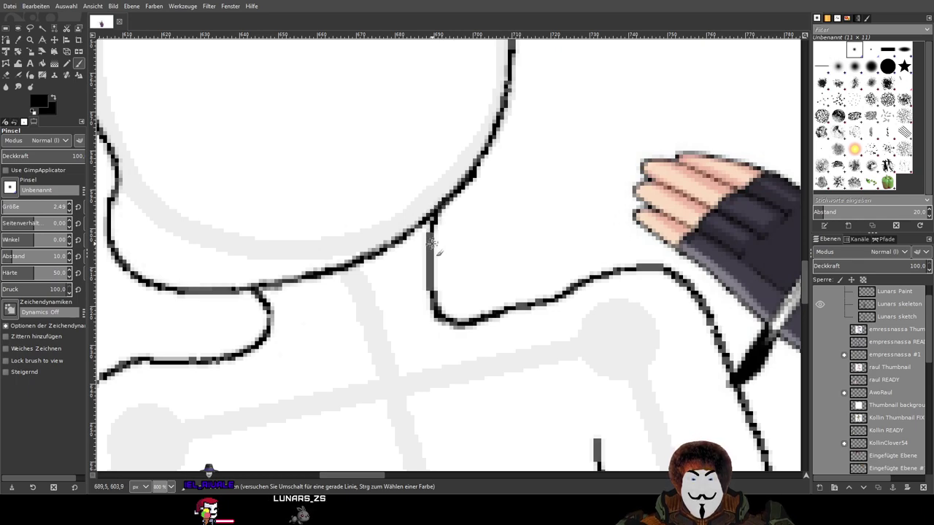
# Try a higher rear neck-to-shoulder curve above the existing shoulder line, then undo it
pyautogui.moveTo(433, 270)
pyautogui.mouseDown()
pyautogui.moveTo(444, 292)
pyautogui.moveTo(477, 299)
pyautogui.moveTo(600, 248)
pyautogui.moveTo(642, 240)
pyautogui.mouseUp()
pyautogui.scroll(-3, 628, 240)
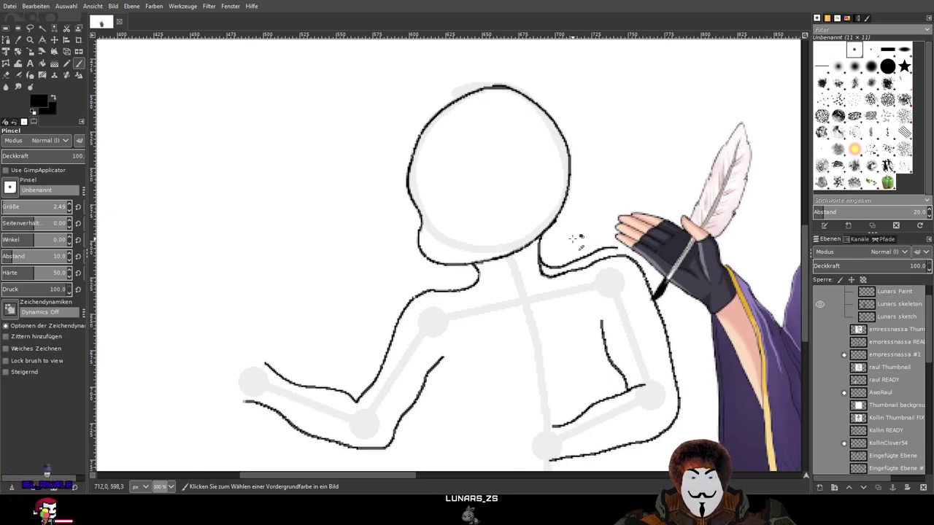
pyautogui.scroll(3, 573, 238)
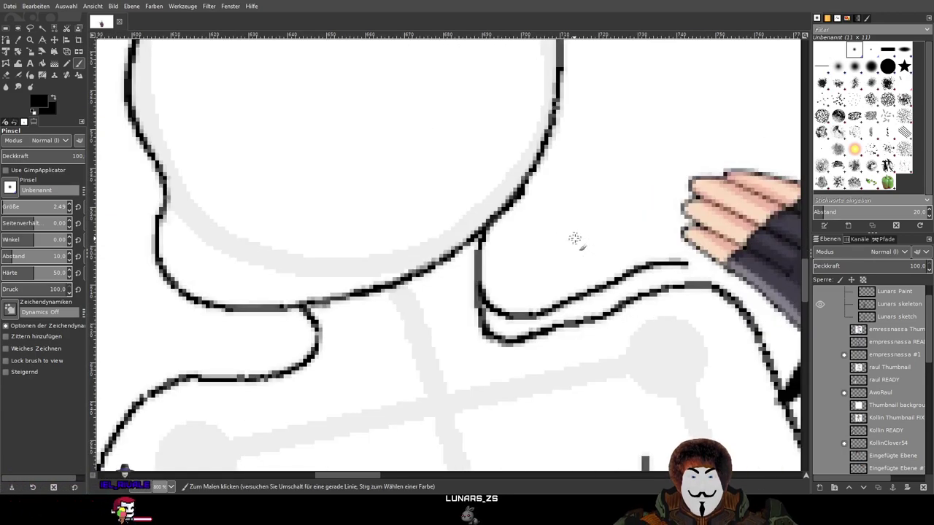
pyautogui.hotkey('ctrl', 'z')
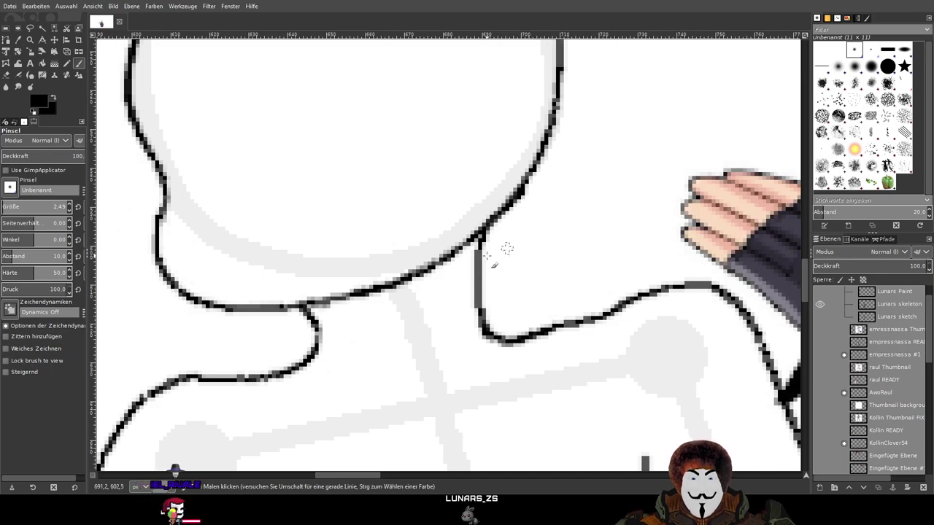
# Try short slanted neck muscle lines running down from the front and rear of the neck, then undo them
pyautogui.scroll(-3, 604, 294)
pyautogui.moveTo(646, 276); pyautogui.dragTo(508, 258)
pyautogui.scroll(1, 480, 253)
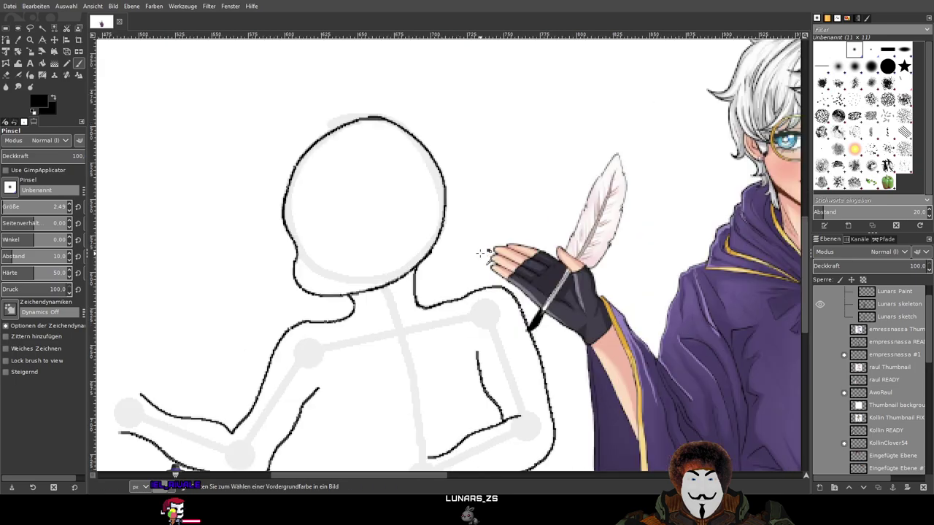
pyautogui.scroll(1, 482, 253)
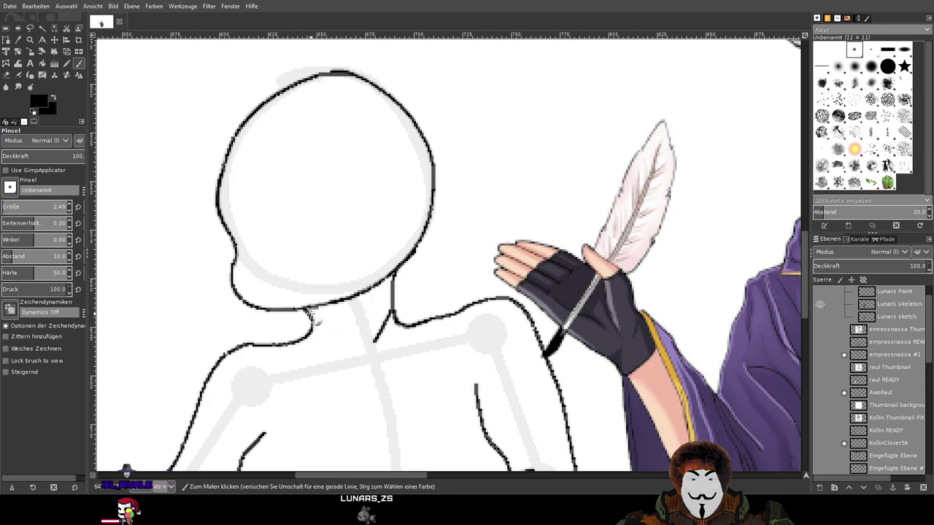
pyautogui.moveTo(319, 325); pyautogui.dragTo(343, 355)
pyautogui.hotkey('ctrl', 'z')
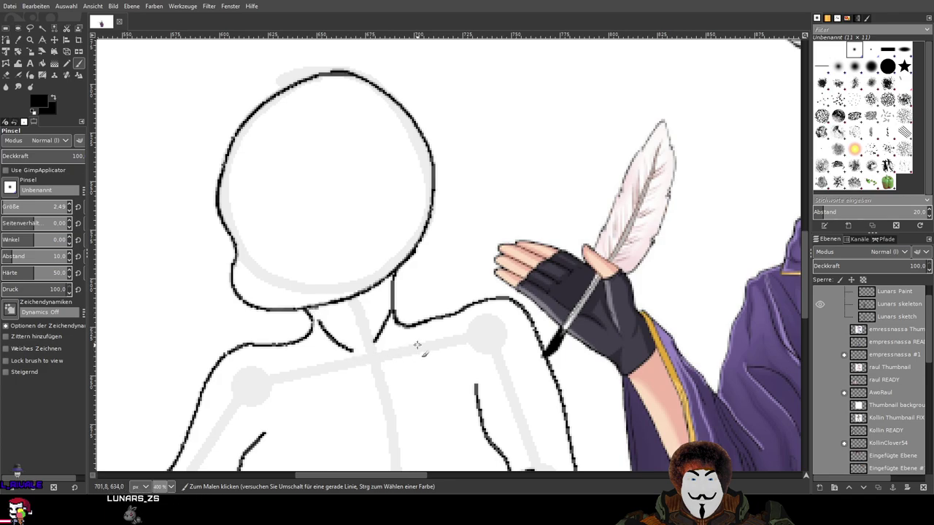
pyautogui.press('ctrl')
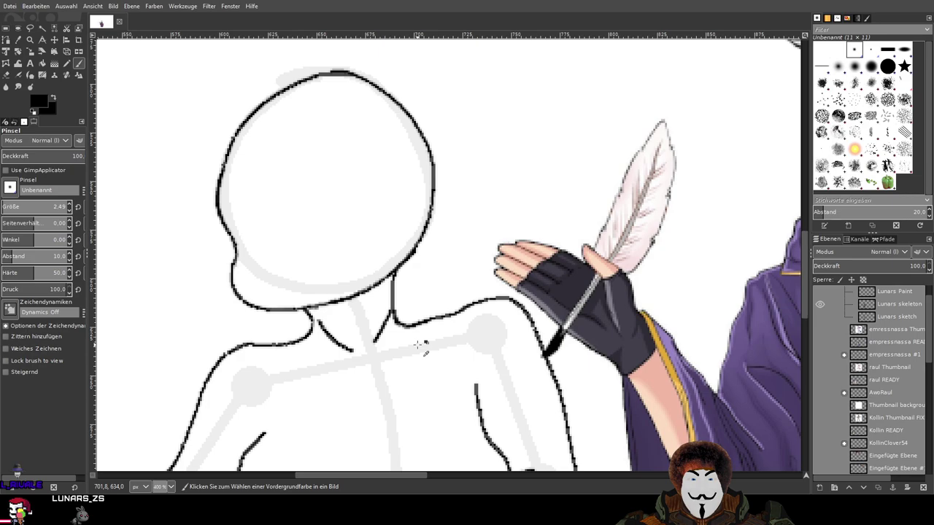
pyautogui.scroll(-3, 419, 344)
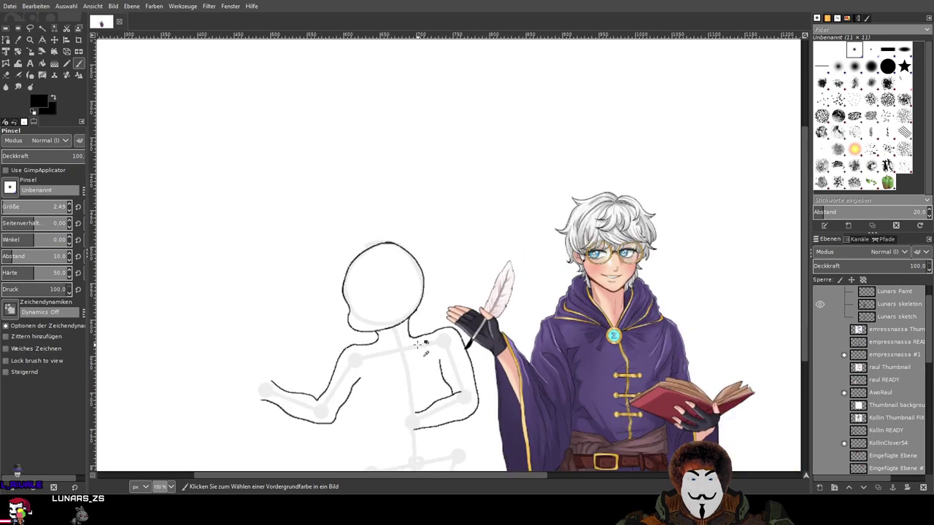
pyautogui.moveTo(409, 317); pyautogui.dragTo(414, 255)
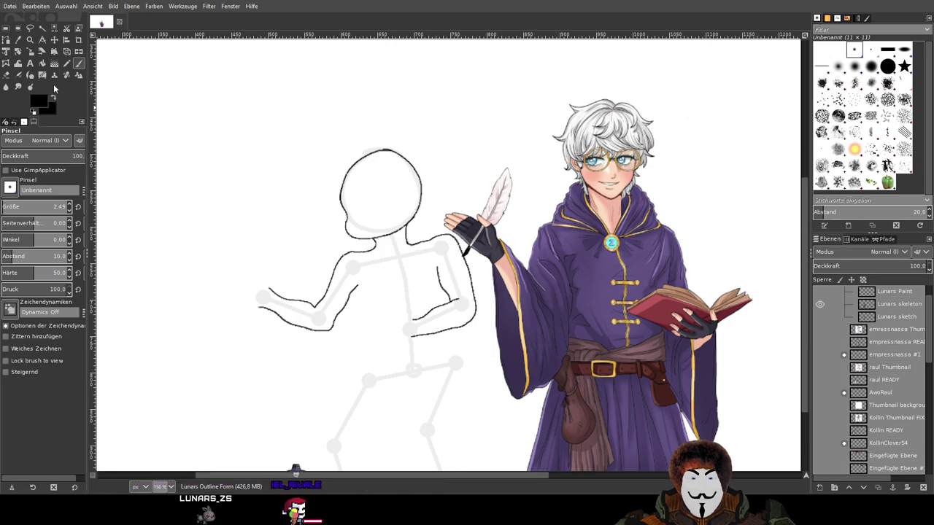
# Erase the rounded rear neck corner and the adjoining stretch of the rear shoulder line
pyautogui.hotkey('shift', 'e')
pyautogui.scroll(7, 378, 239)
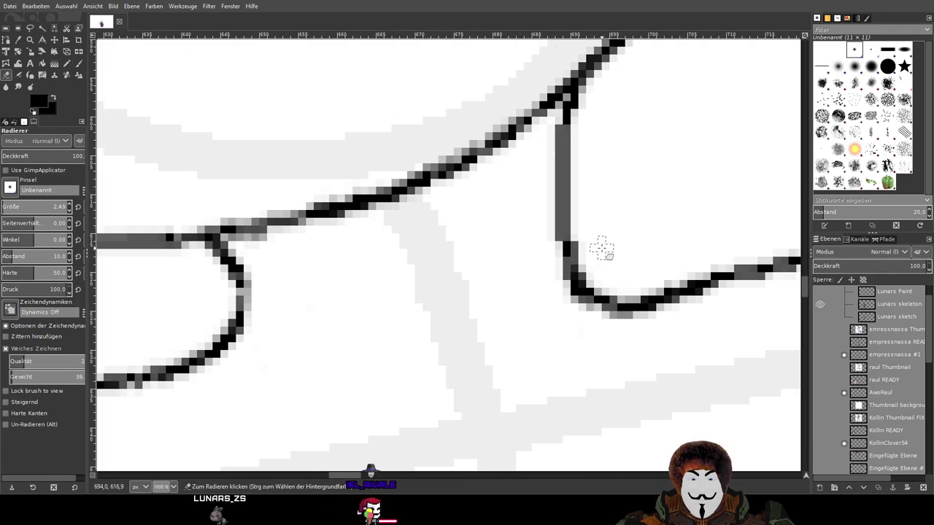
pyautogui.scroll(-3, 354, 263)
pyautogui.scroll(2, 357, 269)
pyautogui.click(430, 235)
pyautogui.moveTo(413, 239)
pyautogui.mouseDown()
pyautogui.moveTo(480, 210)
pyautogui.moveTo(440, 233)
pyautogui.moveTo(447, 235)
pyautogui.moveTo(437, 248)
pyautogui.moveTo(450, 240)
pyautogui.moveTo(452, 263)
pyautogui.moveTo(429, 302)
pyautogui.mouseUp()
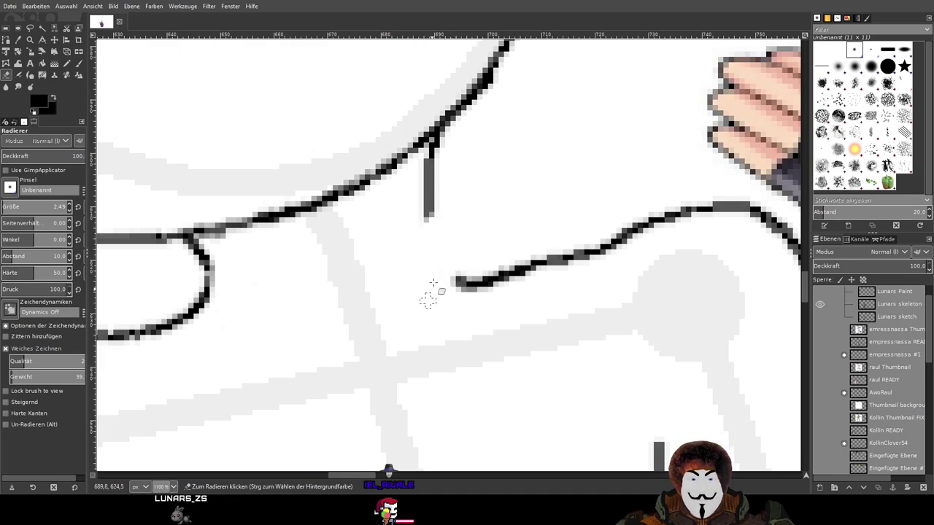
pyautogui.moveTo(459, 272); pyautogui.dragTo(473, 245)
pyautogui.moveTo(466, 305)
pyautogui.mouseDown()
pyautogui.moveTo(483, 277)
pyautogui.moveTo(496, 299)
pyautogui.mouseUp()
pyautogui.moveTo(514, 259)
pyautogui.mouseDown()
pyautogui.moveTo(524, 280)
pyautogui.moveTo(538, 243)
pyautogui.moveTo(552, 271)
pyautogui.moveTo(580, 252)
pyautogui.mouseUp()
# Draw a higher, wider rear neck-to-shoulder curve from the base of the head into the upper arm outline
pyautogui.click(78, 64)
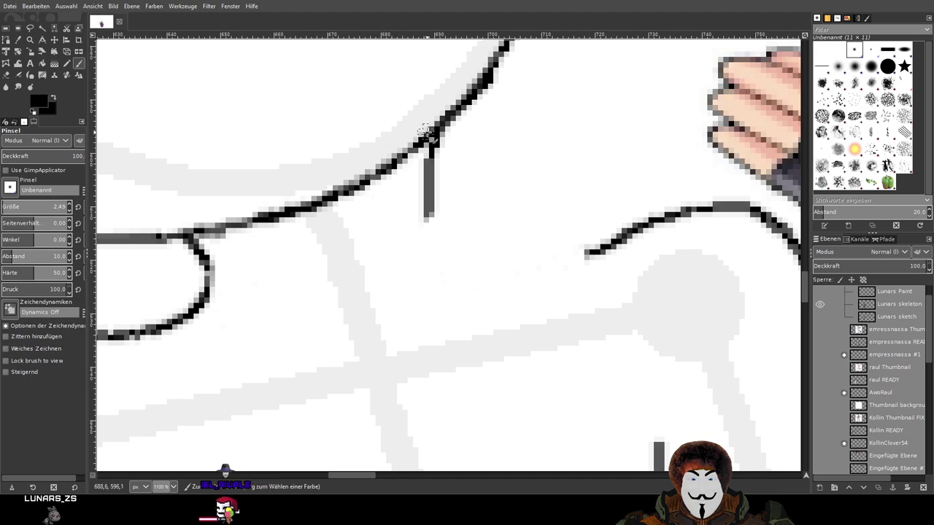
pyautogui.moveTo(444, 142)
pyautogui.mouseDown()
pyautogui.moveTo(514, 132)
pyautogui.moveTo(517, 181)
pyautogui.moveTo(546, 220)
pyautogui.moveTo(581, 225)
pyautogui.moveTo(618, 208)
pyautogui.mouseUp()
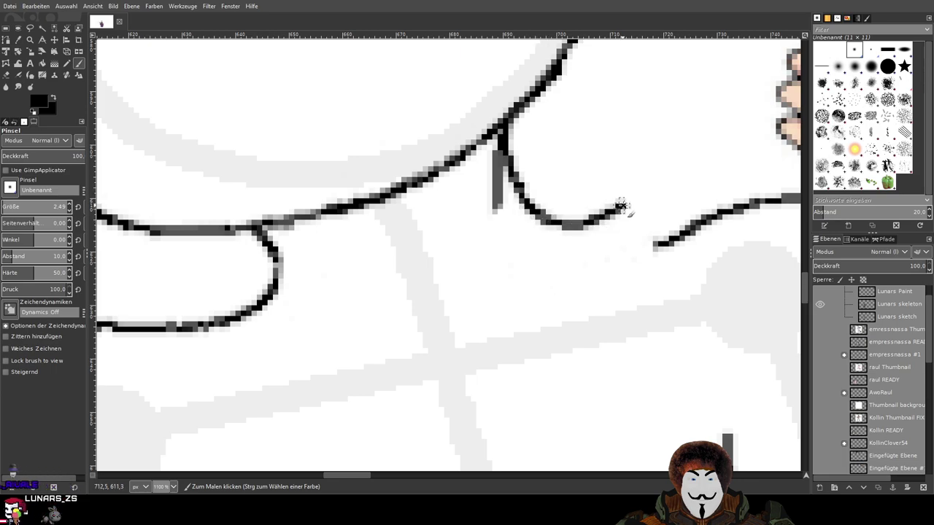
pyautogui.moveTo(665, 178); pyautogui.dragTo(711, 157)
pyautogui.hscroll(5, 711, 156)
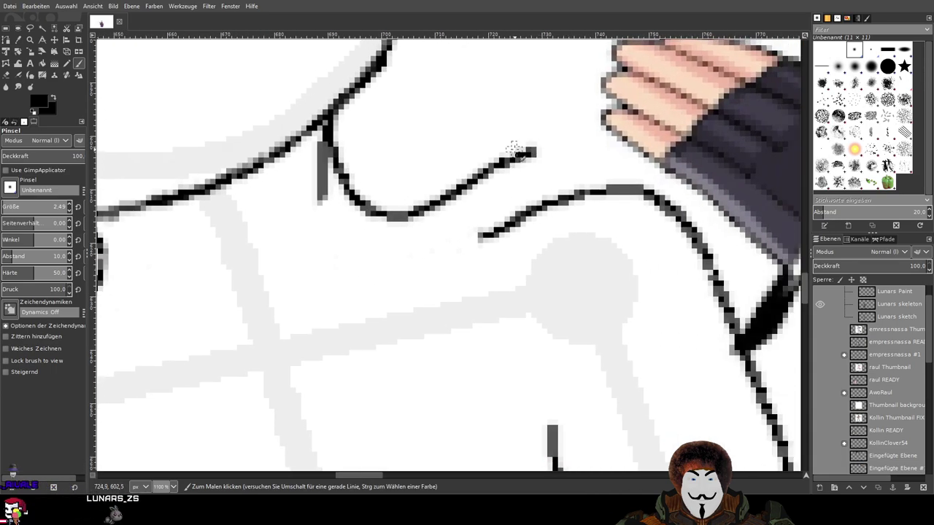
pyautogui.moveTo(581, 151)
pyautogui.mouseDown()
pyautogui.moveTo(663, 181)
pyautogui.moveTo(687, 206)
pyautogui.mouseUp()
pyautogui.scroll(-4, 515, 201)
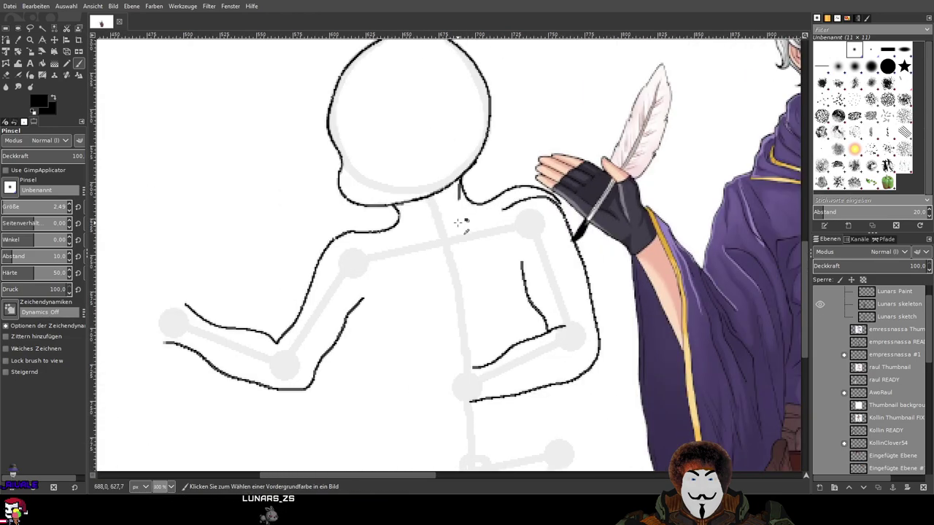
pyautogui.scroll(2, 458, 222)
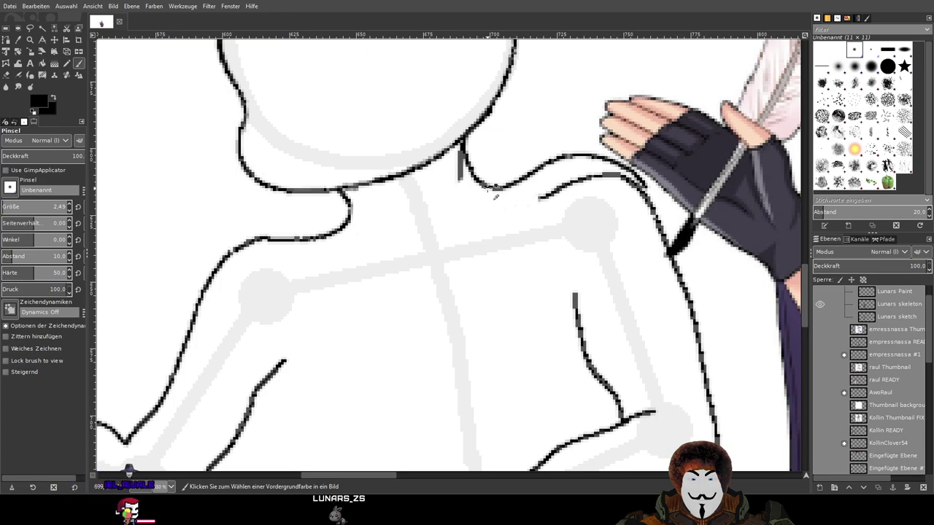
pyautogui.scroll(-1, 471, 204)
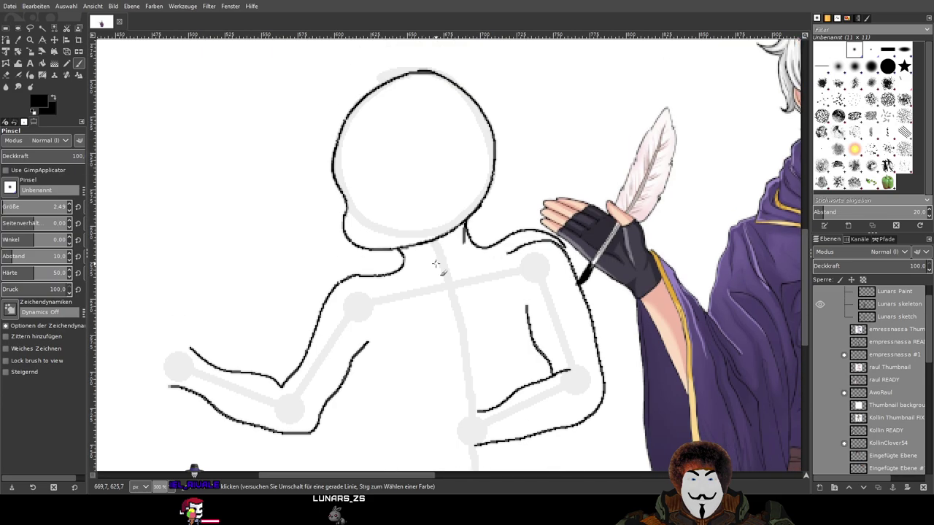
# Try short curved lines inside the base of the neck, below the jaw, then undo them
pyautogui.scroll(4, 437, 210)
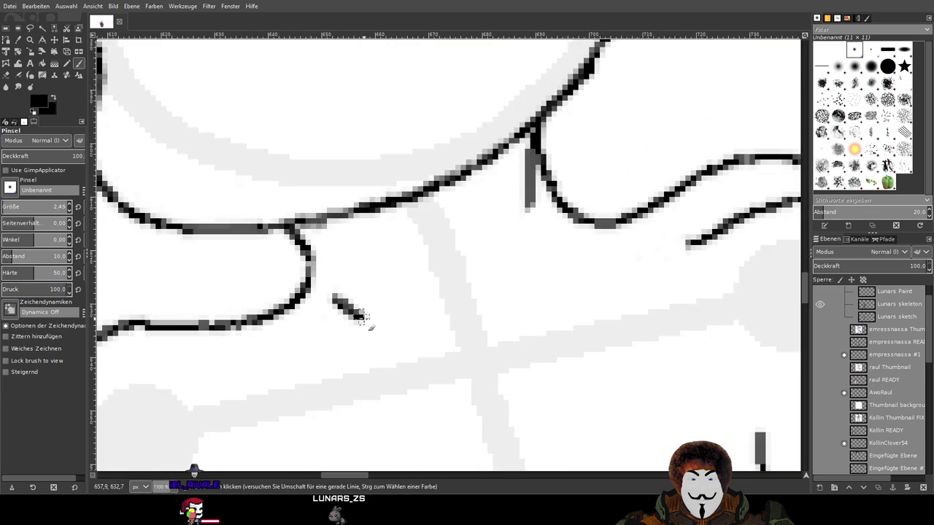
pyautogui.moveTo(357, 315); pyautogui.dragTo(434, 333)
pyautogui.moveTo(534, 230)
pyautogui.mouseDown()
pyautogui.moveTo(519, 283)
pyautogui.moveTo(497, 321)
pyautogui.mouseUp()
pyautogui.scroll(-4, 494, 323)
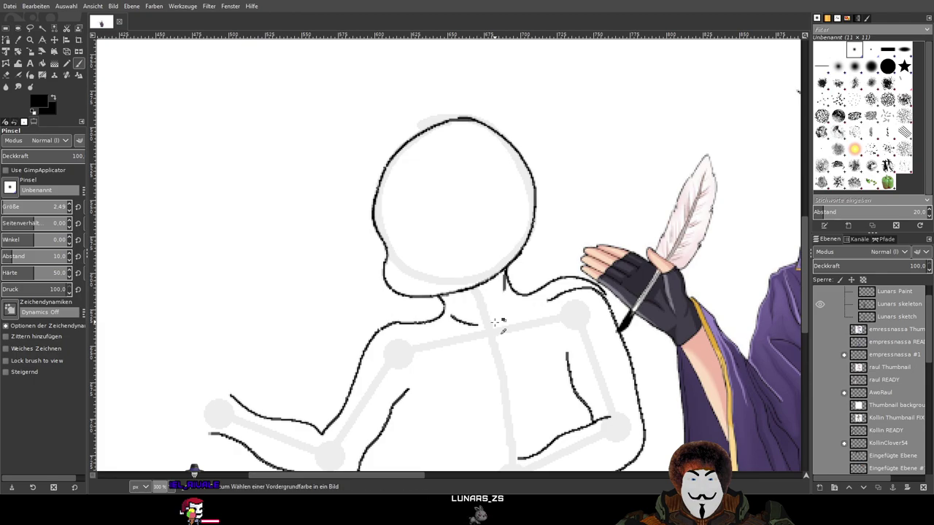
# Draw collarbone lines on both sides of the spine along the shoulder bar, meeting in a small central notch
pyautogui.moveTo(457, 338)
pyautogui.mouseDown()
pyautogui.moveTo(494, 346)
pyautogui.moveTo(496, 334)
pyautogui.moveTo(531, 325)
pyautogui.mouseUp()
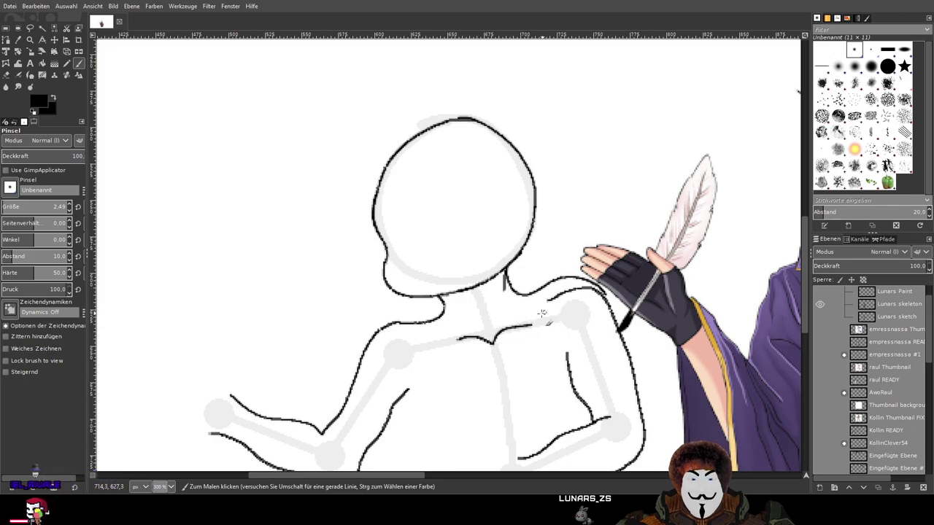
pyautogui.moveTo(423, 357); pyautogui.dragTo(458, 338)
pyautogui.hotkey('ctrl', 'z')
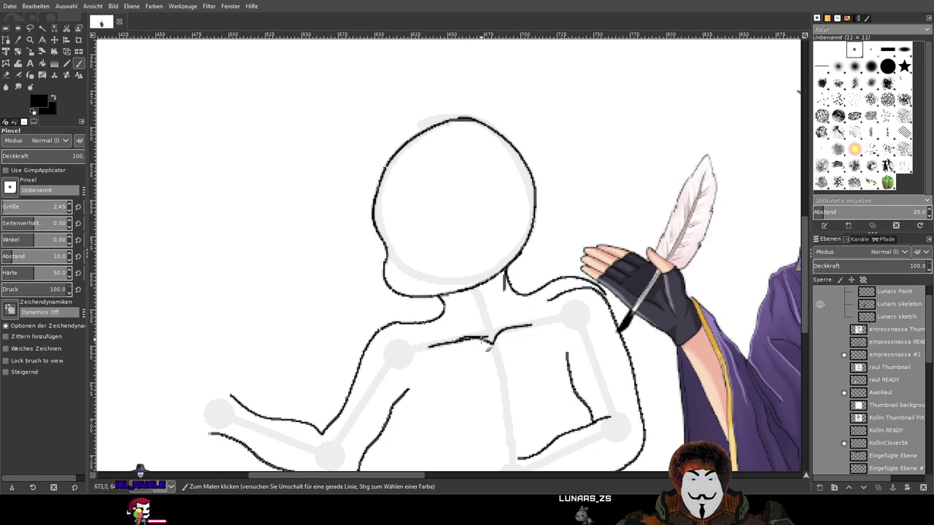
pyautogui.scroll(1, 470, 303)
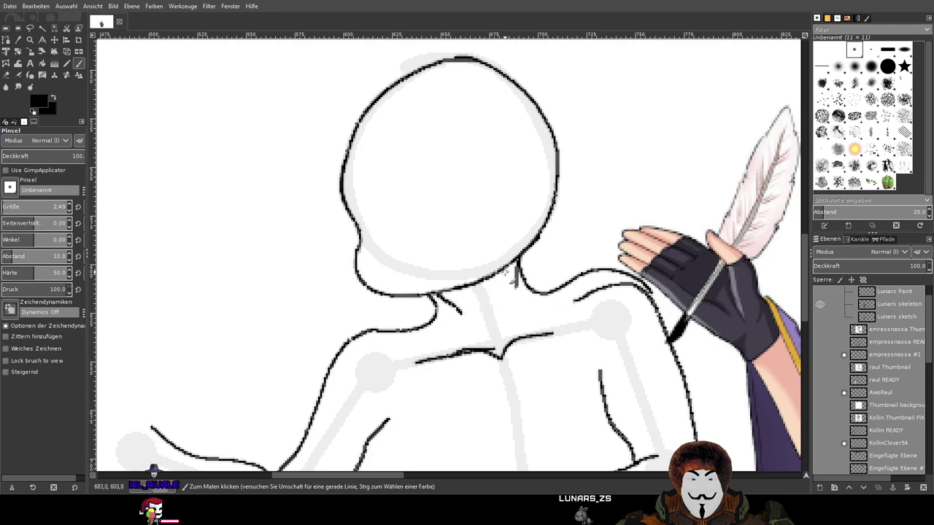
pyautogui.scroll(-2, 543, 344)
pyautogui.scroll(-1, 543, 344)
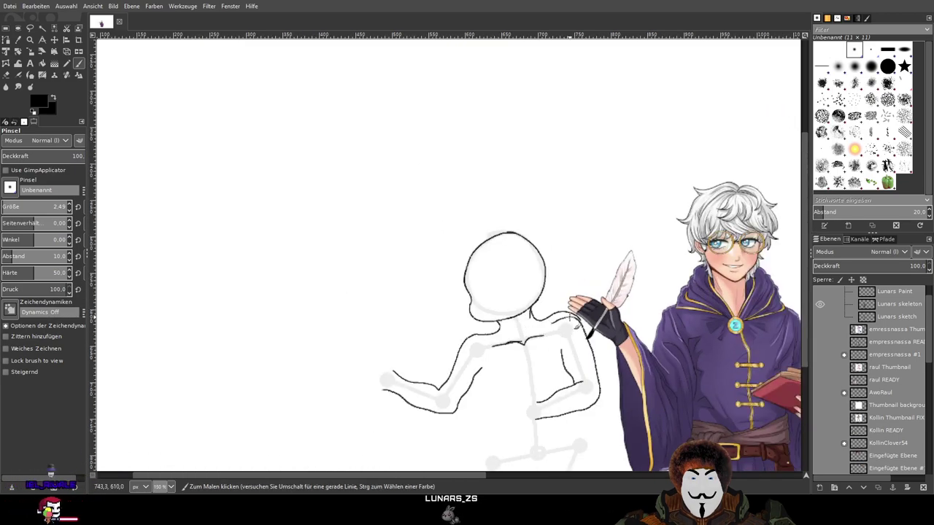
pyautogui.moveTo(577, 322)
pyautogui.mouseDown()
pyautogui.moveTo(527, 210)
pyautogui.moveTo(509, 270)
pyautogui.mouseUp()
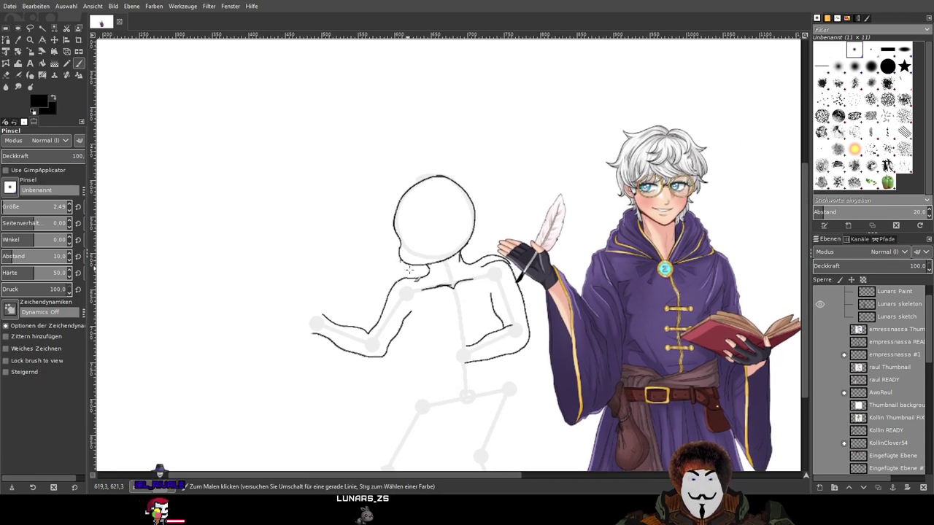
pyautogui.moveTo(512, 335)
pyautogui.mouseDown()
pyautogui.moveTo(501, 220)
pyautogui.moveTo(516, 313)
pyautogui.mouseUp()
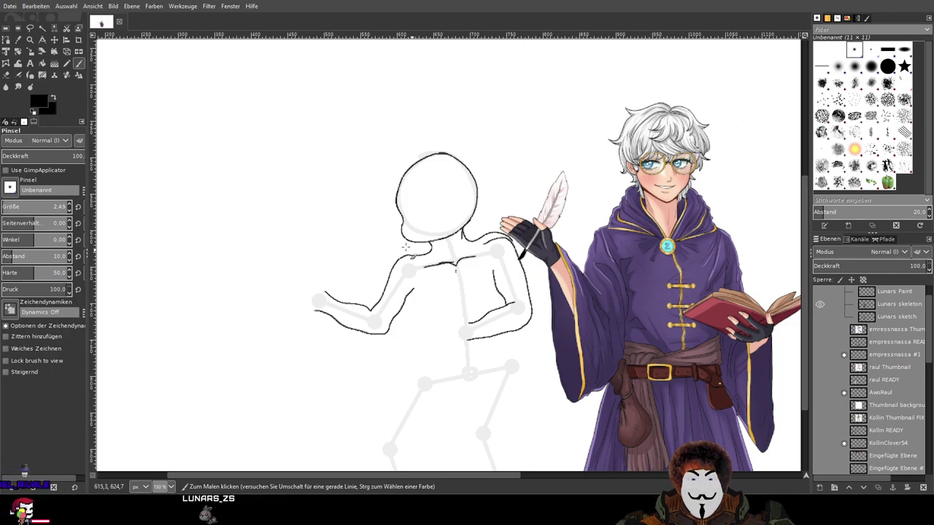
pyautogui.press('r')
pyautogui.scroll(2, 379, 173)
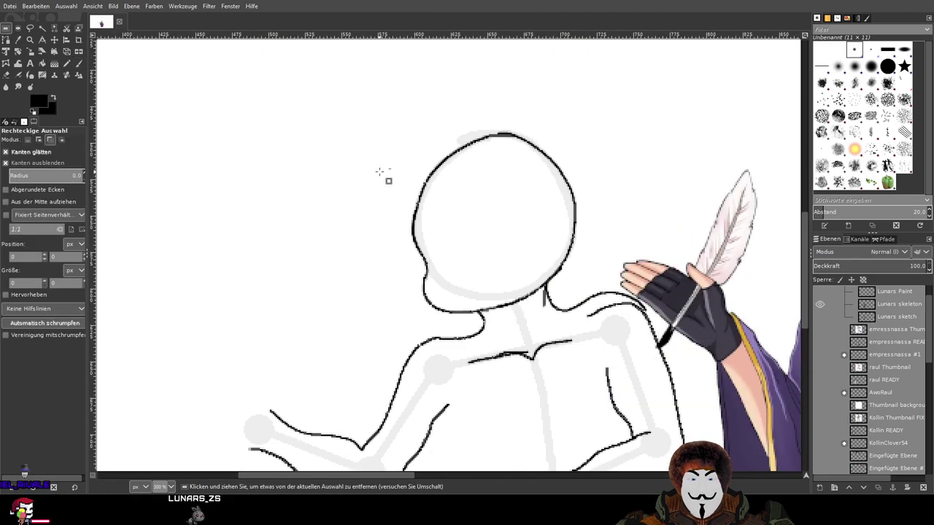
pyautogui.moveTo(318, 102); pyautogui.dragTo(609, 291)
# Make an elliptical selection of about 183 × 138 px enclosing the head outline down to the jaw
pyautogui.press('e')
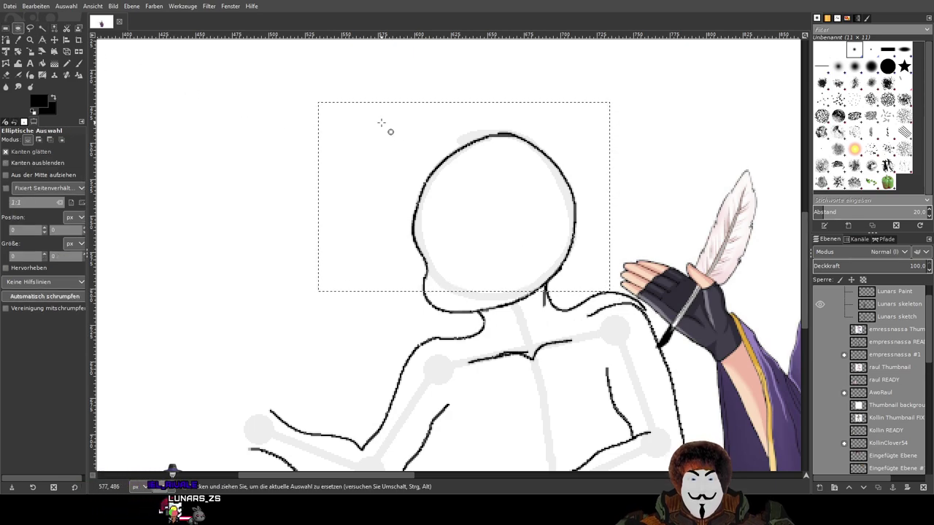
pyautogui.moveTo(376, 121); pyautogui.dragTo(639, 309)
pyautogui.moveTo(507, 288); pyautogui.dragTo(516, 324)
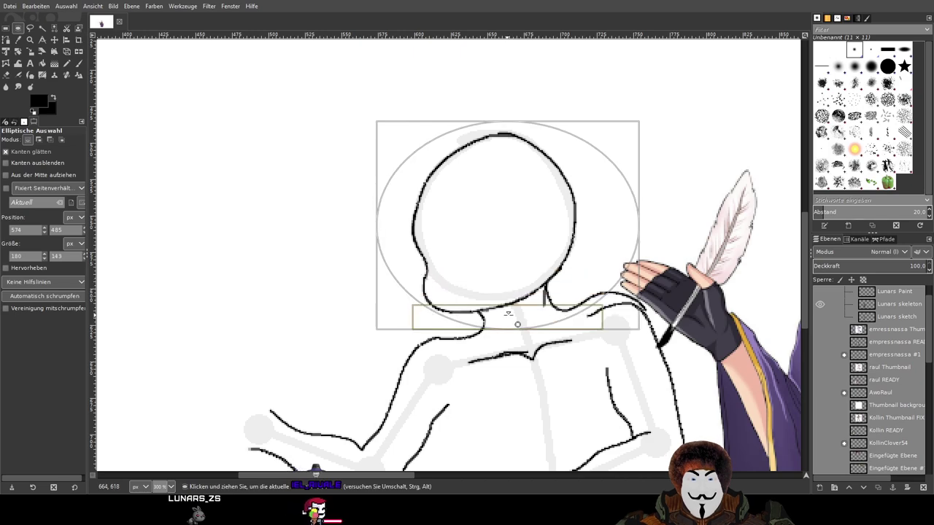
pyautogui.moveTo(639, 224); pyautogui.dragTo(582, 230)
pyautogui.moveTo(393, 210); pyautogui.dragTo(415, 211)
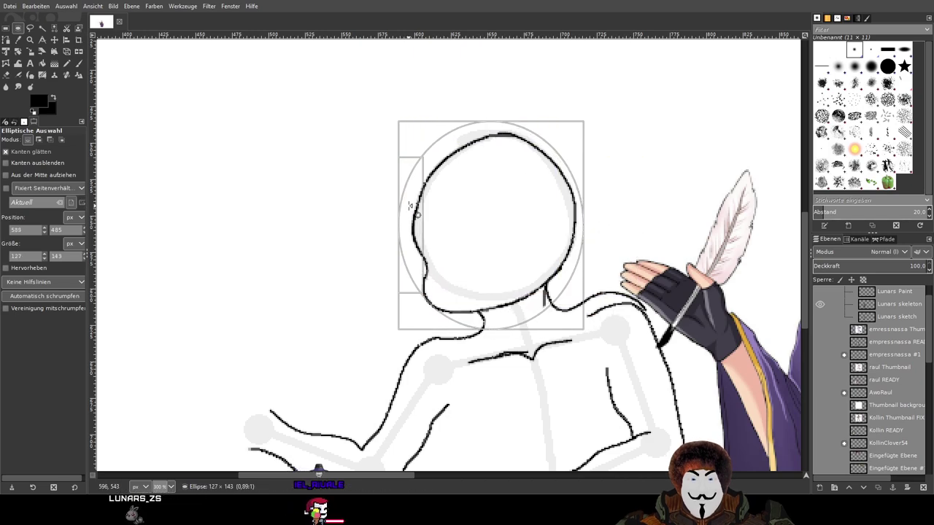
pyautogui.moveTo(515, 140); pyautogui.dragTo(517, 144)
pyautogui.moveTo(579, 149)
pyautogui.mouseDown()
pyautogui.moveTo(592, 138)
pyautogui.moveTo(582, 143)
pyautogui.mouseUp()
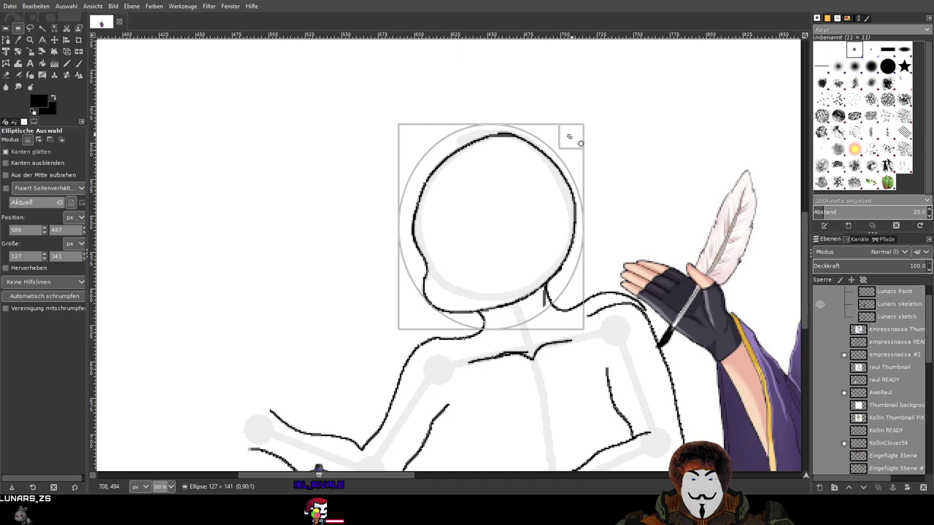
pyautogui.moveTo(411, 315); pyautogui.dragTo(416, 334)
pyautogui.moveTo(476, 344); pyautogui.dragTo(333, 305)
pyautogui.moveTo(561, 133); pyautogui.dragTo(564, 122)
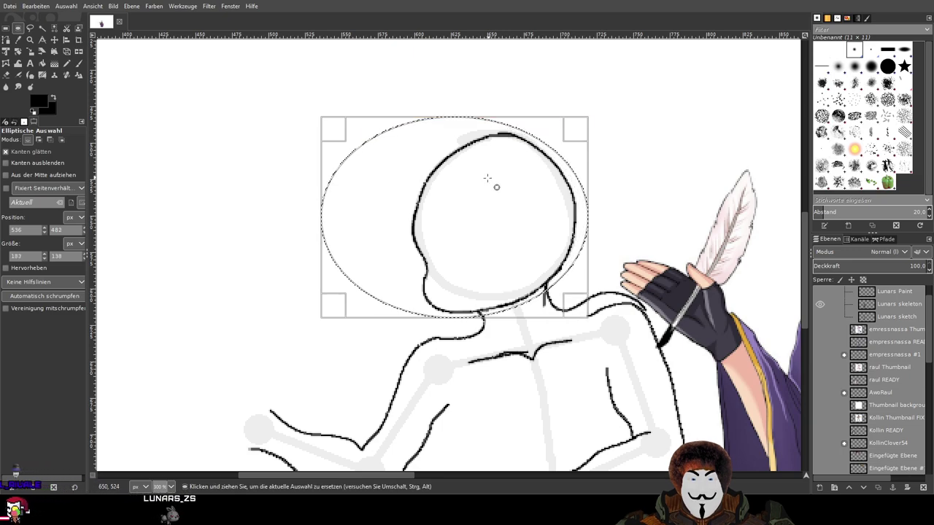
# Copy the selected head outline, paste it as a new layer and name that layer "Head for Neck Form"
pyautogui.hotkey('ctrl', 'c')
pyautogui.hotkey('ctrl', 'v')
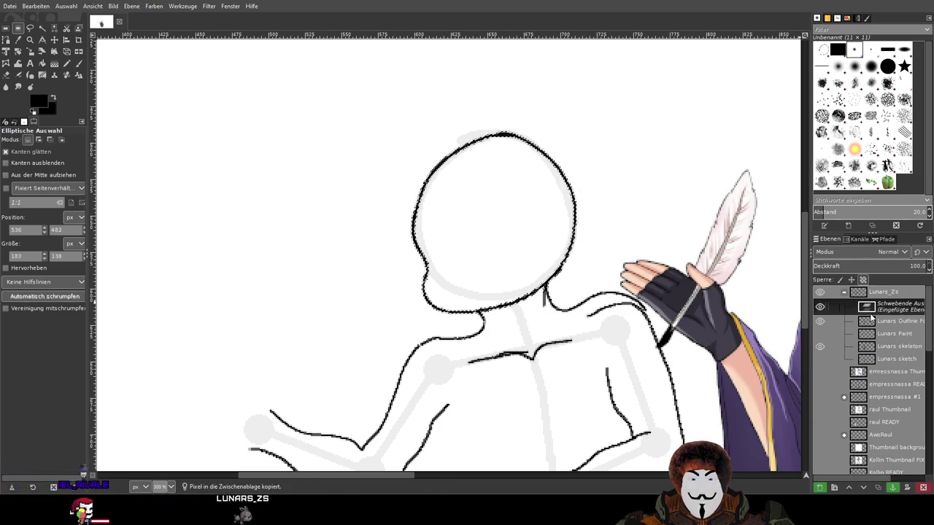
pyautogui.hotkey('shift', 'ctrl', 'n')
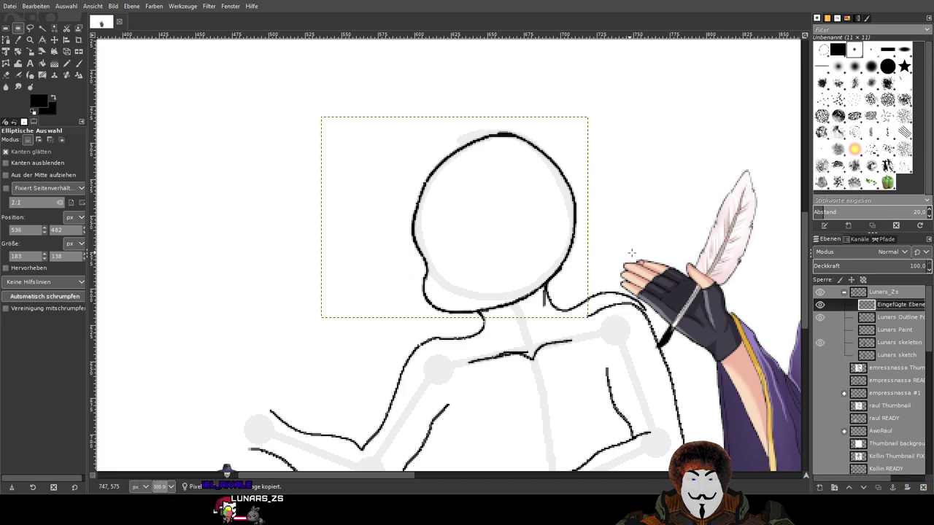
pyautogui.doubleClick(899, 306)
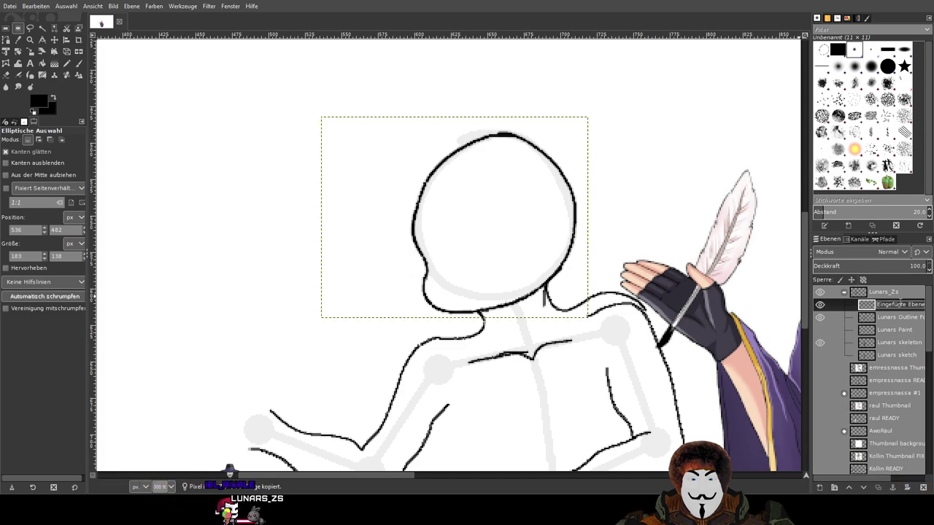
pyautogui.write('Head for Ne')
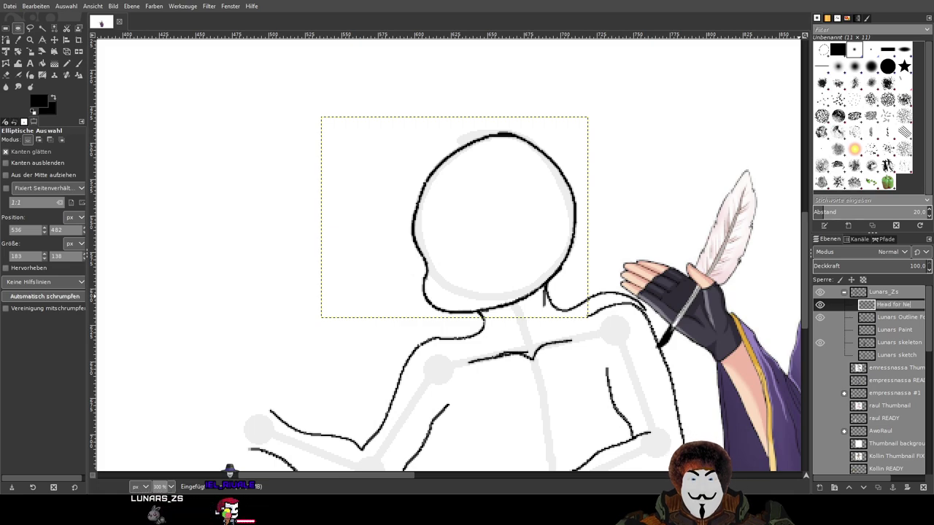
pyautogui.write('ck Form')
pyautogui.press('Return')
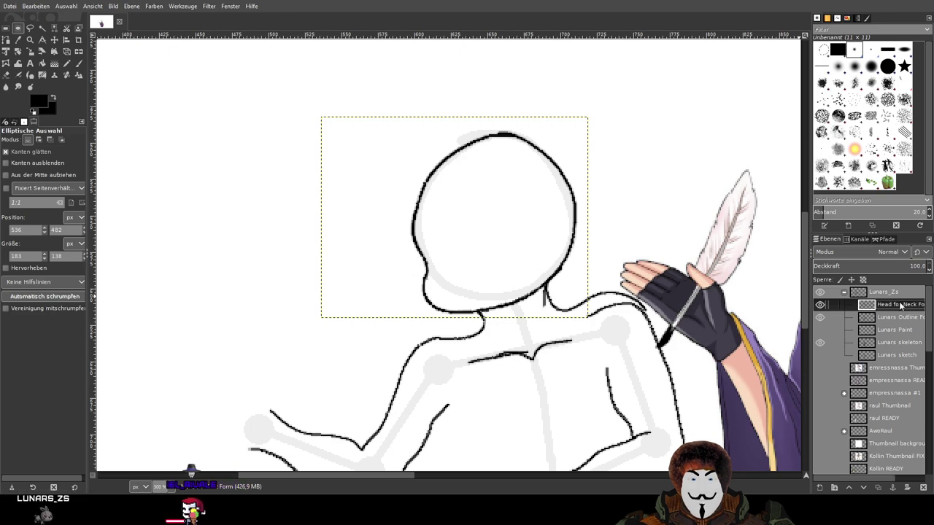
# Try to move the copied head outline with the Move tool, then undo the shift of the skeleton layer
pyautogui.click(54, 39)
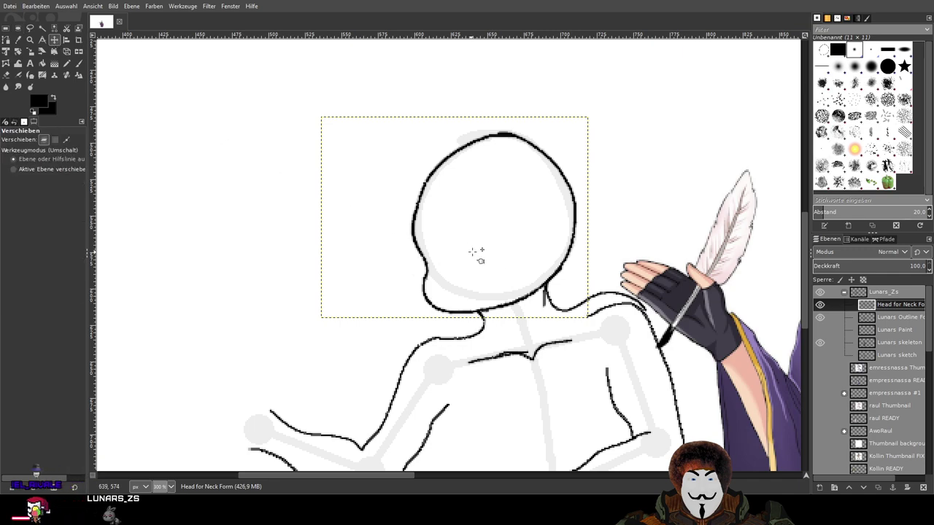
pyautogui.click(479, 228)
pyautogui.click(500, 200)
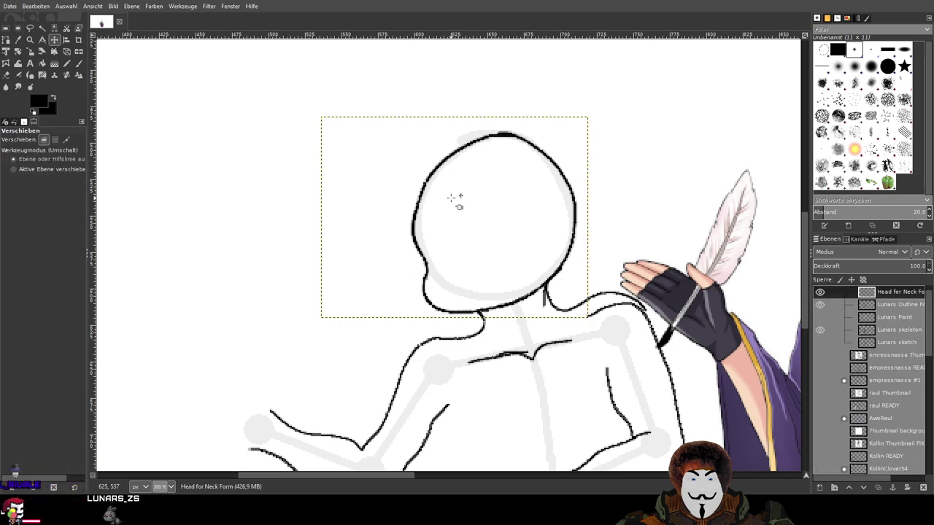
pyautogui.scroll(1, 890, 321)
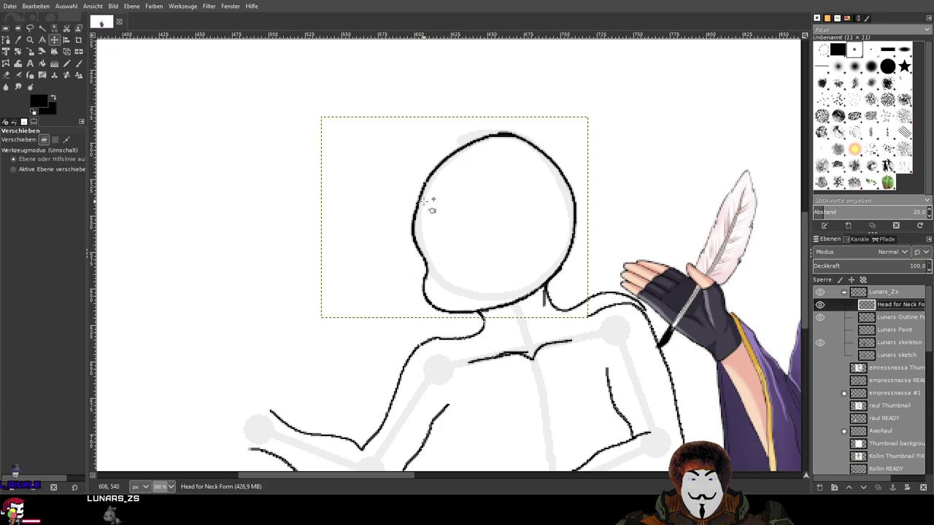
pyautogui.moveTo(417, 196); pyautogui.dragTo(394, 211)
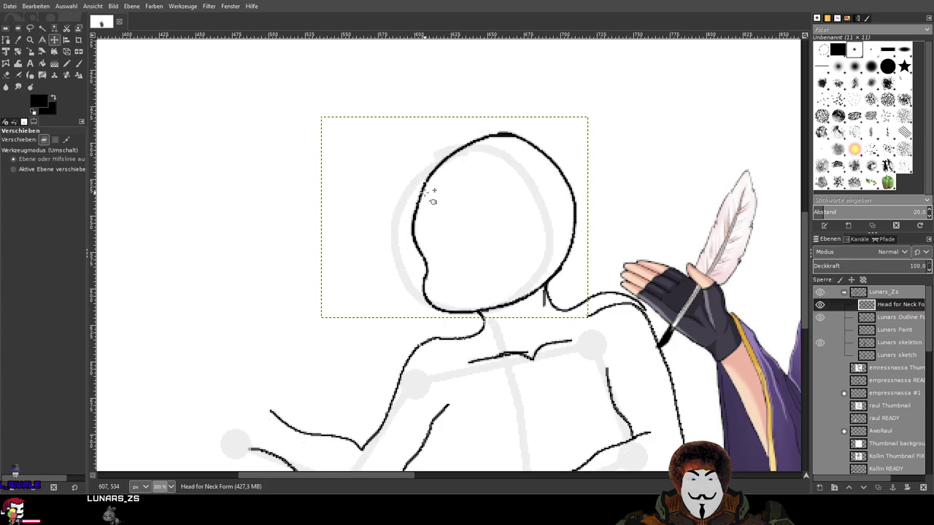
pyautogui.hotkey('ctrl', 'z')
# Move the copied head outline into the blank area up and left of the figure, hiding the body outline layer only while separating them
pyautogui.click(819, 317)
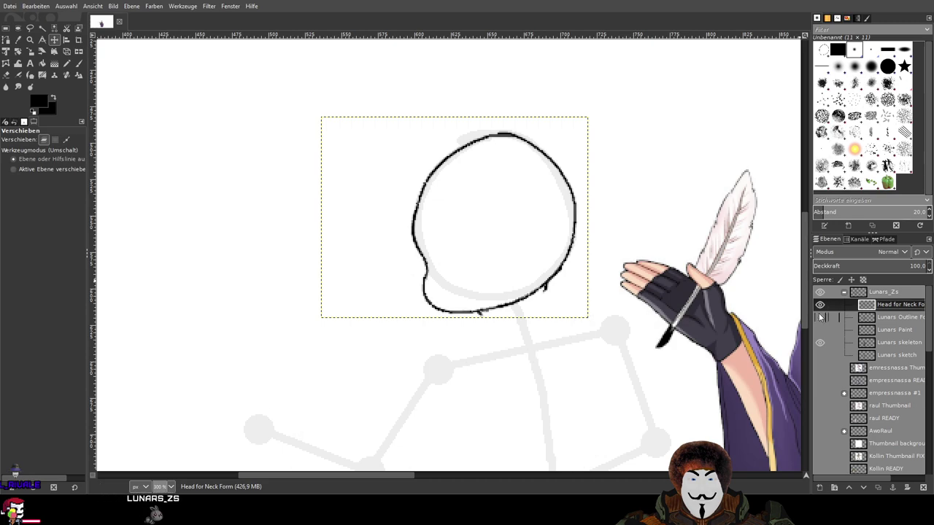
pyautogui.moveTo(581, 213); pyautogui.dragTo(516, 159)
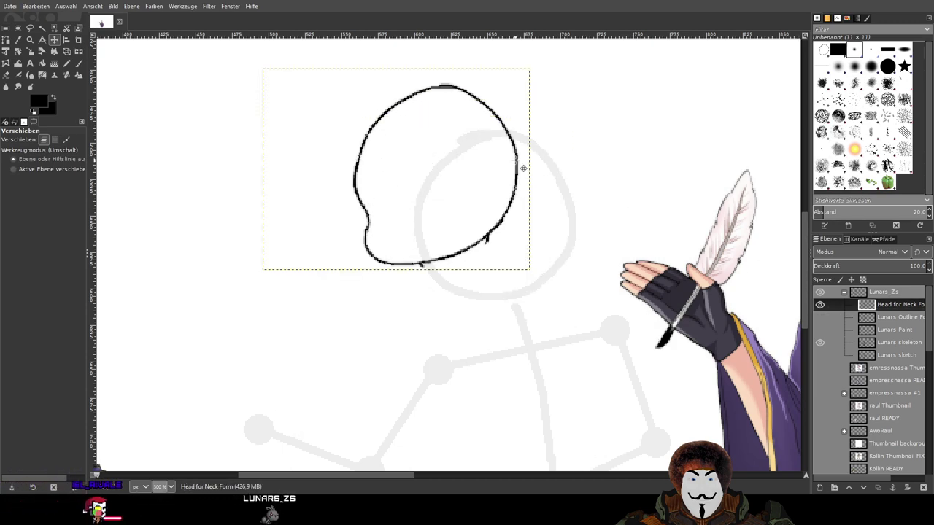
pyautogui.click(820, 316)
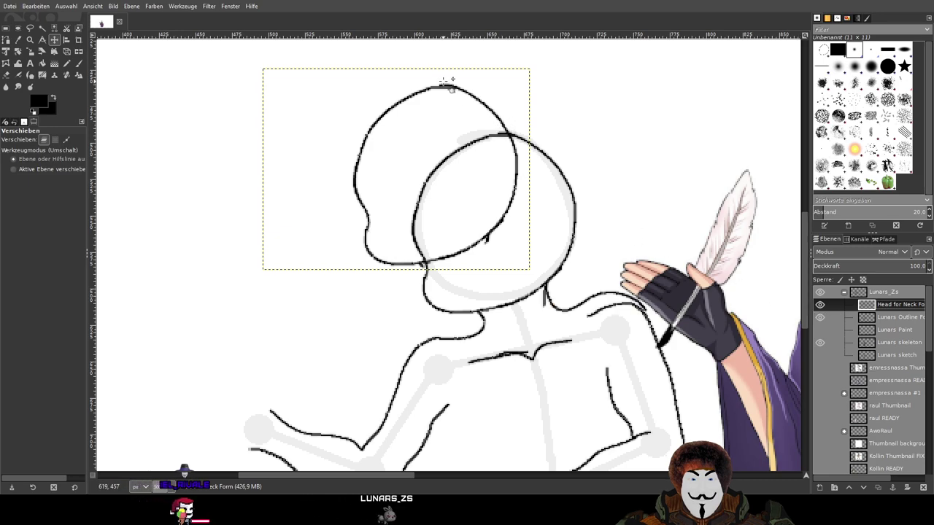
pyautogui.moveTo(455, 94); pyautogui.dragTo(282, 80)
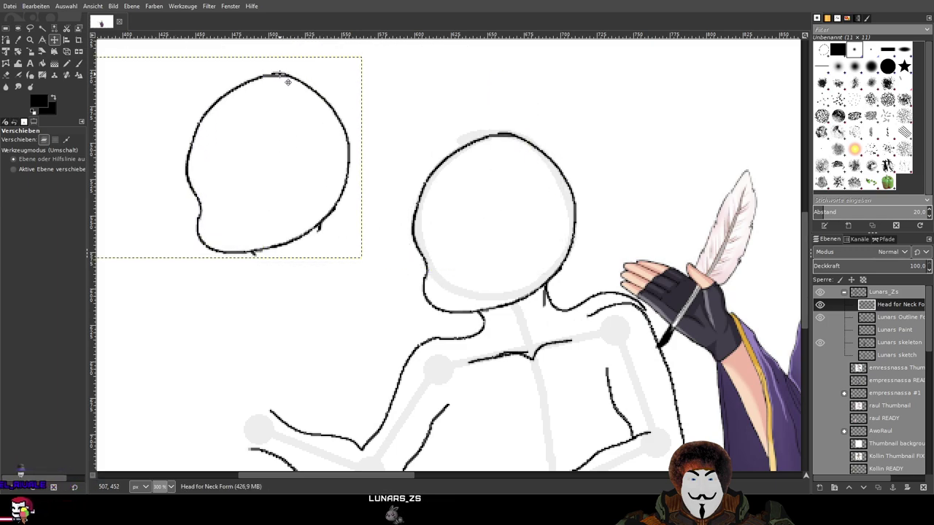
# Add a layer named "covering head" directly above the Lunars outline layer and hide the Head for Neck Form layer
pyautogui.click(897, 318)
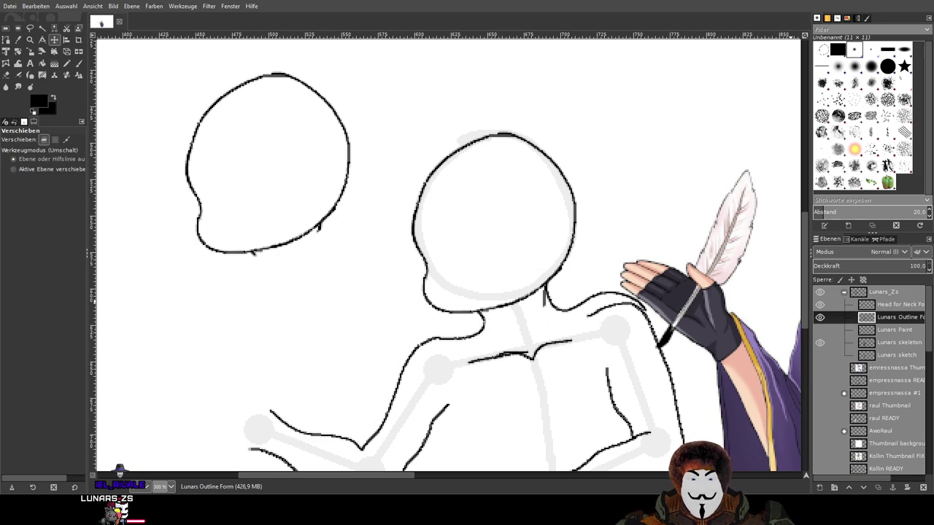
pyautogui.keyDown('shift'); pyautogui.click(850, 231); pyautogui.keyUp('shift')
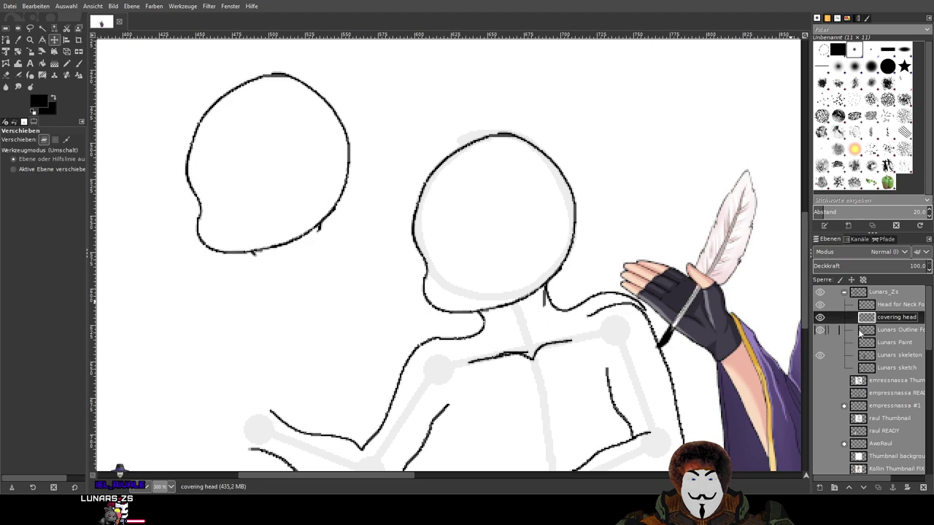
pyautogui.click(820, 304)
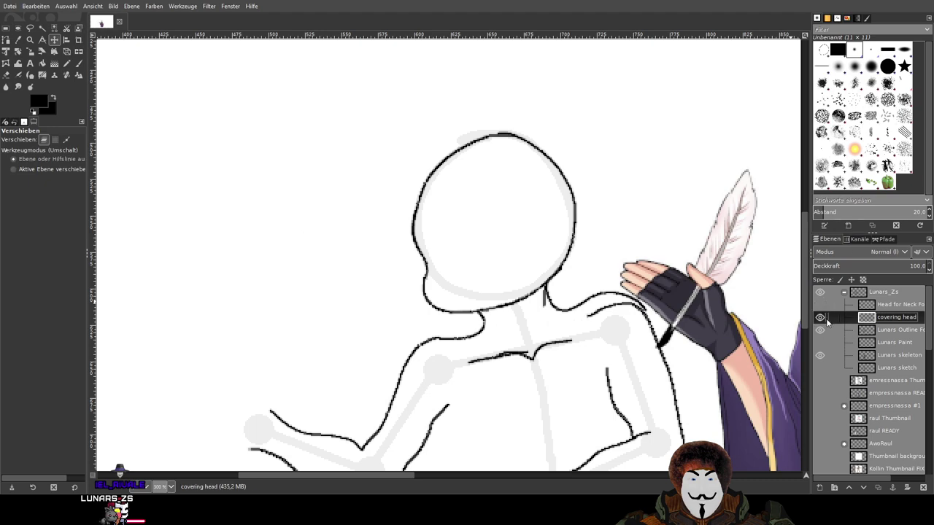
# Cover the original head and neck on the covering head layer with white, finishing with a hard-edged Pencil dab of size 293.04
pyautogui.click(79, 63)
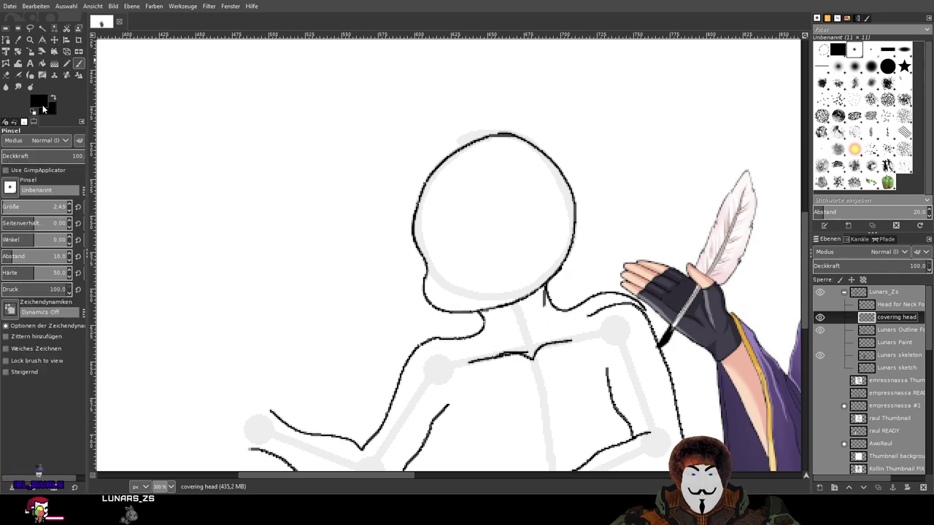
pyautogui.press('x')
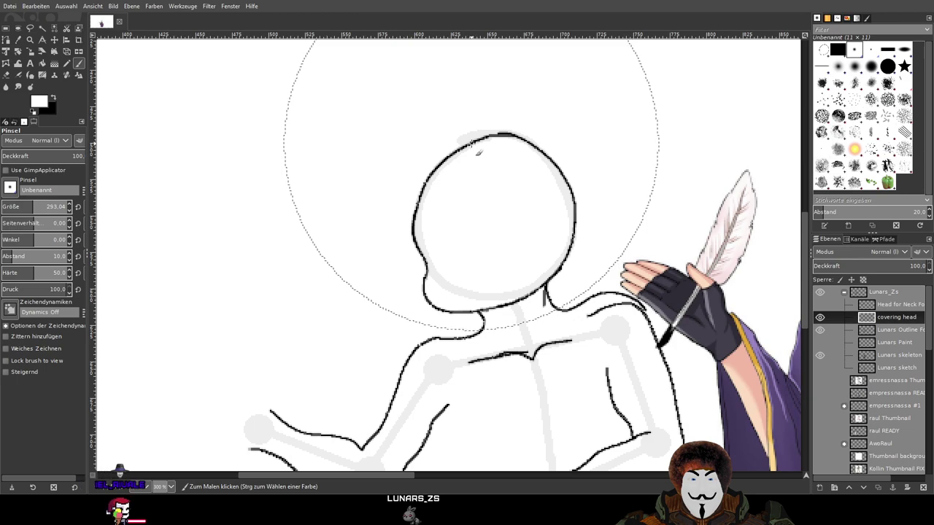
pyautogui.click(472, 144)
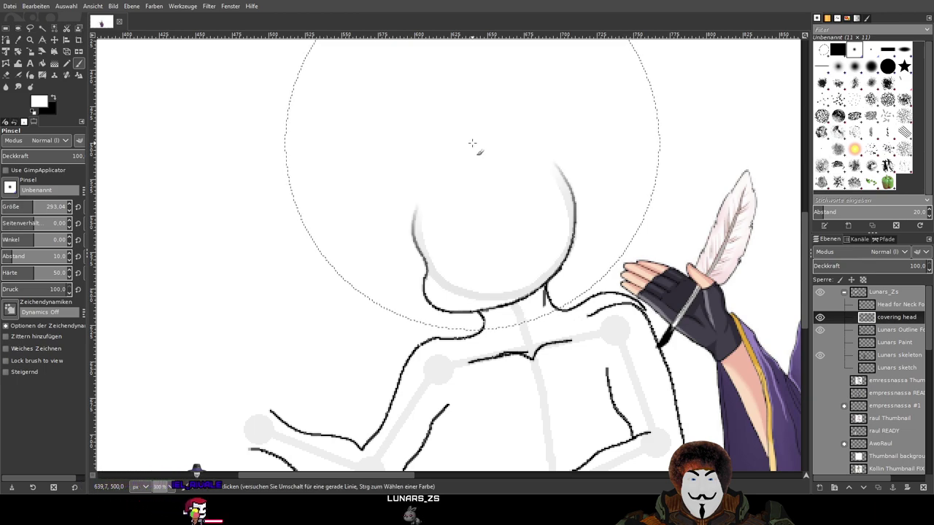
pyautogui.click(66, 62)
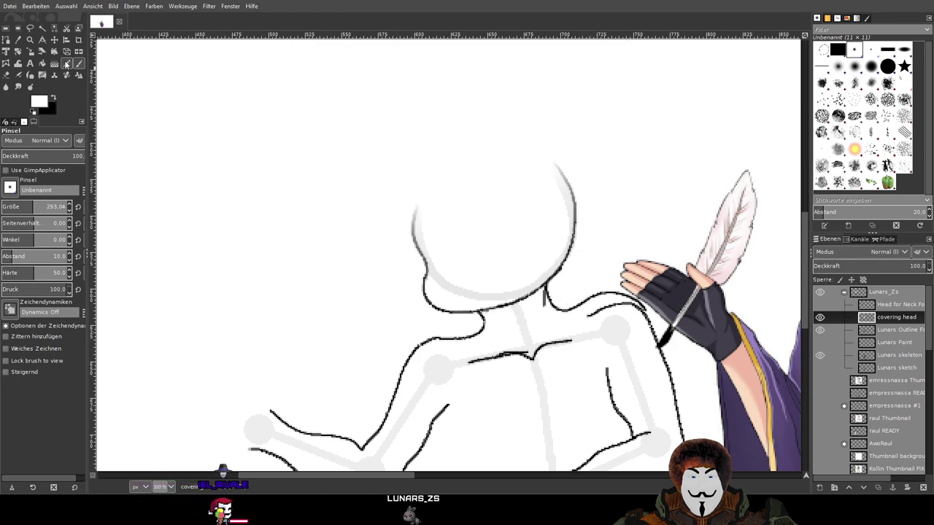
pyautogui.click(471, 141)
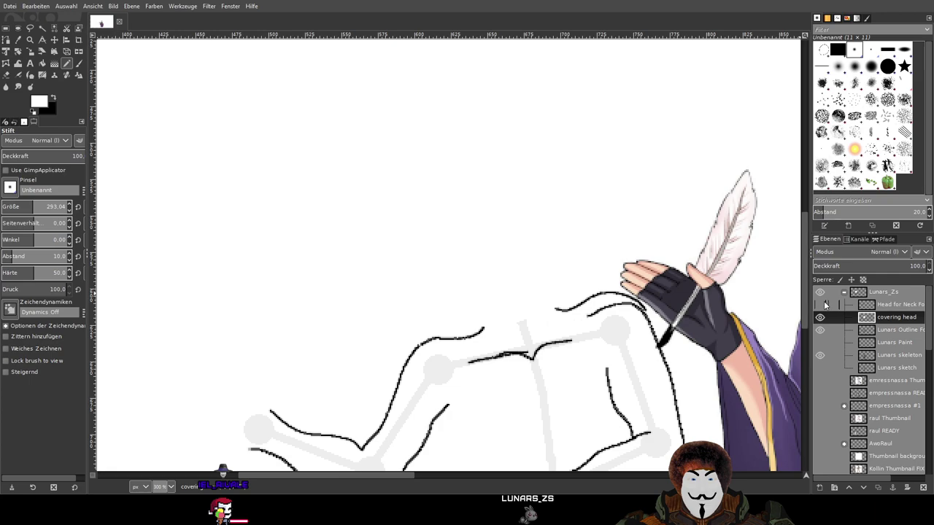
# Show the Head for Neck Form layer and move the head copy to above the shoulders, slightly higher than the original head
pyautogui.click(821, 304)
pyautogui.click(55, 41)
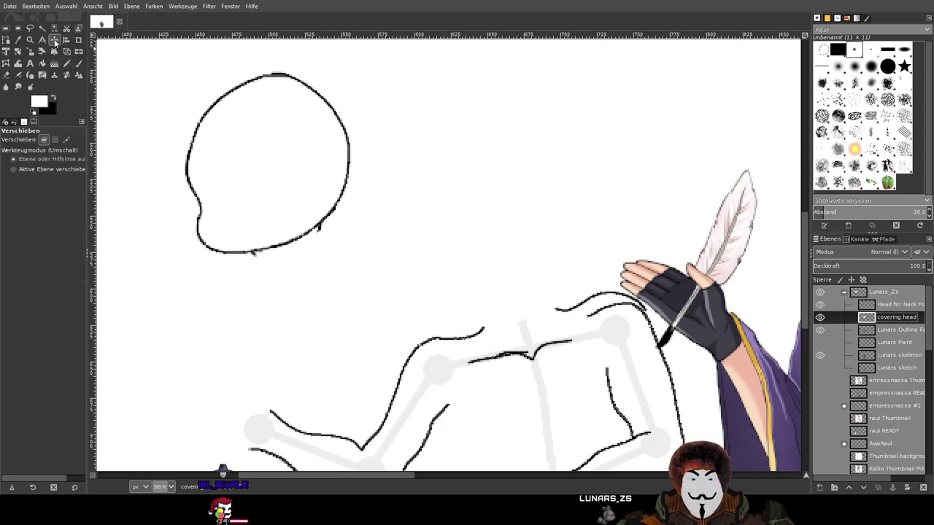
pyautogui.moveTo(287, 83); pyautogui.dragTo(506, 92)
pyautogui.click(507, 92)
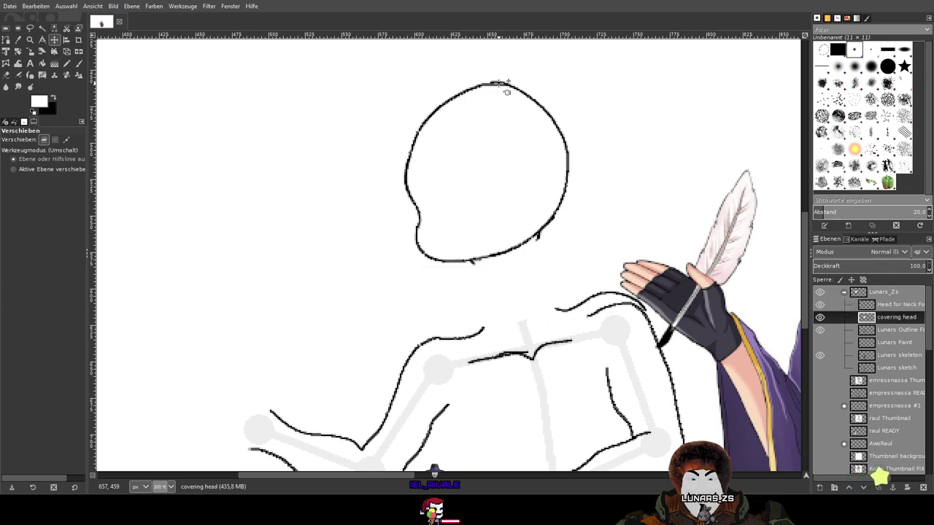
# Switch the covering head layer off and on to compare both heads, and hide the Head for Neck Form layer
pyautogui.click(819, 316)
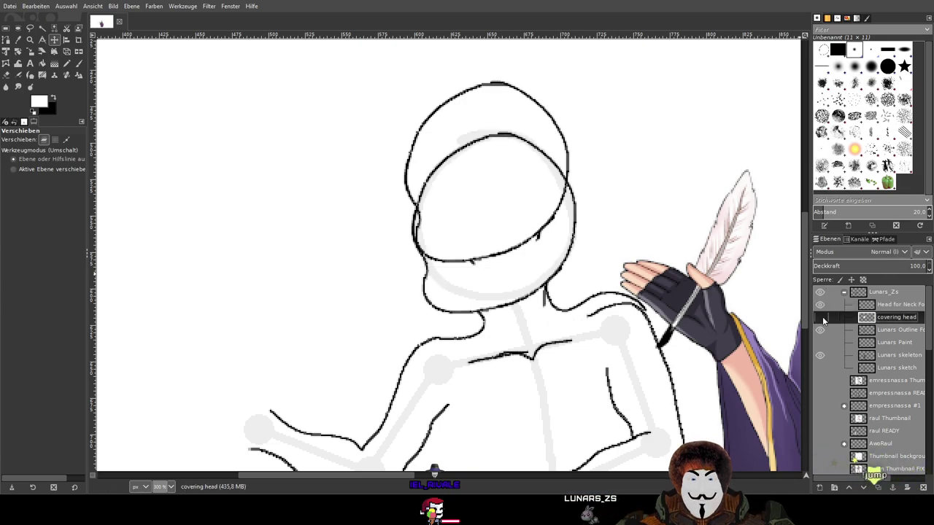
pyautogui.click(820, 316)
pyautogui.click(820, 305)
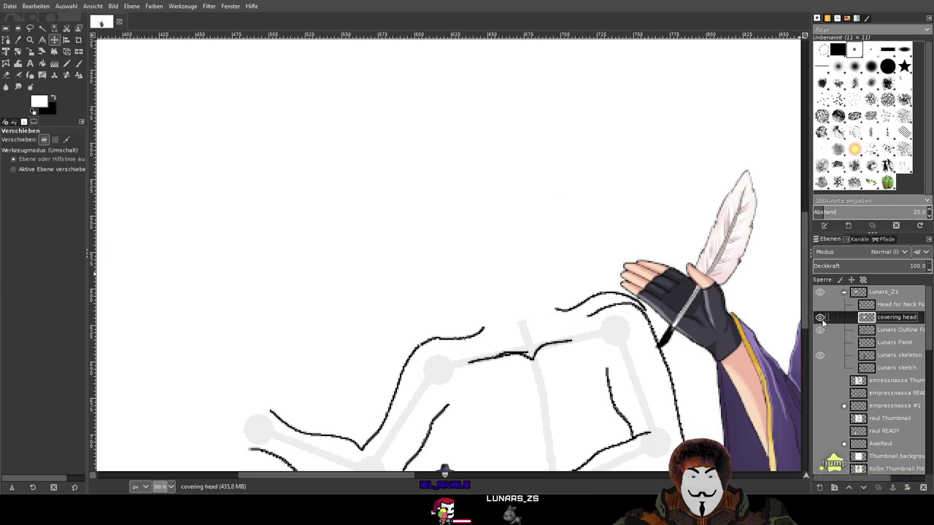
pyautogui.click(820, 316)
pyautogui.click(822, 321)
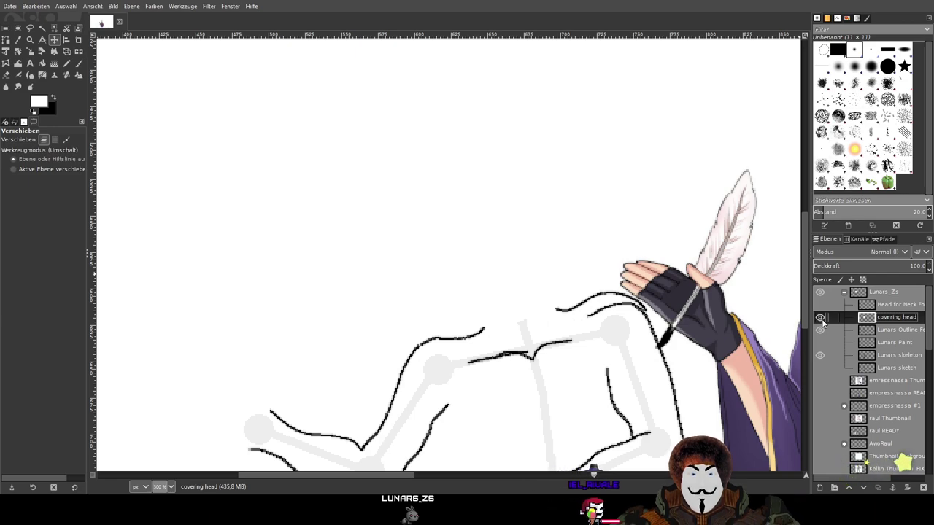
# Toggle the covering head layer to compare the original head, then show both the covering head and Head for Neck Form layers
pyautogui.click(820, 319)
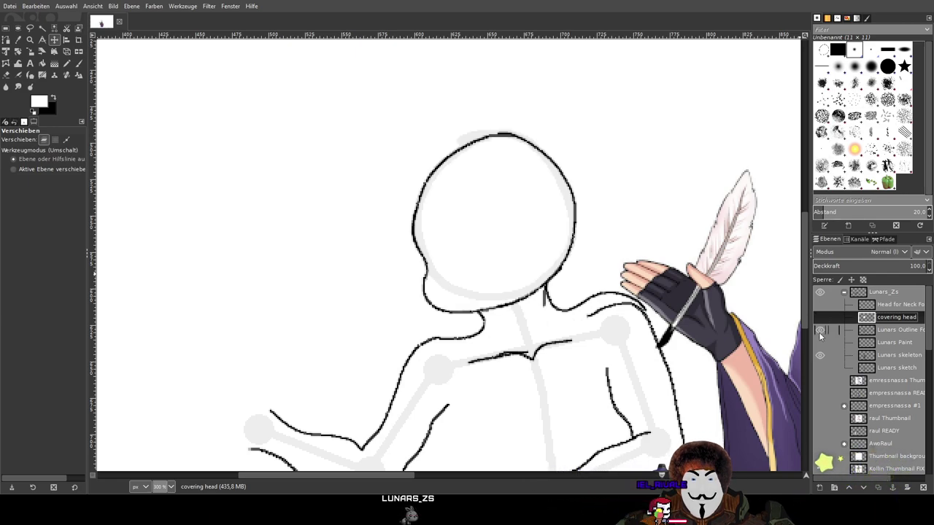
pyautogui.click(820, 332)
pyautogui.click(819, 319)
pyautogui.click(819, 319)
pyautogui.click(824, 331)
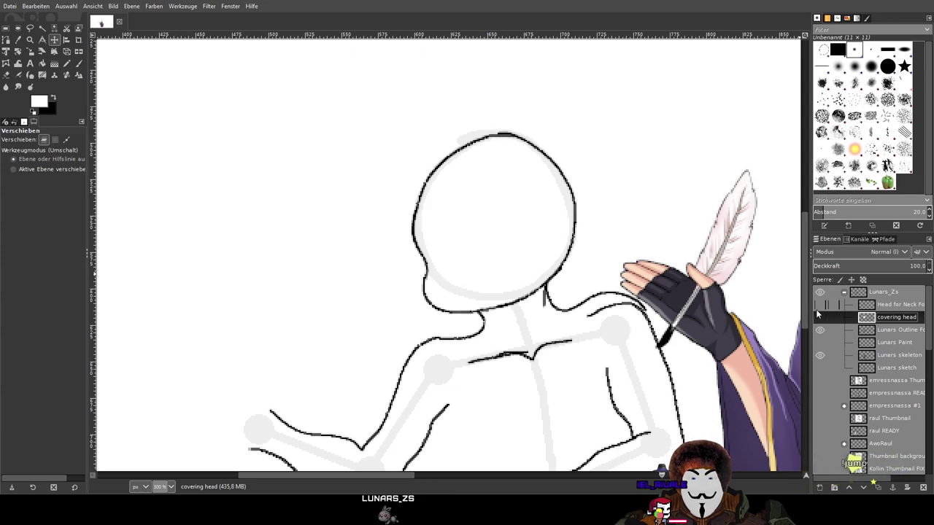
pyautogui.click(821, 320)
pyautogui.click(820, 319)
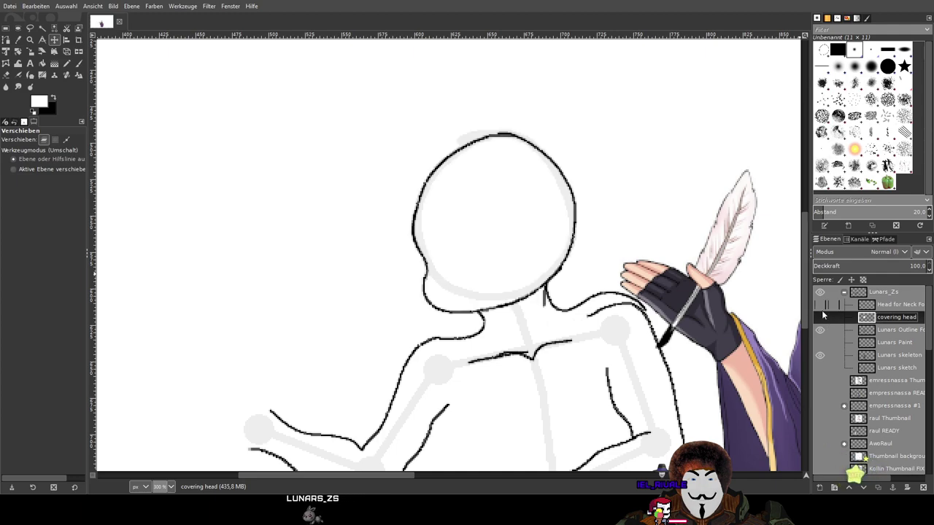
pyautogui.click(820, 305)
pyautogui.click(821, 306)
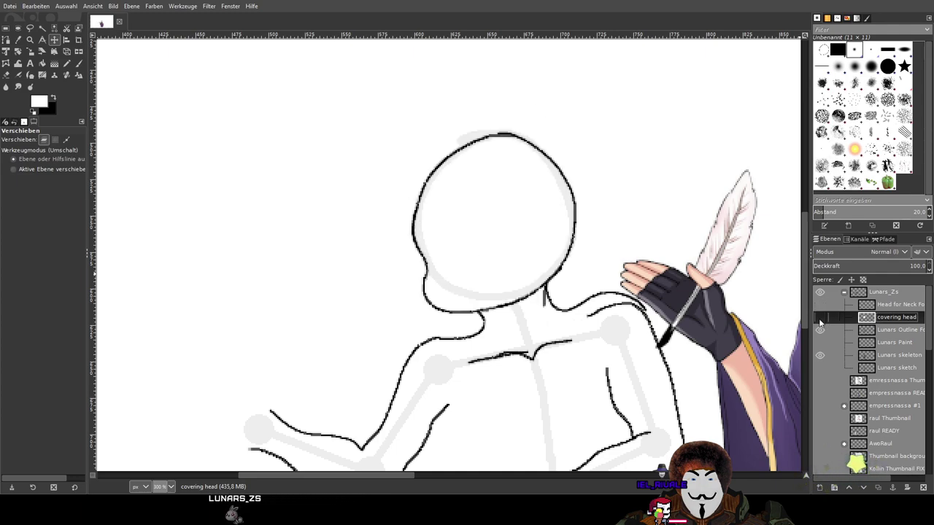
pyautogui.click(819, 319)
pyautogui.click(820, 305)
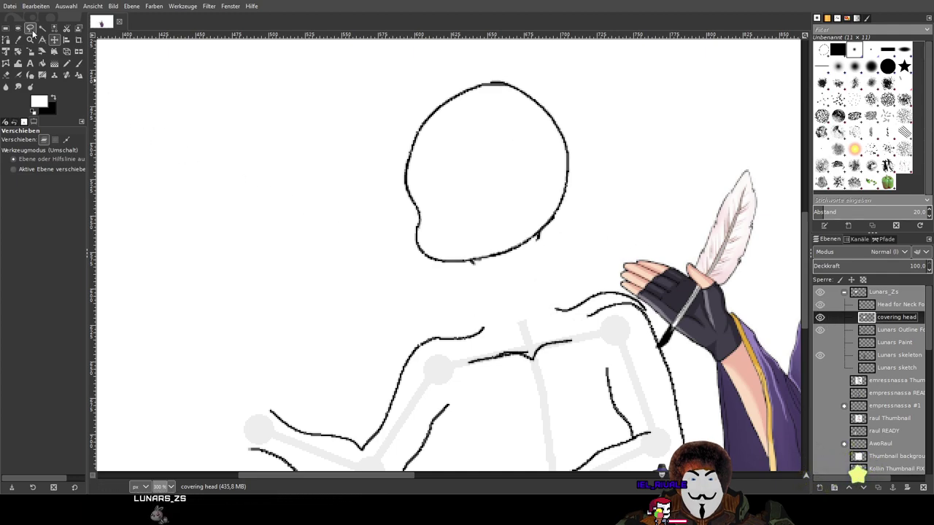
# Select the Head for Neck Form layer, prepare a black drawing tool of size 2.49, and enlarge the layer's boundary to span the torso
pyautogui.click(887, 332)
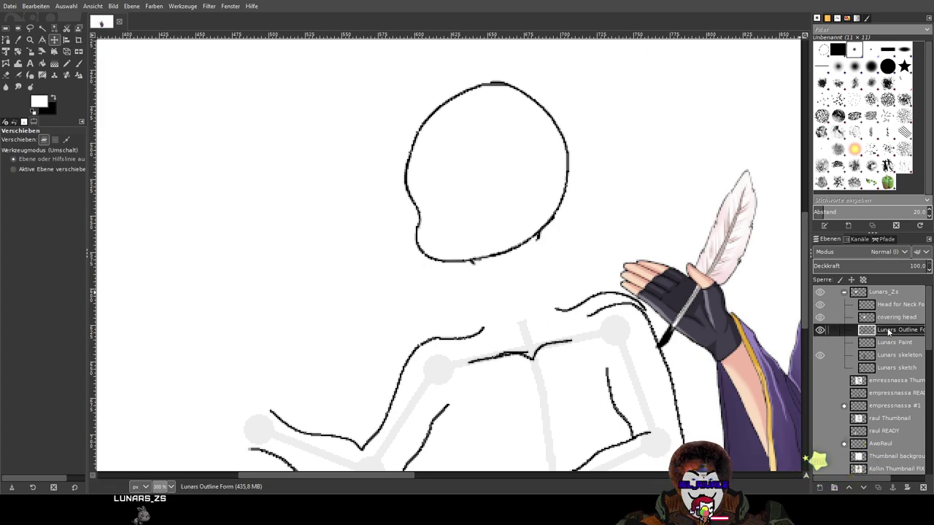
pyautogui.click(886, 307)
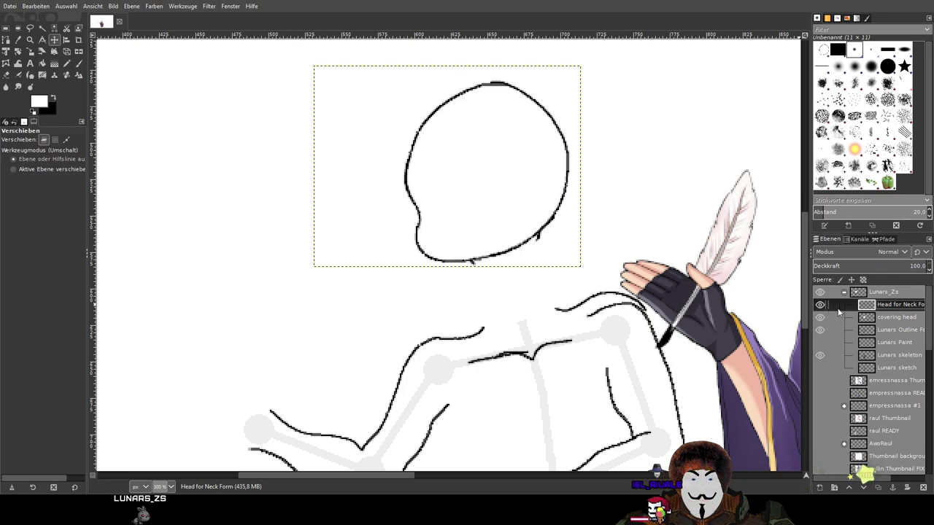
pyautogui.click(78, 64)
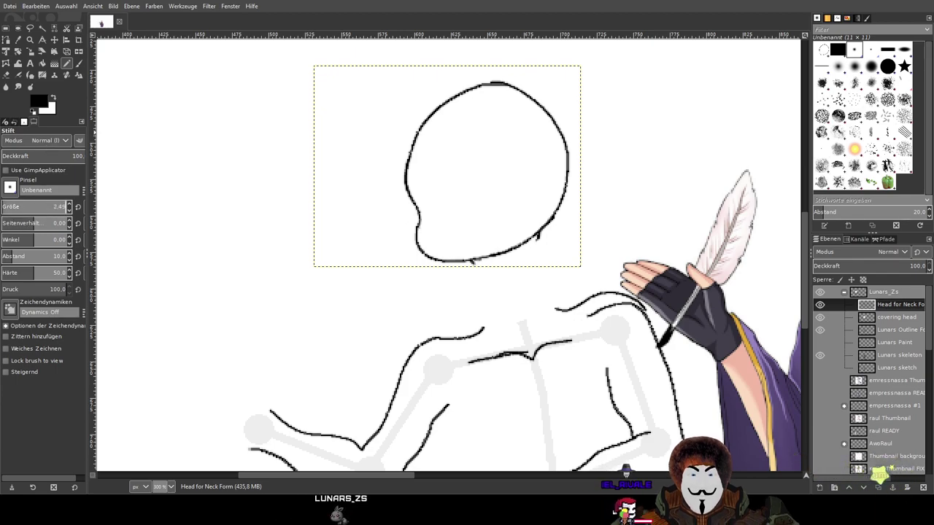
pyautogui.hscroll(-1, 358, 239)
pyautogui.moveTo(354, 252); pyautogui.dragTo(361, 265)
pyautogui.hotkey('ctrl', 'z')
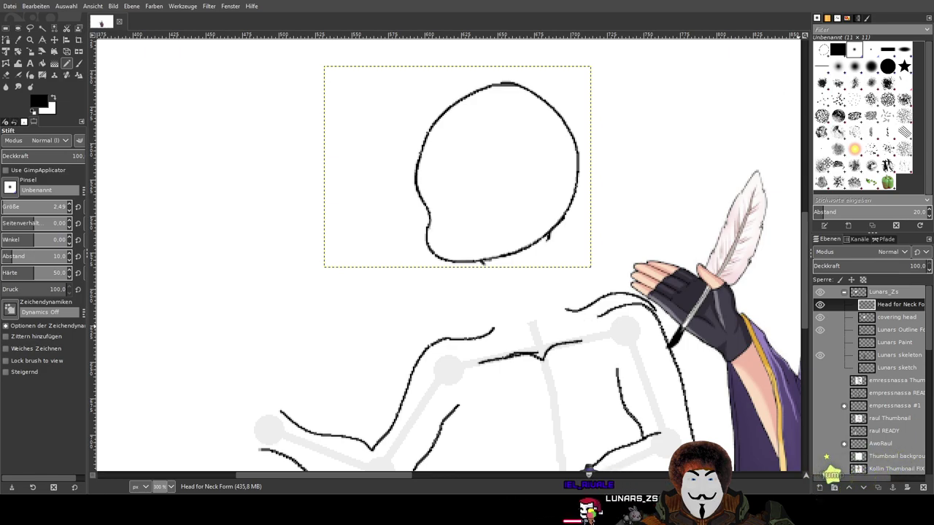
pyautogui.click(848, 279)
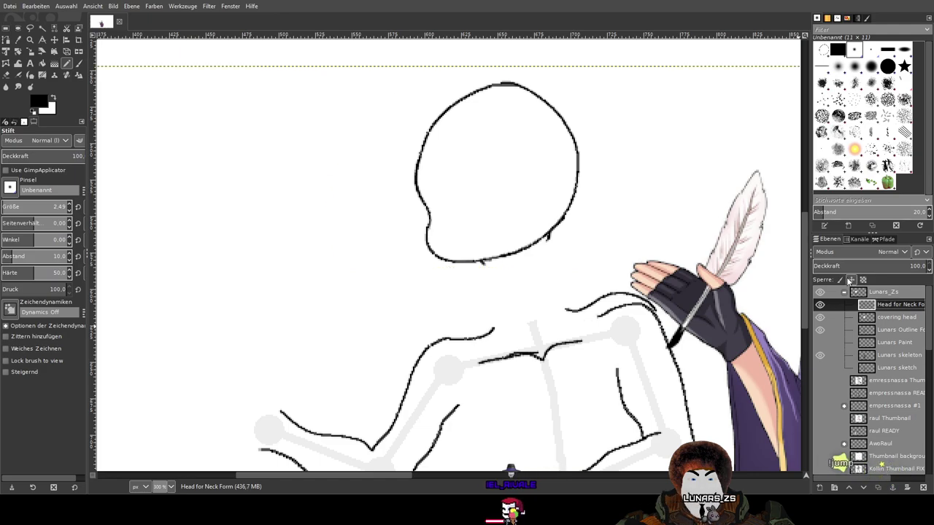
# Try drawing a neck with the black Paintbrush, running curved front and back lines from the raised head's jaw to the shoulders
pyautogui.moveTo(577, 216); pyautogui.dragTo(447, 141)
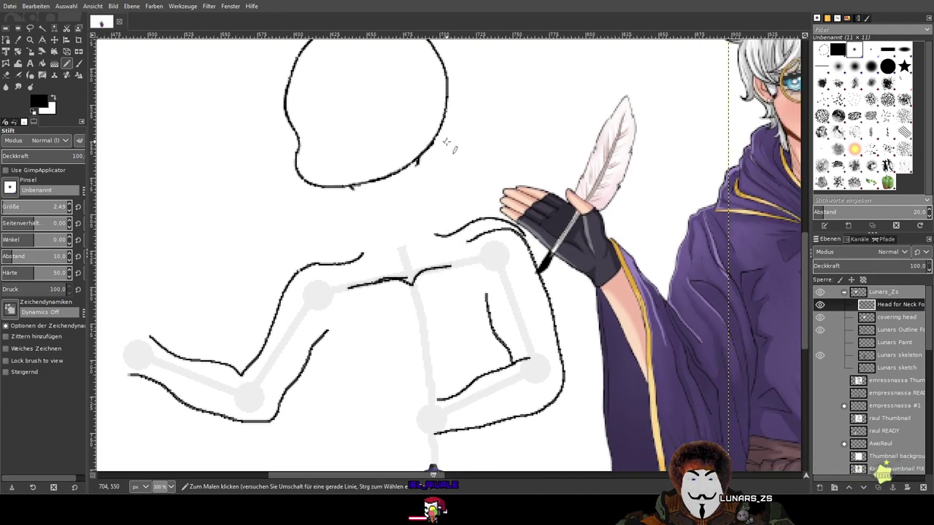
pyautogui.scroll(-2, 446, 142)
pyautogui.scroll(2, 447, 142)
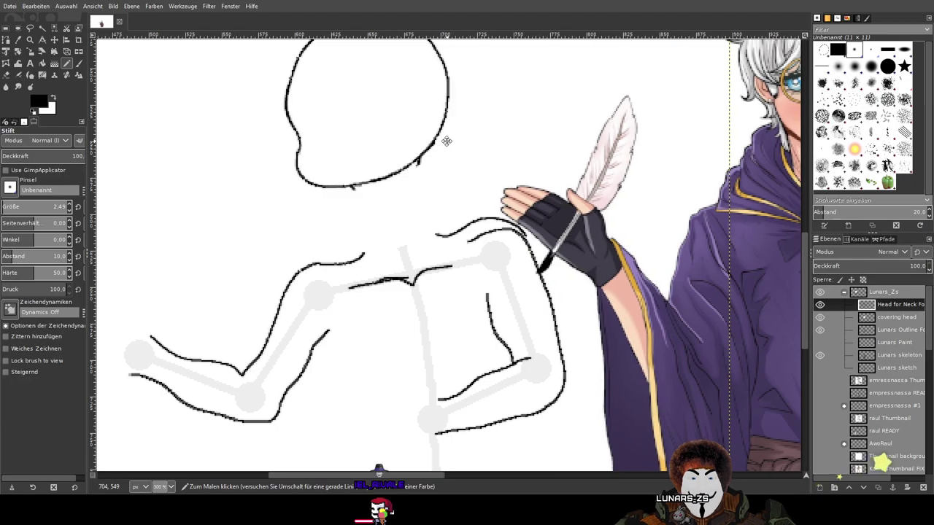
pyautogui.scroll(2, 445, 141)
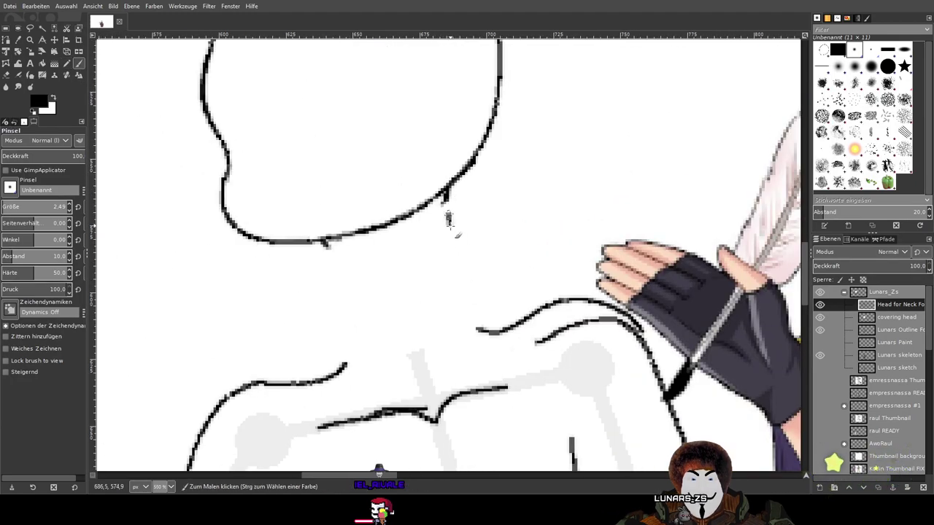
pyautogui.hotkey('ctrl', 'z')
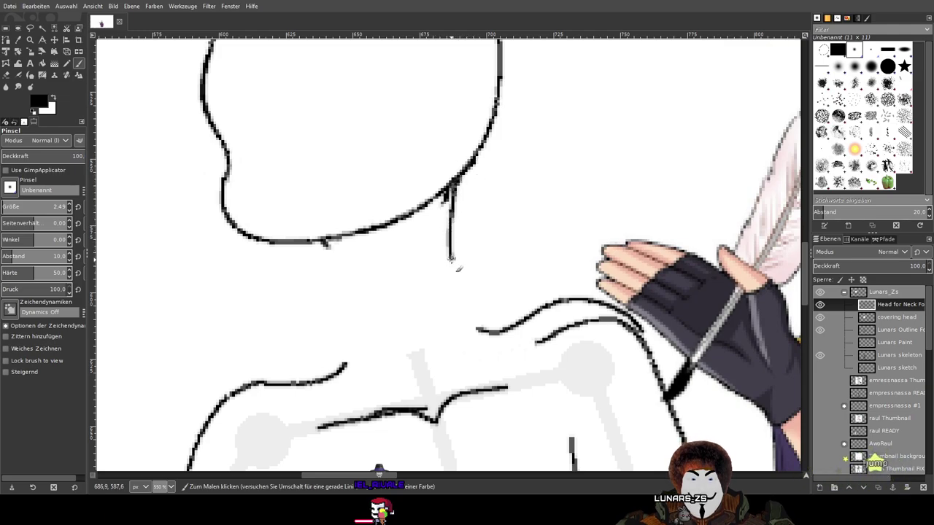
pyautogui.moveTo(457, 291); pyautogui.dragTo(499, 332)
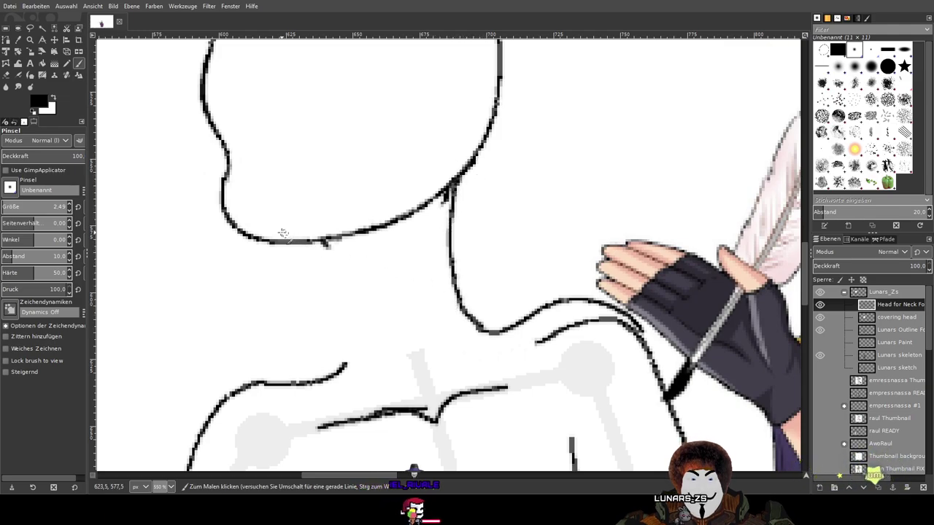
pyautogui.moveTo(325, 242)
pyautogui.mouseDown()
pyautogui.moveTo(340, 285)
pyautogui.moveTo(343, 368)
pyautogui.mouseUp()
pyautogui.scroll(-3, 474, 266)
pyautogui.scroll(2, 484, 263)
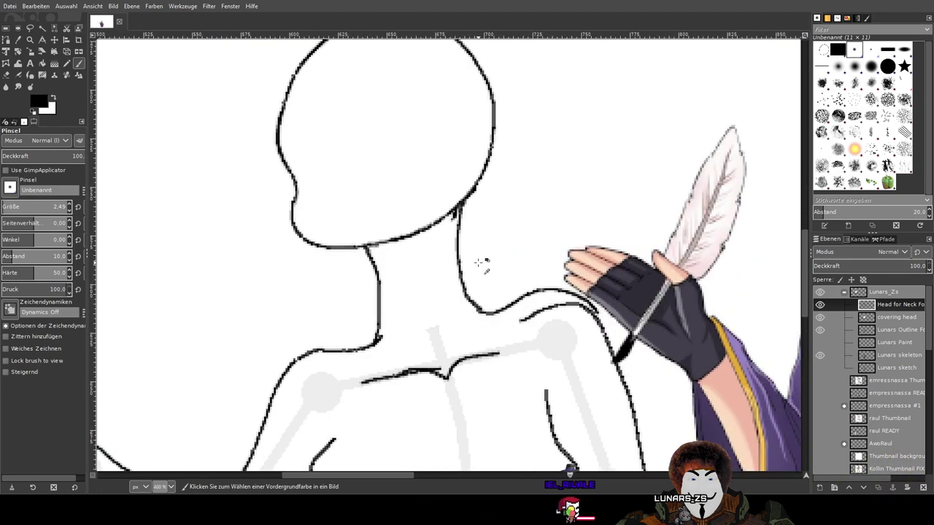
pyautogui.hotkey('ctrl', 'z')
pyautogui.hotkey('ctrl', 'z')
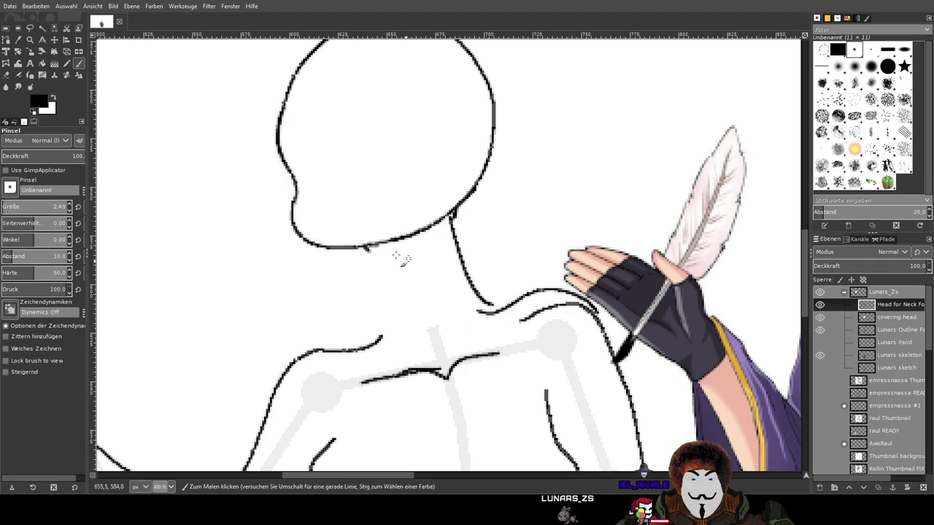
# Try a wider neck with a slanted back line and a nearly vertical front line reaching the shoulder
pyautogui.scroll(-1, 367, 251)
pyautogui.scroll(1, 363, 249)
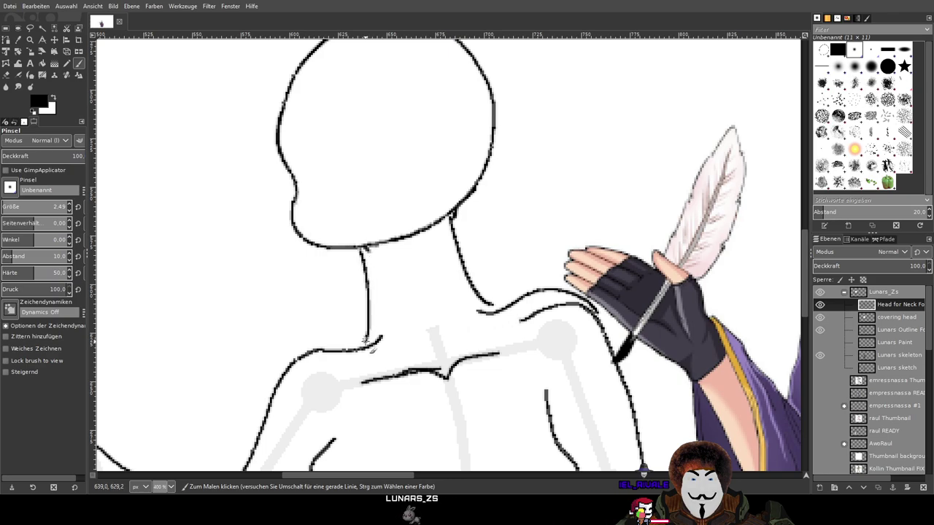
pyautogui.scroll(-3, 515, 260)
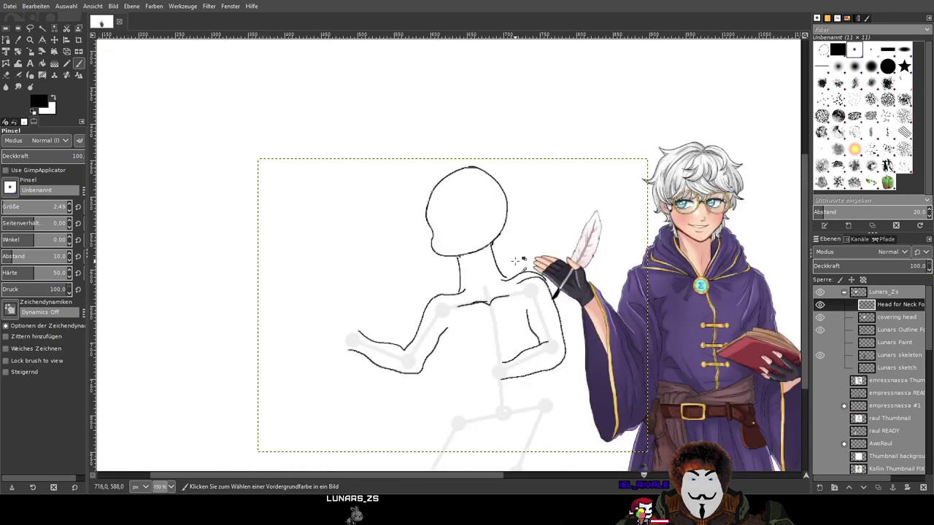
pyautogui.scroll(2, 515, 259)
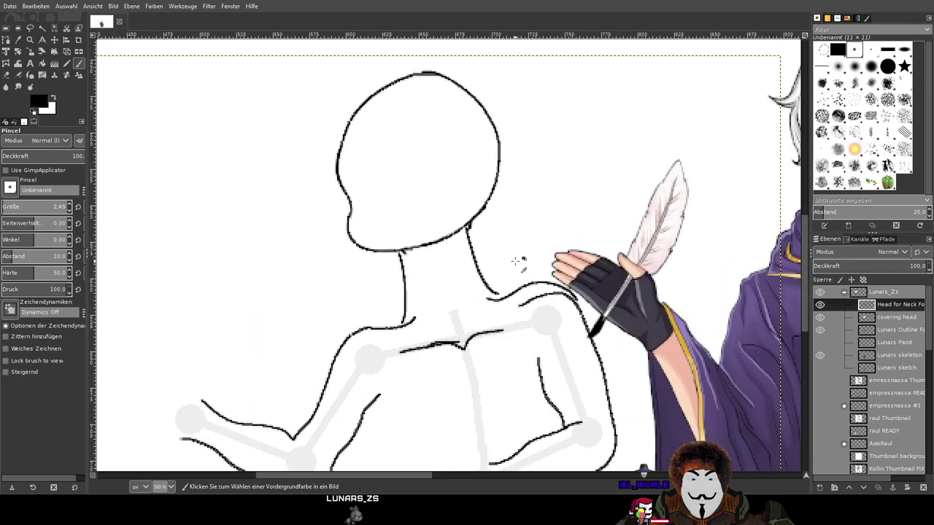
pyautogui.hotkey('ctrl', 'z')
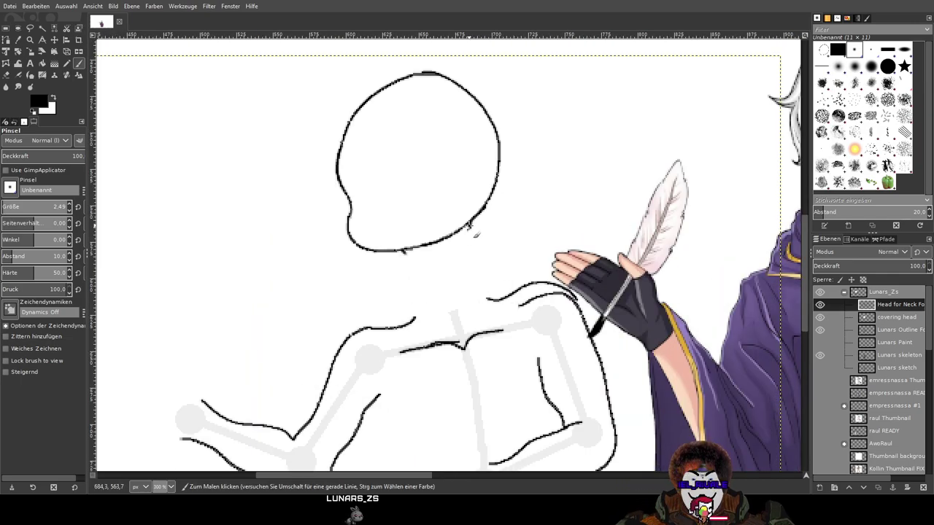
# Draw the neck's back line curving into the shoulder and a gently curved front line from the jaw to the opposite shoulder
pyautogui.moveTo(468, 226); pyautogui.dragTo(485, 299)
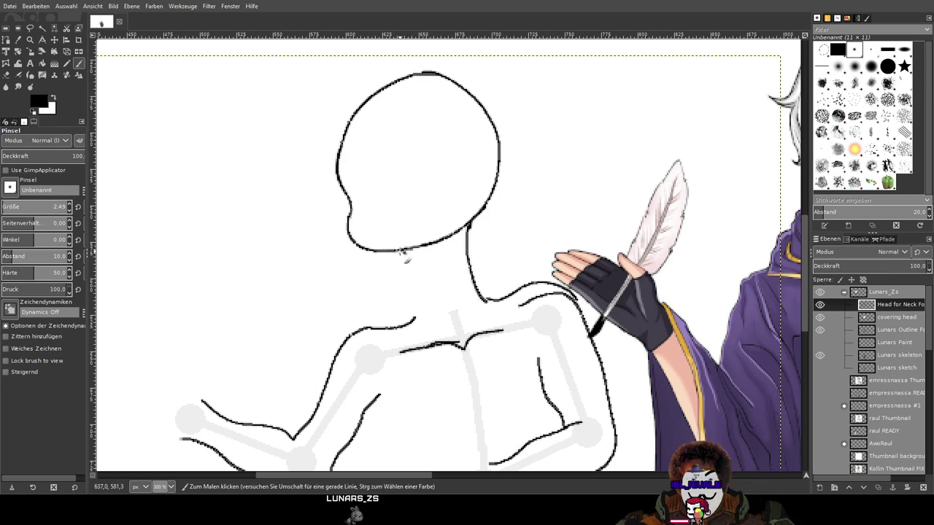
pyautogui.moveTo(404, 250); pyautogui.dragTo(413, 321)
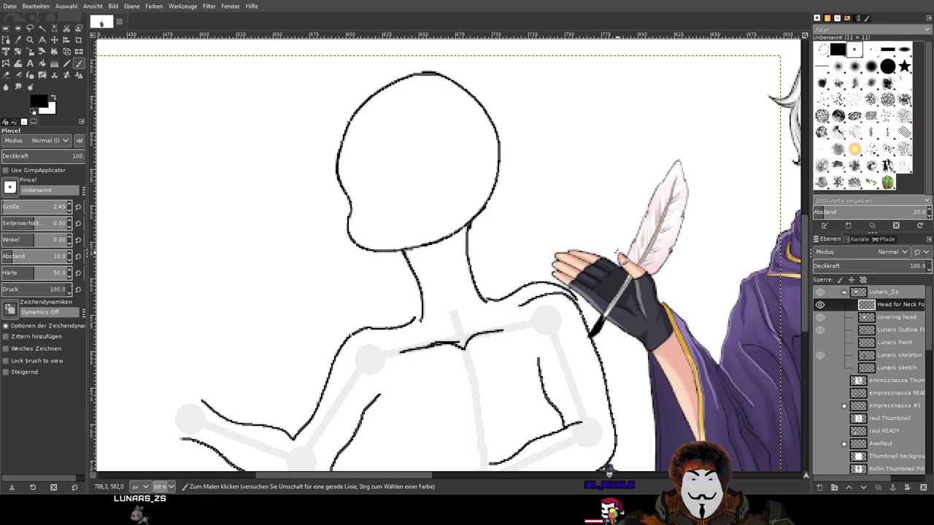
pyautogui.scroll(-2, 616, 255)
pyautogui.scroll(1, 618, 250)
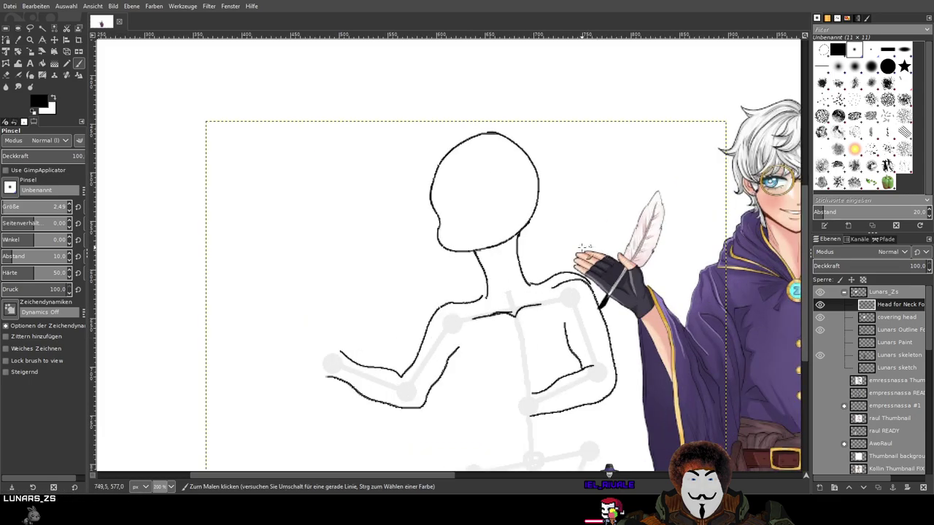
pyautogui.hotkey('ctrl', 'z')
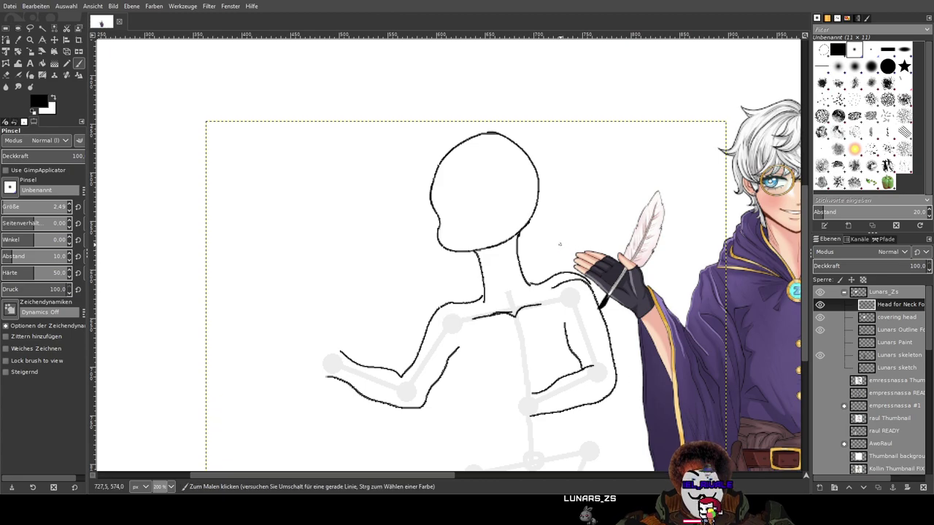
# Move the Head for Neck Form layer about 19 px down and slightly right so the neck ends overlap the collarbones
pyautogui.moveTo(554, 243); pyautogui.dragTo(489, 205)
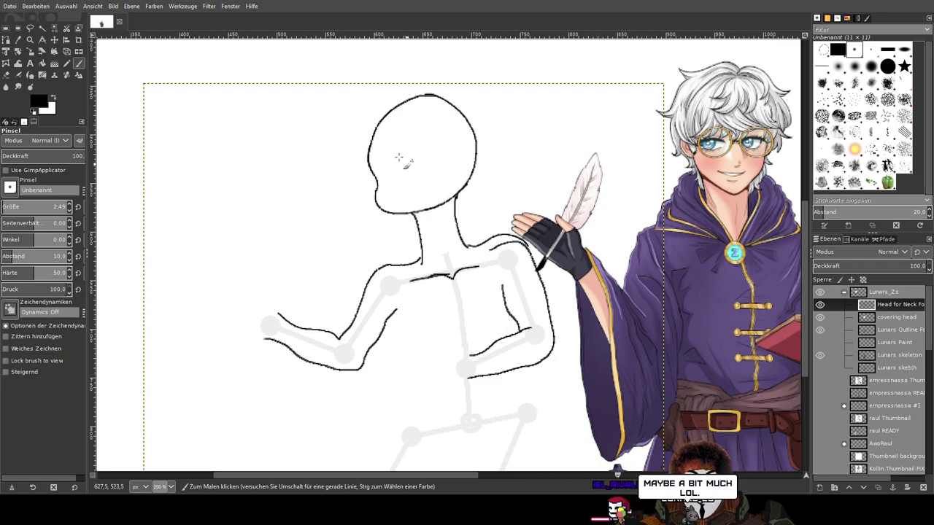
pyautogui.click(54, 39)
pyautogui.moveTo(434, 105); pyautogui.dragTo(442, 122)
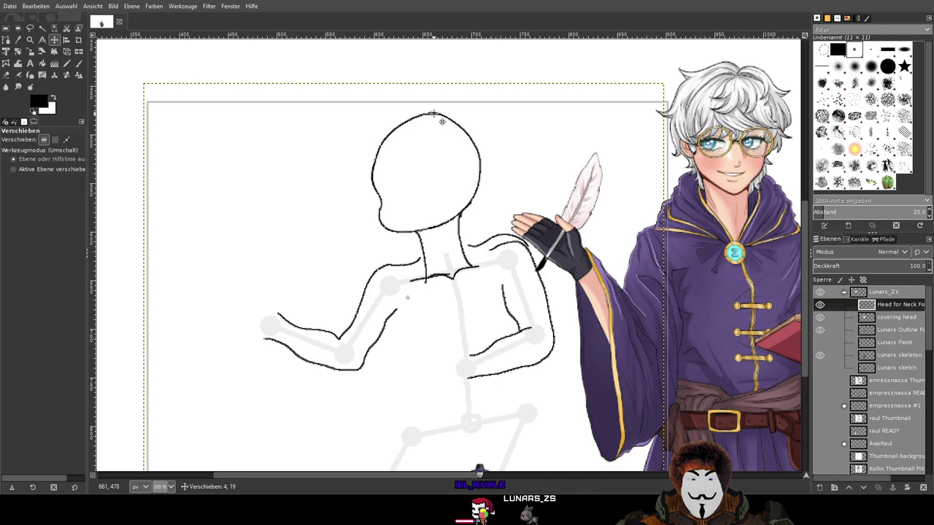
pyautogui.moveTo(441, 122); pyautogui.dragTo(442, 121)
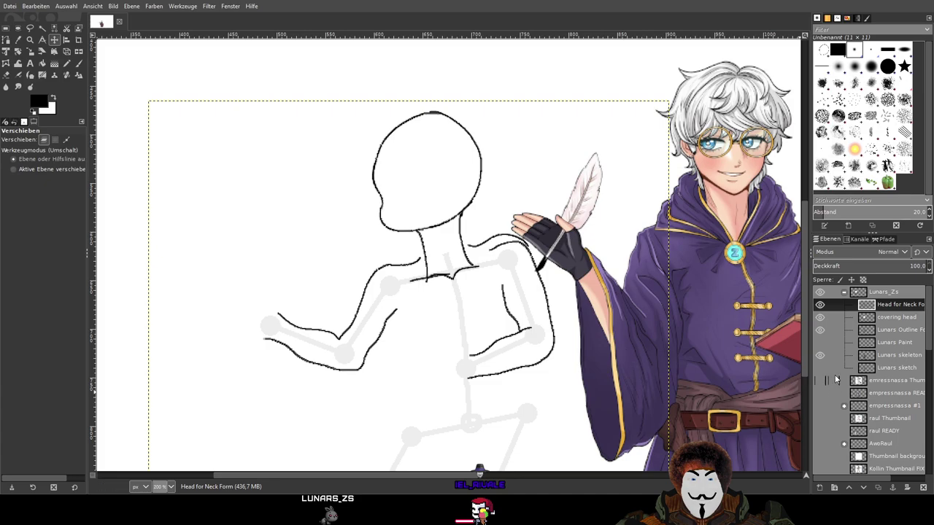
# Try covering the collarbone around the front neck line's lower end with a white Pencil of size 35.29 on the covering head layer
pyautogui.click(893, 318)
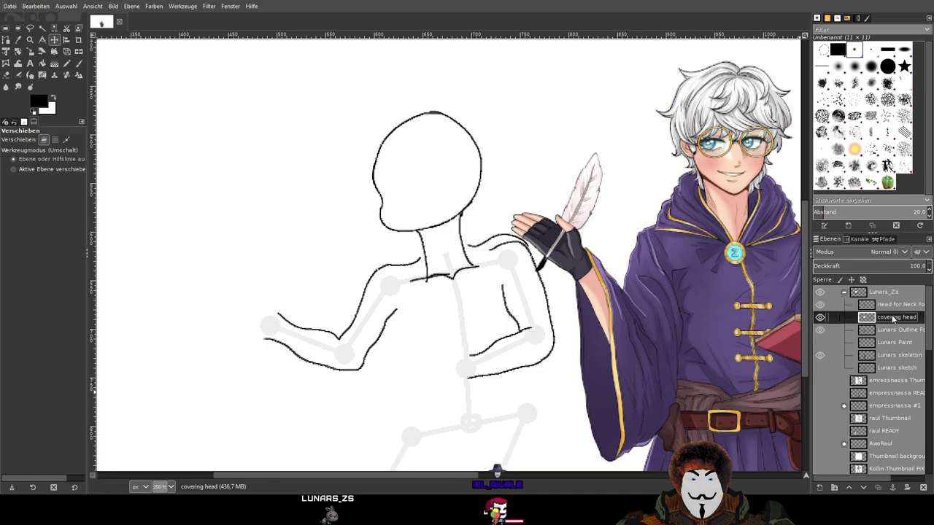
pyautogui.click(66, 64)
pyautogui.press('x')
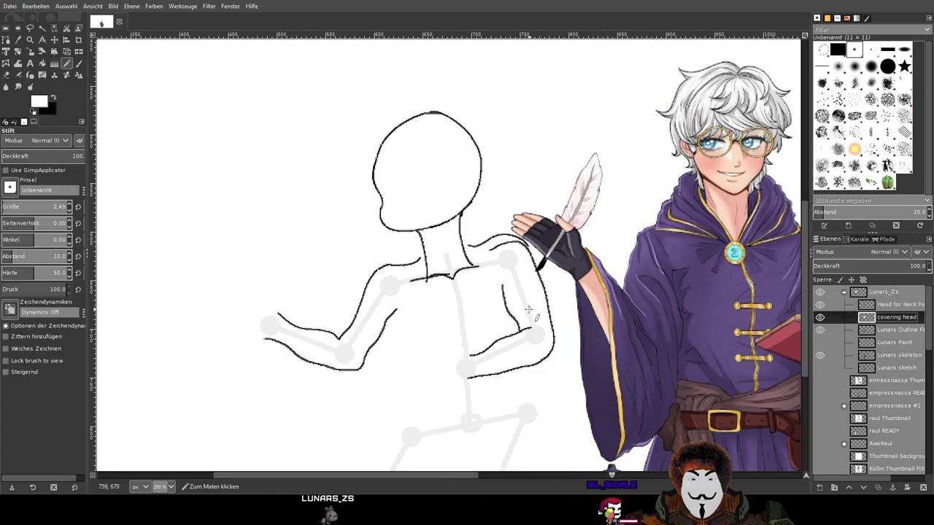
pyautogui.scroll(3, 372, 232)
pyautogui.scroll(2, 372, 232)
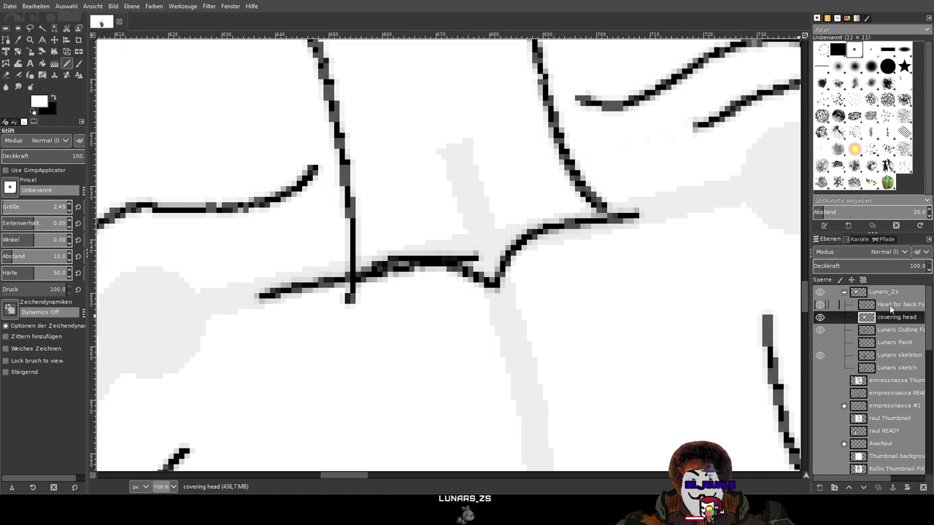
pyautogui.click(819, 325)
pyautogui.click(819, 325)
pyautogui.click(819, 325)
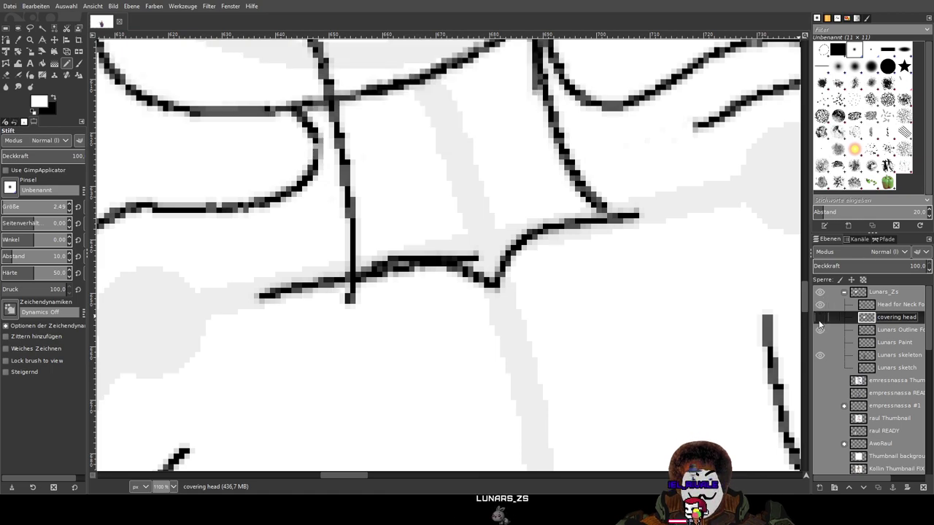
pyautogui.click(819, 321)
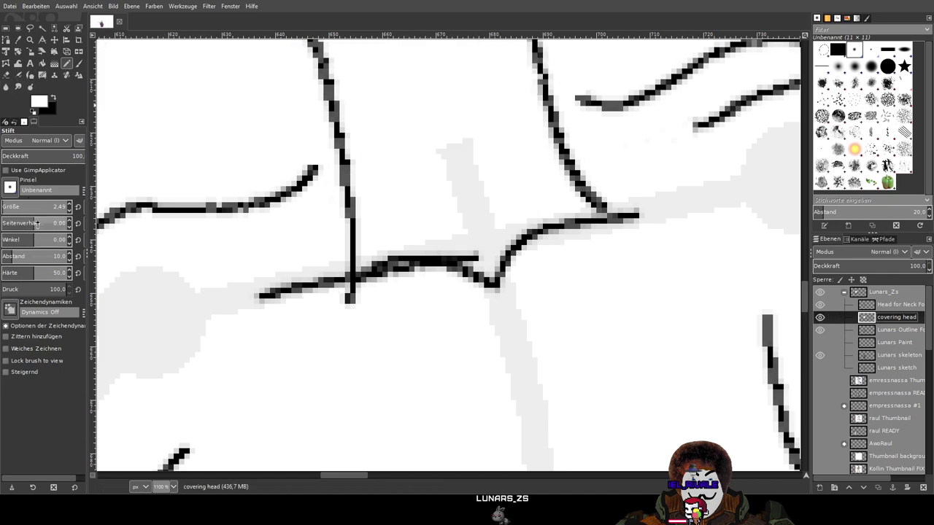
pyautogui.moveTo(52, 209); pyautogui.dragTo(59, 209)
pyautogui.click(358, 313)
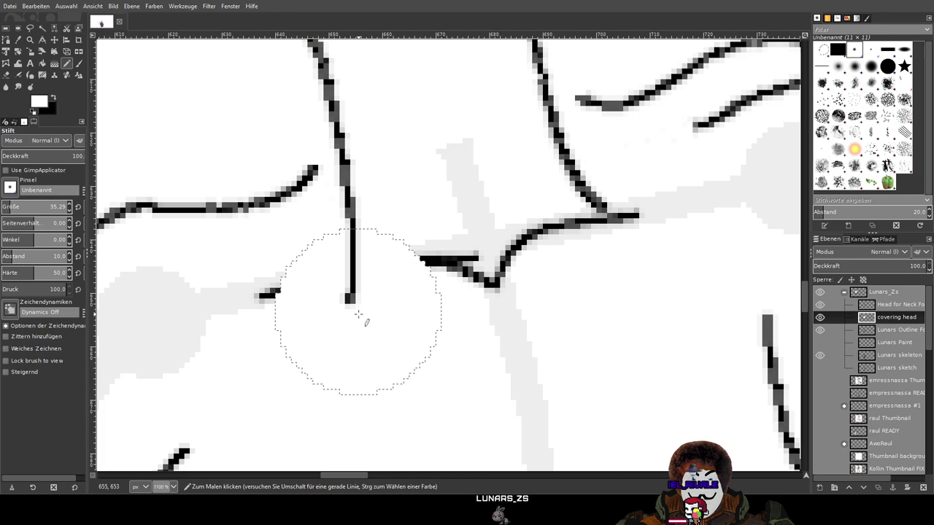
pyautogui.scroll(-2, 375, 309)
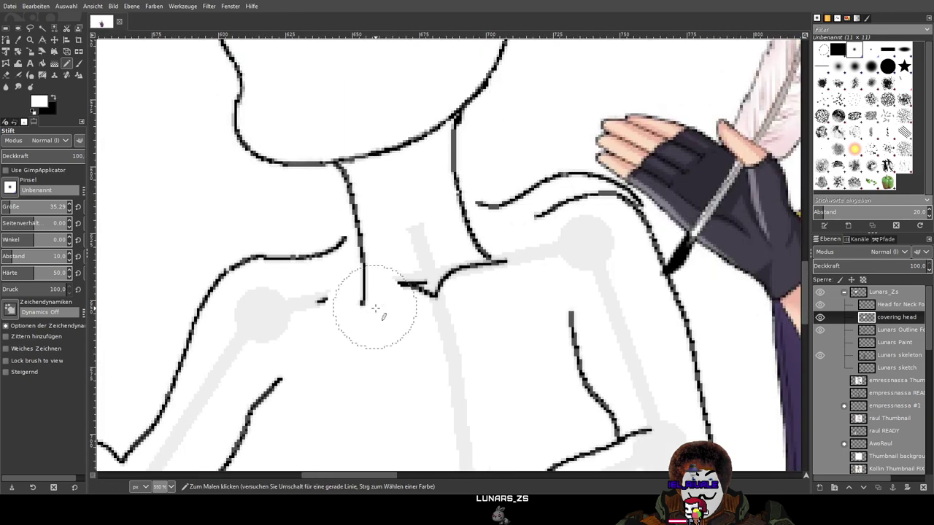
pyautogui.hotkey('ctrl', 'z')
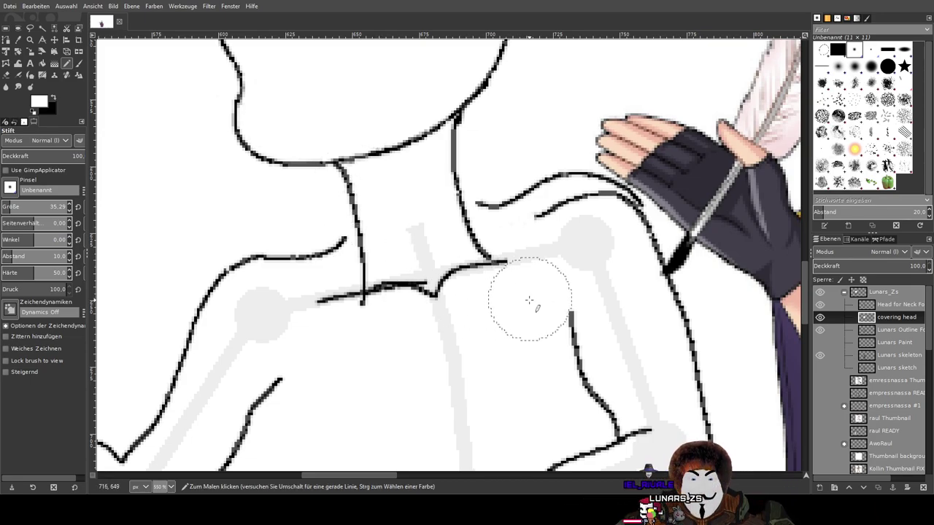
# Erase the lower ends of both neck lines on the Head for Neck Form layer with a size 35.29 Eraser
pyautogui.click(898, 305)
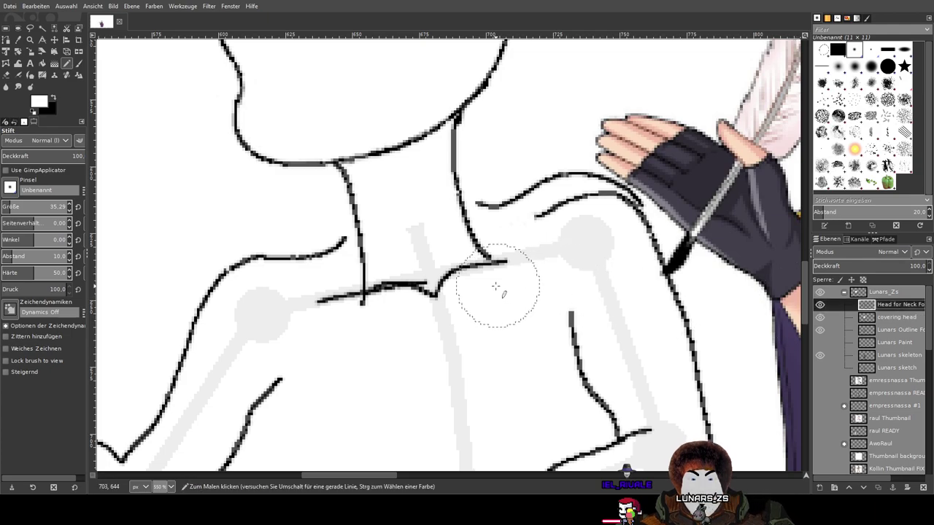
pyautogui.click(6, 75)
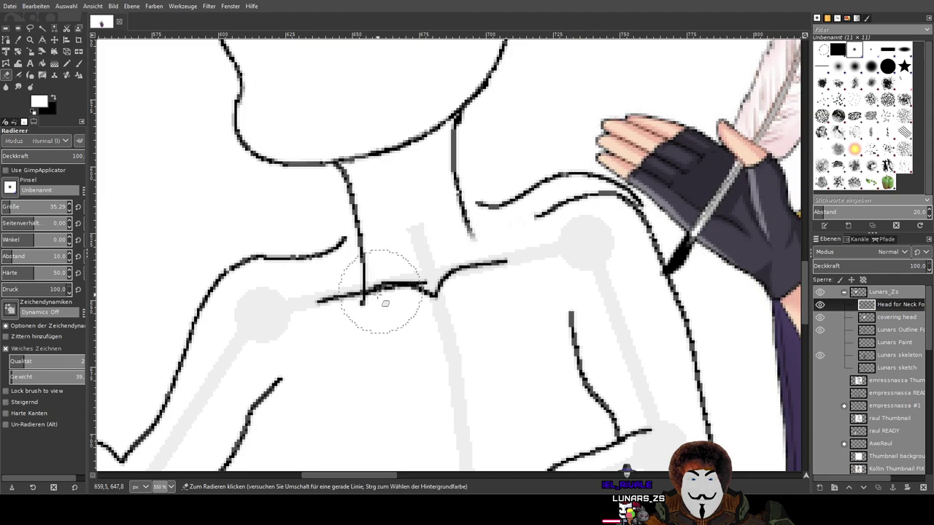
pyautogui.moveTo(479, 271)
pyautogui.mouseDown()
pyautogui.moveTo(417, 255)
pyautogui.moveTo(365, 271)
pyautogui.moveTo(469, 241)
pyautogui.mouseUp()
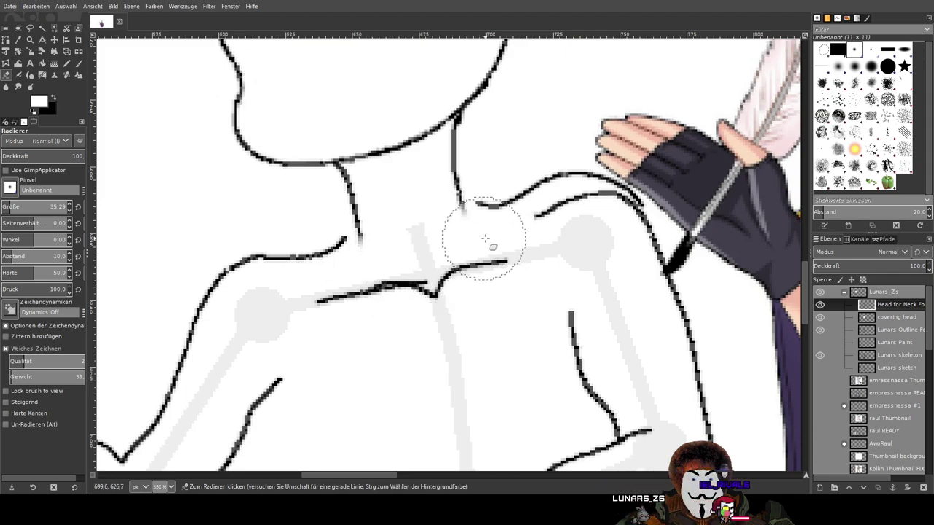
pyautogui.keyDown('ctrl'); pyautogui.scroll(-3, 525, 308); pyautogui.keyUp('ctrl')
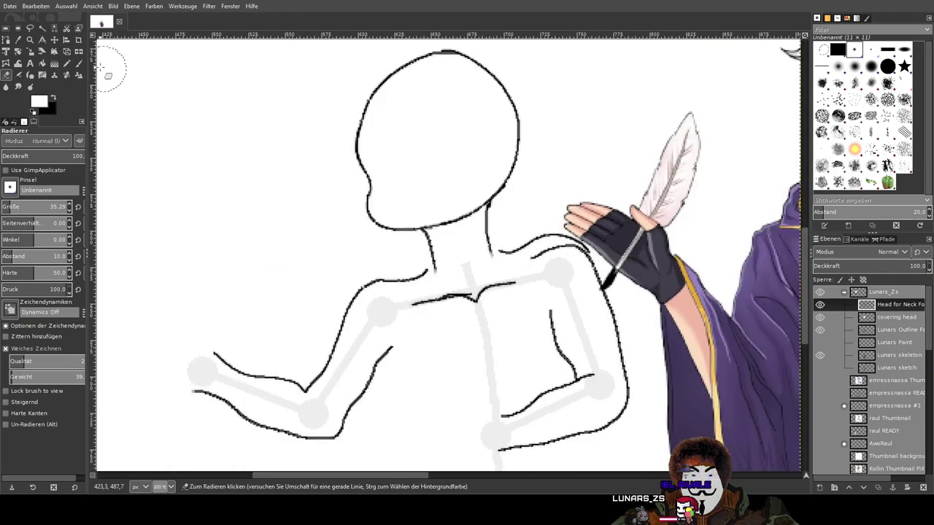
# Draw new black neck lines with a 2.49 Paintbrush, one curving from the skull into the shoulder and one from the jaw to the opposite shoulder
pyautogui.click(79, 64)
pyautogui.keyDown('ctrl'); pyautogui.scroll(1, 483, 210); pyautogui.keyUp('ctrl')
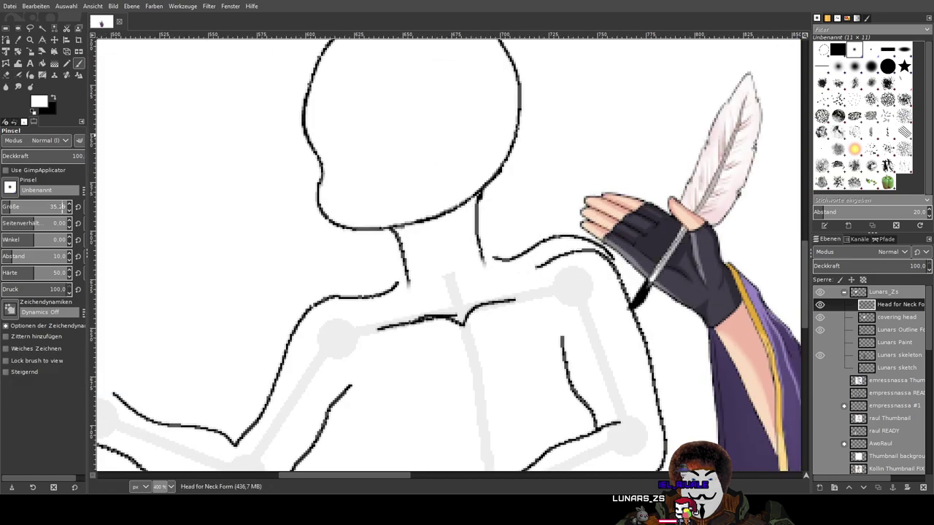
pyautogui.write('2,49')
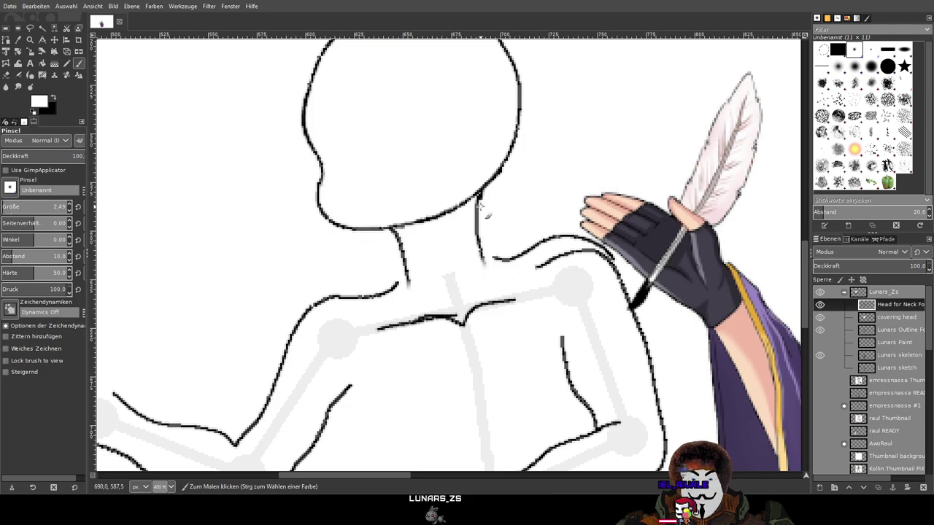
pyautogui.click(164, 100)
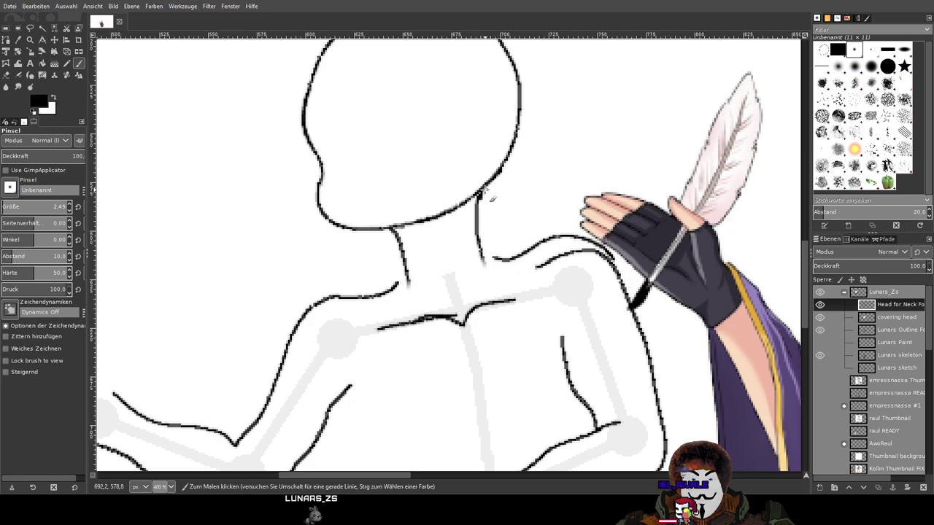
pyautogui.hotkey('ctrl', 'z')
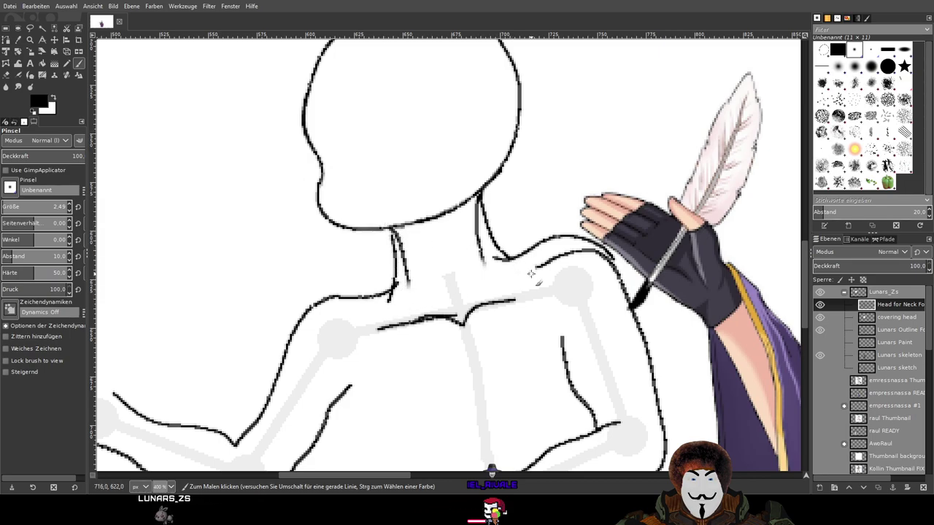
# Erase the leftover old front neck line beside the new one below the jaw
pyautogui.scroll(4, 431, 279)
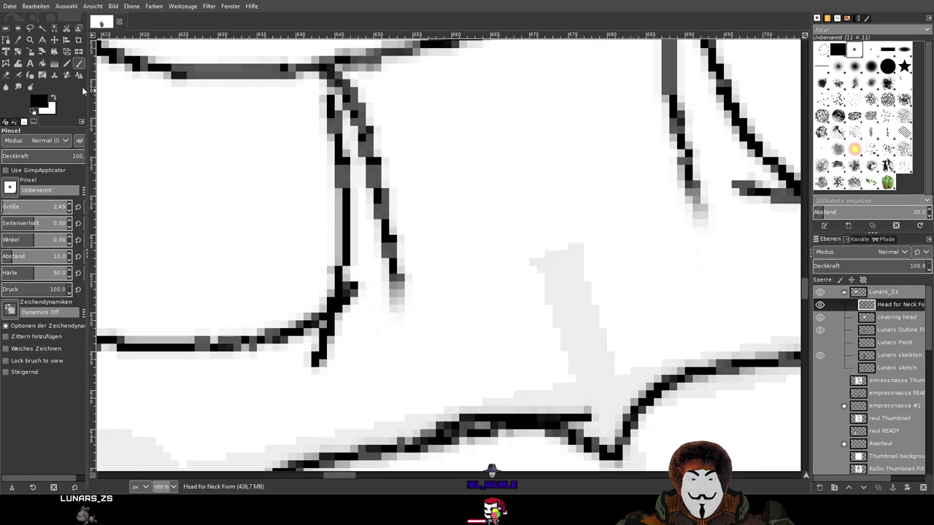
pyautogui.click(7, 77)
pyautogui.moveTo(406, 310)
pyautogui.mouseDown()
pyautogui.moveTo(396, 302)
pyautogui.moveTo(393, 267)
pyautogui.mouseUp()
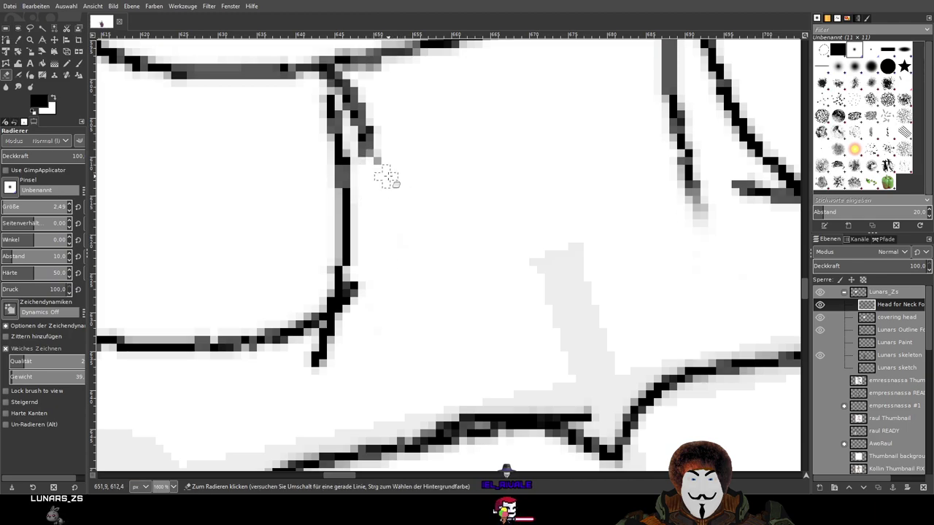
pyautogui.scroll(2, 382, 175)
pyautogui.moveTo(448, 245)
pyautogui.mouseDown()
pyautogui.moveTo(433, 199)
pyautogui.moveTo(438, 236)
pyautogui.moveTo(423, 226)
pyautogui.moveTo(419, 185)
pyautogui.moveTo(415, 202)
pyautogui.moveTo(402, 194)
pyautogui.moveTo(413, 146)
pyautogui.moveTo(408, 154)
pyautogui.mouseUp()
pyautogui.scroll(-4, 408, 154)
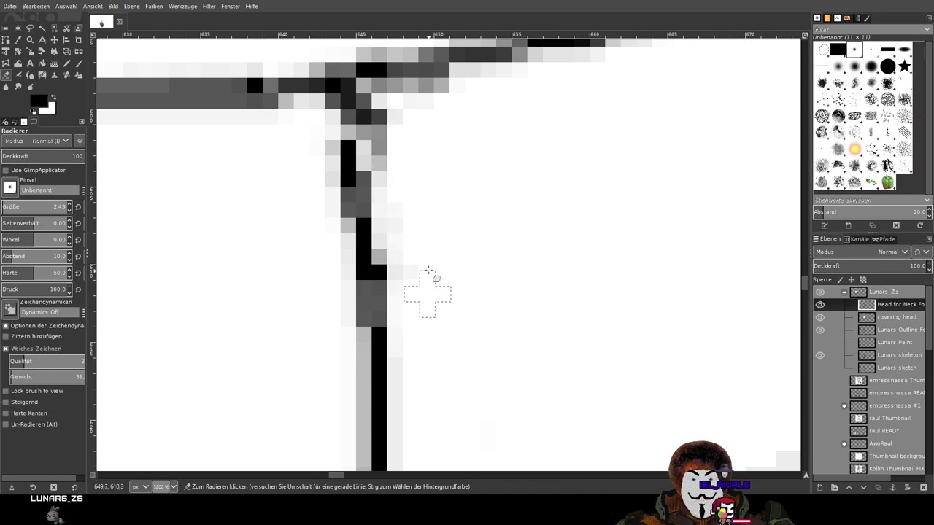
# Erase the leftover old back neck line beside the new curve, from its lower end up to the skull
pyautogui.scroll(3, 530, 326)
pyautogui.scroll(2, 530, 326)
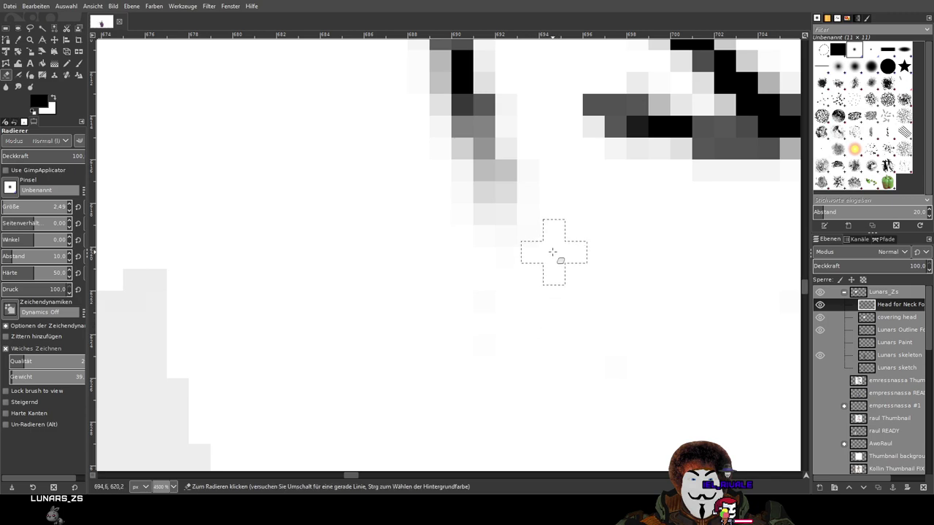
pyautogui.moveTo(484, 213); pyautogui.dragTo(394, 187)
pyautogui.moveTo(488, 189)
pyautogui.mouseDown()
pyautogui.moveTo(516, 85)
pyautogui.moveTo(470, 153)
pyautogui.mouseUp()
pyautogui.moveTo(462, 73)
pyautogui.mouseDown()
pyautogui.moveTo(452, 29)
pyautogui.moveTo(448, 73)
pyautogui.mouseUp()
pyautogui.moveTo(449, 76)
pyautogui.mouseDown()
pyautogui.moveTo(415, 335)
pyautogui.moveTo(389, 352)
pyautogui.moveTo(448, 243)
pyautogui.moveTo(474, 304)
pyautogui.moveTo(440, 313)
pyautogui.moveTo(391, 190)
pyautogui.moveTo(409, 195)
pyautogui.moveTo(379, 156)
pyautogui.moveTo(298, 163)
pyautogui.moveTo(372, 73)
pyautogui.mouseUp()
pyautogui.moveTo(435, 144); pyautogui.dragTo(493, 396)
pyautogui.moveTo(453, 328)
pyautogui.mouseDown()
pyautogui.moveTo(414, 244)
pyautogui.moveTo(447, 400)
pyautogui.moveTo(452, 187)
pyautogui.moveTo(463, 254)
pyautogui.moveTo(415, 202)
pyautogui.moveTo(426, 141)
pyautogui.mouseUp()
pyautogui.moveTo(484, 286); pyautogui.dragTo(513, 394)
pyautogui.moveTo(459, 190)
pyautogui.mouseDown()
pyautogui.moveTo(435, 137)
pyautogui.moveTo(440, 121)
pyautogui.moveTo(456, 202)
pyautogui.moveTo(448, 216)
pyautogui.moveTo(461, 192)
pyautogui.moveTo(451, 117)
pyautogui.mouseUp()
pyautogui.scroll(-6, 462, 150)
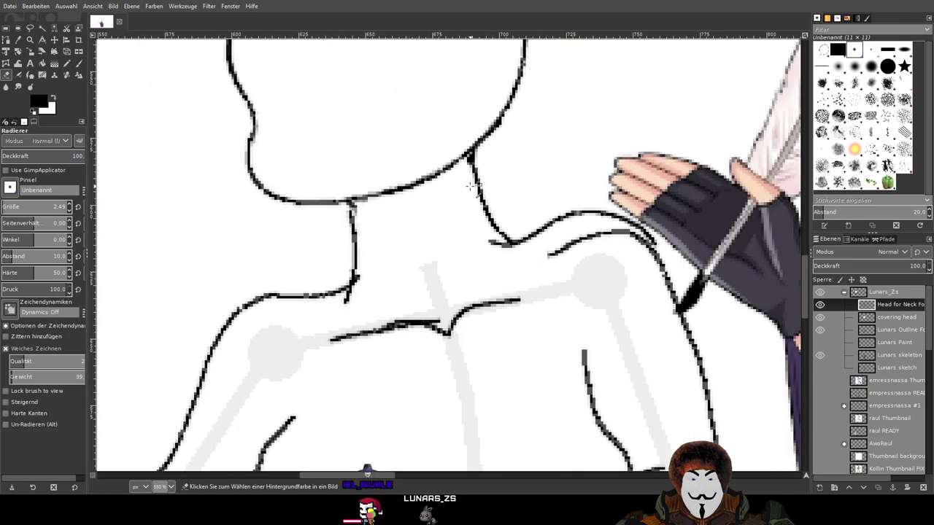
# Clean up the stray pixels where the front neck line meets the jaw
pyautogui.scroll(4, 467, 150)
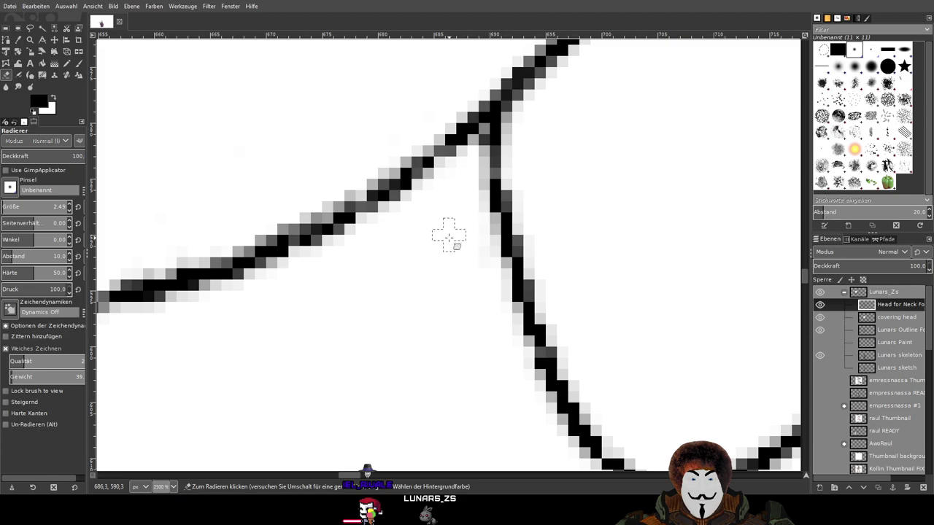
pyautogui.scroll(-5, 448, 235)
pyautogui.scroll(6, 361, 273)
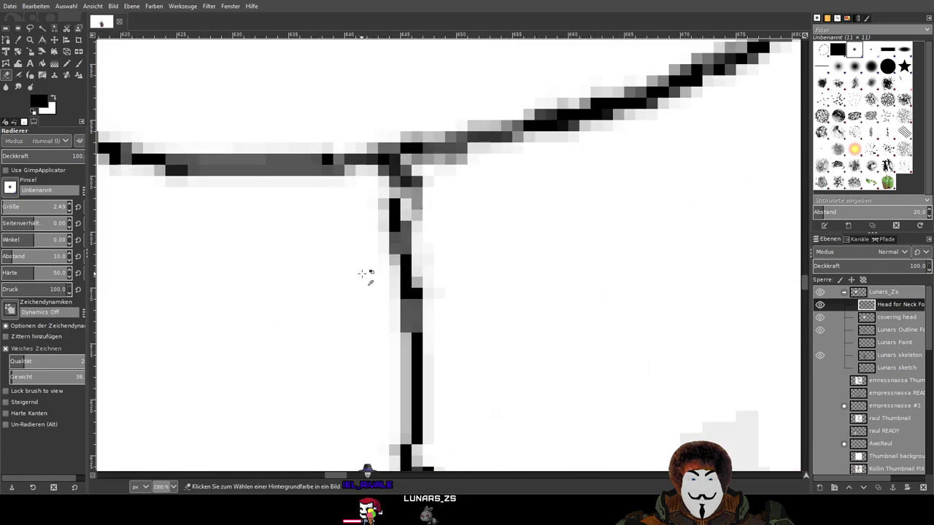
pyautogui.moveTo(434, 208)
pyautogui.mouseDown()
pyautogui.moveTo(423, 185)
pyautogui.moveTo(424, 196)
pyautogui.mouseUp()
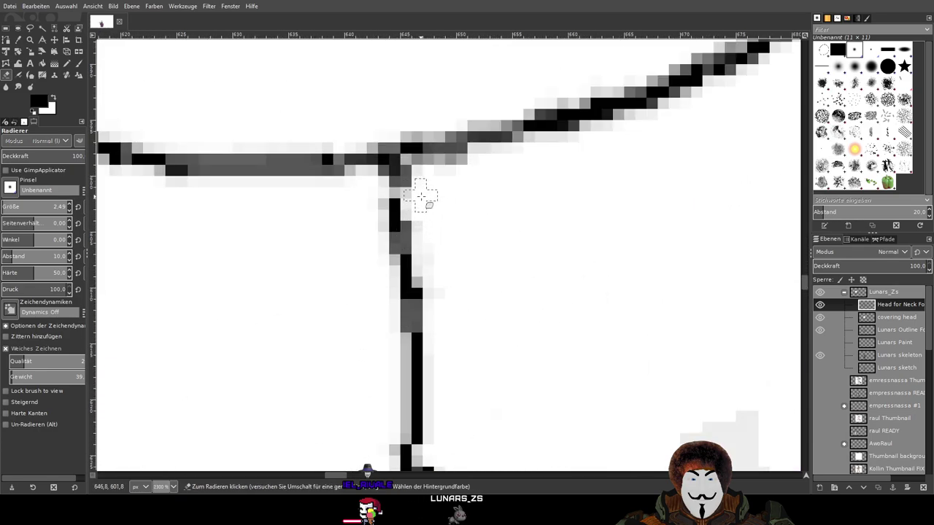
pyautogui.scroll(-6, 571, 304)
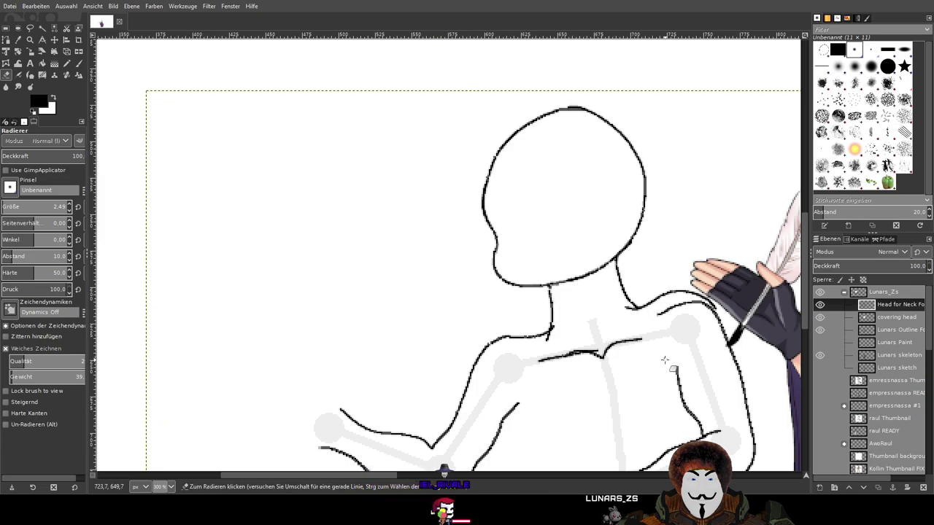
# Compare the reworked head, neck and shoulder proportions with the finished Kollin character
pyautogui.scroll(-2, 521, 348)
pyautogui.scroll(-1, 521, 348)
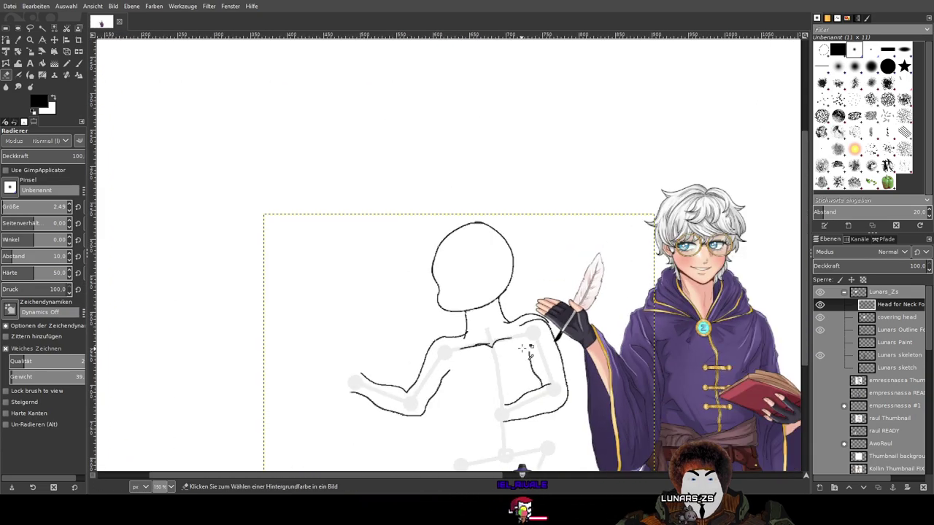
pyautogui.scroll(2, 521, 348)
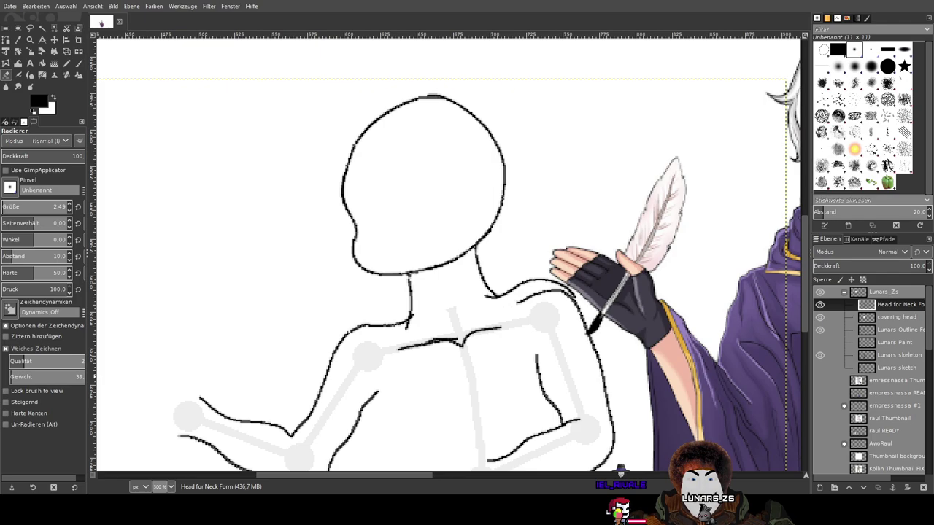
pyautogui.moveTo(461, 218); pyautogui.dragTo(426, 207)
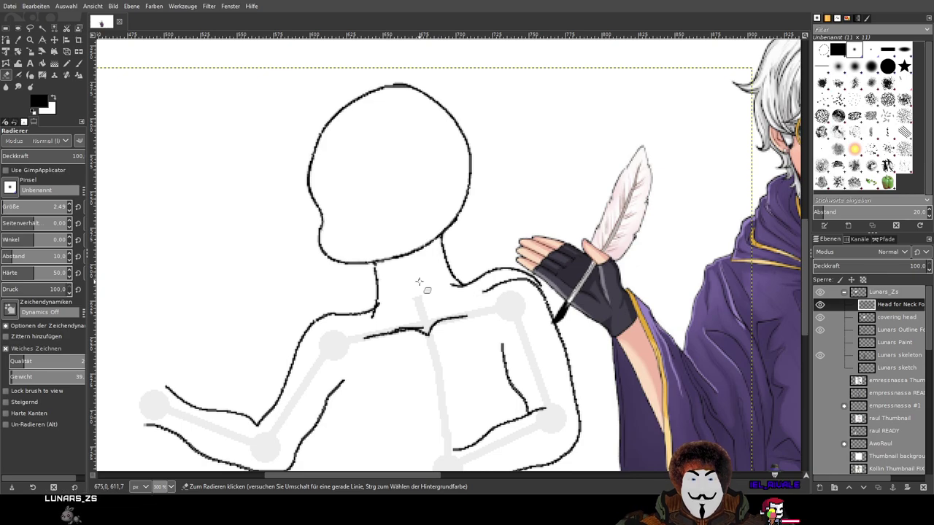
pyautogui.moveTo(419, 282); pyautogui.dragTo(439, 247)
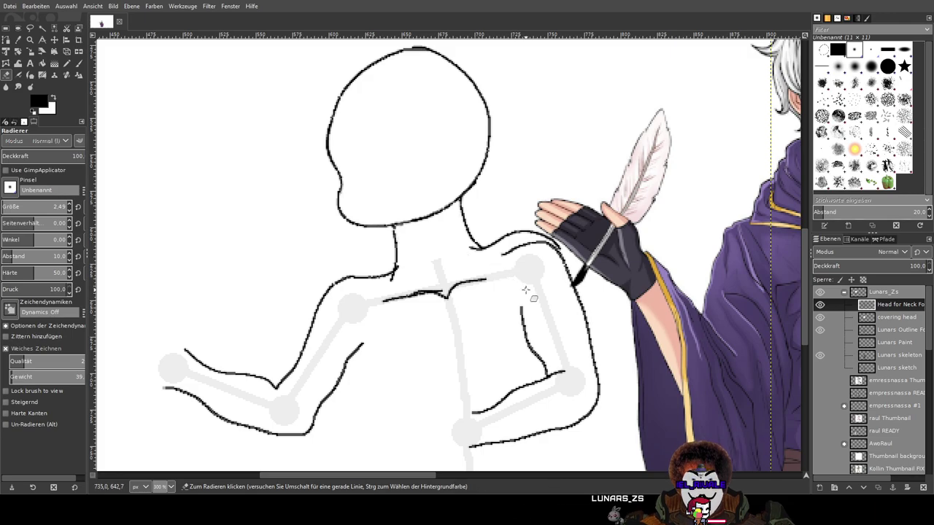
pyautogui.moveTo(576, 251)
pyautogui.mouseDown()
pyautogui.moveTo(385, 308)
pyautogui.moveTo(360, 326)
pyautogui.mouseUp()
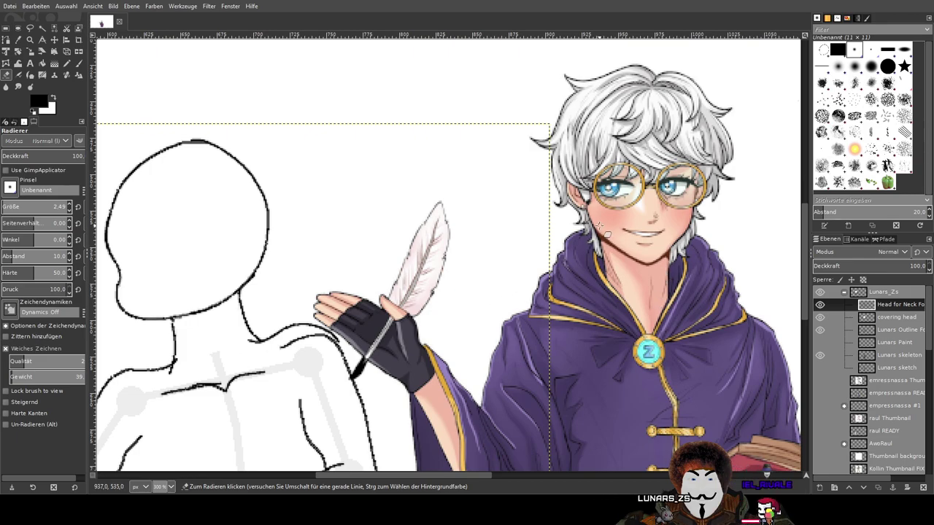
pyautogui.moveTo(359, 299); pyautogui.dragTo(410, 292)
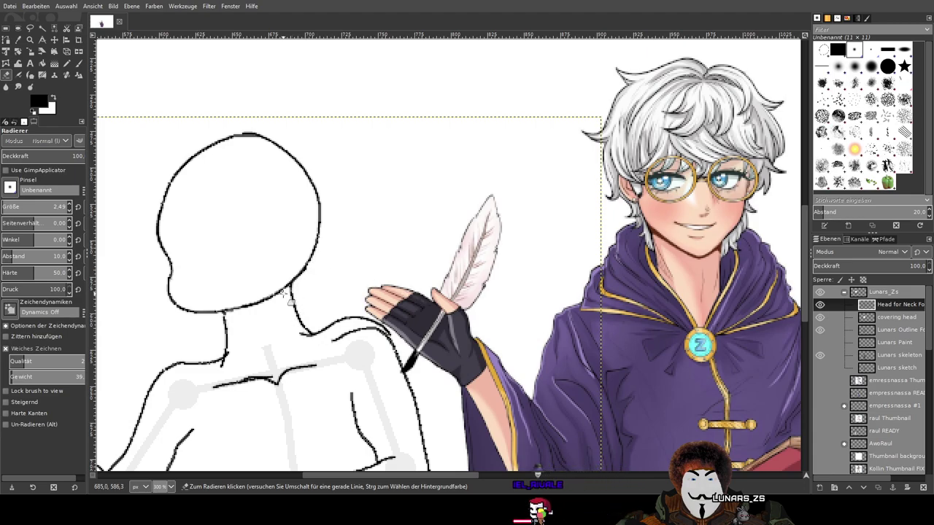
pyautogui.click(79, 63)
pyautogui.scroll(3, 339, 213)
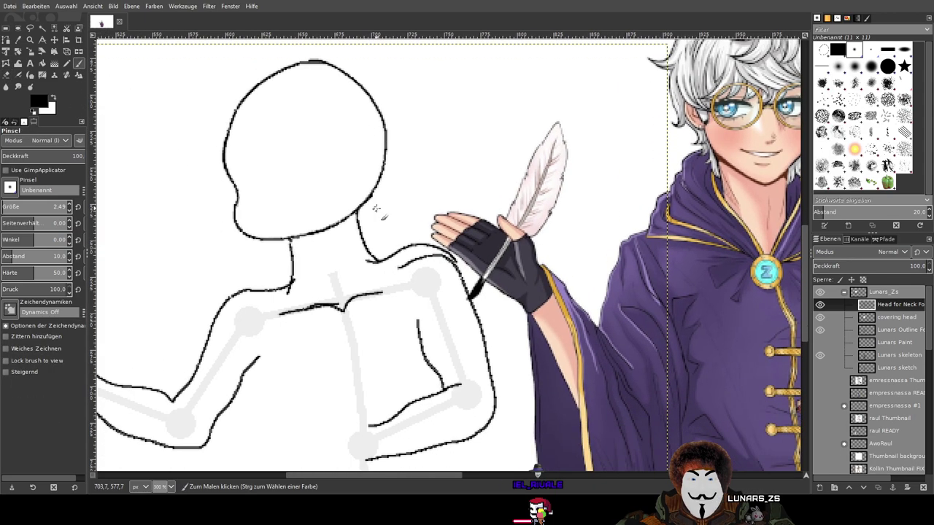
pyautogui.scroll(-3, 339, 213)
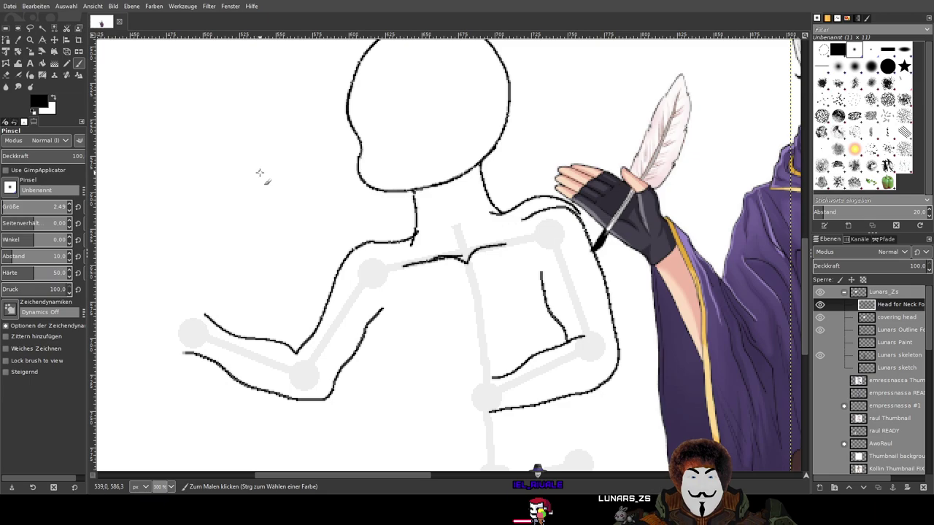
pyautogui.scroll(-3, 266, 168)
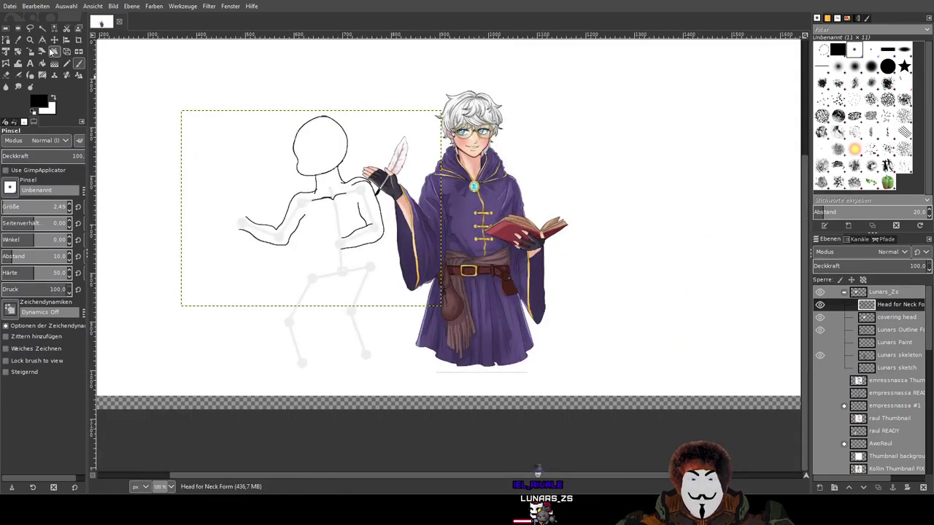
# Try to shift the Head for Neck Form layer slightly with the Move tool
pyautogui.press('m')
pyautogui.moveTo(216, 88); pyautogui.dragTo(222, 85)
pyautogui.hotkey('ctrl', 'z')
pyautogui.press('ctrl')
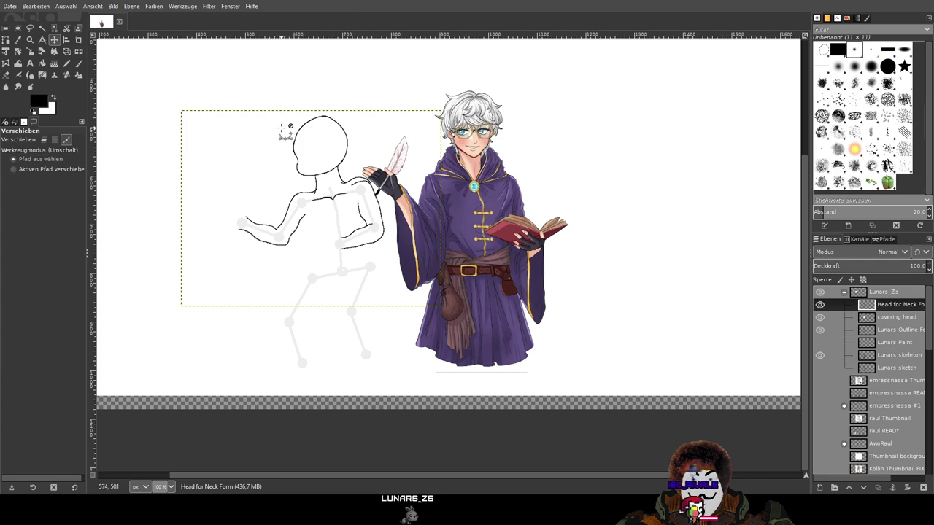
# Step back through the edit history to inspect the shifted white background, and restore the head and neck edits
pyautogui.hscroll(-4, 204, 313)
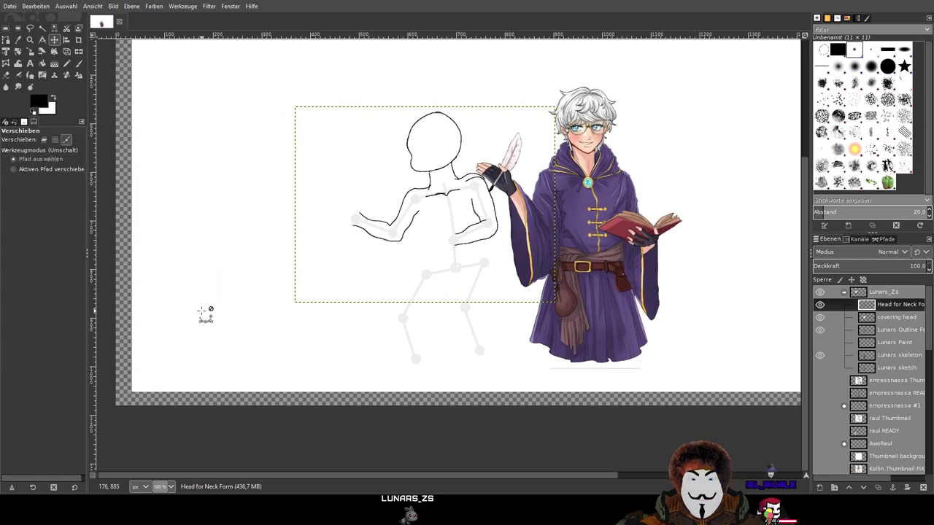
pyautogui.keyDown('ctrl'); pyautogui.scroll(-2, 229, 264); pyautogui.keyUp('ctrl')
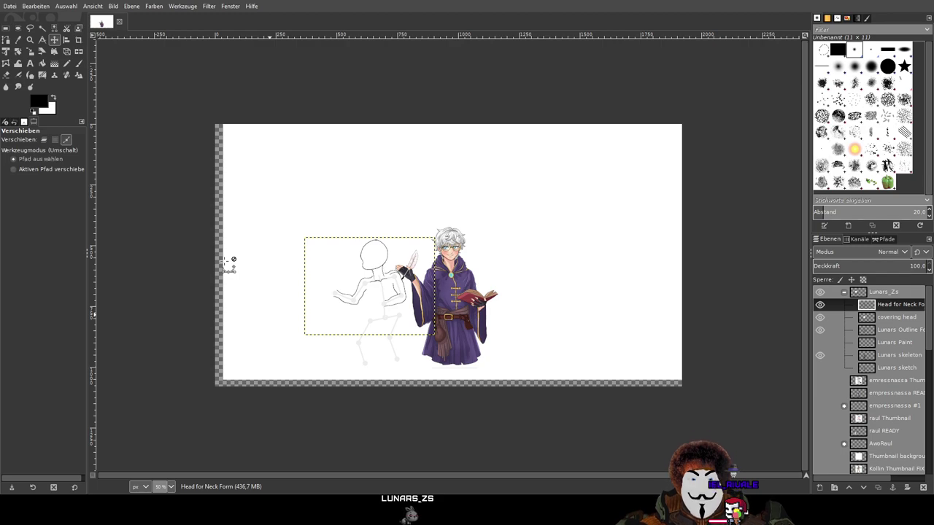
pyautogui.hotkey('ctrl', 'z')
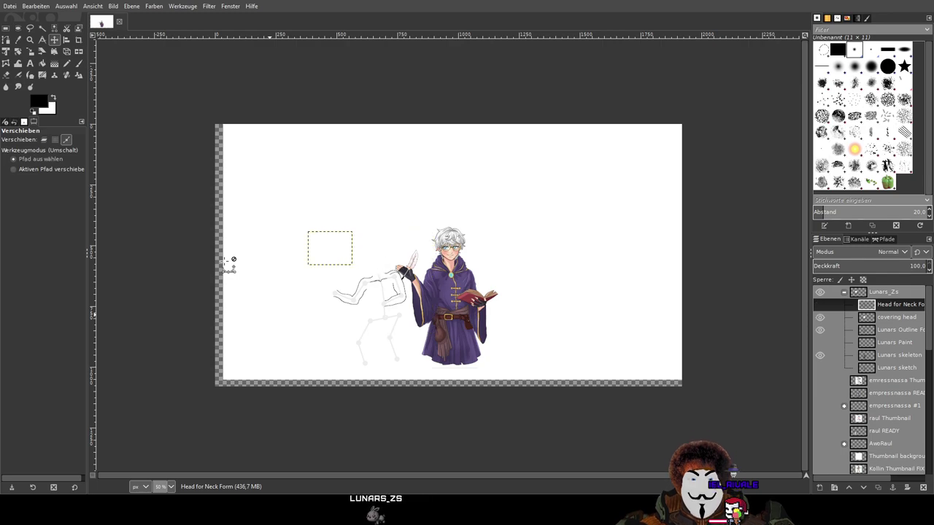
pyautogui.hotkey('ctrl', 'z')
pyautogui.hotkey('ctrl', 'z')
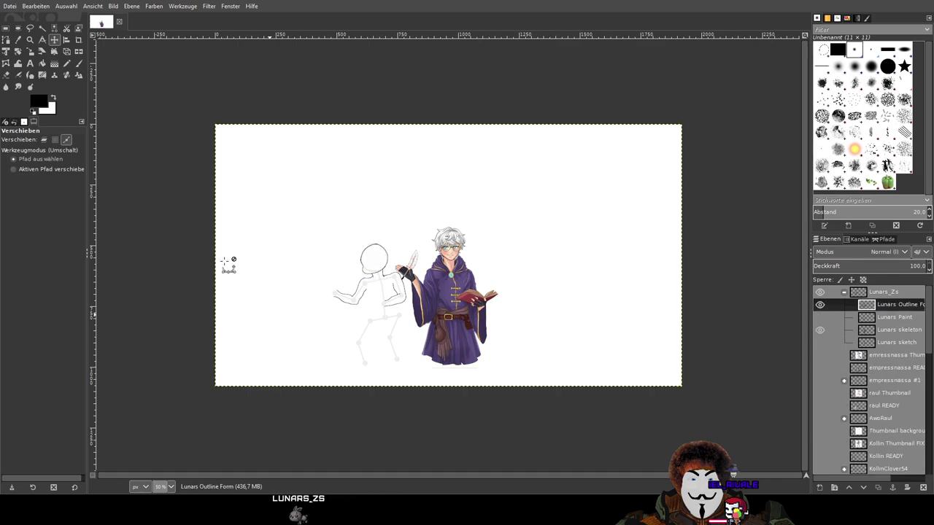
pyautogui.hotkey('ctrl', 'y')
pyautogui.hotkey('ctrl', 'y')
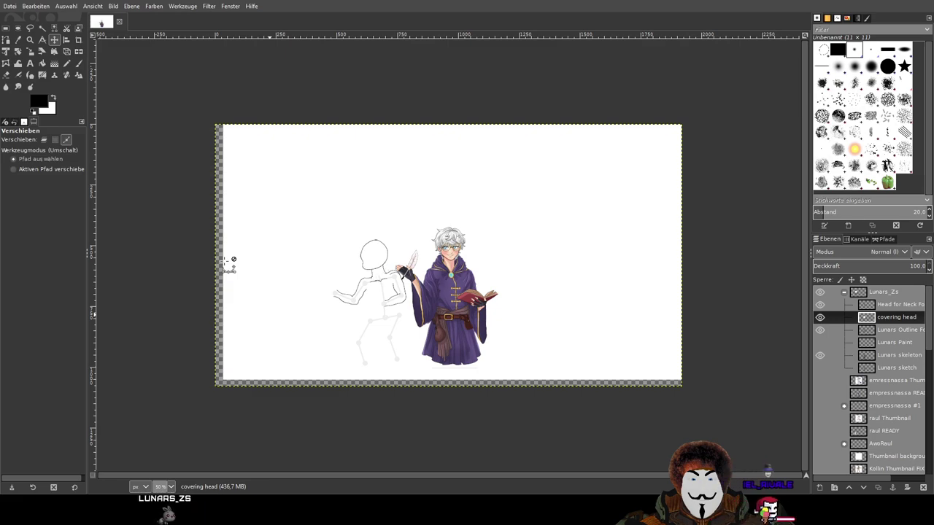
# Move the shifted white Hintergrund layer back so it fills the whole canvas, checking its edges and corners
pyautogui.press('m')
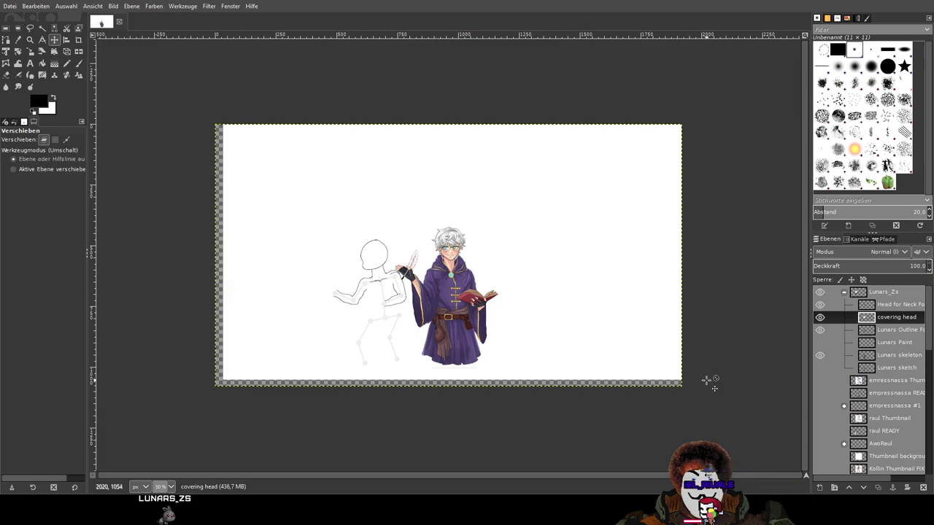
pyautogui.scroll(-1, 915, 391)
pyautogui.scroll(-5, 916, 392)
pyautogui.click(823, 468)
pyautogui.click(821, 468)
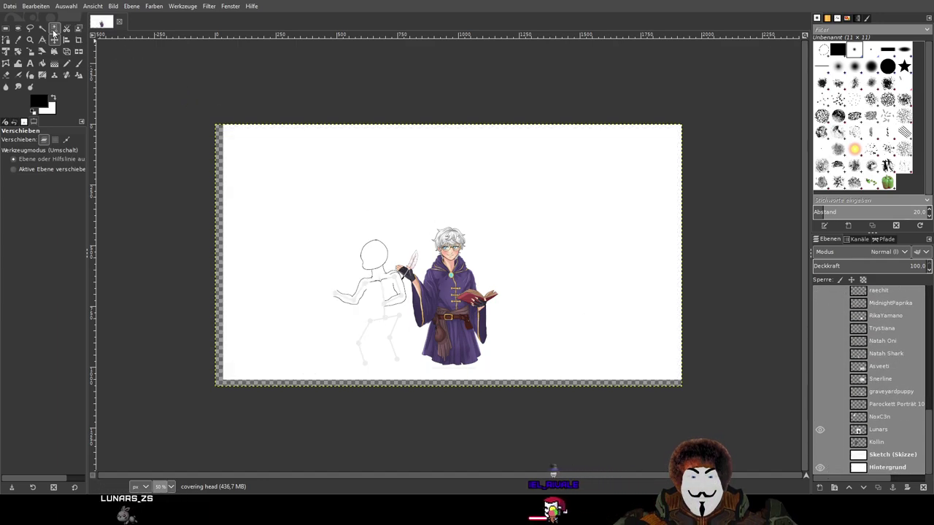
pyautogui.moveTo(641, 332); pyautogui.dragTo(631, 339)
pyautogui.moveTo(222, 375); pyautogui.dragTo(470, 287)
pyautogui.scroll(4, 430, 288)
pyautogui.scroll(4, 474, 288)
pyautogui.moveTo(358, 347); pyautogui.dragTo(339, 356)
pyautogui.scroll(-11, 469, 308)
pyautogui.scroll(5, 565, 184)
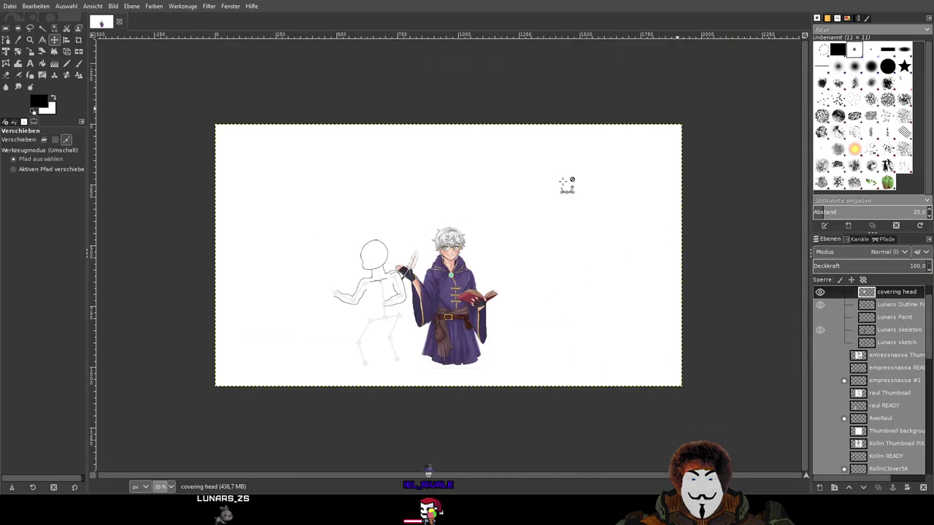
pyautogui.scroll(5, 586, 209)
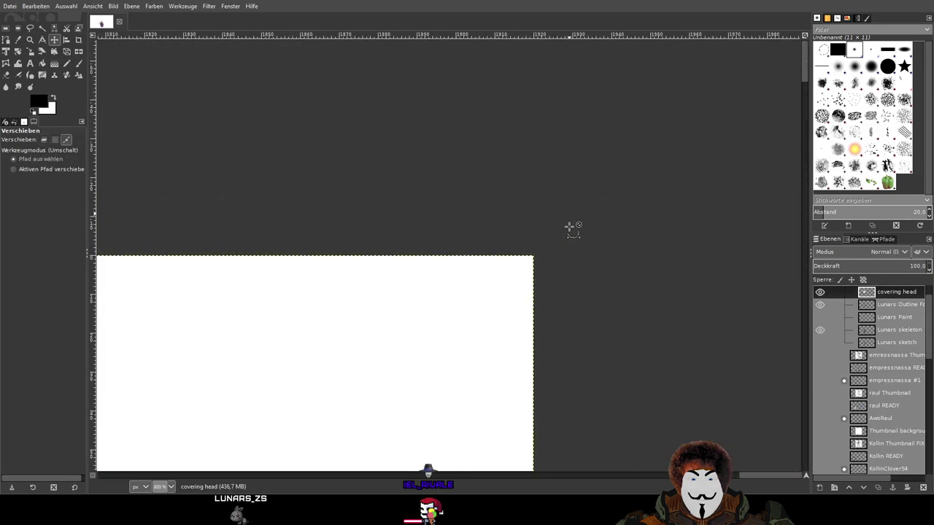
pyautogui.scroll(-6, 541, 257)
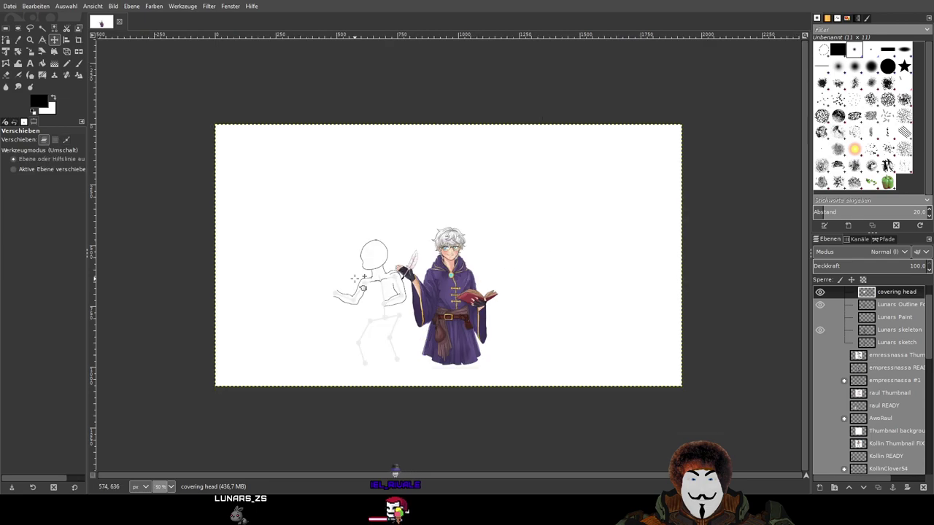
# Check the covering head and Head for Neck Form layers by toggling their visibility, and make Head for Neck Form the active layer
pyautogui.scroll(4, 357, 281)
pyautogui.scroll(1, 896, 353)
pyautogui.click(880, 321)
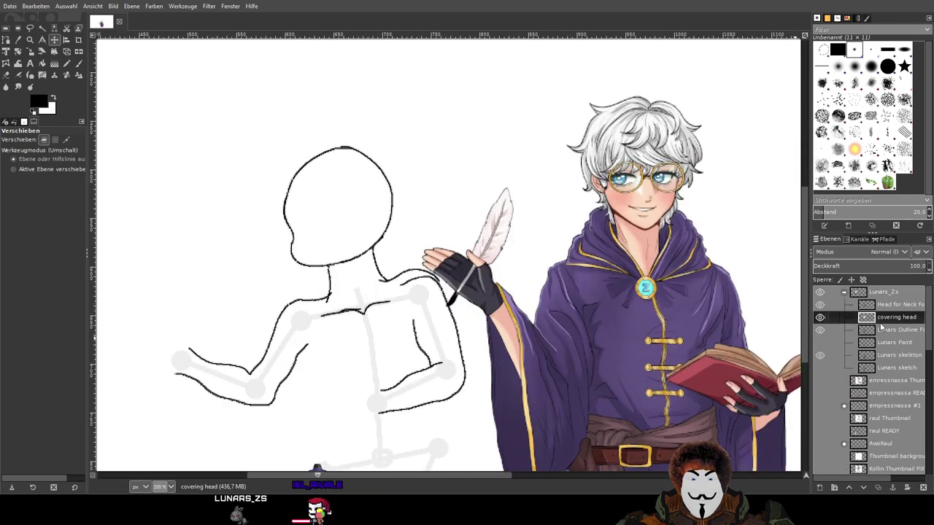
pyautogui.click(821, 319)
pyautogui.click(821, 319)
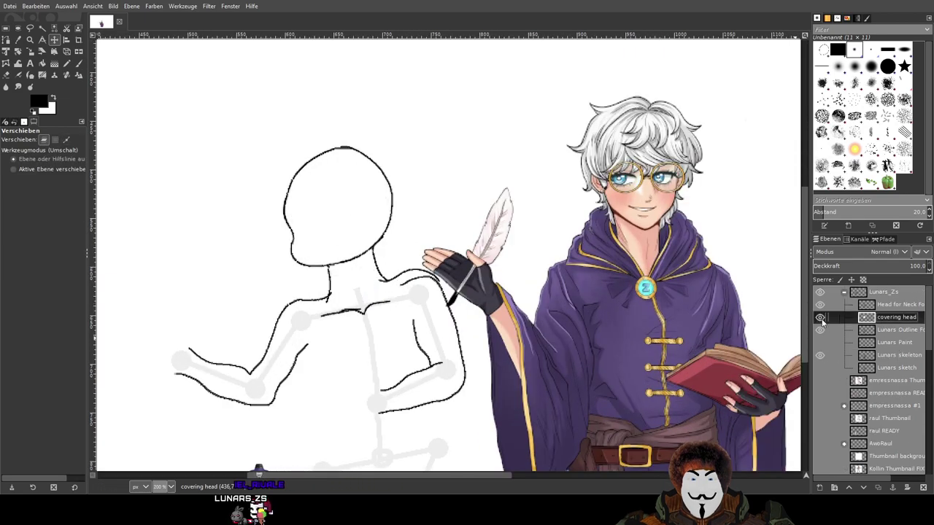
pyautogui.click(892, 305)
pyautogui.click(820, 305)
pyautogui.click(820, 305)
pyautogui.moveTo(465, 318); pyautogui.dragTo(540, 251)
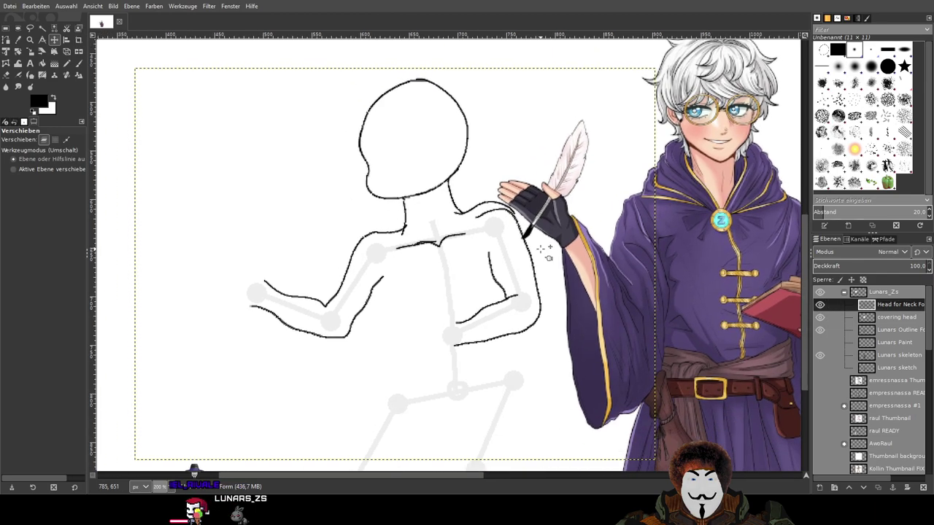
pyautogui.scroll(-2, 541, 252)
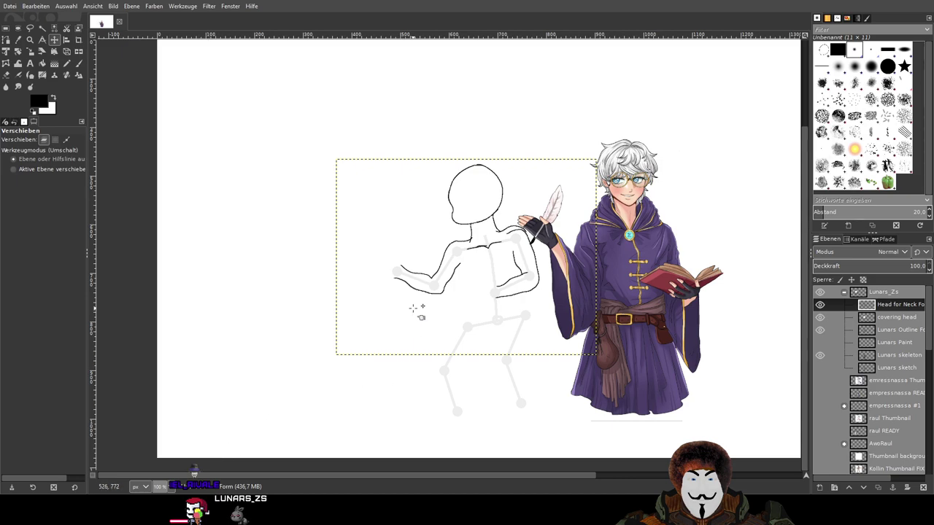
pyautogui.click(433, 284)
pyautogui.moveTo(433, 284); pyautogui.dragTo(233, 240)
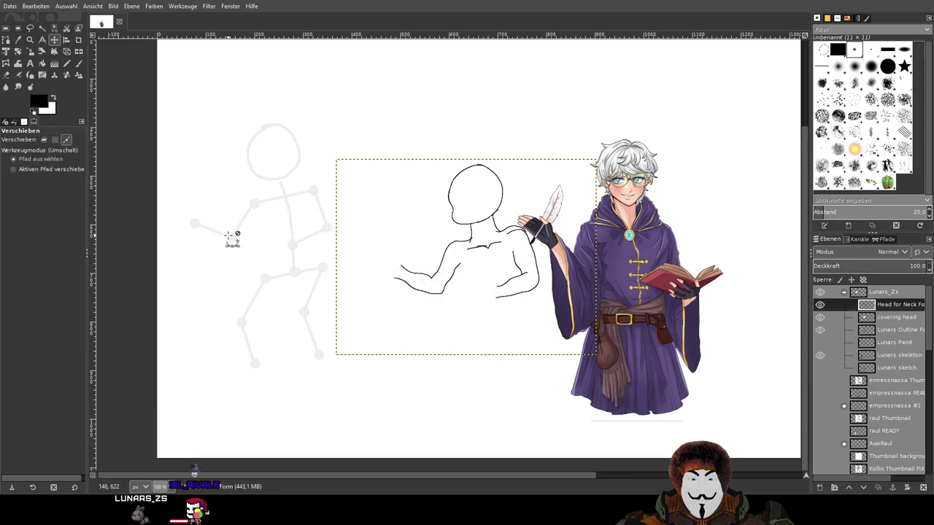
pyautogui.hotkey('ctrl', 'z')
pyautogui.press('-')
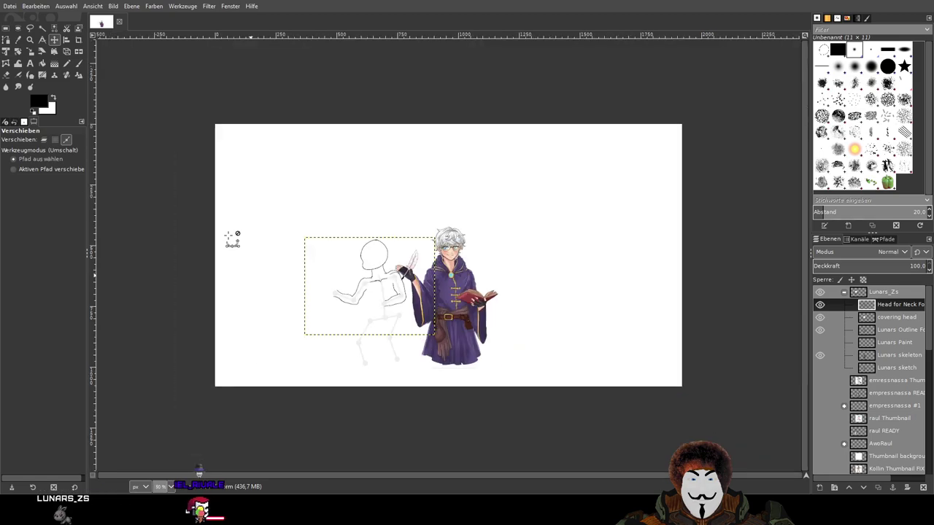
pyautogui.hotkey('ctrl', 'y')
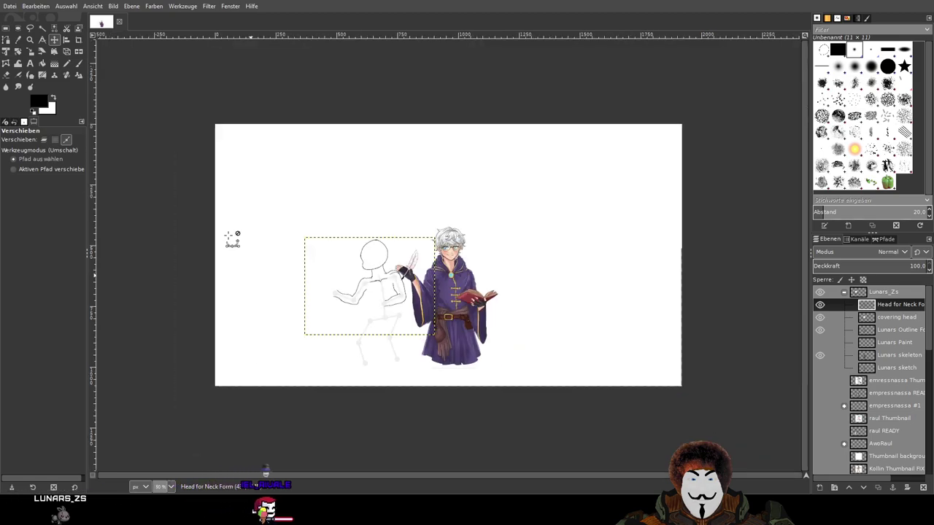
pyautogui.hotkey('ctrl', 'z')
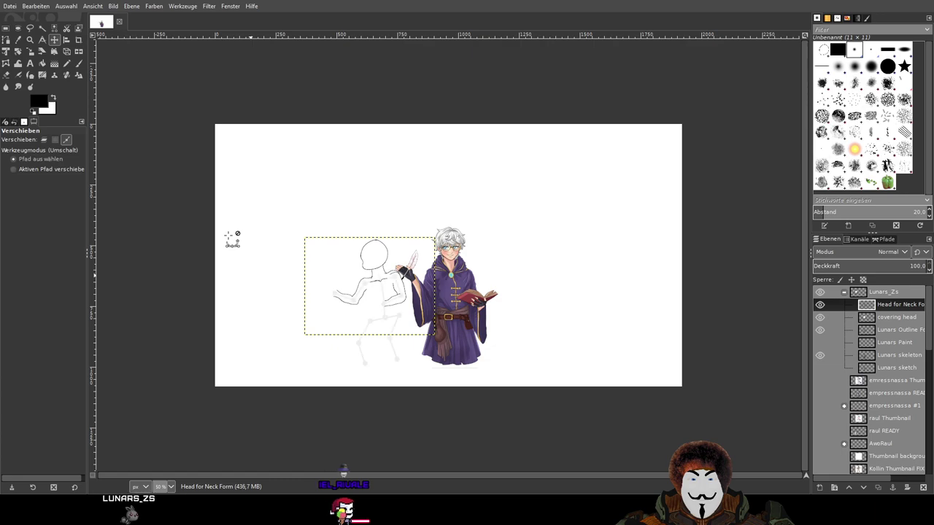
# Compare the Lunars head, neck and shoulder proportions with the finished Kollin character
pyautogui.scroll(1, 242, 268)
pyautogui.moveTo(221, 313); pyautogui.dragTo(394, 248)
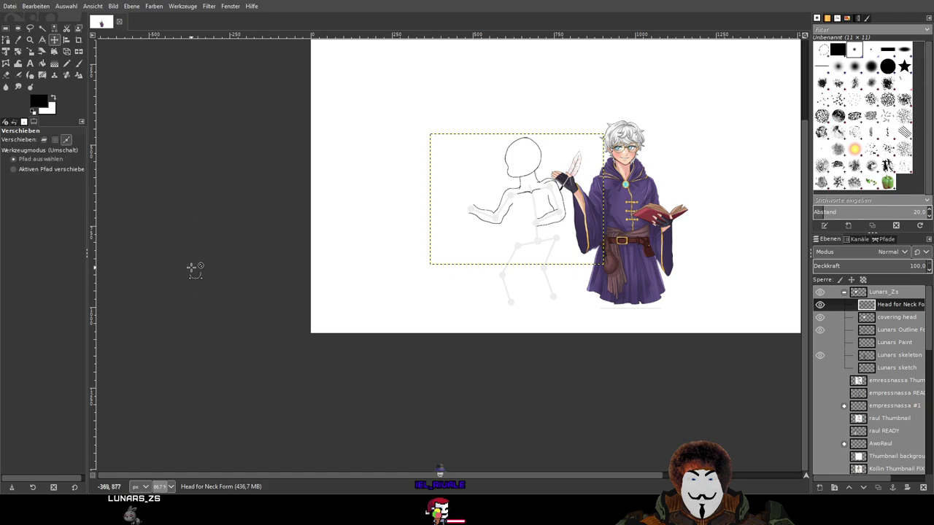
pyautogui.click(528, 196)
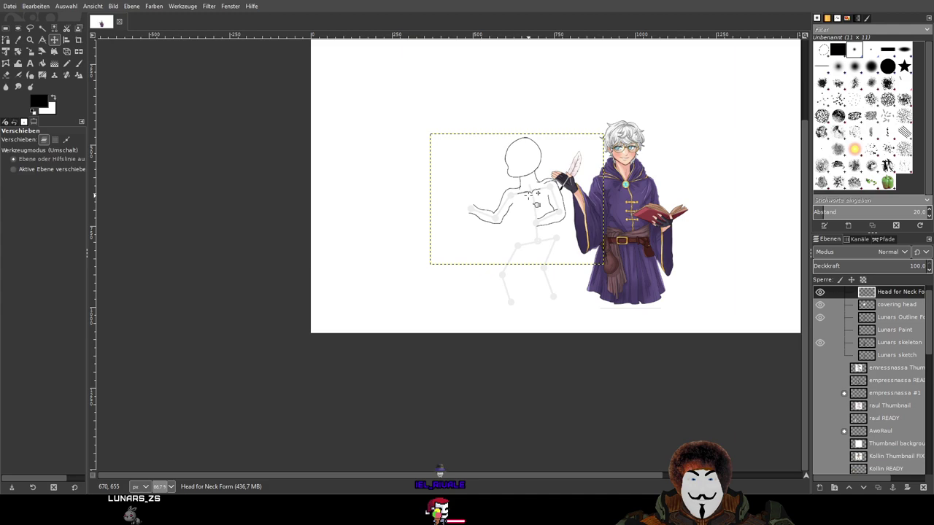
pyautogui.click(649, 204)
pyautogui.click(659, 201)
pyautogui.click(549, 167)
pyautogui.click(406, 188)
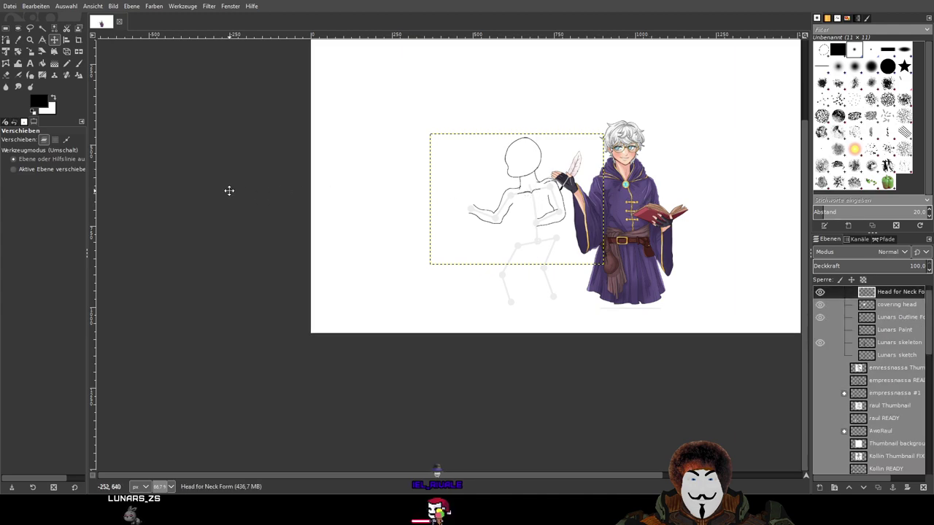
# Rotate the canvas view to 13.19° and frame the Lunars neck and shoulders up close
pyautogui.keyDown('ctrl'); pyautogui.scroll(6, 229, 190); pyautogui.keyUp('ctrl')
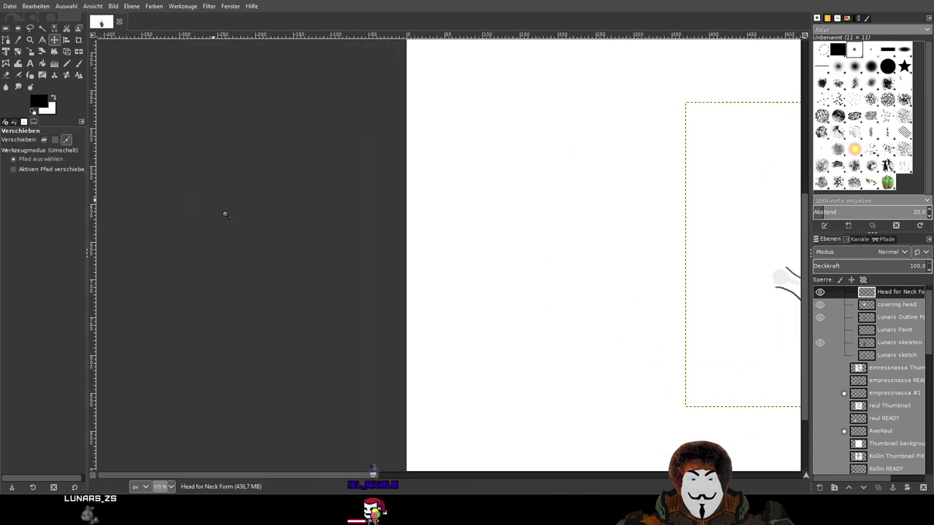
pyautogui.keyDown('ctrl'); pyautogui.scroll(-7, 224, 219); pyautogui.keyUp('ctrl')
pyautogui.moveTo(197, 235); pyautogui.dragTo(212, 219)
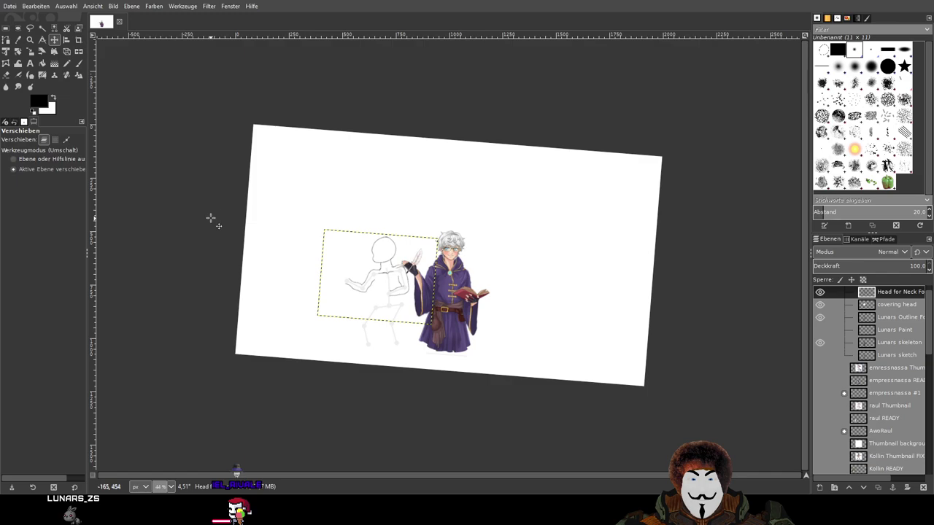
pyautogui.keyDown('ctrl'); pyautogui.scroll(5, 331, 266); pyautogui.keyUp('ctrl')
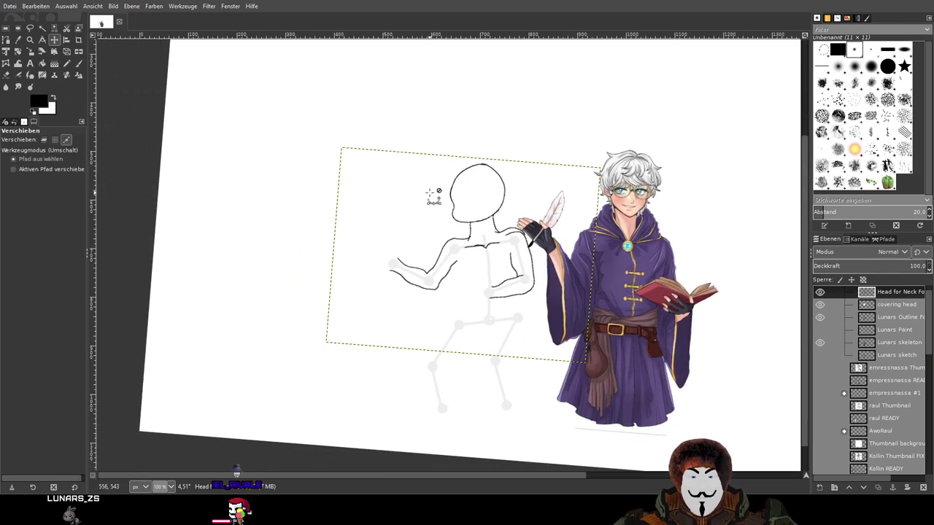
pyautogui.moveTo(410, 184)
pyautogui.mouseDown()
pyautogui.moveTo(427, 160)
pyautogui.moveTo(412, 170)
pyautogui.mouseUp()
pyautogui.moveTo(582, 244); pyautogui.dragTo(501, 196)
pyautogui.scroll(1, 494, 206)
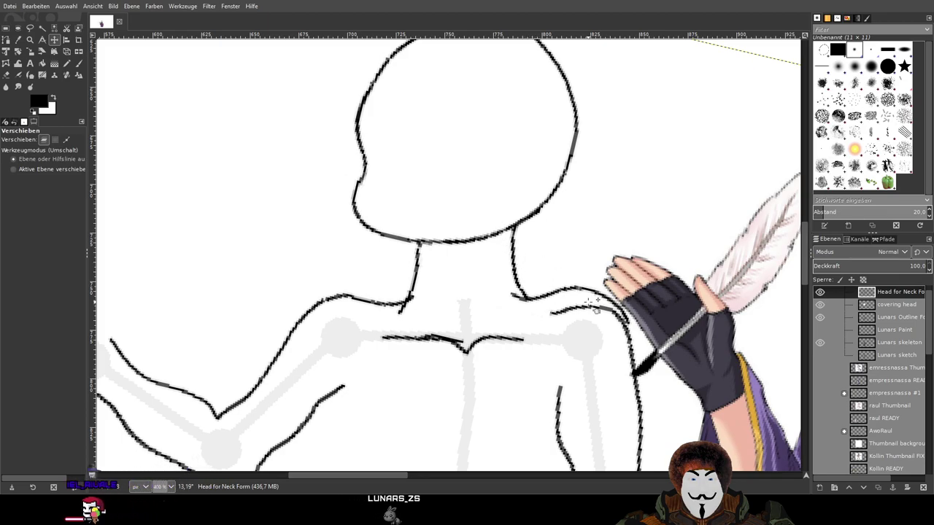
# Paint a new back neck line just inside the existing one with the Paintbrush, and try out a matching front line
pyautogui.press('p')
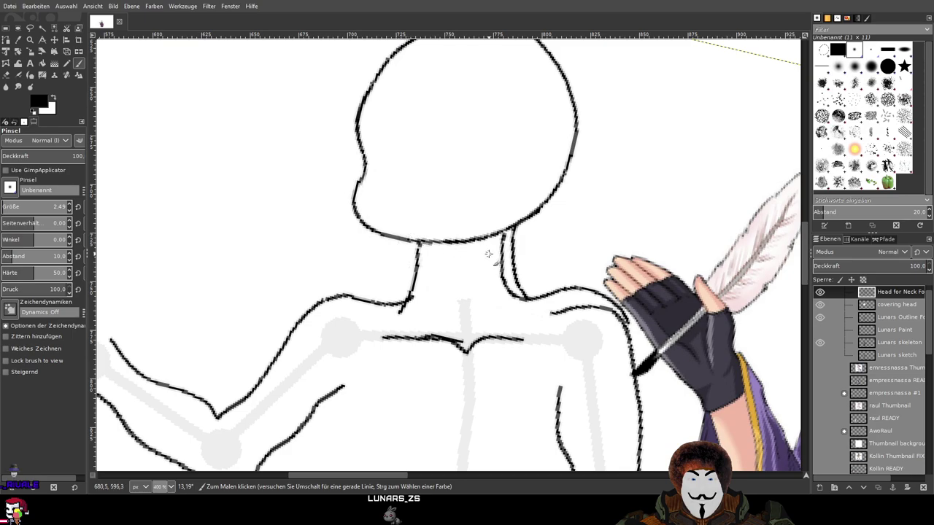
pyautogui.hscroll(-1, 459, 254)
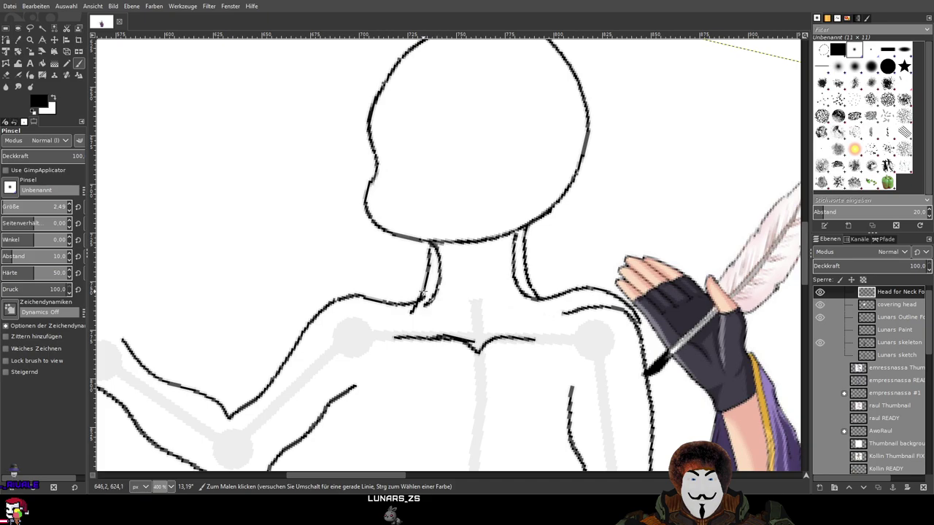
pyautogui.hotkey('ctrl', 'z')
# Paint a new front neck line slightly inside the existing one, curving from the jaw to the shoulder, undoing unsatisfactory attempts
pyautogui.scroll(1, 436, 266)
pyautogui.scroll(-1, 441, 256)
pyautogui.scroll(1, 446, 251)
pyautogui.scroll(1, 446, 248)
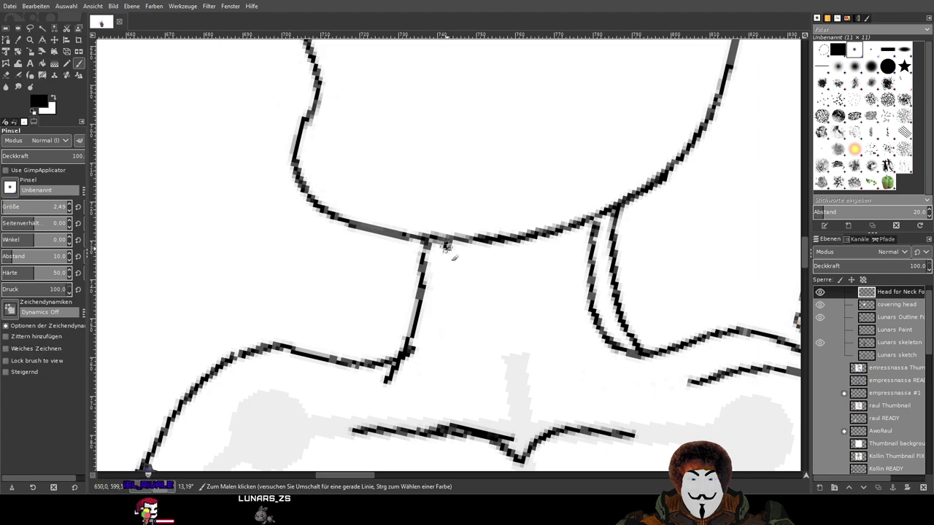
pyautogui.moveTo(446, 247); pyautogui.dragTo(437, 332)
pyautogui.hotkey('ctrl', 'z')
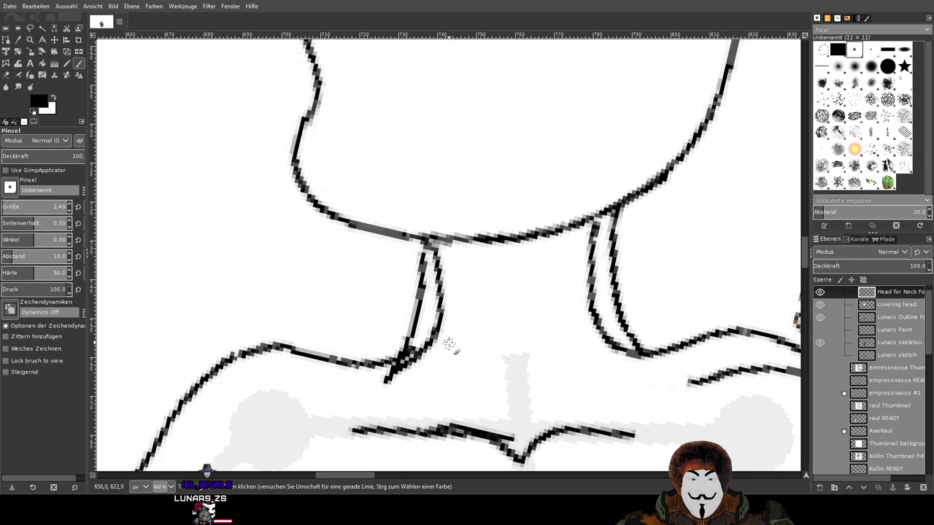
pyautogui.hotkey('ctrl', 'z')
pyautogui.moveTo(429, 245)
pyautogui.mouseDown()
pyautogui.moveTo(428, 305)
pyautogui.moveTo(399, 362)
pyautogui.mouseUp()
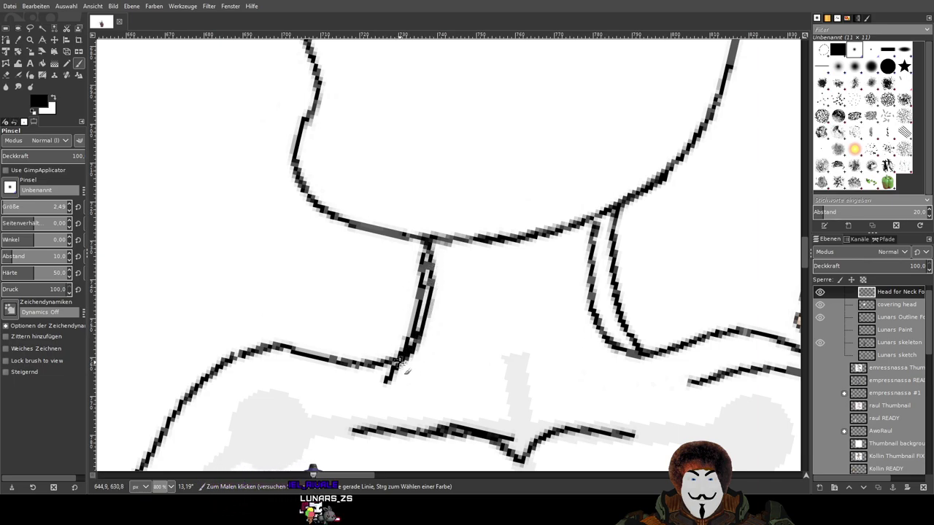
pyautogui.hotkey('ctrl', 'z')
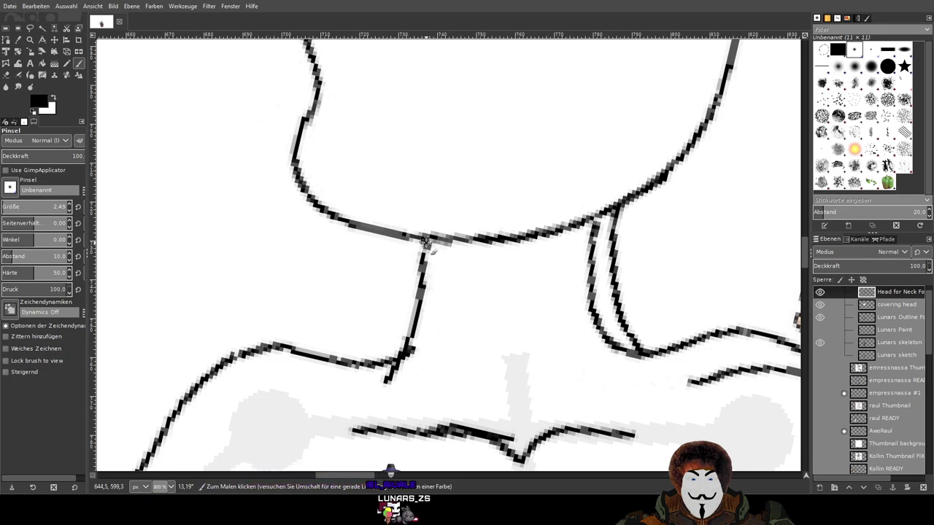
pyautogui.moveTo(427, 244)
pyautogui.mouseDown()
pyautogui.moveTo(430, 303)
pyautogui.moveTo(406, 363)
pyautogui.mouseUp()
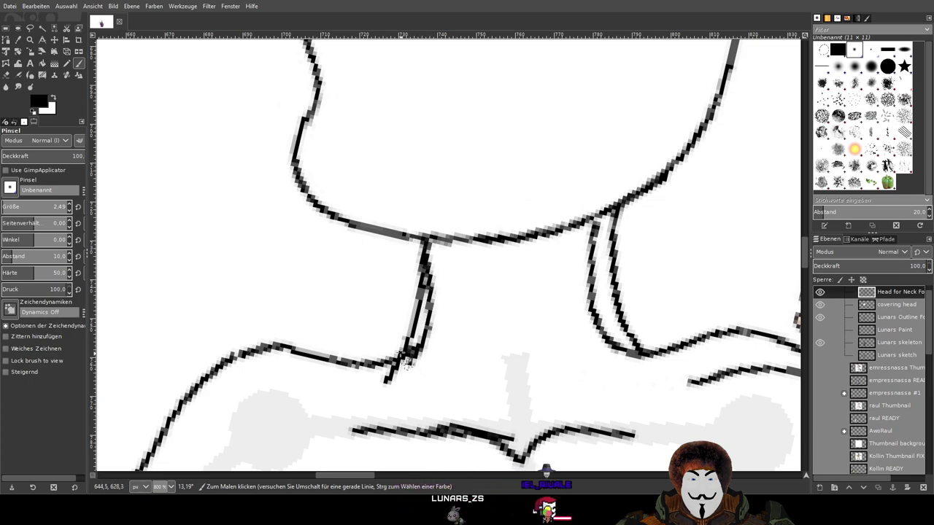
# Erase the old outer front neck line between the jaw and the shoulder, keeping the new inner line
pyautogui.hotkey('shift', 'e')
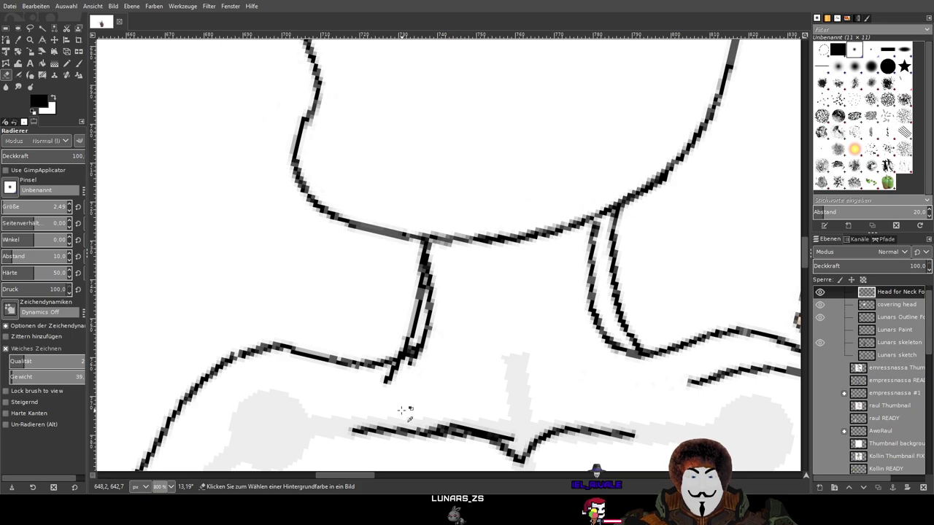
pyautogui.scroll(2, 401, 411)
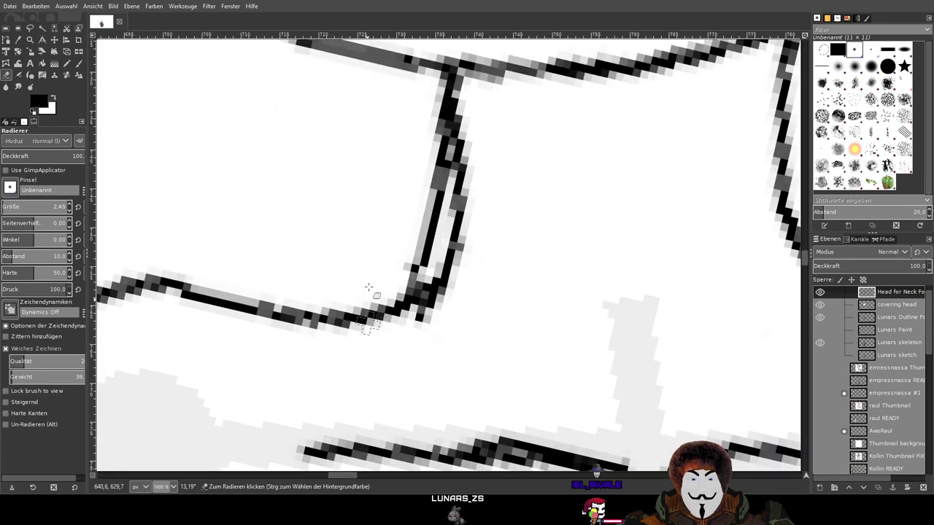
pyautogui.moveTo(406, 305); pyautogui.dragTo(421, 279)
pyautogui.moveTo(429, 240)
pyautogui.mouseDown()
pyautogui.moveTo(440, 221)
pyautogui.moveTo(435, 175)
pyautogui.mouseUp()
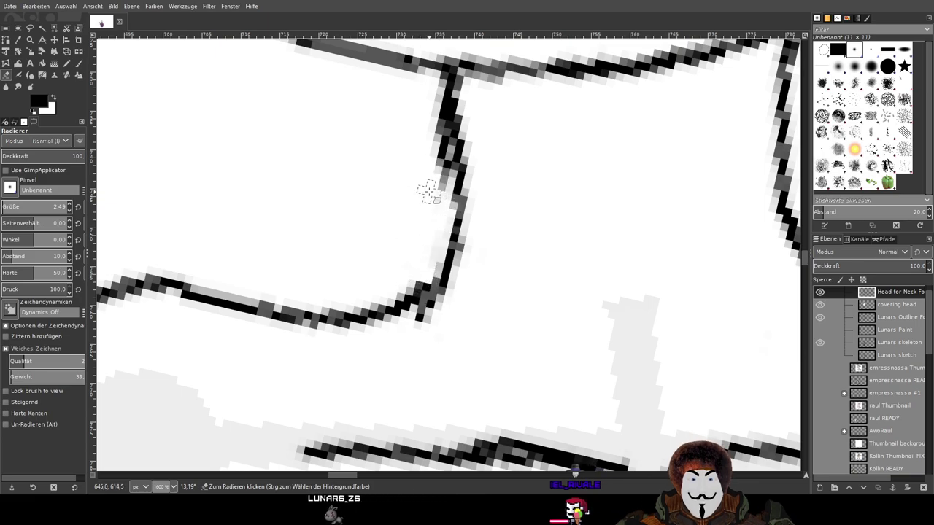
pyautogui.scroll(3, 429, 193)
pyautogui.moveTo(439, 219)
pyautogui.mouseDown()
pyautogui.moveTo(437, 269)
pyautogui.moveTo(428, 225)
pyautogui.moveTo(441, 273)
pyautogui.moveTo(441, 255)
pyautogui.moveTo(438, 277)
pyautogui.moveTo(437, 186)
pyautogui.moveTo(443, 262)
pyautogui.moveTo(443, 231)
pyautogui.moveTo(430, 330)
pyautogui.mouseUp()
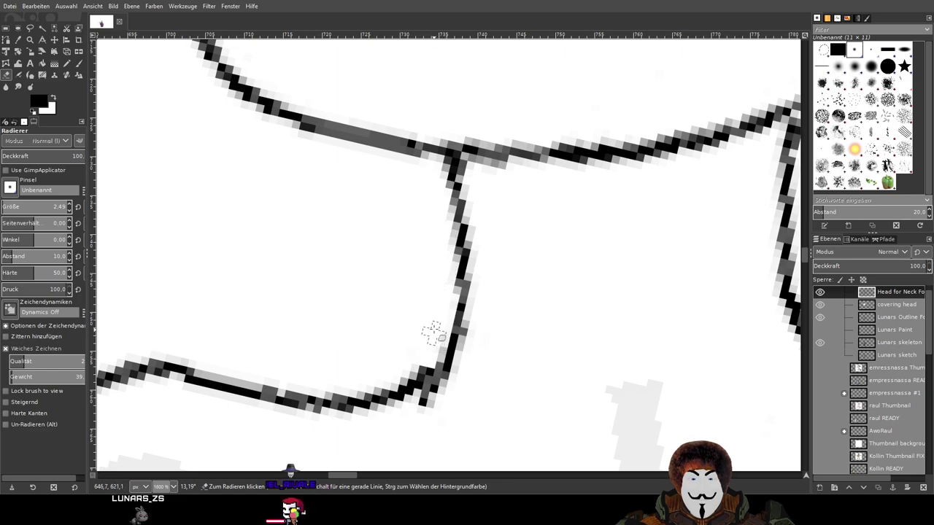
# Erase the old outer back neck line from the head down to where it meets the shoulder
pyautogui.moveTo(552, 318); pyautogui.dragTo(334, 318)
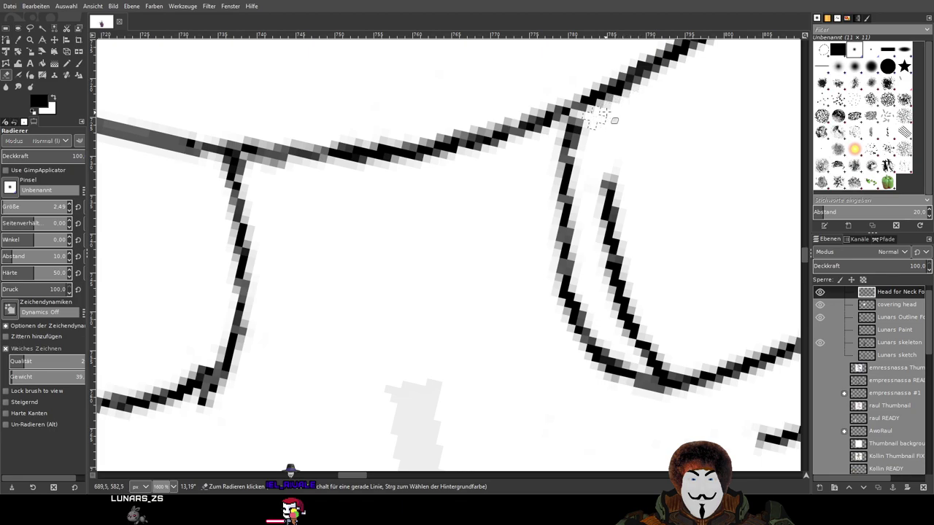
pyautogui.moveTo(621, 155); pyautogui.dragTo(615, 225)
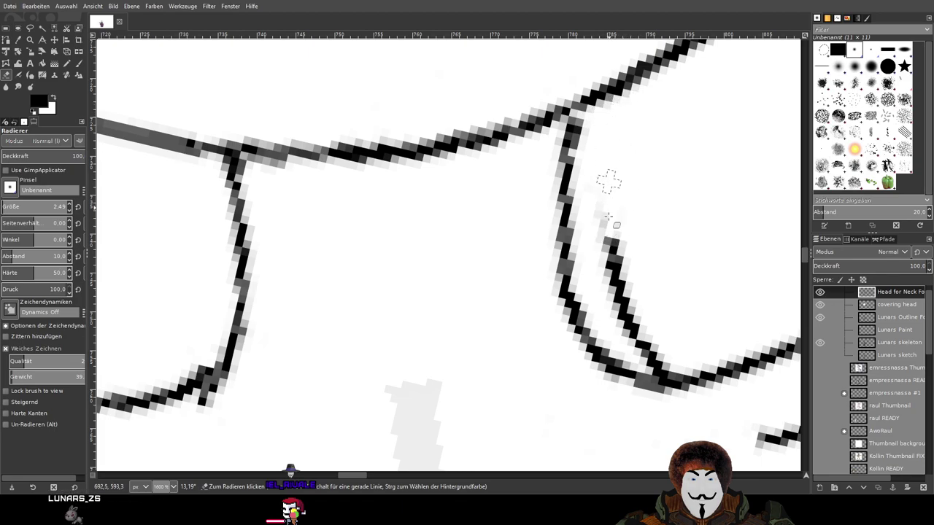
pyautogui.moveTo(599, 187); pyautogui.dragTo(615, 265)
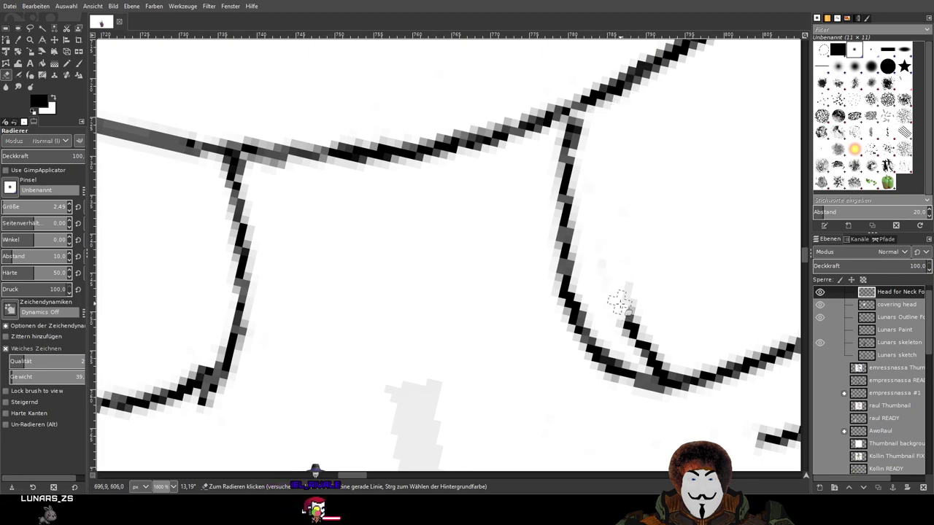
pyautogui.moveTo(652, 334)
pyautogui.mouseDown()
pyautogui.moveTo(609, 309)
pyautogui.moveTo(641, 347)
pyautogui.moveTo(657, 345)
pyautogui.moveTo(634, 340)
pyautogui.moveTo(671, 358)
pyautogui.moveTo(636, 349)
pyautogui.moveTo(672, 361)
pyautogui.mouseUp()
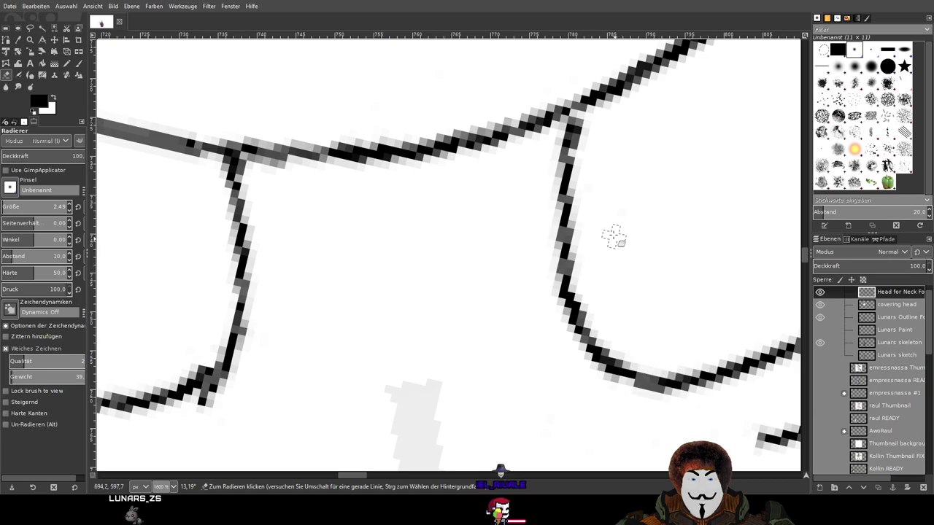
# Examine the slimmed Lunars neck against the head and shoulders, and compare its proportions with the finished Kollin character
pyautogui.scroll(-3, 677, 278)
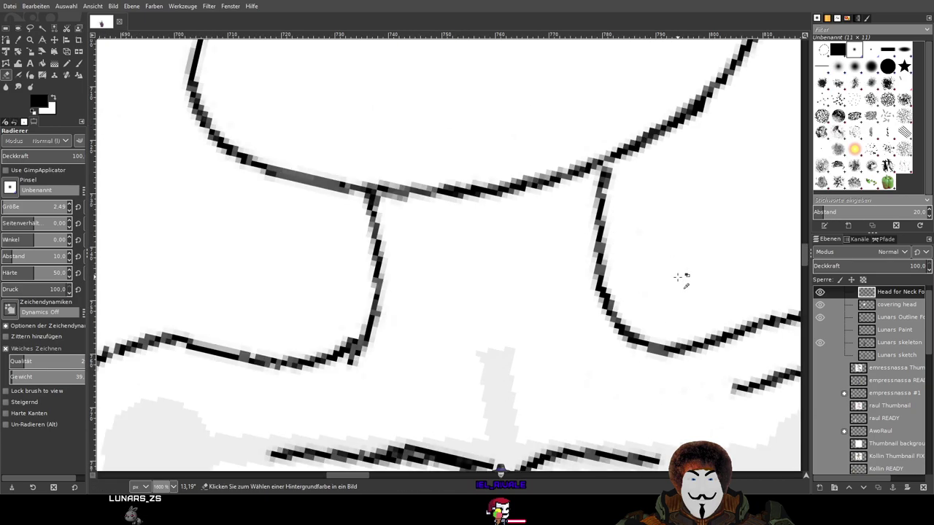
pyautogui.scroll(-1, 677, 277)
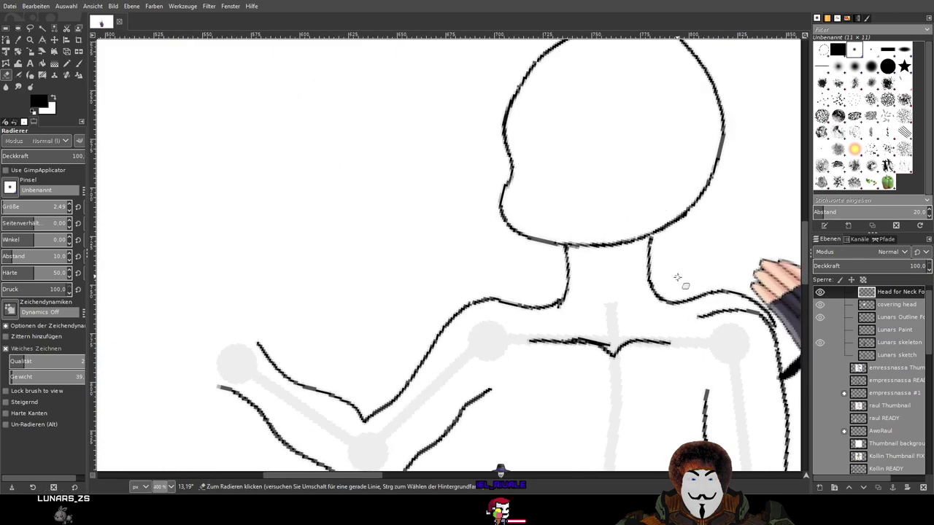
pyautogui.moveTo(677, 277); pyautogui.dragTo(670, 278)
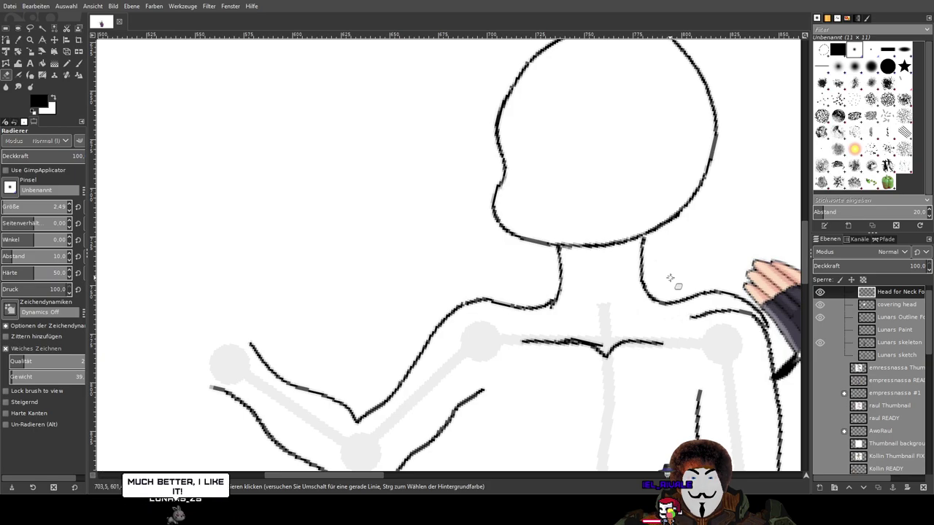
pyautogui.moveTo(691, 251); pyautogui.dragTo(174, 196)
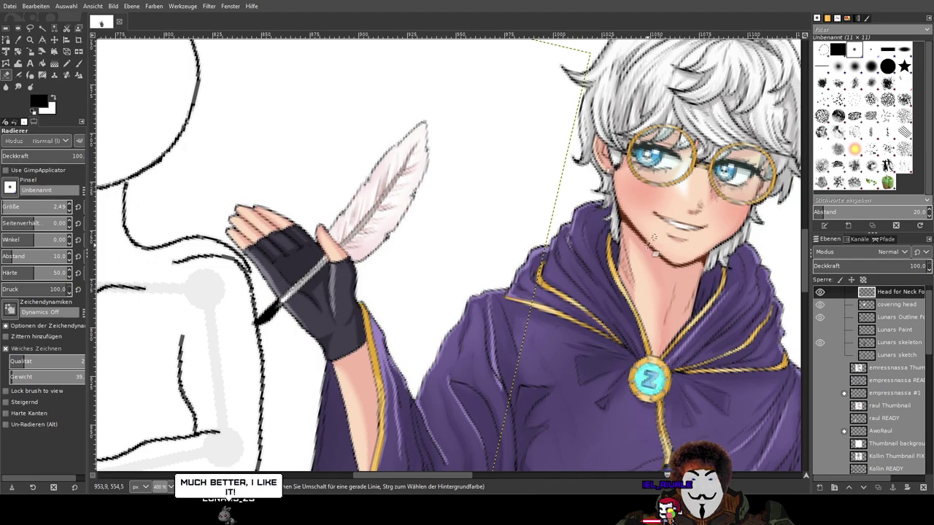
pyautogui.moveTo(252, 169); pyautogui.dragTo(450, 197)
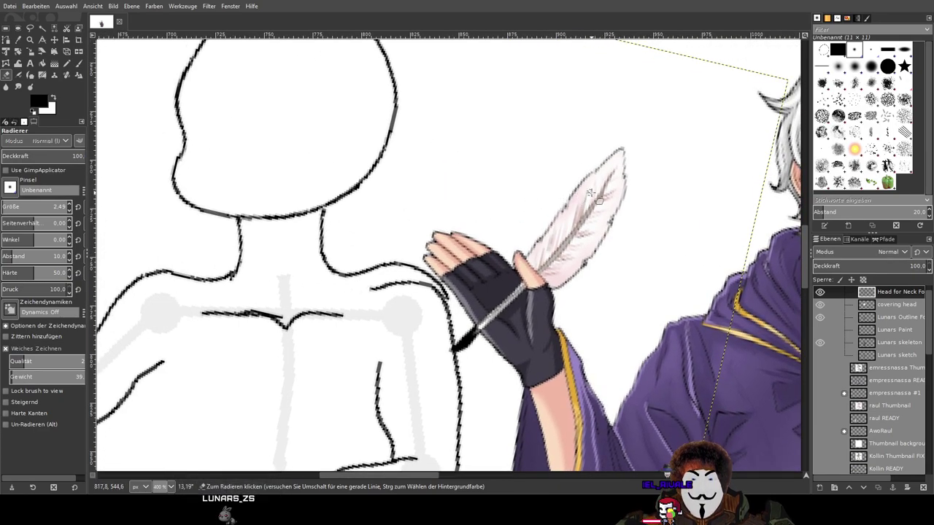
pyautogui.scroll(-3, 589, 193)
pyautogui.scroll(3, 581, 140)
pyautogui.moveTo(627, 143); pyautogui.dragTo(429, 180)
pyautogui.moveTo(286, 152); pyautogui.dragTo(700, 150)
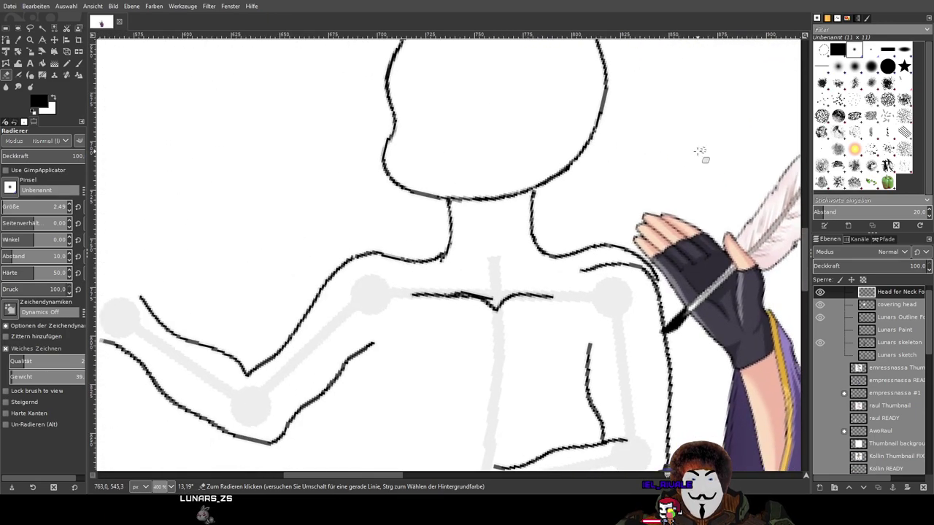
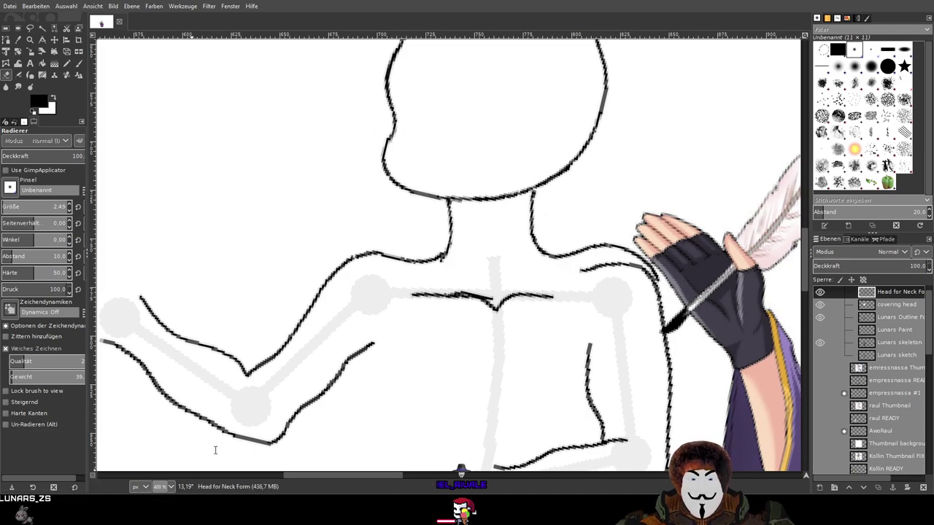
# Erase the stray line stub where the neck meets the shoulder on the Head for Neck Form layer
pyautogui.hotkey('shift', '1')
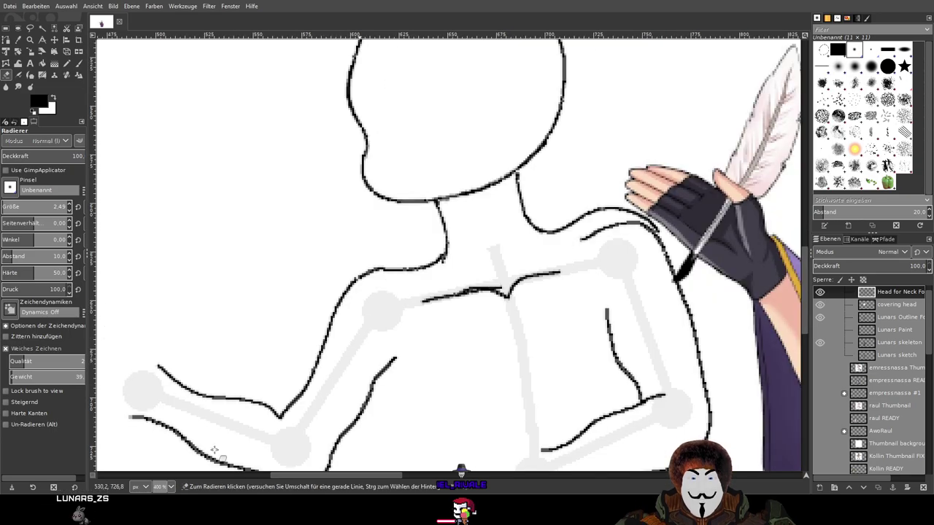
pyautogui.scroll(-3, 445, 313)
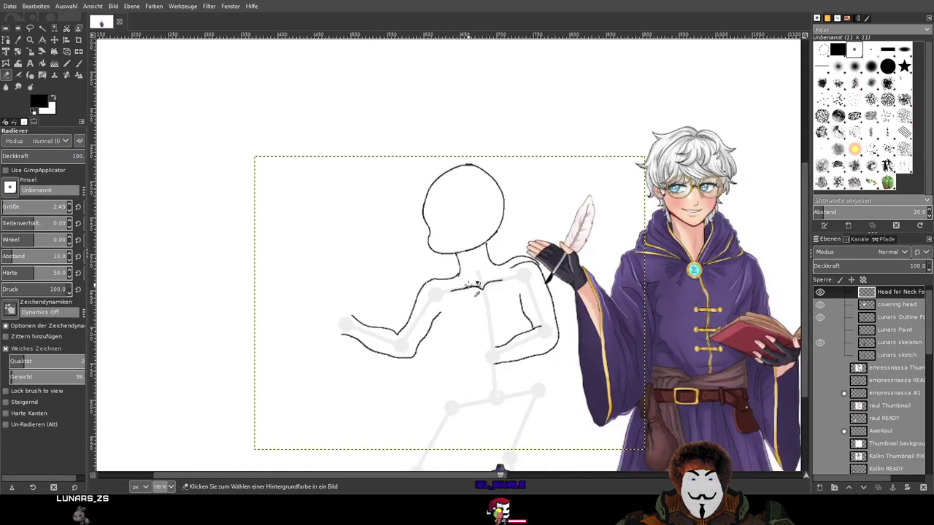
pyautogui.scroll(5, 473, 285)
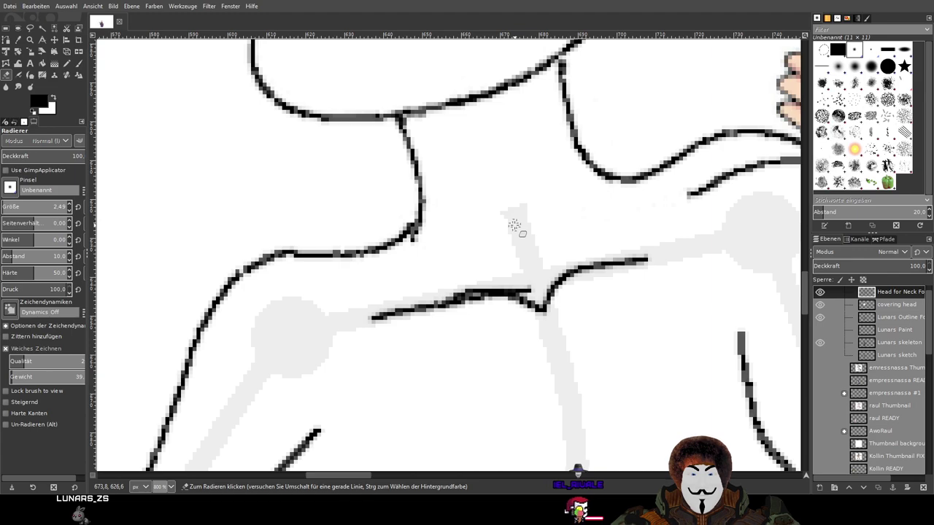
pyautogui.press('p')
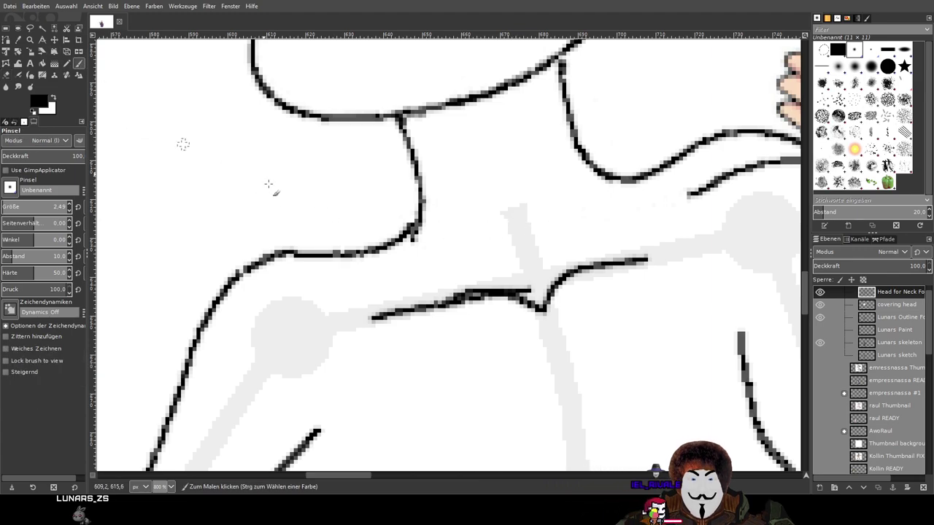
pyautogui.scroll(1, 394, 222)
pyautogui.scroll(1, 394, 223)
pyautogui.click(6, 75)
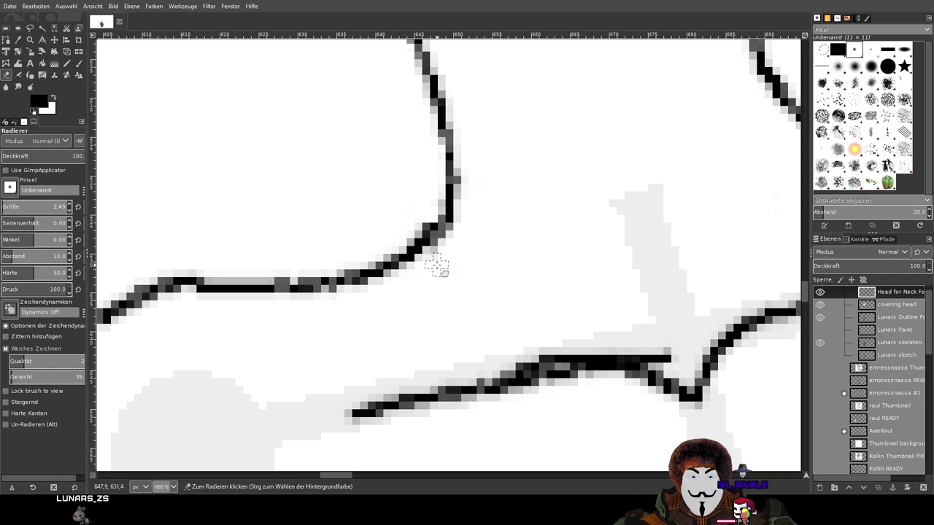
pyautogui.scroll(-2, 659, 258)
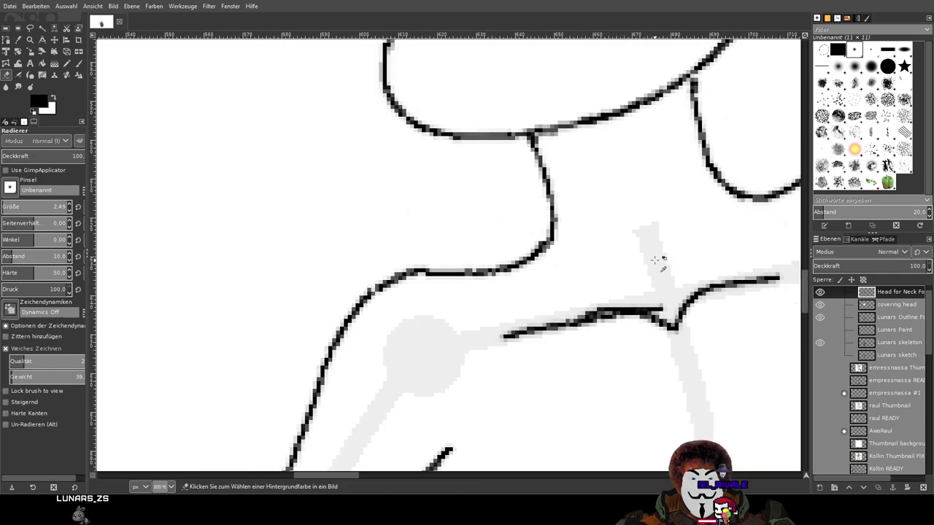
pyautogui.moveTo(712, 258); pyautogui.dragTo(355, 332)
# Hide the Lunars layer containing the purple-robed reference character
pyautogui.scroll(-3, 536, 278)
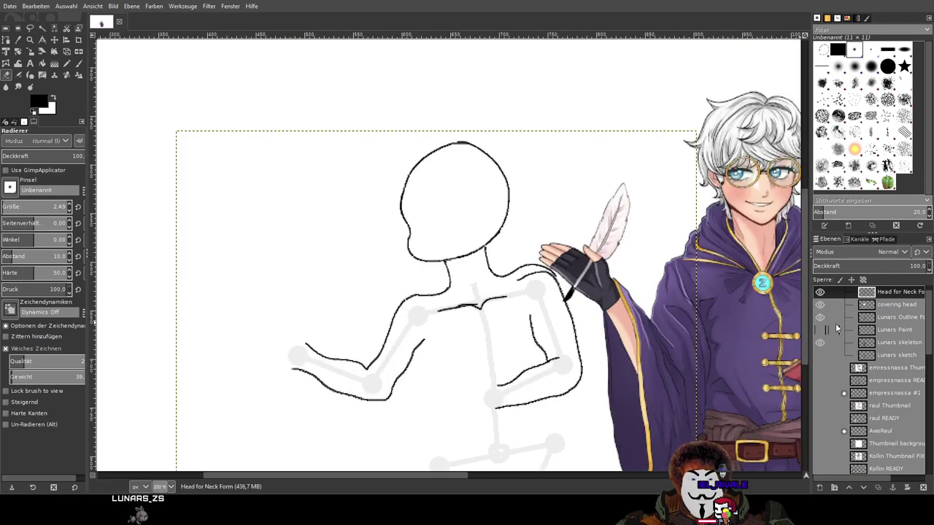
pyautogui.scroll(-5, 838, 328)
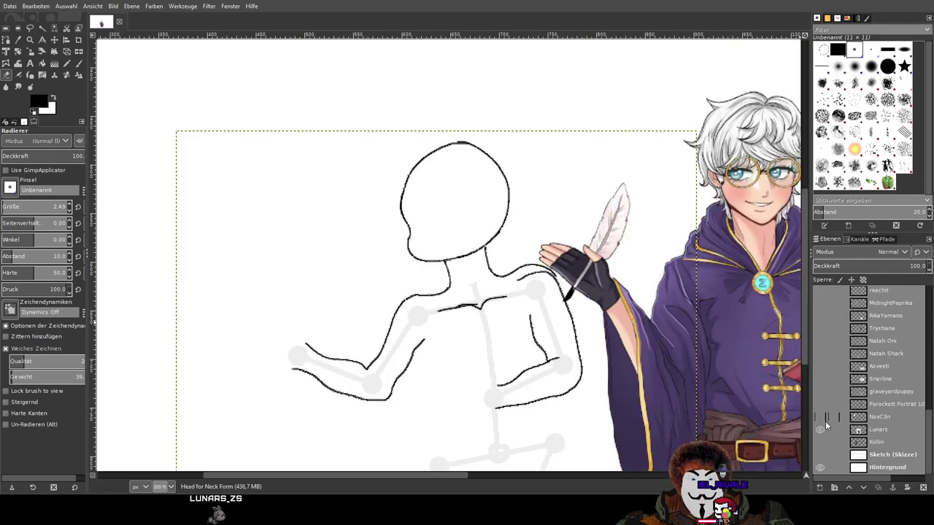
pyautogui.click(819, 432)
# Check the line art against transparency by hiding and restoring the Hintergrund layer
pyautogui.click(819, 467)
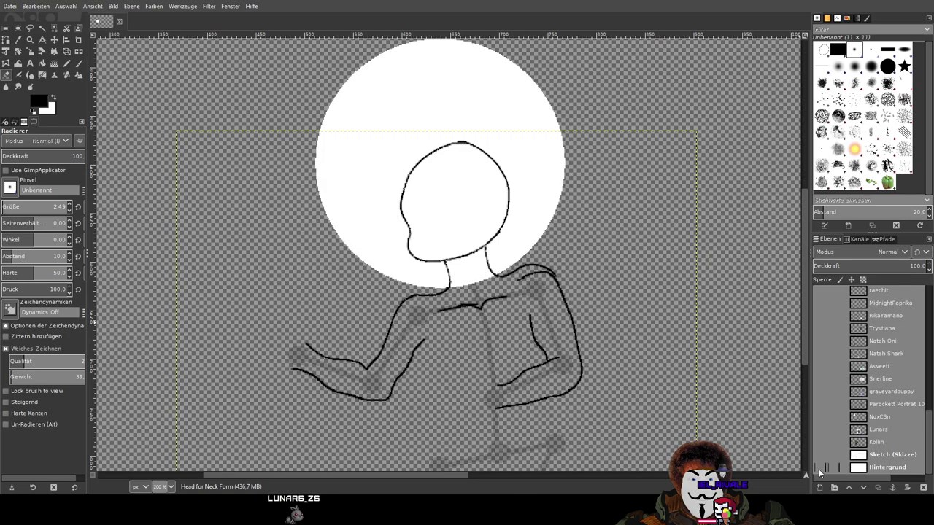
pyautogui.scroll(2, 837, 420)
pyautogui.scroll(-2, 837, 420)
pyautogui.click(819, 467)
# Hide the Lunars skeleton layer in the Lunars_Zs group
pyautogui.scroll(9, 848, 424)
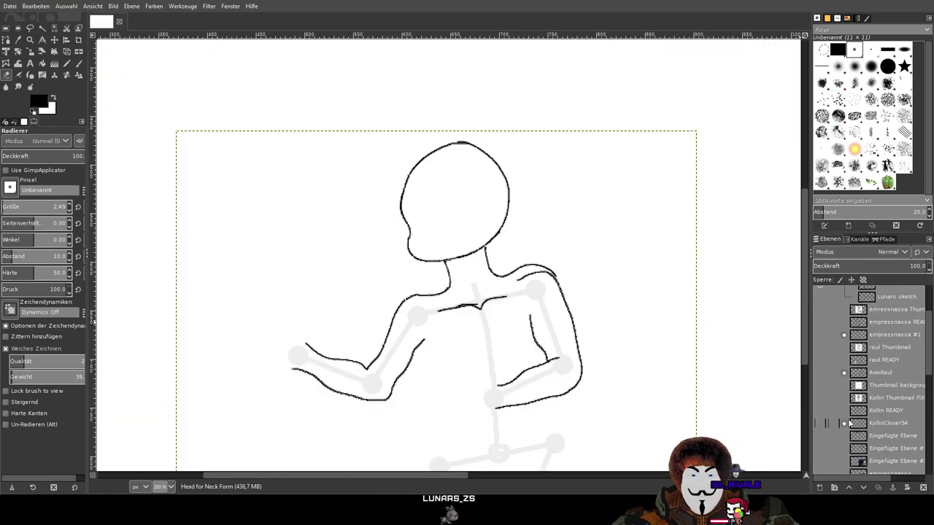
pyautogui.scroll(3, 849, 422)
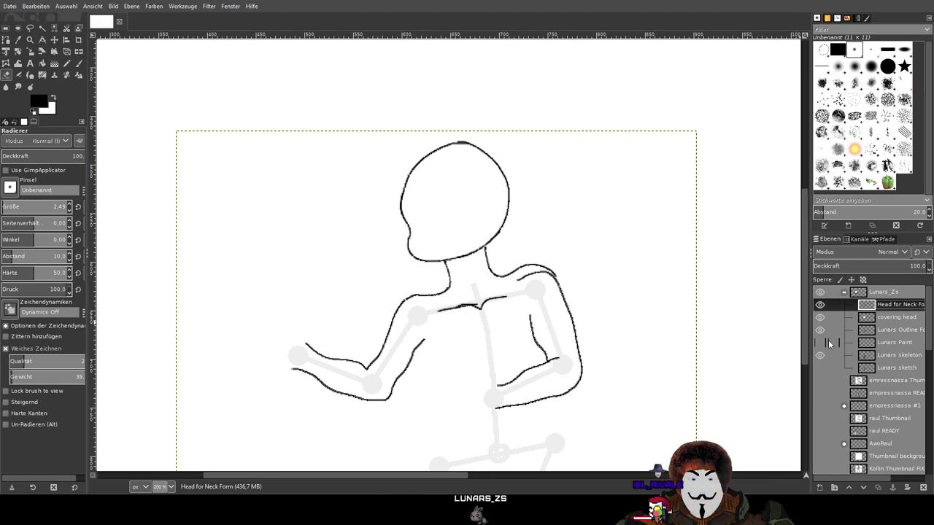
pyautogui.scroll(-3, 594, 309)
pyautogui.scroll(4, 604, 371)
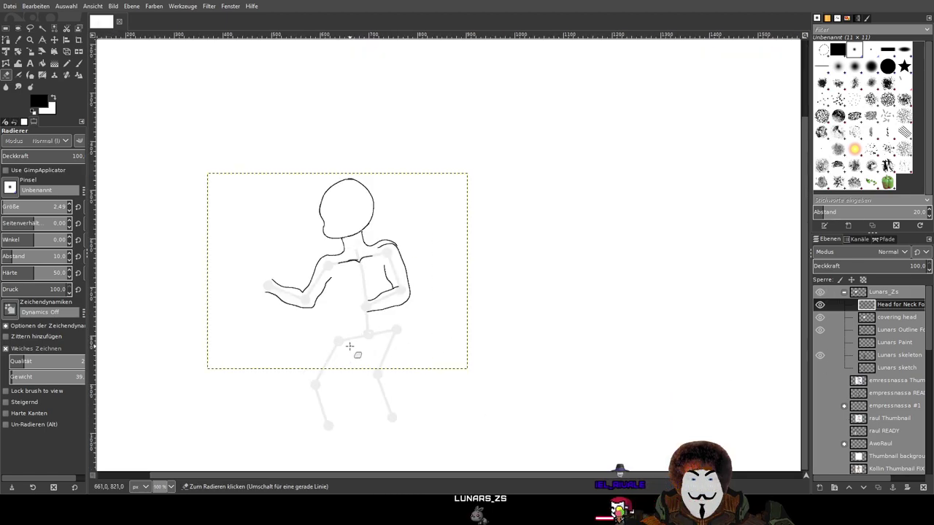
pyautogui.click(820, 356)
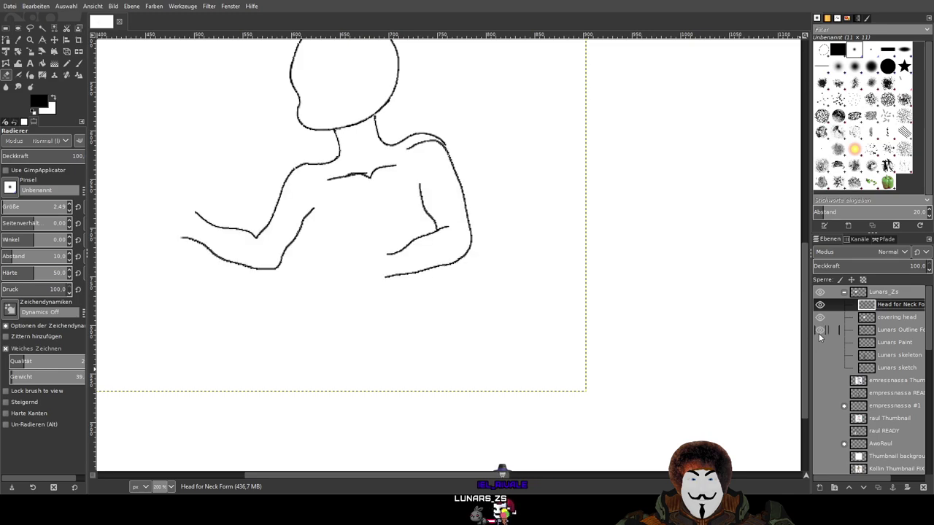
# Check the contents of the covering head and Head for Neck Form layers by switching each off and on
pyautogui.click(820, 317)
pyautogui.click(820, 317)
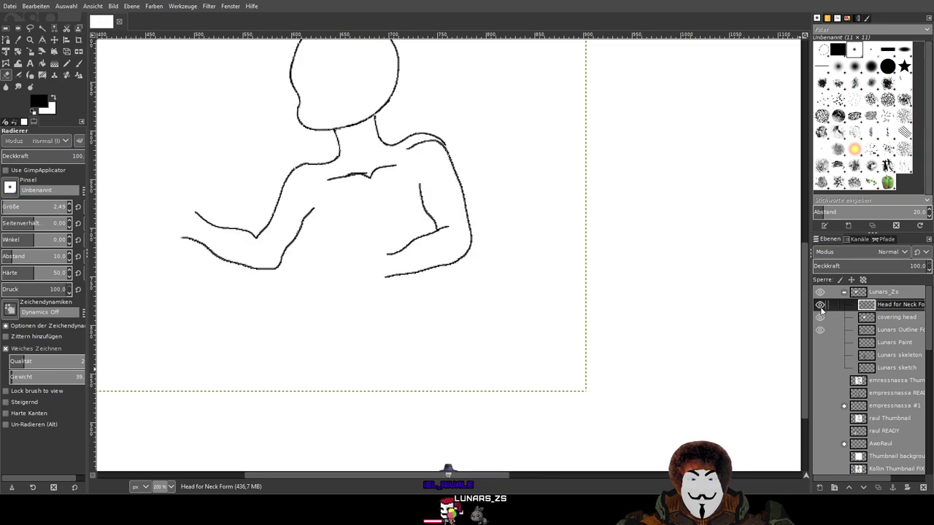
pyautogui.click(820, 305)
pyautogui.click(820, 305)
pyautogui.scroll(-3, 525, 293)
pyautogui.scroll(3, 396, 303)
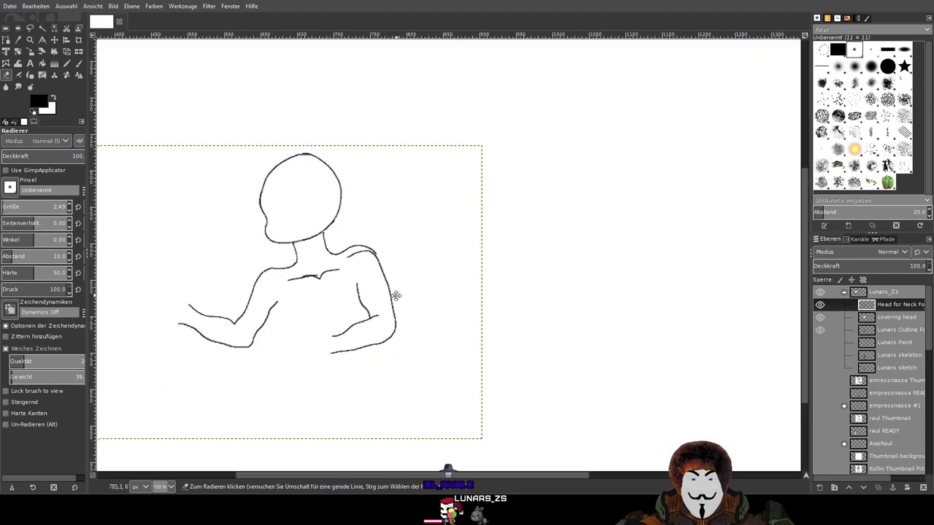
pyautogui.scroll(-2, 389, 296)
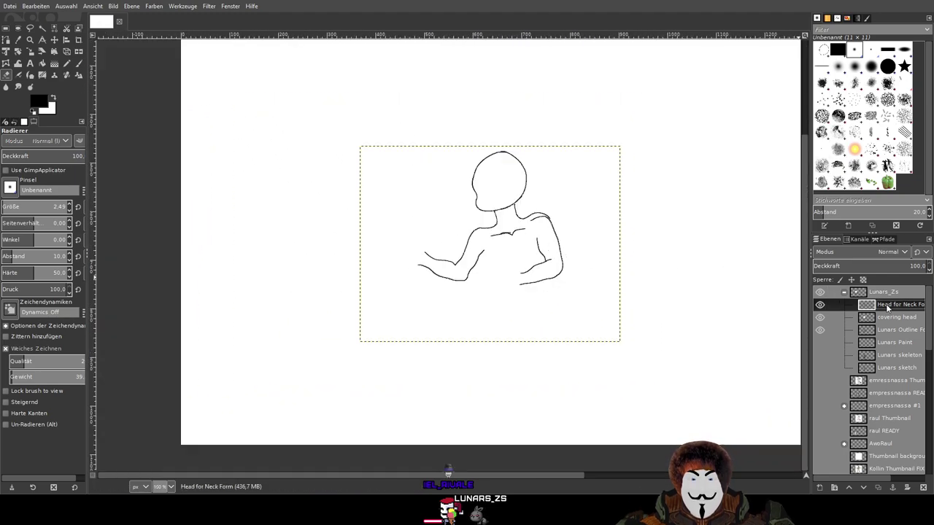
# Try adding a layer made from everything visible to the Lunars_Zs group, and undo its creation
pyautogui.click(824, 75)
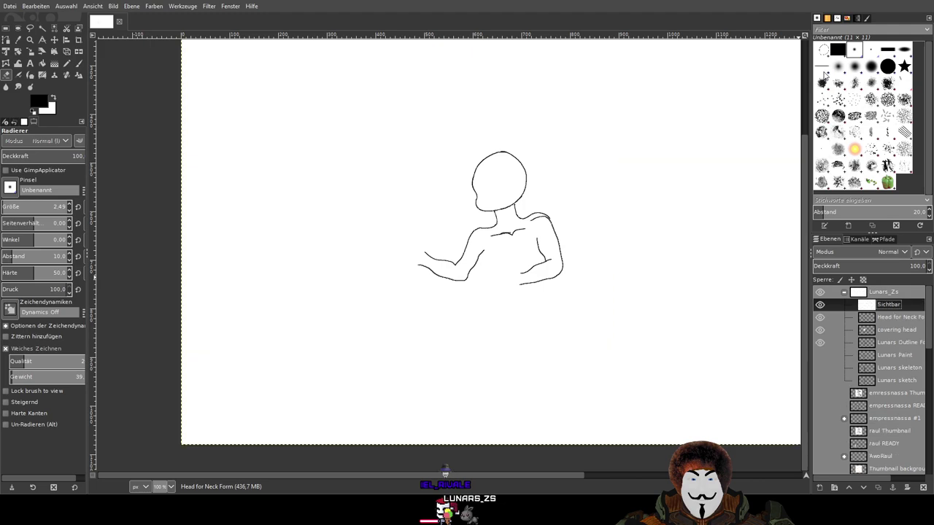
pyautogui.click(821, 317)
pyautogui.click(820, 305)
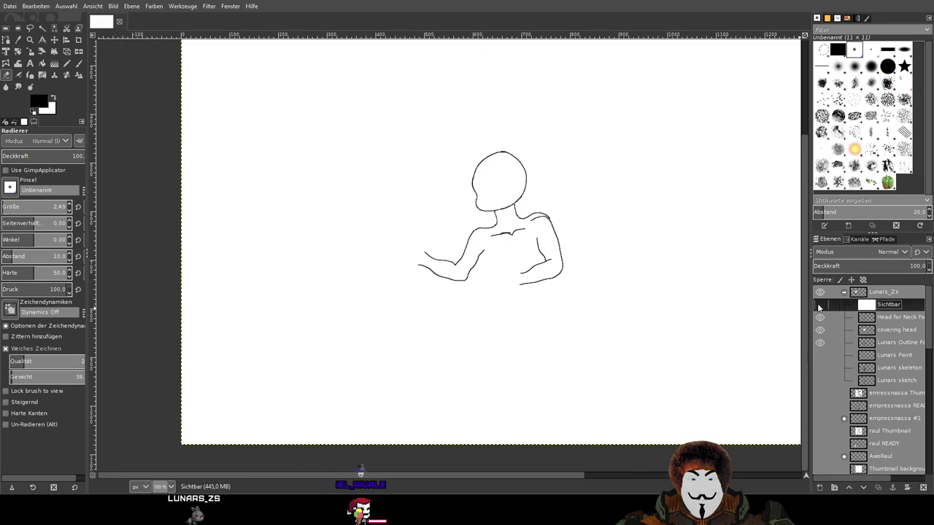
pyautogui.hotkey('ctrl', 'z')
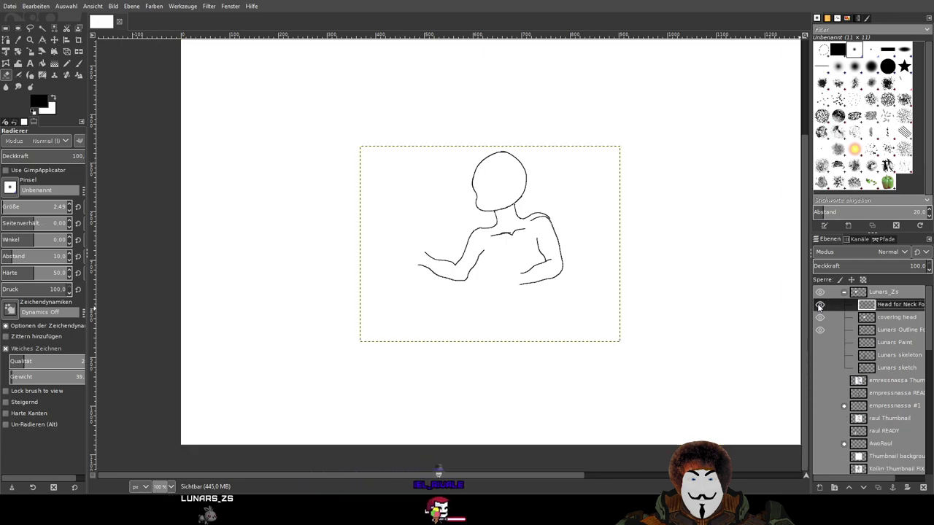
# Examine the head, neck and shoulder outlines up close and look through the layer list
pyautogui.moveTo(671, 294); pyautogui.dragTo(646, 299)
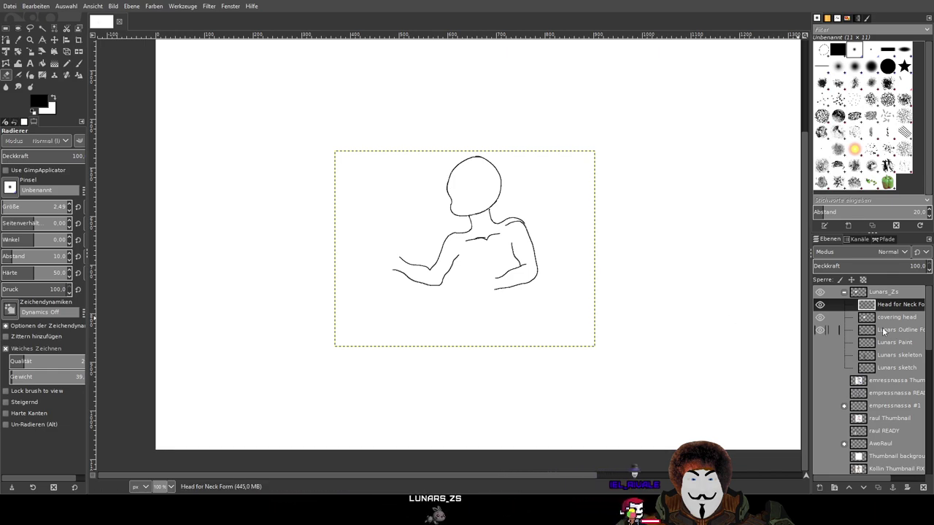
pyautogui.scroll(6, 493, 210)
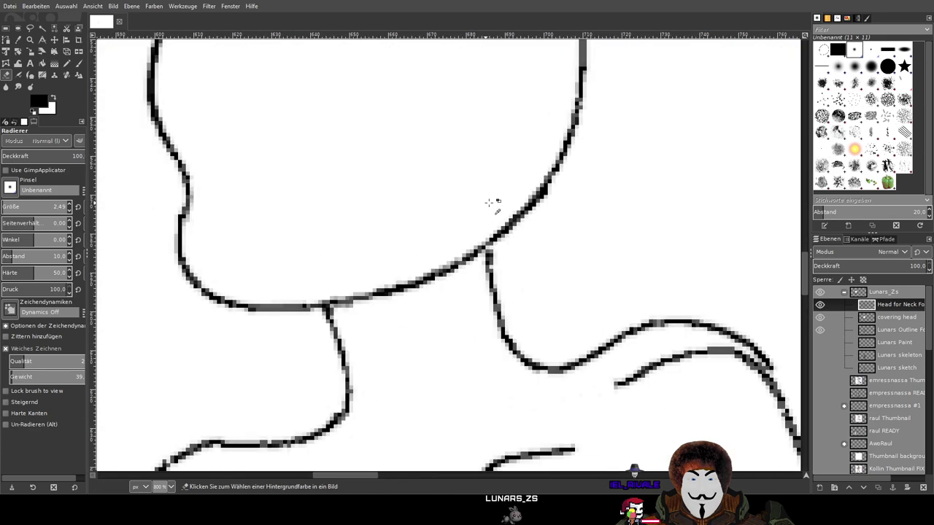
pyautogui.scroll(-5, 489, 203)
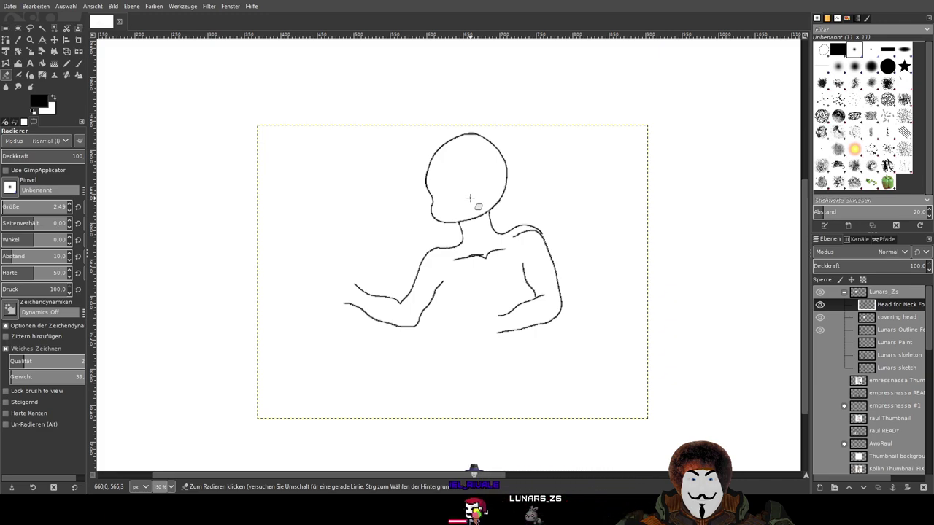
pyautogui.scroll(5, 445, 152)
pyautogui.scroll(-4, 445, 153)
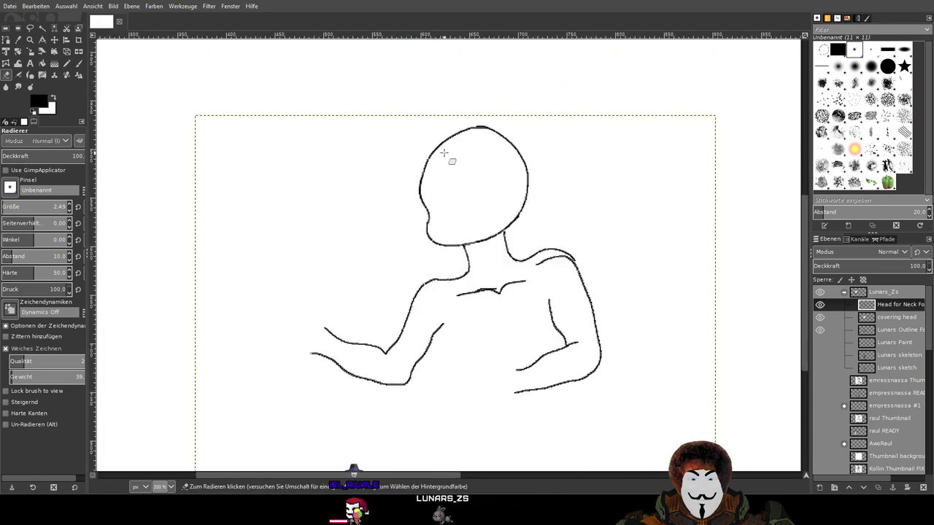
pyautogui.moveTo(672, 242); pyautogui.dragTo(659, 211)
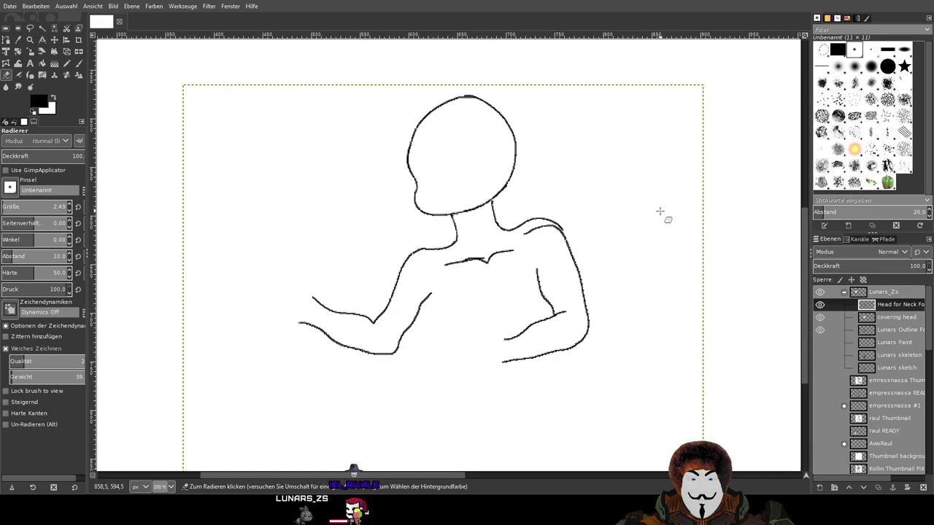
pyautogui.scroll(-8, 880, 337)
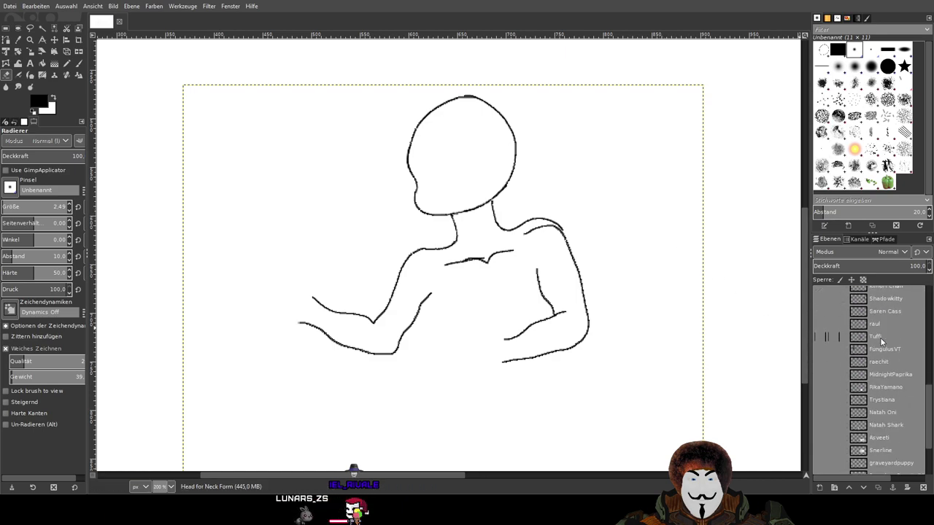
pyautogui.scroll(6, 879, 337)
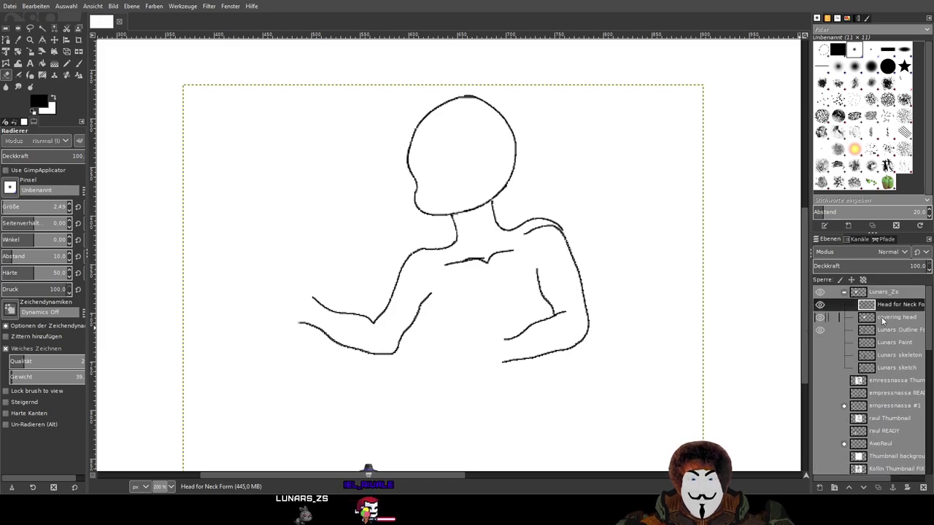
# Compare the head and neck outlines with the covering head and Head for Neck Form layers hidden and shown
pyautogui.click(891, 320)
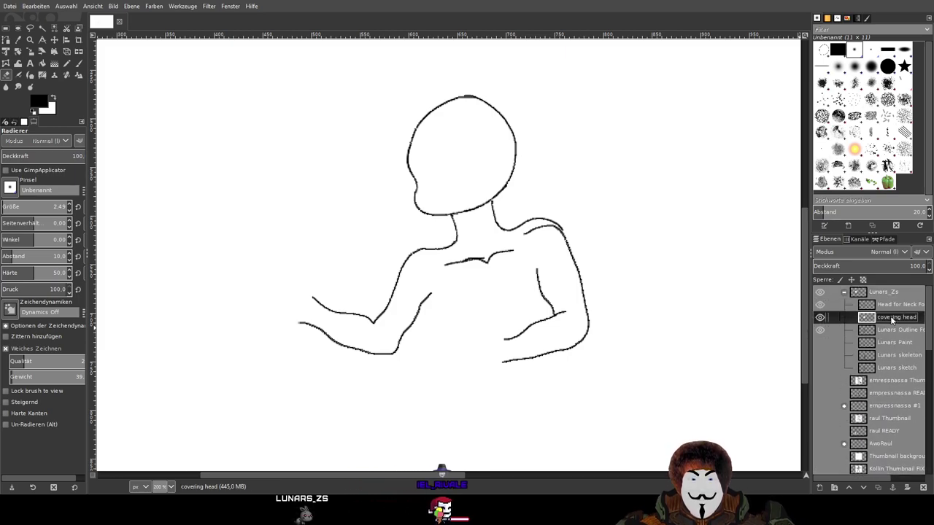
pyautogui.click(892, 310)
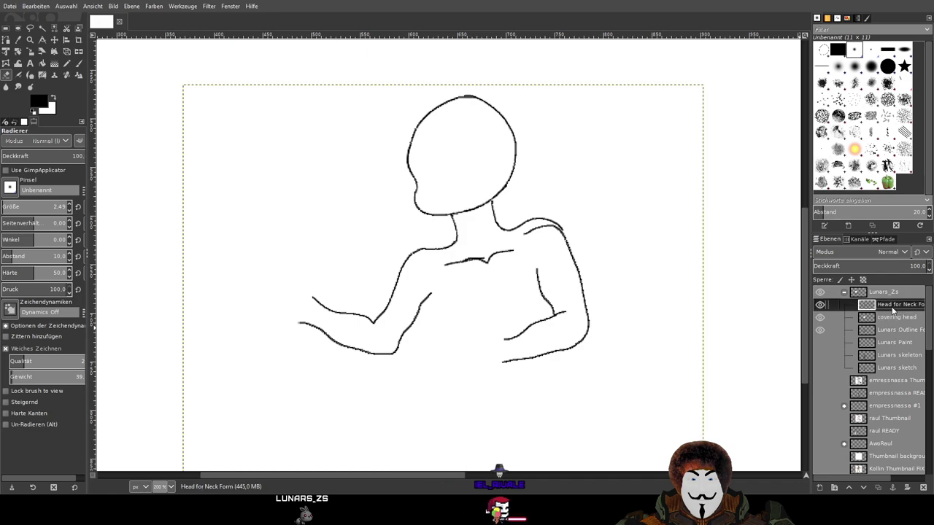
pyautogui.click(821, 317)
pyautogui.click(820, 317)
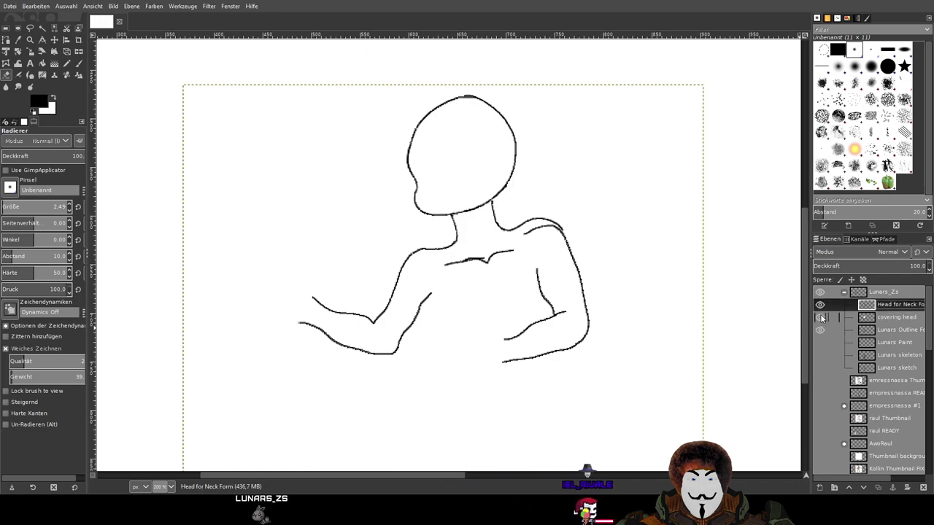
pyautogui.click(819, 304)
pyautogui.click(819, 305)
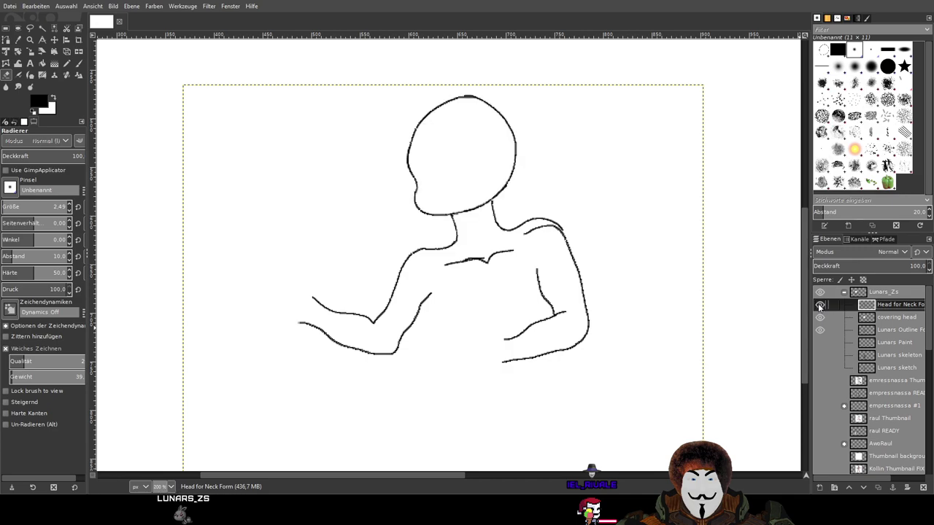
pyautogui.click(819, 305)
pyautogui.click(820, 317)
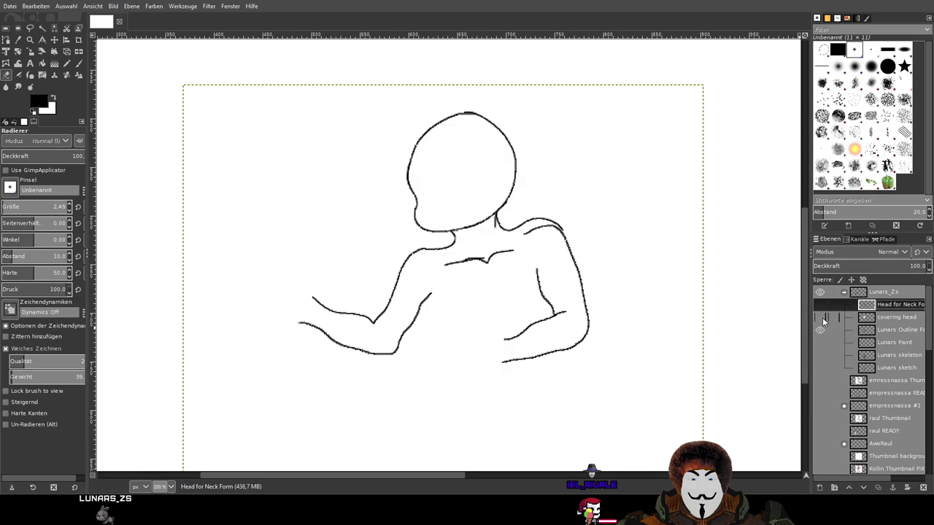
pyautogui.click(822, 317)
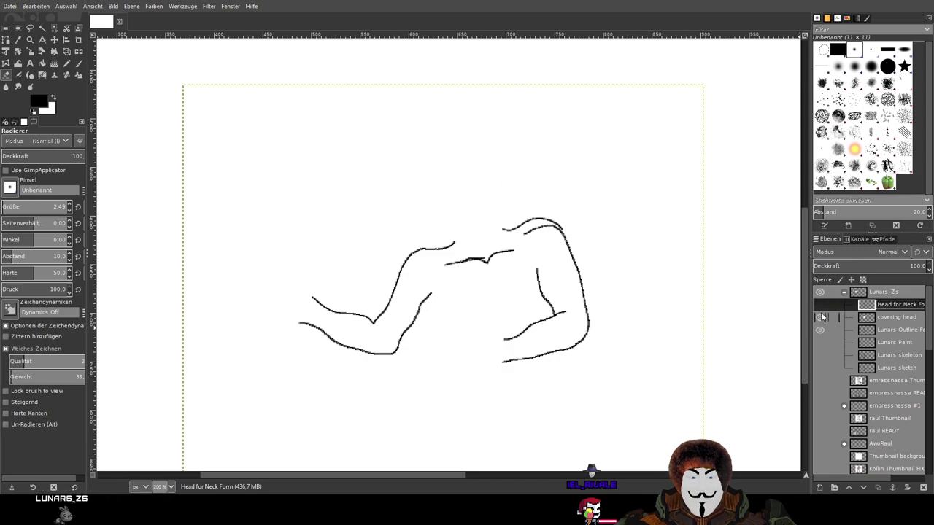
pyautogui.click(821, 316)
pyautogui.click(821, 305)
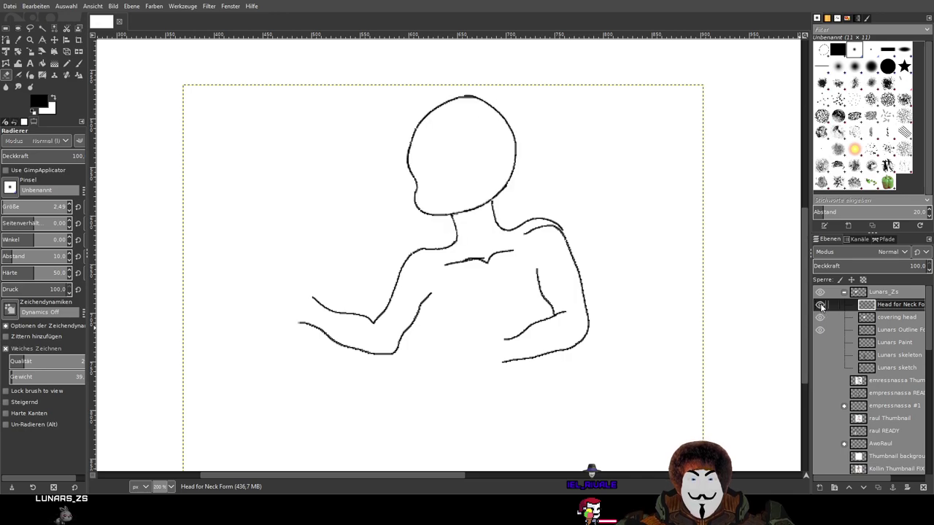
# Hide the Hintergrund layer so the line art sits on transparency
pyautogui.scroll(-15, 822, 328)
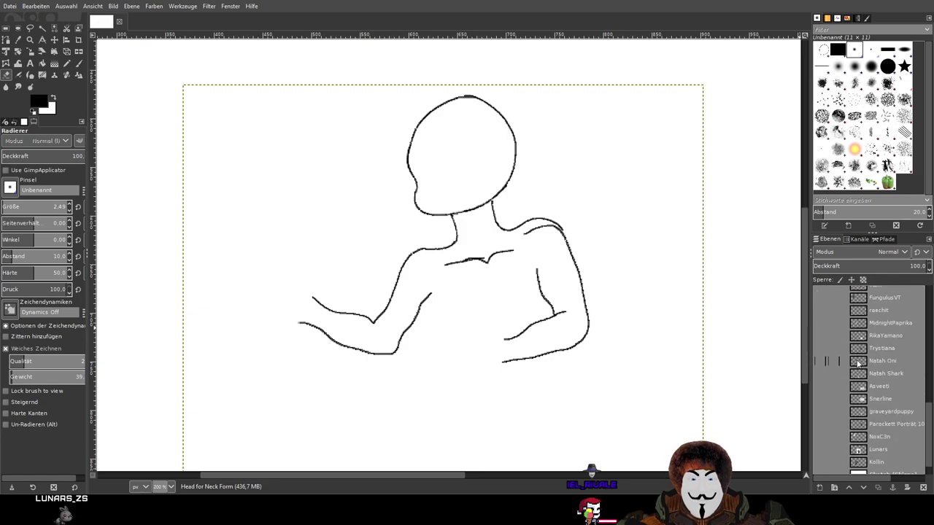
pyautogui.click(820, 466)
pyautogui.scroll(15, 839, 380)
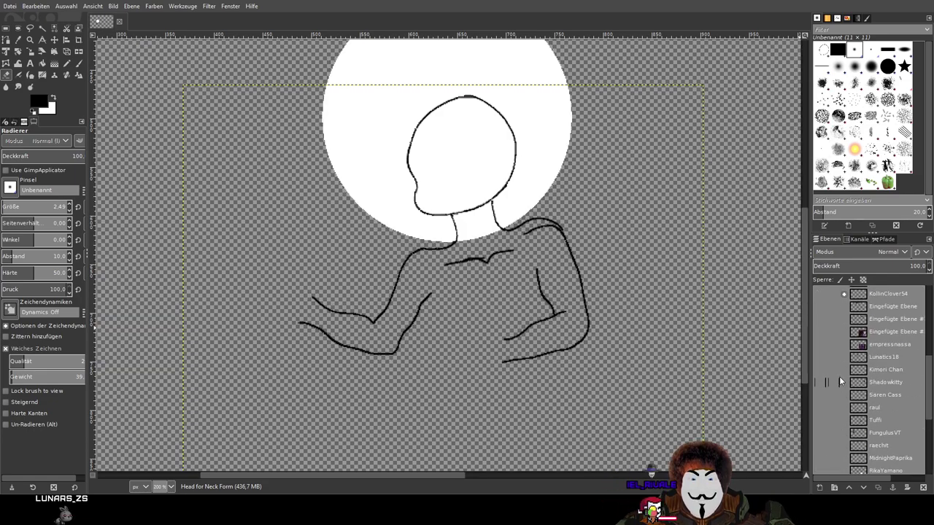
# Compare the head and neck outlines with the covering head and Head for Neck Form layers hidden and shown in turn
pyautogui.click(821, 318)
pyautogui.click(821, 318)
pyautogui.click(820, 305)
pyautogui.click(821, 305)
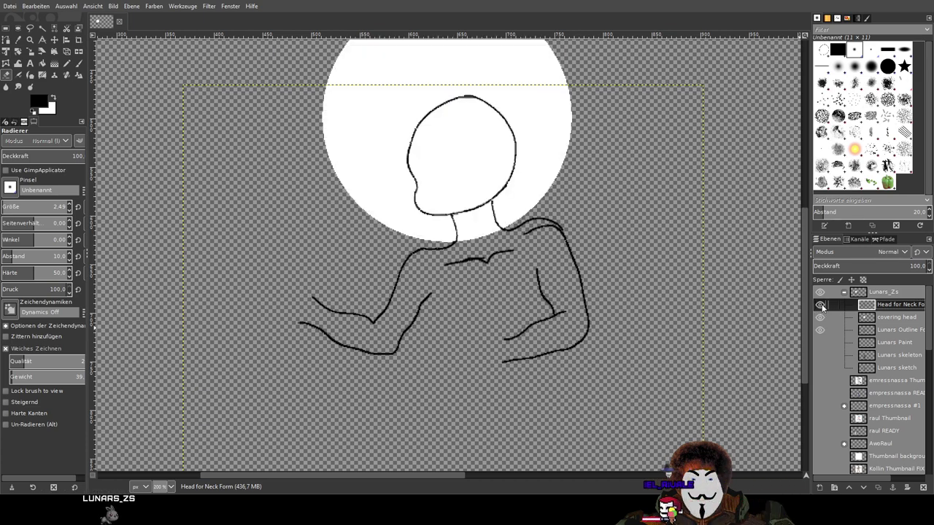
pyautogui.click(821, 318)
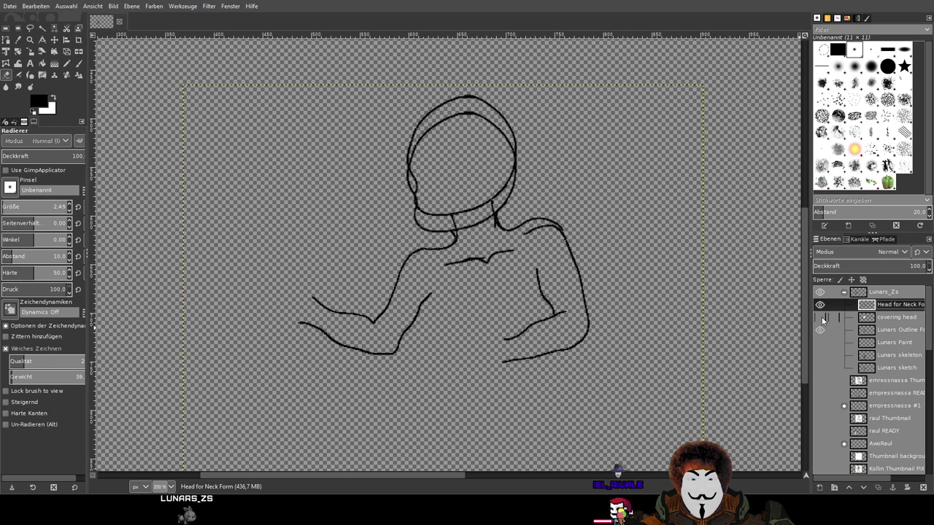
pyautogui.click(822, 318)
# Enlarge the eraser to a size of about 401 so it spans the whole white circle around the head
pyautogui.moveTo(589, 231); pyautogui.dragTo(638, 268)
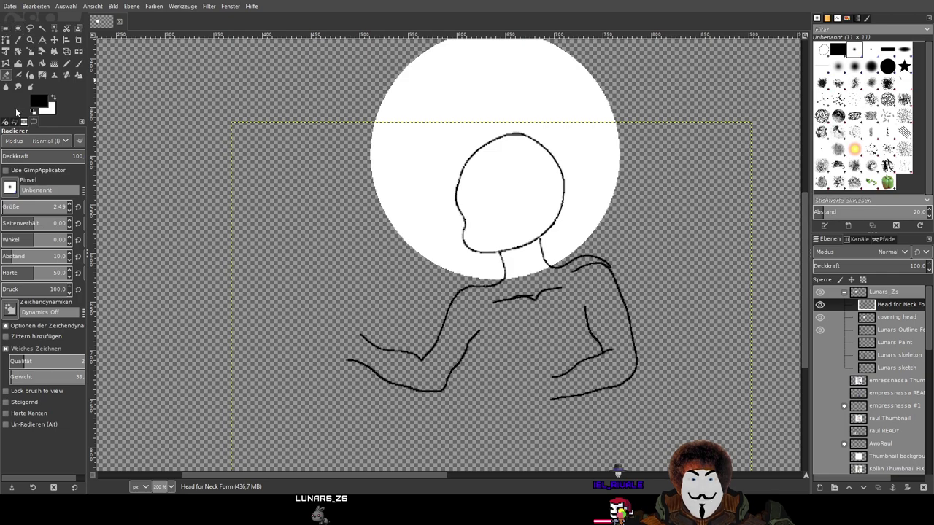
pyautogui.scroll(2, 339, 228)
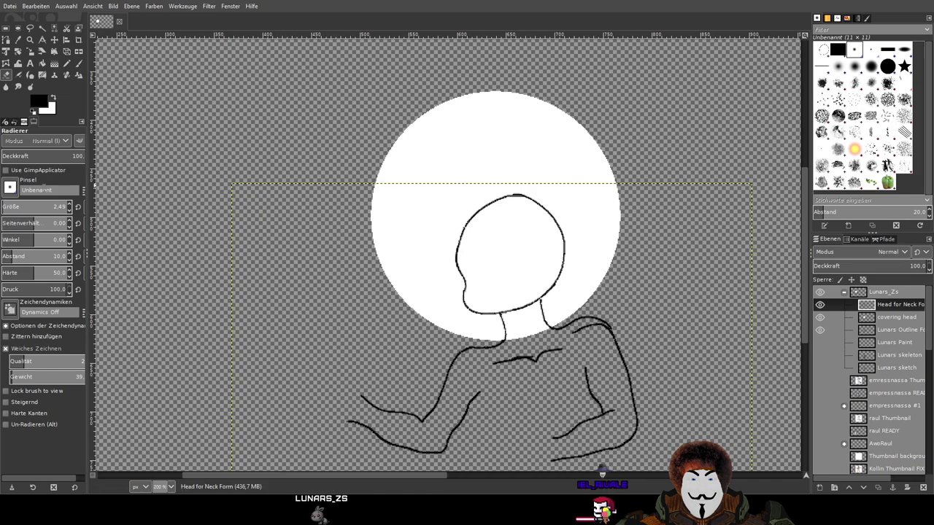
pyautogui.click(48, 206)
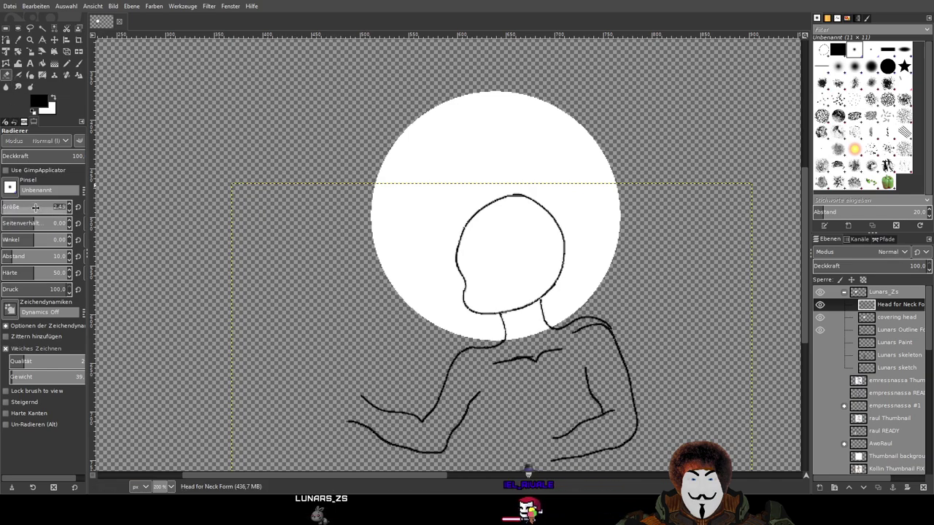
pyautogui.moveTo(121, 208); pyautogui.dragTo(183, 210)
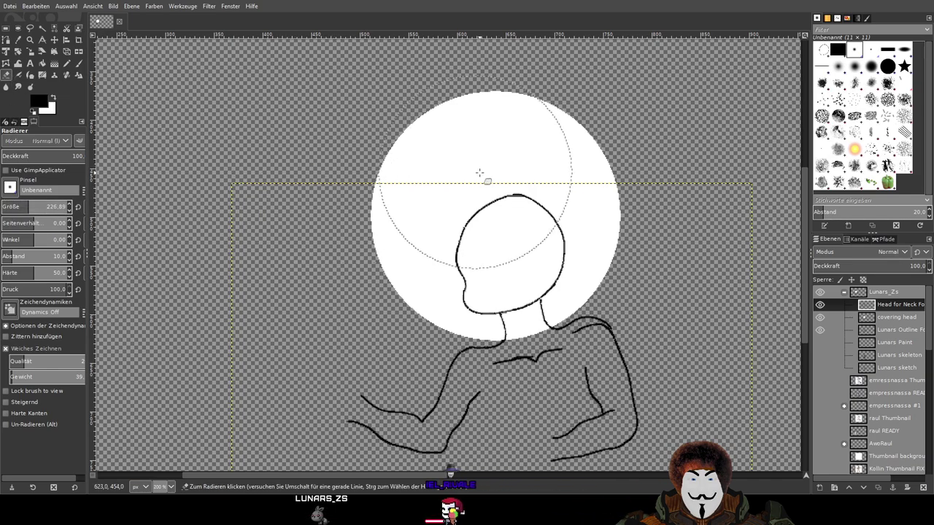
pyautogui.press(']')
pyautogui.press(']')
pyautogui.press(']')
pyautogui.press(']')
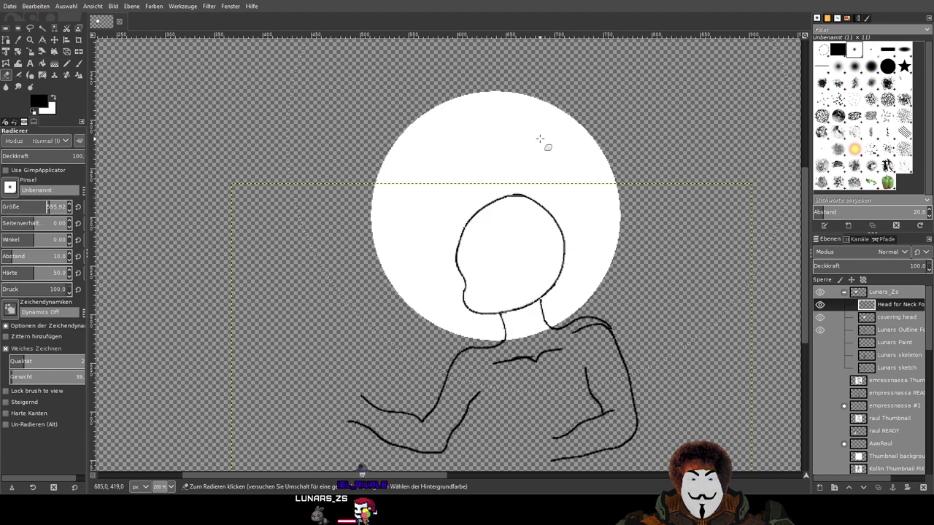
pyautogui.moveTo(541, 139); pyautogui.dragTo(530, 222)
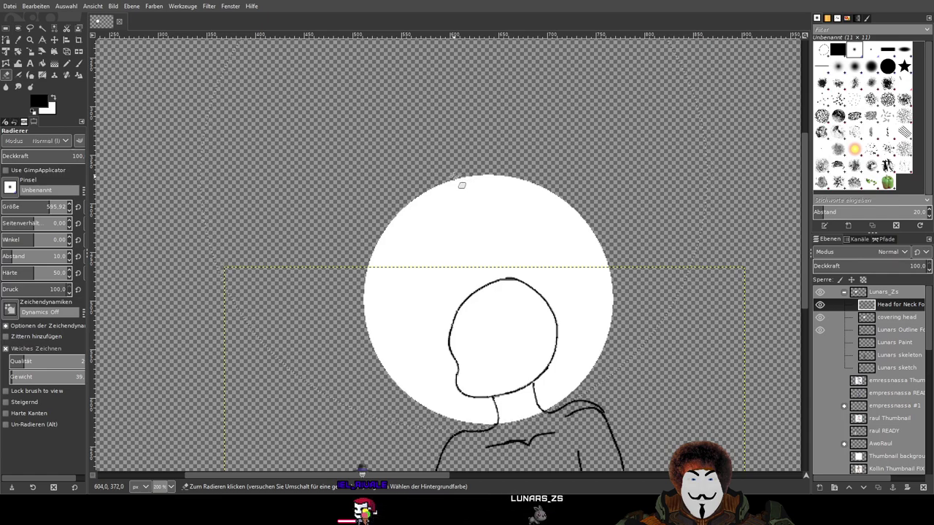
pyautogui.moveTo(48, 210); pyautogui.dragTo(0, 215)
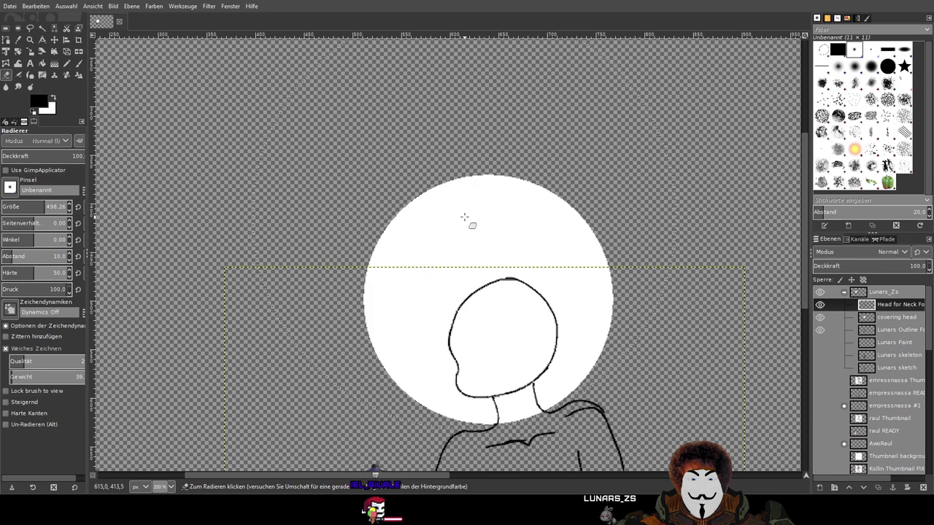
pyautogui.moveTo(41, 210); pyautogui.dragTo(2, 212)
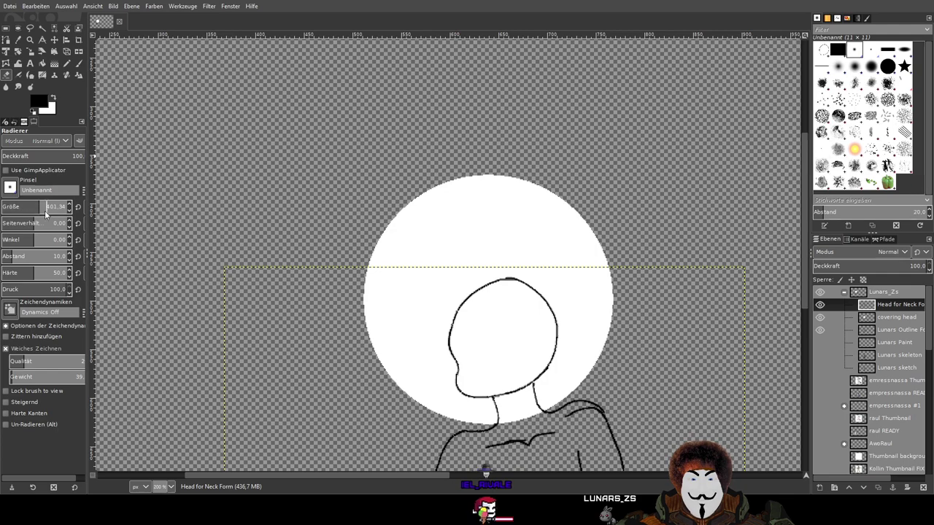
# Try erasing over the head on the Head for Neck Form layer, turn on the eraser's hard edges, and undo the erasure
pyautogui.click(473, 256)
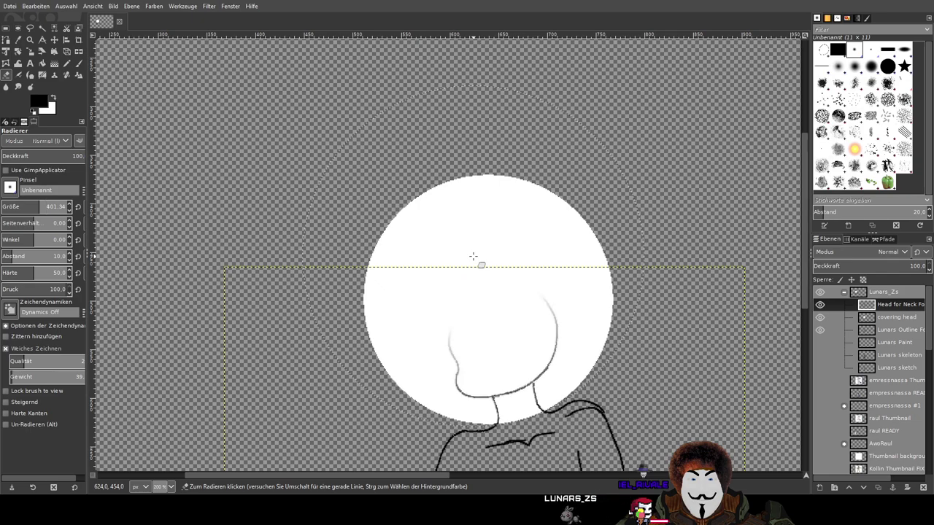
pyautogui.click(6, 413)
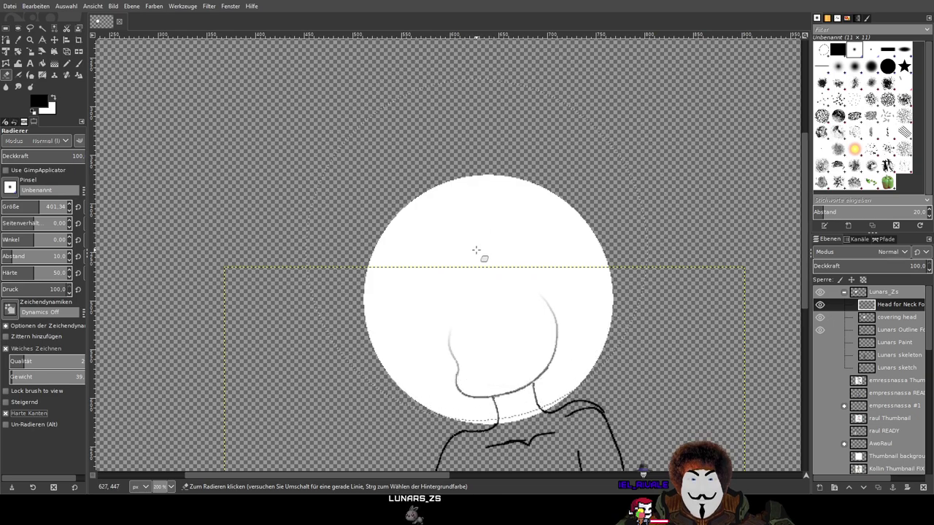
pyautogui.hotkey('ctrl', 'z')
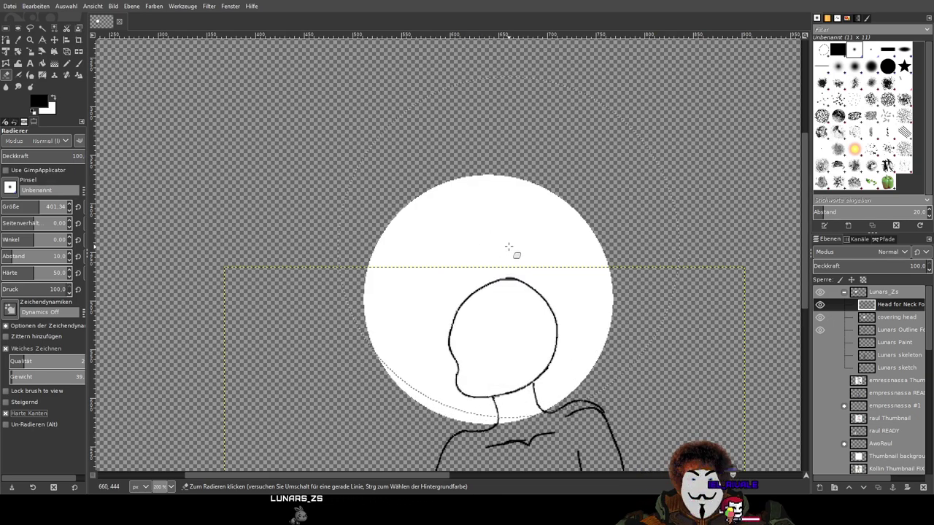
pyautogui.hotkey('ctrl', 'z')
pyautogui.hotkey('ctrl', 'y')
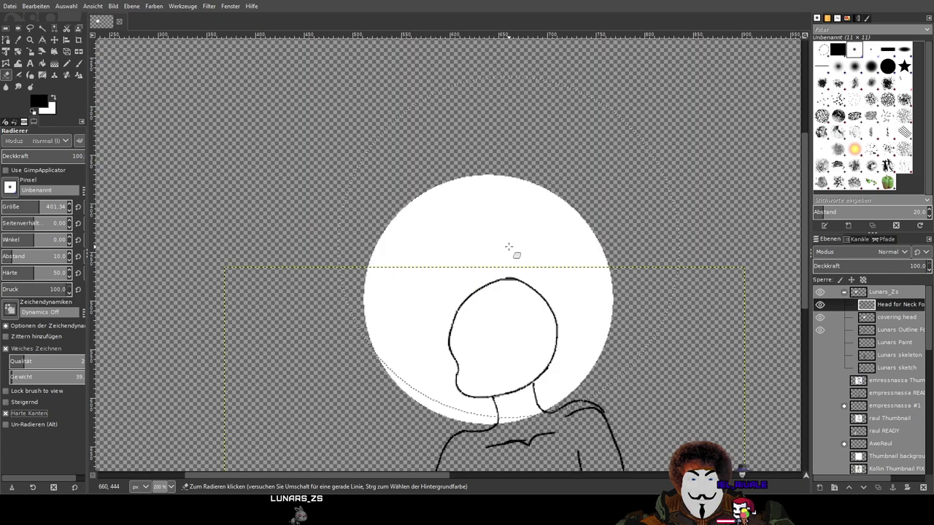
# Erase the white circle from the covering head layer and check the Lunars Outline Form layer's visibility
pyautogui.click(875, 318)
pyautogui.click(819, 318)
pyautogui.click(820, 318)
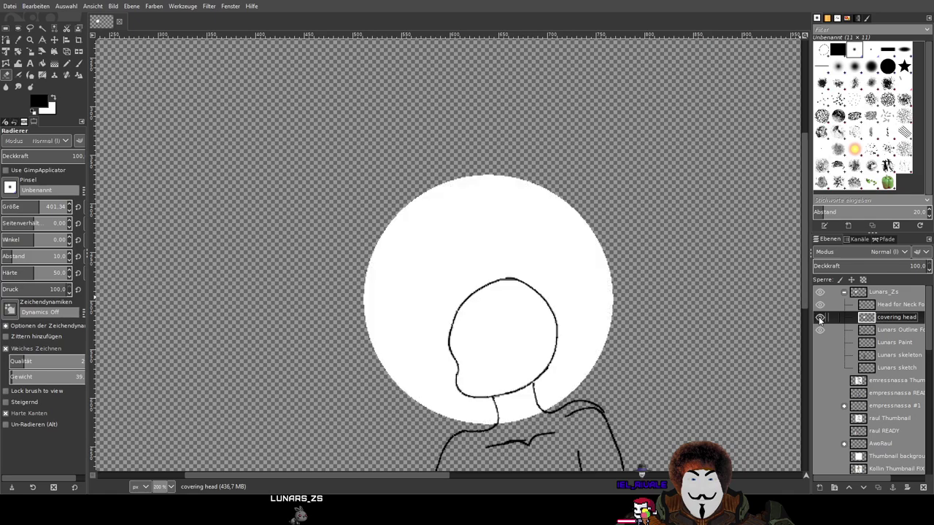
pyautogui.click(472, 257)
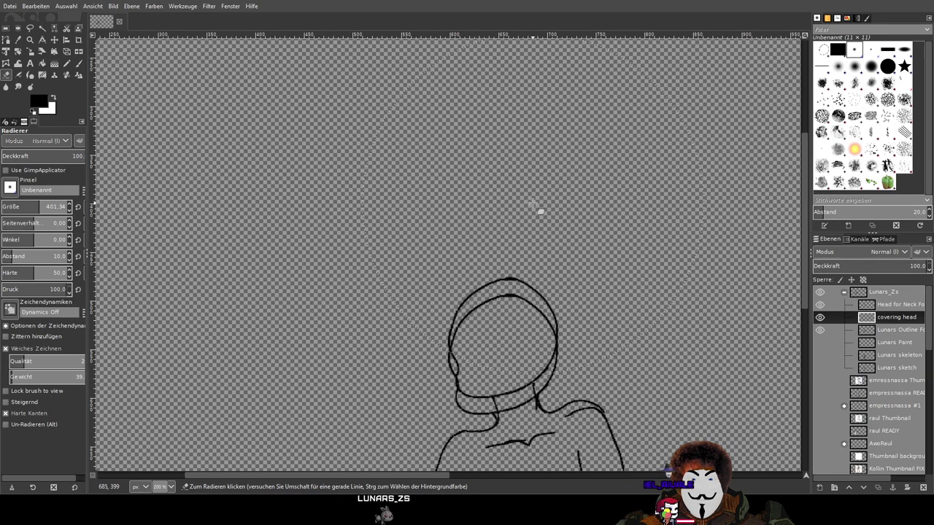
pyautogui.click(818, 332)
pyautogui.click(818, 331)
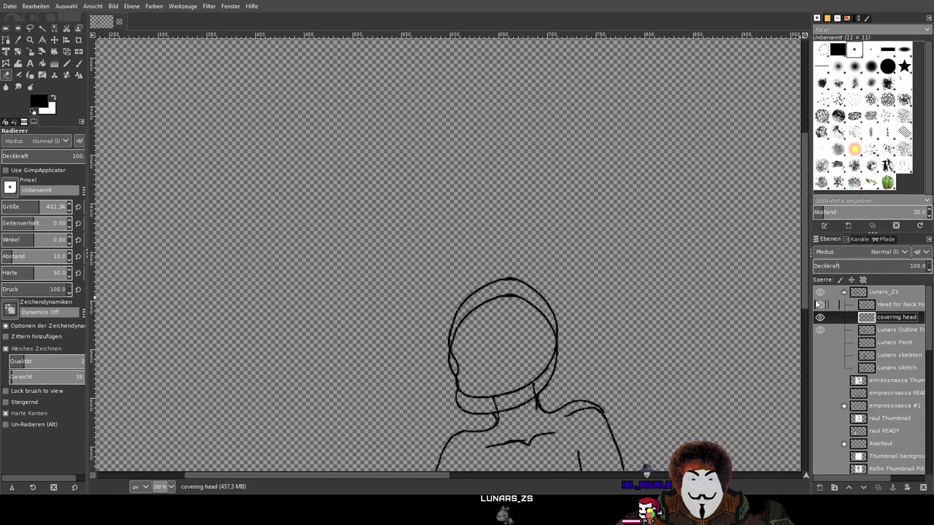
# Erase the overlapping duplicate head outline from the Lunars Outline Form layer, keeping the neck and shoulder lines
pyautogui.click(882, 331)
pyautogui.moveTo(567, 304); pyautogui.dragTo(543, 255)
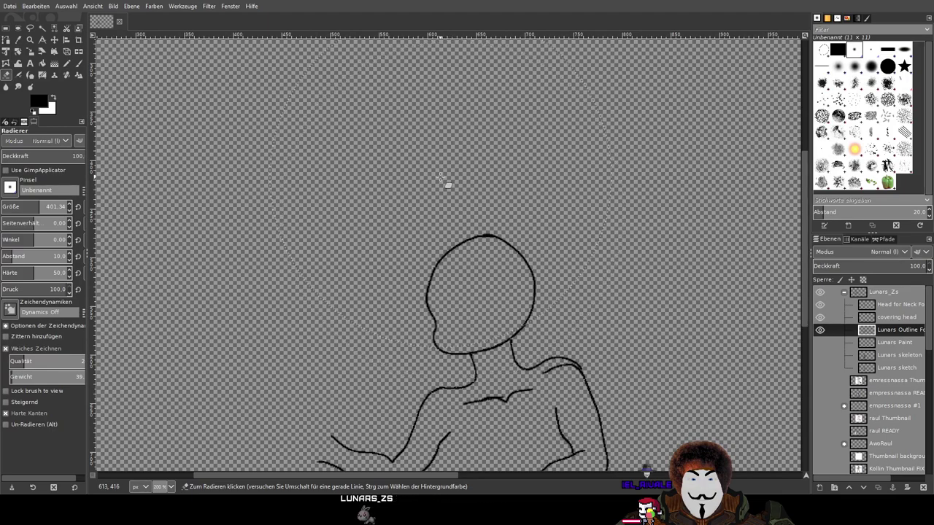
pyautogui.scroll(-2, 564, 109)
pyautogui.scroll(1, 566, 109)
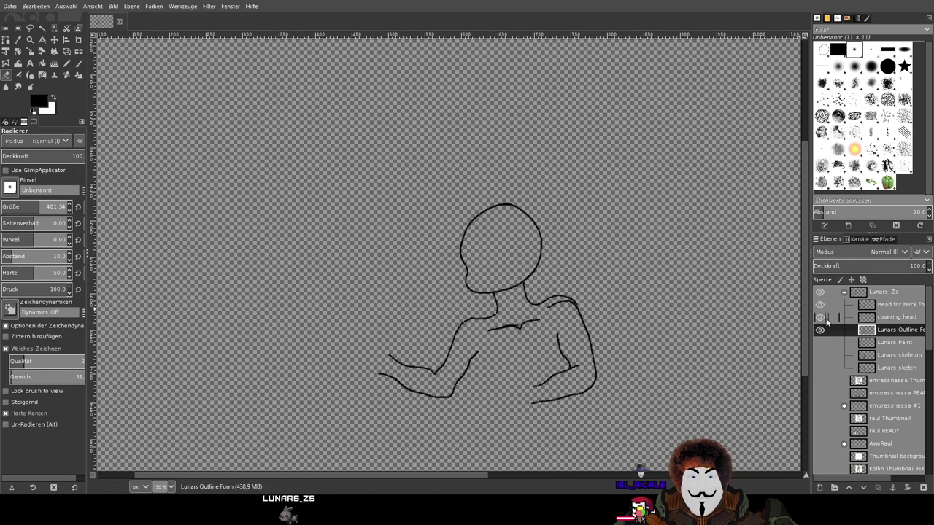
# Delete the covering head layer and switch to the Move tool
pyautogui.click(890, 317)
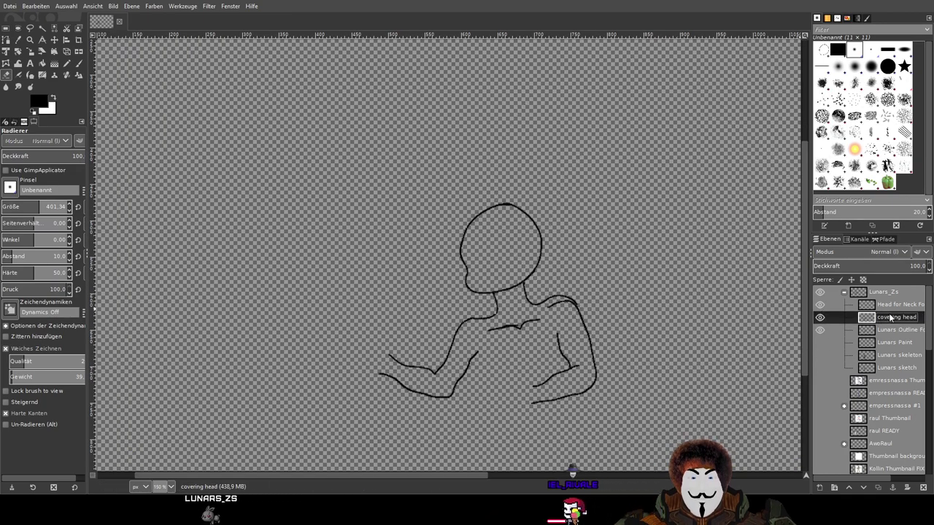
pyautogui.click(922, 487)
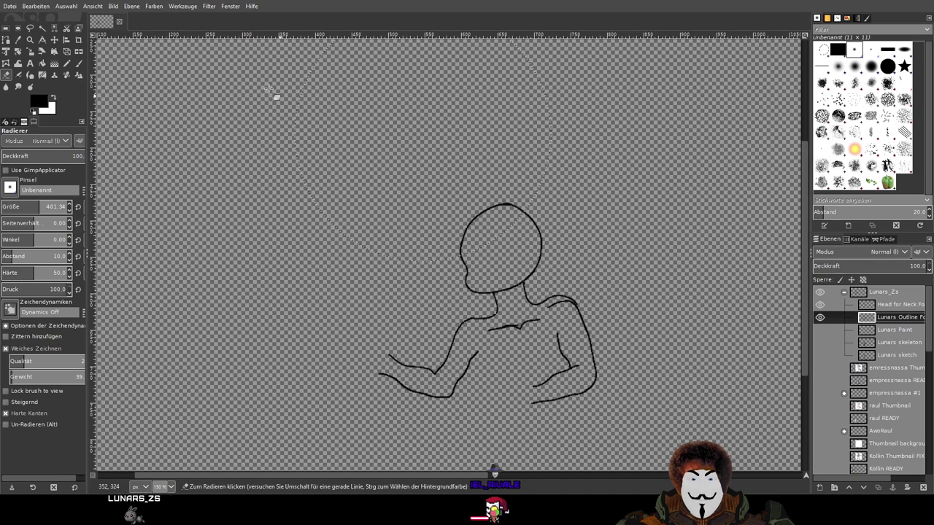
pyautogui.press('q')
pyautogui.press('m')
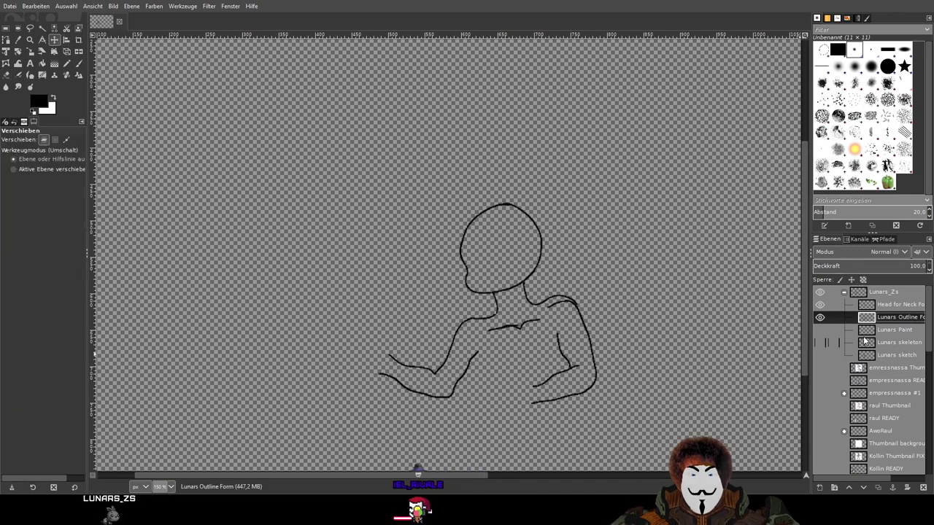
# Create a layer from everything visible above Head for Neck Form and hide the Head for Neck Form and Lunars Outline Form layers
pyautogui.click(820, 321)
pyautogui.click(820, 320)
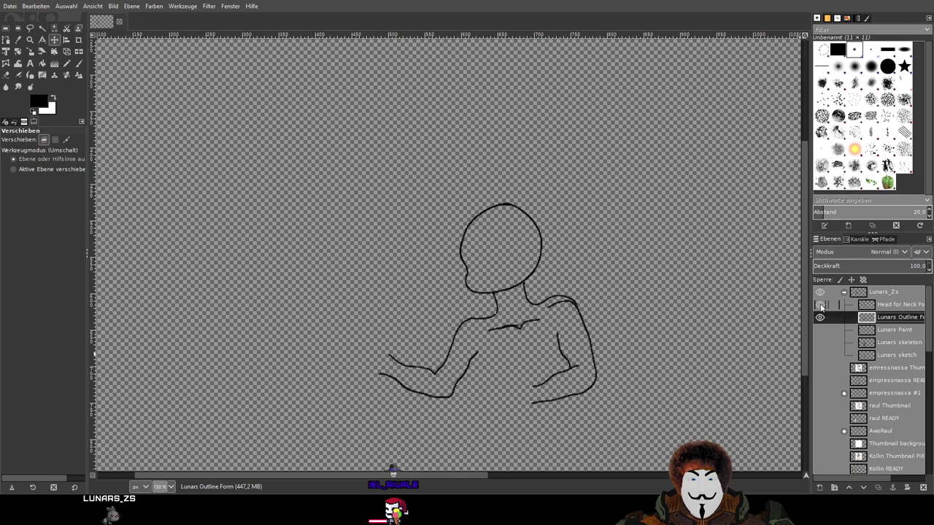
pyautogui.scroll(-12, 879, 357)
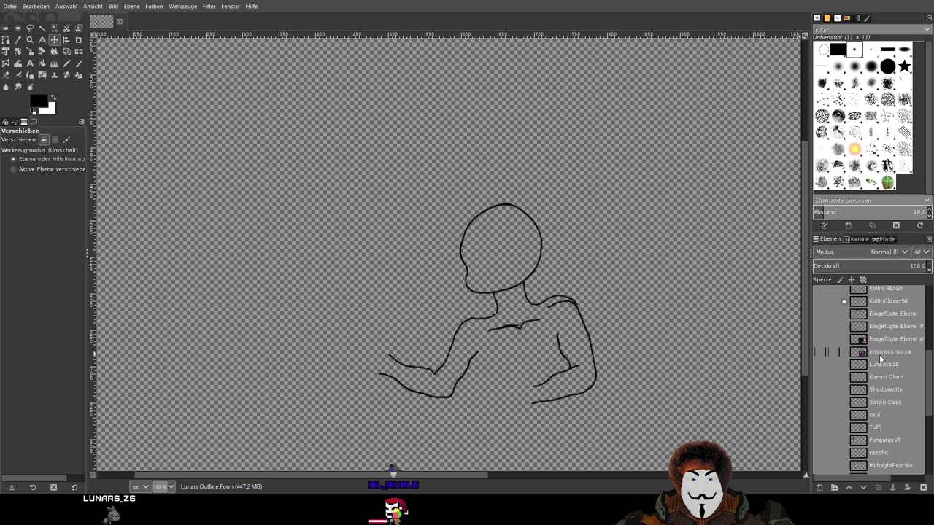
pyautogui.scroll(12, 881, 357)
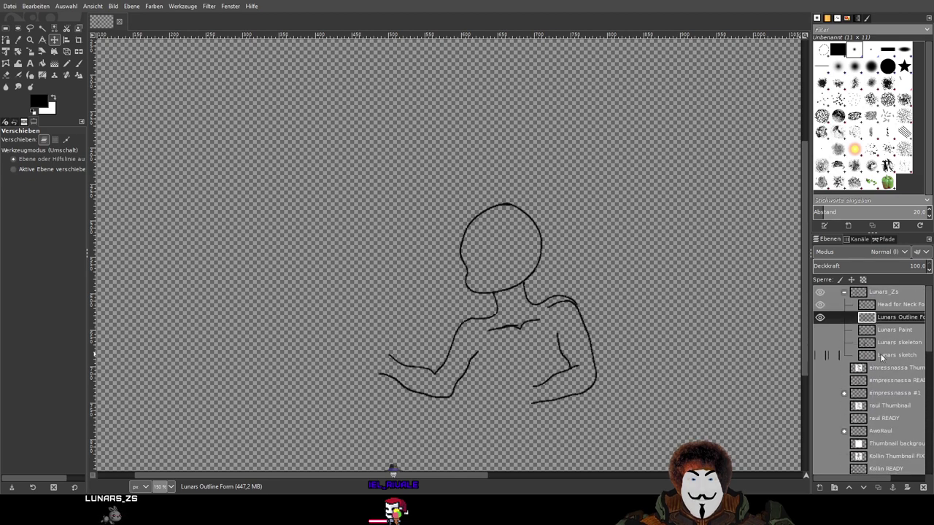
pyautogui.click(893, 304)
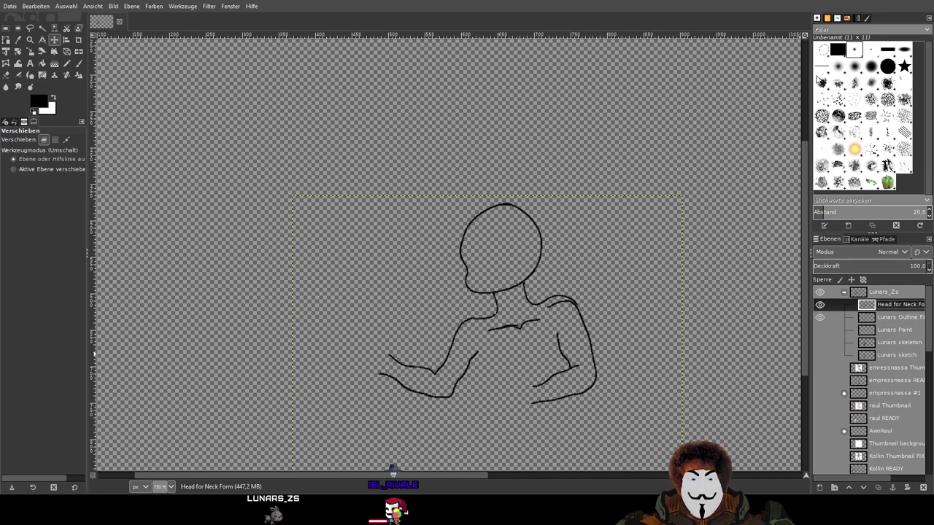
pyautogui.hotkey('ctrl', 'shift', 'n')
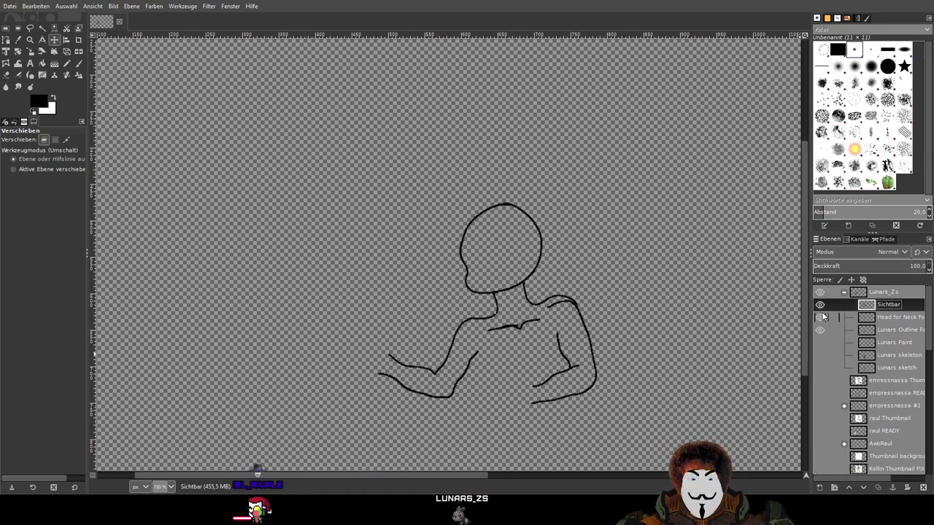
pyautogui.click(821, 330)
pyautogui.moveTo(844, 478)
pyautogui.mouseDown()
pyautogui.moveTo(898, 474)
pyautogui.moveTo(847, 472)
pyautogui.mouseUp()
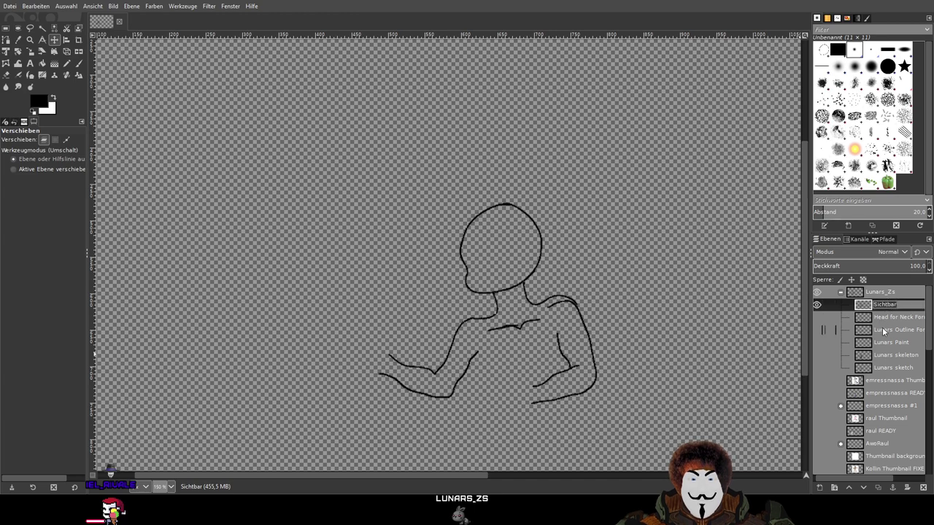
# Delete the old Lunars Outline Form and Head for Neck Form layers from the Lunars_Zs group
pyautogui.click(885, 331)
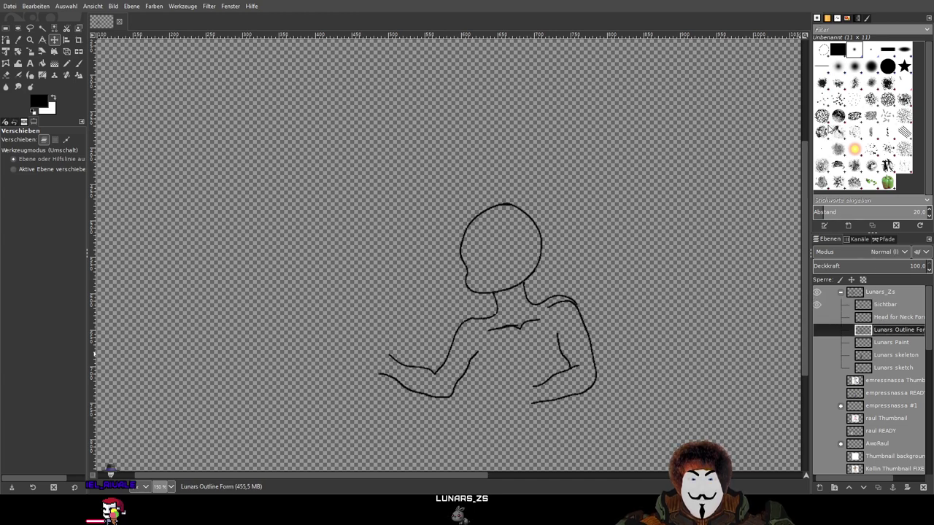
pyautogui.press('Delete')
pyautogui.click(882, 318)
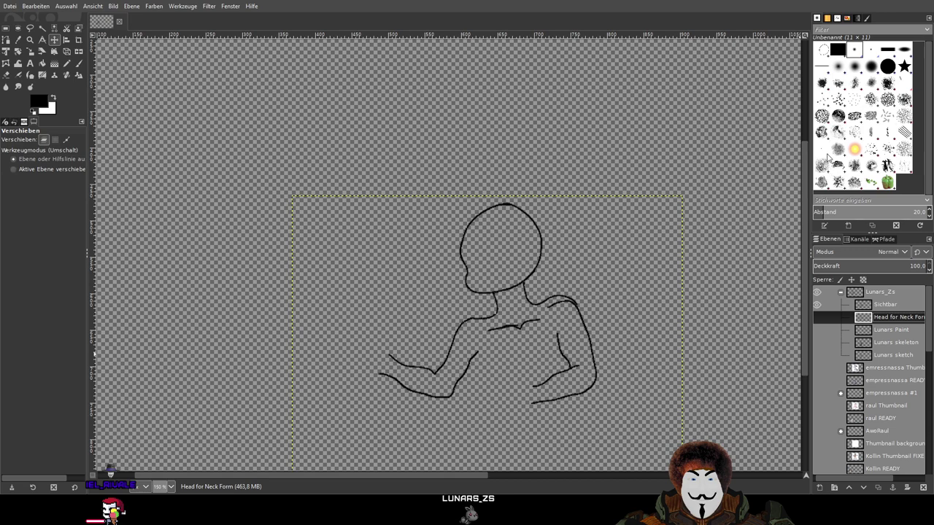
pyautogui.press('Delete')
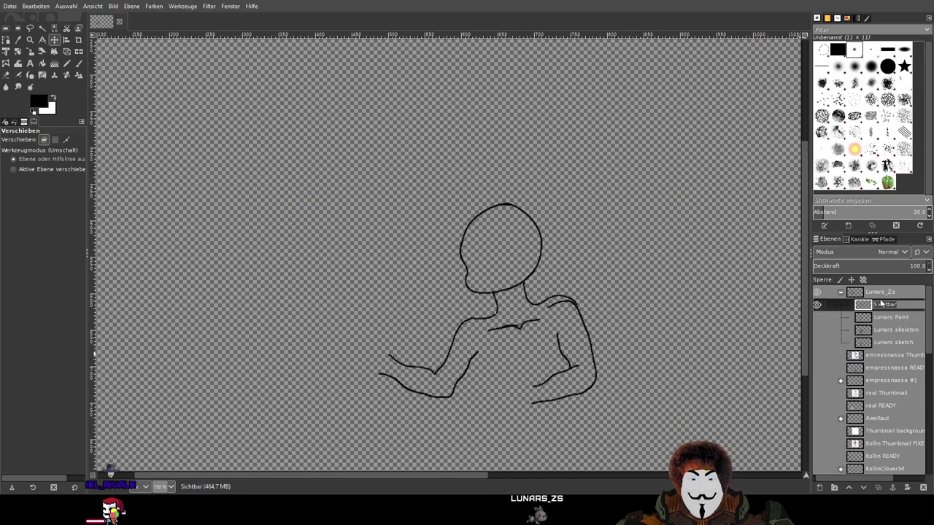
# Rename the Sichtbar layer as Lunars Outline Form and show the white Hintergrund layer again
pyautogui.write('Lunars')
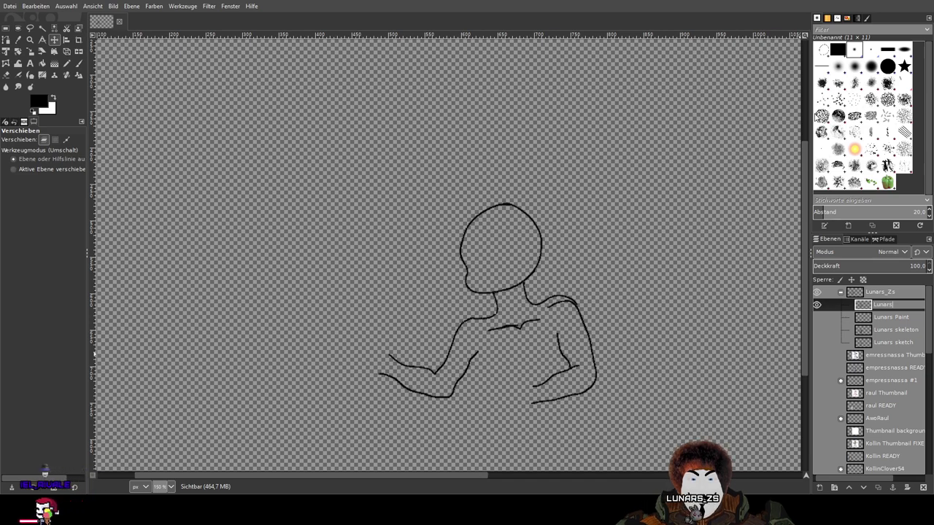
pyautogui.write(' Outline For')
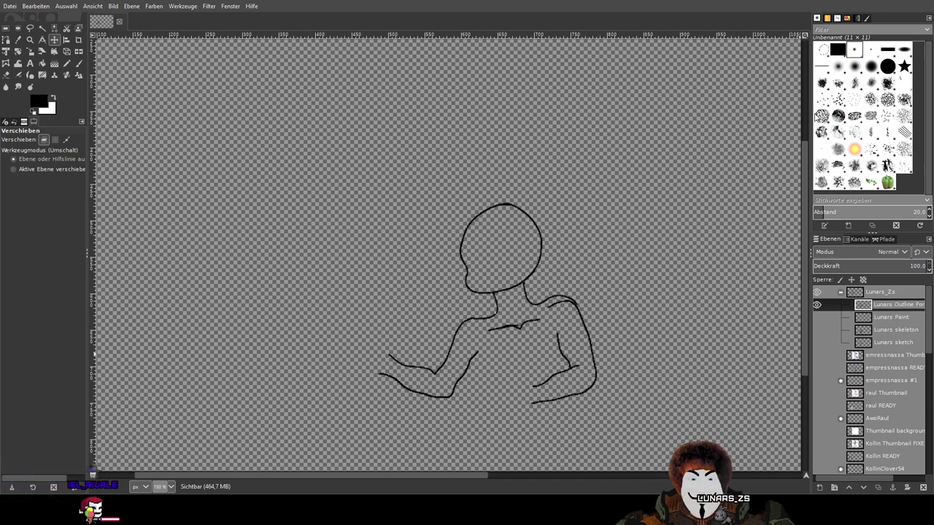
pyautogui.press('Return')
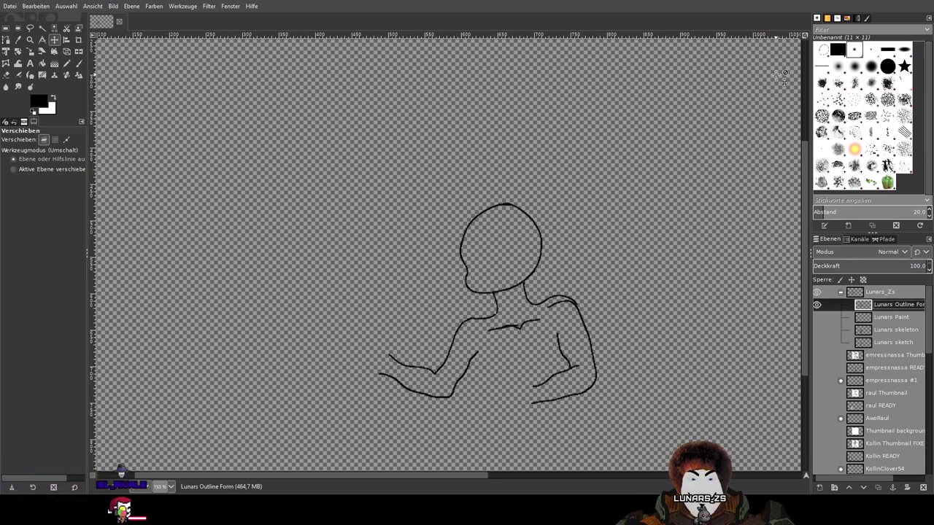
pyautogui.scroll(-3, 625, 186)
pyautogui.scroll(-10, 867, 394)
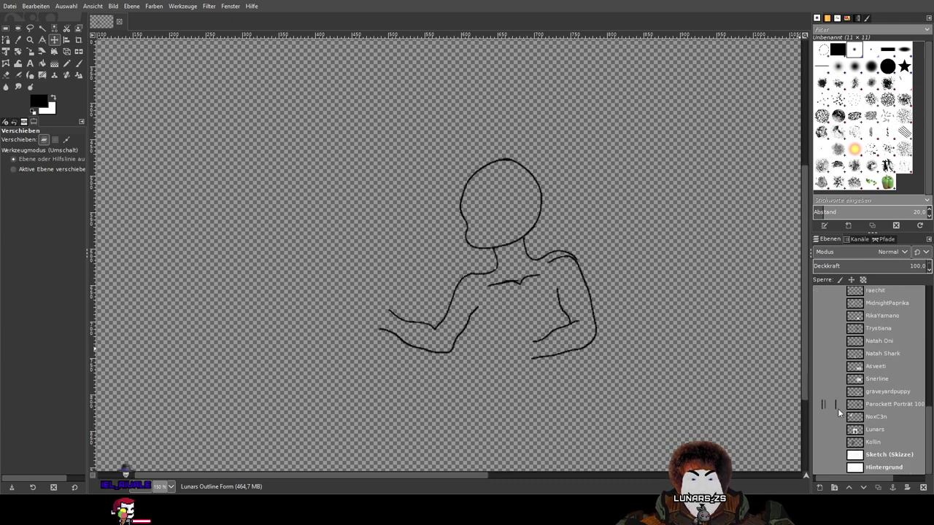
pyautogui.click(816, 469)
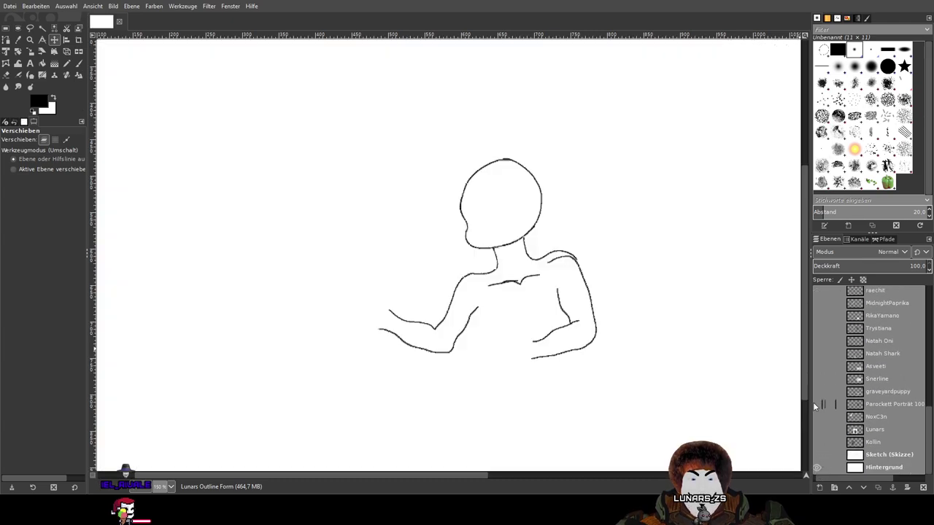
# Show the Lunars reference artwork layer and set the Eraser size to 2.49
pyautogui.click(818, 430)
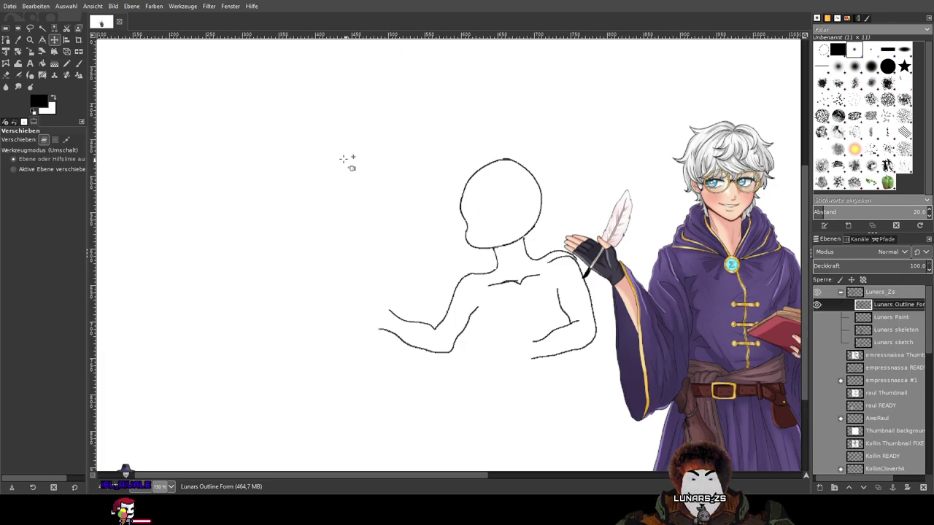
pyautogui.click(67, 63)
pyautogui.click(6, 75)
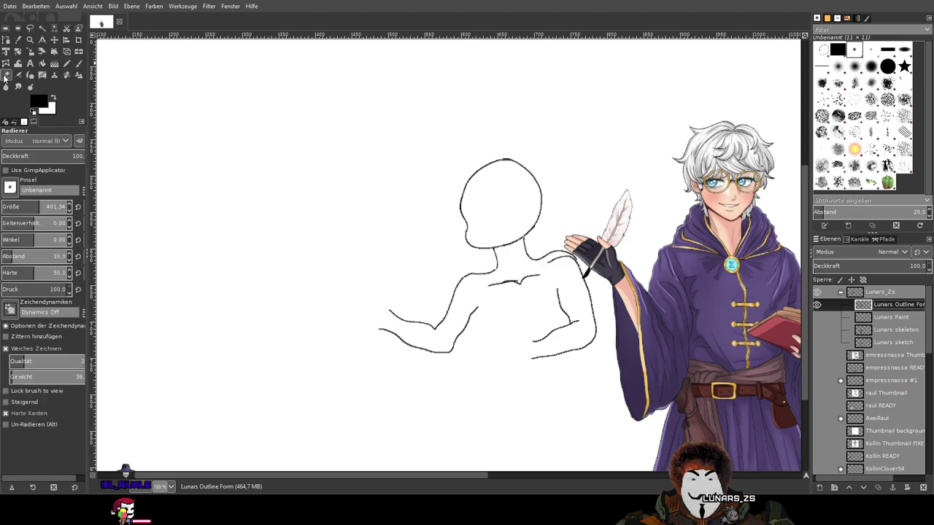
pyautogui.doubleClick(60, 208)
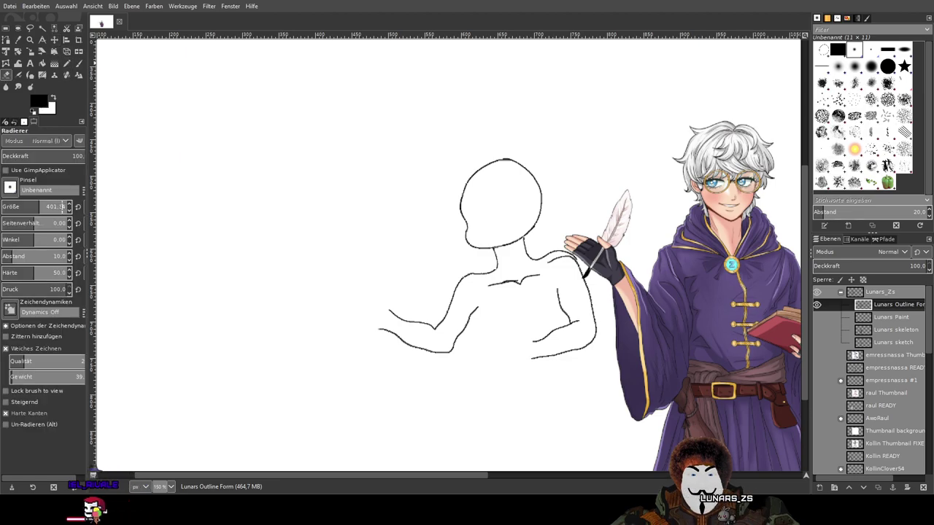
pyautogui.moveTo(39, 207); pyautogui.dragTo(4, 207)
# Touch up the curve where the left side of the neck runs into the shoulder with the 2.49 Paintbrush
pyautogui.click(79, 63)
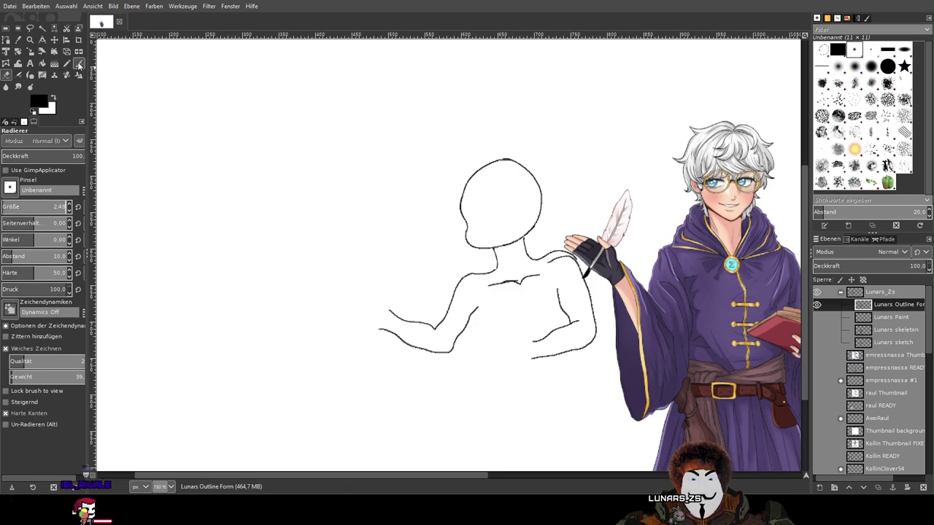
pyautogui.scroll(6, 494, 275)
pyautogui.moveTo(547, 212); pyautogui.dragTo(650, 218)
pyautogui.moveTo(275, 197)
pyautogui.mouseDown()
pyautogui.moveTo(468, 234)
pyautogui.moveTo(484, 302)
pyautogui.moveTo(430, 359)
pyautogui.mouseUp()
pyautogui.scroll(4, 343, 234)
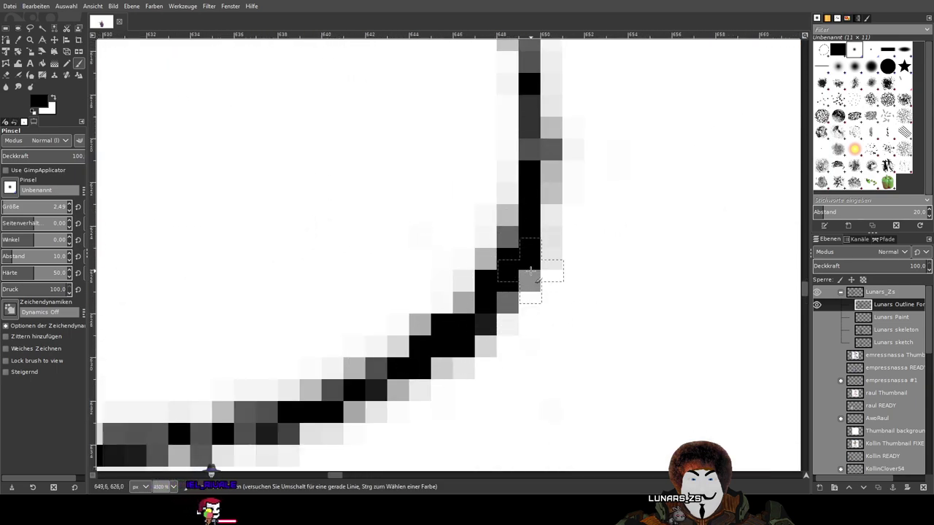
pyautogui.hotkey('ctrl', 'z')
pyautogui.moveTo(528, 208)
pyautogui.mouseDown()
pyautogui.moveTo(521, 240)
pyautogui.moveTo(470, 312)
pyautogui.mouseUp()
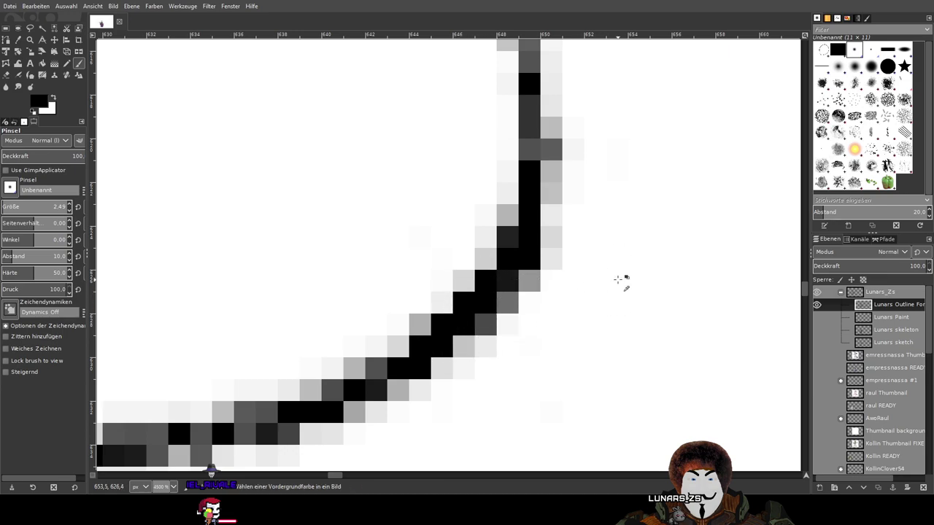
# Erase the inner end of the doubled line beneath the right shoulder curve
pyautogui.scroll(-6, 617, 279)
pyautogui.scroll(1, 645, 283)
pyautogui.moveTo(645, 283); pyautogui.dragTo(507, 309)
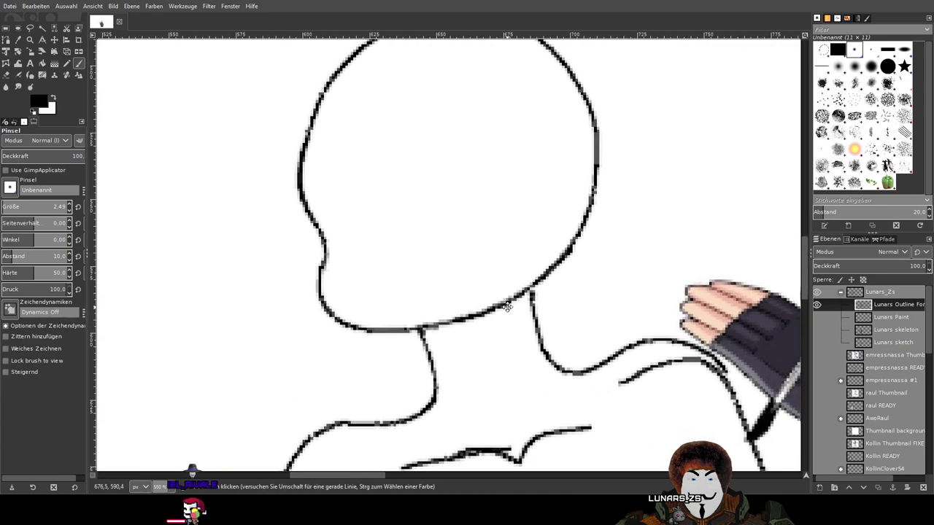
pyautogui.scroll(-3, 507, 310)
pyautogui.hscroll(2, 507, 310)
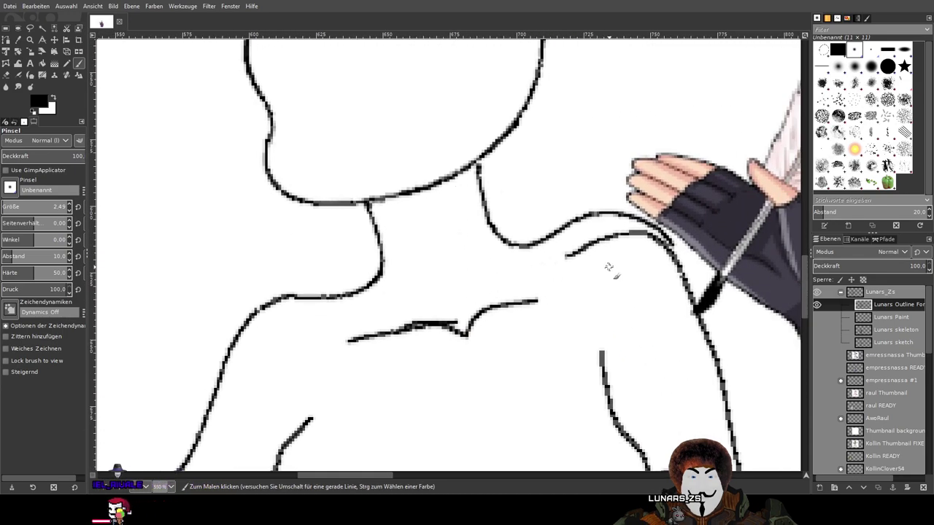
pyautogui.hotkey('shift', 'e')
pyautogui.scroll(2, 572, 226)
pyautogui.scroll(5, 575, 227)
pyautogui.moveTo(504, 380)
pyautogui.mouseDown()
pyautogui.moveTo(468, 295)
pyautogui.moveTo(428, 326)
pyautogui.moveTo(507, 297)
pyautogui.moveTo(488, 310)
pyautogui.moveTo(512, 339)
pyautogui.moveTo(546, 321)
pyautogui.moveTo(573, 283)
pyautogui.moveTo(615, 270)
pyautogui.moveTo(647, 223)
pyautogui.moveTo(693, 198)
pyautogui.mouseUp()
pyautogui.hscroll(1, 699, 266)
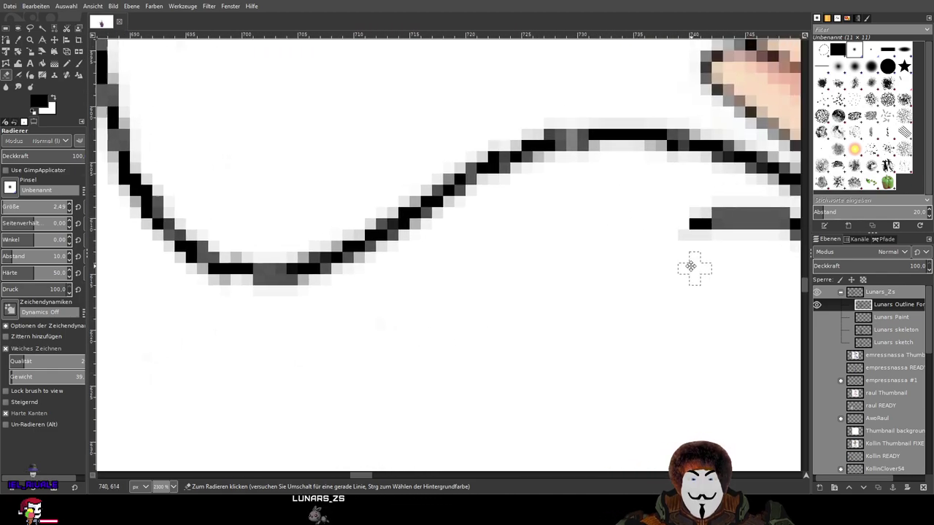
# Turn off the Eraser's hard edges and erase the rest of the doubled line down to the upper arm
pyautogui.moveTo(698, 266); pyautogui.dragTo(454, 277)
pyautogui.click(35, 414)
pyautogui.moveTo(415, 235)
pyautogui.mouseDown()
pyautogui.moveTo(446, 232)
pyautogui.moveTo(491, 247)
pyautogui.moveTo(464, 218)
pyautogui.moveTo(537, 257)
pyautogui.moveTo(501, 237)
pyautogui.moveTo(502, 224)
pyautogui.moveTo(581, 272)
pyautogui.mouseUp()
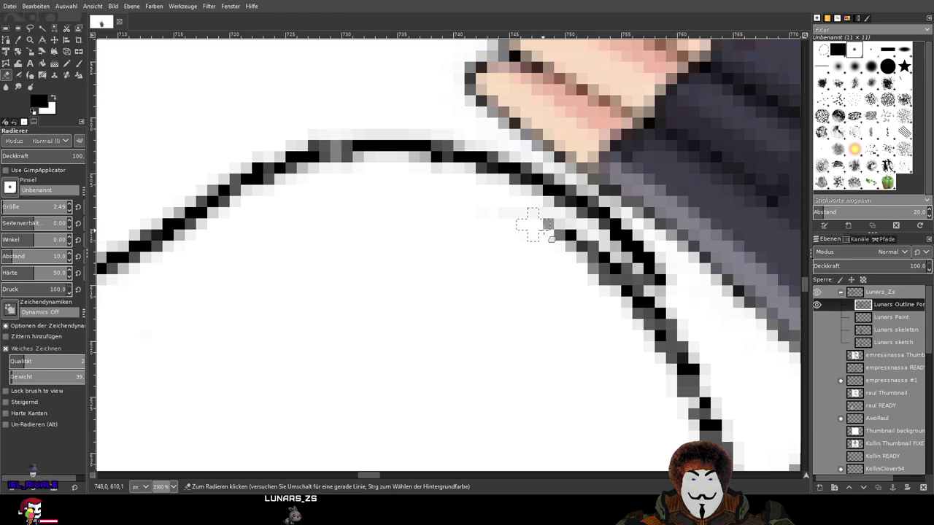
pyautogui.moveTo(541, 227)
pyautogui.mouseDown()
pyautogui.moveTo(622, 305)
pyautogui.moveTo(591, 257)
pyautogui.moveTo(628, 288)
pyautogui.moveTo(641, 311)
pyautogui.moveTo(619, 279)
pyautogui.moveTo(658, 369)
pyautogui.moveTo(633, 297)
pyautogui.moveTo(656, 355)
pyautogui.mouseUp()
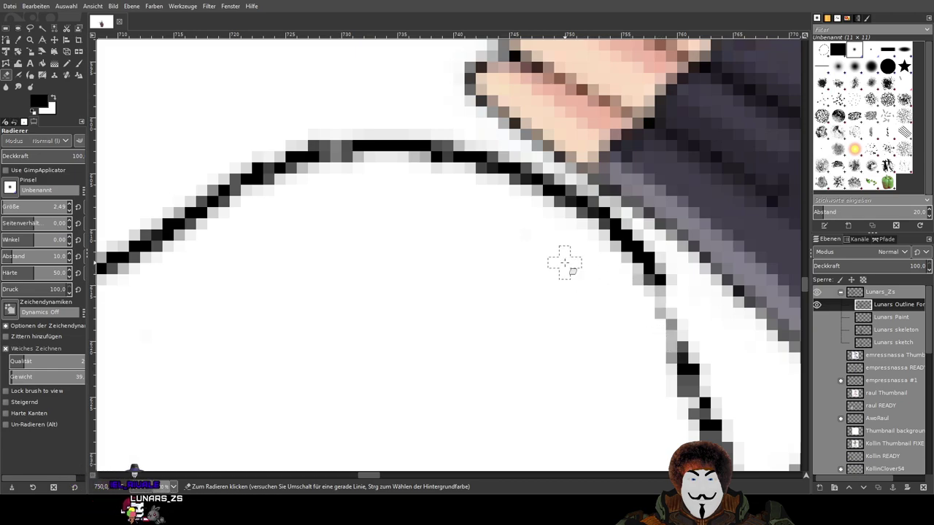
# Paint over the gap between the right shoulder curve and the outer upper-arm line to connect them
pyautogui.scroll(-3, 594, 302)
pyautogui.moveTo(553, 359); pyautogui.dragTo(469, 294)
pyautogui.scroll(3, 507, 236)
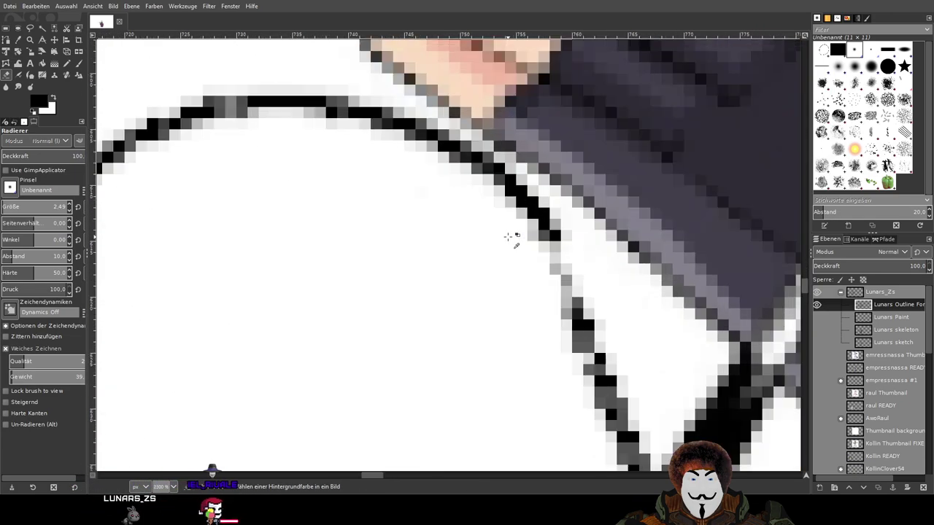
pyautogui.click(79, 65)
pyautogui.scroll(-5, 308, 211)
pyautogui.scroll(1, 429, 167)
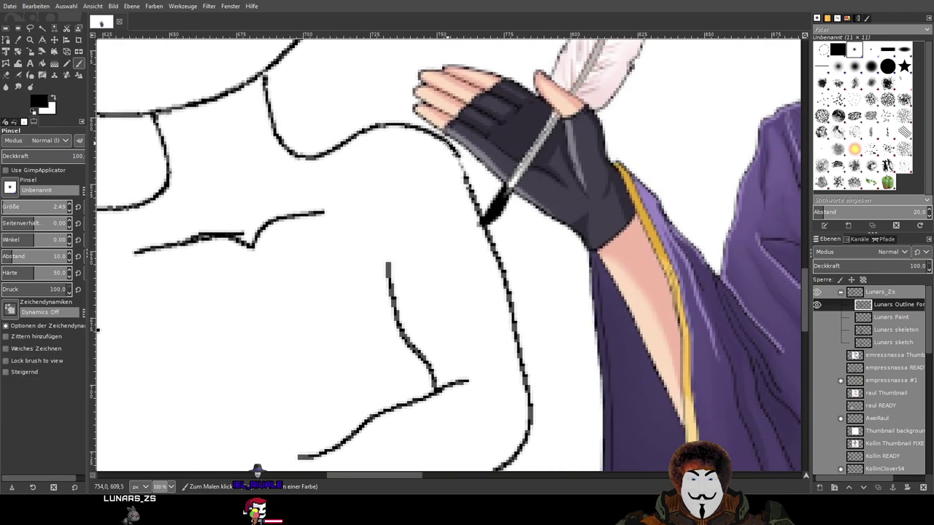
pyautogui.scroll(4, 451, 144)
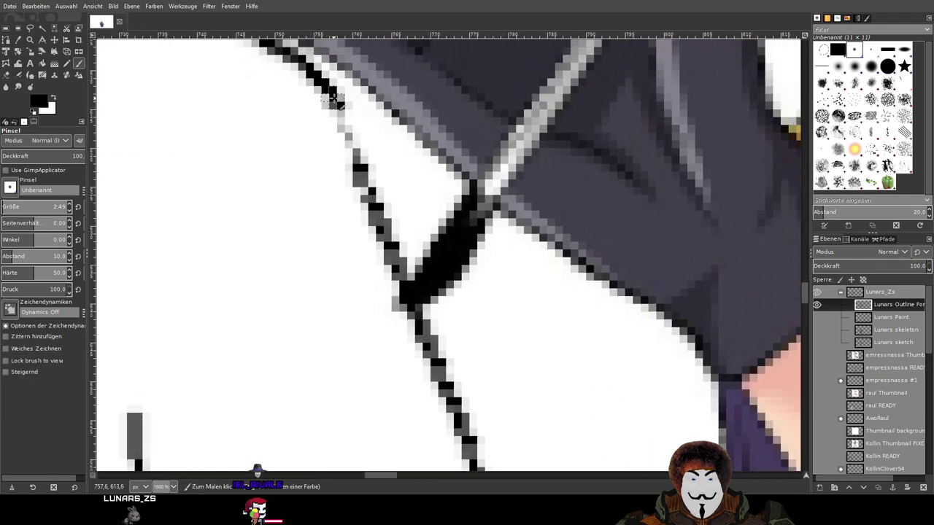
pyautogui.moveTo(342, 106); pyautogui.dragTo(358, 128)
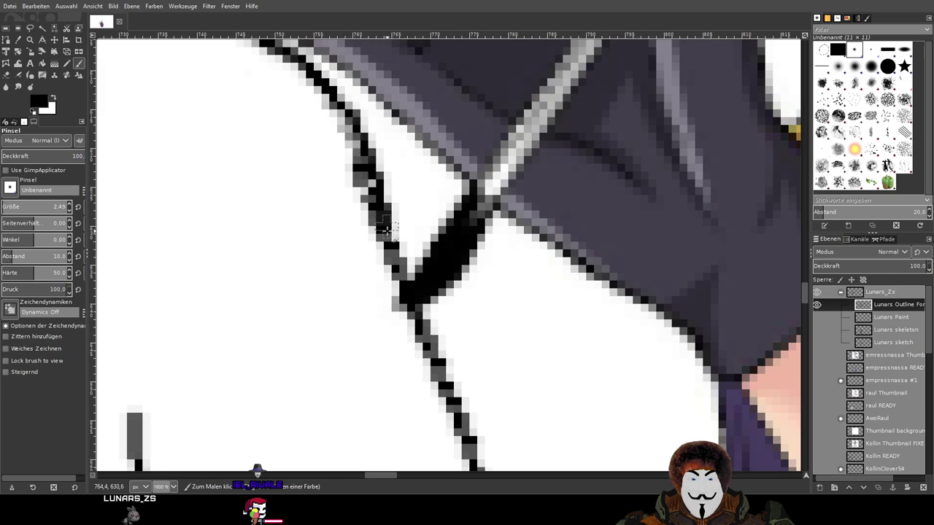
# Erase the stray pixels along the inner edge of the repainted shoulder-to-arm line
pyautogui.click(7, 74)
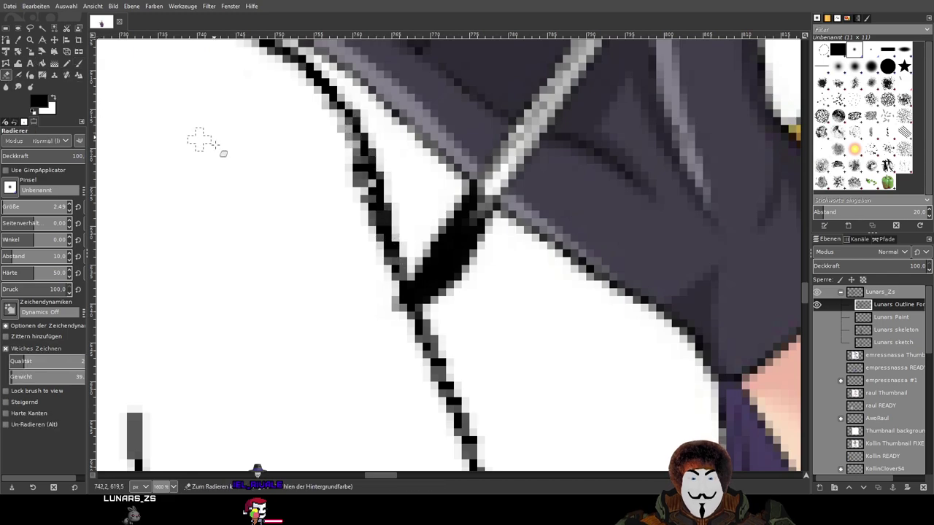
pyautogui.scroll(2, 387, 134)
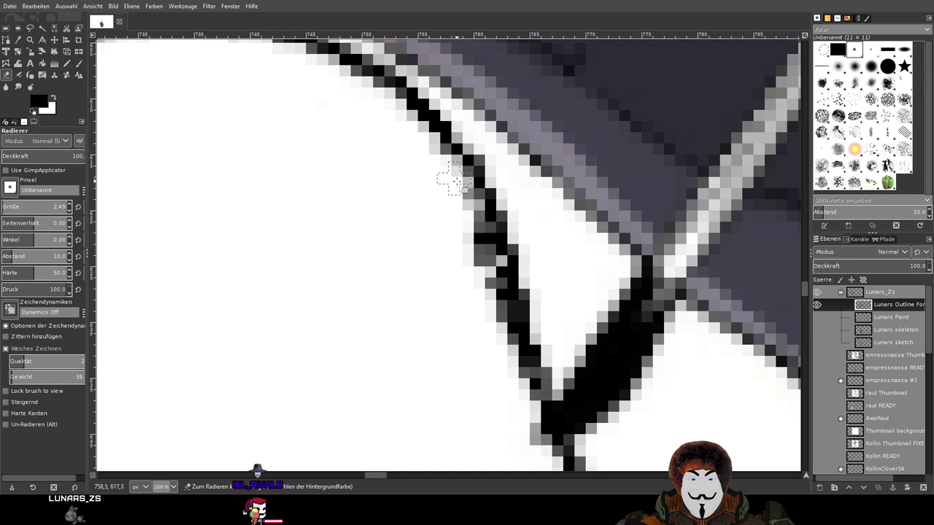
pyautogui.moveTo(469, 225); pyautogui.dragTo(485, 289)
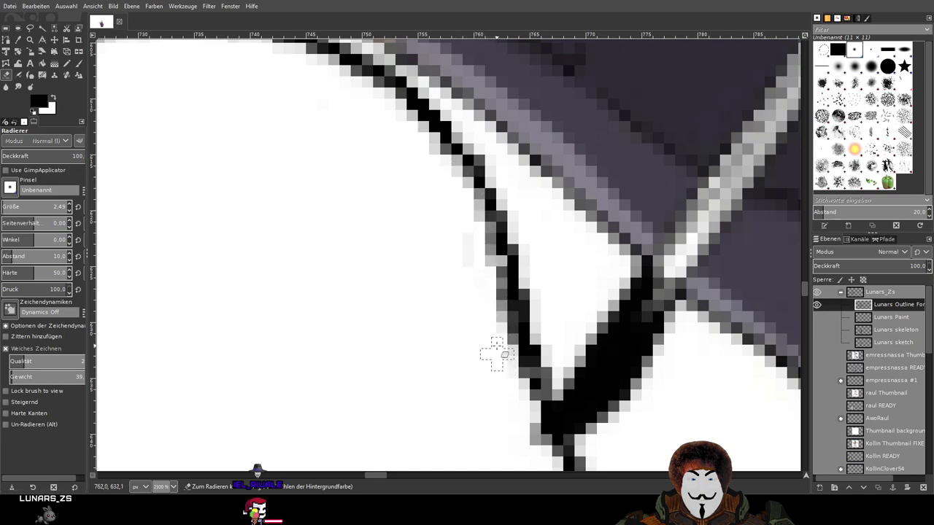
pyautogui.moveTo(496, 354); pyautogui.dragTo(485, 274)
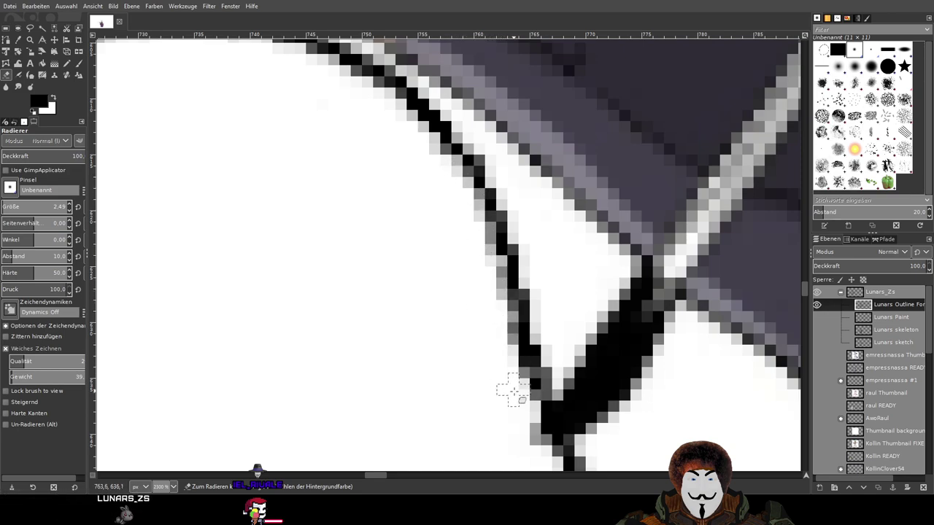
# Review the neck, shoulder, collarbone and arm outlines beside the reference artwork
pyautogui.scroll(-2, 370, 194)
pyautogui.scroll(-3, 285, 229)
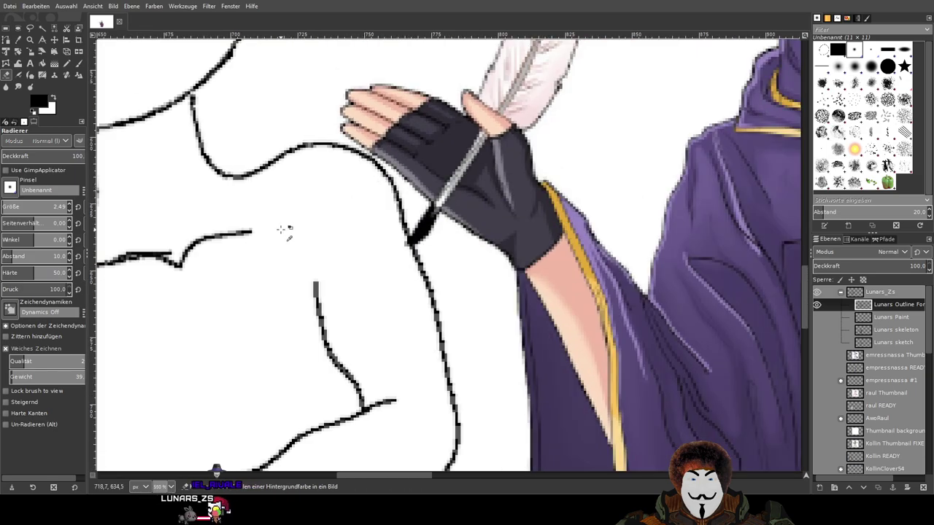
pyautogui.scroll(-1, 284, 229)
pyautogui.scroll(1, 284, 229)
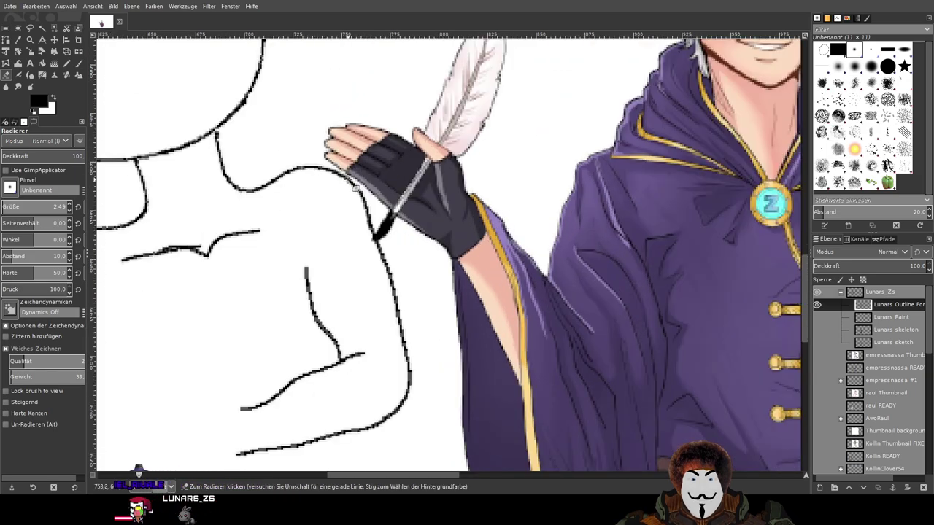
pyautogui.moveTo(425, 314); pyautogui.dragTo(497, 225)
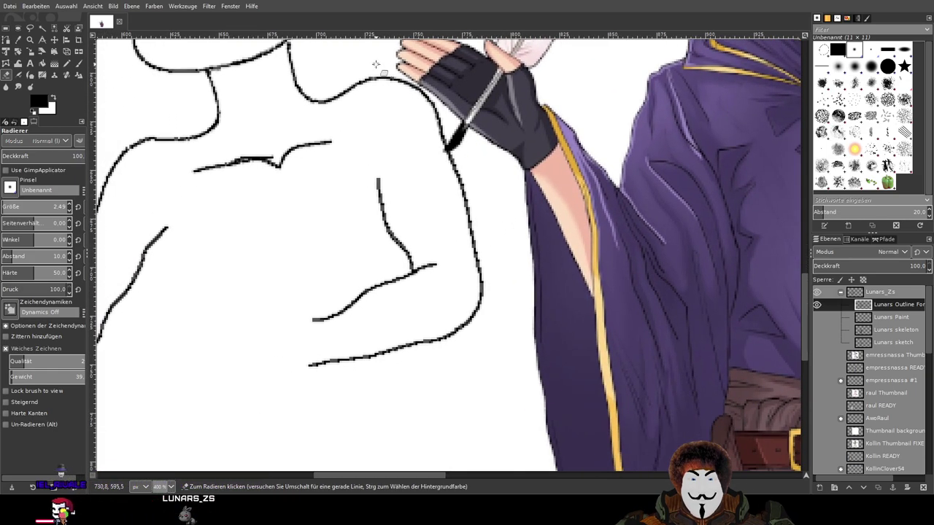
pyautogui.hscroll(-2, 467, 241)
pyautogui.hscroll(-3, 562, 299)
pyautogui.scroll(1, 573, 119)
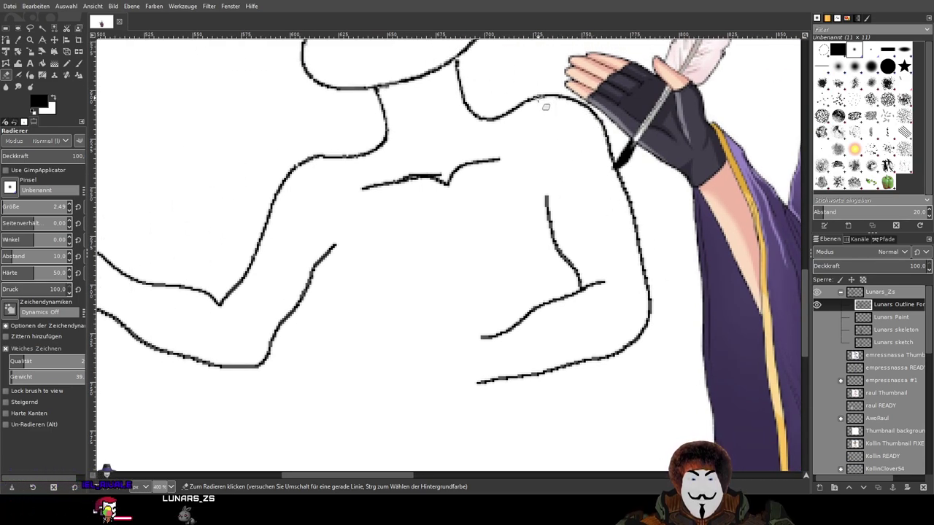
pyautogui.moveTo(543, 108); pyautogui.dragTo(562, 203)
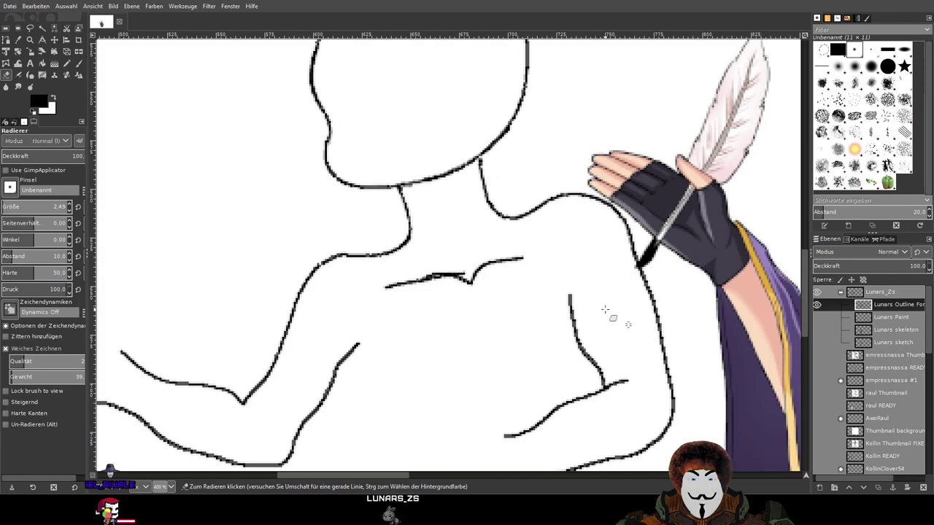
pyautogui.moveTo(467, 226); pyautogui.dragTo(566, 209)
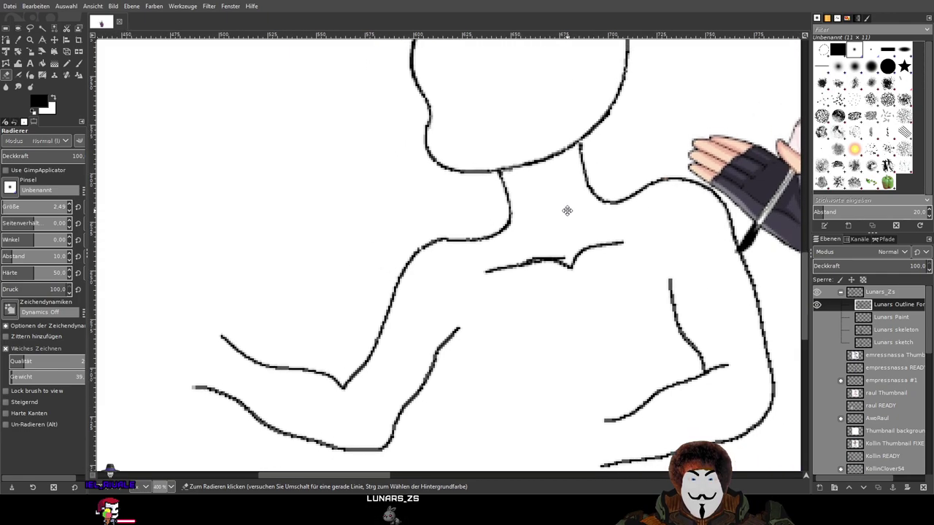
pyautogui.scroll(2, 467, 233)
pyautogui.scroll(-3, 448, 243)
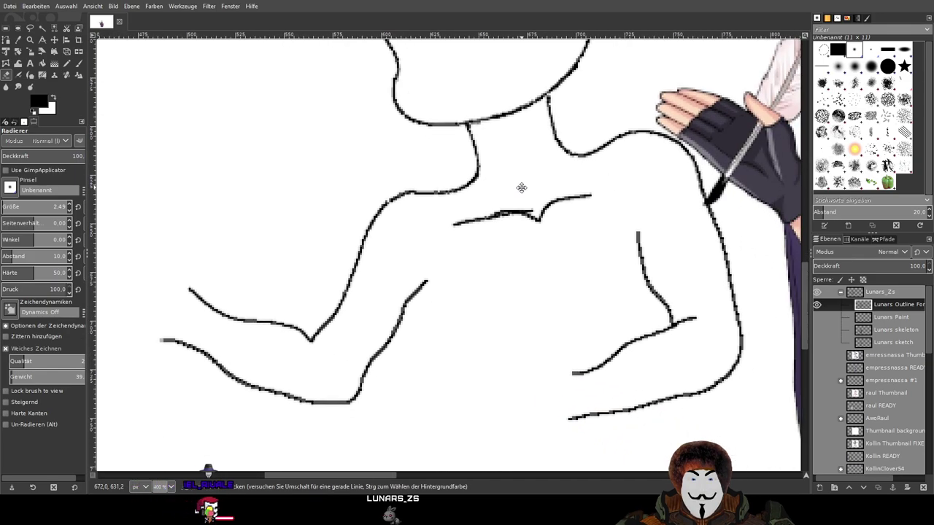
pyautogui.moveTo(521, 189); pyautogui.dragTo(528, 209)
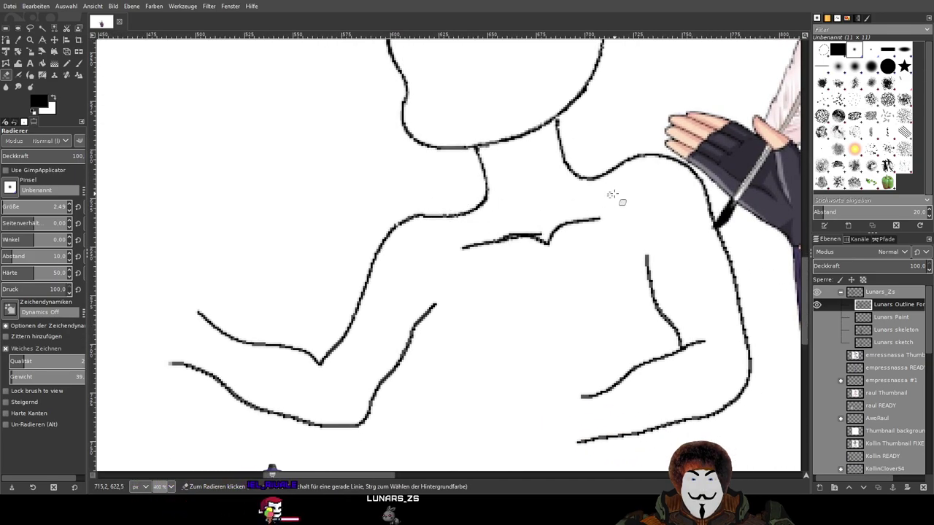
pyautogui.scroll(2, 462, 179)
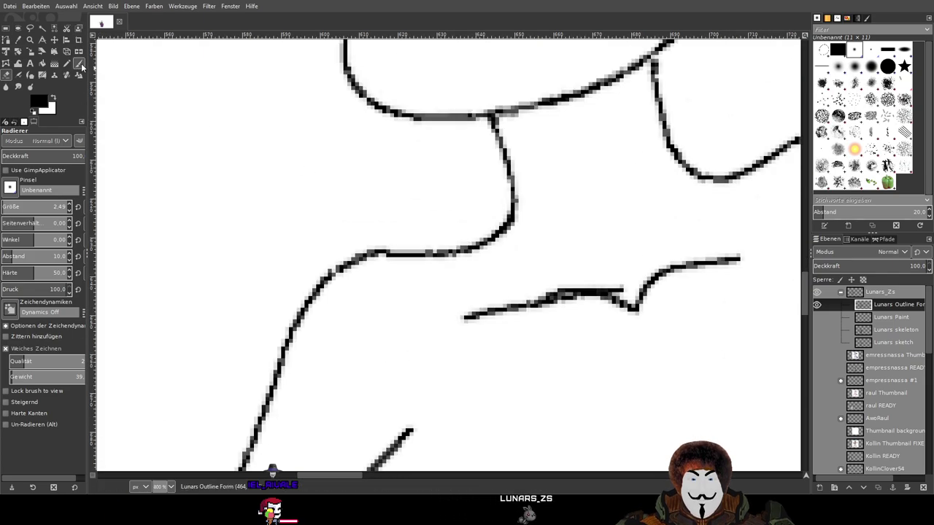
pyautogui.scroll(-4, 417, 144)
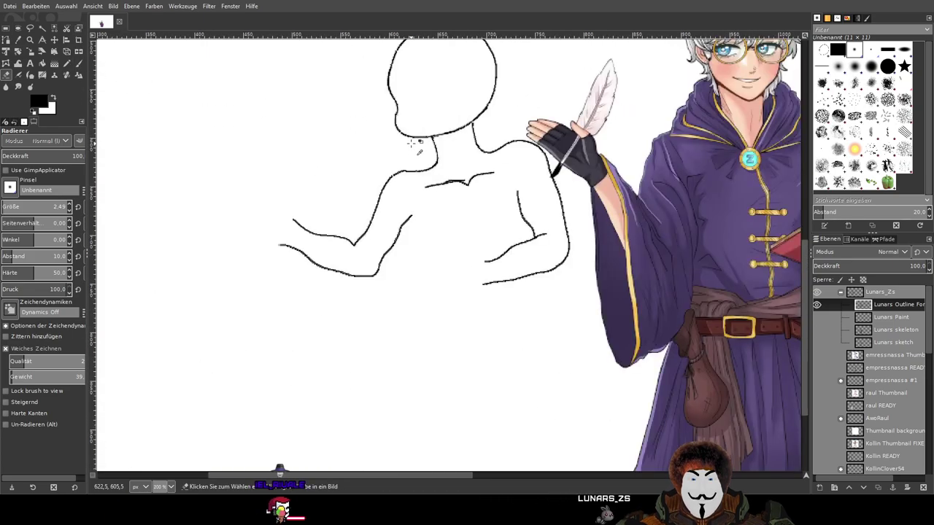
pyautogui.scroll(2, 417, 144)
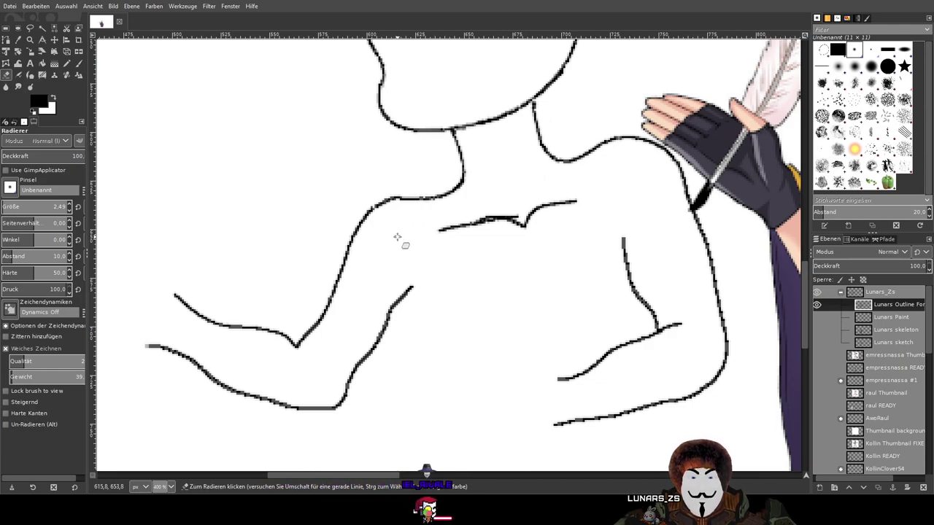
# Show the Lunars skeleton layer as a guide and paint a short torso side line beside the left upper arm
pyautogui.click(816, 330)
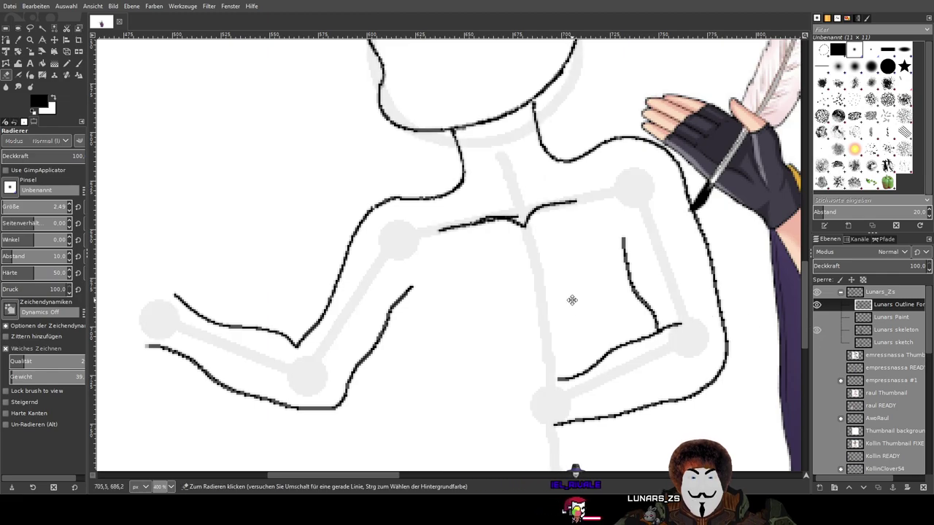
pyautogui.moveTo(572, 300); pyautogui.dragTo(585, 264)
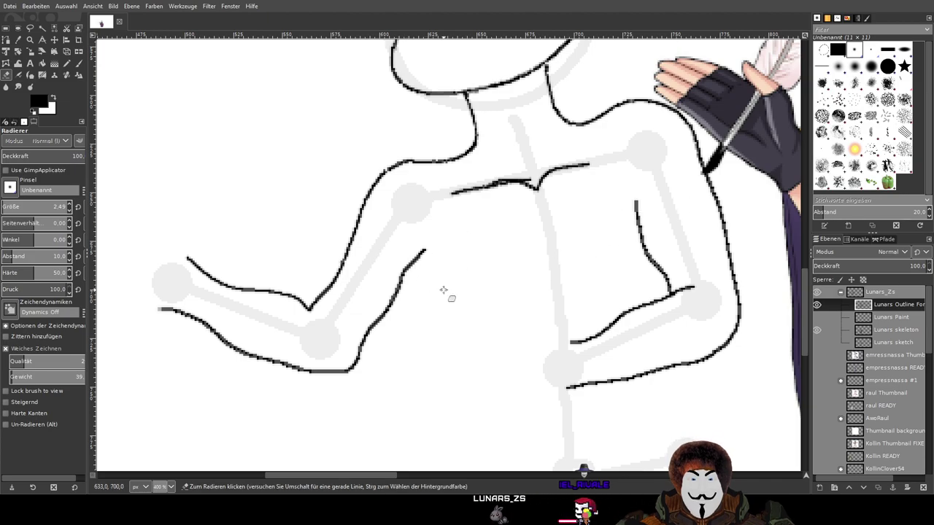
pyautogui.scroll(-1, 443, 291)
pyautogui.scroll(2, 473, 244)
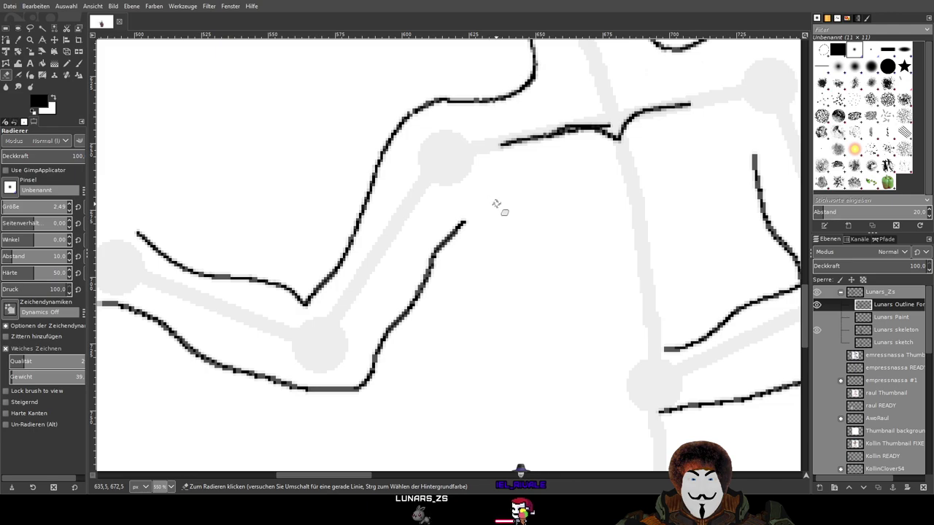
pyautogui.click(79, 64)
pyautogui.scroll(-1, 491, 239)
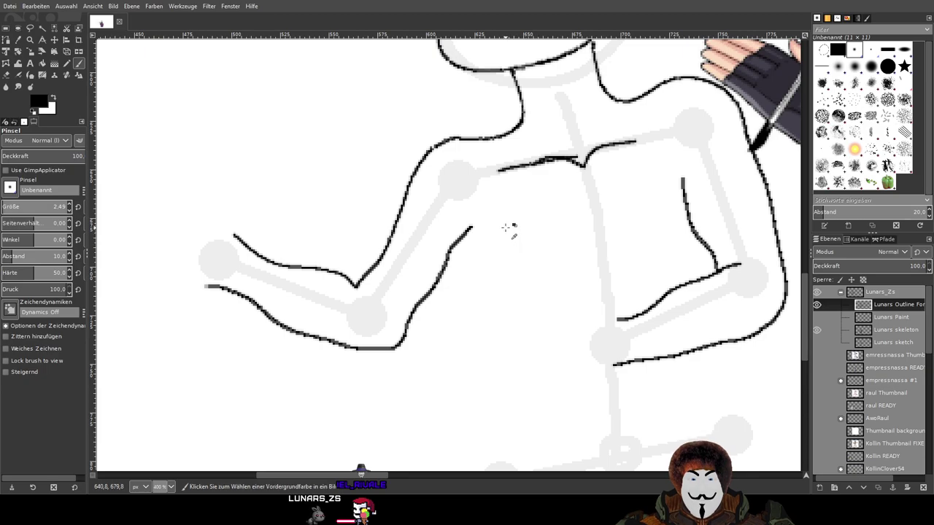
pyautogui.moveTo(515, 285); pyautogui.dragTo(516, 297)
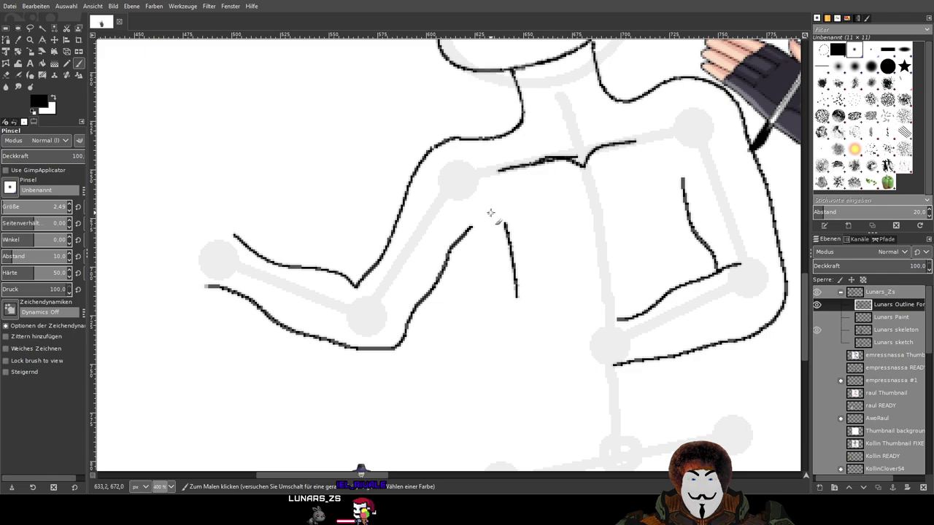
# Repaint the torso side line longer and closer to the left upper arm, trying an armpit curve that joins the two
pyautogui.hotkey('ctrl', 'z')
pyautogui.hotkey('ctrl', 'z')
pyautogui.moveTo(471, 229); pyautogui.dragTo(506, 225)
pyautogui.hotkey('ctrl', 'z')
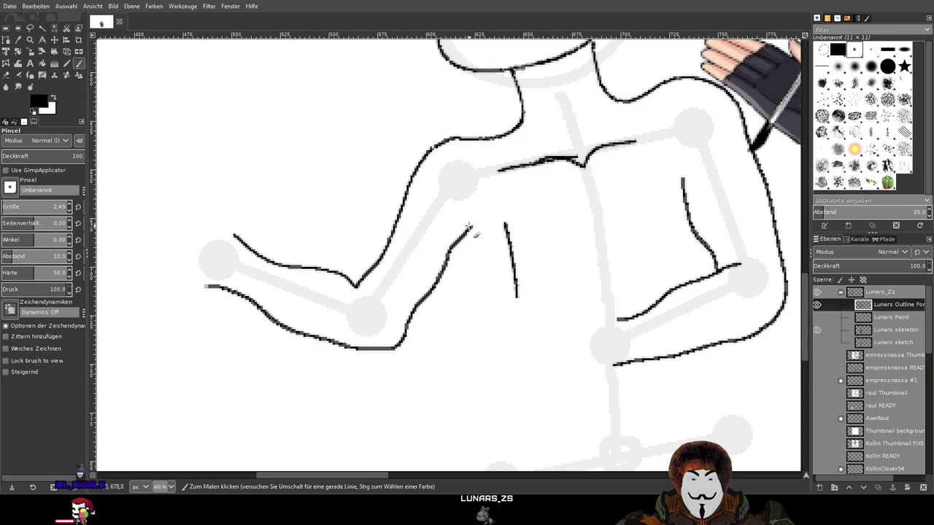
pyautogui.hotkey('ctrl', 'z')
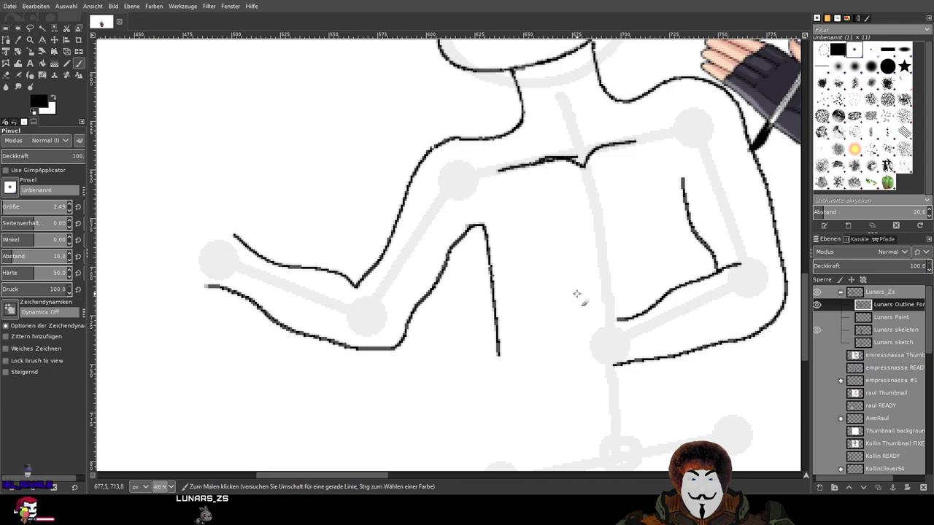
pyautogui.scroll(-3, 576, 294)
pyautogui.scroll(3, 576, 293)
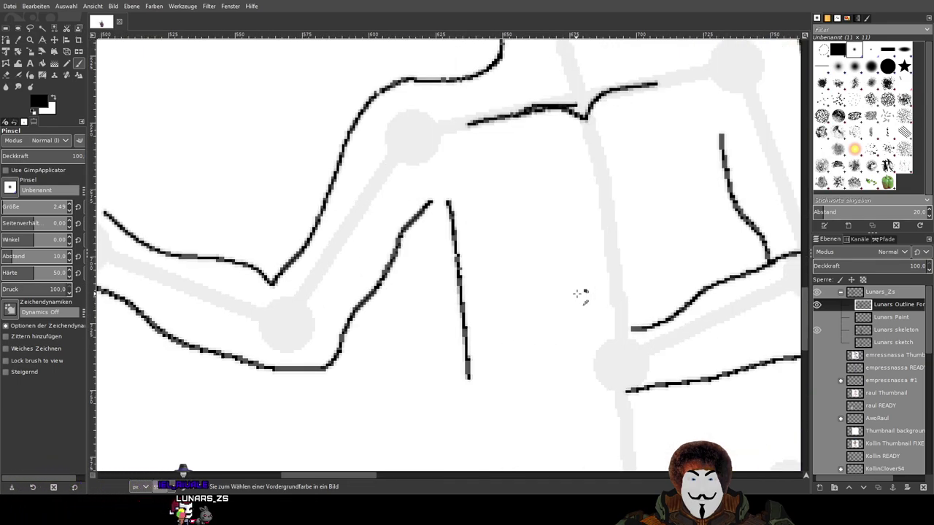
# Erase the inner line of the left upper arm from the armpit down around the elbow
pyautogui.moveTo(528, 265); pyautogui.dragTo(617, 318)
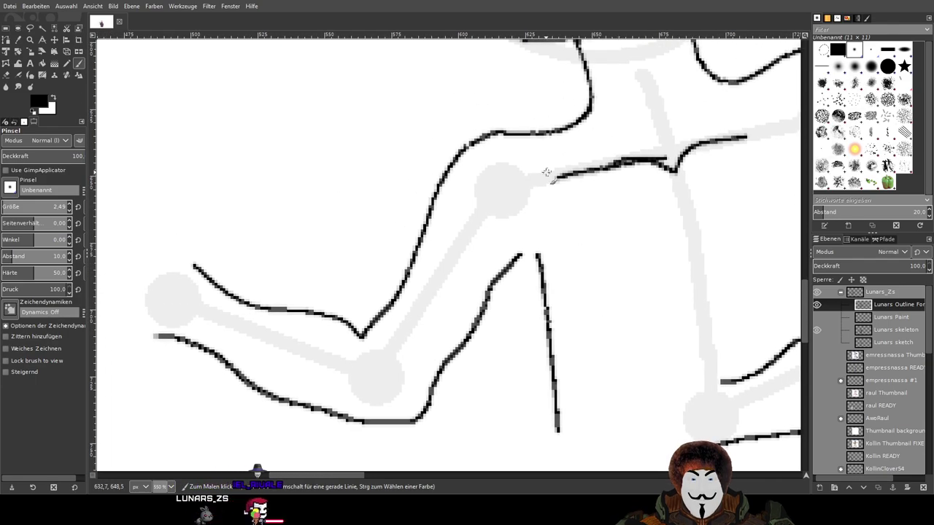
pyautogui.hotkey('shift', 'e')
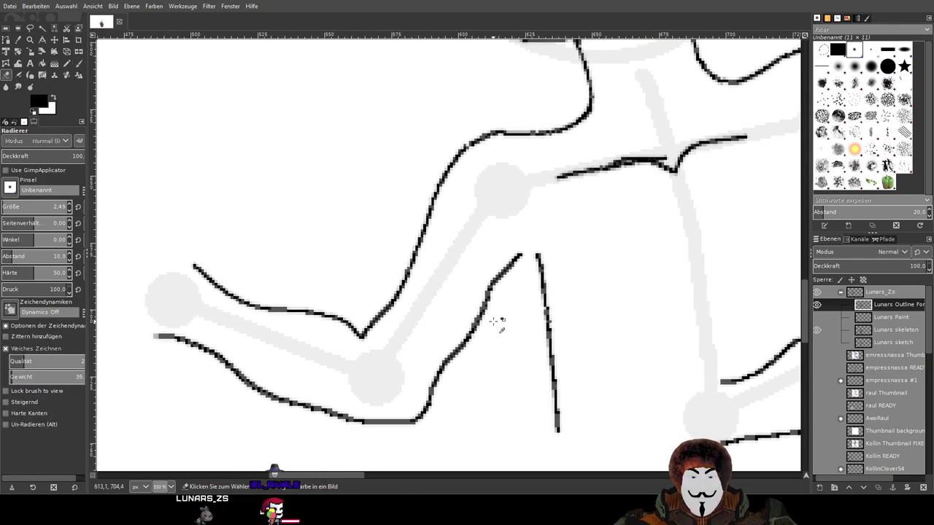
pyautogui.scroll(2, 500, 299)
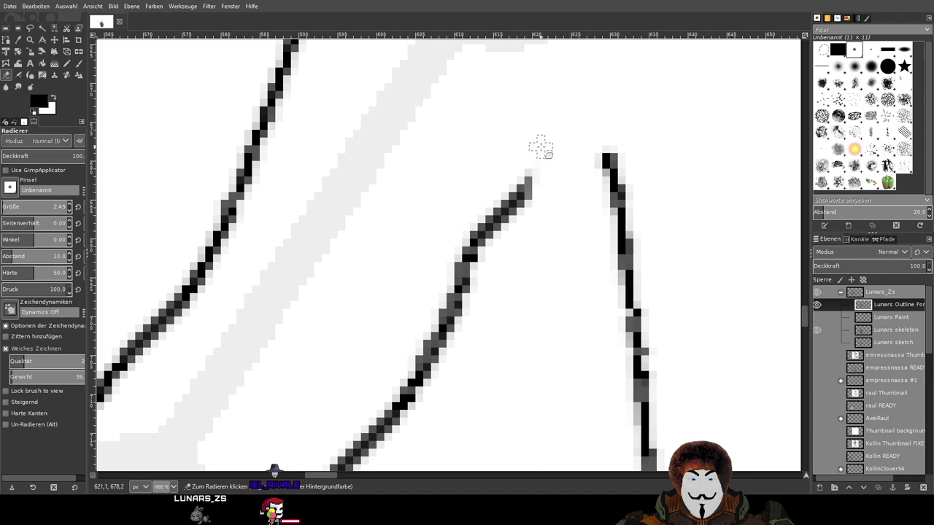
pyautogui.moveTo(479, 209); pyautogui.dragTo(464, 256)
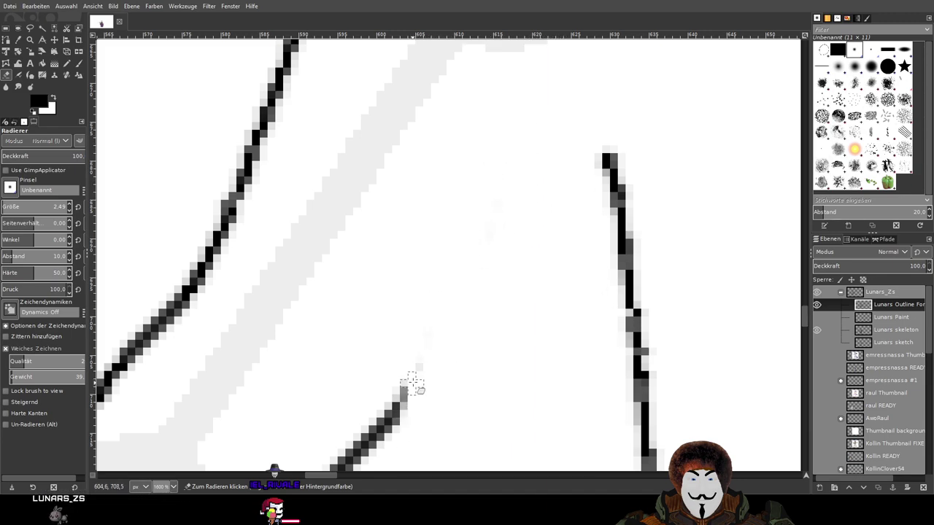
pyautogui.moveTo(420, 428); pyautogui.dragTo(505, 253)
pyautogui.moveTo(500, 211)
pyautogui.mouseDown()
pyautogui.moveTo(485, 294)
pyautogui.moveTo(468, 288)
pyautogui.moveTo(466, 253)
pyautogui.moveTo(417, 302)
pyautogui.moveTo(423, 271)
pyautogui.moveTo(386, 372)
pyautogui.moveTo(371, 361)
pyautogui.moveTo(392, 393)
pyautogui.moveTo(477, 260)
pyautogui.moveTo(449, 330)
pyautogui.mouseUp()
pyautogui.moveTo(468, 258); pyautogui.dragTo(471, 335)
pyautogui.moveTo(474, 299); pyautogui.dragTo(448, 302)
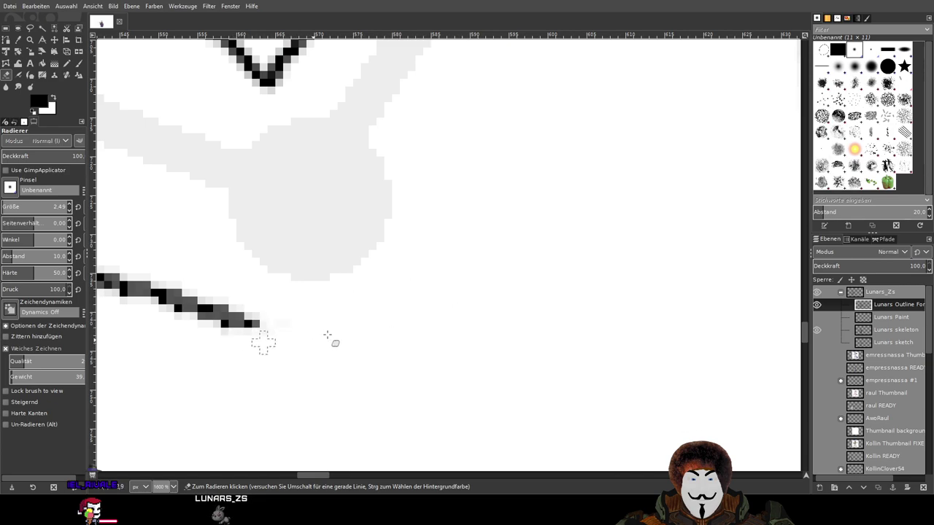
# Erase the left forearm's lower outline from the elbow to the wrist, including its leftover pixels
pyautogui.moveTo(326, 374); pyautogui.dragTo(574, 398)
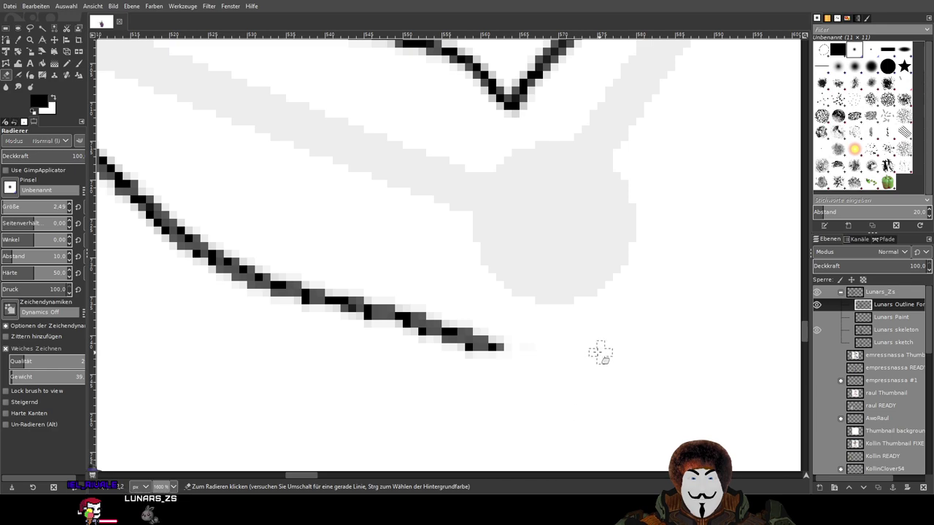
pyautogui.moveTo(535, 338); pyautogui.dragTo(377, 338)
pyautogui.moveTo(500, 325)
pyautogui.mouseDown()
pyautogui.moveTo(374, 316)
pyautogui.moveTo(333, 329)
pyautogui.mouseUp()
pyautogui.moveTo(510, 331)
pyautogui.mouseDown()
pyautogui.moveTo(364, 340)
pyautogui.moveTo(241, 305)
pyautogui.moveTo(409, 295)
pyautogui.moveTo(260, 287)
pyautogui.moveTo(225, 272)
pyautogui.mouseUp()
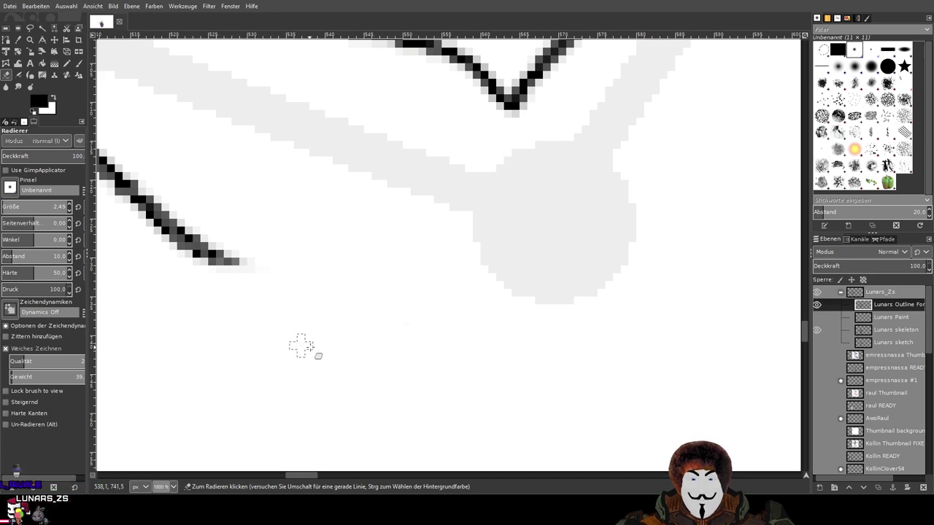
pyautogui.moveTo(412, 365); pyautogui.dragTo(673, 394)
pyautogui.moveTo(406, 315)
pyautogui.mouseDown()
pyautogui.moveTo(526, 279)
pyautogui.moveTo(535, 251)
pyautogui.mouseUp()
pyautogui.moveTo(445, 306)
pyautogui.mouseDown()
pyautogui.moveTo(530, 262)
pyautogui.moveTo(438, 263)
pyautogui.moveTo(577, 271)
pyautogui.moveTo(358, 246)
pyautogui.moveTo(555, 268)
pyautogui.moveTo(448, 250)
pyautogui.moveTo(357, 162)
pyautogui.mouseUp()
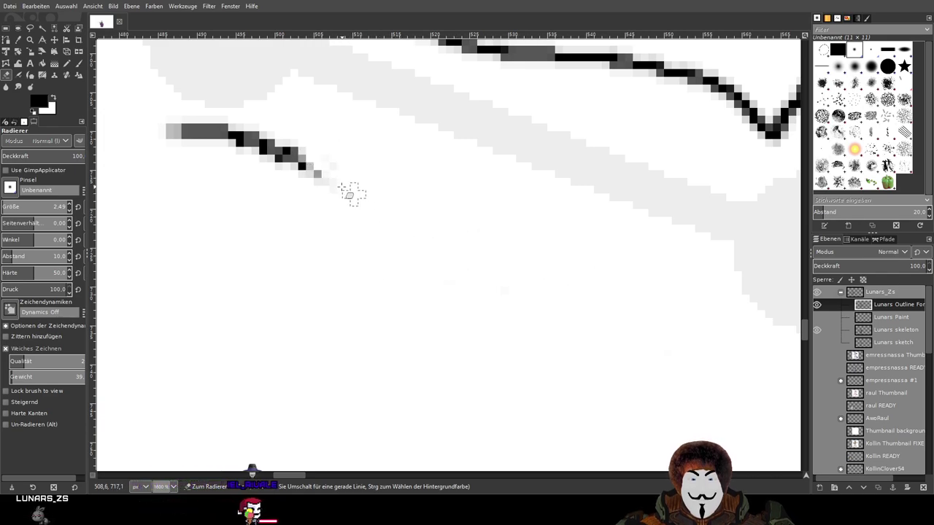
pyautogui.moveTo(276, 273); pyautogui.dragTo(516, 396)
pyautogui.moveTo(599, 330)
pyautogui.mouseDown()
pyautogui.moveTo(461, 268)
pyautogui.moveTo(533, 250)
pyautogui.mouseUp()
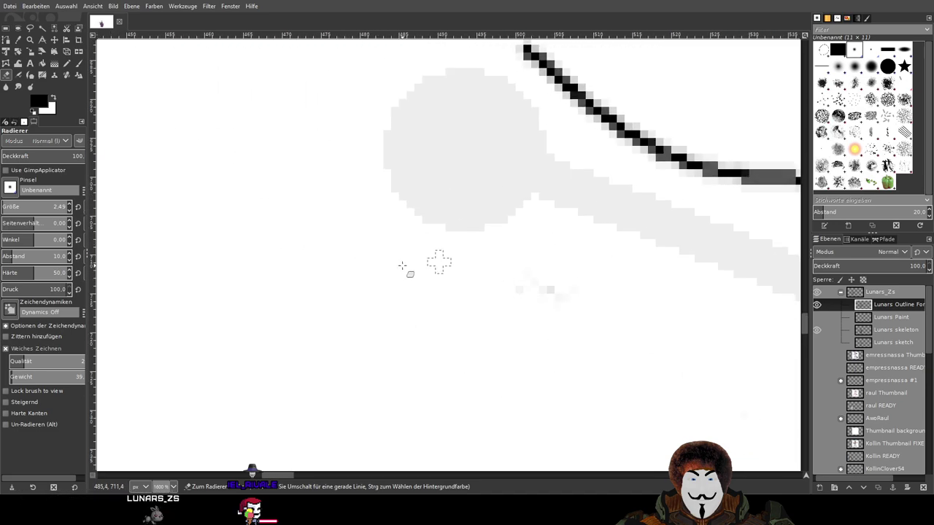
pyautogui.moveTo(677, 310)
pyautogui.mouseDown()
pyautogui.moveTo(559, 251)
pyautogui.moveTo(421, 232)
pyautogui.moveTo(354, 256)
pyautogui.mouseUp()
pyautogui.scroll(-5, 431, 331)
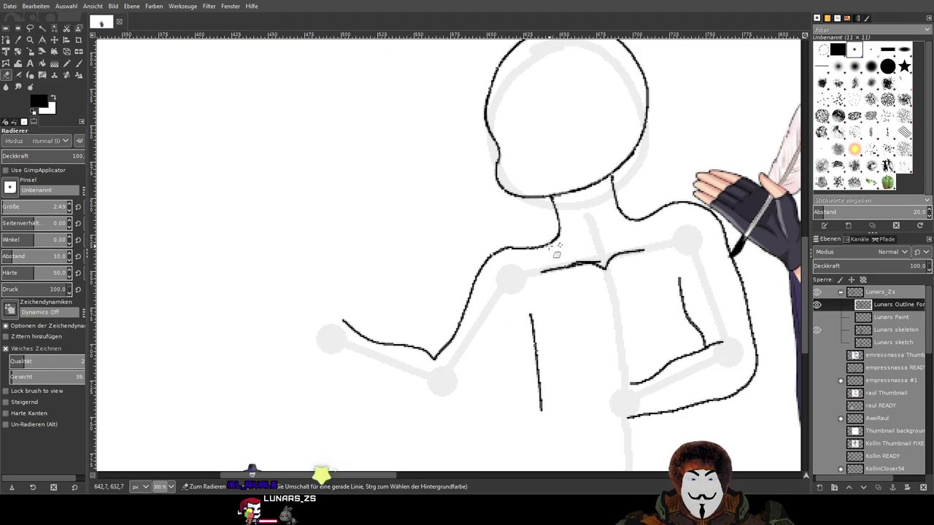
# Try to repaint the flat section of the left shoulder line with the Paintbrush so the neck flows into the shoulder
pyautogui.press('p')
pyautogui.scroll(2, 560, 285)
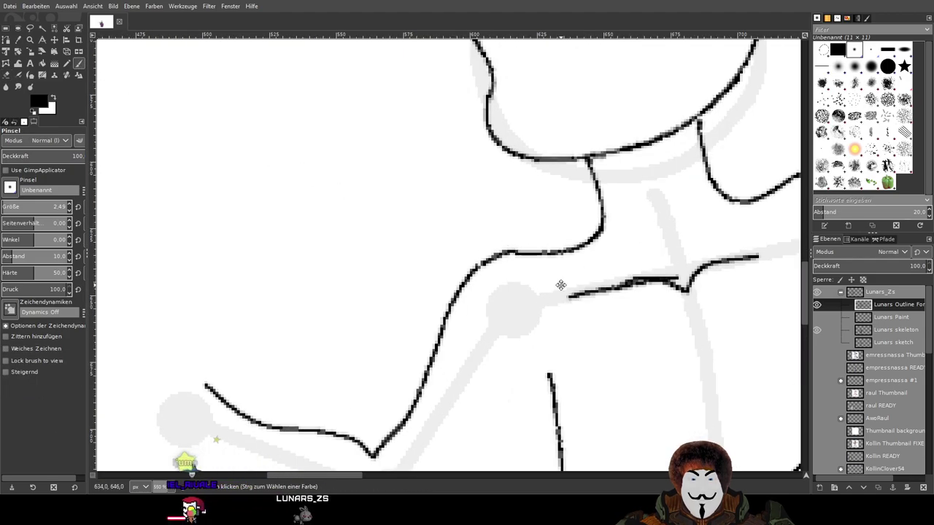
pyautogui.moveTo(560, 284); pyautogui.dragTo(468, 210)
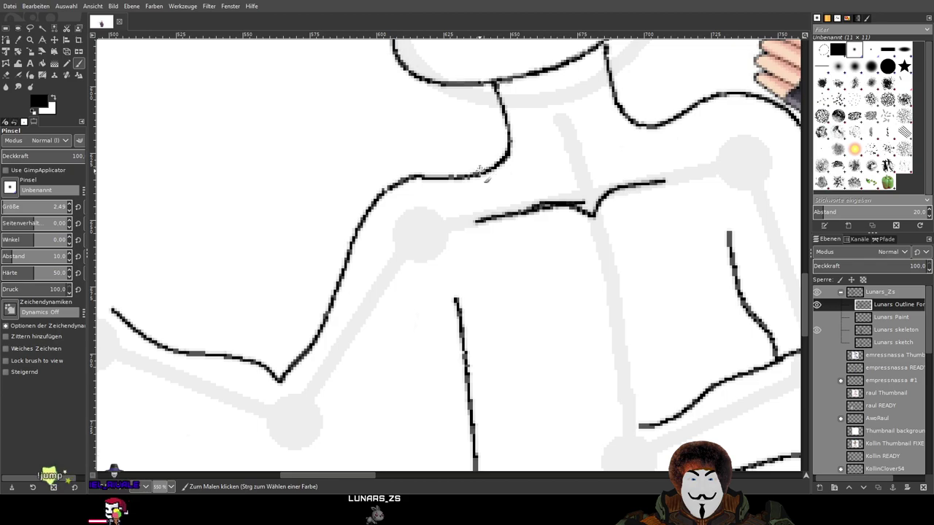
pyautogui.scroll(3, 481, 172)
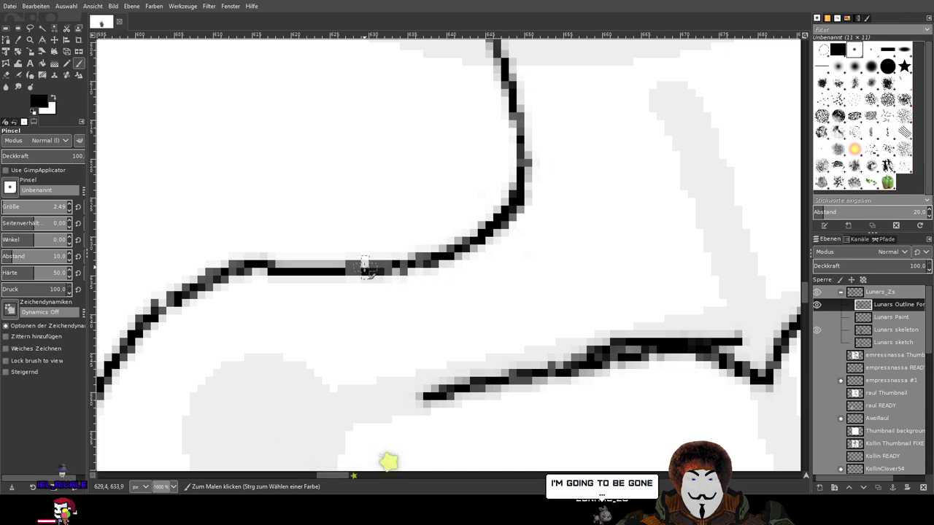
pyautogui.moveTo(351, 252)
pyautogui.mouseDown()
pyautogui.moveTo(316, 249)
pyautogui.moveTo(218, 275)
pyautogui.moveTo(283, 255)
pyautogui.moveTo(404, 262)
pyautogui.moveTo(371, 269)
pyautogui.mouseUp()
pyautogui.hotkey('ctrl', 'z')
pyautogui.hotkey('ctrl', 'z')
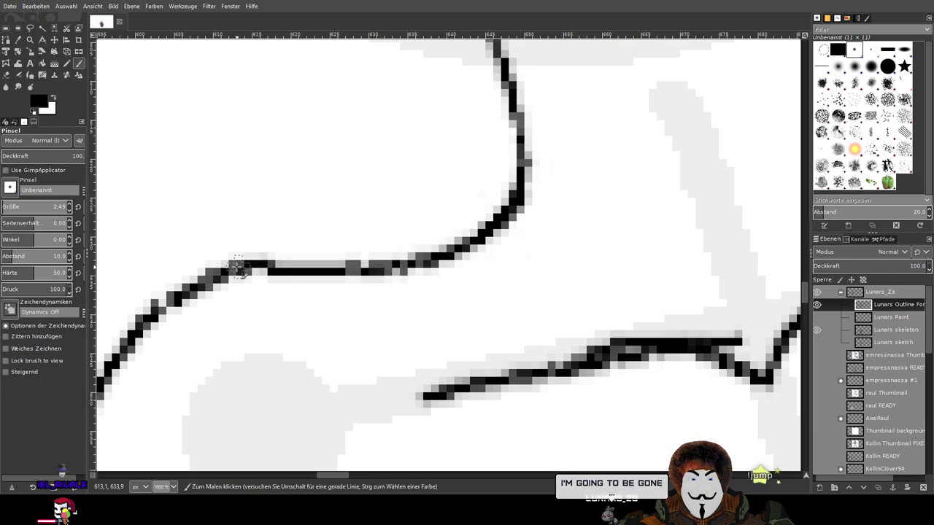
pyautogui.moveTo(270, 257)
pyautogui.mouseDown()
pyautogui.moveTo(324, 253)
pyautogui.moveTo(411, 259)
pyautogui.mouseUp()
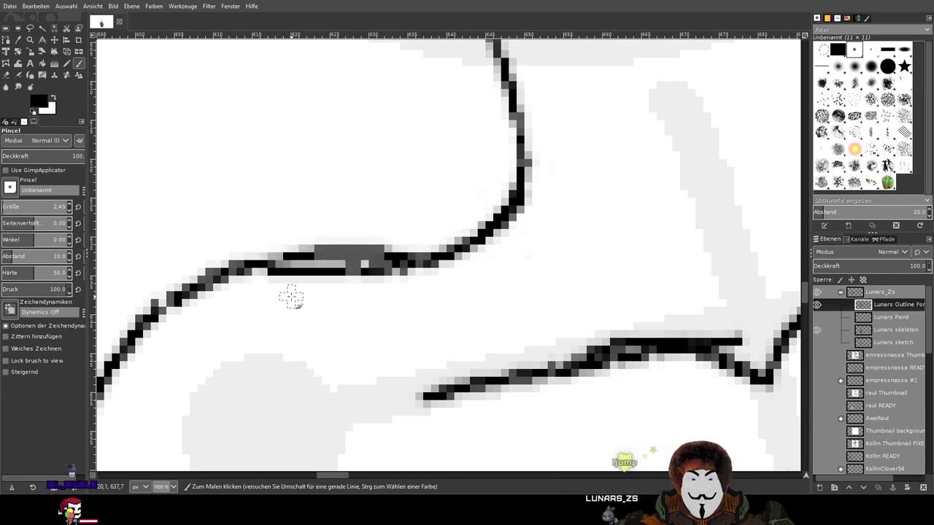
pyautogui.hotkey('ctrl', 'z')
pyautogui.moveTo(268, 264)
pyautogui.mouseDown()
pyautogui.moveTo(391, 264)
pyautogui.moveTo(431, 266)
pyautogui.mouseUp()
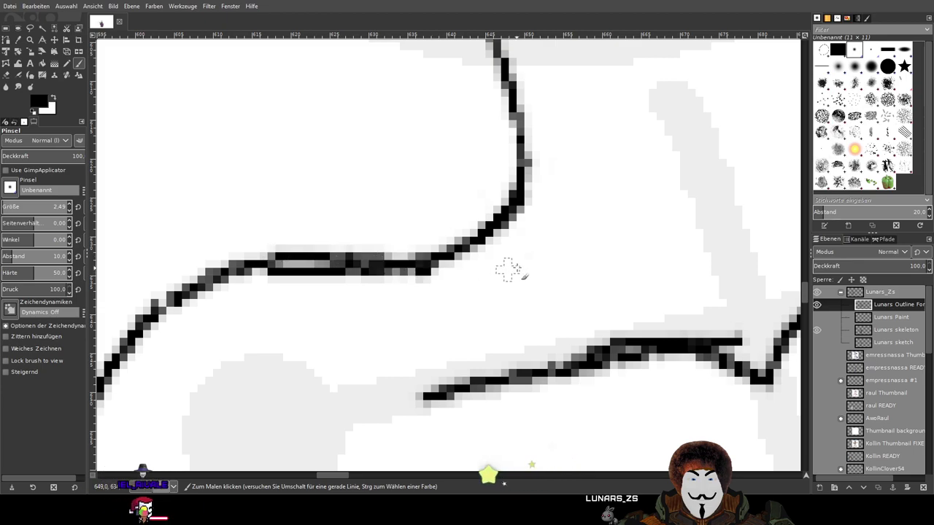
pyautogui.scroll(-3, 525, 267)
pyautogui.scroll(3, 525, 267)
pyautogui.hotkey('ctrl', 'z')
pyautogui.scroll(-3, 292, 257)
pyautogui.scroll(3, 260, 266)
pyautogui.scroll(-3, 259, 266)
pyautogui.scroll(3, 259, 266)
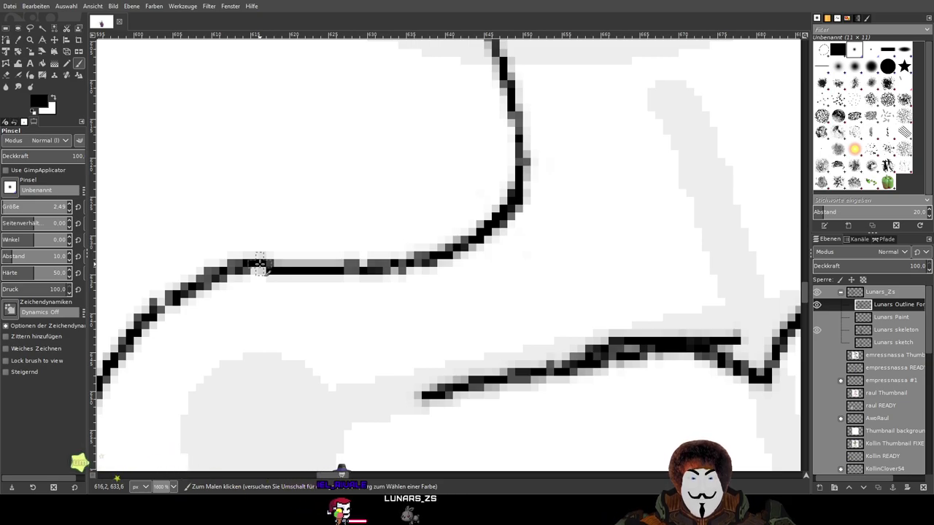
# Examine the whole figure's outline and skeleton proportions beside the reference artwork
pyautogui.scroll(-6, 542, 273)
pyautogui.moveTo(598, 364); pyautogui.dragTo(505, 305)
pyautogui.scroll(-1, 505, 304)
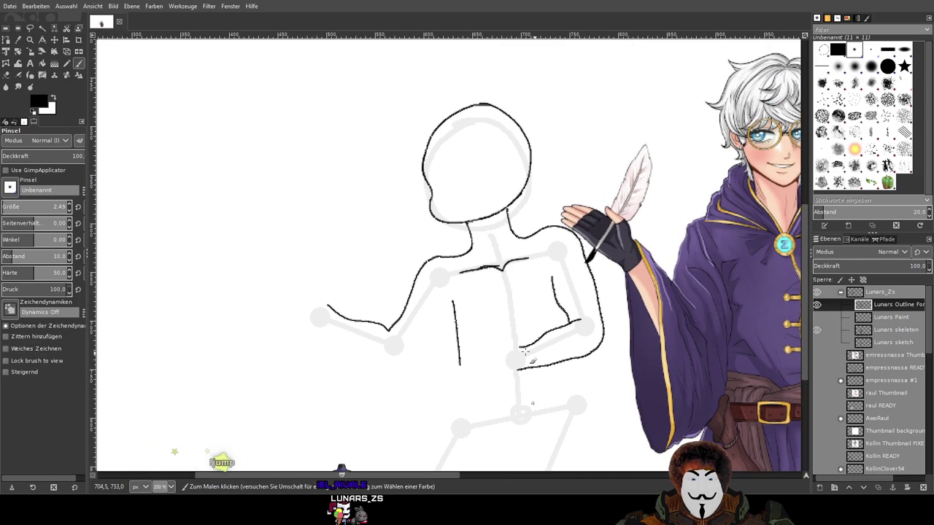
pyautogui.scroll(-2, 500, 263)
pyautogui.moveTo(498, 253); pyautogui.dragTo(469, 340)
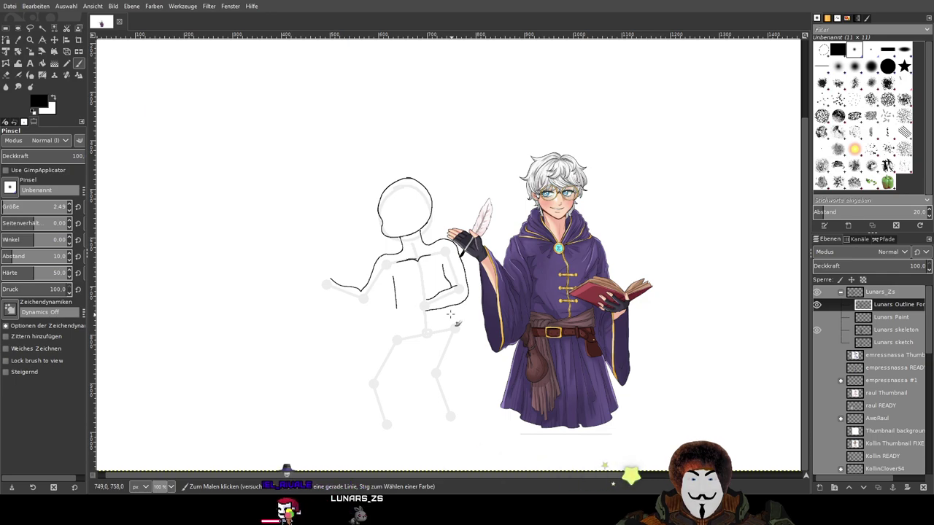
pyautogui.moveTo(369, 273); pyautogui.dragTo(436, 280)
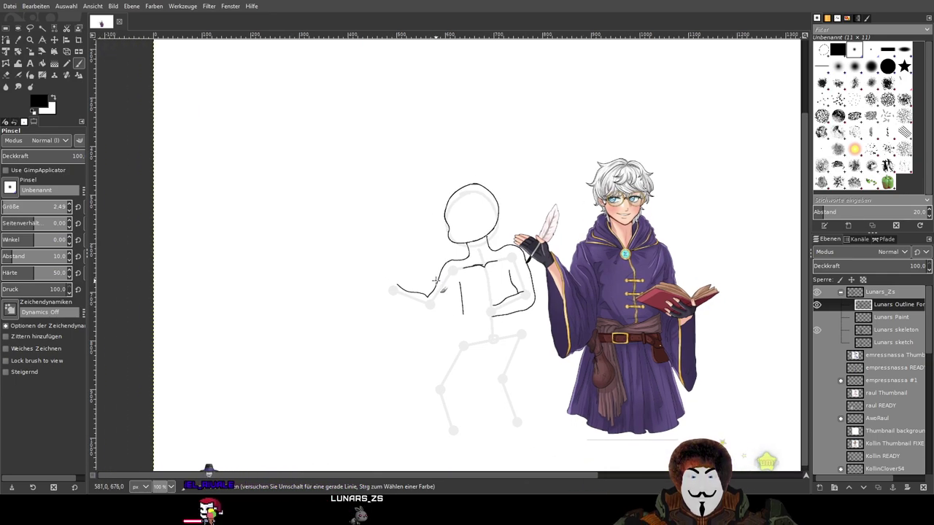
pyautogui.scroll(4, 435, 279)
pyautogui.moveTo(542, 302); pyautogui.dragTo(425, 310)
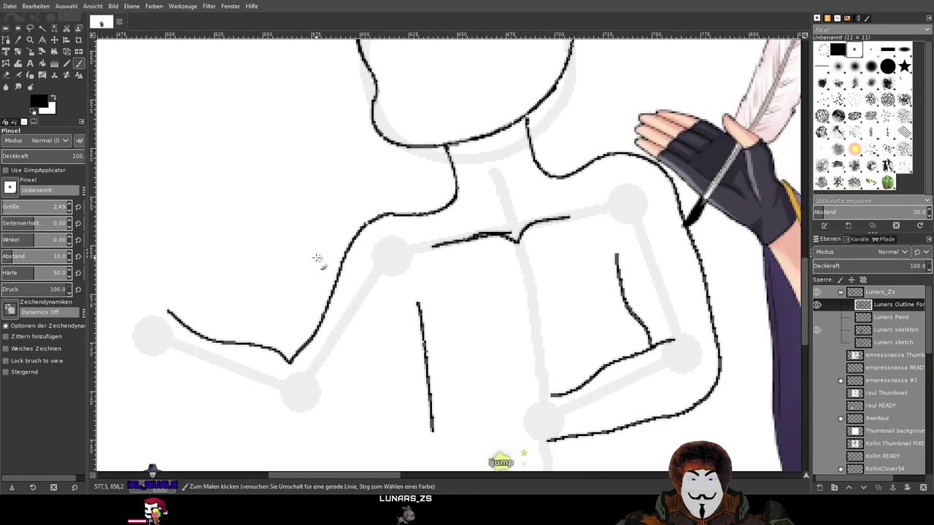
# Try to paint a raised curve over the flat part of the left shoulder line
pyautogui.scroll(4, 377, 245)
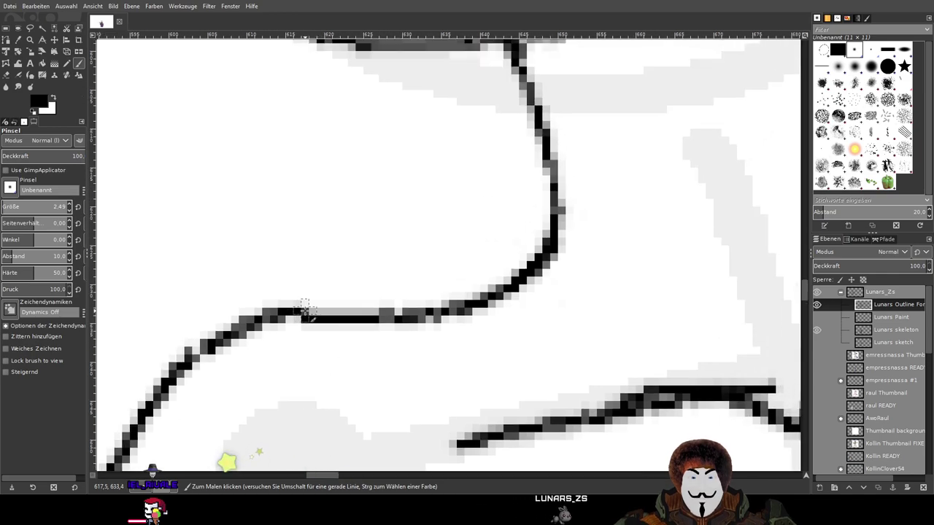
pyautogui.moveTo(310, 302)
pyautogui.mouseDown()
pyautogui.moveTo(343, 298)
pyautogui.moveTo(484, 302)
pyautogui.mouseUp()
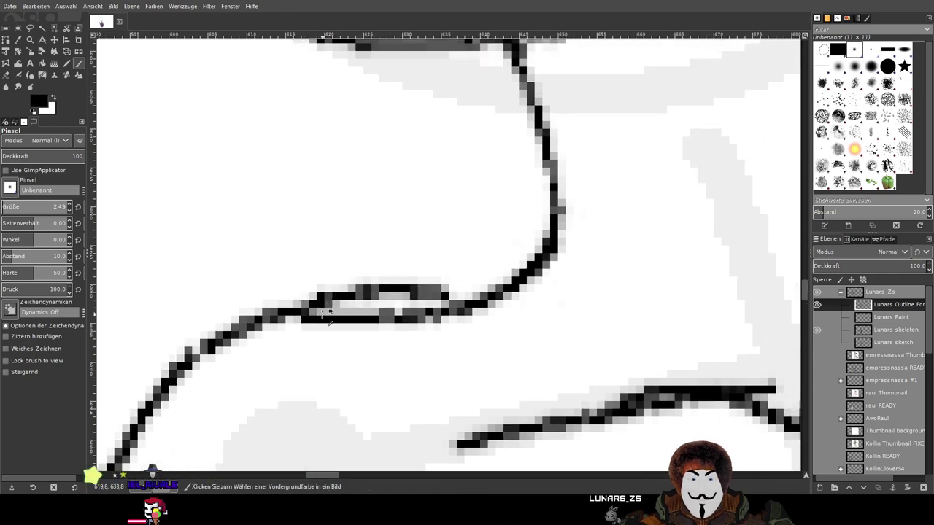
pyautogui.hotkey('ctrl', 'z')
pyautogui.moveTo(321, 299); pyautogui.dragTo(428, 297)
pyautogui.hotkey('ctrl', 'z')
pyautogui.moveTo(312, 301); pyautogui.dragTo(503, 292)
pyautogui.hotkey('ctrl', 'z')
pyautogui.moveTo(313, 301); pyautogui.dragTo(463, 290)
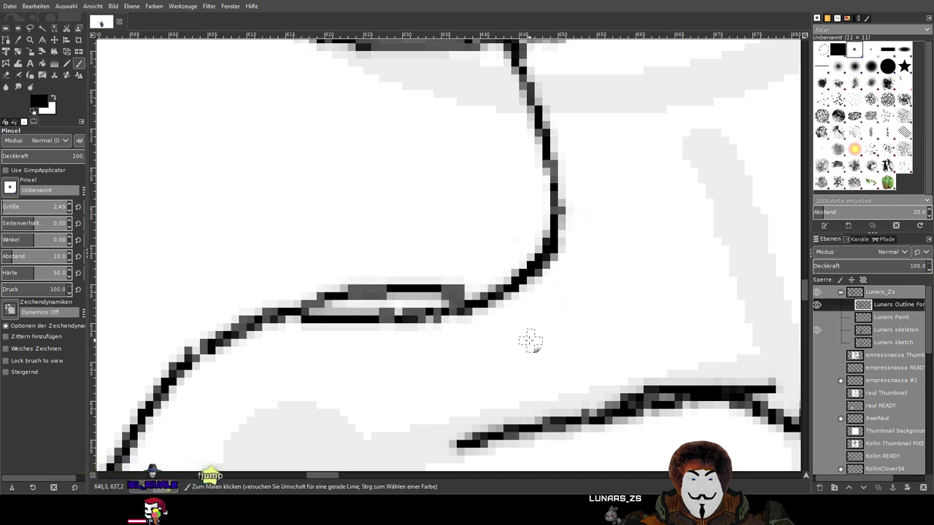
pyautogui.hotkey('ctrl', 'z')
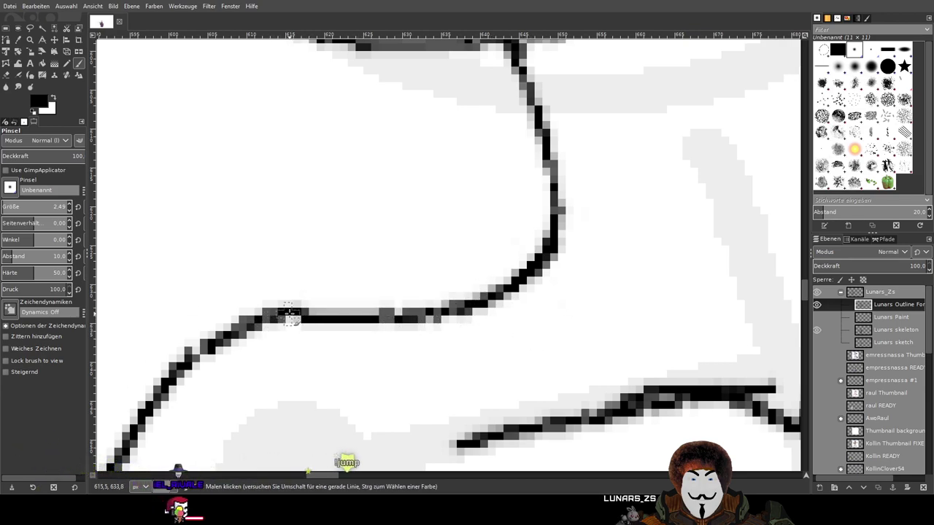
# Paint a slightly higher stroke over the flat part of the left shoulder line, blending it into the neck curve
pyautogui.moveTo(331, 303); pyautogui.dragTo(405, 317)
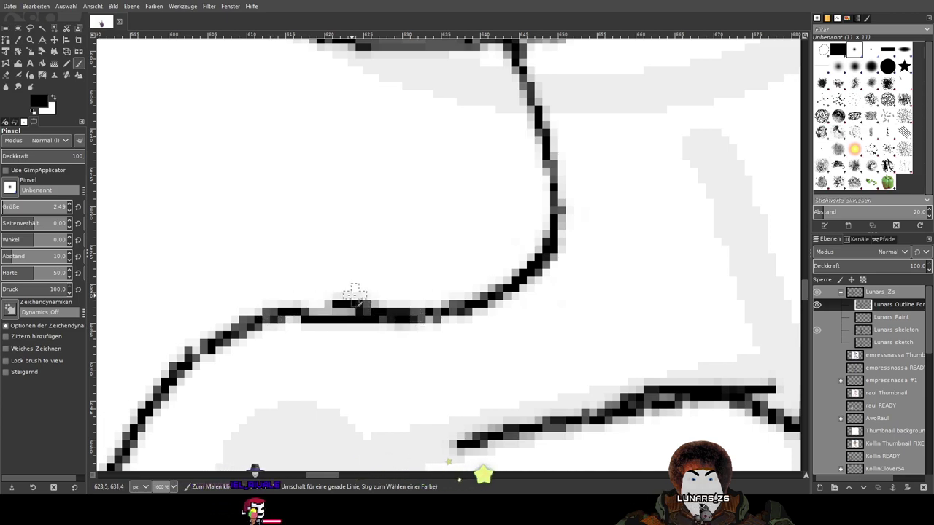
pyautogui.moveTo(327, 296); pyautogui.dragTo(281, 311)
pyautogui.hotkey('ctrl', 'z')
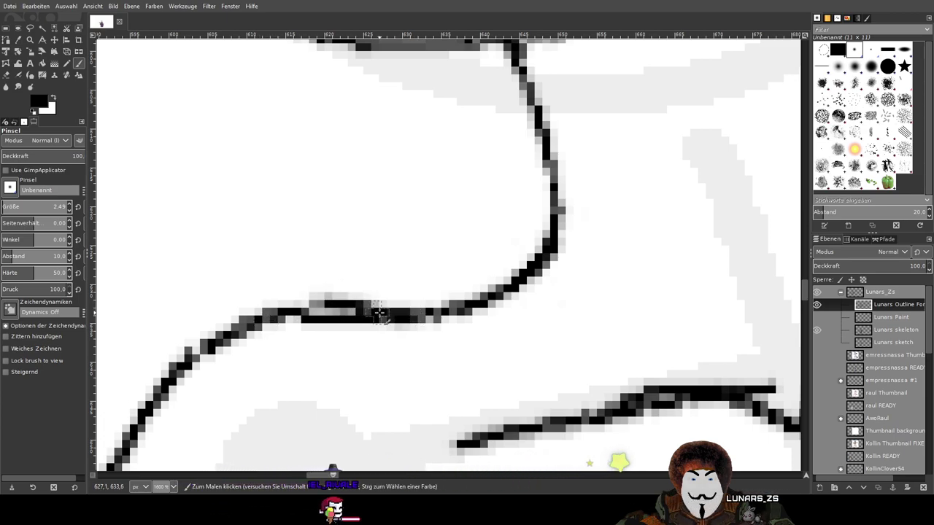
pyautogui.hotkey('ctrl', 'z')
pyautogui.moveTo(291, 311); pyautogui.dragTo(356, 303)
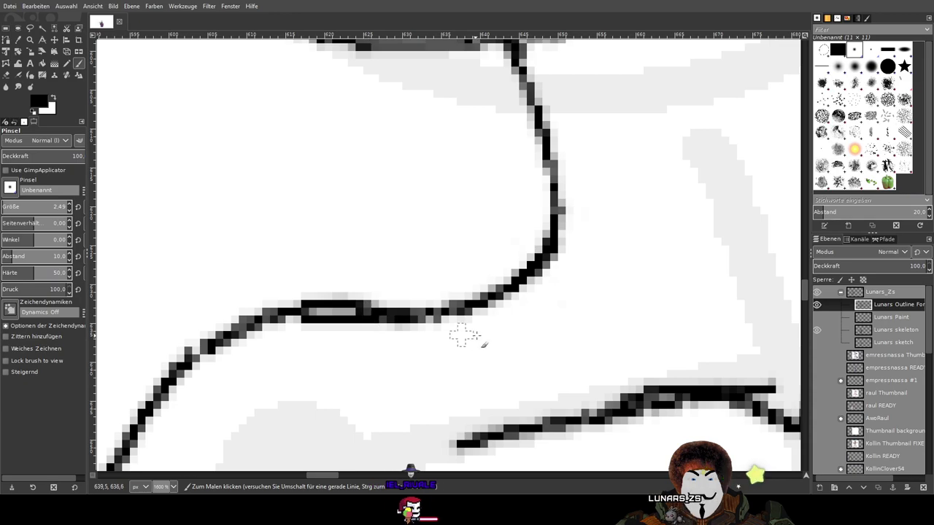
pyautogui.scroll(-5, 498, 334)
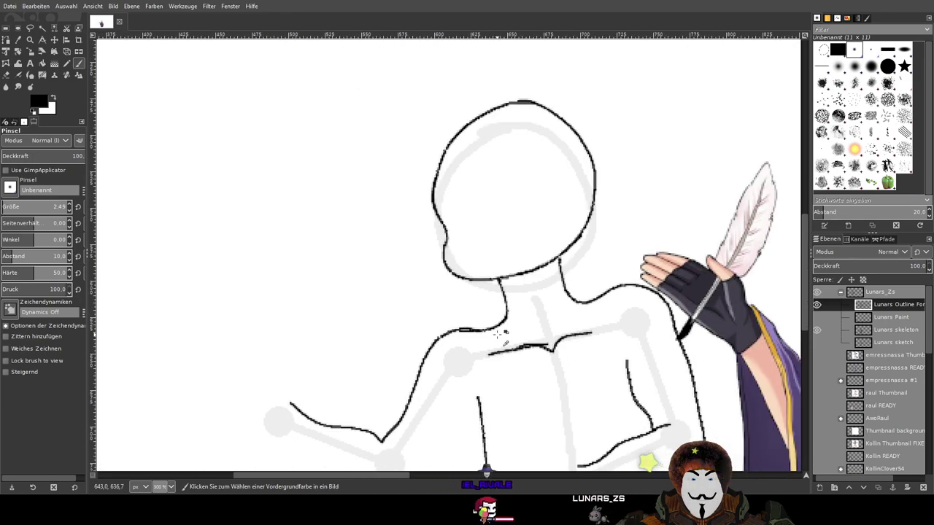
# Erase the old doubled line beneath the repainted section of the left shoulder
pyautogui.click(6, 75)
pyautogui.scroll(6, 494, 379)
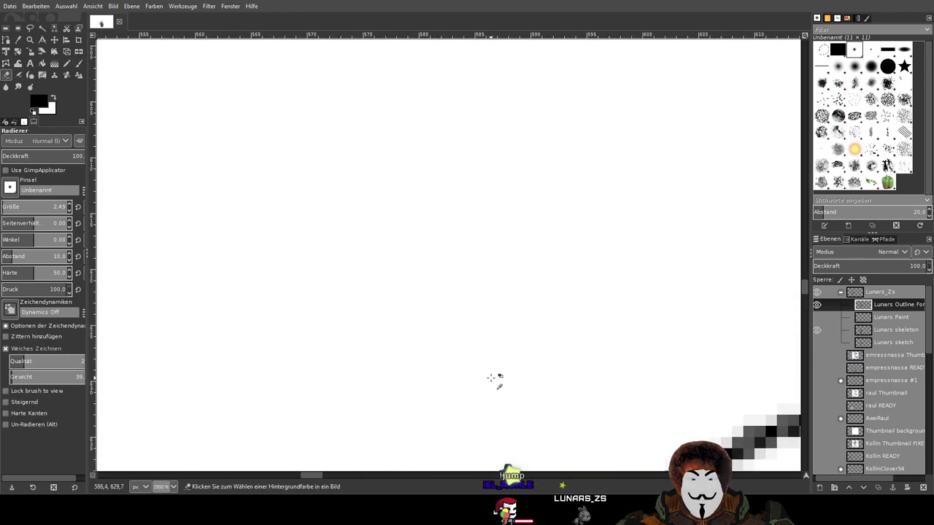
pyautogui.scroll(2, 513, 305)
pyautogui.moveTo(412, 260)
pyautogui.mouseDown()
pyautogui.moveTo(500, 247)
pyautogui.moveTo(447, 252)
pyautogui.moveTo(549, 260)
pyautogui.moveTo(489, 242)
pyautogui.moveTo(643, 274)
pyautogui.moveTo(653, 274)
pyautogui.moveTo(569, 260)
pyautogui.moveTo(720, 260)
pyautogui.moveTo(500, 255)
pyautogui.mouseUp()
pyautogui.scroll(-5, 608, 340)
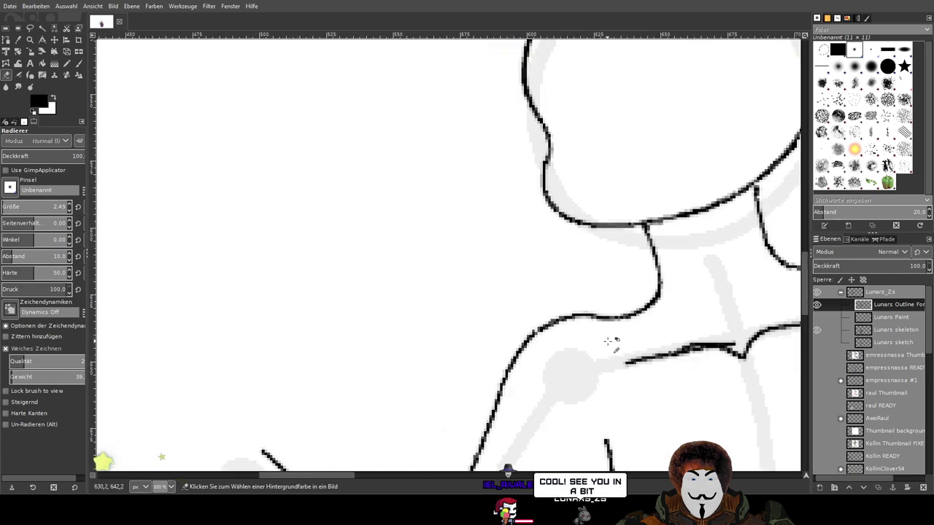
pyautogui.scroll(-2, 652, 363)
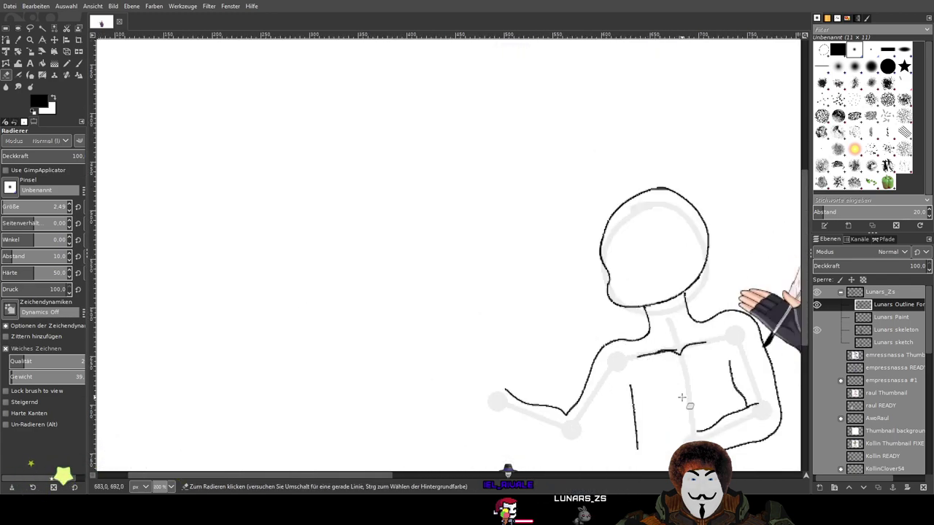
# Ready the Paintbrush for the outline work and save the image
pyautogui.moveTo(681, 397); pyautogui.dragTo(592, 294)
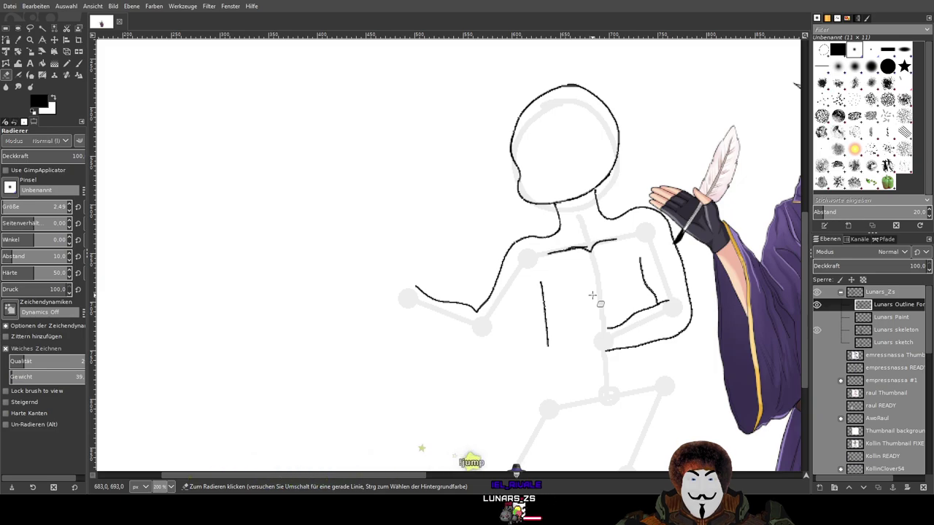
pyautogui.scroll(3, 593, 294)
pyautogui.moveTo(360, 292); pyautogui.dragTo(471, 270)
pyautogui.scroll(-1, 466, 269)
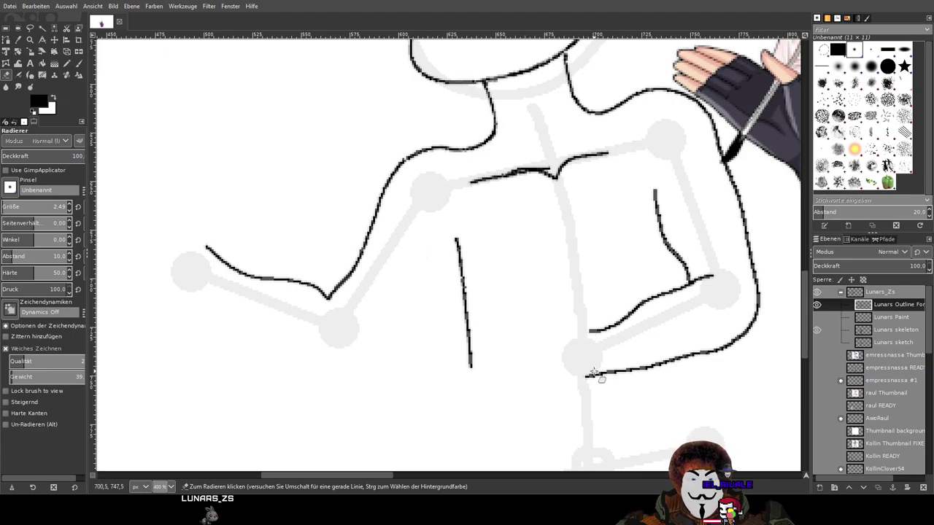
pyautogui.scroll(3, 509, 238)
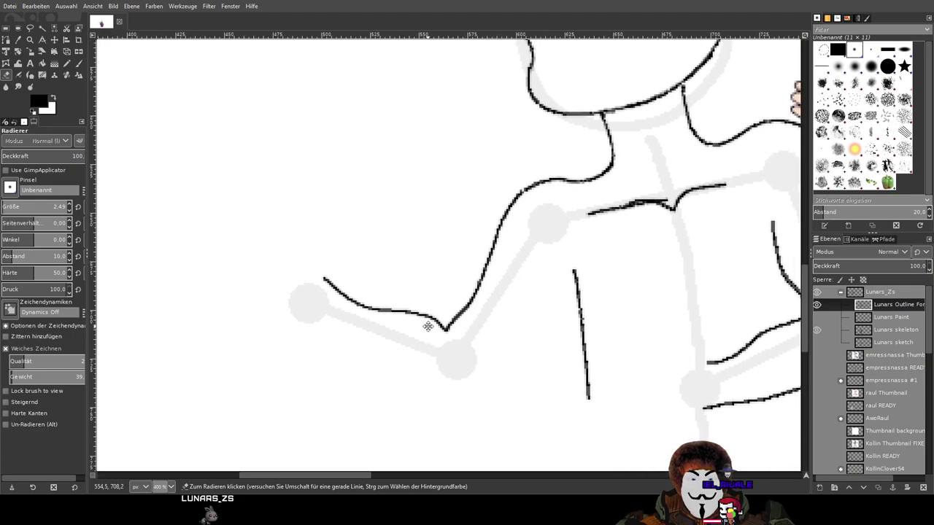
pyautogui.scroll(-2, 509, 238)
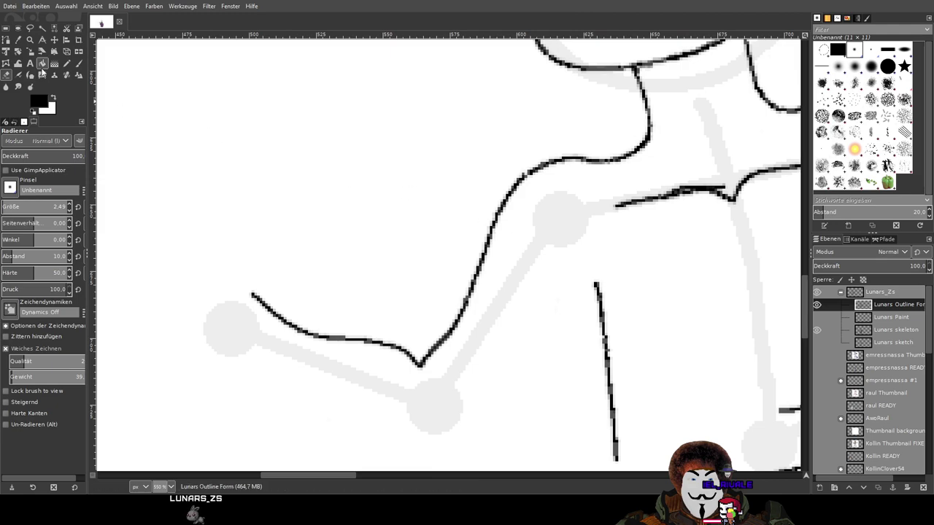
pyautogui.click(79, 63)
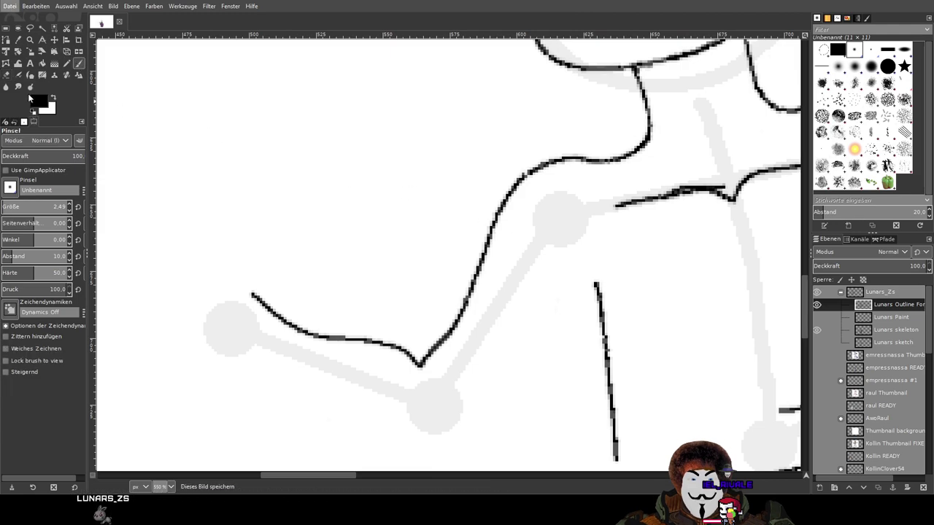
pyautogui.click(29, 98)
# Paint the underside contour of the left arm from the armpit around the elbow to the wrist
pyautogui.moveTo(590, 319); pyautogui.dragTo(464, 231)
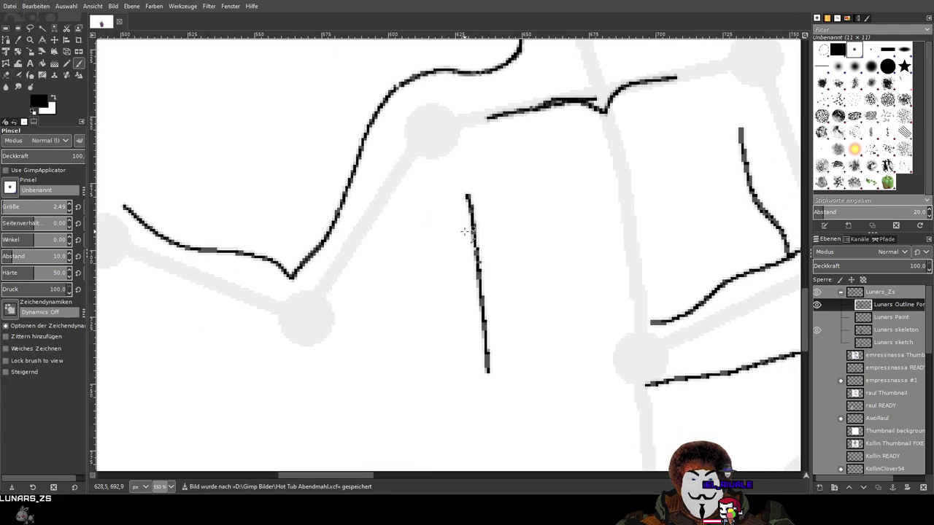
pyautogui.scroll(-2, 464, 231)
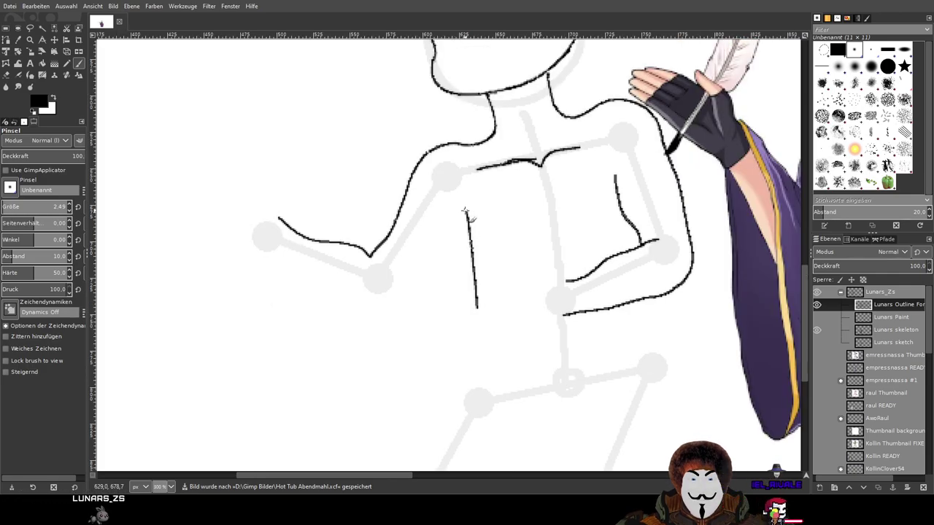
pyautogui.moveTo(465, 213); pyautogui.dragTo(412, 288)
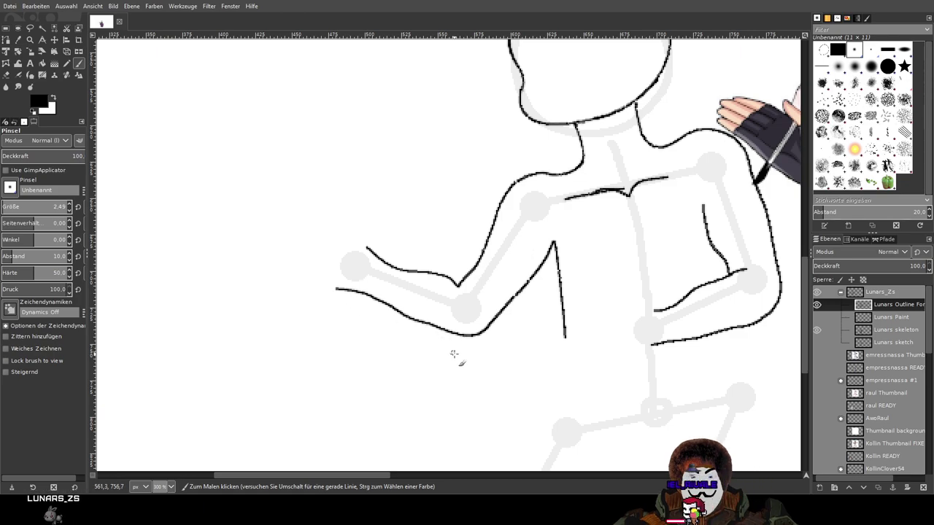
# Try to repaint the lower forearm contour and the line running into the inner elbow
pyautogui.moveTo(481, 379); pyautogui.dragTo(495, 359)
pyautogui.scroll(3, 495, 359)
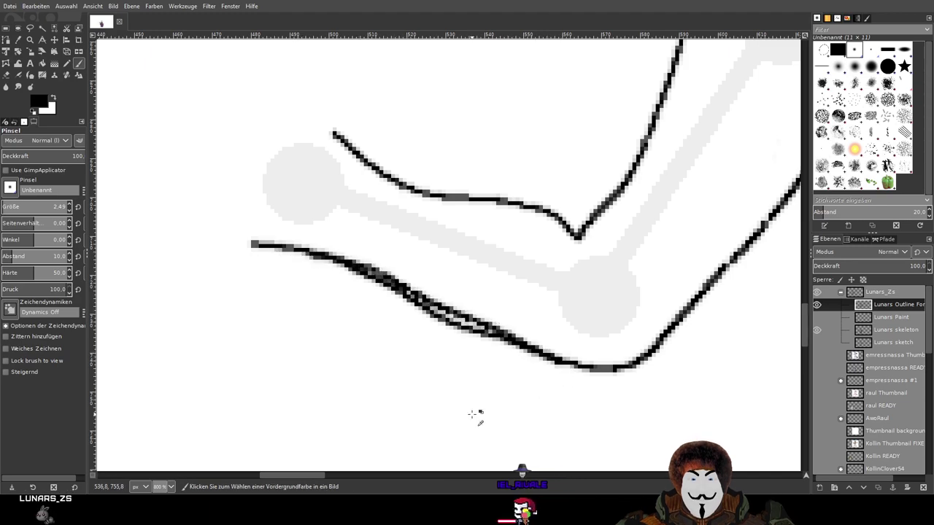
pyautogui.hotkey('ctrl', 'z')
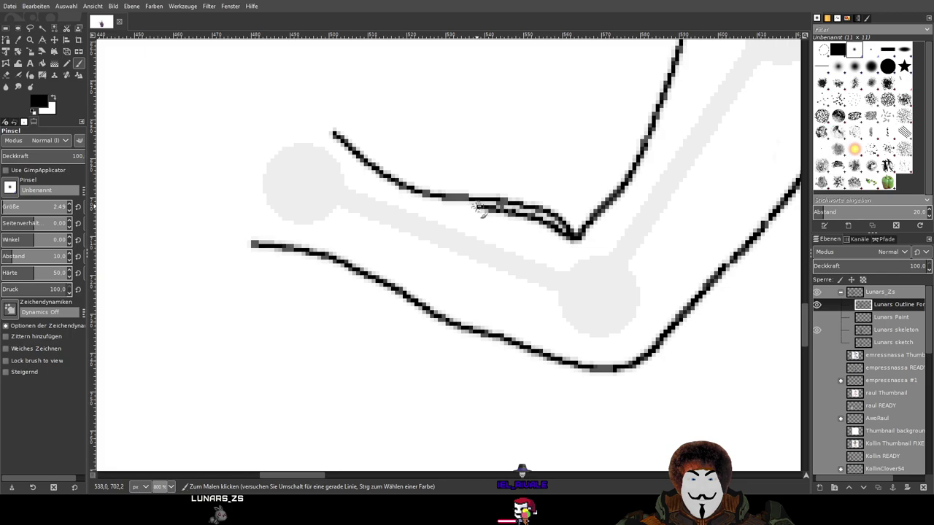
pyautogui.hotkey('ctrl', 'z')
# Paint a straighter, slightly lower stroke along the upper forearm line into the inner elbow
pyautogui.scroll(-5, 501, 216)
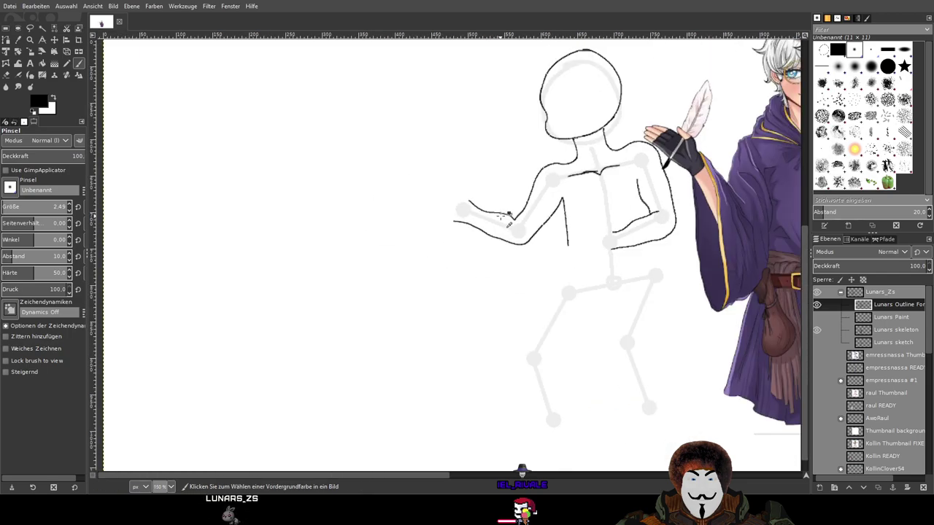
pyautogui.scroll(5, 516, 178)
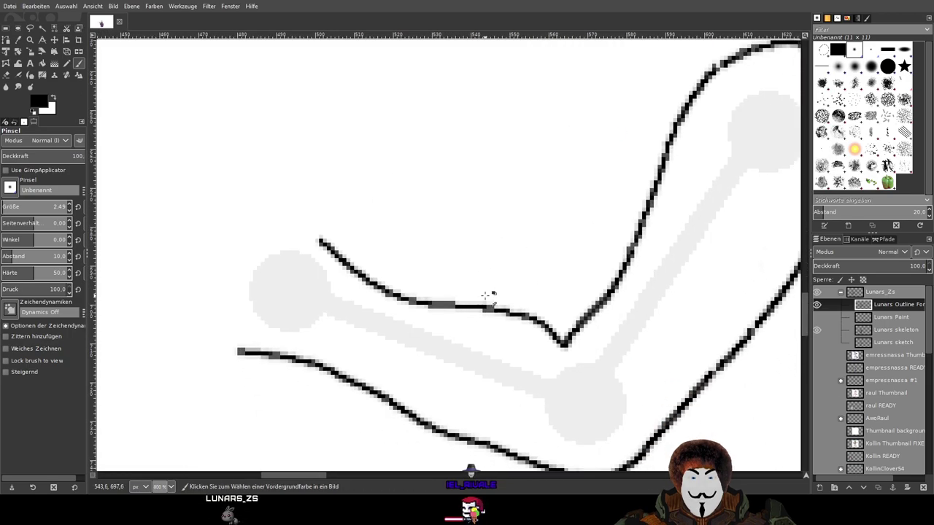
pyautogui.moveTo(437, 308); pyautogui.dragTo(541, 332)
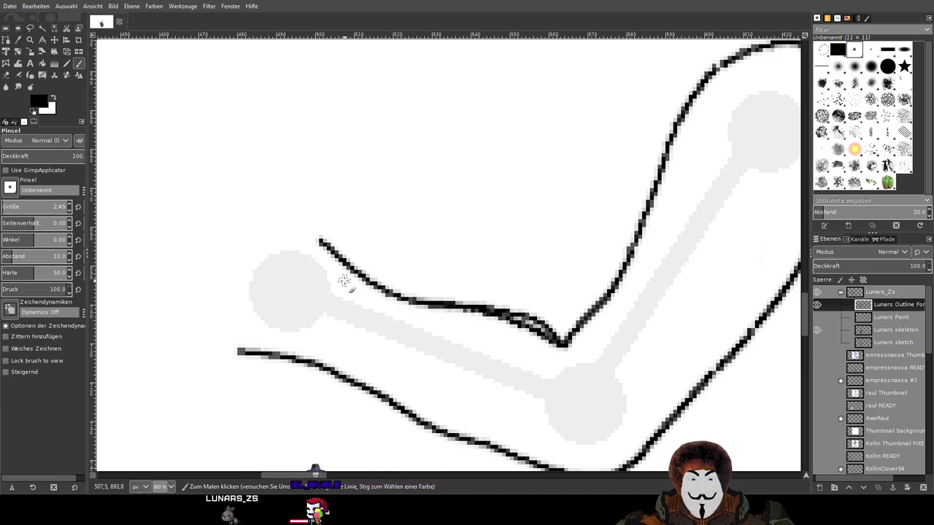
# Erase the old doubled line above the repainted upper forearm stroke up to the inner elbow
pyautogui.hotkey('shift', 'e')
pyautogui.scroll(4, 582, 342)
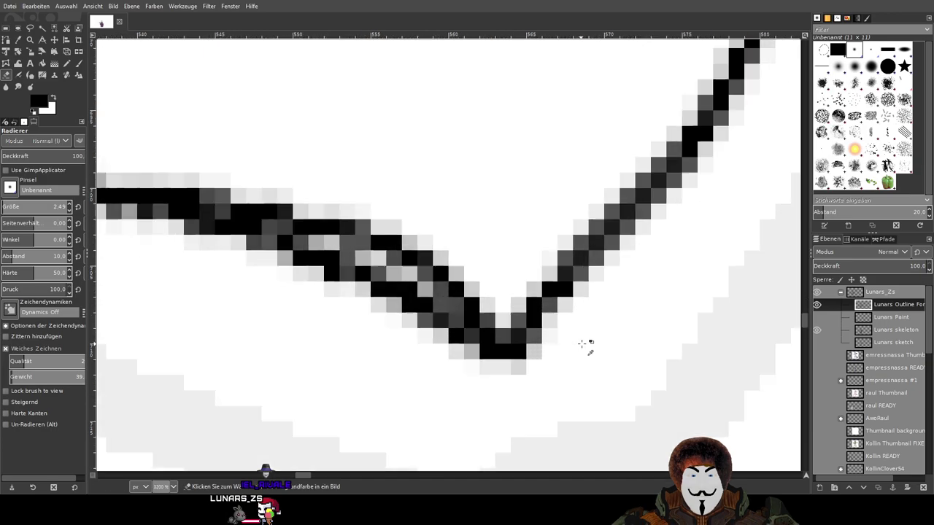
pyautogui.moveTo(364, 185)
pyautogui.mouseDown()
pyautogui.moveTo(455, 271)
pyautogui.moveTo(289, 180)
pyautogui.moveTo(420, 249)
pyautogui.moveTo(233, 168)
pyautogui.moveTo(328, 223)
pyautogui.moveTo(167, 170)
pyautogui.moveTo(368, 229)
pyautogui.moveTo(435, 268)
pyautogui.moveTo(340, 228)
pyautogui.moveTo(479, 296)
pyautogui.moveTo(423, 269)
pyautogui.moveTo(468, 294)
pyautogui.moveTo(450, 278)
pyautogui.mouseUp()
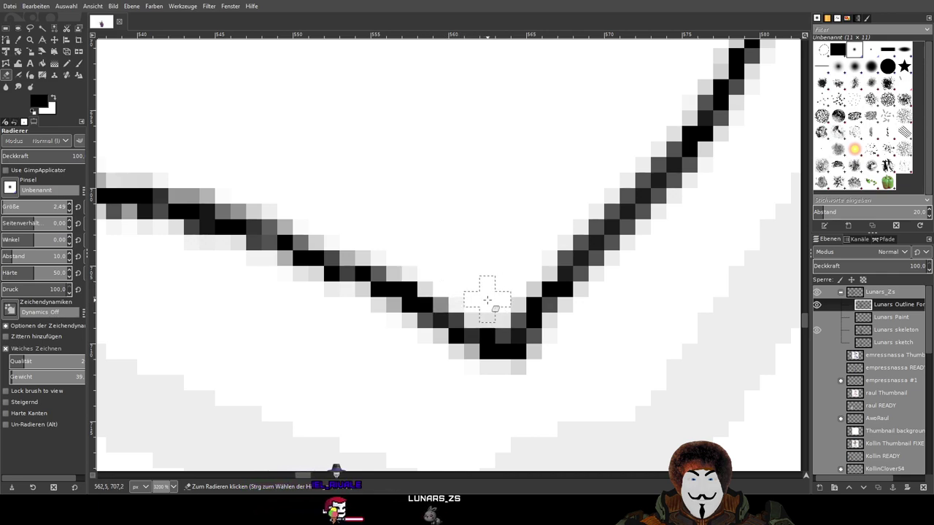
pyautogui.moveTo(491, 315)
pyautogui.mouseDown()
pyautogui.moveTo(477, 277)
pyautogui.moveTo(560, 328)
pyautogui.mouseUp()
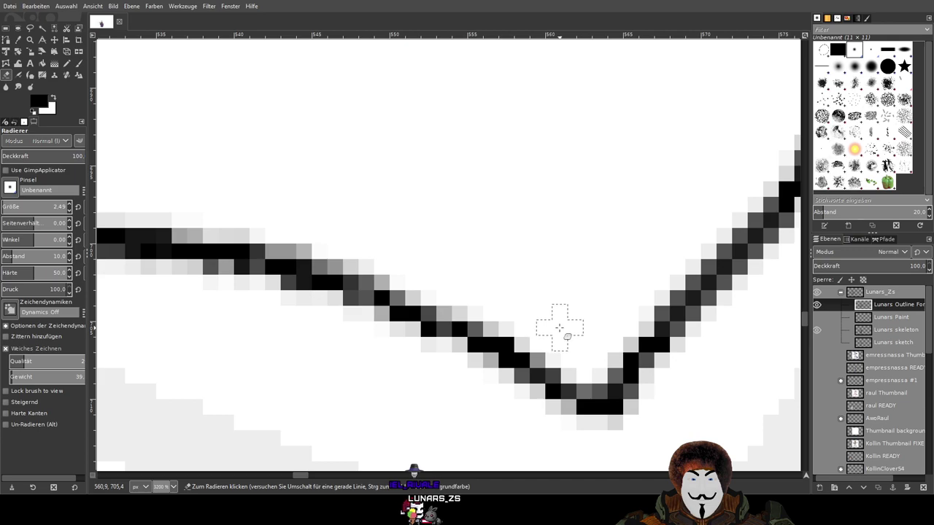
pyautogui.moveTo(396, 263); pyautogui.dragTo(222, 213)
pyautogui.moveTo(294, 218); pyautogui.dragTo(608, 245)
pyautogui.moveTo(584, 253)
pyautogui.mouseDown()
pyautogui.moveTo(381, 227)
pyautogui.moveTo(495, 241)
pyautogui.moveTo(446, 230)
pyautogui.mouseUp()
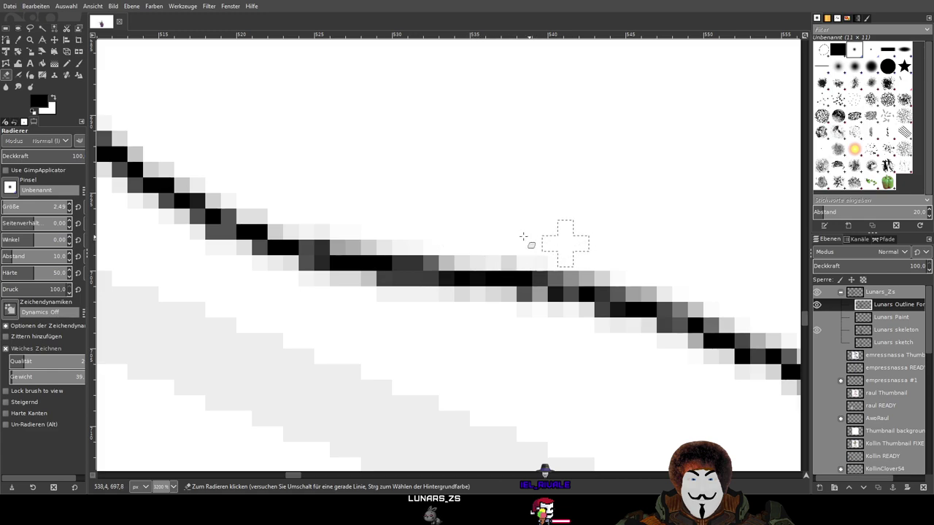
# Paint a new wrist end for the upper forearm line, slightly closer to the skeleton's hand joint
pyautogui.scroll(-5, 481, 241)
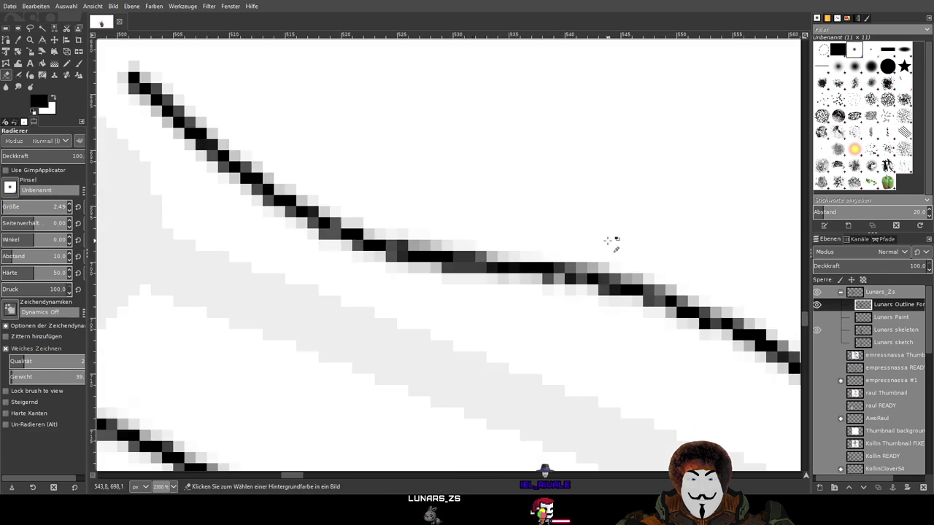
pyautogui.scroll(1, 627, 197)
pyautogui.scroll(1, 619, 180)
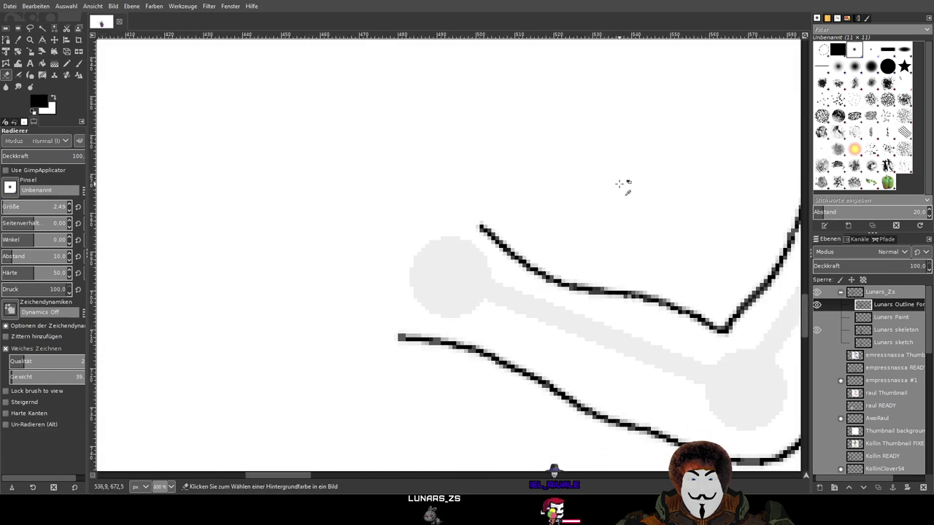
pyautogui.scroll(-3, 442, 223)
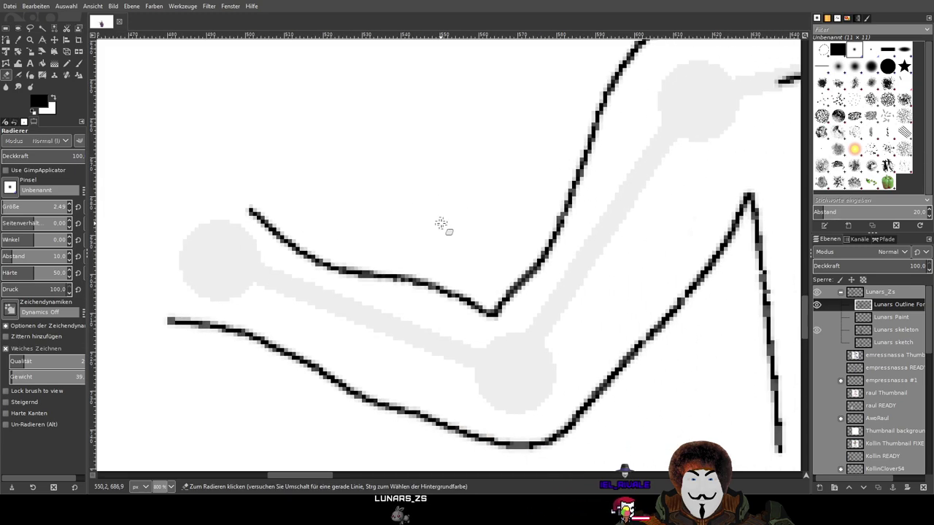
pyautogui.scroll(2, 386, 198)
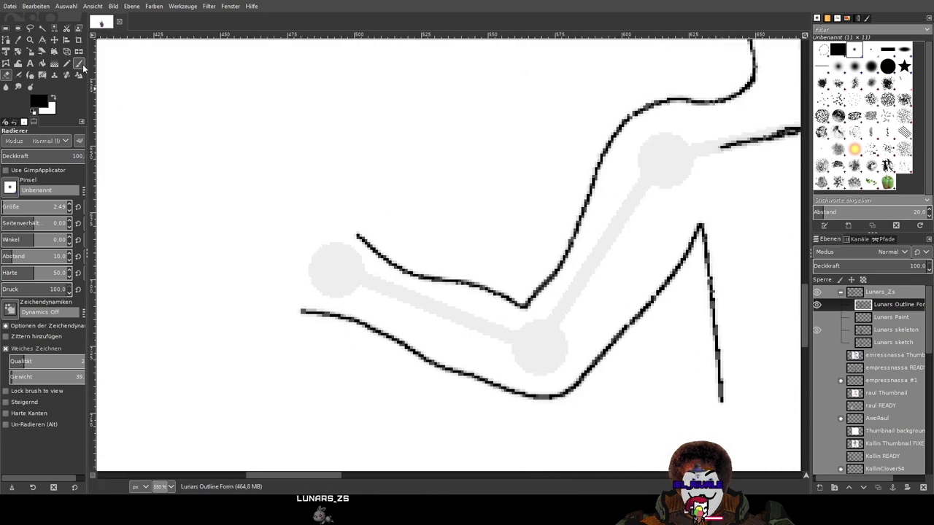
pyautogui.press('p')
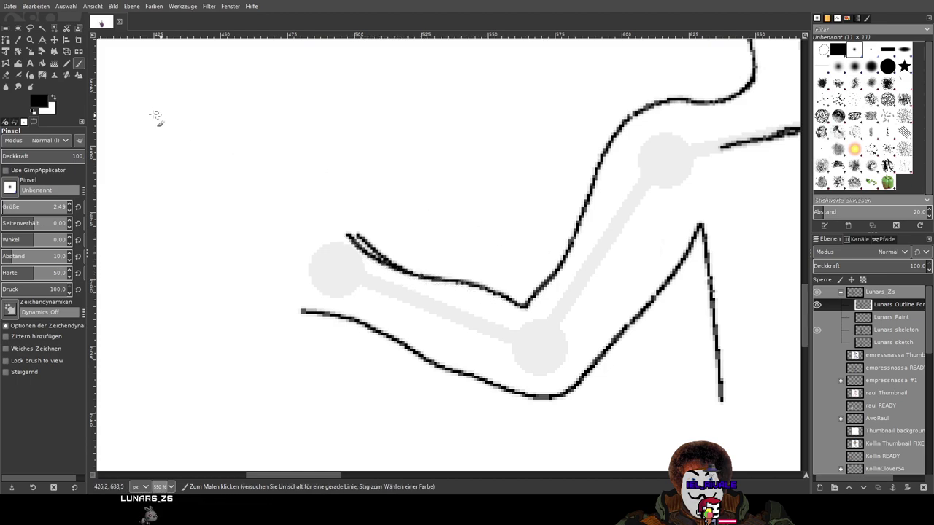
# Erase the old doubled end of the upper forearm line near the wrist
pyautogui.click(7, 75)
pyautogui.scroll(5, 369, 238)
pyautogui.moveTo(279, 180)
pyautogui.mouseDown()
pyautogui.moveTo(435, 297)
pyautogui.moveTo(289, 205)
pyautogui.moveTo(380, 263)
pyautogui.moveTo(308, 225)
pyautogui.moveTo(348, 258)
pyautogui.moveTo(323, 250)
pyautogui.moveTo(292, 221)
pyautogui.moveTo(380, 290)
pyautogui.moveTo(473, 340)
pyautogui.moveTo(385, 284)
pyautogui.moveTo(456, 330)
pyautogui.moveTo(377, 291)
pyautogui.moveTo(526, 379)
pyautogui.moveTo(584, 396)
pyautogui.moveTo(460, 347)
pyautogui.moveTo(672, 418)
pyautogui.mouseUp()
pyautogui.scroll(-7, 609, 321)
pyautogui.scroll(-3, 632, 295)
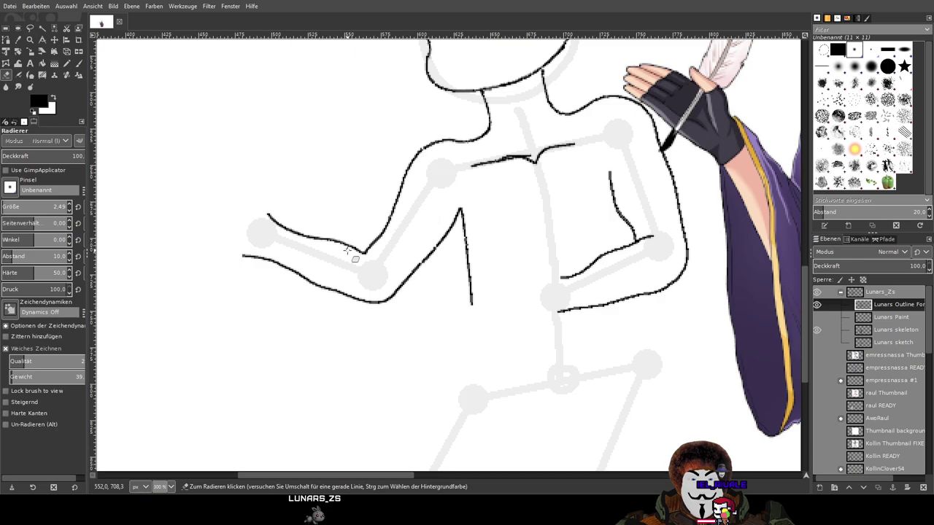
# Paint a short rounded curve across the pointed inner elbow to join the forearm and upper arm lines
pyautogui.scroll(4, 350, 250)
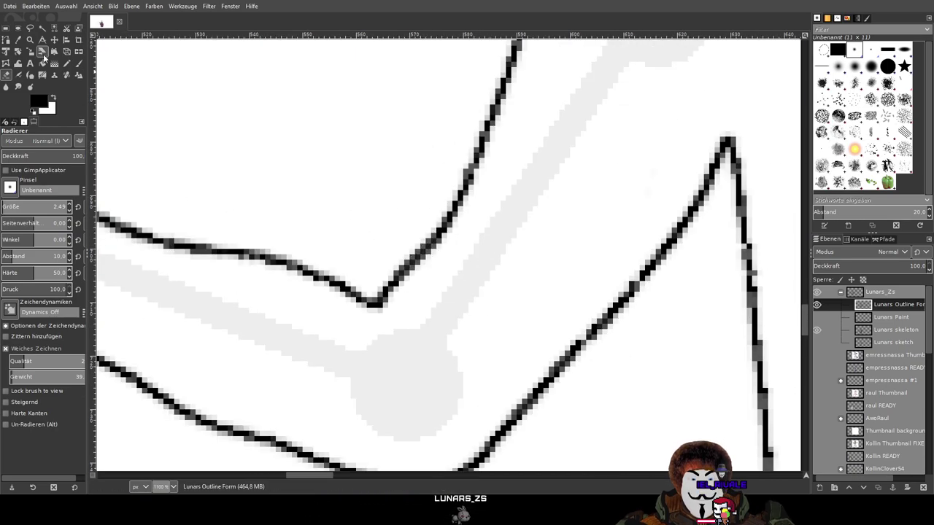
pyautogui.click(79, 65)
pyautogui.hscroll(-3, 316, 156)
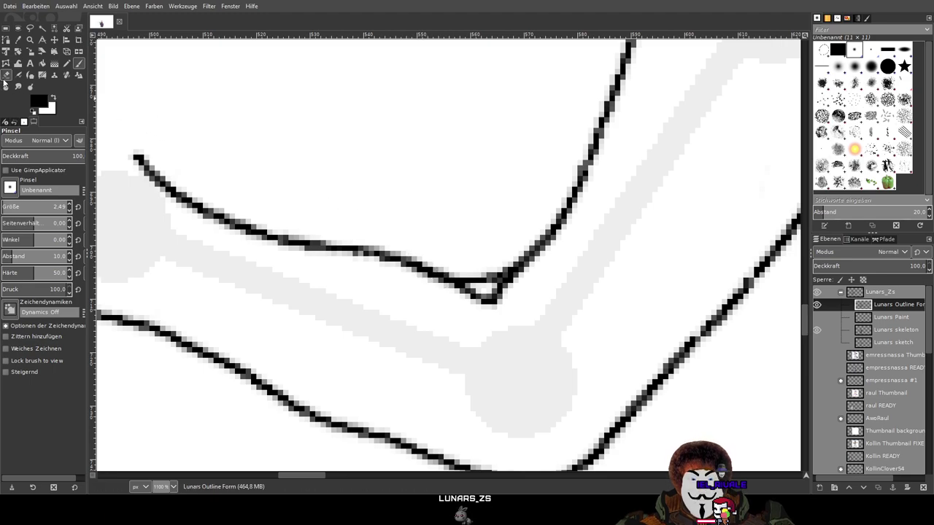
# Erase the old pointed corner beneath the rounded inner elbow curve, undoing the erasure that cuts into the curve
pyautogui.hotkey('shift', 'e')
pyautogui.scroll(2, 488, 326)
pyautogui.scroll(-2, 487, 326)
pyautogui.scroll(2, 454, 300)
pyautogui.moveTo(456, 297)
pyautogui.mouseDown()
pyautogui.moveTo(434, 284)
pyautogui.moveTo(543, 269)
pyautogui.moveTo(423, 271)
pyautogui.mouseUp()
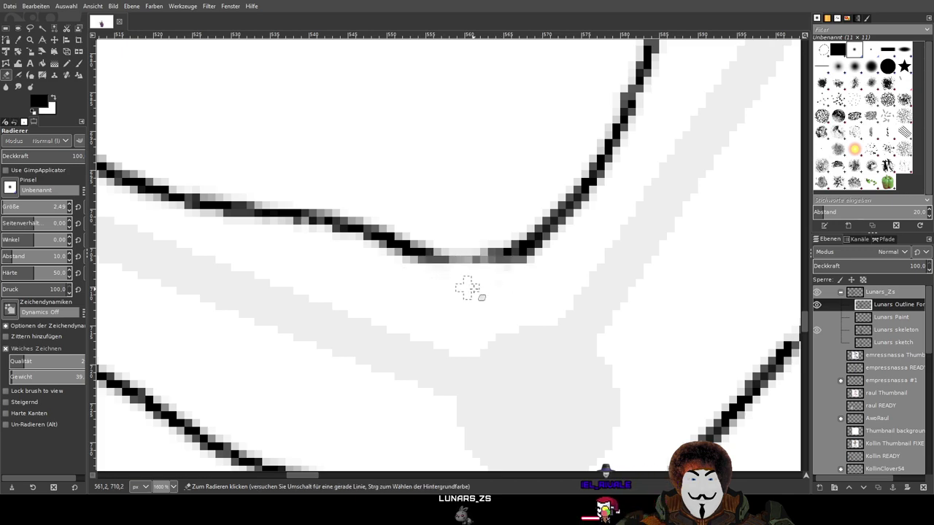
pyautogui.hotkey('ctrl', 'z')
pyautogui.moveTo(515, 280)
pyautogui.mouseDown()
pyautogui.moveTo(486, 294)
pyautogui.moveTo(532, 279)
pyautogui.mouseUp()
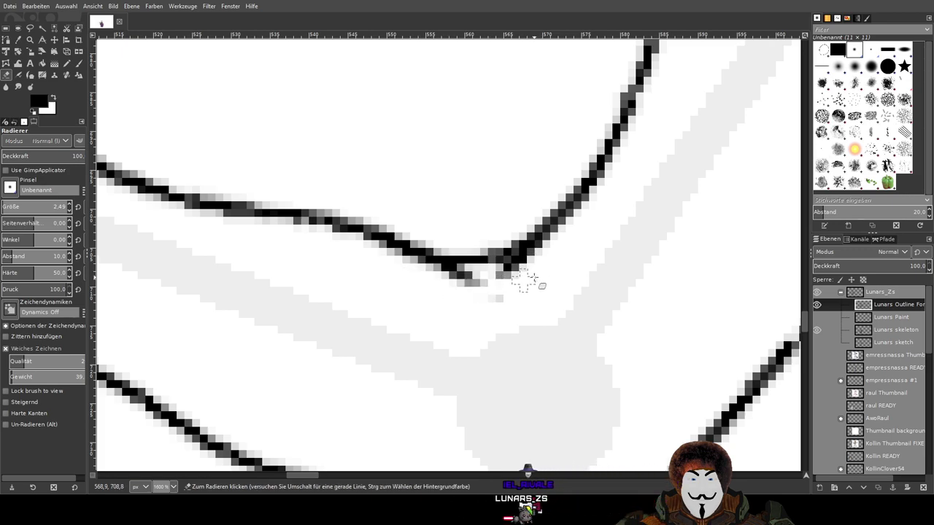
# Erase the leftover pixels along the underside of the inner elbow curve to smooth and thin the line
pyautogui.scroll(3, 520, 280)
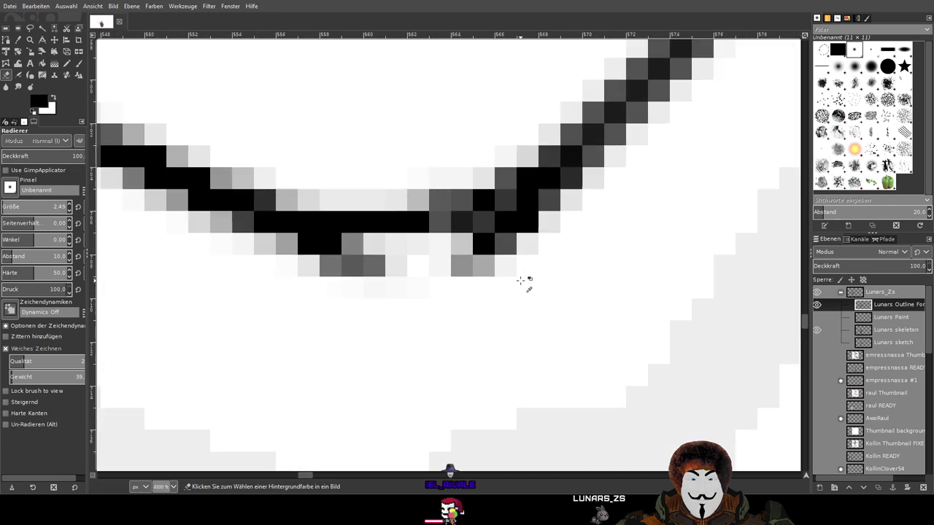
pyautogui.moveTo(569, 235)
pyautogui.mouseDown()
pyautogui.moveTo(446, 282)
pyautogui.moveTo(613, 206)
pyautogui.moveTo(431, 270)
pyautogui.moveTo(251, 272)
pyautogui.mouseUp()
pyautogui.moveTo(339, 290); pyautogui.dragTo(285, 270)
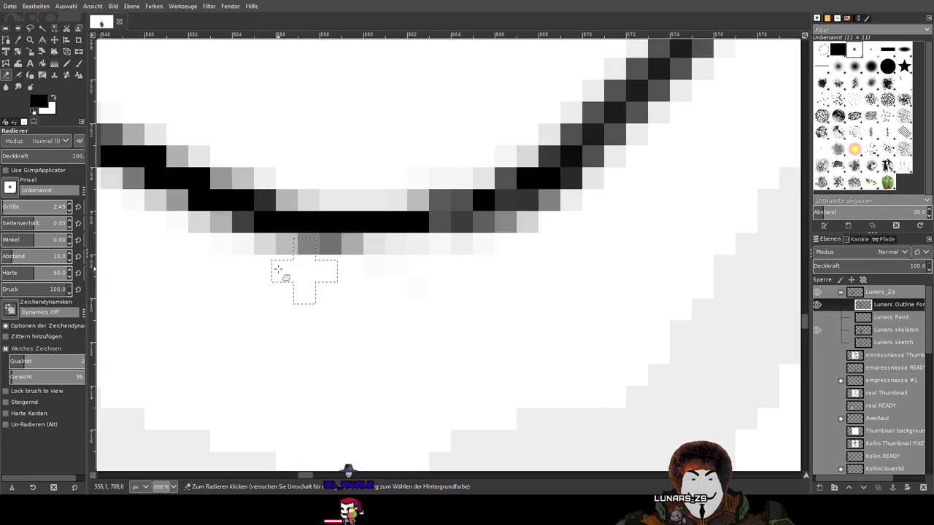
pyautogui.moveTo(161, 237); pyautogui.dragTo(367, 283)
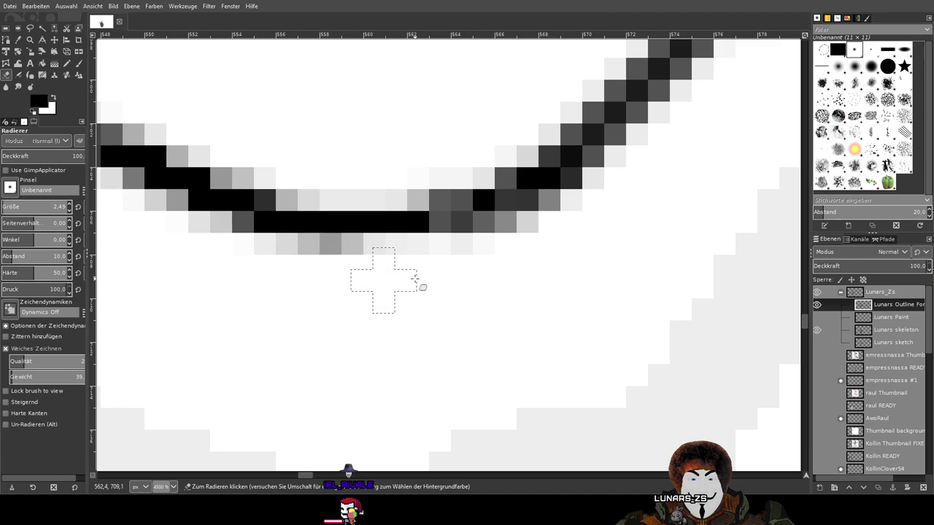
pyautogui.moveTo(567, 221); pyautogui.dragTo(457, 273)
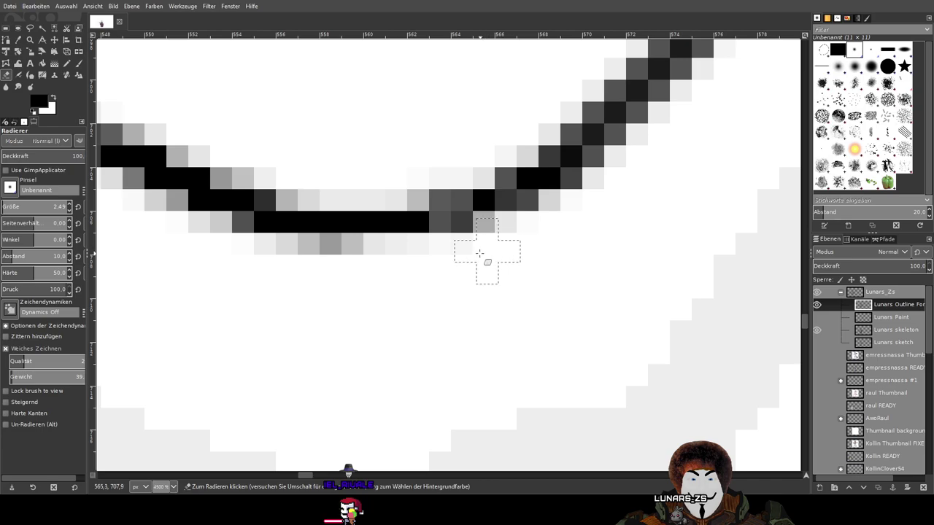
pyautogui.scroll(-10, 553, 255)
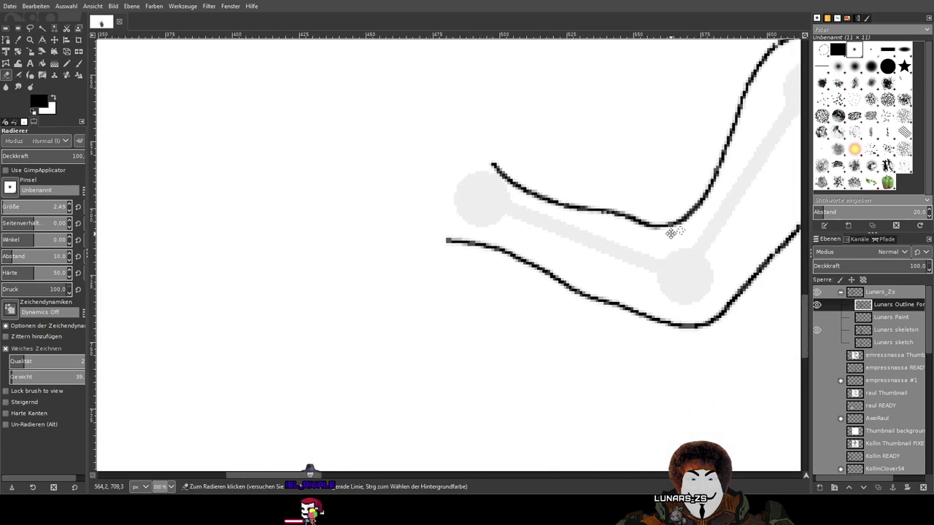
pyautogui.scroll(-4, 454, 290)
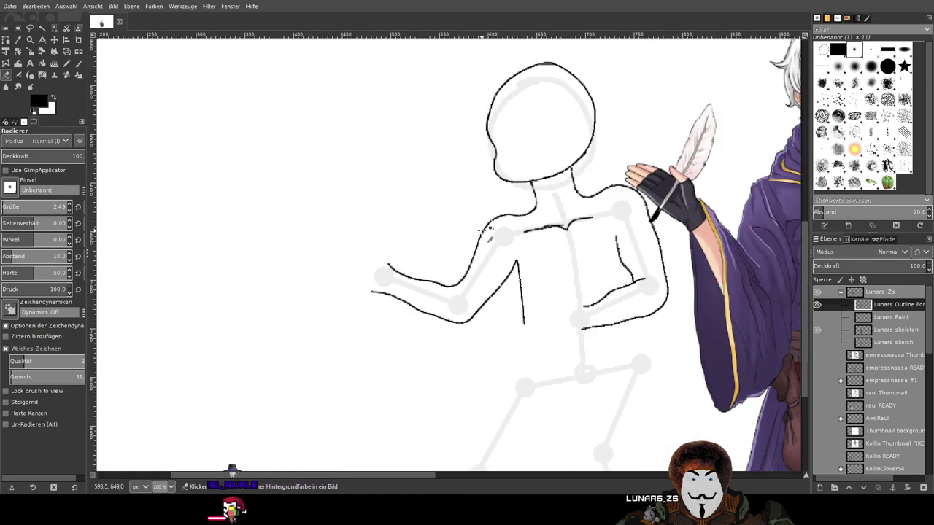
pyautogui.scroll(4, 443, 262)
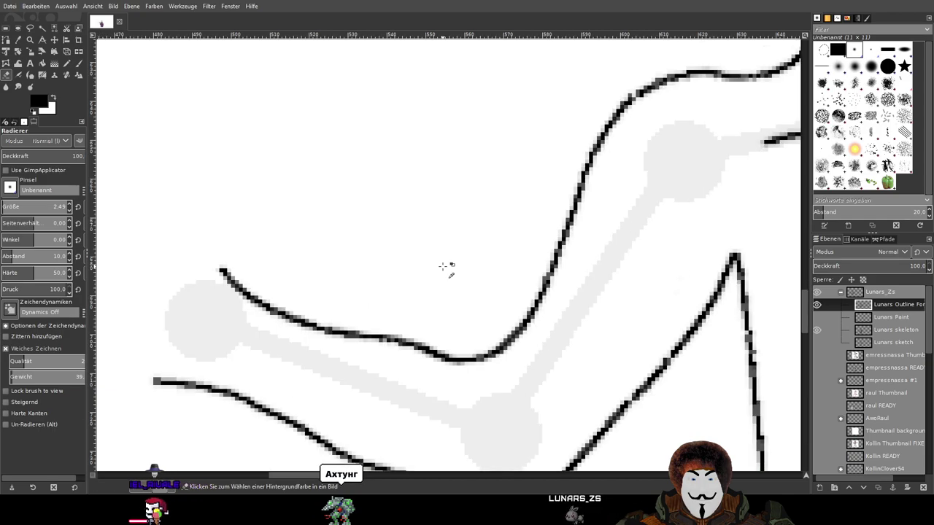
pyautogui.scroll(-1, 443, 266)
pyautogui.moveTo(506, 271); pyautogui.dragTo(369, 263)
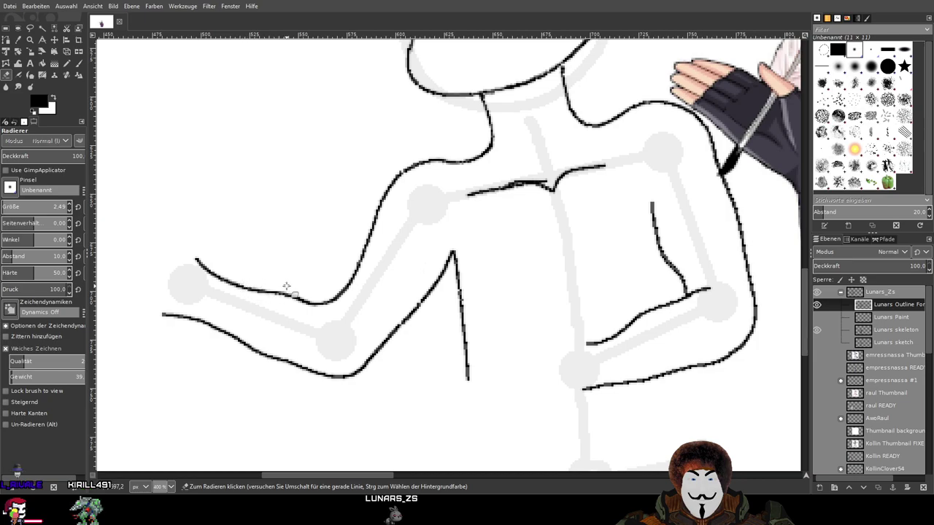
pyautogui.scroll(4, 287, 286)
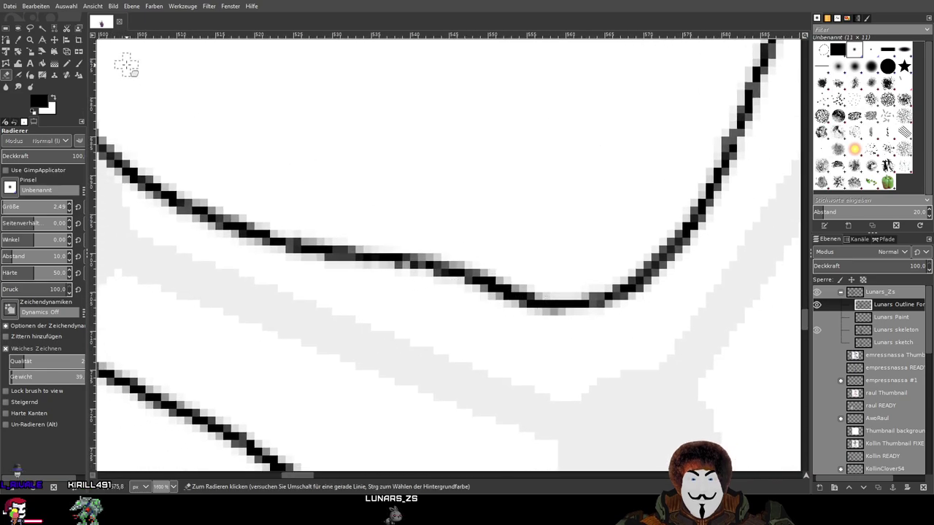
pyautogui.click(78, 64)
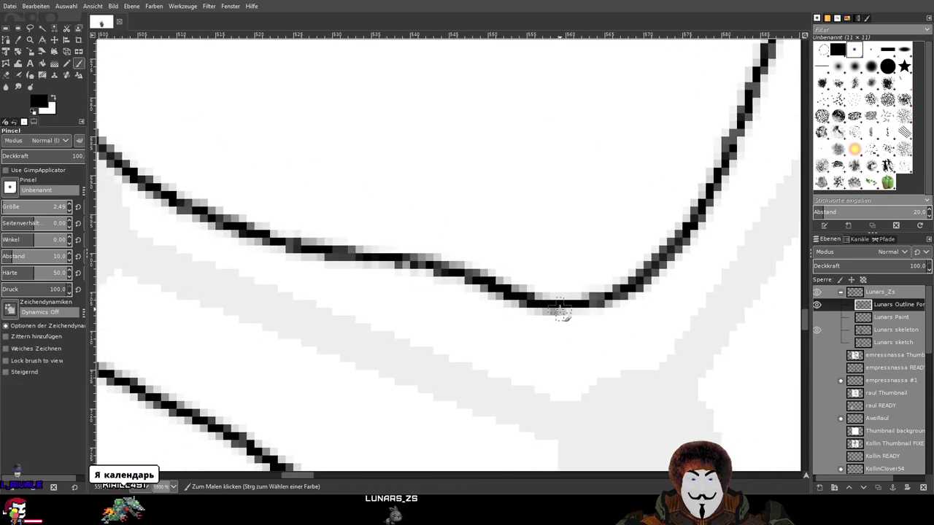
pyautogui.moveTo(519, 305)
pyautogui.mouseDown()
pyautogui.moveTo(440, 272)
pyautogui.moveTo(329, 251)
pyautogui.mouseUp()
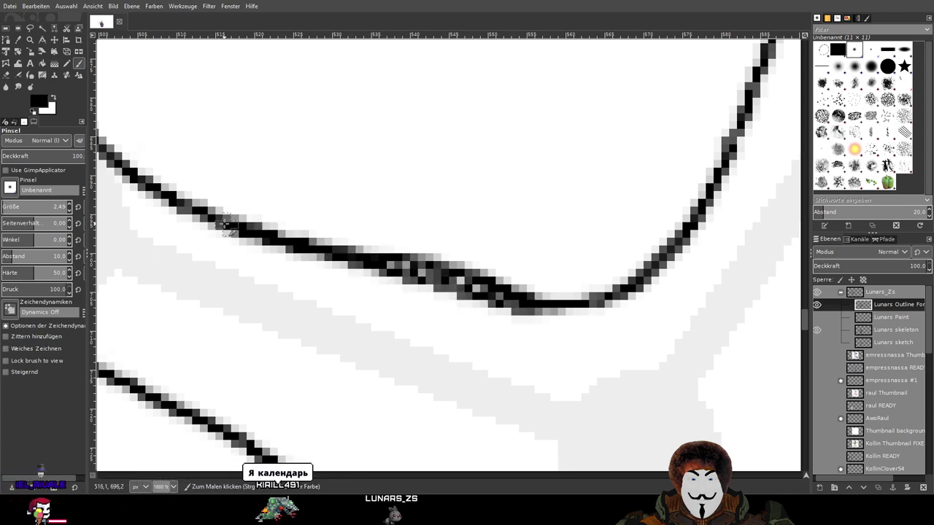
pyautogui.scroll(-4, 515, 244)
pyautogui.scroll(3, 515, 243)
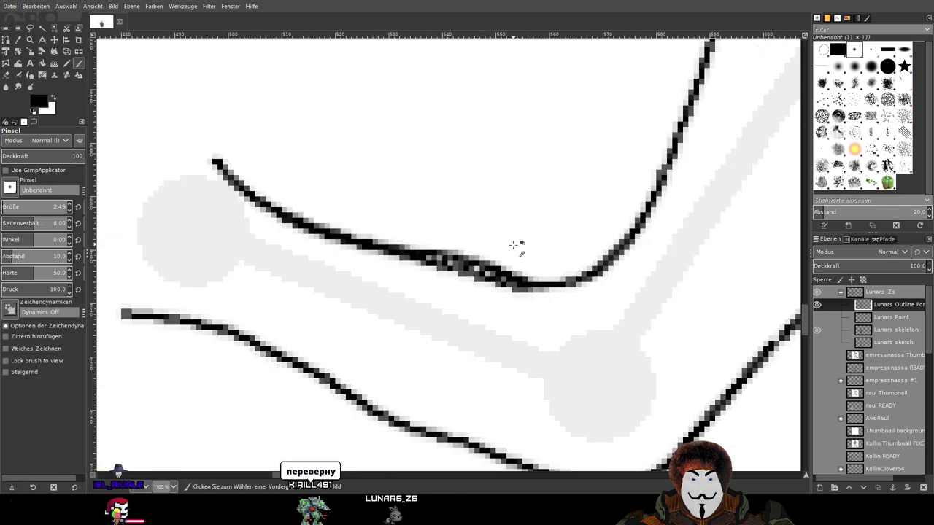
pyautogui.hotkey('ctrl', 'z')
# Erase the wavy middle section of the upper forearm line, from mid-forearm to the inner elbow
pyautogui.hotkey('shift', 'e')
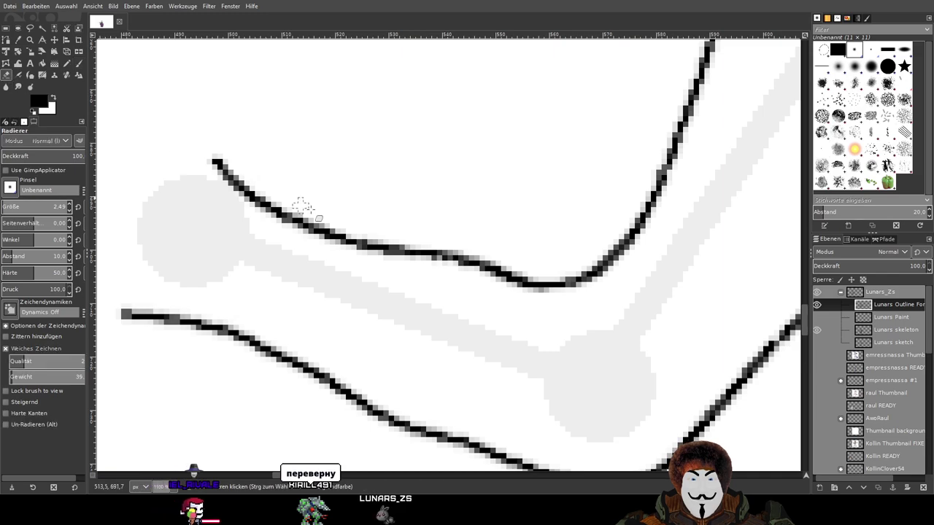
pyautogui.scroll(2, 495, 254)
pyautogui.moveTo(434, 254)
pyautogui.mouseDown()
pyautogui.moveTo(375, 252)
pyautogui.moveTo(331, 270)
pyautogui.moveTo(292, 248)
pyautogui.moveTo(235, 255)
pyautogui.moveTo(239, 217)
pyautogui.moveTo(319, 268)
pyautogui.moveTo(367, 231)
pyautogui.moveTo(414, 240)
pyautogui.moveTo(415, 294)
pyautogui.moveTo(433, 291)
pyautogui.moveTo(437, 306)
pyautogui.moveTo(470, 321)
pyautogui.moveTo(525, 260)
pyautogui.mouseUp()
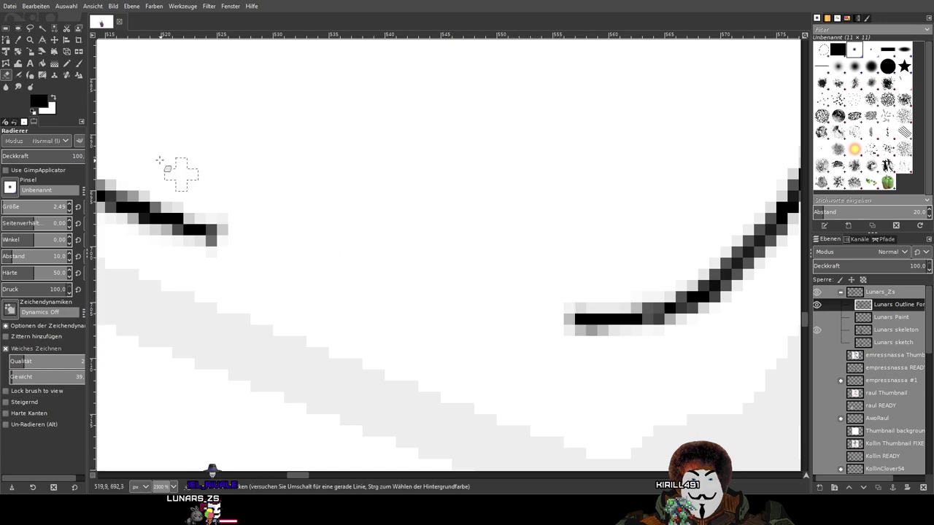
# Repaint the missing upper forearm section as a smooth line from mid-forearm to the inner elbow, undoing the unsuitable strokes
pyautogui.click(78, 63)
pyautogui.scroll(-2, 518, 221)
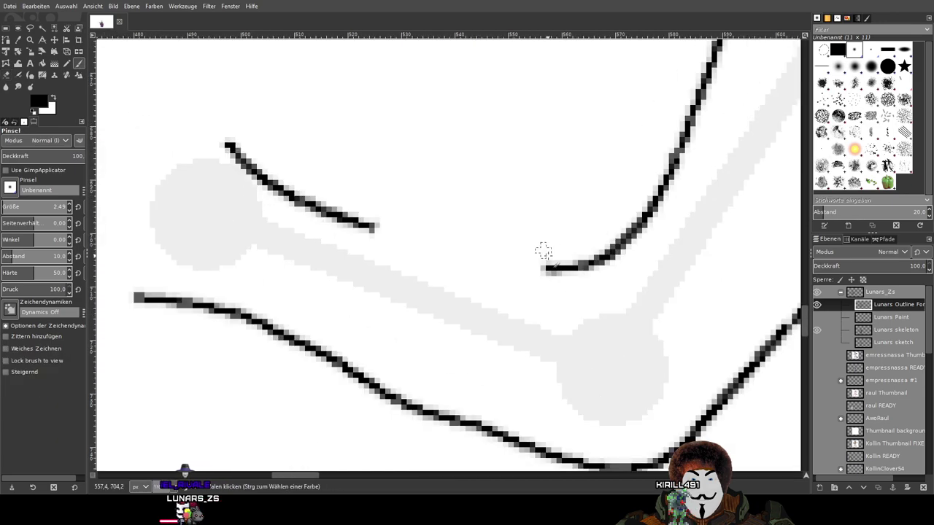
pyautogui.moveTo(519, 271)
pyautogui.mouseDown()
pyautogui.moveTo(570, 256)
pyautogui.moveTo(549, 270)
pyautogui.moveTo(517, 270)
pyautogui.moveTo(427, 246)
pyautogui.mouseUp()
pyautogui.hotkey('ctrl', 'z')
pyautogui.hotkey('ctrl', 'z')
pyautogui.hotkey('ctrl', 'z')
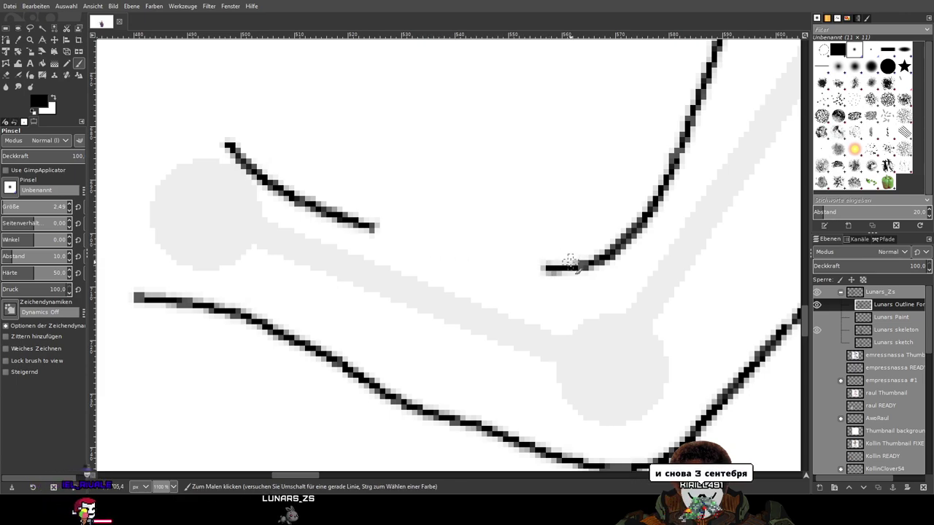
pyautogui.moveTo(540, 268); pyautogui.dragTo(379, 224)
pyautogui.hotkey('ctrl', 'z')
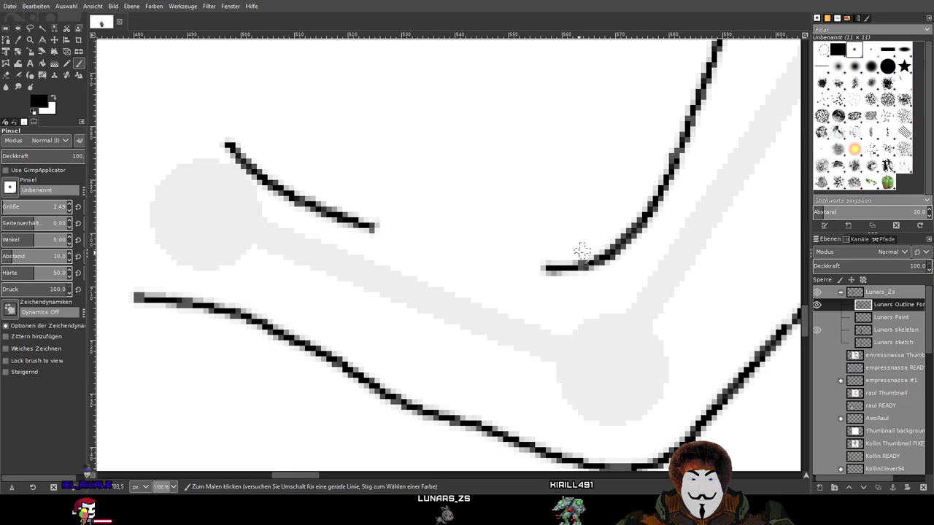
pyautogui.hotkey('ctrl', 'z')
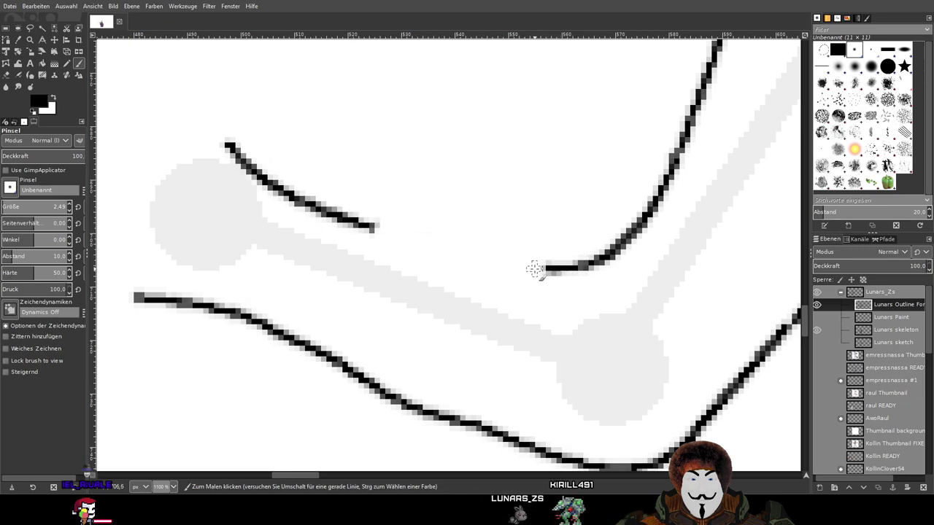
pyautogui.hotkey('ctrl', 'z')
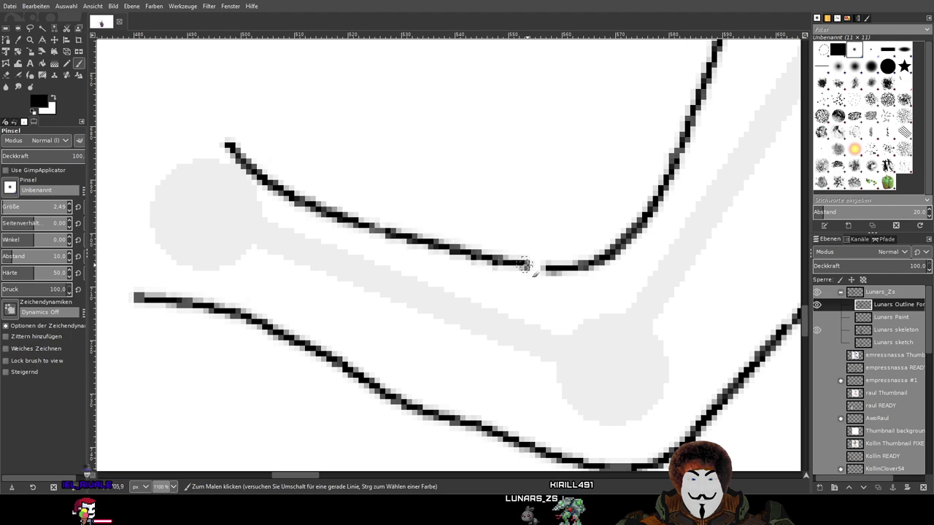
pyautogui.scroll(-4, 628, 247)
pyautogui.moveTo(737, 213); pyautogui.dragTo(467, 248)
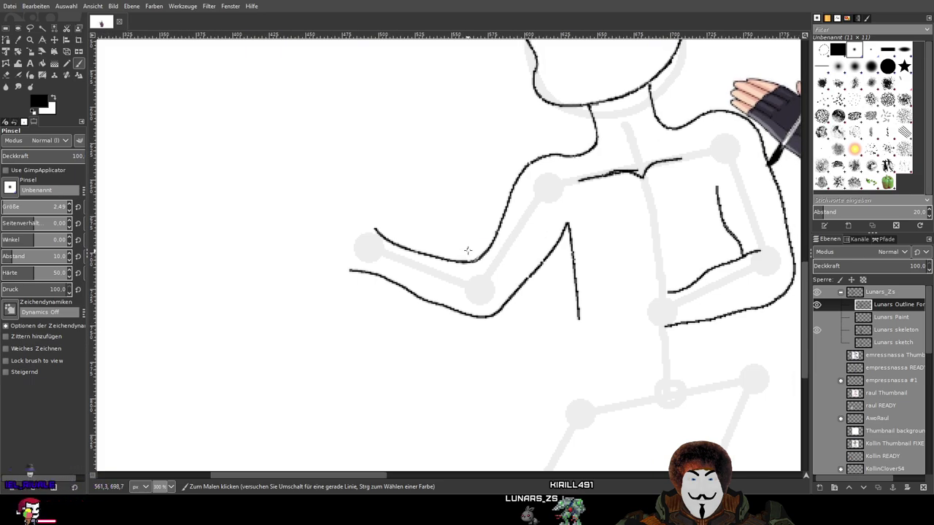
# Paint a short crease that extends the upper forearm line past the inner elbow
pyautogui.hotkey('shift', 'ctrl', 'j')
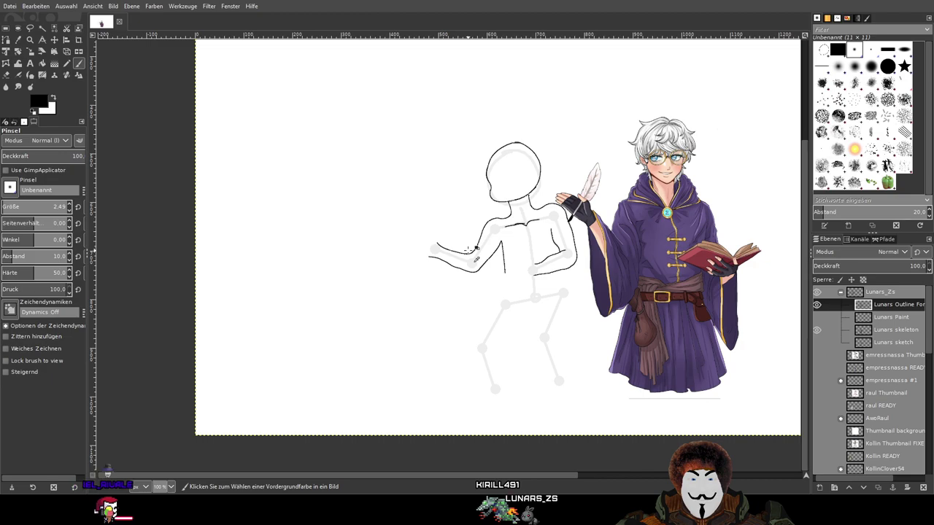
pyautogui.scroll(7, 467, 250)
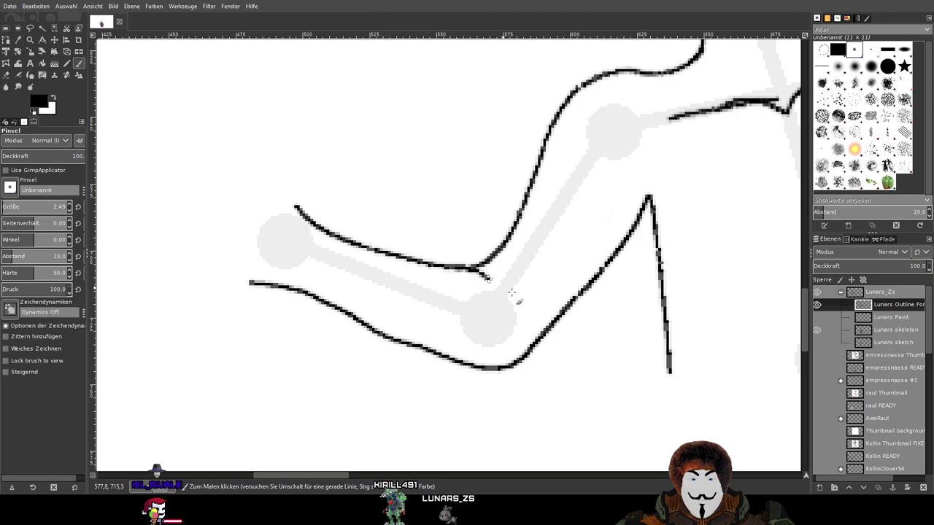
pyautogui.keyDown('ctrl'); pyautogui.scroll(-4, 575, 317); pyautogui.keyUp('ctrl')
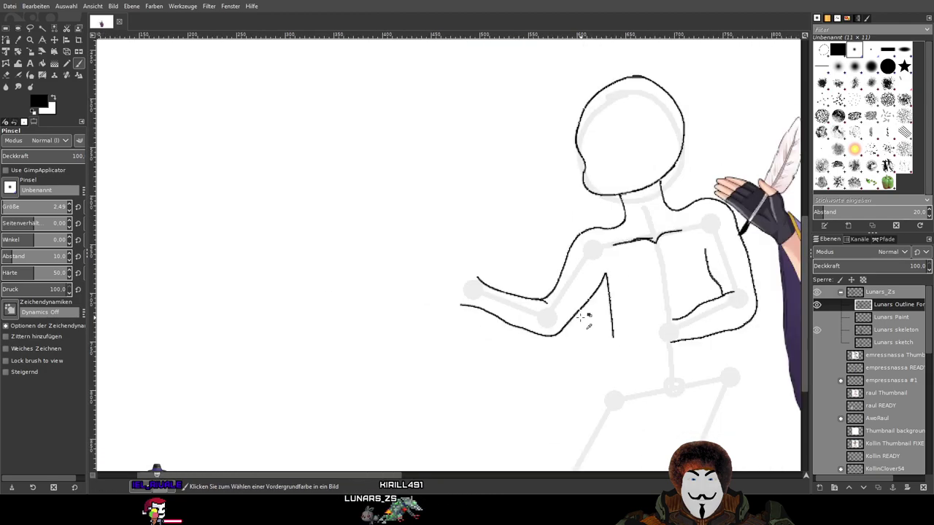
pyautogui.keyDown('ctrl'); pyautogui.scroll(4, 582, 317); pyautogui.keyUp('ctrl')
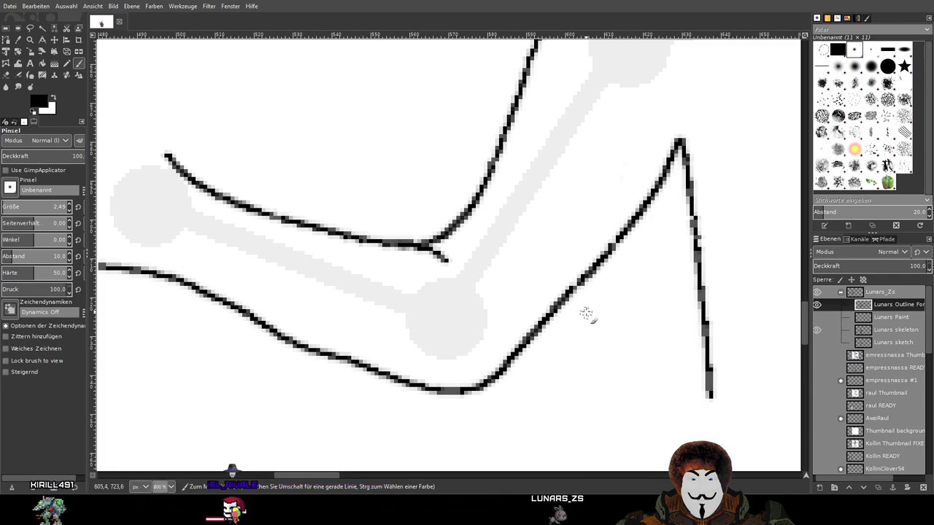
pyautogui.scroll(-3, 565, 249)
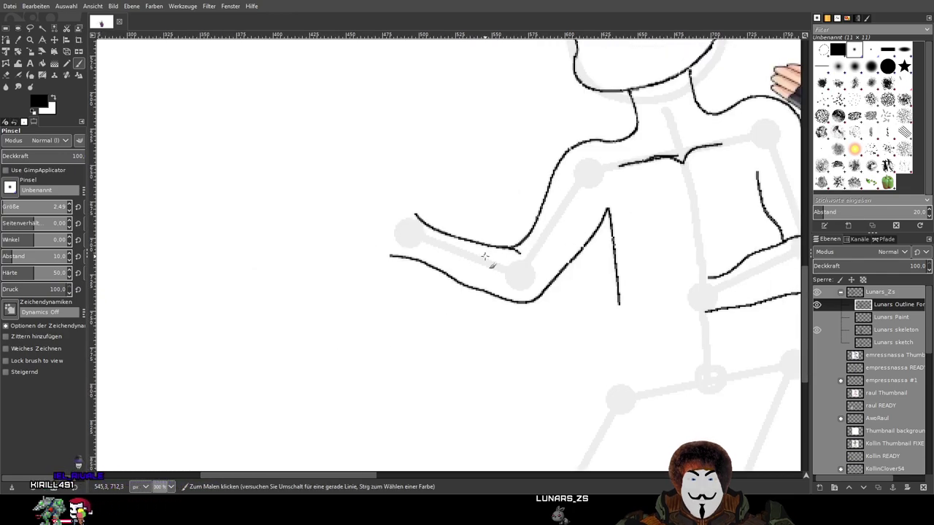
pyautogui.hscroll(5, 484, 257)
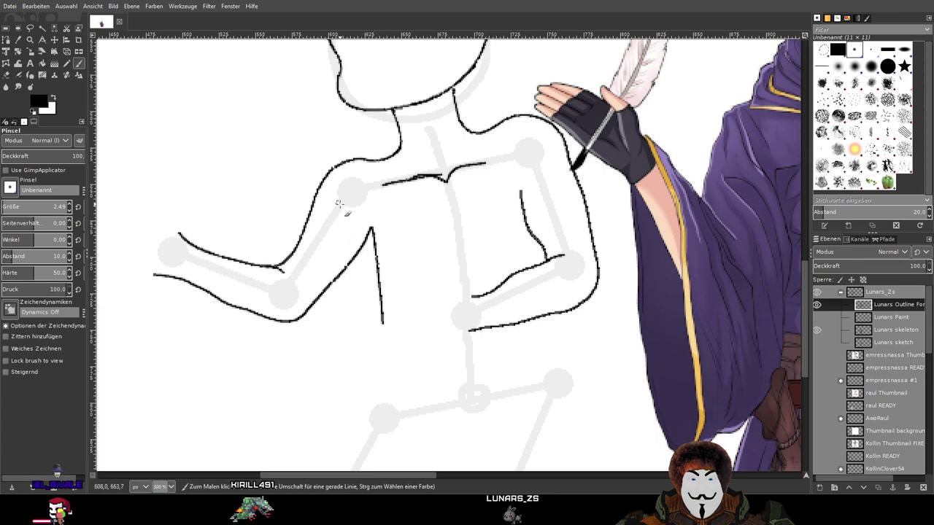
# Paint a new biceps curve beside the lower part of the bent arm's outer upper-arm line, running down to the inner elbow
pyautogui.moveTo(350, 210); pyautogui.dragTo(451, 231)
pyautogui.scroll(2, 451, 231)
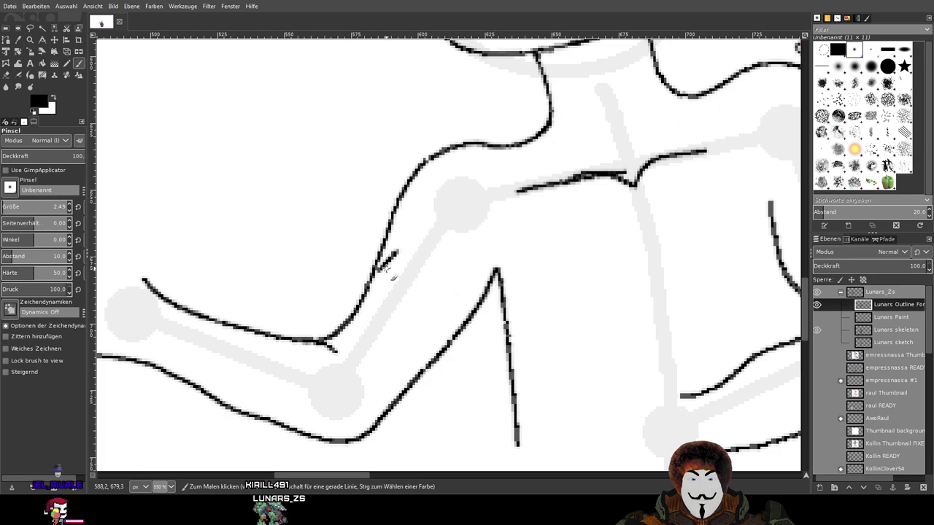
pyautogui.scroll(2, 389, 264)
pyautogui.moveTo(389, 264)
pyautogui.mouseDown()
pyautogui.moveTo(327, 319)
pyautogui.moveTo(286, 413)
pyautogui.mouseUp()
pyautogui.scroll(-3, 423, 296)
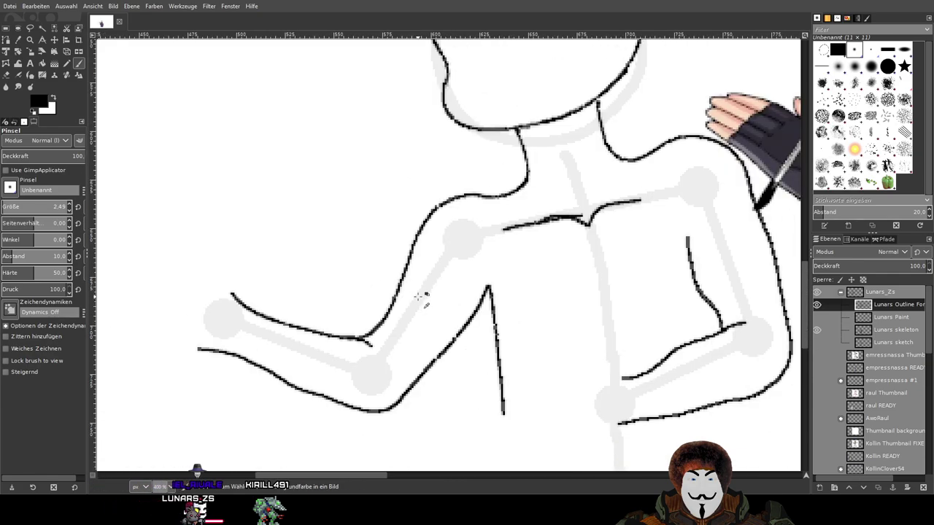
pyautogui.scroll(2, 419, 296)
pyautogui.moveTo(395, 251); pyautogui.dragTo(342, 343)
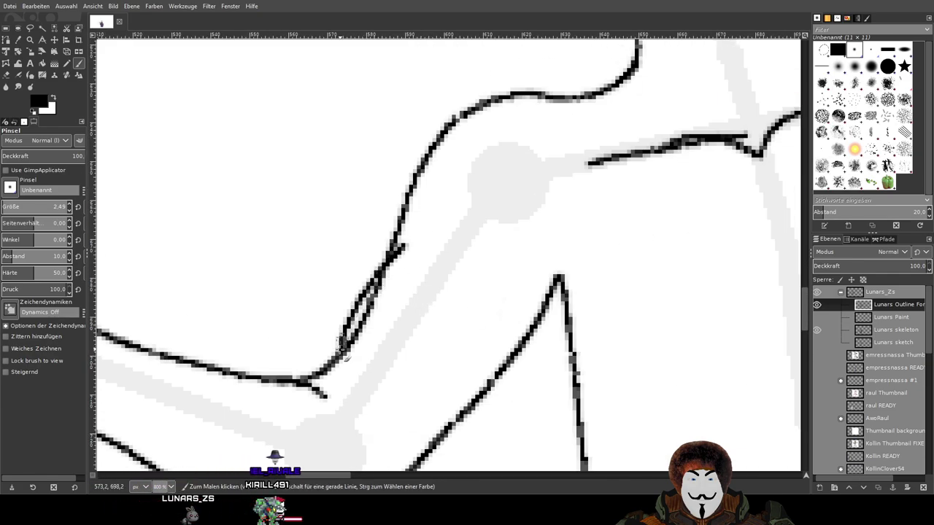
pyautogui.scroll(-4, 470, 262)
pyautogui.scroll(1, 467, 262)
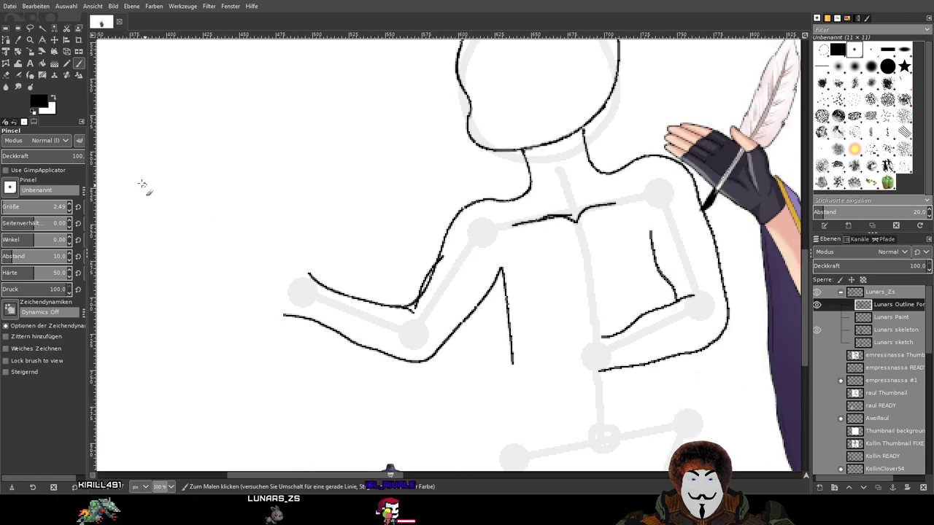
# Erase the old doubled upper-arm line and the overshooting ends of the new biceps curve down to the inner elbow
pyautogui.hotkey('shift', 'e')
pyautogui.scroll(6, 421, 315)
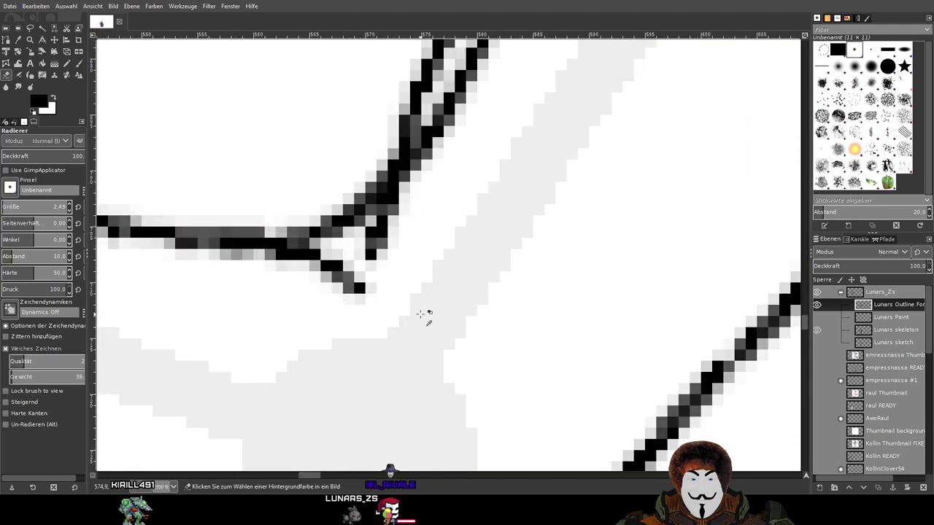
pyautogui.scroll(3, 475, 294)
pyautogui.scroll(-2, 573, 340)
pyautogui.scroll(1, 573, 308)
pyautogui.moveTo(511, 318)
pyautogui.mouseDown()
pyautogui.moveTo(471, 315)
pyautogui.moveTo(485, 324)
pyautogui.moveTo(552, 250)
pyautogui.moveTo(462, 297)
pyautogui.moveTo(600, 183)
pyautogui.moveTo(490, 275)
pyautogui.moveTo(713, 155)
pyautogui.moveTo(569, 442)
pyautogui.moveTo(563, 477)
pyautogui.mouseUp()
pyautogui.scroll(-2, 580, 342)
pyautogui.moveTo(644, 204); pyautogui.dragTo(609, 317)
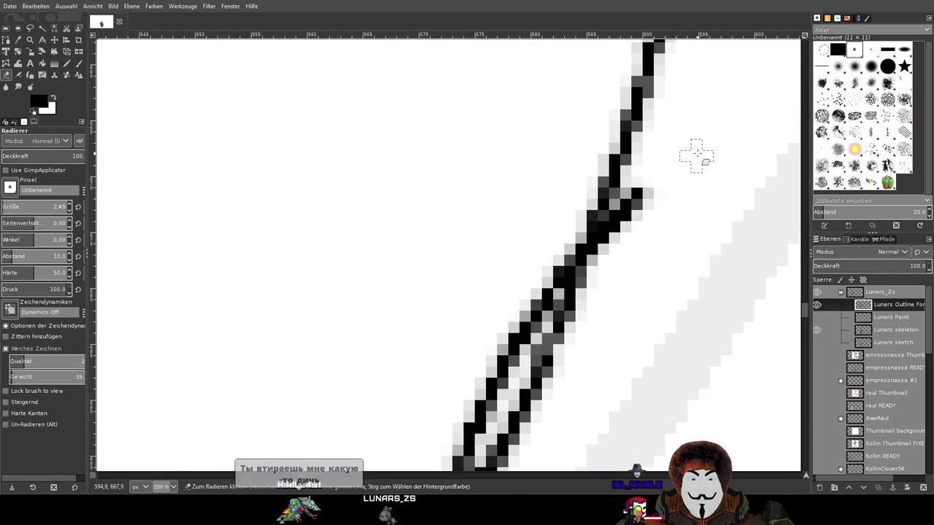
pyautogui.moveTo(646, 245)
pyautogui.mouseDown()
pyautogui.moveTo(653, 176)
pyautogui.moveTo(627, 236)
pyautogui.moveTo(637, 189)
pyautogui.moveTo(618, 248)
pyautogui.moveTo(635, 195)
pyautogui.moveTo(609, 238)
pyautogui.mouseUp()
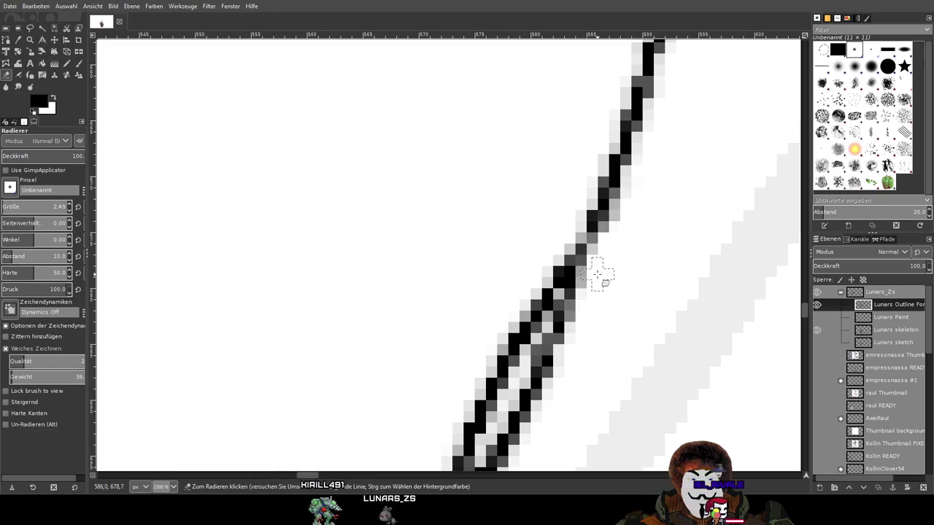
pyautogui.moveTo(568, 313)
pyautogui.mouseDown()
pyautogui.moveTo(542, 357)
pyautogui.moveTo(572, 304)
pyautogui.moveTo(539, 411)
pyautogui.moveTo(571, 394)
pyautogui.moveTo(667, 256)
pyautogui.moveTo(637, 248)
pyautogui.moveTo(623, 268)
pyautogui.moveTo(621, 242)
pyautogui.moveTo(610, 264)
pyautogui.moveTo(613, 247)
pyautogui.moveTo(597, 336)
pyautogui.moveTo(620, 286)
pyautogui.moveTo(589, 351)
pyautogui.moveTo(603, 295)
pyautogui.moveTo(576, 339)
pyautogui.moveTo(580, 320)
pyautogui.moveTo(573, 386)
pyautogui.mouseUp()
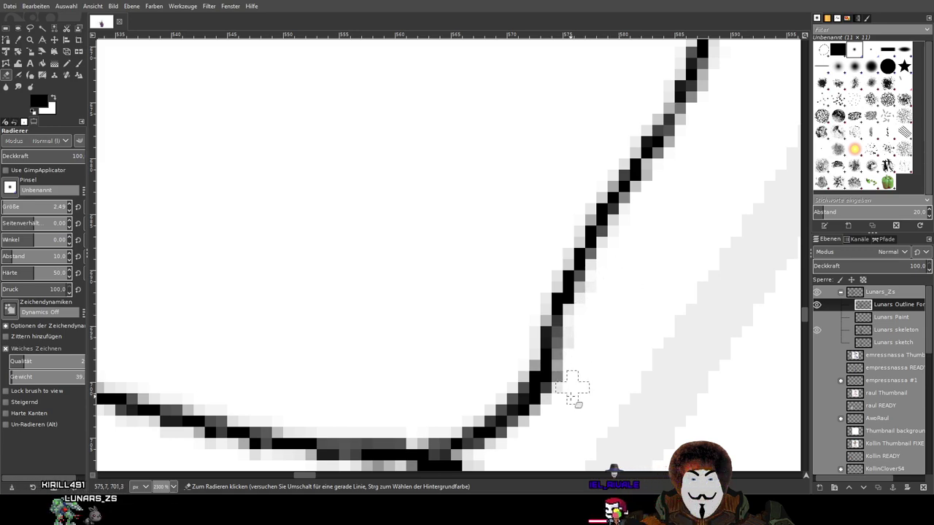
pyautogui.scroll(-7, 590, 328)
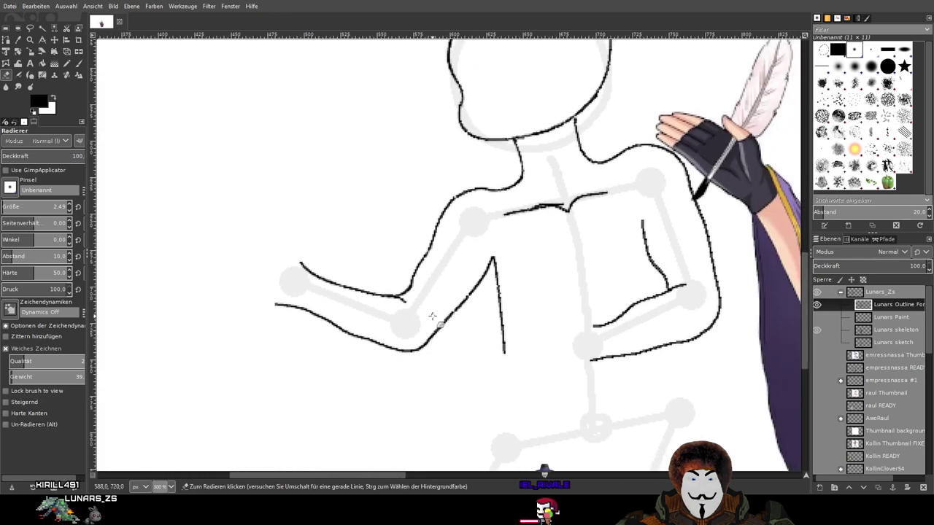
# Erase excess pixels along the inside of the biceps line just above the inner elbow
pyautogui.scroll(5, 432, 315)
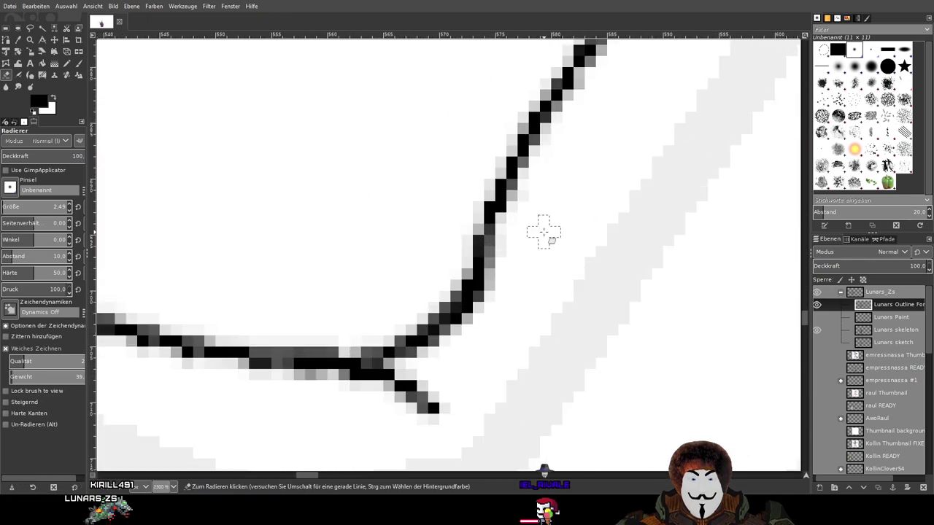
pyautogui.moveTo(506, 254)
pyautogui.mouseDown()
pyautogui.moveTo(452, 351)
pyautogui.moveTo(513, 248)
pyautogui.mouseUp()
pyautogui.scroll(-7, 567, 202)
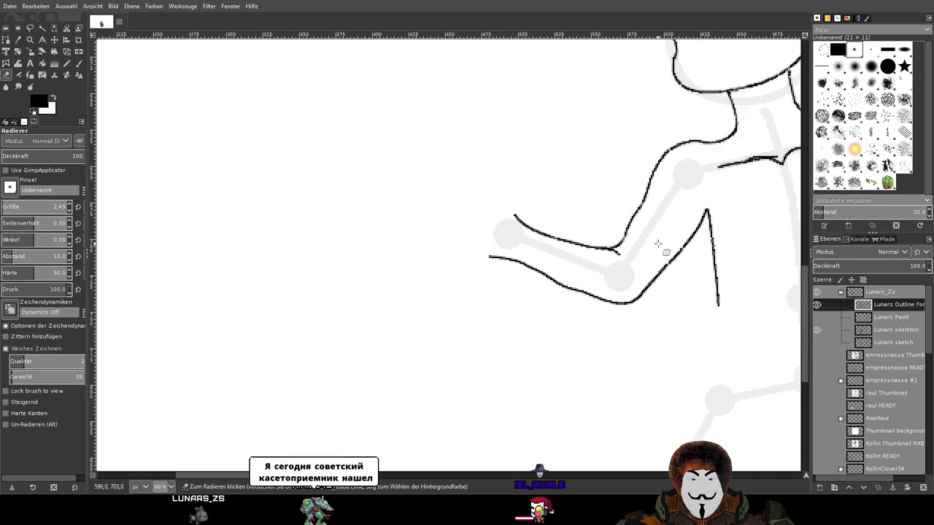
pyautogui.scroll(-2, 459, 302)
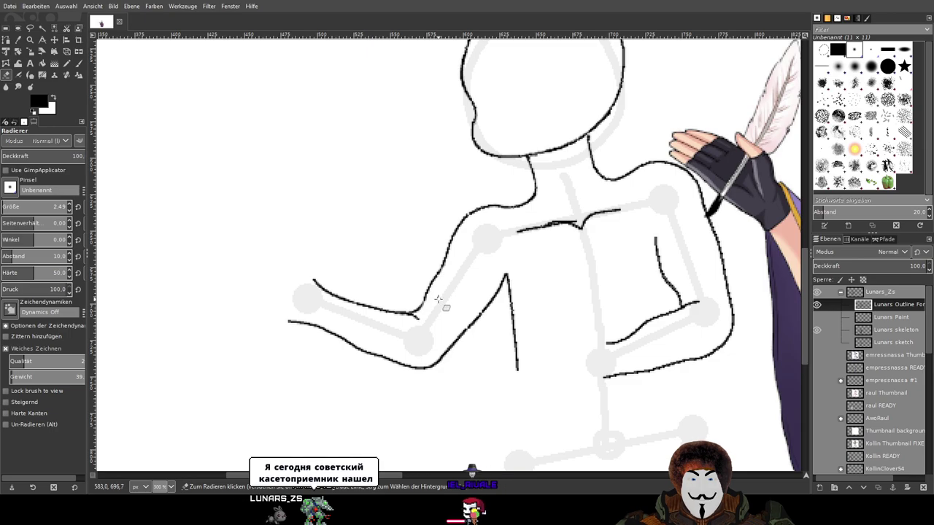
# Touch up the bend between the biceps line and the inner elbow with short brush strokes
pyautogui.scroll(7, 438, 304)
pyautogui.press('n')
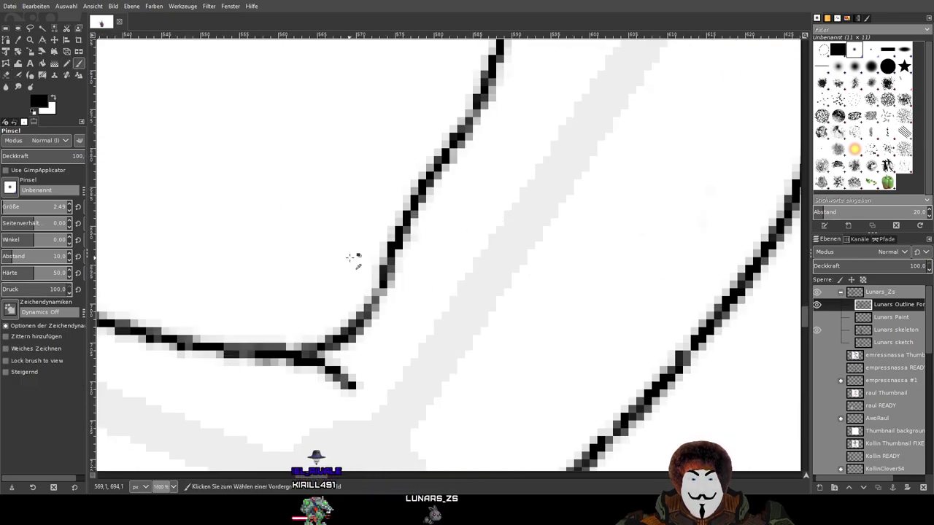
pyautogui.press('p')
pyautogui.scroll(4, 395, 284)
pyautogui.moveTo(386, 315); pyautogui.dragTo(368, 426)
pyautogui.scroll(-5, 496, 328)
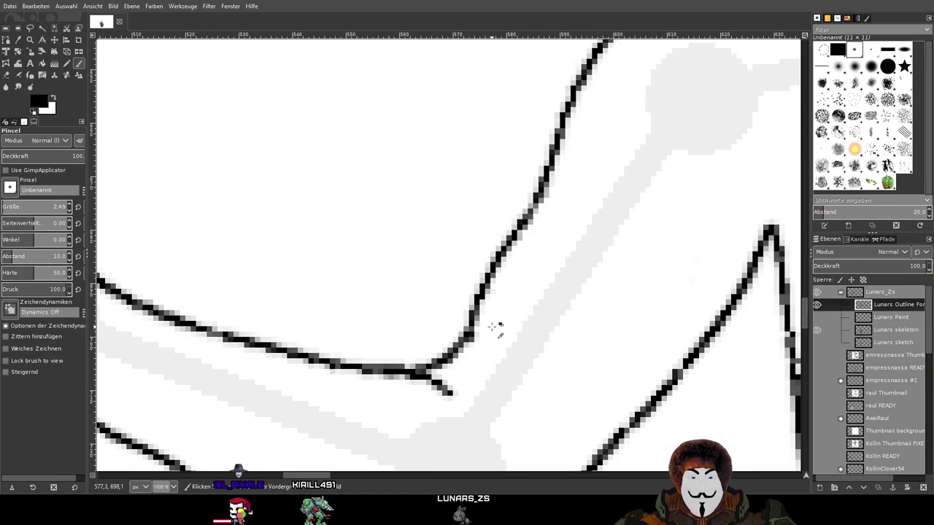
pyautogui.scroll(5, 473, 330)
pyautogui.moveTo(451, 343); pyautogui.dragTo(386, 406)
pyautogui.scroll(-9, 552, 317)
pyautogui.moveTo(671, 286); pyautogui.dragTo(370, 222)
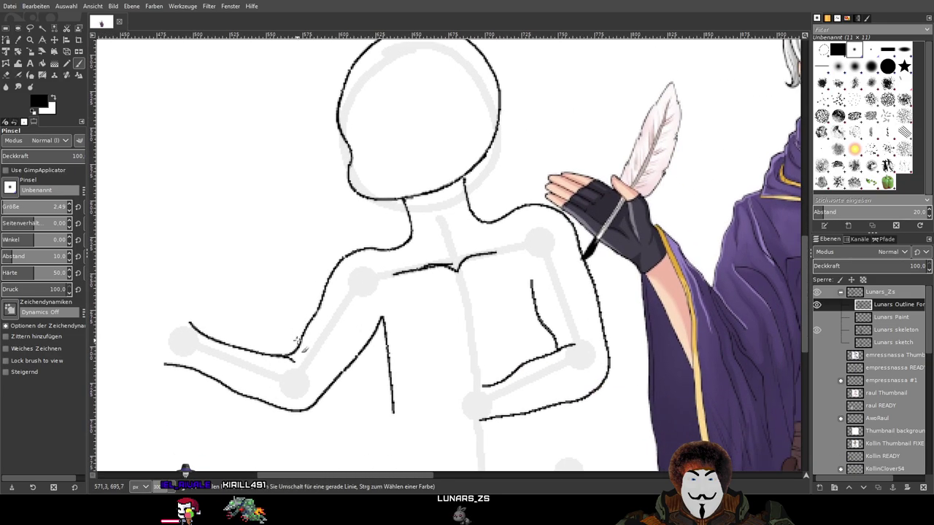
pyautogui.moveTo(438, 295); pyautogui.dragTo(492, 211)
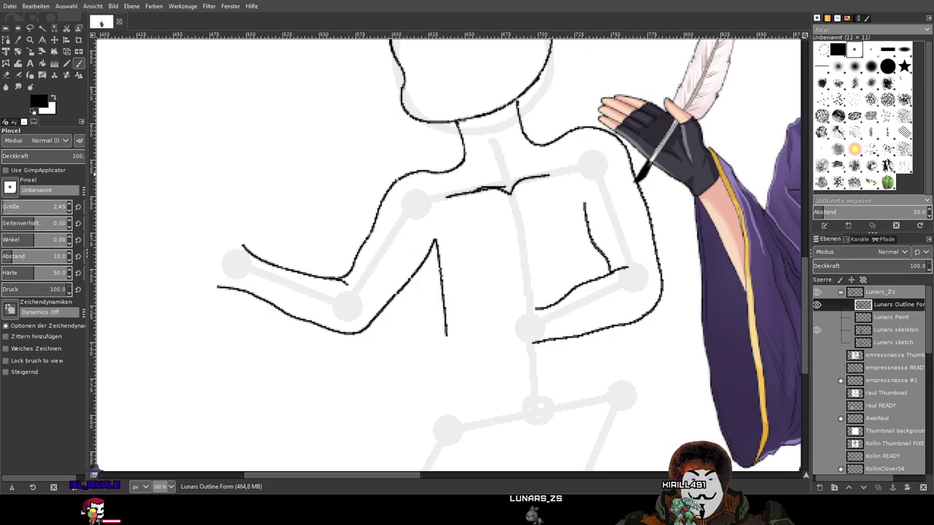
pyautogui.moveTo(394, 273); pyautogui.dragTo(398, 302)
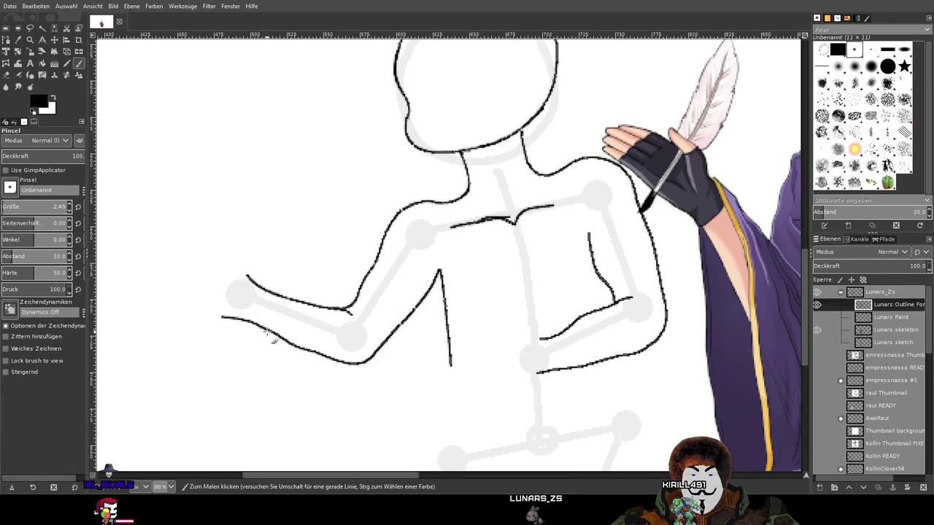
# Save the image and add short touch-up strokes at the inner elbow of the arm bent across the torso
pyautogui.moveTo(552, 382); pyautogui.dragTo(479, 302)
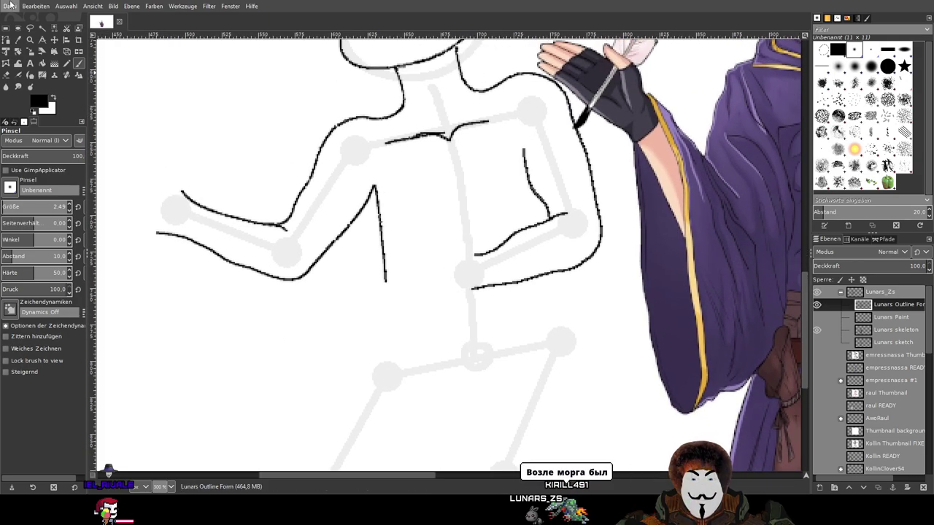
pyautogui.hotkey('ctrl', 's')
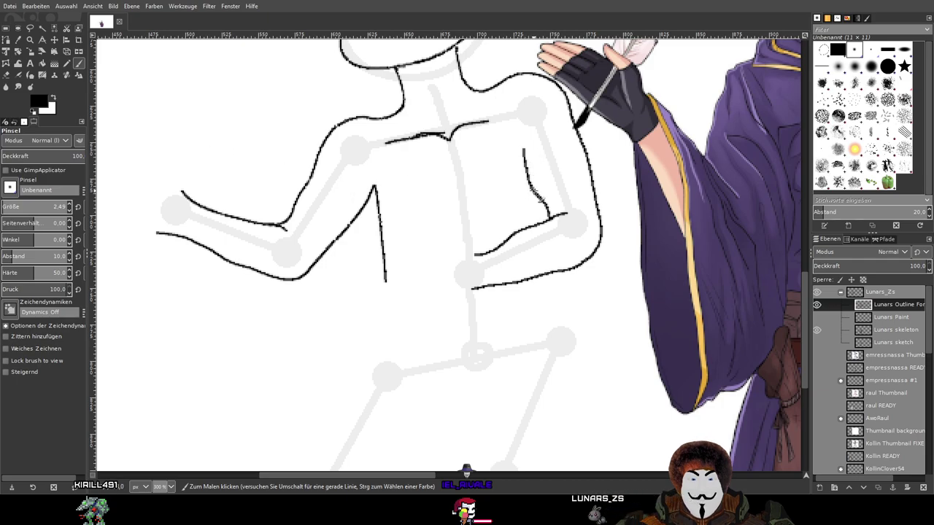
pyautogui.moveTo(537, 208); pyautogui.dragTo(510, 234)
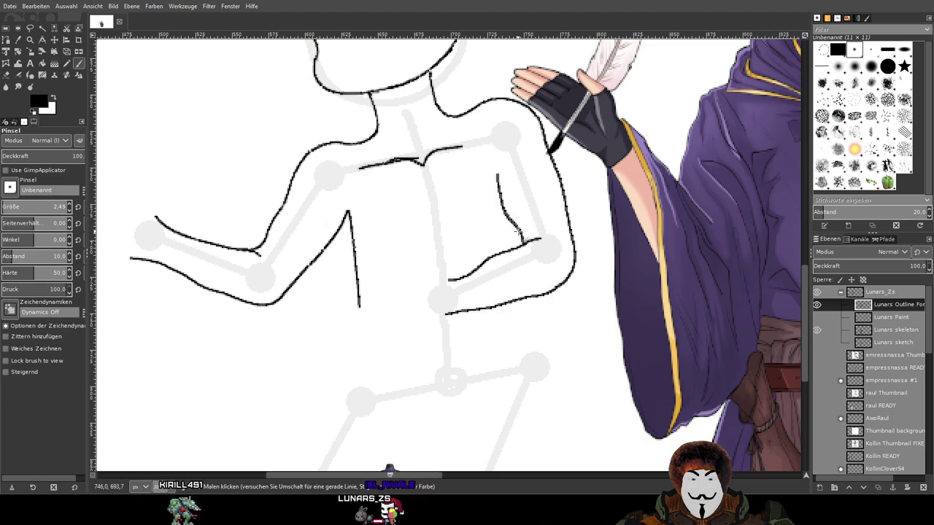
pyautogui.moveTo(554, 270); pyautogui.dragTo(498, 197)
# Try to paint the outer hip, leg and foot outline around the skeleton leg nearest the robed figure
pyautogui.scroll(-2, 498, 197)
pyautogui.scroll(2, 498, 197)
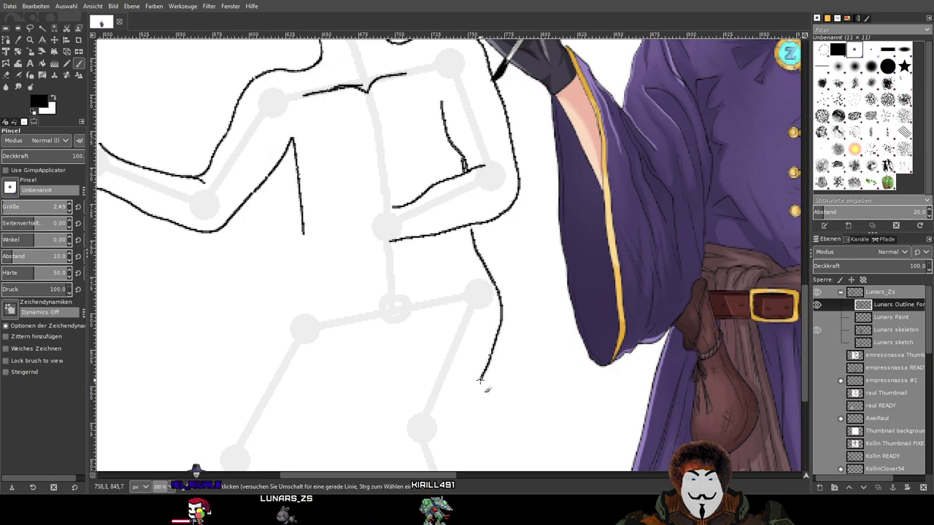
pyautogui.moveTo(460, 421)
pyautogui.mouseDown()
pyautogui.moveTo(448, 256)
pyautogui.moveTo(417, 171)
pyautogui.moveTo(384, 192)
pyautogui.moveTo(414, 248)
pyautogui.moveTo(437, 326)
pyautogui.moveTo(430, 342)
pyautogui.moveTo(372, 368)
pyautogui.moveTo(337, 367)
pyautogui.moveTo(337, 355)
pyautogui.moveTo(362, 339)
pyautogui.moveTo(366, 303)
pyautogui.moveTo(341, 232)
pyautogui.mouseUp()
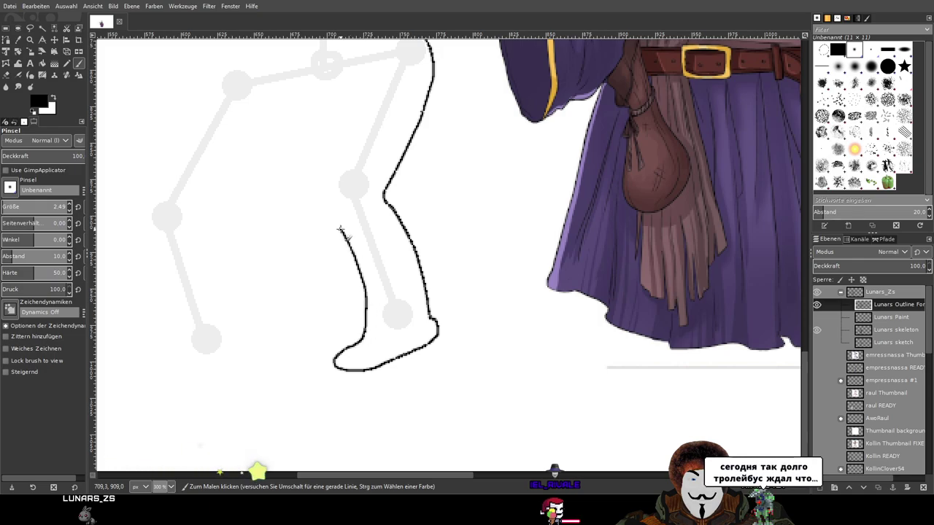
pyautogui.hscroll(-3, 559, 212)
pyautogui.hotkey('ctrl', 'z')
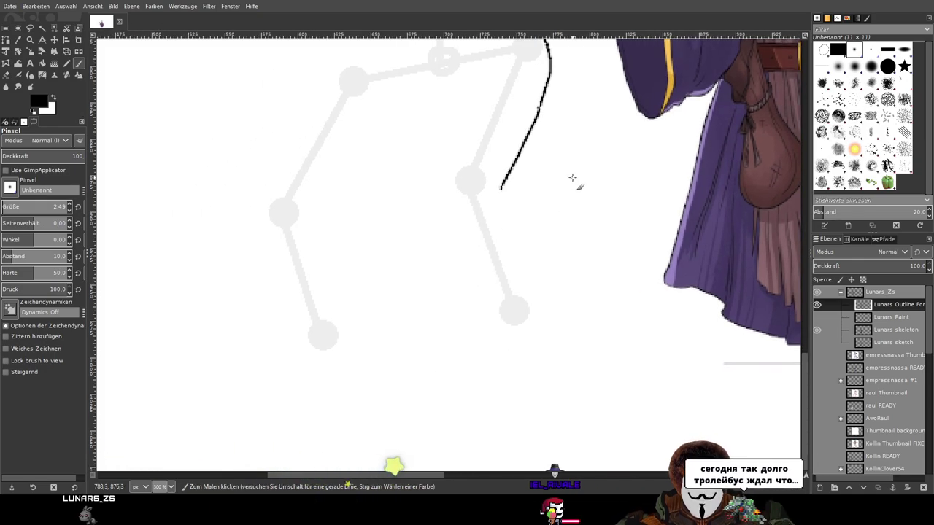
pyautogui.scroll(4, 572, 178)
pyautogui.hscroll(-1, 572, 178)
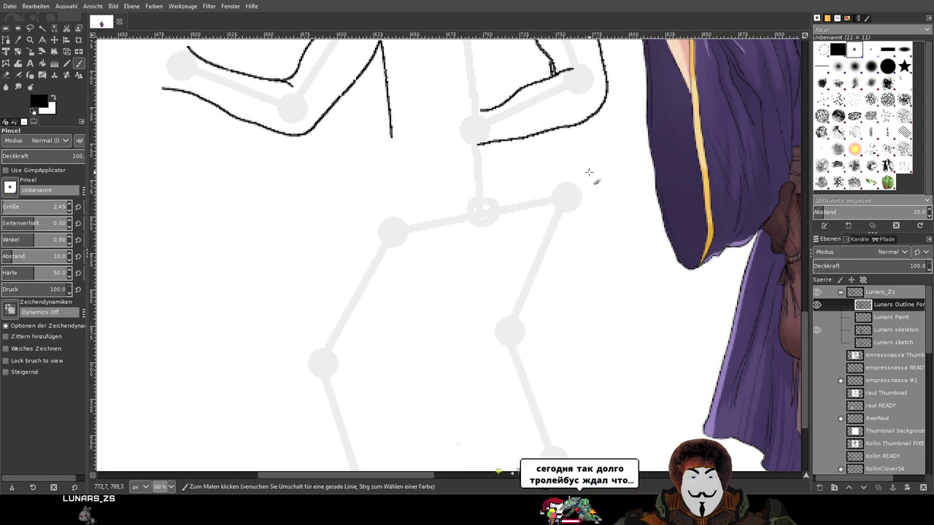
pyautogui.scroll(5, 591, 182)
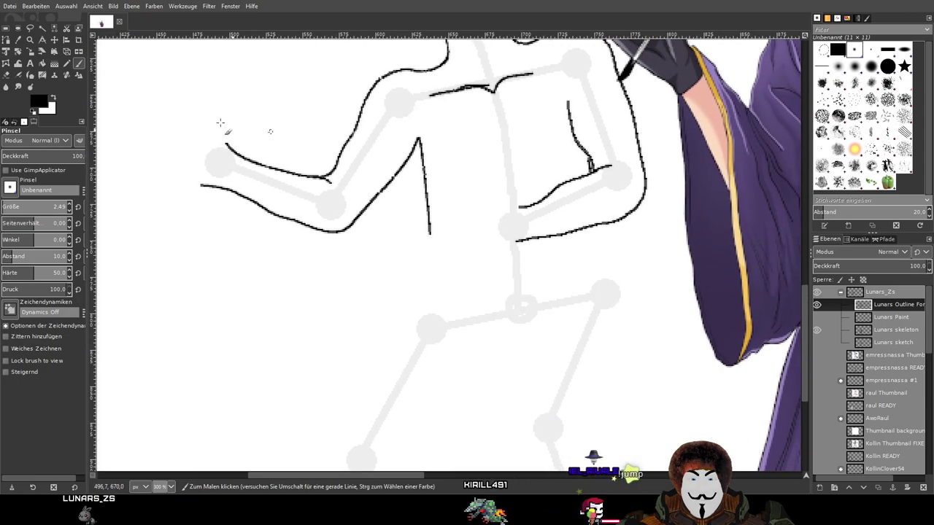
# Erase the lower end of the torso's side line below the armpit and return to the Paintbrush
pyautogui.click(6, 74)
pyautogui.scroll(4, 505, 180)
pyautogui.moveTo(337, 292); pyautogui.dragTo(577, 218)
pyautogui.moveTo(488, 325)
pyautogui.mouseDown()
pyautogui.moveTo(440, 295)
pyautogui.moveTo(487, 267)
pyautogui.moveTo(464, 285)
pyautogui.moveTo(463, 187)
pyautogui.mouseUp()
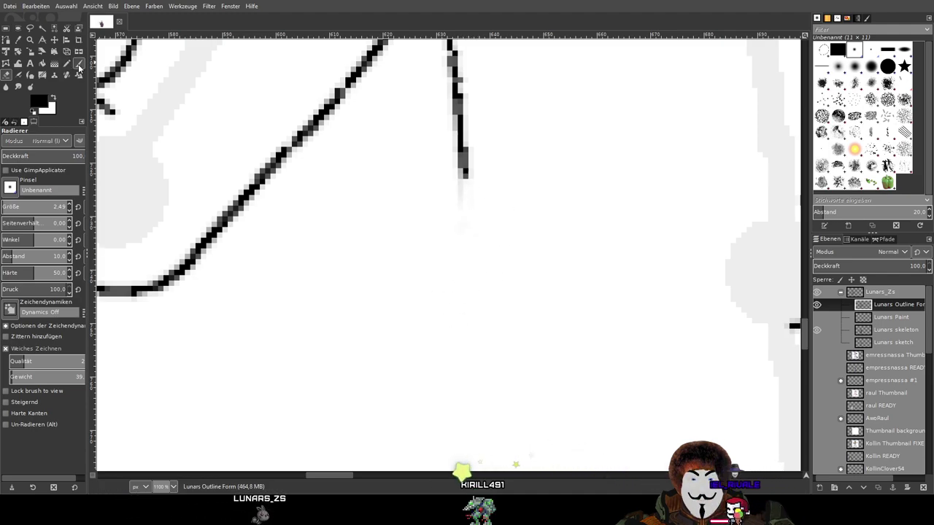
pyautogui.click(79, 63)
# Try to extend the torso's side line from the armpit down toward the hip
pyautogui.scroll(-3, 433, 134)
pyautogui.moveTo(488, 117); pyautogui.dragTo(470, 267)
pyautogui.scroll(-1, 467, 261)
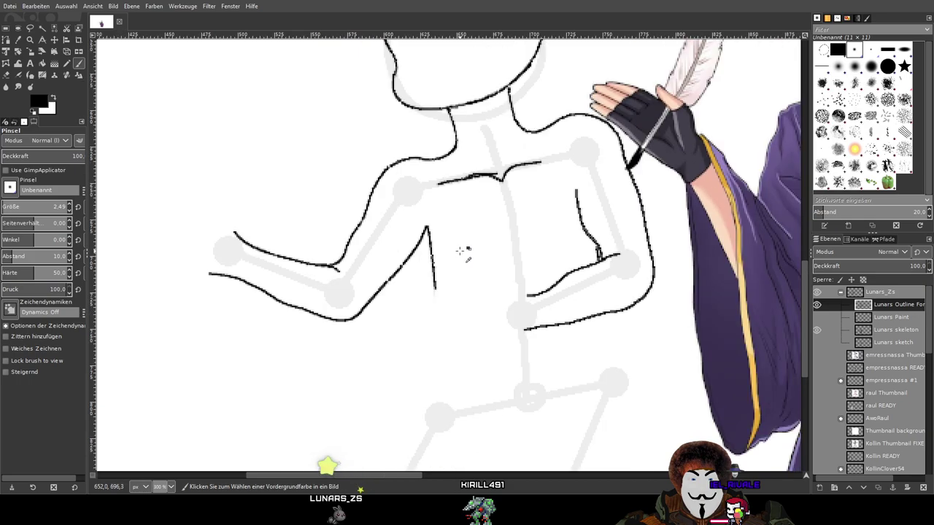
pyautogui.scroll(-1, 458, 241)
pyautogui.moveTo(424, 196); pyautogui.dragTo(434, 227)
pyautogui.moveTo(437, 261); pyautogui.dragTo(431, 360)
pyautogui.scroll(-2, 467, 332)
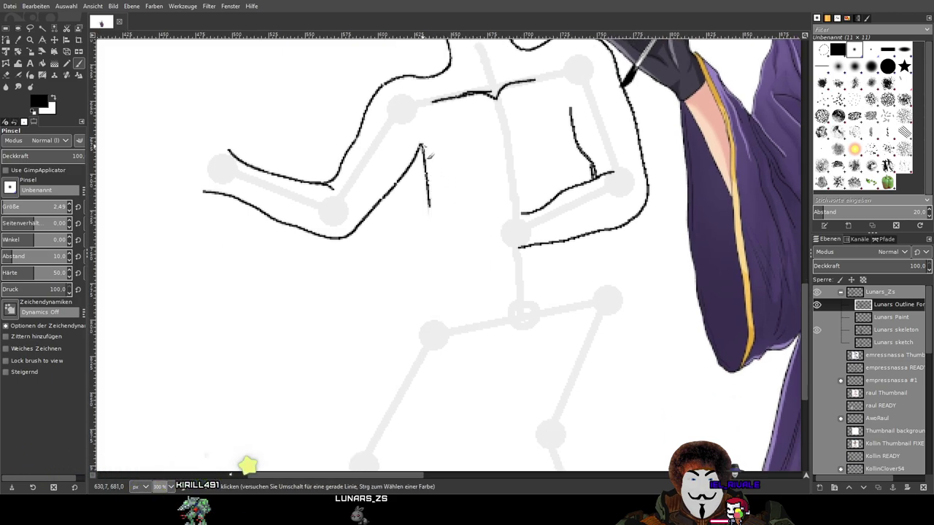
pyautogui.hotkey('ctrl', 'z')
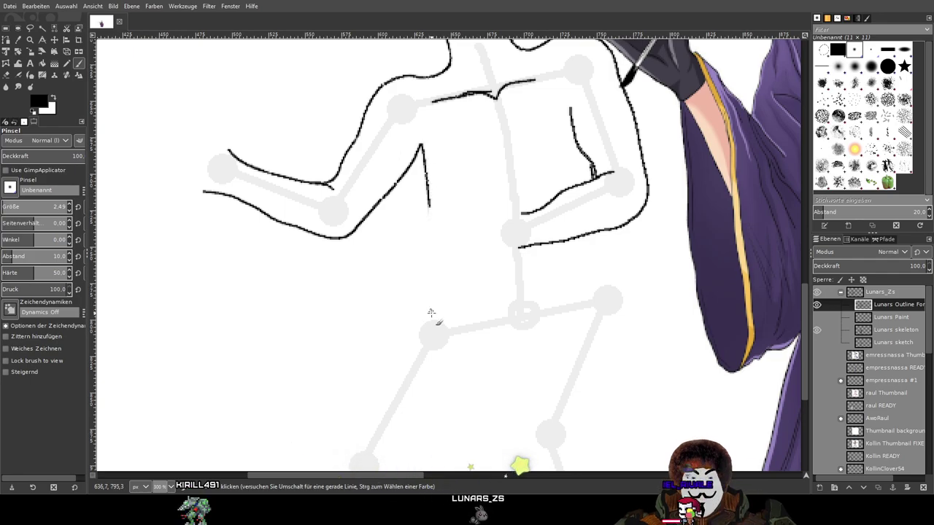
# Paint a curved outer hip line beside the hip joint and an inverted V for the crotch below the pelvis
pyautogui.moveTo(478, 299); pyautogui.dragTo(552, 167)
pyautogui.scroll(-1, 552, 167)
pyautogui.moveTo(588, 195)
pyautogui.mouseDown()
pyautogui.moveTo(503, 338)
pyautogui.moveTo(502, 363)
pyautogui.moveTo(467, 361)
pyautogui.mouseUp()
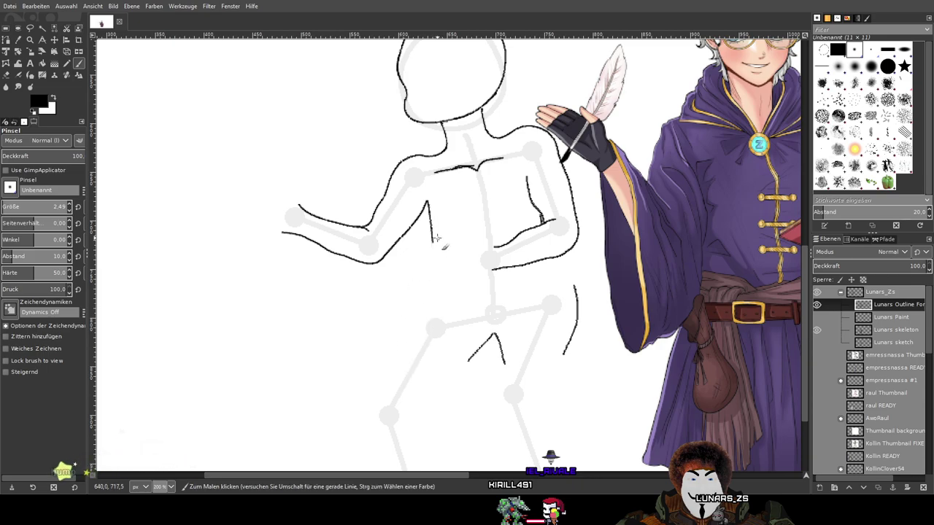
# Try to paint one long contour from the armpit through waist and hip to the knee and lower leg
pyautogui.moveTo(429, 202)
pyautogui.mouseDown()
pyautogui.moveTo(443, 302)
pyautogui.moveTo(374, 416)
pyautogui.moveTo(388, 361)
pyautogui.mouseUp()
pyautogui.scroll(-3, 388, 363)
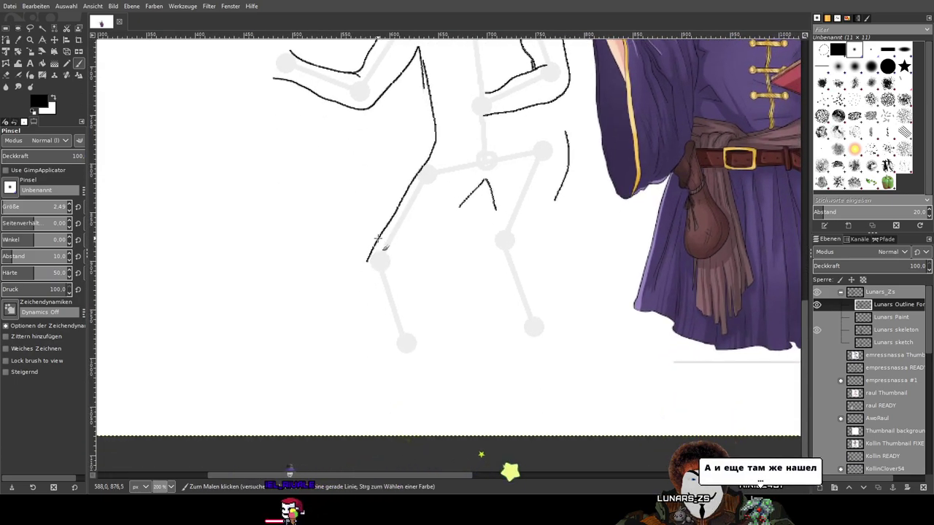
pyautogui.moveTo(370, 253)
pyautogui.mouseDown()
pyautogui.moveTo(385, 351)
pyautogui.moveTo(364, 368)
pyautogui.moveTo(440, 368)
pyautogui.moveTo(429, 334)
pyautogui.mouseUp()
pyautogui.hotkey('ctrl', 'z')
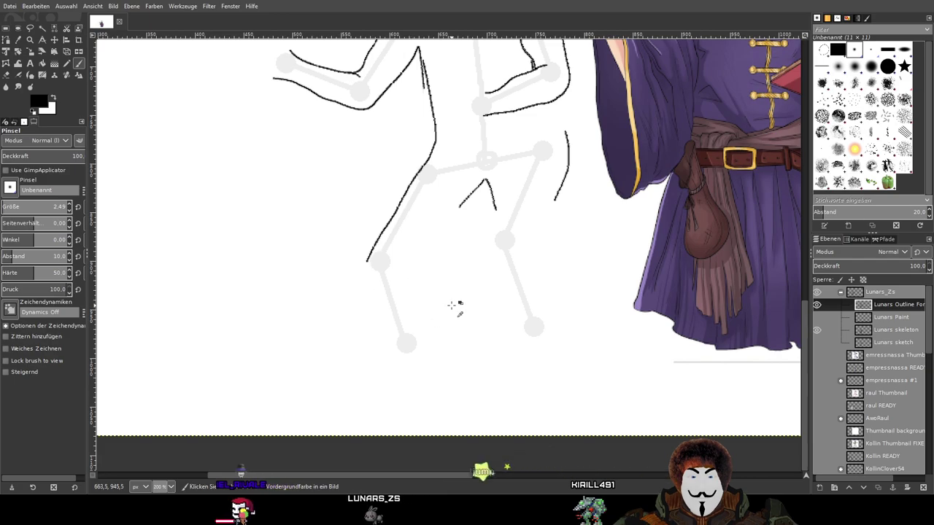
pyautogui.scroll(2, 443, 262)
pyautogui.hotkey('ctrl', 'z')
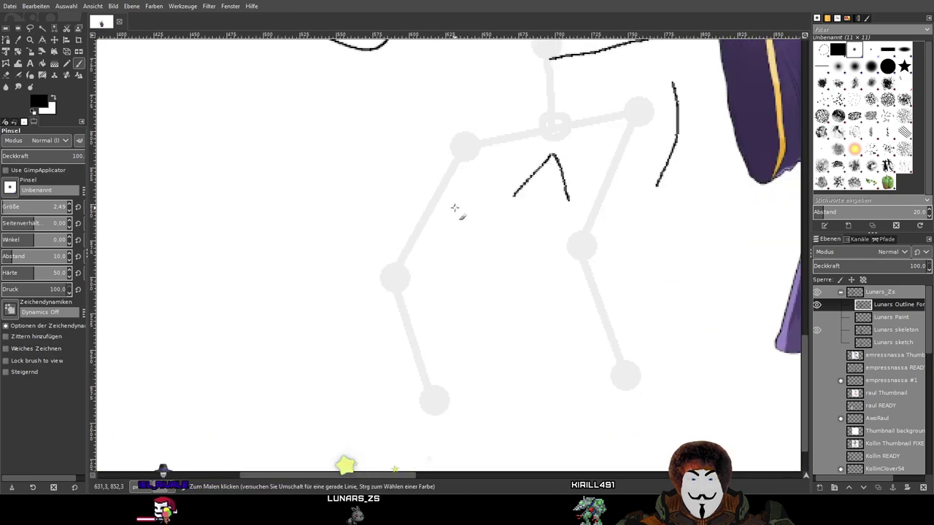
# Extend the outer thigh line from the hip curve to the back of the knee and paint the calf curve toward the ankle
pyautogui.scroll(2, 460, 208)
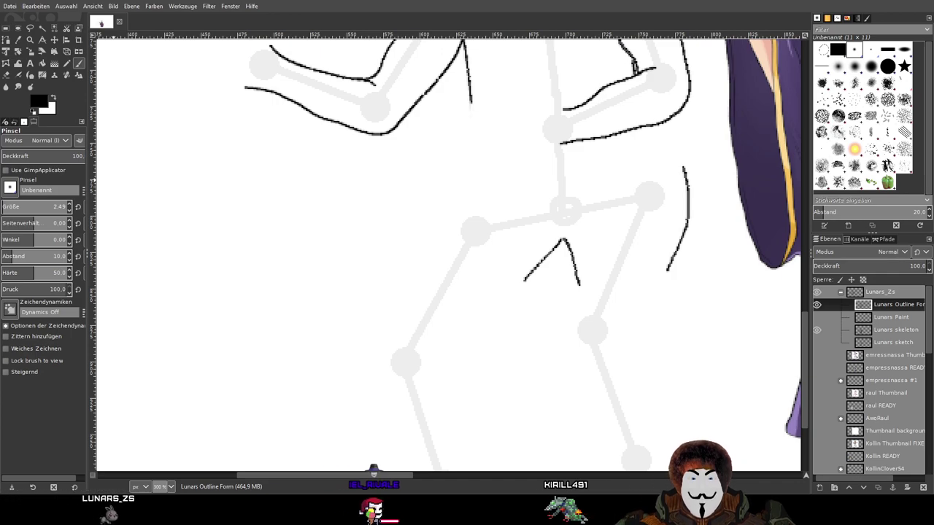
pyautogui.keyDown('ctrl'); pyautogui.scroll(-3, 308, 259); pyautogui.keyUp('ctrl')
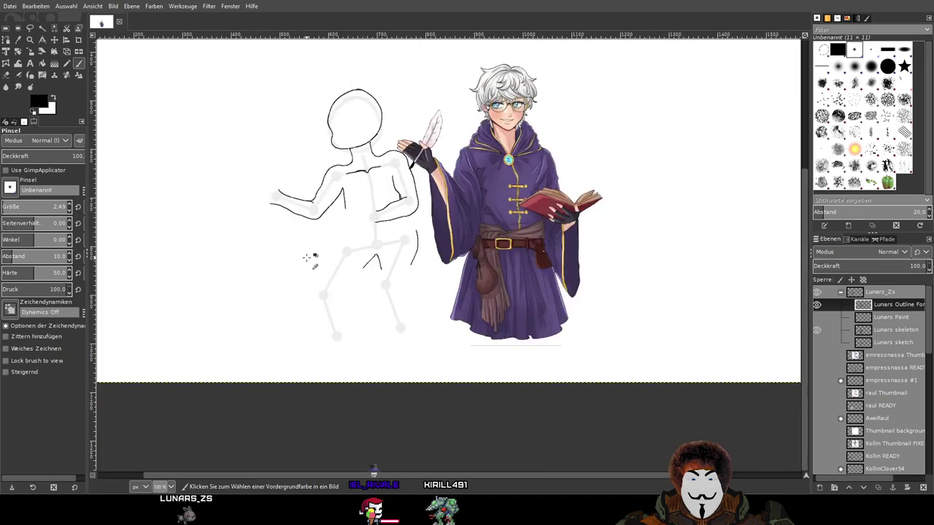
pyautogui.keyDown('ctrl'); pyautogui.scroll(2, 308, 258); pyautogui.keyUp('ctrl')
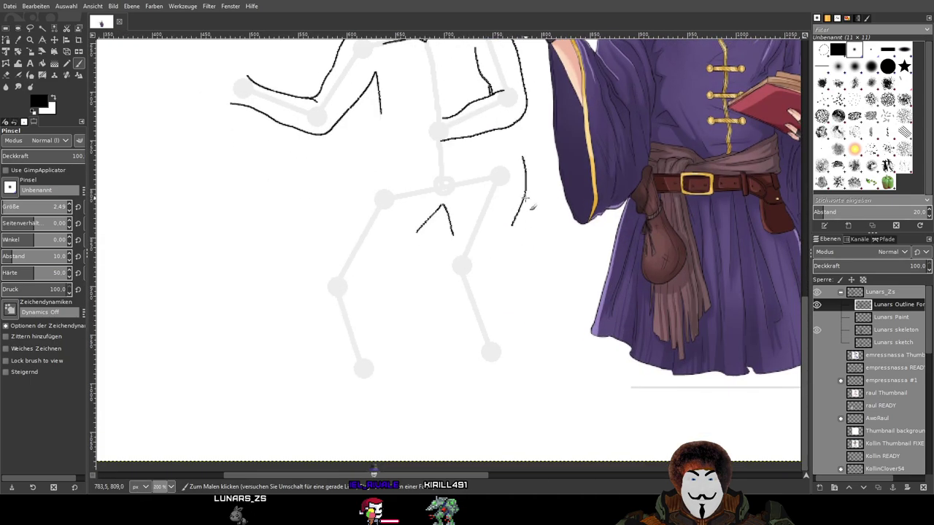
pyautogui.moveTo(514, 221); pyautogui.dragTo(509, 241)
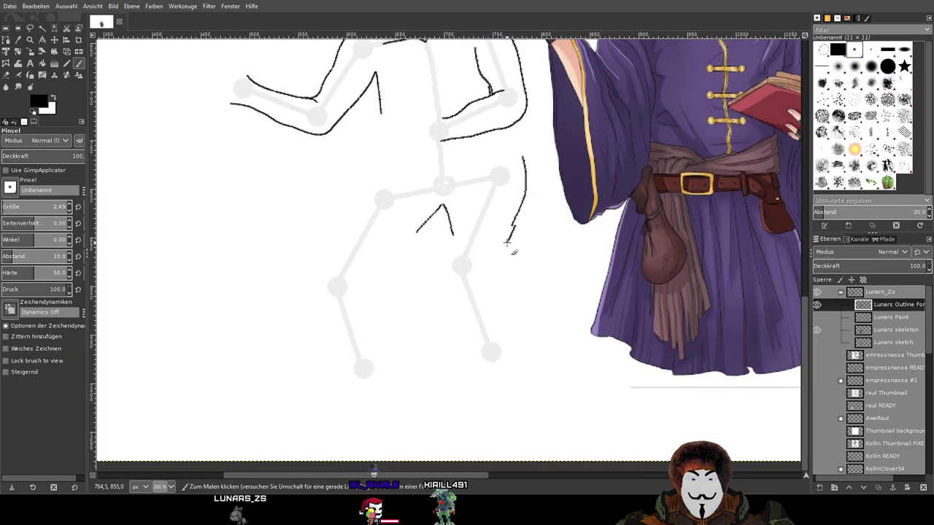
pyautogui.keyDown('ctrl'); pyautogui.scroll(1, 508, 227); pyautogui.keyUp('ctrl')
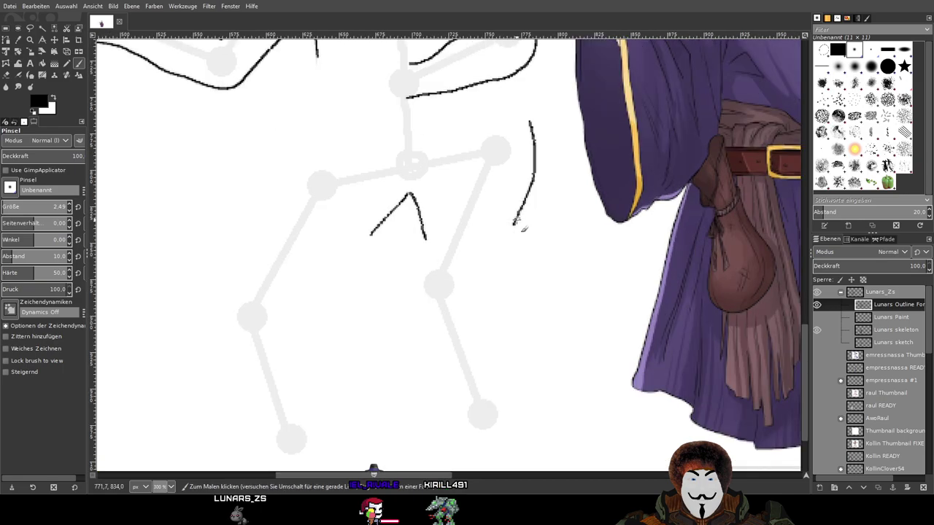
pyautogui.moveTo(486, 267)
pyautogui.mouseDown()
pyautogui.moveTo(469, 289)
pyautogui.moveTo(500, 333)
pyautogui.moveTo(525, 420)
pyautogui.moveTo(547, 294)
pyautogui.mouseUp()
pyautogui.scroll(1, 550, 297)
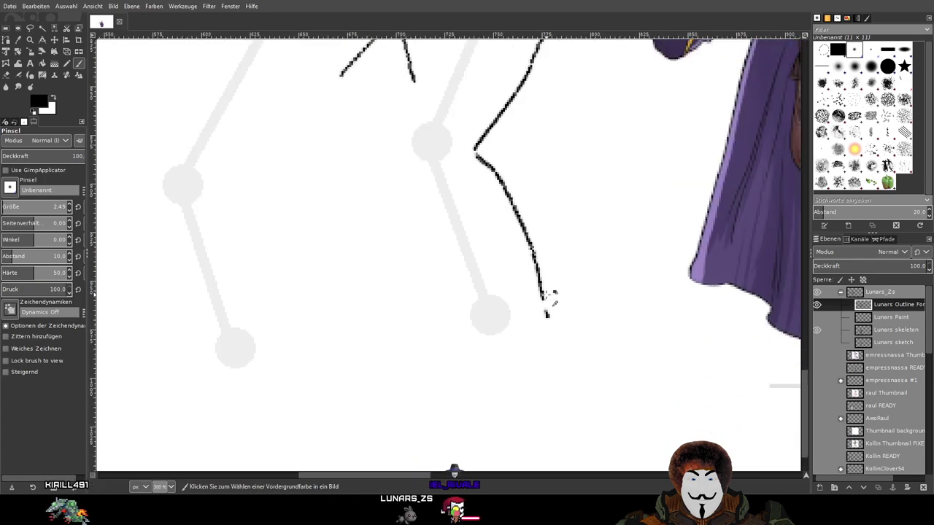
# Remove the stray dab below the calf line and join the thigh and calf lines at the back of the knee
pyautogui.hotkey('ctrl', 'z')
pyautogui.hotkey('ctrl', 'y')
pyautogui.scroll(-1, 548, 299)
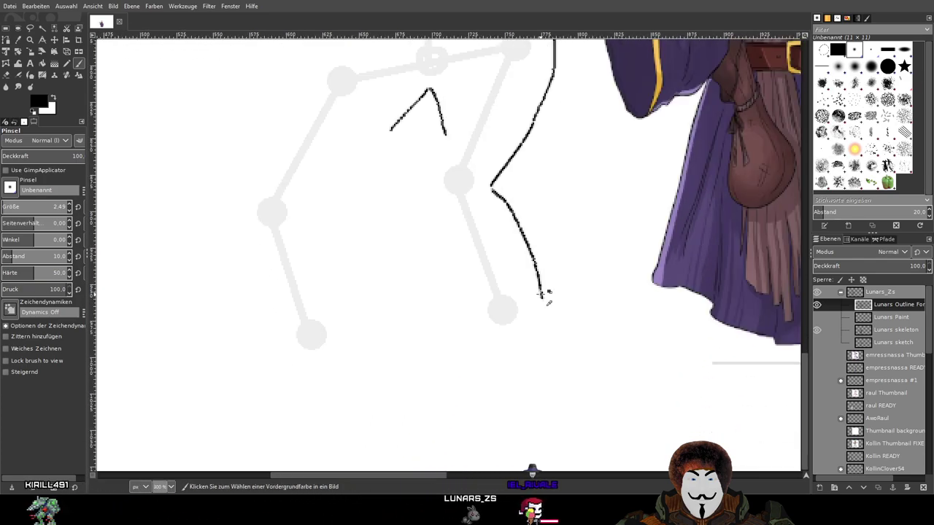
pyautogui.scroll(-1, 544, 295)
pyautogui.scroll(1, 523, 237)
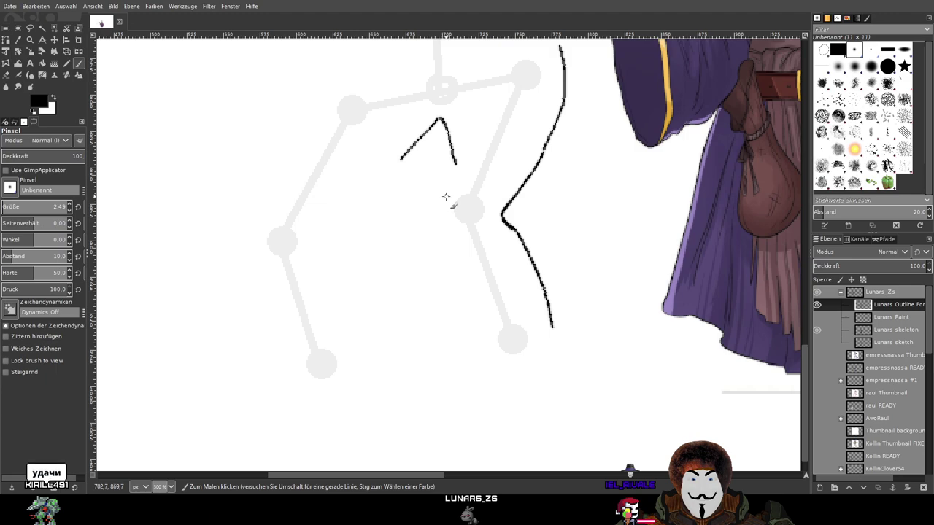
# Paint a short curve at the front of the knee and undo the inner-thigh stroke linking it to the crotch
pyautogui.scroll(2, 443, 234)
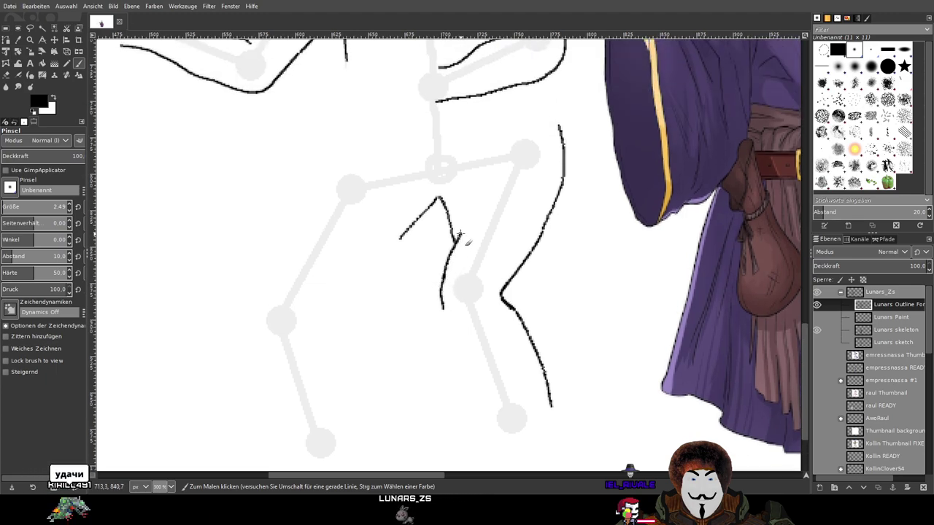
pyautogui.moveTo(469, 194); pyautogui.dragTo(445, 267)
pyautogui.hotkey('ctrl', 'z')
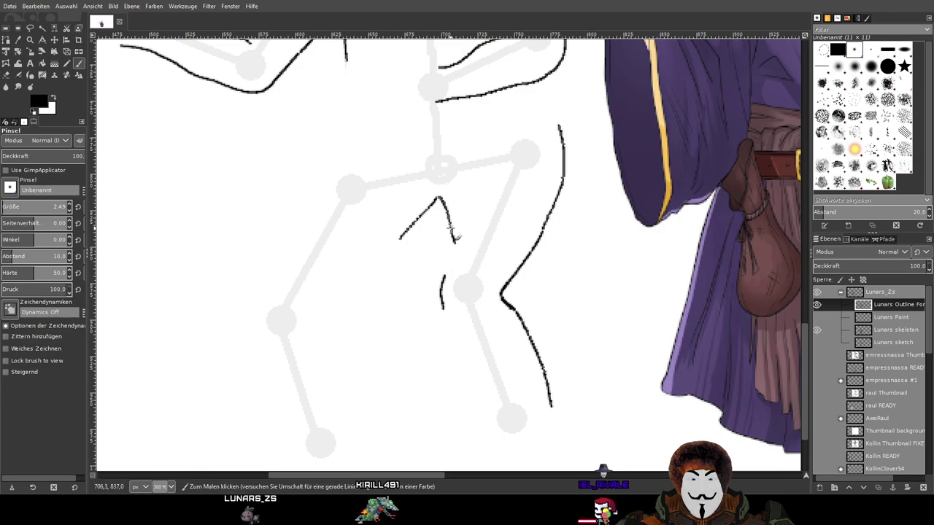
# Paint the shin line from the front knee curve down to the ankle, undoing the trial foot and calf strokes
pyautogui.scroll(-4, 475, 267)
pyautogui.scroll(4, 371, 336)
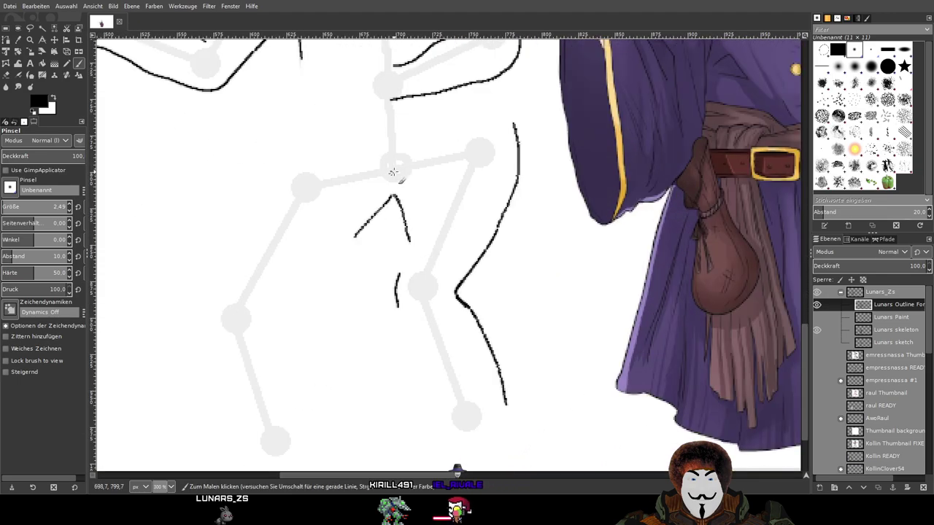
pyautogui.moveTo(393, 172); pyautogui.dragTo(439, 259)
pyautogui.moveTo(456, 221)
pyautogui.mouseDown()
pyautogui.moveTo(477, 334)
pyautogui.moveTo(518, 231)
pyautogui.moveTo(516, 205)
pyautogui.mouseUp()
pyautogui.scroll(-6, 511, 213)
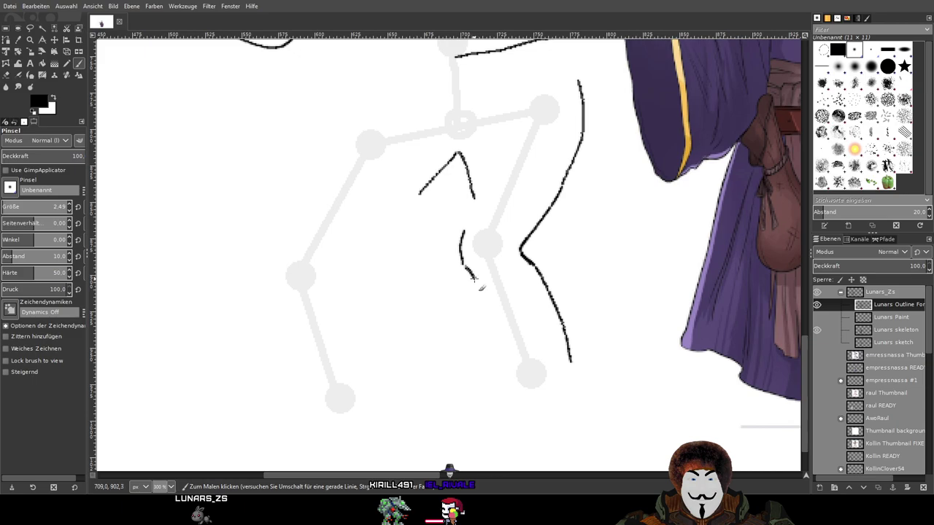
pyautogui.moveTo(483, 305)
pyautogui.mouseDown()
pyautogui.moveTo(509, 377)
pyautogui.moveTo(519, 336)
pyautogui.moveTo(504, 283)
pyautogui.mouseUp()
pyautogui.scroll(1, 502, 277)
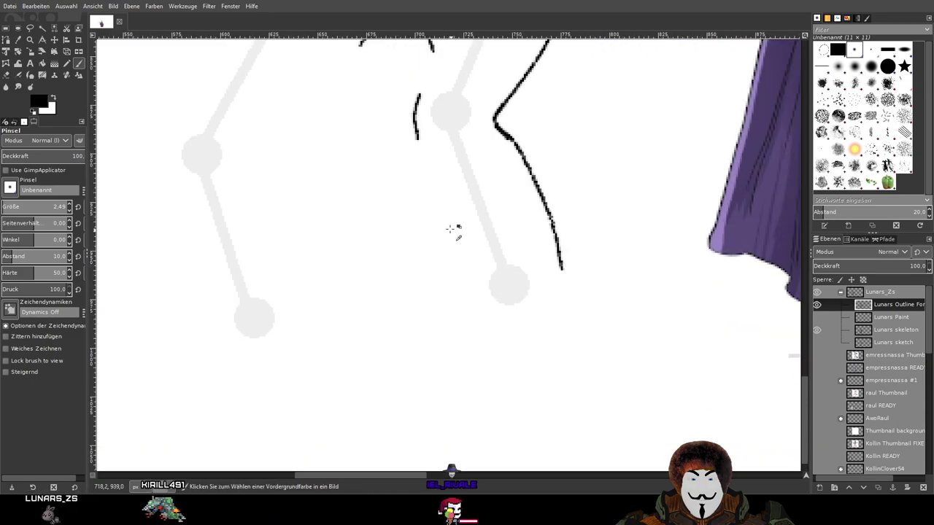
pyautogui.moveTo(416, 134); pyautogui.dragTo(459, 246)
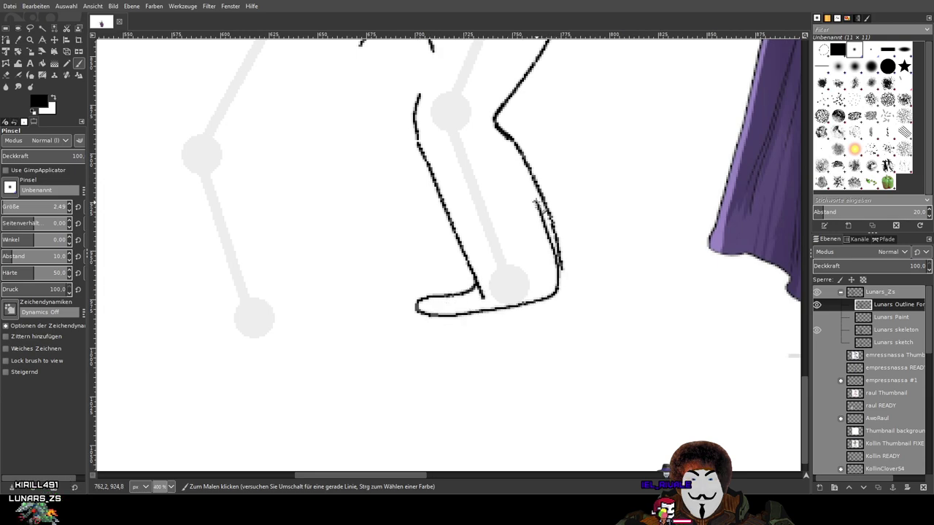
pyautogui.hotkey('ctrl', 'z')
pyautogui.hotkey('ctrl', 'z')
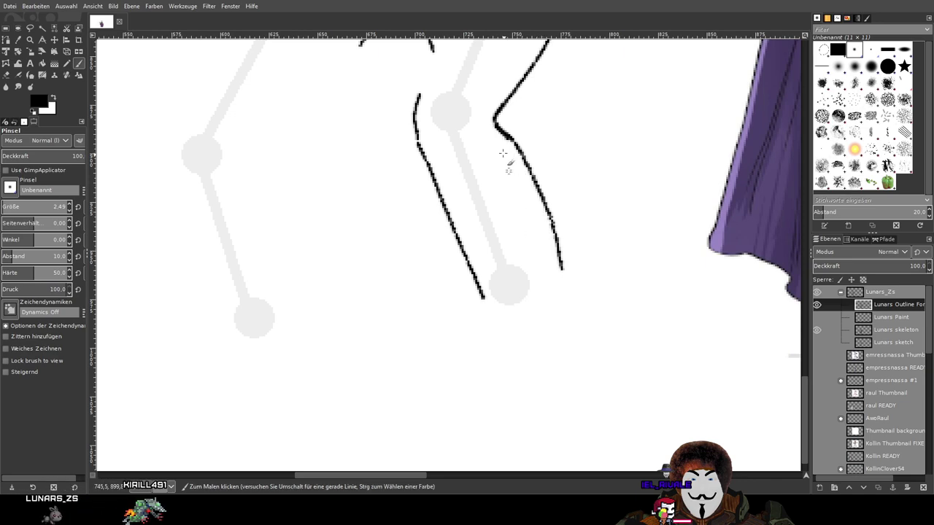
# Try slimmer calf curves inside the existing calf line, from the back of the knee to the ankle
pyautogui.moveTo(500, 131); pyautogui.dragTo(532, 197)
pyautogui.hotkey('ctrl', 'z')
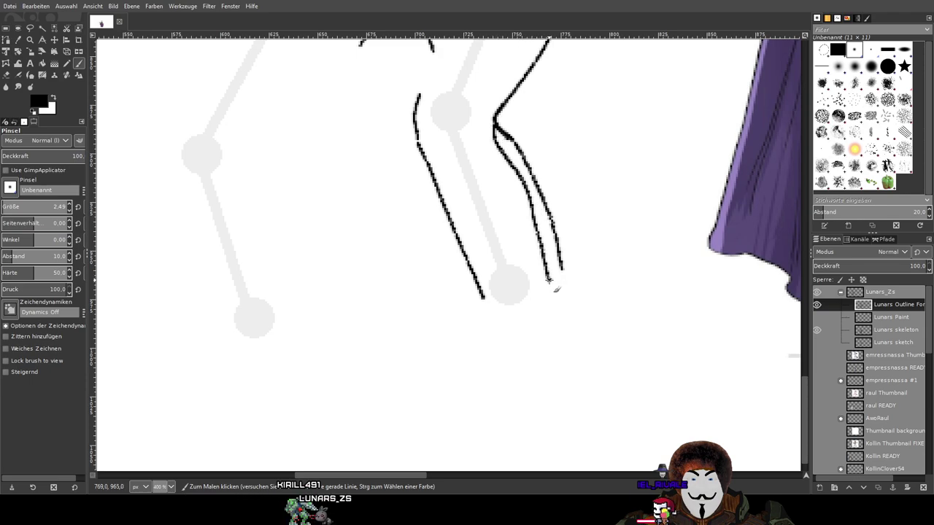
pyautogui.hotkey('ctrl', 'z')
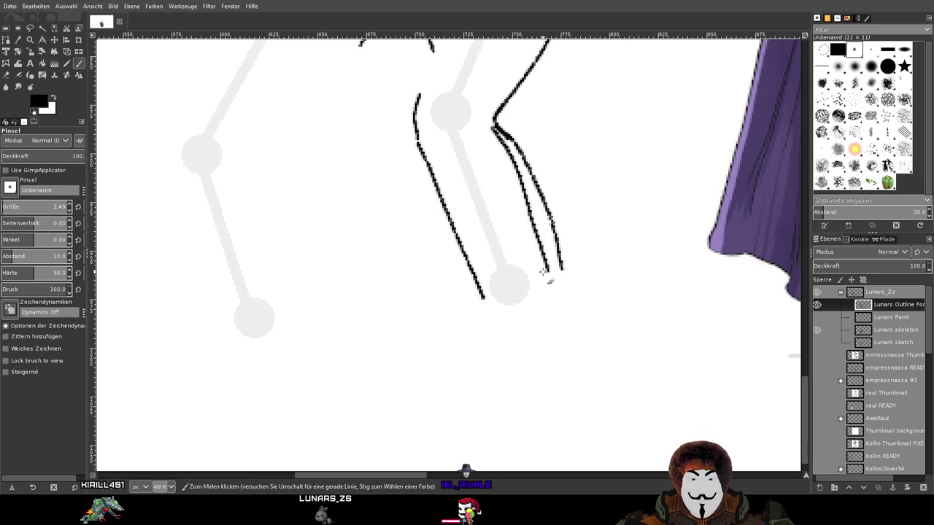
pyautogui.press('ctrl')
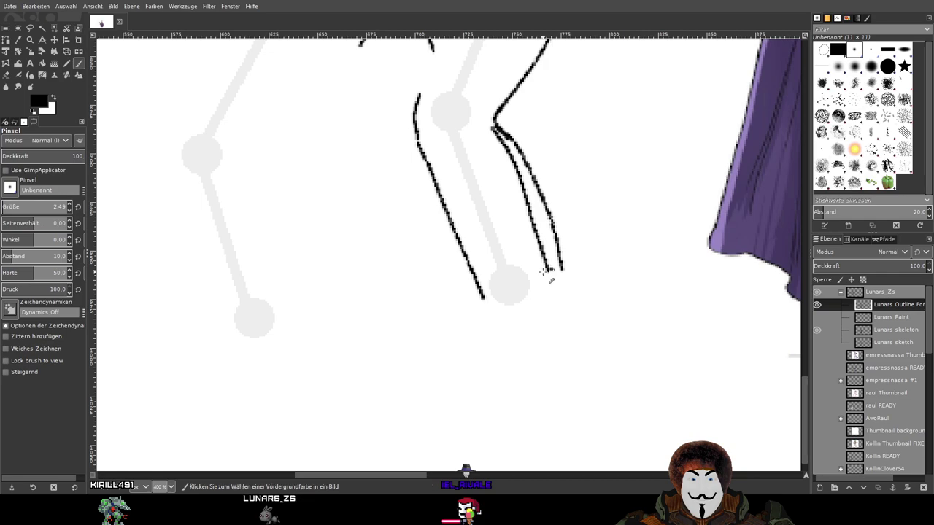
pyautogui.hotkey('ctrl', 'z')
# Paint a slimmer calf line inside the existing one, from the back of the knee down beside the ankle joint
pyautogui.scroll(3, 539, 262)
pyautogui.moveTo(559, 227); pyautogui.dragTo(502, 165)
pyautogui.moveTo(469, 107); pyautogui.dragTo(530, 312)
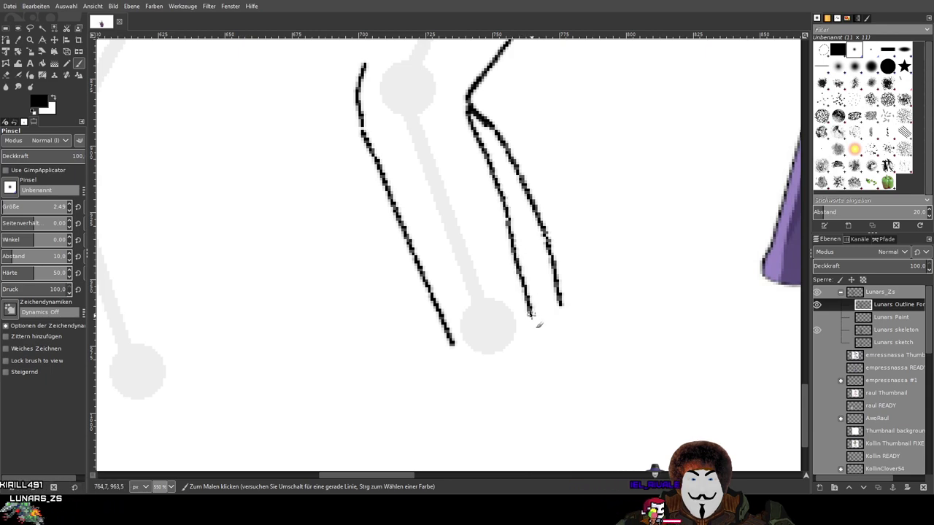
# Try an oval foot outline and a flatter, longer foot shape around the ankle joint of the leg nearest the robed character
pyautogui.moveTo(427, 335); pyautogui.dragTo(494, 349)
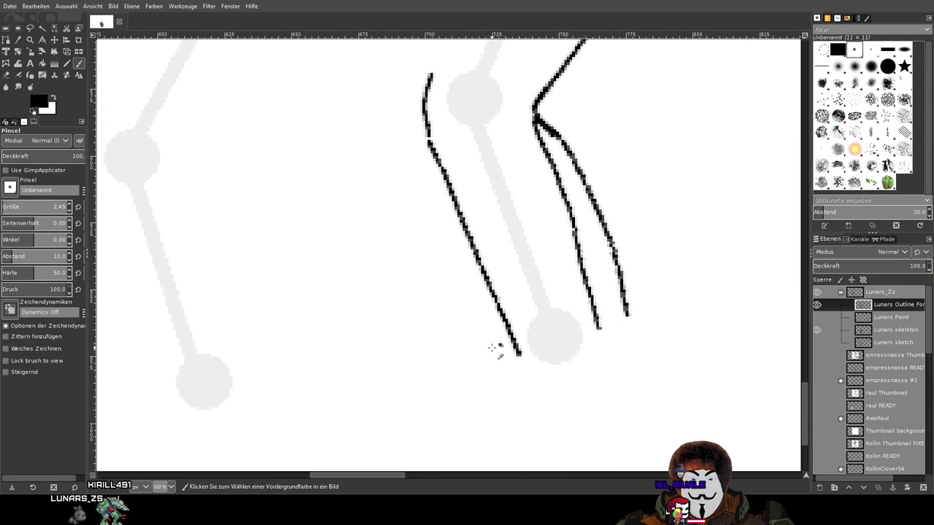
pyautogui.scroll(-1, 495, 349)
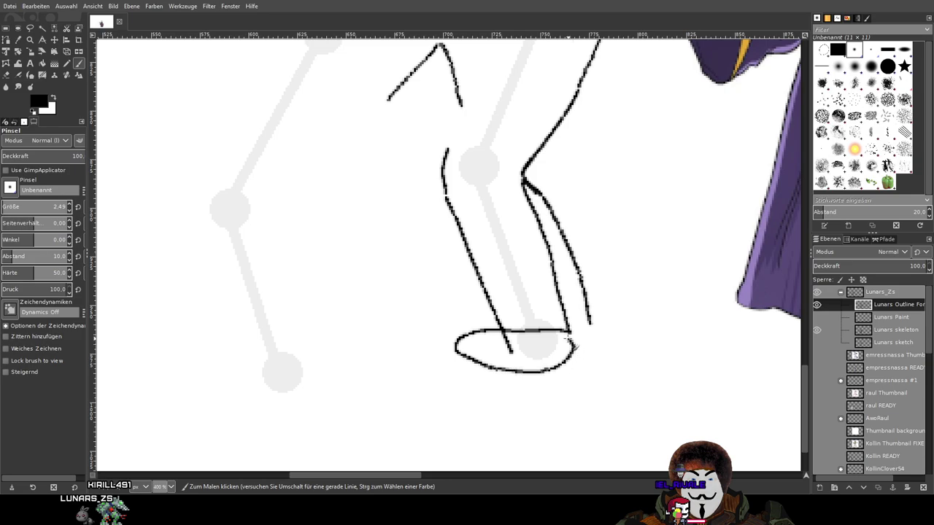
pyautogui.scroll(-6, 612, 335)
pyautogui.scroll(5, 613, 336)
pyautogui.moveTo(430, 411); pyautogui.dragTo(867, 271)
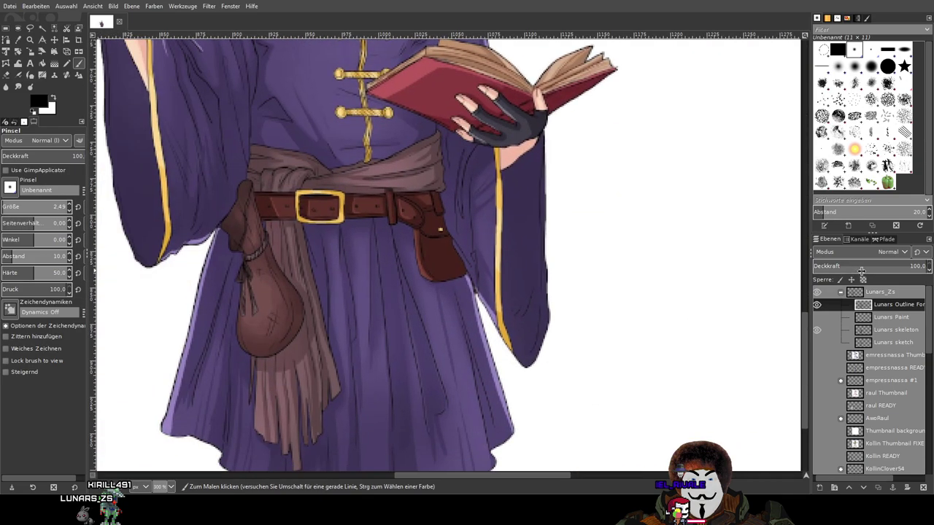
pyautogui.moveTo(294, 255); pyautogui.dragTo(727, 159)
pyautogui.moveTo(556, 316); pyautogui.dragTo(601, 276)
pyautogui.scroll(2, 477, 305)
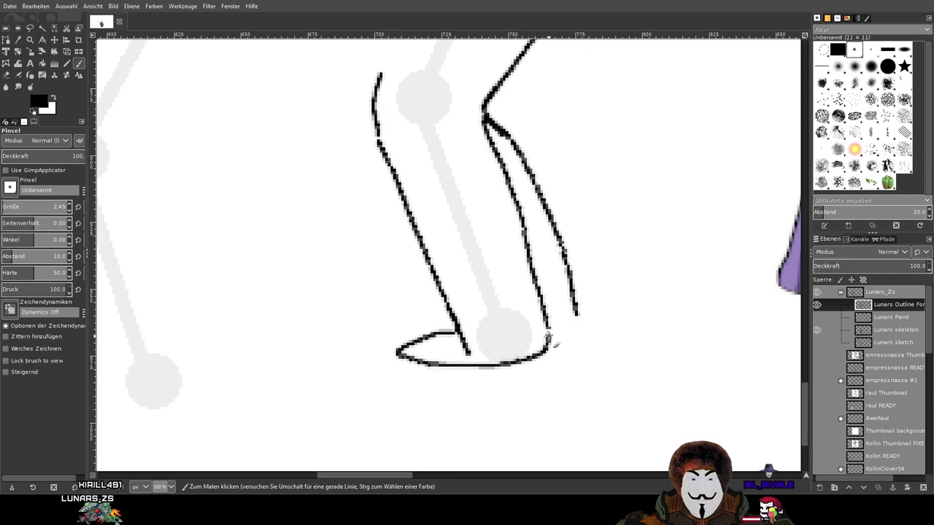
pyautogui.scroll(-2, 552, 309)
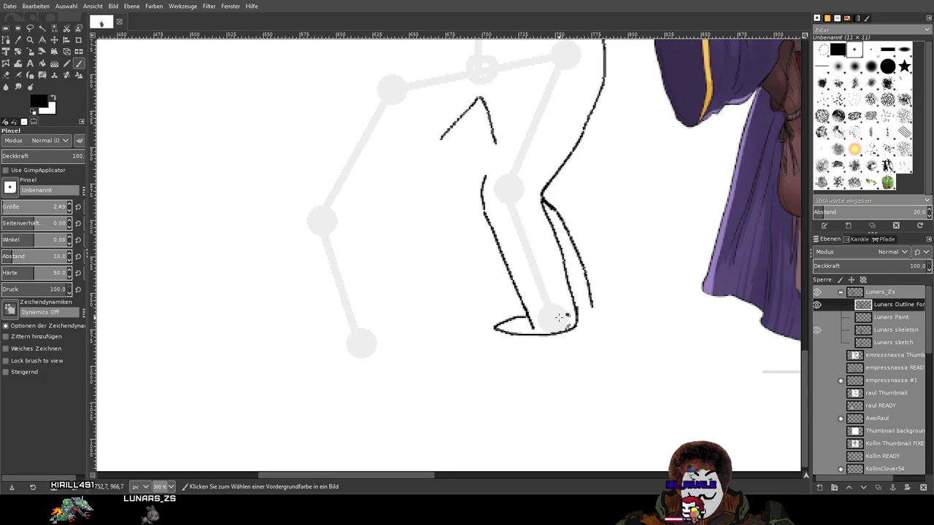
# Undo the trial foot and repaint it with a sloping instep, pointed toe, flat sole and rounded heel below the ankle joint
pyautogui.scroll(3, 560, 315)
pyautogui.moveTo(516, 296)
pyautogui.mouseDown()
pyautogui.moveTo(504, 333)
pyautogui.moveTo(478, 344)
pyautogui.moveTo(519, 296)
pyautogui.mouseUp()
pyautogui.hotkey('ctrl', 'z')
pyautogui.scroll(-1, 554, 313)
pyautogui.scroll(-3, 560, 315)
pyautogui.scroll(3, 561, 315)
pyautogui.hotkey('ctrl', 'z')
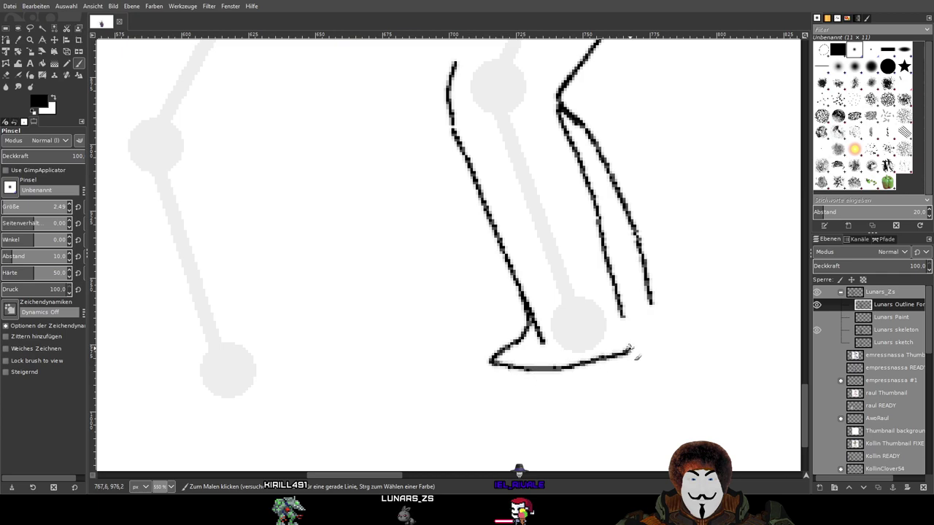
pyautogui.scroll(-2, 685, 261)
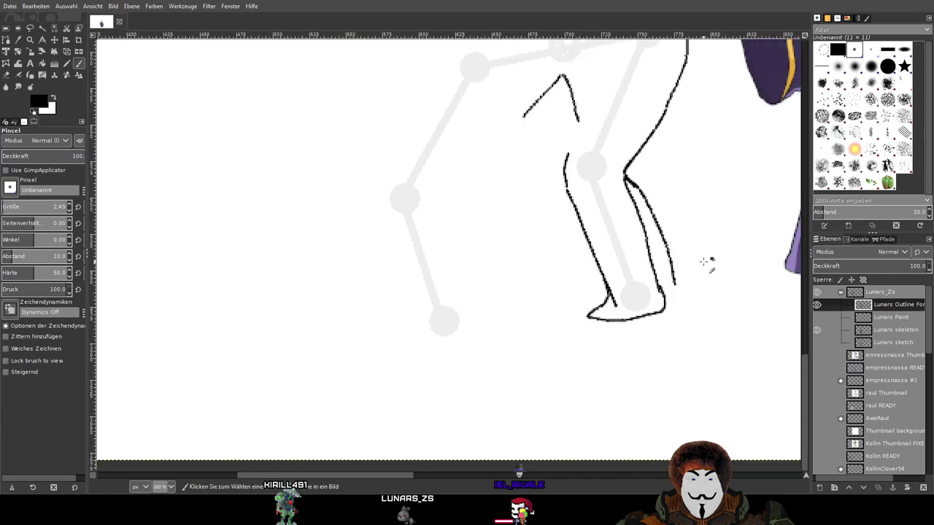
pyautogui.scroll(-2, 665, 220)
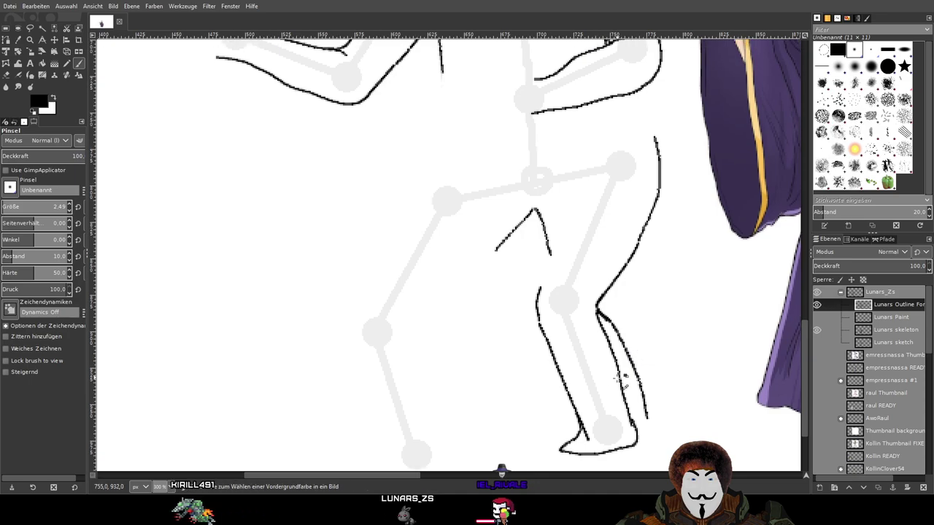
# Paint the front thigh line from the top of the knee curve up across the short inner-thigh stroke near the crotch
pyautogui.scroll(4, 605, 409)
pyautogui.scroll(-1, 605, 417)
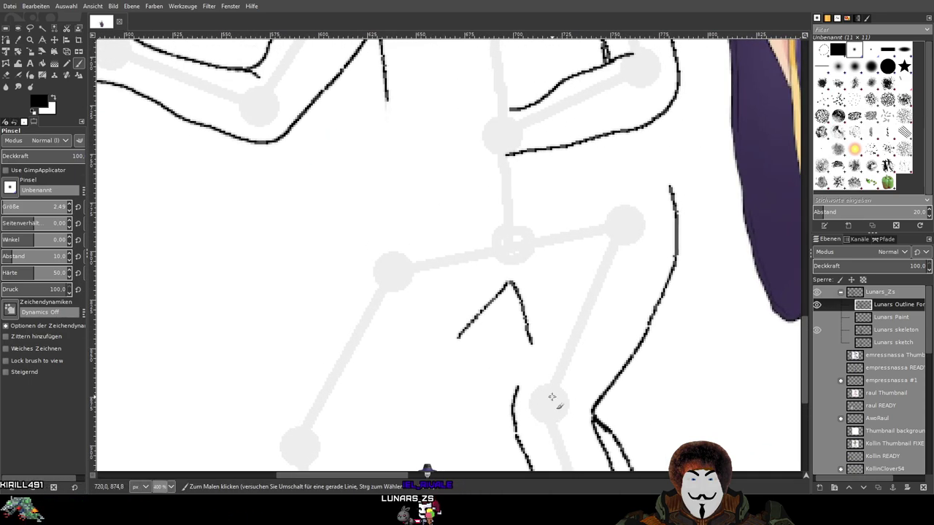
pyautogui.moveTo(518, 384); pyautogui.dragTo(547, 276)
# Paint the other leg's inner-thigh curve from below the crotch down to the back of the knee
pyautogui.moveTo(546, 326); pyautogui.dragTo(675, 291)
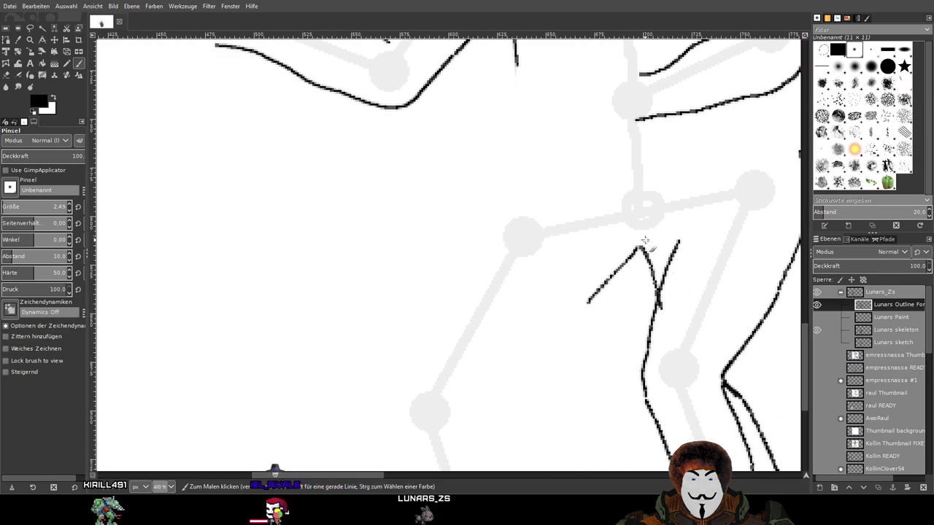
pyautogui.moveTo(619, 257); pyautogui.dragTo(591, 280)
pyautogui.moveTo(547, 335); pyautogui.dragTo(603, 216)
pyautogui.hotkey('ctrl', 'z')
pyautogui.scroll(-1, 603, 216)
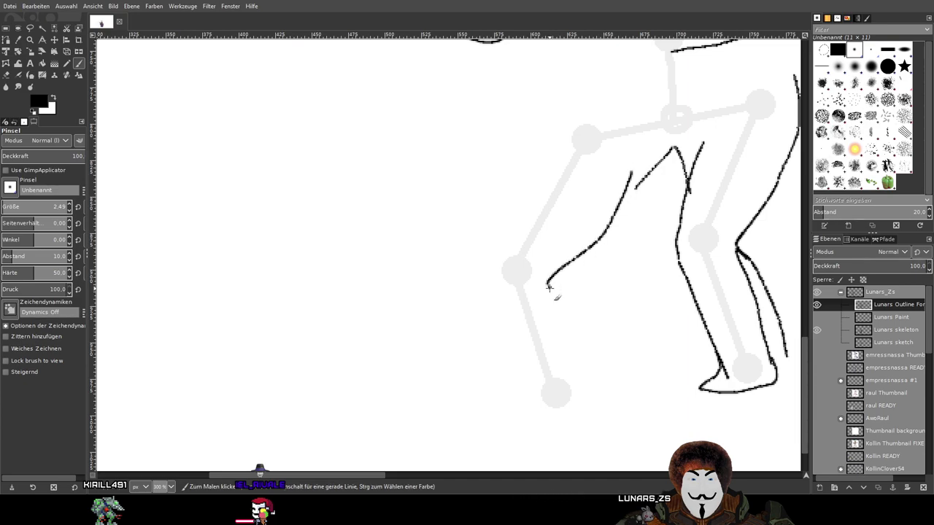
pyautogui.hotkey('ctrl', 'z')
# Paint the other leg's calf curve from the back of the knee down beside the ankle joint, undoing the first attempt
pyautogui.moveTo(548, 286); pyautogui.dragTo(575, 342)
pyautogui.hotkey('ctrl', 'z')
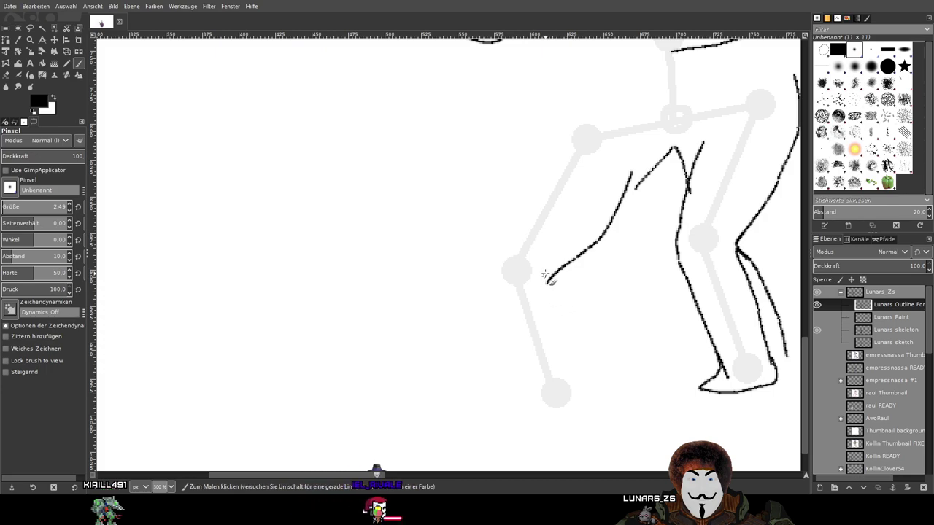
pyautogui.moveTo(548, 288)
pyautogui.mouseDown()
pyautogui.moveTo(575, 329)
pyautogui.moveTo(579, 378)
pyautogui.mouseUp()
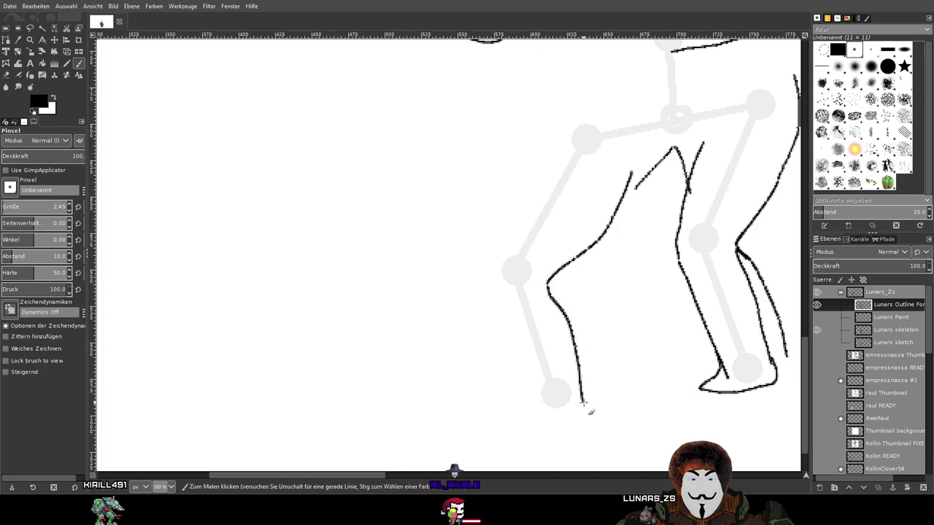
# Paint the other leg's heel, sole and toe, undoing the first foot stroke, and add the shin line from knee to foot
pyautogui.middleClick(598, 400)
pyautogui.moveTo(587, 394)
pyautogui.mouseDown()
pyautogui.moveTo(591, 415)
pyautogui.moveTo(517, 417)
pyautogui.mouseUp()
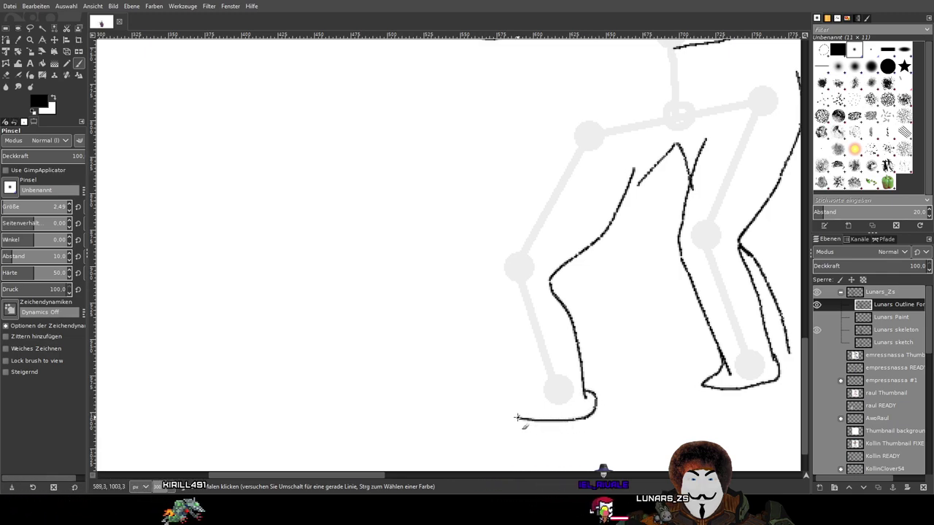
pyautogui.hotkey('ctrl', 'z')
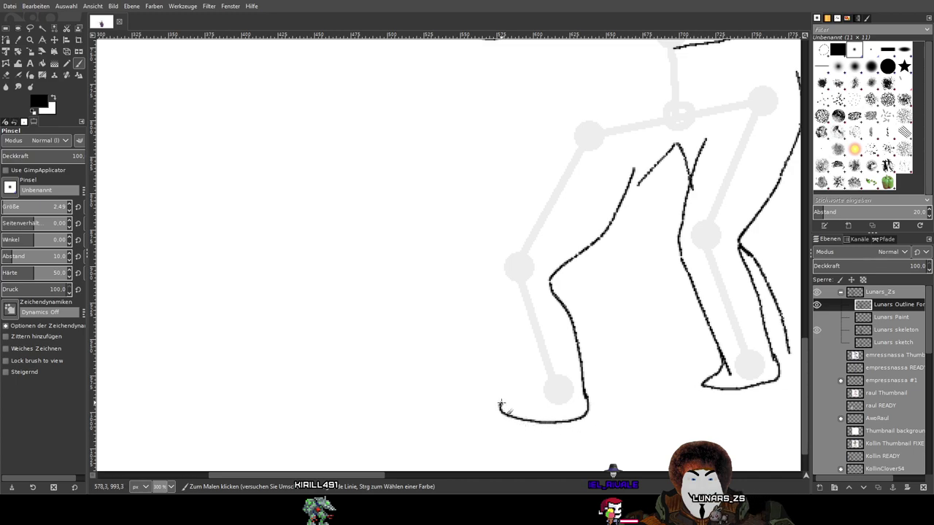
pyautogui.moveTo(518, 344)
pyautogui.mouseDown()
pyautogui.moveTo(490, 236)
pyautogui.moveTo(502, 199)
pyautogui.mouseUp()
pyautogui.moveTo(572, 169); pyautogui.dragTo(492, 354)
pyautogui.hotkey('ctrl', 'z')
# Paint the body side from below the armpit through waist and hip, continuing along the outer thigh to the knee
pyautogui.scroll(-1, 489, 332)
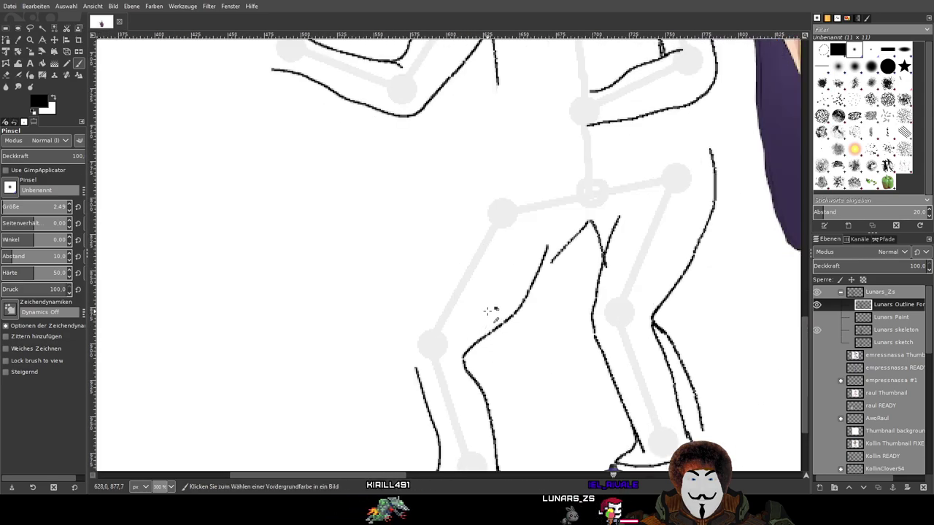
pyautogui.keyDown('ctrl'); pyautogui.scroll(-2, 487, 312); pyautogui.keyUp('ctrl')
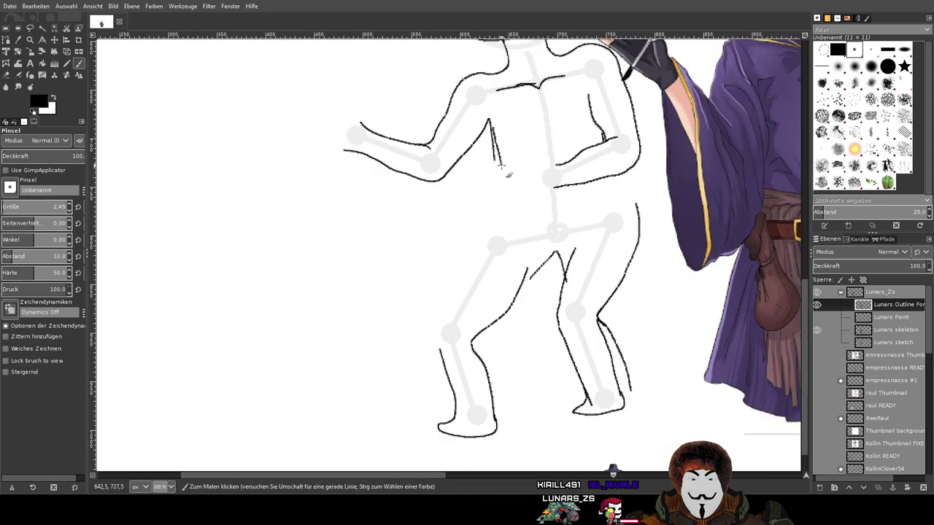
pyautogui.moveTo(502, 193)
pyautogui.mouseDown()
pyautogui.moveTo(501, 214)
pyautogui.moveTo(438, 315)
pyautogui.mouseUp()
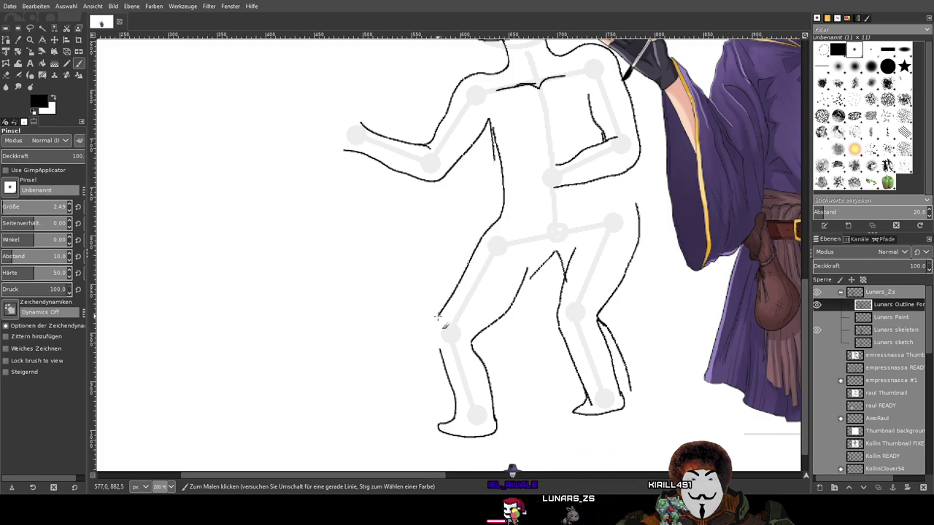
# Compare the outline with finished characters by briefly showing the Kollin READY layer and then showing the empressnassa READY layer
pyautogui.scroll(-3, 435, 358)
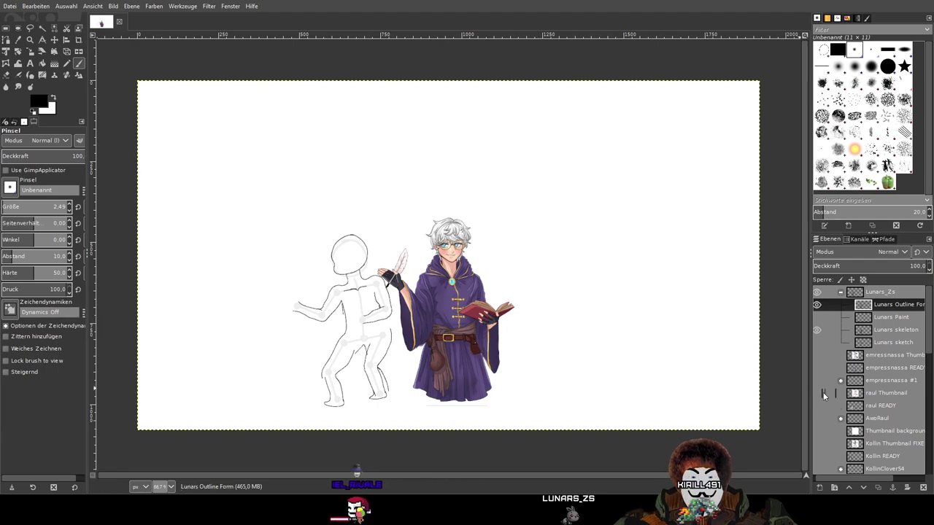
pyautogui.click(817, 456)
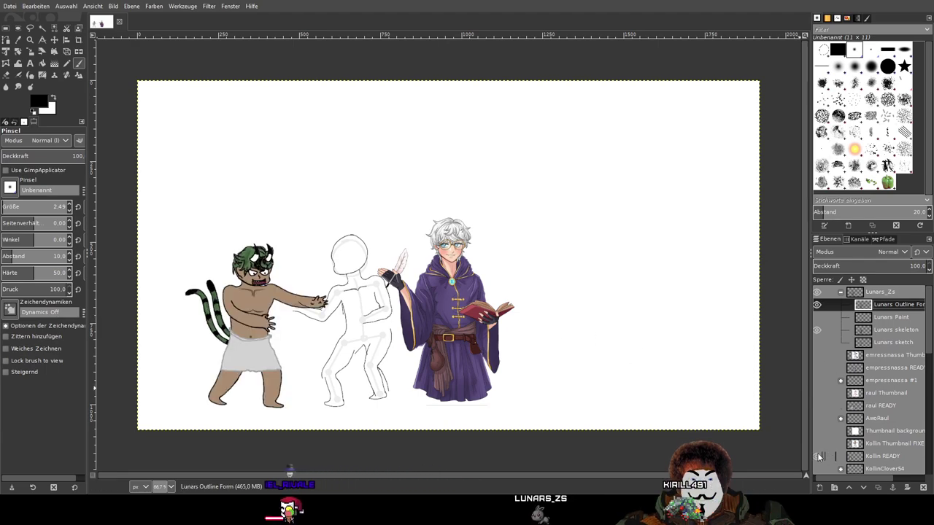
pyautogui.click(817, 455)
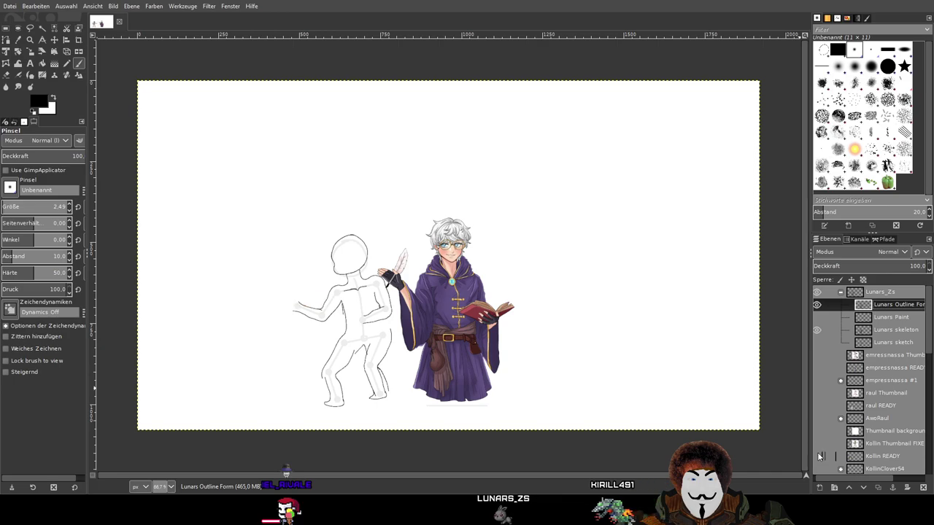
pyautogui.click(815, 368)
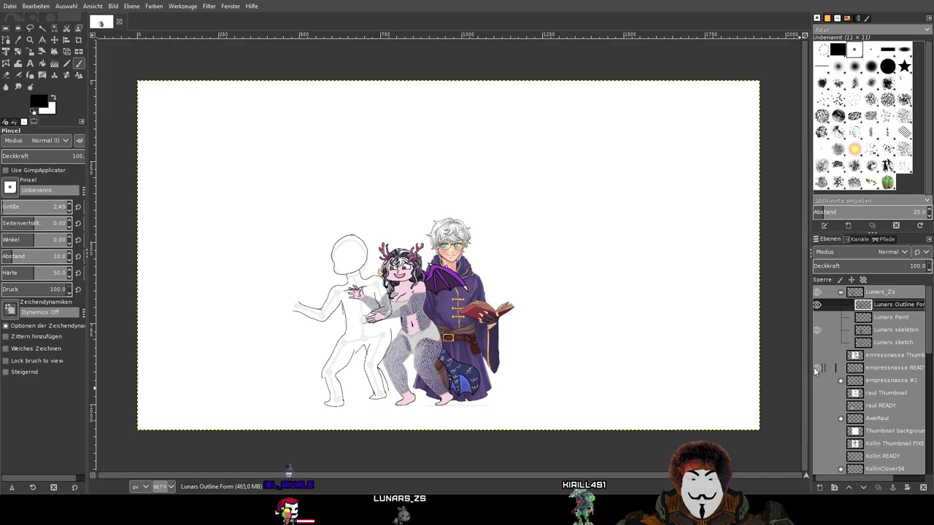
pyautogui.moveTo(463, 408); pyautogui.dragTo(600, 346)
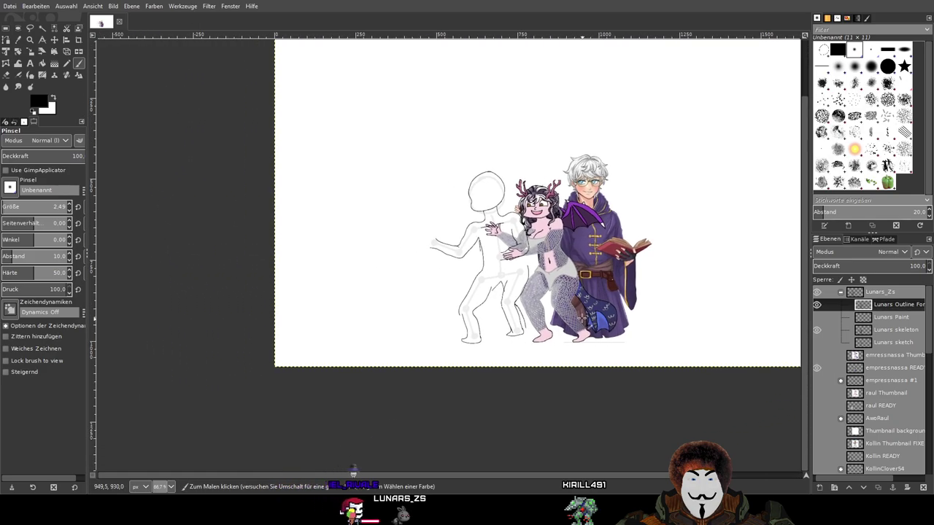
pyautogui.scroll(2, 535, 255)
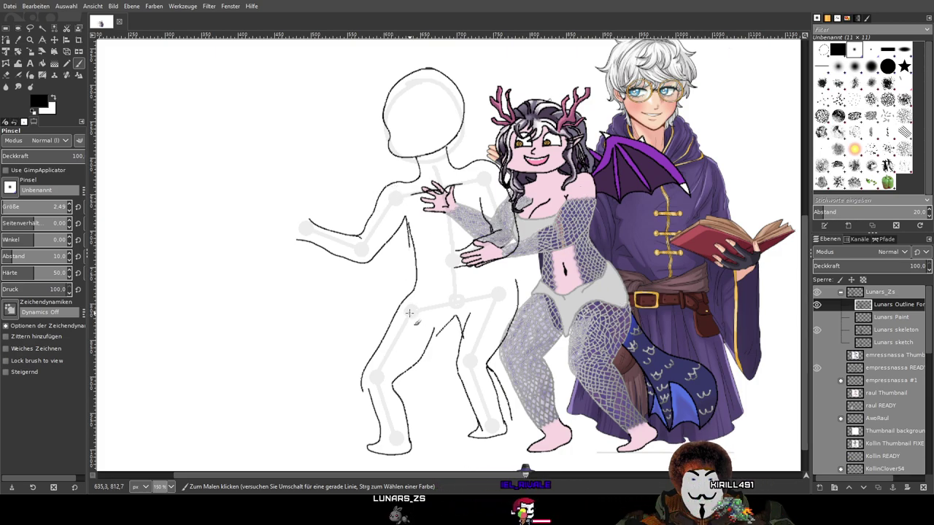
# Expand the empressnassa #1 layer group and make the group and its stick-figure skeleton layer visible
pyautogui.scroll(-2, 828, 356)
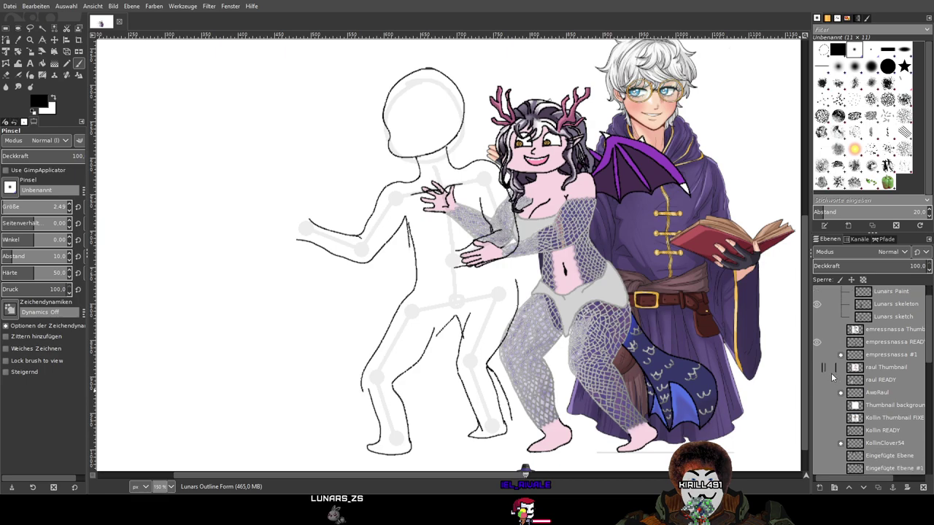
pyautogui.click(840, 355)
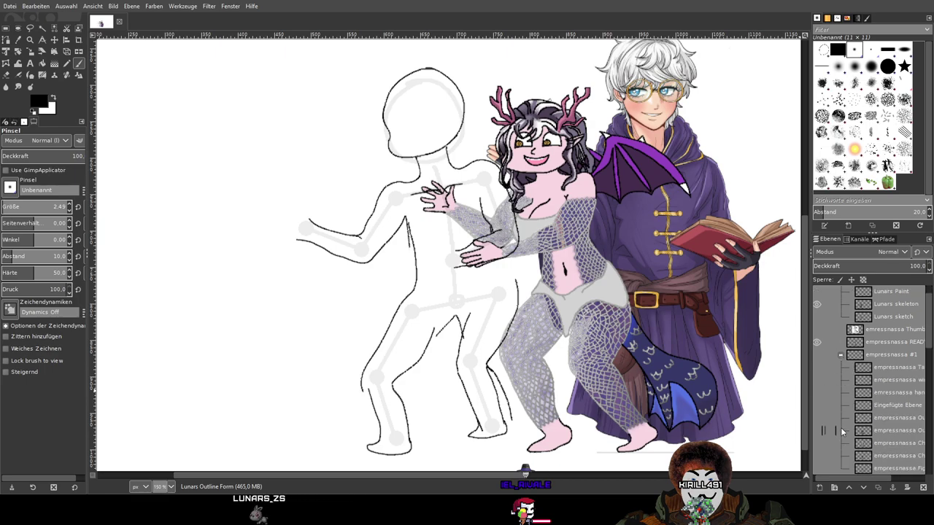
pyautogui.scroll(-2, 843, 434)
pyautogui.moveTo(852, 478)
pyautogui.mouseDown()
pyautogui.moveTo(886, 474)
pyautogui.moveTo(840, 479)
pyautogui.mouseUp()
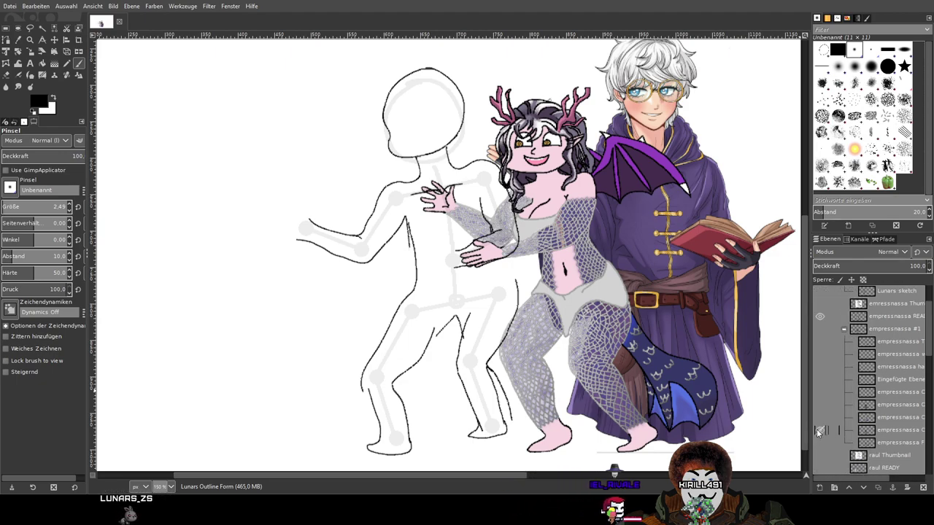
pyautogui.click(817, 329)
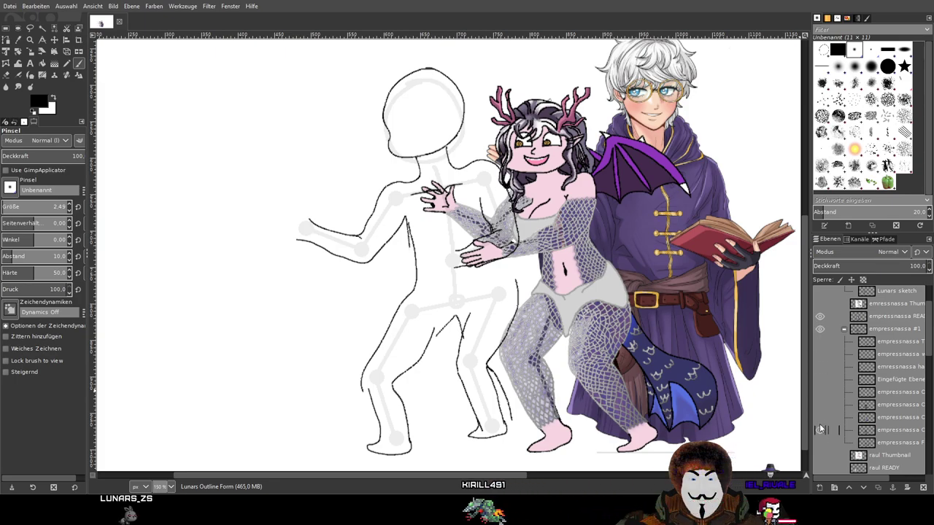
# Toggle the empressnassa READY layer repeatedly to compare the finished figure with its skeleton, leaving the READY layer hidden
pyautogui.click(817, 313)
pyautogui.click(817, 312)
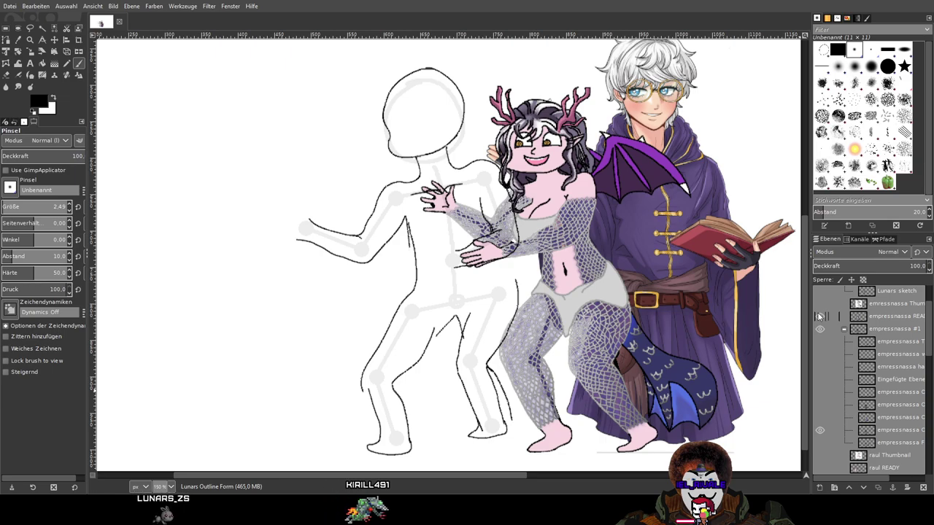
pyautogui.click(816, 312)
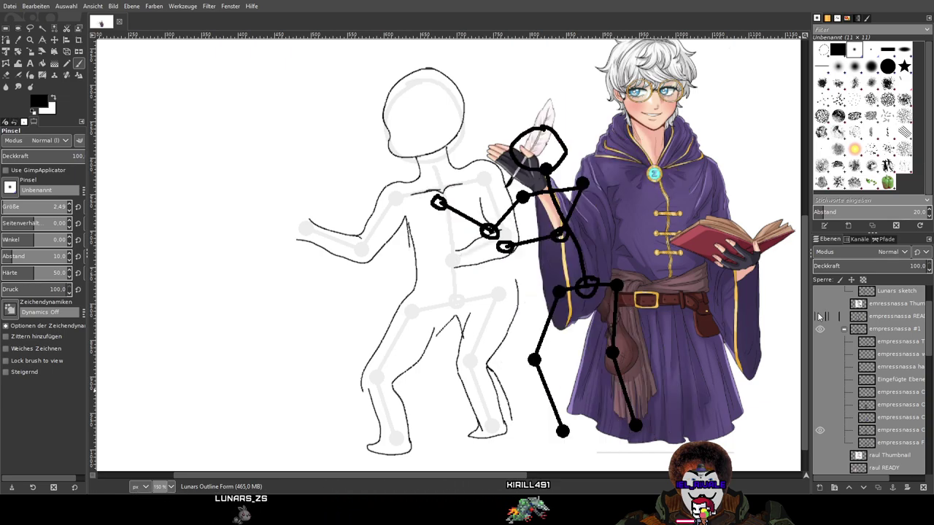
pyautogui.click(816, 312)
pyautogui.click(817, 312)
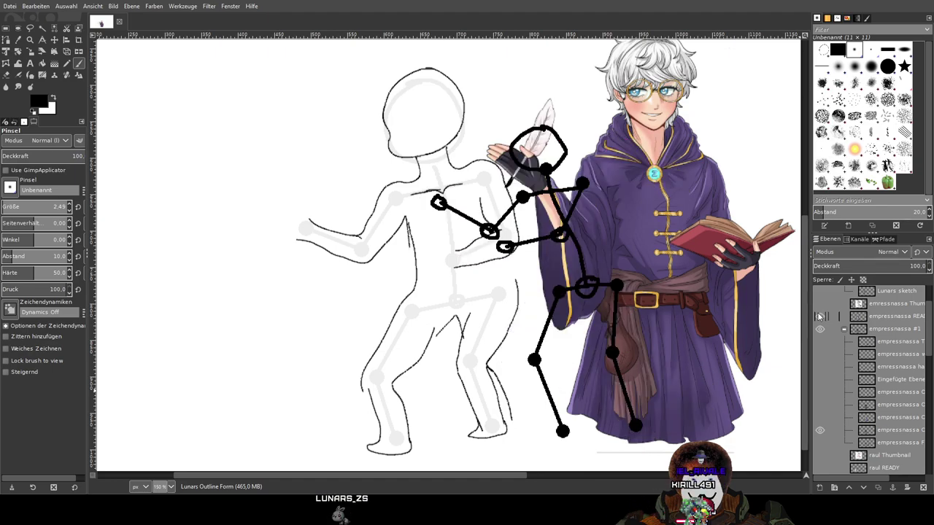
pyautogui.click(817, 312)
pyautogui.click(817, 312)
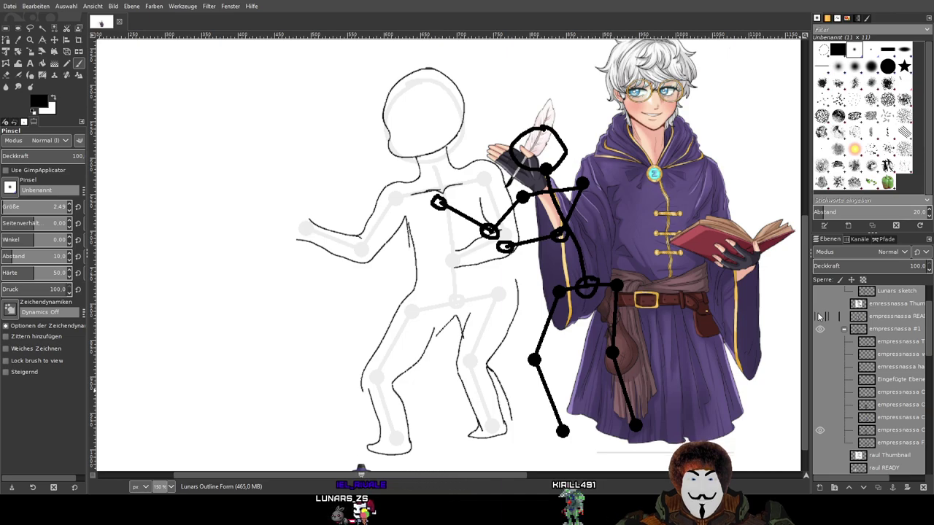
pyautogui.click(818, 316)
pyautogui.click(817, 316)
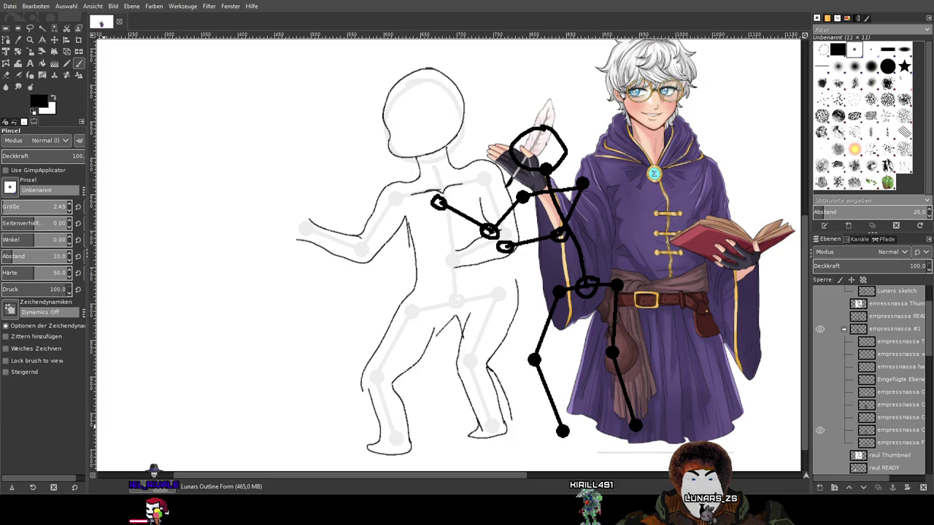
pyautogui.moveTo(432, 202); pyautogui.dragTo(418, 223)
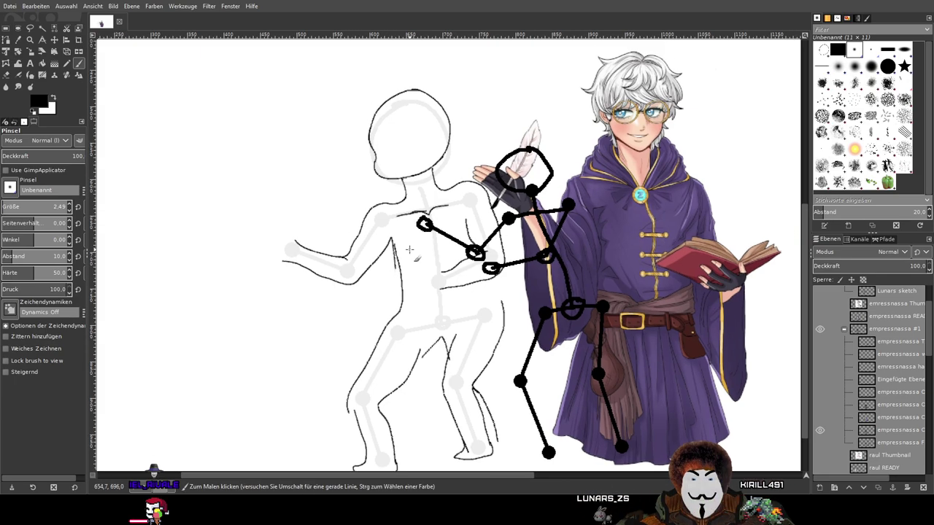
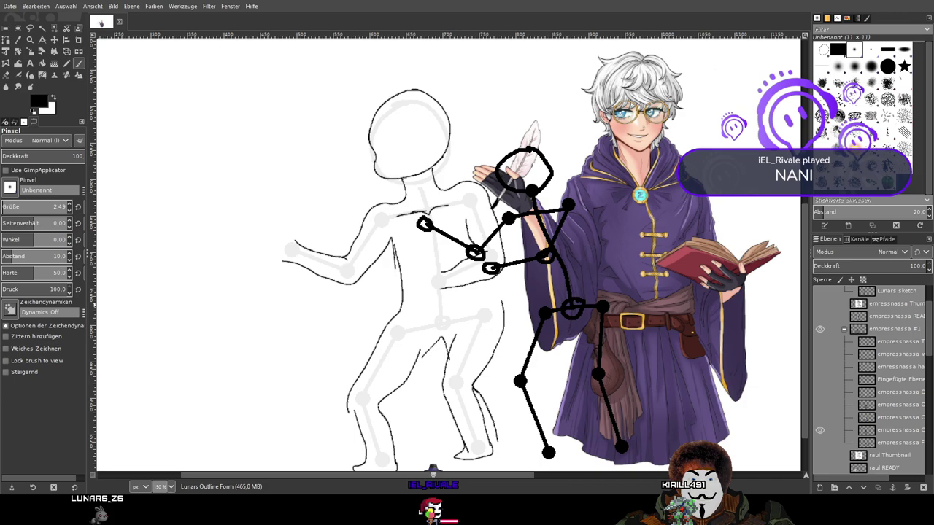
# Compare the finished empressnassa figure with its stick-figure pose by showing and hiding the empressnassa READY layer, ending with it hidden
pyautogui.moveTo(425, 267); pyautogui.dragTo(400, 257)
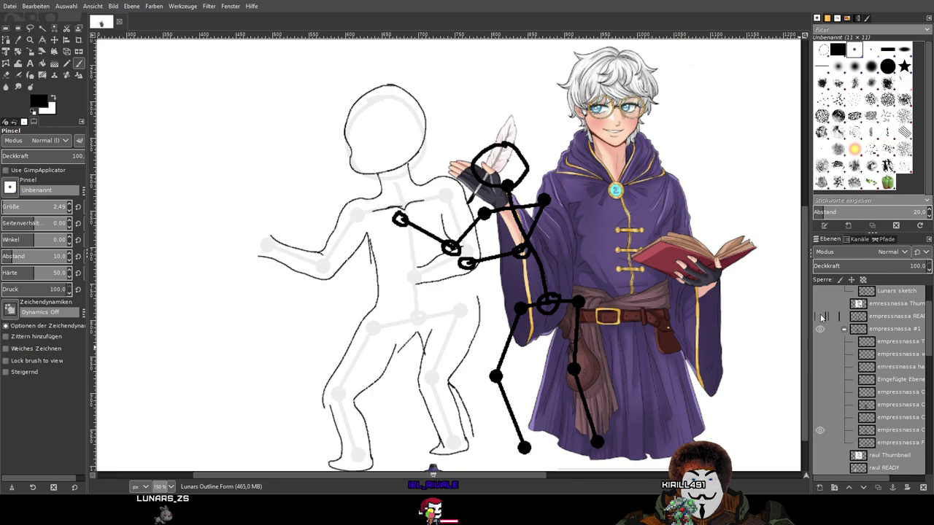
pyautogui.click(819, 316)
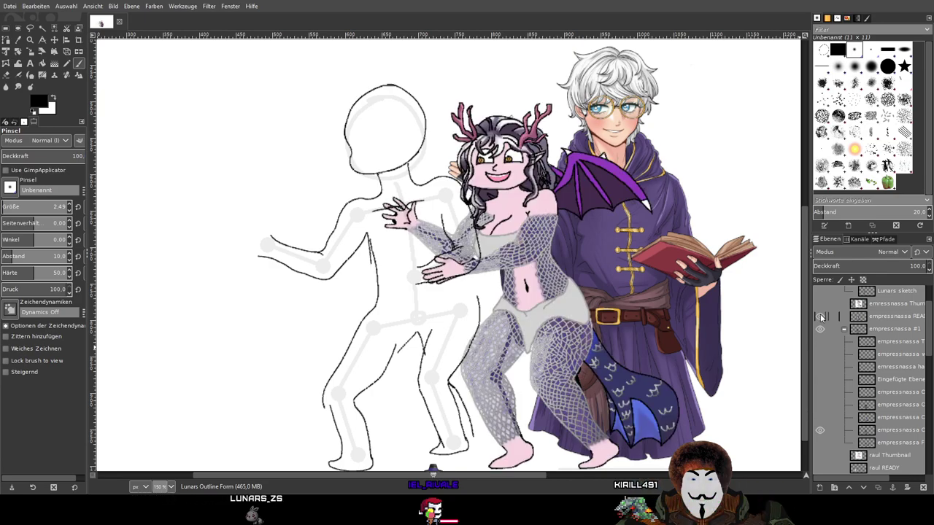
pyautogui.click(820, 315)
pyautogui.click(820, 315)
pyautogui.click(820, 316)
pyautogui.click(820, 315)
pyautogui.click(820, 315)
pyautogui.click(820, 315)
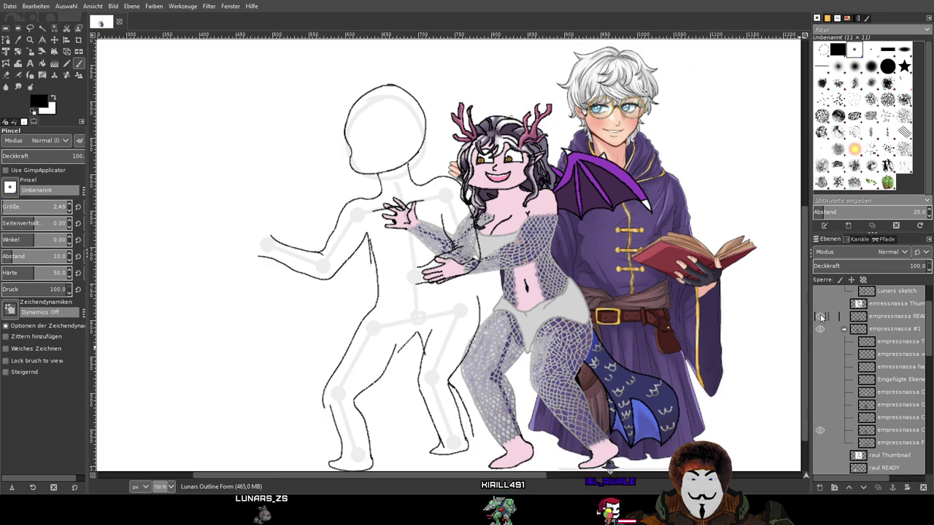
pyautogui.click(820, 315)
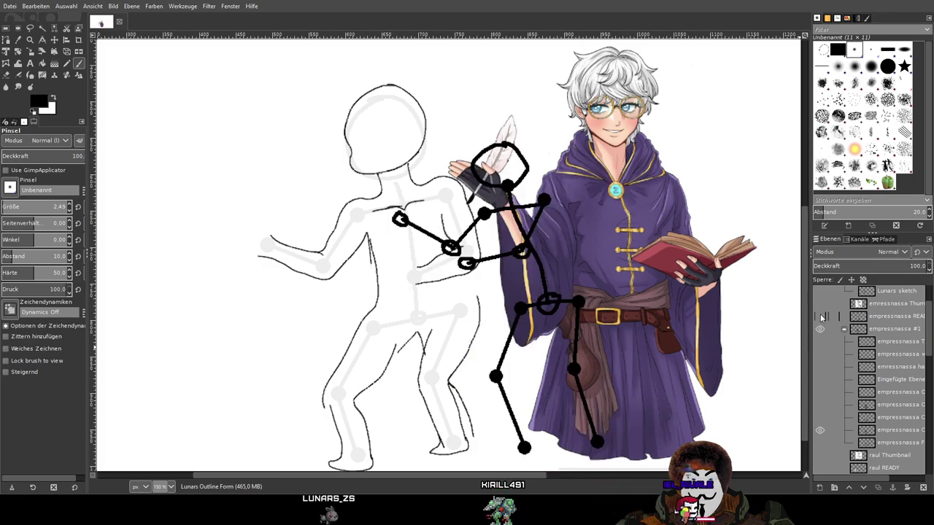
pyautogui.click(819, 315)
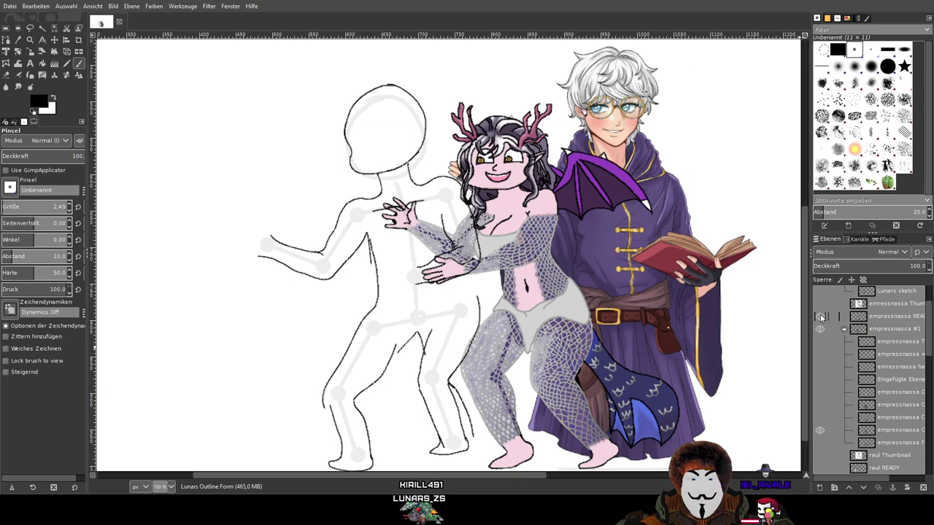
pyautogui.click(819, 315)
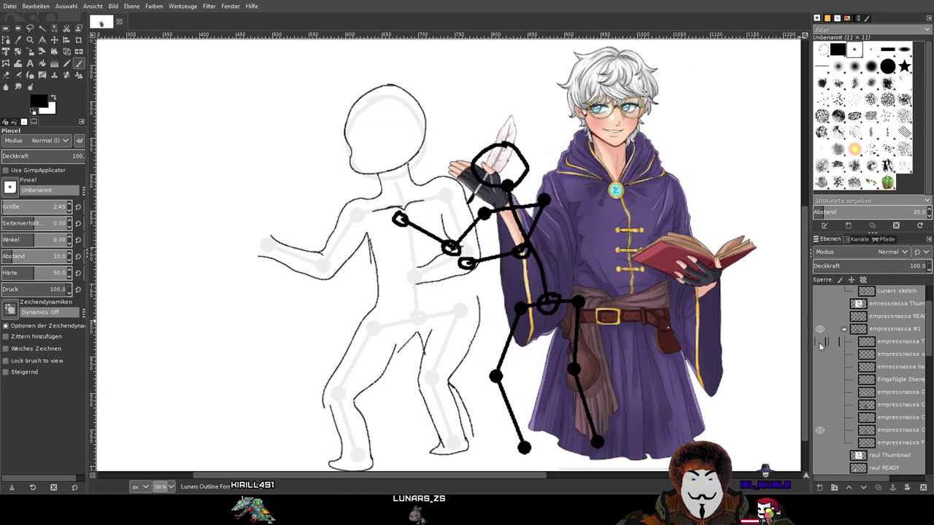
# Hide the empressnassa skeleton layer and undo the painted legs, waist and hip lines of the Lunars outline, keeping the crotch lines
pyautogui.click(820, 430)
pyautogui.scroll(2, 503, 244)
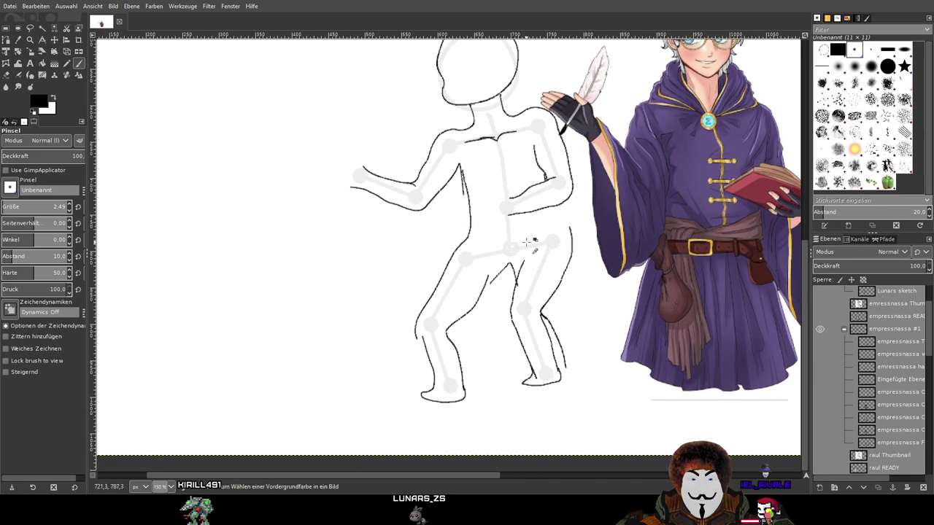
pyautogui.moveTo(567, 294); pyautogui.dragTo(518, 212)
pyautogui.hotkey('ctrl', 'z')
pyautogui.hotkey('ctrl', 'z')
pyautogui.hotkey('ctrl', 'z')
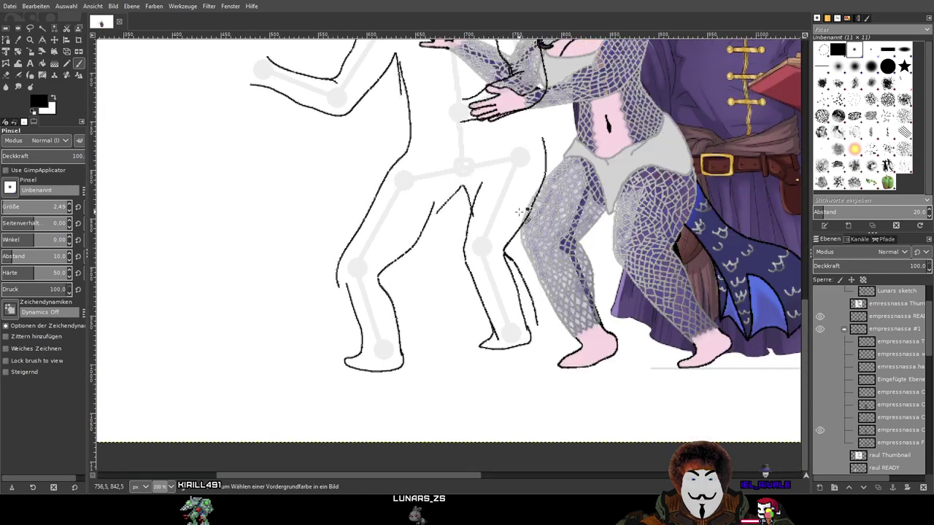
pyautogui.click(820, 315)
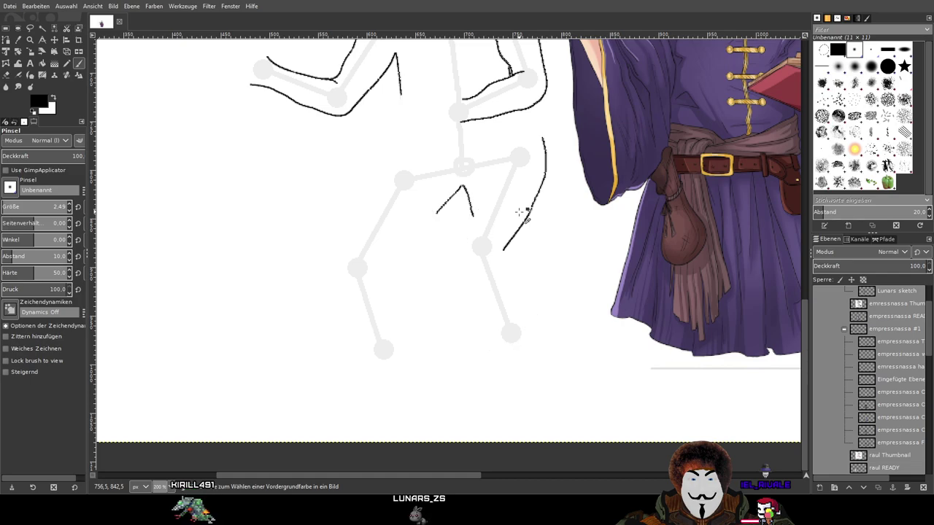
pyautogui.hotkey('ctrl', 'z')
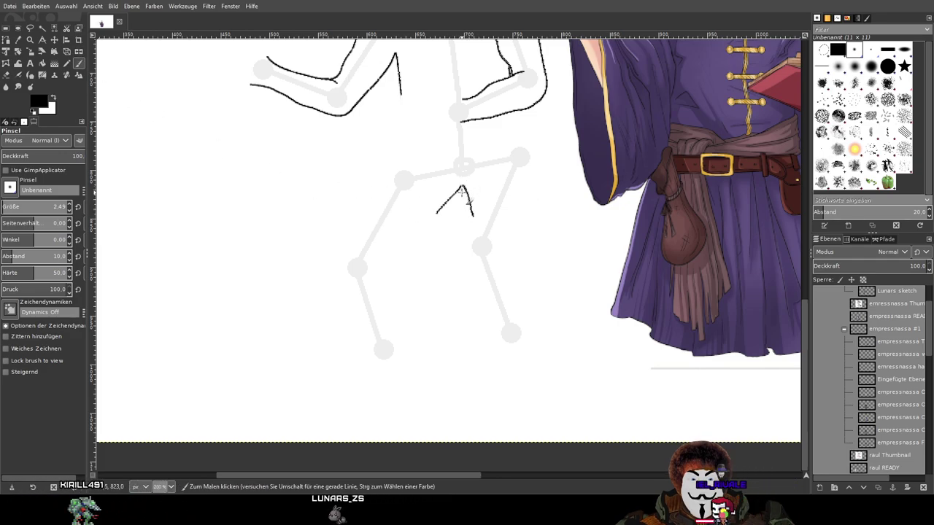
# Paint a small navel mark below the forearm and the inner leg line from crotch to ankle on the leg nearest the purple-robed character
pyautogui.scroll(3, 473, 208)
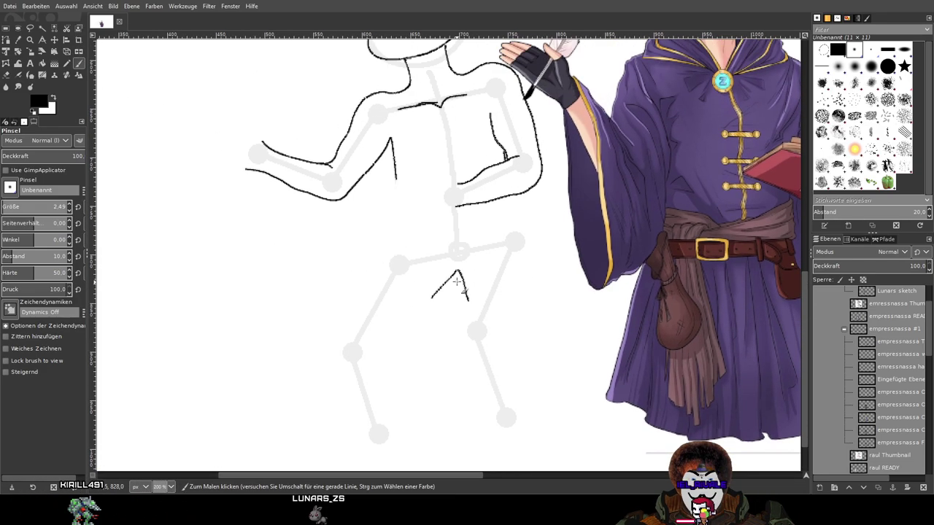
pyautogui.click(455, 214)
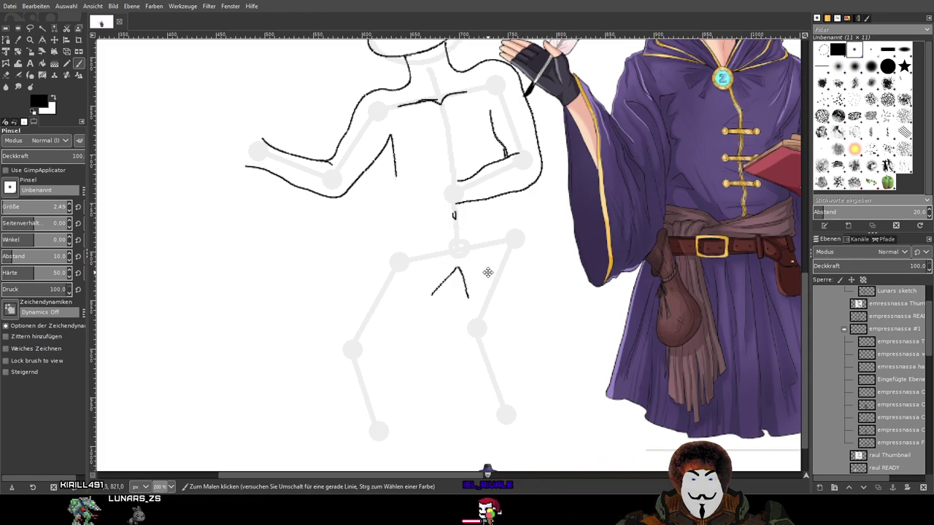
pyautogui.scroll(-1, 481, 267)
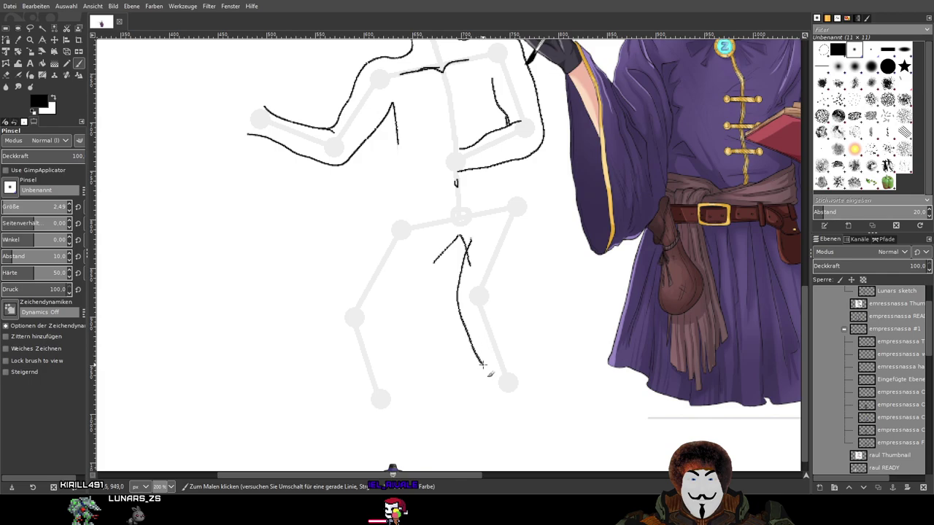
pyautogui.scroll(1, 502, 389)
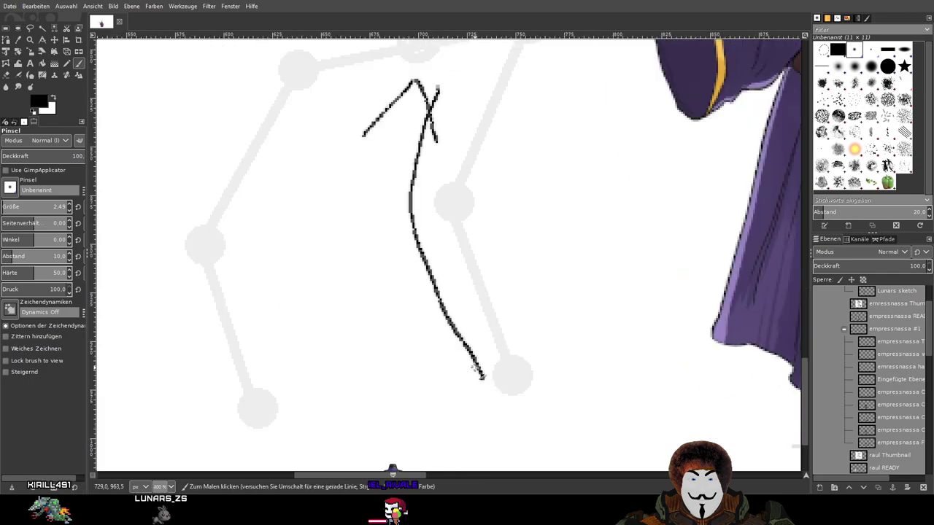
pyautogui.moveTo(483, 375)
pyautogui.mouseDown()
pyautogui.moveTo(444, 393)
pyautogui.moveTo(436, 409)
pyautogui.moveTo(474, 415)
pyautogui.moveTo(554, 402)
pyautogui.moveTo(574, 369)
pyautogui.mouseUp()
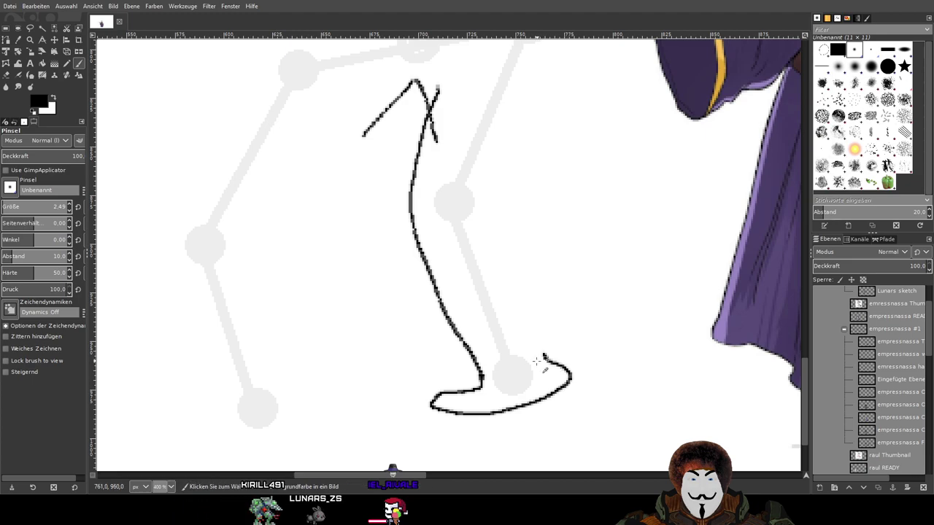
pyautogui.hotkey('ctrl', 'z')
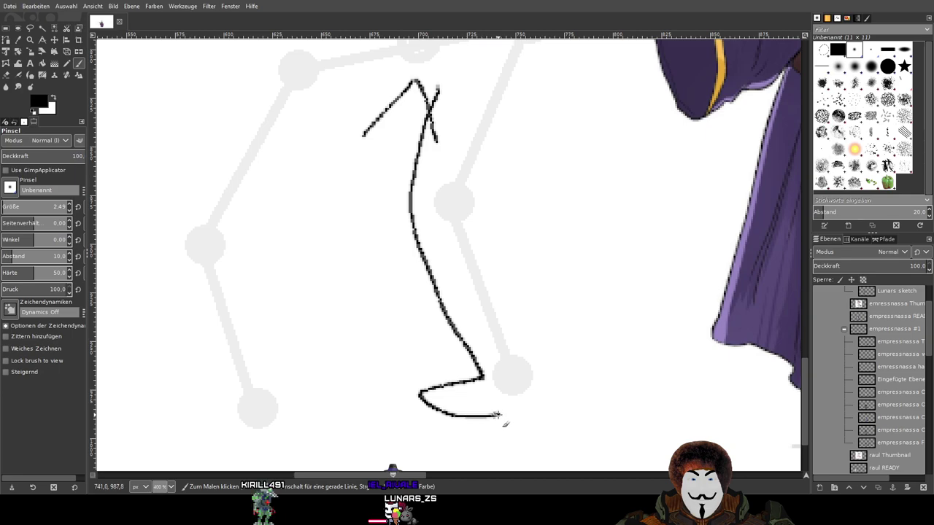
pyautogui.hotkey('ctrl', 'z')
pyautogui.moveTo(483, 378)
pyautogui.mouseDown()
pyautogui.moveTo(459, 396)
pyautogui.moveTo(411, 406)
pyautogui.moveTo(500, 403)
pyautogui.moveTo(546, 387)
pyautogui.mouseUp()
pyautogui.hotkey('ctrl', 'z')
pyautogui.moveTo(483, 379)
pyautogui.mouseDown()
pyautogui.moveTo(436, 409)
pyautogui.moveTo(490, 407)
pyautogui.moveTo(547, 384)
pyautogui.moveTo(533, 338)
pyautogui.mouseUp()
pyautogui.hotkey('ctrl', 'z')
# Paint the waist side below the bent forearm and the outer hip and thigh down to the knee on the robed character's side
pyautogui.scroll(-1, 556, 319)
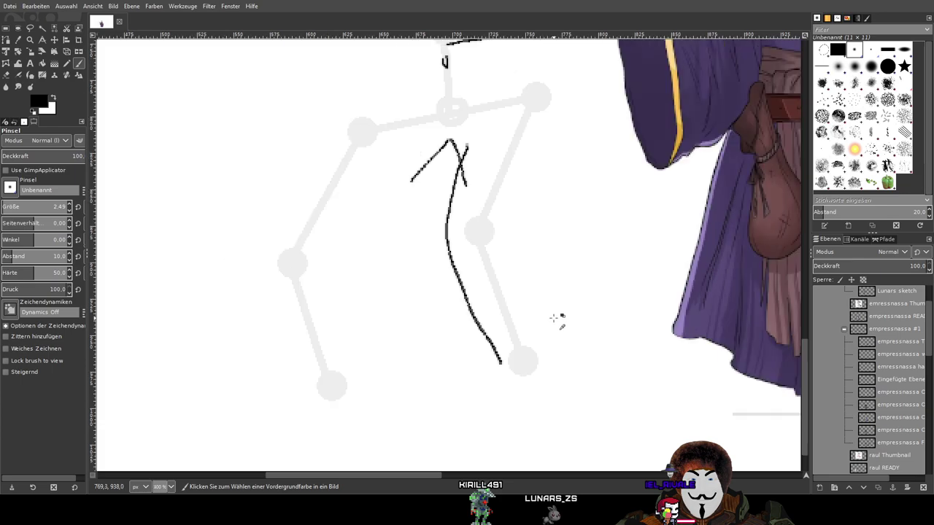
pyautogui.scroll(3, 546, 324)
pyautogui.scroll(-1, 515, 300)
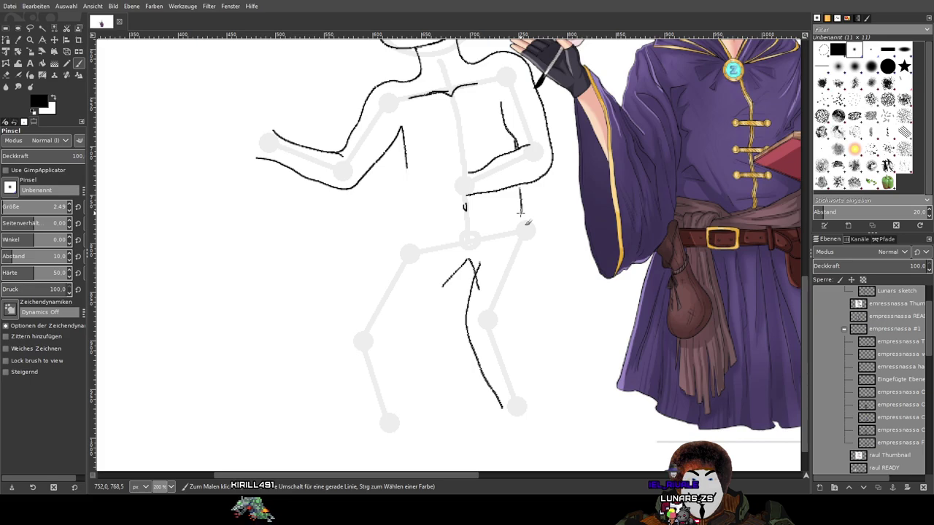
pyautogui.moveTo(527, 221)
pyautogui.mouseDown()
pyautogui.moveTo(533, 245)
pyautogui.moveTo(517, 291)
pyautogui.mouseUp()
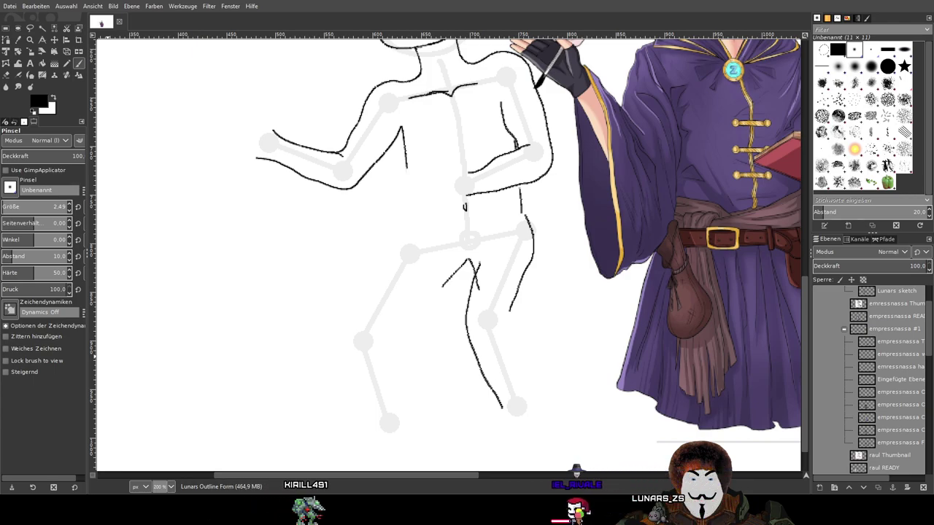
pyautogui.moveTo(447, 302); pyautogui.dragTo(446, 266)
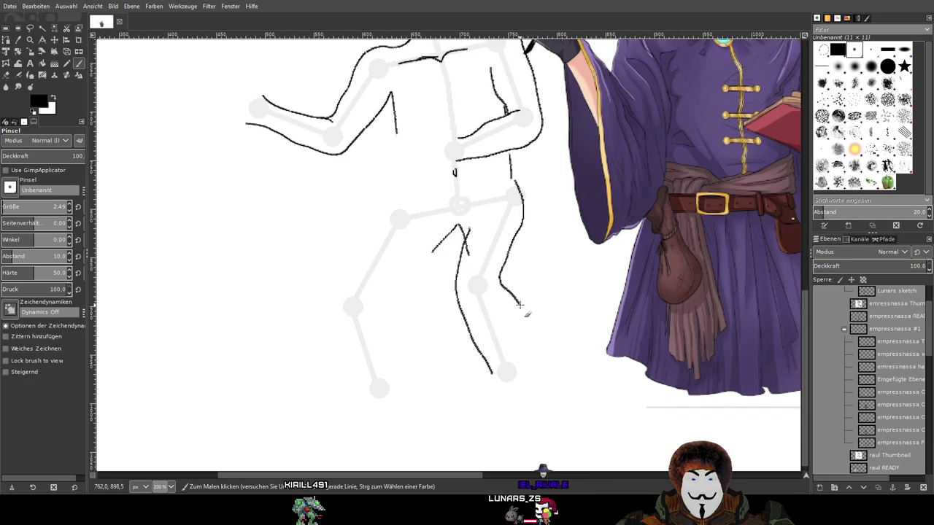
pyautogui.hotkey('ctrl', 'z')
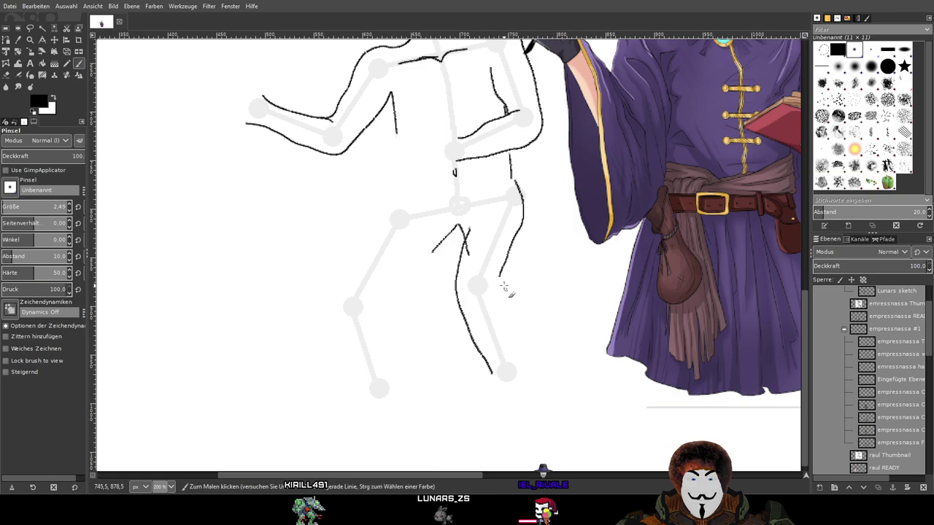
pyautogui.moveTo(499, 278); pyautogui.dragTo(524, 333)
pyautogui.hotkey('ctrl', 'z')
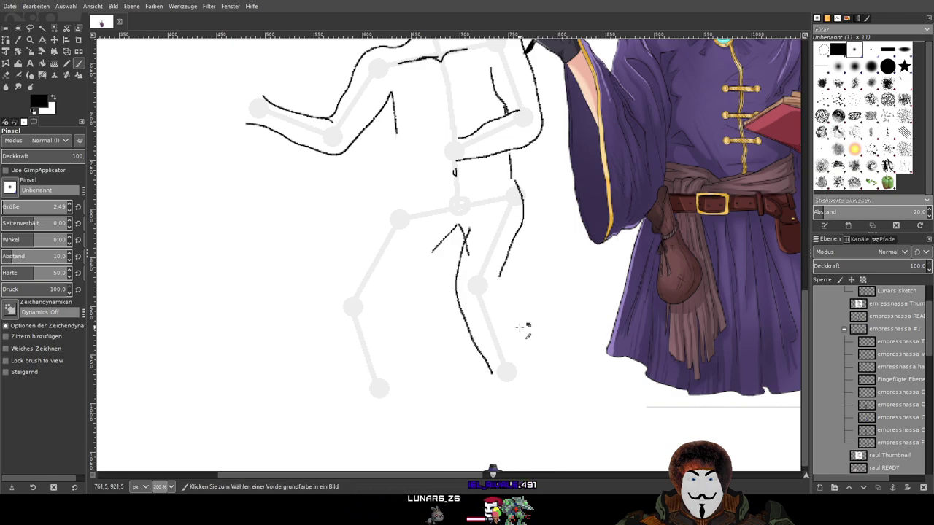
# Paint the outer calf from the knee down, continuing around the heel, sole and toe back up to the inner ankle line
pyautogui.scroll(2, 518, 330)
pyautogui.moveTo(480, 250)
pyautogui.mouseDown()
pyautogui.moveTo(451, 187)
pyautogui.moveTo(503, 305)
pyautogui.mouseUp()
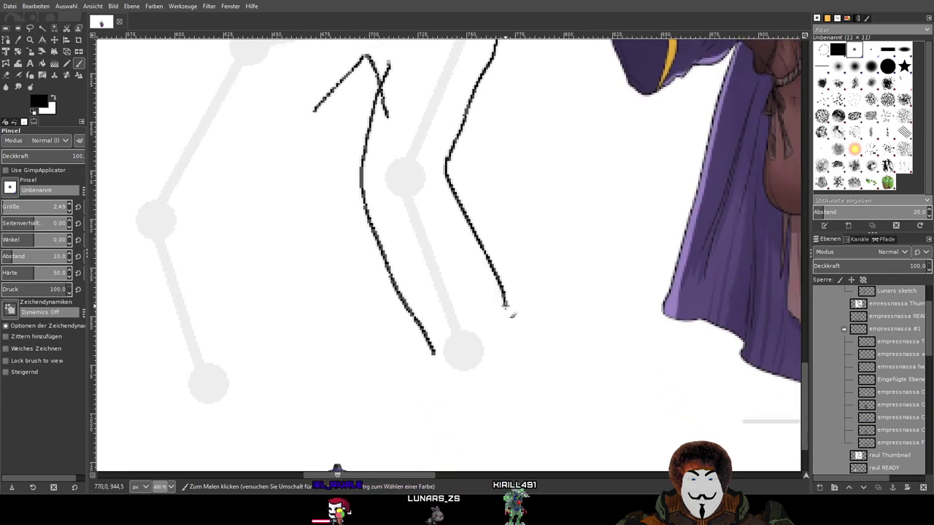
pyautogui.hotkey('ctrl', 'z')
pyautogui.moveTo(455, 165)
pyautogui.mouseDown()
pyautogui.moveTo(450, 183)
pyautogui.moveTo(488, 294)
pyautogui.mouseUp()
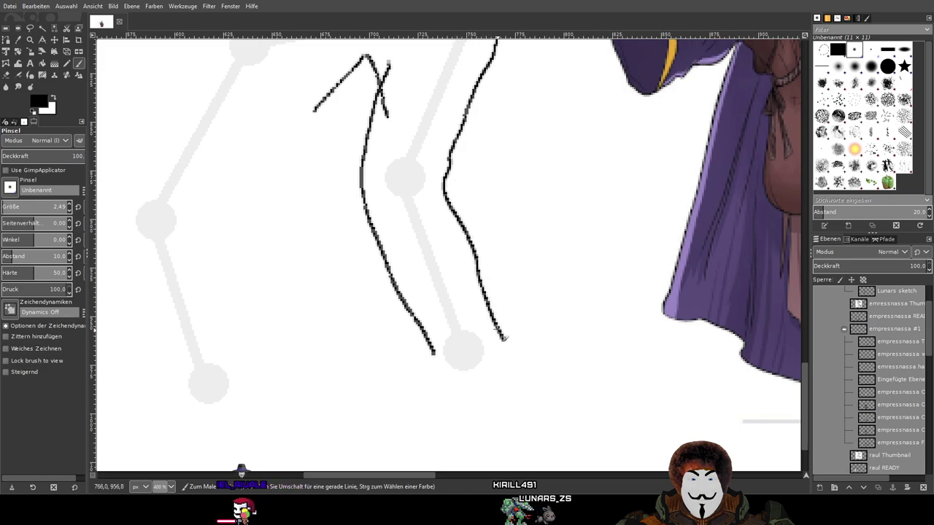
pyautogui.hotkey('ctrl', 'z')
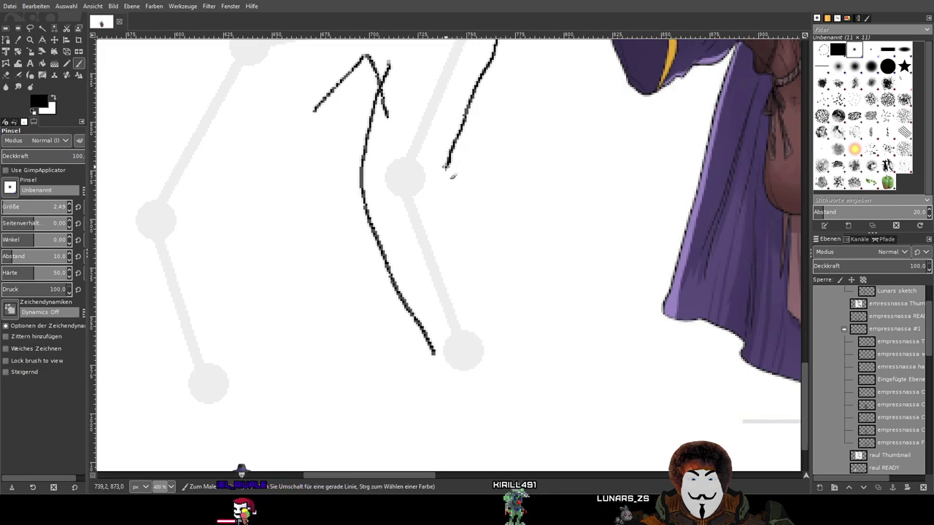
pyautogui.moveTo(480, 271)
pyautogui.mouseDown()
pyautogui.moveTo(506, 348)
pyautogui.moveTo(502, 377)
pyautogui.moveTo(424, 396)
pyautogui.mouseUp()
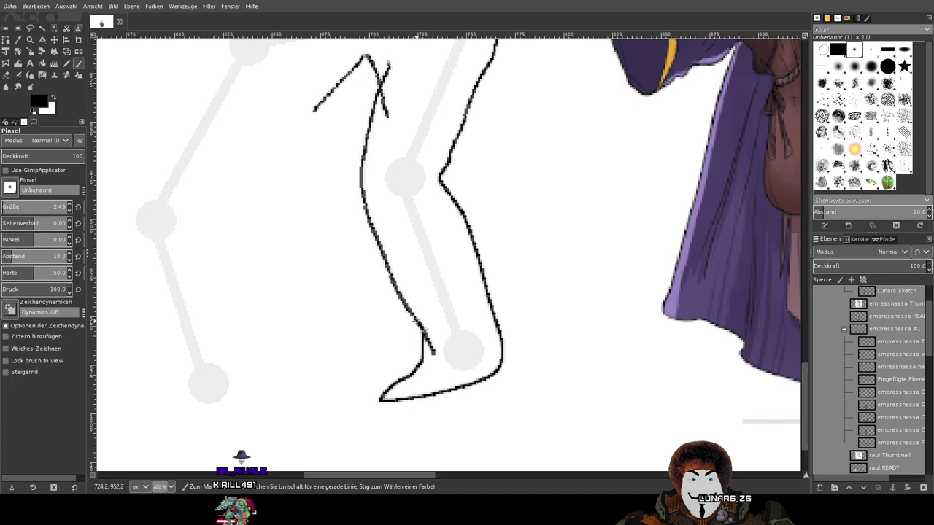
# Erase the slanted crotch stroke that leads toward the leg farther from the purple-robed character, using the Eraser tool
pyautogui.moveTo(429, 255); pyautogui.dragTo(478, 320)
pyautogui.scroll(-1, 481, 258)
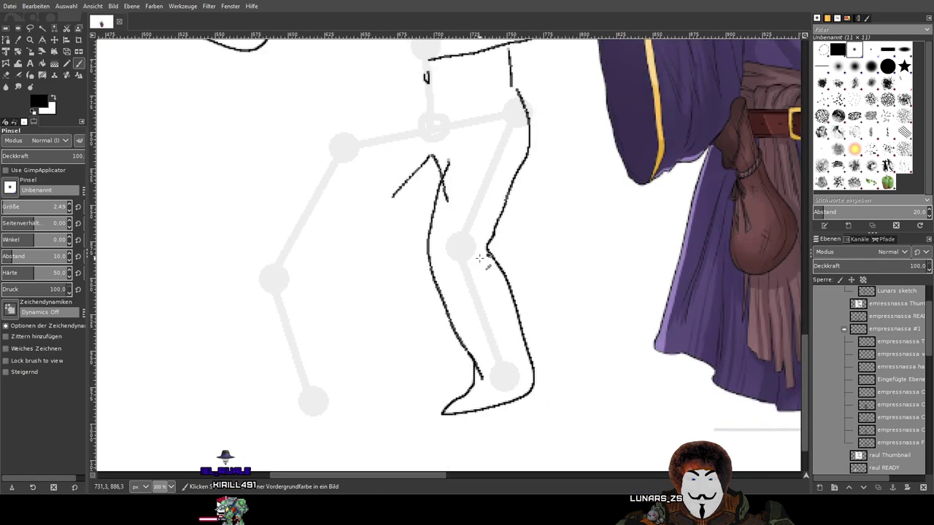
pyautogui.moveTo(459, 219); pyautogui.dragTo(516, 358)
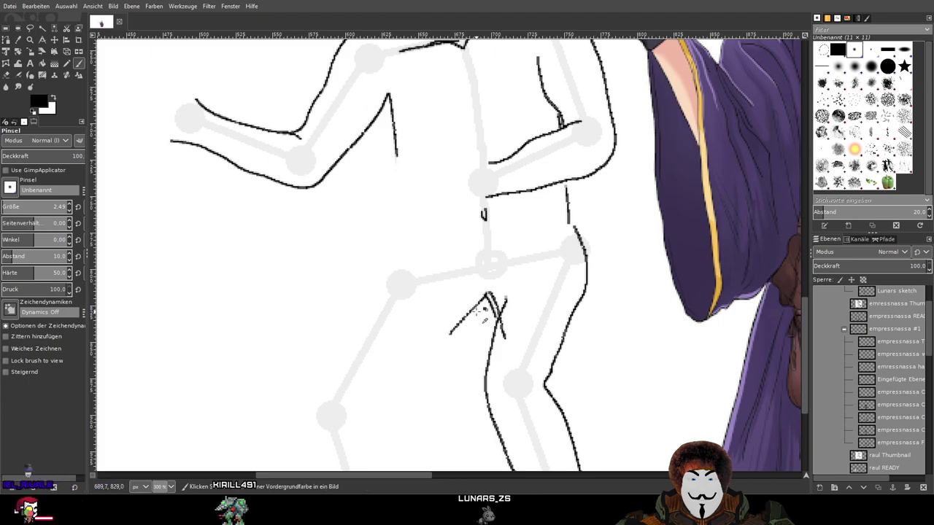
pyautogui.click(5, 76)
pyautogui.keyDown('ctrl'); pyautogui.scroll(3, 453, 321); pyautogui.keyUp('ctrl')
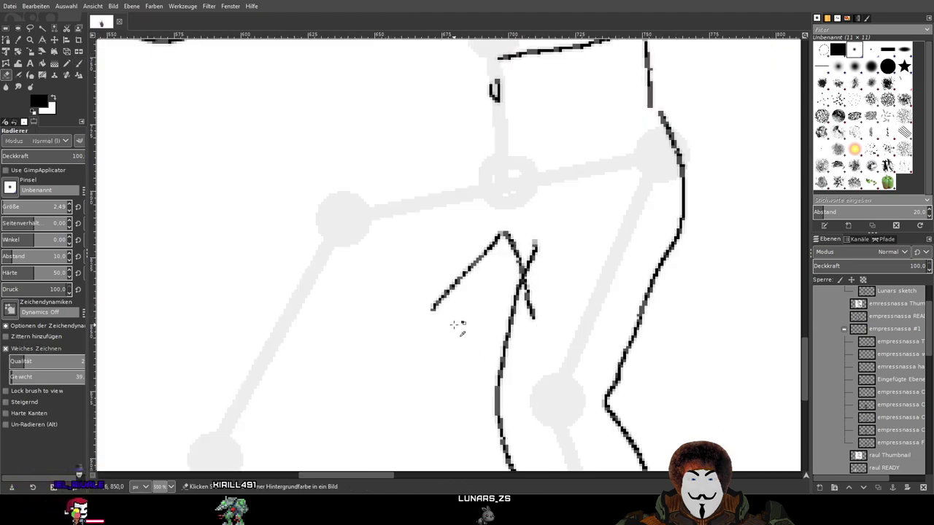
pyautogui.scroll(4, 429, 281)
pyautogui.moveTo(418, 302)
pyautogui.mouseDown()
pyautogui.moveTo(431, 357)
pyautogui.moveTo(628, 146)
pyautogui.mouseUp()
pyautogui.moveTo(555, 158)
pyautogui.mouseDown()
pyautogui.moveTo(535, 218)
pyautogui.moveTo(473, 283)
pyautogui.mouseUp()
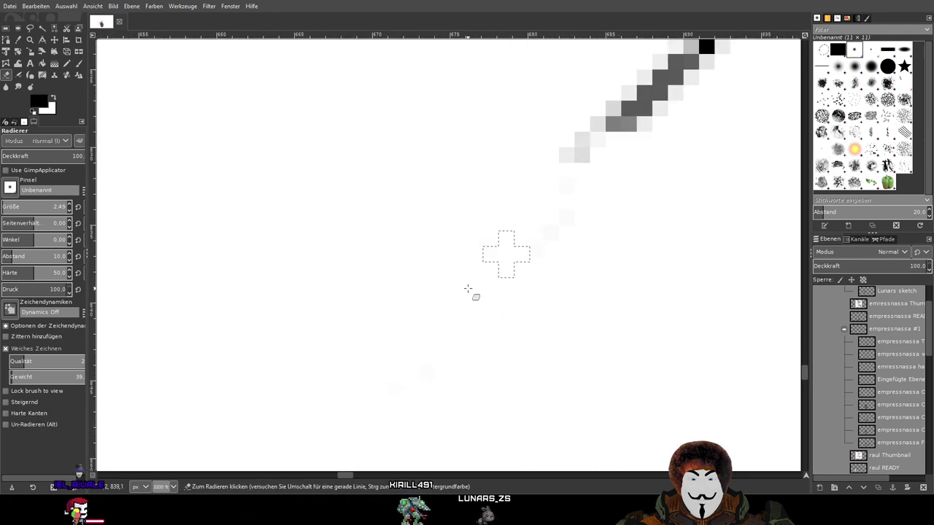
pyautogui.moveTo(582, 169); pyautogui.dragTo(398, 416)
pyautogui.keyDown('ctrl'); pyautogui.scroll(-2, 528, 342); pyautogui.keyUp('ctrl')
pyautogui.moveTo(577, 320)
pyautogui.mouseDown()
pyautogui.moveTo(554, 170)
pyautogui.moveTo(504, 237)
pyautogui.moveTo(489, 291)
pyautogui.mouseUp()
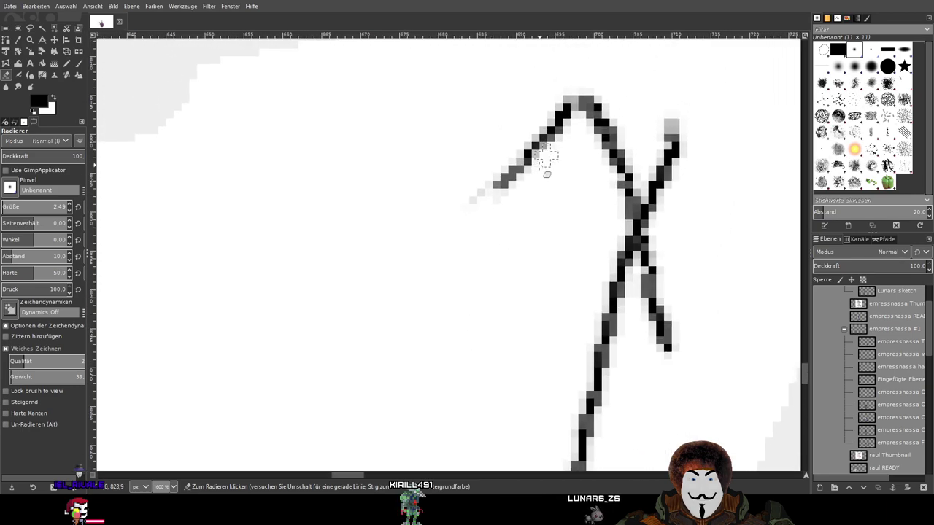
pyautogui.moveTo(427, 244)
pyautogui.mouseDown()
pyautogui.moveTo(552, 130)
pyautogui.moveTo(472, 207)
pyautogui.moveTo(523, 195)
pyautogui.moveTo(482, 209)
pyautogui.moveTo(530, 127)
pyautogui.moveTo(574, 150)
pyautogui.moveTo(564, 117)
pyautogui.mouseUp()
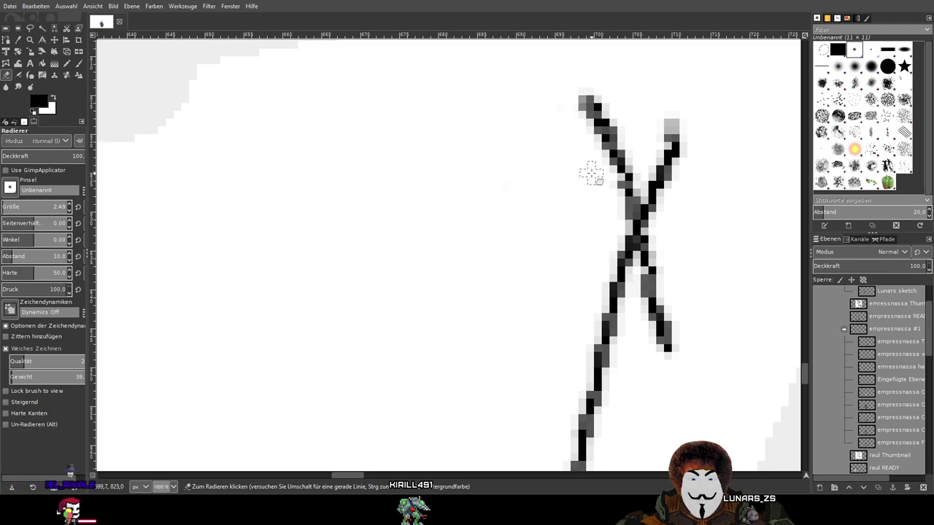
# Erase the remaining crotch stroke that crosses the new inner thigh line, cleaning up the pixels along that line
pyautogui.scroll(-1, 592, 174)
pyautogui.scroll(3, 532, 150)
pyautogui.moveTo(525, 168)
pyautogui.mouseDown()
pyautogui.moveTo(379, 248)
pyautogui.moveTo(439, 237)
pyautogui.moveTo(552, 194)
pyautogui.moveTo(544, 173)
pyautogui.moveTo(474, 282)
pyautogui.moveTo(469, 353)
pyautogui.moveTo(495, 360)
pyautogui.moveTo(501, 382)
pyautogui.moveTo(563, 221)
pyautogui.moveTo(562, 329)
pyautogui.moveTo(533, 410)
pyautogui.moveTo(561, 338)
pyautogui.mouseUp()
pyautogui.scroll(-2, 536, 179)
pyautogui.moveTo(543, 173)
pyautogui.mouseDown()
pyautogui.moveTo(524, 249)
pyautogui.moveTo(548, 205)
pyautogui.moveTo(556, 232)
pyautogui.moveTo(560, 205)
pyautogui.mouseUp()
pyautogui.moveTo(664, 423)
pyautogui.mouseDown()
pyautogui.moveTo(625, 215)
pyautogui.moveTo(556, 281)
pyautogui.mouseUp()
pyautogui.moveTo(593, 207)
pyautogui.mouseDown()
pyautogui.moveTo(570, 151)
pyautogui.moveTo(576, 161)
pyautogui.moveTo(541, 221)
pyautogui.moveTo(552, 224)
pyautogui.moveTo(545, 131)
pyautogui.moveTo(542, 171)
pyautogui.moveTo(539, 162)
pyautogui.moveTo(552, 107)
pyautogui.moveTo(524, 186)
pyautogui.mouseUp()
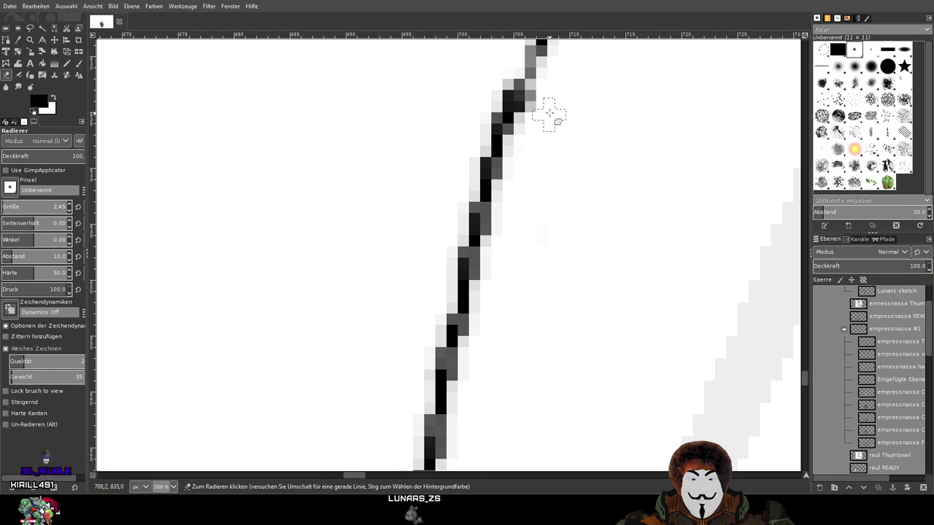
# Erase the upper end of the instep line where it meets the shin line at the ankle nearer the purple-robed character
pyautogui.scroll(-5, 576, 173)
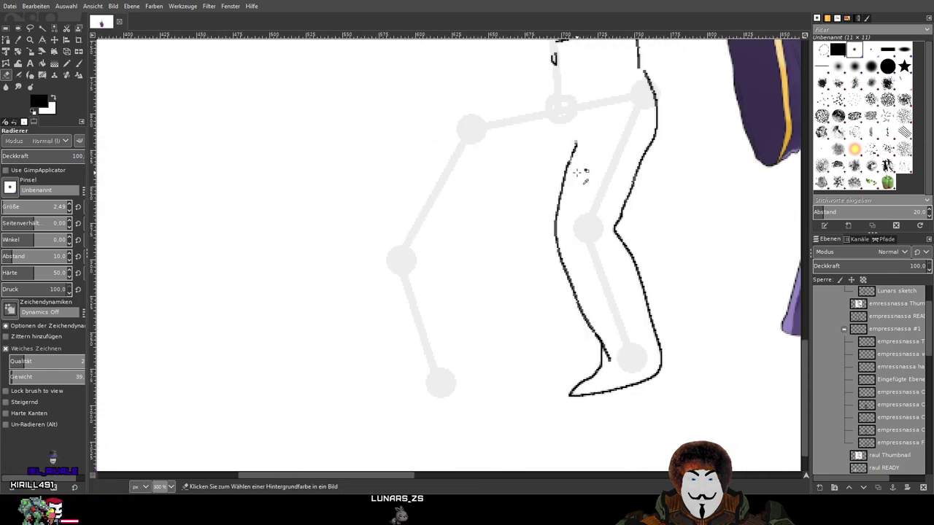
pyautogui.scroll(-2, 576, 172)
pyautogui.scroll(4, 525, 232)
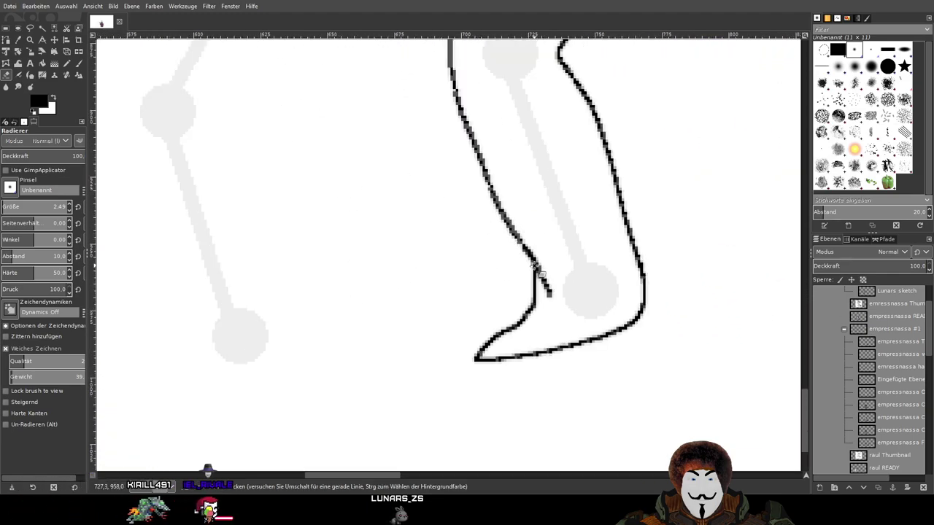
pyautogui.moveTo(539, 288); pyautogui.dragTo(526, 300)
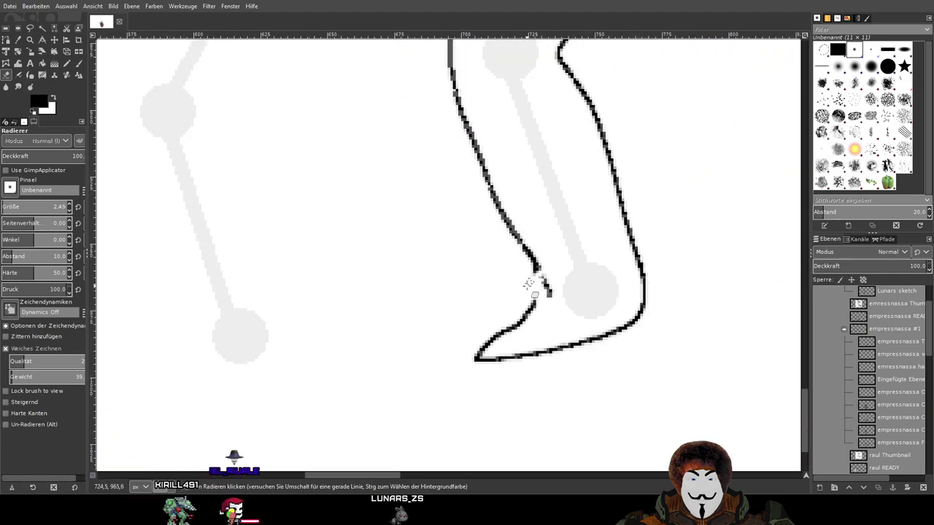
pyautogui.scroll(5, 541, 286)
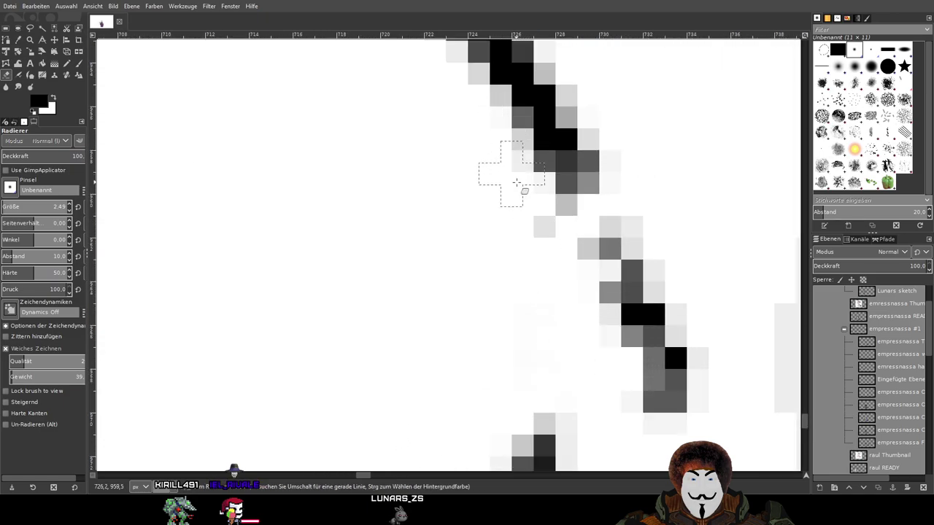
pyautogui.scroll(-6, 475, 160)
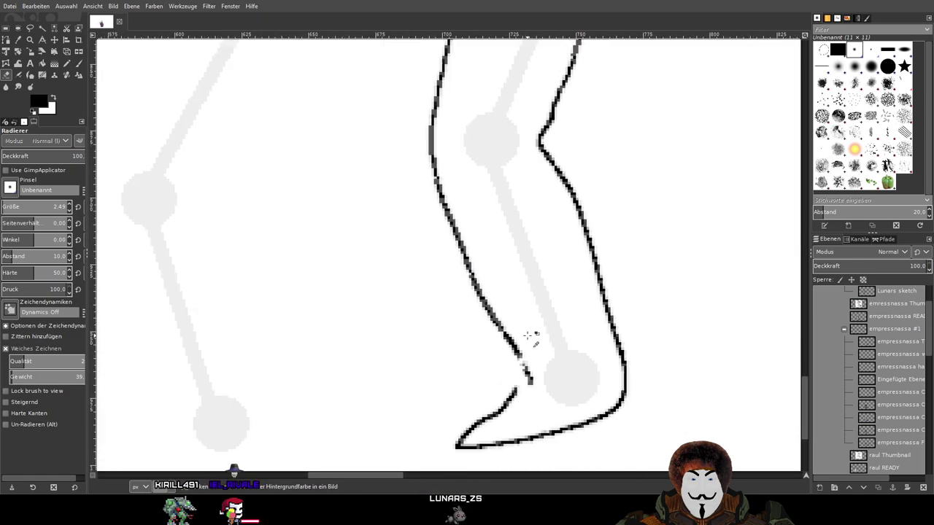
pyautogui.scroll(1, 518, 193)
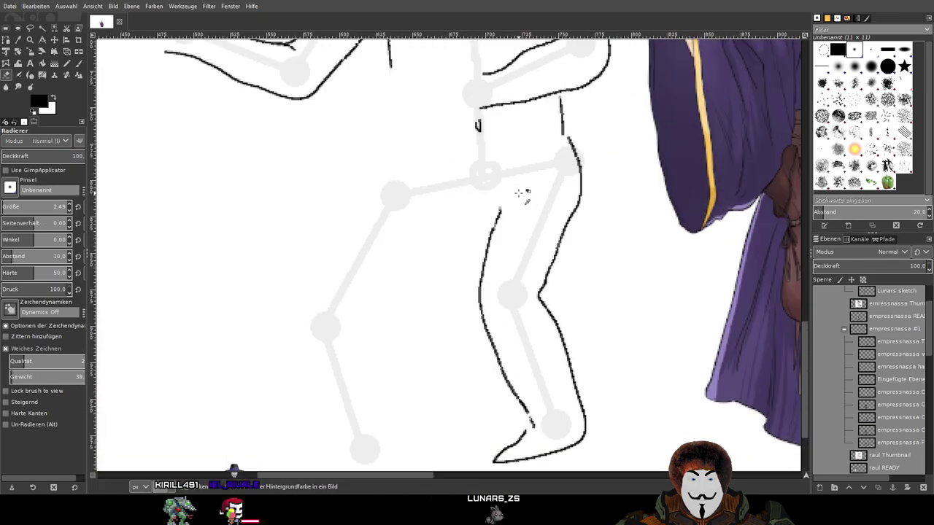
# Paint the inner thigh and inner calf of the leg farther from the purple-robed character with the Paintbrush tool
pyautogui.click(81, 64)
pyautogui.scroll(1, 554, 212)
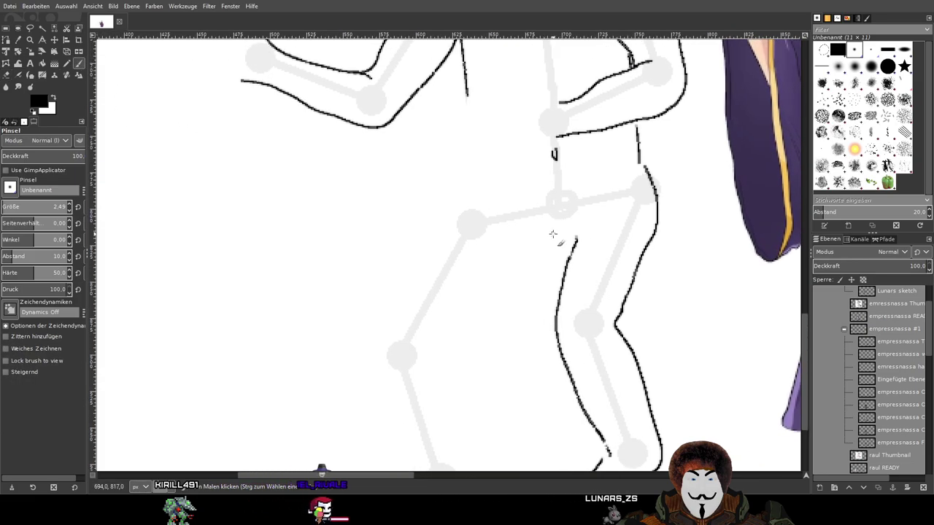
pyautogui.moveTo(552, 240)
pyautogui.mouseDown()
pyautogui.moveTo(467, 334)
pyautogui.moveTo(481, 437)
pyautogui.mouseUp()
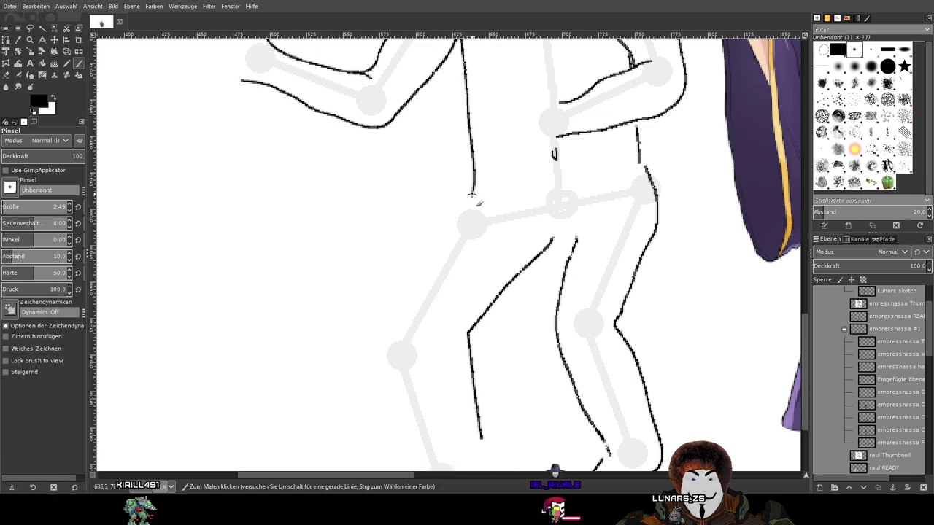
# Try to paint the waist side from the armpit to the hip and the outer thigh down to the knee of the farther leg
pyautogui.scroll(-2, 460, 237)
pyautogui.scroll(2, 458, 238)
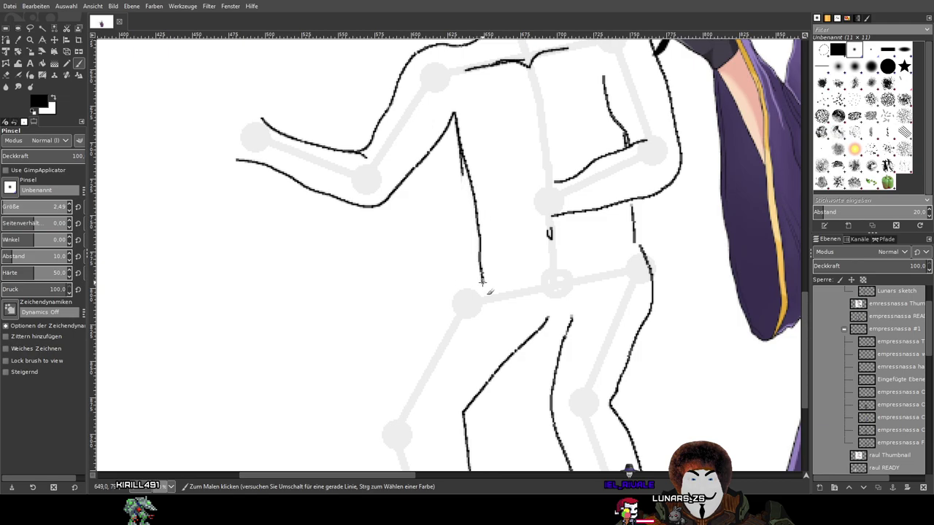
pyautogui.moveTo(418, 356); pyautogui.dragTo(400, 407)
pyautogui.scroll(-5, 400, 407)
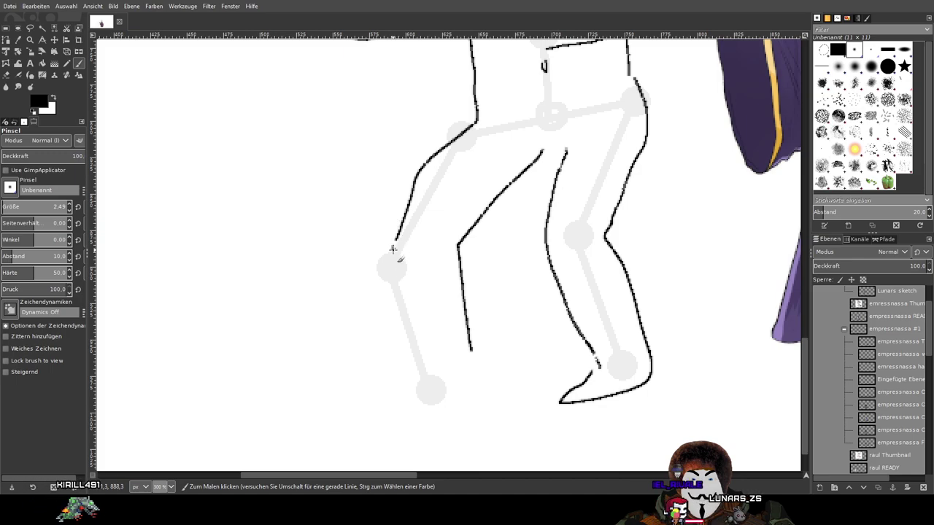
pyautogui.scroll(-2, 490, 308)
pyautogui.hotkey('ctrl', 'z')
# Paint a shin line from the farther leg's knee toward its ankle, and the waist side from the armpit curving into the hip joint
pyautogui.scroll(2, 481, 281)
pyautogui.moveTo(420, 251)
pyautogui.mouseDown()
pyautogui.moveTo(407, 294)
pyautogui.moveTo(421, 389)
pyautogui.mouseUp()
pyautogui.hotkey('ctrl', 'z')
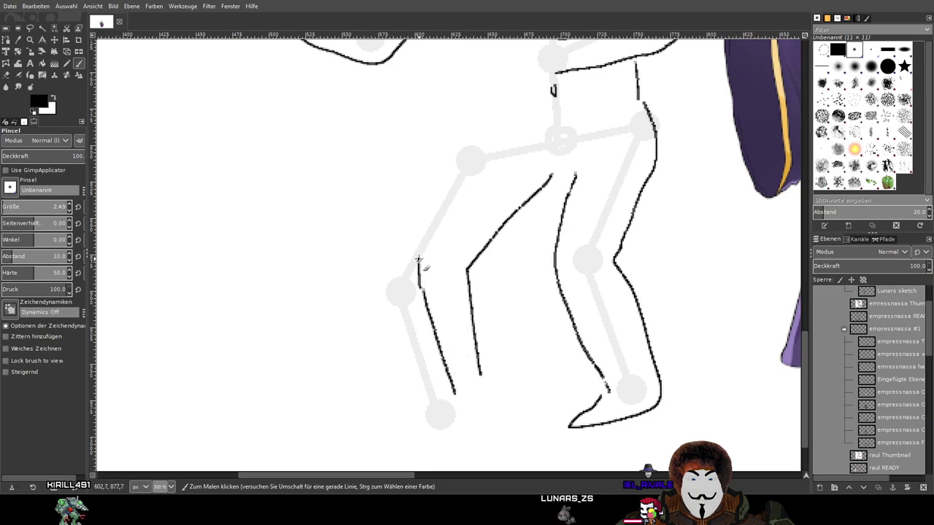
pyautogui.moveTo(491, 164); pyautogui.dragTo(499, 259)
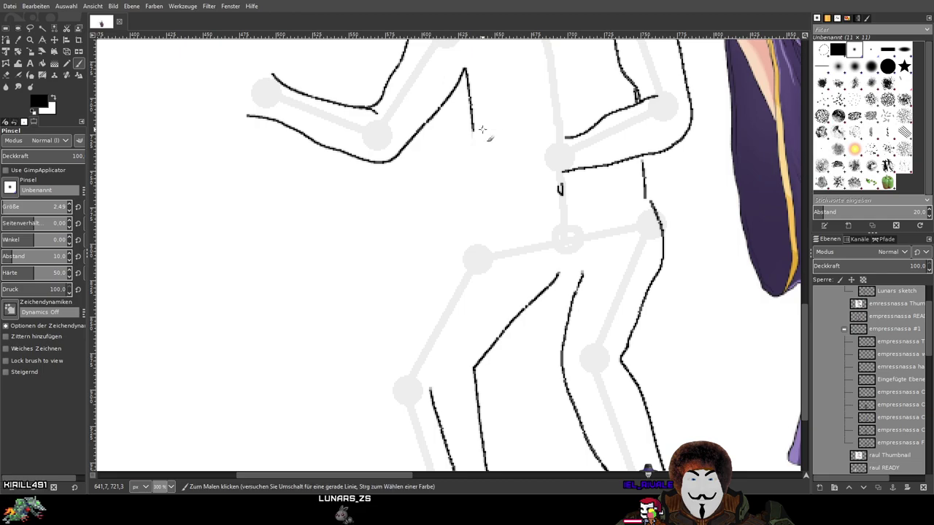
pyautogui.scroll(1, 490, 148)
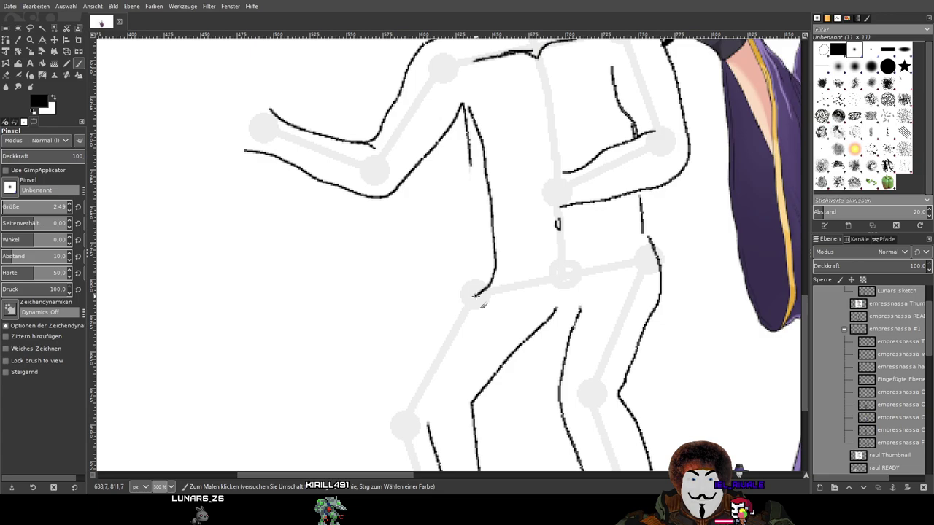
# Try to paint the farther leg's outer thigh from the hip curve down past the knee
pyautogui.moveTo(434, 351)
pyautogui.mouseDown()
pyautogui.moveTo(412, 407)
pyautogui.moveTo(424, 457)
pyautogui.mouseUp()
pyautogui.moveTo(489, 366)
pyautogui.mouseDown()
pyautogui.moveTo(494, 244)
pyautogui.moveTo(504, 305)
pyautogui.mouseUp()
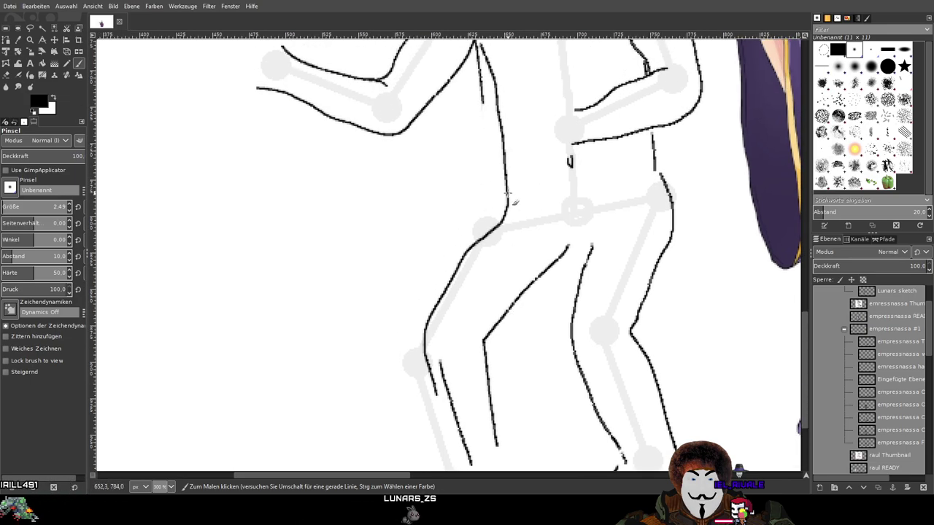
pyautogui.moveTo(503, 222)
pyautogui.mouseDown()
pyautogui.moveTo(485, 258)
pyautogui.moveTo(449, 288)
pyautogui.mouseUp()
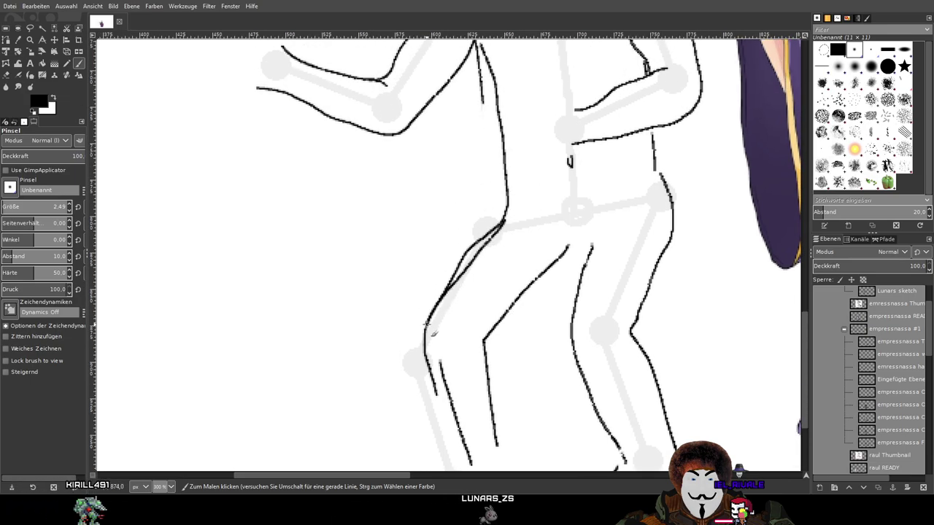
pyautogui.hotkey('ctrl', 'z')
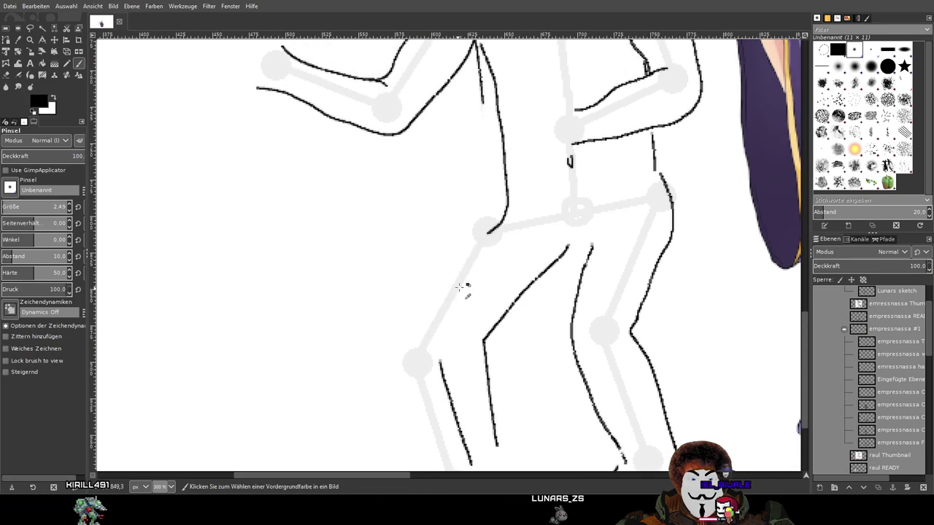
pyautogui.scroll(2, 524, 229)
pyautogui.scroll(1, 540, 255)
pyautogui.hscroll(-1, 540, 255)
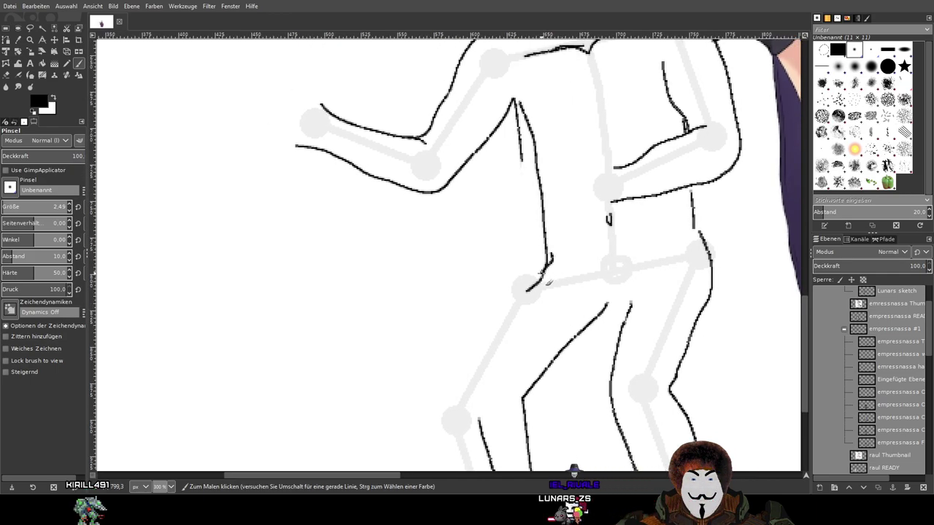
pyautogui.press('ctrl')
# Paint the farther leg's outer line from the hip past the knee to the ankle joint, and lengthen its inner calf line
pyautogui.moveTo(565, 256); pyautogui.dragTo(415, 150)
pyautogui.moveTo(392, 206); pyautogui.dragTo(435, 348)
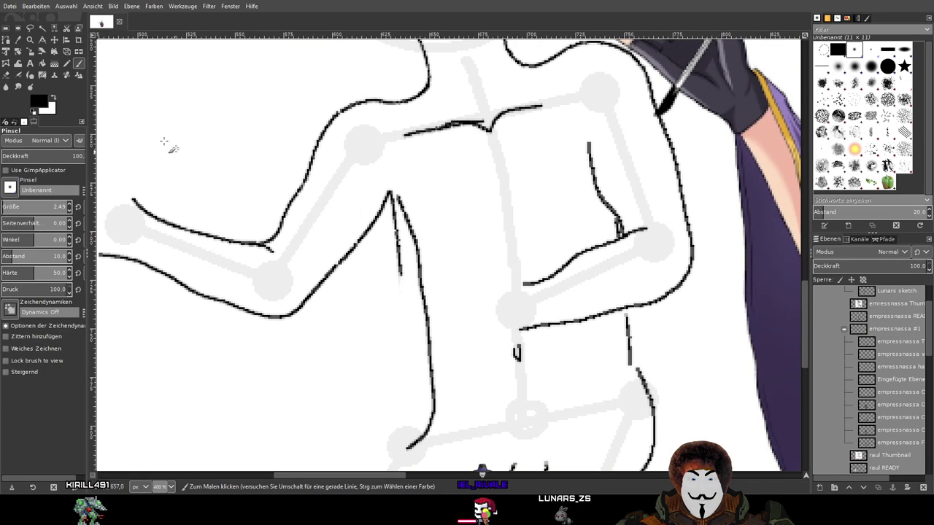
pyautogui.moveTo(415, 278); pyautogui.dragTo(402, 97)
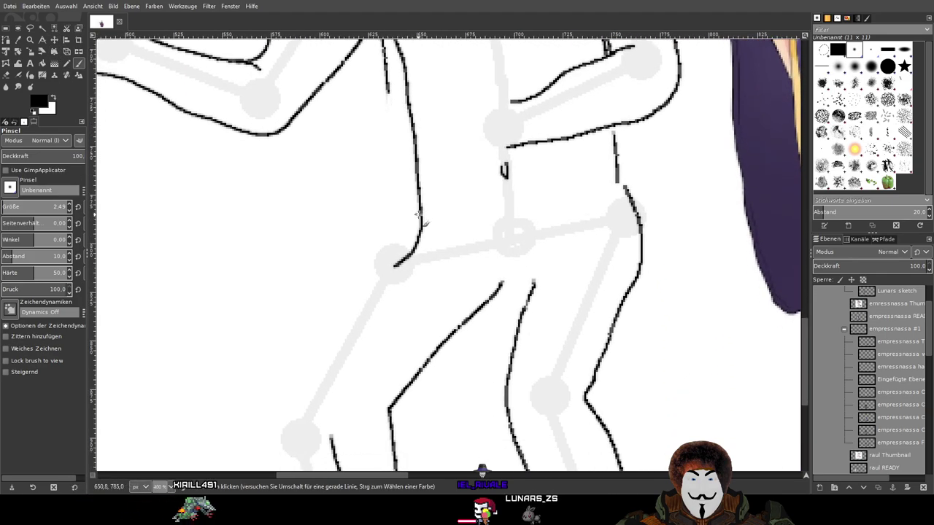
pyautogui.moveTo(418, 241)
pyautogui.mouseDown()
pyautogui.moveTo(375, 277)
pyautogui.moveTo(333, 351)
pyautogui.moveTo(400, 156)
pyautogui.moveTo(383, 136)
pyautogui.mouseUp()
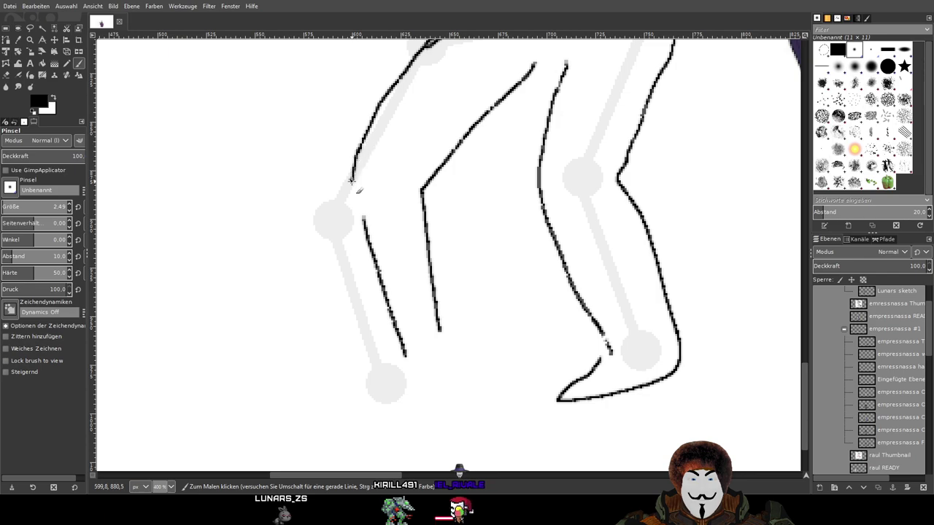
pyautogui.moveTo(376, 332); pyautogui.dragTo(389, 379)
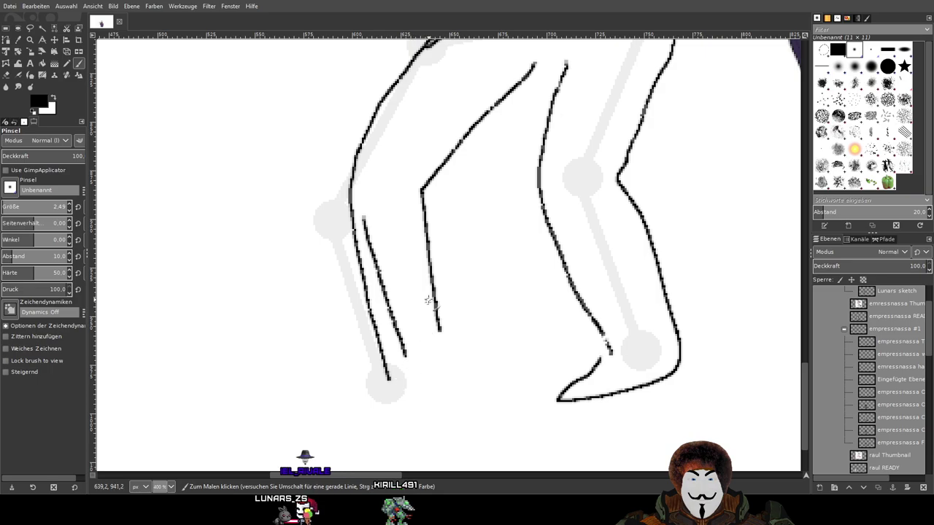
pyautogui.moveTo(439, 329); pyautogui.dragTo(442, 353)
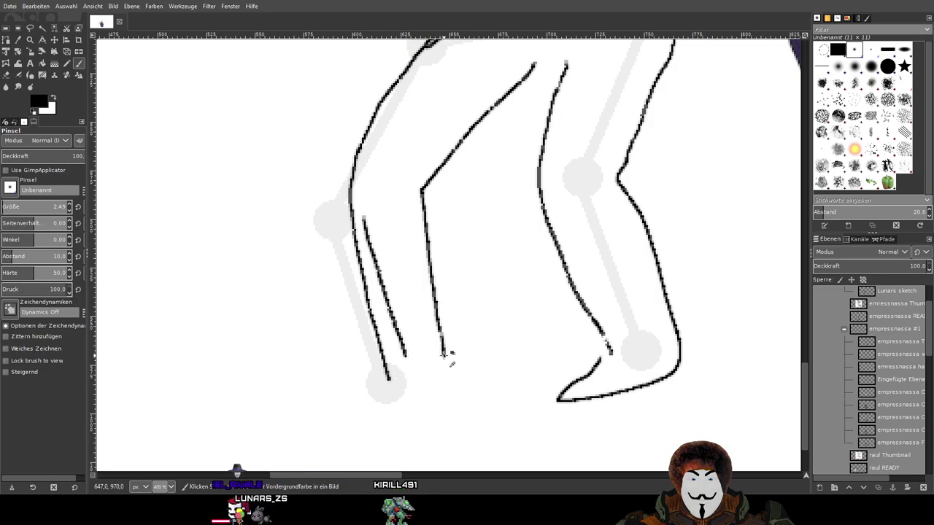
# Paint a curved ankle stroke joining the shin line to the instep line on the leg nearer the purple-robed character
pyautogui.scroll(3, 442, 353)
pyautogui.moveTo(442, 323)
pyautogui.mouseDown()
pyautogui.moveTo(451, 391)
pyautogui.moveTo(461, 383)
pyautogui.moveTo(400, 281)
pyautogui.mouseUp()
pyautogui.scroll(-1, 452, 388)
pyautogui.scroll(-3, 454, 391)
pyautogui.scroll(1, 461, 388)
pyautogui.scroll(4, 565, 254)
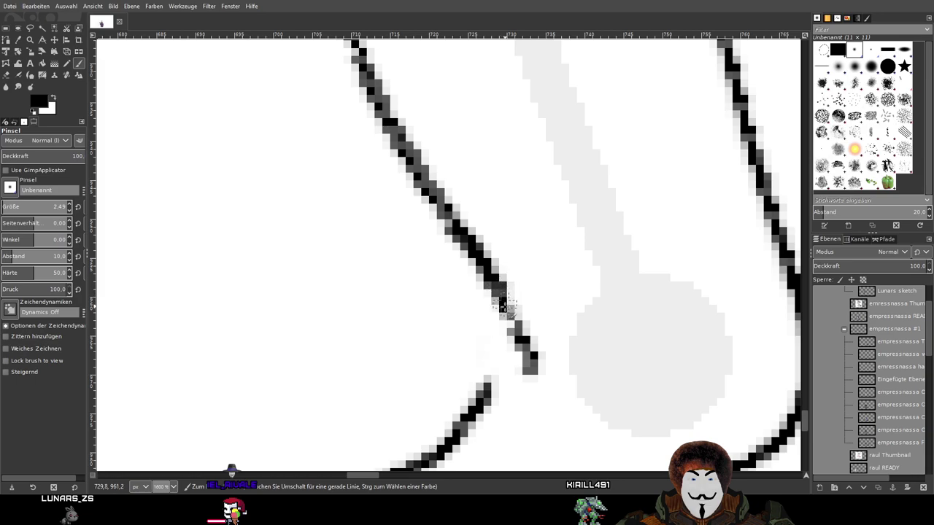
pyautogui.moveTo(504, 301); pyautogui.dragTo(493, 394)
pyautogui.scroll(-1, 537, 321)
pyautogui.hotkey('ctrl', 'z')
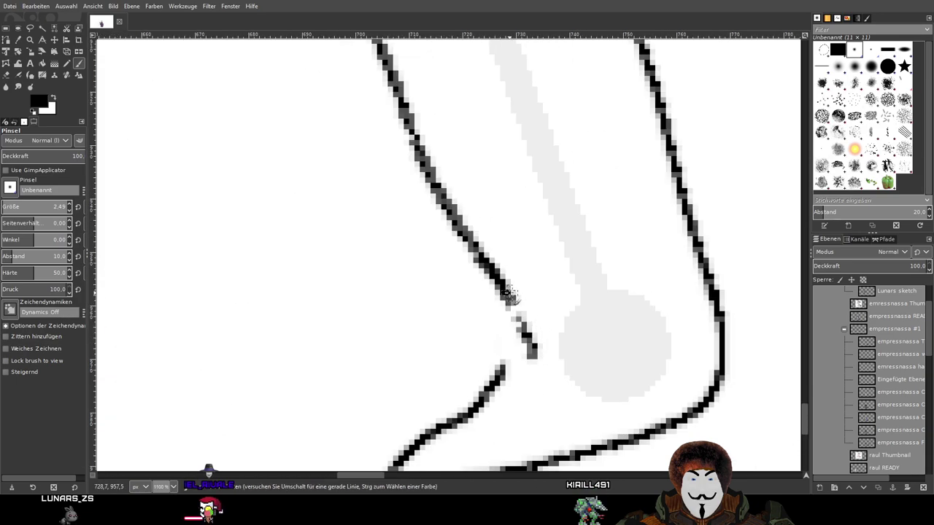
pyautogui.moveTo(506, 296); pyautogui.dragTo(493, 389)
pyautogui.hotkey('ctrl', 'z')
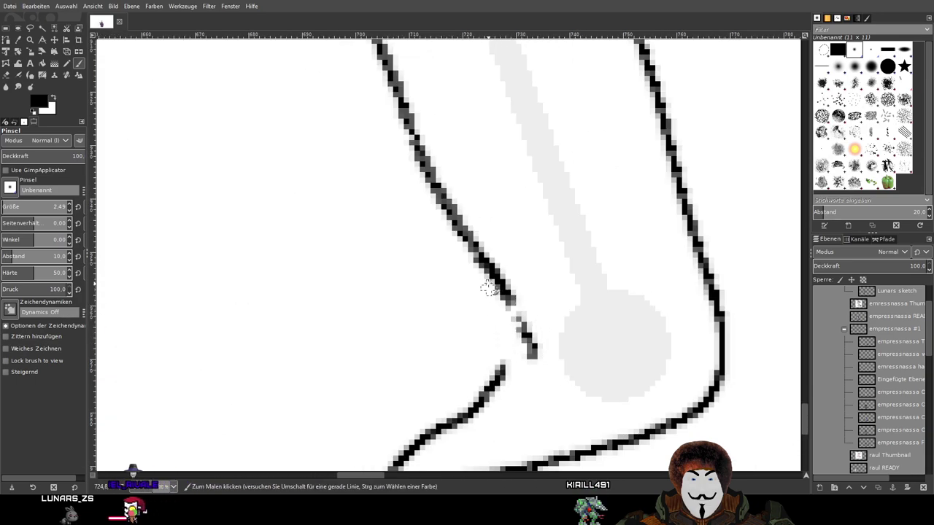
pyautogui.scroll(-2, 584, 302)
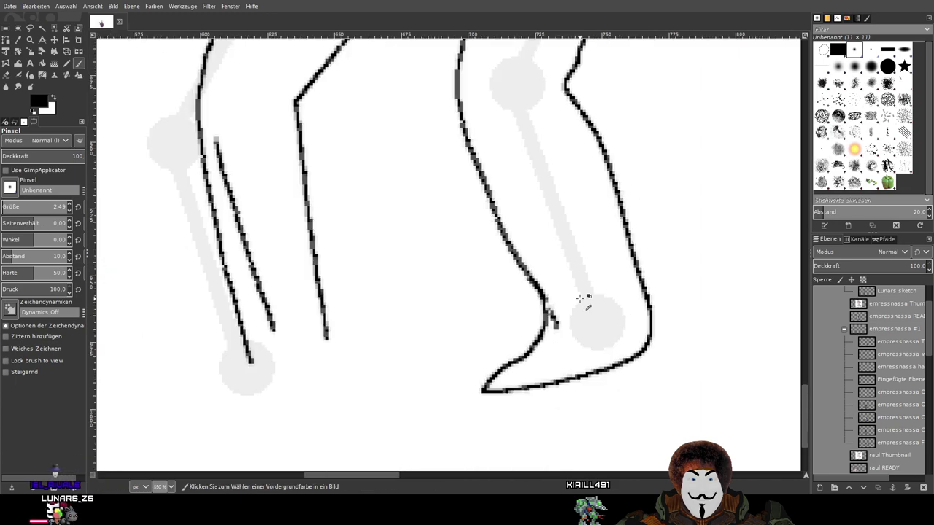
# Try different foot outlines around the ankle joint of the leg farther from the purple-robed character
pyautogui.moveTo(416, 281); pyautogui.dragTo(521, 265)
pyautogui.scroll(-2, 511, 266)
pyautogui.scroll(1, 434, 248)
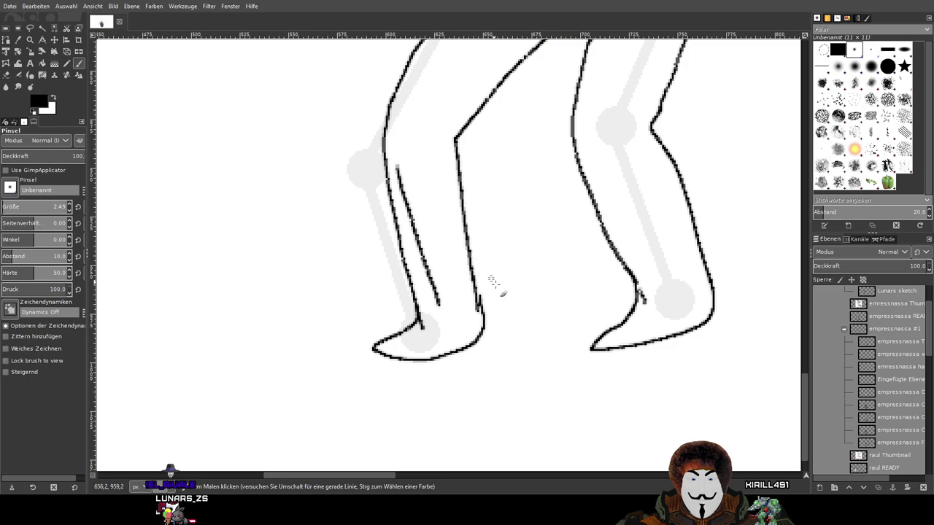
pyautogui.scroll(2, 489, 277)
pyautogui.hotkey('ctrl', 'z')
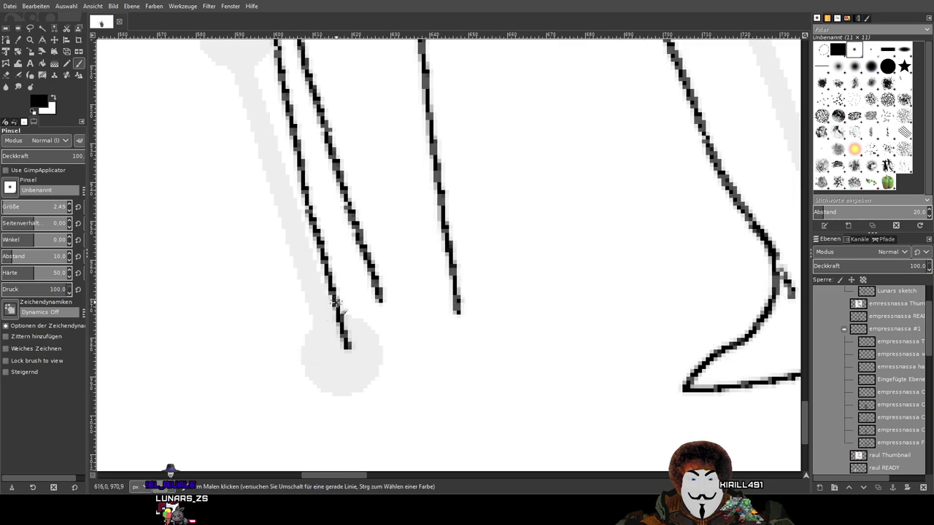
pyautogui.moveTo(334, 328)
pyautogui.mouseDown()
pyautogui.moveTo(288, 370)
pyautogui.moveTo(334, 396)
pyautogui.moveTo(365, 389)
pyautogui.mouseUp()
pyautogui.hotkey('ctrl', 'z')
pyautogui.moveTo(336, 301)
pyautogui.mouseDown()
pyautogui.moveTo(328, 344)
pyautogui.moveTo(305, 368)
pyautogui.moveTo(236, 395)
pyautogui.moveTo(279, 405)
pyautogui.moveTo(364, 401)
pyautogui.moveTo(441, 353)
pyautogui.moveTo(456, 303)
pyautogui.mouseUp()
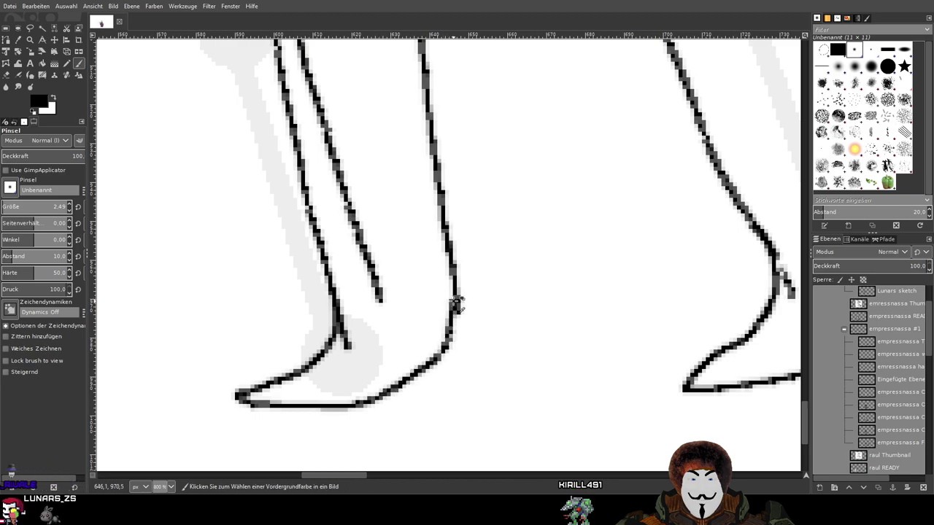
pyautogui.hotkey('ctrl', 'z')
# Paint the farther leg's foot with a rounded heel, flat sole and pointed toe, joining the instep to the outer shin line
pyautogui.keyDown('ctrl'); pyautogui.scroll(-2, 456, 302); pyautogui.keyUp('ctrl')
pyautogui.moveTo(362, 351)
pyautogui.mouseDown()
pyautogui.moveTo(448, 353)
pyautogui.moveTo(460, 323)
pyautogui.moveTo(453, 276)
pyautogui.mouseUp()
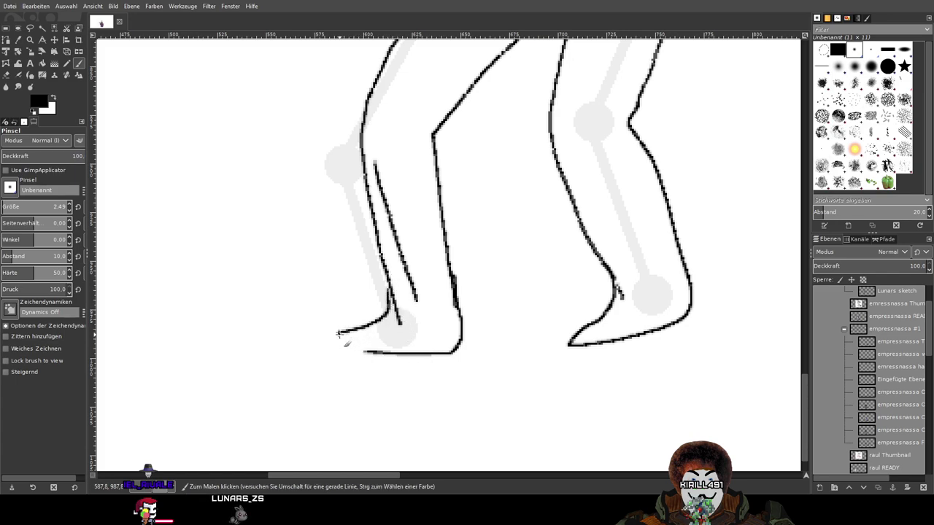
pyautogui.moveTo(338, 333); pyautogui.dragTo(371, 353)
pyautogui.scroll(2, 372, 353)
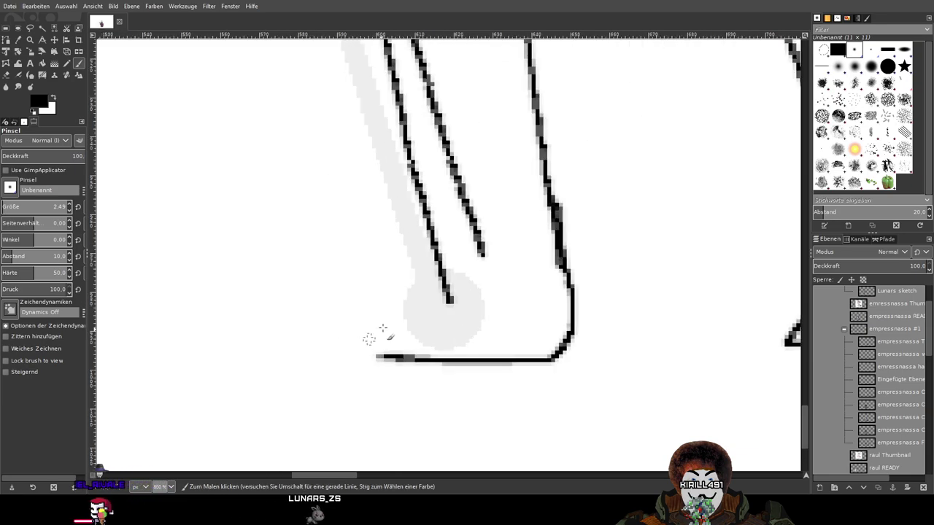
pyautogui.moveTo(436, 255)
pyautogui.mouseDown()
pyautogui.moveTo(416, 290)
pyautogui.moveTo(307, 321)
pyautogui.moveTo(332, 344)
pyautogui.moveTo(376, 357)
pyautogui.mouseUp()
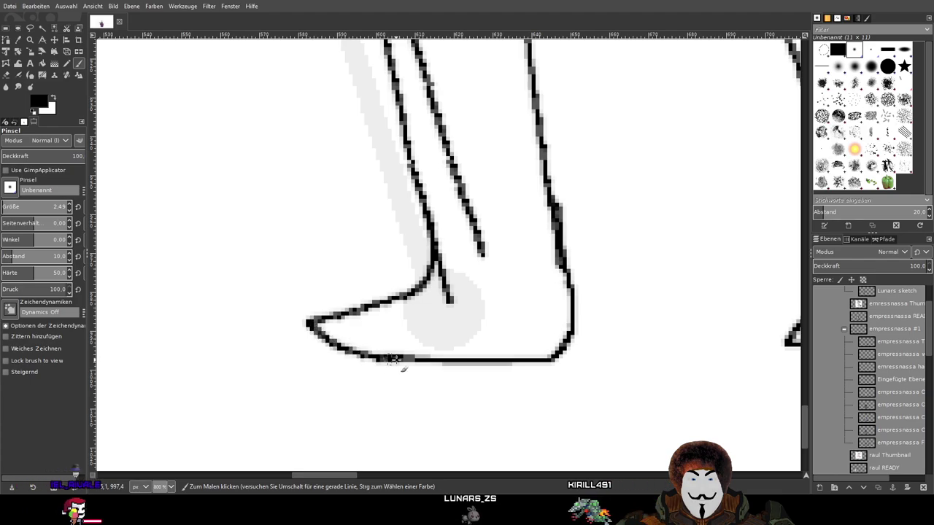
# Erase the shin line's overshoot inside the ankle joint of the leg farther from the purple-robed character
pyautogui.scroll(-4, 511, 350)
pyautogui.scroll(3, 536, 320)
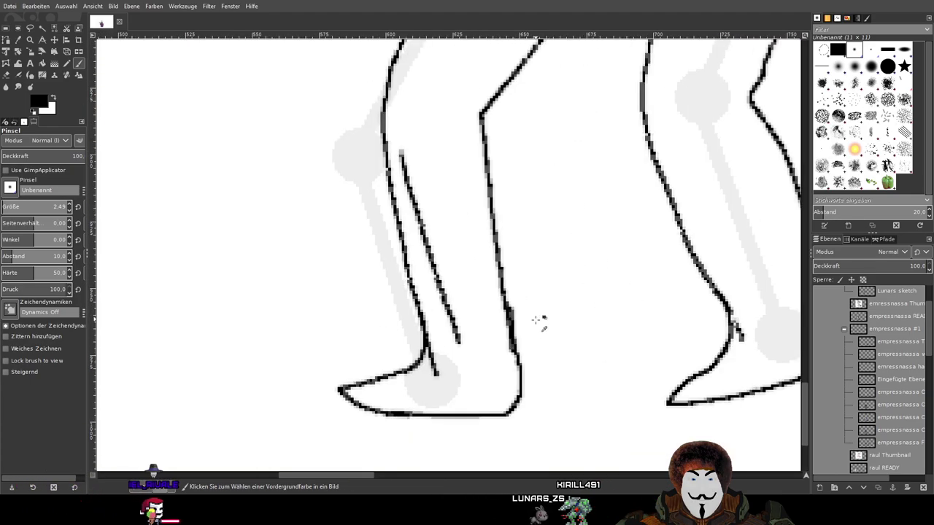
pyautogui.click(6, 76)
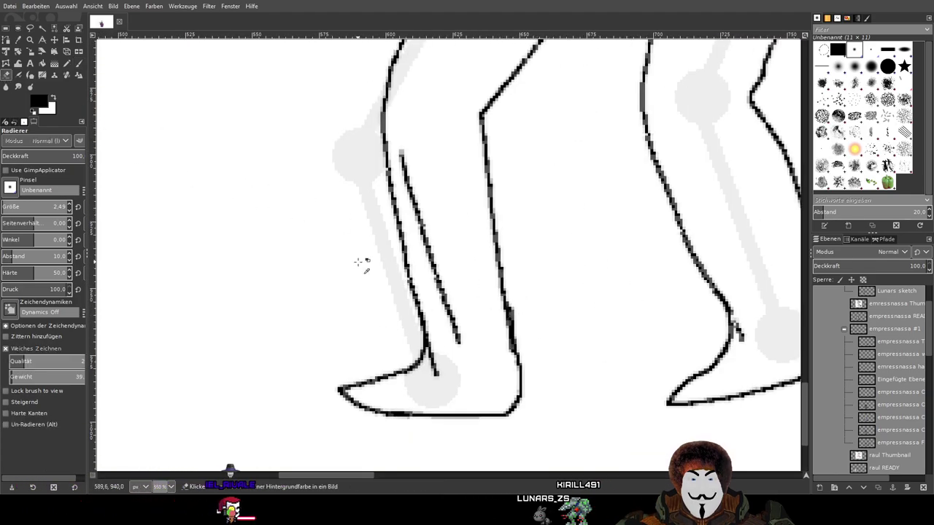
pyautogui.scroll(2, 425, 355)
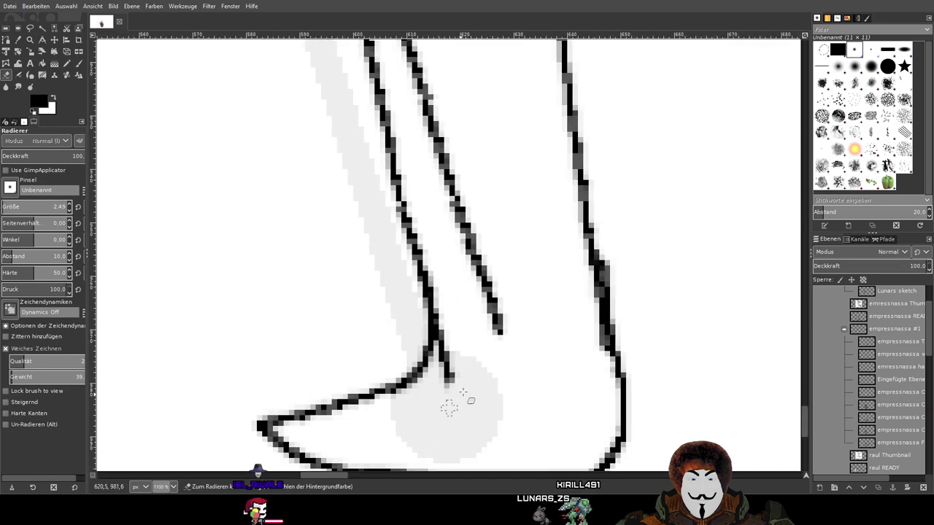
pyautogui.scroll(3, 458, 395)
pyautogui.moveTo(426, 398)
pyautogui.mouseDown()
pyautogui.moveTo(456, 297)
pyautogui.moveTo(436, 284)
pyautogui.moveTo(411, 325)
pyautogui.moveTo(419, 239)
pyautogui.mouseUp()
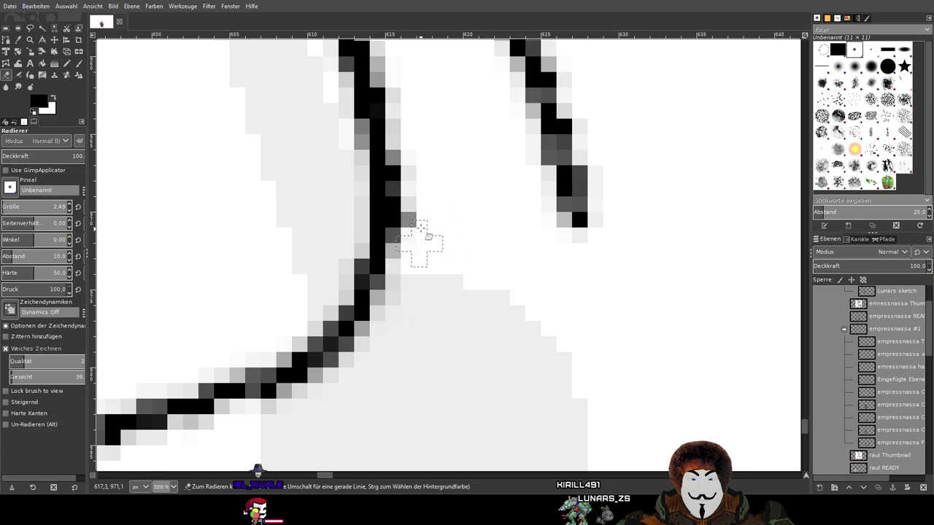
# Erase the whole stray inner calf line of the farther leg, from its end near the ankle up to the knee
pyautogui.moveTo(427, 153)
pyautogui.mouseDown()
pyautogui.moveTo(417, 259)
pyautogui.moveTo(422, 173)
pyautogui.moveTo(429, 211)
pyautogui.moveTo(480, 272)
pyautogui.moveTo(605, 140)
pyautogui.moveTo(572, 244)
pyautogui.moveTo(542, 267)
pyautogui.moveTo(551, 204)
pyautogui.moveTo(620, 86)
pyautogui.moveTo(551, 129)
pyautogui.moveTo(543, 208)
pyautogui.moveTo(591, 145)
pyautogui.moveTo(531, 176)
pyautogui.mouseUp()
pyautogui.moveTo(559, 148)
pyautogui.mouseDown()
pyautogui.moveTo(600, 141)
pyautogui.moveTo(616, 119)
pyautogui.mouseUp()
pyautogui.moveTo(607, 212); pyautogui.dragTo(504, 472)
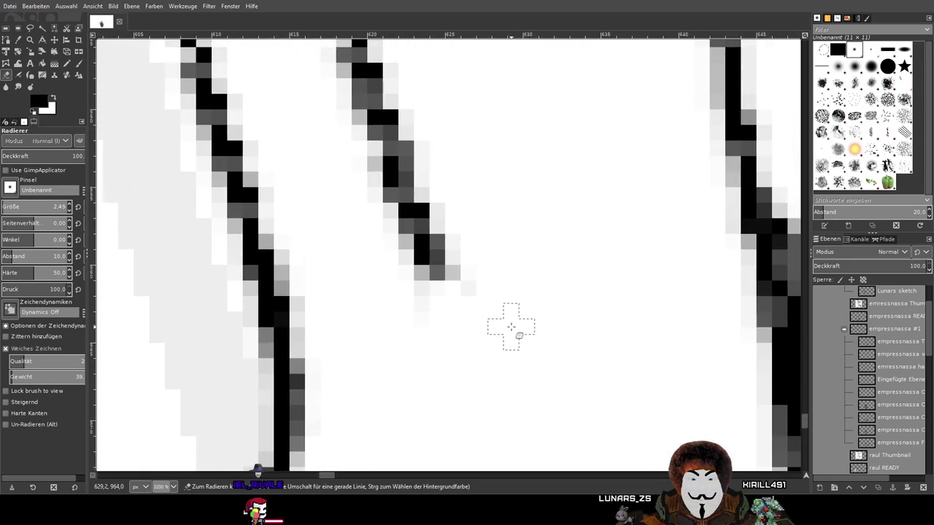
pyautogui.moveTo(438, 256); pyautogui.dragTo(469, 340)
pyautogui.moveTo(469, 226)
pyautogui.mouseDown()
pyautogui.moveTo(447, 339)
pyautogui.moveTo(396, 187)
pyautogui.moveTo(419, 213)
pyautogui.moveTo(405, 303)
pyautogui.moveTo(396, 151)
pyautogui.moveTo(470, 282)
pyautogui.mouseUp()
pyautogui.moveTo(480, 212)
pyautogui.mouseDown()
pyautogui.moveTo(337, 211)
pyautogui.moveTo(379, 106)
pyautogui.mouseUp()
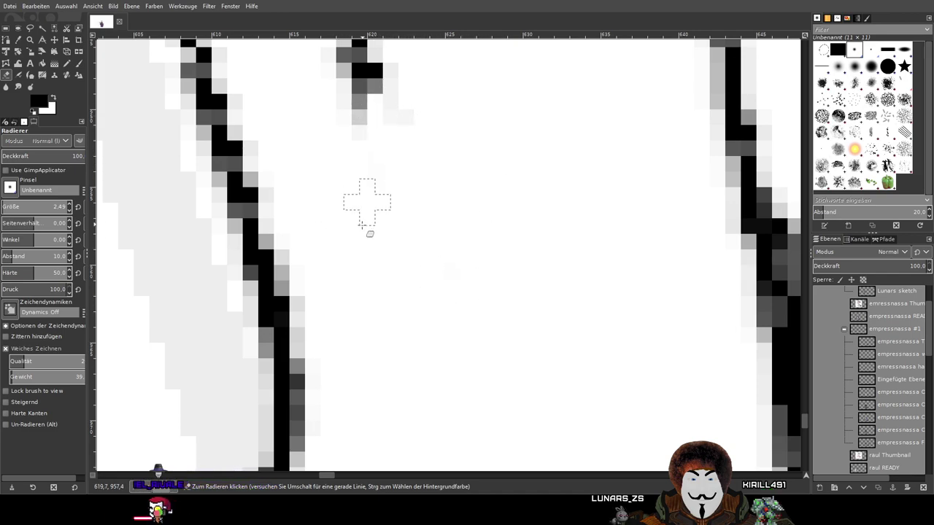
pyautogui.moveTo(429, 183); pyautogui.dragTo(372, 77)
pyautogui.moveTo(464, 219); pyautogui.dragTo(553, 431)
pyautogui.moveTo(506, 332)
pyautogui.mouseDown()
pyautogui.moveTo(463, 326)
pyautogui.moveTo(436, 238)
pyautogui.moveTo(475, 296)
pyautogui.moveTo(460, 368)
pyautogui.moveTo(435, 298)
pyautogui.moveTo(462, 263)
pyautogui.moveTo(469, 280)
pyautogui.moveTo(420, 233)
pyautogui.moveTo(425, 156)
pyautogui.moveTo(443, 192)
pyautogui.moveTo(417, 224)
pyautogui.moveTo(410, 179)
pyautogui.moveTo(418, 117)
pyautogui.moveTo(421, 173)
pyautogui.moveTo(390, 167)
pyautogui.moveTo(393, 114)
pyautogui.moveTo(409, 98)
pyautogui.moveTo(415, 173)
pyautogui.moveTo(469, 217)
pyautogui.mouseUp()
pyautogui.moveTo(479, 171)
pyautogui.mouseDown()
pyautogui.moveTo(525, 67)
pyautogui.moveTo(461, 326)
pyautogui.moveTo(493, 404)
pyautogui.moveTo(408, 294)
pyautogui.moveTo(417, 360)
pyautogui.moveTo(396, 355)
pyautogui.moveTo(357, 153)
pyautogui.moveTo(364, 142)
pyautogui.mouseUp()
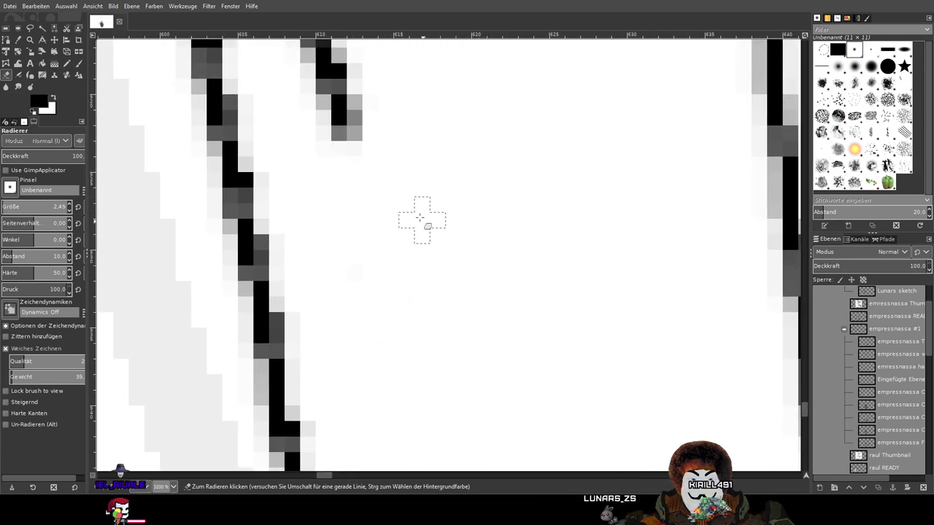
pyautogui.moveTo(436, 219)
pyautogui.mouseDown()
pyautogui.moveTo(494, 264)
pyautogui.moveTo(513, 391)
pyautogui.mouseUp()
pyautogui.moveTo(475, 350)
pyautogui.mouseDown()
pyautogui.moveTo(359, 111)
pyautogui.moveTo(428, 334)
pyautogui.moveTo(428, 270)
pyautogui.mouseUp()
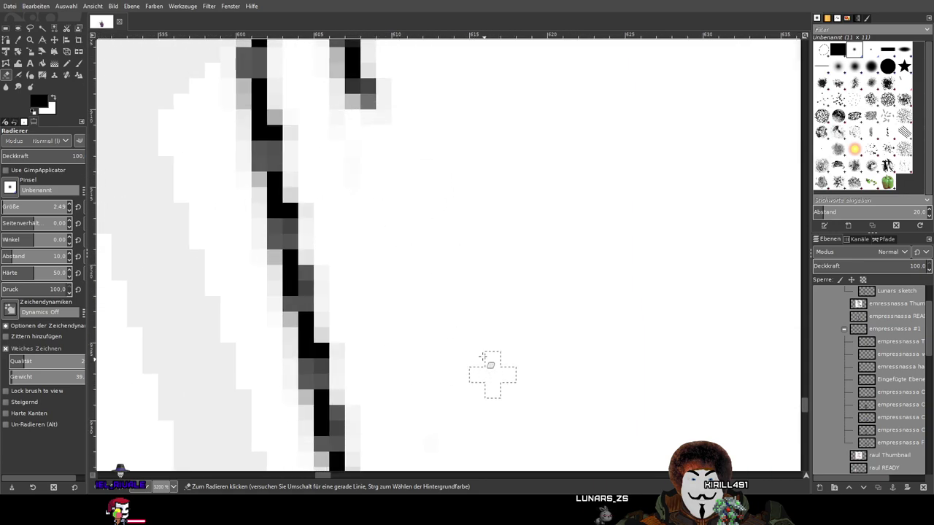
pyautogui.scroll(-4, 524, 282)
pyautogui.scroll(5, 479, 207)
pyautogui.moveTo(469, 163)
pyautogui.mouseDown()
pyautogui.moveTo(523, 285)
pyautogui.moveTo(496, 194)
pyautogui.moveTo(423, 121)
pyautogui.moveTo(532, 435)
pyautogui.moveTo(444, 208)
pyautogui.moveTo(514, 375)
pyautogui.moveTo(502, 329)
pyautogui.mouseUp()
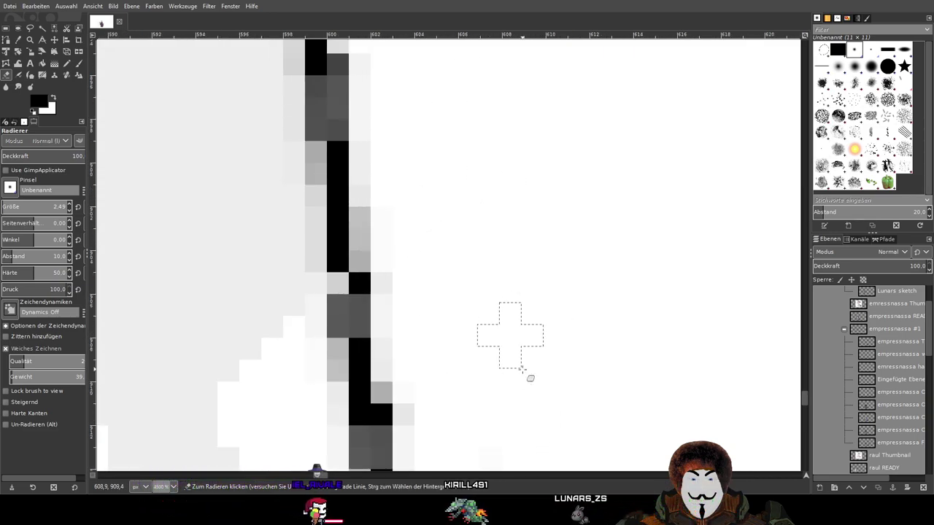
pyautogui.scroll(-5, 523, 225)
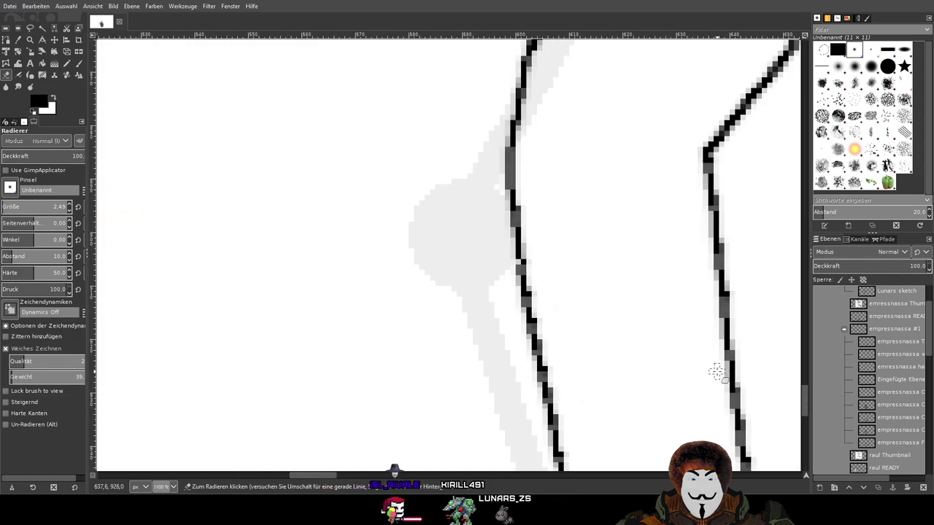
# Erase the stray stroke at the ankle of the leg nearer the purple-robed character and repaint the front ankle contour smoothly
pyautogui.moveTo(719, 371); pyautogui.dragTo(357, 217)
pyautogui.scroll(-2, 546, 313)
pyautogui.moveTo(635, 369); pyautogui.dragTo(494, 384)
pyautogui.scroll(5, 550, 404)
pyautogui.scroll(-2, 558, 326)
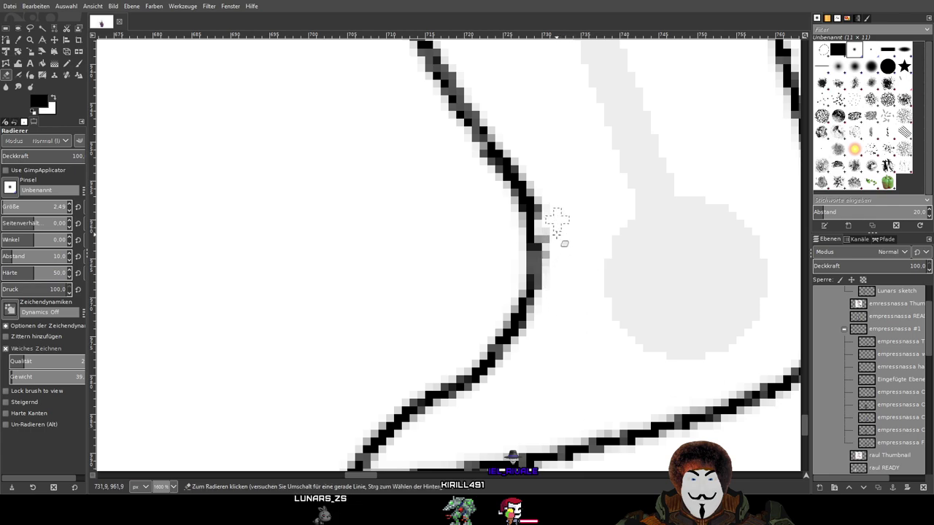
pyautogui.click(79, 63)
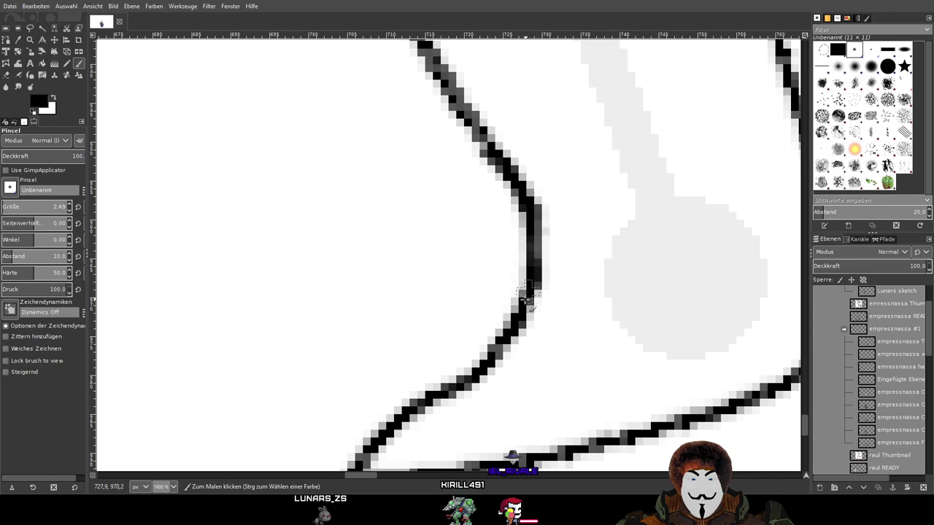
pyautogui.scroll(-6, 571, 294)
pyautogui.scroll(1, 503, 204)
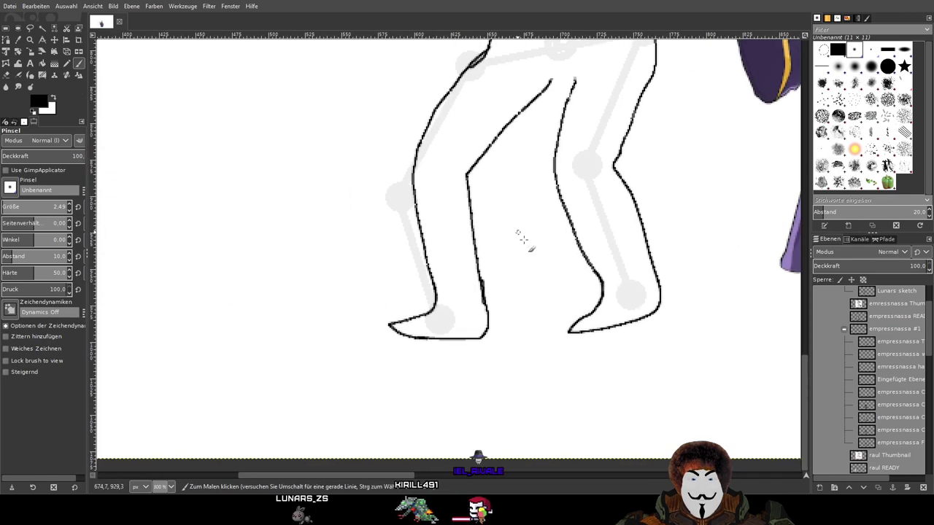
# Erase the thickened overlap in the farther leg's rear calf line above the heel and repaint it as one thin line
pyautogui.scroll(5, 468, 271)
pyautogui.hotkey('shift', 'e')
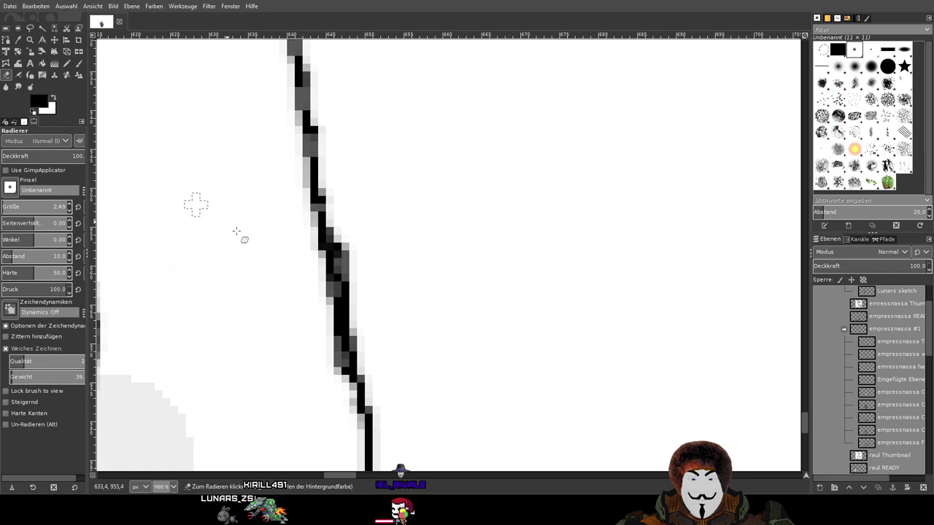
pyautogui.moveTo(338, 241)
pyautogui.mouseDown()
pyautogui.moveTo(342, 295)
pyautogui.moveTo(334, 227)
pyautogui.moveTo(380, 386)
pyautogui.moveTo(336, 291)
pyautogui.moveTo(325, 321)
pyautogui.moveTo(318, 302)
pyautogui.moveTo(339, 361)
pyautogui.moveTo(333, 327)
pyautogui.mouseUp()
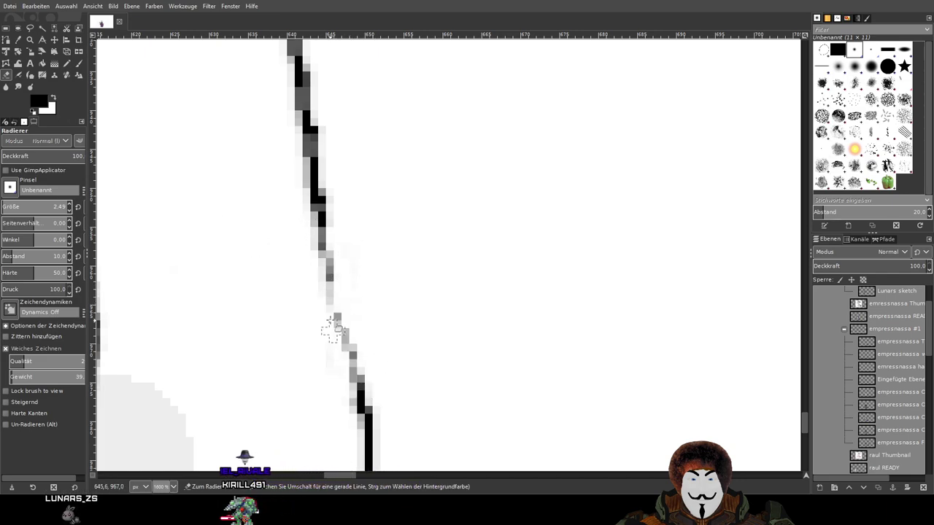
pyautogui.press('p')
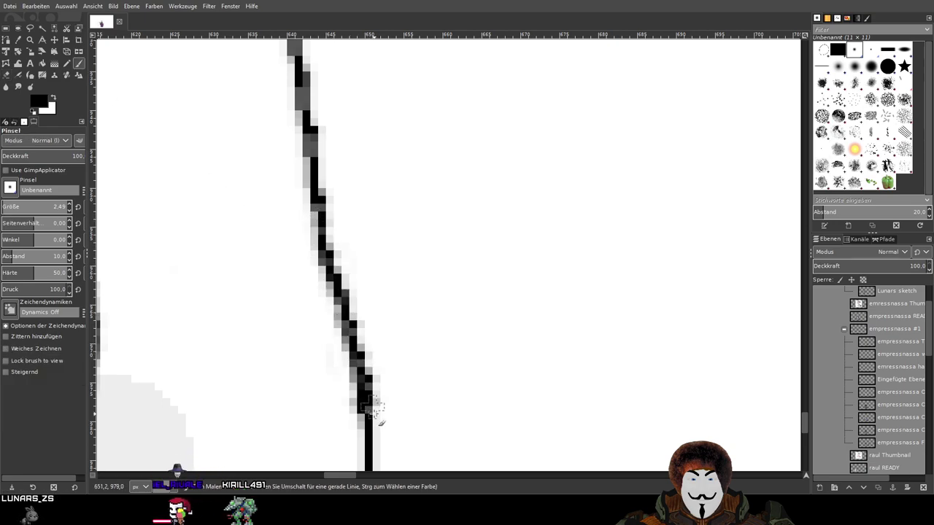
pyautogui.hotkey('ctrl', 'z')
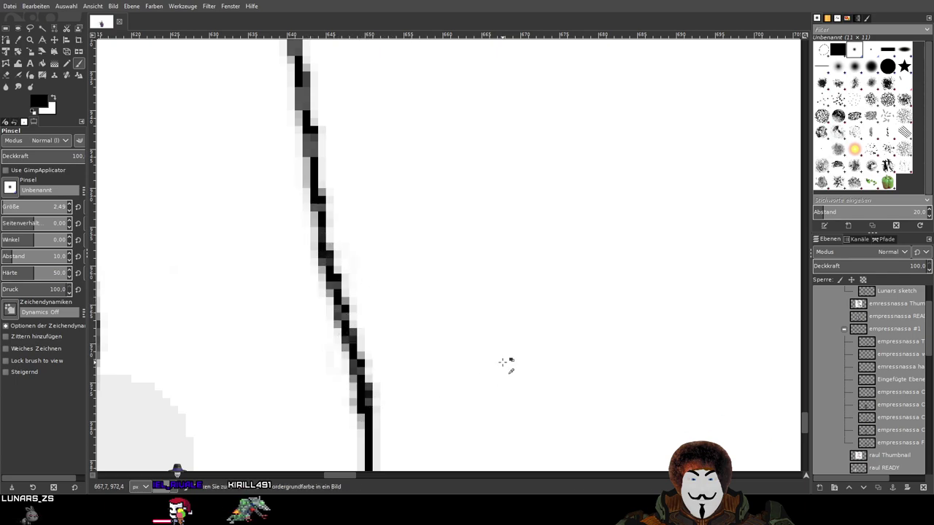
# Examine the outline of both legs, feet and hips against the skeleton guide and the rest of the body
pyautogui.scroll(-4, 492, 371)
pyautogui.moveTo(573, 346); pyautogui.dragTo(419, 304)
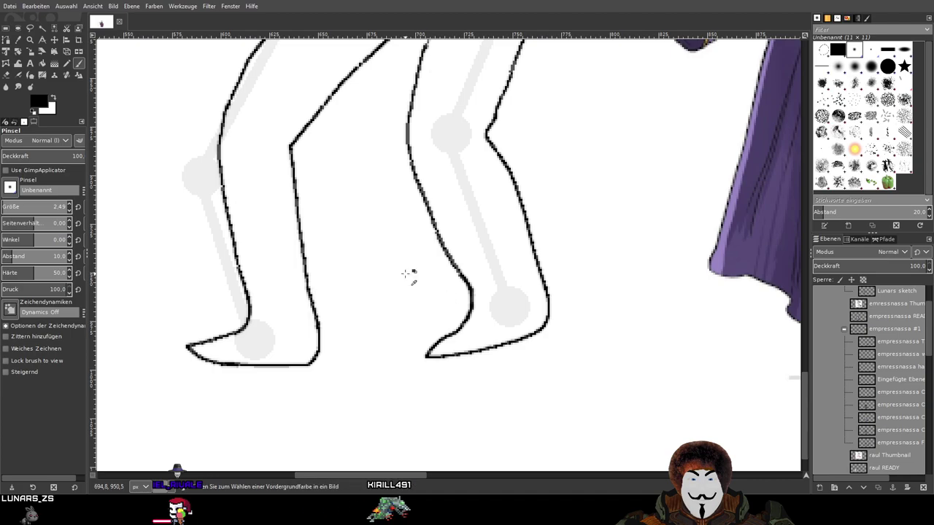
pyautogui.scroll(-2, 407, 270)
pyautogui.scroll(4, 408, 270)
pyautogui.scroll(-2, 350, 238)
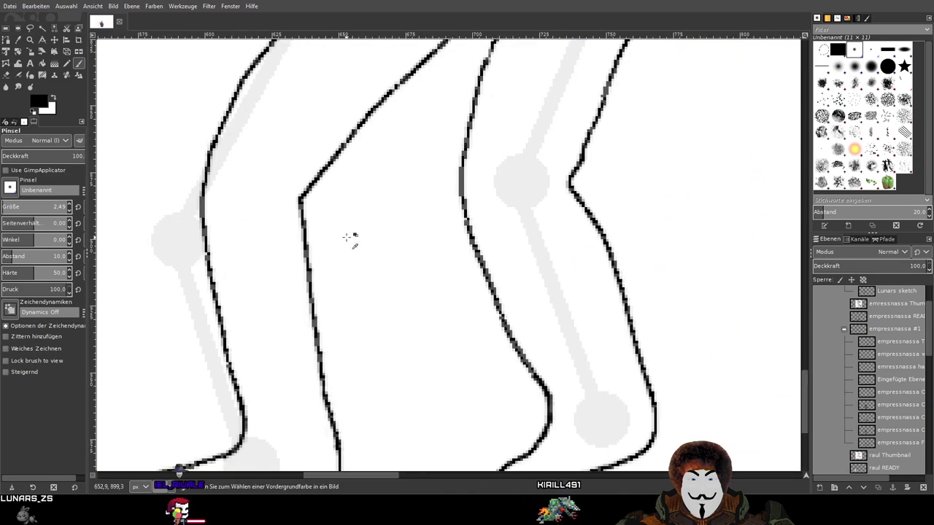
pyautogui.scroll(3, 352, 252)
pyautogui.scroll(-3, 366, 364)
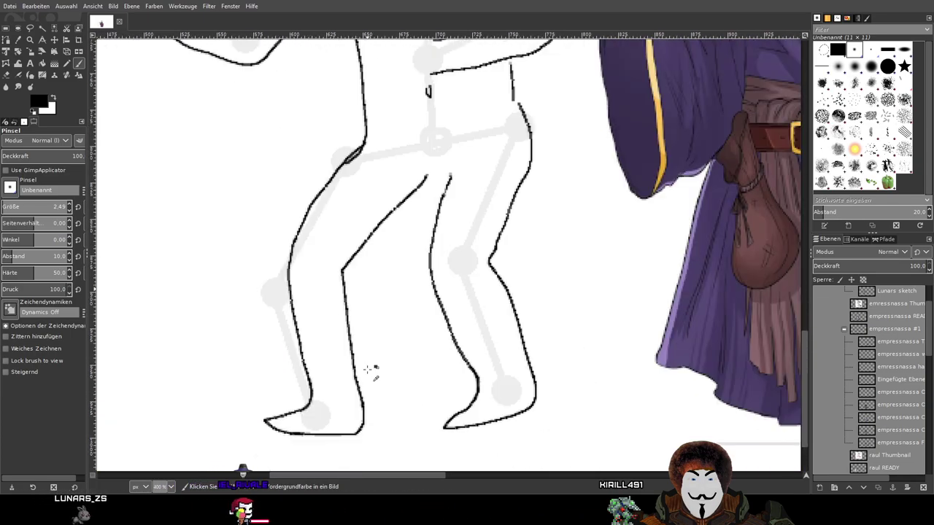
pyautogui.scroll(1, 358, 339)
pyautogui.scroll(-2, 360, 337)
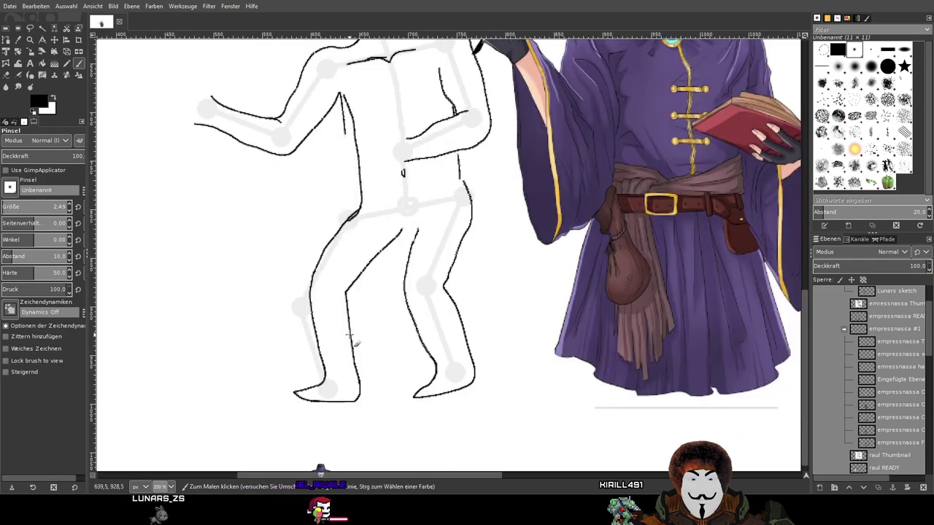
pyautogui.scroll(2, 387, 343)
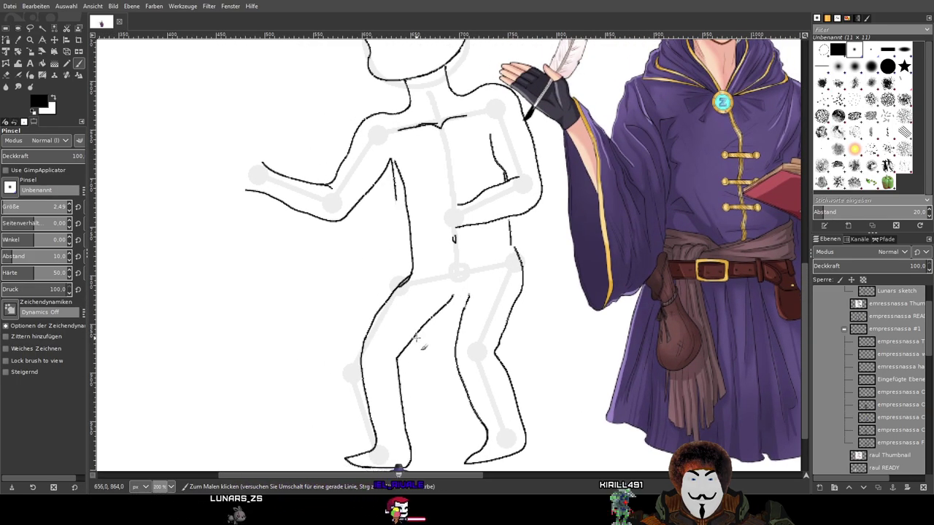
pyautogui.scroll(1, 420, 288)
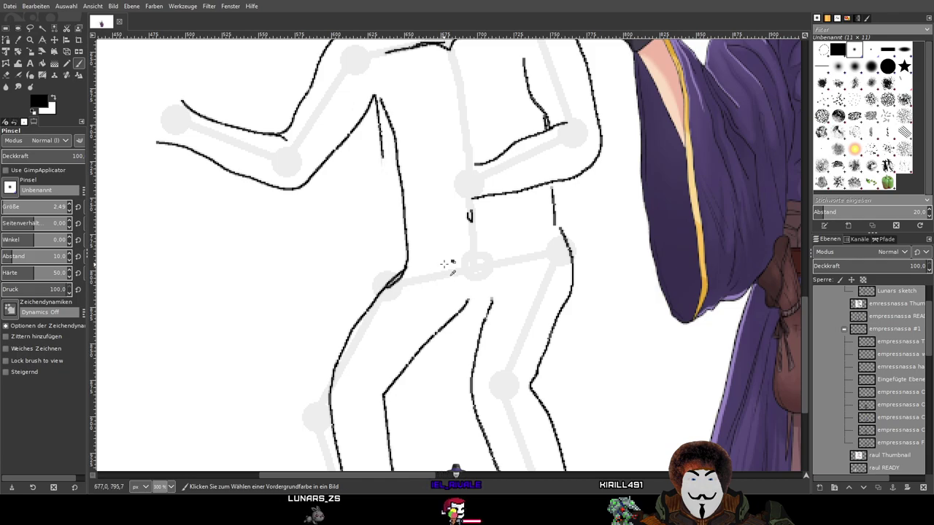
pyautogui.scroll(-1, 527, 206)
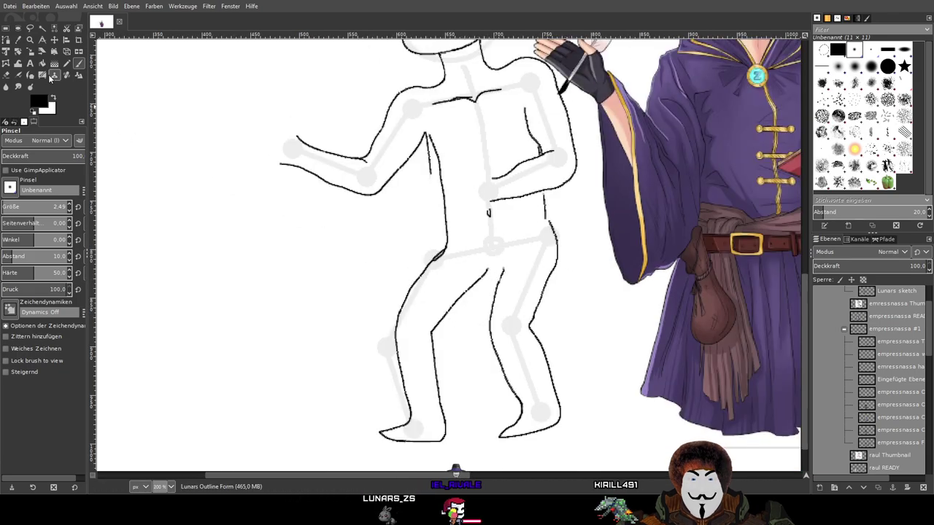
# Paint a fuller, curved inner thigh line on the farther leg from the crotch to the back of the knee
pyautogui.scroll(2, 457, 322)
pyautogui.scroll(-2, 416, 346)
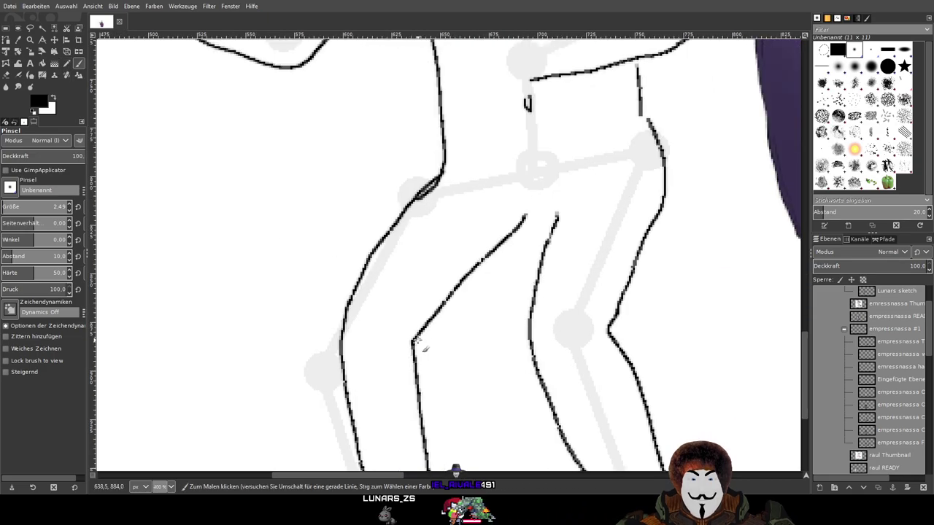
pyautogui.scroll(2, 423, 347)
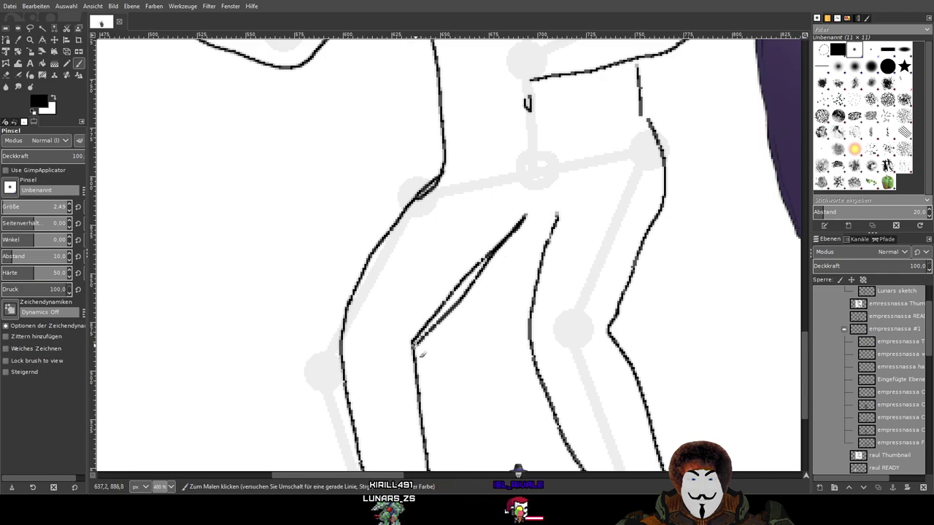
pyautogui.hotkey('ctrl', 'z')
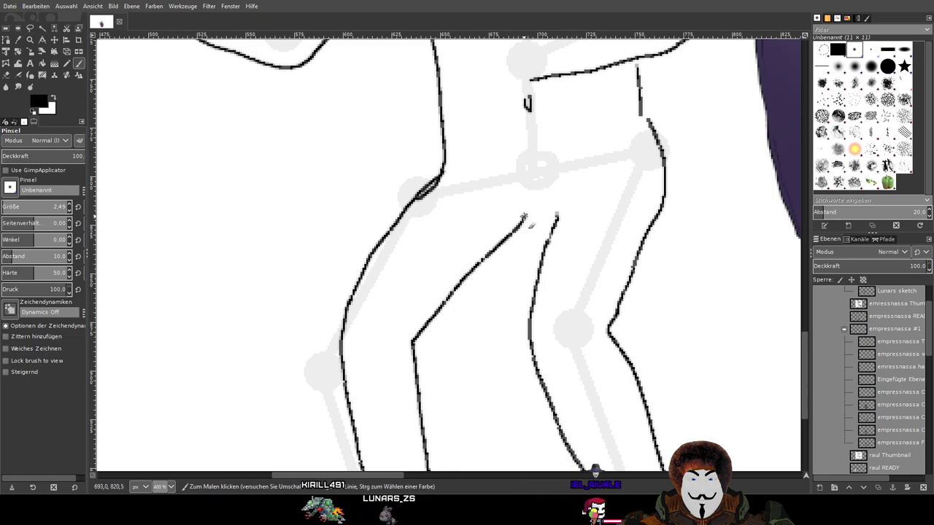
pyautogui.moveTo(523, 219)
pyautogui.mouseDown()
pyautogui.moveTo(468, 297)
pyautogui.moveTo(412, 342)
pyautogui.mouseUp()
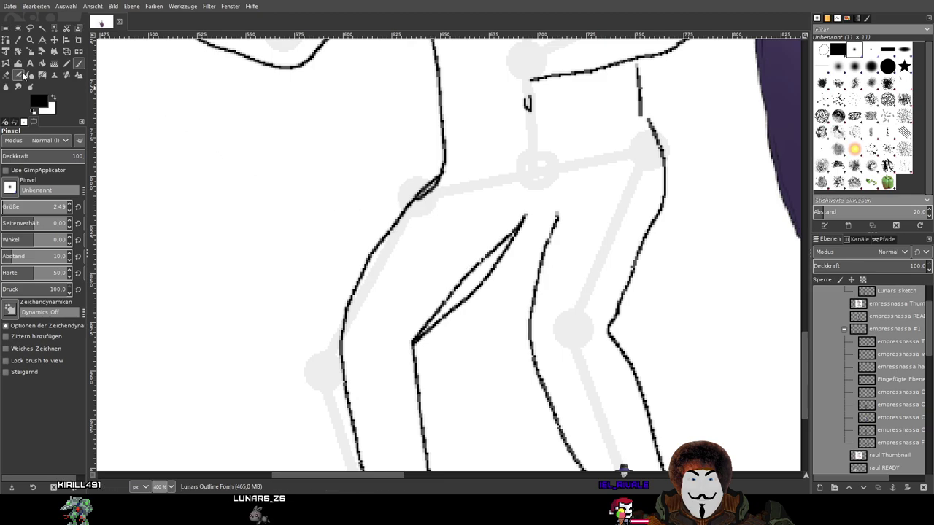
# Erase the old straighter inner thigh line beside the new curve, down to the corner at the back of the knee
pyautogui.click(6, 76)
pyautogui.keyDown('ctrl'); pyautogui.scroll(5, 503, 232); pyautogui.keyUp('ctrl')
pyautogui.moveTo(459, 358)
pyautogui.mouseDown()
pyautogui.moveTo(463, 286)
pyautogui.moveTo(400, 400)
pyautogui.moveTo(431, 282)
pyautogui.moveTo(447, 385)
pyautogui.moveTo(516, 248)
pyautogui.moveTo(502, 277)
pyautogui.moveTo(502, 319)
pyautogui.moveTo(571, 209)
pyautogui.moveTo(509, 267)
pyautogui.mouseUp()
pyautogui.moveTo(564, 209)
pyautogui.mouseDown()
pyautogui.moveTo(608, 136)
pyautogui.moveTo(554, 262)
pyautogui.mouseUp()
pyautogui.moveTo(426, 325); pyautogui.dragTo(480, 240)
pyautogui.moveTo(427, 312)
pyautogui.mouseDown()
pyautogui.moveTo(412, 338)
pyautogui.moveTo(435, 288)
pyautogui.moveTo(379, 374)
pyautogui.moveTo(427, 275)
pyautogui.mouseUp()
pyautogui.moveTo(381, 370); pyautogui.dragTo(488, 179)
pyautogui.moveTo(452, 217)
pyautogui.mouseDown()
pyautogui.moveTo(387, 291)
pyautogui.moveTo(484, 164)
pyautogui.moveTo(429, 241)
pyautogui.moveTo(292, 368)
pyautogui.moveTo(391, 298)
pyautogui.moveTo(326, 375)
pyautogui.mouseUp()
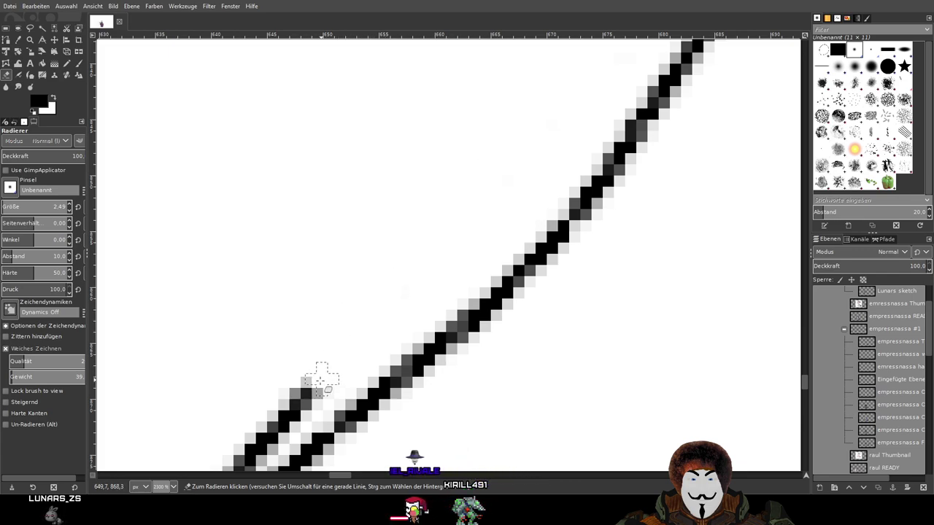
pyautogui.moveTo(468, 177); pyautogui.dragTo(431, 239)
pyautogui.moveTo(411, 254); pyautogui.dragTo(500, 67)
pyautogui.moveTo(346, 225); pyautogui.dragTo(538, 99)
pyautogui.moveTo(457, 211)
pyautogui.mouseDown()
pyautogui.moveTo(536, 149)
pyautogui.moveTo(519, 170)
pyautogui.moveTo(532, 165)
pyautogui.moveTo(536, 154)
pyautogui.moveTo(441, 245)
pyautogui.mouseUp()
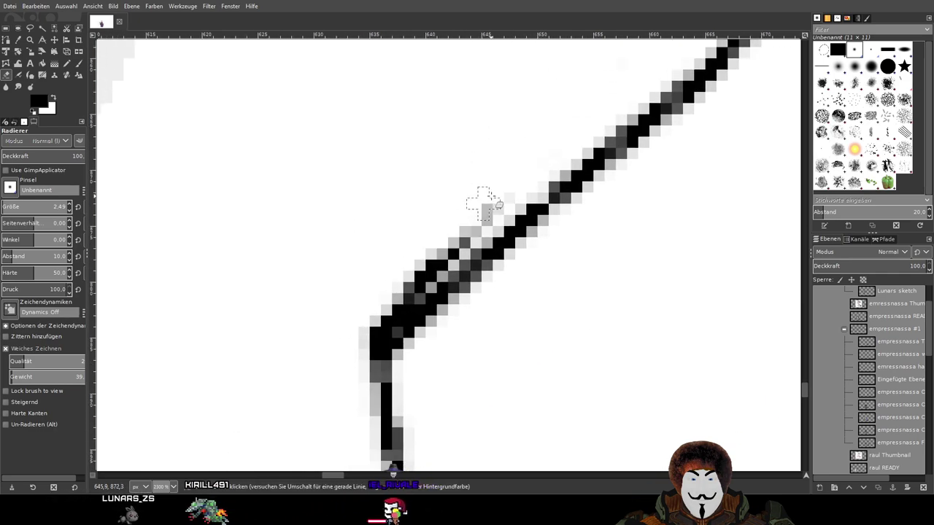
pyautogui.moveTo(510, 189)
pyautogui.mouseDown()
pyautogui.moveTo(443, 256)
pyautogui.moveTo(414, 279)
pyautogui.moveTo(438, 244)
pyautogui.moveTo(381, 291)
pyautogui.moveTo(364, 310)
pyautogui.moveTo(409, 267)
pyautogui.moveTo(366, 324)
pyautogui.mouseUp()
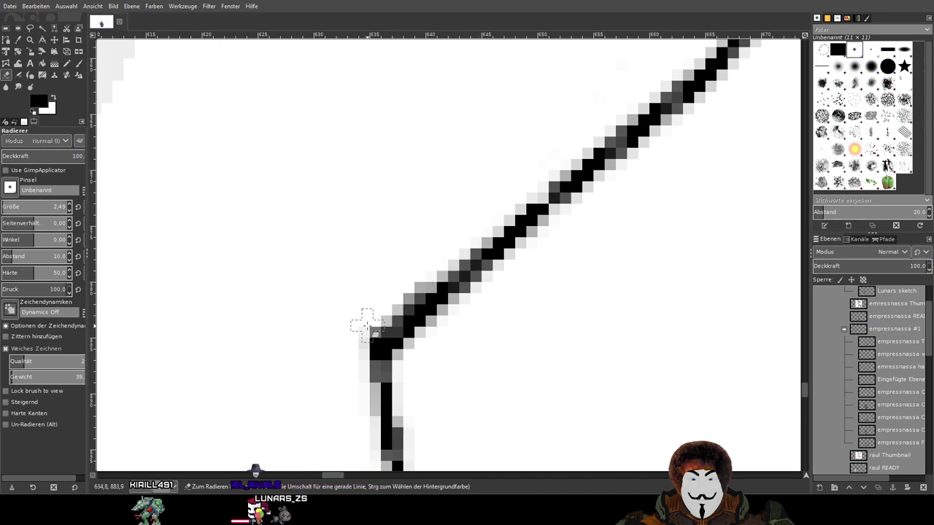
pyautogui.scroll(-2, 437, 209)
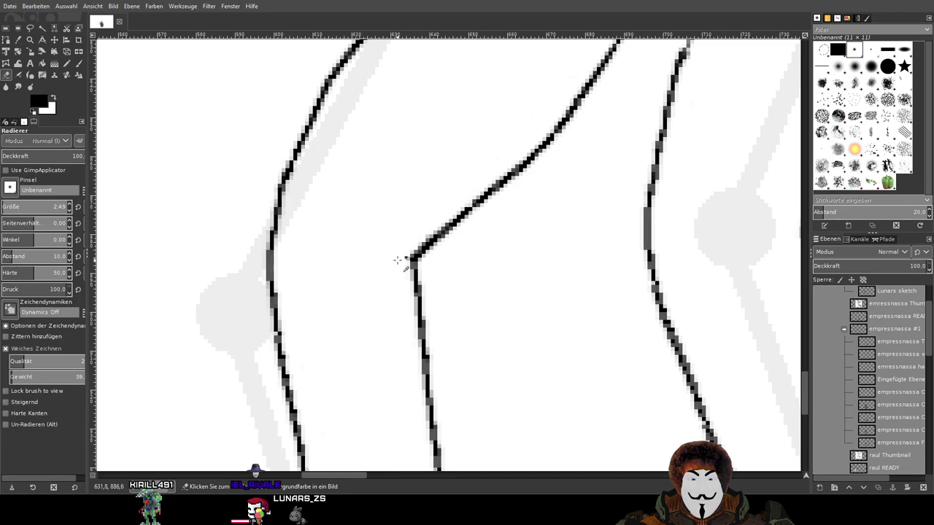
pyautogui.scroll(2, 406, 260)
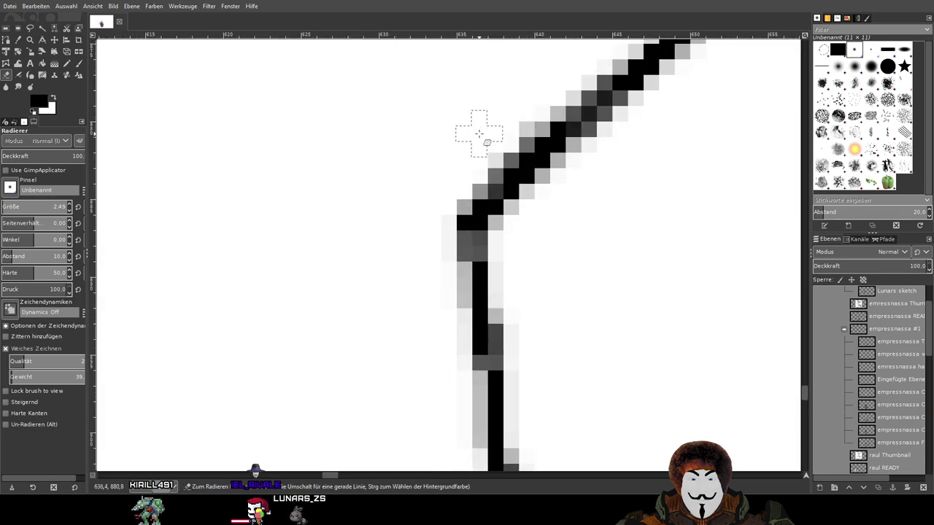
# Erase the duplicate inner line at the farther leg's front hip so that a single thin outline remains
pyautogui.scroll(-5, 478, 134)
pyautogui.scroll(1, 451, 275)
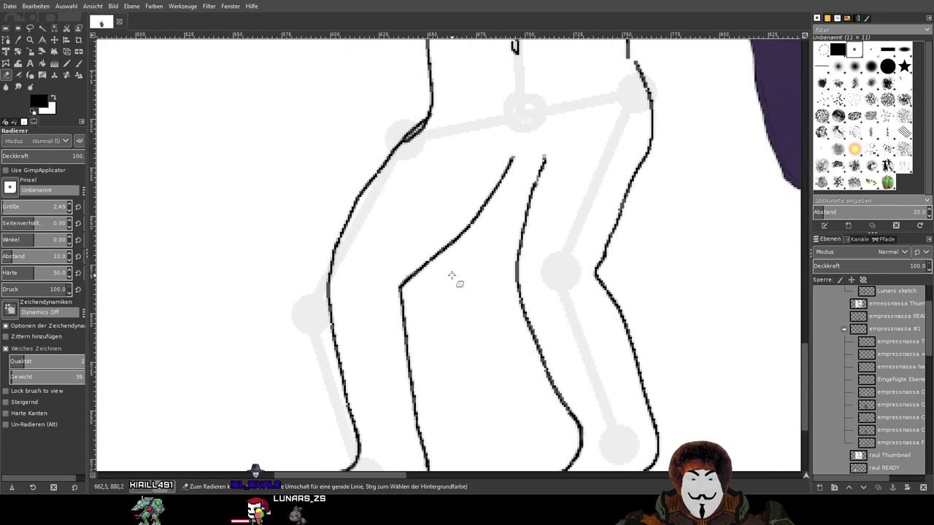
pyautogui.scroll(-2, 433, 160)
pyautogui.scroll(8, 406, 244)
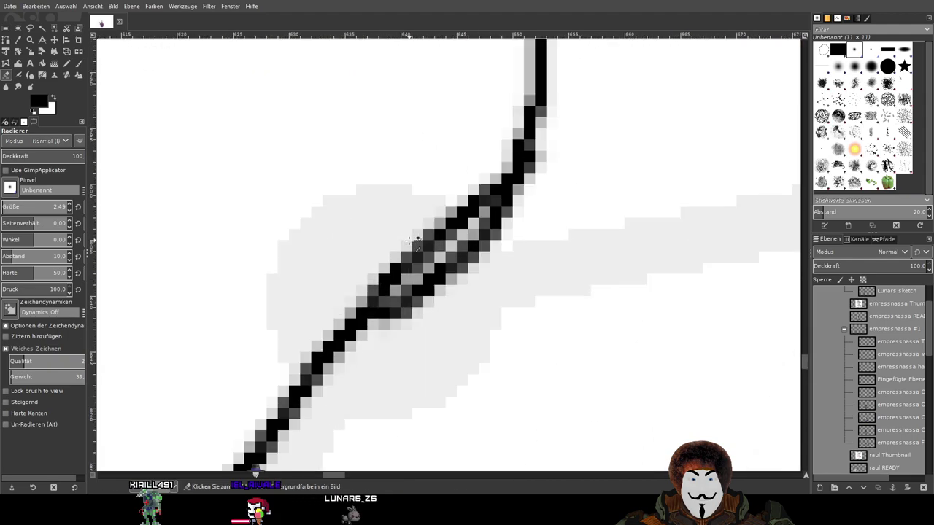
pyautogui.moveTo(546, 214)
pyautogui.mouseDown()
pyautogui.moveTo(462, 285)
pyautogui.moveTo(459, 273)
pyautogui.moveTo(491, 227)
pyautogui.moveTo(416, 310)
pyautogui.moveTo(481, 231)
pyautogui.moveTo(387, 326)
pyautogui.moveTo(413, 285)
pyautogui.moveTo(394, 318)
pyautogui.moveTo(534, 191)
pyautogui.moveTo(558, 138)
pyautogui.moveTo(515, 213)
pyautogui.moveTo(488, 238)
pyautogui.moveTo(557, 146)
pyautogui.mouseUp()
pyautogui.scroll(-5, 557, 146)
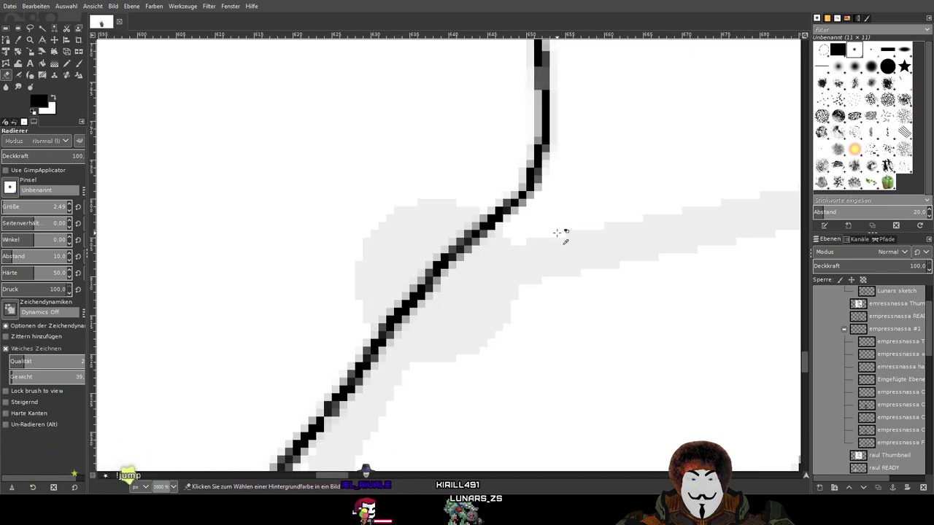
pyautogui.scroll(-3, 554, 281)
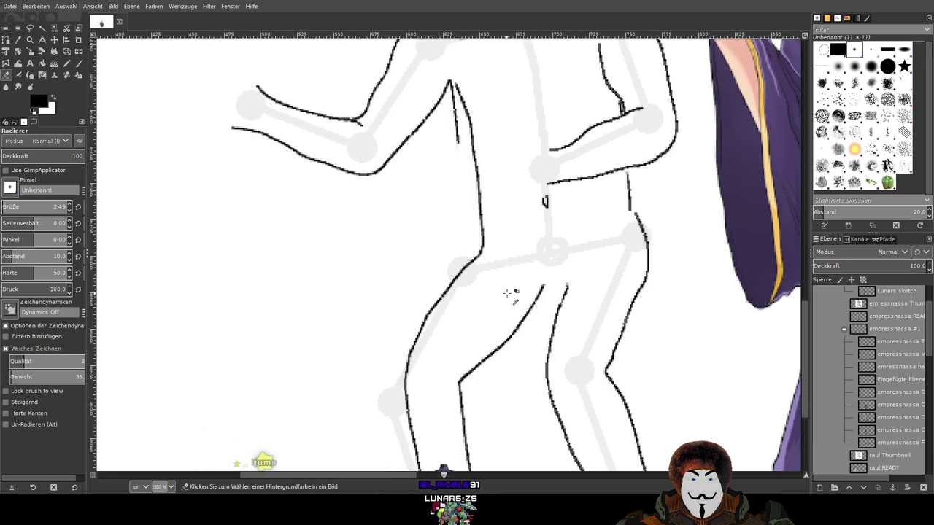
# Paint a fuller, rounder curve from the front of the waist over the hip and down the farther leg's front thigh
pyautogui.scroll(3, 509, 285)
pyautogui.scroll(1, 505, 255)
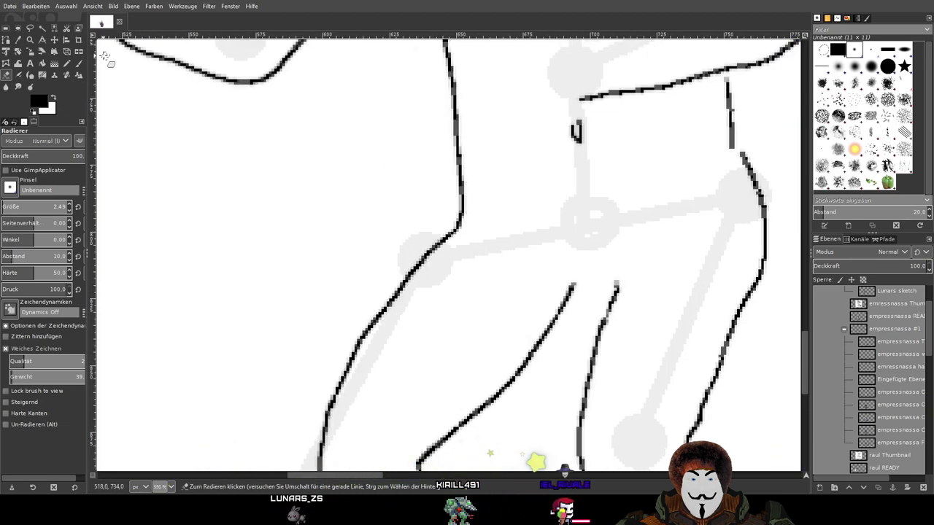
pyautogui.press('p')
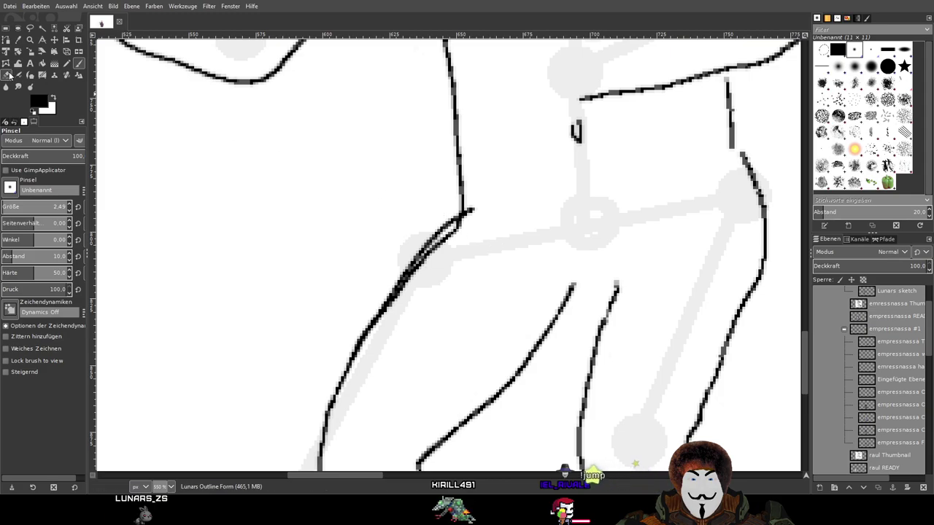
# Erase the old flatter hip line and the thickened overlap beneath the new curve, down along the farther leg's front thigh
pyautogui.click(9, 76)
pyautogui.scroll(5, 461, 231)
pyautogui.moveTo(485, 143)
pyautogui.mouseDown()
pyautogui.moveTo(459, 197)
pyautogui.moveTo(417, 224)
pyautogui.moveTo(401, 275)
pyautogui.moveTo(374, 272)
pyautogui.moveTo(396, 247)
pyautogui.mouseUp()
pyautogui.moveTo(442, 299)
pyautogui.mouseDown()
pyautogui.moveTo(496, 282)
pyautogui.moveTo(626, 172)
pyautogui.mouseUp()
pyautogui.moveTo(549, 191)
pyautogui.mouseDown()
pyautogui.moveTo(527, 221)
pyautogui.moveTo(505, 201)
pyautogui.moveTo(559, 150)
pyautogui.moveTo(494, 248)
pyautogui.moveTo(526, 189)
pyautogui.moveTo(490, 215)
pyautogui.moveTo(423, 354)
pyautogui.moveTo(396, 382)
pyautogui.moveTo(464, 363)
pyautogui.mouseUp()
pyautogui.scroll(-3, 464, 363)
pyautogui.hscroll(-3, 464, 364)
pyautogui.moveTo(527, 195)
pyautogui.mouseDown()
pyautogui.moveTo(382, 422)
pyautogui.moveTo(474, 267)
pyautogui.mouseUp()
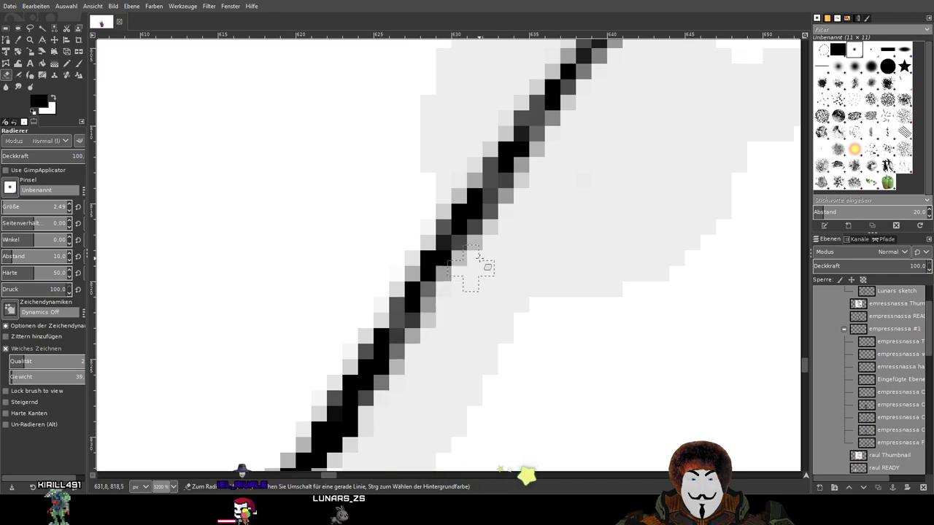
pyautogui.scroll(-4, 572, 197)
pyautogui.scroll(2, 538, 328)
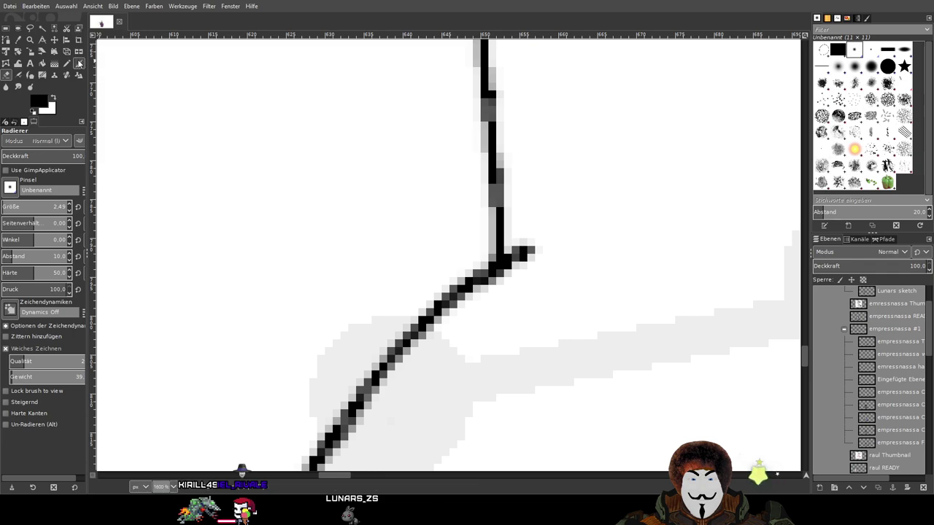
# Paint a rounded transition from the front waist line into the hip curve and erase the sharp corner with its overhanging stub
pyautogui.press('p')
pyautogui.scroll(1, 467, 208)
pyautogui.moveTo(512, 218); pyautogui.dragTo(481, 307)
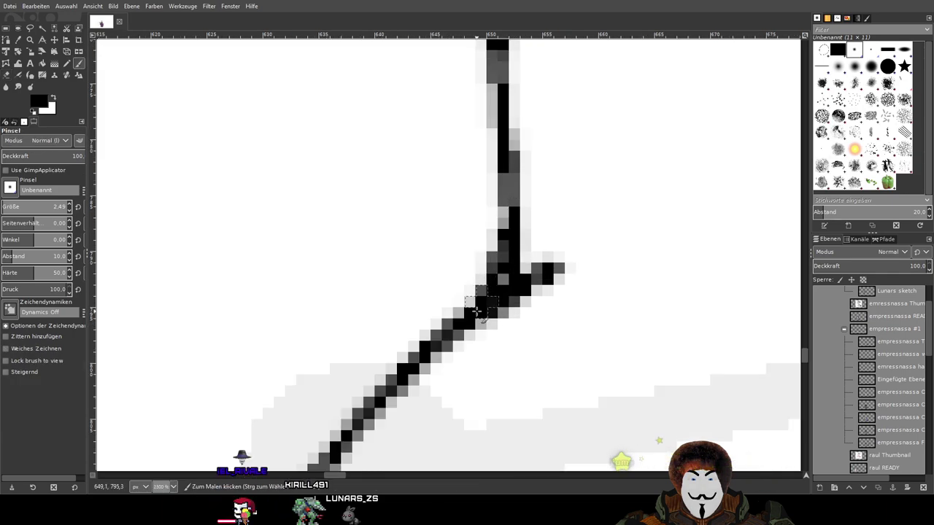
pyautogui.click(17, 75)
pyautogui.scroll(1, 576, 236)
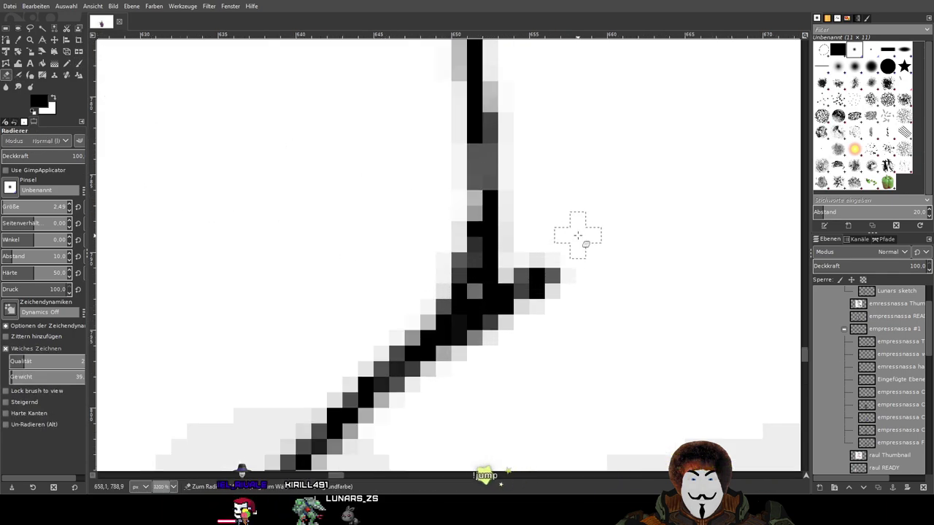
pyautogui.moveTo(559, 229)
pyautogui.mouseDown()
pyautogui.moveTo(550, 297)
pyautogui.moveTo(526, 336)
pyautogui.moveTo(543, 237)
pyautogui.moveTo(522, 258)
pyautogui.mouseUp()
pyautogui.moveTo(510, 299)
pyautogui.mouseDown()
pyautogui.moveTo(443, 380)
pyautogui.moveTo(493, 310)
pyautogui.moveTo(527, 232)
pyautogui.moveTo(474, 356)
pyautogui.moveTo(422, 417)
pyautogui.moveTo(489, 330)
pyautogui.moveTo(537, 199)
pyautogui.moveTo(542, 158)
pyautogui.moveTo(483, 314)
pyautogui.mouseUp()
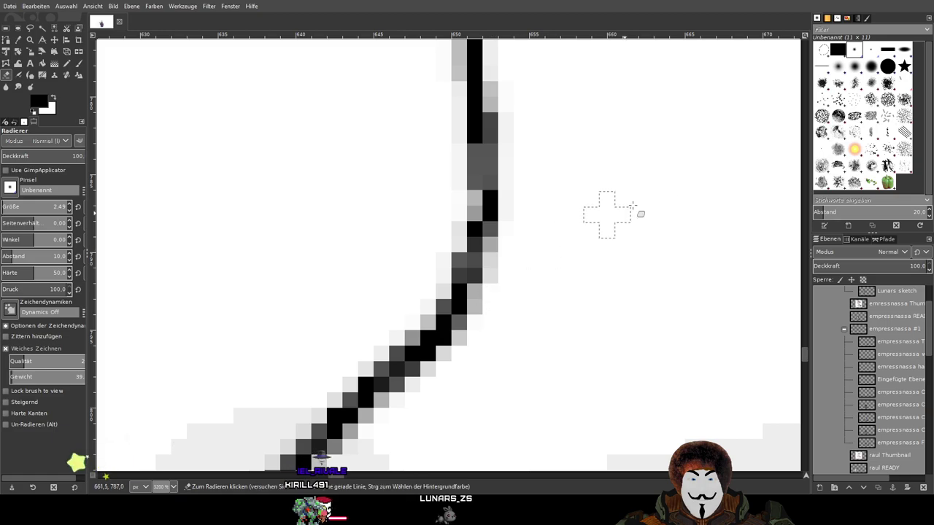
pyautogui.keyDown('ctrl'); pyautogui.scroll(-6, 612, 211); pyautogui.keyUp('ctrl')
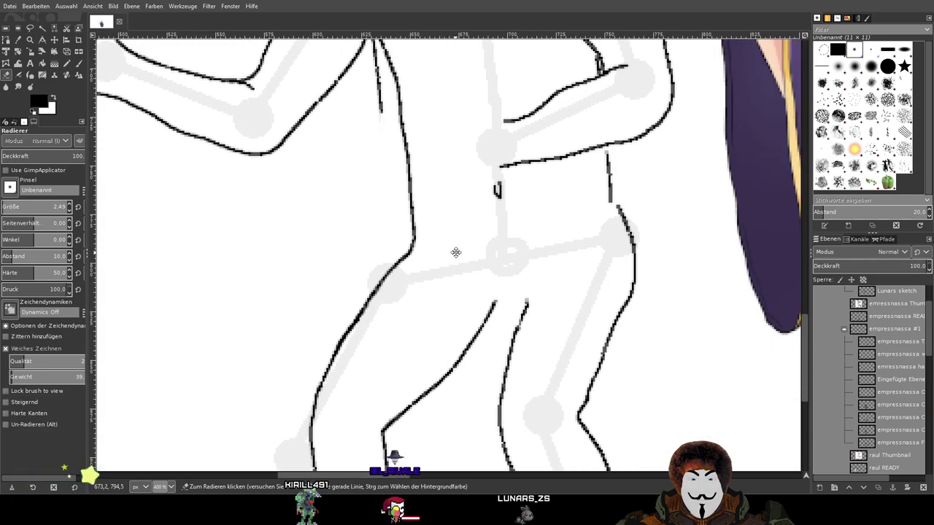
# Paint a fuller rear contour on the nearer leg from the back of the waist over the hip to the back of the knee
pyautogui.scroll(-5, 482, 219)
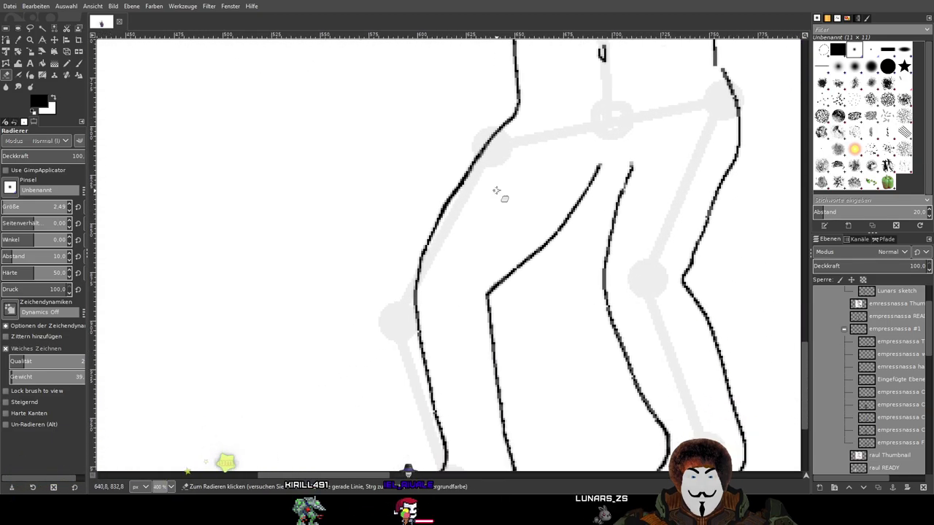
pyautogui.keyDown('ctrl'); pyautogui.scroll(-1, 495, 190); pyautogui.keyUp('ctrl')
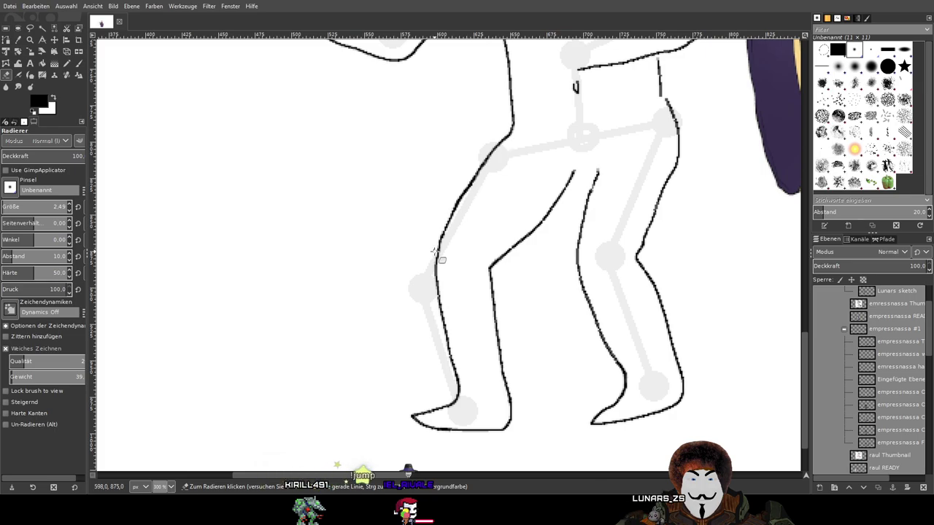
pyautogui.moveTo(574, 255); pyautogui.dragTo(536, 286)
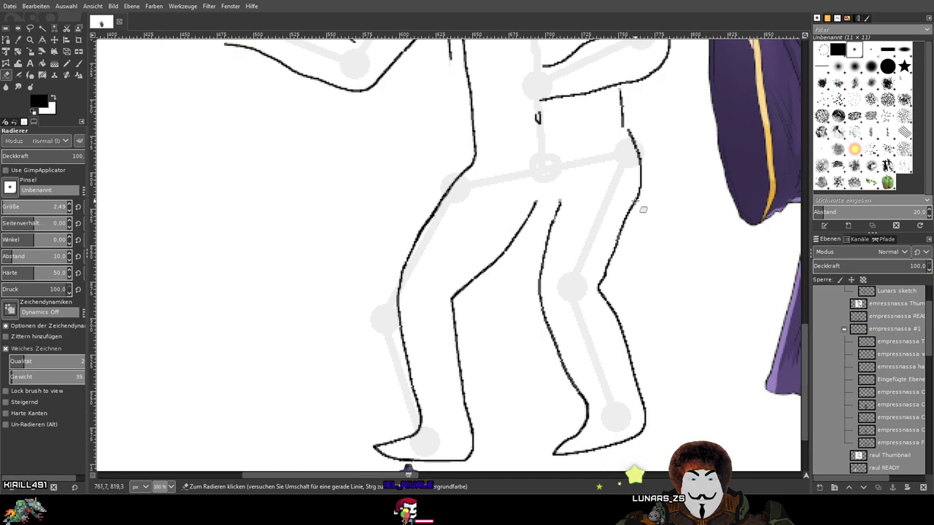
pyautogui.click(79, 64)
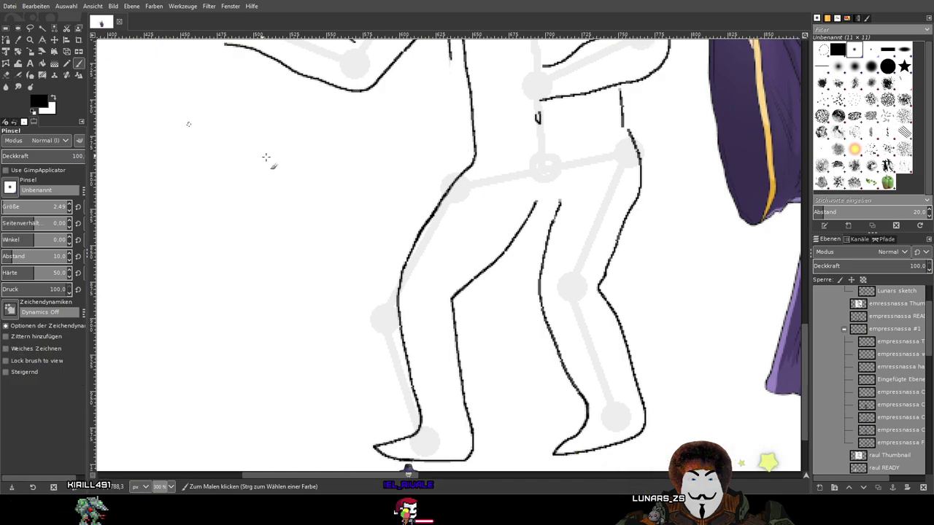
pyautogui.hscroll(2, 569, 241)
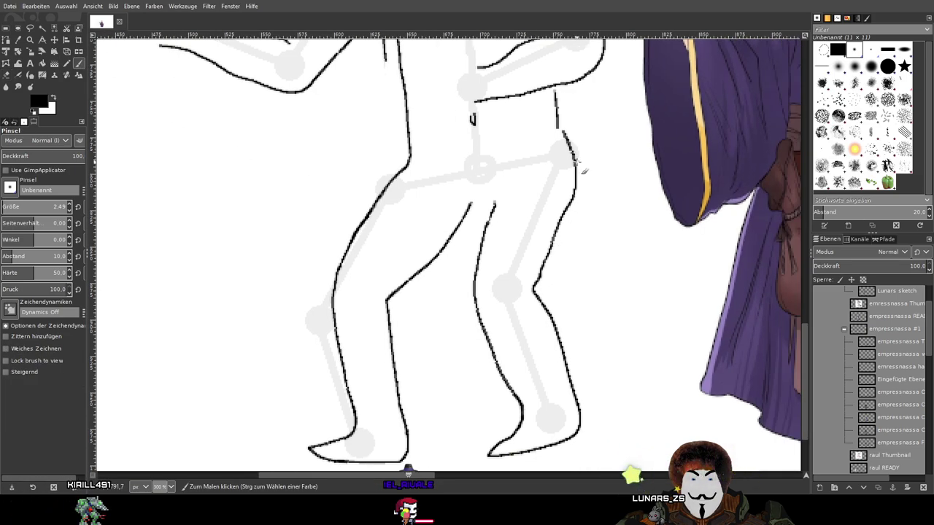
pyautogui.moveTo(576, 162); pyautogui.dragTo(530, 243)
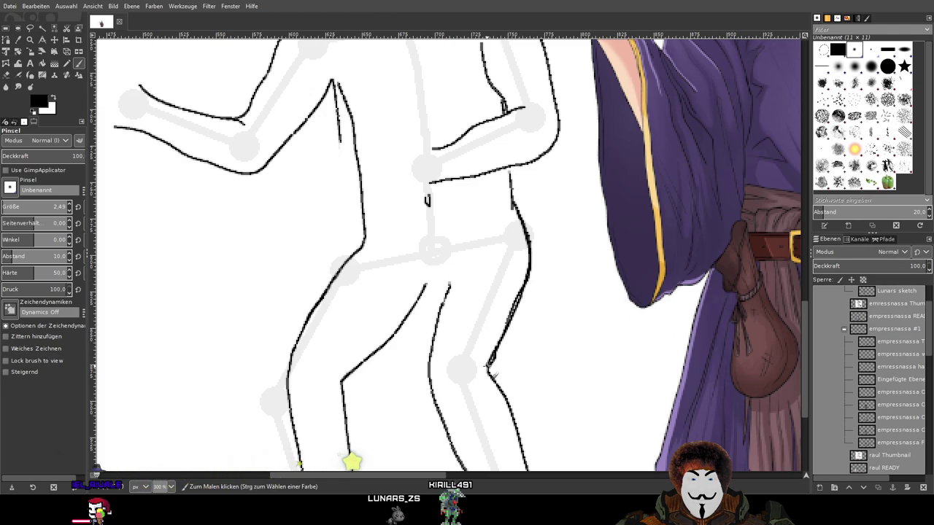
# Erase the leftover waist line end and the doubled edges of the old outline along the nearer leg's rear hip
pyautogui.moveTo(588, 331); pyautogui.dragTo(542, 276)
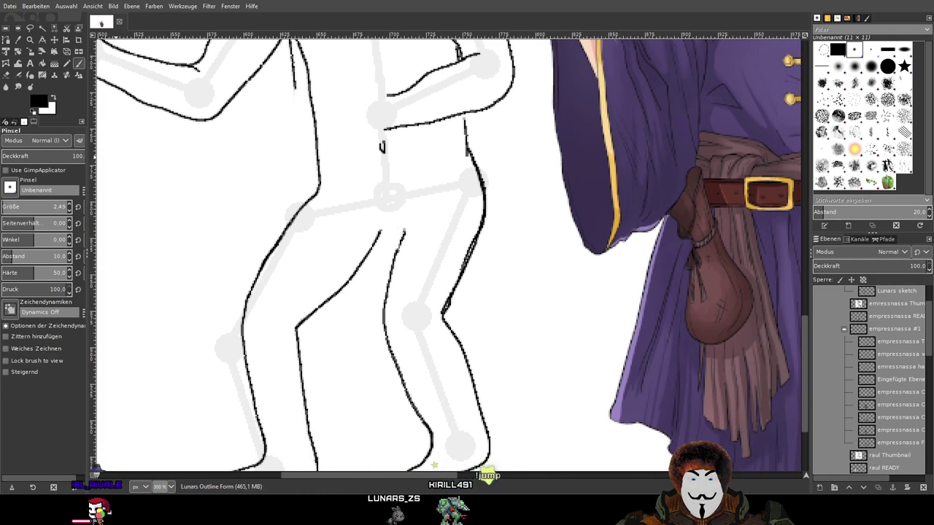
pyautogui.hotkey('shift', 'e')
pyautogui.scroll(3, 470, 271)
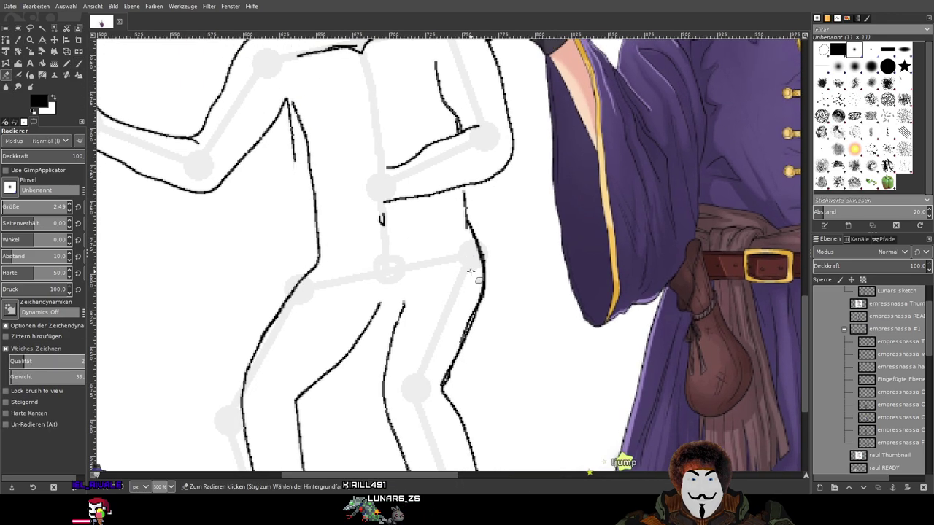
pyautogui.keyDown('ctrl'); pyautogui.scroll(7, 471, 272); pyautogui.keyUp('ctrl')
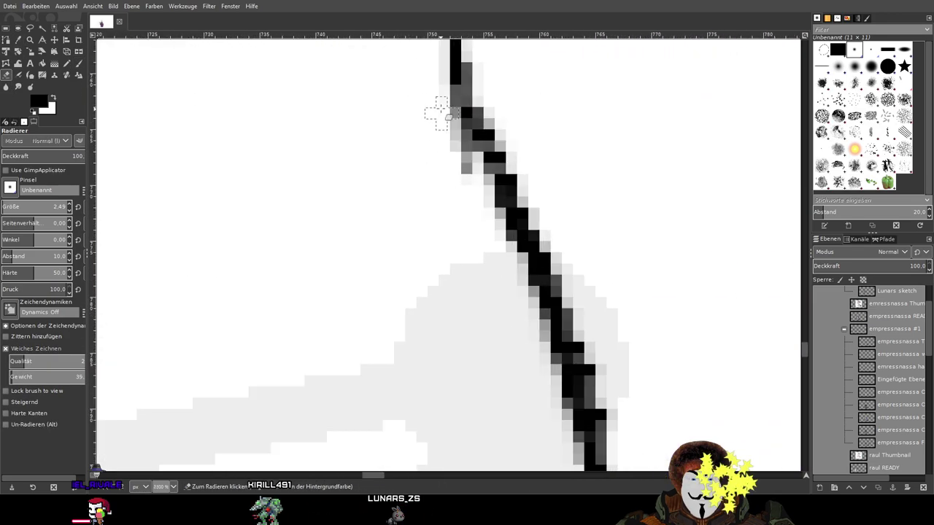
pyautogui.moveTo(441, 113); pyautogui.dragTo(456, 144)
pyautogui.keyDown('ctrl'); pyautogui.scroll(-1, 576, 238); pyautogui.keyUp('ctrl')
pyautogui.keyDown('ctrl'); pyautogui.scroll(2, 519, 162); pyautogui.keyUp('ctrl')
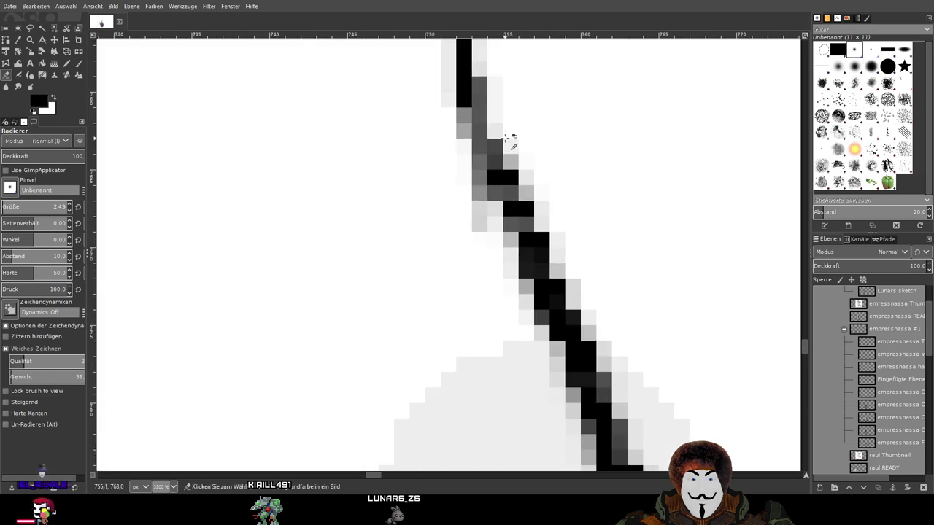
pyautogui.moveTo(676, 387); pyautogui.dragTo(581, 248)
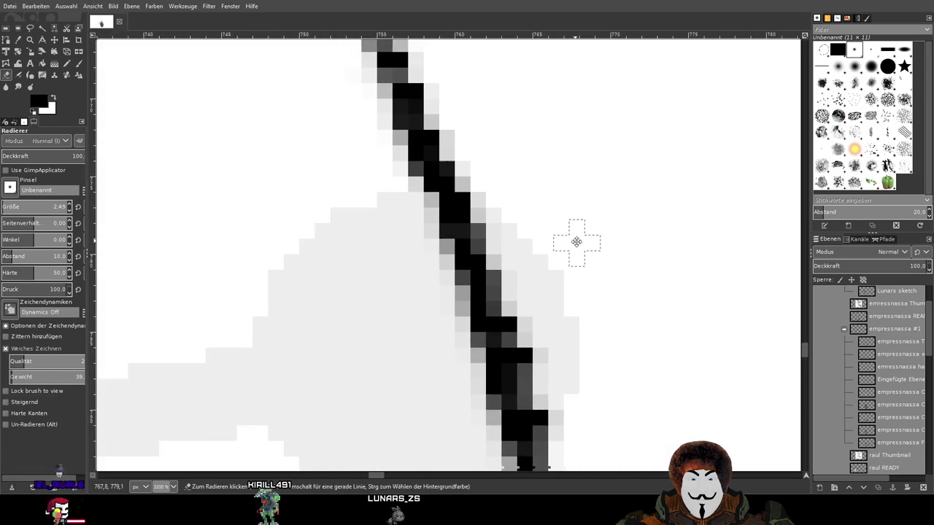
pyautogui.keyDown('ctrl'); pyautogui.scroll(-3, 581, 248); pyautogui.keyUp('ctrl')
pyautogui.moveTo(583, 333); pyautogui.dragTo(534, 141)
pyautogui.moveTo(503, 332)
pyautogui.mouseDown()
pyautogui.moveTo(492, 232)
pyautogui.moveTo(519, 101)
pyautogui.moveTo(515, 188)
pyautogui.moveTo(520, 129)
pyautogui.moveTo(522, 182)
pyautogui.moveTo(525, 157)
pyautogui.moveTo(525, 129)
pyautogui.moveTo(508, 264)
pyautogui.moveTo(501, 190)
pyautogui.moveTo(470, 299)
pyautogui.moveTo(492, 247)
pyautogui.moveTo(442, 323)
pyautogui.moveTo(457, 266)
pyautogui.moveTo(478, 238)
pyautogui.moveTo(464, 319)
pyautogui.moveTo(486, 276)
pyautogui.moveTo(460, 343)
pyautogui.mouseUp()
# Erase the old rear thigh line beside the new contour on the nearer leg, down to the back of the knee
pyautogui.keyDown('ctrl'); pyautogui.scroll(-2, 533, 134); pyautogui.keyUp('ctrl')
pyautogui.keyDown('ctrl'); pyautogui.scroll(2, 510, 157); pyautogui.keyUp('ctrl')
pyautogui.scroll(3, 514, 161)
pyautogui.keyDown('ctrl'); pyautogui.scroll(3, 515, 160); pyautogui.keyUp('ctrl')
pyautogui.moveTo(484, 311); pyautogui.dragTo(535, 180)
pyautogui.moveTo(488, 228); pyautogui.dragTo(500, 210)
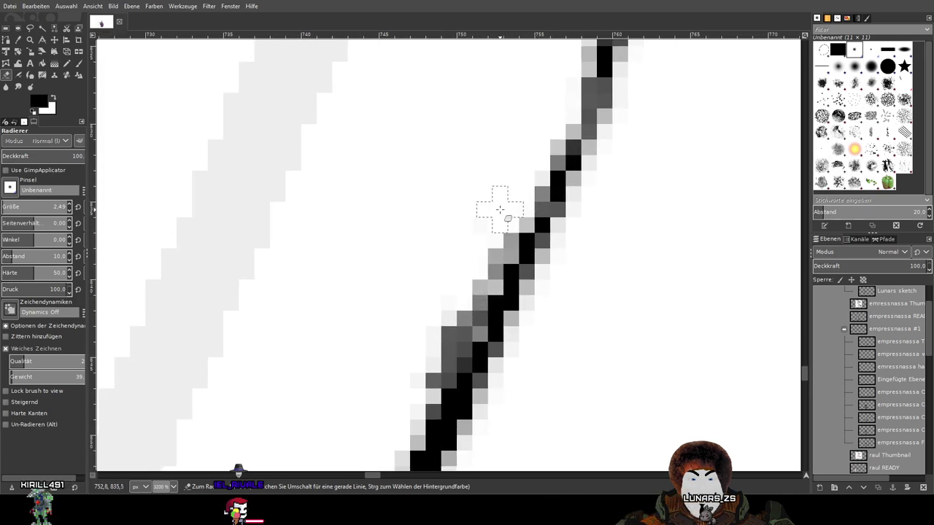
pyautogui.moveTo(492, 244); pyautogui.dragTo(478, 277)
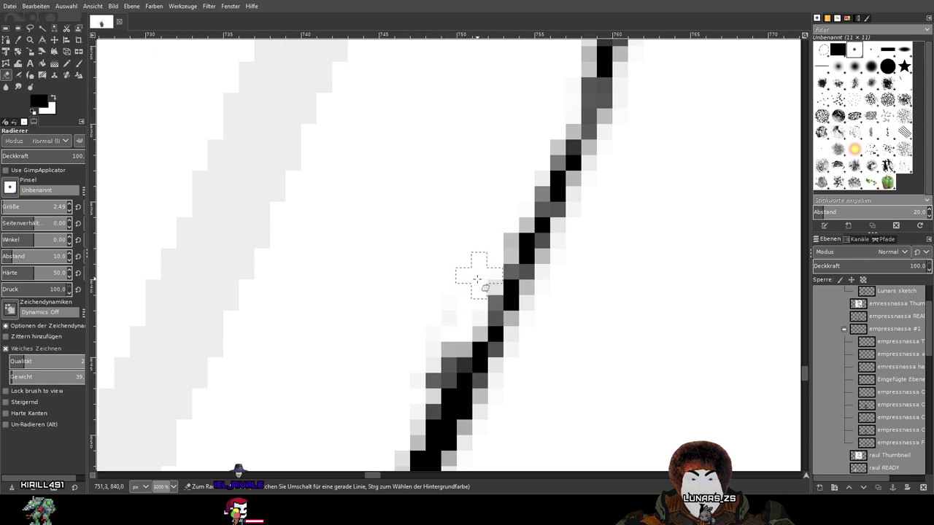
pyautogui.moveTo(458, 306); pyautogui.dragTo(514, 127)
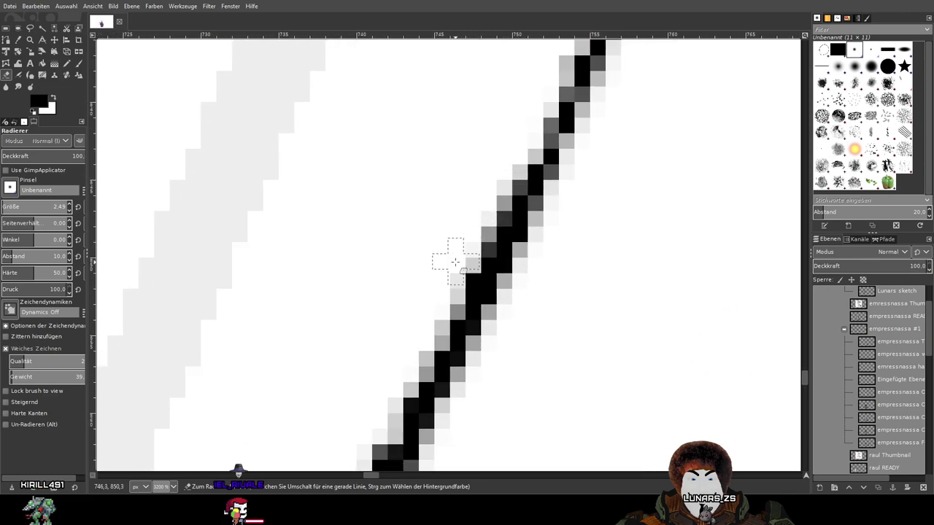
pyautogui.moveTo(478, 179); pyautogui.dragTo(433, 338)
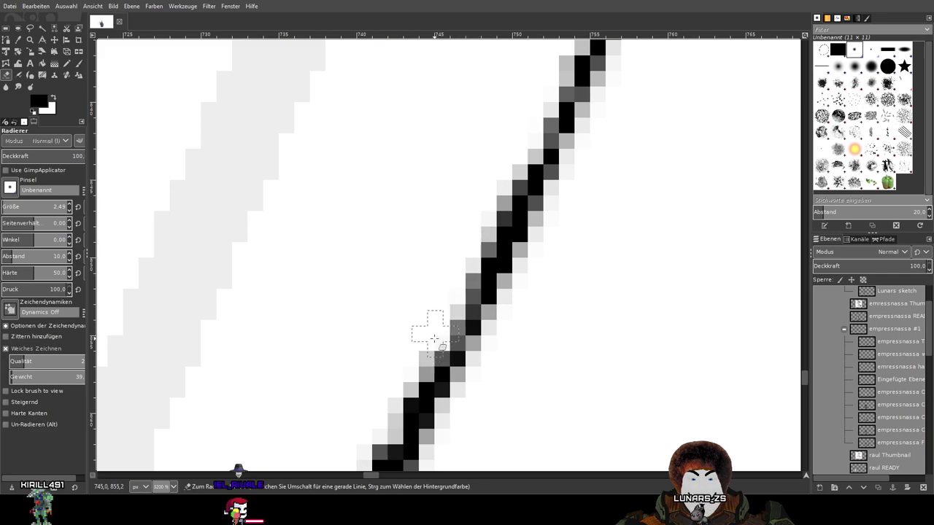
pyautogui.scroll(-3, 444, 249)
pyautogui.scroll(4, 437, 364)
pyautogui.scroll(-1, 423, 270)
pyautogui.moveTo(404, 279)
pyautogui.mouseDown()
pyautogui.moveTo(399, 307)
pyautogui.moveTo(425, 253)
pyautogui.moveTo(382, 336)
pyautogui.moveTo(389, 307)
pyautogui.mouseUp()
pyautogui.moveTo(475, 164)
pyautogui.mouseDown()
pyautogui.moveTo(420, 255)
pyautogui.moveTo(480, 155)
pyautogui.mouseUp()
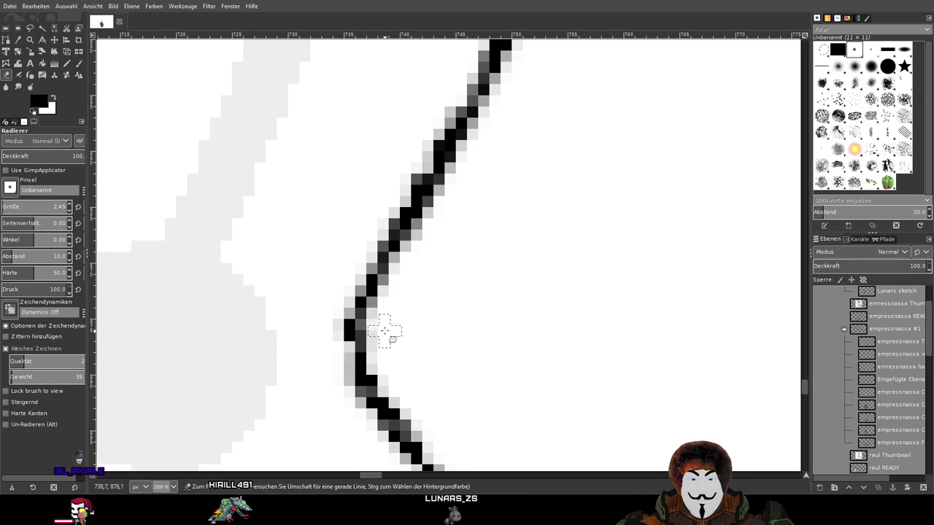
# Repaint the thinned, uneven parts of the nearer leg's rear thigh line as one smooth line below the hip
pyautogui.click(78, 63)
pyautogui.scroll(-2, 449, 175)
pyautogui.moveTo(532, 87); pyautogui.dragTo(500, 294)
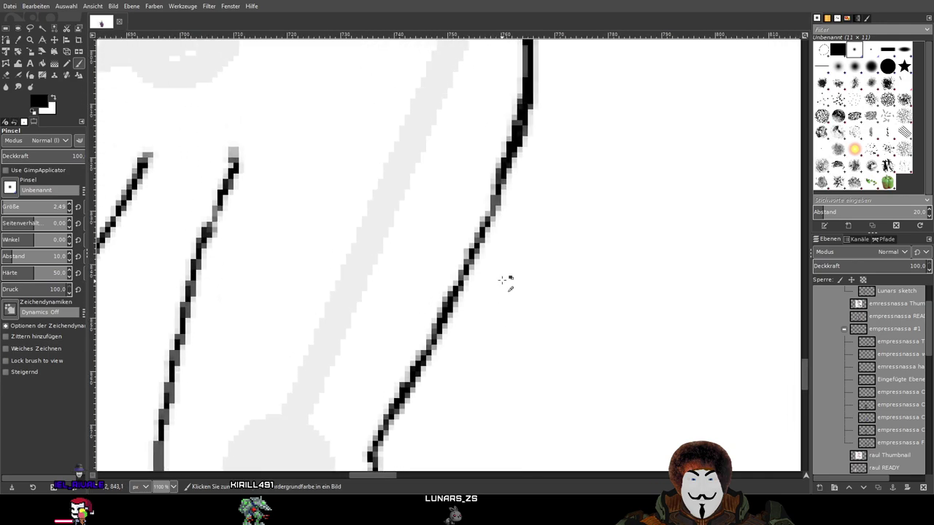
pyautogui.scroll(2, 528, 142)
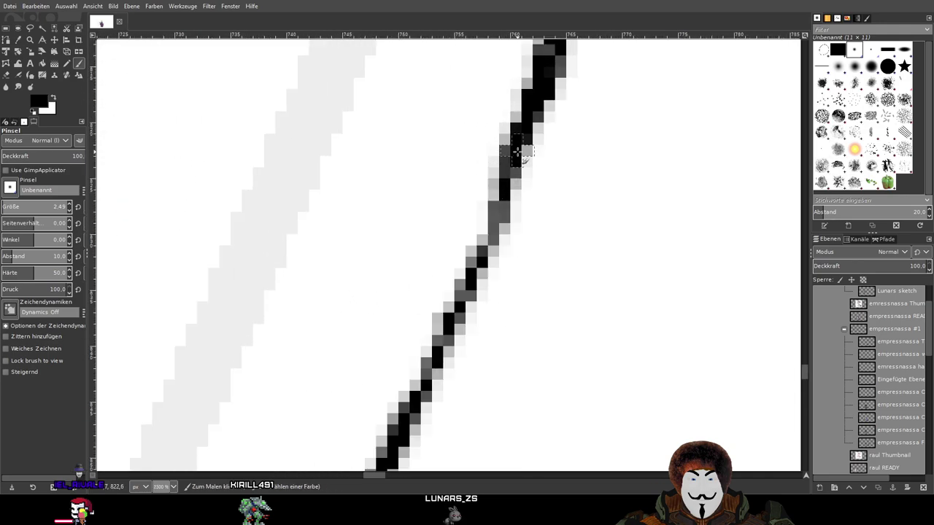
pyautogui.moveTo(448, 336); pyautogui.dragTo(394, 428)
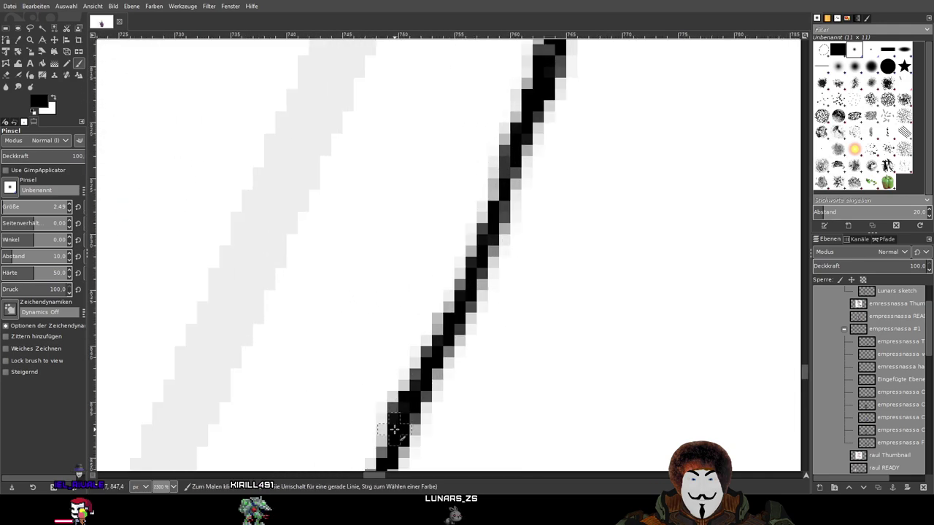
pyautogui.scroll(-3, 579, 266)
pyautogui.moveTo(561, 215); pyautogui.dragTo(575, 149)
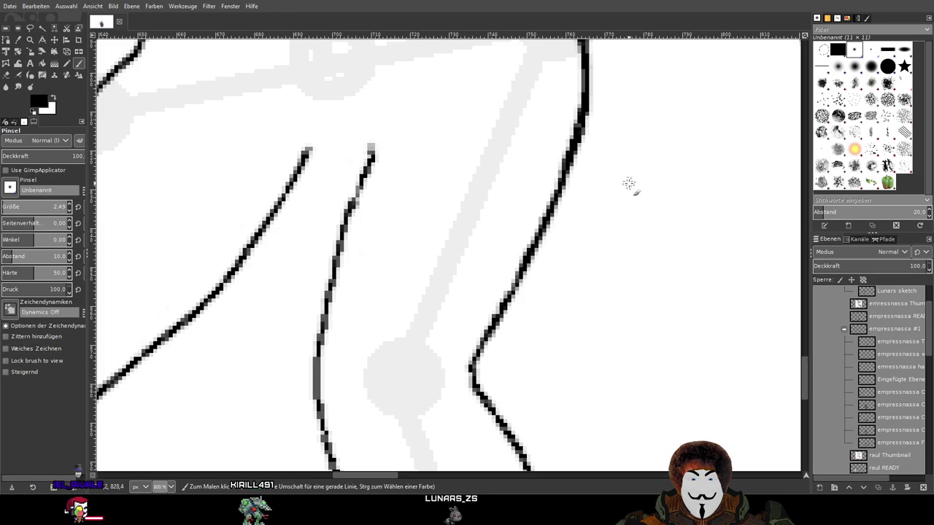
pyautogui.scroll(-3, 629, 183)
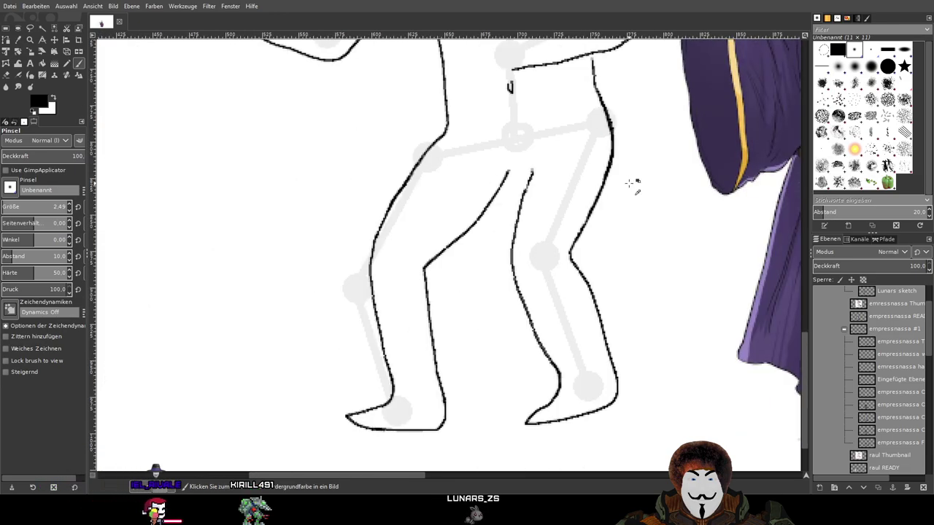
pyautogui.scroll(3, 628, 183)
pyautogui.scroll(3, 553, 250)
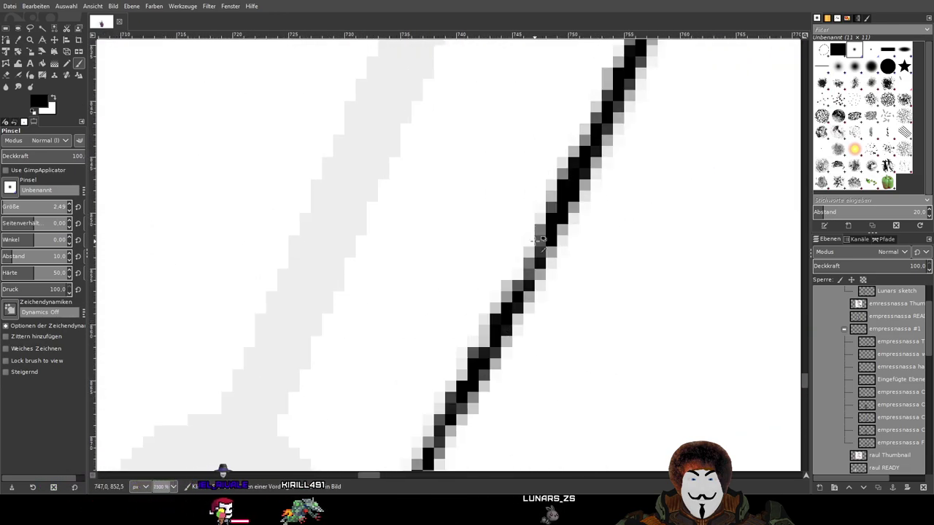
pyautogui.scroll(-6, 541, 243)
pyautogui.scroll(5, 540, 245)
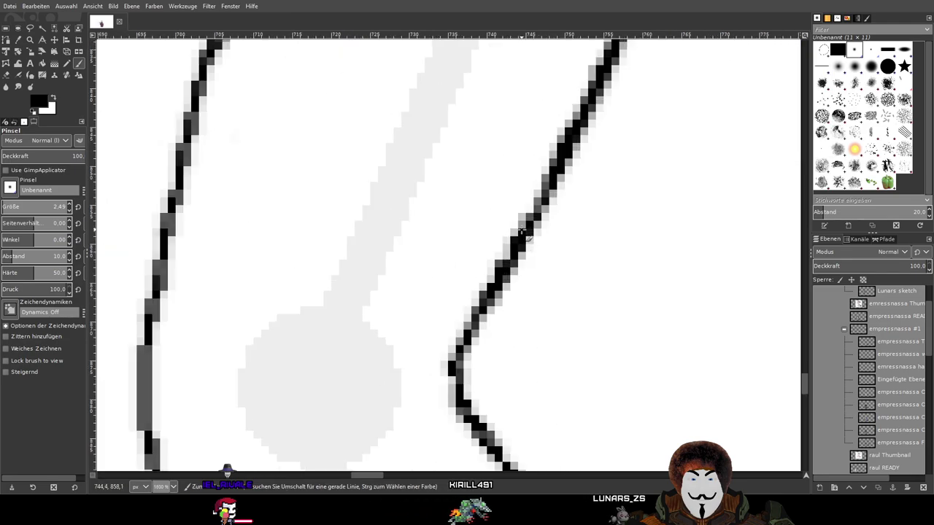
# Erase the lower part of the nearer leg's rear thigh line just above the back of the knee
pyautogui.hotkey('shift', 'e')
pyautogui.scroll(3, 531, 131)
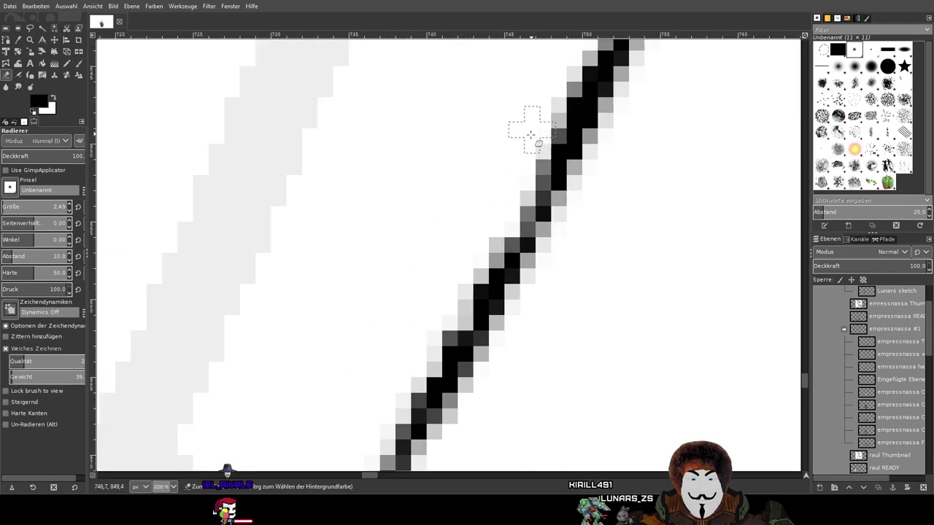
pyautogui.moveTo(514, 248); pyautogui.dragTo(436, 365)
pyautogui.scroll(-3, 496, 271)
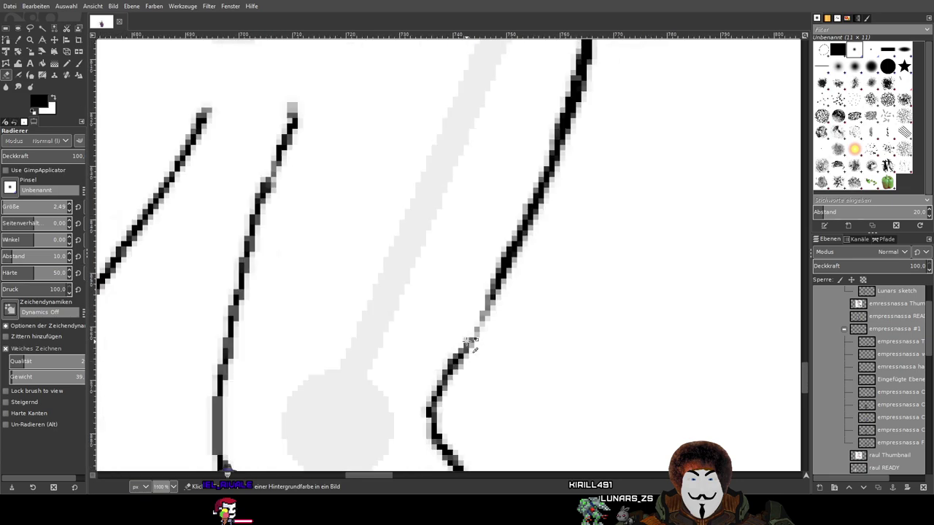
pyautogui.moveTo(515, 227); pyautogui.dragTo(481, 290)
pyautogui.scroll(2, 486, 312)
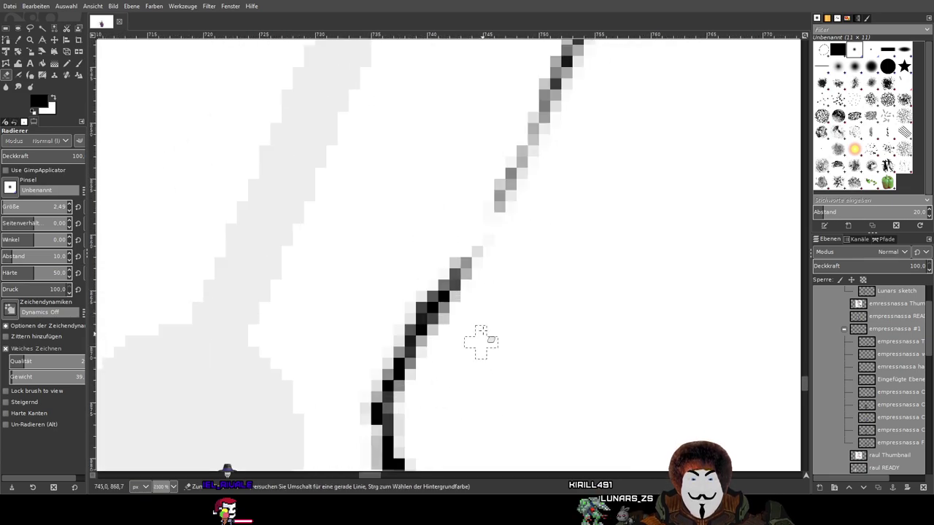
# Erase the remaining rear thigh line of the nearer leg between the lower hip and the knee bend
pyautogui.moveTo(481, 240)
pyautogui.mouseDown()
pyautogui.moveTo(439, 308)
pyautogui.moveTo(520, 141)
pyautogui.mouseUp()
pyautogui.moveTo(619, 102); pyautogui.dragTo(476, 371)
pyautogui.moveTo(448, 279)
pyautogui.mouseDown()
pyautogui.moveTo(395, 381)
pyautogui.moveTo(437, 322)
pyautogui.mouseUp()
pyautogui.moveTo(386, 365)
pyautogui.mouseDown()
pyautogui.moveTo(420, 322)
pyautogui.moveTo(441, 247)
pyautogui.moveTo(467, 211)
pyautogui.moveTo(492, 216)
pyautogui.mouseUp()
pyautogui.moveTo(542, 305); pyautogui.dragTo(548, 378)
pyautogui.moveTo(457, 306)
pyautogui.mouseDown()
pyautogui.moveTo(462, 267)
pyautogui.moveTo(522, 218)
pyautogui.moveTo(509, 155)
pyautogui.mouseUp()
pyautogui.scroll(-3, 606, 159)
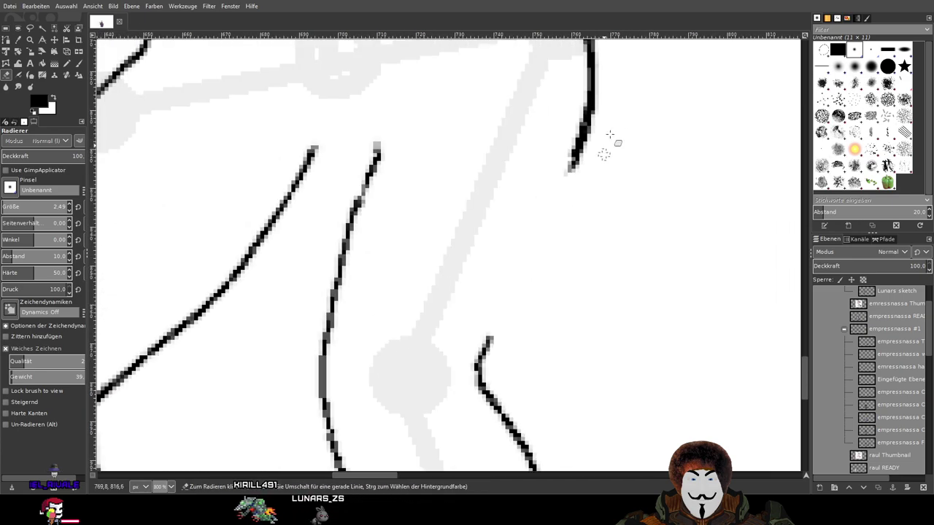
# Trim the lower end of the nearer hip's rear line back toward the hip joint
pyautogui.moveTo(607, 154); pyautogui.dragTo(592, 225)
pyautogui.scroll(3, 556, 282)
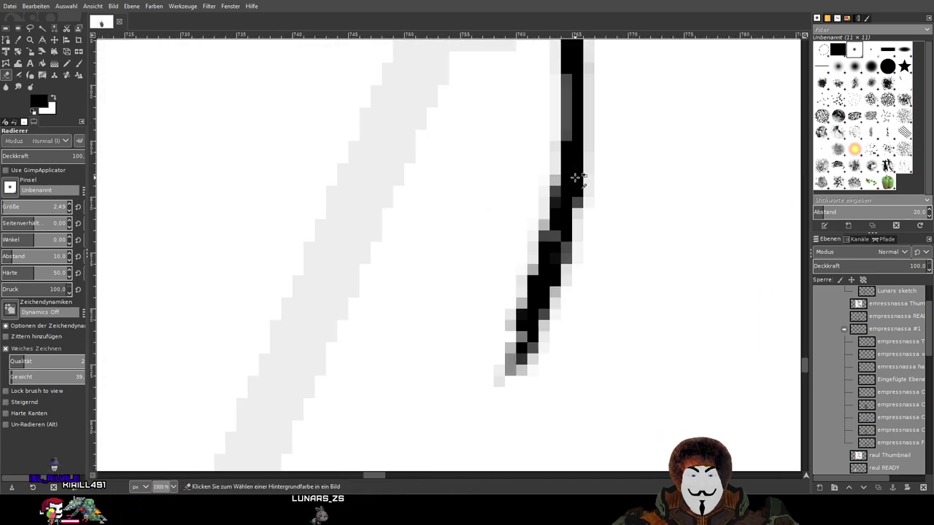
pyautogui.moveTo(511, 372); pyautogui.dragTo(553, 319)
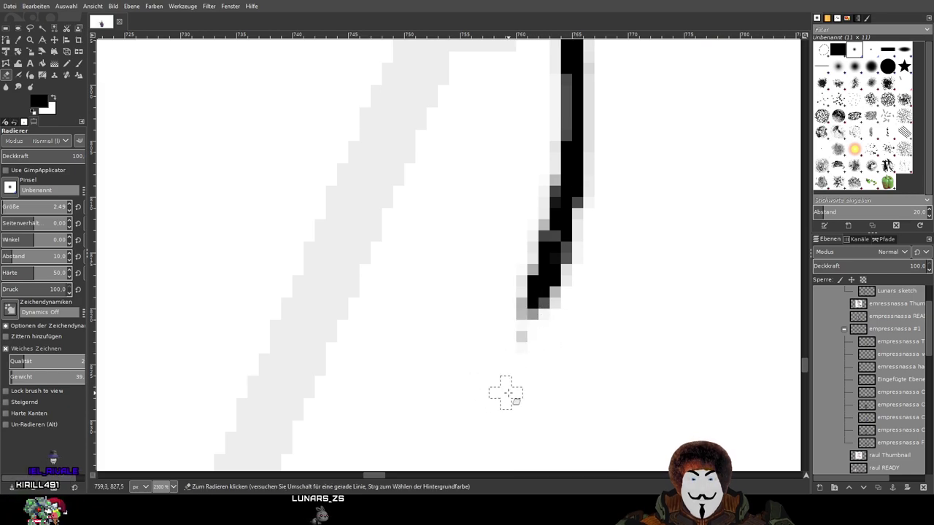
pyautogui.moveTo(527, 289)
pyautogui.mouseDown()
pyautogui.moveTo(564, 300)
pyautogui.moveTo(564, 259)
pyautogui.moveTo(527, 243)
pyautogui.mouseUp()
pyautogui.scroll(-4, 573, 275)
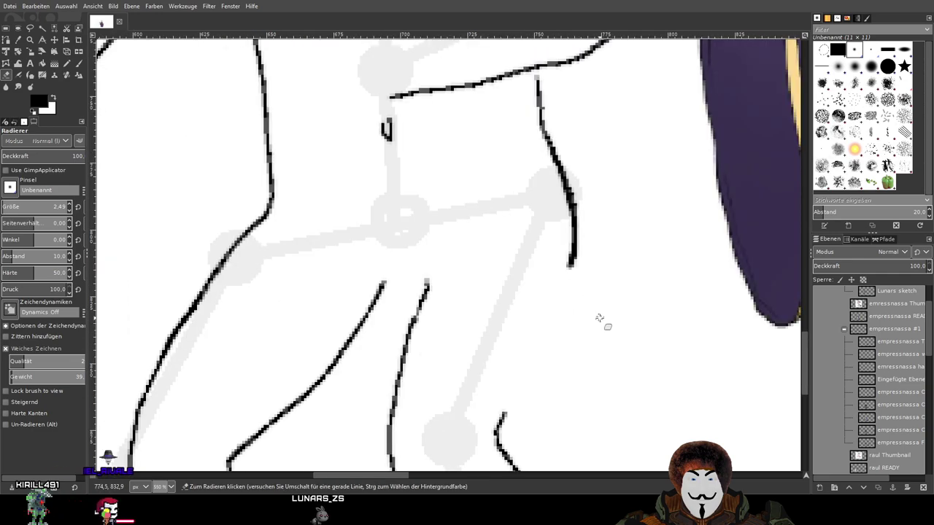
# Erase the rest of the rear hip contour past the hip joint, keeping only the short waist line below the forearm
pyautogui.moveTo(594, 313); pyautogui.dragTo(599, 211)
pyautogui.moveTo(626, 162); pyautogui.dragTo(582, 308)
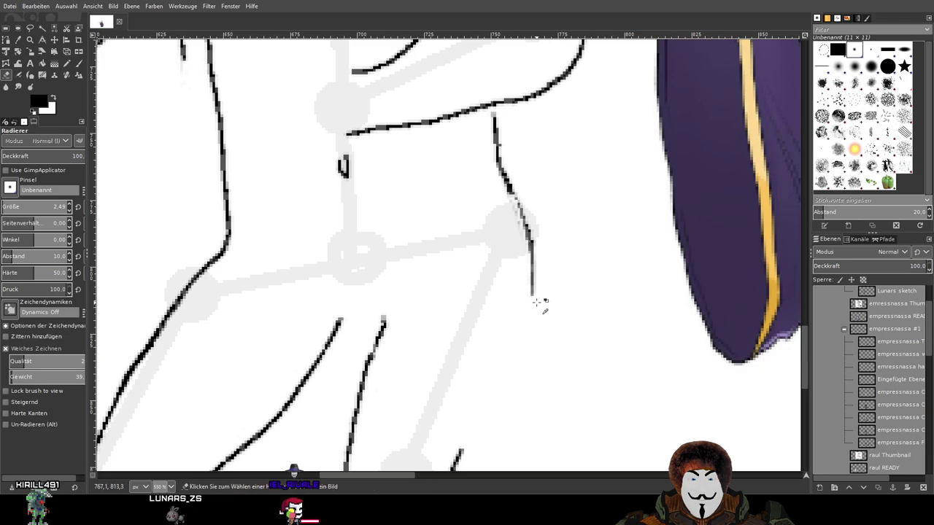
pyautogui.scroll(4, 536, 300)
pyautogui.moveTo(536, 300); pyautogui.dragTo(535, 197)
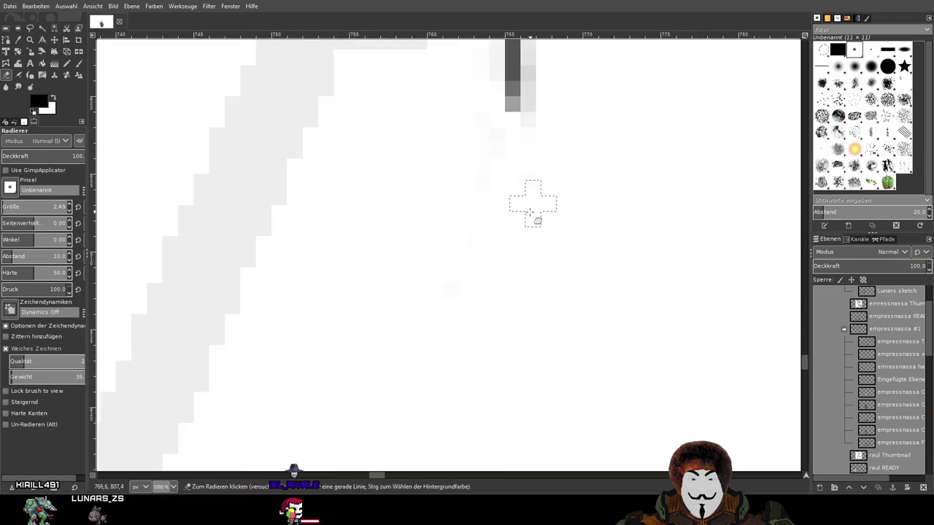
pyautogui.moveTo(523, 97); pyautogui.dragTo(539, 79)
pyautogui.moveTo(587, 73)
pyautogui.mouseDown()
pyautogui.moveTo(550, 384)
pyautogui.moveTo(506, 277)
pyautogui.moveTo(466, 329)
pyautogui.moveTo(465, 215)
pyautogui.moveTo(448, 205)
pyautogui.moveTo(467, 248)
pyautogui.moveTo(468, 325)
pyautogui.mouseUp()
pyautogui.scroll(-3, 452, 219)
pyautogui.scroll(2, 439, 350)
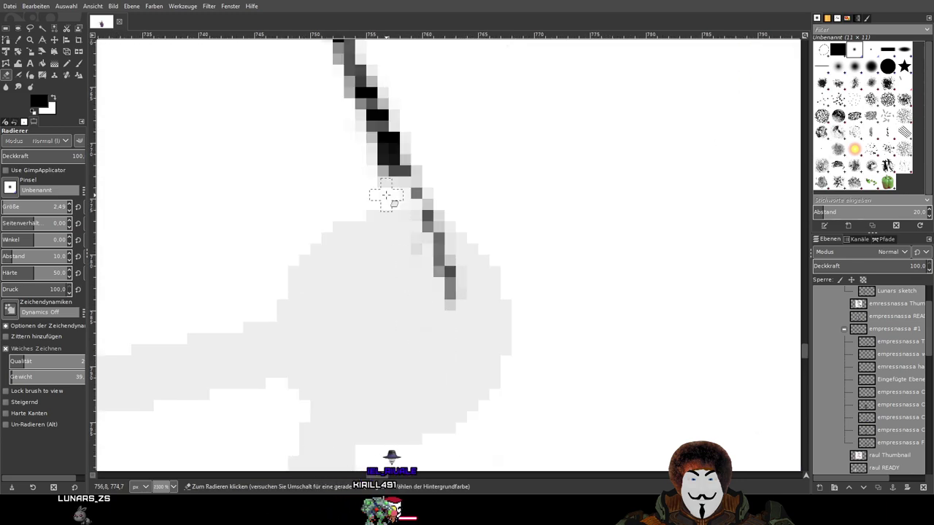
pyautogui.moveTo(415, 279); pyautogui.dragTo(458, 243)
pyautogui.moveTo(431, 292); pyautogui.dragTo(434, 240)
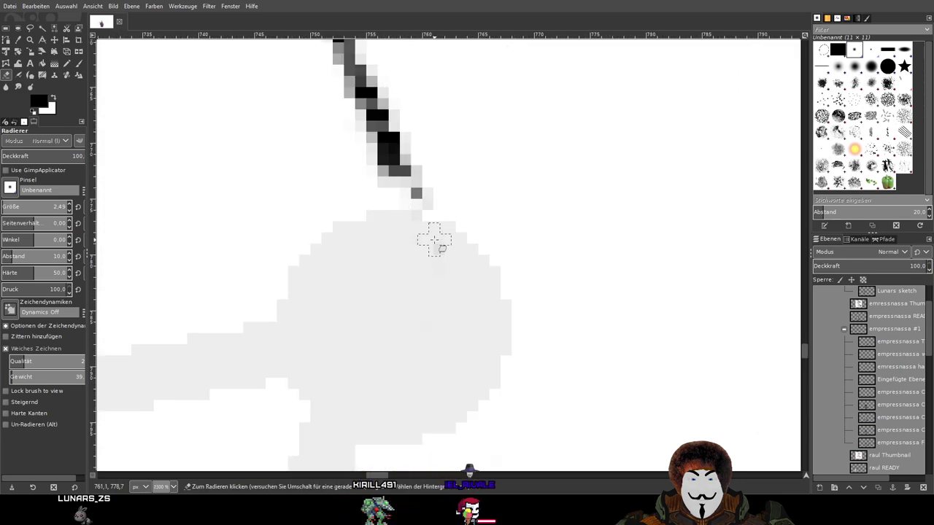
pyautogui.moveTo(430, 160)
pyautogui.mouseDown()
pyautogui.moveTo(410, 142)
pyautogui.moveTo(443, 144)
pyautogui.mouseUp()
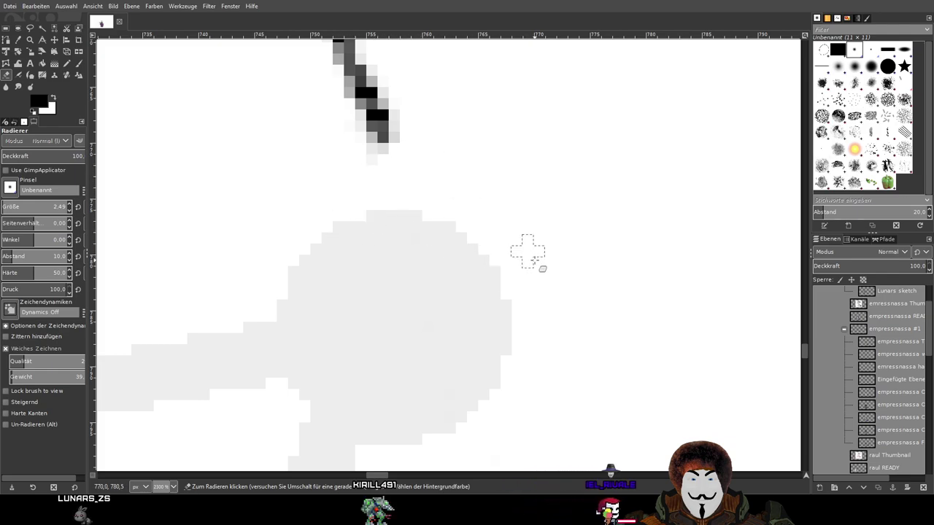
pyautogui.scroll(-5, 533, 259)
# Try to paint a new rear contour with the Paintbrush from the waist over the nearer hip to the back of the knee
pyautogui.click(79, 63)
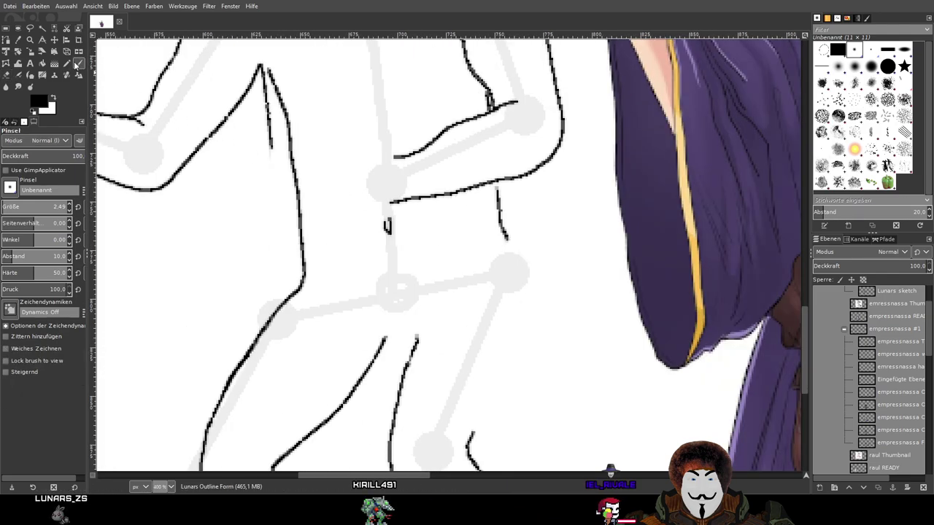
pyautogui.moveTo(590, 352); pyautogui.dragTo(572, 260)
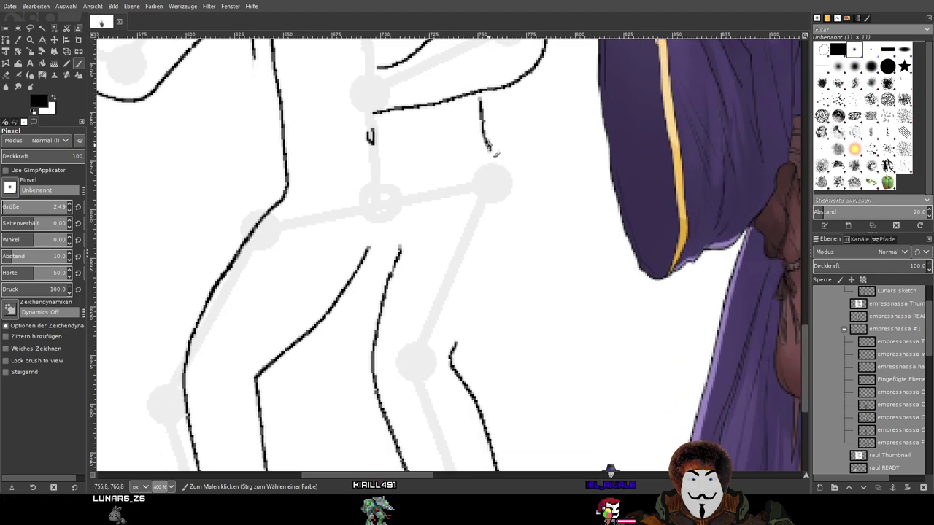
pyautogui.moveTo(493, 152); pyautogui.dragTo(503, 180)
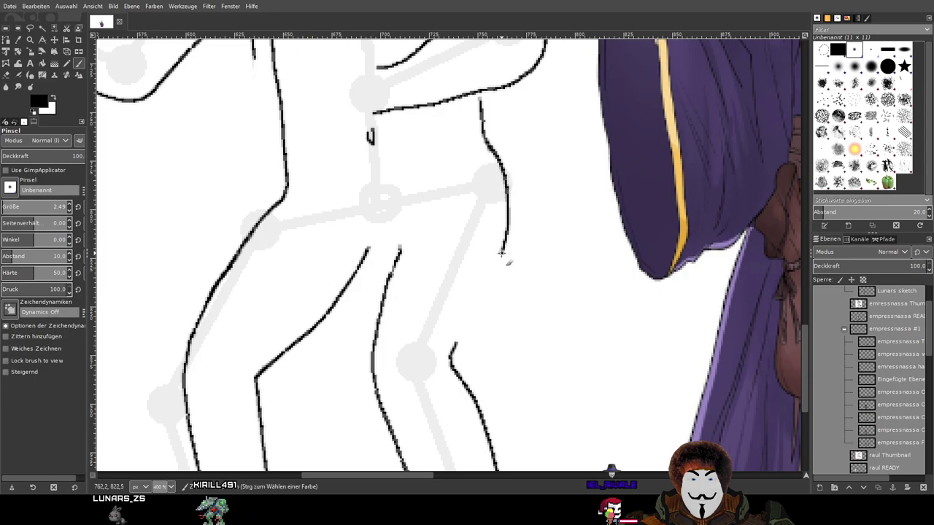
pyautogui.moveTo(453, 341); pyautogui.dragTo(450, 354)
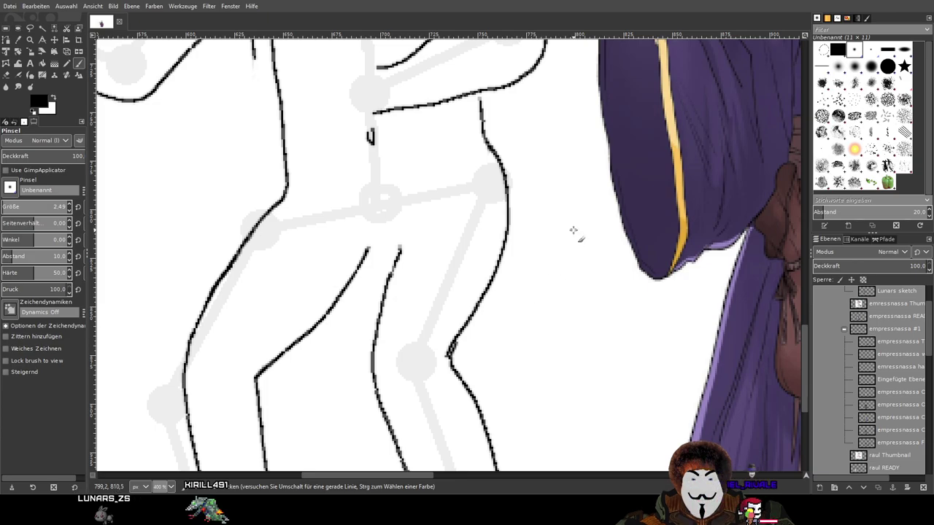
pyautogui.moveTo(574, 231); pyautogui.dragTo(540, 289)
pyautogui.hotkey('ctrl', 'z')
pyautogui.hotkey('ctrl', 'z')
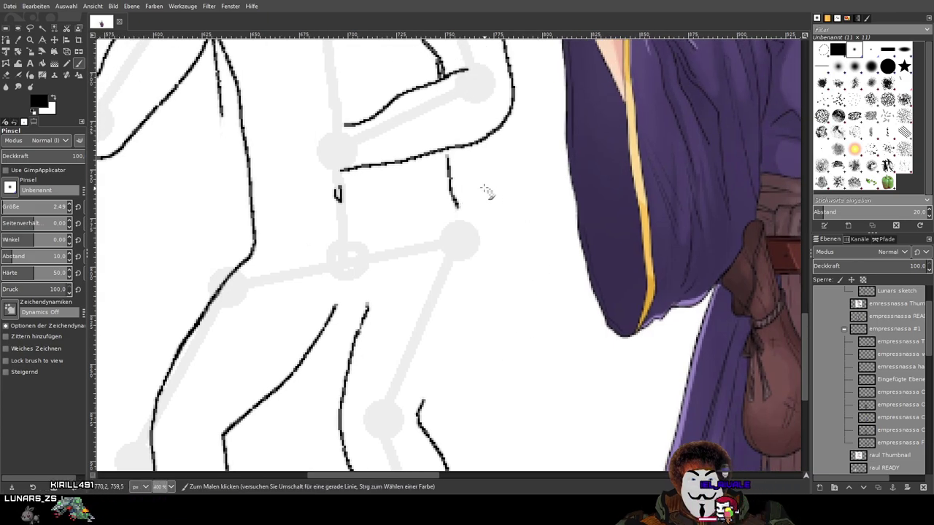
# Paint the nearer leg's rear contour from the waist end over the hip and thigh to the knee bend
pyautogui.moveTo(458, 201); pyautogui.dragTo(463, 212)
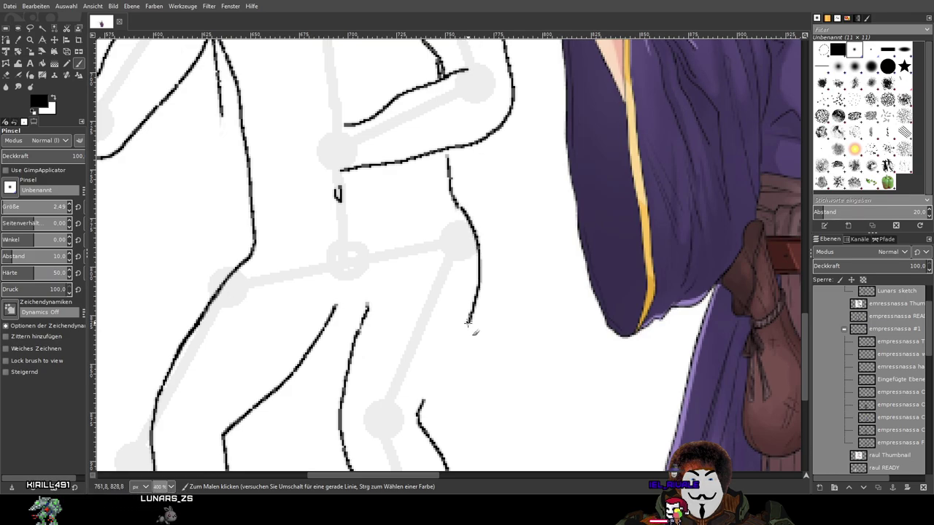
pyautogui.moveTo(447, 379); pyautogui.dragTo(427, 415)
pyautogui.scroll(-3, 524, 275)
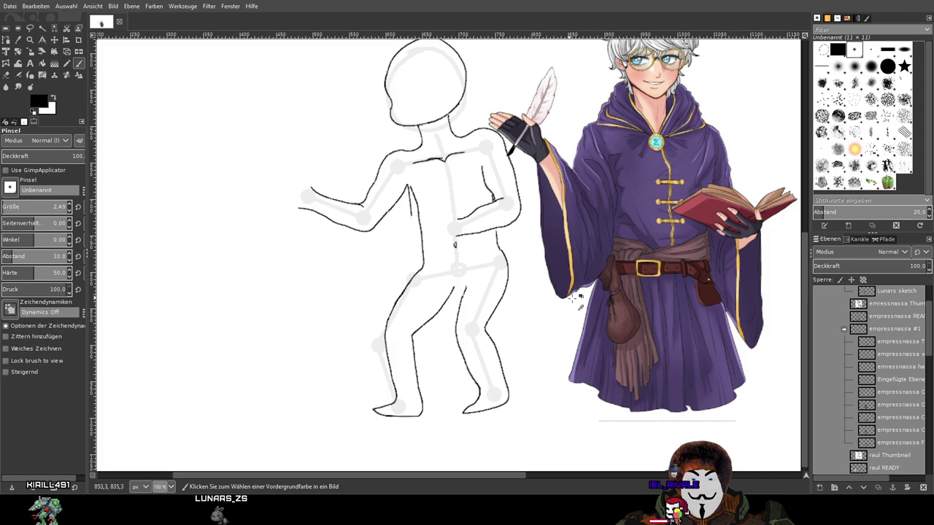
# Toggle the empressnassa READY layer on and off to compare its hips and legs with the new outline, leaving it hidden
pyautogui.scroll(2, 881, 354)
pyautogui.click(822, 369)
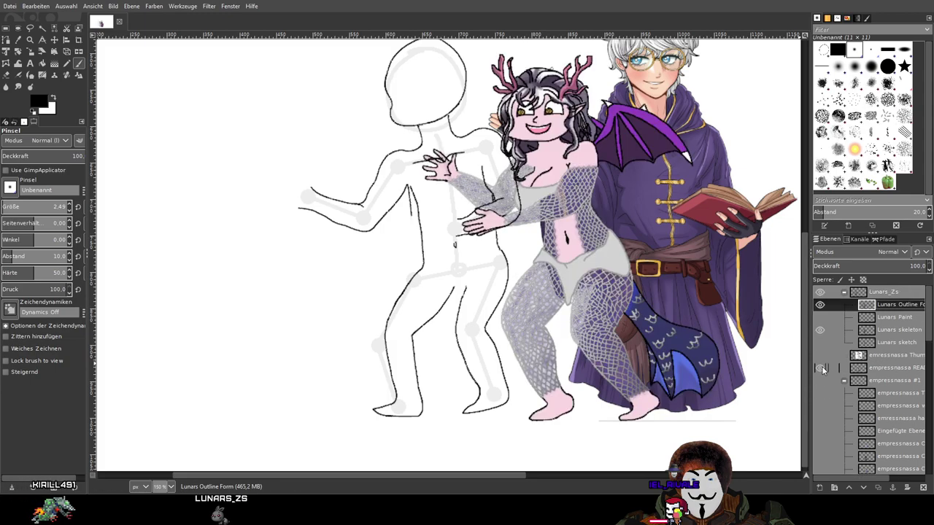
pyautogui.click(822, 368)
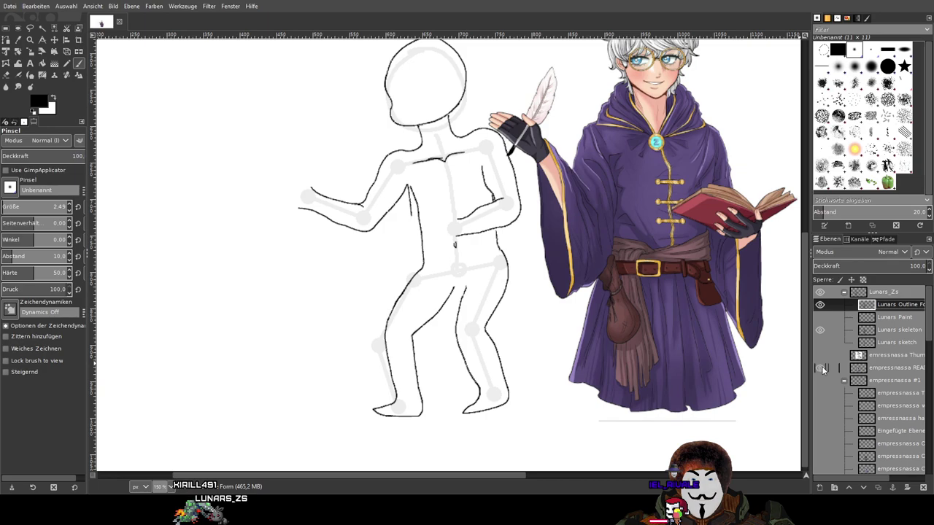
pyautogui.click(822, 368)
pyautogui.click(822, 369)
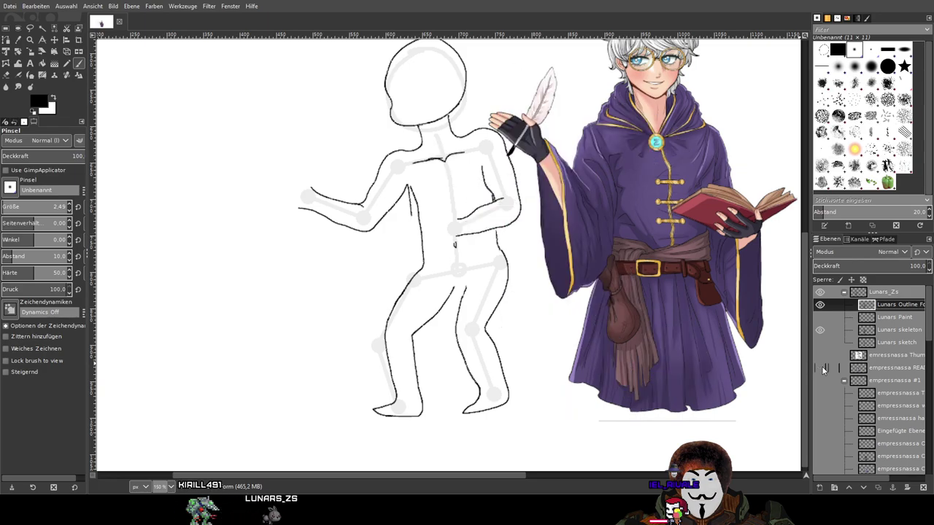
pyautogui.click(822, 368)
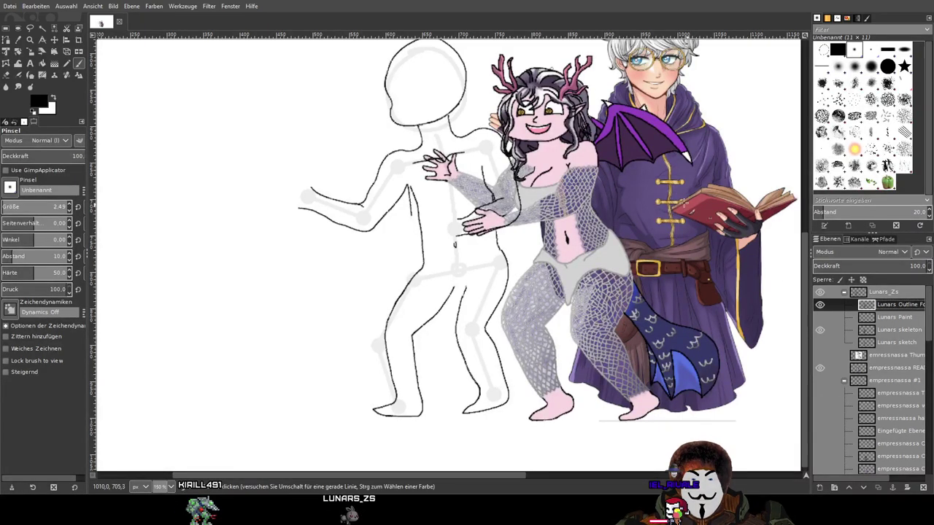
pyautogui.click(821, 368)
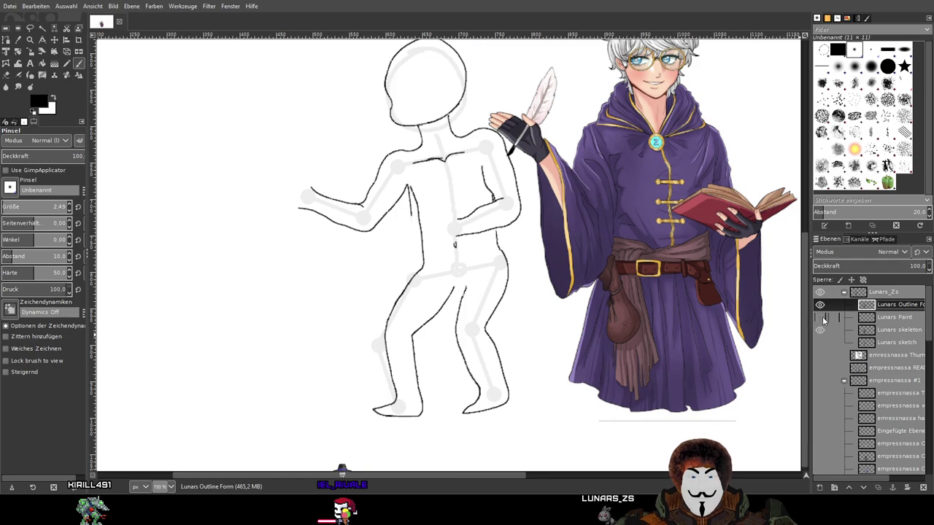
pyautogui.click(820, 368)
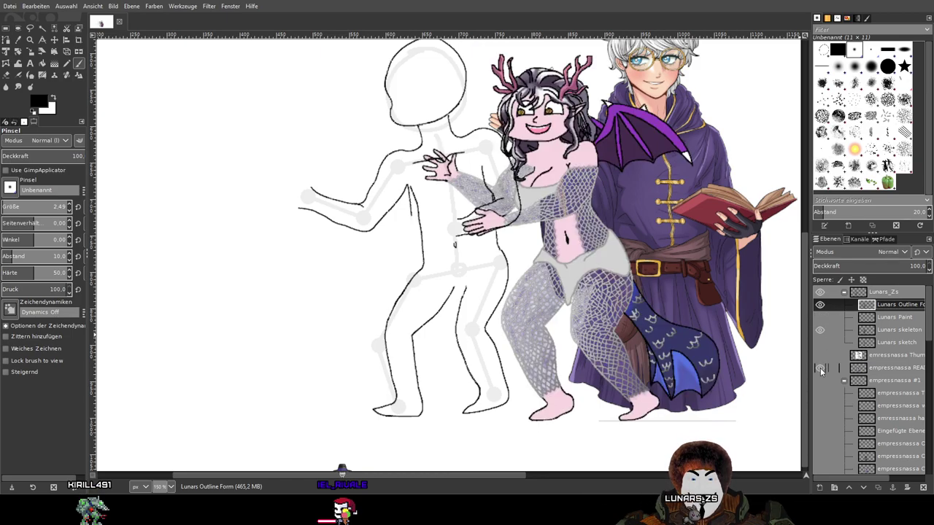
pyautogui.click(820, 367)
pyautogui.click(820, 367)
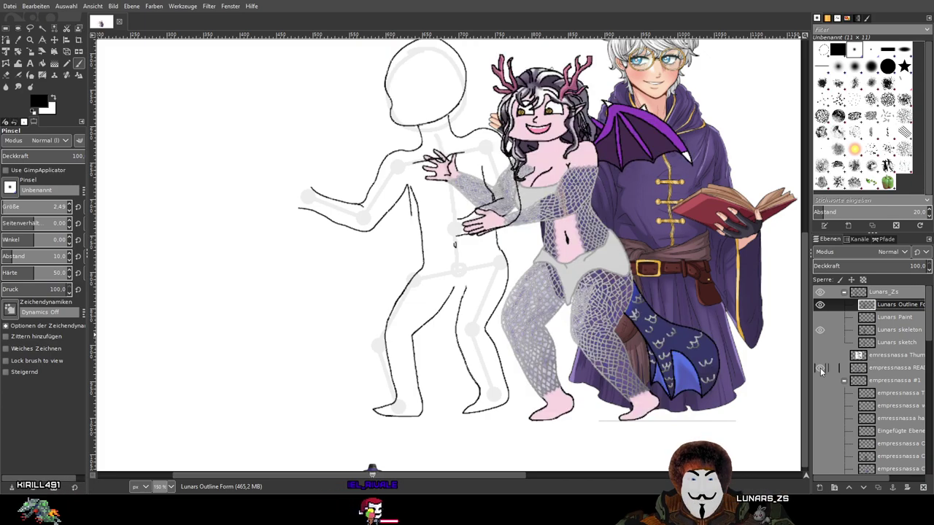
pyautogui.click(820, 368)
# Briefly show the raul READY and Kollin READY layers to compare their body shapes with the outline, then hide them
pyautogui.scroll(-3, 821, 380)
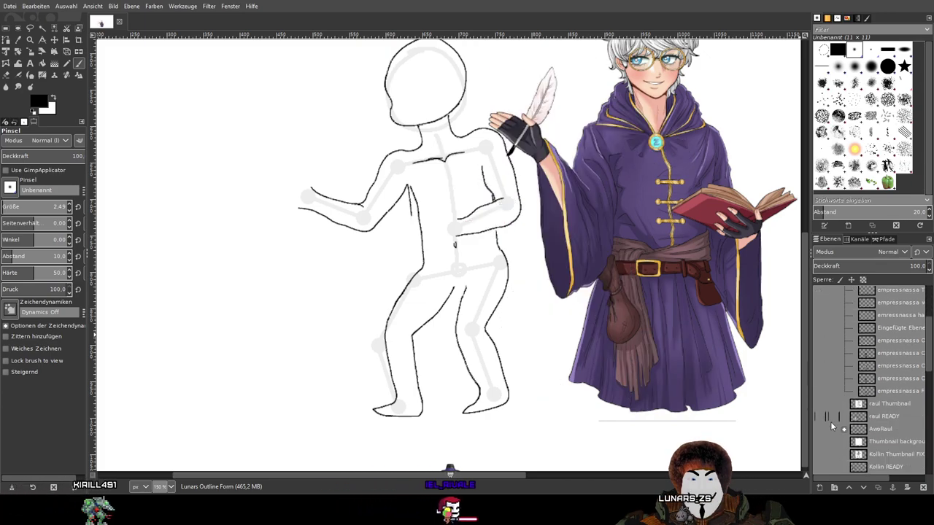
pyautogui.click(821, 416)
pyautogui.click(822, 417)
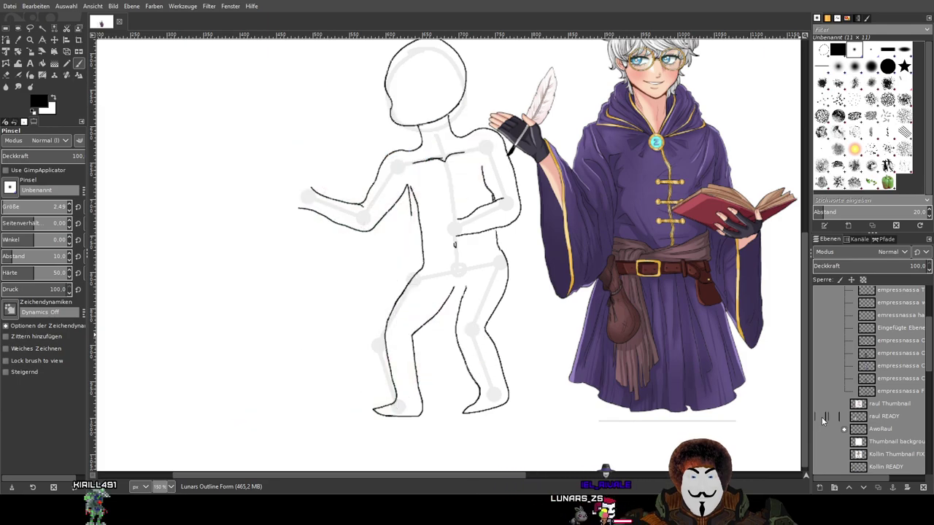
pyautogui.scroll(-2, 821, 417)
pyautogui.scroll(-3, 821, 418)
pyautogui.scroll(2, 821, 418)
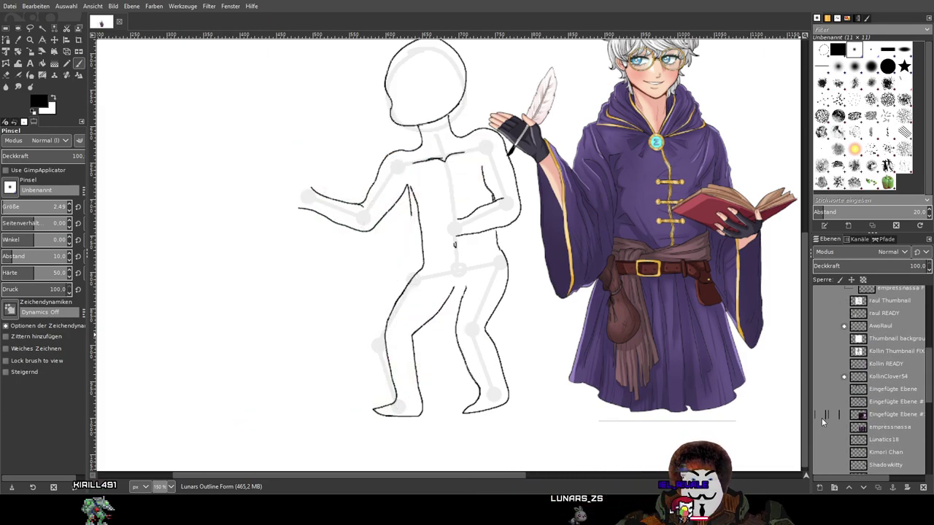
pyautogui.click(819, 363)
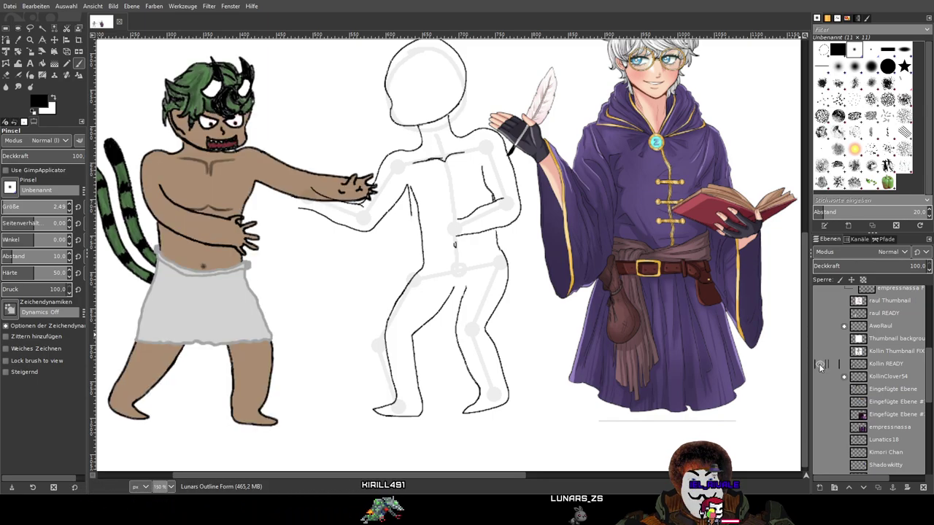
pyautogui.click(819, 364)
# Paint a smoother rear waist line from the underside of the forearm down into the nearer hip's contour
pyautogui.moveTo(534, 254); pyautogui.dragTo(482, 299)
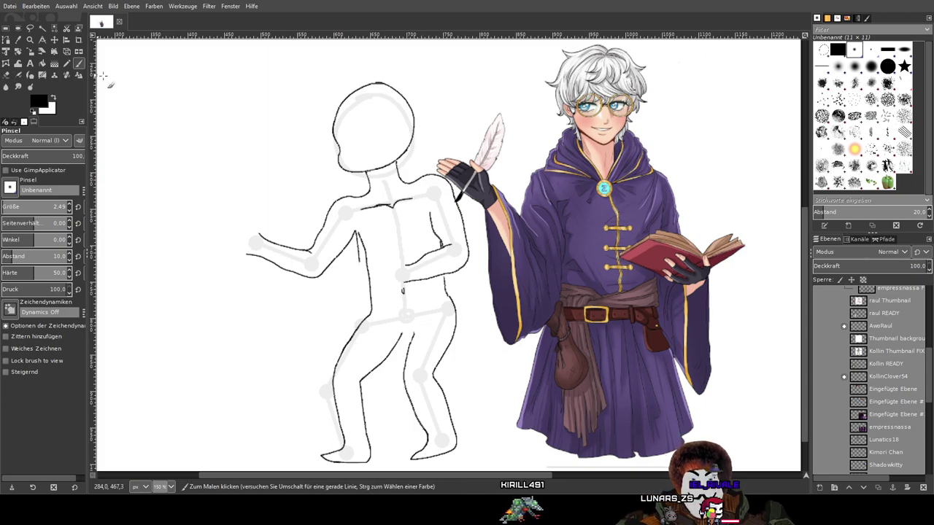
pyautogui.press('ctrl')
pyautogui.scroll(4, 438, 325)
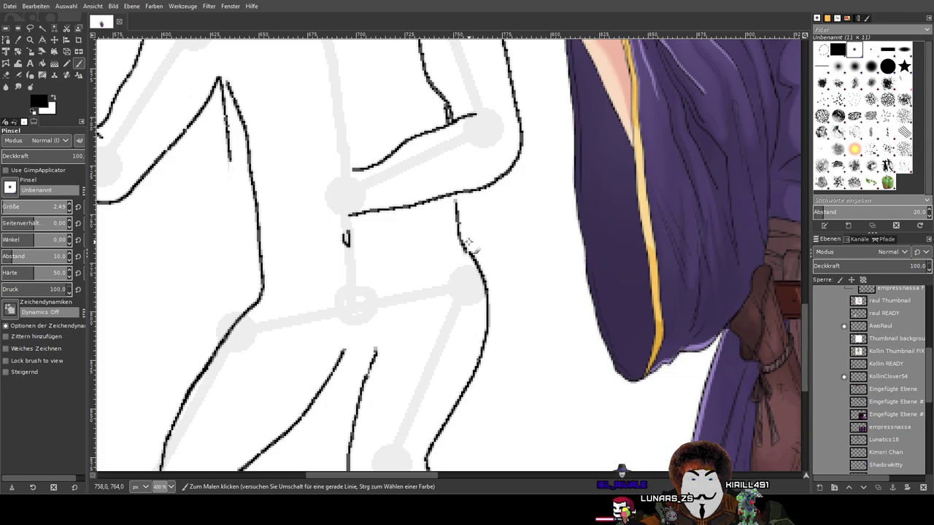
pyautogui.scroll(1, 452, 220)
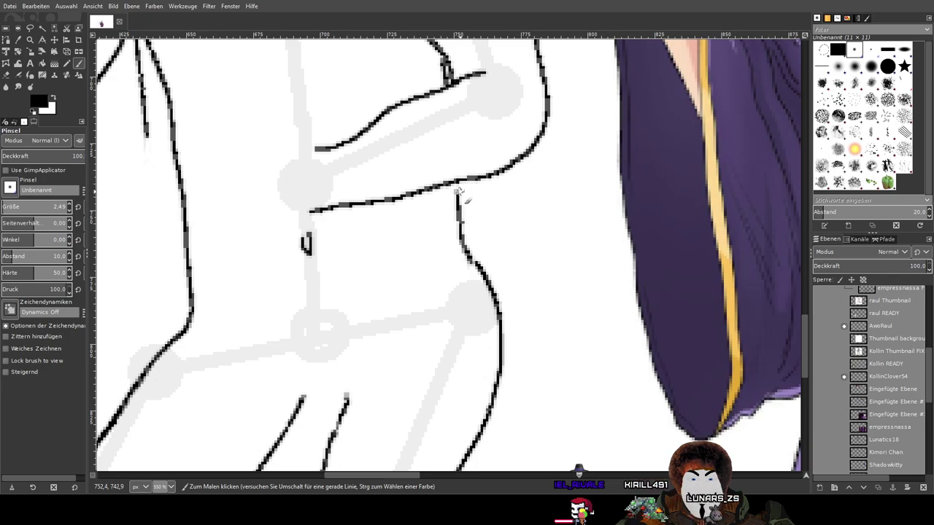
pyautogui.scroll(-1, 458, 189)
pyautogui.scroll(1, 458, 189)
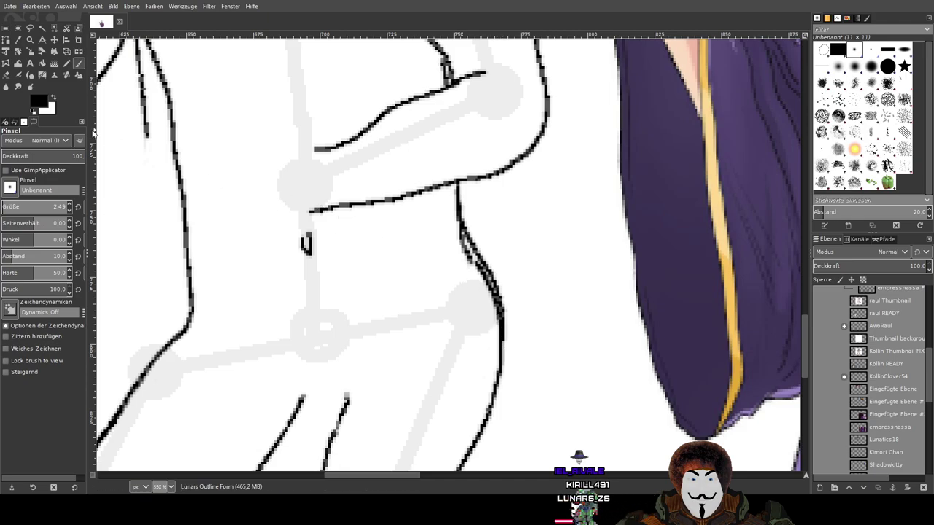
# Erase the doubled inner line along the rear waist and hip, leaving a single clean contour
pyautogui.hotkey('shift', 'e')
pyautogui.scroll(3, 463, 240)
pyautogui.moveTo(462, 218)
pyautogui.mouseDown()
pyautogui.moveTo(477, 253)
pyautogui.moveTo(448, 160)
pyautogui.mouseUp()
pyautogui.moveTo(462, 206)
pyautogui.mouseDown()
pyautogui.moveTo(509, 312)
pyautogui.moveTo(468, 239)
pyautogui.moveTo(500, 318)
pyautogui.mouseUp()
pyautogui.moveTo(477, 262)
pyautogui.mouseDown()
pyautogui.moveTo(540, 354)
pyautogui.moveTo(504, 291)
pyautogui.moveTo(530, 324)
pyautogui.moveTo(565, 368)
pyautogui.mouseUp()
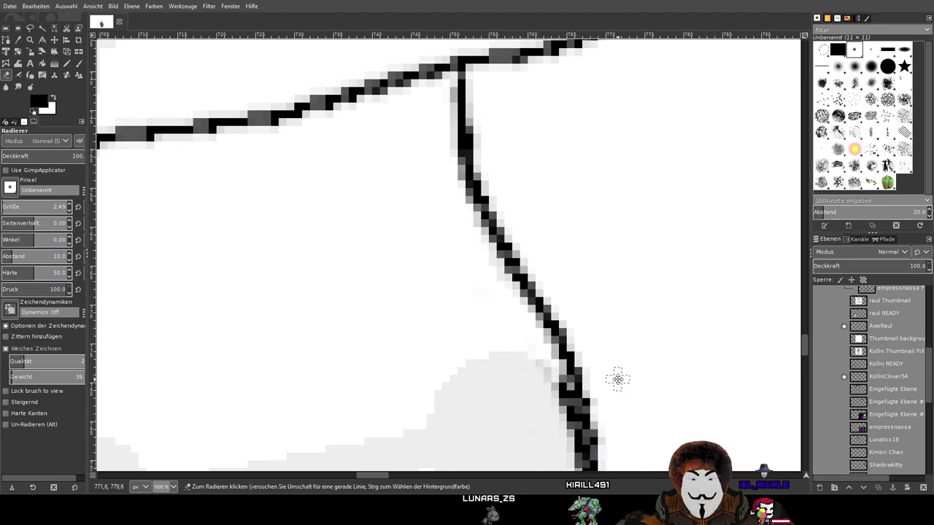
pyautogui.scroll(3, 403, 202)
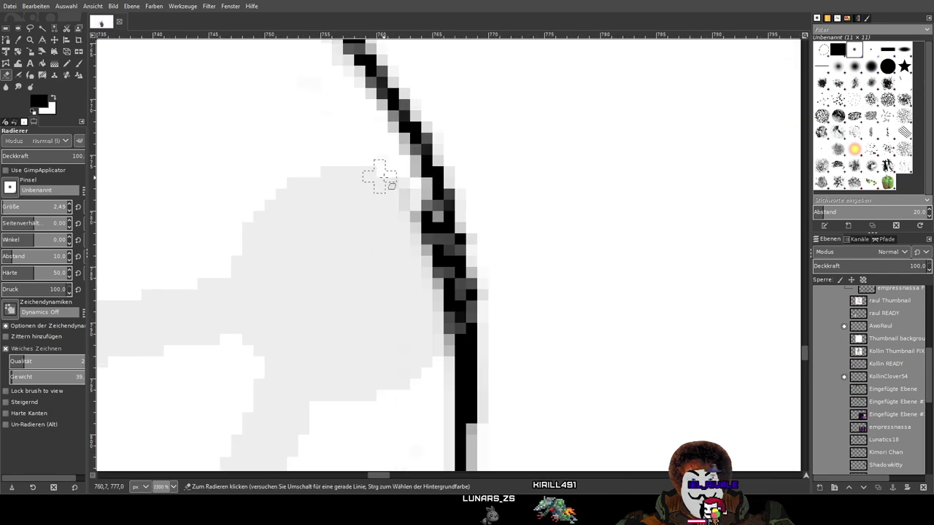
pyautogui.moveTo(406, 223); pyautogui.dragTo(422, 241)
pyautogui.moveTo(410, 197)
pyautogui.mouseDown()
pyautogui.moveTo(442, 288)
pyautogui.moveTo(443, 372)
pyautogui.moveTo(436, 341)
pyautogui.mouseUp()
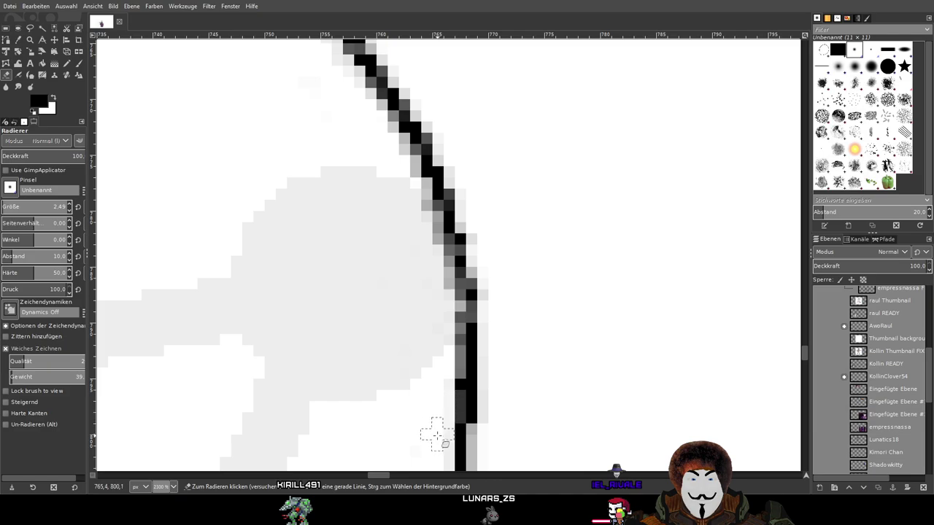
pyautogui.scroll(-8, 466, 168)
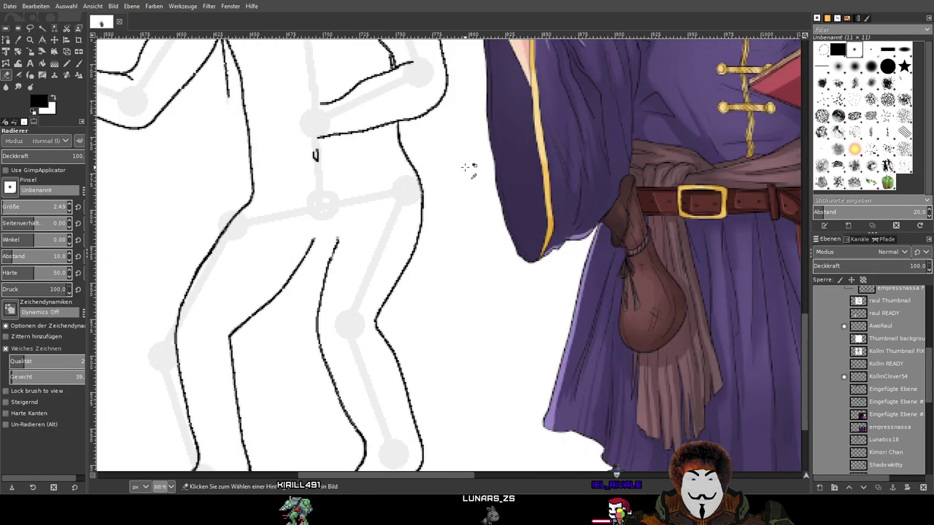
# Paint a smoother, slightly fuller front torso line from below the outstretched arm's armpit down to the waist bend
pyautogui.moveTo(441, 148); pyautogui.dragTo(507, 244)
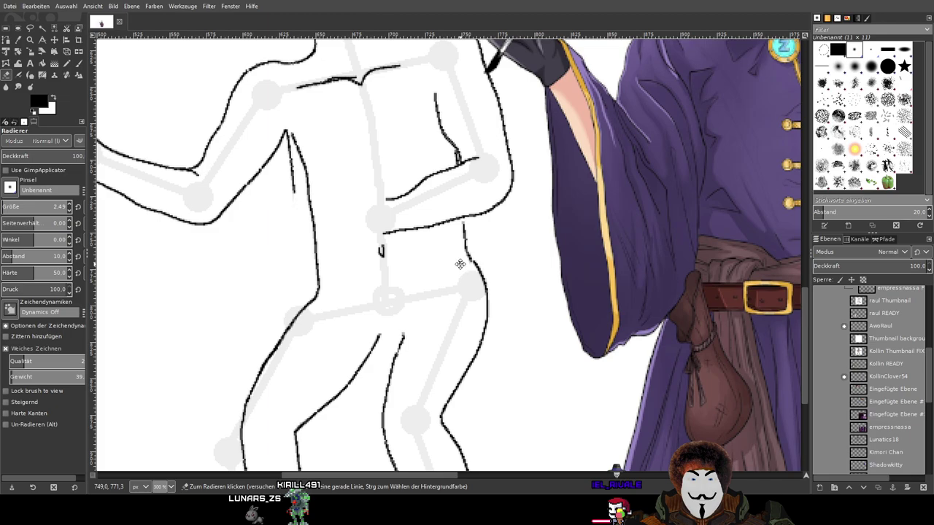
pyautogui.moveTo(460, 264); pyautogui.dragTo(533, 230)
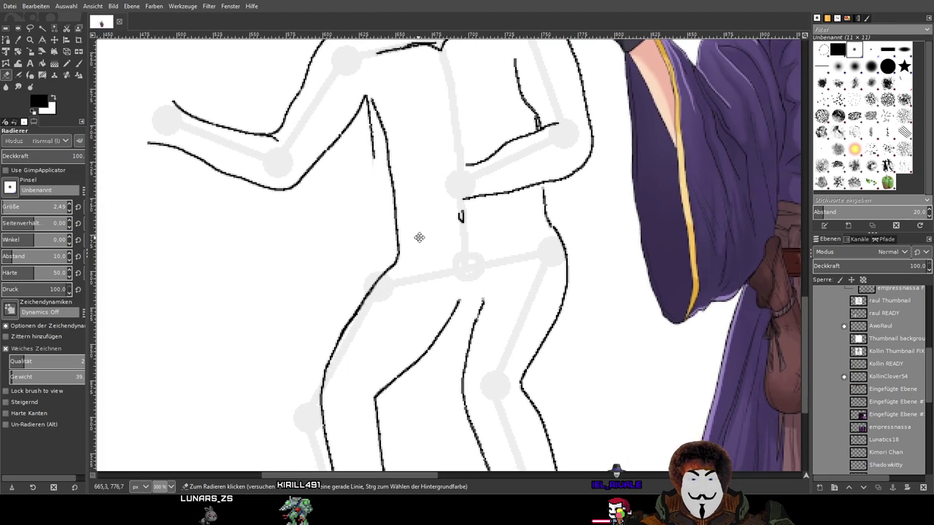
pyautogui.moveTo(416, 235); pyautogui.dragTo(491, 213)
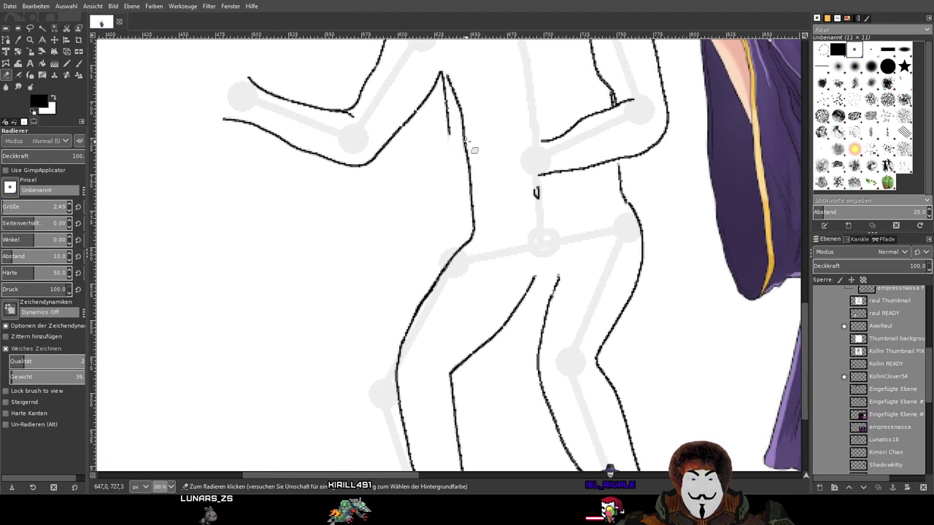
pyautogui.moveTo(480, 183); pyautogui.dragTo(524, 261)
pyautogui.scroll(1, 502, 174)
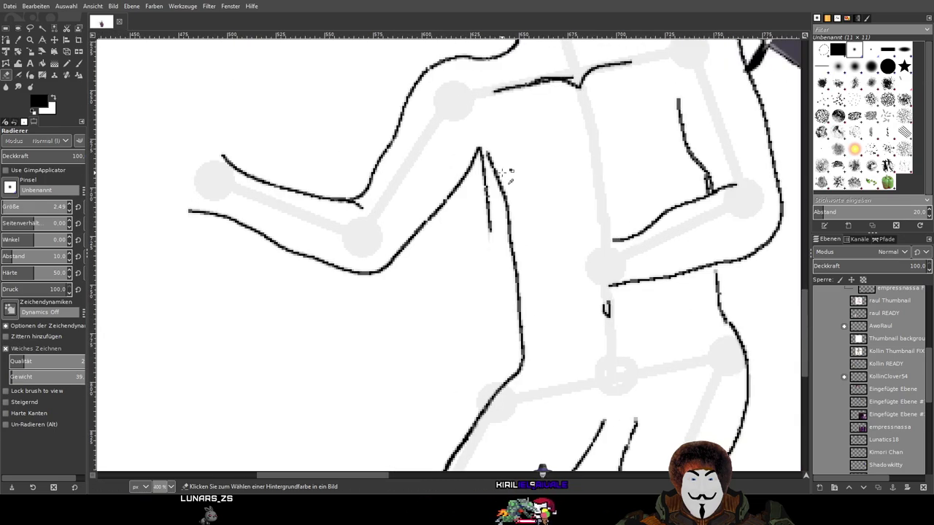
pyautogui.scroll(-1, 503, 178)
pyautogui.scroll(2, 506, 182)
pyautogui.moveTo(590, 248)
pyautogui.mouseDown()
pyautogui.moveTo(520, 192)
pyautogui.moveTo(516, 176)
pyautogui.mouseUp()
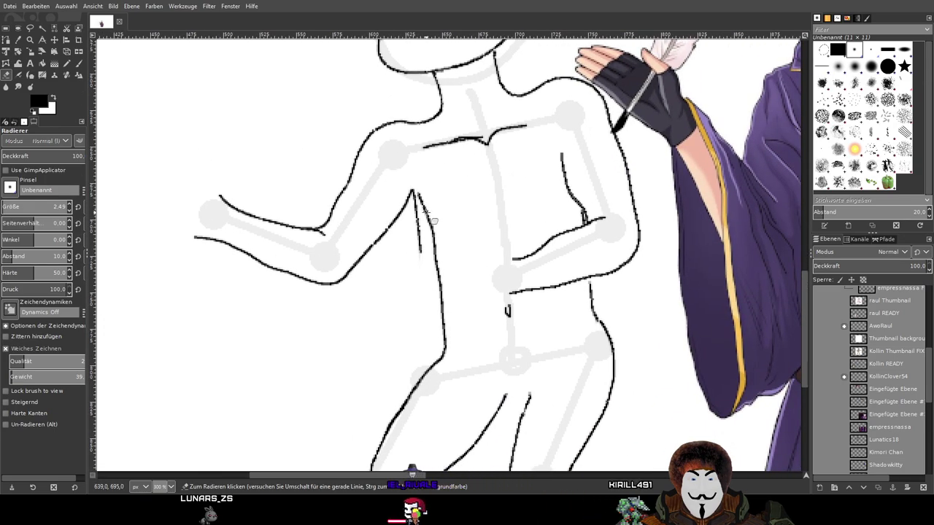
pyautogui.press('p')
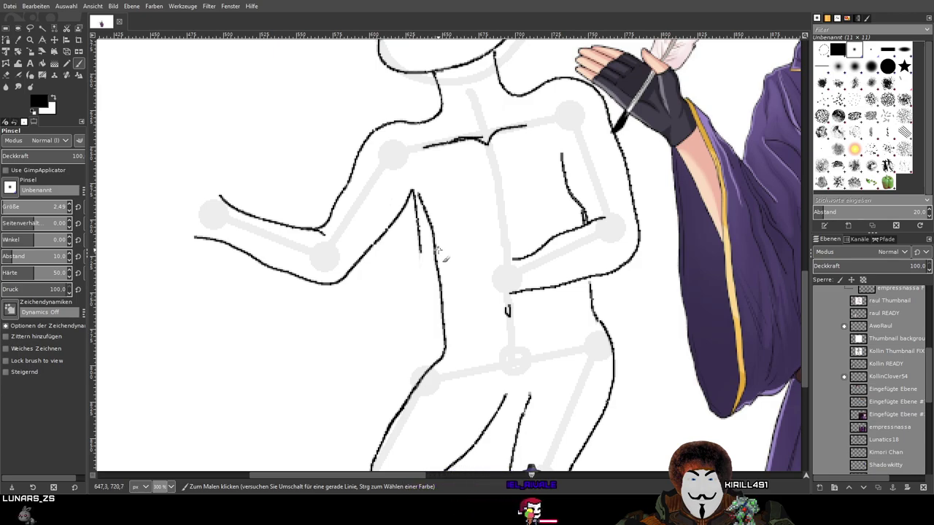
pyautogui.moveTo(445, 286); pyautogui.dragTo(444, 351)
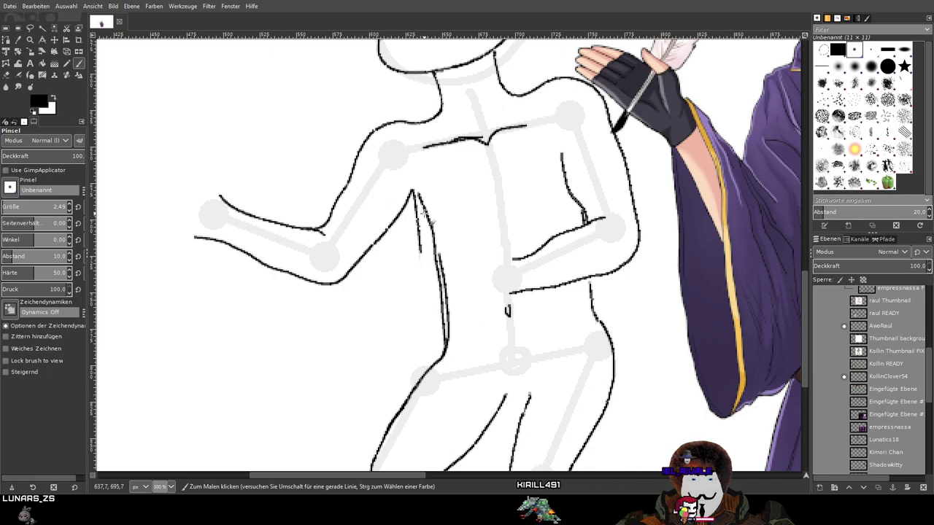
pyautogui.scroll(3, 438, 230)
pyautogui.moveTo(421, 228); pyautogui.dragTo(438, 315)
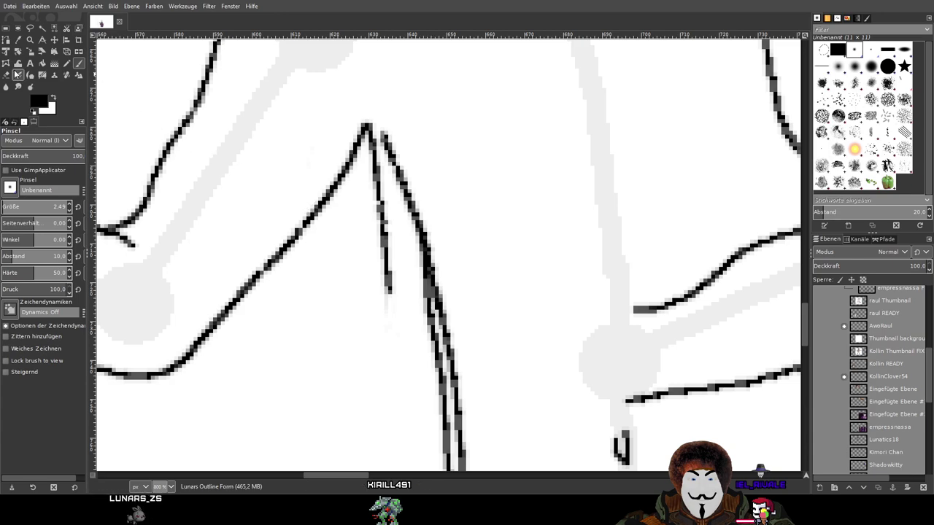
# Erase the short stray line hanging from the armpit beside the front torso contour
pyautogui.click(6, 76)
pyautogui.scroll(2, 385, 361)
pyautogui.moveTo(396, 313)
pyautogui.mouseDown()
pyautogui.moveTo(388, 197)
pyautogui.moveTo(399, 315)
pyautogui.moveTo(417, 211)
pyautogui.moveTo(406, 216)
pyautogui.moveTo(399, 124)
pyautogui.moveTo(386, 146)
pyautogui.moveTo(371, 126)
pyautogui.moveTo(383, 139)
pyautogui.moveTo(396, 117)
pyautogui.moveTo(429, 316)
pyautogui.mouseUp()
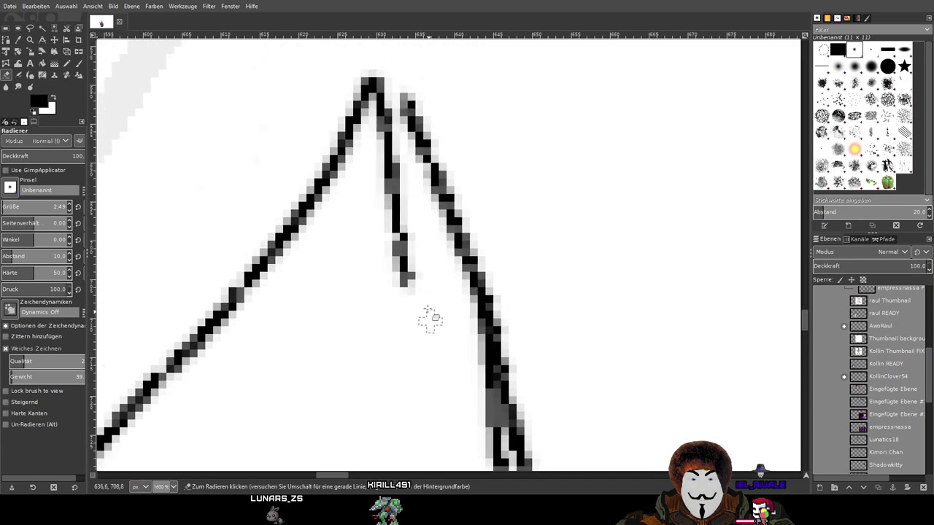
pyautogui.moveTo(405, 257)
pyautogui.mouseDown()
pyautogui.moveTo(411, 303)
pyautogui.moveTo(413, 296)
pyautogui.moveTo(397, 312)
pyautogui.moveTo(395, 213)
pyautogui.moveTo(386, 237)
pyautogui.moveTo(403, 156)
pyautogui.moveTo(388, 201)
pyautogui.moveTo(380, 187)
pyautogui.moveTo(389, 133)
pyautogui.moveTo(390, 162)
pyautogui.moveTo(396, 153)
pyautogui.moveTo(389, 106)
pyautogui.mouseUp()
pyautogui.moveTo(448, 341)
pyautogui.mouseDown()
pyautogui.moveTo(417, 188)
pyautogui.moveTo(423, 309)
pyautogui.mouseUp()
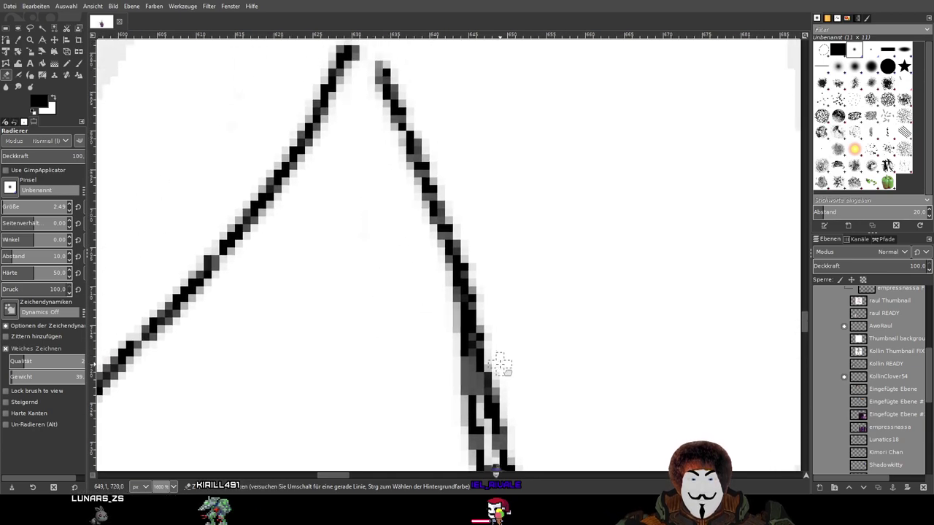
# Erase the old inner front torso line and its rough edges from the chest down to the waist bend
pyautogui.moveTo(502, 364); pyautogui.dragTo(455, 153)
pyautogui.moveTo(406, 99); pyautogui.dragTo(428, 217)
pyautogui.moveTo(423, 168)
pyautogui.mouseDown()
pyautogui.moveTo(435, 233)
pyautogui.moveTo(408, 170)
pyautogui.moveTo(440, 280)
pyautogui.moveTo(434, 243)
pyautogui.moveTo(443, 271)
pyautogui.moveTo(441, 315)
pyautogui.moveTo(433, 273)
pyautogui.moveTo(440, 344)
pyautogui.moveTo(438, 289)
pyautogui.moveTo(451, 319)
pyautogui.moveTo(442, 292)
pyautogui.moveTo(457, 386)
pyautogui.moveTo(452, 325)
pyautogui.moveTo(456, 352)
pyautogui.moveTo(444, 342)
pyautogui.moveTo(444, 371)
pyautogui.moveTo(458, 396)
pyautogui.mouseUp()
pyautogui.moveTo(562, 367); pyautogui.dragTo(520, 219)
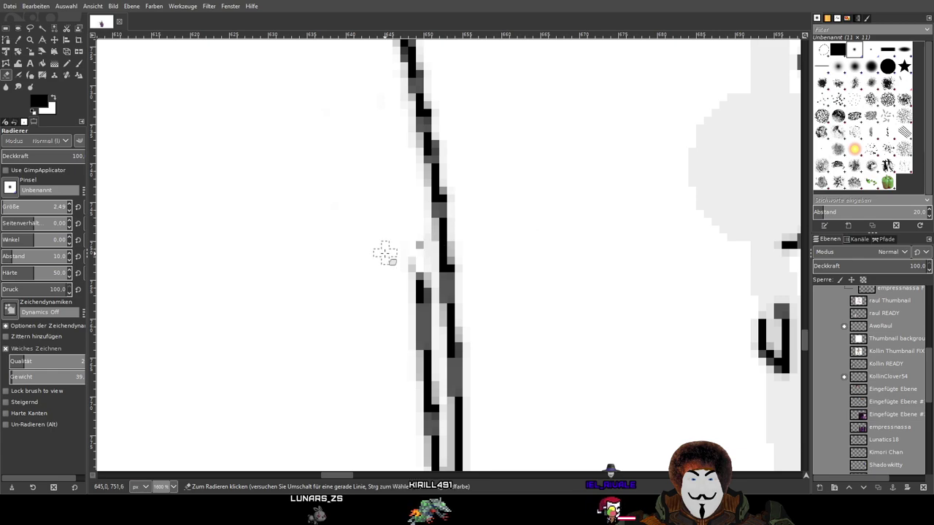
pyautogui.moveTo(416, 244)
pyautogui.mouseDown()
pyautogui.moveTo(421, 309)
pyautogui.moveTo(406, 269)
pyautogui.moveTo(415, 267)
pyautogui.moveTo(429, 353)
pyautogui.mouseUp()
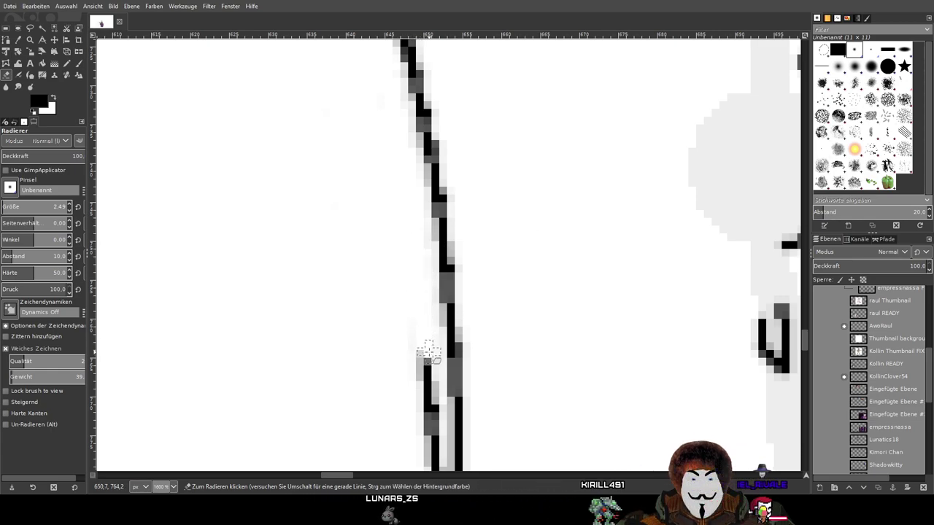
pyautogui.scroll(-3, 501, 192)
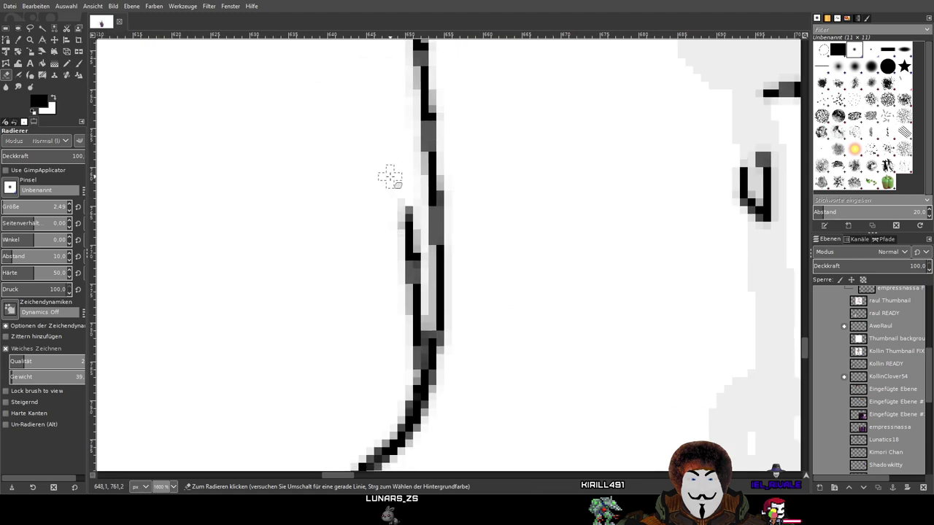
pyautogui.moveTo(418, 277)
pyautogui.mouseDown()
pyautogui.moveTo(395, 197)
pyautogui.moveTo(396, 268)
pyautogui.moveTo(399, 281)
pyautogui.moveTo(402, 257)
pyautogui.moveTo(410, 284)
pyautogui.moveTo(417, 250)
pyautogui.moveTo(417, 333)
pyautogui.mouseUp()
pyautogui.moveTo(409, 386)
pyautogui.mouseDown()
pyautogui.moveTo(407, 288)
pyautogui.moveTo(401, 357)
pyautogui.moveTo(405, 277)
pyautogui.mouseUp()
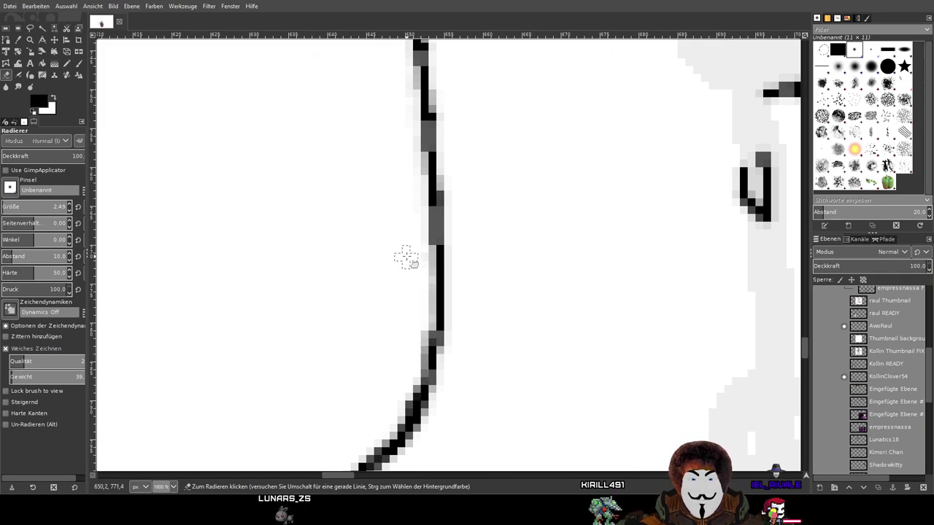
# Trim the thick inner edge where the front waist line curves into the hip
pyautogui.scroll(-4, 410, 284)
pyautogui.scroll(5, 479, 302)
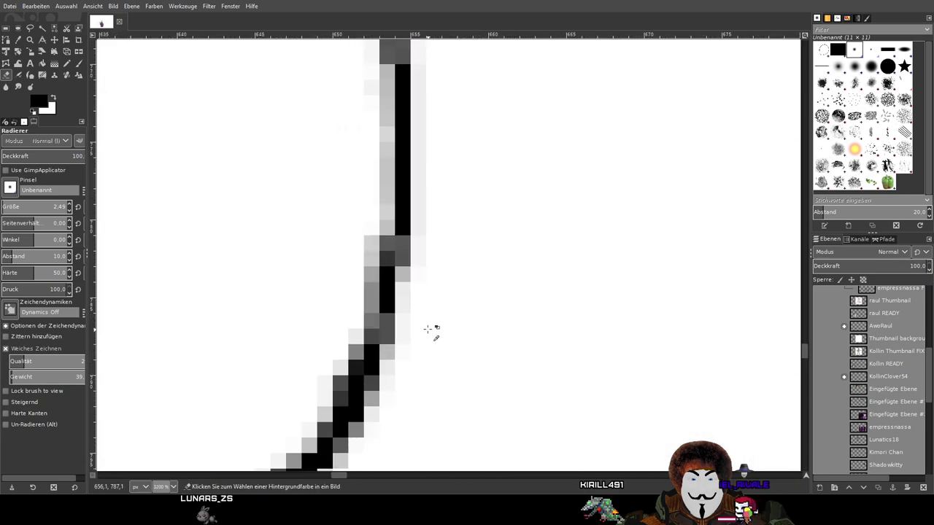
pyautogui.moveTo(377, 251)
pyautogui.mouseDown()
pyautogui.moveTo(361, 353)
pyautogui.moveTo(340, 382)
pyautogui.mouseUp()
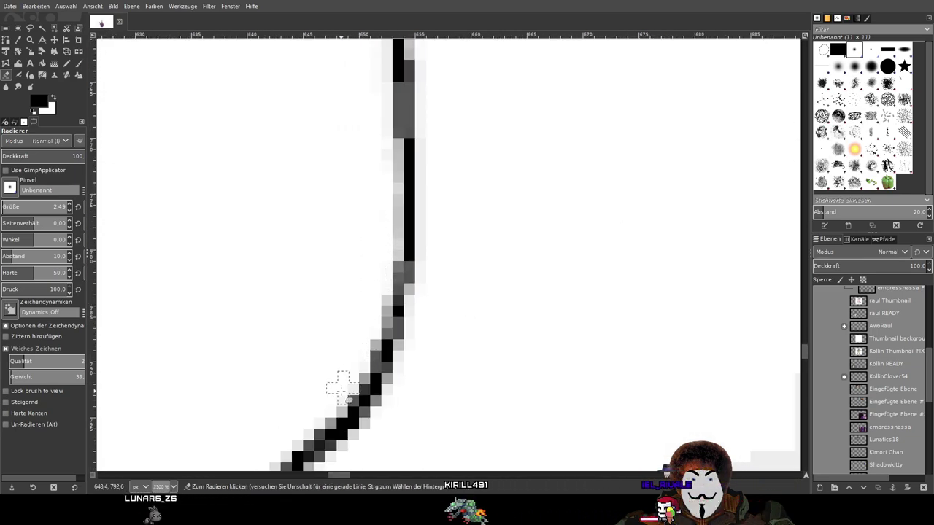
pyautogui.scroll(-2, 341, 292)
pyautogui.scroll(-1, 386, 170)
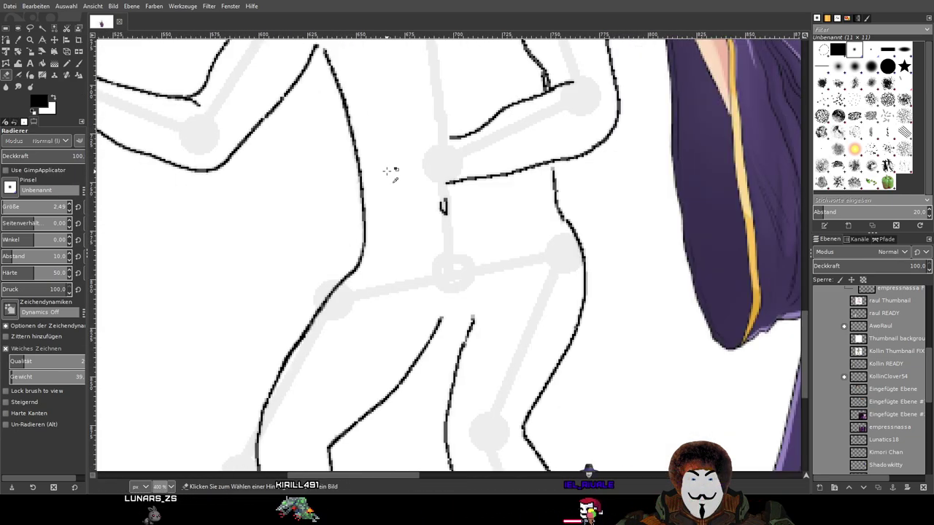
# Smooth the kink in the rear waist line just above the nearer hip and paint across the small gap
pyautogui.moveTo(387, 171); pyautogui.dragTo(394, 299)
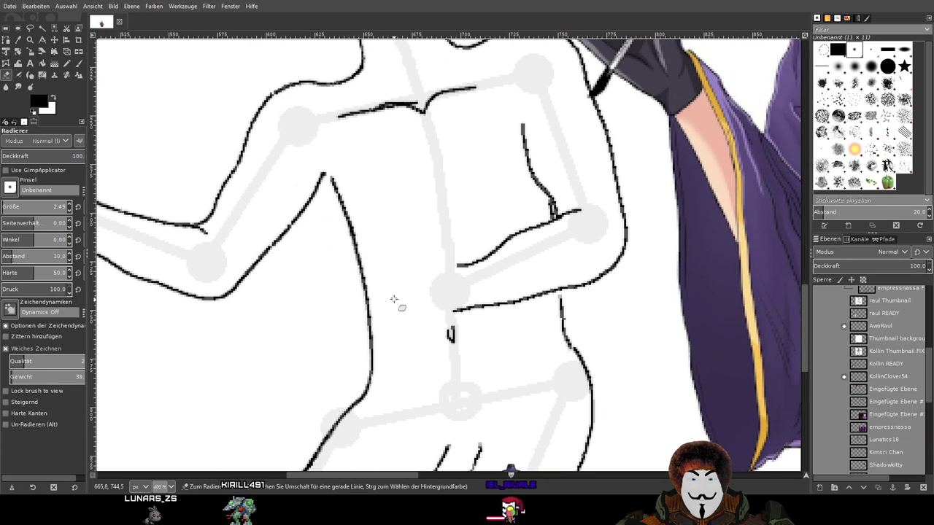
pyautogui.scroll(-1, 438, 292)
pyautogui.scroll(-3, 576, 321)
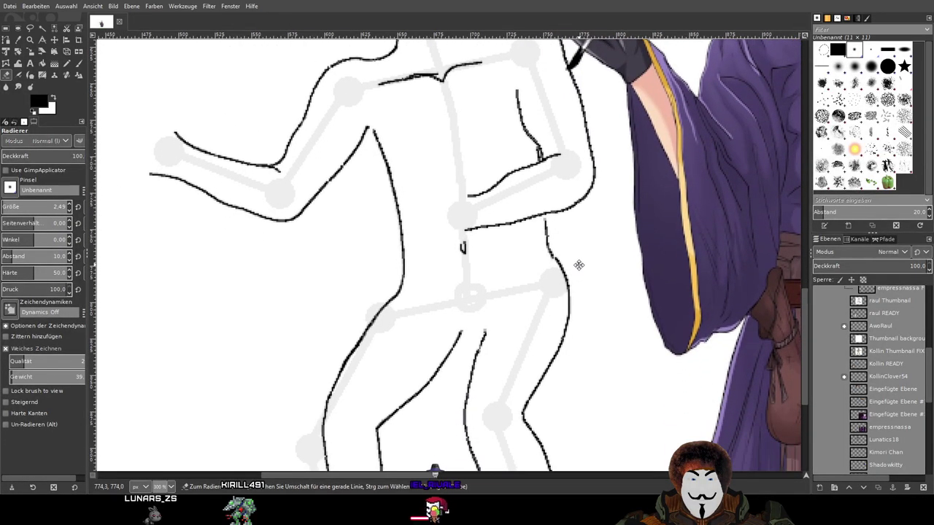
pyautogui.moveTo(578, 265); pyautogui.dragTo(588, 266)
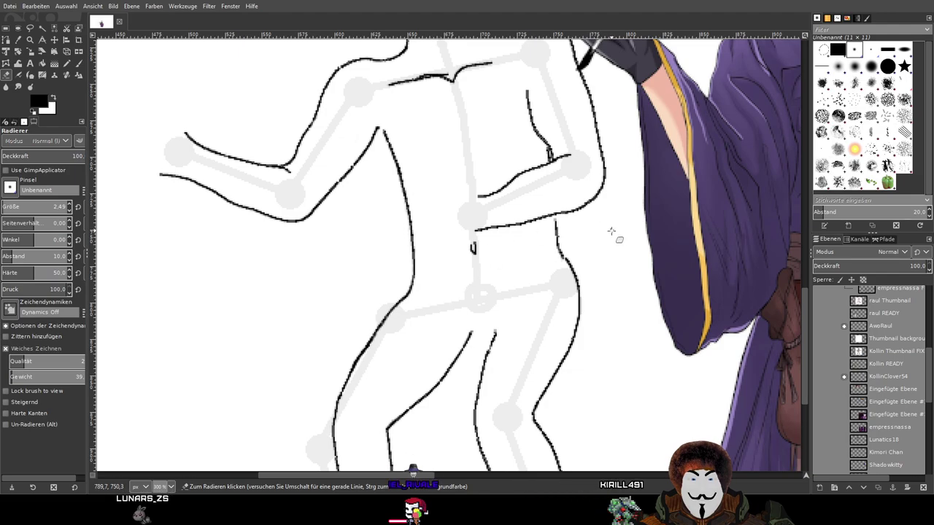
pyautogui.scroll(4, 569, 260)
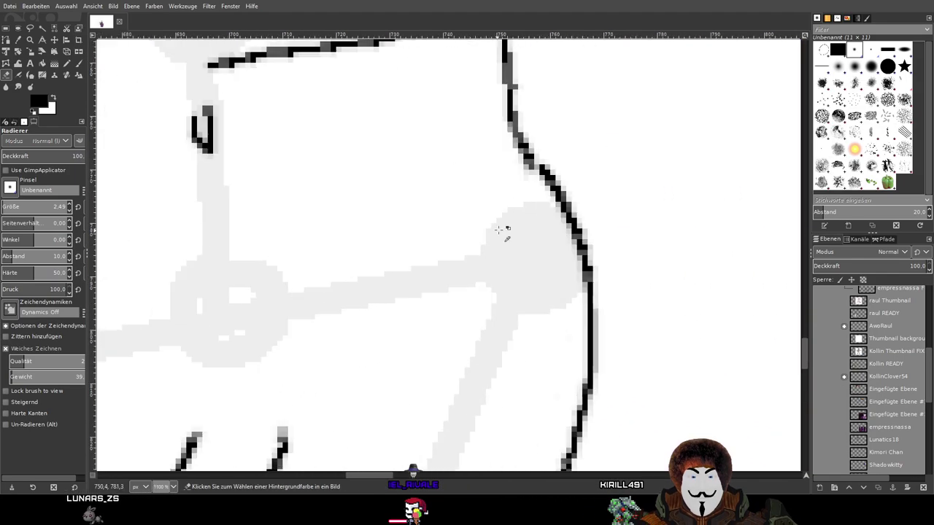
pyautogui.moveTo(539, 166); pyautogui.dragTo(513, 250)
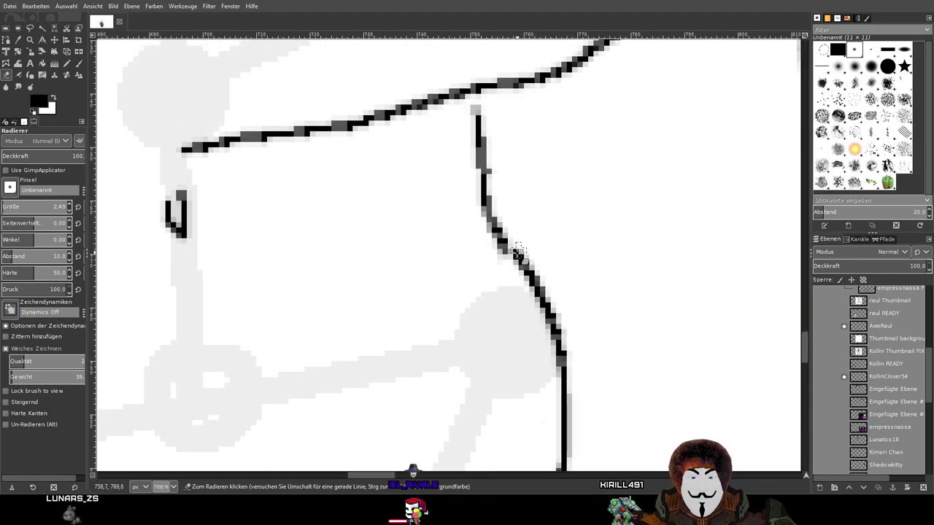
pyautogui.click(80, 64)
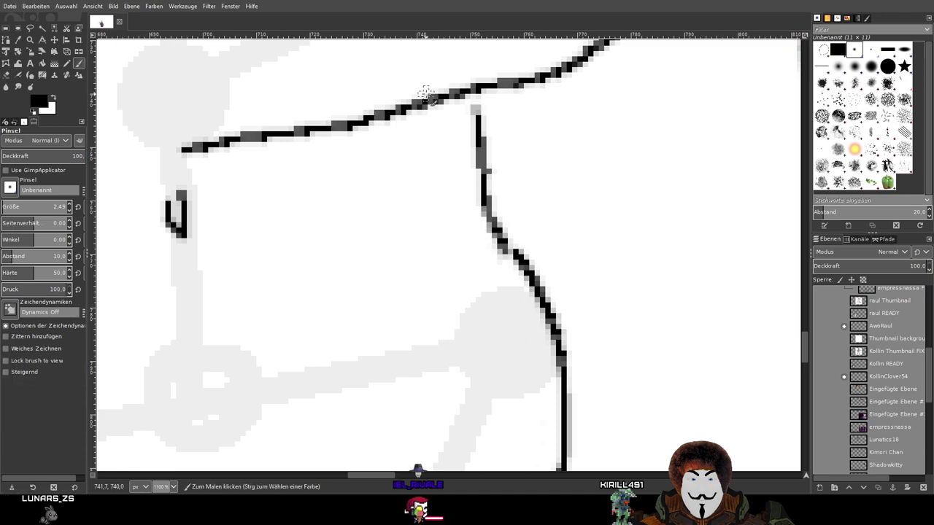
pyautogui.scroll(3, 527, 266)
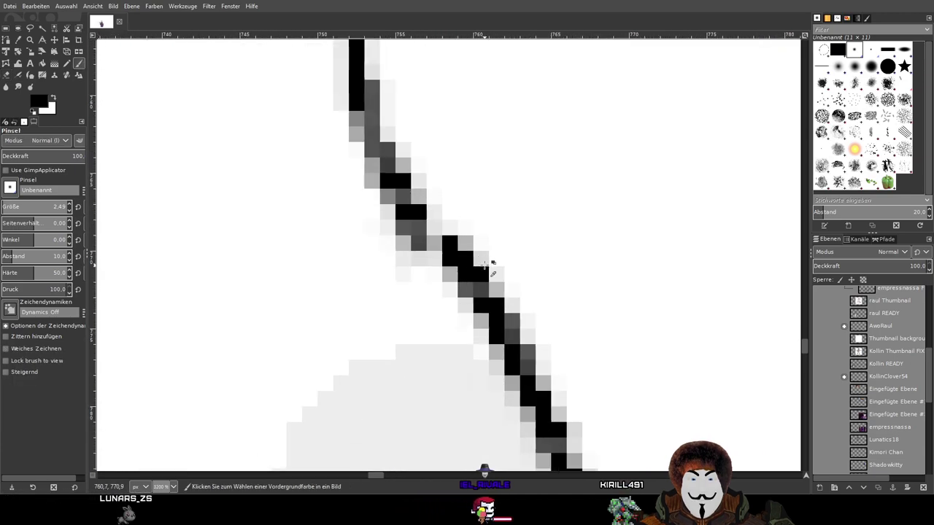
pyautogui.moveTo(411, 209); pyautogui.dragTo(460, 274)
pyautogui.scroll(-5, 461, 274)
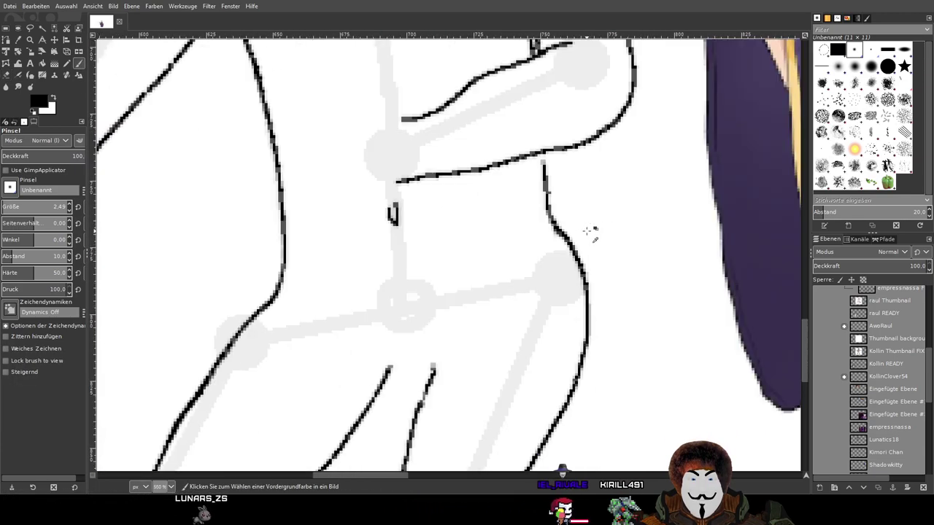
# Erase the excess pixels along the inner edge of the repaired bend above the nearer hip
pyautogui.click(7, 76)
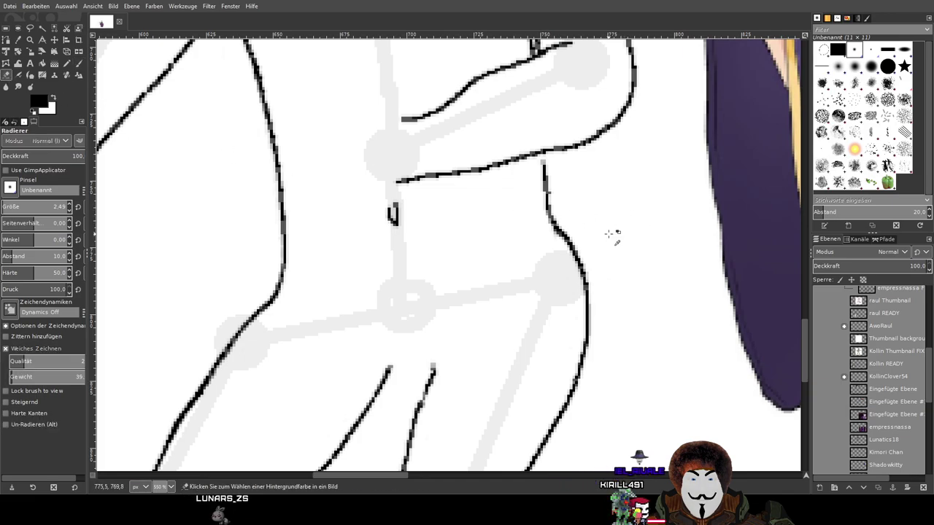
pyautogui.scroll(4, 323, 184)
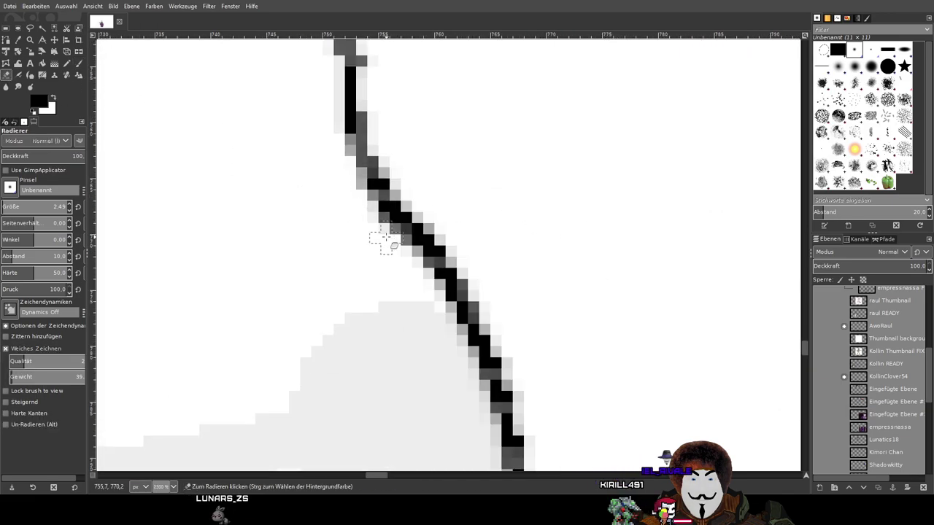
pyautogui.scroll(-4, 513, 205)
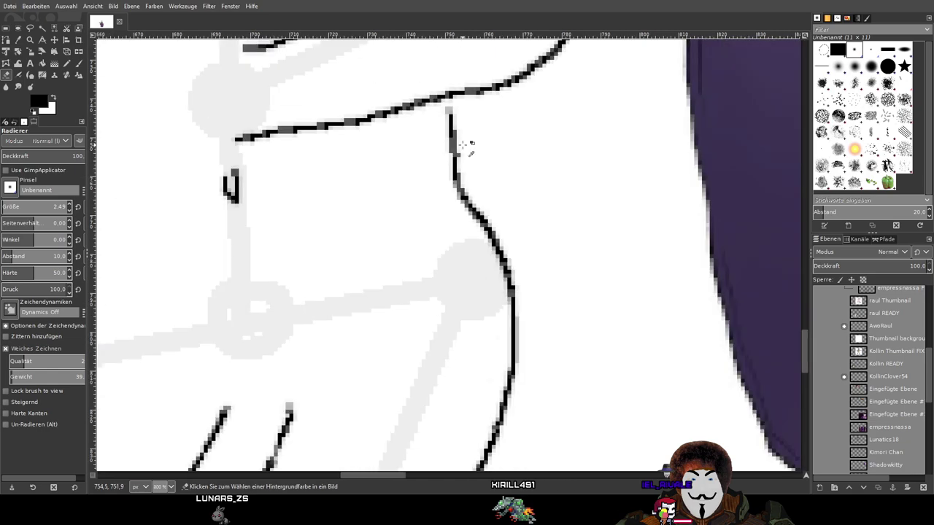
# Erase the upper section of the rear waist line between the forearm and the bend above the hip
pyautogui.scroll(2, 465, 146)
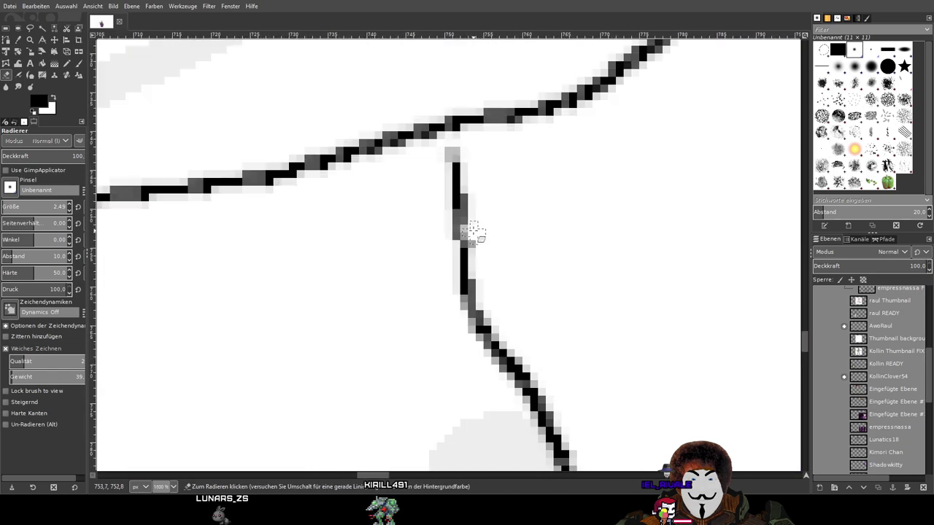
pyautogui.click(85, 65)
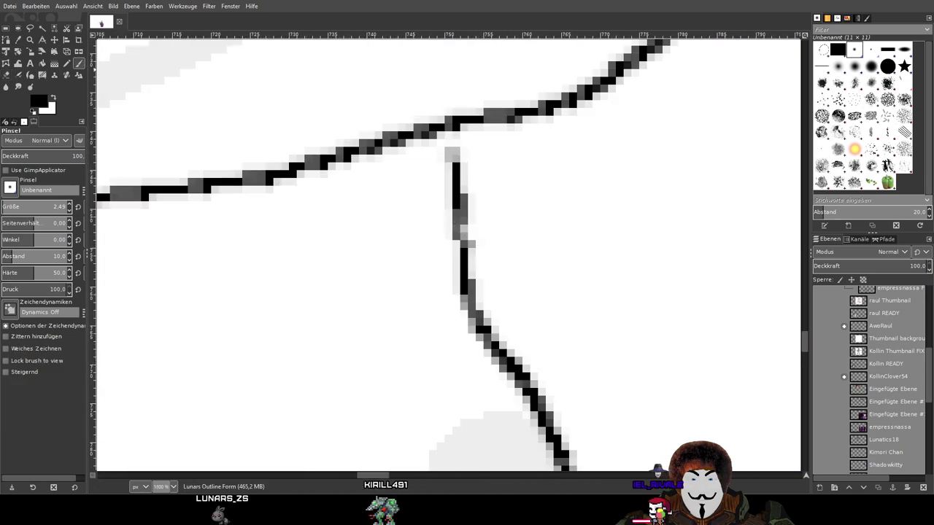
pyautogui.hotkey('shift', 'e')
pyautogui.moveTo(466, 254)
pyautogui.mouseDown()
pyautogui.moveTo(454, 280)
pyautogui.moveTo(444, 265)
pyautogui.moveTo(509, 223)
pyautogui.moveTo(409, 230)
pyautogui.moveTo(494, 167)
pyautogui.moveTo(428, 182)
pyautogui.moveTo(491, 152)
pyautogui.moveTo(436, 161)
pyautogui.mouseUp()
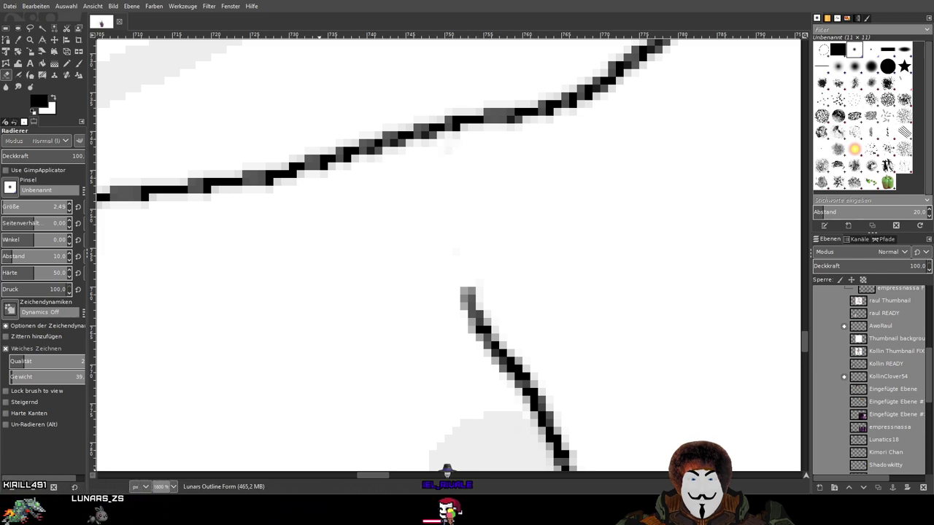
pyautogui.click(78, 64)
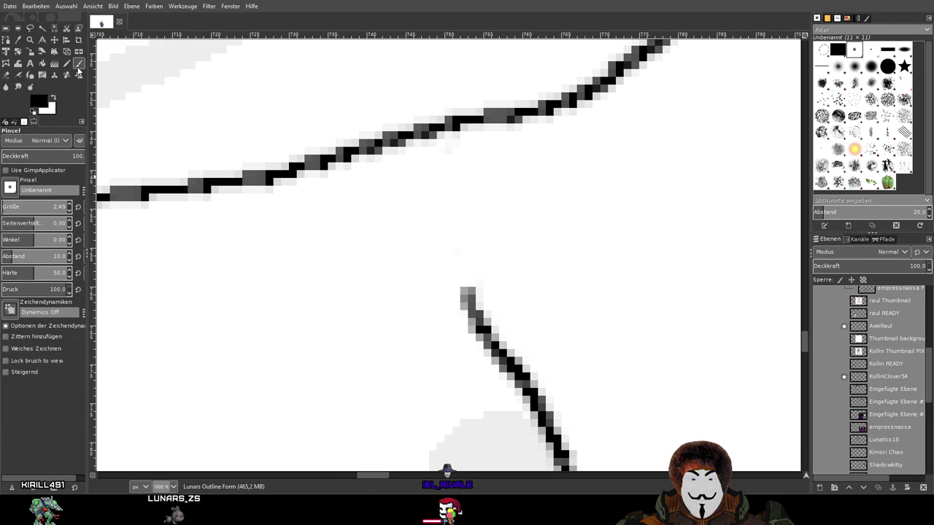
# Redraw the upper rear waist line from the bent forearm's lower edge down to the bend above the hip, and save the image
pyautogui.scroll(-5, 483, 216)
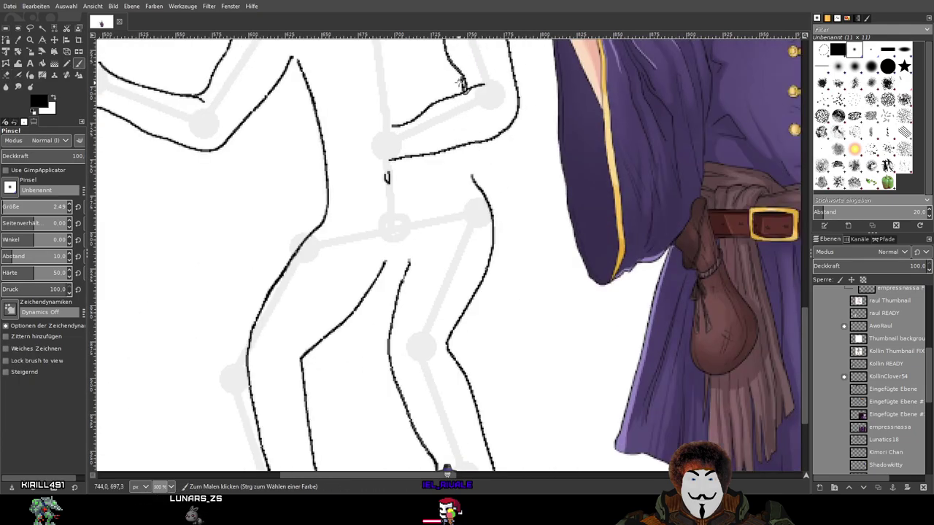
pyautogui.scroll(4, 462, 84)
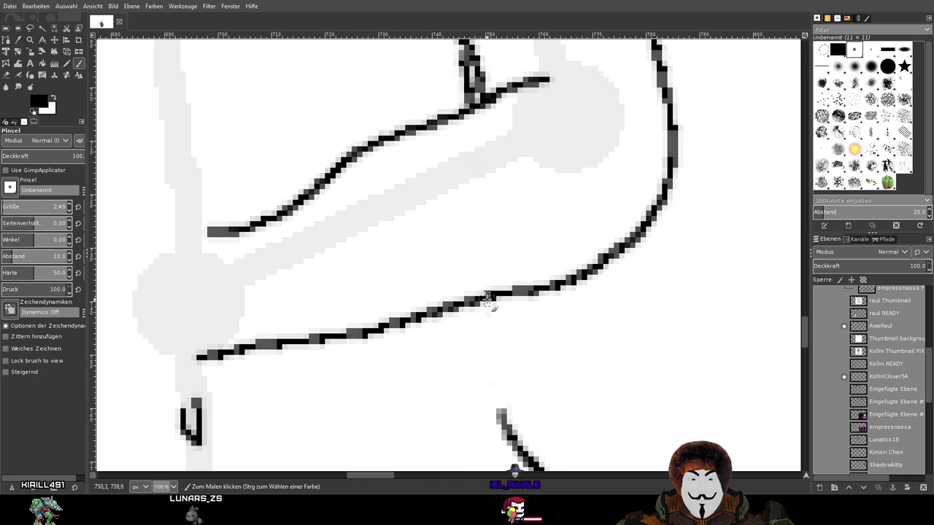
pyautogui.moveTo(487, 312); pyautogui.dragTo(514, 436)
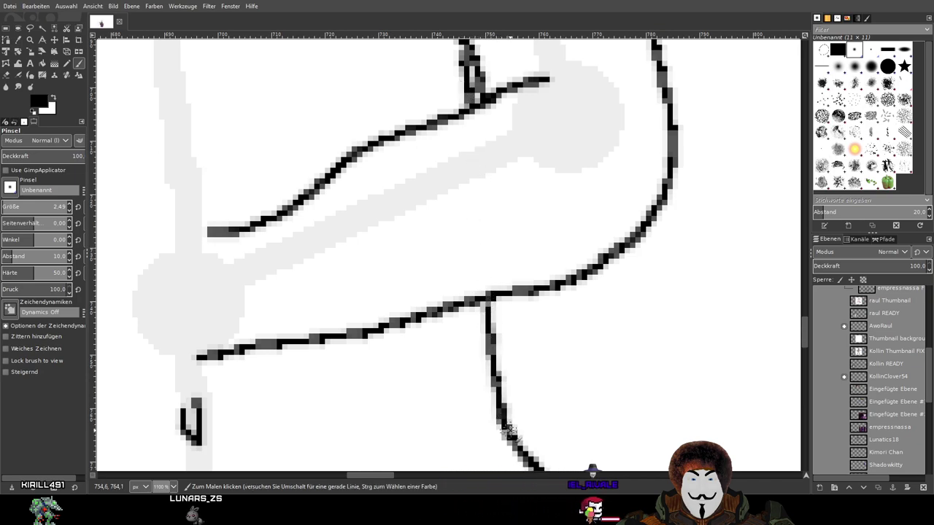
pyautogui.scroll(-4, 660, 381)
pyautogui.moveTo(658, 380); pyautogui.dragTo(623, 244)
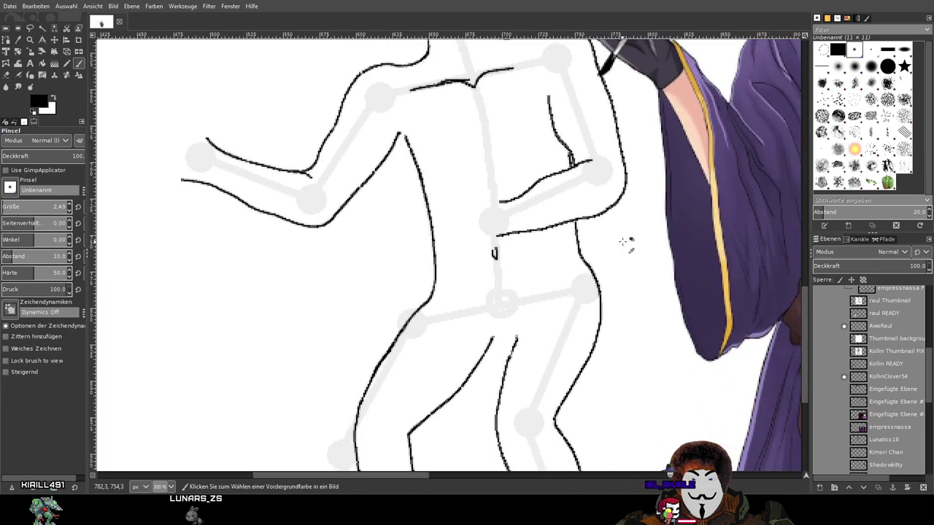
pyautogui.scroll(-1, 624, 243)
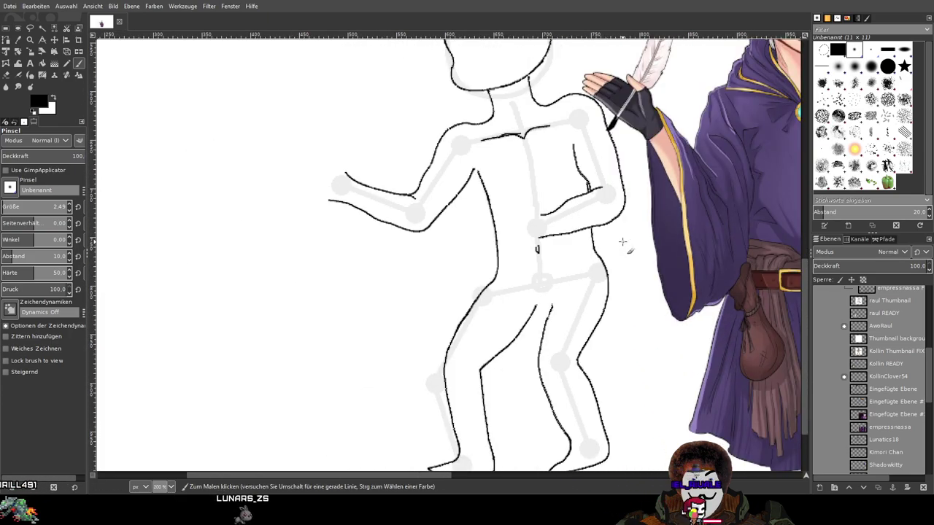
pyautogui.moveTo(637, 364); pyautogui.dragTo(605, 370)
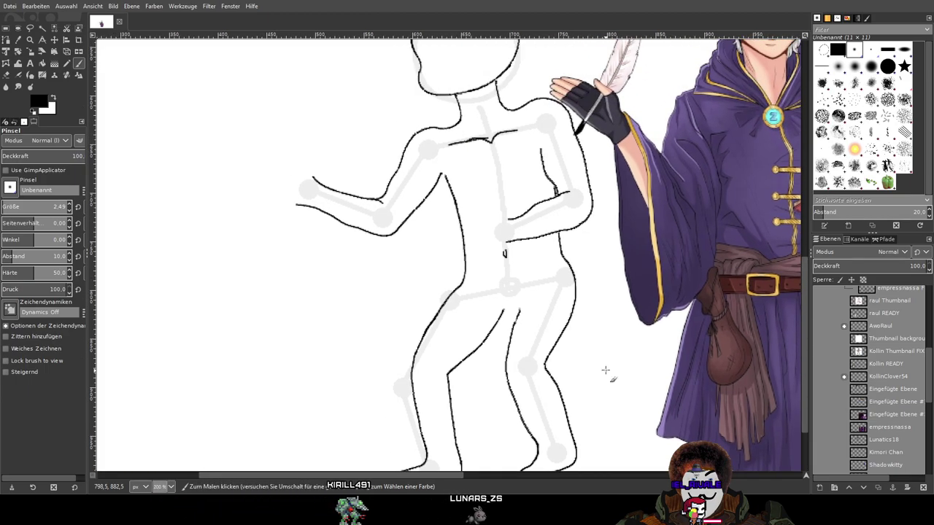
pyautogui.scroll(-2, 605, 370)
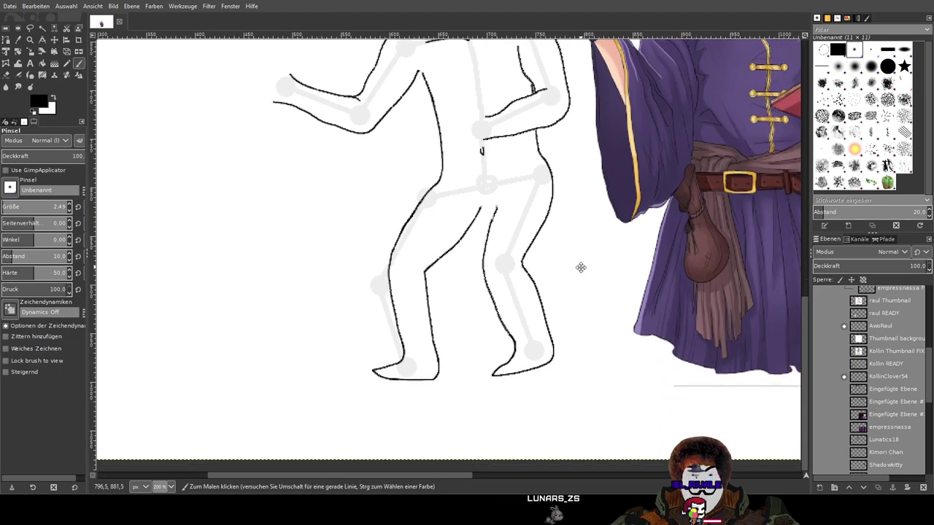
pyautogui.scroll(1, 536, 341)
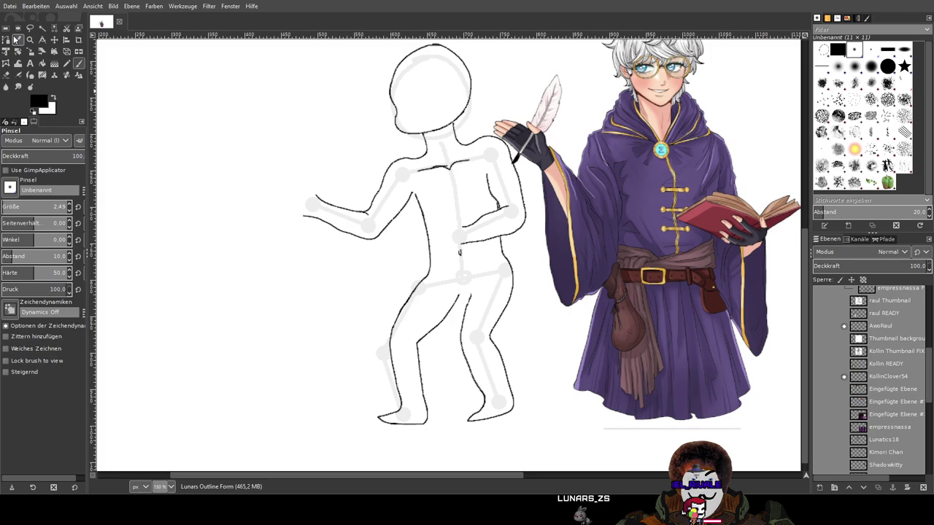
pyautogui.hotkey('ctrl', 's')
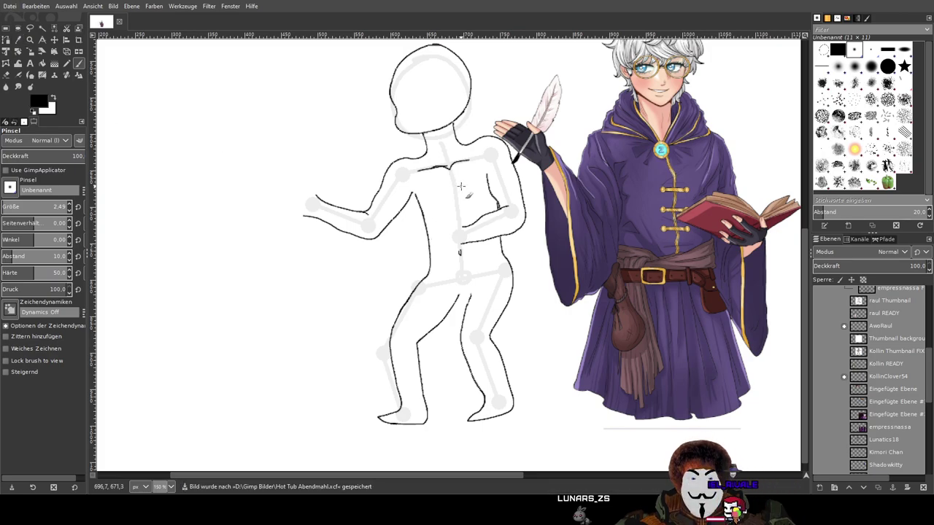
# Straighten the upper contour of the bent forearm with a flatter stroke and erase the old bulging line above it
pyautogui.moveTo(476, 209)
pyautogui.mouseDown()
pyautogui.moveTo(496, 259)
pyautogui.moveTo(474, 192)
pyautogui.mouseUp()
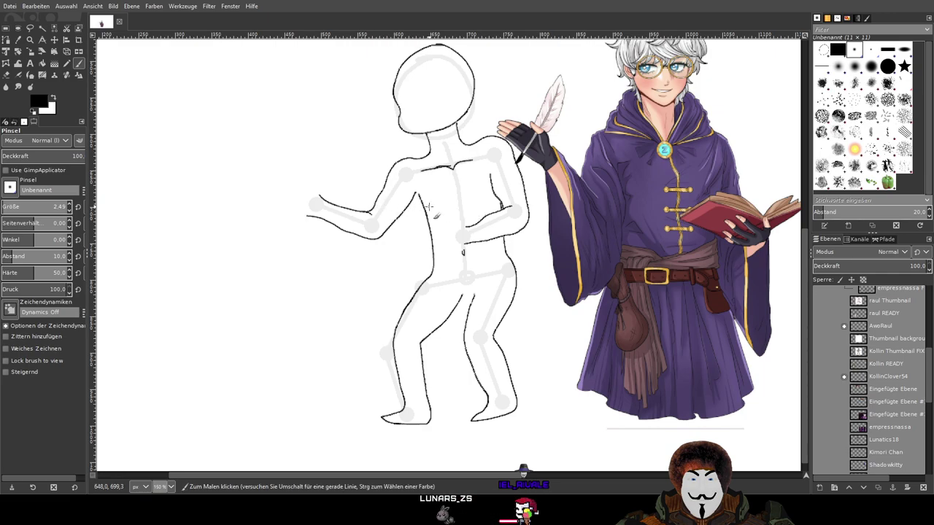
pyautogui.scroll(4, 430, 206)
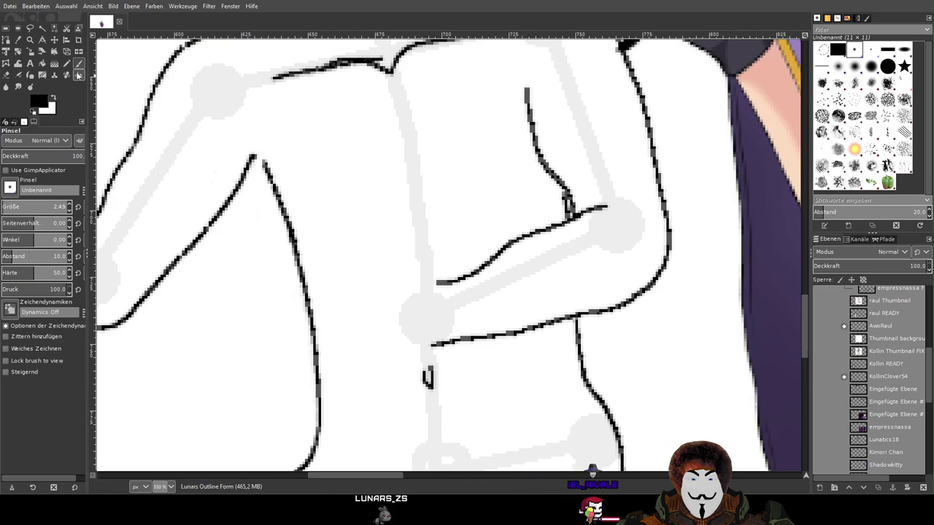
pyautogui.scroll(1, 620, 259)
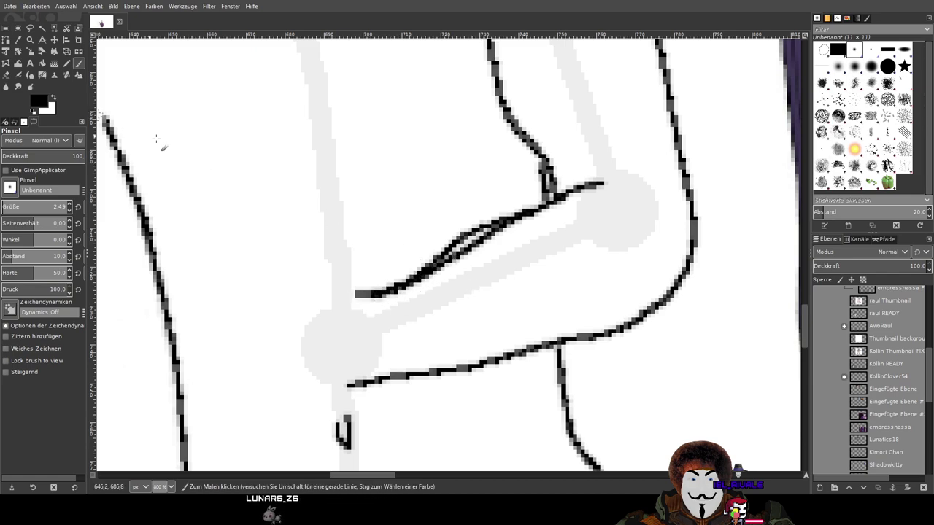
pyautogui.click(5, 75)
pyautogui.scroll(4, 437, 243)
pyautogui.moveTo(553, 193)
pyautogui.mouseDown()
pyautogui.moveTo(497, 225)
pyautogui.moveTo(480, 214)
pyautogui.moveTo(519, 187)
pyautogui.moveTo(479, 227)
pyautogui.moveTo(615, 166)
pyautogui.moveTo(482, 222)
pyautogui.moveTo(566, 190)
pyautogui.moveTo(541, 225)
pyautogui.mouseUp()
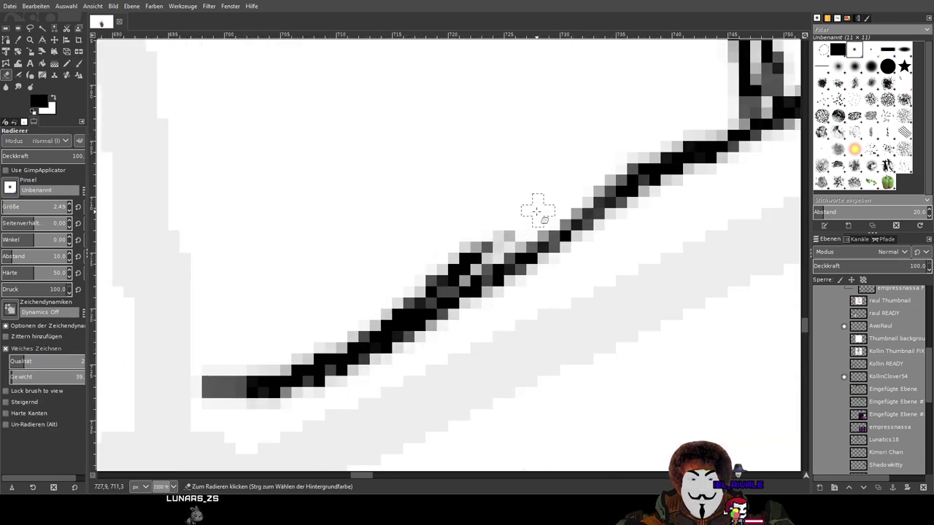
pyautogui.moveTo(473, 257)
pyautogui.mouseDown()
pyautogui.moveTo(365, 315)
pyautogui.moveTo(525, 240)
pyautogui.mouseUp()
pyautogui.moveTo(609, 172); pyautogui.dragTo(489, 239)
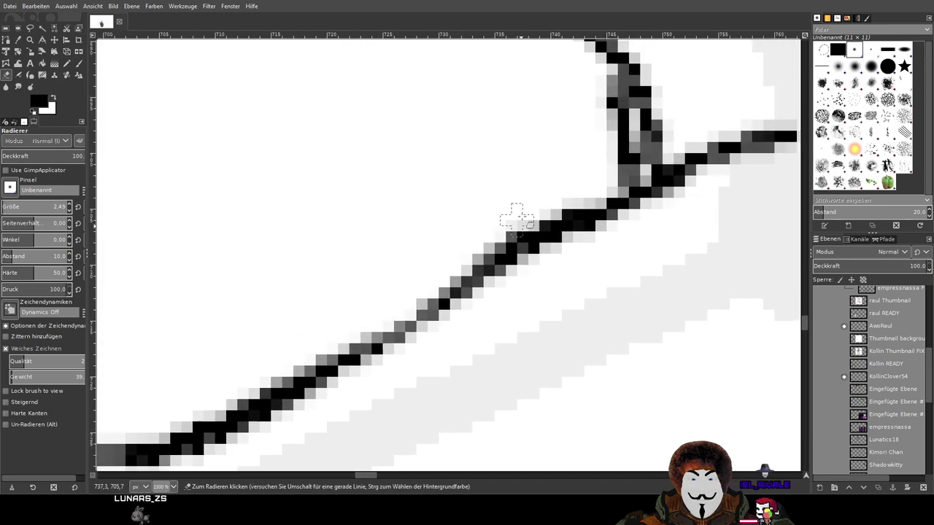
pyautogui.moveTo(566, 208); pyautogui.dragTo(508, 228)
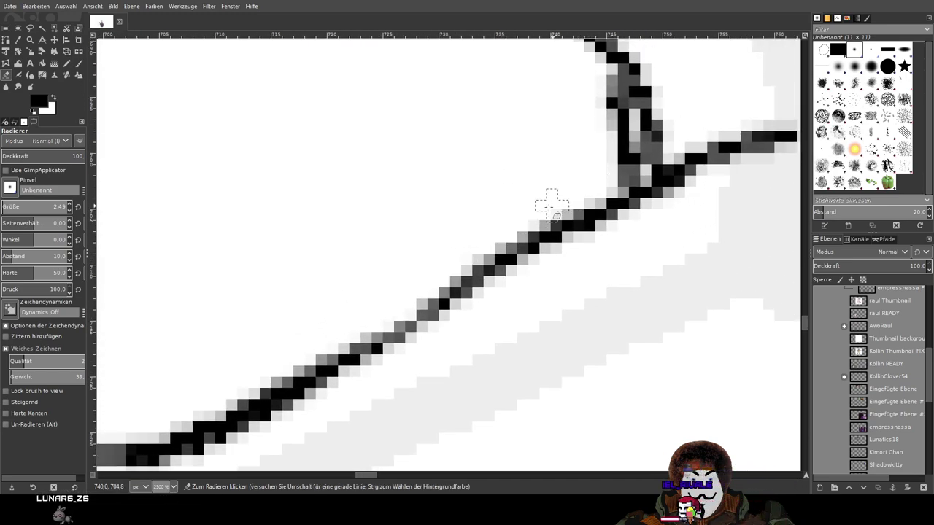
# Paint over the thin middle part of the bent forearm's upper line
pyautogui.click(78, 64)
pyautogui.scroll(-5, 344, 125)
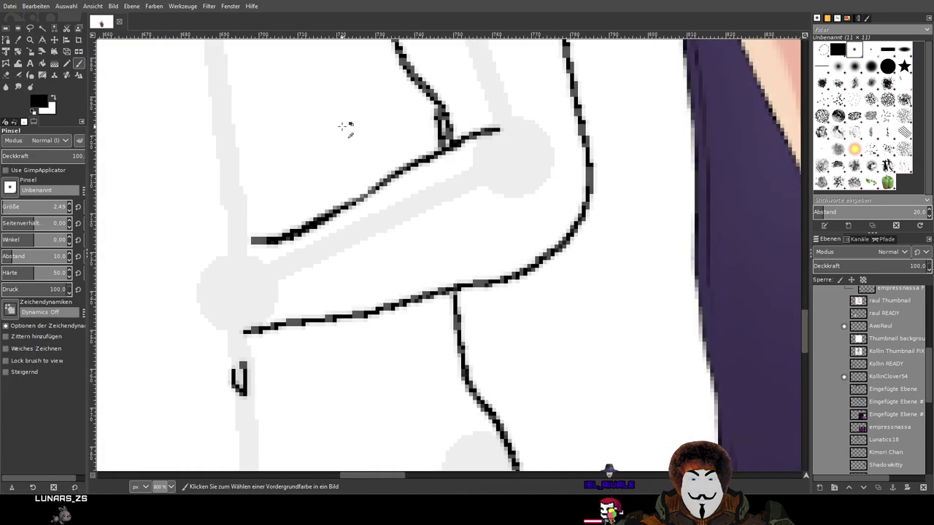
pyautogui.scroll(4, 449, 191)
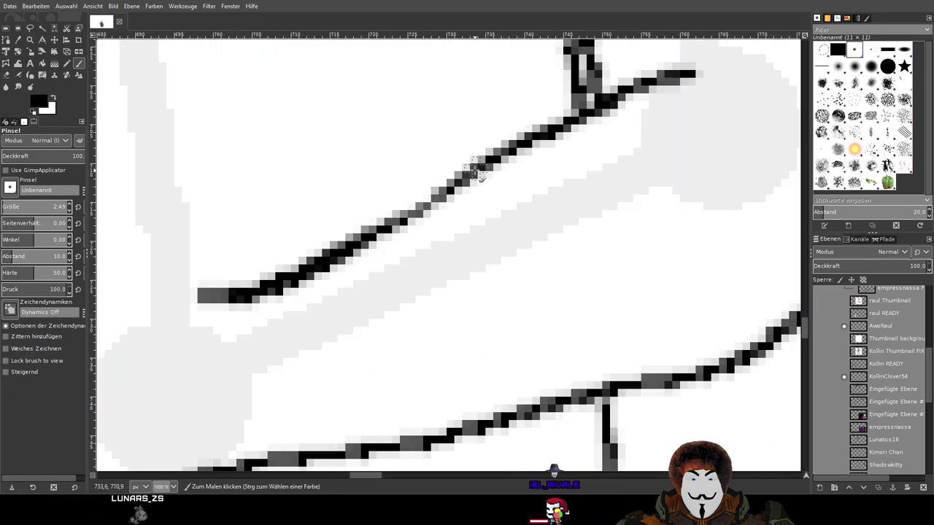
pyautogui.scroll(-6, 447, 191)
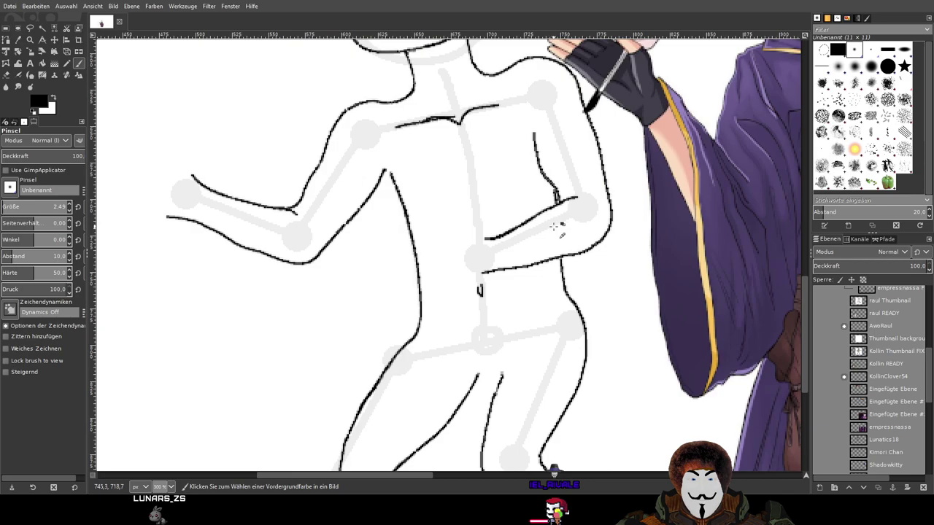
pyautogui.scroll(4, 554, 227)
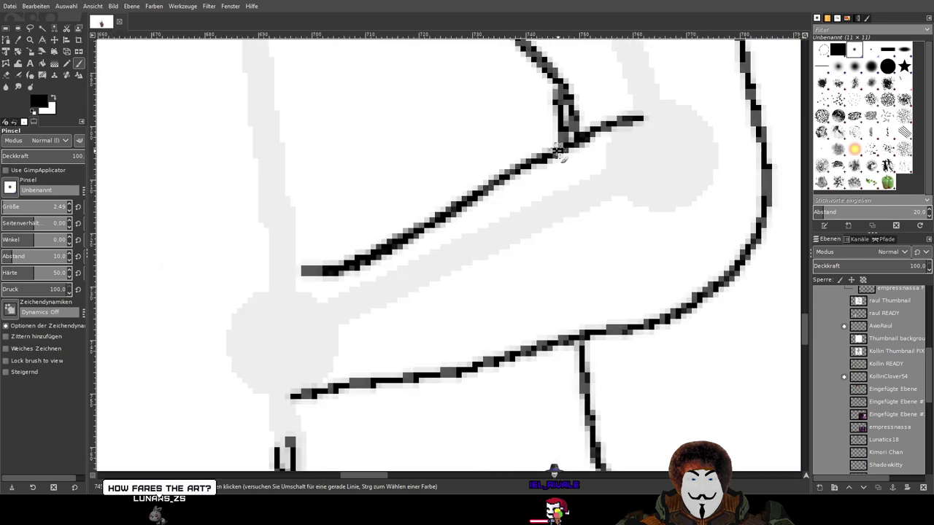
# Erase the middle section of the bent forearm's upper line, leaving its wrist end and the part near the elbow
pyautogui.click(6, 74)
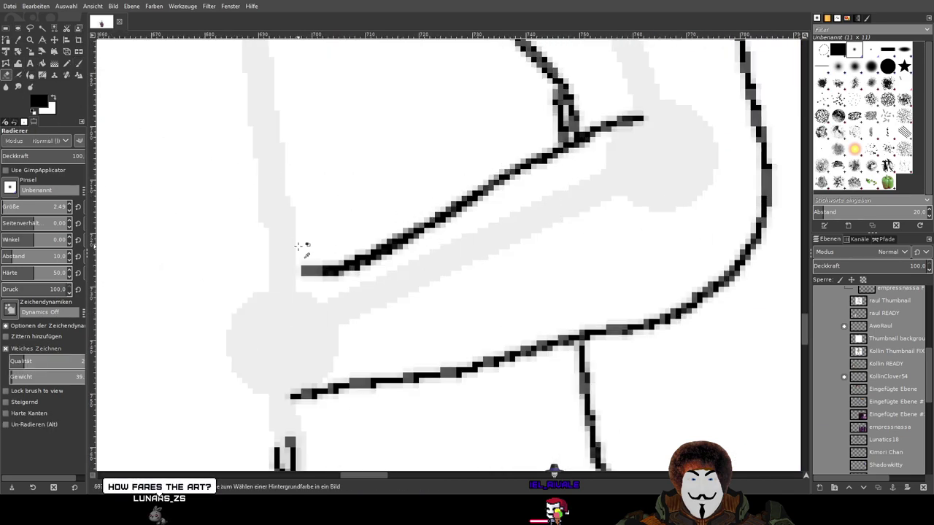
pyautogui.scroll(2, 335, 247)
pyautogui.moveTo(352, 251)
pyautogui.mouseDown()
pyautogui.moveTo(564, 144)
pyautogui.moveTo(466, 226)
pyautogui.moveTo(387, 266)
pyautogui.moveTo(387, 251)
pyautogui.moveTo(464, 216)
pyautogui.mouseUp()
pyautogui.moveTo(392, 250)
pyautogui.mouseDown()
pyautogui.moveTo(377, 284)
pyautogui.moveTo(470, 232)
pyautogui.moveTo(555, 168)
pyautogui.moveTo(502, 188)
pyautogui.moveTo(565, 192)
pyautogui.moveTo(653, 107)
pyautogui.moveTo(586, 140)
pyautogui.moveTo(538, 197)
pyautogui.moveTo(615, 103)
pyautogui.moveTo(572, 172)
pyautogui.mouseUp()
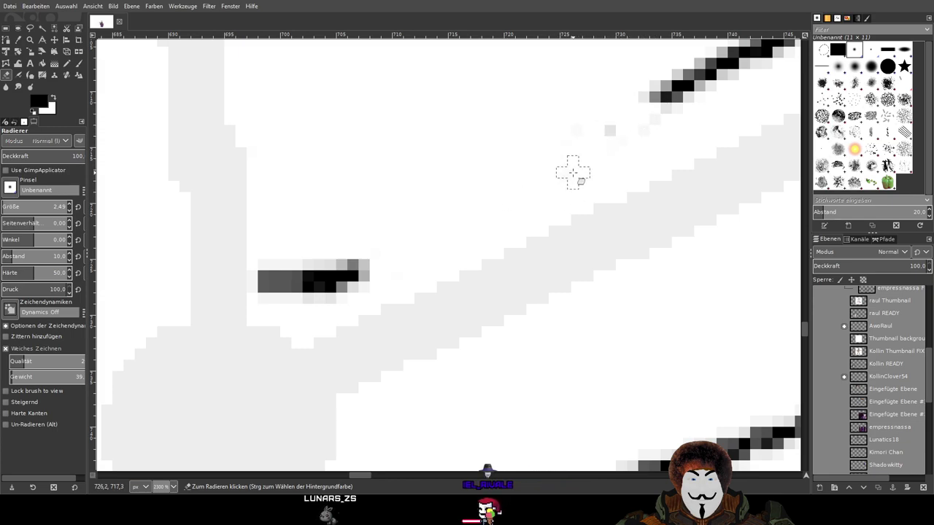
pyautogui.moveTo(532, 127)
pyautogui.mouseDown()
pyautogui.moveTo(668, 138)
pyautogui.moveTo(687, 131)
pyautogui.moveTo(530, 164)
pyautogui.moveTo(619, 173)
pyautogui.moveTo(510, 188)
pyautogui.moveTo(624, 170)
pyautogui.moveTo(527, 189)
pyautogui.mouseUp()
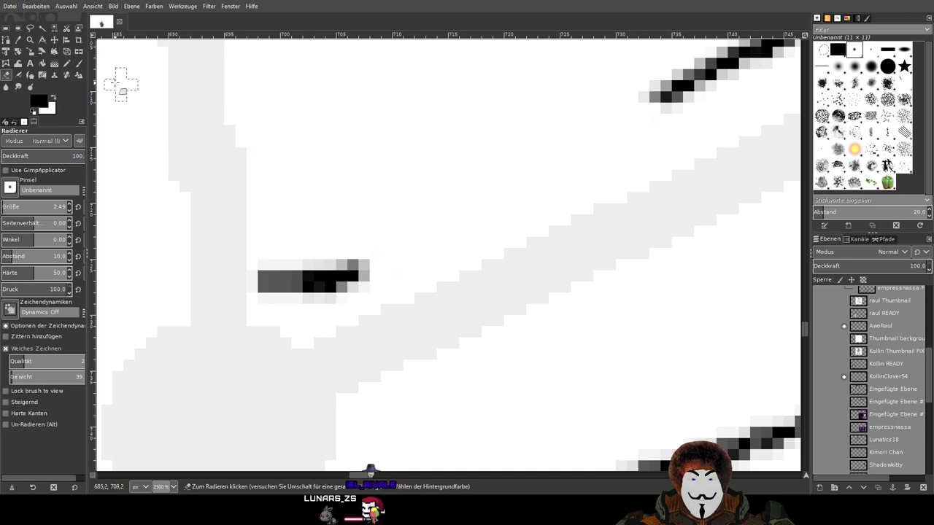
# Redraw the erased middle section of the forearm's upper contour as one smooth stroke to the wrist end, and save the image
pyautogui.press('p')
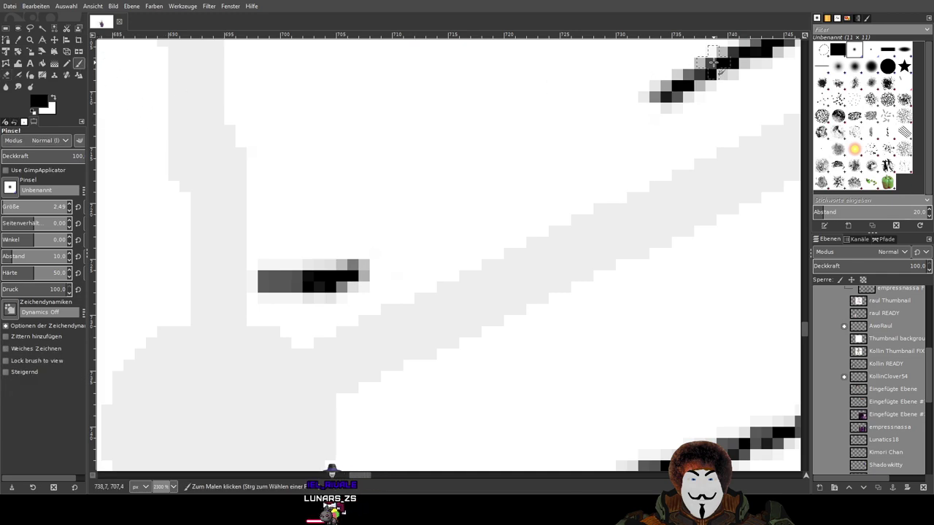
pyautogui.moveTo(675, 88)
pyautogui.mouseDown()
pyautogui.moveTo(483, 219)
pyautogui.moveTo(397, 261)
pyautogui.moveTo(340, 275)
pyautogui.mouseUp()
pyautogui.scroll(-5, 674, 176)
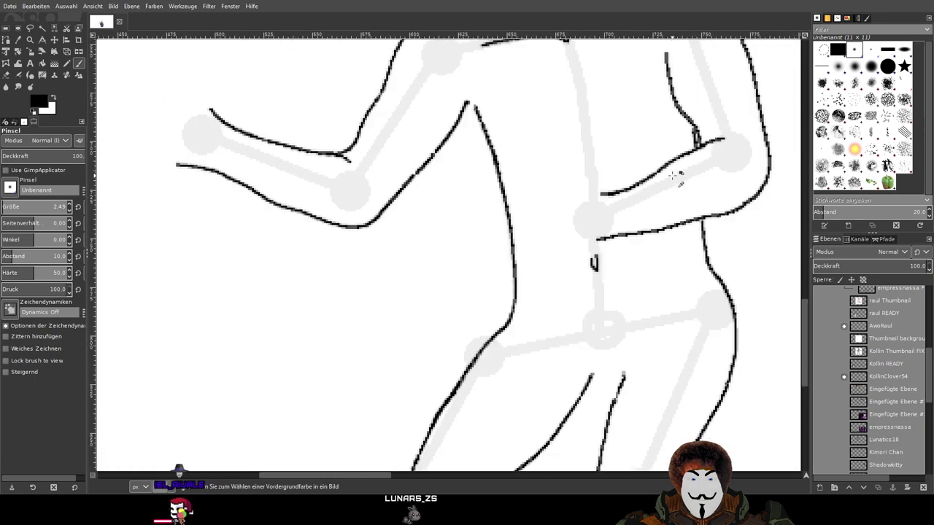
pyautogui.moveTo(726, 154); pyautogui.dragTo(631, 194)
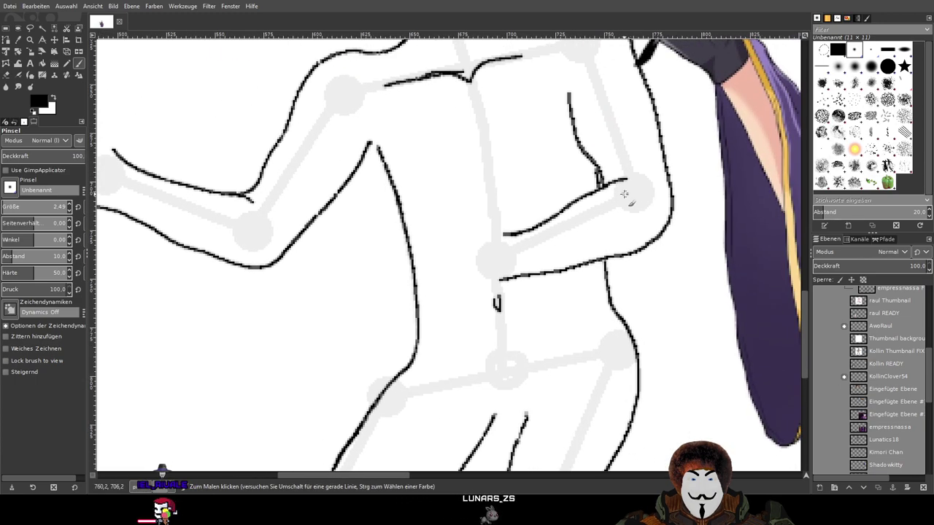
pyautogui.scroll(-1, 493, 173)
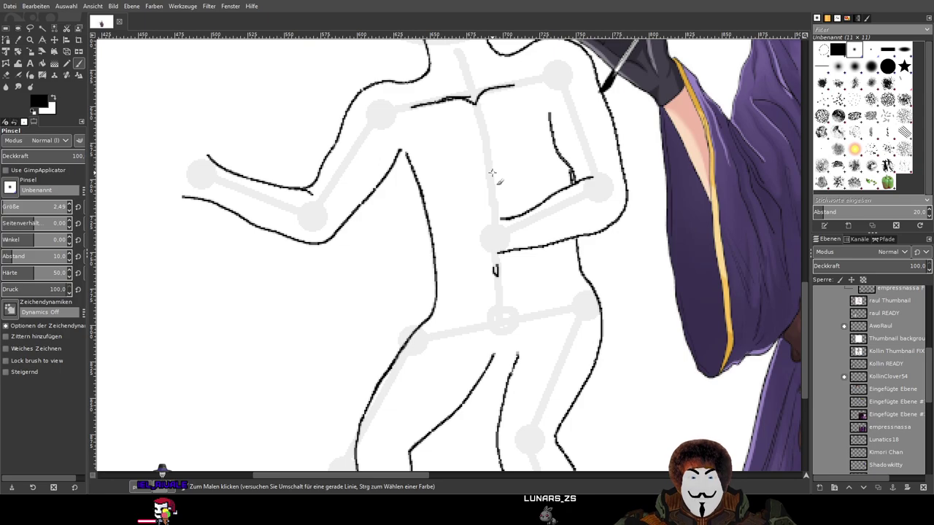
pyautogui.scroll(-1, 494, 173)
pyautogui.scroll(1, 489, 172)
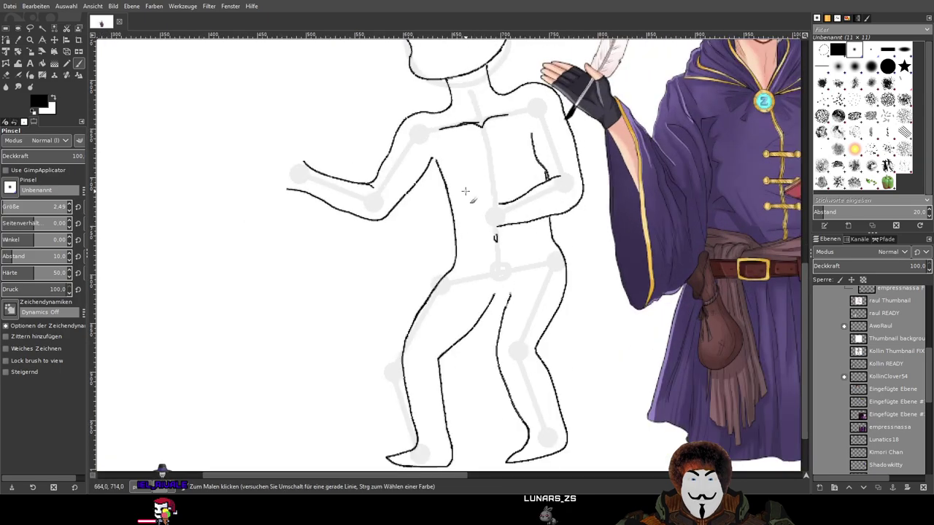
pyautogui.scroll(2, 522, 218)
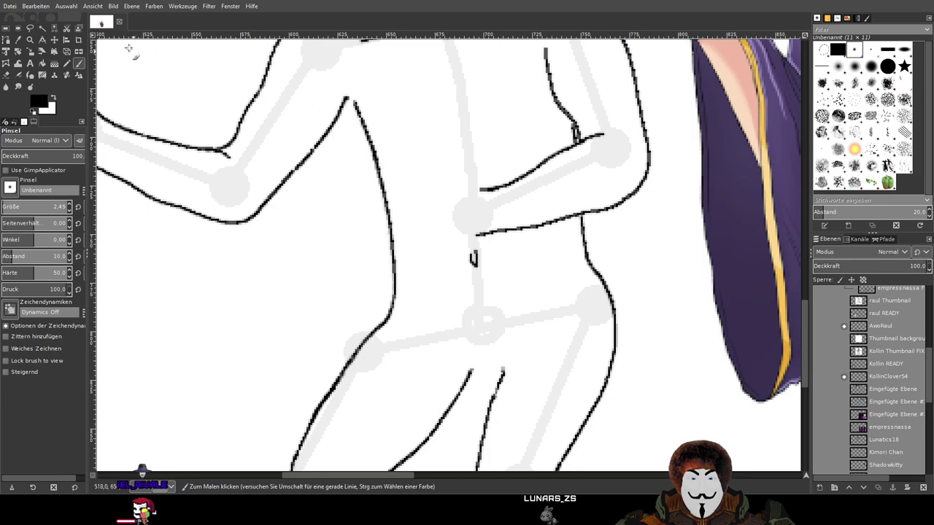
pyautogui.hotkey('ctrl', 's')
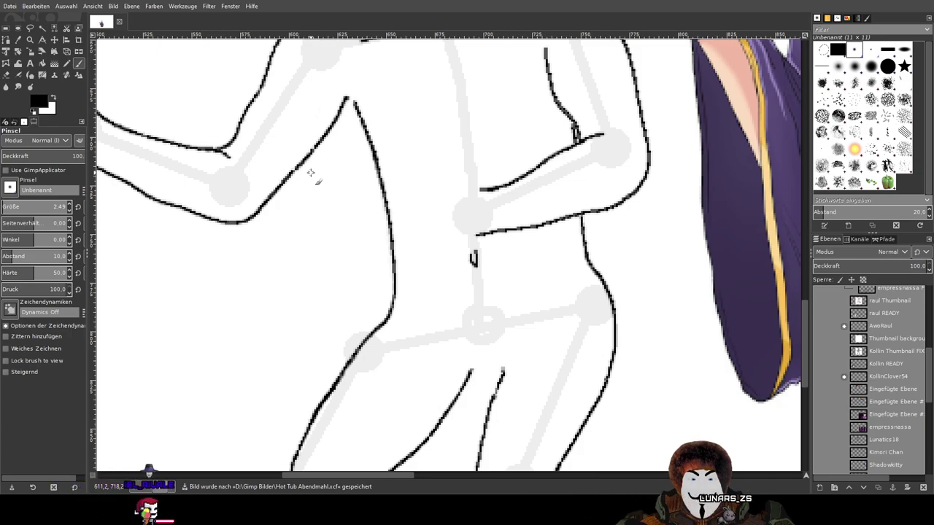
# Show the Kollin READY and raul READY layers one at a time to compare them with the new outline, hiding each again
pyautogui.scroll(-5, 365, 170)
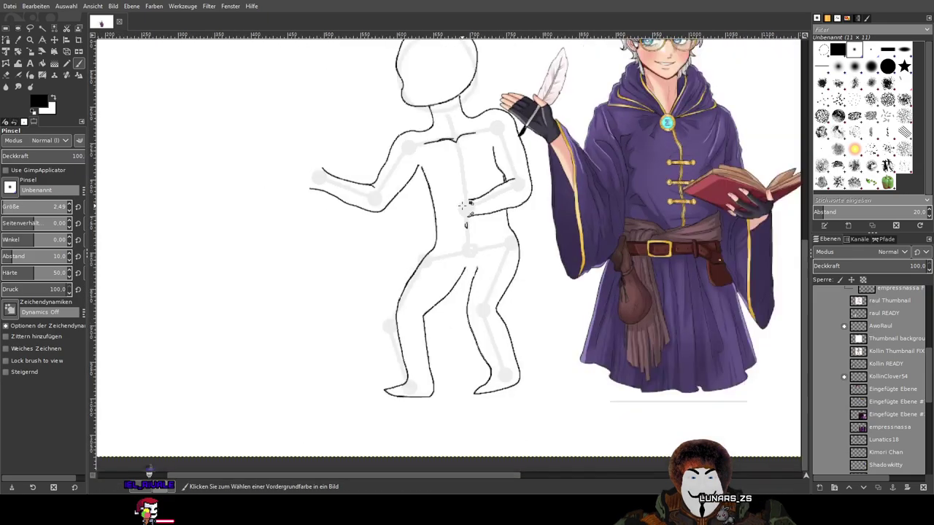
pyautogui.scroll(2, 501, 189)
pyautogui.moveTo(500, 189)
pyautogui.mouseDown()
pyautogui.moveTo(504, 100)
pyautogui.moveTo(507, 110)
pyautogui.mouseUp()
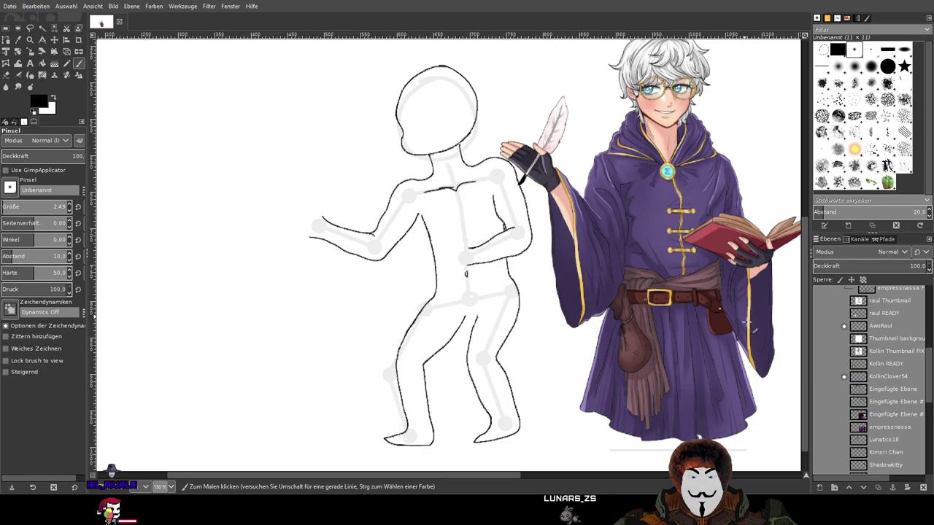
pyautogui.click(820, 363)
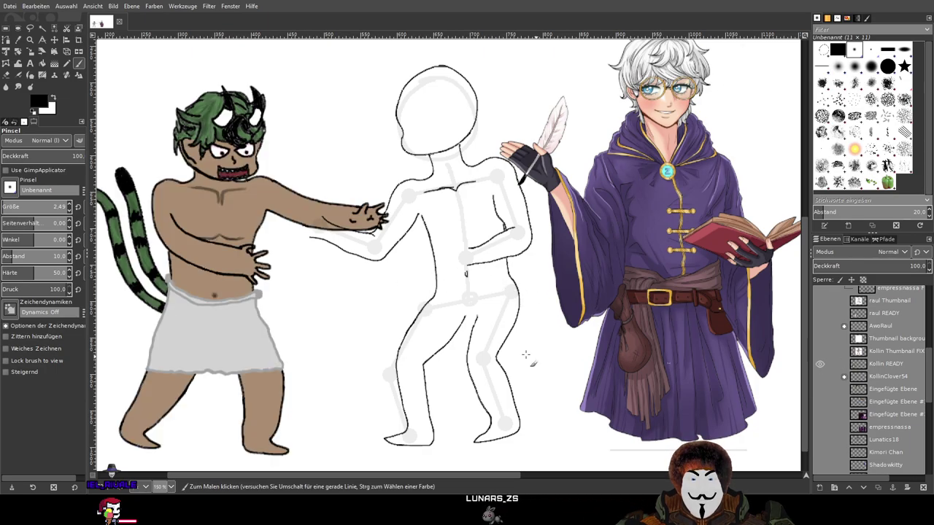
pyautogui.click(820, 364)
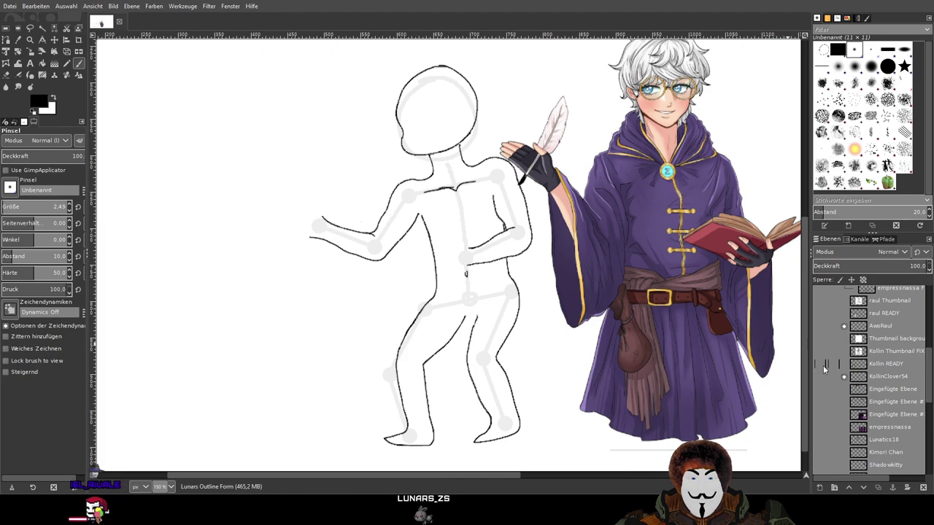
pyautogui.click(819, 313)
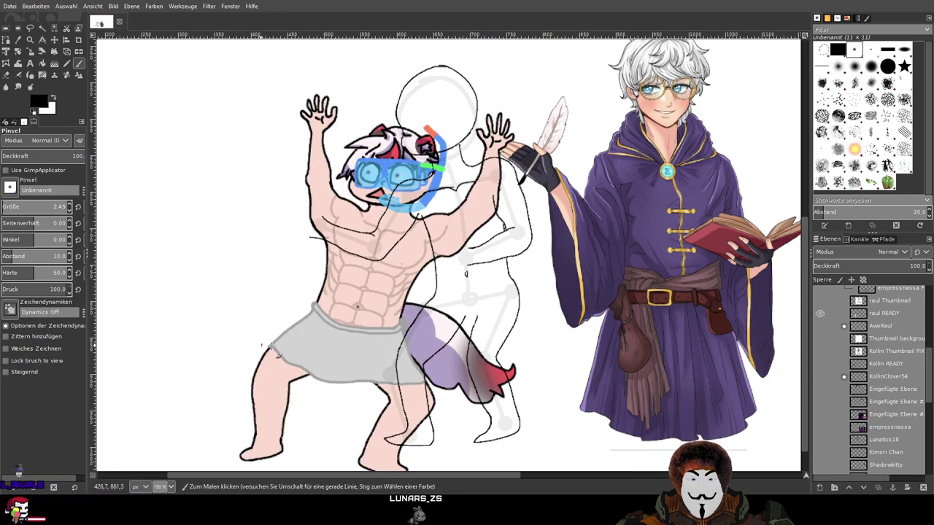
pyautogui.click(820, 313)
# Show the empressnassa READY layer briefly to compare that finished character with the outline, and hide it again
pyautogui.scroll(6, 821, 324)
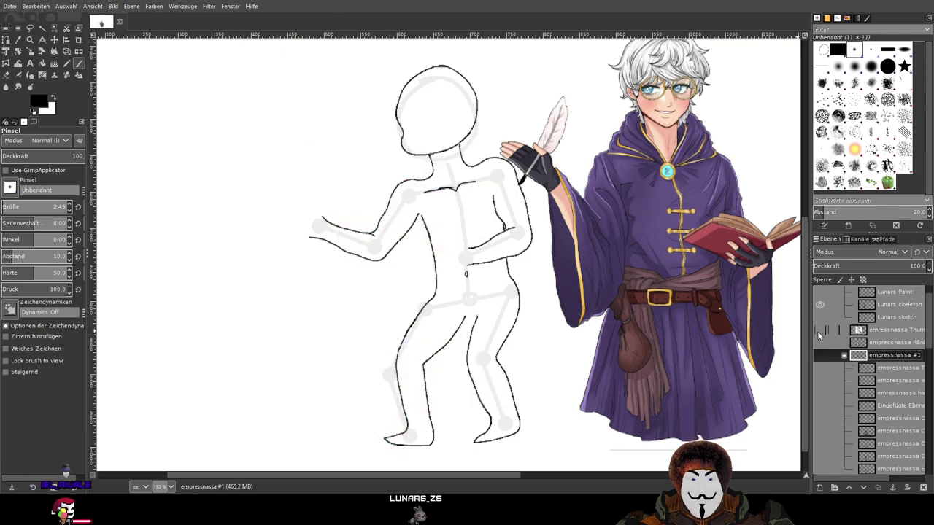
pyautogui.click(819, 332)
pyautogui.click(820, 329)
pyautogui.click(820, 342)
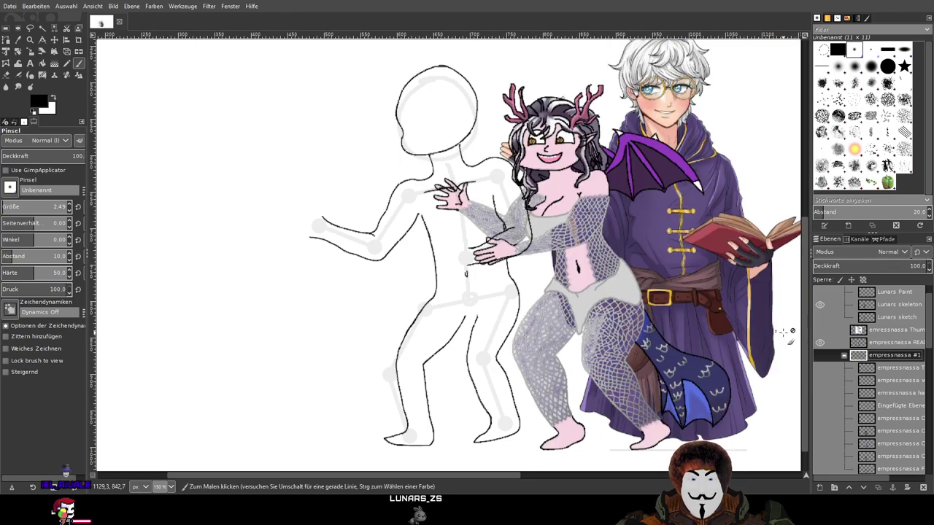
pyautogui.click(819, 342)
pyautogui.hscroll(2, 538, 294)
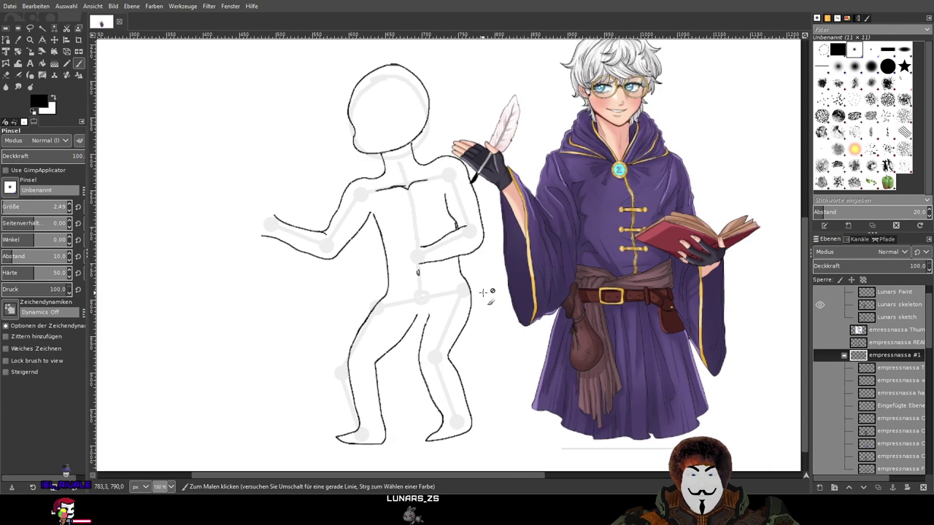
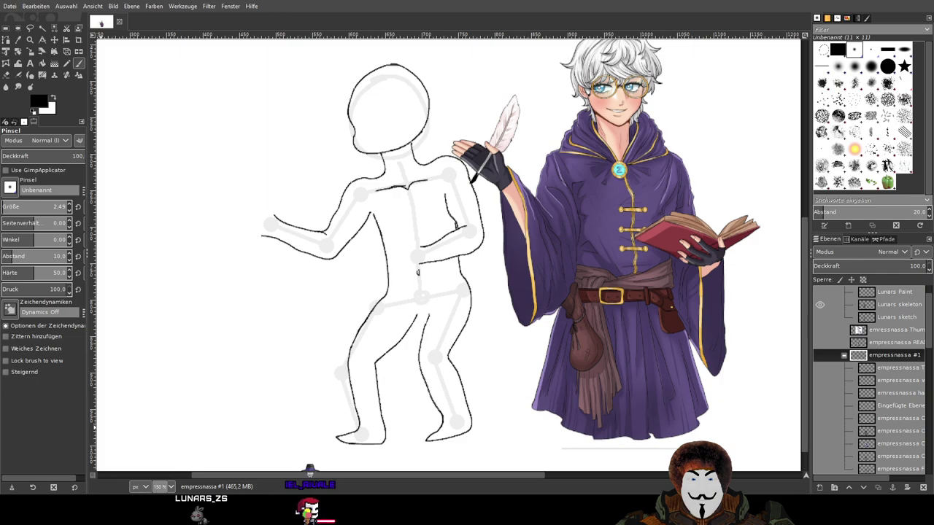
# Examine the body outline's waist, legs and feet up close and at full-figure size beside the finished wizard character
pyautogui.moveTo(464, 275); pyautogui.dragTo(478, 247)
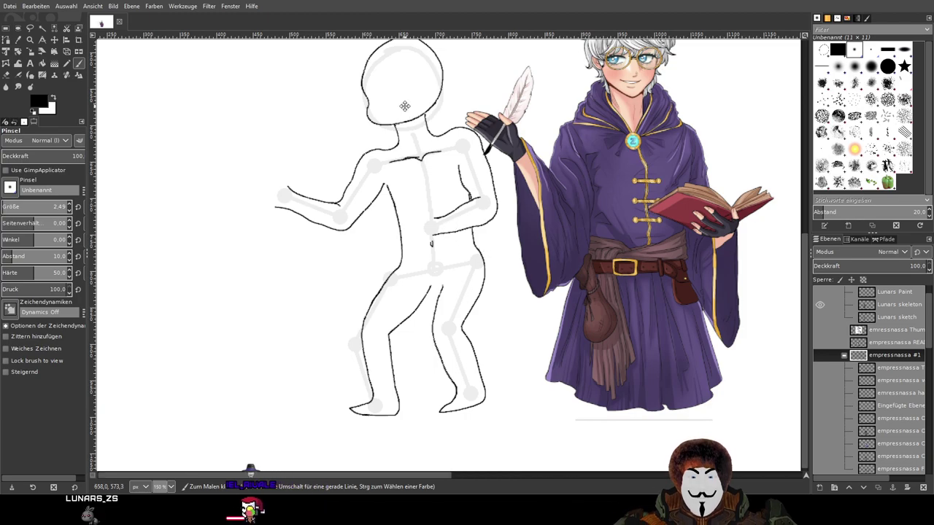
pyautogui.keyDown('ctrl'); pyautogui.scroll(1, 390, 109); pyautogui.keyUp('ctrl')
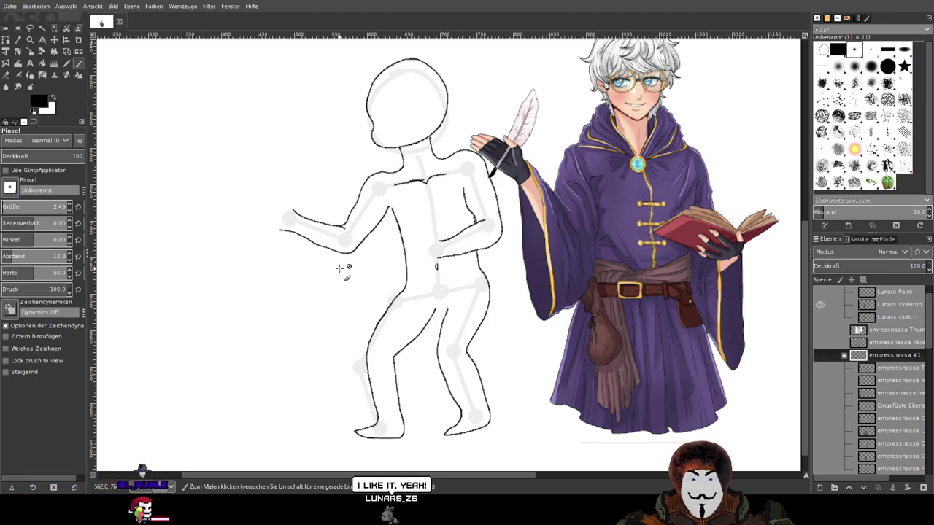
pyautogui.keyDown('ctrl'); pyautogui.scroll(2, 375, 304); pyautogui.keyUp('ctrl')
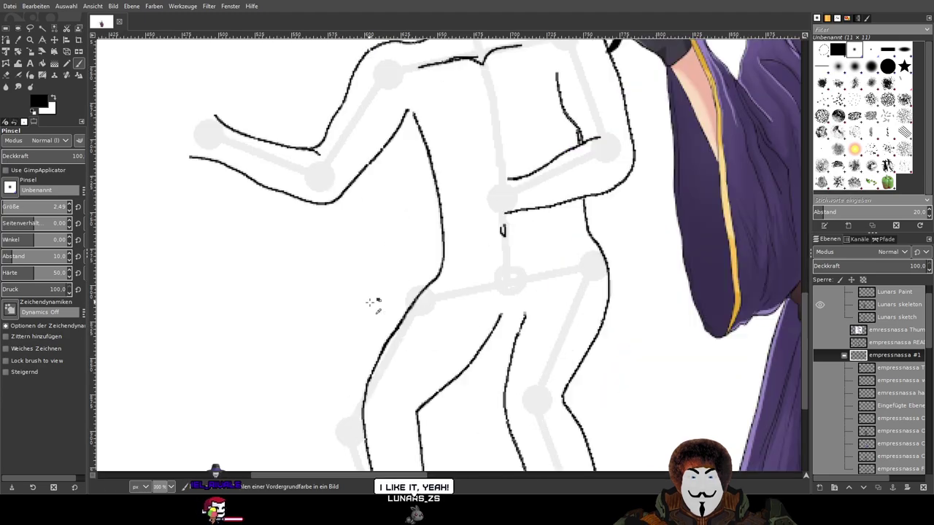
pyautogui.moveTo(375, 256); pyautogui.dragTo(389, 241)
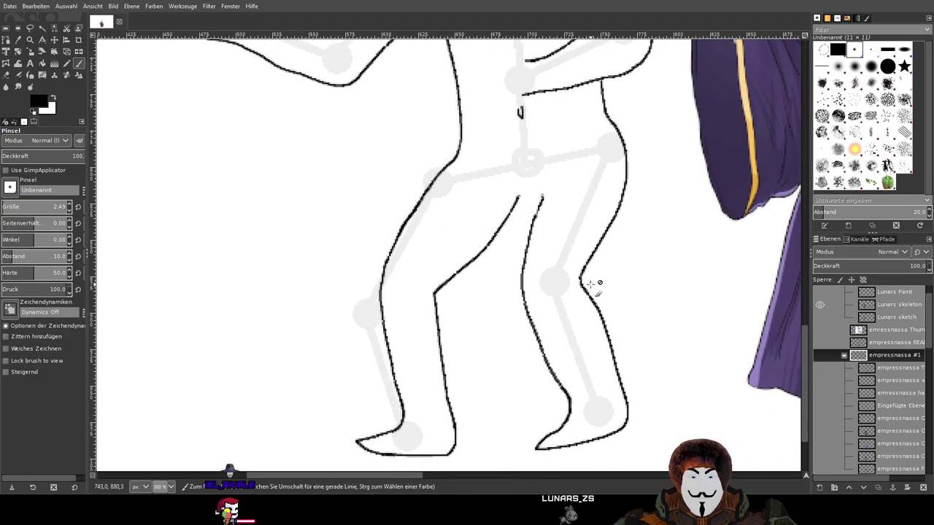
pyautogui.keyDown('ctrl'); pyautogui.scroll(-2, 592, 286); pyautogui.keyUp('ctrl')
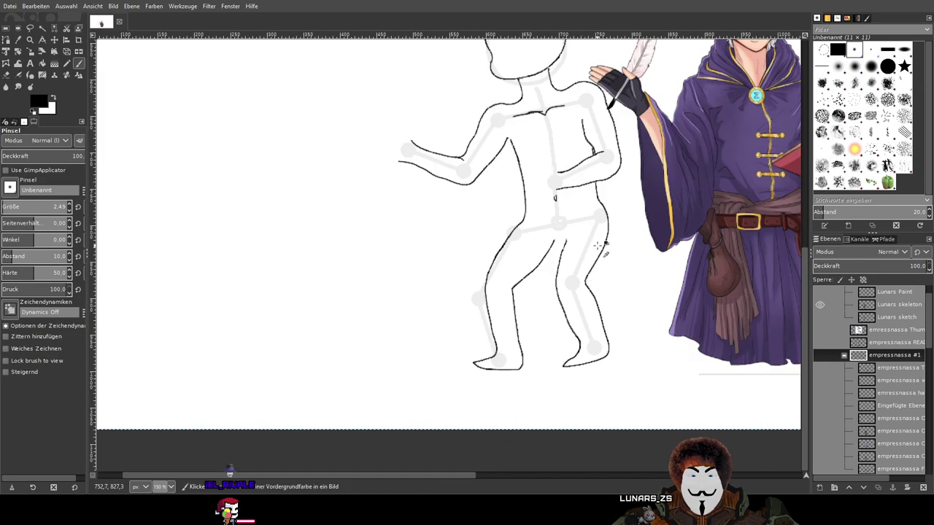
pyautogui.keyDown('ctrl'); pyautogui.scroll(1, 597, 246); pyautogui.keyUp('ctrl')
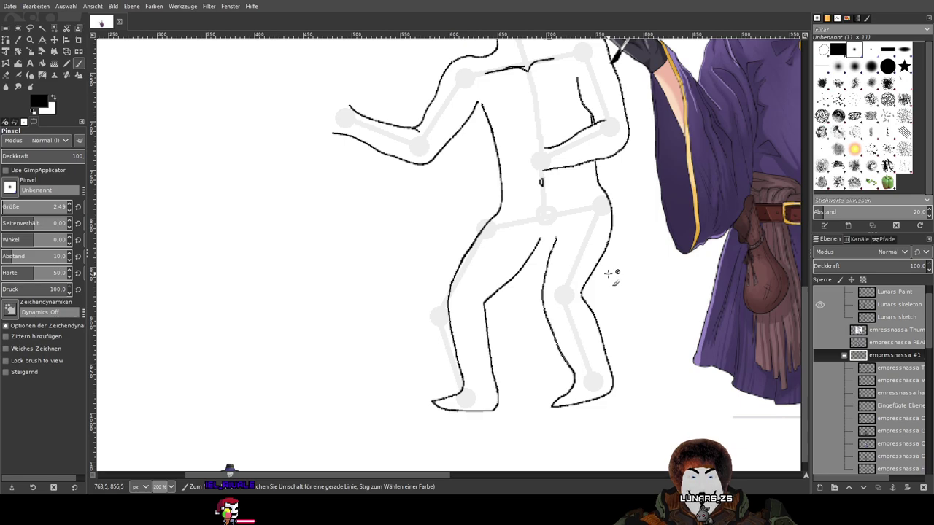
pyautogui.keyDown('ctrl'); pyautogui.scroll(-2, 608, 273); pyautogui.keyUp('ctrl')
pyautogui.scroll(1, 858, 354)
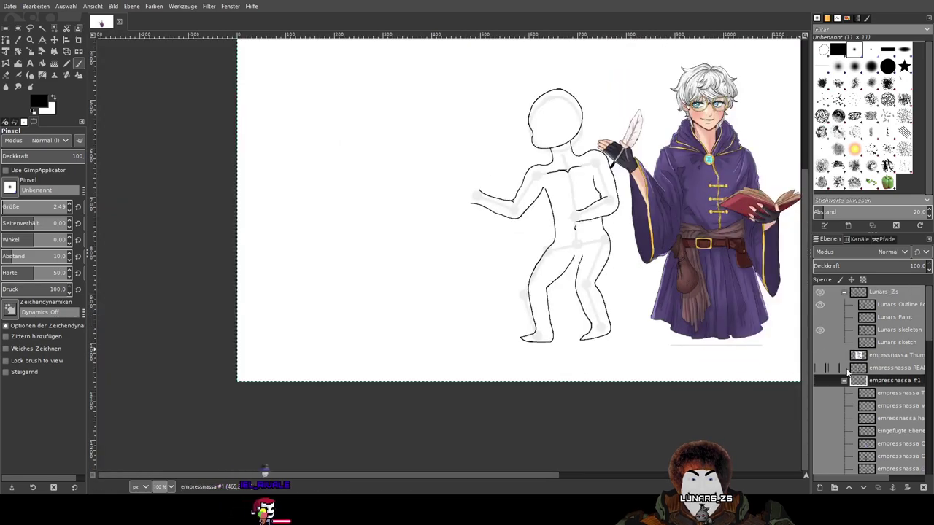
# Collapse the empressnassa #1 layer group, show the empressnassa thumbnail layer briefly for comparison, and hide it again
pyautogui.click(843, 380)
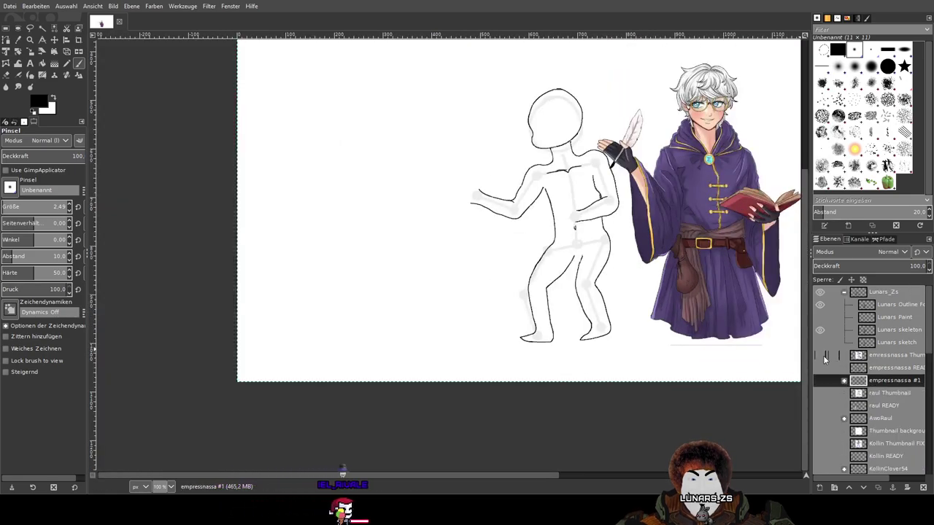
pyautogui.click(820, 355)
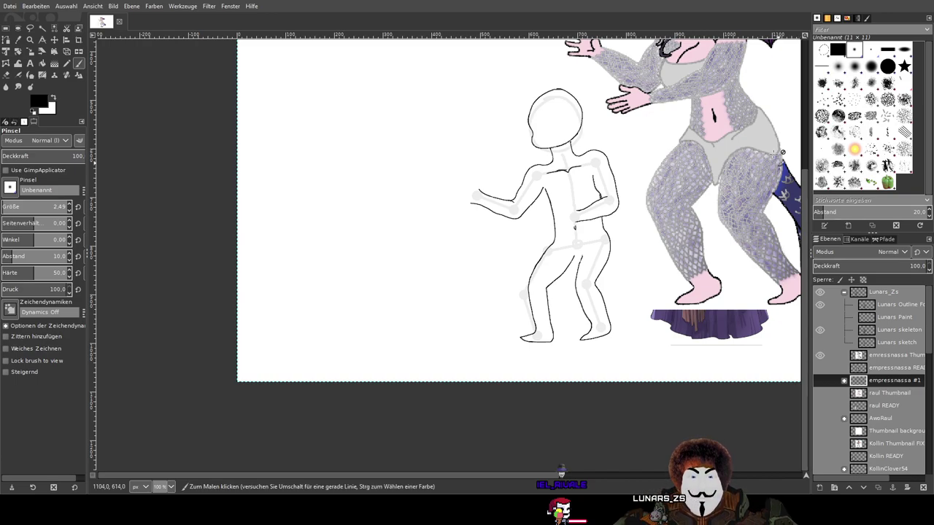
pyautogui.click(821, 355)
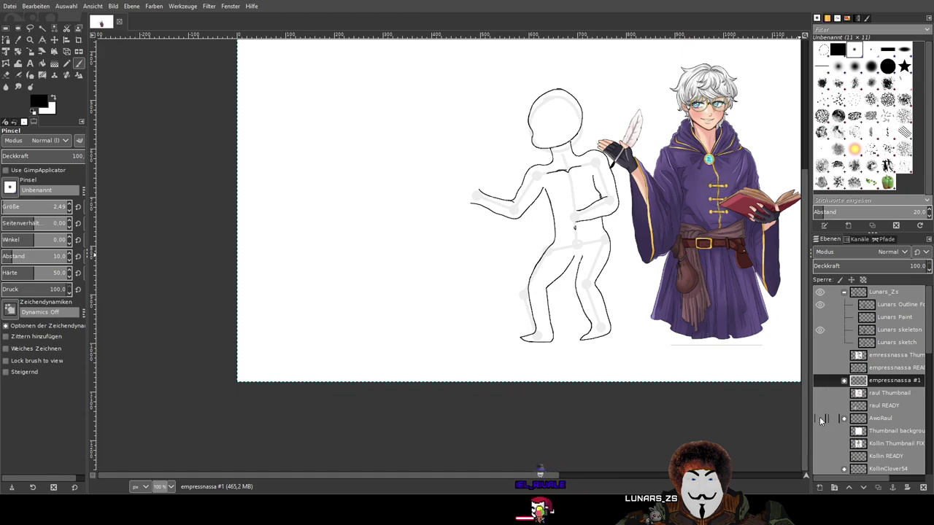
# Show the raul READY and Kollin READY layers together to compare their waist cloths with the outline, and hide both again
pyautogui.click(822, 407)
pyautogui.scroll(-3, 821, 408)
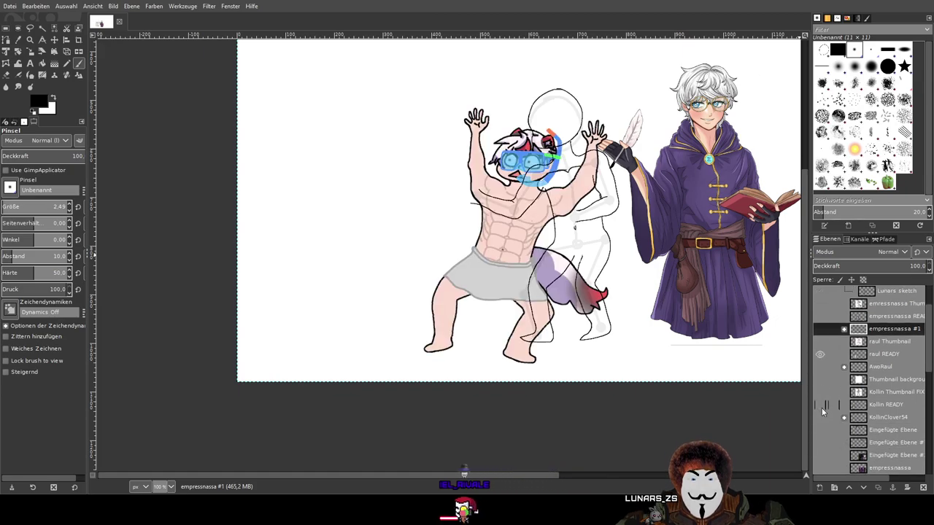
pyautogui.scroll(-2, 821, 408)
pyautogui.click(821, 379)
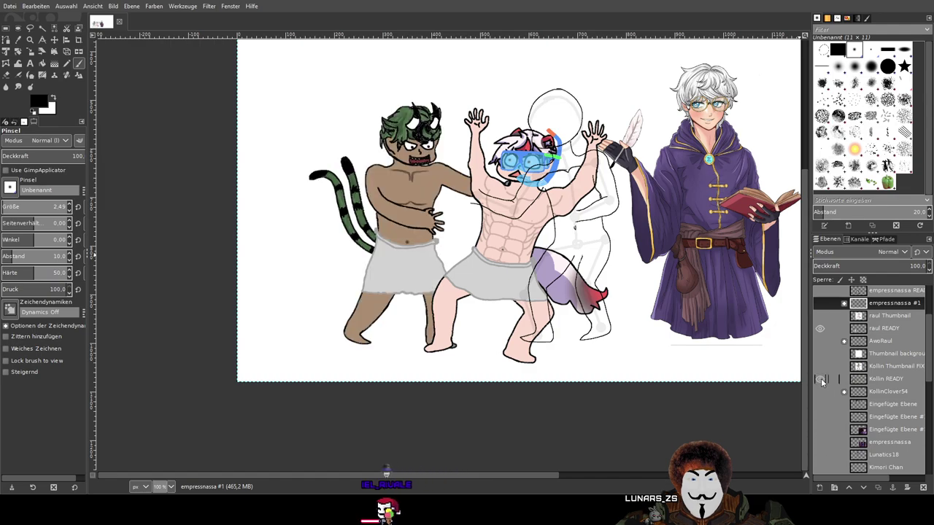
pyautogui.click(821, 379)
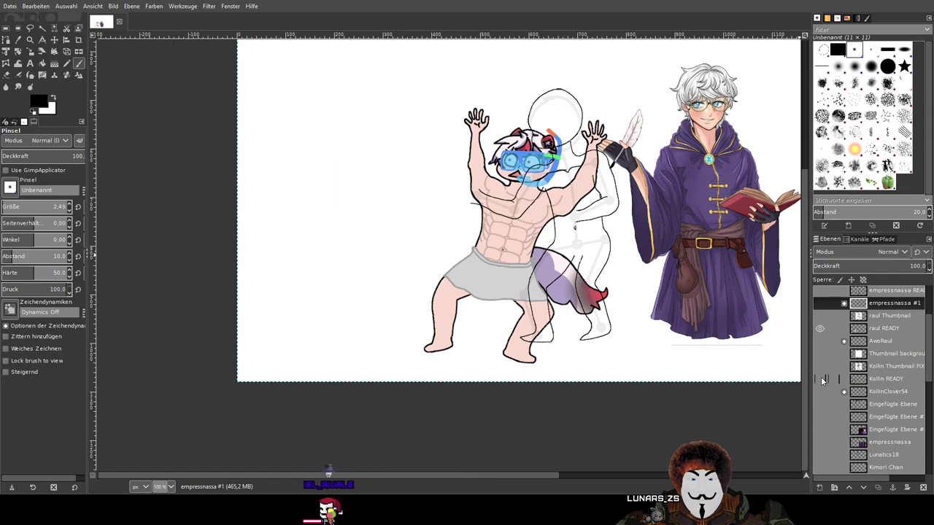
pyautogui.click(820, 328)
# Find the Eingefügte Ebene layer holding the Last Supper painting, make it visible, and inspect the painting up close
pyautogui.moveTo(653, 158); pyautogui.dragTo(509, 469)
pyautogui.scroll(-6, 831, 450)
pyautogui.scroll(-4, 835, 451)
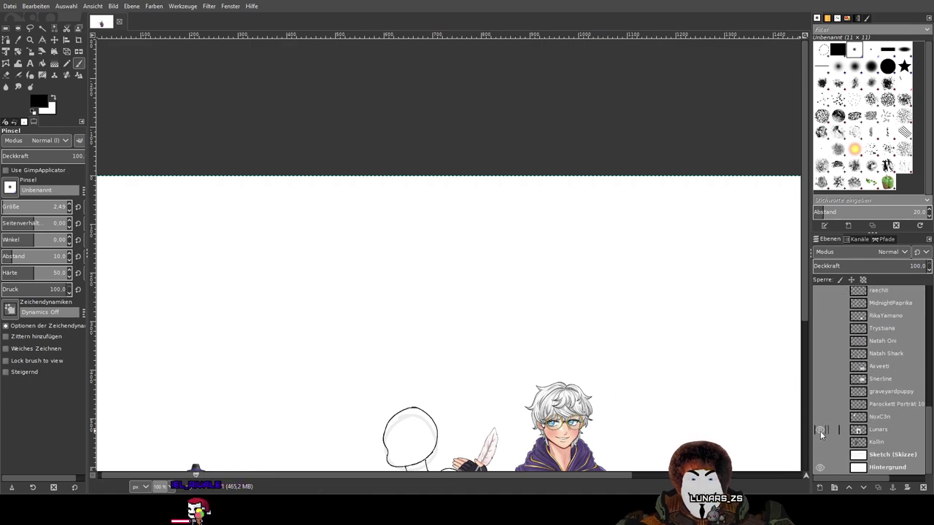
pyautogui.scroll(1, 827, 338)
pyautogui.scroll(3, 827, 338)
pyautogui.scroll(1, 827, 330)
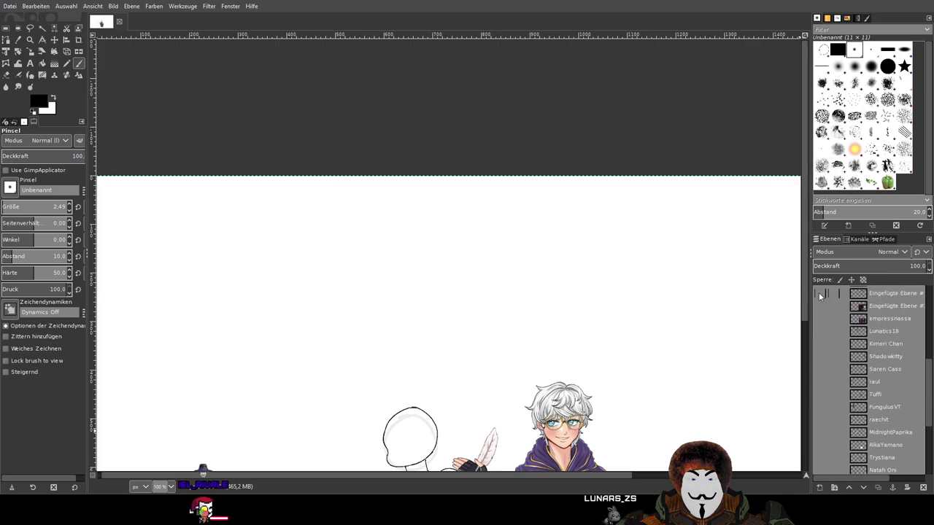
pyautogui.scroll(2, 820, 294)
pyautogui.click(819, 333)
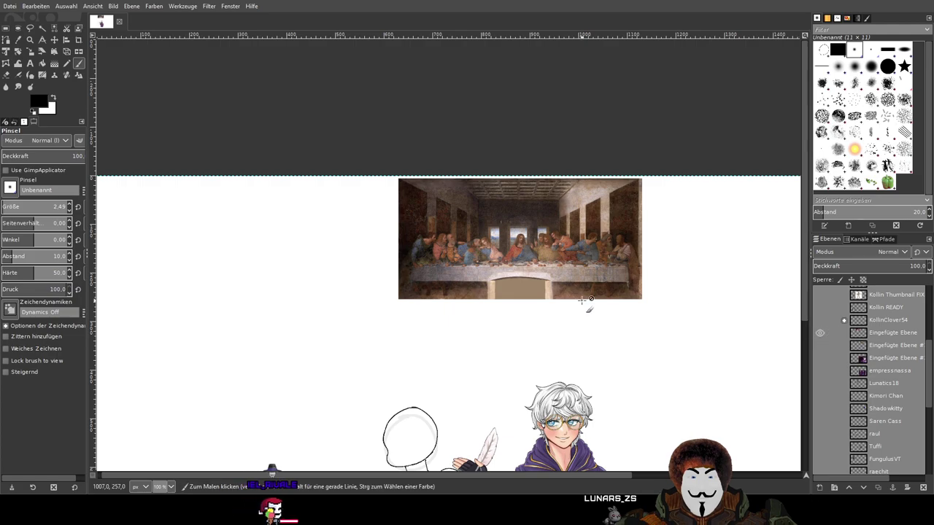
pyautogui.scroll(4, 564, 261)
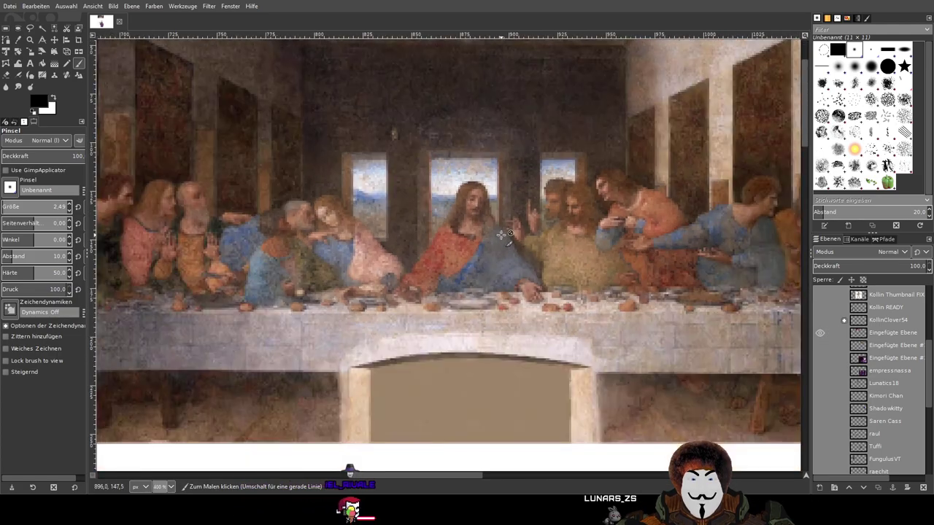
pyautogui.scroll(-4, 457, 279)
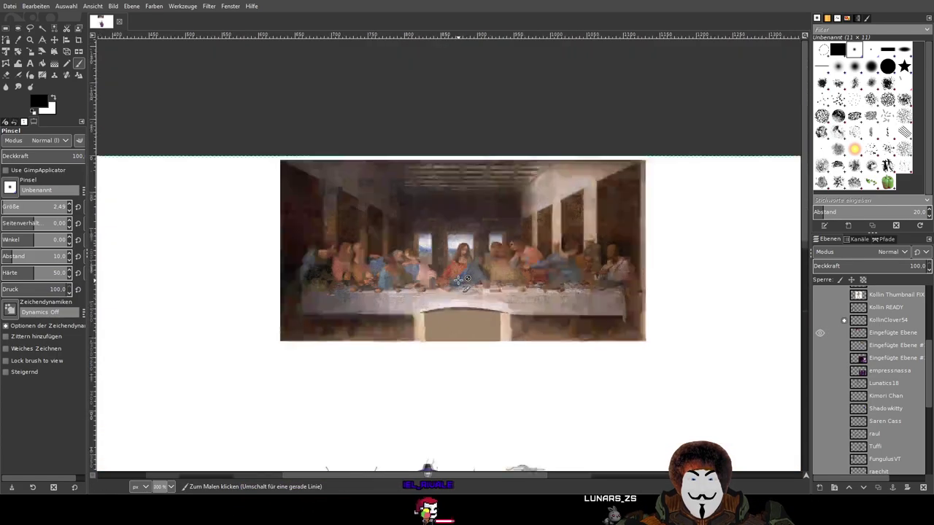
# Make Lunars Outline Form the active layer, and toggle its visibility off and on to check what it contains
pyautogui.scroll(-3, 443, 175)
pyautogui.scroll(2, 441, 175)
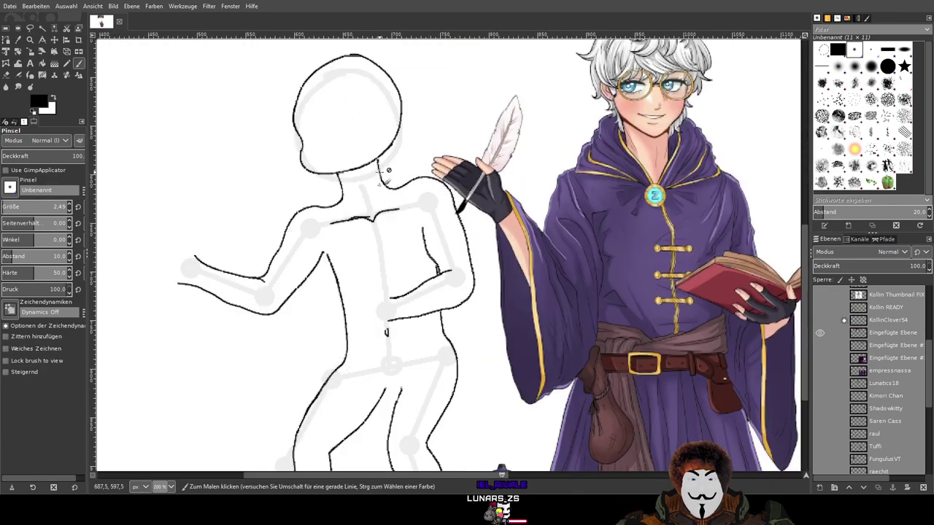
pyautogui.scroll(-3, 348, 343)
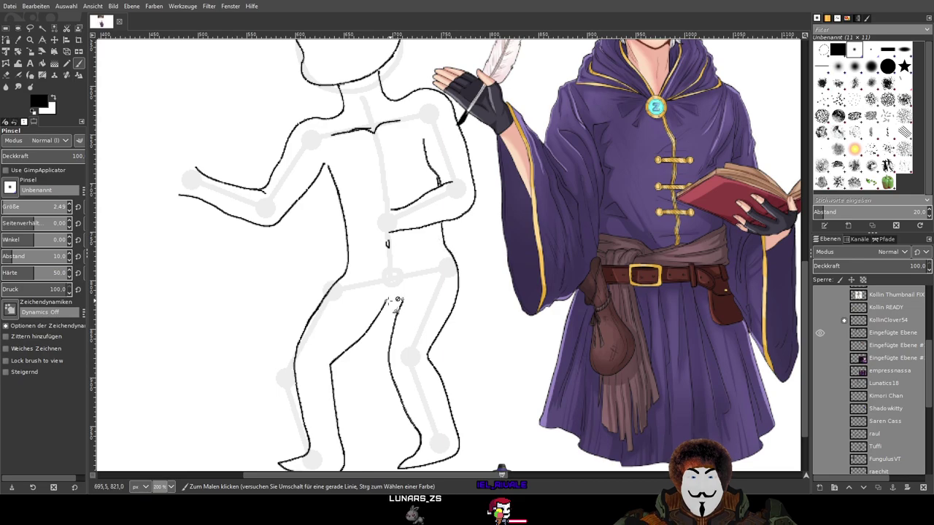
pyautogui.moveTo(493, 254); pyautogui.dragTo(550, 322)
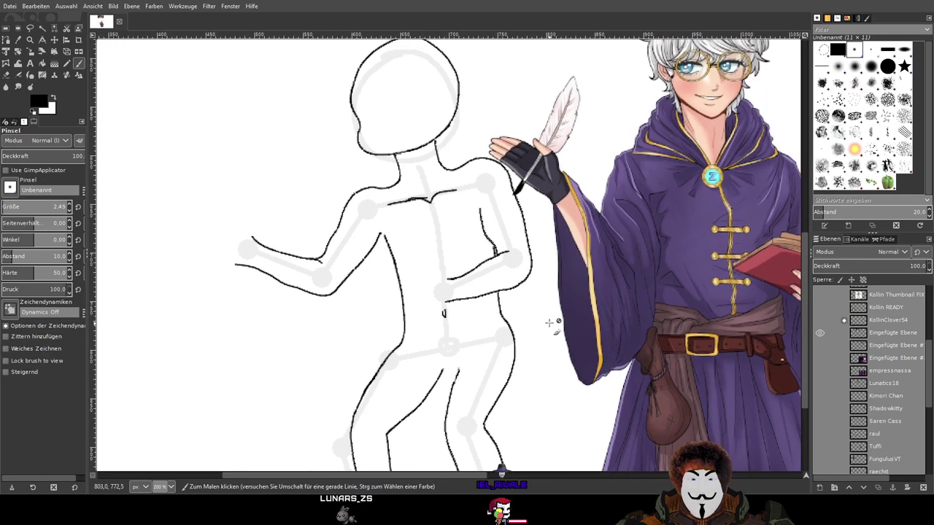
pyautogui.scroll(-2, 549, 322)
pyautogui.scroll(2, 552, 323)
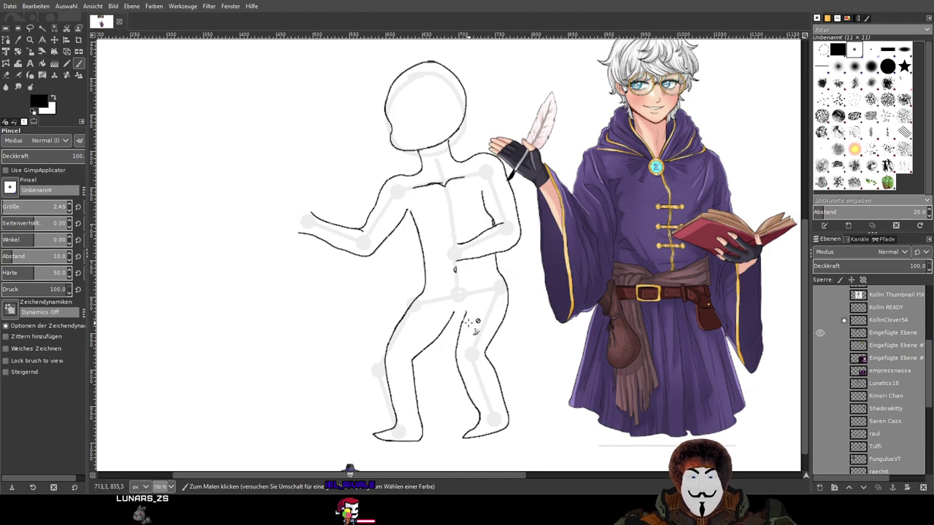
pyautogui.scroll(2, 460, 313)
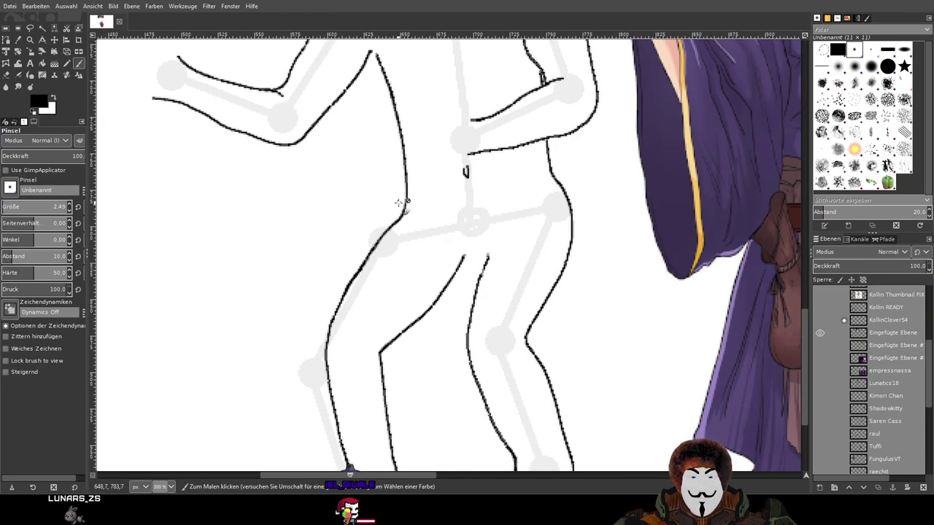
pyautogui.click(520, 186)
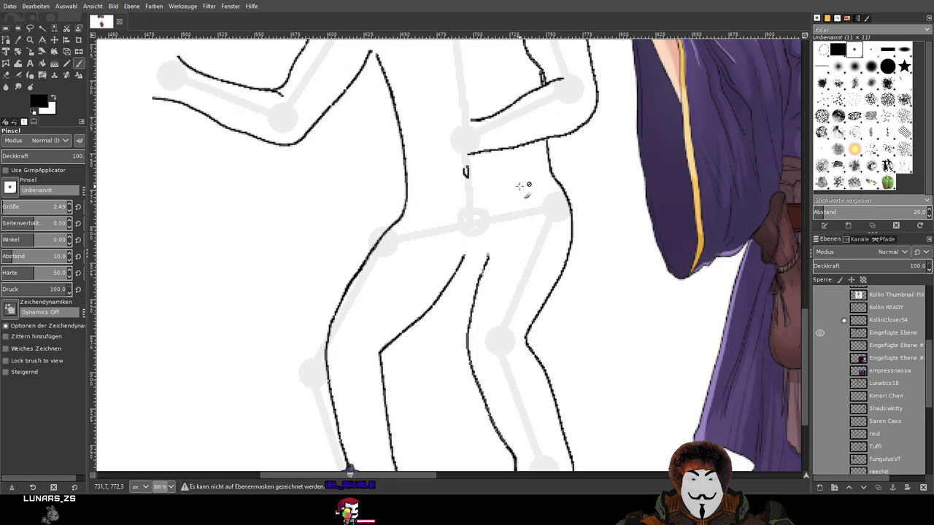
pyautogui.scroll(4, 873, 306)
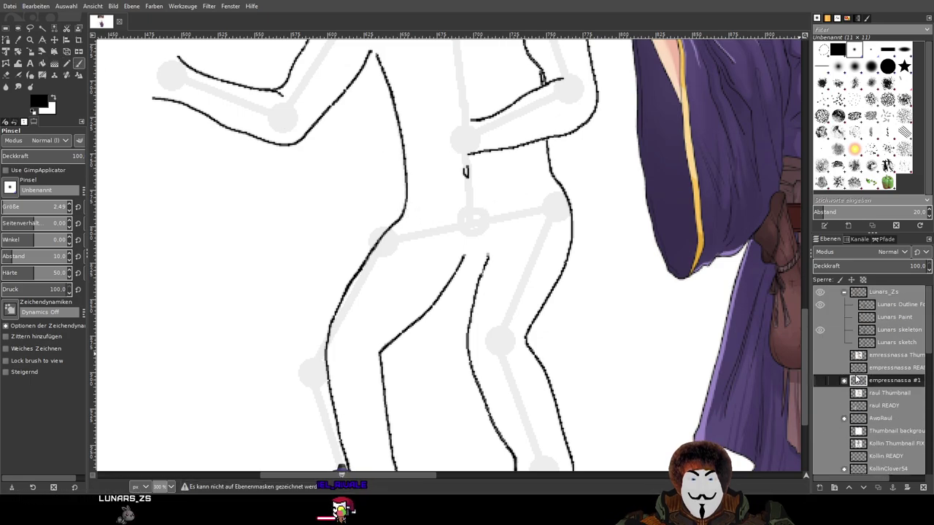
pyautogui.click(893, 305)
pyautogui.click(820, 305)
pyautogui.click(819, 304)
# Draw a curved waistband line from hip to hip on the outlined figure, and a wavy hem across both upper thighs
pyautogui.moveTo(401, 212)
pyautogui.mouseDown()
pyautogui.moveTo(470, 205)
pyautogui.moveTo(565, 177)
pyautogui.mouseUp()
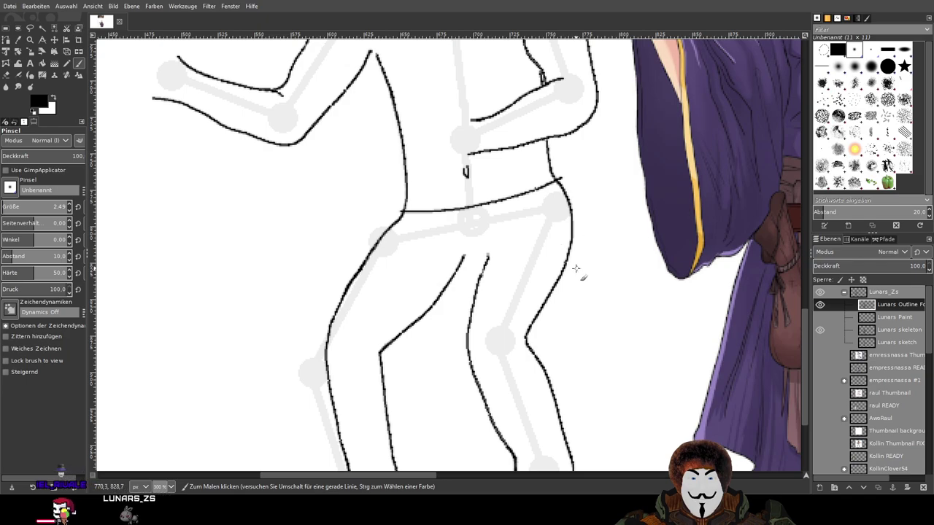
pyautogui.moveTo(551, 290); pyautogui.dragTo(368, 296)
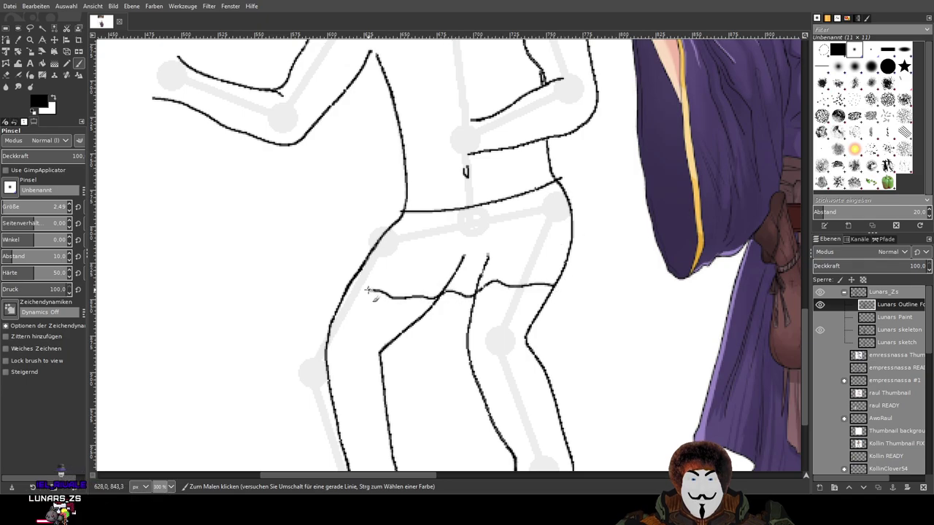
pyautogui.keyDown('ctrl'); pyautogui.scroll(-1, 625, 284); pyautogui.keyUp('ctrl')
pyautogui.keyDown('ctrl'); pyautogui.scroll(-3, 625, 283); pyautogui.keyUp('ctrl')
pyautogui.keyDown('ctrl'); pyautogui.scroll(2, 521, 323); pyautogui.keyUp('ctrl')
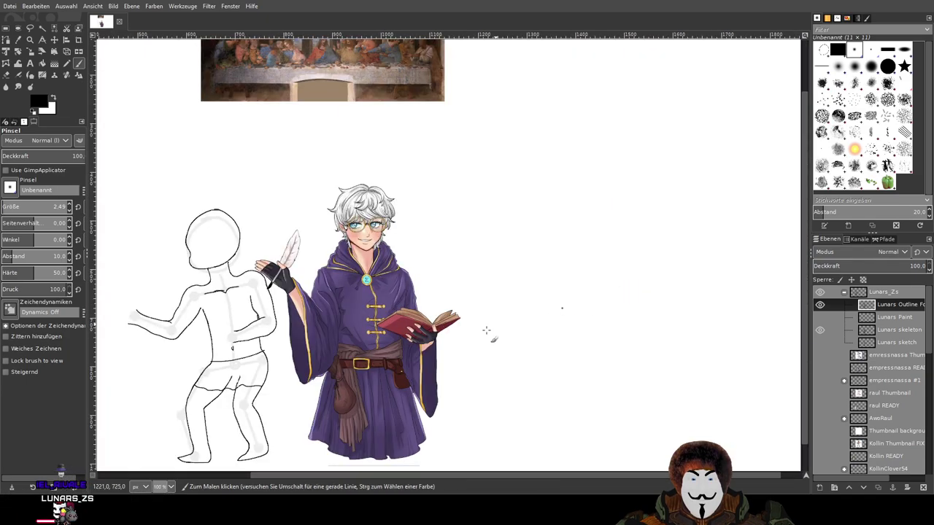
pyautogui.keyDown('ctrl'); pyautogui.scroll(1, 471, 257); pyautogui.keyUp('ctrl')
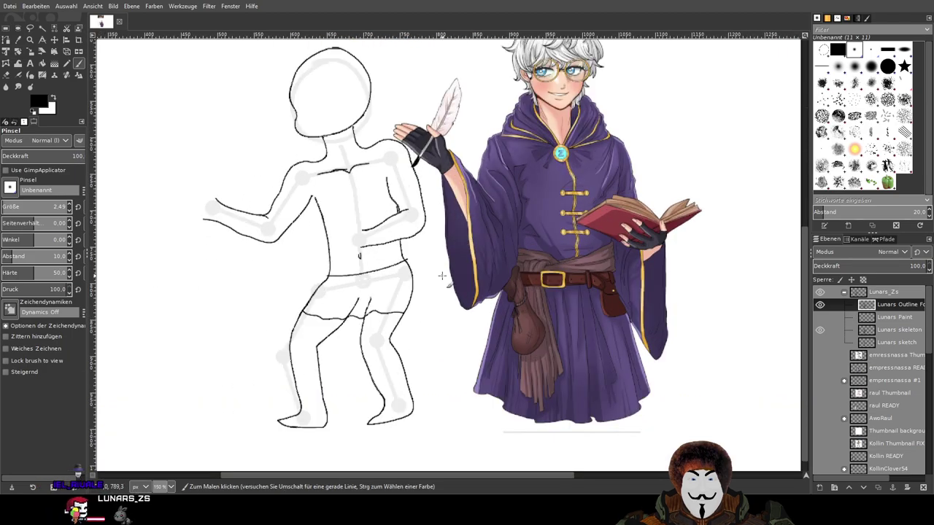
# Show the raul READY and Kollin READY layers one at a time to compare their cloths with the new shorts, hiding each again
pyautogui.click(822, 405)
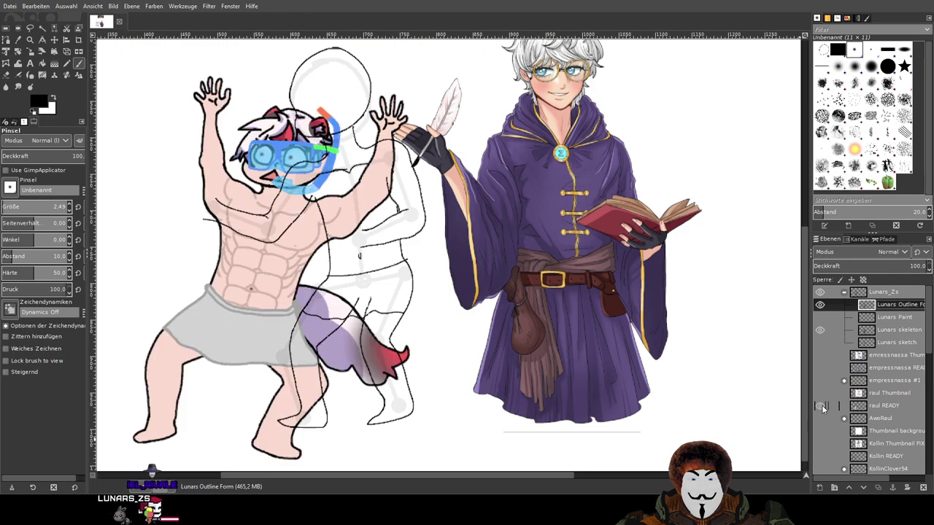
pyautogui.click(822, 405)
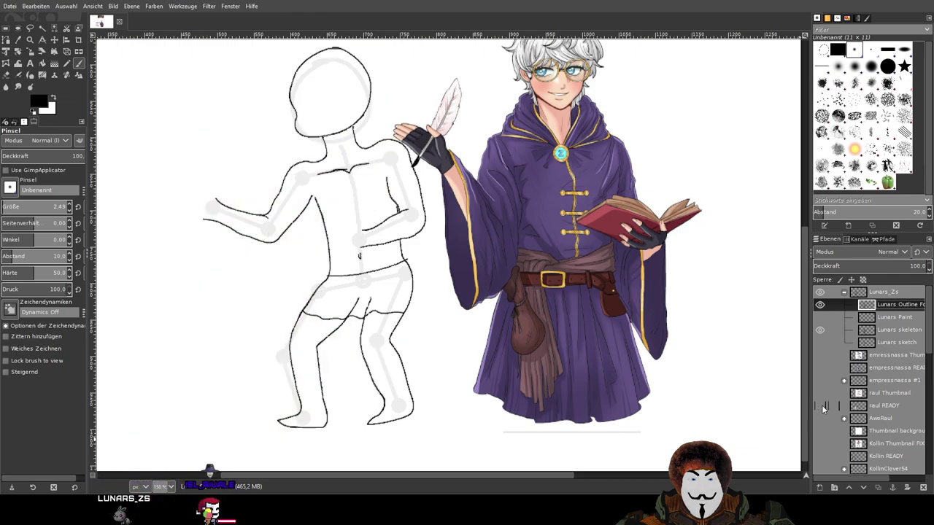
pyautogui.click(820, 455)
pyautogui.hscroll(-3, 447, 291)
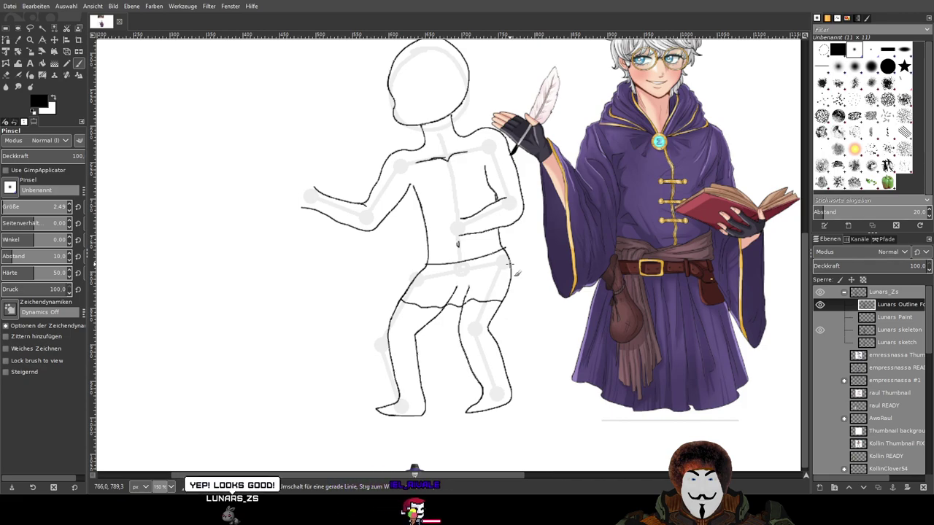
# Undo the wavy shorts hem drawn across both upper thighs of the outlined figure
pyautogui.moveTo(506, 312); pyautogui.dragTo(547, 289)
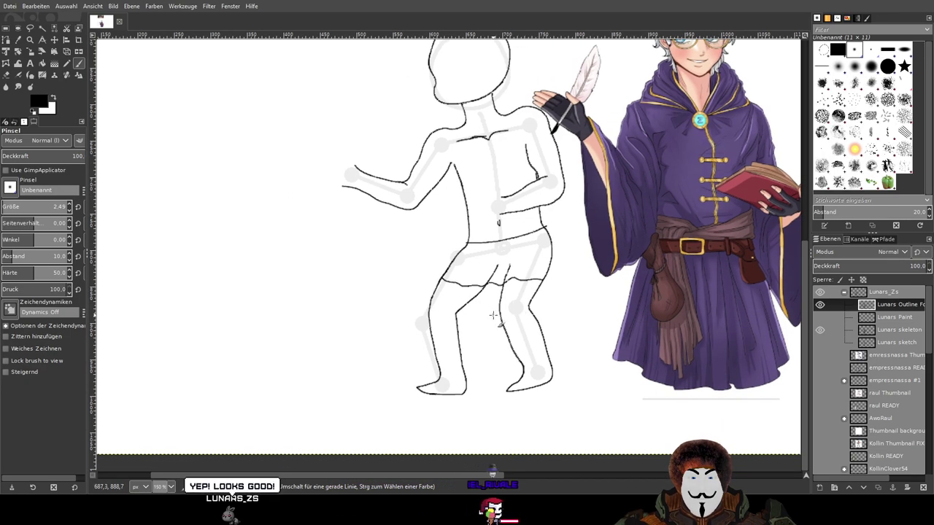
pyautogui.keyDown('ctrl'); pyautogui.scroll(2, 524, 310); pyautogui.keyUp('ctrl')
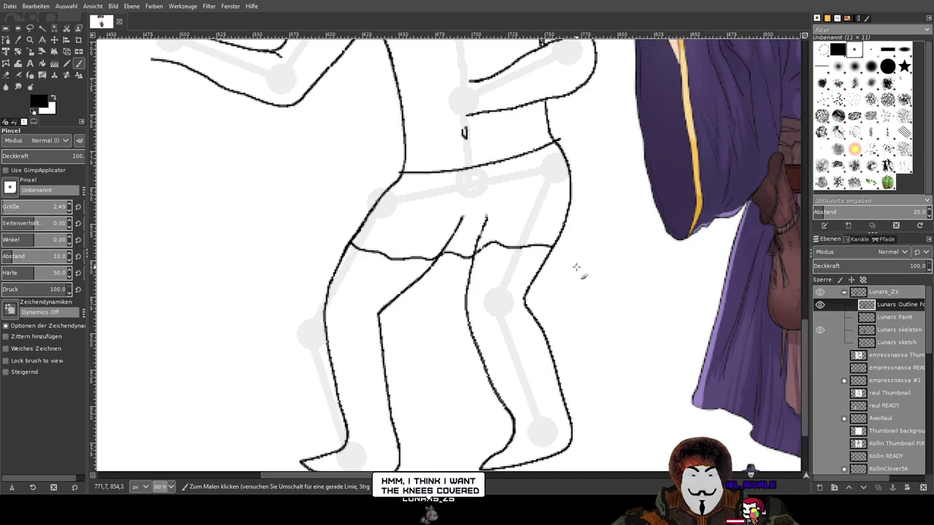
pyautogui.press('ctrl')
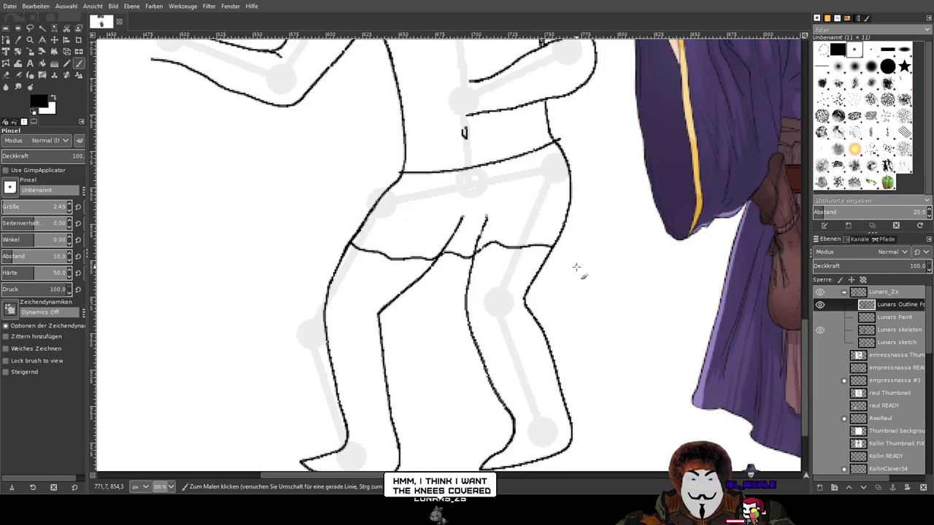
pyautogui.press('ctrl')
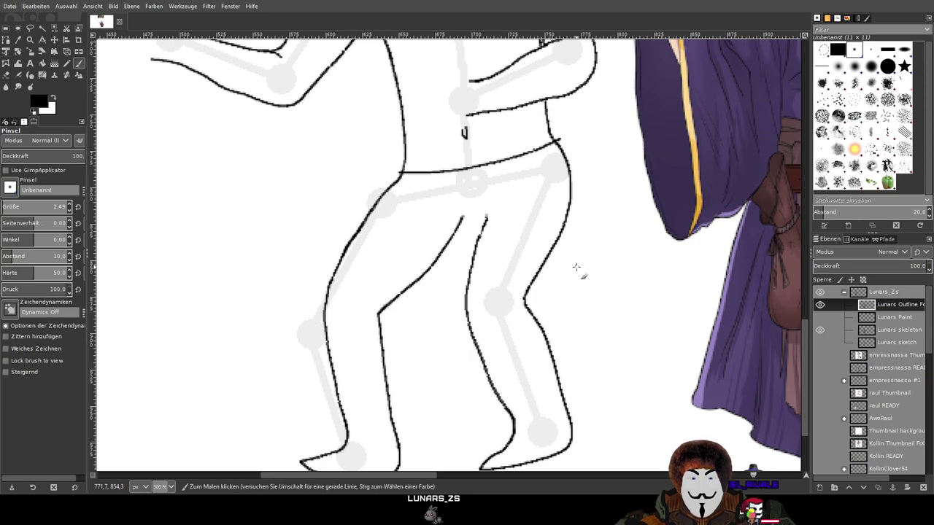
# Try a knee-length shorts hem across both legs, and undo it together with the waistband line
pyautogui.moveTo(574, 267); pyautogui.dragTo(617, 258)
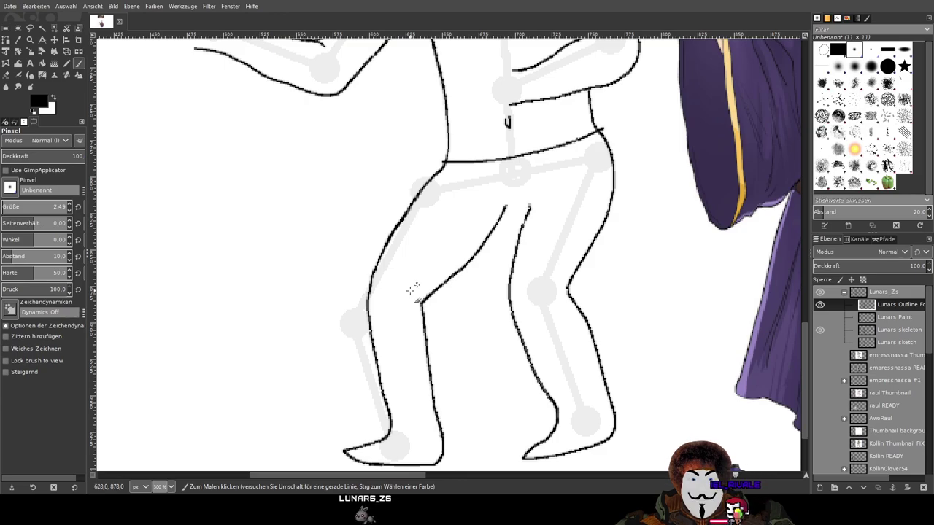
pyautogui.moveTo(369, 304)
pyautogui.mouseDown()
pyautogui.moveTo(517, 319)
pyautogui.moveTo(580, 312)
pyautogui.mouseUp()
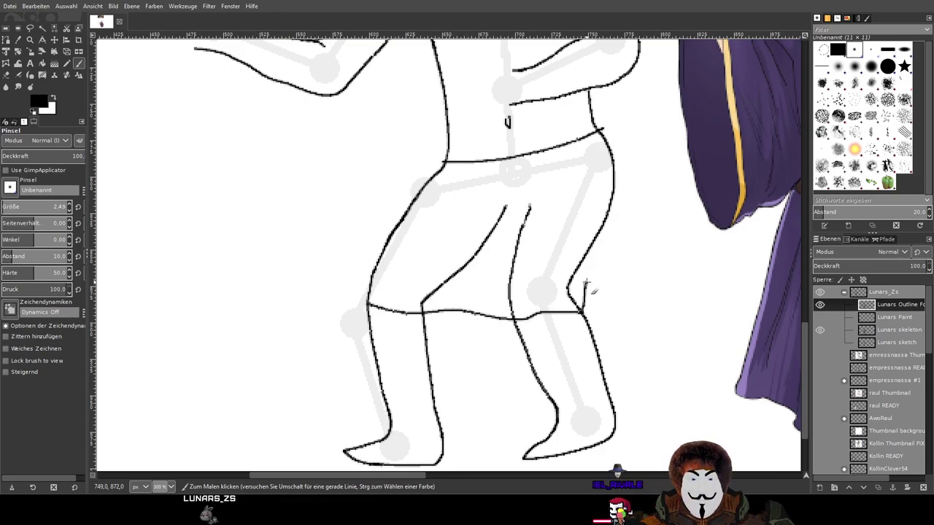
pyautogui.hotkey('ctrl', 'z')
pyautogui.hotkey('ctrl', 'z')
pyautogui.hotkey('ctrl', 'z')
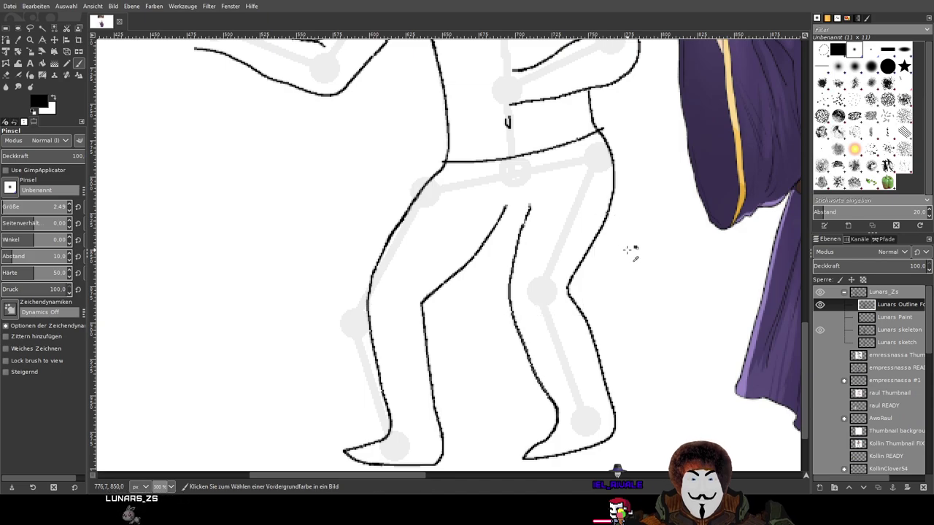
pyautogui.scroll(-2, 641, 230)
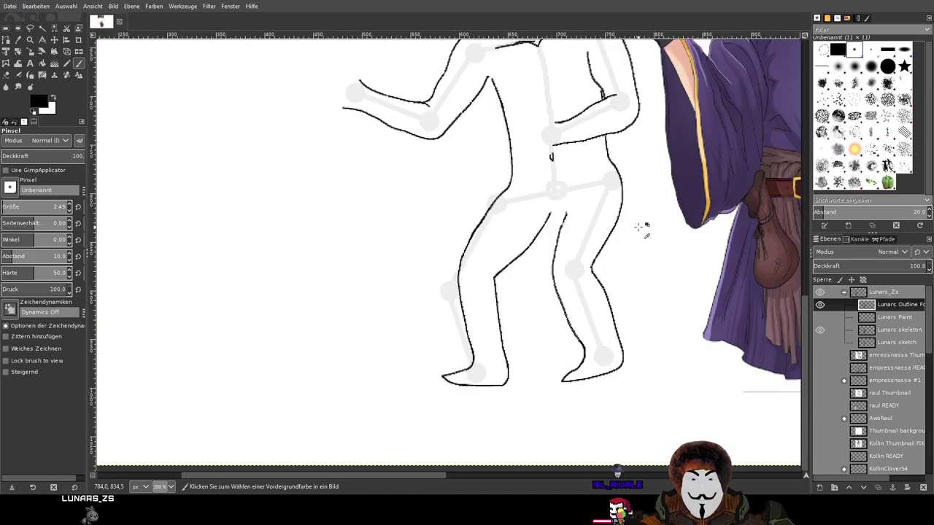
pyautogui.moveTo(622, 215); pyautogui.dragTo(574, 317)
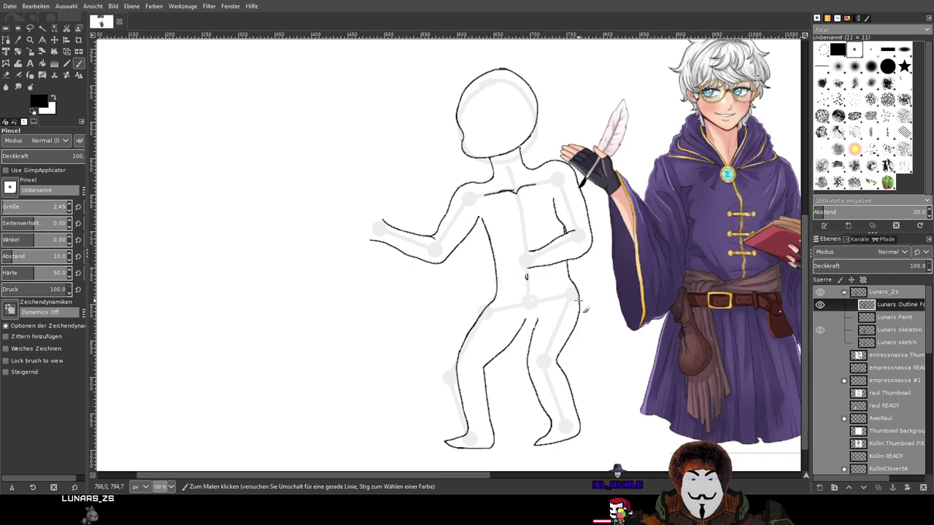
# Draw the thumb and the upper fingers of the hand at the end of the bent forearm
pyautogui.scroll(2, 540, 276)
pyautogui.scroll(3, 600, 287)
pyautogui.scroll(-2, 577, 270)
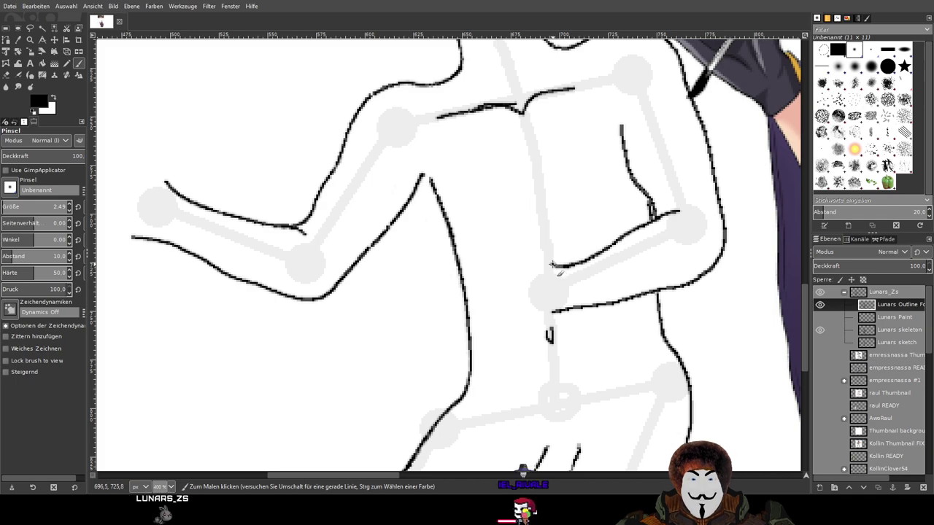
pyautogui.moveTo(536, 256); pyautogui.dragTo(544, 271)
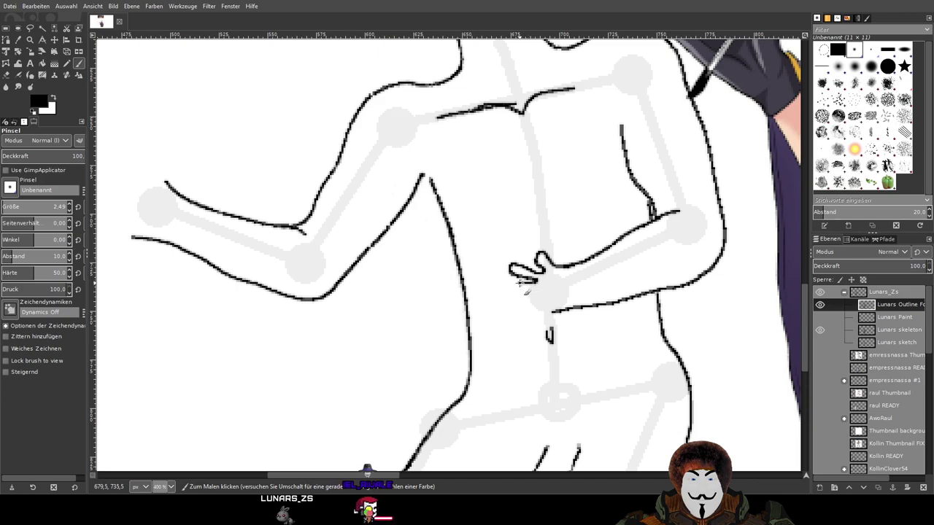
pyautogui.moveTo(502, 286); pyautogui.dragTo(526, 290)
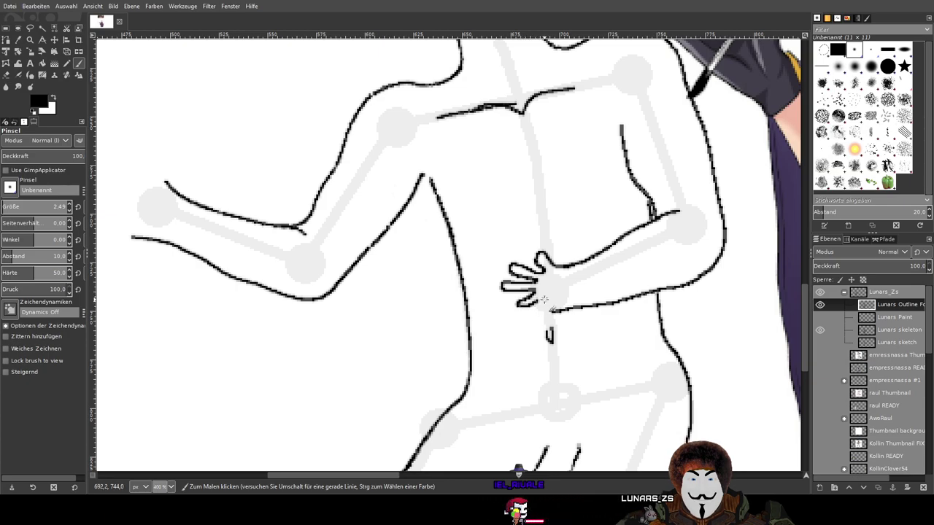
# Erase the lowest finger and redraw the last two fingers so the hand joins the lower forearm line
pyautogui.scroll(4, 544, 298)
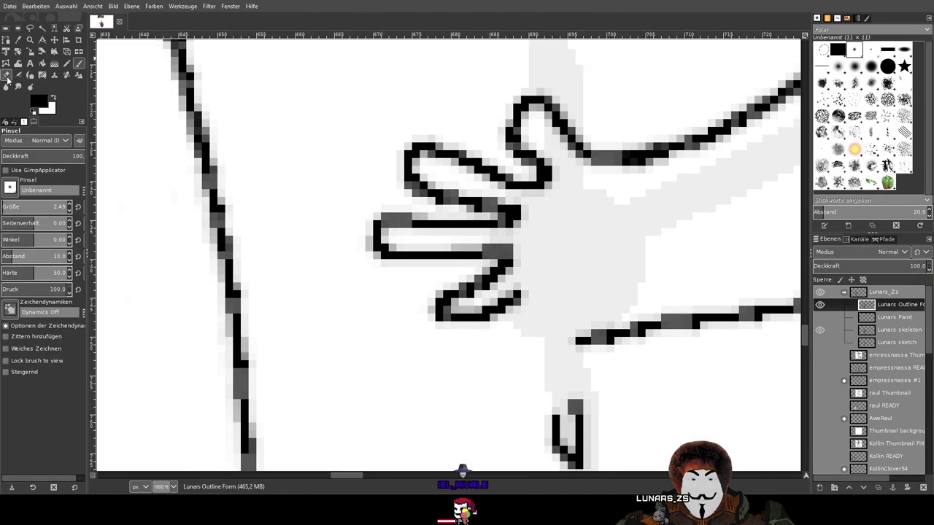
pyautogui.click(6, 77)
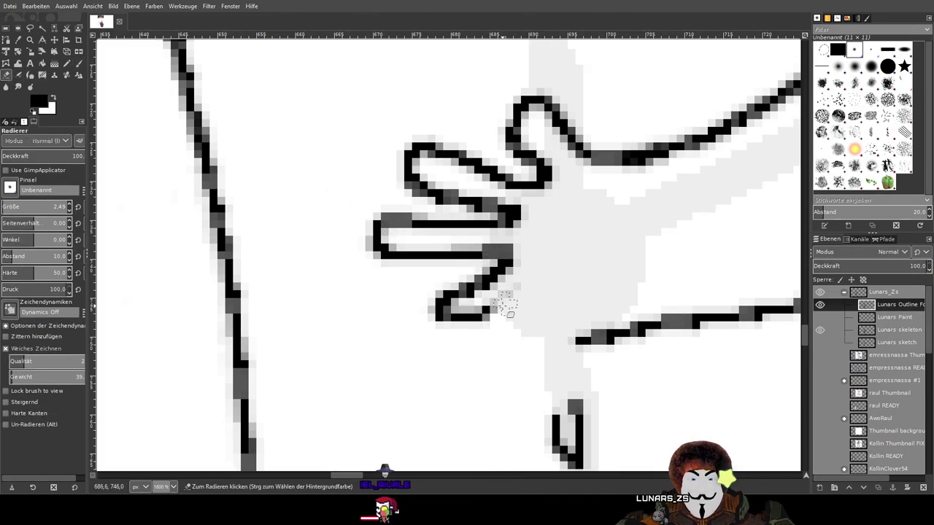
pyautogui.moveTo(504, 306)
pyautogui.mouseDown()
pyautogui.moveTo(480, 306)
pyautogui.moveTo(496, 320)
pyautogui.moveTo(432, 338)
pyautogui.moveTo(511, 301)
pyautogui.moveTo(394, 317)
pyautogui.moveTo(384, 331)
pyautogui.moveTo(475, 312)
pyautogui.moveTo(490, 296)
pyautogui.moveTo(408, 303)
pyautogui.moveTo(488, 296)
pyautogui.moveTo(494, 286)
pyautogui.moveTo(391, 293)
pyautogui.moveTo(526, 285)
pyautogui.moveTo(428, 293)
pyautogui.moveTo(515, 282)
pyautogui.moveTo(482, 283)
pyautogui.moveTo(541, 269)
pyautogui.moveTo(494, 273)
pyautogui.mouseUp()
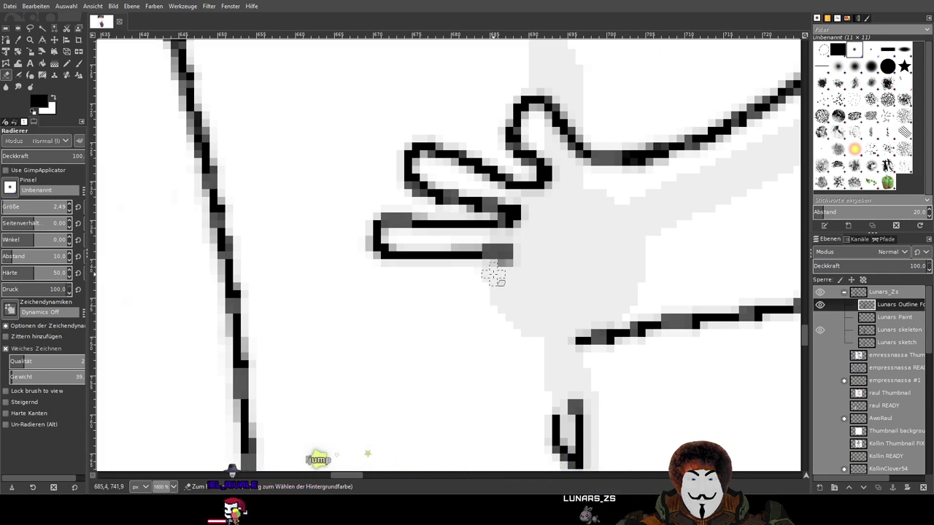
pyautogui.press('p')
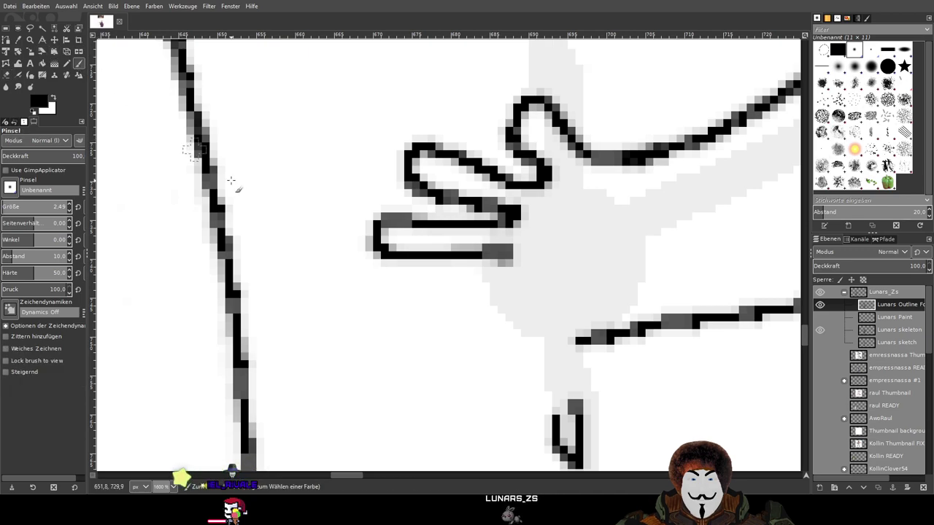
pyautogui.moveTo(502, 256)
pyautogui.mouseDown()
pyautogui.moveTo(481, 284)
pyautogui.moveTo(409, 299)
pyautogui.moveTo(406, 320)
pyautogui.moveTo(427, 330)
pyautogui.moveTo(467, 326)
pyautogui.moveTo(503, 302)
pyautogui.moveTo(526, 304)
pyautogui.moveTo(522, 337)
pyautogui.moveTo(467, 368)
pyautogui.moveTo(491, 378)
pyautogui.moveTo(536, 374)
pyautogui.moveTo(613, 328)
pyautogui.mouseUp()
pyautogui.scroll(-4, 686, 343)
pyautogui.moveTo(729, 341); pyautogui.dragTo(525, 326)
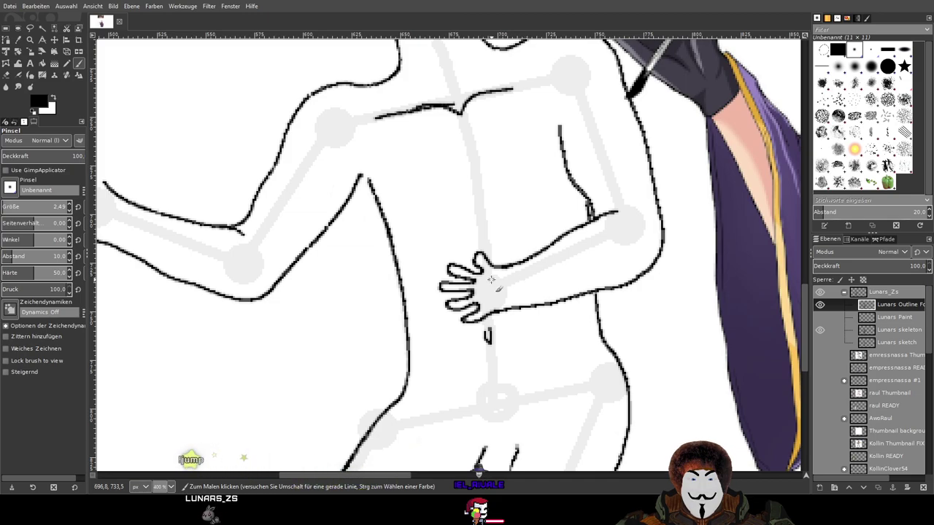
# Check the new hand from near and far, and undo it completely back to the open forearm lines
pyautogui.scroll(-1, 491, 279)
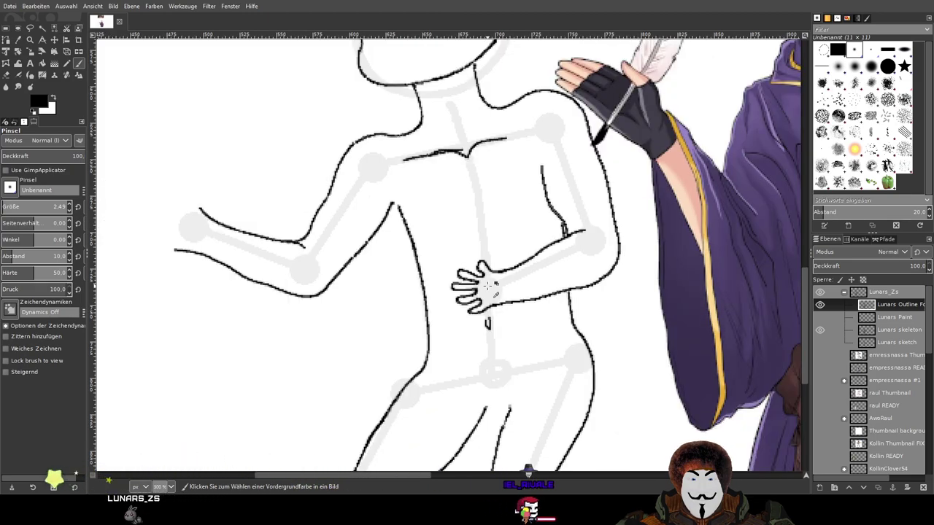
pyautogui.scroll(3, 492, 286)
pyautogui.scroll(-1, 444, 246)
pyautogui.scroll(-2, 484, 288)
pyautogui.scroll(4, 481, 290)
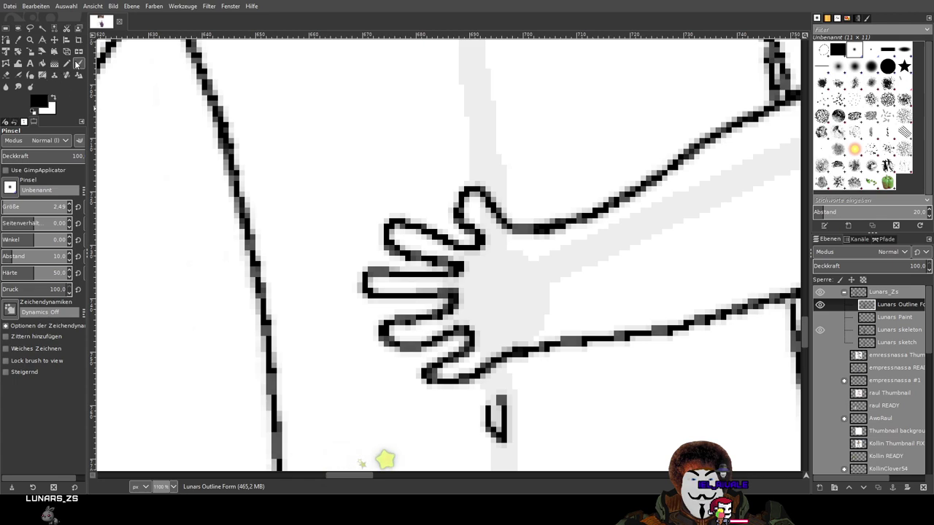
pyautogui.hotkey('ctrl', 'z')
pyautogui.hotkey('ctrl', 'z')
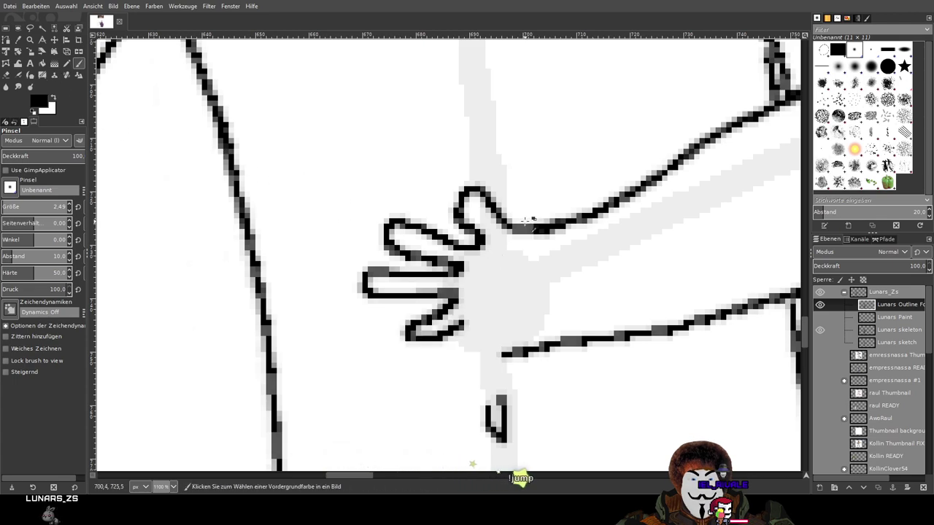
pyautogui.hotkey('ctrl', 'y')
pyautogui.hotkey('ctrl', 'y')
pyautogui.hotkey('ctrl', 'z')
pyautogui.hotkey('ctrl', 'y')
pyautogui.hotkey('ctrl', 'z')
pyautogui.hotkey('ctrl', 'z')
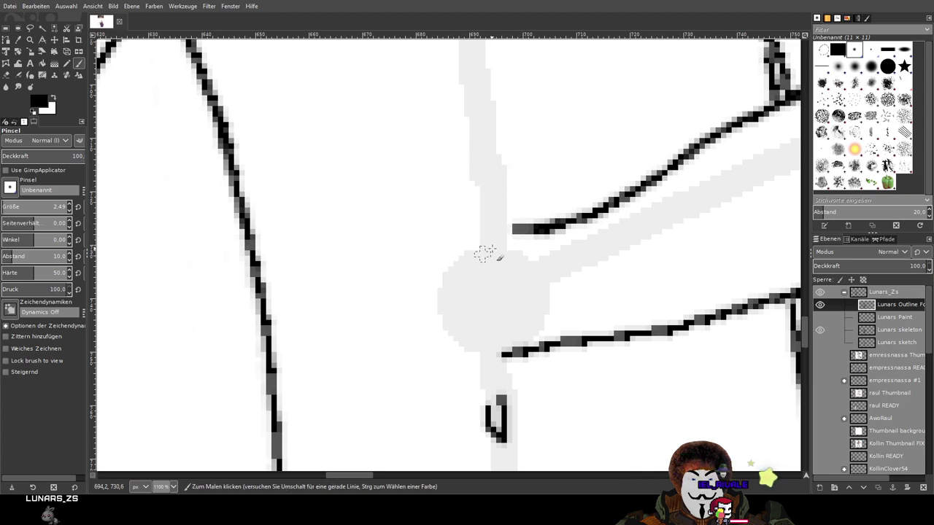
# Draw a rounded palm outline closing the bent forearm, and add a narrow thumb on its upper edge
pyautogui.moveTo(507, 229)
pyautogui.mouseDown()
pyautogui.moveTo(414, 259)
pyautogui.moveTo(427, 334)
pyautogui.moveTo(536, 341)
pyautogui.mouseUp()
pyautogui.scroll(-4, 540, 331)
pyautogui.scroll(3, 540, 299)
pyautogui.moveTo(552, 291)
pyautogui.mouseDown()
pyautogui.moveTo(531, 282)
pyautogui.moveTo(515, 254)
pyautogui.moveTo(490, 247)
pyautogui.moveTo(482, 255)
pyautogui.moveTo(504, 277)
pyautogui.moveTo(531, 279)
pyautogui.moveTo(544, 299)
pyautogui.mouseUp()
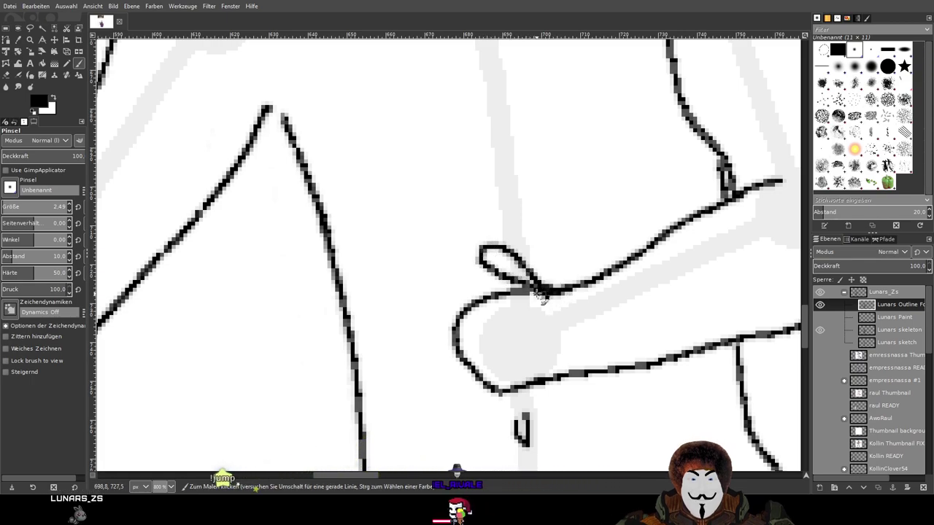
pyautogui.hotkey('ctrl', 'z')
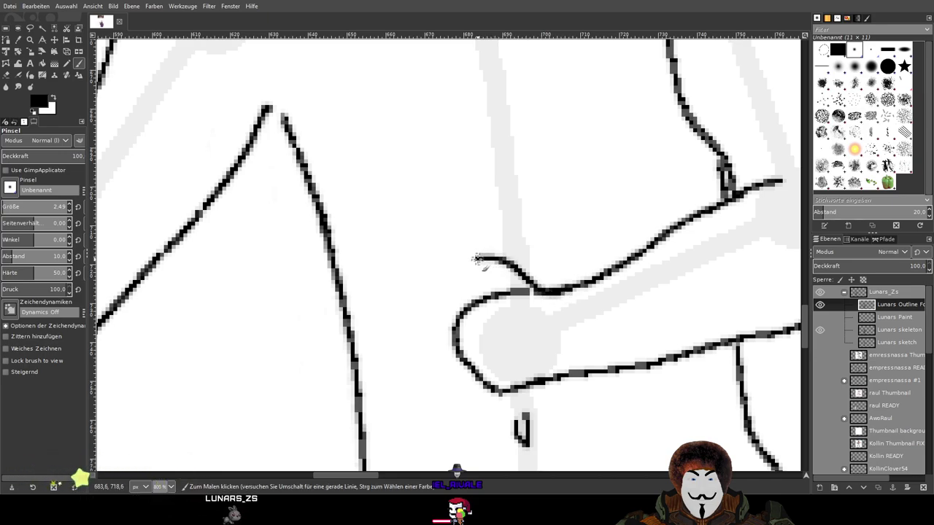
pyautogui.moveTo(495, 276); pyautogui.dragTo(519, 291)
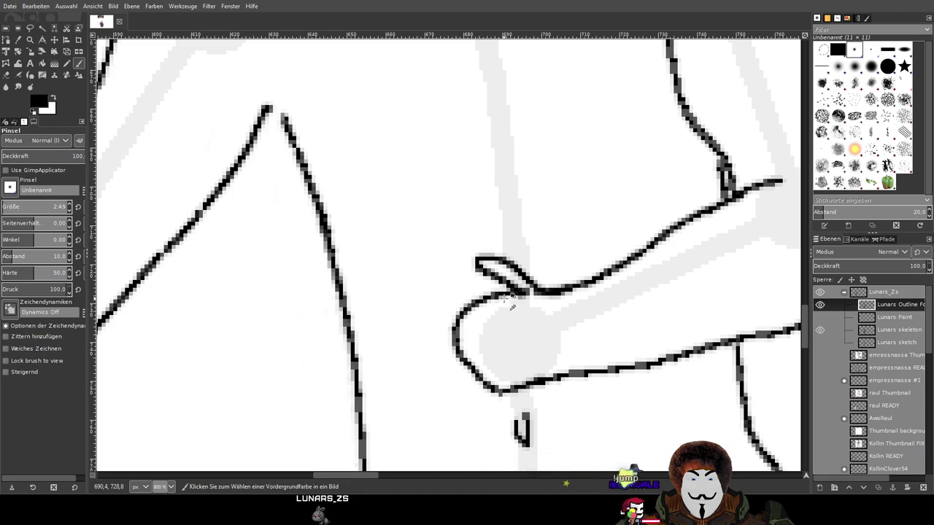
# Draw the index finger on the palm outline below the thumb, undoing the misplaced extra stroke
pyautogui.moveTo(467, 290)
pyautogui.mouseDown()
pyautogui.moveTo(412, 274)
pyautogui.moveTo(428, 297)
pyautogui.moveTo(474, 305)
pyautogui.moveTo(466, 324)
pyautogui.moveTo(382, 329)
pyautogui.moveTo(405, 345)
pyautogui.moveTo(466, 345)
pyautogui.mouseUp()
pyautogui.moveTo(430, 371); pyautogui.dragTo(416, 373)
pyautogui.moveTo(413, 390); pyautogui.dragTo(451, 385)
pyautogui.hotkey('ctrl', 'z')
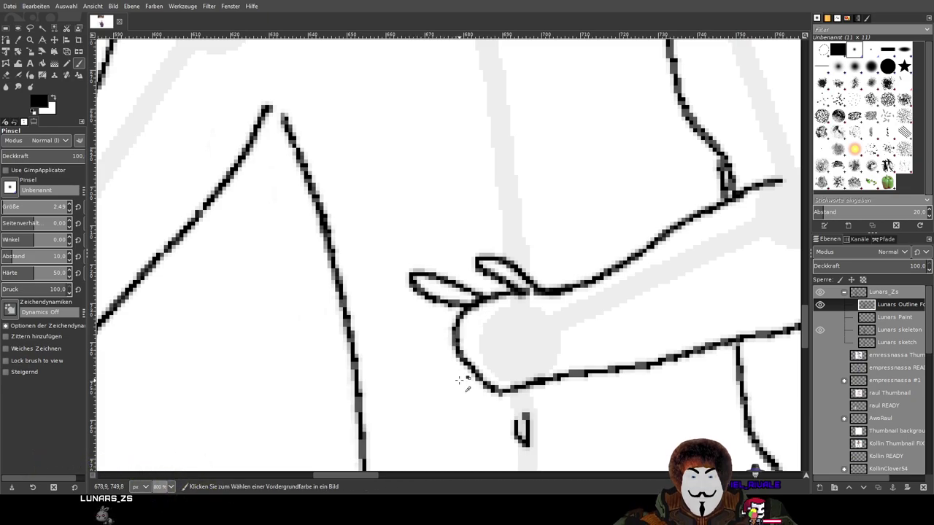
pyautogui.moveTo(467, 308); pyautogui.dragTo(469, 328)
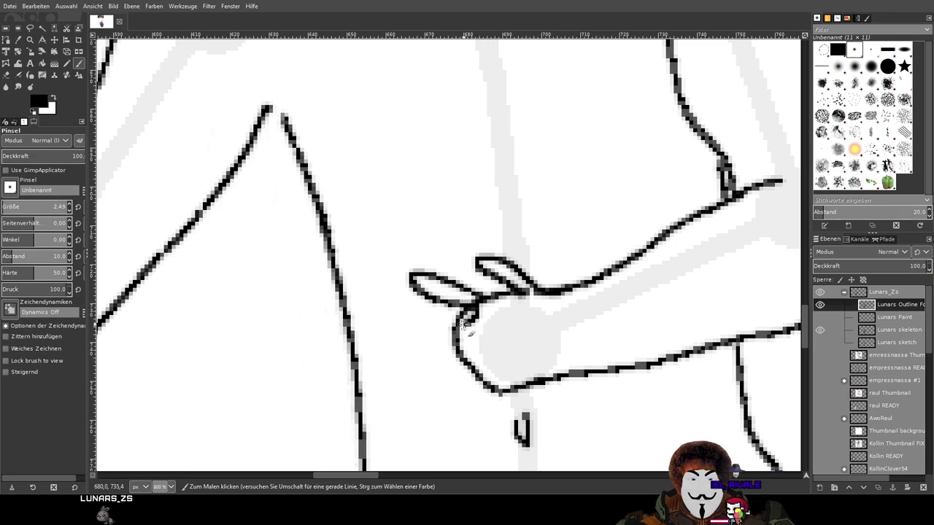
pyautogui.keyDown('shift'); pyautogui.click(398, 331); pyautogui.keyUp('shift')
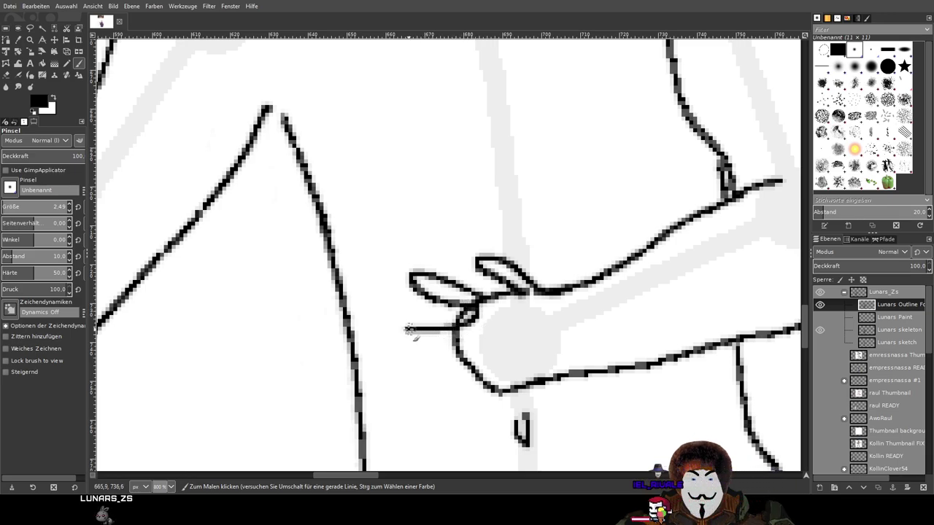
pyautogui.moveTo(397, 332)
pyautogui.mouseDown()
pyautogui.moveTo(403, 348)
pyautogui.moveTo(467, 358)
pyautogui.mouseUp()
pyautogui.hotkey('ctrl', 'z')
pyautogui.hotkey('ctrl', 'z')
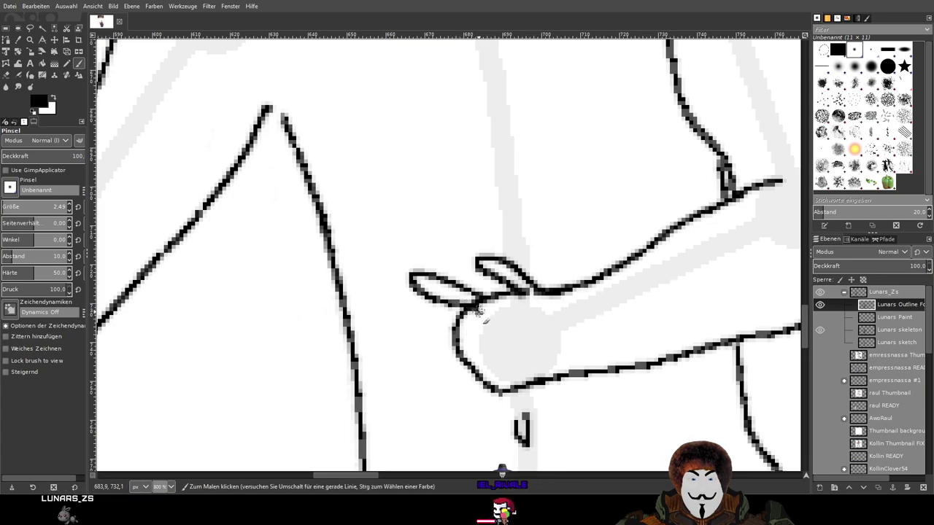
# Draw the middle, ring and little fingers around the palm, joining the little finger to the lower forearm line
pyautogui.moveTo(455, 326); pyautogui.dragTo(421, 329)
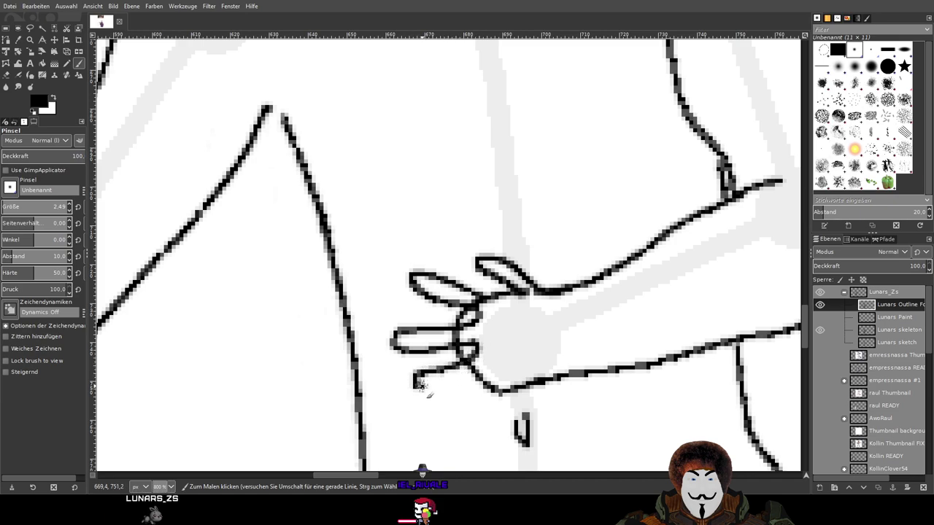
pyautogui.moveTo(449, 385)
pyautogui.mouseDown()
pyautogui.moveTo(481, 368)
pyautogui.moveTo(481, 385)
pyautogui.mouseUp()
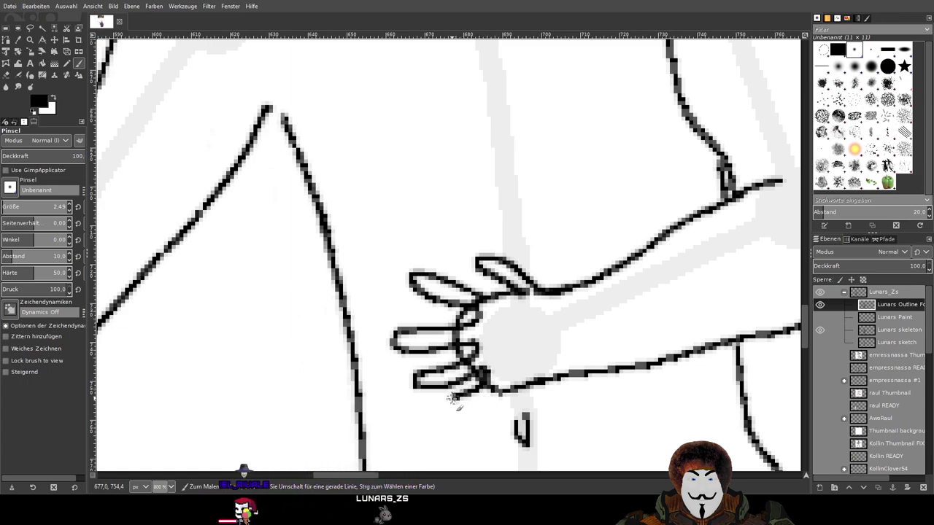
pyautogui.moveTo(446, 403); pyautogui.dragTo(487, 404)
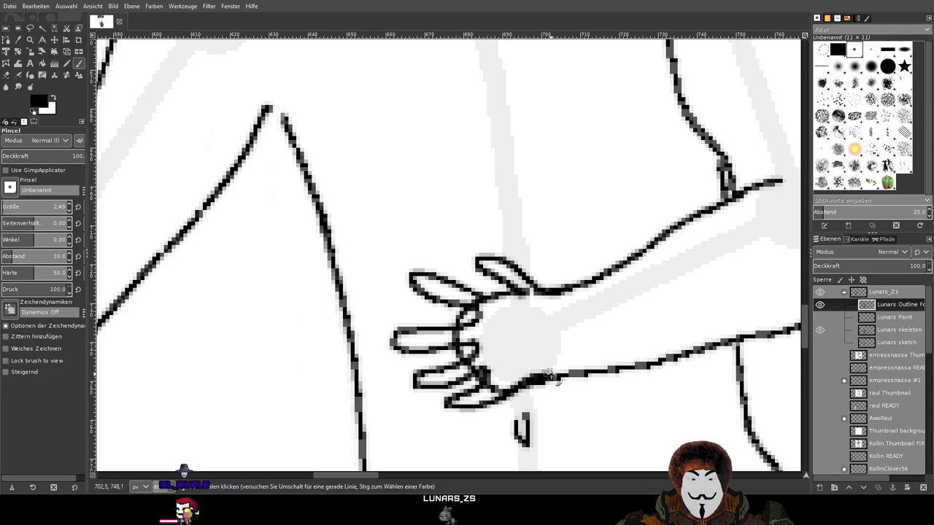
# Erase the palm outline segments crossing the finger bases so the index, middle, ring and little fingers open into the palm
pyautogui.scroll(-5, 569, 397)
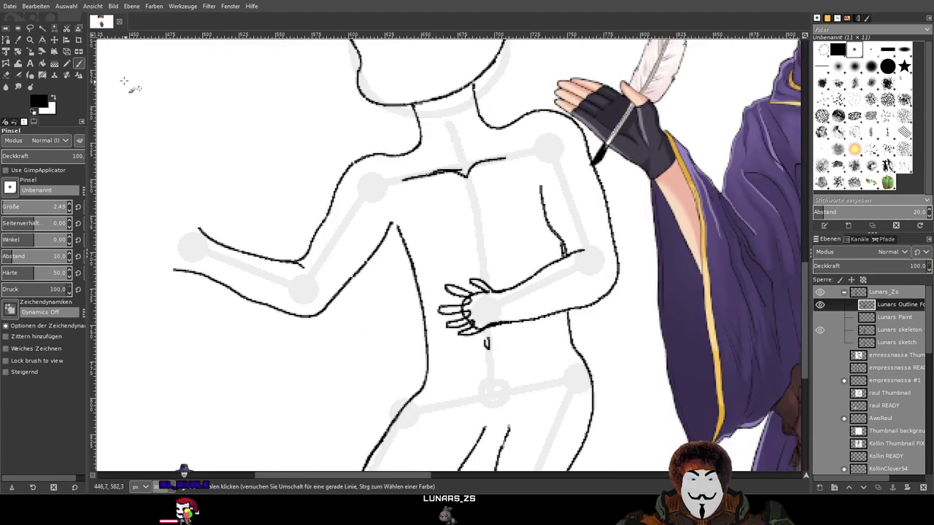
pyautogui.hotkey('shift', 'e')
pyautogui.scroll(5, 379, 236)
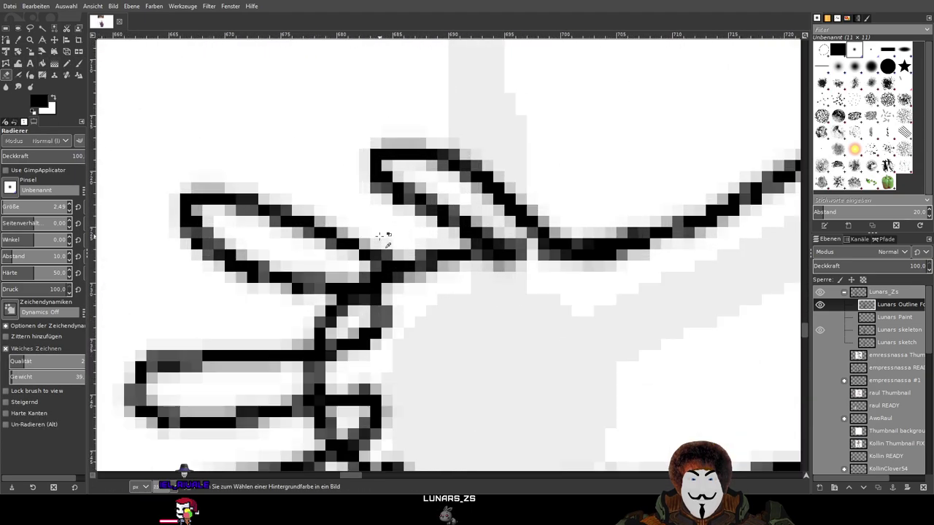
pyautogui.moveTo(330, 257); pyautogui.dragTo(393, 291)
pyautogui.moveTo(503, 332); pyautogui.dragTo(685, 307)
pyautogui.moveTo(519, 284)
pyautogui.mouseDown()
pyautogui.moveTo(533, 294)
pyautogui.moveTo(494, 296)
pyautogui.moveTo(515, 306)
pyautogui.mouseUp()
pyautogui.moveTo(459, 355)
pyautogui.mouseDown()
pyautogui.moveTo(530, 350)
pyautogui.moveTo(509, 346)
pyautogui.moveTo(473, 350)
pyautogui.moveTo(555, 363)
pyautogui.mouseUp()
pyautogui.moveTo(665, 371); pyautogui.dragTo(676, 240)
pyautogui.moveTo(540, 262); pyautogui.dragTo(508, 276)
pyautogui.moveTo(575, 295); pyautogui.dragTo(534, 315)
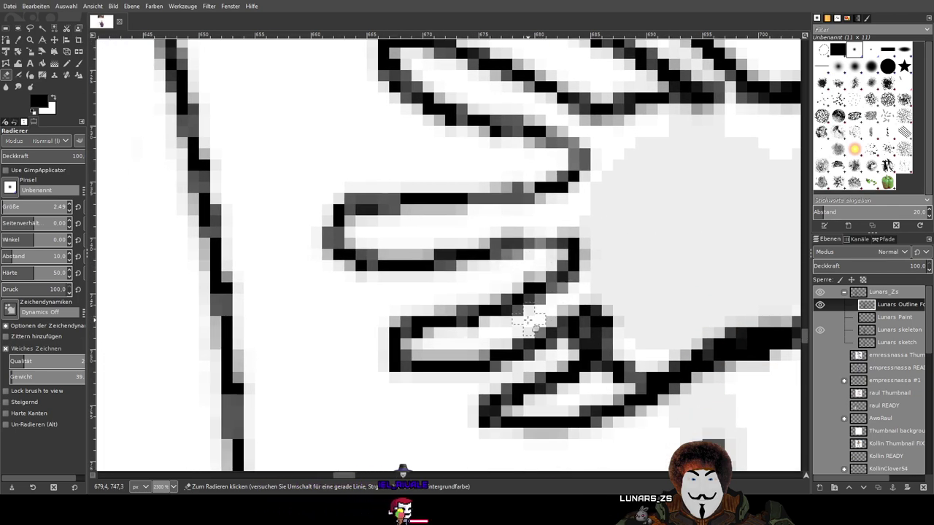
pyautogui.moveTo(587, 336); pyautogui.dragTo(569, 353)
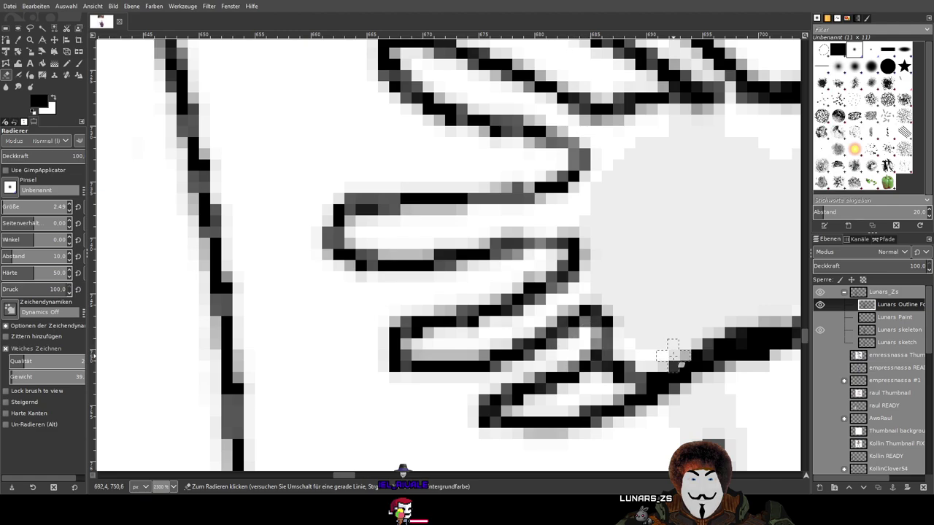
# Clean up the little finger's base and thin the thick overlapping line along the lower wrist with the eraser
pyautogui.scroll(-4, 673, 337)
pyautogui.moveTo(702, 211); pyautogui.dragTo(502, 263)
pyautogui.scroll(3, 490, 391)
pyautogui.moveTo(558, 340); pyautogui.dragTo(538, 332)
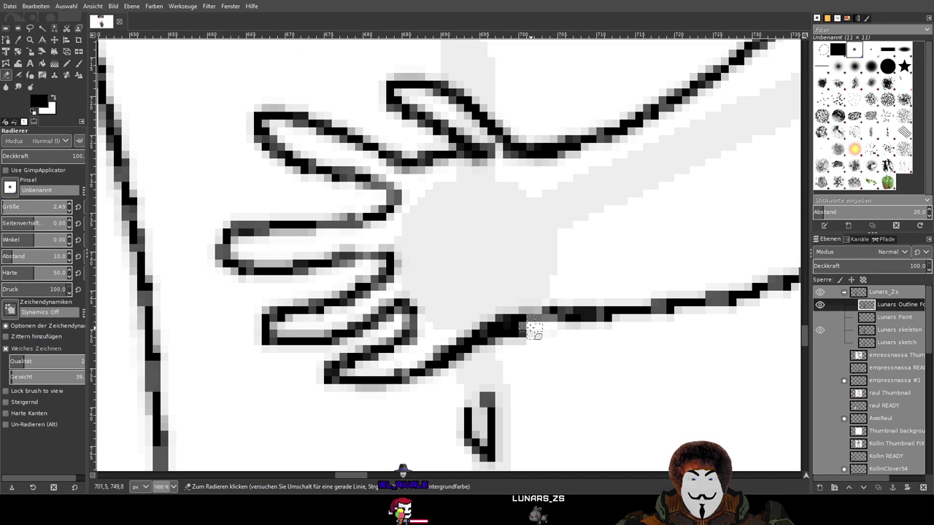
pyautogui.scroll(-1, 574, 343)
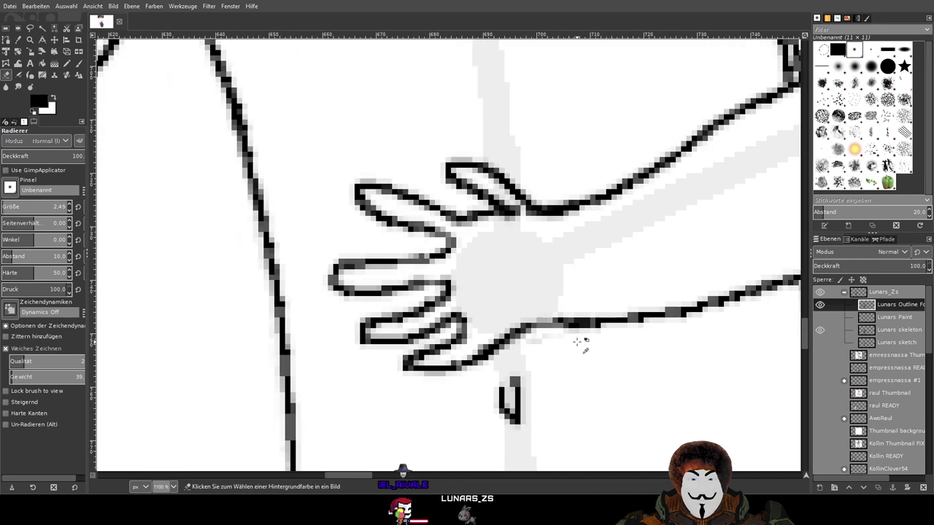
pyautogui.scroll(1, 522, 278)
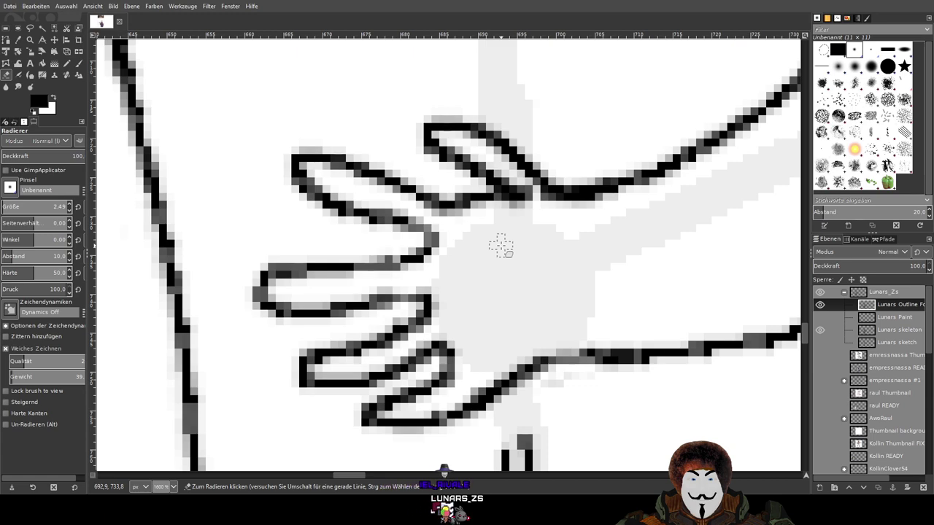
pyautogui.scroll(-1, 415, 175)
# Draw a lower curve between index finger and thumb, and erase the old web line and excess pixels around the thumb's base
pyautogui.press('p')
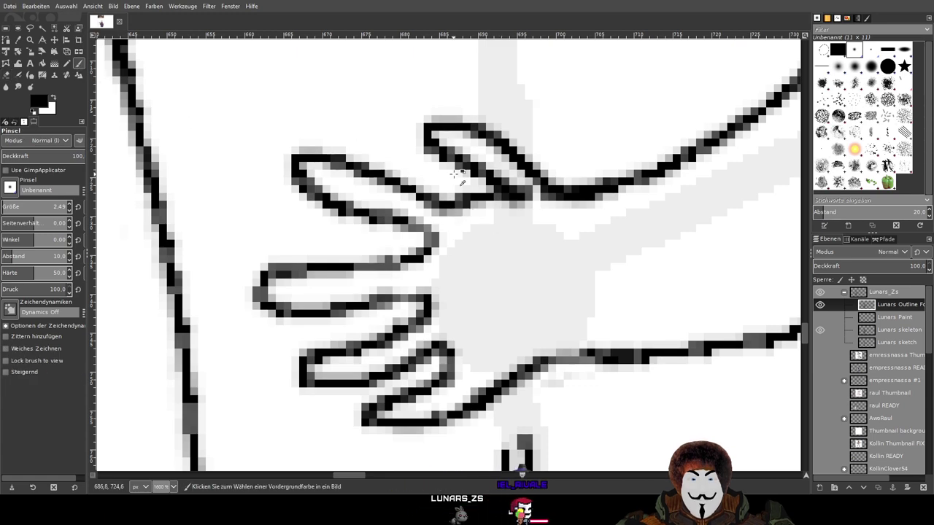
pyautogui.scroll(3, 448, 183)
pyautogui.moveTo(448, 250)
pyautogui.mouseDown()
pyautogui.moveTo(544, 279)
pyautogui.moveTo(578, 275)
pyautogui.moveTo(589, 261)
pyautogui.moveTo(574, 227)
pyautogui.moveTo(554, 201)
pyautogui.mouseUp()
pyautogui.hotkey('shift', 'e')
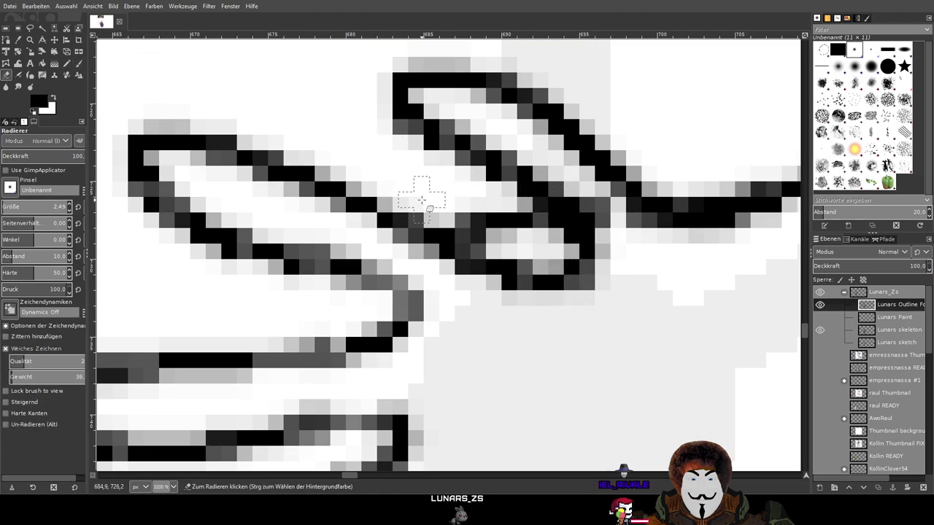
pyautogui.moveTo(452, 216)
pyautogui.mouseDown()
pyautogui.moveTo(507, 237)
pyautogui.moveTo(494, 223)
pyautogui.moveTo(512, 226)
pyautogui.moveTo(538, 250)
pyautogui.mouseUp()
pyautogui.scroll(-3, 529, 255)
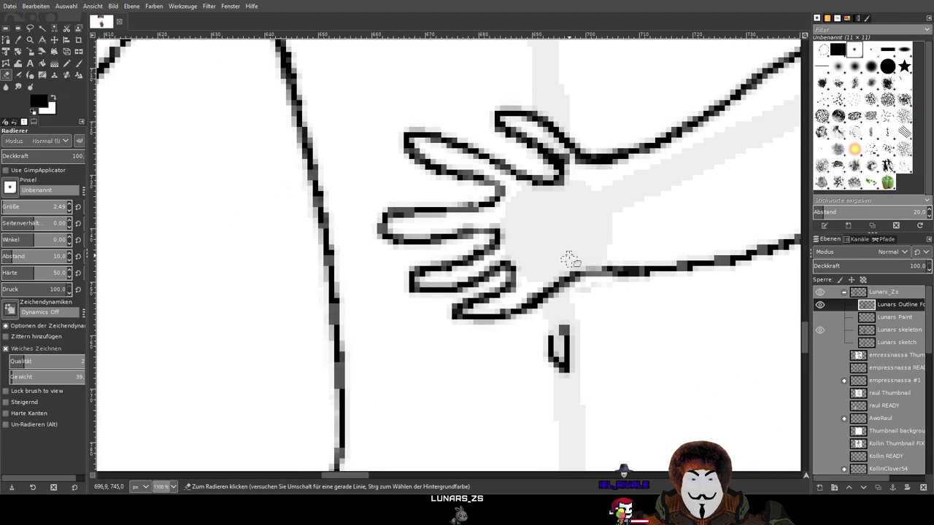
pyautogui.scroll(3, 557, 157)
pyautogui.moveTo(569, 150)
pyautogui.mouseDown()
pyautogui.moveTo(598, 178)
pyautogui.moveTo(510, 96)
pyautogui.mouseUp()
pyautogui.scroll(-2, 647, 247)
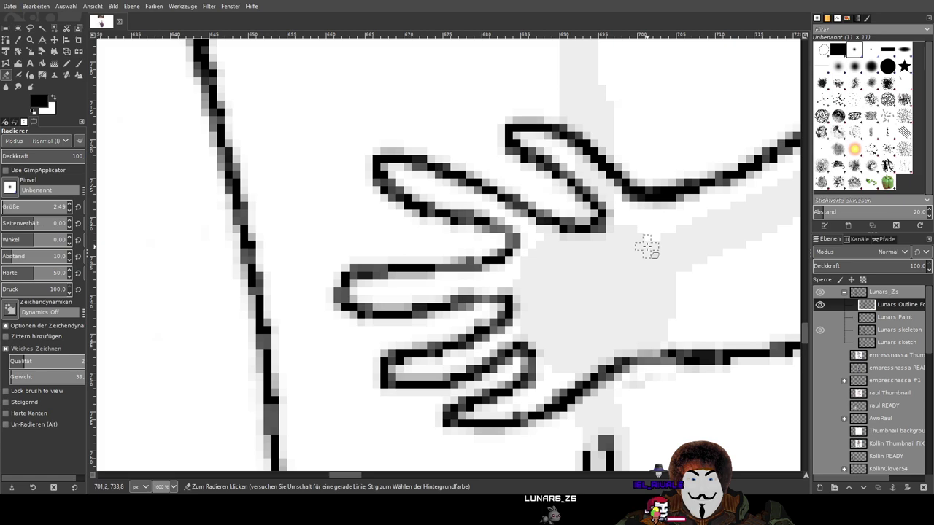
pyautogui.moveTo(647, 247); pyautogui.dragTo(560, 268)
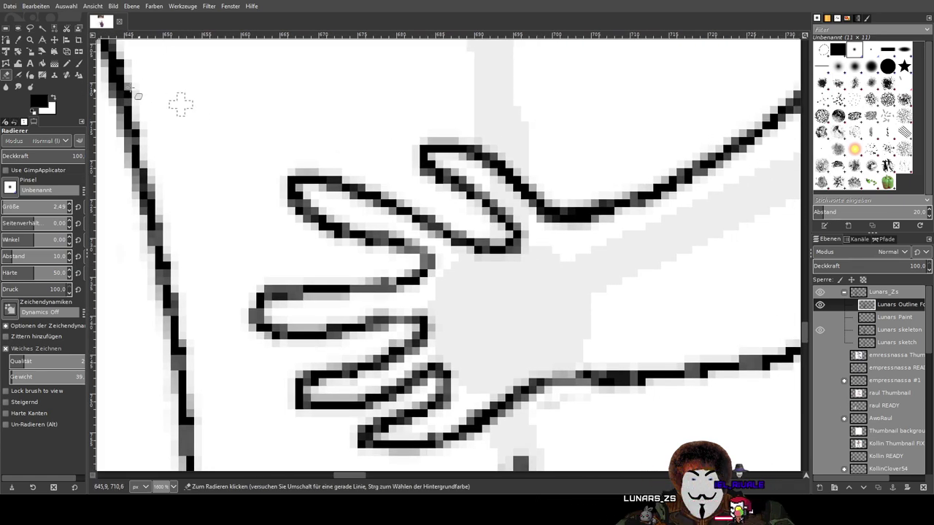
# Erase the whole narrow thumb and the adjoining upper wrist line, leaving a gap between index finger and forearm
pyautogui.press('p')
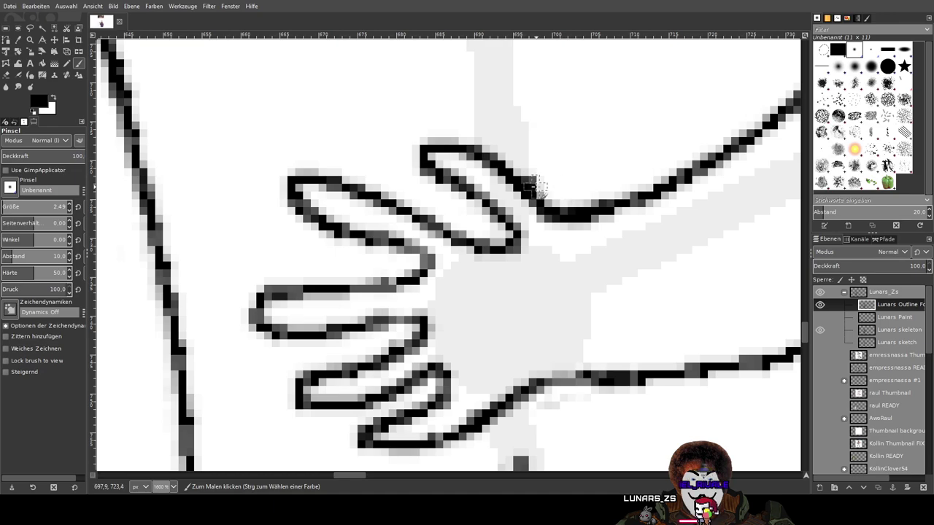
pyautogui.scroll(-3, 554, 212)
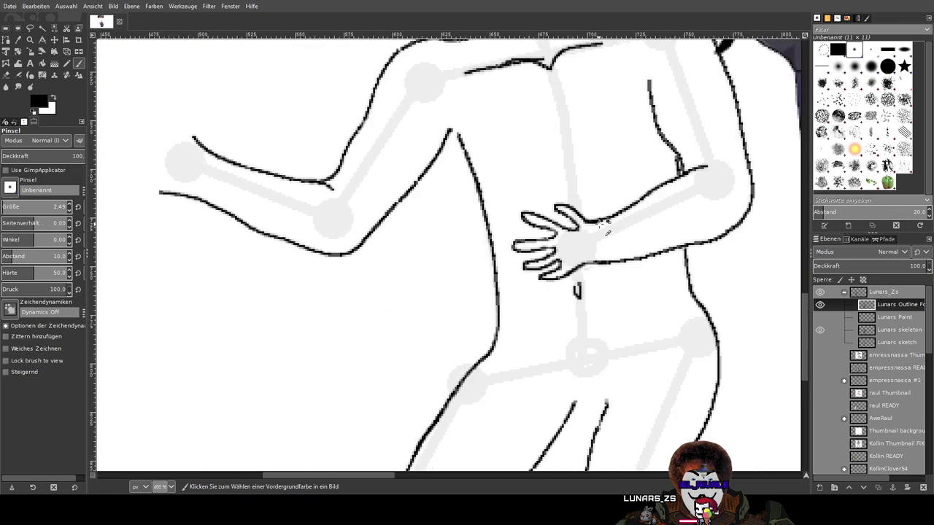
pyautogui.scroll(1, 606, 232)
pyautogui.scroll(1, 607, 232)
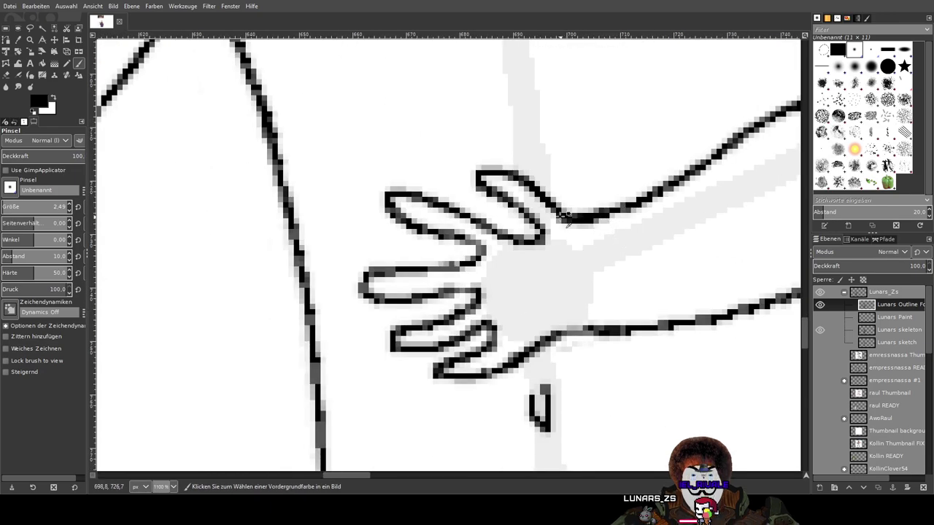
pyautogui.hotkey('shift', 'e')
pyautogui.scroll(2, 496, 156)
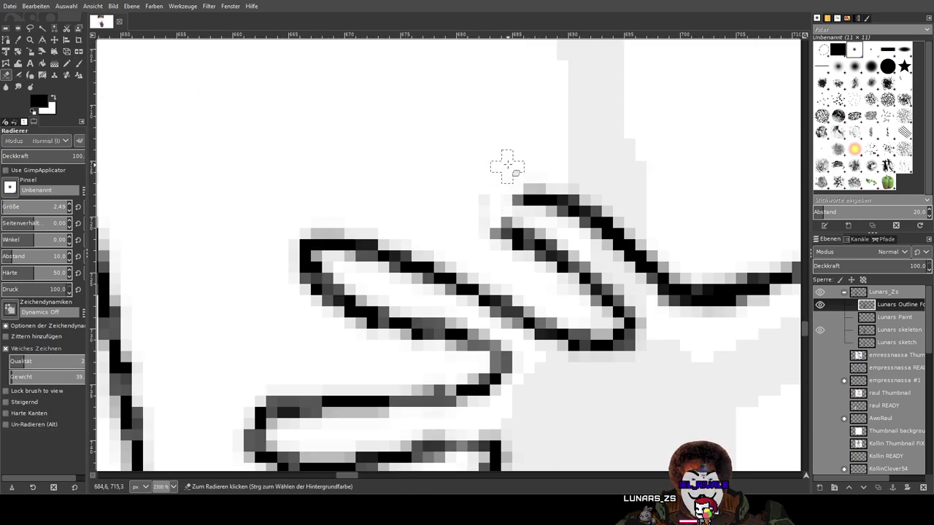
pyautogui.moveTo(545, 169); pyautogui.dragTo(596, 201)
pyautogui.moveTo(533, 206)
pyautogui.mouseDown()
pyautogui.moveTo(603, 217)
pyautogui.moveTo(606, 231)
pyautogui.moveTo(500, 233)
pyautogui.moveTo(524, 251)
pyautogui.moveTo(498, 239)
pyautogui.moveTo(560, 254)
pyautogui.moveTo(582, 275)
pyautogui.moveTo(534, 260)
pyautogui.moveTo(668, 230)
pyautogui.moveTo(545, 238)
pyautogui.moveTo(590, 272)
pyautogui.moveTo(626, 265)
pyautogui.moveTo(618, 296)
pyautogui.moveTo(564, 285)
pyautogui.moveTo(606, 307)
pyautogui.moveTo(639, 306)
pyautogui.moveTo(625, 308)
pyautogui.moveTo(705, 245)
pyautogui.moveTo(646, 285)
pyautogui.moveTo(698, 267)
pyautogui.mouseUp()
pyautogui.moveTo(619, 244); pyautogui.dragTo(376, 205)
pyautogui.moveTo(480, 223)
pyautogui.mouseDown()
pyautogui.moveTo(463, 250)
pyautogui.moveTo(472, 241)
pyautogui.moveTo(419, 252)
pyautogui.moveTo(394, 274)
pyautogui.moveTo(469, 254)
pyautogui.mouseUp()
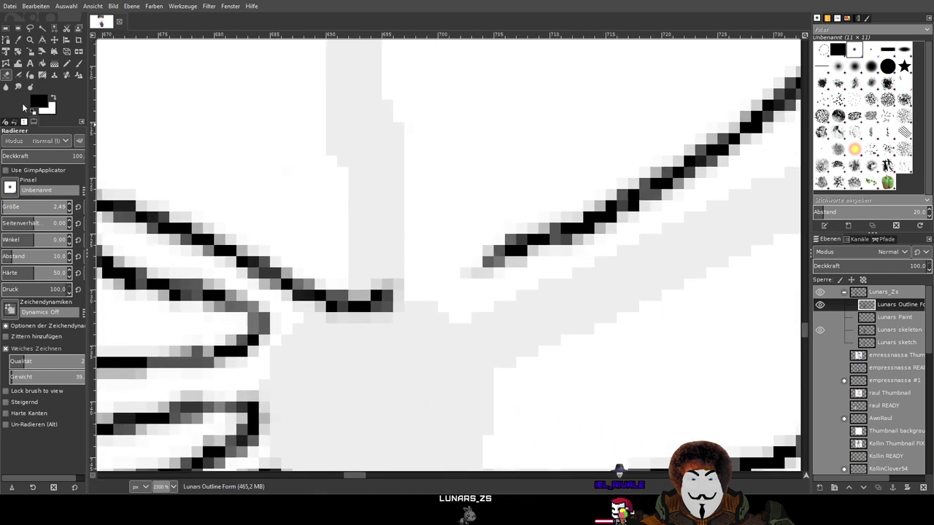
# Try a broader thumb with a rounded tip in the gap above the palm, and undo its strokes
pyautogui.click(78, 65)
pyautogui.hscroll(-5, 298, 160)
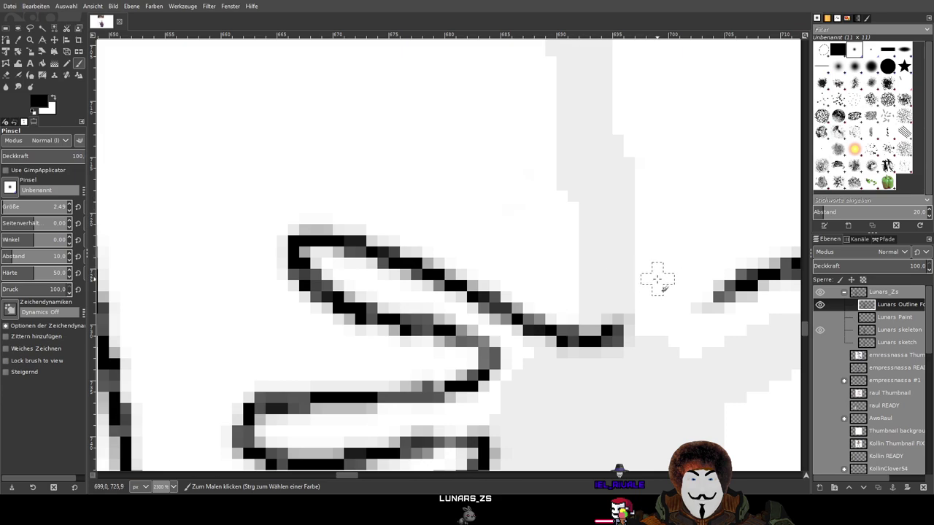
pyautogui.moveTo(646, 264)
pyautogui.mouseDown()
pyautogui.moveTo(593, 193)
pyautogui.moveTo(563, 177)
pyautogui.moveTo(535, 186)
pyautogui.moveTo(517, 214)
pyautogui.moveTo(591, 269)
pyautogui.moveTo(618, 305)
pyautogui.moveTo(616, 332)
pyautogui.mouseUp()
pyautogui.moveTo(623, 221)
pyautogui.mouseDown()
pyautogui.moveTo(675, 276)
pyautogui.moveTo(735, 290)
pyautogui.moveTo(672, 263)
pyautogui.moveTo(566, 248)
pyautogui.mouseUp()
pyautogui.scroll(-3, 727, 298)
pyautogui.scroll(2, 565, 248)
pyautogui.hotkey('ctrl', 'z')
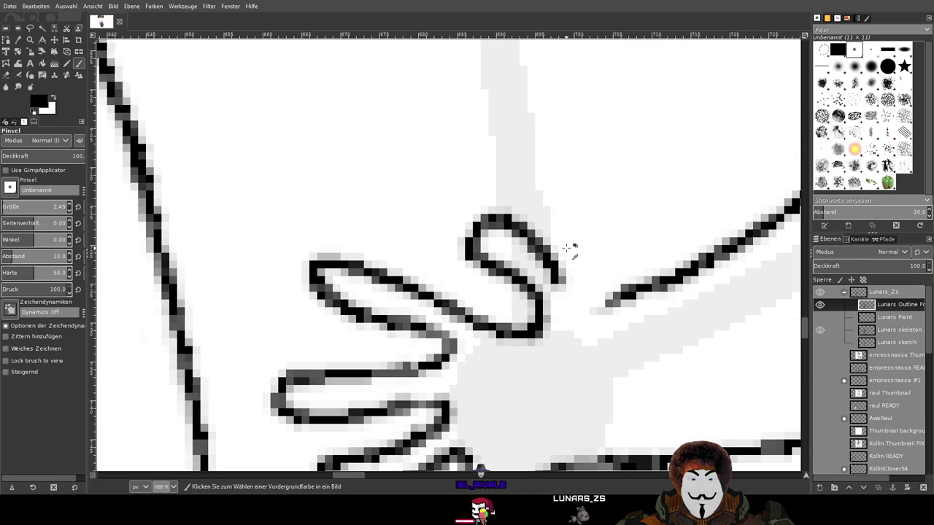
pyautogui.hotkey('ctrl', 'z')
# Try a shorter thumb curving down into the upper forearm line, and undo it
pyautogui.moveTo(504, 234)
pyautogui.mouseDown()
pyautogui.moveTo(572, 260)
pyautogui.moveTo(597, 305)
pyautogui.moveTo(634, 295)
pyautogui.mouseUp()
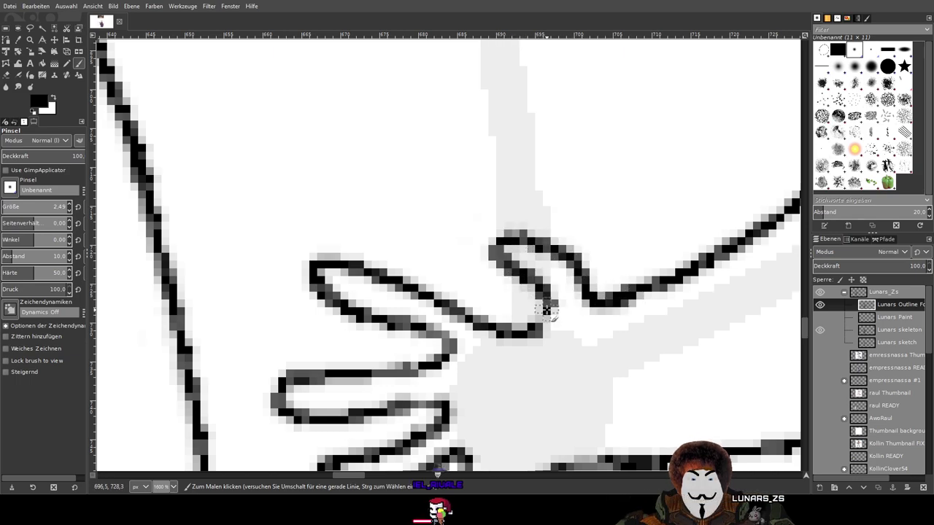
pyautogui.keyDown('ctrl'); pyautogui.scroll(-5, 619, 283); pyautogui.keyUp('ctrl')
pyautogui.keyDown('ctrl'); pyautogui.scroll(5, 646, 252); pyautogui.keyUp('ctrl')
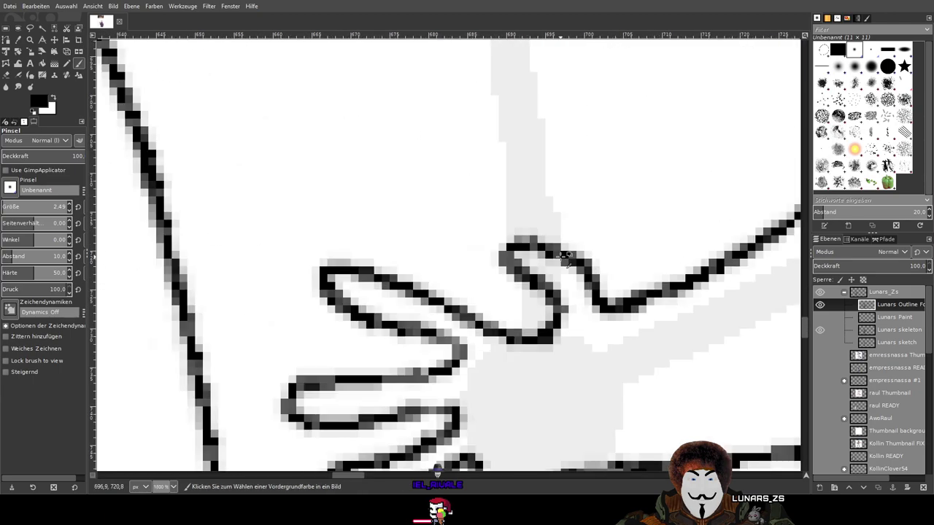
pyautogui.hotkey('ctrl', 'z')
pyautogui.hotkey('ctrl', 'z')
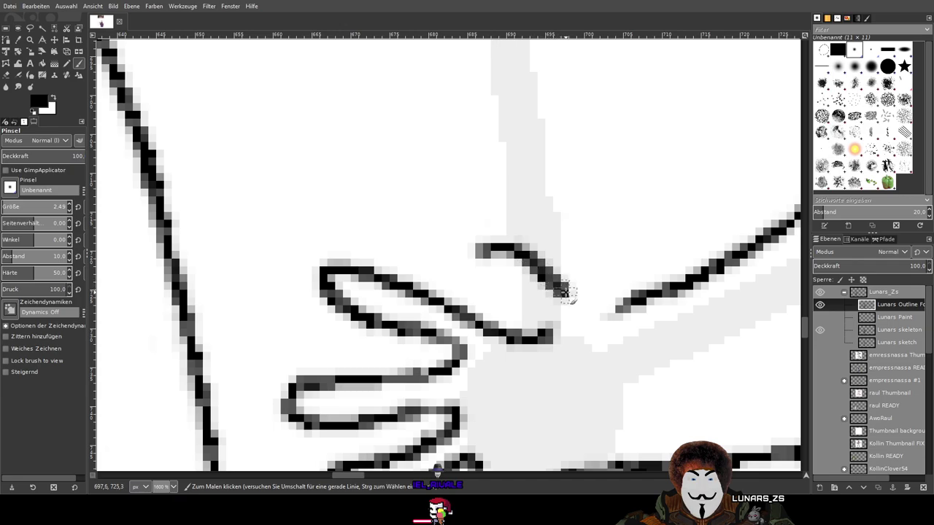
# Try a sloping upper thumb edge running into the forearm line, and undo it
pyautogui.moveTo(478, 253)
pyautogui.mouseDown()
pyautogui.moveTo(482, 278)
pyautogui.moveTo(532, 320)
pyautogui.moveTo(541, 344)
pyautogui.mouseUp()
pyautogui.keyDown('ctrl'); pyautogui.scroll(-4, 625, 280); pyautogui.keyUp('ctrl')
pyautogui.keyDown('ctrl'); pyautogui.scroll(2, 625, 273); pyautogui.keyUp('ctrl')
pyautogui.keyDown('ctrl'); pyautogui.scroll(-1, 625, 275); pyautogui.keyUp('ctrl')
pyautogui.keyDown('ctrl'); pyautogui.scroll(3, 513, 281); pyautogui.keyUp('ctrl')
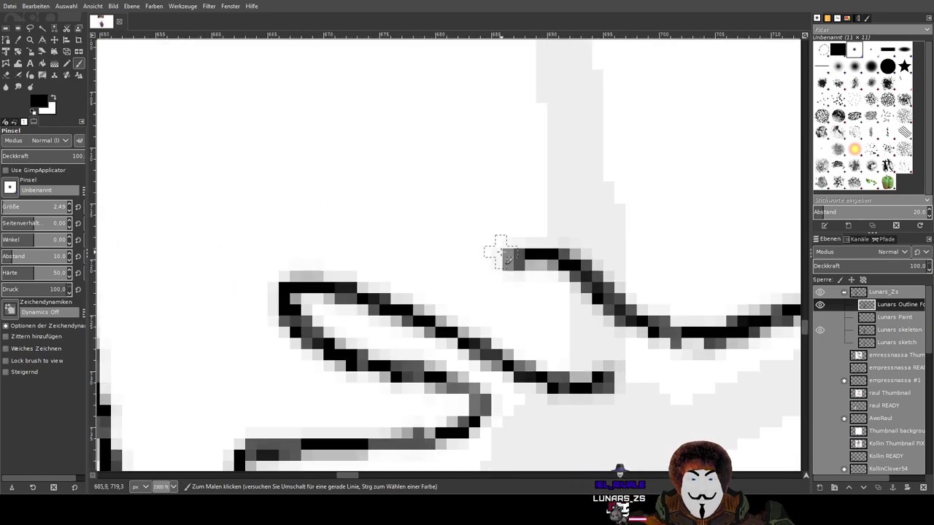
pyautogui.hotkey('ctrl', 'z')
# Try an upright curved thumb rising from the index finger's base, and return to the open gap
pyautogui.moveTo(520, 218)
pyautogui.mouseDown()
pyautogui.moveTo(493, 256)
pyautogui.moveTo(530, 295)
pyautogui.mouseUp()
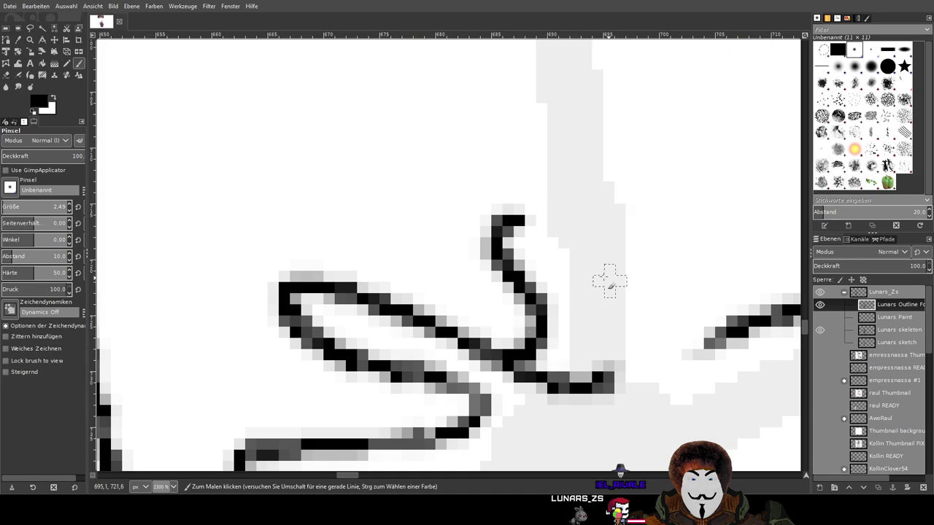
pyautogui.moveTo(537, 213)
pyautogui.mouseDown()
pyautogui.moveTo(594, 231)
pyautogui.moveTo(621, 306)
pyautogui.moveTo(659, 332)
pyautogui.moveTo(762, 315)
pyautogui.mouseUp()
pyautogui.keyDown('ctrl'); pyautogui.scroll(-4, 764, 310); pyautogui.keyUp('ctrl')
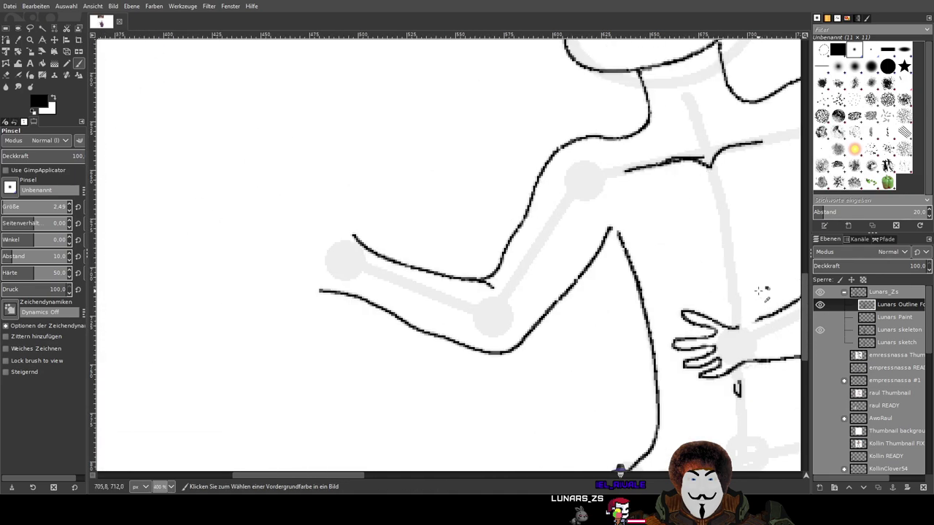
pyautogui.scroll(6, 758, 291)
pyautogui.scroll(-10, 752, 299)
pyautogui.moveTo(707, 116); pyautogui.dragTo(404, 162)
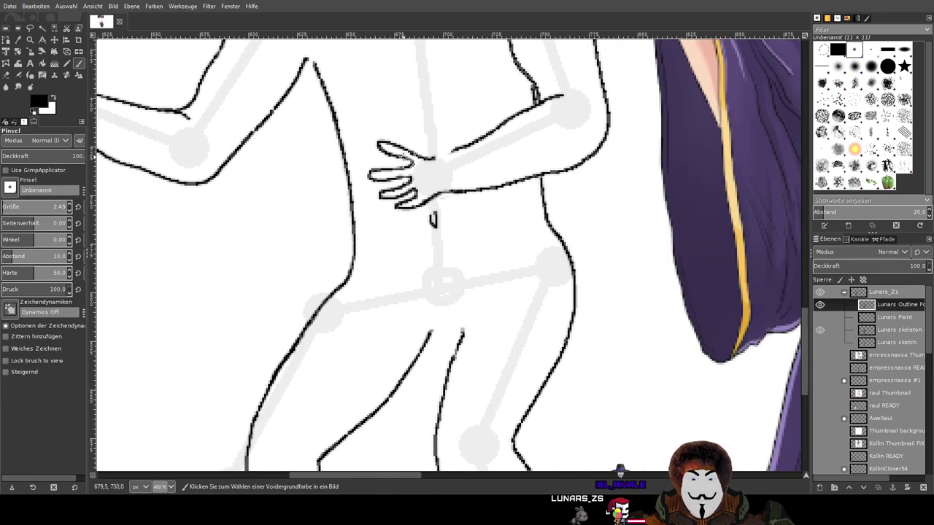
pyautogui.scroll(3, 406, 162)
pyautogui.scroll(1, 516, 158)
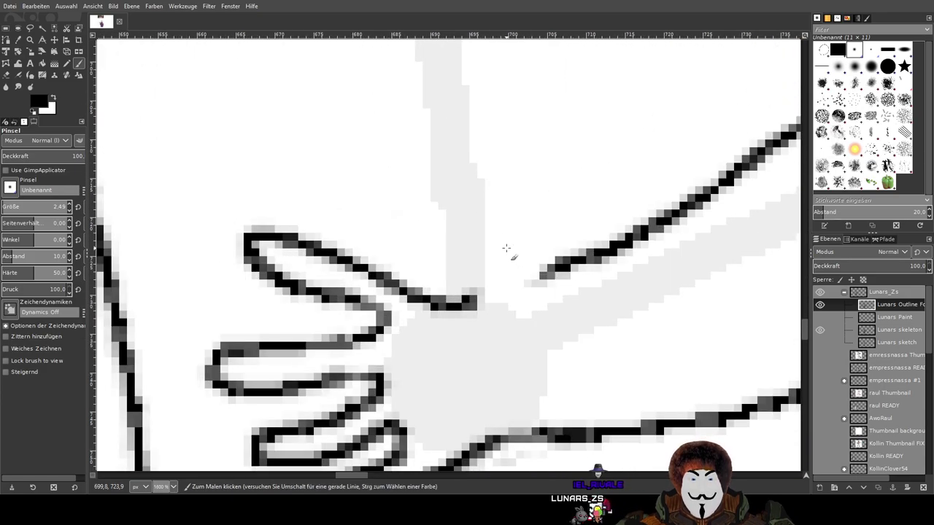
# Try a small slanted thumb linking the forearm line to the index finger's base, and undo it
pyautogui.moveTo(555, 267)
pyautogui.mouseDown()
pyautogui.moveTo(414, 211)
pyautogui.moveTo(399, 215)
pyautogui.moveTo(391, 234)
pyautogui.moveTo(458, 283)
pyautogui.moveTo(429, 297)
pyautogui.mouseUp()
pyautogui.scroll(-3, 580, 258)
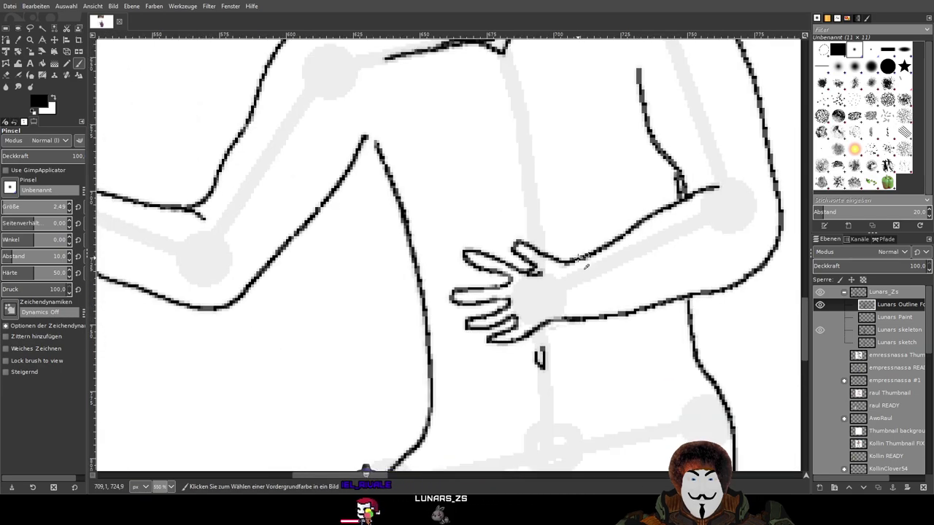
pyautogui.scroll(2, 519, 241)
pyautogui.hotkey('ctrl', 'z')
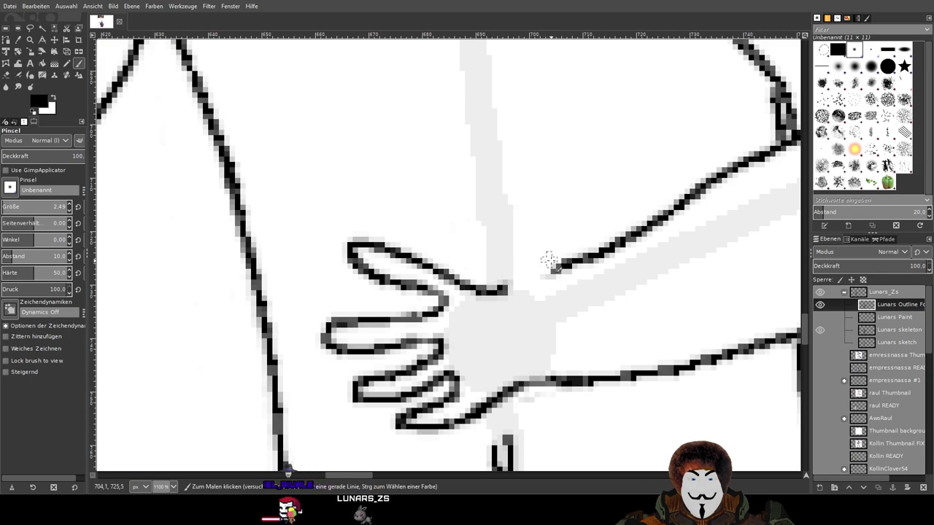
# Try a slim, steeply raised thumb and a reworked version joined to the upper wrist line, undoing both
pyautogui.moveTo(546, 263); pyautogui.dragTo(493, 231)
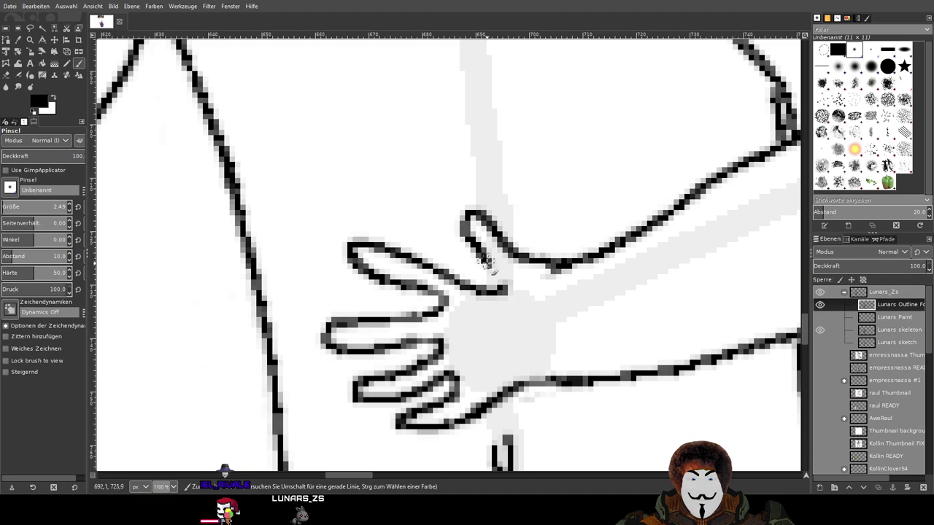
pyautogui.scroll(-2, 645, 248)
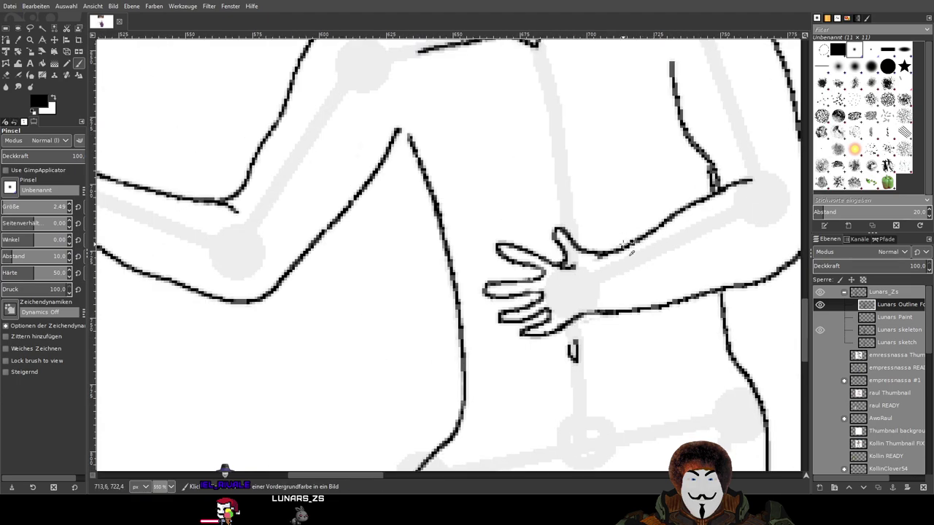
pyautogui.scroll(5, 594, 245)
pyautogui.moveTo(528, 306)
pyautogui.mouseDown()
pyautogui.moveTo(534, 264)
pyautogui.moveTo(488, 187)
pyautogui.moveTo(500, 160)
pyautogui.moveTo(525, 155)
pyautogui.moveTo(577, 162)
pyautogui.moveTo(608, 184)
pyautogui.moveTo(617, 257)
pyautogui.moveTo(650, 278)
pyautogui.moveTo(755, 296)
pyautogui.mouseUp()
pyautogui.scroll(-5, 755, 295)
pyautogui.scroll(5, 725, 261)
pyautogui.hotkey('ctrl', 'z')
# Try a hooked thumb bending toward the index finger, check it from afar, and undo it completely
pyautogui.moveTo(565, 194)
pyautogui.mouseDown()
pyautogui.moveTo(654, 219)
pyautogui.moveTo(711, 301)
pyautogui.moveTo(787, 296)
pyautogui.mouseUp()
pyautogui.moveTo(565, 195)
pyautogui.mouseDown()
pyautogui.moveTo(559, 238)
pyautogui.moveTo(614, 344)
pyautogui.mouseUp()
pyautogui.scroll(-5, 646, 321)
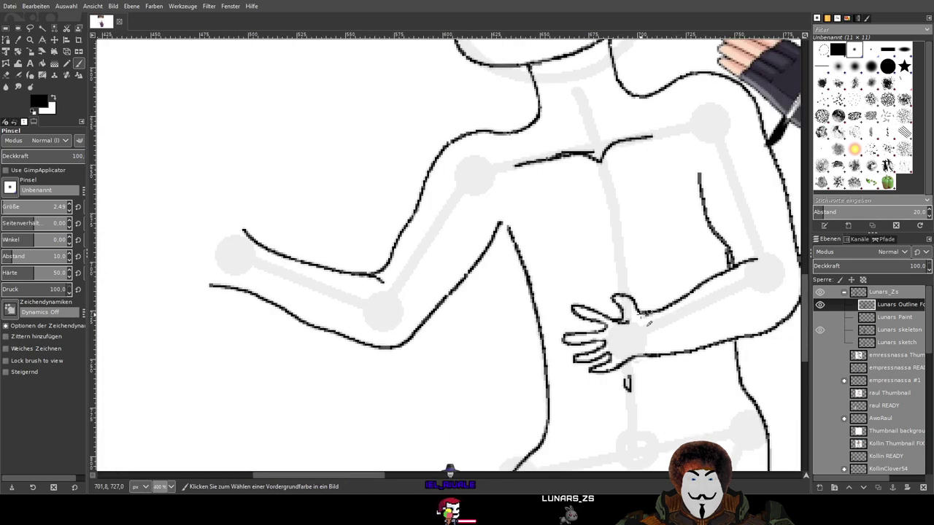
pyautogui.scroll(3, 634, 313)
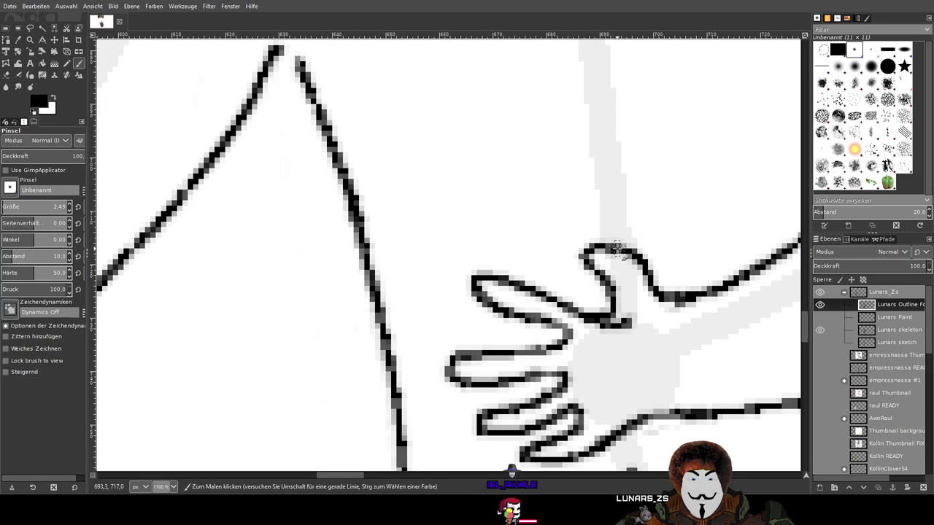
pyautogui.hotkey('ctrl', 'z')
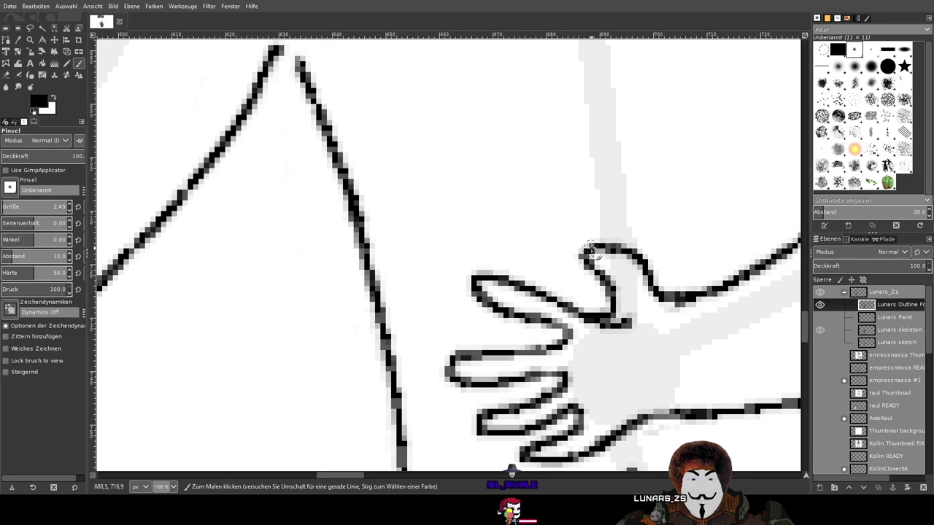
pyautogui.hotkey('ctrl', 'z')
pyautogui.hotkey('ctrl', 'z')
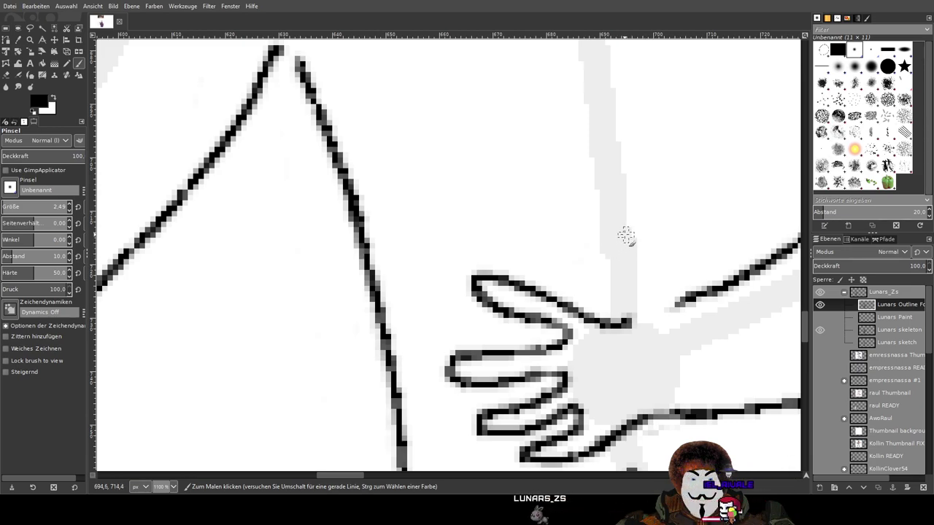
# Try a rounded upright thumb joining the forearm line to the index finger's base, and undo it
pyautogui.moveTo(624, 235); pyautogui.dragTo(637, 244)
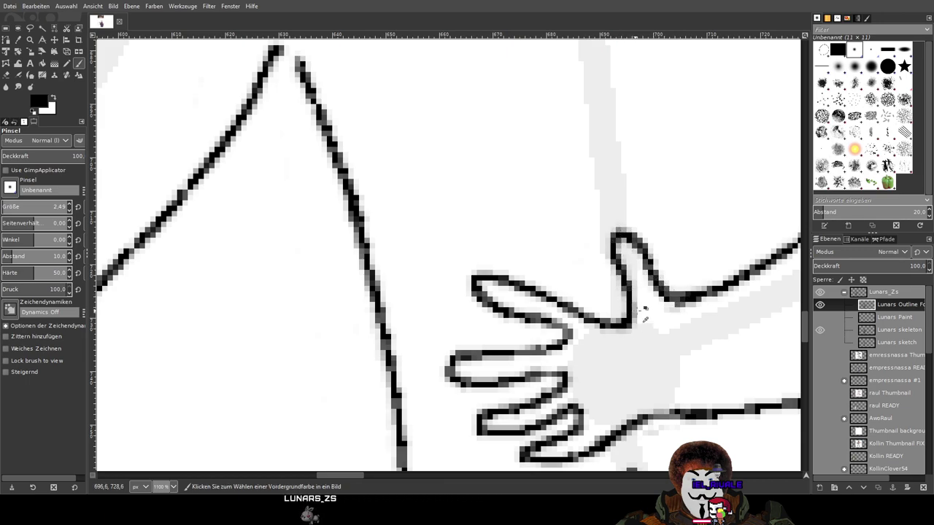
pyautogui.scroll(-4, 675, 305)
pyautogui.scroll(5, 675, 302)
pyautogui.hotkey('ctrl', 'z')
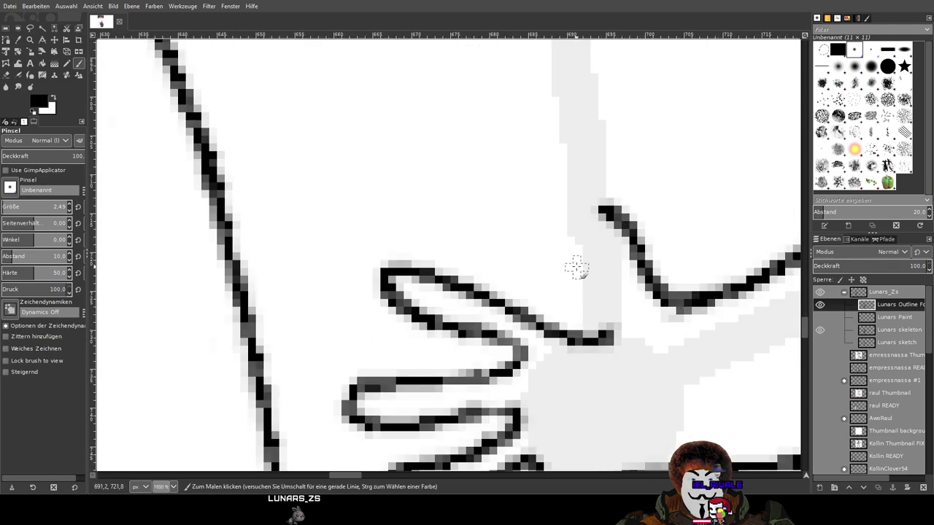
pyautogui.hotkey('ctrl', 'z')
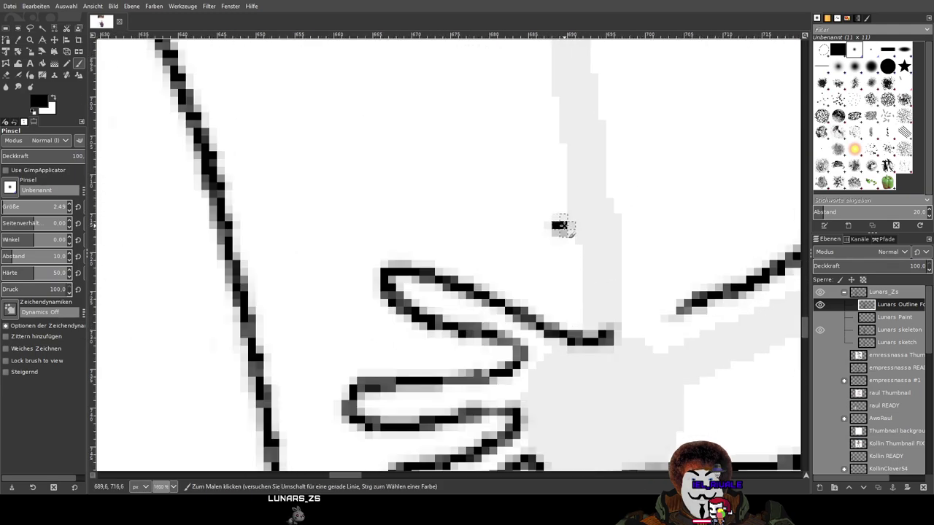
# Try a narrow thumb leaning toward the index finger with a flat line to the wrist, and undo it
pyautogui.moveTo(598, 278)
pyautogui.mouseDown()
pyautogui.moveTo(620, 295)
pyautogui.moveTo(741, 288)
pyautogui.mouseUp()
pyautogui.moveTo(558, 226)
pyautogui.mouseDown()
pyautogui.moveTo(549, 235)
pyautogui.moveTo(554, 249)
pyautogui.mouseUp()
pyautogui.press('-')
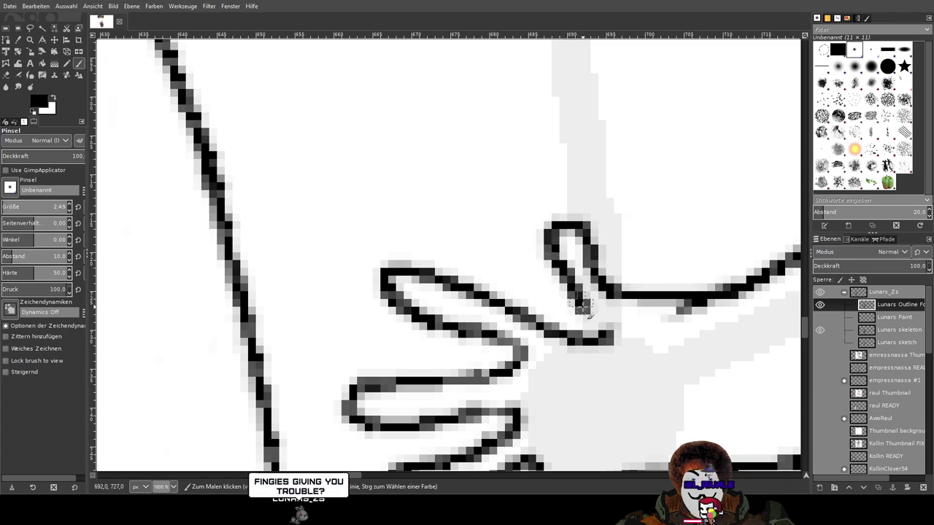
pyautogui.press('-')
pyautogui.scroll(2, 670, 318)
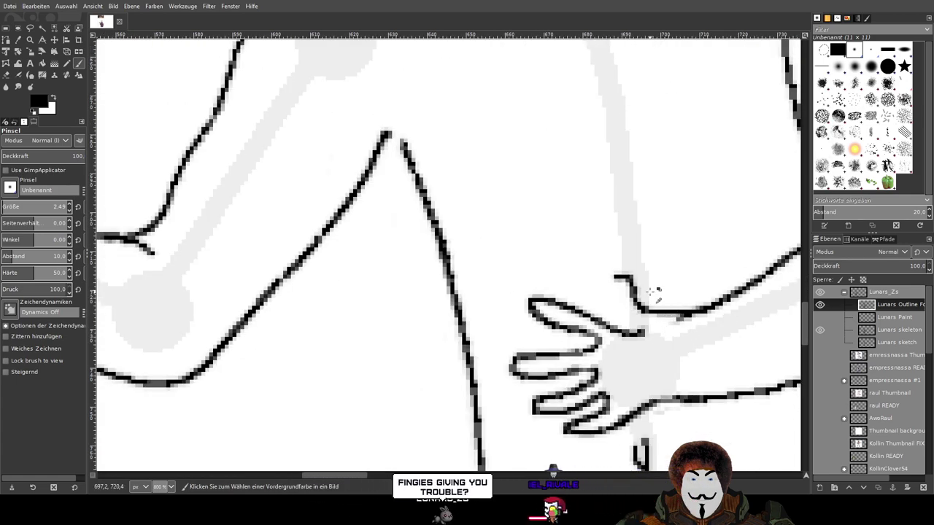
pyautogui.press('+')
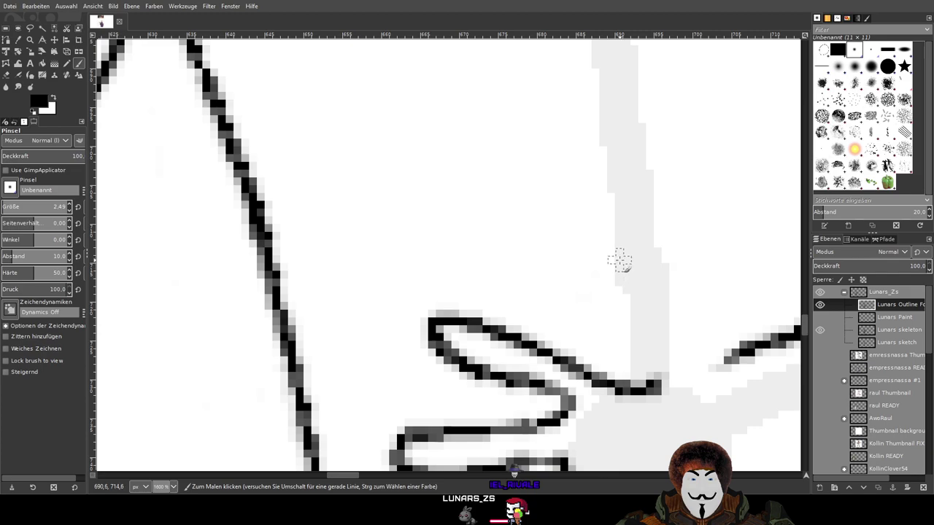
# Try a wider, arched thumb curving toward the index finger, check it from afar, and undo it
pyautogui.moveTo(695, 376); pyautogui.dragTo(763, 341)
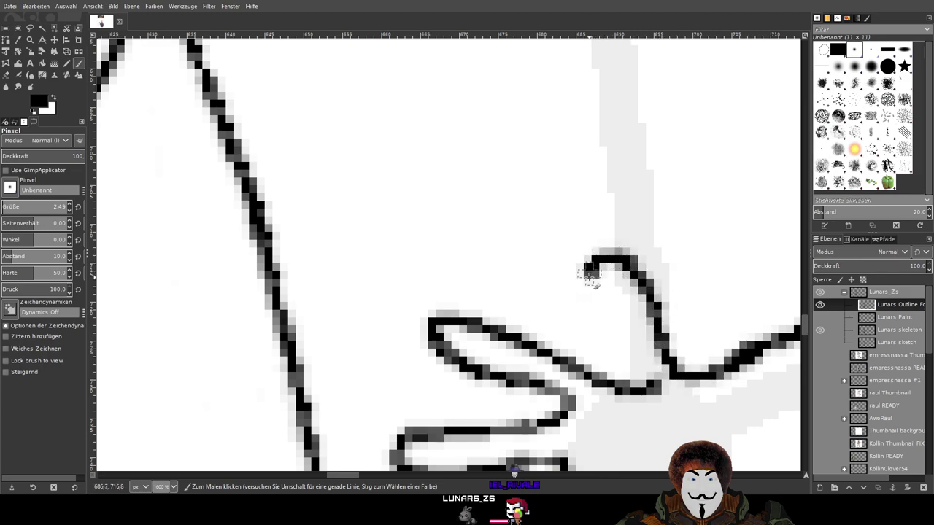
pyautogui.press('-')
pyautogui.press('-')
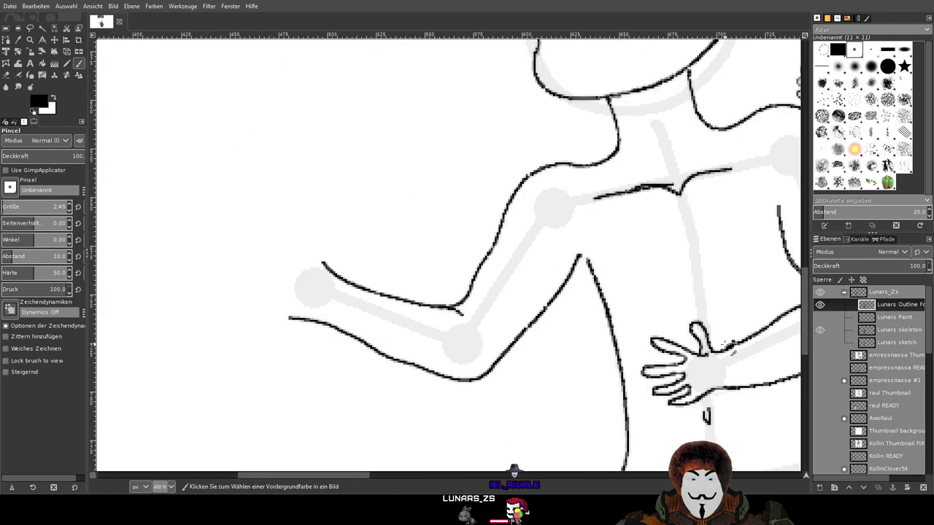
pyautogui.moveTo(743, 343); pyautogui.dragTo(656, 299)
pyautogui.scroll(2, 618, 284)
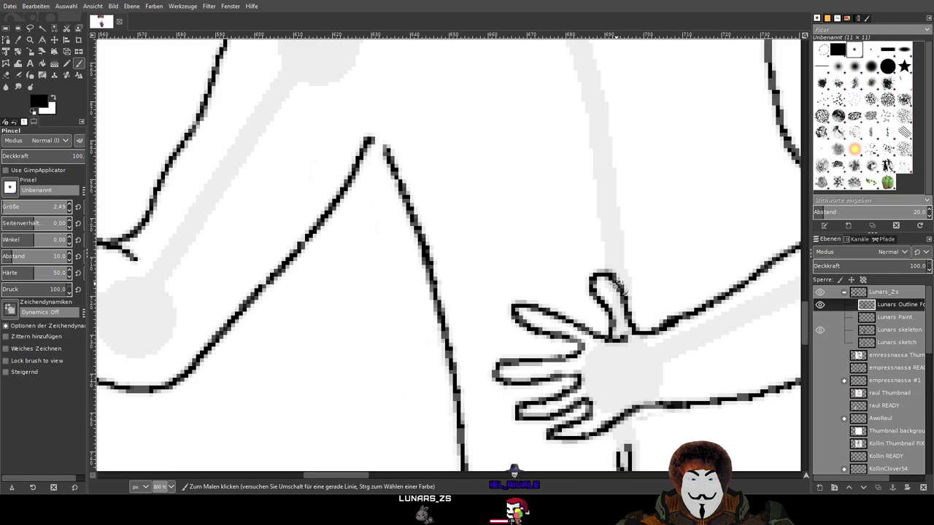
pyautogui.moveTo(685, 336); pyautogui.dragTo(562, 277)
pyautogui.hotkey('ctrl', 'z')
pyautogui.hotkey('ctrl', 'z')
# Erase the end of the index finger's upper line where it meets the thumb's base
pyautogui.scroll(1, 497, 239)
pyautogui.press('+')
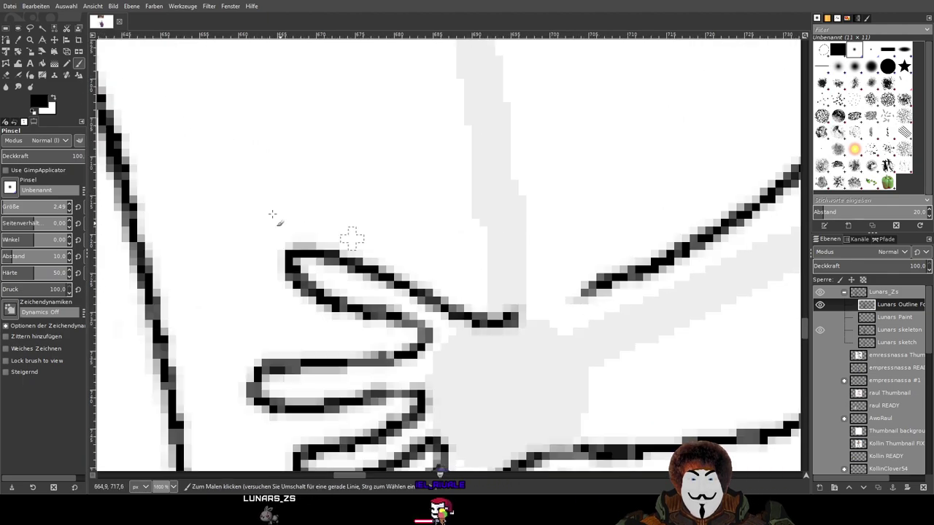
pyautogui.hotkey('shift', 'e')
pyautogui.moveTo(465, 286)
pyautogui.mouseDown()
pyautogui.moveTo(457, 324)
pyautogui.moveTo(454, 293)
pyautogui.moveTo(462, 329)
pyautogui.moveTo(473, 287)
pyautogui.moveTo(506, 310)
pyautogui.mouseUp()
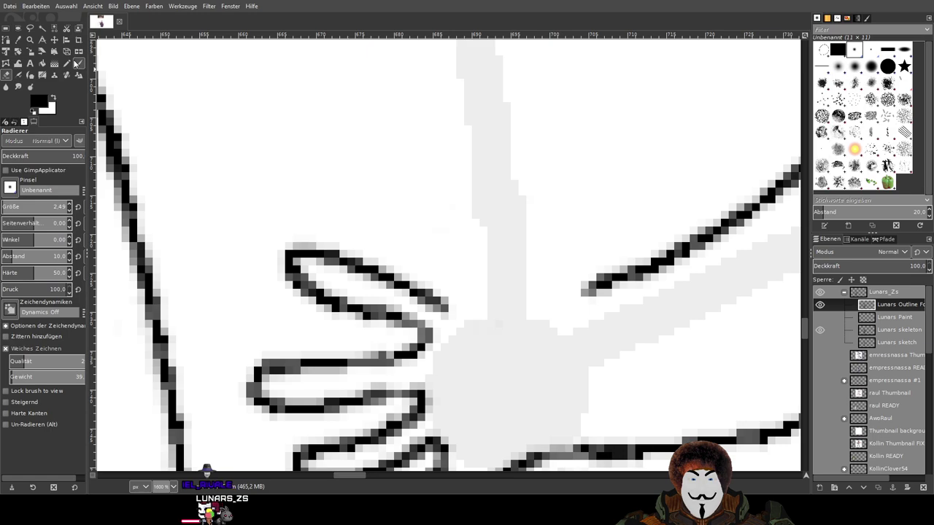
# Try a short, round-tipped thumb flowing into the shortened index finger line, review it with the arm, and undo it
pyautogui.press('p')
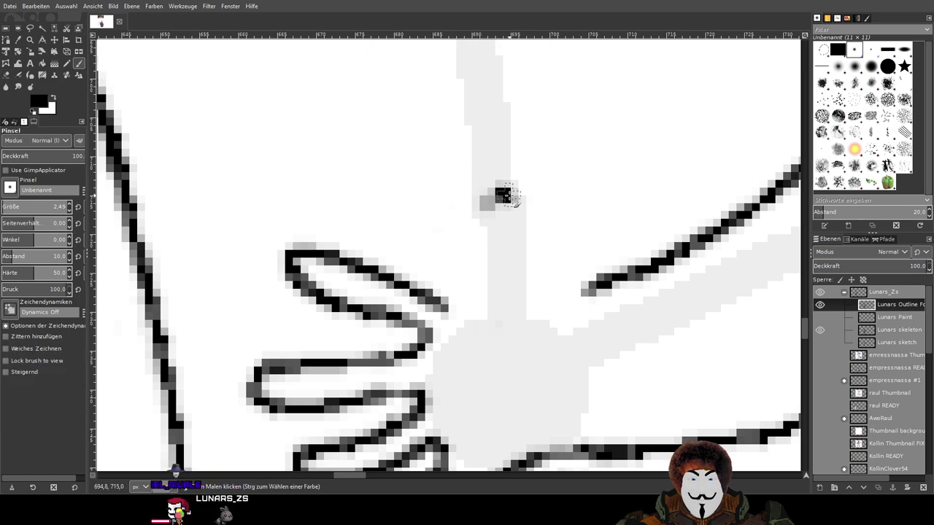
pyautogui.moveTo(525, 227)
pyautogui.mouseDown()
pyautogui.moveTo(561, 290)
pyautogui.moveTo(605, 290)
pyautogui.mouseUp()
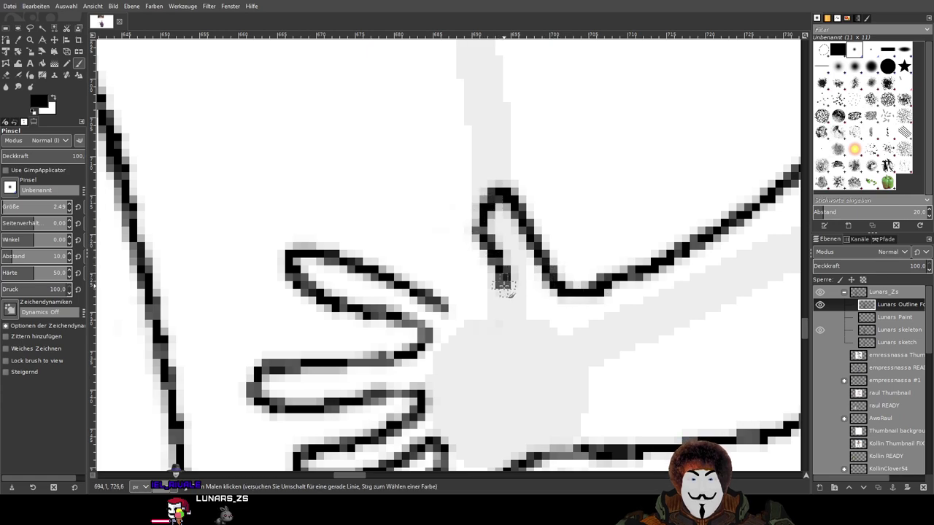
pyautogui.scroll(-3, 432, 295)
pyautogui.scroll(1, 640, 294)
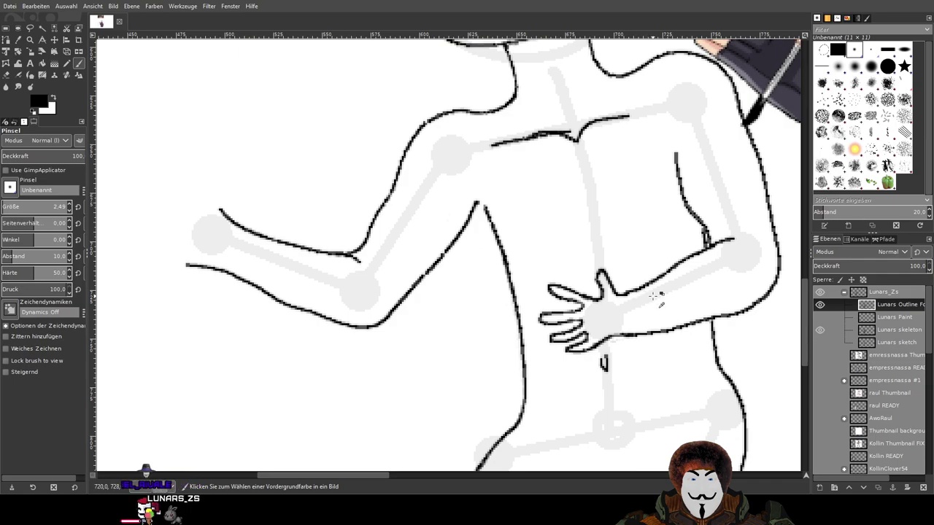
pyautogui.moveTo(659, 295); pyautogui.dragTo(624, 287)
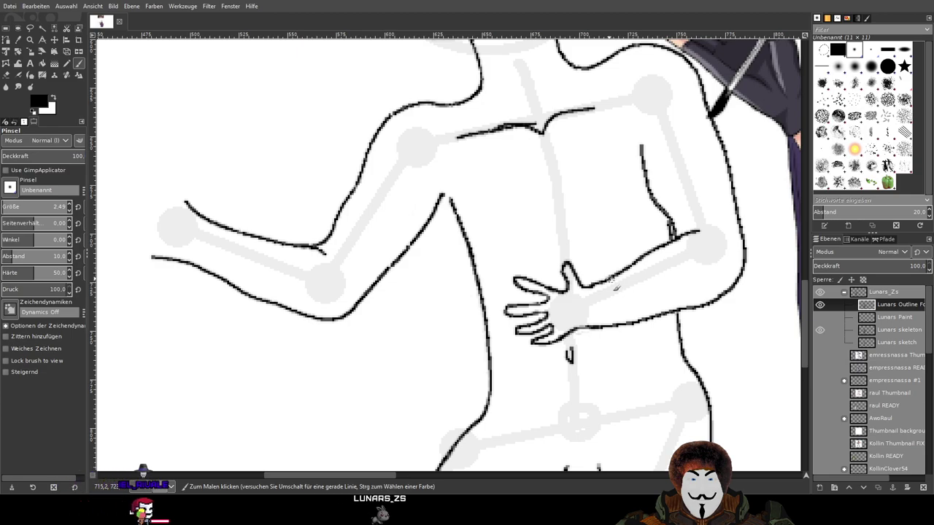
pyautogui.keyDown('ctrl'); pyautogui.scroll(4, 579, 275); pyautogui.keyUp('ctrl')
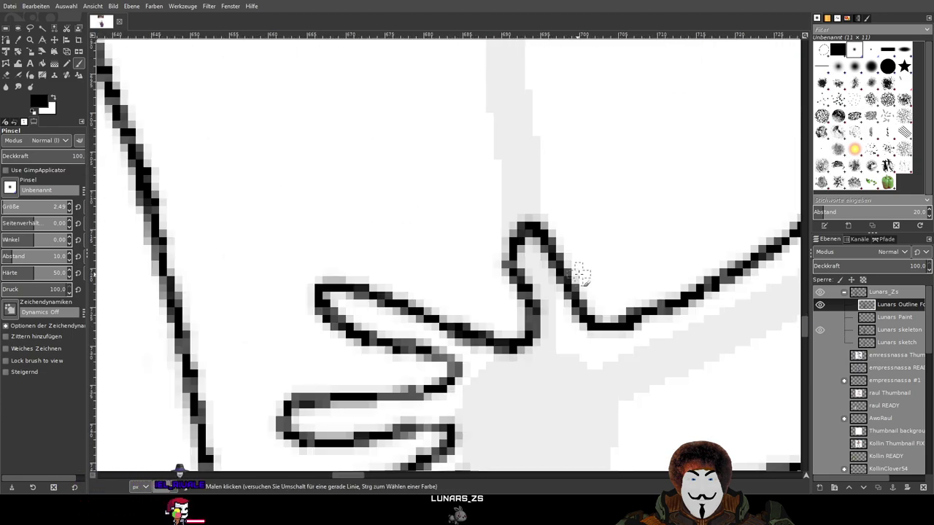
pyautogui.hotkey('ctrl', 'z')
pyautogui.hotkey('ctrl', 'z')
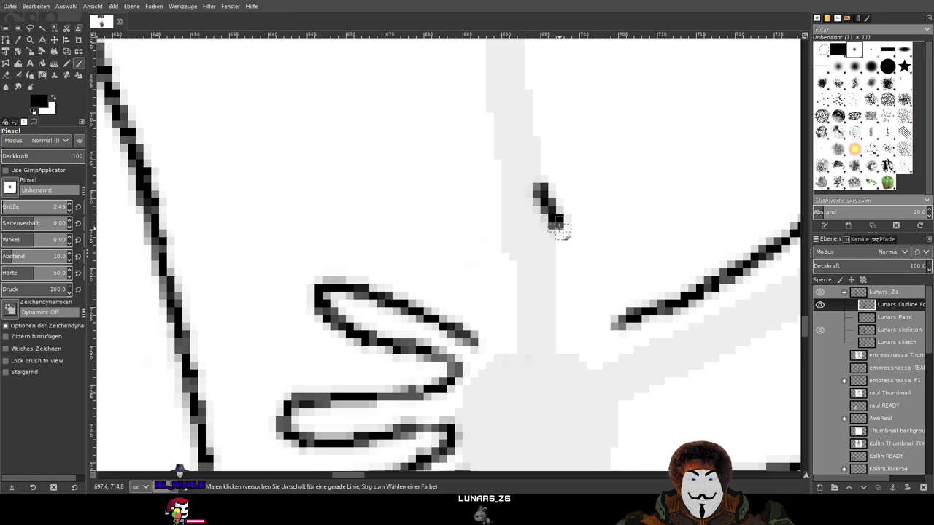
# Try a taller thumb with a steep outer edge curving smoothly into the forearm line, and undo it
pyautogui.moveTo(556, 224); pyautogui.dragTo(585, 296)
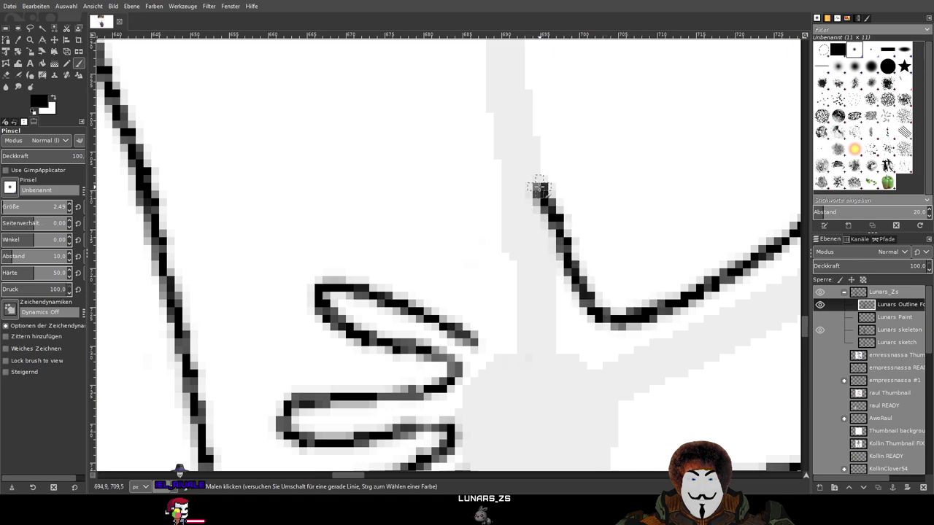
pyautogui.moveTo(528, 330); pyautogui.dragTo(474, 351)
pyautogui.keyDown('ctrl'); pyautogui.scroll(-4, 654, 272); pyautogui.keyUp('ctrl')
pyautogui.keyDown('ctrl'); pyautogui.scroll(3, 659, 257); pyautogui.keyUp('ctrl')
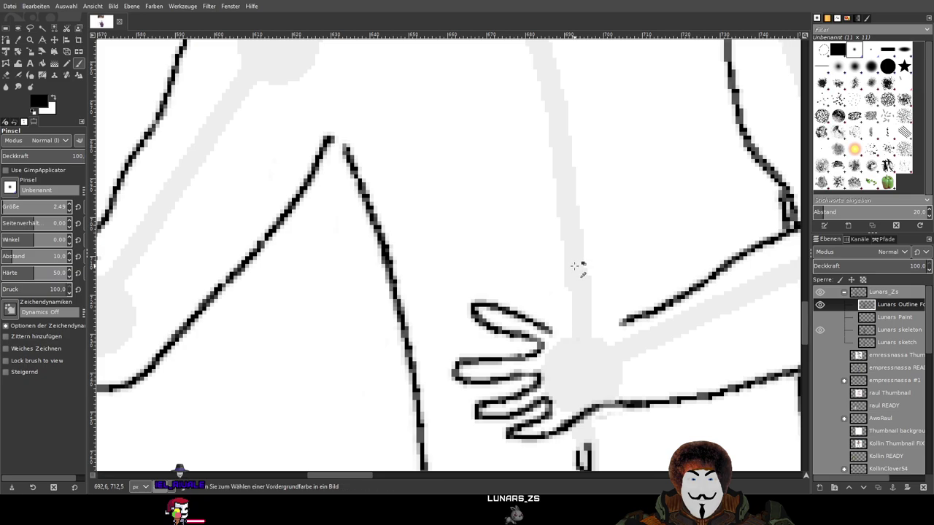
# Try a slim upright thumb with a short flat web before the forearm line, and undo it
pyautogui.keyDown('ctrl'); pyautogui.scroll(1, 577, 269); pyautogui.keyUp('ctrl')
pyautogui.moveTo(573, 268)
pyautogui.mouseDown()
pyautogui.moveTo(594, 330)
pyautogui.moveTo(641, 339)
pyautogui.mouseUp()
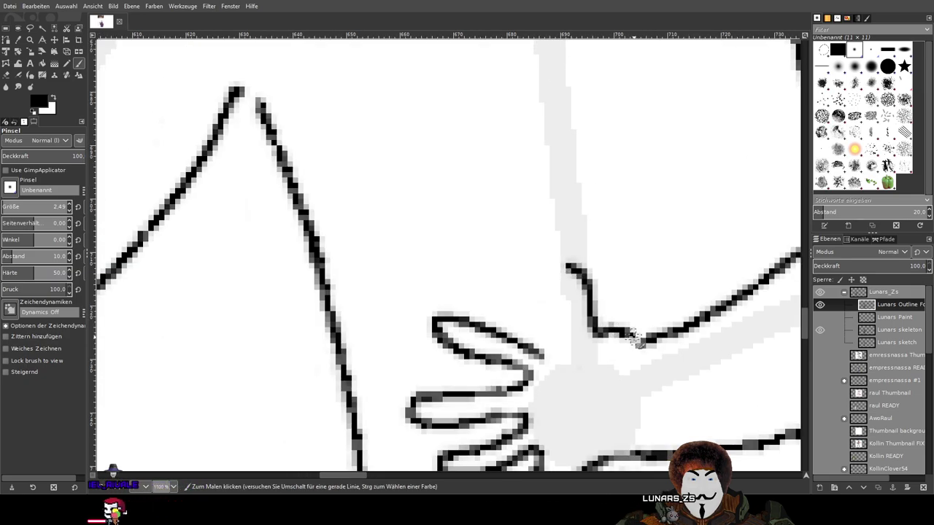
pyautogui.moveTo(559, 270); pyautogui.dragTo(574, 359)
pyautogui.keyDown('ctrl'); pyautogui.scroll(-3, 530, 334); pyautogui.keyUp('ctrl')
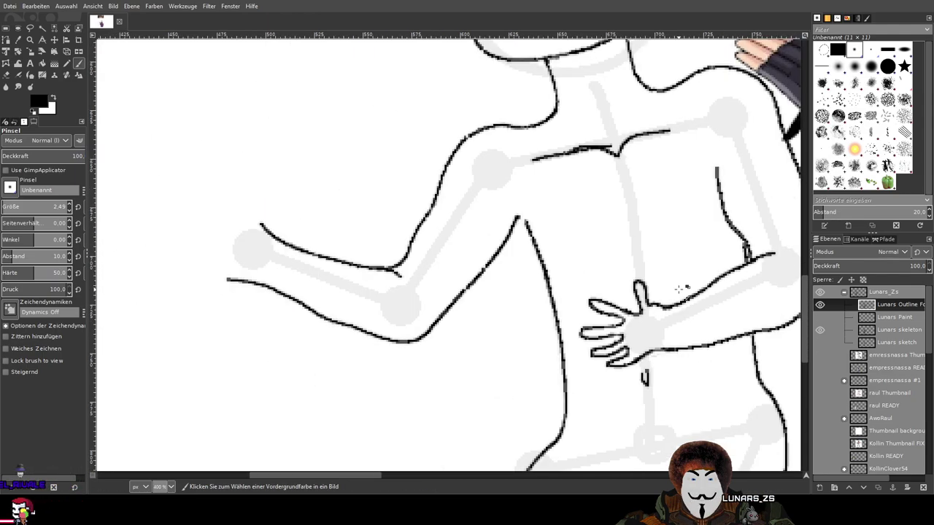
pyautogui.keyDown('ctrl'); pyautogui.scroll(4, 674, 293); pyautogui.keyUp('ctrl')
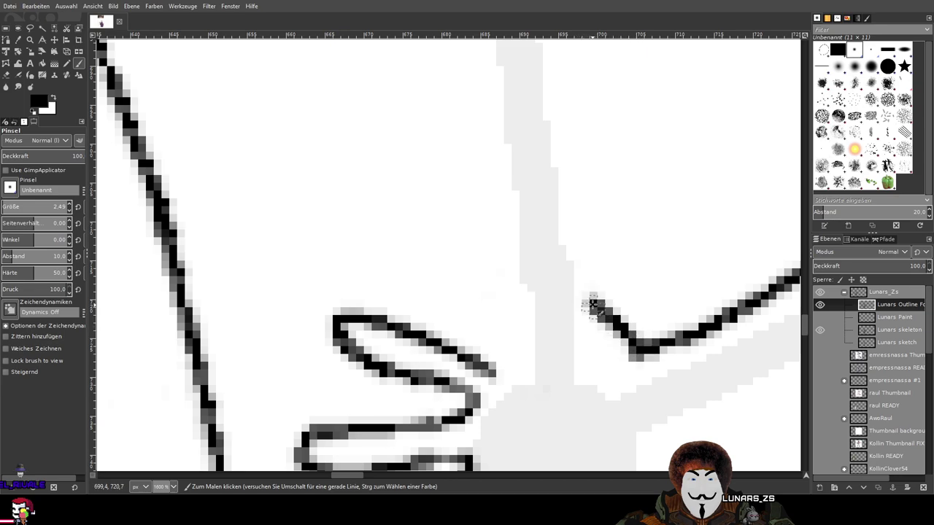
# Draw a thumb whose outer edge slopes straight down to the forearm line, and rework its inner curve toward the index finger's base
pyautogui.moveTo(544, 239)
pyautogui.mouseDown()
pyautogui.moveTo(517, 258)
pyautogui.moveTo(547, 323)
pyautogui.moveTo(503, 373)
pyautogui.mouseUp()
pyautogui.keyDown('ctrl'); pyautogui.scroll(-4, 685, 293); pyautogui.keyUp('ctrl')
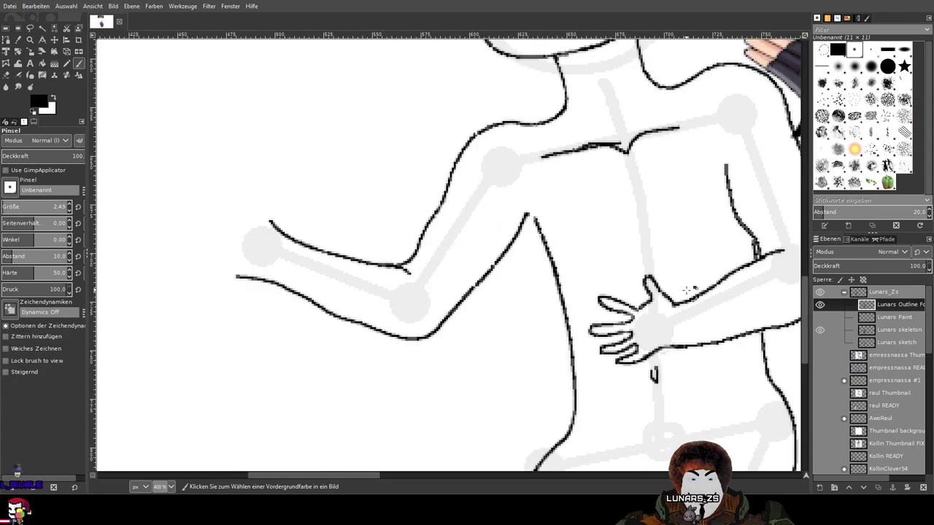
pyautogui.keyDown('ctrl'); pyautogui.scroll(4, 684, 292); pyautogui.keyUp('ctrl')
pyautogui.moveTo(543, 321)
pyautogui.mouseDown()
pyautogui.moveTo(538, 348)
pyautogui.moveTo(518, 366)
pyautogui.moveTo(490, 369)
pyautogui.mouseUp()
pyautogui.keyDown('ctrl'); pyautogui.scroll(-3, 712, 286); pyautogui.keyUp('ctrl')
pyautogui.keyDown('ctrl'); pyautogui.scroll(2, 711, 287); pyautogui.keyUp('ctrl')
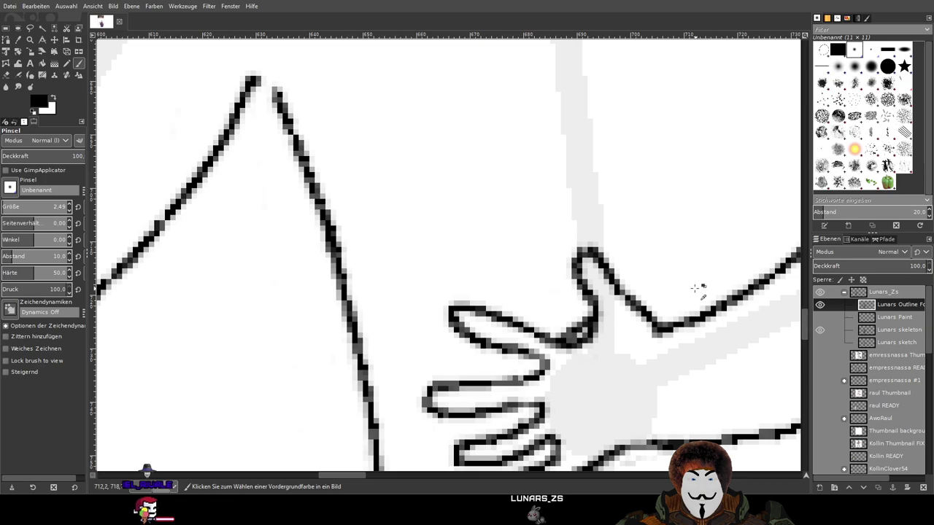
pyautogui.moveTo(599, 312)
pyautogui.mouseDown()
pyautogui.moveTo(592, 345)
pyautogui.moveTo(560, 341)
pyautogui.mouseUp()
pyautogui.keyDown('ctrl'); pyautogui.scroll(-2, 724, 278); pyautogui.keyUp('ctrl')
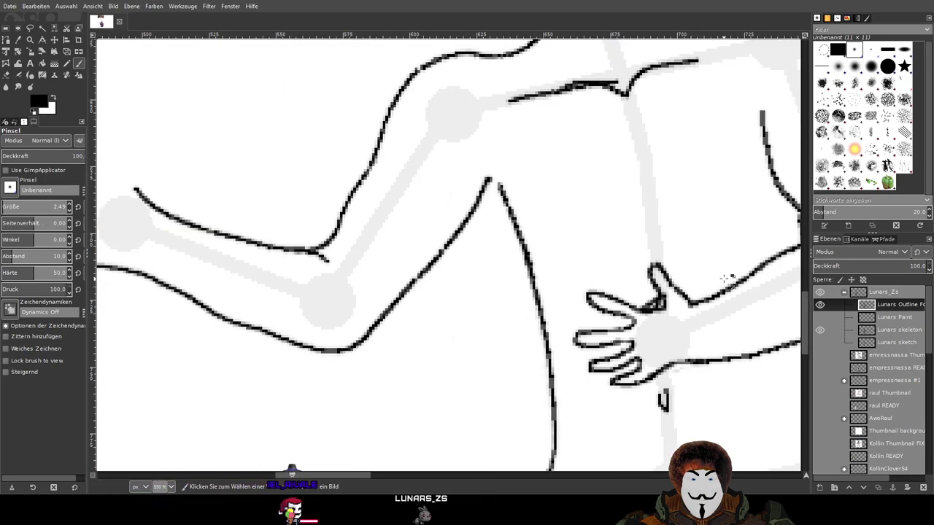
# Erase the surplus inner lines between the thumb and the index finger, leaving only the outermost curve
pyautogui.keyDown('ctrl'); pyautogui.scroll(2, 722, 279); pyautogui.keyUp('ctrl')
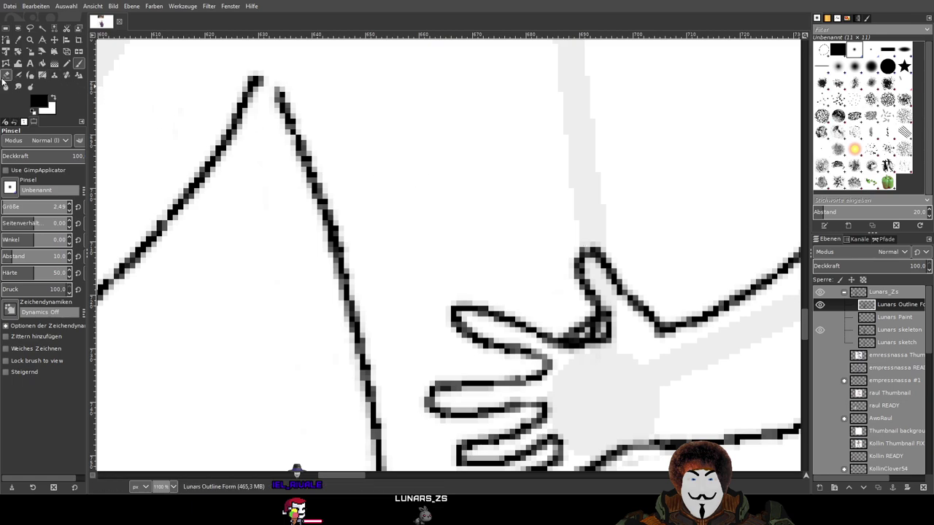
pyautogui.click(5, 76)
pyautogui.keyDown('ctrl'); pyautogui.scroll(3, 622, 139); pyautogui.keyUp('ctrl')
pyautogui.moveTo(622, 140)
pyautogui.mouseDown()
pyautogui.moveTo(460, 233)
pyautogui.moveTo(488, 222)
pyautogui.moveTo(493, 208)
pyautogui.moveTo(512, 248)
pyautogui.moveTo(448, 248)
pyautogui.moveTo(469, 240)
pyautogui.moveTo(475, 264)
pyautogui.moveTo(414, 252)
pyautogui.moveTo(505, 242)
pyautogui.mouseUp()
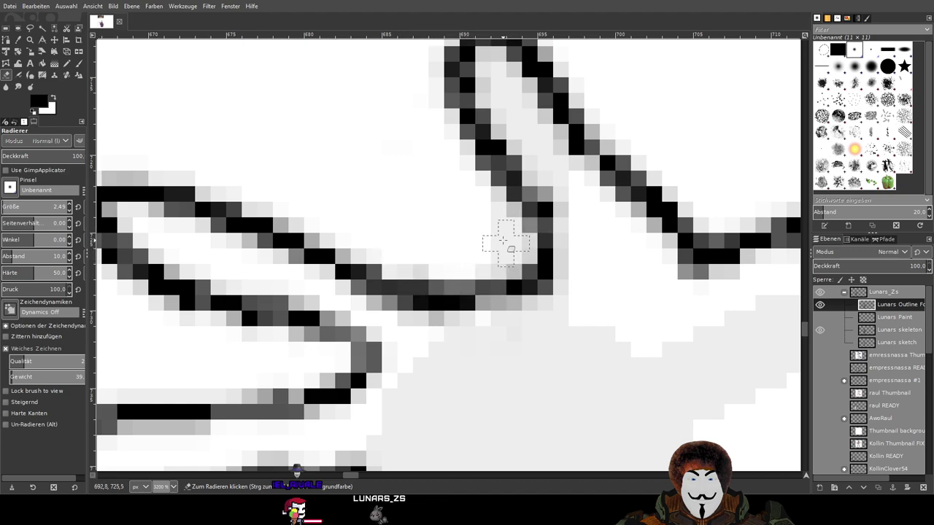
pyautogui.scroll(-4, 461, 209)
pyautogui.scroll(3, 522, 180)
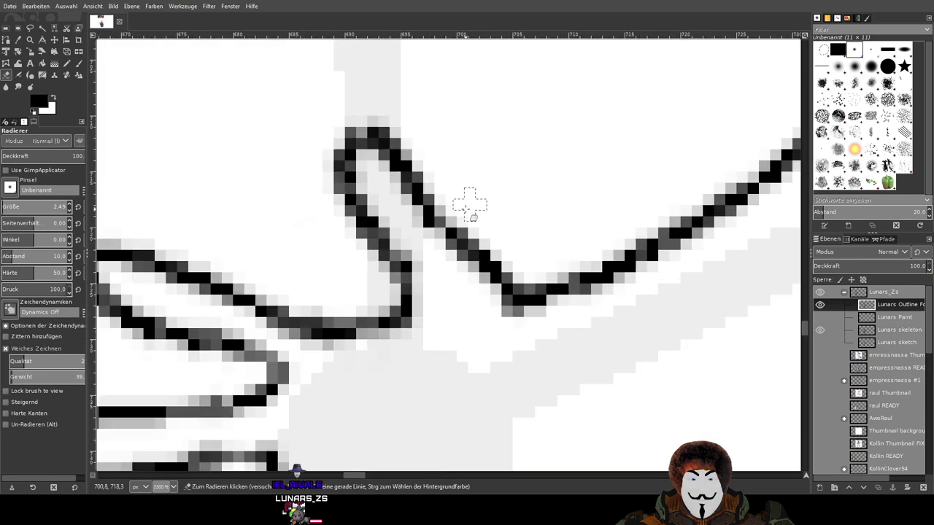
# Strengthen the curve between the thumb and the index finger with the brush, and trim its inside with the eraser
pyautogui.click(78, 65)
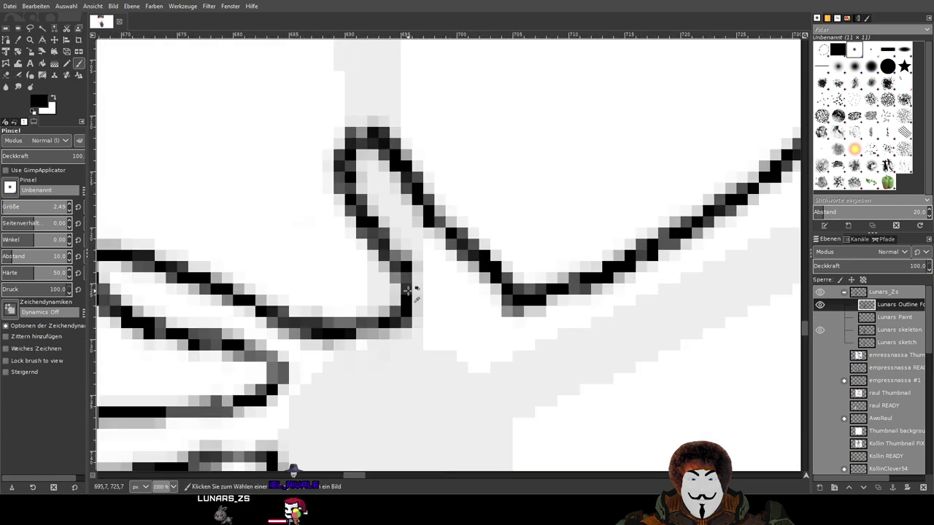
pyautogui.scroll(1, 409, 290)
pyautogui.moveTo(406, 269)
pyautogui.mouseDown()
pyautogui.moveTo(402, 321)
pyautogui.moveTo(359, 328)
pyautogui.mouseUp()
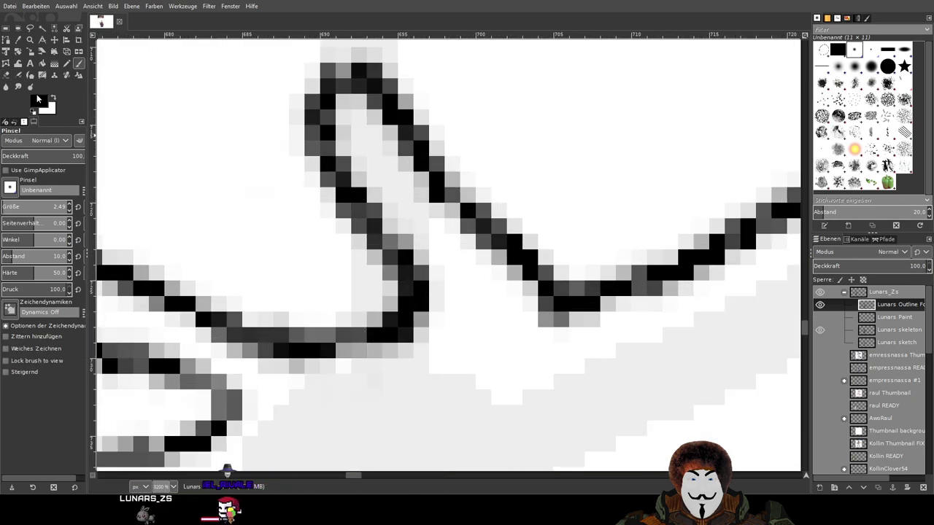
pyautogui.hotkey('shift', 'e')
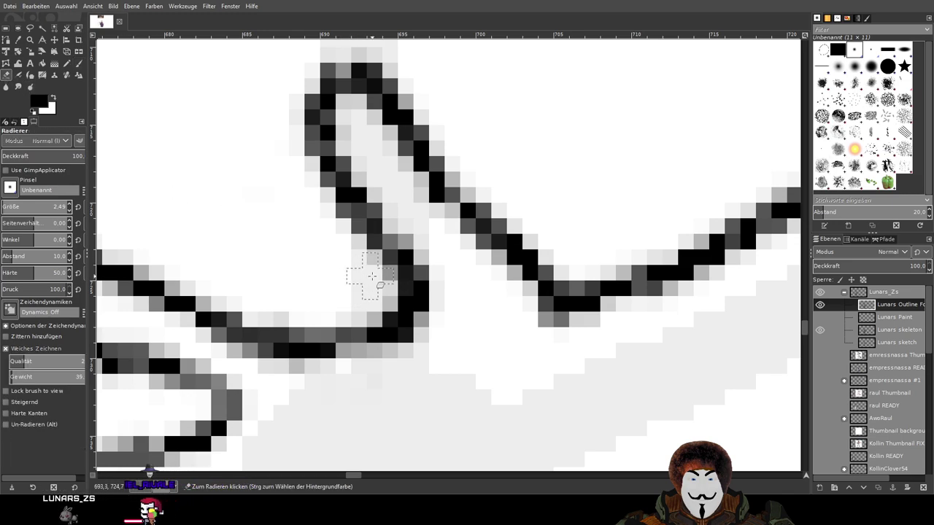
pyautogui.click(395, 287)
pyautogui.click(404, 302)
pyautogui.scroll(-4, 376, 257)
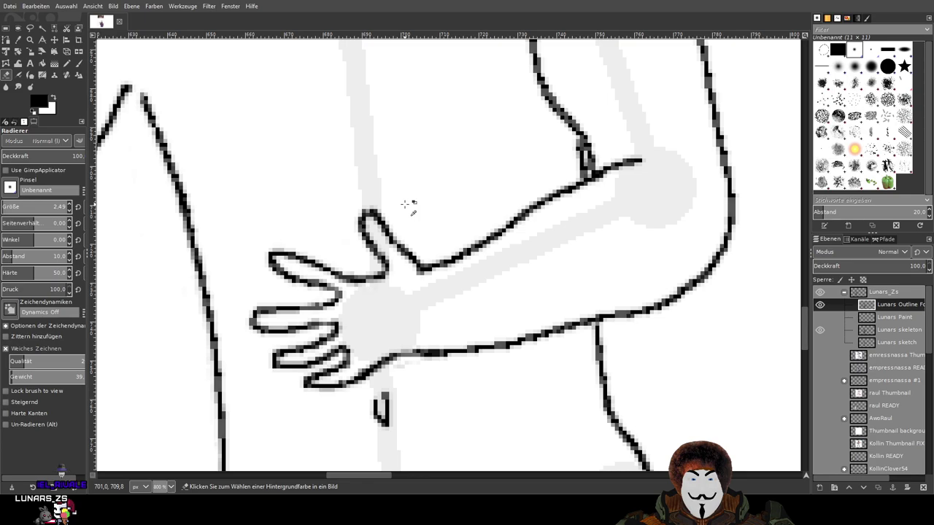
# Erase the lower part of the thumb's sloping outer edge down to the forearm line
pyautogui.scroll(4, 402, 208)
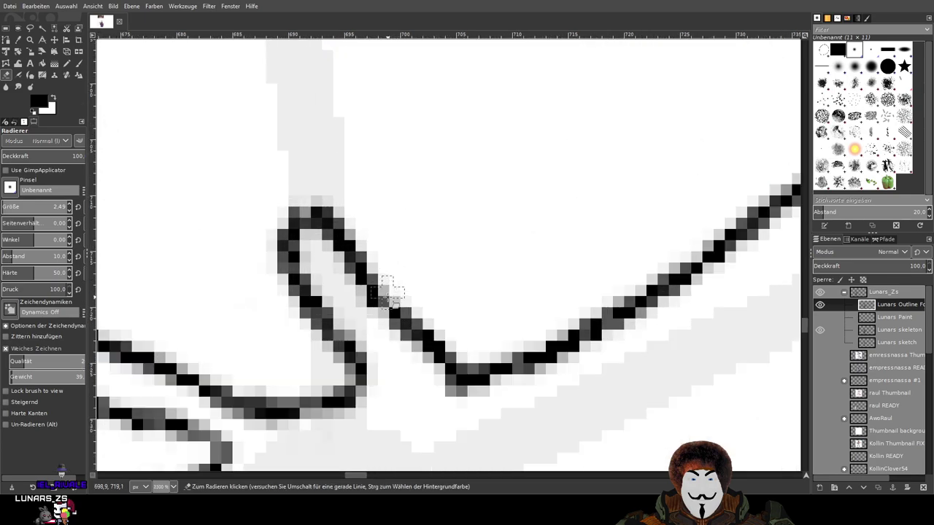
pyautogui.click(393, 317)
pyautogui.moveTo(410, 319)
pyautogui.mouseDown()
pyautogui.moveTo(396, 346)
pyautogui.moveTo(426, 350)
pyautogui.moveTo(453, 336)
pyautogui.moveTo(423, 335)
pyautogui.moveTo(451, 344)
pyautogui.moveTo(458, 388)
pyautogui.mouseUp()
# Try an outward-bulging lower thumb edge down to the forearm line, check it from afar, and undo it
pyautogui.press('p')
pyautogui.moveTo(391, 296)
pyautogui.mouseDown()
pyautogui.moveTo(381, 298)
pyautogui.moveTo(423, 324)
pyautogui.moveTo(456, 390)
pyautogui.mouseUp()
pyautogui.scroll(-4, 644, 307)
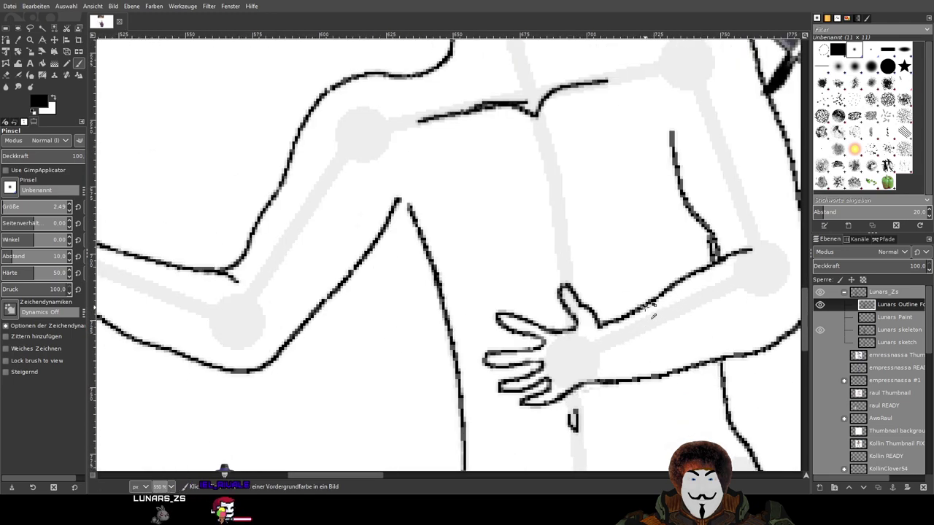
pyautogui.scroll(2, 609, 305)
pyautogui.hotkey('ctrl', 'z')
pyautogui.scroll(1, 553, 302)
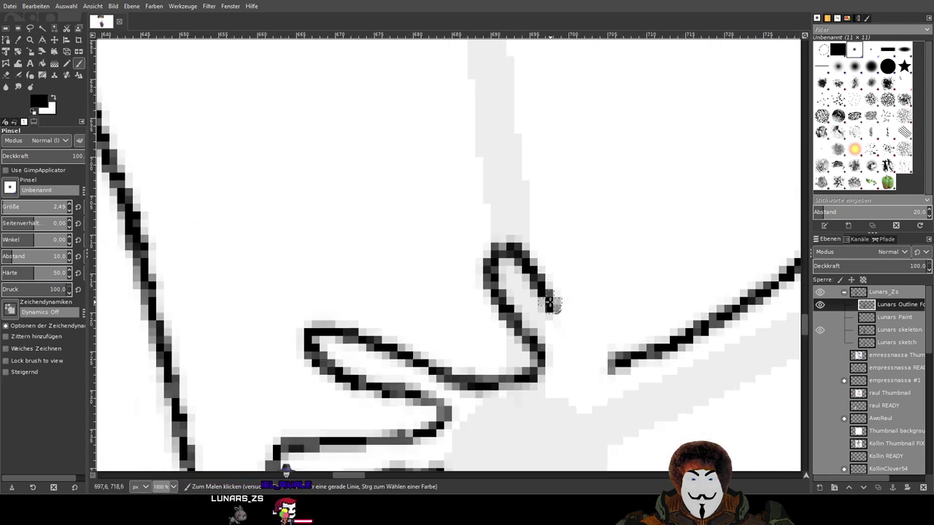
# Try slightly bulging and straight brush strokes for the thumb's lower outer edge down to the forearm line, and undo them
pyautogui.moveTo(561, 306); pyautogui.dragTo(616, 368)
pyautogui.hotkey('ctrl', 'z')
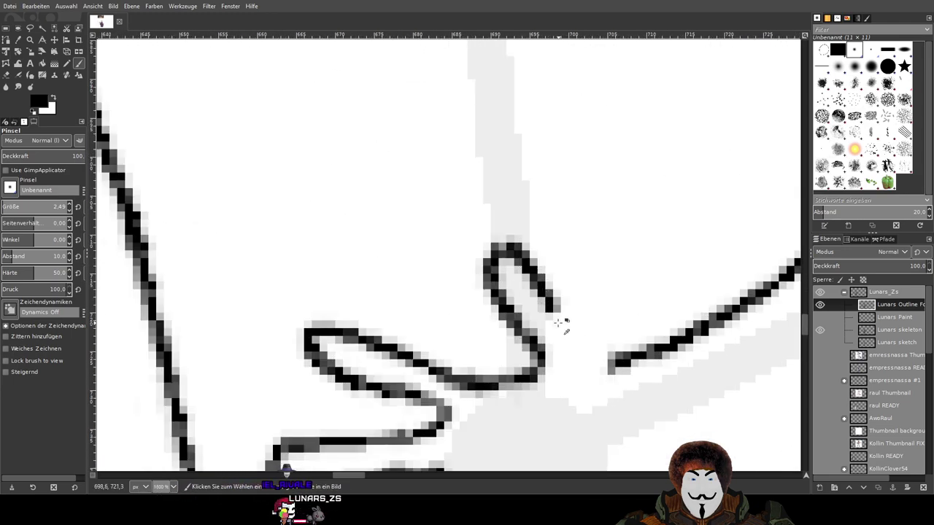
pyautogui.moveTo(556, 306)
pyautogui.mouseDown()
pyautogui.moveTo(599, 337)
pyautogui.moveTo(618, 373)
pyautogui.mouseUp()
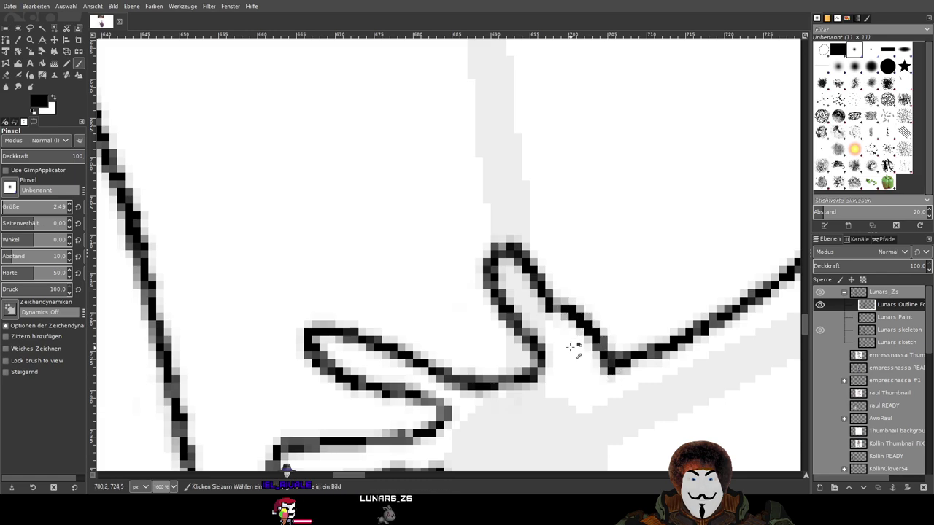
pyautogui.hotkey('ctrl', 'z')
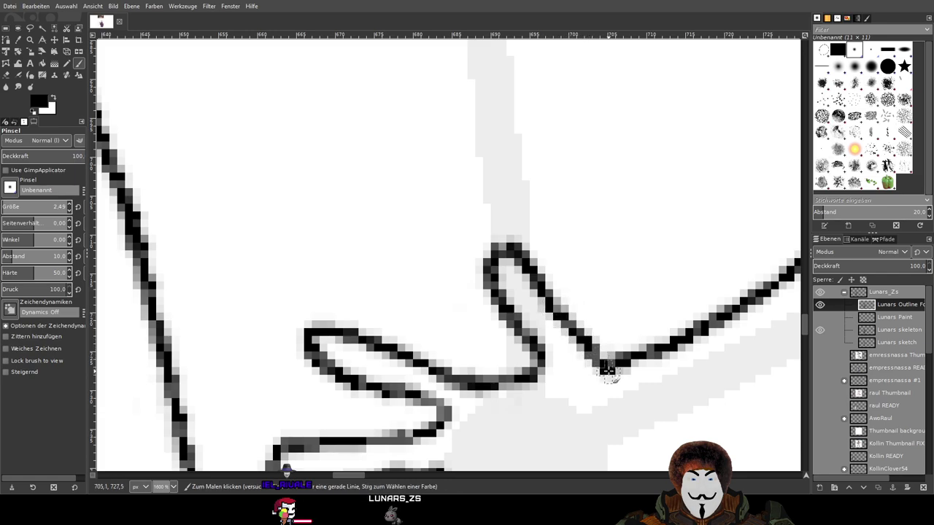
pyautogui.scroll(-4, 608, 372)
pyautogui.scroll(2, 635, 245)
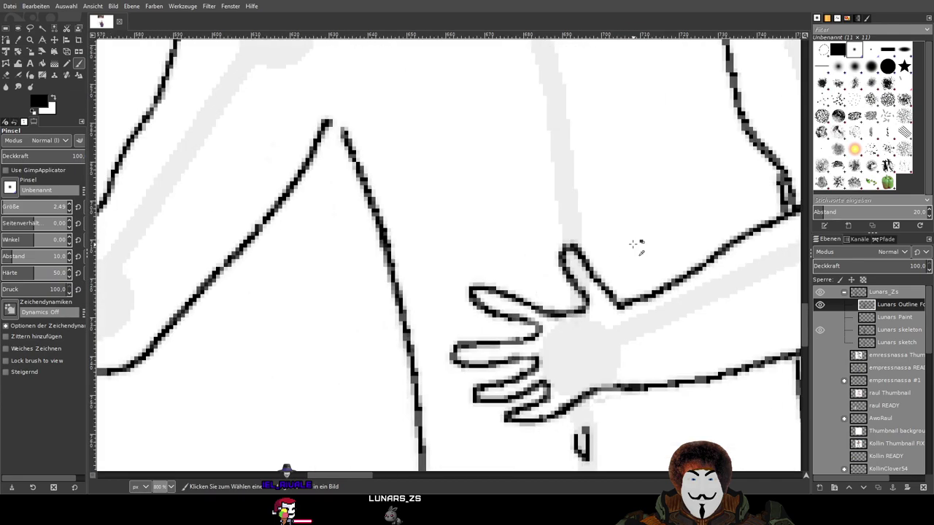
pyautogui.hotkey('ctrl', 'z')
# Try differently curved lower thumb edges down to the forearm line, check them from afar, and undo each one
pyautogui.scroll(2, 633, 245)
pyautogui.moveTo(554, 301)
pyautogui.mouseDown()
pyautogui.moveTo(593, 326)
pyautogui.moveTo(620, 376)
pyautogui.mouseUp()
pyautogui.hotkey('ctrl', 'z')
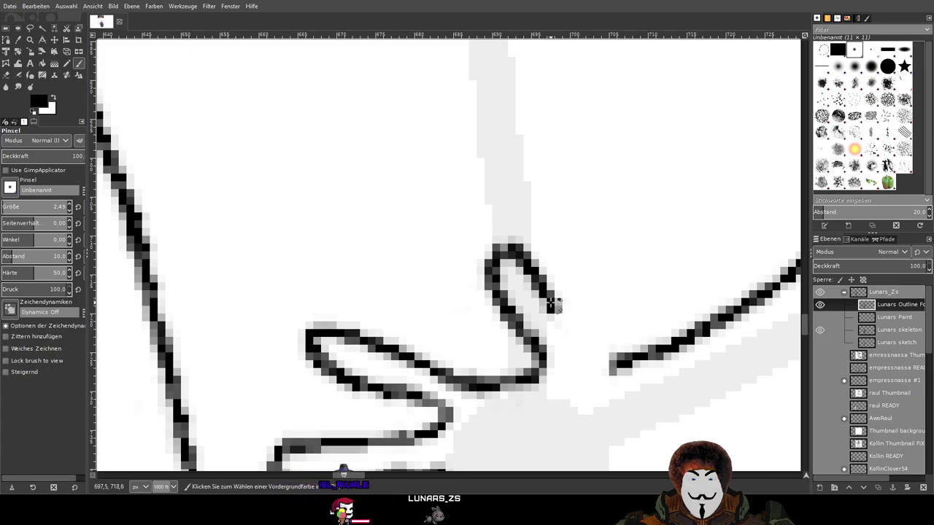
pyautogui.moveTo(552, 303)
pyautogui.mouseDown()
pyautogui.moveTo(596, 318)
pyautogui.moveTo(610, 368)
pyautogui.mouseUp()
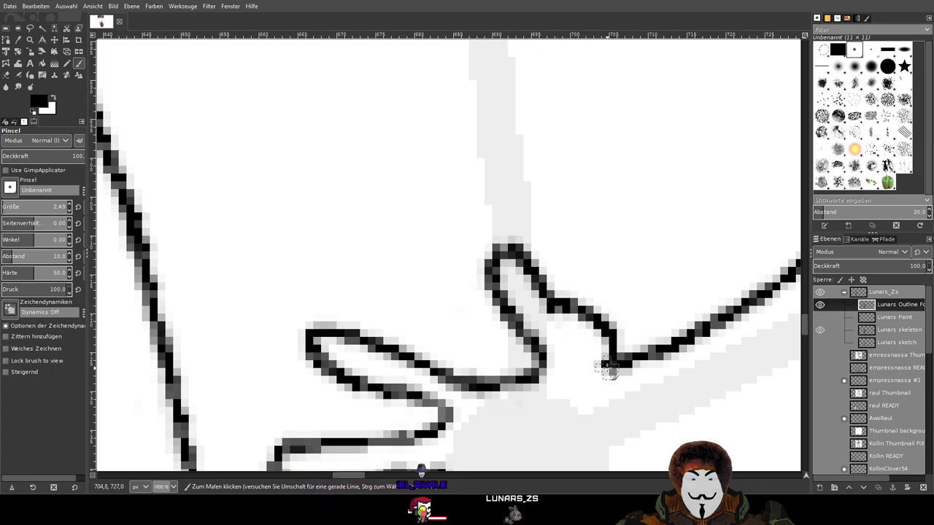
pyautogui.scroll(-3, 685, 273)
pyautogui.scroll(3, 685, 273)
pyautogui.hotkey('ctrl', 'z')
pyautogui.moveTo(553, 308)
pyautogui.mouseDown()
pyautogui.moveTo(580, 336)
pyautogui.moveTo(586, 365)
pyautogui.moveTo(611, 363)
pyautogui.mouseUp()
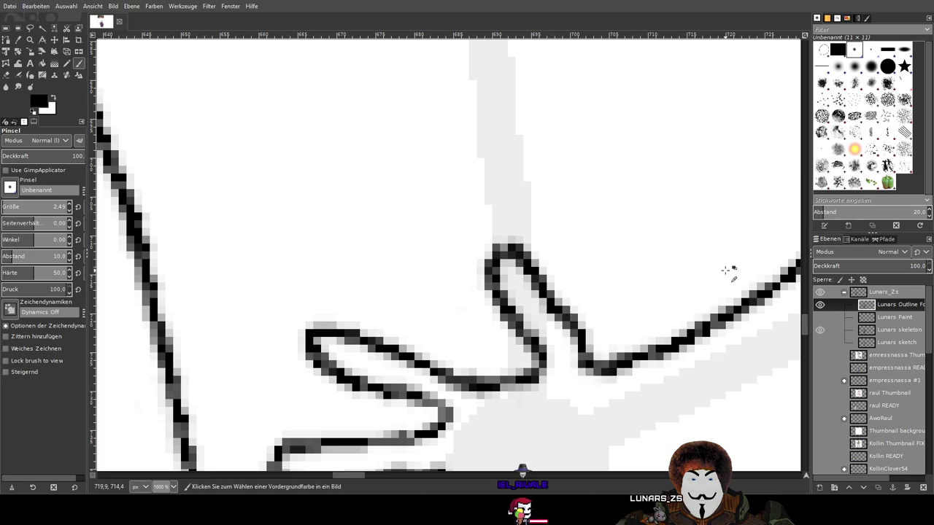
pyautogui.keyDown('ctrl'); pyautogui.scroll(-3, 727, 269); pyautogui.keyUp('ctrl')
pyautogui.keyDown('ctrl'); pyautogui.scroll(4, 656, 285); pyautogui.keyUp('ctrl')
pyautogui.hotkey('ctrl', 'z')
# Draw the thumb's sloping lower outer edge with the brush, joining it to the forearm line
pyautogui.moveTo(744, 286); pyautogui.dragTo(509, 273)
pyautogui.keyDown('ctrl'); pyautogui.scroll(-5, 526, 294); pyautogui.keyUp('ctrl')
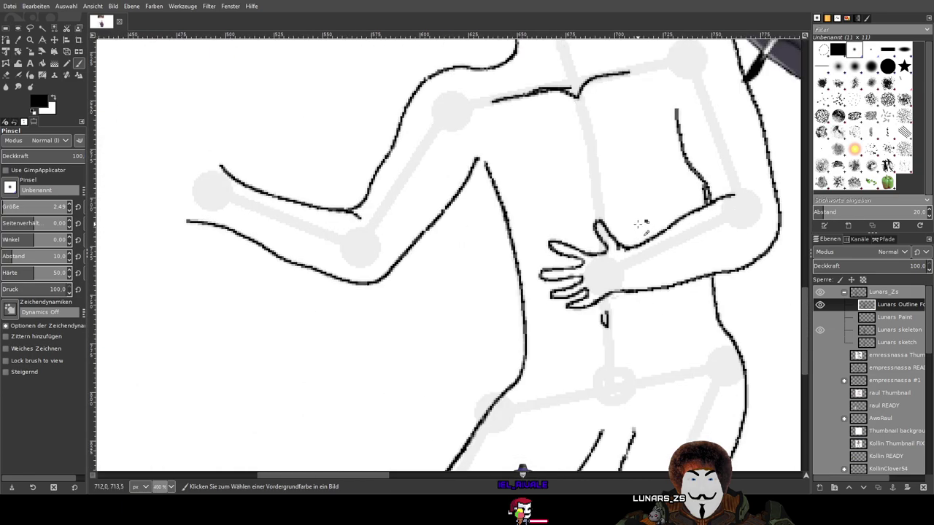
pyautogui.keyDown('ctrl'); pyautogui.scroll(2, 639, 224); pyautogui.keyUp('ctrl')
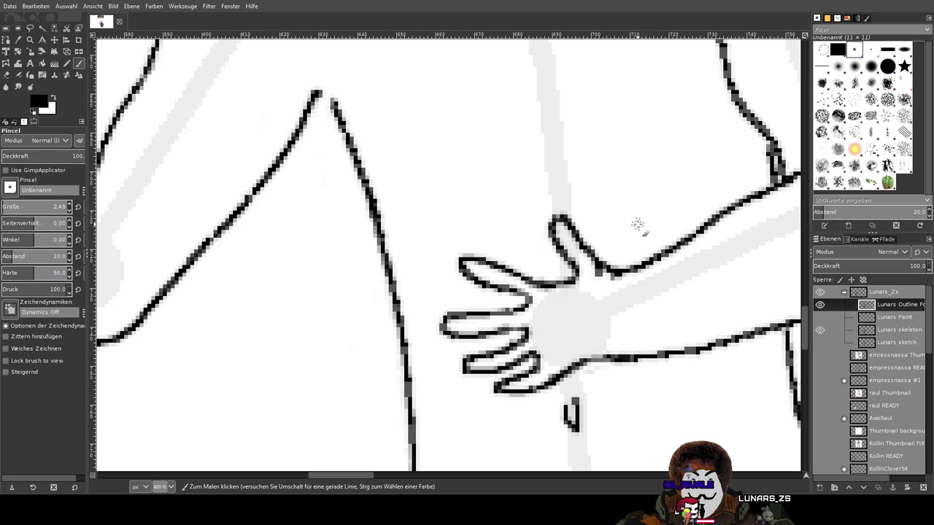
pyautogui.moveTo(638, 225); pyautogui.dragTo(561, 233)
# Smooth the junction of the thumb edge and the forearm line by erasing the surplus pixels on its inner side
pyautogui.click(5, 74)
pyautogui.scroll(4, 511, 306)
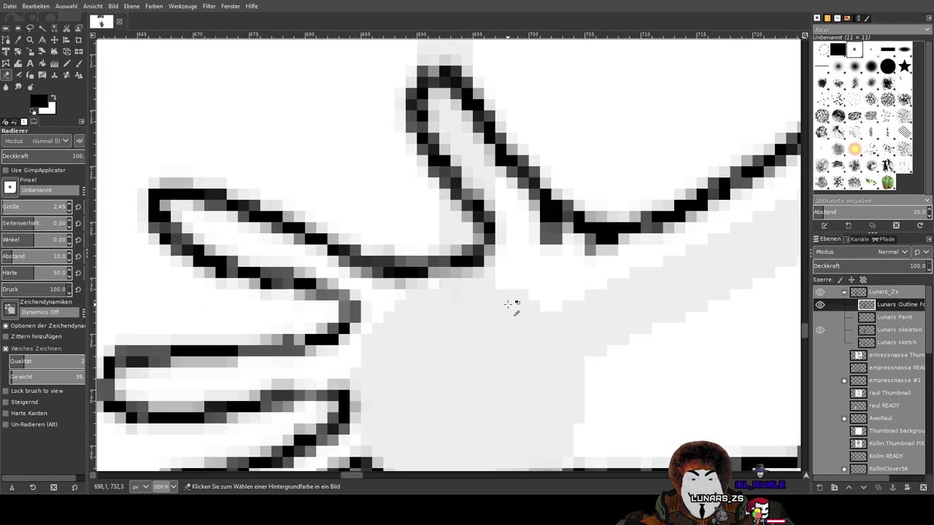
pyautogui.moveTo(522, 180)
pyautogui.mouseDown()
pyautogui.moveTo(613, 224)
pyautogui.moveTo(671, 236)
pyautogui.mouseUp()
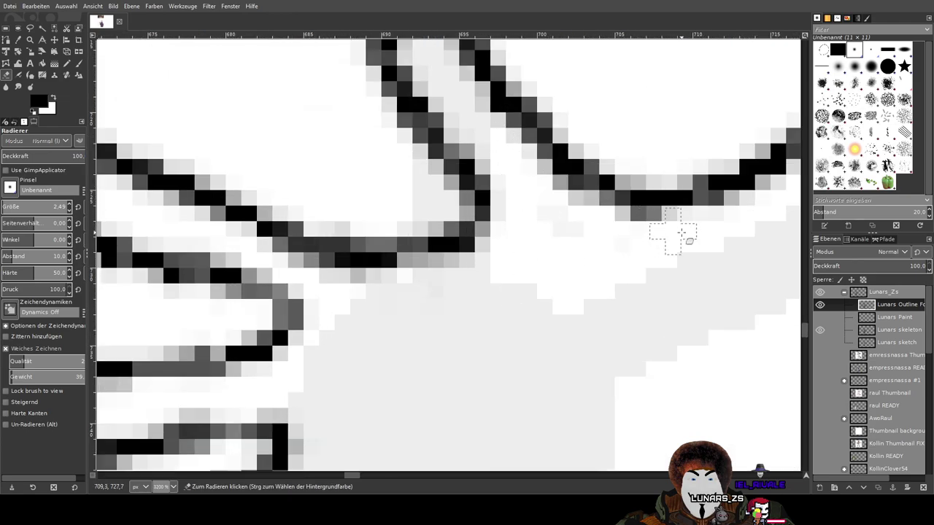
pyautogui.scroll(-5, 719, 241)
pyautogui.moveTo(722, 175)
pyautogui.mouseDown()
pyautogui.moveTo(658, 232)
pyautogui.moveTo(600, 243)
pyautogui.moveTo(553, 232)
pyautogui.mouseUp()
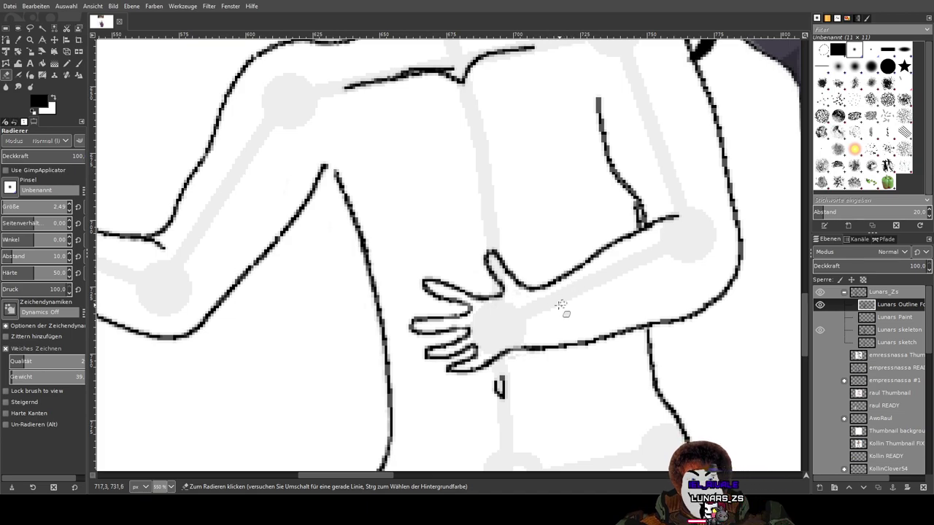
# Erase the index finger's lower edge near its base and redraw it with the brush down to the middle finger
pyautogui.scroll(5, 463, 302)
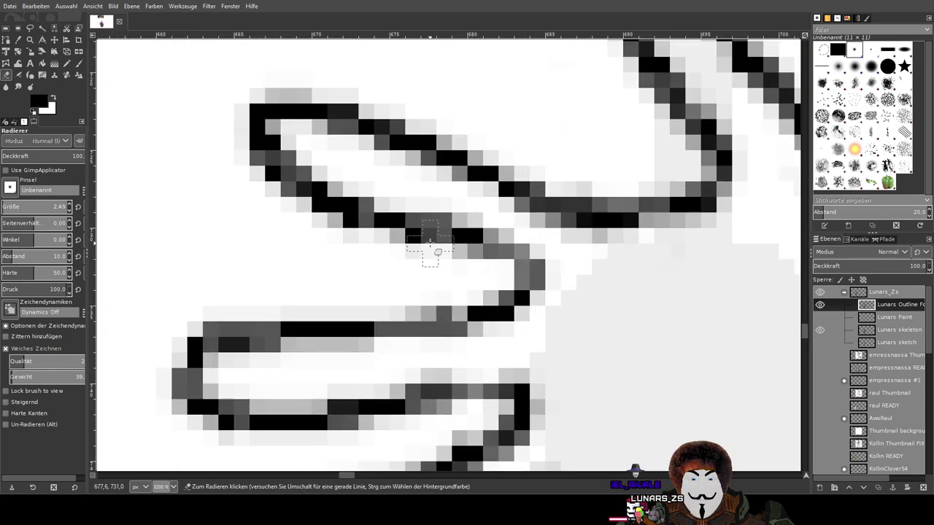
pyautogui.moveTo(389, 220)
pyautogui.mouseDown()
pyautogui.moveTo(488, 247)
pyautogui.moveTo(436, 213)
pyautogui.moveTo(571, 275)
pyautogui.moveTo(466, 219)
pyautogui.moveTo(412, 222)
pyautogui.moveTo(398, 253)
pyautogui.moveTo(455, 247)
pyautogui.moveTo(418, 204)
pyautogui.moveTo(494, 252)
pyautogui.moveTo(522, 257)
pyautogui.mouseUp()
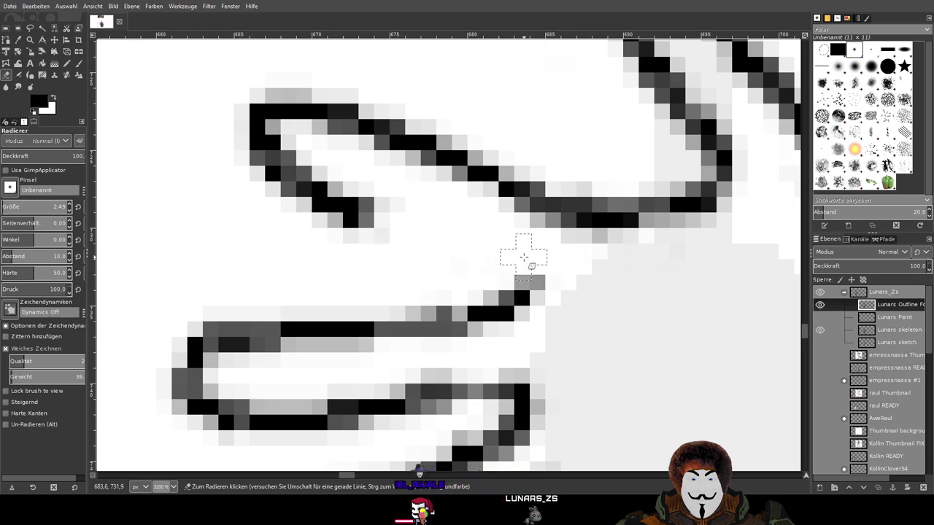
pyautogui.click(79, 64)
pyautogui.moveTo(443, 240)
pyautogui.mouseDown()
pyautogui.moveTo(507, 270)
pyautogui.moveTo(512, 292)
pyautogui.moveTo(473, 312)
pyautogui.mouseUp()
pyautogui.scroll(-5, 666, 286)
pyautogui.moveTo(717, 296); pyautogui.dragTo(531, 264)
pyautogui.scroll(-4, 533, 265)
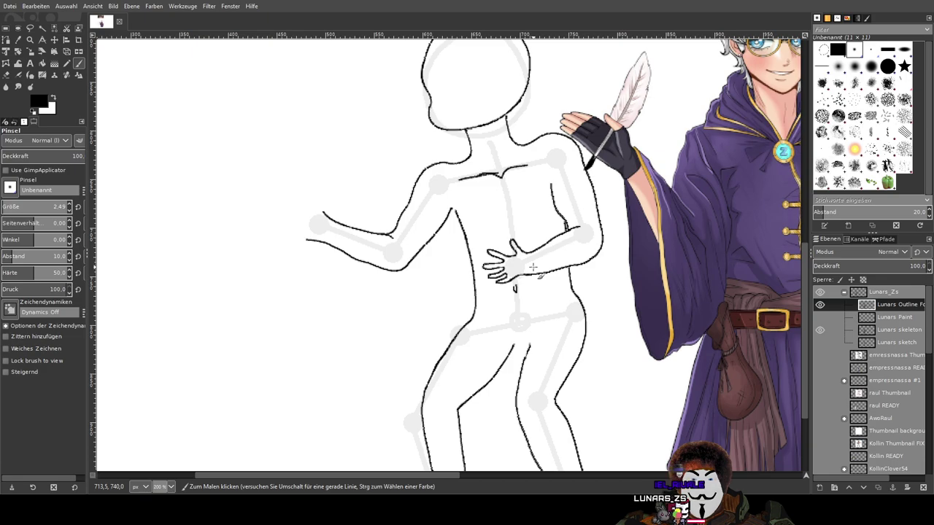
# Select the thumb outline with a 24 × 19 px rectangle, copy it, and paste it as a floating selection
pyautogui.scroll(5, 533, 268)
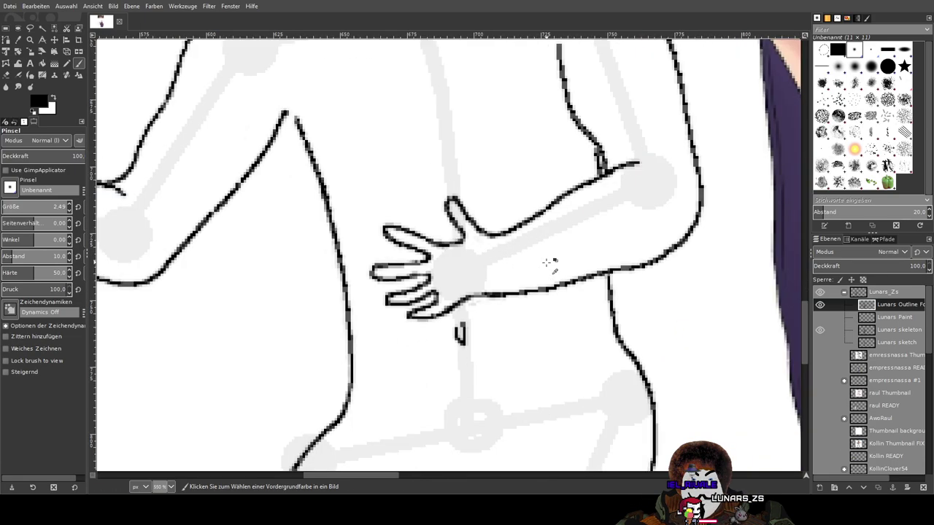
pyautogui.moveTo(491, 231); pyautogui.dragTo(570, 182)
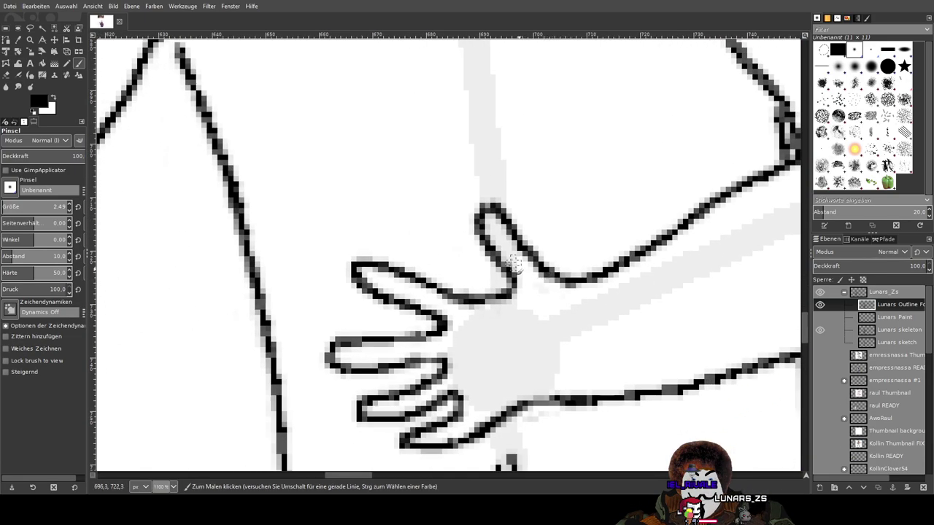
pyautogui.click(6, 27)
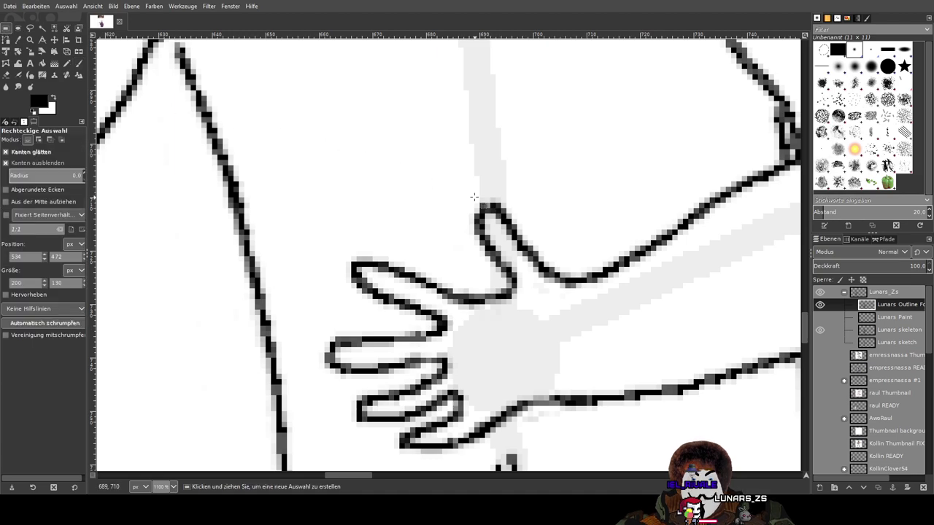
pyautogui.moveTo(449, 186); pyautogui.dragTo(592, 271)
pyautogui.moveTo(461, 257); pyautogui.dragTo(478, 276)
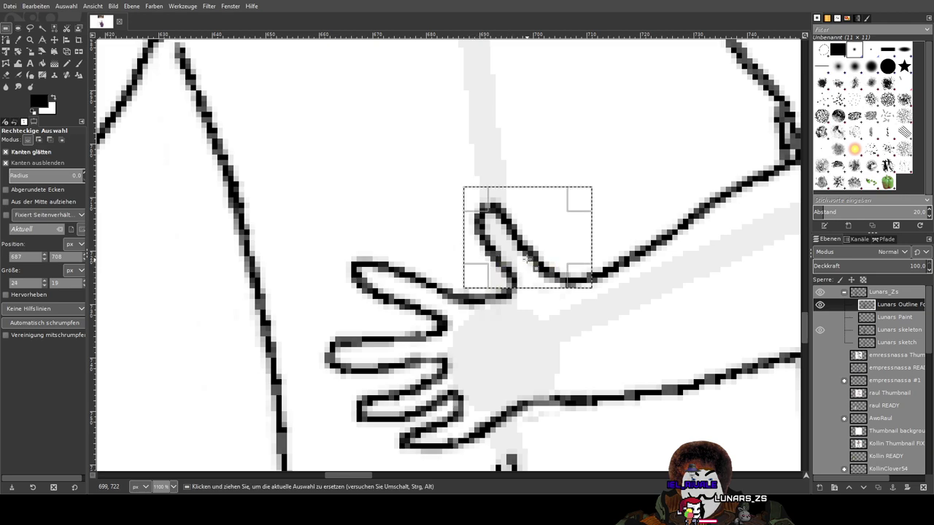
pyautogui.hotkey('ctrl', 'c')
pyautogui.hotkey('ctrl', 'v')
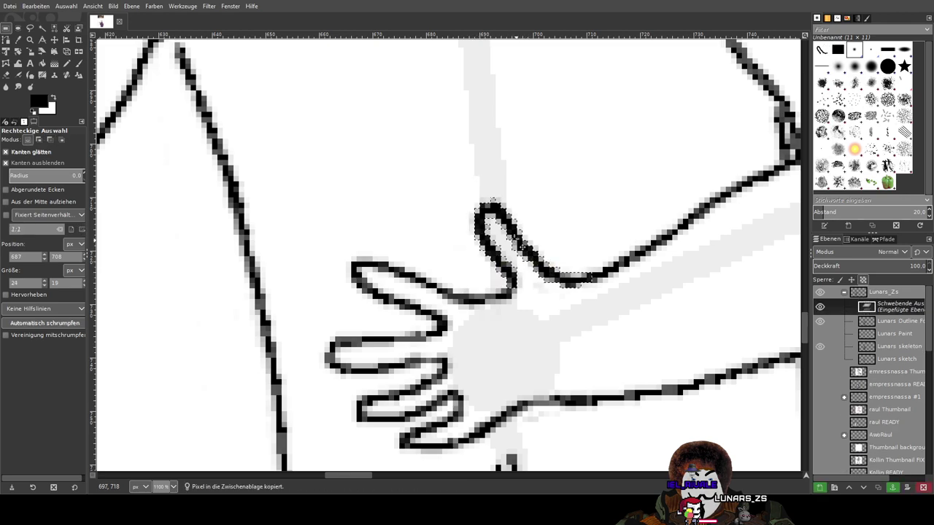
# Move the pasted thumb about 5 px left and 2 px down toward the index finger, and anchor it to the outline layer
pyautogui.click(55, 40)
pyautogui.moveTo(532, 258); pyautogui.dragTo(497, 264)
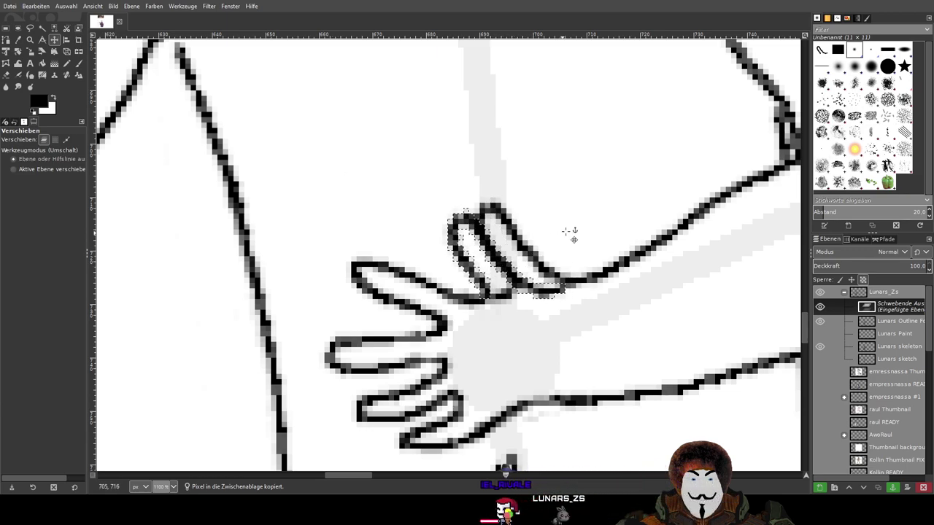
pyautogui.scroll(-3, 622, 191)
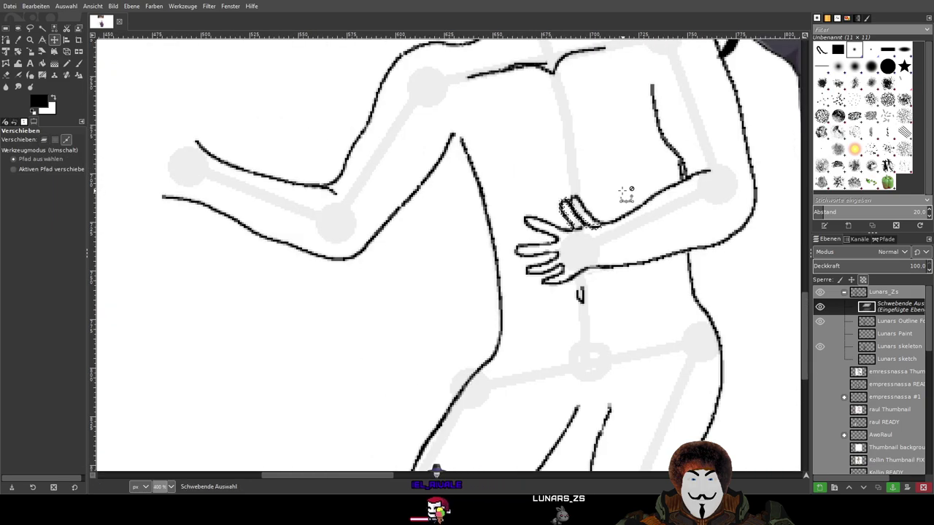
pyautogui.scroll(1, 625, 192)
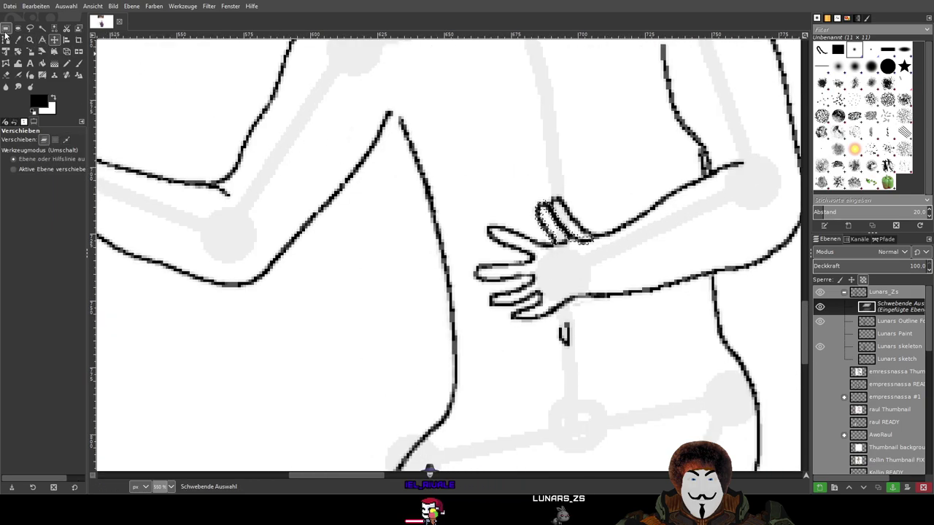
pyautogui.click(6, 31)
pyautogui.click(385, 278)
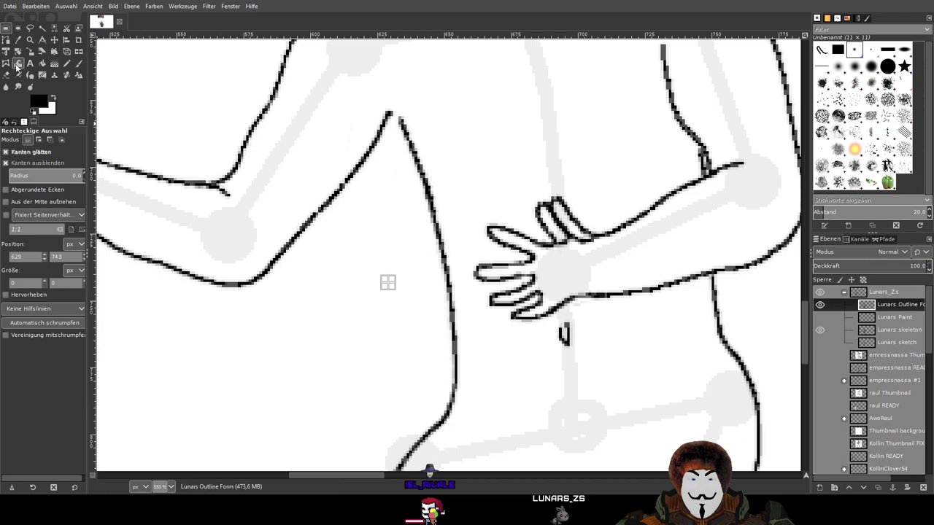
# Erase the original thumb's remaining lines beside the moved copy, leaving one continuous edge into the forearm line
pyautogui.hotkey('shift', 'e')
pyautogui.scroll(3, 598, 225)
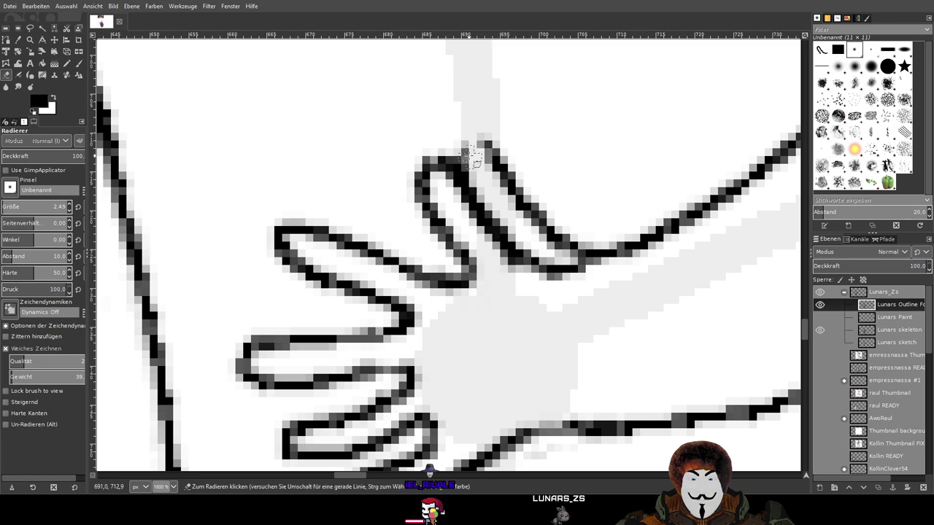
pyautogui.moveTo(478, 141); pyautogui.dragTo(487, 149)
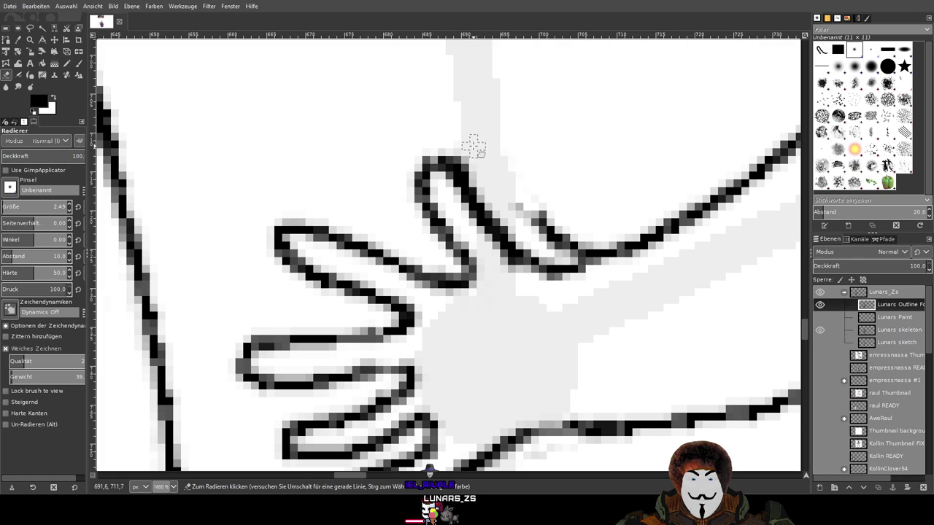
pyautogui.moveTo(521, 191)
pyautogui.mouseDown()
pyautogui.moveTo(562, 235)
pyautogui.moveTo(530, 194)
pyautogui.moveTo(582, 231)
pyautogui.moveTo(508, 191)
pyautogui.moveTo(534, 220)
pyautogui.moveTo(517, 213)
pyautogui.moveTo(512, 202)
pyautogui.moveTo(542, 231)
pyautogui.moveTo(527, 230)
pyautogui.moveTo(564, 252)
pyautogui.moveTo(631, 227)
pyautogui.mouseUp()
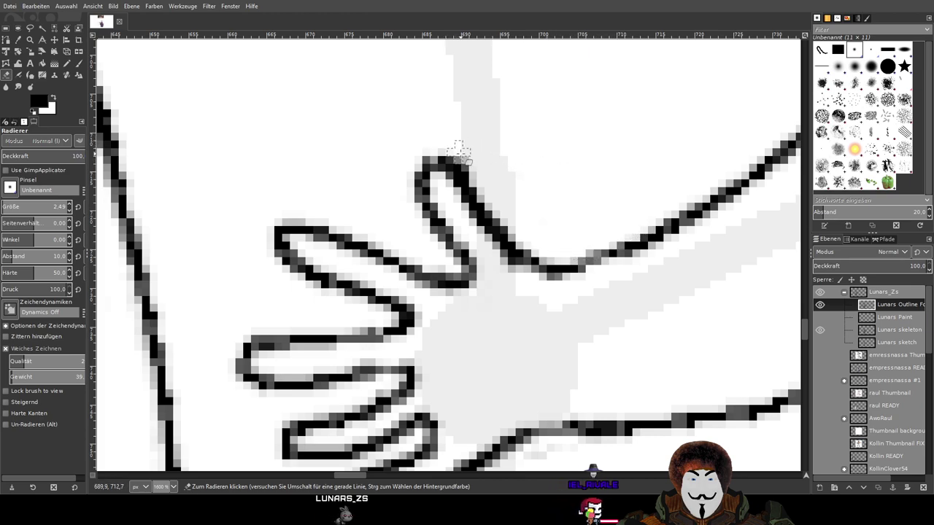
pyautogui.scroll(-4, 510, 146)
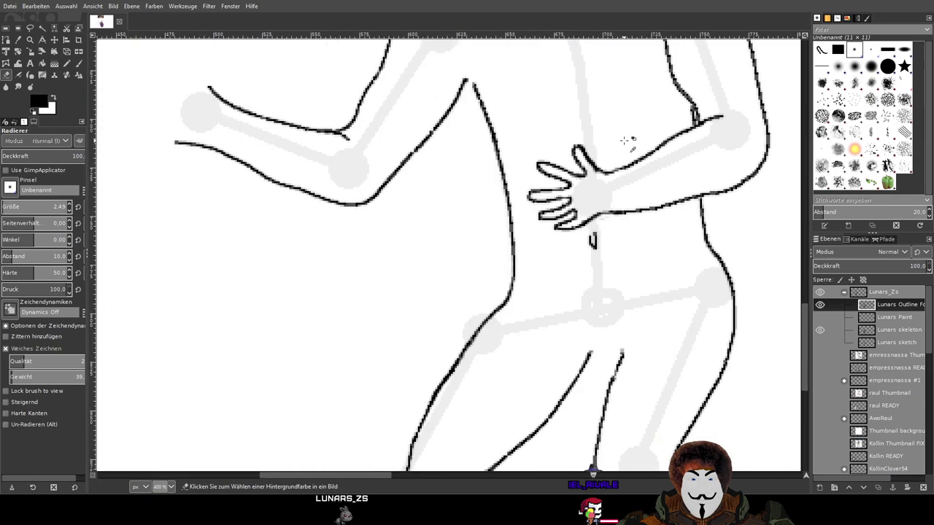
pyautogui.scroll(-2, 623, 140)
pyautogui.scroll(2, 631, 273)
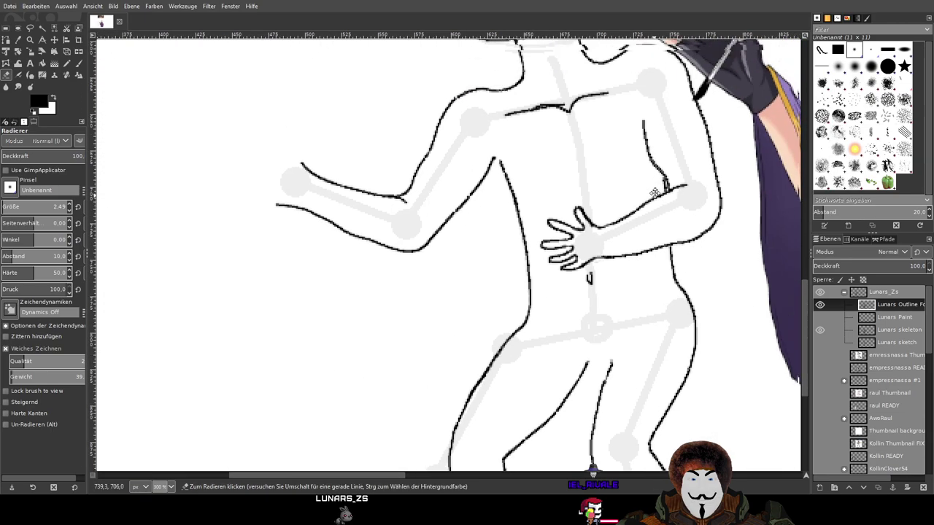
pyautogui.scroll(-1, 633, 274)
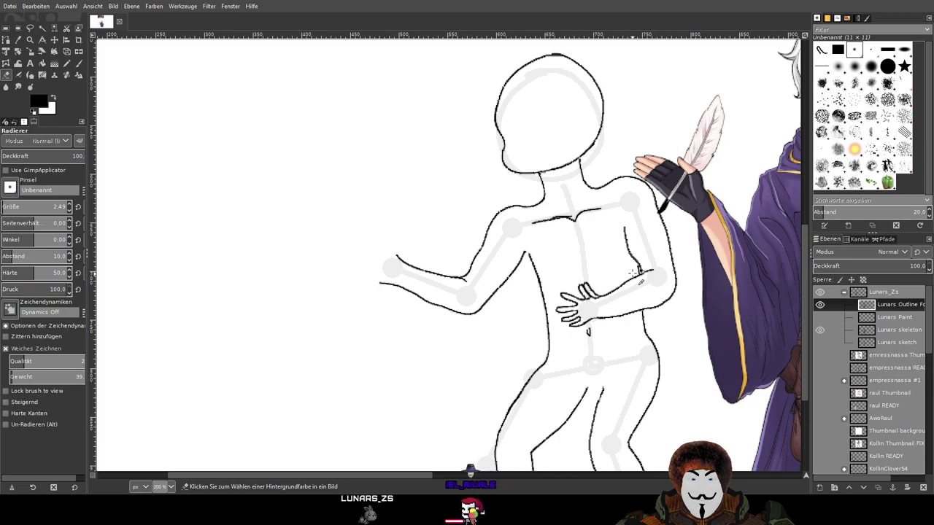
# Toggle the thumb's paste and anchor edits back and forth to compare the two thumb positions on the resting hand
pyautogui.hotkey('ctrl', 'v')
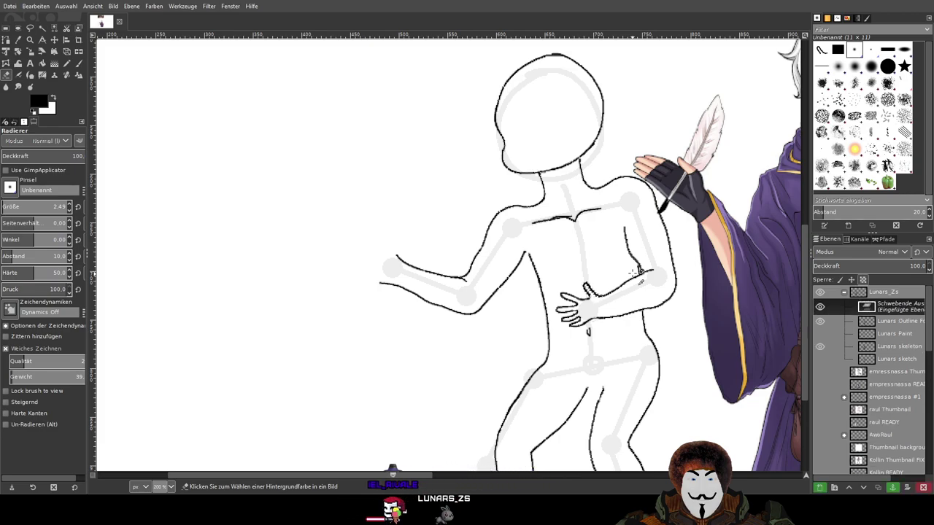
pyautogui.hotkey('ctrl', 'h')
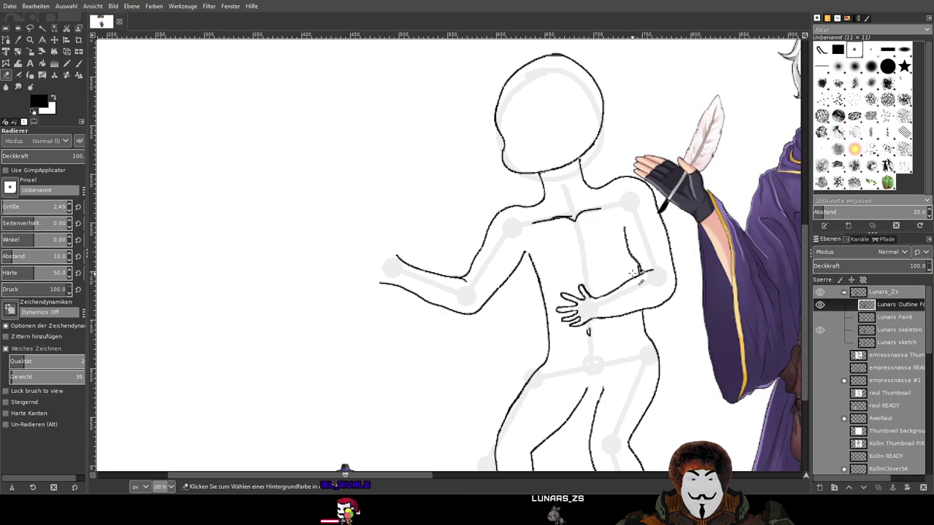
pyautogui.hotkey('ctrl', 'z')
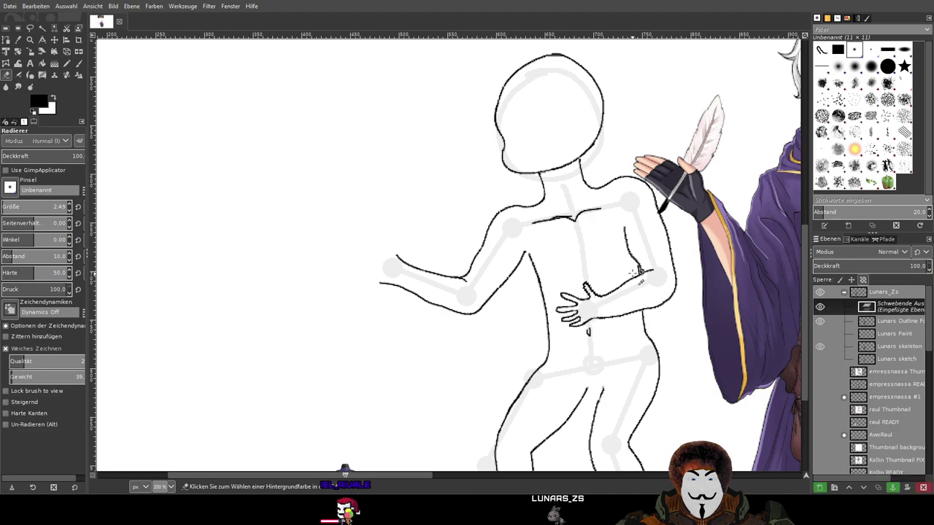
pyautogui.hotkey('ctrl', 'h')
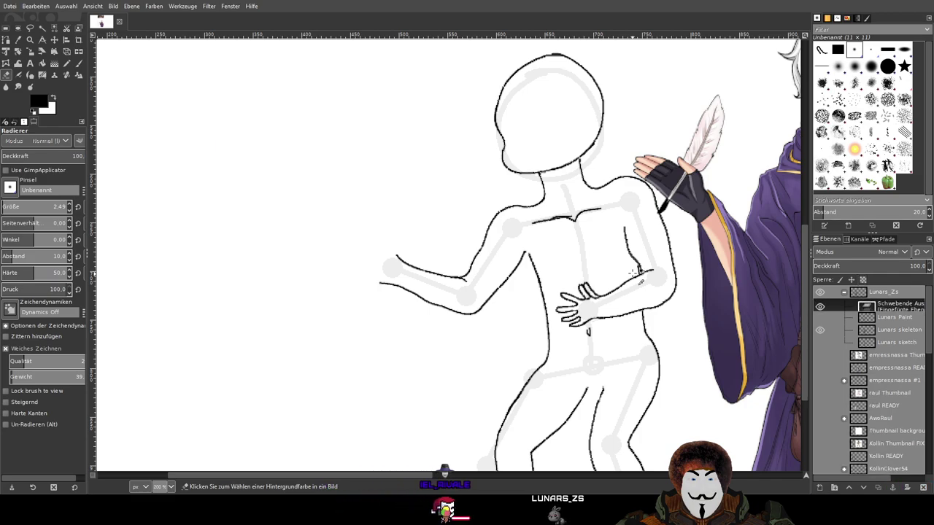
pyautogui.hotkey('ctrl', 'v')
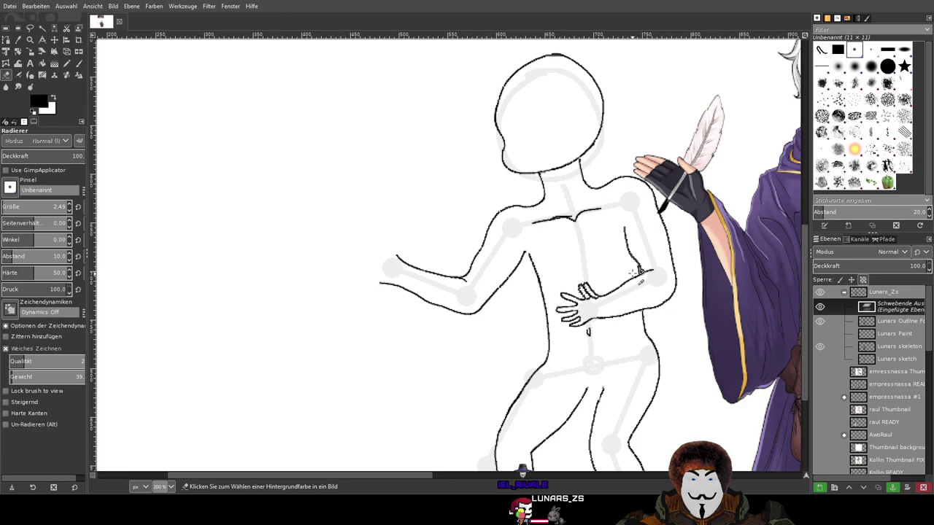
pyautogui.hotkey('ctrl', 'h')
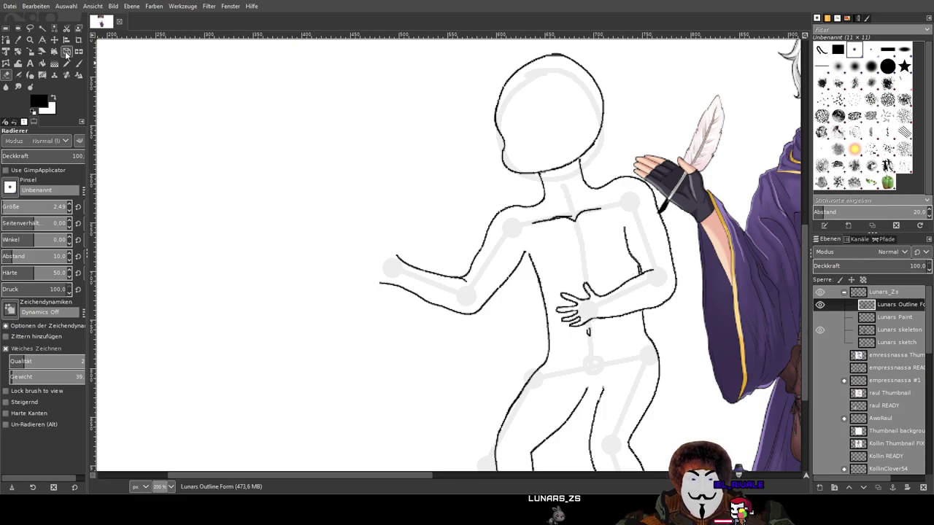
# Erase the resting hand's entire thumb outline between the index finger's base and the forearm's upper line
pyautogui.scroll(8, 584, 303)
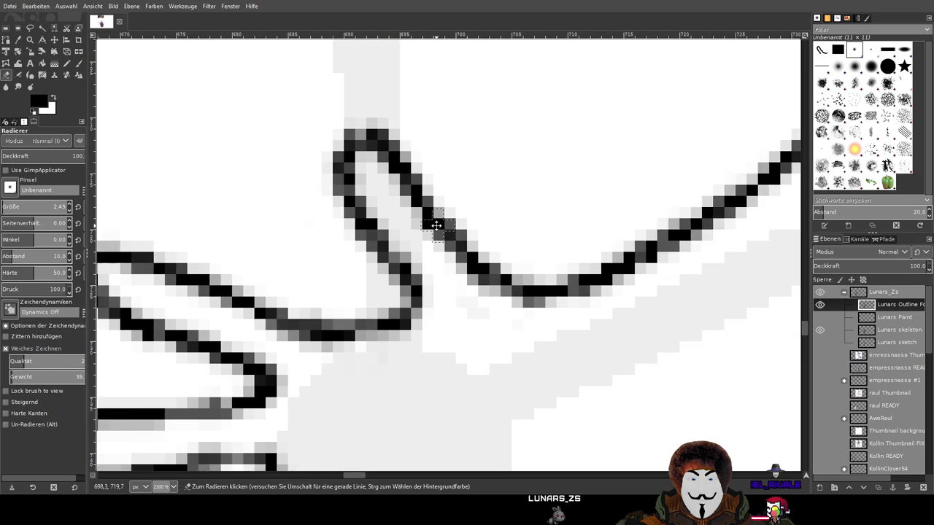
pyautogui.moveTo(381, 114)
pyautogui.mouseDown()
pyautogui.moveTo(351, 157)
pyautogui.moveTo(384, 113)
pyautogui.moveTo(353, 178)
pyautogui.moveTo(383, 199)
pyautogui.moveTo(395, 191)
pyautogui.moveTo(399, 221)
pyautogui.moveTo(424, 206)
pyautogui.moveTo(426, 265)
pyautogui.moveTo(456, 253)
pyautogui.moveTo(469, 267)
pyautogui.moveTo(483, 235)
pyautogui.moveTo(501, 240)
pyautogui.moveTo(491, 271)
pyautogui.mouseUp()
pyautogui.click(332, 135)
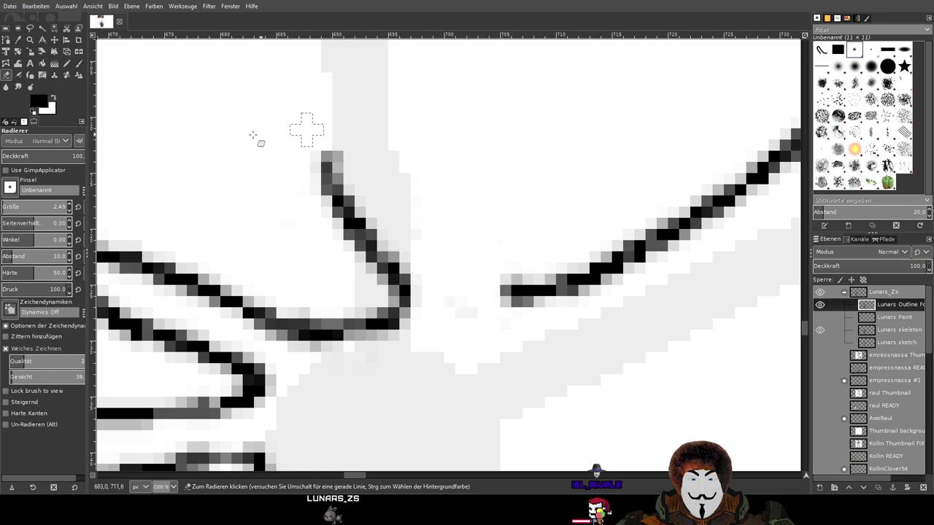
pyautogui.moveTo(338, 134)
pyautogui.mouseDown()
pyautogui.moveTo(279, 180)
pyautogui.moveTo(291, 208)
pyautogui.moveTo(325, 204)
pyautogui.moveTo(312, 219)
pyautogui.moveTo(349, 227)
pyautogui.moveTo(381, 199)
pyautogui.mouseUp()
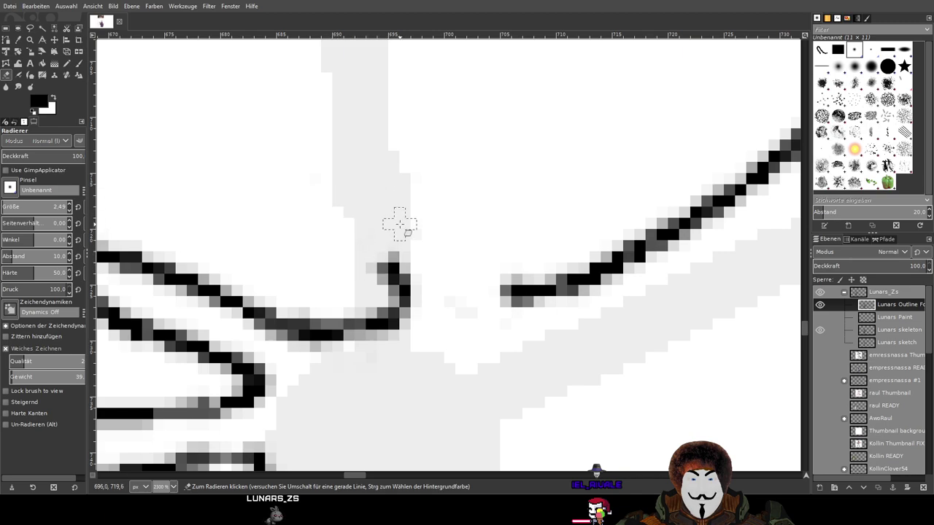
pyautogui.moveTo(377, 275); pyautogui.dragTo(372, 257)
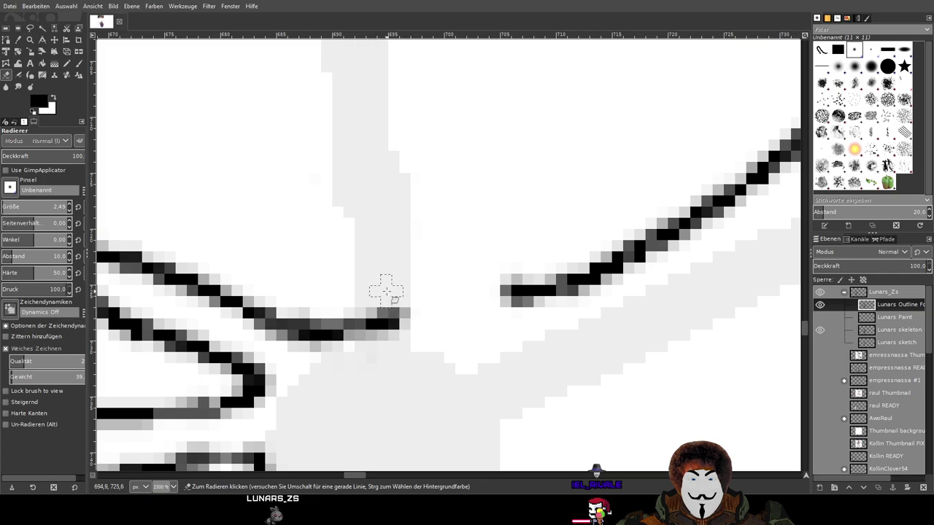
# Paint a new upright thumb with the brush, from the forearm's upper line to a rounded tip and down to the index finger's base
pyautogui.press('p')
pyautogui.scroll(-4, 250, 132)
pyautogui.scroll(1, 251, 132)
pyautogui.scroll(-1, 254, 133)
pyautogui.moveTo(279, 148); pyautogui.dragTo(330, 205)
pyautogui.scroll(2, 348, 211)
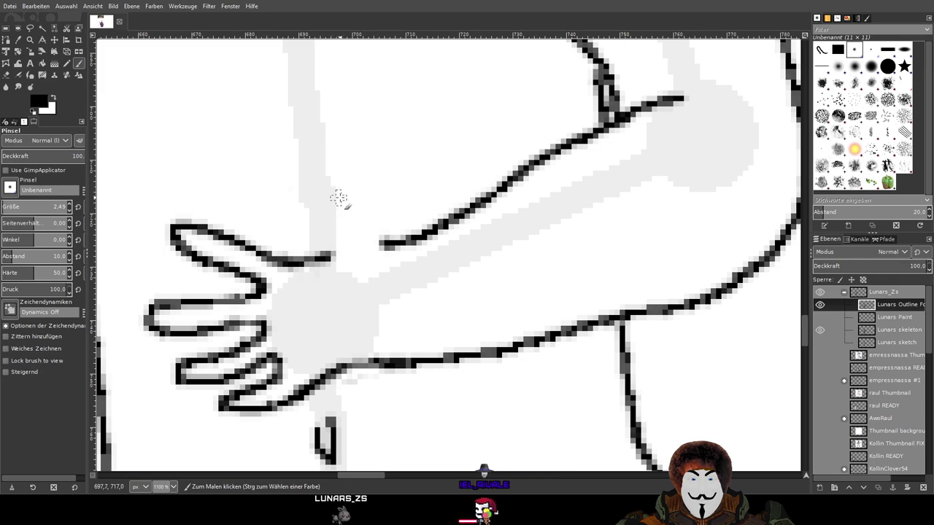
pyautogui.moveTo(334, 199); pyautogui.dragTo(377, 240)
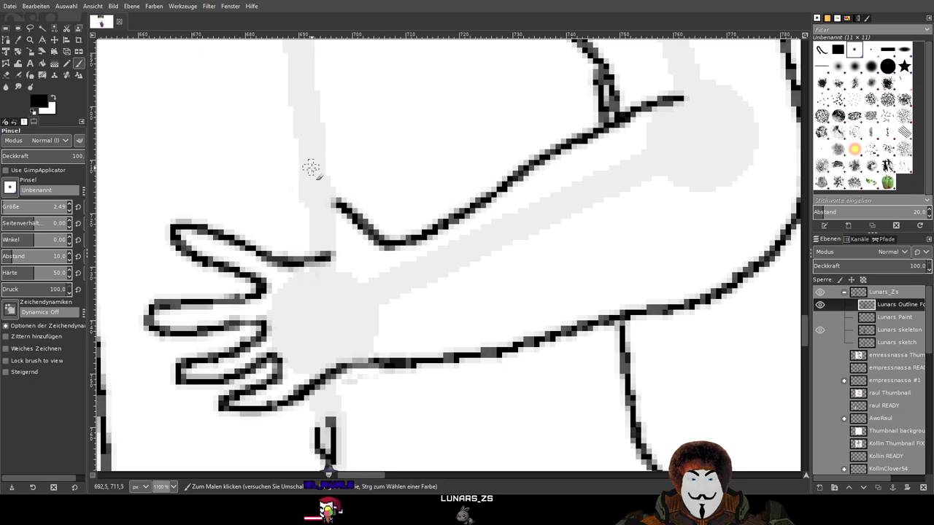
pyautogui.moveTo(320, 166); pyautogui.dragTo(334, 200)
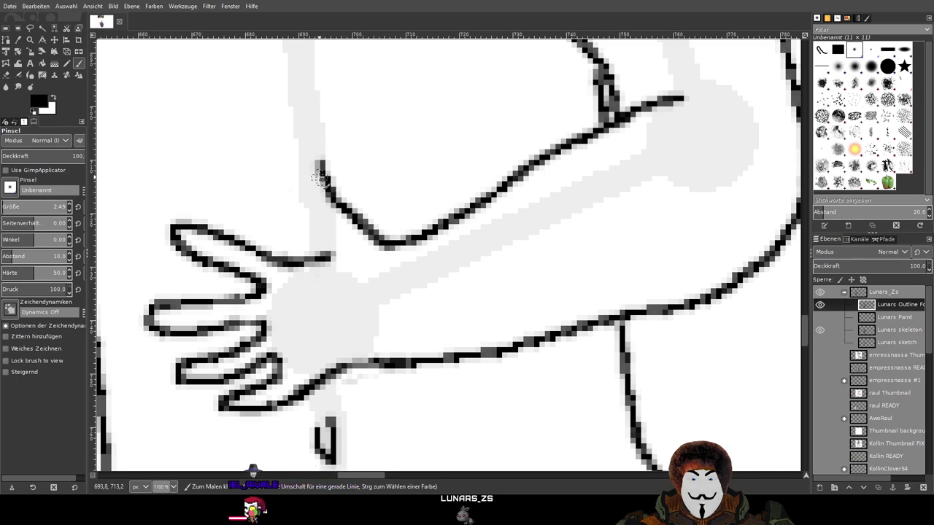
pyautogui.moveTo(318, 164); pyautogui.dragTo(313, 167)
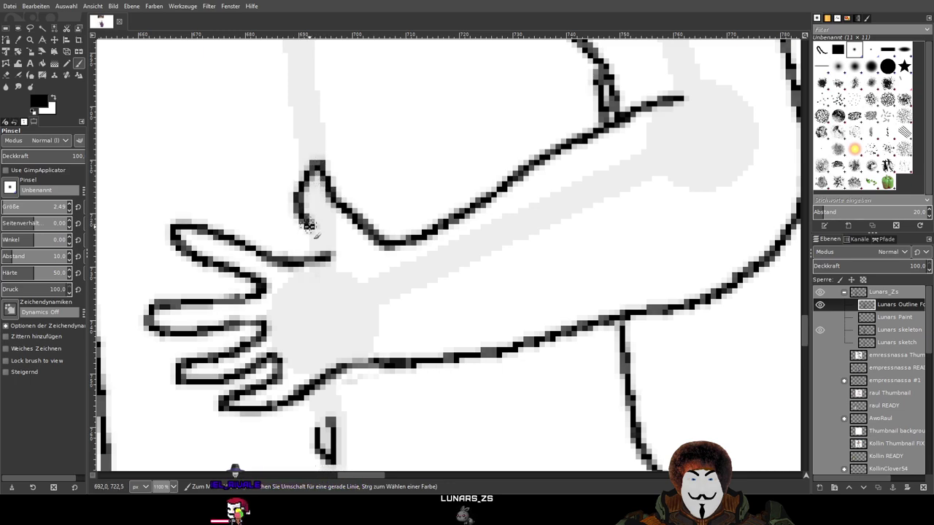
pyautogui.hotkey('ctrl', 'z')
pyautogui.hotkey('ctrl', 'z')
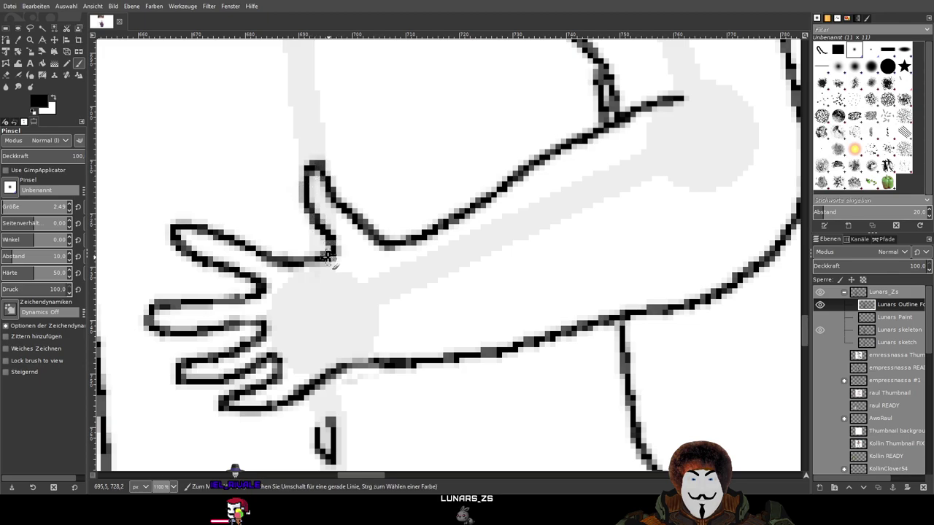
# Check the redrawn hand against the whole figure and save the image
pyautogui.scroll(-3, 508, 227)
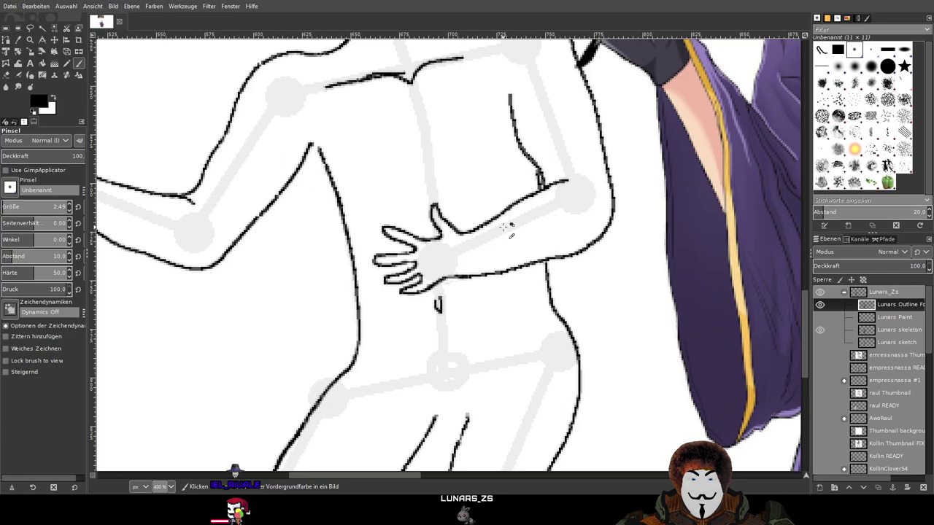
pyautogui.scroll(-1, 505, 228)
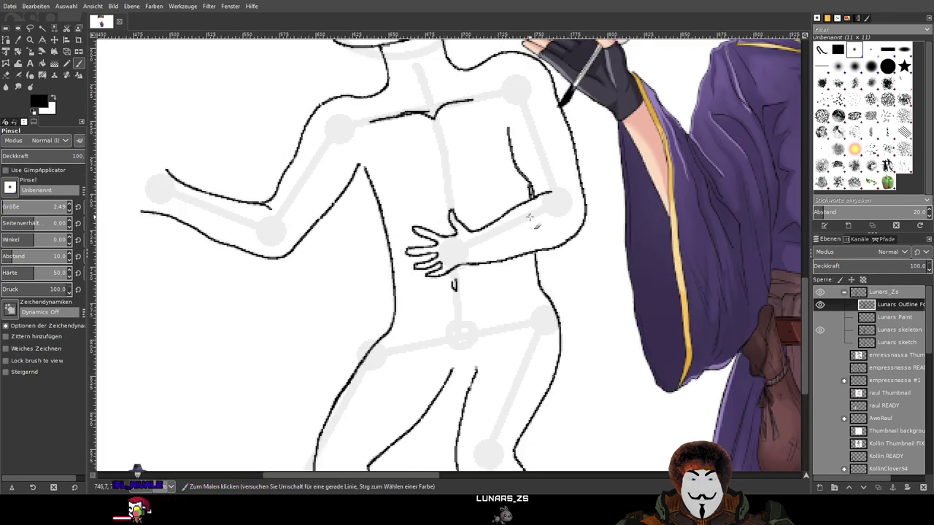
pyautogui.keyDown('ctrl'); pyautogui.scroll(-1, 524, 214); pyautogui.keyUp('ctrl')
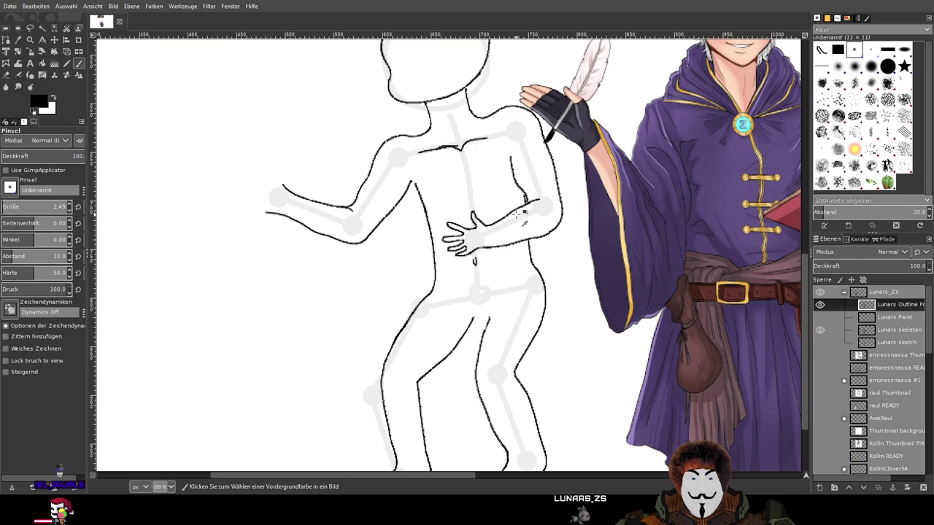
pyautogui.keyDown('ctrl'); pyautogui.scroll(4, 523, 214); pyautogui.keyUp('ctrl')
pyautogui.keyDown('ctrl'); pyautogui.scroll(-2, 519, 213); pyautogui.keyUp('ctrl')
pyautogui.keyDown('ctrl'); pyautogui.scroll(-3, 519, 213); pyautogui.keyUp('ctrl')
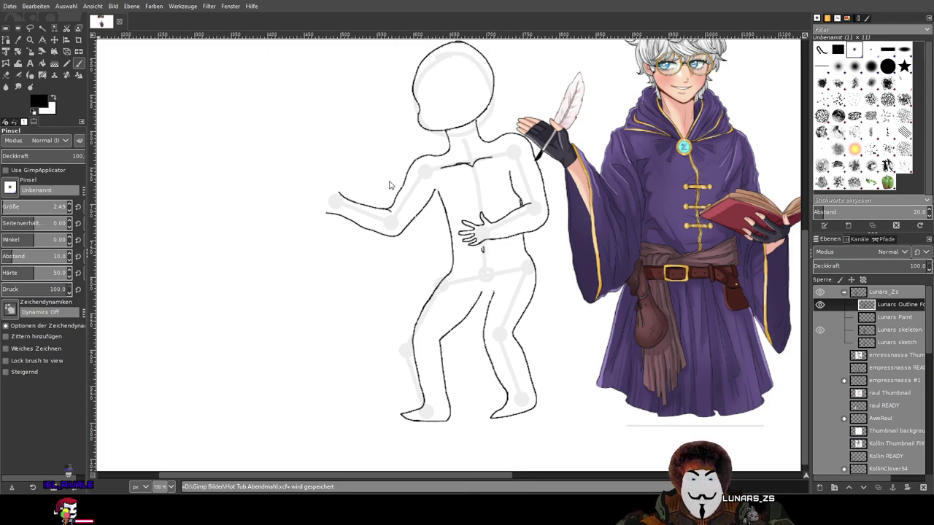
# Try to paint the outstretched arm's hand with an extended index-finger line, a rounded thumb, and small curled fingers at the wrist
pyautogui.moveTo(311, 194); pyautogui.dragTo(422, 200)
pyautogui.keyDown('ctrl'); pyautogui.scroll(3, 430, 197); pyautogui.keyUp('ctrl')
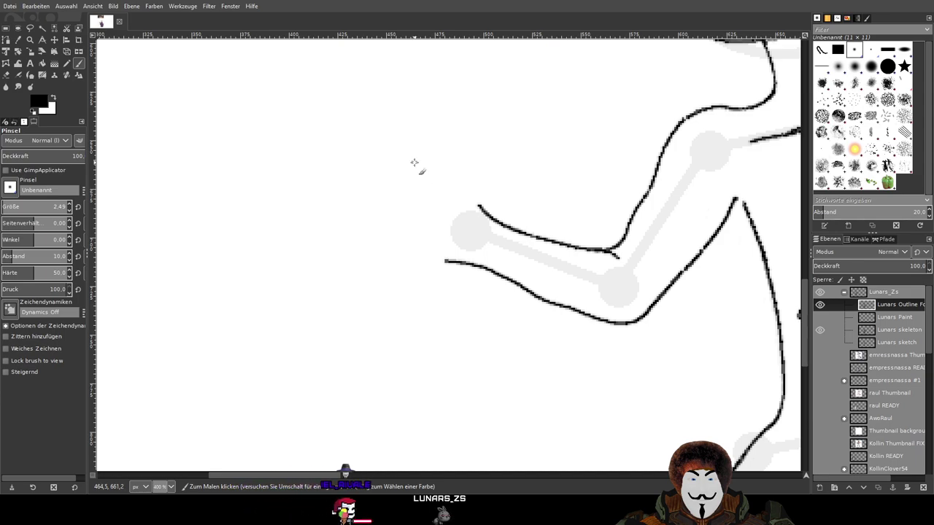
pyautogui.moveTo(412, 193)
pyautogui.mouseDown()
pyautogui.moveTo(467, 204)
pyautogui.moveTo(458, 230)
pyautogui.mouseUp()
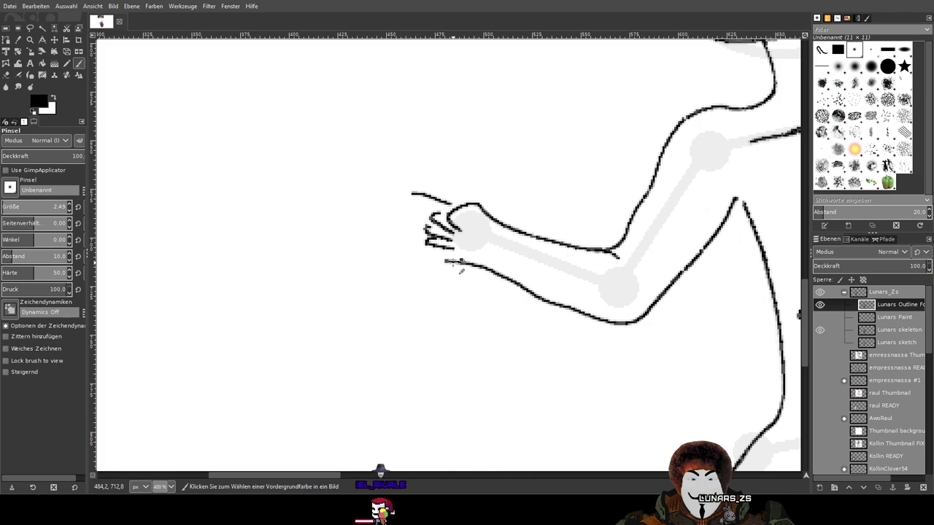
# Try to redraw the curled fingers beside the outstretched hand's thumb in finer detail, and undo those strokes
pyautogui.scroll(4, 453, 248)
pyautogui.moveTo(425, 126)
pyautogui.mouseDown()
pyautogui.moveTo(374, 140)
pyautogui.moveTo(453, 193)
pyautogui.mouseUp()
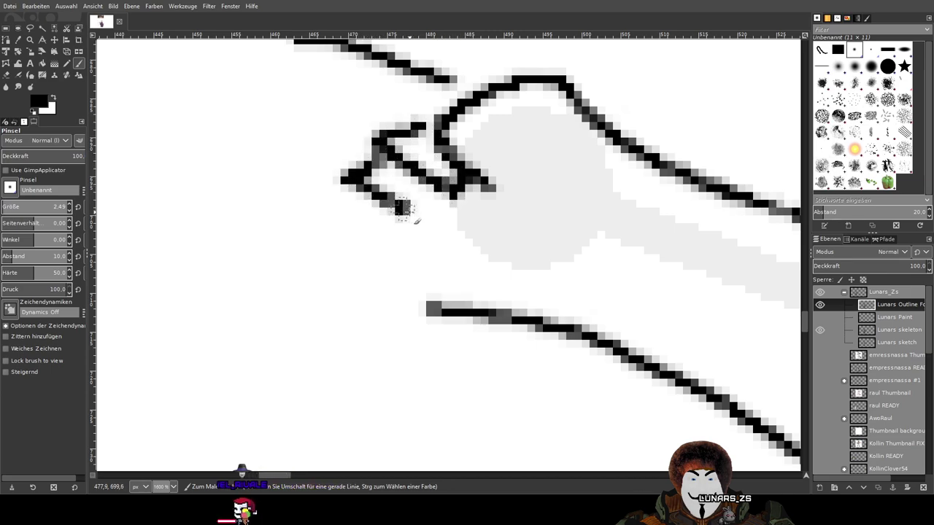
pyautogui.hotkey('ctrl', 'z')
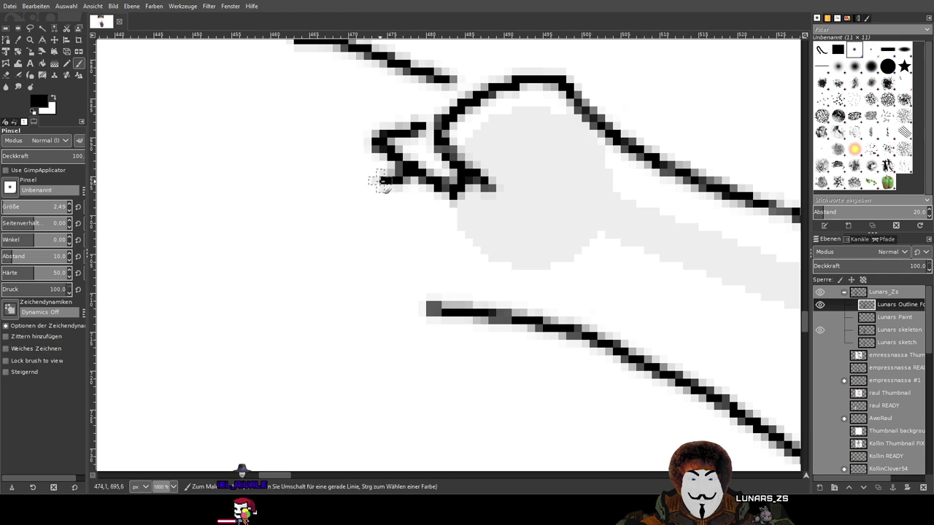
pyautogui.moveTo(375, 184)
pyautogui.mouseDown()
pyautogui.moveTo(453, 220)
pyautogui.moveTo(474, 206)
pyautogui.moveTo(403, 213)
pyautogui.moveTo(410, 216)
pyautogui.moveTo(384, 232)
pyautogui.moveTo(448, 256)
pyautogui.mouseUp()
pyautogui.scroll(-2, 460, 259)
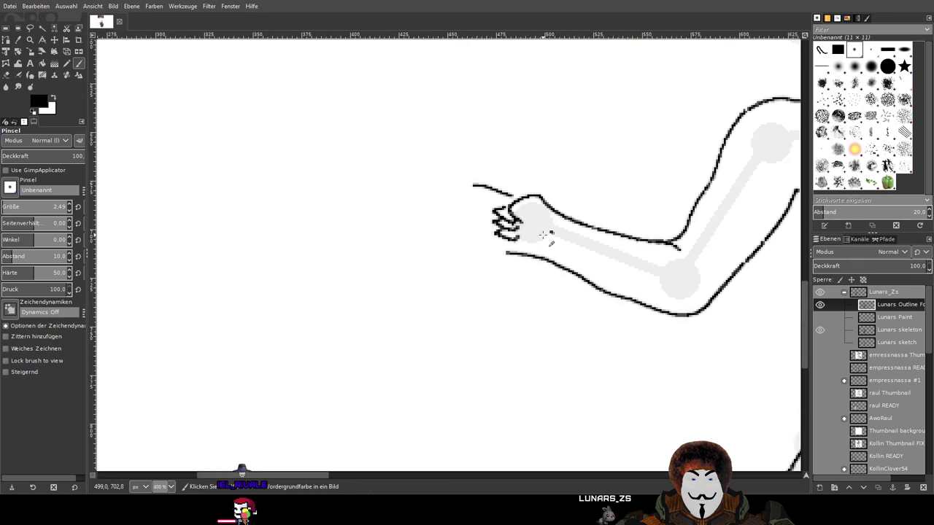
pyautogui.scroll(2, 528, 230)
pyautogui.hotkey('ctrl', 'z')
pyautogui.hotkey('ctrl', 'z')
pyautogui.hotkey('ctrl', 'z')
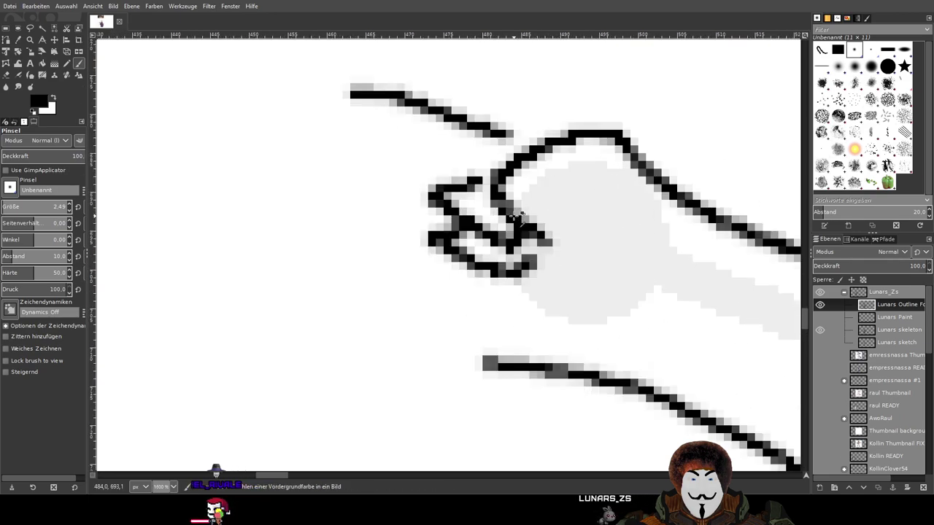
# Try to close the outstretched index finger with a rounded tip and lower edge, and undo back to its top line and the thumb curve
pyautogui.scroll(1, 519, 217)
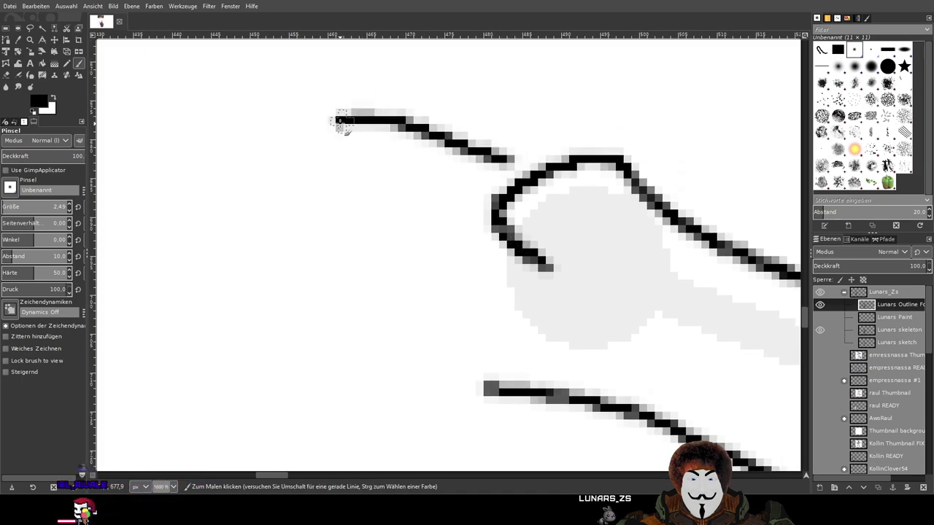
pyautogui.moveTo(343, 153); pyautogui.dragTo(484, 178)
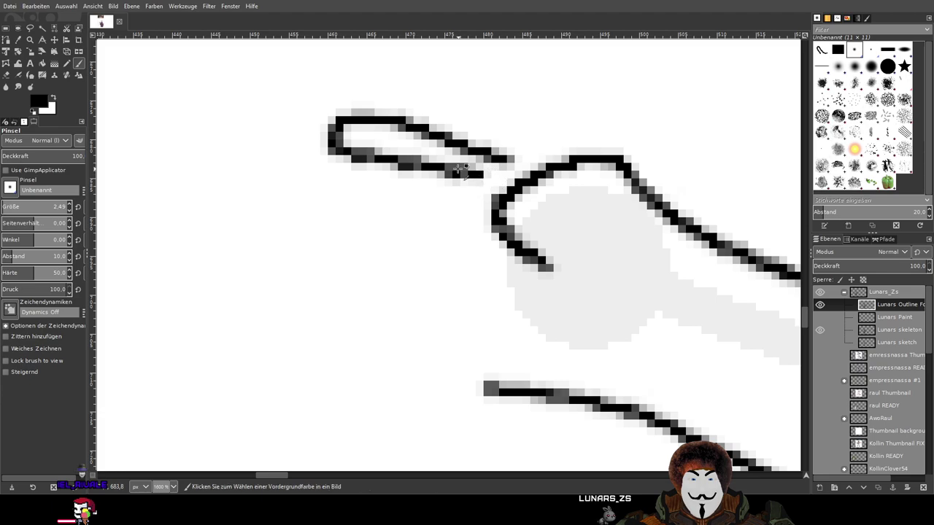
pyautogui.hotkey('ctrl', 'z')
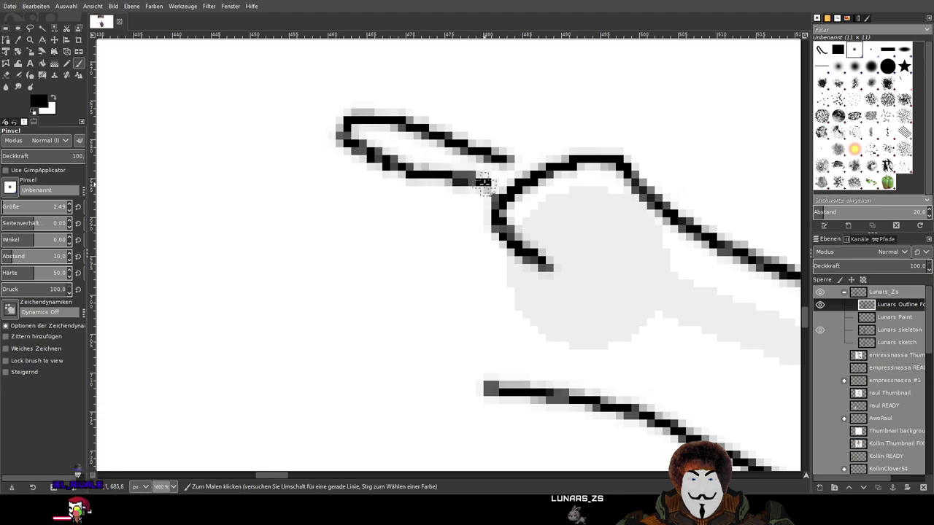
pyautogui.scroll(-3, 438, 186)
pyautogui.hotkey('ctrl', 'z')
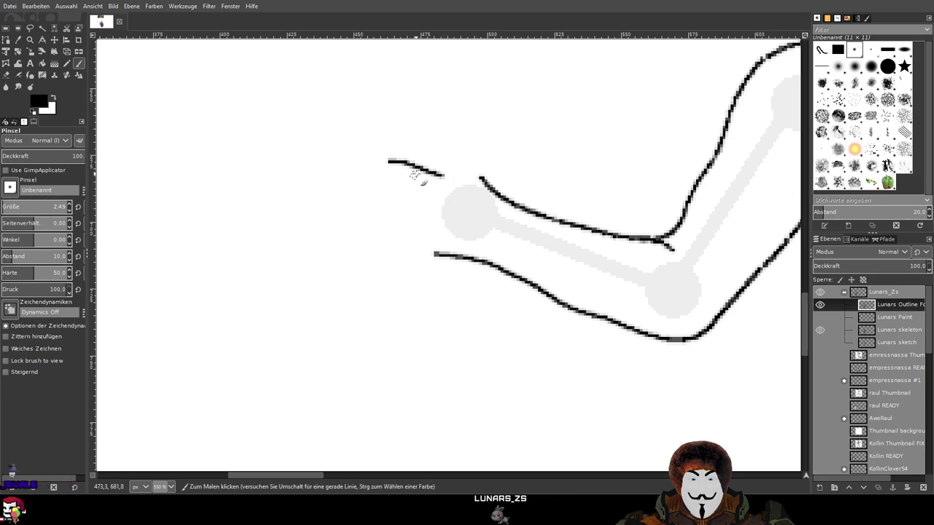
pyautogui.hotkey('ctrl', 'z')
pyautogui.hotkey('ctrl', 'y')
pyautogui.hotkey('ctrl', 'y')
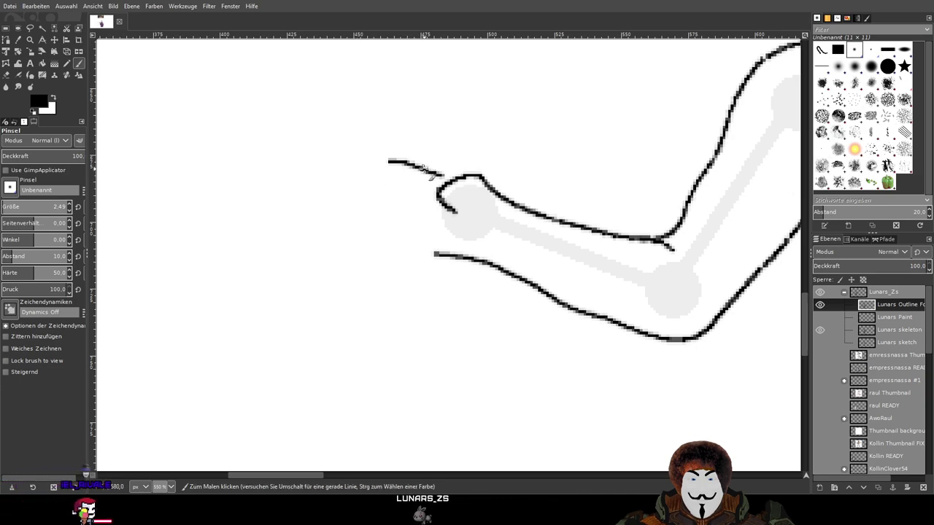
# Try a tapered loop for the outstretched index finger, and undo all of that hand's strokes back to the bare forearm lines
pyautogui.moveTo(393, 160)
pyautogui.mouseDown()
pyautogui.moveTo(390, 175)
pyautogui.moveTo(442, 180)
pyautogui.mouseUp()
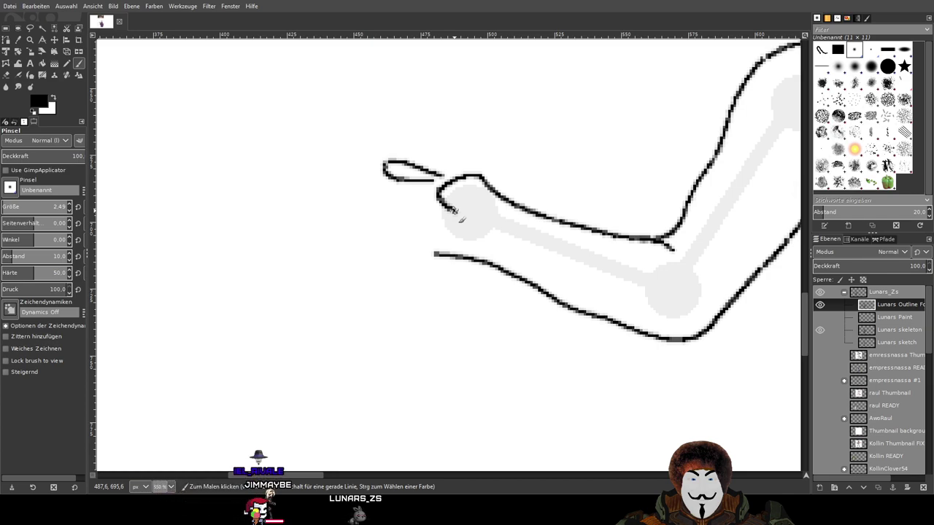
pyautogui.scroll(2, 455, 211)
pyautogui.hotkey('ctrl', 'z')
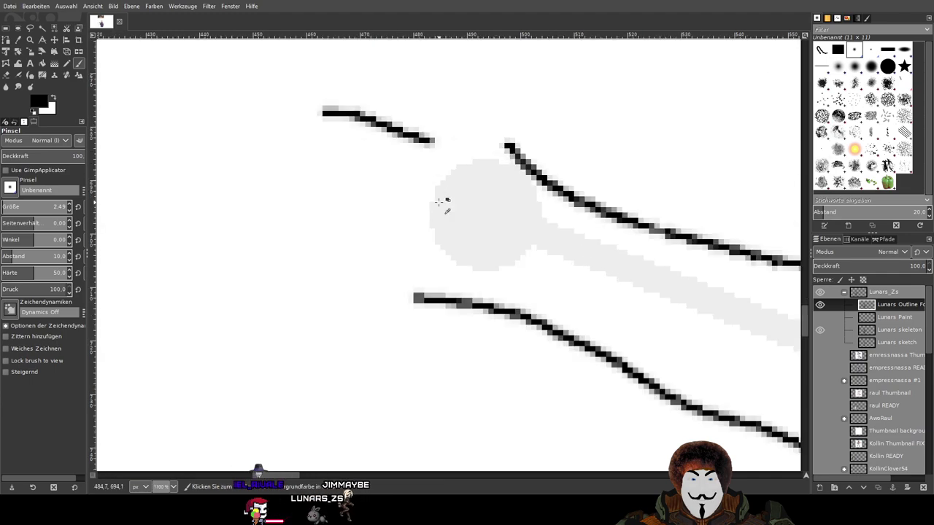
pyautogui.hotkey('ctrl', 'z')
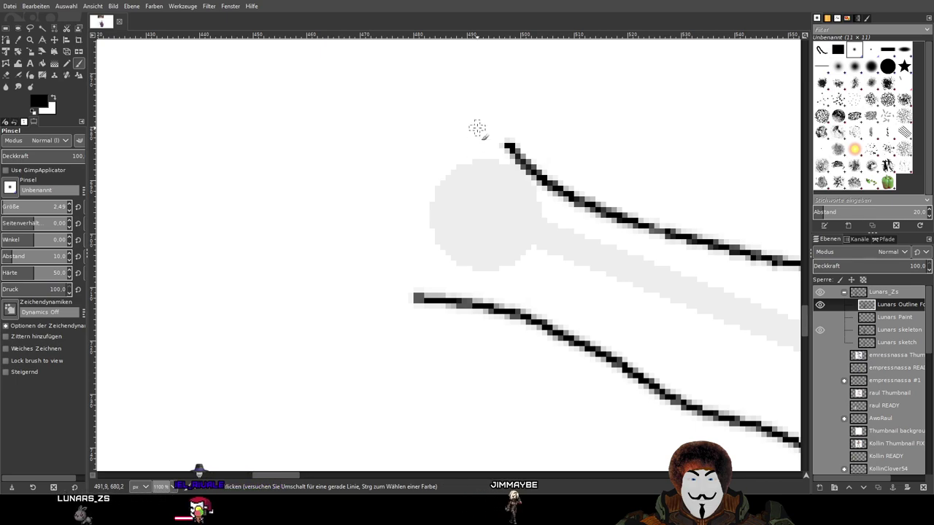
# Paint the outstretched arm's hand with an extended index-finger loop, a knuckle line joining the forearm, and a folded thumb
pyautogui.scroll(3, 427, 244)
pyautogui.keyDown('ctrl'); pyautogui.scroll(-1, 419, 243); pyautogui.keyUp('ctrl')
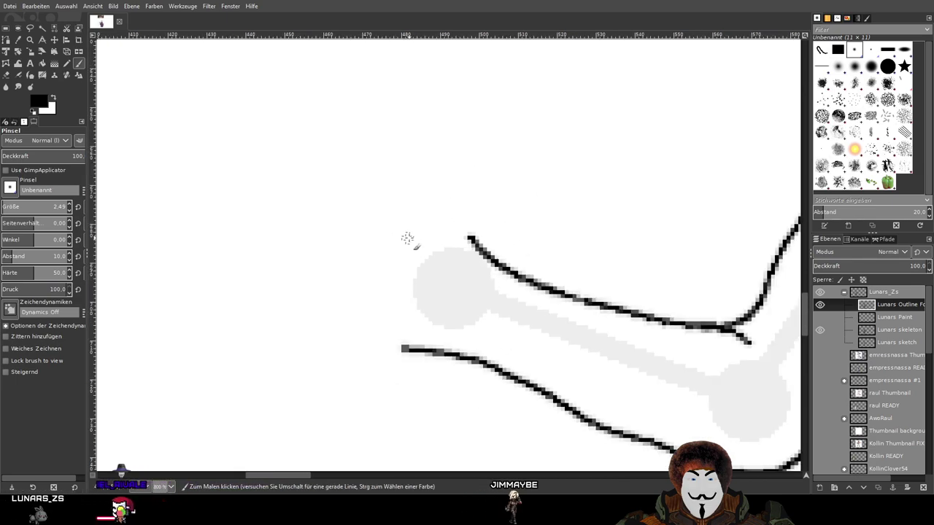
pyautogui.moveTo(369, 231); pyautogui.dragTo(317, 234)
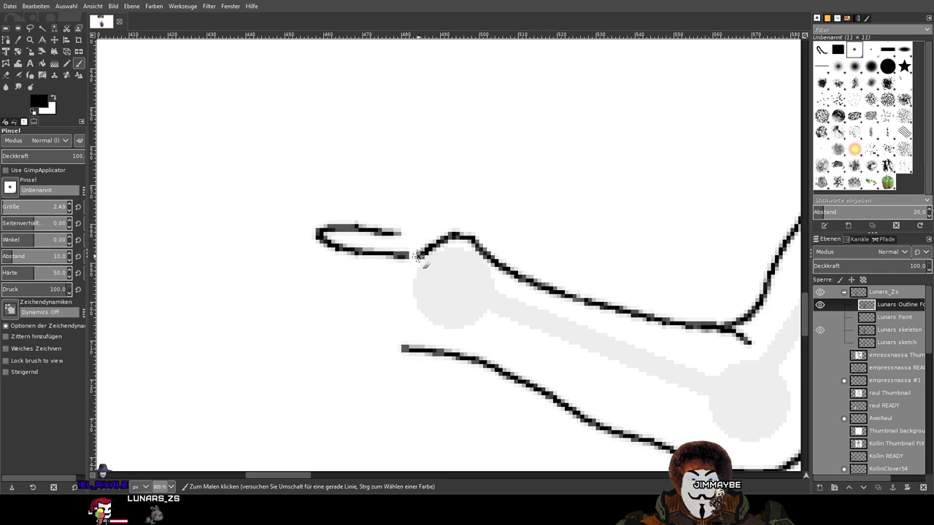
pyautogui.moveTo(417, 257)
pyautogui.mouseDown()
pyautogui.moveTo(412, 294)
pyautogui.moveTo(450, 257)
pyautogui.mouseUp()
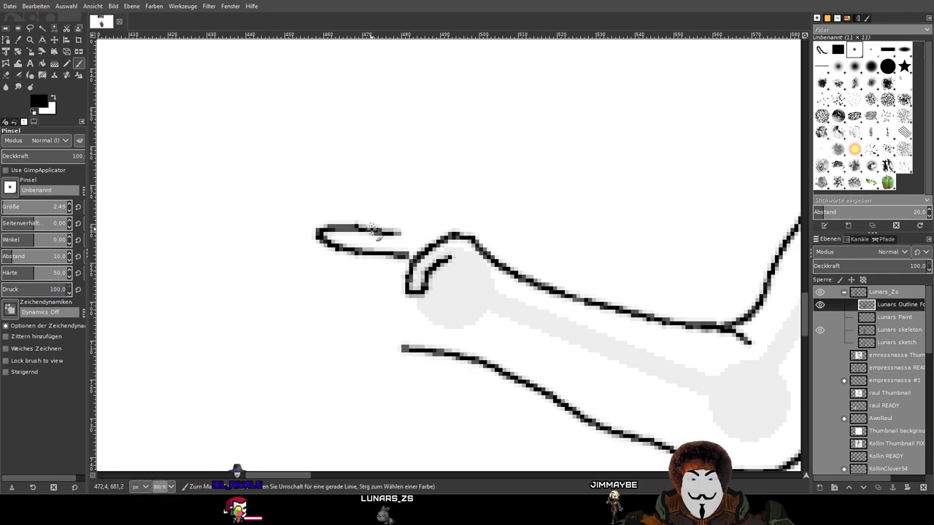
pyautogui.moveTo(400, 233); pyautogui.dragTo(443, 238)
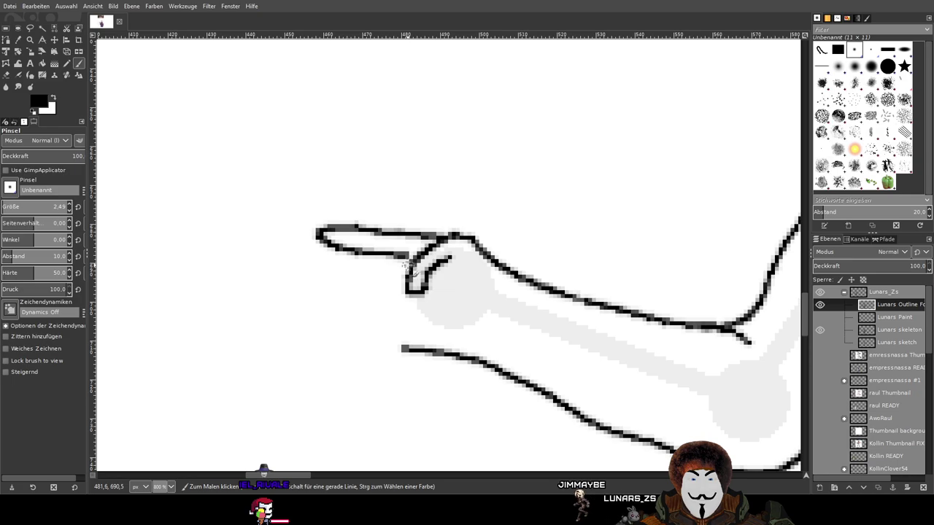
# Try to paint a short fingertip and a squared curled finger between the extended index finger and the thumb
pyautogui.scroll(4, 409, 266)
pyautogui.moveTo(420, 235)
pyautogui.mouseDown()
pyautogui.moveTo(391, 281)
pyautogui.moveTo(441, 298)
pyautogui.moveTo(448, 320)
pyautogui.mouseUp()
pyautogui.scroll(-1, 425, 300)
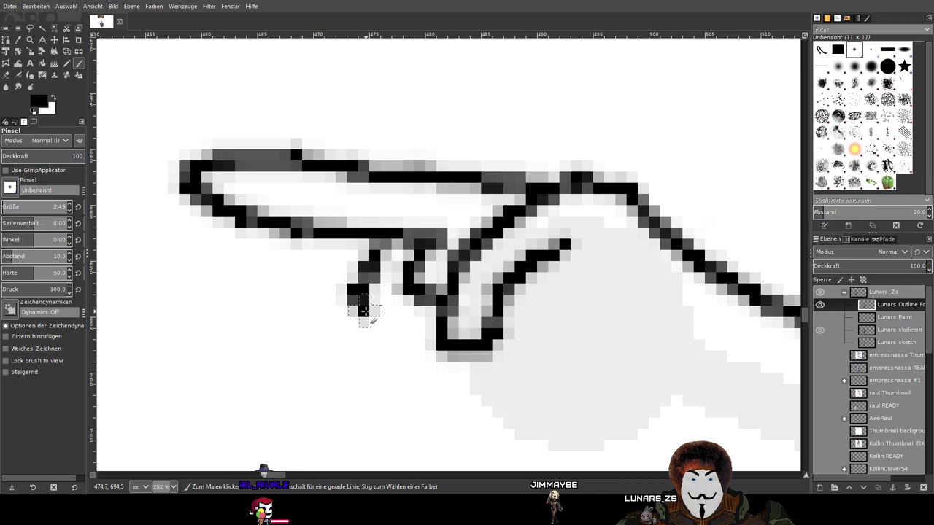
pyautogui.moveTo(363, 310); pyautogui.dragTo(405, 343)
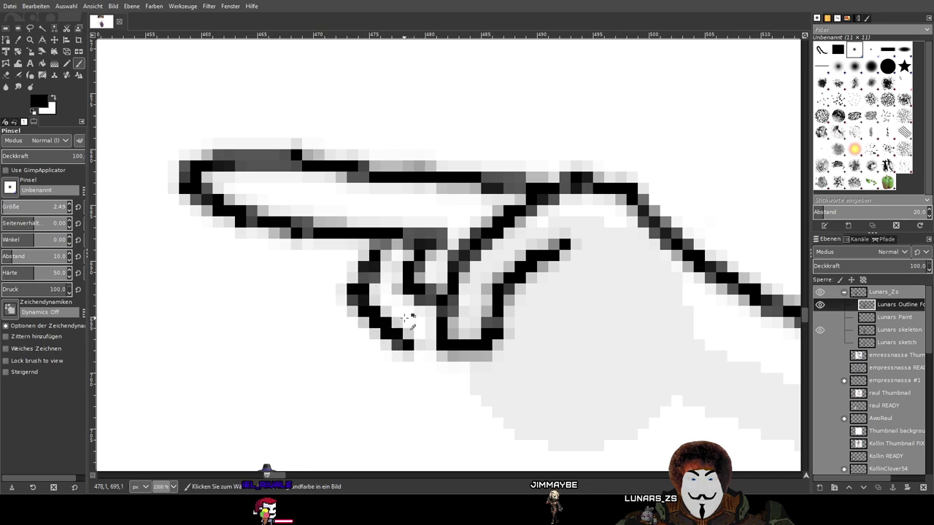
pyautogui.hotkey('ctrl', 'z')
pyautogui.moveTo(374, 239)
pyautogui.mouseDown()
pyautogui.moveTo(365, 334)
pyautogui.moveTo(428, 344)
pyautogui.mouseUp()
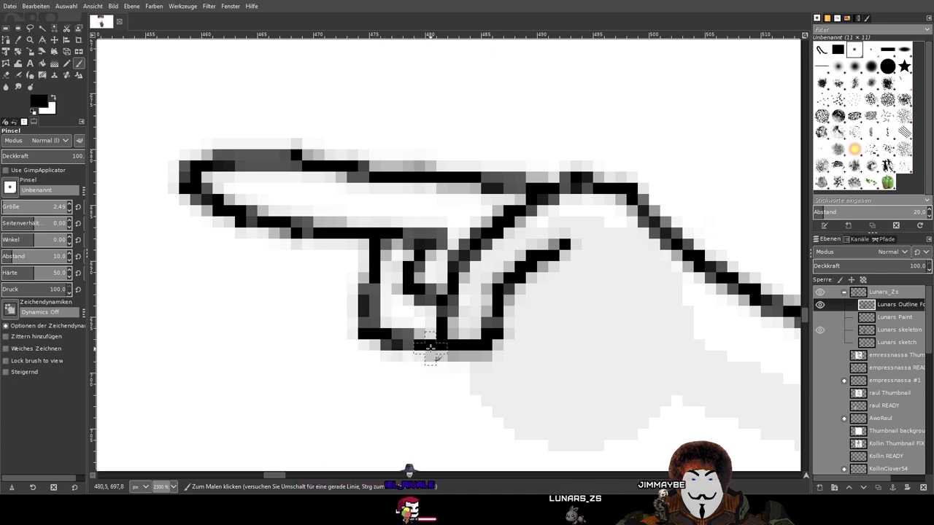
# Try to add the lower curled fingers under the first one, and undo all the curled-finger strokes back to the thumb
pyautogui.keyDown('ctrl'); pyautogui.scroll(-3, 430, 350); pyautogui.keyUp('ctrl')
pyautogui.keyDown('ctrl'); pyautogui.scroll(2, 540, 329); pyautogui.keyUp('ctrl')
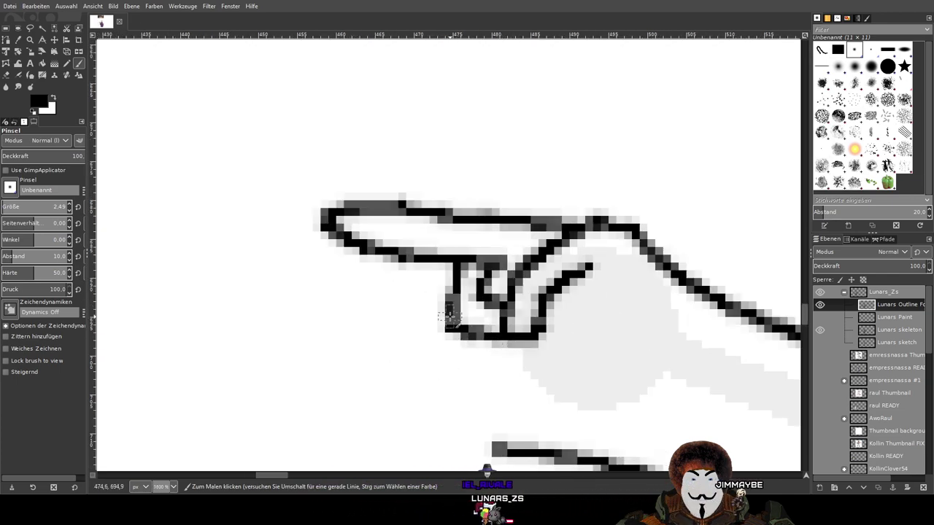
pyautogui.moveTo(454, 295)
pyautogui.mouseDown()
pyautogui.moveTo(428, 357)
pyautogui.moveTo(435, 368)
pyautogui.moveTo(479, 383)
pyautogui.moveTo(521, 357)
pyautogui.mouseUp()
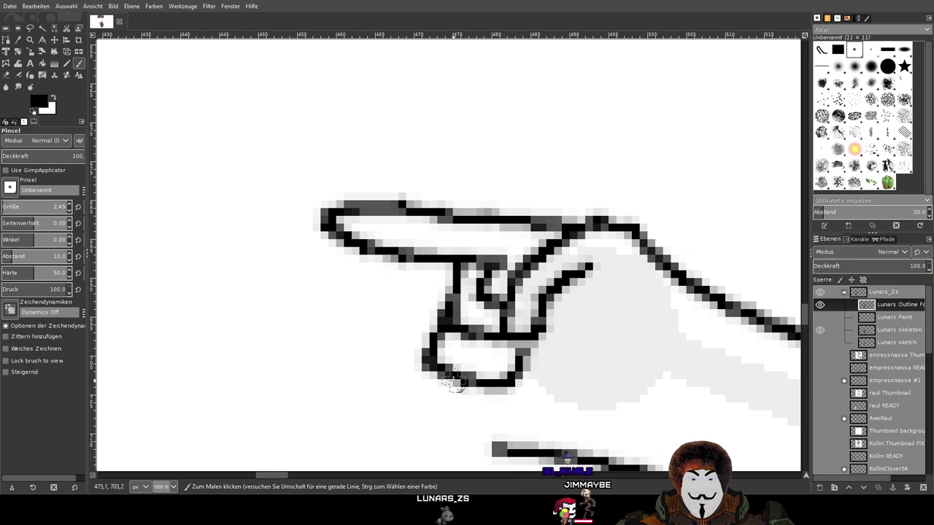
pyautogui.moveTo(437, 372)
pyautogui.mouseDown()
pyautogui.moveTo(443, 422)
pyautogui.moveTo(452, 425)
pyautogui.moveTo(496, 426)
pyautogui.moveTo(526, 376)
pyautogui.mouseUp()
pyautogui.keyDown('ctrl'); pyautogui.scroll(-1, 566, 390); pyautogui.keyUp('ctrl')
pyautogui.keyDown('ctrl'); pyautogui.scroll(-4, 566, 391); pyautogui.keyUp('ctrl')
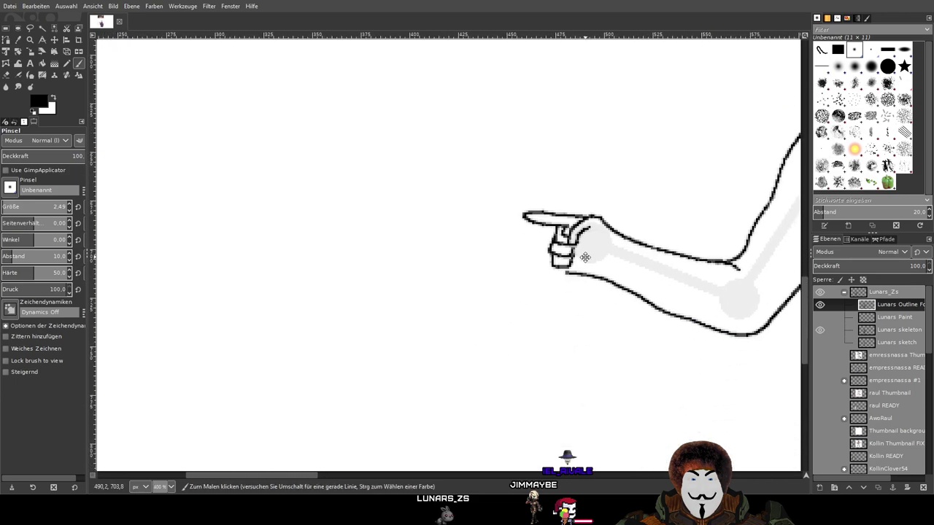
pyautogui.keyDown('ctrl'); pyautogui.scroll(2, 585, 255); pyautogui.keyUp('ctrl')
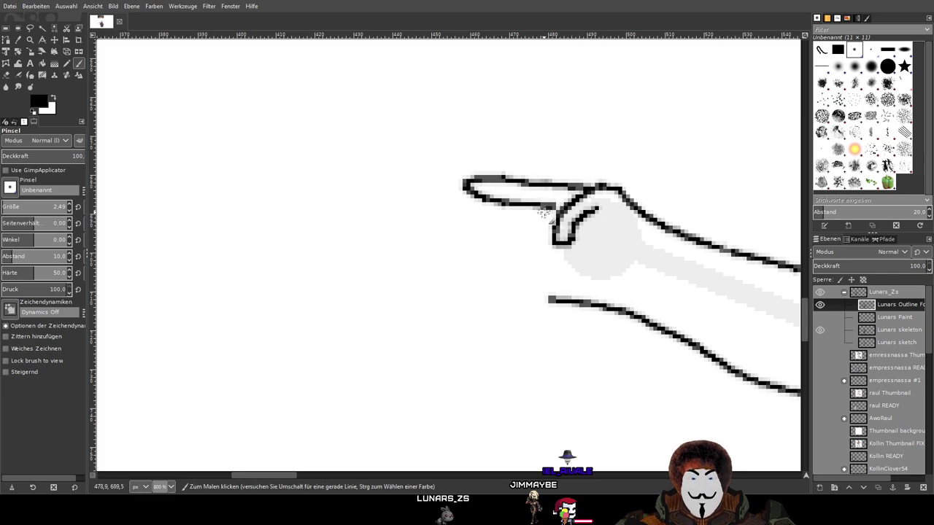
# Paint rounded curled fingers stacked below the index finger and thumb, closing the hand onto the lower forearm line
pyautogui.keyDown('ctrl'); pyautogui.scroll(2, 545, 213); pyautogui.keyUp('ctrl')
pyautogui.moveTo(546, 213)
pyautogui.mouseDown()
pyautogui.moveTo(528, 270)
pyautogui.moveTo(549, 286)
pyautogui.moveTo(583, 299)
pyautogui.moveTo(613, 296)
pyautogui.moveTo(625, 264)
pyautogui.mouseUp()
pyautogui.moveTo(536, 281)
pyautogui.mouseDown()
pyautogui.moveTo(517, 335)
pyautogui.moveTo(590, 350)
pyautogui.moveTo(629, 305)
pyautogui.mouseUp()
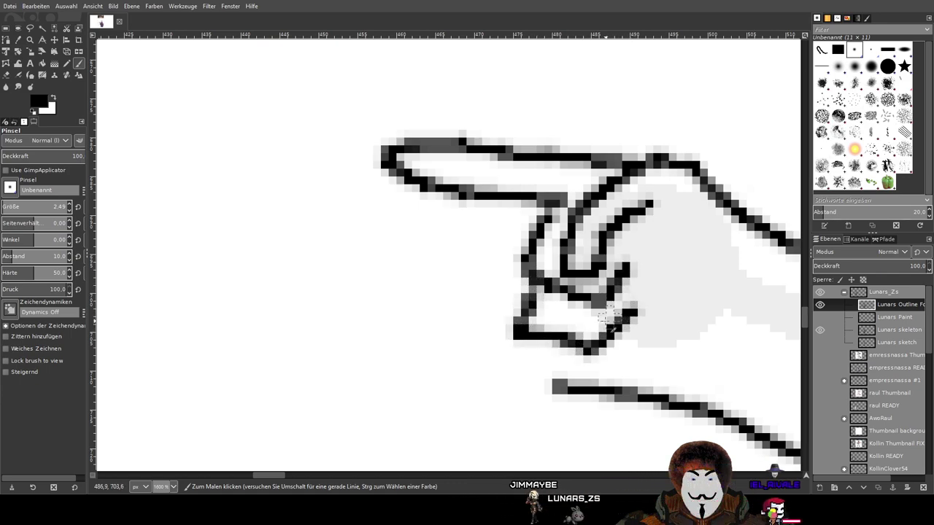
pyautogui.hotkey('ctrl', 'z')
pyautogui.moveTo(533, 281)
pyautogui.mouseDown()
pyautogui.moveTo(517, 326)
pyautogui.moveTo(563, 349)
pyautogui.moveTo(590, 351)
pyautogui.moveTo(618, 315)
pyautogui.mouseUp()
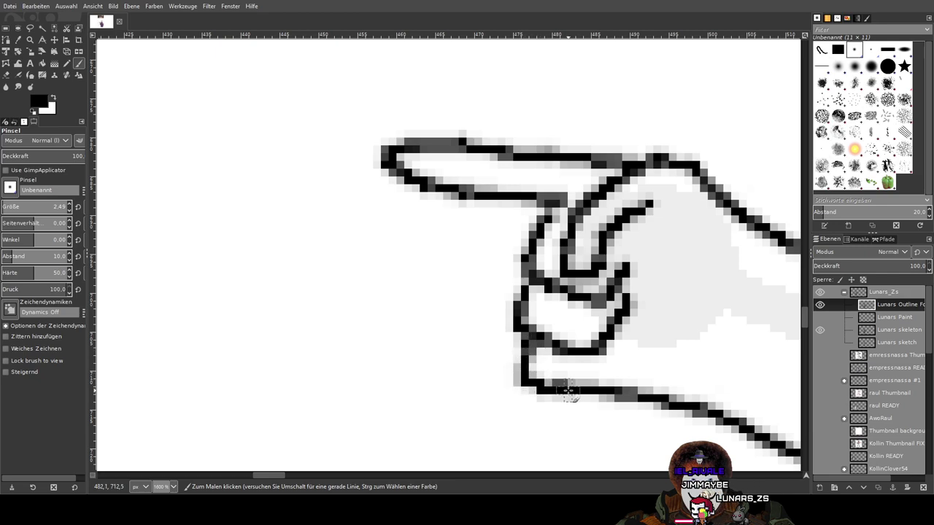
pyautogui.scroll(-4, 682, 359)
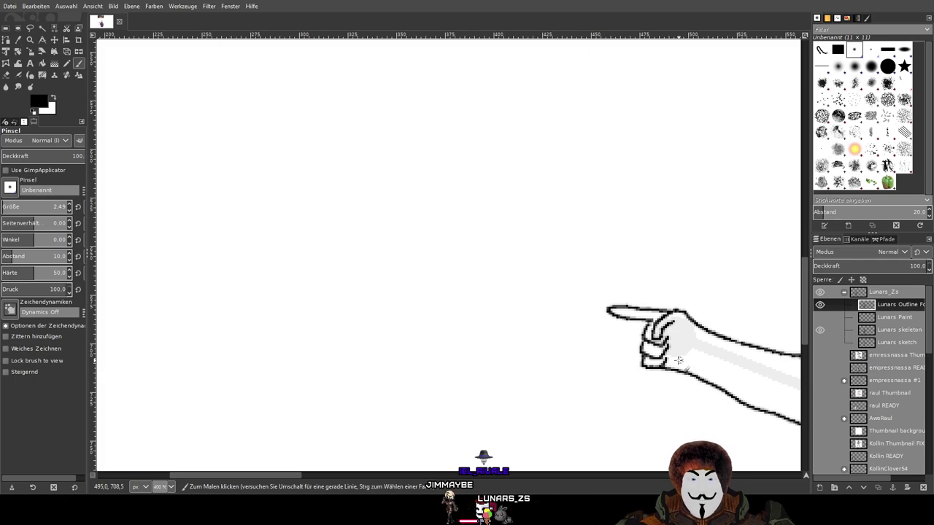
pyautogui.scroll(-5, 604, 256)
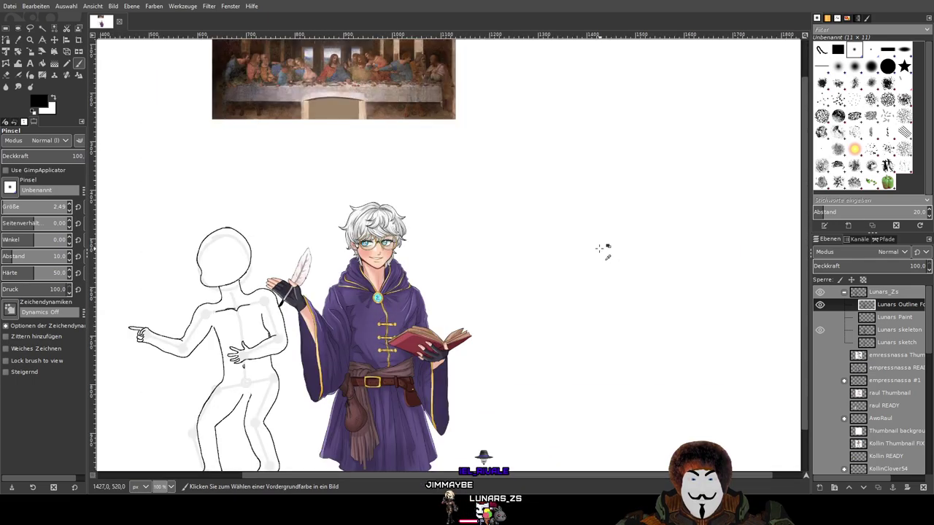
pyautogui.scroll(-1, 600, 248)
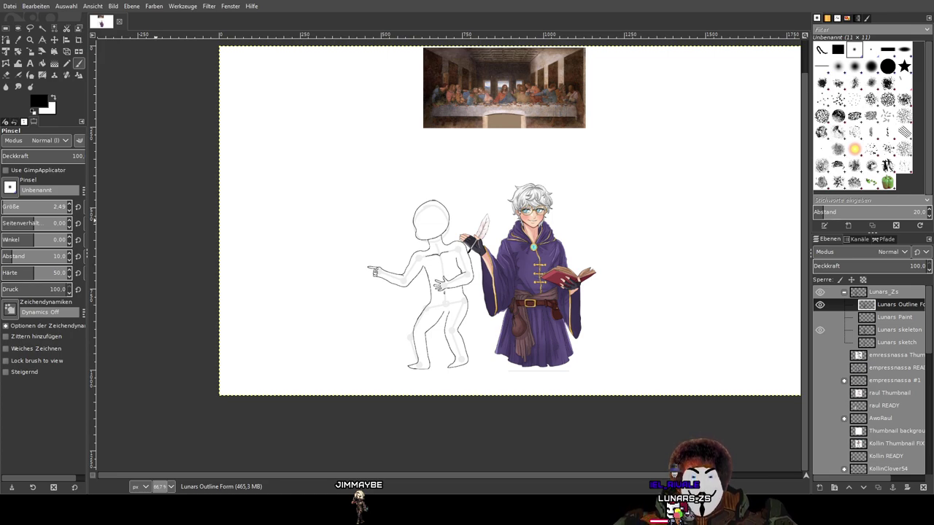
# Show the Kollin READY layer to compare that finished character with the outlined body
pyautogui.scroll(-5, 863, 366)
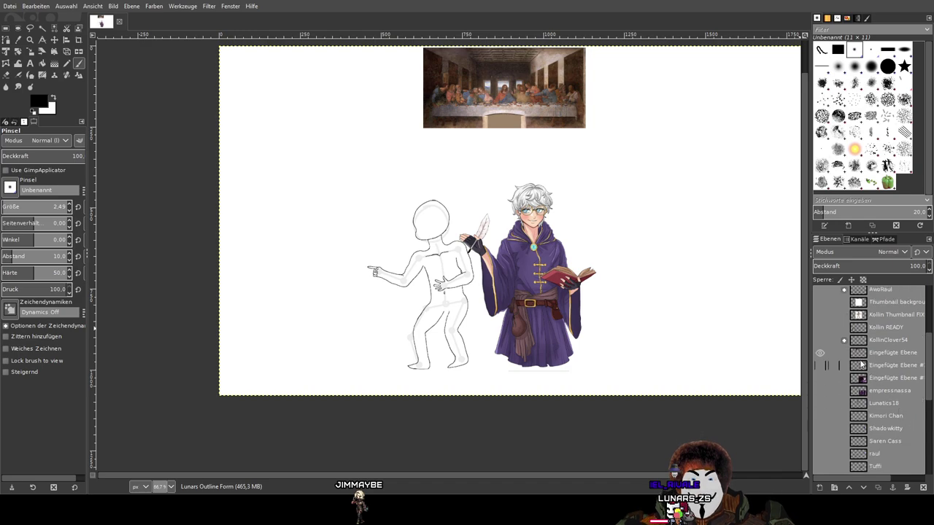
pyautogui.click(819, 328)
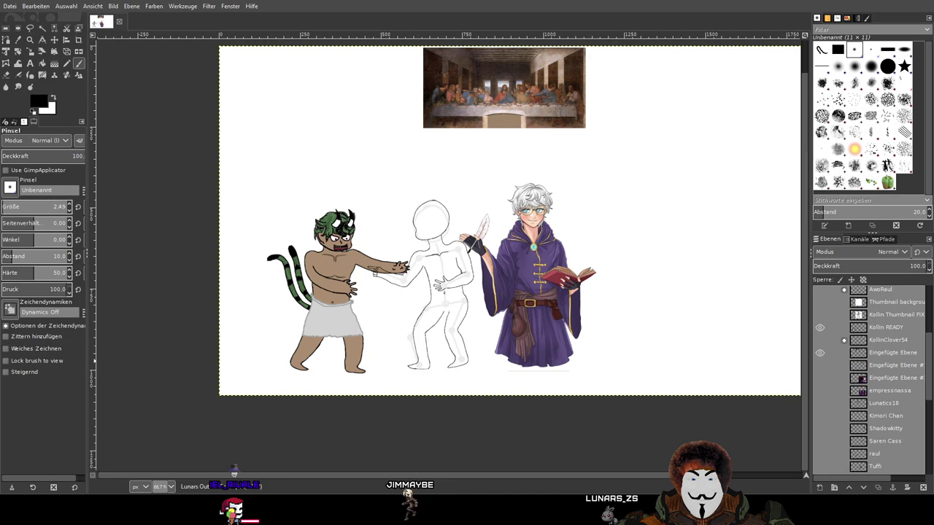
pyautogui.moveTo(619, 138); pyautogui.dragTo(516, 238)
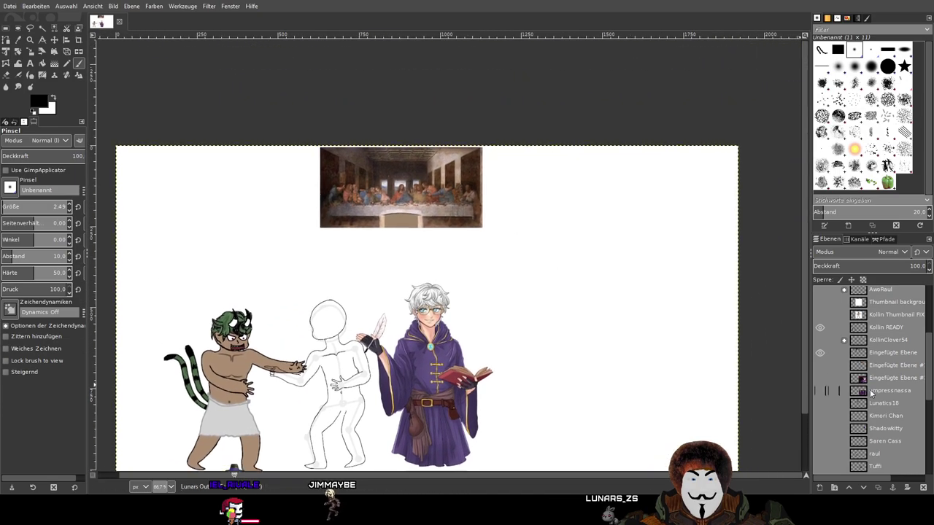
# Show the hot tub reference picture layer and the Sketch (Skizze) layer with the numbered character positions
pyautogui.scroll(-10, 839, 424)
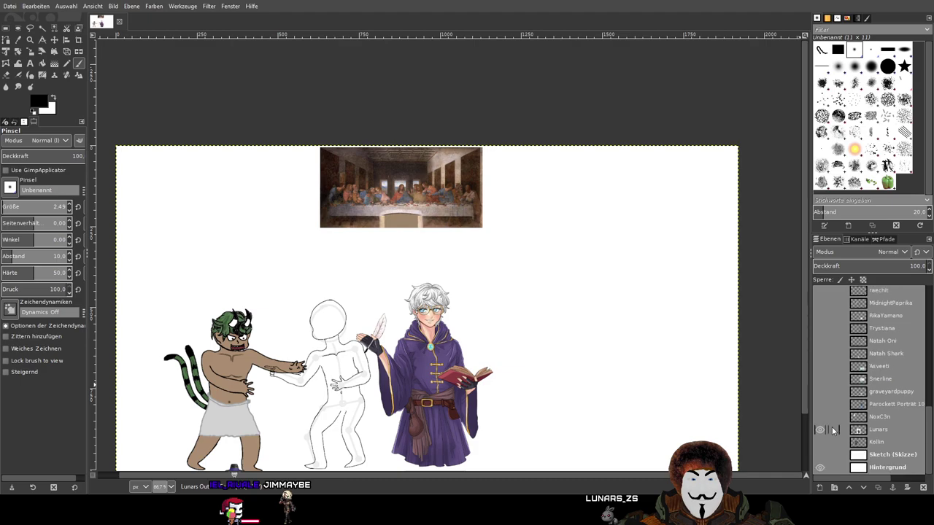
pyautogui.scroll(5, 832, 426)
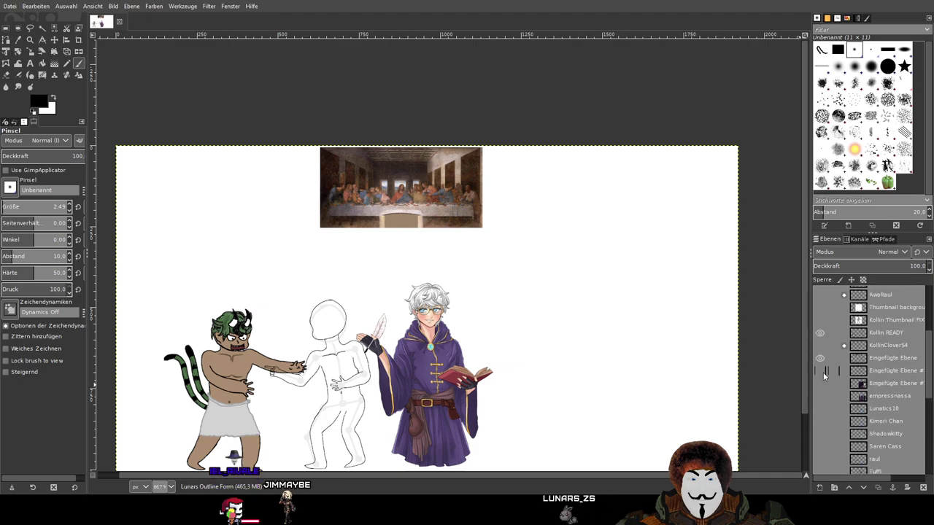
pyautogui.click(819, 369)
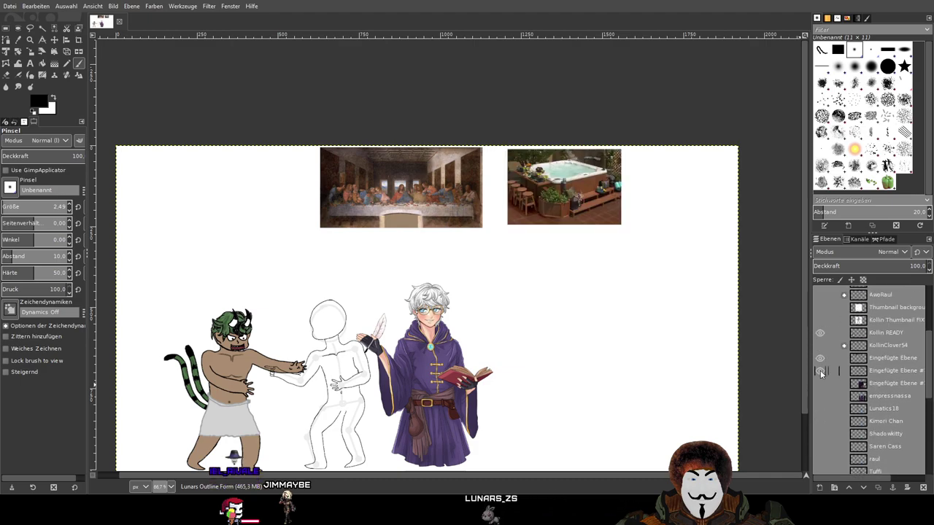
pyautogui.scroll(-5, 831, 442)
pyautogui.click(820, 455)
pyautogui.moveTo(382, 83); pyautogui.dragTo(344, 110)
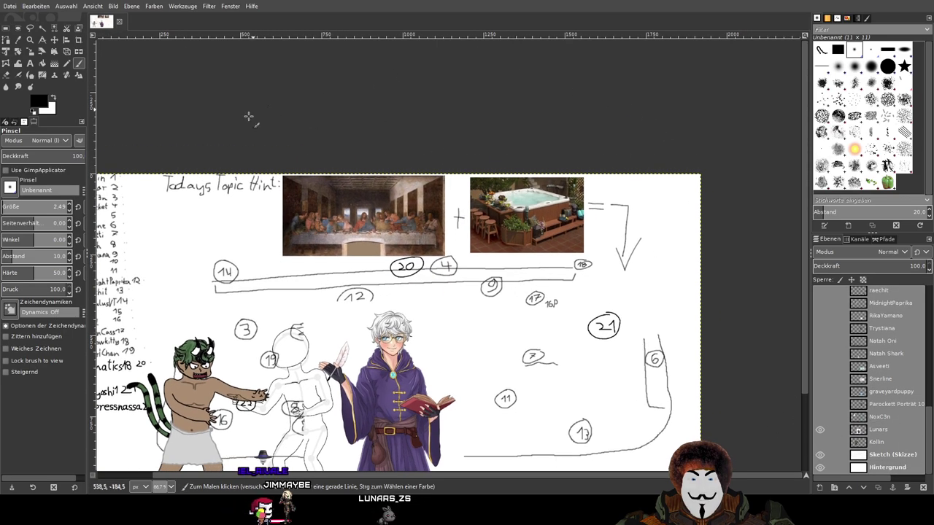
pyautogui.scroll(-2, 588, 337)
pyautogui.hscroll(-2, 587, 337)
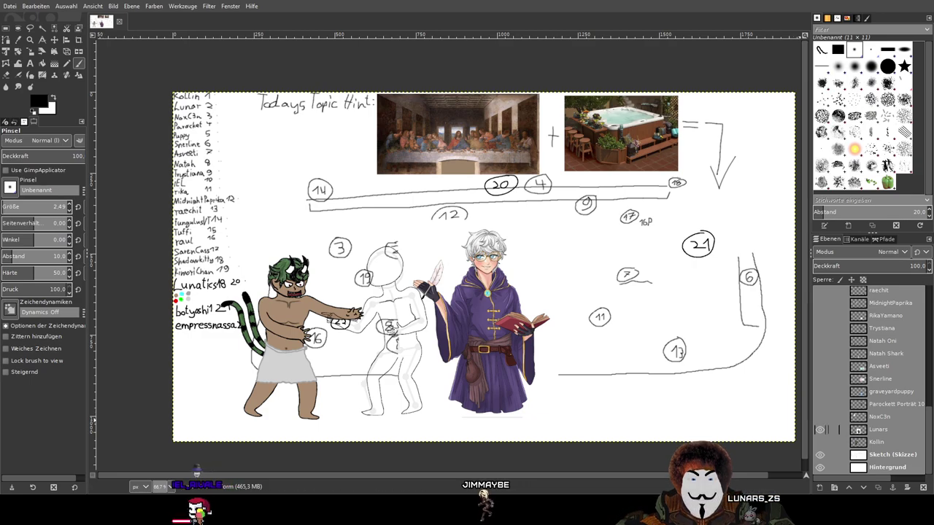
# Hide the Kollin READY layer and show the raul READY layer for comparison in the sketched scene
pyautogui.scroll(5, 867, 379)
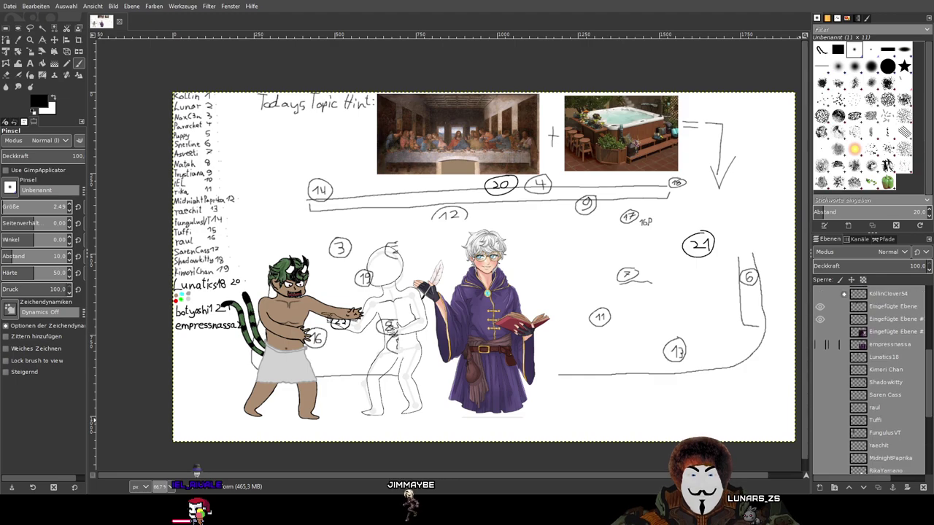
pyautogui.scroll(2, 868, 379)
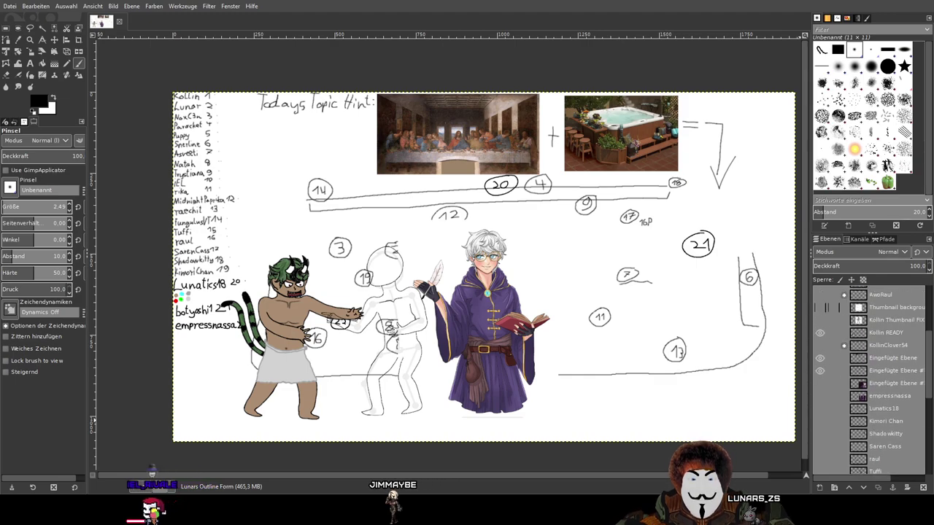
pyautogui.click(819, 332)
pyautogui.scroll(2, 819, 334)
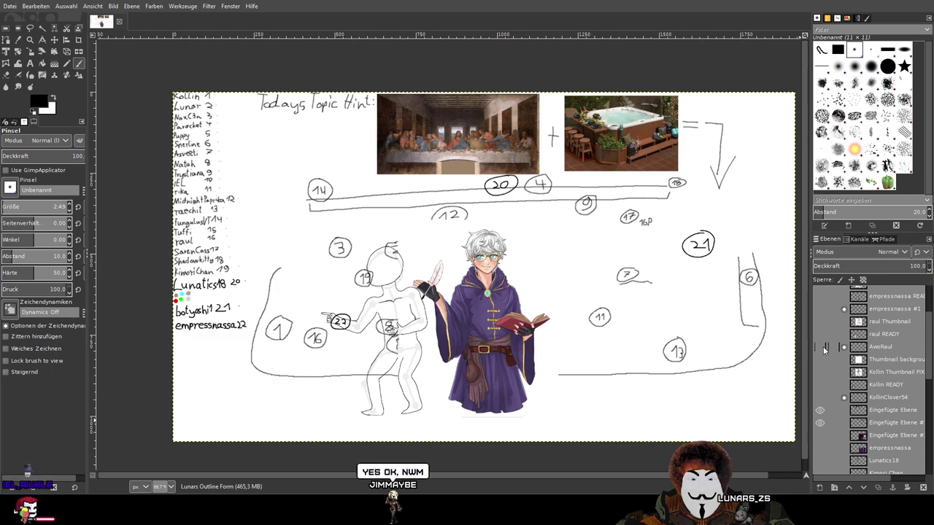
pyautogui.scroll(1, 823, 347)
pyautogui.click(823, 360)
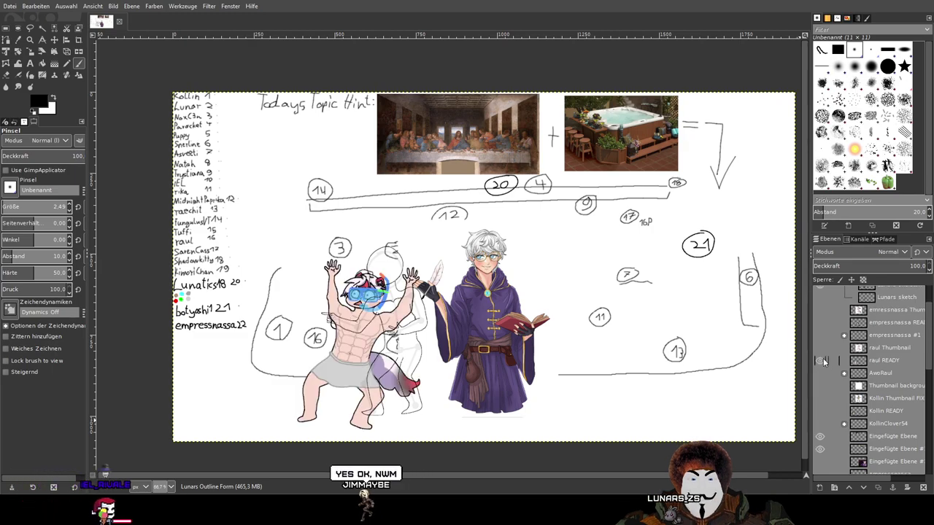
pyautogui.moveTo(430, 361); pyautogui.dragTo(504, 314)
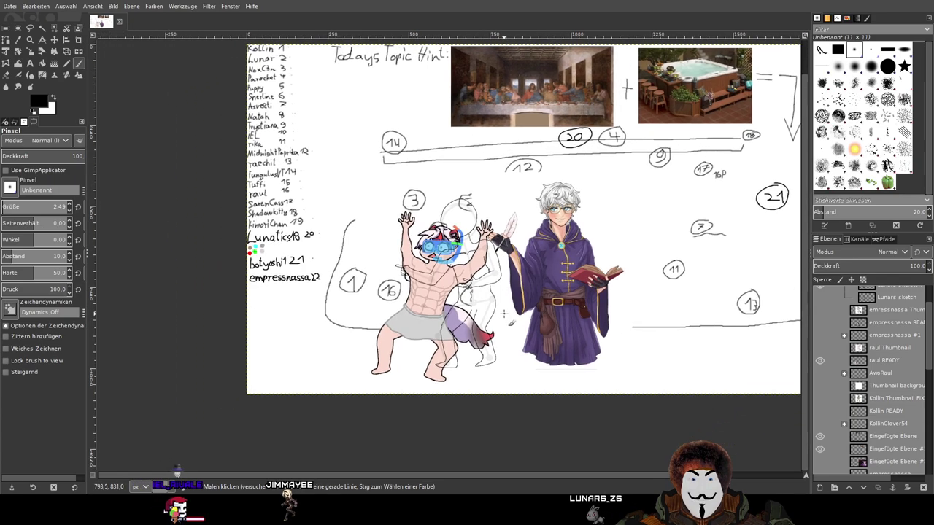
pyautogui.scroll(2, 504, 314)
pyautogui.scroll(-2, 471, 246)
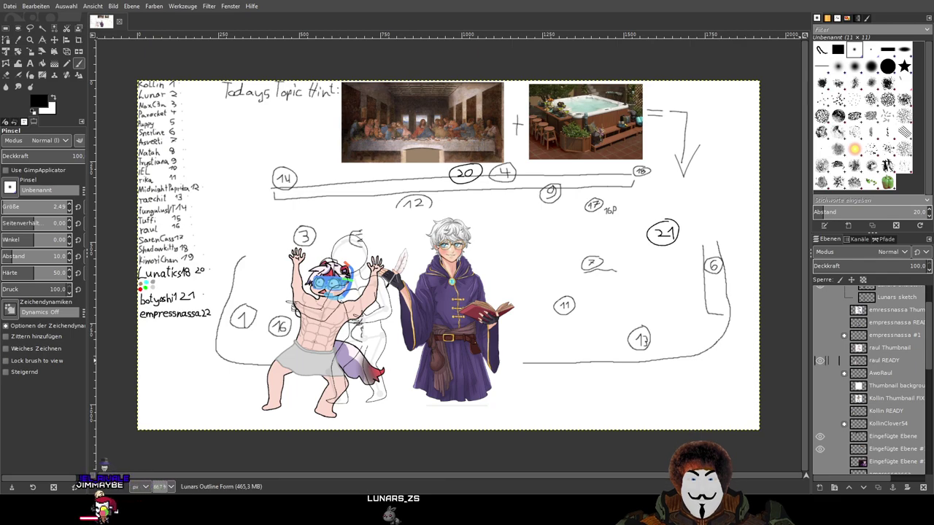
# Hide the raul READY layer and show the empressnassa READY layer beside the outlined body
pyautogui.scroll(2, 821, 365)
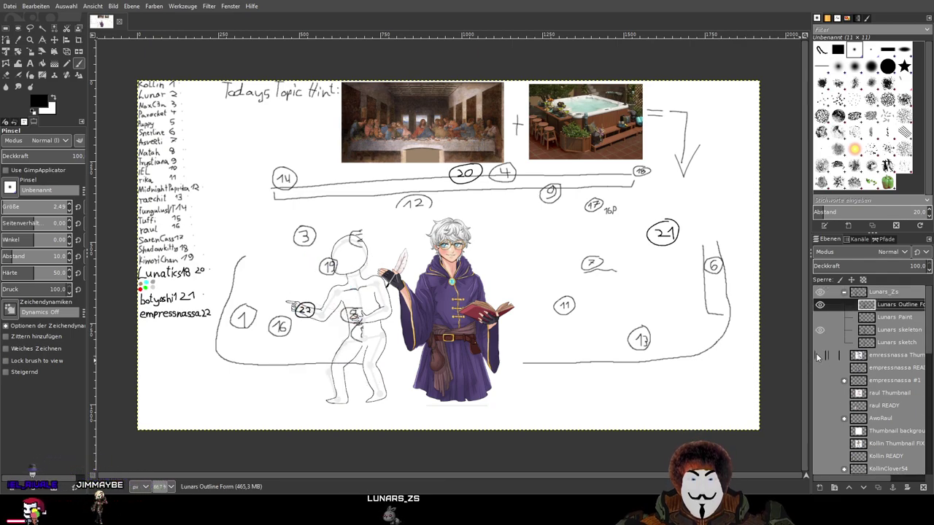
pyautogui.click(820, 368)
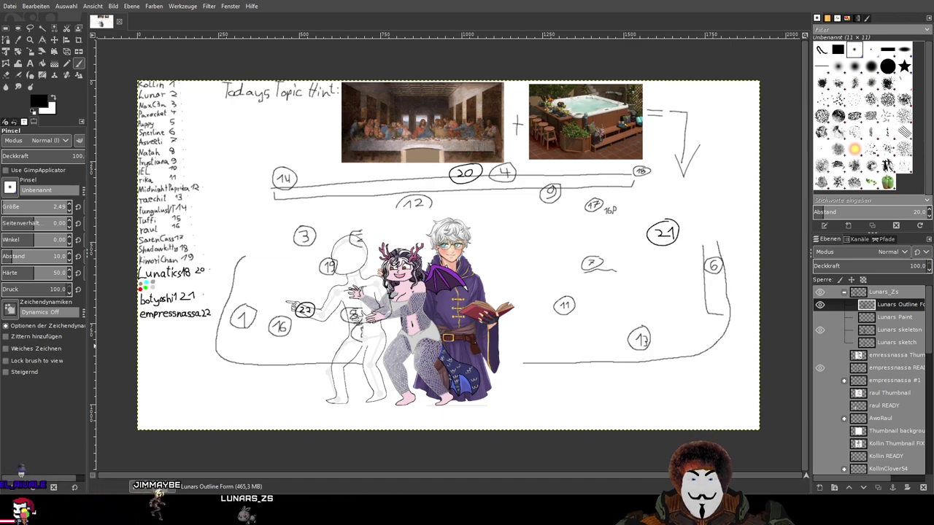
pyautogui.scroll(3, 302, 251)
pyautogui.scroll(-2, 302, 252)
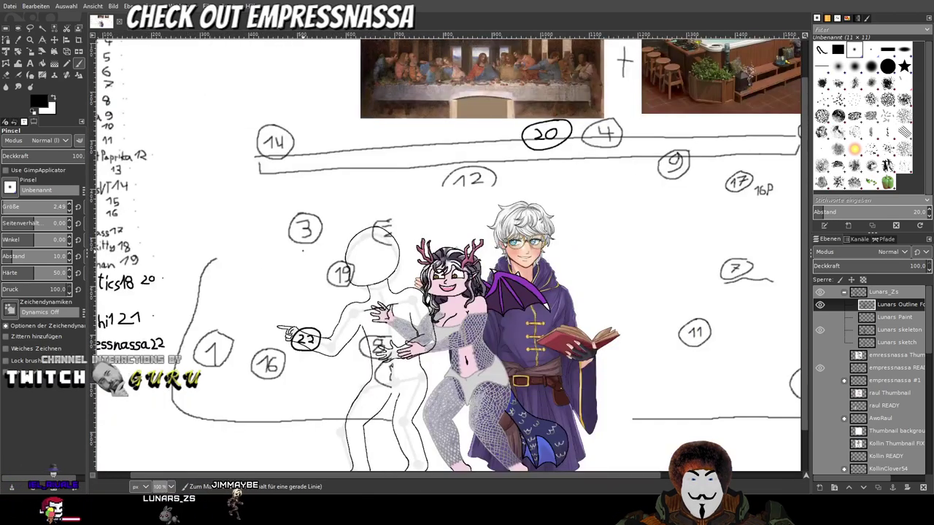
pyautogui.moveTo(327, 253); pyautogui.dragTo(362, 179)
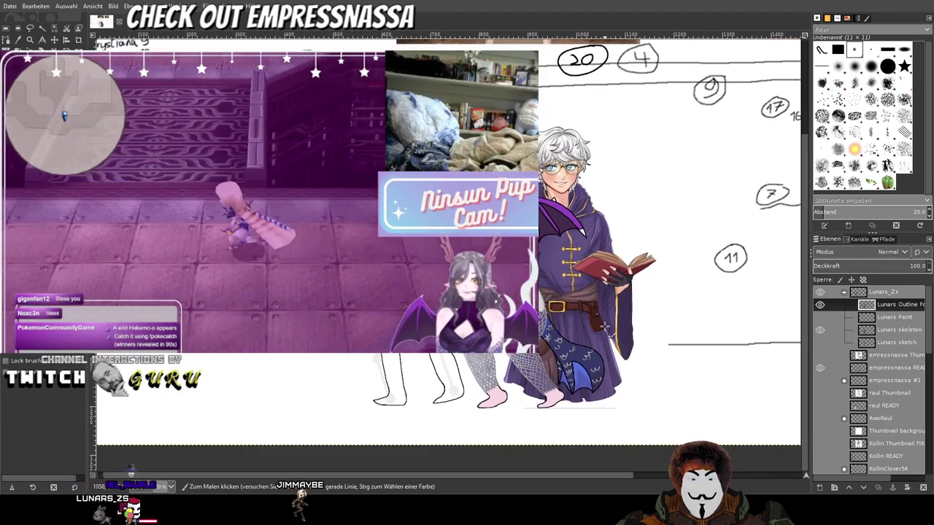
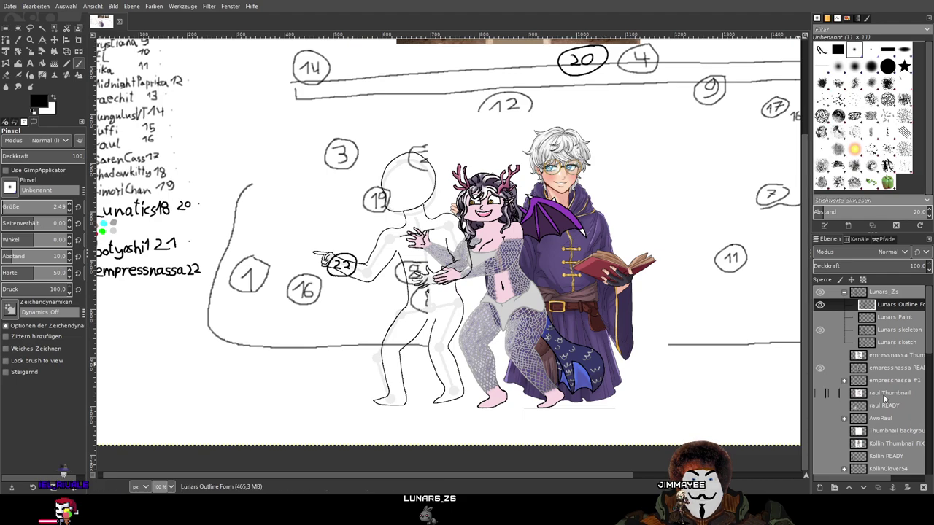
# Hide the empressnassa READY layer and the Sketch (Skizze) layer, keeping the Lunars outline visible
pyautogui.click(819, 306)
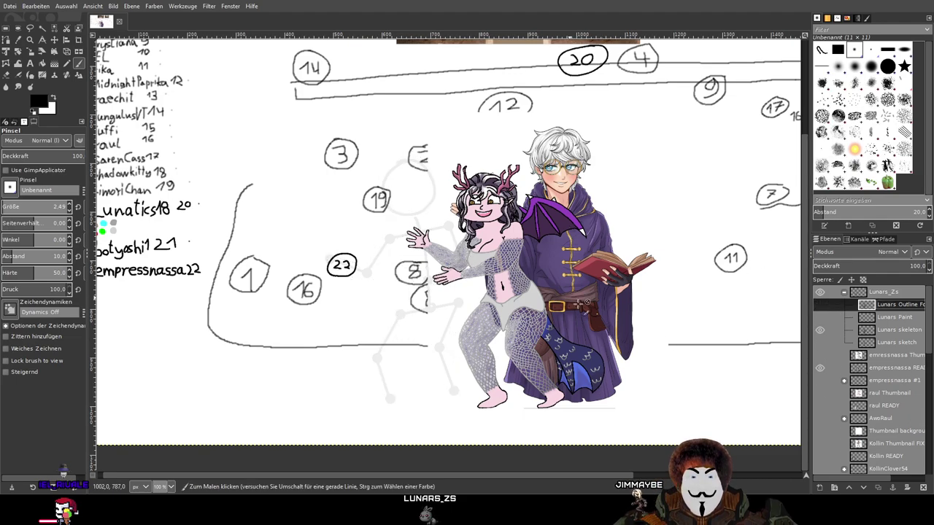
pyautogui.click(820, 304)
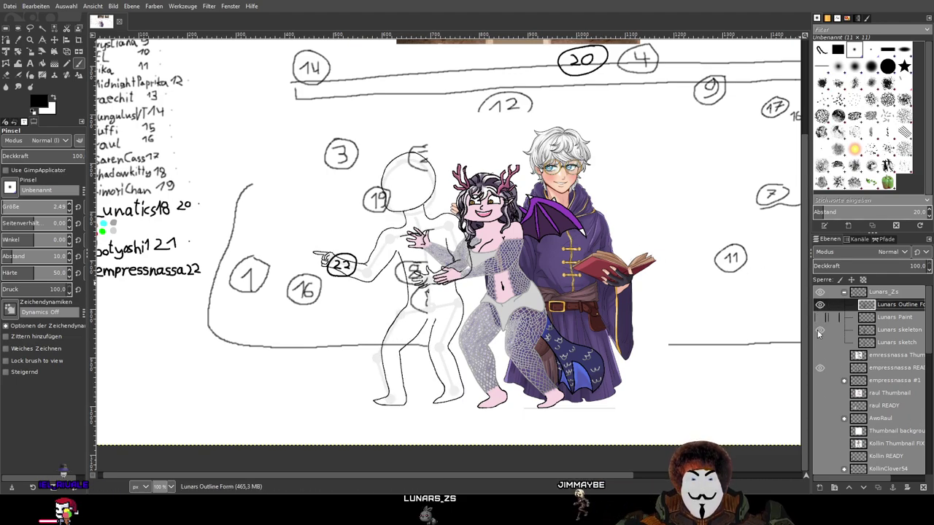
pyautogui.click(819, 368)
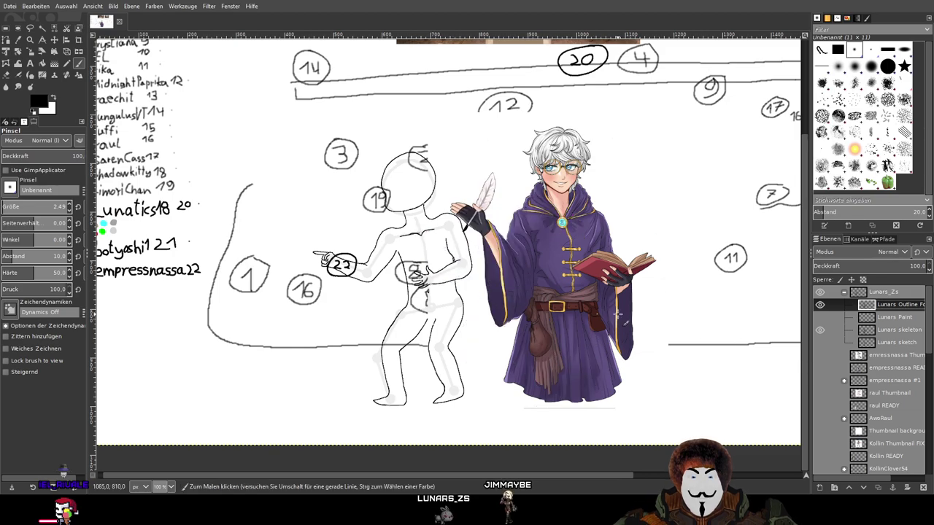
pyautogui.moveTo(492, 340); pyautogui.dragTo(525, 321)
pyautogui.scroll(-10, 850, 426)
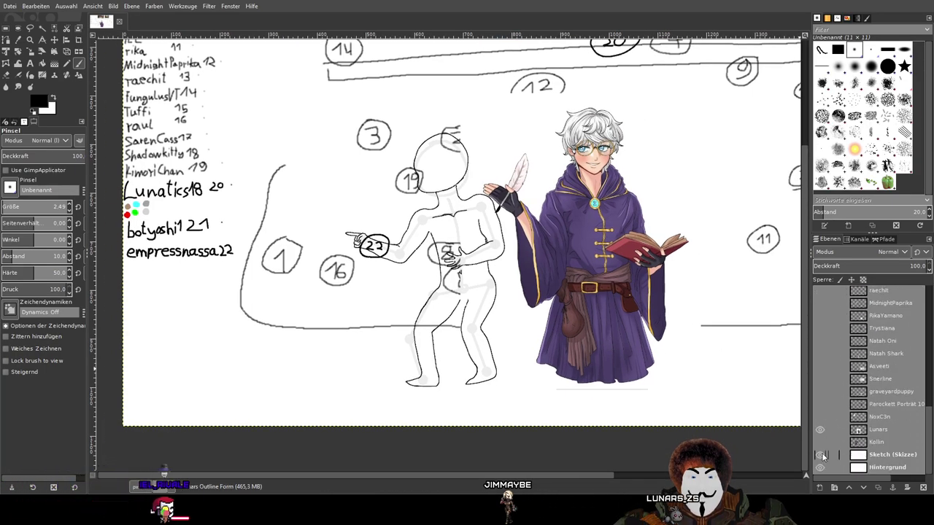
pyautogui.click(822, 454)
pyautogui.scroll(5, 842, 423)
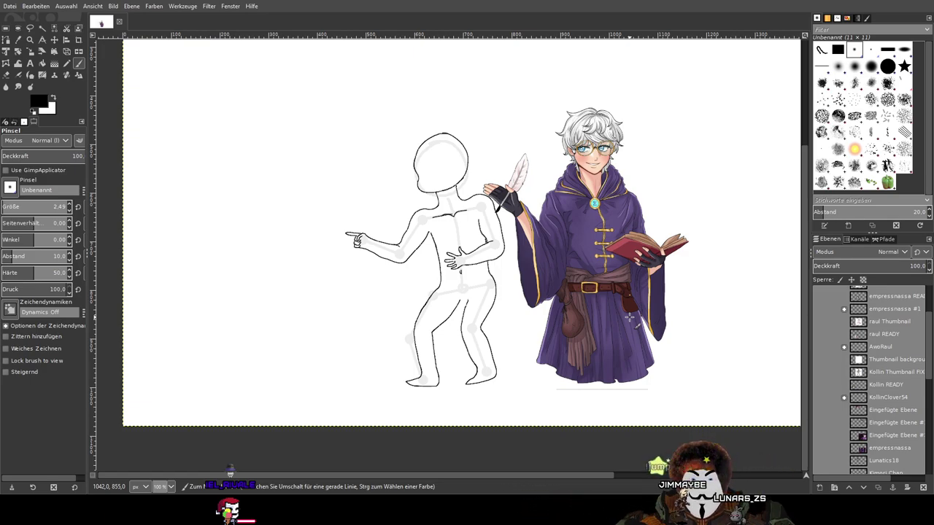
# Examine the pointing hand and the overall body outline beside the purple-robed character
pyautogui.scroll(4, 538, 240)
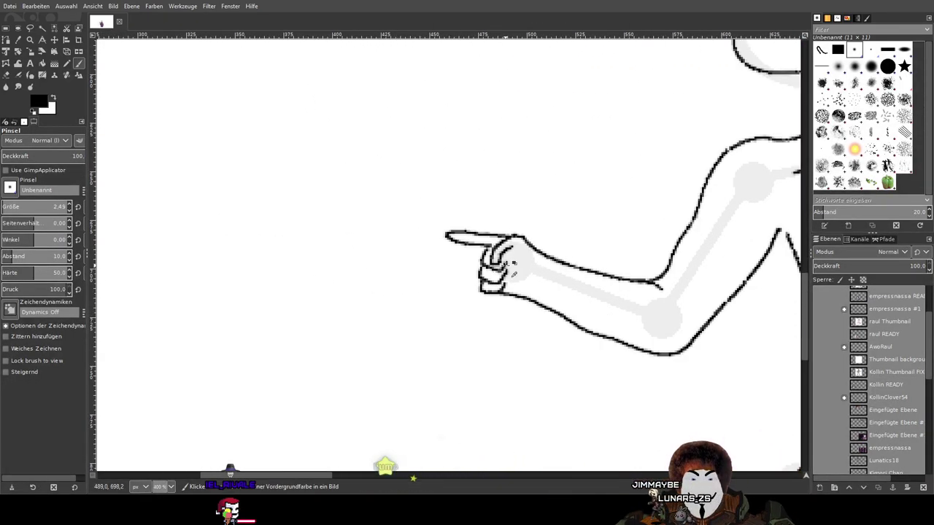
pyautogui.scroll(-2, 514, 271)
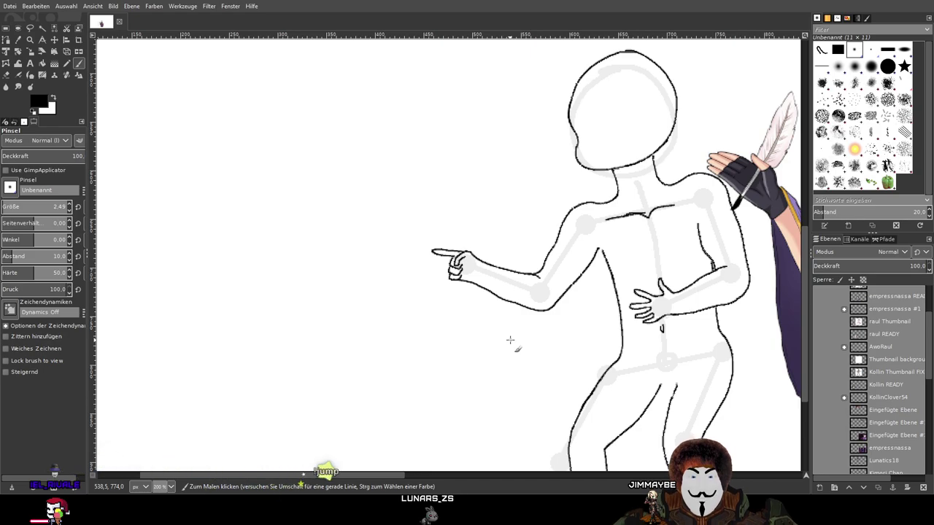
pyautogui.scroll(-2, 542, 337)
pyautogui.scroll(1, 546, 336)
pyautogui.hscroll(7, 550, 332)
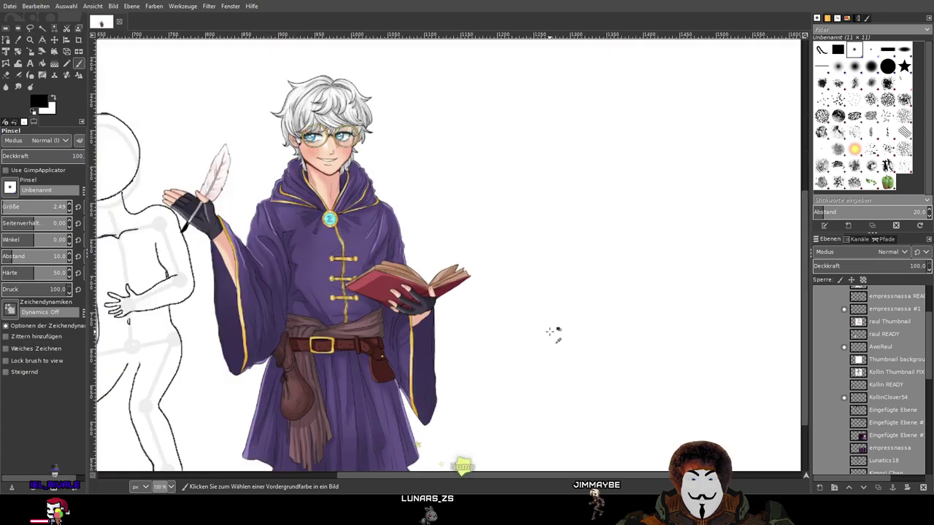
pyautogui.hscroll(-10, 464, 317)
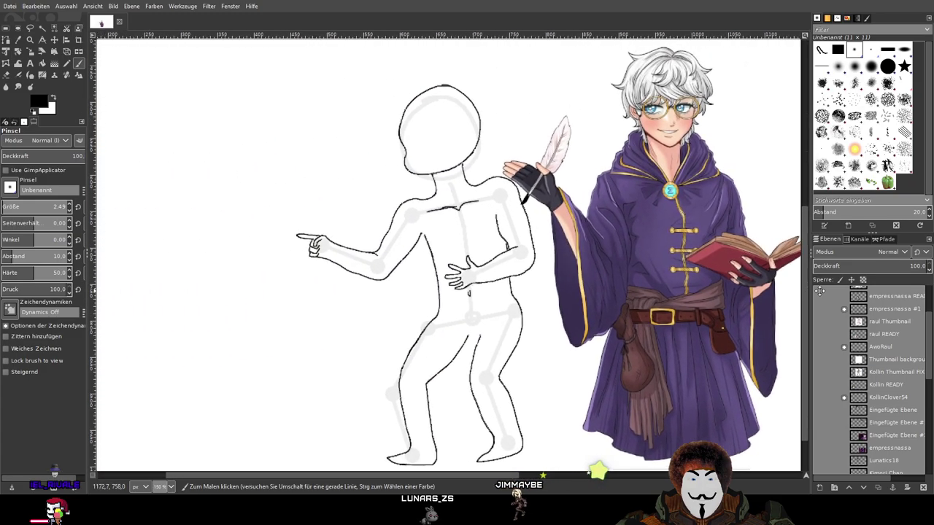
pyautogui.scroll(1, 436, 268)
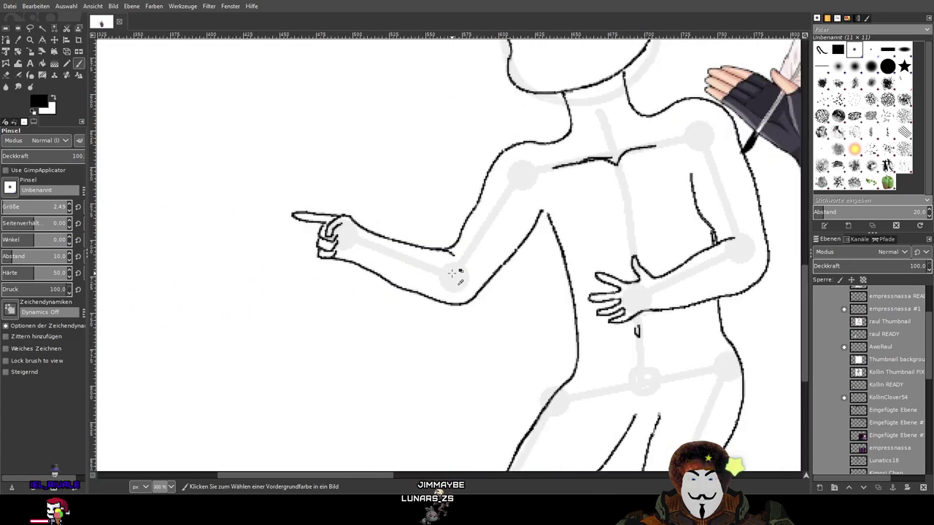
pyautogui.scroll(1, 475, 287)
pyautogui.moveTo(651, 318); pyautogui.dragTo(588, 304)
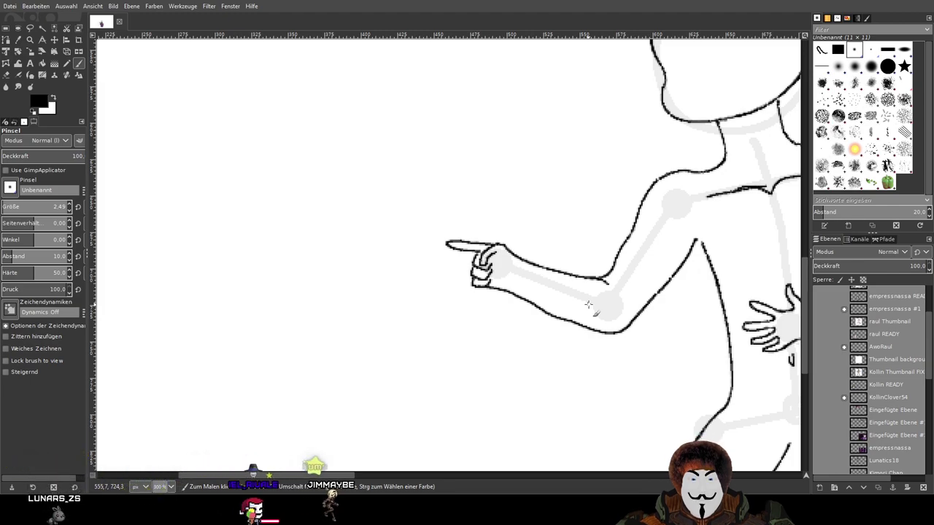
# Undo the curled-finger strokes of the pointing hand and the stroke forming the thumb's inner edge
pyautogui.hotkey('ctrl', 'z')
pyautogui.hotkey('ctrl', 'z')
pyautogui.hotkey('ctrl', 'z')
pyautogui.hotkey('ctrl', 'z')
pyautogui.hotkey('ctrl', 'z')
pyautogui.hotkey('ctrl', 'z')
pyautogui.hotkey('ctrl', 'z')
pyautogui.hotkey('ctrl', 'z')
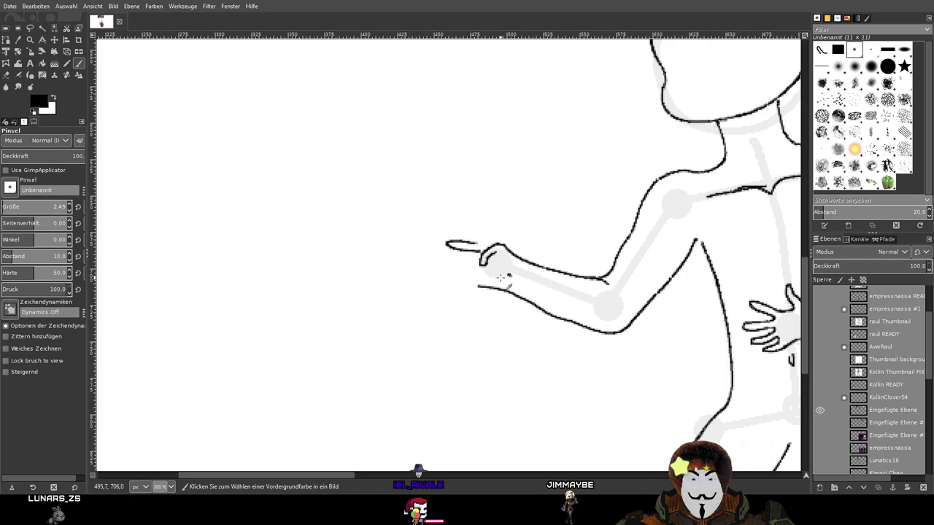
pyautogui.scroll(4, 500, 276)
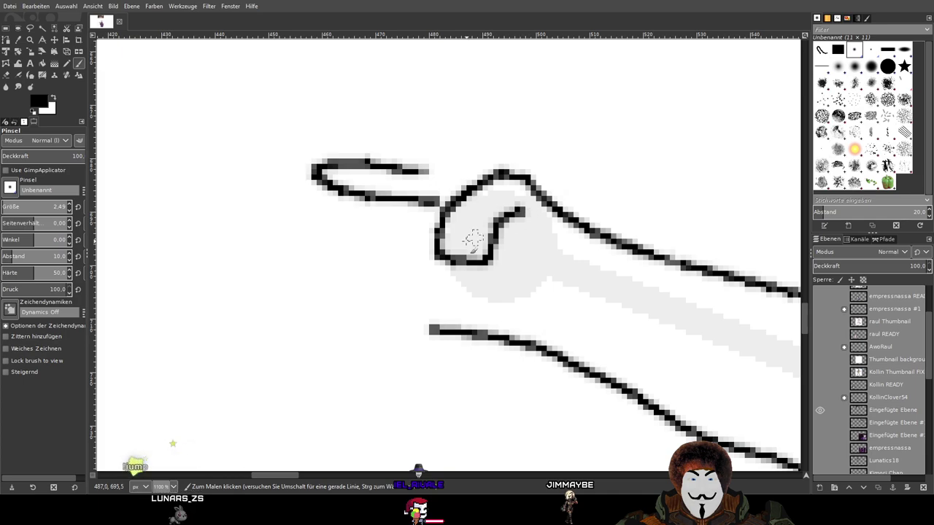
pyautogui.hotkey('ctrl', 'z')
# Redraw the thumb's tip and slanted inner edge on the pointing hand with the black brush
pyautogui.moveTo(438, 254)
pyautogui.mouseDown()
pyautogui.moveTo(472, 258)
pyautogui.moveTo(487, 226)
pyautogui.moveTo(521, 216)
pyautogui.mouseUp()
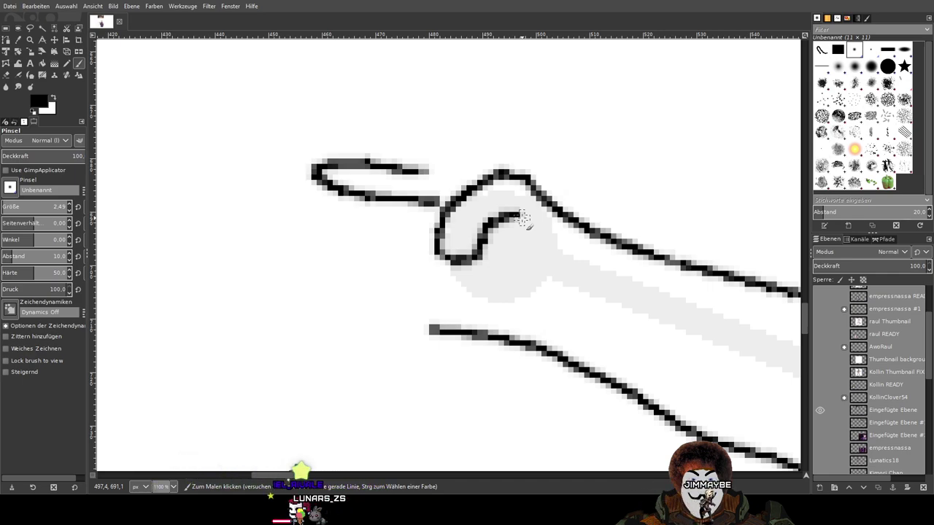
pyautogui.hotkey('ctrl', 'z')
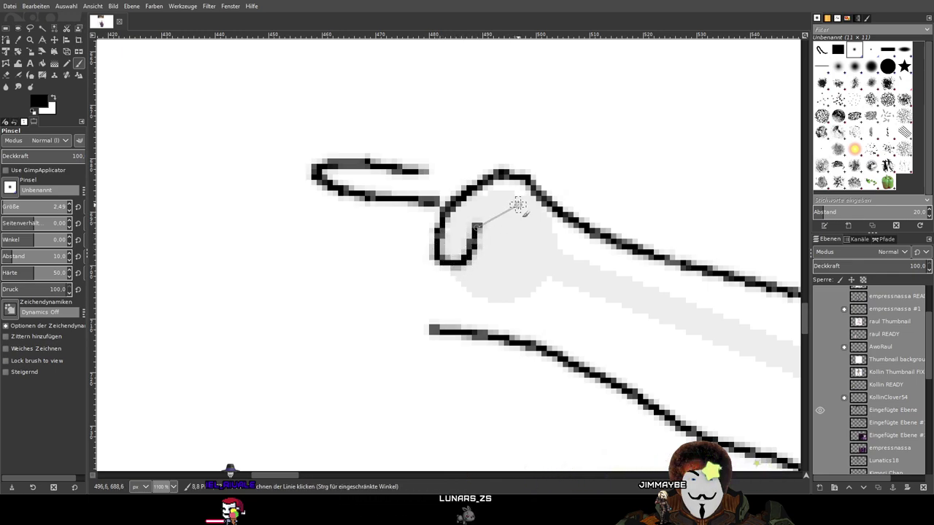
pyautogui.keyDown('shift'); pyautogui.click(511, 206); pyautogui.keyUp('shift')
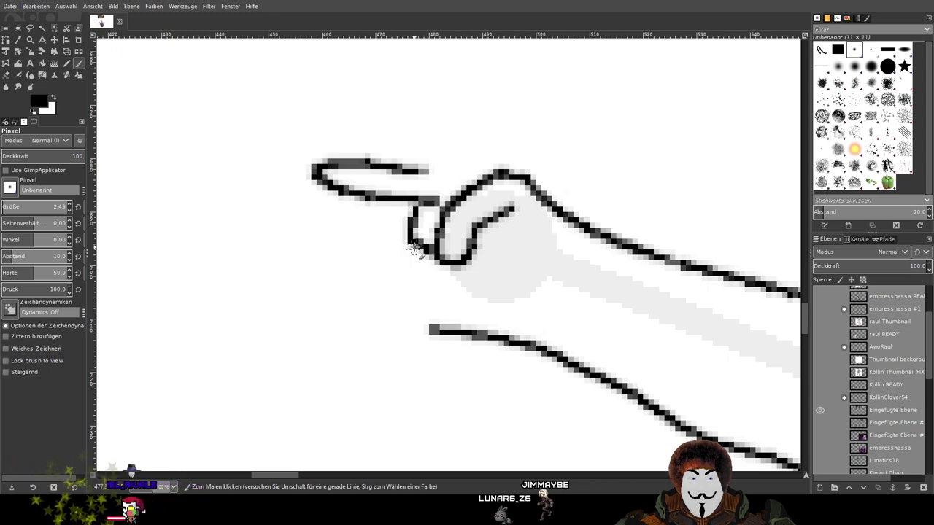
# Draw the curled fingers stacked below the thumb, joining the lowest one to the underside of the wrist
pyautogui.moveTo(412, 252)
pyautogui.mouseDown()
pyautogui.moveTo(410, 272)
pyautogui.moveTo(431, 289)
pyautogui.moveTo(473, 291)
pyautogui.moveTo(478, 281)
pyautogui.mouseUp()
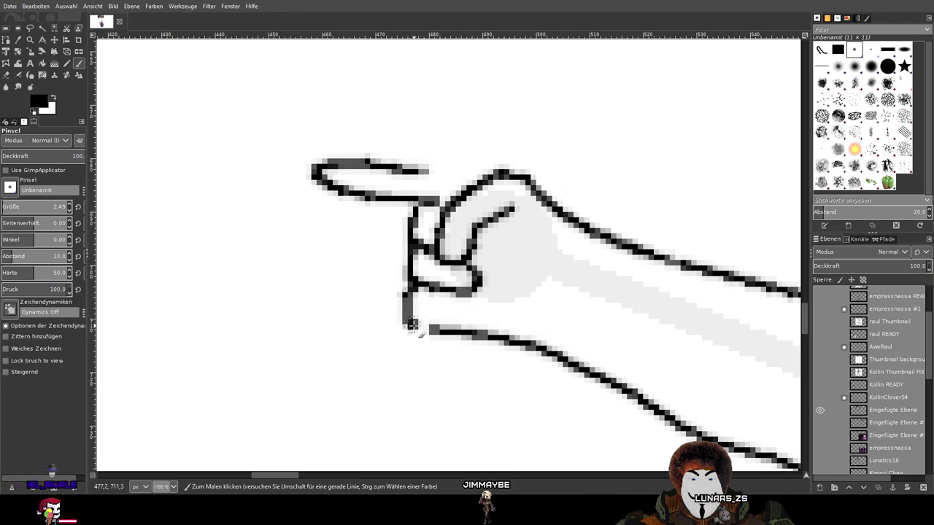
pyautogui.hotkey('ctrl', 'z')
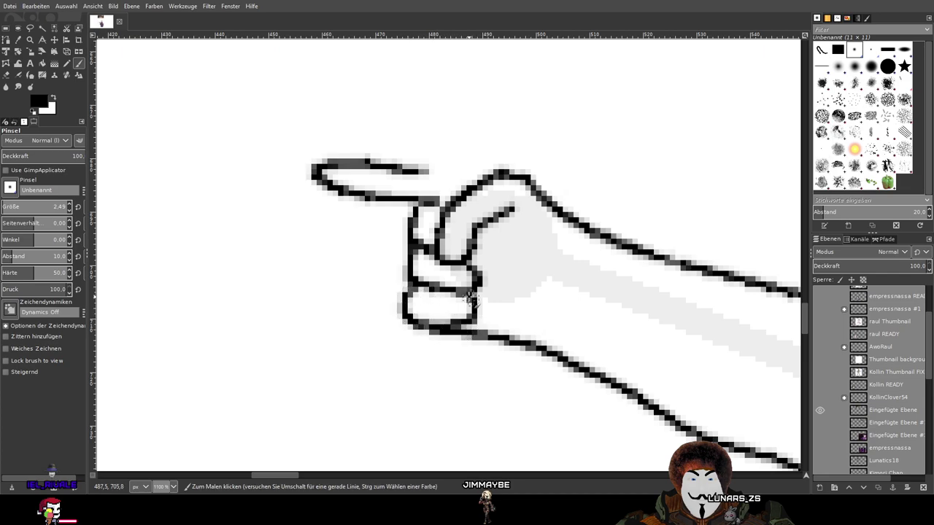
pyautogui.scroll(-3, 556, 294)
pyautogui.scroll(3, 562, 293)
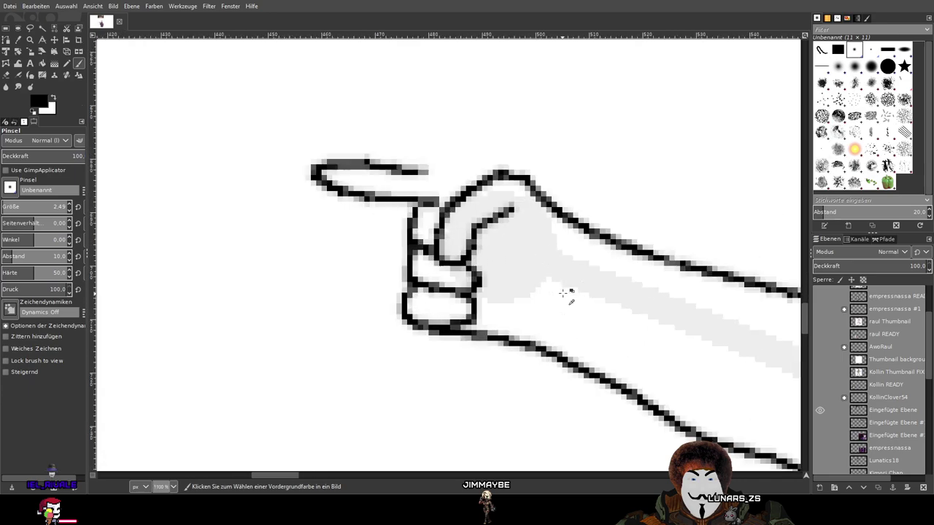
# Connect the index finger's lines to the hand and add a small curled fingertip beside the thumb
pyautogui.scroll(-3, 513, 235)
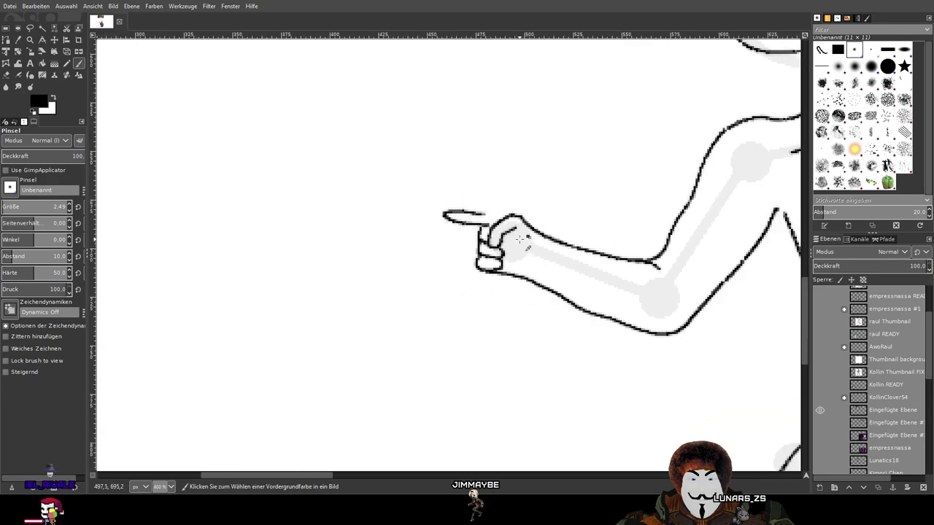
pyautogui.scroll(3, 515, 237)
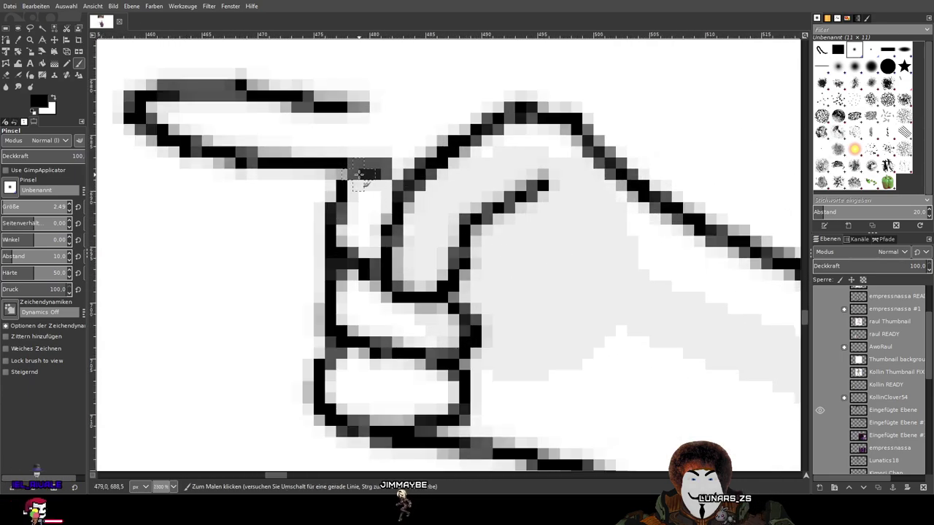
pyautogui.scroll(-2, 620, 266)
pyautogui.scroll(-1, 619, 266)
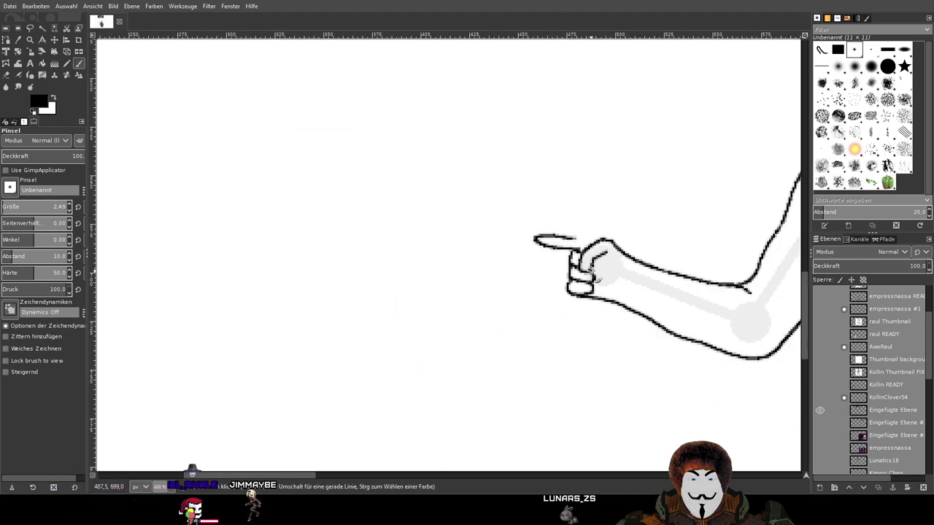
pyautogui.scroll(5, 598, 269)
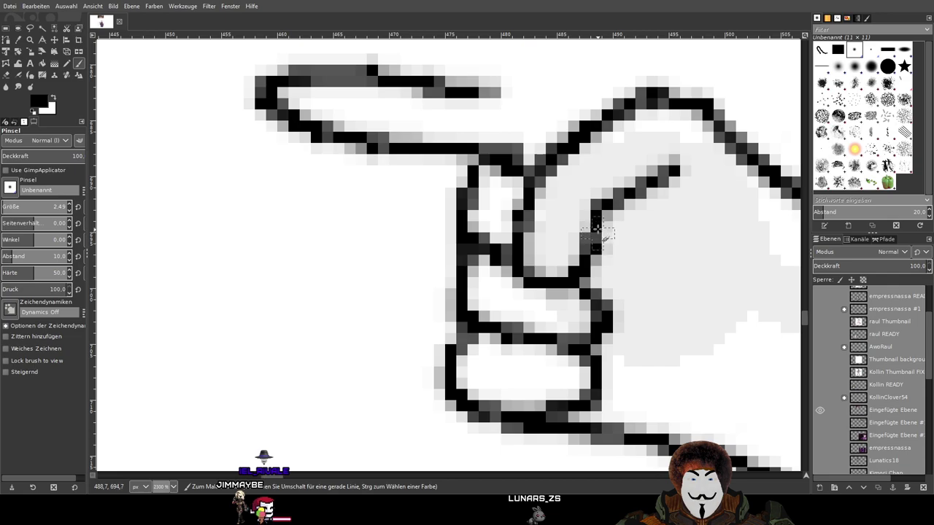
pyautogui.scroll(-6, 738, 271)
pyautogui.scroll(4, 461, 219)
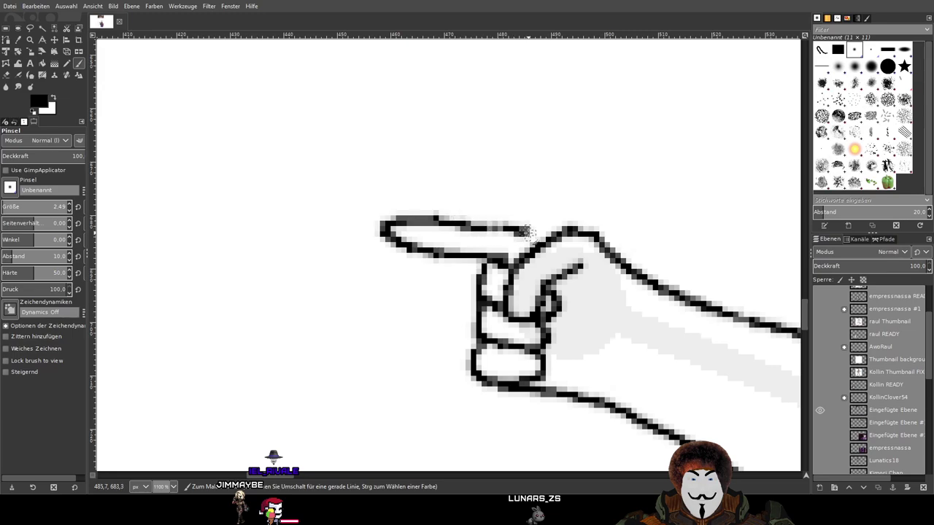
pyautogui.scroll(-4, 751, 269)
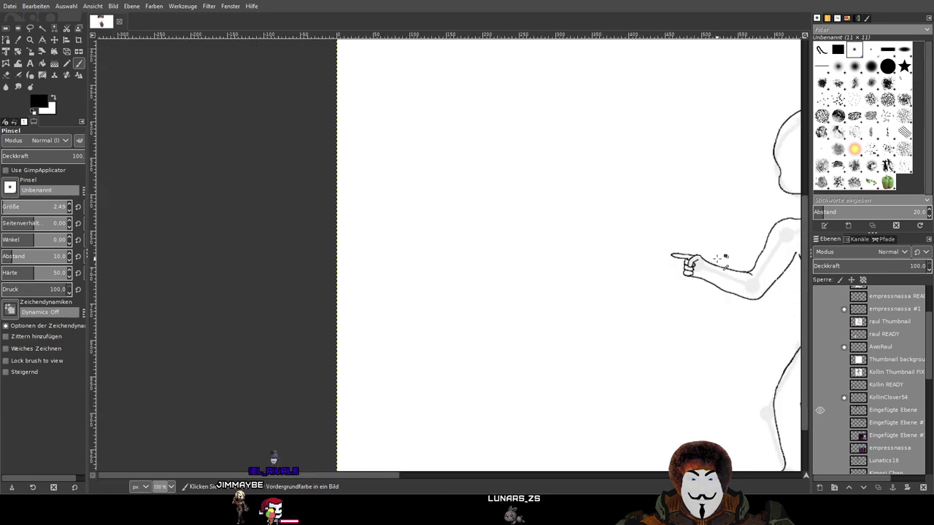
# Erase the upper wrist line between the knuckle and the forearm of the pointing arm
pyautogui.moveTo(722, 257); pyautogui.dragTo(490, 209)
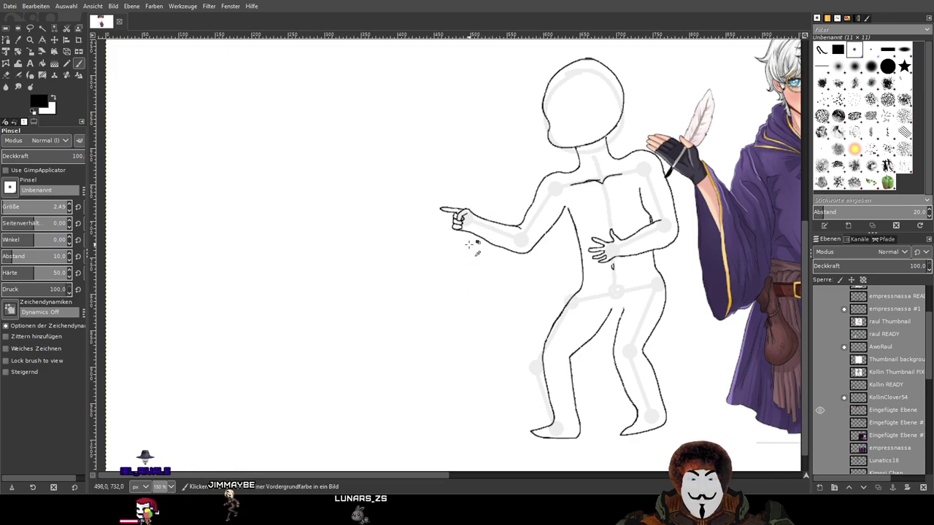
pyautogui.scroll(4, 475, 252)
pyautogui.scroll(-2, 471, 236)
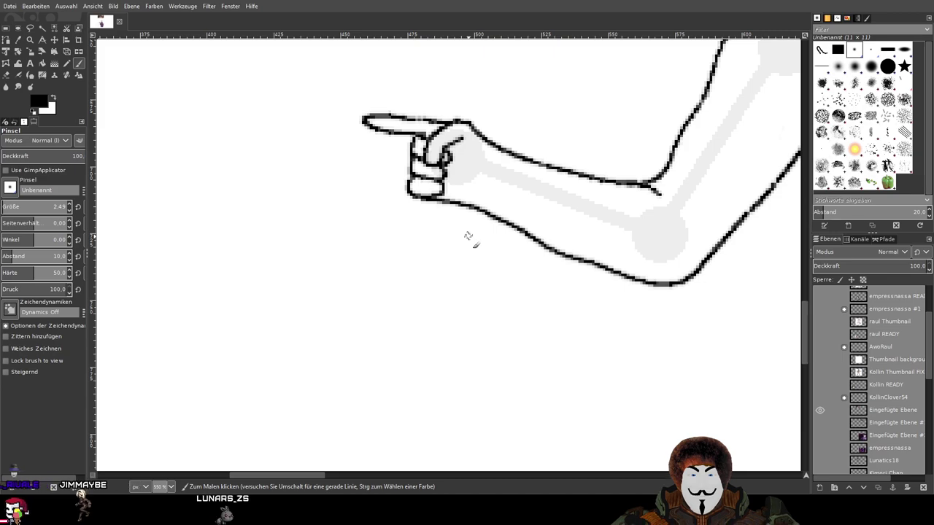
pyautogui.moveTo(564, 131); pyautogui.dragTo(561, 133)
pyautogui.scroll(-1, 561, 133)
pyautogui.scroll(3, 494, 194)
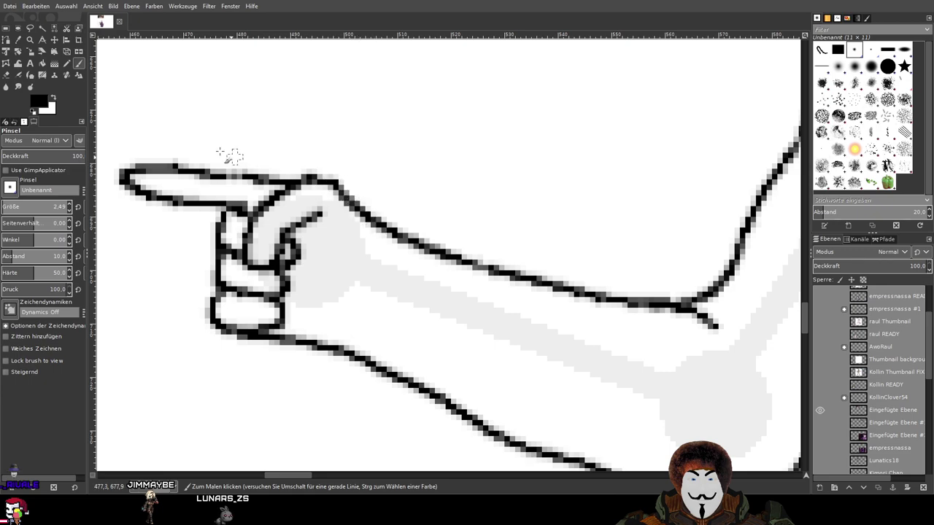
pyautogui.click(78, 64)
pyautogui.scroll(-1, 355, 192)
pyautogui.scroll(4, 354, 192)
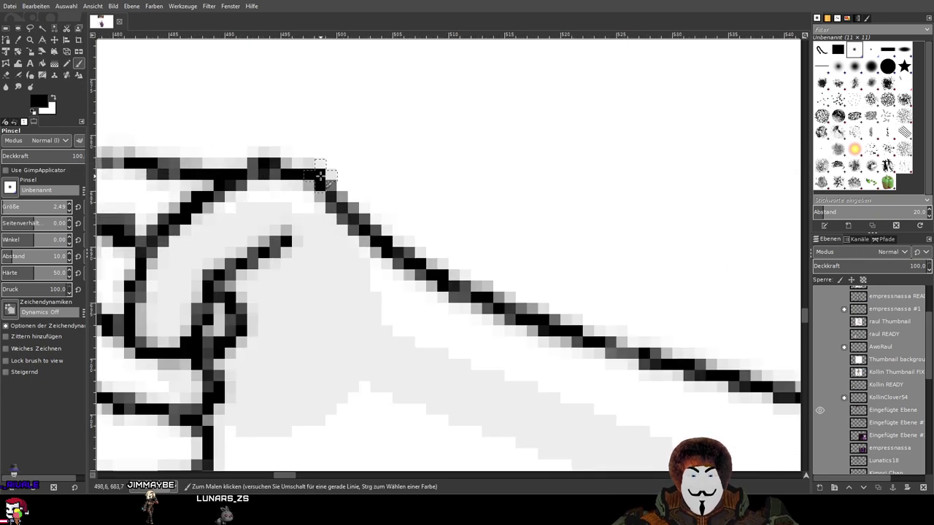
pyautogui.click(6, 76)
pyautogui.moveTo(337, 191)
pyautogui.mouseDown()
pyautogui.moveTo(315, 204)
pyautogui.moveTo(350, 187)
pyautogui.moveTo(350, 198)
pyautogui.moveTo(324, 215)
pyautogui.moveTo(367, 213)
pyautogui.moveTo(378, 199)
pyautogui.moveTo(378, 210)
pyautogui.moveTo(399, 212)
pyautogui.moveTo(359, 244)
pyautogui.moveTo(366, 273)
pyautogui.moveTo(354, 291)
pyautogui.moveTo(381, 287)
pyautogui.mouseUp()
pyautogui.moveTo(409, 243)
pyautogui.mouseDown()
pyautogui.moveTo(457, 253)
pyautogui.moveTo(431, 285)
pyautogui.moveTo(467, 292)
pyautogui.mouseUp()
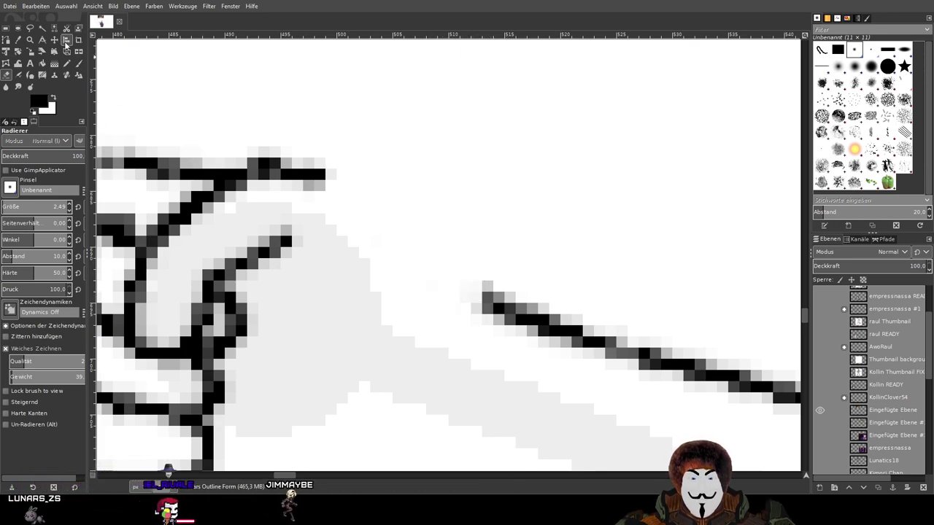
# Redraw the upper wrist line with the paintbrush as a deeper curve from the knuckle into the forearm
pyautogui.press('p')
pyautogui.moveTo(318, 174)
pyautogui.mouseDown()
pyautogui.moveTo(416, 274)
pyautogui.moveTo(479, 302)
pyautogui.mouseUp()
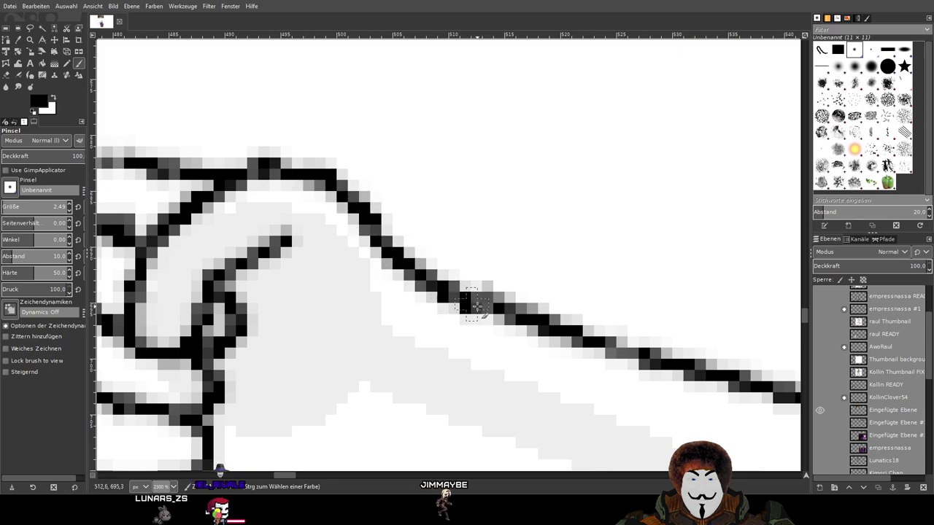
pyautogui.press('2')
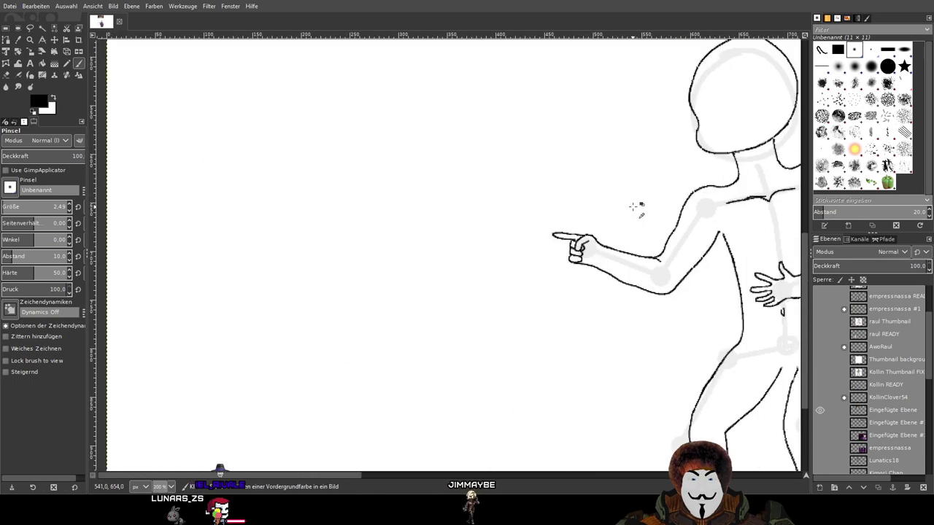
pyautogui.press('3')
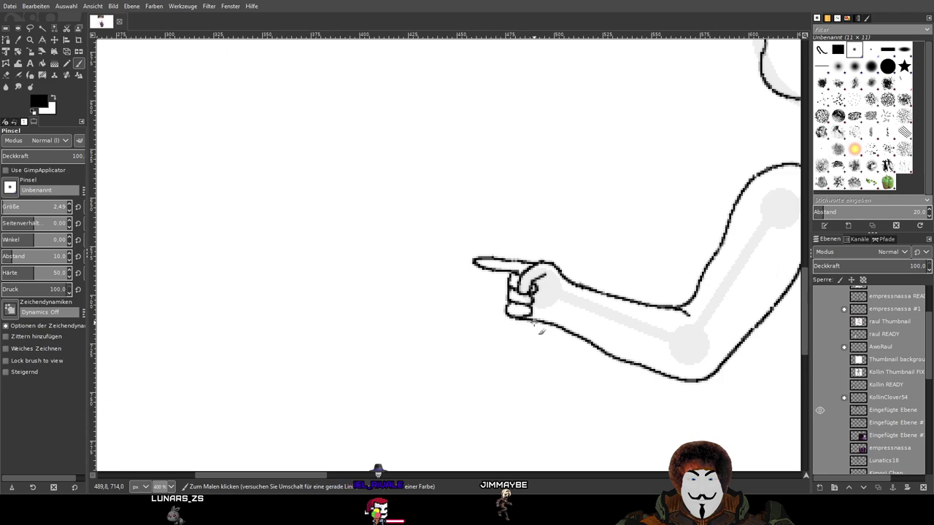
# Draw a fuller, bulging heel of the hand below the wrist line, running into the forearm's lower edge
pyautogui.scroll(3, 540, 329)
pyautogui.scroll(1, 543, 323)
pyautogui.moveTo(525, 321)
pyautogui.mouseDown()
pyautogui.moveTo(543, 335)
pyautogui.moveTo(624, 345)
pyautogui.moveTo(676, 369)
pyautogui.mouseUp()
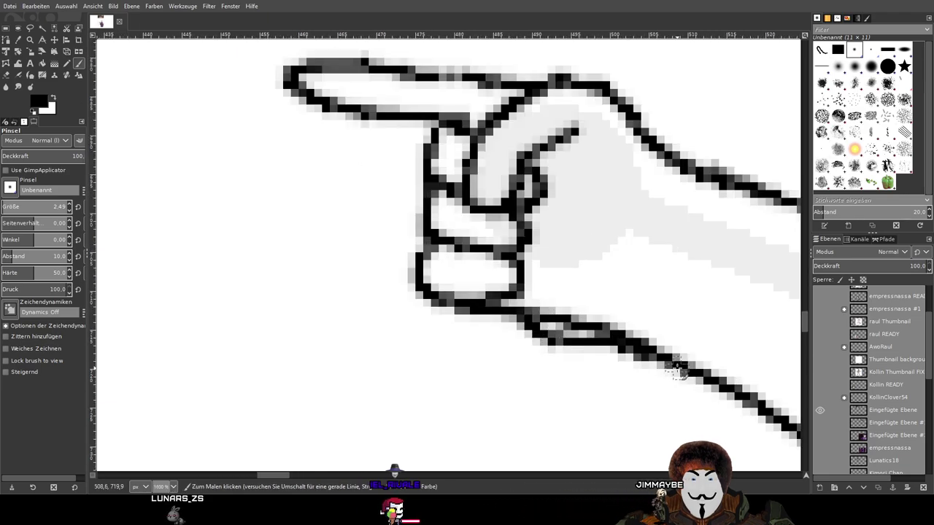
pyautogui.scroll(-6, 676, 364)
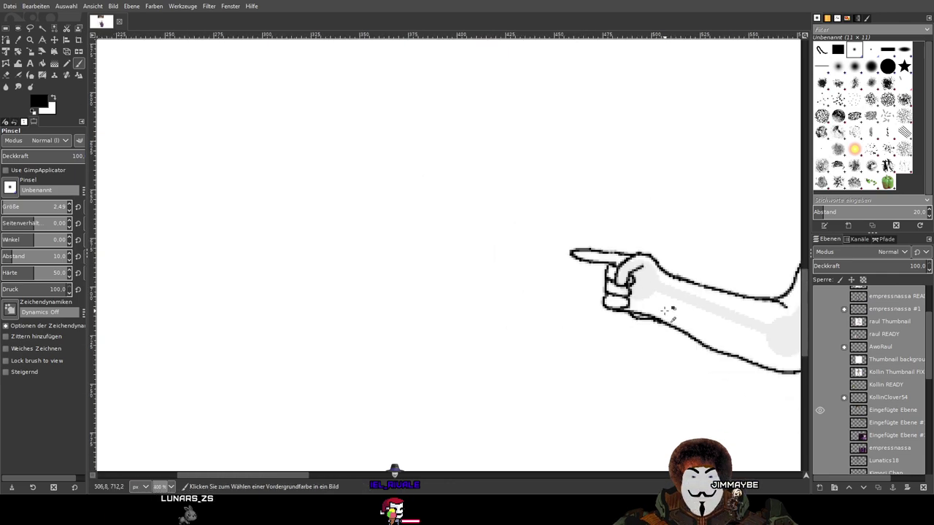
# Undo the last heel stroke and erase the lower wrist line between the little finger and the forearm
pyautogui.scroll(1, 661, 301)
pyautogui.hotkey('ctrl', 'z')
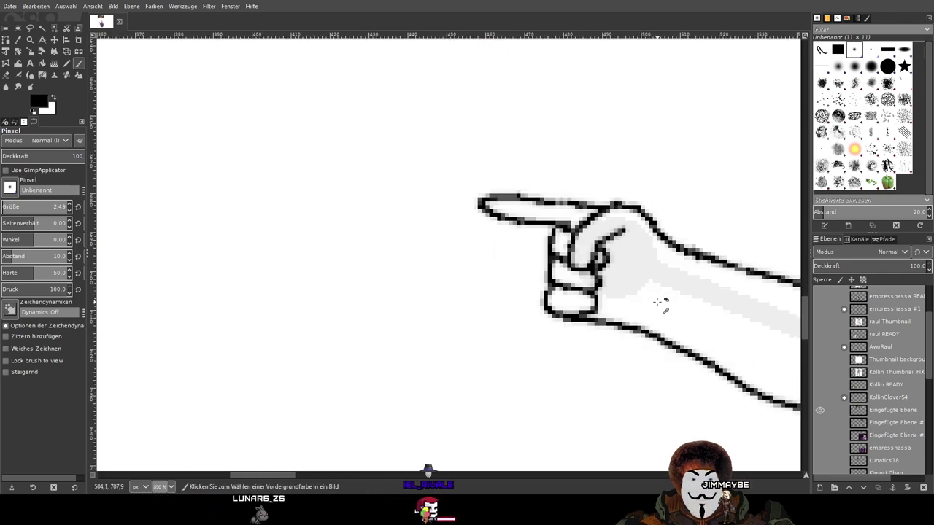
pyautogui.scroll(2, 656, 301)
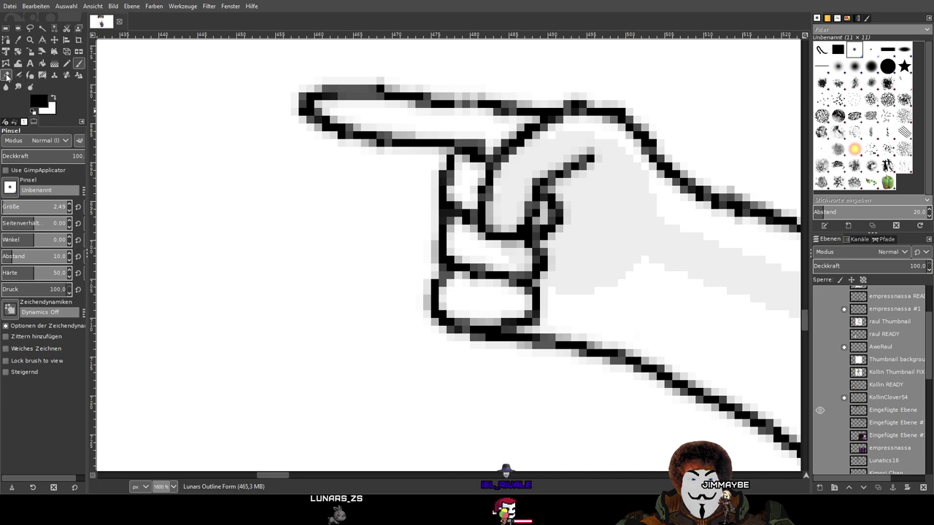
pyautogui.hotkey('shift', 'e')
pyautogui.moveTo(527, 341)
pyautogui.mouseDown()
pyautogui.moveTo(570, 323)
pyautogui.moveTo(558, 365)
pyautogui.moveTo(570, 327)
pyautogui.moveTo(572, 414)
pyautogui.moveTo(611, 323)
pyautogui.moveTo(590, 319)
pyautogui.moveTo(600, 393)
pyautogui.moveTo(615, 390)
pyautogui.moveTo(624, 368)
pyautogui.moveTo(645, 382)
pyautogui.moveTo(669, 368)
pyautogui.mouseUp()
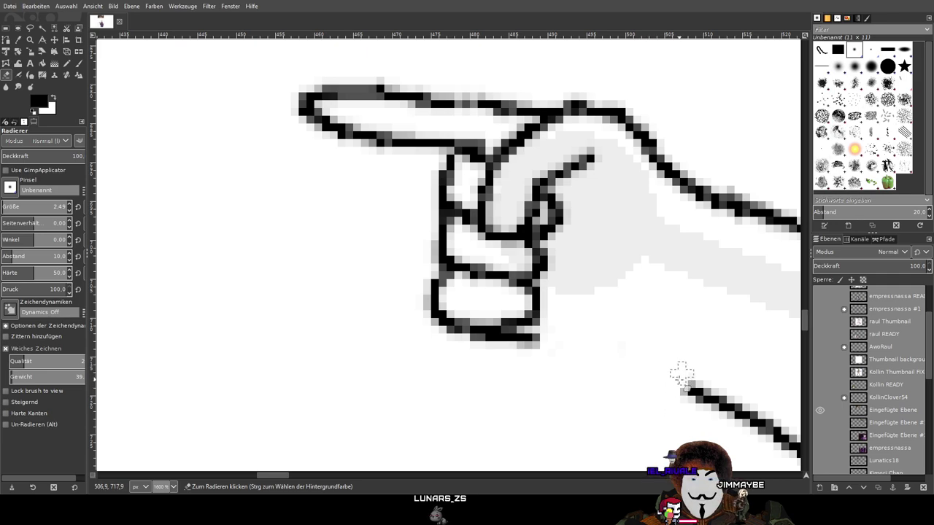
# Try redrawing the lower wrist line with the paintbrush as a low heel of the hand running into the forearm
pyautogui.press('p')
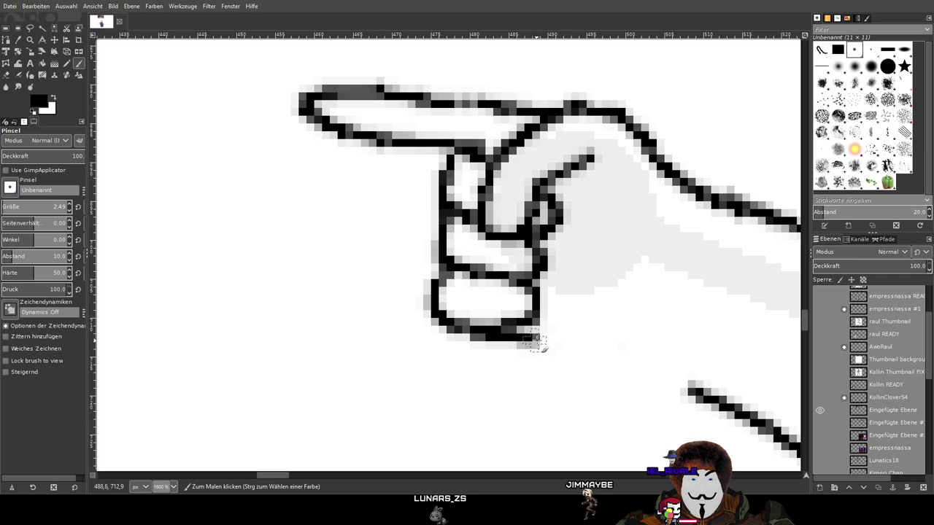
pyautogui.moveTo(558, 343)
pyautogui.mouseDown()
pyautogui.moveTo(609, 373)
pyautogui.moveTo(704, 394)
pyautogui.mouseUp()
pyautogui.hotkey('ctrl', 'z')
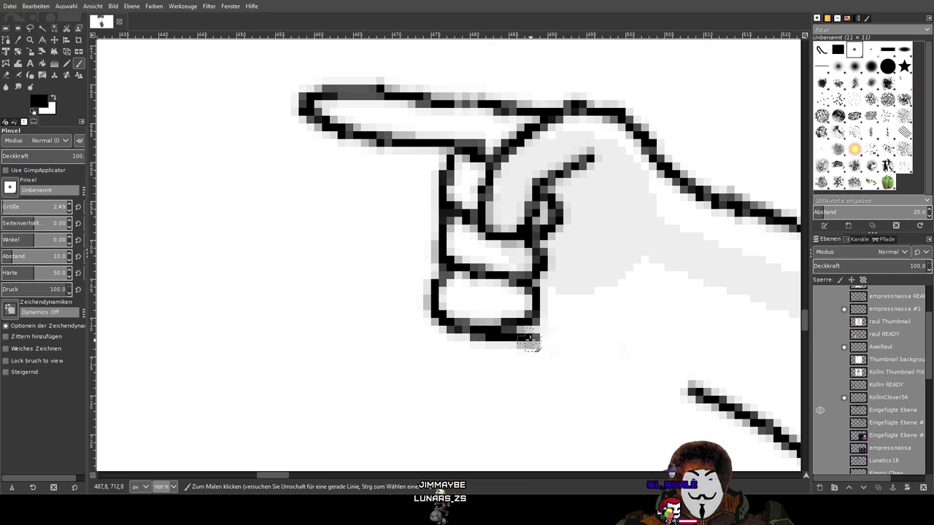
pyautogui.moveTo(588, 353); pyautogui.dragTo(671, 381)
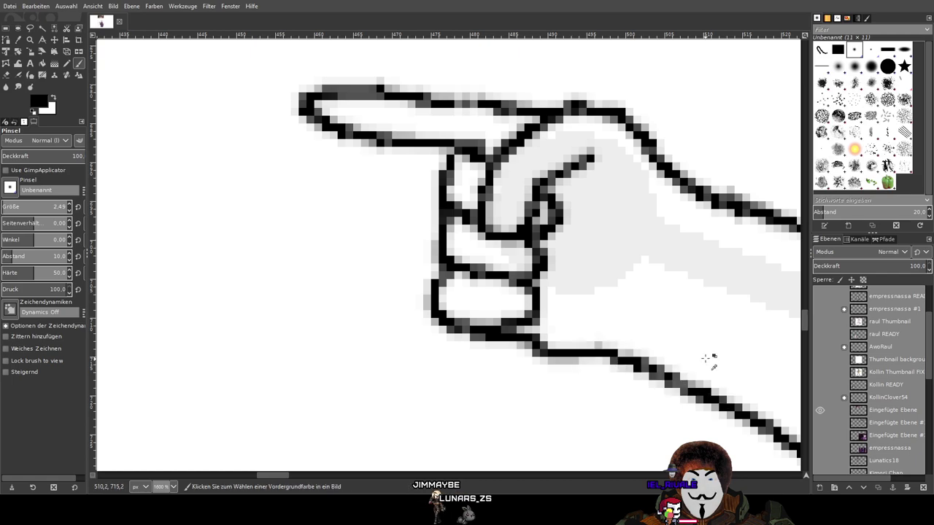
pyautogui.scroll(-6, 708, 362)
pyautogui.scroll(6, 711, 354)
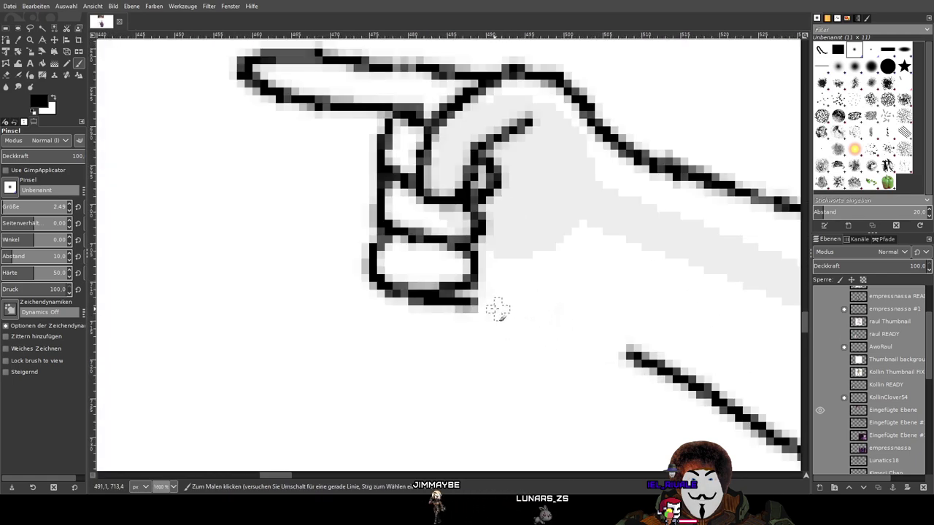
# Try a steeper drop below the little finger that flattens out before meeting the forearm's lower edge
pyautogui.moveTo(478, 300)
pyautogui.mouseDown()
pyautogui.moveTo(498, 332)
pyautogui.moveTo(561, 327)
pyautogui.moveTo(632, 354)
pyautogui.mouseUp()
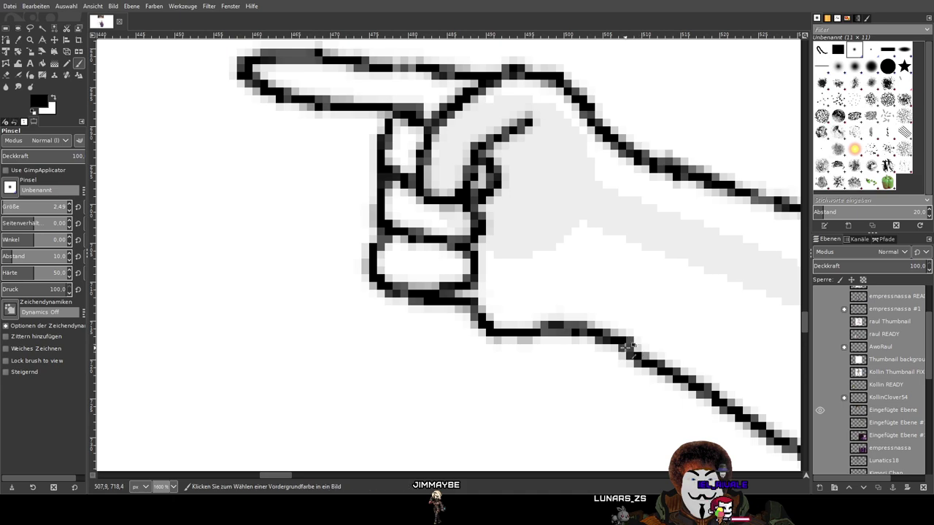
pyautogui.hotkey('ctrl', 'z')
pyautogui.moveTo(474, 311)
pyautogui.mouseDown()
pyautogui.moveTo(518, 340)
pyautogui.moveTo(591, 341)
pyautogui.moveTo(676, 371)
pyautogui.mouseUp()
pyautogui.hotkey('ctrl', 'z')
pyautogui.scroll(-6, 677, 370)
pyautogui.scroll(6, 560, 284)
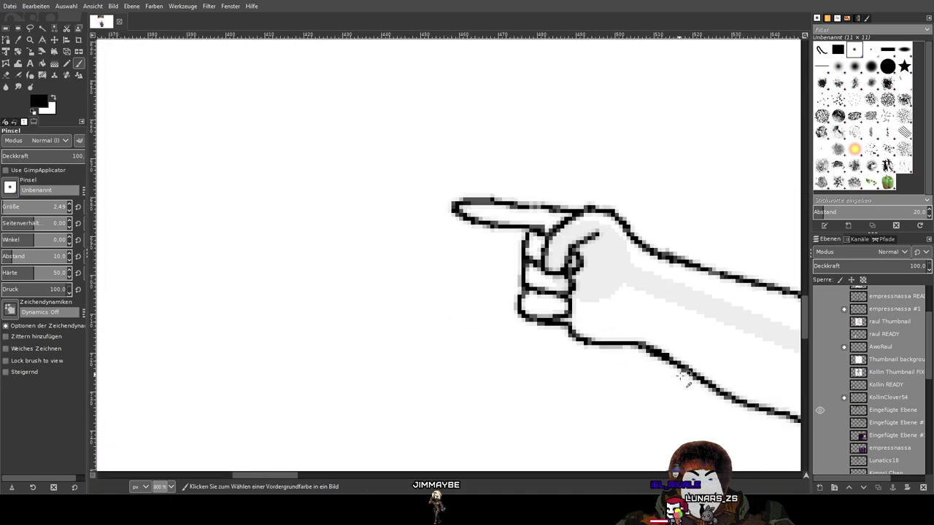
# Try a slanted heel line from the little finger with a flat stretch joining the forearm's lower line
pyautogui.moveTo(459, 276)
pyautogui.mouseDown()
pyautogui.moveTo(477, 296)
pyautogui.moveTo(532, 319)
pyautogui.moveTo(600, 317)
pyautogui.moveTo(651, 339)
pyautogui.mouseUp()
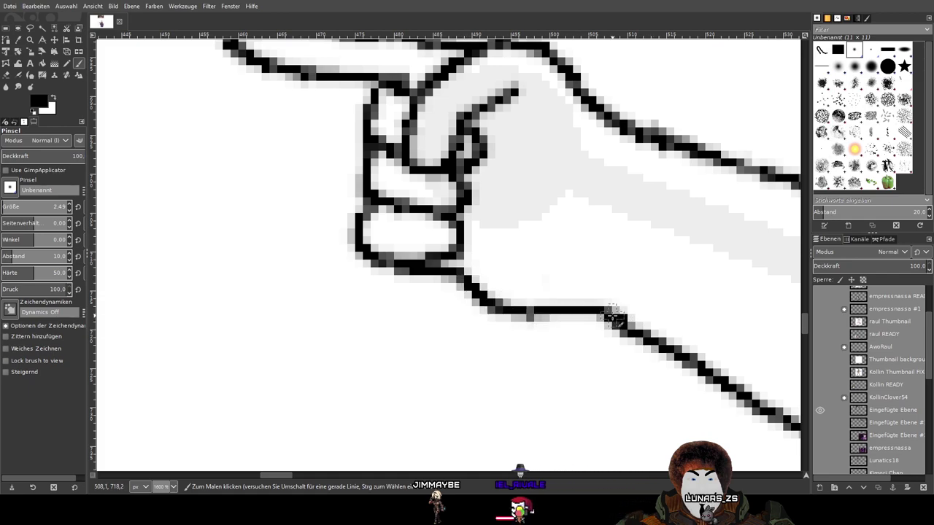
pyautogui.hotkey('ctrl', 'z')
pyautogui.moveTo(571, 307)
pyautogui.mouseDown()
pyautogui.moveTo(493, 310)
pyautogui.moveTo(468, 286)
pyautogui.moveTo(479, 297)
pyautogui.moveTo(585, 304)
pyautogui.moveTo(516, 306)
pyautogui.moveTo(463, 276)
pyautogui.mouseUp()
pyautogui.hotkey('ctrl', 'z')
pyautogui.hotkey('ctrl', 'z')
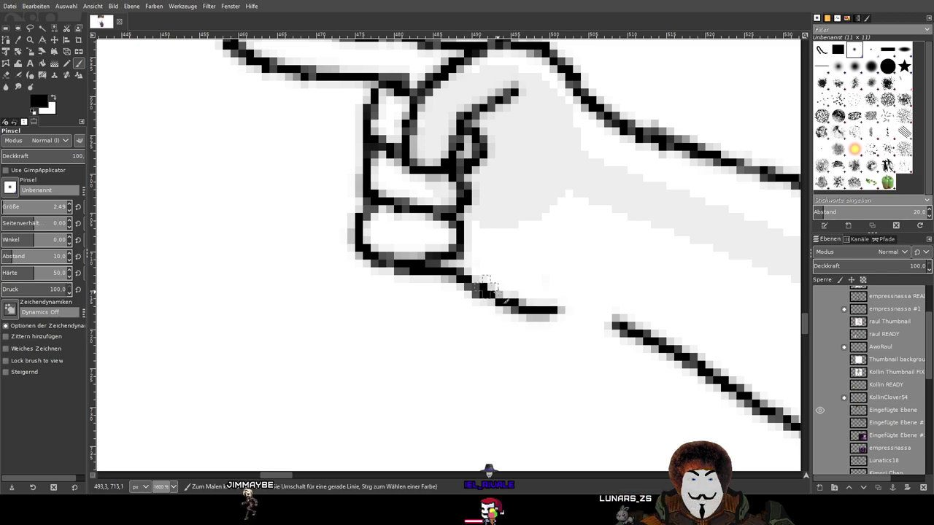
pyautogui.moveTo(561, 312); pyautogui.dragTo(625, 326)
pyautogui.scroll(-4, 669, 337)
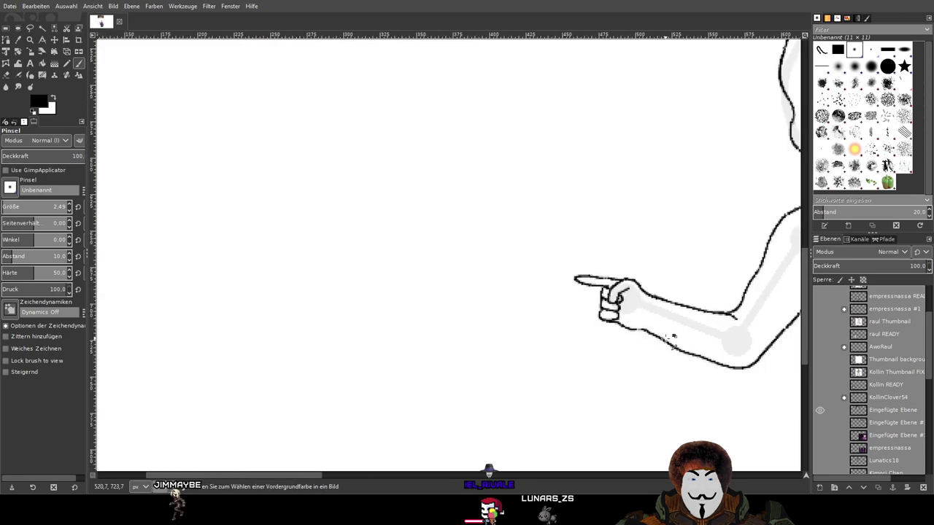
pyautogui.scroll(4, 672, 337)
pyautogui.scroll(-4, 655, 314)
pyautogui.scroll(-2, 654, 313)
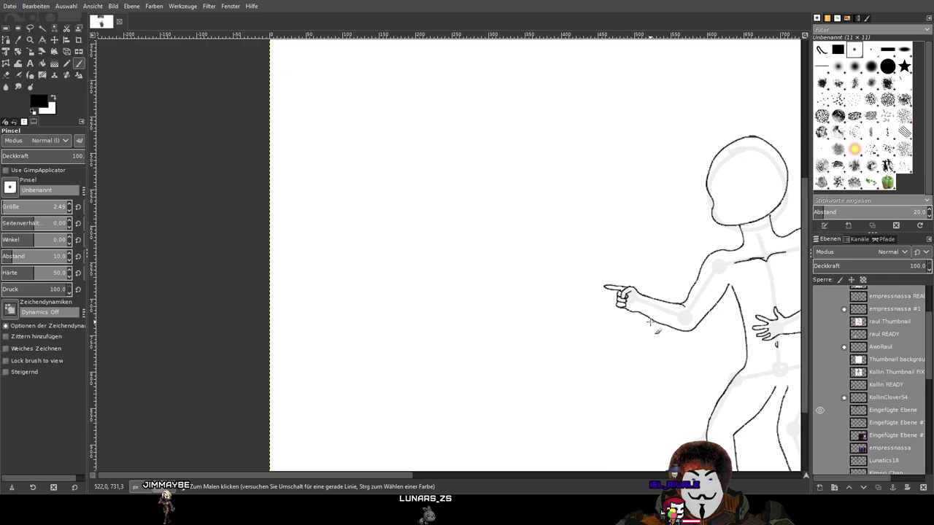
# Try drawing a squarer heel from the little finger's lower corner across the gap to the forearm
pyautogui.press('ctrl')
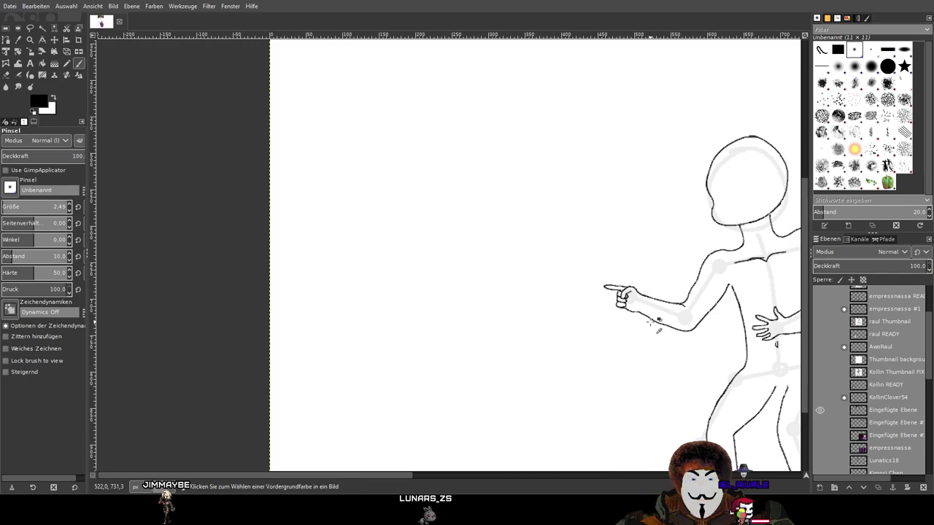
pyautogui.scroll(4, 649, 321)
pyautogui.scroll(3, 573, 261)
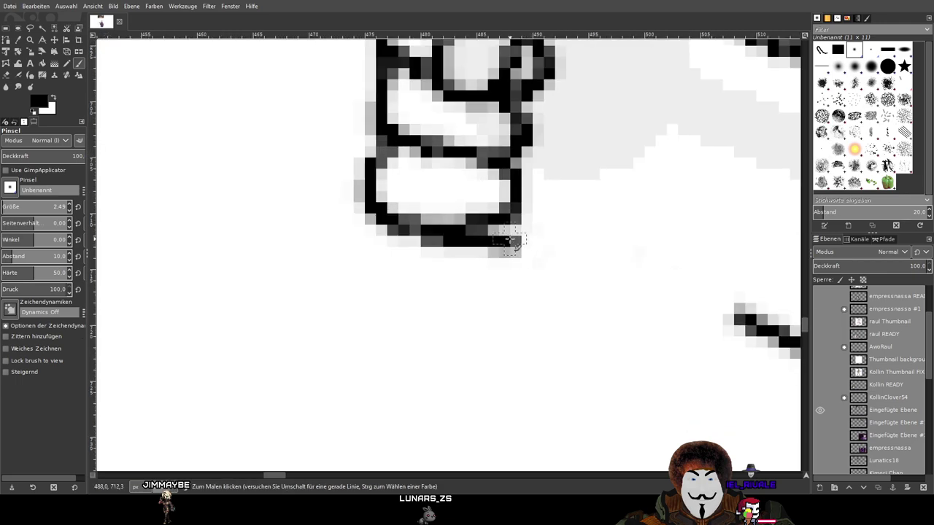
pyautogui.moveTo(622, 296); pyautogui.dragTo(671, 292)
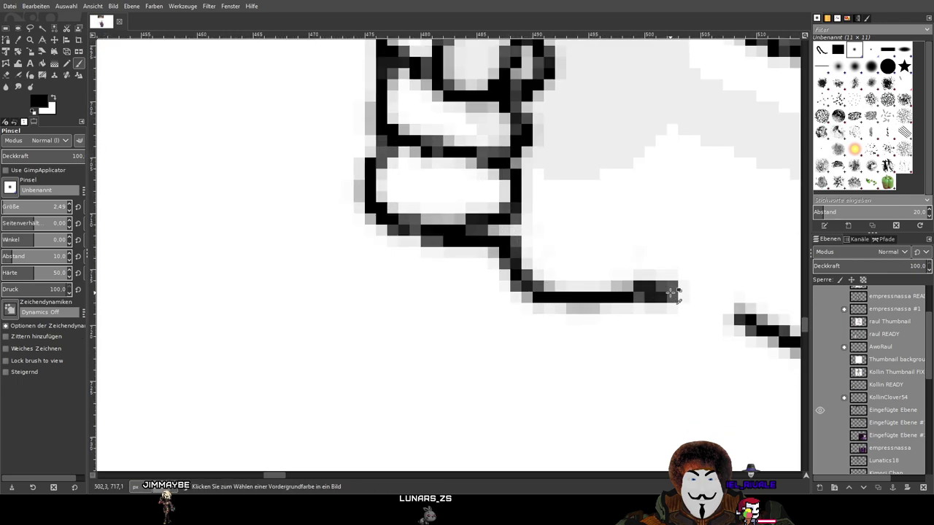
pyautogui.hotkey('ctrl', 'z')
pyautogui.moveTo(529, 259)
pyautogui.mouseDown()
pyautogui.moveTo(584, 288)
pyautogui.moveTo(704, 295)
pyautogui.moveTo(774, 332)
pyautogui.mouseUp()
# Try a shallower, gently bulging heel line between the little finger and the forearm
pyautogui.scroll(-5, 772, 321)
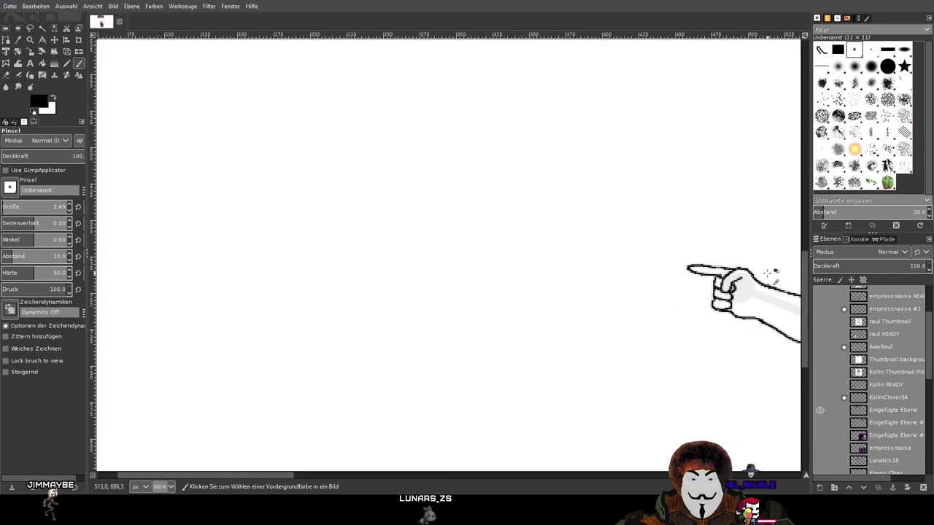
pyautogui.scroll(4, 751, 291)
pyautogui.moveTo(686, 330); pyautogui.dragTo(530, 265)
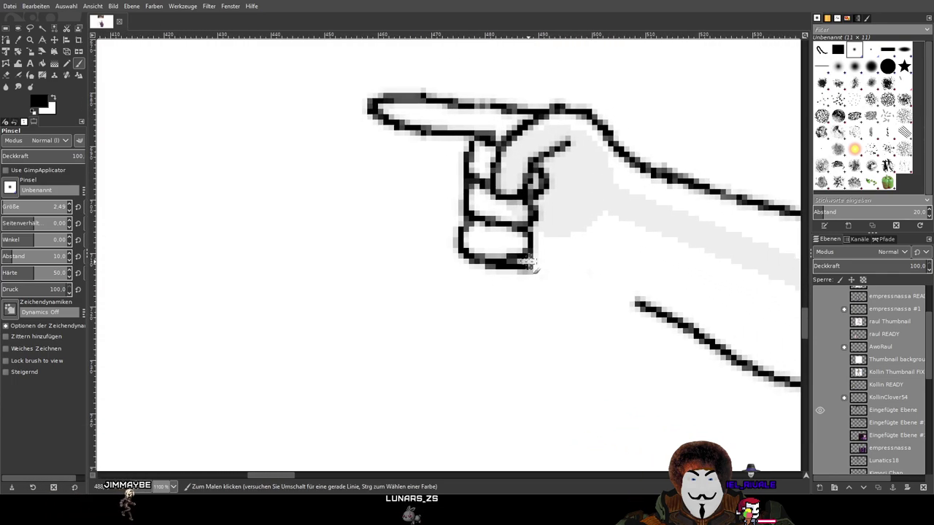
pyautogui.scroll(-2, 540, 269)
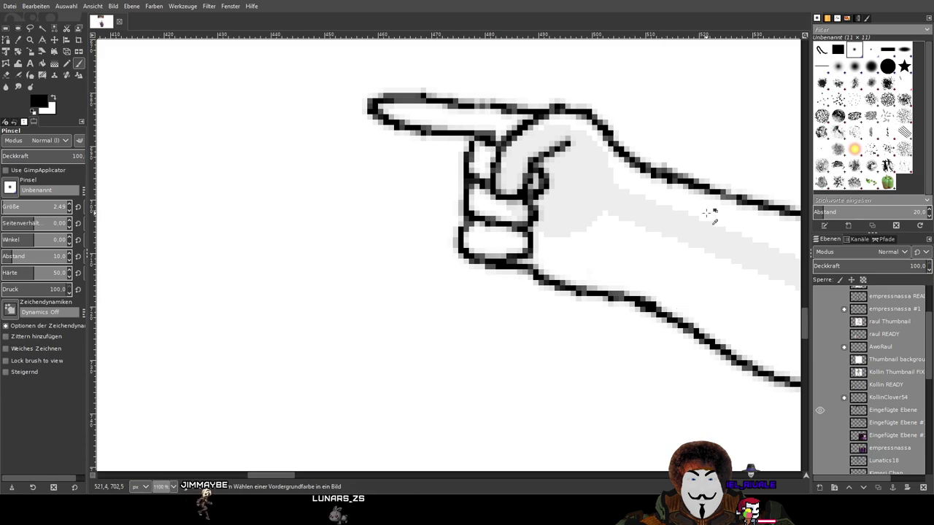
# Redraw the lower wrist line as one smooth slope from the little finger into the forearm's lower edge
pyautogui.scroll(-3, 711, 213)
pyautogui.scroll(1, 701, 167)
pyautogui.scroll(2, 696, 258)
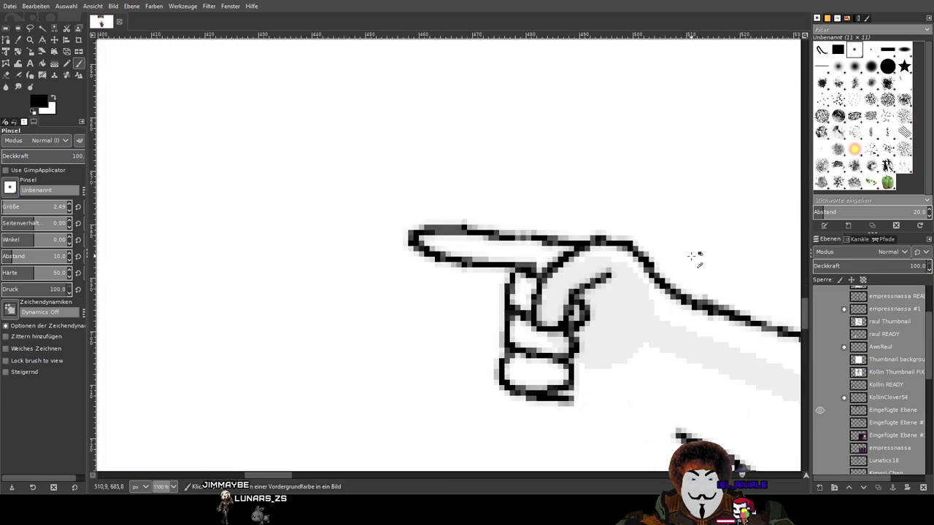
pyautogui.scroll(2, 519, 105)
pyautogui.scroll(1, 232, 186)
pyautogui.moveTo(235, 199)
pyautogui.mouseDown()
pyautogui.moveTo(292, 246)
pyautogui.moveTo(387, 260)
pyautogui.moveTo(426, 281)
pyautogui.mouseUp()
pyautogui.press('1')
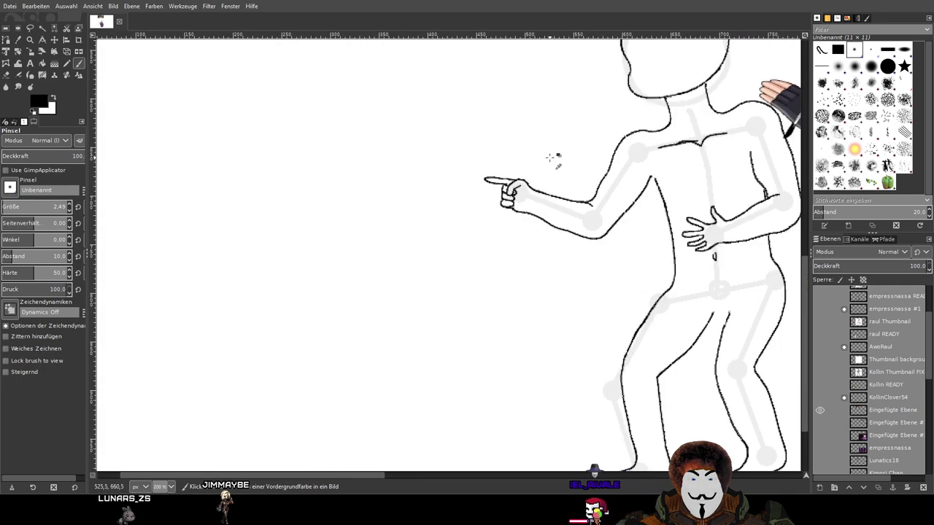
pyautogui.scroll(2, 576, 228)
pyautogui.press('ctrl')
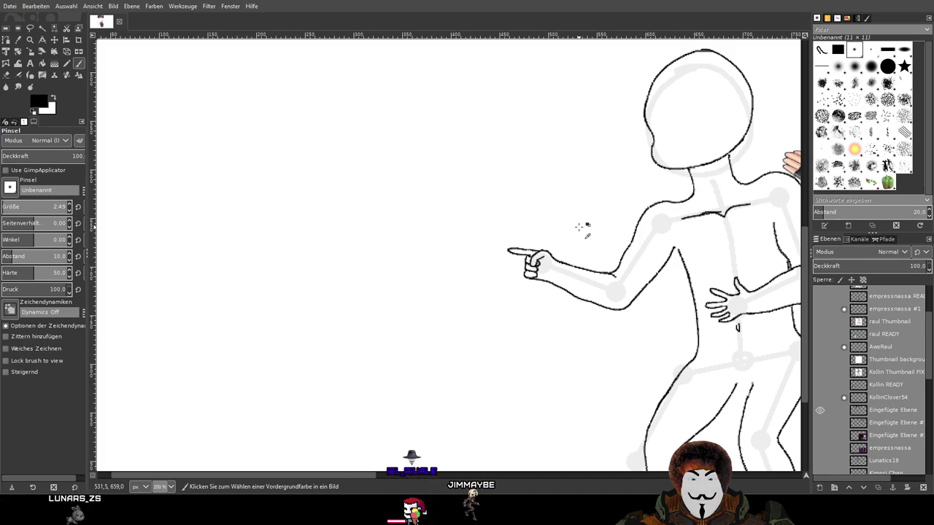
pyautogui.hotkey('ctrl', 'z')
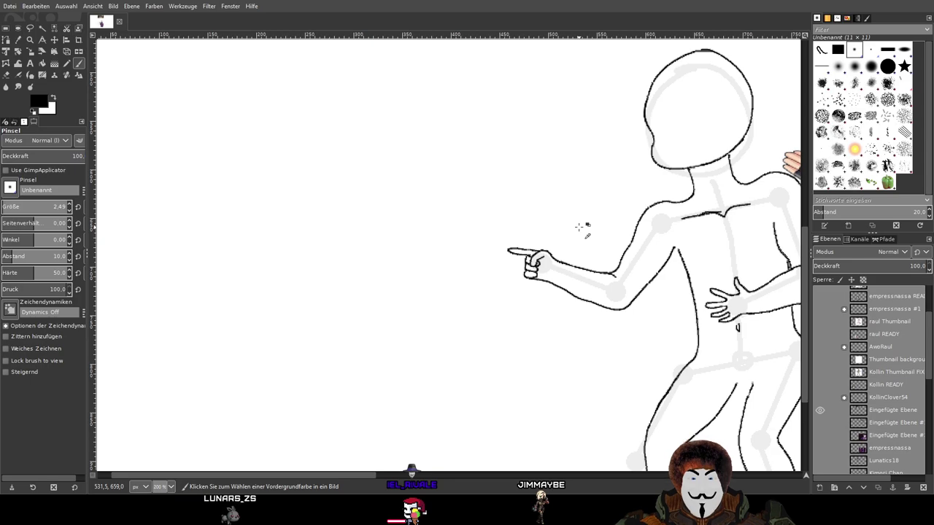
# Try adding a short curved palm crease between the curled fingertip and the wrist of the pointing hand
pyautogui.scroll(5, 563, 233)
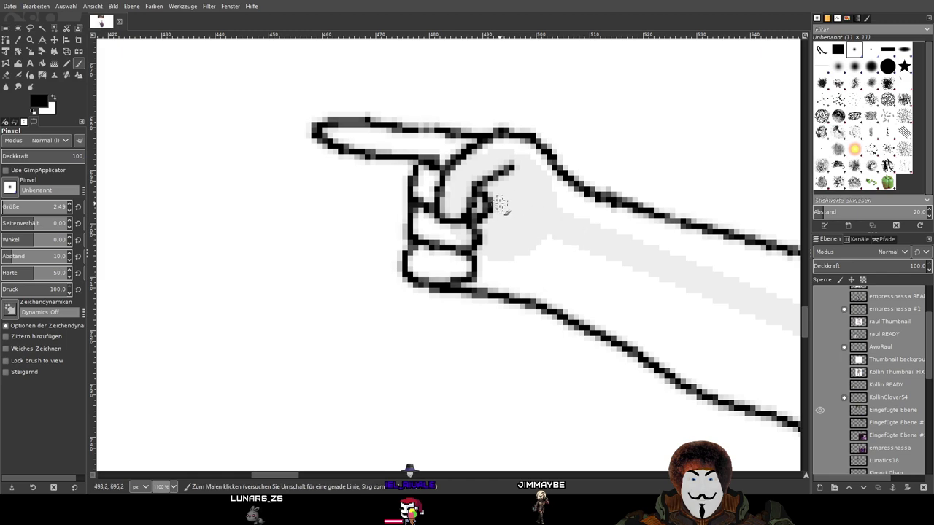
pyautogui.moveTo(504, 199)
pyautogui.mouseDown()
pyautogui.moveTo(532, 220)
pyautogui.moveTo(571, 226)
pyautogui.mouseUp()
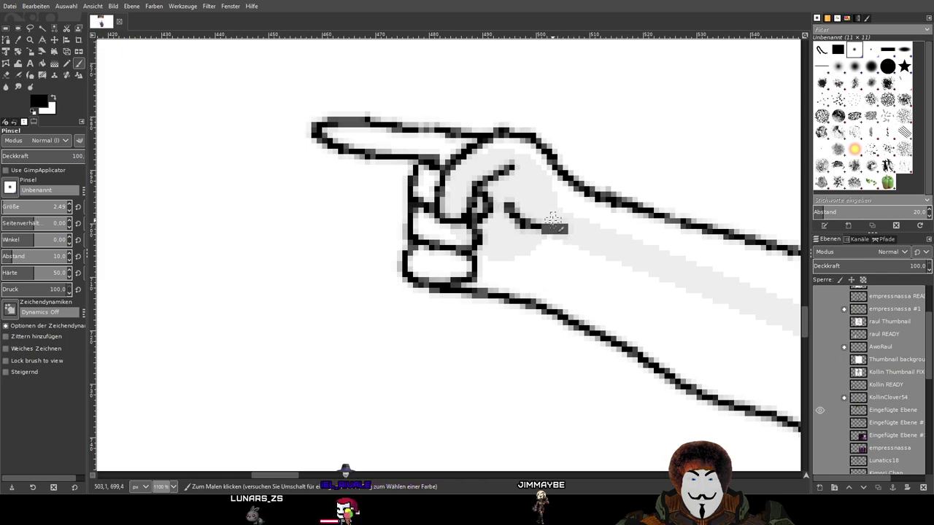
pyautogui.hotkey('ctrl', 'z')
pyautogui.moveTo(517, 221); pyautogui.dragTo(567, 223)
pyautogui.scroll(-7, 536, 240)
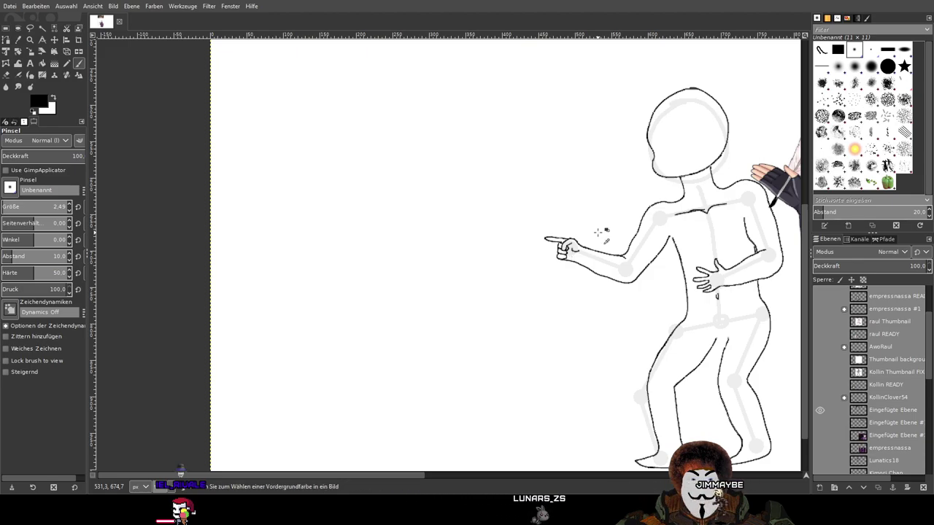
pyautogui.scroll(7, 598, 231)
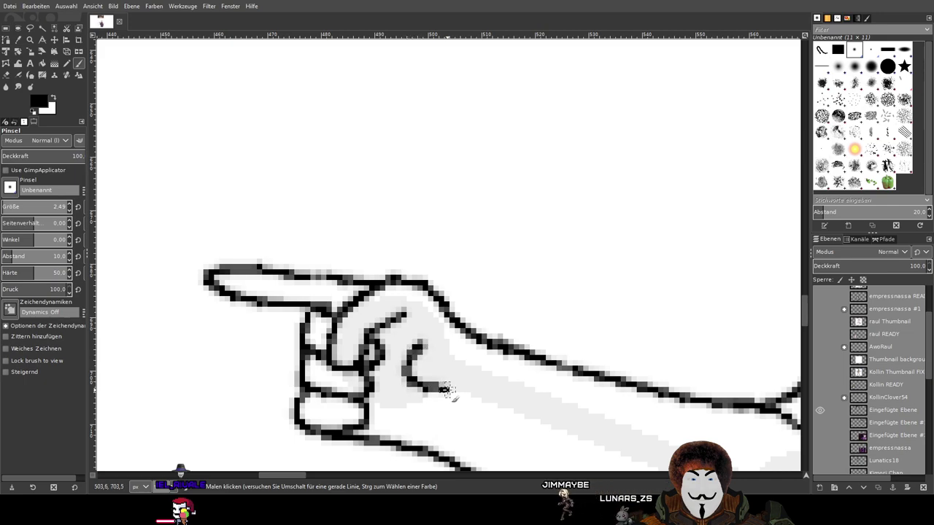
# Undo the palm crease and try one that curves down from the end of the thumb line toward the wrist
pyautogui.hotkey('ctrl', 'z')
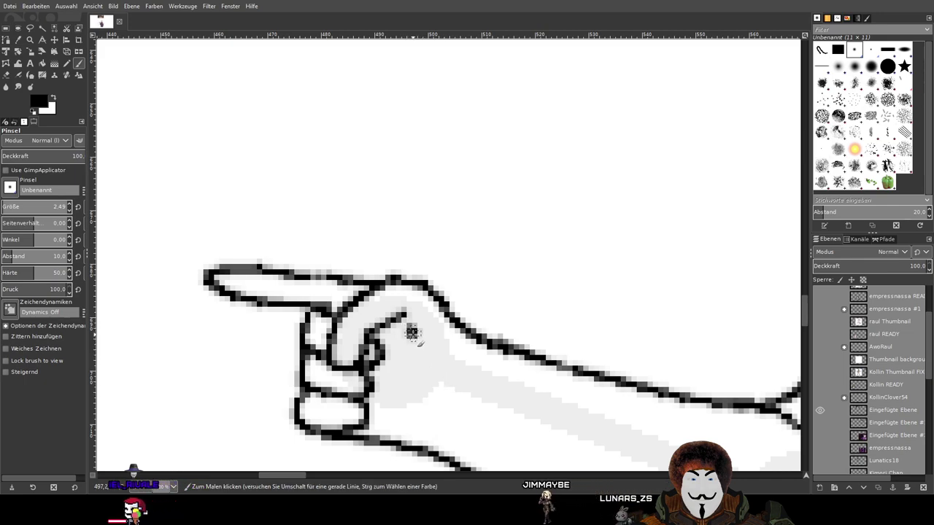
pyautogui.hotkey('ctrl', 'z')
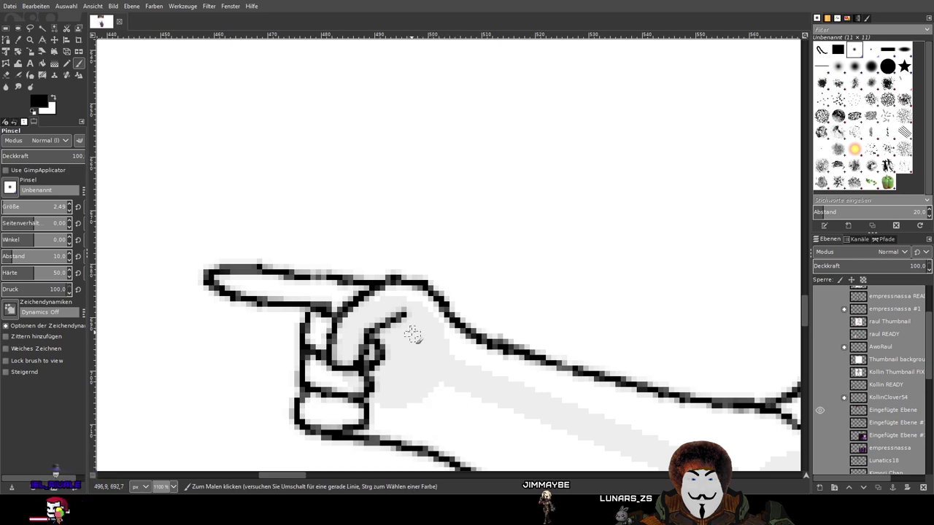
pyautogui.moveTo(400, 368); pyautogui.dragTo(422, 383)
pyautogui.hotkey('ctrl', 'z')
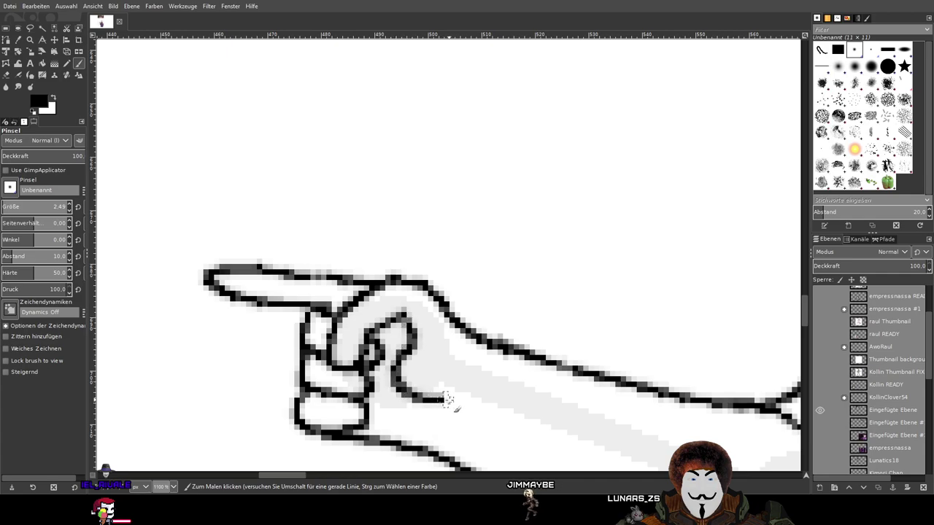
pyautogui.scroll(-5, 448, 405)
pyautogui.scroll(6, 448, 350)
# Try a separate crescent-shaped crease in the palm, detached from the thumb line and curving toward the wrist
pyautogui.moveTo(375, 328)
pyautogui.mouseDown()
pyautogui.moveTo(391, 373)
pyautogui.moveTo(459, 396)
pyautogui.mouseUp()
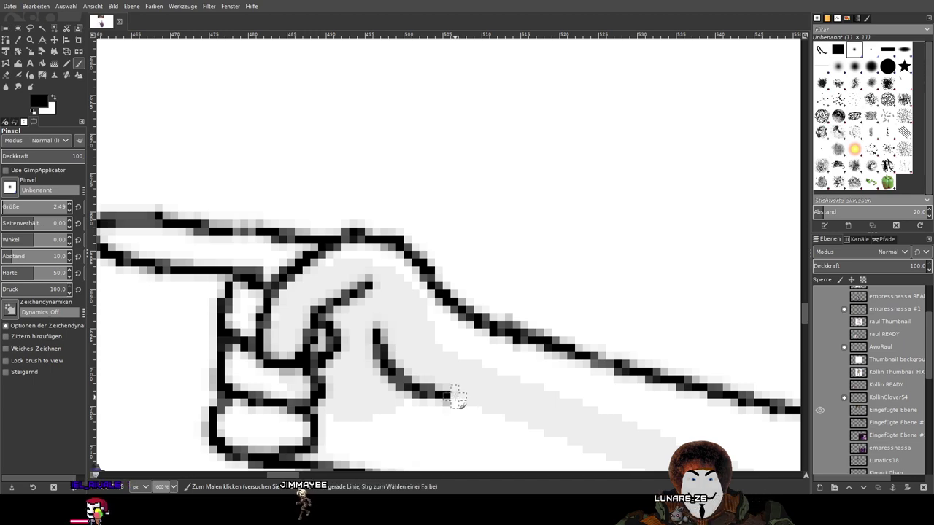
pyautogui.hotkey('ctrl', 'z')
pyautogui.moveTo(361, 341)
pyautogui.mouseDown()
pyautogui.moveTo(361, 368)
pyautogui.moveTo(437, 421)
pyautogui.mouseUp()
pyautogui.scroll(-5, 475, 416)
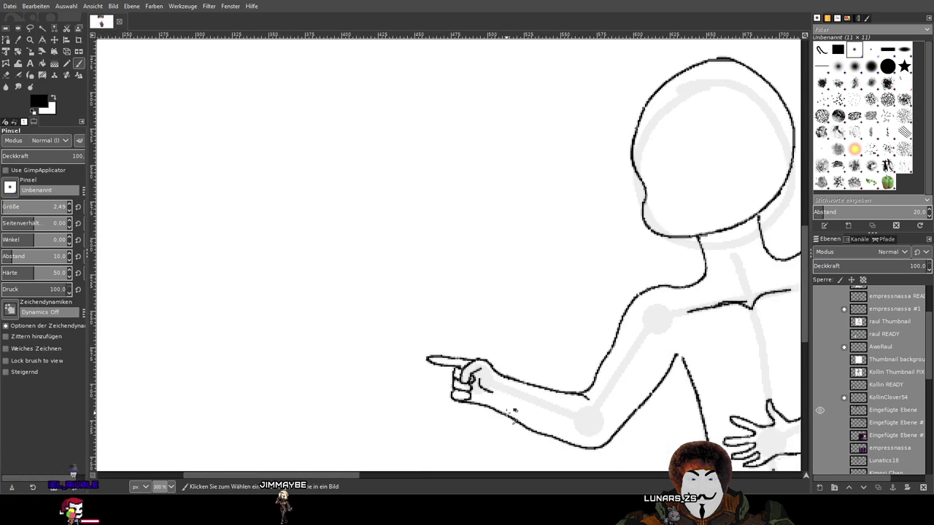
pyautogui.scroll(7, 513, 413)
pyautogui.moveTo(303, 139); pyautogui.dragTo(313, 73)
pyautogui.scroll(-7, 431, 255)
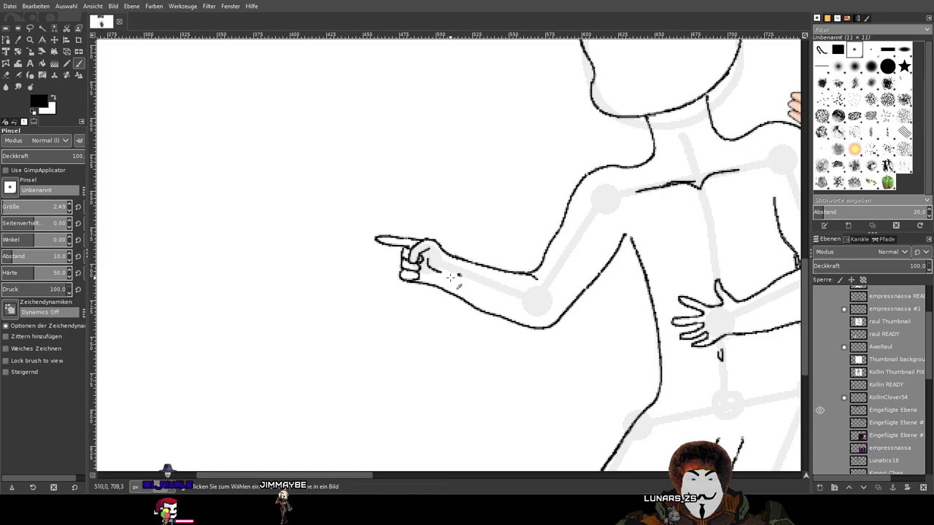
# Redraw the palm crease as a short curve close beside the curled fingertip
pyautogui.scroll(4, 452, 277)
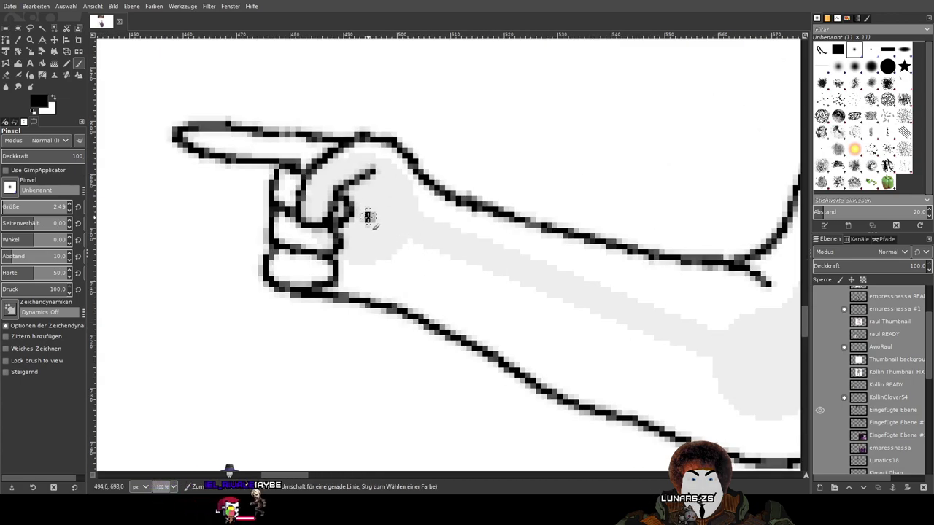
pyautogui.moveTo(368, 211)
pyautogui.mouseDown()
pyautogui.moveTo(394, 252)
pyautogui.moveTo(421, 267)
pyautogui.mouseUp()
pyautogui.hotkey('ctrl', 'z')
pyautogui.moveTo(366, 196)
pyautogui.mouseDown()
pyautogui.moveTo(372, 232)
pyautogui.moveTo(406, 249)
pyautogui.mouseUp()
pyautogui.scroll(-5, 538, 226)
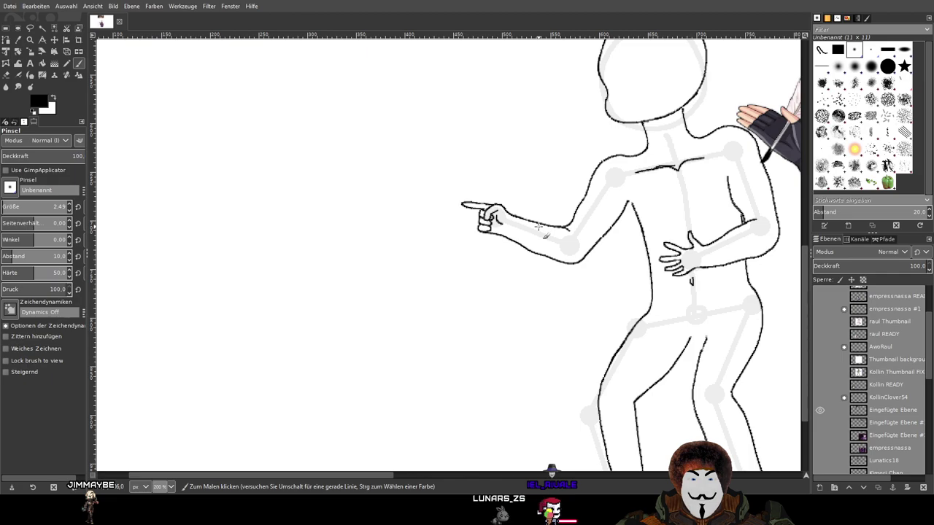
# Examine the pointing hand's palm crease up close and judge it against the whole body outline
pyautogui.scroll(3, 490, 212)
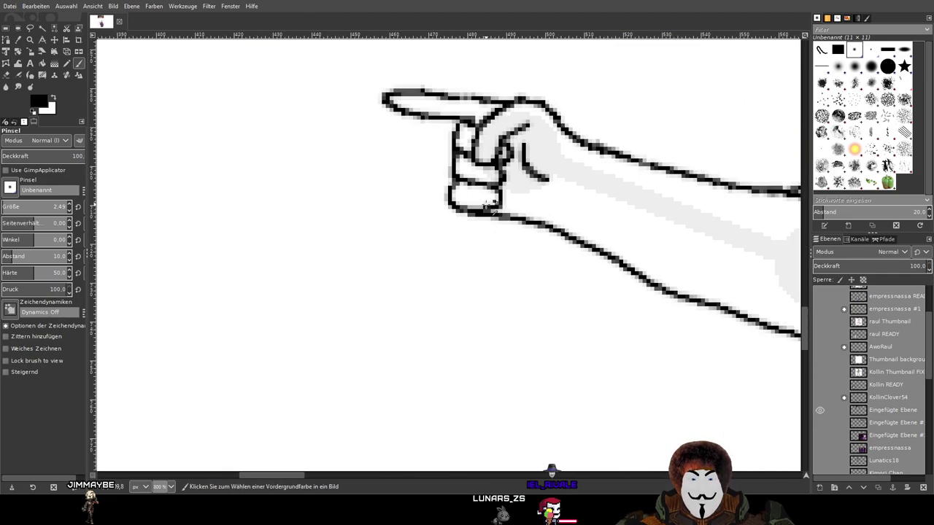
pyautogui.scroll(2, 490, 207)
pyautogui.scroll(-5, 540, 231)
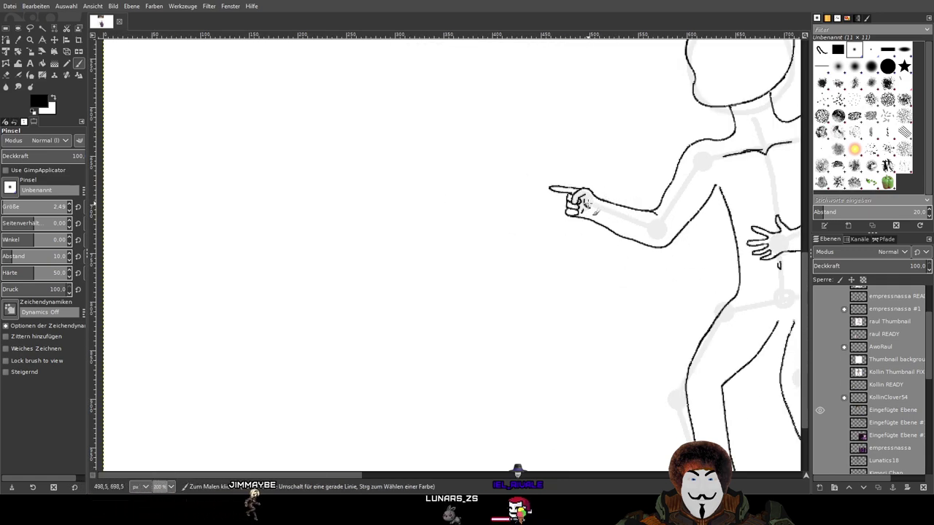
pyautogui.scroll(4, 587, 203)
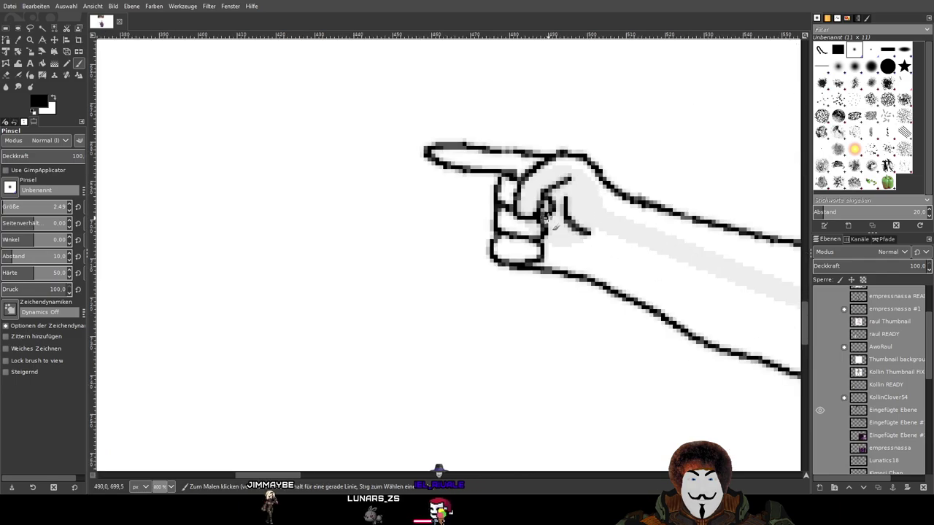
pyautogui.scroll(-4, 565, 219)
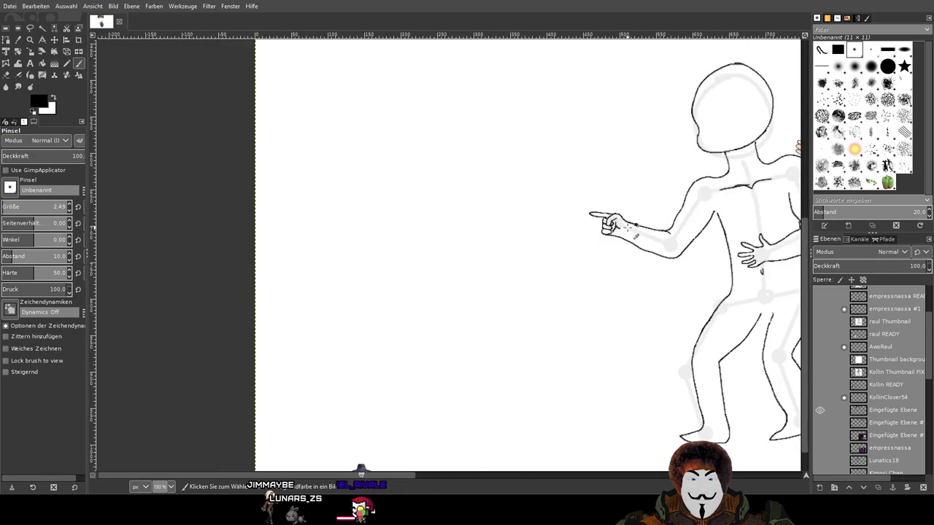
pyautogui.moveTo(637, 177); pyautogui.dragTo(458, 171)
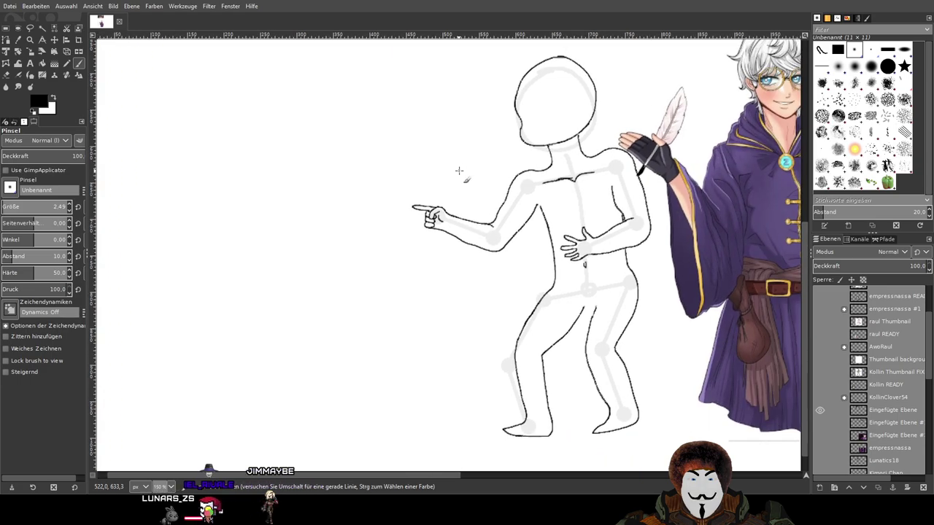
pyautogui.scroll(4, 442, 190)
pyautogui.scroll(3, 444, 250)
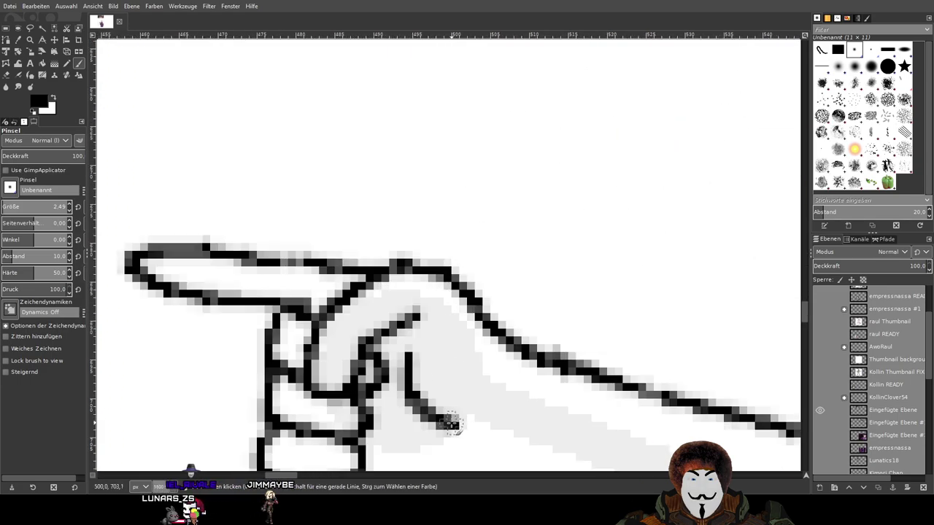
pyautogui.scroll(-6, 595, 301)
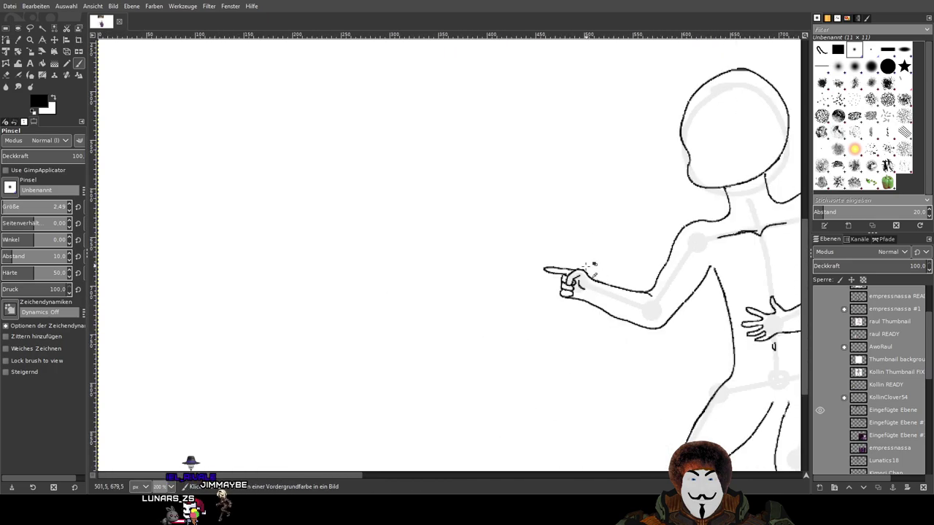
pyautogui.scroll(5, 589, 257)
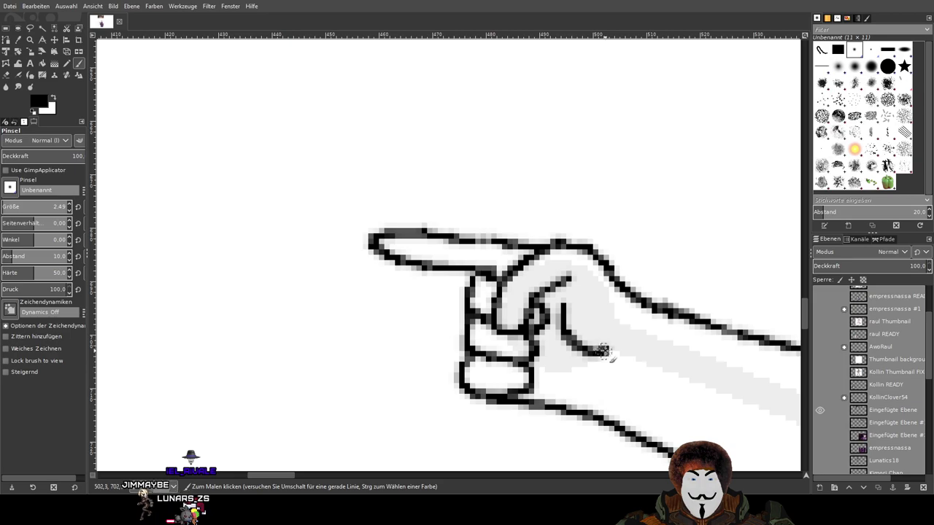
pyautogui.scroll(-3, 667, 270)
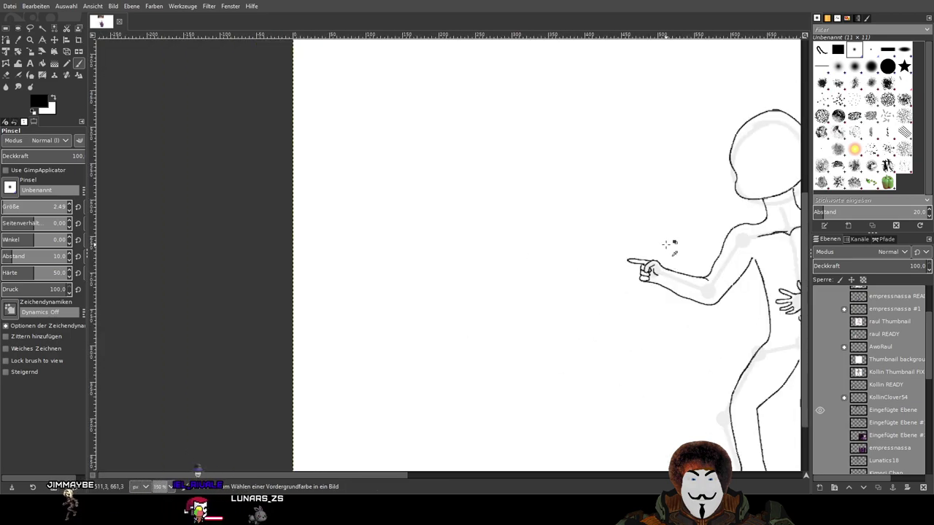
pyautogui.scroll(-7, 667, 245)
pyautogui.scroll(3, 323, 309)
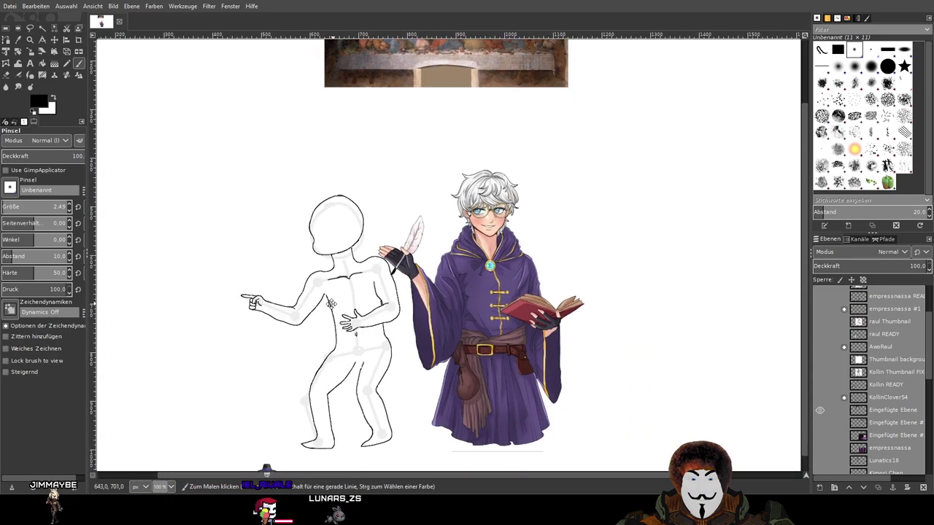
pyautogui.moveTo(323, 309); pyautogui.dragTo(519, 193)
pyautogui.scroll(2, 577, 182)
pyautogui.scroll(-1, 579, 175)
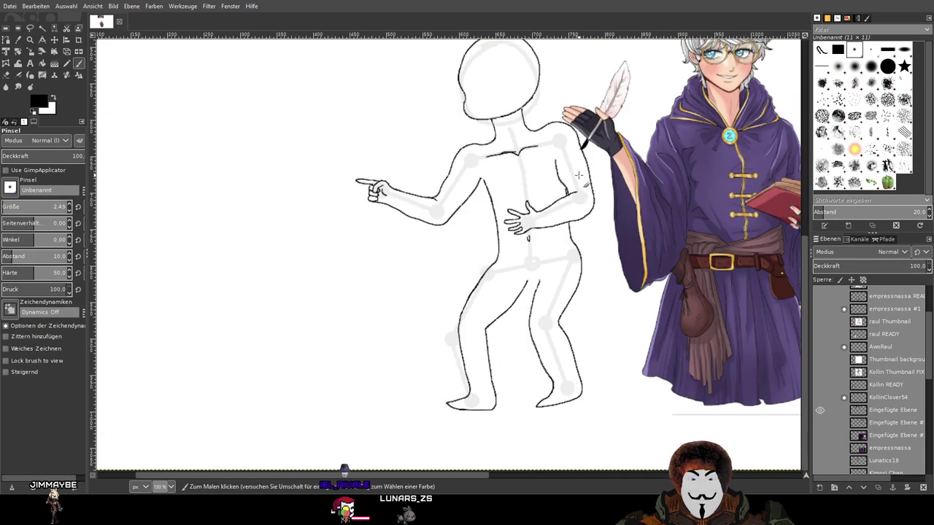
# Erase the outer part of the collarbone line on the pointing-arm side, up to its doubled section
pyautogui.scroll(-1, 576, 175)
pyautogui.scroll(1, 531, 182)
pyautogui.scroll(-1, 531, 181)
pyautogui.scroll(6, 452, 179)
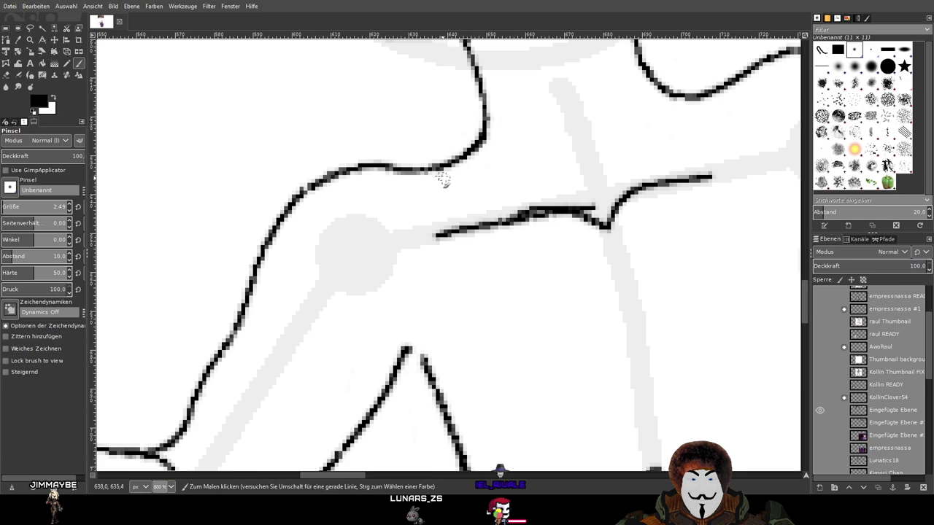
pyautogui.hotkey('shift', 'e')
pyautogui.scroll(2, 444, 230)
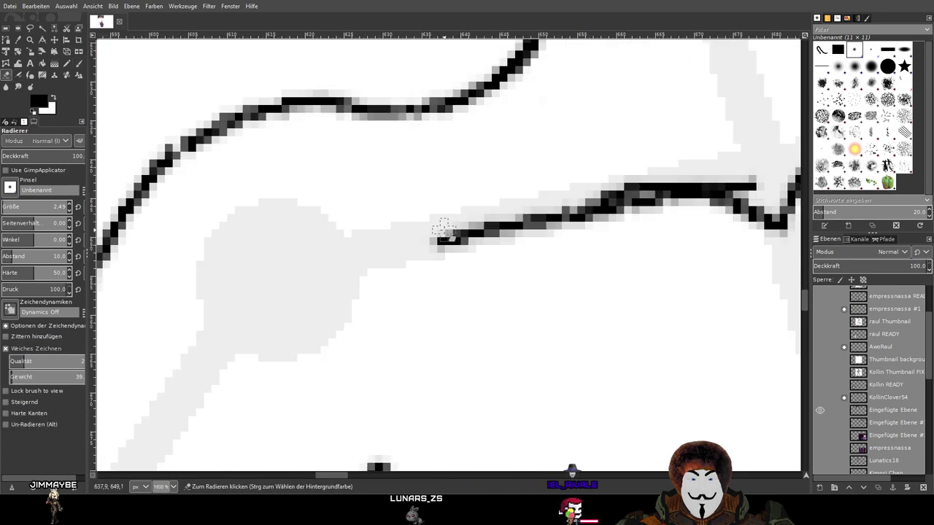
pyautogui.moveTo(444, 230); pyautogui.dragTo(434, 241)
pyautogui.moveTo(452, 205)
pyautogui.mouseDown()
pyautogui.moveTo(474, 255)
pyautogui.moveTo(469, 214)
pyautogui.moveTo(510, 246)
pyautogui.moveTo(478, 218)
pyautogui.moveTo(522, 231)
pyautogui.moveTo(513, 265)
pyautogui.moveTo(521, 237)
pyautogui.moveTo(504, 217)
pyautogui.mouseUp()
pyautogui.moveTo(588, 235)
pyautogui.mouseDown()
pyautogui.moveTo(599, 211)
pyautogui.moveTo(577, 215)
pyautogui.moveTo(613, 218)
pyautogui.mouseUp()
pyautogui.moveTo(680, 260); pyautogui.dragTo(552, 254)
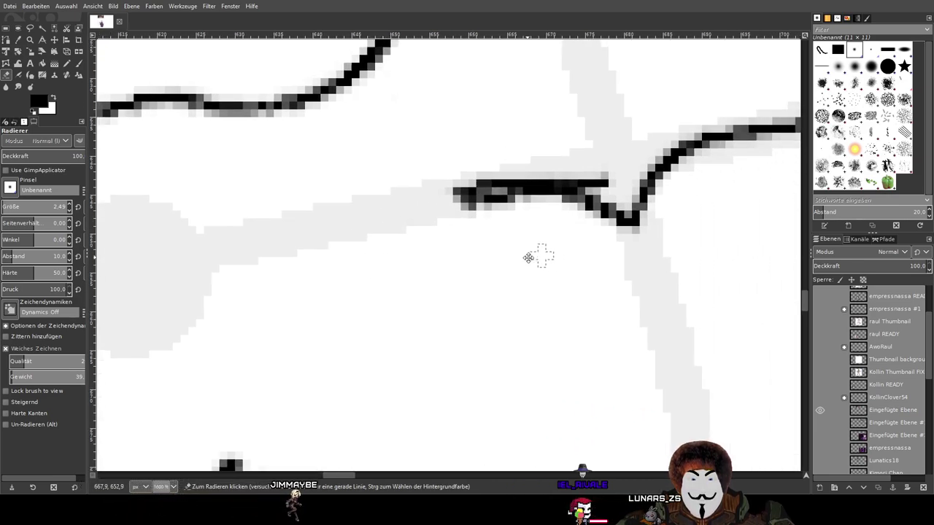
# Erase the doubled collarbone section on the pointing-arm side, up to the central notch
pyautogui.hscroll(3, 553, 254)
pyautogui.scroll(1, 510, 226)
pyautogui.moveTo(516, 202)
pyautogui.mouseDown()
pyautogui.moveTo(491, 208)
pyautogui.moveTo(496, 196)
pyautogui.moveTo(359, 197)
pyautogui.mouseUp()
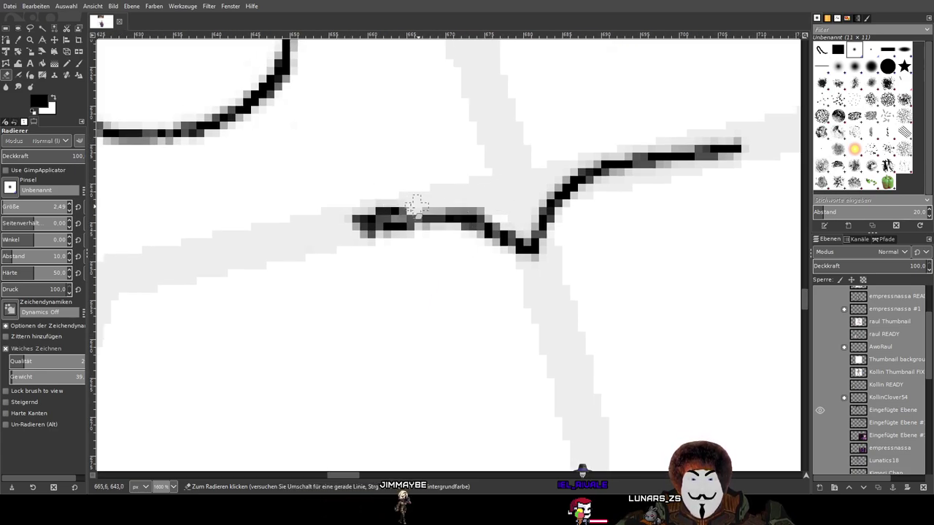
pyautogui.moveTo(422, 195)
pyautogui.mouseDown()
pyautogui.moveTo(344, 249)
pyautogui.moveTo(504, 191)
pyautogui.moveTo(343, 227)
pyautogui.moveTo(423, 211)
pyautogui.moveTo(400, 221)
pyautogui.mouseUp()
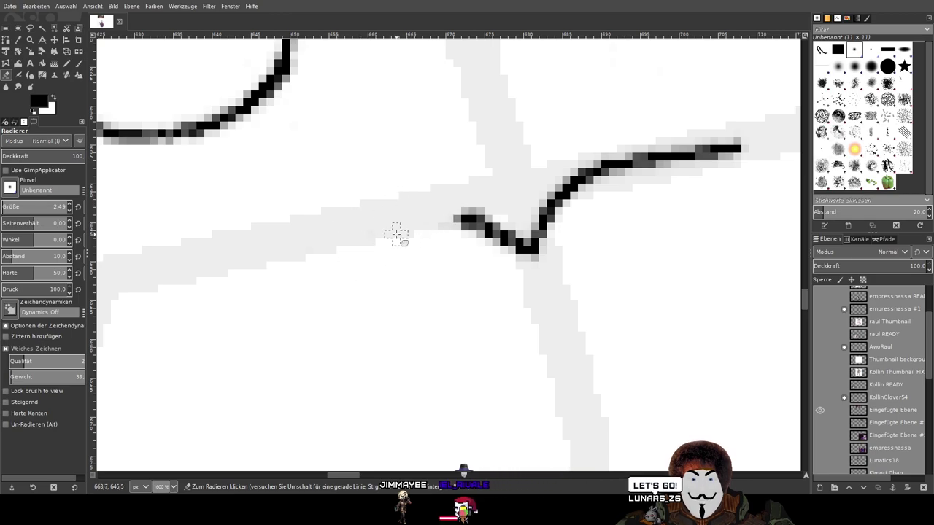
# Erase the other side's collarbone line and the remaining V-shaped notch at the centre of the chest
pyautogui.scroll(-6, 396, 234)
pyautogui.scroll(5, 625, 219)
pyautogui.moveTo(671, 204)
pyautogui.mouseDown()
pyautogui.moveTo(627, 191)
pyautogui.moveTo(598, 216)
pyautogui.moveTo(621, 183)
pyautogui.moveTo(592, 202)
pyautogui.moveTo(597, 207)
pyautogui.moveTo(537, 224)
pyautogui.mouseUp()
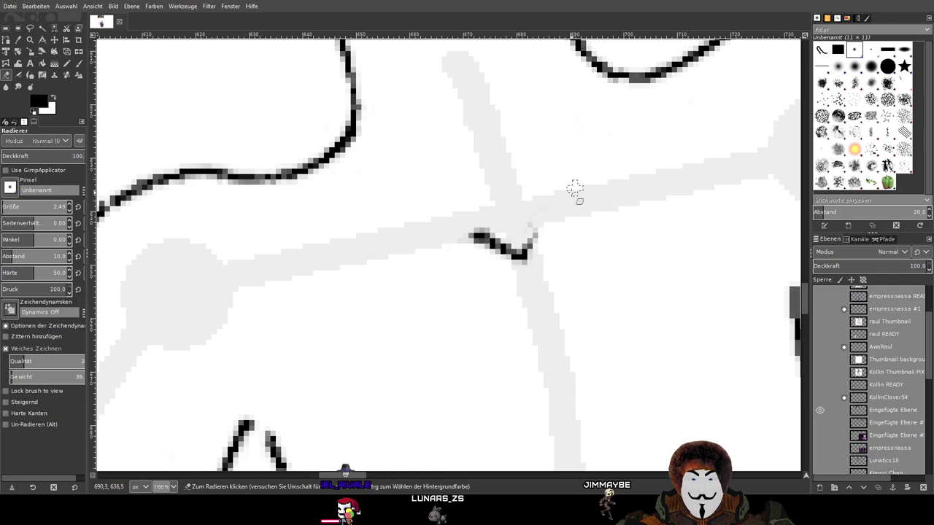
pyautogui.scroll(3, 572, 204)
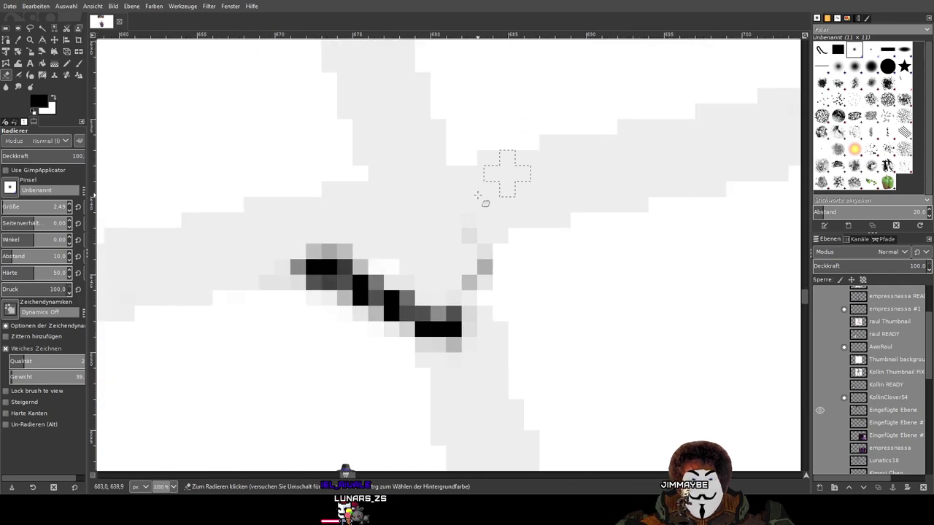
pyautogui.moveTo(425, 305); pyautogui.dragTo(454, 329)
pyautogui.moveTo(470, 219)
pyautogui.mouseDown()
pyautogui.moveTo(484, 240)
pyautogui.moveTo(466, 273)
pyautogui.mouseUp()
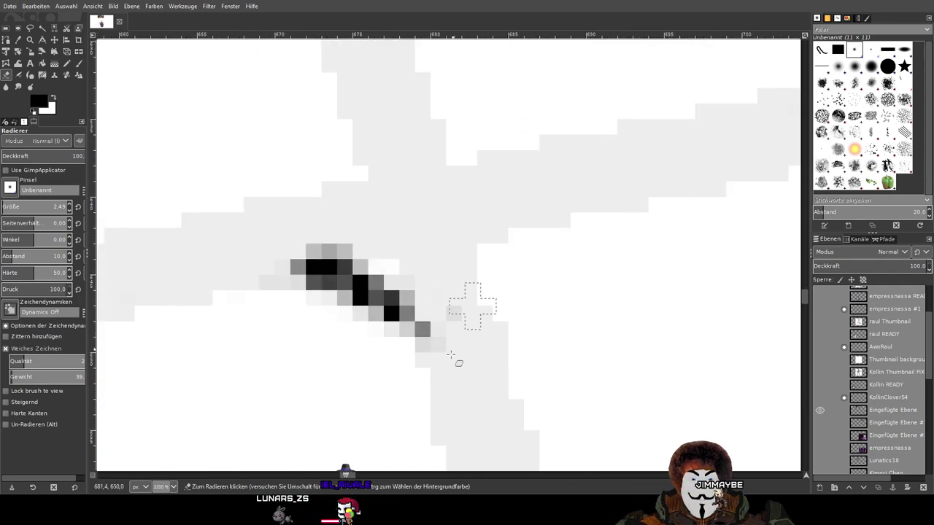
pyautogui.moveTo(357, 335); pyautogui.dragTo(283, 323)
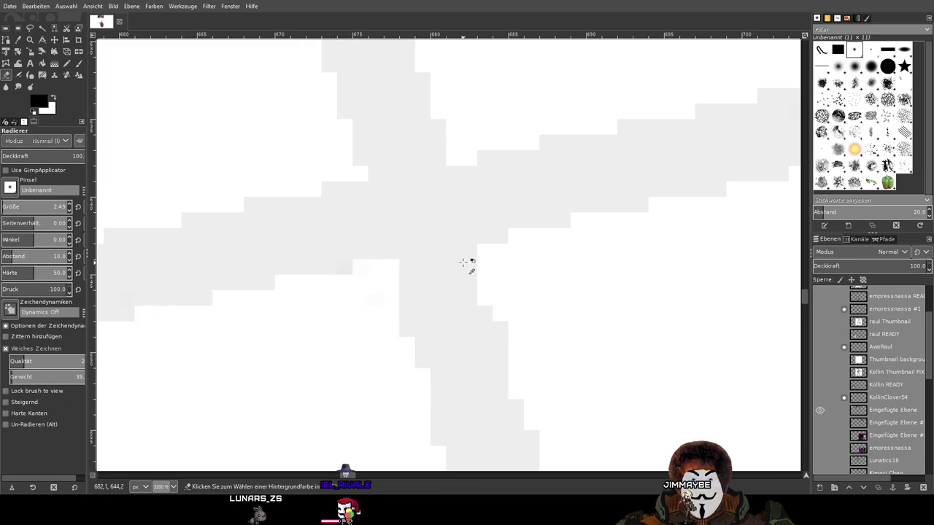
# Save the image as the existing file Hot Tub Abendmahl.xcf
pyautogui.scroll(-6, 463, 263)
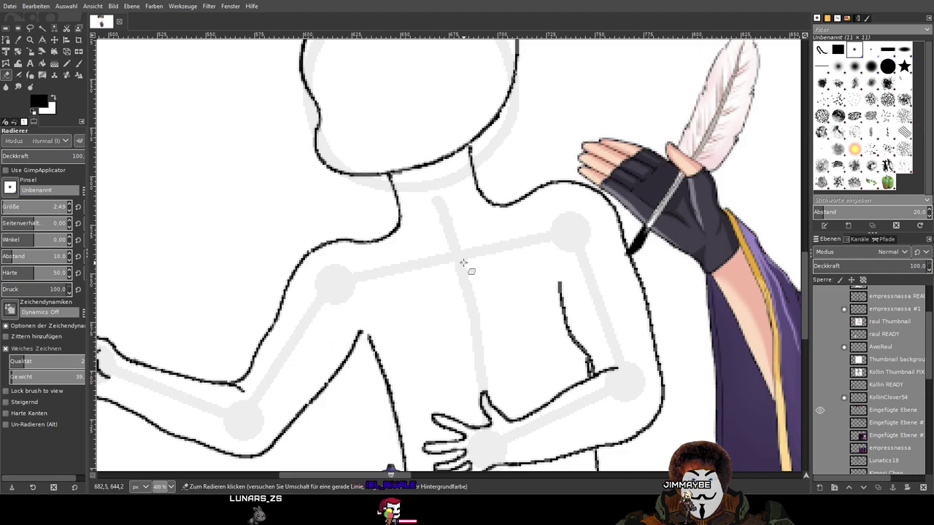
pyautogui.scroll(-1, 463, 262)
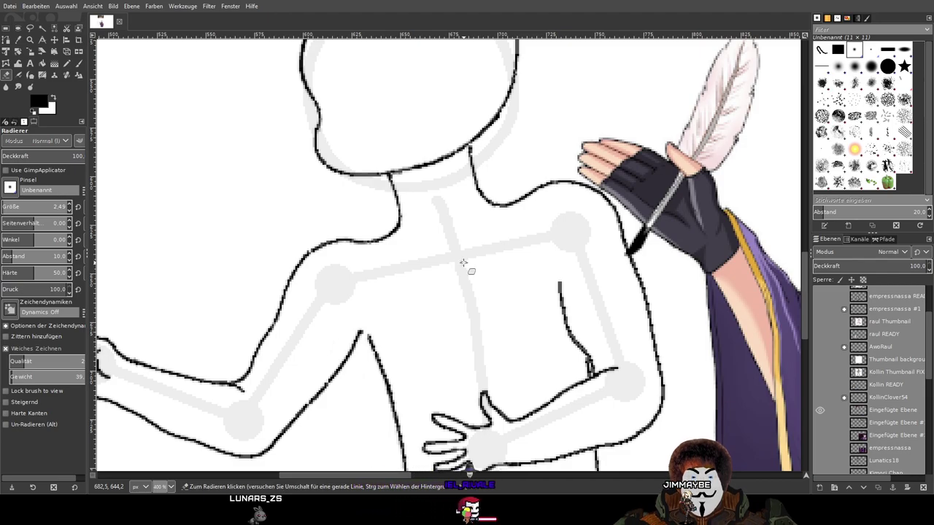
pyautogui.scroll(-2, 463, 262)
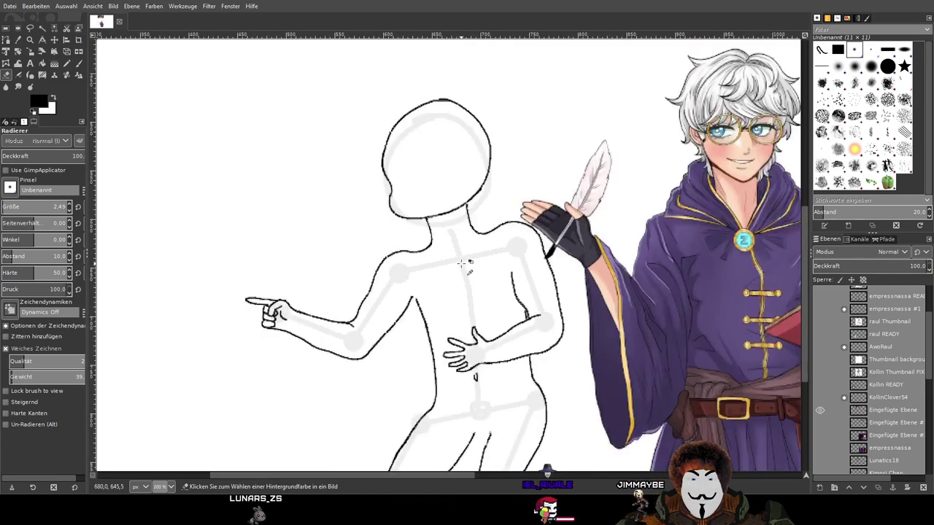
pyautogui.scroll(2, 454, 302)
pyautogui.moveTo(479, 106); pyautogui.dragTo(474, 72)
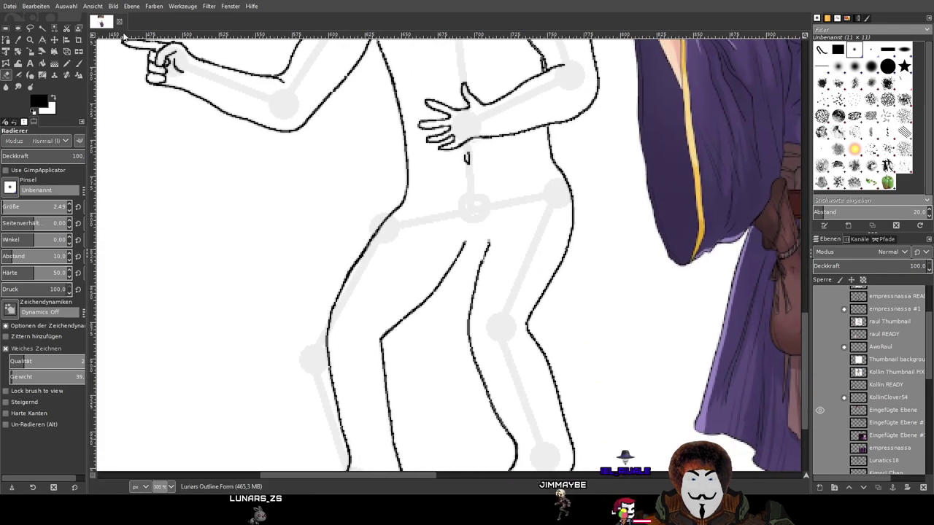
pyautogui.click(10, 6)
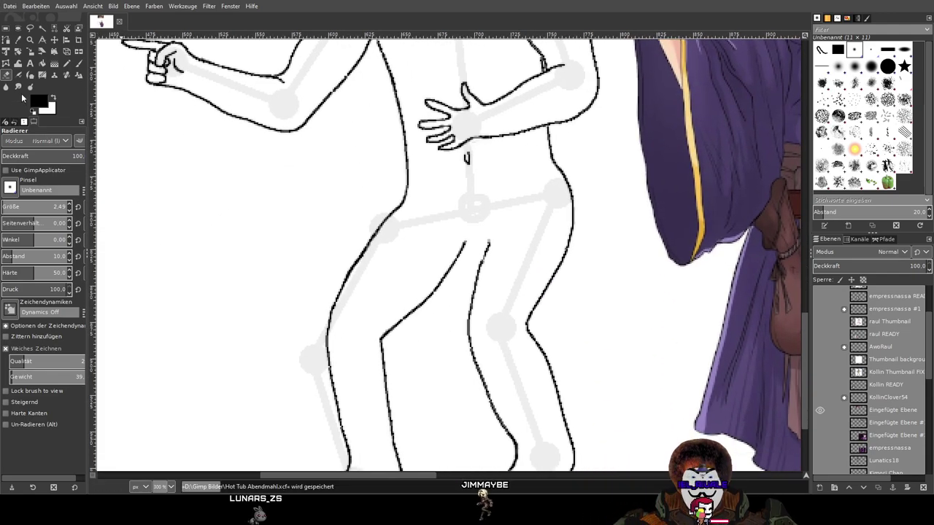
# Examine the whole body outline and the finger lines of the hand resting on the belly
pyautogui.scroll(-1, 460, 247)
pyautogui.scroll(-1, 460, 246)
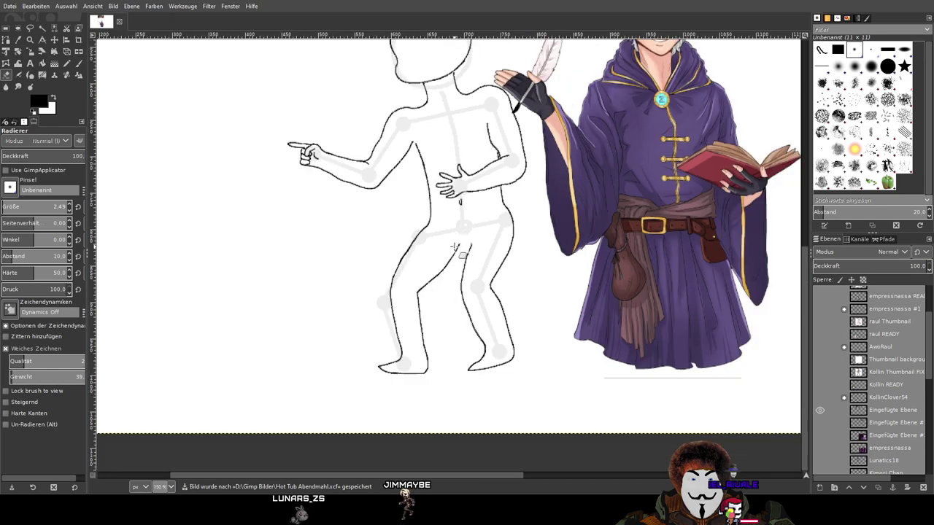
pyautogui.scroll(2, 488, 312)
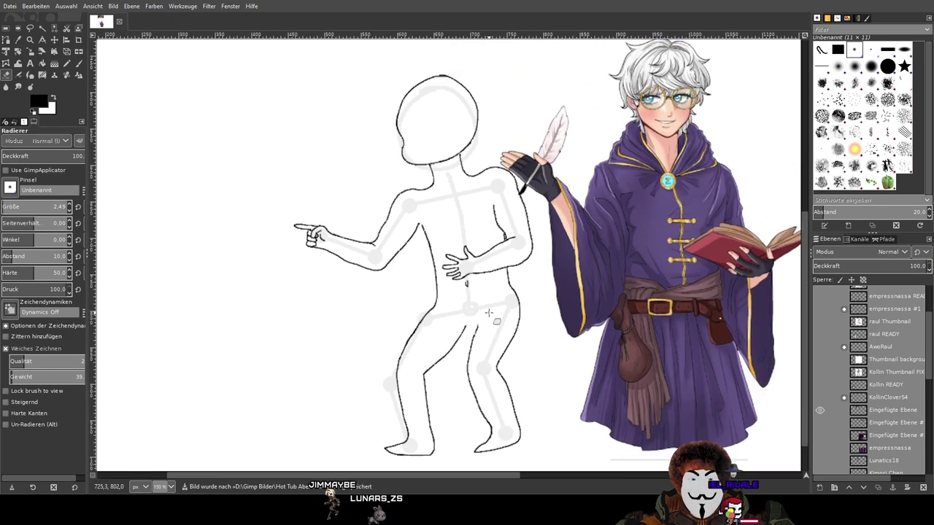
pyautogui.scroll(3, 489, 312)
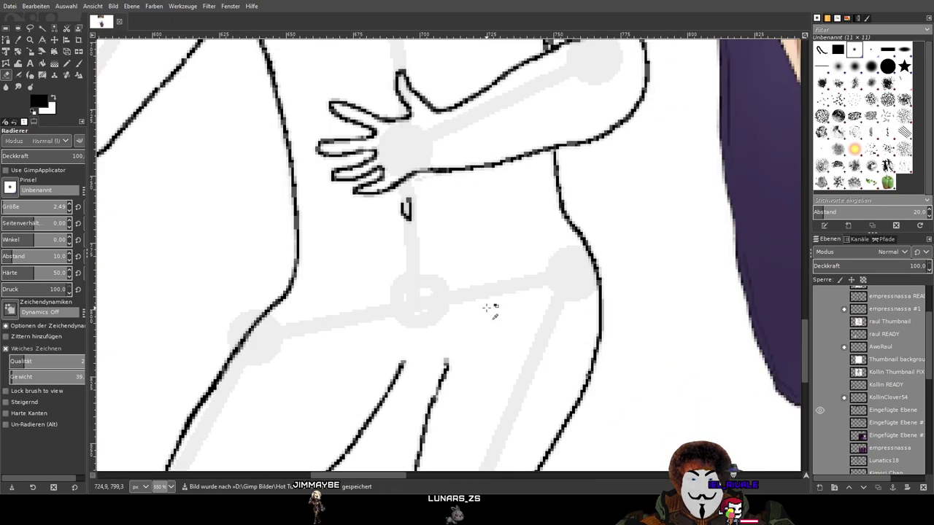
pyautogui.scroll(-1, 441, 194)
pyautogui.scroll(2, 504, 263)
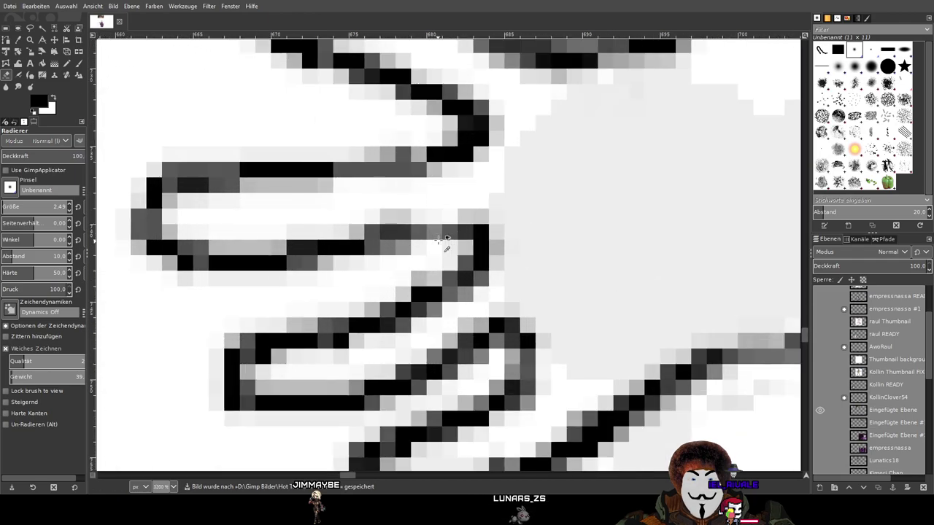
pyautogui.scroll(-4, 500, 279)
pyautogui.scroll(8, 455, 246)
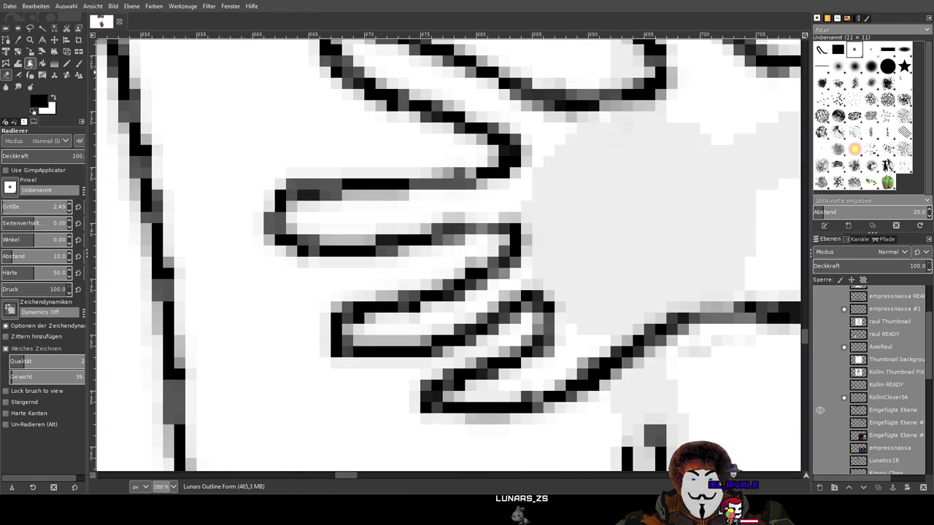
# Switch back to the Paintbrush and review the belly hand and the upper body outline
pyautogui.click(78, 64)
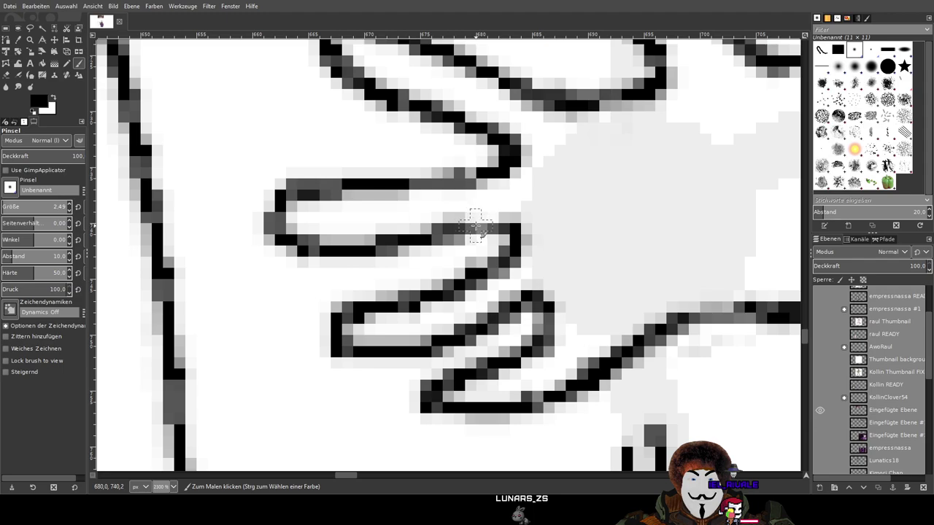
pyautogui.scroll(-8, 640, 234)
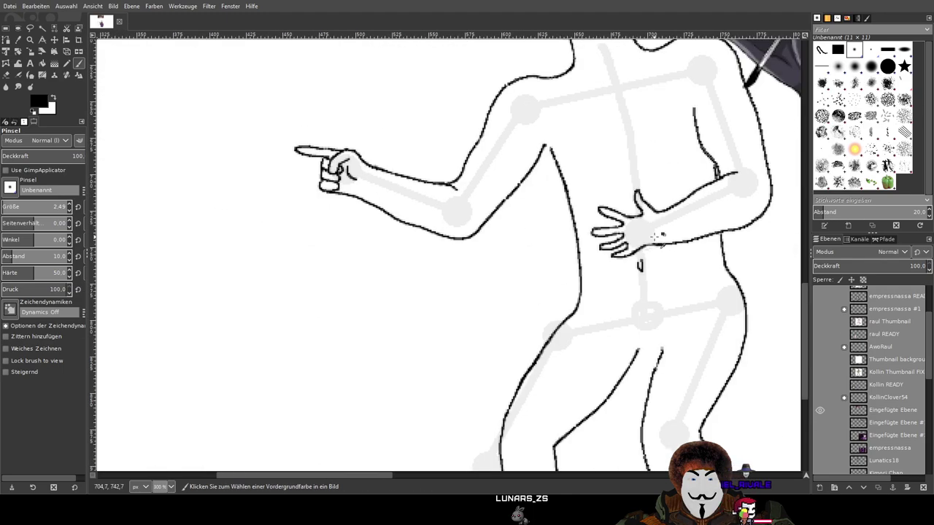
pyautogui.scroll(8, 656, 236)
pyautogui.scroll(-6, 498, 229)
pyautogui.scroll(-4, 671, 250)
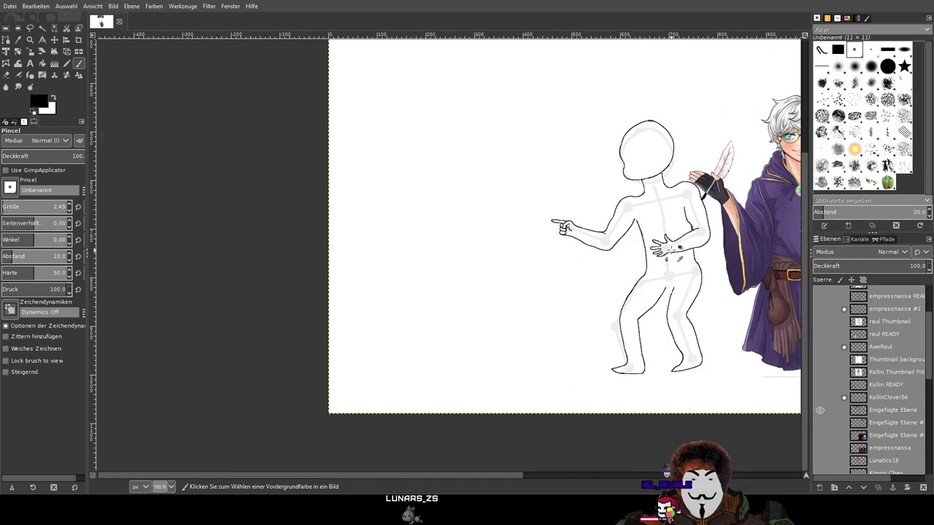
pyautogui.scroll(2, 584, 232)
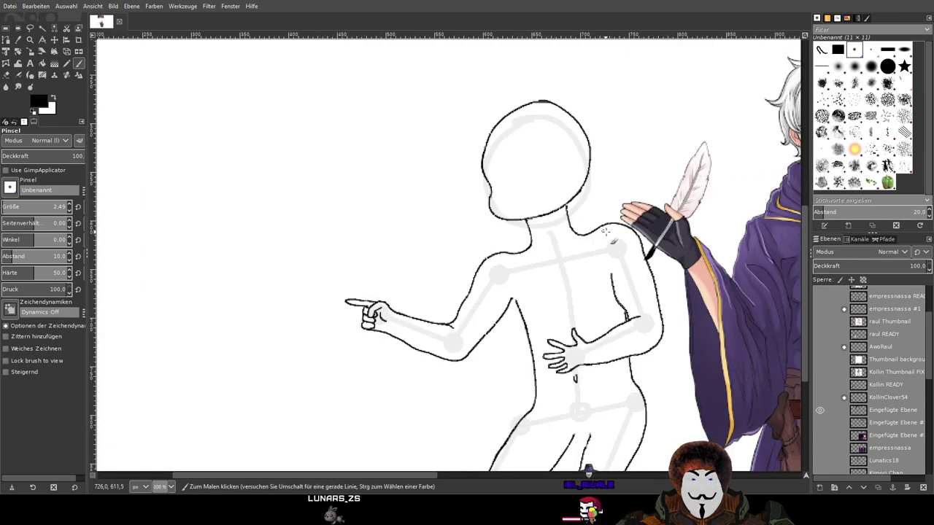
pyautogui.moveTo(623, 233); pyautogui.dragTo(528, 176)
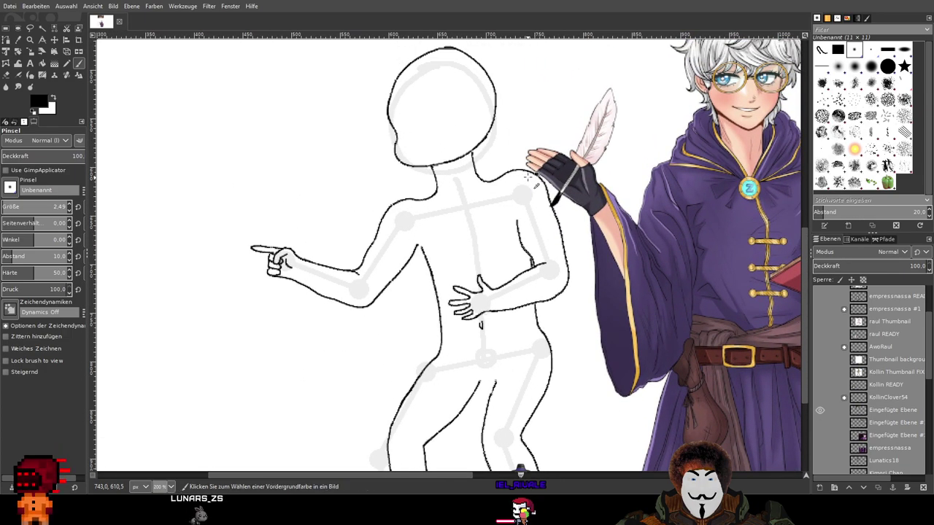
pyautogui.scroll(4, 506, 184)
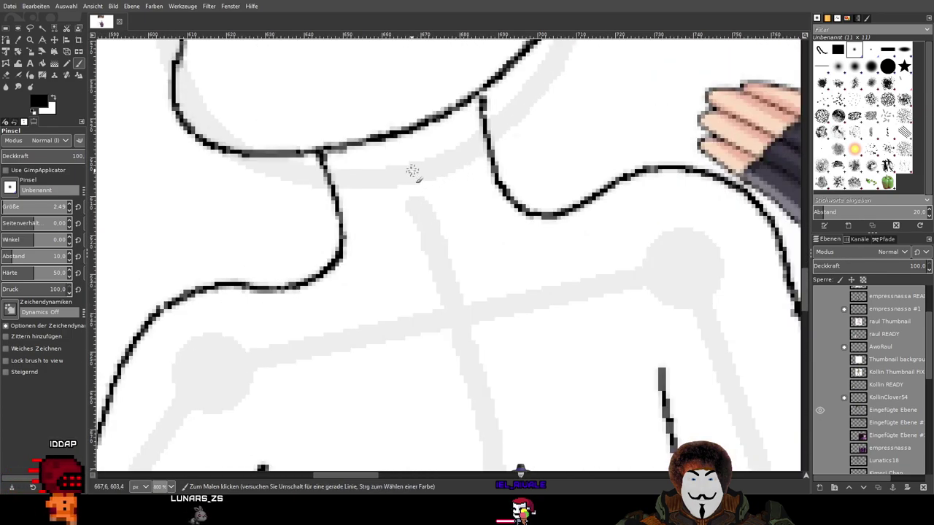
pyautogui.moveTo(387, 194); pyautogui.dragTo(399, 211)
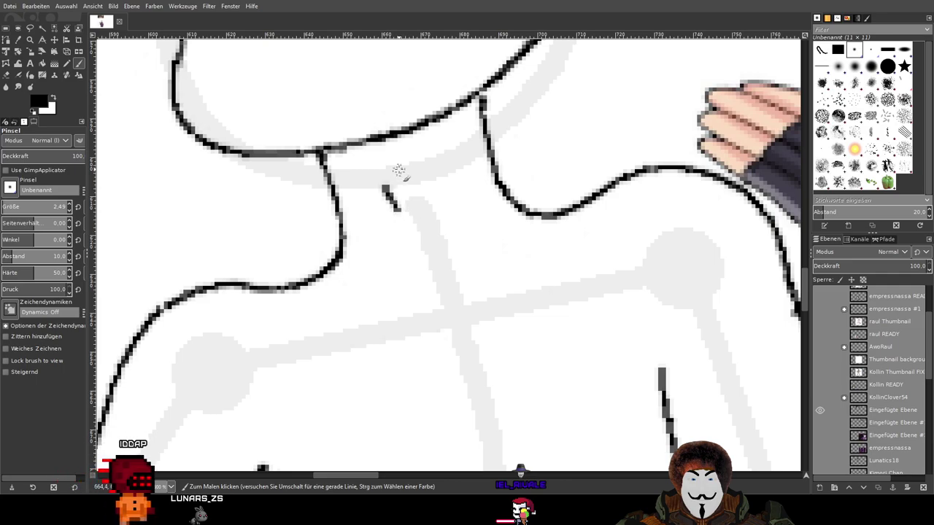
pyautogui.moveTo(388, 168); pyautogui.dragTo(402, 216)
pyautogui.scroll(-3, 490, 221)
pyautogui.moveTo(487, 216); pyautogui.dragTo(483, 244)
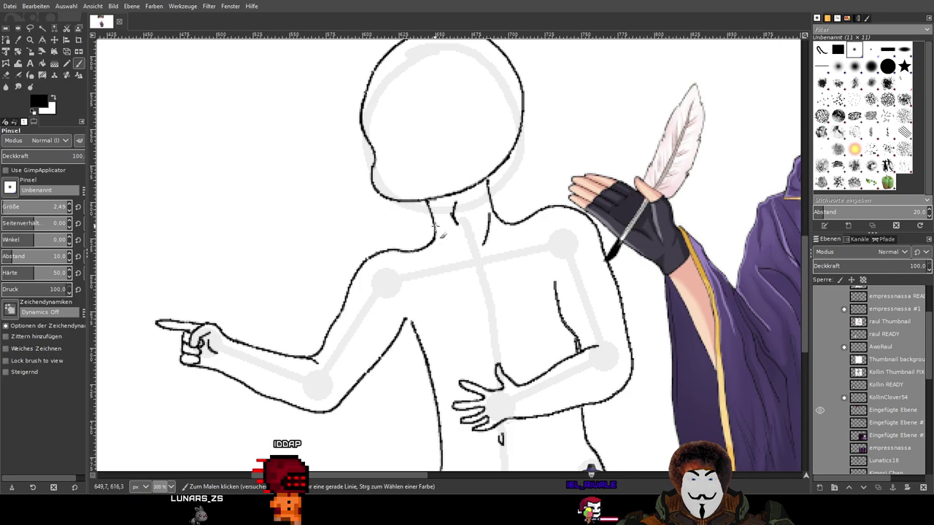
pyautogui.scroll(-4, 567, 260)
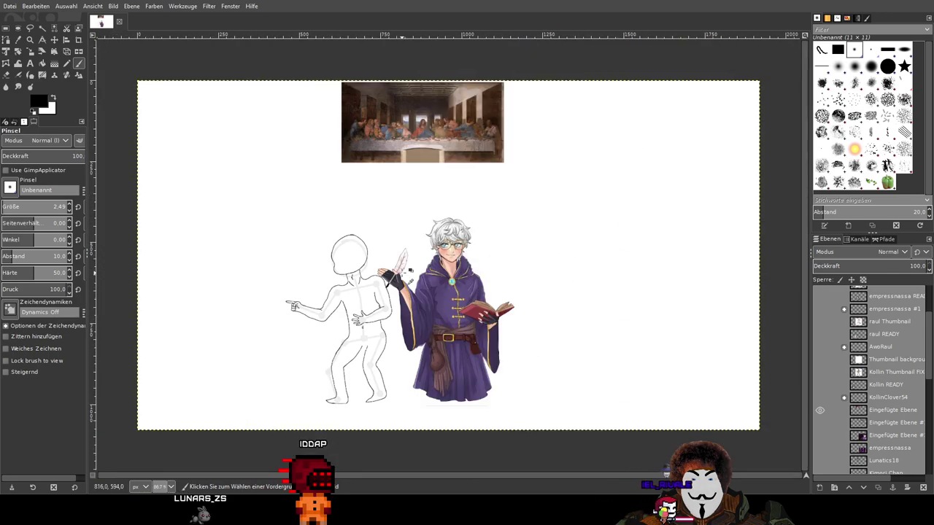
pyautogui.scroll(4, 411, 269)
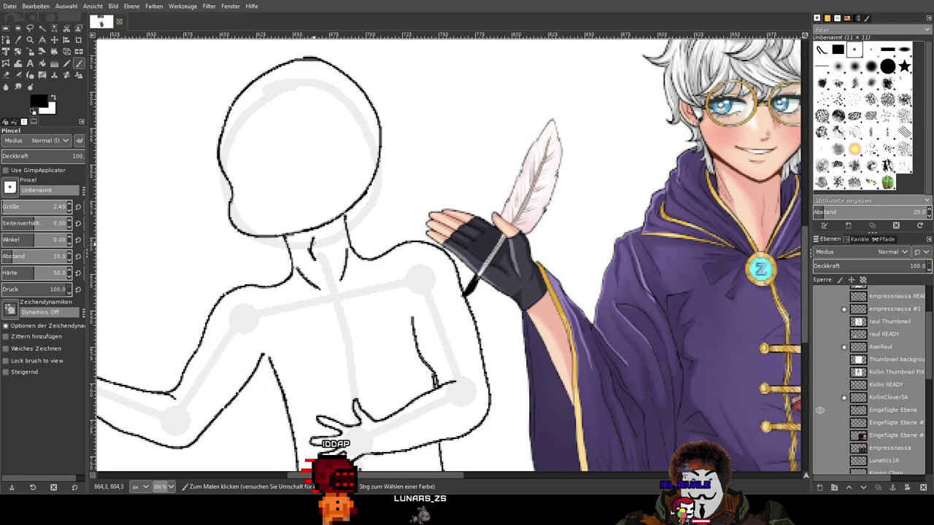
pyautogui.scroll(-1, 322, 245)
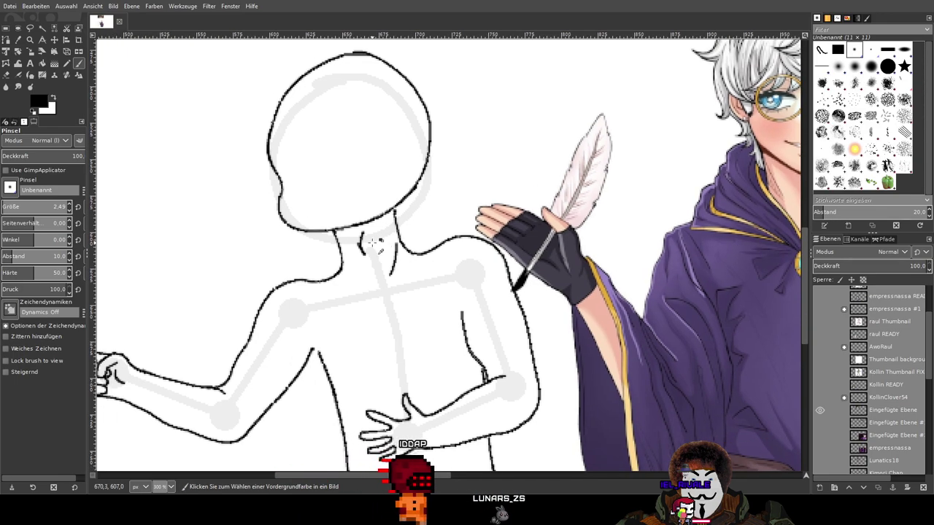
pyautogui.scroll(4, 359, 243)
pyautogui.hotkey('ctrl', 'z')
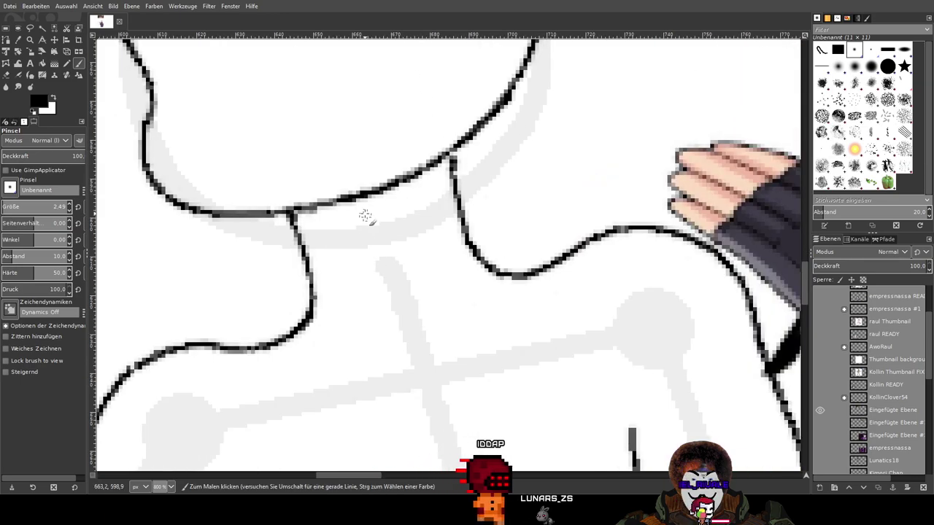
# Try a bent throat line under the chin with two neck muscle lines converging towards the centre of the chest
pyautogui.moveTo(365, 213)
pyautogui.mouseDown()
pyautogui.moveTo(360, 255)
pyautogui.moveTo(394, 305)
pyautogui.mouseUp()
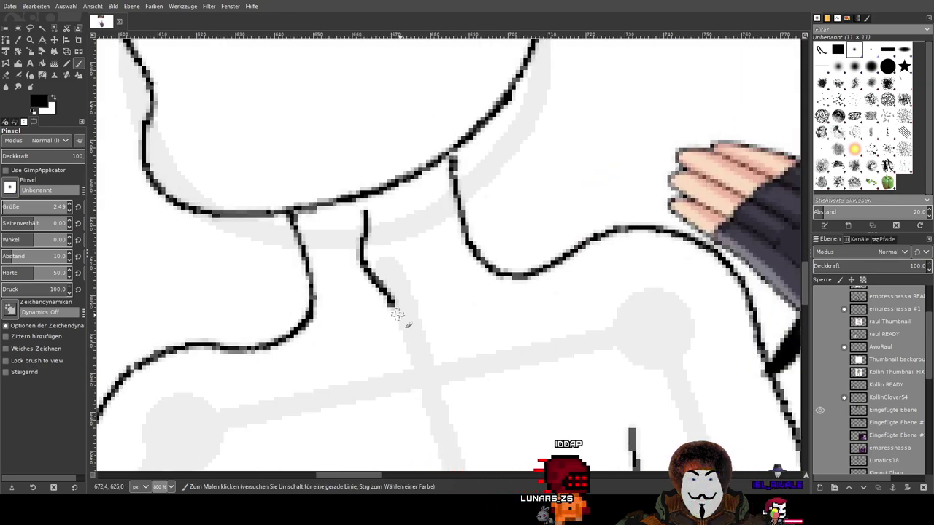
pyautogui.moveTo(458, 259); pyautogui.dragTo(432, 305)
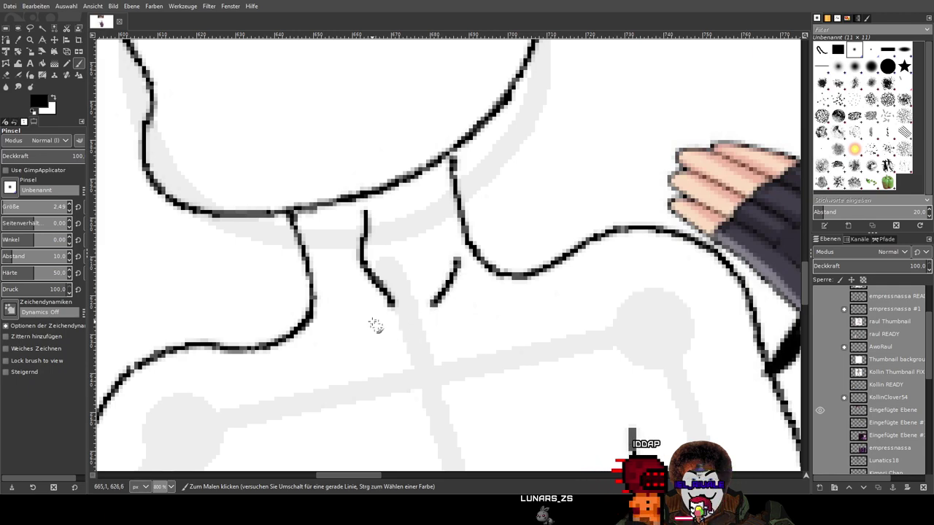
pyautogui.moveTo(326, 299); pyautogui.dragTo(377, 336)
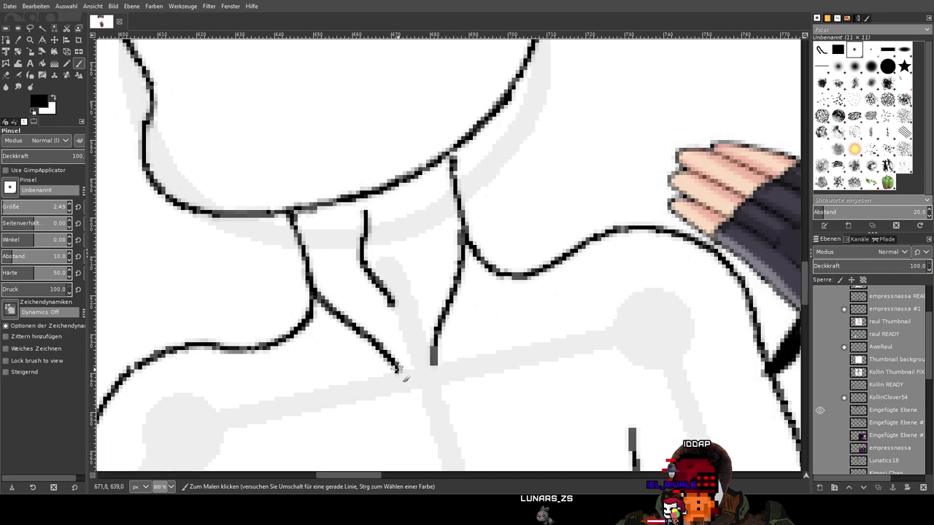
pyautogui.keyDown('ctrl'); pyautogui.scroll(-5, 399, 372); pyautogui.keyUp('ctrl')
pyautogui.keyDown('ctrl'); pyautogui.scroll(2, 425, 330); pyautogui.keyUp('ctrl')
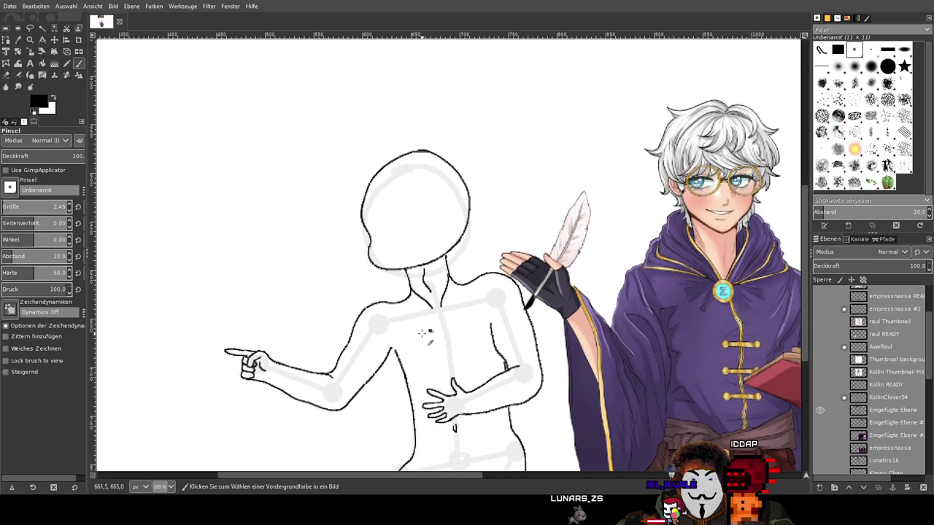
# Try drawing both collarbones as a line along the shoulder guide with a small dip below the throat
pyautogui.keyDown('ctrl'); pyautogui.scroll(4, 425, 330); pyautogui.keyUp('ctrl')
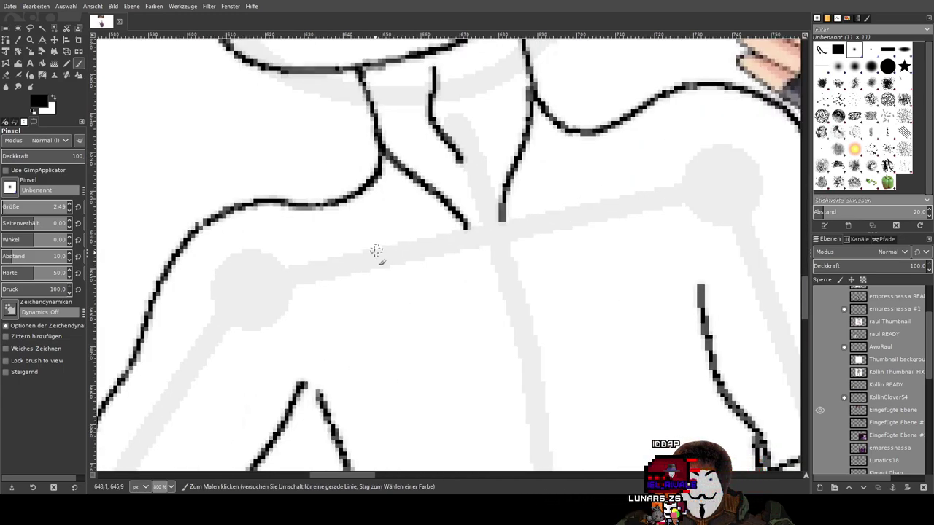
pyautogui.moveTo(380, 247)
pyautogui.mouseDown()
pyautogui.moveTo(438, 237)
pyautogui.moveTo(501, 244)
pyautogui.moveTo(514, 227)
pyautogui.moveTo(567, 207)
pyautogui.moveTo(620, 200)
pyautogui.mouseUp()
pyautogui.keyDown('ctrl'); pyautogui.scroll(-5, 525, 252); pyautogui.keyUp('ctrl')
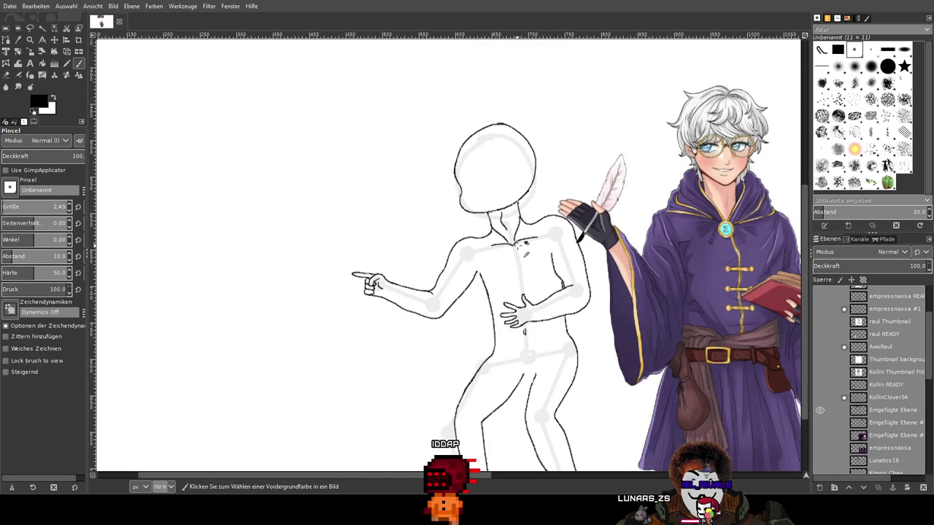
pyautogui.keyDown('ctrl'); pyautogui.scroll(5, 525, 252); pyautogui.keyUp('ctrl')
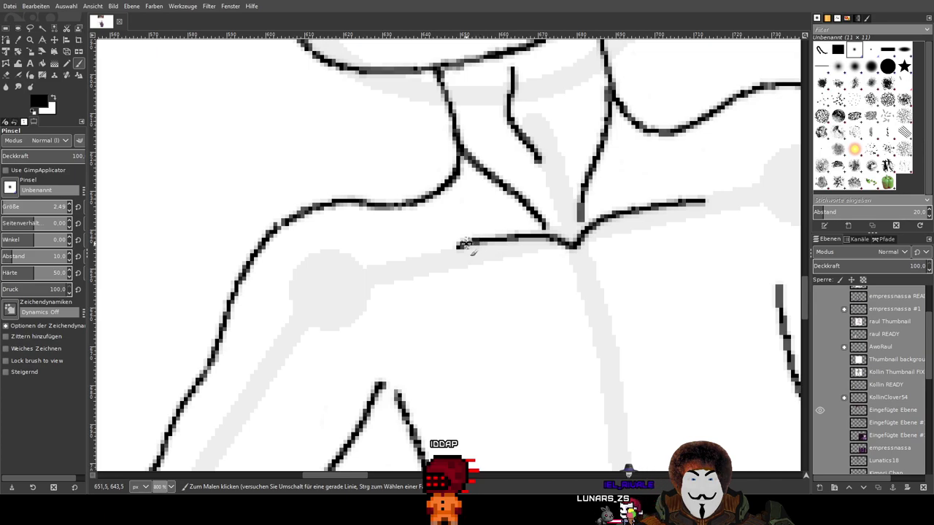
pyautogui.keyDown('ctrl'); pyautogui.scroll(-5, 698, 237); pyautogui.keyUp('ctrl')
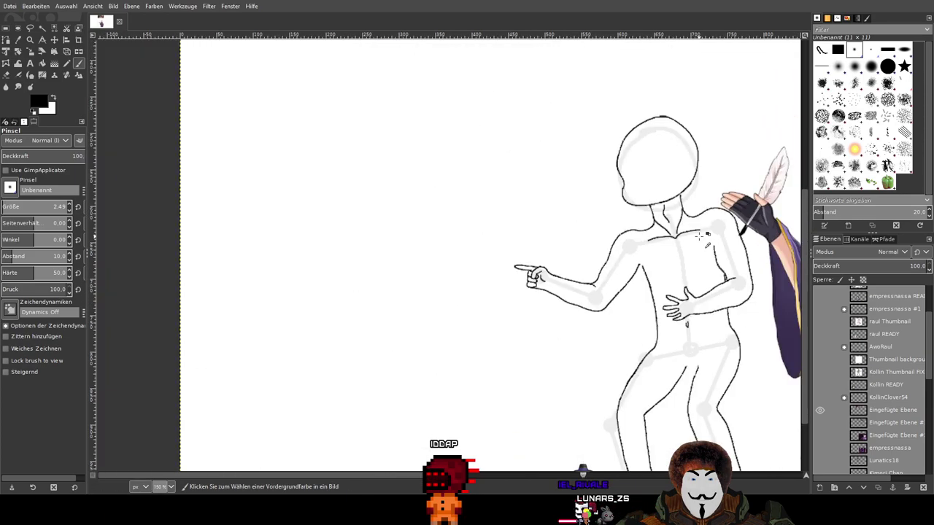
# Try adding short muscle lines inside the neck and between the neck base and the shoulders
pyautogui.keyDown('ctrl'); pyautogui.scroll(4, 700, 233); pyautogui.keyUp('ctrl')
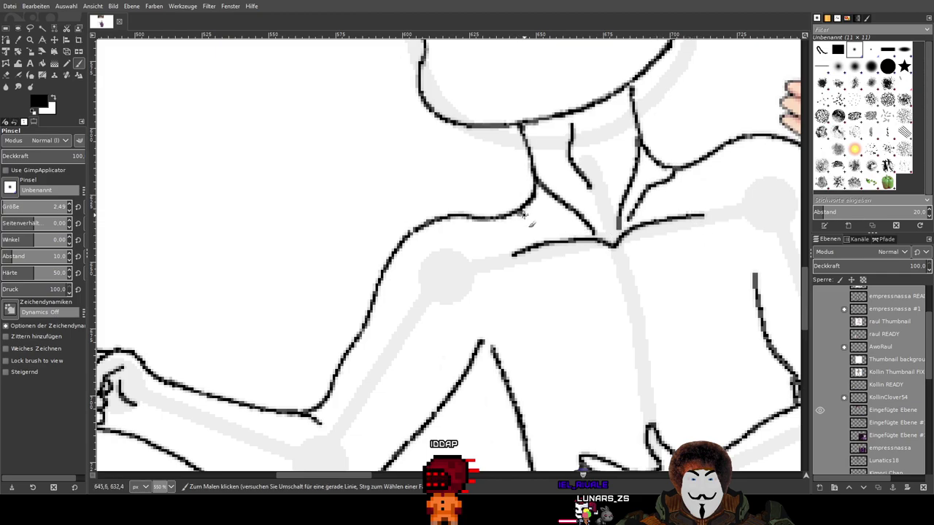
pyautogui.scroll(-2, 607, 248)
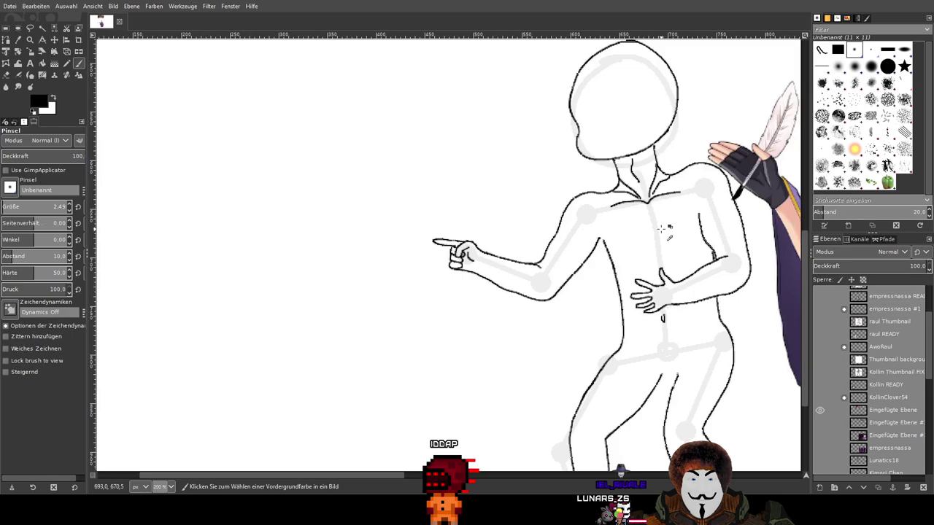
pyautogui.keyDown('ctrl'); pyautogui.scroll(-2, 662, 231); pyautogui.keyUp('ctrl')
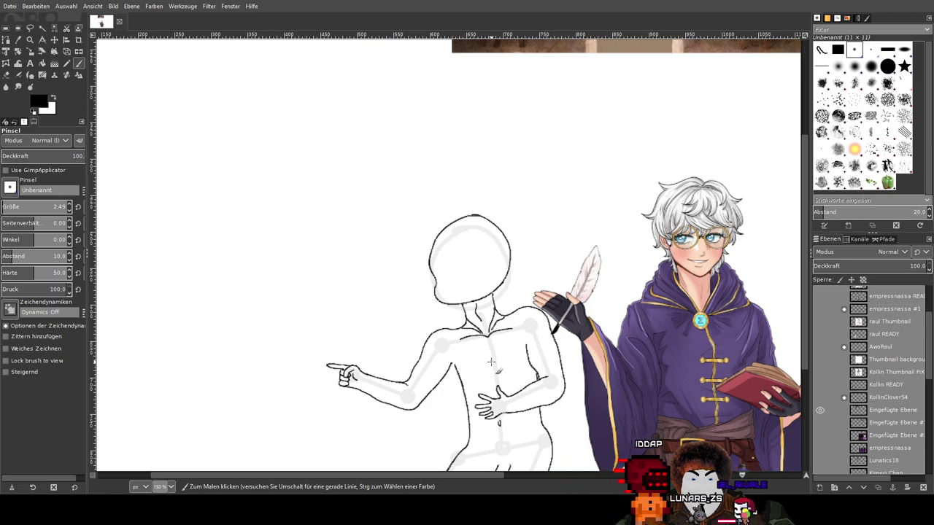
pyautogui.keyDown('ctrl'); pyautogui.scroll(4, 490, 304); pyautogui.keyUp('ctrl')
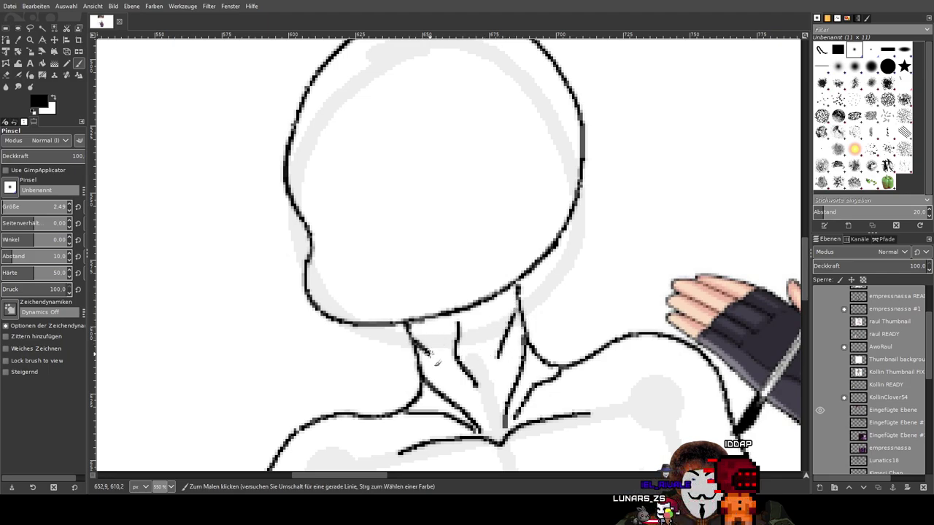
pyautogui.keyDown('ctrl'); pyautogui.scroll(-4, 448, 371); pyautogui.keyUp('ctrl')
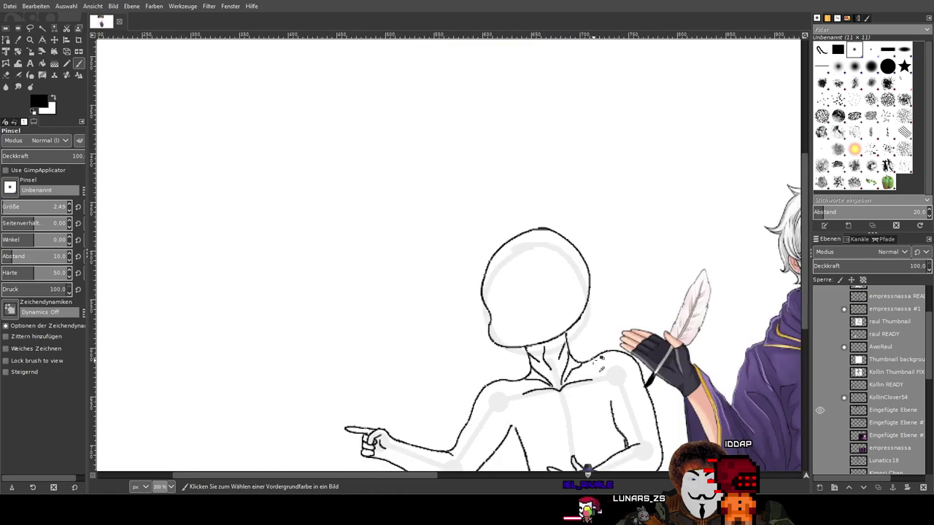
# Undo all the new neck and collarbone strokes
pyautogui.keyDown('ctrl'); pyautogui.scroll(-1, 602, 368); pyautogui.keyUp('ctrl')
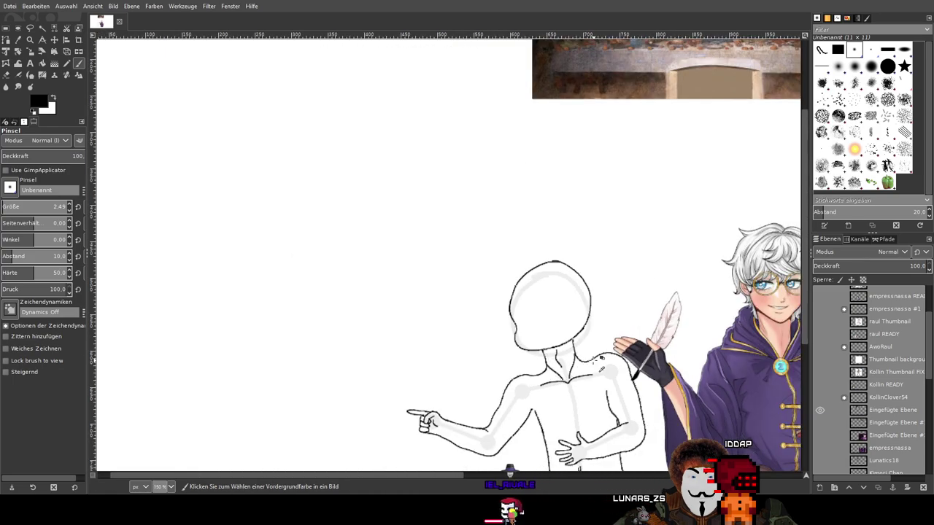
pyautogui.keyDown('ctrl'); pyautogui.scroll(4, 581, 394); pyautogui.keyUp('ctrl')
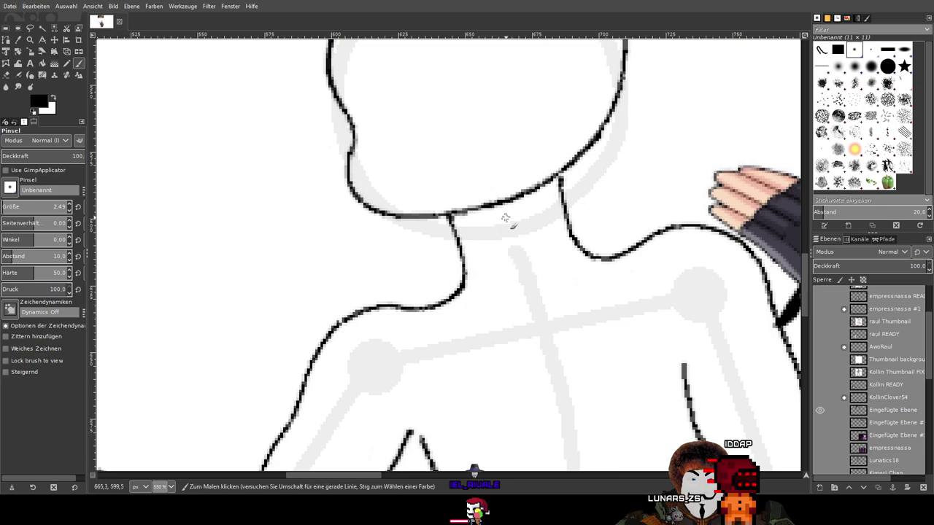
pyautogui.hotkey('ctrl', 'z')
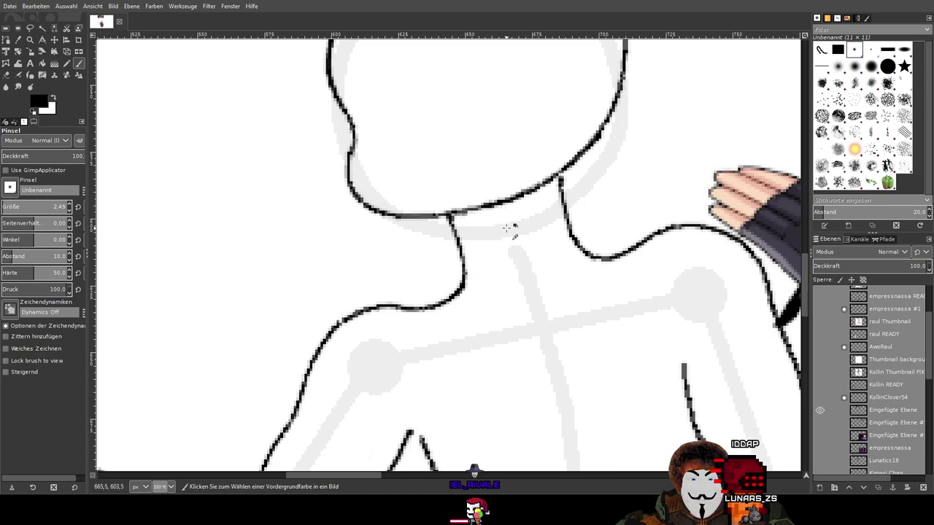
# Draw a short throat line below the chin inside the neck, bending diagonally towards the chest at its lower end
pyautogui.moveTo(509, 240); pyautogui.dragTo(524, 272)
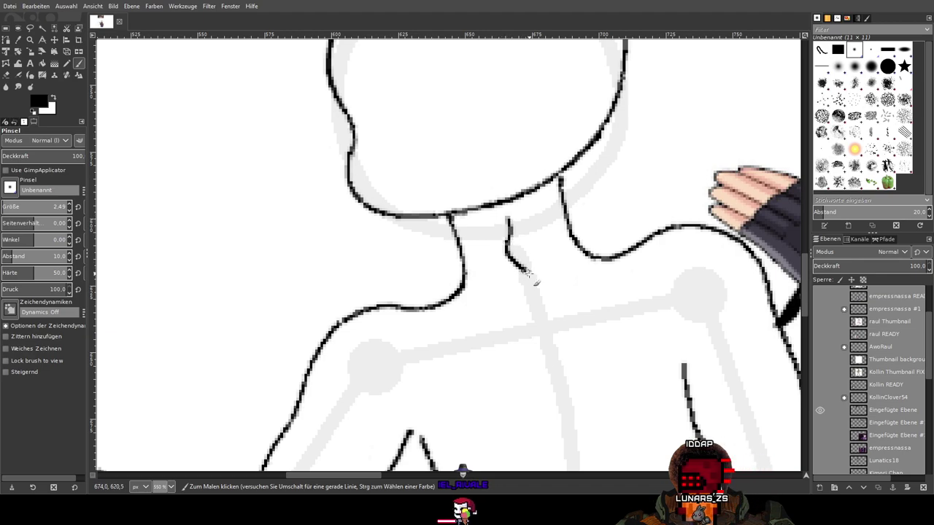
pyautogui.hotkey('ctrl', 'z')
pyautogui.moveTo(501, 227); pyautogui.dragTo(520, 272)
pyautogui.keyDown('ctrl'); pyautogui.scroll(-4, 569, 288); pyautogui.keyUp('ctrl')
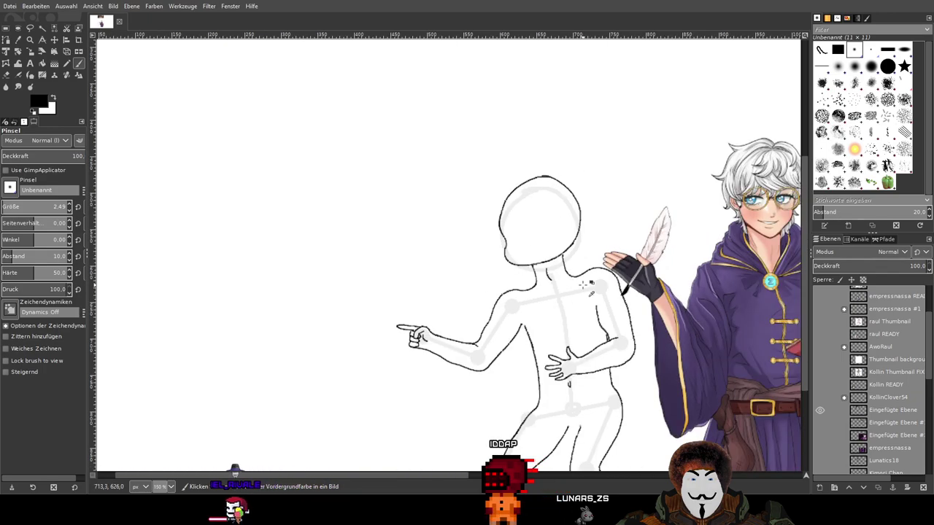
pyautogui.keyDown('ctrl'); pyautogui.scroll(4, 583, 282); pyautogui.keyUp('ctrl')
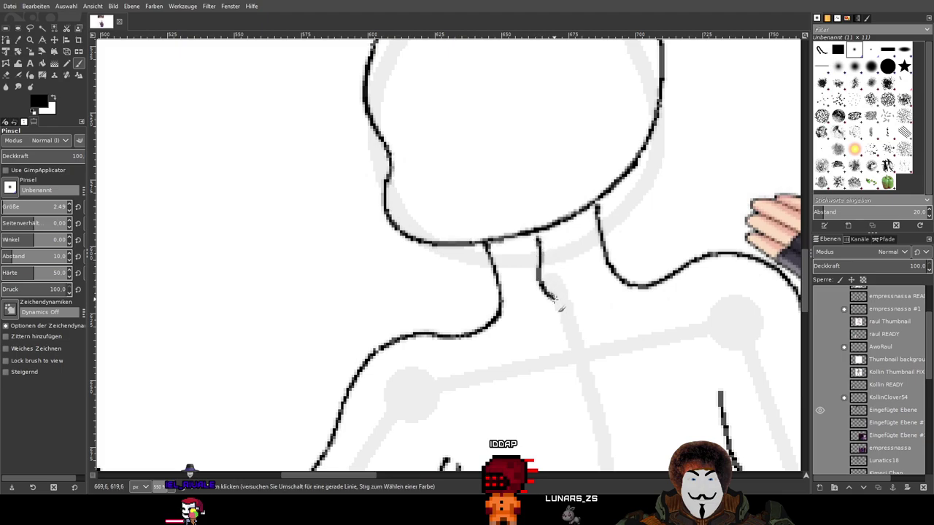
pyautogui.keyDown('ctrl'); pyautogui.scroll(-4, 649, 312); pyautogui.keyUp('ctrl')
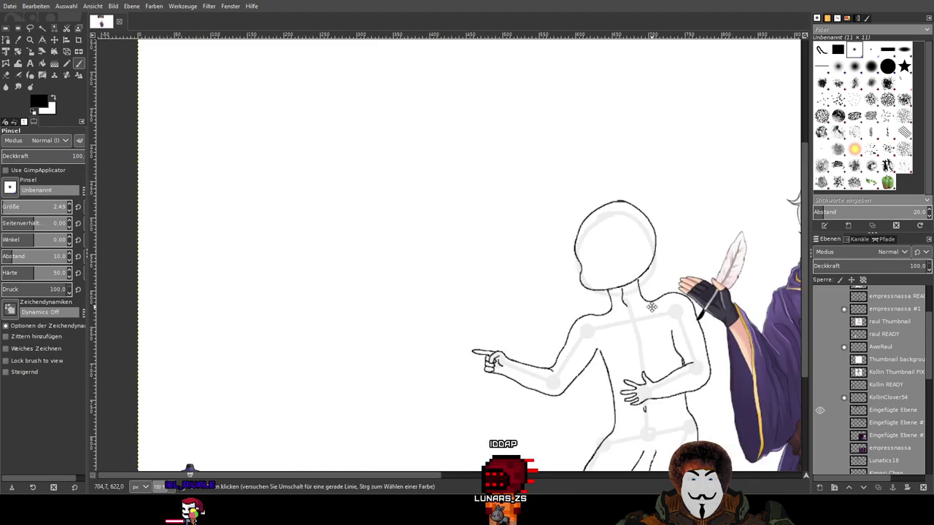
# Draw both collarbones along the shoulder guide as one line with a V-shaped notch at the chest centre, undoing unsatisfactory strokes
pyautogui.keyDown('ctrl'); pyautogui.scroll(-1, 651, 307); pyautogui.keyUp('ctrl')
pyautogui.keyDown('ctrl'); pyautogui.scroll(4, 535, 261); pyautogui.keyUp('ctrl')
pyautogui.keyDown('ctrl'); pyautogui.scroll(3, 529, 261); pyautogui.keyUp('ctrl')
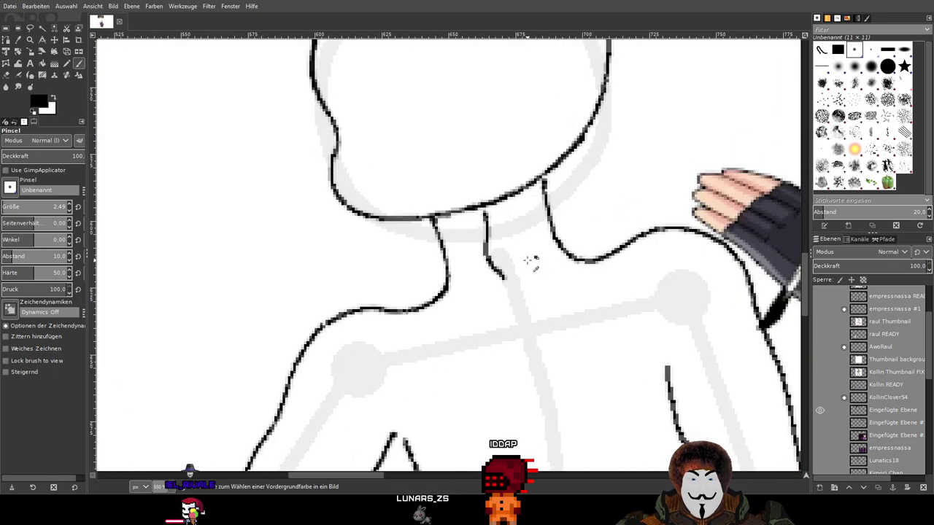
pyautogui.keyDown('ctrl'); pyautogui.scroll(-1, 535, 261); pyautogui.keyUp('ctrl')
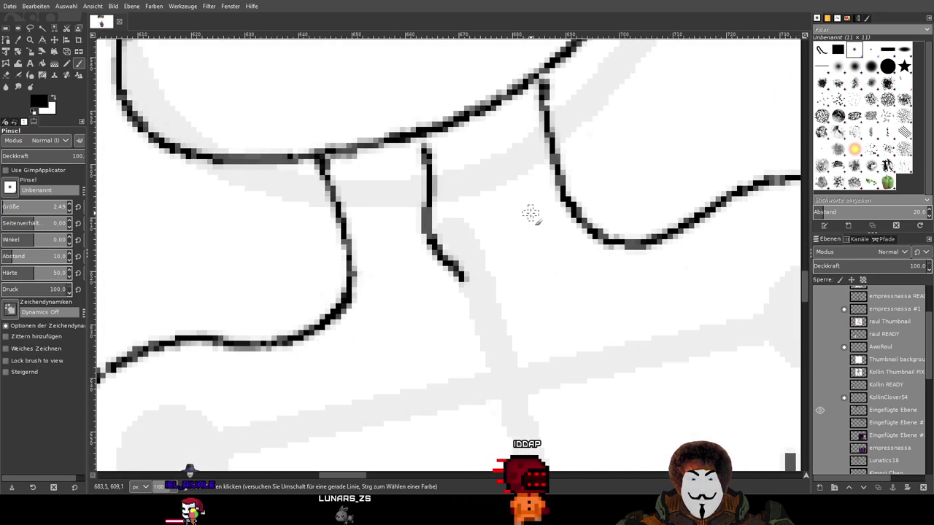
pyautogui.keyDown('ctrl'); pyautogui.scroll(1, 538, 270); pyautogui.keyUp('ctrl')
pyautogui.moveTo(537, 269); pyautogui.dragTo(499, 158)
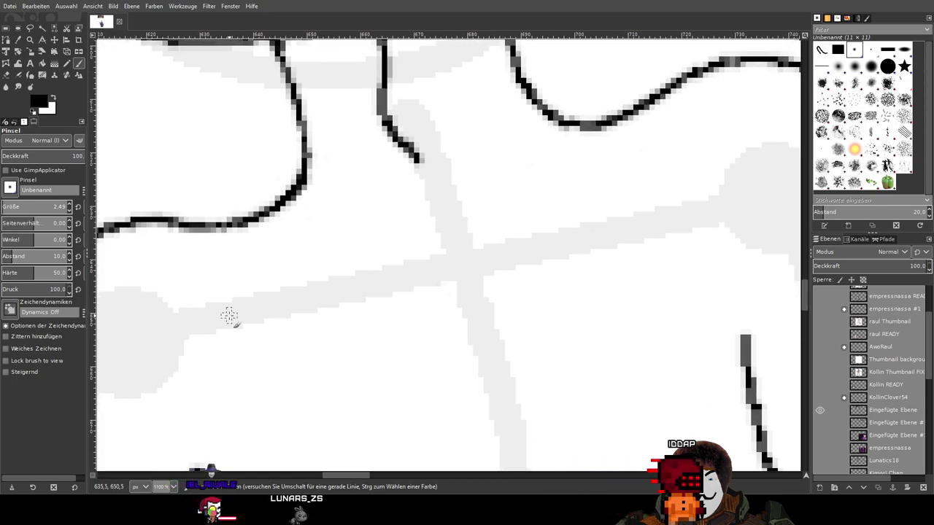
pyautogui.moveTo(261, 294)
pyautogui.mouseDown()
pyautogui.moveTo(351, 258)
pyautogui.moveTo(430, 255)
pyautogui.mouseUp()
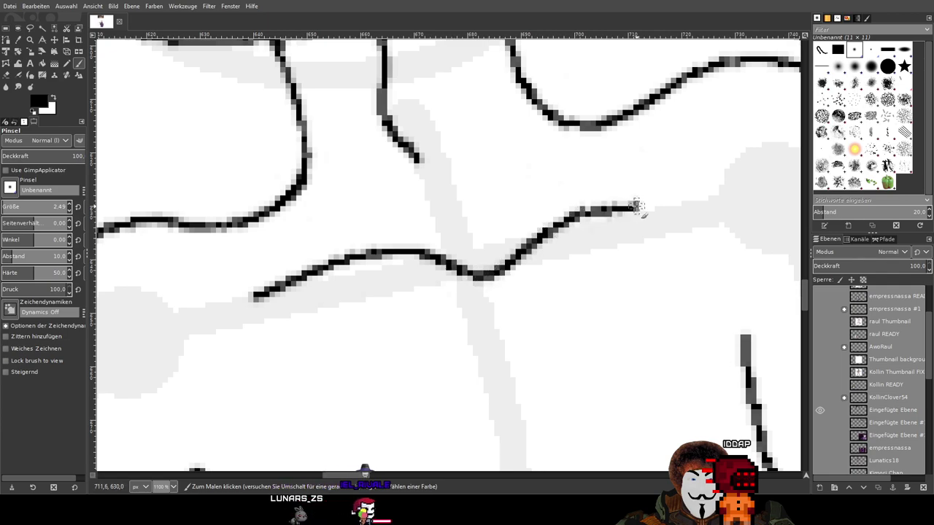
pyautogui.hotkey('ctrl', 'z')
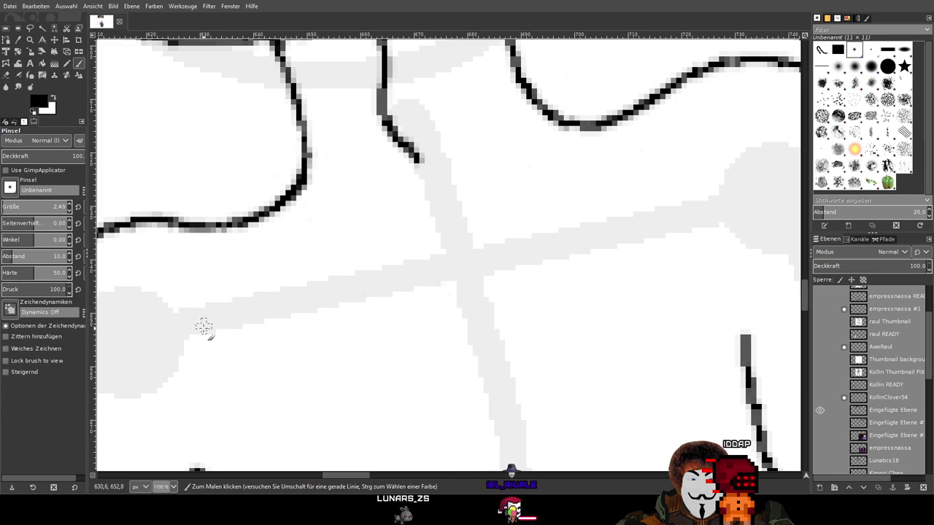
pyautogui.moveTo(221, 338)
pyautogui.mouseDown()
pyautogui.moveTo(380, 283)
pyautogui.moveTo(485, 285)
pyautogui.moveTo(564, 223)
pyautogui.moveTo(633, 210)
pyautogui.mouseUp()
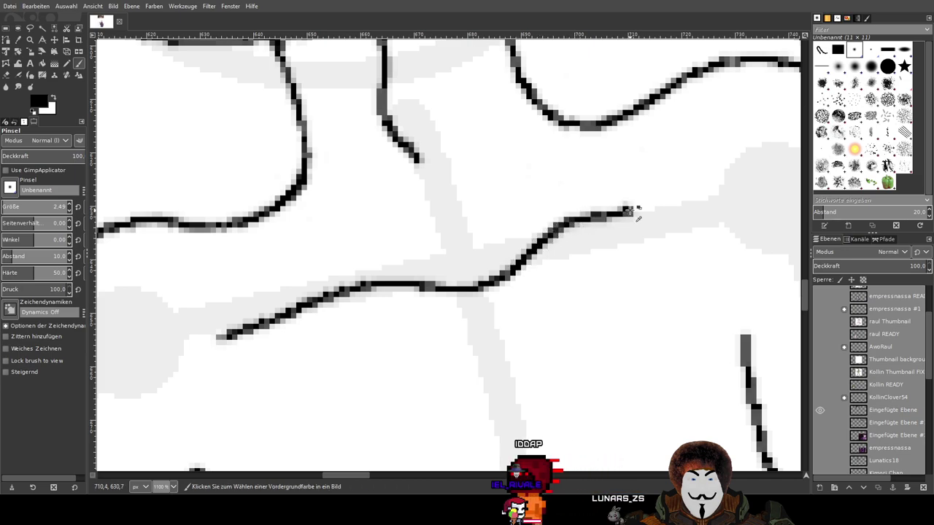
pyautogui.hotkey('ctrl', 'z')
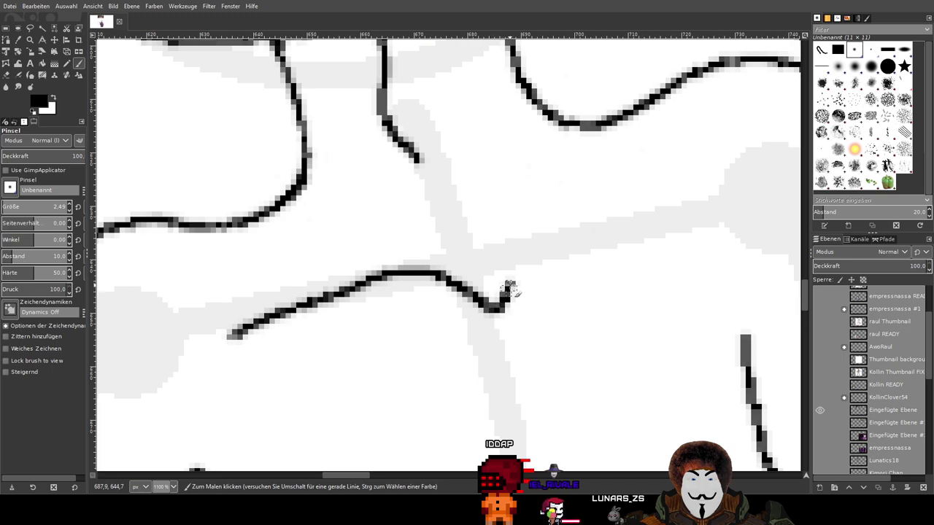
pyautogui.hotkey('ctrl', 'z')
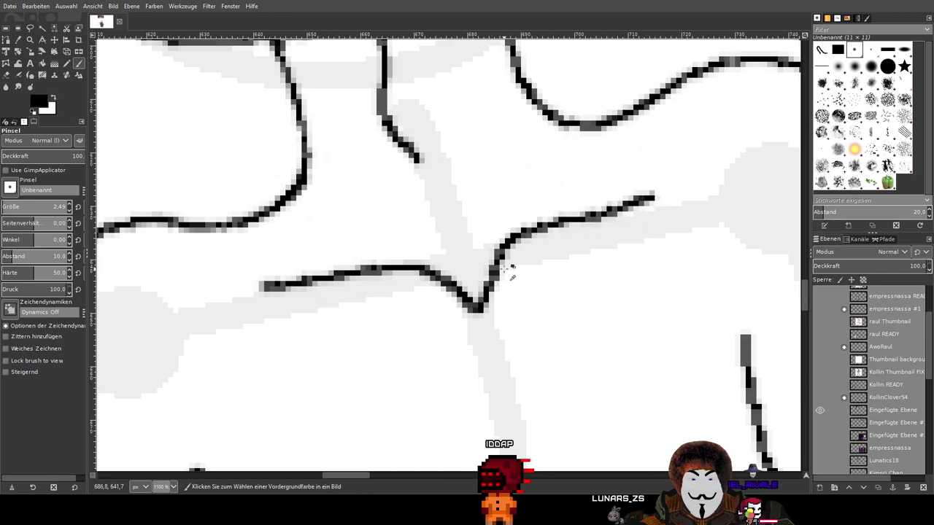
# Try adding short forked muscle lines on both sides of the neck base, just above the collarbones
pyautogui.scroll(-4, 507, 269)
pyautogui.scroll(-1, 568, 301)
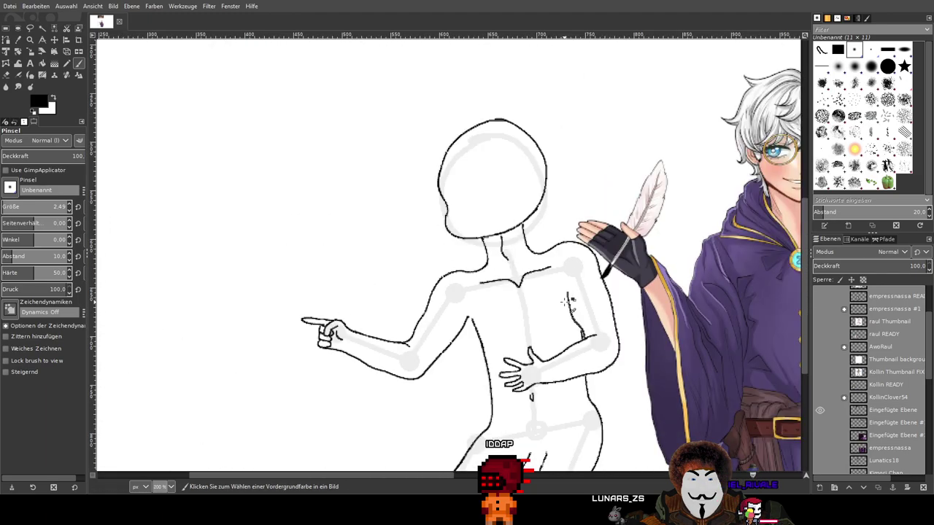
pyautogui.moveTo(565, 301)
pyautogui.mouseDown()
pyautogui.moveTo(568, 243)
pyautogui.moveTo(566, 301)
pyautogui.mouseUp()
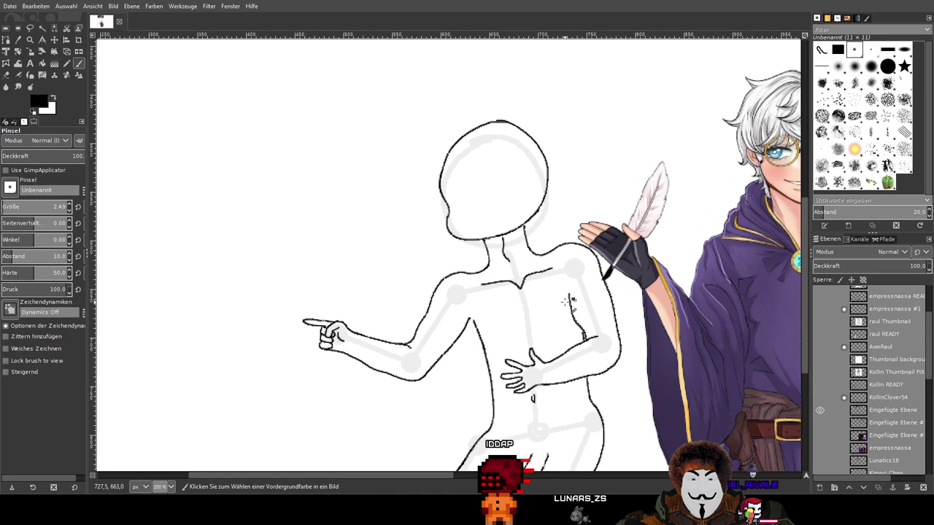
pyautogui.scroll(1, 549, 285)
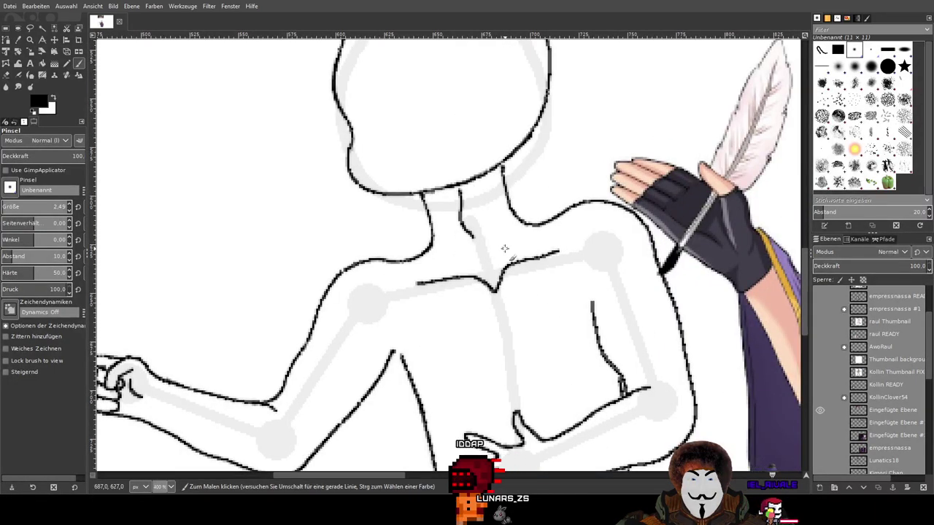
pyautogui.scroll(3, 510, 254)
pyautogui.moveTo(511, 182)
pyautogui.mouseDown()
pyautogui.moveTo(497, 266)
pyautogui.moveTo(526, 224)
pyautogui.moveTo(571, 206)
pyautogui.mouseUp()
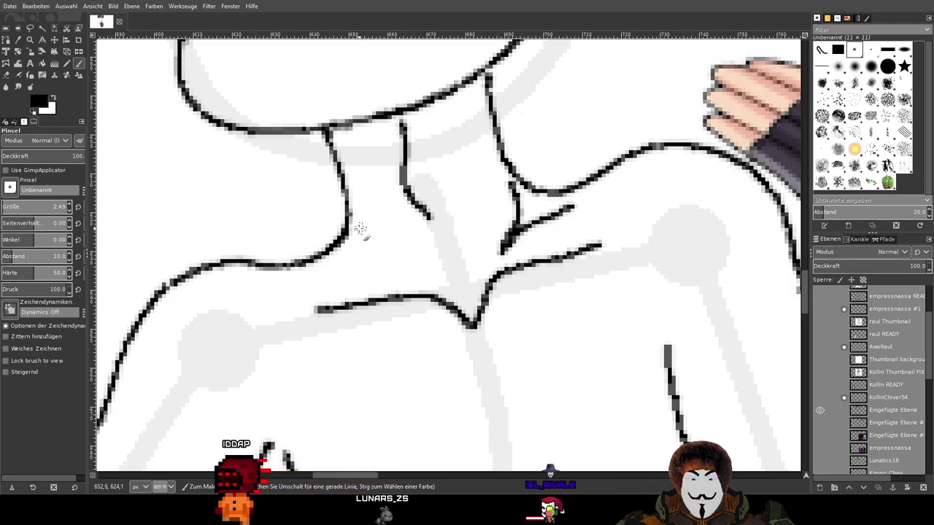
pyautogui.moveTo(355, 226); pyautogui.dragTo(409, 264)
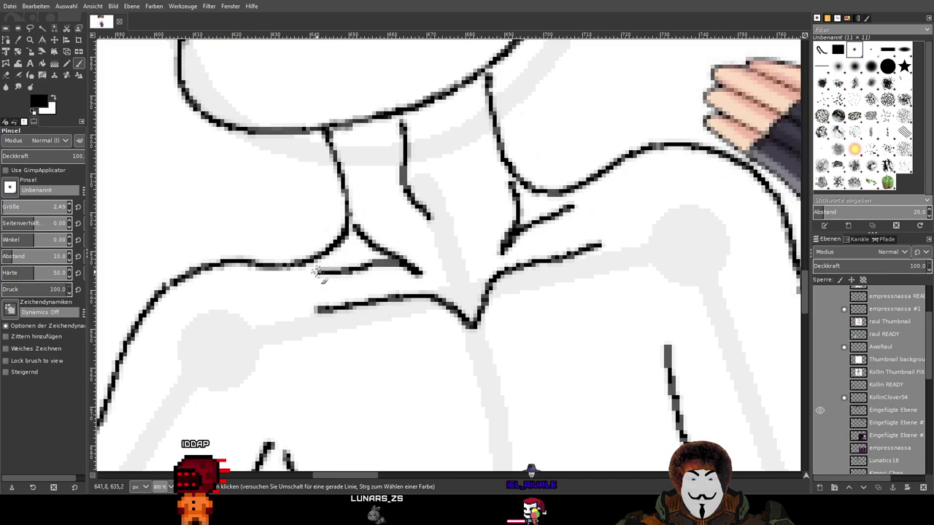
pyautogui.scroll(-4, 517, 269)
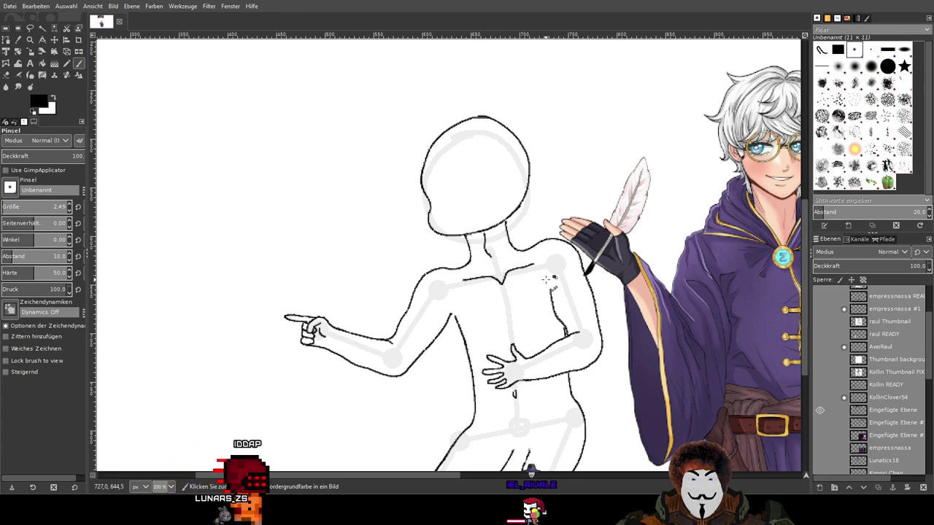
# Expand the empressnassa #1 layer group and look through its layers to locate the outline and paint layers
pyautogui.scroll(-2, 545, 278)
pyautogui.scroll(-2, 533, 232)
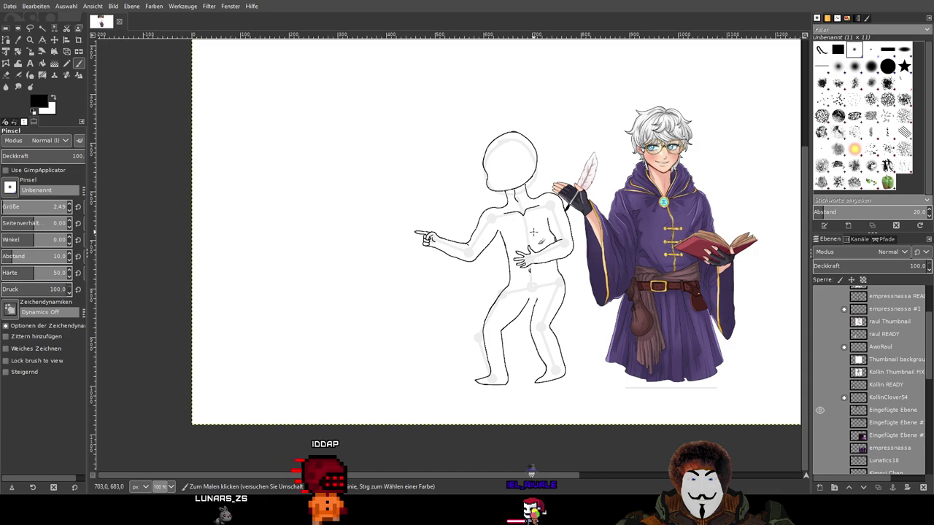
pyautogui.scroll(2, 534, 232)
pyautogui.scroll(-1, 533, 232)
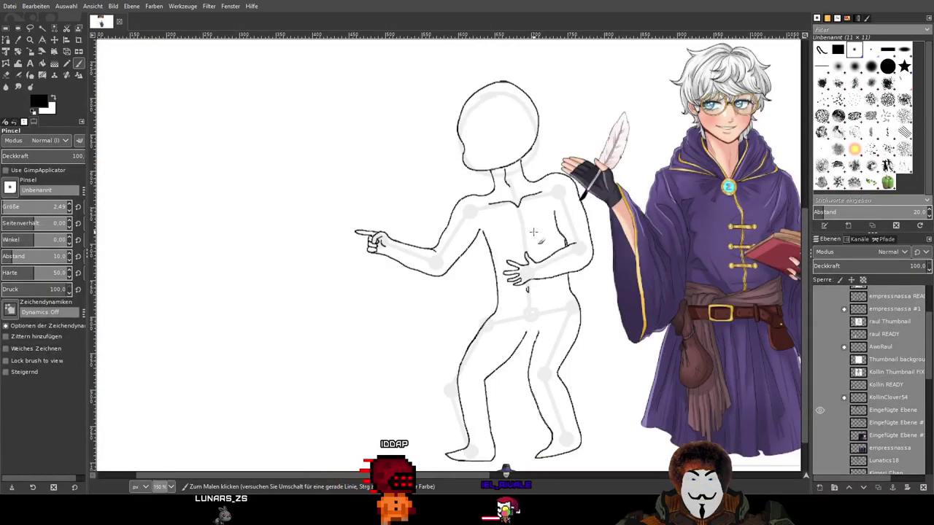
pyautogui.moveTo(562, 253); pyautogui.dragTo(403, 229)
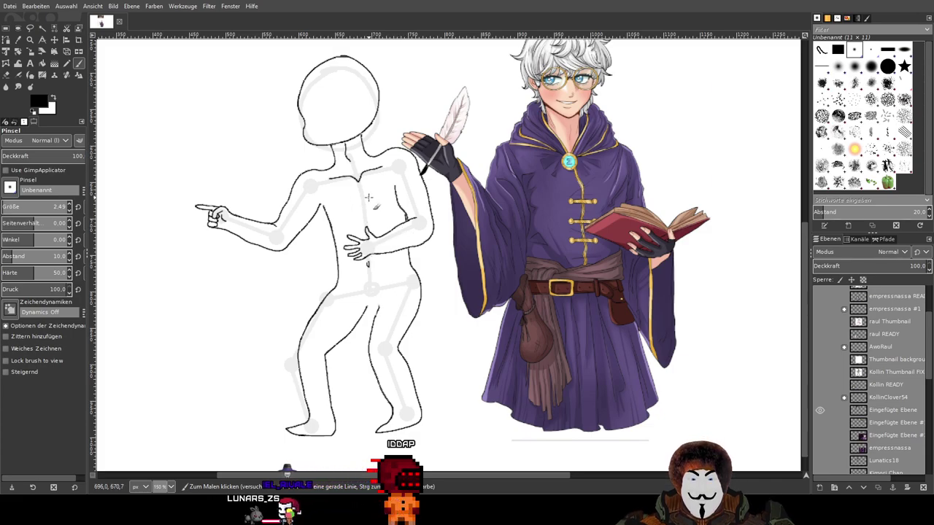
pyautogui.scroll(3, 884, 342)
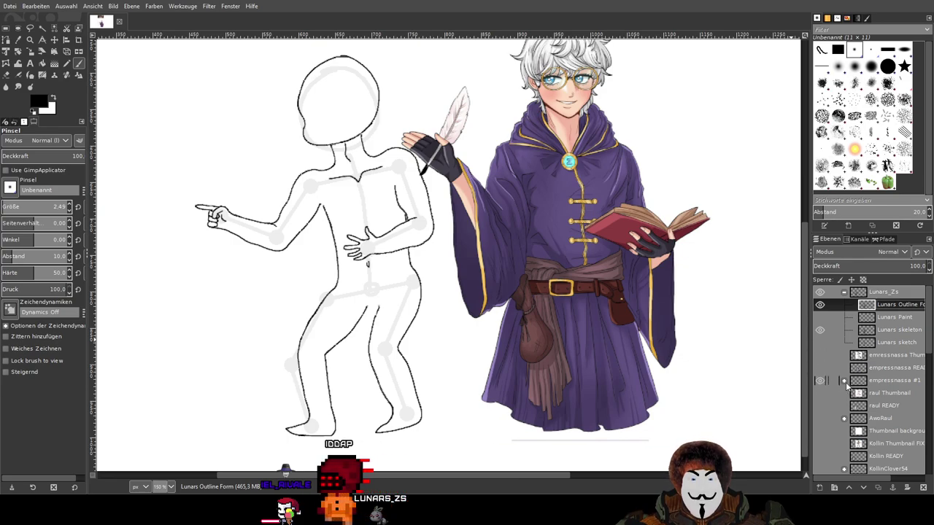
pyautogui.click(843, 380)
pyautogui.click(872, 469)
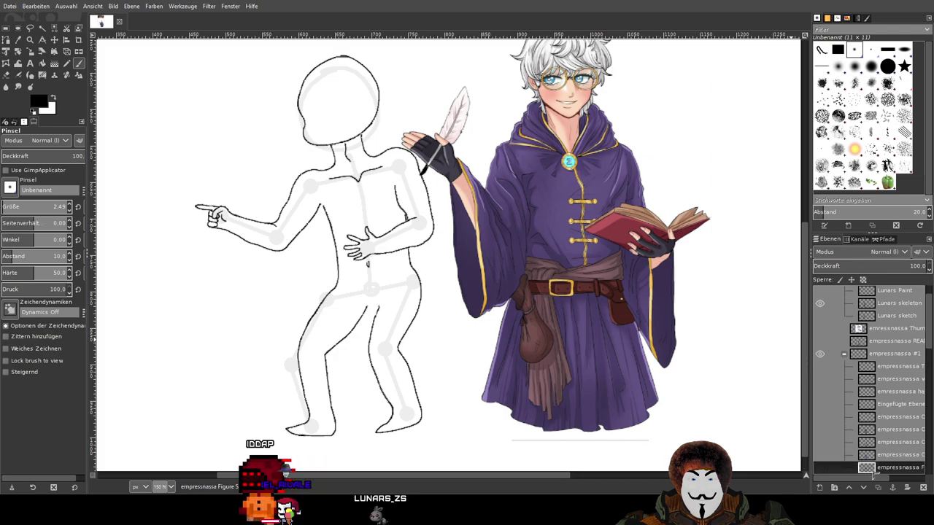
pyautogui.scroll(-1, 873, 471)
pyautogui.moveTo(864, 479)
pyautogui.mouseDown()
pyautogui.moveTo(911, 486)
pyautogui.moveTo(858, 477)
pyautogui.moveTo(885, 479)
pyautogui.mouseUp()
pyautogui.scroll(2, 877, 412)
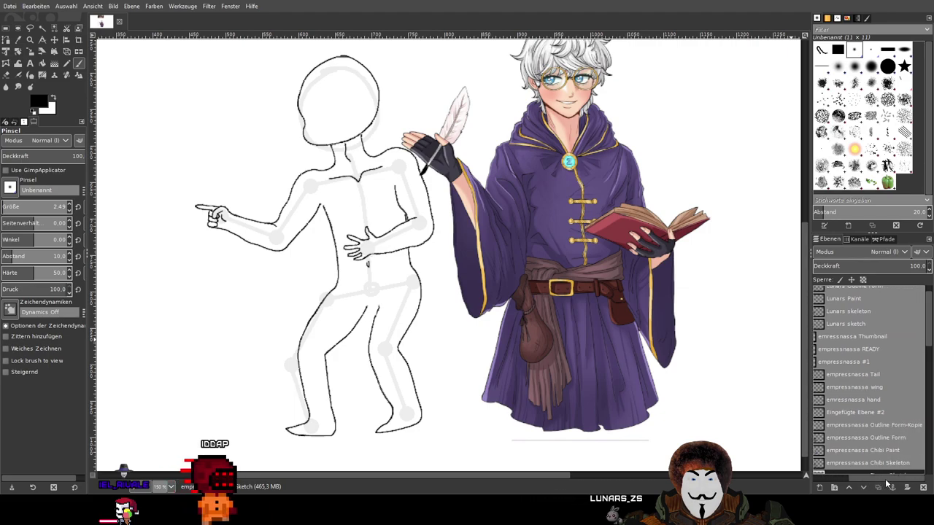
pyautogui.scroll(-1, 879, 467)
pyautogui.click(869, 451)
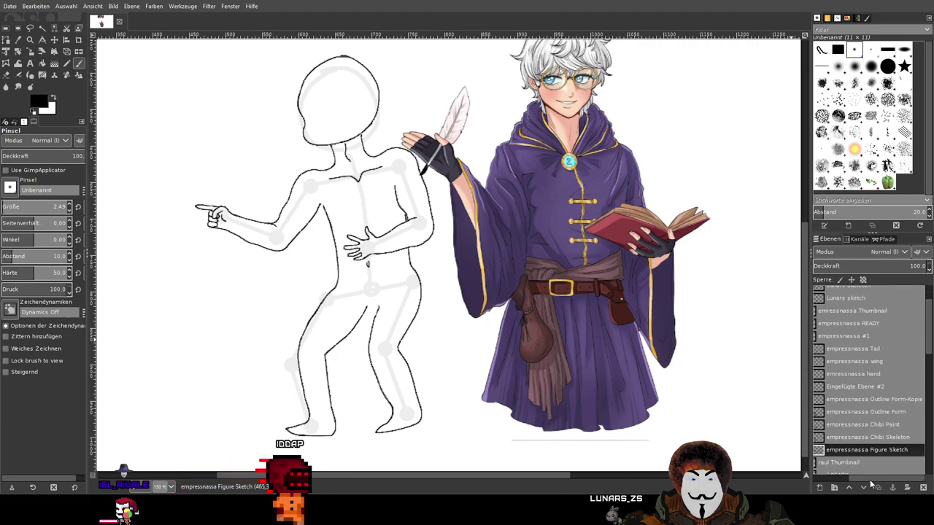
pyautogui.moveTo(870, 479); pyautogui.dragTo(840, 480)
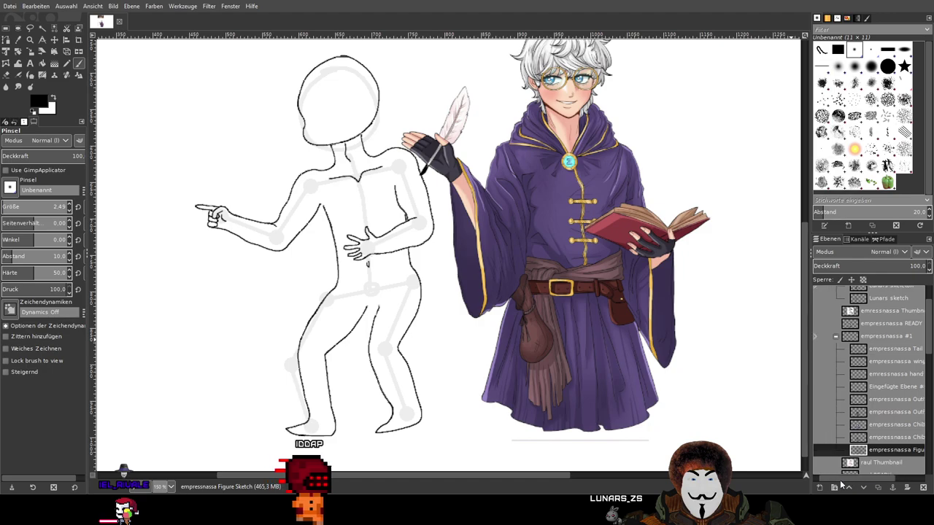
# Temporarily show the empressnassa Outline Form and Chibi Paint layers to compare that character with the new figure, and hide both again
pyautogui.click(818, 413)
pyautogui.click(818, 412)
pyautogui.click(818, 415)
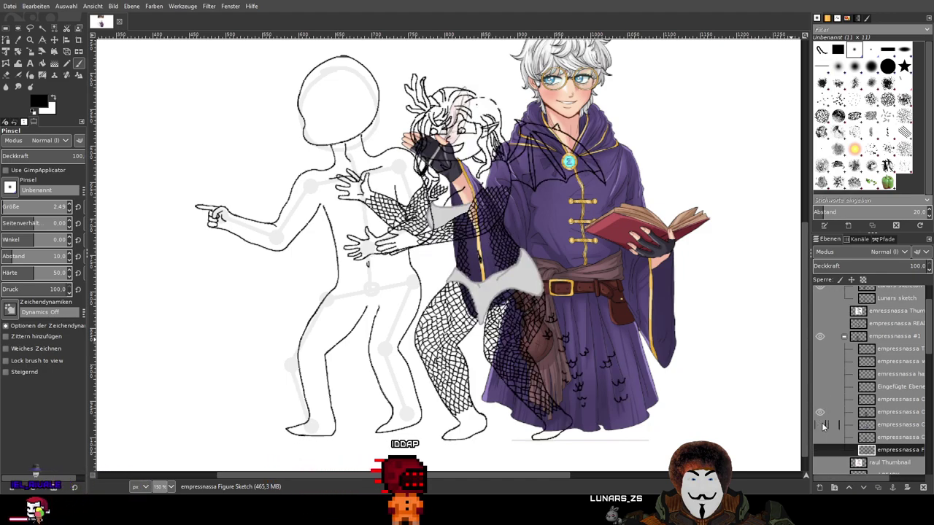
pyautogui.click(822, 422)
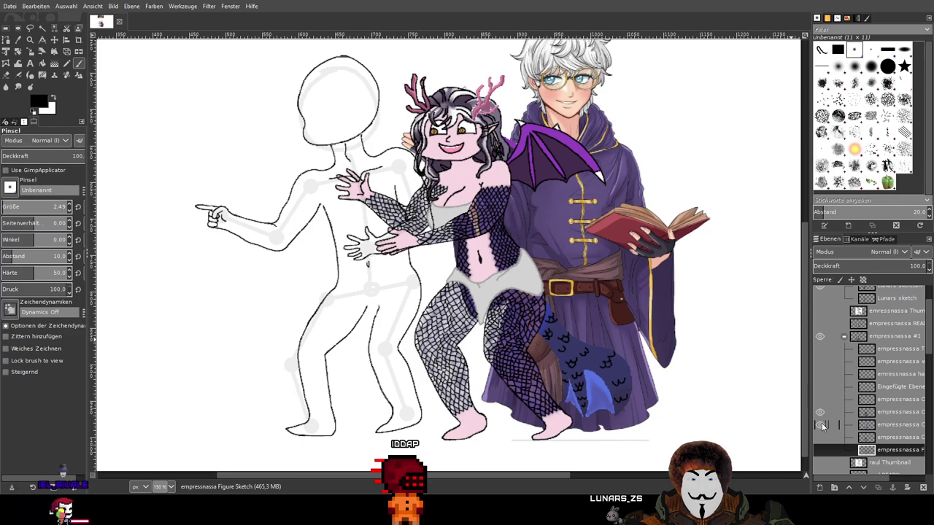
pyautogui.click(822, 424)
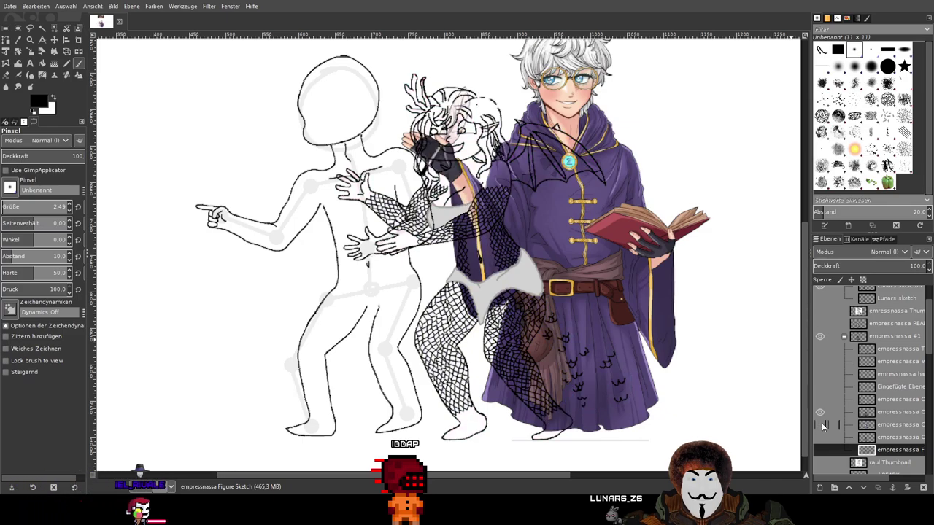
pyautogui.click(818, 411)
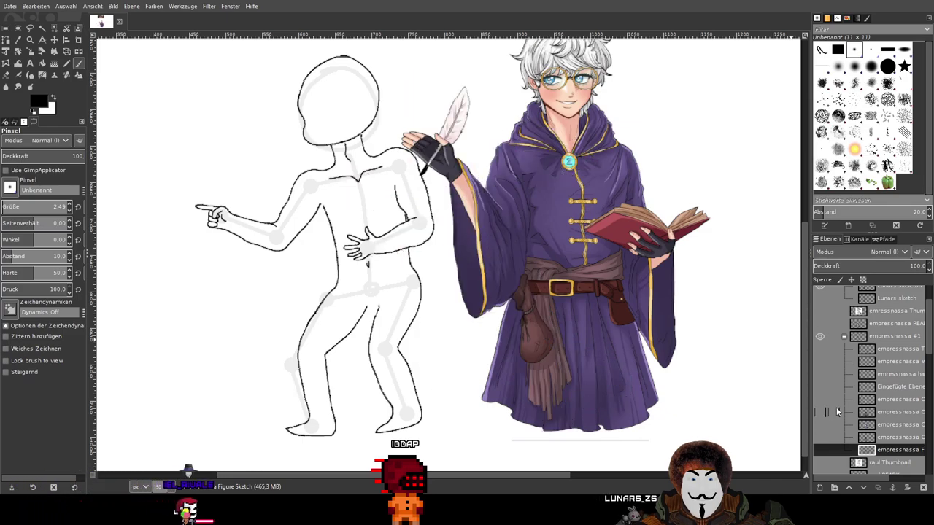
# Make Lunars Outline Form the active layer again and examine the white-haired reference character's face and hair beside the blank head
pyautogui.scroll(2, 832, 408)
pyautogui.click(821, 305)
pyautogui.click(821, 305)
pyautogui.moveTo(467, 116)
pyautogui.mouseDown()
pyautogui.moveTo(520, 129)
pyautogui.moveTo(544, 161)
pyautogui.mouseUp()
pyautogui.scroll(5, 642, 351)
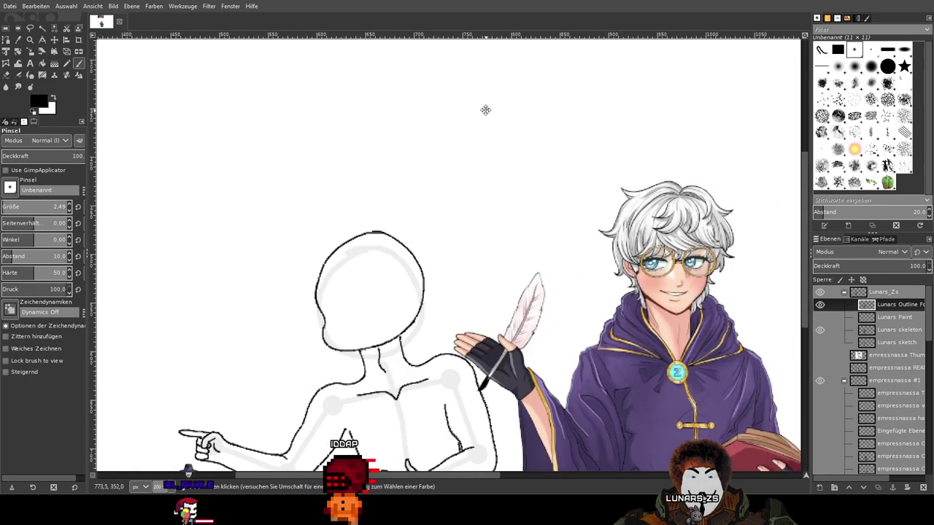
pyautogui.moveTo(655, 350); pyautogui.dragTo(419, 313)
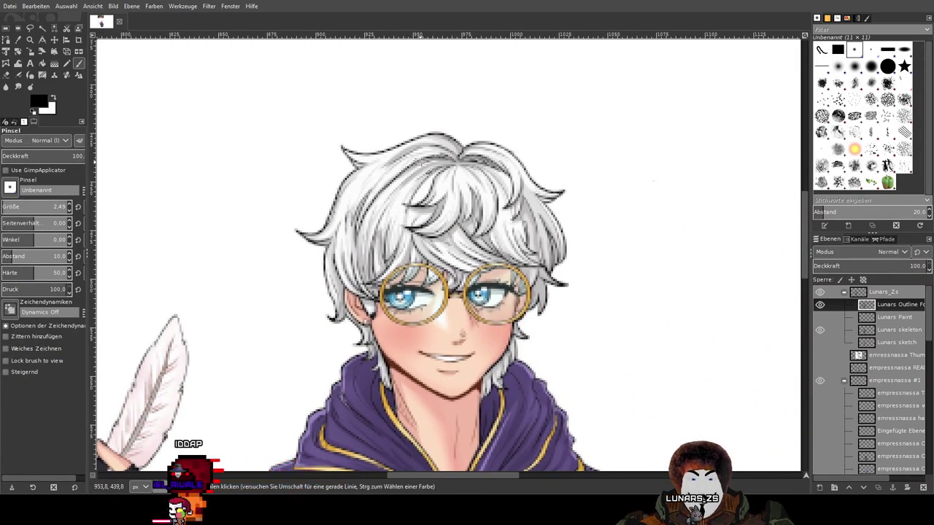
pyautogui.moveTo(436, 218); pyautogui.dragTo(647, 187)
pyautogui.moveTo(451, 266); pyautogui.dragTo(744, 223)
pyautogui.scroll(-1, 456, 212)
pyautogui.moveTo(471, 206); pyautogui.dragTo(400, 209)
pyautogui.moveTo(479, 239); pyautogui.dragTo(415, 230)
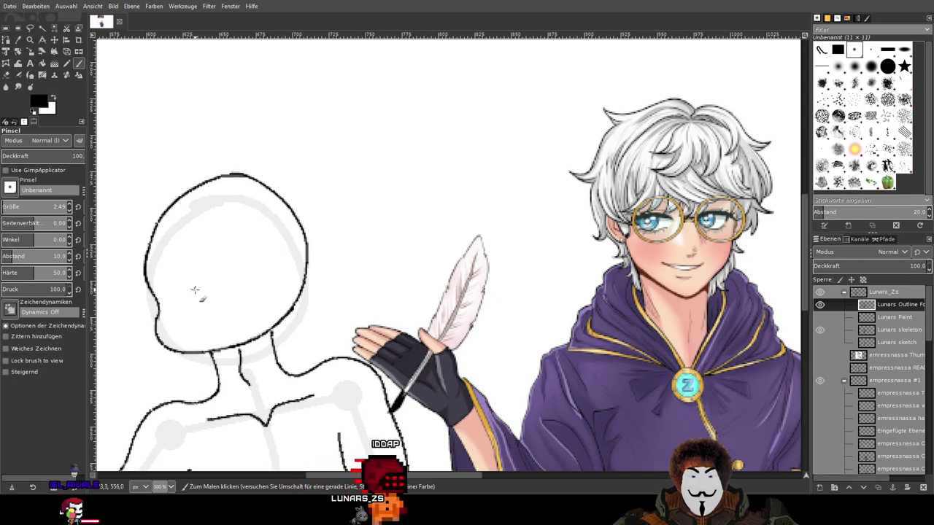
# Draw two closed, smiling eyes as arched crescents and a wide open grin with a pointed upper corner on the blank head
pyautogui.moveTo(179, 292); pyautogui.dragTo(193, 282)
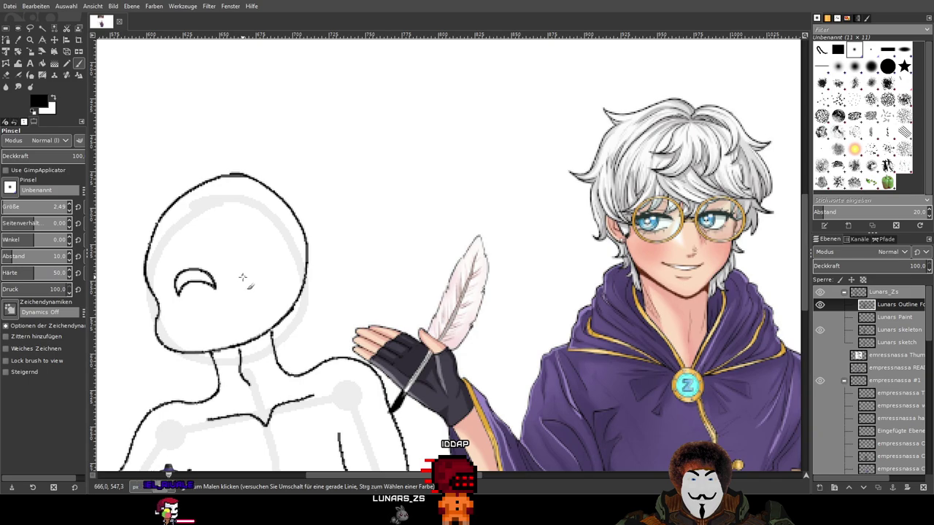
pyautogui.moveTo(242, 275)
pyautogui.mouseDown()
pyautogui.moveTo(247, 254)
pyautogui.moveTo(280, 268)
pyautogui.mouseUp()
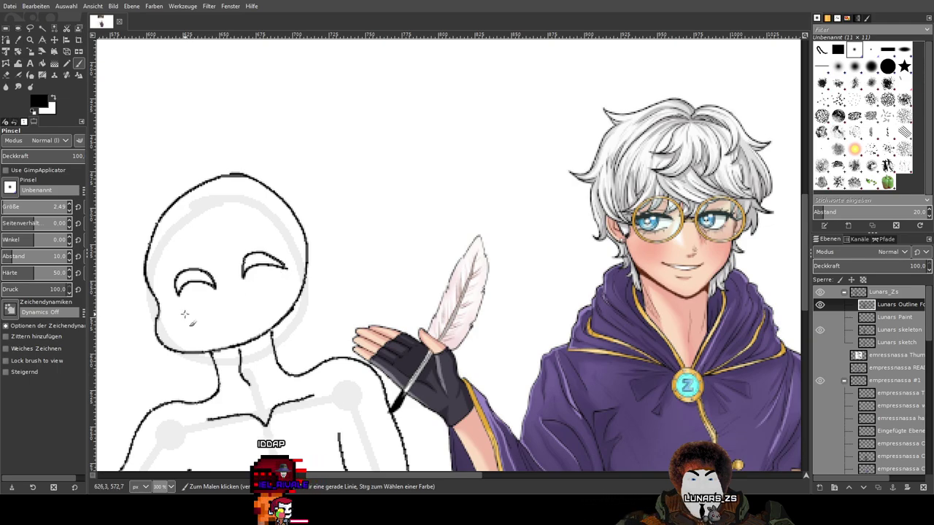
pyautogui.moveTo(185, 314)
pyautogui.mouseDown()
pyautogui.moveTo(234, 310)
pyautogui.moveTo(268, 283)
pyautogui.moveTo(261, 317)
pyautogui.mouseUp()
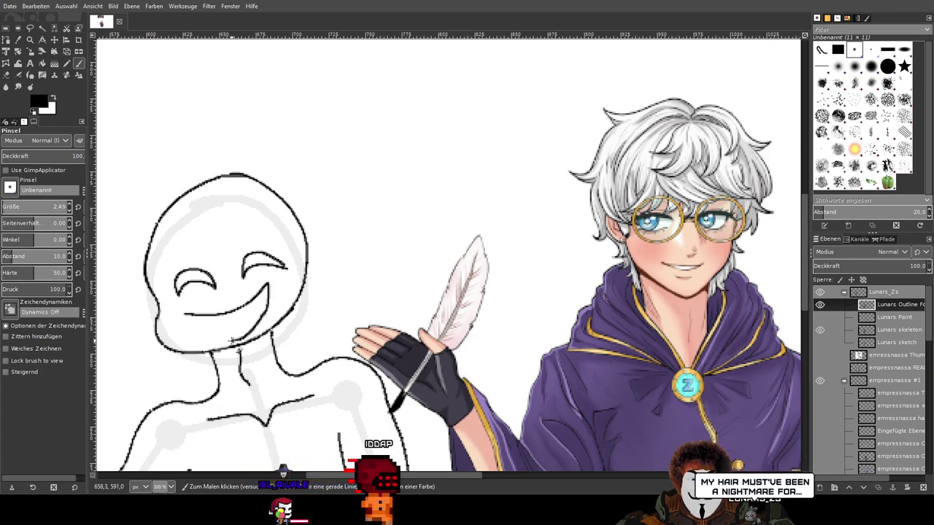
pyautogui.moveTo(214, 339); pyautogui.dragTo(184, 315)
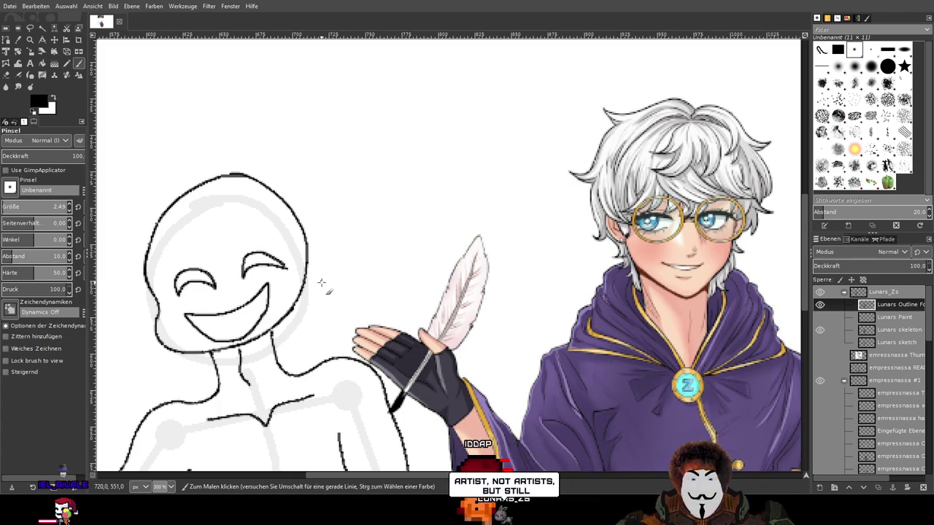
# Draw a raised, arched eyebrow line above each closed eye, undoing the unsatisfactory stroke
pyautogui.scroll(4, 321, 282)
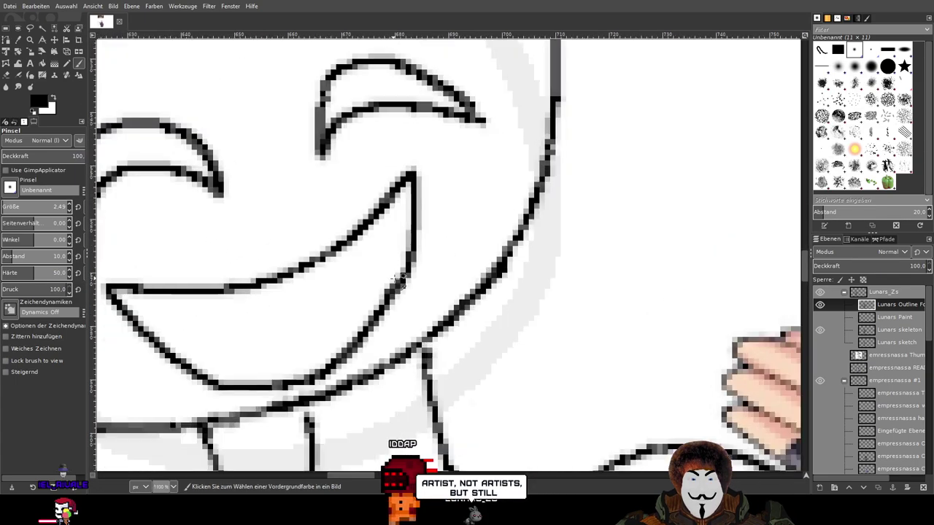
pyautogui.scroll(-4, 400, 281)
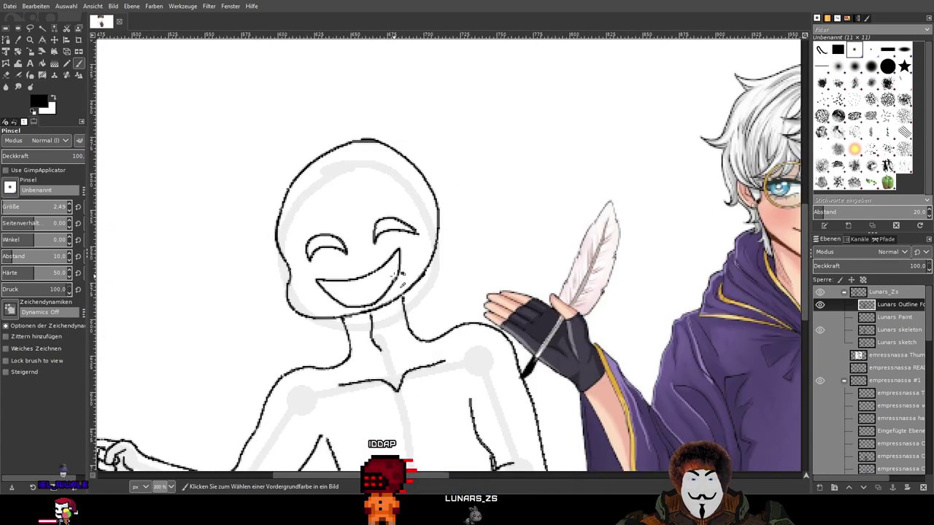
pyautogui.scroll(1, 365, 286)
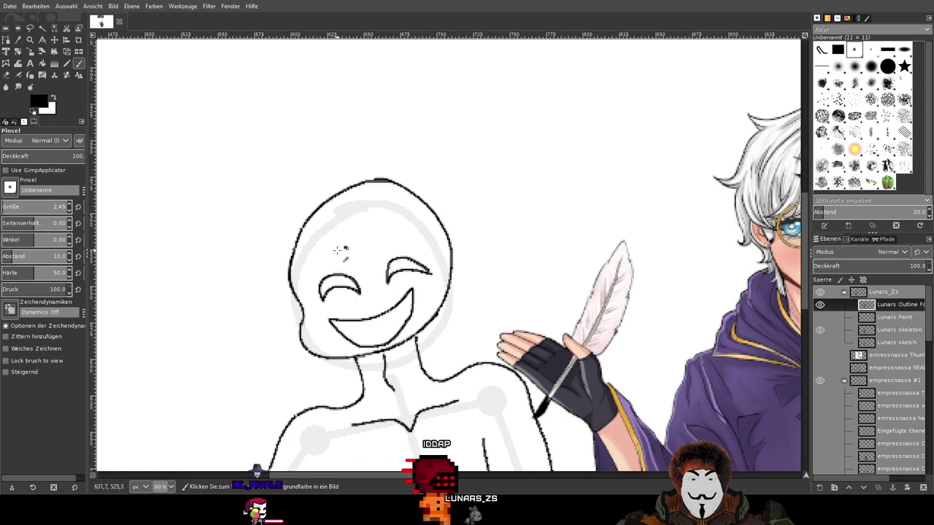
pyautogui.moveTo(313, 274)
pyautogui.mouseDown()
pyautogui.moveTo(319, 254)
pyautogui.moveTo(393, 228)
pyautogui.moveTo(421, 239)
pyautogui.moveTo(405, 233)
pyautogui.mouseUp()
pyautogui.hotkey('ctrl', 'z')
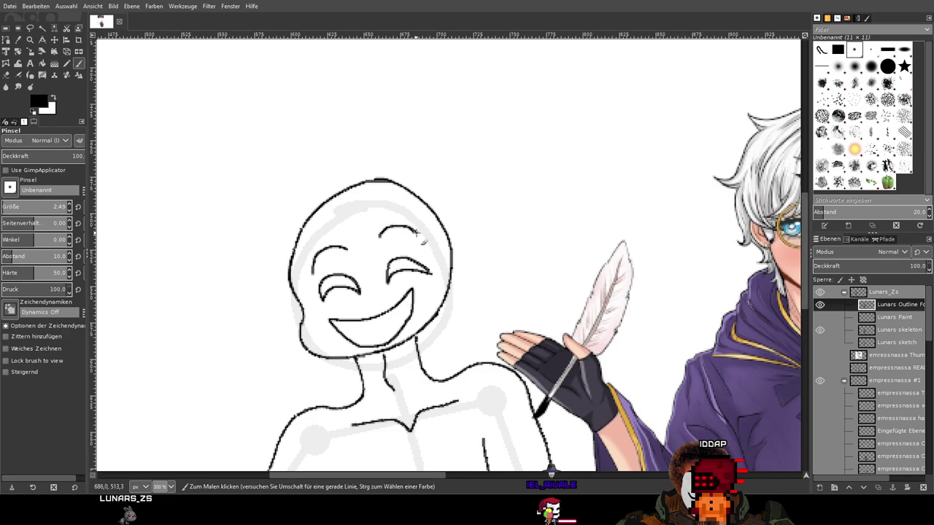
# Add a second arched line inside each crescent eye, between its upper and lower curves
pyautogui.moveTo(481, 298); pyautogui.dragTo(311, 283)
pyautogui.scroll(4, 311, 283)
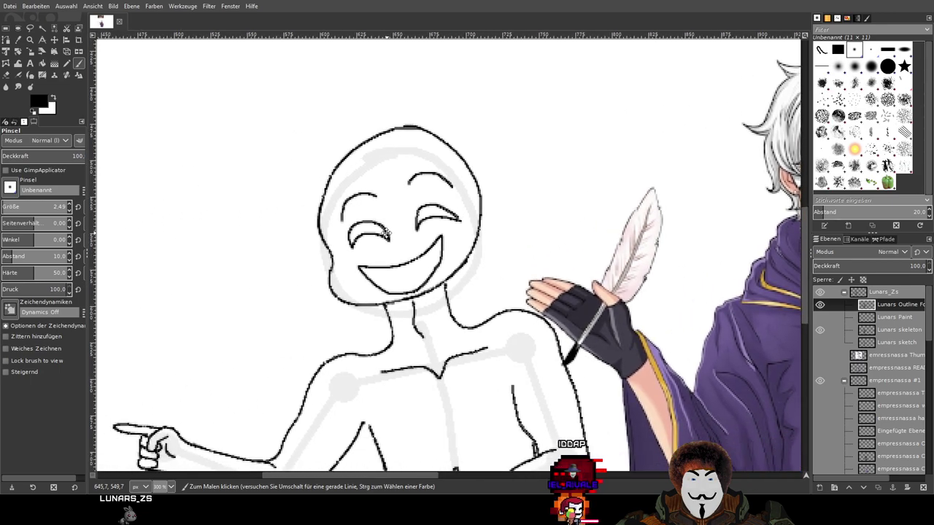
pyautogui.moveTo(307, 258)
pyautogui.mouseDown()
pyautogui.moveTo(326, 206)
pyautogui.moveTo(358, 191)
pyautogui.moveTo(402, 200)
pyautogui.moveTo(440, 242)
pyautogui.mouseUp()
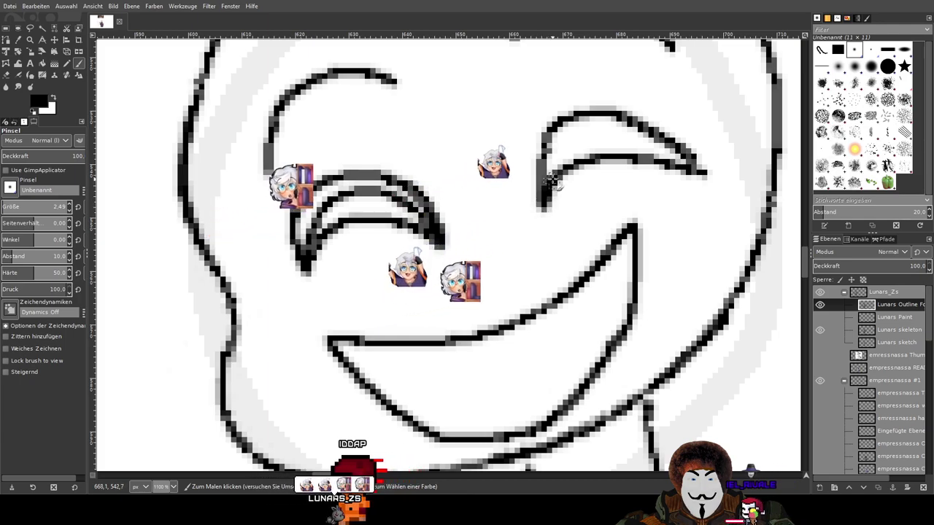
pyautogui.moveTo(584, 138)
pyautogui.mouseDown()
pyautogui.moveTo(619, 135)
pyautogui.moveTo(693, 169)
pyautogui.mouseUp()
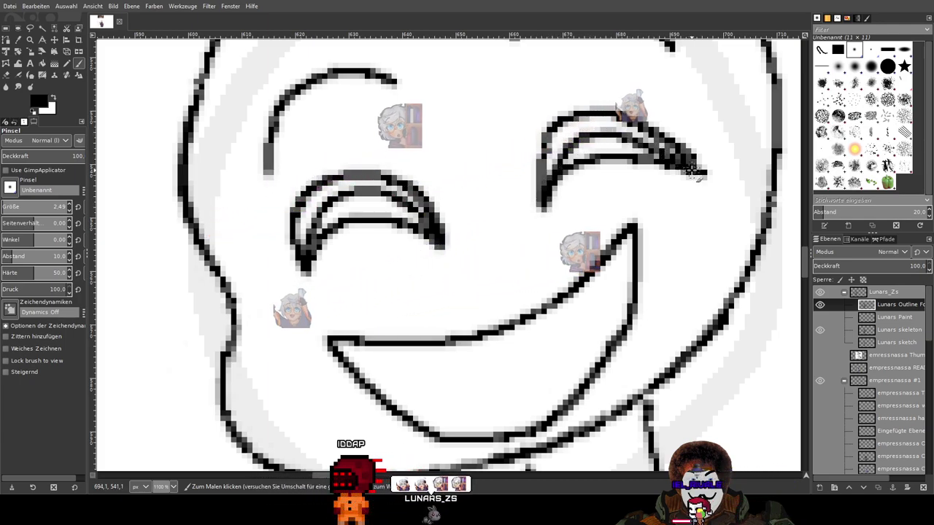
# Erase the lowest arched line of the left closed eye, leaving only its upper two curves
pyautogui.click(7, 75)
pyautogui.scroll(3, 323, 238)
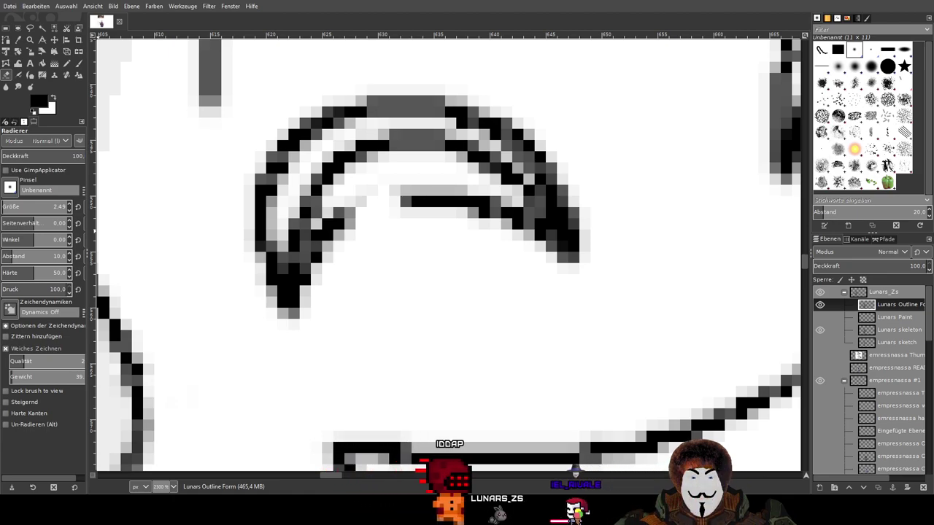
pyautogui.moveTo(379, 207); pyautogui.dragTo(410, 261)
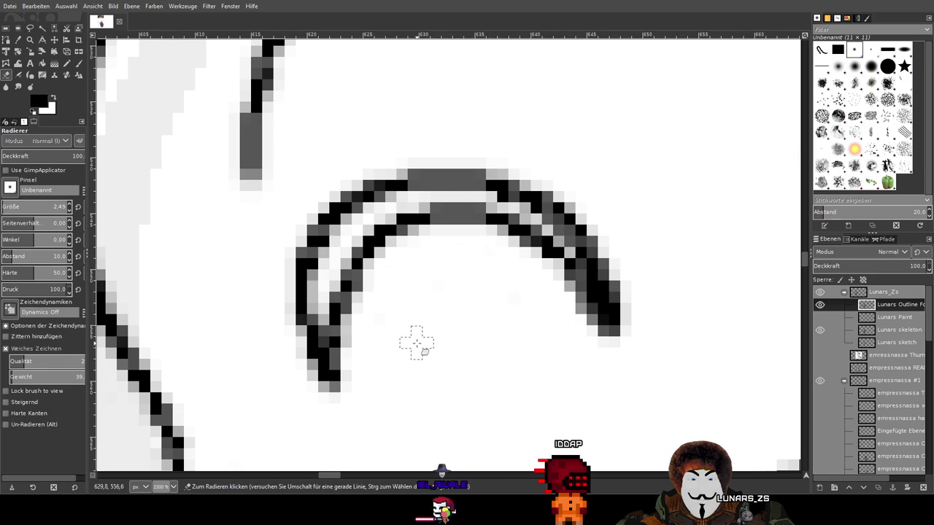
pyautogui.scroll(-4, 415, 343)
pyautogui.scroll(5, 566, 310)
# Erase the lowest arched line of the right closed eye from the inner curve to the outer corner
pyautogui.moveTo(539, 175)
pyautogui.mouseDown()
pyautogui.moveTo(503, 210)
pyautogui.moveTo(517, 160)
pyautogui.moveTo(470, 211)
pyautogui.moveTo(526, 173)
pyautogui.moveTo(450, 205)
pyautogui.moveTo(464, 176)
pyautogui.moveTo(431, 205)
pyautogui.moveTo(410, 270)
pyautogui.mouseUp()
pyautogui.moveTo(476, 216)
pyautogui.mouseDown()
pyautogui.moveTo(511, 190)
pyautogui.moveTo(572, 176)
pyautogui.moveTo(618, 196)
pyautogui.moveTo(536, 170)
pyautogui.moveTo(621, 190)
pyautogui.mouseUp()
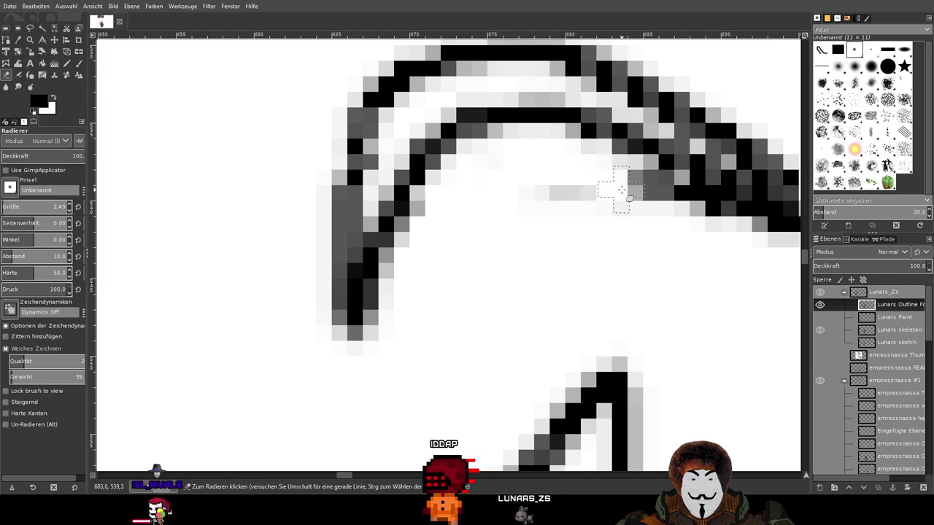
pyautogui.moveTo(510, 183); pyautogui.dragTo(630, 211)
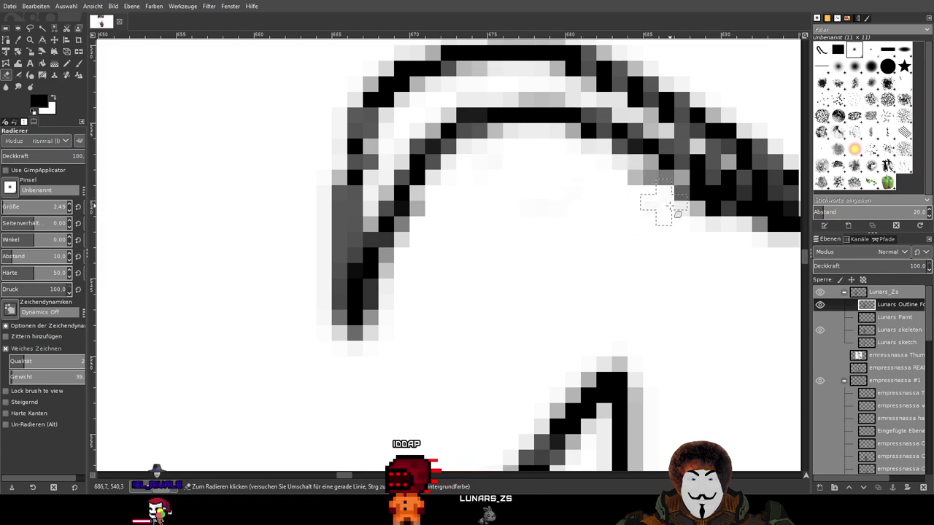
pyautogui.moveTo(636, 207); pyautogui.dragTo(447, 258)
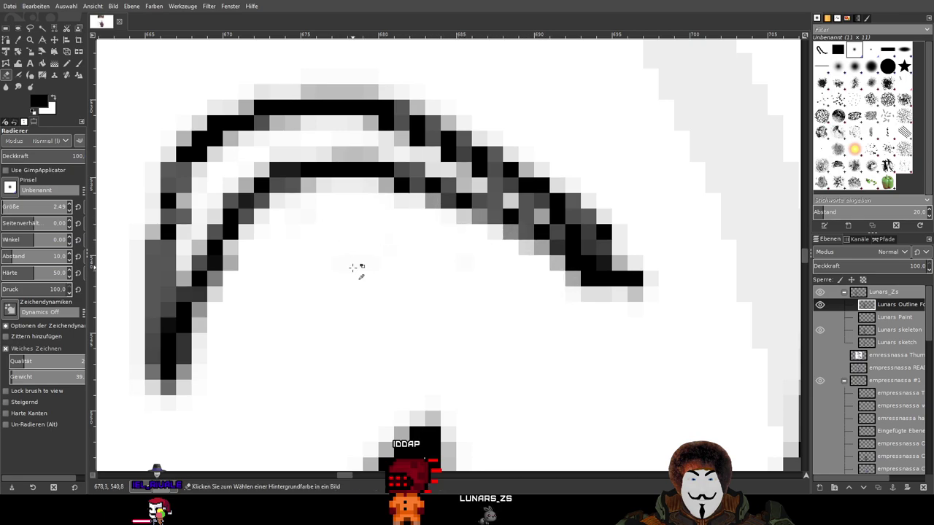
pyautogui.scroll(-5, 351, 264)
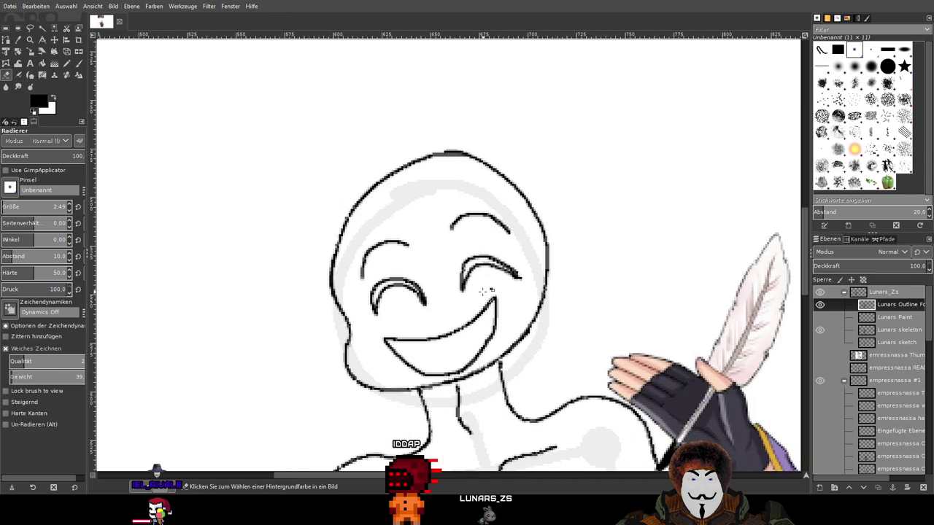
pyautogui.scroll(-2, 483, 291)
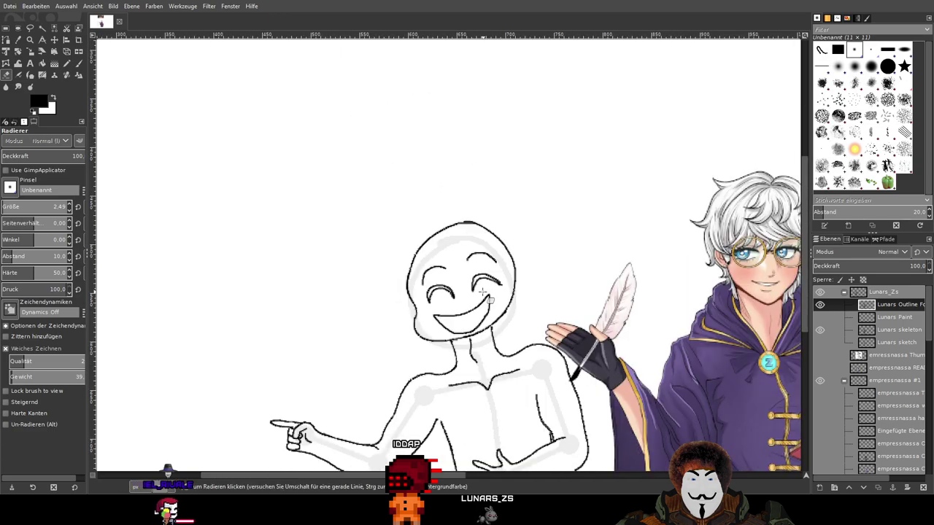
pyautogui.scroll(-2, 483, 288)
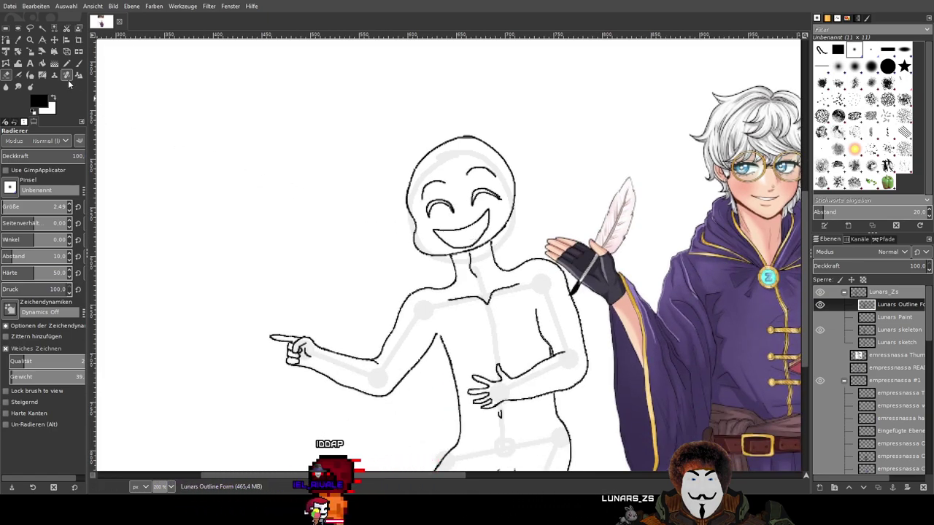
# Fill the gap between the two curves of the left closed eye with black to form a thick arch
pyautogui.click(42, 63)
pyautogui.scroll(2, 401, 162)
pyautogui.scroll(5, 576, 377)
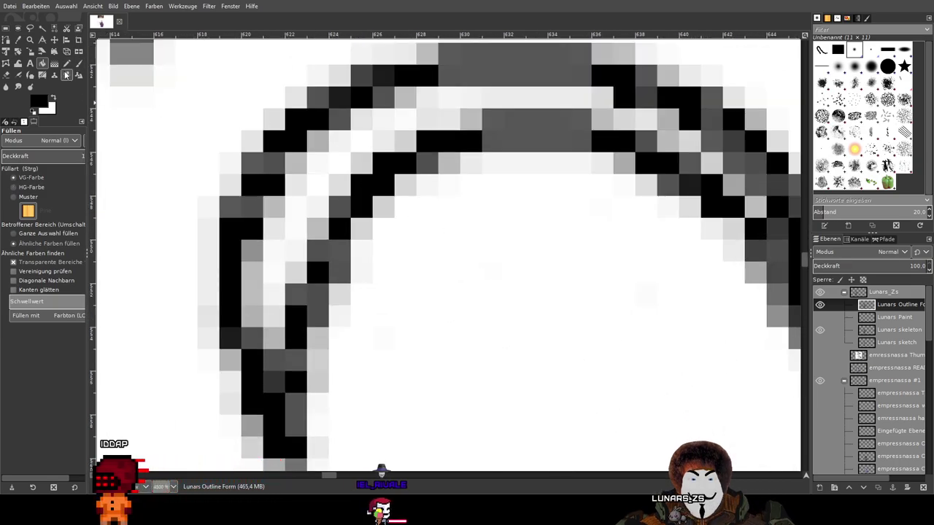
pyautogui.press('n')
pyautogui.moveTo(274, 332)
pyautogui.mouseDown()
pyautogui.moveTo(287, 242)
pyautogui.moveTo(380, 131)
pyautogui.moveTo(349, 176)
pyautogui.mouseUp()
pyautogui.moveTo(504, 171); pyautogui.dragTo(308, 227)
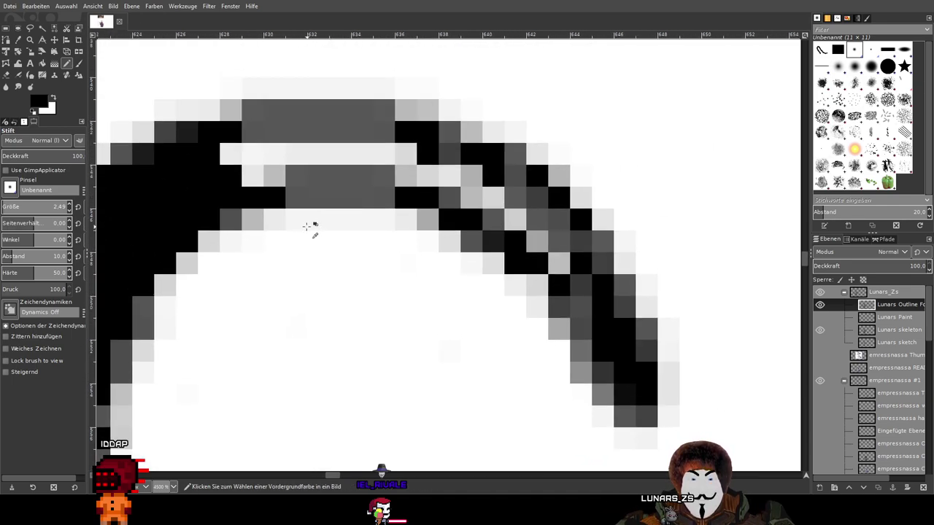
pyautogui.hscroll(-3, 307, 226)
pyautogui.scroll(-1, 471, 193)
pyautogui.press('p')
pyautogui.moveTo(211, 357)
pyautogui.mouseDown()
pyautogui.moveTo(260, 230)
pyautogui.moveTo(299, 180)
pyautogui.moveTo(429, 125)
pyautogui.moveTo(473, 119)
pyautogui.moveTo(596, 141)
pyautogui.moveTo(661, 171)
pyautogui.moveTo(740, 239)
pyautogui.moveTo(618, 134)
pyautogui.moveTo(415, 116)
pyautogui.moveTo(353, 132)
pyautogui.moveTo(279, 176)
pyautogui.moveTo(247, 227)
pyautogui.moveTo(216, 343)
pyautogui.moveTo(250, 240)
pyautogui.moveTo(283, 205)
pyautogui.moveTo(251, 276)
pyautogui.moveTo(359, 158)
pyautogui.moveTo(439, 139)
pyautogui.moveTo(559, 142)
pyautogui.mouseUp()
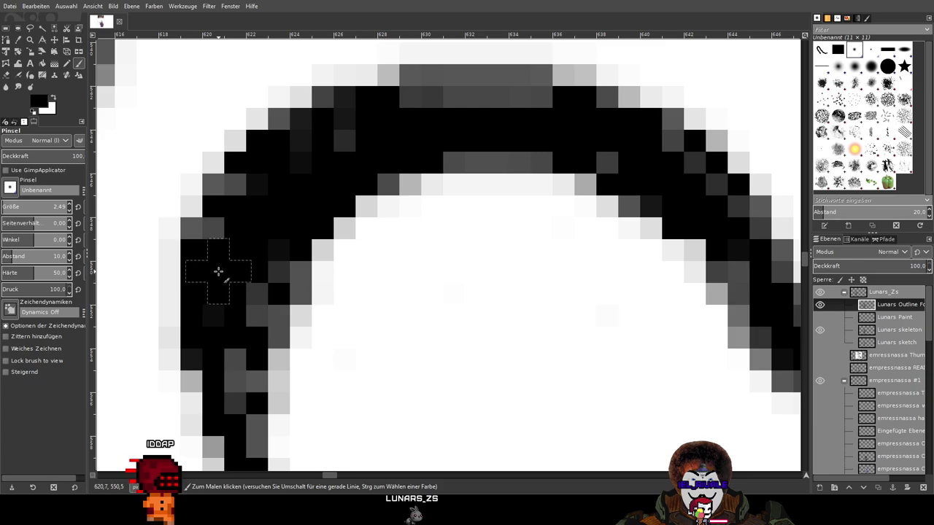
# Paint the space inside the right closed eye's two curves solid black, matching the left eye
pyautogui.scroll(-4, 219, 271)
pyautogui.moveTo(583, 260); pyautogui.dragTo(335, 354)
pyautogui.scroll(1, 423, 298)
pyautogui.moveTo(418, 283)
pyautogui.mouseDown()
pyautogui.moveTo(448, 221)
pyautogui.moveTo(493, 202)
pyautogui.moveTo(552, 212)
pyautogui.moveTo(608, 242)
pyautogui.moveTo(502, 194)
pyautogui.moveTo(438, 219)
pyautogui.moveTo(420, 252)
pyautogui.moveTo(433, 211)
pyautogui.mouseUp()
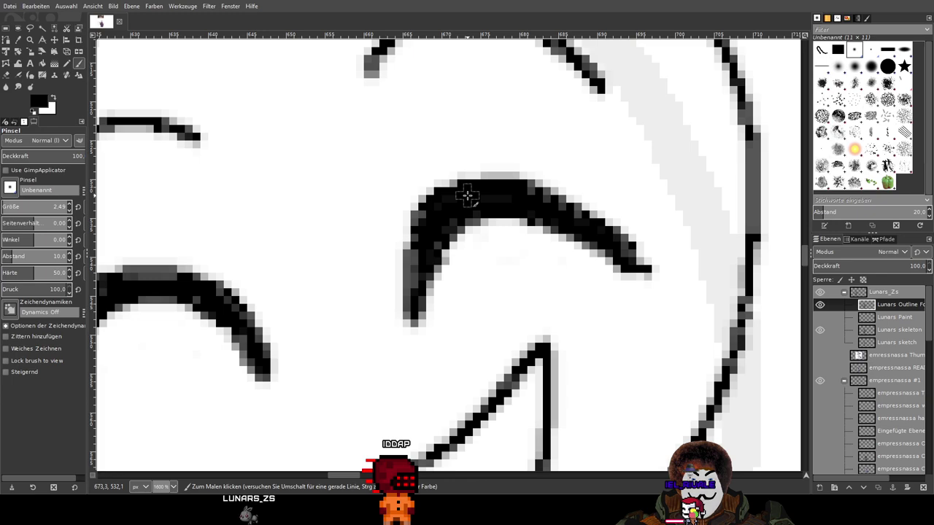
pyautogui.moveTo(360, 323); pyautogui.dragTo(587, 300)
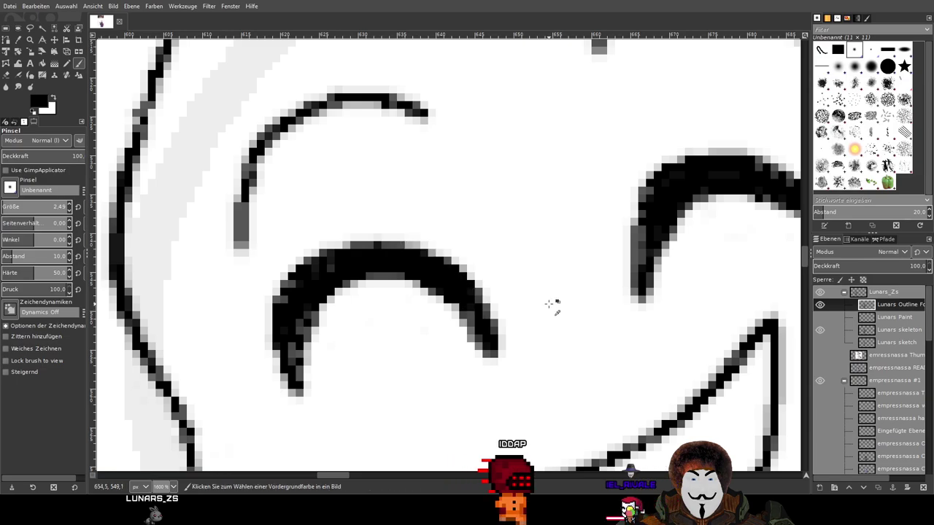
# Compare the laughing face with the white-haired reference character's face and hair
pyautogui.scroll(-4, 560, 303)
pyautogui.scroll(-2, 561, 303)
pyautogui.hscroll(5, 477, 261)
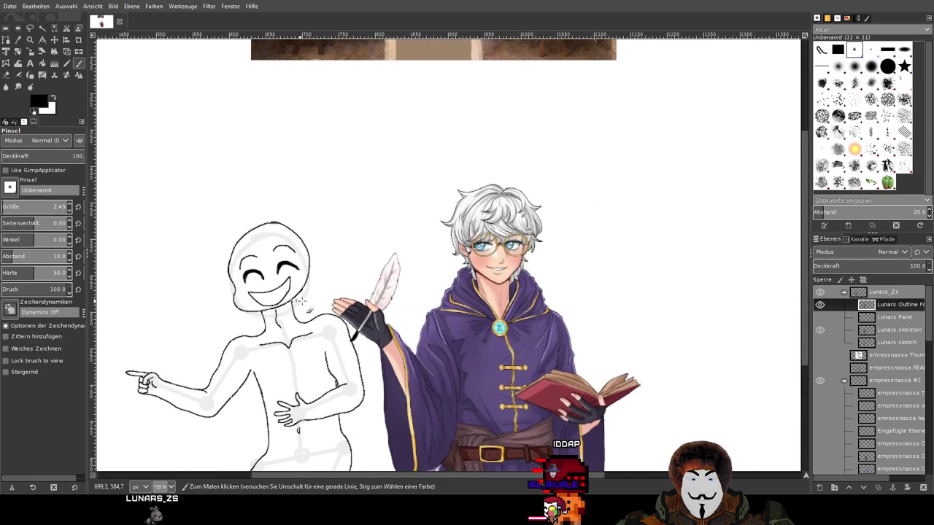
pyautogui.scroll(3, 478, 261)
pyautogui.scroll(-4, 478, 262)
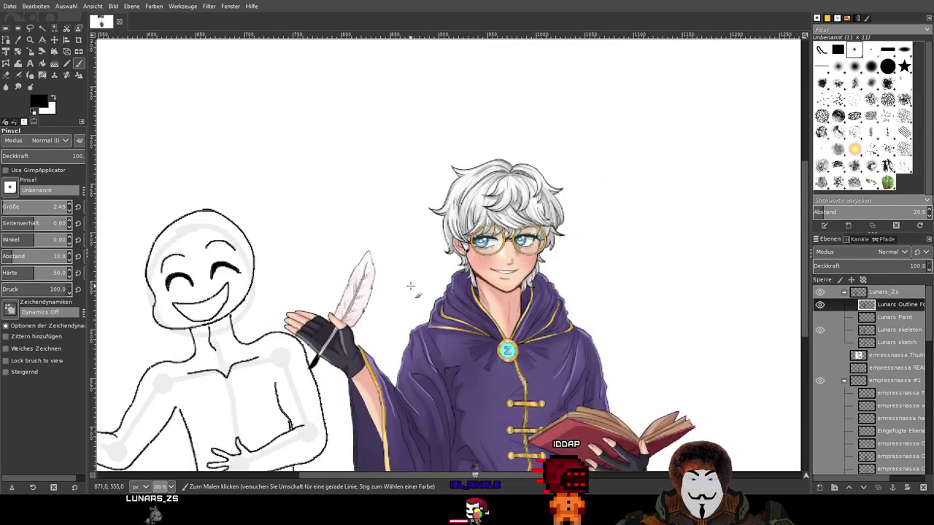
pyautogui.hscroll(-4, 554, 271)
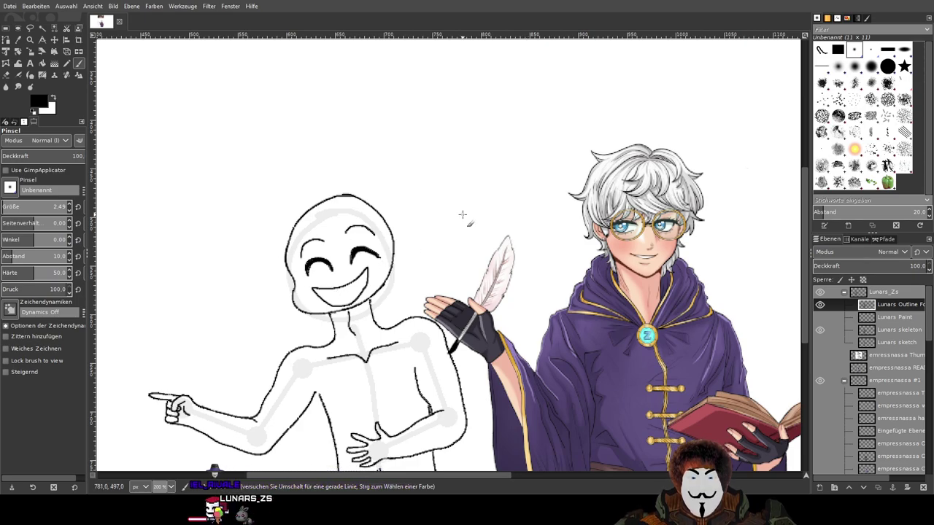
pyautogui.moveTo(461, 215); pyautogui.dragTo(534, 195)
# Try exaggerated long, pointed eyes with pupils, bulging from both closed eyes past the left edge of the head
pyautogui.scroll(3, 398, 240)
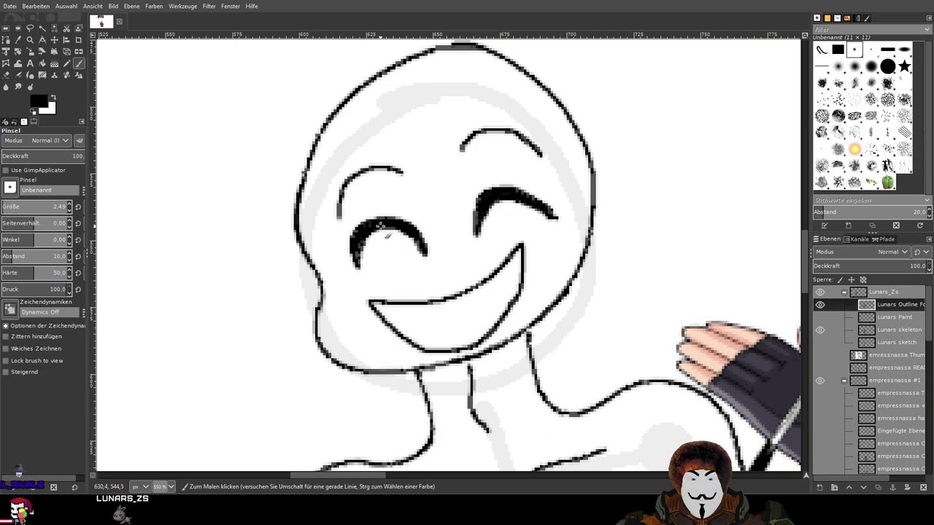
pyautogui.moveTo(358, 232)
pyautogui.mouseDown()
pyautogui.moveTo(235, 280)
pyautogui.moveTo(217, 309)
pyautogui.moveTo(341, 291)
pyautogui.moveTo(439, 257)
pyautogui.mouseUp()
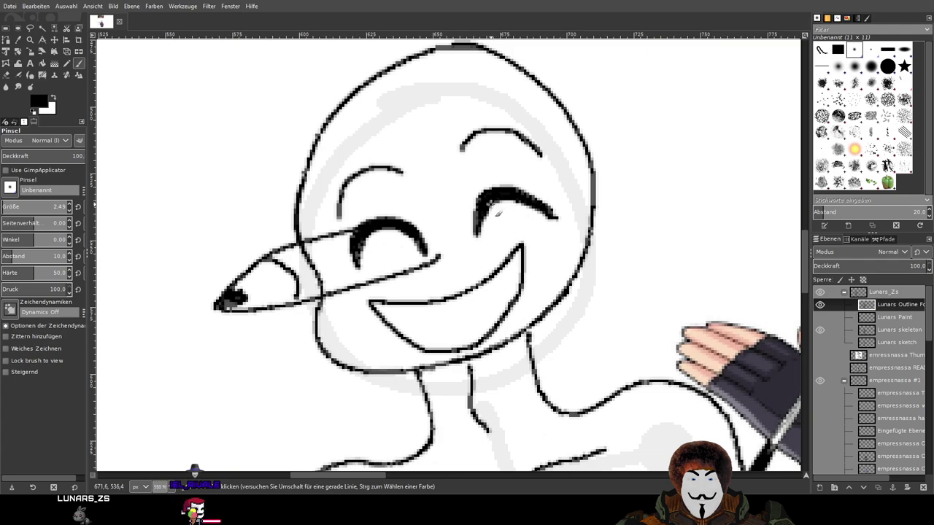
pyautogui.moveTo(475, 207)
pyautogui.mouseDown()
pyautogui.moveTo(302, 259)
pyautogui.moveTo(264, 280)
pyautogui.moveTo(271, 311)
pyautogui.moveTo(569, 231)
pyautogui.mouseUp()
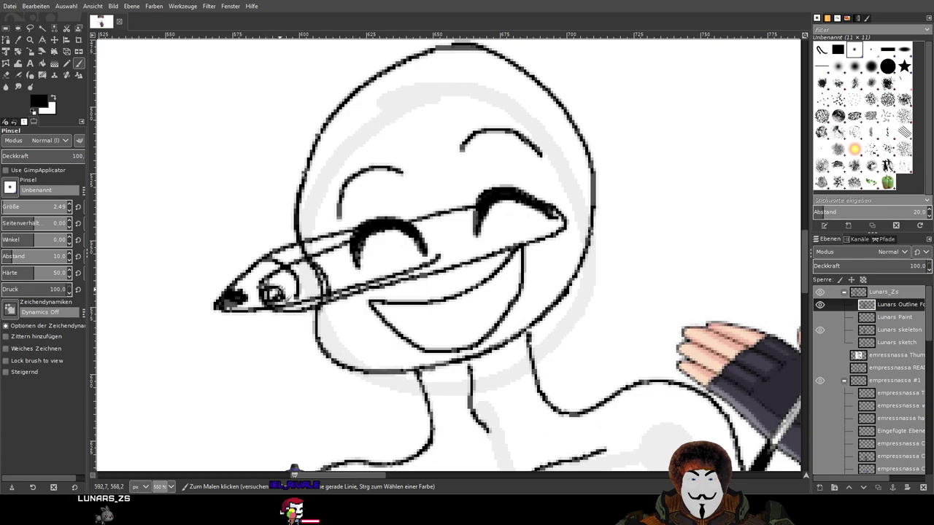
pyautogui.press('1')
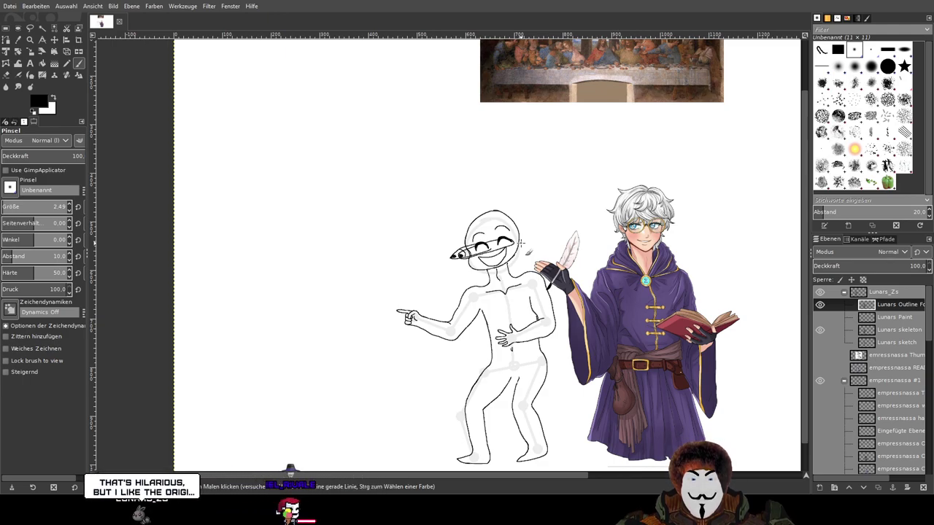
pyautogui.hotkey('ctrl', 'z')
pyautogui.hotkey('ctrl', 'z')
pyautogui.hotkey('ctrl', 'z')
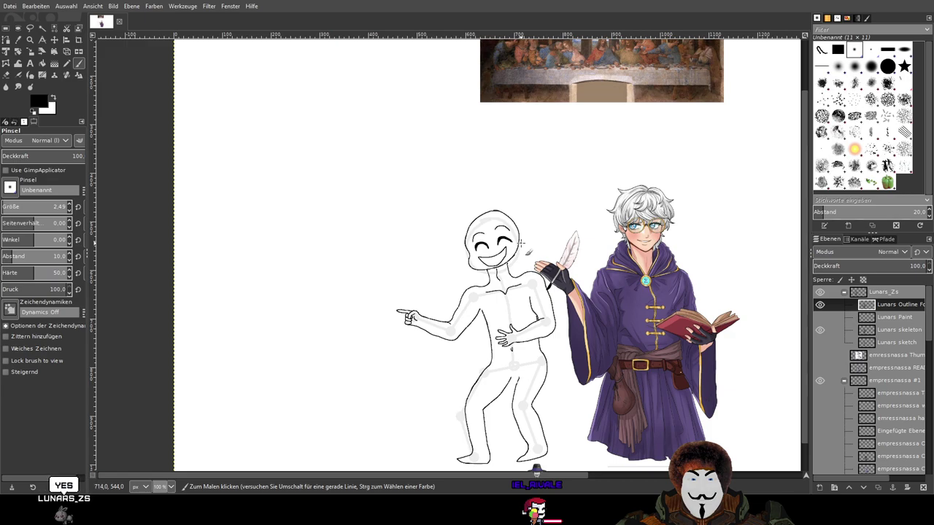
# Erase the arched eyebrow above the left closed eye completely
pyautogui.scroll(3, 520, 243)
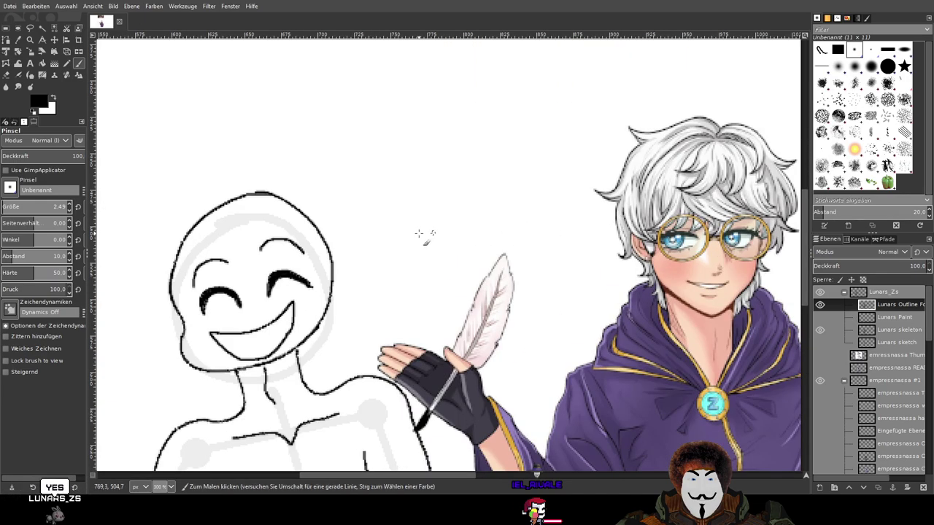
pyautogui.moveTo(428, 247); pyautogui.dragTo(384, 266)
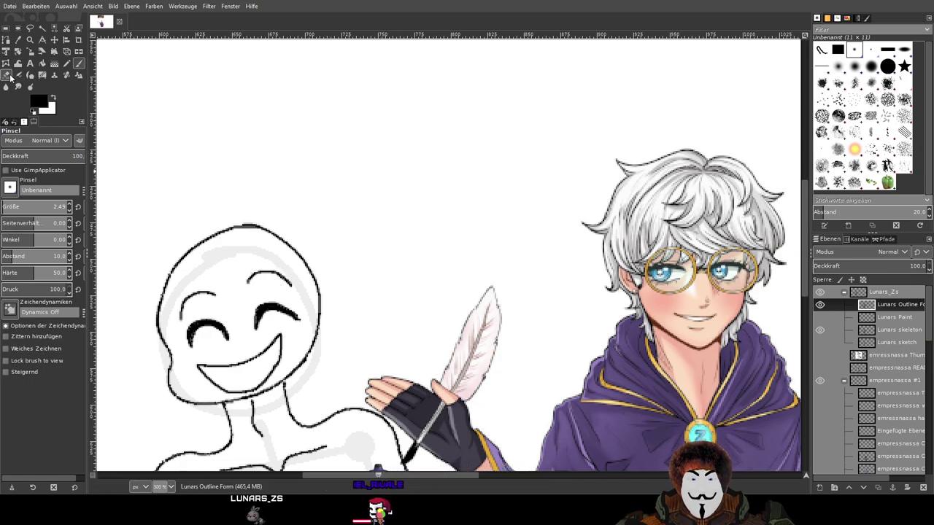
pyautogui.hotkey('shift', 'e')
pyautogui.scroll(8, 352, 172)
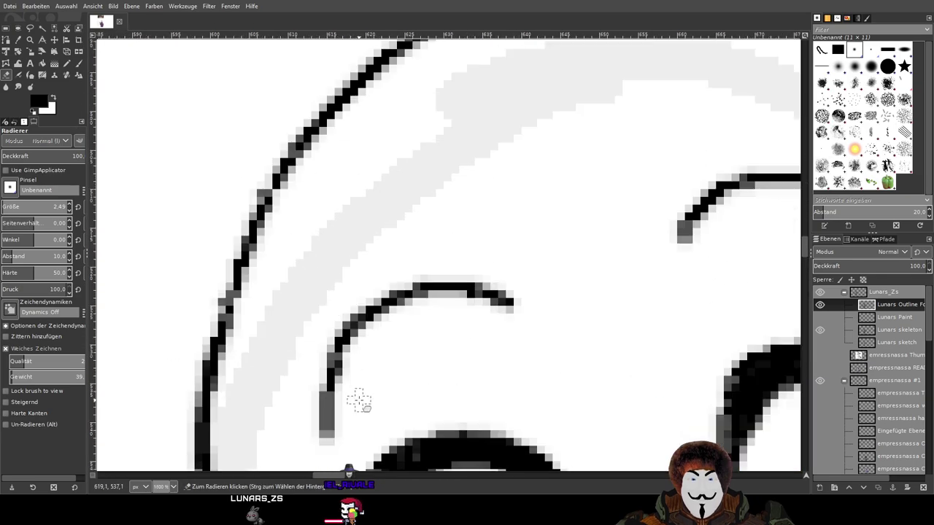
pyautogui.scroll(-3, 358, 398)
pyautogui.moveTo(335, 308)
pyautogui.mouseDown()
pyautogui.moveTo(368, 142)
pyautogui.moveTo(389, 182)
pyautogui.mouseUp()
pyautogui.moveTo(424, 138)
pyautogui.mouseDown()
pyautogui.moveTo(392, 162)
pyautogui.moveTo(561, 134)
pyautogui.mouseUp()
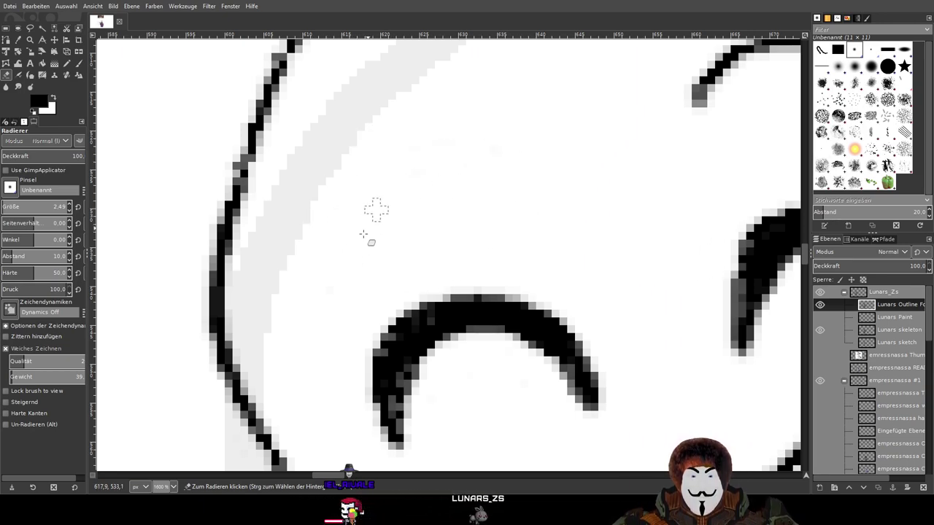
# Erase the arched eyebrow above the right closed eye, including the leftover pixels at its outer end
pyautogui.moveTo(594, 132); pyautogui.dragTo(279, 312)
pyautogui.moveTo(417, 262)
pyautogui.mouseDown()
pyautogui.moveTo(377, 246)
pyautogui.moveTo(432, 215)
pyautogui.moveTo(430, 250)
pyautogui.mouseUp()
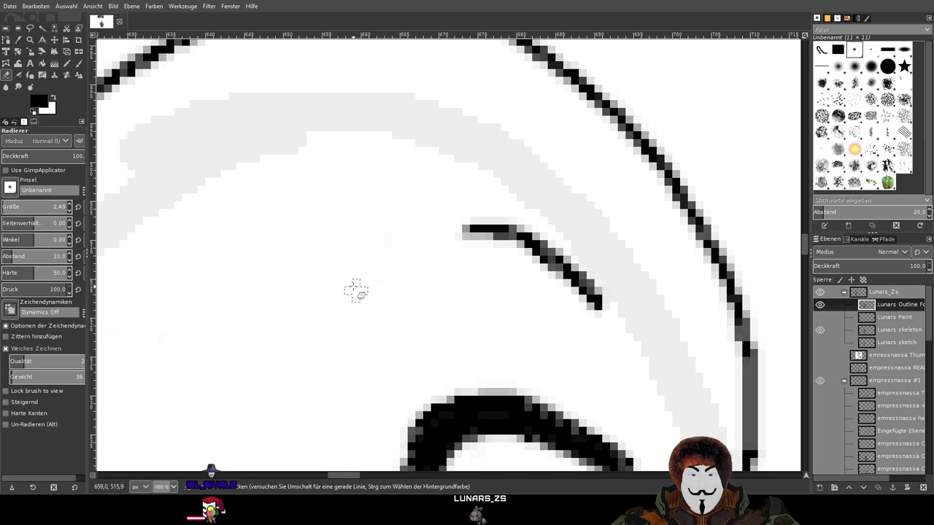
pyautogui.moveTo(394, 257)
pyautogui.mouseDown()
pyautogui.moveTo(440, 233)
pyautogui.moveTo(498, 233)
pyautogui.moveTo(507, 225)
pyautogui.moveTo(479, 218)
pyautogui.moveTo(549, 222)
pyautogui.moveTo(549, 265)
pyautogui.moveTo(577, 276)
pyautogui.moveTo(521, 236)
pyautogui.mouseUp()
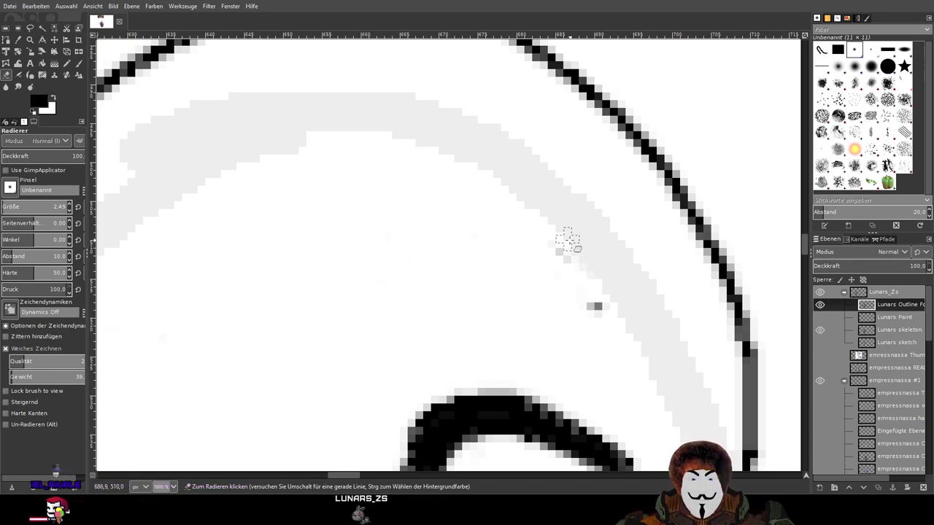
pyautogui.click(597, 305)
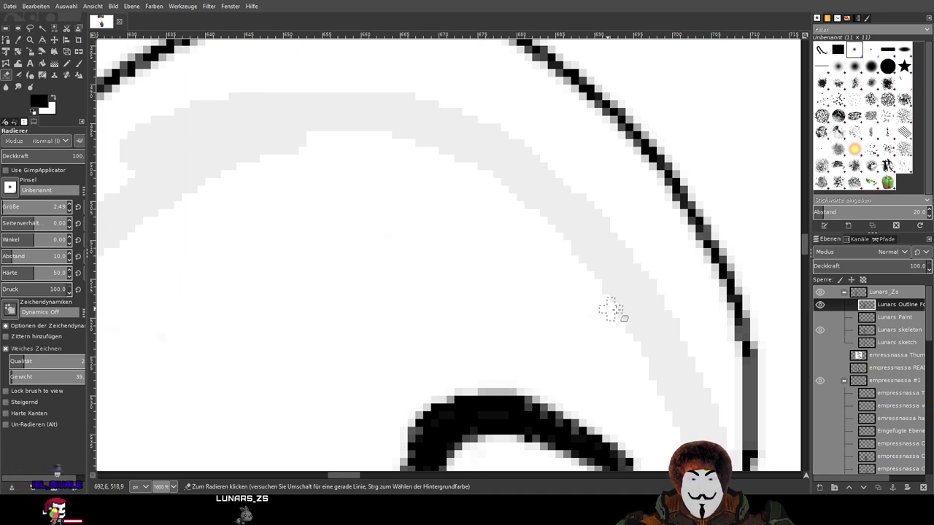
pyautogui.scroll(-3, 587, 267)
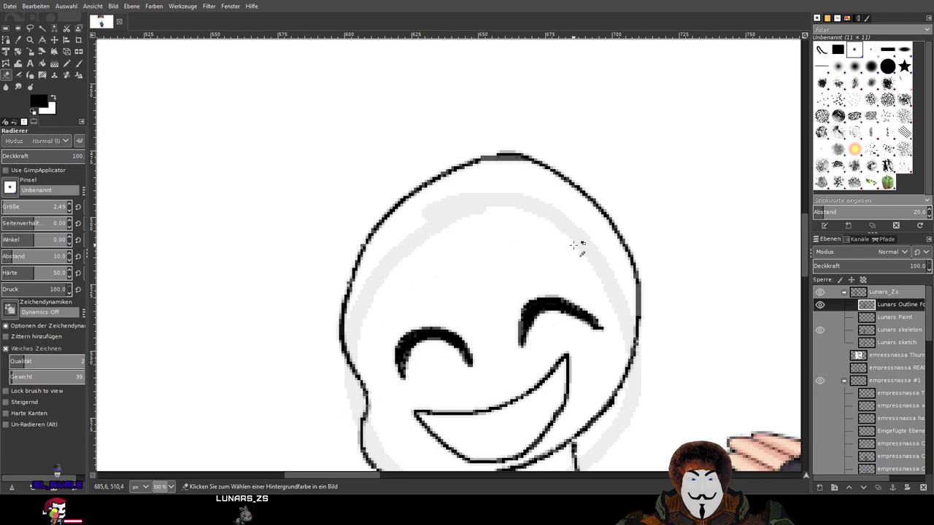
pyautogui.scroll(-2, 576, 245)
# Try short, curved fringe strands with the Paintbrush across the middle of the forehead, then undo them
pyautogui.moveTo(662, 229)
pyautogui.mouseDown()
pyautogui.moveTo(233, 202)
pyautogui.moveTo(395, 246)
pyautogui.mouseUp()
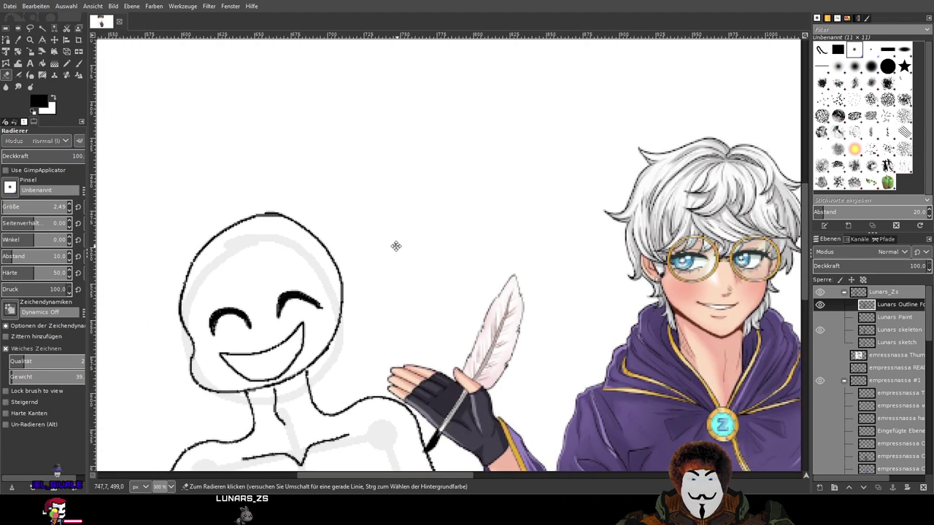
pyautogui.click(80, 65)
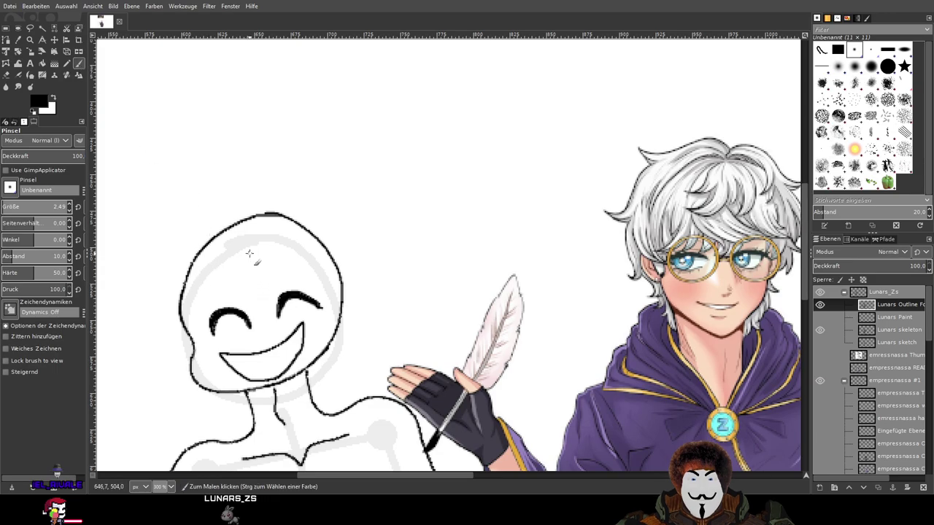
pyautogui.moveTo(251, 255); pyautogui.dragTo(223, 284)
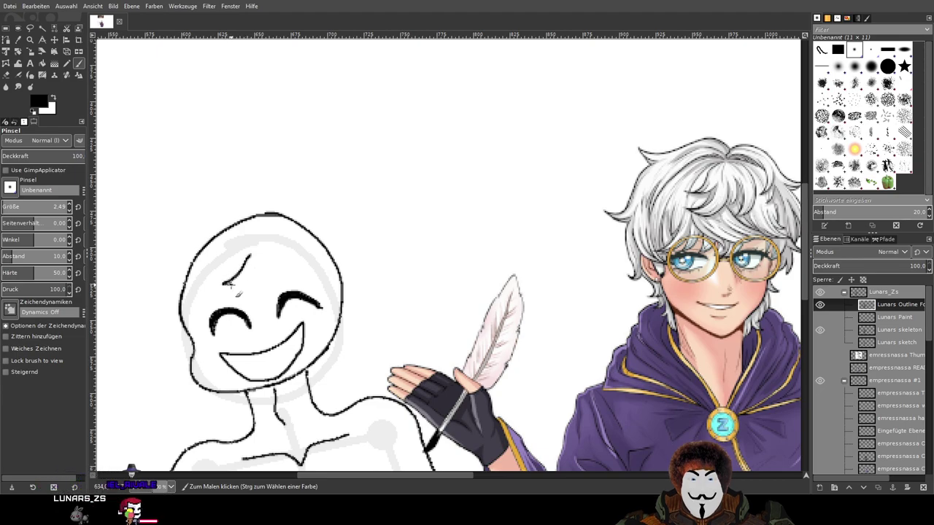
pyautogui.moveTo(223, 284)
pyautogui.mouseDown()
pyautogui.moveTo(259, 273)
pyautogui.moveTo(224, 301)
pyautogui.mouseUp()
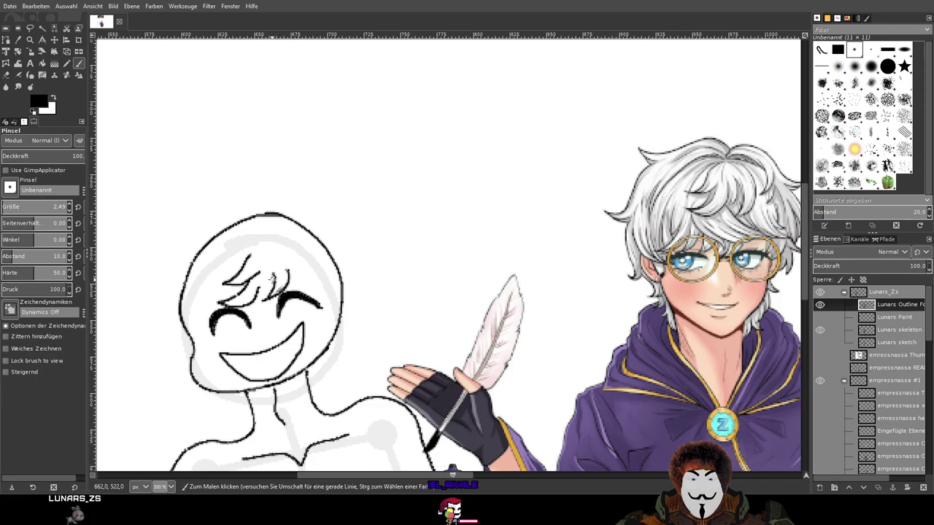
pyautogui.hotkey('ctrl', 'z')
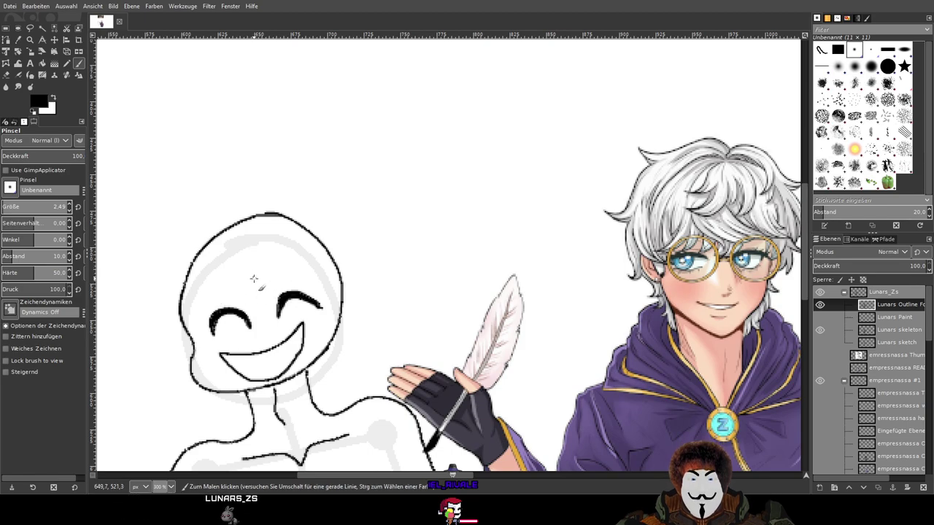
# Try a lower fringe of curved strands starting above the left closed eye, then undo the strokes
pyautogui.moveTo(240, 276); pyautogui.dragTo(211, 288)
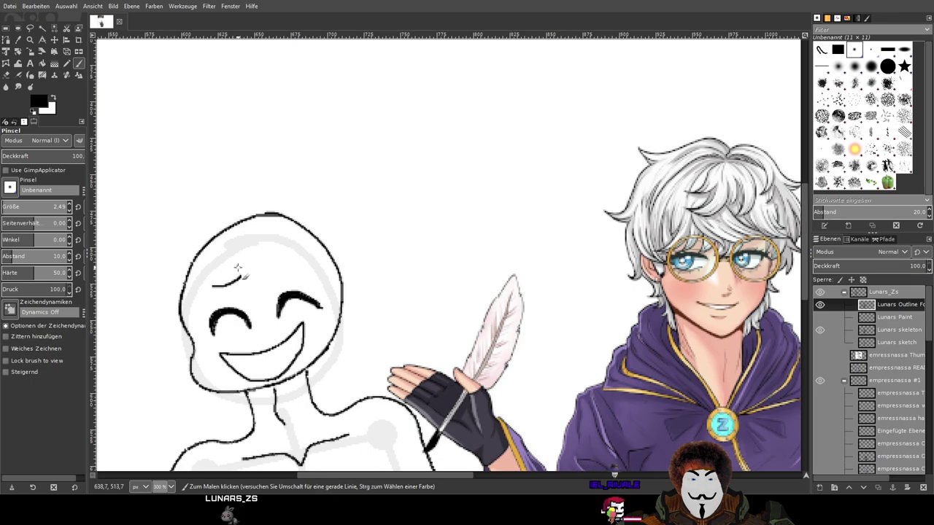
pyautogui.moveTo(213, 285); pyautogui.dragTo(234, 268)
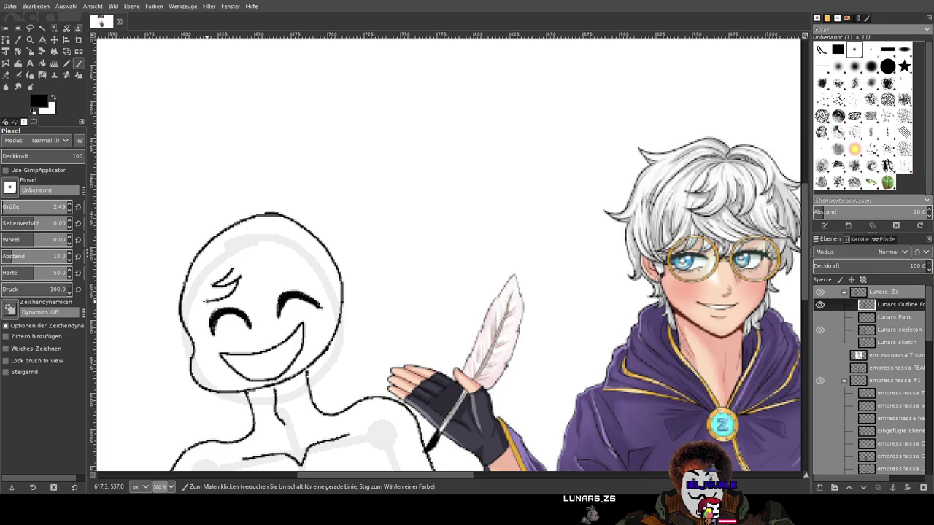
pyautogui.moveTo(206, 302)
pyautogui.mouseDown()
pyautogui.moveTo(229, 304)
pyautogui.moveTo(250, 290)
pyautogui.mouseUp()
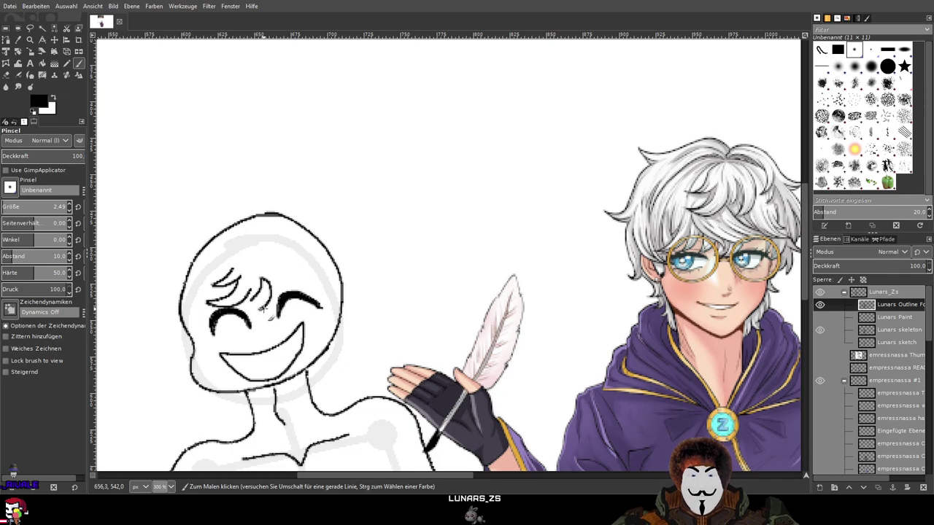
pyautogui.press('ctrl')
pyautogui.hotkey('ctrl', 'z')
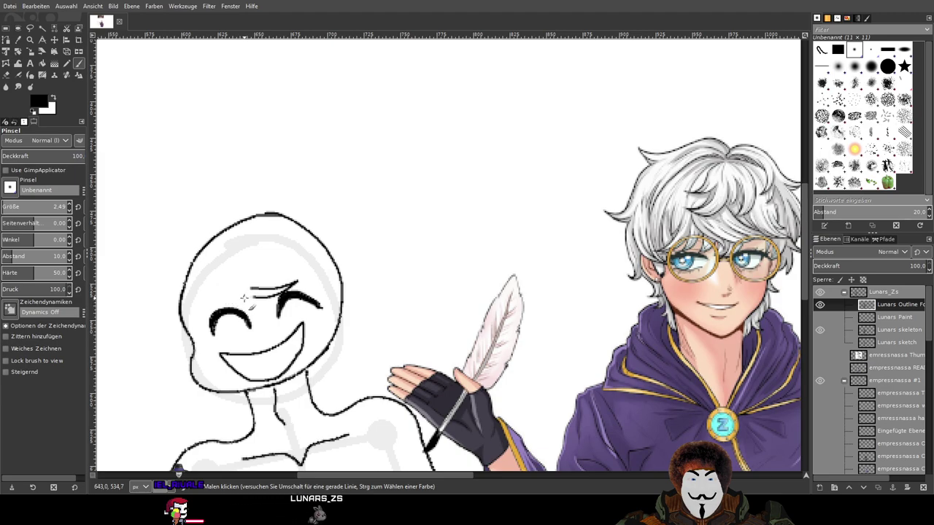
# Draw a jagged fringe of short strands directly above both closed eyes, with pointed tips reaching past both edges of the head
pyautogui.moveTo(248, 298); pyautogui.dragTo(255, 297)
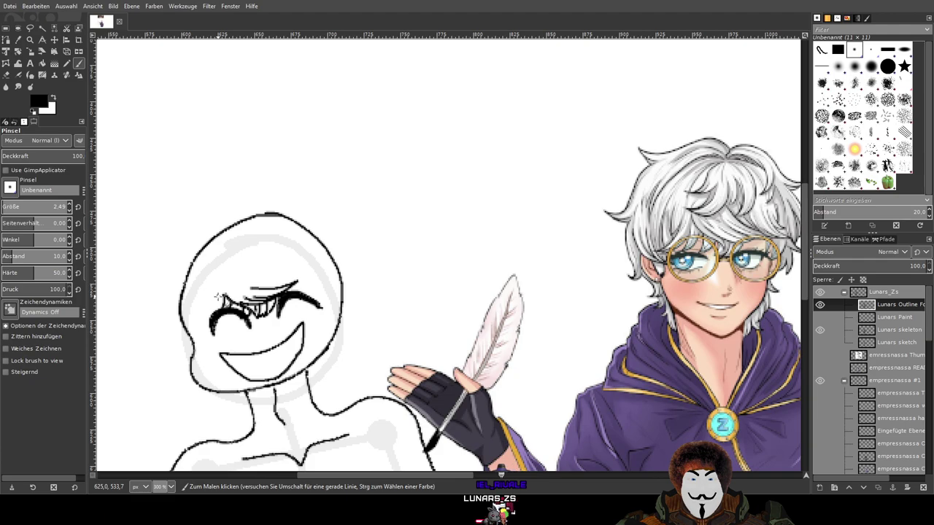
pyautogui.moveTo(221, 298); pyautogui.dragTo(213, 314)
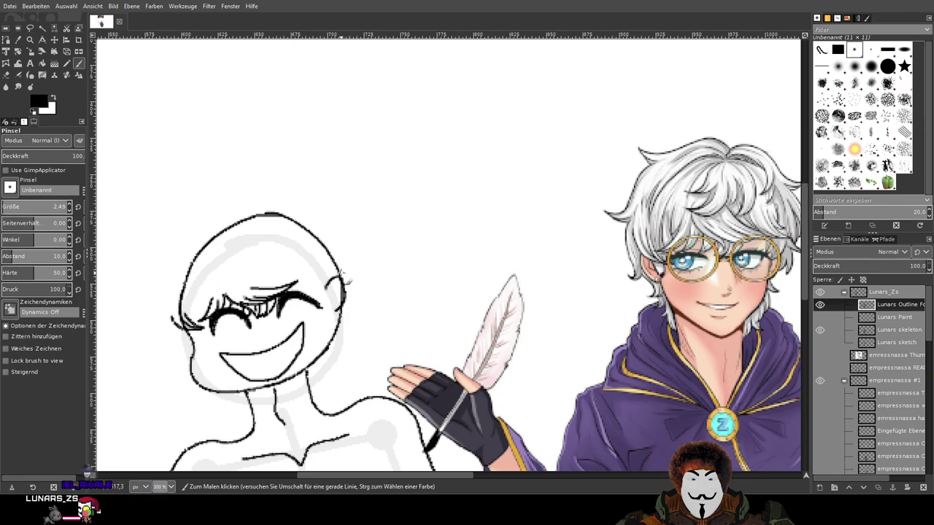
pyautogui.moveTo(445, 238); pyautogui.dragTo(406, 246)
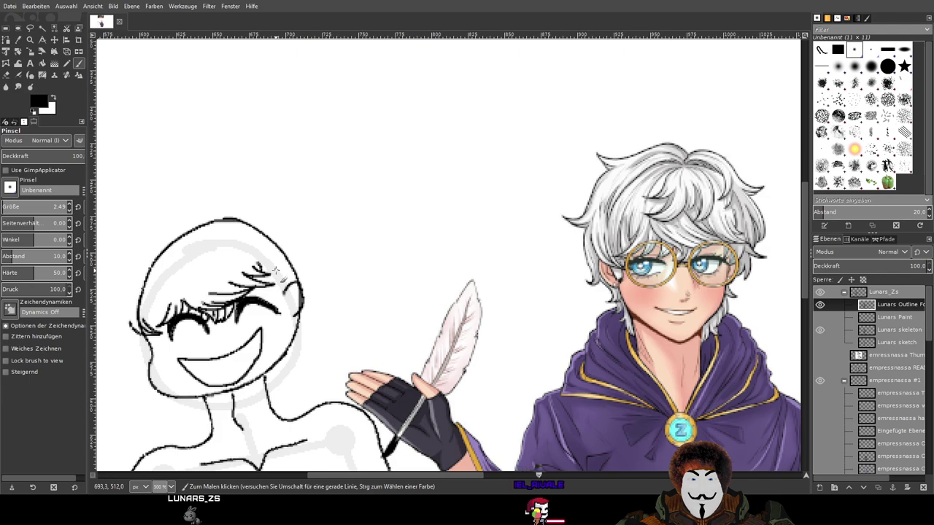
pyautogui.moveTo(270, 275); pyautogui.dragTo(249, 296)
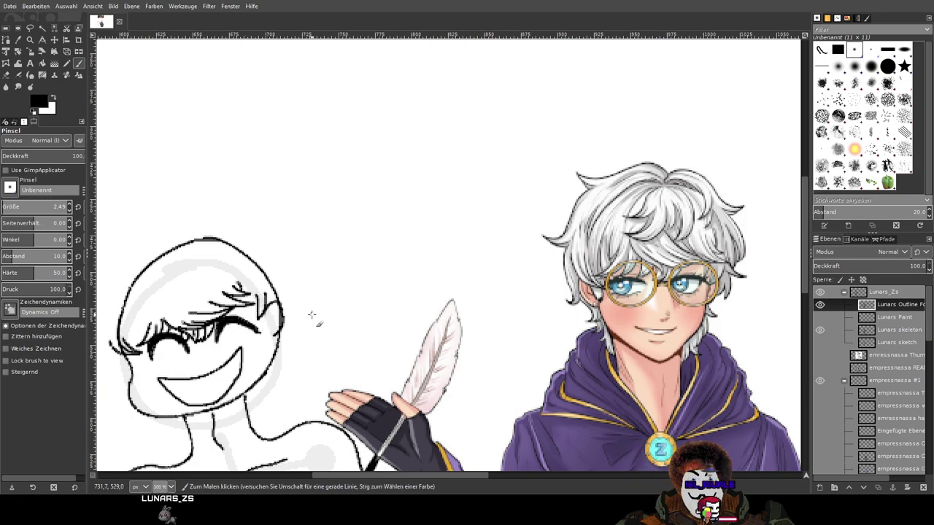
pyautogui.press('ctrl')
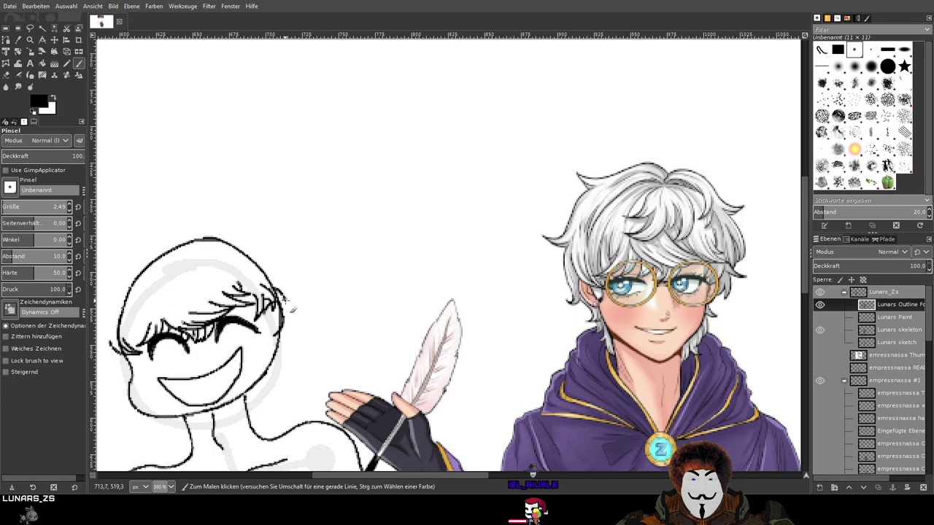
pyautogui.moveTo(288, 303); pyautogui.dragTo(276, 281)
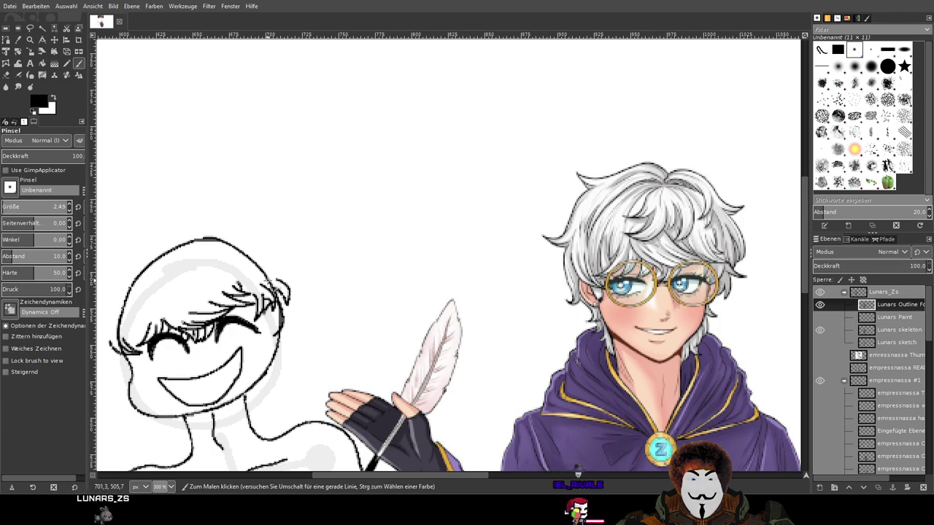
pyautogui.moveTo(291, 273); pyautogui.dragTo(264, 275)
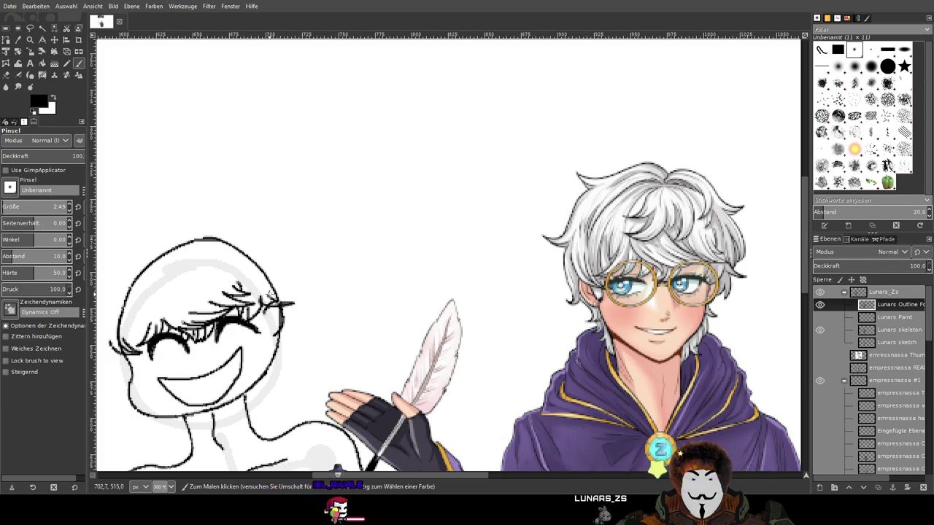
# Erase the upper right arc of the head outline from beside the crown down to the outermost right hair strand
pyautogui.keyDown('ctrl'); pyautogui.scroll(1, 270, 295); pyautogui.keyUp('ctrl')
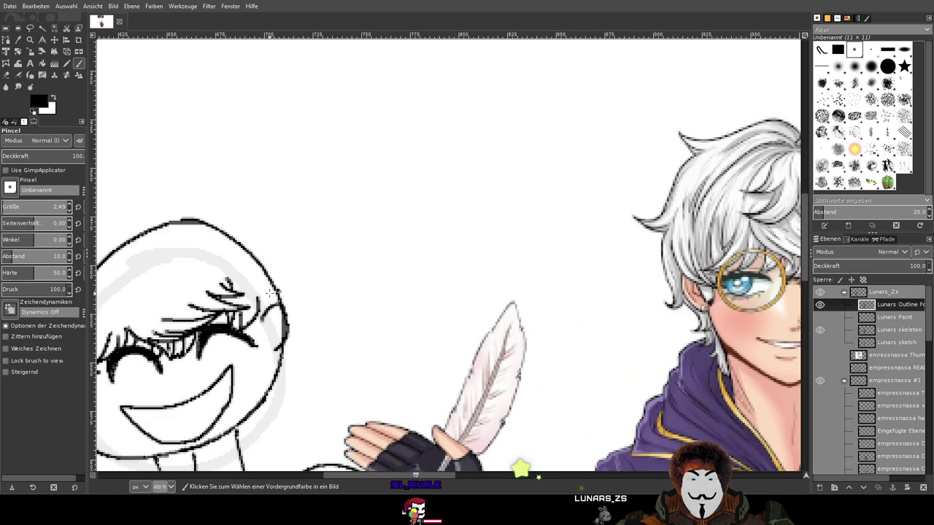
pyautogui.moveTo(269, 293); pyautogui.dragTo(146, 295)
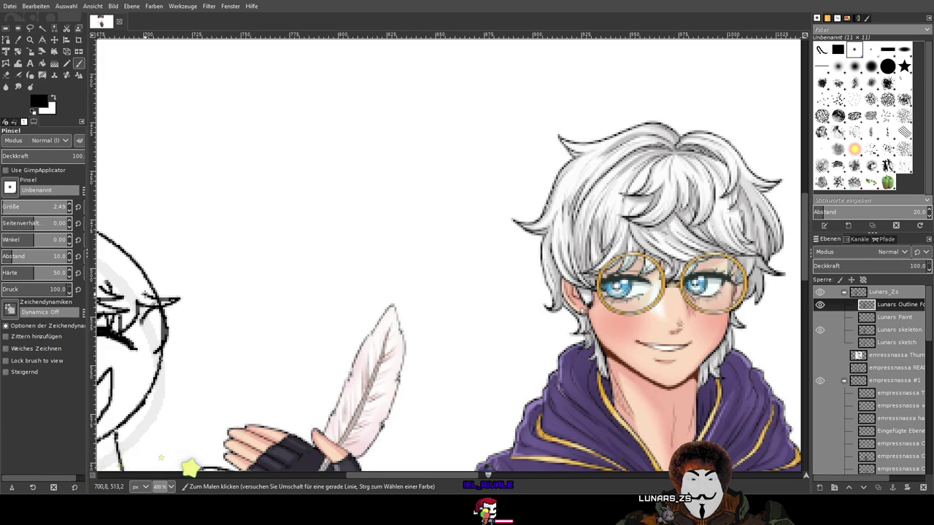
pyautogui.moveTo(143, 291); pyautogui.dragTo(152, 300)
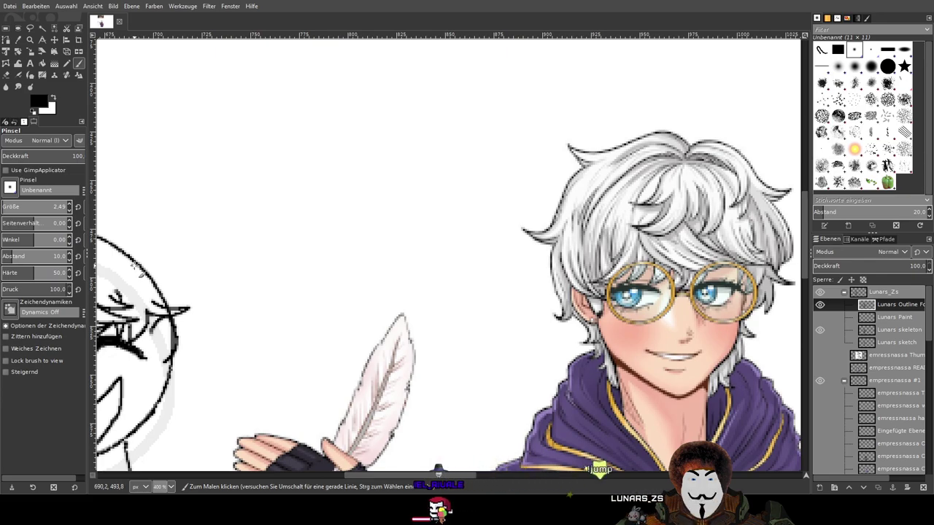
pyautogui.moveTo(134, 267); pyautogui.dragTo(519, 276)
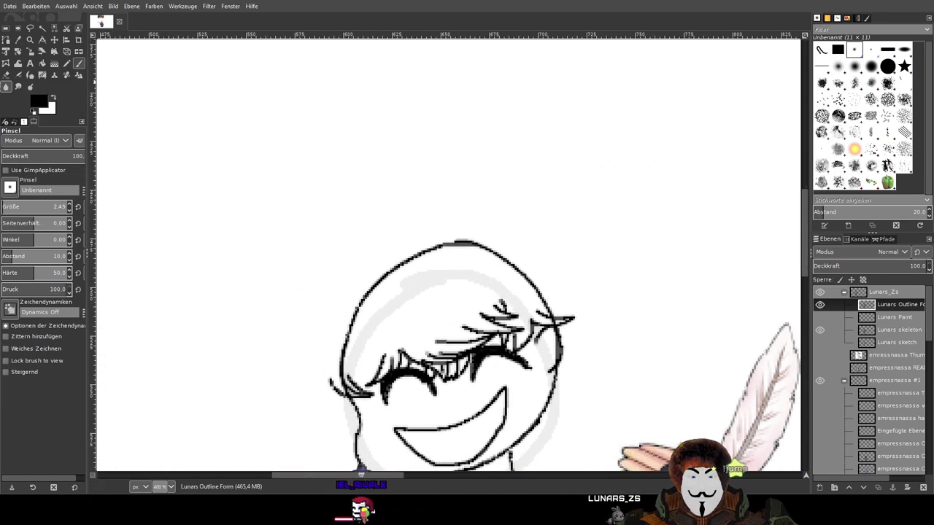
pyautogui.hotkey('shift', 'e')
pyautogui.scroll(4, 495, 244)
pyautogui.scroll(1, 495, 245)
pyautogui.moveTo(378, 235)
pyautogui.mouseDown()
pyautogui.moveTo(406, 152)
pyautogui.moveTo(344, 261)
pyautogui.moveTo(346, 293)
pyautogui.moveTo(389, 263)
pyautogui.moveTo(434, 207)
pyautogui.moveTo(423, 167)
pyautogui.moveTo(400, 229)
pyautogui.moveTo(478, 177)
pyautogui.moveTo(445, 209)
pyautogui.moveTo(482, 222)
pyautogui.moveTo(507, 214)
pyautogui.moveTo(487, 253)
pyautogui.moveTo(541, 241)
pyautogui.moveTo(525, 257)
pyautogui.moveTo(565, 255)
pyautogui.moveTo(507, 253)
pyautogui.moveTo(544, 284)
pyautogui.moveTo(537, 293)
pyautogui.moveTo(597, 292)
pyautogui.moveTo(543, 313)
pyautogui.moveTo(589, 296)
pyautogui.moveTo(606, 315)
pyautogui.moveTo(535, 330)
pyautogui.moveTo(601, 340)
pyautogui.moveTo(589, 348)
pyautogui.moveTo(615, 368)
pyautogui.moveTo(641, 364)
pyautogui.moveTo(665, 380)
pyautogui.moveTo(633, 407)
pyautogui.moveTo(637, 430)
pyautogui.moveTo(650, 434)
pyautogui.moveTo(672, 405)
pyautogui.moveTo(470, 234)
pyautogui.mouseUp()
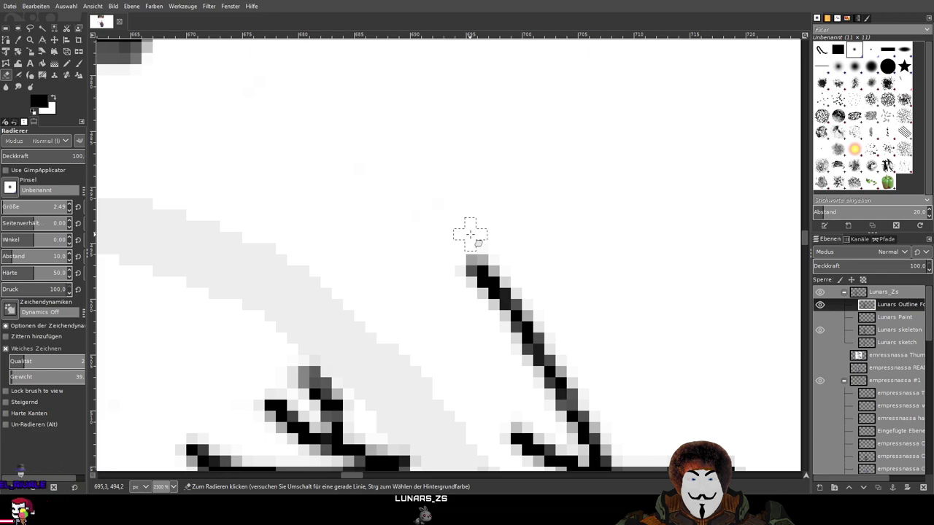
pyautogui.moveTo(473, 235)
pyautogui.mouseDown()
pyautogui.moveTo(401, 177)
pyautogui.moveTo(361, 167)
pyautogui.moveTo(343, 143)
pyautogui.moveTo(434, 201)
pyautogui.moveTo(351, 166)
pyautogui.moveTo(437, 223)
pyautogui.moveTo(447, 260)
pyautogui.mouseUp()
pyautogui.moveTo(493, 285); pyautogui.dragTo(445, 175)
pyautogui.moveTo(338, 119)
pyautogui.mouseDown()
pyautogui.moveTo(421, 195)
pyautogui.moveTo(348, 106)
pyautogui.moveTo(375, 159)
pyautogui.moveTo(415, 190)
pyautogui.moveTo(350, 162)
pyautogui.moveTo(428, 209)
pyautogui.moveTo(392, 192)
pyautogui.moveTo(424, 216)
pyautogui.moveTo(406, 213)
pyautogui.moveTo(439, 228)
pyautogui.moveTo(445, 260)
pyautogui.moveTo(362, 253)
pyautogui.mouseUp()
pyautogui.scroll(2, 432, 288)
pyautogui.scroll(-5, 454, 265)
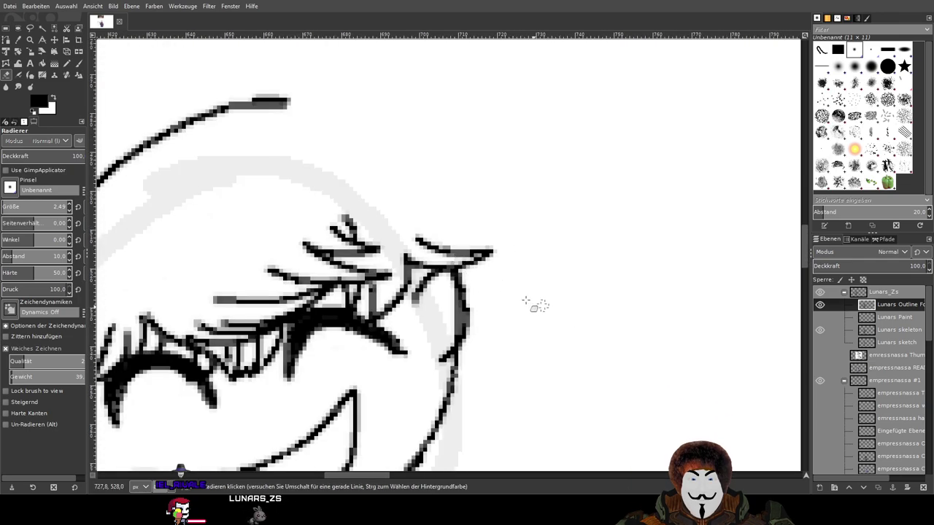
# Erase the remaining crown line and the upper left arc of the head outline
pyautogui.scroll(2, 547, 312)
pyautogui.hscroll(-3, 540, 292)
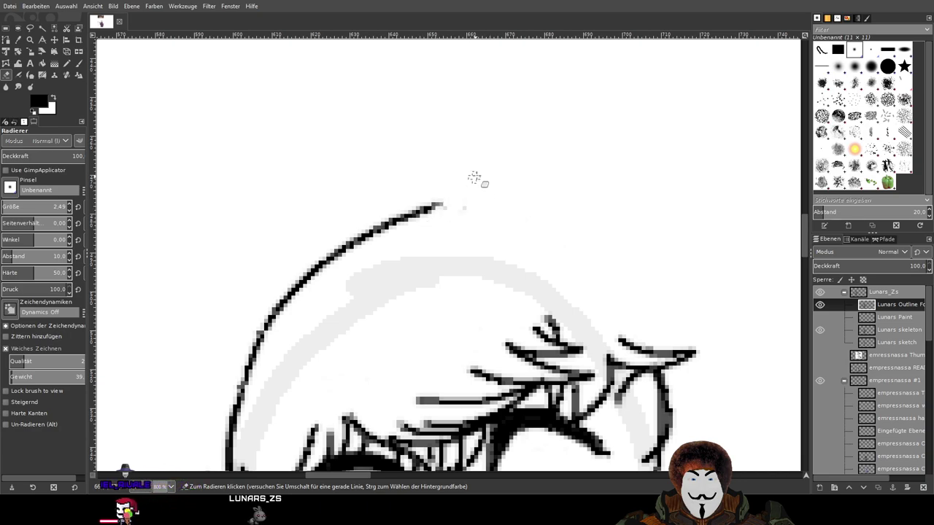
pyautogui.moveTo(464, 209)
pyautogui.mouseDown()
pyautogui.moveTo(445, 217)
pyautogui.moveTo(439, 207)
pyautogui.moveTo(407, 226)
pyautogui.mouseUp()
pyautogui.scroll(1, 409, 217)
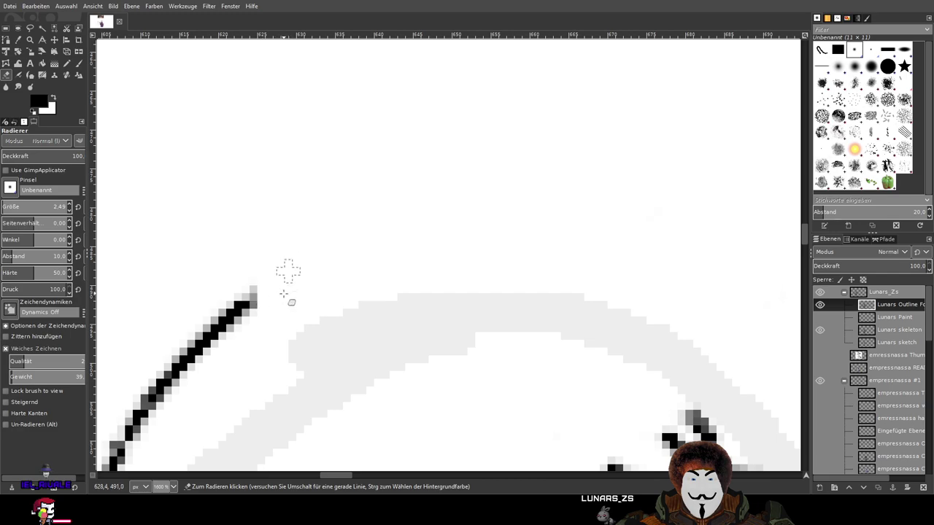
pyautogui.moveTo(219, 328)
pyautogui.mouseDown()
pyautogui.moveTo(196, 362)
pyautogui.moveTo(194, 334)
pyautogui.moveTo(179, 363)
pyautogui.mouseUp()
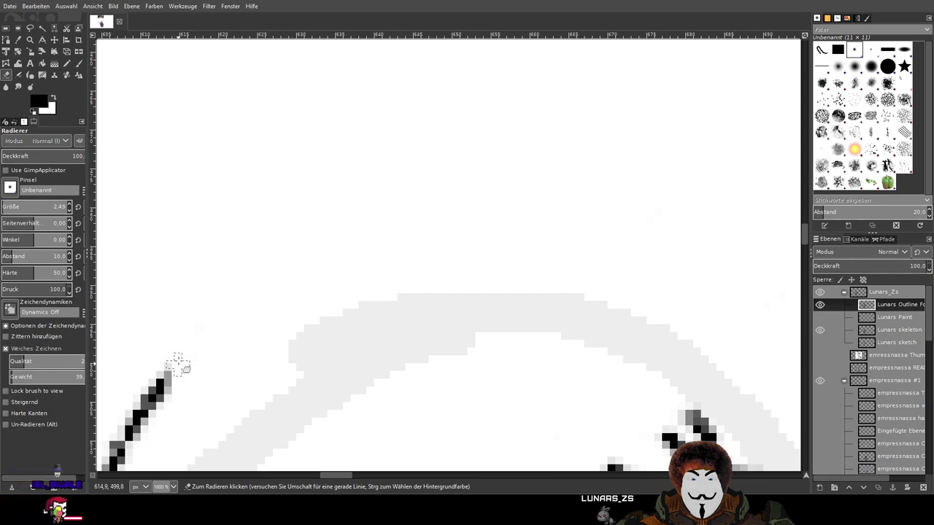
pyautogui.scroll(4, 244, 319)
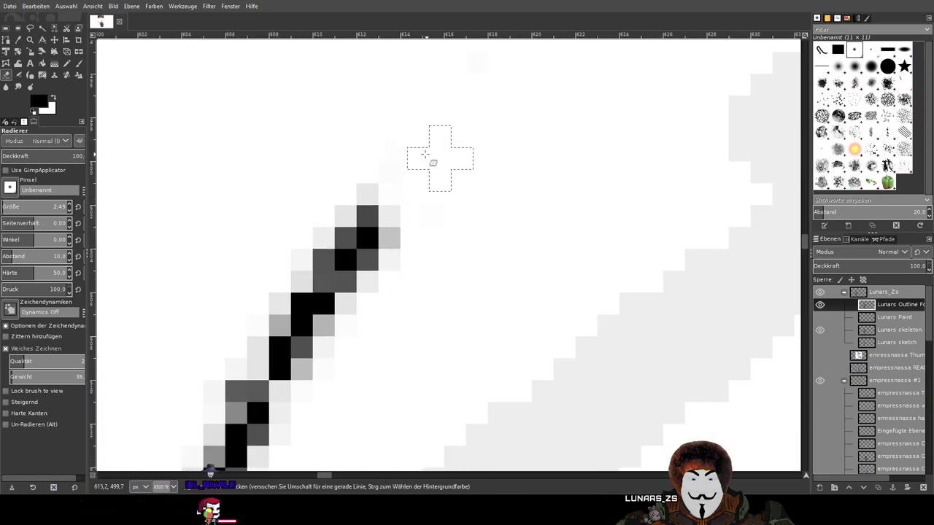
pyautogui.click(357, 209)
pyautogui.moveTo(357, 208)
pyautogui.mouseDown()
pyautogui.moveTo(399, 224)
pyautogui.moveTo(369, 236)
pyautogui.moveTo(467, 253)
pyautogui.moveTo(453, 253)
pyautogui.moveTo(461, 293)
pyautogui.moveTo(277, 315)
pyautogui.moveTo(214, 305)
pyautogui.moveTo(380, 393)
pyautogui.moveTo(384, 383)
pyautogui.moveTo(277, 379)
pyautogui.moveTo(227, 356)
pyautogui.moveTo(141, 360)
pyautogui.moveTo(247, 404)
pyautogui.moveTo(316, 409)
pyautogui.moveTo(547, 220)
pyautogui.mouseUp()
pyautogui.moveTo(637, 246)
pyautogui.mouseDown()
pyautogui.moveTo(395, 225)
pyautogui.moveTo(383, 243)
pyautogui.moveTo(536, 278)
pyautogui.moveTo(520, 323)
pyautogui.moveTo(385, 289)
pyautogui.moveTo(347, 316)
pyautogui.mouseUp()
pyautogui.moveTo(551, 372)
pyautogui.mouseDown()
pyautogui.moveTo(318, 339)
pyautogui.moveTo(263, 343)
pyautogui.moveTo(454, 342)
pyautogui.mouseUp()
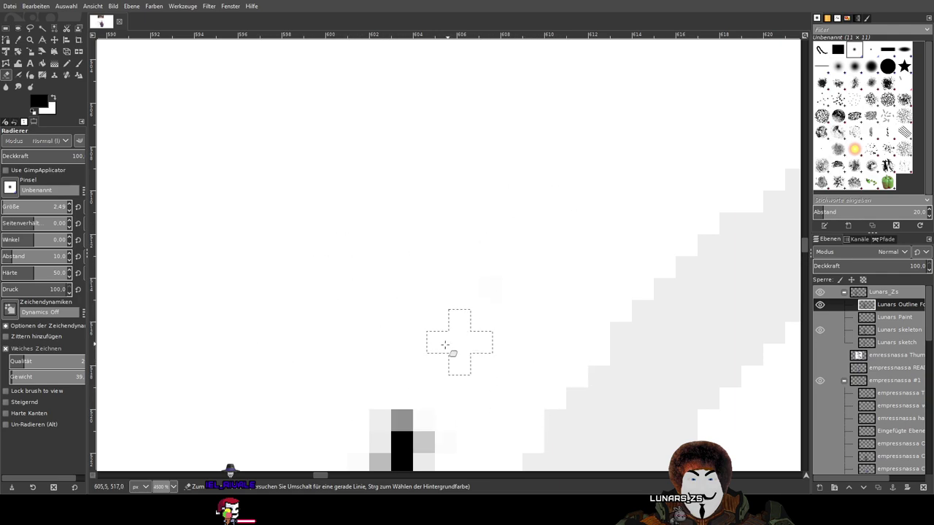
# Erase the last piece of head outline at the left temple, including the part running between the hair strands
pyautogui.scroll(-5, 500, 139)
pyautogui.scroll(2, 480, 130)
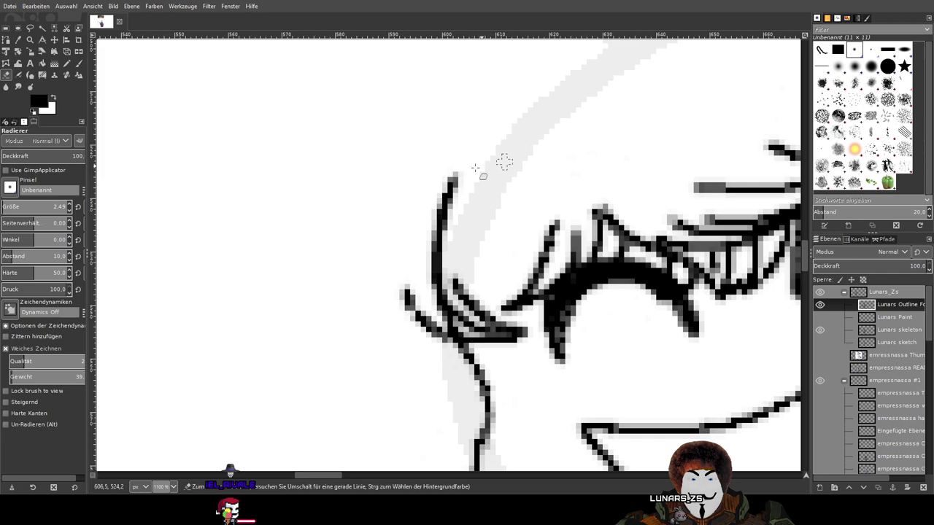
pyautogui.moveTo(474, 177); pyautogui.dragTo(440, 229)
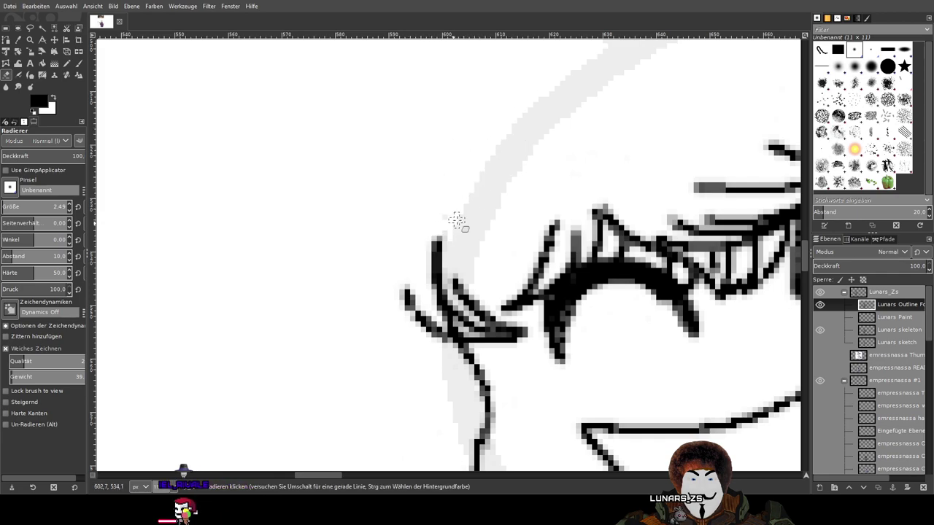
pyautogui.scroll(4, 446, 234)
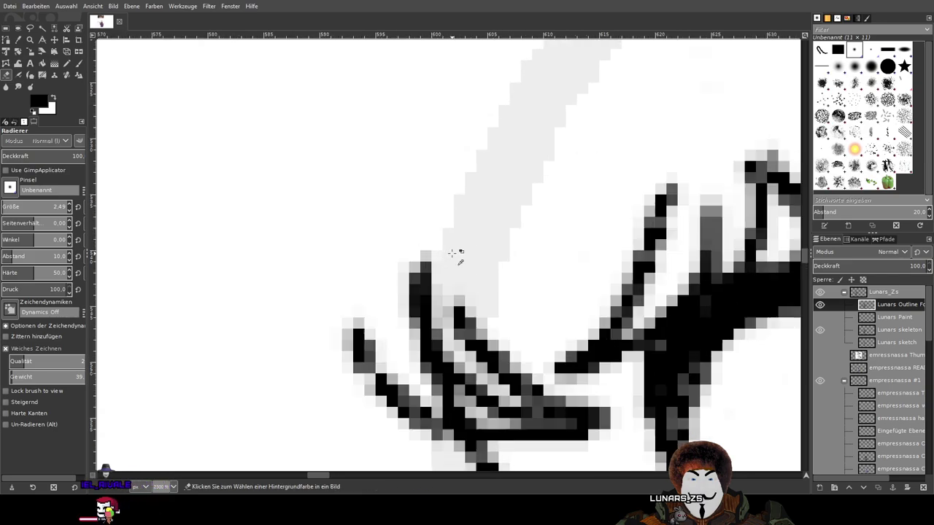
pyautogui.scroll(-4, 438, 277)
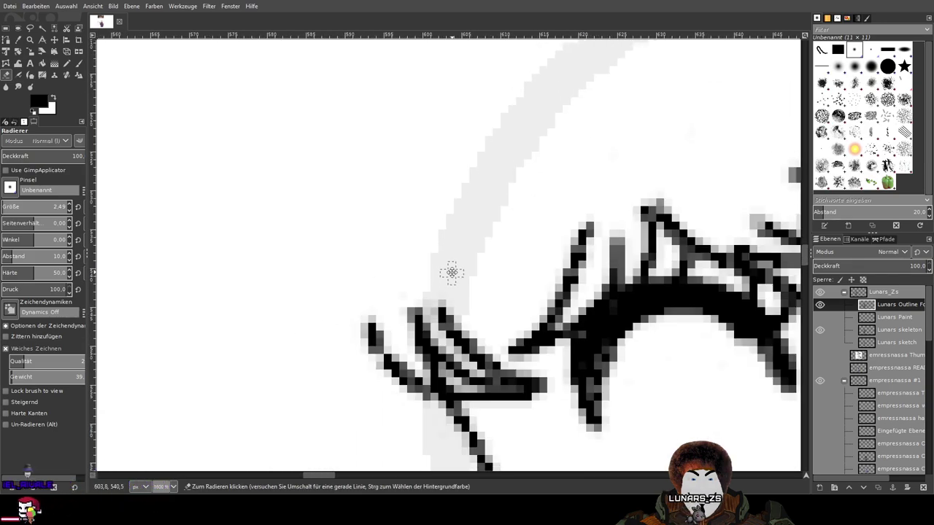
pyautogui.scroll(3, 419, 157)
pyautogui.moveTo(433, 328); pyautogui.dragTo(449, 228)
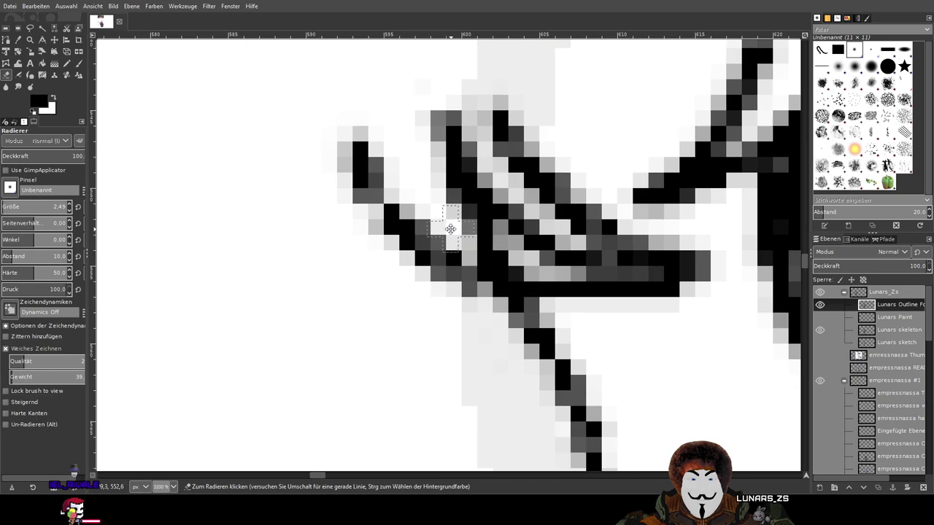
pyautogui.click(502, 258)
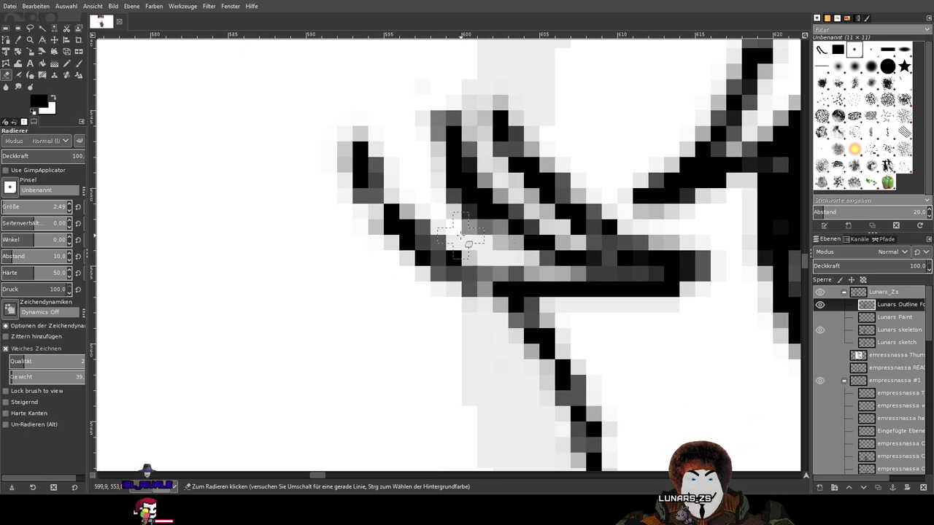
# Compare the laughing head's fringe and open crown with the white-haired reference character's hair
pyautogui.scroll(-6, 503, 255)
pyautogui.moveTo(598, 226); pyautogui.dragTo(325, 245)
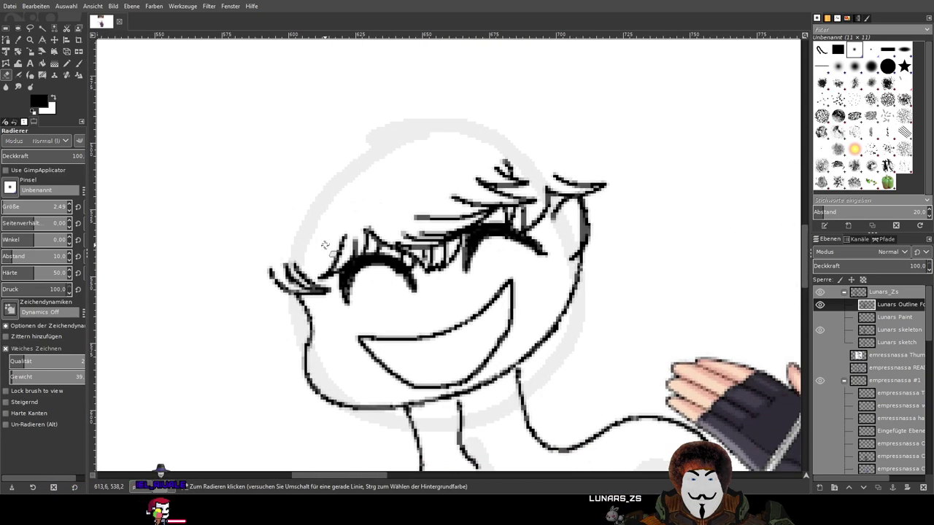
pyautogui.moveTo(421, 173); pyautogui.dragTo(343, 252)
pyautogui.scroll(-2, 343, 252)
pyautogui.scroll(-1, 343, 253)
pyautogui.scroll(1, 391, 229)
pyautogui.moveTo(391, 229); pyautogui.dragTo(283, 273)
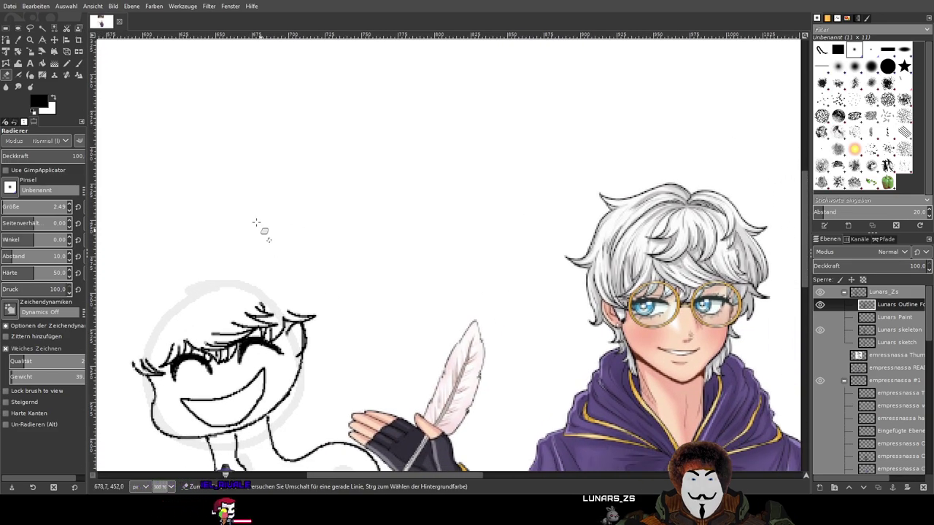
# Move the white-haired reference character over the laughing head so its face lies under the outline
pyautogui.press('p')
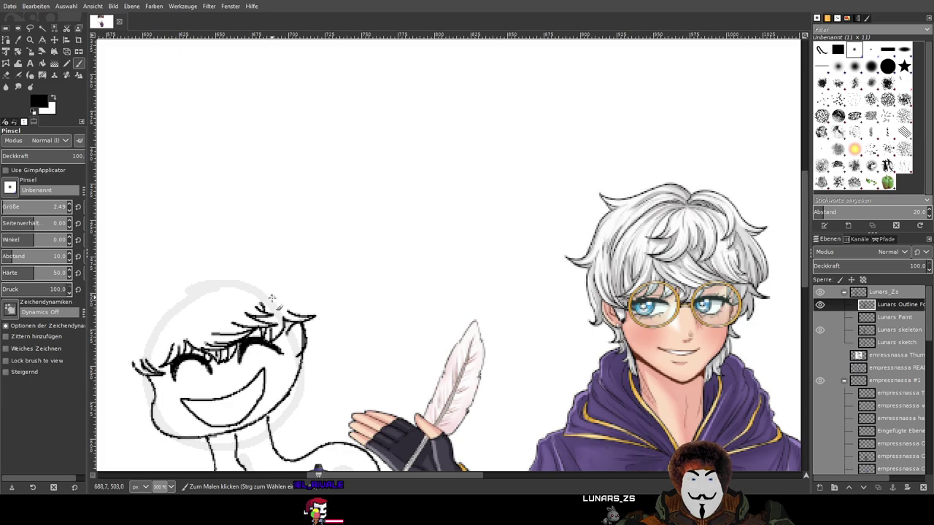
pyautogui.press('m')
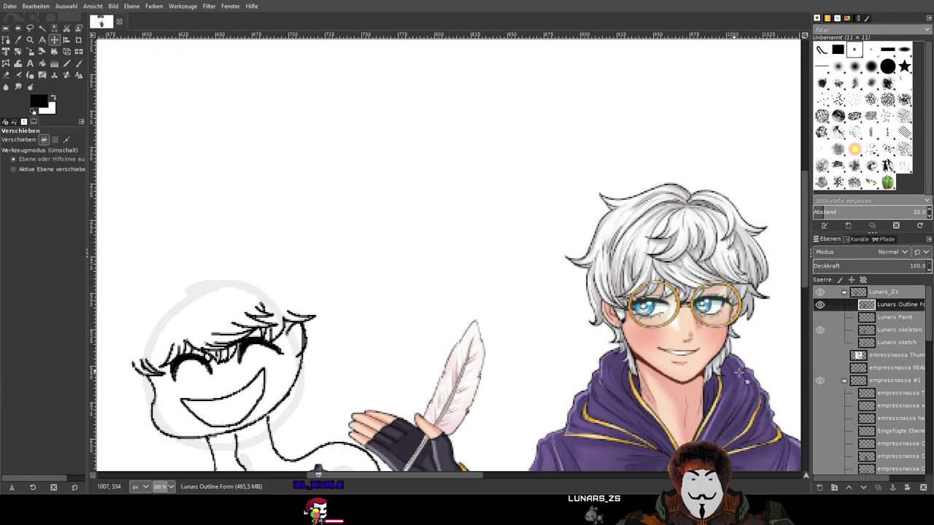
pyautogui.moveTo(723, 334); pyautogui.dragTo(267, 397)
pyautogui.moveTo(387, 358); pyautogui.dragTo(568, 301)
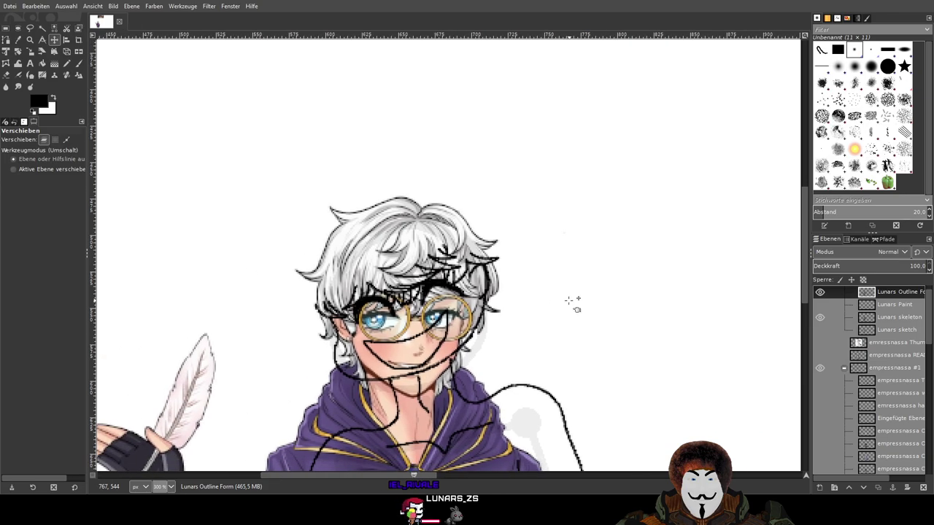
pyautogui.moveTo(402, 235); pyautogui.dragTo(409, 250)
# Select the Lunars reference layer and reduce its opacity to 36.3
pyautogui.scroll(-4, 902, 362)
pyautogui.scroll(-1, 902, 363)
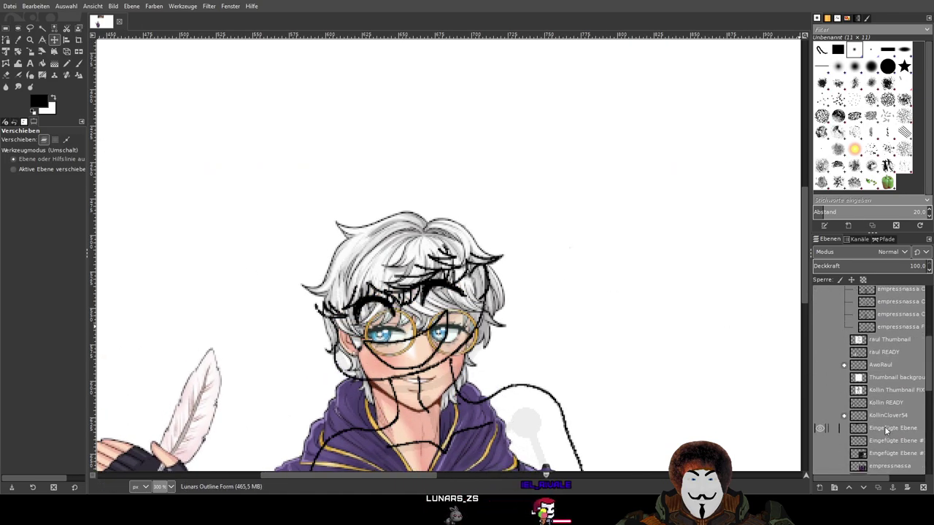
pyautogui.scroll(-2, 885, 438)
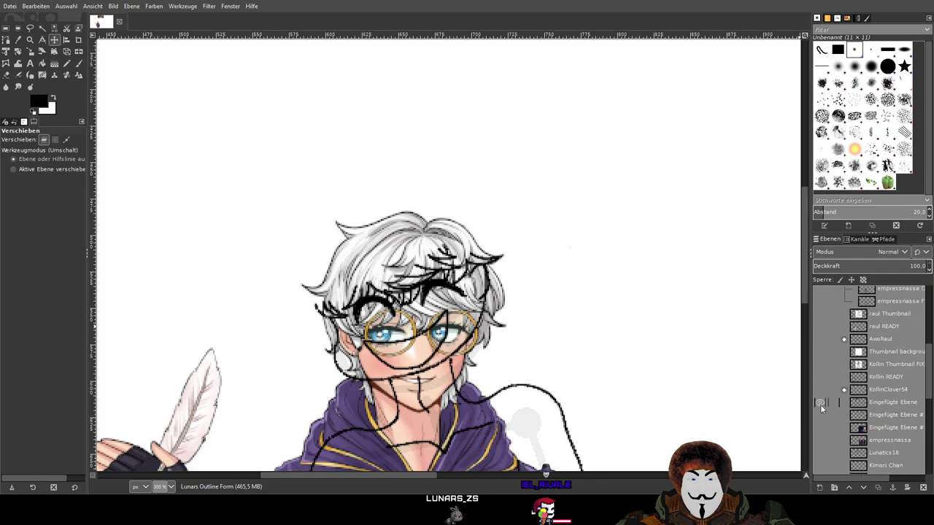
pyautogui.scroll(-5, 875, 401)
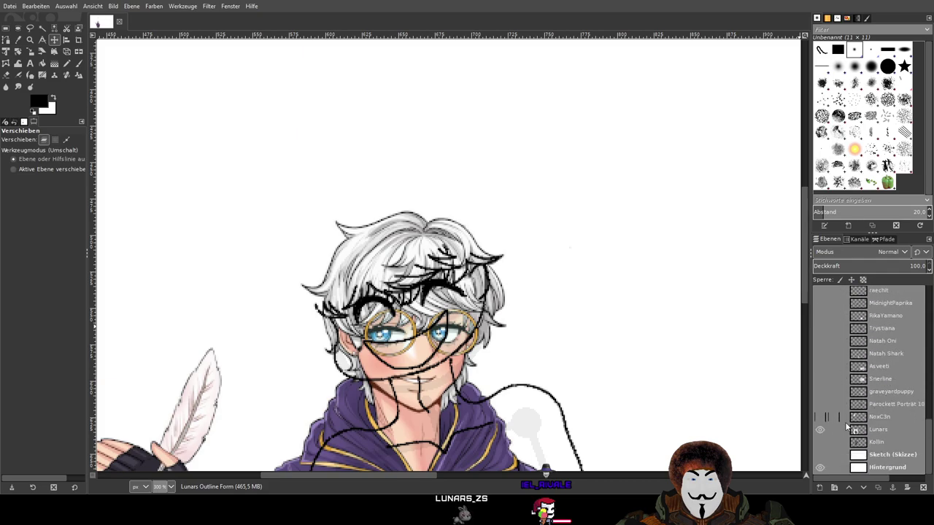
pyautogui.click(877, 430)
pyautogui.moveTo(865, 267)
pyautogui.mouseDown()
pyautogui.moveTo(842, 267)
pyautogui.moveTo(870, 269)
pyautogui.mouseUp()
pyautogui.moveTo(857, 269); pyautogui.dragTo(852, 268)
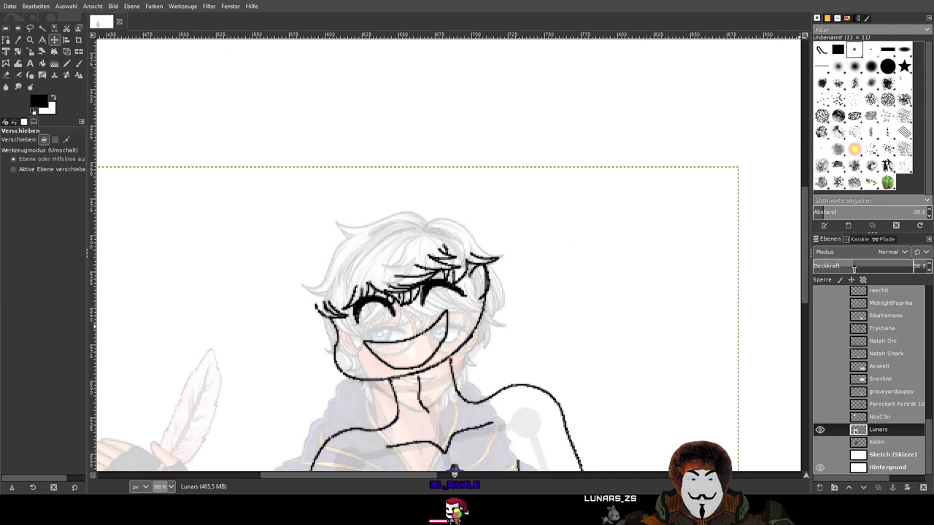
# Try nudging the faded reference under the laughing head, undo the move and reset the canvas rotation
pyautogui.moveTo(405, 250); pyautogui.dragTo(399, 253)
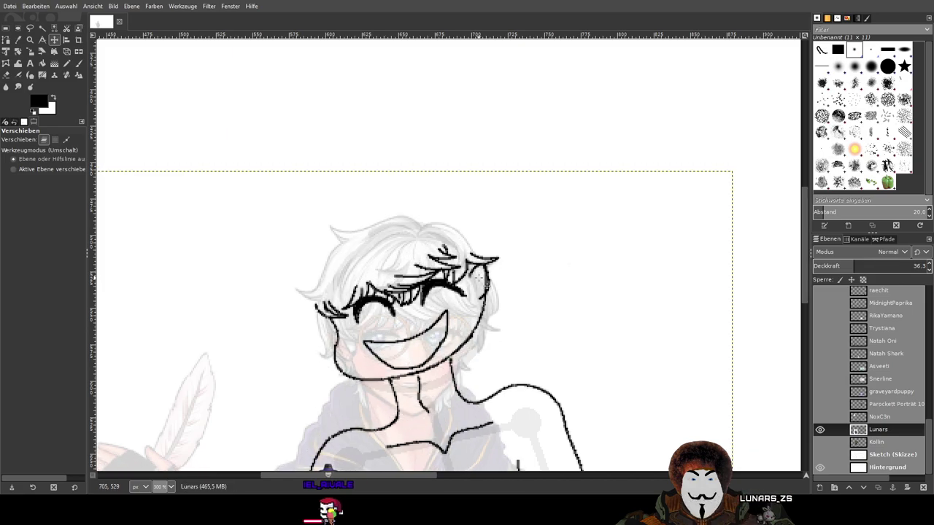
pyautogui.moveTo(639, 321); pyautogui.dragTo(686, 245)
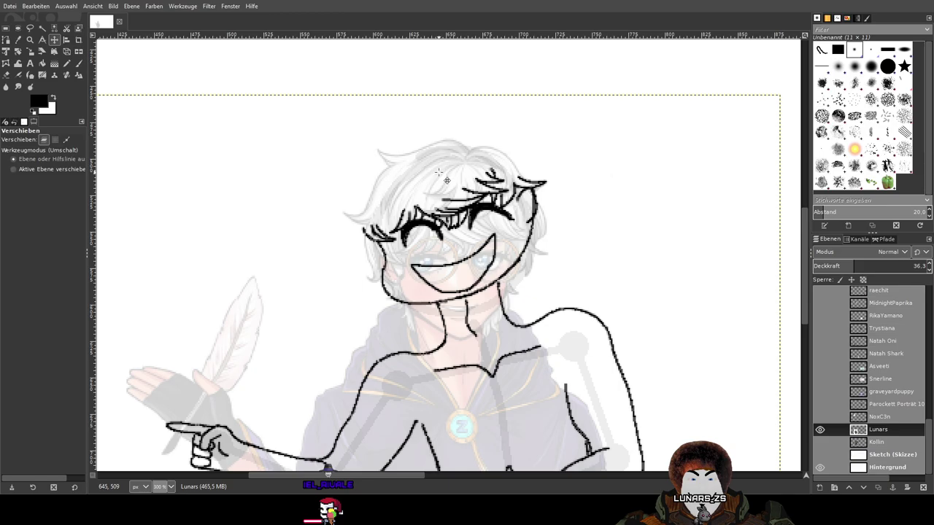
pyautogui.scroll(1, 427, 173)
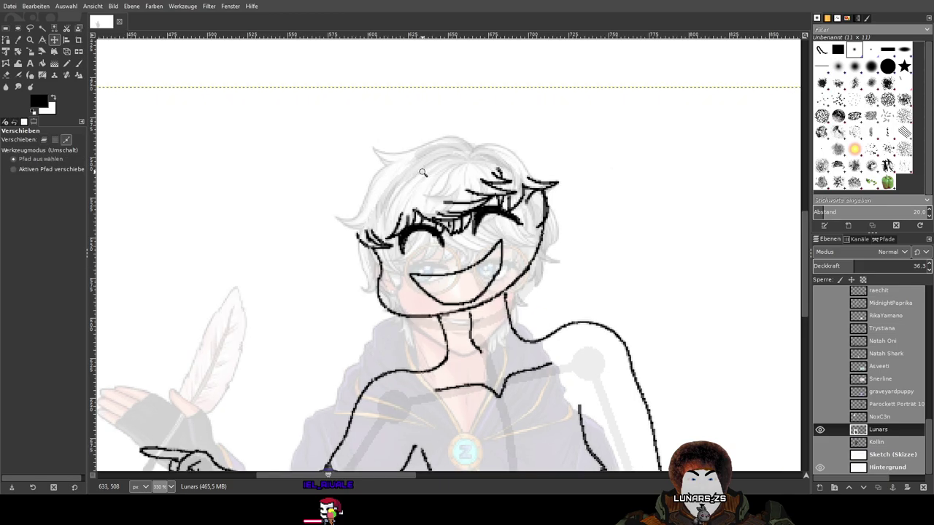
pyautogui.scroll(5, 422, 173)
pyautogui.scroll(-8, 453, 164)
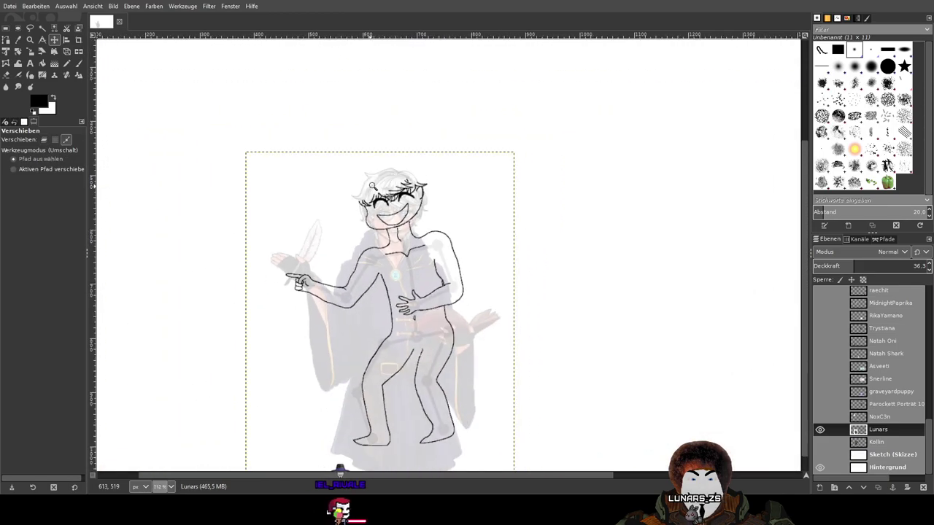
pyautogui.scroll(3, 372, 187)
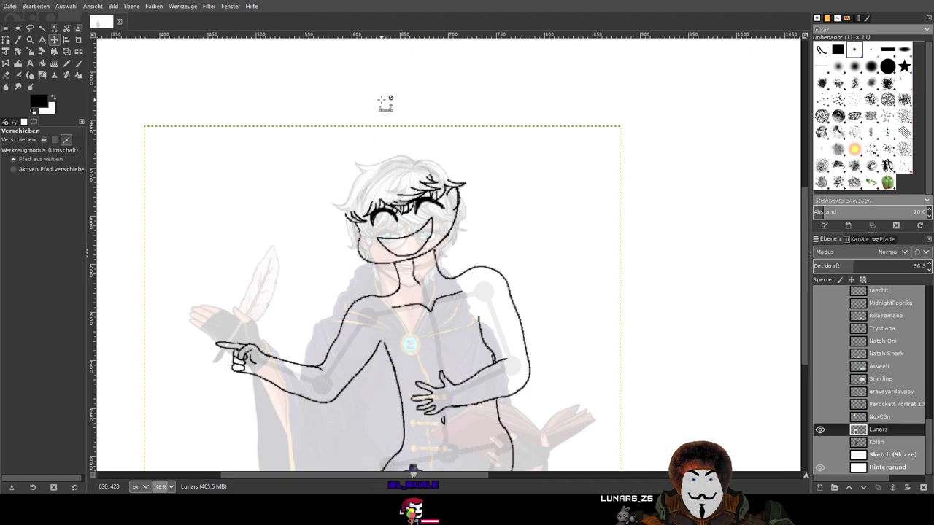
pyautogui.moveTo(427, 88)
pyautogui.mouseDown()
pyautogui.moveTo(386, 97)
pyautogui.moveTo(432, 96)
pyautogui.mouseUp()
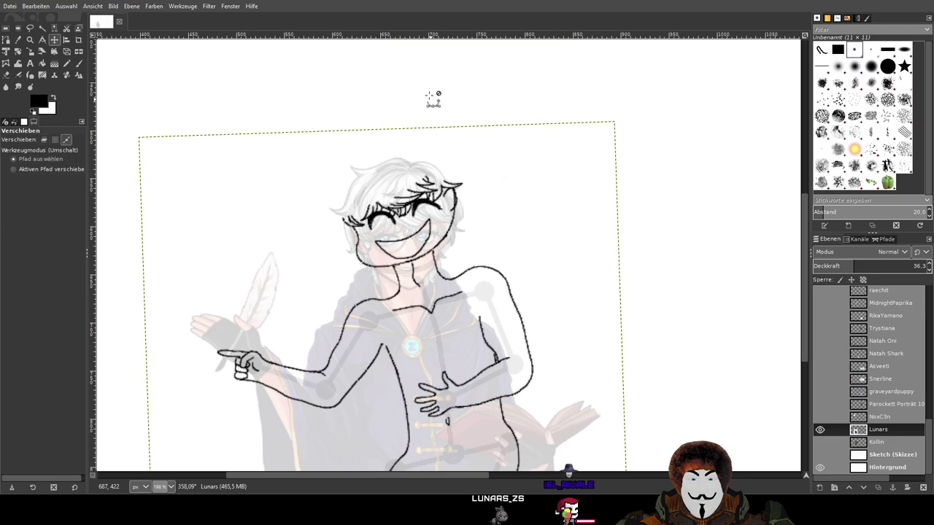
pyautogui.hotkey('ctrl', 'z')
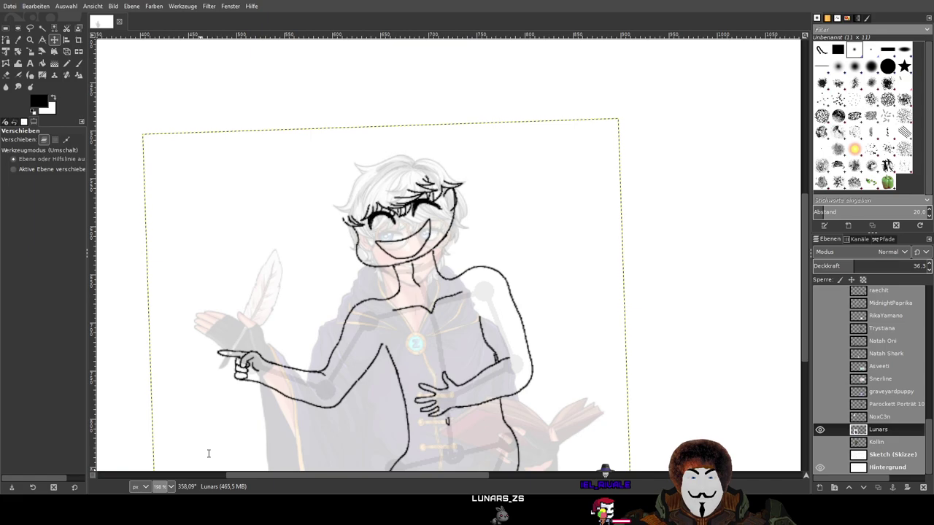
pyautogui.press('!')
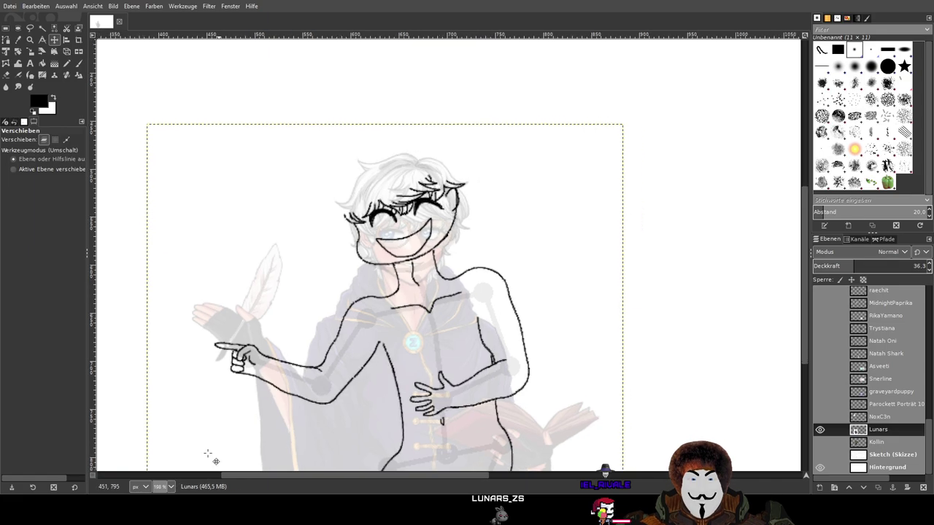
# Move the faded Lunars reference to the right, so its head sits beside the laughing head
pyautogui.scroll(4, 488, 232)
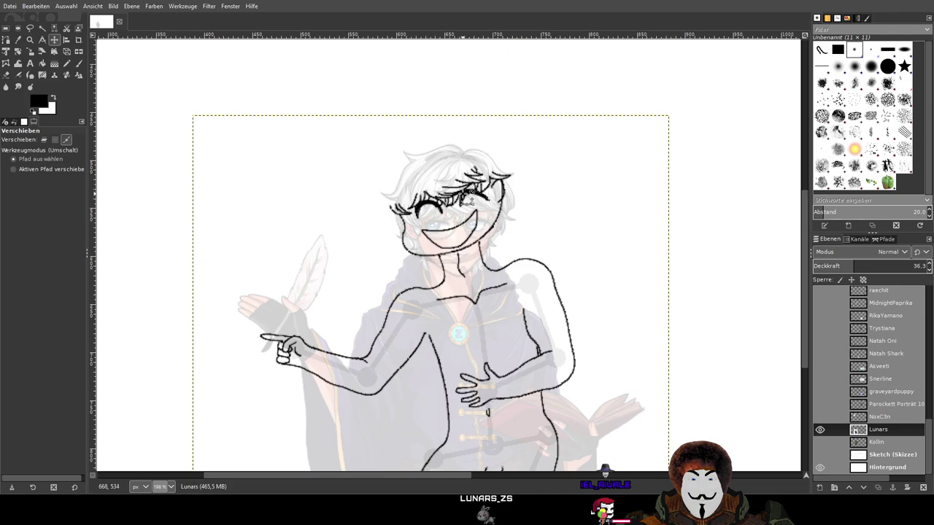
pyautogui.moveTo(487, 232); pyautogui.dragTo(505, 259)
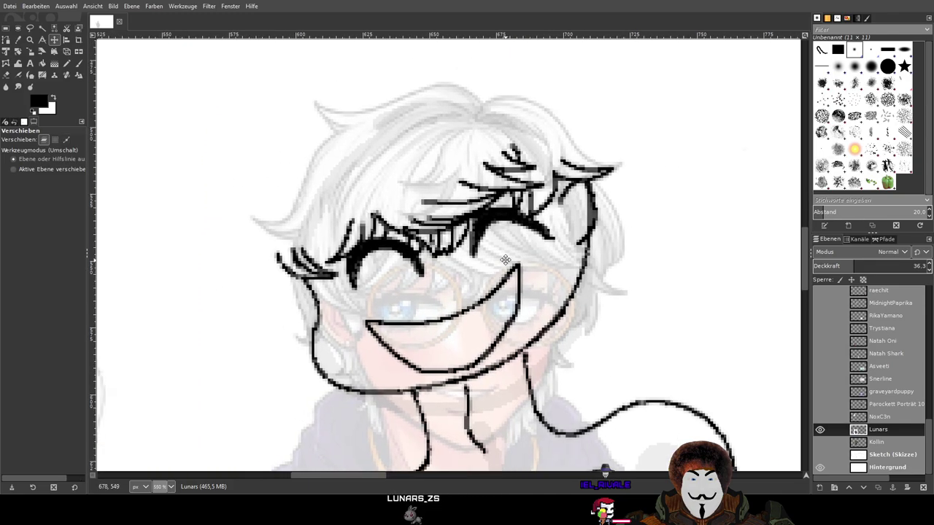
pyautogui.moveTo(400, 120)
pyautogui.mouseDown()
pyautogui.moveTo(396, 102)
pyautogui.moveTo(386, 113)
pyautogui.moveTo(340, 92)
pyautogui.moveTo(400, 98)
pyautogui.moveTo(423, 63)
pyautogui.moveTo(416, 55)
pyautogui.moveTo(418, 89)
pyautogui.moveTo(667, 98)
pyautogui.mouseUp()
# Try rotating the Lunars reference counter-clockwise and moving it over the laughing head, and undo both changes
pyautogui.hotkey('shift', 'r')
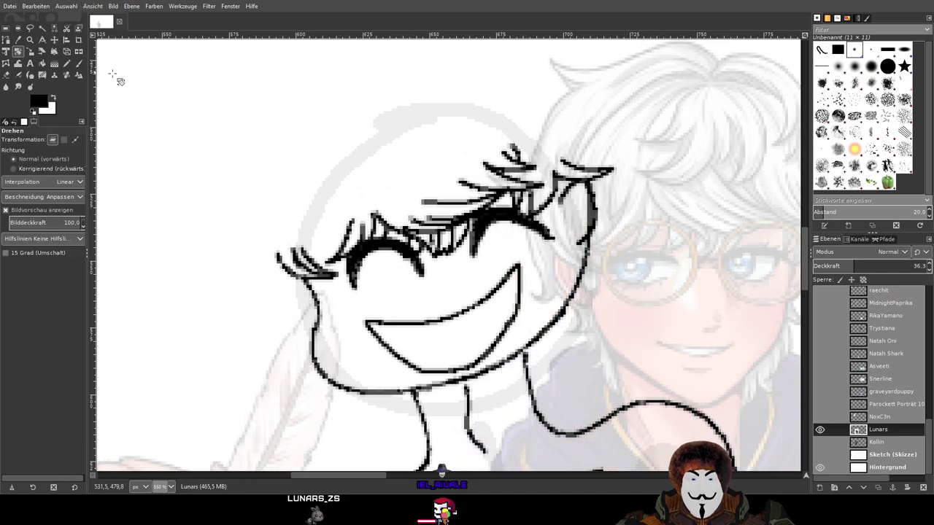
pyautogui.moveTo(648, 153)
pyautogui.mouseDown()
pyautogui.moveTo(653, 174)
pyautogui.moveTo(332, 206)
pyautogui.moveTo(447, 194)
pyautogui.mouseUp()
pyautogui.click(767, 116)
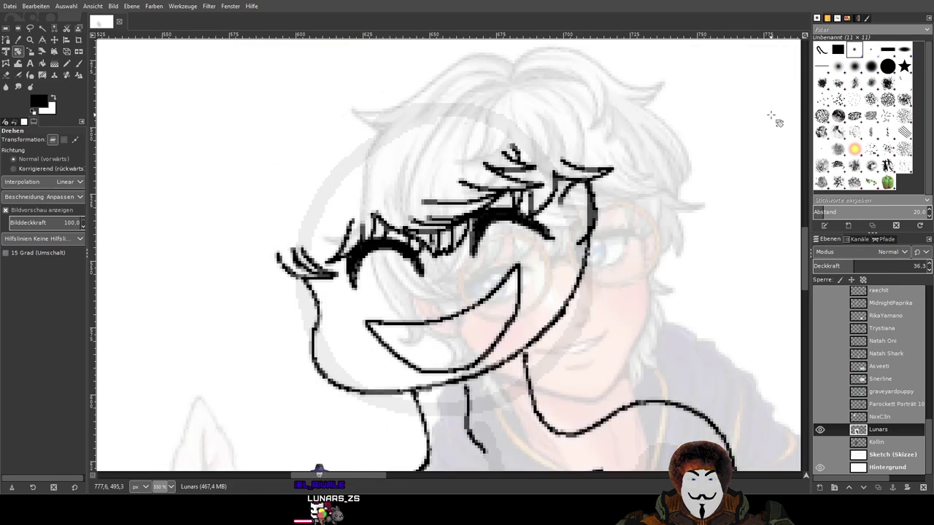
pyautogui.press('m')
pyautogui.moveTo(529, 82); pyautogui.dragTo(465, 70)
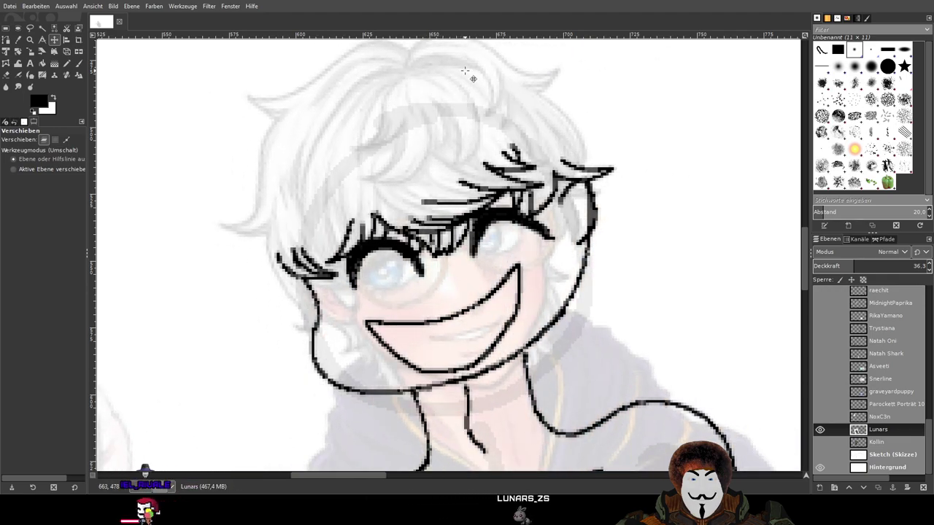
pyautogui.hotkey('ctrl', 'z')
pyautogui.hotkey('ctrl', 'z')
# Duplicate the Lunars reference layer and hide the original
pyautogui.keyDown('ctrl'); pyautogui.scroll(-2, 676, 140); pyautogui.keyUp('ctrl')
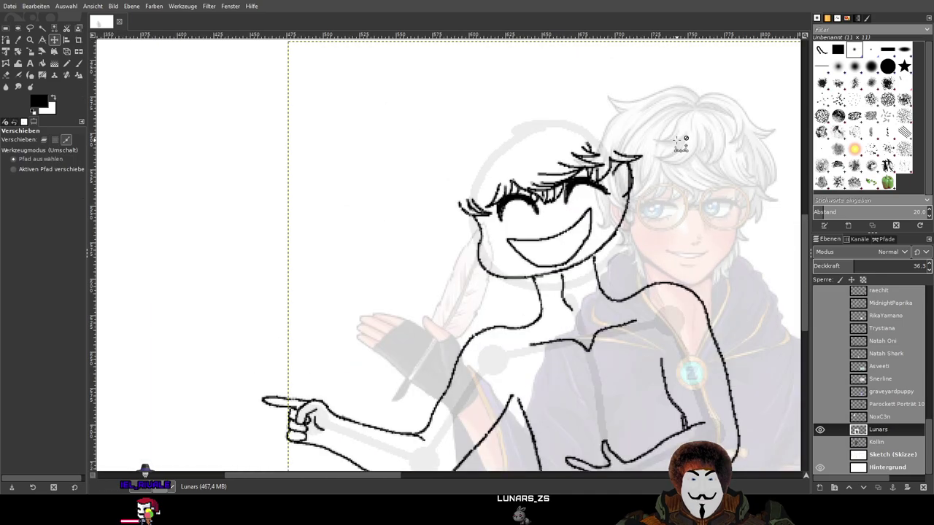
pyautogui.scroll(-3, 680, 143)
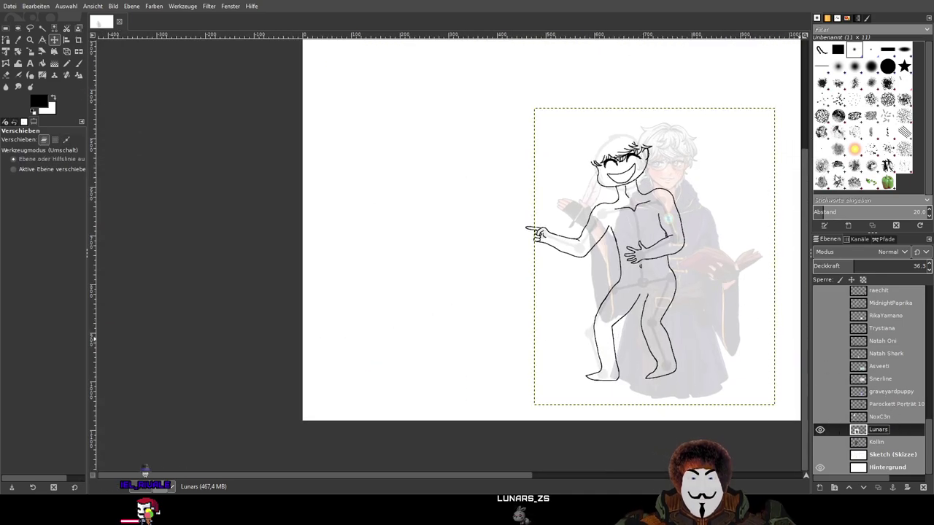
pyautogui.hotkey('shift', 'ctrl', 'd')
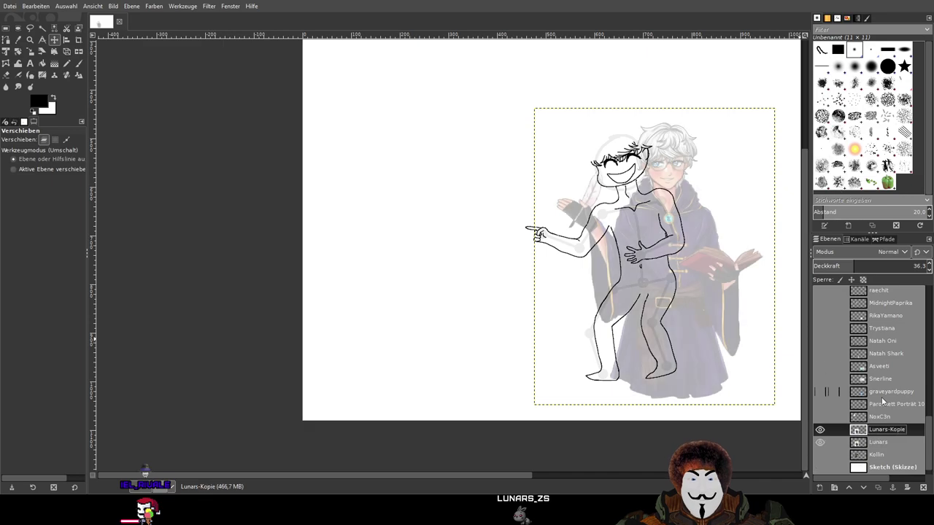
pyautogui.click(819, 442)
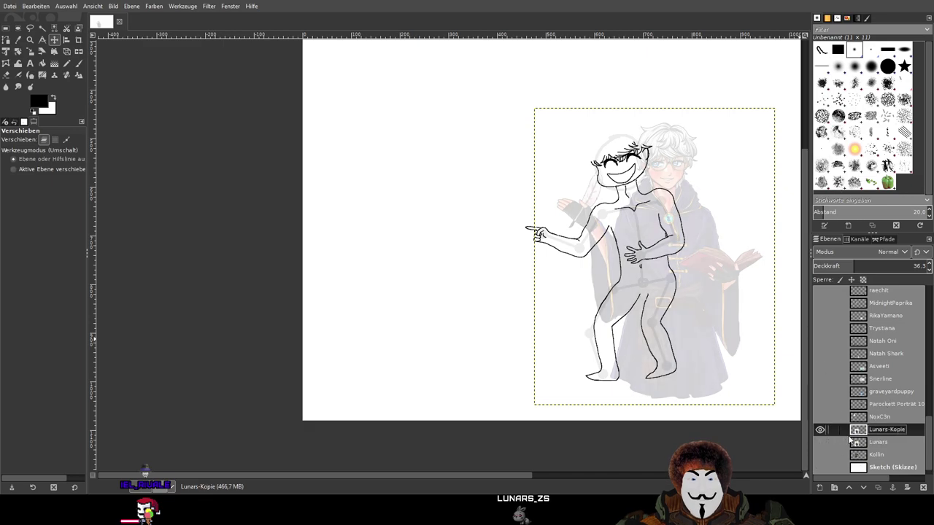
# Rotate the Lunars-Kopie layer by -17.95 degrees to match the tilt of the laughing head
pyautogui.scroll(5, 699, 175)
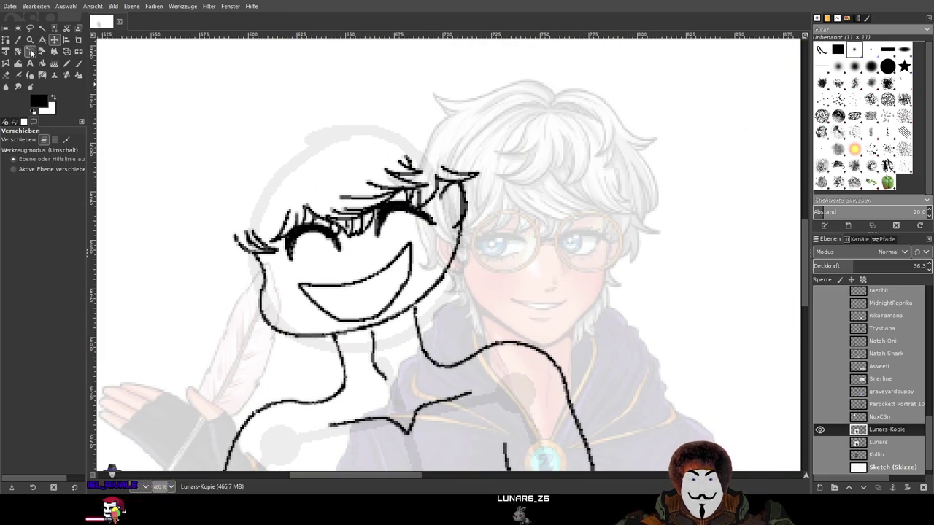
pyautogui.click(18, 52)
pyautogui.click(595, 152)
pyautogui.moveTo(595, 152); pyautogui.dragTo(461, 177)
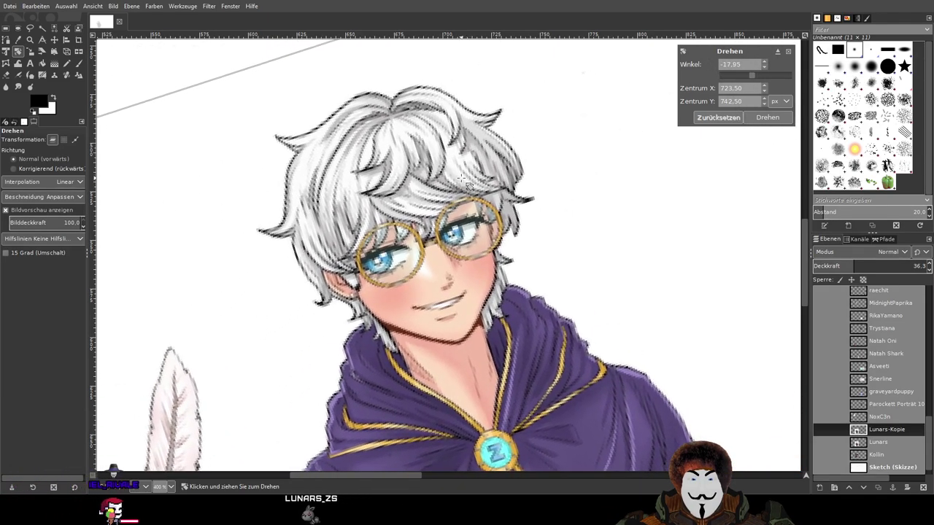
pyautogui.click(764, 118)
# Move the rotated reference copy under the laughing head, aligning its eyes and fringe with the drawn ones
pyautogui.press('m')
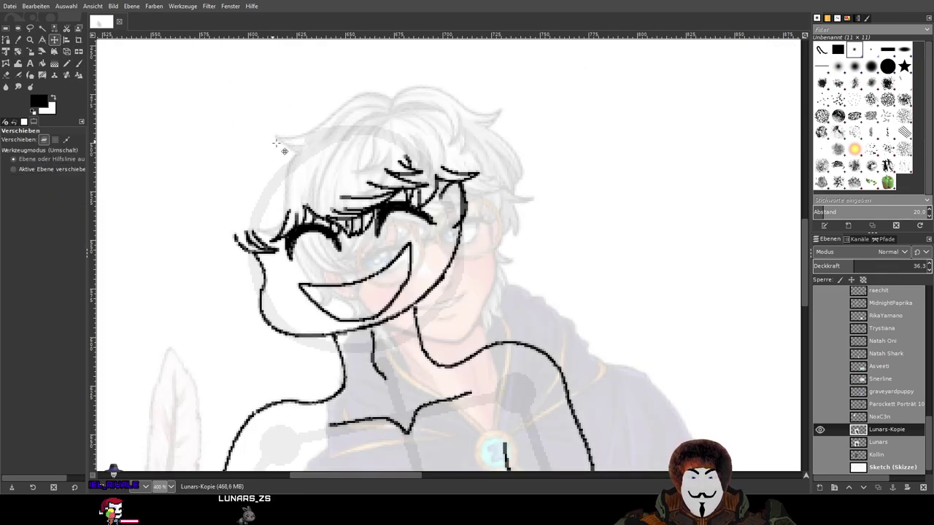
pyautogui.moveTo(642, 433); pyautogui.dragTo(580, 421)
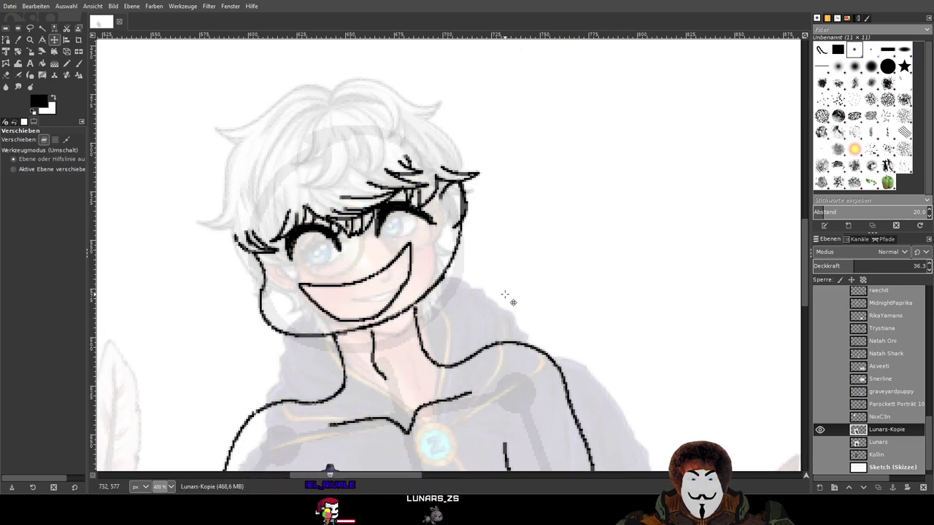
pyautogui.moveTo(505, 294); pyautogui.dragTo(546, 427)
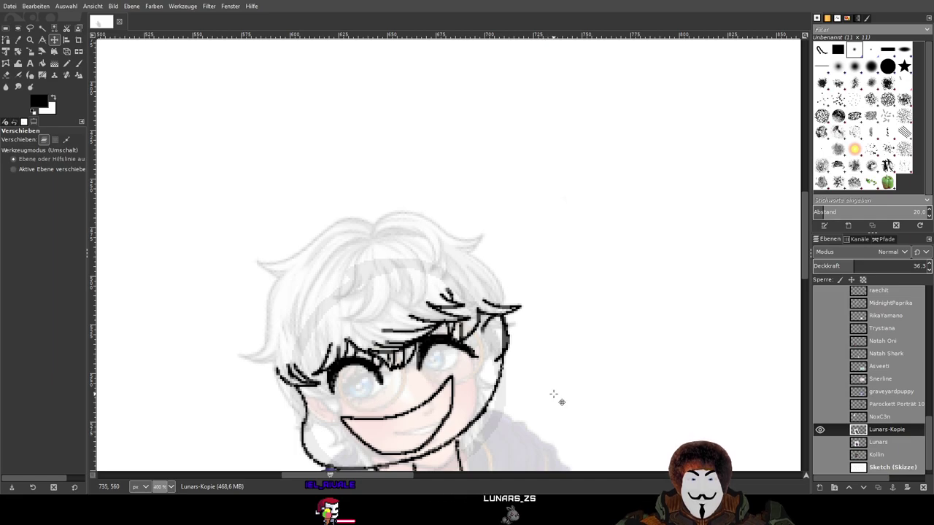
pyautogui.scroll(3, 532, 392)
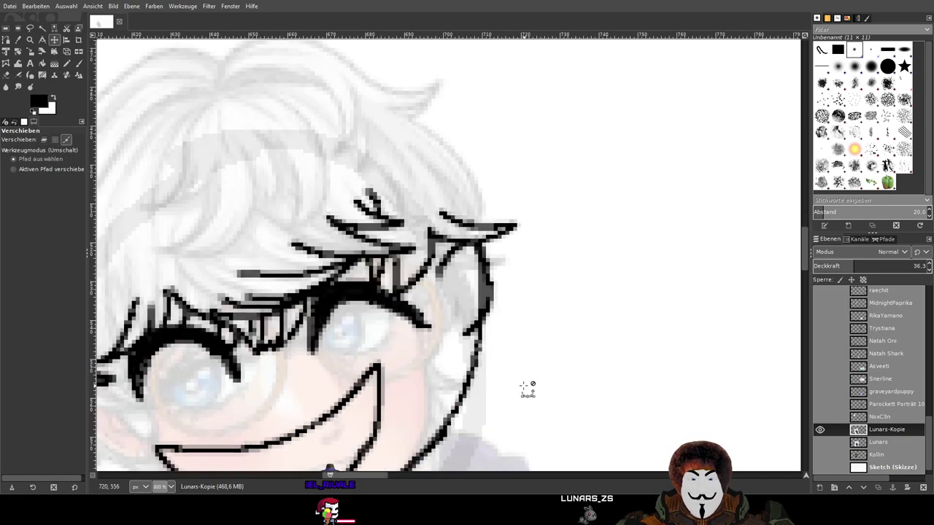
pyautogui.scroll(-2, 527, 389)
pyautogui.moveTo(469, 362); pyautogui.dragTo(532, 357)
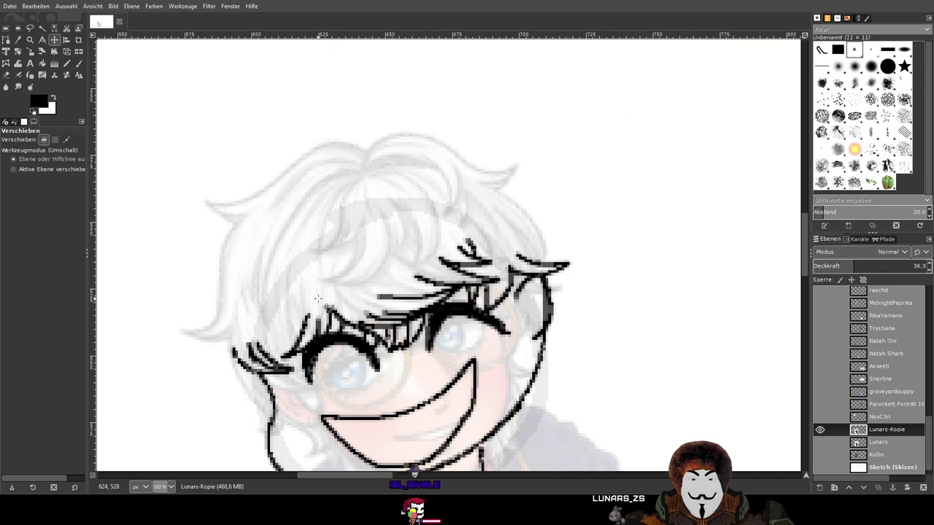
# Activate the Paintbrush and the Lunars Outline Form layer, toggling the skeleton and outline layers off and on to check them
pyautogui.click(79, 62)
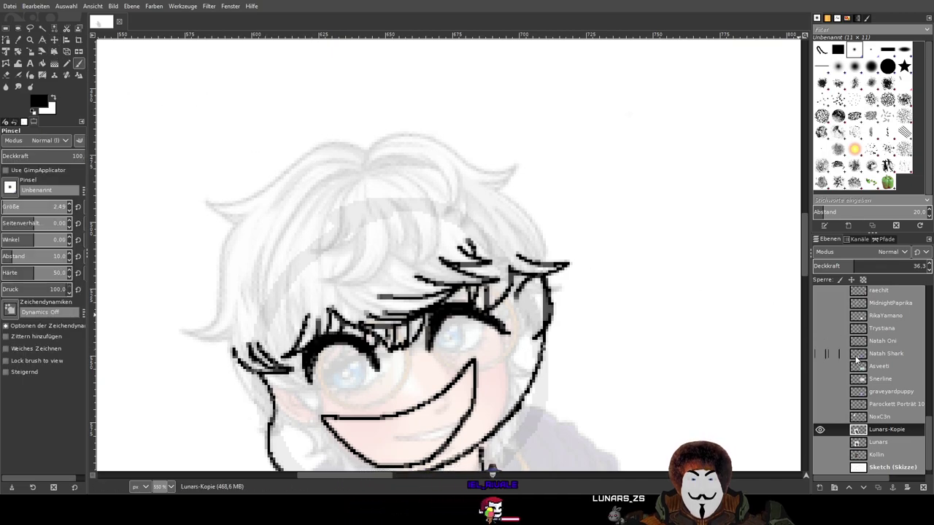
pyautogui.scroll(5, 844, 372)
pyautogui.scroll(5, 843, 372)
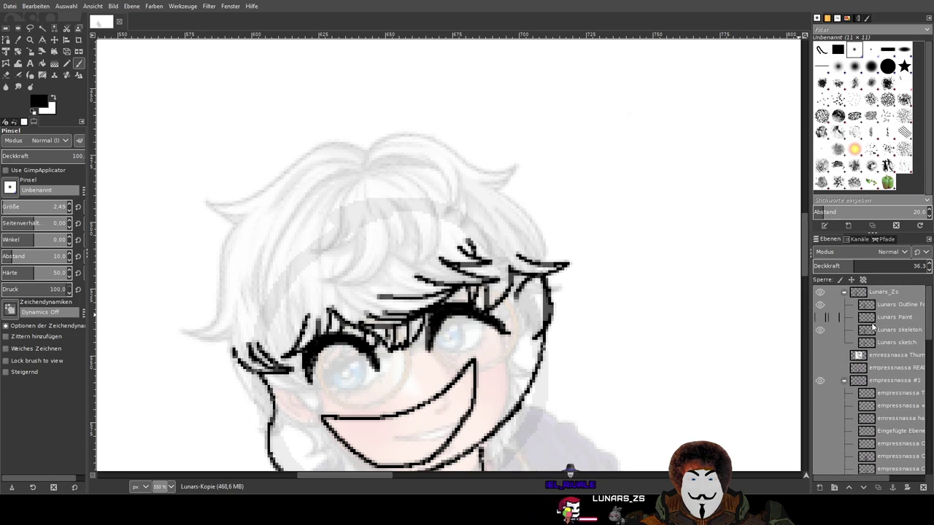
pyautogui.click(868, 330)
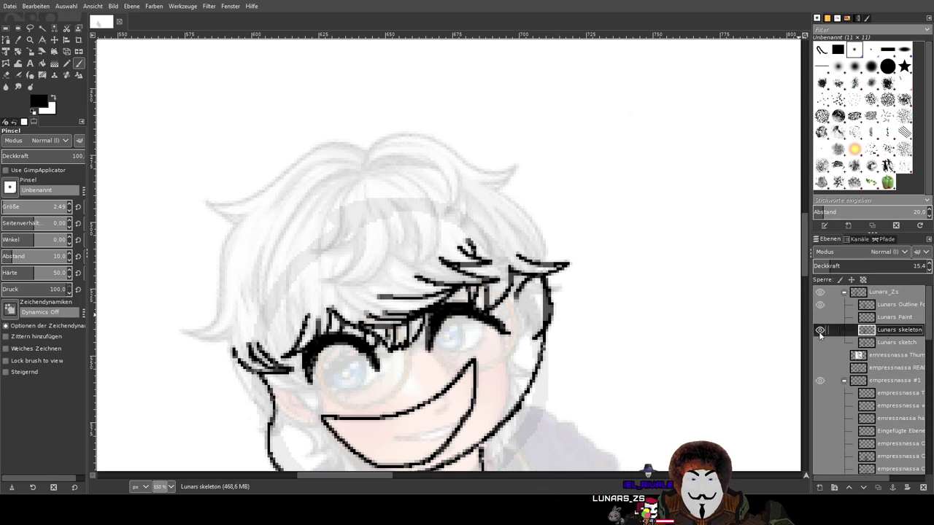
pyautogui.click(819, 331)
pyautogui.click(819, 331)
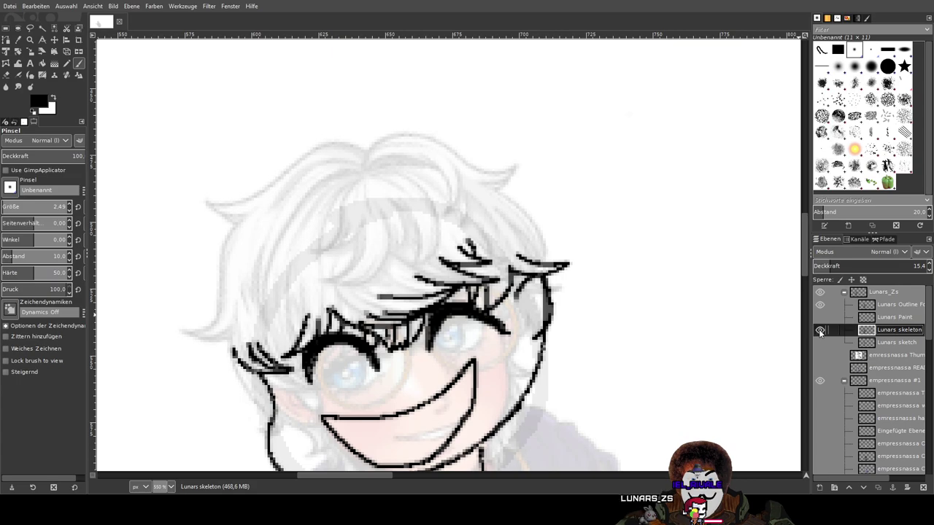
pyautogui.click(893, 305)
pyautogui.click(819, 305)
pyautogui.click(820, 305)
# Trace the reference's outer hair curve above the right temple and begin the flicked strand tip above it
pyautogui.moveTo(674, 290); pyautogui.dragTo(675, 319)
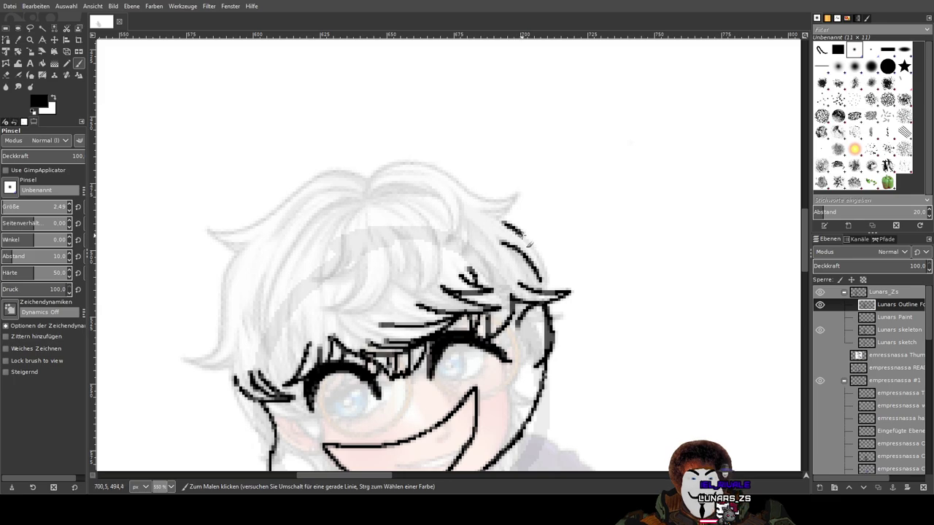
pyautogui.moveTo(585, 266); pyautogui.dragTo(603, 298)
pyautogui.moveTo(498, 242); pyautogui.dragTo(535, 269)
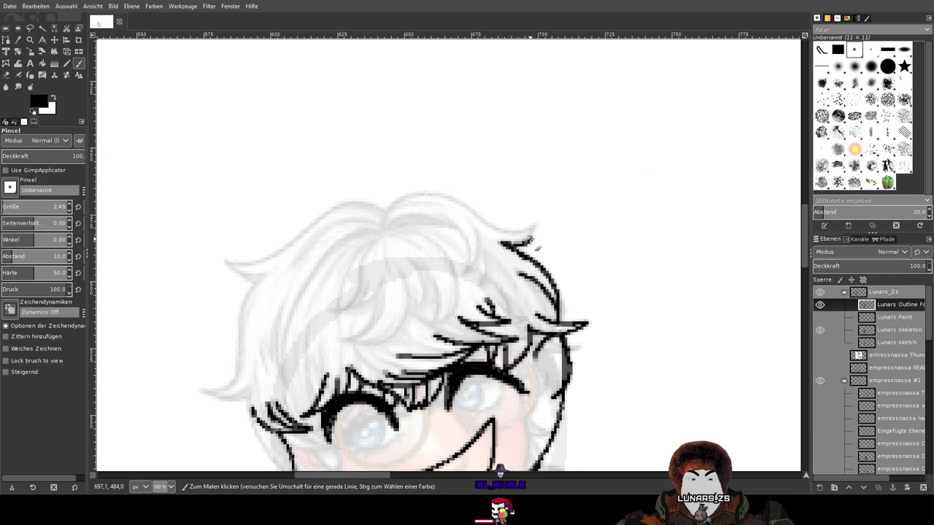
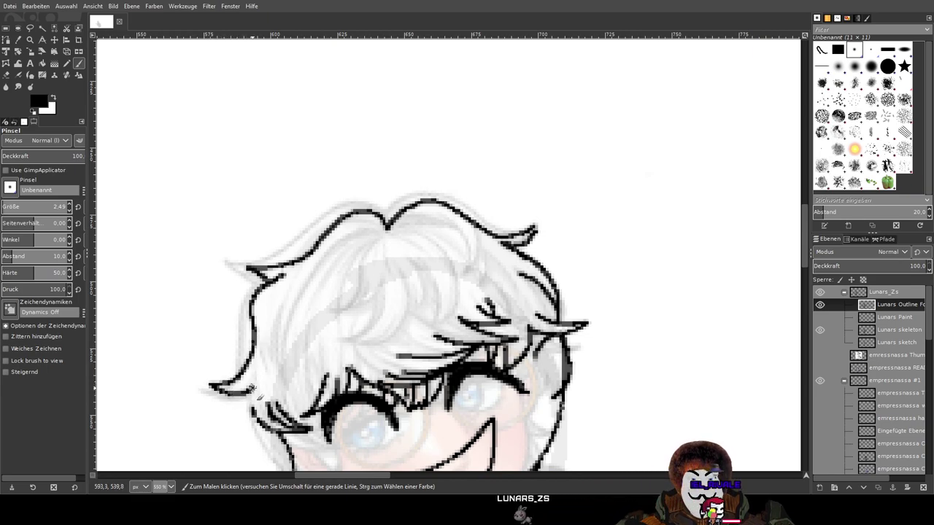
# Erase the rough stretch of hair outline just below the lower-left spike, between the spike and the cheek lock
pyautogui.moveTo(350, 327); pyautogui.dragTo(401, 263)
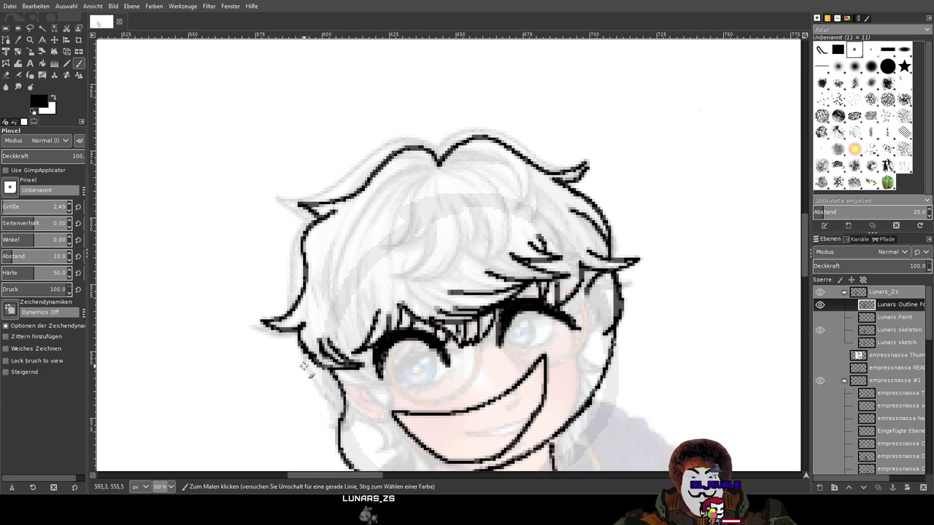
pyautogui.scroll(5, 302, 369)
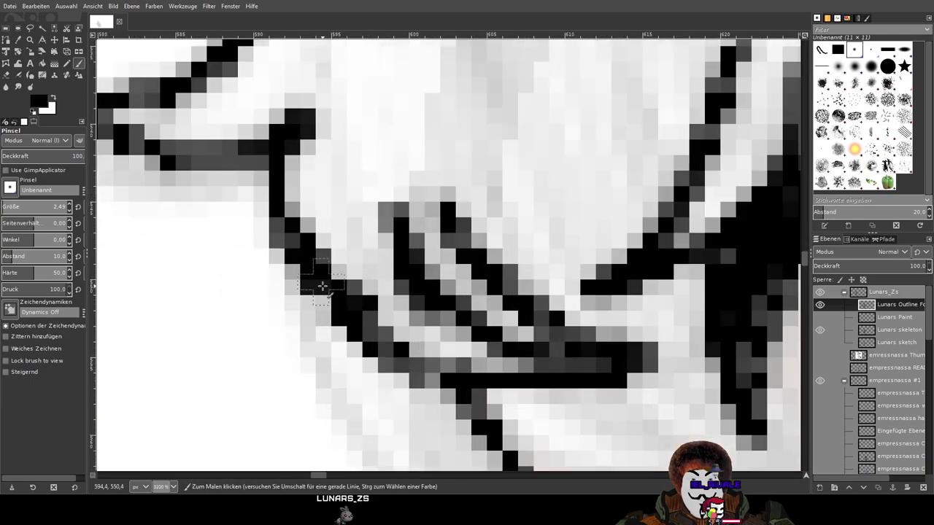
pyautogui.scroll(-5, 343, 318)
pyautogui.scroll(5, 392, 362)
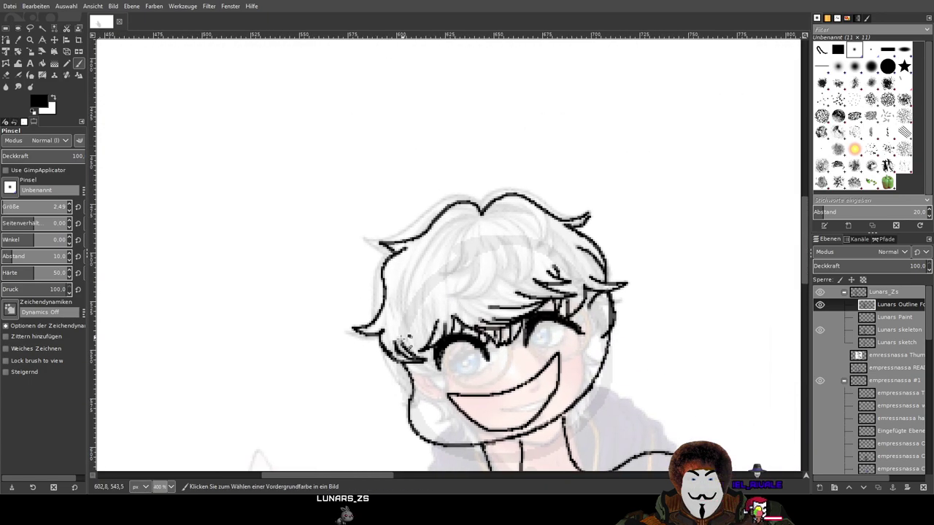
pyautogui.hotkey('shift', 'e')
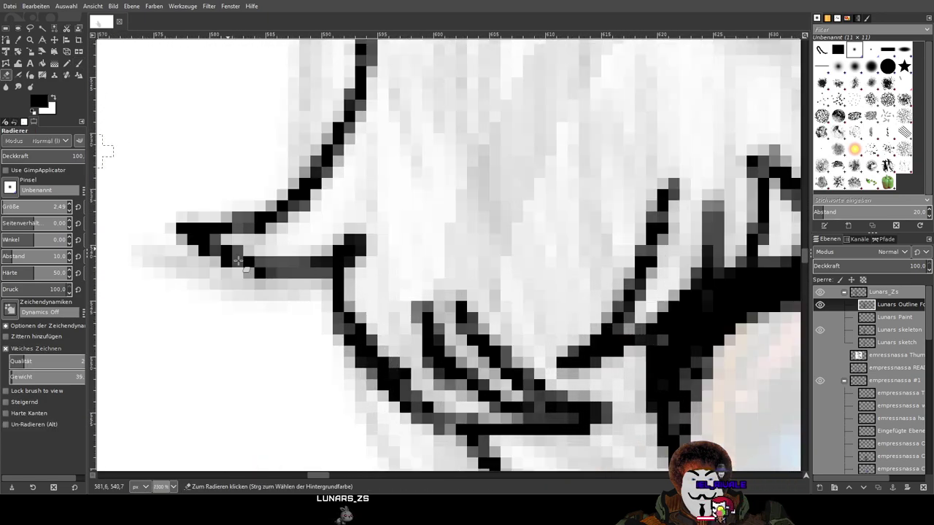
pyautogui.scroll(2, 367, 297)
pyautogui.moveTo(375, 342)
pyautogui.mouseDown()
pyautogui.moveTo(423, 396)
pyautogui.moveTo(417, 413)
pyautogui.moveTo(472, 230)
pyautogui.mouseUp()
pyautogui.moveTo(380, 142)
pyautogui.mouseDown()
pyautogui.moveTo(357, 196)
pyautogui.moveTo(379, 169)
pyautogui.moveTo(397, 239)
pyautogui.mouseUp()
# Repaint the erased outline below the lower-left hair spike with the black brush, joining it to the cheek lock
pyautogui.press('p')
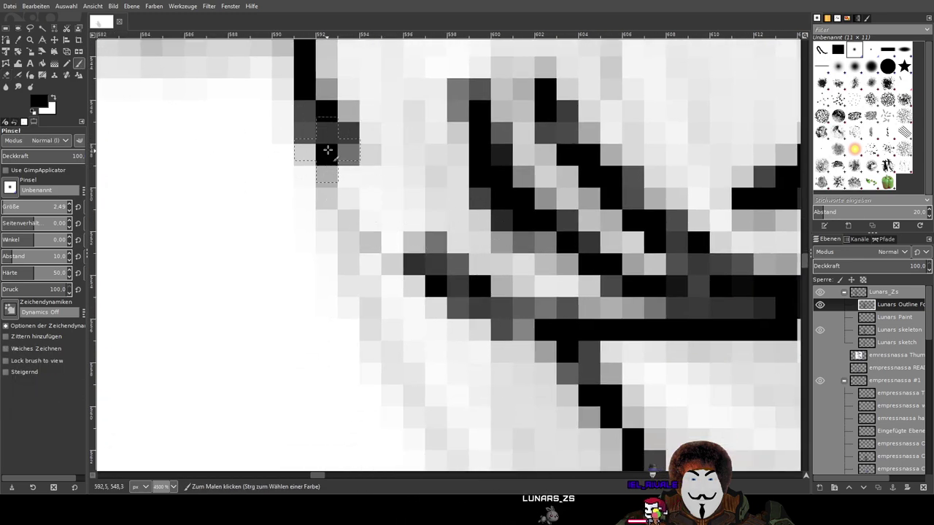
pyautogui.moveTo(342, 150)
pyautogui.mouseDown()
pyautogui.moveTo(398, 238)
pyautogui.moveTo(435, 261)
pyautogui.mouseUp()
pyautogui.scroll(-6, 593, 197)
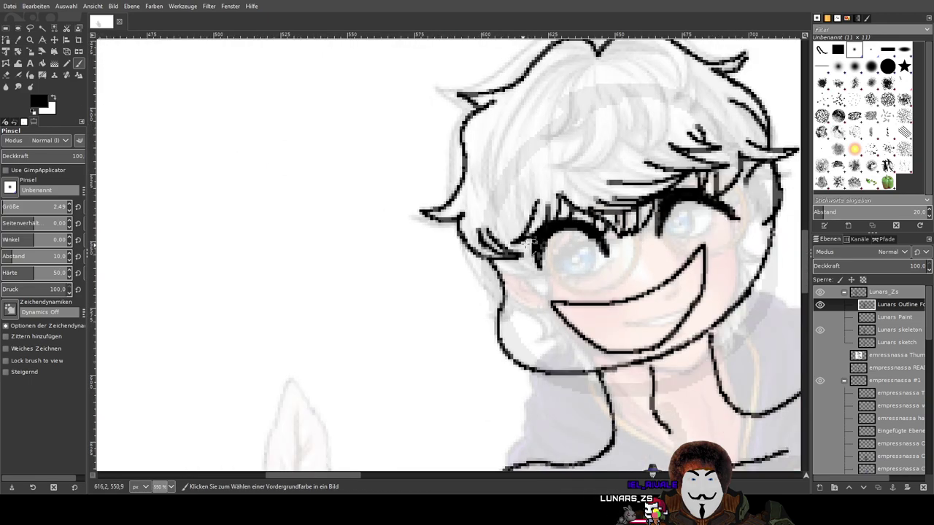
pyautogui.moveTo(594, 198); pyautogui.dragTo(520, 276)
pyautogui.scroll(5, 386, 337)
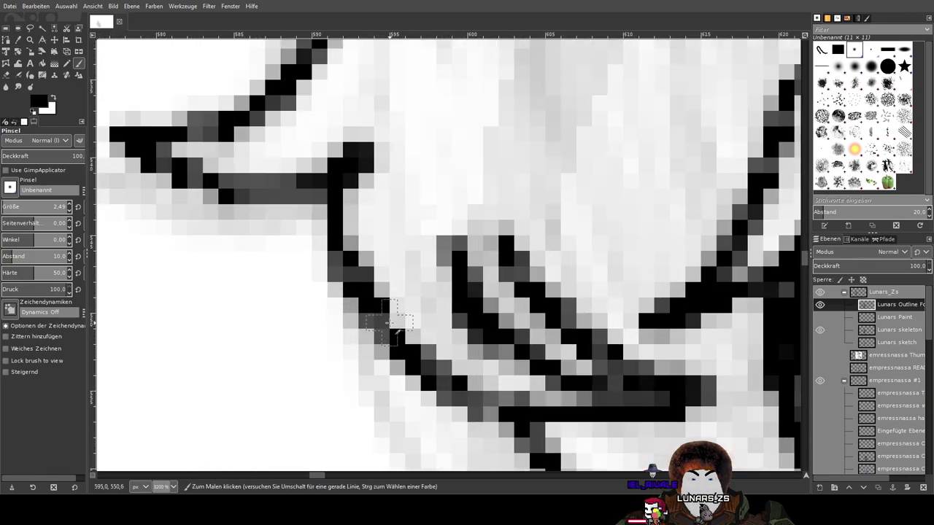
pyautogui.scroll(-2, 566, 251)
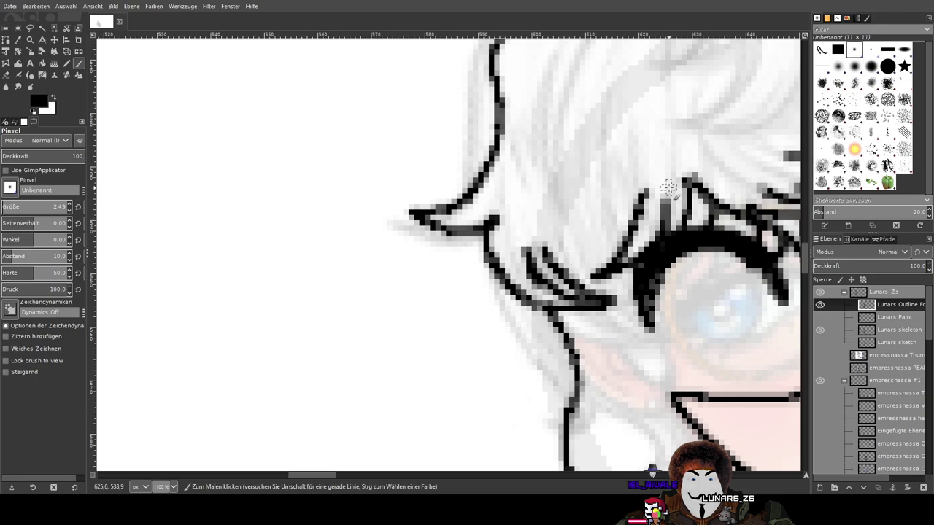
# Inspect the hair outline up close, especially the tip of the upper-right flick
pyautogui.scroll(-4, 445, 257)
pyautogui.scroll(3, 453, 228)
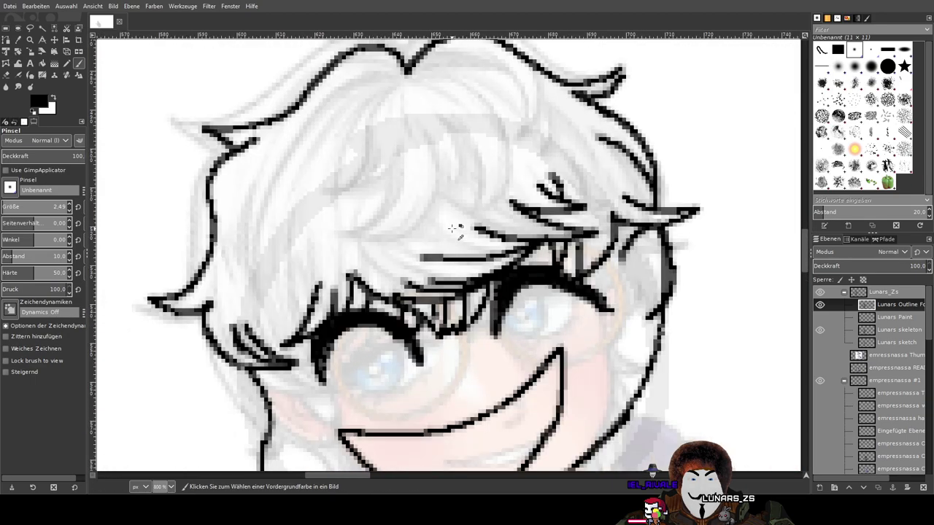
pyautogui.scroll(2, 453, 228)
pyautogui.scroll(2, 637, 157)
pyautogui.scroll(6, 544, 271)
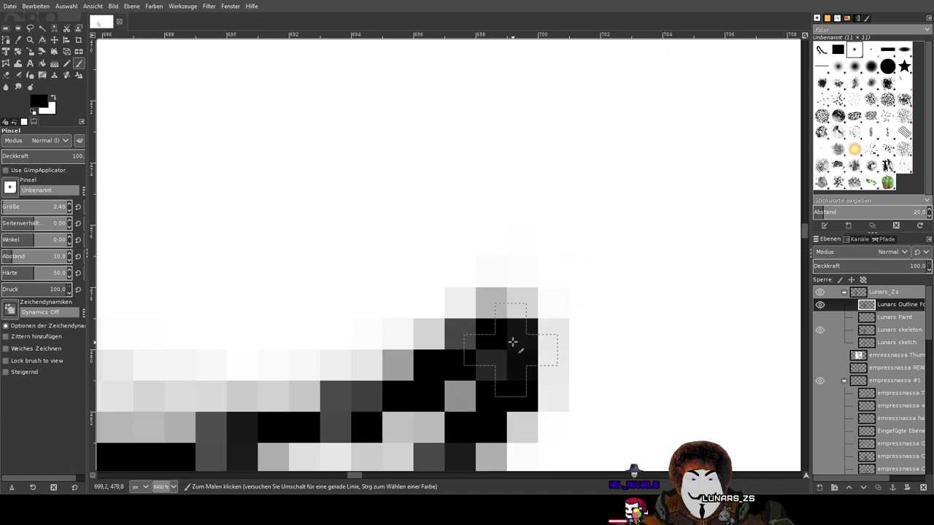
pyautogui.scroll(-6, 547, 318)
pyautogui.scroll(-3, 723, 214)
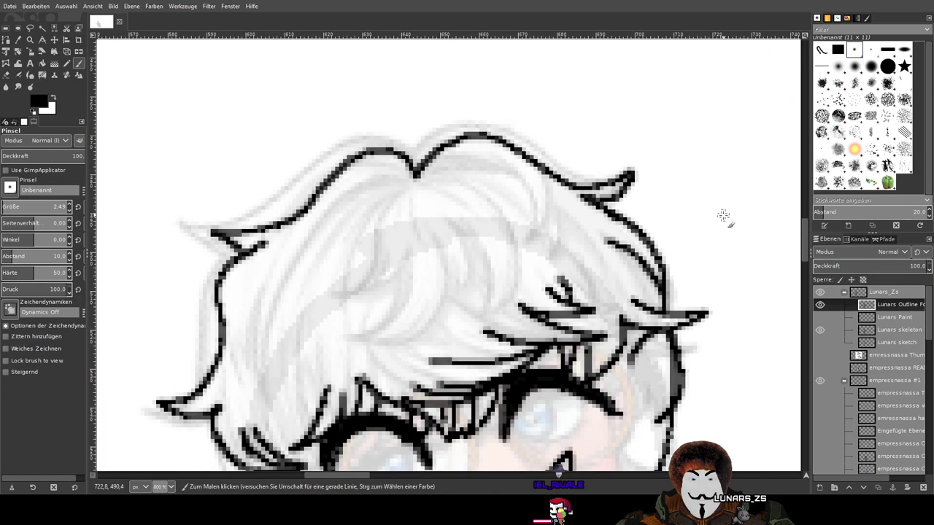
pyautogui.scroll(4, 474, 238)
pyautogui.scroll(-1, 472, 239)
# Paint a strand from the hair parting down into a curled lock, adding inner lines and an outer curve
pyautogui.moveTo(510, 226); pyautogui.dragTo(582, 234)
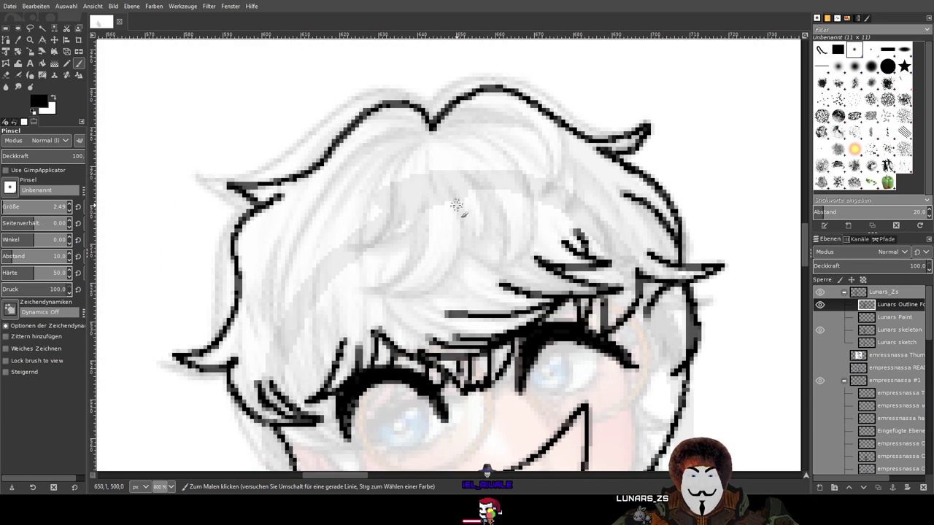
pyautogui.scroll(-2, 368, 187)
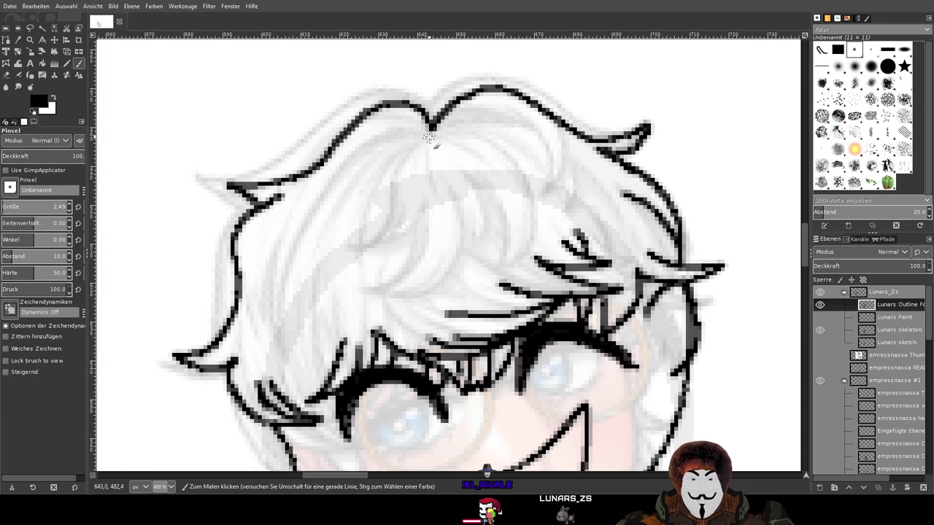
pyautogui.scroll(2, 425, 142)
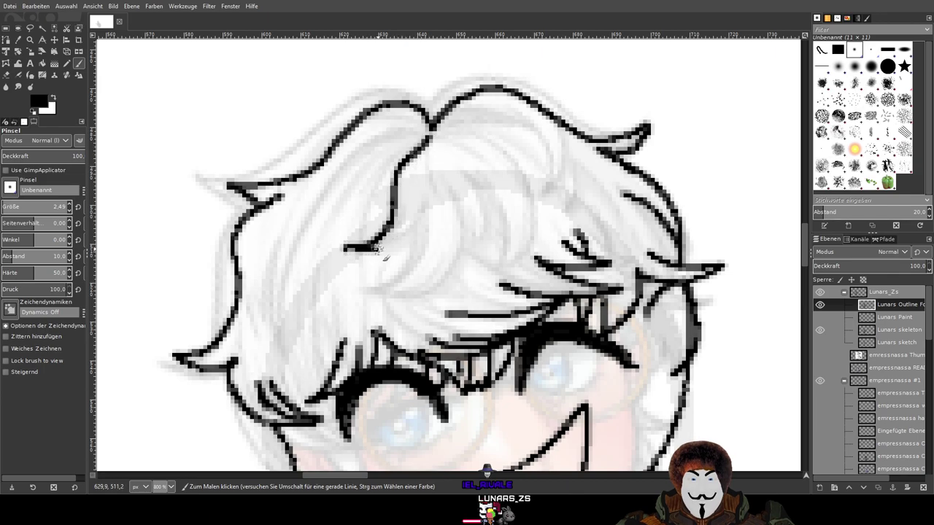
pyautogui.moveTo(403, 276)
pyautogui.mouseDown()
pyautogui.moveTo(362, 288)
pyautogui.moveTo(410, 272)
pyautogui.moveTo(430, 226)
pyautogui.mouseUp()
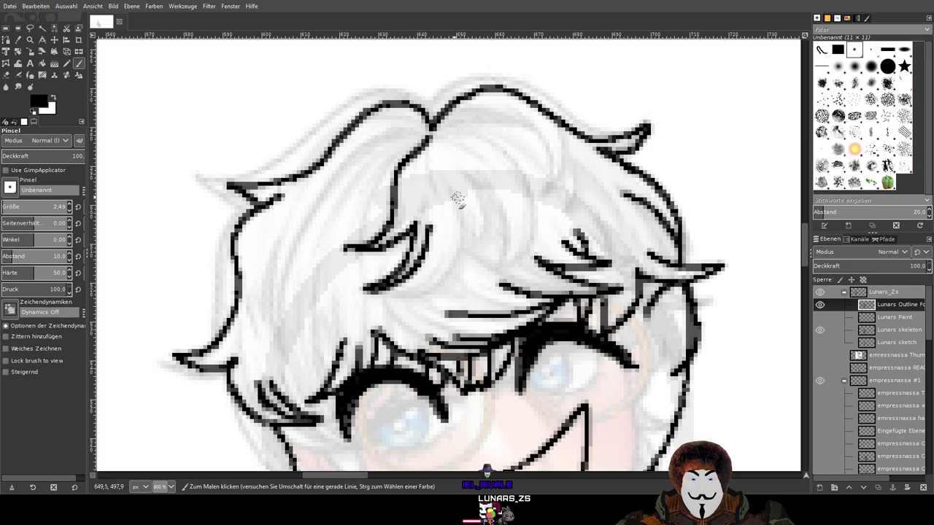
pyautogui.moveTo(410, 301)
pyautogui.mouseDown()
pyautogui.moveTo(354, 291)
pyautogui.moveTo(442, 295)
pyautogui.moveTo(490, 270)
pyautogui.moveTo(391, 303)
pyautogui.moveTo(356, 289)
pyautogui.mouseUp()
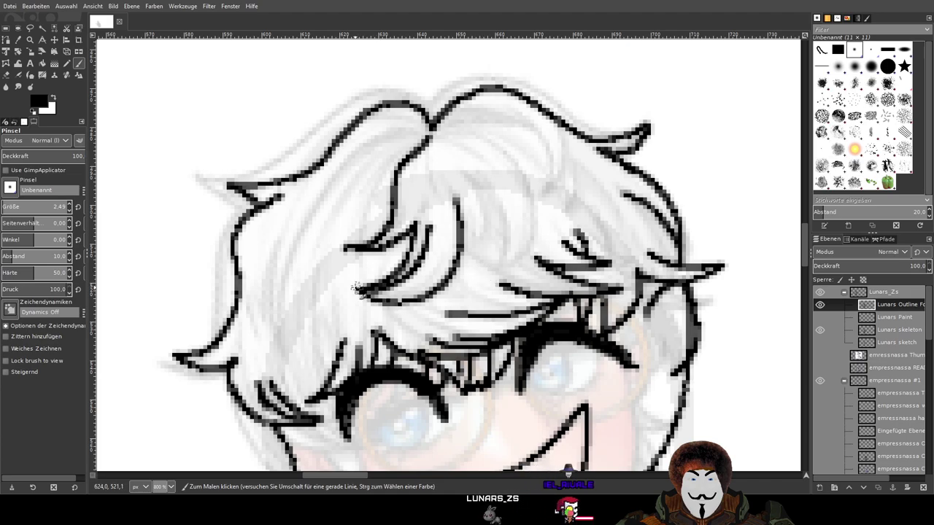
# Paint the curved inner strands on the right half of the hair, between the curled lock and the upper-right flick
pyautogui.moveTo(430, 297); pyautogui.dragTo(303, 326)
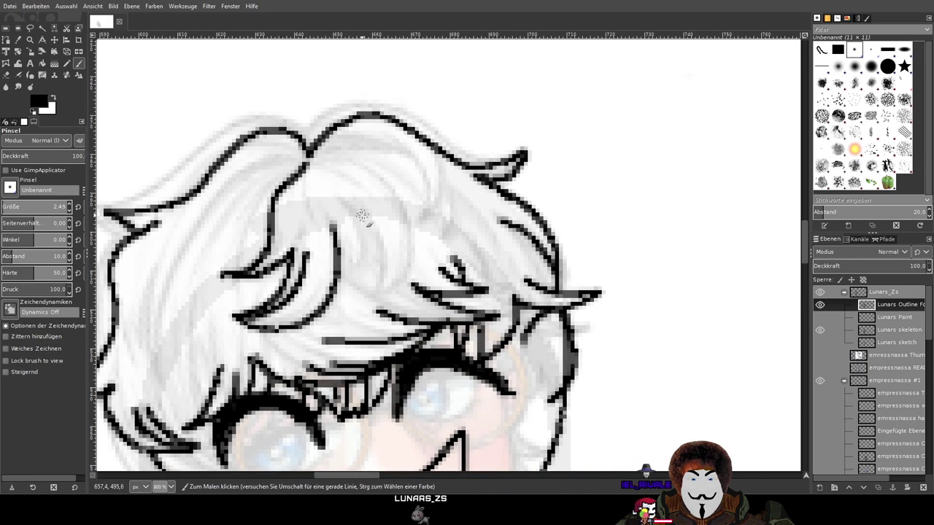
pyautogui.moveTo(360, 211)
pyautogui.mouseDown()
pyautogui.moveTo(377, 239)
pyautogui.moveTo(370, 295)
pyautogui.moveTo(406, 274)
pyautogui.moveTo(409, 229)
pyautogui.moveTo(384, 184)
pyautogui.mouseUp()
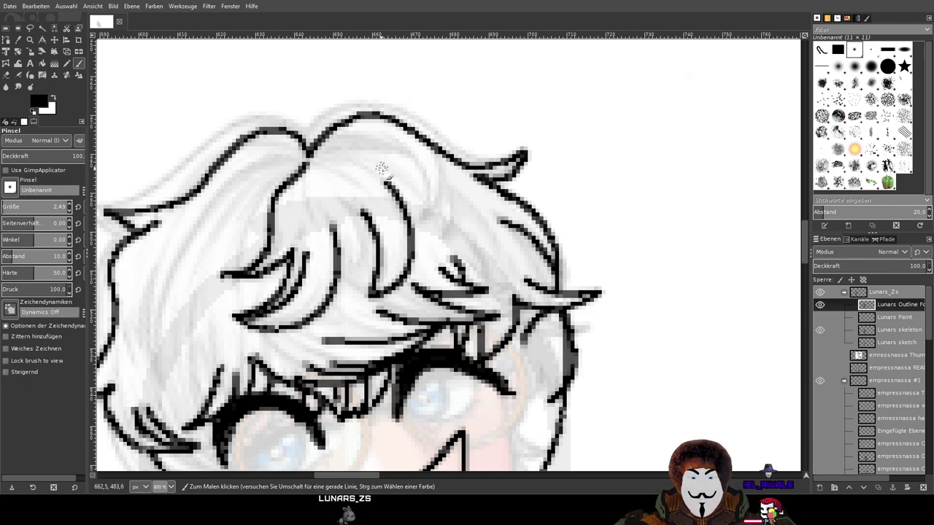
pyautogui.moveTo(405, 148)
pyautogui.mouseDown()
pyautogui.moveTo(429, 181)
pyautogui.moveTo(424, 225)
pyautogui.moveTo(442, 182)
pyautogui.moveTo(428, 135)
pyautogui.moveTo(456, 211)
pyautogui.moveTo(439, 246)
pyautogui.mouseUp()
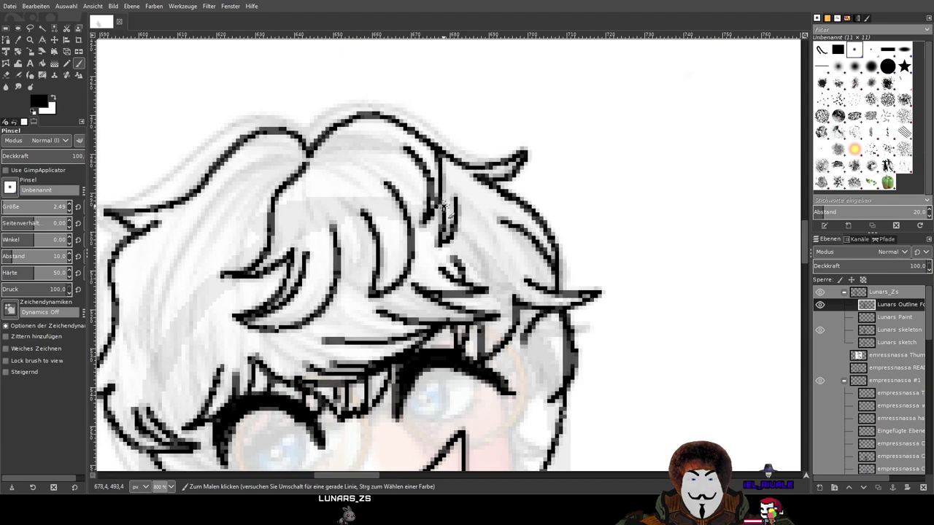
pyautogui.moveTo(528, 298); pyautogui.dragTo(465, 269)
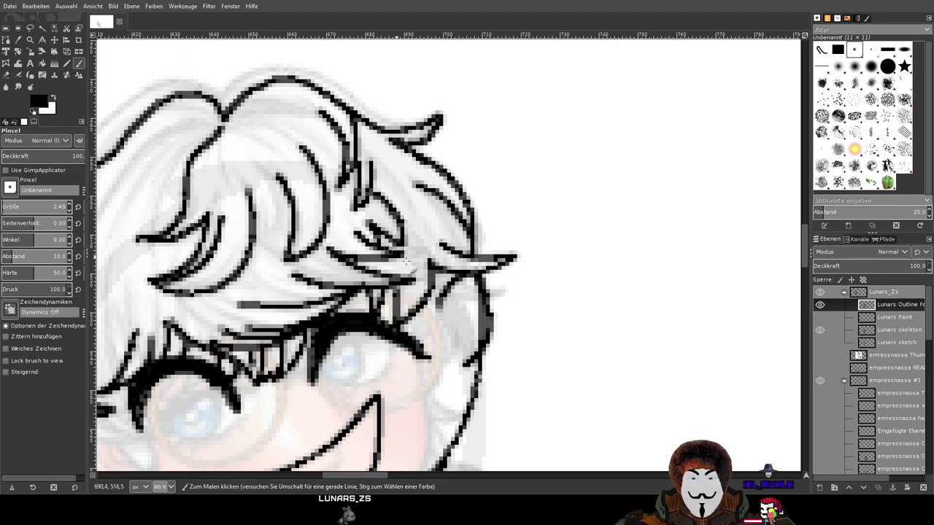
# Hide the Lunars skeleton layer
pyautogui.hscroll(-10, 393, 252)
pyautogui.hscroll(-4, 417, 292)
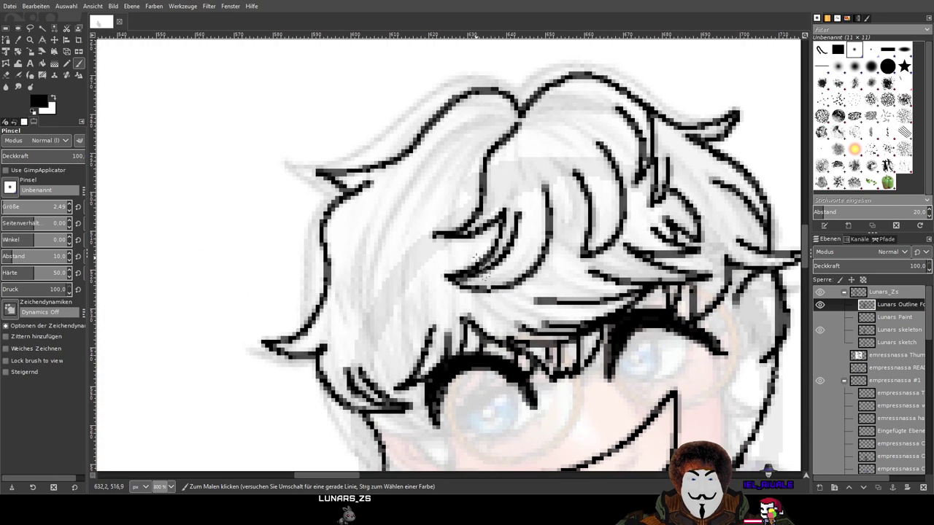
pyautogui.click(817, 331)
# Paint the left-side hair strands, including a long curve from the parting and shorter lines following the reference
pyautogui.moveTo(509, 338); pyautogui.dragTo(540, 262)
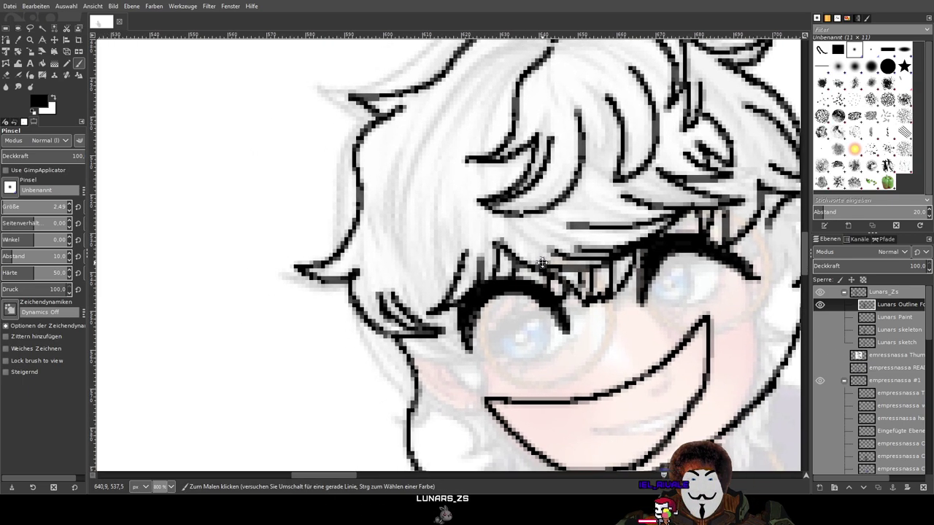
pyautogui.hscroll(-2, 540, 262)
pyautogui.scroll(3, 467, 306)
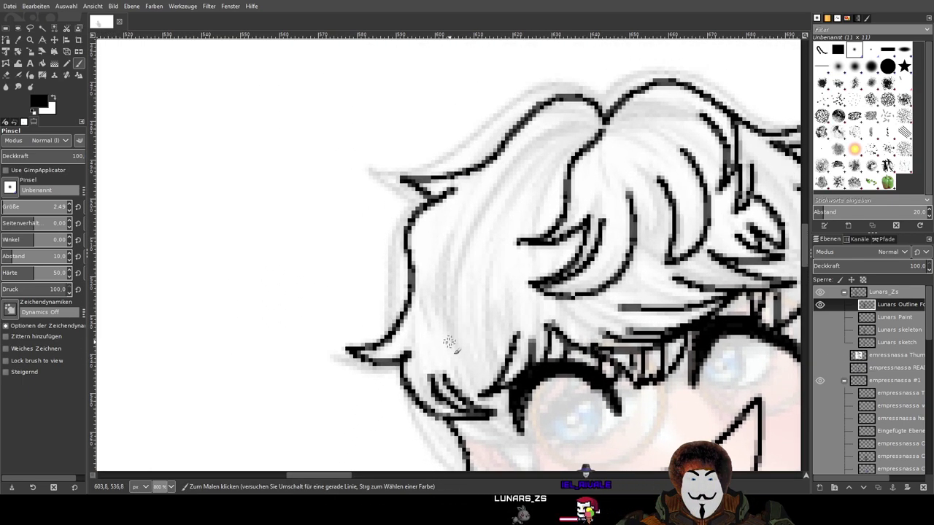
pyautogui.moveTo(453, 337); pyautogui.dragTo(465, 250)
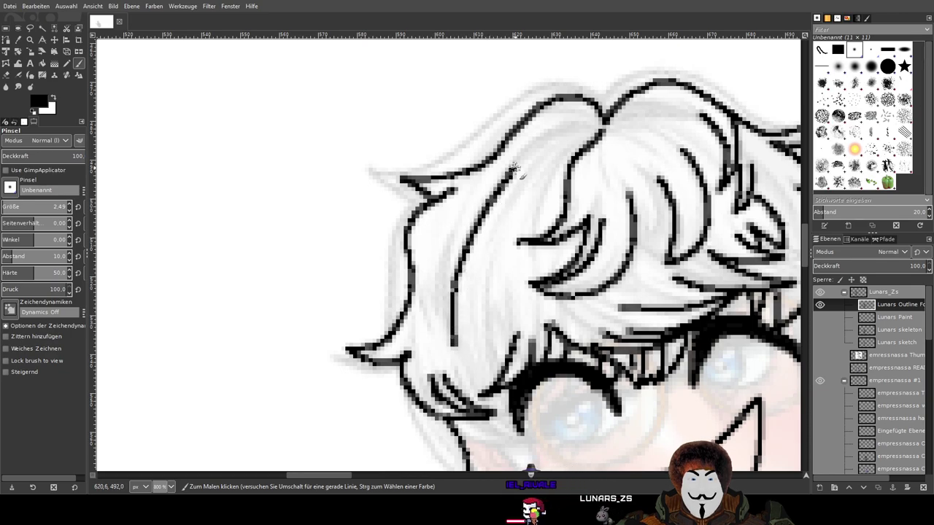
pyautogui.moveTo(544, 141); pyautogui.dragTo(604, 122)
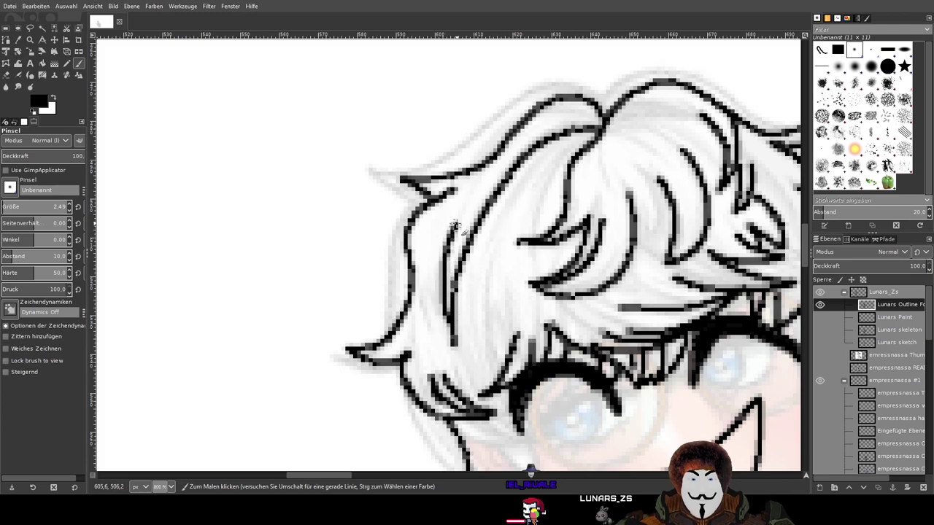
pyautogui.moveTo(423, 314); pyautogui.dragTo(428, 329)
pyautogui.moveTo(531, 358)
pyautogui.mouseDown()
pyautogui.moveTo(523, 252)
pyautogui.moveTo(510, 286)
pyautogui.mouseUp()
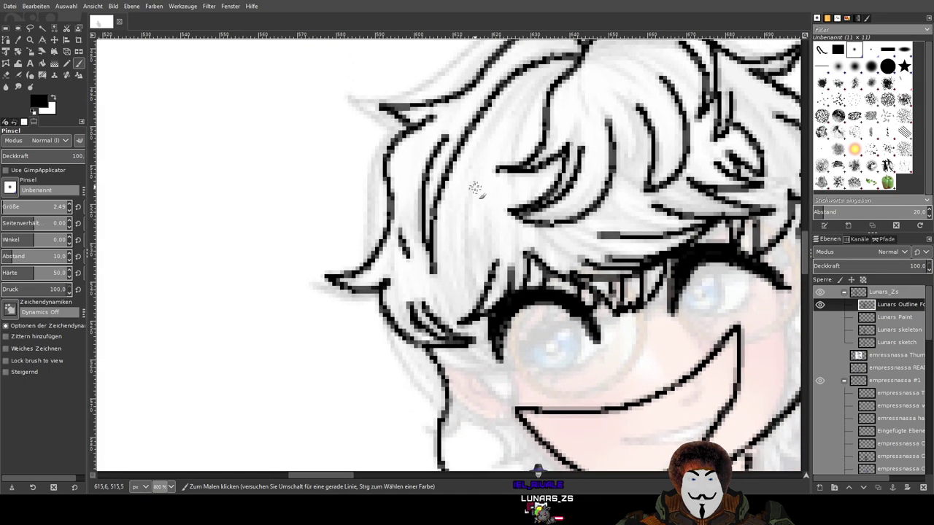
pyautogui.moveTo(467, 191); pyautogui.dragTo(470, 291)
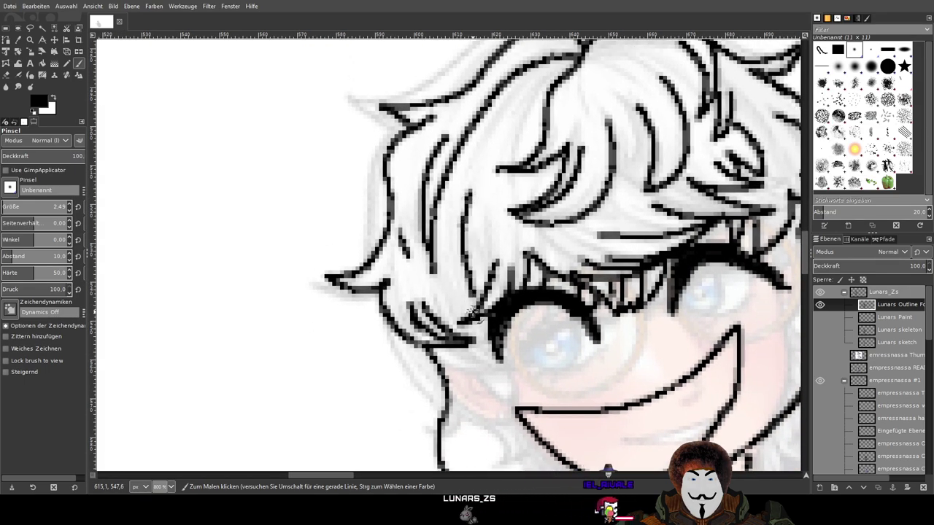
# Paint a short curved strand from the hair parting toward the right side of the head
pyautogui.moveTo(607, 232); pyautogui.dragTo(475, 315)
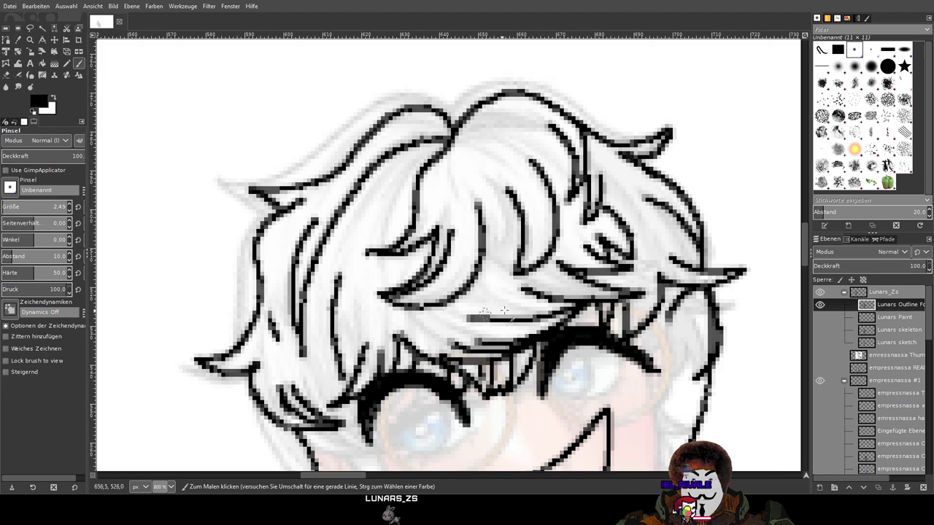
pyautogui.scroll(3, 483, 314)
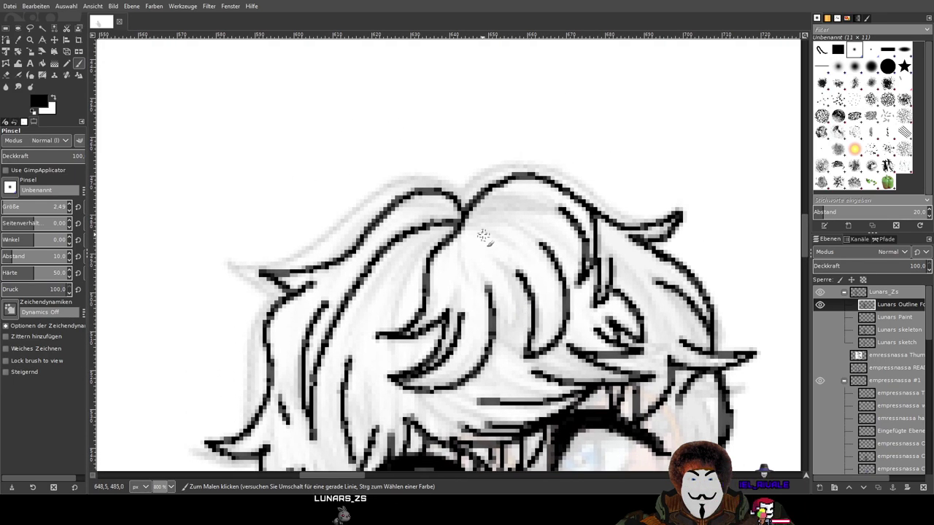
pyautogui.moveTo(465, 226); pyautogui.dragTo(522, 250)
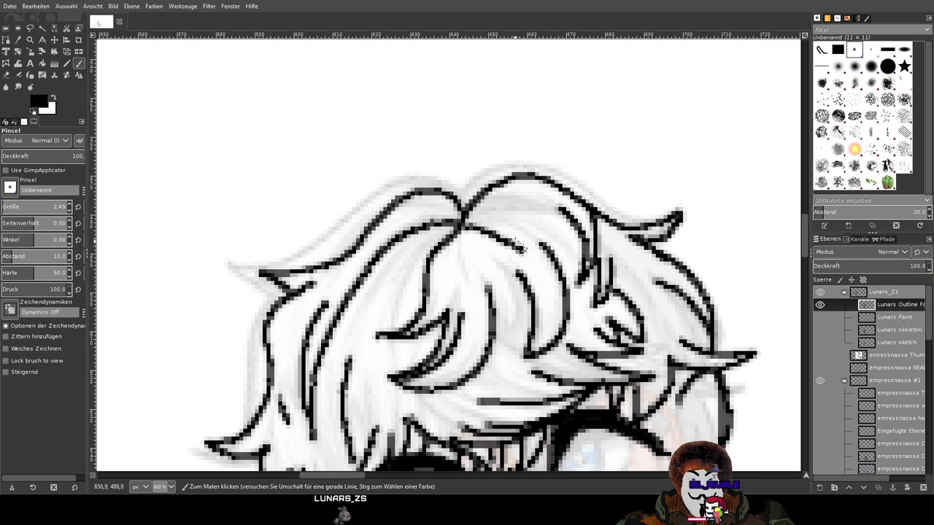
# Set the opacity of the Lunars-Kopie reference layer to 50
pyautogui.scroll(-10, 878, 403)
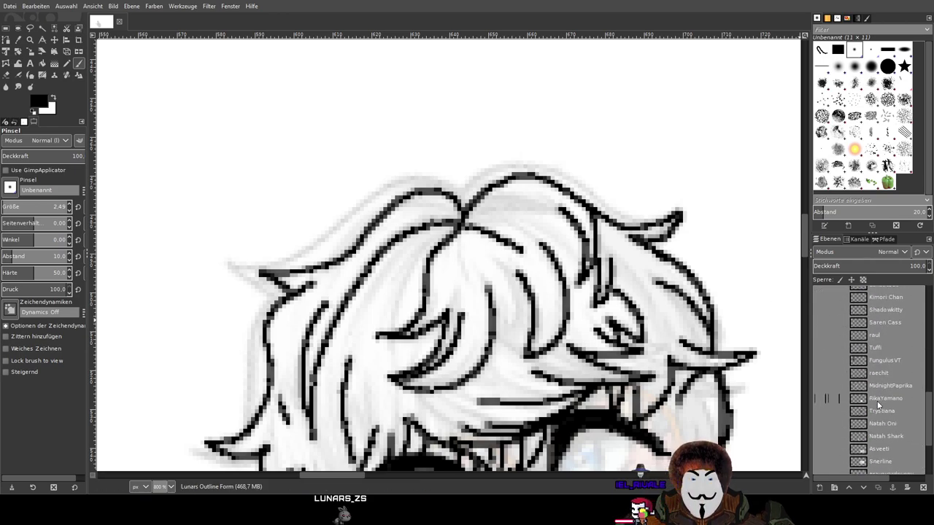
pyautogui.scroll(-3, 877, 408)
pyautogui.click(879, 419)
pyautogui.click(875, 266)
pyautogui.moveTo(860, 269)
pyautogui.mouseDown()
pyautogui.moveTo(931, 267)
pyautogui.moveTo(826, 266)
pyautogui.moveTo(869, 266)
pyautogui.mouseUp()
pyautogui.moveTo(591, 240); pyautogui.dragTo(546, 290)
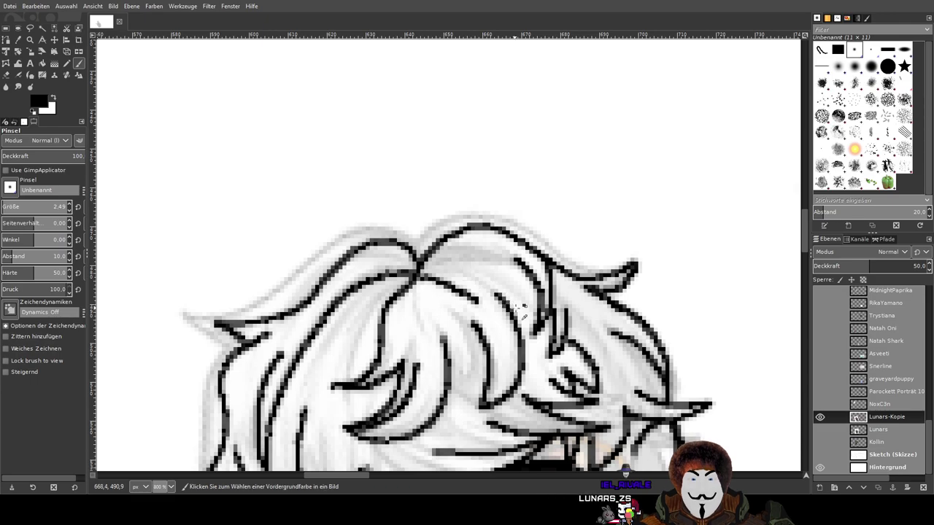
# Make the Lunars Outline Form layer active again and toggle its visibility off and on to compare it with the reference
pyautogui.scroll(10, 872, 349)
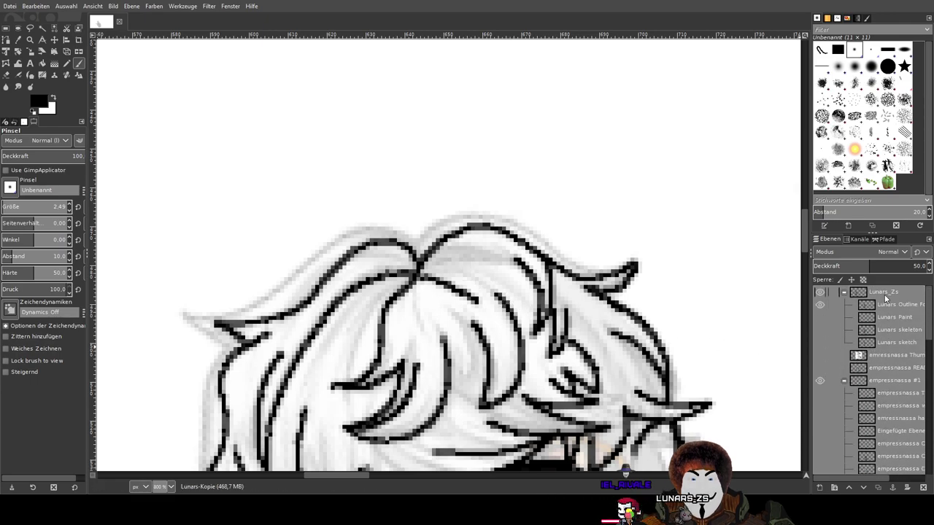
pyautogui.click(884, 302)
pyautogui.click(821, 305)
pyautogui.click(821, 305)
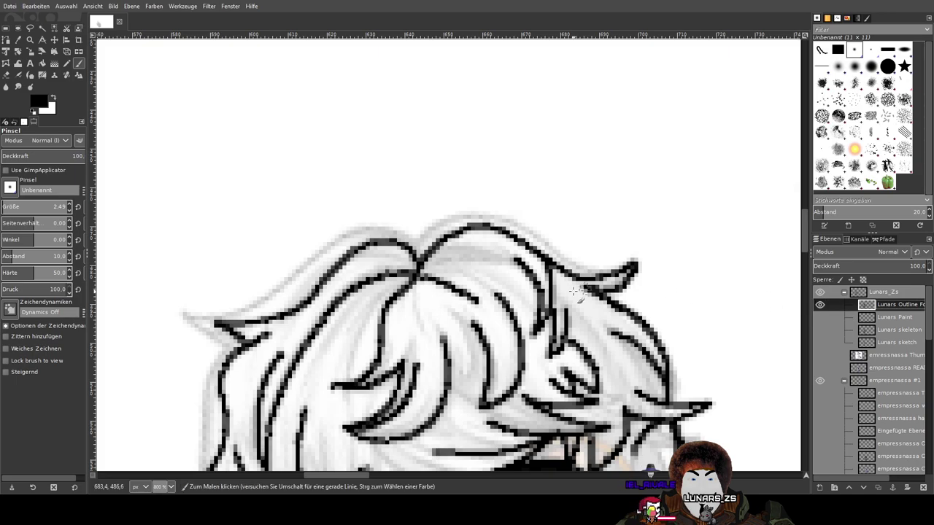
pyautogui.hscroll(2, 492, 266)
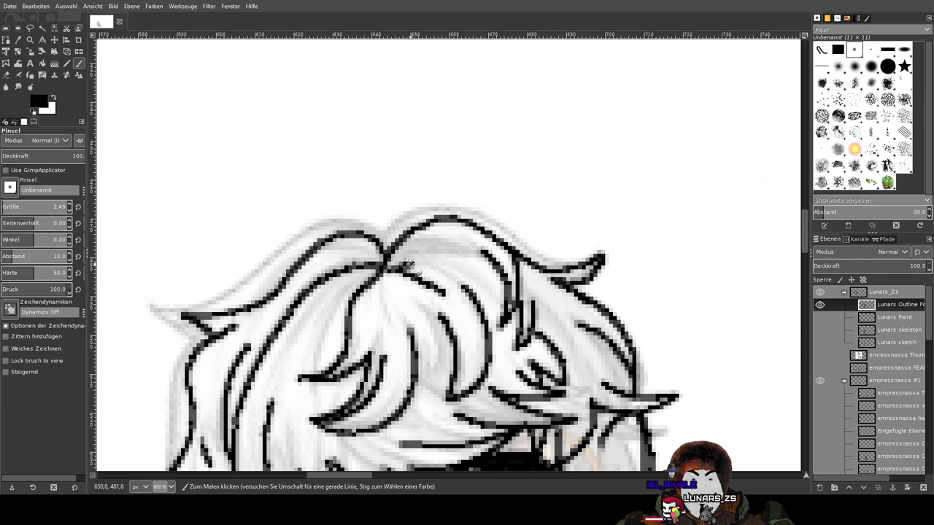
pyautogui.scroll(4, 404, 264)
pyautogui.moveTo(352, 271)
pyautogui.mouseDown()
pyautogui.moveTo(598, 269)
pyautogui.moveTo(554, 239)
pyautogui.moveTo(454, 225)
pyautogui.moveTo(342, 256)
pyautogui.moveTo(321, 275)
pyautogui.moveTo(398, 247)
pyautogui.moveTo(565, 256)
pyautogui.moveTo(357, 245)
pyautogui.mouseUp()
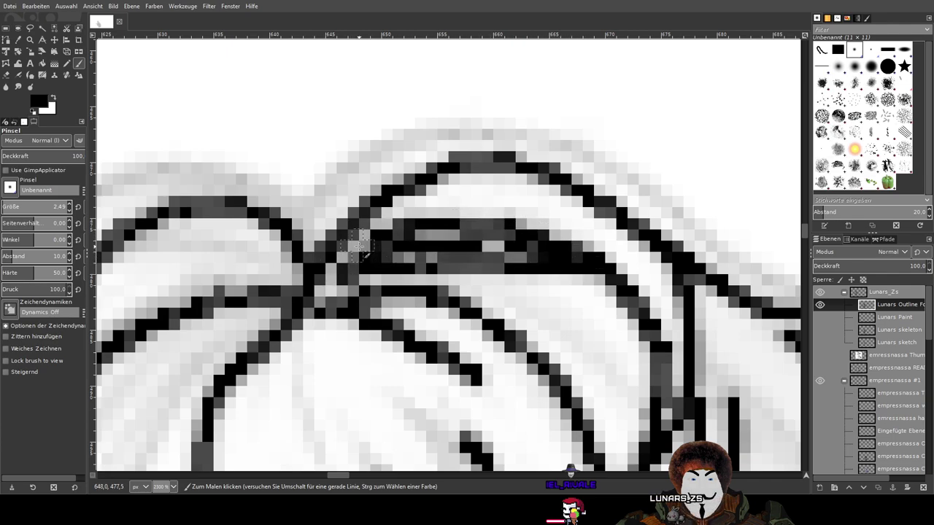
pyautogui.moveTo(508, 245); pyautogui.dragTo(461, 245)
pyautogui.scroll(-5, 568, 292)
pyautogui.scroll(3, 572, 317)
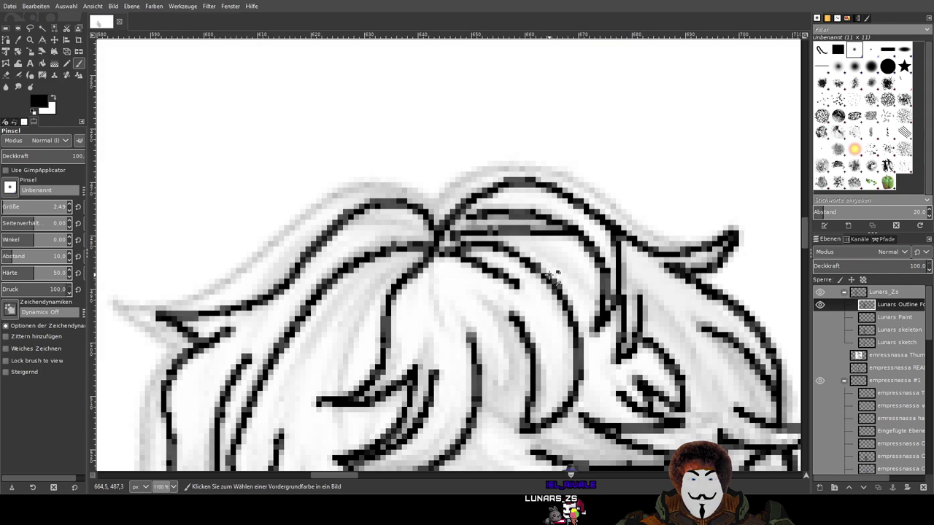
pyautogui.hotkey('ctrl', 'z')
pyautogui.hotkey('ctrl', 'z')
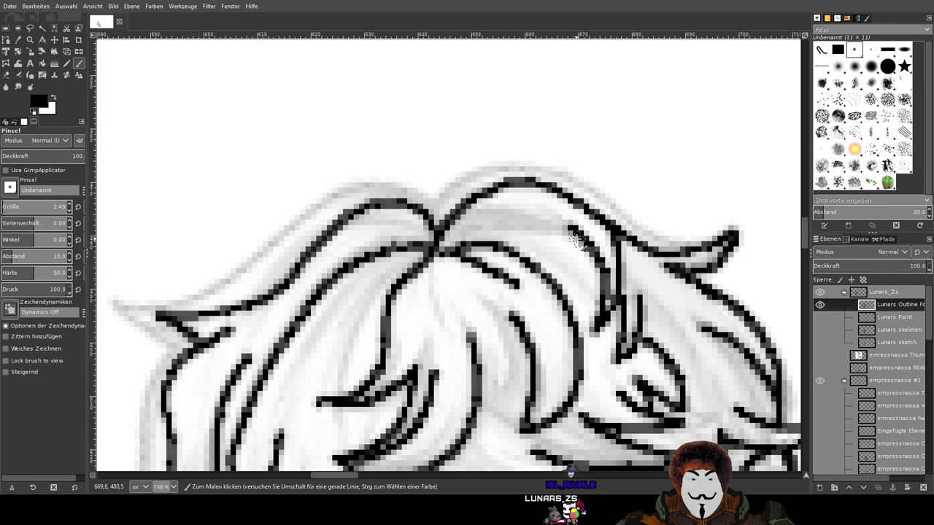
# Paint a thick curved strand from the hair parting to the upper end of the existing strand on the right side
pyautogui.moveTo(562, 231)
pyautogui.mouseDown()
pyautogui.moveTo(465, 239)
pyautogui.moveTo(436, 257)
pyautogui.mouseUp()
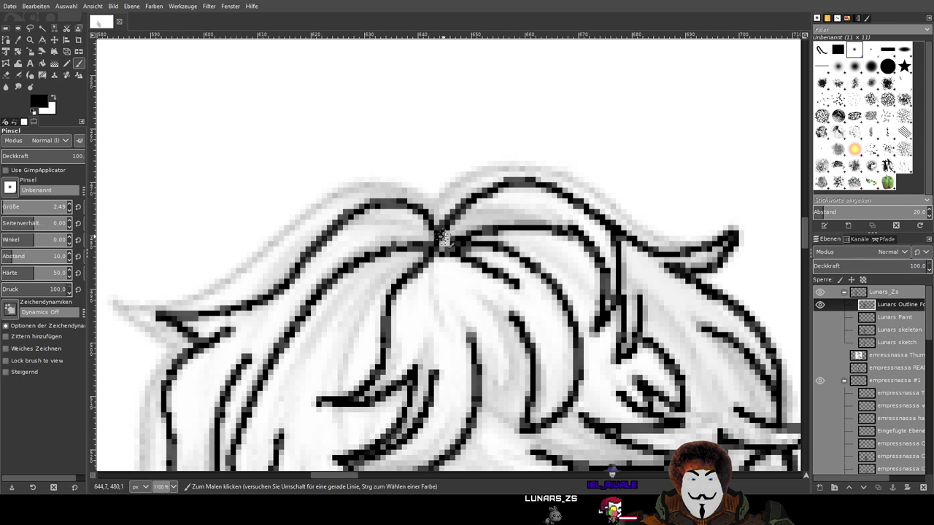
pyautogui.moveTo(467, 212)
pyautogui.mouseDown()
pyautogui.moveTo(490, 202)
pyautogui.moveTo(554, 215)
pyautogui.moveTo(584, 234)
pyautogui.moveTo(534, 214)
pyautogui.moveTo(431, 226)
pyautogui.moveTo(520, 218)
pyautogui.moveTo(468, 215)
pyautogui.moveTo(494, 209)
pyautogui.moveTo(565, 232)
pyautogui.mouseUp()
pyautogui.hotkey('ctrl', 'z')
pyautogui.hotkey('ctrl', 'z')
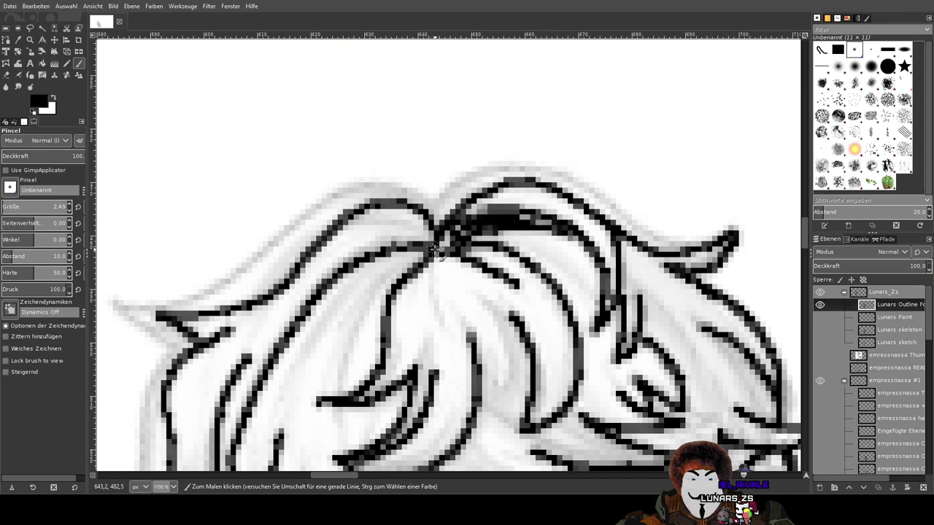
# Paint thin inner hair strands below the parting, across the left side and the centre of the fringe
pyautogui.moveTo(471, 308); pyautogui.dragTo(578, 217)
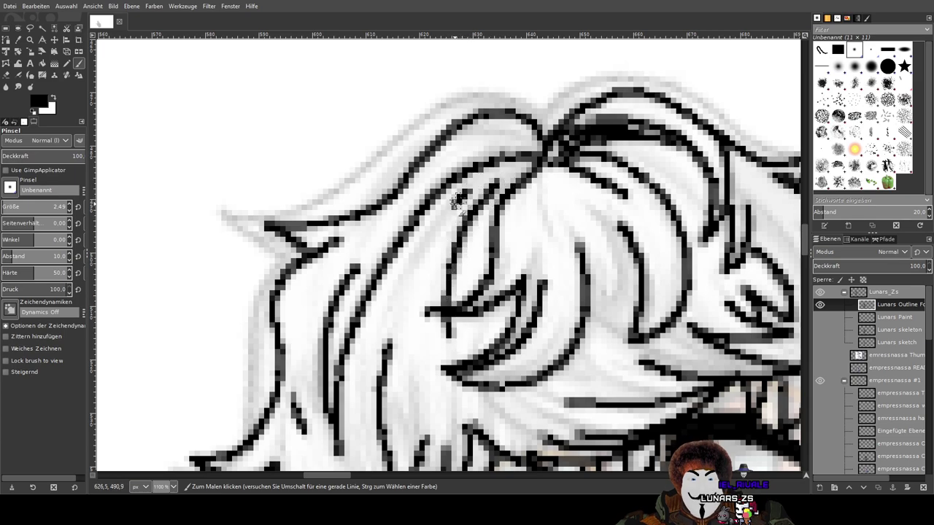
pyautogui.moveTo(549, 334); pyautogui.dragTo(484, 286)
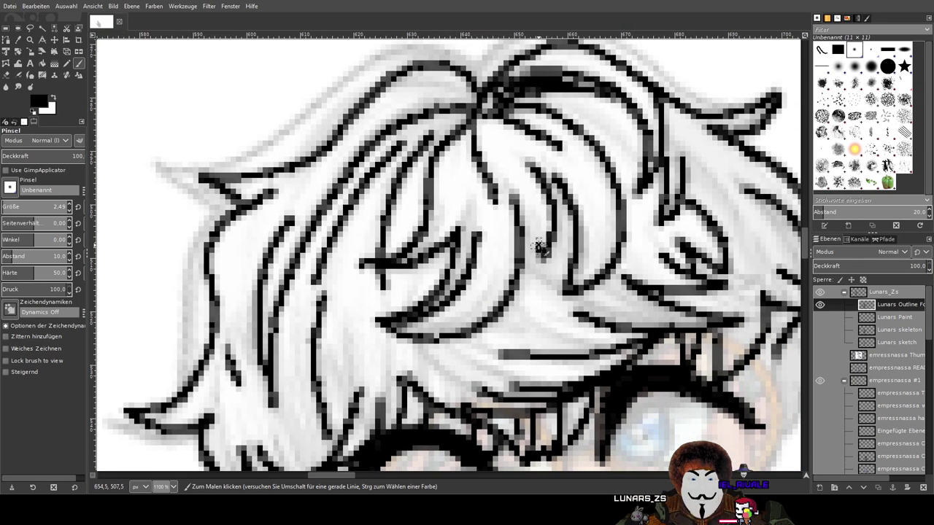
pyautogui.scroll(-1, 496, 230)
pyautogui.hscroll(1, 496, 230)
pyautogui.moveTo(455, 209); pyautogui.dragTo(503, 245)
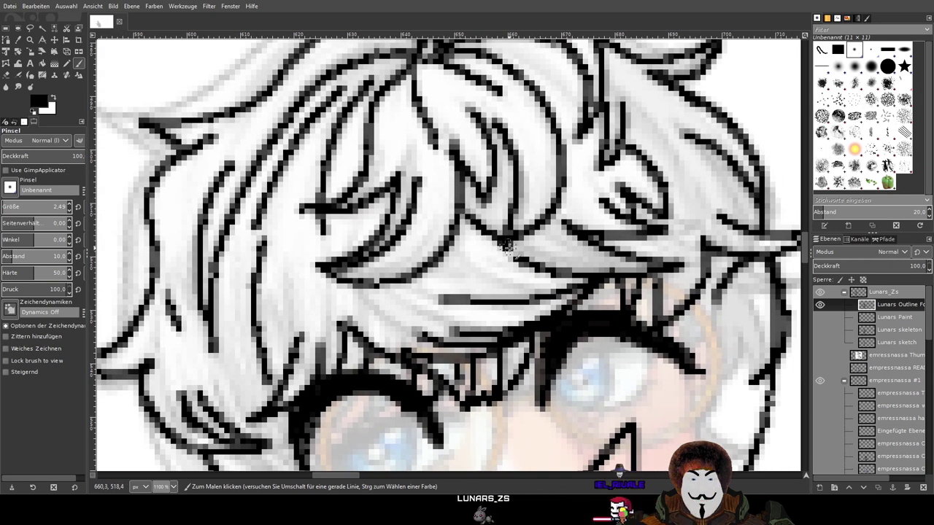
# Paint curved strands along the lower fringe above the left eye, running from the pointed lock toward the centre
pyautogui.scroll(-1, 481, 255)
pyautogui.hscroll(-2, 481, 255)
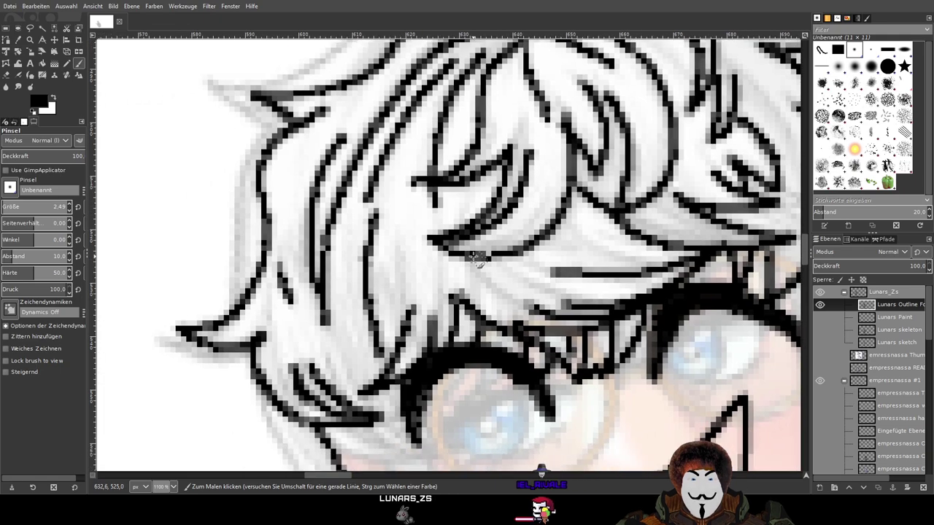
pyautogui.moveTo(479, 259)
pyautogui.mouseDown()
pyautogui.moveTo(554, 312)
pyautogui.moveTo(586, 308)
pyautogui.moveTo(510, 268)
pyautogui.mouseUp()
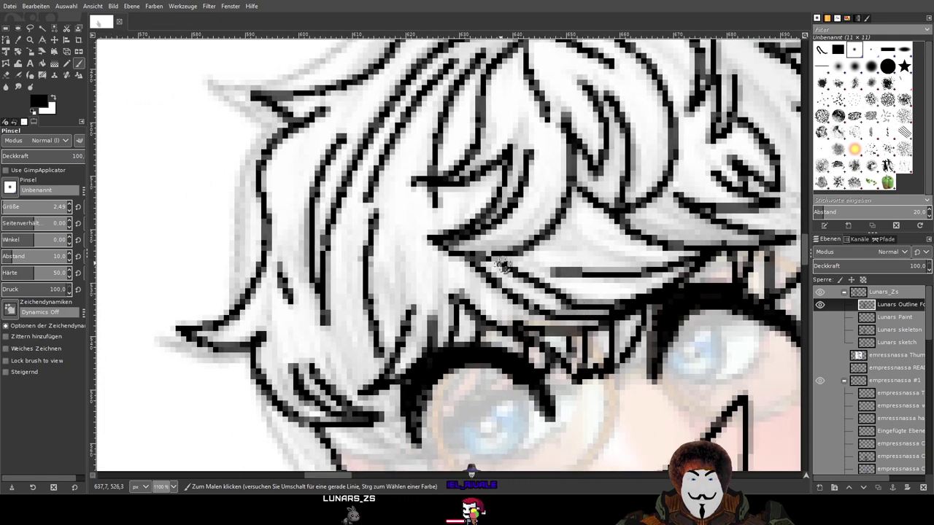
pyautogui.press('ctrl')
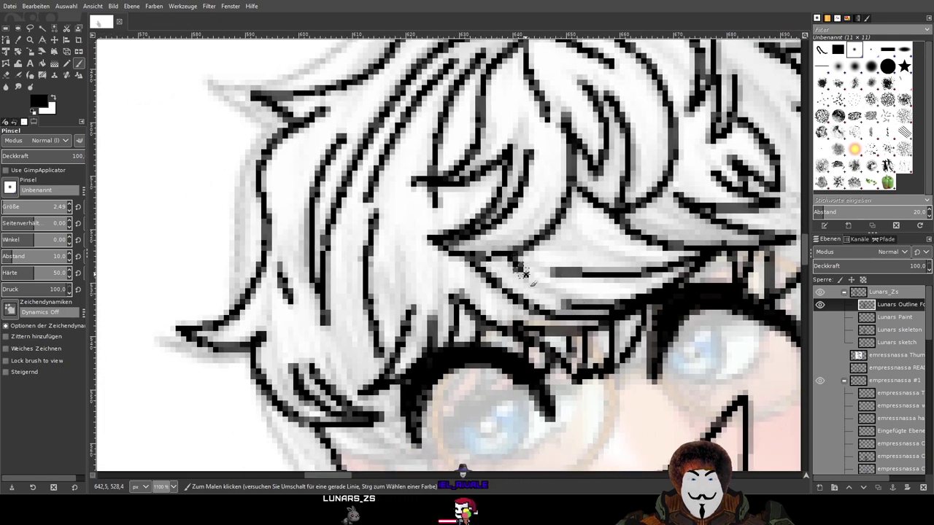
pyautogui.moveTo(495, 251)
pyautogui.mouseDown()
pyautogui.moveTo(530, 287)
pyautogui.moveTo(602, 315)
pyautogui.mouseUp()
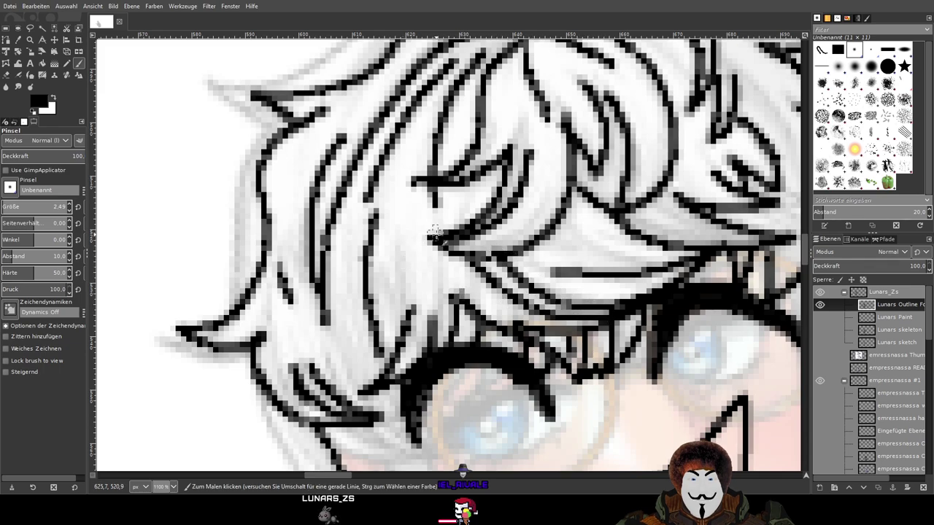
pyautogui.hscroll(-3, 501, 270)
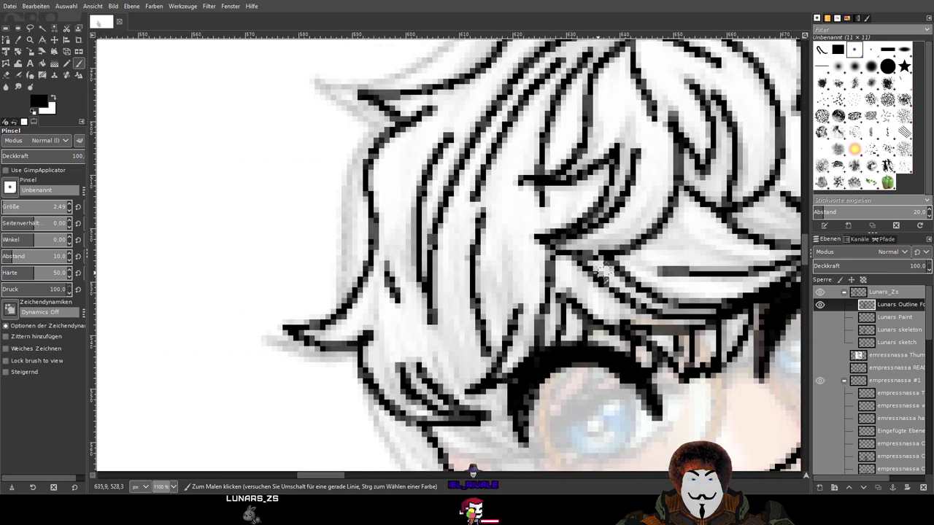
# Undo the last stroke and paint short inner strands on the right side of the hair above the side lock
pyautogui.scroll(-4, 585, 295)
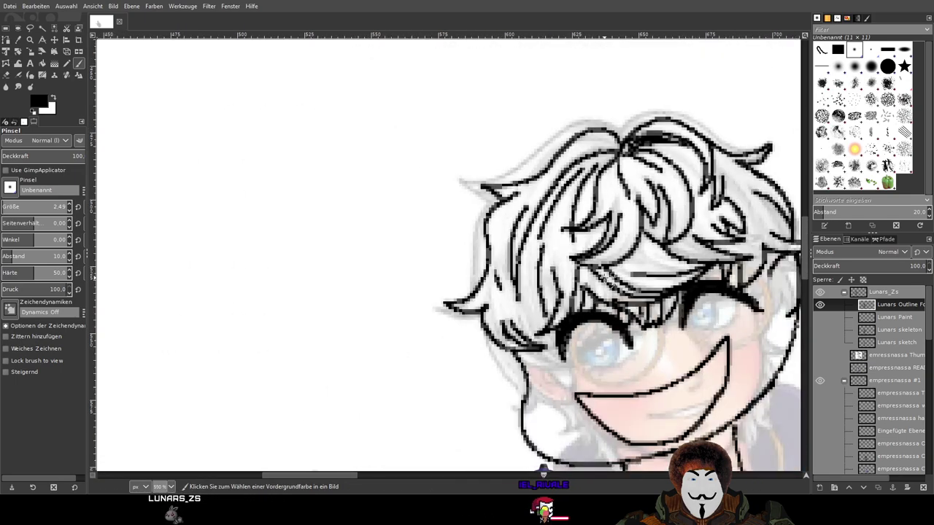
pyautogui.scroll(3, 620, 281)
pyautogui.scroll(-2, 622, 280)
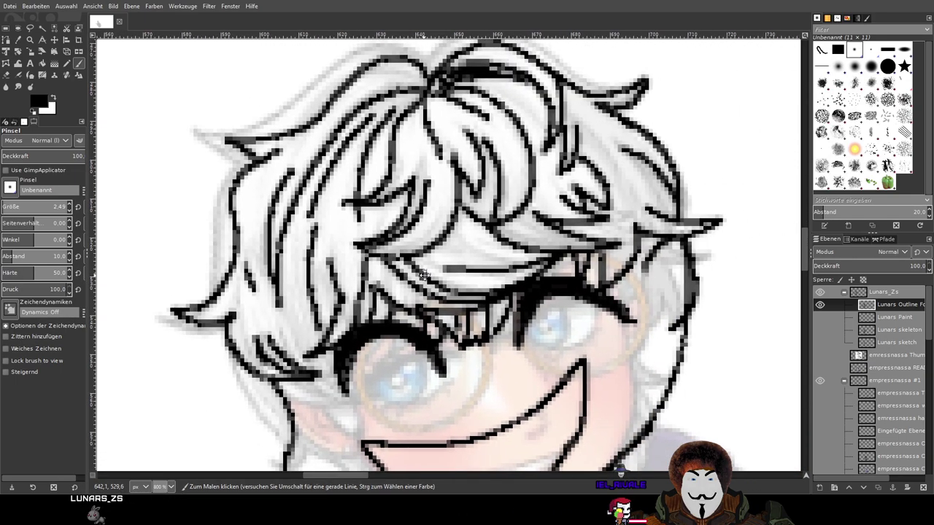
pyautogui.scroll(2, 492, 182)
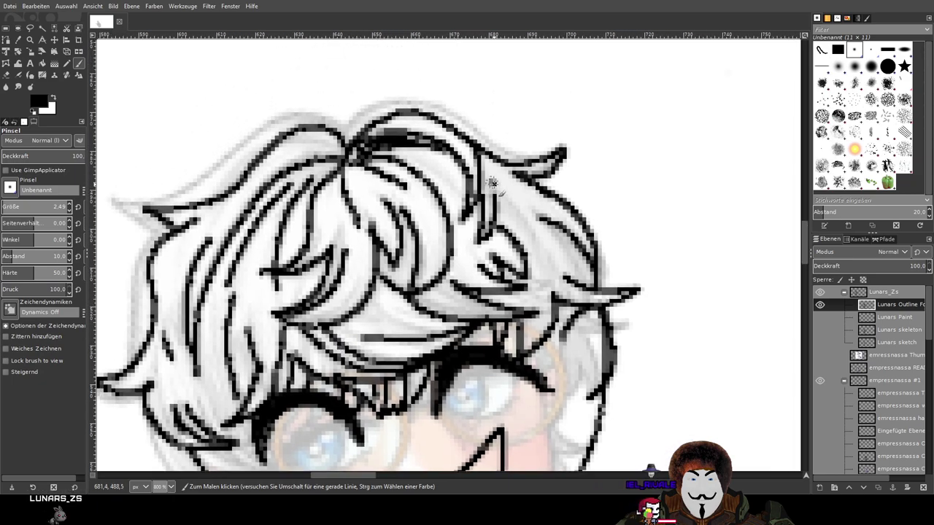
pyautogui.hotkey('ctrl', 'z')
pyautogui.scroll(-2, 616, 303)
pyautogui.scroll(3, 557, 241)
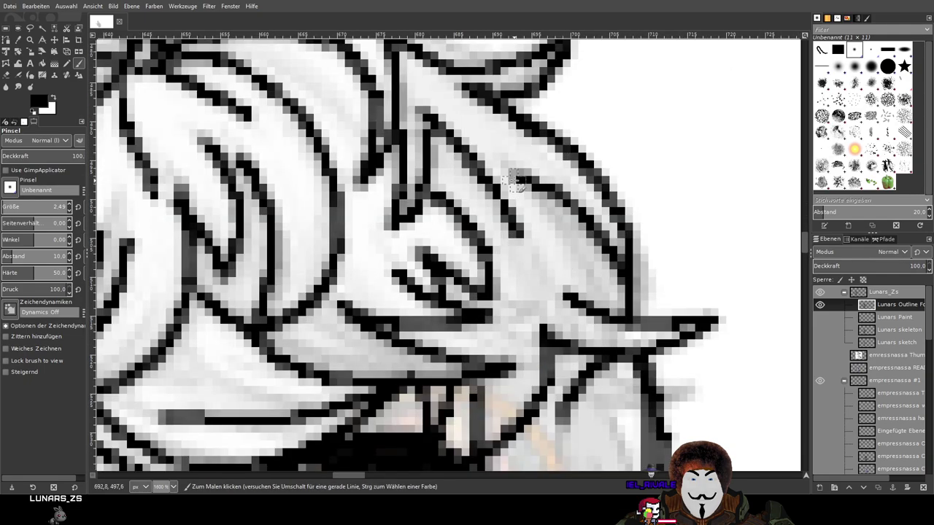
pyautogui.moveTo(547, 208); pyautogui.dragTo(614, 306)
pyautogui.scroll(-3, 704, 253)
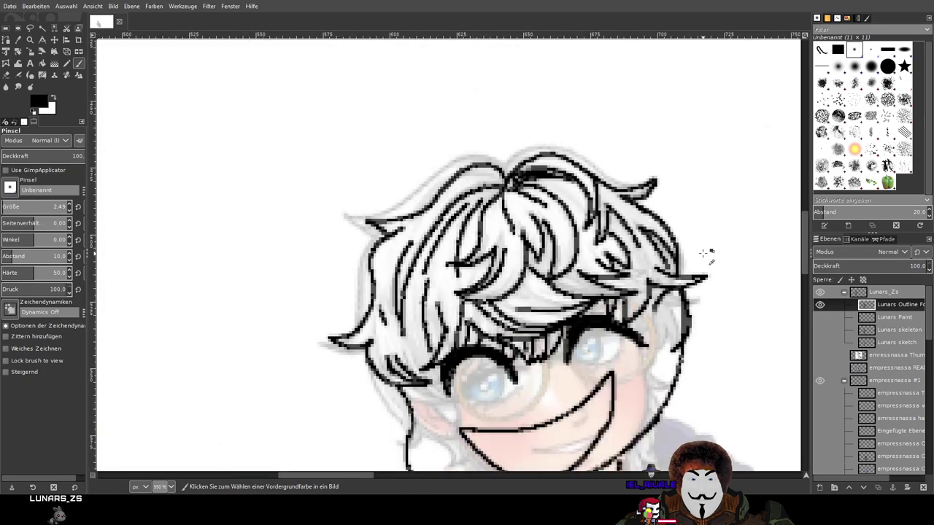
pyautogui.scroll(3, 702, 253)
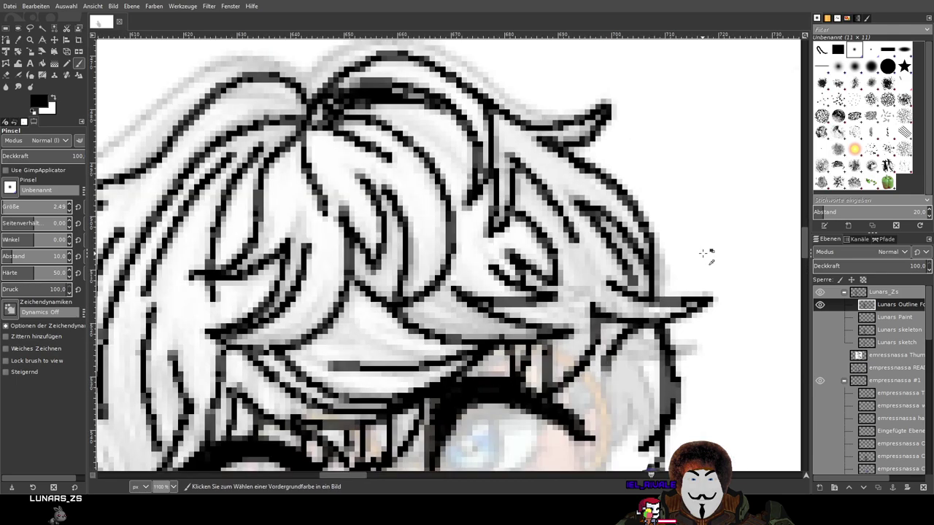
# Hide the Lunars-Kopie layer, show the Lunars layer instead and move it to the right, beside the line art
pyautogui.scroll(-3, 704, 253)
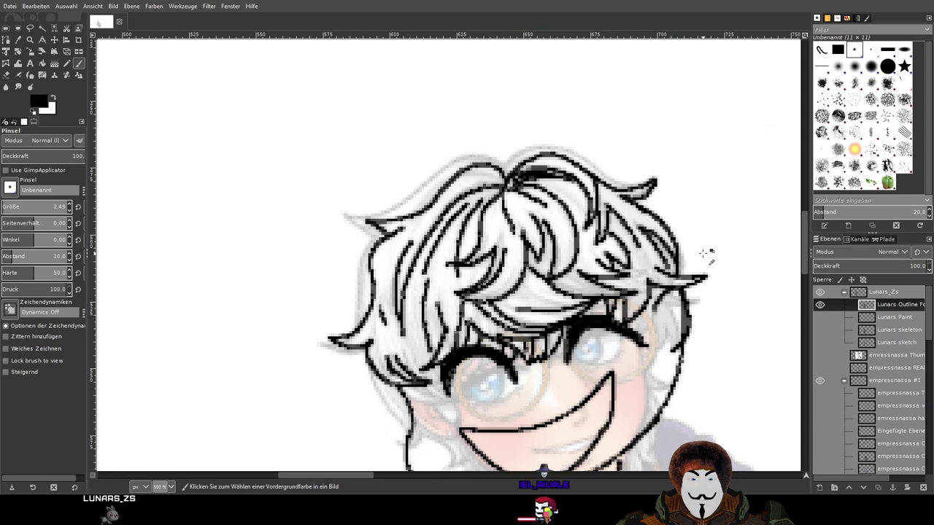
pyautogui.scroll(-1, 704, 253)
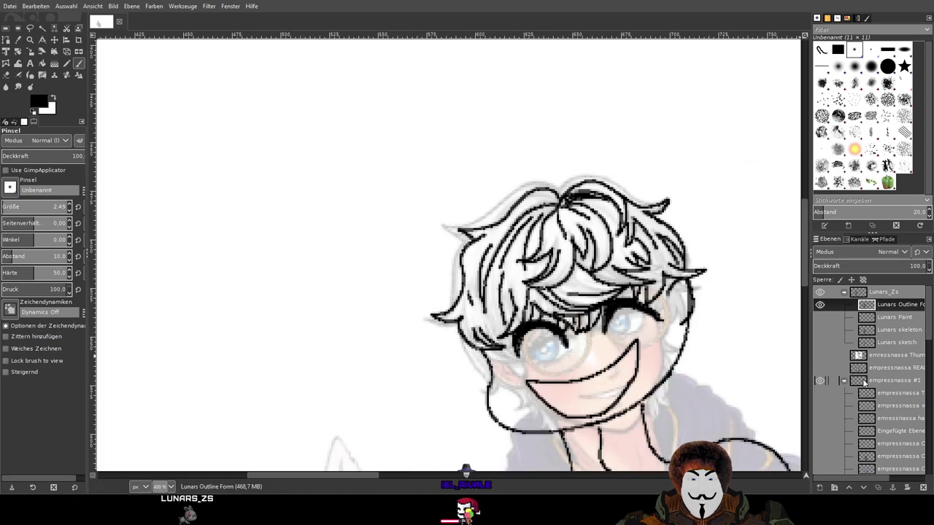
pyautogui.scroll(-5, 876, 379)
pyautogui.scroll(-3, 875, 379)
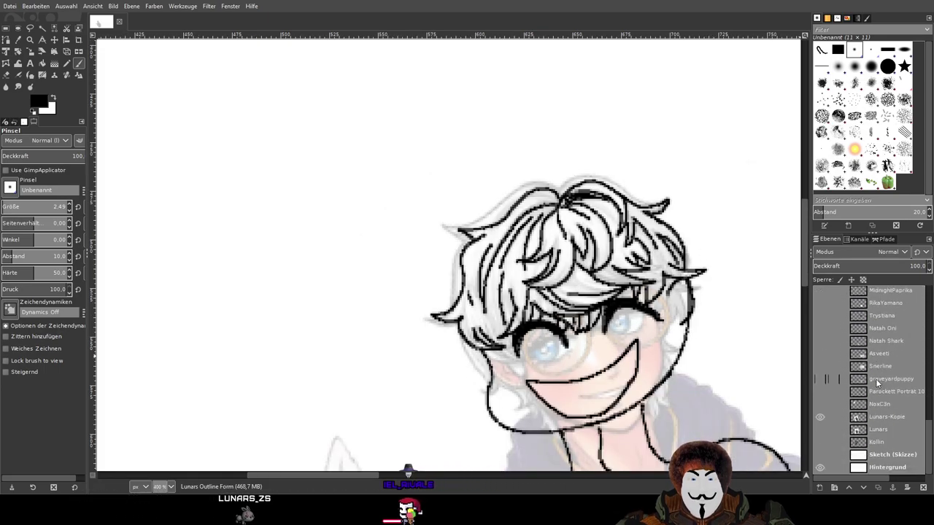
pyautogui.click(820, 428)
pyautogui.click(821, 429)
pyautogui.hscroll(5, 449, 255)
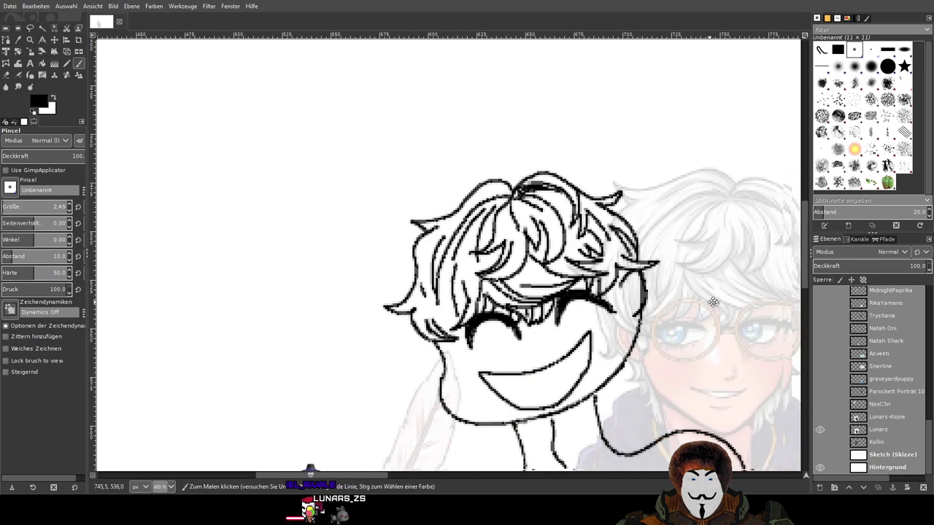
pyautogui.click(54, 39)
pyautogui.moveTo(567, 271); pyautogui.dragTo(667, 264)
# Set the opacity of the Lunars reference layer to 100
pyautogui.scroll(-15, 877, 408)
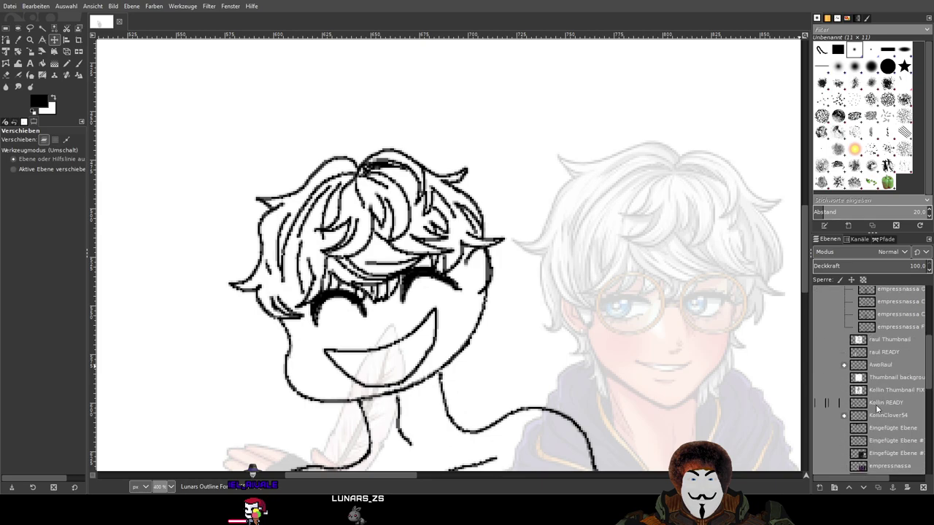
pyautogui.click(884, 418)
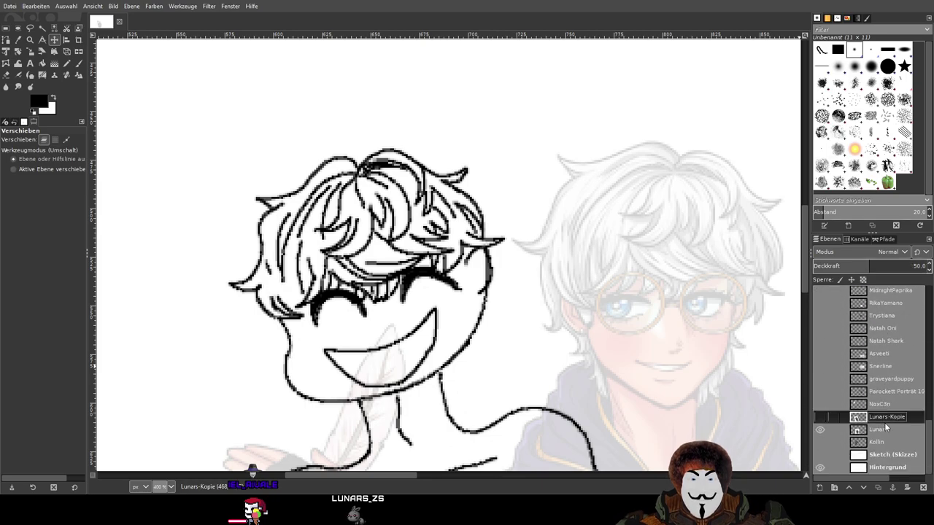
pyautogui.click(886, 429)
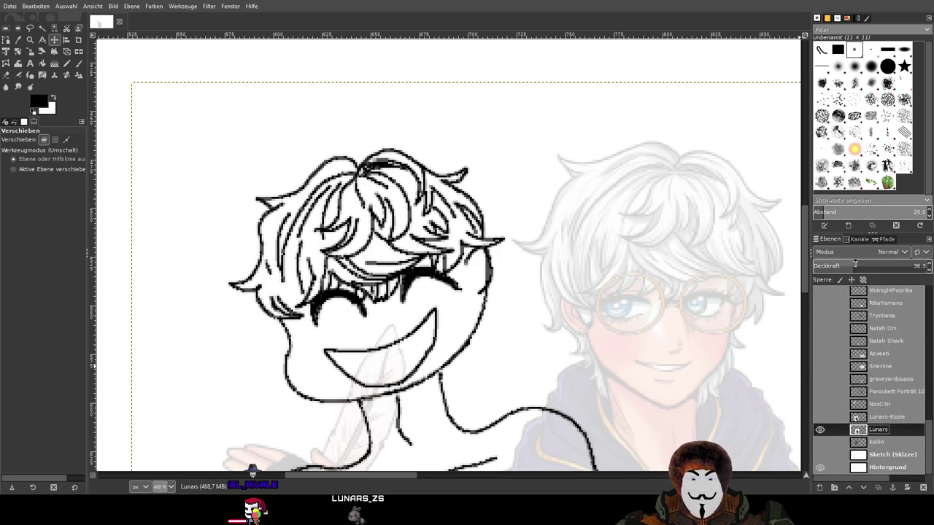
pyautogui.moveTo(930, 276); pyautogui.dragTo(932, 274)
pyautogui.moveTo(730, 266); pyautogui.dragTo(681, 258)
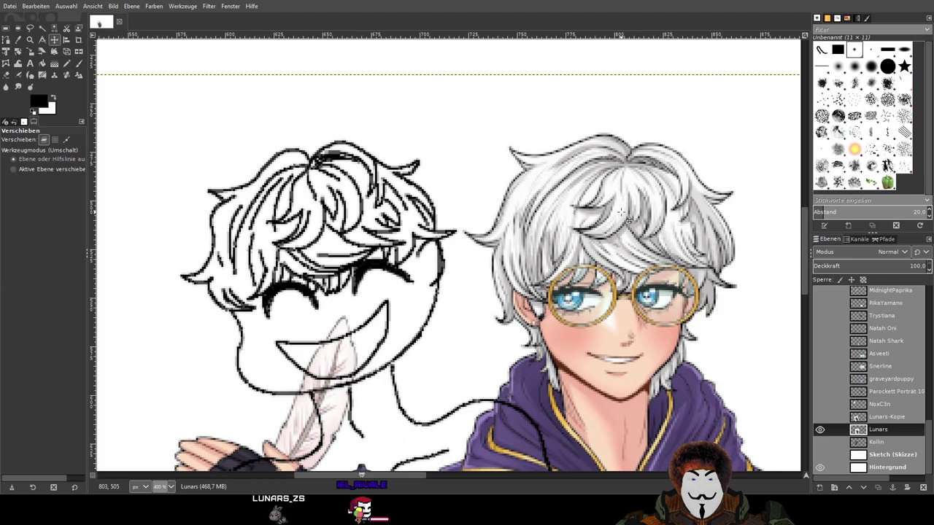
pyautogui.moveTo(621, 212); pyautogui.dragTo(639, 293)
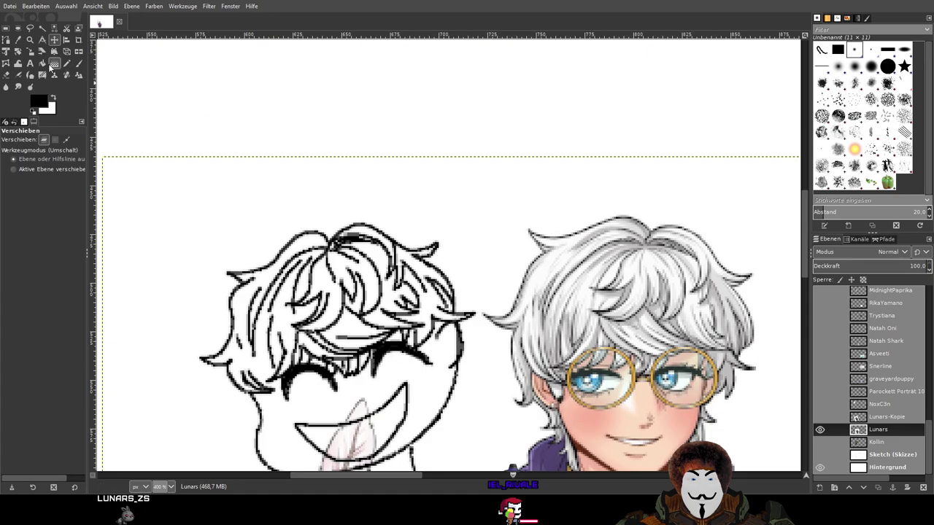
pyautogui.click(79, 64)
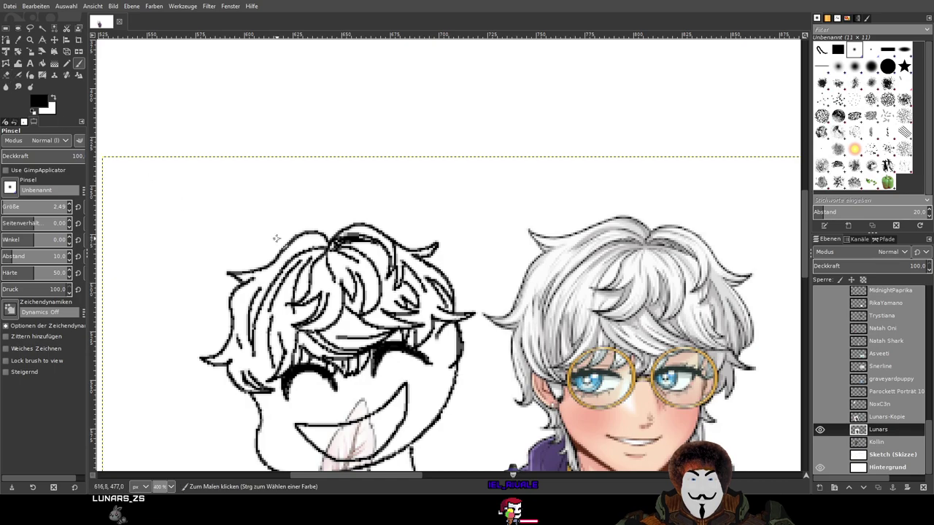
pyautogui.scroll(4, 406, 229)
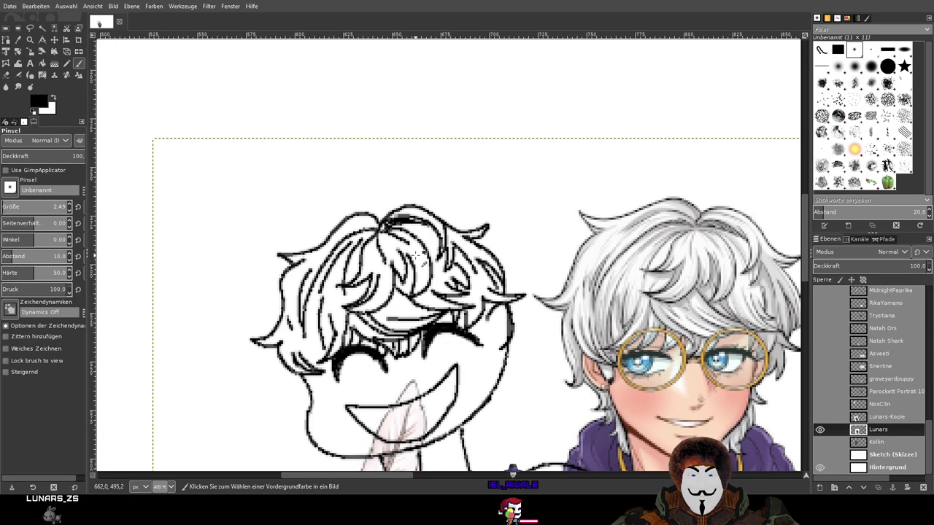
pyautogui.scroll(-1, 406, 228)
pyautogui.moveTo(408, 106)
pyautogui.mouseDown()
pyautogui.moveTo(390, 156)
pyautogui.moveTo(402, 153)
pyautogui.moveTo(391, 159)
pyautogui.mouseUp()
# Undo the stray stroke and erase the upper hair outline arc right of the parting on the Lunars Outline Form layer
pyautogui.hotkey('shift', 'e')
pyautogui.scroll(2, 416, 136)
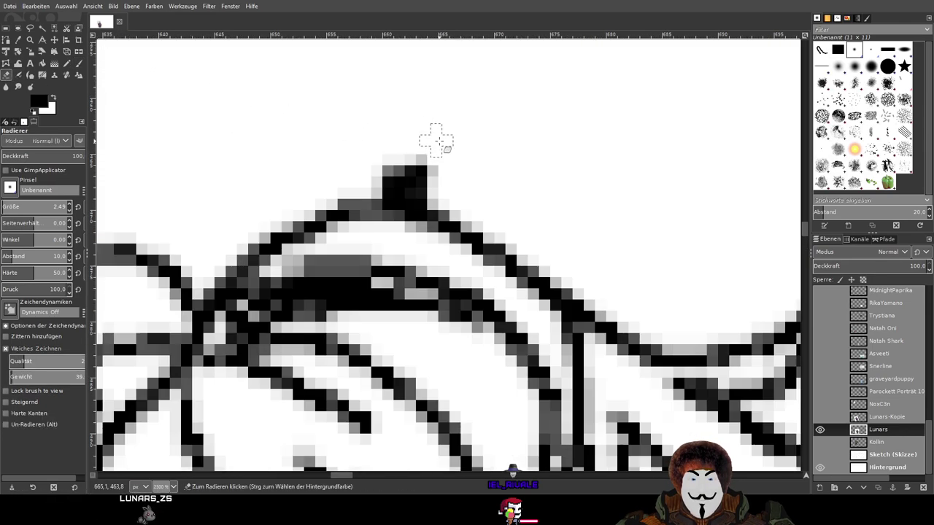
pyautogui.hotkey('ctrl', 'z')
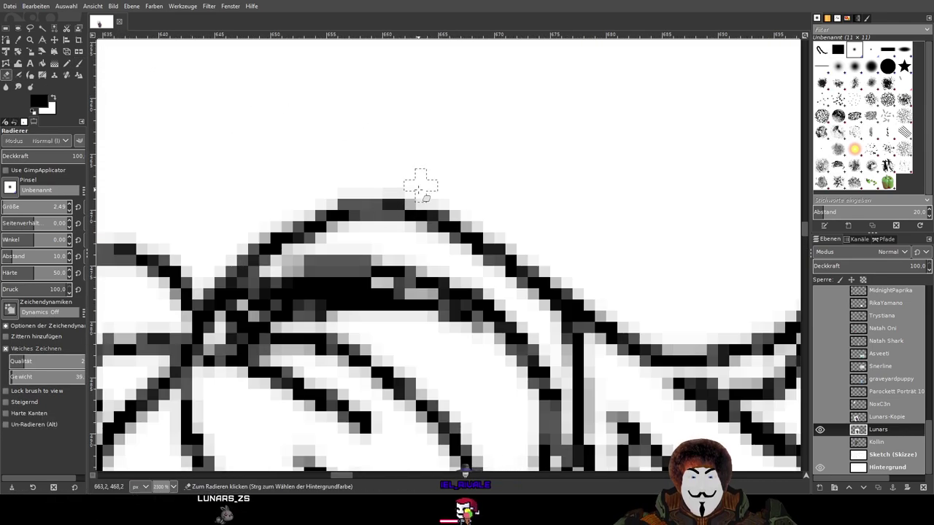
pyautogui.scroll(5, 899, 353)
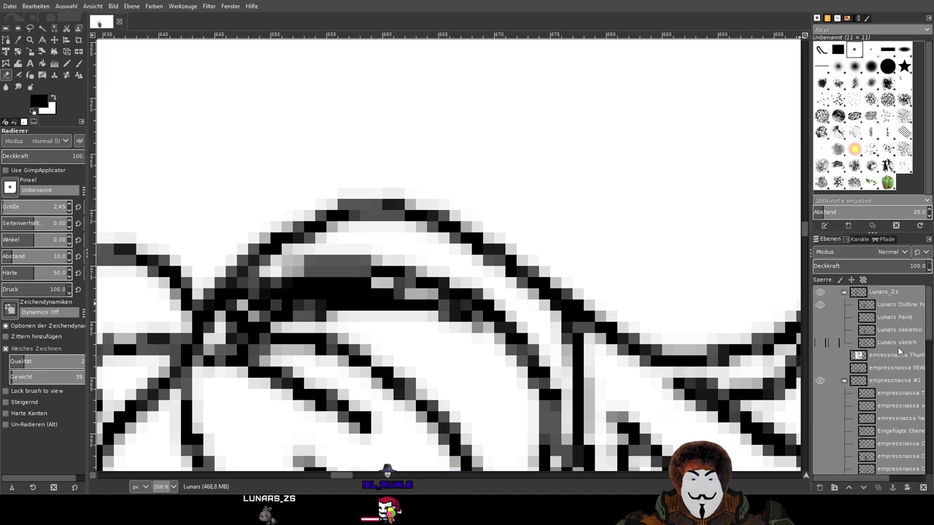
pyautogui.click(868, 307)
pyautogui.moveTo(427, 211)
pyautogui.mouseDown()
pyautogui.moveTo(354, 219)
pyautogui.moveTo(459, 215)
pyautogui.mouseUp()
pyautogui.moveTo(442, 247)
pyautogui.mouseDown()
pyautogui.moveTo(439, 234)
pyautogui.moveTo(484, 257)
pyautogui.mouseUp()
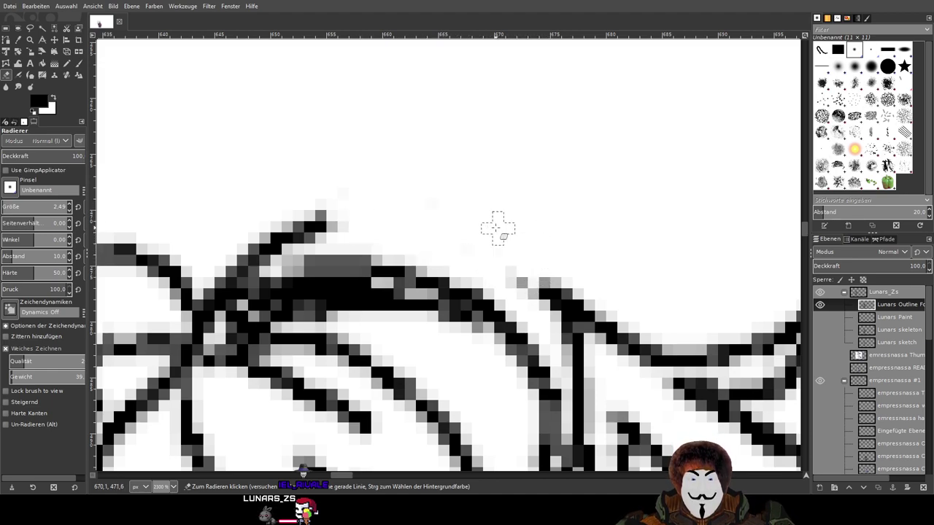
pyautogui.moveTo(382, 208)
pyautogui.mouseDown()
pyautogui.moveTo(256, 240)
pyautogui.moveTo(326, 230)
pyautogui.mouseUp()
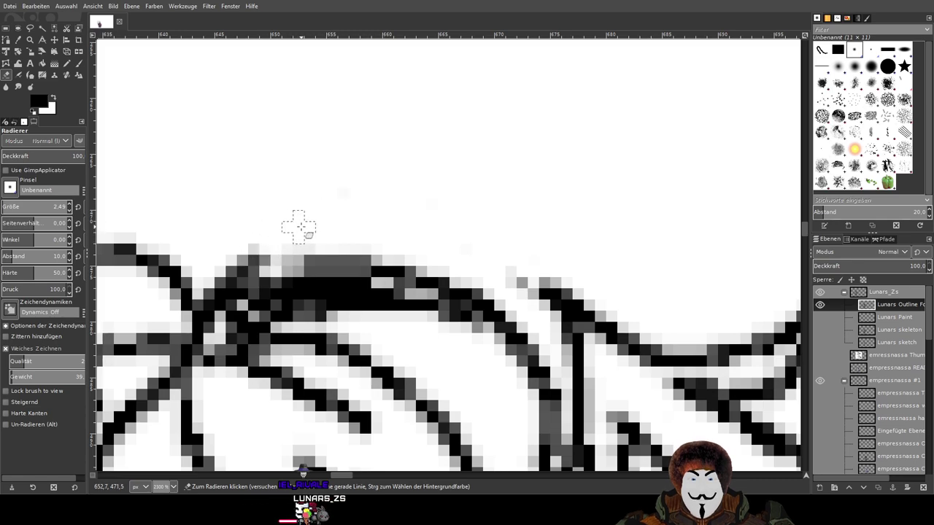
# Erase the old upper outline and its pointed strand tip at the upper right of the line-art hair
pyautogui.click(538, 299)
pyautogui.scroll(-2, 574, 274)
pyautogui.moveTo(575, 267)
pyautogui.mouseDown()
pyautogui.moveTo(550, 244)
pyautogui.moveTo(416, 175)
pyautogui.mouseUp()
pyautogui.scroll(2, 417, 175)
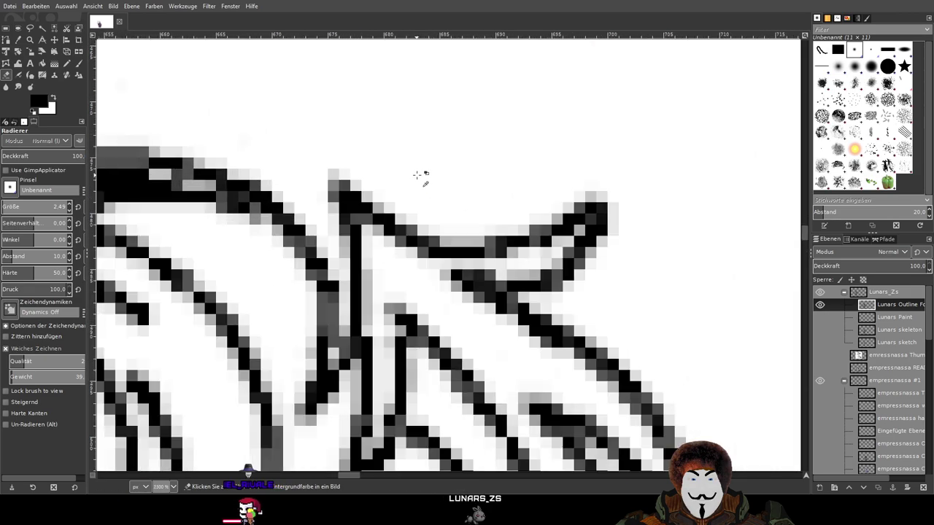
pyautogui.moveTo(584, 212)
pyautogui.mouseDown()
pyautogui.moveTo(635, 197)
pyautogui.moveTo(581, 232)
pyautogui.moveTo(605, 254)
pyautogui.moveTo(559, 204)
pyautogui.moveTo(565, 273)
pyautogui.moveTo(537, 233)
pyautogui.moveTo(443, 246)
pyautogui.moveTo(533, 252)
pyautogui.moveTo(507, 264)
pyautogui.moveTo(550, 292)
pyautogui.moveTo(379, 211)
pyautogui.mouseUp()
pyautogui.moveTo(327, 193); pyautogui.dragTo(322, 208)
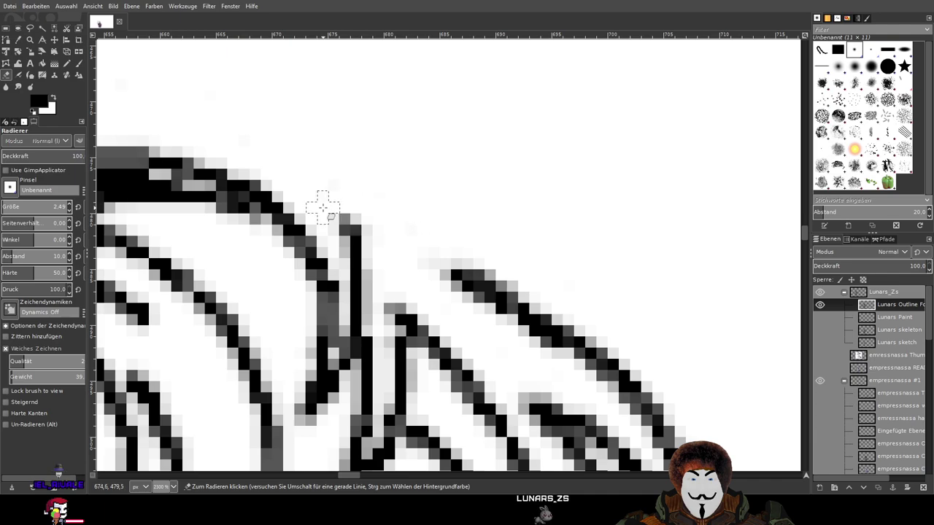
# Try painting a new upper hair outline with the Paintbrush, from the parting over the crown to a long pointed strand on the right
pyautogui.click(79, 63)
pyautogui.scroll(-5, 311, 88)
pyautogui.scroll(1, 470, 157)
pyautogui.moveTo(469, 157)
pyautogui.mouseDown()
pyautogui.moveTo(370, 186)
pyautogui.moveTo(378, 195)
pyautogui.mouseUp()
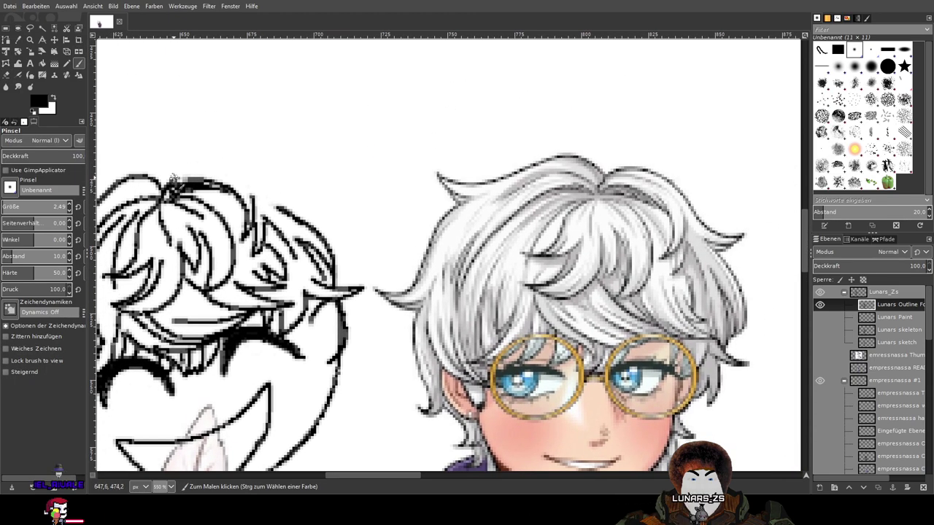
pyautogui.moveTo(203, 169); pyautogui.dragTo(255, 166)
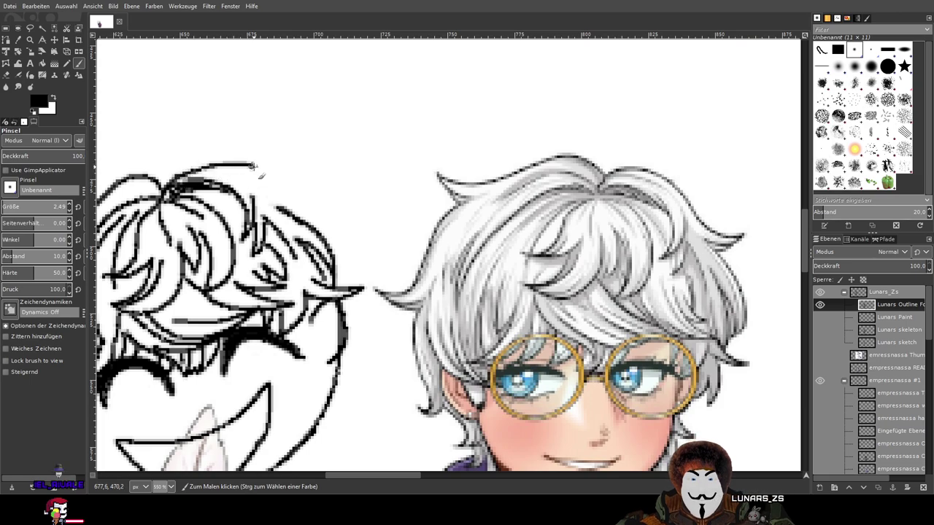
pyautogui.moveTo(328, 210); pyautogui.dragTo(358, 209)
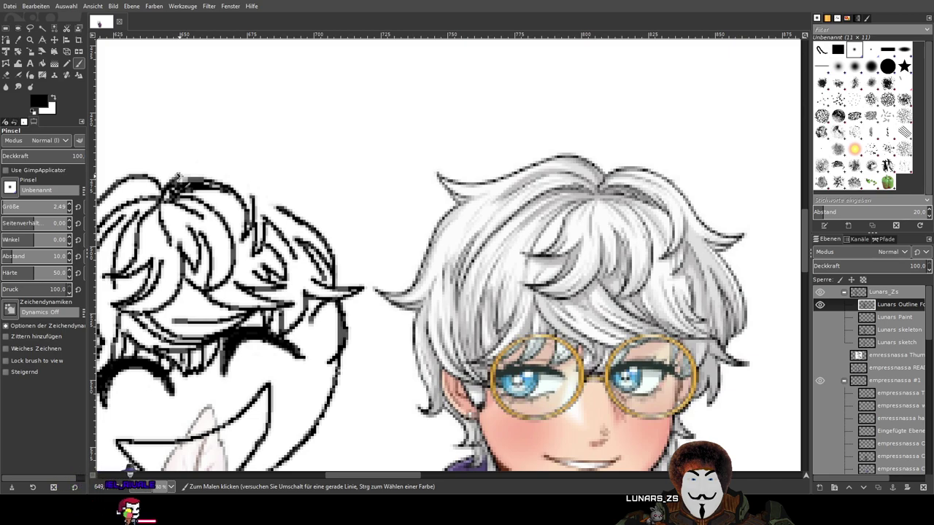
pyautogui.moveTo(198, 168)
pyautogui.mouseDown()
pyautogui.moveTo(256, 168)
pyautogui.moveTo(348, 218)
pyautogui.mouseUp()
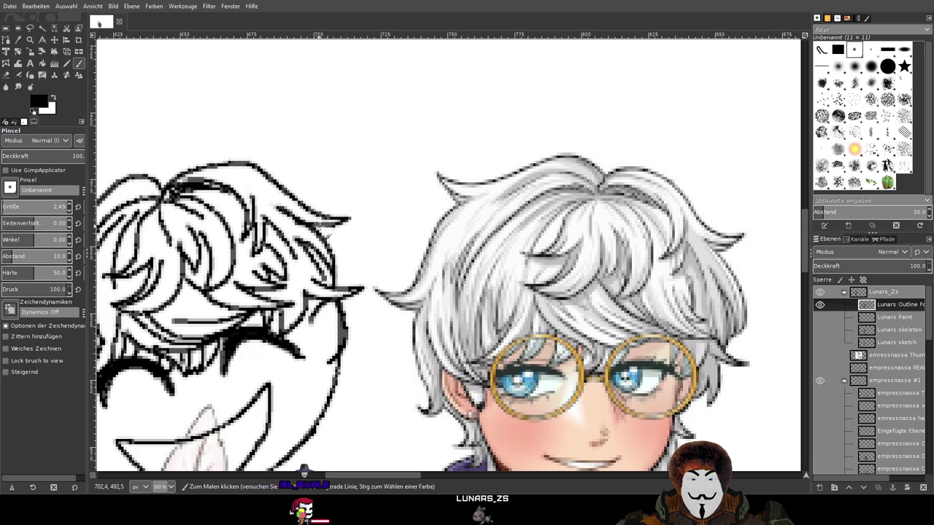
pyautogui.scroll(2, 336, 277)
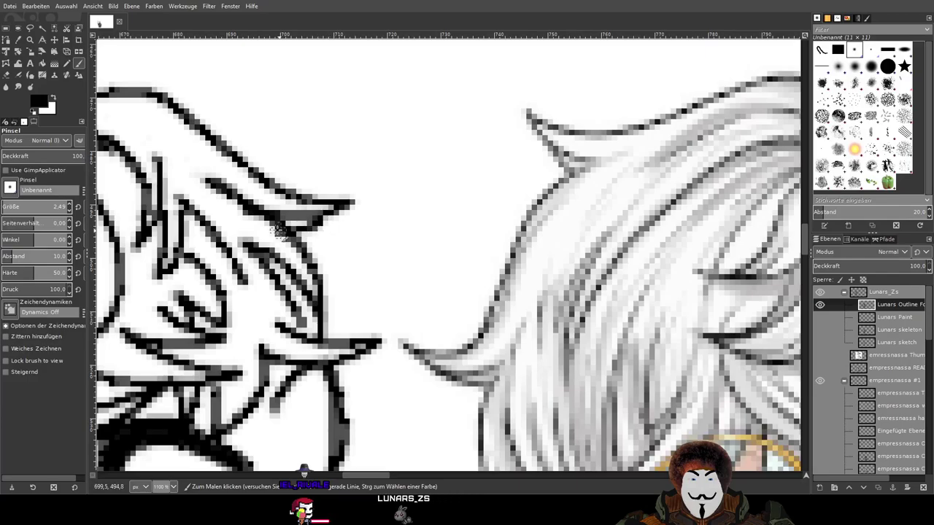
pyautogui.scroll(-5, 429, 254)
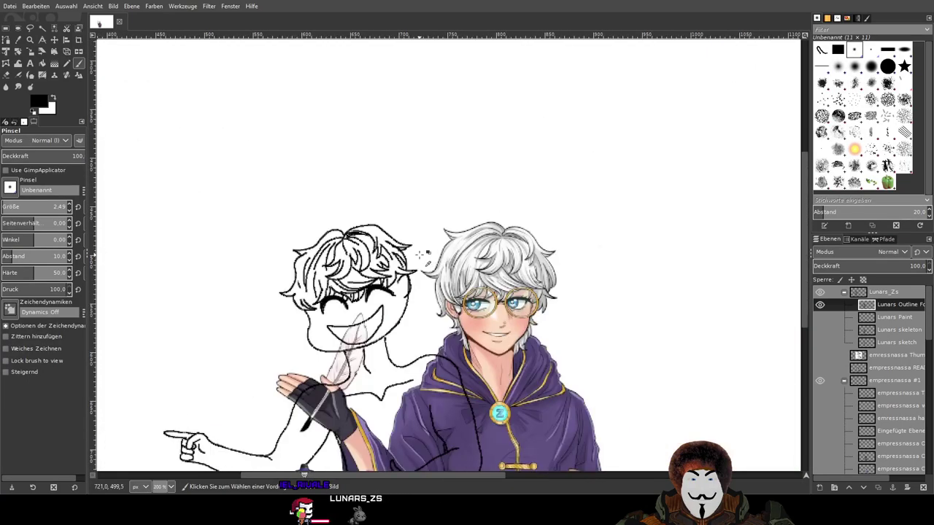
pyautogui.scroll(3, 423, 254)
pyautogui.scroll(2, 329, 209)
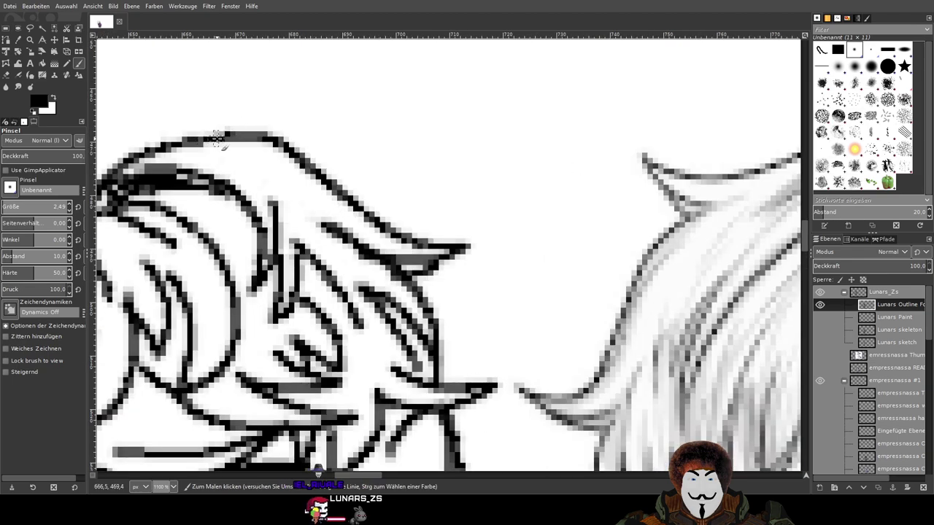
# Undo the outline strokes and repaint a rounder arc from the parting over the crown to an upturned strand end on the right
pyautogui.hotkey('ctrl', 'z')
pyautogui.hotkey('ctrl', 'z')
pyautogui.hotkey('ctrl', 'z')
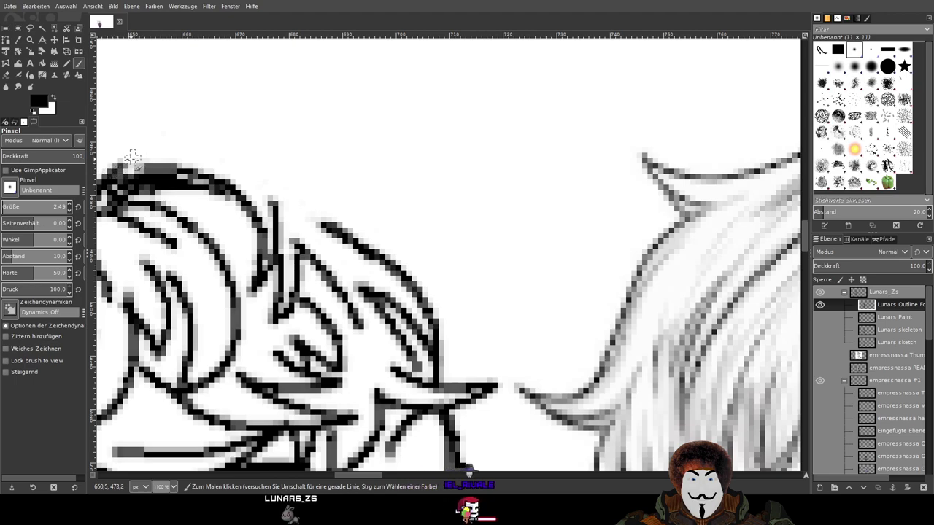
pyautogui.moveTo(117, 169)
pyautogui.mouseDown()
pyautogui.moveTo(182, 139)
pyautogui.moveTo(270, 138)
pyautogui.moveTo(331, 163)
pyautogui.moveTo(370, 204)
pyautogui.moveTo(421, 230)
pyautogui.mouseUp()
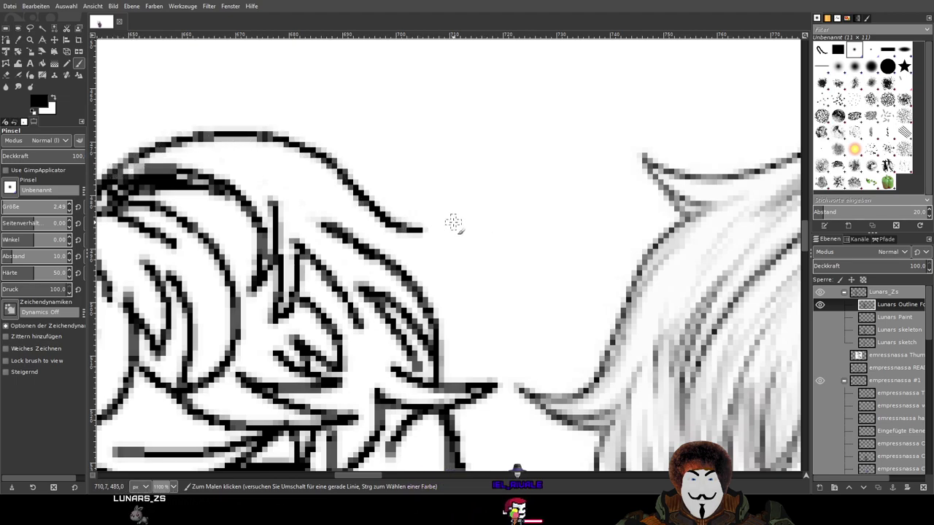
pyautogui.hotkey('ctrl', 'z')
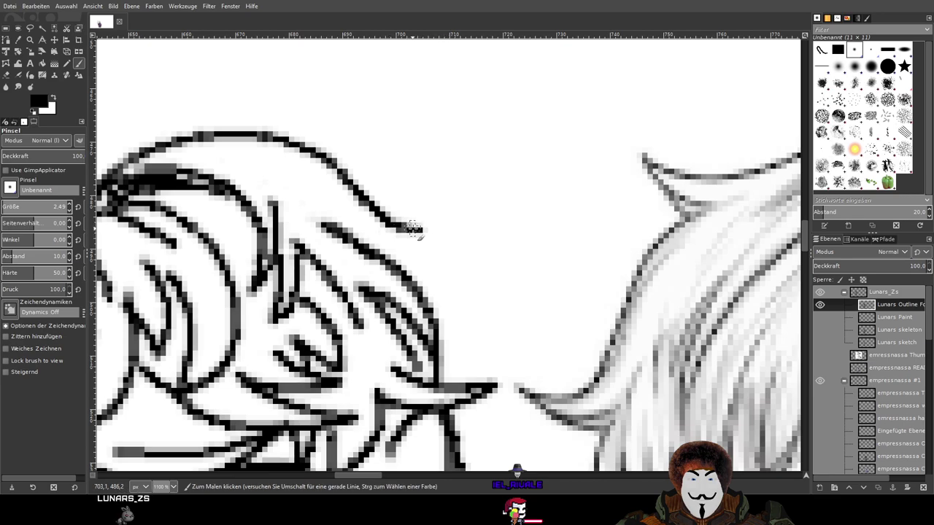
pyautogui.hotkey('ctrl', 'z')
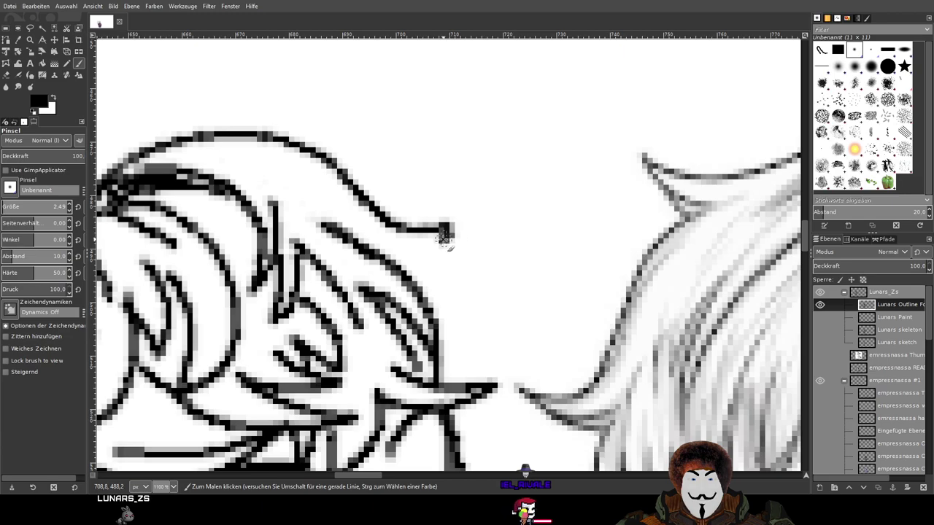
# Undo the last strand-tip strokes and redraw its underside curving back to the inner hair line
pyautogui.scroll(-7, 487, 239)
pyautogui.scroll(7, 487, 239)
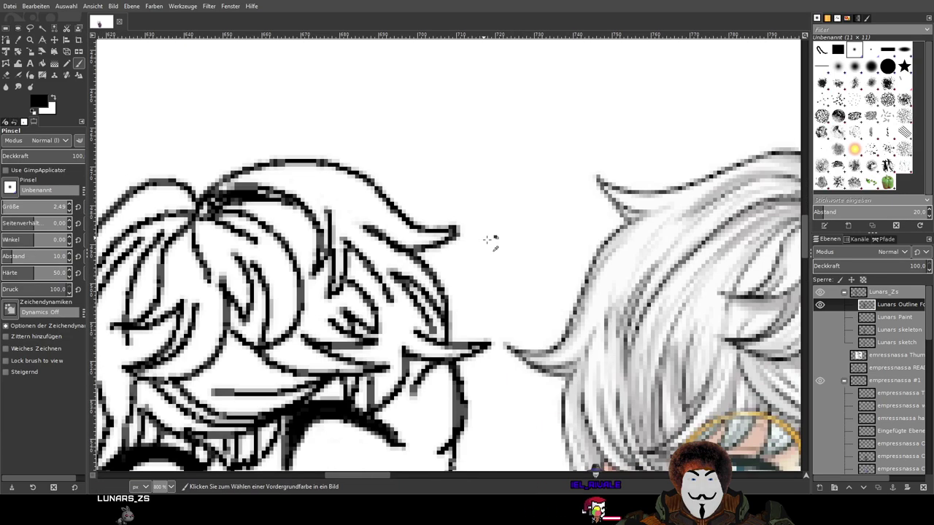
pyautogui.hotkey('ctrl', 'z')
pyautogui.hotkey('ctrl', 'z')
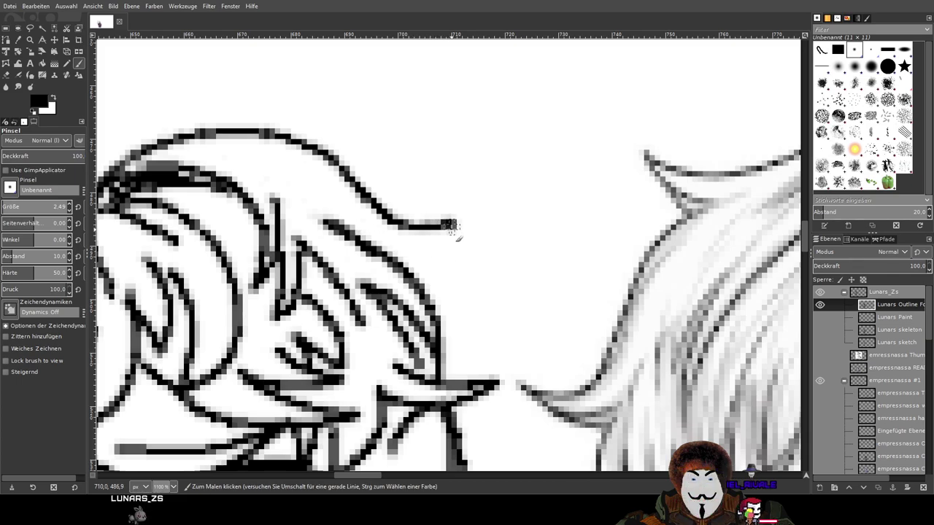
pyautogui.moveTo(451, 224)
pyautogui.mouseDown()
pyautogui.moveTo(439, 247)
pyautogui.moveTo(393, 257)
pyautogui.mouseUp()
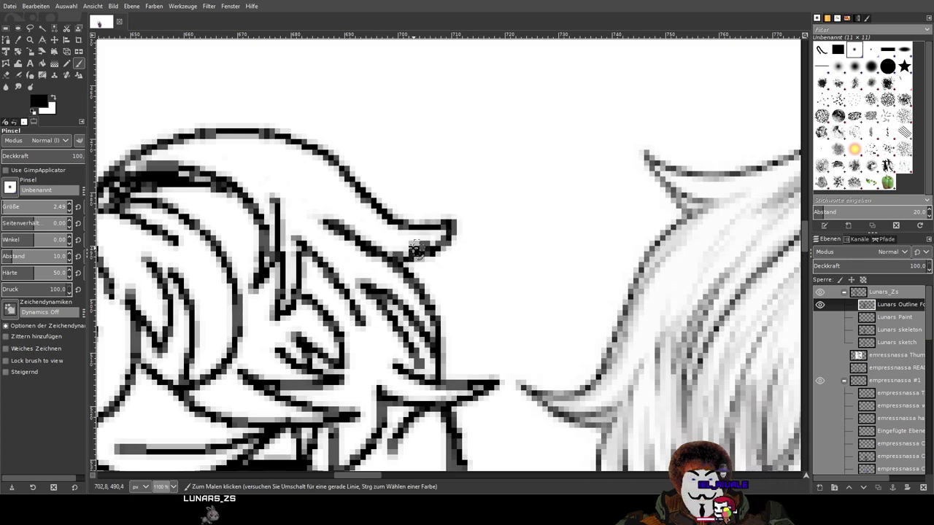
pyautogui.scroll(-4, 548, 249)
pyautogui.scroll(4, 548, 250)
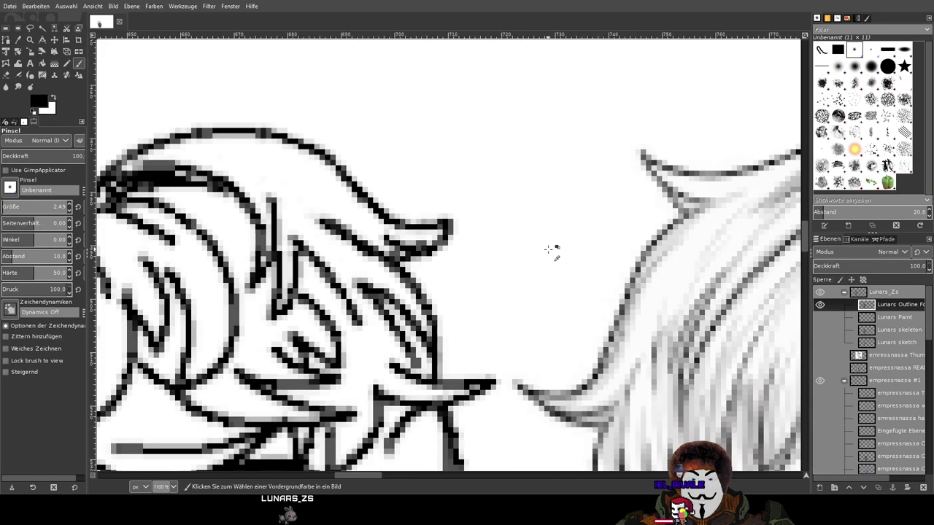
# Paint two curved strands on the right edge of the line-art hair, from below the upper tip down to the side lock
pyautogui.scroll(-5, 542, 241)
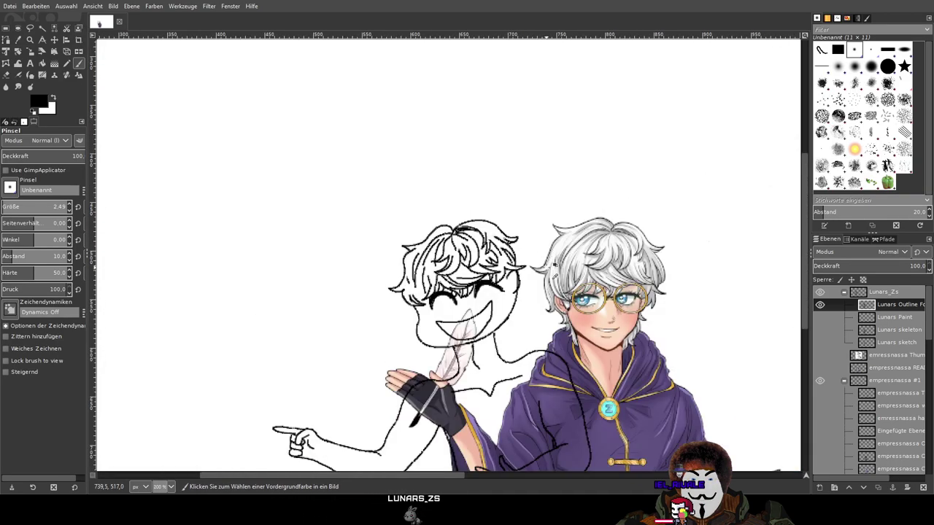
pyautogui.scroll(4, 554, 280)
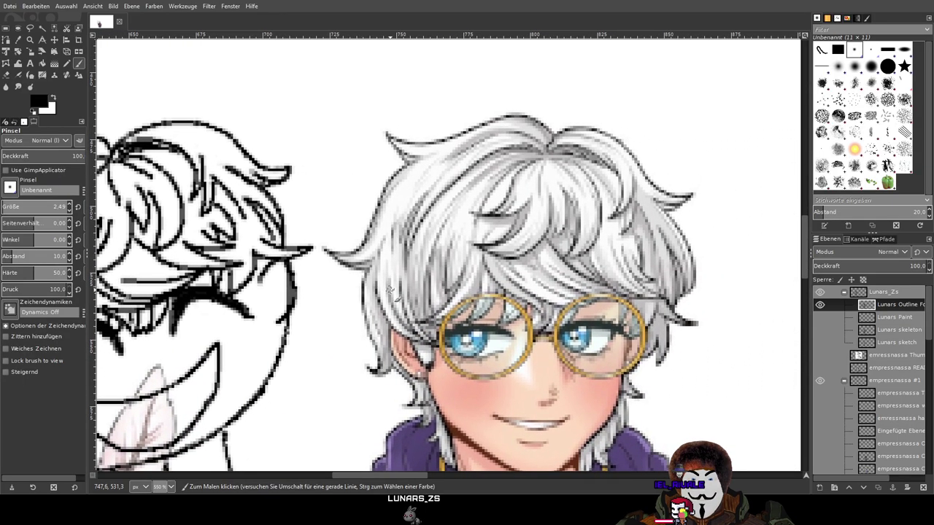
pyautogui.moveTo(315, 267); pyautogui.dragTo(337, 264)
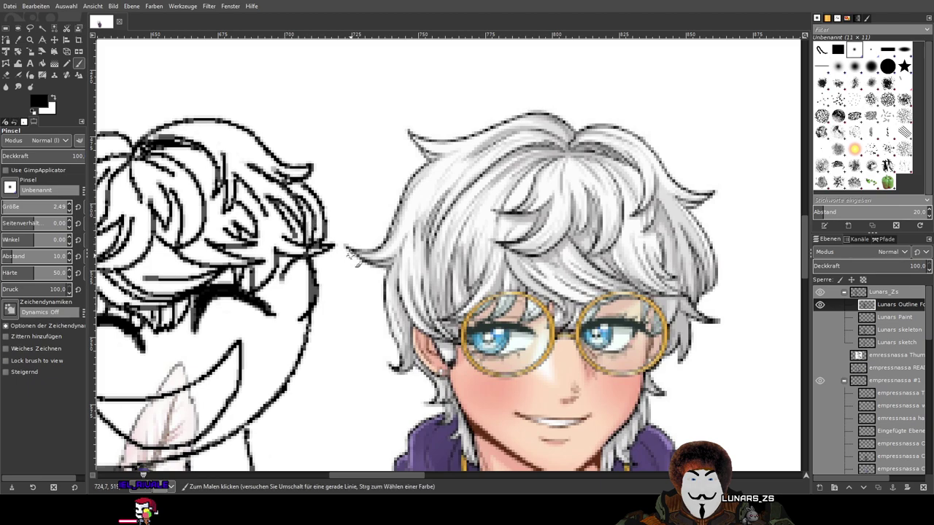
pyautogui.keyDown('ctrl'); pyautogui.scroll(3, 351, 255); pyautogui.keyUp('ctrl')
pyautogui.moveTo(248, 162)
pyautogui.mouseDown()
pyautogui.moveTo(282, 216)
pyautogui.moveTo(281, 279)
pyautogui.mouseUp()
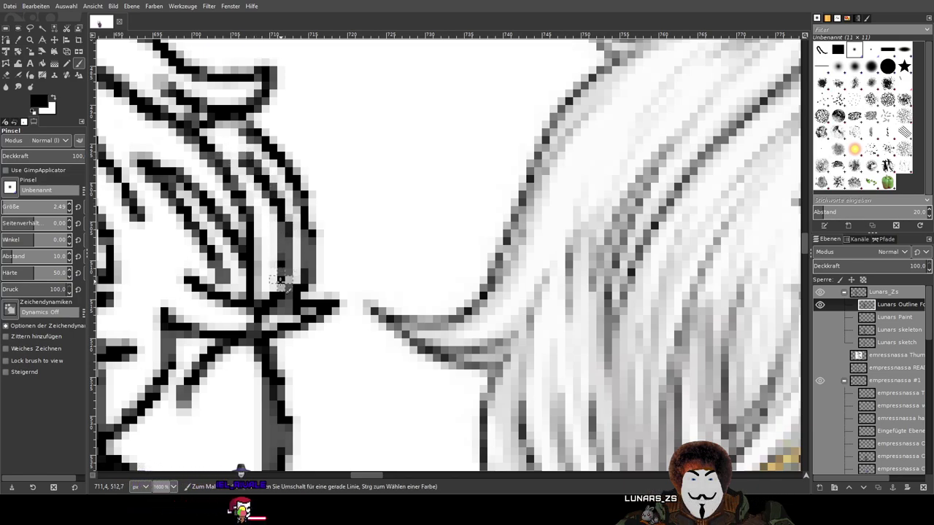
pyautogui.keyDown('ctrl'); pyautogui.scroll(-3, 352, 244); pyautogui.keyUp('ctrl')
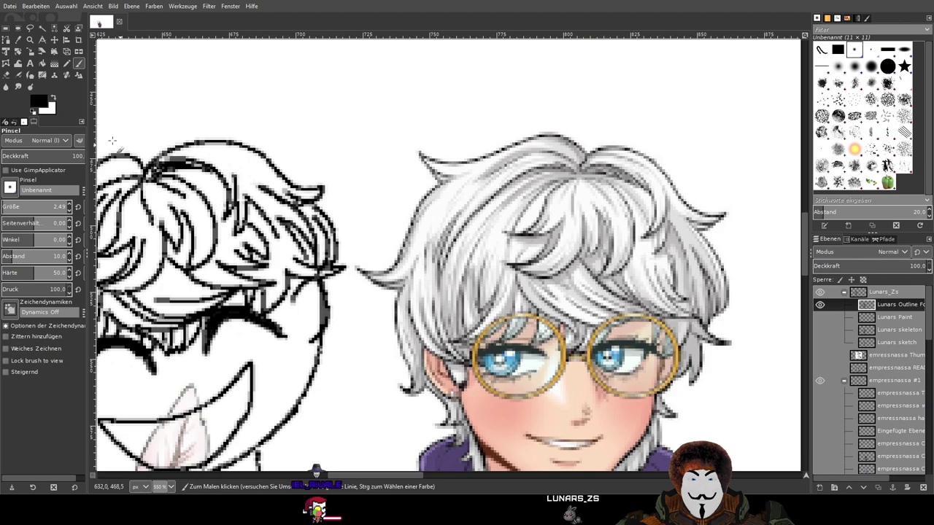
# Erase the overlapping head-outline pixels inside the pointed side lock at the right of the line-art hair
pyautogui.hotkey('shift', 'e')
pyautogui.keyDown('ctrl'); pyautogui.scroll(5, 326, 273); pyautogui.keyUp('ctrl')
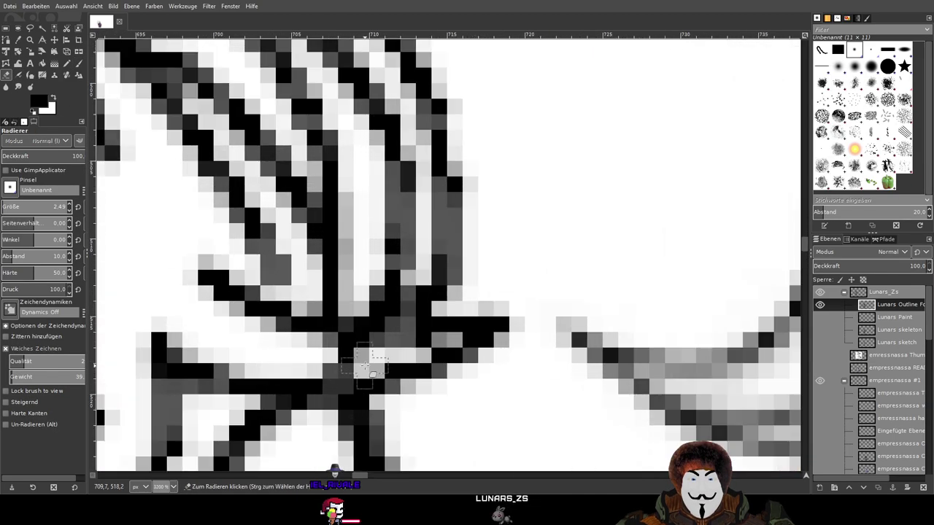
pyautogui.keyDown('ctrl'); pyautogui.scroll(-5, 363, 368); pyautogui.keyUp('ctrl')
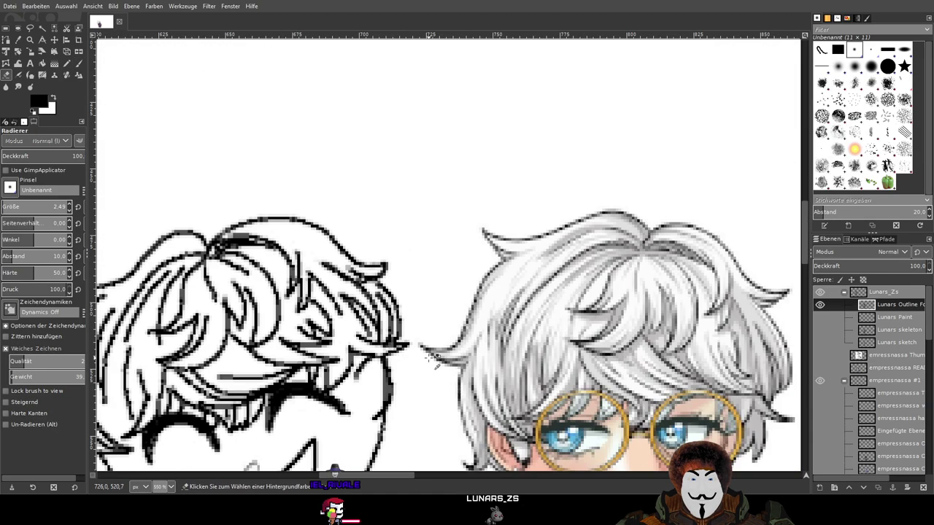
pyautogui.keyDown('ctrl'); pyautogui.scroll(4, 387, 371); pyautogui.keyUp('ctrl')
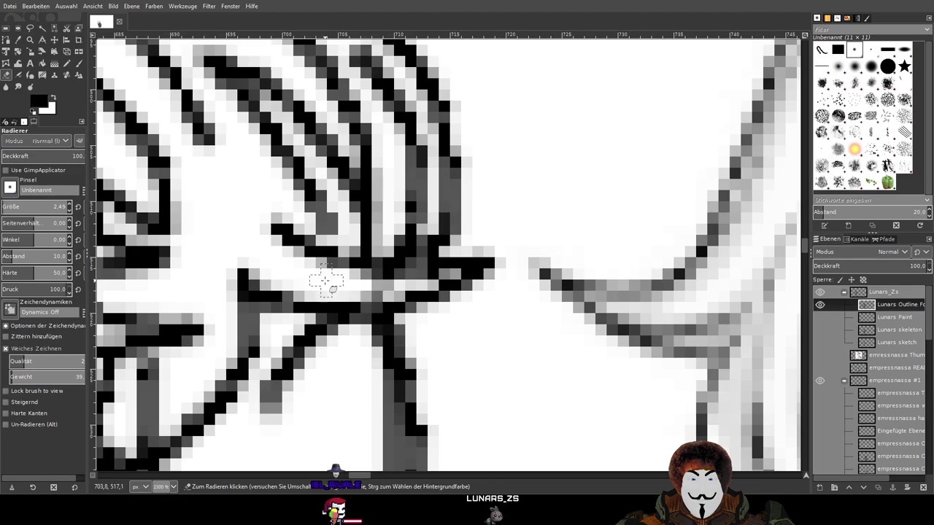
pyautogui.keyDown('ctrl'); pyautogui.scroll(-5, 482, 314); pyautogui.keyUp('ctrl')
pyautogui.keyDown('ctrl'); pyautogui.scroll(5, 496, 304); pyautogui.keyUp('ctrl')
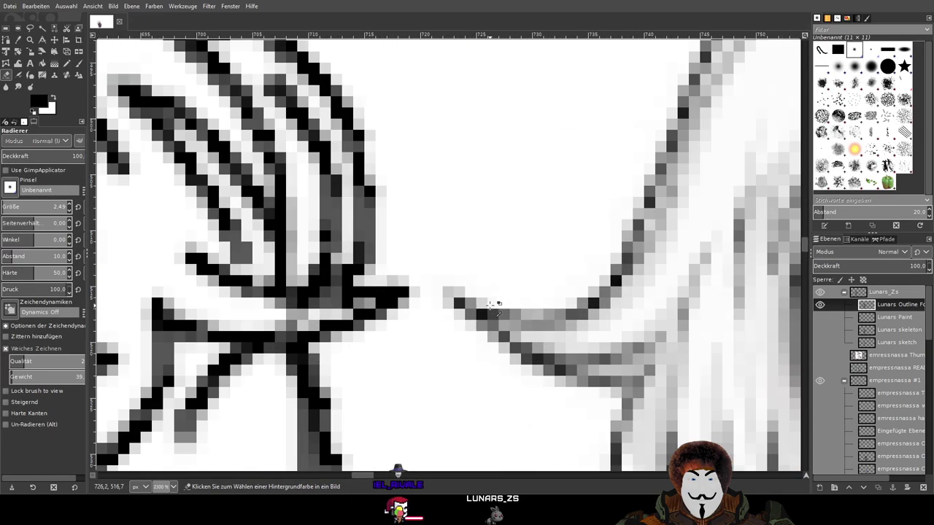
# Set the eraser size to 1.00 and clean up the leftover grey pixels inside the right side lock
pyautogui.click(22, 210)
pyautogui.moveTo(22, 210); pyautogui.dragTo(11, 210)
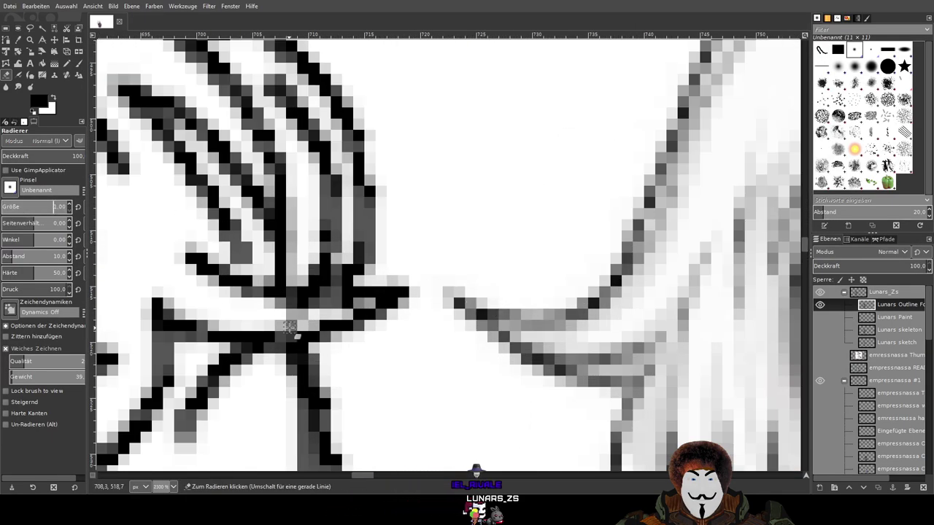
pyautogui.keyDown('ctrl'); pyautogui.scroll(2, 301, 305); pyautogui.keyUp('ctrl')
pyautogui.moveTo(304, 300); pyautogui.dragTo(311, 309)
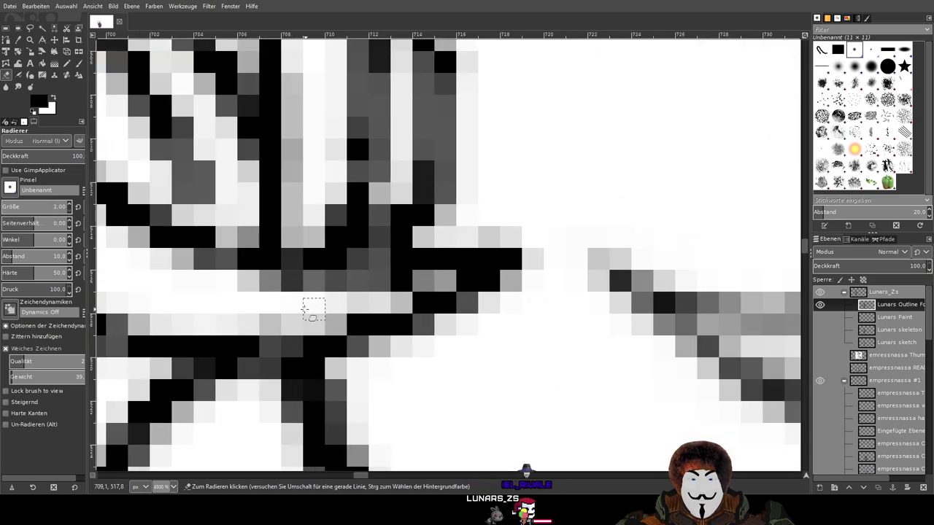
pyautogui.keyDown('ctrl'); pyautogui.scroll(-8, 155, 301); pyautogui.keyUp('ctrl')
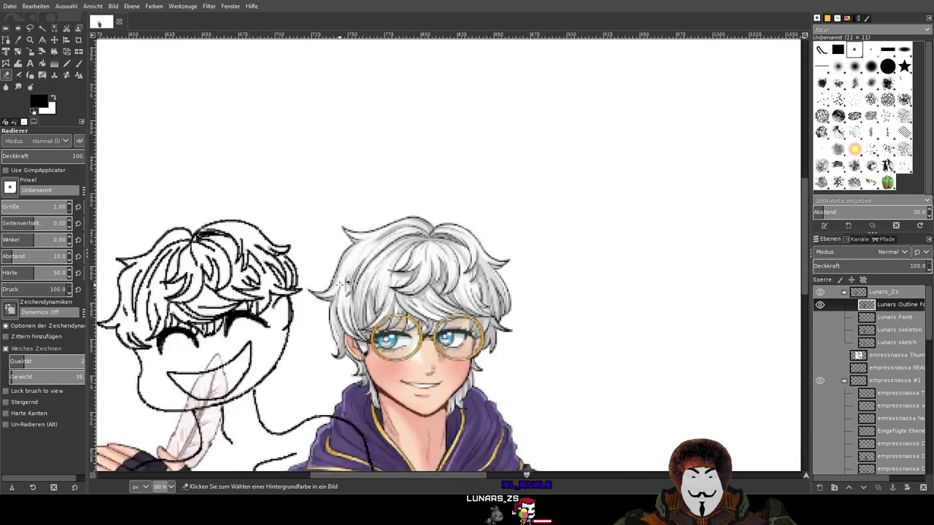
# Save the Hot Tub Abendmahl.xcf image
pyautogui.moveTo(291, 240); pyautogui.dragTo(487, 111)
pyautogui.keyDown('ctrl'); pyautogui.scroll(-1, 494, 177); pyautogui.keyUp('ctrl')
pyautogui.keyDown('ctrl'); pyautogui.scroll(1, 494, 177); pyautogui.keyUp('ctrl')
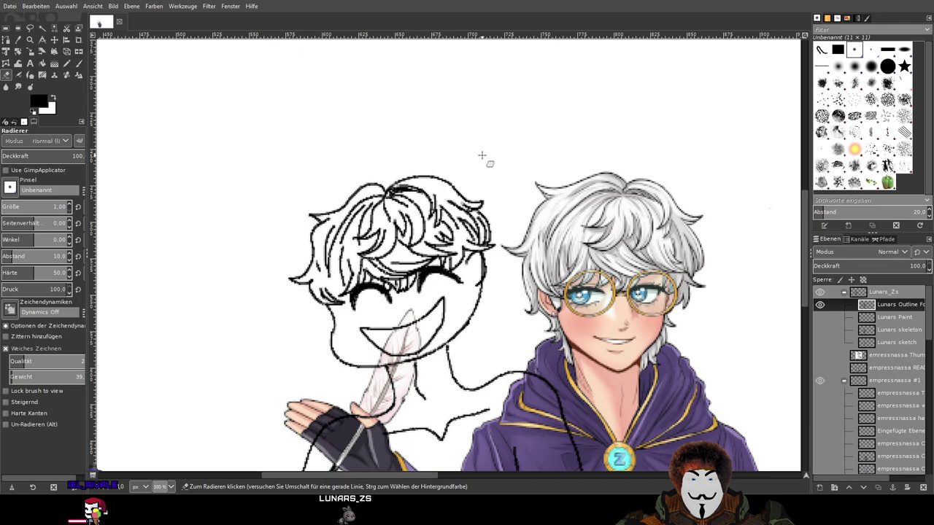
pyautogui.moveTo(478, 154); pyautogui.dragTo(474, 126)
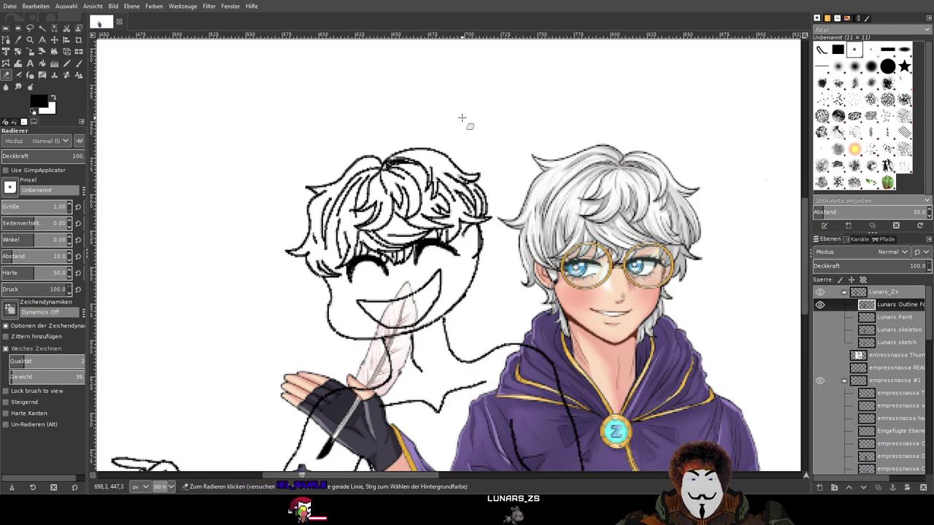
pyautogui.click(9, 6)
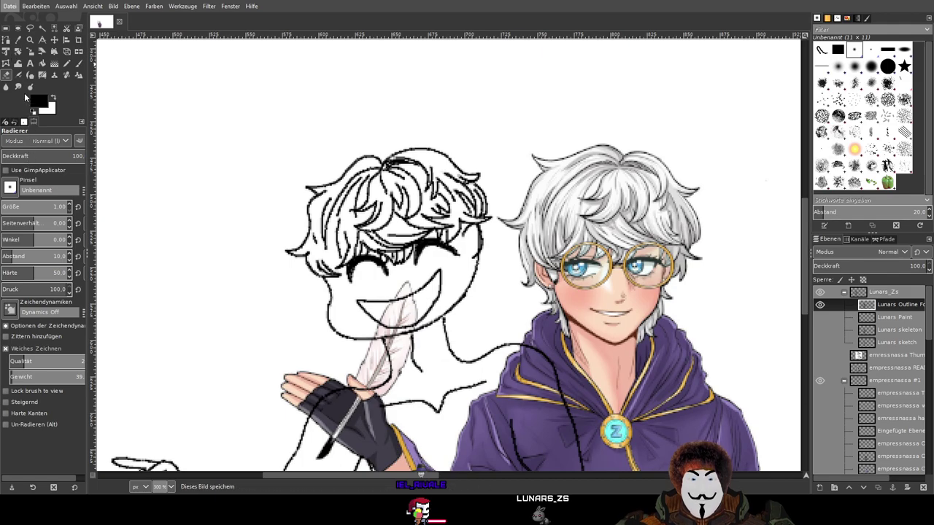
pyautogui.click(24, 93)
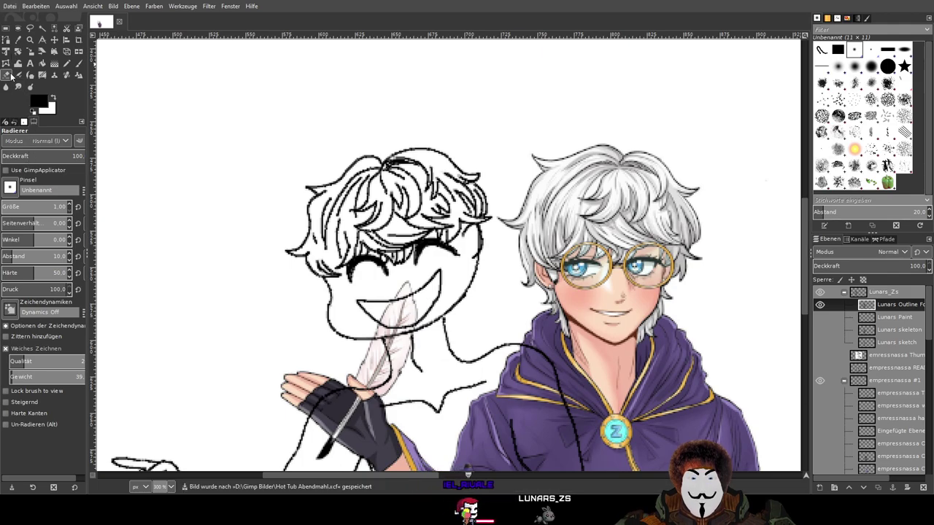
# Erase the bulk of the line-art hair above the face with a hard-edged eraser at size 314.12
pyautogui.click(34, 208)
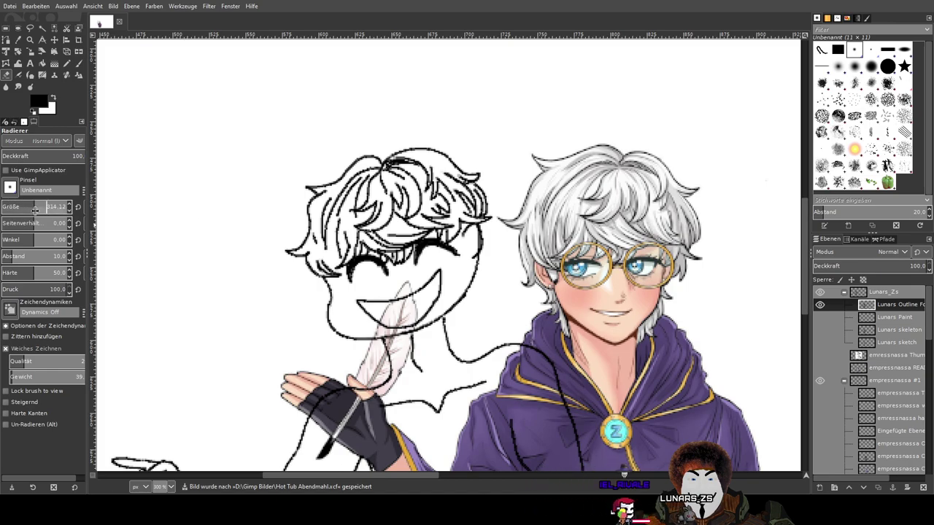
pyautogui.moveTo(336, 67); pyautogui.dragTo(355, 139)
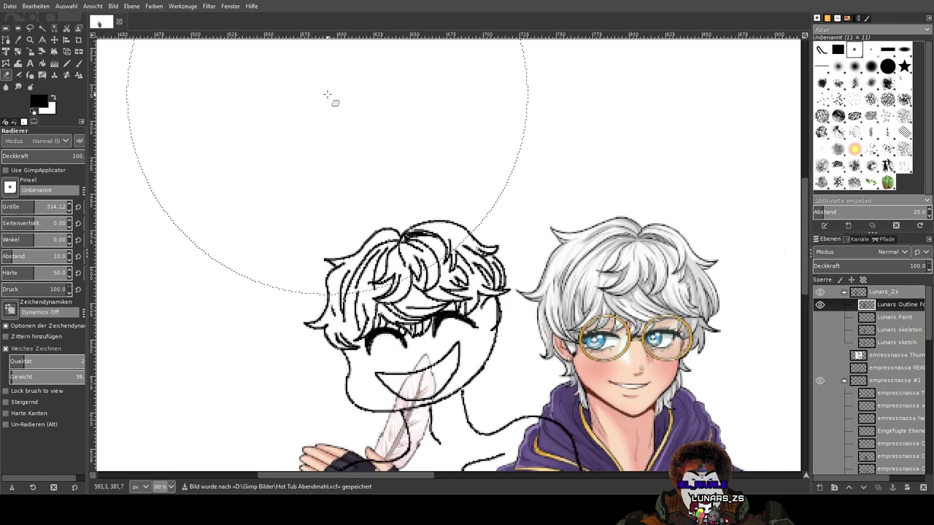
pyautogui.click(25, 413)
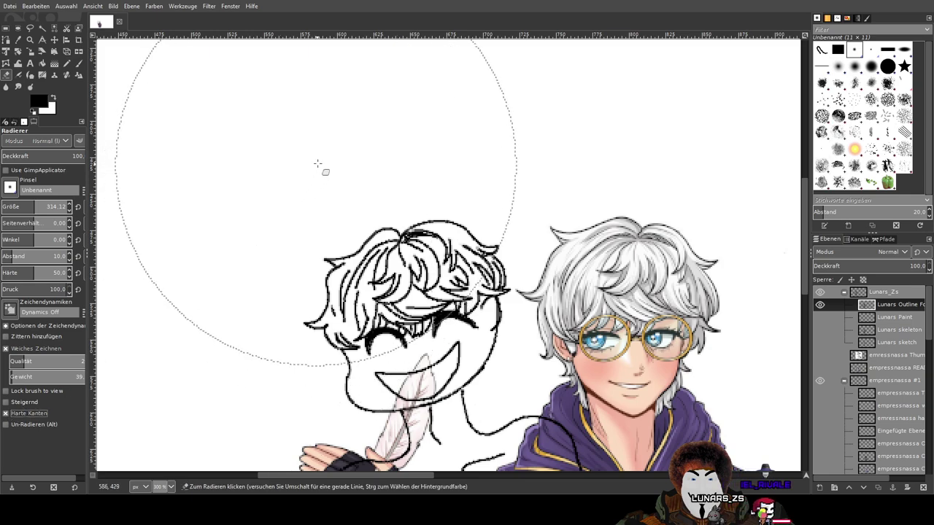
pyautogui.click(373, 122)
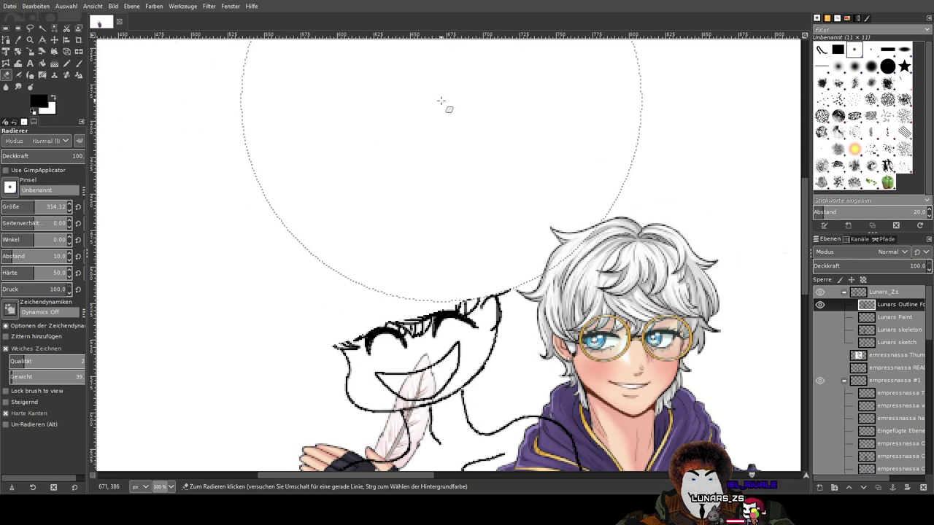
# Set the eraser to size 2.49 without hard edges and erase the hair remnants around the upper end of the left face outline
pyautogui.doubleClick(58, 206)
pyautogui.write('2,49')
pyautogui.moveTo(268, 185); pyautogui.dragTo(290, 103)
pyautogui.scroll(4, 405, 255)
pyautogui.click(6, 413)
pyautogui.moveTo(286, 288); pyautogui.dragTo(290, 313)
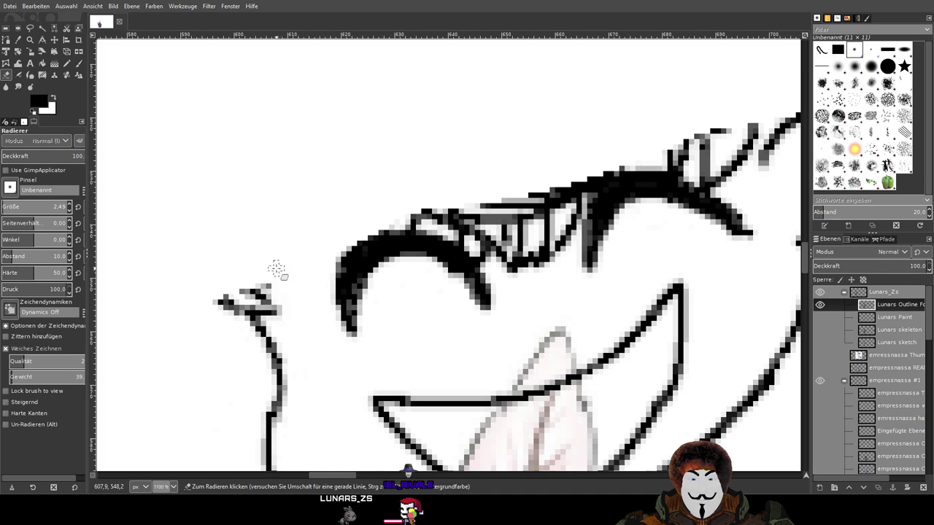
pyautogui.scroll(3, 277, 271)
pyautogui.moveTo(475, 371)
pyautogui.mouseDown()
pyautogui.moveTo(434, 284)
pyautogui.moveTo(385, 214)
pyautogui.moveTo(464, 332)
pyautogui.moveTo(411, 243)
pyautogui.mouseUp()
pyautogui.moveTo(498, 232)
pyautogui.mouseDown()
pyautogui.moveTo(442, 266)
pyautogui.moveTo(367, 246)
pyautogui.moveTo(476, 339)
pyautogui.moveTo(340, 244)
pyautogui.moveTo(461, 355)
pyautogui.moveTo(353, 274)
pyautogui.moveTo(427, 326)
pyautogui.moveTo(302, 285)
pyautogui.moveTo(366, 300)
pyautogui.moveTo(288, 309)
pyautogui.moveTo(402, 318)
pyautogui.mouseUp()
pyautogui.scroll(-4, 421, 296)
pyautogui.scroll(3, 420, 295)
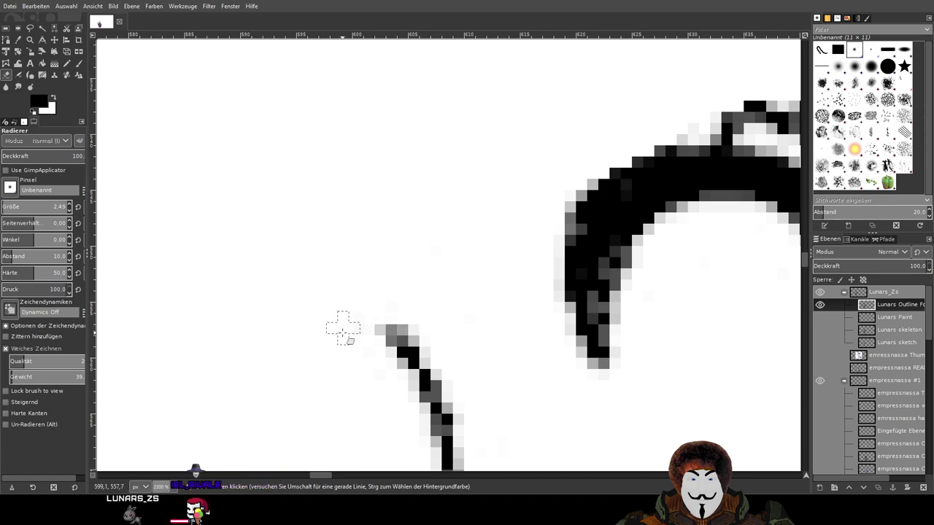
# Erase the fringe remnants between the closed eyes and above the left eye arc
pyautogui.scroll(-3, 415, 284)
pyautogui.scroll(3, 415, 285)
pyautogui.moveTo(511, 212)
pyautogui.mouseDown()
pyautogui.moveTo(517, 334)
pyautogui.moveTo(501, 194)
pyautogui.moveTo(520, 267)
pyautogui.mouseUp()
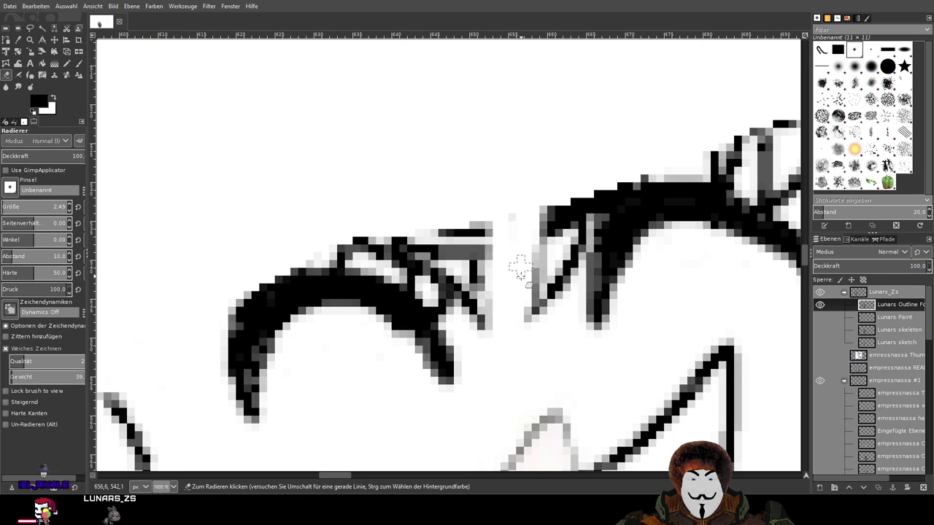
pyautogui.moveTo(515, 197); pyautogui.dragTo(485, 302)
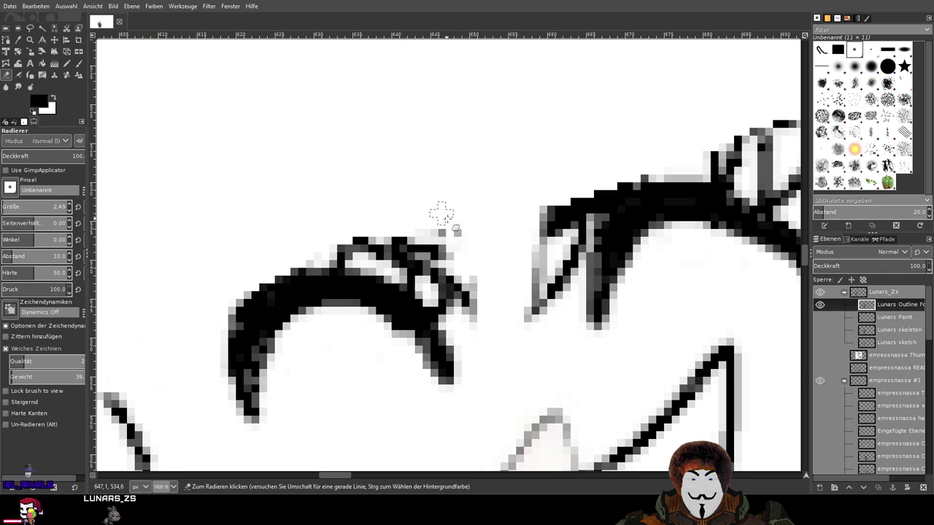
pyautogui.moveTo(411, 223); pyautogui.dragTo(467, 261)
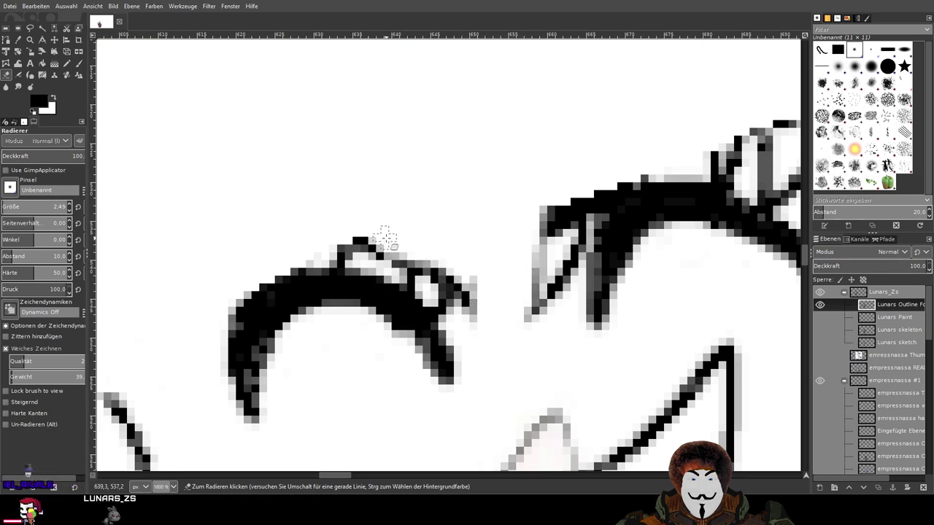
pyautogui.moveTo(384, 237); pyautogui.dragTo(477, 268)
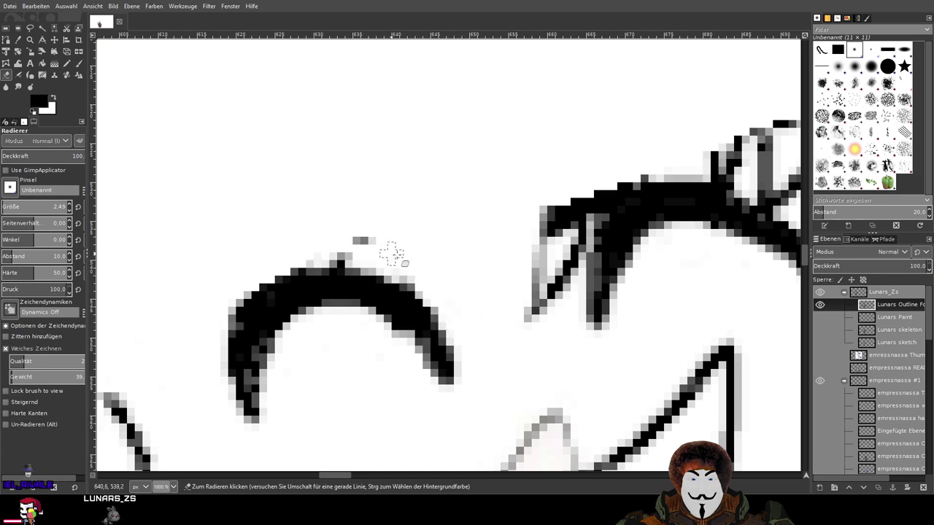
pyautogui.moveTo(370, 256); pyautogui.dragTo(292, 255)
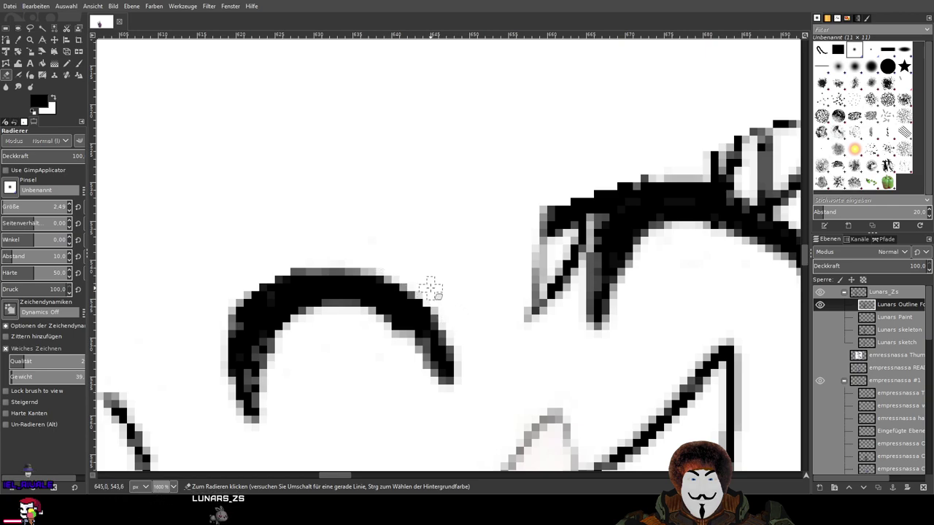
# Erase the leftover fringe lines attached to the inner left end of the right eye arc
pyautogui.moveTo(510, 315)
pyautogui.mouseDown()
pyautogui.moveTo(532, 270)
pyautogui.moveTo(540, 320)
pyautogui.moveTo(547, 315)
pyautogui.moveTo(541, 252)
pyautogui.mouseUp()
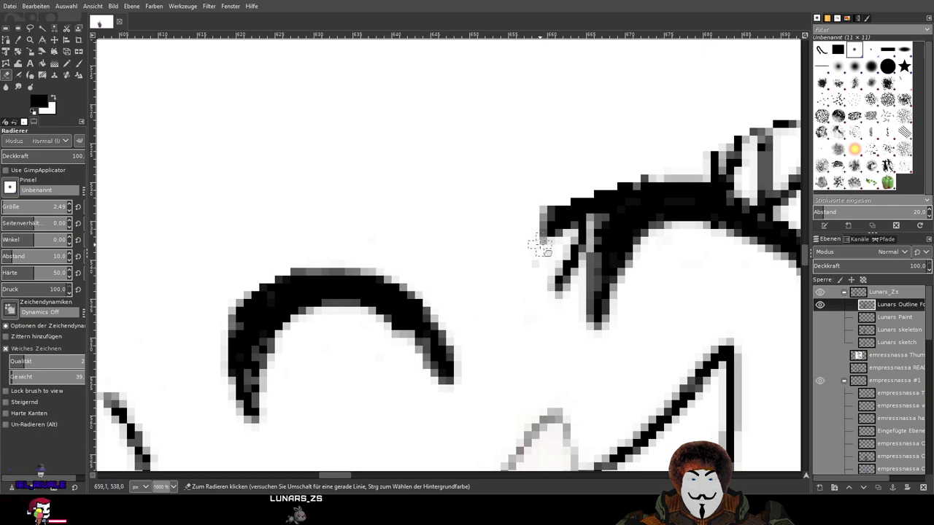
pyautogui.moveTo(535, 208); pyautogui.dragTo(375, 242)
pyautogui.moveTo(421, 280)
pyautogui.mouseDown()
pyautogui.moveTo(400, 344)
pyautogui.moveTo(397, 296)
pyautogui.moveTo(401, 317)
pyautogui.moveTo(427, 238)
pyautogui.moveTo(452, 203)
pyautogui.moveTo(499, 196)
pyautogui.moveTo(414, 259)
pyautogui.moveTo(436, 236)
pyautogui.moveTo(471, 212)
pyautogui.moveTo(419, 273)
pyautogui.mouseUp()
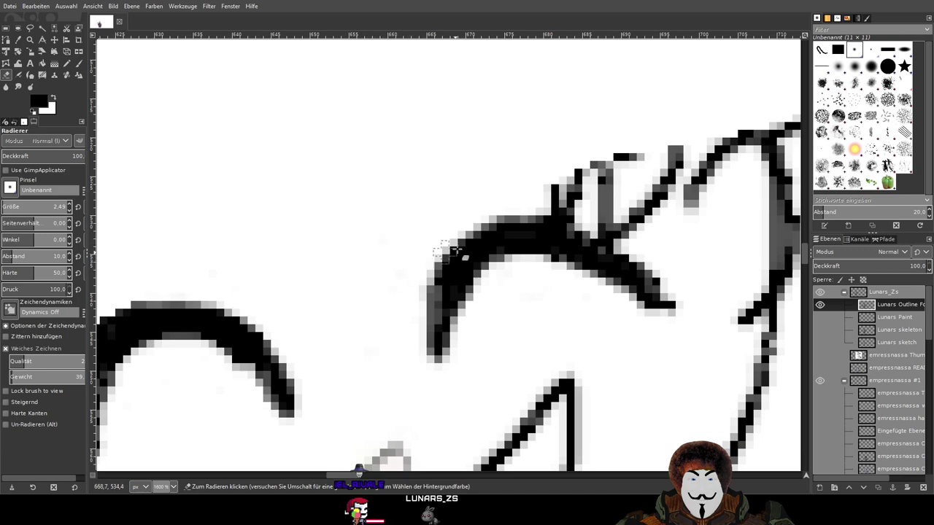
# Undo the last eraser strokes near the ear and erase the hair strands above the right eye arc
pyautogui.hscroll(5, 410, 264)
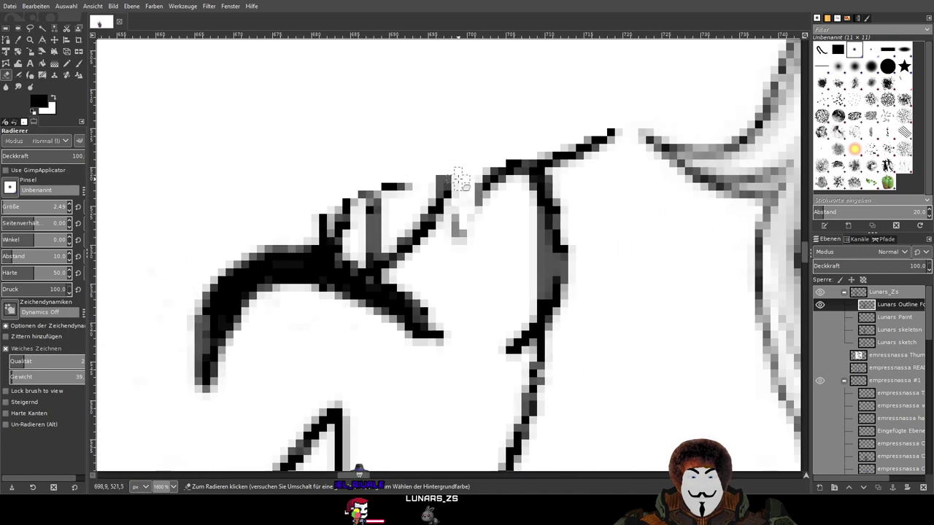
pyautogui.hotkey('ctrl', 'z')
pyautogui.hotkey('ctrl', 'z')
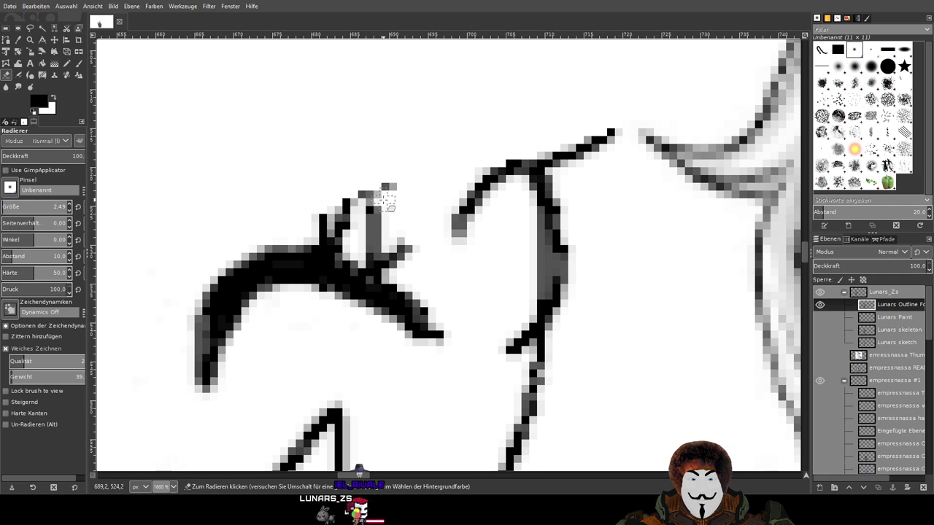
pyautogui.scroll(1, 356, 206)
pyautogui.moveTo(283, 207)
pyautogui.mouseDown()
pyautogui.moveTo(391, 228)
pyautogui.moveTo(355, 205)
pyautogui.moveTo(401, 208)
pyautogui.moveTo(385, 243)
pyautogui.moveTo(384, 215)
pyautogui.moveTo(396, 228)
pyautogui.moveTo(296, 242)
pyautogui.moveTo(354, 235)
pyautogui.moveTo(291, 219)
pyautogui.moveTo(348, 243)
pyautogui.moveTo(280, 239)
pyautogui.moveTo(437, 306)
pyautogui.mouseUp()
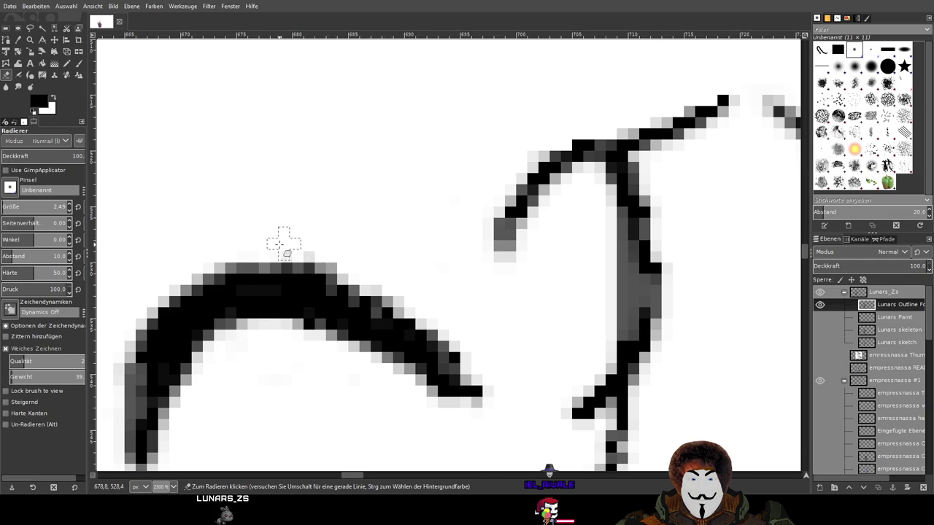
# Erase the pointed side-lock line extending from the top of the ear on the right of the face
pyautogui.moveTo(462, 156); pyautogui.dragTo(382, 235)
pyautogui.keyDown('ctrl'); pyautogui.scroll(-3, 381, 235); pyautogui.keyUp('ctrl')
pyautogui.keyDown('ctrl'); pyautogui.scroll(3, 449, 205); pyautogui.keyUp('ctrl')
pyautogui.moveTo(508, 275)
pyautogui.mouseDown()
pyautogui.moveTo(461, 250)
pyautogui.moveTo(456, 283)
pyautogui.moveTo(443, 267)
pyautogui.moveTo(399, 252)
pyautogui.moveTo(427, 285)
pyautogui.mouseUp()
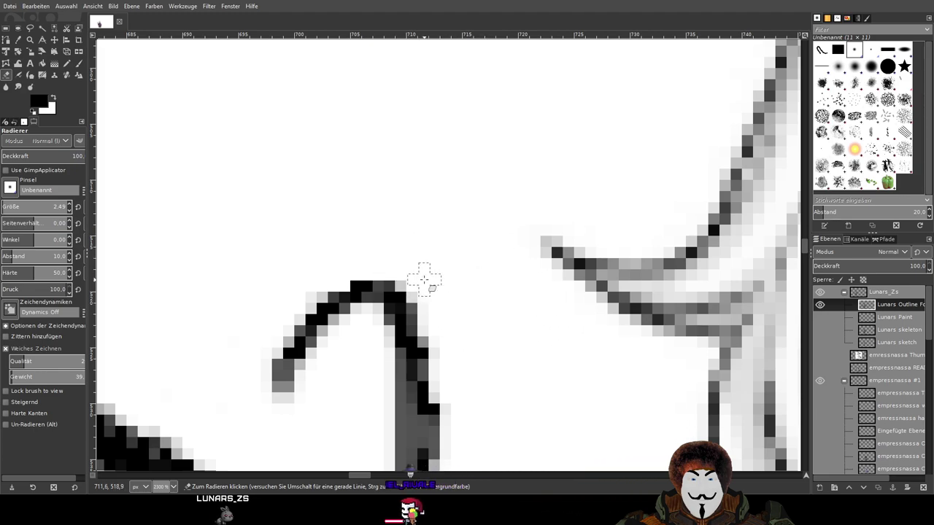
pyautogui.scroll(-6, 496, 336)
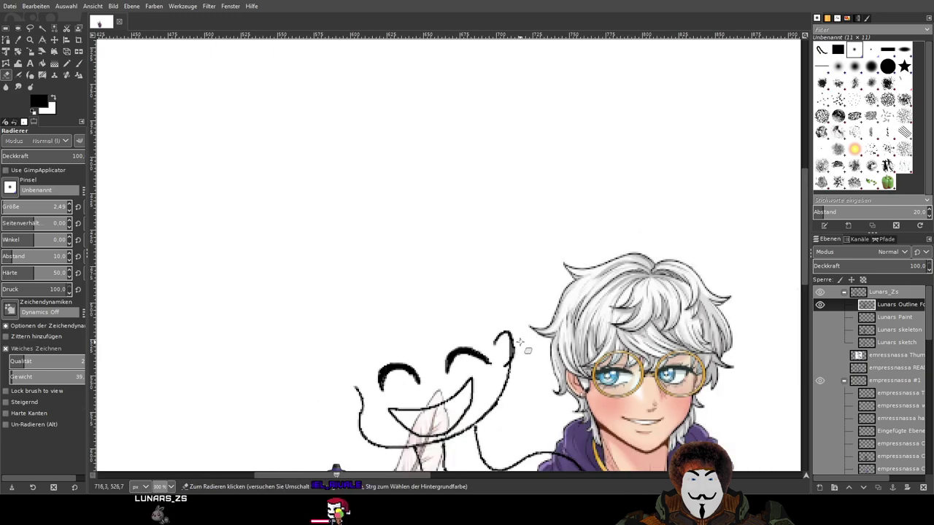
# Show the Lunars-Kopie layer and move it slightly left behind the line-art face
pyautogui.moveTo(520, 342); pyautogui.dragTo(445, 247)
pyautogui.scroll(-10, 860, 408)
pyautogui.scroll(-4, 860, 410)
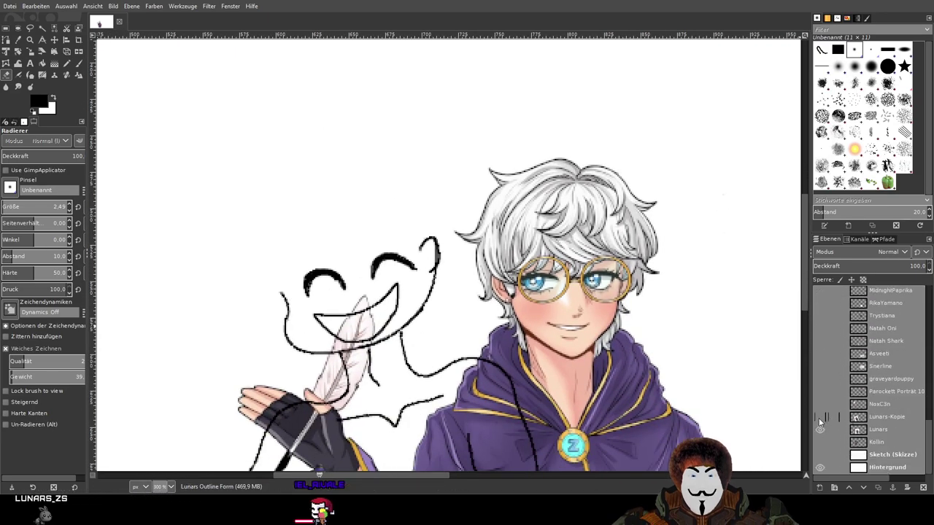
pyautogui.click(819, 418)
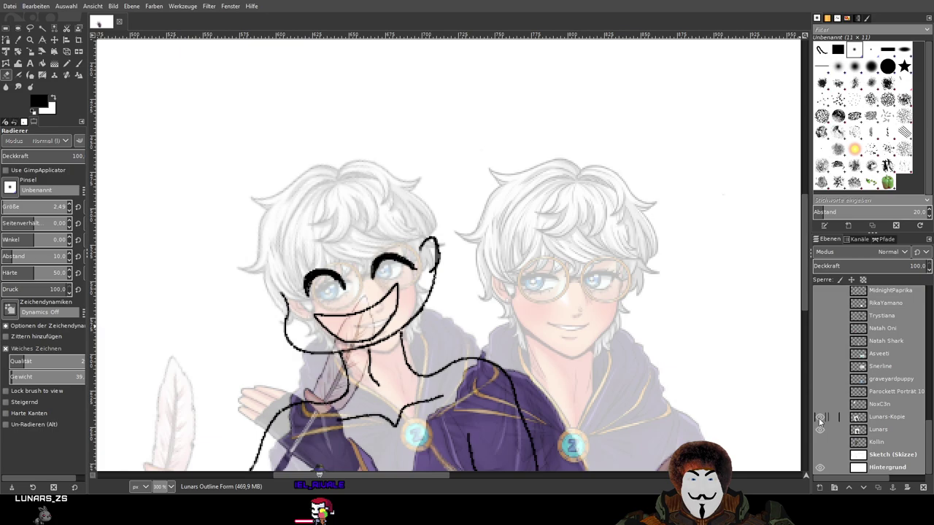
pyautogui.click(53, 40)
pyautogui.moveTo(374, 191); pyautogui.dragTo(363, 195)
pyautogui.scroll(-6, 875, 399)
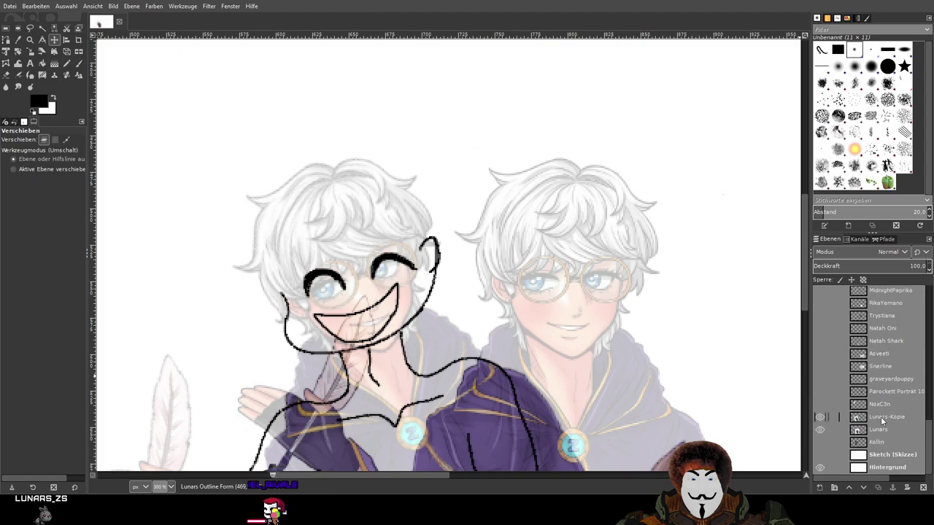
# Set the Lunars-Kopie layer's opacity to 100 and nudge the layer into line with the line-art face
pyautogui.click(882, 420)
pyautogui.moveTo(877, 268); pyautogui.dragTo(931, 265)
pyautogui.moveTo(448, 210); pyautogui.dragTo(573, 175)
pyautogui.moveTo(472, 178)
pyautogui.mouseDown()
pyautogui.moveTo(475, 191)
pyautogui.moveTo(430, 176)
pyautogui.moveTo(484, 178)
pyautogui.moveTo(477, 176)
pyautogui.mouseUp()
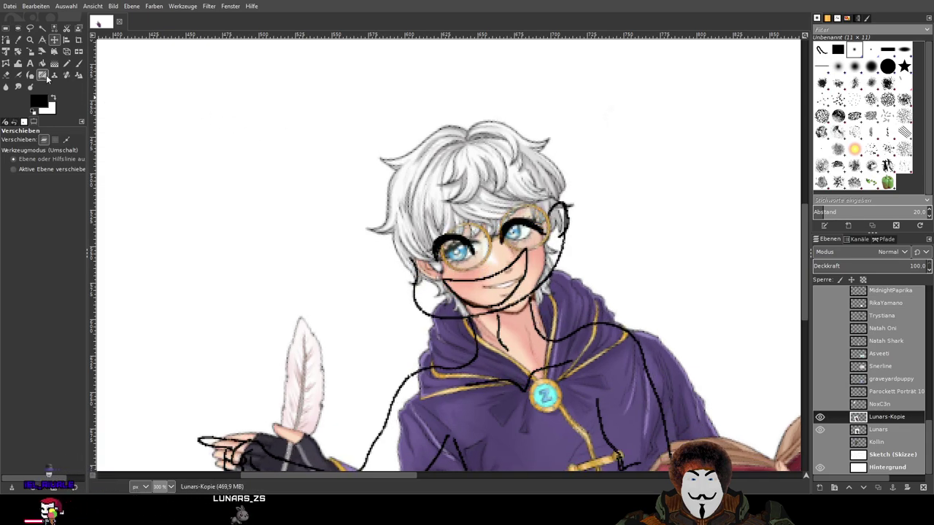
# Scale the Lunars-Kopie layer to 803 × 893 px with its aspect ratio kept
pyautogui.click(30, 51)
pyautogui.click(465, 165)
pyautogui.scroll(-5, 476, 169)
pyautogui.scroll(2, 463, 214)
pyautogui.moveTo(460, 216); pyautogui.dragTo(560, 165)
pyautogui.moveTo(336, 356); pyautogui.dragTo(376, 478)
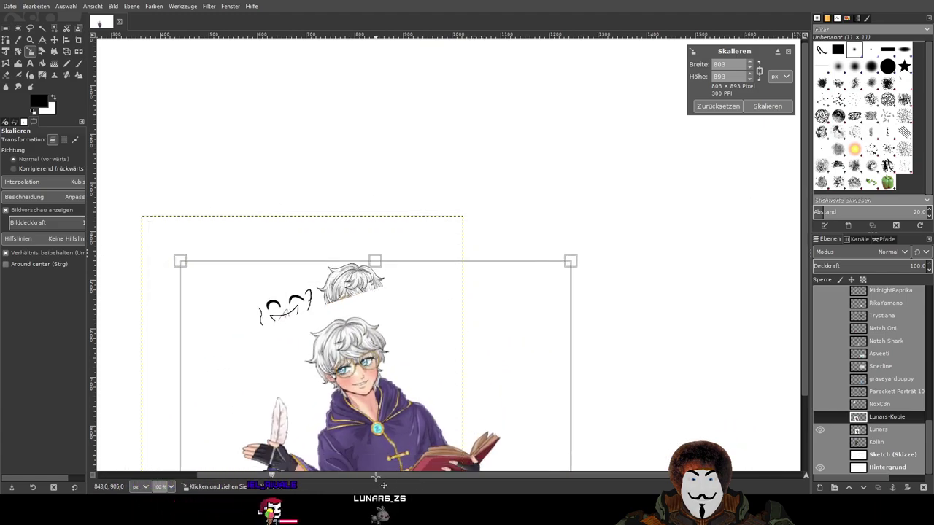
pyautogui.click(764, 106)
# Move the enlarged Lunars-Kopie layer so its head and eyes line up with the line-art face
pyautogui.moveTo(520, 283); pyautogui.dragTo(615, 193)
pyautogui.scroll(2, 471, 226)
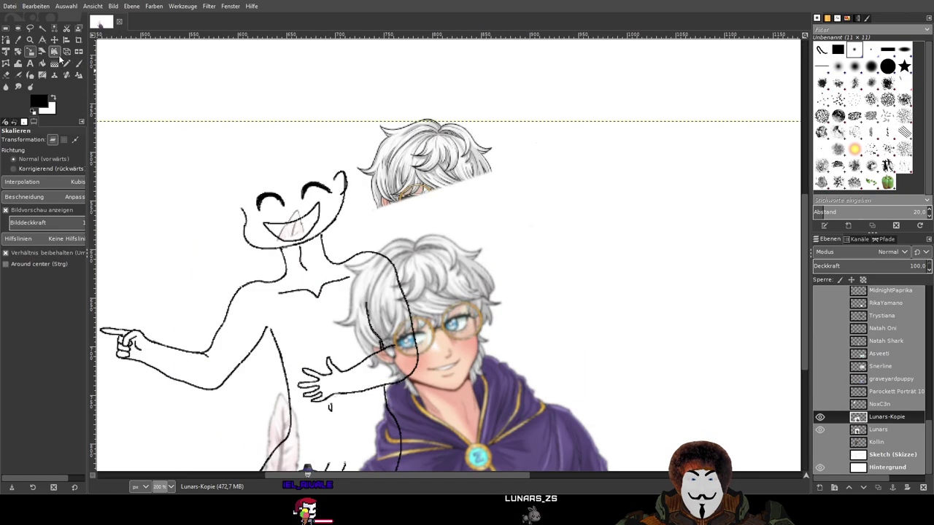
pyautogui.click(58, 40)
pyautogui.moveTo(439, 300); pyautogui.dragTo(538, 160)
pyautogui.scroll(1, 267, 149)
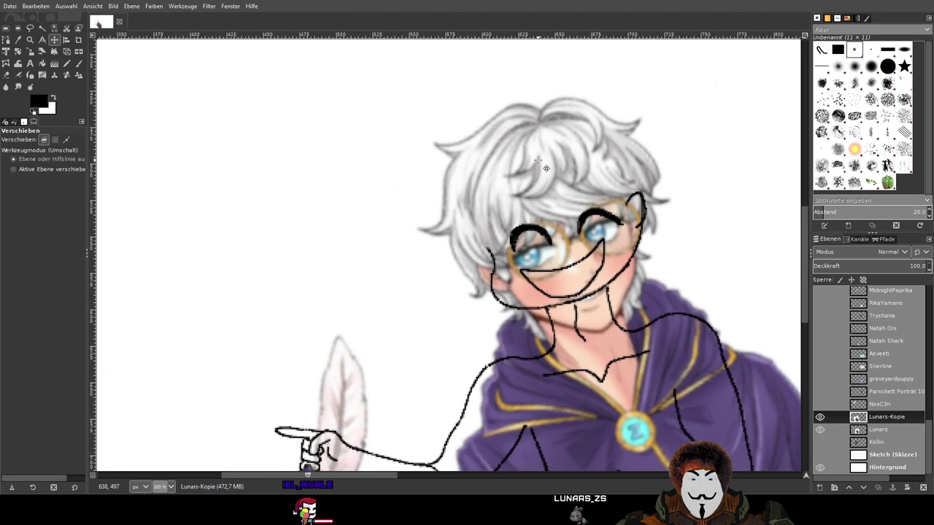
pyautogui.scroll(-1, 540, 159)
pyautogui.scroll(1, 541, 159)
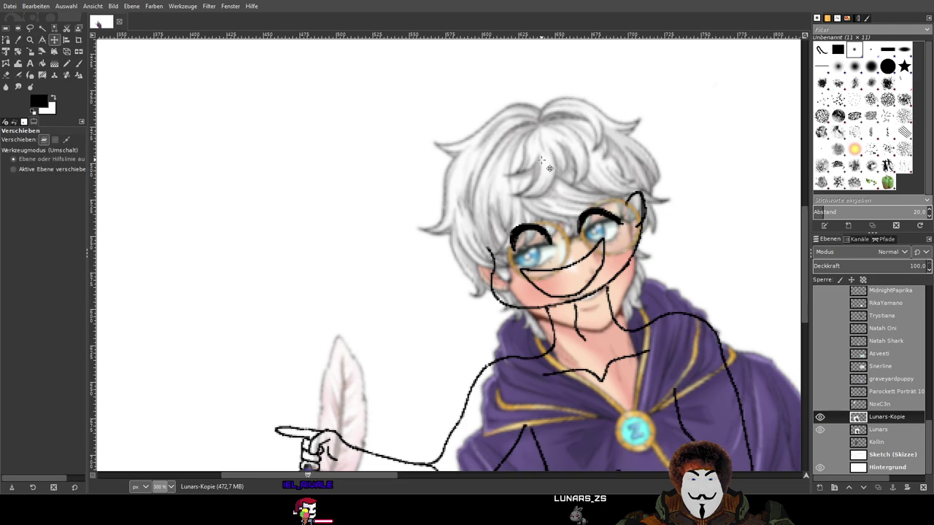
pyautogui.moveTo(555, 128)
pyautogui.mouseDown()
pyautogui.moveTo(540, 135)
pyautogui.moveTo(558, 138)
pyautogui.moveTo(548, 96)
pyautogui.moveTo(556, 124)
pyautogui.mouseUp()
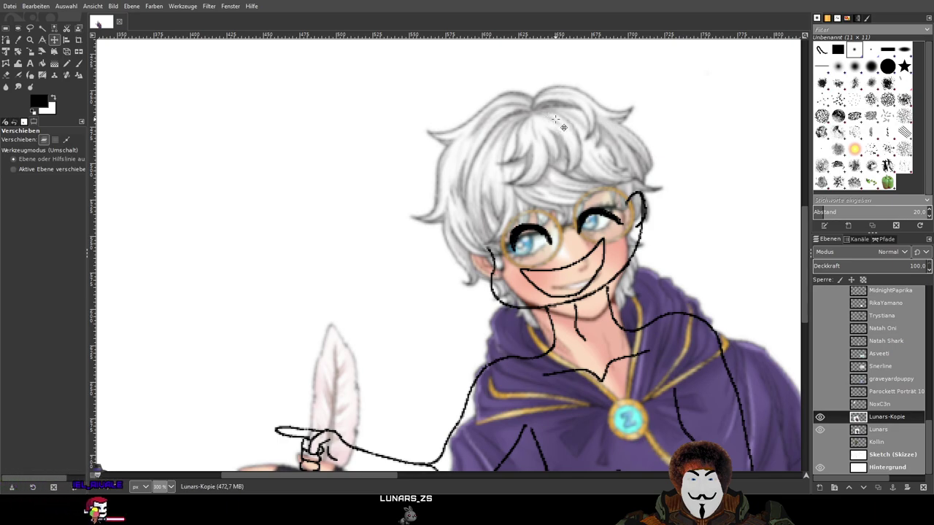
pyautogui.moveTo(554, 119); pyautogui.dragTo(573, 118)
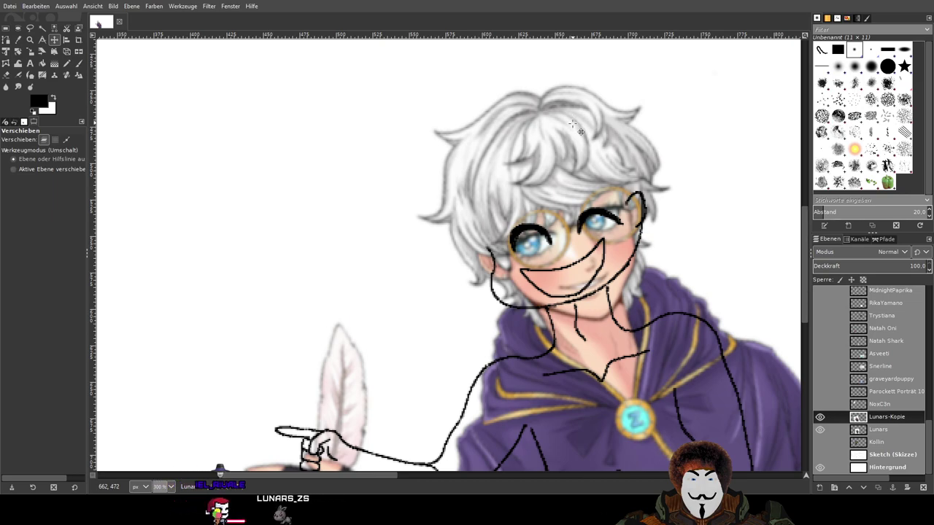
# Make the Lunars outline layer in the Lunars_Zs group active and switch to the Paintbrush tool
pyautogui.scroll(10, 868, 330)
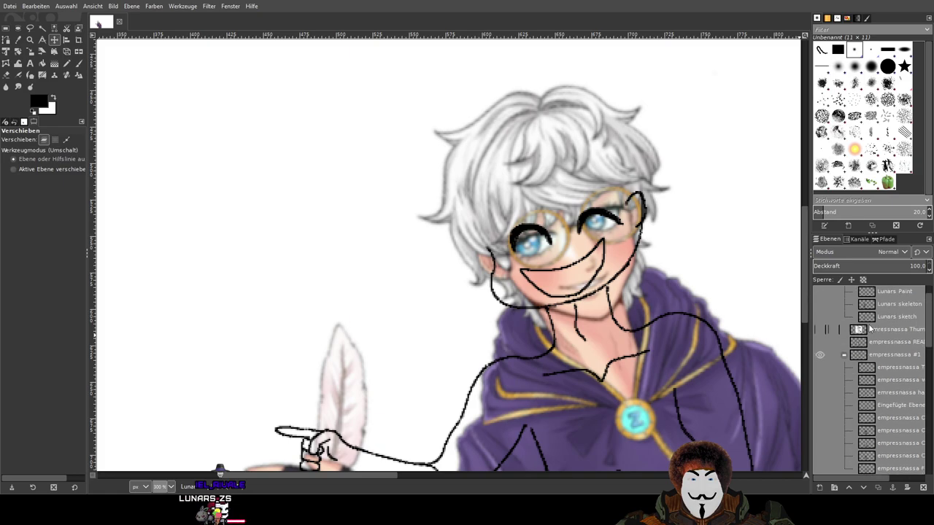
pyautogui.click(893, 305)
pyautogui.scroll(1, 897, 347)
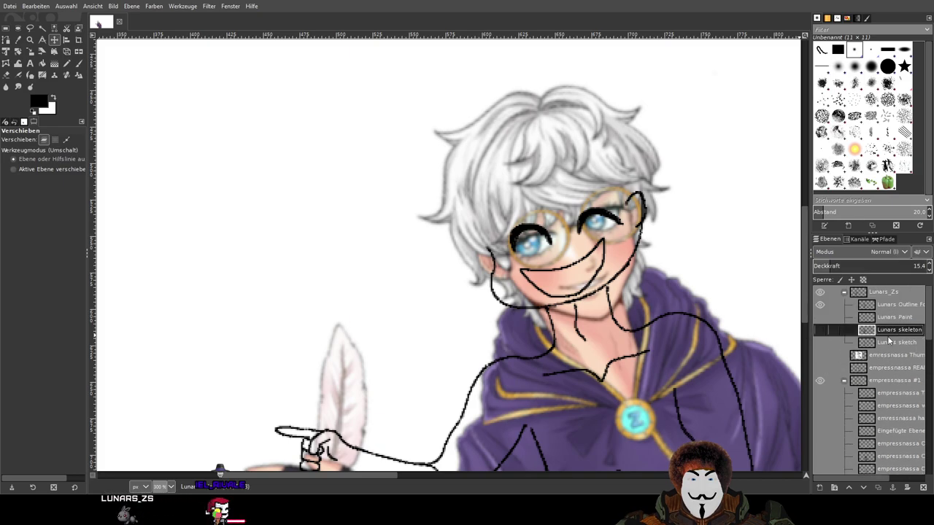
pyautogui.click(878, 304)
pyautogui.click(819, 305)
pyautogui.click(819, 305)
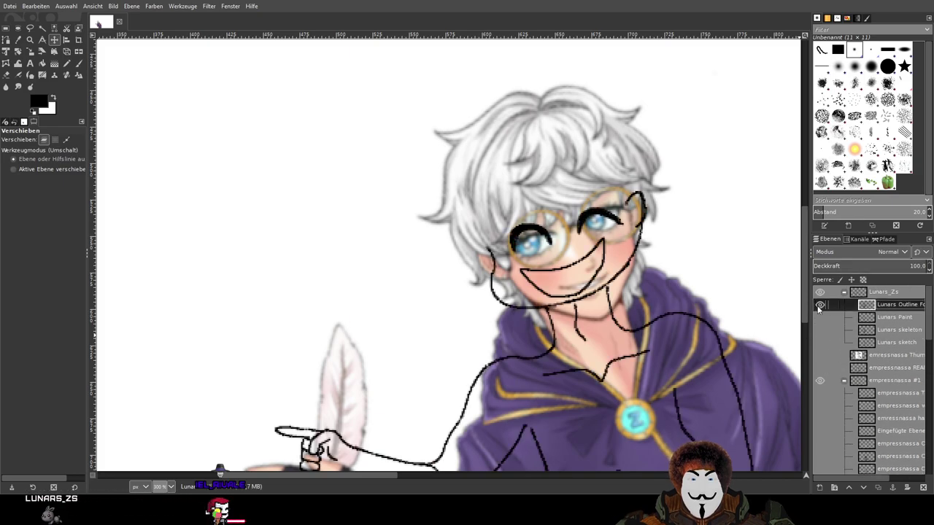
pyautogui.press('p')
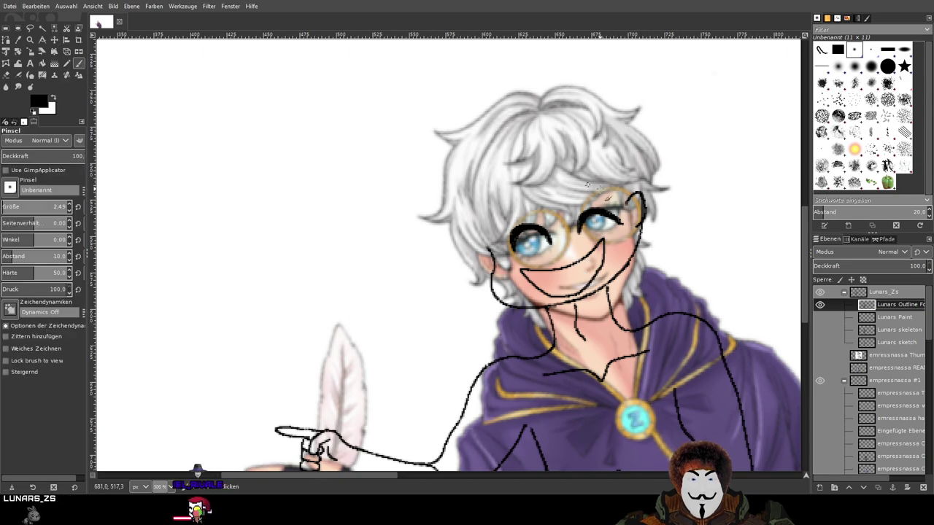
# Trace the outer hair contour in black from the pointed tip below the ear, around the side spike, up towards the upper tuft
pyautogui.keyDown('ctrl'); pyautogui.scroll(2, 583, 184); pyautogui.keyUp('ctrl')
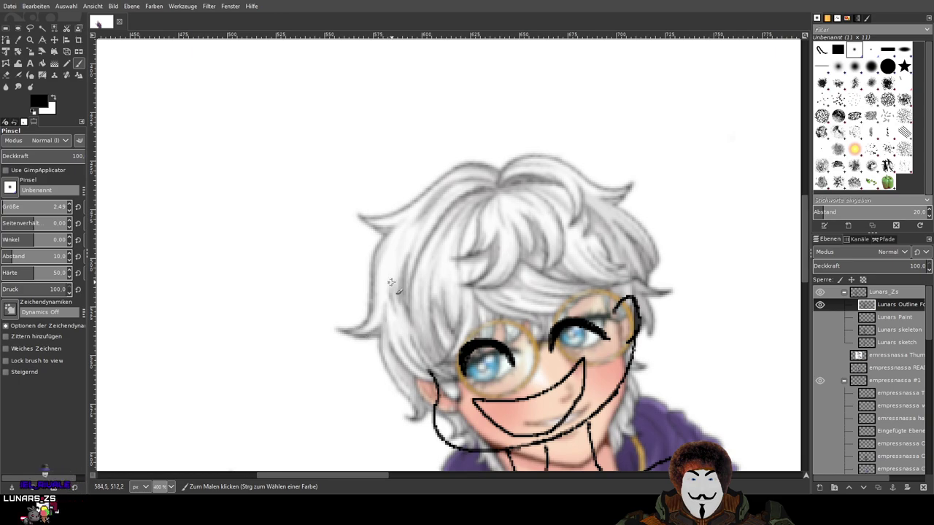
pyautogui.keyDown('ctrl'); pyautogui.scroll(2, 450, 191); pyautogui.keyUp('ctrl')
pyautogui.keyDown('ctrl'); pyautogui.scroll(2, 450, 191); pyautogui.keyUp('ctrl')
pyautogui.keyDown('ctrl'); pyautogui.scroll(-2, 458, 309); pyautogui.keyUp('ctrl')
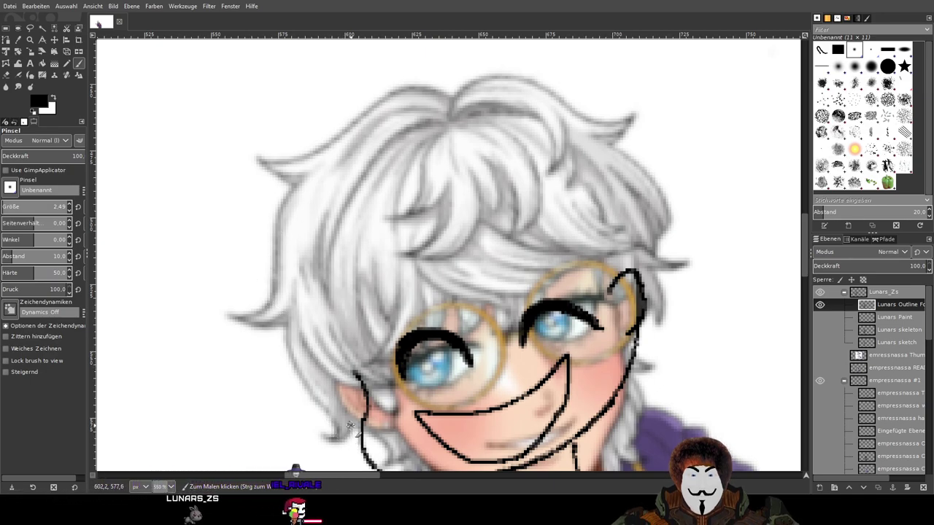
pyautogui.moveTo(349, 428); pyautogui.dragTo(324, 439)
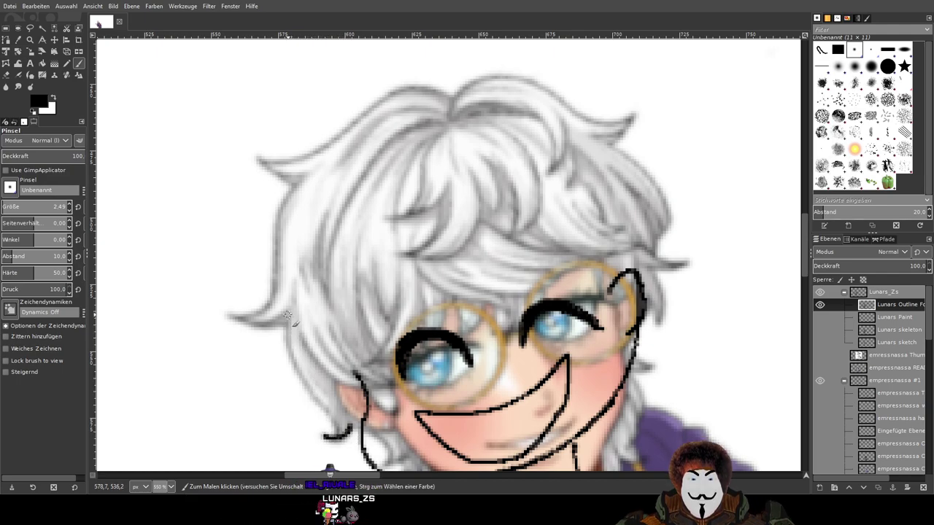
pyautogui.moveTo(285, 328); pyautogui.dragTo(309, 391)
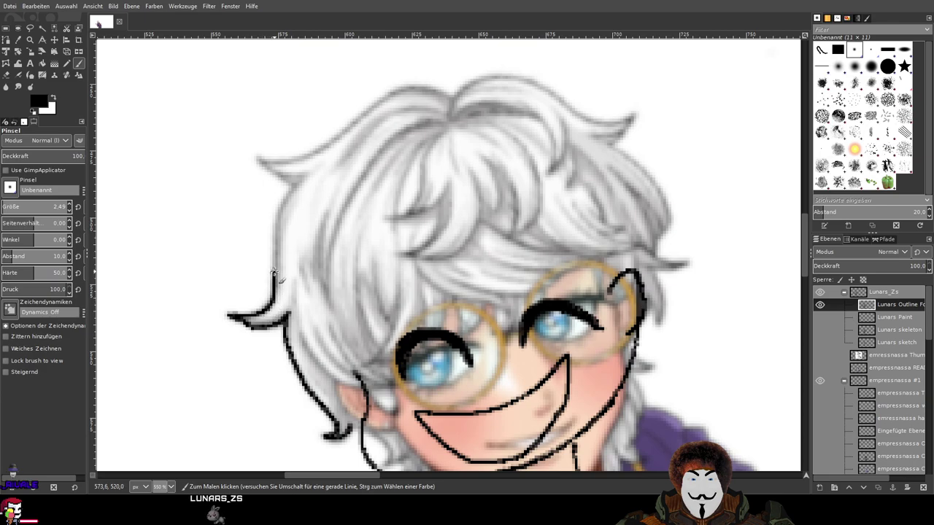
pyautogui.moveTo(278, 218); pyautogui.dragTo(297, 185)
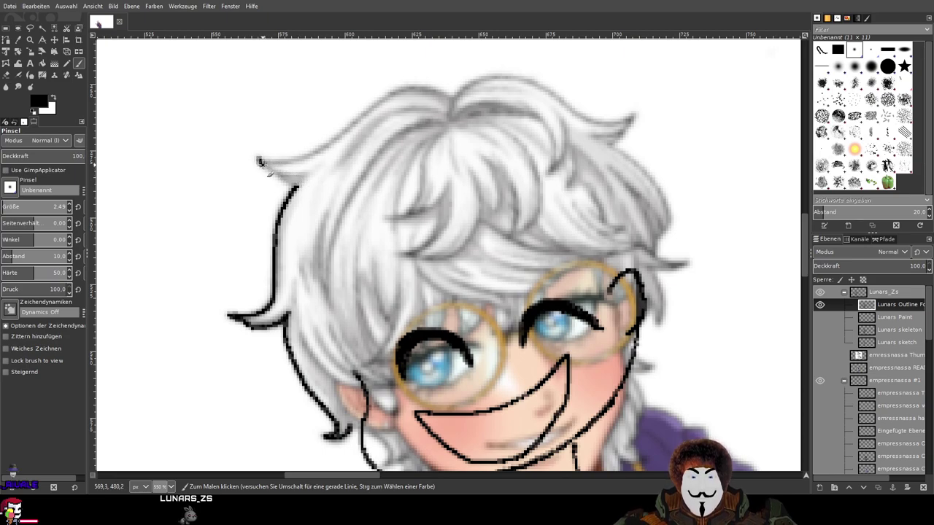
# Trace the pointed upper tuft and continue the hair contour over the crown to the parting
pyautogui.moveTo(259, 159); pyautogui.dragTo(277, 177)
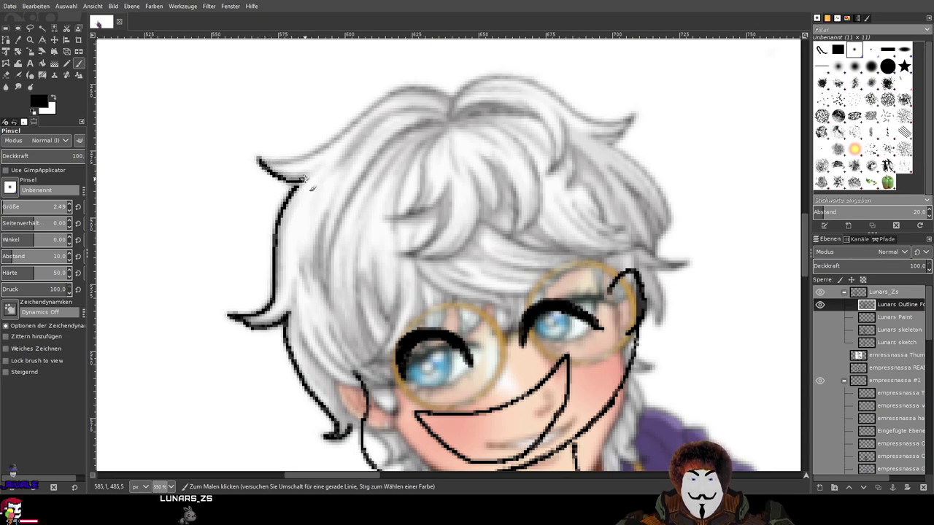
pyautogui.hotkey('ctrl', 'z')
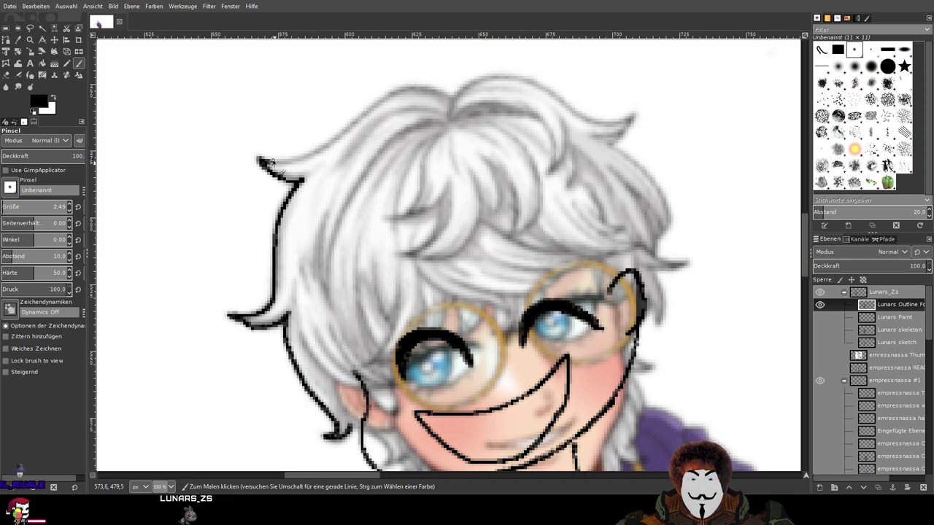
pyautogui.moveTo(322, 149); pyautogui.dragTo(337, 136)
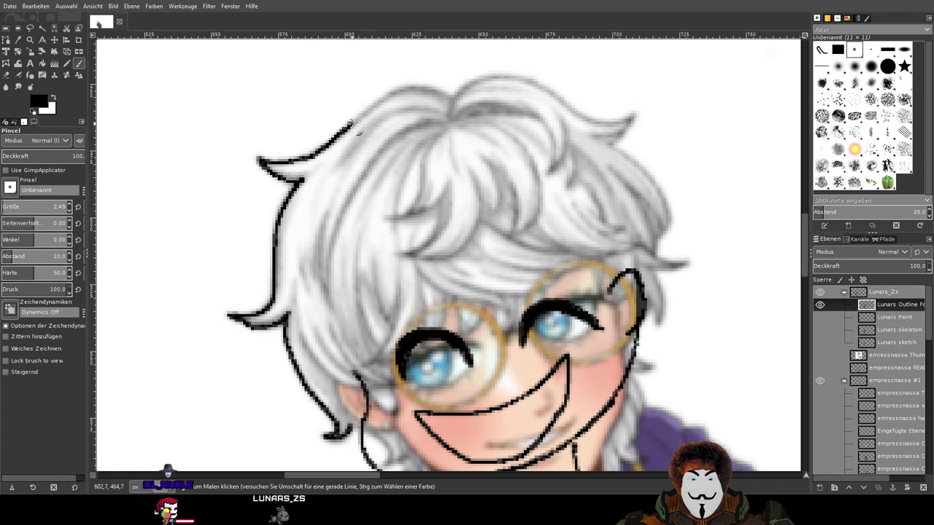
pyautogui.moveTo(351, 124); pyautogui.dragTo(403, 87)
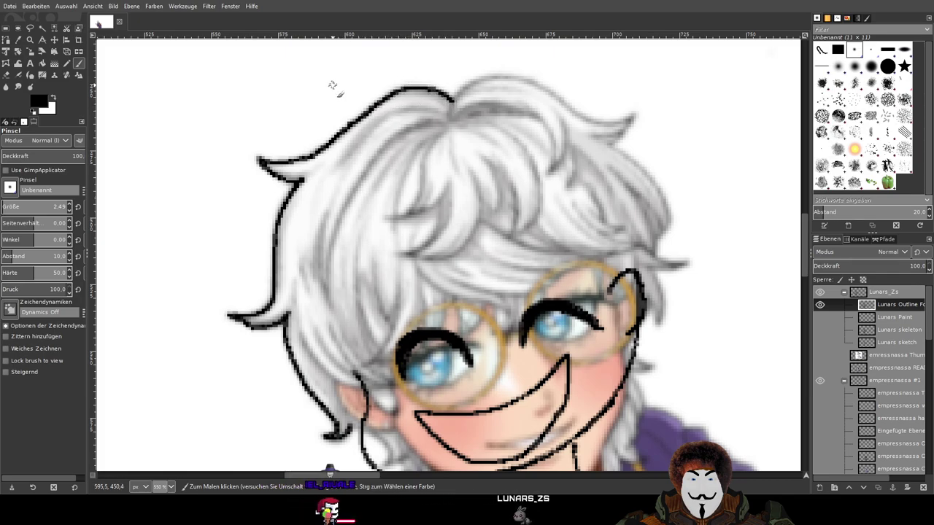
# Trace the hair contour from the parting over the other half of the crown and around the pointed tuft
pyautogui.scroll(5, 333, 102)
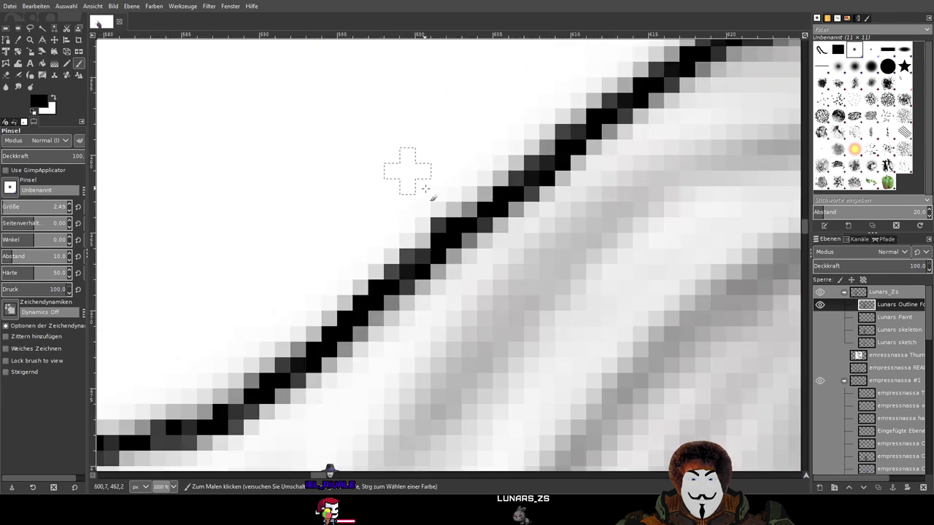
pyautogui.scroll(-3, 420, 259)
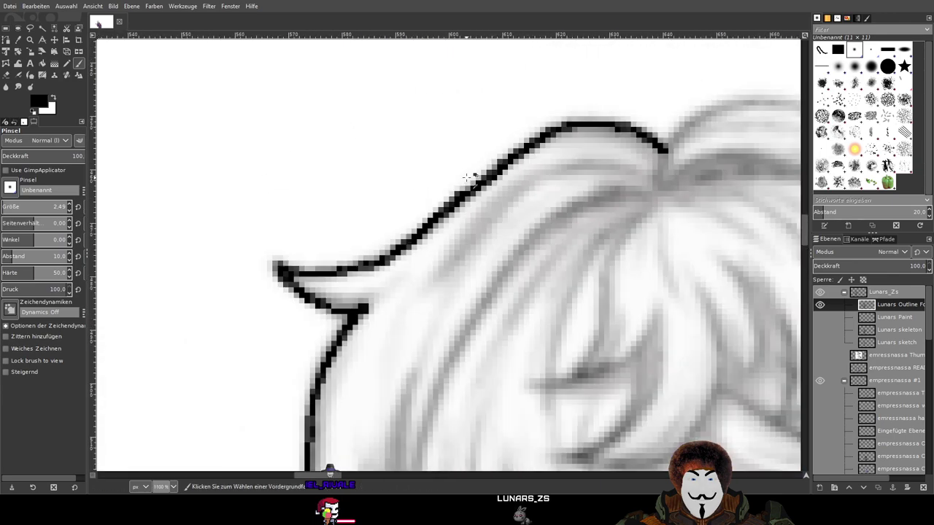
pyautogui.moveTo(500, 153); pyautogui.dragTo(204, 219)
pyautogui.scroll(-1, 204, 219)
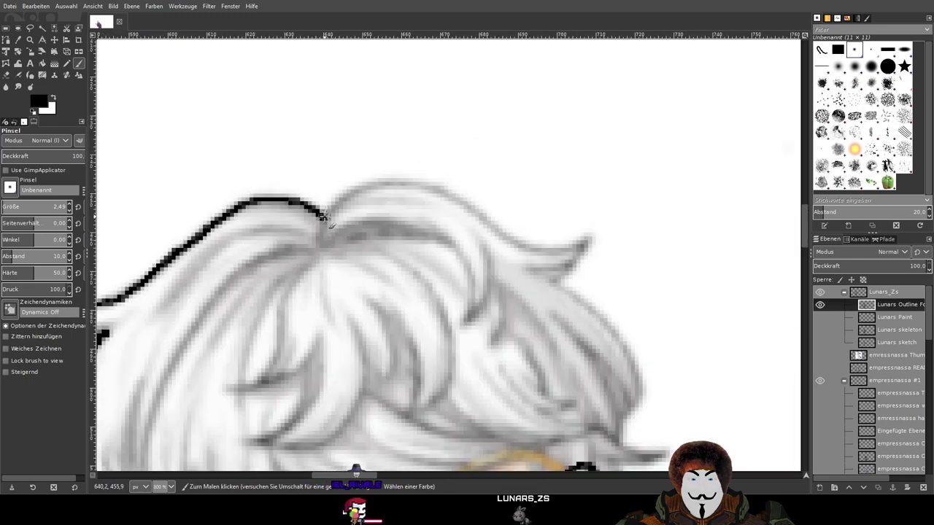
pyautogui.moveTo(321, 216)
pyautogui.mouseDown()
pyautogui.moveTo(349, 194)
pyautogui.moveTo(396, 182)
pyautogui.moveTo(446, 192)
pyautogui.mouseUp()
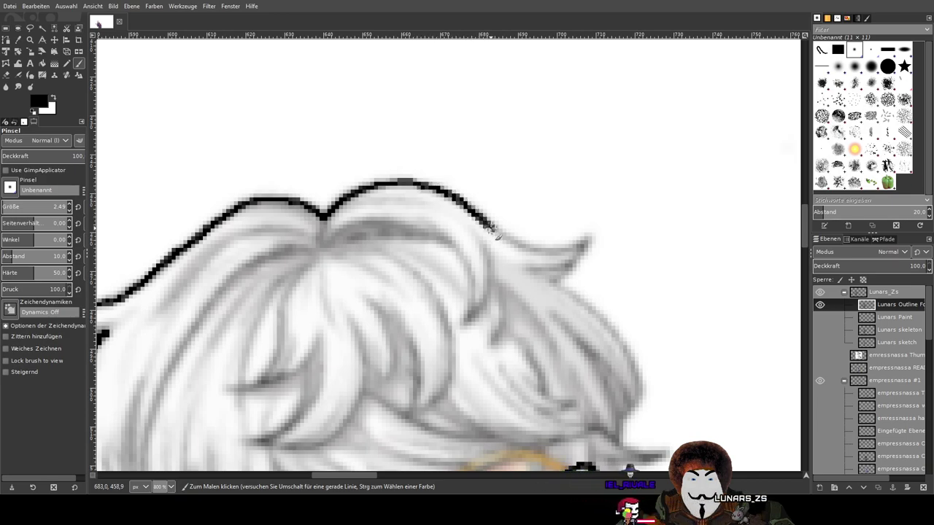
pyautogui.moveTo(490, 227)
pyautogui.mouseDown()
pyautogui.moveTo(511, 241)
pyautogui.moveTo(572, 247)
pyautogui.mouseUp()
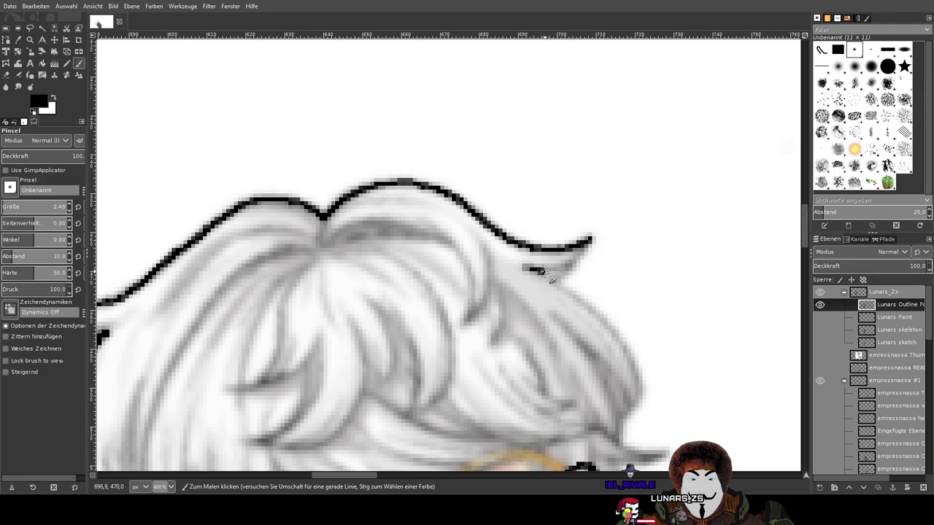
pyautogui.moveTo(578, 261); pyautogui.dragTo(587, 243)
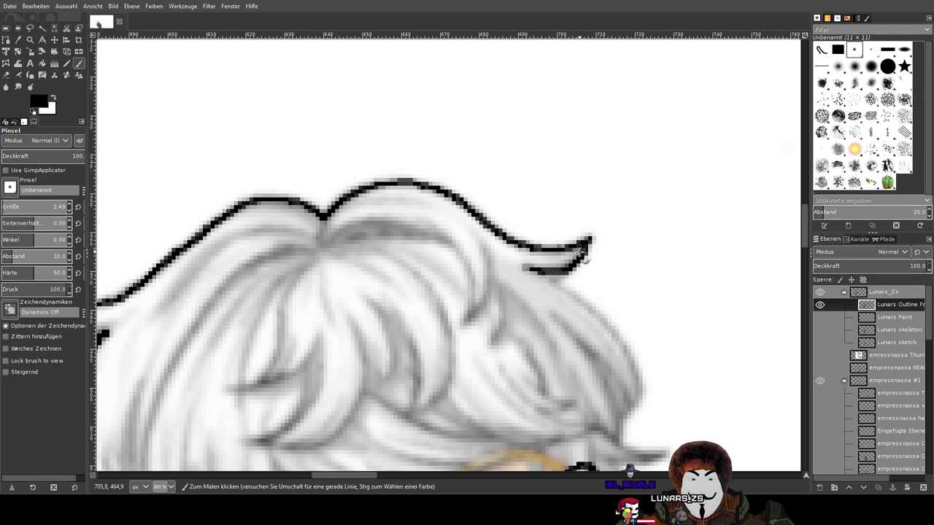
pyautogui.moveTo(556, 279)
pyautogui.mouseDown()
pyautogui.moveTo(535, 281)
pyautogui.moveTo(603, 318)
pyautogui.mouseUp()
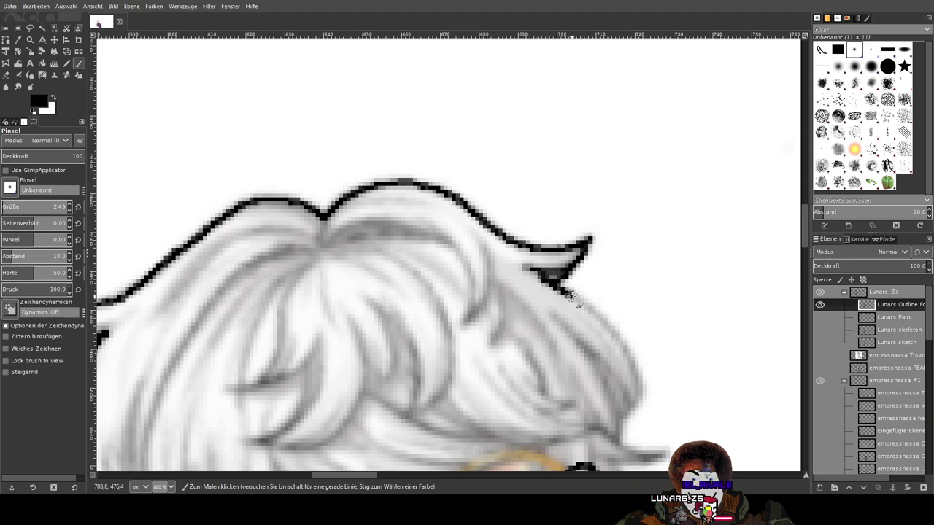
pyautogui.moveTo(652, 286); pyautogui.dragTo(588, 139)
pyautogui.moveTo(538, 172); pyautogui.dragTo(556, 191)
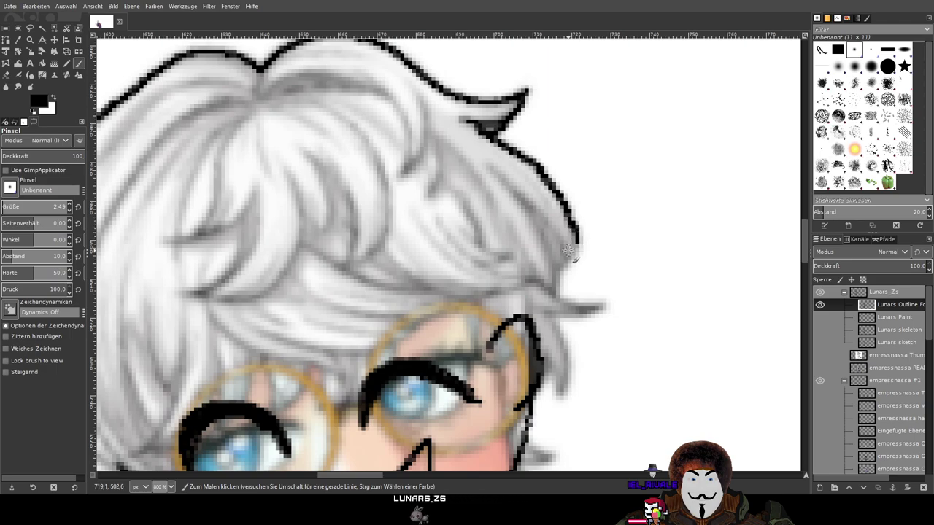
pyautogui.hotkey('ctrl', 'z')
pyautogui.hotkey('ctrl', 'z')
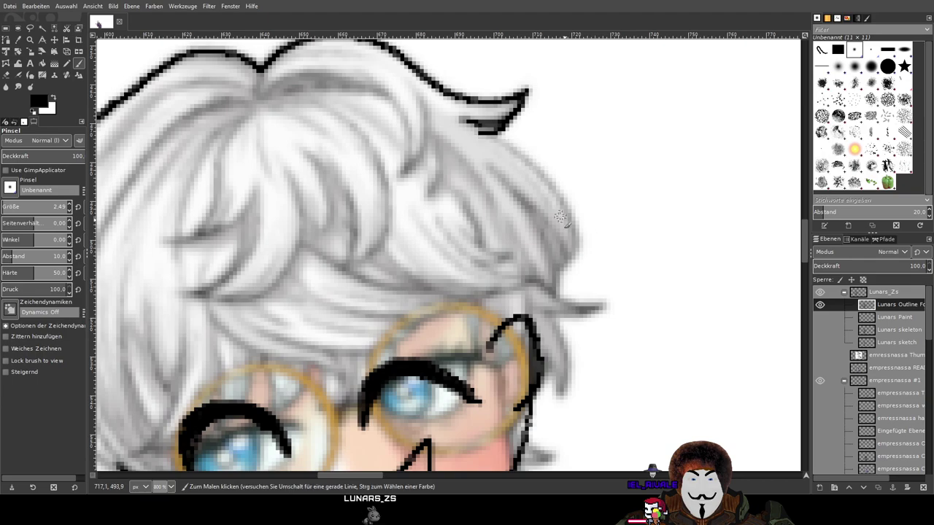
# Trace the hair contour below the tuft down the side, with its inner strands, the outward spike and the lock beside the ear
pyautogui.moveTo(479, 129)
pyautogui.mouseDown()
pyautogui.moveTo(541, 170)
pyautogui.moveTo(577, 256)
pyautogui.mouseUp()
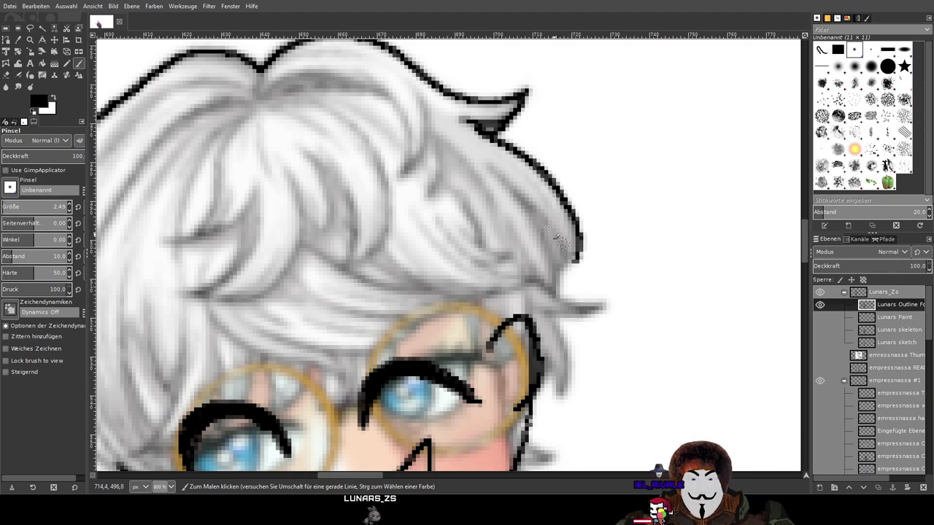
pyautogui.moveTo(495, 172); pyautogui.dragTo(559, 232)
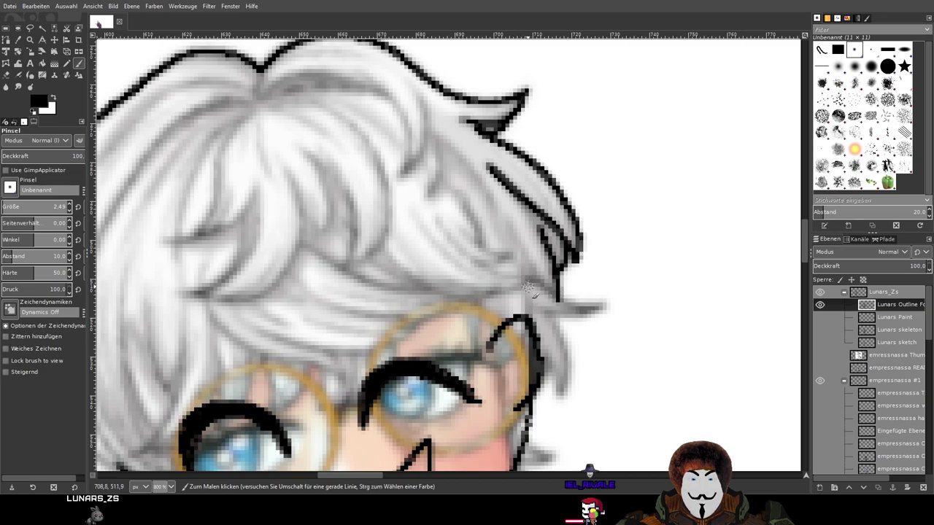
pyautogui.moveTo(524, 280)
pyautogui.mouseDown()
pyautogui.moveTo(576, 308)
pyautogui.moveTo(602, 307)
pyautogui.mouseUp()
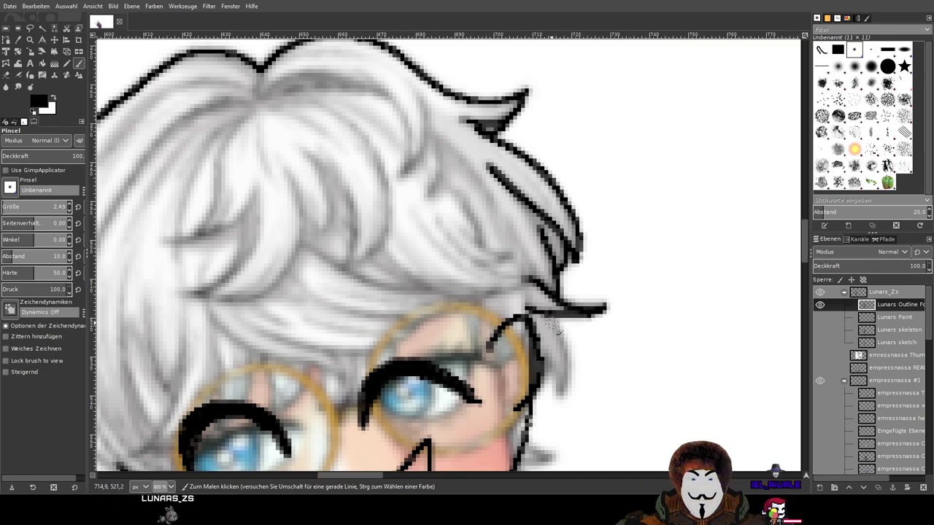
pyautogui.moveTo(546, 321)
pyautogui.mouseDown()
pyautogui.moveTo(567, 386)
pyautogui.moveTo(560, 397)
pyautogui.moveTo(554, 368)
pyautogui.mouseUp()
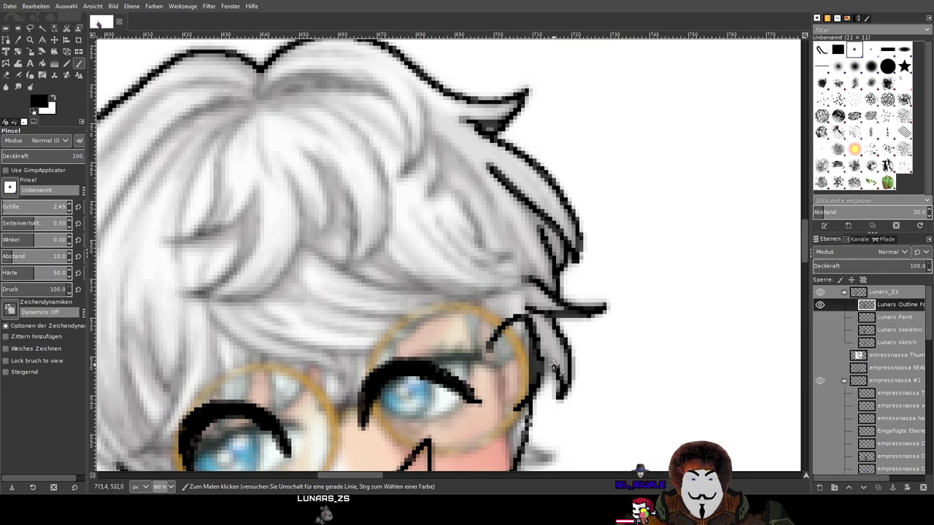
# Draw the short vertical parting line below the notch in the crown
pyautogui.moveTo(634, 398); pyautogui.dragTo(684, 312)
pyautogui.scroll(5, 598, 174)
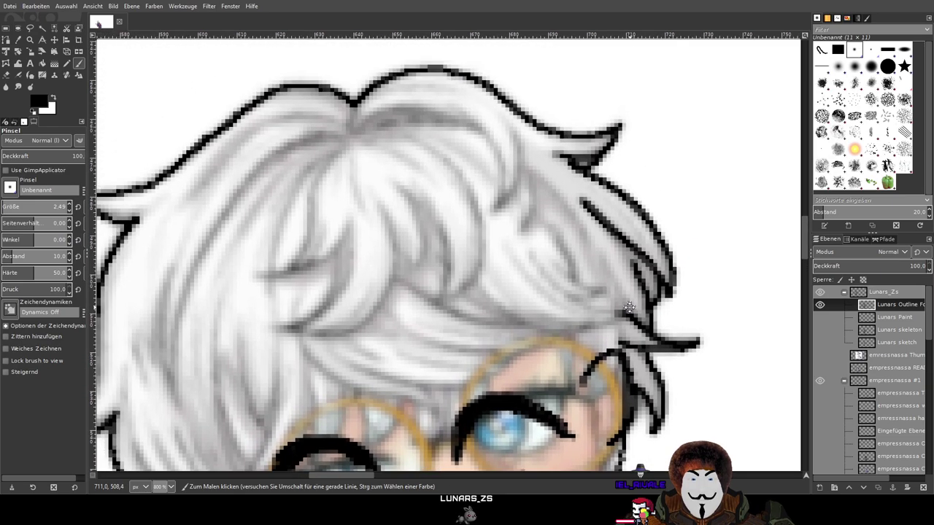
pyautogui.keyDown('shift'); pyautogui.click(350, 126); pyautogui.keyUp('shift')
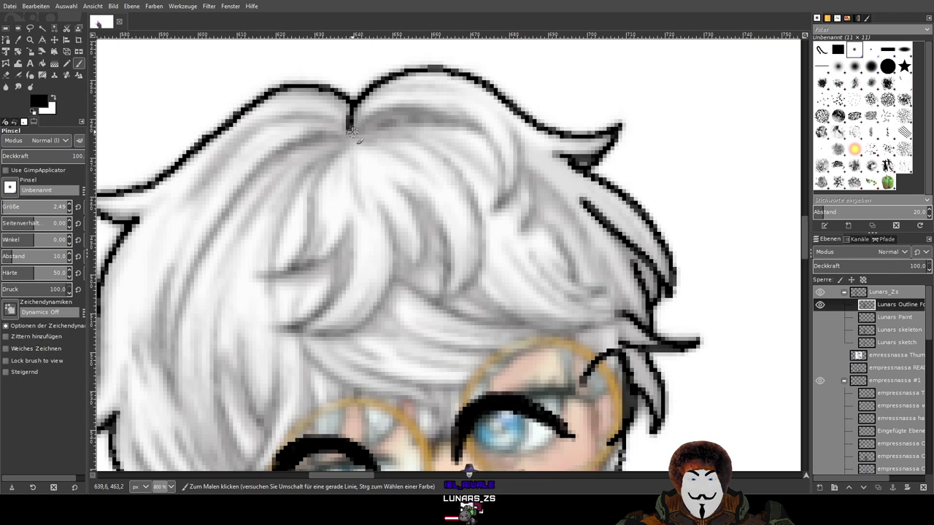
pyautogui.moveTo(379, 116)
pyautogui.mouseDown()
pyautogui.moveTo(432, 104)
pyautogui.moveTo(471, 122)
pyautogui.moveTo(499, 150)
pyautogui.moveTo(496, 208)
pyautogui.mouseUp()
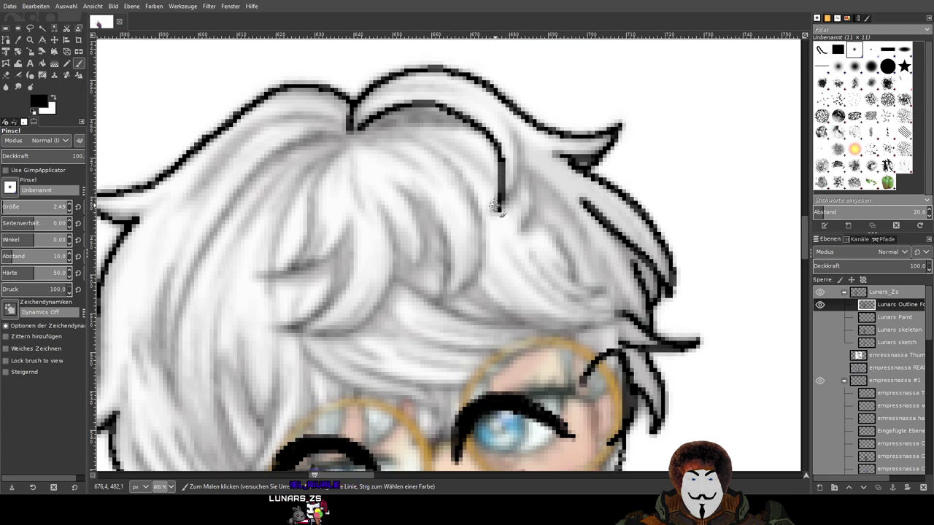
pyautogui.hotkey('ctrl', 'z')
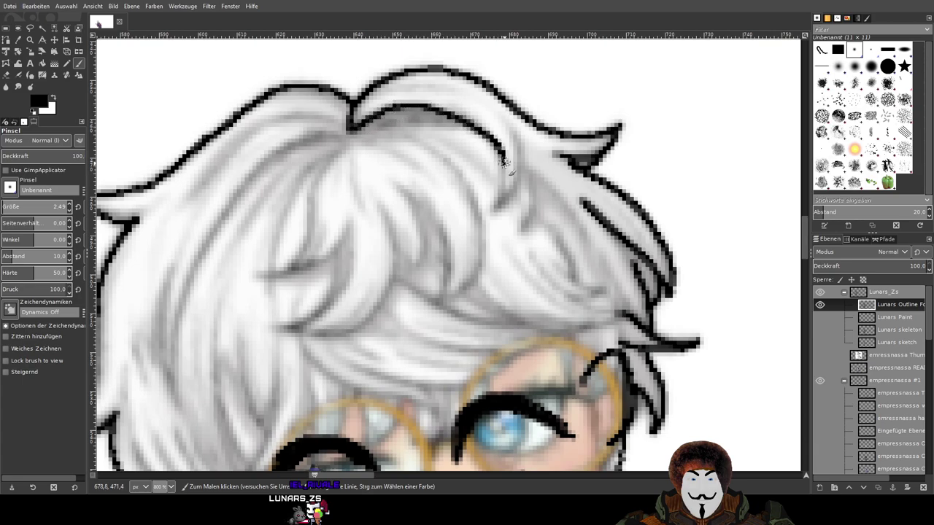
pyautogui.hotkey('ctrl', 'z')
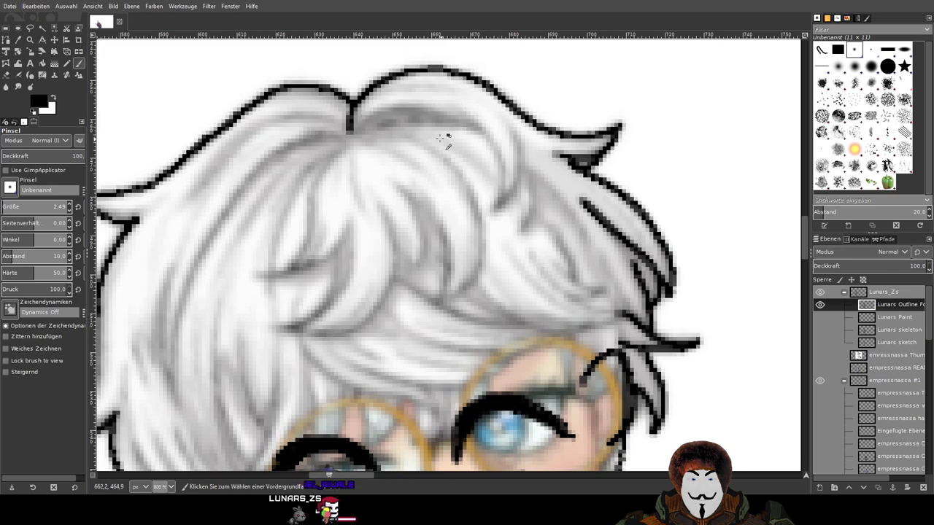
# Trace the curved strand sweeping from the parting to its pointed end, plus the small strand tip beside it
pyautogui.moveTo(365, 122)
pyautogui.mouseDown()
pyautogui.moveTo(425, 109)
pyautogui.moveTo(496, 153)
pyautogui.mouseUp()
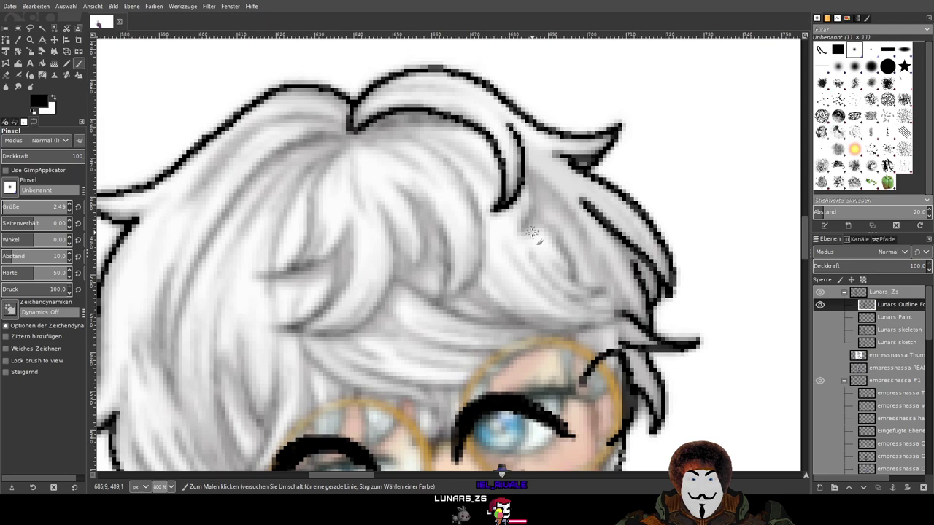
pyautogui.moveTo(529, 186); pyautogui.dragTo(518, 235)
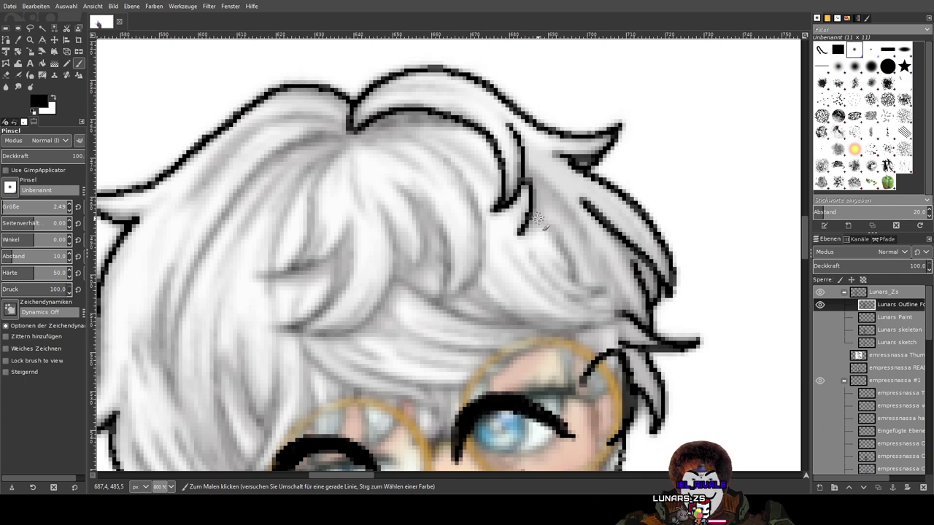
pyautogui.scroll(-6, 537, 219)
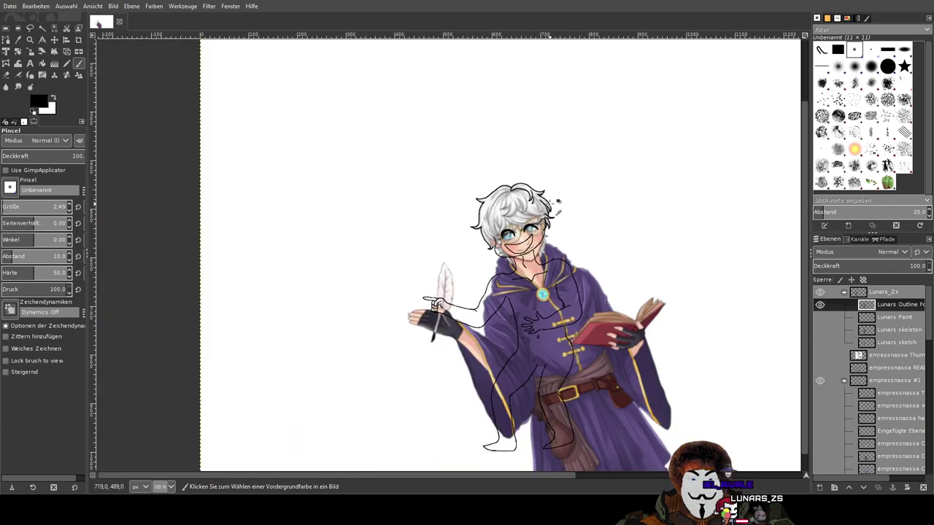
pyautogui.moveTo(605, 265); pyautogui.dragTo(571, 212)
pyautogui.scroll(1, 558, 256)
pyautogui.scroll(3, 549, 248)
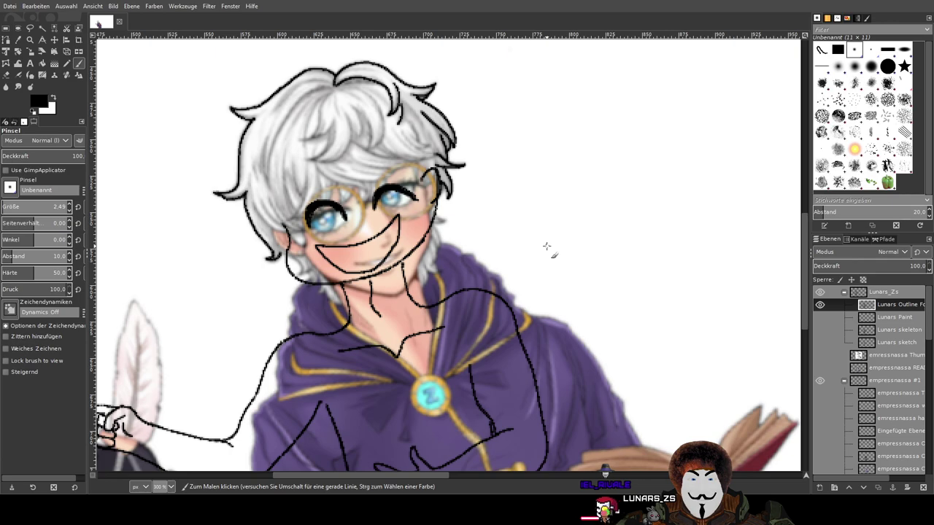
# Trace the long strands curving from the parting down the ear side of the hair, plus the short strand beside their lower end
pyautogui.scroll(1, 532, 246)
pyautogui.scroll(-3, 558, 211)
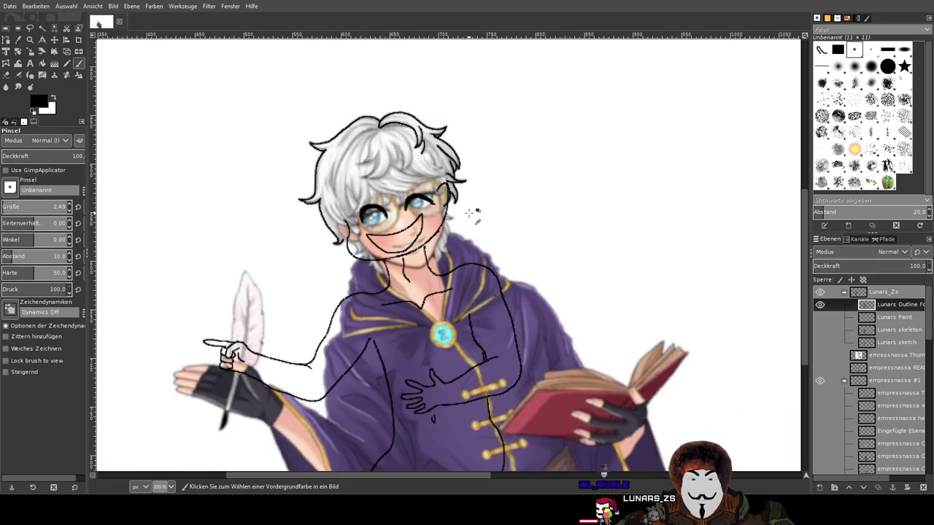
pyautogui.scroll(-2, 558, 210)
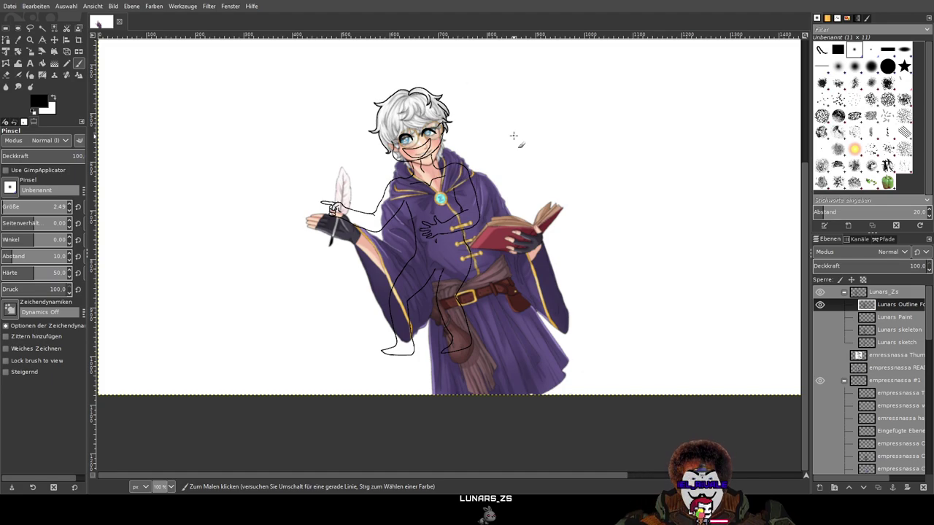
pyautogui.moveTo(496, 154); pyautogui.dragTo(568, 240)
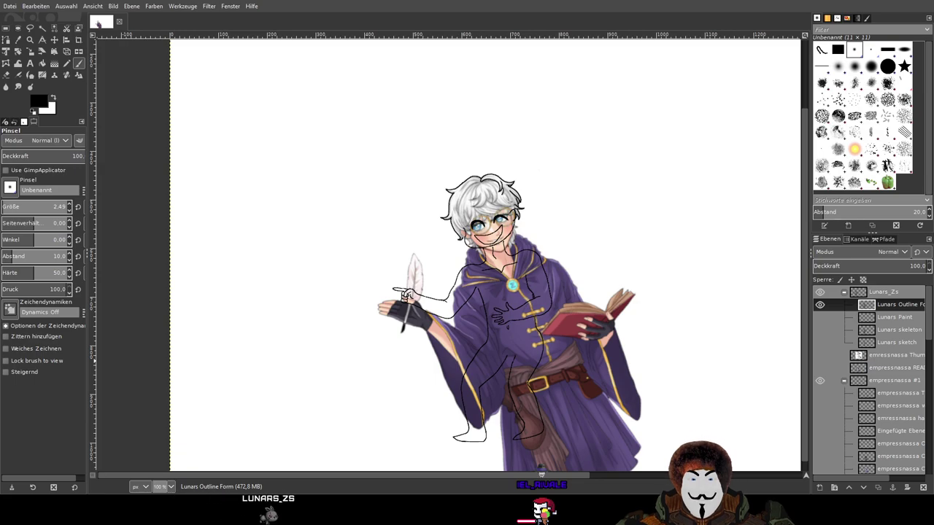
pyautogui.scroll(3, 548, 177)
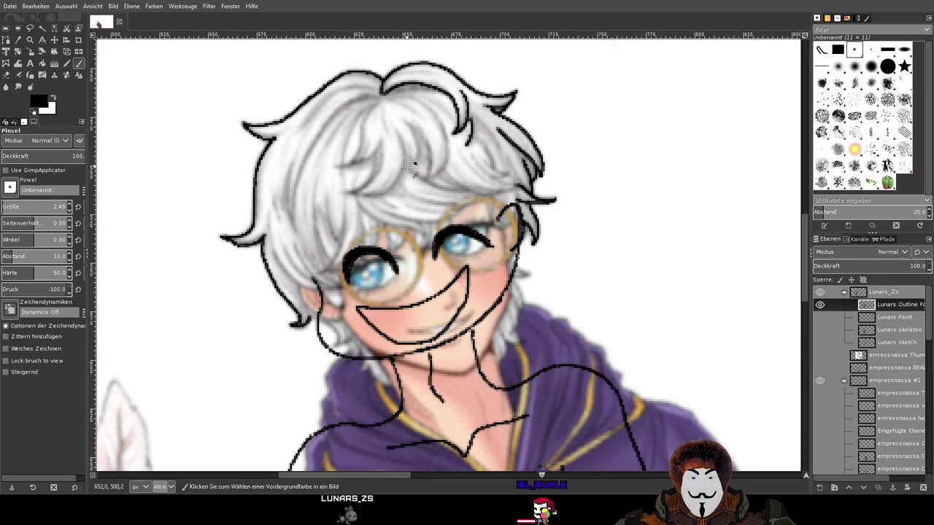
pyautogui.scroll(1, 410, 167)
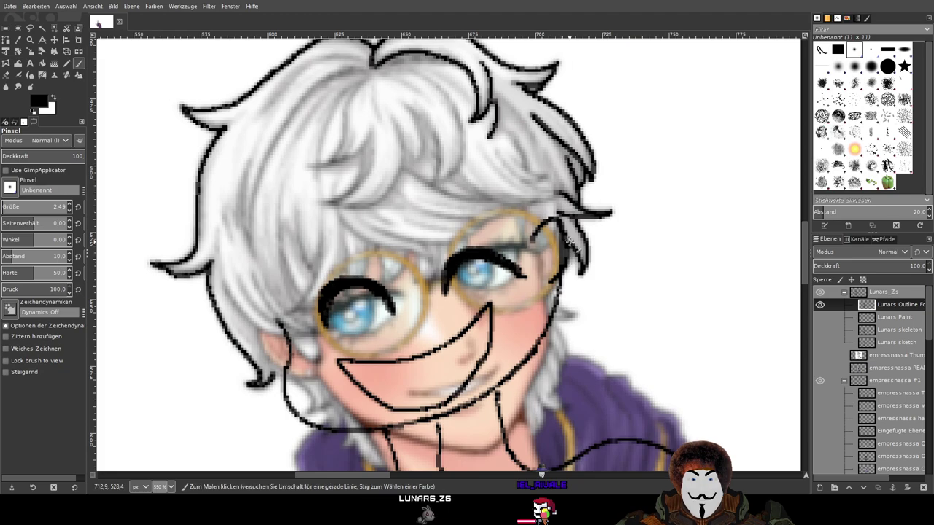
pyautogui.moveTo(568, 240); pyautogui.dragTo(585, 257)
pyautogui.moveTo(691, 256); pyautogui.dragTo(708, 272)
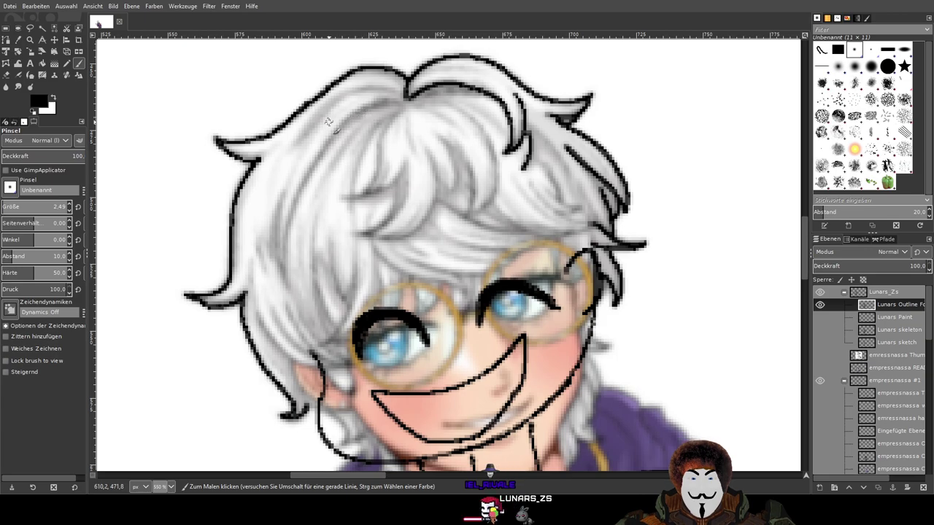
pyautogui.moveTo(297, 143); pyautogui.dragTo(340, 97)
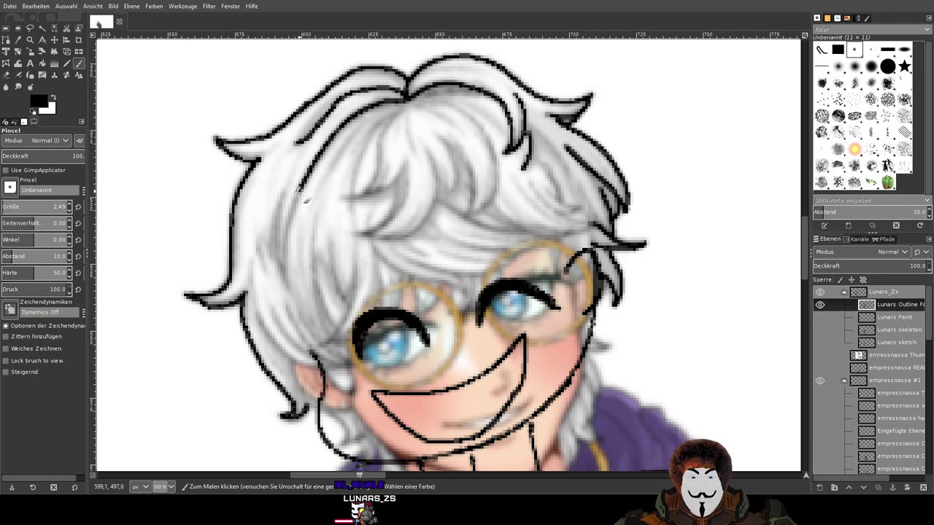
pyautogui.moveTo(301, 194); pyautogui.dragTo(288, 286)
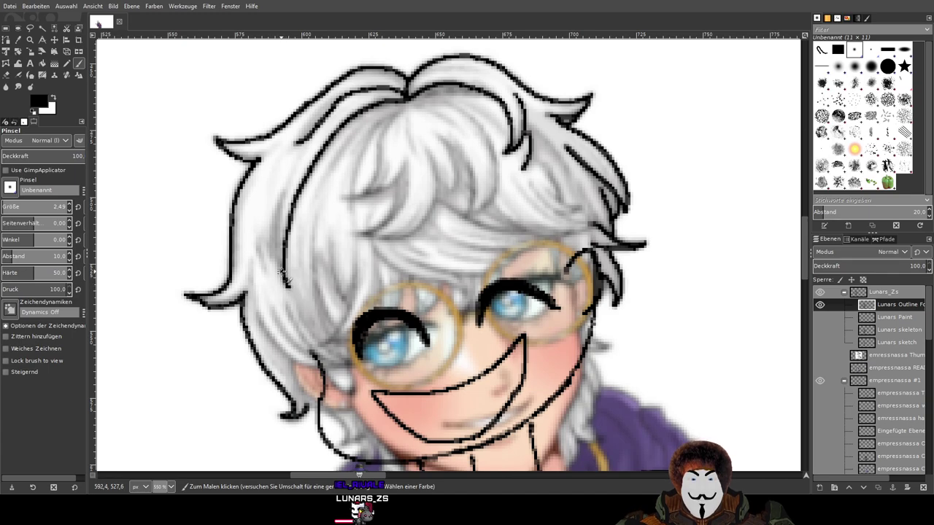
pyautogui.moveTo(276, 209); pyautogui.dragTo(281, 193)
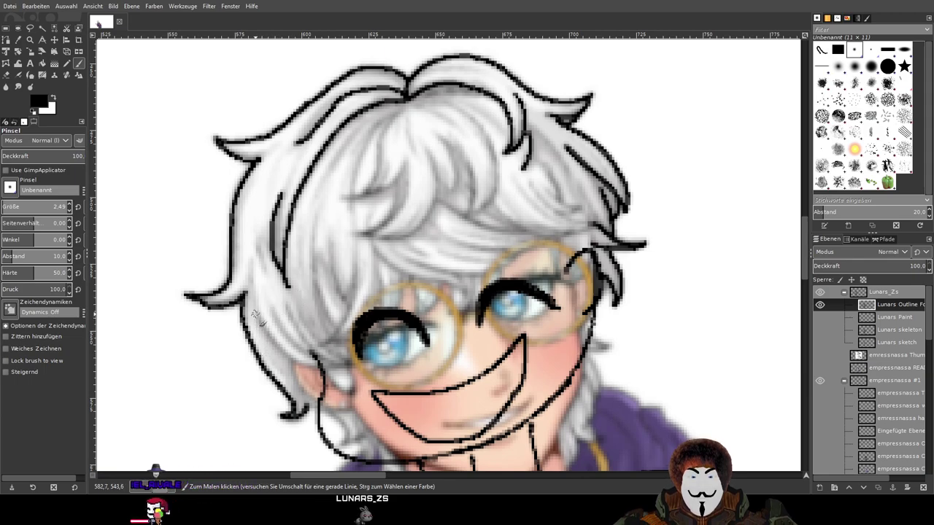
# Trace the lower fringe edge above the visible ear up to the eye, with the short parallel strands inside it
pyautogui.moveTo(264, 328)
pyautogui.mouseDown()
pyautogui.moveTo(296, 361)
pyautogui.moveTo(339, 364)
pyautogui.mouseUp()
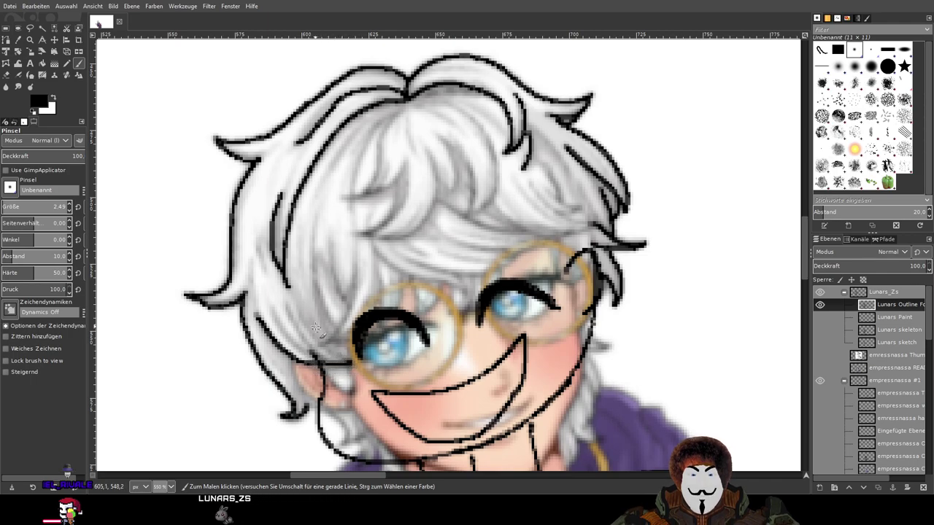
pyautogui.moveTo(296, 311); pyautogui.dragTo(315, 343)
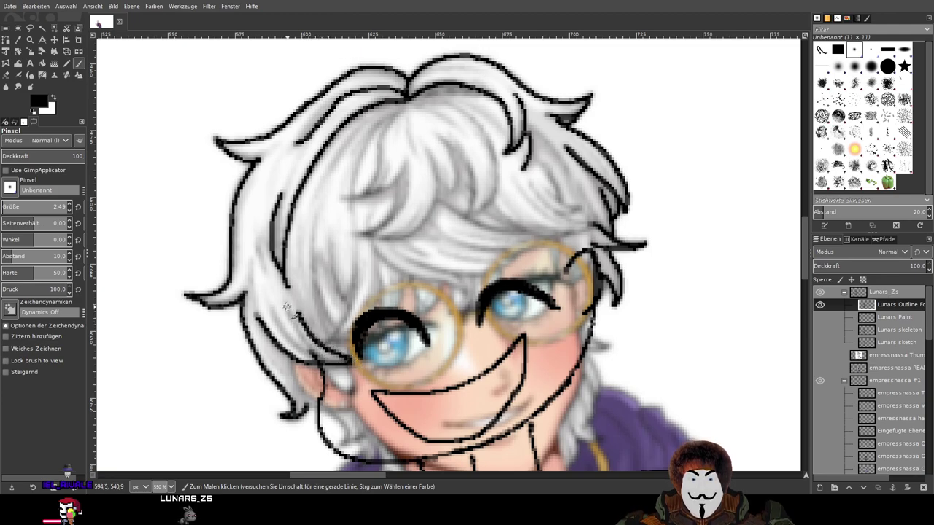
pyautogui.moveTo(287, 311); pyautogui.dragTo(302, 332)
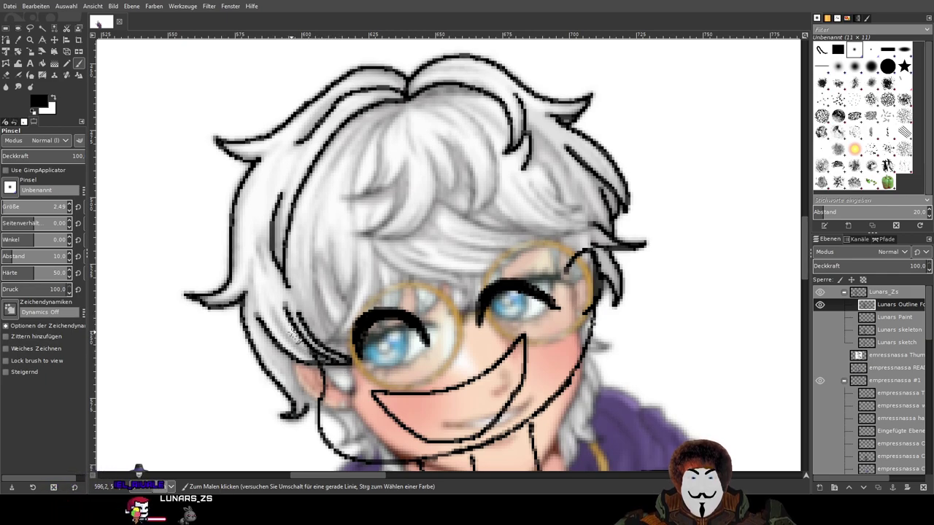
pyautogui.moveTo(273, 312); pyautogui.dragTo(324, 363)
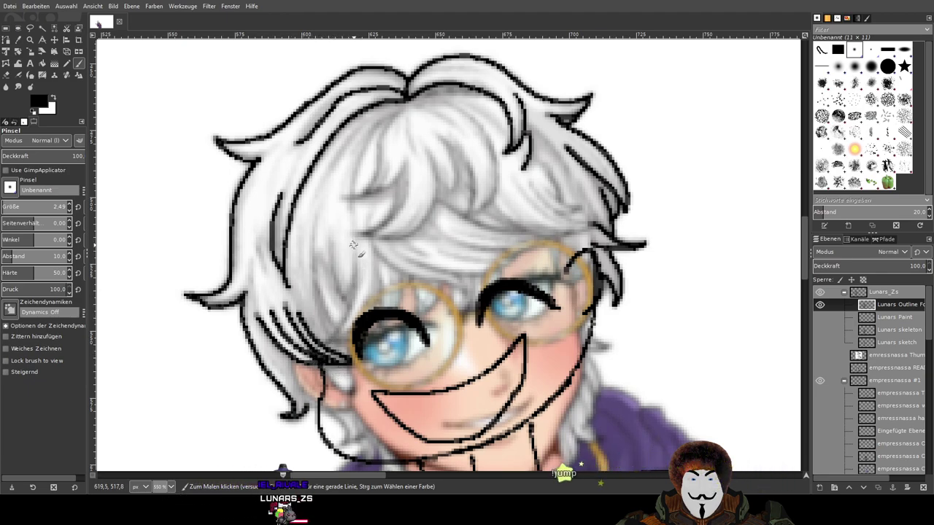
# Trace the forked fringe tips between the eyes and the fringe edge across the second eye, including its inner strands
pyautogui.moveTo(355, 270); pyautogui.dragTo(334, 330)
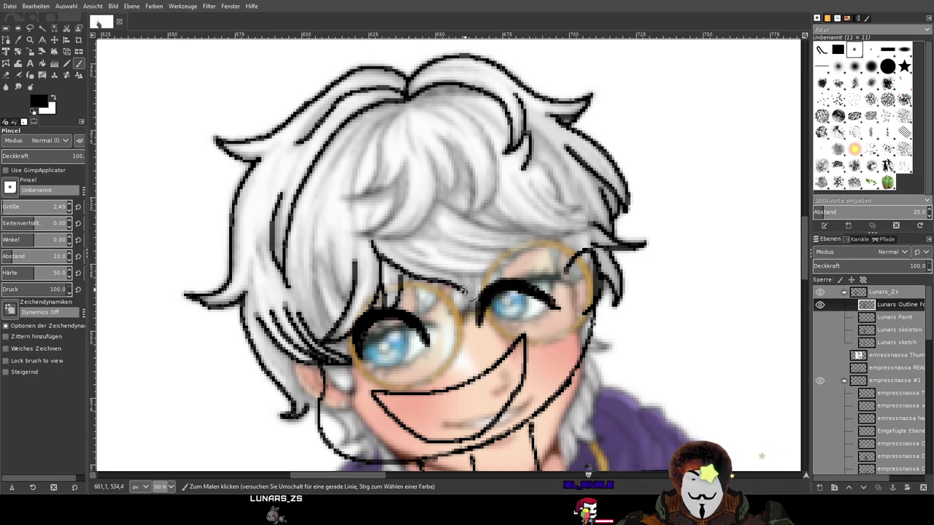
pyautogui.moveTo(393, 249)
pyautogui.mouseDown()
pyautogui.moveTo(454, 272)
pyautogui.moveTo(497, 269)
pyautogui.mouseUp()
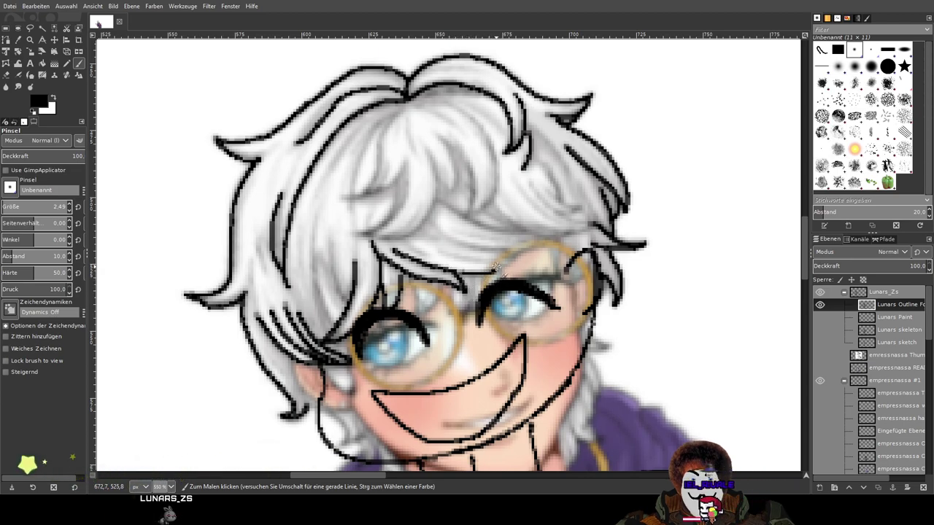
pyautogui.moveTo(453, 255); pyautogui.dragTo(499, 263)
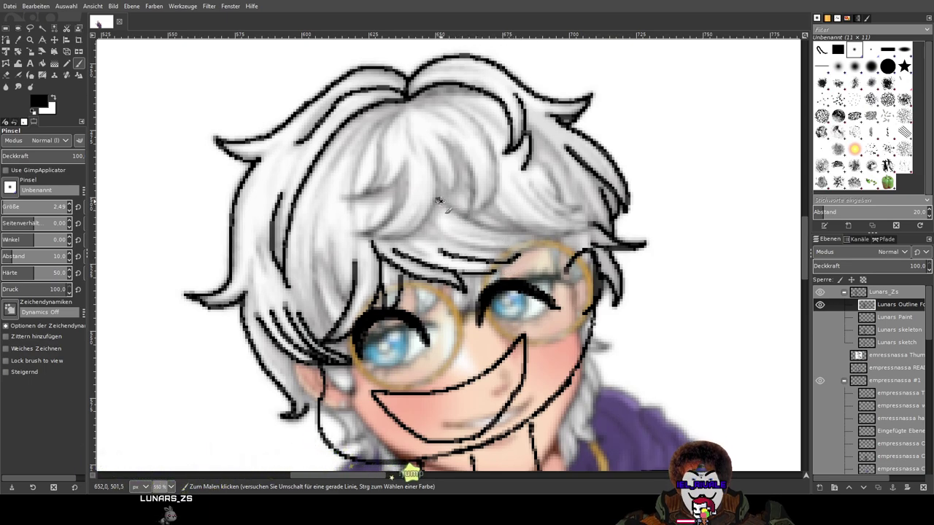
pyautogui.moveTo(476, 221); pyautogui.dragTo(560, 238)
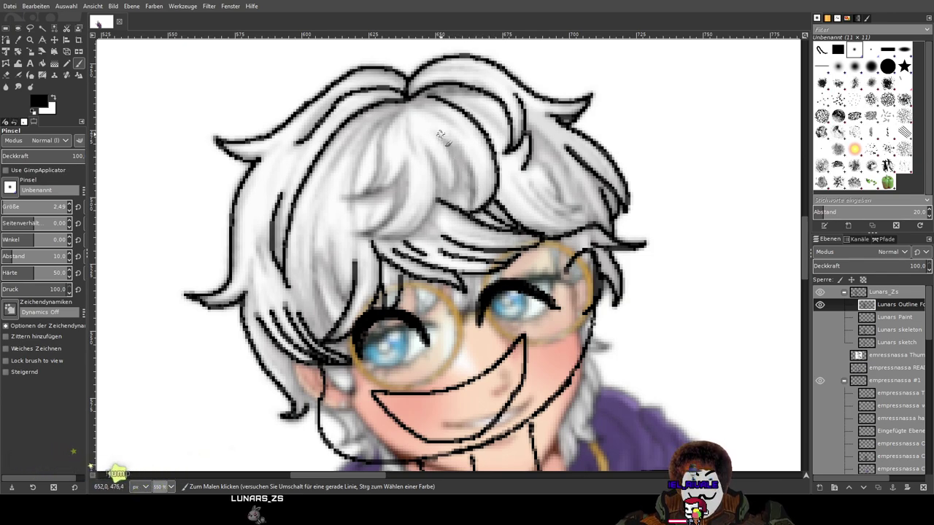
# Trace the curled locks in the middle of the fringe and fill the crown and both sides with inner strand lines
pyautogui.moveTo(442, 137); pyautogui.dragTo(466, 159)
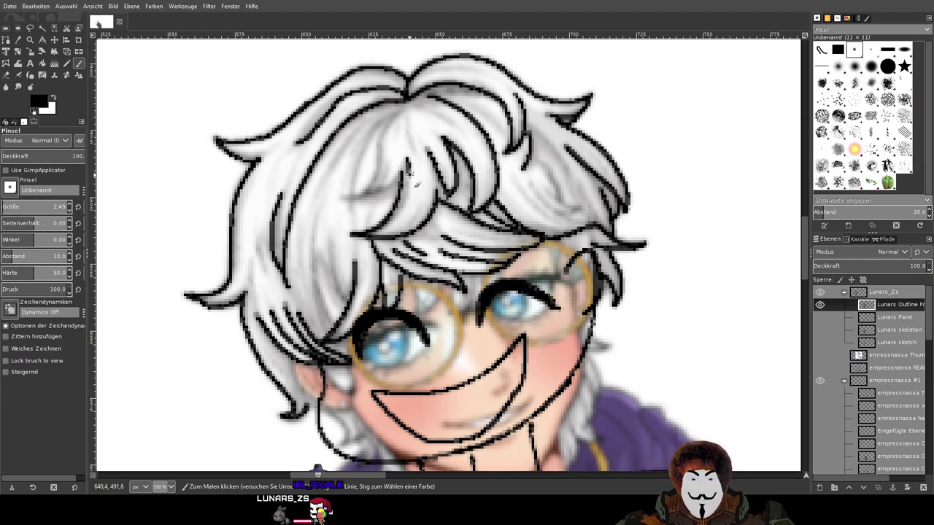
pyautogui.moveTo(409, 175)
pyautogui.mouseDown()
pyautogui.moveTo(402, 208)
pyautogui.moveTo(384, 223)
pyautogui.mouseUp()
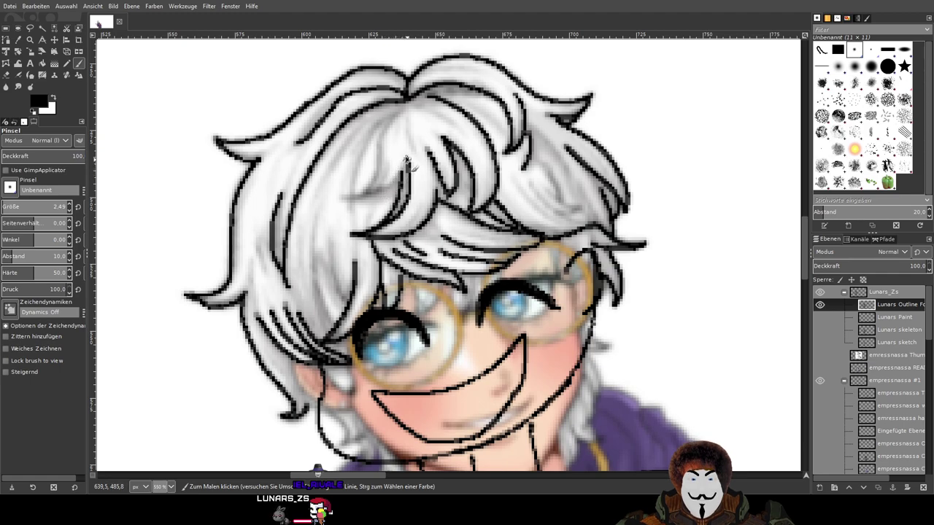
pyautogui.moveTo(377, 192)
pyautogui.mouseDown()
pyautogui.moveTo(340, 197)
pyautogui.moveTo(372, 182)
pyautogui.moveTo(388, 116)
pyautogui.moveTo(409, 104)
pyautogui.moveTo(458, 128)
pyautogui.mouseUp()
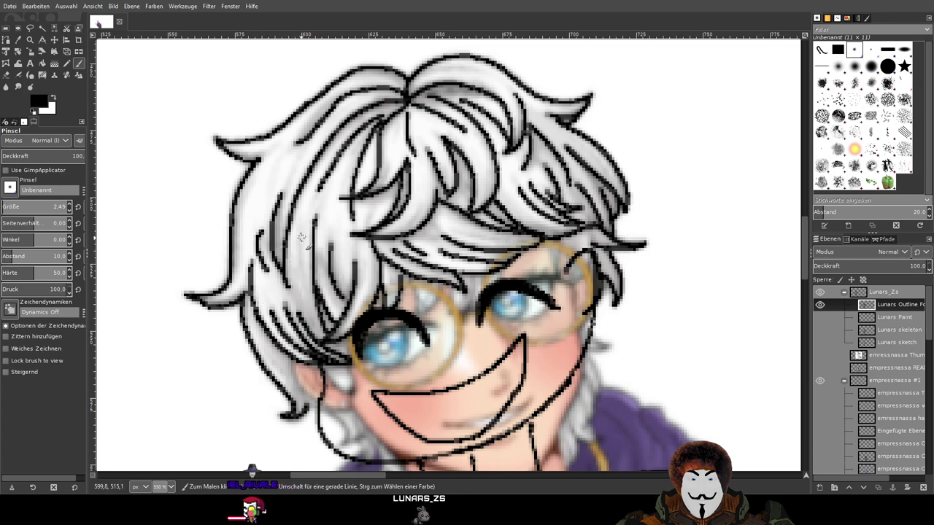
# Draw a vertical strand line in the gap between the long side strands, undoing and redrawing it to follow the reference
pyautogui.moveTo(301, 237); pyautogui.dragTo(301, 260)
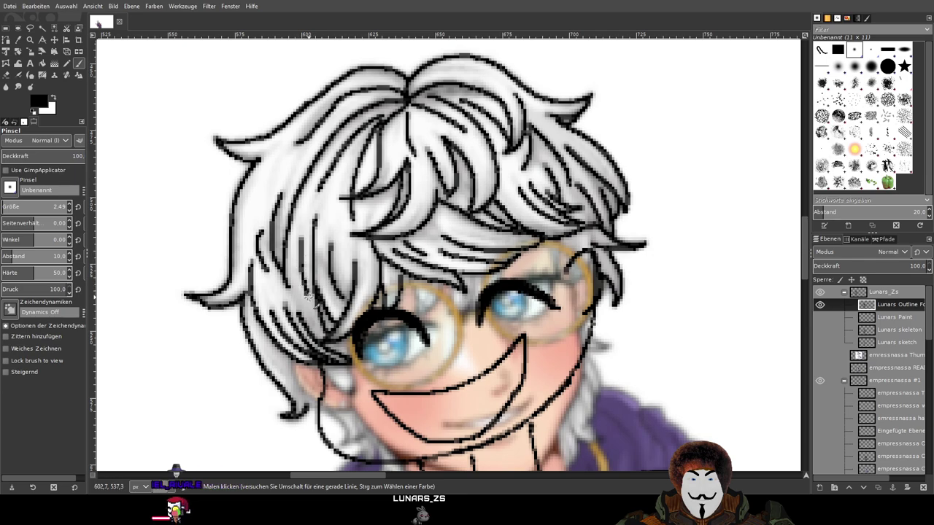
pyautogui.press('ctrl')
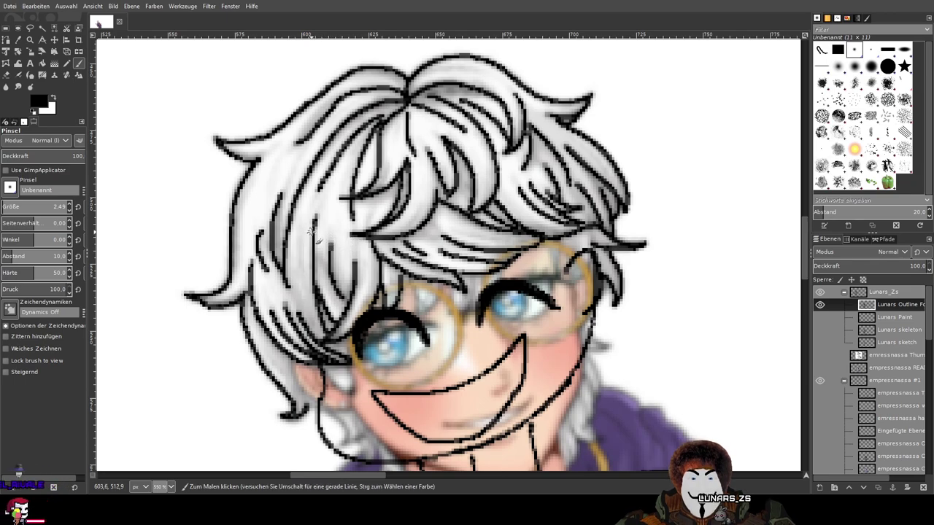
pyautogui.moveTo(297, 254); pyautogui.dragTo(302, 288)
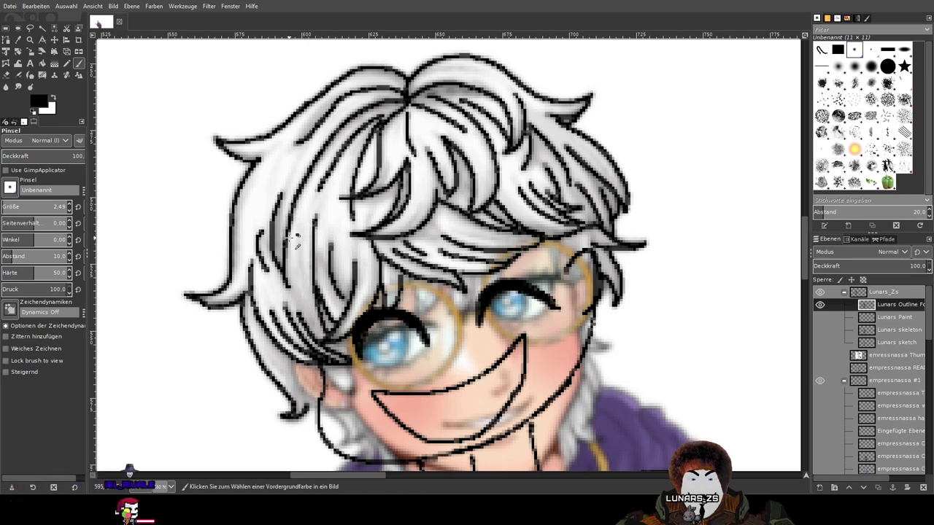
pyautogui.keyDown('ctrl'); pyautogui.scroll(3, 292, 239); pyautogui.keyUp('ctrl')
pyautogui.moveTo(322, 241)
pyautogui.mouseDown()
pyautogui.moveTo(314, 359)
pyautogui.moveTo(321, 448)
pyautogui.mouseUp()
pyautogui.hotkey('ctrl', 'z')
pyautogui.moveTo(325, 232)
pyautogui.mouseDown()
pyautogui.moveTo(320, 307)
pyautogui.moveTo(329, 438)
pyautogui.mouseUp()
# Trace the spiky hair tips behind the far cheek, from below the glasses down to the lock beside the neck
pyautogui.keyDown('ctrl'); pyautogui.scroll(-5, 461, 347); pyautogui.keyUp('ctrl')
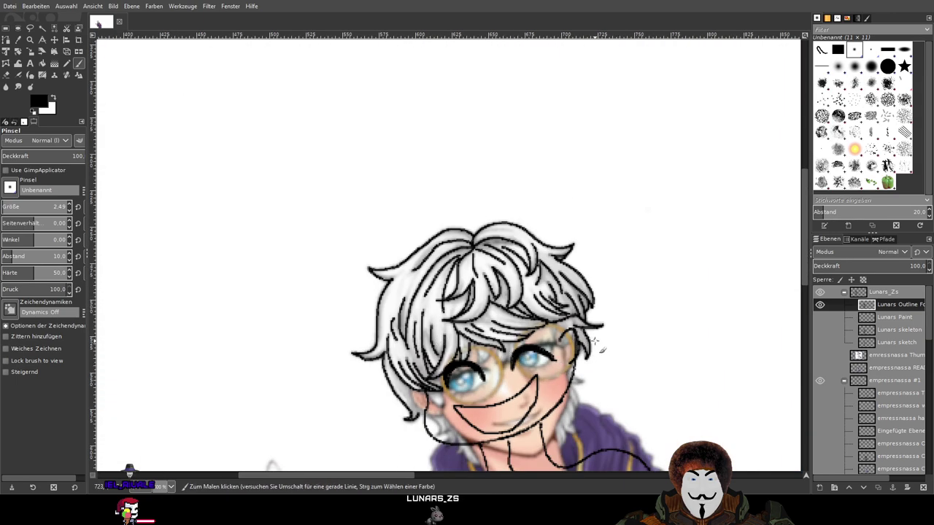
pyautogui.keyDown('ctrl'); pyautogui.scroll(-3, 576, 328); pyautogui.keyUp('ctrl')
pyautogui.keyDown('ctrl'); pyautogui.scroll(5, 567, 319); pyautogui.keyUp('ctrl')
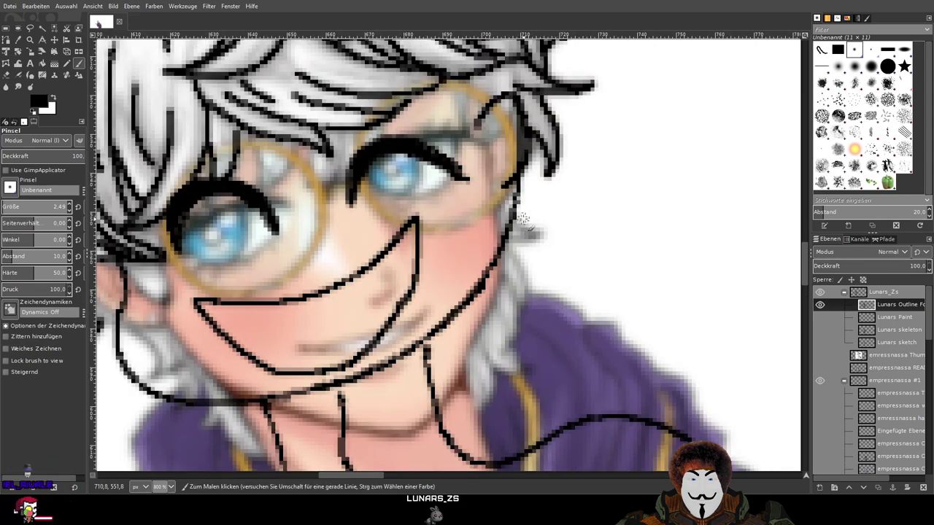
pyautogui.moveTo(520, 227)
pyautogui.mouseDown()
pyautogui.moveTo(539, 232)
pyautogui.moveTo(536, 241)
pyautogui.moveTo(509, 241)
pyautogui.mouseUp()
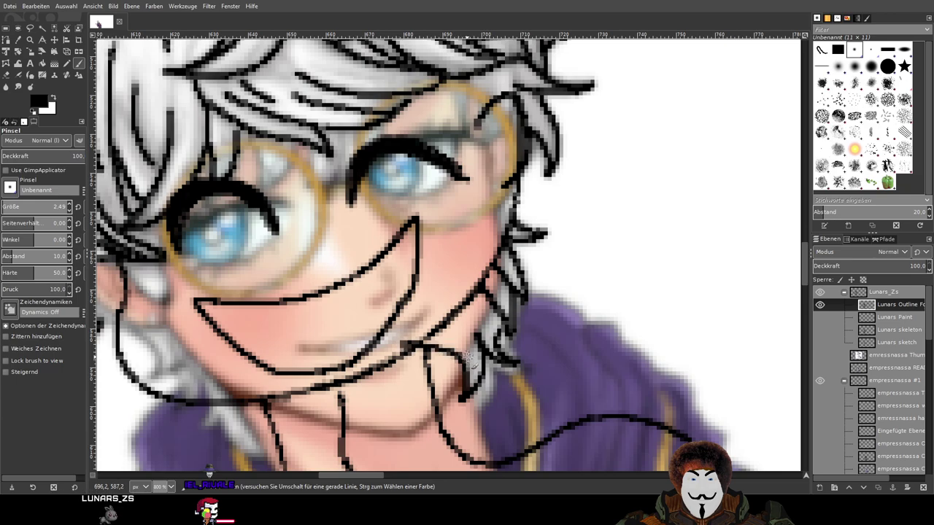
# Replace the inner edge of the lowest neck lock with a curve joining its tip to the jawline
pyautogui.hotkey('ctrl', 'z')
pyautogui.scroll(1, 407, 340)
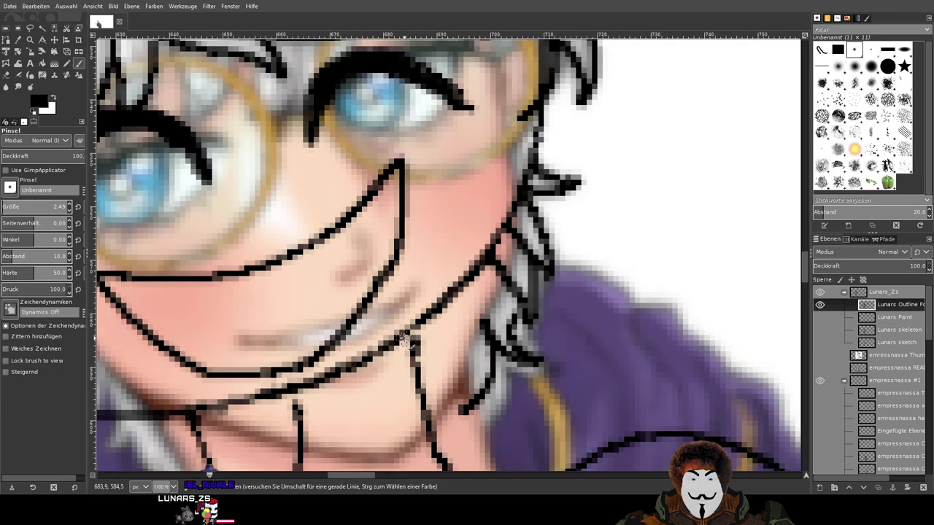
pyautogui.moveTo(414, 332)
pyautogui.mouseDown()
pyautogui.moveTo(461, 356)
pyautogui.moveTo(480, 417)
pyautogui.mouseUp()
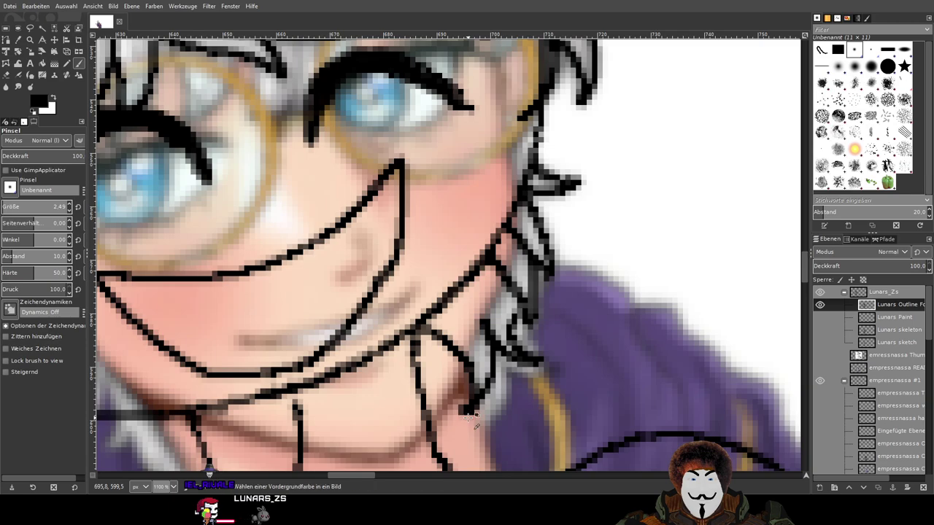
pyautogui.hotkey('ctrl', 'z')
pyautogui.moveTo(411, 334)
pyautogui.mouseDown()
pyautogui.moveTo(454, 348)
pyautogui.moveTo(478, 413)
pyautogui.mouseUp()
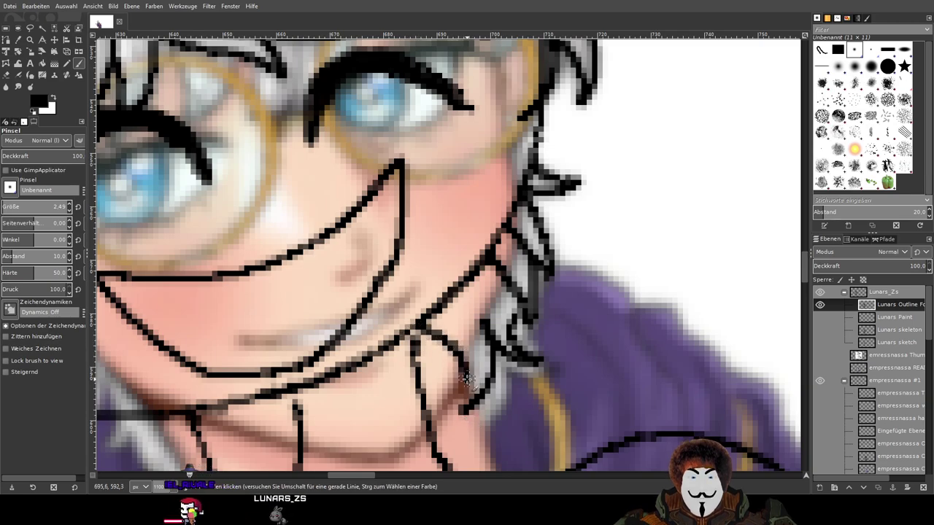
pyautogui.hotkey('ctrl', 'z')
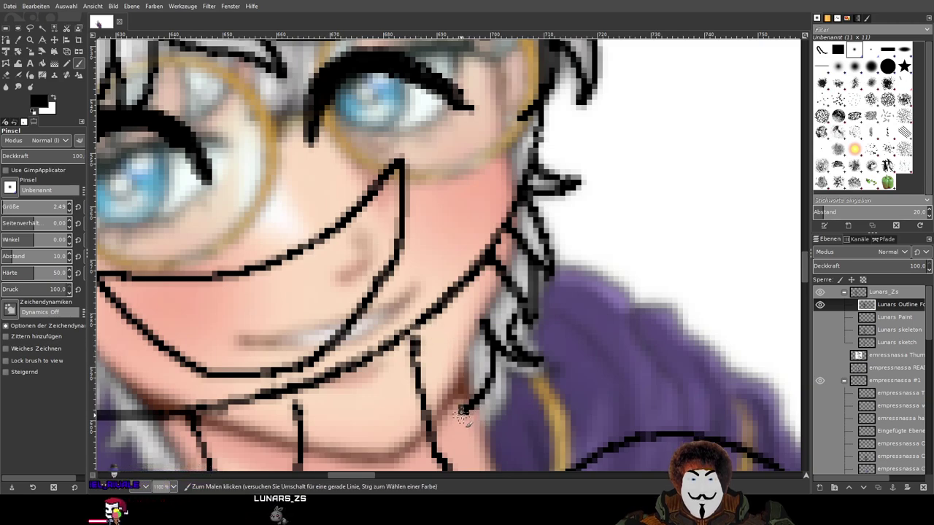
pyautogui.moveTo(463, 407)
pyautogui.mouseDown()
pyautogui.moveTo(429, 336)
pyautogui.moveTo(406, 323)
pyautogui.mouseUp()
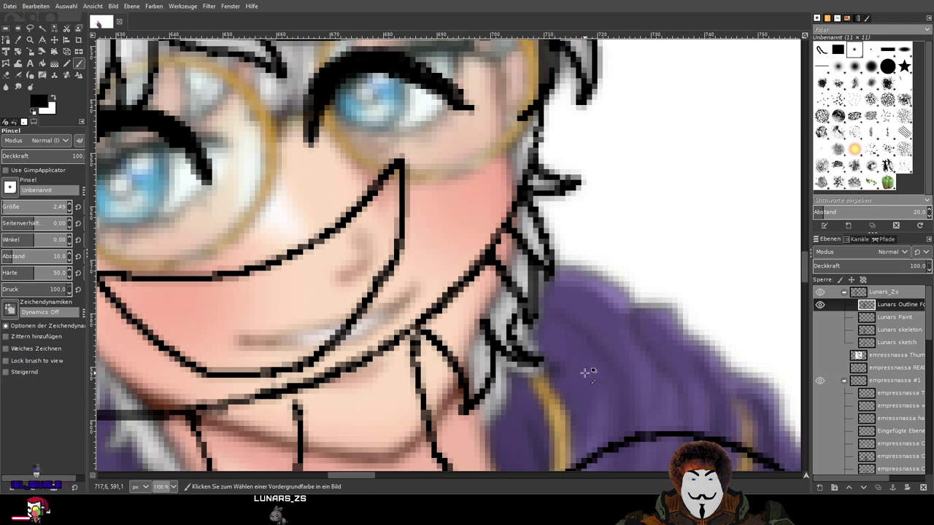
# Trace the pointed hair tips hanging below the jawline on the visible ear's side of the neck
pyautogui.scroll(-3, 590, 375)
pyautogui.scroll(2, 613, 314)
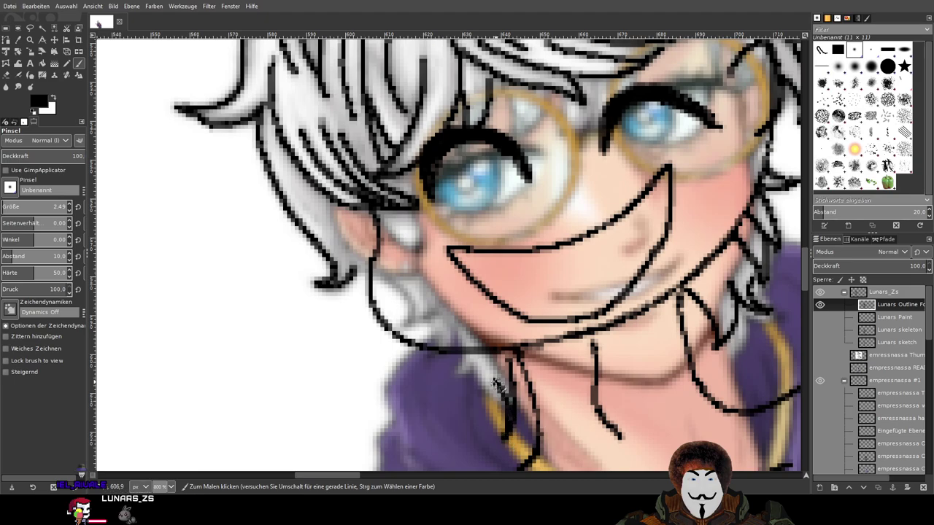
pyautogui.moveTo(485, 372)
pyautogui.mouseDown()
pyautogui.moveTo(469, 403)
pyautogui.moveTo(469, 358)
pyautogui.mouseUp()
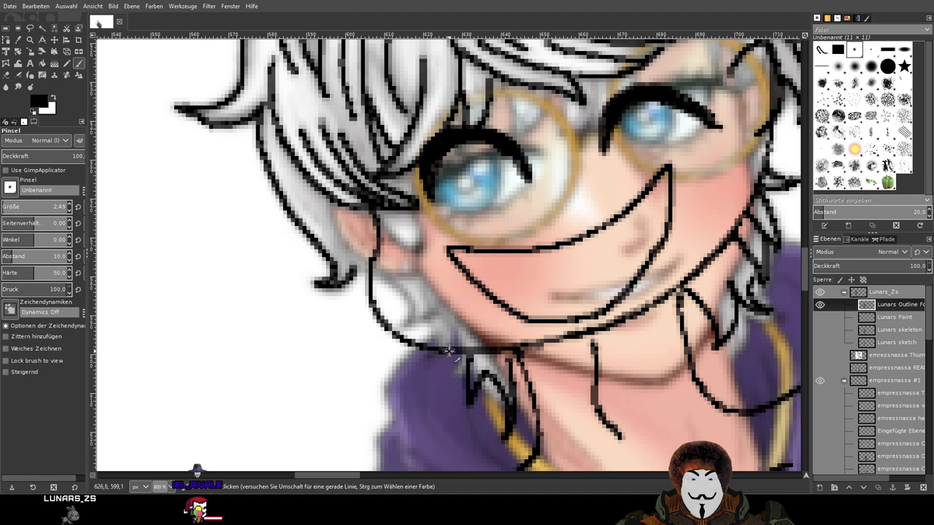
pyautogui.moveTo(449, 359); pyautogui.dragTo(435, 392)
pyautogui.moveTo(448, 373); pyautogui.dragTo(433, 348)
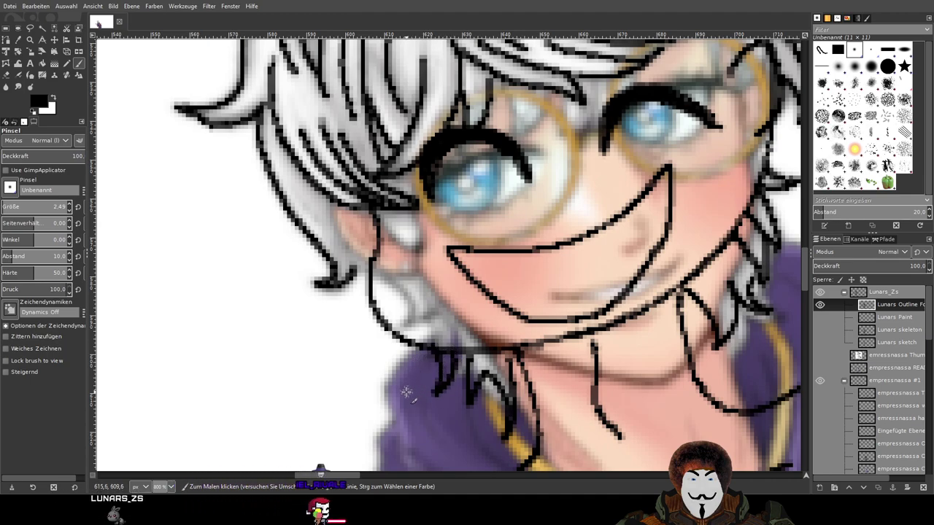
pyautogui.scroll(-4, 406, 392)
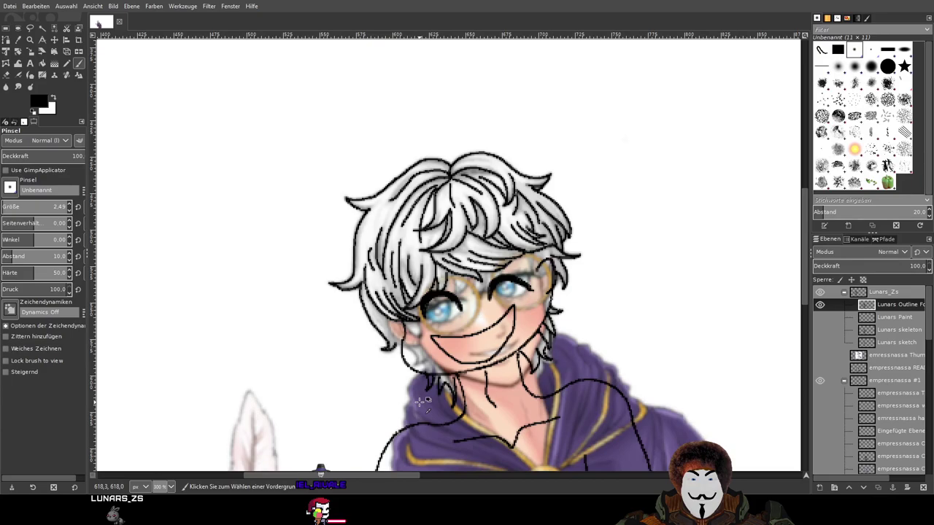
# Trace the short hair tips hanging over the upper rim of the far glasses lens
pyautogui.scroll(4, 588, 392)
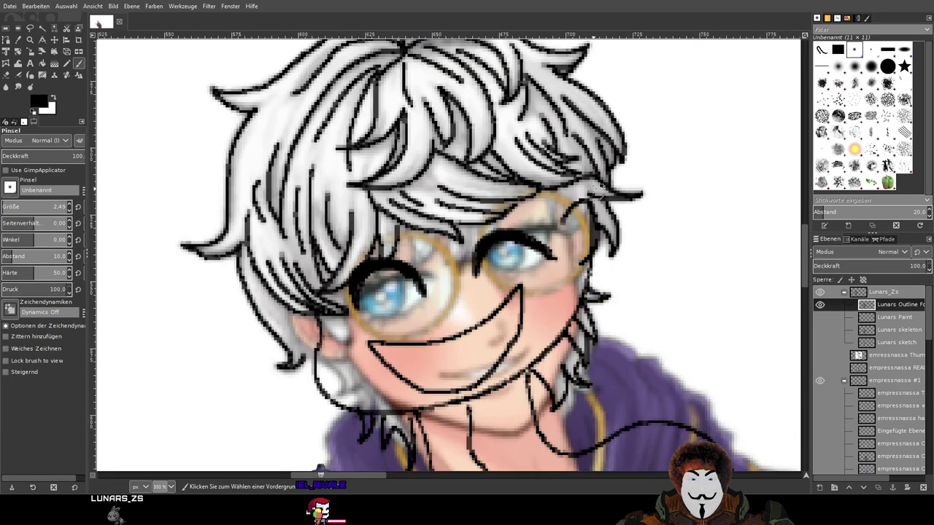
pyautogui.scroll(-1, 610, 227)
pyautogui.scroll(3, 508, 250)
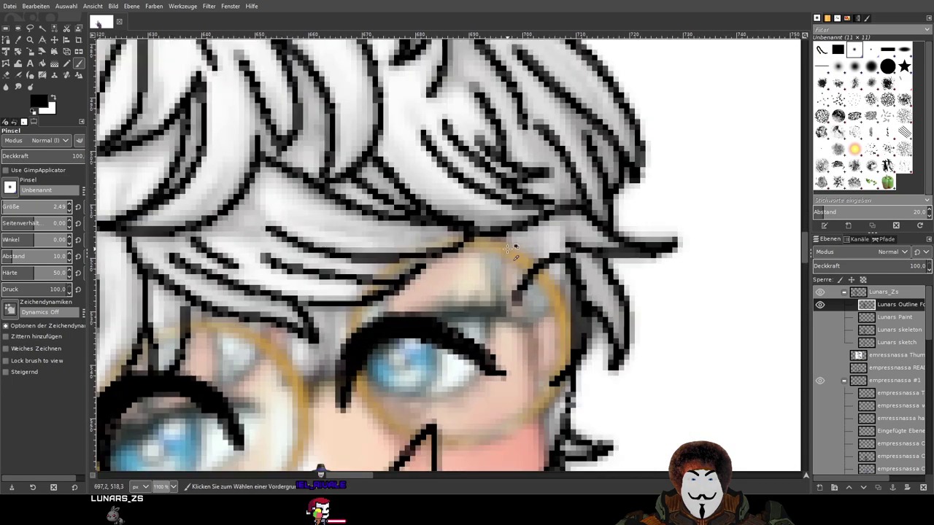
pyautogui.moveTo(476, 242)
pyautogui.mouseDown()
pyautogui.moveTo(497, 313)
pyautogui.moveTo(508, 250)
pyautogui.mouseUp()
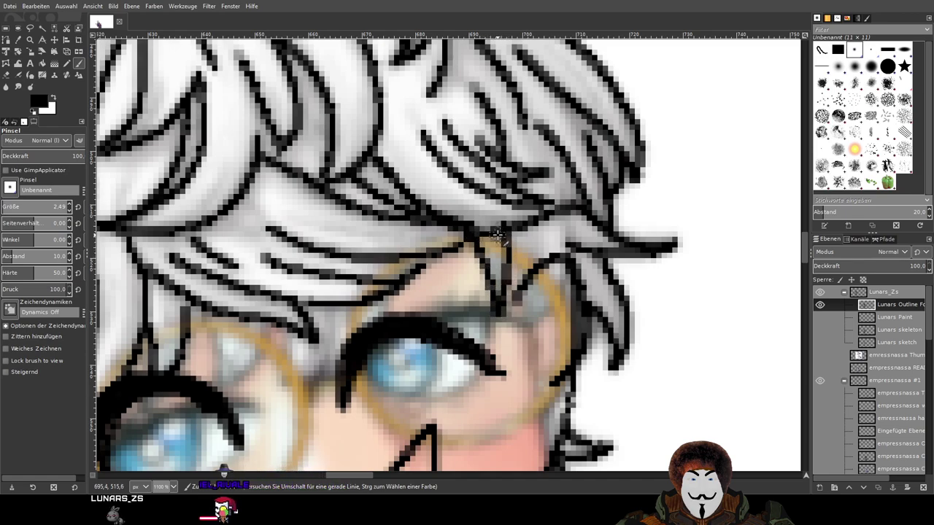
pyautogui.moveTo(505, 242)
pyautogui.mouseDown()
pyautogui.moveTo(530, 305)
pyautogui.moveTo(524, 328)
pyautogui.mouseUp()
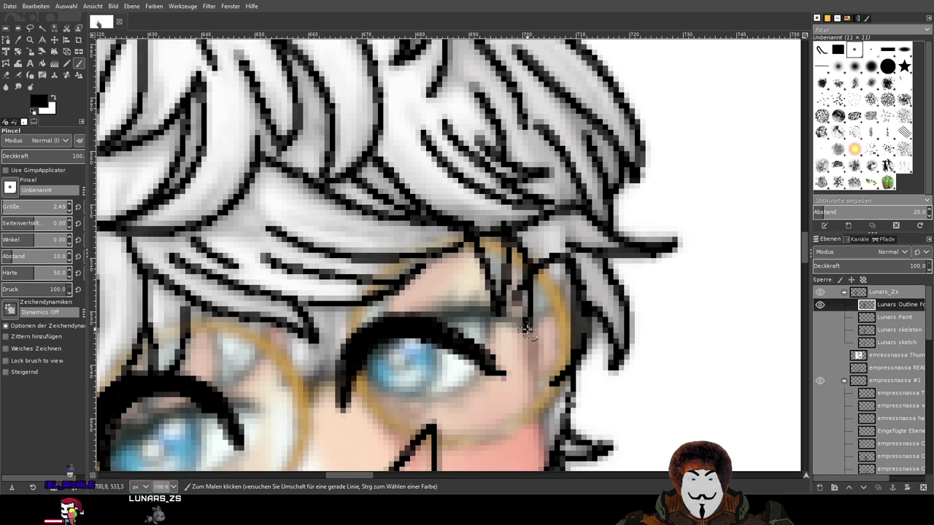
pyautogui.keyDown('ctrl'); pyautogui.scroll(-3, 701, 385); pyautogui.keyUp('ctrl')
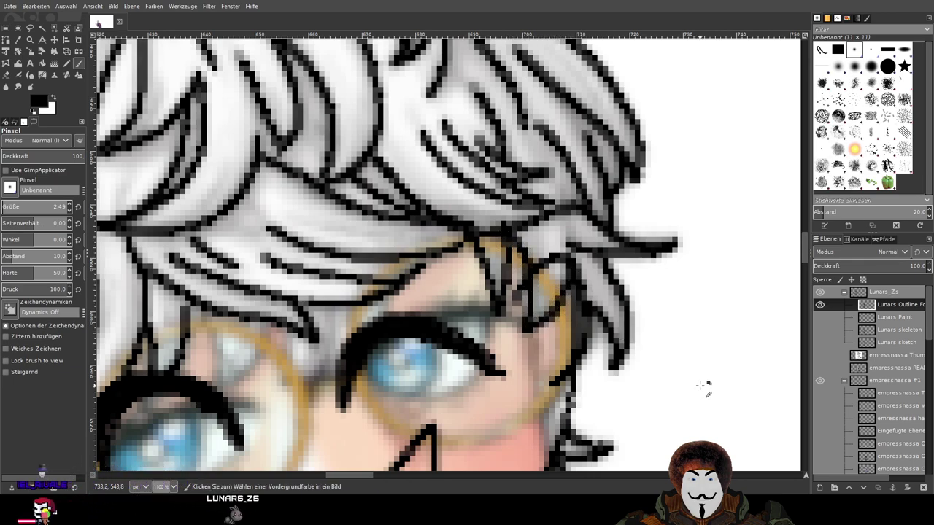
pyautogui.keyDown('ctrl'); pyautogui.scroll(-4, 701, 385); pyautogui.keyUp('ctrl')
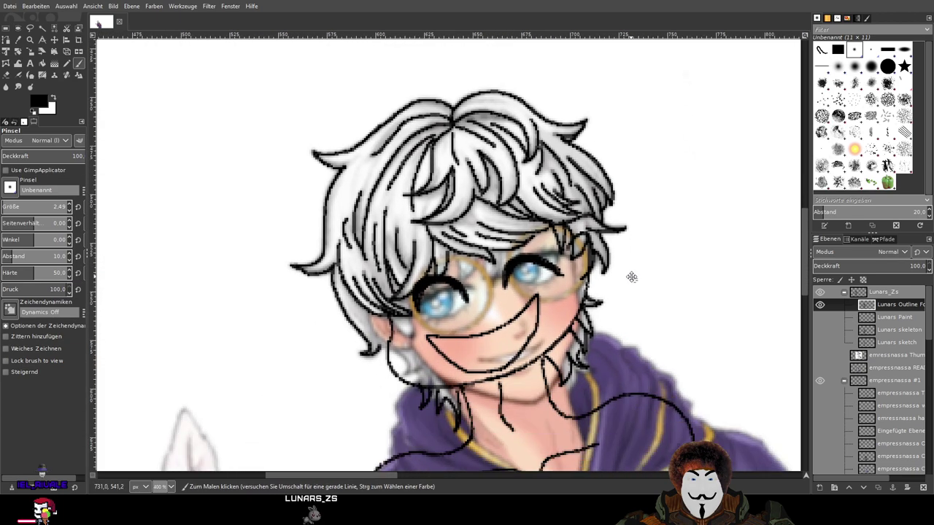
# Hide the Lunars-Kopie and Lunars reference layers to check the bare line art, and save the image
pyautogui.scroll(-10, 903, 421)
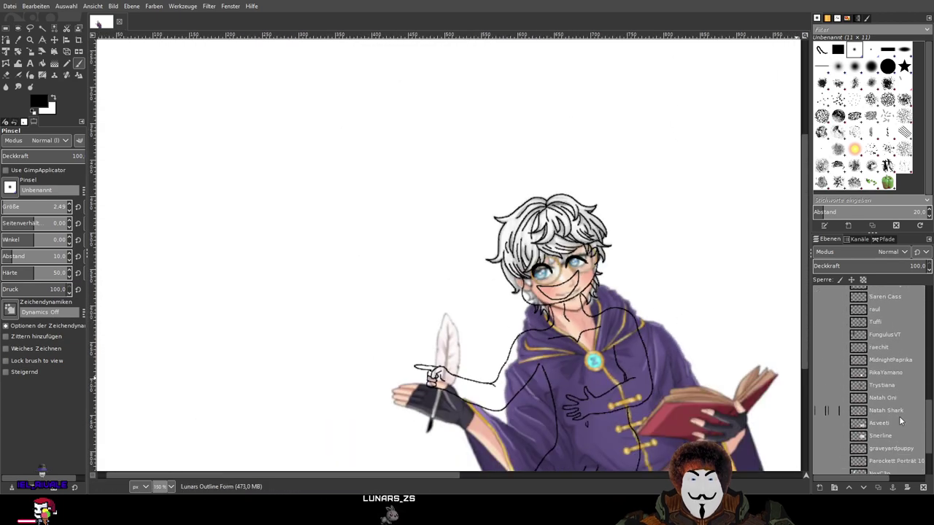
pyautogui.click(817, 416)
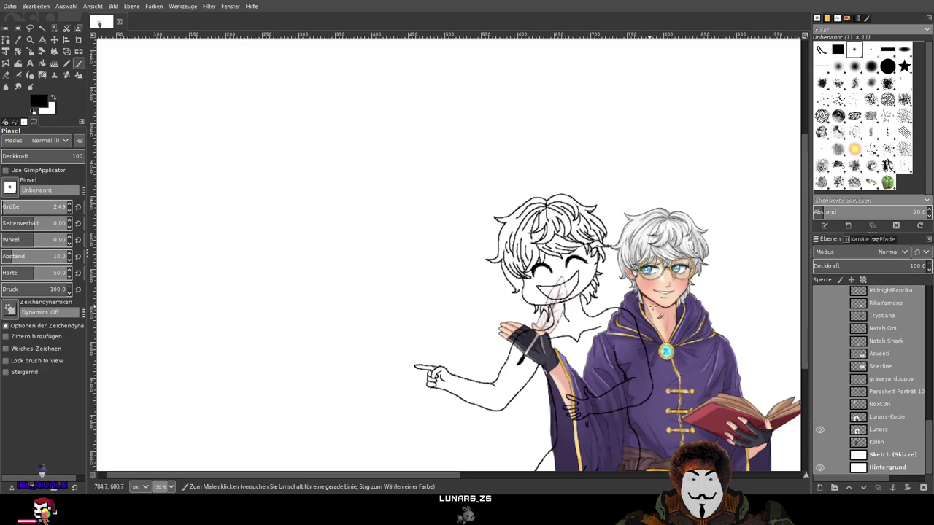
pyautogui.click(822, 428)
pyautogui.scroll(4, 554, 277)
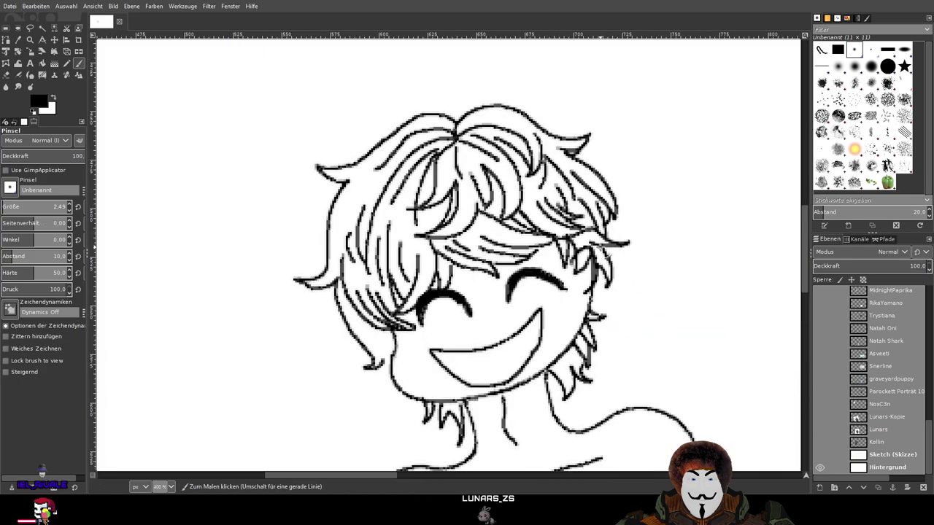
pyautogui.scroll(-3, 605, 252)
pyautogui.scroll(-2, 605, 251)
pyautogui.scroll(2, 606, 252)
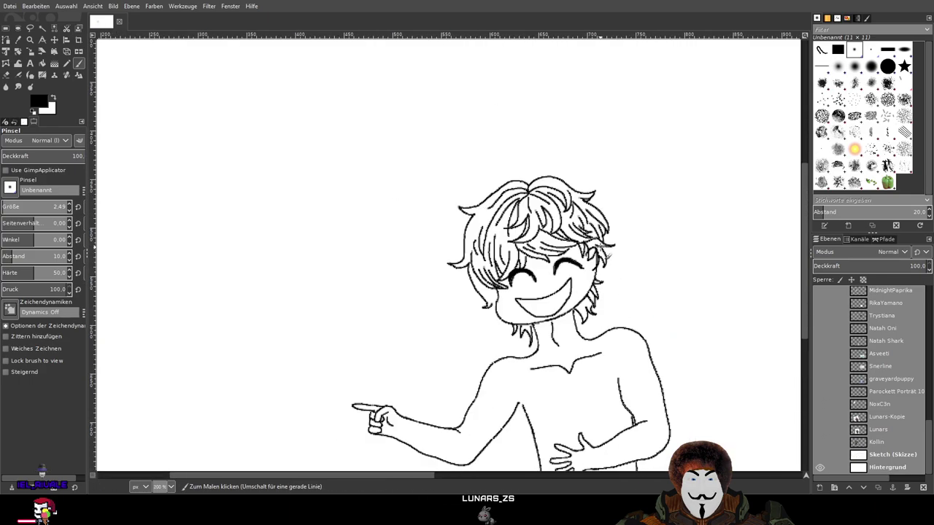
pyautogui.scroll(2, 674, 264)
pyautogui.scroll(-1, 674, 263)
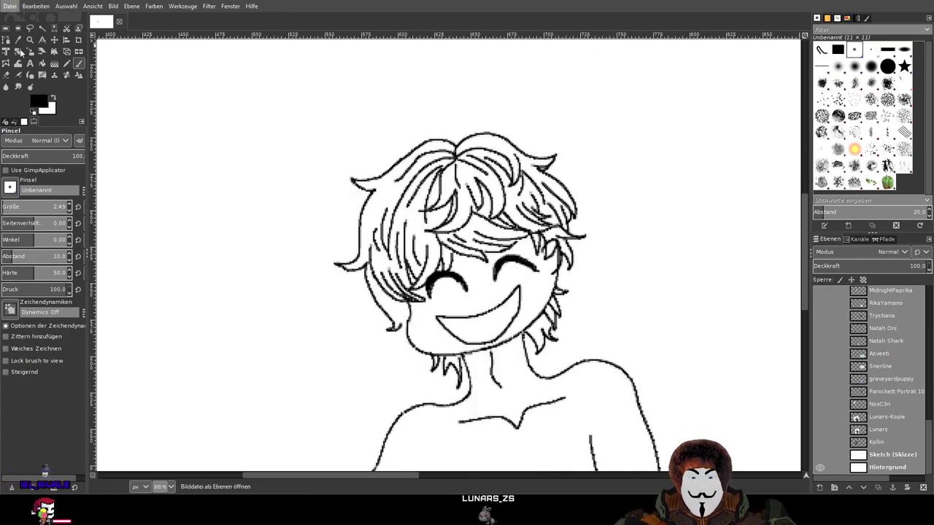
pyautogui.click(33, 94)
pyautogui.scroll(-2, 642, 161)
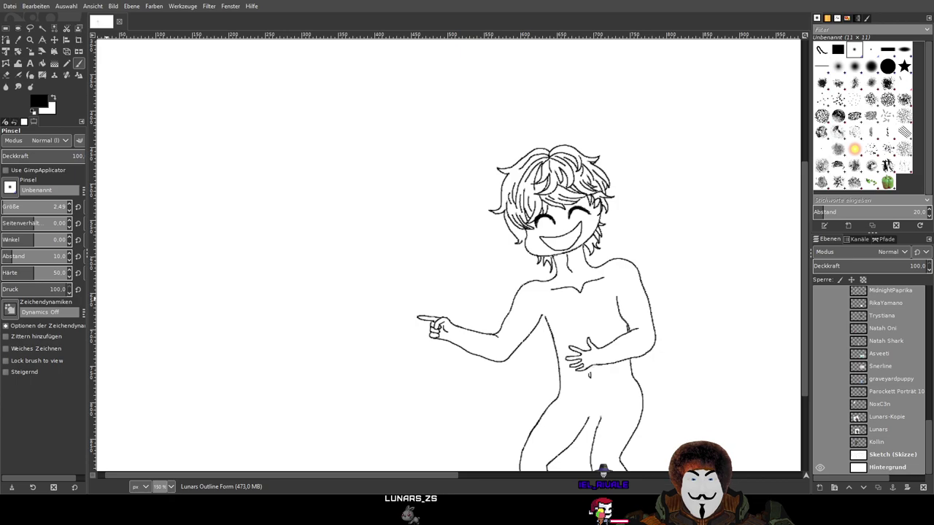
# Show the Lunars layer, move the reference figure beside the line art, and reselect the Lunars outline layer
pyautogui.moveTo(624, 283)
pyautogui.mouseDown()
pyautogui.moveTo(616, 235)
pyautogui.moveTo(516, 224)
pyautogui.mouseUp()
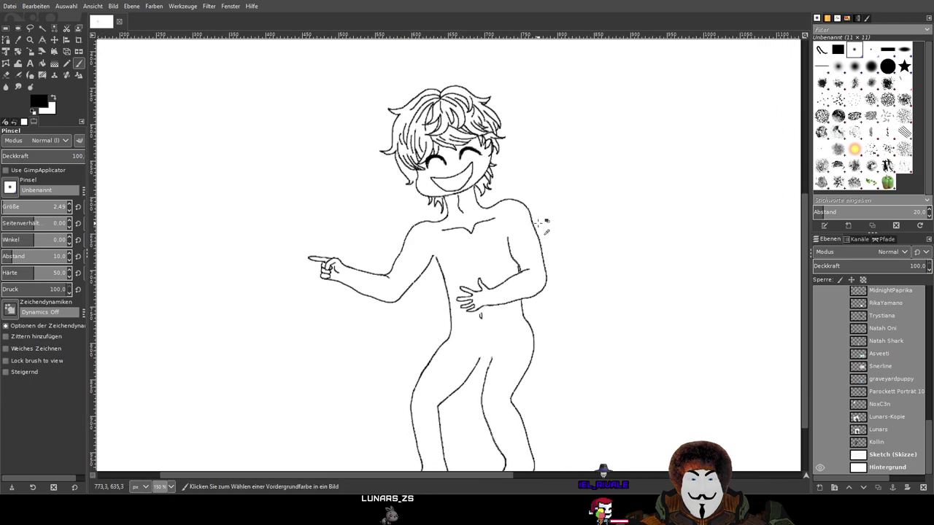
pyautogui.scroll(-2, 538, 223)
pyautogui.scroll(1, 362, 267)
pyautogui.moveTo(427, 262); pyautogui.dragTo(461, 237)
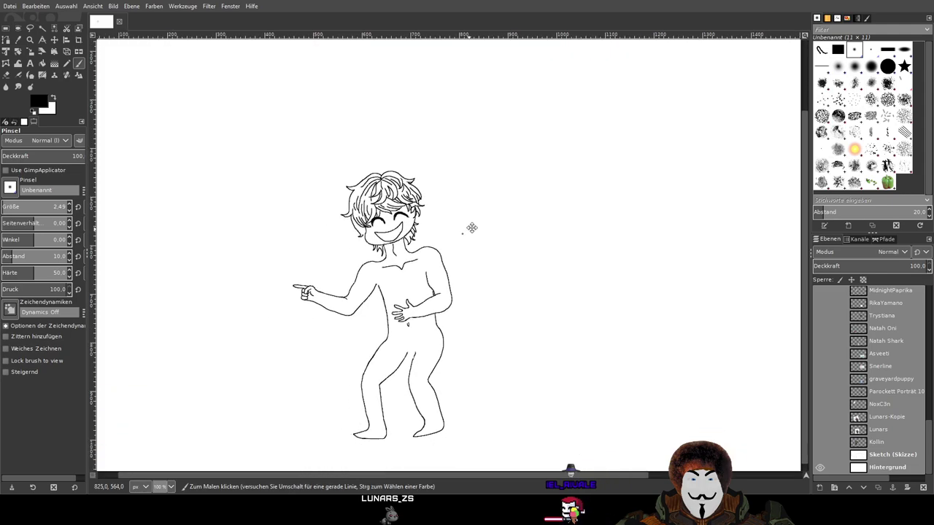
pyautogui.click(818, 430)
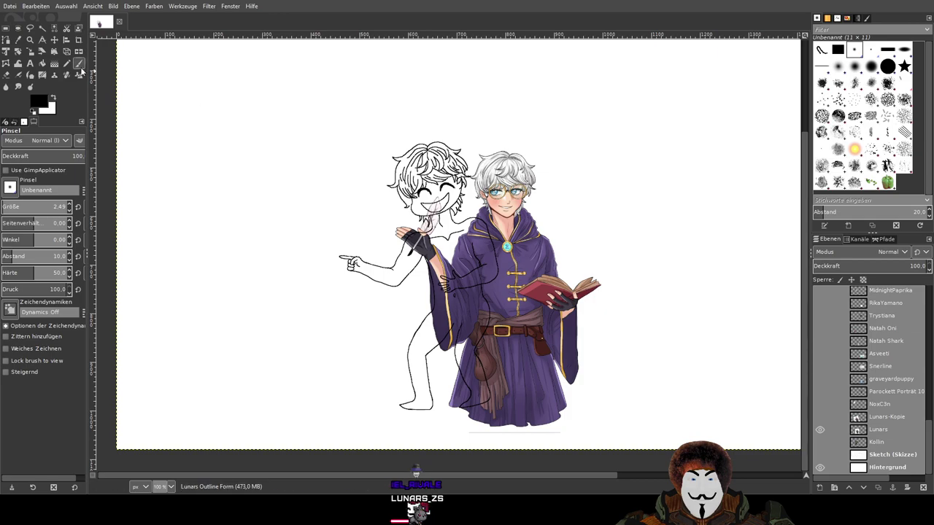
pyautogui.click(58, 41)
pyautogui.moveTo(531, 269); pyautogui.dragTo(614, 257)
pyautogui.click(615, 219)
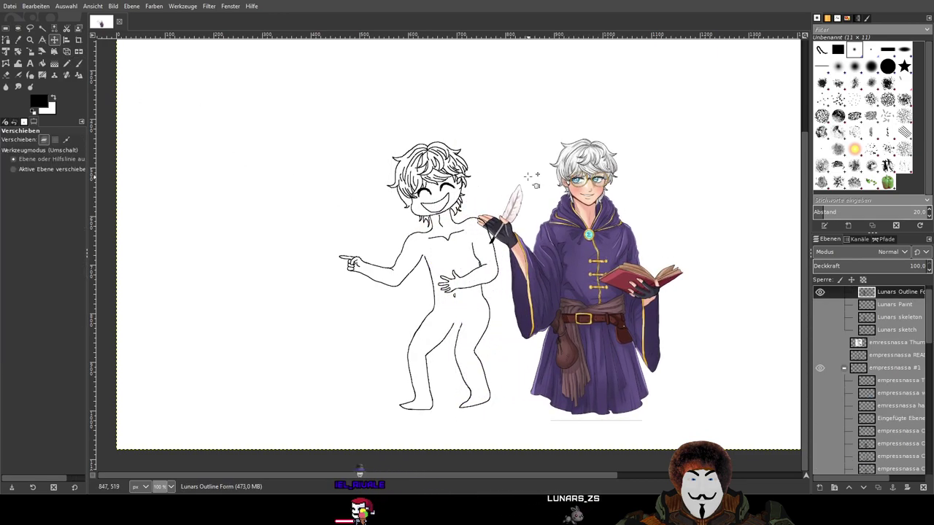
# Draw a small nose line between the closed eyes and the smiling mouth with the black paintbrush
pyautogui.scroll(2, 468, 154)
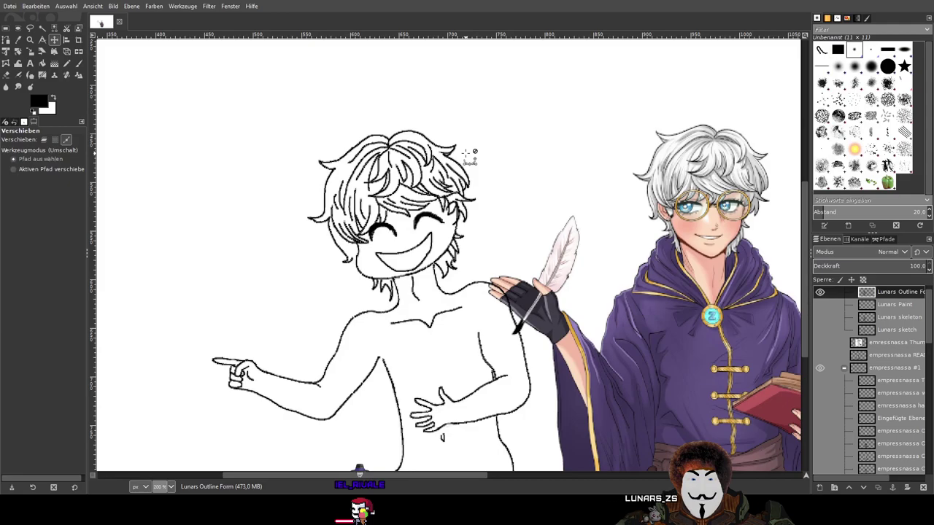
pyautogui.scroll(1, 525, 219)
pyautogui.press('p')
pyautogui.hscroll(4, 471, 215)
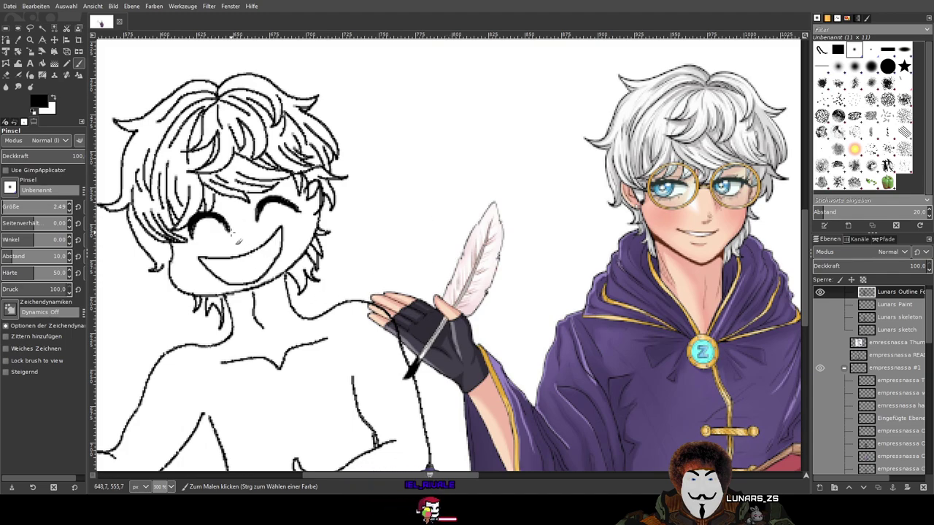
pyautogui.moveTo(237, 239); pyautogui.dragTo(257, 251)
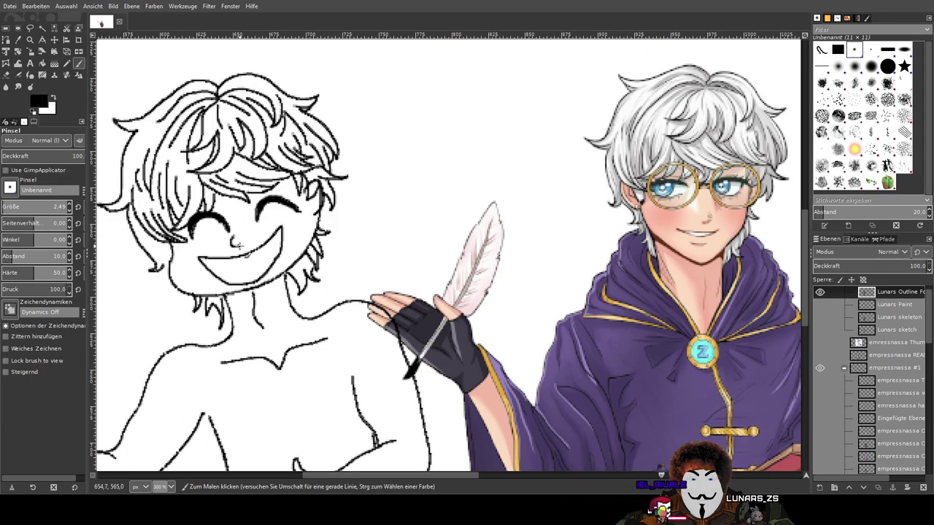
pyautogui.keyDown('ctrl'); pyautogui.scroll(-1, 288, 248); pyautogui.keyUp('ctrl')
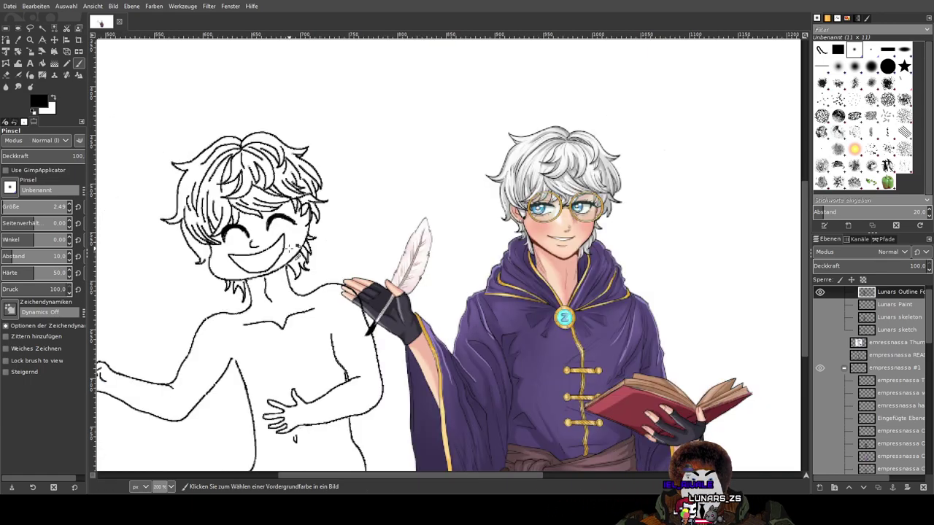
pyautogui.keyDown('ctrl'); pyautogui.scroll(1, 268, 259); pyautogui.keyUp('ctrl')
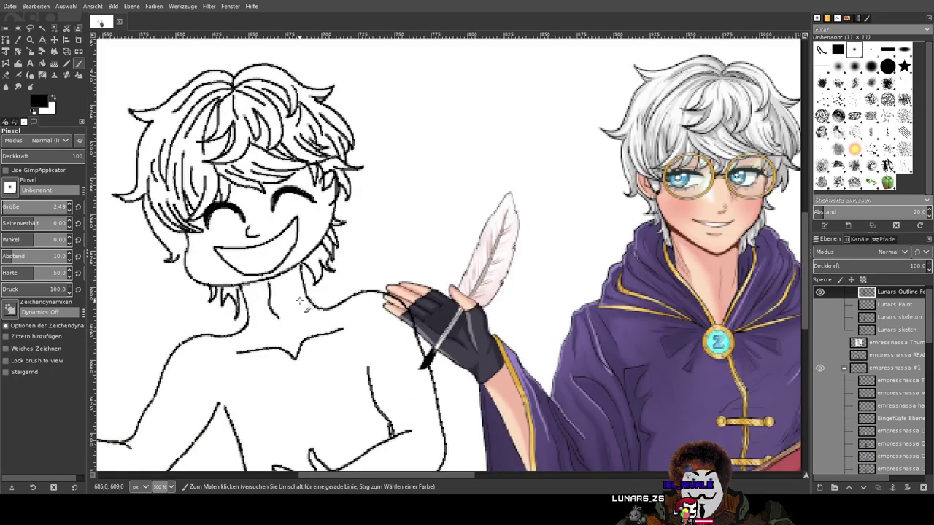
# Try to draw the chest muscle lines below the collarbones and undo them
pyautogui.keyDown('ctrl'); pyautogui.scroll(-2, 298, 298); pyautogui.keyUp('ctrl')
pyautogui.keyDown('ctrl'); pyautogui.scroll(1, 429, 238); pyautogui.keyUp('ctrl')
pyautogui.scroll(1, 429, 238)
pyautogui.keyDown('ctrl'); pyautogui.scroll(1, 354, 256); pyautogui.keyUp('ctrl')
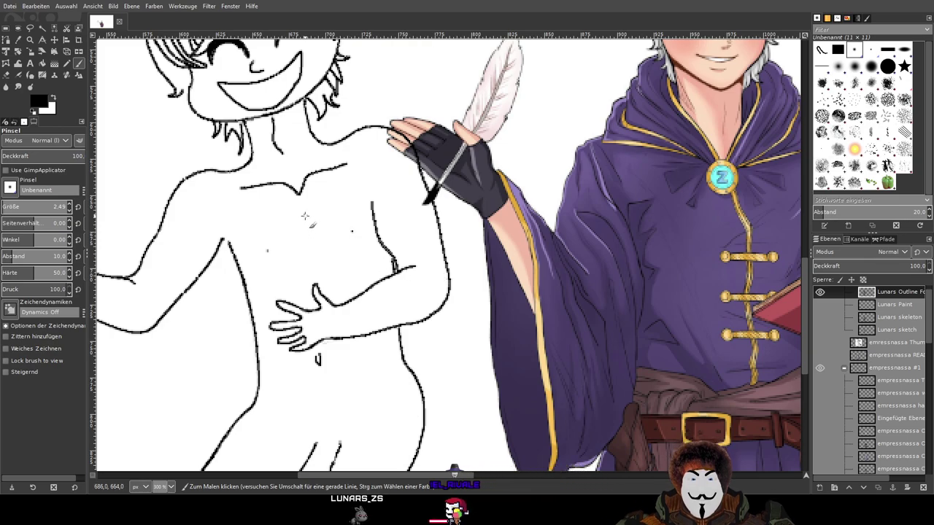
pyautogui.moveTo(305, 223)
pyautogui.mouseDown()
pyautogui.moveTo(324, 249)
pyautogui.moveTo(373, 238)
pyautogui.mouseUp()
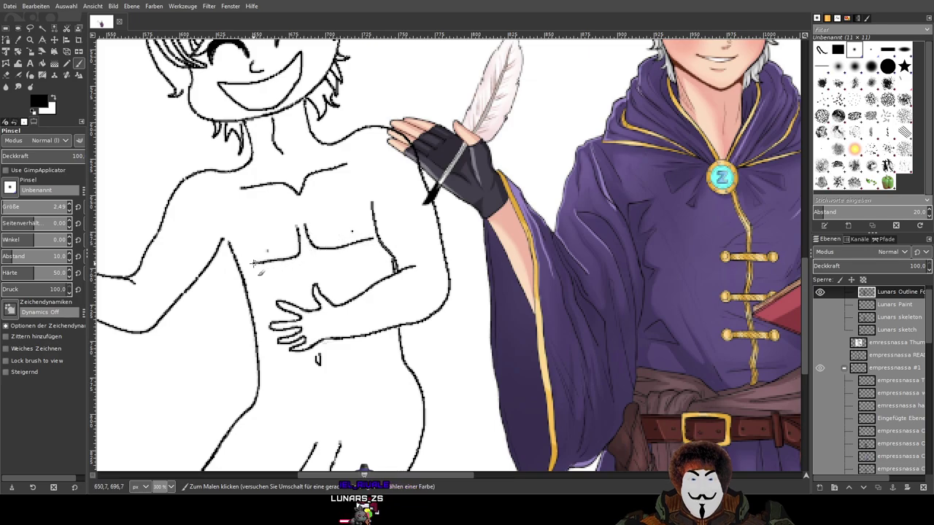
pyautogui.hotkey('ctrl', 'z')
pyautogui.hotkey('ctrl', 'z')
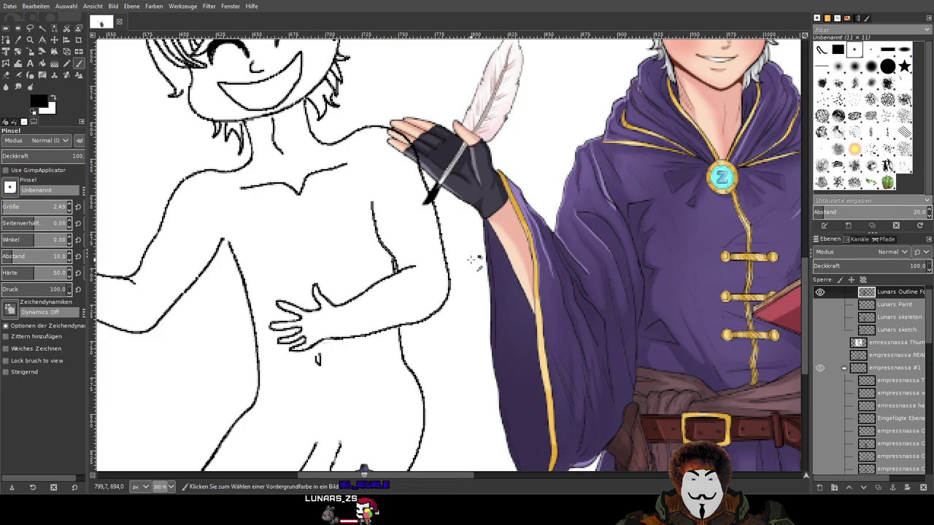
# Show the Kollin READY layer to bring in the finished coloured character beside the line art
pyautogui.moveTo(489, 267); pyautogui.dragTo(513, 222)
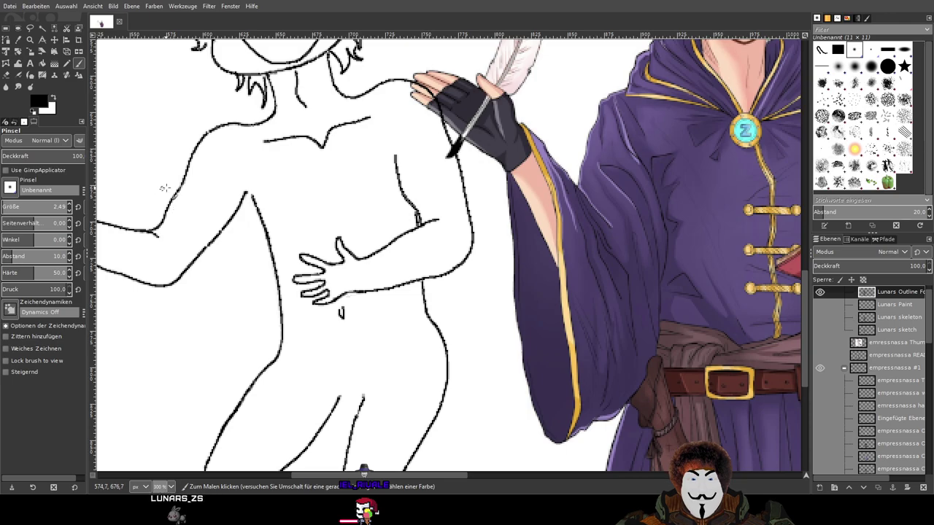
pyautogui.scroll(-2, 248, 218)
pyautogui.scroll(-3, 248, 219)
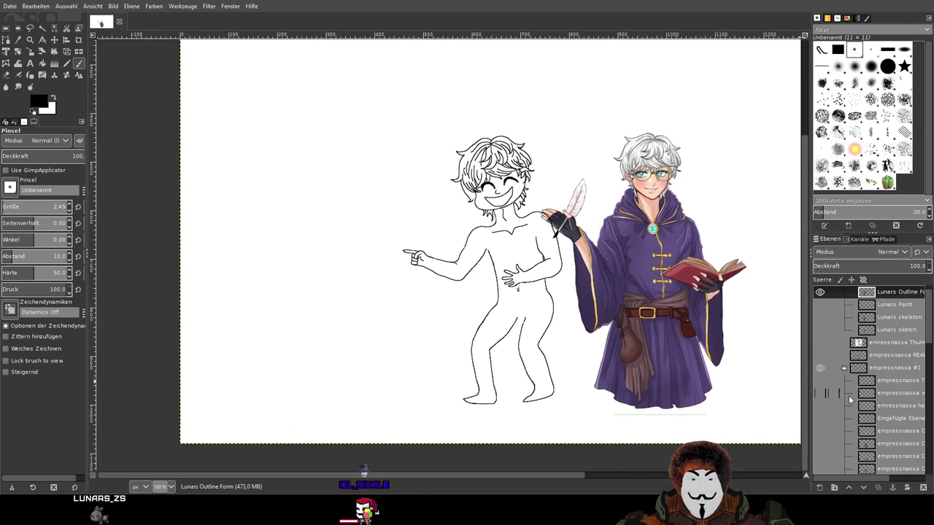
pyautogui.scroll(-10, 880, 399)
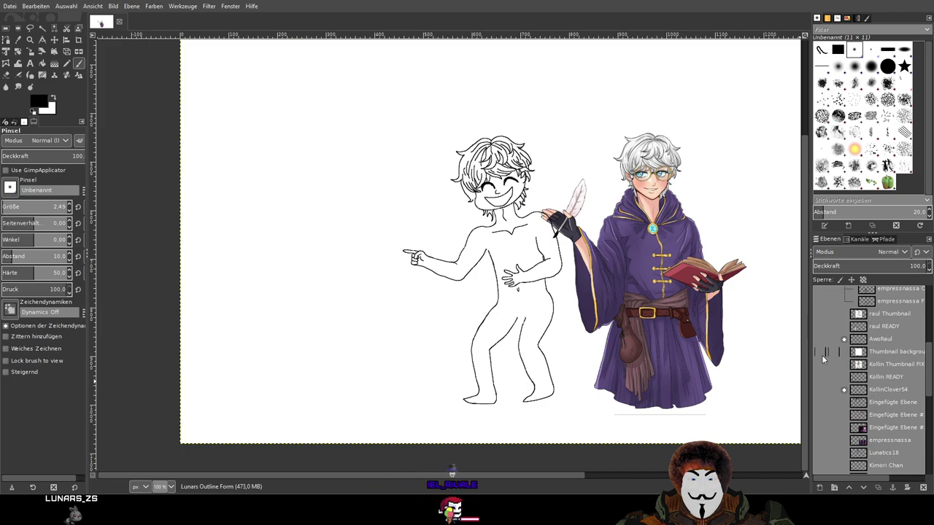
pyautogui.click(820, 377)
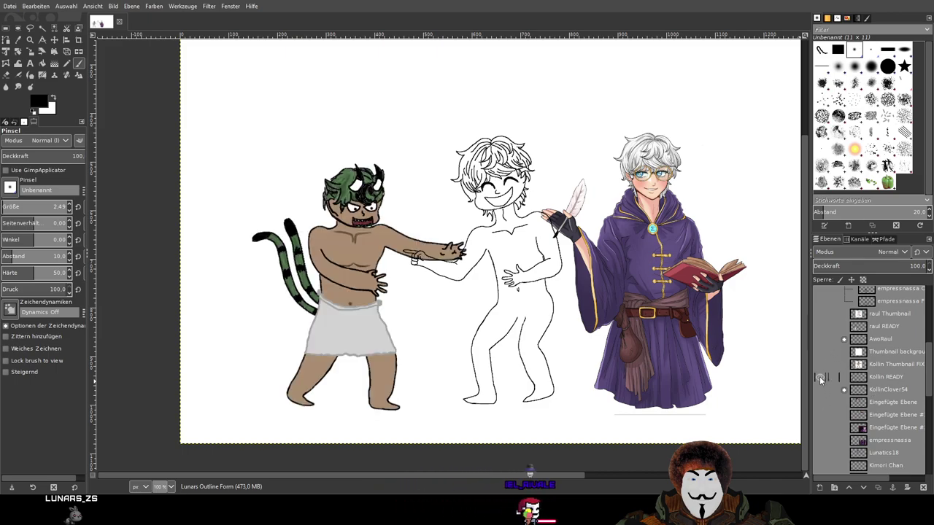
# Show the Sketch (Skizze) layer and make it the active layer
pyautogui.scroll(-6, 819, 376)
pyautogui.click(820, 454)
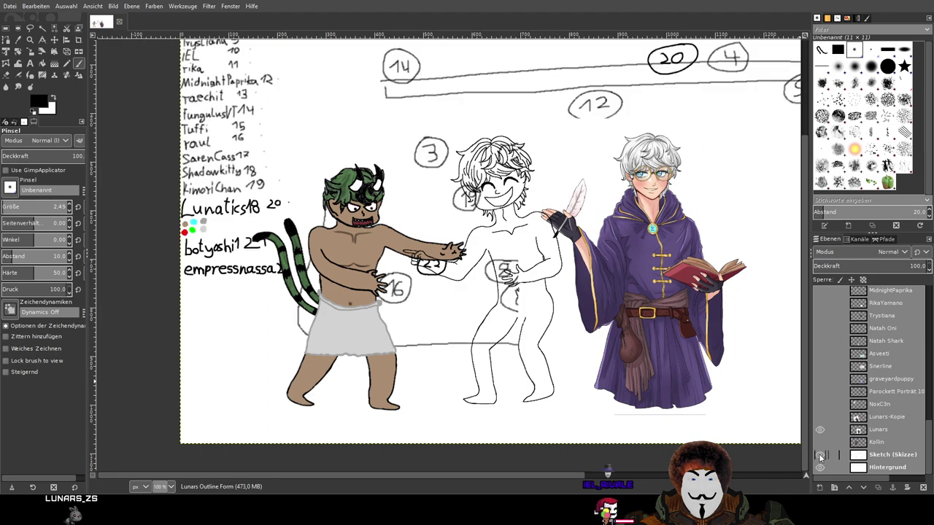
pyautogui.hscroll(-3, 584, 351)
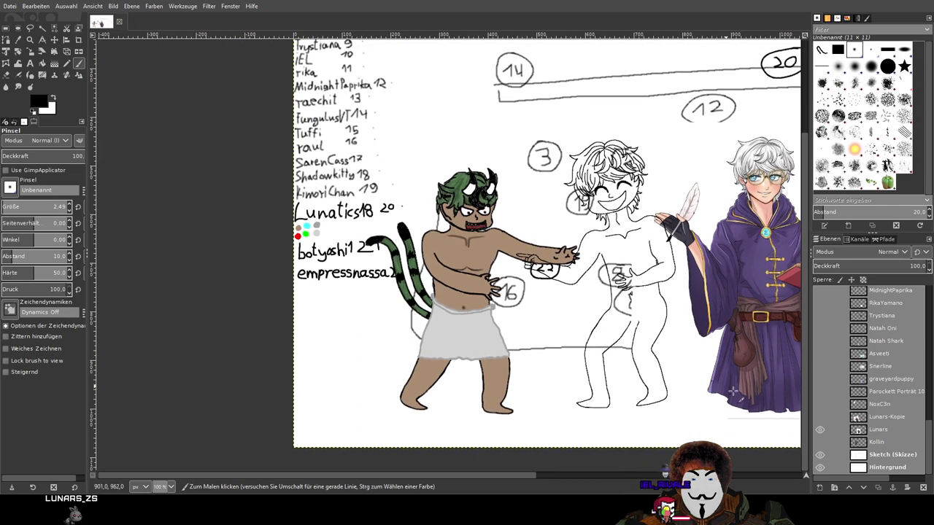
pyautogui.click(868, 455)
pyautogui.click(819, 455)
pyautogui.click(820, 455)
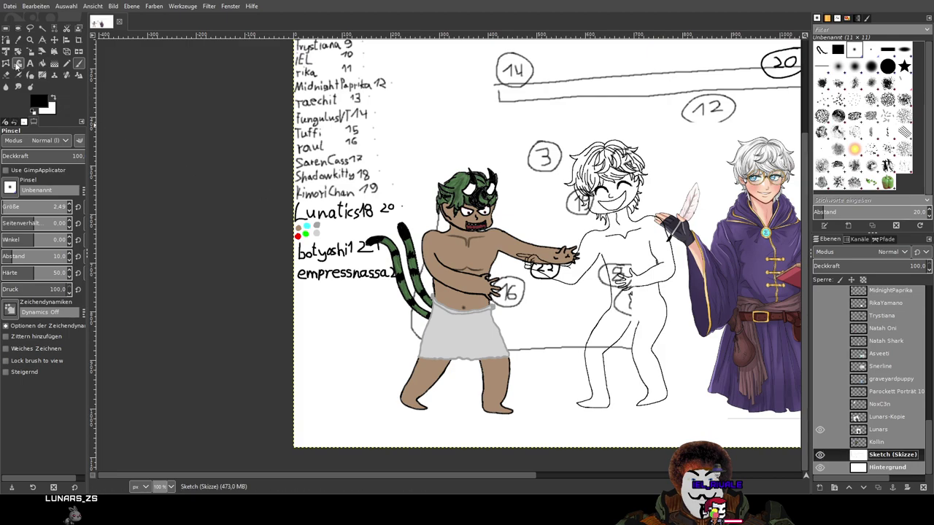
# Pick the light grey swatch below the Lunatics18 entry as the foreground colour for the paintbrush, and hide the Sketch (Skizze) layer
pyautogui.click(19, 40)
pyautogui.scroll(5, 312, 248)
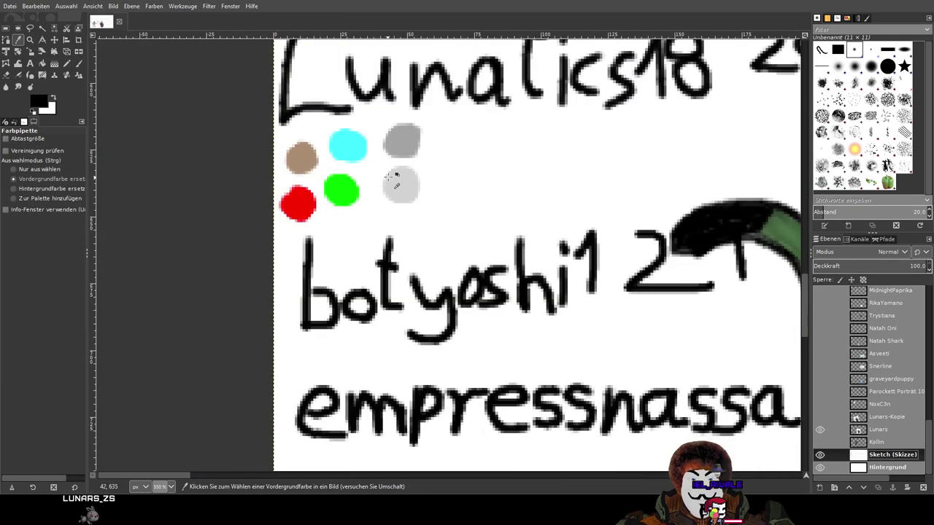
pyautogui.scroll(1, 392, 179)
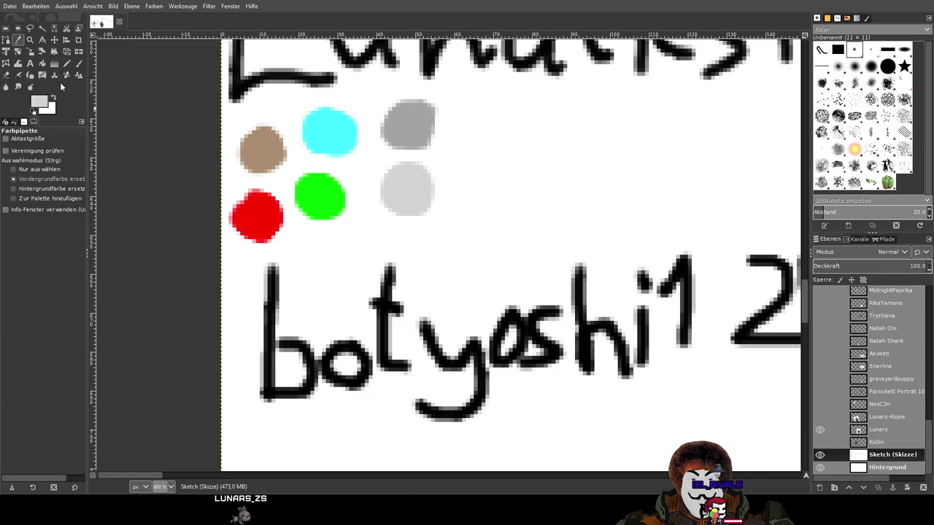
pyautogui.click(78, 63)
pyautogui.scroll(-6, 482, 201)
pyautogui.moveTo(671, 284); pyautogui.dragTo(327, 267)
pyautogui.scroll(1, 442, 240)
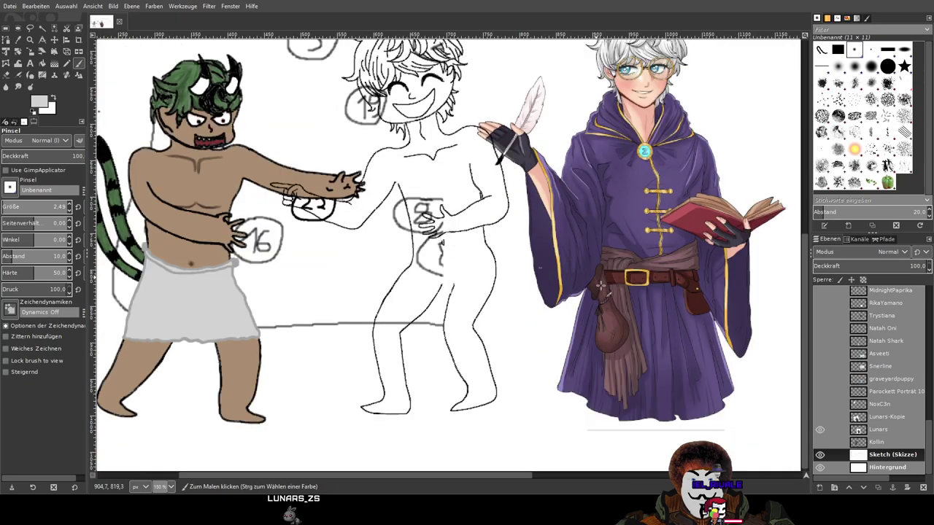
pyautogui.click(820, 455)
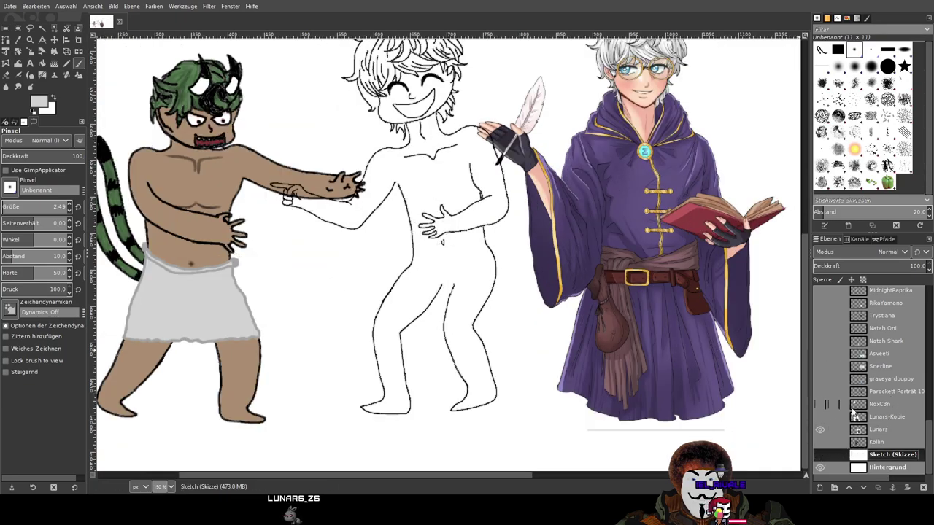
# Make the Lunars Outline Form layer in the Lunars_Zs group the active layer and keep it visible
pyautogui.scroll(15, 863, 404)
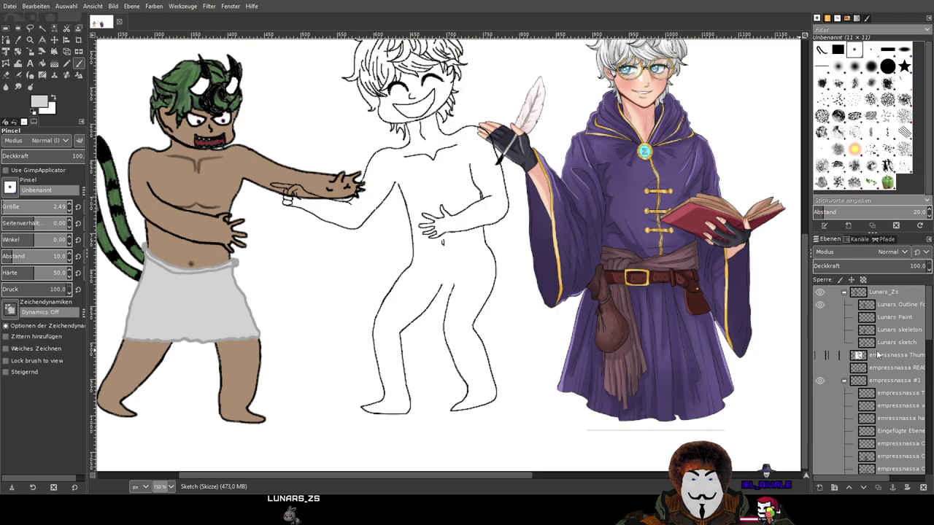
pyautogui.click(886, 305)
pyautogui.click(820, 306)
pyautogui.click(820, 306)
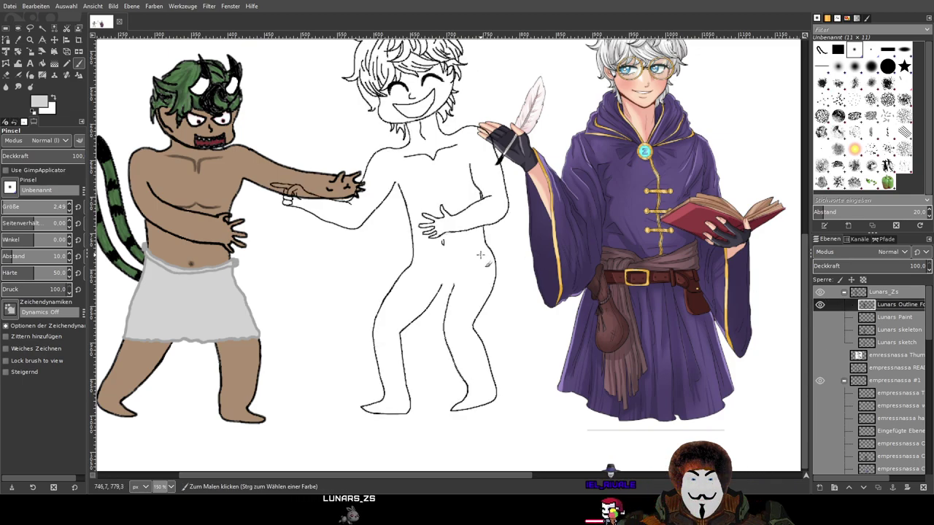
# Draw the towel's upper edge in light grey as a curved line across the waist below the navel
pyautogui.scroll(2, 459, 250)
pyautogui.scroll(1, 396, 258)
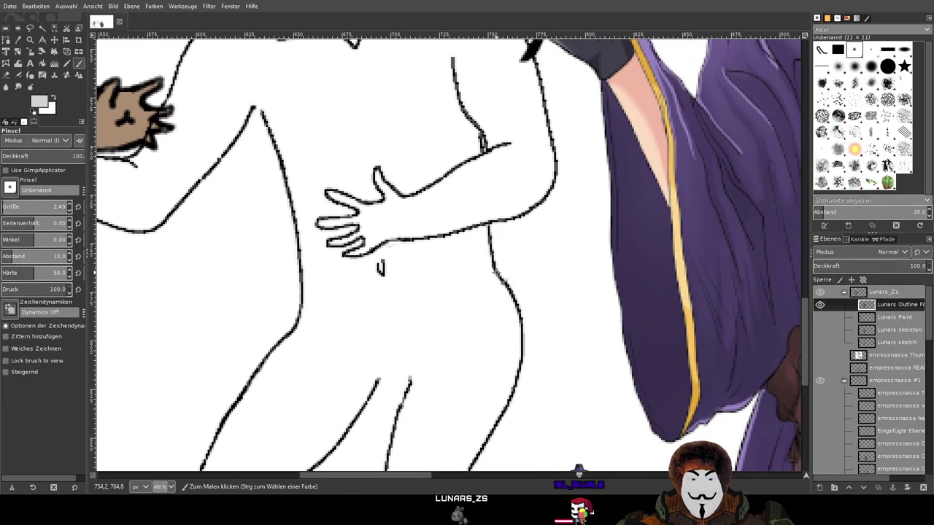
pyautogui.scroll(1, 394, 300)
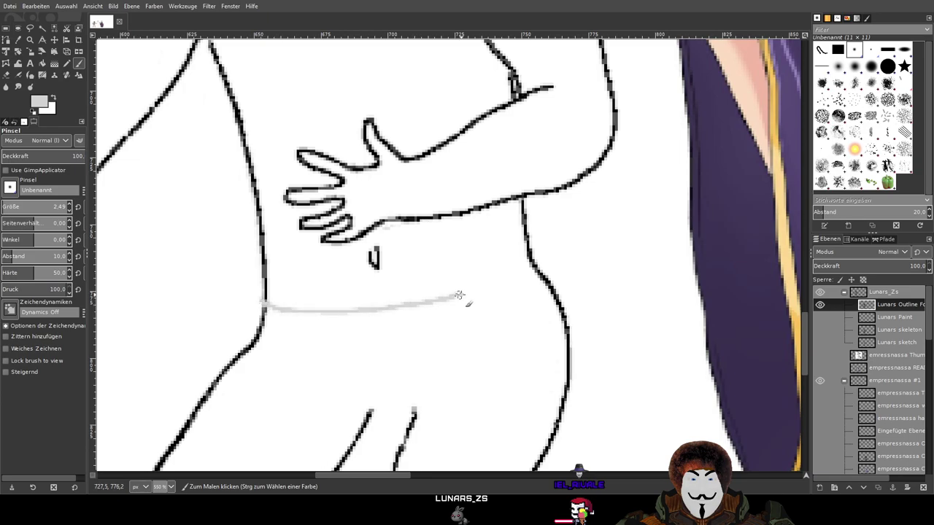
pyautogui.moveTo(551, 334); pyautogui.dragTo(583, 213)
# Draw the towel's wavy grey hem across both legs at knee height and continue it up to the right hip
pyautogui.scroll(-1, 574, 222)
pyautogui.moveTo(515, 323); pyautogui.dragTo(503, 247)
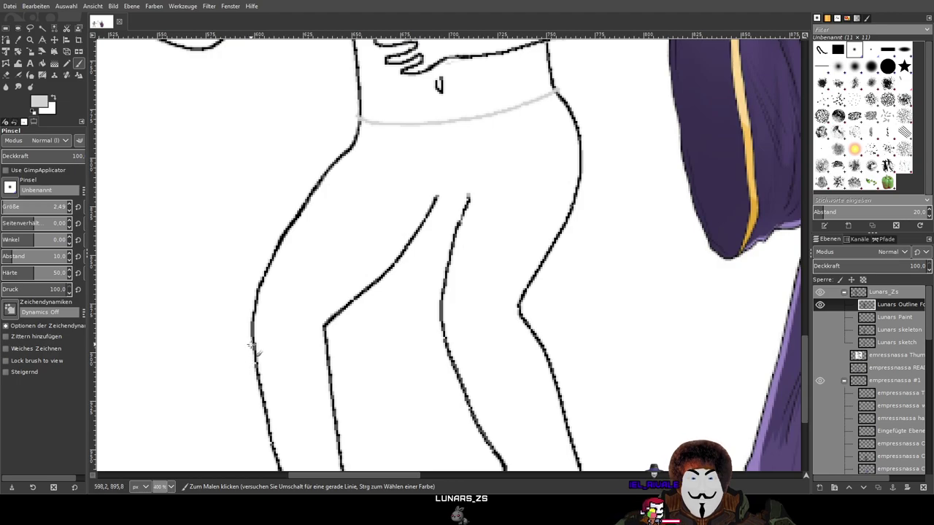
pyautogui.moveTo(268, 351); pyautogui.dragTo(401, 353)
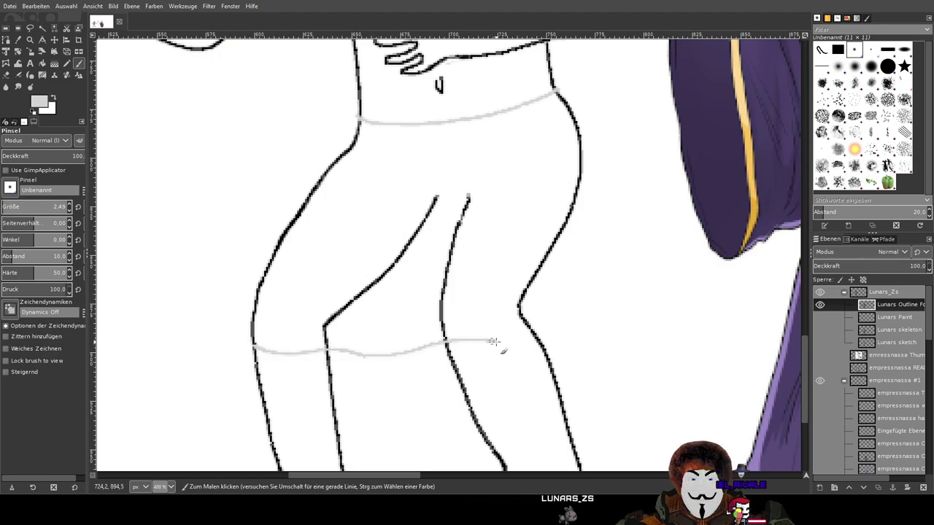
pyautogui.moveTo(586, 343); pyautogui.dragTo(591, 336)
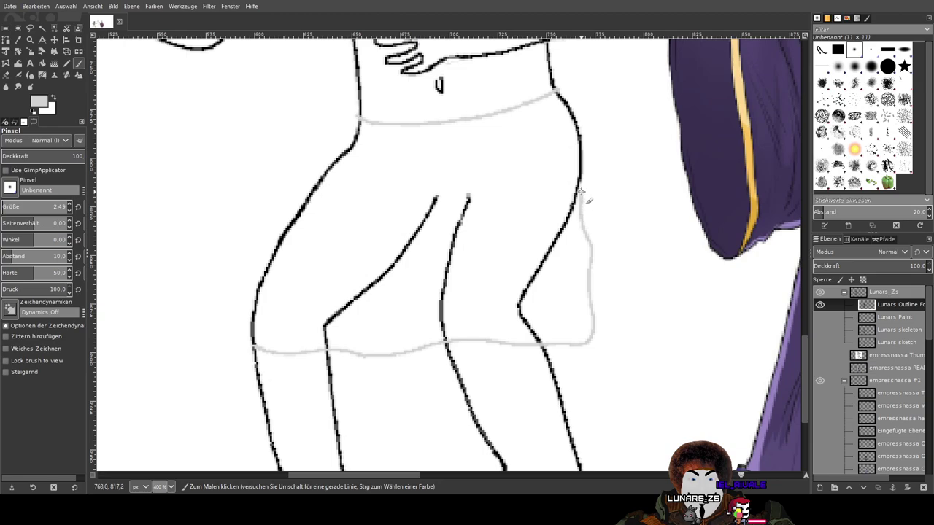
# Paint the towel's grey edge over the black right hip outline up to the waistline
pyautogui.scroll(4, 588, 194)
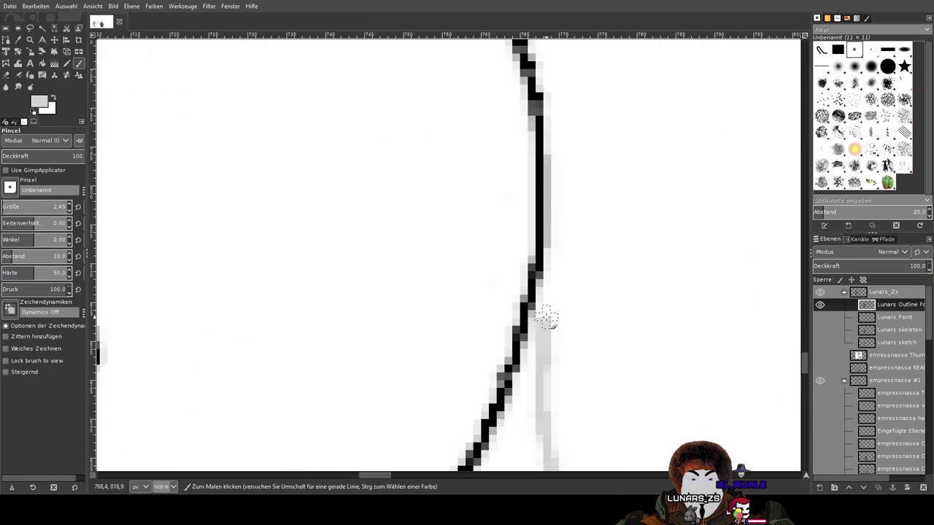
pyautogui.moveTo(536, 233)
pyautogui.mouseDown()
pyautogui.moveTo(544, 152)
pyautogui.moveTo(533, 82)
pyautogui.moveTo(511, 356)
pyautogui.moveTo(473, 253)
pyautogui.moveTo(422, 184)
pyautogui.mouseUp()
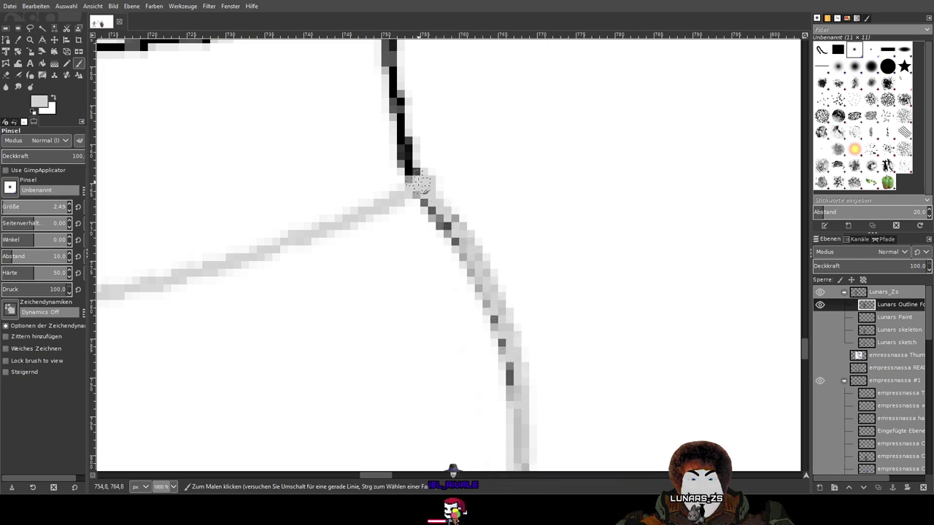
pyautogui.scroll(-3, 457, 234)
pyautogui.moveTo(489, 318); pyautogui.dragTo(531, 149)
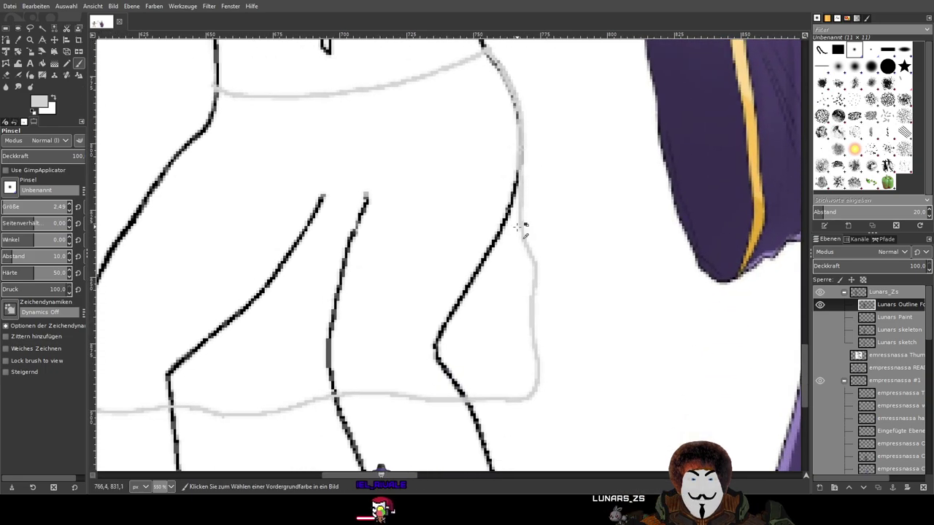
# Erase the kink in the towel's right edge below the hip and redraw that stretch as a smooth grey line
pyautogui.scroll(2, 522, 223)
pyautogui.moveTo(529, 243); pyautogui.dragTo(500, 146)
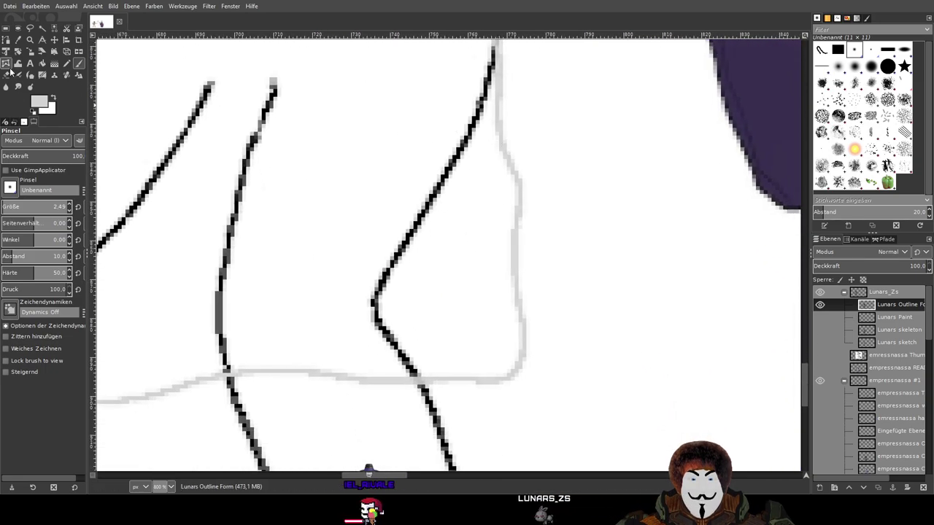
pyautogui.click(7, 75)
pyautogui.scroll(2, 552, 165)
pyautogui.moveTo(598, 182)
pyautogui.mouseDown()
pyautogui.moveTo(594, 171)
pyautogui.moveTo(588, 186)
pyautogui.mouseUp()
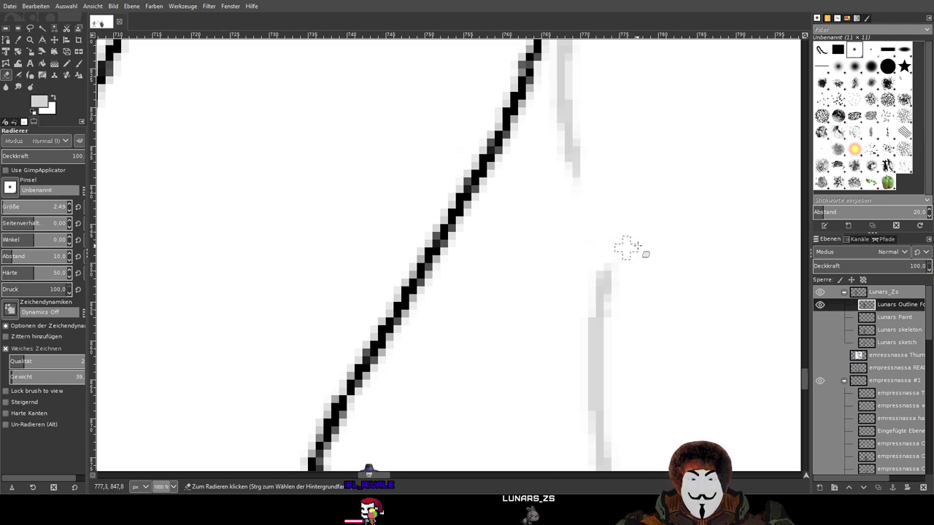
pyautogui.moveTo(626, 263); pyautogui.dragTo(617, 283)
pyautogui.click(67, 64)
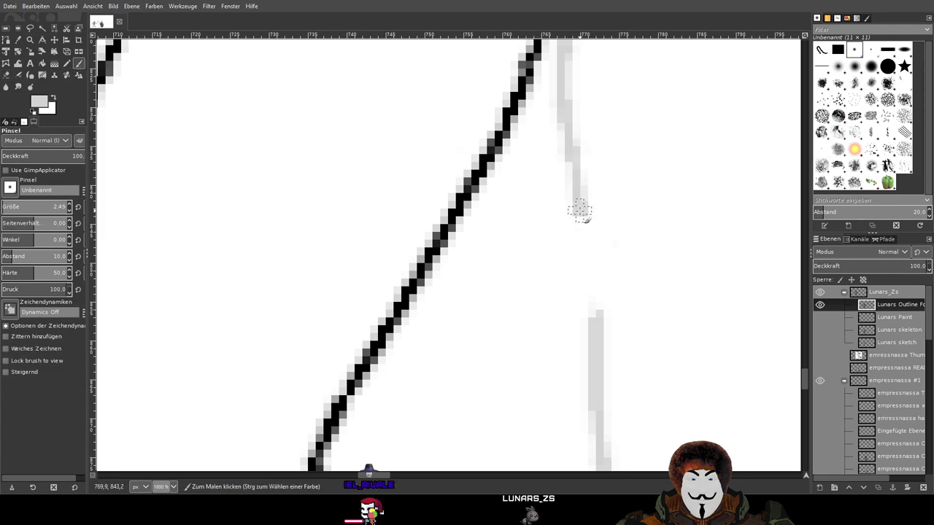
pyautogui.scroll(-4, 696, 299)
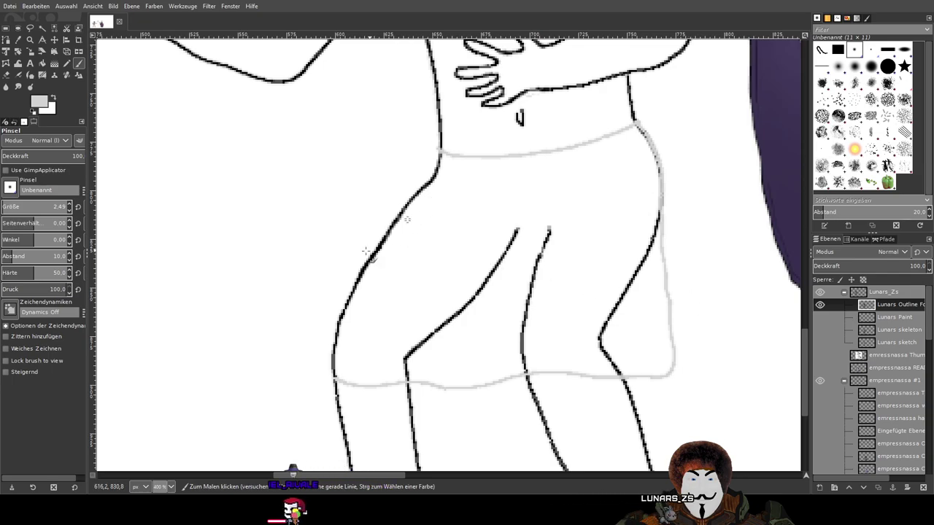
# Paint the towel's left grey edge along the outer hip and thigh outline from the waistline down to the hem
pyautogui.scroll(2, 392, 146)
pyautogui.scroll(2, 488, 153)
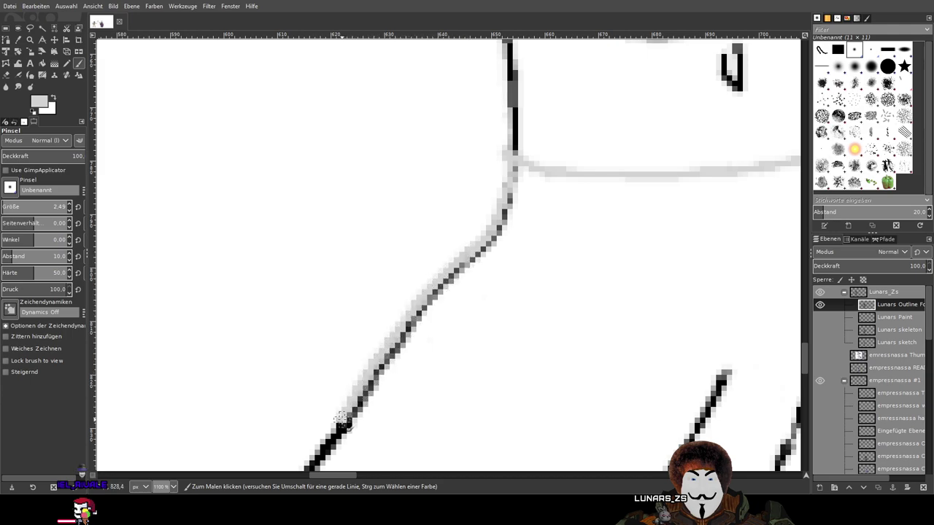
pyautogui.moveTo(323, 448); pyautogui.dragTo(593, 215)
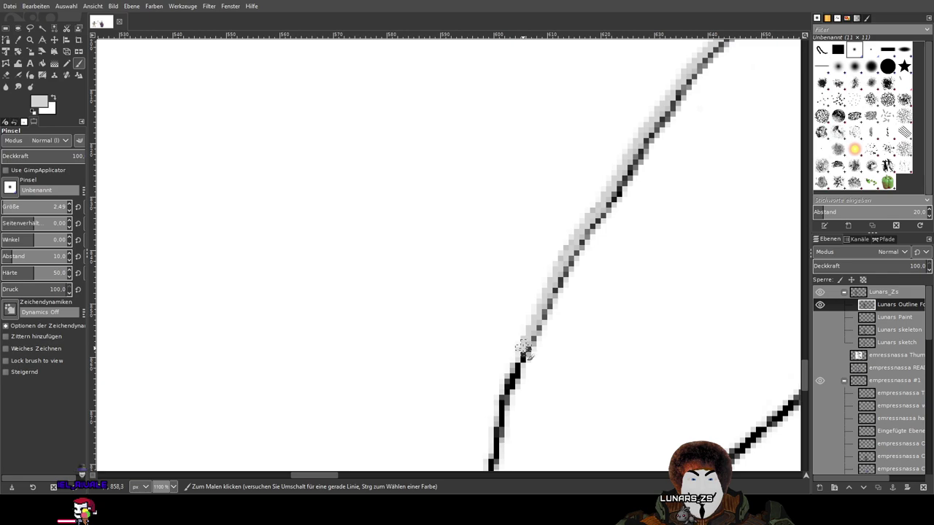
pyautogui.moveTo(556, 370); pyautogui.dragTo(560, 106)
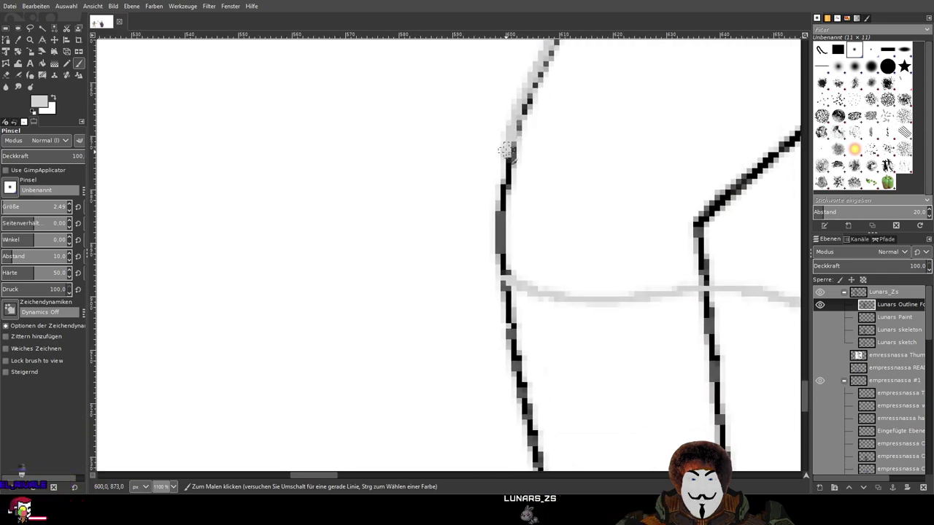
pyautogui.moveTo(498, 199); pyautogui.dragTo(494, 231)
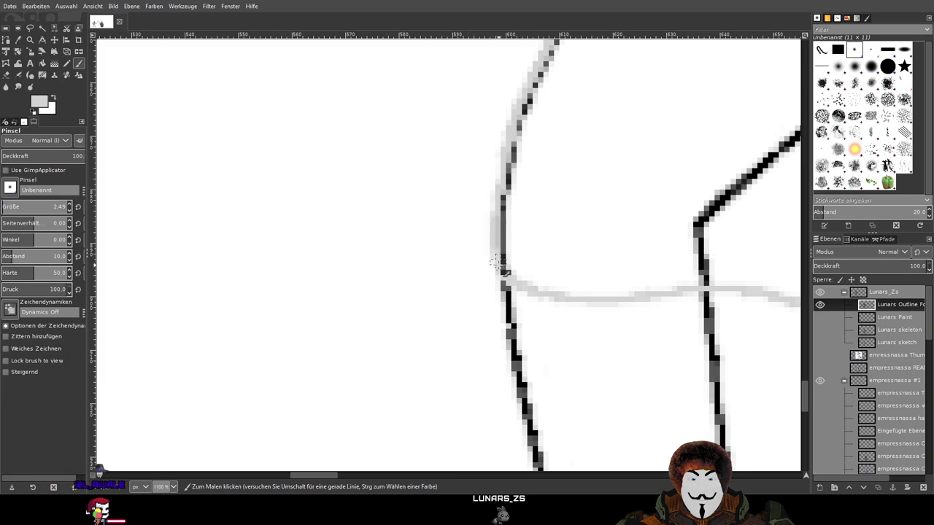
pyautogui.moveTo(638, 300); pyautogui.dragTo(150, 229)
pyautogui.scroll(-3, 382, 209)
pyautogui.moveTo(450, 161); pyautogui.dragTo(462, 343)
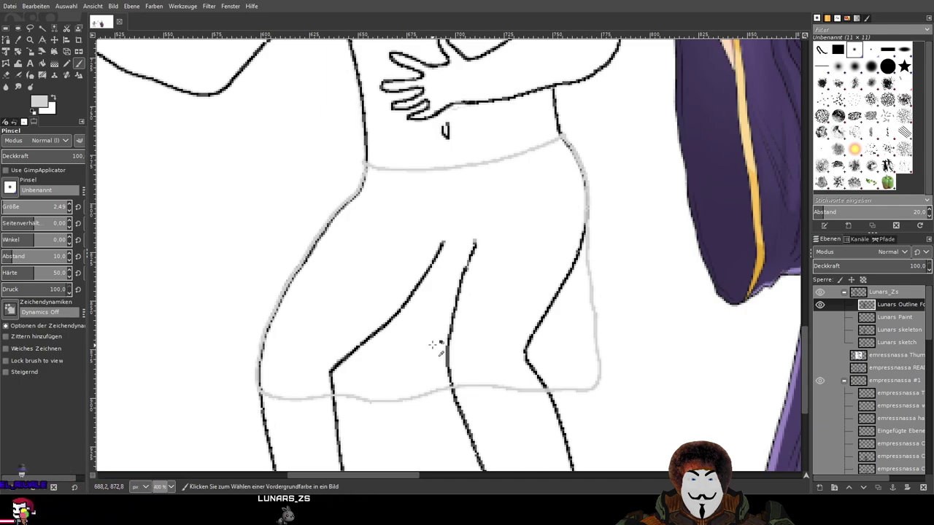
pyautogui.scroll(3, 438, 299)
pyautogui.scroll(-1, 460, 223)
pyautogui.scroll(1, 462, 241)
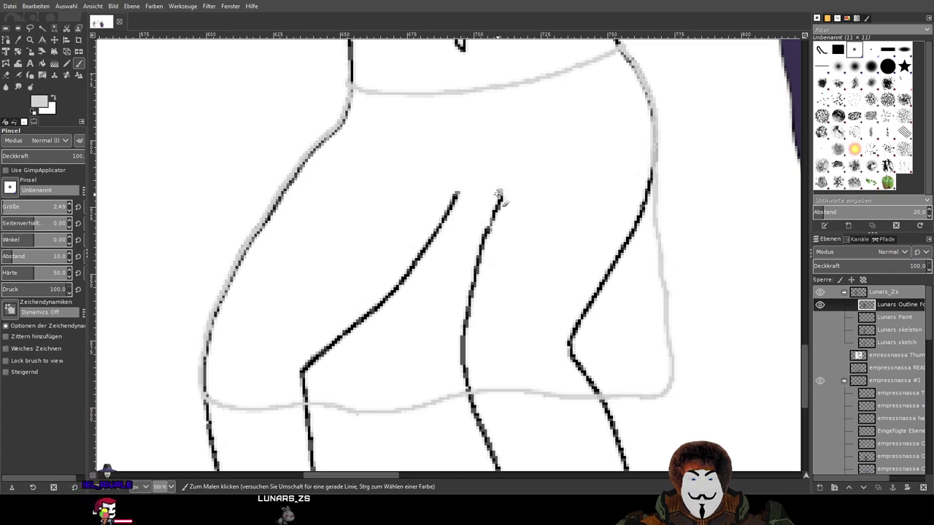
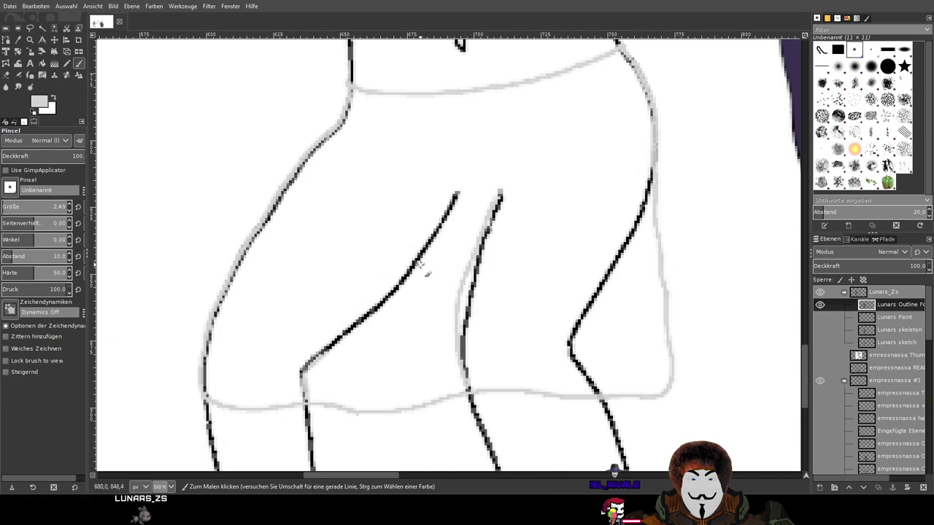
# Erase the left leg's black inner thigh line inside the towel, from its upper end down toward the knee
pyautogui.moveTo(447, 324); pyautogui.dragTo(433, 345)
pyautogui.hotkey('ctrl', 'z')
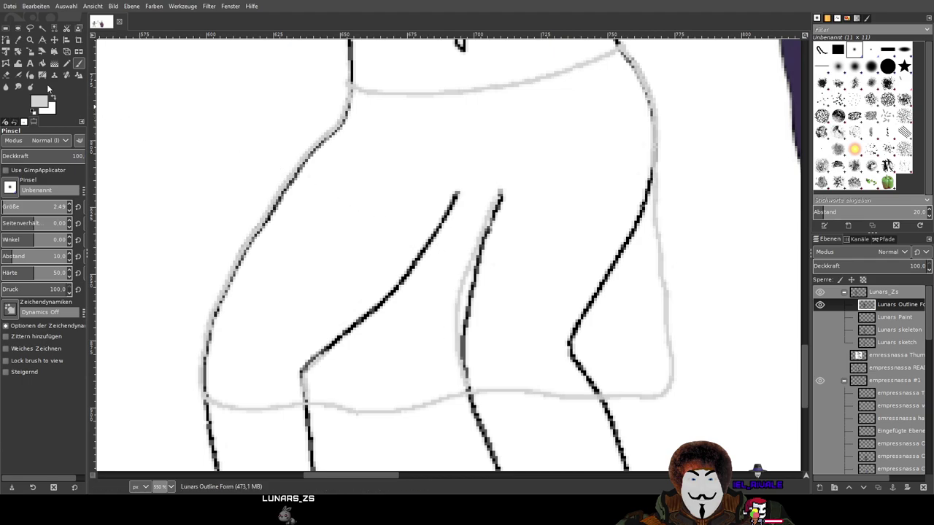
pyautogui.click(9, 74)
pyautogui.scroll(4, 459, 186)
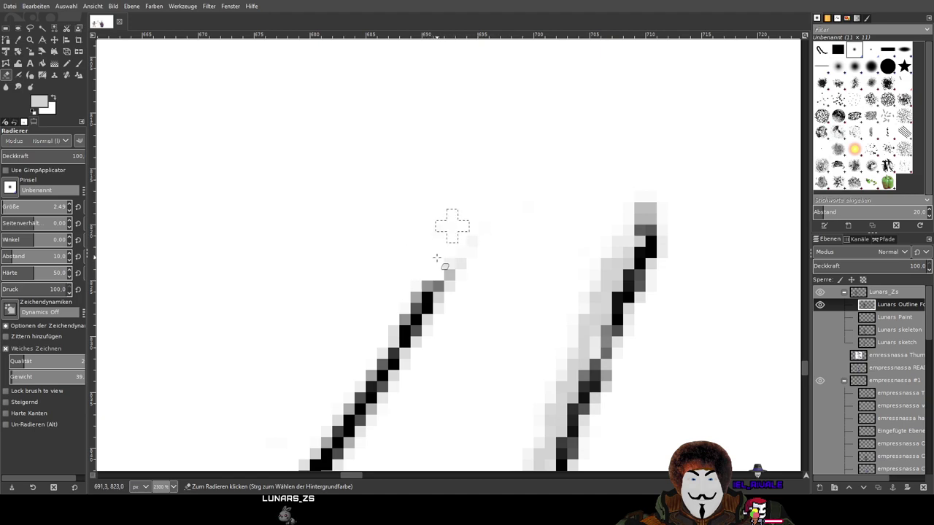
pyautogui.moveTo(509, 228)
pyautogui.mouseDown()
pyautogui.moveTo(458, 254)
pyautogui.moveTo(406, 339)
pyautogui.moveTo(389, 339)
pyautogui.moveTo(415, 352)
pyautogui.mouseUp()
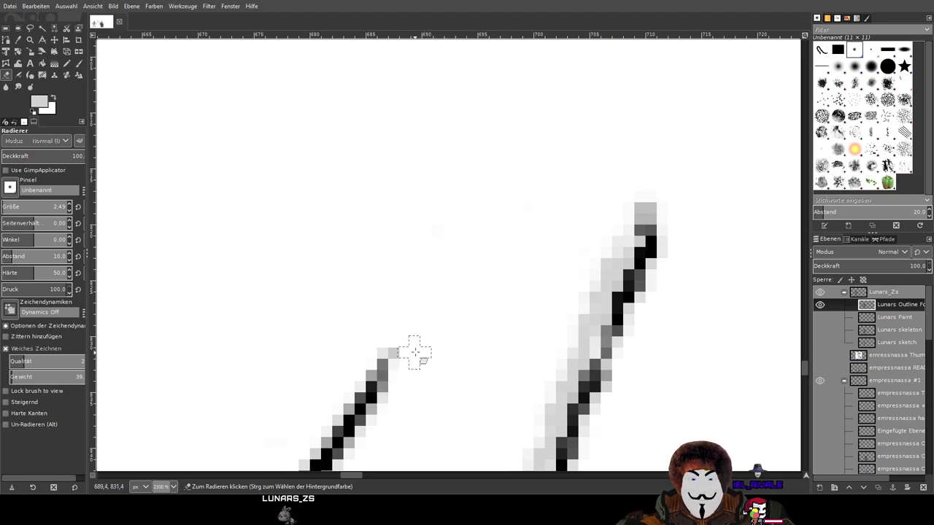
pyautogui.moveTo(325, 405)
pyautogui.mouseDown()
pyautogui.moveTo(296, 426)
pyautogui.moveTo(349, 461)
pyautogui.mouseUp()
pyautogui.moveTo(394, 367)
pyautogui.mouseDown()
pyautogui.moveTo(423, 273)
pyautogui.moveTo(485, 165)
pyautogui.moveTo(447, 206)
pyautogui.moveTo(403, 221)
pyautogui.moveTo(387, 292)
pyautogui.moveTo(335, 350)
pyautogui.moveTo(323, 408)
pyautogui.moveTo(286, 409)
pyautogui.moveTo(284, 432)
pyautogui.mouseUp()
pyautogui.moveTo(373, 349)
pyautogui.mouseDown()
pyautogui.moveTo(425, 285)
pyautogui.moveTo(463, 216)
pyautogui.mouseUp()
pyautogui.moveTo(452, 222)
pyautogui.mouseDown()
pyautogui.moveTo(347, 352)
pyautogui.moveTo(401, 274)
pyautogui.moveTo(327, 355)
pyautogui.moveTo(285, 423)
pyautogui.moveTo(235, 406)
pyautogui.moveTo(255, 423)
pyautogui.moveTo(222, 442)
pyautogui.mouseUp()
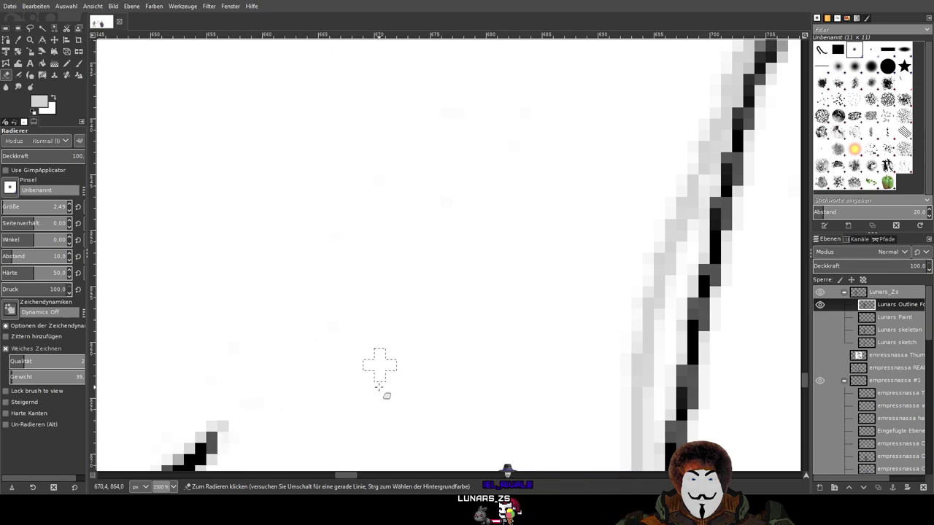
# Erase the rest of the left leg's inner line around the knee down to the towel's grey hem
pyautogui.scroll(-5, 391, 340)
pyautogui.hscroll(-3, 467, 219)
pyautogui.moveTo(484, 115)
pyautogui.mouseDown()
pyautogui.moveTo(485, 143)
pyautogui.moveTo(433, 211)
pyautogui.moveTo(397, 208)
pyautogui.moveTo(458, 144)
pyautogui.moveTo(456, 134)
pyautogui.moveTo(414, 146)
pyautogui.moveTo(392, 213)
pyautogui.moveTo(216, 248)
pyautogui.moveTo(417, 200)
pyautogui.moveTo(413, 183)
pyautogui.moveTo(391, 226)
pyautogui.mouseUp()
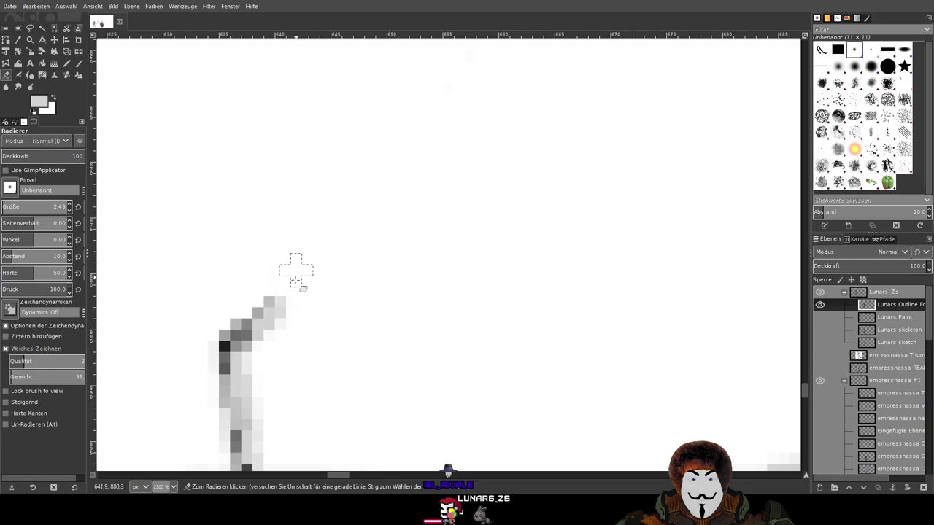
pyautogui.moveTo(358, 393); pyautogui.dragTo(587, 211)
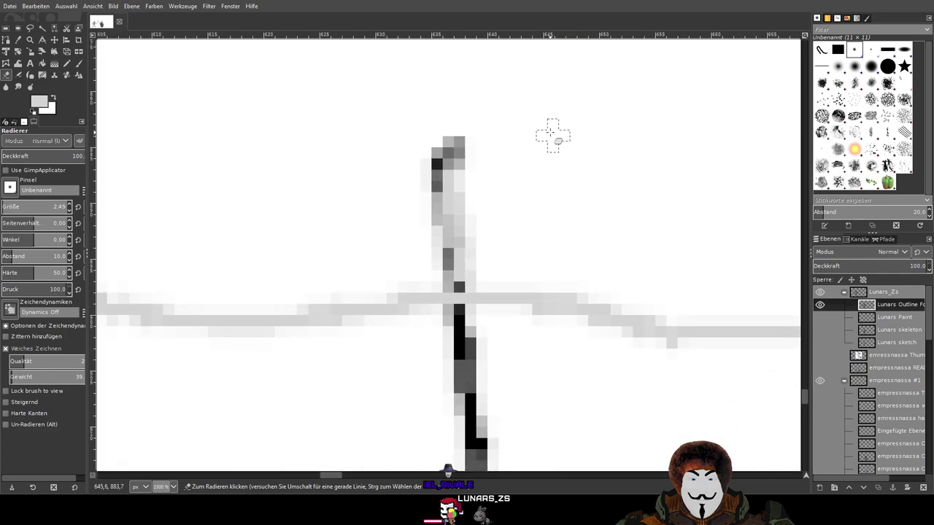
pyautogui.moveTo(484, 135)
pyautogui.mouseDown()
pyautogui.moveTo(442, 153)
pyautogui.moveTo(532, 162)
pyautogui.moveTo(394, 210)
pyautogui.moveTo(461, 225)
pyautogui.moveTo(419, 218)
pyautogui.moveTo(394, 262)
pyautogui.moveTo(509, 270)
pyautogui.moveTo(473, 275)
pyautogui.moveTo(498, 217)
pyautogui.moveTo(156, 304)
pyautogui.mouseUp()
pyautogui.scroll(-3, 499, 216)
pyautogui.scroll(-2, 156, 304)
# Erase the black inner line of the right leg inside the towel from its upper end down along the thigh
pyautogui.moveTo(243, 285); pyautogui.dragTo(521, 175)
pyautogui.moveTo(455, 309); pyautogui.dragTo(426, 430)
pyautogui.scroll(6, 517, 207)
pyautogui.moveTo(455, 184)
pyautogui.mouseDown()
pyautogui.moveTo(436, 272)
pyautogui.moveTo(442, 200)
pyautogui.moveTo(430, 201)
pyautogui.moveTo(431, 252)
pyautogui.moveTo(439, 192)
pyautogui.moveTo(394, 330)
pyautogui.moveTo(411, 260)
pyautogui.mouseUp()
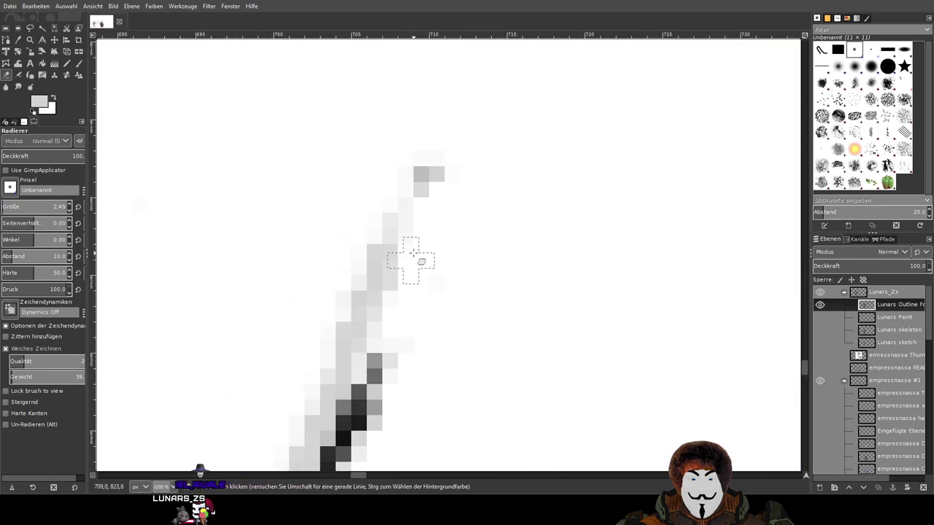
pyautogui.moveTo(464, 335); pyautogui.dragTo(624, 140)
pyautogui.moveTo(513, 183)
pyautogui.mouseDown()
pyautogui.moveTo(536, 161)
pyautogui.moveTo(508, 245)
pyautogui.moveTo(476, 286)
pyautogui.moveTo(486, 325)
pyautogui.moveTo(500, 314)
pyautogui.moveTo(488, 281)
pyautogui.moveTo(474, 439)
pyautogui.moveTo(474, 326)
pyautogui.moveTo(500, 416)
pyautogui.mouseUp()
pyautogui.scroll(-3, 661, 133)
pyautogui.hscroll(-2, 661, 133)
pyautogui.hscroll(3, 612, 188)
pyautogui.hscroll(-3, 610, 194)
pyautogui.moveTo(600, 202)
pyautogui.mouseDown()
pyautogui.moveTo(544, 261)
pyautogui.moveTo(556, 213)
pyautogui.moveTo(536, 328)
pyautogui.moveTo(554, 332)
pyautogui.moveTo(572, 280)
pyautogui.moveTo(552, 368)
pyautogui.moveTo(534, 362)
pyautogui.moveTo(541, 315)
pyautogui.moveTo(534, 465)
pyautogui.moveTo(631, 315)
pyautogui.moveTo(694, 121)
pyautogui.mouseUp()
pyautogui.moveTo(596, 223)
pyautogui.mouseDown()
pyautogui.moveTo(559, 285)
pyautogui.moveTo(617, 240)
pyautogui.mouseUp()
pyautogui.moveTo(624, 301)
pyautogui.mouseDown()
pyautogui.moveTo(549, 424)
pyautogui.moveTo(478, 505)
pyautogui.mouseUp()
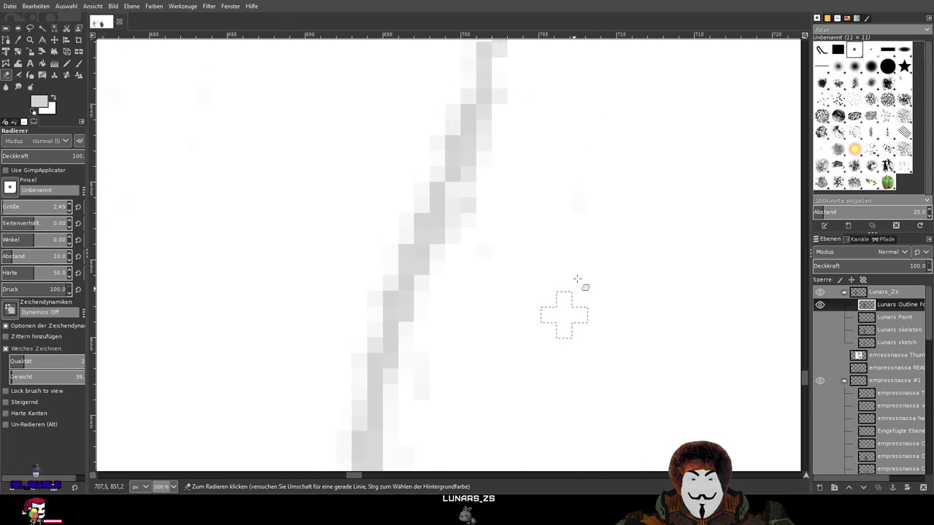
pyautogui.moveTo(581, 271); pyautogui.dragTo(547, 341)
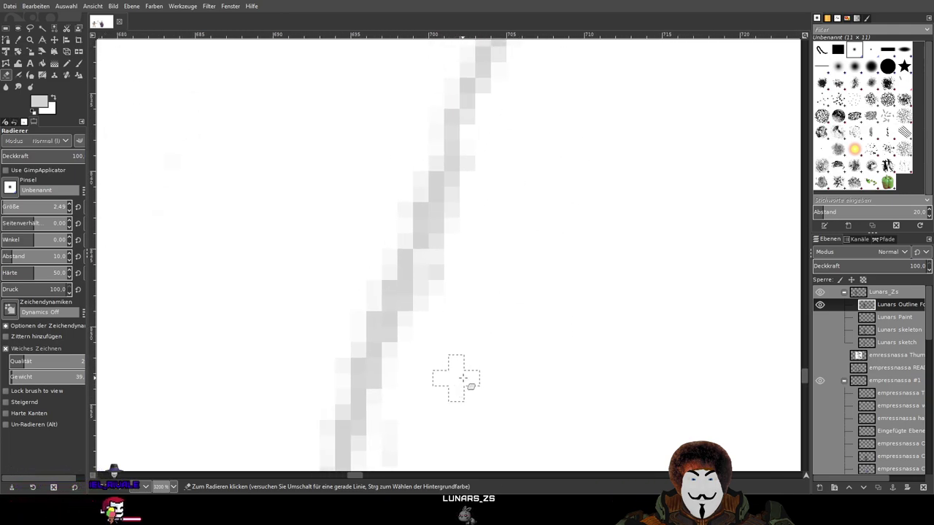
# Erase the remaining lower stretch of the right leg's black inner line down to the towel's hem
pyautogui.scroll(-5, 467, 377)
pyautogui.moveTo(419, 172)
pyautogui.mouseDown()
pyautogui.moveTo(410, 136)
pyautogui.moveTo(381, 205)
pyautogui.moveTo(380, 260)
pyautogui.moveTo(387, 227)
pyautogui.moveTo(399, 278)
pyautogui.moveTo(380, 394)
pyautogui.moveTo(367, 410)
pyautogui.moveTo(386, 445)
pyautogui.mouseUp()
pyautogui.moveTo(480, 349); pyautogui.dragTo(542, 151)
pyautogui.moveTo(463, 235)
pyautogui.mouseDown()
pyautogui.moveTo(446, 251)
pyautogui.moveTo(437, 288)
pyautogui.moveTo(459, 288)
pyautogui.moveTo(461, 269)
pyautogui.moveTo(454, 357)
pyautogui.mouseUp()
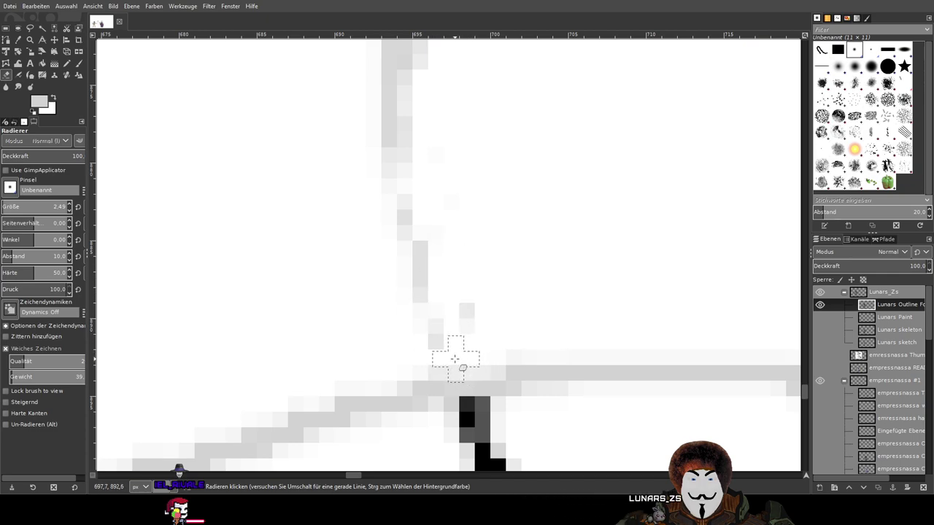
# Erase the upper part of the leftover grey line in the middle of the towel
pyautogui.scroll(-3, 525, 287)
pyautogui.scroll(-2, 521, 178)
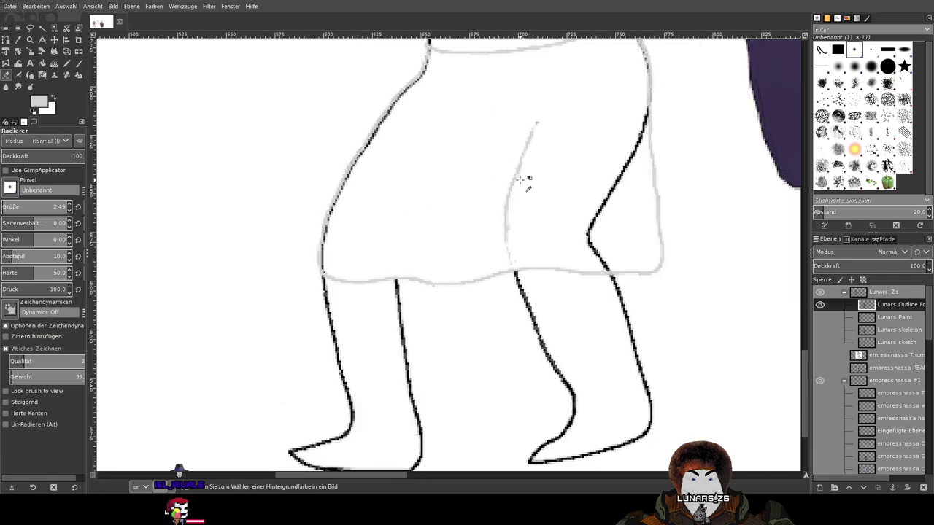
pyautogui.scroll(3, 520, 178)
pyautogui.scroll(2, 519, 179)
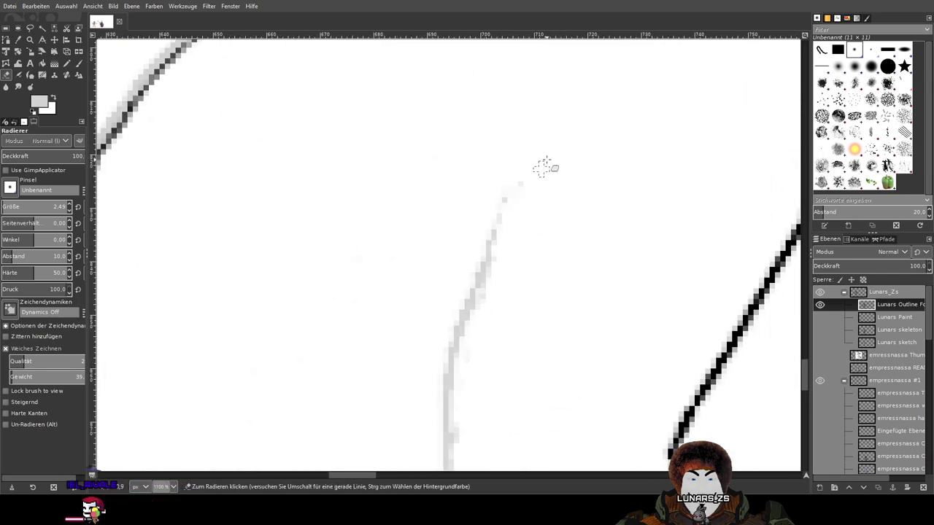
pyautogui.scroll(2, 519, 181)
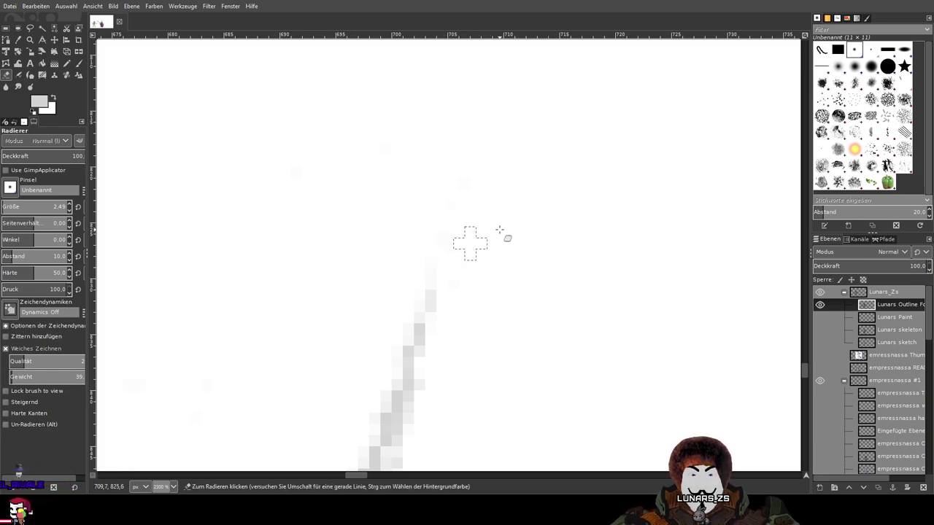
pyautogui.scroll(1, 347, 201)
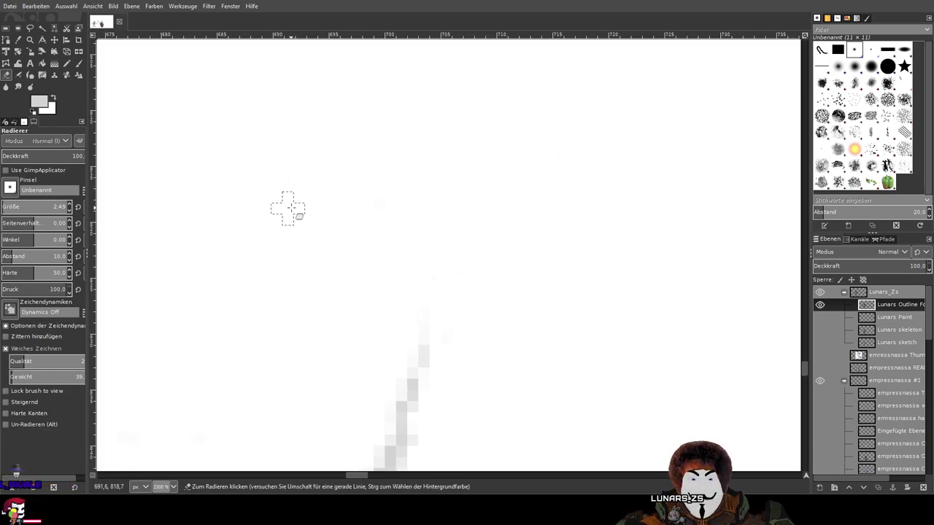
pyautogui.moveTo(684, 128)
pyautogui.mouseDown()
pyautogui.moveTo(606, 250)
pyautogui.moveTo(711, 92)
pyautogui.mouseUp()
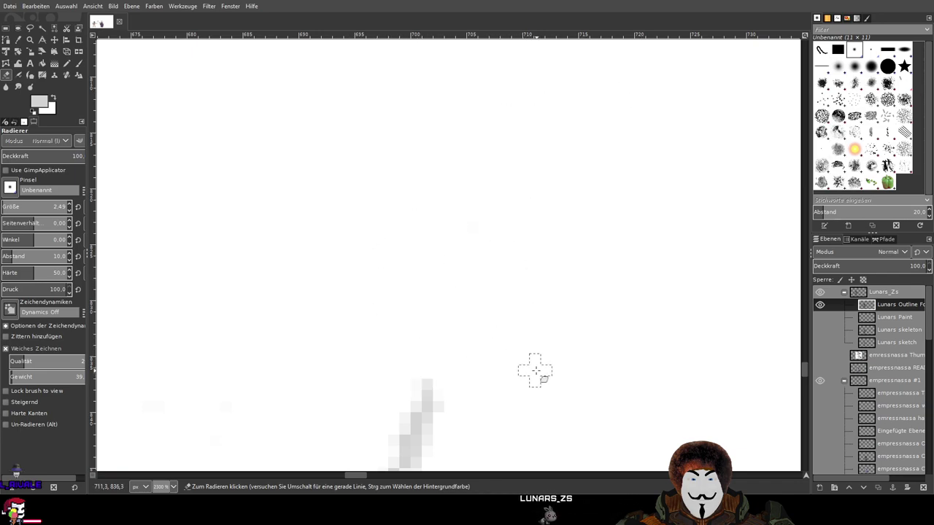
pyautogui.moveTo(551, 304); pyautogui.dragTo(627, 158)
pyautogui.scroll(-1, 627, 159)
pyautogui.hscroll(1, 628, 158)
pyautogui.scroll(1, 628, 158)
pyautogui.scroll(-1, 627, 157)
pyautogui.scroll(2, 620, 156)
pyautogui.scroll(-1, 600, 167)
pyautogui.hscroll(-2, 437, 221)
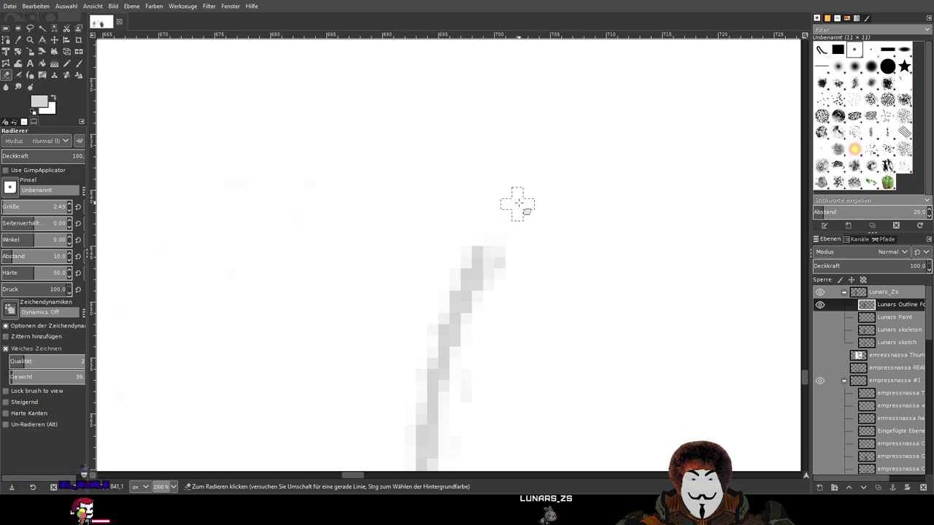
# Erase the remaining grey line and stray pixels in the towel's middle down to the hem, keeping the hem intact
pyautogui.moveTo(496, 215)
pyautogui.mouseDown()
pyautogui.moveTo(452, 261)
pyautogui.moveTo(450, 291)
pyautogui.moveTo(464, 279)
pyautogui.moveTo(468, 291)
pyautogui.moveTo(503, 284)
pyautogui.moveTo(480, 300)
pyautogui.moveTo(564, 275)
pyautogui.moveTo(495, 248)
pyautogui.moveTo(466, 331)
pyautogui.moveTo(396, 388)
pyautogui.moveTo(477, 368)
pyautogui.moveTo(517, 380)
pyautogui.moveTo(423, 411)
pyautogui.moveTo(457, 411)
pyautogui.mouseUp()
pyautogui.moveTo(542, 377)
pyautogui.mouseDown()
pyautogui.moveTo(604, 259)
pyautogui.moveTo(586, 210)
pyautogui.mouseUp()
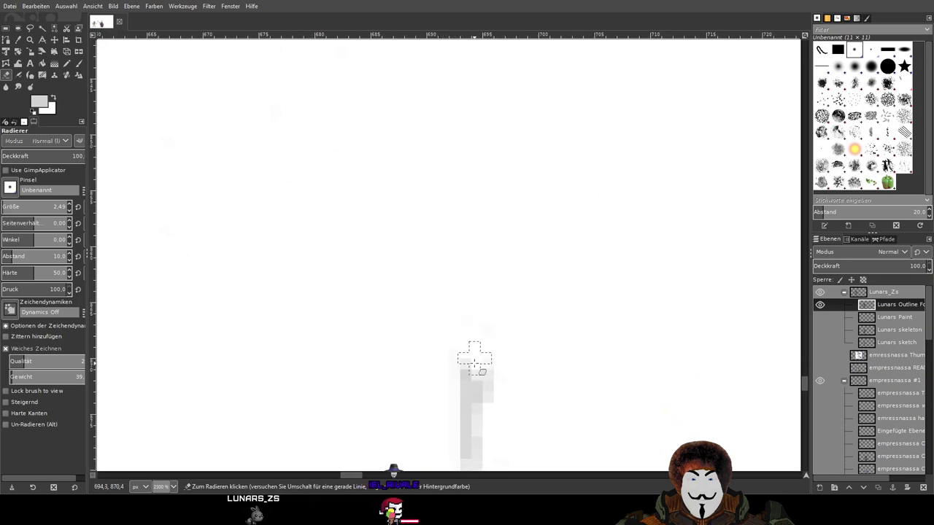
pyautogui.moveTo(477, 286); pyautogui.dragTo(523, 333)
pyautogui.moveTo(681, 340)
pyautogui.mouseDown()
pyautogui.moveTo(596, 216)
pyautogui.moveTo(540, 208)
pyautogui.mouseUp()
pyautogui.moveTo(334, 257)
pyautogui.mouseDown()
pyautogui.moveTo(368, 298)
pyautogui.moveTo(467, 298)
pyautogui.moveTo(480, 288)
pyautogui.moveTo(355, 332)
pyautogui.moveTo(356, 345)
pyautogui.moveTo(406, 381)
pyautogui.mouseUp()
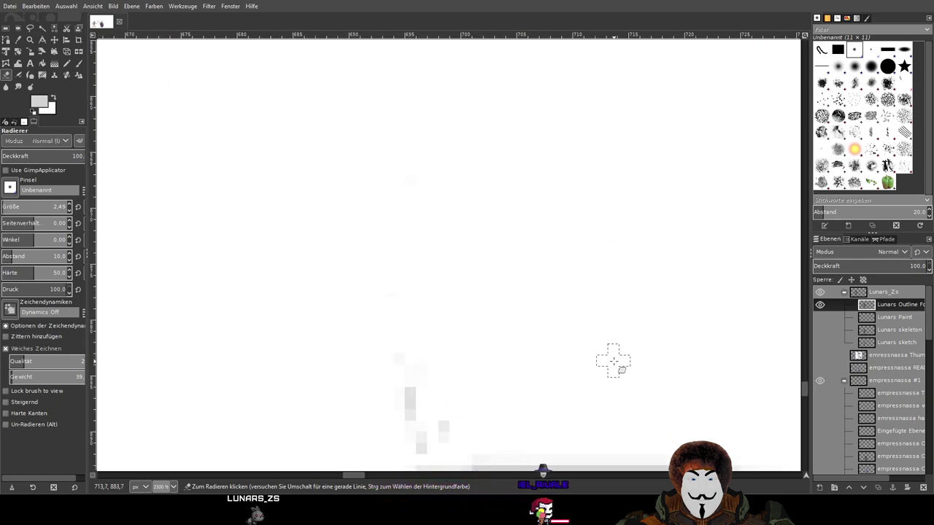
pyautogui.moveTo(617, 363); pyautogui.dragTo(643, 250)
pyautogui.scroll(7, 643, 250)
pyautogui.scroll(-8, 644, 250)
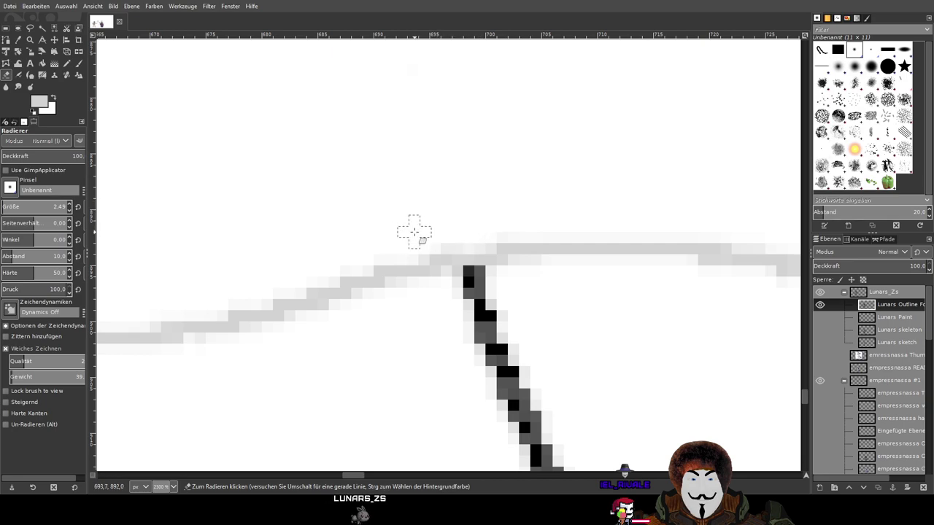
pyautogui.moveTo(570, 158)
pyautogui.mouseDown()
pyautogui.moveTo(495, 373)
pyautogui.moveTo(511, 405)
pyautogui.mouseUp()
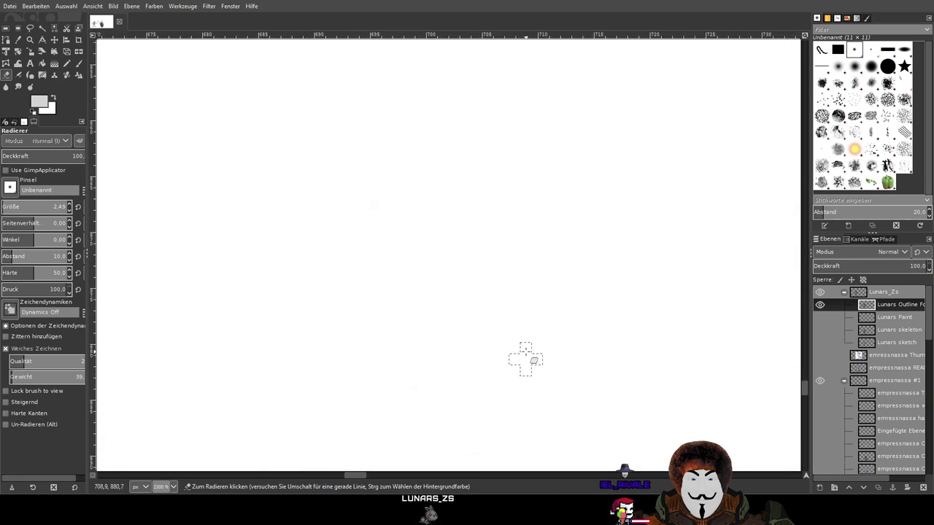
pyautogui.scroll(-2, 481, 213)
pyautogui.scroll(7, 481, 213)
pyautogui.scroll(-4, 481, 212)
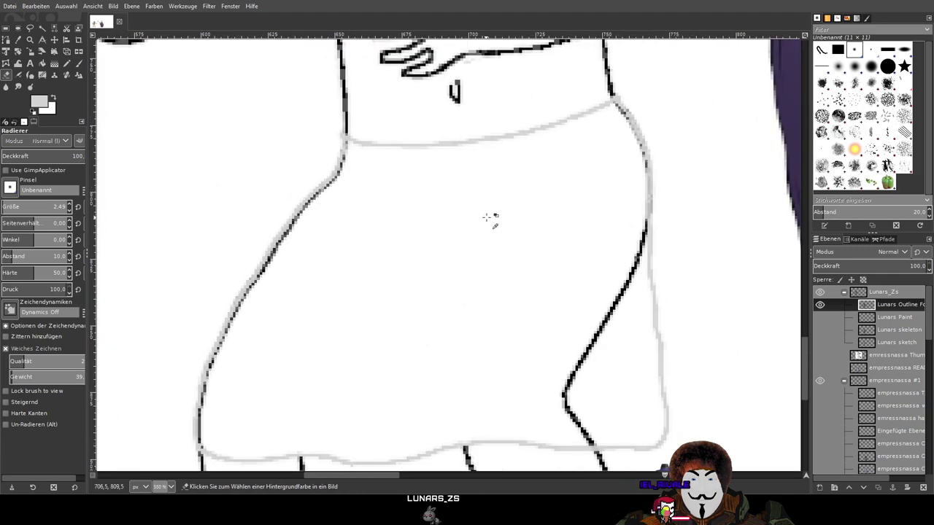
# Try light grey fold lines branching from the towel's centre toward the hem, and undo them
pyautogui.click(79, 65)
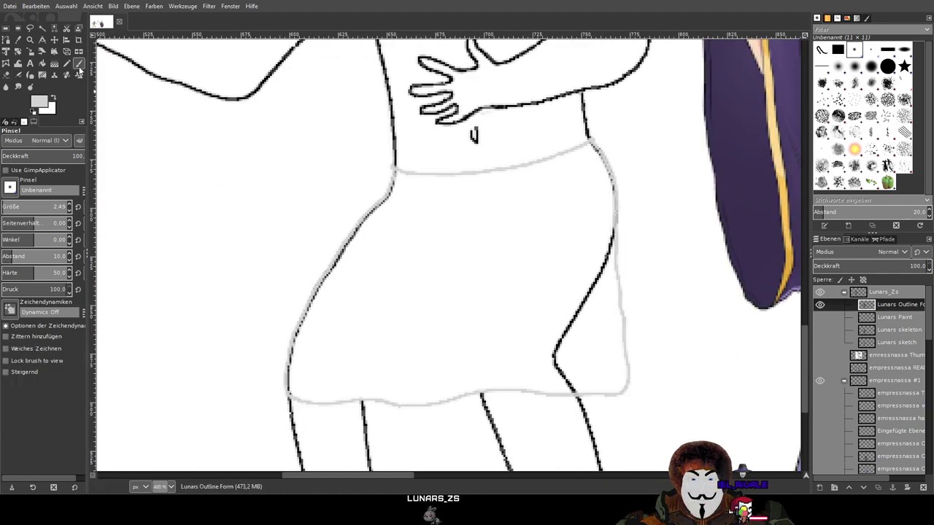
pyautogui.moveTo(410, 267)
pyautogui.mouseDown()
pyautogui.moveTo(486, 198)
pyautogui.moveTo(478, 246)
pyautogui.mouseUp()
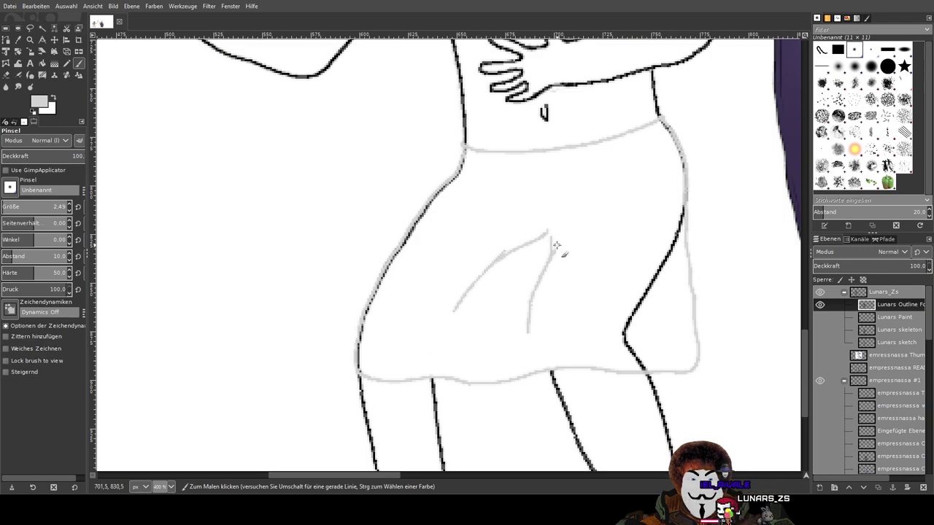
pyautogui.hotkey('ctrl', 'z')
pyautogui.hotkey('ctrl', 'z')
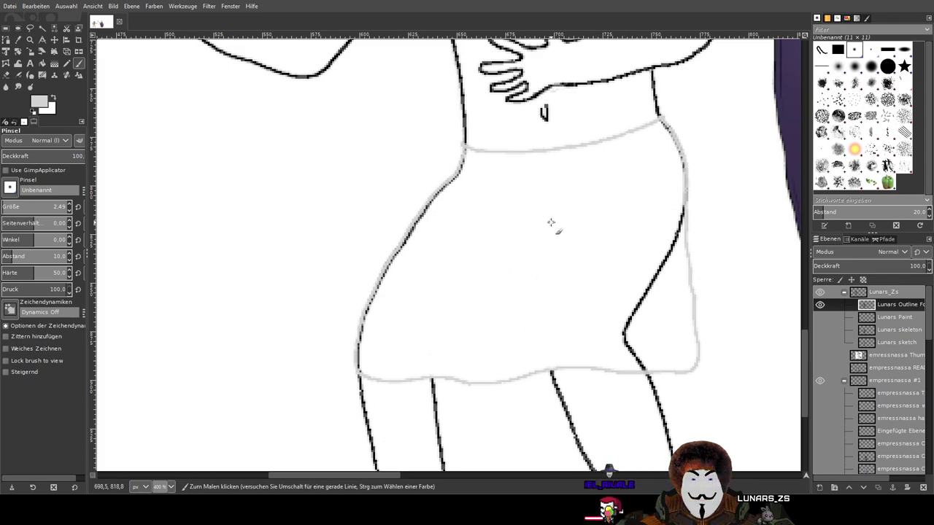
pyautogui.moveTo(552, 227)
pyautogui.mouseDown()
pyautogui.moveTo(533, 285)
pyautogui.moveTo(534, 350)
pyautogui.mouseUp()
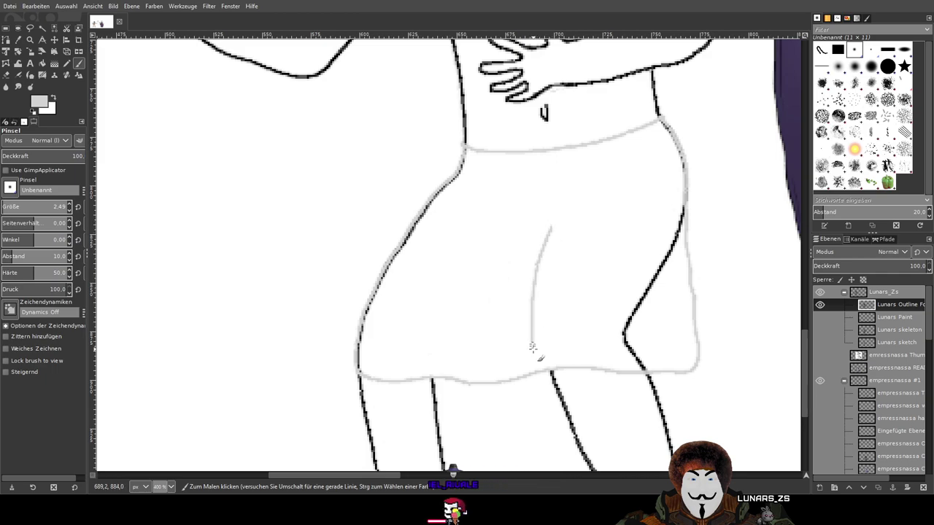
pyautogui.hotkey('ctrl', 'z')
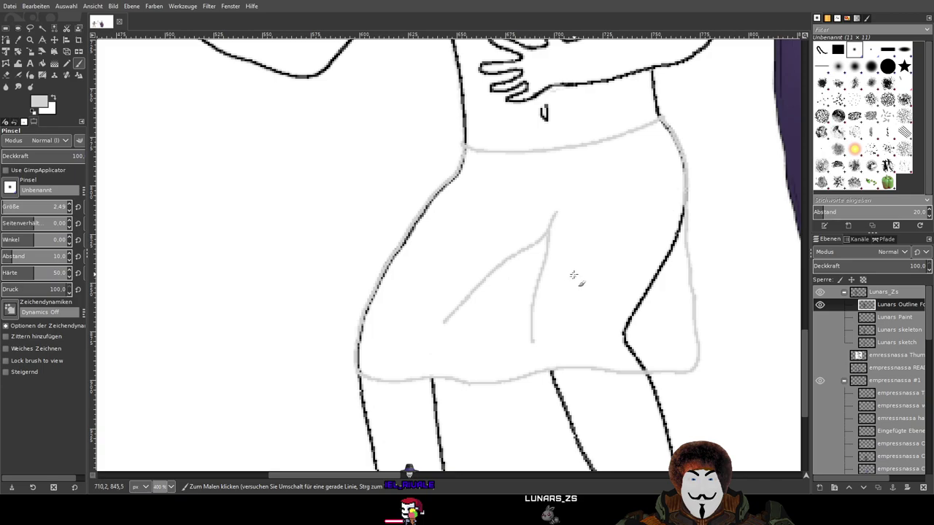
pyautogui.scroll(-5, 571, 278)
pyautogui.scroll(6, 570, 277)
pyautogui.hotkey('ctrl', 'z')
pyautogui.hotkey('ctrl', 'z')
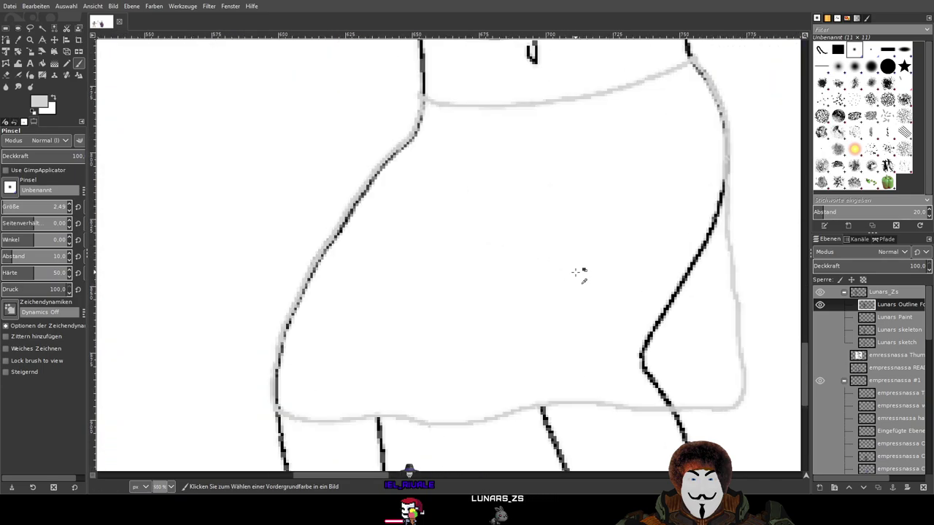
# Erase the black outer leg line on the towel's right side from its inward bend down to the hem
pyautogui.moveTo(347, 291); pyautogui.dragTo(502, 234)
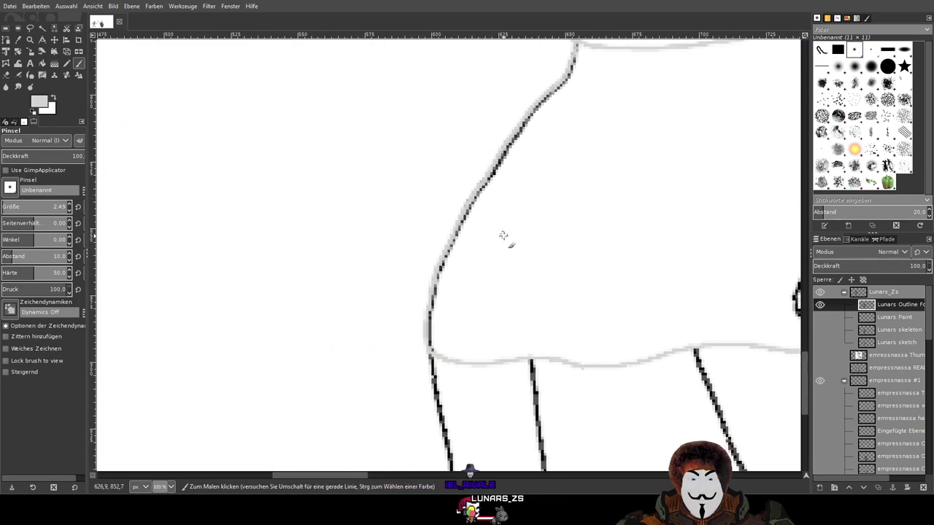
pyautogui.moveTo(642, 248); pyautogui.dragTo(523, 355)
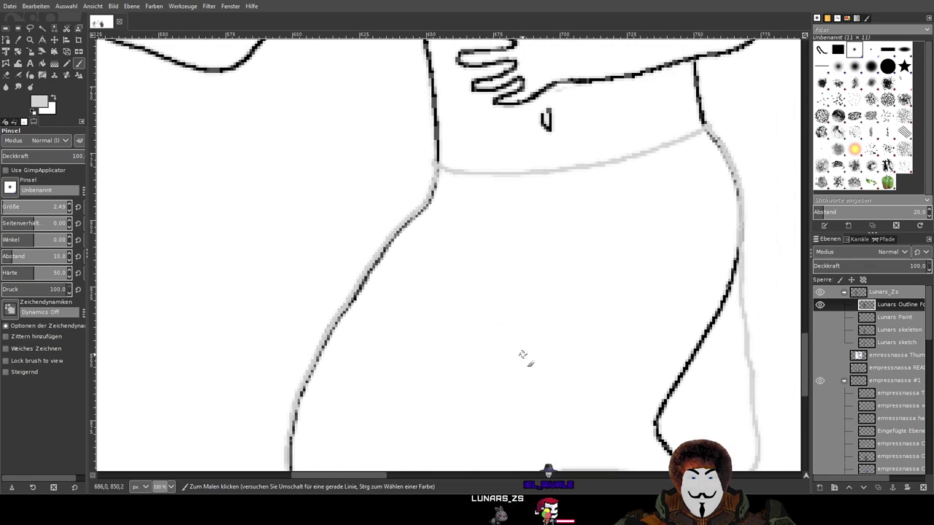
pyautogui.moveTo(659, 243)
pyautogui.mouseDown()
pyautogui.moveTo(432, 252)
pyautogui.moveTo(586, 167)
pyautogui.mouseUp()
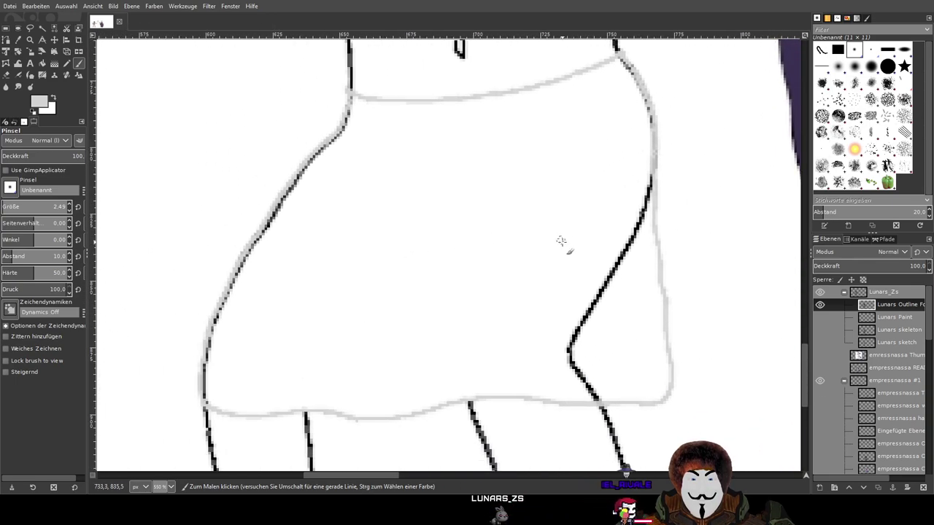
pyautogui.moveTo(559, 237); pyautogui.dragTo(554, 179)
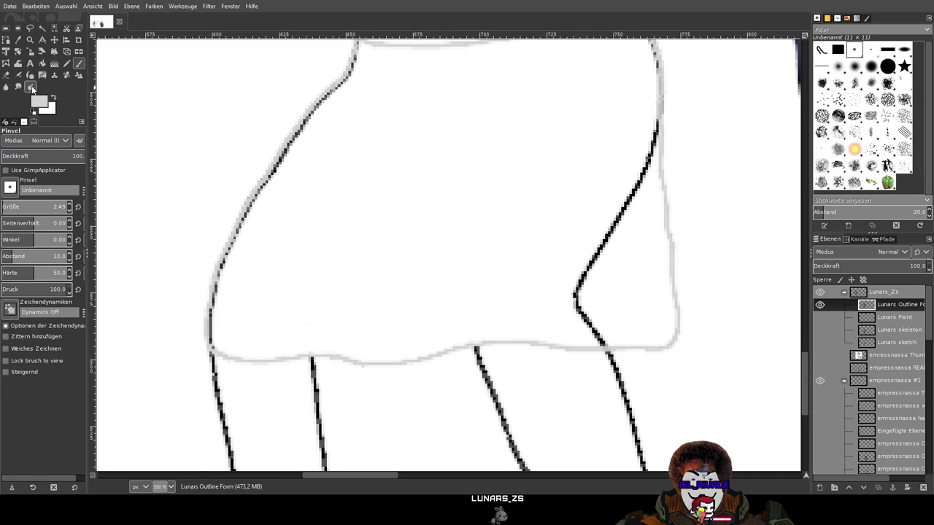
pyautogui.hotkey('shift', 'e')
pyautogui.scroll(3, 564, 277)
pyautogui.moveTo(637, 310)
pyautogui.mouseDown()
pyautogui.moveTo(455, 229)
pyautogui.moveTo(476, 202)
pyautogui.moveTo(395, 247)
pyautogui.moveTo(447, 168)
pyautogui.moveTo(374, 249)
pyautogui.mouseUp()
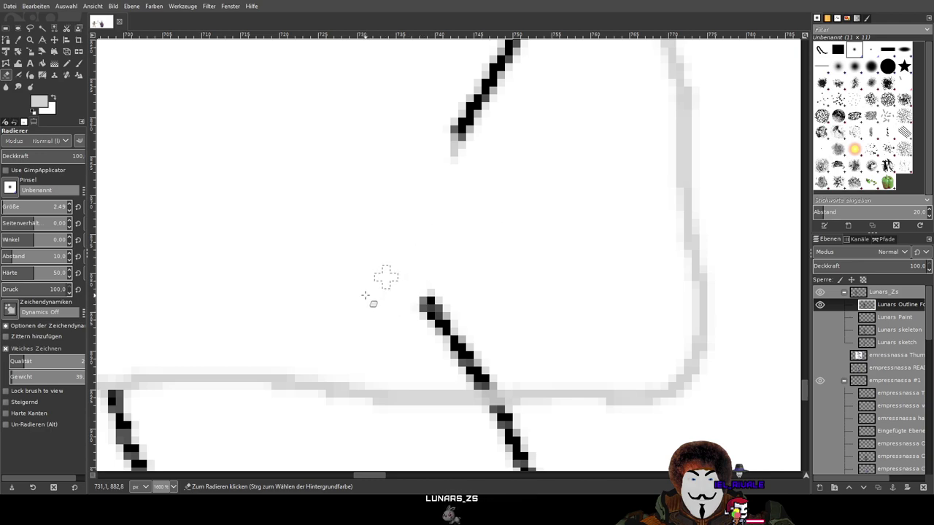
pyautogui.moveTo(414, 330); pyautogui.dragTo(461, 313)
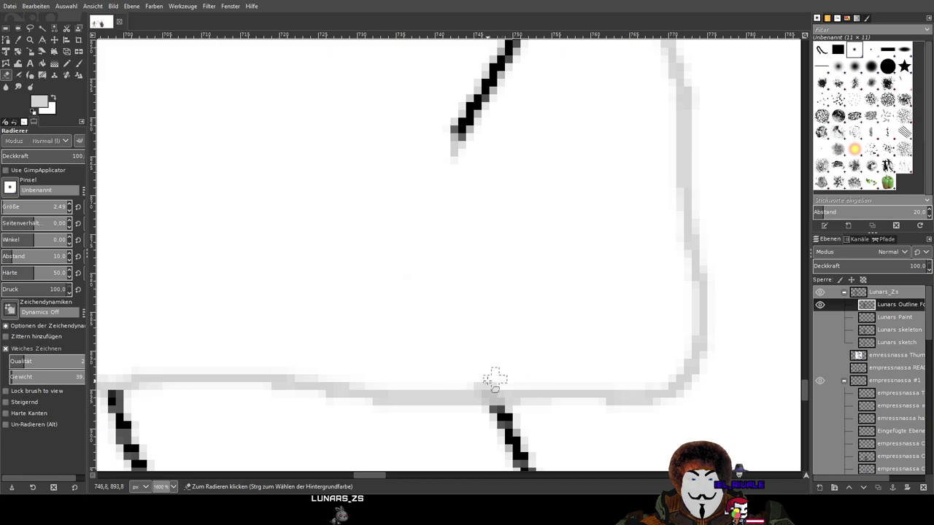
# Erase the lower diagonal stretch of the black leg line inside the towel, working upward from its cut end
pyautogui.moveTo(517, 199); pyautogui.dragTo(520, 297)
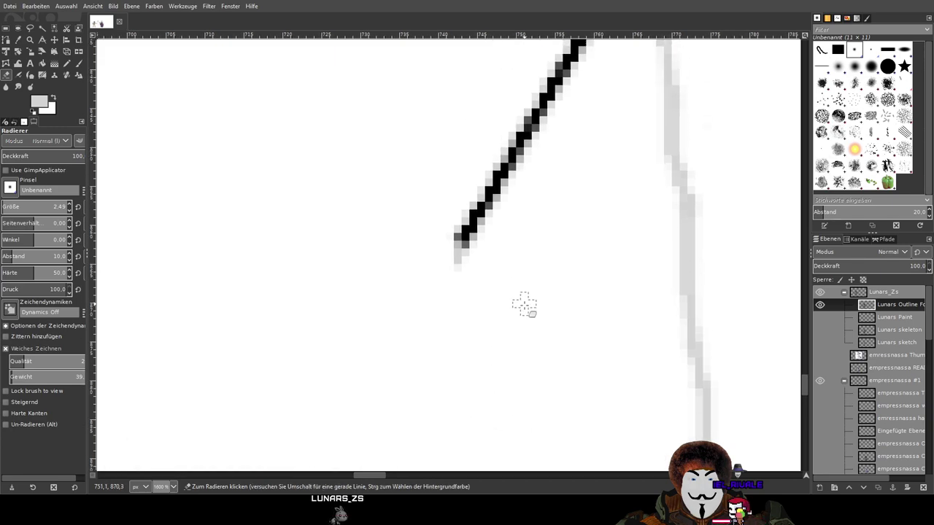
pyautogui.moveTo(472, 219)
pyautogui.mouseDown()
pyautogui.moveTo(462, 236)
pyautogui.moveTo(469, 226)
pyautogui.mouseUp()
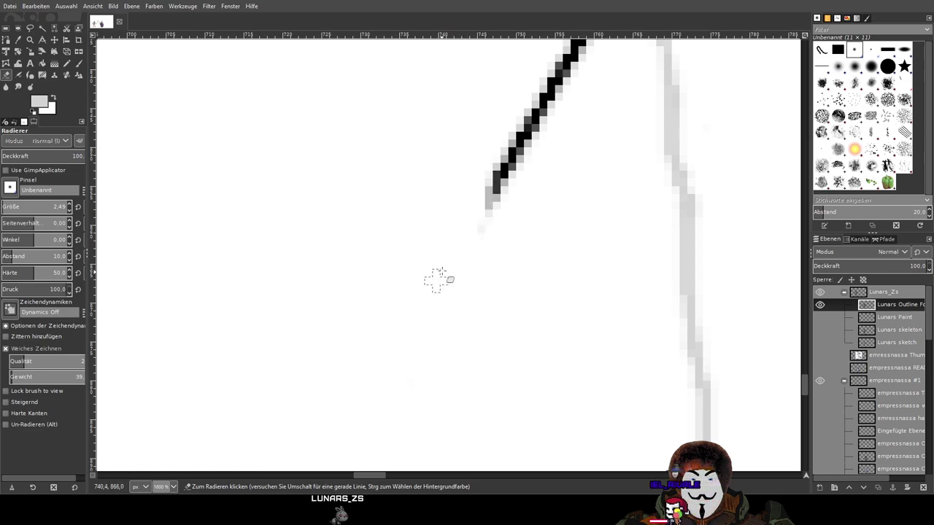
pyautogui.moveTo(484, 162)
pyautogui.mouseDown()
pyautogui.moveTo(539, 113)
pyautogui.moveTo(522, 177)
pyautogui.moveTo(483, 241)
pyautogui.moveTo(493, 163)
pyautogui.moveTo(538, 86)
pyautogui.mouseUp()
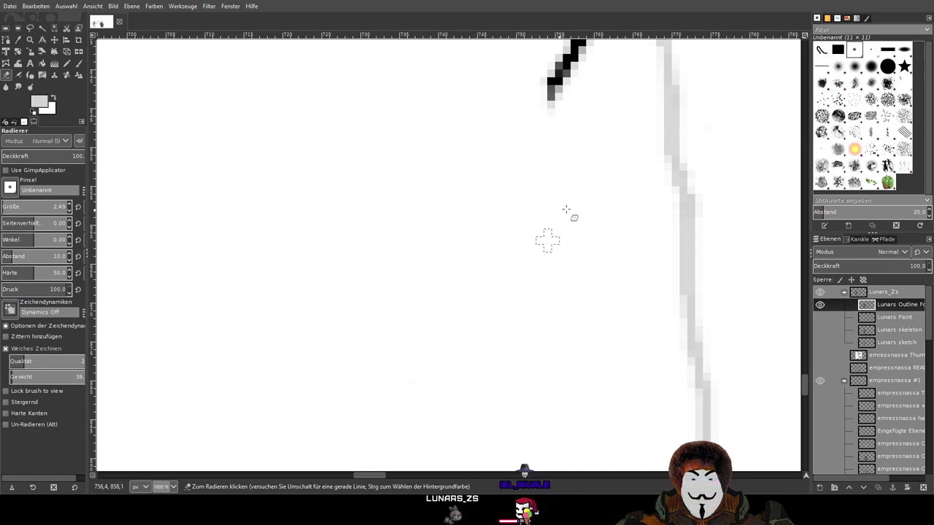
pyautogui.scroll(3, 547, 240)
pyautogui.hscroll(1, 548, 240)
# Erase the upper stretch of the black leg line beside the towel's right edge, including stray grey pixels around it
pyautogui.moveTo(564, 292); pyautogui.dragTo(565, 266)
pyautogui.scroll(2, 533, 357)
pyautogui.moveTo(490, 227)
pyautogui.mouseDown()
pyautogui.moveTo(483, 170)
pyautogui.moveTo(423, 312)
pyautogui.mouseUp()
pyautogui.moveTo(463, 286)
pyautogui.mouseDown()
pyautogui.moveTo(500, 216)
pyautogui.moveTo(521, 120)
pyautogui.moveTo(538, 149)
pyautogui.mouseUp()
pyautogui.moveTo(609, 115)
pyautogui.mouseDown()
pyautogui.moveTo(525, 370)
pyautogui.moveTo(491, 412)
pyautogui.moveTo(503, 236)
pyautogui.moveTo(482, 329)
pyautogui.mouseUp()
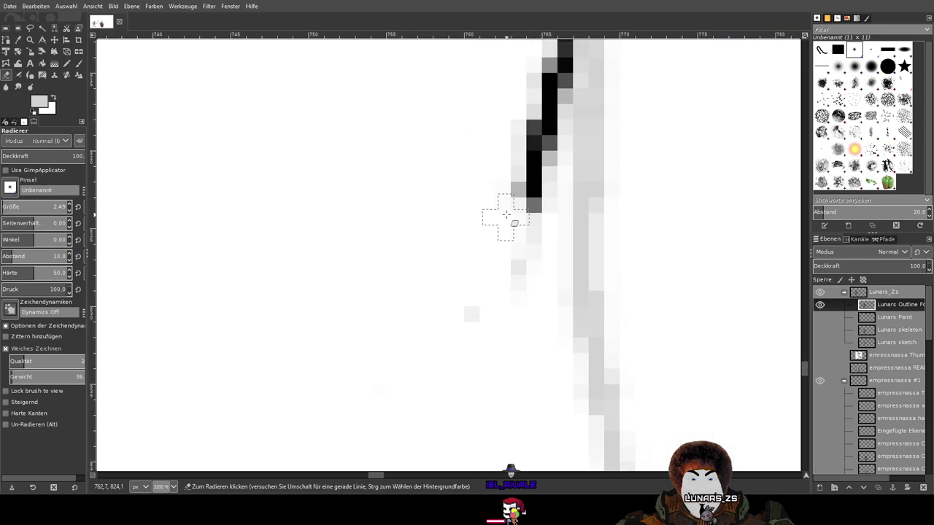
pyautogui.moveTo(487, 231)
pyautogui.mouseDown()
pyautogui.moveTo(525, 234)
pyautogui.moveTo(514, 258)
pyautogui.moveTo(518, 223)
pyautogui.mouseUp()
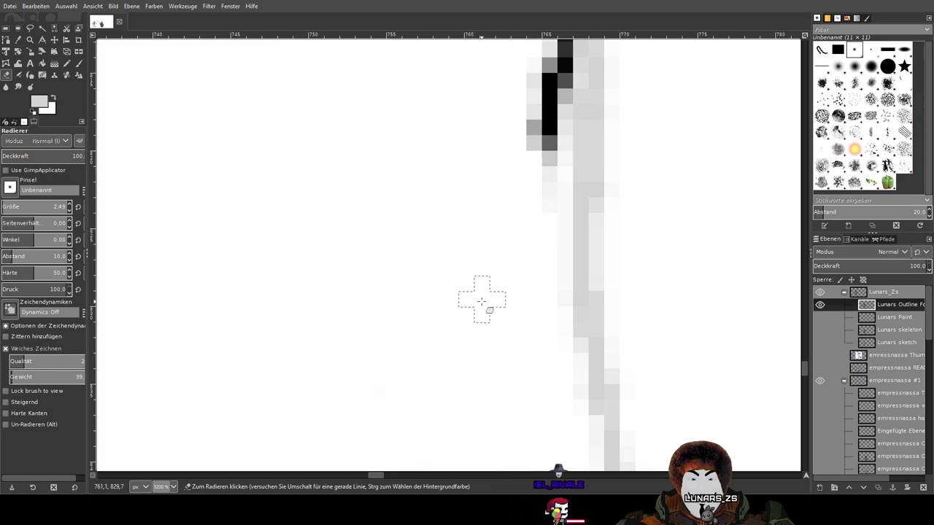
pyautogui.scroll(-1, 492, 217)
pyautogui.moveTo(485, 293); pyautogui.dragTo(615, 94)
# Erase the last black remnant and the dark fringe along the inside of the towel's right edge
pyautogui.scroll(-1, 607, 191)
pyautogui.scroll(-1, 611, 191)
pyautogui.scroll(1, 615, 191)
pyautogui.moveTo(684, 137); pyautogui.dragTo(496, 440)
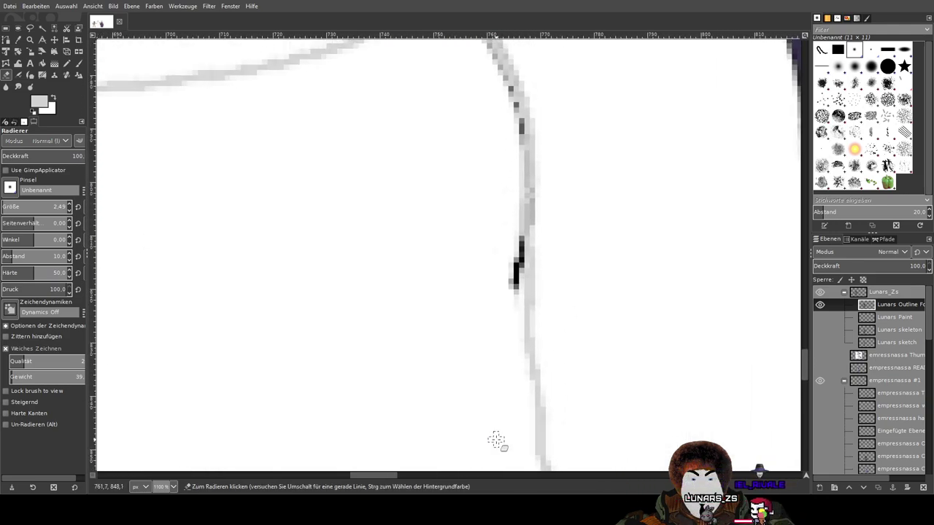
pyautogui.scroll(2, 544, 284)
pyautogui.moveTo(445, 258)
pyautogui.mouseDown()
pyautogui.moveTo(468, 297)
pyautogui.moveTo(477, 260)
pyautogui.moveTo(477, 332)
pyautogui.moveTo(483, 241)
pyautogui.mouseUp()
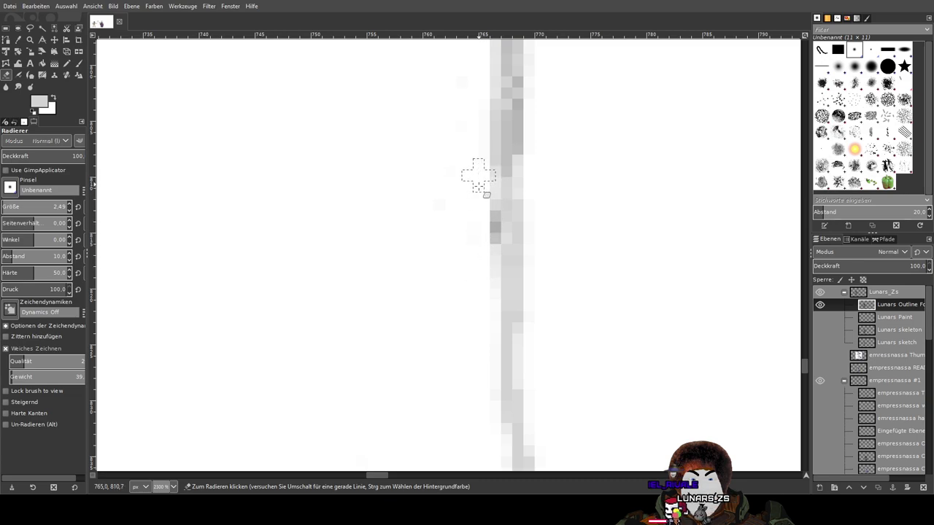
pyautogui.moveTo(477, 175); pyautogui.dragTo(482, 200)
pyautogui.scroll(2, 437, 263)
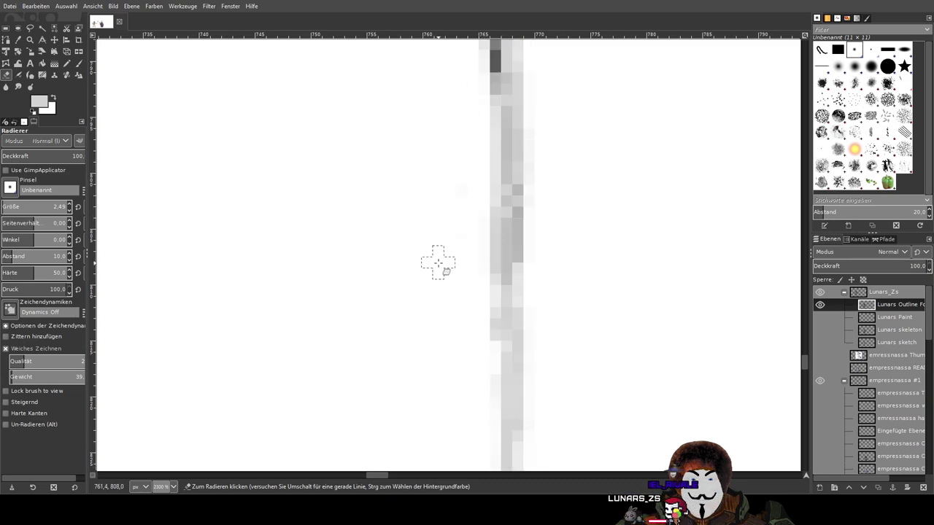
pyautogui.scroll(5, 466, 340)
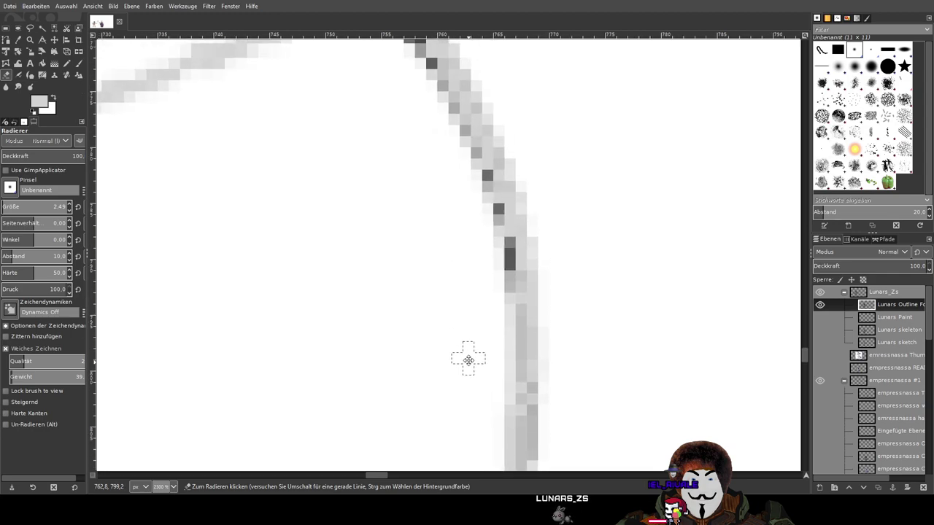
# Paint over the leftover dark pixels along the towel's upper right edge in light grey
pyautogui.moveTo(500, 295)
pyautogui.mouseDown()
pyautogui.moveTo(498, 262)
pyautogui.moveTo(498, 311)
pyautogui.moveTo(480, 210)
pyautogui.moveTo(293, 154)
pyautogui.moveTo(469, 181)
pyautogui.moveTo(457, 143)
pyautogui.moveTo(531, 244)
pyautogui.moveTo(527, 198)
pyautogui.mouseUp()
pyautogui.press('p')
pyautogui.scroll(1, 385, 292)
pyautogui.scroll(-7, 527, 198)
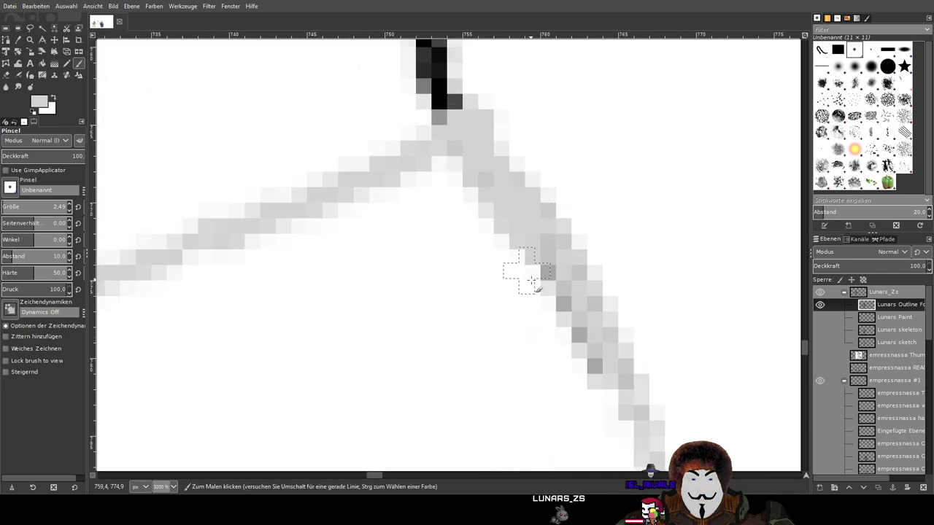
pyautogui.scroll(-1, 510, 307)
pyautogui.scroll(2, 483, 126)
# Bucket-fill the inside of the towel outline with the light grey foreground colour
pyautogui.moveTo(476, 298); pyautogui.dragTo(625, 333)
pyautogui.moveTo(335, 222); pyautogui.dragTo(499, 190)
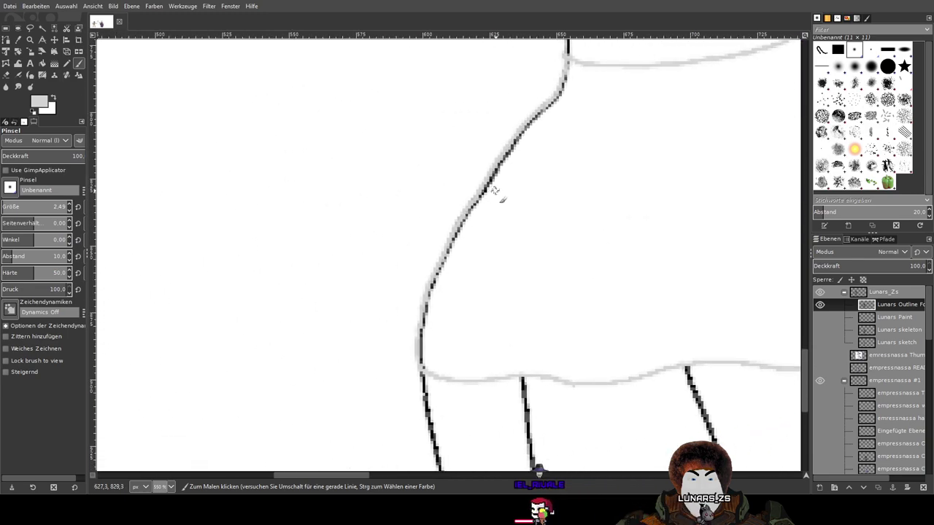
pyautogui.scroll(4, 449, 339)
pyautogui.scroll(-4, 427, 365)
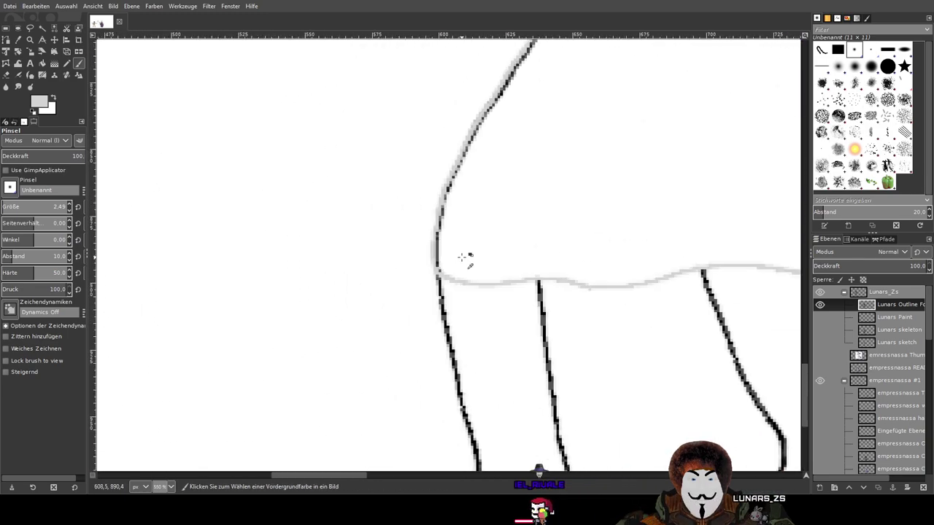
pyautogui.click(42, 63)
pyautogui.click(654, 131)
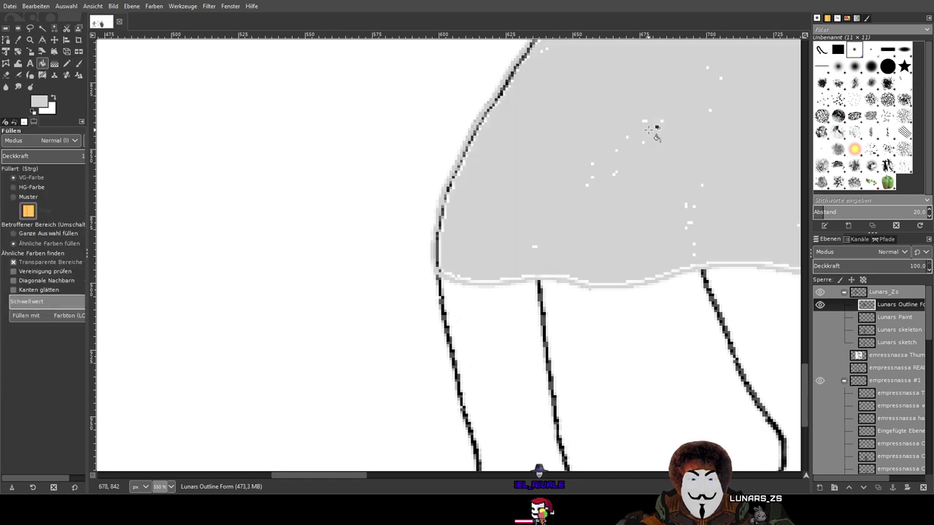
pyautogui.moveTo(681, 142); pyautogui.dragTo(457, 274)
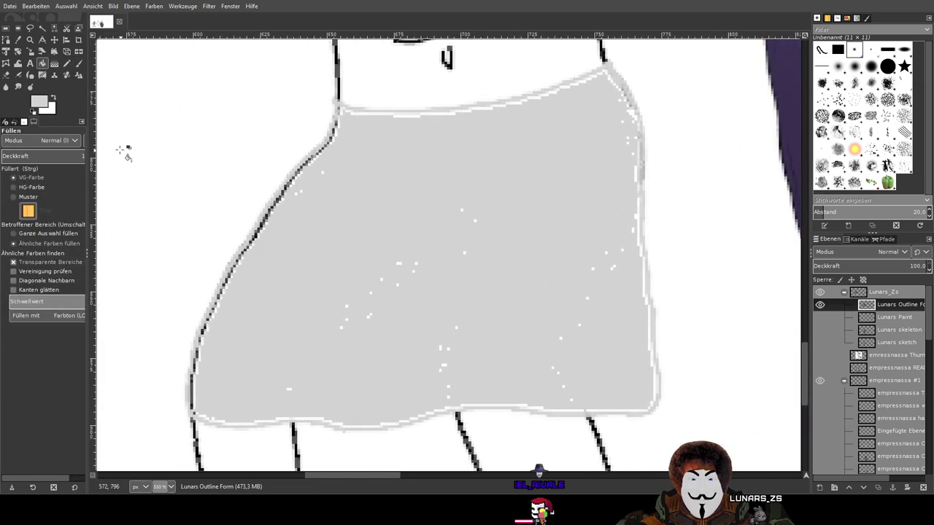
# Paint over the white specks in the middle of the filled towel with the light grey Paintbrush
pyautogui.click(79, 64)
pyautogui.scroll(3, 473, 207)
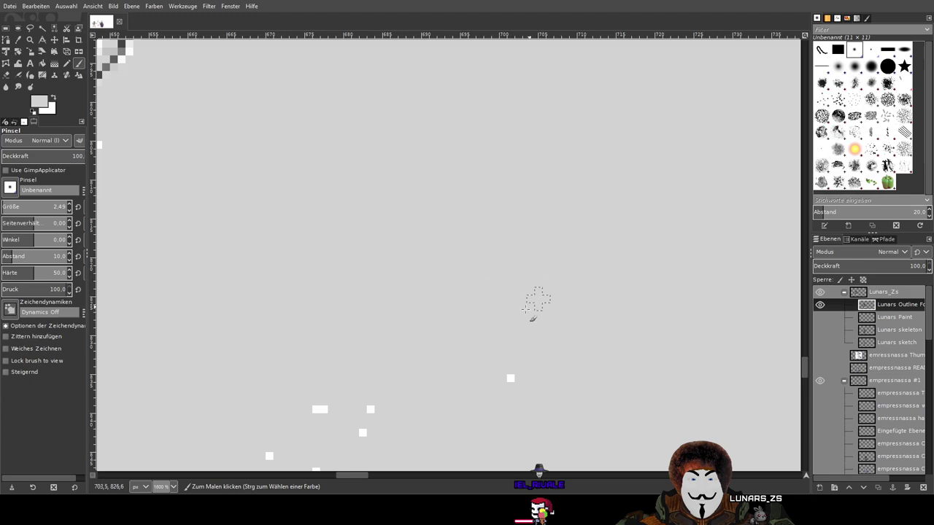
pyautogui.moveTo(370, 409); pyautogui.dragTo(318, 409)
pyautogui.moveTo(553, 178); pyautogui.dragTo(668, 87)
pyautogui.scroll(-3, 668, 87)
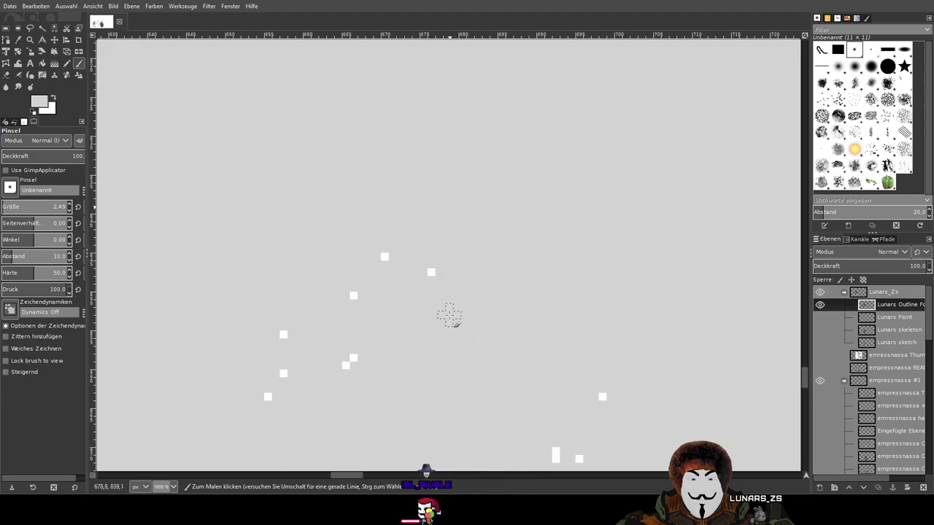
pyautogui.moveTo(431, 270); pyautogui.dragTo(384, 255)
pyautogui.moveTo(324, 285)
pyautogui.mouseDown()
pyautogui.moveTo(376, 289)
pyautogui.moveTo(280, 344)
pyautogui.moveTo(251, 383)
pyautogui.moveTo(366, 346)
pyautogui.moveTo(351, 373)
pyautogui.moveTo(306, 379)
pyautogui.moveTo(398, 334)
pyautogui.moveTo(321, 370)
pyautogui.mouseUp()
# Cover the white specks in the towel's lower middle and left part above the hem with light grey
pyautogui.scroll(-2, 499, 335)
pyautogui.moveTo(618, 195)
pyautogui.mouseDown()
pyautogui.moveTo(575, 193)
pyautogui.moveTo(605, 191)
pyautogui.moveTo(550, 265)
pyautogui.moveTo(502, 250)
pyautogui.moveTo(571, 236)
pyautogui.mouseUp()
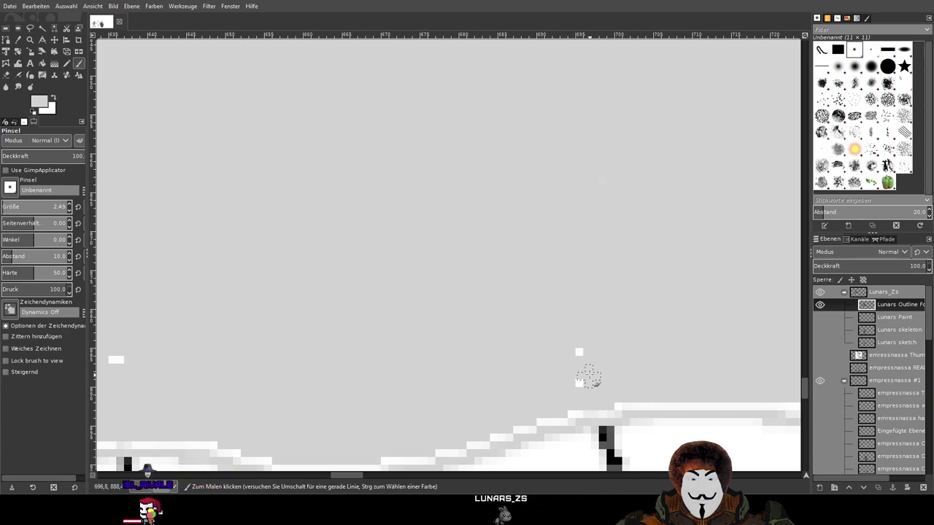
pyautogui.hscroll(-8, 227, 343)
pyautogui.scroll(-2, 227, 342)
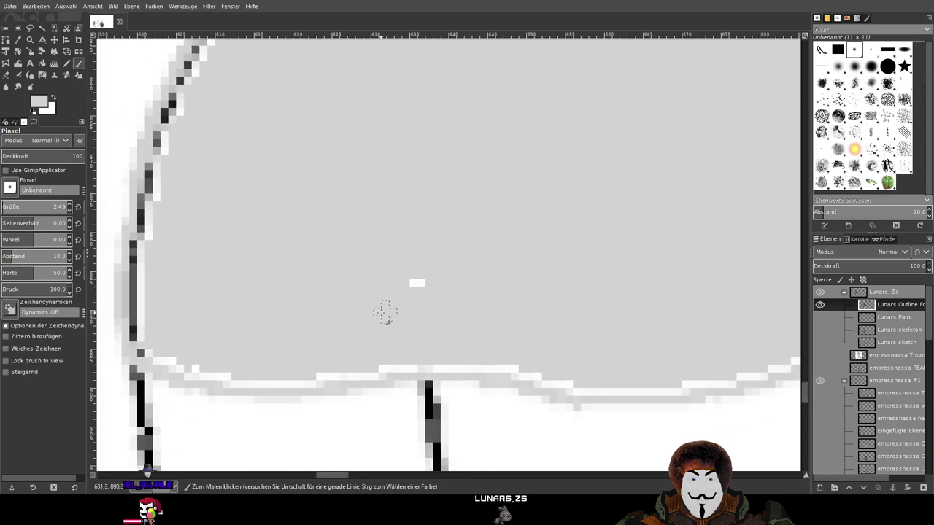
pyautogui.scroll(12, 418, 170)
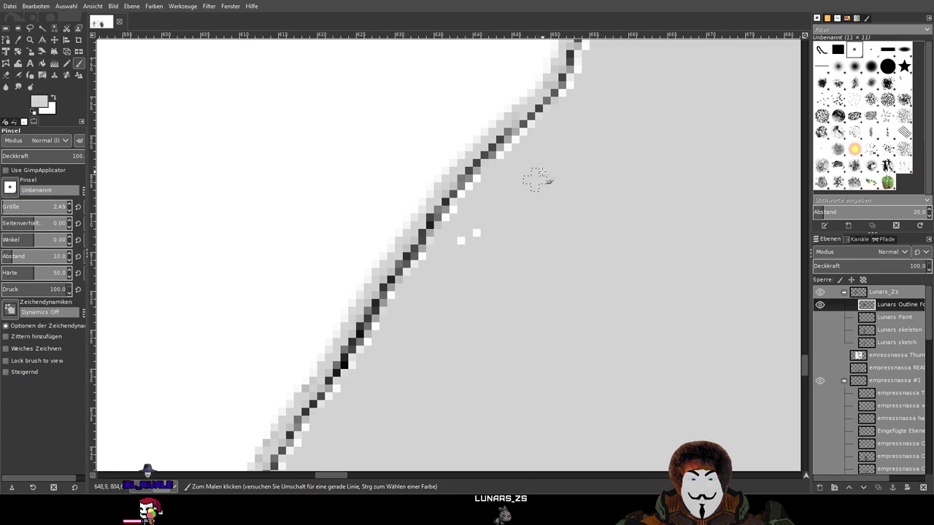
# Paint light grey over the white gap and specks along the inside of the towel's upper right edge
pyautogui.moveTo(622, 151); pyautogui.dragTo(180, 407)
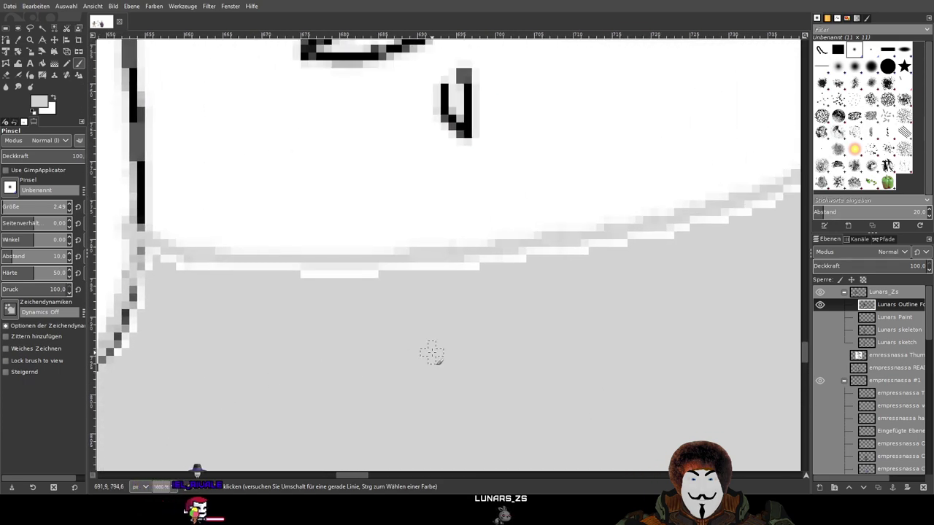
pyautogui.moveTo(442, 342); pyautogui.dragTo(167, 335)
pyautogui.moveTo(524, 340); pyautogui.dragTo(308, 380)
pyautogui.scroll(1, 450, 317)
pyautogui.scroll(-1, 450, 316)
pyautogui.click(463, 264)
pyautogui.click(472, 324)
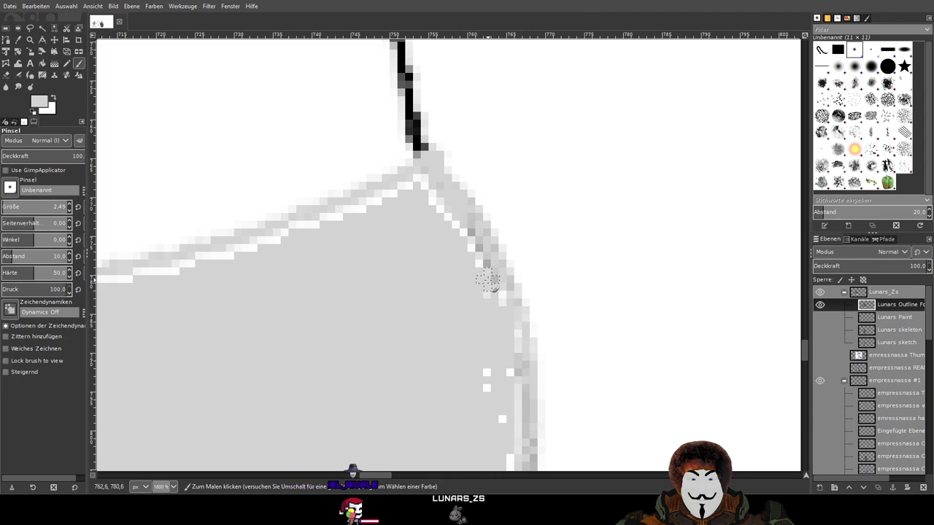
pyautogui.moveTo(486, 365)
pyautogui.mouseDown()
pyautogui.moveTo(501, 427)
pyautogui.moveTo(501, 363)
pyautogui.moveTo(505, 399)
pyautogui.moveTo(515, 350)
pyautogui.mouseUp()
pyautogui.scroll(-6, 514, 347)
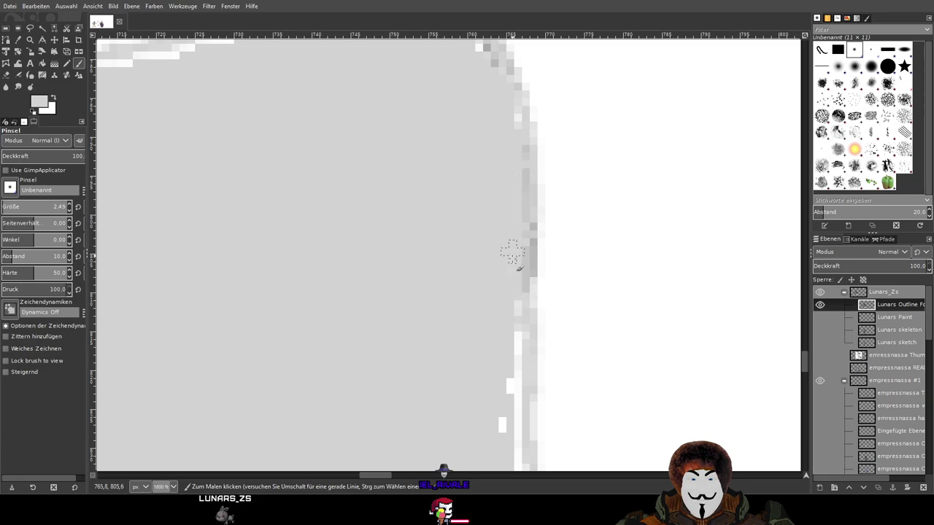
pyautogui.moveTo(509, 261); pyautogui.dragTo(516, 290)
pyautogui.moveTo(518, 372); pyautogui.dragTo(516, 429)
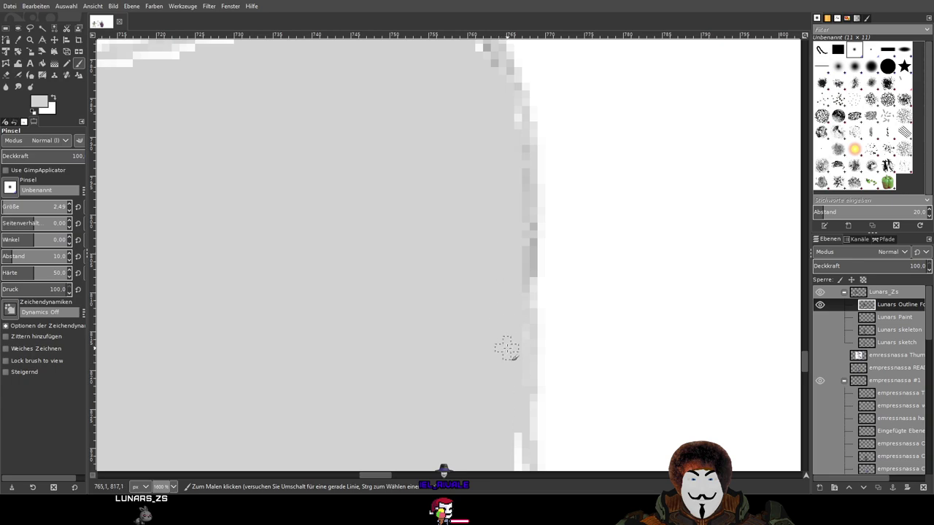
# Continue closing the white gap down the towel's right edge and cover the cluster of white specks beside it
pyautogui.scroll(-8, 522, 358)
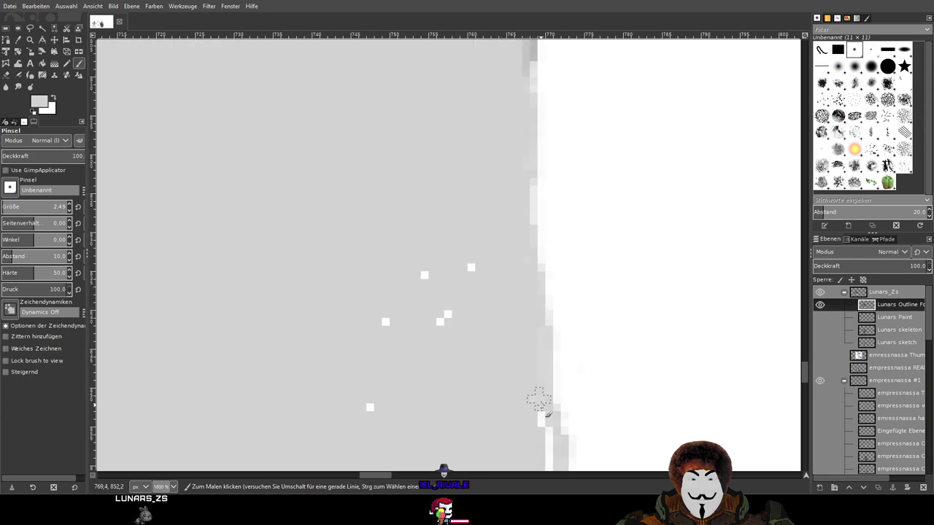
pyautogui.click(471, 267)
pyautogui.click(424, 274)
pyautogui.click(385, 321)
pyautogui.click(439, 322)
pyautogui.click(447, 315)
pyautogui.click(369, 406)
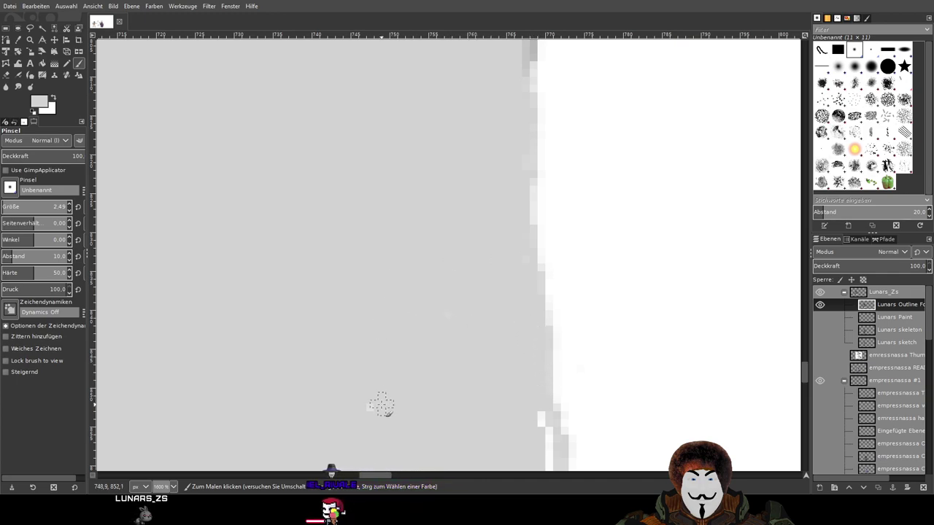
# Fill the remaining white gap along the lower part of the towel's right edge with light grey
pyautogui.scroll(-3, 467, 357)
pyautogui.moveTo(485, 348); pyautogui.dragTo(413, 250)
pyautogui.moveTo(471, 219); pyautogui.dragTo(479, 347)
pyautogui.moveTo(476, 254); pyautogui.dragTo(490, 404)
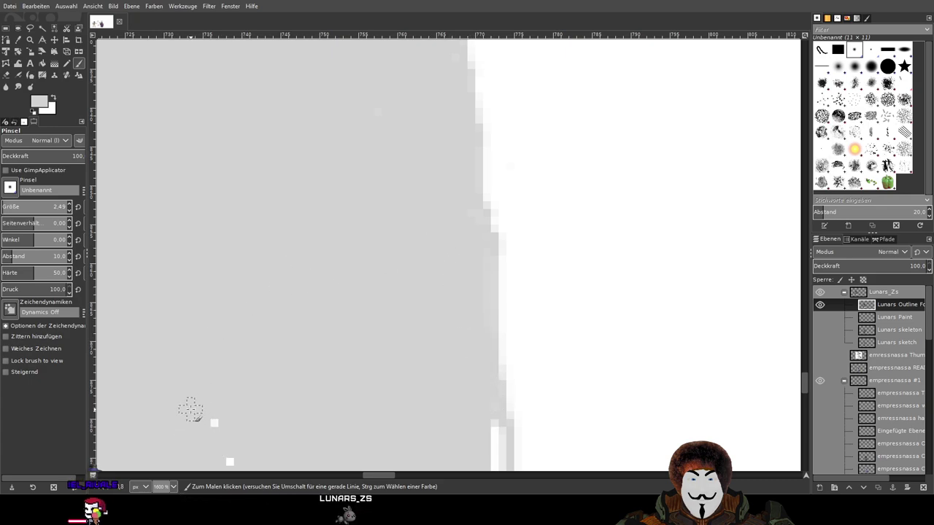
# Paint light grey over the gap around the towel's lower right corner and adjoining hem, including the nearby specks
pyautogui.scroll(-5, 436, 330)
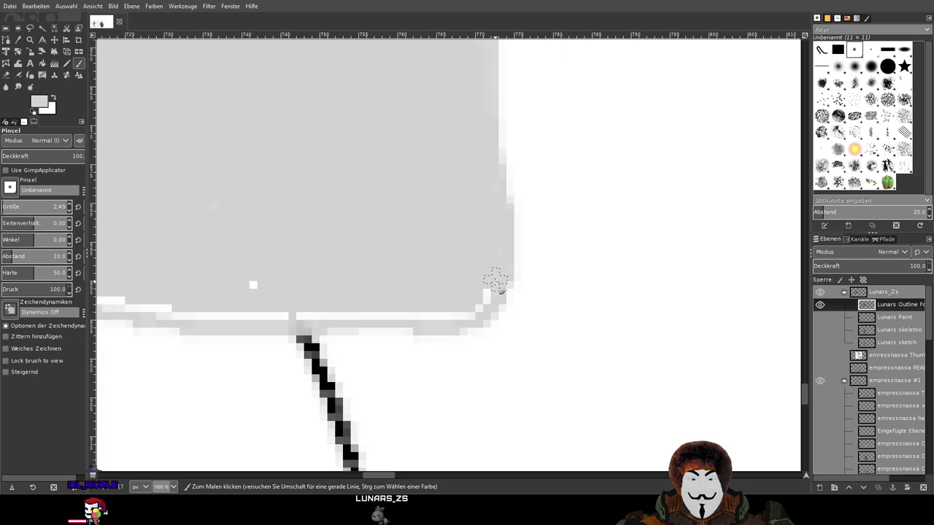
pyautogui.moveTo(488, 283)
pyautogui.mouseDown()
pyautogui.moveTo(460, 316)
pyautogui.moveTo(231, 319)
pyautogui.mouseUp()
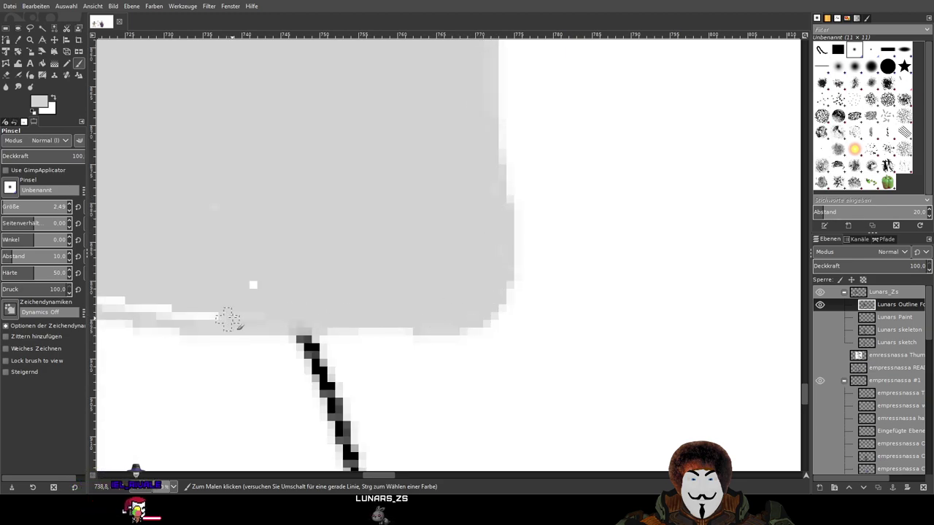
pyautogui.click(253, 285)
pyautogui.moveTo(216, 221); pyautogui.dragTo(475, 405)
pyautogui.scroll(4, 475, 405)
pyautogui.scroll(-4, 475, 405)
pyautogui.scroll(5, 475, 405)
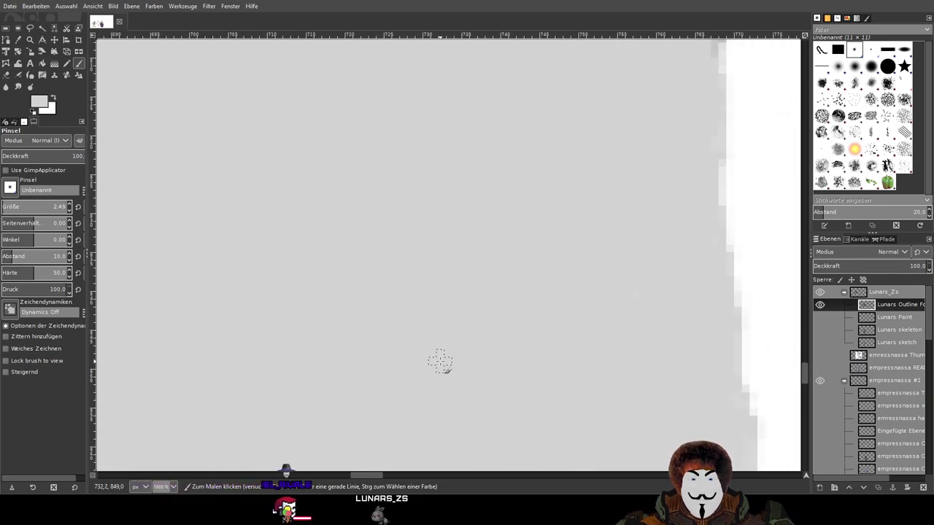
# Paint light grey over the white gap along the towel's wavy bottom hem, working across to its lower left corner
pyautogui.scroll(-14, 496, 396)
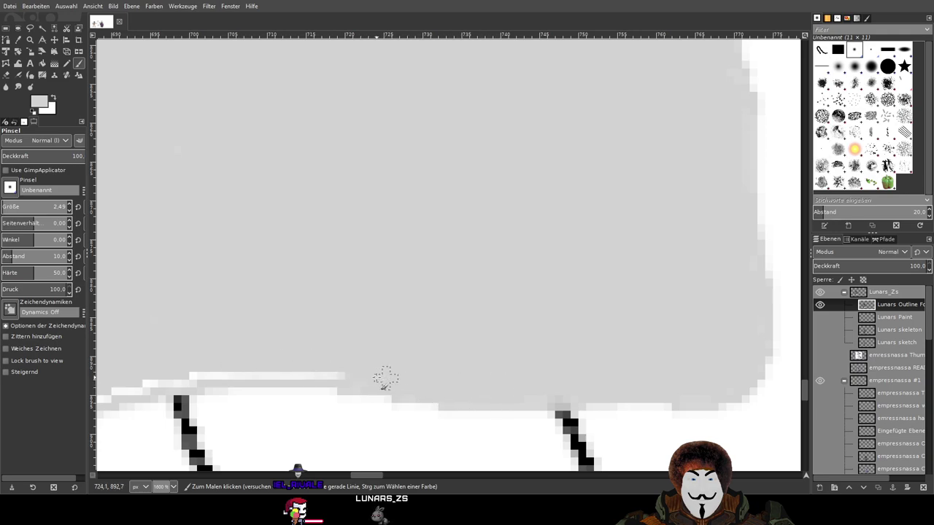
pyautogui.hscroll(-9, 374, 356)
pyautogui.scroll(-1, 327, 299)
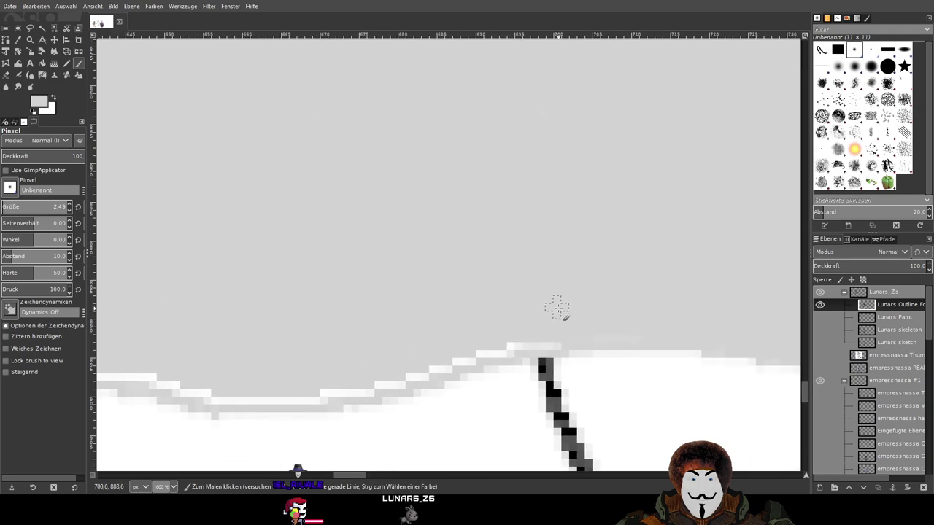
pyautogui.moveTo(546, 343); pyautogui.dragTo(310, 398)
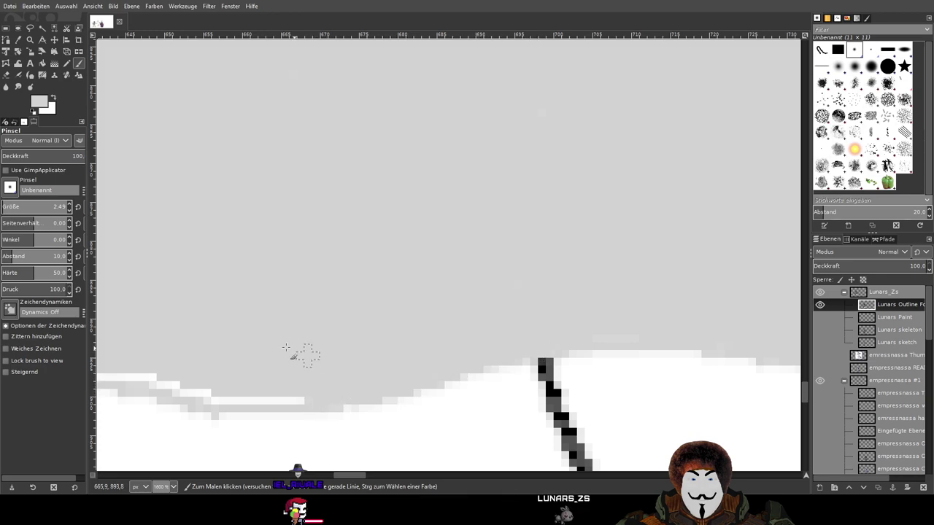
pyautogui.hscroll(-8, 316, 359)
pyautogui.scroll(1, 460, 277)
pyautogui.moveTo(596, 384); pyautogui.dragTo(447, 370)
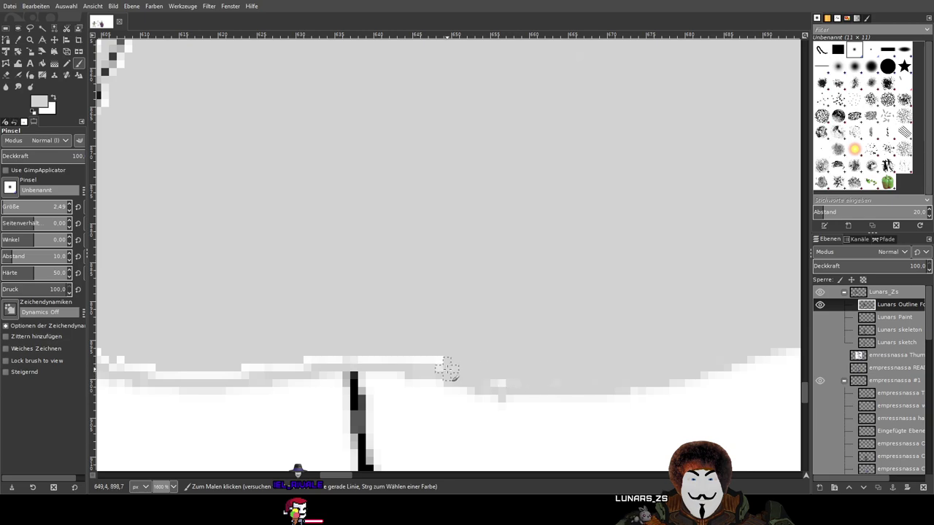
pyautogui.moveTo(556, 375)
pyautogui.mouseDown()
pyautogui.moveTo(327, 352)
pyautogui.moveTo(445, 360)
pyautogui.moveTo(309, 355)
pyautogui.moveTo(450, 364)
pyautogui.moveTo(232, 363)
pyautogui.moveTo(296, 361)
pyautogui.moveTo(192, 374)
pyautogui.moveTo(264, 376)
pyautogui.moveTo(165, 356)
pyautogui.mouseUp()
# Cover the dark outline and white gap along the lower part of the towel's left edge with light grey
pyautogui.moveTo(257, 322); pyautogui.dragTo(498, 272)
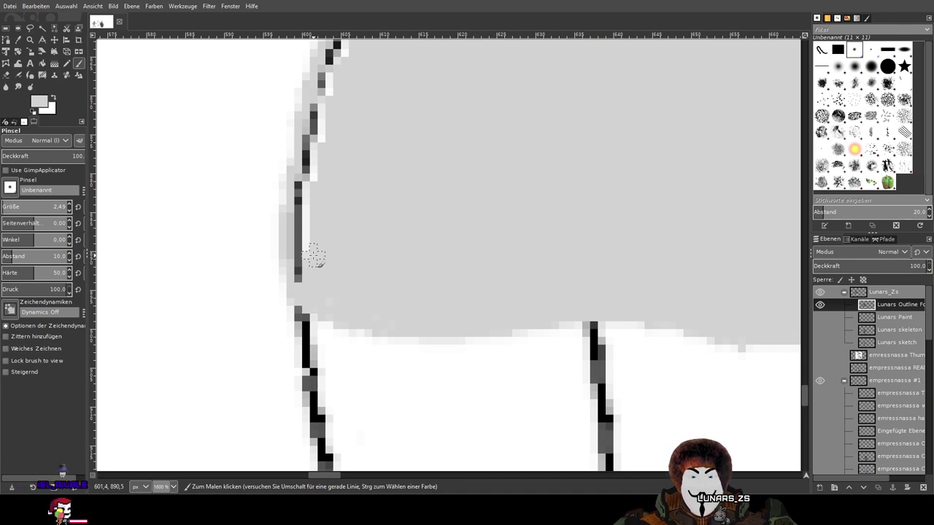
pyautogui.moveTo(306, 241)
pyautogui.mouseDown()
pyautogui.moveTo(310, 185)
pyautogui.moveTo(302, 210)
pyautogui.mouseUp()
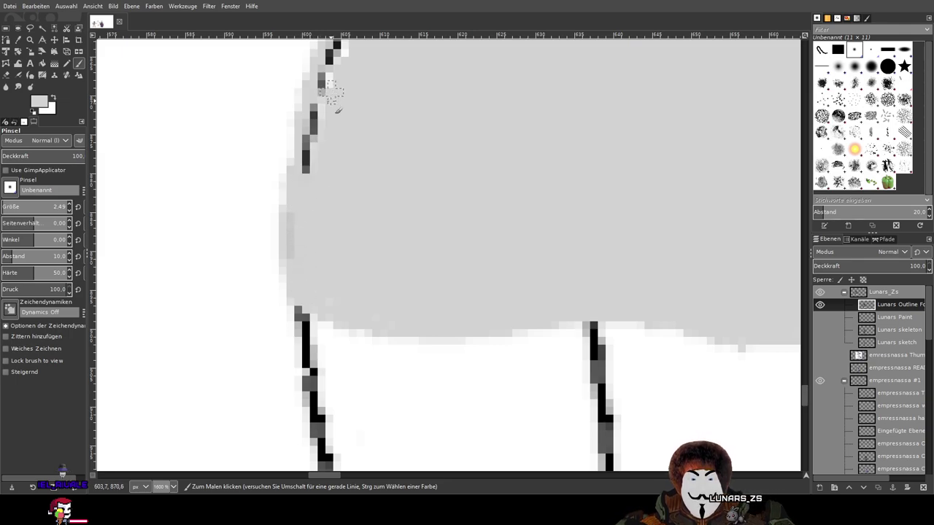
pyautogui.moveTo(307, 171); pyautogui.dragTo(318, 89)
pyautogui.scroll(5, 448, 142)
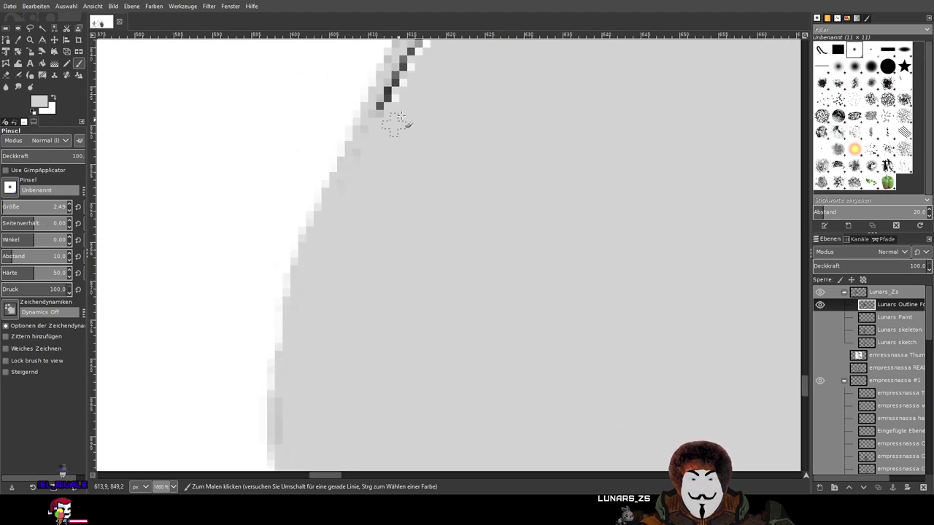
pyautogui.hotkey('ctrl', 'z')
pyautogui.moveTo(478, 182)
pyautogui.mouseDown()
pyautogui.moveTo(436, 220)
pyautogui.moveTo(477, 169)
pyautogui.moveTo(462, 214)
pyautogui.moveTo(435, 246)
pyautogui.moveTo(471, 189)
pyautogui.moveTo(410, 276)
pyautogui.moveTo(443, 221)
pyautogui.moveTo(411, 274)
pyautogui.moveTo(421, 242)
pyautogui.moveTo(384, 318)
pyautogui.mouseUp()
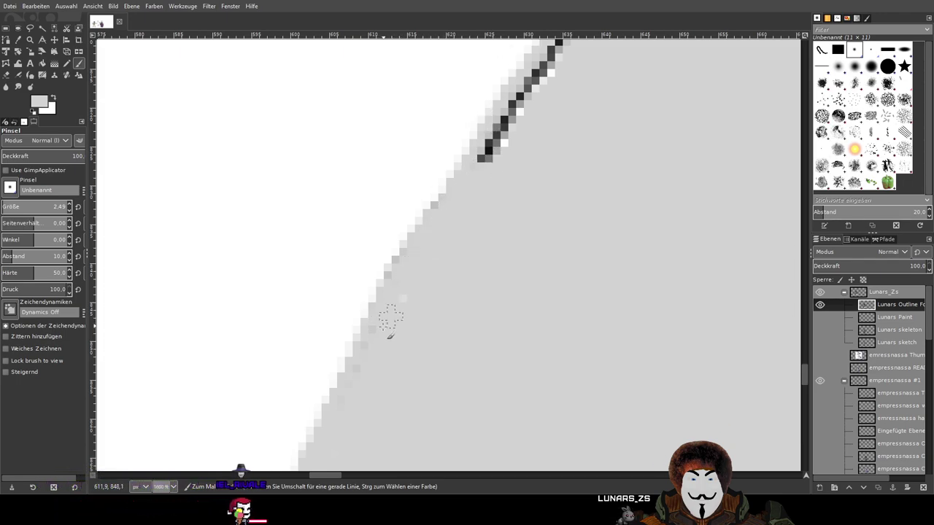
# Paint light grey over the remaining dark line and white pixels up the towel's left edge to the waist corner
pyautogui.moveTo(518, 113)
pyautogui.mouseDown()
pyautogui.moveTo(479, 156)
pyautogui.moveTo(479, 173)
pyautogui.mouseUp()
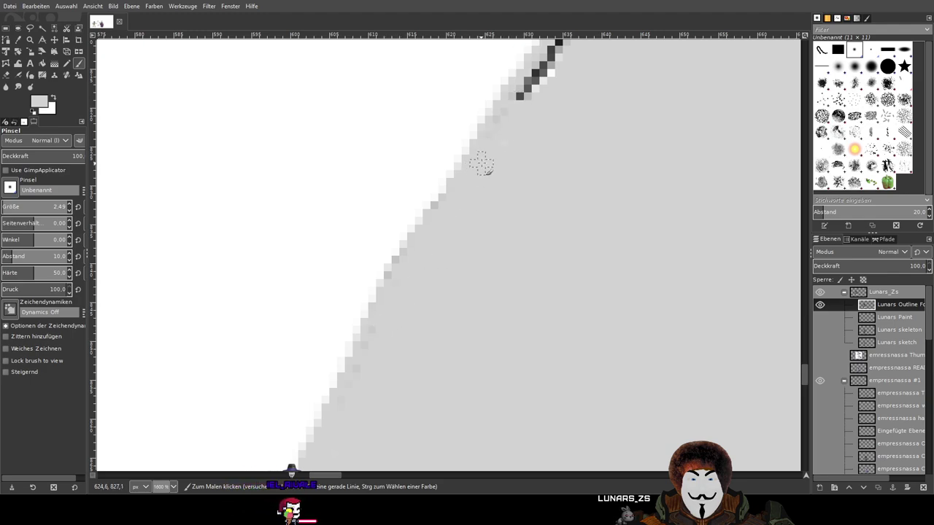
pyautogui.moveTo(669, 102); pyautogui.dragTo(510, 341)
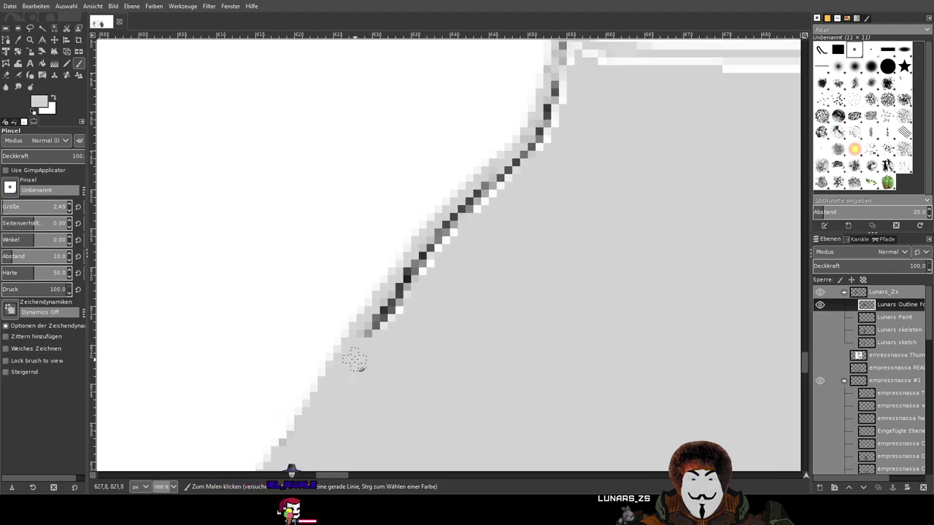
pyautogui.moveTo(407, 292); pyautogui.dragTo(477, 204)
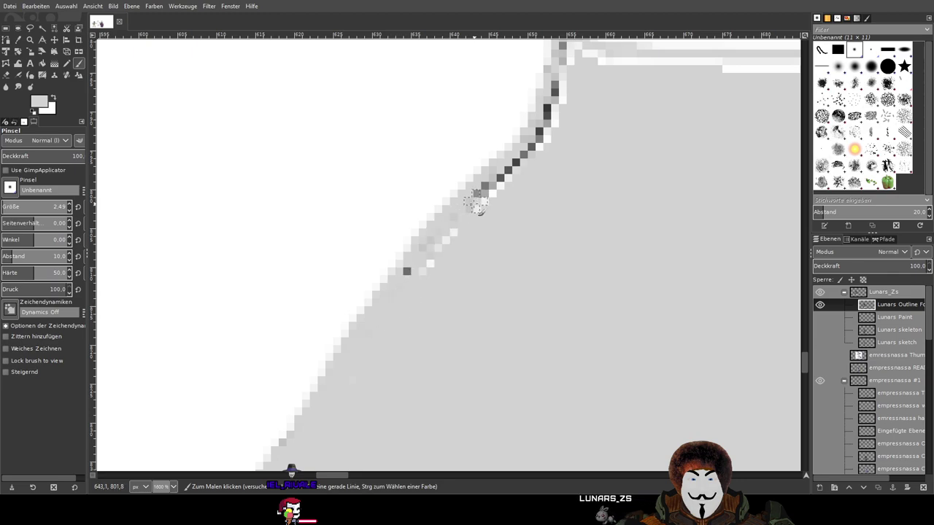
pyautogui.moveTo(536, 155)
pyautogui.mouseDown()
pyautogui.moveTo(501, 170)
pyautogui.moveTo(543, 136)
pyautogui.mouseUp()
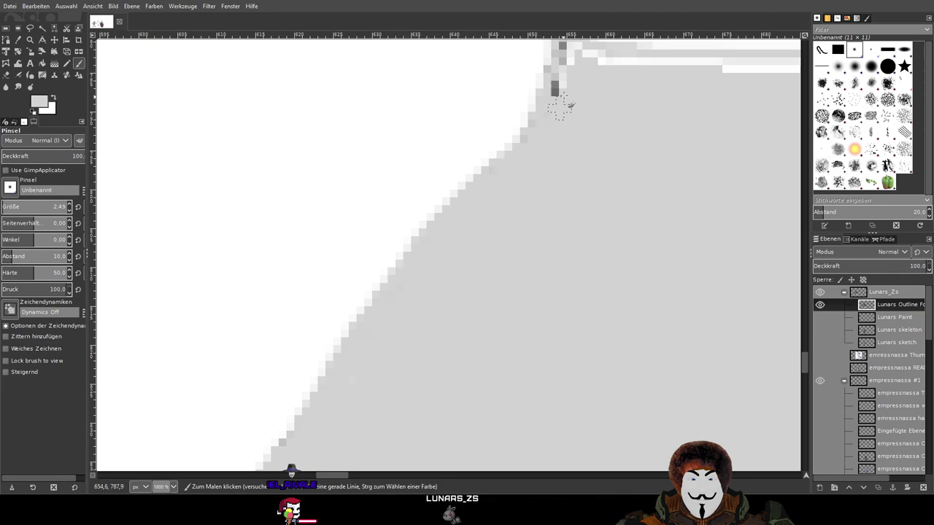
pyautogui.moveTo(653, 156); pyautogui.dragTo(533, 341)
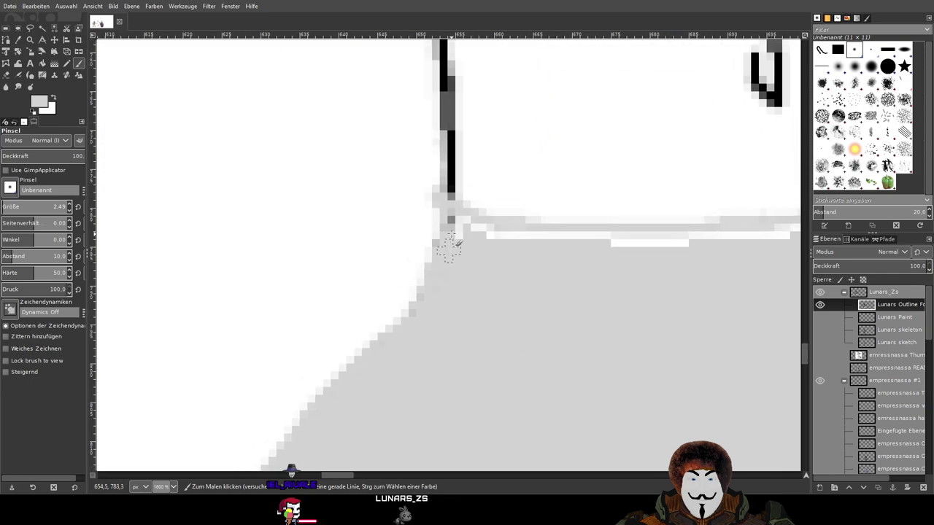
# Fill the white gap beneath the towel's waistline with light grey, from the left waist corner across to the right
pyautogui.moveTo(471, 241)
pyautogui.mouseDown()
pyautogui.moveTo(521, 240)
pyautogui.moveTo(462, 231)
pyautogui.moveTo(669, 240)
pyautogui.moveTo(593, 240)
pyautogui.mouseUp()
pyautogui.moveTo(719, 246)
pyautogui.mouseDown()
pyautogui.moveTo(273, 248)
pyautogui.moveTo(438, 233)
pyautogui.moveTo(312, 234)
pyautogui.moveTo(344, 219)
pyautogui.moveTo(573, 203)
pyautogui.mouseUp()
pyautogui.moveTo(372, 233)
pyautogui.mouseDown()
pyautogui.moveTo(722, 142)
pyautogui.moveTo(594, 194)
pyautogui.moveTo(682, 164)
pyautogui.moveTo(567, 191)
pyautogui.moveTo(702, 187)
pyautogui.moveTo(391, 302)
pyautogui.mouseUp()
pyautogui.moveTo(663, 275)
pyautogui.mouseDown()
pyautogui.moveTo(490, 276)
pyautogui.moveTo(487, 226)
pyautogui.mouseUp()
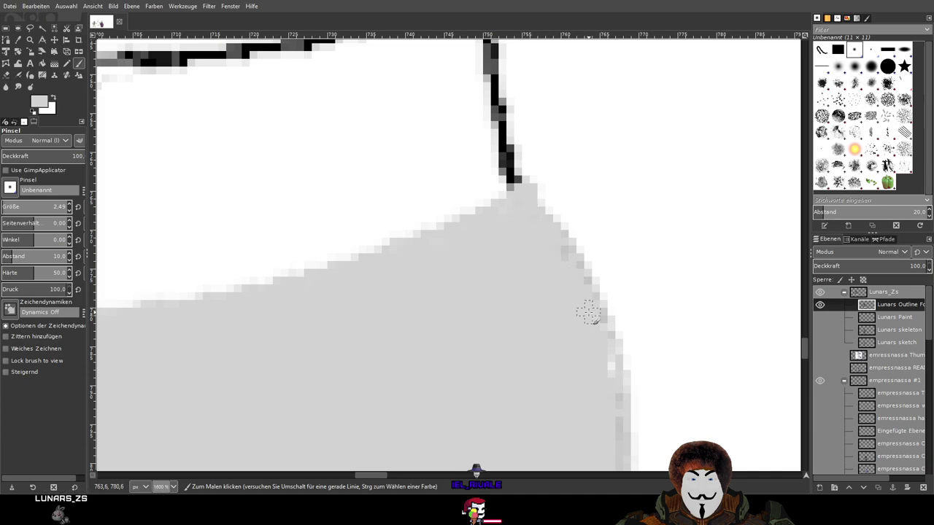
# Examine the filled towel as a whole and compare it with the grey-outlined towel on the neighbouring figure
pyautogui.scroll(-4, 564, 299)
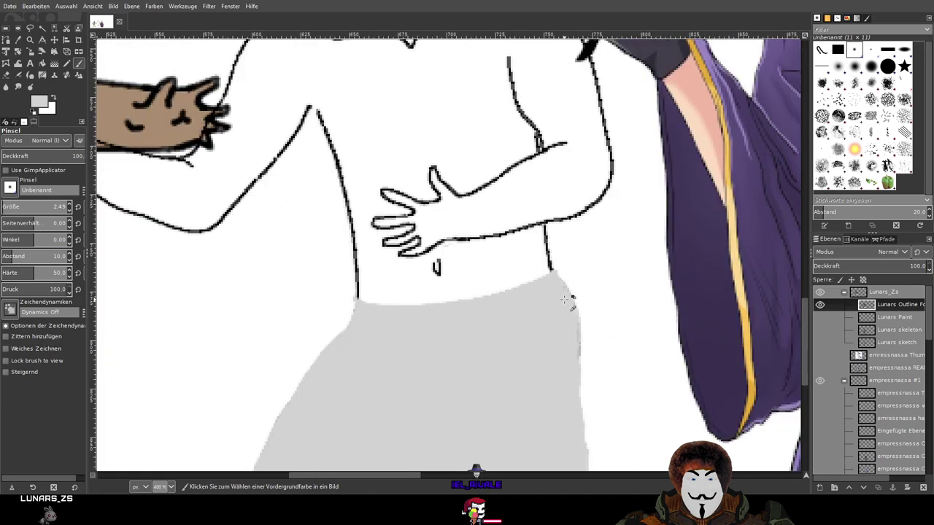
pyautogui.scroll(-3, 561, 321)
pyautogui.scroll(4, 585, 167)
pyautogui.moveTo(586, 167); pyautogui.dragTo(488, 337)
pyautogui.scroll(-4, 452, 211)
pyautogui.moveTo(352, 262); pyautogui.dragTo(515, 230)
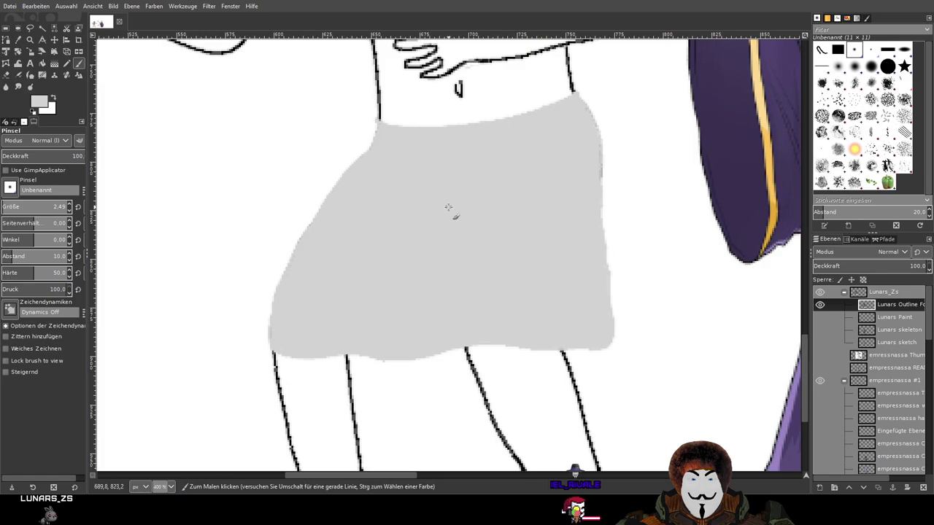
pyautogui.hscroll(-8, 688, 212)
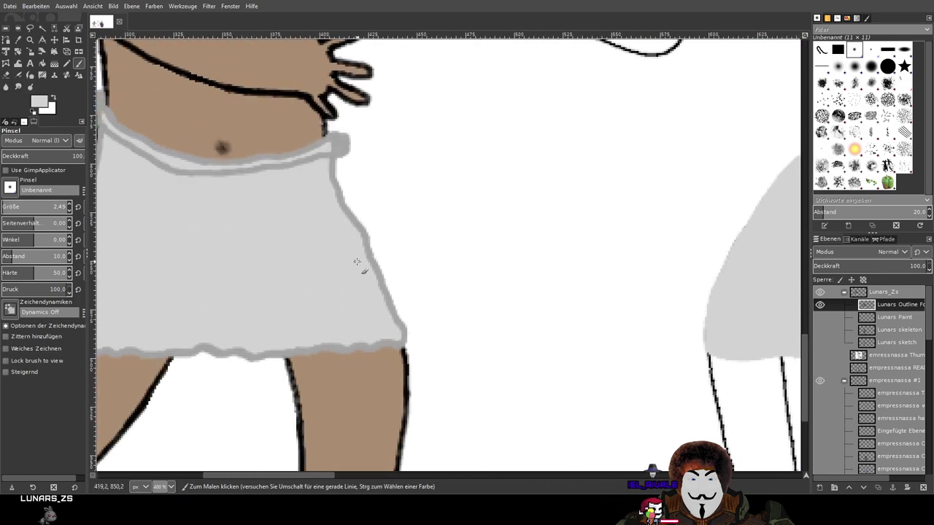
pyautogui.moveTo(363, 265); pyautogui.dragTo(768, 274)
pyautogui.moveTo(275, 192); pyautogui.dragTo(661, 335)
# Make the Sketch (Skizze) layer visible to reach its colour swatches
pyautogui.scroll(-2, 540, 214)
pyautogui.keyDown('ctrl'); pyautogui.scroll(-1, 541, 213); pyautogui.keyUp('ctrl')
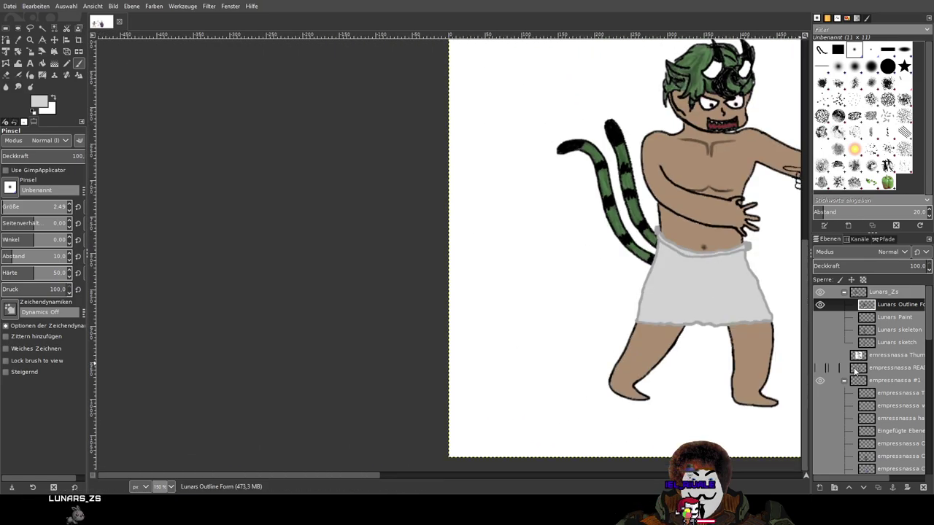
pyautogui.scroll(-10, 858, 370)
pyautogui.click(820, 455)
# Select the Sketch (Skizze) layer, sample its darker grey swatch as the foreground colour, and return to the Paintbrush
pyautogui.scroll(3, 475, 204)
pyautogui.keyDown('ctrl'); pyautogui.scroll(8, 476, 202); pyautogui.keyUp('ctrl')
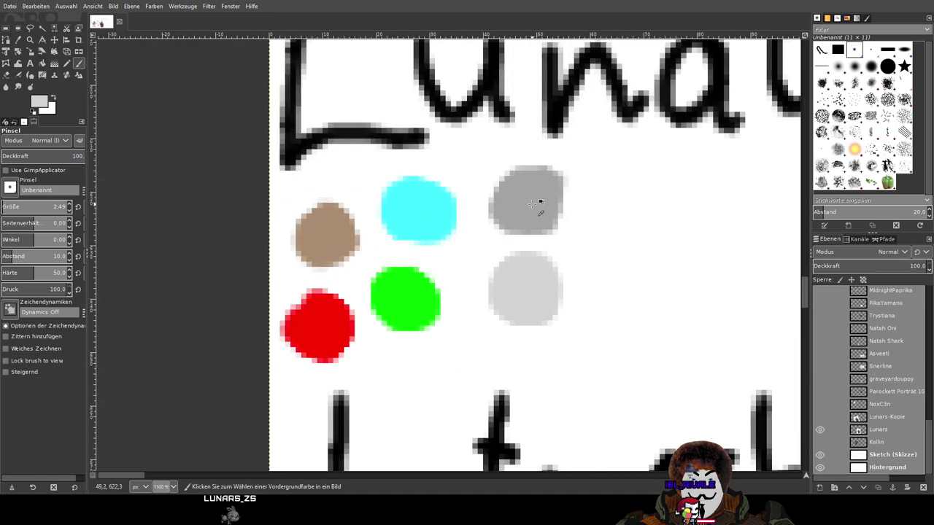
pyautogui.keyDown('ctrl'); pyautogui.scroll(2, 539, 204); pyautogui.keyUp('ctrl')
pyautogui.click(868, 454)
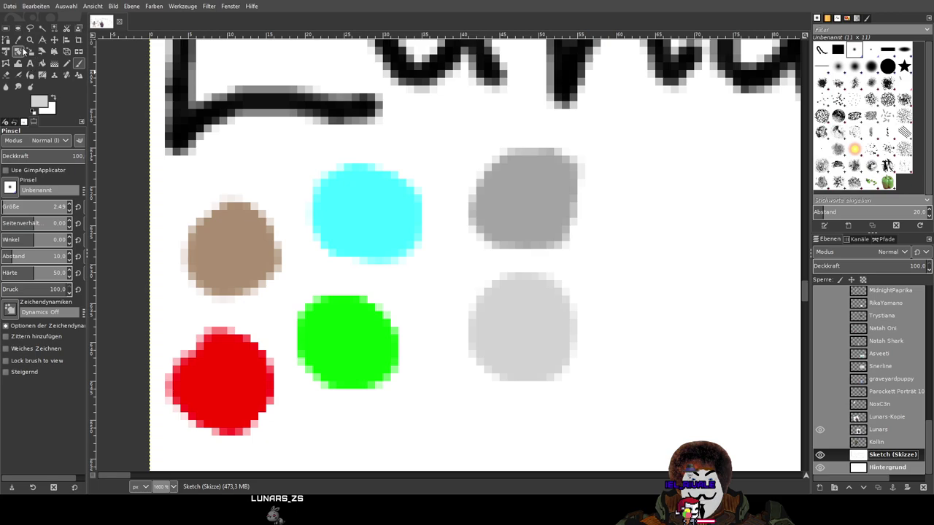
pyautogui.click(18, 39)
pyautogui.click(538, 194)
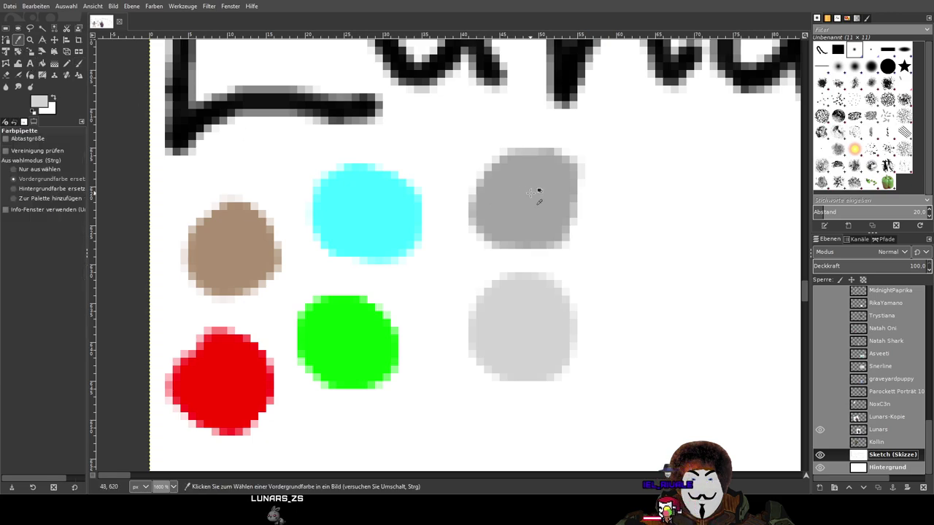
pyautogui.click(78, 63)
# Make the Lunars Outline Form layer active again for painting the towel's outline
pyautogui.scroll(-8, 627, 314)
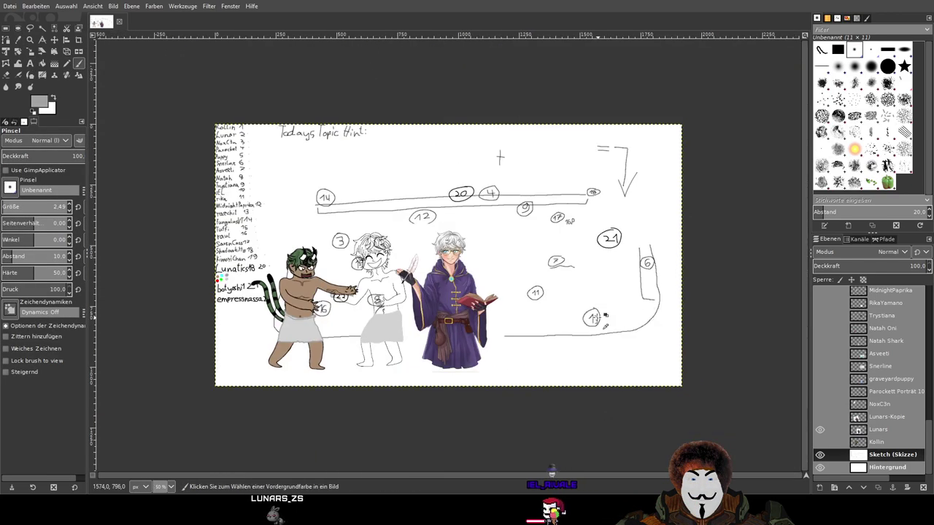
pyautogui.keyDown('ctrl'); pyautogui.scroll(4, 409, 277); pyautogui.keyUp('ctrl')
pyautogui.scroll(5, 870, 388)
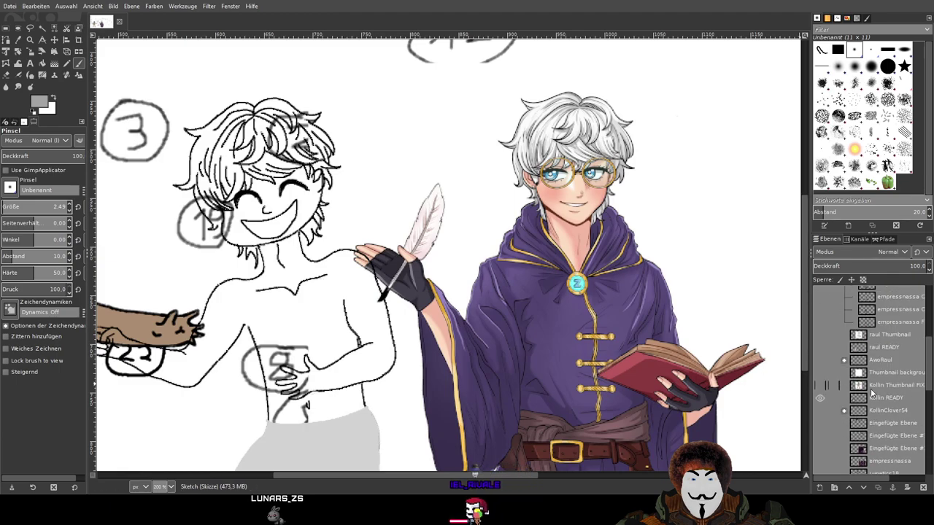
pyautogui.click(871, 305)
pyautogui.click(819, 305)
pyautogui.moveTo(452, 244); pyautogui.dragTo(509, 55)
pyautogui.moveTo(472, 329); pyautogui.dragTo(530, 276)
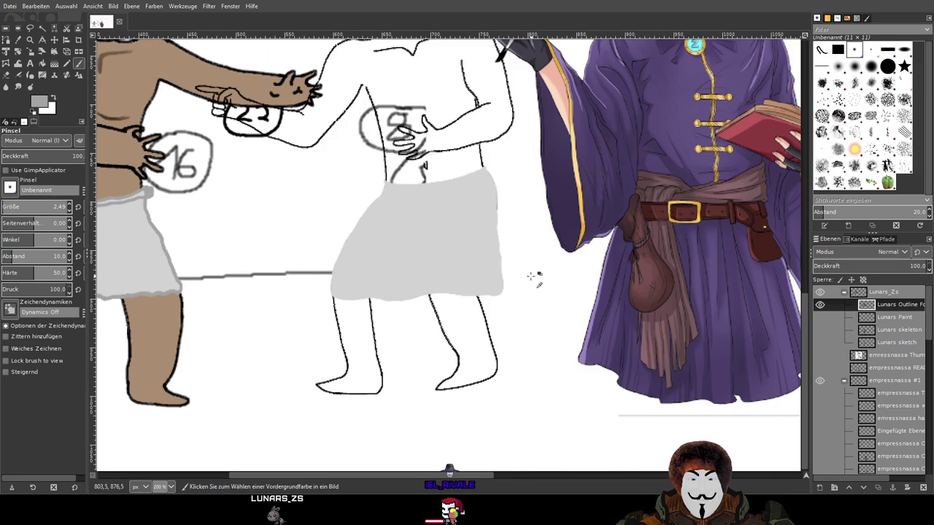
# Try a short diagonal darker grey stroke on the upper left area of the towel, and undo it
pyautogui.scroll(5, 337, 246)
pyautogui.moveTo(590, 102); pyautogui.dragTo(200, 418)
pyautogui.scroll(-1, 369, 284)
pyautogui.moveTo(537, 220); pyautogui.dragTo(493, 258)
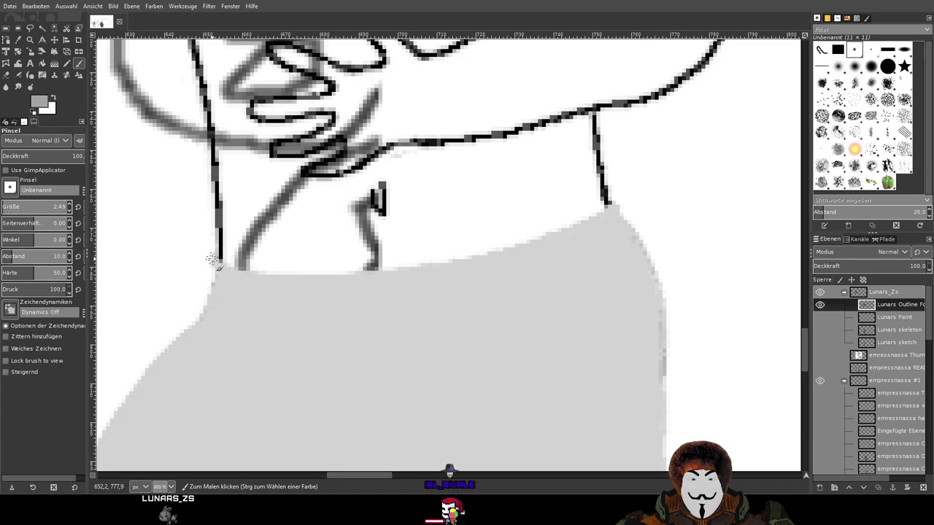
pyautogui.moveTo(262, 303); pyautogui.dragTo(350, 346)
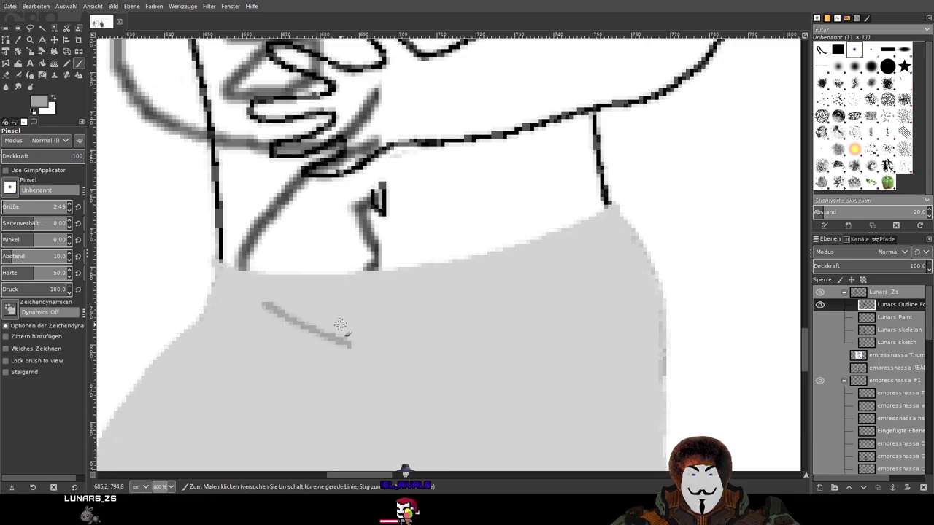
pyautogui.hotkey('ctrl', 'z')
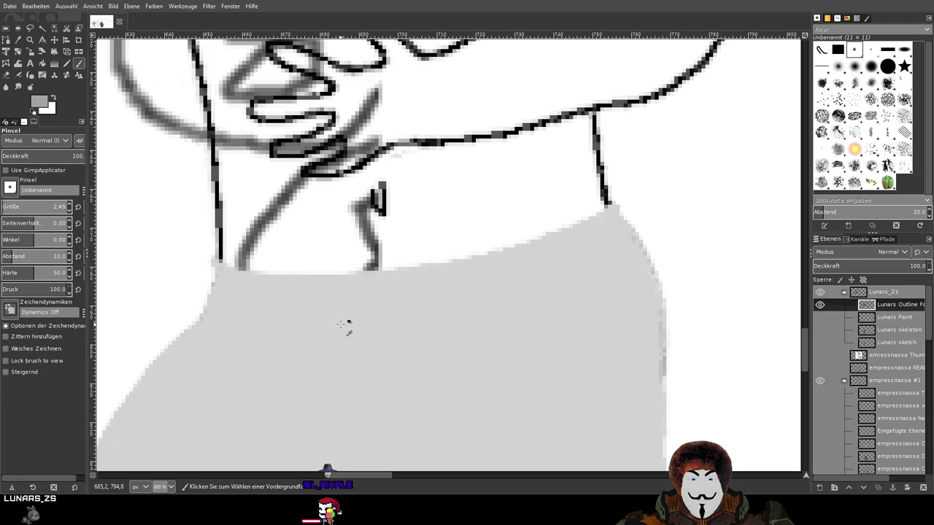
# Start the towel's darker grey waist outline at the left waist corner, toggling the Lunars Outline Form layer's visibility to check it
pyautogui.scroll(1, 242, 276)
pyautogui.scroll(1, 243, 276)
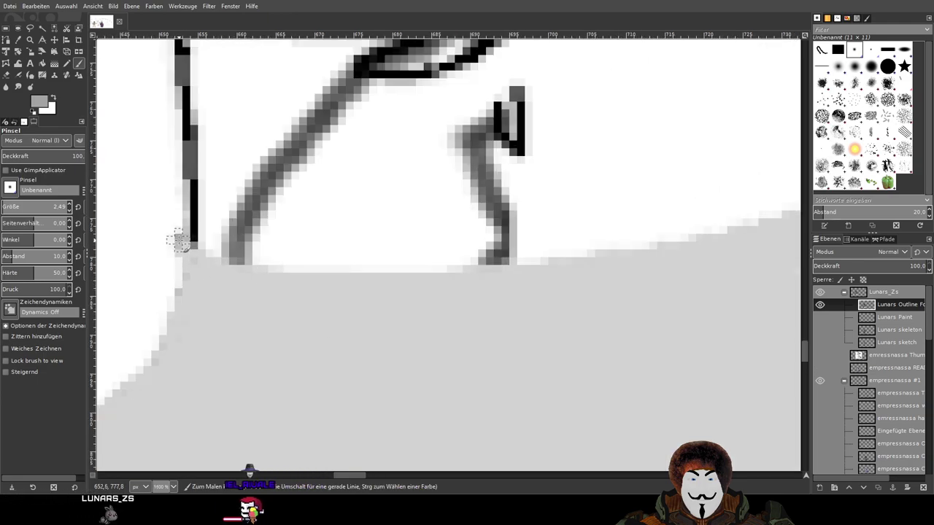
pyautogui.scroll(-4, 244, 270)
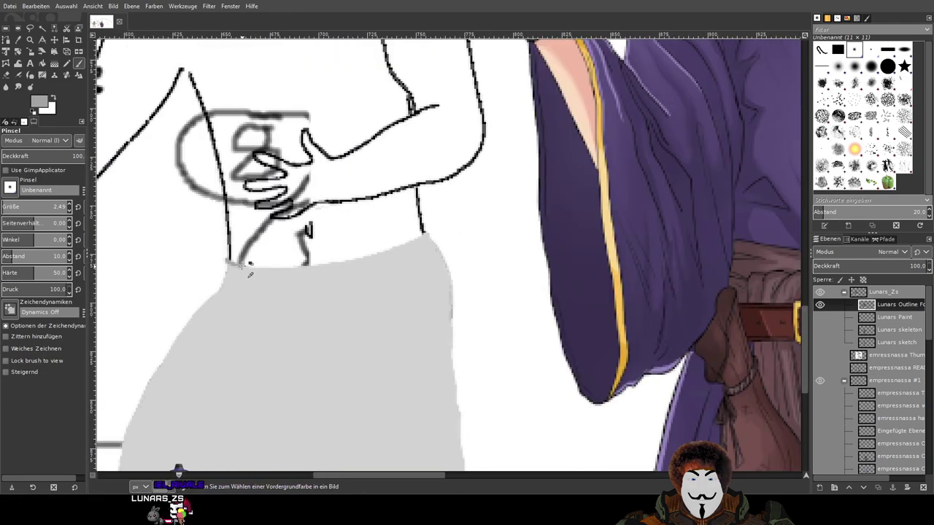
pyautogui.scroll(-1, 250, 271)
pyautogui.scroll(4, 249, 271)
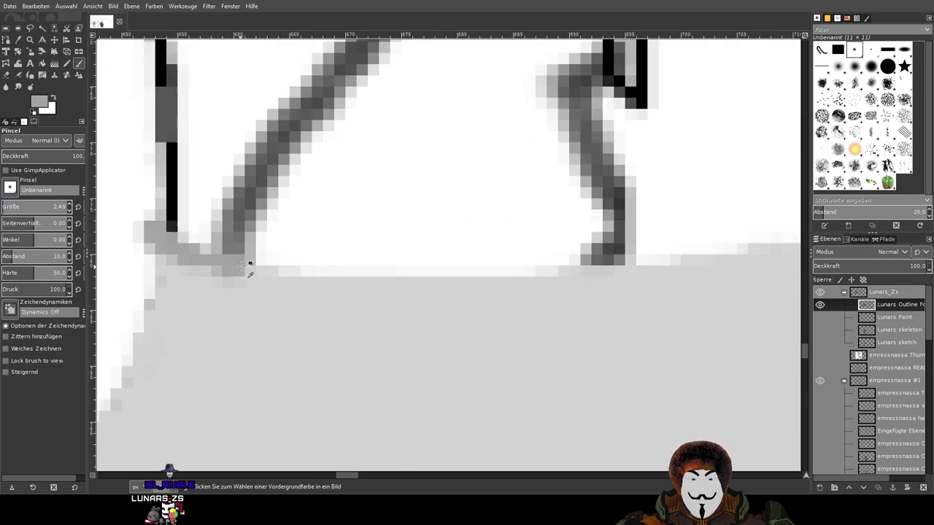
pyautogui.click(819, 304)
pyautogui.click(820, 305)
# Continue the darker grey outline along the towel's curved waistline to the right waist corner
pyautogui.hscroll(3, 467, 284)
pyautogui.scroll(-1, 270, 265)
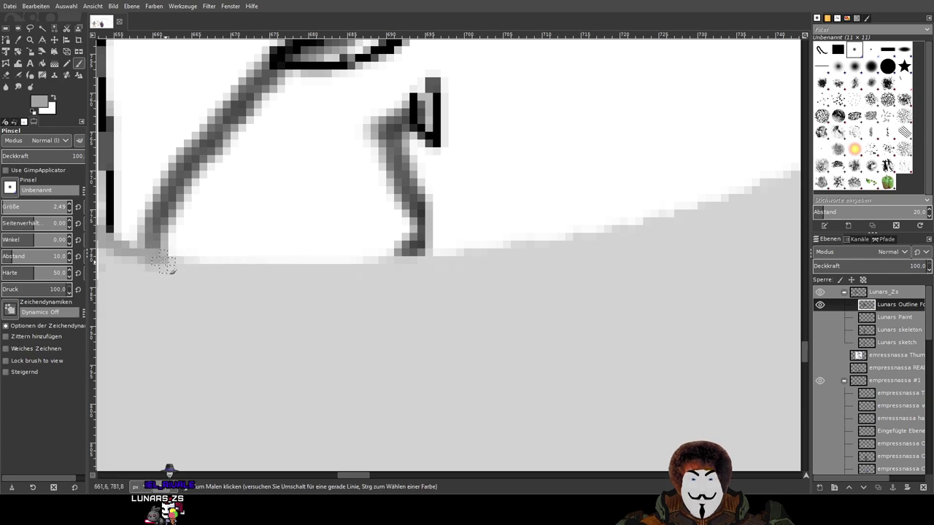
pyautogui.moveTo(276, 264)
pyautogui.mouseDown()
pyautogui.moveTo(404, 264)
pyautogui.moveTo(561, 244)
pyautogui.moveTo(767, 191)
pyautogui.moveTo(402, 293)
pyautogui.moveTo(509, 254)
pyautogui.mouseUp()
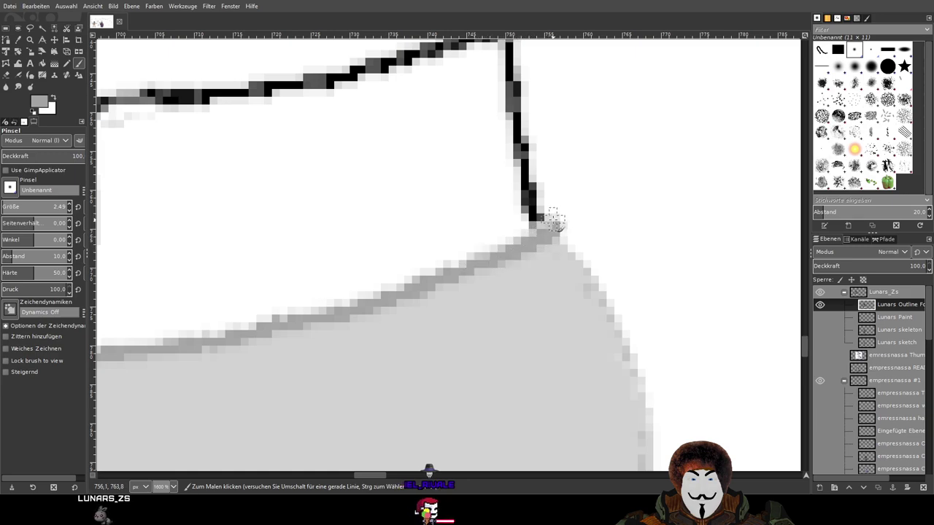
# Outline the towel's right edge in darker grey from the right waist corner down around the lower right corner
pyautogui.moveTo(514, 267); pyautogui.dragTo(394, 149)
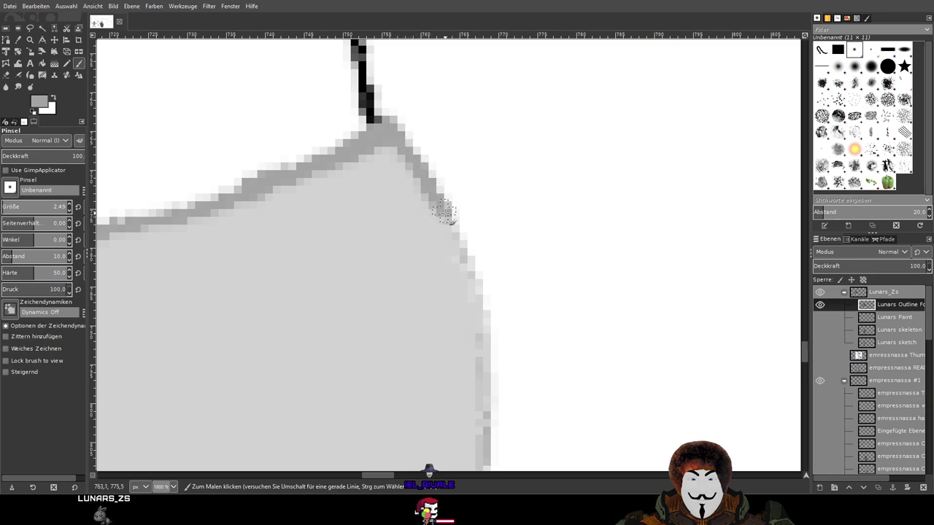
pyautogui.moveTo(482, 312)
pyautogui.mouseDown()
pyautogui.moveTo(517, 367)
pyautogui.moveTo(512, 157)
pyautogui.moveTo(504, 123)
pyautogui.moveTo(471, 87)
pyautogui.moveTo(465, 63)
pyautogui.moveTo(475, 110)
pyautogui.moveTo(475, 301)
pyautogui.mouseUp()
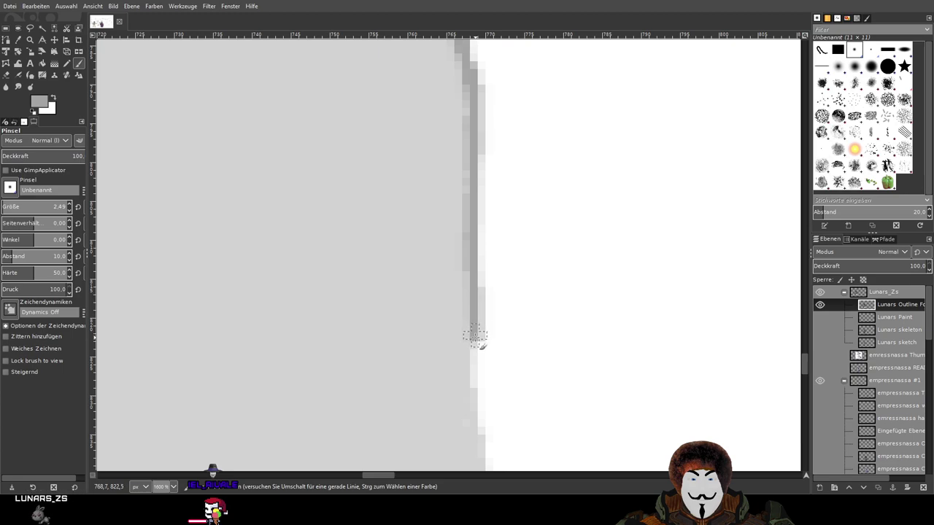
pyautogui.moveTo(492, 420)
pyautogui.mouseDown()
pyautogui.moveTo(471, 146)
pyautogui.moveTo(440, 144)
pyautogui.mouseUp()
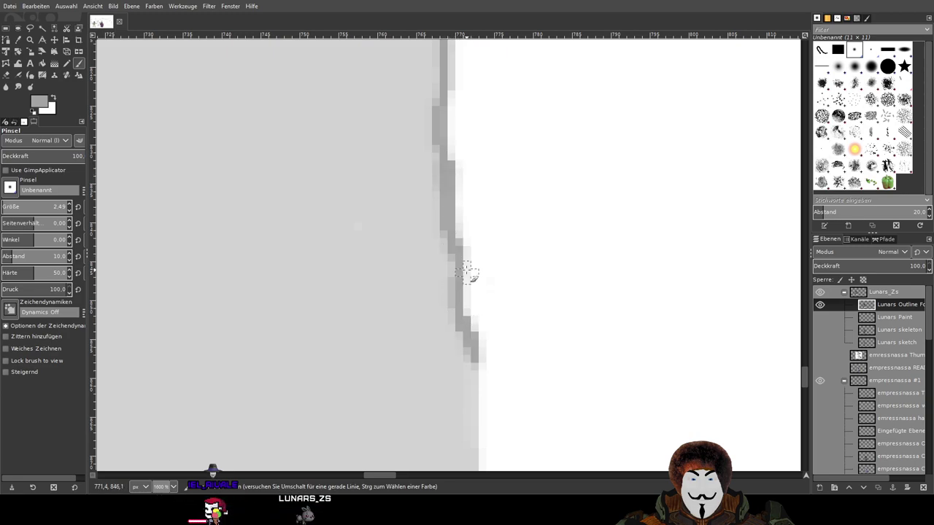
pyautogui.moveTo(533, 312); pyautogui.dragTo(427, 148)
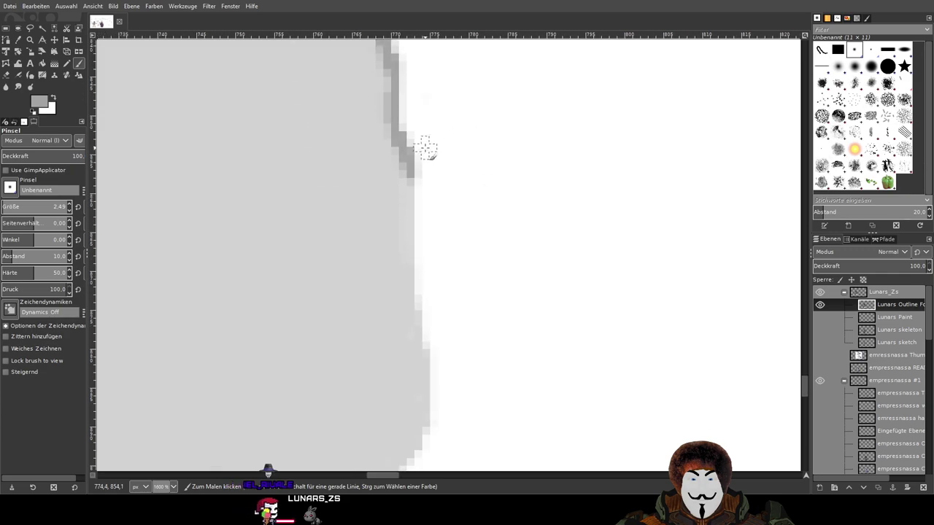
pyautogui.moveTo(408, 201)
pyautogui.mouseDown()
pyautogui.moveTo(426, 378)
pyautogui.moveTo(425, 424)
pyautogui.moveTo(418, 467)
pyautogui.mouseUp()
pyautogui.moveTo(481, 369); pyautogui.dragTo(640, 52)
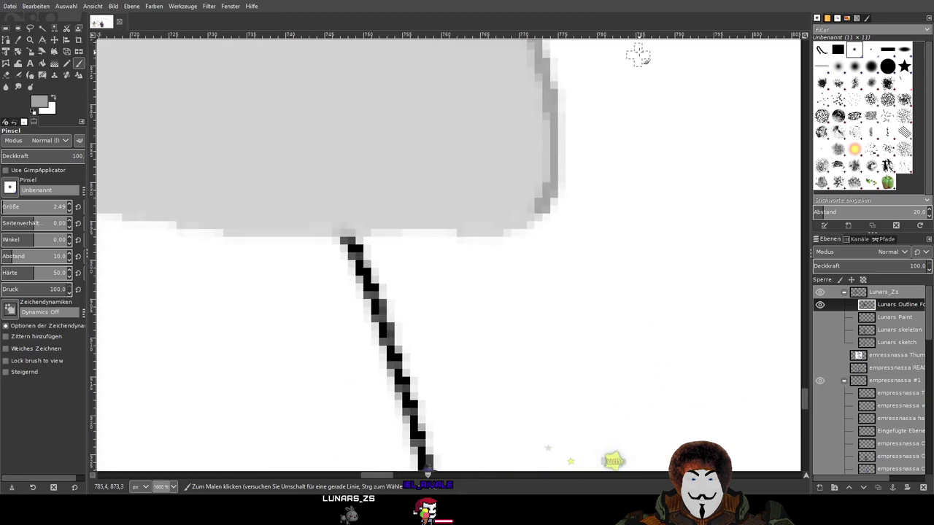
# Continue the darker grey outline along the towel's wavy bottom hem from the lower right corner toward the lower left corner
pyautogui.moveTo(531, 208)
pyautogui.mouseDown()
pyautogui.moveTo(514, 228)
pyautogui.moveTo(471, 233)
pyautogui.moveTo(386, 225)
pyautogui.moveTo(223, 232)
pyautogui.moveTo(132, 219)
pyautogui.moveTo(160, 221)
pyautogui.mouseUp()
pyautogui.moveTo(425, 259); pyautogui.dragTo(774, 321)
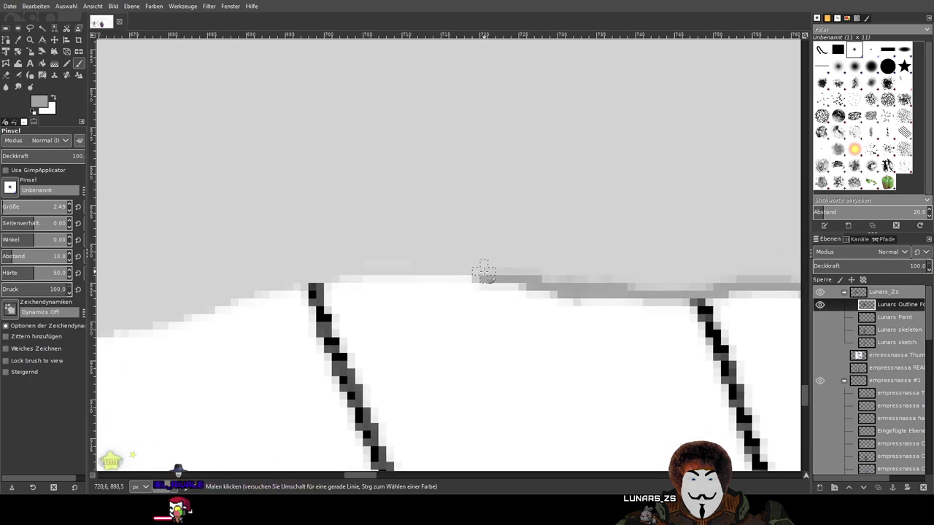
pyautogui.moveTo(472, 273)
pyautogui.mouseDown()
pyautogui.moveTo(343, 267)
pyautogui.moveTo(328, 277)
pyautogui.mouseUp()
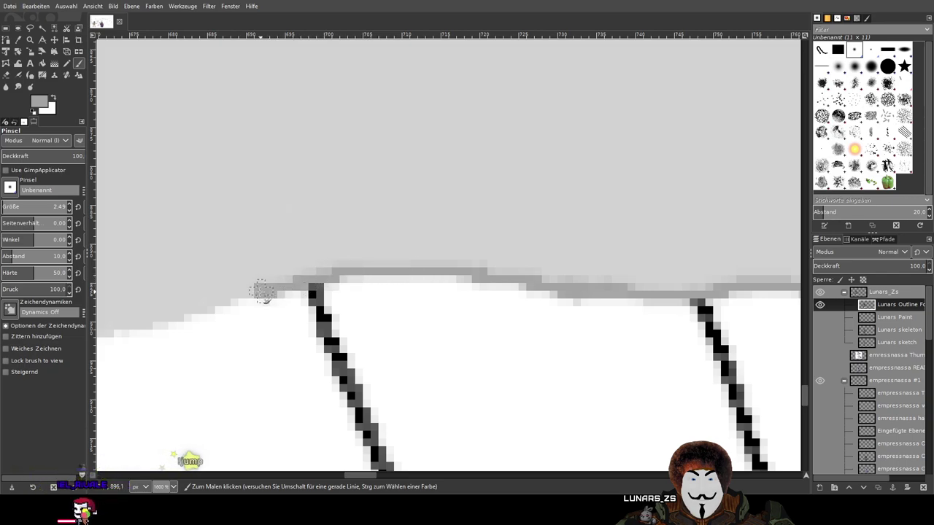
pyautogui.moveTo(186, 313); pyautogui.dragTo(146, 326)
pyautogui.moveTo(239, 315); pyautogui.dragTo(651, 274)
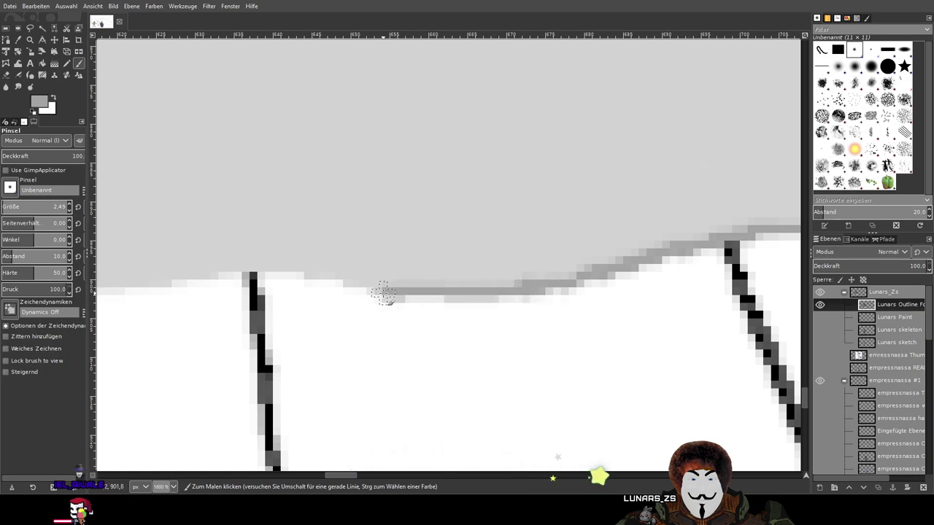
pyautogui.moveTo(399, 296)
pyautogui.mouseDown()
pyautogui.moveTo(367, 280)
pyautogui.moveTo(256, 266)
pyautogui.moveTo(151, 285)
pyautogui.moveTo(505, 302)
pyautogui.moveTo(413, 306)
pyautogui.mouseUp()
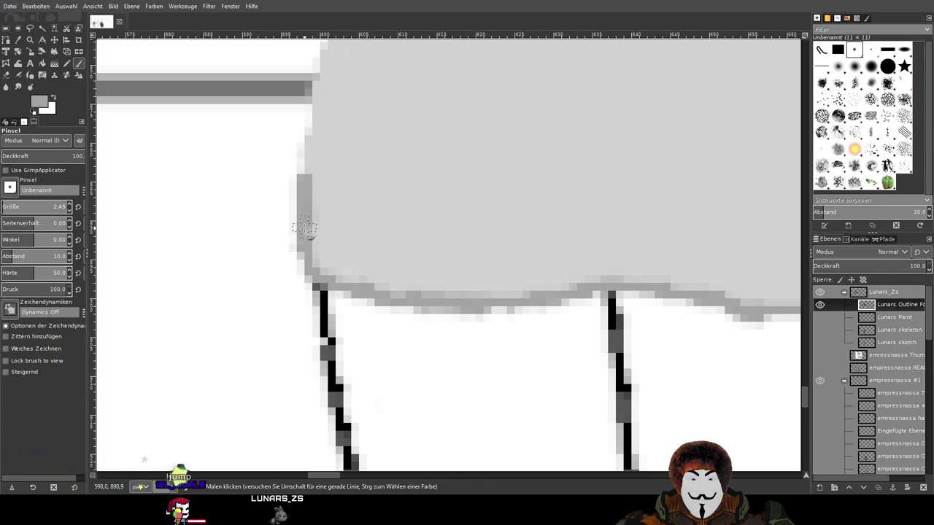
# Try the darker grey outline around the towel's lower left corner and up its left edge, and undo those strokes
pyautogui.moveTo(305, 225); pyautogui.dragTo(370, 319)
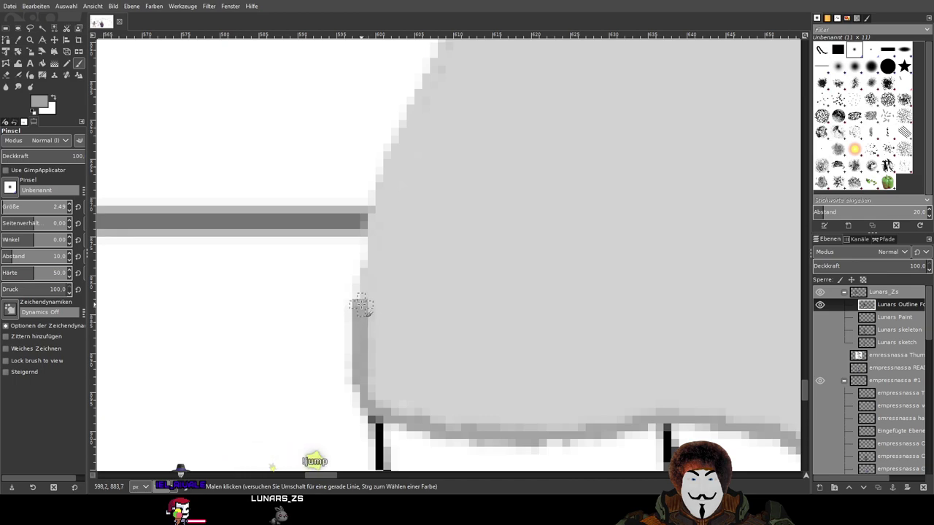
pyautogui.moveTo(372, 255)
pyautogui.mouseDown()
pyautogui.moveTo(384, 178)
pyautogui.moveTo(350, 271)
pyautogui.moveTo(354, 307)
pyautogui.mouseUp()
pyautogui.hotkey('ctrl', 'z')
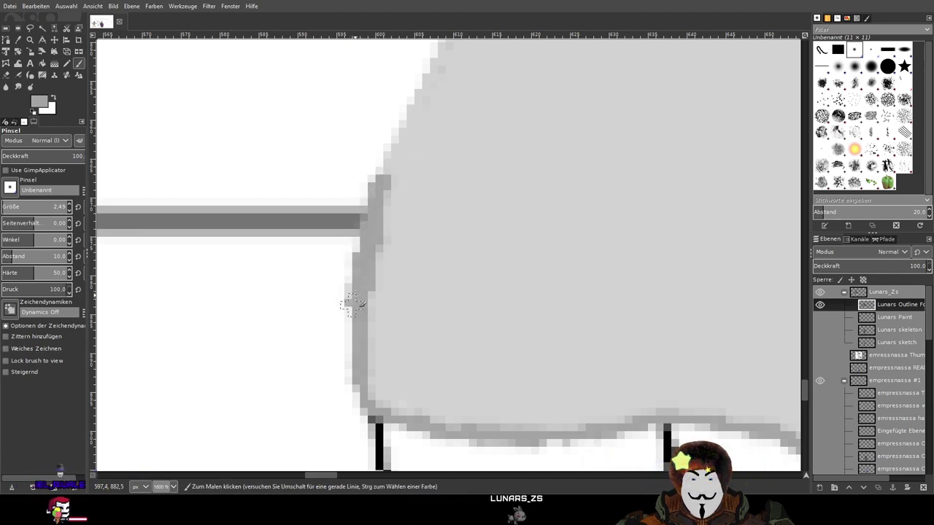
pyautogui.scroll(3, 354, 291)
pyautogui.moveTo(385, 291); pyautogui.dragTo(470, 98)
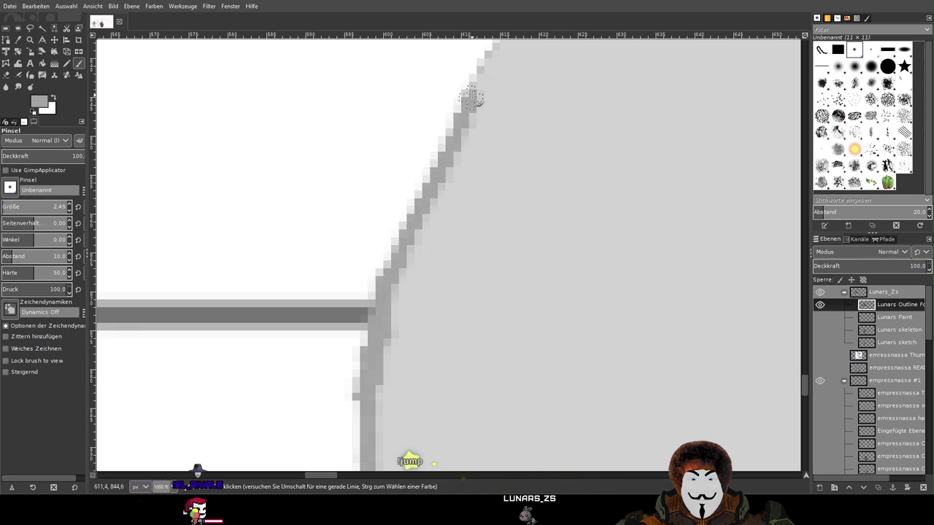
pyautogui.scroll(-5, 533, 265)
pyautogui.scroll(2, 506, 136)
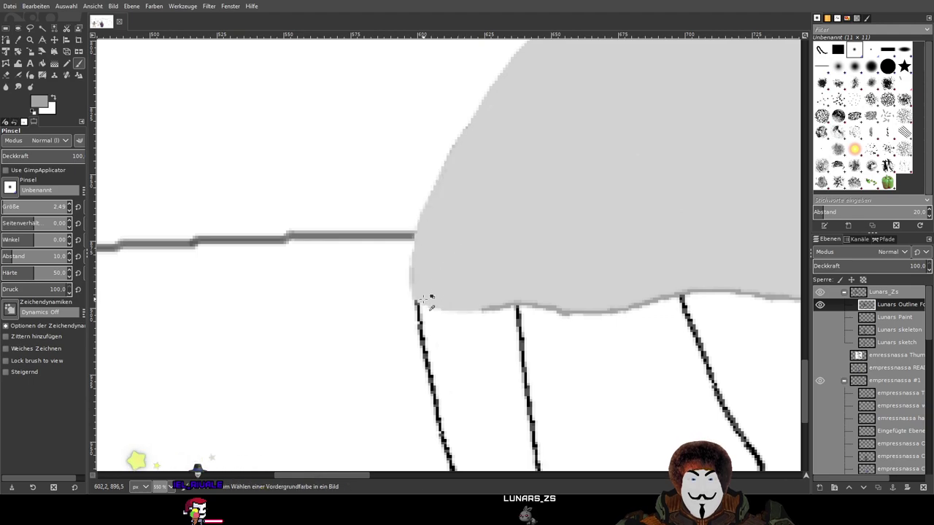
pyautogui.scroll(3, 427, 298)
pyautogui.scroll(2, 604, 340)
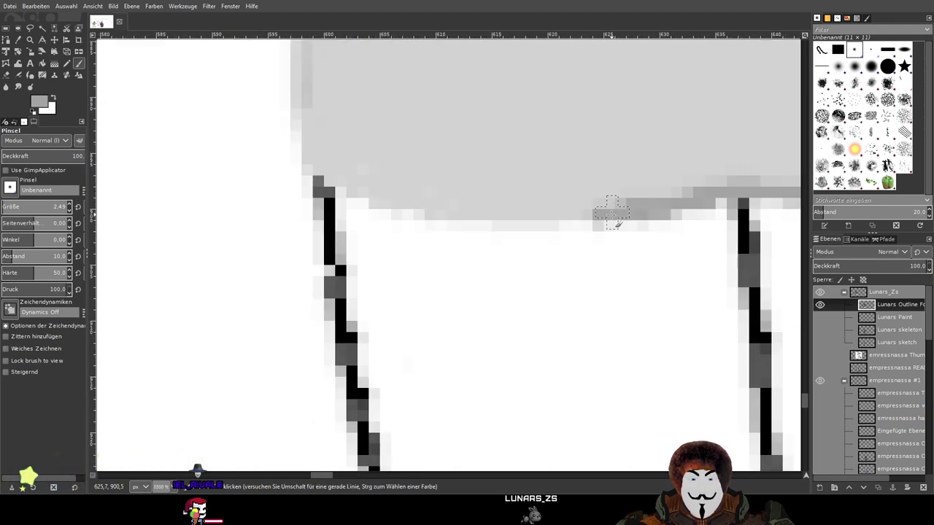
pyautogui.moveTo(606, 216)
pyautogui.mouseDown()
pyautogui.moveTo(420, 210)
pyautogui.moveTo(363, 190)
pyautogui.moveTo(311, 150)
pyautogui.moveTo(299, 89)
pyautogui.mouseUp()
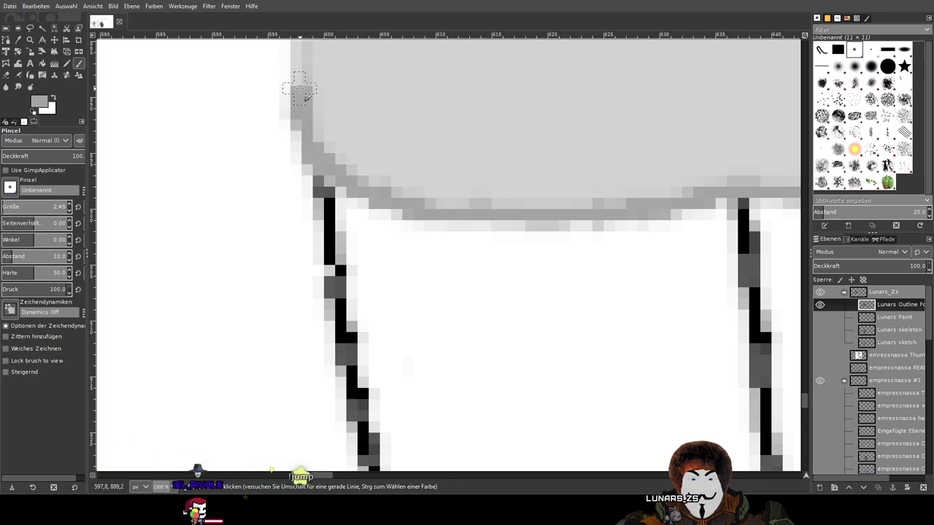
pyautogui.moveTo(371, 146); pyautogui.dragTo(405, 239)
pyautogui.hotkey('ctrl', 'z')
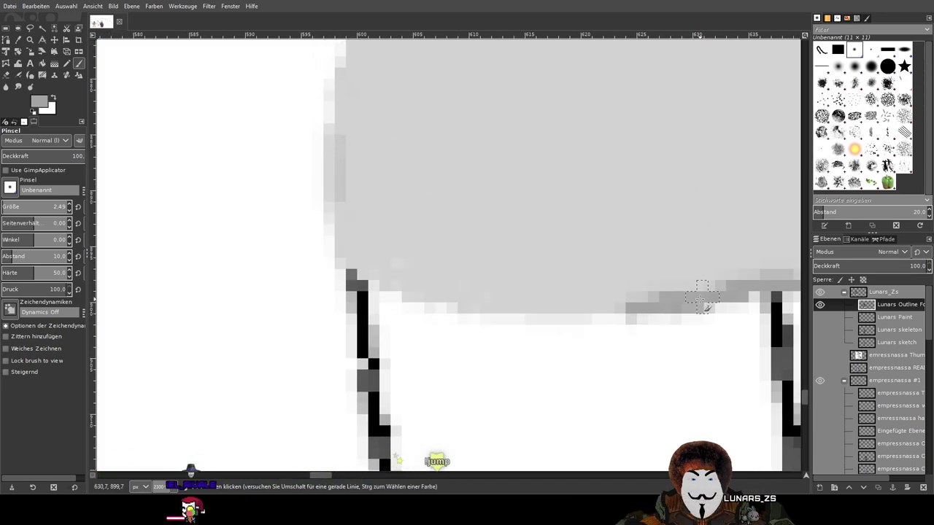
# Finish the hem's left end and outline the towel's left edge in darker grey up to the left waist corner
pyautogui.moveTo(648, 312)
pyautogui.mouseDown()
pyautogui.moveTo(455, 312)
pyautogui.moveTo(368, 283)
pyautogui.moveTo(334, 238)
pyautogui.moveTo(329, 131)
pyautogui.moveTo(348, 61)
pyautogui.moveTo(355, 327)
pyautogui.mouseUp()
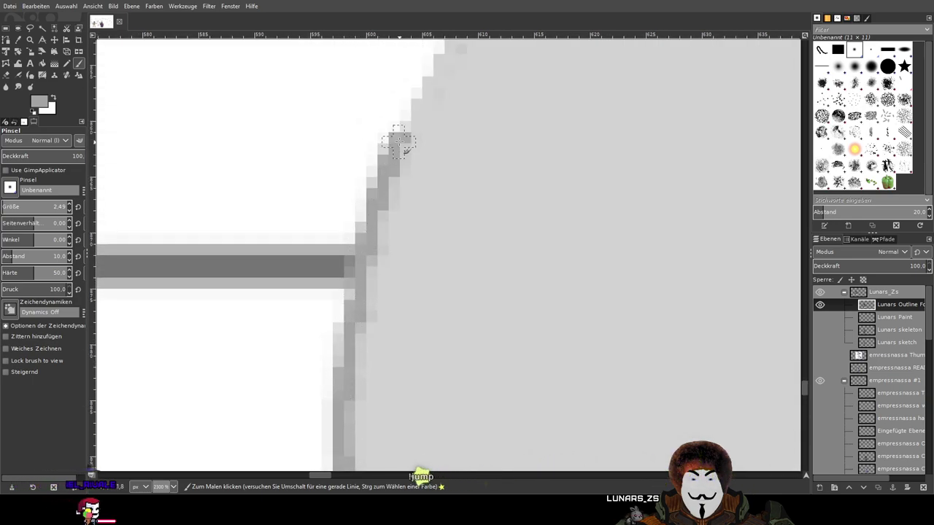
pyautogui.moveTo(421, 100)
pyautogui.mouseDown()
pyautogui.moveTo(444, 54)
pyautogui.moveTo(358, 403)
pyautogui.moveTo(414, 241)
pyautogui.moveTo(547, 43)
pyautogui.mouseUp()
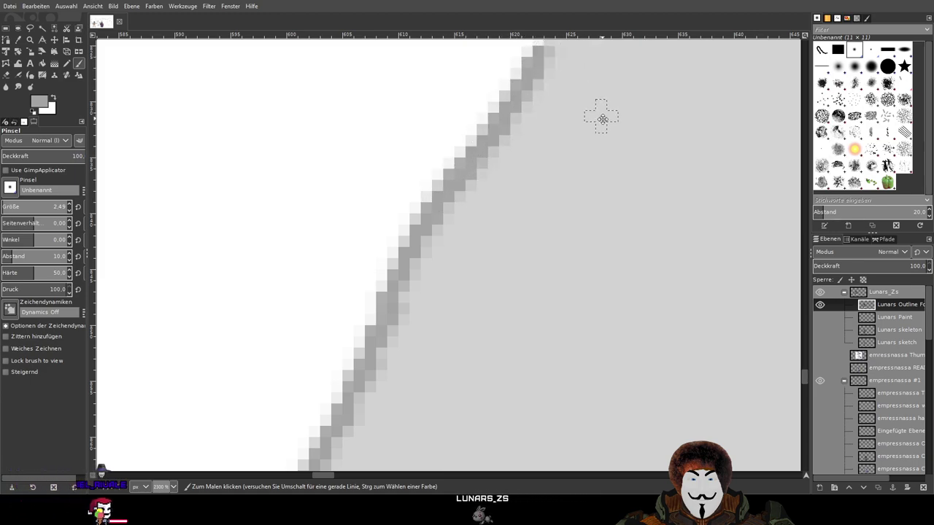
pyautogui.scroll(4, 385, 417)
pyautogui.hscroll(3, 385, 416)
pyautogui.moveTo(326, 350); pyautogui.dragTo(380, 268)
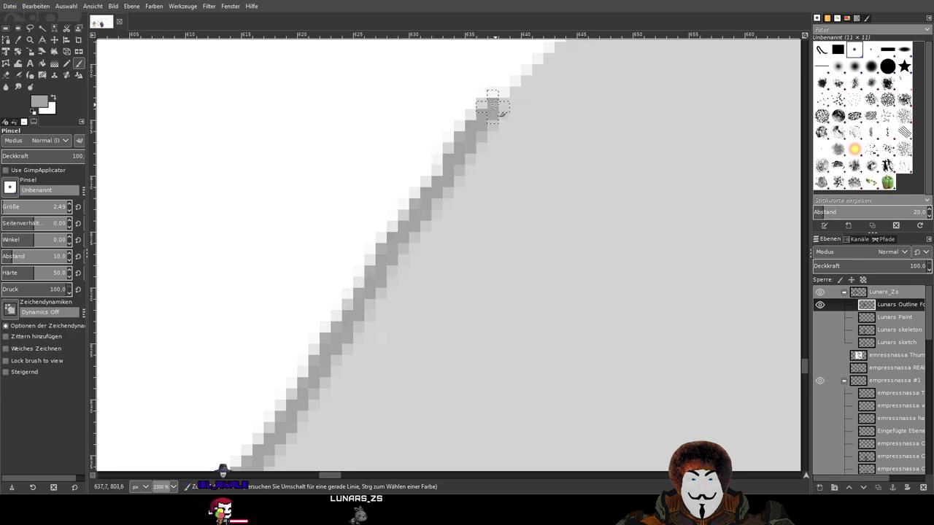
pyautogui.moveTo(541, 57); pyautogui.dragTo(314, 370)
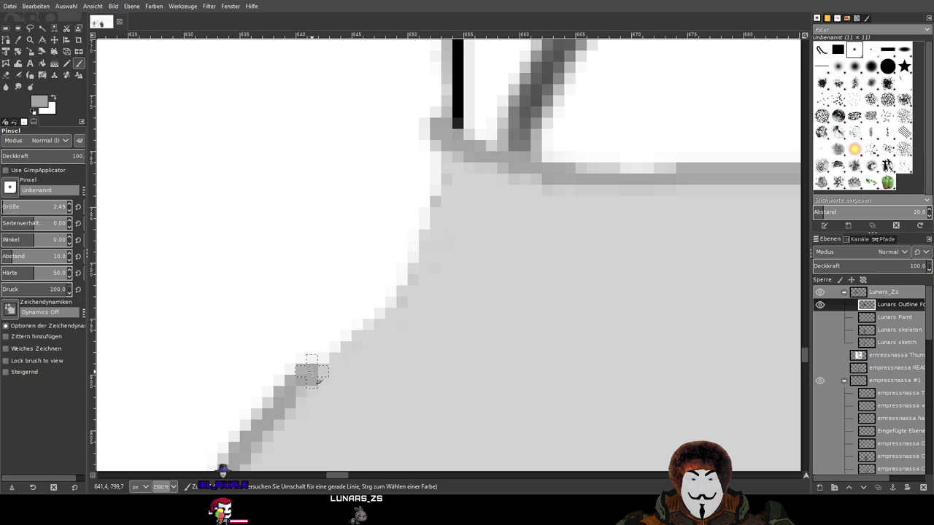
pyautogui.moveTo(391, 305)
pyautogui.mouseDown()
pyautogui.moveTo(433, 234)
pyautogui.moveTo(443, 181)
pyautogui.moveTo(433, 126)
pyautogui.moveTo(436, 194)
pyautogui.moveTo(418, 251)
pyautogui.moveTo(370, 326)
pyautogui.mouseUp()
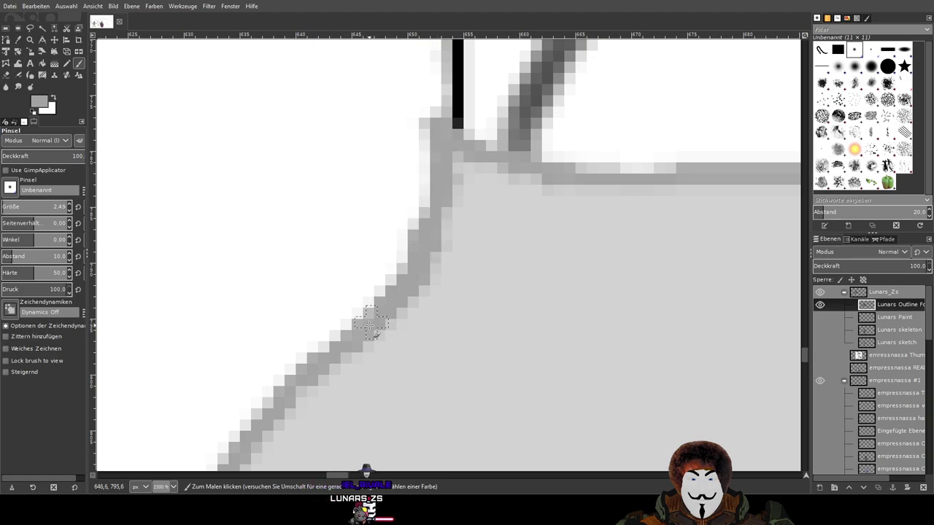
# Examine the towel's complete outline and compare it with the towel of the neighbouring brown-skinned figure
pyautogui.scroll(-7, 482, 306)
pyautogui.moveTo(484, 210); pyautogui.dragTo(410, 292)
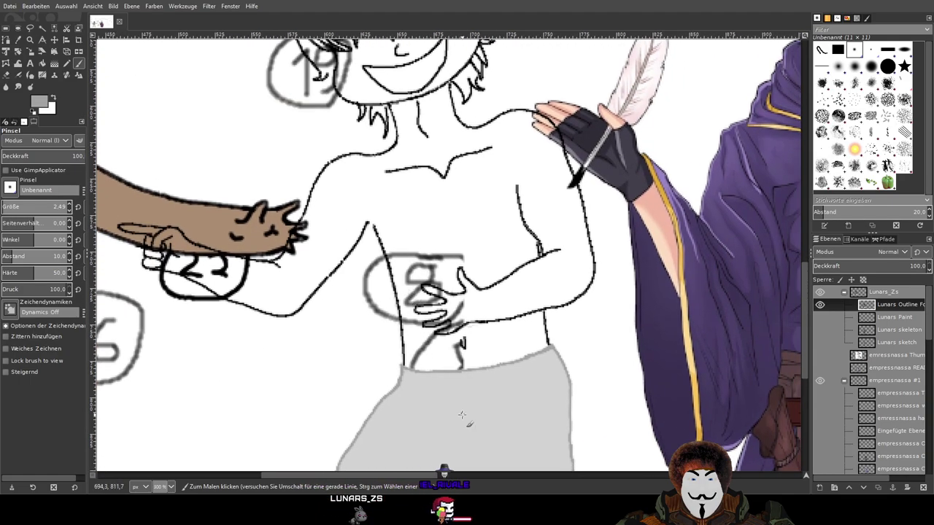
pyautogui.scroll(-2, 461, 415)
pyautogui.scroll(-2, 443, 397)
pyautogui.scroll(3, 217, 315)
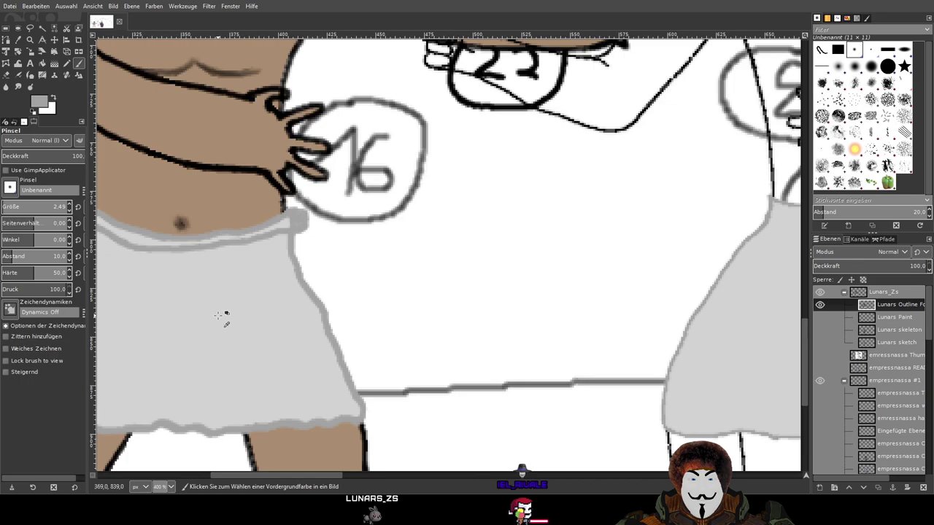
pyautogui.moveTo(600, 422); pyautogui.dragTo(306, 339)
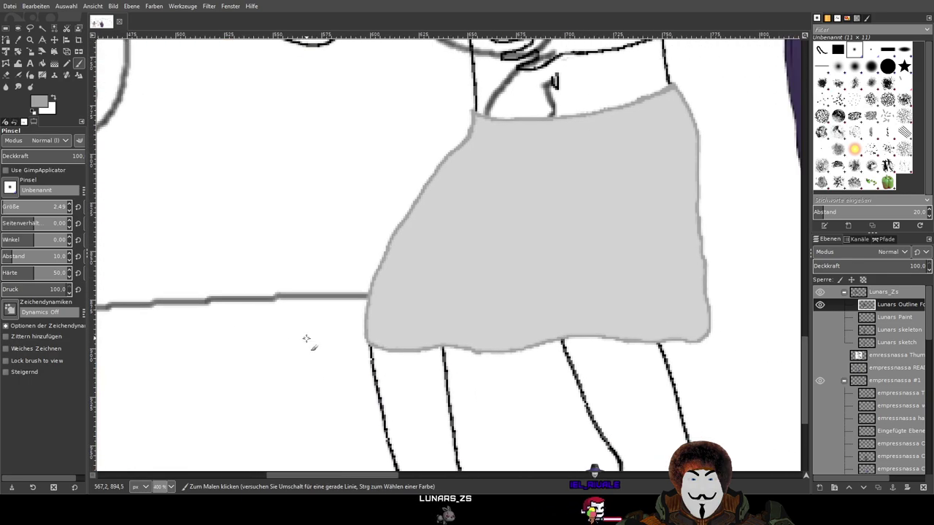
pyautogui.scroll(-2, 562, 250)
pyautogui.moveTo(562, 249); pyautogui.dragTo(473, 313)
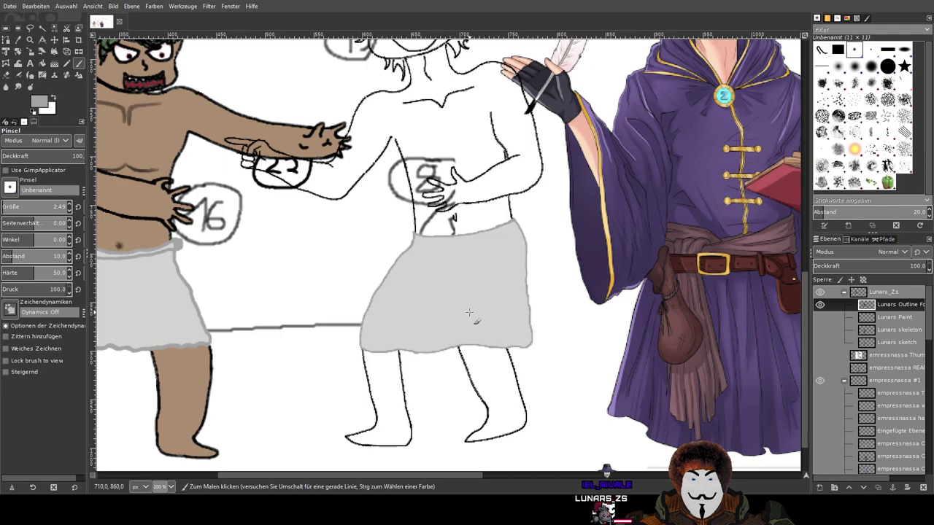
pyautogui.scroll(1, 453, 267)
pyautogui.scroll(1, 453, 267)
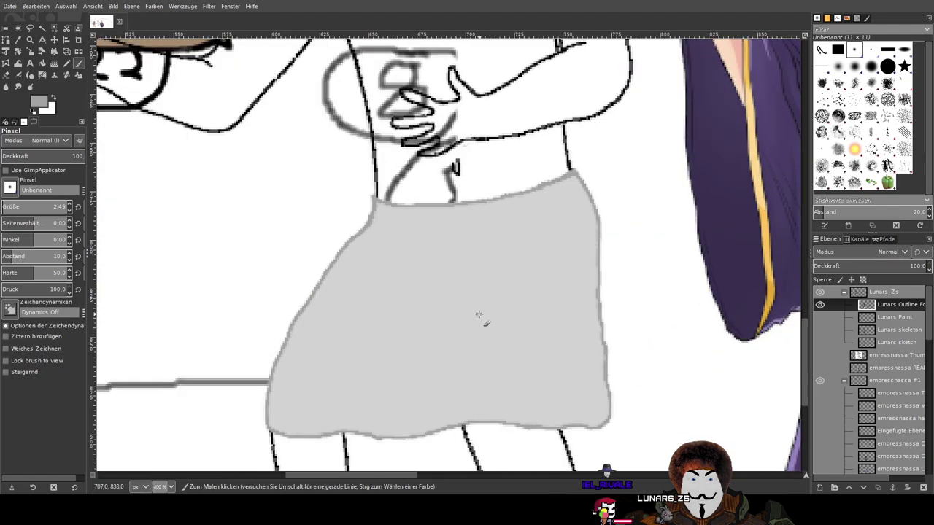
pyautogui.scroll(-2, 488, 222)
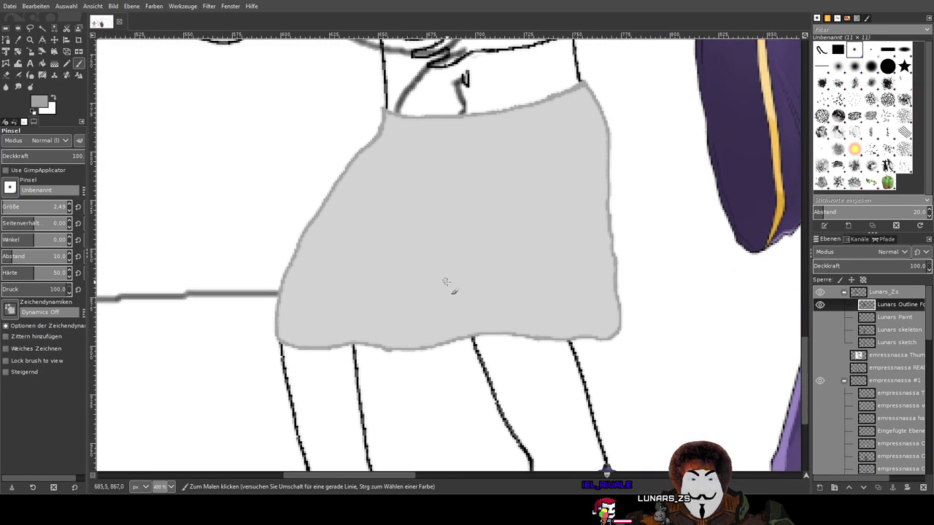
# Try short darker grey fold lines in the middle and lower parts of the towel, and undo them
pyautogui.moveTo(443, 269); pyautogui.dragTo(474, 200)
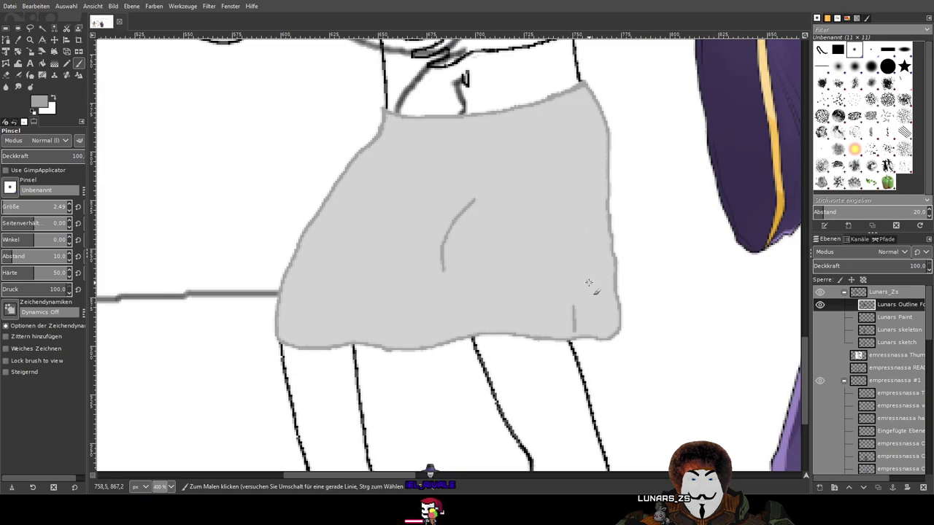
pyautogui.hotkey('ctrl', 'z')
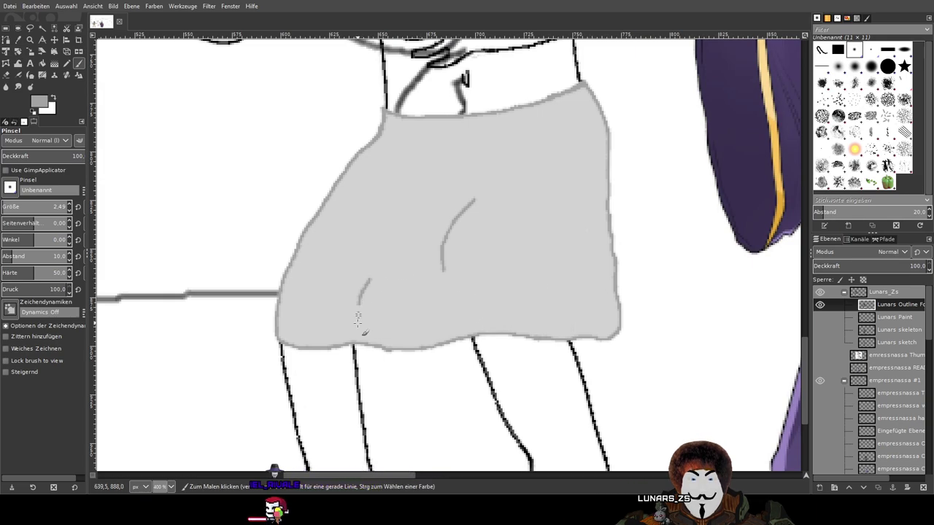
pyautogui.scroll(-3, 483, 270)
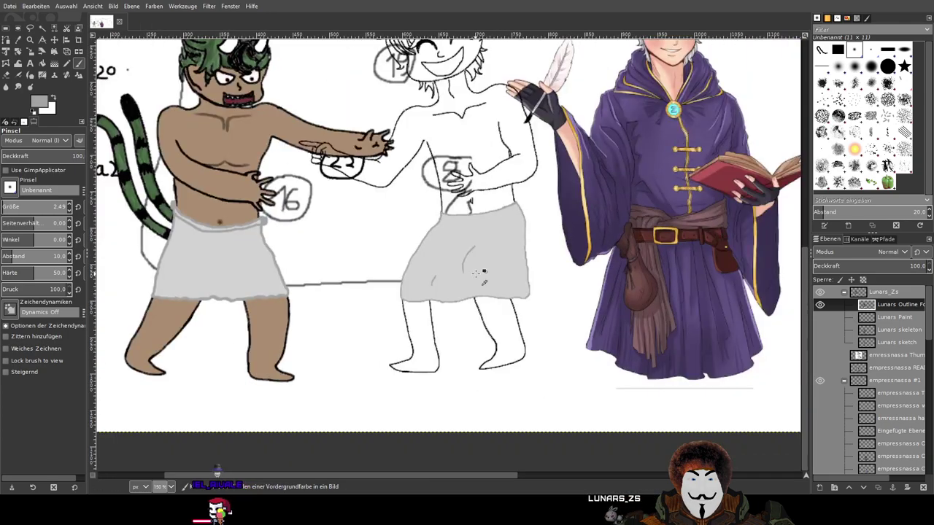
pyautogui.scroll(4, 478, 273)
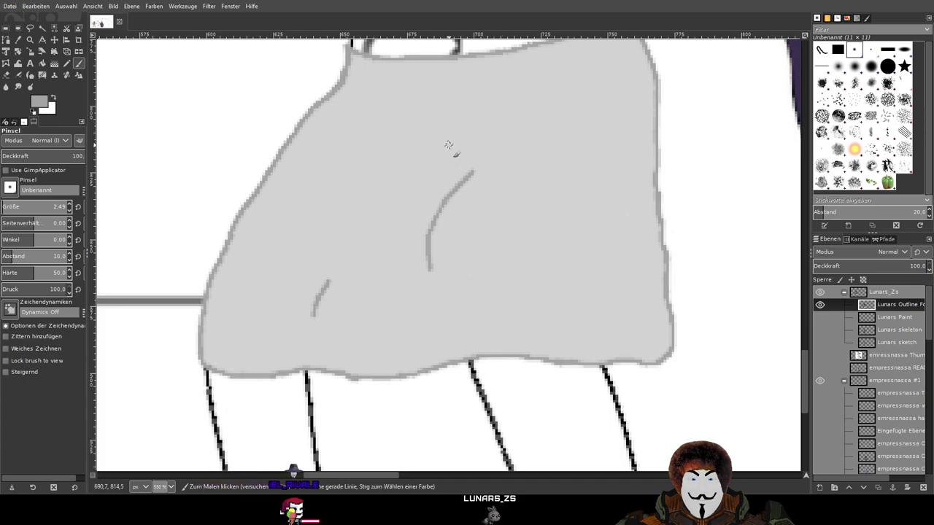
pyautogui.hotkey('ctrl', 'z')
pyautogui.hotkey('ctrl', 'z')
# Try a long wavy darker grey fold line down the middle of the towel in two versions, and undo both
pyautogui.moveTo(481, 122)
pyautogui.mouseDown()
pyautogui.moveTo(450, 151)
pyautogui.moveTo(453, 174)
pyautogui.moveTo(423, 254)
pyautogui.mouseUp()
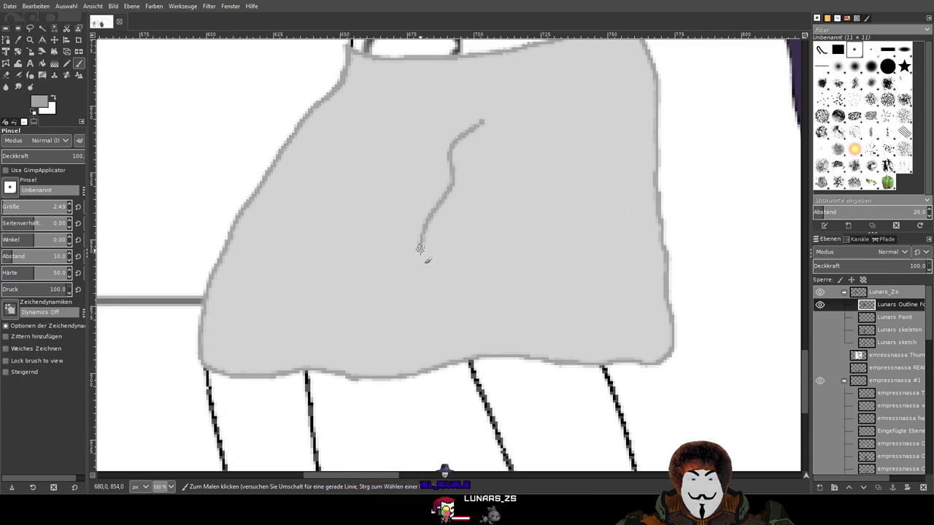
pyautogui.hotkey('ctrl', 'z')
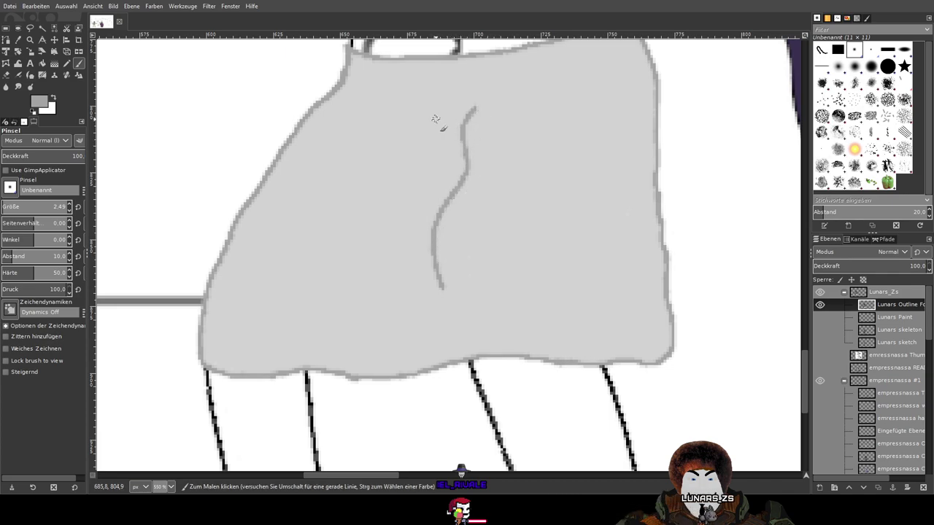
pyautogui.scroll(-3, 537, 175)
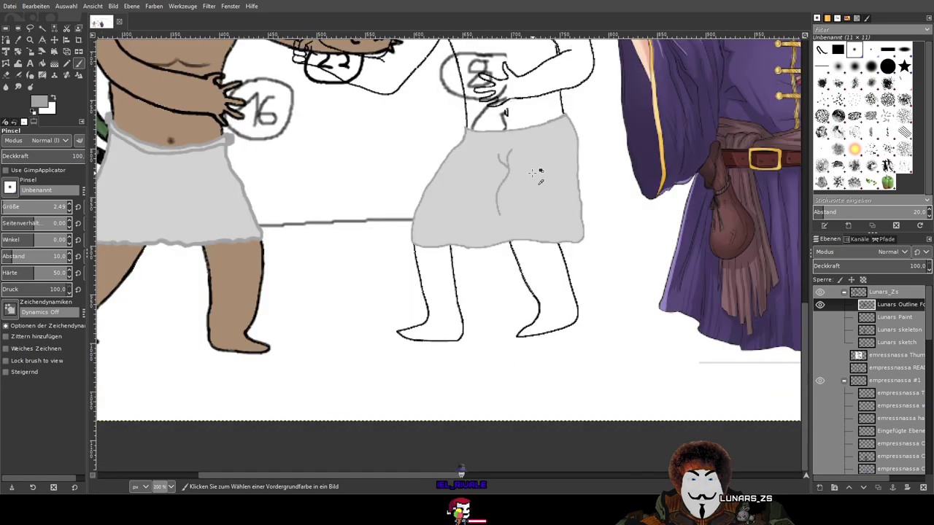
pyautogui.scroll(3, 537, 175)
pyautogui.hotkey('ctrl', 'z')
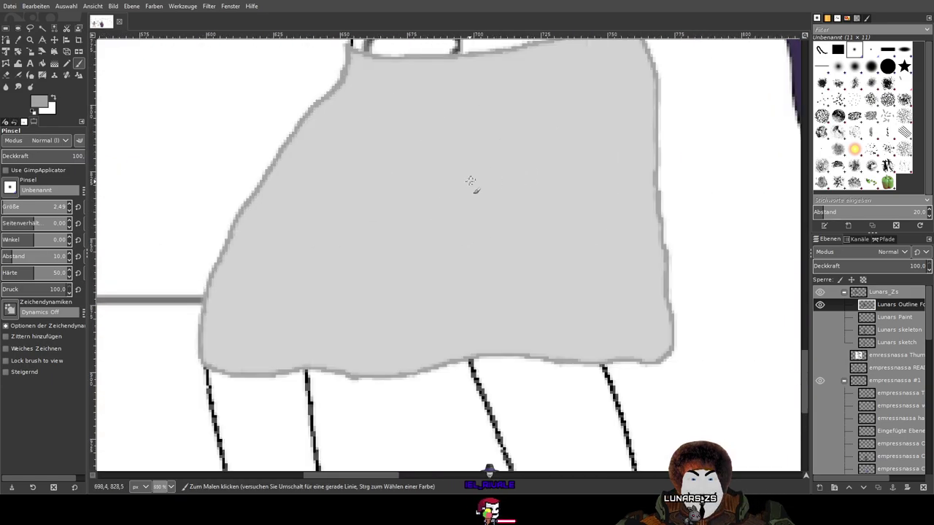
# Try short curved darker grey fold lines in the lower middle of the towel, and undo them
pyautogui.moveTo(443, 198)
pyautogui.mouseDown()
pyautogui.moveTo(425, 255)
pyautogui.moveTo(440, 295)
pyautogui.mouseUp()
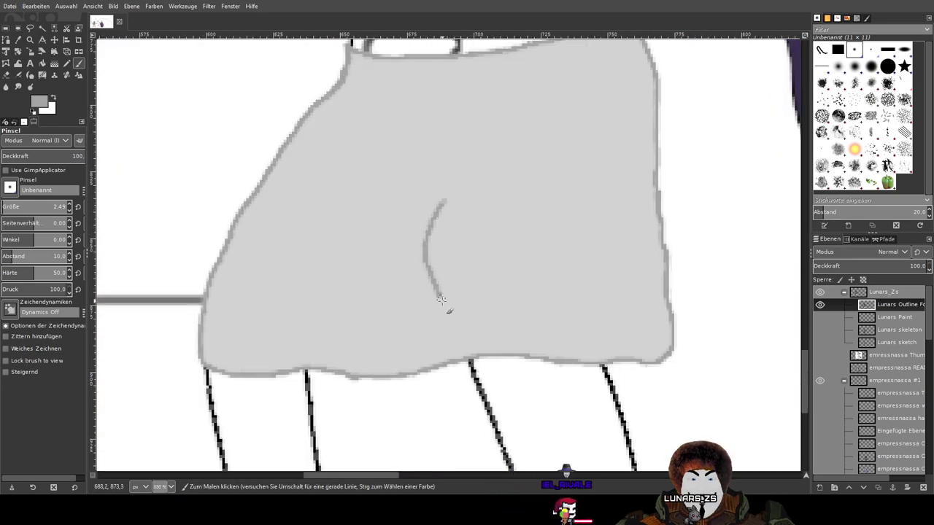
pyautogui.moveTo(516, 180); pyautogui.dragTo(461, 185)
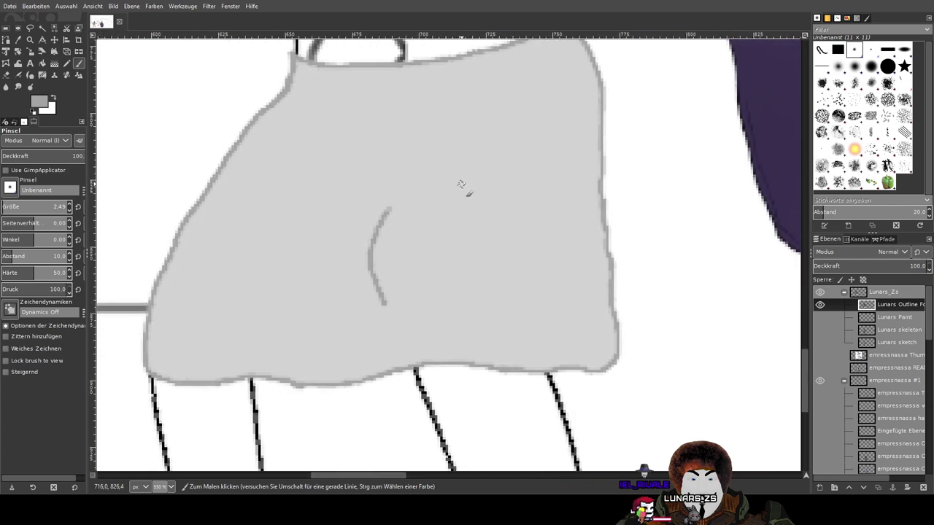
pyautogui.hotkey('ctrl', 'z')
pyautogui.moveTo(377, 280); pyautogui.dragTo(387, 231)
pyautogui.hotkey('ctrl', 'z')
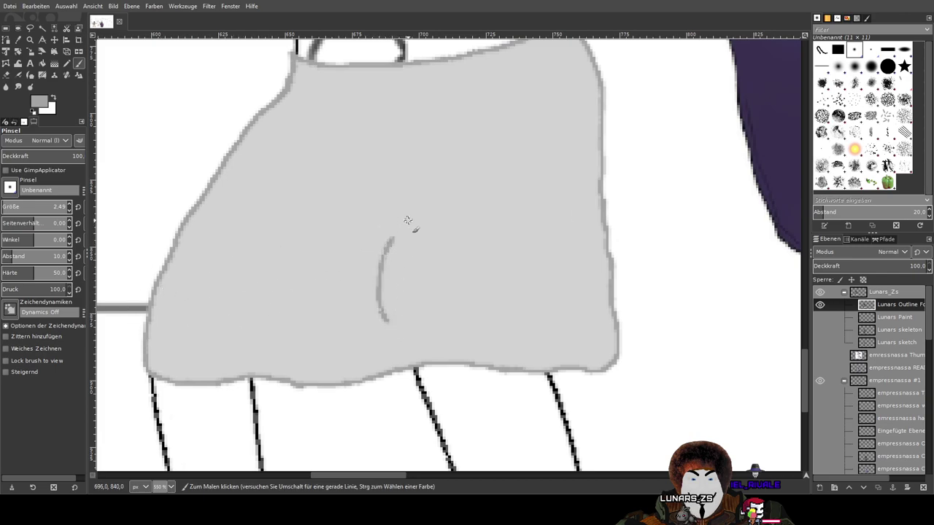
pyautogui.hotkey('ctrl', 'z')
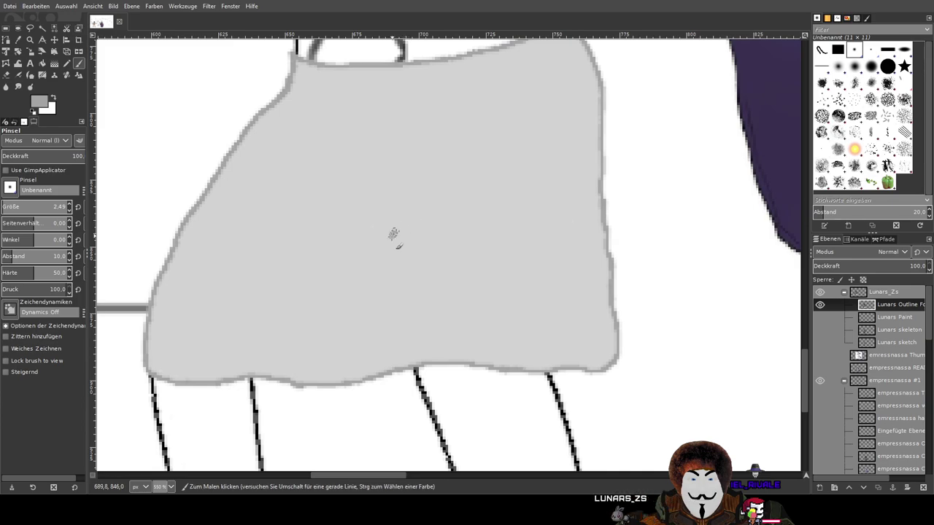
# Try a curved darker grey fold line in the towel's lower middle with a forked fold above it
pyautogui.moveTo(374, 274); pyautogui.dragTo(390, 323)
pyautogui.moveTo(434, 243)
pyautogui.mouseDown()
pyautogui.moveTo(445, 313)
pyautogui.moveTo(467, 190)
pyautogui.moveTo(465, 222)
pyautogui.moveTo(419, 235)
pyautogui.moveTo(420, 324)
pyautogui.mouseUp()
pyautogui.hotkey('ctrl', 'z')
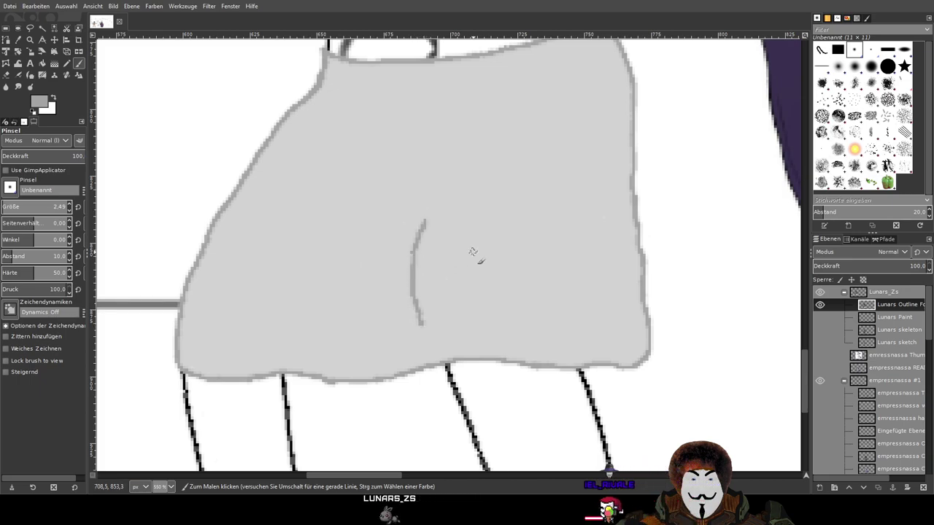
pyautogui.moveTo(473, 252); pyautogui.dragTo(477, 304)
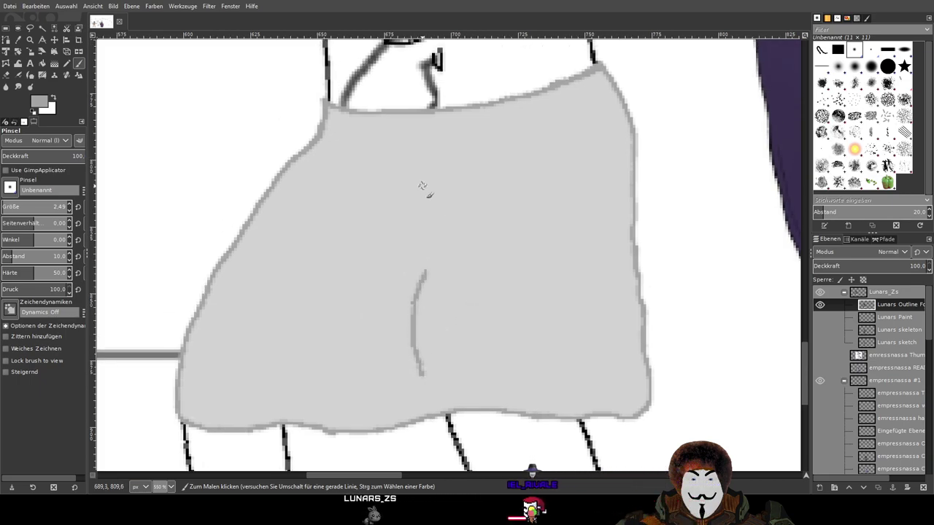
pyautogui.moveTo(415, 212); pyautogui.dragTo(445, 182)
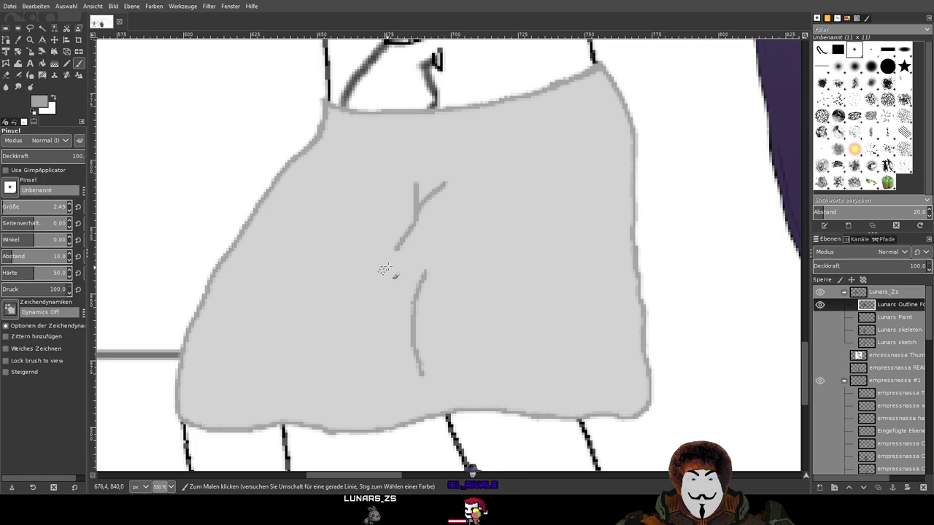
# Hide the Sketch (Skizze) layer to examine the folds on both towels, and undo that together with the forked fold's strokes
pyautogui.scroll(-3, 531, 174)
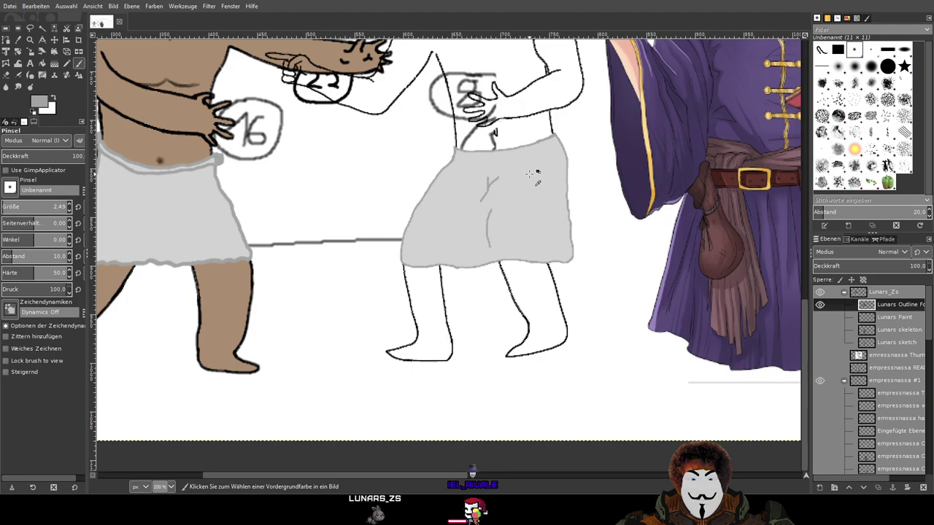
pyautogui.moveTo(529, 174); pyautogui.dragTo(514, 269)
pyautogui.scroll(-9, 801, 364)
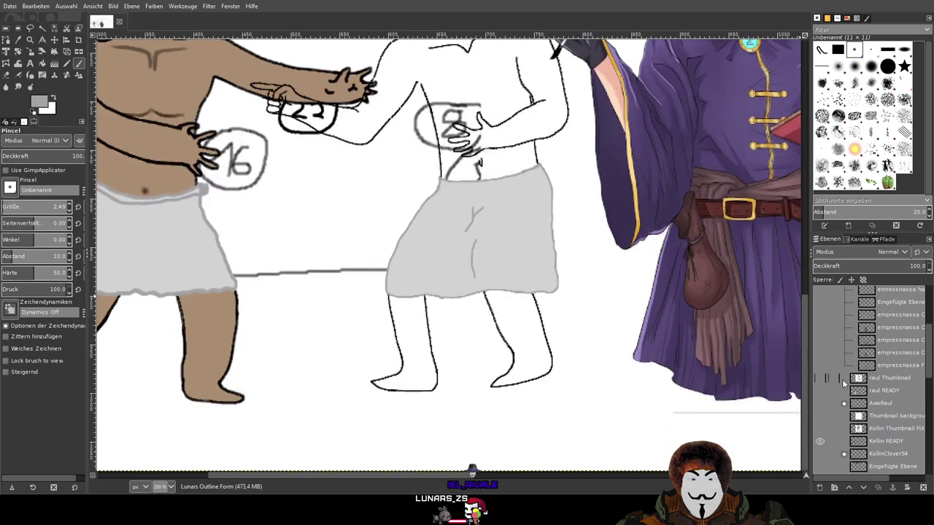
pyautogui.scroll(-5, 842, 379)
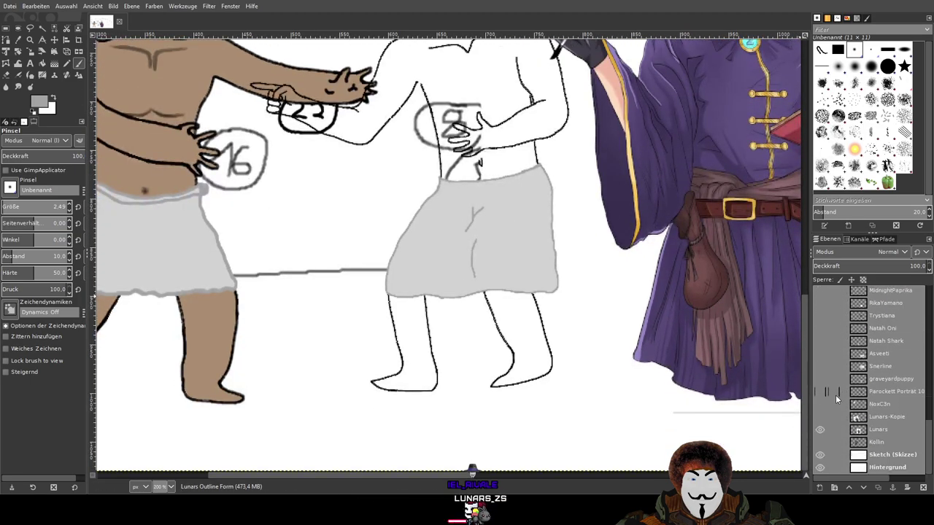
pyautogui.click(819, 455)
pyautogui.scroll(10, 839, 386)
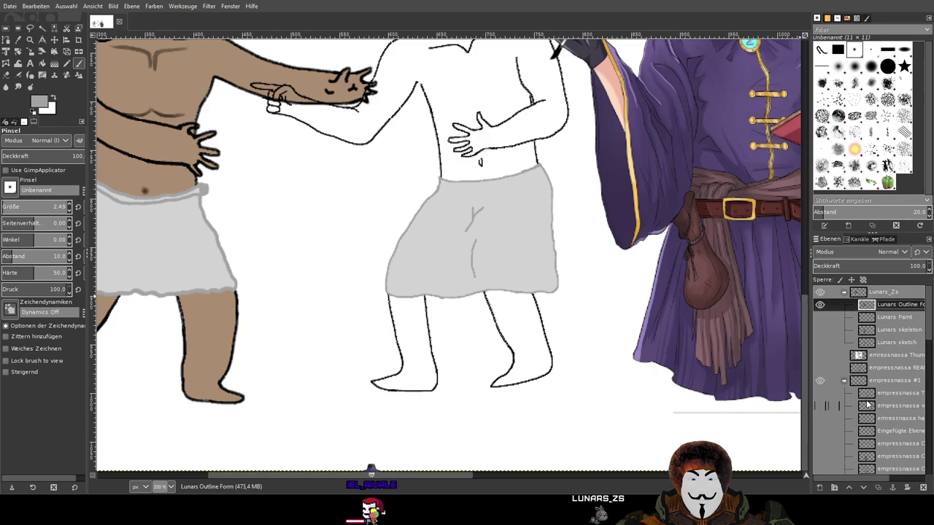
pyautogui.moveTo(580, 257); pyautogui.dragTo(587, 290)
pyautogui.hotkey('ctrl', 'z')
pyautogui.hotkey('ctrl', 'z')
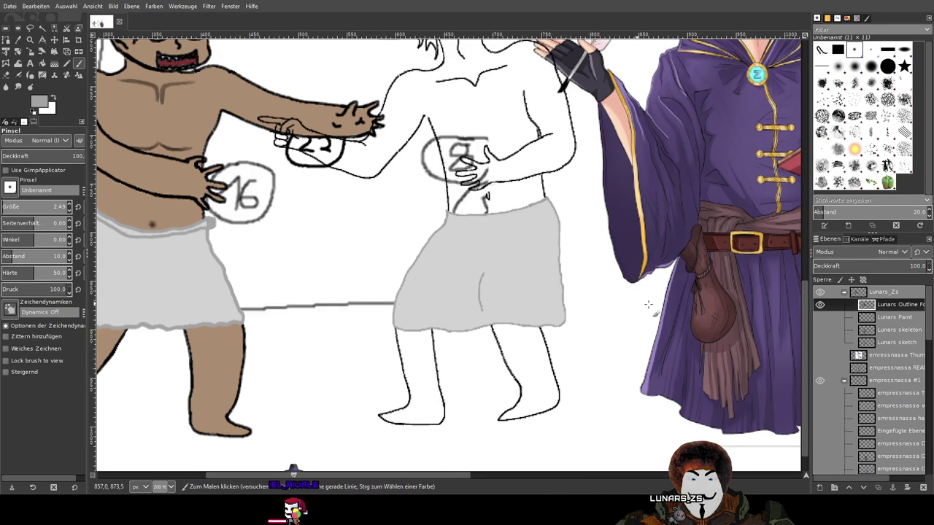
# Hide the Sketch (Skizze) layer and draw a curved darker grey fold line down the middle of the towel
pyautogui.scroll(-7, 892, 373)
pyautogui.scroll(-5, 894, 374)
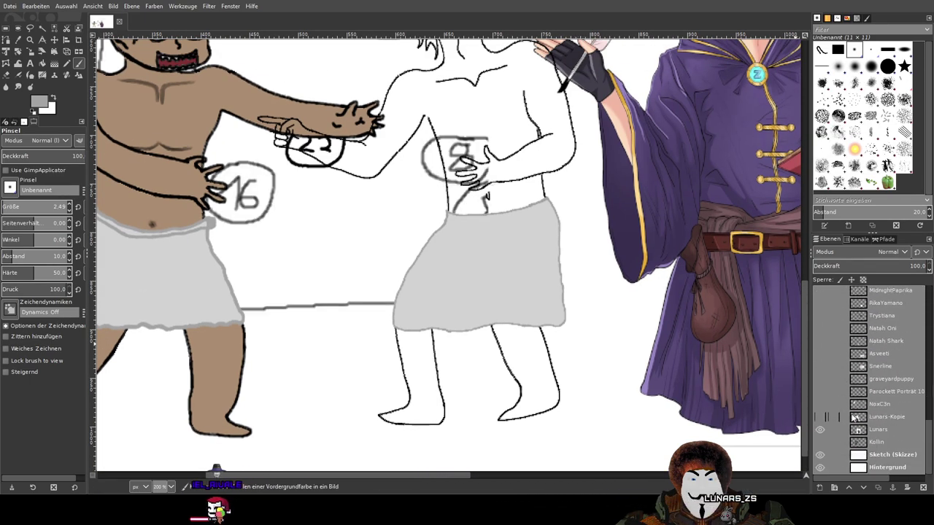
pyautogui.click(820, 455)
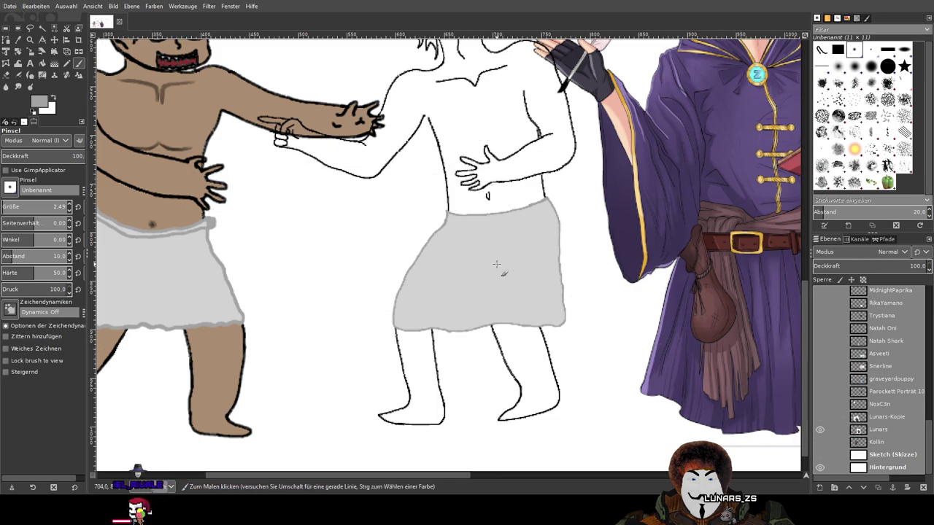
pyautogui.keyDown('ctrl'); pyautogui.scroll(2, 492, 258); pyautogui.keyUp('ctrl')
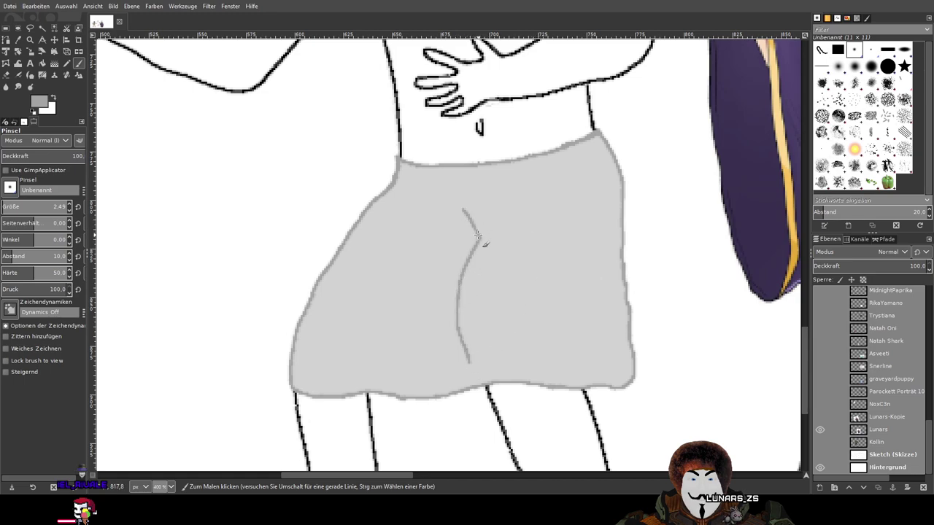
# Try a forked upper end on the middle fold with branches of different lengths towards the right waist, and undo the branches
pyautogui.scroll(-4, 569, 233)
pyautogui.scroll(4, 537, 234)
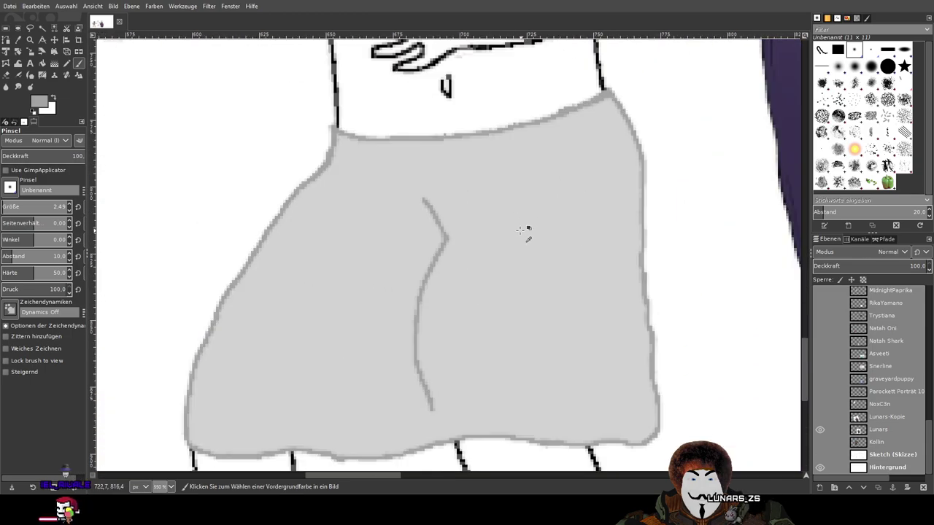
pyautogui.moveTo(442, 236); pyautogui.dragTo(474, 204)
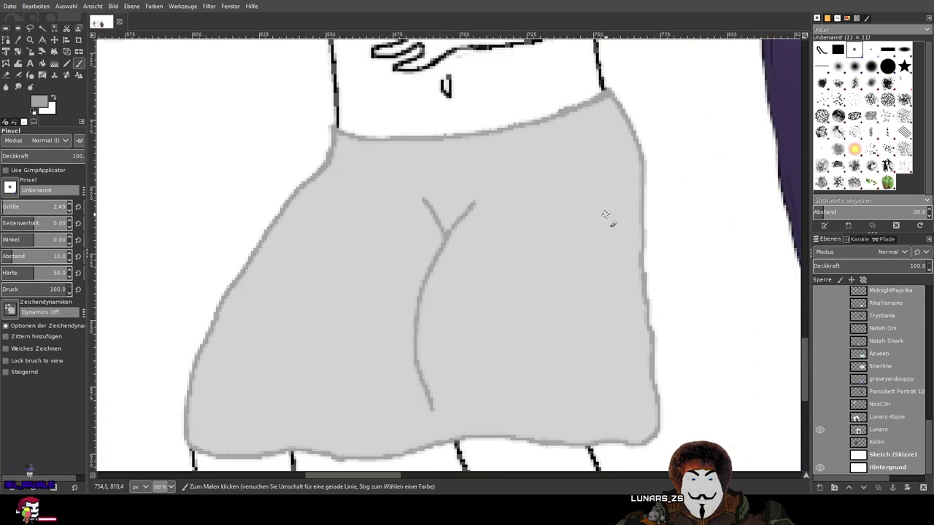
pyautogui.hotkey('ctrl', 'z')
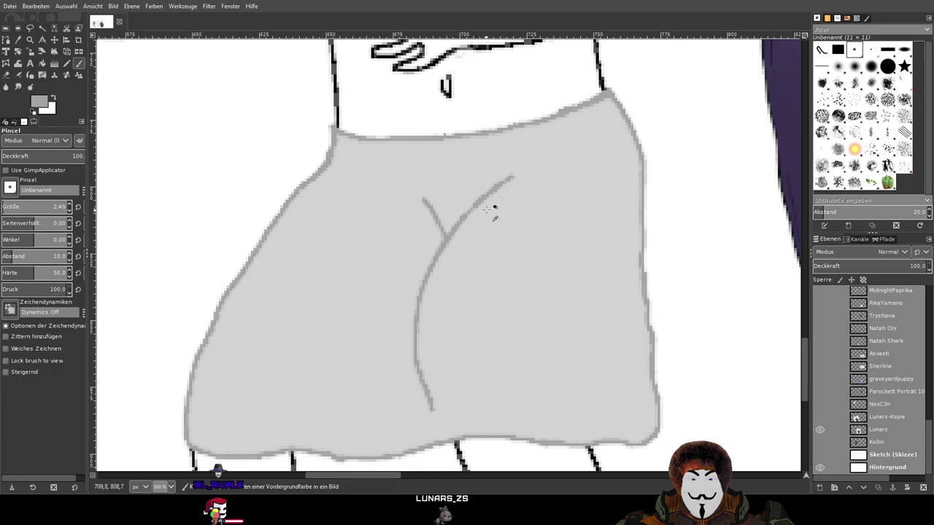
pyautogui.hotkey('ctrl', 'z')
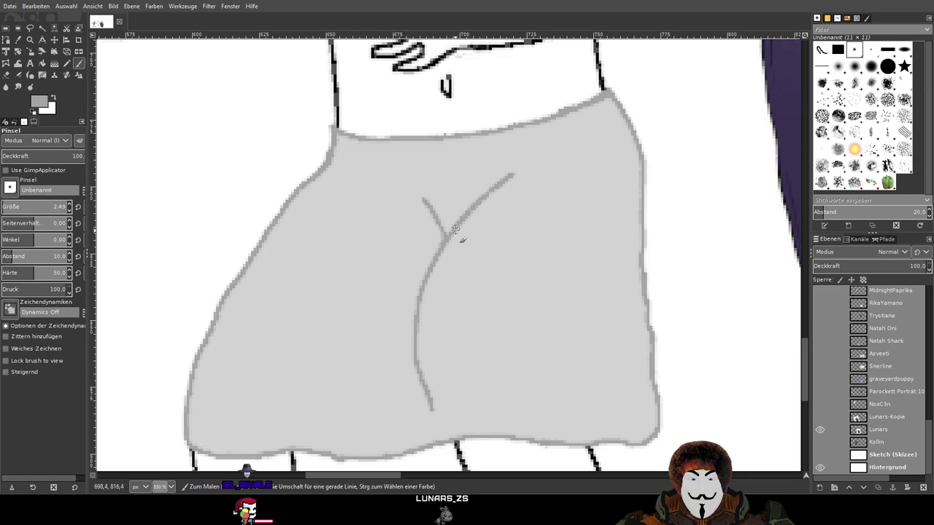
pyautogui.keyDown('ctrl'); pyautogui.scroll(-1, 602, 194); pyautogui.keyUp('ctrl')
pyautogui.keyDown('ctrl'); pyautogui.scroll(-2, 603, 192); pyautogui.keyUp('ctrl')
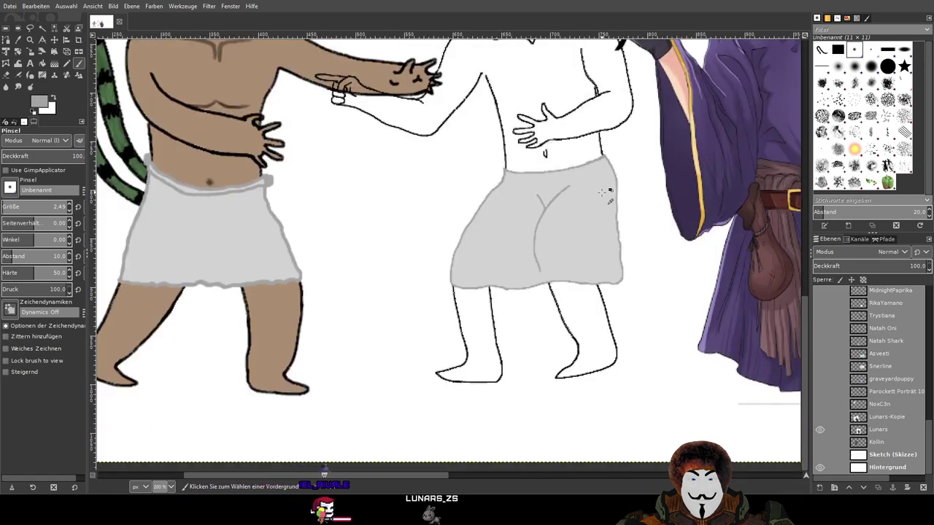
pyautogui.keyDown('ctrl'); pyautogui.scroll(3, 603, 192); pyautogui.keyUp('ctrl')
pyautogui.hotkey('ctrl', 'z')
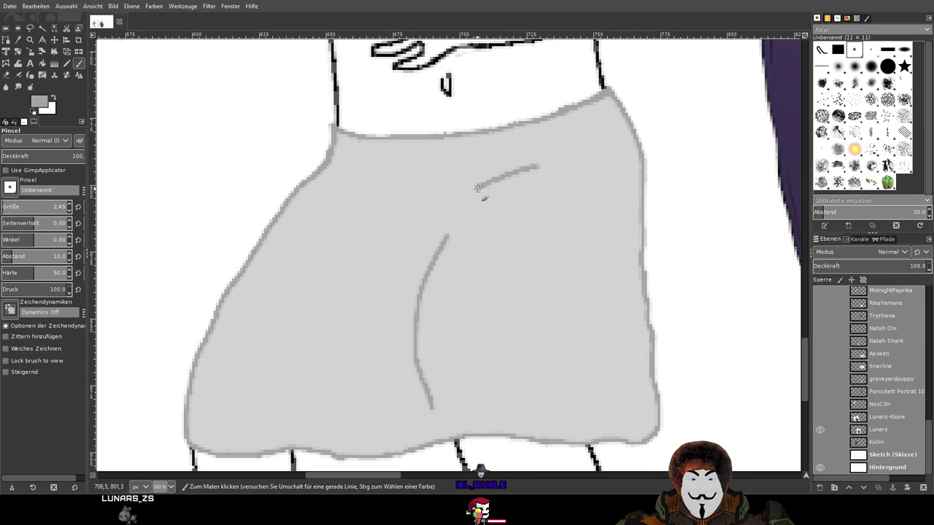
# Try several bent and diagonal extensions from the middle fold's upper end towards the right waist, and undo each one
pyautogui.hotkey('ctrl', 'z')
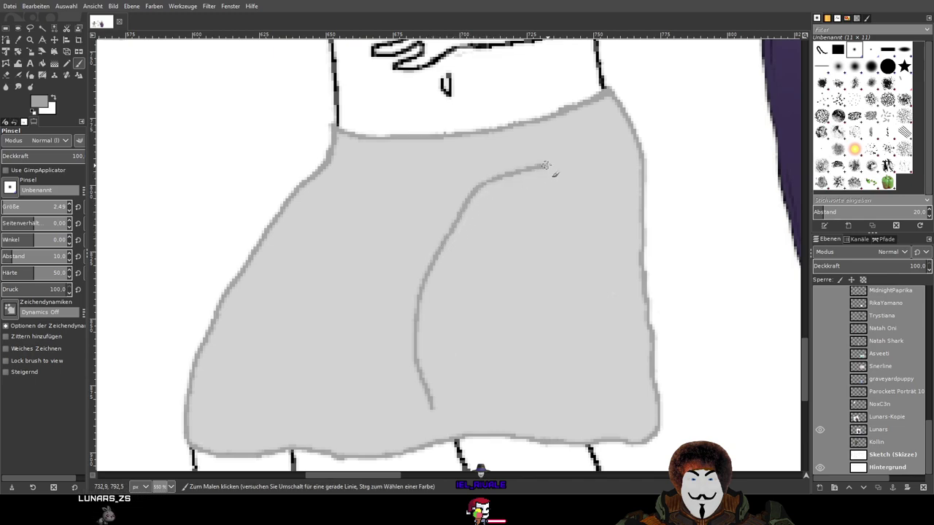
pyautogui.hotkey('ctrl', 'z')
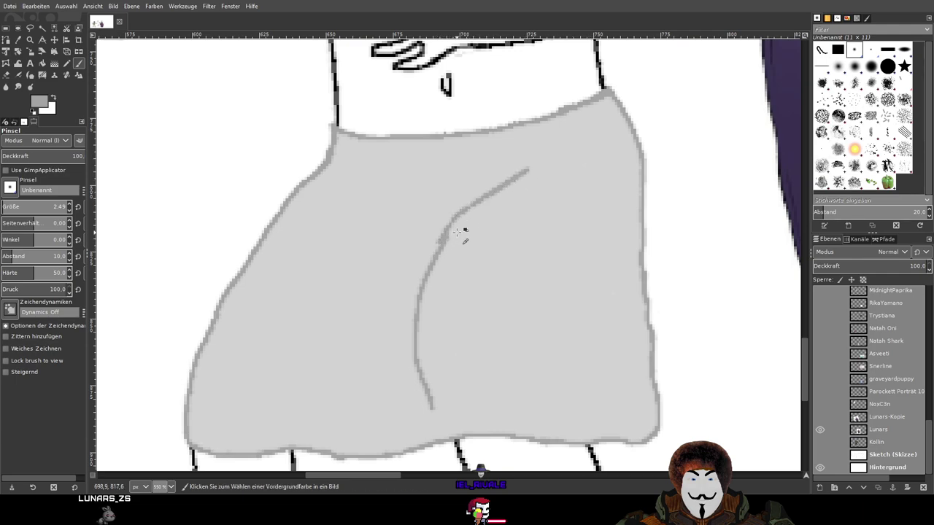
pyautogui.hotkey('ctrl', 'z')
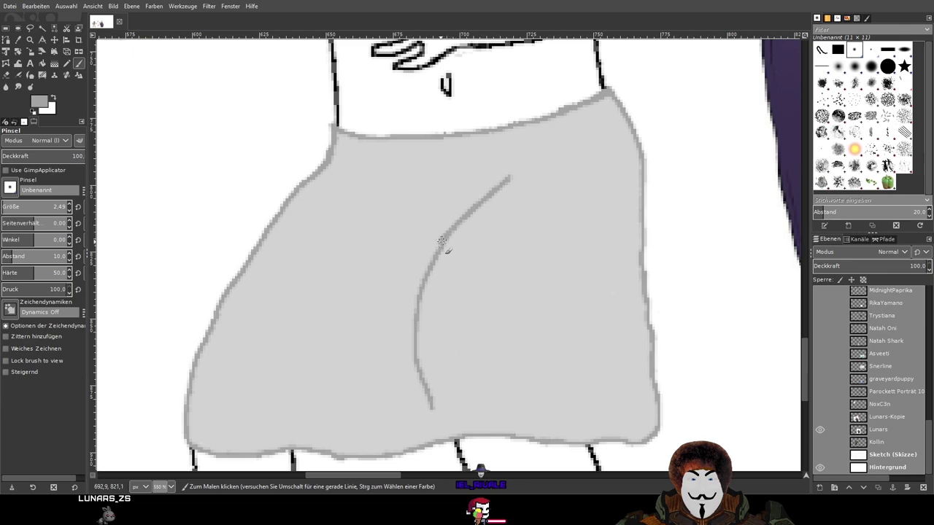
pyautogui.hotkey('ctrl', 'z')
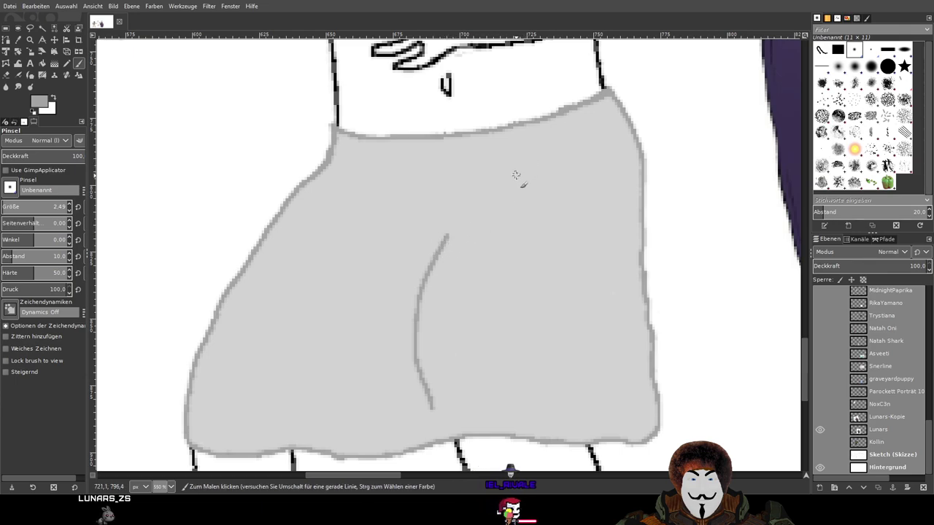
pyautogui.moveTo(506, 183); pyautogui.dragTo(452, 232)
pyautogui.hotkey('ctrl', 'z')
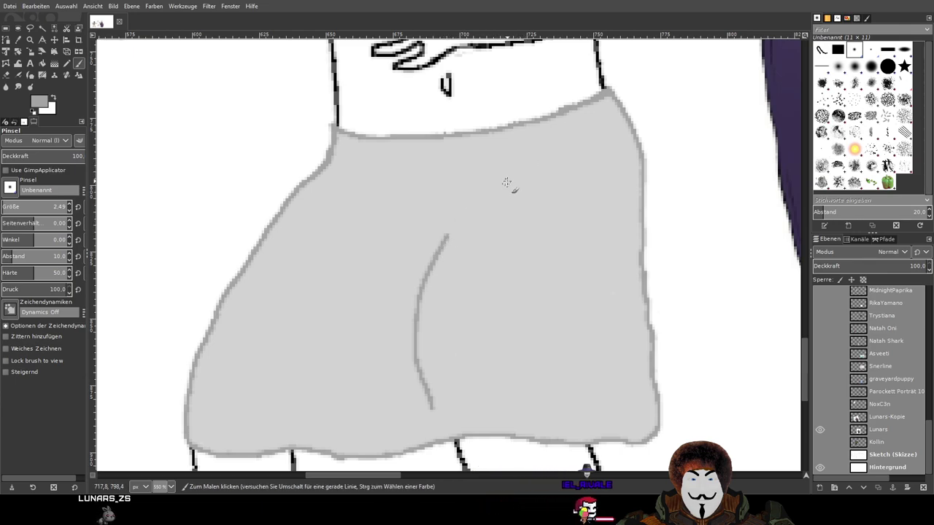
pyautogui.moveTo(503, 179); pyautogui.dragTo(448, 235)
pyautogui.hotkey('ctrl', 'z')
pyautogui.moveTo(497, 184); pyautogui.dragTo(445, 244)
pyautogui.hotkey('ctrl', 'z')
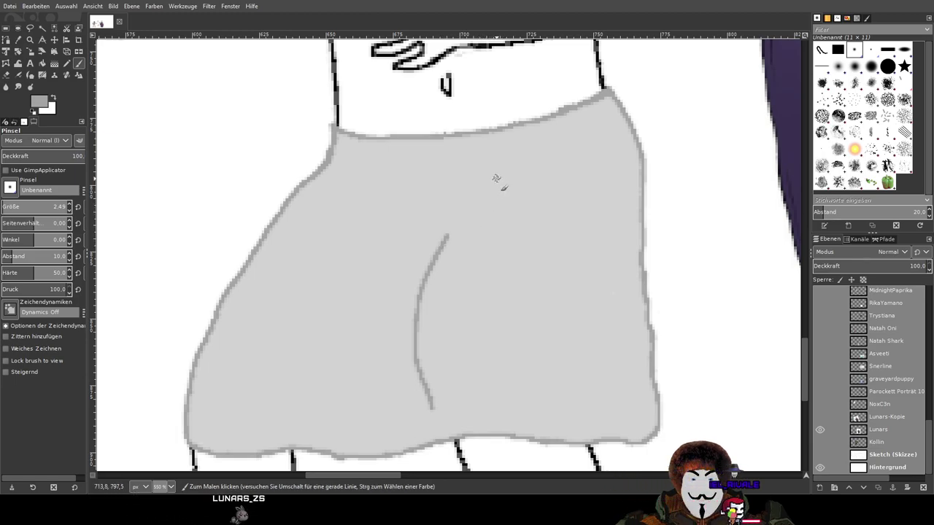
# Extend the middle fold diagonally up towards the right waist and check it against the neighbouring figure's towel
pyautogui.moveTo(498, 178); pyautogui.dragTo(454, 226)
pyautogui.scroll(-4, 443, 244)
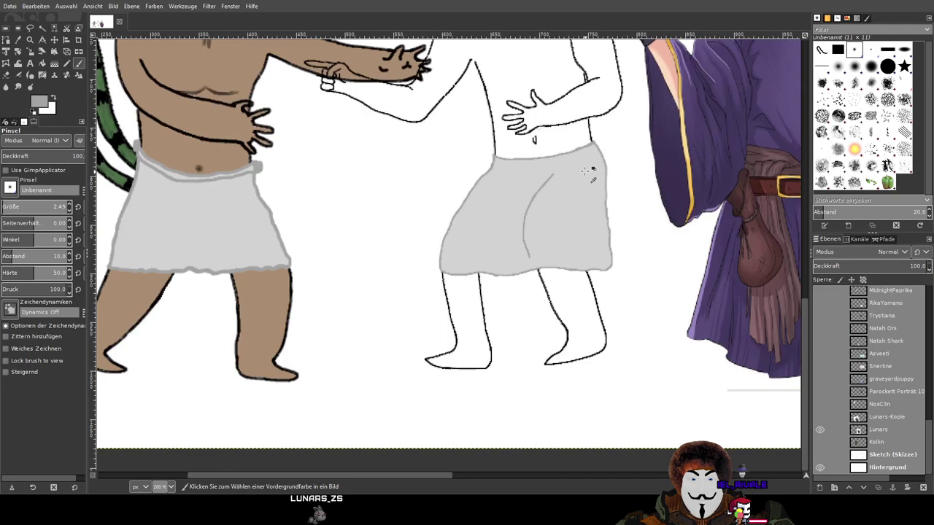
pyautogui.scroll(3, 501, 208)
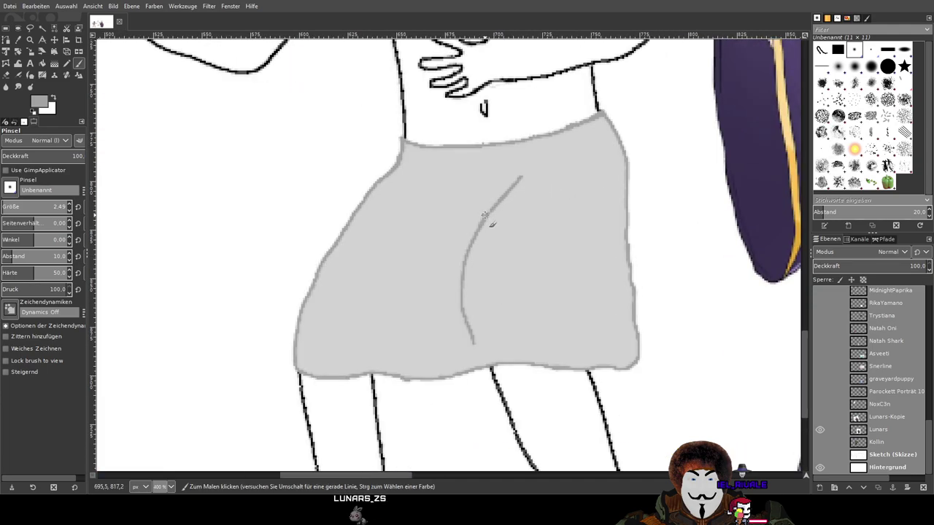
pyautogui.scroll(-3, 600, 212)
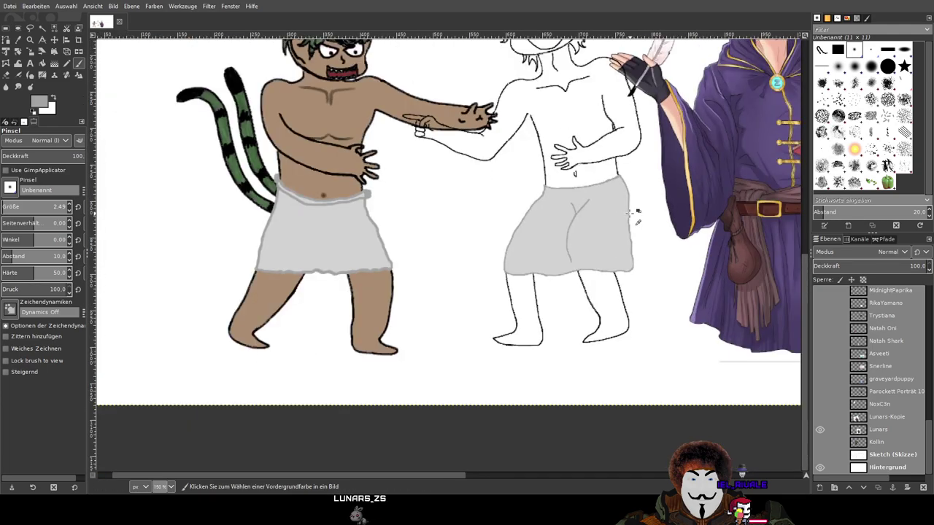
# Add a darker grey fold line branching from the middle fold down towards the towel's lower left, and review the whole picture
pyautogui.moveTo(628, 212); pyautogui.dragTo(533, 320)
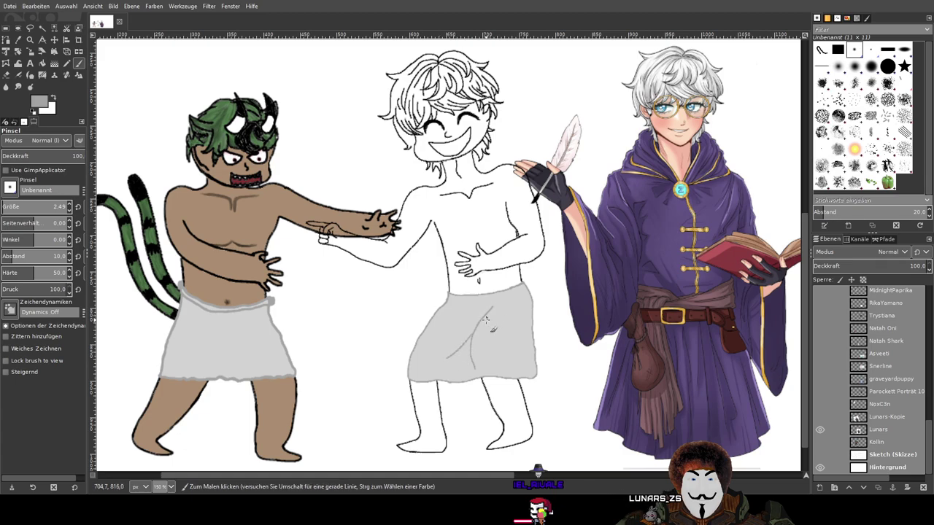
pyautogui.scroll(-3, 549, 315)
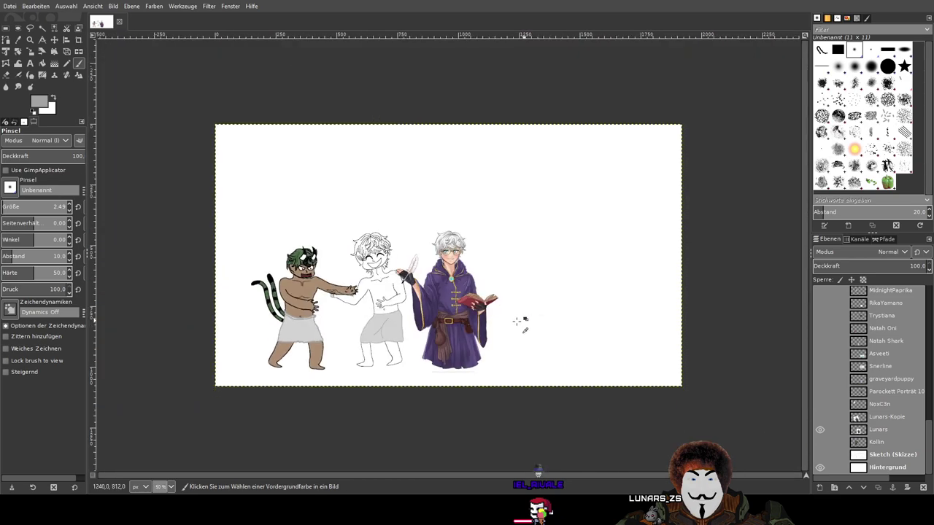
pyautogui.scroll(2, 537, 319)
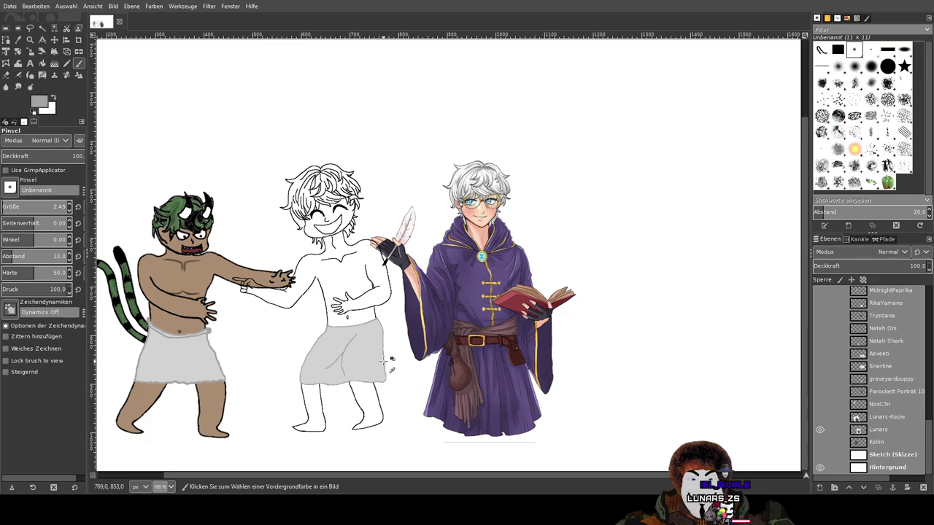
# Draw a short diagonal darker grey fold line beside the towel's right edge at mid-height
pyautogui.keyDown('ctrl'); pyautogui.scroll(5, 384, 376); pyautogui.keyUp('ctrl')
pyautogui.moveTo(376, 284); pyautogui.dragTo(352, 306)
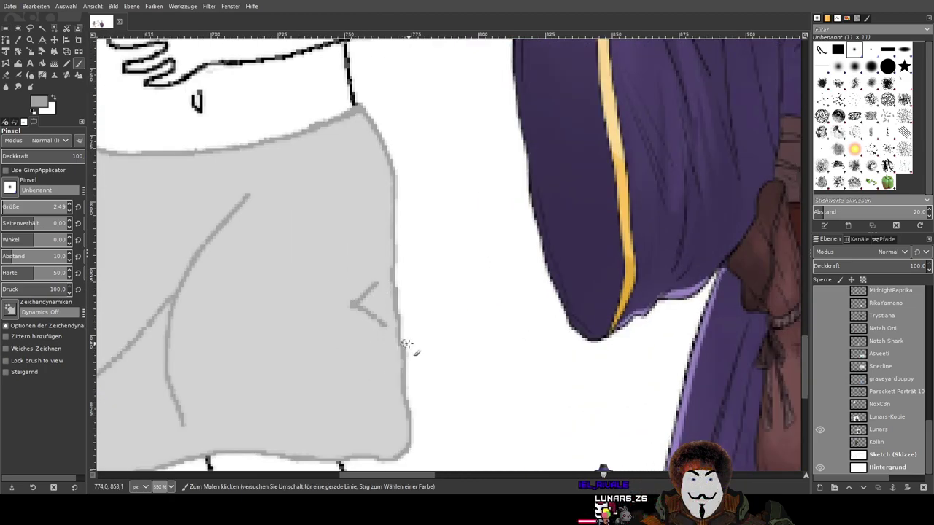
pyautogui.keyDown('ctrl'); pyautogui.scroll(-5, 355, 305); pyautogui.keyUp('ctrl')
pyautogui.keyDown('ctrl'); pyautogui.scroll(5, 433, 317); pyautogui.keyUp('ctrl')
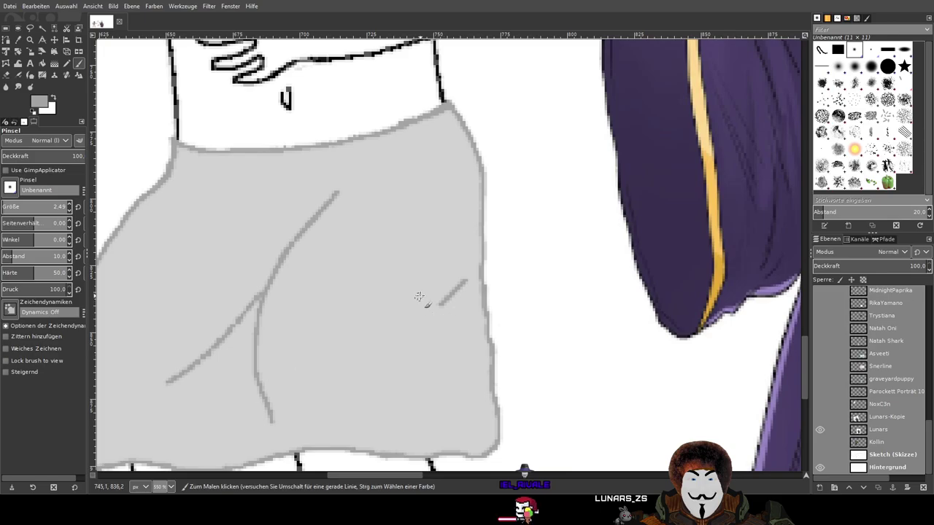
# Try a second short diagonal fold line meeting the one beside the towel's right edge, and judge it in the whole picture
pyautogui.moveTo(437, 305); pyautogui.dragTo(466, 326)
pyautogui.keyDown('ctrl'); pyautogui.scroll(-4, 474, 331); pyautogui.keyUp('ctrl')
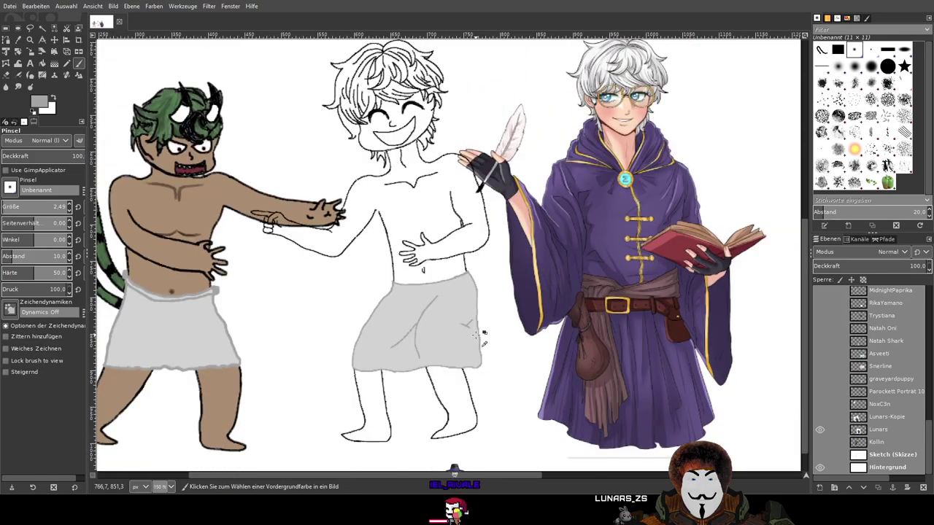
pyautogui.keyDown('ctrl'); pyautogui.scroll(3, 481, 334); pyautogui.keyUp('ctrl')
pyautogui.keyDown('ctrl'); pyautogui.scroll(-5, 481, 333); pyautogui.keyUp('ctrl')
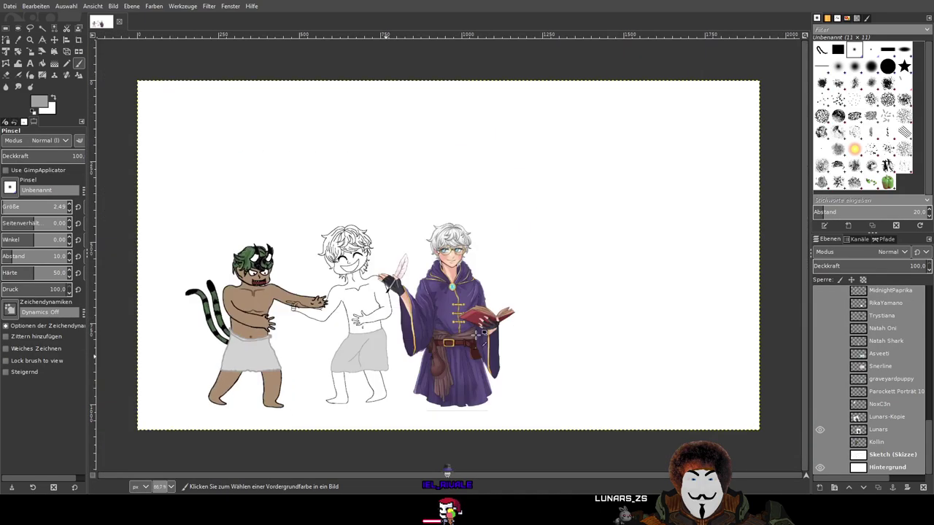
pyautogui.keyDown('ctrl'); pyautogui.scroll(2, 477, 334); pyautogui.keyUp('ctrl')
pyautogui.keyDown('ctrl'); pyautogui.scroll(-1, 587, 299); pyautogui.keyUp('ctrl')
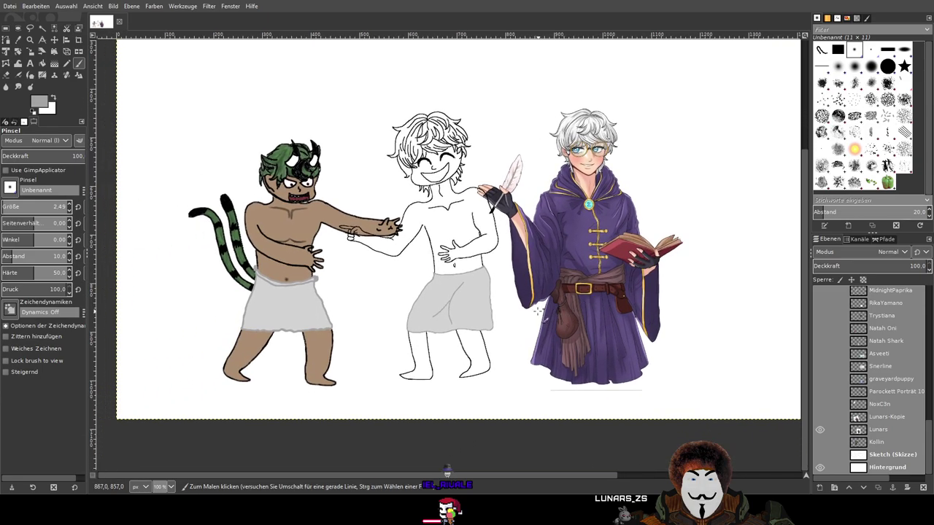
pyautogui.keyDown('ctrl'); pyautogui.scroll(1, 510, 316); pyautogui.keyUp('ctrl')
pyautogui.moveTo(510, 316); pyautogui.dragTo(542, 357)
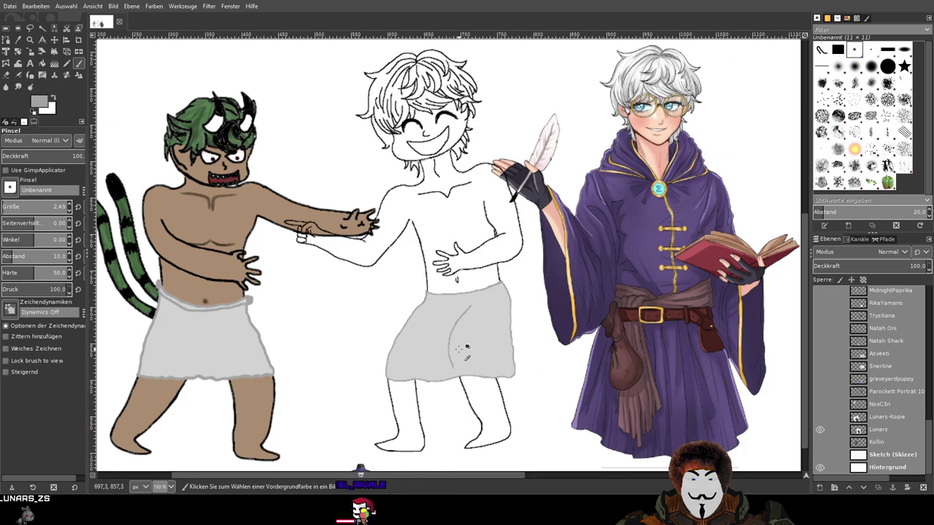
# Try several darker grey branches running from the towel's upper left down into the middle fold, and undo each one
pyautogui.scroll(4, 459, 348)
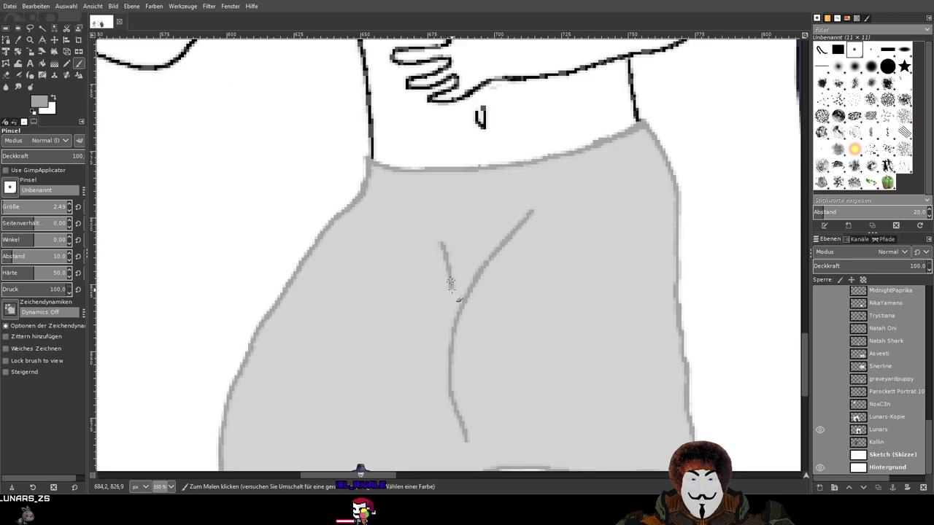
pyautogui.hotkey('shift', 'ctrl', 'j')
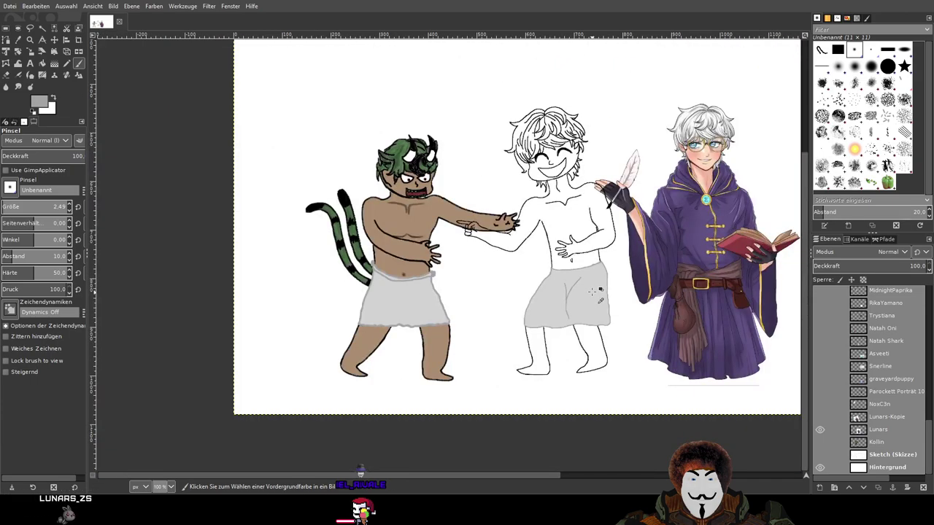
pyautogui.scroll(4, 591, 292)
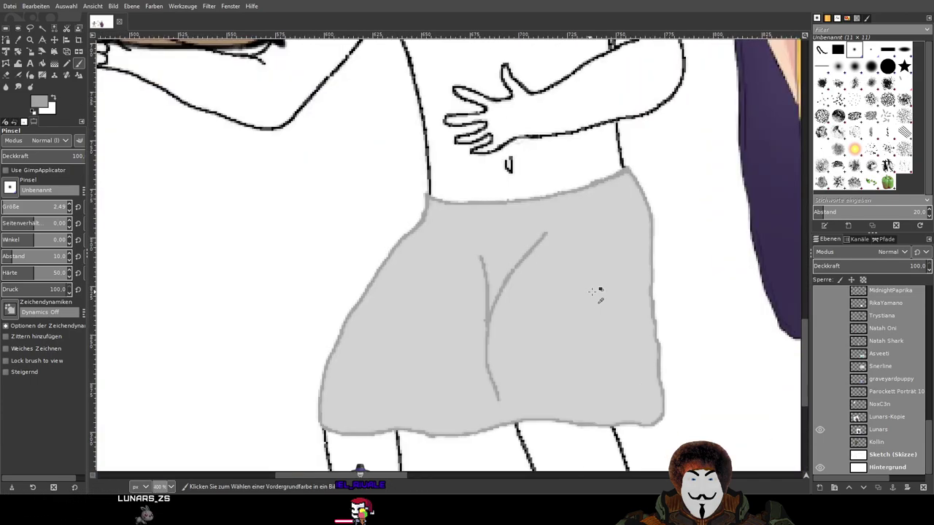
pyautogui.moveTo(467, 229); pyautogui.dragTo(501, 289)
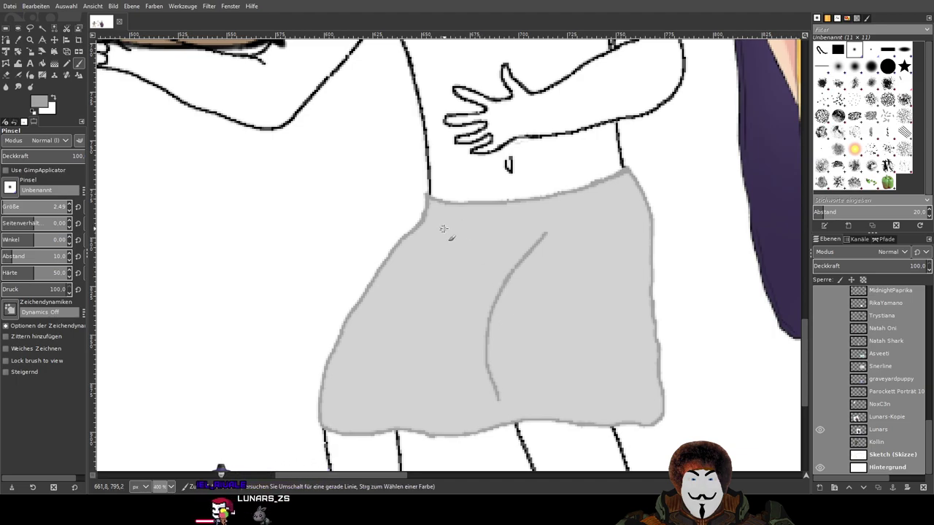
pyautogui.scroll(-4, 642, 253)
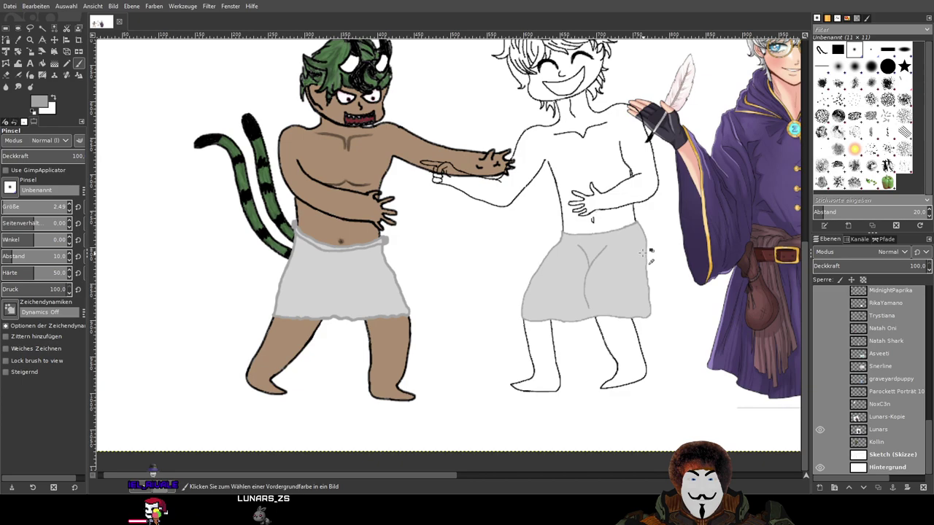
pyautogui.scroll(4, 624, 255)
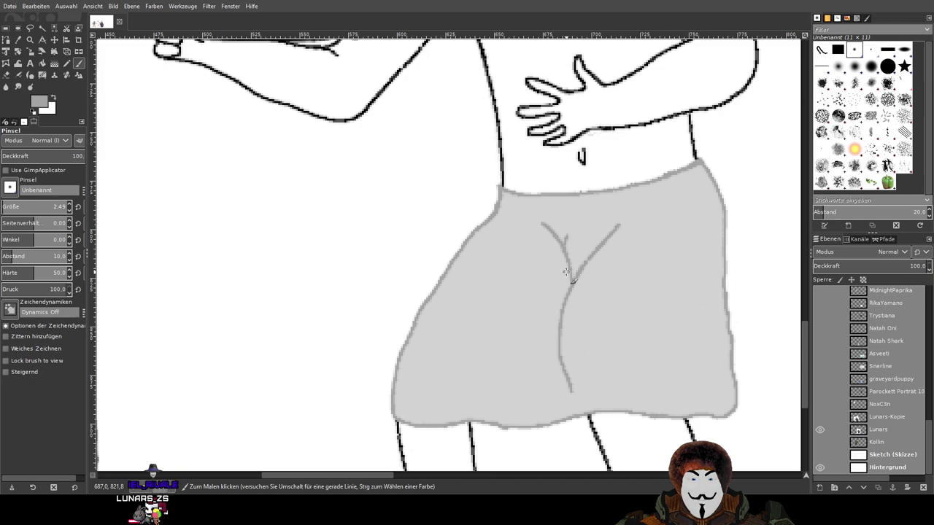
pyautogui.hotkey('ctrl', 'z')
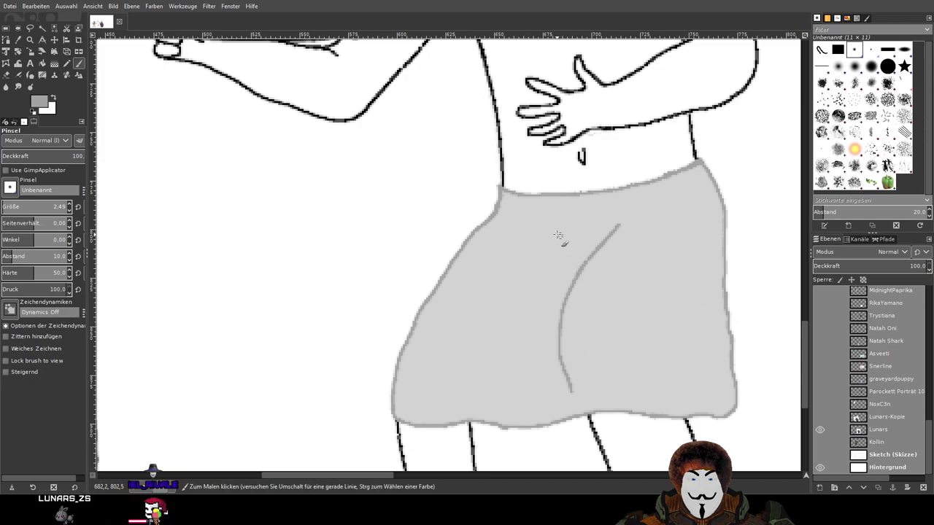
# Try a curved branch into the middle fold with a short diagonal stroke at its upper end, and undo both strokes
pyautogui.moveTo(566, 234)
pyautogui.mouseDown()
pyautogui.moveTo(559, 251)
pyautogui.moveTo(567, 291)
pyautogui.mouseUp()
pyautogui.moveTo(542, 231); pyautogui.dragTo(559, 250)
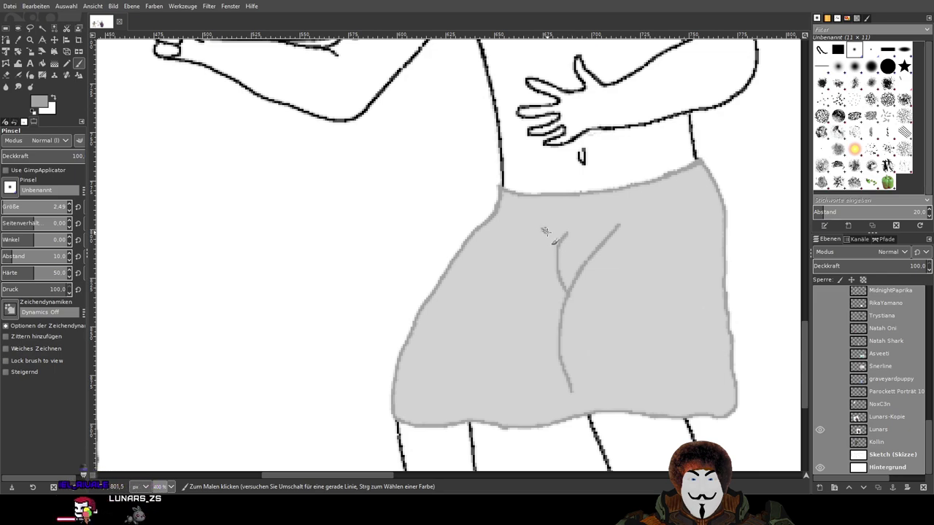
pyautogui.hotkey('ctrl', 'z')
pyautogui.hotkey('ctrl', 'z')
# Add a short curved branch joining the middle fold and a separate short diagonal stroke towards the left waist, and review the picture
pyautogui.moveTo(561, 235)
pyautogui.mouseDown()
pyautogui.moveTo(563, 284)
pyautogui.moveTo(574, 291)
pyautogui.mouseUp()
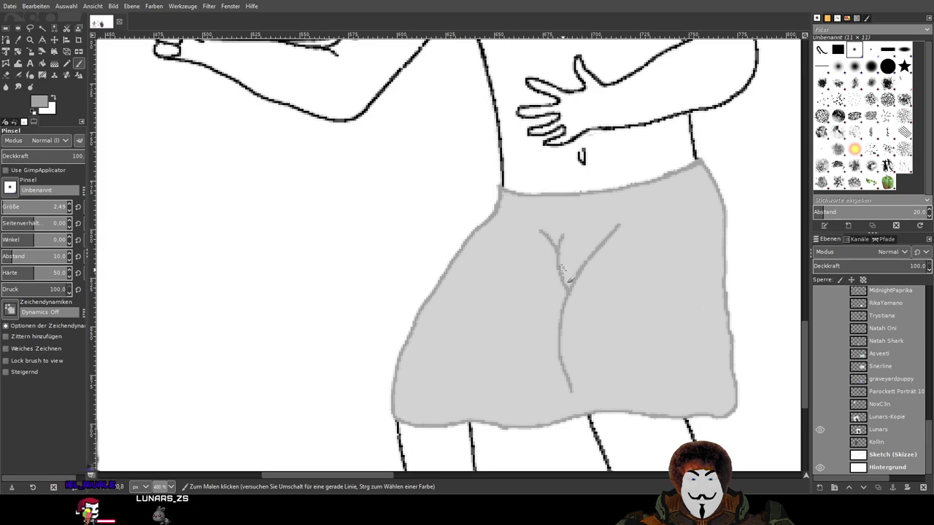
pyautogui.keyDown('ctrl'); pyautogui.scroll(-3, 666, 248); pyautogui.keyUp('ctrl')
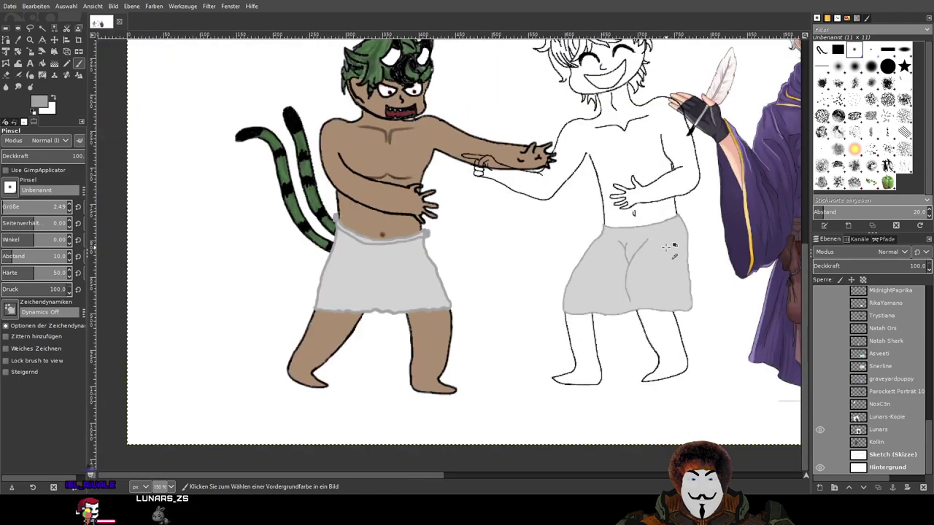
pyautogui.keyDown('ctrl'); pyautogui.scroll(3, 665, 248); pyautogui.keyUp('ctrl')
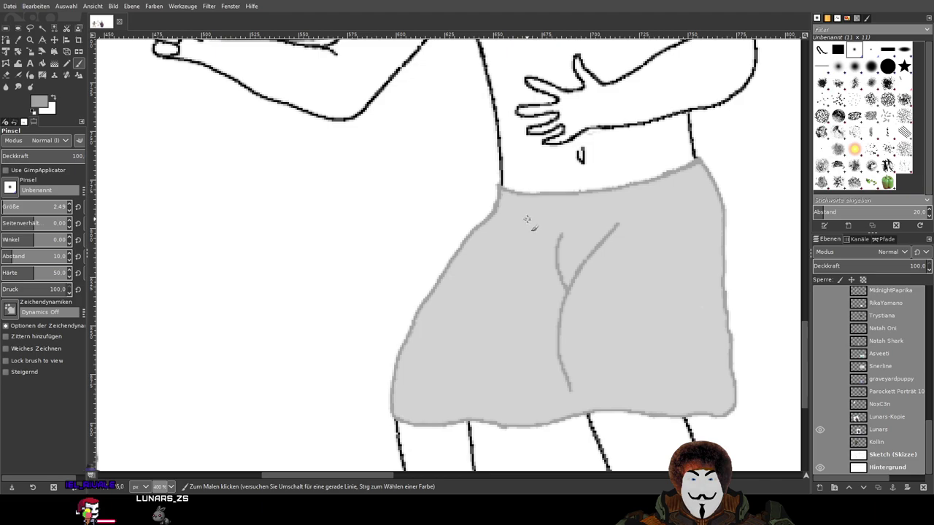
pyautogui.keyDown('ctrl'); pyautogui.scroll(-4, 592, 257); pyautogui.keyUp('ctrl')
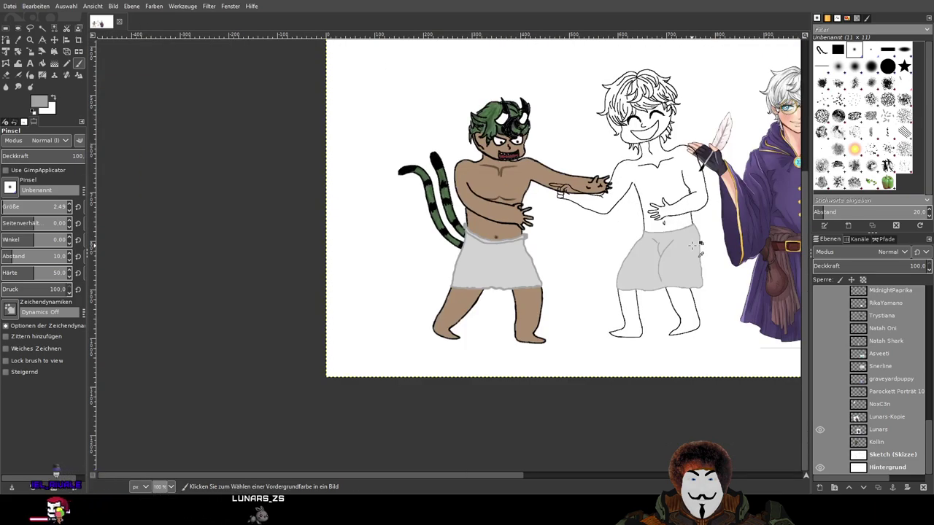
pyautogui.keyDown('ctrl'); pyautogui.scroll(4, 693, 247); pyautogui.keyUp('ctrl')
pyautogui.keyDown('ctrl'); pyautogui.scroll(2, 693, 247); pyautogui.keyUp('ctrl')
pyautogui.keyDown('ctrl'); pyautogui.scroll(-6, 692, 246); pyautogui.keyUp('ctrl')
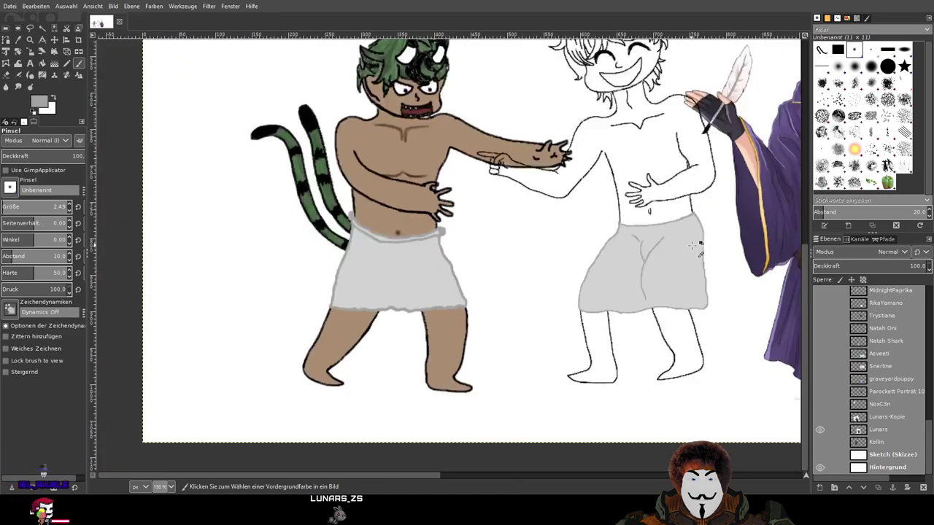
pyautogui.moveTo(700, 245); pyautogui.dragTo(614, 302)
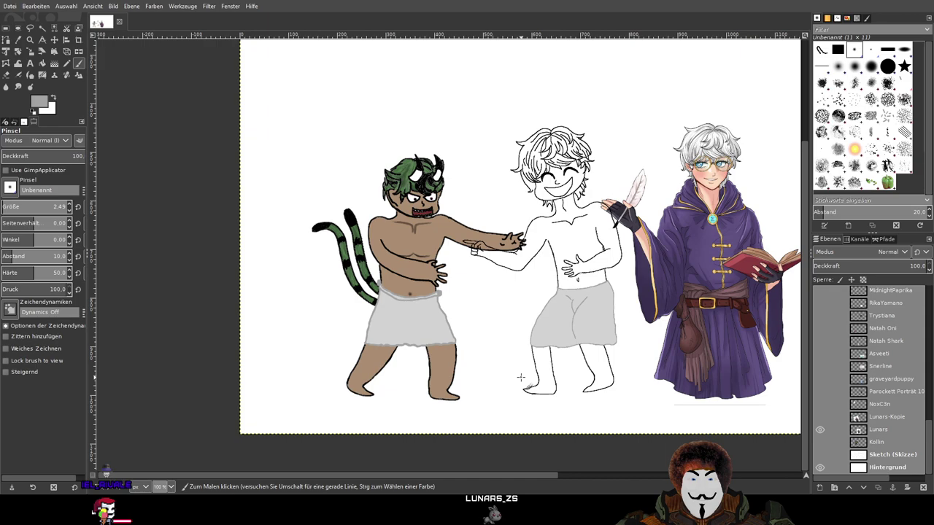
# Draw a bent darker grey fold line rising from the hem above the chibi's left-hand leg, and check it against the whole picture
pyautogui.keyDown('ctrl'); pyautogui.scroll(3, 551, 332); pyautogui.keyUp('ctrl')
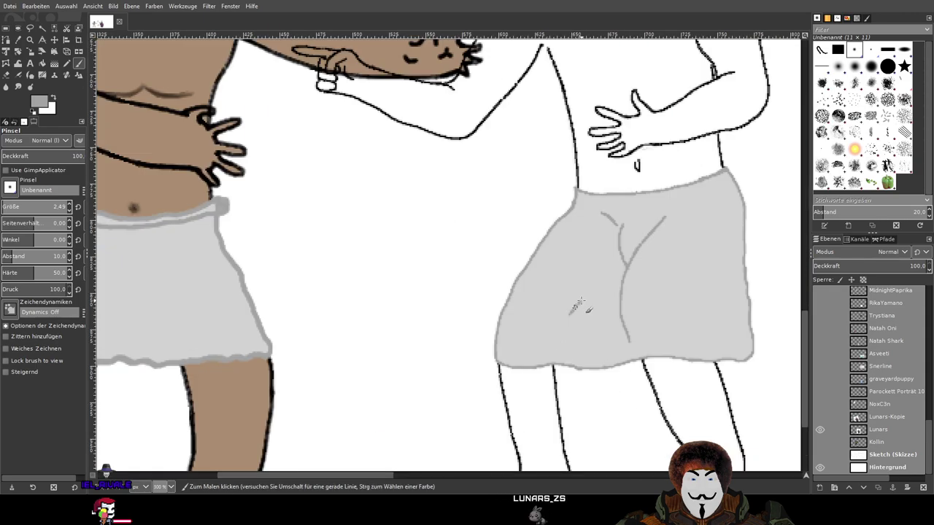
pyautogui.keyDown('ctrl'); pyautogui.scroll(-4, 635, 326); pyautogui.keyUp('ctrl')
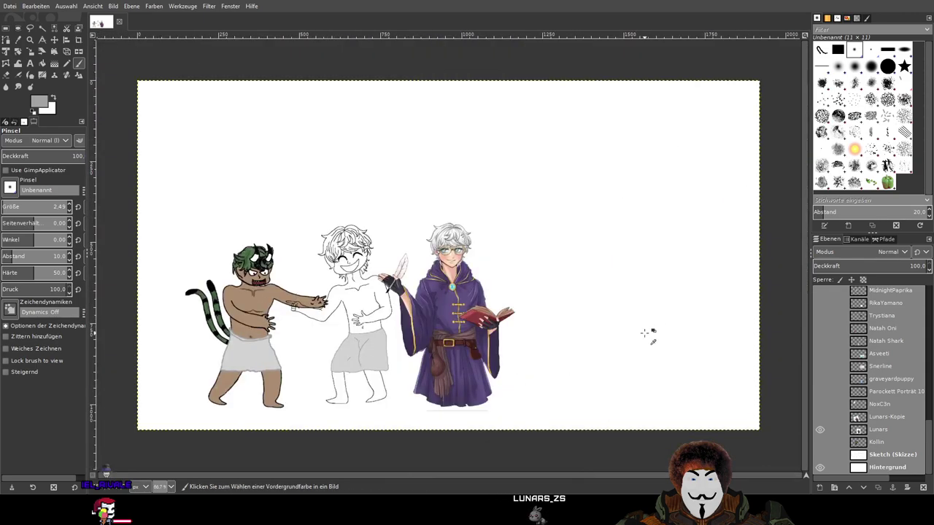
pyautogui.keyDown('ctrl'); pyautogui.scroll(5, 356, 375); pyautogui.keyUp('ctrl')
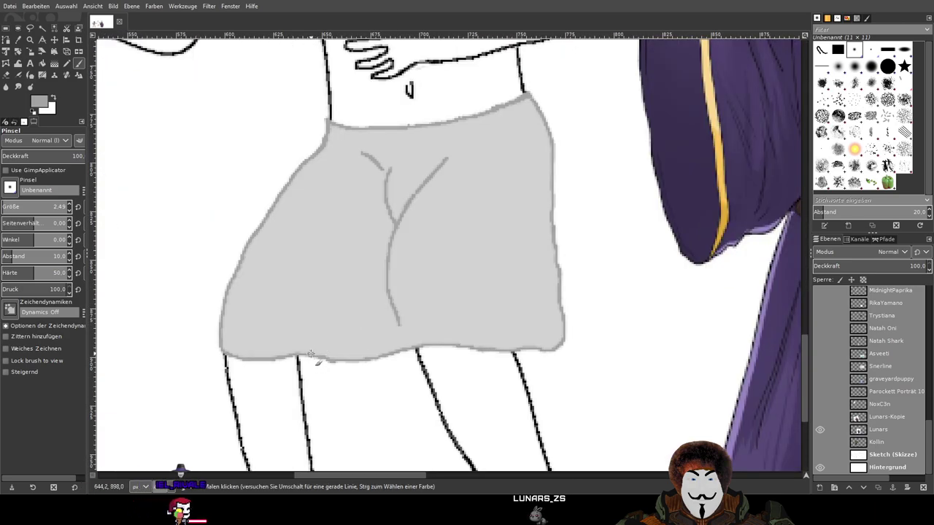
pyautogui.keyDown('ctrl'); pyautogui.scroll(-5, 478, 315); pyautogui.keyUp('ctrl')
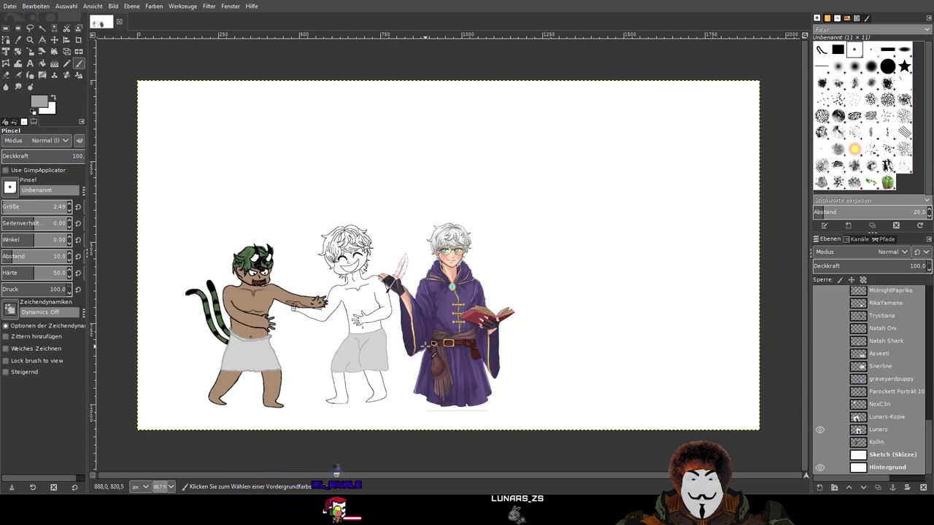
pyautogui.keyDown('ctrl'); pyautogui.scroll(5, 372, 372); pyautogui.keyUp('ctrl')
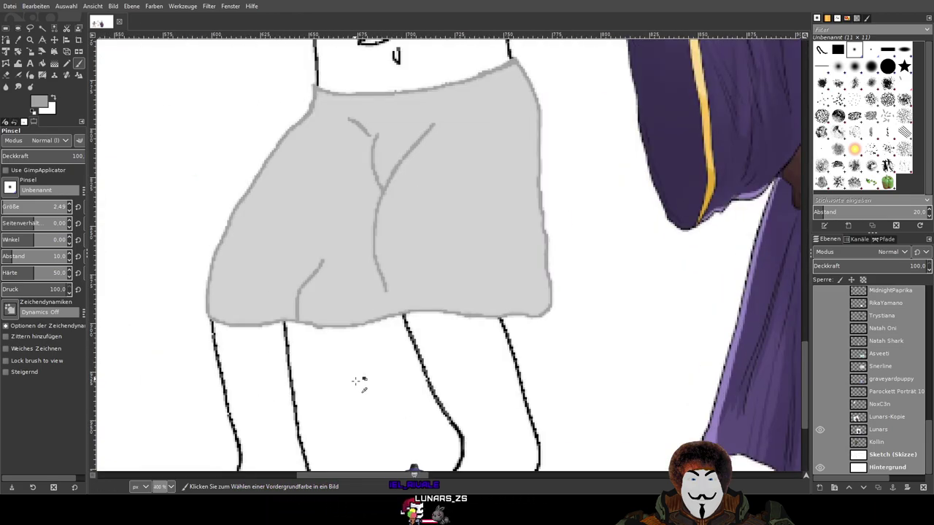
pyautogui.keyDown('ctrl'); pyautogui.scroll(2, 373, 351); pyautogui.keyUp('ctrl')
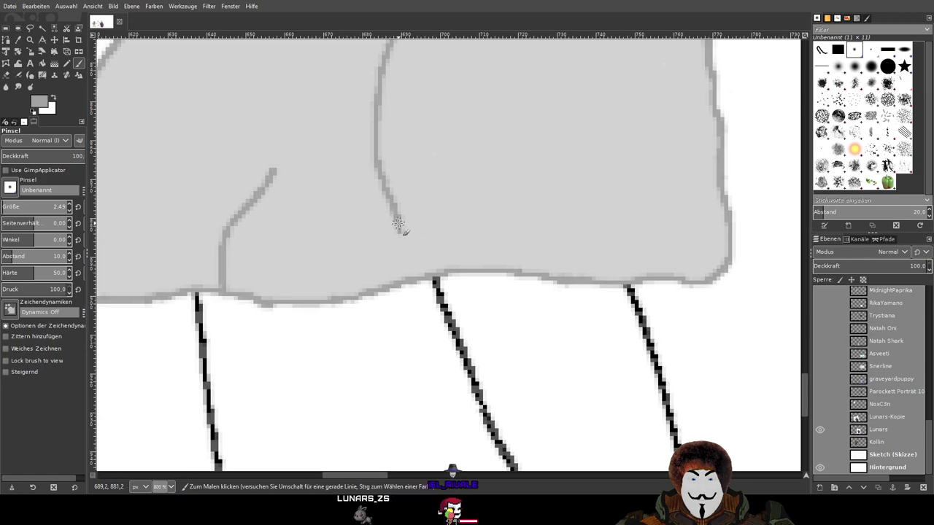
pyautogui.keyDown('ctrl'); pyautogui.scroll(-7, 430, 289); pyautogui.keyUp('ctrl')
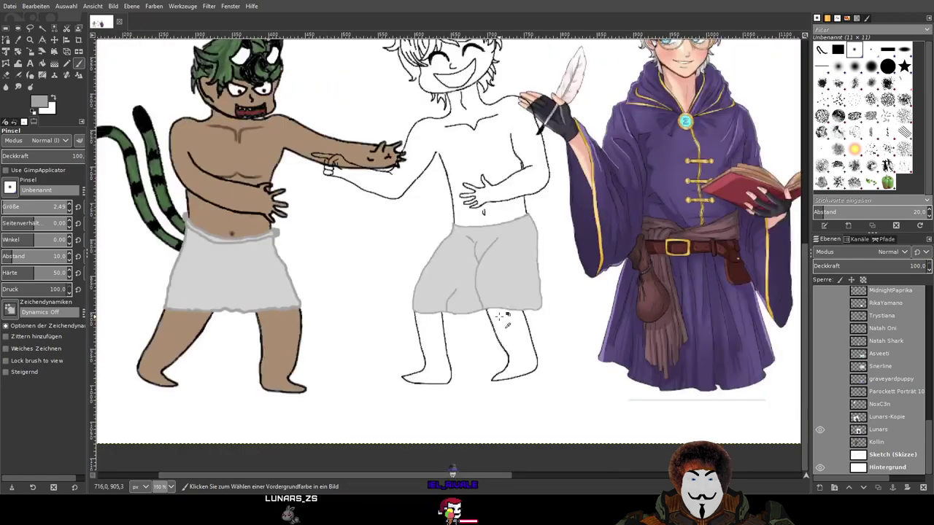
pyautogui.keyDown('ctrl'); pyautogui.scroll(3, 508, 329); pyautogui.keyUp('ctrl')
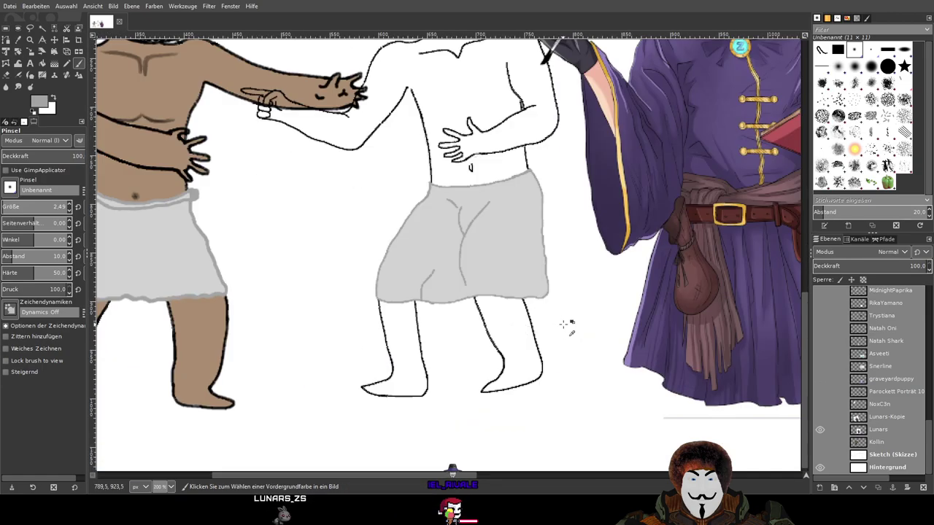
pyautogui.keyDown('ctrl'); pyautogui.scroll(-3, 568, 327); pyautogui.keyUp('ctrl')
pyautogui.keyDown('ctrl'); pyautogui.scroll(1, 557, 337); pyautogui.keyUp('ctrl')
pyautogui.moveTo(538, 364); pyautogui.dragTo(685, 326)
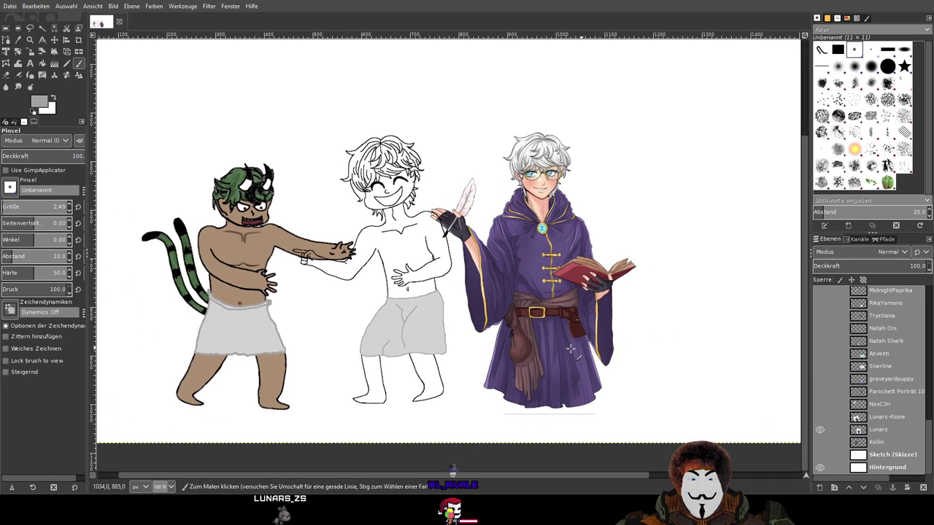
# Try to close the gap between the short upper-left fold stroke and the curved branch, and check it in the whole picture
pyautogui.keyDown('ctrl'); pyautogui.scroll(4, 400, 308); pyautogui.keyUp('ctrl')
pyautogui.keyDown('ctrl'); pyautogui.scroll(2, 353, 272); pyautogui.keyUp('ctrl')
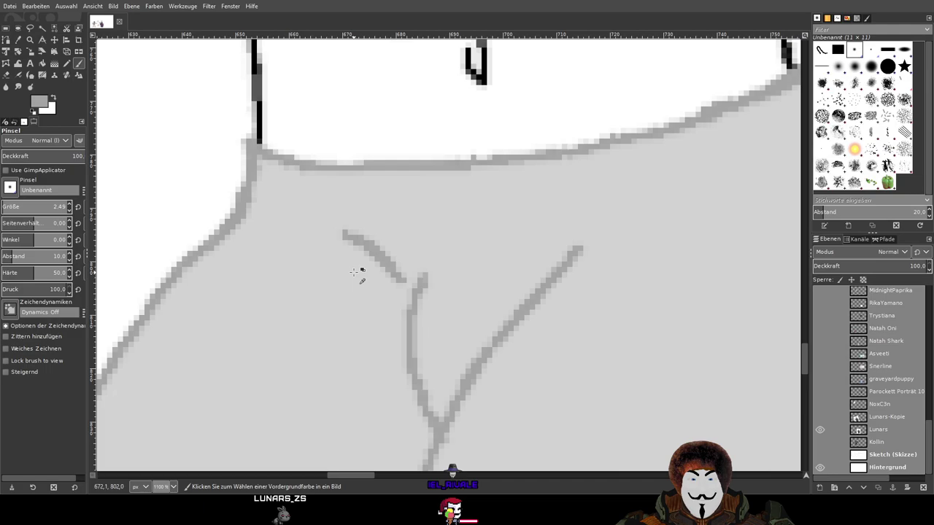
pyautogui.moveTo(396, 274); pyautogui.dragTo(413, 309)
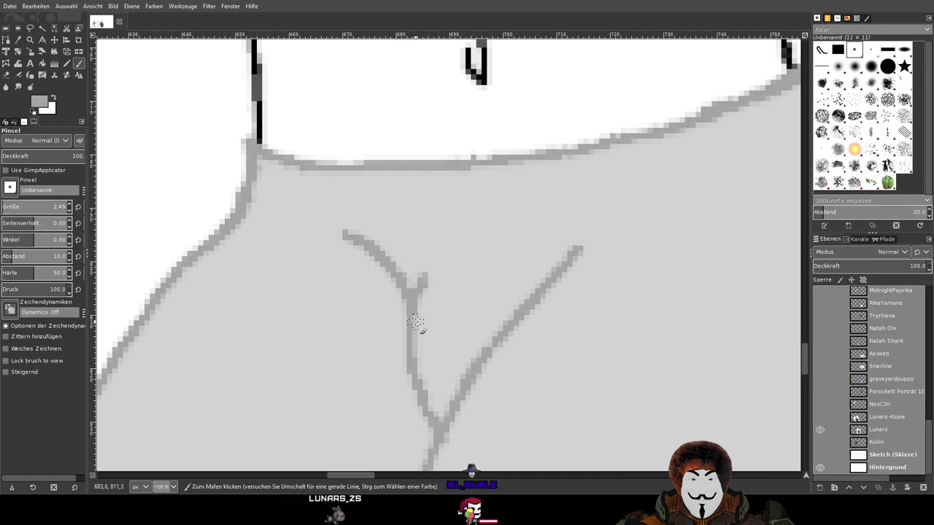
pyautogui.keyDown('ctrl'); pyautogui.scroll(-6, 613, 265); pyautogui.keyUp('ctrl')
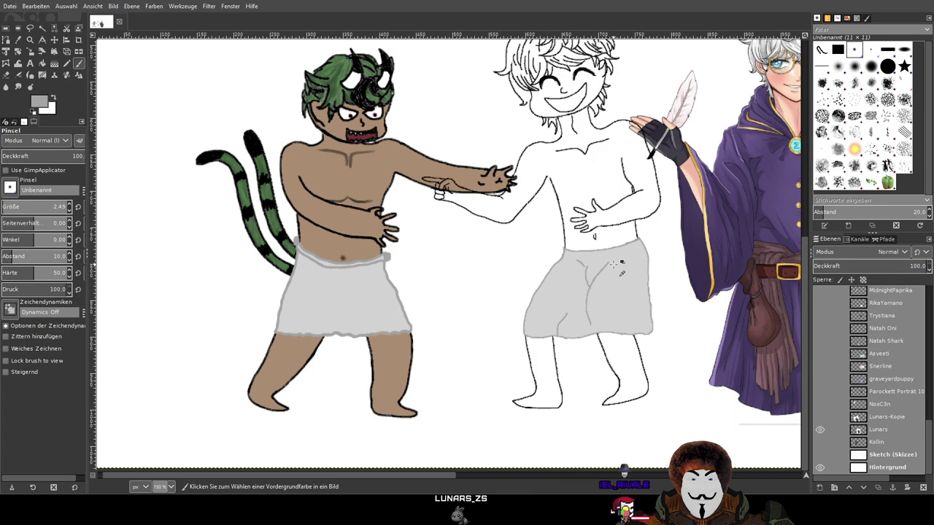
pyautogui.keyDown('ctrl'); pyautogui.scroll(-1, 671, 260); pyautogui.keyUp('ctrl')
pyautogui.moveTo(671, 261); pyautogui.dragTo(521, 309)
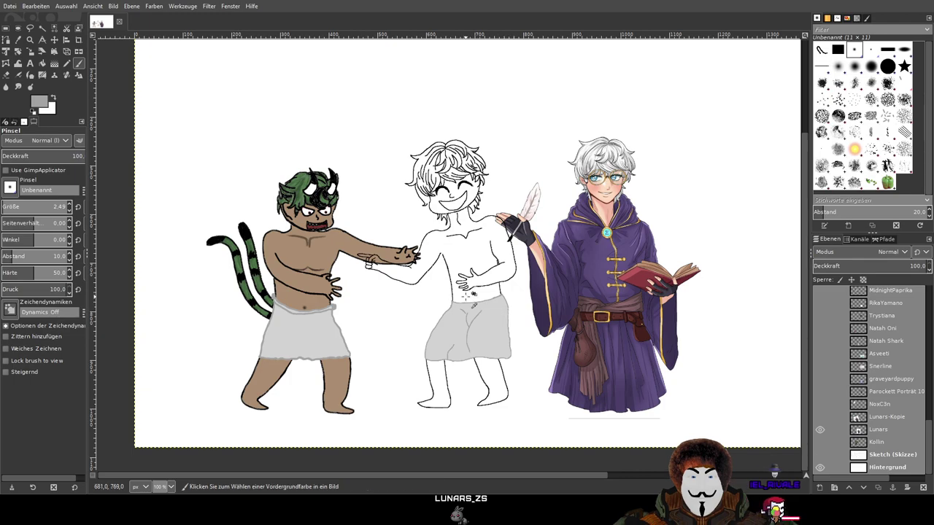
# Draw a darker grey waistband line parallel below the towel's upper edge, and build up its right end into a small protruding corner
pyautogui.scroll(4, 500, 313)
pyautogui.scroll(-2, 508, 297)
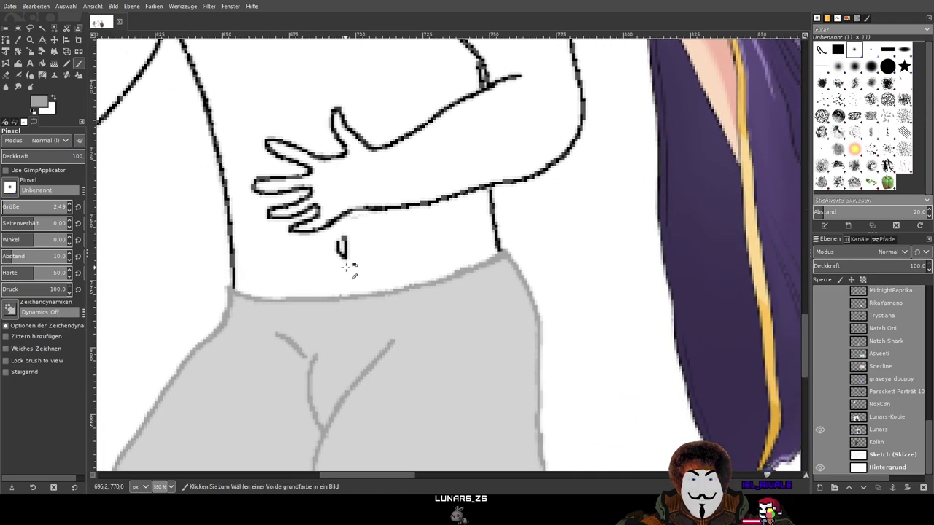
pyautogui.scroll(5, 261, 292)
pyautogui.scroll(1, 176, 279)
pyautogui.moveTo(177, 279); pyautogui.dragTo(169, 278)
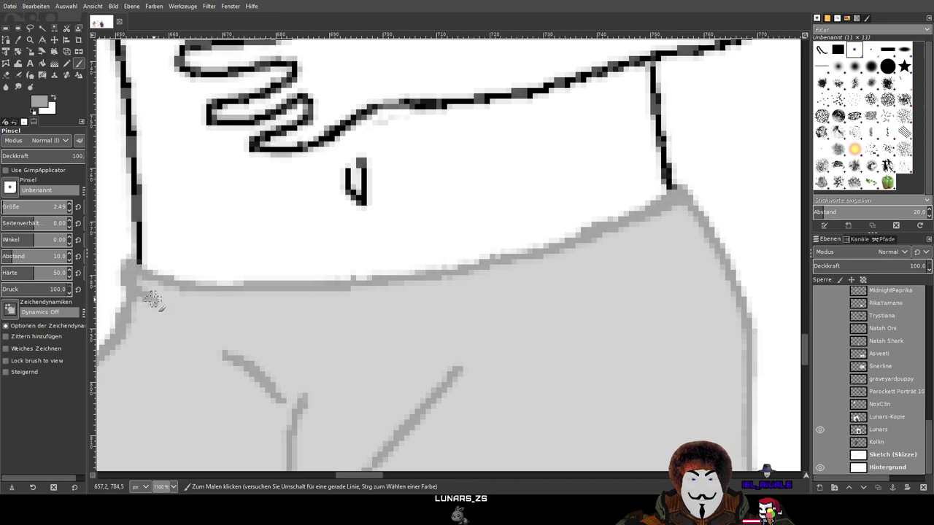
pyautogui.moveTo(459, 298)
pyautogui.mouseDown()
pyautogui.moveTo(567, 272)
pyautogui.moveTo(686, 217)
pyautogui.mouseUp()
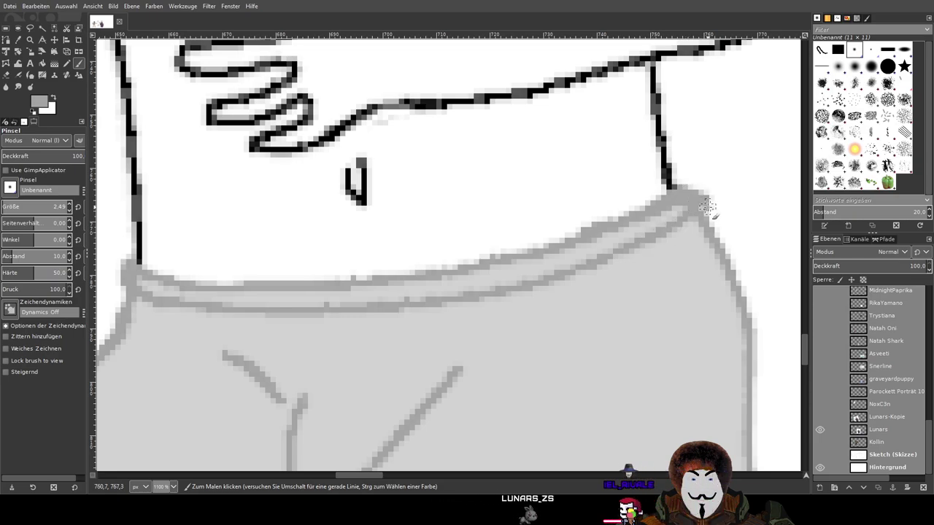
pyautogui.moveTo(705, 191); pyautogui.dragTo(682, 197)
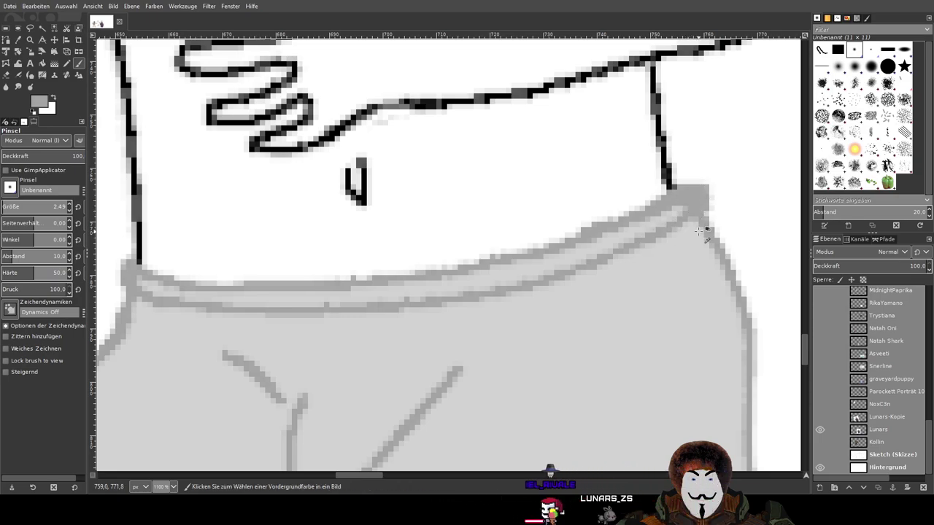
# Check the towel's folds and waistband in the whole picture, switching the Lunars Outline Form layer's visibility off and on
pyautogui.keyDown('ctrl'); pyautogui.scroll(-5, 704, 232); pyautogui.keyUp('ctrl')
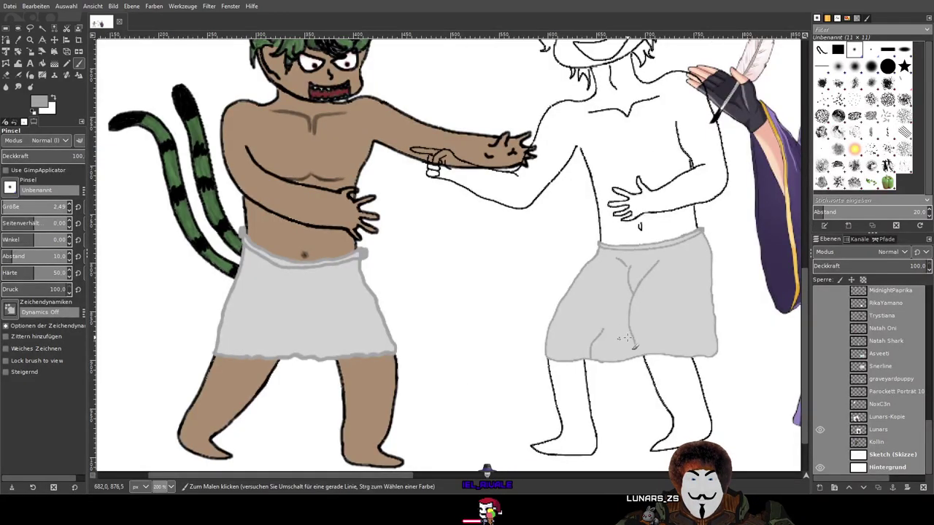
pyautogui.scroll(-4, 621, 339)
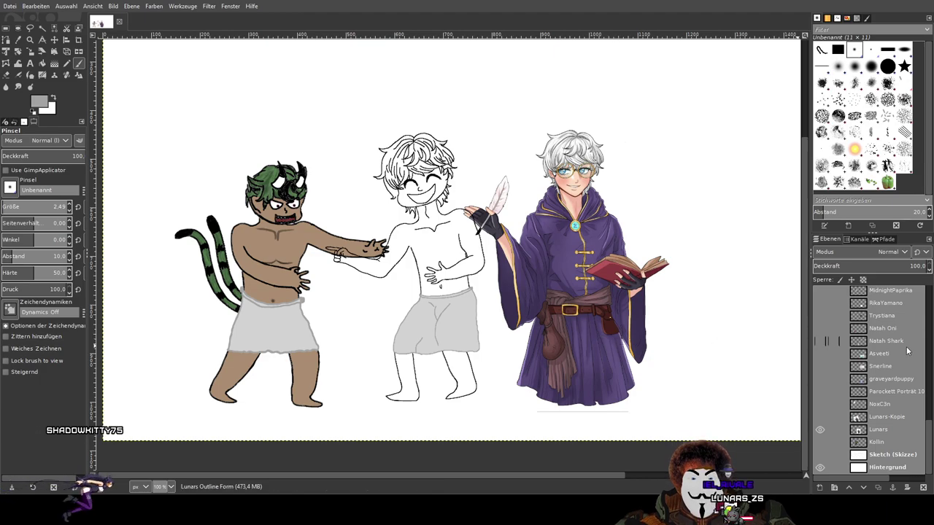
pyautogui.scroll(10, 901, 348)
pyautogui.scroll(6, 901, 348)
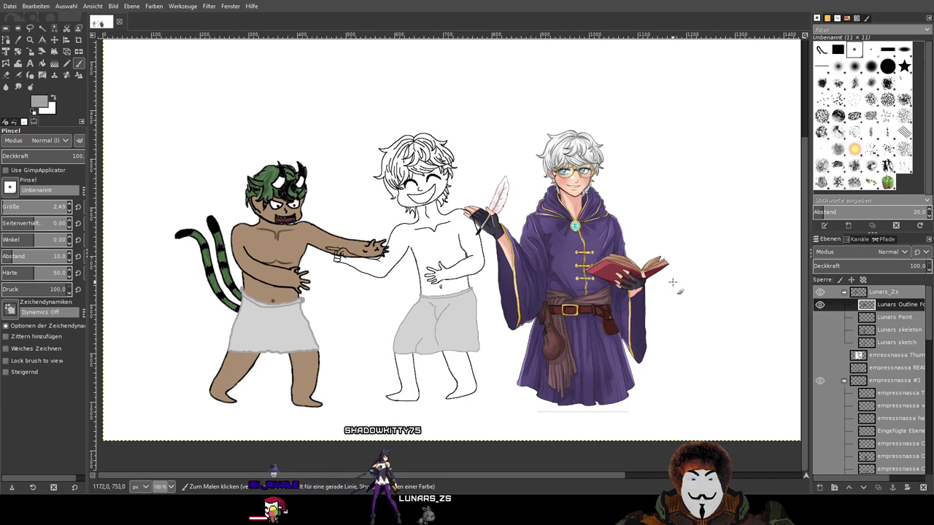
pyautogui.click(820, 305)
pyautogui.click(819, 305)
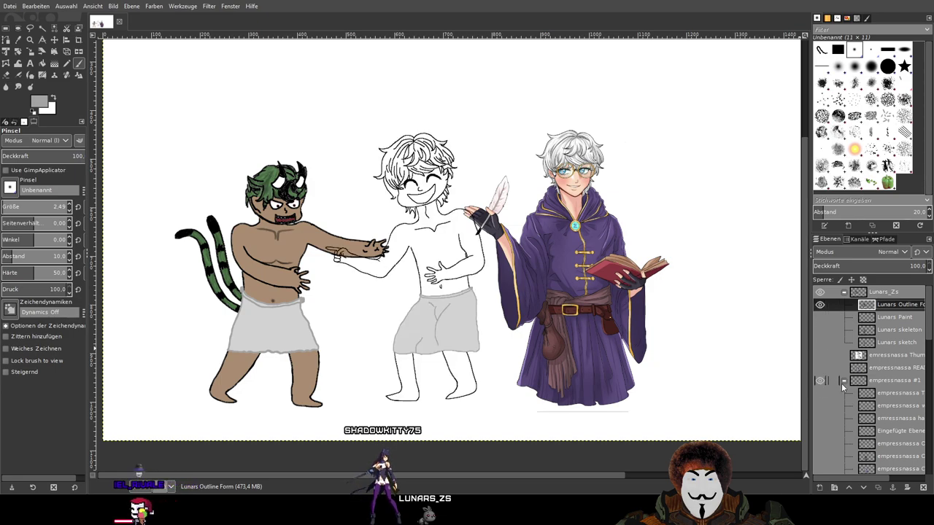
pyautogui.scroll(-3, 845, 383)
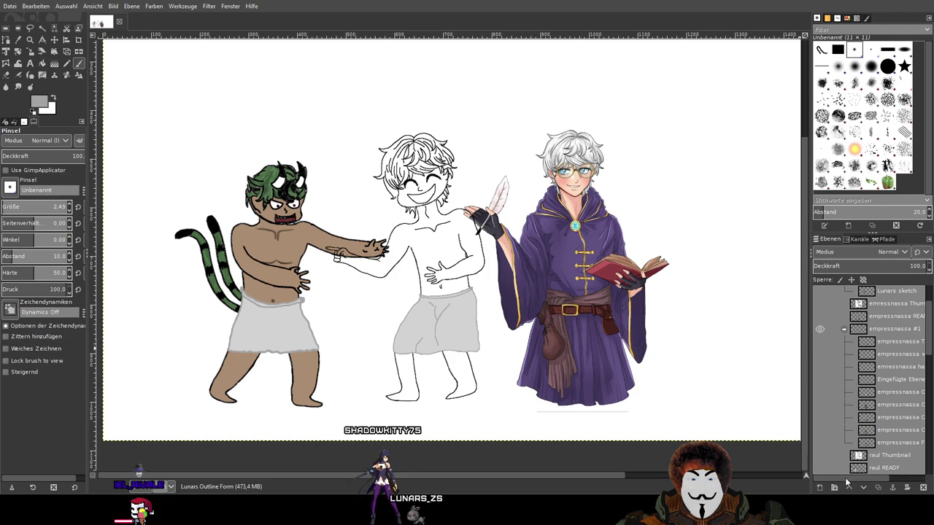
pyautogui.click(844, 328)
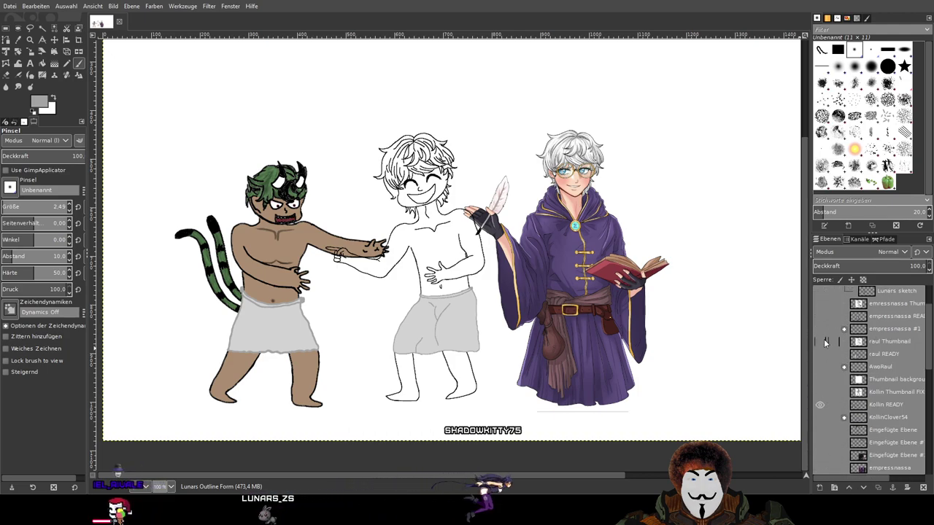
pyautogui.click(819, 405)
pyautogui.scroll(-3, 819, 406)
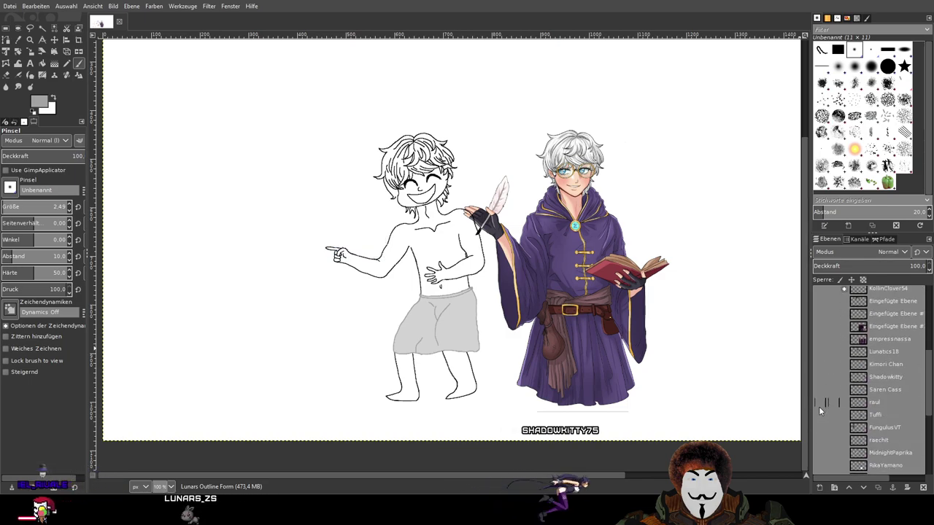
pyautogui.scroll(5, 818, 406)
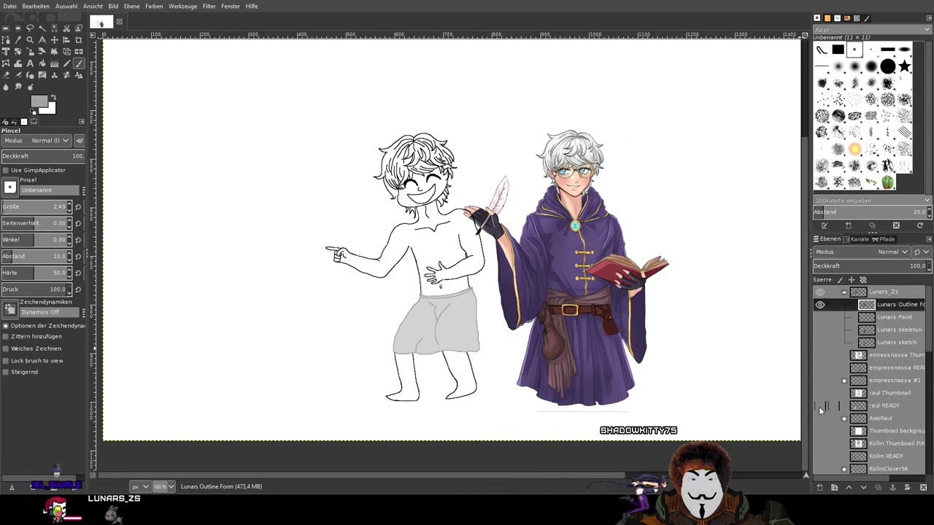
# Sample the light skin tone between the reference character's eyes from the Lunars layer as the foreground colour
pyautogui.click(887, 316)
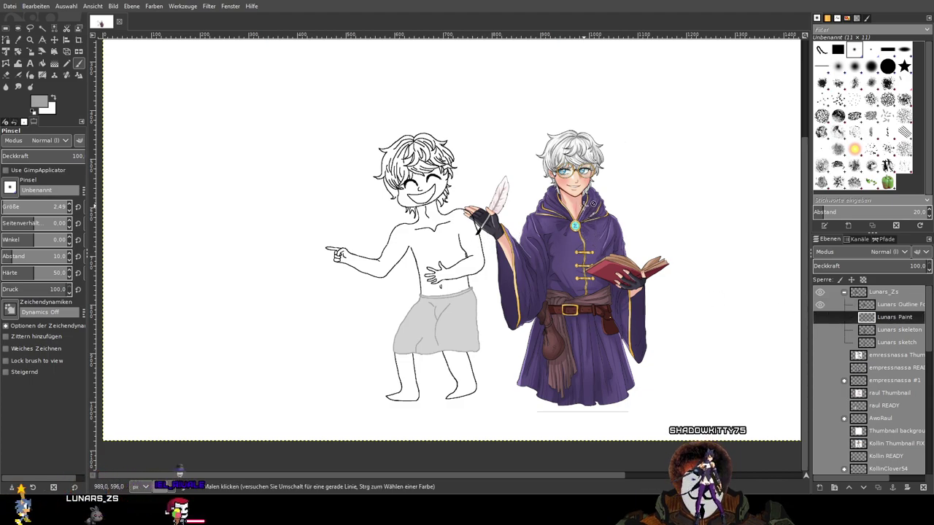
pyautogui.click(17, 41)
pyautogui.moveTo(541, 194); pyautogui.dragTo(464, 205)
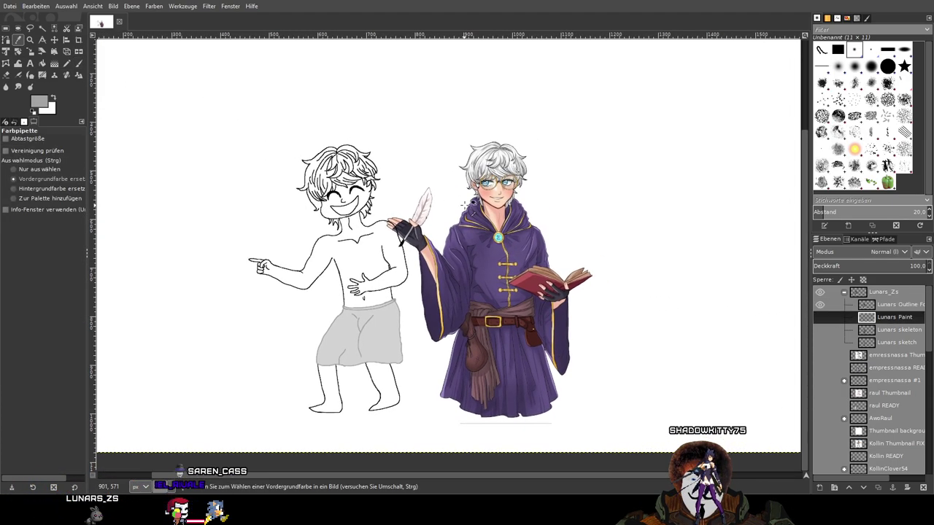
pyautogui.scroll(5, 504, 178)
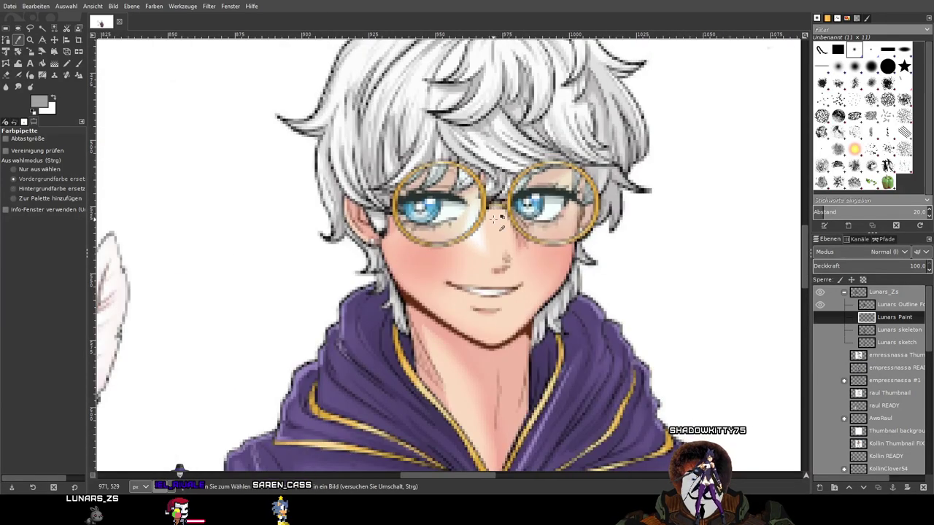
pyautogui.scroll(-5, 868, 393)
pyautogui.click(877, 430)
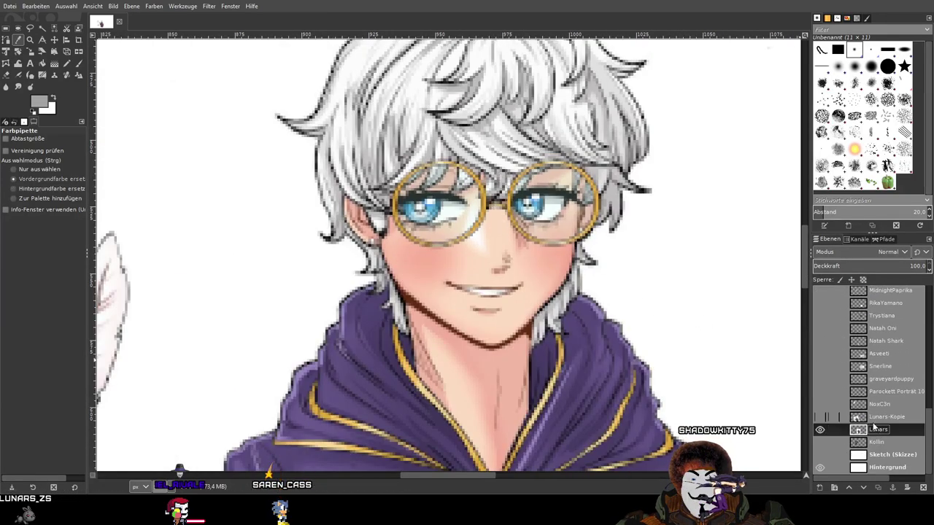
pyautogui.click(499, 231)
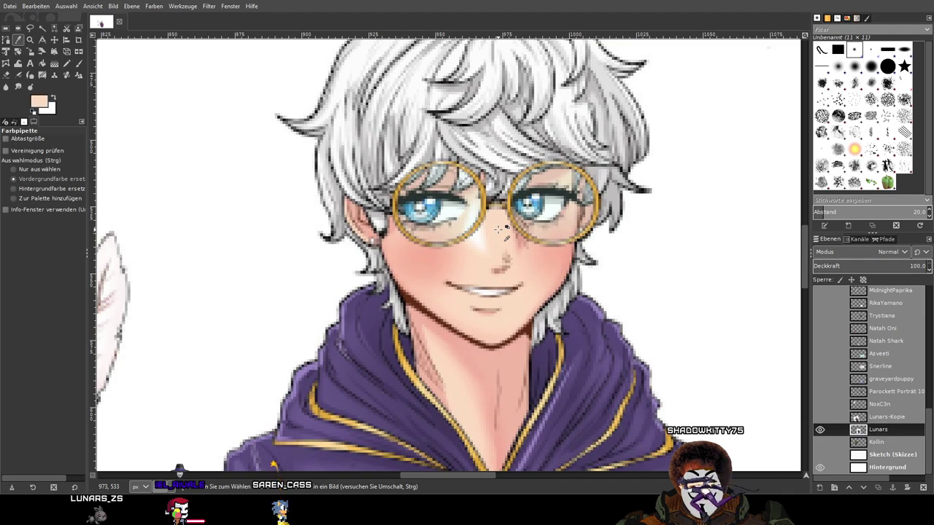
# Switch to the Pencil tool with the sampled skin tone and make Lunars Outline Form the active layer
pyautogui.click(67, 64)
pyautogui.moveTo(284, 263); pyautogui.dragTo(688, 211)
pyautogui.scroll(-2, 379, 232)
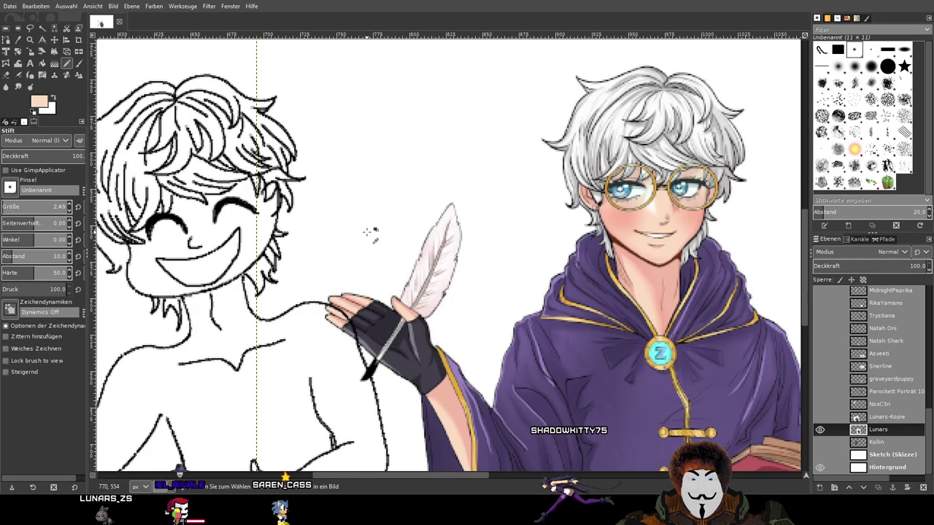
pyautogui.hscroll(-5, 371, 231)
pyautogui.scroll(-1, 370, 232)
pyautogui.scroll(5, 905, 401)
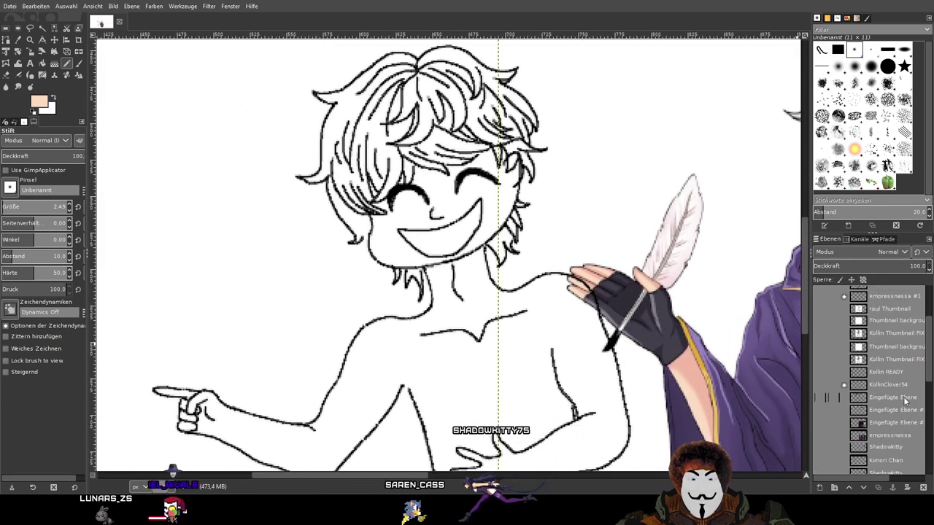
pyautogui.scroll(3, 905, 400)
pyautogui.click(896, 293)
pyautogui.click(891, 305)
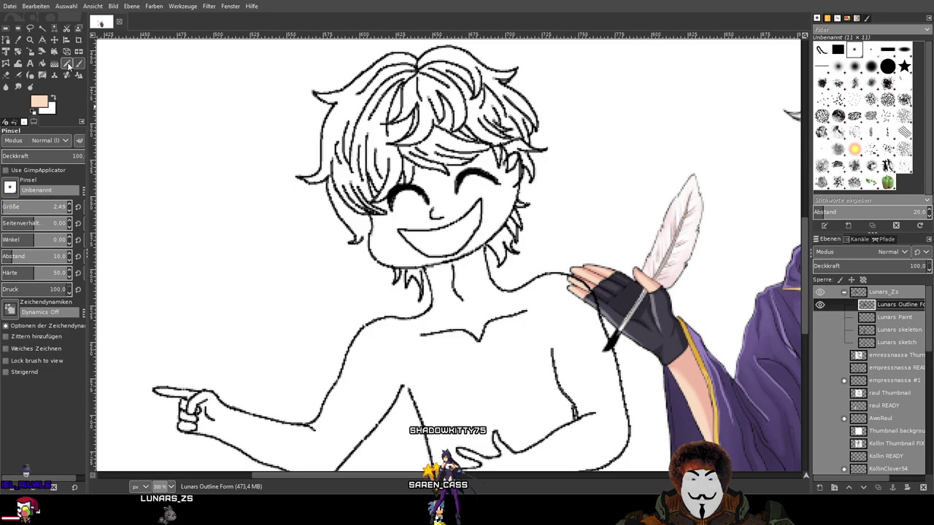
pyautogui.hscroll(5, 132, 193)
pyautogui.scroll(-4, 141, 195)
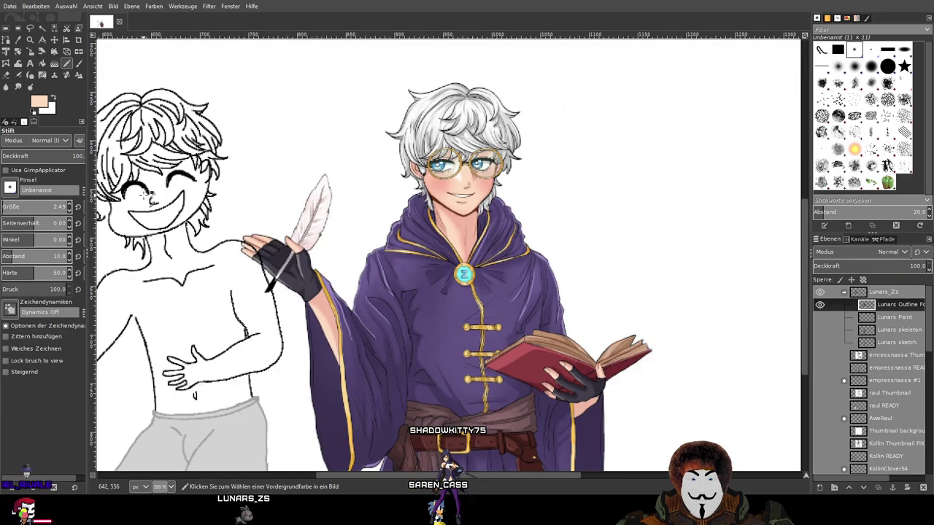
pyautogui.scroll(5, 300, 205)
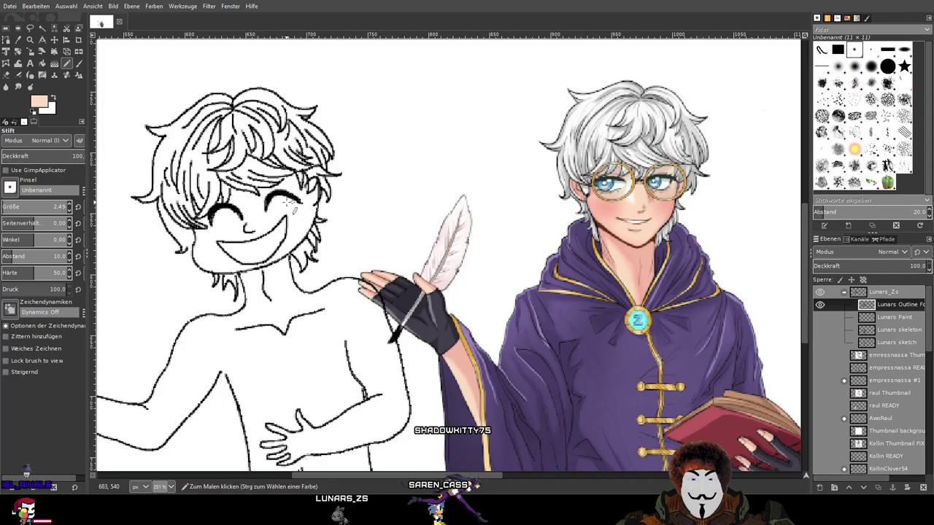
pyautogui.scroll(6, 295, 209)
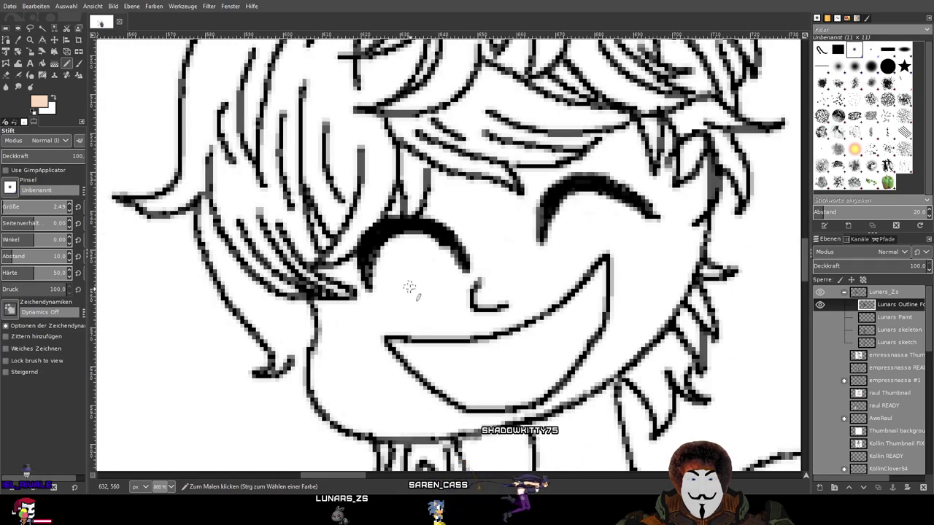
pyautogui.moveTo(410, 287)
pyautogui.mouseDown()
pyautogui.moveTo(433, 264)
pyautogui.moveTo(395, 308)
pyautogui.mouseUp()
pyautogui.moveTo(366, 339); pyautogui.dragTo(455, 241)
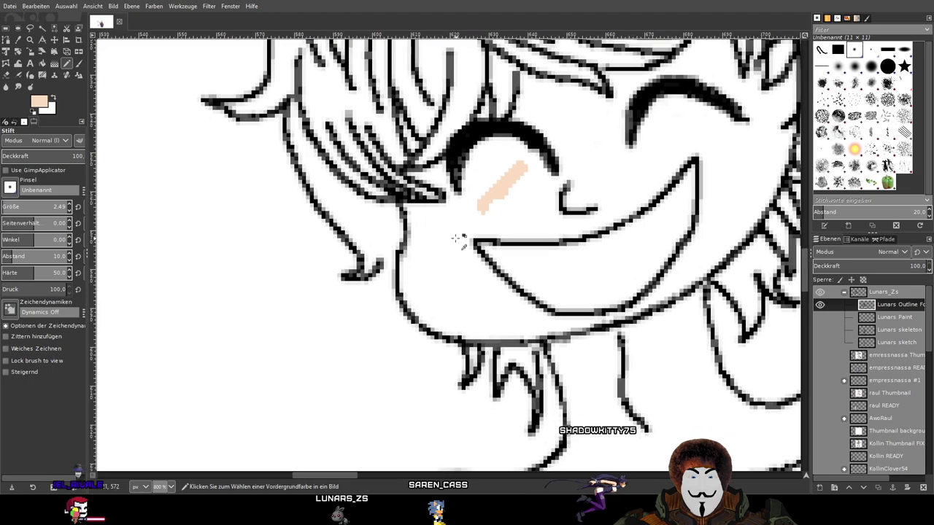
pyautogui.scroll(2, 456, 240)
pyautogui.click(427, 181)
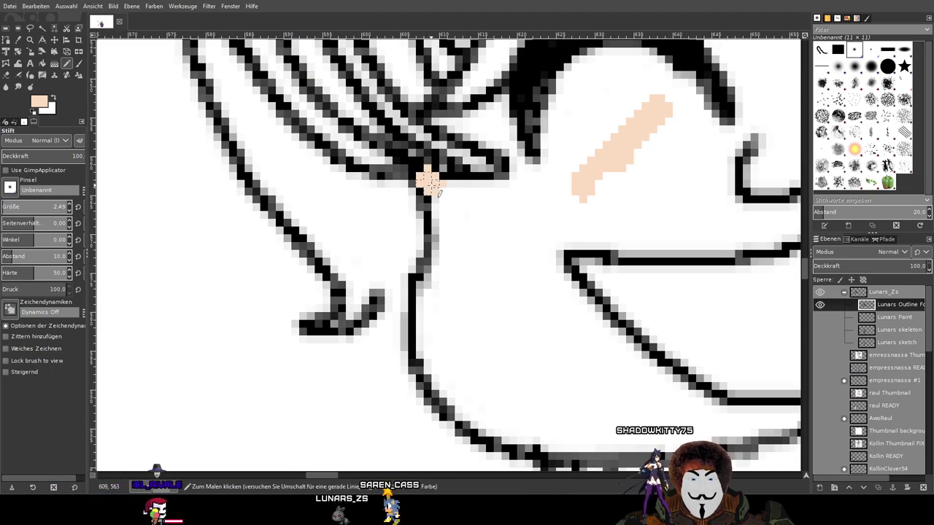
pyautogui.moveTo(431, 185); pyautogui.dragTo(434, 196)
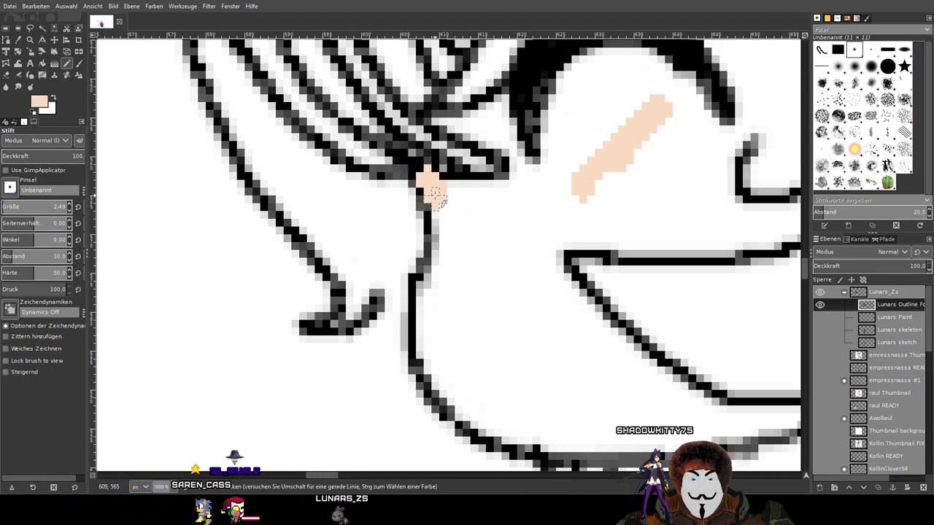
pyautogui.hotkey('ctrl', 'z')
pyautogui.hotkey('ctrl', 'z')
pyautogui.hotkey('ctrl', 'z')
pyautogui.hotkey('ctrl', 'z')
pyautogui.hotkey('ctrl', 'z')
pyautogui.scroll(-5, 489, 214)
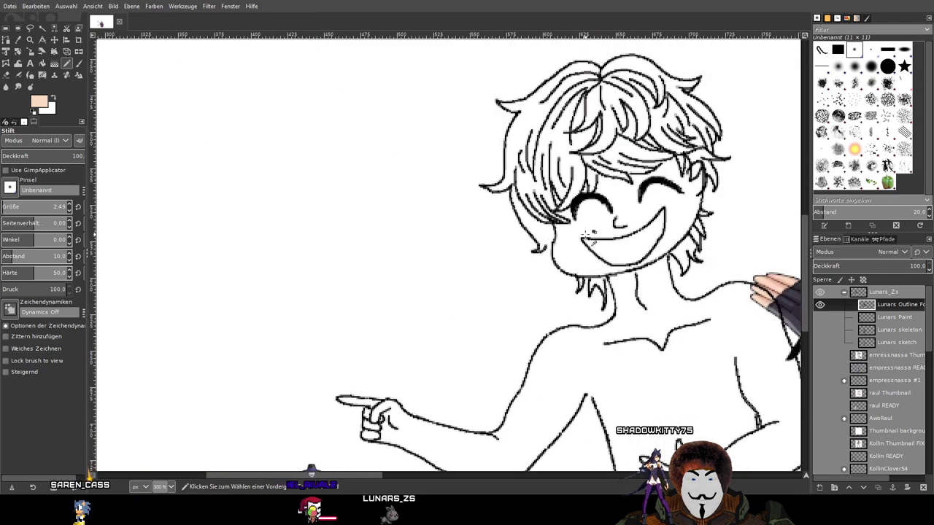
pyautogui.scroll(-1, 585, 231)
pyautogui.hotkey('ctrl', 'y')
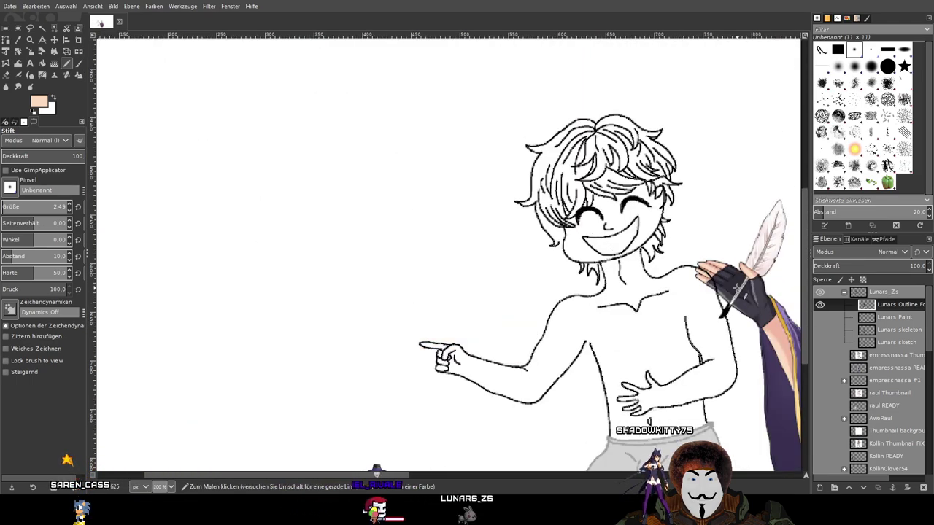
# Make the Lunars Paint layer active and visible, and try a skin-tone stroke beneath the outline across the chibi's left-hand eye
pyautogui.click(868, 315)
pyautogui.scroll(3, 459, 160)
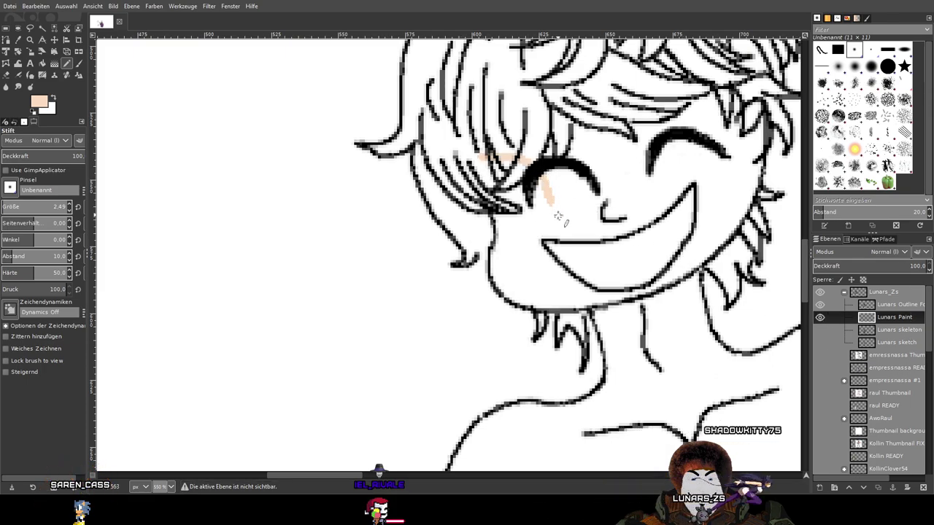
pyautogui.moveTo(558, 212); pyautogui.dragTo(475, 132)
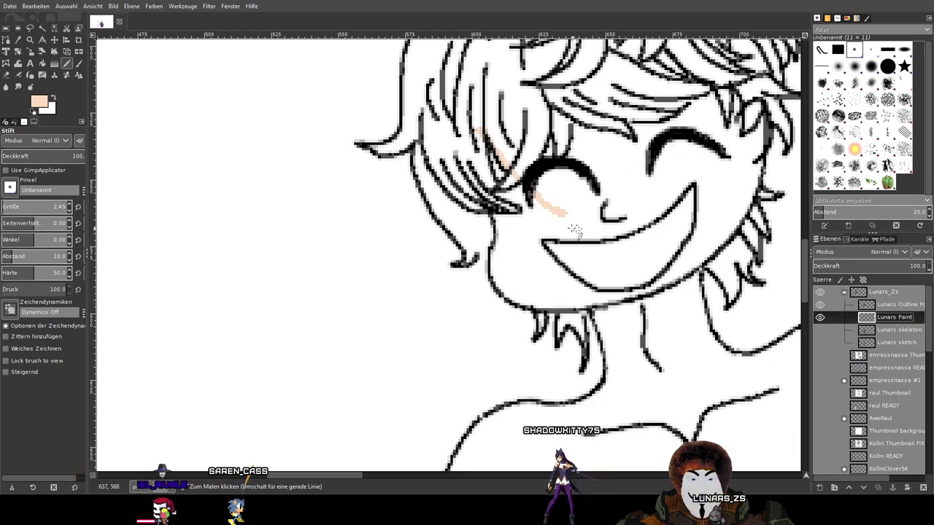
pyautogui.hotkey('ctrl', 'z')
pyautogui.hotkey('ctrl', 'z')
pyautogui.hotkey('ctrl', 'z')
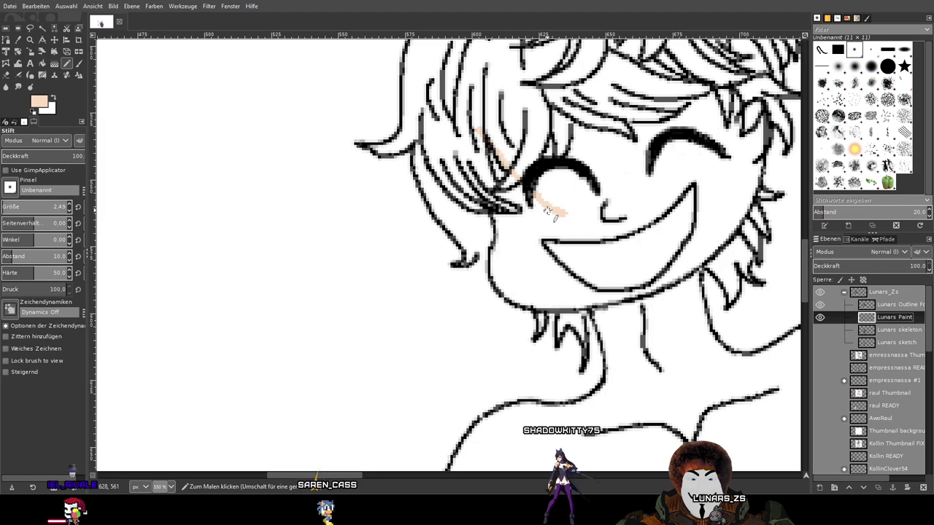
pyautogui.scroll(-3, 547, 211)
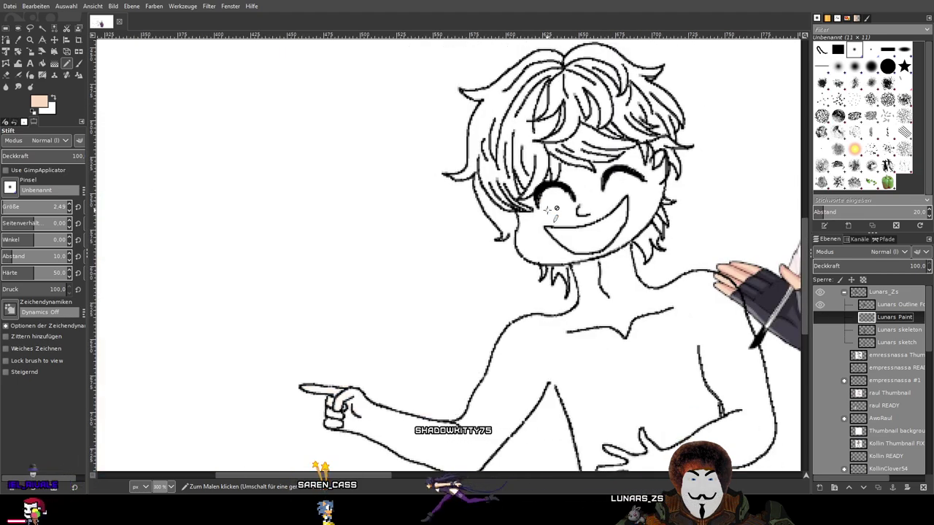
pyautogui.scroll(5, 547, 211)
pyautogui.scroll(-5, 547, 211)
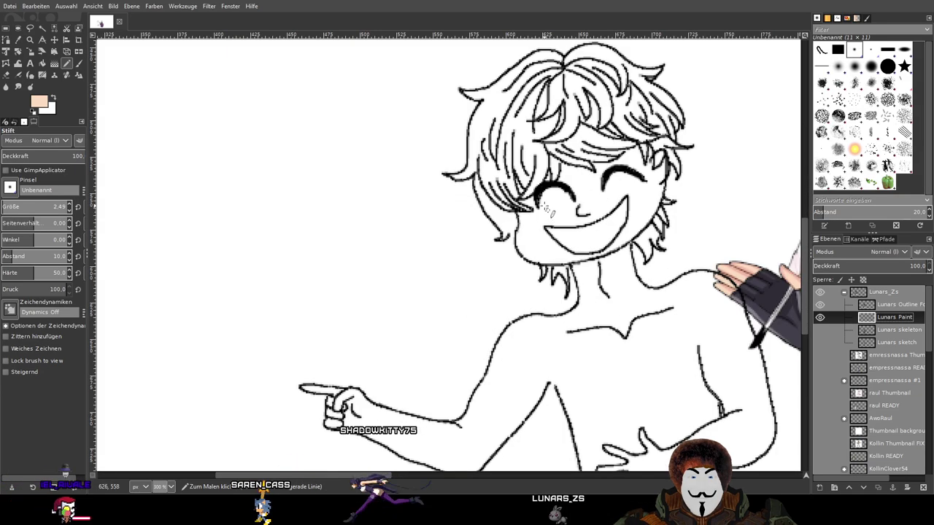
pyautogui.scroll(3, 550, 211)
pyautogui.hotkey('ctrl', 'z')
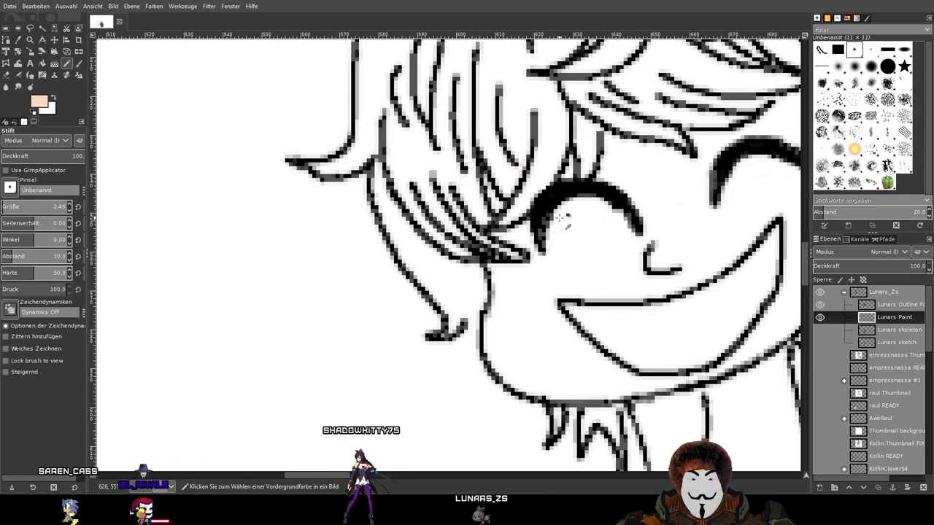
pyautogui.moveTo(517, 158); pyautogui.dragTo(575, 223)
pyautogui.click(819, 318)
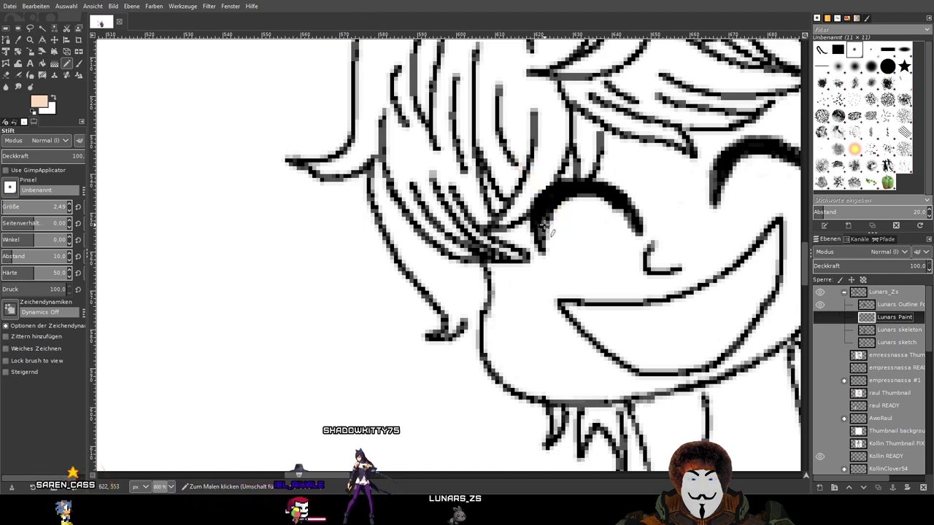
pyautogui.scroll(-2, 546, 227)
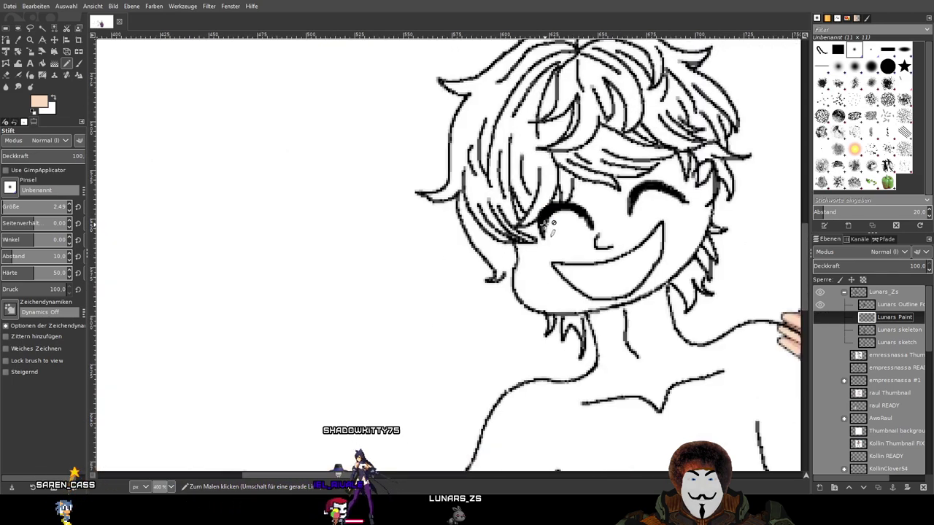
pyautogui.scroll(2, 552, 223)
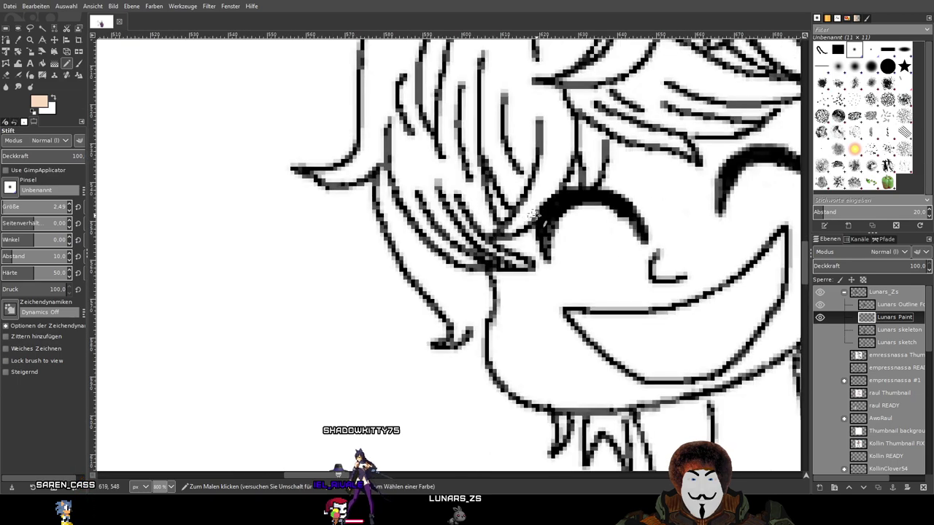
# Paint a skin-tone band just inside the face outline, from the left-hand hair down the jaw, along the chin and up the right-hand cheek
pyautogui.scroll(-2, 505, 187)
pyautogui.scroll(4, 443, 221)
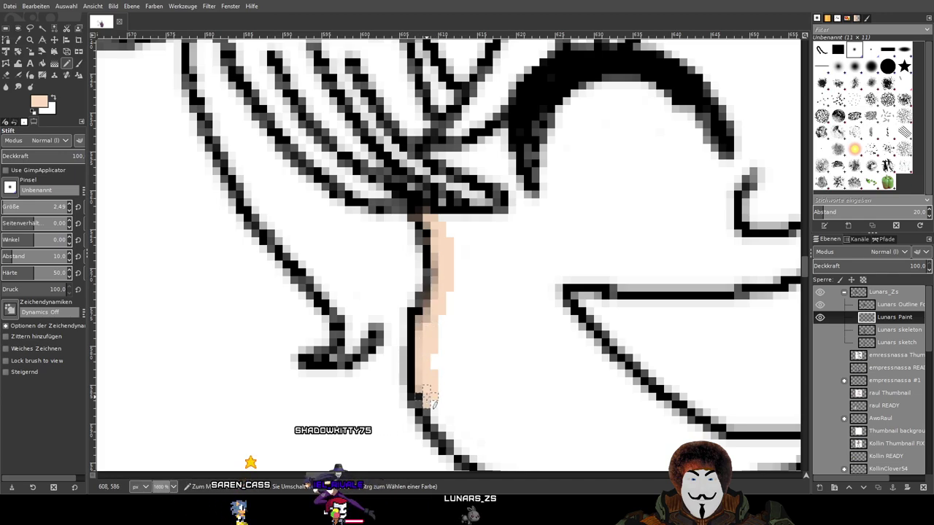
pyautogui.moveTo(481, 349); pyautogui.dragTo(354, 160)
pyautogui.moveTo(305, 208)
pyautogui.mouseDown()
pyautogui.moveTo(353, 267)
pyautogui.moveTo(461, 296)
pyautogui.moveTo(536, 300)
pyautogui.moveTo(620, 284)
pyautogui.moveTo(672, 260)
pyautogui.moveTo(423, 308)
pyautogui.moveTo(545, 271)
pyautogui.moveTo(649, 210)
pyautogui.moveTo(570, 273)
pyautogui.moveTo(664, 201)
pyautogui.moveTo(509, 264)
pyautogui.mouseUp()
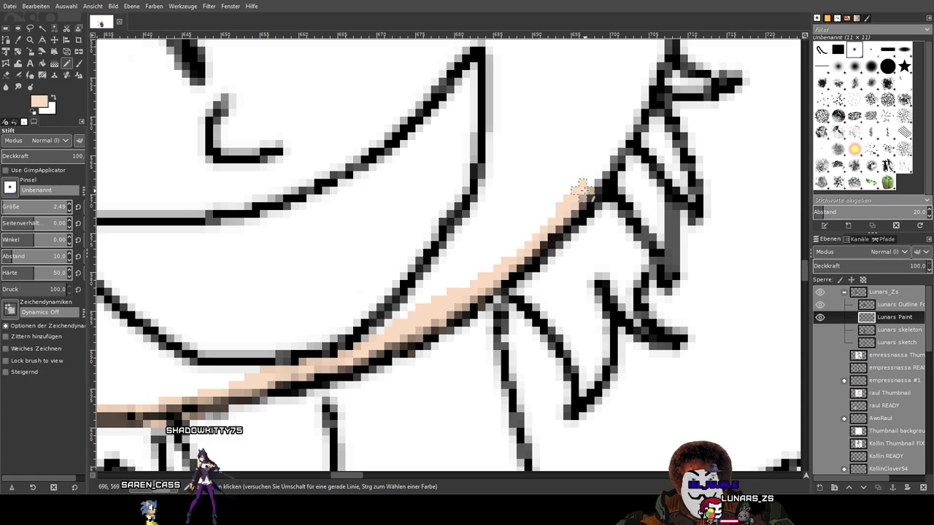
pyautogui.moveTo(629, 102)
pyautogui.mouseDown()
pyautogui.moveTo(496, 236)
pyautogui.moveTo(454, 315)
pyautogui.moveTo(498, 208)
pyautogui.mouseUp()
pyautogui.keyDown('ctrl'); pyautogui.scroll(-4, 482, 248); pyautogui.keyUp('ctrl')
pyautogui.keyDown('ctrl'); pyautogui.scroll(3, 444, 289); pyautogui.keyUp('ctrl')
pyautogui.keyDown('ctrl'); pyautogui.scroll(-3, 444, 289); pyautogui.keyUp('ctrl')
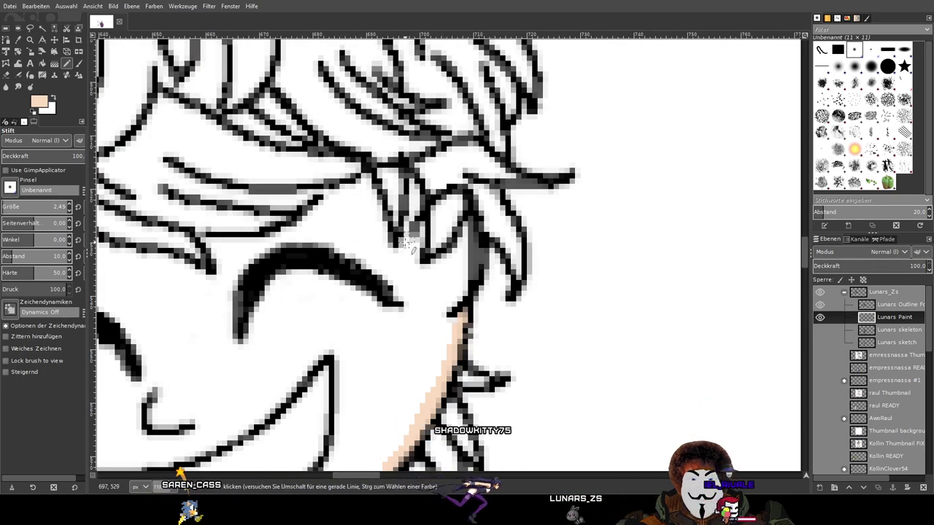
# Erase the grey smudge beside the face outline below the right-hand hair strands on the Lunars Outline Form layer
pyautogui.keyDown('ctrl'); pyautogui.scroll(-1, 410, 242); pyautogui.keyUp('ctrl')
pyautogui.keyDown('ctrl'); pyautogui.scroll(2, 409, 243); pyautogui.keyUp('ctrl')
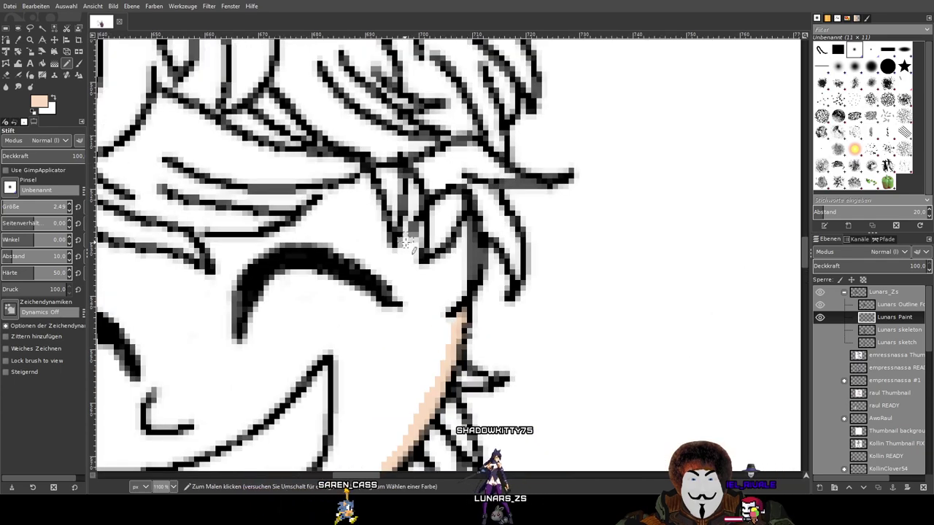
pyautogui.keyDown('ctrl'); pyautogui.scroll(2, 410, 243); pyautogui.keyUp('ctrl')
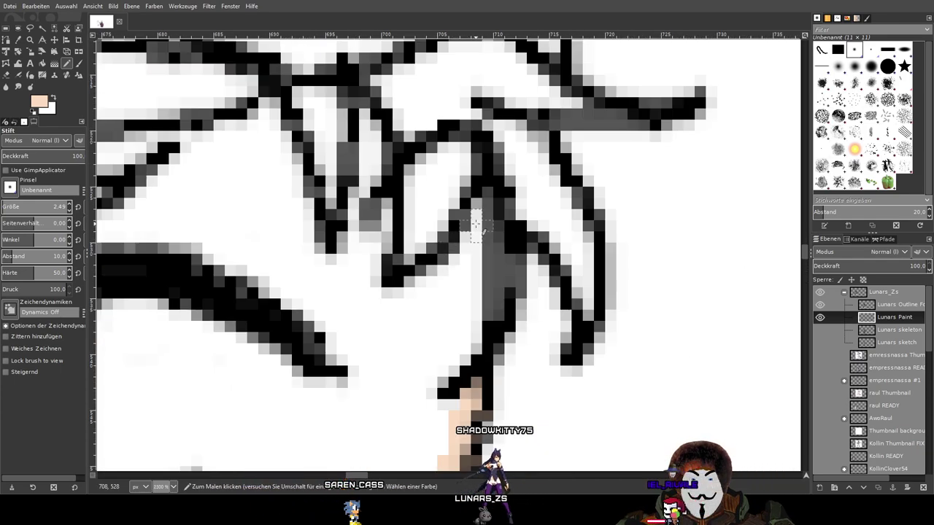
pyautogui.hotkey('shift', 'e')
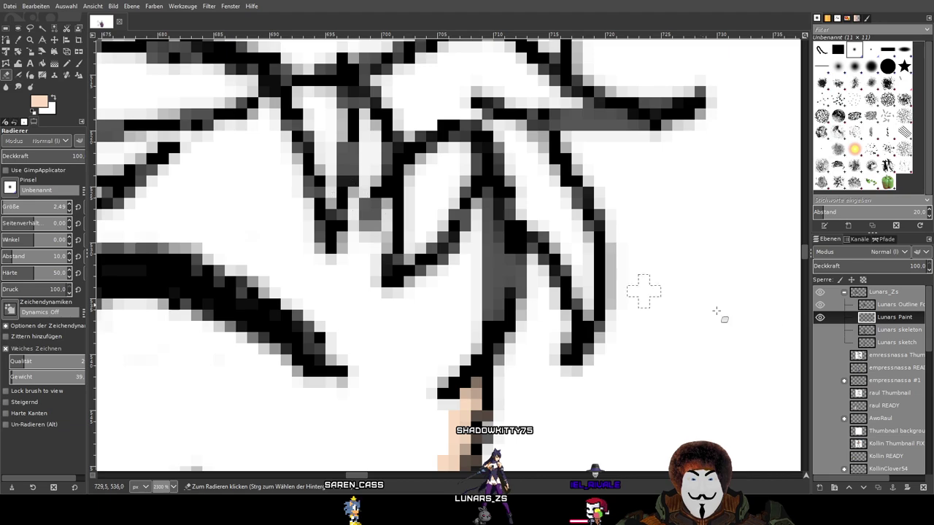
pyautogui.click(885, 305)
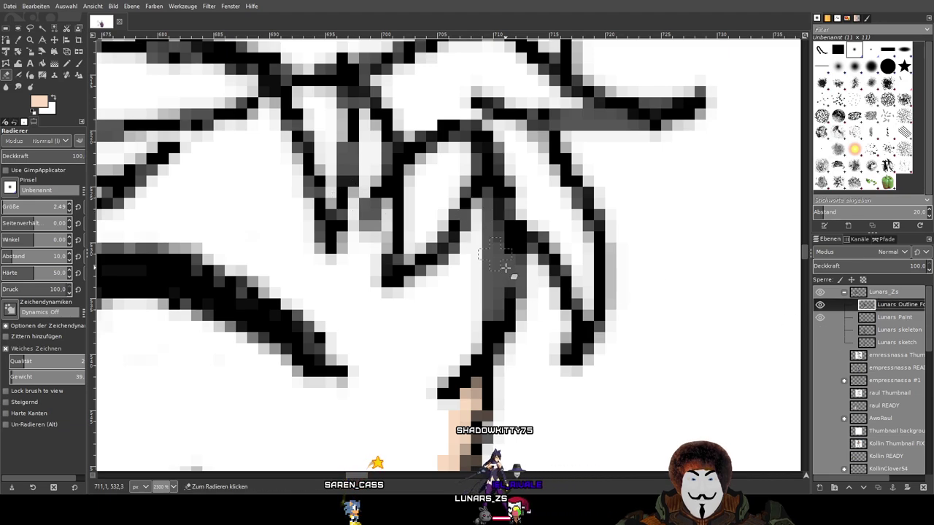
pyautogui.keyDown('ctrl'); pyautogui.scroll(1, 501, 264); pyautogui.keyUp('ctrl')
pyautogui.keyDown('ctrl'); pyautogui.scroll(-4, 513, 273); pyautogui.keyUp('ctrl')
pyautogui.keyDown('ctrl'); pyautogui.scroll(4, 543, 270); pyautogui.keyUp('ctrl')
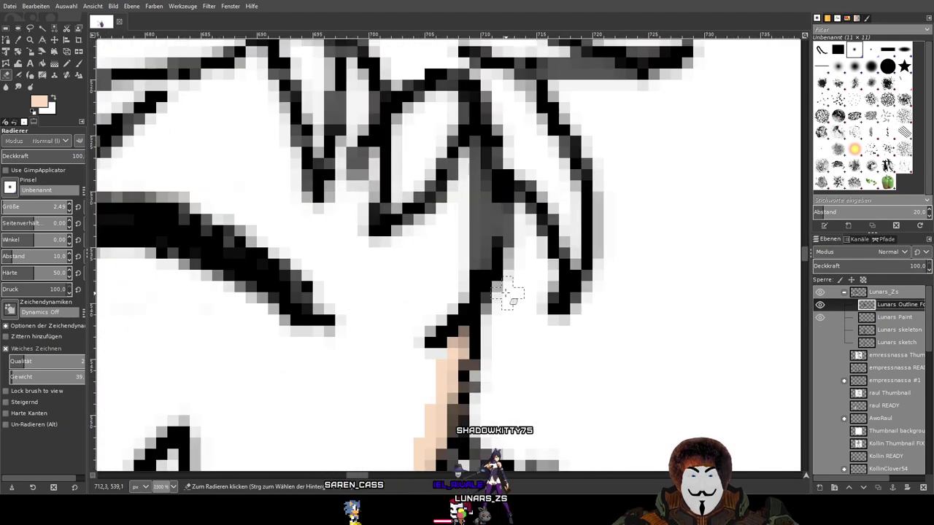
pyautogui.moveTo(463, 267)
pyautogui.mouseDown()
pyautogui.moveTo(462, 246)
pyautogui.moveTo(455, 255)
pyautogui.moveTo(471, 233)
pyautogui.moveTo(469, 182)
pyautogui.mouseUp()
pyautogui.keyDown('ctrl'); pyautogui.scroll(-5, 470, 183); pyautogui.keyUp('ctrl')
pyautogui.keyDown('ctrl'); pyautogui.scroll(3, 493, 303); pyautogui.keyUp('ctrl')
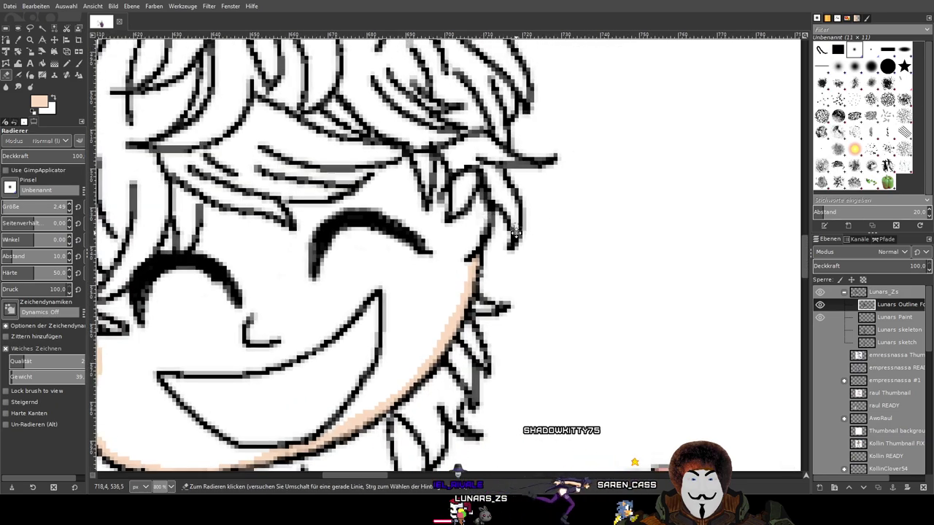
# Erase the short line closing the top of the small hair strand beside the right-hand temple
pyautogui.keyDown('ctrl'); pyautogui.scroll(2, 493, 303); pyautogui.keyUp('ctrl')
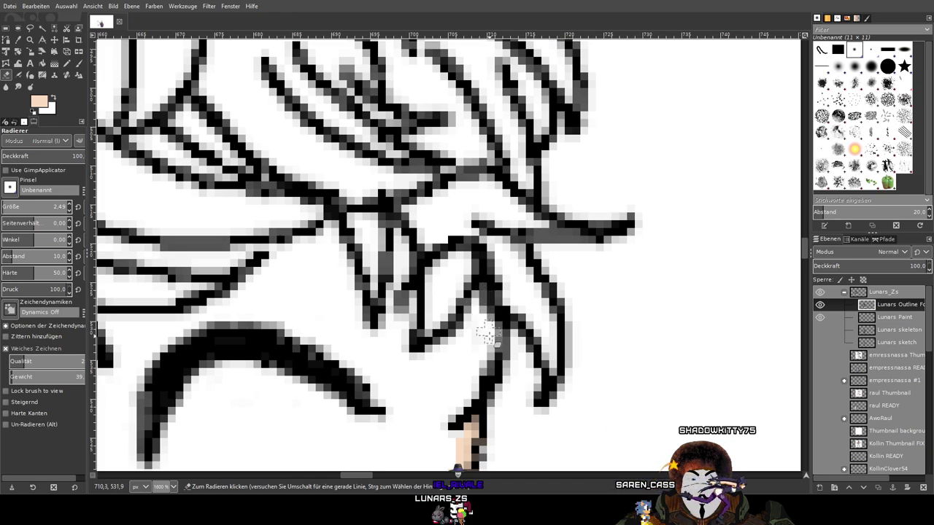
pyautogui.moveTo(449, 238)
pyautogui.mouseDown()
pyautogui.moveTo(449, 269)
pyautogui.moveTo(442, 263)
pyautogui.moveTo(440, 230)
pyautogui.moveTo(457, 252)
pyautogui.mouseUp()
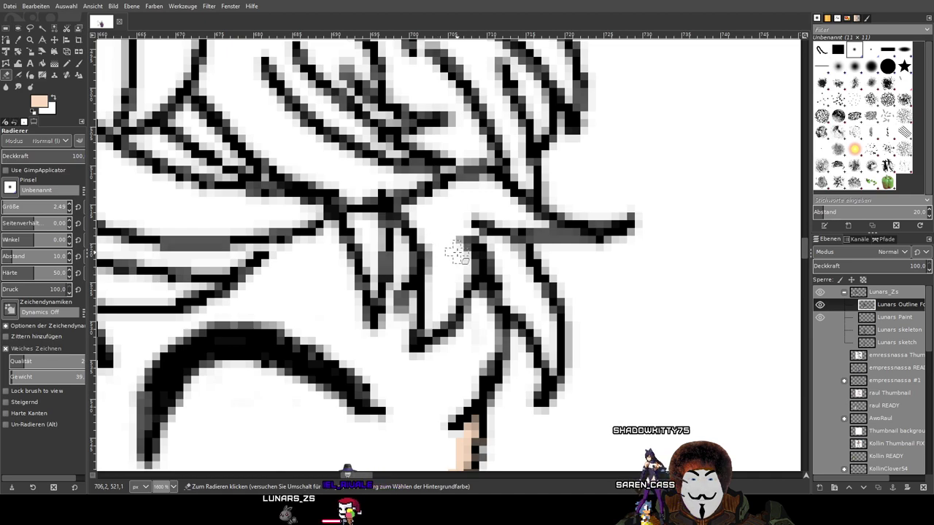
pyautogui.keyDown('ctrl'); pyautogui.scroll(-3, 452, 271); pyautogui.keyUp('ctrl')
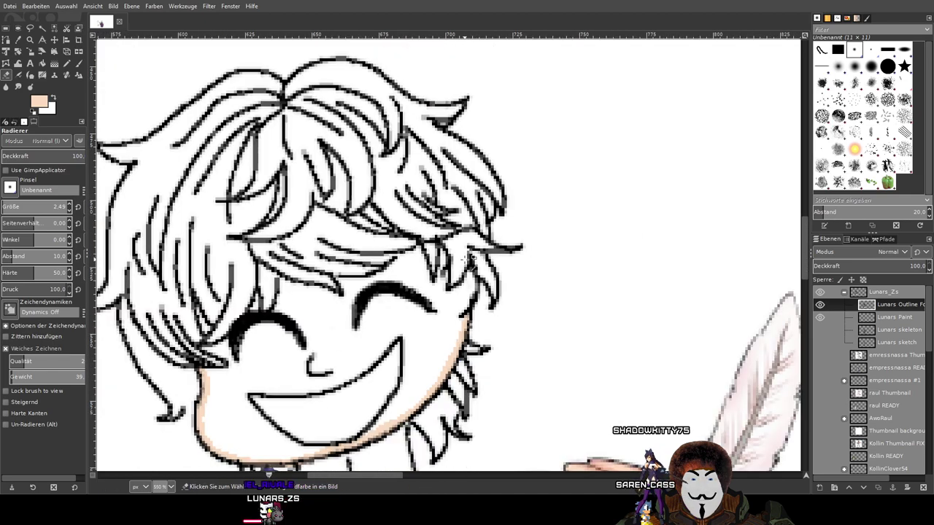
# Switch to the Paintbrush tool and make Lunars Paint the active layer for colouring the right-hand temple
pyautogui.click(80, 63)
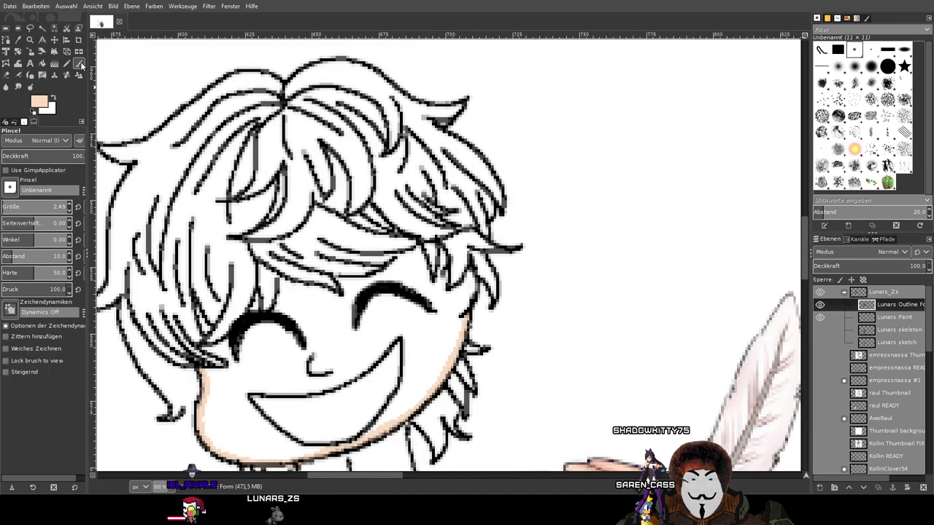
pyautogui.click(878, 320)
pyautogui.keyDown('ctrl'); pyautogui.scroll(3, 461, 295); pyautogui.keyUp('ctrl')
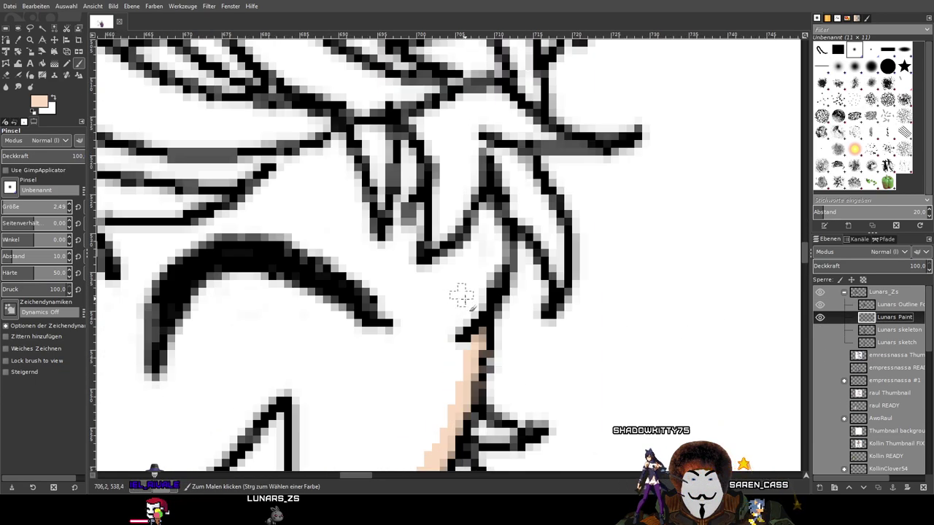
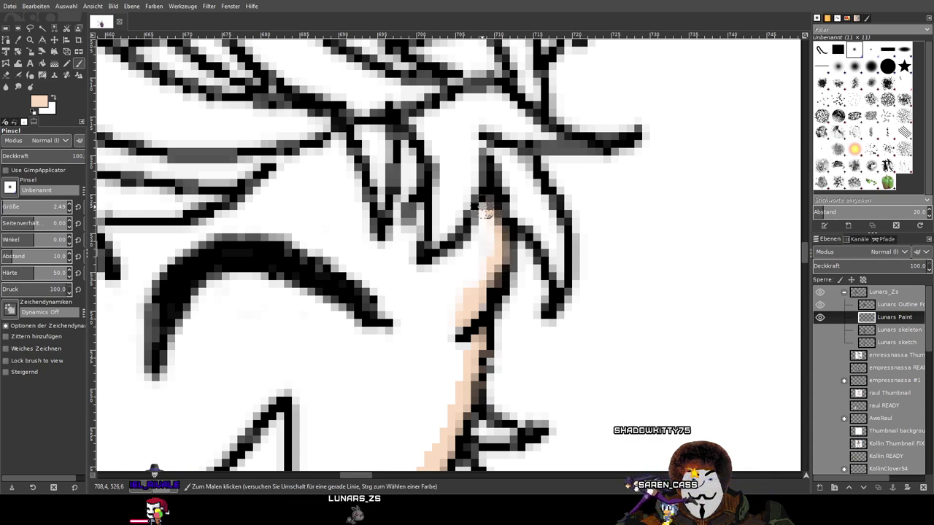
pyautogui.moveTo(431, 268)
pyautogui.mouseDown()
pyautogui.moveTo(461, 258)
pyautogui.moveTo(489, 217)
pyautogui.moveTo(465, 280)
pyautogui.mouseUp()
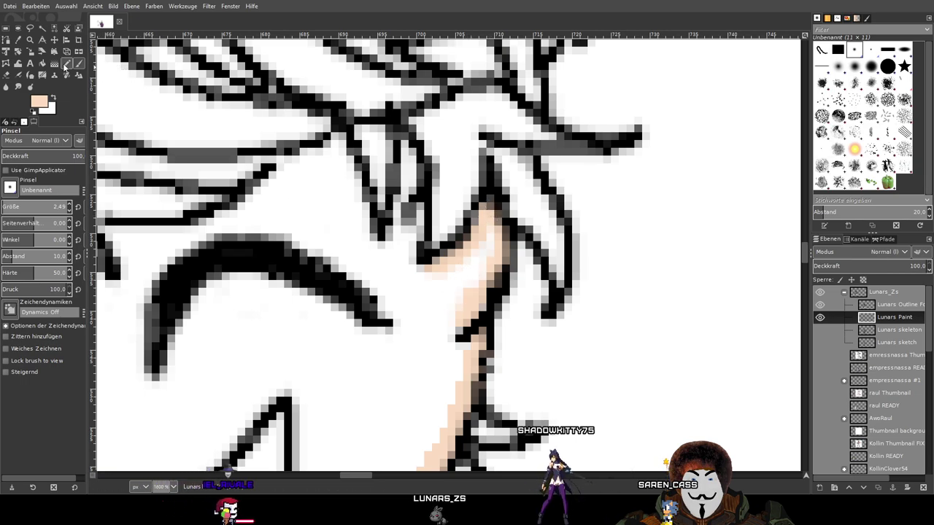
pyautogui.scroll(1, 474, 255)
pyautogui.hotkey('ctrl', 'z')
pyautogui.hotkey('ctrl', 'z')
pyautogui.scroll(-3, 474, 255)
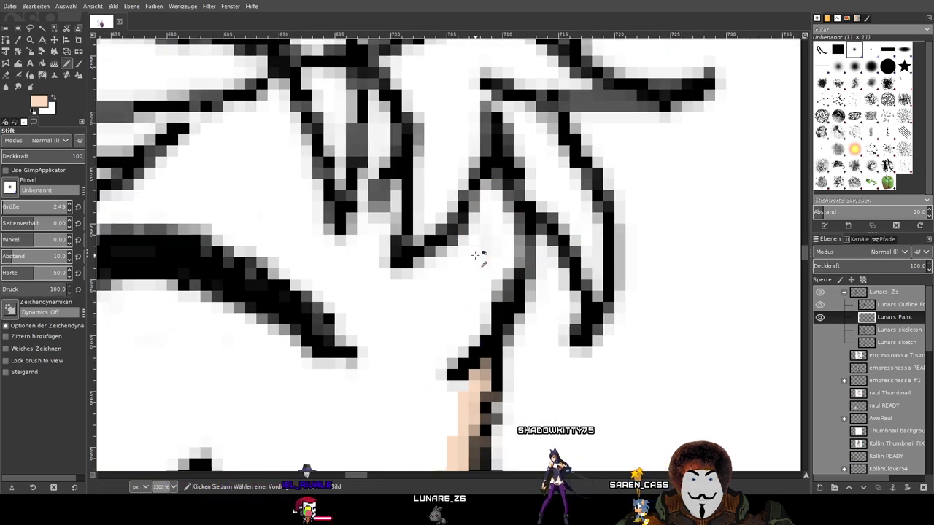
# Paint a skin-tone band with the Pencil tool inside the right-hand temple outline, up to the hair strand tips
pyautogui.scroll(3, 473, 279)
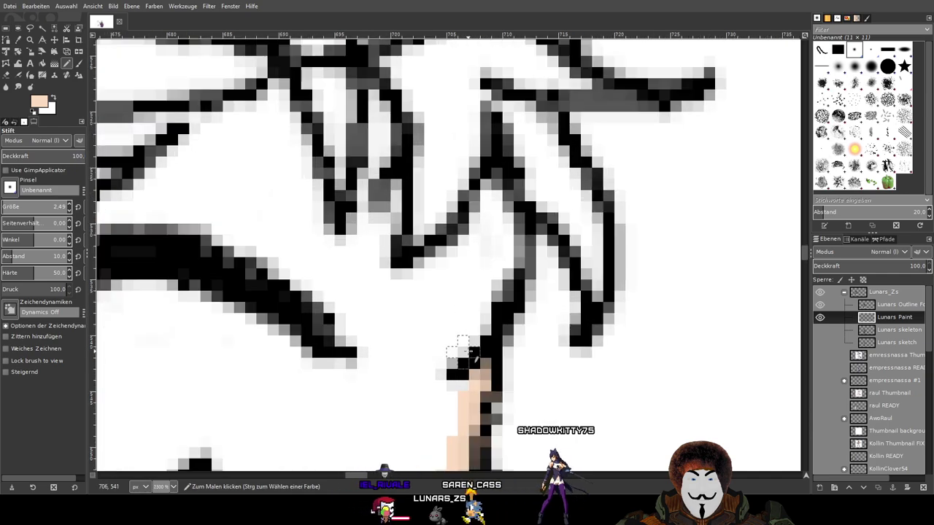
pyautogui.moveTo(475, 374); pyautogui.dragTo(474, 325)
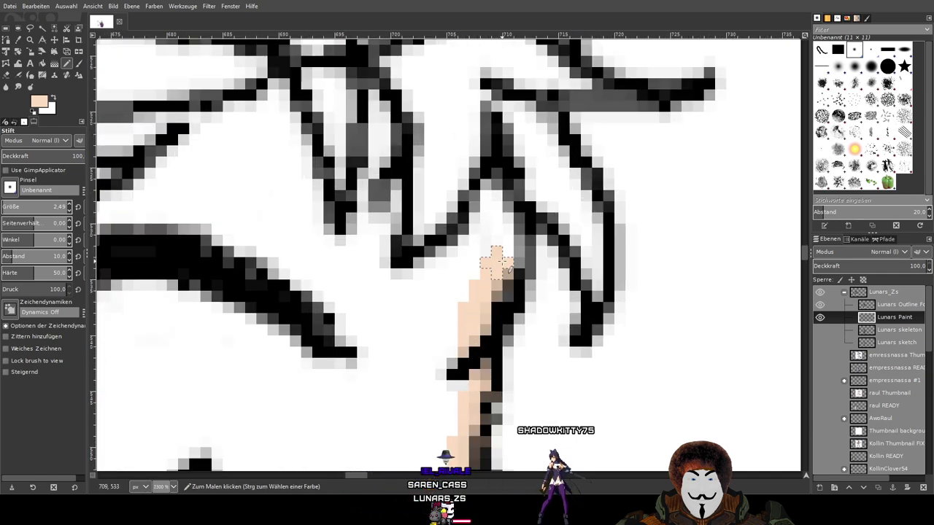
pyautogui.moveTo(507, 237); pyautogui.dragTo(490, 201)
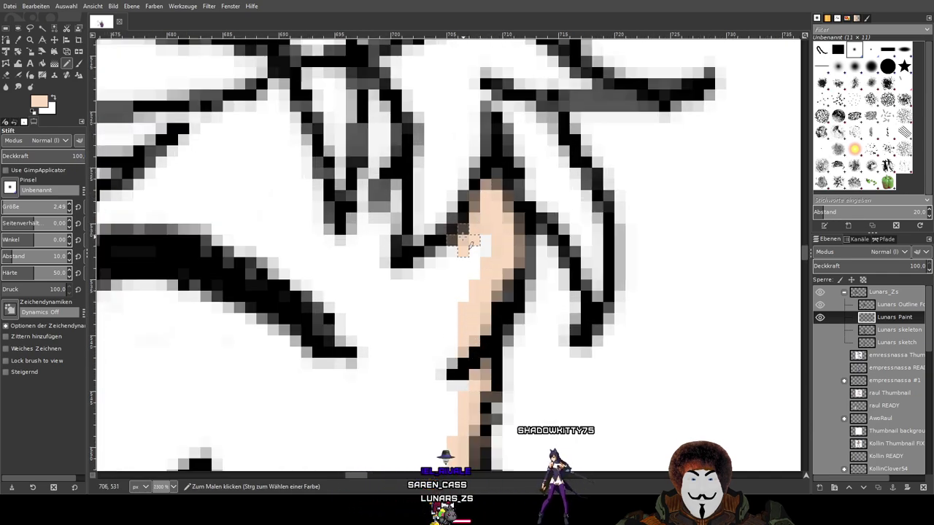
pyautogui.scroll(-4, 406, 274)
pyautogui.scroll(4, 555, 292)
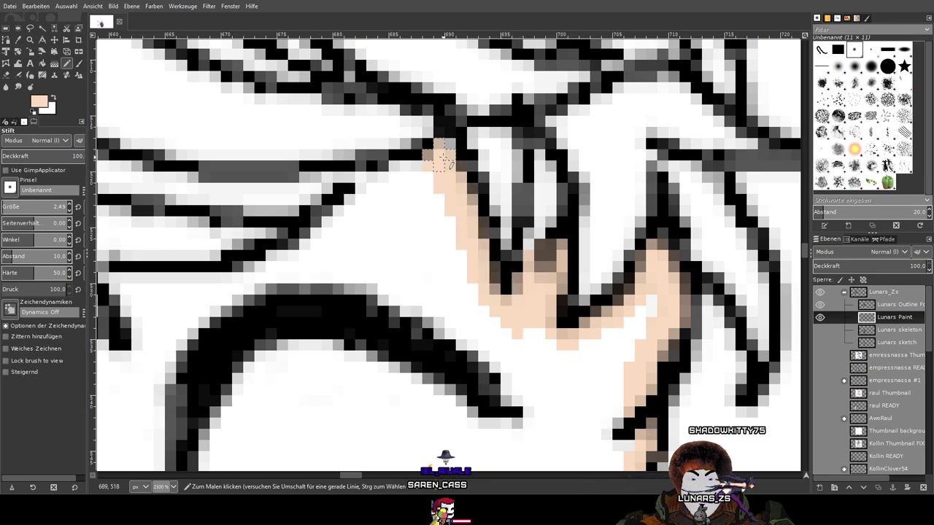
# Extend the skin-tone band along the underside of the fringe from the right-hand temple across to the left-hand eye
pyautogui.moveTo(442, 149)
pyautogui.mouseDown()
pyautogui.moveTo(369, 178)
pyautogui.moveTo(321, 233)
pyautogui.moveTo(259, 279)
pyautogui.moveTo(249, 277)
pyautogui.moveTo(613, 268)
pyautogui.moveTo(482, 281)
pyautogui.mouseUp()
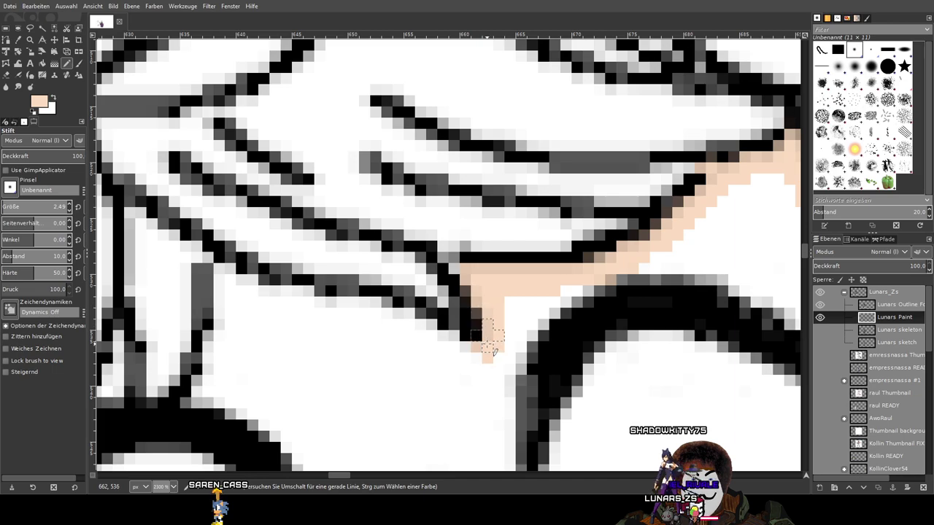
pyautogui.moveTo(487, 357)
pyautogui.mouseDown()
pyautogui.moveTo(427, 325)
pyautogui.moveTo(252, 292)
pyautogui.moveTo(219, 271)
pyautogui.moveTo(228, 318)
pyautogui.mouseUp()
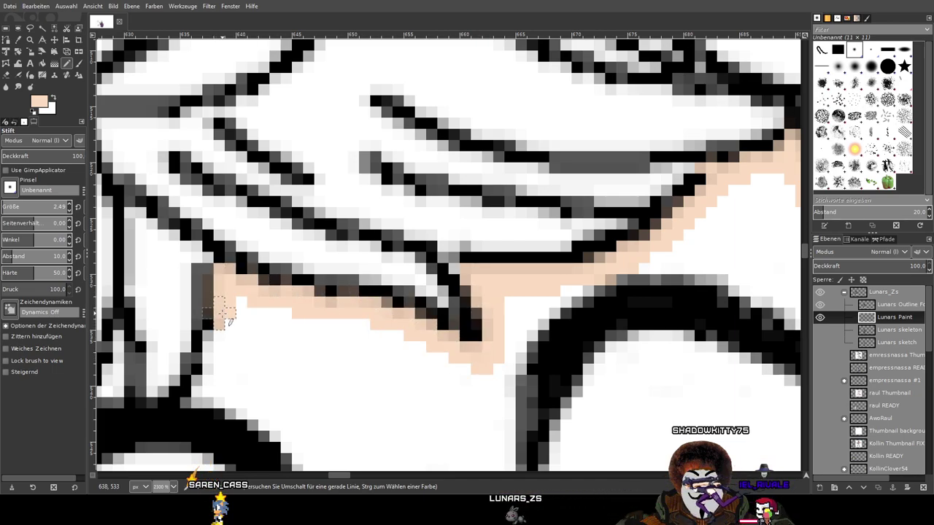
pyautogui.hotkey('ctrl', 'z')
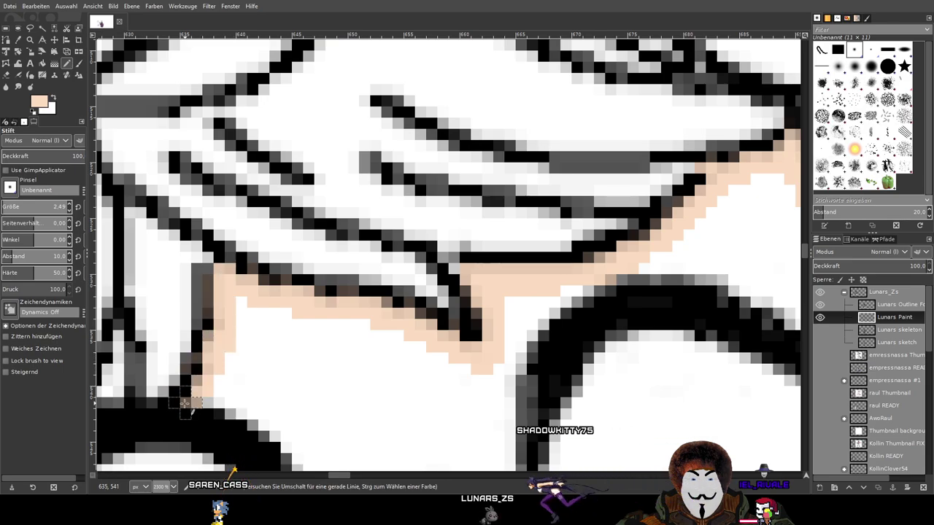
# Paint skin tone into the small gap above the left-hand eye and around the hair strand tips beside it, joining the cheek band
pyautogui.scroll(-3, 269, 357)
pyautogui.scroll(-2, 314, 375)
pyautogui.scroll(5, 520, 253)
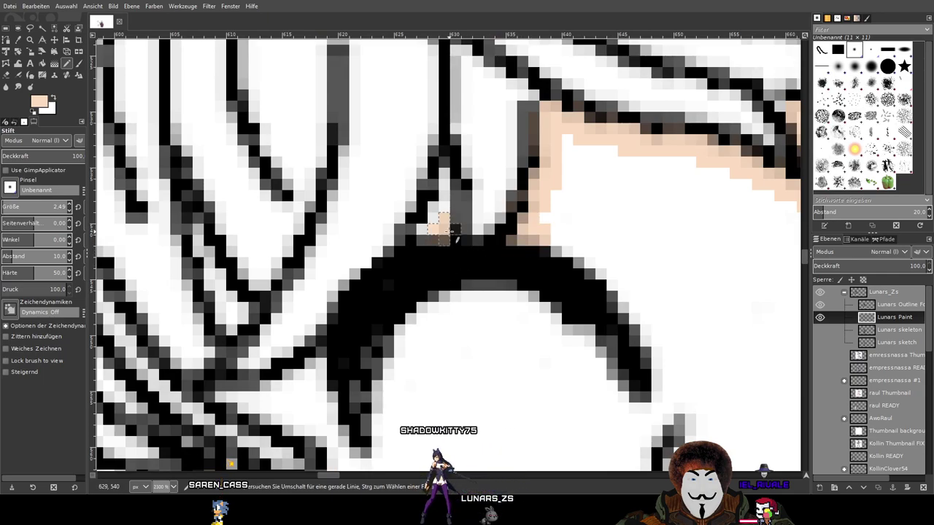
pyautogui.moveTo(441, 193); pyautogui.dragTo(406, 252)
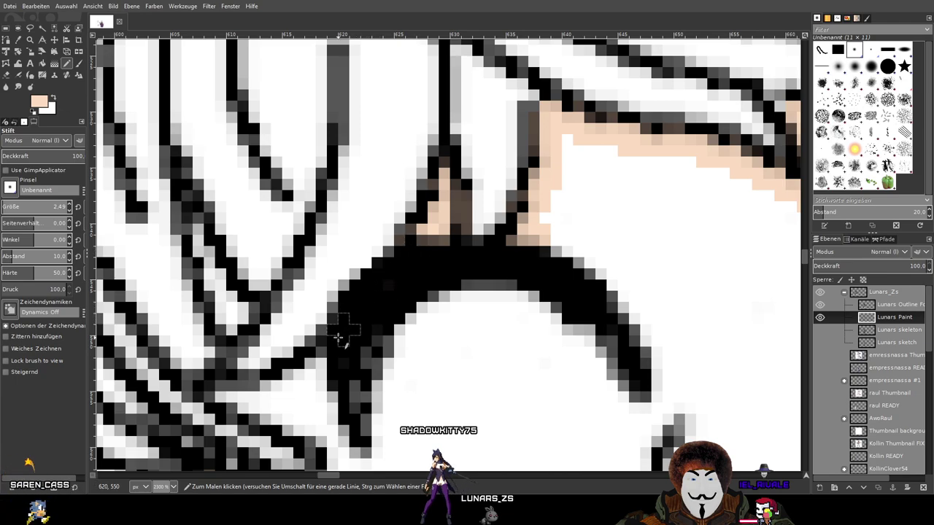
pyautogui.moveTo(274, 387); pyautogui.dragTo(264, 388)
pyautogui.moveTo(303, 381); pyautogui.dragTo(595, 233)
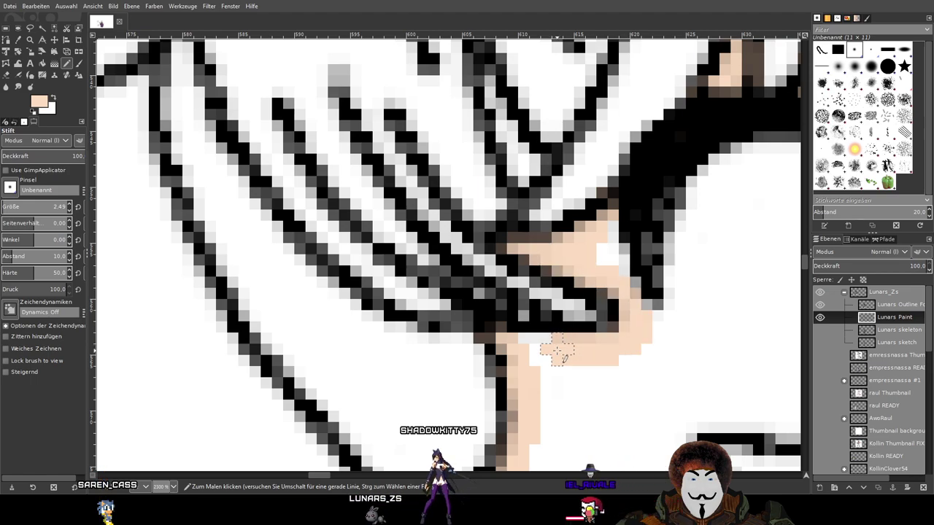
# Bucket-fill the inside of the face with the skin tone
pyautogui.scroll(-5, 616, 417)
pyautogui.moveTo(616, 417); pyautogui.dragTo(470, 271)
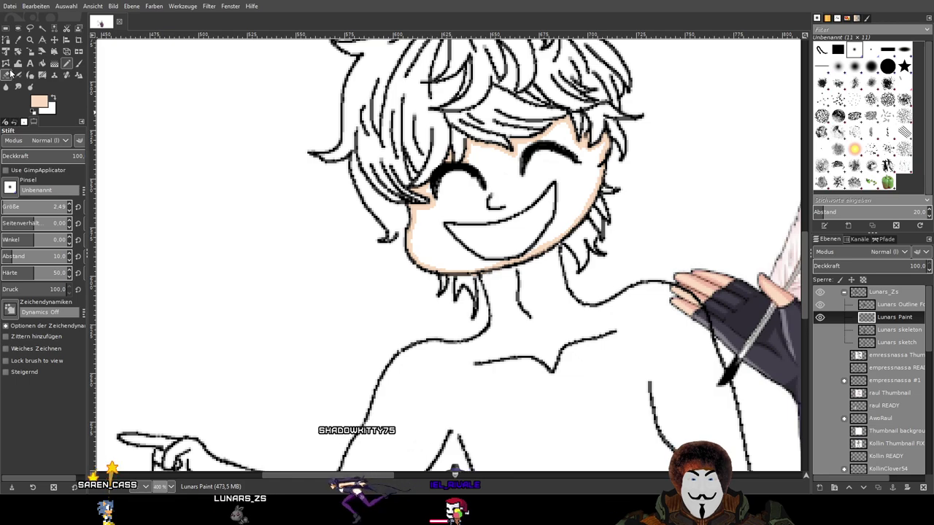
pyautogui.click(43, 63)
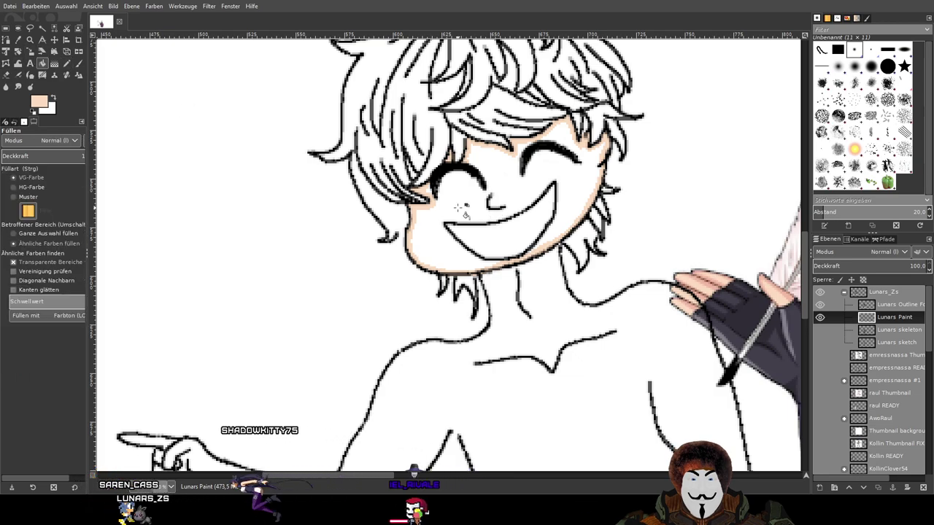
pyautogui.click(446, 200)
pyautogui.scroll(3, 520, 194)
pyautogui.scroll(-1, 537, 224)
pyautogui.moveTo(537, 224); pyautogui.dragTo(537, 231)
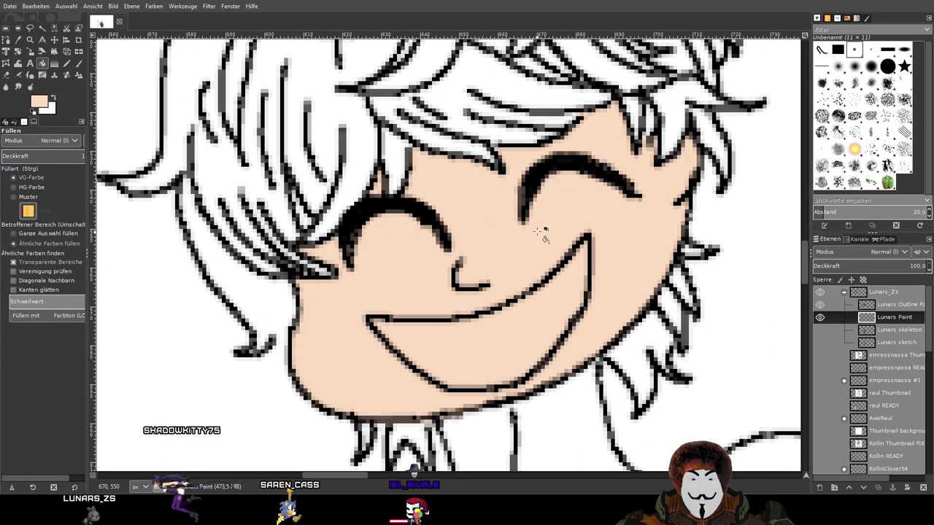
# Paint a skin-tone band with the Pencil tool inside the outline of the right-hand side of the neck and along the shoulder
pyautogui.click(79, 63)
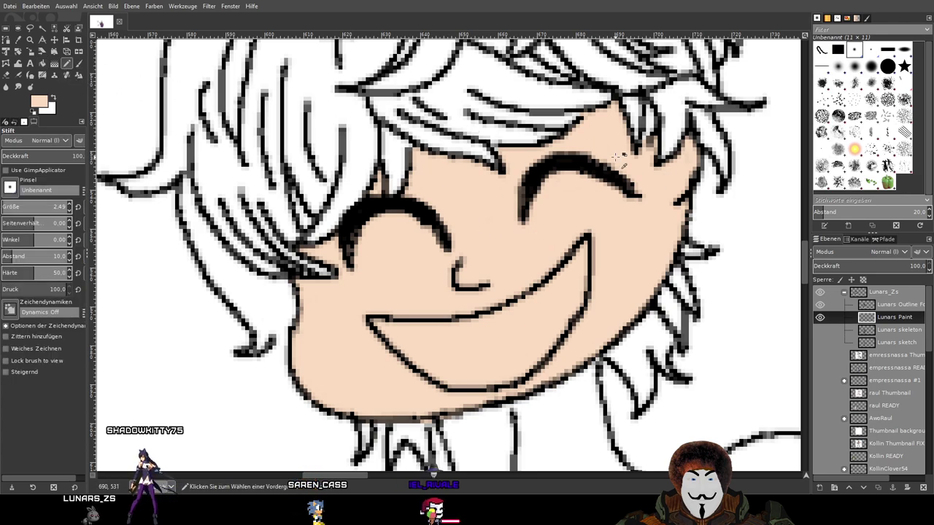
pyautogui.scroll(2, 616, 159)
pyautogui.scroll(-6, 652, 195)
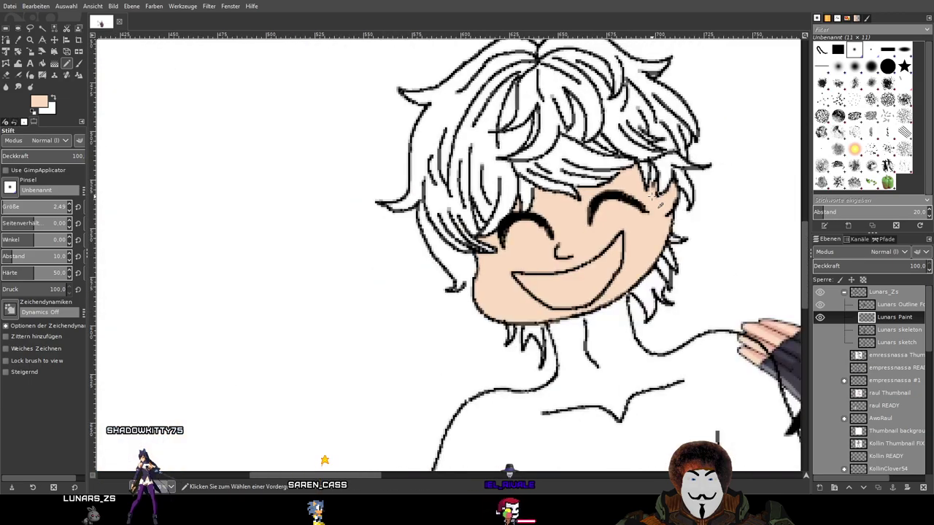
pyautogui.moveTo(679, 269); pyautogui.dragTo(515, 175)
pyautogui.moveTo(626, 238); pyautogui.dragTo(618, 79)
pyautogui.scroll(-4, 567, 372)
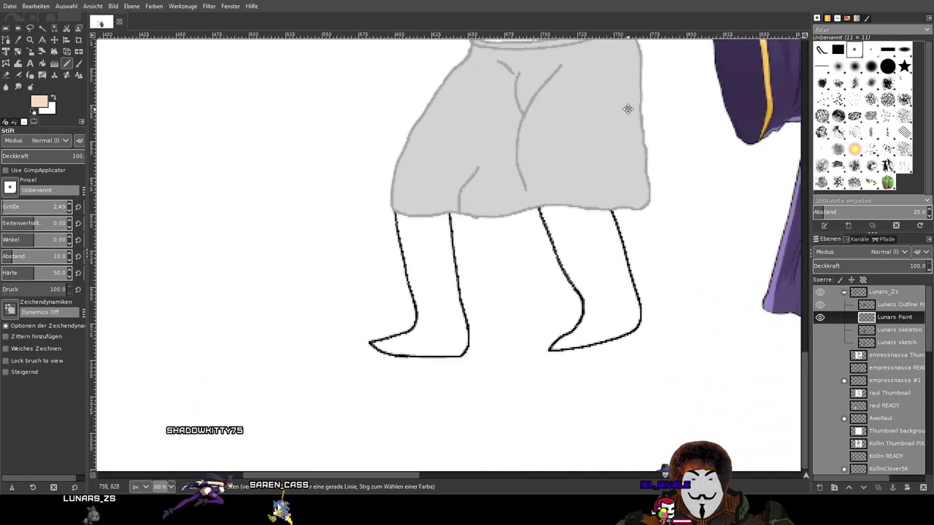
pyautogui.scroll(6, 568, 219)
pyautogui.scroll(3, 463, 148)
pyautogui.scroll(3, 462, 148)
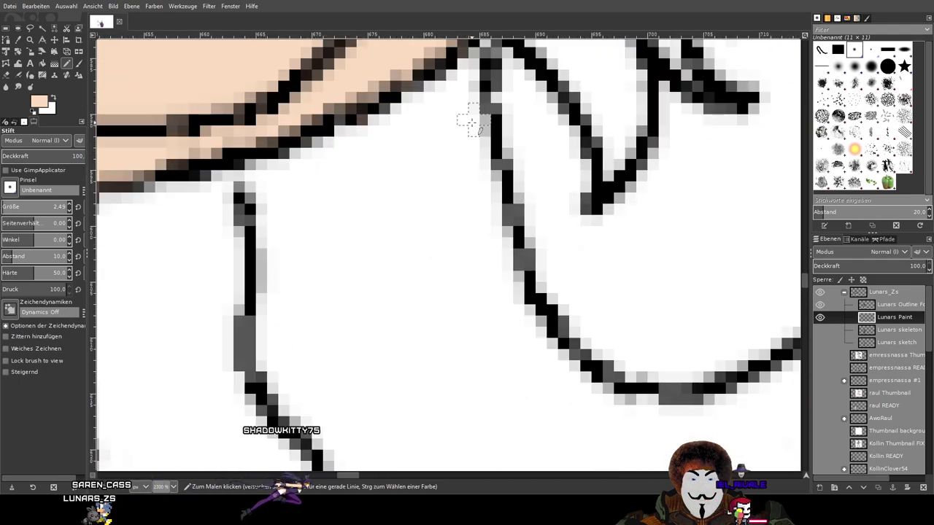
pyautogui.click(819, 318)
pyautogui.click(819, 317)
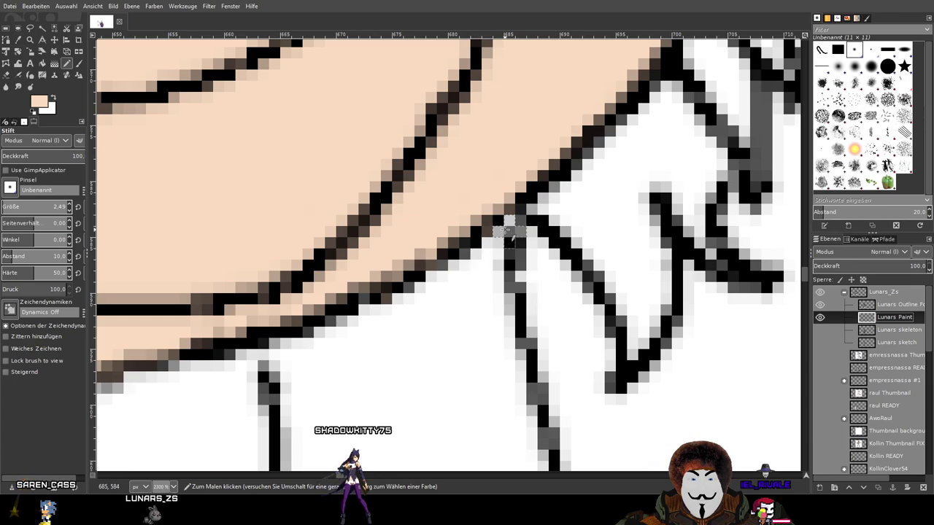
pyautogui.moveTo(593, 411); pyautogui.dragTo(476, 208)
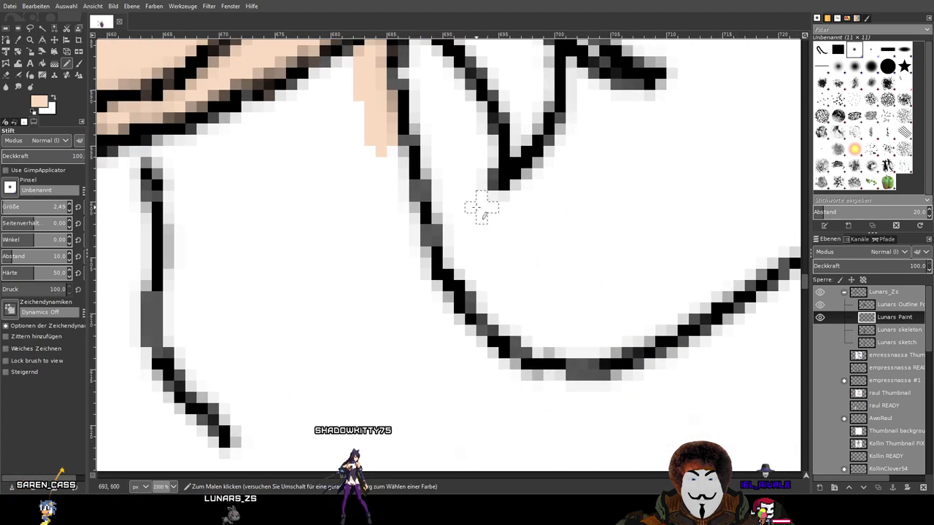
pyautogui.moveTo(387, 157)
pyautogui.mouseDown()
pyautogui.moveTo(413, 296)
pyautogui.moveTo(425, 308)
pyautogui.moveTo(411, 257)
pyautogui.moveTo(477, 348)
pyautogui.moveTo(525, 380)
pyautogui.moveTo(613, 391)
pyautogui.moveTo(765, 310)
pyautogui.moveTo(808, 304)
pyautogui.moveTo(195, 329)
pyautogui.moveTo(245, 325)
pyautogui.moveTo(299, 297)
pyautogui.mouseUp()
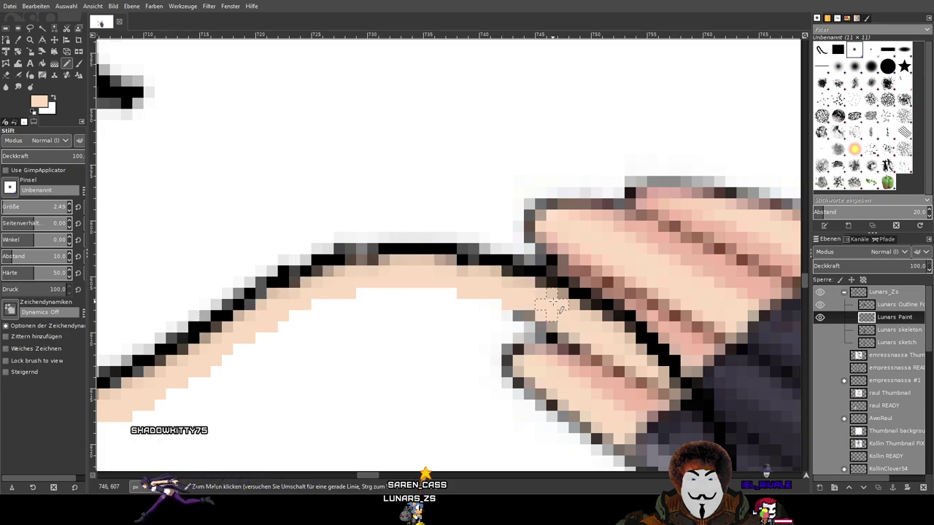
# Move the purple-robed reference drawing slightly right, clear of the chibi's shoulder, and return to the Pencil tool on Lunars Paint
pyautogui.scroll(-2, 568, 306)
pyautogui.moveTo(640, 392); pyautogui.dragTo(445, 282)
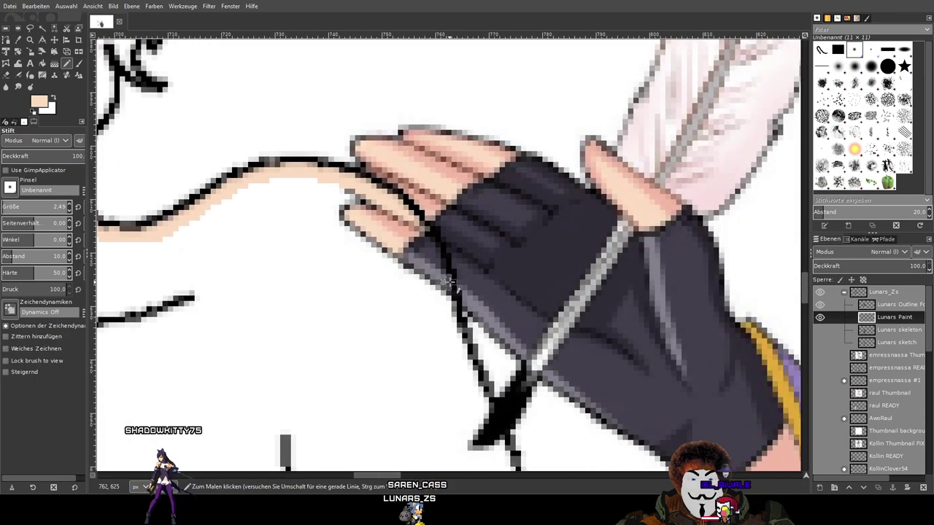
pyautogui.scroll(-10, 879, 374)
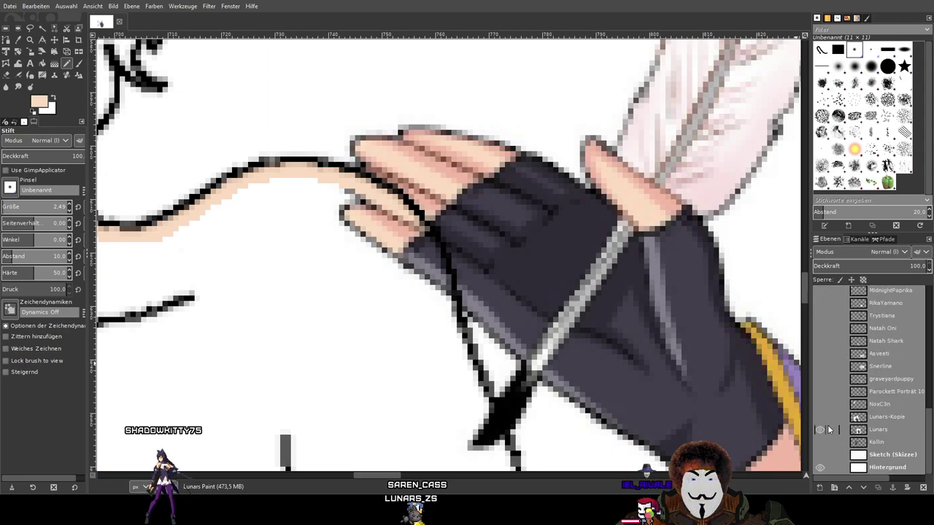
pyautogui.scroll(-6, 564, 257)
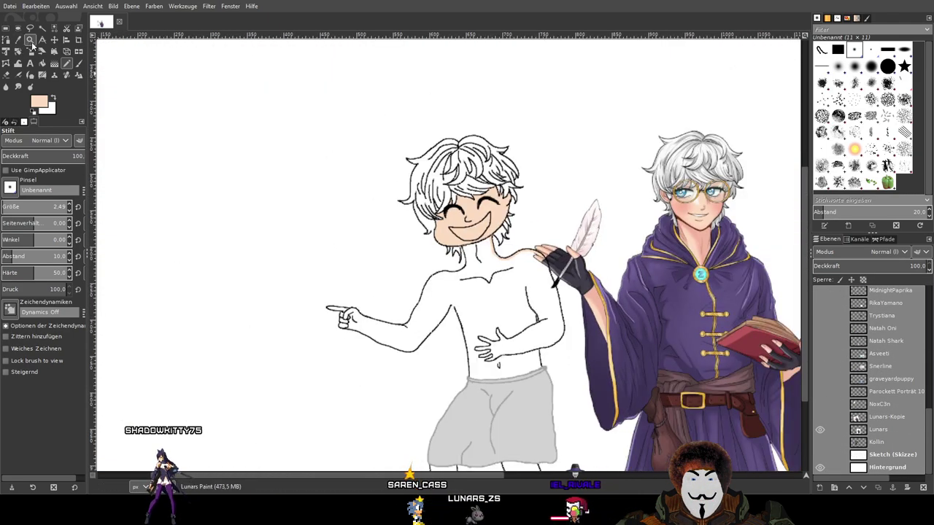
pyautogui.click(55, 41)
pyautogui.moveTo(637, 277); pyautogui.dragTo(661, 278)
pyautogui.click(79, 64)
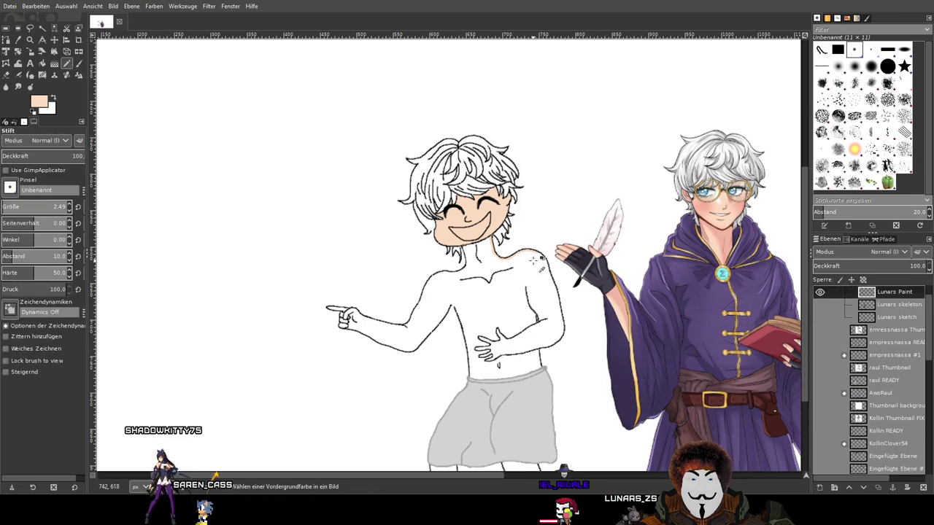
# Paint the skin-tone band around the right-hand shoulder and down inside the outer edge of the upper arm
pyautogui.scroll(5, 526, 259)
pyautogui.scroll(1, 865, 363)
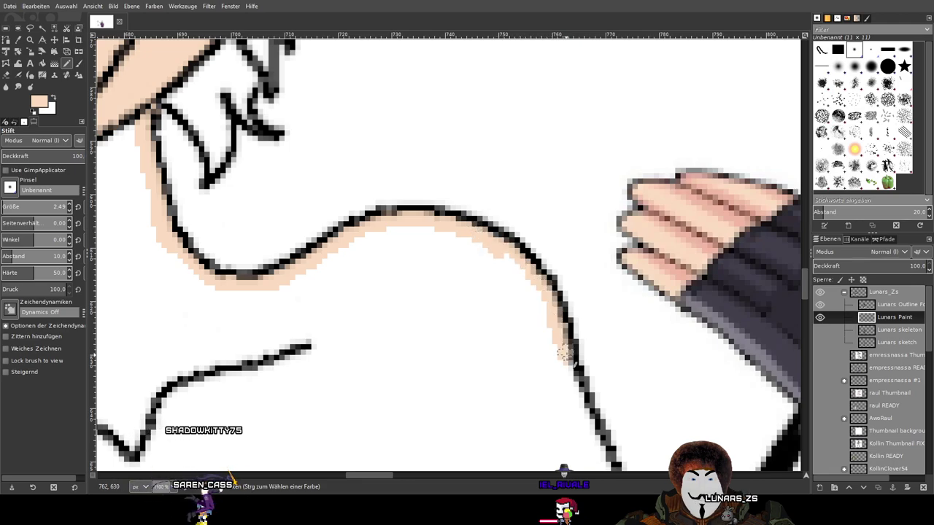
pyautogui.scroll(2, 479, 209)
pyautogui.moveTo(429, 140)
pyautogui.mouseDown()
pyautogui.moveTo(474, 293)
pyautogui.moveTo(509, 377)
pyautogui.moveTo(554, 439)
pyautogui.mouseUp()
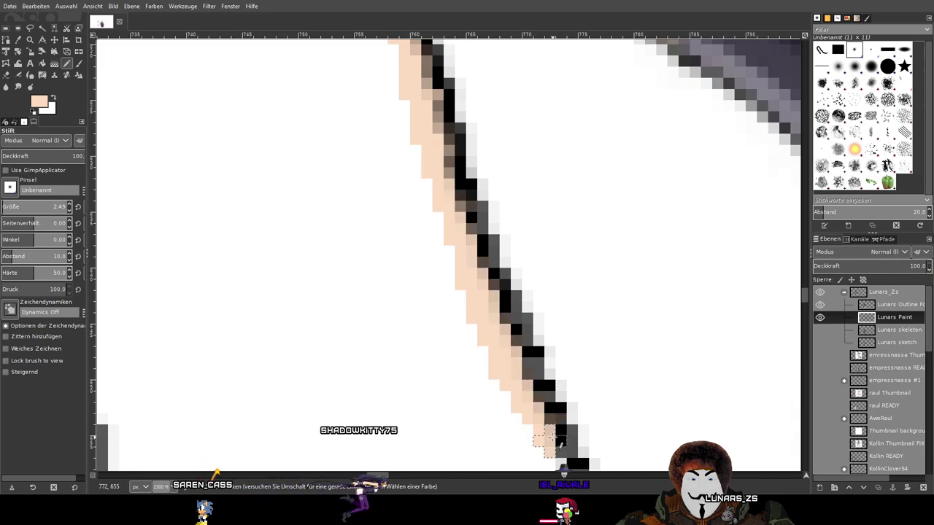
pyautogui.scroll(-5, 555, 440)
pyautogui.moveTo(544, 131)
pyautogui.mouseDown()
pyautogui.moveTo(617, 387)
pyautogui.moveTo(620, 441)
pyautogui.mouseUp()
# Continue the skin-tone band down the outer edge of the right-hand arm and around the elbow
pyautogui.scroll(-3, 620, 442)
pyautogui.scroll(-2, 651, 295)
pyautogui.moveTo(654, 126); pyautogui.dragTo(665, 193)
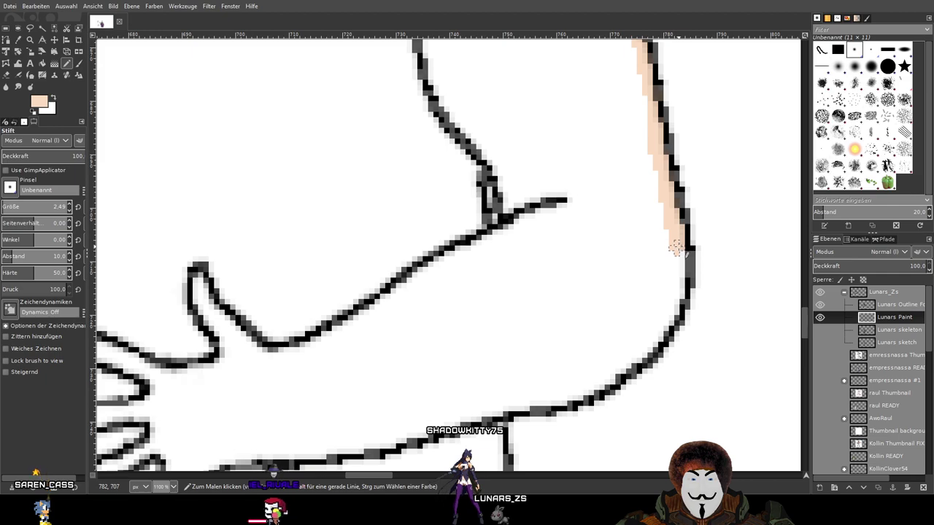
pyautogui.moveTo(678, 264); pyautogui.dragTo(676, 302)
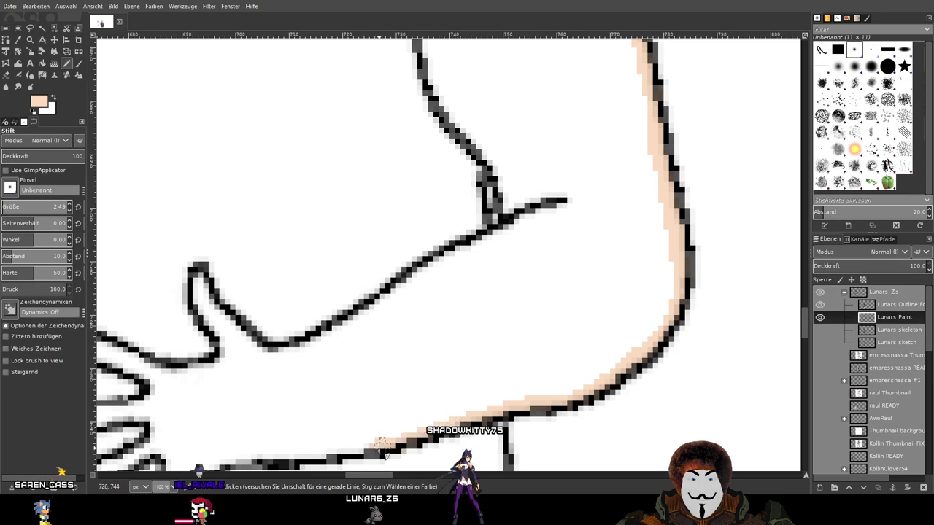
pyautogui.moveTo(423, 385); pyautogui.dragTo(474, 286)
pyautogui.hotkey('ctrl', 'z')
pyautogui.moveTo(664, 148); pyautogui.dragTo(598, 296)
pyautogui.hscroll(-1, 612, 183)
pyautogui.hscroll(1, 617, 200)
pyautogui.moveTo(607, 147)
pyautogui.mouseDown()
pyautogui.moveTo(632, 202)
pyautogui.moveTo(652, 327)
pyautogui.moveTo(636, 382)
pyautogui.moveTo(554, 450)
pyautogui.mouseUp()
pyautogui.moveTo(569, 375); pyautogui.dragTo(604, 128)
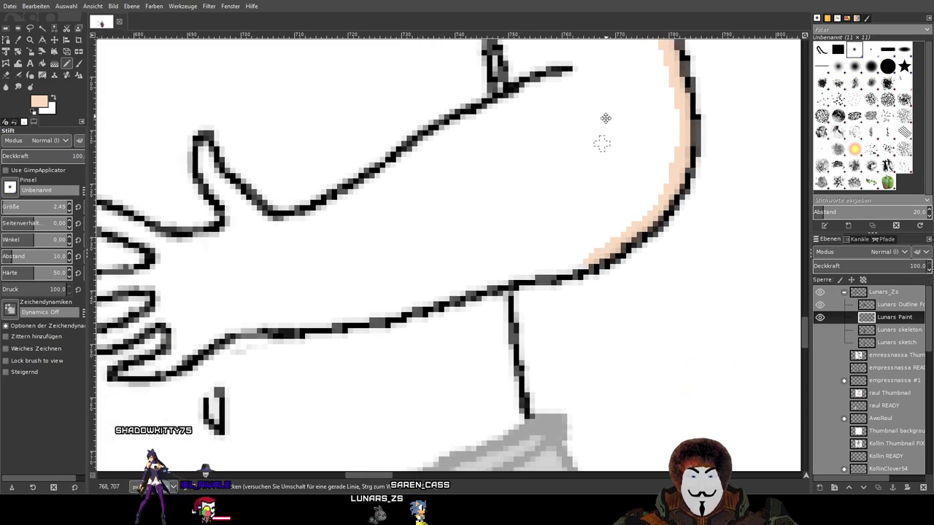
# Paint the skin-tone band along the forearm's lower edge to the wrist and fill the lowest finger of the hand on the belly
pyautogui.scroll(2, 603, 128)
pyautogui.moveTo(540, 267)
pyautogui.mouseDown()
pyautogui.moveTo(438, 281)
pyautogui.moveTo(273, 325)
pyautogui.moveTo(142, 335)
pyautogui.moveTo(343, 254)
pyautogui.moveTo(514, 275)
pyautogui.moveTo(413, 279)
pyautogui.moveTo(580, 197)
pyautogui.moveTo(543, 263)
pyautogui.moveTo(506, 280)
pyautogui.mouseUp()
pyautogui.scroll(2, 360, 277)
pyautogui.scroll(-1, 387, 269)
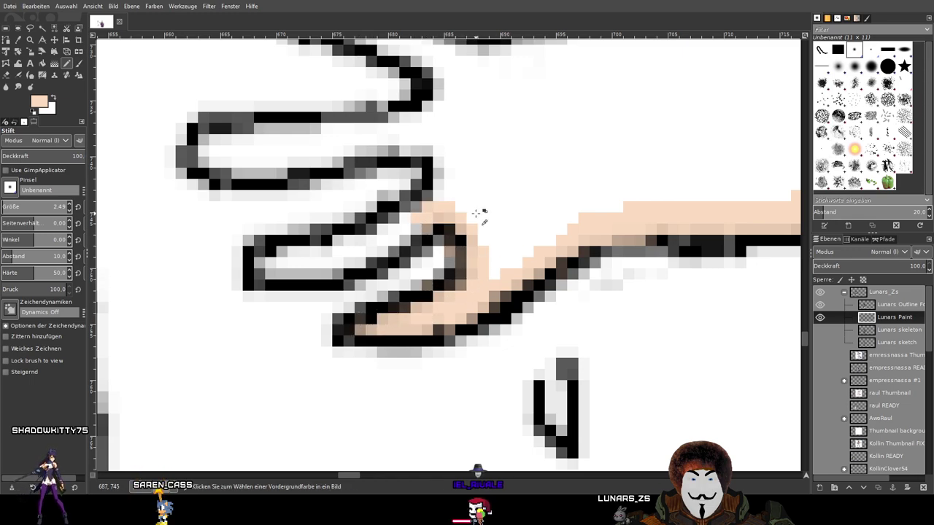
pyautogui.hotkey('ctrl', 'z')
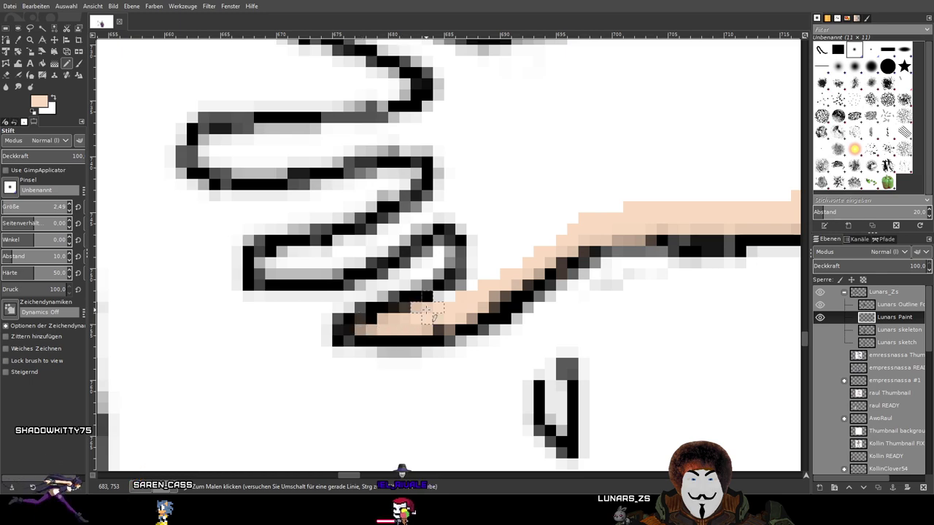
# Paint skin tone around the base of the lowest finger gap and into the second-lowest finger
pyautogui.moveTo(488, 271)
pyautogui.mouseDown()
pyautogui.moveTo(483, 240)
pyautogui.moveTo(459, 217)
pyautogui.moveTo(408, 224)
pyautogui.moveTo(325, 263)
pyautogui.moveTo(288, 269)
pyautogui.mouseUp()
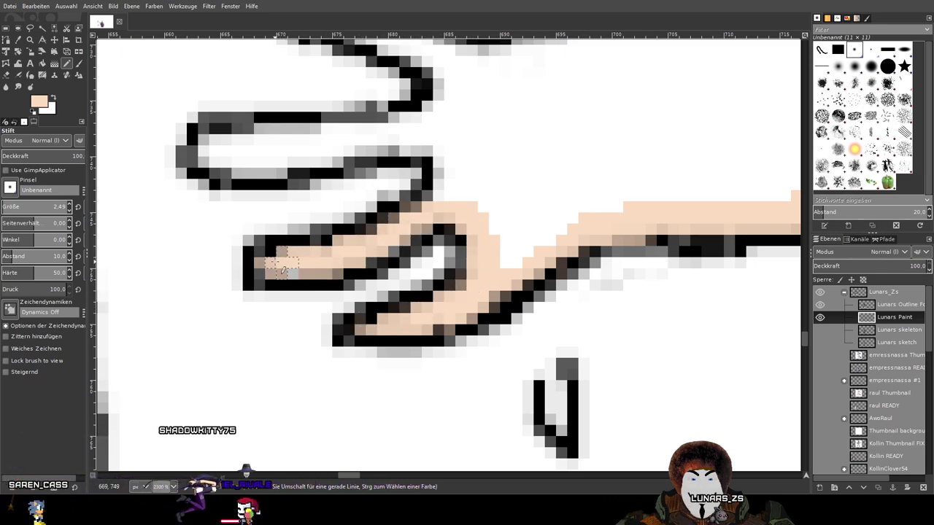
pyautogui.moveTo(455, 193); pyautogui.dragTo(468, 213)
pyautogui.scroll(4, 467, 213)
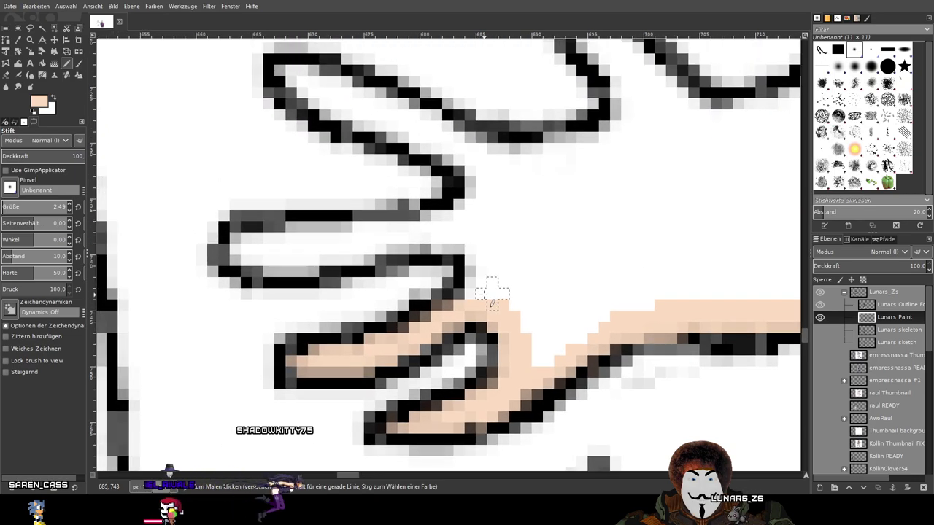
# Paint skin tone into the upper two fingers and the thumb of the hand on the belly, including the gaps' bases
pyautogui.moveTo(479, 297)
pyautogui.mouseDown()
pyautogui.moveTo(485, 254)
pyautogui.moveTo(470, 237)
pyautogui.moveTo(372, 237)
pyautogui.mouseUp()
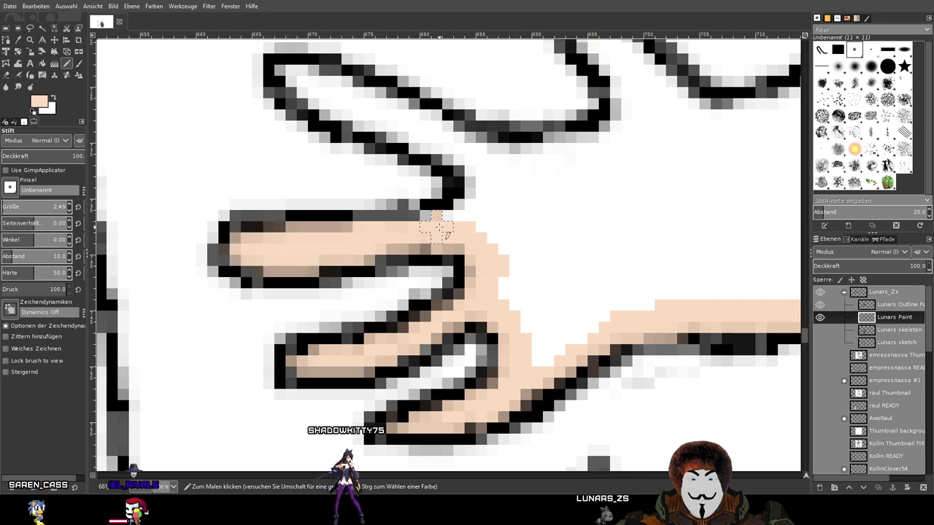
pyautogui.moveTo(471, 215)
pyautogui.mouseDown()
pyautogui.moveTo(448, 228)
pyautogui.moveTo(474, 185)
pyautogui.moveTo(455, 156)
pyautogui.moveTo(416, 127)
pyautogui.moveTo(316, 103)
pyautogui.moveTo(301, 84)
pyautogui.mouseUp()
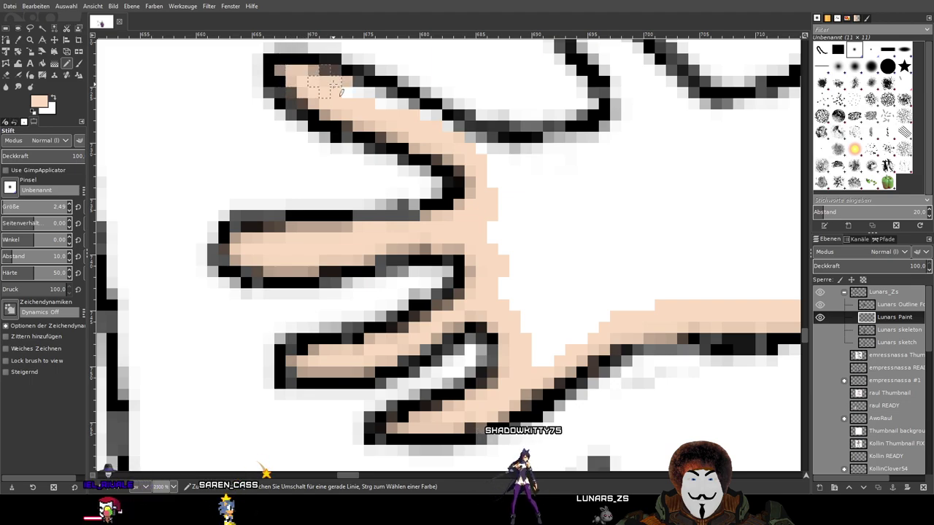
pyautogui.moveTo(406, 119); pyautogui.dragTo(521, 175)
pyautogui.moveTo(620, 163)
pyautogui.mouseDown()
pyautogui.moveTo(578, 197)
pyautogui.moveTo(391, 308)
pyautogui.mouseUp()
pyautogui.moveTo(279, 305)
pyautogui.mouseDown()
pyautogui.moveTo(379, 290)
pyautogui.moveTo(312, 301)
pyautogui.moveTo(394, 258)
pyautogui.moveTo(402, 224)
pyautogui.moveTo(371, 177)
pyautogui.moveTo(399, 266)
pyautogui.moveTo(370, 242)
pyautogui.moveTo(359, 179)
pyautogui.mouseUp()
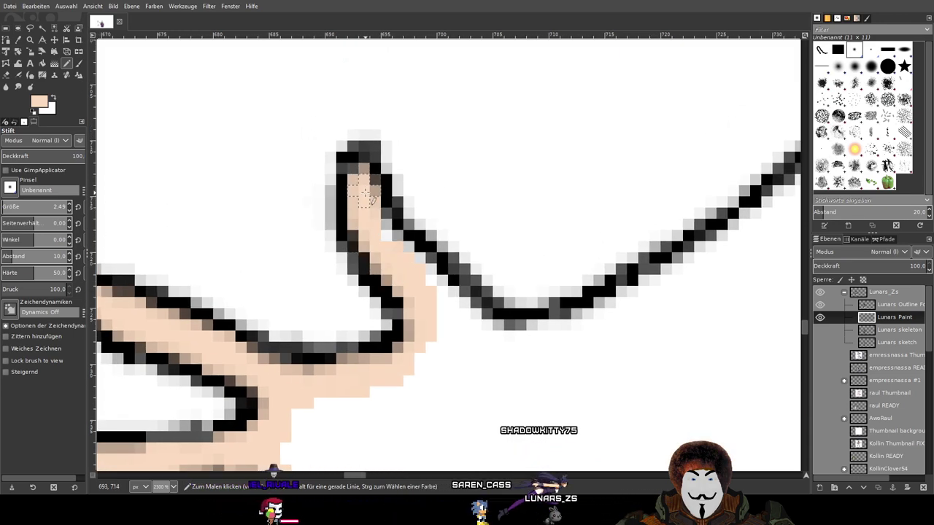
# Paint the skin-tone band from the thumb along the inside of the forearm's upper edge to the elbow crease
pyautogui.moveTo(429, 284)
pyautogui.mouseDown()
pyautogui.moveTo(486, 331)
pyautogui.moveTo(514, 336)
pyautogui.moveTo(575, 334)
pyautogui.moveTo(642, 302)
pyautogui.mouseUp()
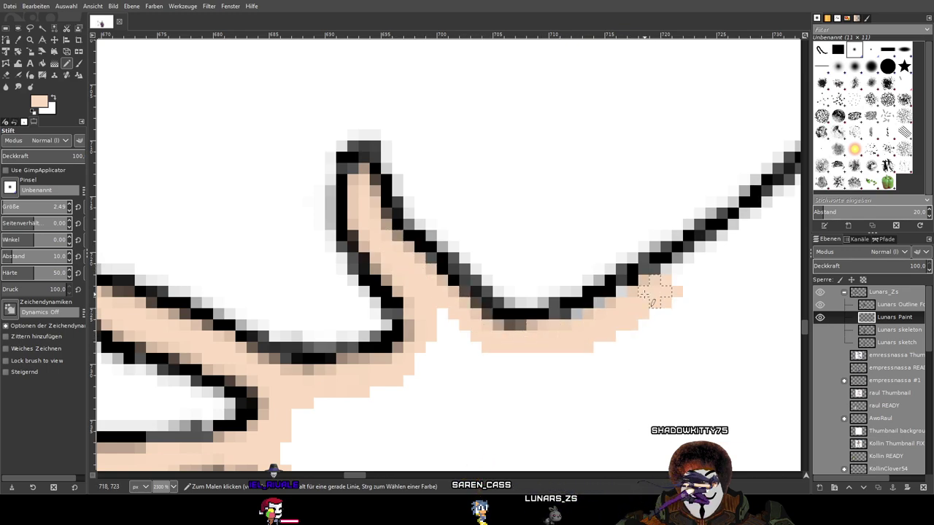
pyautogui.moveTo(686, 252)
pyautogui.mouseDown()
pyautogui.moveTo(244, 377)
pyautogui.moveTo(279, 332)
pyautogui.moveTo(390, 253)
pyautogui.moveTo(488, 198)
pyautogui.moveTo(685, 124)
pyautogui.mouseUp()
pyautogui.scroll(-5, 685, 124)
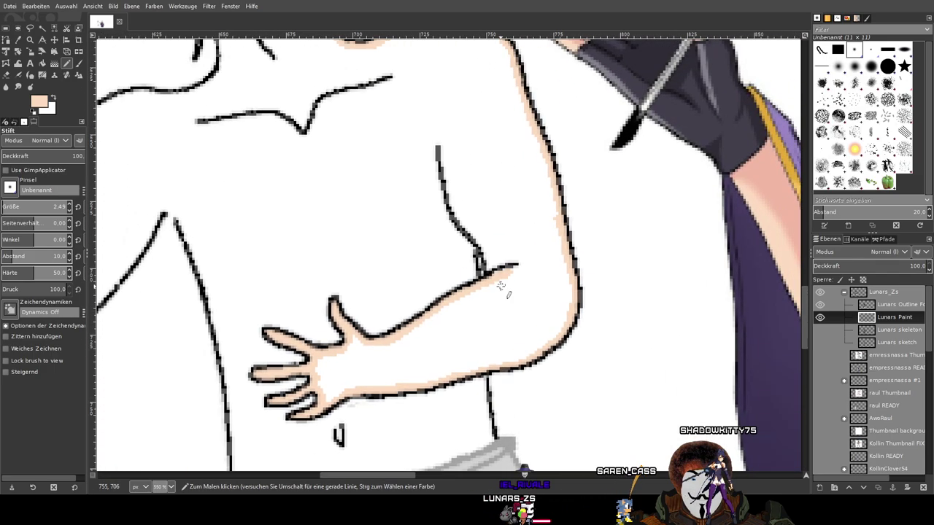
pyautogui.scroll(5, 500, 285)
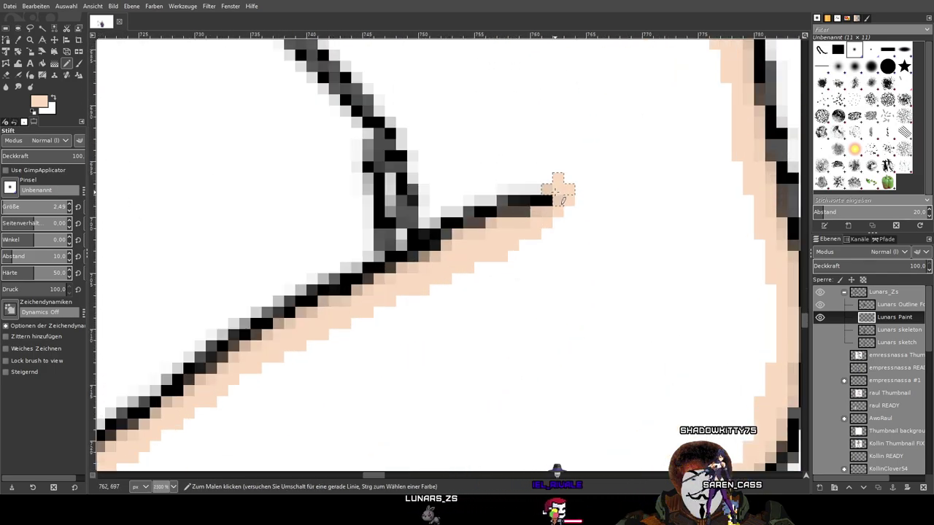
# Paint skin tone around the tip of the elbow crease and along both sides of the line between torso and right-hand arm
pyautogui.moveTo(490, 187)
pyautogui.mouseDown()
pyautogui.moveTo(434, 220)
pyautogui.moveTo(379, 78)
pyautogui.mouseUp()
pyautogui.moveTo(396, 96)
pyautogui.mouseDown()
pyautogui.moveTo(427, 124)
pyautogui.moveTo(497, 310)
pyautogui.moveTo(475, 313)
pyautogui.moveTo(390, 198)
pyautogui.moveTo(368, 135)
pyautogui.moveTo(362, 60)
pyautogui.moveTo(471, 381)
pyautogui.mouseUp()
pyautogui.moveTo(424, 281)
pyautogui.mouseDown()
pyautogui.moveTo(404, 179)
pyautogui.moveTo(381, 228)
pyautogui.mouseUp()
pyautogui.scroll(-4, 384, 233)
pyautogui.moveTo(415, 282); pyautogui.dragTo(499, 218)
pyautogui.scroll(2, 497, 217)
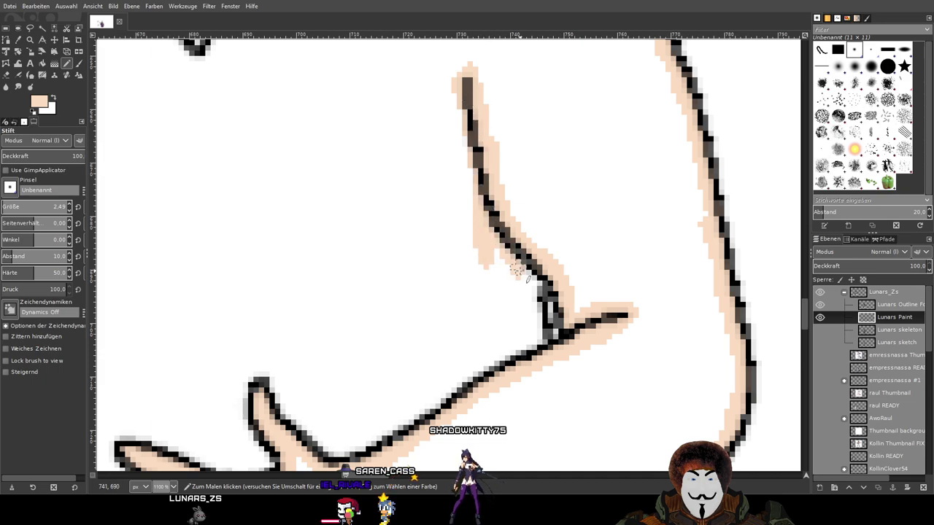
pyautogui.scroll(2, 533, 293)
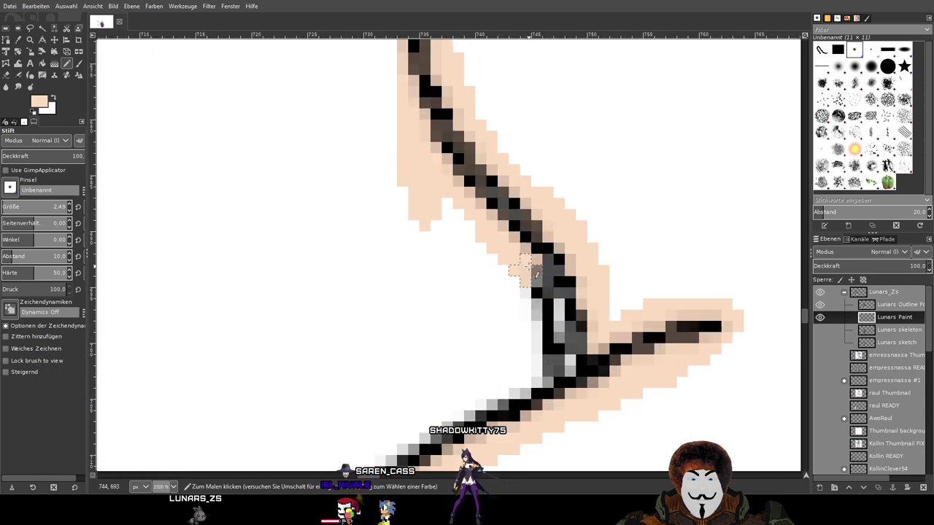
pyautogui.scroll(-3, 539, 397)
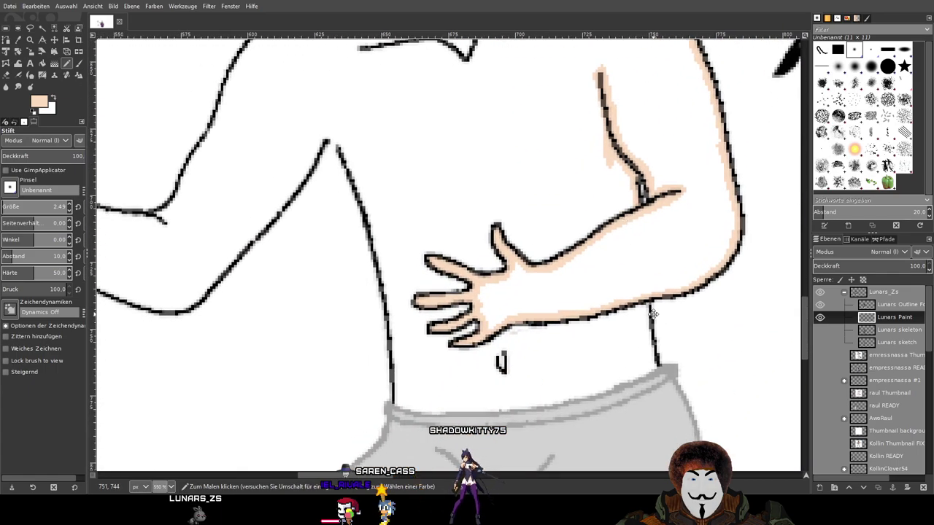
# Band the short waist line below the right-hand forearm and the belly's lower edge along the waistband in skin tone
pyautogui.moveTo(653, 314); pyautogui.dragTo(420, 177)
pyautogui.scroll(3, 409, 171)
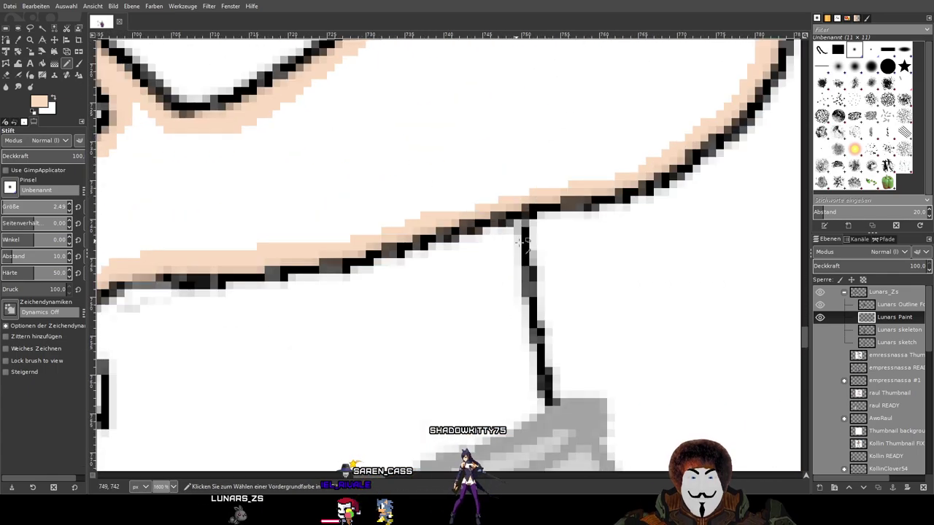
pyautogui.moveTo(454, 126)
pyautogui.mouseDown()
pyautogui.moveTo(451, 239)
pyautogui.moveTo(477, 328)
pyautogui.moveTo(289, 405)
pyautogui.moveTo(254, 429)
pyautogui.moveTo(146, 438)
pyautogui.moveTo(497, 272)
pyautogui.moveTo(568, 269)
pyautogui.moveTo(326, 299)
pyautogui.mouseUp()
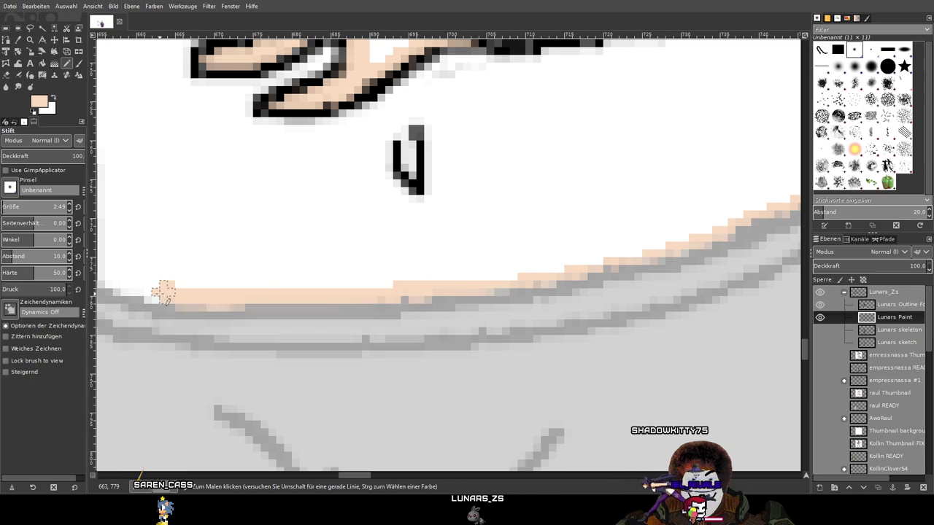
pyautogui.moveTo(125, 290)
pyautogui.mouseDown()
pyautogui.moveTo(525, 344)
pyautogui.moveTo(511, 348)
pyautogui.mouseUp()
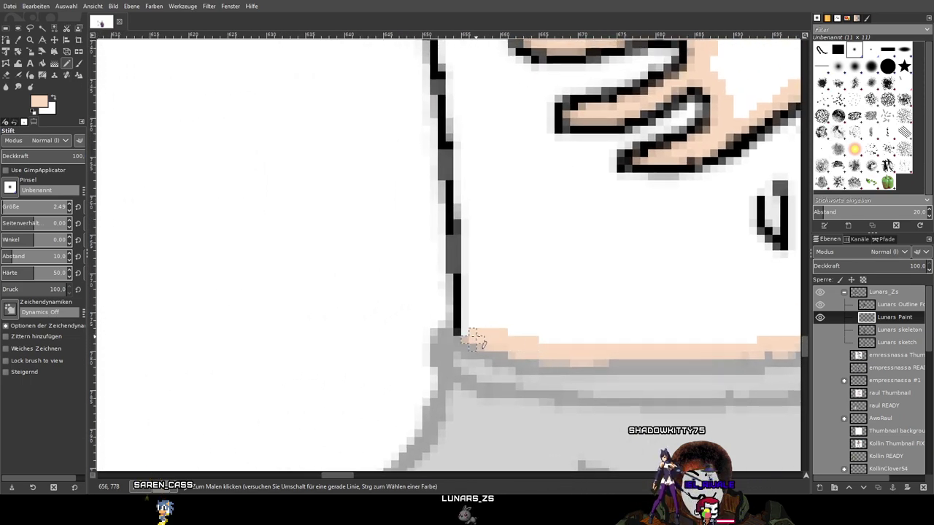
# Continue the skin-tone band up the inside of the torso's left-hand edge and around the armpit tip
pyautogui.moveTo(473, 292)
pyautogui.mouseDown()
pyautogui.moveTo(457, 60)
pyautogui.moveTo(462, 86)
pyautogui.moveTo(425, 290)
pyautogui.mouseUp()
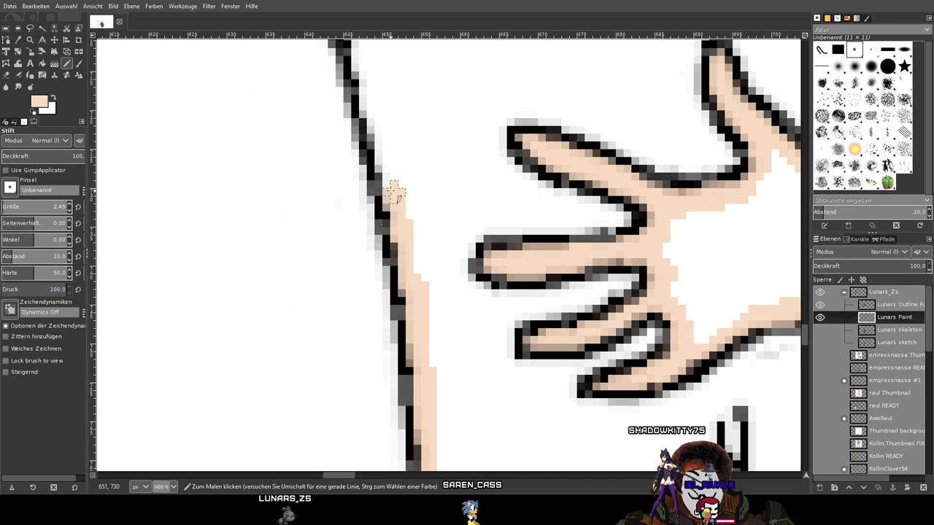
pyautogui.moveTo(368, 84); pyautogui.dragTo(413, 362)
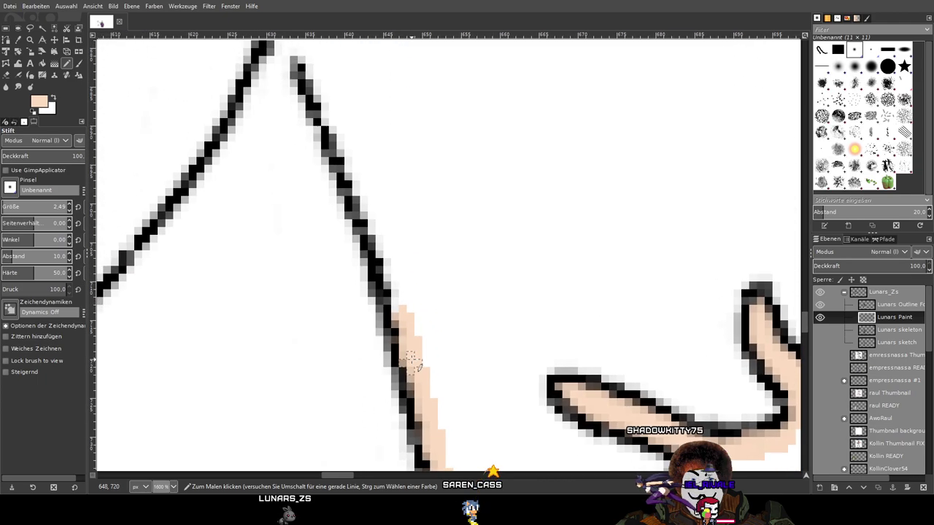
pyautogui.moveTo(400, 314)
pyautogui.mouseDown()
pyautogui.moveTo(388, 250)
pyautogui.moveTo(319, 73)
pyautogui.moveTo(389, 254)
pyautogui.moveTo(399, 319)
pyautogui.moveTo(373, 272)
pyautogui.moveTo(349, 260)
pyautogui.mouseUp()
pyautogui.scroll(-1, 349, 259)
pyautogui.scroll(-3, 356, 257)
pyautogui.scroll(4, 357, 259)
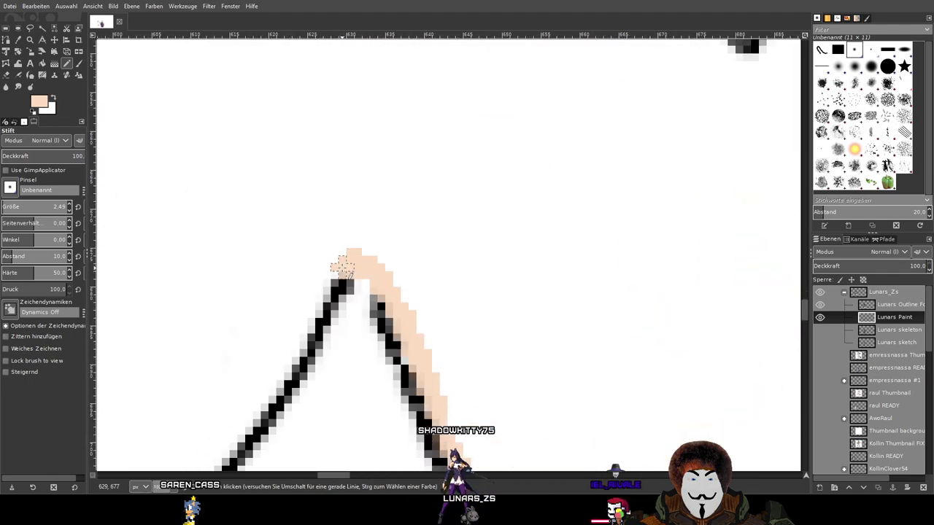
# Paint the skin-tone band along the underside of the pointing arm, from the armpit around the elbow to the wrist
pyautogui.moveTo(331, 347); pyautogui.dragTo(665, 124)
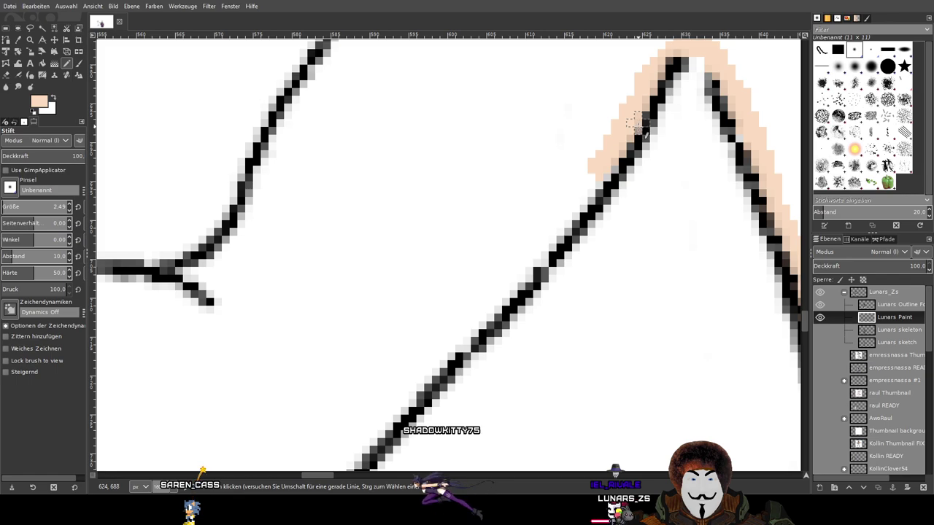
pyautogui.moveTo(580, 183)
pyautogui.mouseDown()
pyautogui.moveTo(520, 272)
pyautogui.moveTo(393, 410)
pyautogui.moveTo(595, 211)
pyautogui.moveTo(507, 317)
pyautogui.moveTo(478, 324)
pyautogui.moveTo(387, 314)
pyautogui.moveTo(228, 255)
pyautogui.mouseUp()
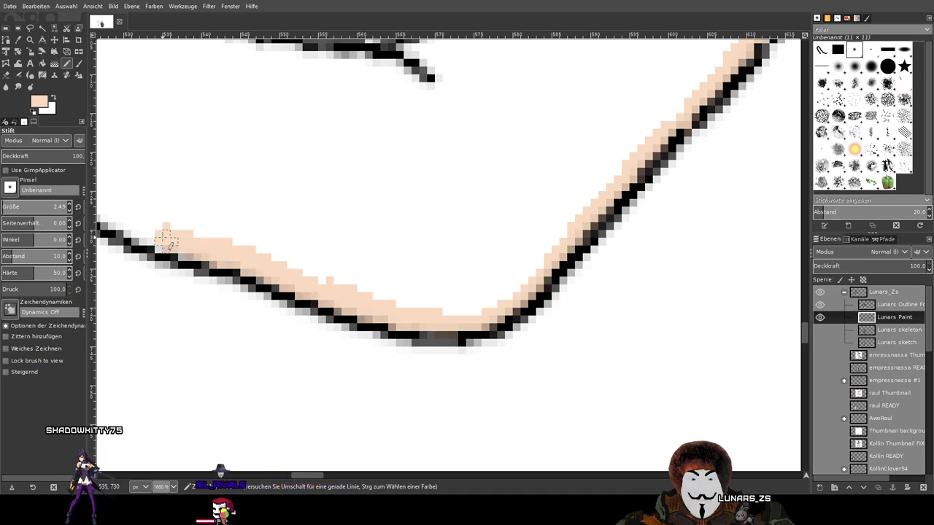
pyautogui.moveTo(188, 247)
pyautogui.mouseDown()
pyautogui.moveTo(390, 278)
pyautogui.moveTo(576, 342)
pyautogui.mouseUp()
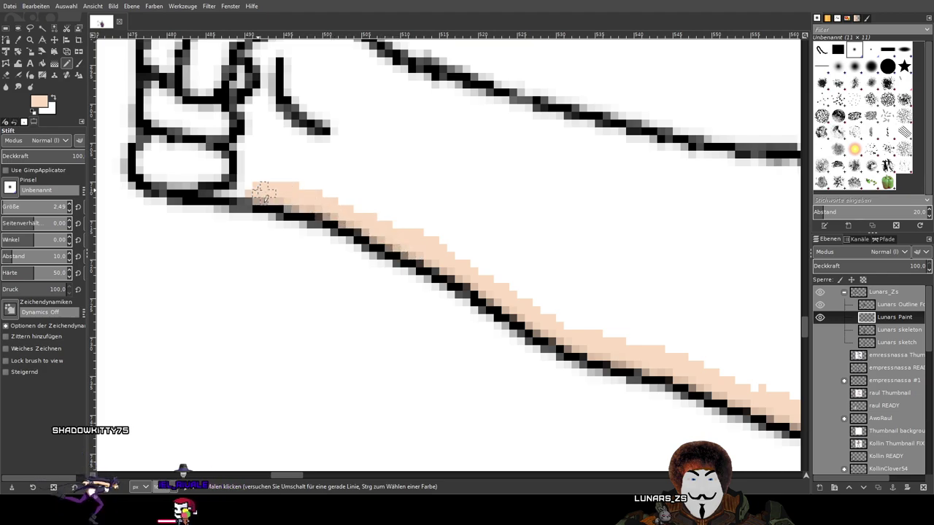
# Paint skin tone along the outer edge of the fist's curled fingers and fill the pointing index finger
pyautogui.moveTo(221, 185)
pyautogui.mouseDown()
pyautogui.moveTo(171, 176)
pyautogui.moveTo(235, 199)
pyautogui.moveTo(407, 304)
pyautogui.moveTo(355, 290)
pyautogui.mouseUp()
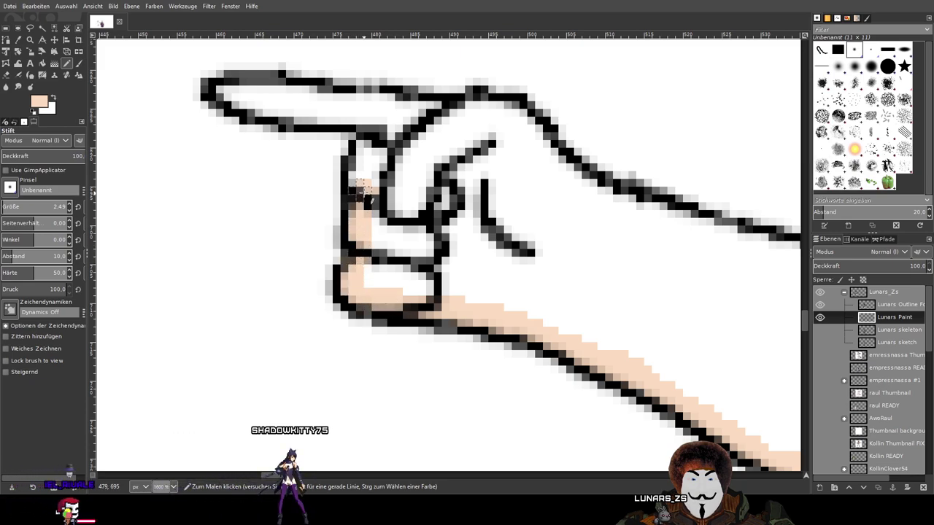
pyautogui.moveTo(358, 182)
pyautogui.mouseDown()
pyautogui.moveTo(380, 181)
pyautogui.moveTo(470, 336)
pyautogui.moveTo(477, 288)
pyautogui.moveTo(447, 273)
pyautogui.mouseUp()
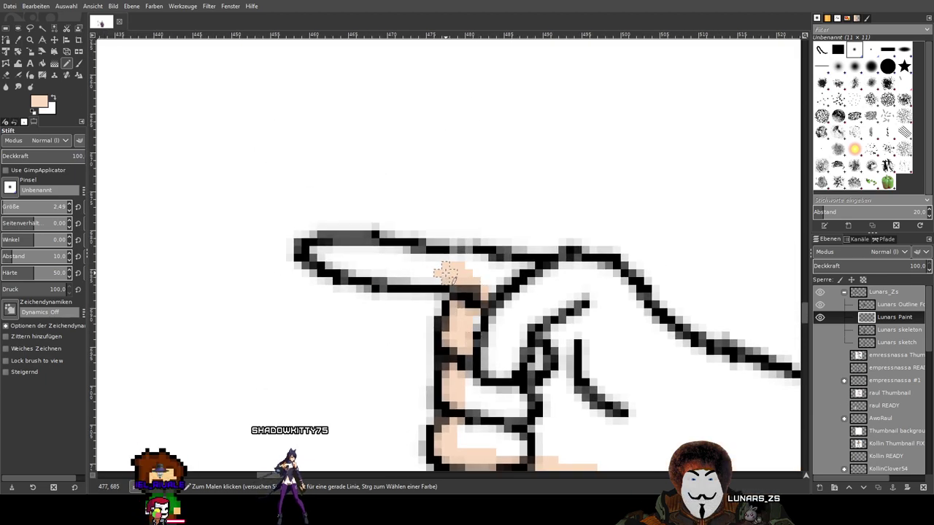
pyautogui.moveTo(359, 264); pyautogui.dragTo(329, 255)
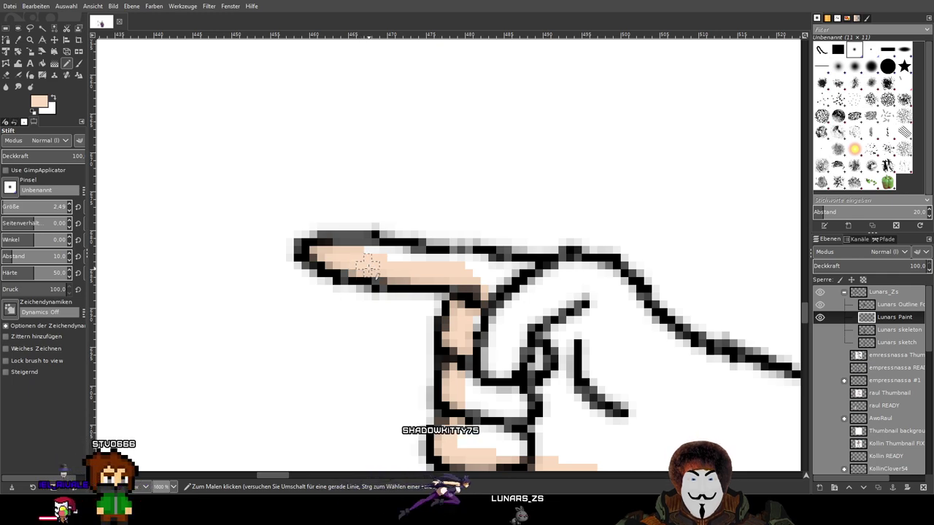
pyautogui.moveTo(359, 259); pyautogui.dragTo(468, 269)
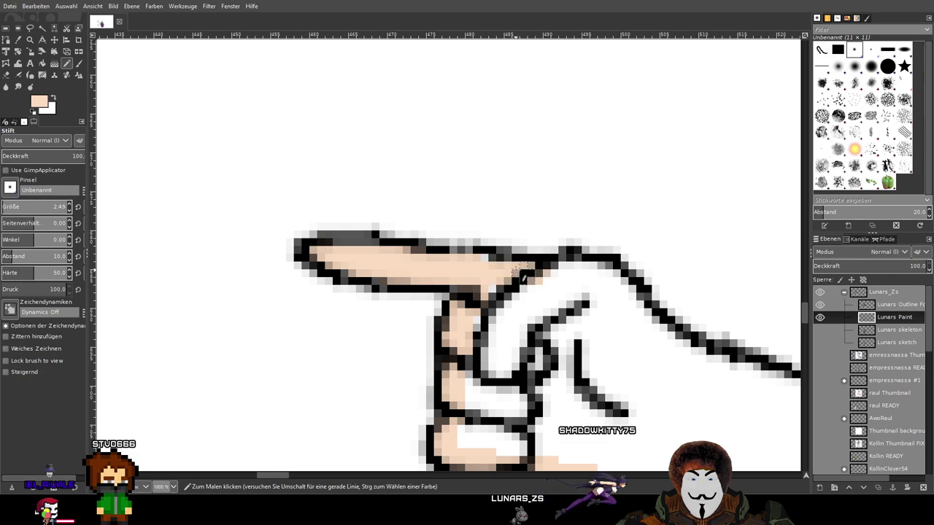
# Paint the skin-tone band over the back of the pointing hand and along the forearm's upper edge to the elbow crease
pyautogui.moveTo(621, 305); pyautogui.dragTo(337, 244)
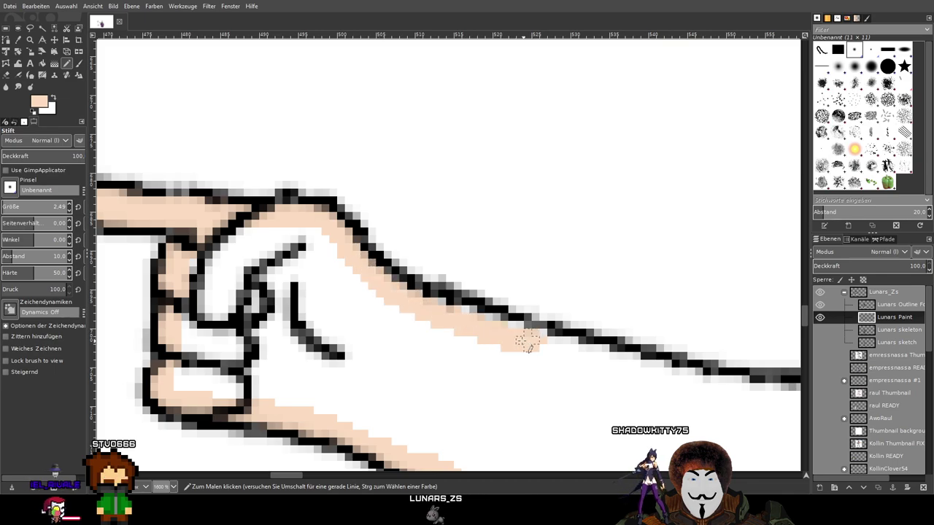
pyautogui.moveTo(455, 318); pyautogui.dragTo(660, 376)
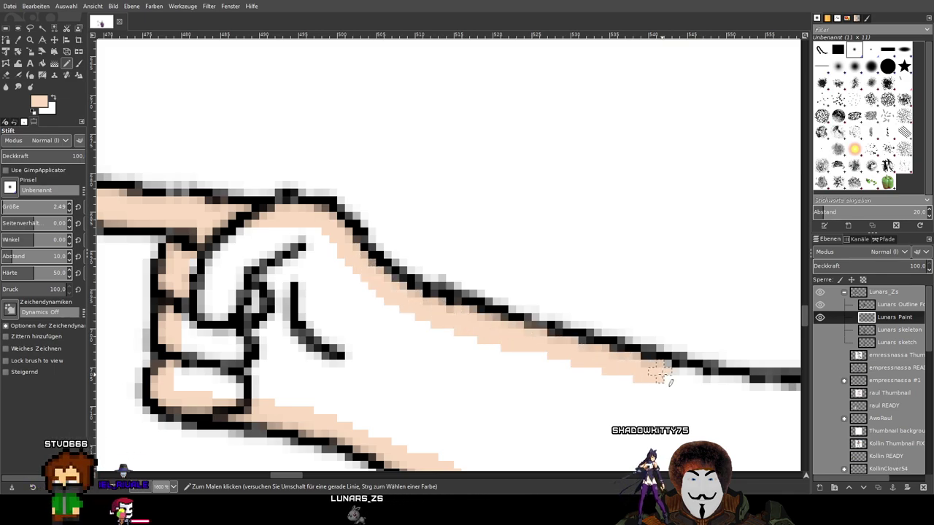
pyautogui.moveTo(734, 382)
pyautogui.mouseDown()
pyautogui.moveTo(469, 298)
pyautogui.moveTo(260, 275)
pyautogui.moveTo(196, 253)
pyautogui.moveTo(383, 285)
pyautogui.moveTo(421, 260)
pyautogui.moveTo(376, 266)
pyautogui.moveTo(423, 252)
pyautogui.moveTo(445, 229)
pyautogui.moveTo(500, 120)
pyautogui.moveTo(485, 148)
pyautogui.mouseUp()
pyautogui.moveTo(575, 169)
pyautogui.mouseDown()
pyautogui.moveTo(451, 315)
pyautogui.moveTo(302, 412)
pyautogui.mouseUp()
# Paint the skin-tone band up the inside of the pointing arm's upper-arm edge towards the shoulder
pyautogui.moveTo(288, 367); pyautogui.dragTo(328, 306)
pyautogui.moveTo(293, 355); pyautogui.dragTo(338, 288)
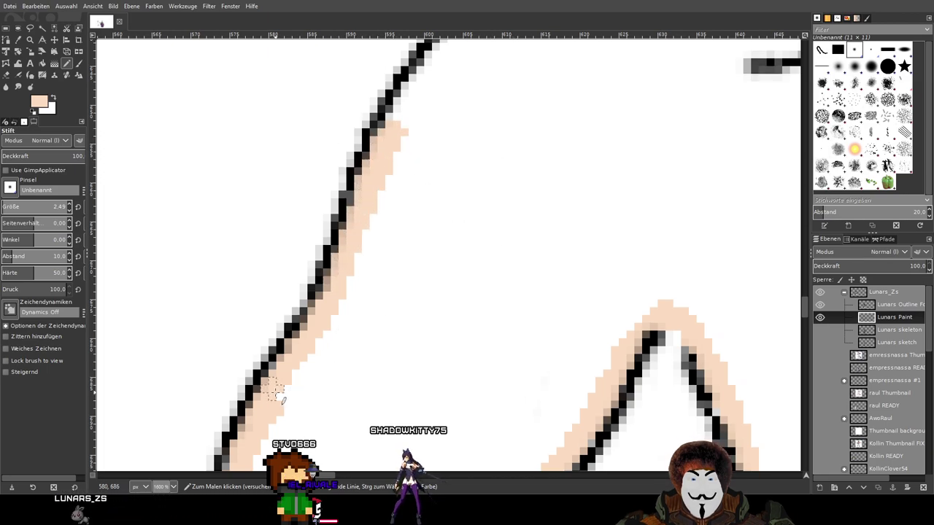
pyautogui.moveTo(405, 210); pyautogui.dragTo(305, 443)
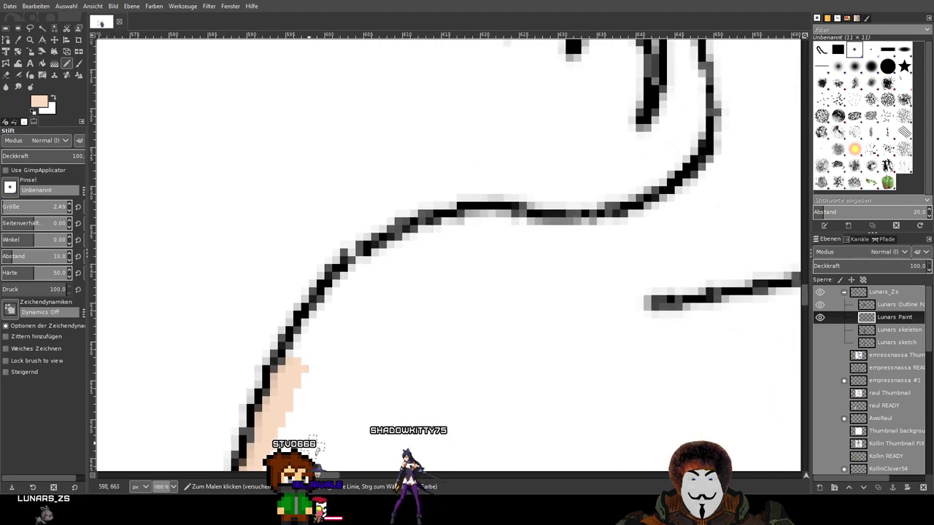
# Continue the skin-tone band over the left-hand shoulder and up the neck's edge to the jaw
pyautogui.moveTo(302, 362)
pyautogui.mouseDown()
pyautogui.moveTo(315, 323)
pyautogui.moveTo(385, 247)
pyautogui.mouseUp()
pyautogui.moveTo(355, 279)
pyautogui.mouseDown()
pyautogui.moveTo(441, 231)
pyautogui.moveTo(583, 233)
pyautogui.moveTo(650, 209)
pyautogui.mouseUp()
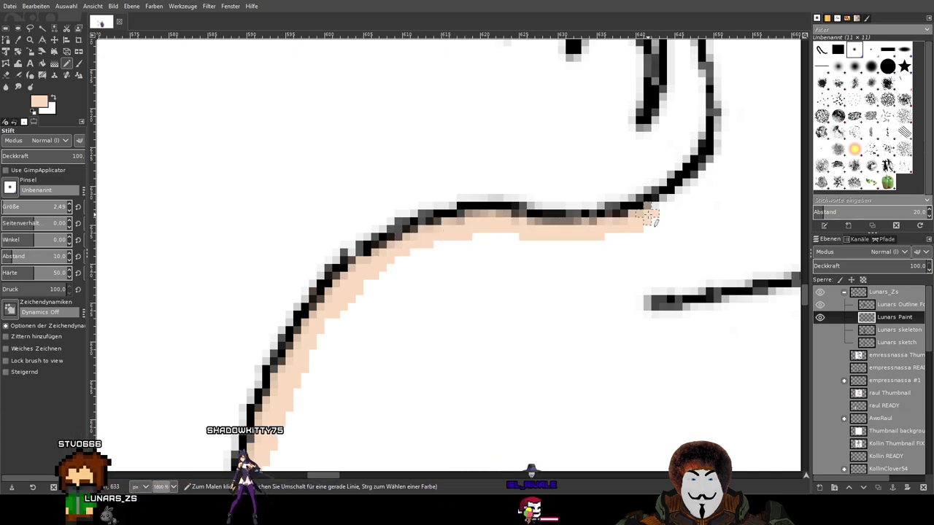
pyautogui.scroll(4, 407, 423)
pyautogui.hscroll(5, 407, 423)
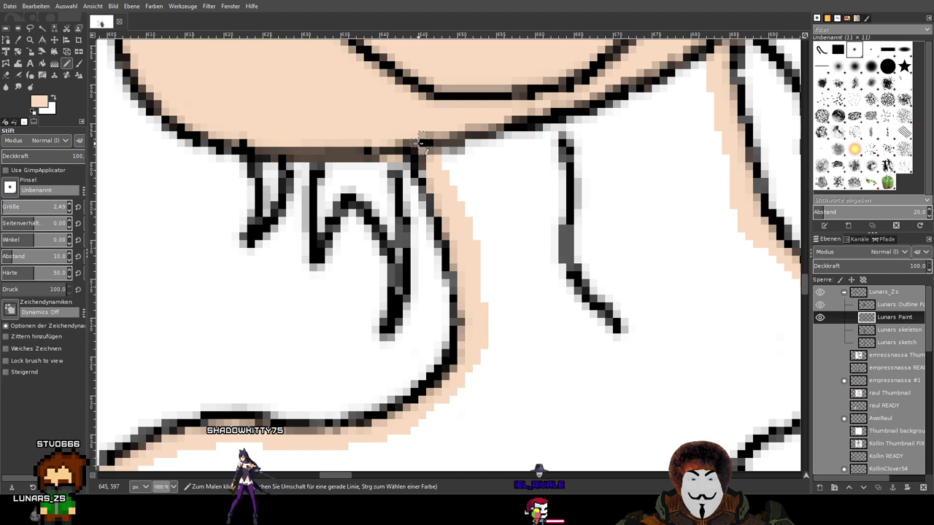
# Check the skin-tone bands on the upper body and examine the uncoloured legs below the grey shorts
pyautogui.scroll(-4, 441, 182)
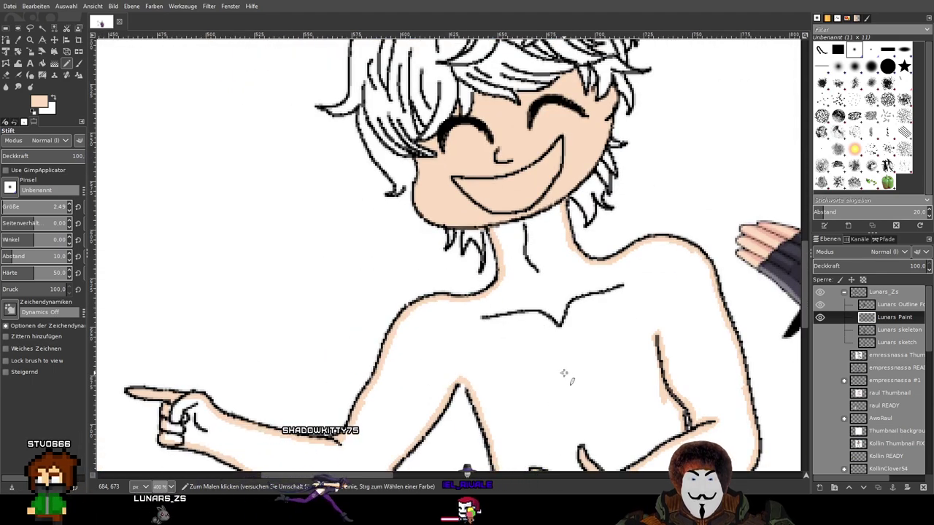
pyautogui.scroll(-2, 565, 369)
pyautogui.scroll(-3, 576, 343)
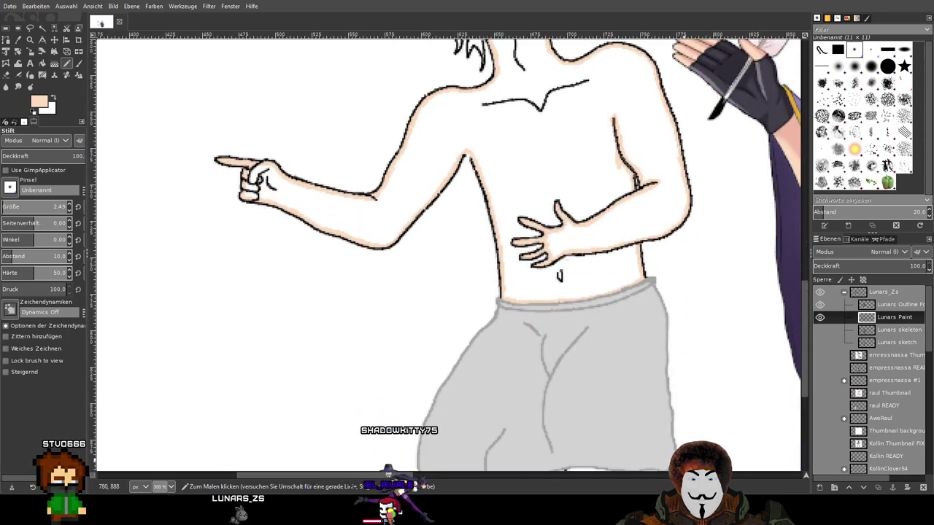
pyautogui.scroll(-3, 573, 275)
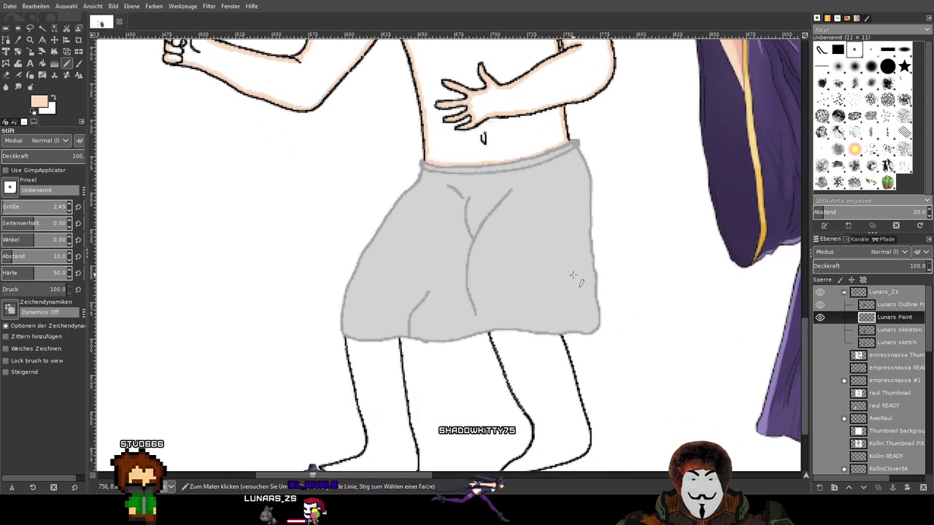
pyautogui.scroll(3, 585, 367)
pyautogui.scroll(3, 504, 317)
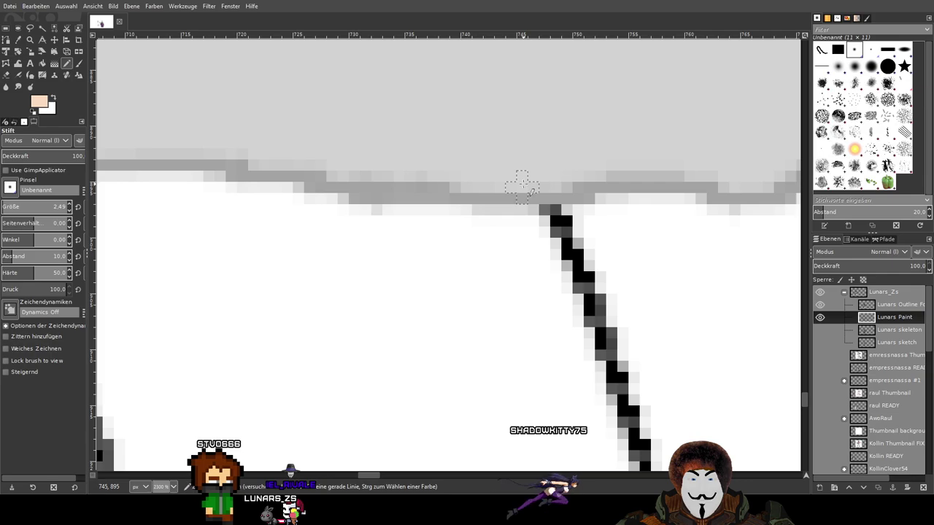
pyautogui.scroll(-6, 533, 213)
pyautogui.scroll(-3, 536, 212)
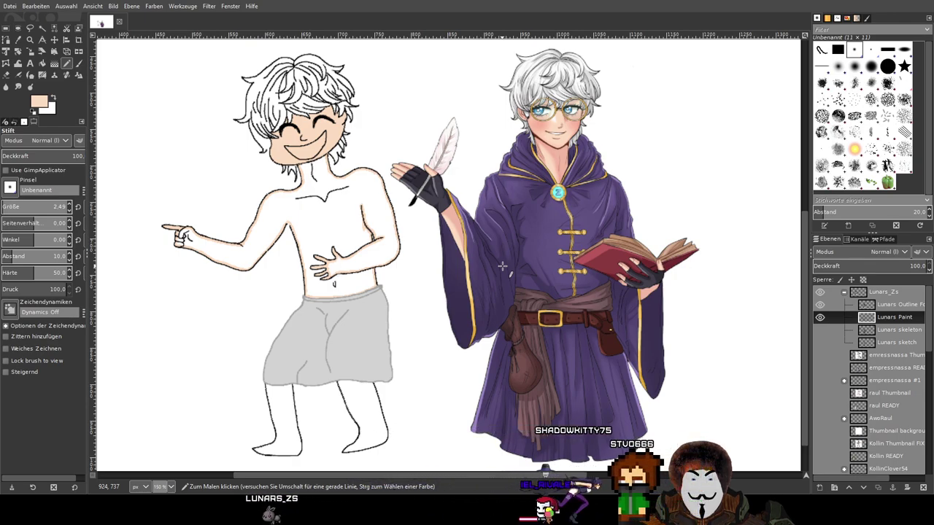
pyautogui.scroll(2, 353, 409)
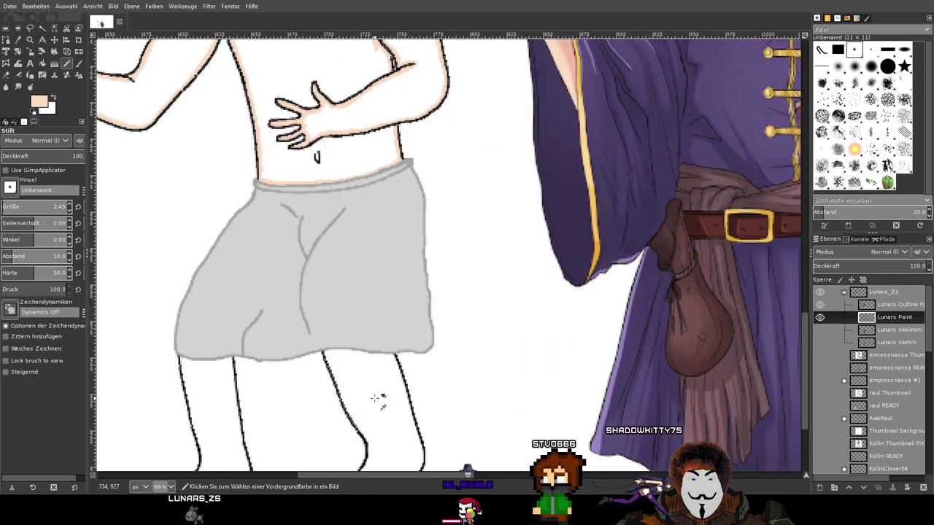
pyautogui.scroll(5, 416, 323)
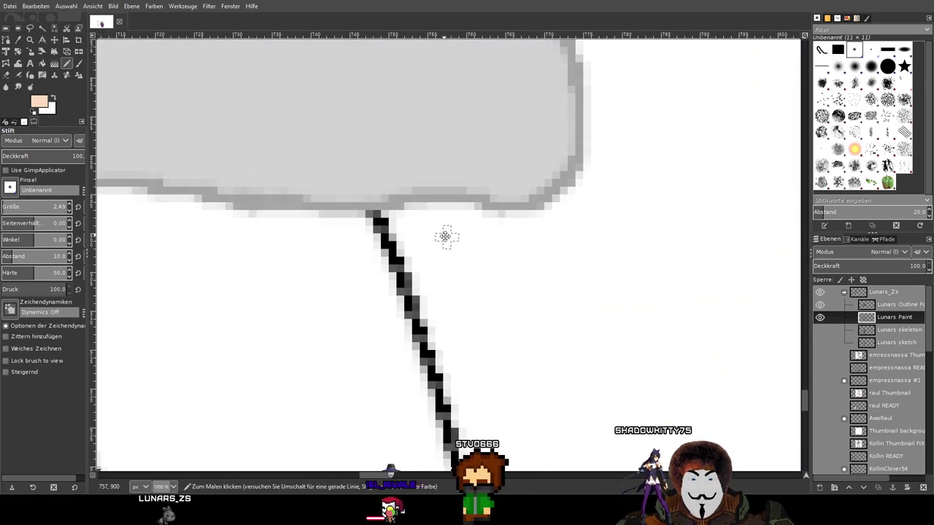
# Paint the skin-tone band down the right-hand leg's back edge from the shorts' hem, around the heel and along the sole
pyautogui.scroll(2, 449, 241)
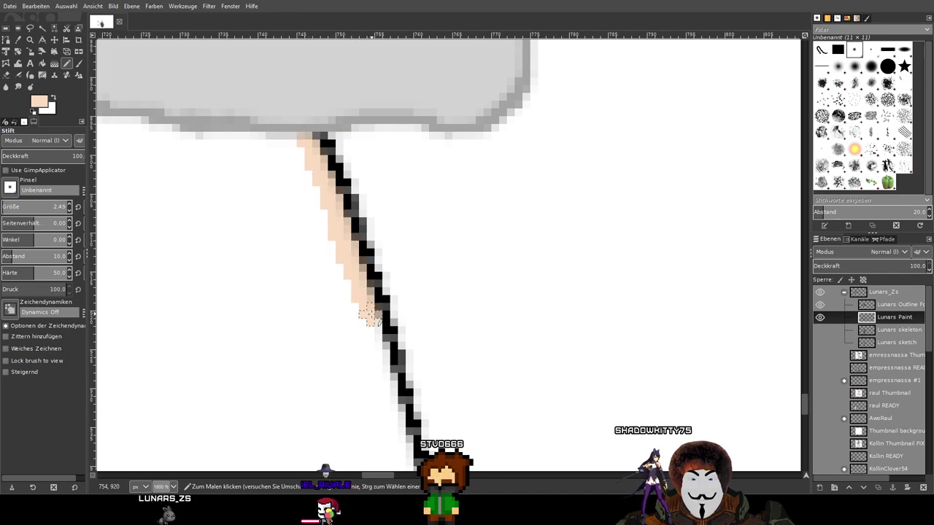
pyautogui.scroll(-5, 438, 426)
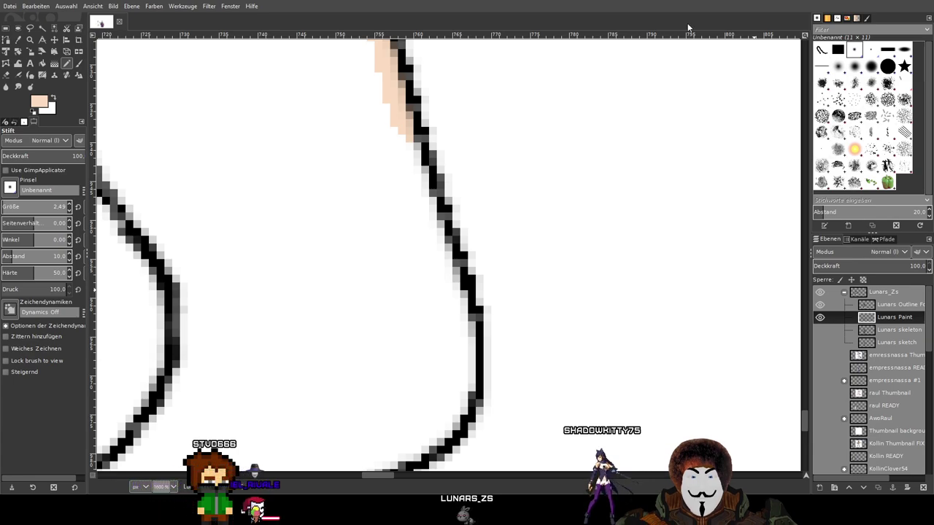
pyautogui.moveTo(605, 310); pyautogui.dragTo(648, 289)
pyautogui.moveTo(450, 135)
pyautogui.mouseDown()
pyautogui.moveTo(483, 257)
pyautogui.moveTo(473, 205)
pyautogui.moveTo(505, 305)
pyautogui.moveTo(497, 386)
pyautogui.moveTo(468, 419)
pyautogui.moveTo(487, 397)
pyautogui.moveTo(489, 405)
pyautogui.moveTo(480, 404)
pyautogui.moveTo(677, 152)
pyautogui.mouseUp()
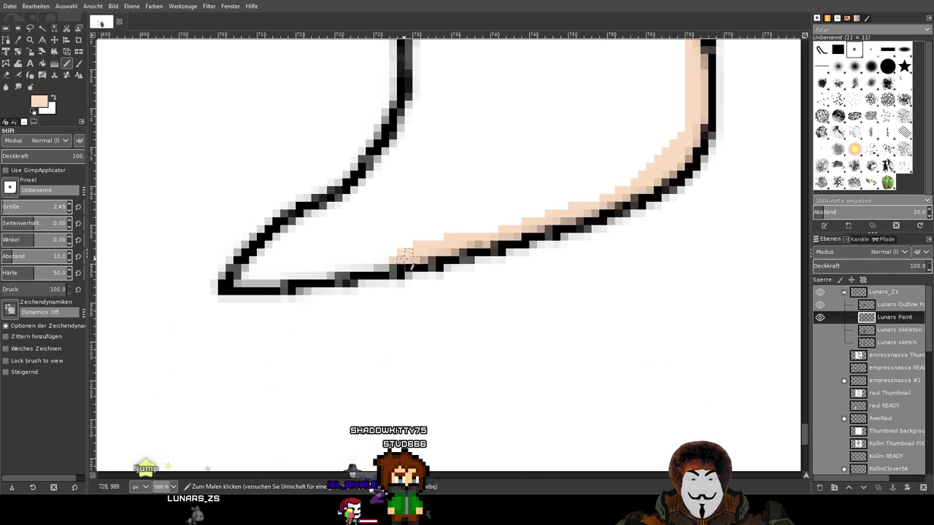
# Continue the skin-tone band around the right-hand foot's toe, over the instep and up the shin's edge to the hem
pyautogui.moveTo(362, 266)
pyautogui.mouseDown()
pyautogui.moveTo(246, 280)
pyautogui.moveTo(307, 227)
pyautogui.moveTo(375, 204)
pyautogui.moveTo(347, 208)
pyautogui.moveTo(394, 159)
pyautogui.moveTo(427, 73)
pyautogui.mouseUp()
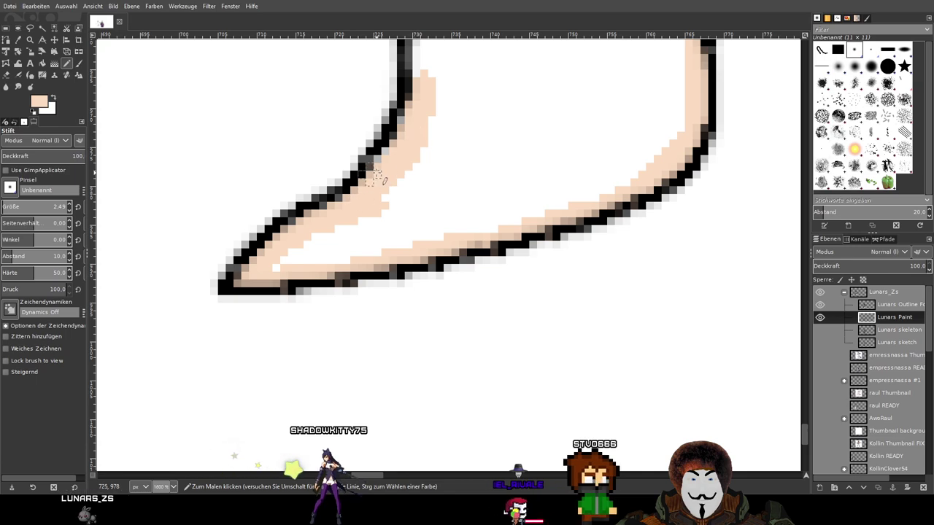
pyautogui.moveTo(485, 133); pyautogui.dragTo(415, 421)
pyautogui.moveTo(356, 364)
pyautogui.mouseDown()
pyautogui.moveTo(346, 298)
pyautogui.moveTo(326, 264)
pyautogui.mouseUp()
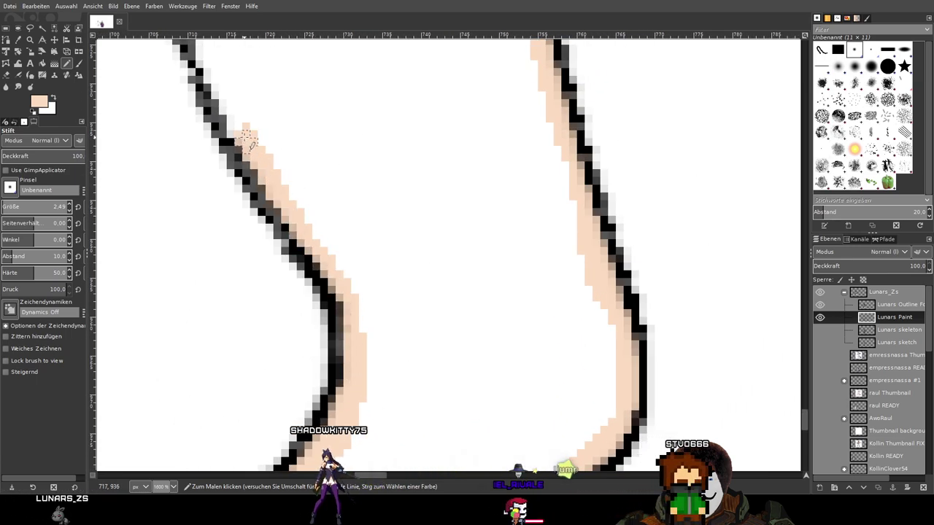
pyautogui.moveTo(419, 153); pyautogui.dragTo(591, 424)
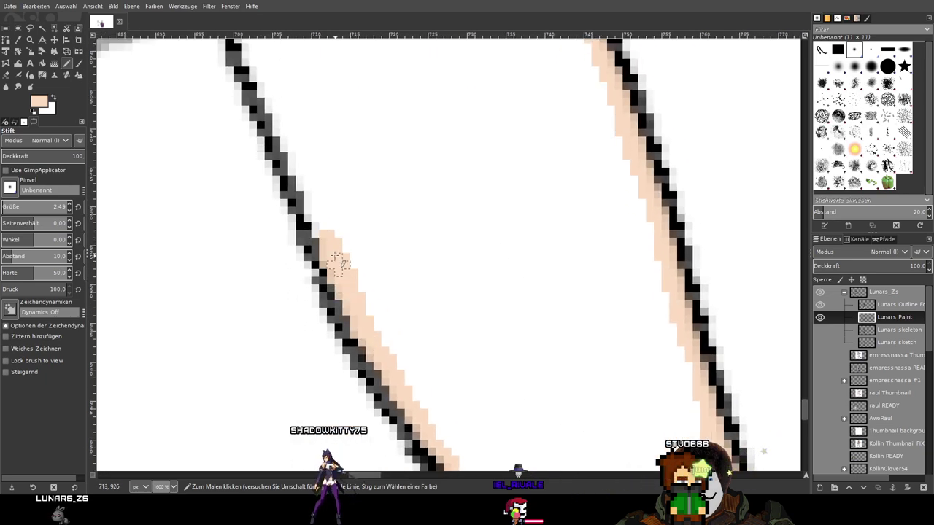
pyautogui.moveTo(288, 101)
pyautogui.mouseDown()
pyautogui.moveTo(336, 150)
pyautogui.moveTo(497, 393)
pyautogui.moveTo(450, 318)
pyautogui.mouseUp()
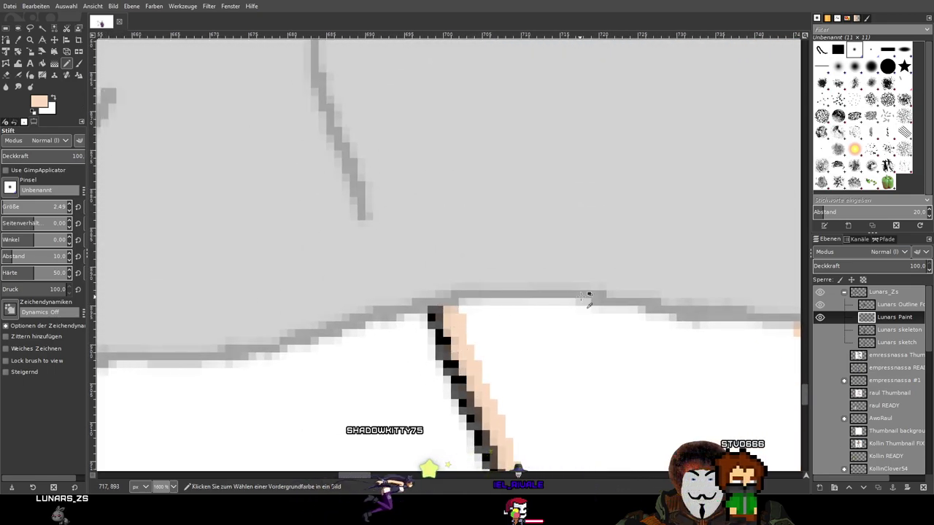
# Paint the skin-tone band down the left-hand leg's back edge from the shorts' hem to the lower calf
pyautogui.scroll(-3, 606, 296)
pyautogui.scroll(-2, 431, 198)
pyautogui.scroll(4, 483, 215)
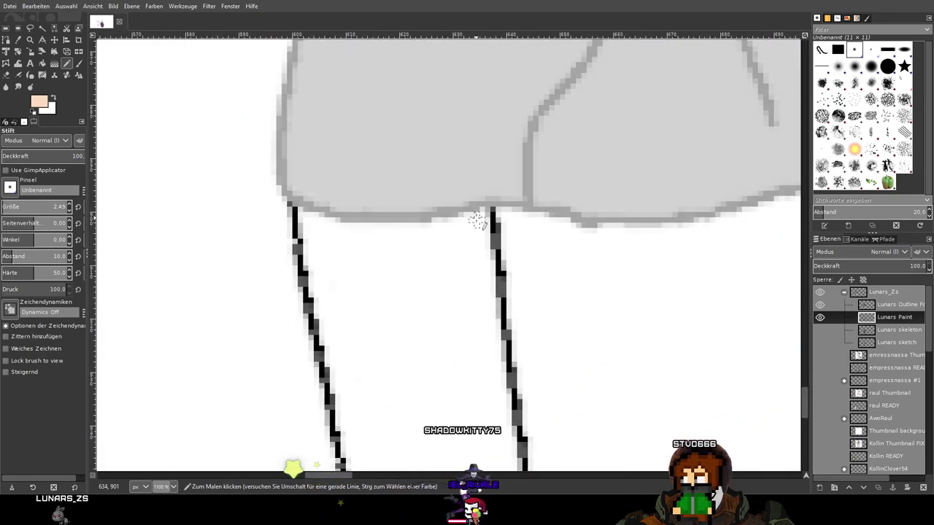
pyautogui.moveTo(481, 205)
pyautogui.mouseDown()
pyautogui.moveTo(492, 332)
pyautogui.moveTo(486, 294)
pyautogui.mouseUp()
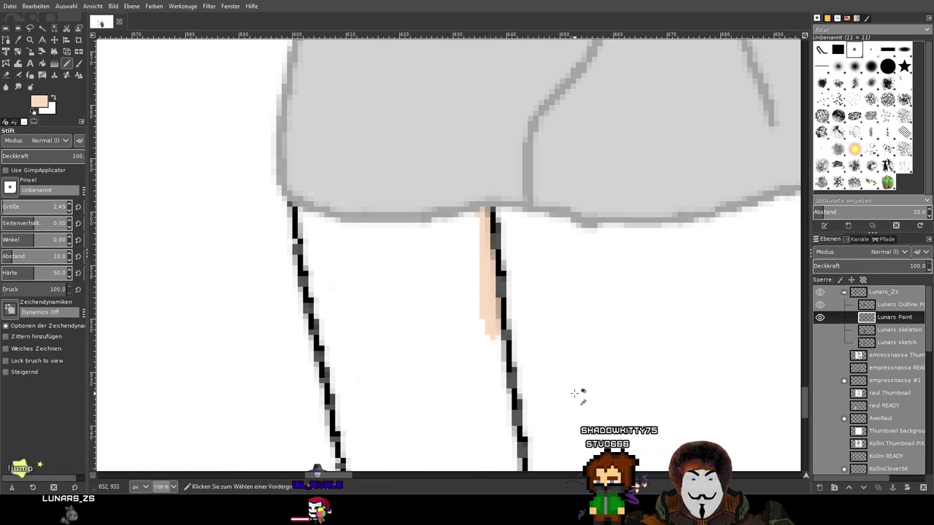
pyautogui.scroll(3, 573, 391)
pyautogui.moveTo(353, 207)
pyautogui.mouseDown()
pyautogui.moveTo(396, 334)
pyautogui.moveTo(375, 445)
pyautogui.mouseUp()
pyautogui.scroll(-2, 431, 376)
pyautogui.moveTo(537, 420); pyautogui.dragTo(485, 171)
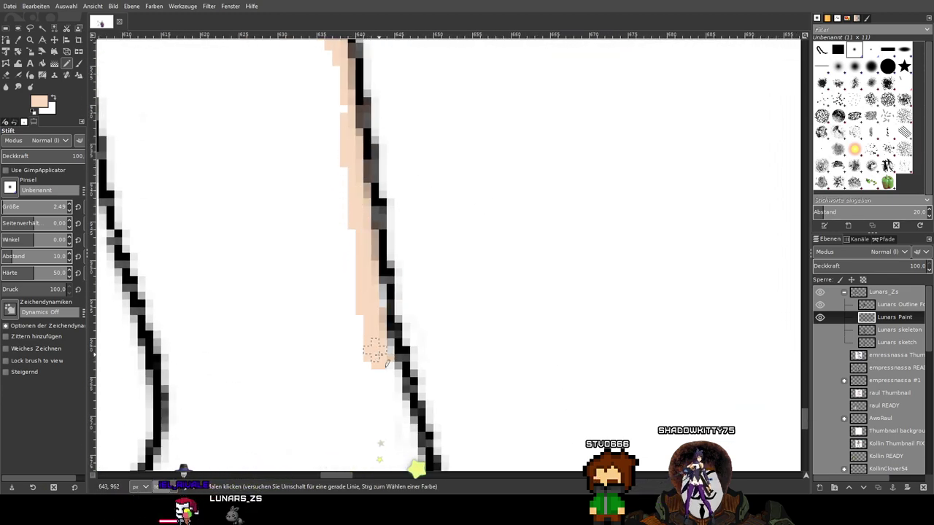
# Continue the skin-tone band around the left-hand foot's heel and along the sole to the toe
pyautogui.scroll(-5, 555, 262)
pyautogui.moveTo(372, 204); pyautogui.dragTo(374, 342)
pyautogui.click(344, 376)
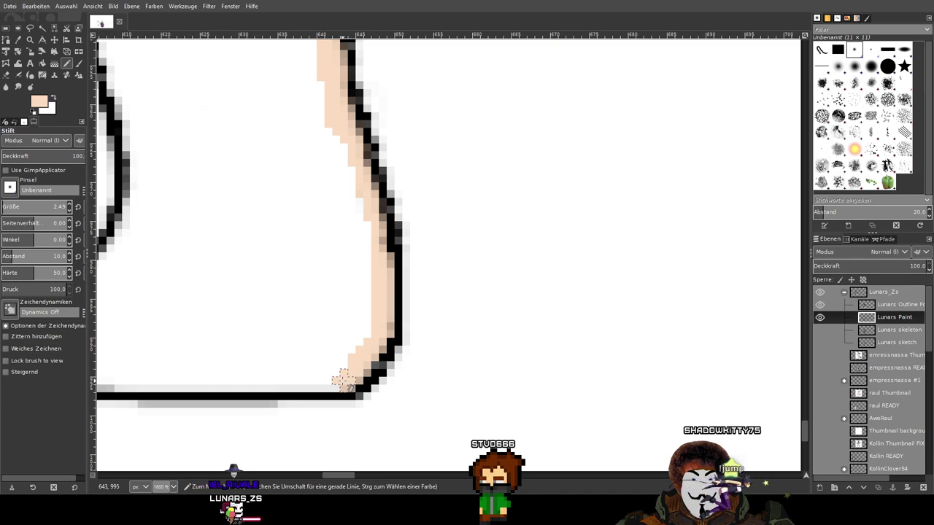
pyautogui.moveTo(336, 378)
pyautogui.mouseDown()
pyautogui.moveTo(150, 377)
pyautogui.moveTo(483, 361)
pyautogui.moveTo(366, 362)
pyautogui.moveTo(323, 349)
pyautogui.mouseUp()
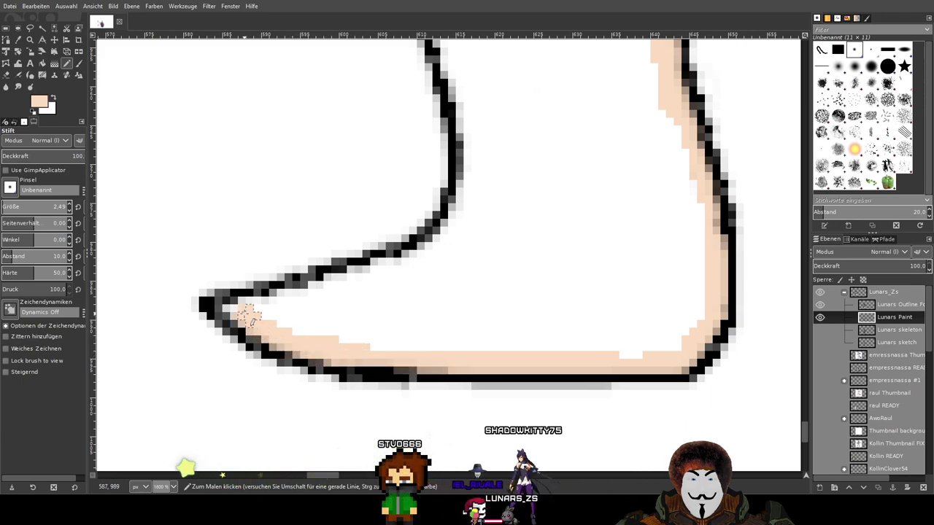
# Paint the skin-tone band over the left-hand foot's instep and up the shin's edge towards the shorts
pyautogui.moveTo(422, 255)
pyautogui.mouseDown()
pyautogui.moveTo(463, 209)
pyautogui.moveTo(486, 129)
pyautogui.moveTo(464, 330)
pyautogui.moveTo(447, 266)
pyautogui.moveTo(471, 301)
pyautogui.moveTo(483, 400)
pyautogui.mouseUp()
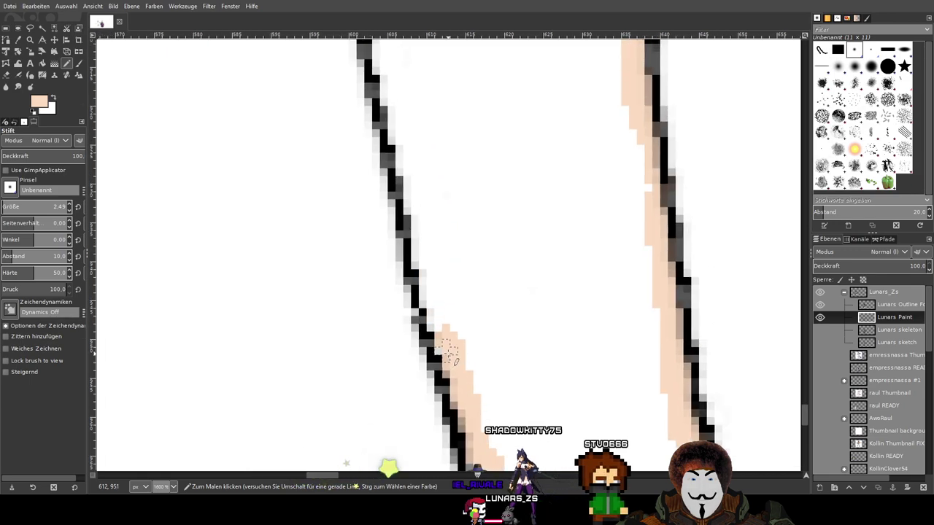
pyautogui.moveTo(450, 352); pyautogui.dragTo(399, 137)
pyautogui.scroll(5, 430, 320)
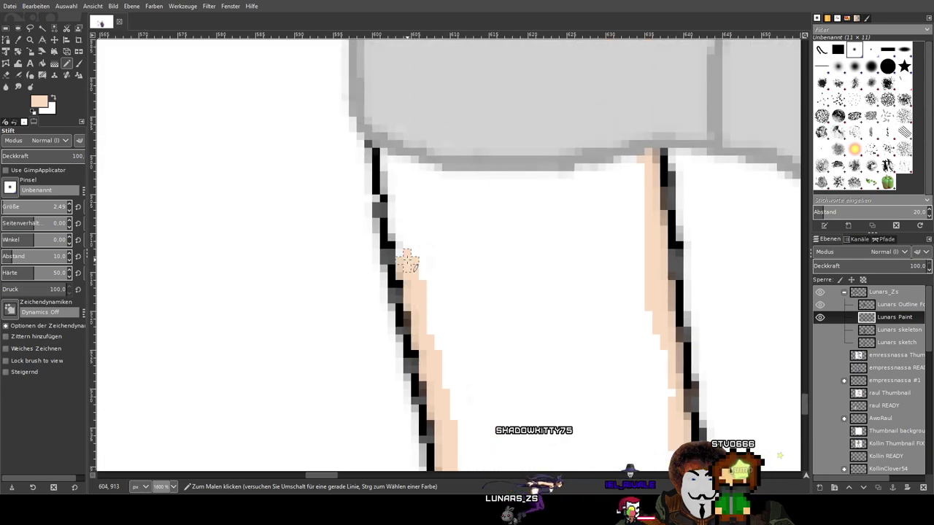
pyautogui.moveTo(394, 202); pyautogui.dragTo(401, 252)
# Close the skin-tone bands on both legs by painting across their tops just below the shorts' hem
pyautogui.scroll(-4, 422, 292)
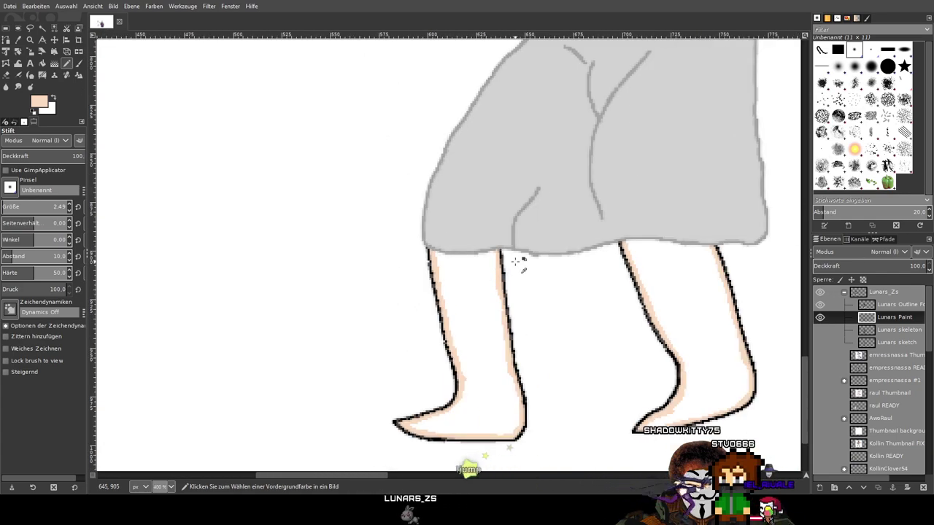
pyautogui.scroll(4, 429, 247)
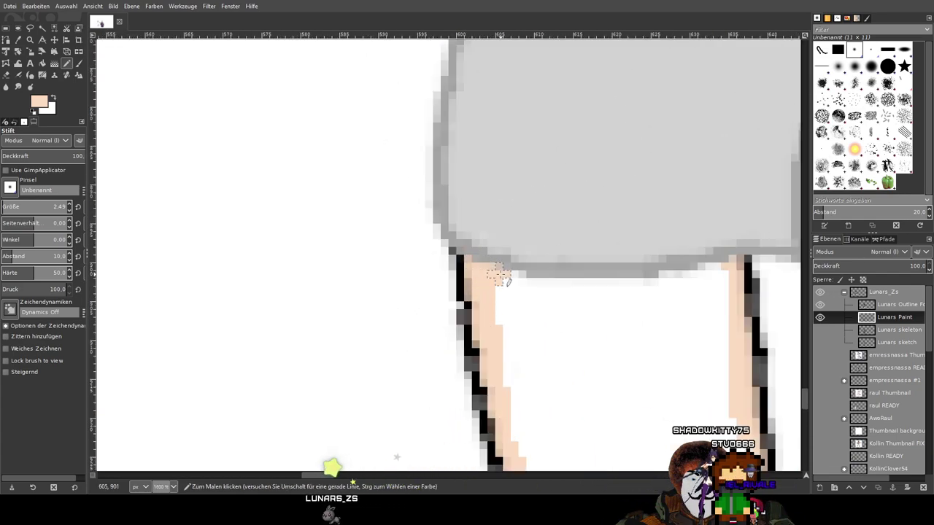
pyautogui.moveTo(662, 282)
pyautogui.mouseDown()
pyautogui.moveTo(730, 267)
pyautogui.moveTo(240, 252)
pyautogui.mouseUp()
pyautogui.scroll(-3, 733, 264)
pyautogui.scroll(2, 464, 245)
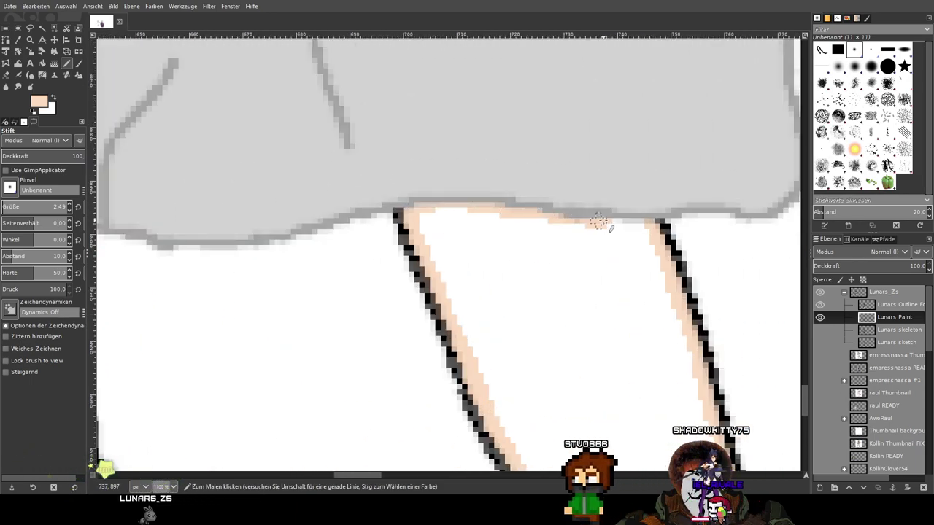
# Fill the banded interiors of both legs with the skin-tone foreground colour using Bucket Fill
pyautogui.scroll(-3, 647, 226)
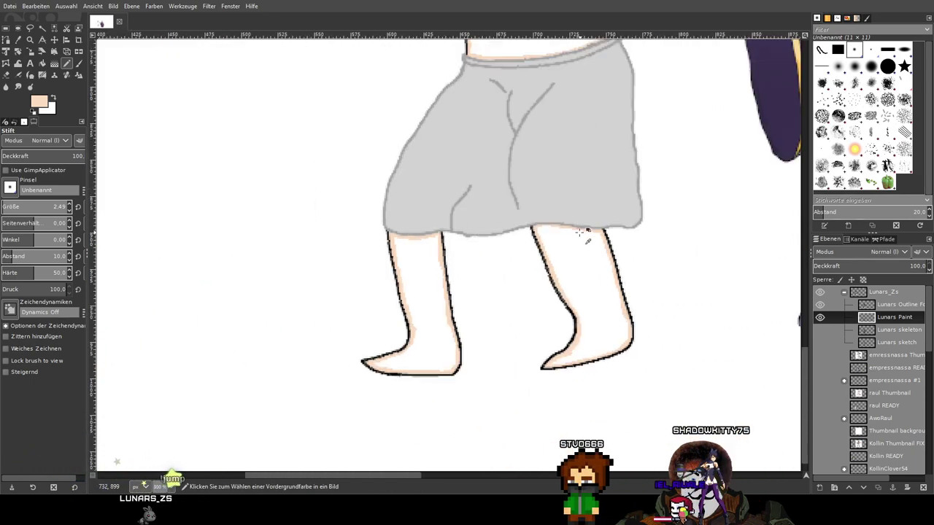
pyautogui.click(43, 62)
pyautogui.click(576, 263)
pyautogui.click(417, 267)
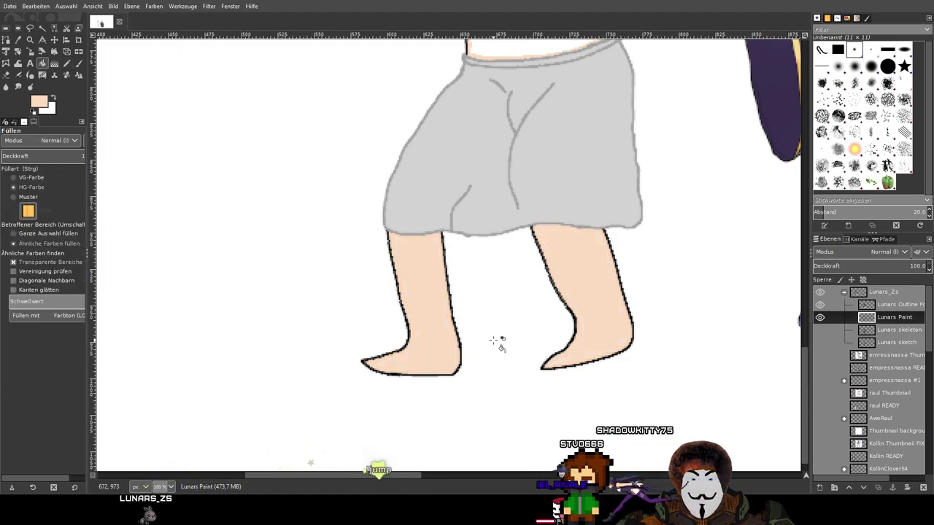
# Fill the banded torso and arms with the same skin tone
pyautogui.scroll(3, 496, 340)
pyautogui.scroll(-3, 396, 337)
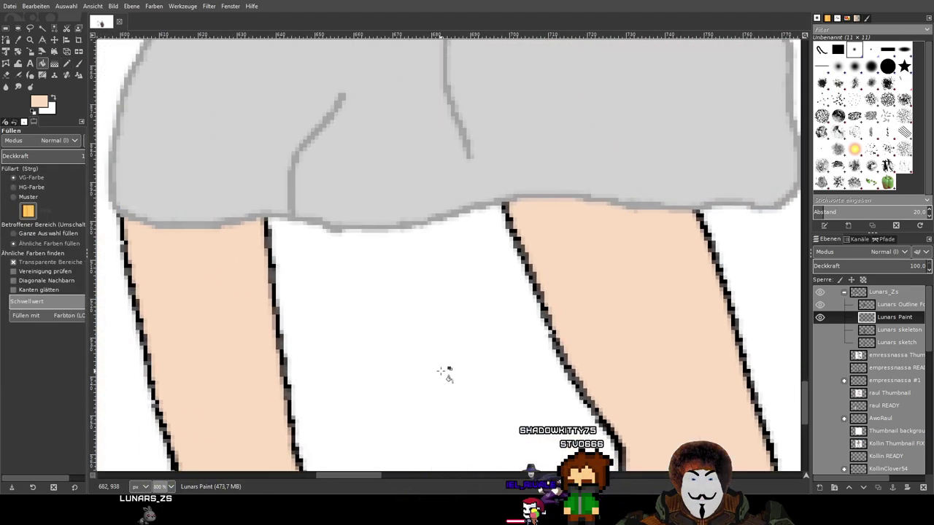
pyautogui.scroll(5, 438, 361)
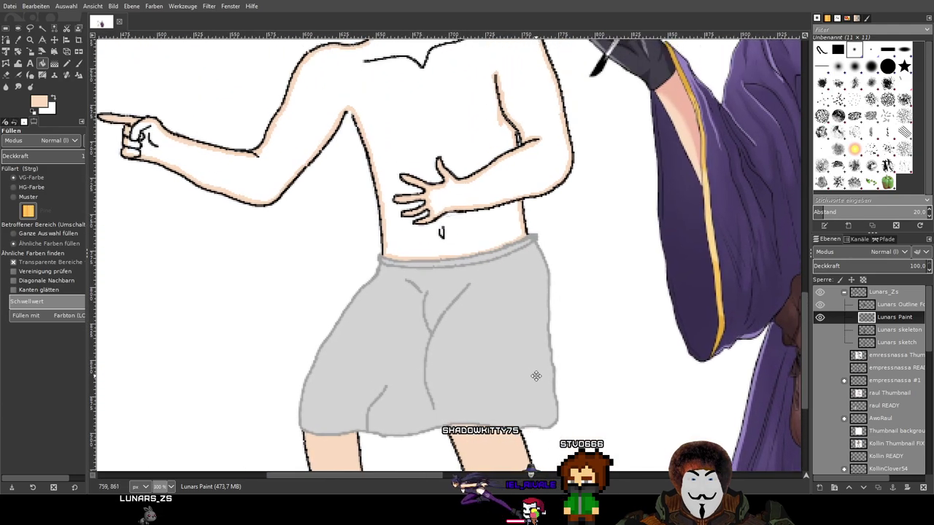
pyautogui.click(475, 172)
pyautogui.scroll(4, 573, 404)
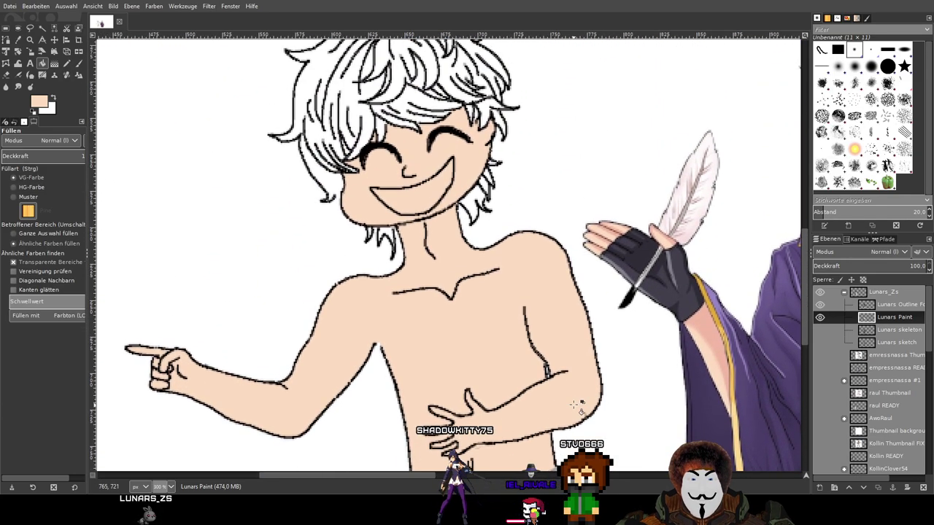
# Erase the faint stray pixels beneath the forearm near the navel on the Lunars Outline layer
pyautogui.scroll(3, 514, 438)
pyautogui.scroll(-3, 483, 277)
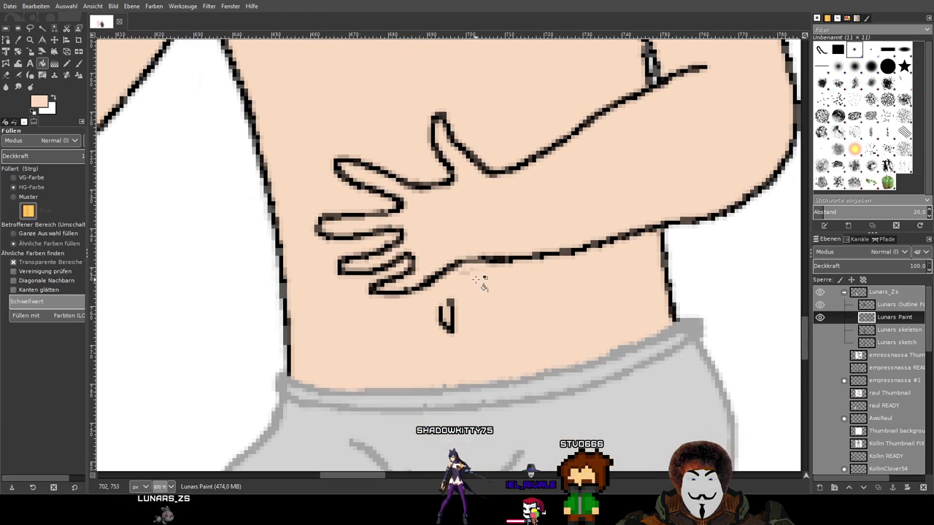
pyautogui.scroll(5, 475, 279)
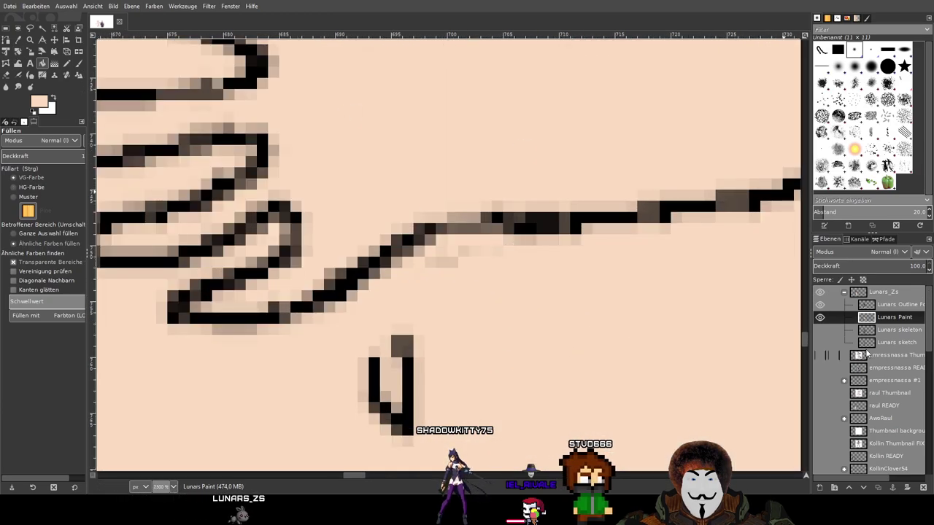
pyautogui.click(884, 305)
pyautogui.click(6, 75)
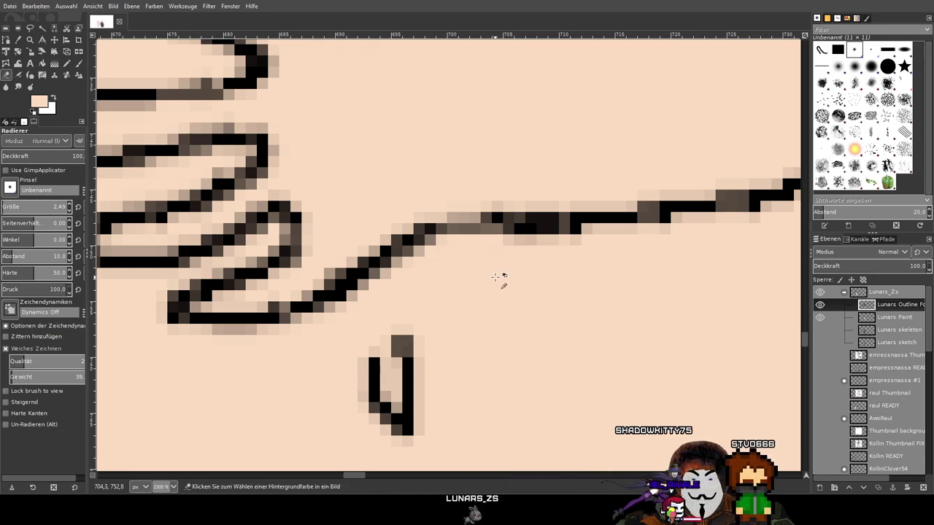
# Check the chibi's finished skin and examine the white and grey tones in the reference character's hair
pyautogui.scroll(-8, 458, 254)
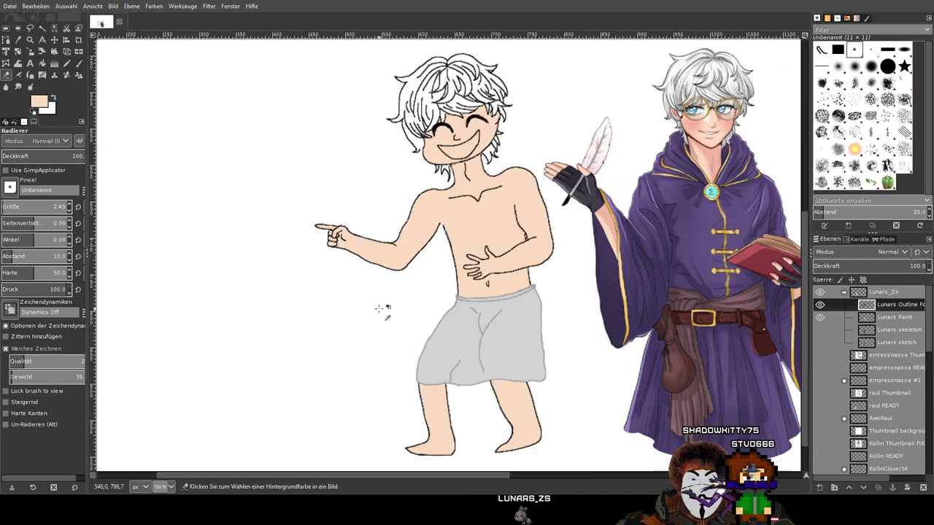
pyautogui.scroll(2, 461, 205)
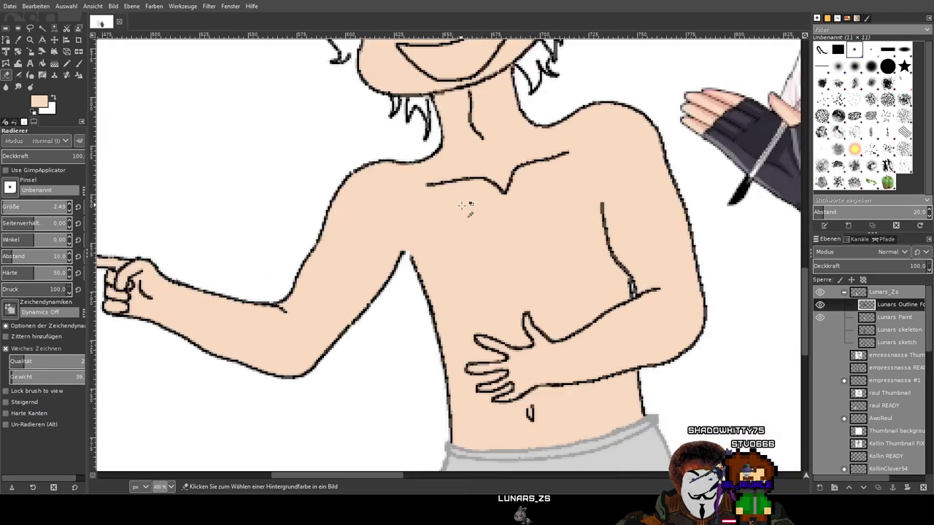
pyautogui.scroll(4, 545, 176)
pyautogui.scroll(-2, 545, 175)
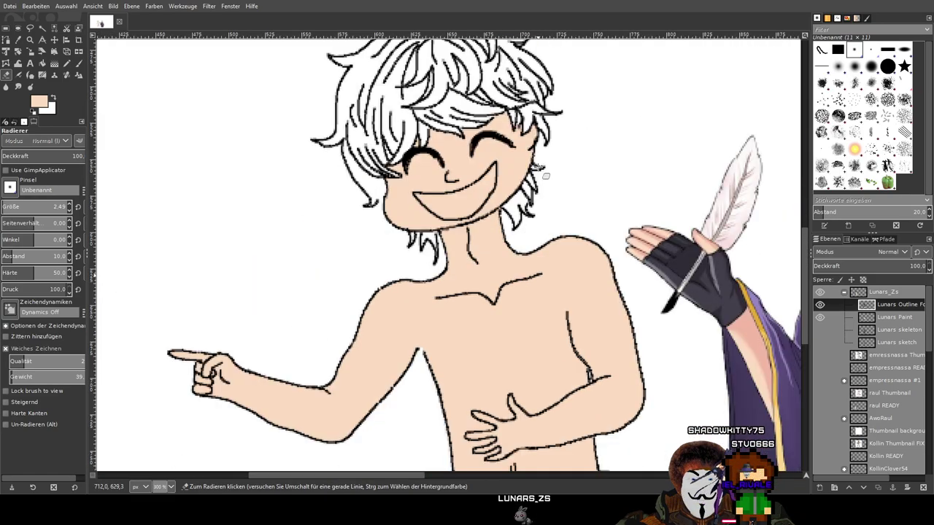
pyautogui.hscroll(5, 547, 194)
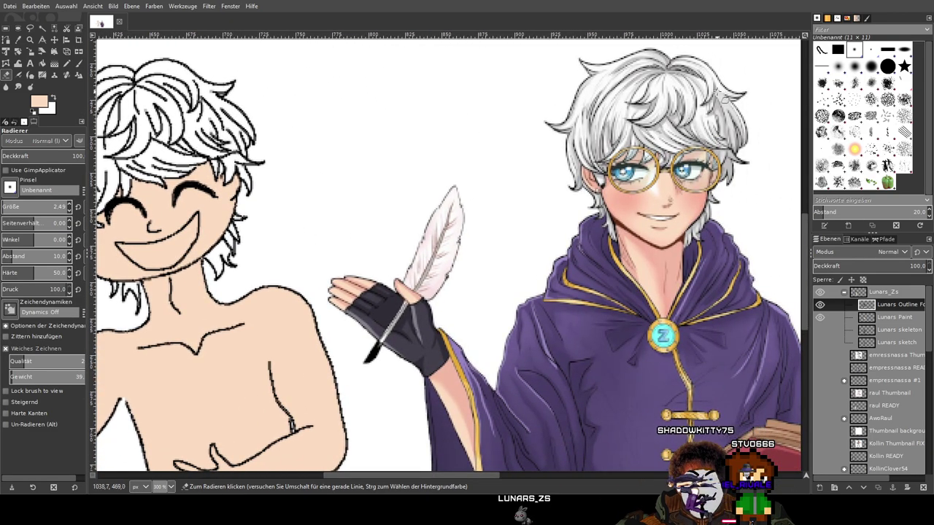
pyautogui.moveTo(604, 109); pyautogui.dragTo(500, 233)
pyautogui.scroll(4, 563, 235)
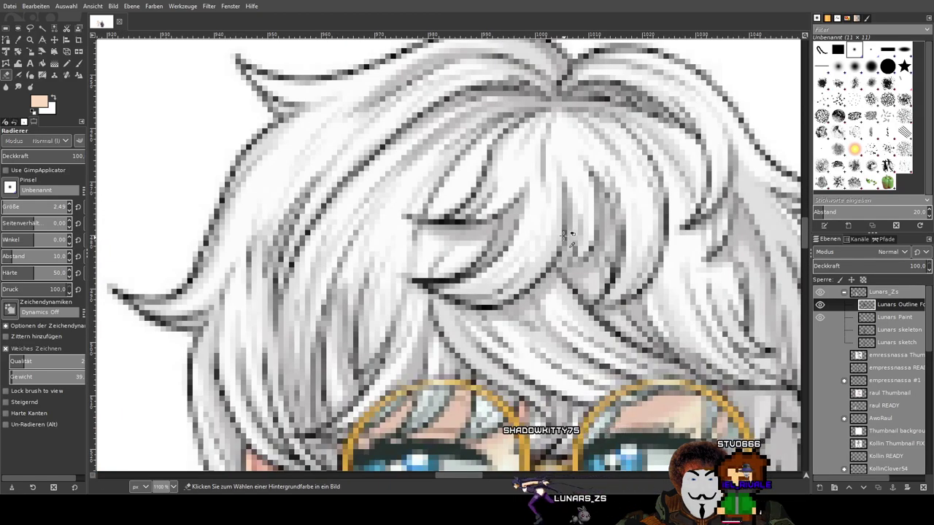
pyautogui.scroll(-4, 565, 235)
pyautogui.scroll(4, 565, 234)
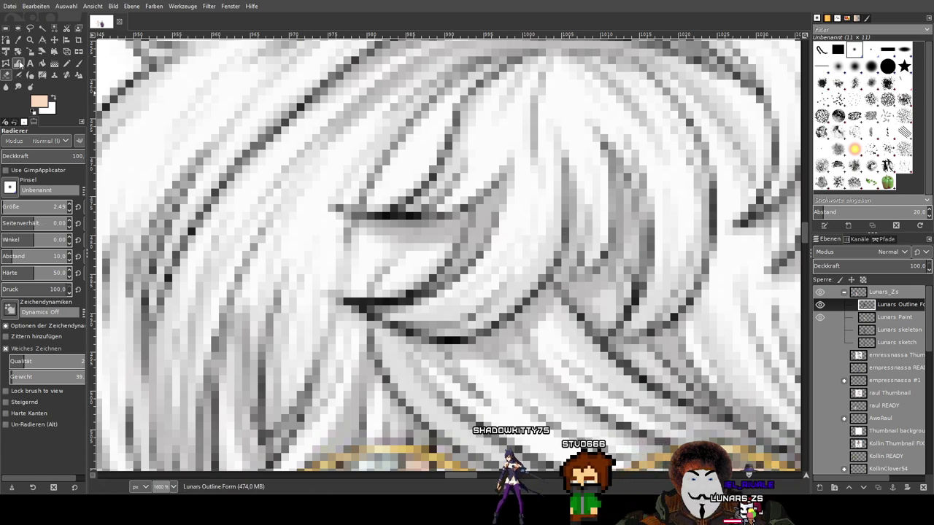
# Ready the Color Picker and make the Lunars reference layer active, toggling its visibility to check it holds the artwork
pyautogui.click(18, 41)
pyautogui.scroll(-10, 851, 337)
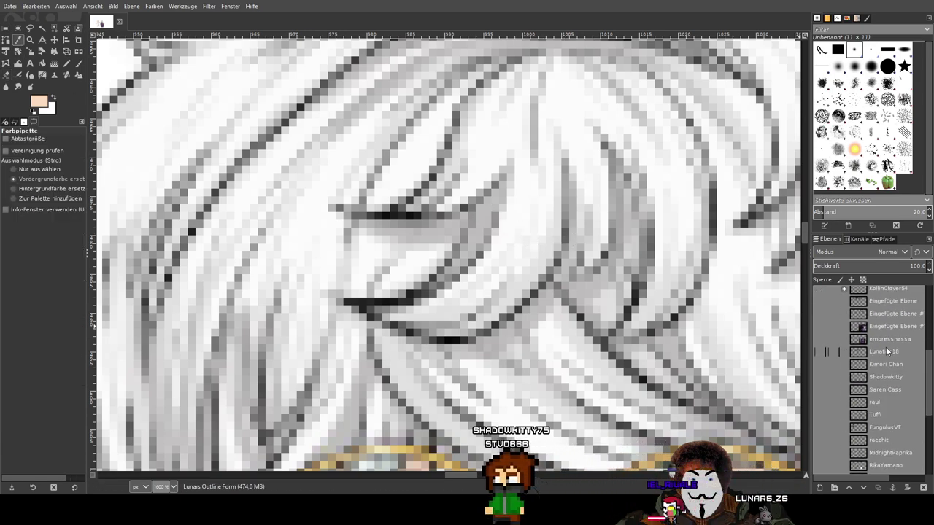
pyautogui.click(851, 430)
pyautogui.click(819, 430)
pyautogui.click(819, 429)
pyautogui.moveTo(536, 250); pyautogui.dragTo(604, 271)
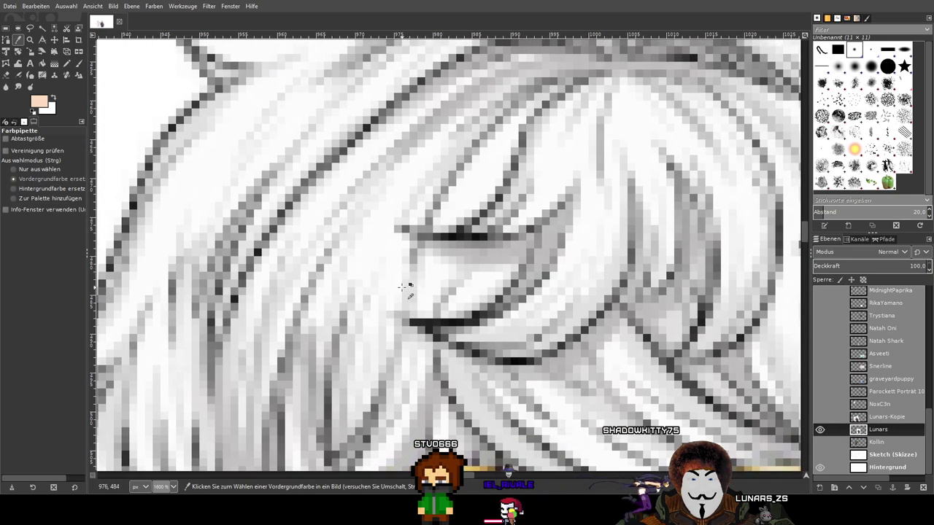
# Examine the white and grey shades across the crown, fringe and side strands of the reference character's hair
pyautogui.scroll(4, 403, 278)
pyautogui.hscroll(-3, 554, 306)
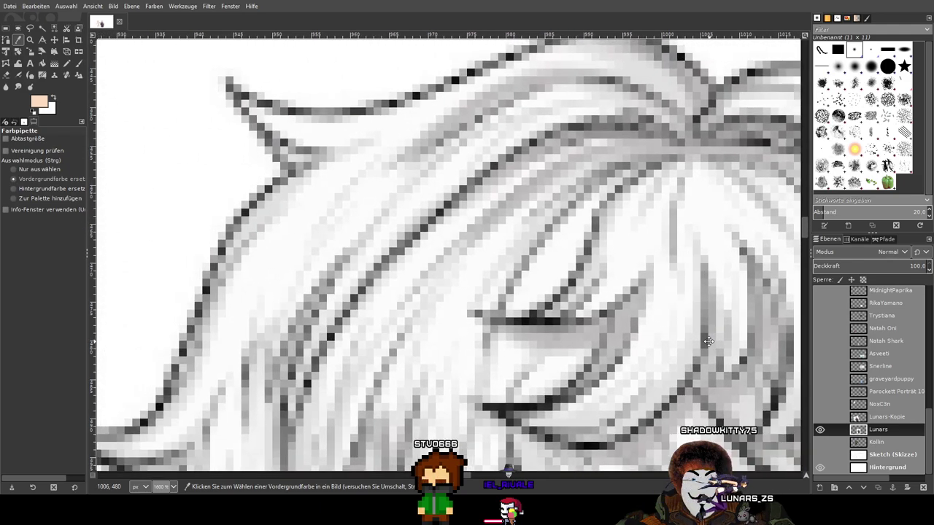
pyautogui.moveTo(708, 341); pyautogui.dragTo(841, 393)
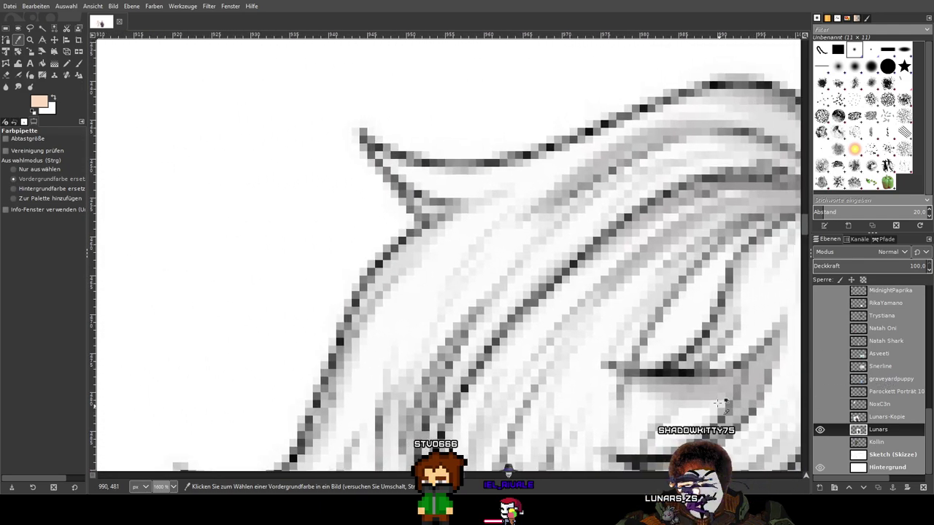
pyautogui.hscroll(6, 711, 332)
pyautogui.scroll(-2, 550, 201)
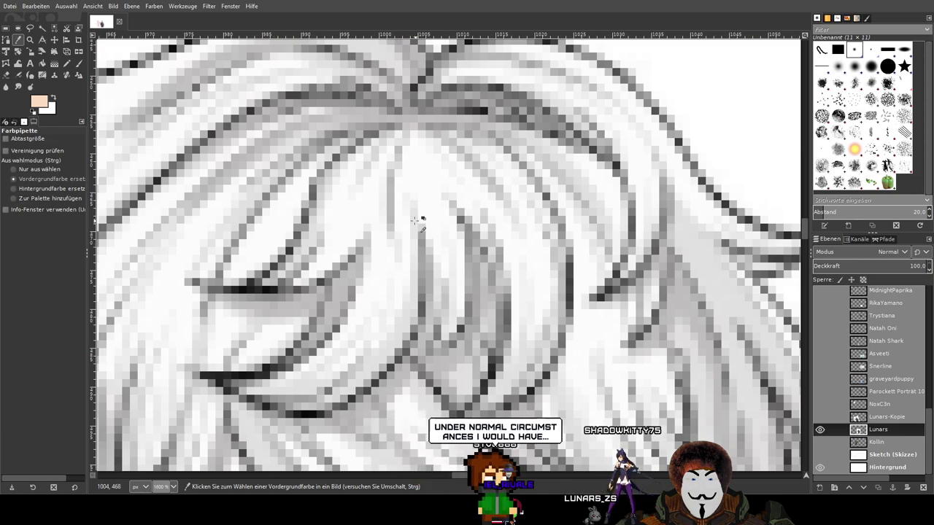
pyautogui.scroll(-4, 472, 226)
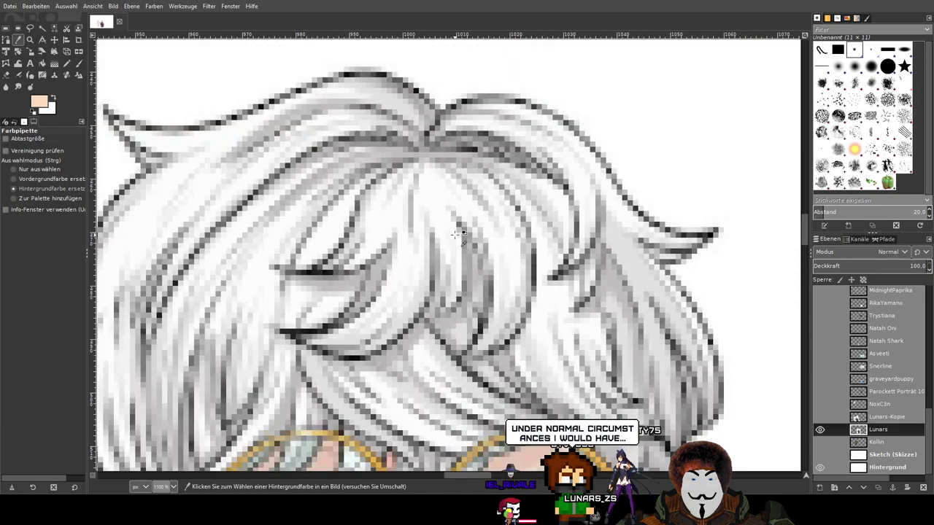
pyautogui.moveTo(281, 258); pyautogui.dragTo(744, 180)
pyautogui.moveTo(492, 236)
pyautogui.mouseDown()
pyautogui.moveTo(243, 277)
pyautogui.moveTo(628, 178)
pyautogui.mouseUp()
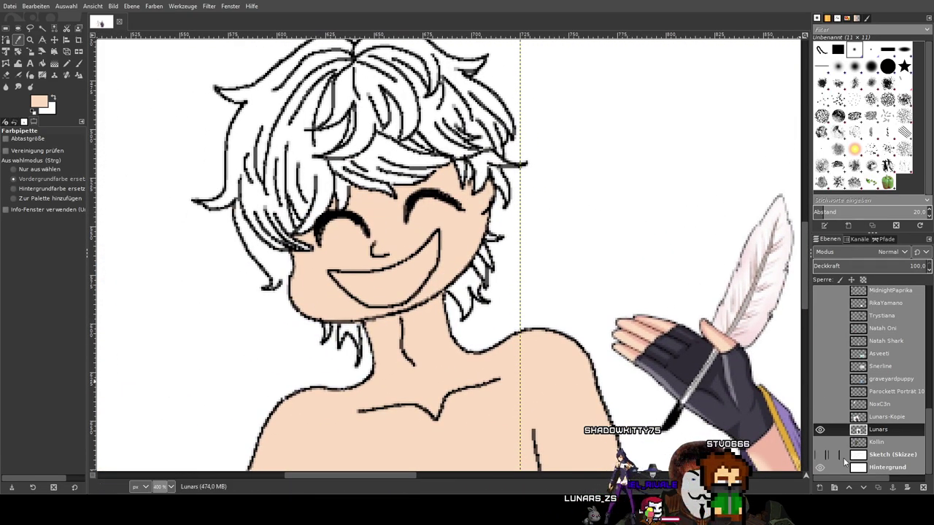
# Hide the Hintergrund background layer and compare the chibi's unfilled hair with the reference hair
pyautogui.click(820, 467)
pyautogui.moveTo(625, 229); pyautogui.dragTo(358, 347)
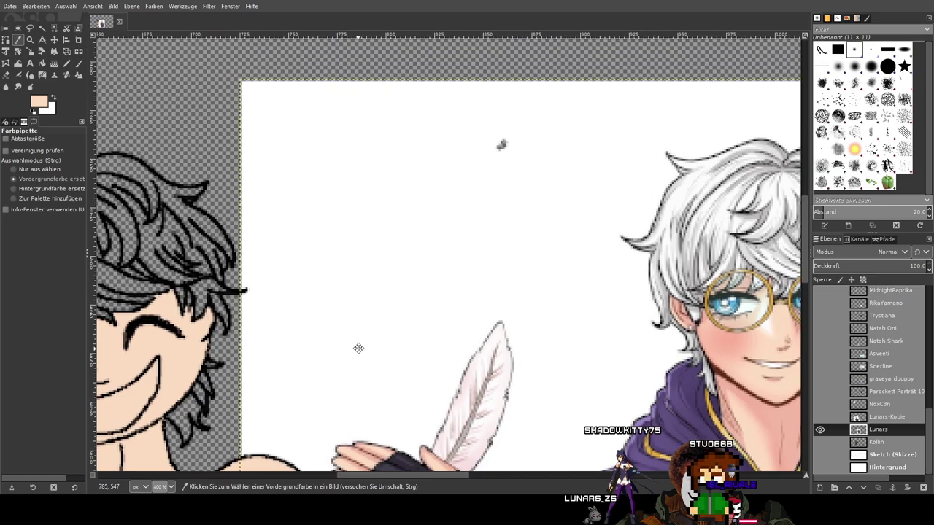
pyautogui.scroll(-5, 337, 209)
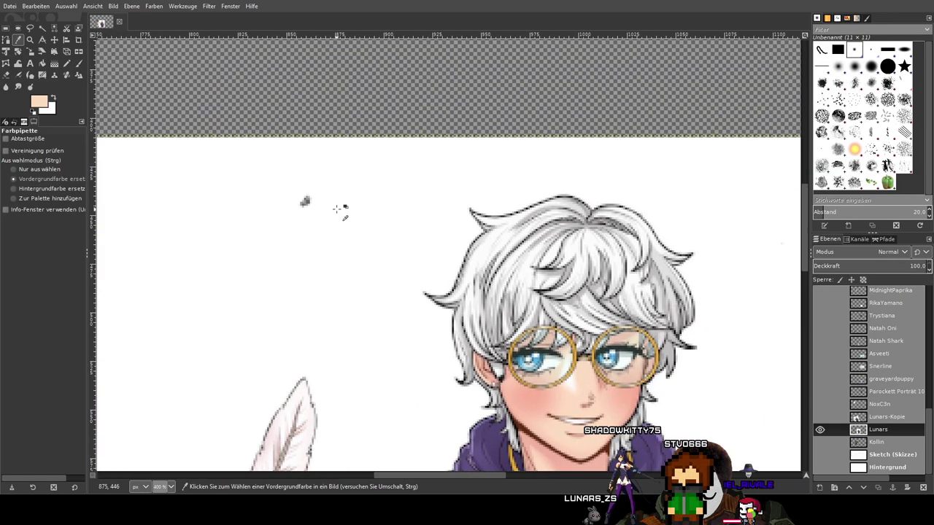
pyautogui.scroll(6, 329, 209)
pyautogui.moveTo(328, 190); pyautogui.dragTo(933, 95)
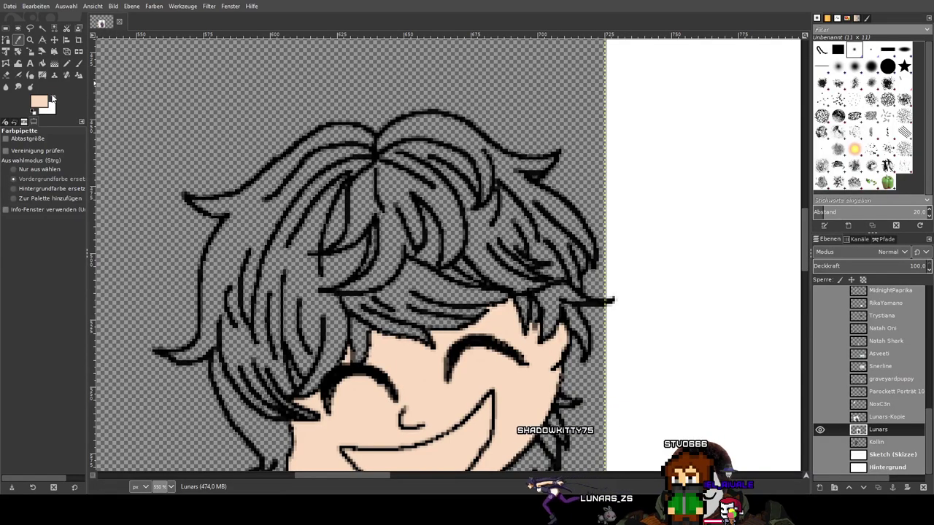
# Swap white to the foreground and dab it with the Pencil between the crown strands on the Lunars Paint layer
pyautogui.click(66, 63)
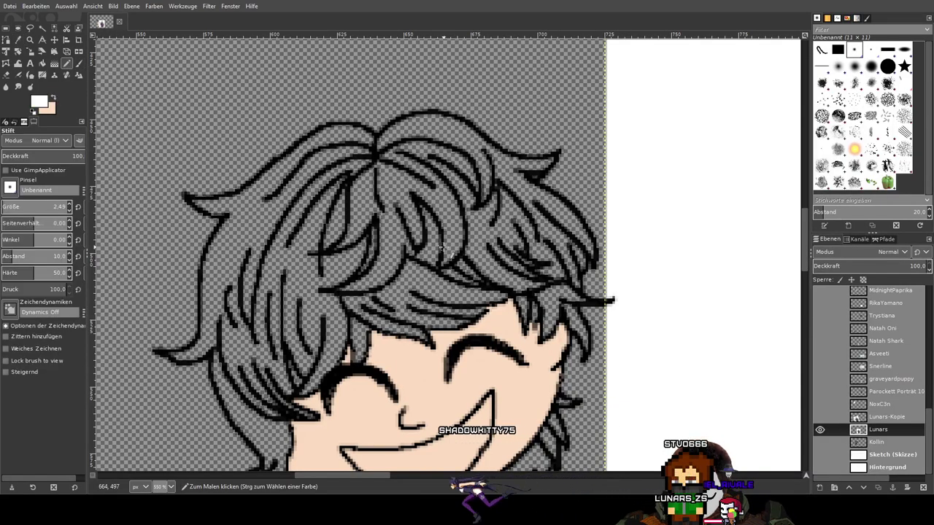
pyautogui.scroll(5, 447, 113)
pyautogui.scroll(10, 905, 365)
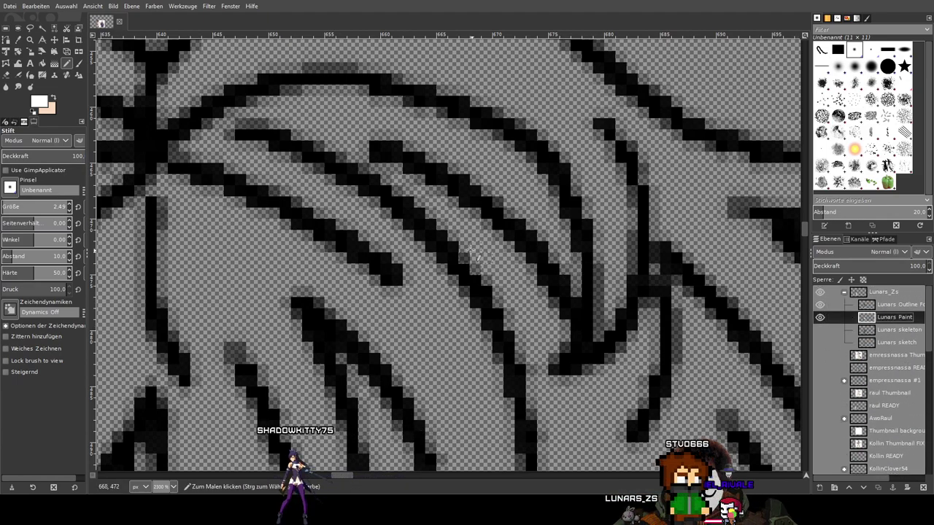
pyautogui.moveTo(479, 145); pyautogui.dragTo(417, 263)
pyautogui.click(820, 317)
pyautogui.click(820, 317)
# Pencil a white band inside the outer hair contour from the parting over the crown and down the right side
pyautogui.scroll(-5, 557, 276)
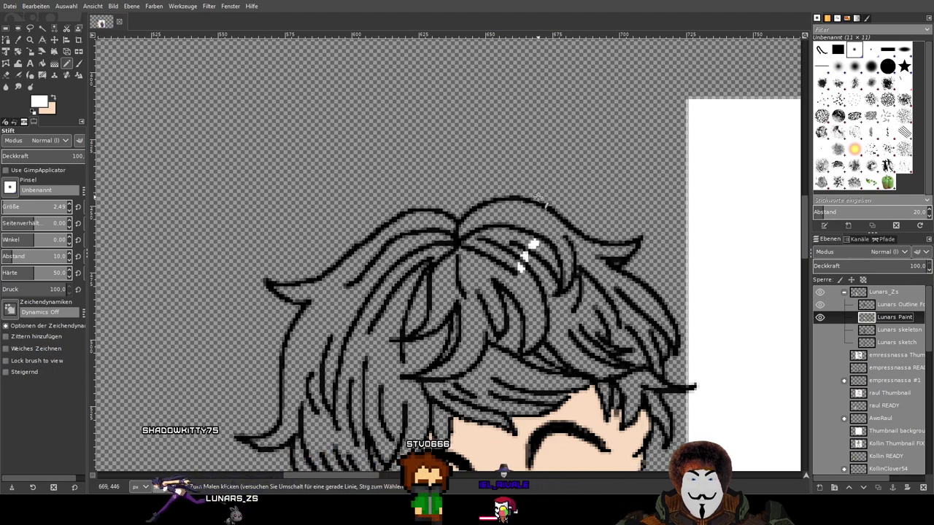
pyautogui.hscroll(2, 448, 199)
pyautogui.scroll(3, 448, 200)
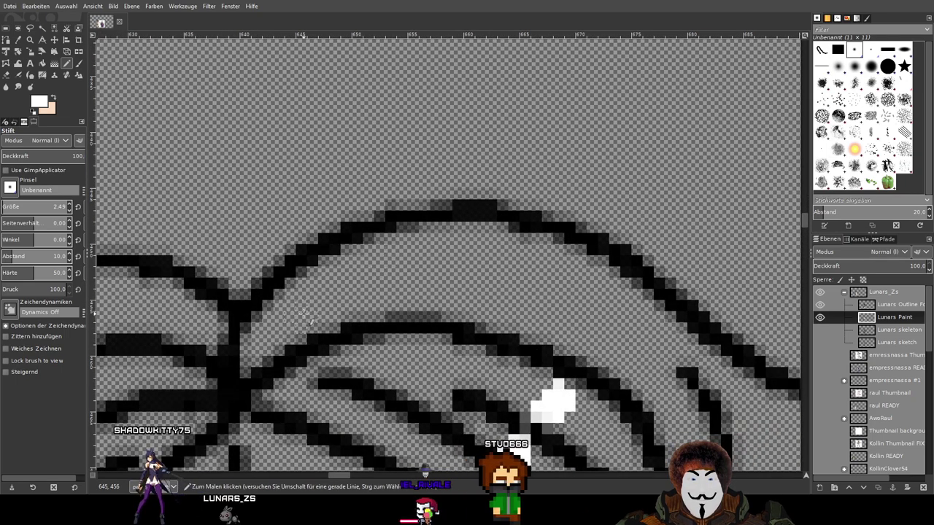
pyautogui.moveTo(256, 334)
pyautogui.mouseDown()
pyautogui.moveTo(315, 269)
pyautogui.moveTo(421, 241)
pyautogui.mouseUp()
pyautogui.moveTo(485, 230)
pyautogui.mouseDown()
pyautogui.moveTo(545, 236)
pyautogui.moveTo(605, 276)
pyautogui.mouseUp()
pyautogui.hotkey('ctrl', 'z')
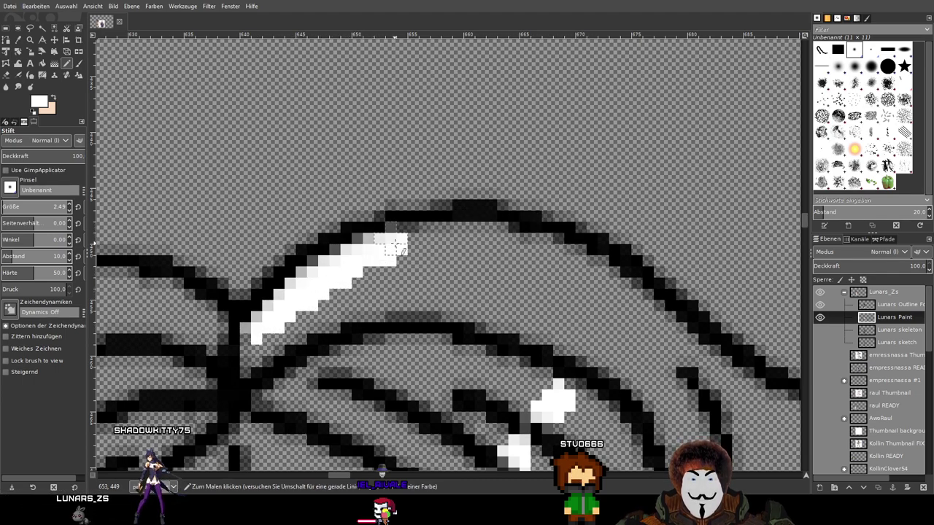
pyautogui.moveTo(592, 262)
pyautogui.mouseDown()
pyautogui.moveTo(768, 401)
pyautogui.moveTo(334, 219)
pyautogui.moveTo(446, 250)
pyautogui.moveTo(558, 246)
pyautogui.moveTo(547, 239)
pyautogui.moveTo(513, 272)
pyautogui.moveTo(408, 286)
pyautogui.moveTo(458, 338)
pyautogui.moveTo(550, 401)
pyautogui.moveTo(605, 429)
pyautogui.moveTo(354, 180)
pyautogui.mouseUp()
pyautogui.moveTo(278, 156)
pyautogui.mouseDown()
pyautogui.moveTo(353, 201)
pyautogui.moveTo(412, 257)
pyautogui.moveTo(458, 340)
pyautogui.mouseUp()
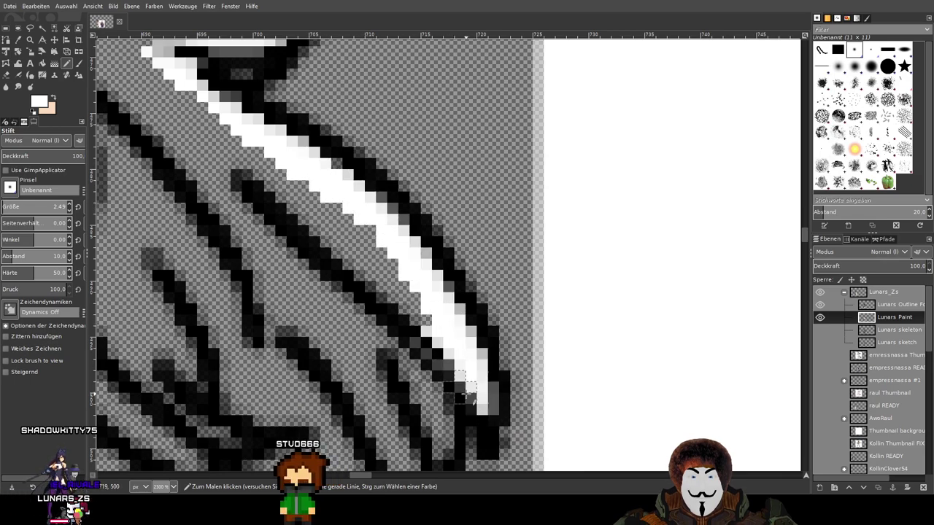
# Pencil white inside the narrow outer strands just above the horizontal pointed tip on the right side of the hair
pyautogui.moveTo(459, 374); pyautogui.dragTo(427, 167)
pyautogui.moveTo(394, 237)
pyautogui.mouseDown()
pyautogui.moveTo(376, 286)
pyautogui.moveTo(387, 358)
pyautogui.mouseUp()
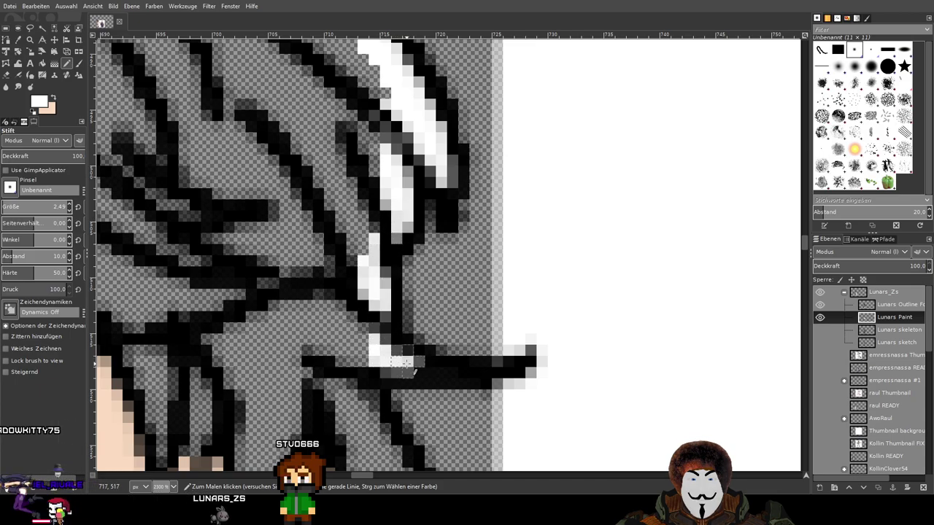
pyautogui.scroll(-5, 417, 371)
pyautogui.scroll(6, 554, 270)
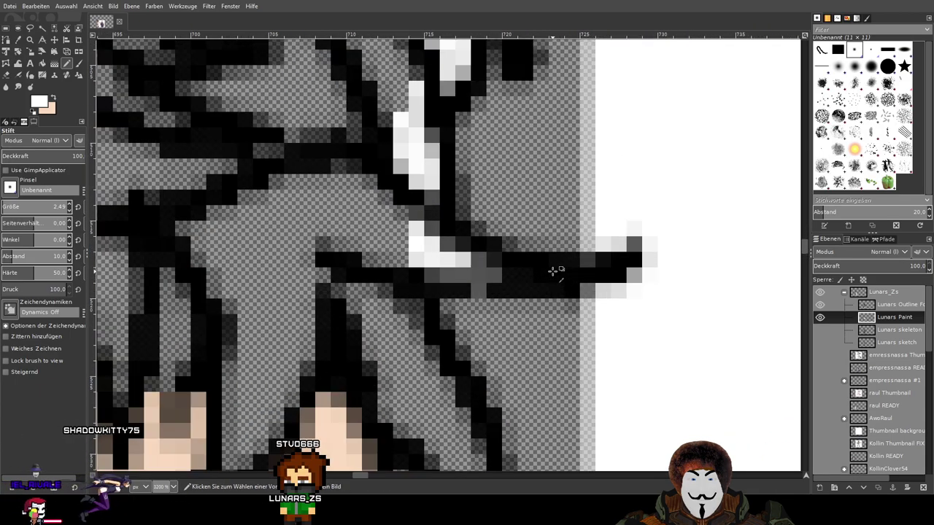
# Pencil white inside the curved strand beneath the pointed tip and the neighbouring wide tuft, undoing a stray stroke
pyautogui.moveTo(365, 259)
pyautogui.mouseDown()
pyautogui.moveTo(390, 281)
pyautogui.moveTo(458, 414)
pyautogui.moveTo(420, 165)
pyautogui.mouseUp()
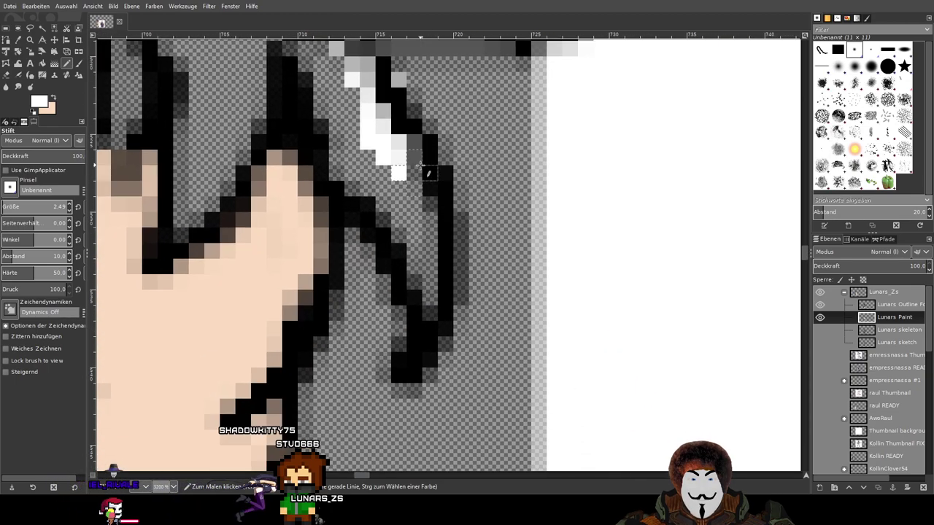
pyautogui.moveTo(375, 118)
pyautogui.mouseDown()
pyautogui.moveTo(409, 177)
pyautogui.moveTo(427, 315)
pyautogui.moveTo(408, 250)
pyautogui.mouseUp()
pyautogui.hotkey('ctrl', 'z')
pyautogui.moveTo(399, 174); pyautogui.dragTo(434, 292)
pyautogui.moveTo(397, 213)
pyautogui.mouseDown()
pyautogui.moveTo(320, 103)
pyautogui.moveTo(350, 171)
pyautogui.moveTo(474, 318)
pyautogui.mouseUp()
# Pencil white into the small narrow forehead tufts and close the gap in the wide tuft beside them
pyautogui.moveTo(392, 176)
pyautogui.mouseDown()
pyautogui.moveTo(316, 360)
pyautogui.moveTo(299, 204)
pyautogui.moveTo(473, 195)
pyautogui.moveTo(509, 177)
pyautogui.moveTo(476, 182)
pyautogui.moveTo(433, 215)
pyautogui.moveTo(405, 213)
pyautogui.mouseUp()
pyautogui.scroll(-3, 508, 177)
pyautogui.scroll(3, 508, 177)
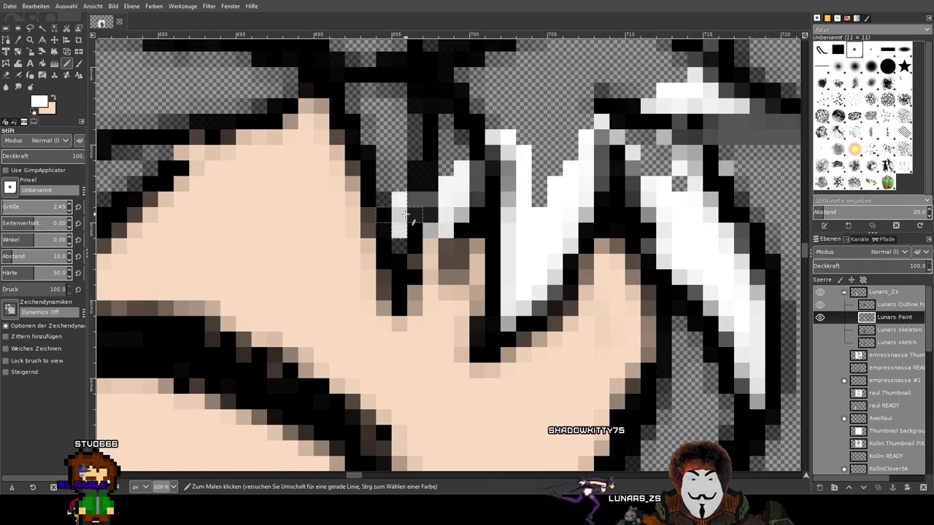
pyautogui.moveTo(393, 246)
pyautogui.mouseDown()
pyautogui.moveTo(382, 128)
pyautogui.moveTo(475, 181)
pyautogui.moveTo(513, 189)
pyautogui.moveTo(391, 170)
pyautogui.mouseUp()
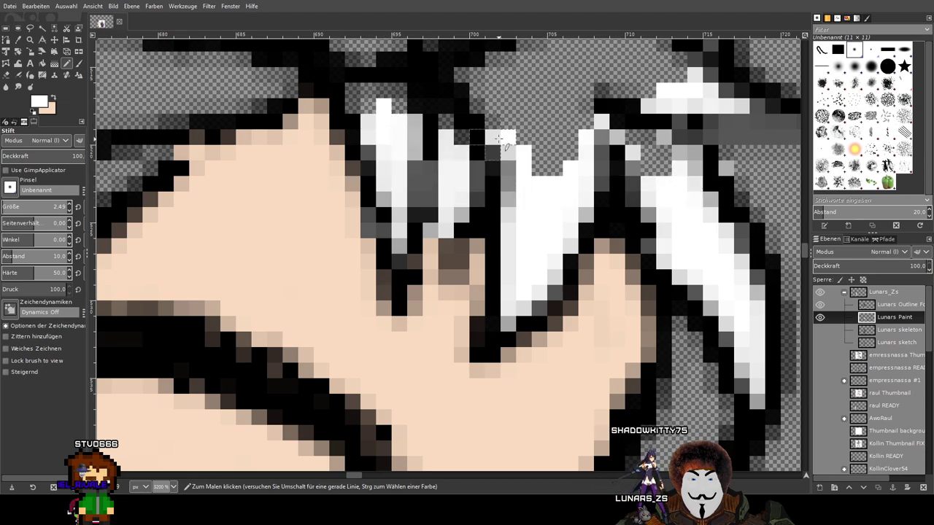
pyautogui.moveTo(503, 138); pyautogui.dragTo(675, 299)
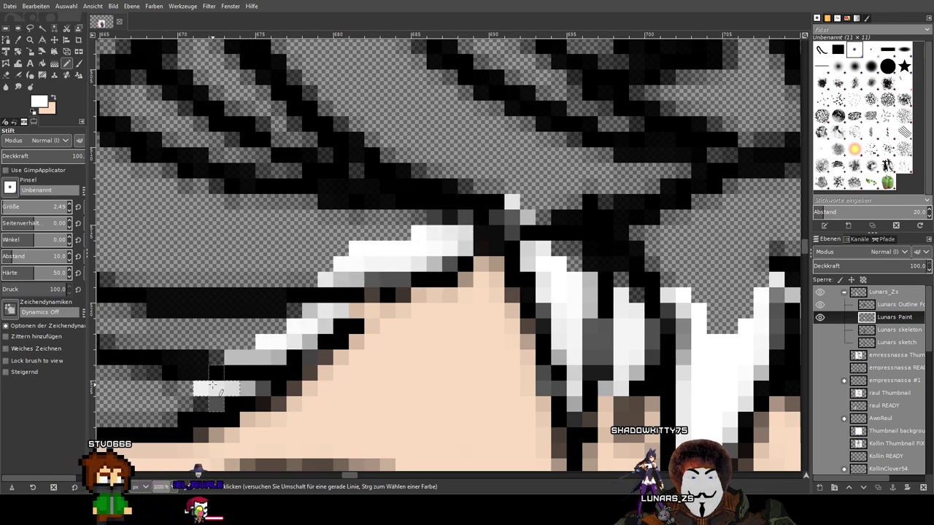
# Pencil a white band along the fringe's lower edge across the forehead, just above the skin
pyautogui.moveTo(315, 329); pyautogui.dragTo(532, 199)
pyautogui.moveTo(475, 240); pyautogui.dragTo(292, 262)
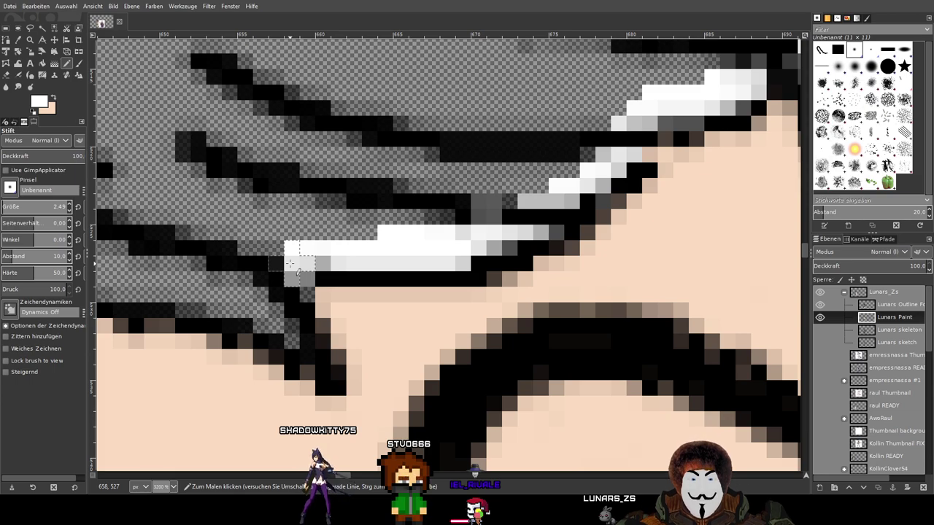
pyautogui.scroll(-3, 330, 247)
pyautogui.hscroll(-2, 329, 247)
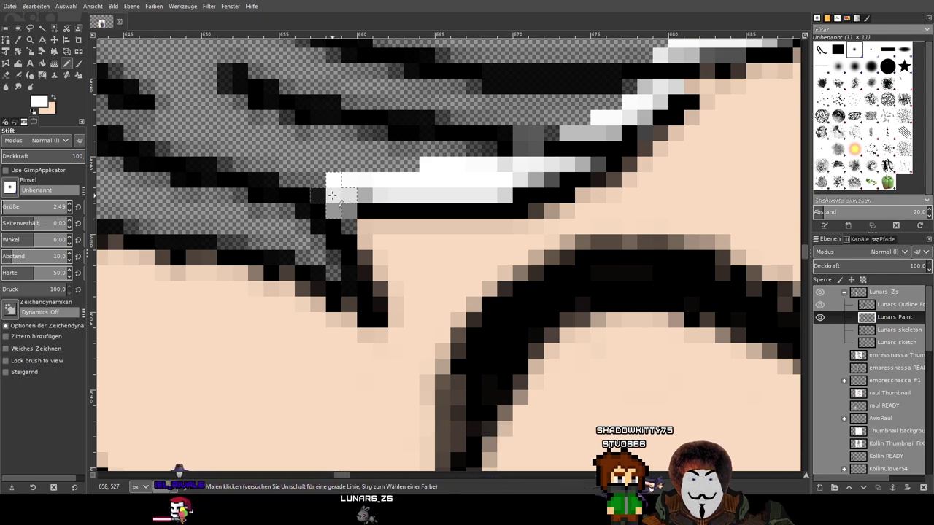
pyautogui.moveTo(263, 223)
pyautogui.mouseDown()
pyautogui.moveTo(200, 221)
pyautogui.moveTo(480, 270)
pyautogui.mouseUp()
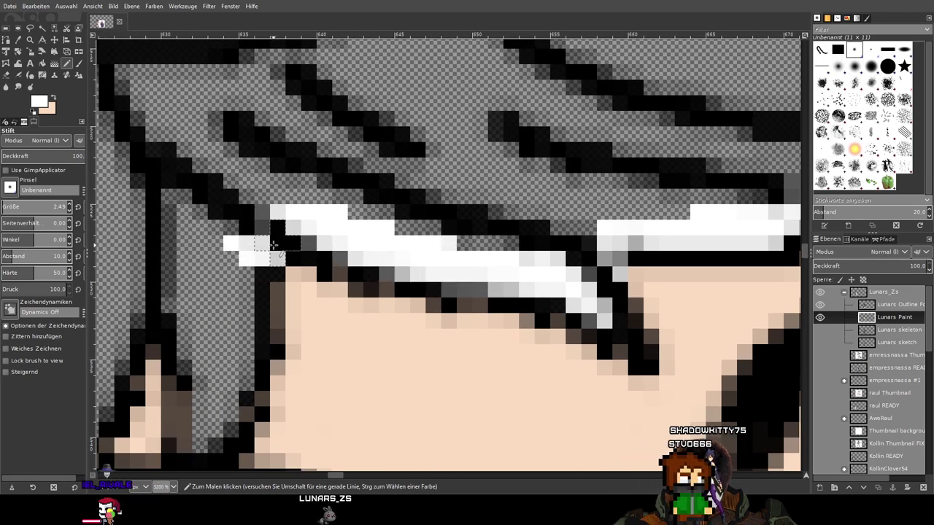
# Pencil white inside the fringe strand above the left eye and the thin overlapping strands at the left temple
pyautogui.moveTo(217, 392); pyautogui.dragTo(442, 134)
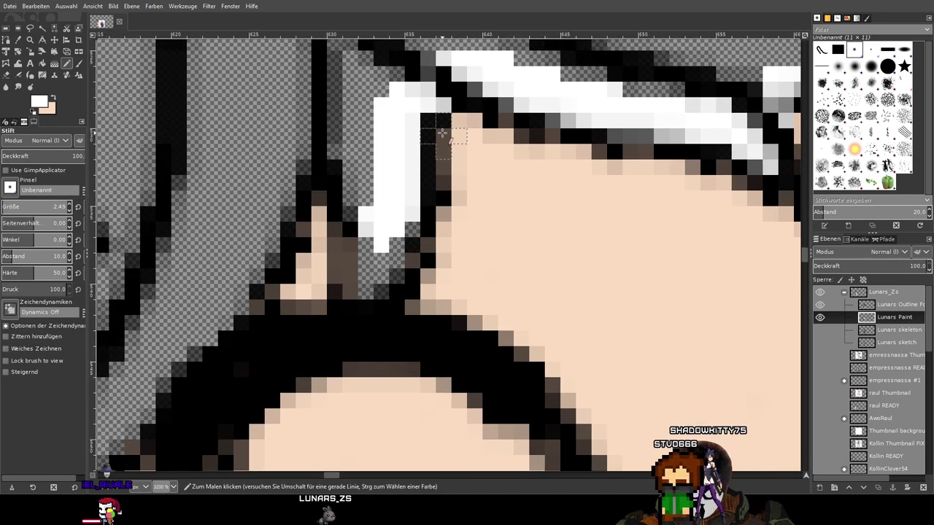
pyautogui.scroll(-5, 442, 134)
pyautogui.scroll(5, 431, 128)
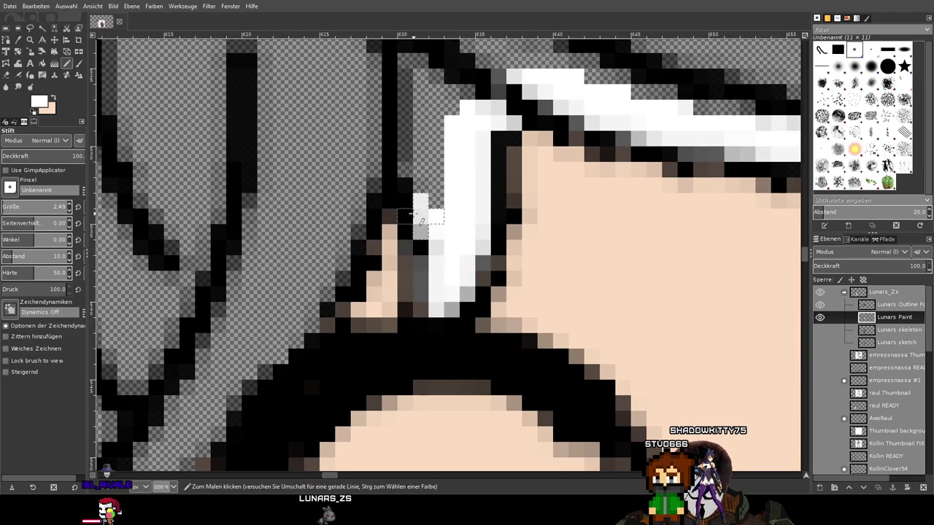
pyautogui.moveTo(359, 219)
pyautogui.mouseDown()
pyautogui.moveTo(289, 317)
pyautogui.moveTo(299, 296)
pyautogui.mouseUp()
pyautogui.moveTo(331, 248)
pyautogui.mouseDown()
pyautogui.moveTo(575, 64)
pyautogui.moveTo(442, 256)
pyautogui.moveTo(355, 313)
pyautogui.moveTo(485, 164)
pyautogui.moveTo(387, 183)
pyautogui.moveTo(409, 228)
pyautogui.mouseUp()
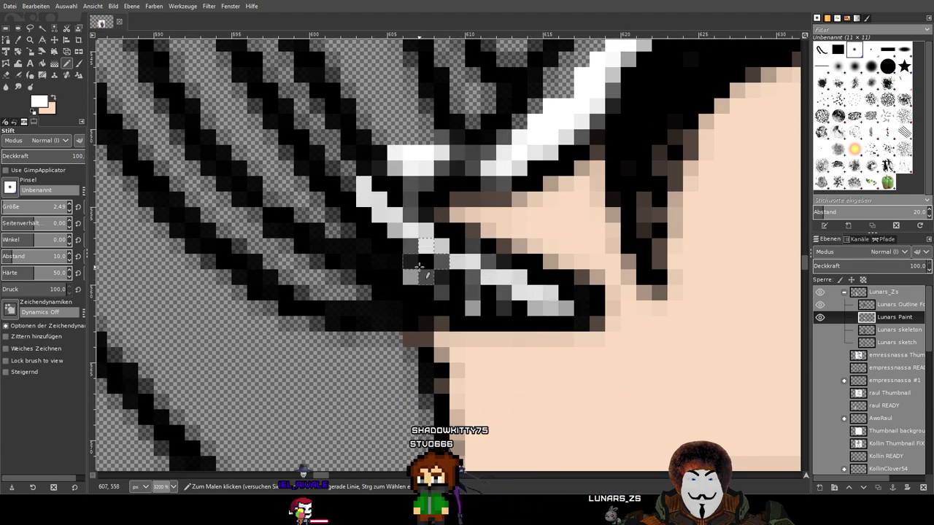
pyautogui.moveTo(379, 286); pyautogui.dragTo(567, 94)
# Pencil a white band along the cheek side of the loose left side lock, from the temple to its tip
pyautogui.scroll(-5, 568, 93)
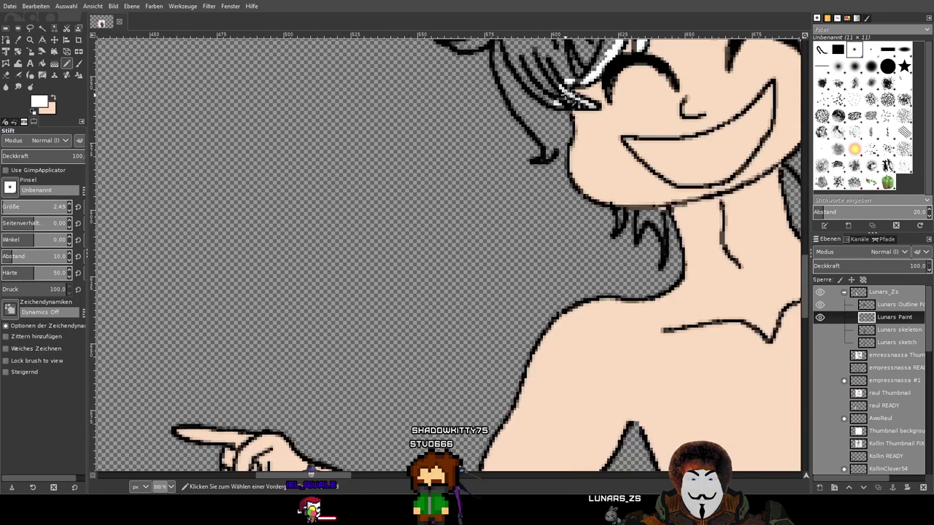
pyautogui.scroll(-2, 567, 94)
pyautogui.scroll(5, 567, 93)
pyautogui.scroll(-6, 576, 146)
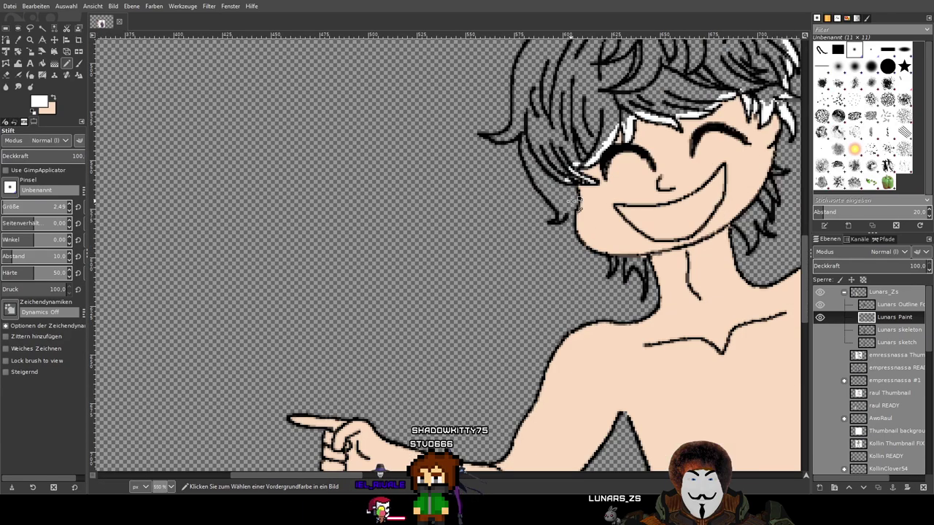
pyautogui.scroll(1, 585, 195)
pyautogui.scroll(5, 527, 243)
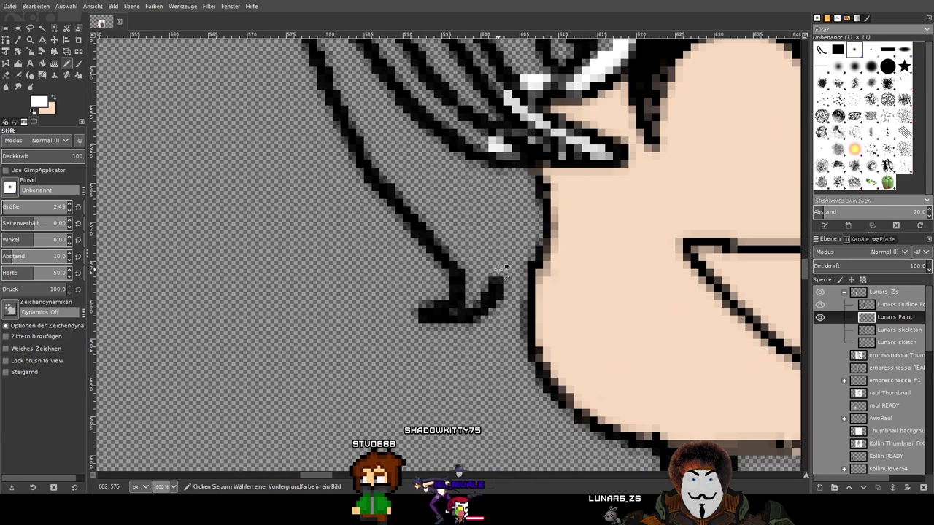
pyautogui.moveTo(429, 338)
pyautogui.mouseDown()
pyautogui.moveTo(524, 221)
pyautogui.moveTo(526, 129)
pyautogui.moveTo(536, 189)
pyautogui.moveTo(526, 239)
pyautogui.mouseUp()
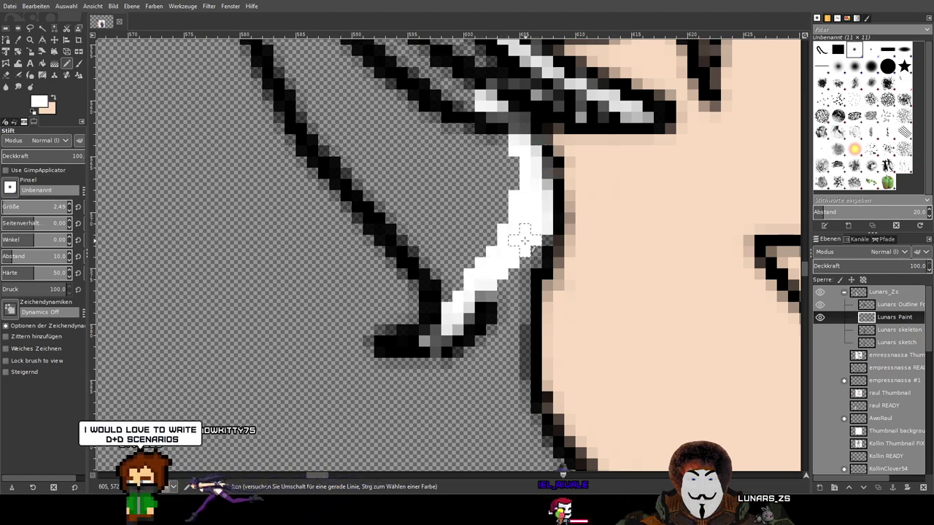
pyautogui.moveTo(466, 306)
pyautogui.mouseDown()
pyautogui.moveTo(510, 274)
pyautogui.moveTo(536, 197)
pyautogui.mouseUp()
# Widen the white beside the cheek and line the side lock's outer contour from its tip up to the pointed flick
pyautogui.scroll(2, 538, 199)
pyautogui.moveTo(506, 298)
pyautogui.mouseDown()
pyautogui.moveTo(504, 229)
pyautogui.moveTo(483, 192)
pyautogui.mouseUp()
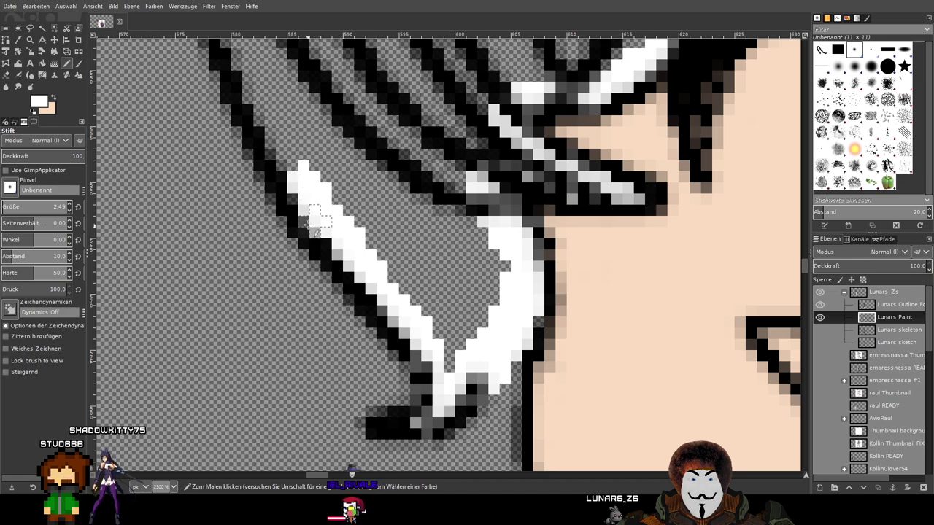
pyautogui.moveTo(308, 203)
pyautogui.mouseDown()
pyautogui.moveTo(393, 346)
pyautogui.moveTo(365, 304)
pyautogui.mouseUp()
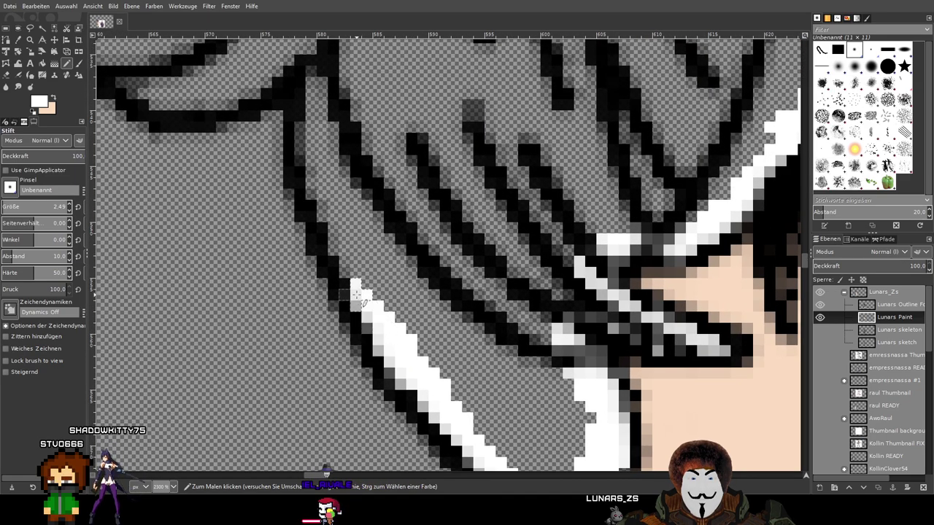
pyautogui.moveTo(312, 86); pyautogui.dragTo(390, 350)
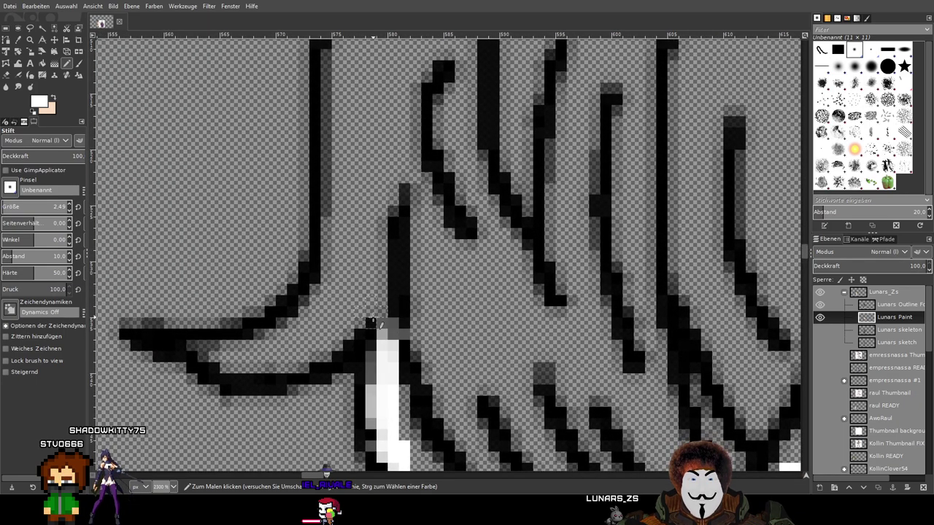
# Pencil white along the inside of the hair's left outline, from the lower pointed flick up towards the upper flick
pyautogui.moveTo(292, 356)
pyautogui.mouseDown()
pyautogui.moveTo(197, 345)
pyautogui.moveTo(251, 342)
pyautogui.moveTo(338, 253)
pyautogui.mouseUp()
pyautogui.moveTo(373, 225); pyautogui.dragTo(373, 344)
pyautogui.moveTo(337, 373)
pyautogui.mouseDown()
pyautogui.moveTo(350, 248)
pyautogui.moveTo(348, 191)
pyautogui.moveTo(337, 168)
pyautogui.moveTo(331, 262)
pyautogui.mouseUp()
pyautogui.moveTo(376, 182); pyautogui.dragTo(353, 406)
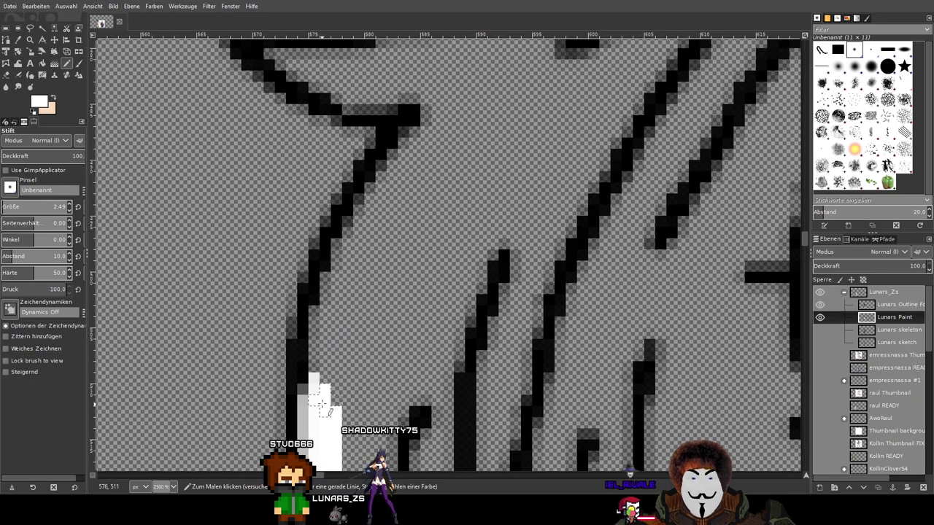
pyautogui.moveTo(315, 359); pyautogui.dragTo(327, 296)
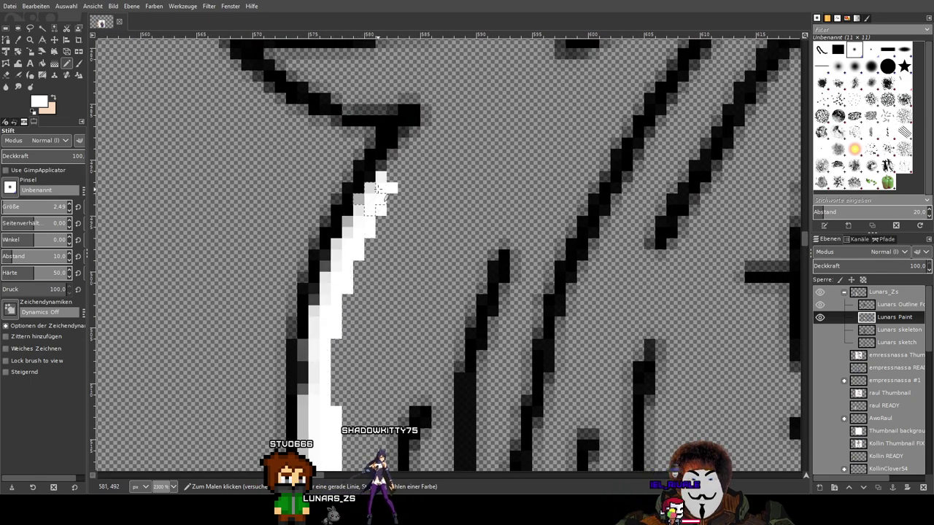
# Line the upper left flick and the crown's inner outline with white, then dab white across the strands beside the parting
pyautogui.moveTo(439, 102)
pyautogui.mouseDown()
pyautogui.moveTo(453, 139)
pyautogui.moveTo(446, 377)
pyautogui.moveTo(391, 354)
pyautogui.moveTo(339, 354)
pyautogui.moveTo(271, 311)
pyautogui.moveTo(307, 318)
pyautogui.moveTo(391, 303)
pyautogui.moveTo(454, 277)
pyautogui.moveTo(515, 233)
pyautogui.moveTo(564, 233)
pyautogui.moveTo(359, 367)
pyautogui.moveTo(351, 360)
pyautogui.moveTo(408, 315)
pyautogui.mouseUp()
pyautogui.moveTo(342, 362)
pyautogui.mouseDown()
pyautogui.moveTo(319, 386)
pyautogui.moveTo(349, 367)
pyautogui.moveTo(307, 403)
pyautogui.moveTo(247, 442)
pyautogui.mouseUp()
pyautogui.moveTo(441, 308)
pyautogui.mouseDown()
pyautogui.moveTo(339, 393)
pyautogui.moveTo(410, 311)
pyautogui.moveTo(539, 218)
pyautogui.moveTo(632, 212)
pyautogui.moveTo(721, 264)
pyautogui.mouseUp()
pyautogui.moveTo(744, 306); pyautogui.dragTo(349, 247)
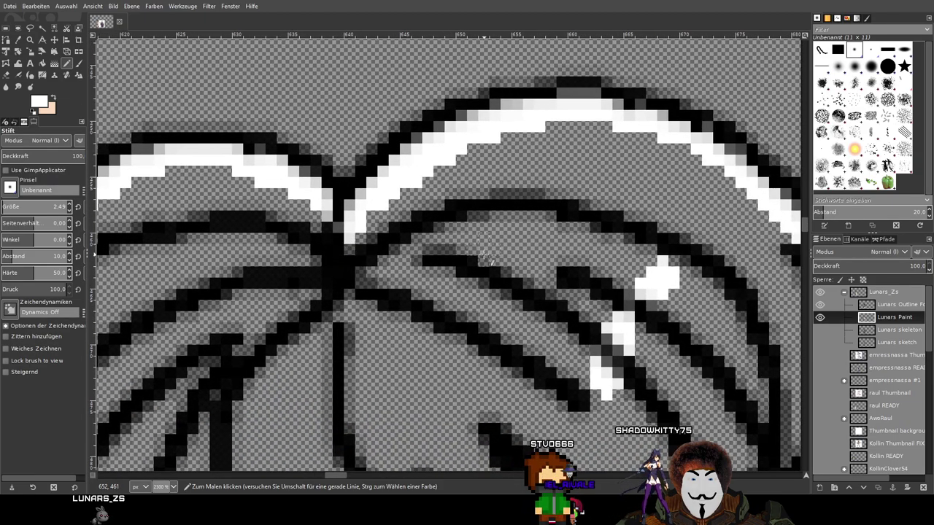
# Bucket-fill the enclosed hair area with white and return to the Pencil tool
pyautogui.scroll(-7, 481, 255)
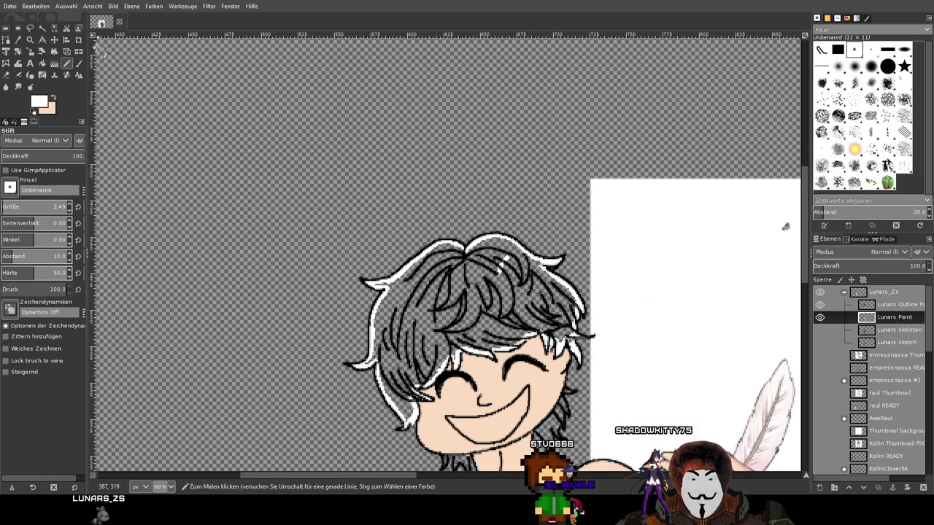
pyautogui.click(55, 77)
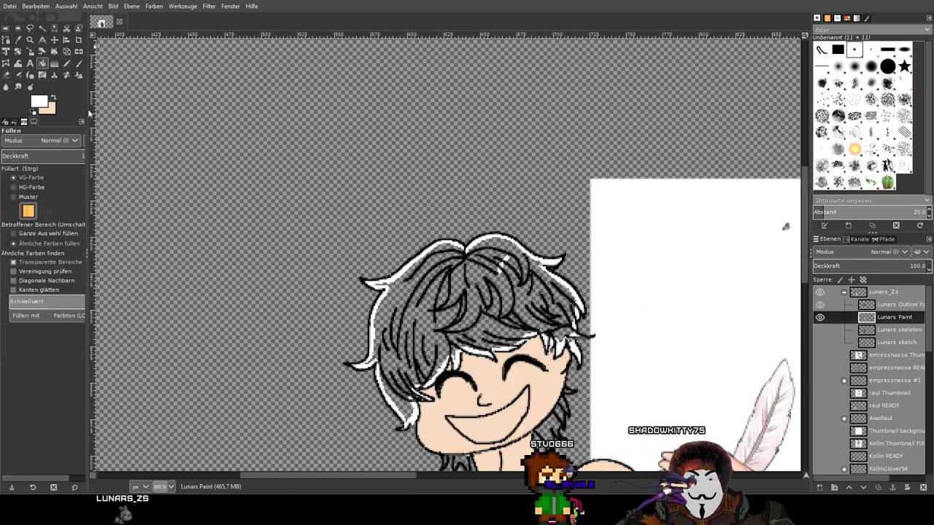
pyautogui.click(473, 296)
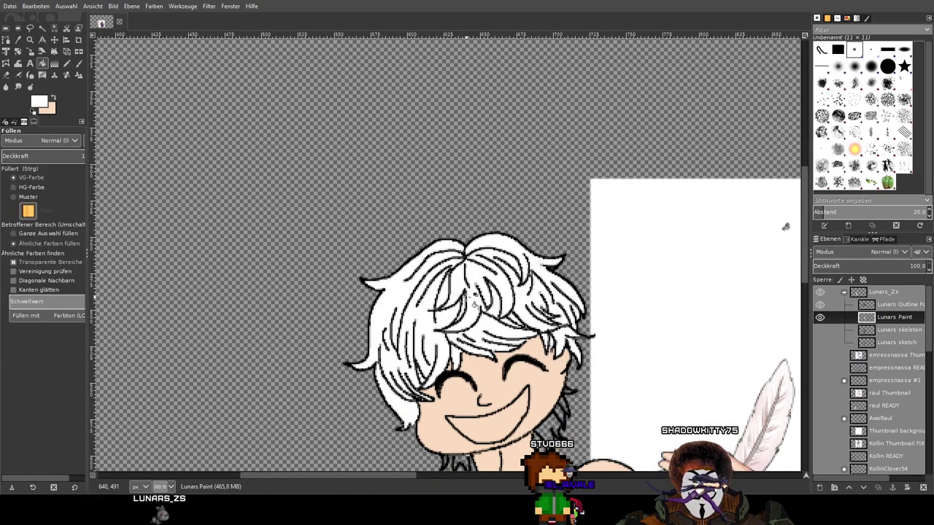
pyautogui.click(67, 64)
# Sample a light grey from the reference portrait's hair on the Lunars layer as foreground colour and switch to the Paintbrush
pyautogui.scroll(3, 561, 350)
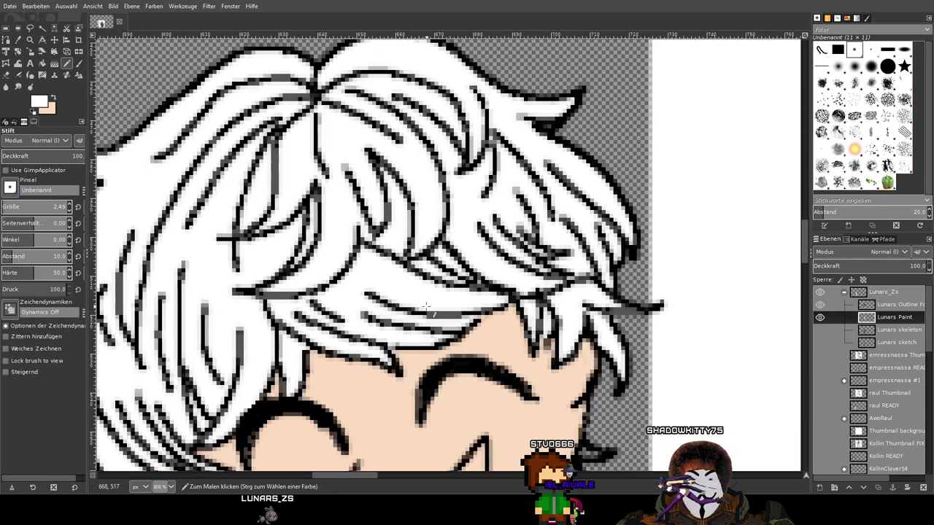
pyautogui.scroll(-3, 433, 306)
pyautogui.hscroll(5, 648, 279)
pyautogui.scroll(-1, 343, 109)
pyautogui.scroll(4, 338, 171)
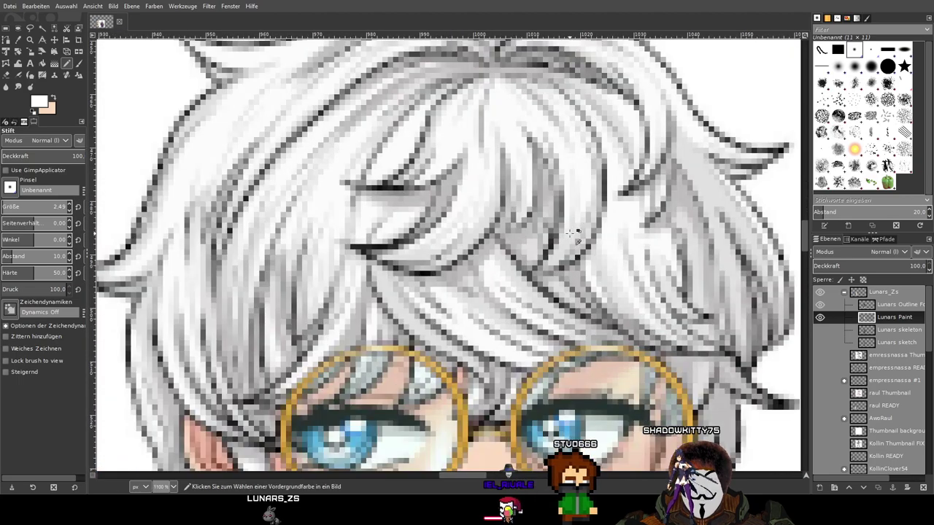
pyautogui.scroll(-10, 872, 379)
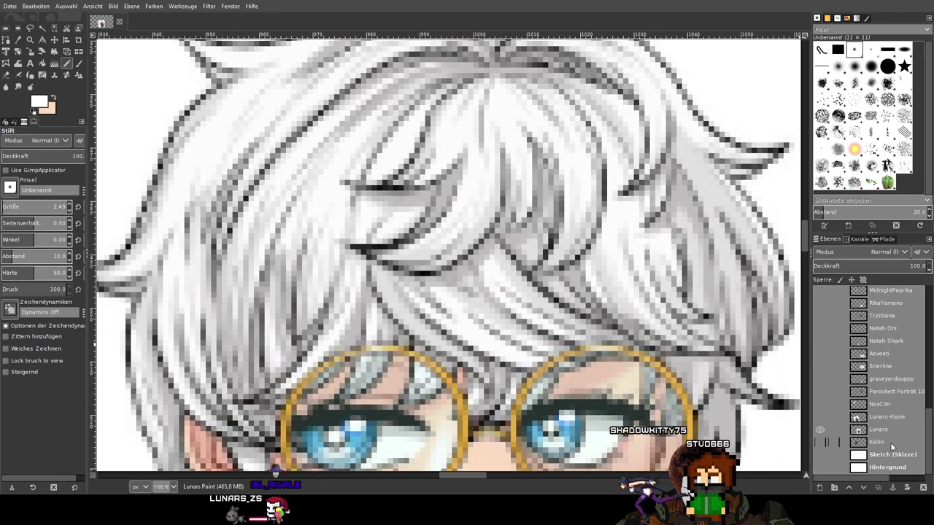
pyautogui.click(879, 430)
pyautogui.moveTo(646, 243); pyautogui.dragTo(607, 274)
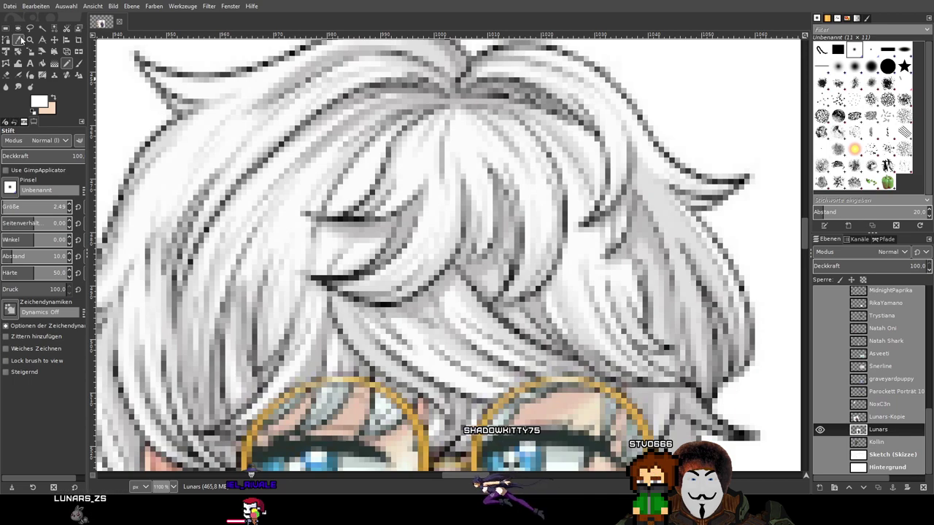
pyautogui.click(21, 40)
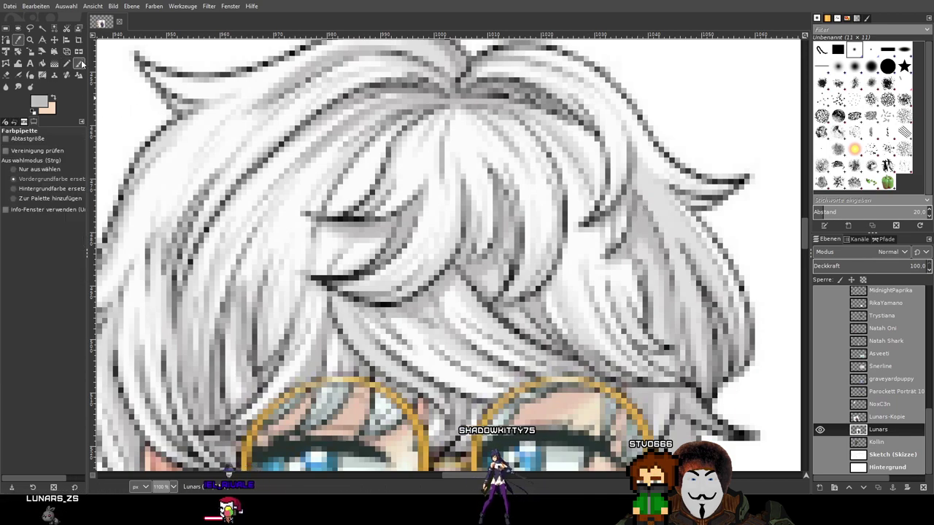
pyautogui.click(79, 64)
# Make Lunars Paint in the Lunars_Zs group the active layer and toggle its visibility off and on
pyautogui.scroll(-6, 290, 196)
pyautogui.moveTo(272, 253); pyautogui.dragTo(565, 288)
pyautogui.click(850, 430)
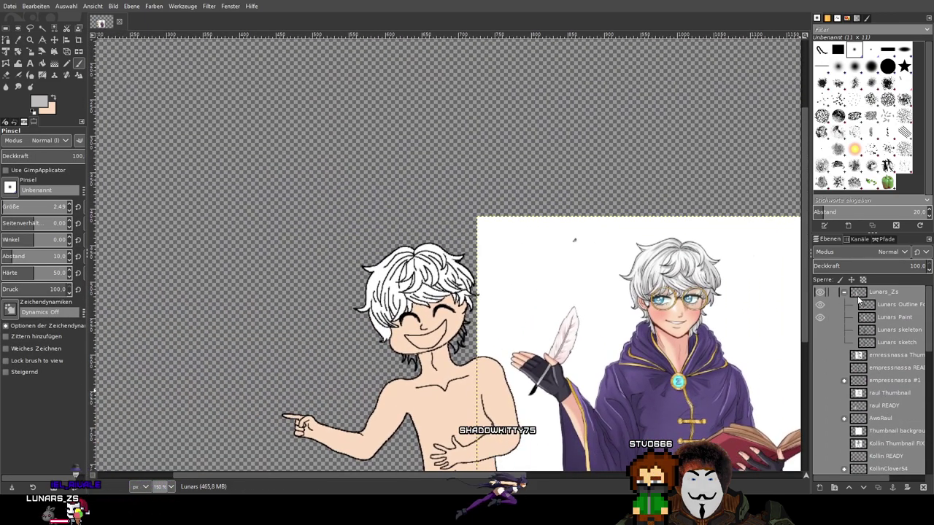
pyautogui.click(883, 316)
pyautogui.click(820, 317)
pyautogui.click(820, 317)
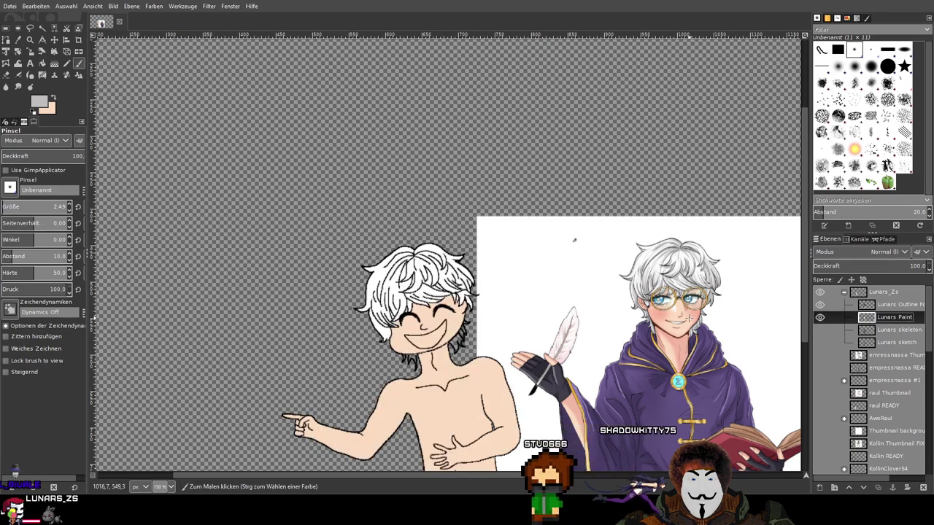
# Show the rotated reference layer Lunars-Kopie beneath the chibi and hide the Lunars layer
pyautogui.scroll(-10, 854, 378)
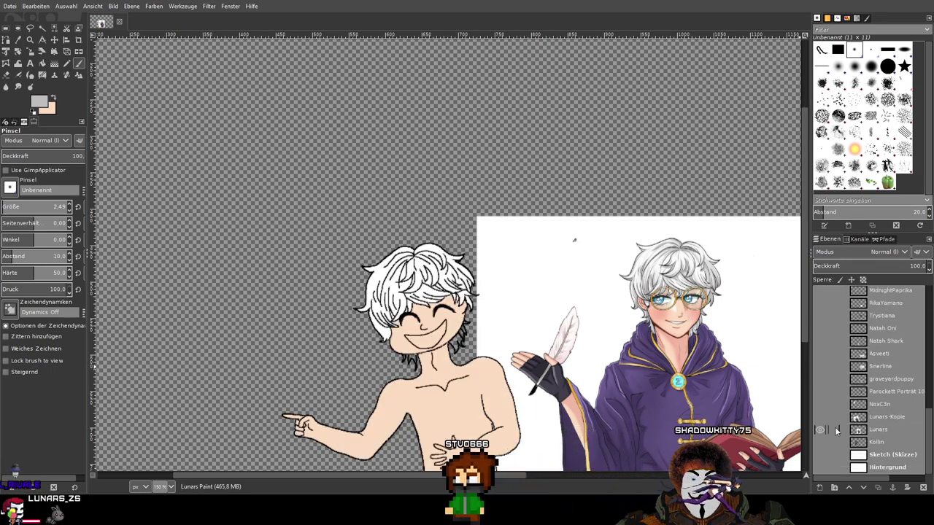
pyautogui.click(820, 417)
pyautogui.click(820, 428)
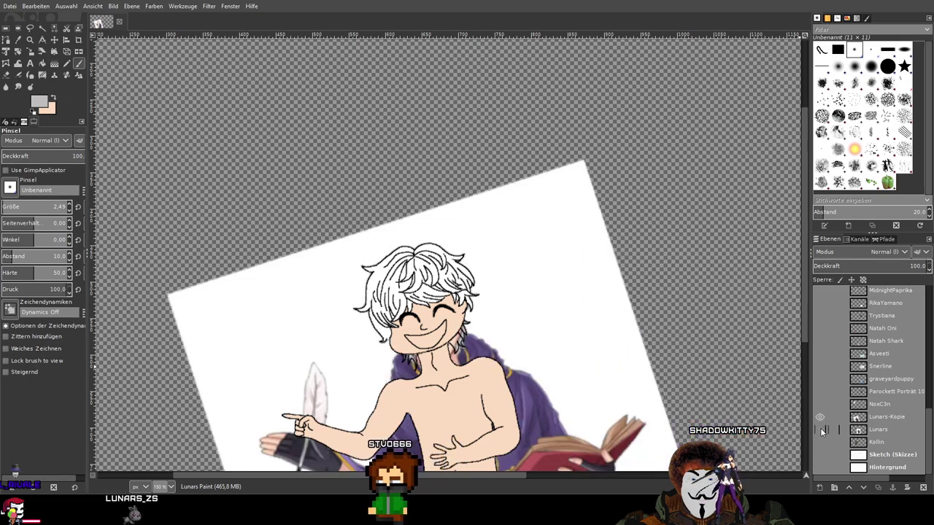
# Lower the Lunars Paint layer's opacity to 9 so the reference hair shading shows through
pyautogui.scroll(10, 884, 364)
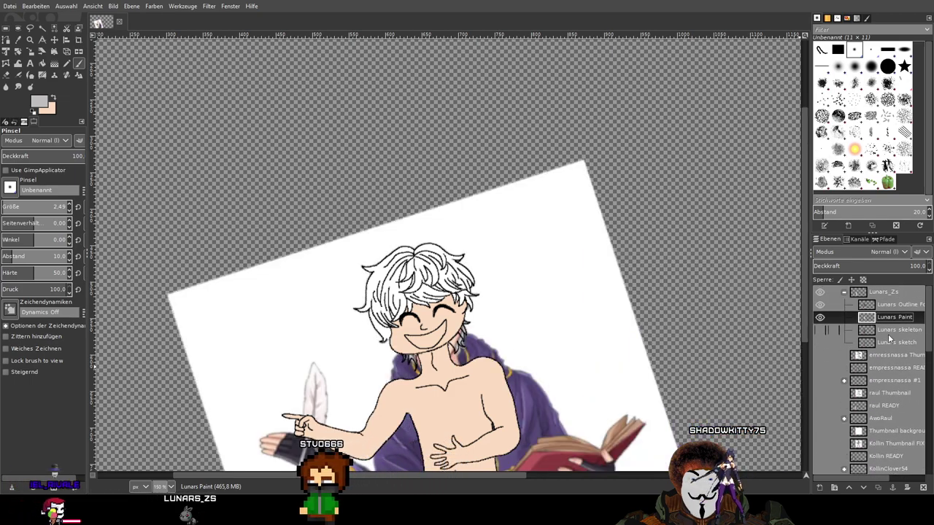
pyautogui.click(872, 267)
pyautogui.moveTo(843, 266)
pyautogui.mouseDown()
pyautogui.moveTo(814, 267)
pyautogui.moveTo(884, 270)
pyautogui.moveTo(823, 267)
pyautogui.mouseUp()
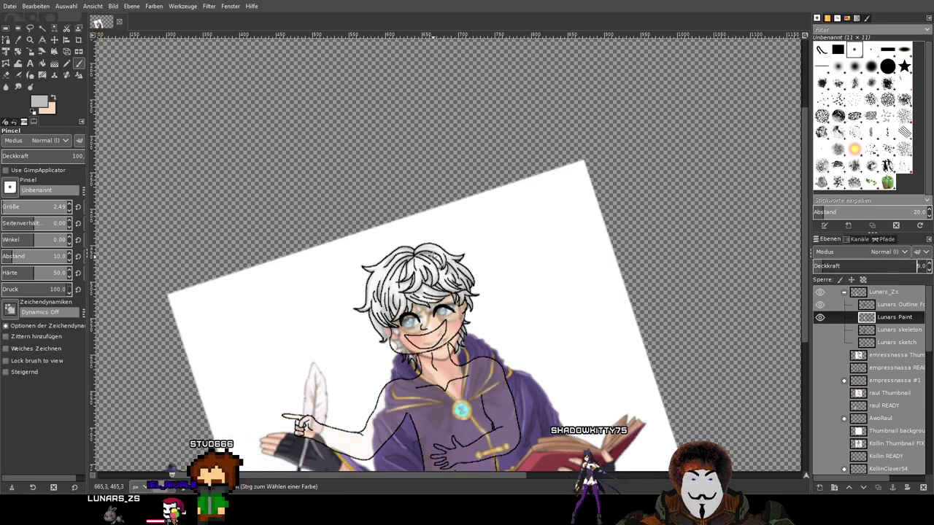
pyautogui.scroll(5, 404, 267)
pyautogui.scroll(-4, 516, 268)
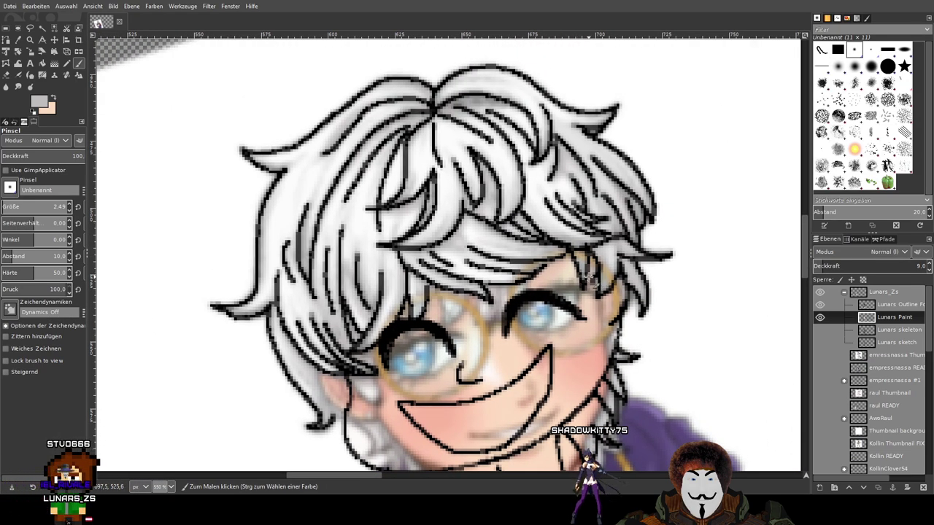
# Lower the opacity of the Lunars Outline Form layer to 34.2
pyautogui.click(899, 304)
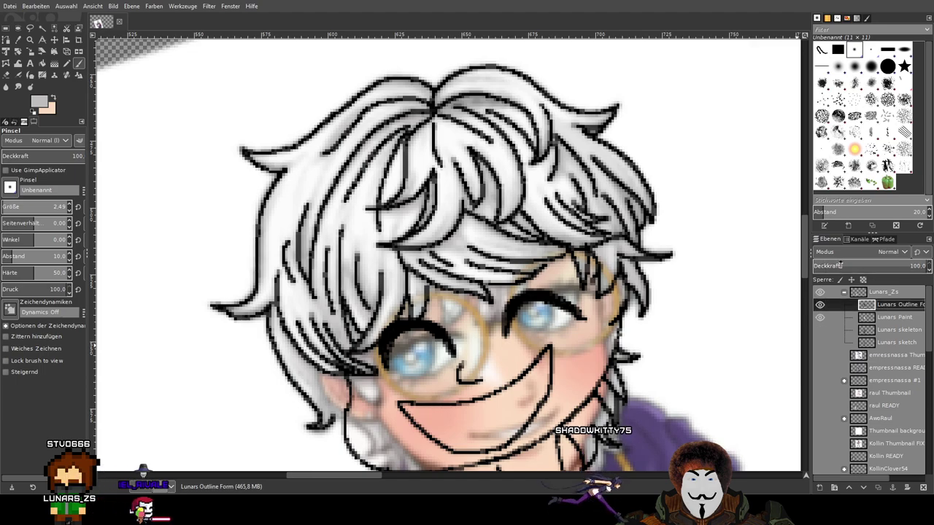
pyautogui.click(829, 267)
pyautogui.moveTo(828, 267); pyautogui.dragTo(847, 267)
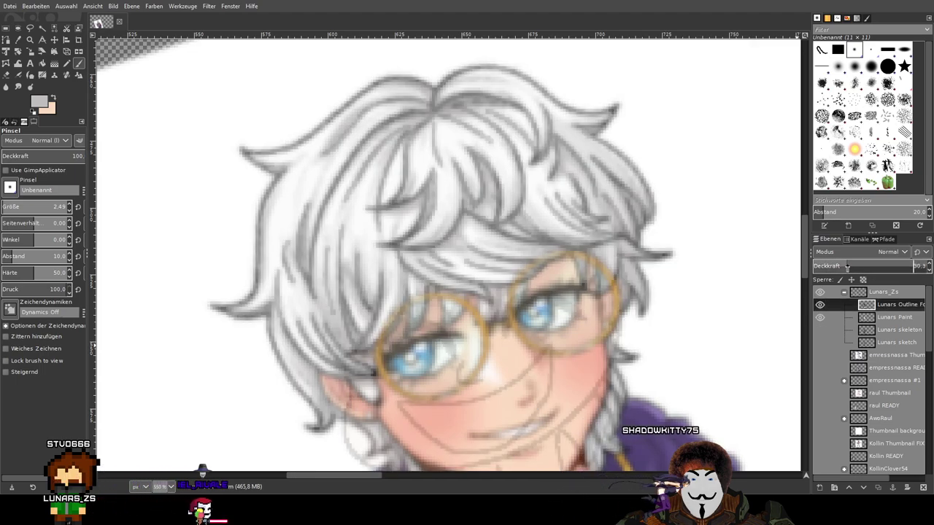
pyautogui.scroll(2, 640, 221)
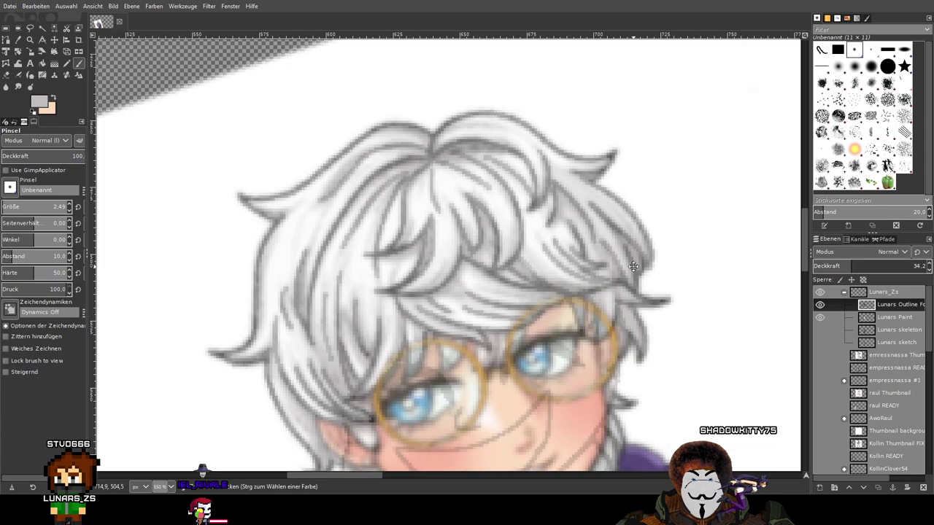
# Brush grey shading on Lunars Paint beside the parting and along the hair's right side, and set the layer's opacity to 20.1
pyautogui.click(897, 320)
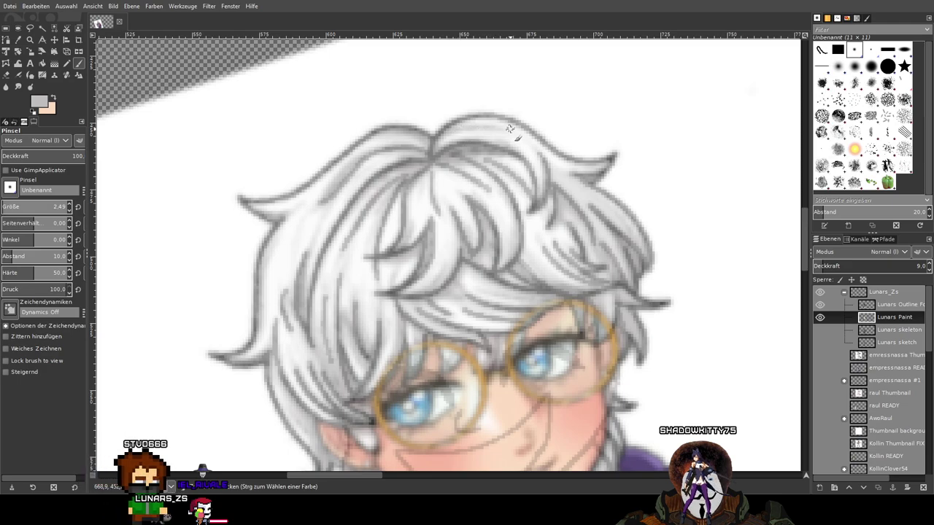
pyautogui.moveTo(468, 129); pyautogui.dragTo(424, 149)
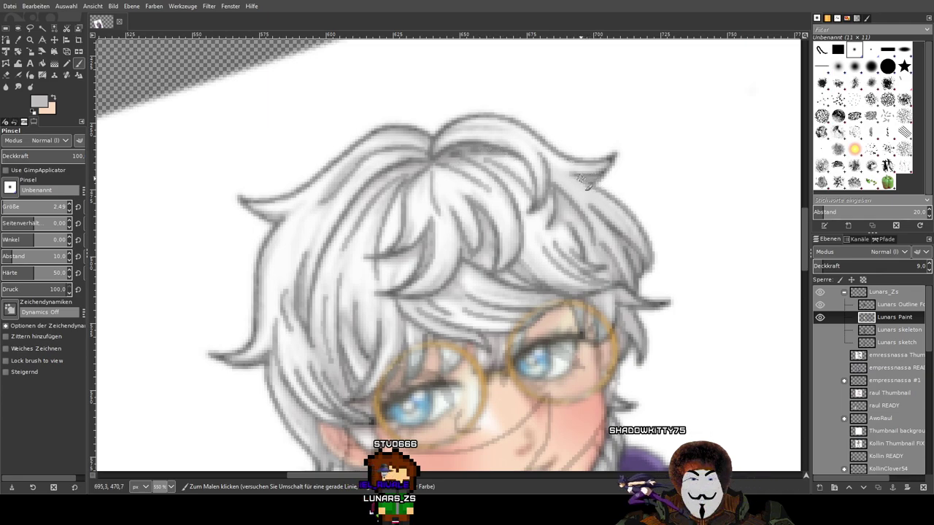
pyautogui.moveTo(647, 249); pyautogui.dragTo(552, 210)
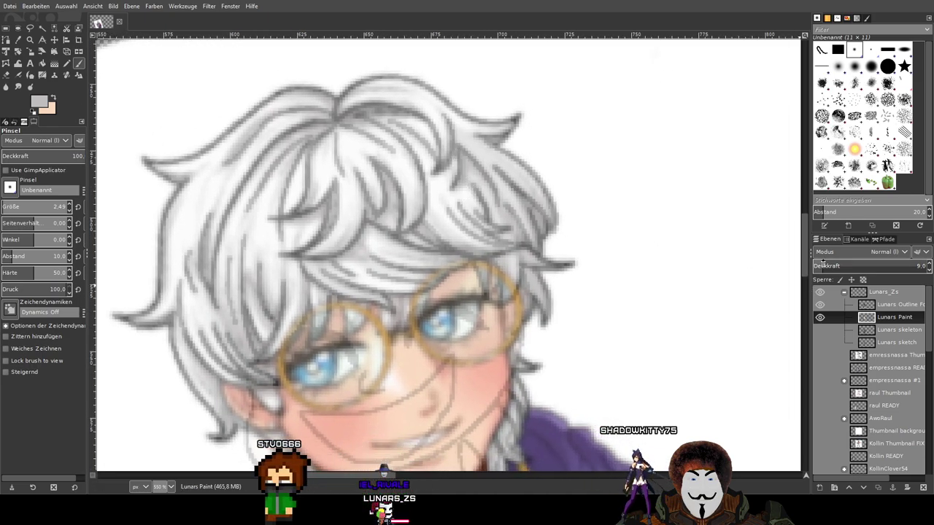
pyautogui.moveTo(823, 266)
pyautogui.mouseDown()
pyautogui.moveTo(843, 266)
pyautogui.moveTo(835, 266)
pyautogui.mouseUp()
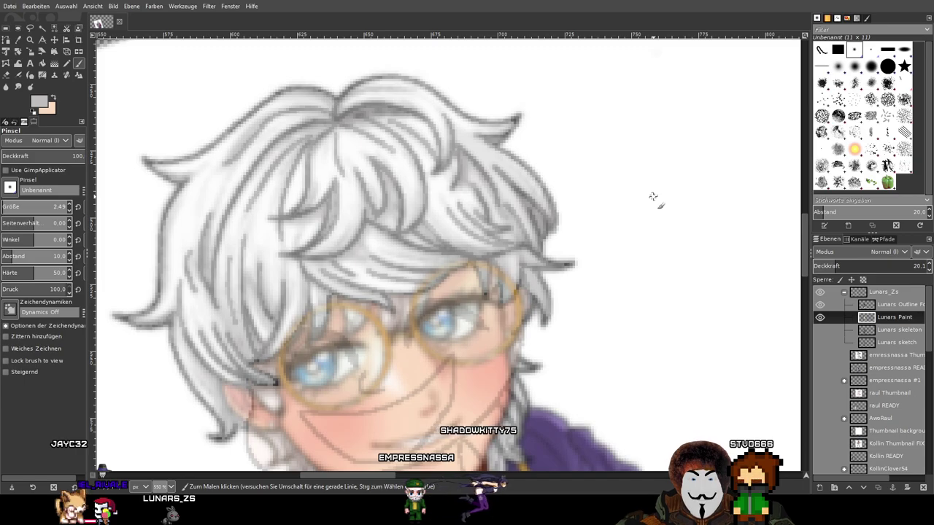
# Restore the Lunars Paint and Lunars Outline Form layers to 100 opacity
pyautogui.scroll(-3, 630, 215)
pyautogui.moveTo(617, 277); pyautogui.dragTo(555, 123)
pyautogui.scroll(-3, 558, 124)
pyautogui.scroll(2, 559, 130)
pyautogui.scroll(-1, 547, 187)
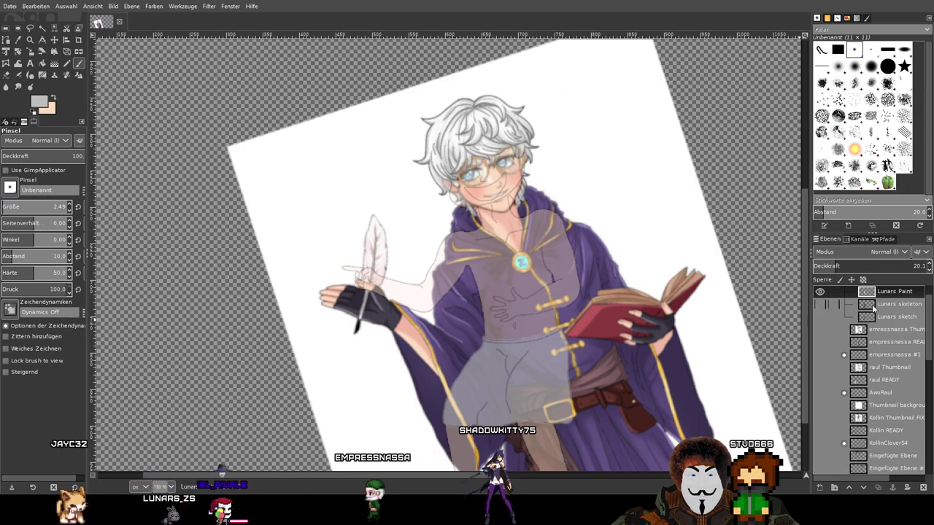
pyautogui.moveTo(857, 267); pyautogui.dragTo(926, 267)
pyautogui.click(900, 306)
pyautogui.moveTo(861, 266); pyautogui.dragTo(929, 267)
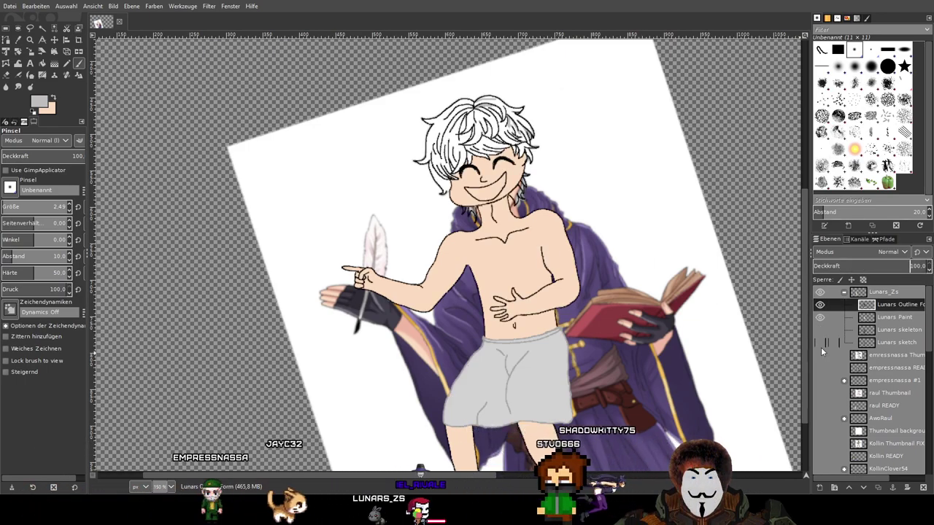
# Show the Sketch (Skizze) layer and look over its topic hint pictures and numbered position plan around the chibi
pyautogui.scroll(-10, 853, 337)
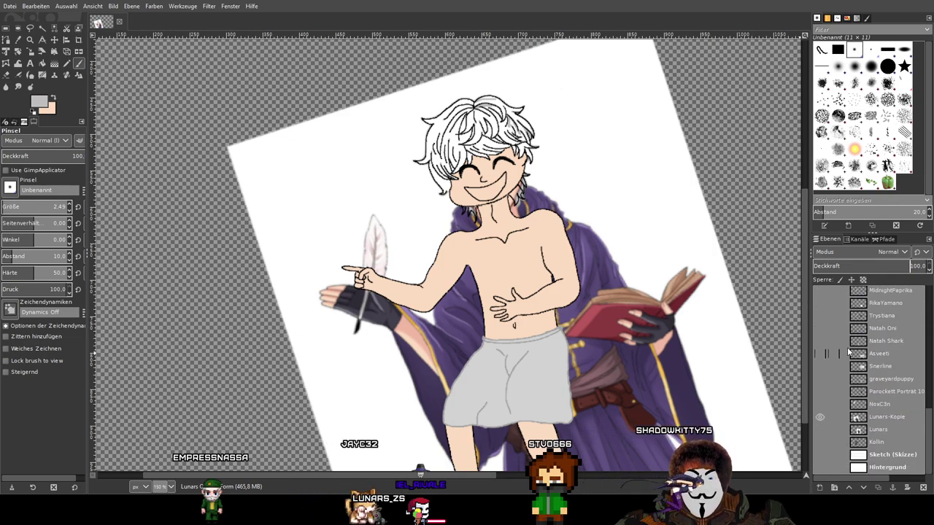
pyautogui.scroll(10, 849, 352)
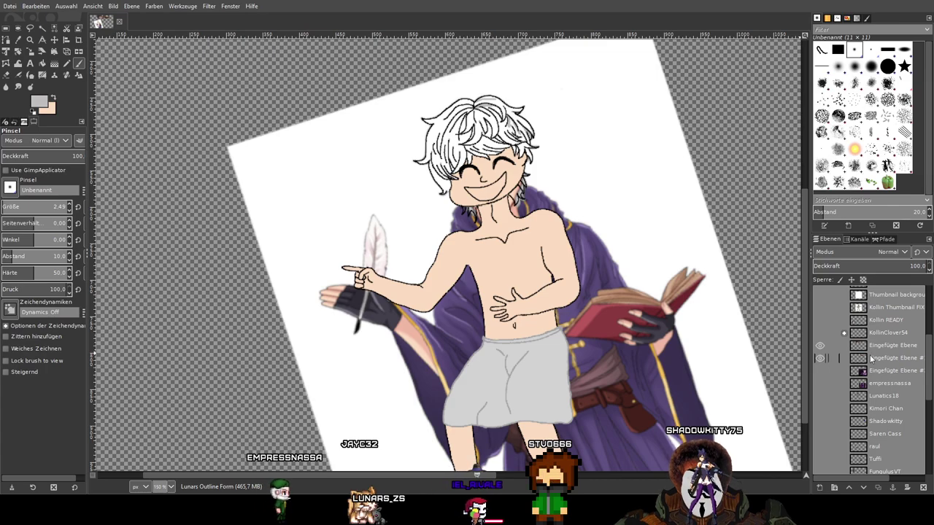
pyautogui.scroll(-10, 868, 356)
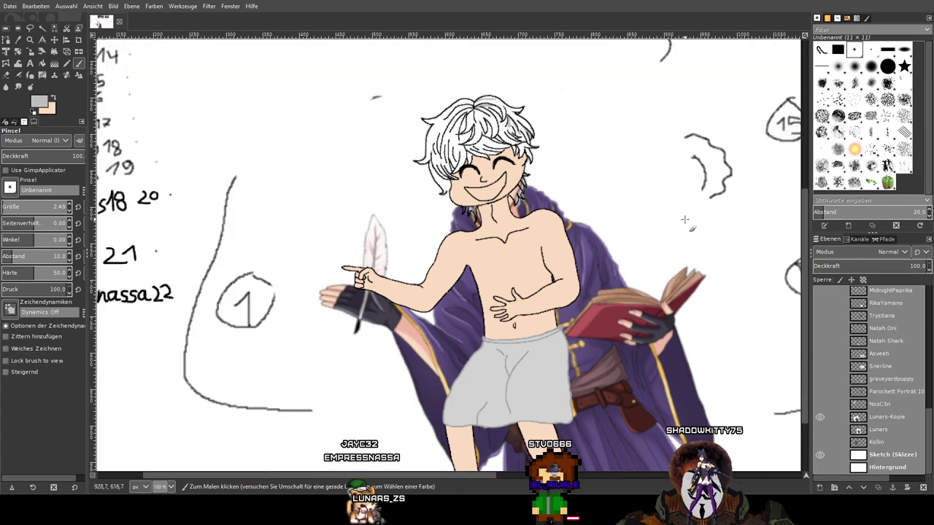
pyautogui.moveTo(685, 219); pyautogui.dragTo(541, 489)
pyautogui.moveTo(692, 284); pyautogui.dragTo(426, 387)
pyautogui.keyDown('ctrl'); pyautogui.scroll(-1, 518, 336); pyautogui.keyUp('ctrl')
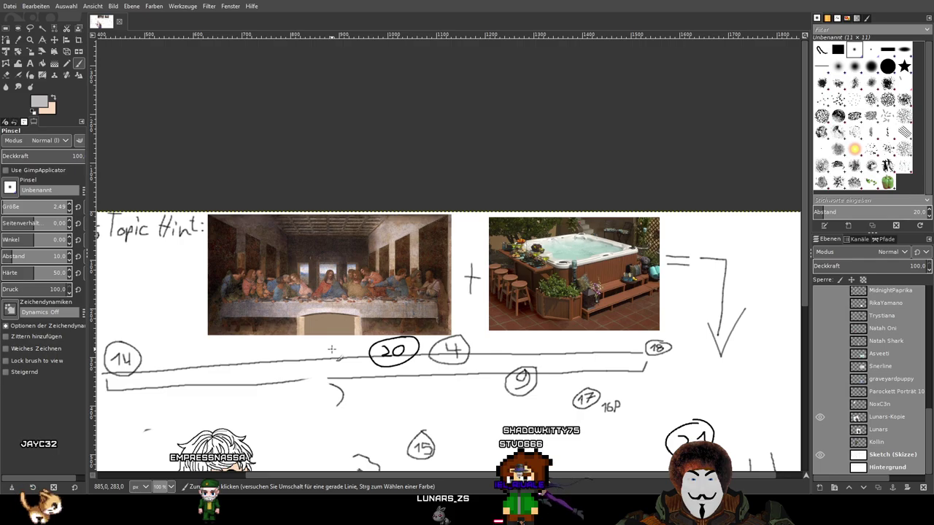
pyautogui.moveTo(332, 350)
pyautogui.mouseDown()
pyautogui.moveTo(338, 82)
pyautogui.moveTo(480, 45)
pyautogui.mouseUp()
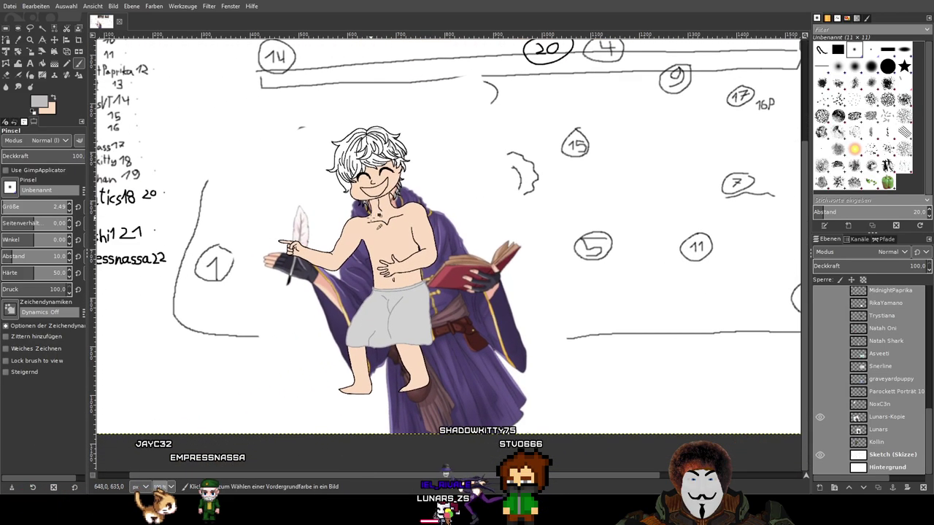
# Zoom in on the chibi's head and lower the Lunars Outline Form layer's opacity to 23.9
pyautogui.scroll(2, 369, 215)
pyautogui.scroll(4, 428, 287)
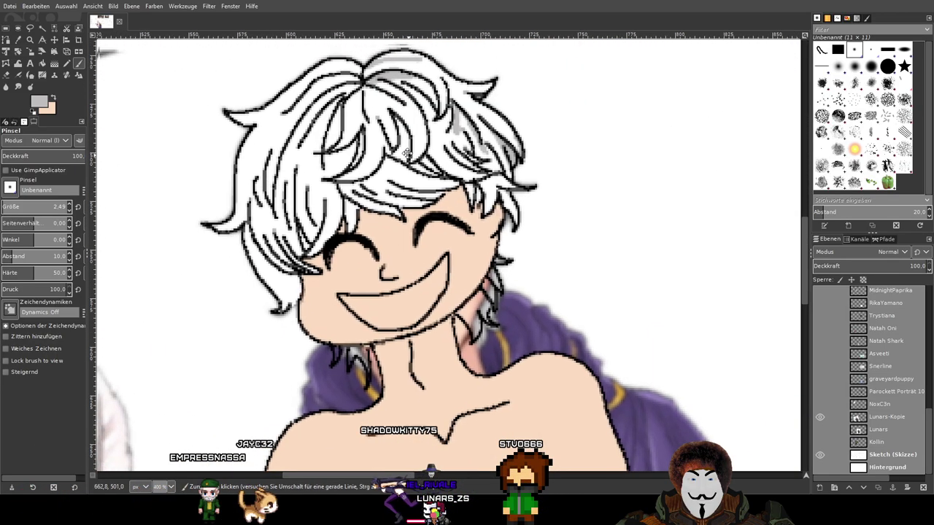
pyautogui.scroll(5, 874, 357)
pyautogui.scroll(5, 876, 342)
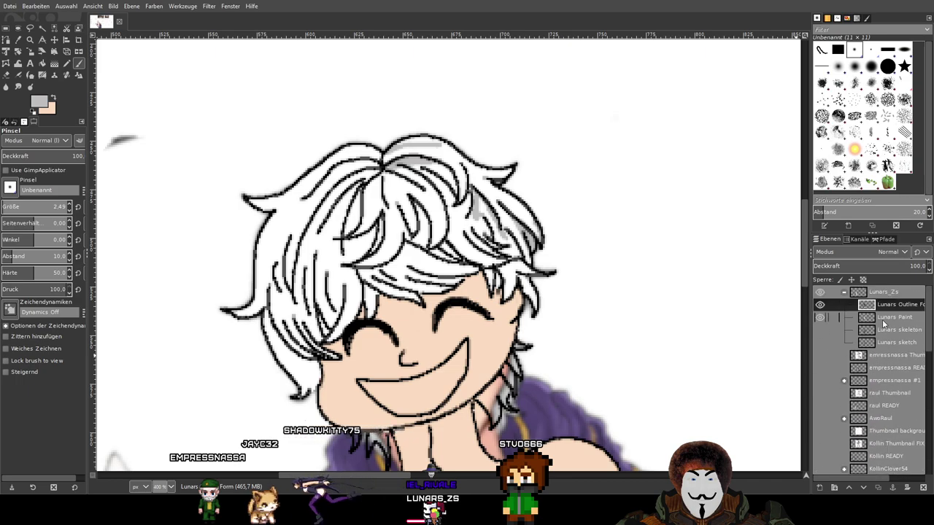
pyautogui.moveTo(844, 267)
pyautogui.mouseDown()
pyautogui.moveTo(827, 267)
pyautogui.moveTo(839, 266)
pyautogui.mouseUp()
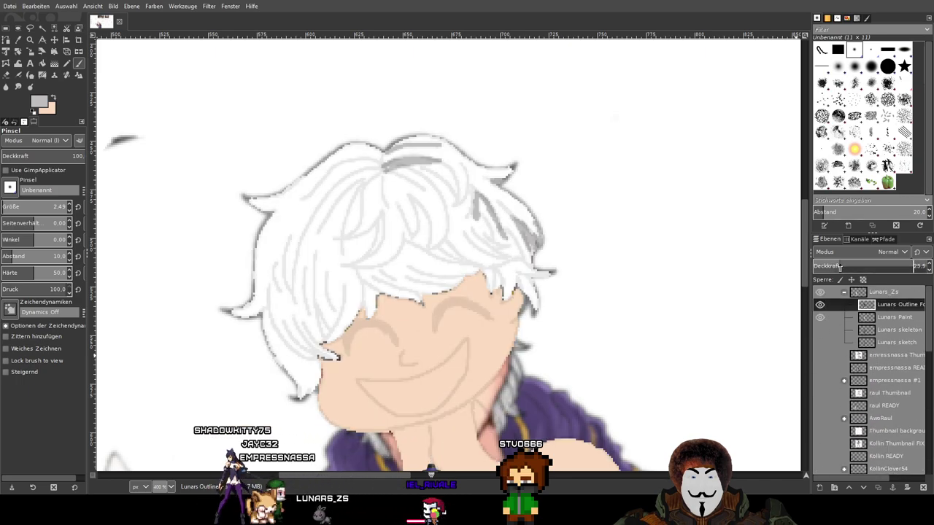
# Lower the Lunars Paint layer's opacity to 24.8
pyautogui.click(892, 319)
pyautogui.click(841, 267)
pyautogui.moveTo(841, 267)
pyautogui.mouseDown()
pyautogui.moveTo(852, 269)
pyautogui.moveTo(829, 270)
pyautogui.moveTo(838, 271)
pyautogui.mouseUp()
# Hide the Sketch (Skizze) layer and lower the Lunars Paint layer's opacity to 5.6
pyautogui.scroll(-5, 864, 398)
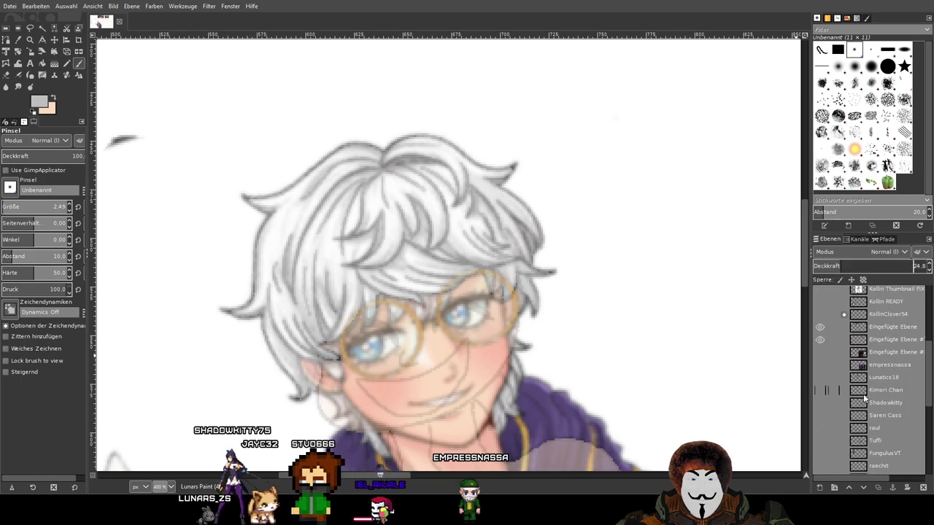
pyautogui.scroll(-5, 865, 396)
pyautogui.click(819, 455)
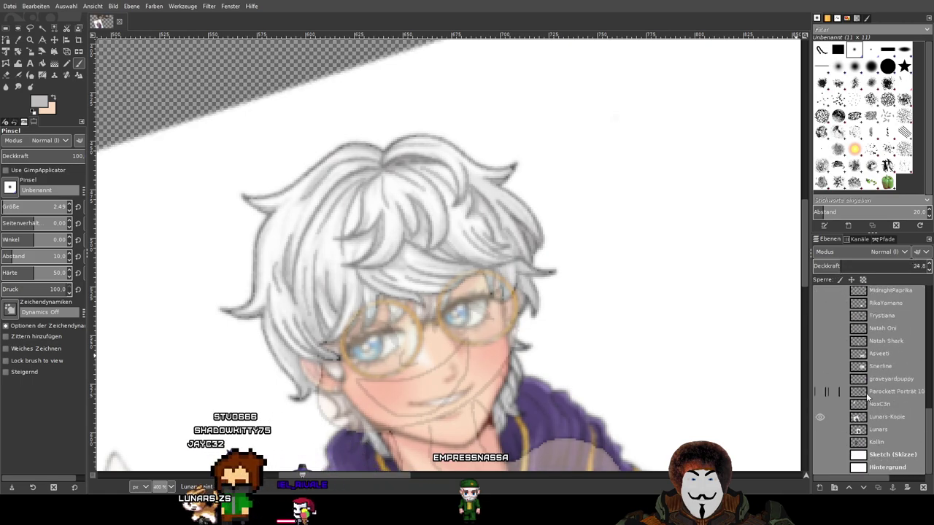
pyautogui.scroll(8, 872, 376)
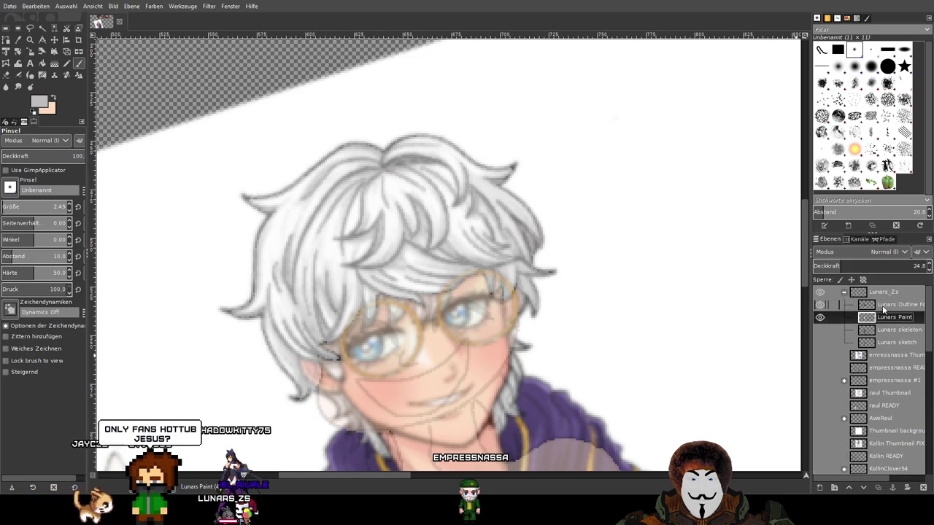
pyautogui.moveTo(868, 267)
pyautogui.mouseDown()
pyautogui.moveTo(899, 267)
pyautogui.moveTo(844, 268)
pyautogui.moveTo(931, 270)
pyautogui.moveTo(818, 270)
pyautogui.mouseUp()
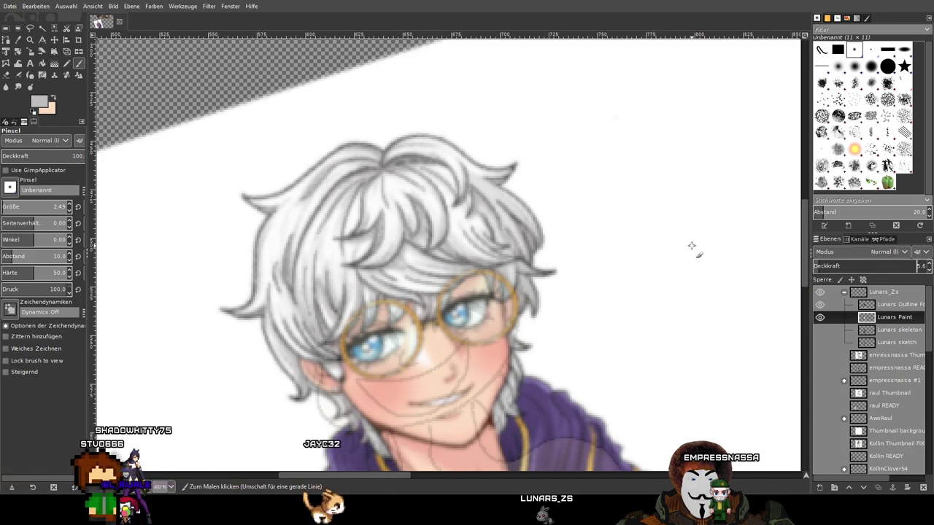
# Fit the whole image in view, show the Sketch (Skizze) layer, and hide the Lunars-Kopie reference portrait
pyautogui.hotkey('shift', 'ctrl', 'j')
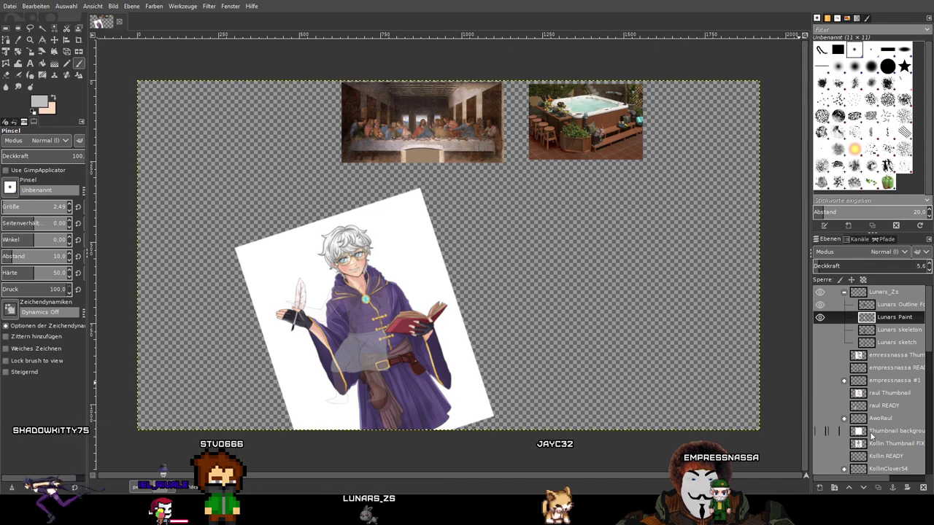
pyautogui.scroll(-14, 871, 436)
pyautogui.click(820, 454)
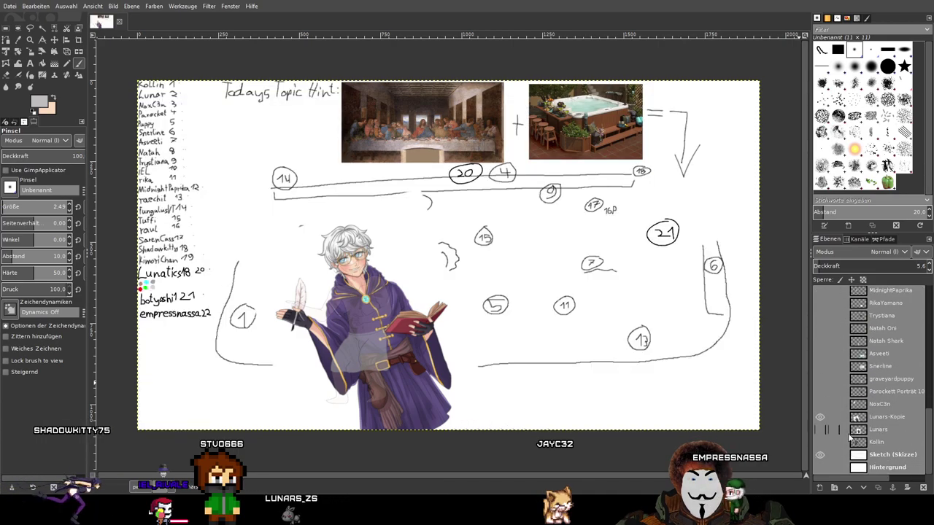
pyautogui.scroll(5, 853, 398)
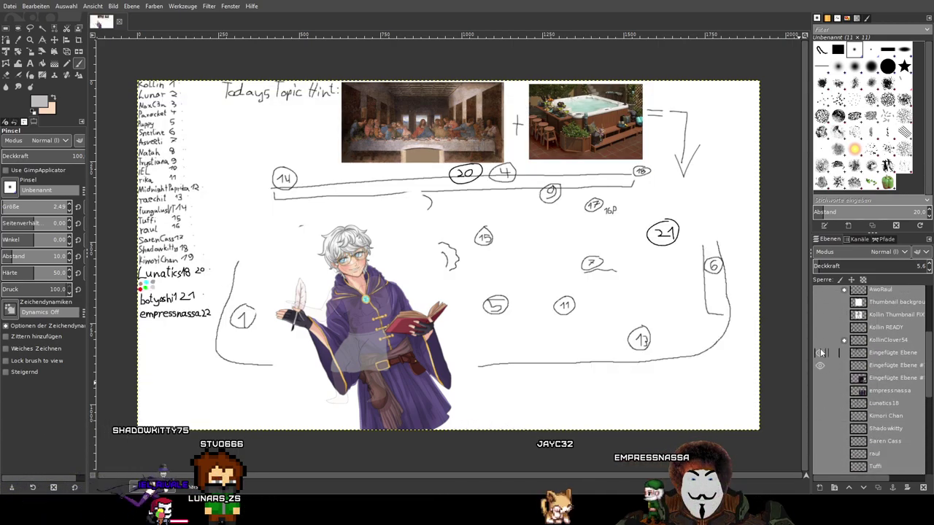
pyautogui.scroll(-5, 818, 357)
pyautogui.click(819, 417)
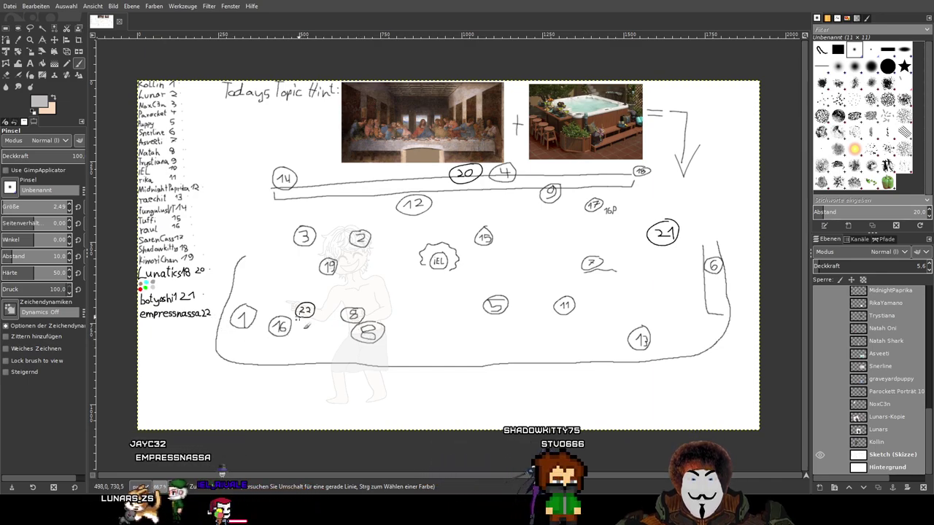
# Show the finished character layers Kollin READY, raul READY and empressnassa READY around the faint Lunars chibi
pyautogui.scroll(2, 880, 431)
pyautogui.scroll(6, 880, 430)
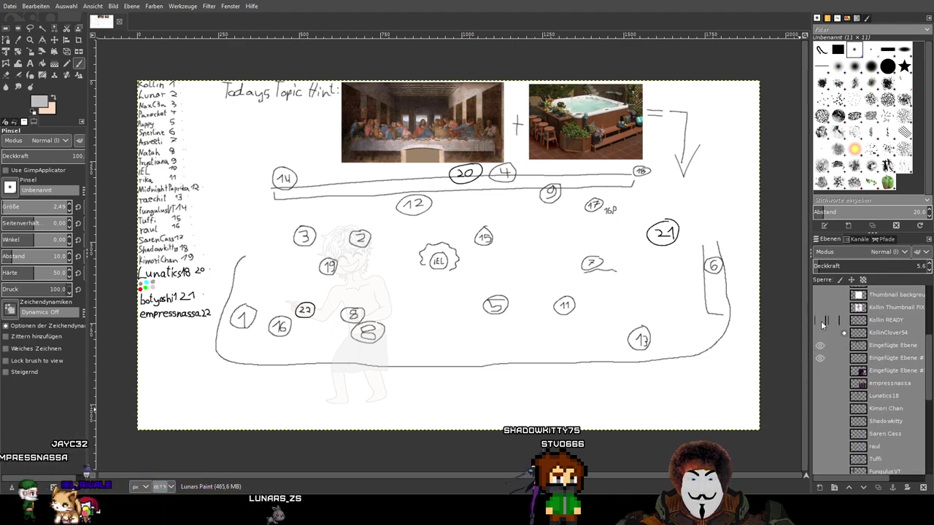
pyautogui.click(820, 320)
pyautogui.scroll(4, 822, 324)
pyautogui.scroll(1, 822, 325)
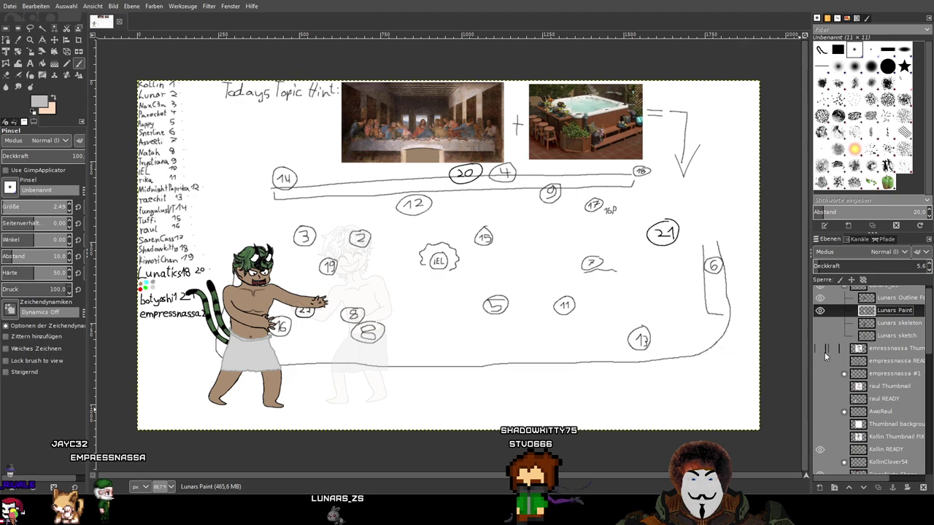
pyautogui.click(818, 398)
pyautogui.scroll(1, 825, 359)
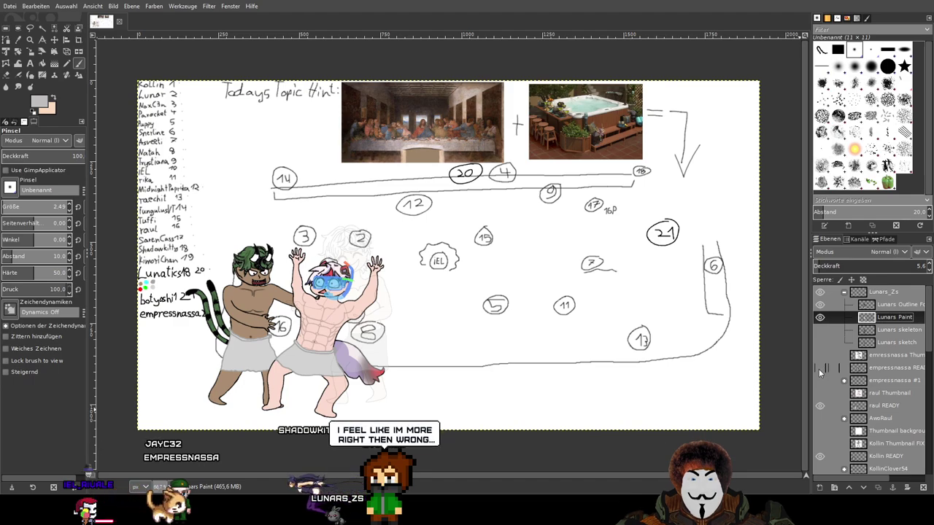
pyautogui.click(819, 367)
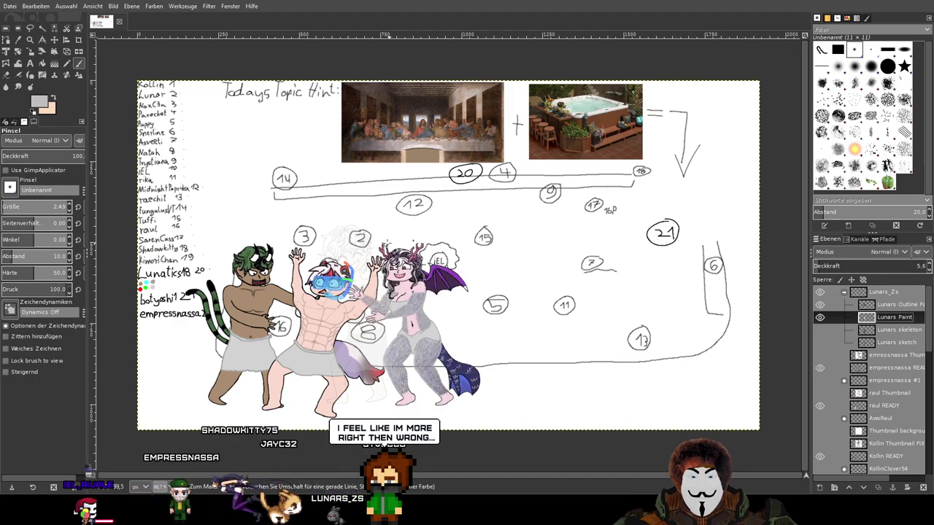
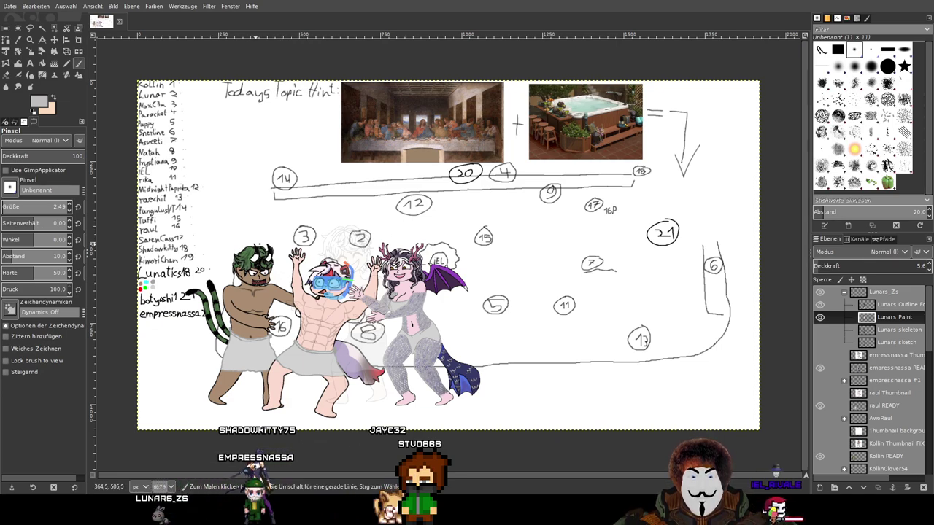
# Hide the character layers empressnassa READY, raul READY and Kollin READY, and raise the Lunars Paint layer's opacity to 100
pyautogui.moveTo(440, 326); pyautogui.dragTo(448, 326)
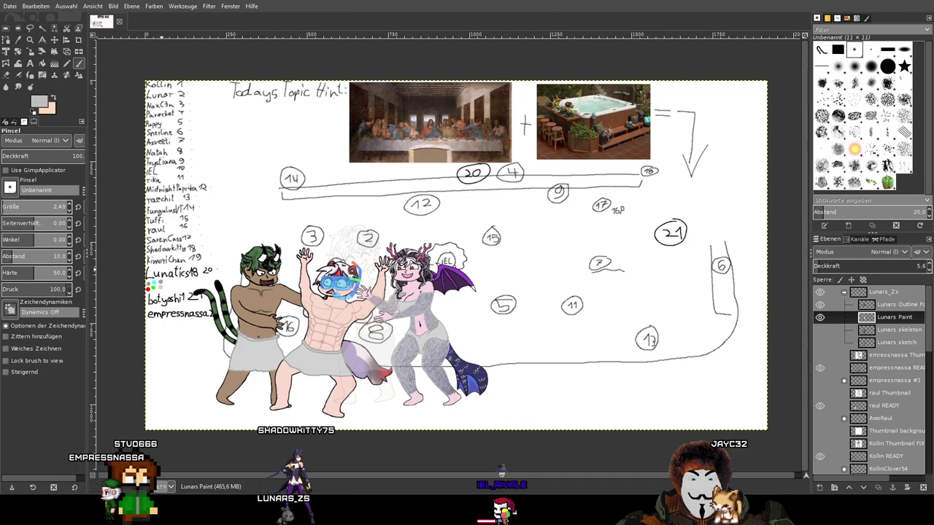
pyautogui.click(820, 368)
pyautogui.click(819, 406)
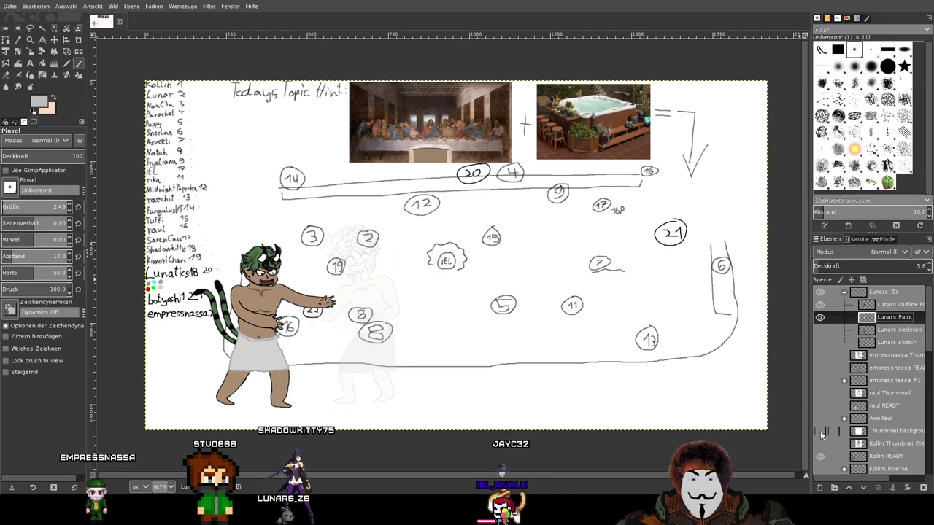
pyautogui.click(820, 456)
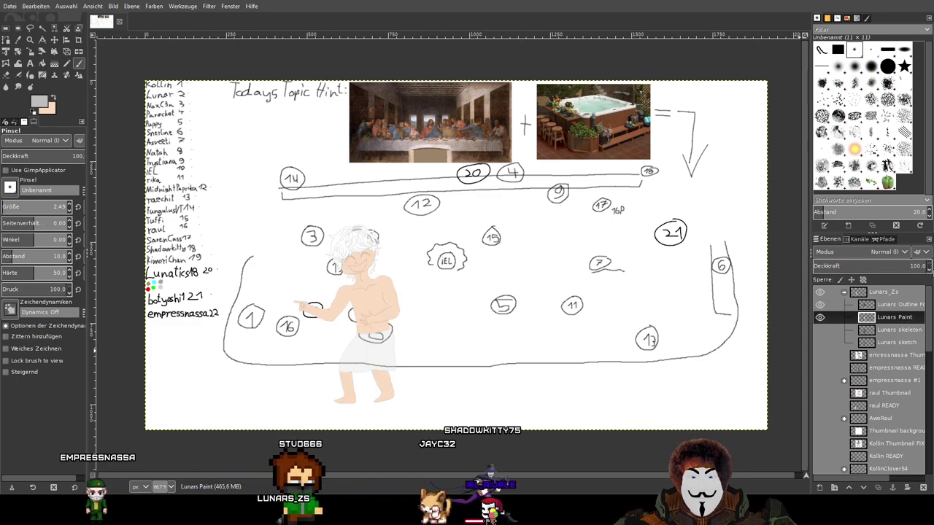
# Raise the Lunars Outline Form layer's opacity to 100 and hide the Sketch (Skizze) and Hintergrund layers
pyautogui.click(895, 307)
pyautogui.moveTo(861, 268); pyautogui.dragTo(925, 266)
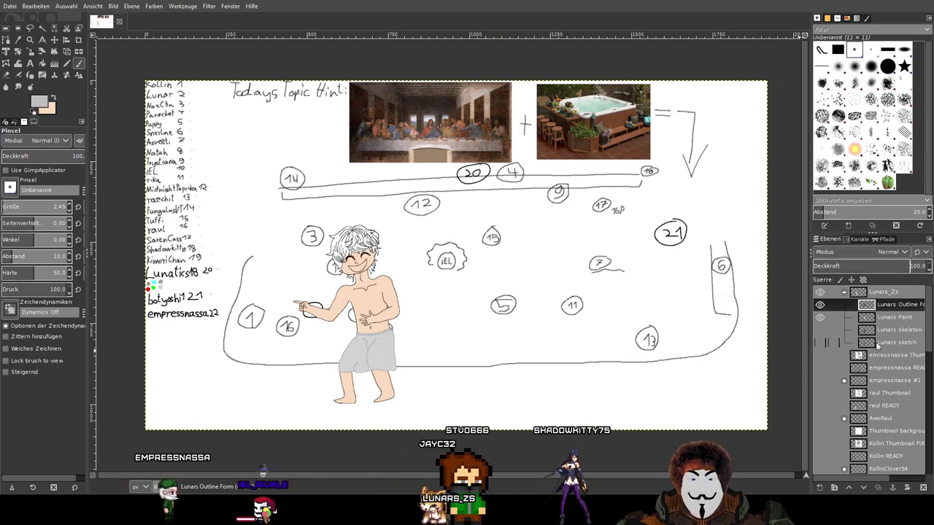
pyautogui.scroll(-10, 821, 455)
pyautogui.moveTo(821, 454); pyautogui.dragTo(821, 467)
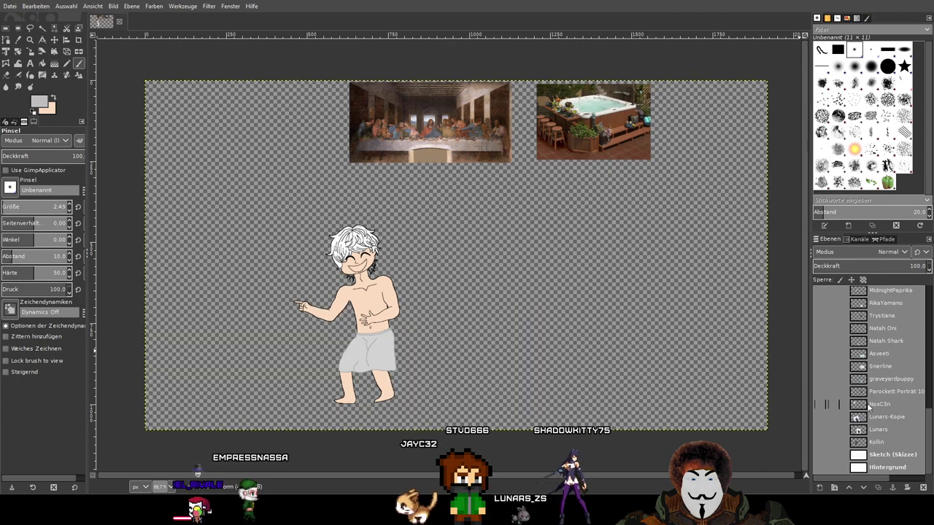
# Lower the Lunars Outline Form layer's opacity to 26.5 and the Lunars Paint layer's opacity to 53.4
pyautogui.scroll(10, 879, 392)
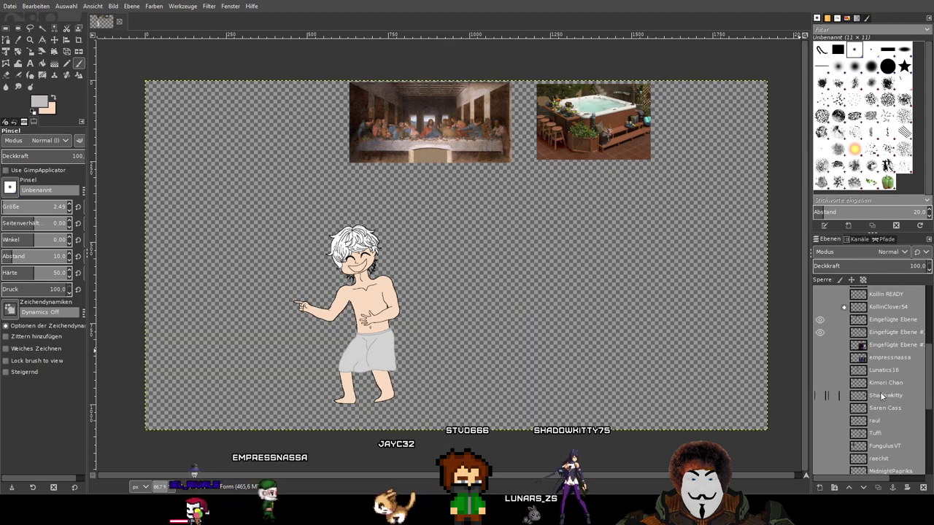
pyautogui.click(842, 267)
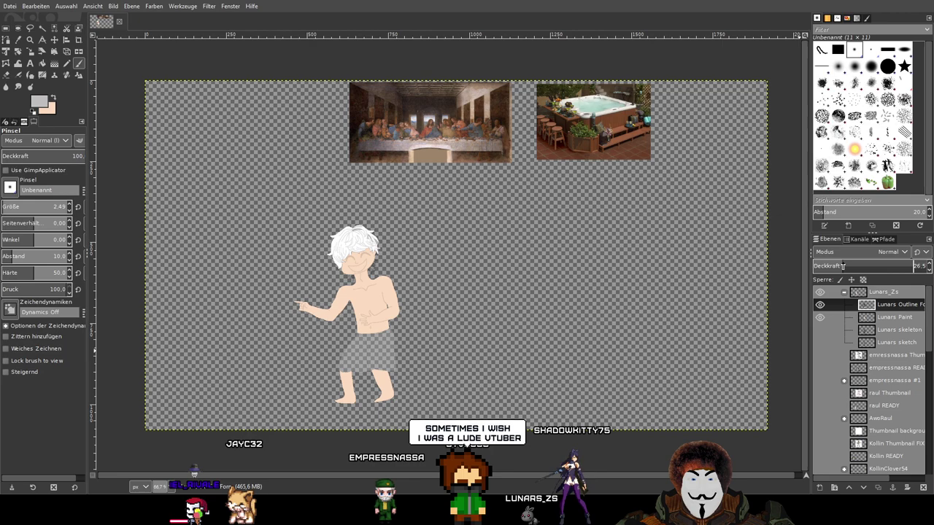
pyautogui.click(885, 316)
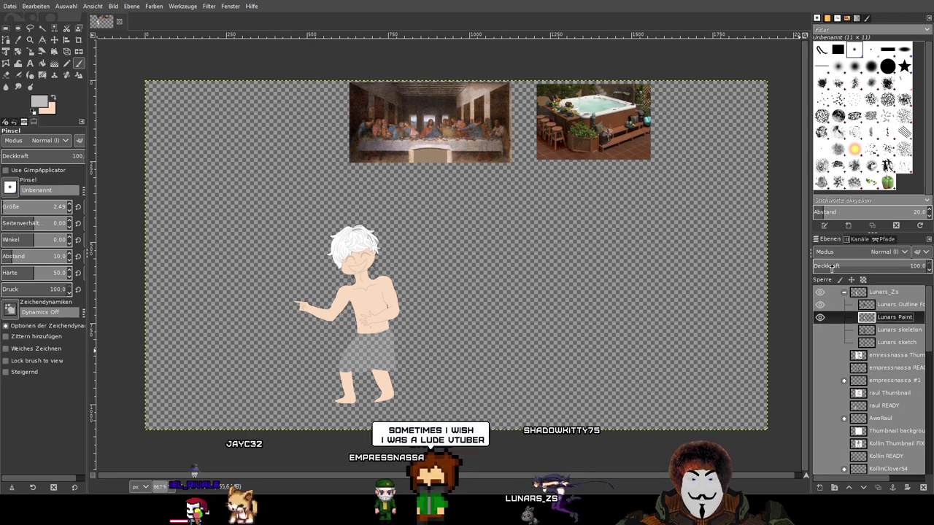
pyautogui.click(831, 266)
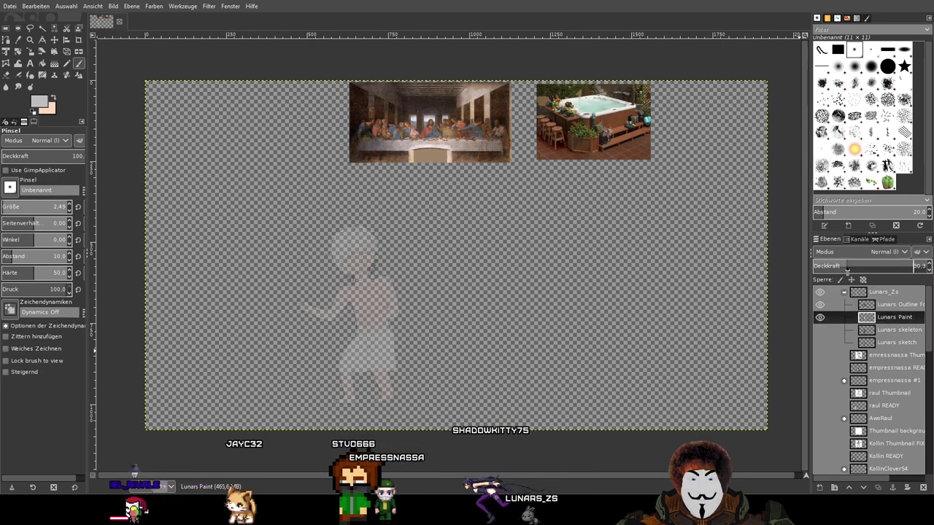
pyautogui.click(849, 267)
pyautogui.moveTo(848, 267); pyautogui.dragTo(872, 270)
# Show the Lunars-Kopie reference portrait beneath the semi-transparent Lunars chibi
pyautogui.scroll(-10, 893, 394)
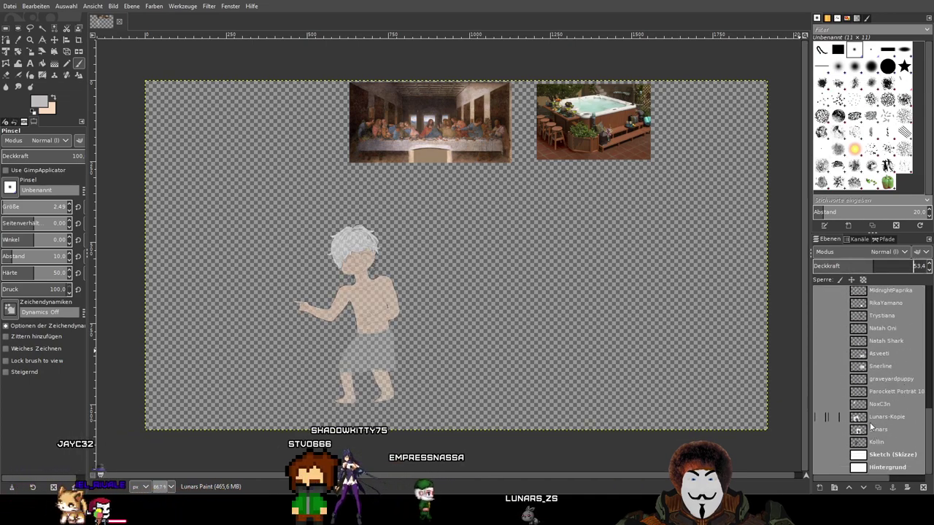
pyautogui.click(819, 416)
pyautogui.hscroll(-2, 495, 231)
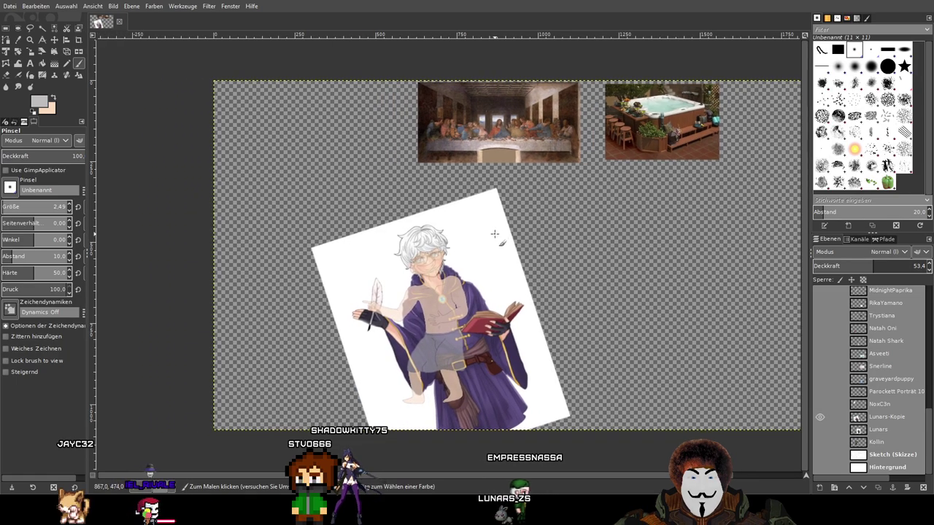
pyautogui.scroll(3, 497, 234)
pyautogui.scroll(-2, 482, 244)
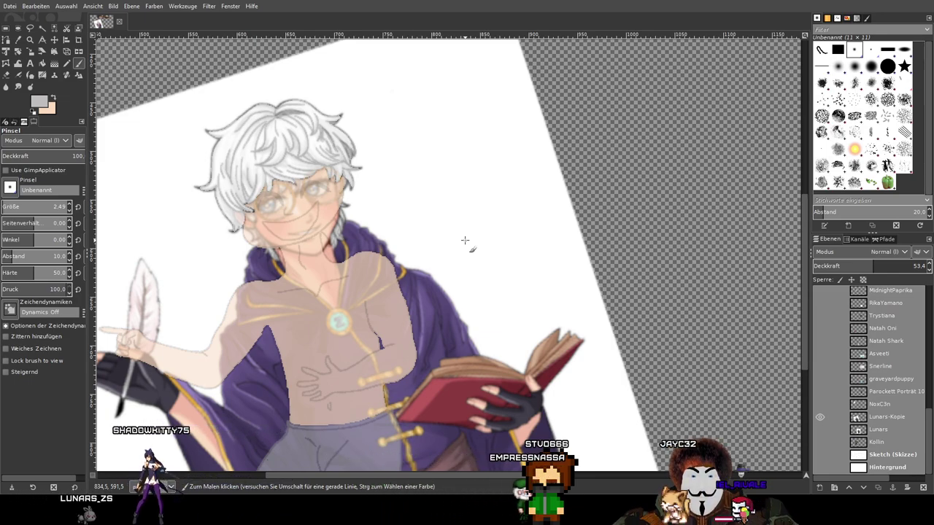
pyautogui.moveTo(431, 216); pyautogui.dragTo(532, 236)
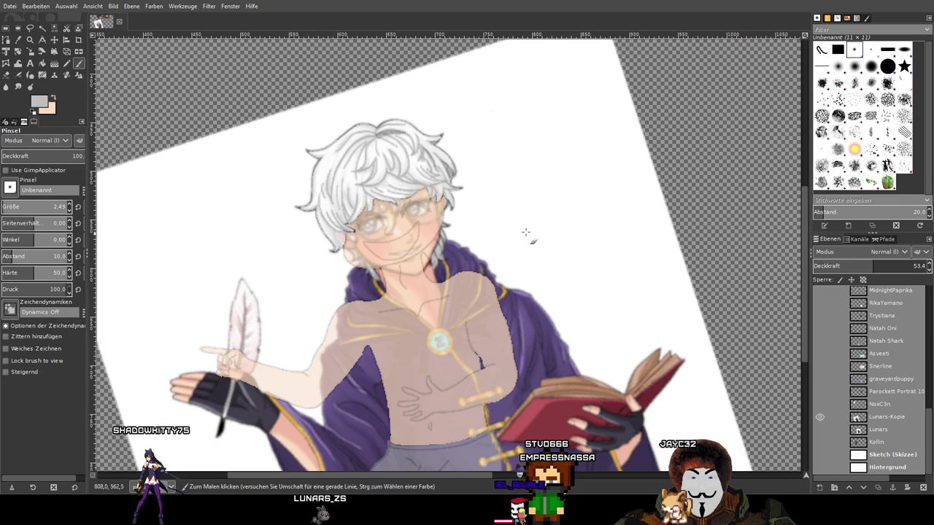
# Lower the Lunars Paint layer's opacity to 29.1 so the reference portrait's hair and face show through
pyautogui.scroll(1, 384, 170)
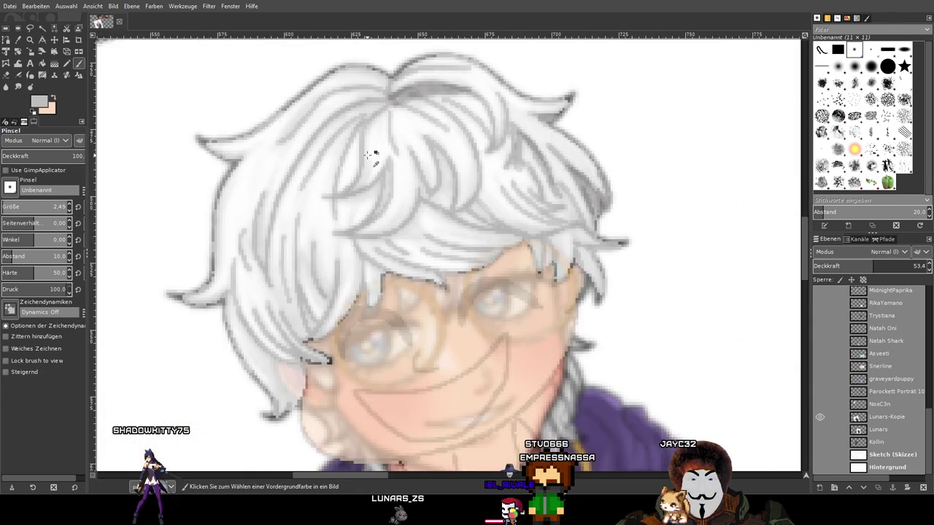
pyautogui.scroll(1, 375, 153)
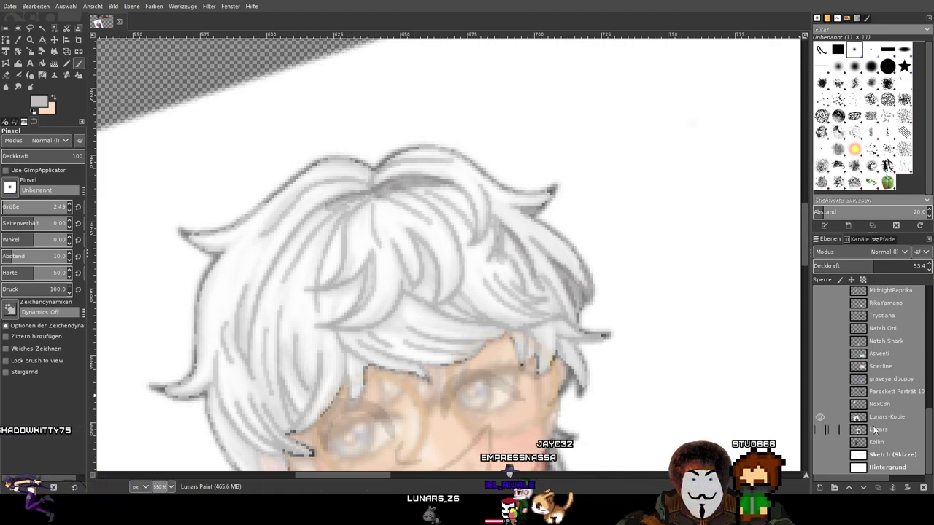
pyautogui.scroll(5, 872, 418)
pyautogui.scroll(5, 873, 419)
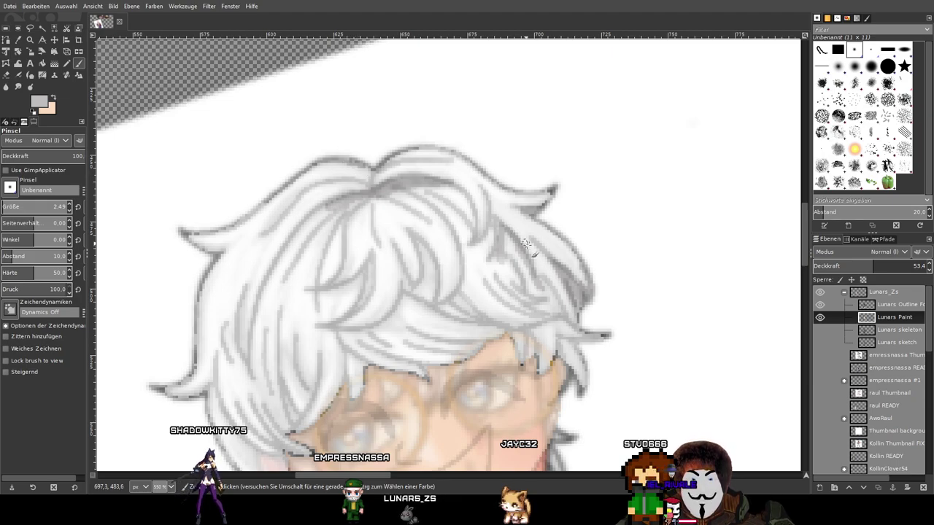
pyautogui.moveTo(542, 262); pyautogui.dragTo(513, 211)
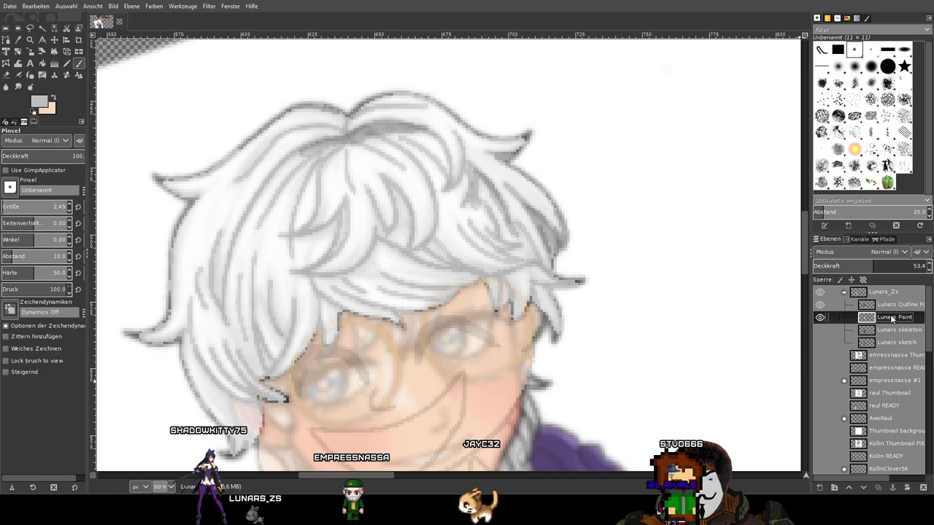
pyautogui.moveTo(866, 267)
pyautogui.mouseDown()
pyautogui.moveTo(815, 267)
pyautogui.moveTo(845, 267)
pyautogui.mouseUp()
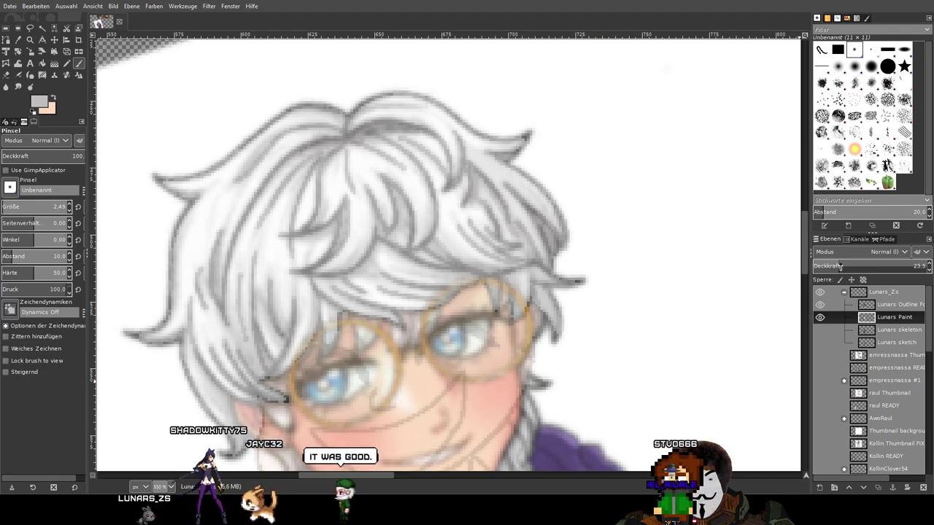
# Shade the chibi's fringe above the glasses in grey on the Lunars Paint layer, following the reference portrait's hair shadows
pyautogui.moveTo(594, 242); pyautogui.dragTo(568, 225)
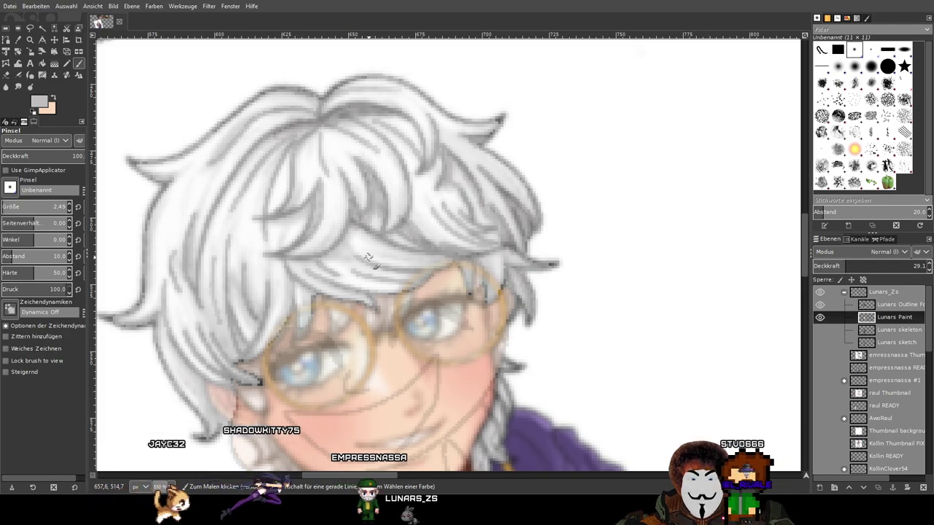
pyautogui.hscroll(-2, 365, 256)
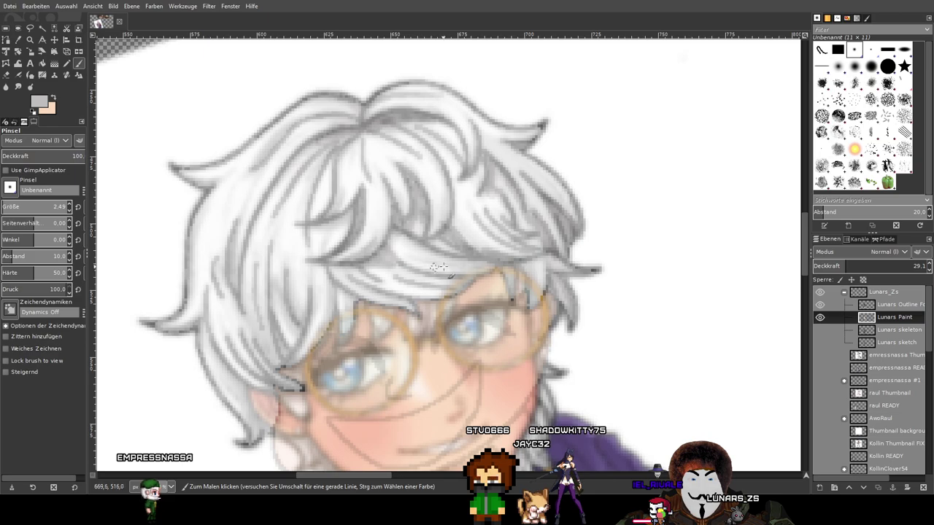
pyautogui.scroll(4, 459, 262)
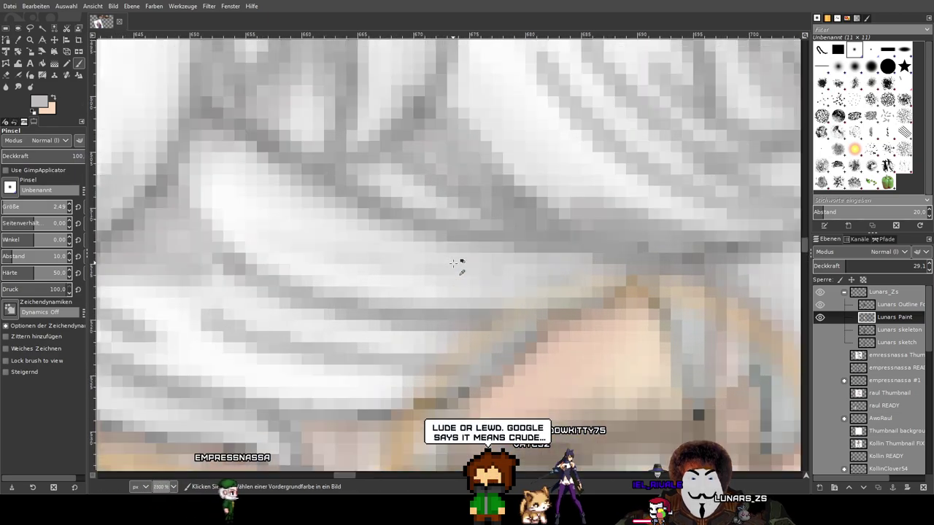
pyautogui.scroll(-3, 460, 261)
pyautogui.scroll(-1, 425, 261)
pyautogui.scroll(1, 392, 254)
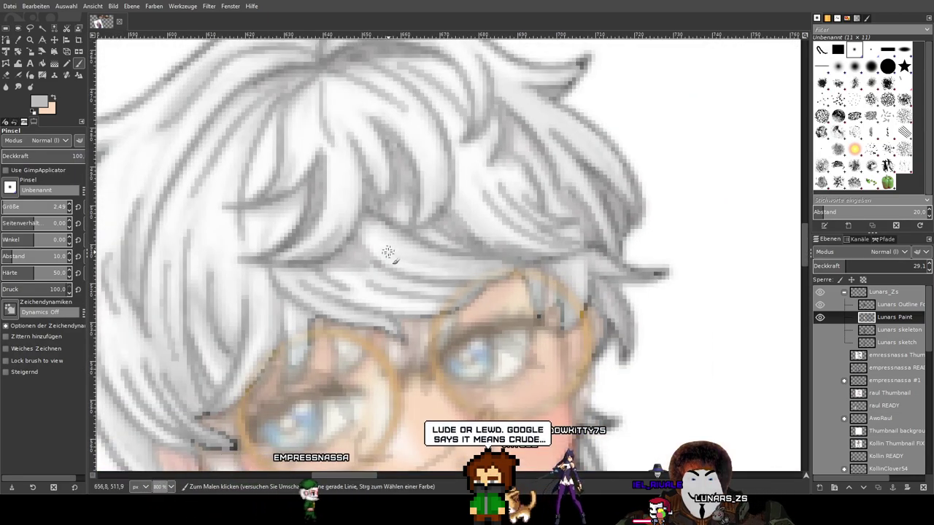
pyautogui.scroll(-1, 391, 253)
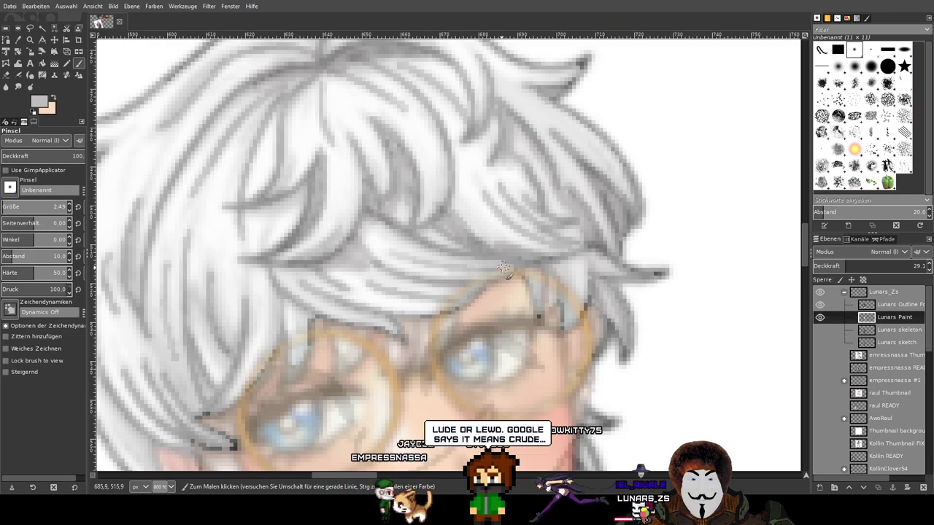
pyautogui.scroll(1, 472, 267)
pyautogui.scroll(-1, 472, 267)
pyautogui.scroll(1, 507, 265)
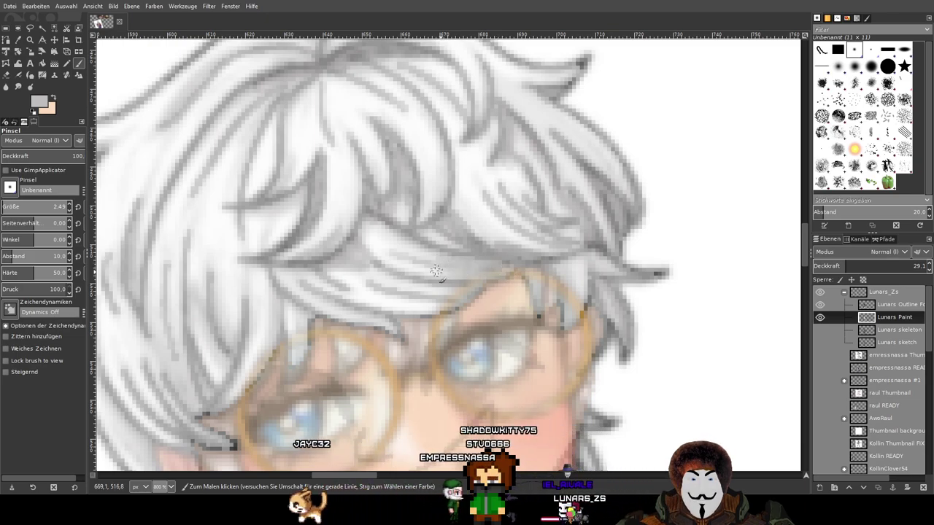
pyautogui.scroll(-1, 445, 273)
pyautogui.scroll(1, 561, 263)
pyautogui.scroll(-1, 424, 301)
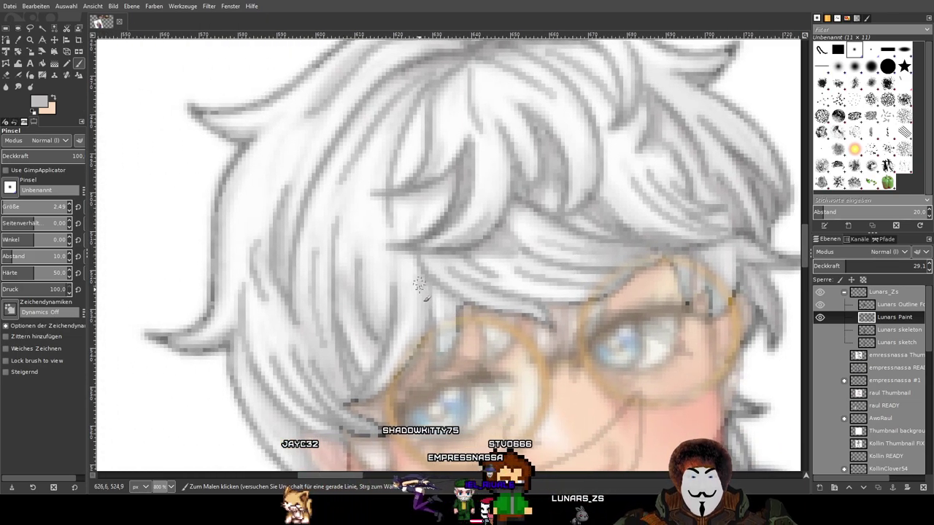
pyautogui.scroll(1, 398, 350)
pyautogui.scroll(-1, 385, 383)
pyautogui.scroll(1, 421, 301)
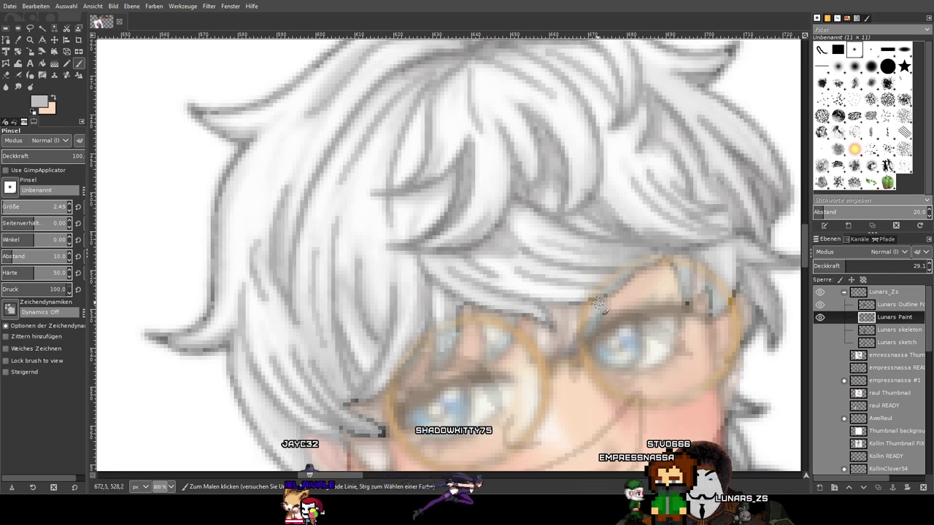
# Shade the long hair strands beside the ear and the outward-curling side lock in grey, following the reference
pyautogui.moveTo(577, 312); pyautogui.dragTo(602, 315)
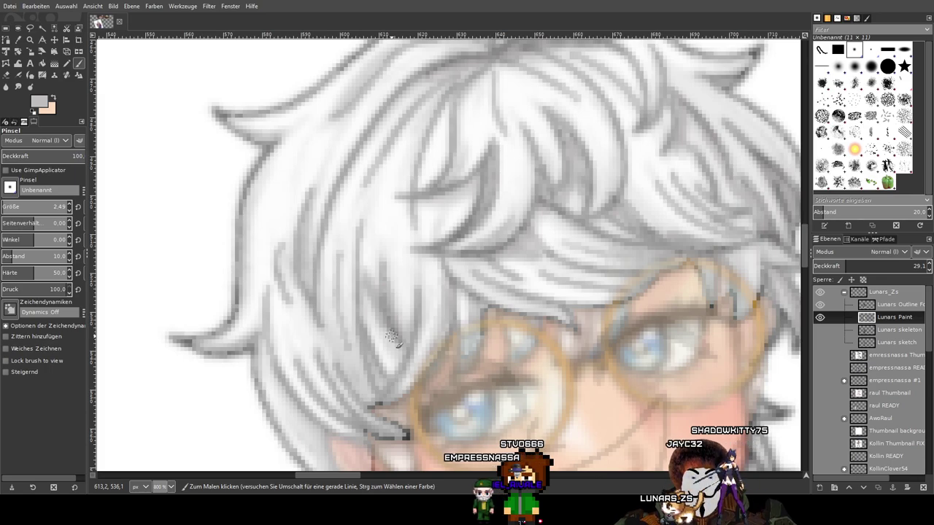
pyautogui.moveTo(384, 312); pyautogui.dragTo(532, 232)
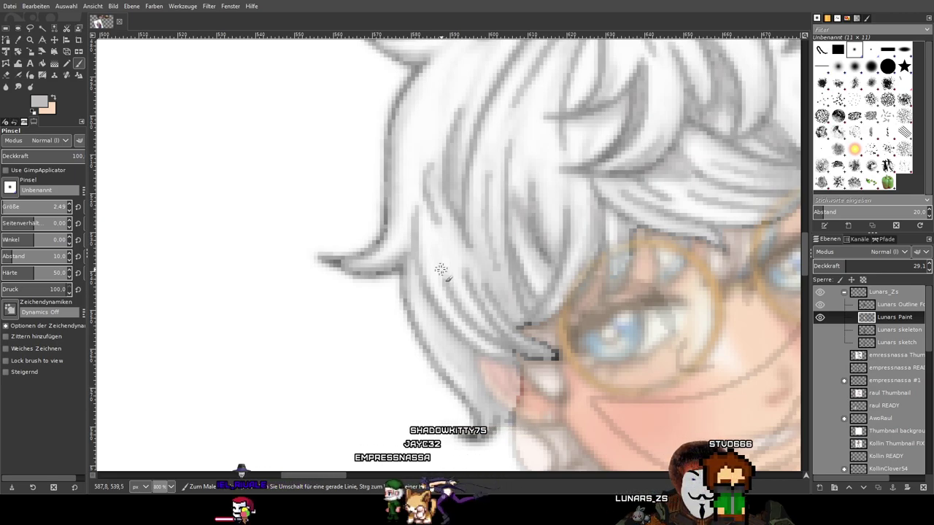
pyautogui.moveTo(440, 268); pyautogui.dragTo(430, 269)
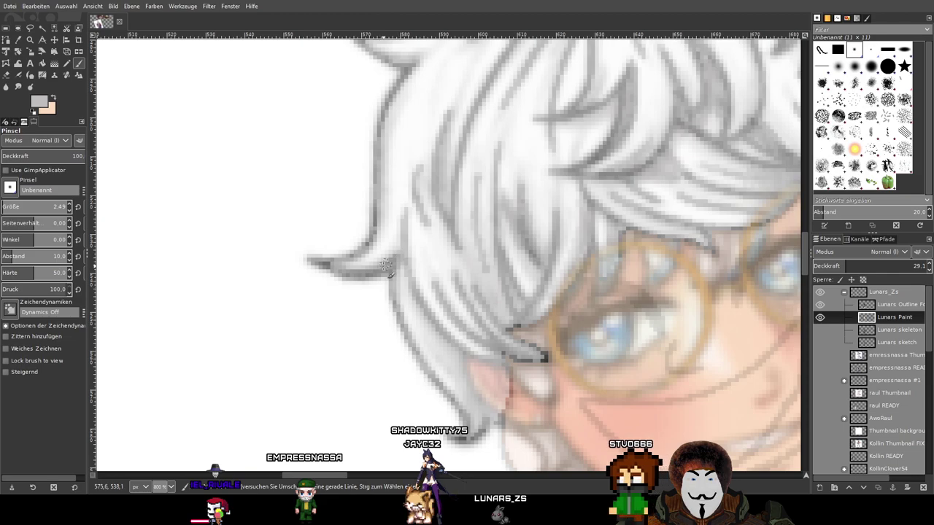
pyautogui.moveTo(429, 308); pyautogui.dragTo(398, 245)
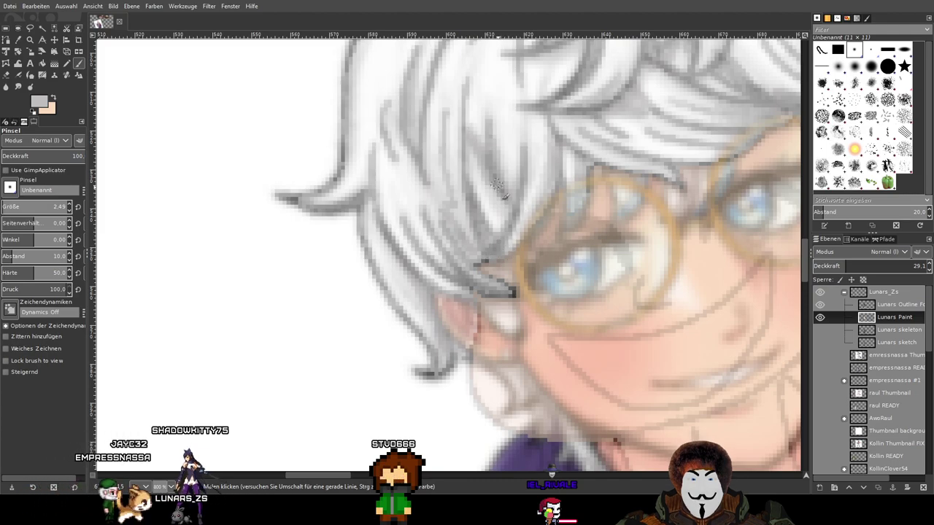
pyautogui.moveTo(424, 116); pyautogui.dragTo(463, 247)
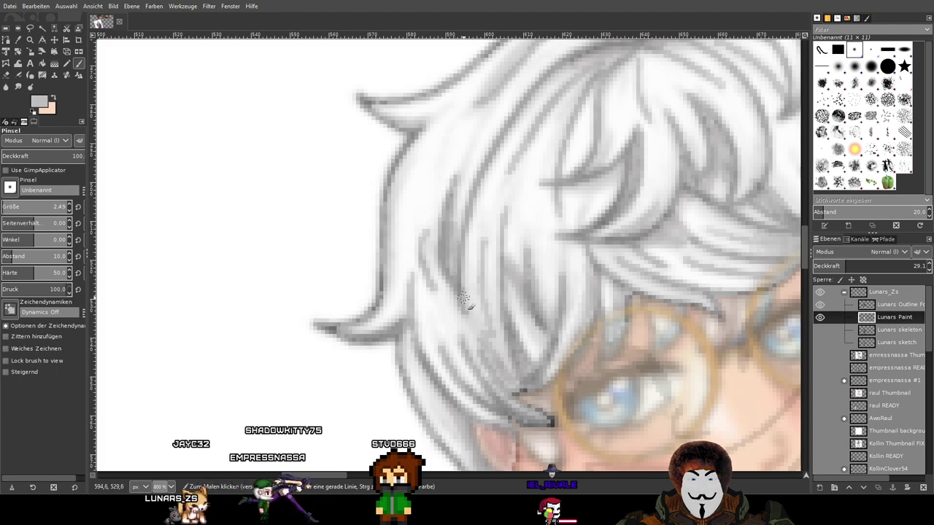
# Shade the outer side hair, the crown and the upper locks around the parting in grey, following the reference portrait's shadows
pyautogui.scroll(3, 459, 219)
pyautogui.hscroll(-1, 459, 219)
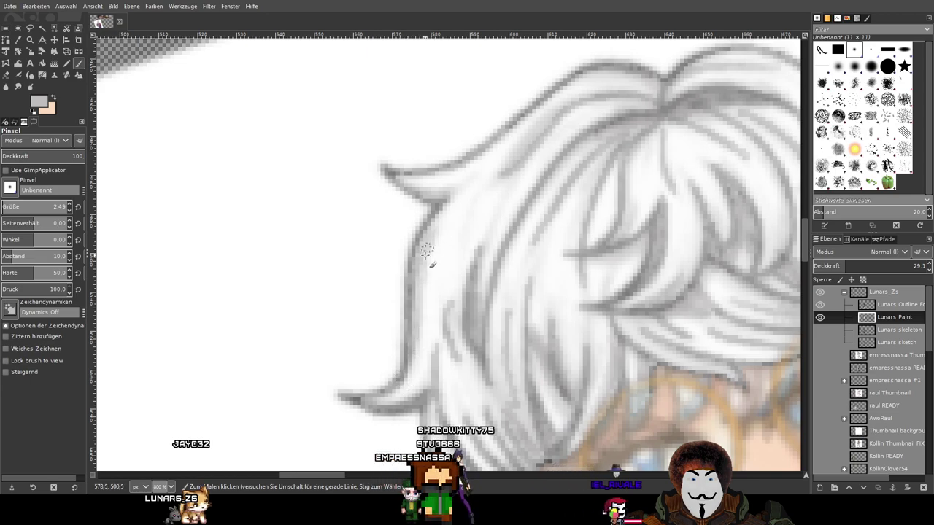
pyautogui.scroll(2, 438, 252)
pyautogui.hscroll(1, 438, 251)
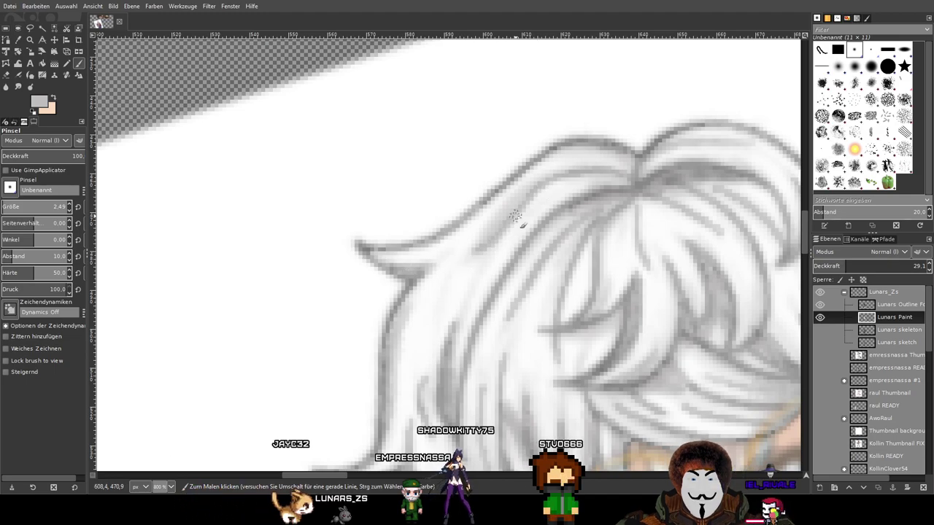
pyautogui.scroll(2, 515, 217)
pyautogui.hscroll(1, 514, 216)
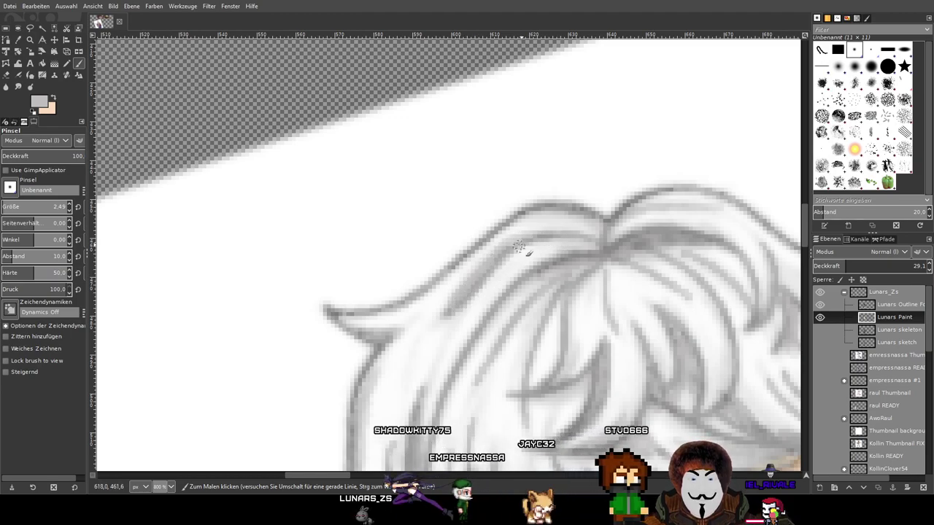
pyautogui.scroll(1, 510, 252)
pyautogui.hscroll(3, 510, 252)
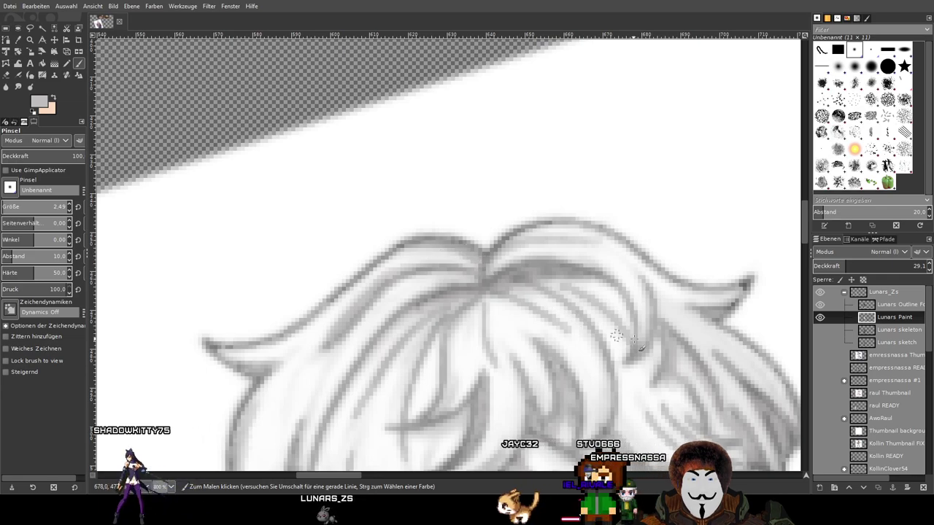
pyautogui.scroll(-2, 503, 277)
pyautogui.hscroll(4, 504, 277)
pyautogui.scroll(-3, 386, 227)
pyautogui.hscroll(-2, 386, 227)
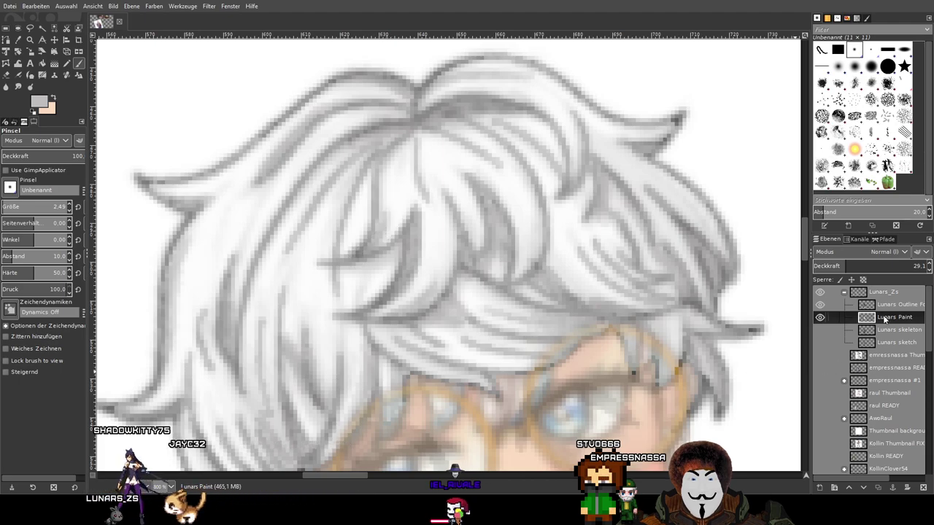
# Raise the Lunars Paint layer's opacity to 83.8 and toggle its visibility to compare the hair shading with the reference
pyautogui.moveTo(860, 270)
pyautogui.mouseDown()
pyautogui.moveTo(928, 267)
pyautogui.moveTo(784, 270)
pyautogui.moveTo(927, 267)
pyautogui.moveTo(787, 269)
pyautogui.moveTo(827, 270)
pyautogui.mouseUp()
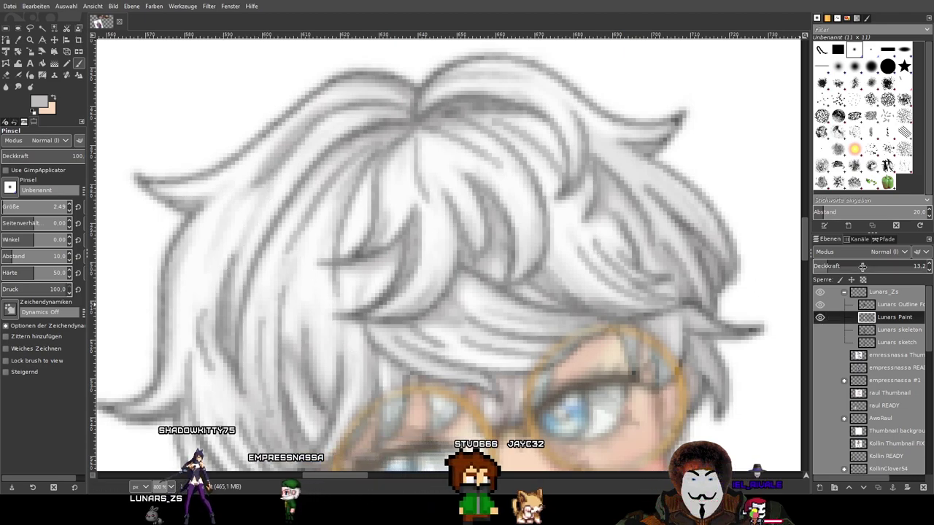
pyautogui.click(908, 265)
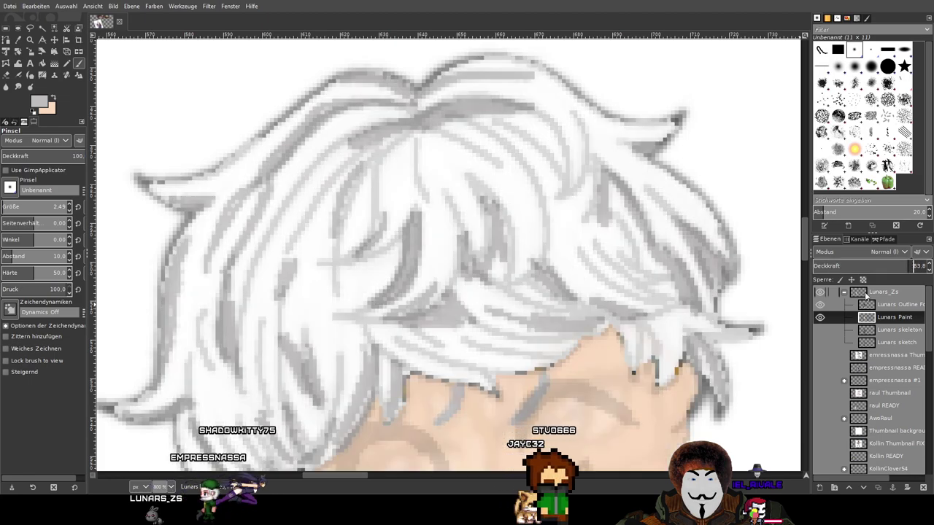
pyautogui.click(819, 317)
pyautogui.click(822, 318)
pyautogui.click(822, 318)
pyautogui.click(819, 317)
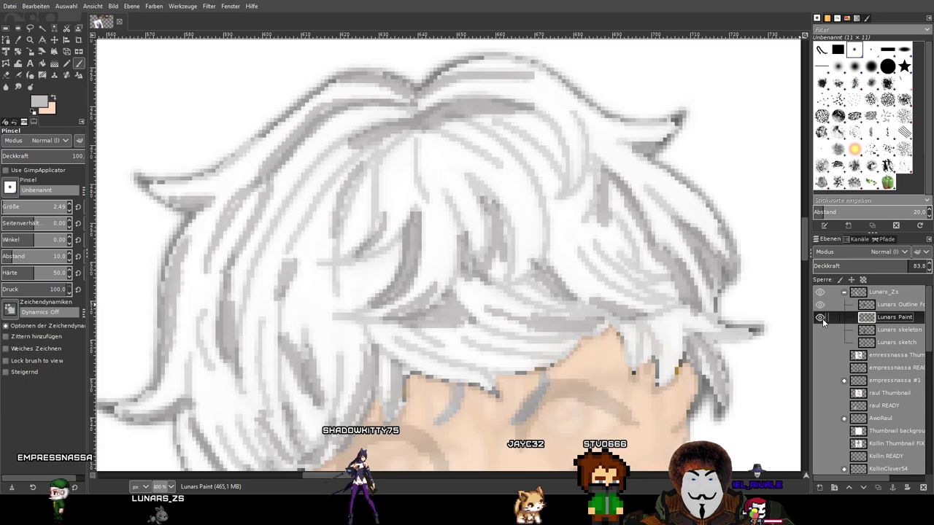
pyautogui.click(820, 318)
pyautogui.click(820, 318)
pyautogui.click(822, 318)
pyautogui.click(822, 318)
# Compare the fringe and face with the reference portrait by hiding and showing the Lunars Paint and outline layers in turn
pyautogui.moveTo(475, 337); pyautogui.dragTo(548, 248)
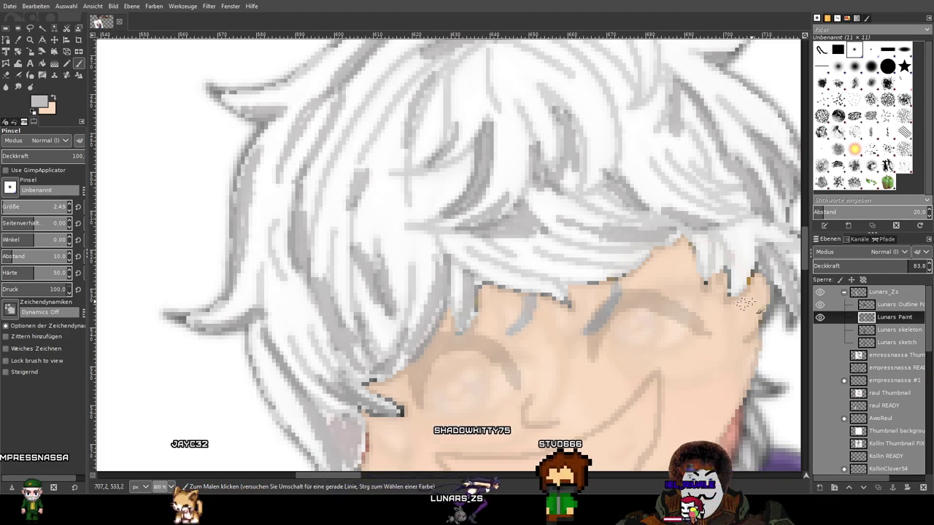
pyautogui.click(820, 318)
pyautogui.click(820, 318)
pyautogui.click(820, 318)
pyautogui.moveTo(628, 356); pyautogui.dragTo(637, 259)
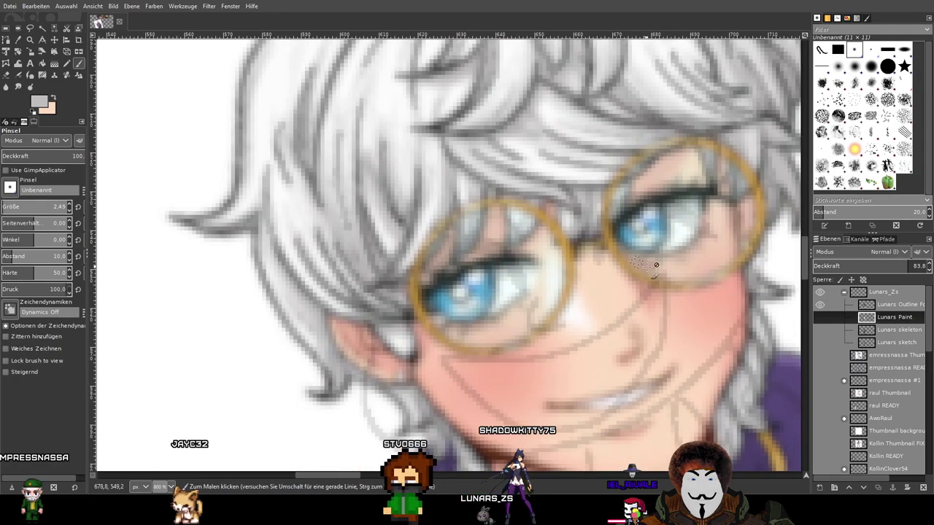
pyautogui.click(819, 318)
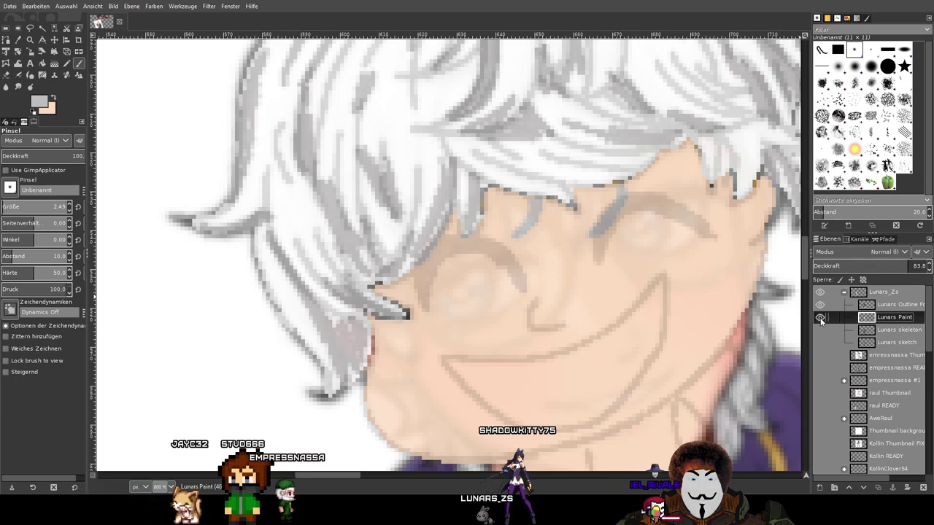
pyautogui.click(821, 306)
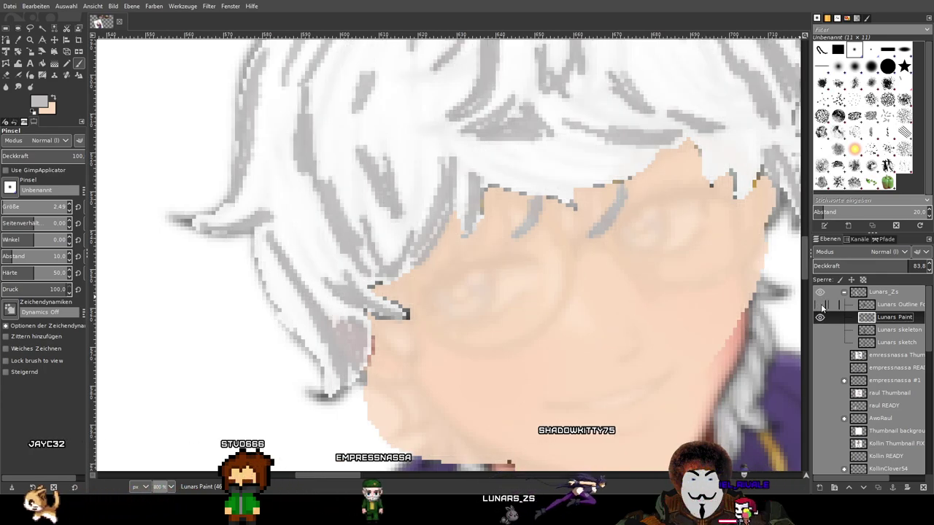
pyautogui.click(821, 305)
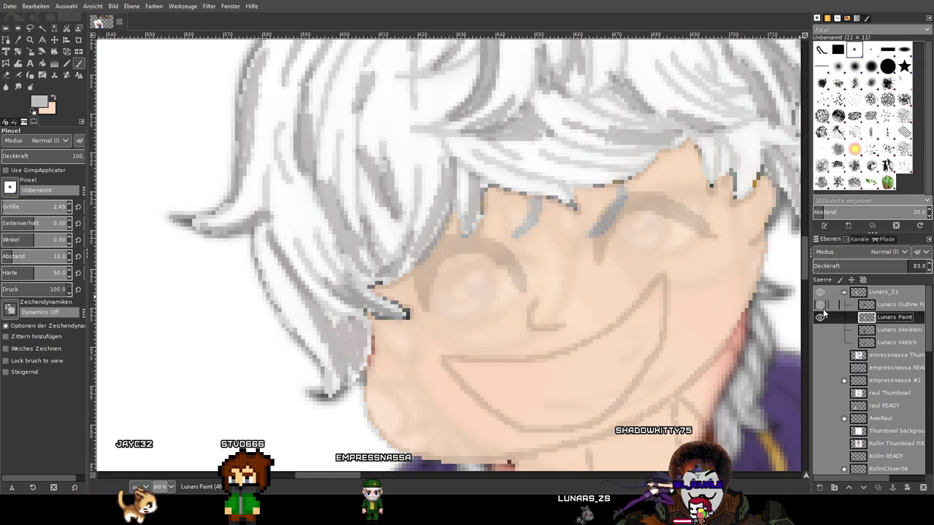
pyautogui.click(817, 318)
pyautogui.click(817, 319)
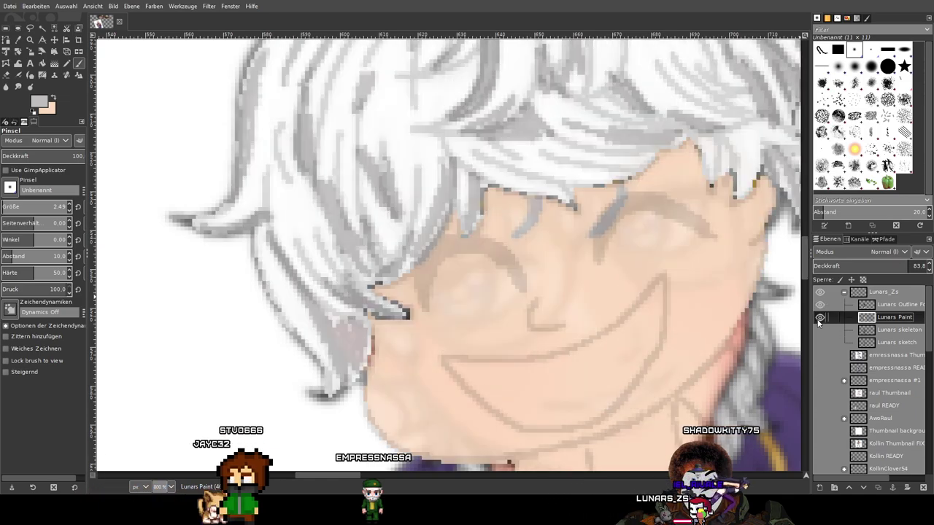
pyautogui.moveTo(744, 292); pyautogui.dragTo(703, 339)
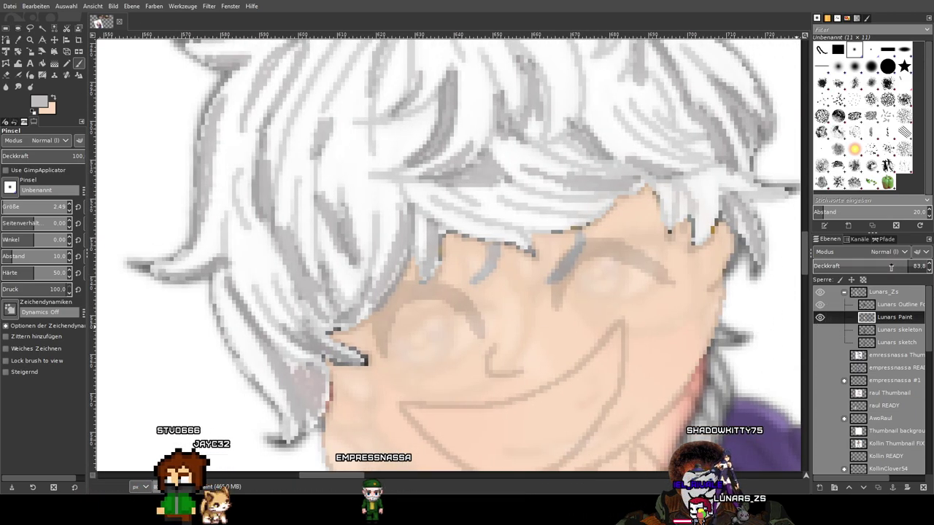
# Set the Lunars Paint layer's opacity to 100 and check the opaque hair shading against the reference portrait
pyautogui.moveTo(892, 267); pyautogui.dragTo(924, 267)
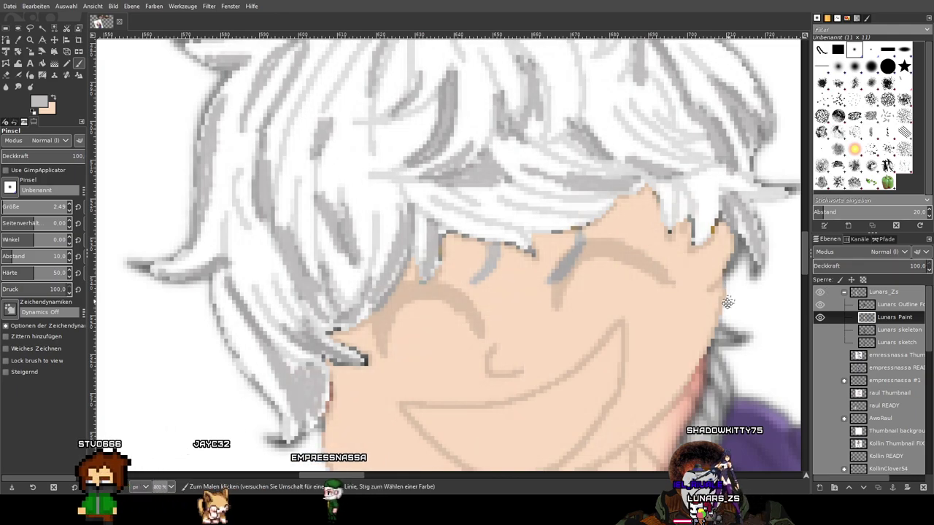
pyautogui.moveTo(728, 301); pyautogui.dragTo(702, 348)
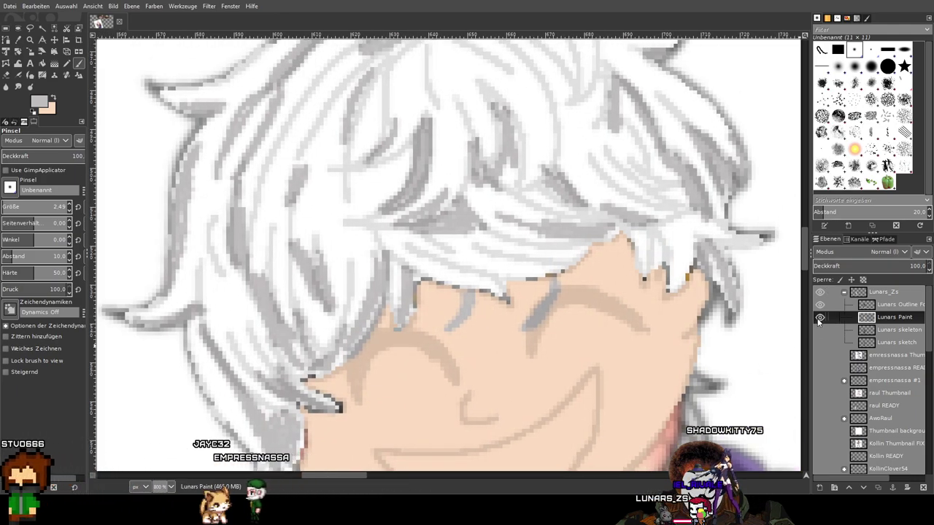
pyautogui.click(819, 318)
pyautogui.click(819, 318)
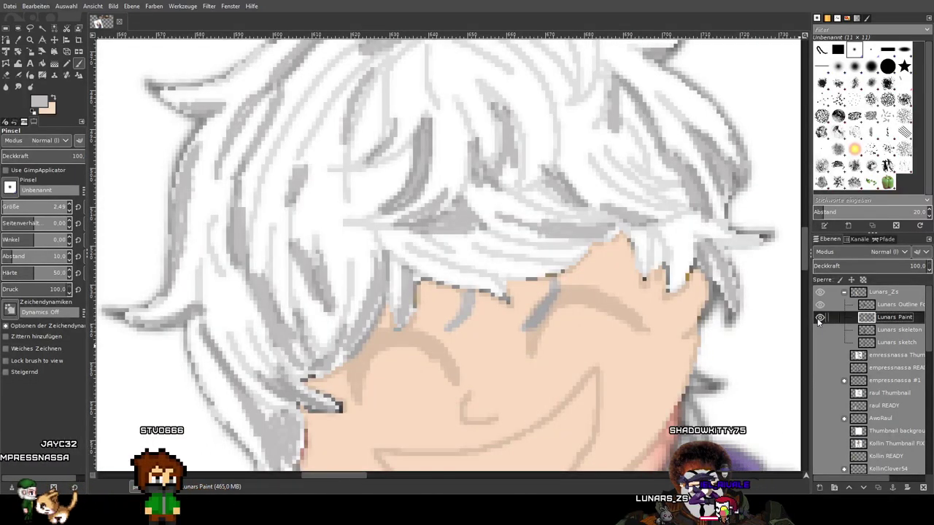
pyautogui.click(819, 318)
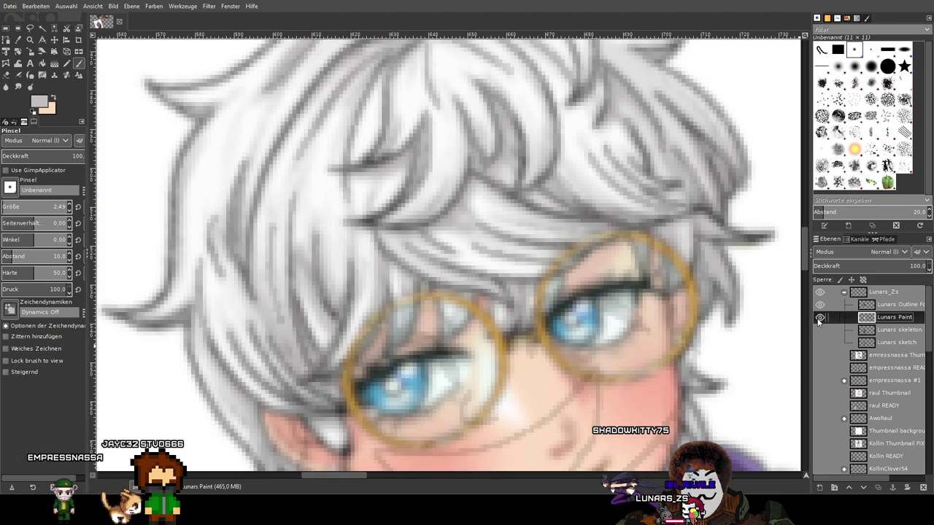
pyautogui.click(819, 318)
pyautogui.click(819, 318)
pyautogui.click(819, 318)
# Shade the short fringe tips at the temple in grey and compare the fringe with the reference by toggling the paint layer
pyautogui.scroll(1, 696, 303)
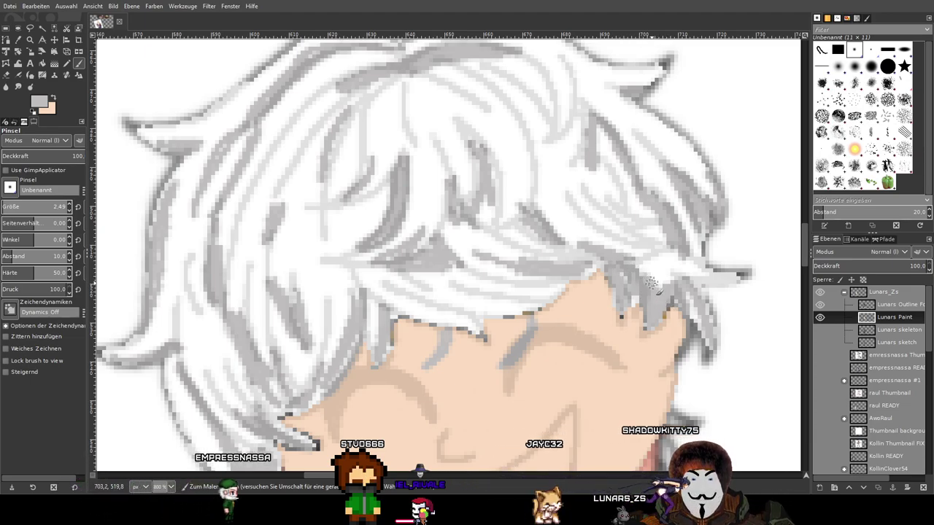
pyautogui.click(819, 320)
pyautogui.click(820, 319)
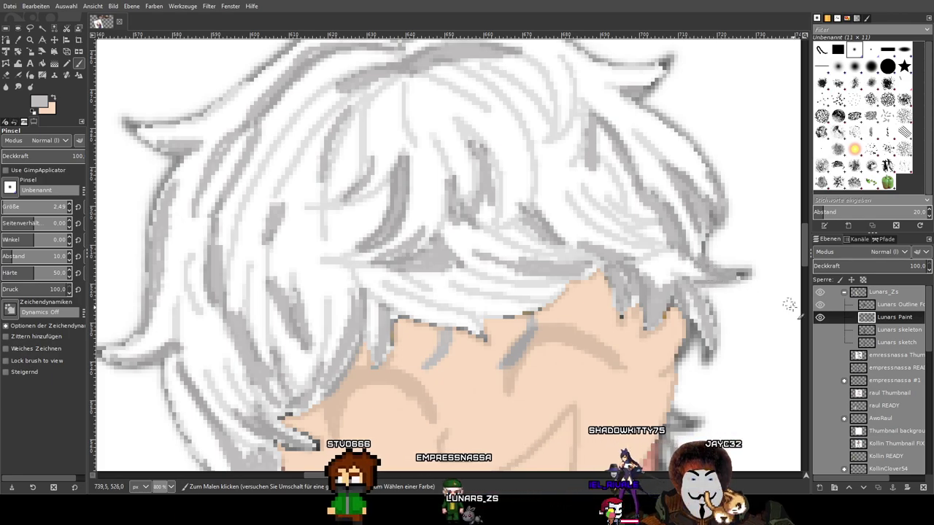
pyautogui.click(821, 318)
pyautogui.click(822, 319)
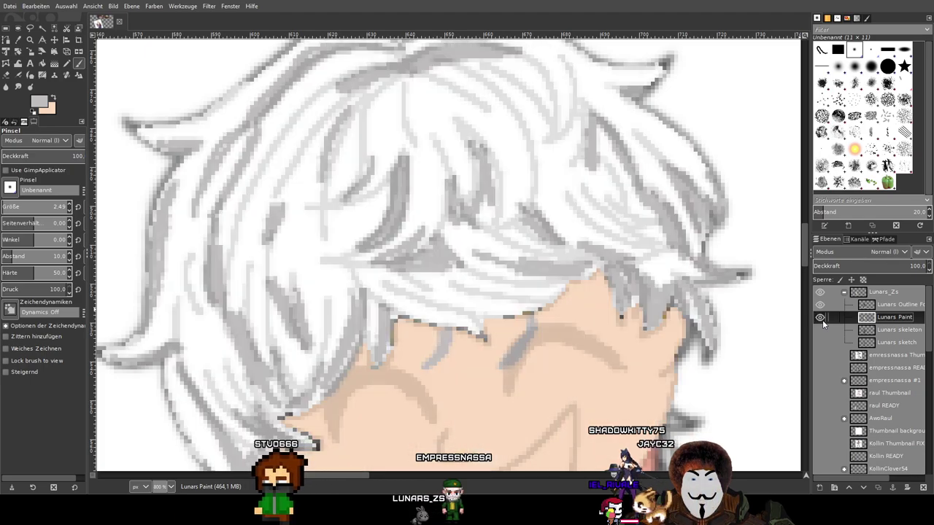
pyautogui.click(822, 319)
pyautogui.click(821, 319)
pyautogui.click(821, 320)
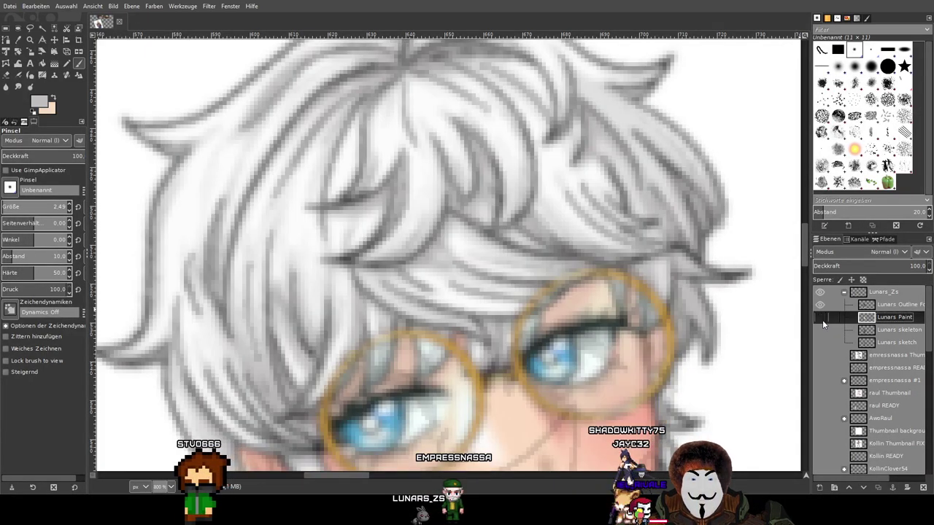
pyautogui.click(822, 320)
pyautogui.click(822, 320)
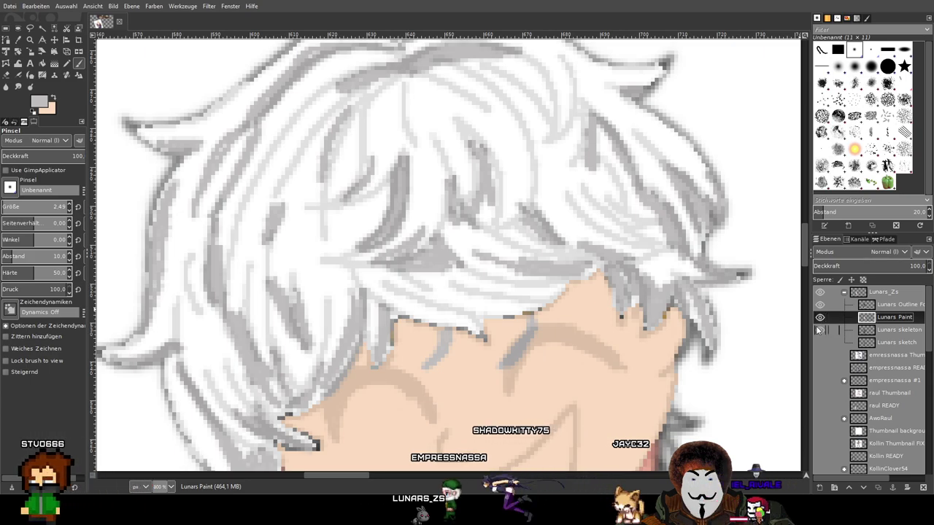
# Set the Lunars Outline Form layer's opacity to 100 and inspect the outlined face and hair with the paint layer hidden and shown
pyautogui.click(893, 305)
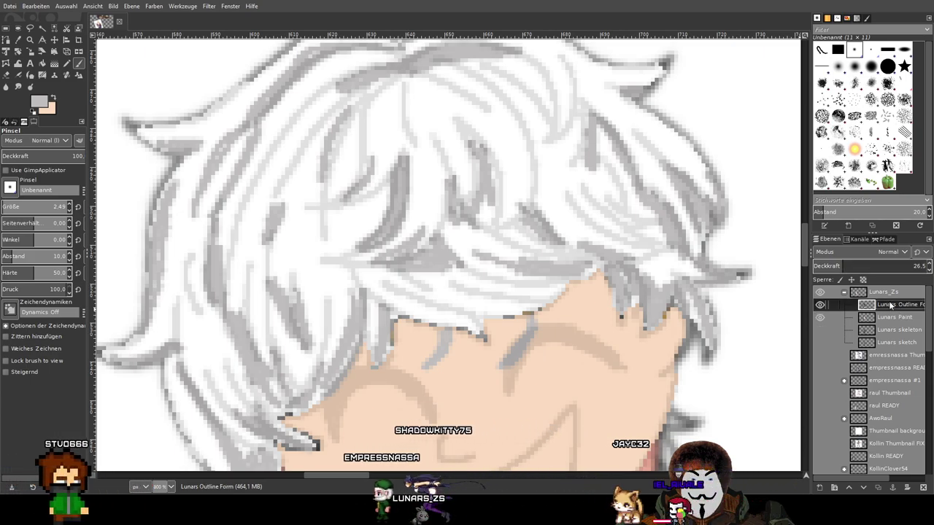
pyautogui.moveTo(891, 267); pyautogui.dragTo(930, 270)
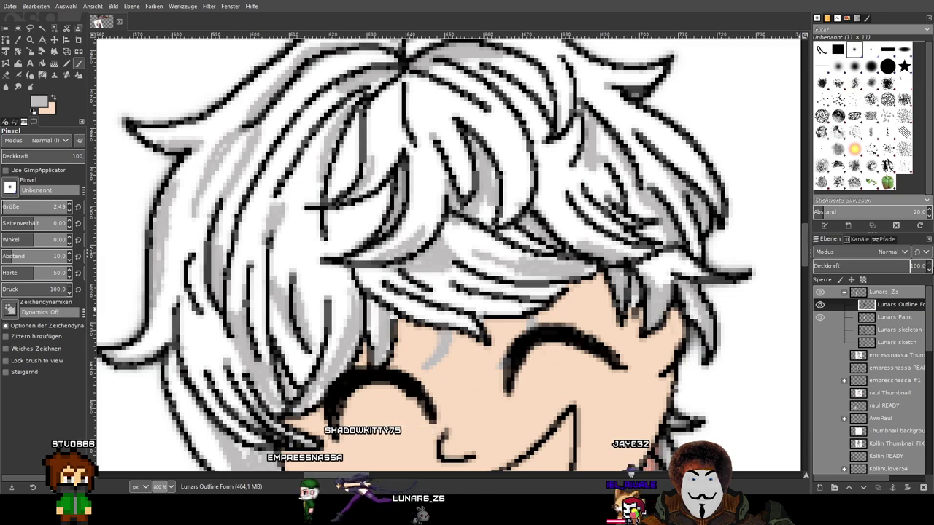
pyautogui.moveTo(649, 319); pyautogui.dragTo(666, 260)
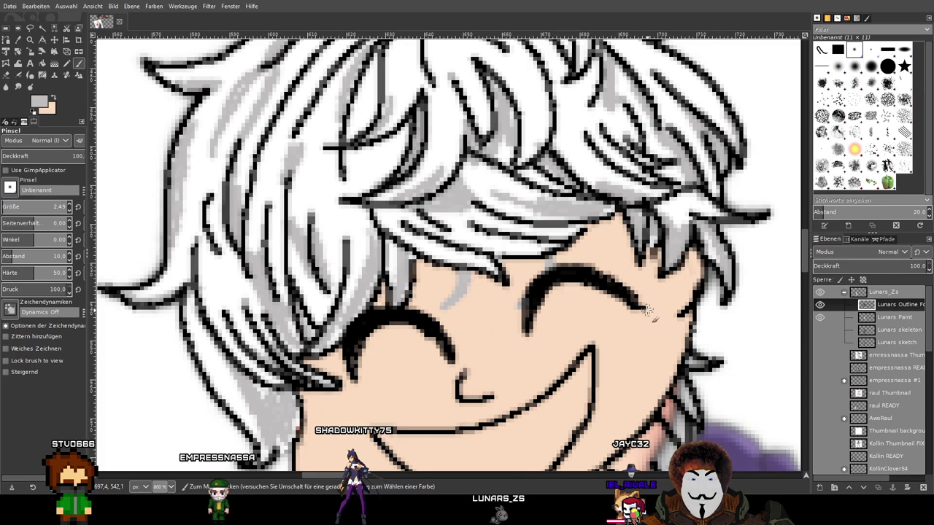
pyautogui.moveTo(648, 310); pyautogui.dragTo(678, 259)
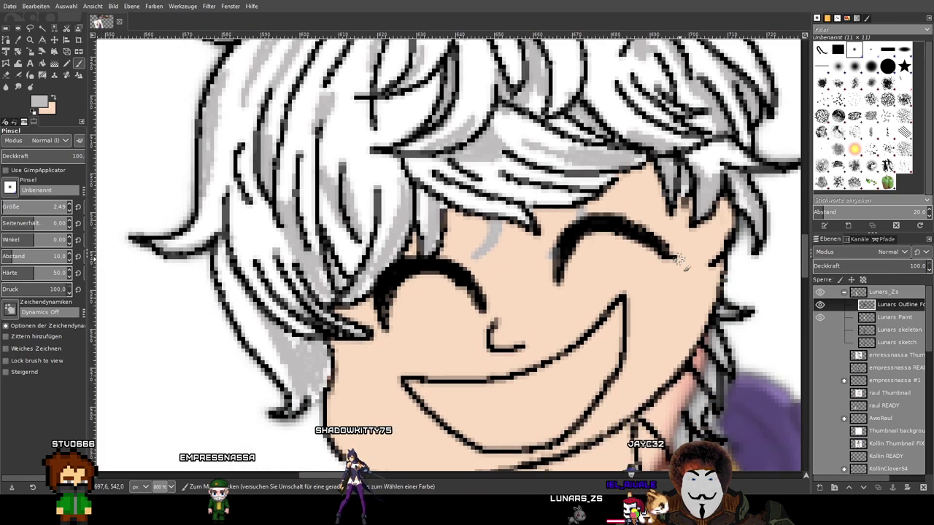
pyautogui.moveTo(665, 276); pyautogui.dragTo(651, 261)
pyautogui.scroll(-2, 652, 261)
pyautogui.scroll(2, 567, 315)
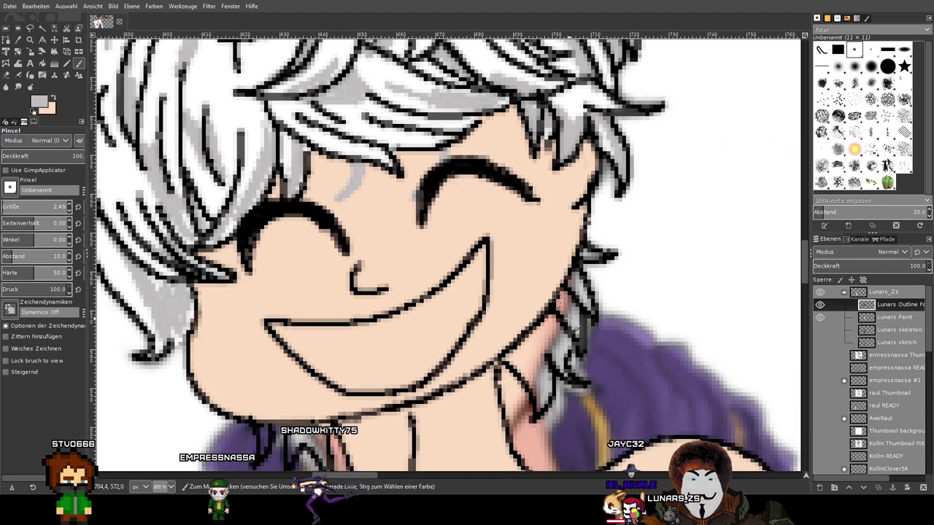
pyautogui.click(820, 318)
pyautogui.click(820, 319)
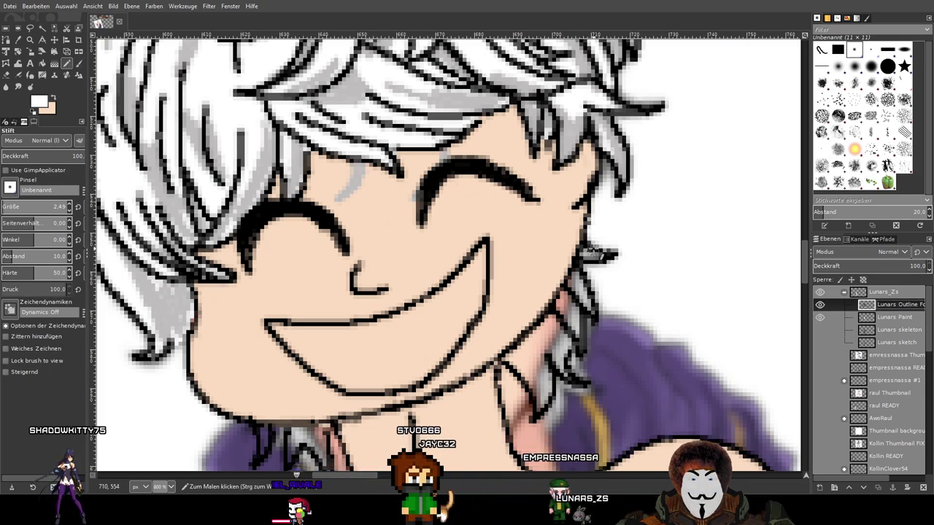
# Undo the white pencil fill on the outline layer and fill the small locks behind the cheek with white on the Lunars Paint layer
pyautogui.scroll(2, 592, 253)
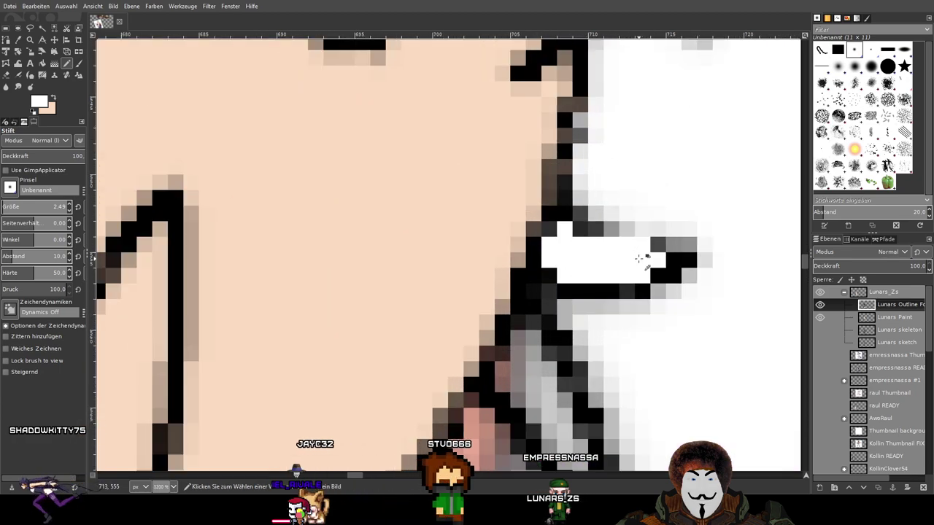
pyautogui.hotkey('ctrl', 'z')
pyautogui.press('pagedown')
pyautogui.moveTo(571, 252)
pyautogui.mouseDown()
pyautogui.moveTo(623, 270)
pyautogui.moveTo(603, 291)
pyautogui.moveTo(653, 160)
pyautogui.mouseUp()
pyautogui.moveTo(575, 206)
pyautogui.mouseDown()
pyautogui.moveTo(623, 299)
pyautogui.moveTo(640, 358)
pyautogui.moveTo(576, 272)
pyautogui.mouseUp()
pyautogui.moveTo(580, 327); pyautogui.dragTo(612, 171)
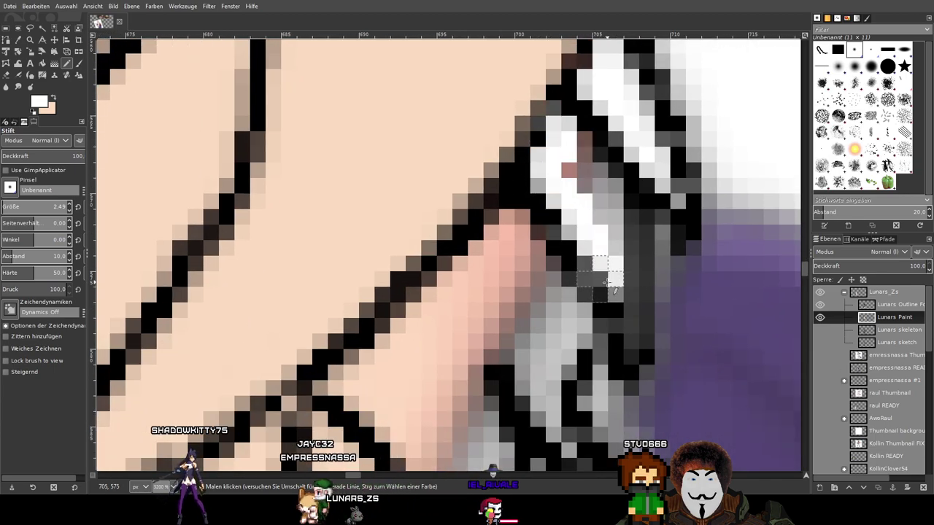
# Fill the hair locks between the cheek and the purple collar, down to the pointed tip beside the neck, with white using the Pencil
pyautogui.scroll(-4, 598, 172)
pyautogui.scroll(2, 598, 172)
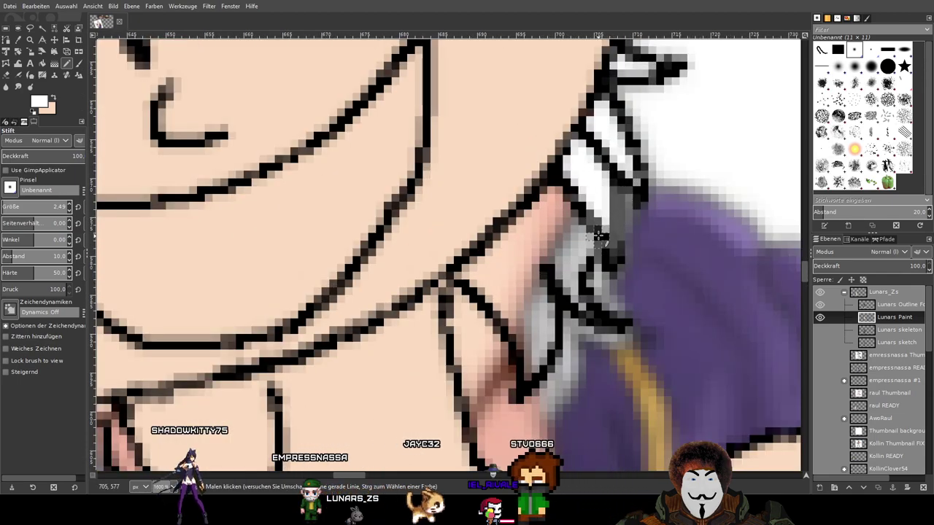
pyautogui.moveTo(586, 243); pyautogui.dragTo(570, 288)
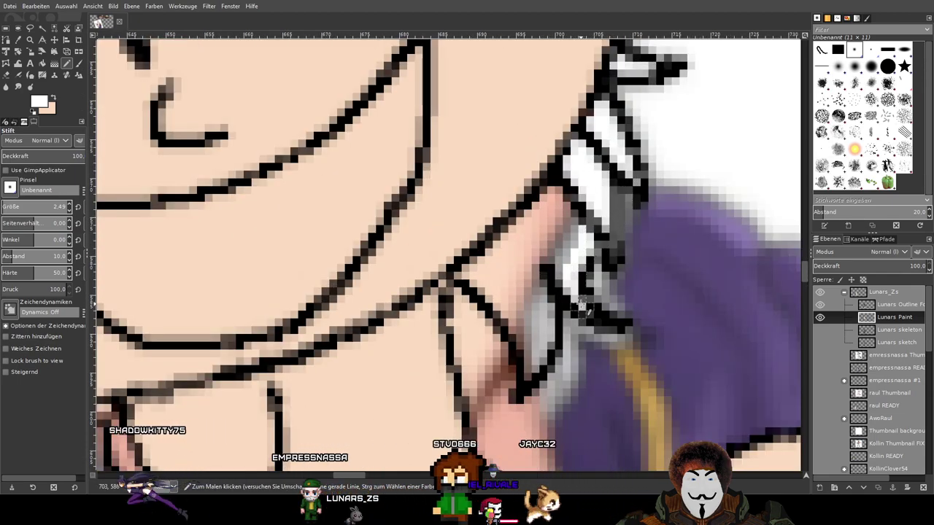
pyautogui.moveTo(558, 248)
pyautogui.mouseDown()
pyautogui.moveTo(532, 261)
pyautogui.moveTo(542, 315)
pyautogui.moveTo(530, 368)
pyautogui.mouseUp()
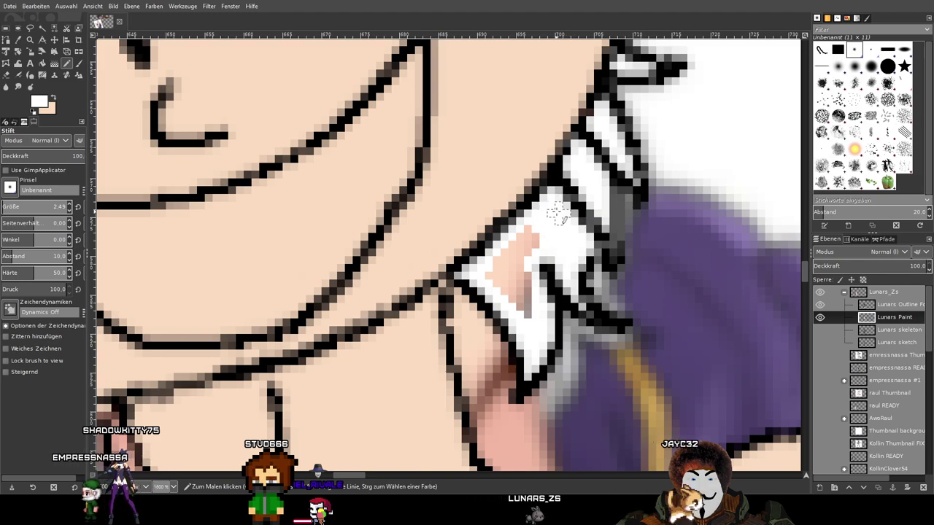
pyautogui.moveTo(519, 300); pyautogui.dragTo(521, 261)
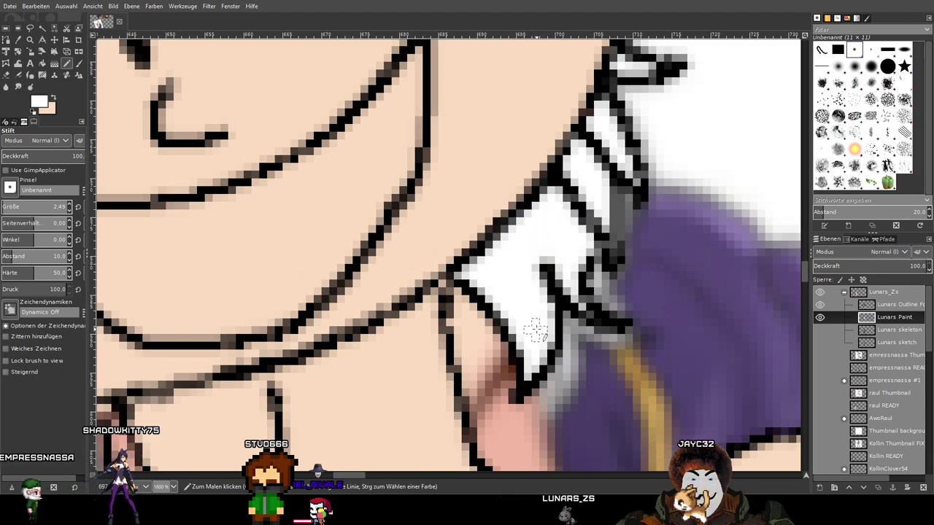
# Fill the small hair tips under the jaw on the other side of the neck with white and check them by toggling the Lunars Paint layer
pyautogui.scroll(-3, 539, 299)
pyautogui.scroll(4, 394, 322)
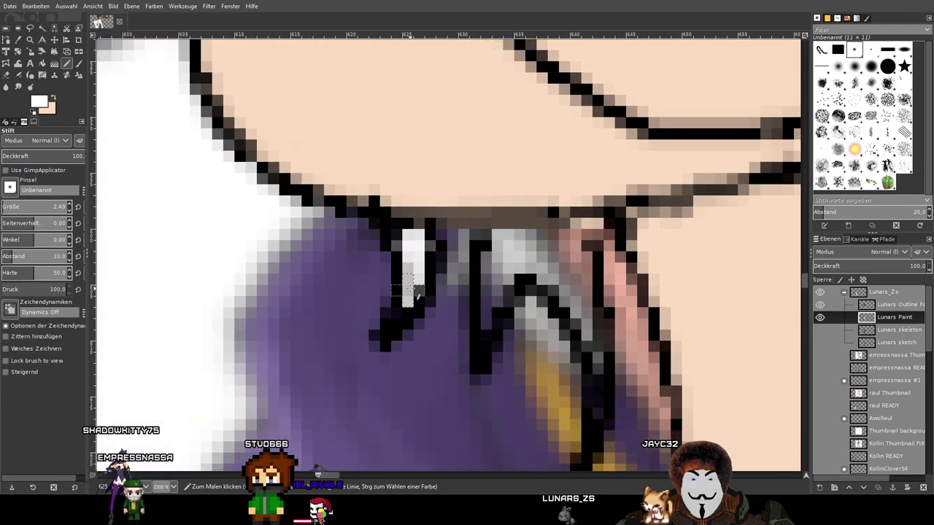
pyautogui.scroll(-3, 459, 264)
pyautogui.scroll(3, 489, 314)
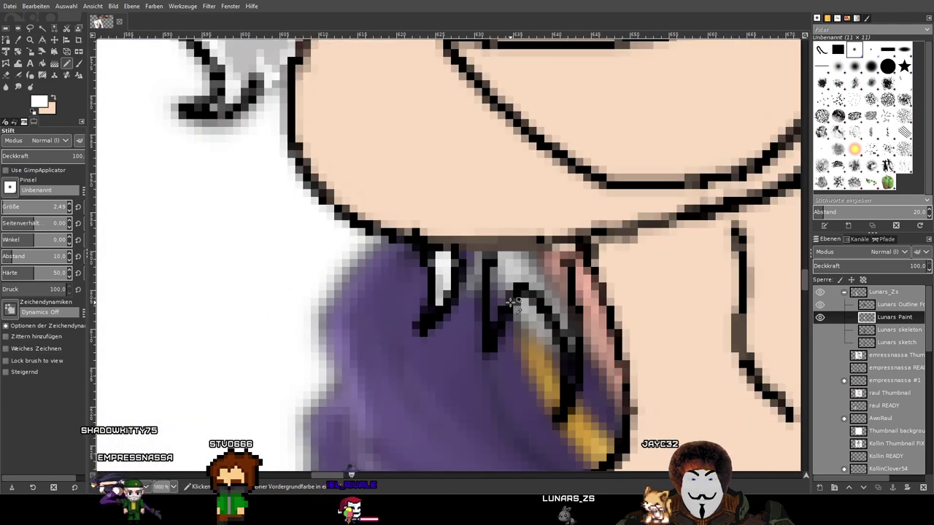
pyautogui.moveTo(494, 321); pyautogui.dragTo(498, 274)
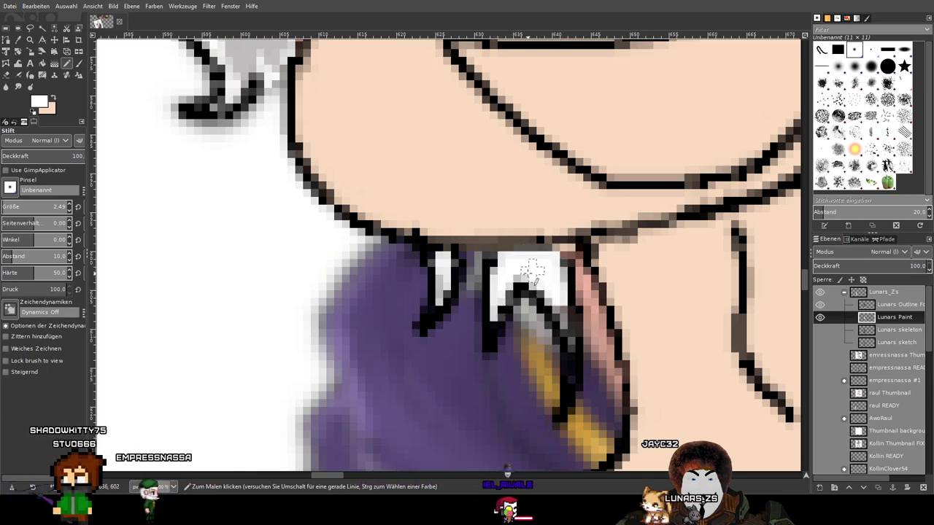
pyautogui.moveTo(505, 280)
pyautogui.mouseDown()
pyautogui.moveTo(500, 301)
pyautogui.moveTo(542, 269)
pyautogui.moveTo(565, 329)
pyautogui.mouseUp()
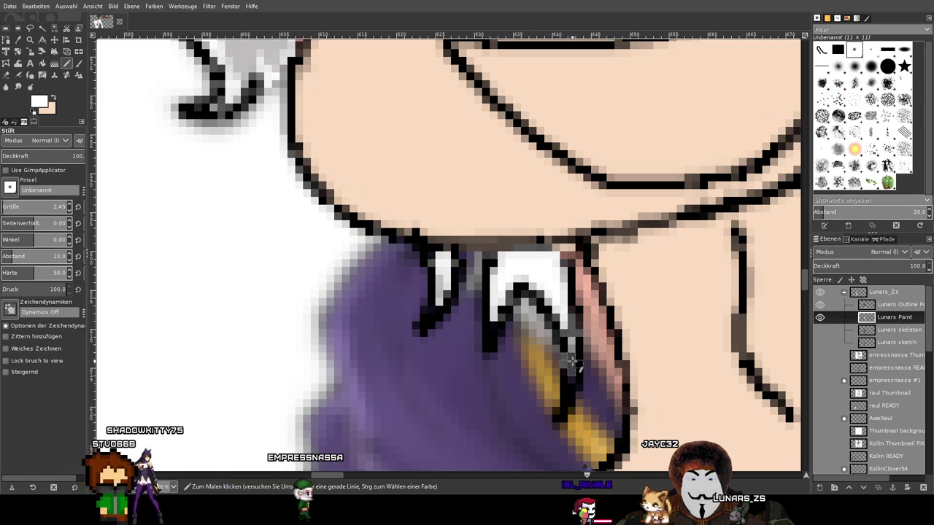
pyautogui.scroll(-3, 571, 379)
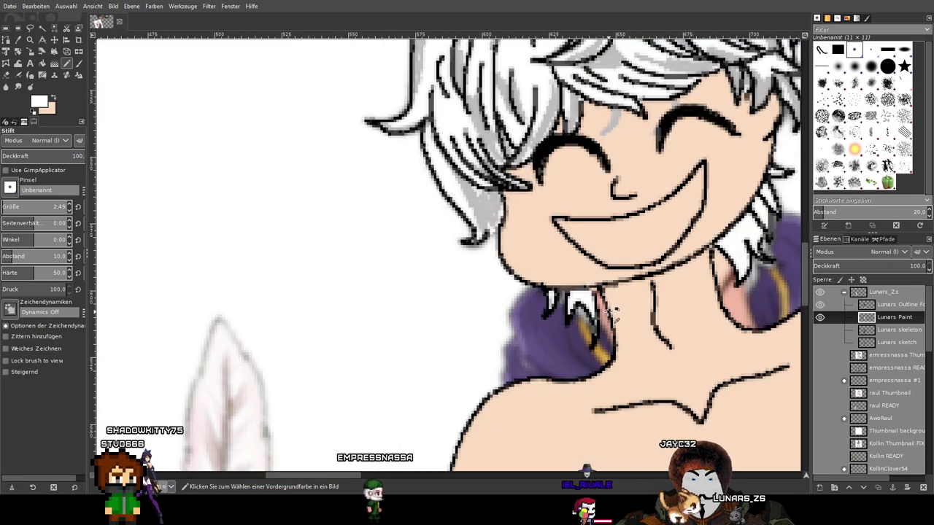
pyautogui.scroll(1, 588, 357)
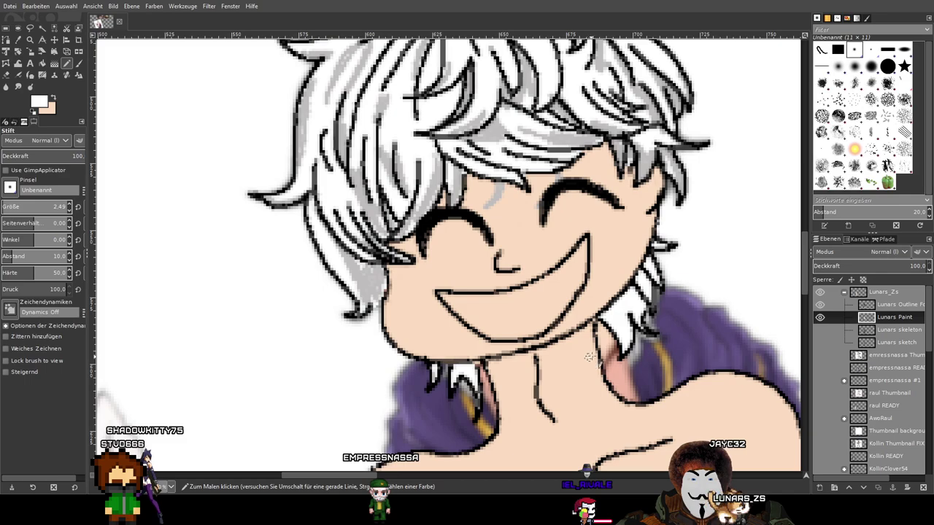
pyautogui.click(820, 318)
pyautogui.click(819, 318)
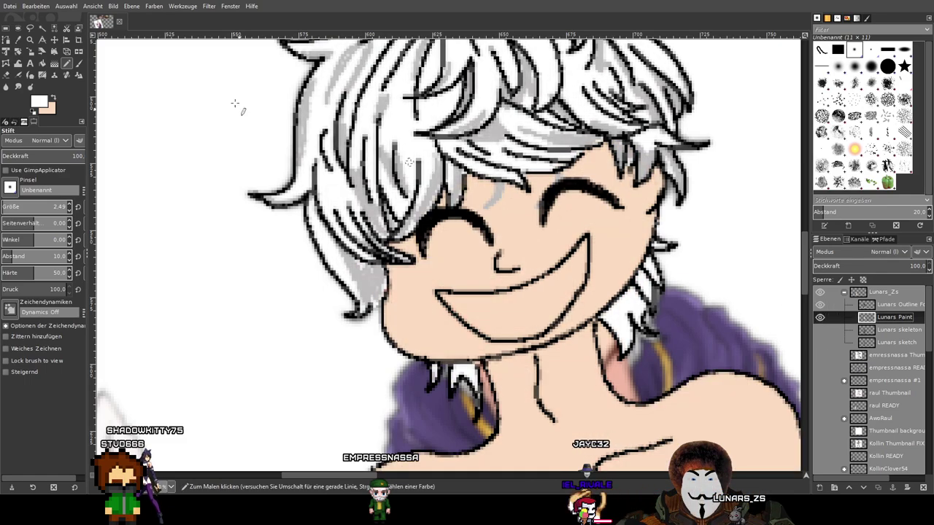
# Shade the white locks behind the cheek and neck with light grey using the Paintbrush
pyautogui.click(39, 101)
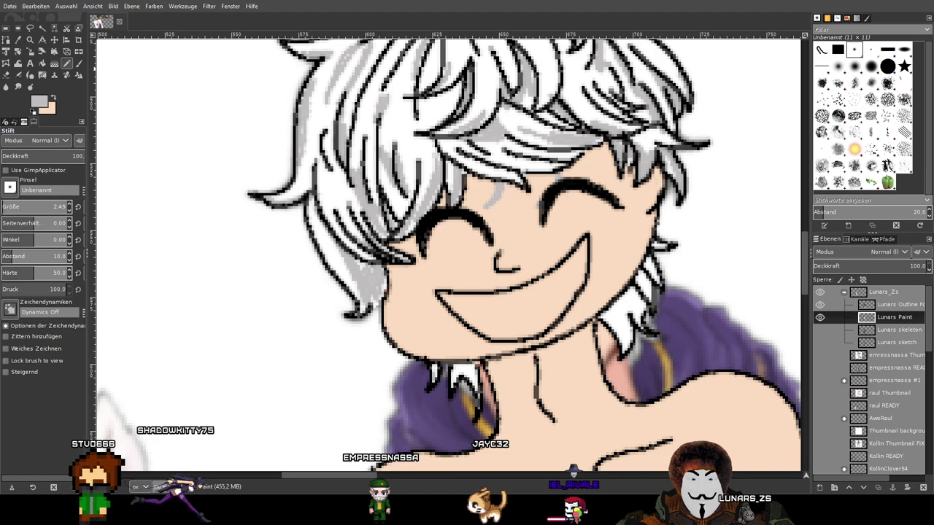
pyautogui.click(78, 63)
pyautogui.scroll(2, 528, 374)
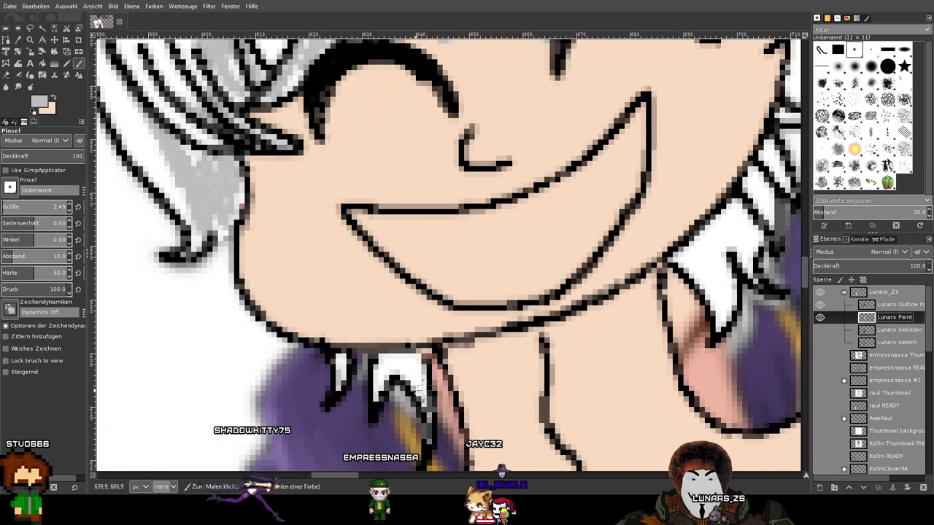
pyautogui.moveTo(717, 298); pyautogui.dragTo(603, 363)
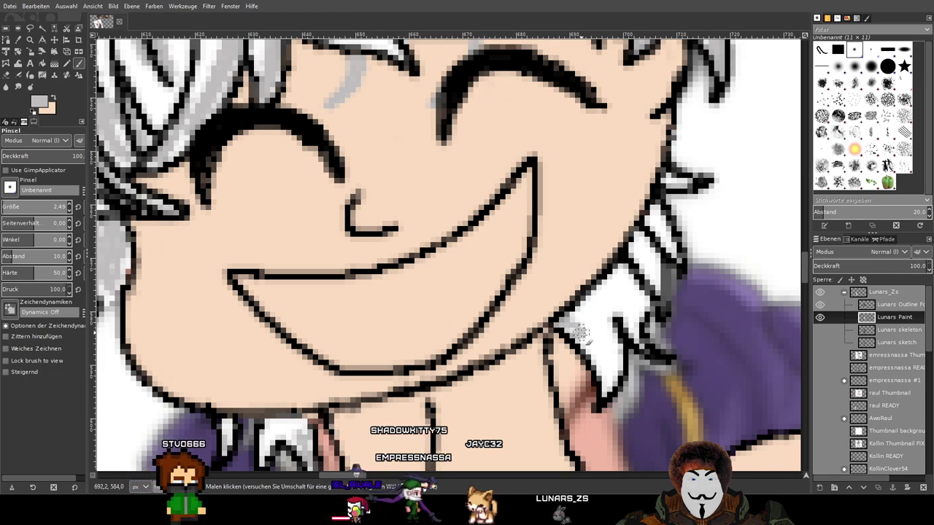
pyautogui.moveTo(562, 329); pyautogui.dragTo(602, 376)
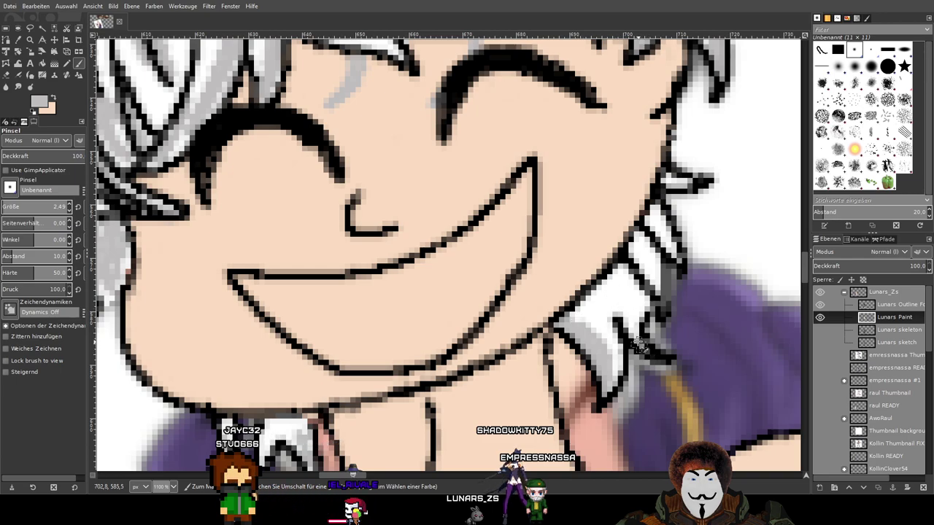
pyautogui.scroll(1, 662, 299)
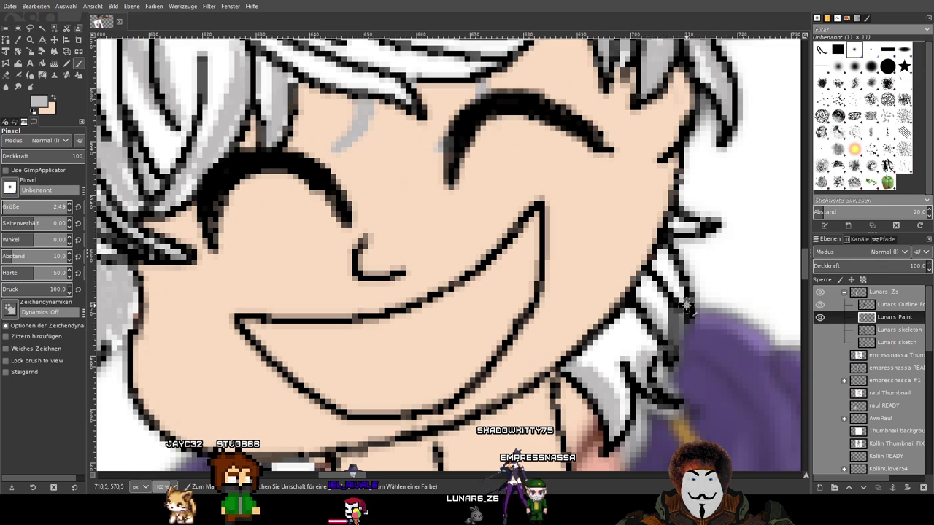
pyautogui.scroll(-2, 689, 343)
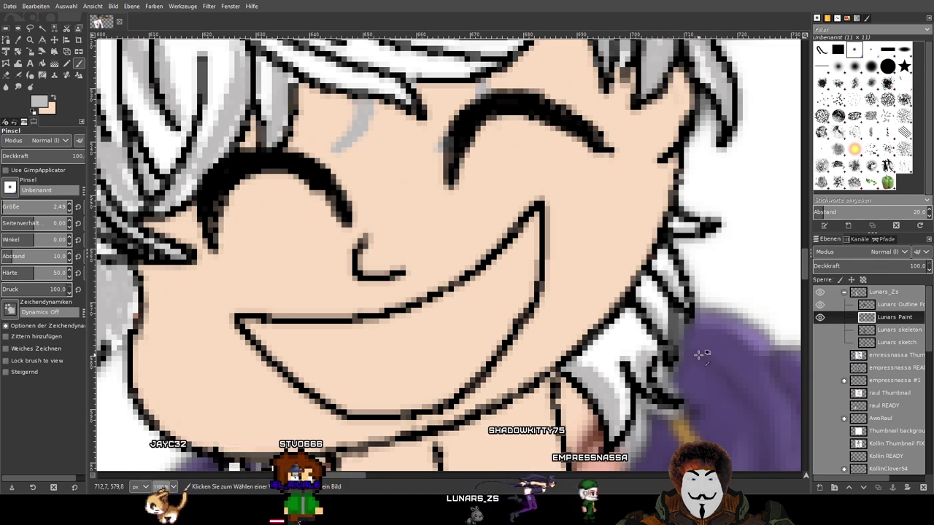
# Hide the Lunars-Kopie reference layer so the chibi stands on the transparent background
pyautogui.scroll(-2, 704, 354)
pyautogui.scroll(-5, 855, 438)
pyautogui.click(820, 416)
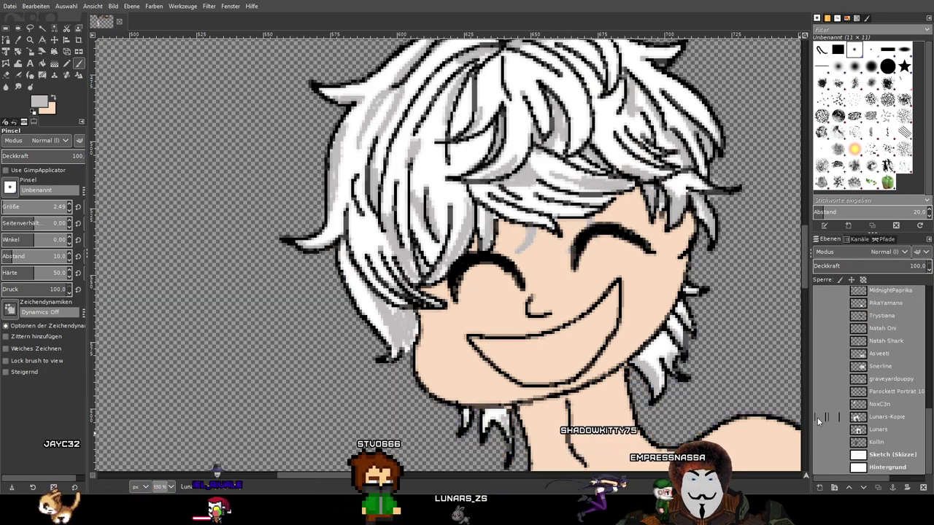
# Set the Smudge tool's size to 5.47 and soften the grey shading in the strands just below the hair parting
pyautogui.scroll(1, 649, 343)
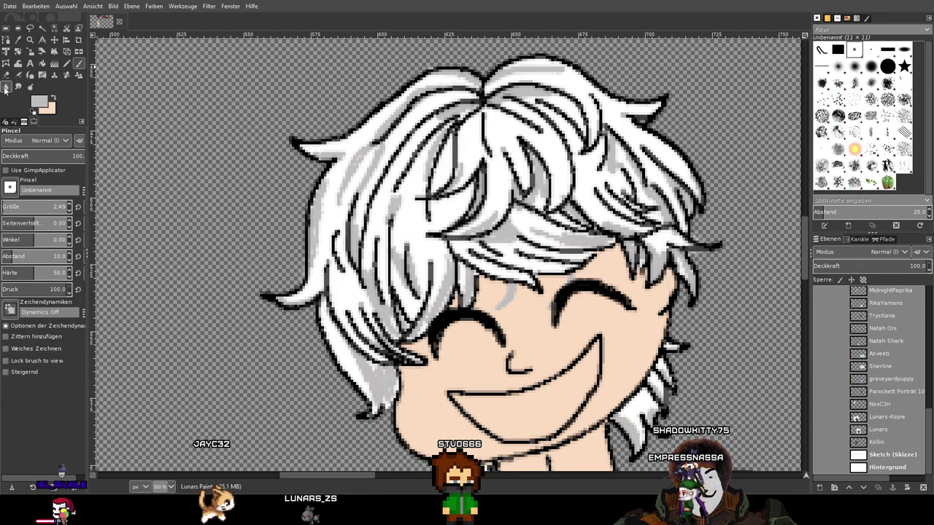
pyautogui.click(18, 86)
pyautogui.scroll(3, 494, 208)
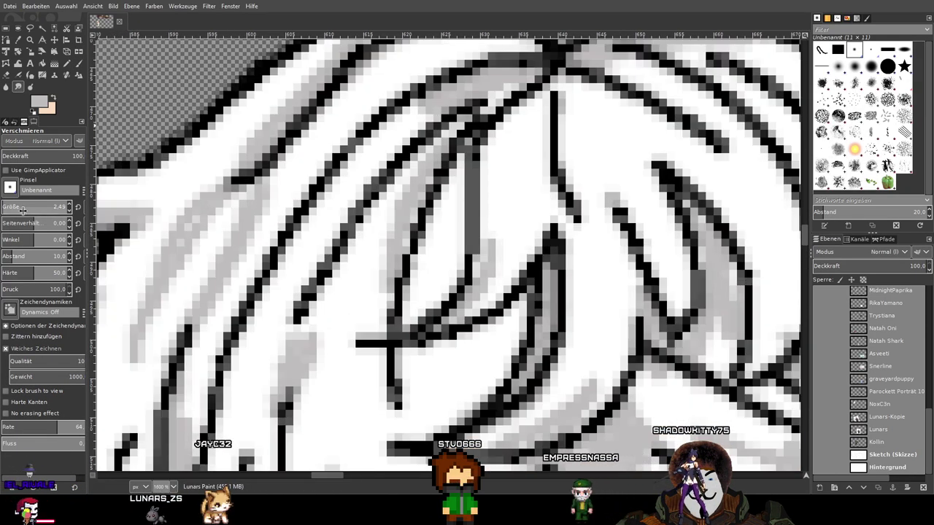
pyautogui.scroll(-5, 441, 281)
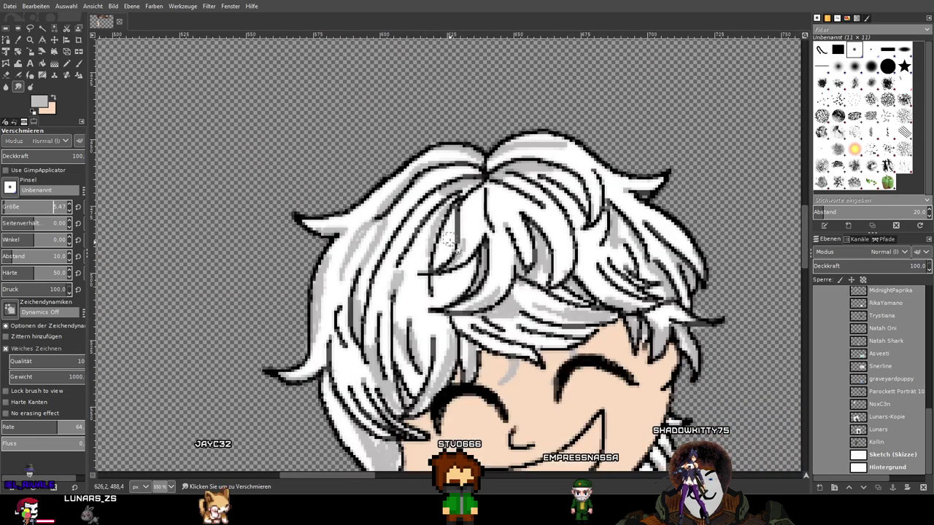
pyautogui.scroll(4, 441, 280)
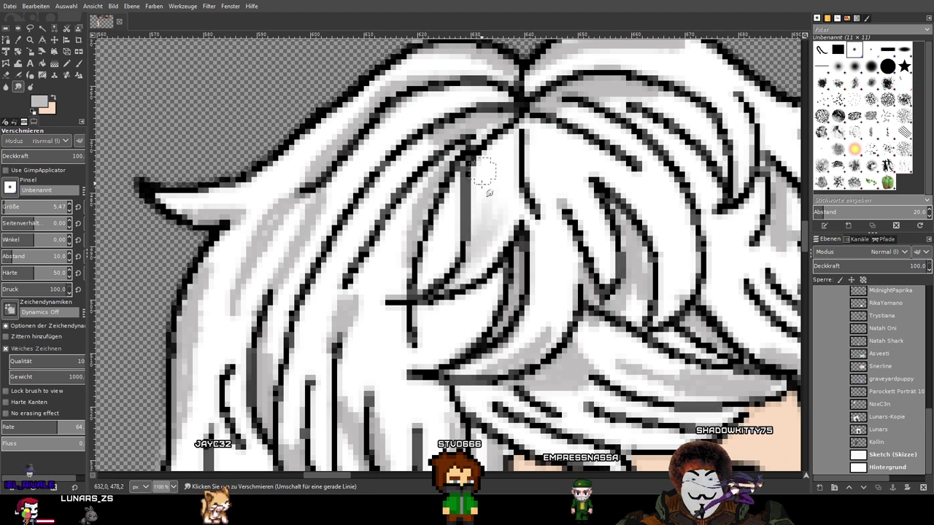
pyautogui.moveTo(407, 248)
pyautogui.mouseDown()
pyautogui.moveTo(427, 204)
pyautogui.moveTo(400, 277)
pyautogui.moveTo(393, 255)
pyautogui.moveTo(425, 231)
pyautogui.mouseUp()
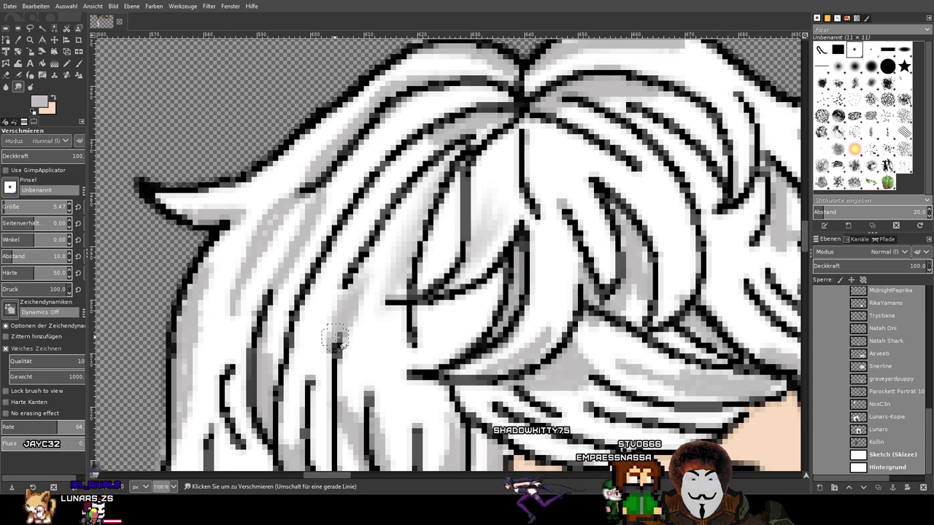
# Smudge the grey shading along the crown and the outer side strands down to the curled tip
pyautogui.moveTo(333, 336); pyautogui.dragTo(396, 267)
pyautogui.moveTo(510, 229); pyautogui.dragTo(544, 264)
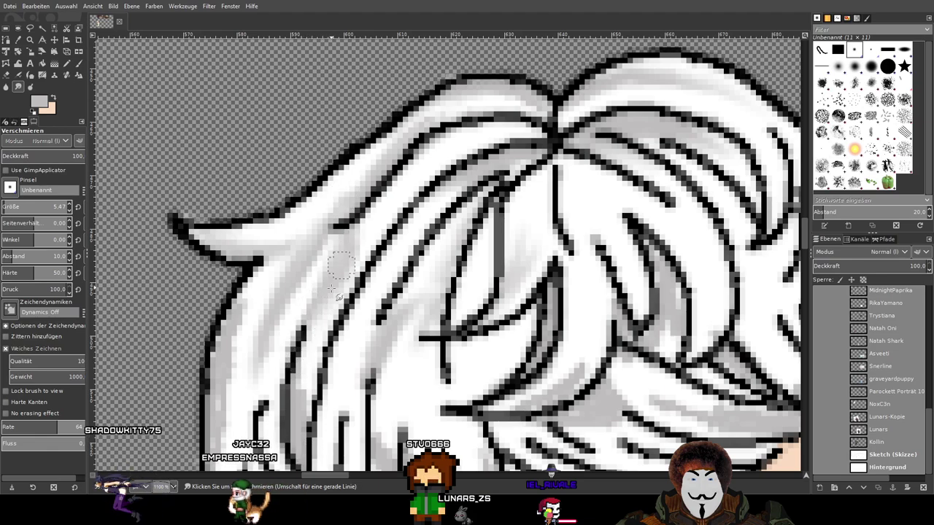
pyautogui.moveTo(352, 177); pyautogui.dragTo(510, 13)
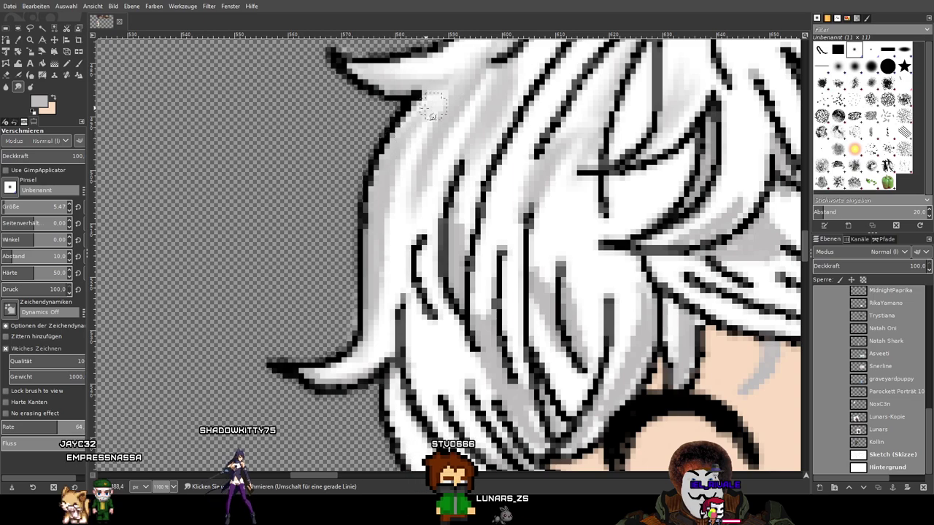
pyautogui.moveTo(456, 164); pyautogui.dragTo(496, 55)
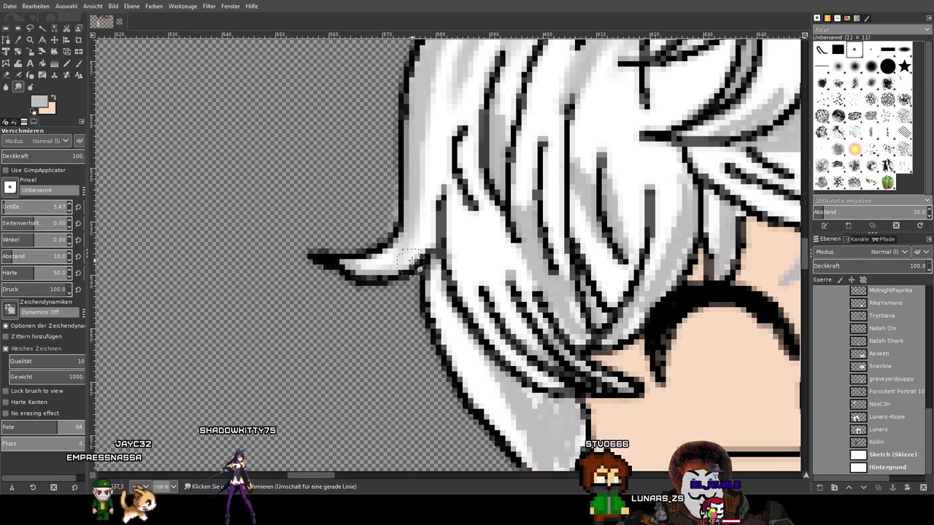
pyautogui.keyDown('ctrl'); pyautogui.scroll(1, 435, 229); pyautogui.keyUp('ctrl')
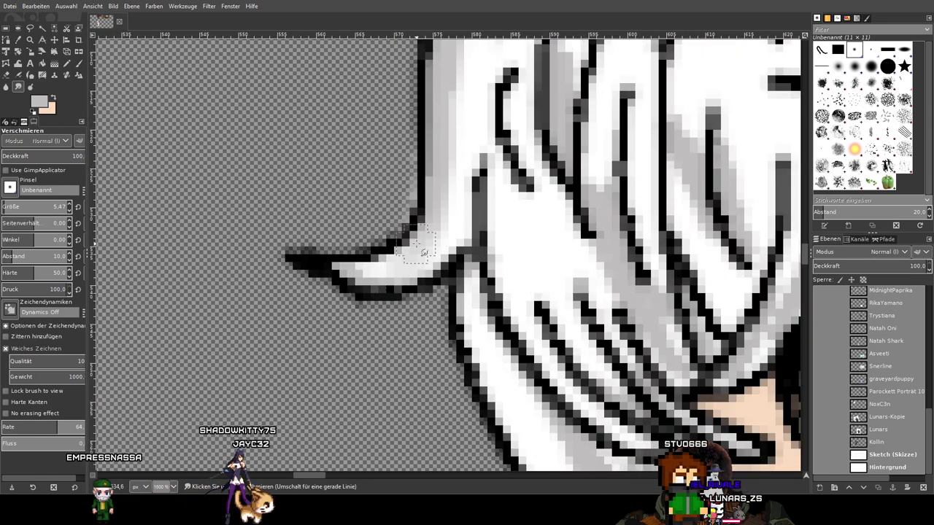
pyautogui.keyDown('ctrl'); pyautogui.scroll(-2, 412, 259); pyautogui.keyUp('ctrl')
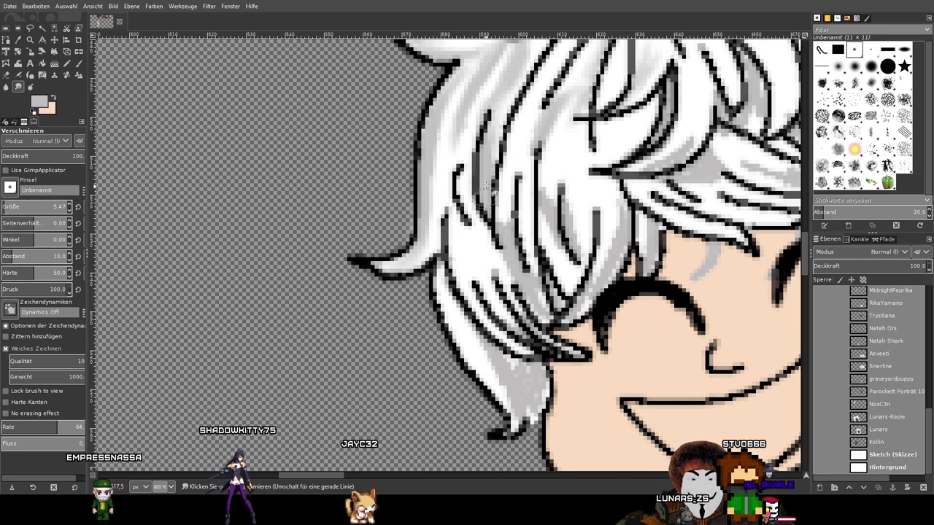
# Blend the grey shading of the long inner side strands that fall above the closed eye with the Smudge tool
pyautogui.keyDown('ctrl'); pyautogui.scroll(3, 505, 286); pyautogui.keyUp('ctrl')
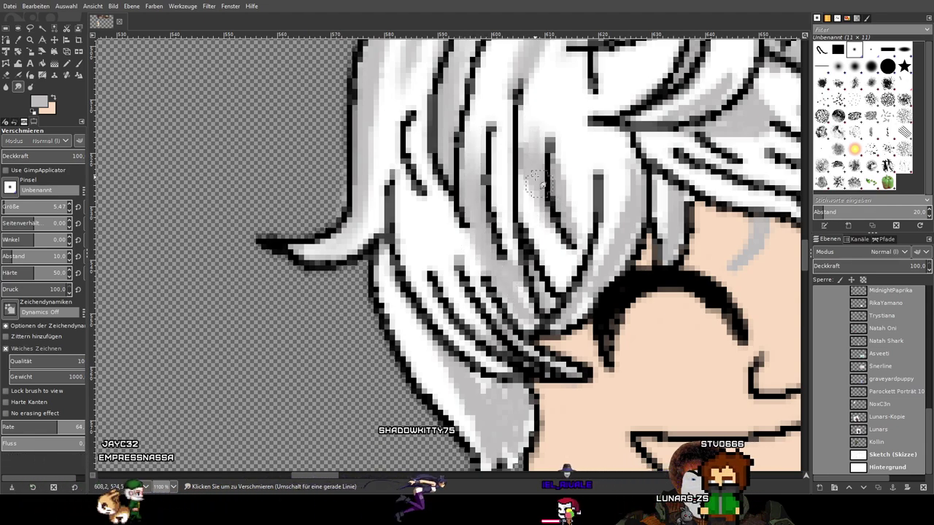
pyautogui.scroll(3, 563, 291)
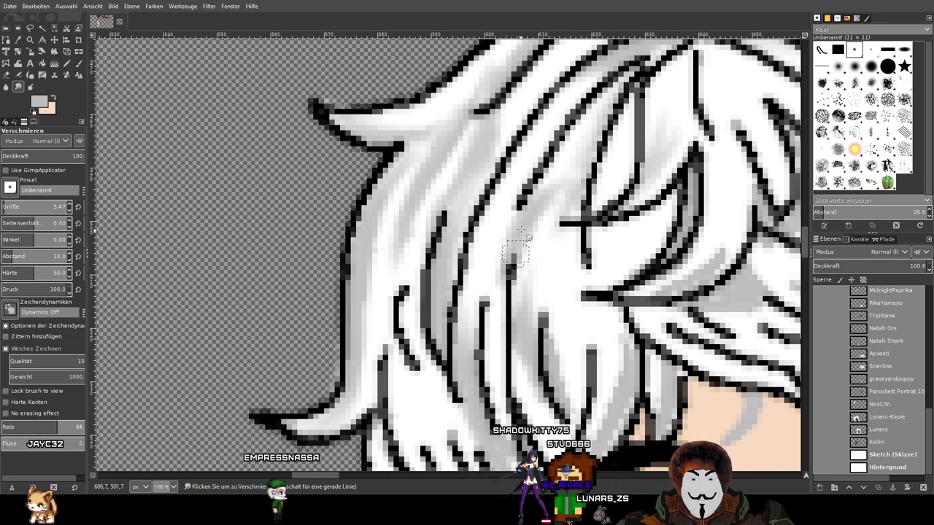
pyautogui.scroll(-3, 515, 257)
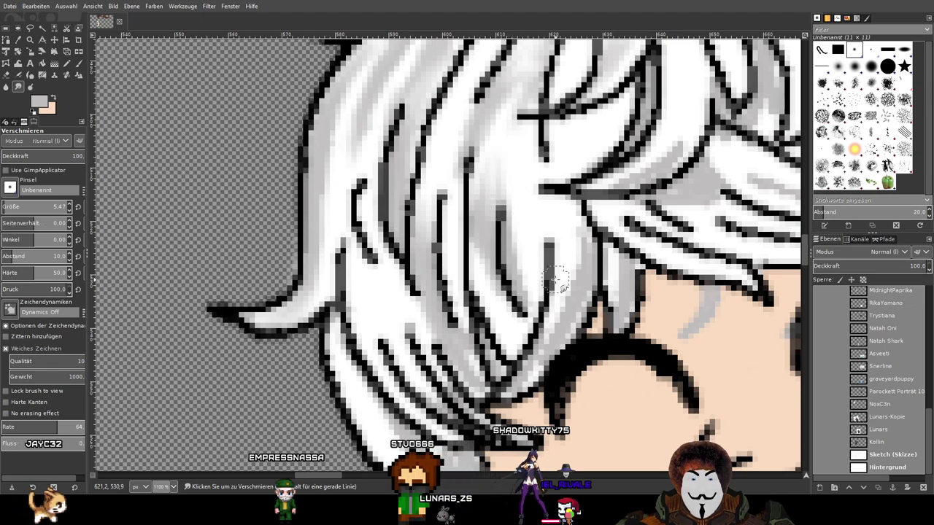
pyautogui.scroll(-3, 554, 218)
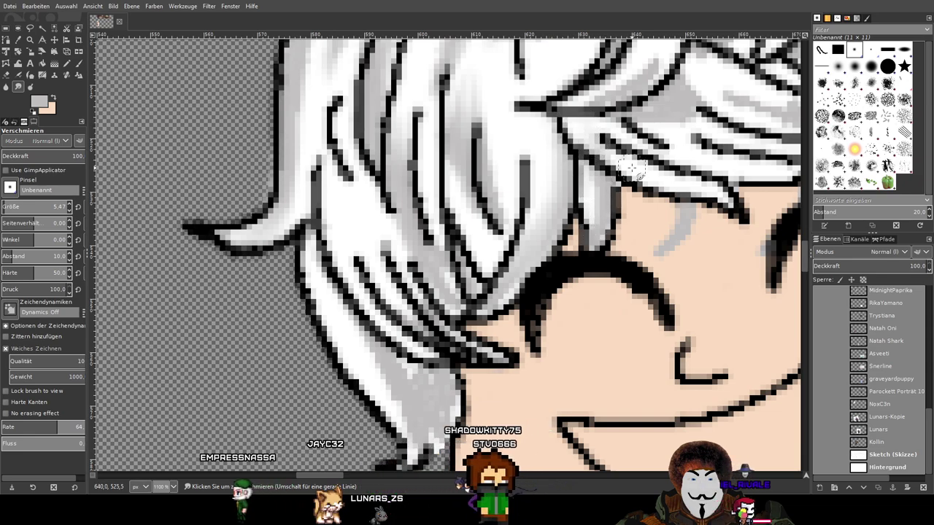
# Smooth the grey shading in the fringe across the forehead and in the broad lock beside the cheek
pyautogui.moveTo(667, 96); pyautogui.dragTo(511, 149)
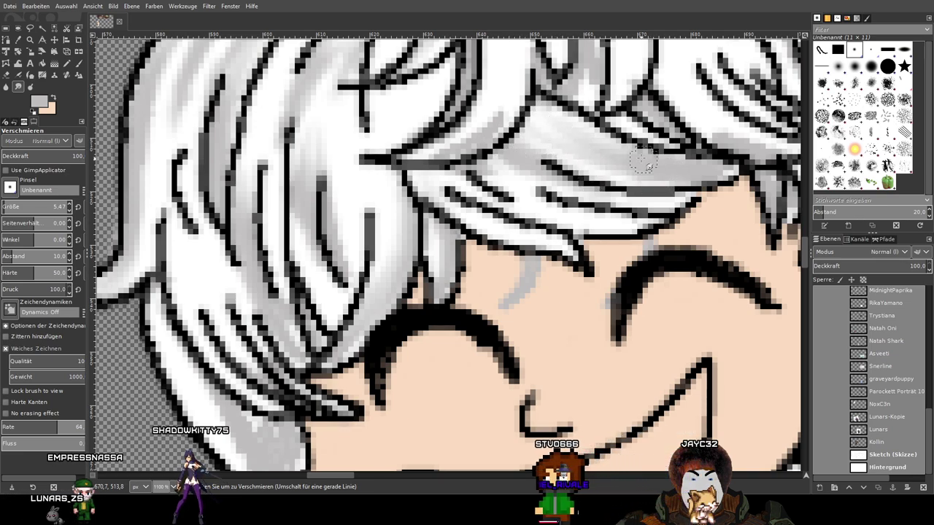
pyautogui.moveTo(617, 155); pyautogui.dragTo(547, 136)
pyautogui.moveTo(271, 321)
pyautogui.mouseDown()
pyautogui.moveTo(247, 327)
pyautogui.moveTo(373, 252)
pyautogui.mouseUp()
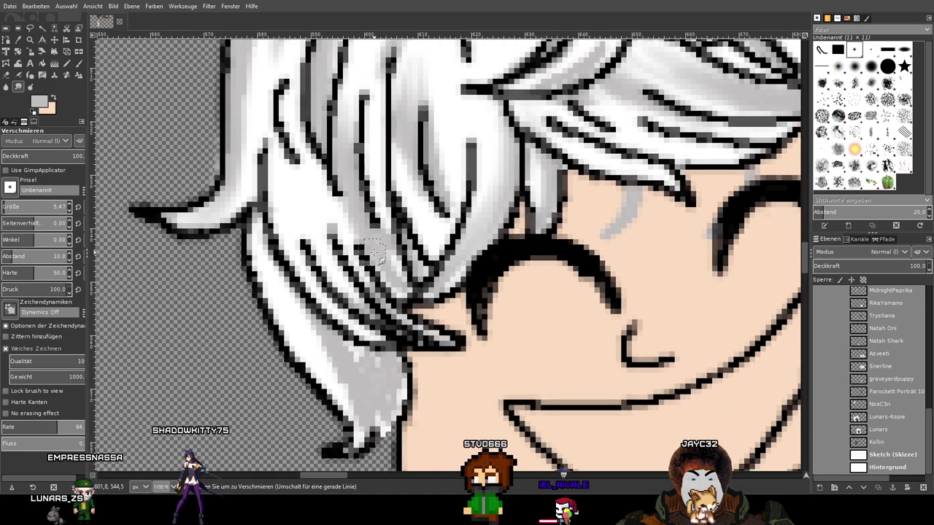
pyautogui.hscroll(-3, 372, 251)
pyautogui.scroll(1, 350, 219)
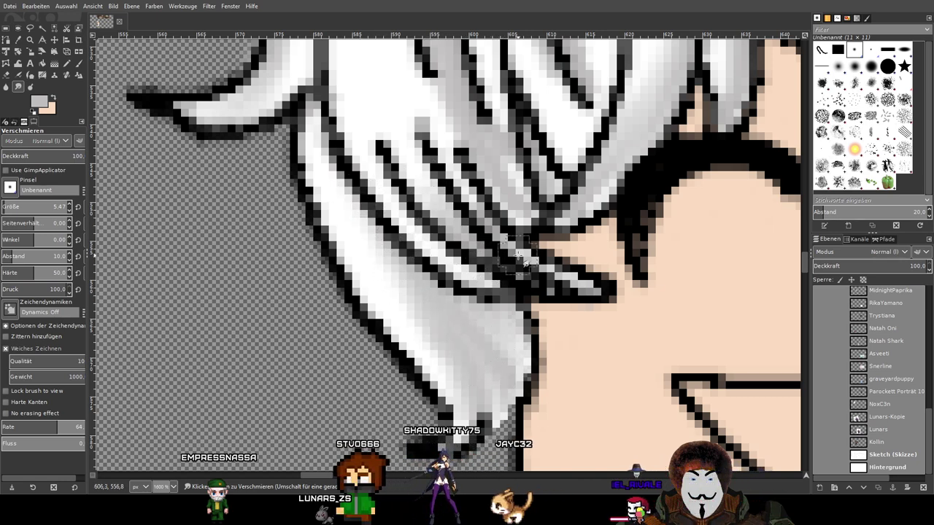
# Smooth the remaining grey shading where the side strands converge beside the closed eye with the Smudge tool
pyautogui.moveTo(452, 218); pyautogui.dragTo(401, 302)
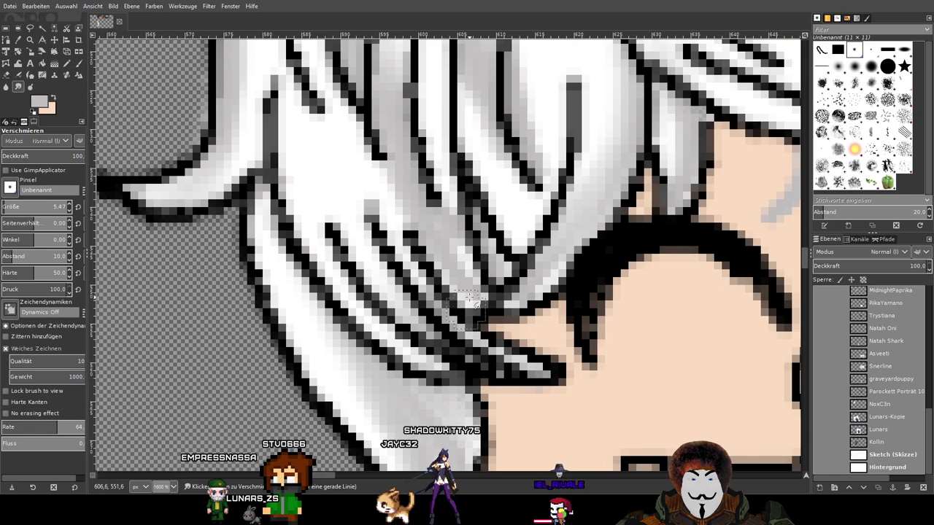
pyautogui.keyDown('ctrl'); pyautogui.scroll(-1, 466, 286); pyautogui.keyUp('ctrl')
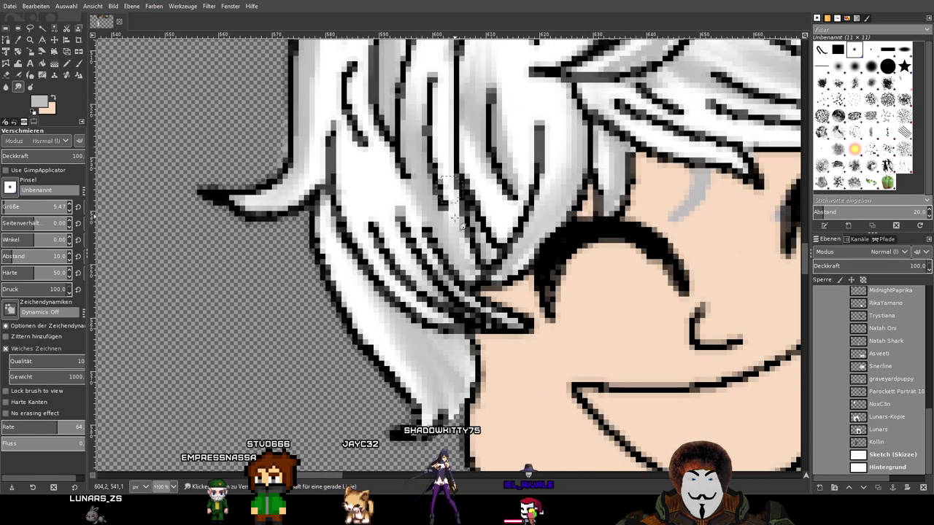
pyautogui.moveTo(498, 283); pyautogui.dragTo(348, 382)
pyautogui.moveTo(409, 204); pyautogui.dragTo(417, 333)
pyautogui.moveTo(494, 188); pyautogui.dragTo(480, 319)
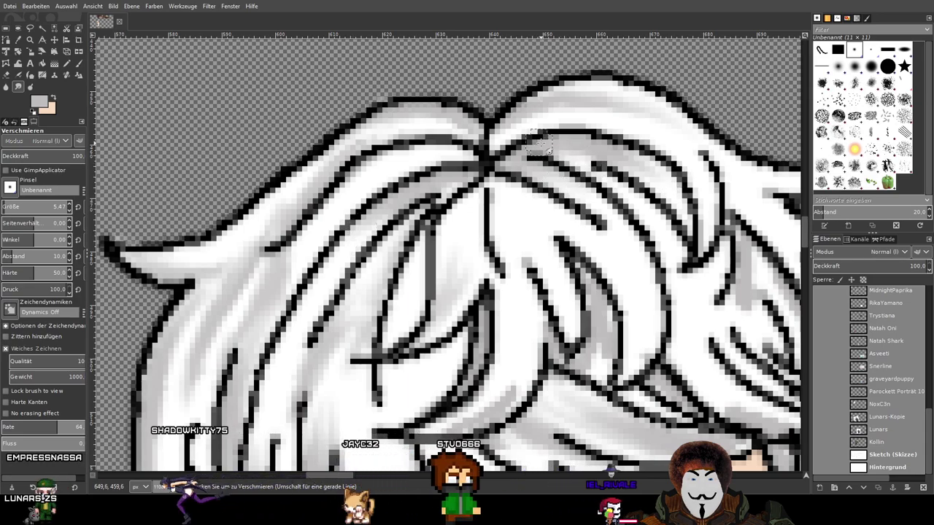
# Blend the grey shading from the hair parting across the crown and the layered strands above the open forehead
pyautogui.moveTo(651, 238); pyautogui.dragTo(395, 180)
pyautogui.hscroll(1, 394, 179)
pyautogui.scroll(-1, 394, 179)
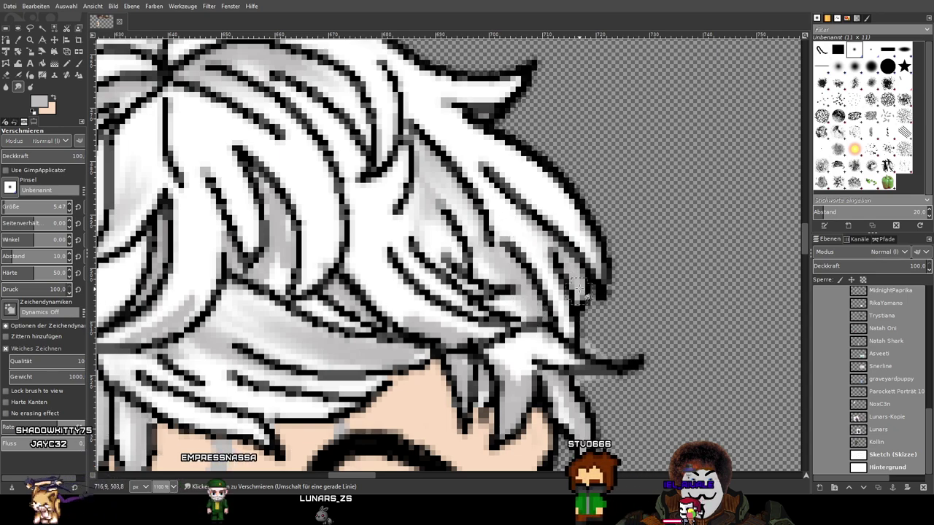
pyautogui.scroll(-3, 303, 204)
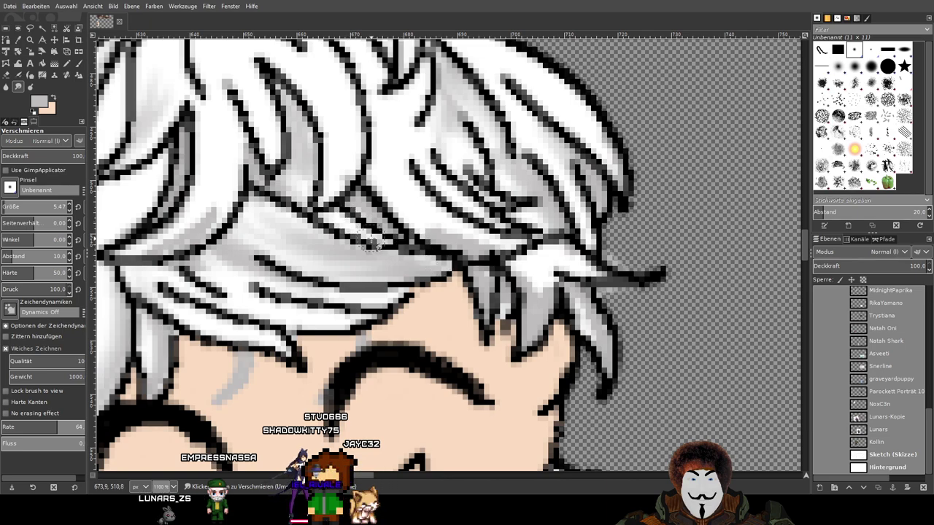
pyautogui.scroll(3, 478, 271)
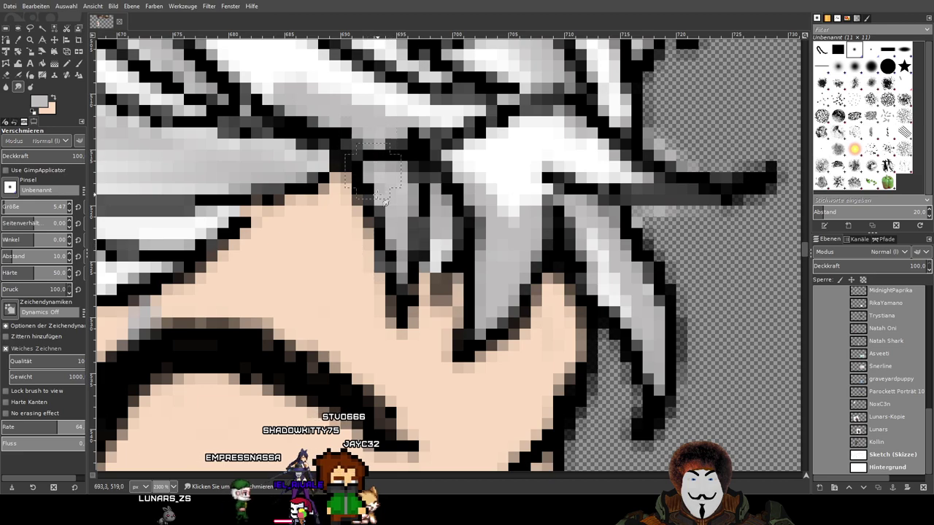
# Smudge the grey shading in the short pointed strands over the ear and undo the last unwanted strokes
pyautogui.moveTo(491, 186); pyautogui.dragTo(503, 281)
pyautogui.moveTo(516, 172)
pyautogui.mouseDown()
pyautogui.moveTo(486, 320)
pyautogui.moveTo(491, 188)
pyautogui.moveTo(482, 167)
pyautogui.moveTo(501, 261)
pyautogui.moveTo(526, 200)
pyautogui.moveTo(518, 158)
pyautogui.mouseUp()
pyautogui.moveTo(572, 208)
pyautogui.mouseDown()
pyautogui.moveTo(633, 309)
pyautogui.moveTo(625, 305)
pyautogui.moveTo(670, 388)
pyautogui.moveTo(616, 239)
pyautogui.moveTo(573, 203)
pyautogui.mouseUp()
pyautogui.hotkey('ctrl', 'z')
pyautogui.hotkey('ctrl', 'z')
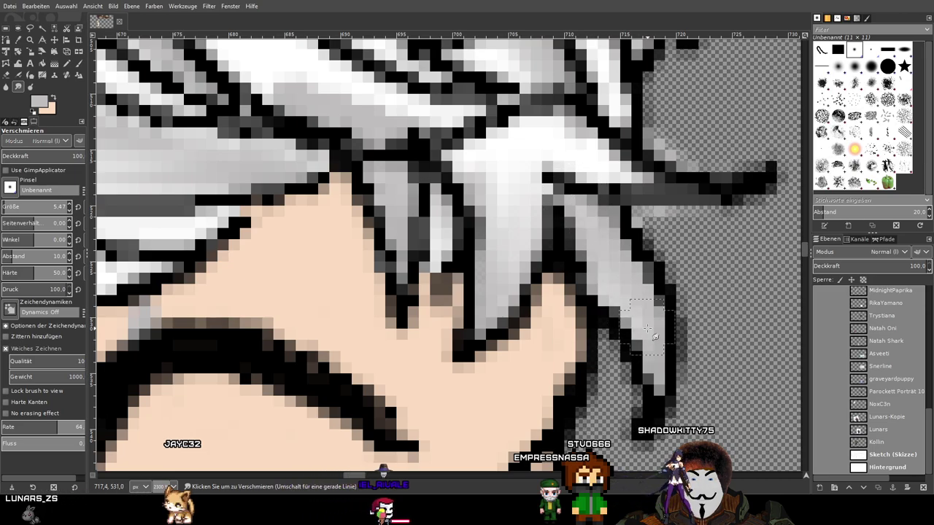
pyautogui.scroll(-4, 597, 222)
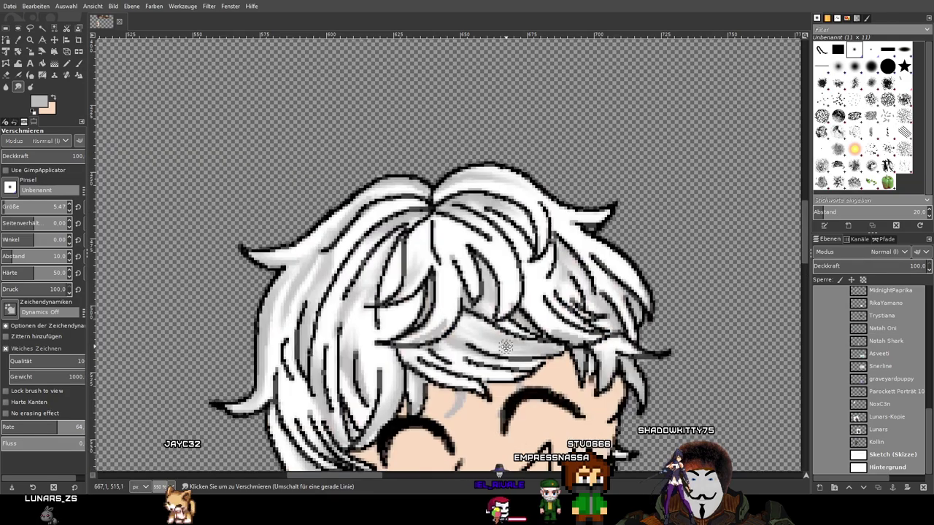
# Soften the grey shading in the large nape lock and the small spiky strands behind the jaw
pyautogui.moveTo(513, 410); pyautogui.dragTo(495, 325)
pyautogui.scroll(-2, 503, 334)
pyautogui.scroll(3, 450, 196)
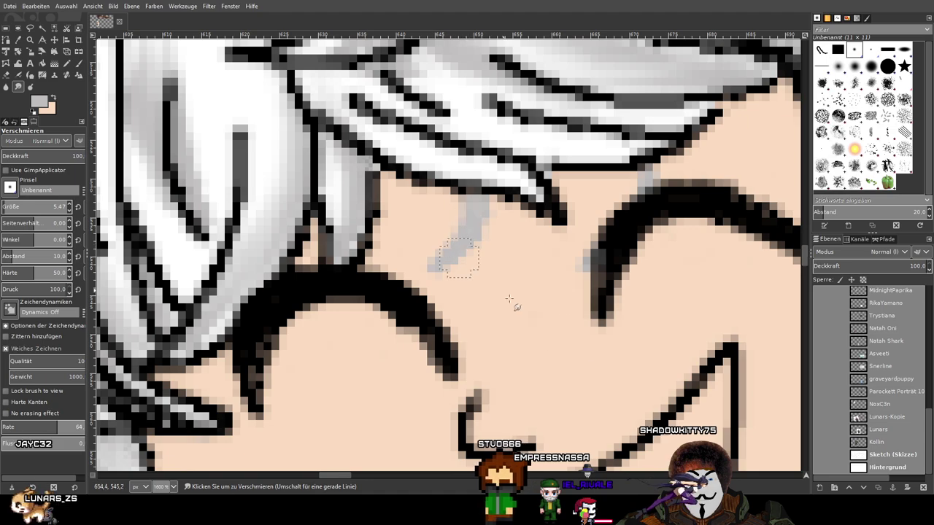
pyautogui.moveTo(592, 363); pyautogui.dragTo(380, 161)
pyautogui.moveTo(623, 429)
pyautogui.mouseDown()
pyautogui.moveTo(528, 313)
pyautogui.moveTo(500, 298)
pyautogui.mouseUp()
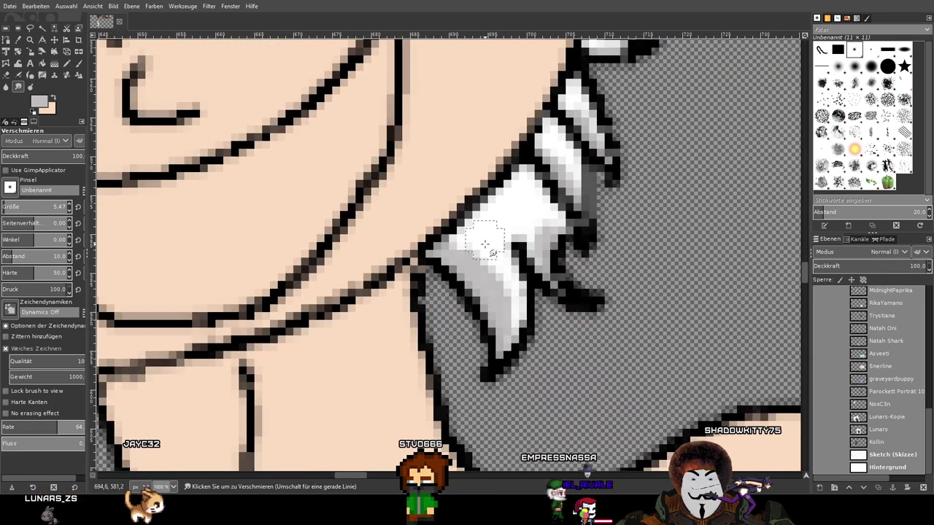
pyautogui.moveTo(488, 257); pyautogui.dragTo(507, 314)
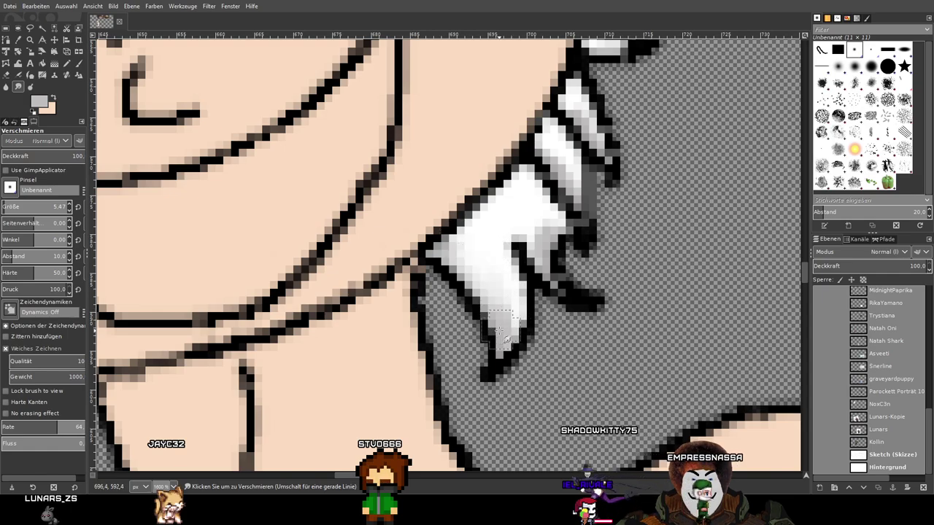
pyautogui.moveTo(500, 334)
pyautogui.mouseDown()
pyautogui.moveTo(501, 311)
pyautogui.moveTo(457, 255)
pyautogui.moveTo(505, 315)
pyautogui.moveTo(449, 245)
pyautogui.moveTo(509, 319)
pyautogui.mouseUp()
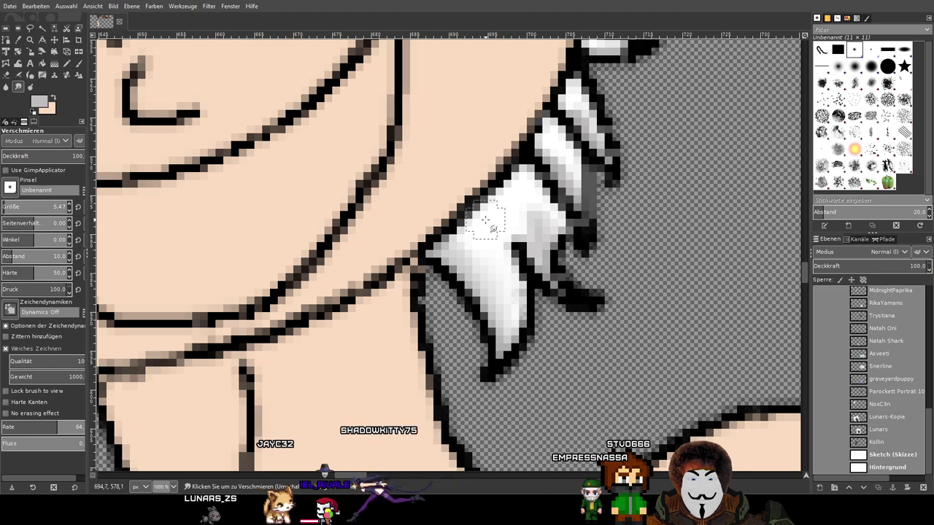
pyautogui.scroll(3, 544, 226)
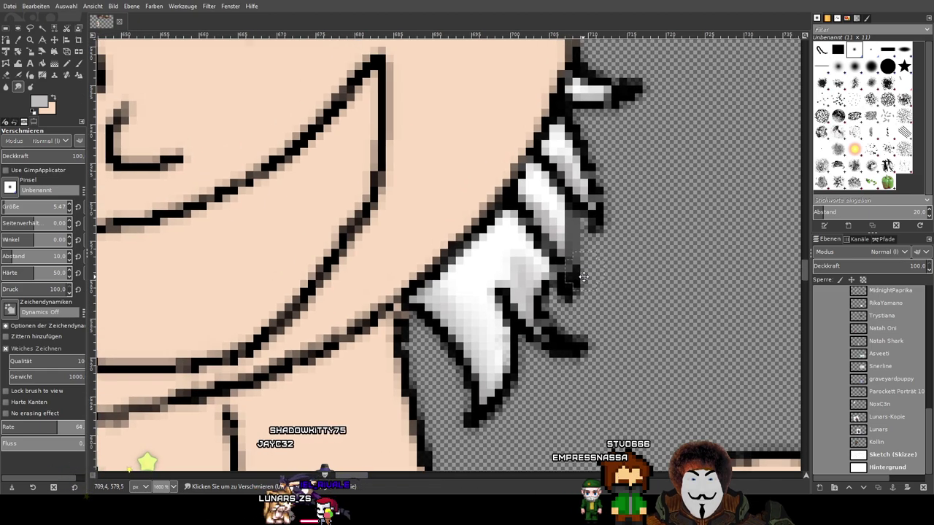
pyautogui.moveTo(519, 267); pyautogui.dragTo(547, 328)
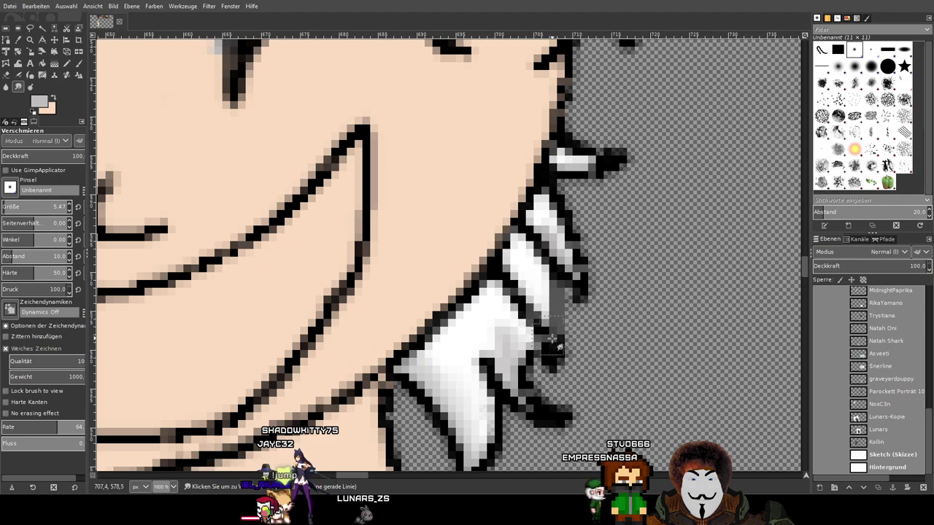
pyautogui.moveTo(493, 318); pyautogui.dragTo(504, 358)
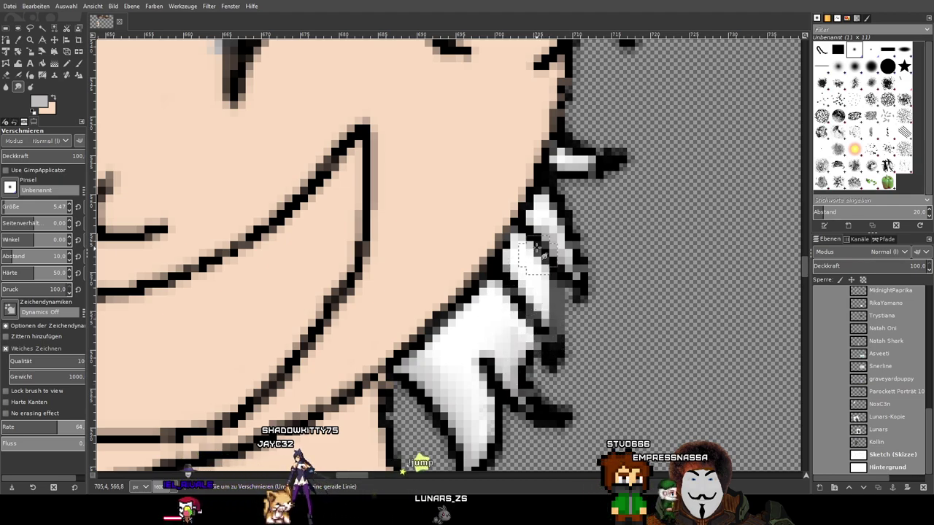
# Blend the grey shading in the small hair tips hanging below the chin
pyautogui.scroll(-5, 510, 368)
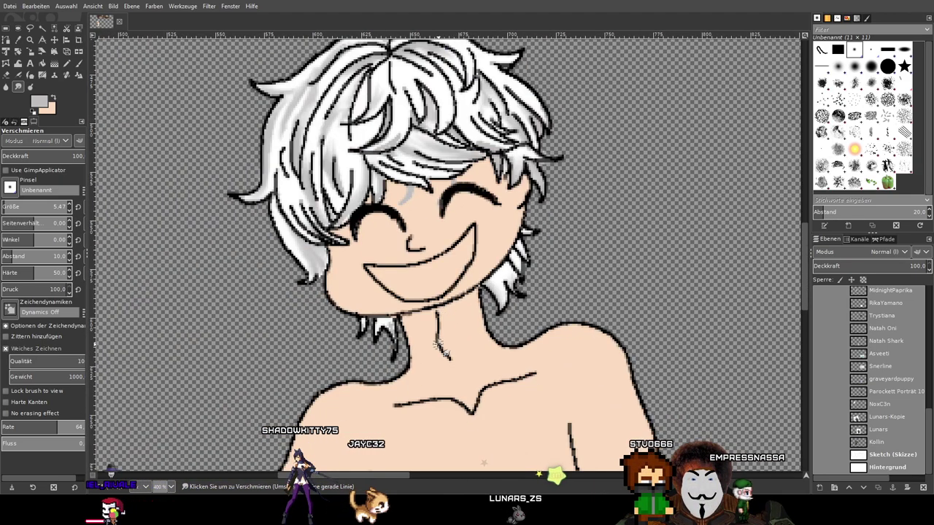
pyautogui.scroll(6, 498, 142)
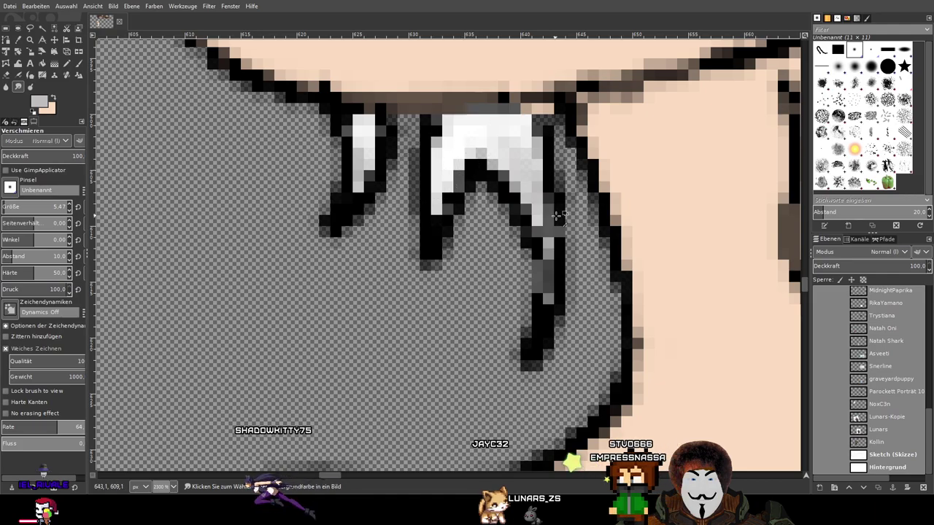
pyautogui.scroll(-5, 596, 232)
# Cover the stray grey marks on the forehead and beside the closed eye with the skin colour using the Pencil tool
pyautogui.scroll(3, 596, 231)
pyautogui.hscroll(1, 596, 232)
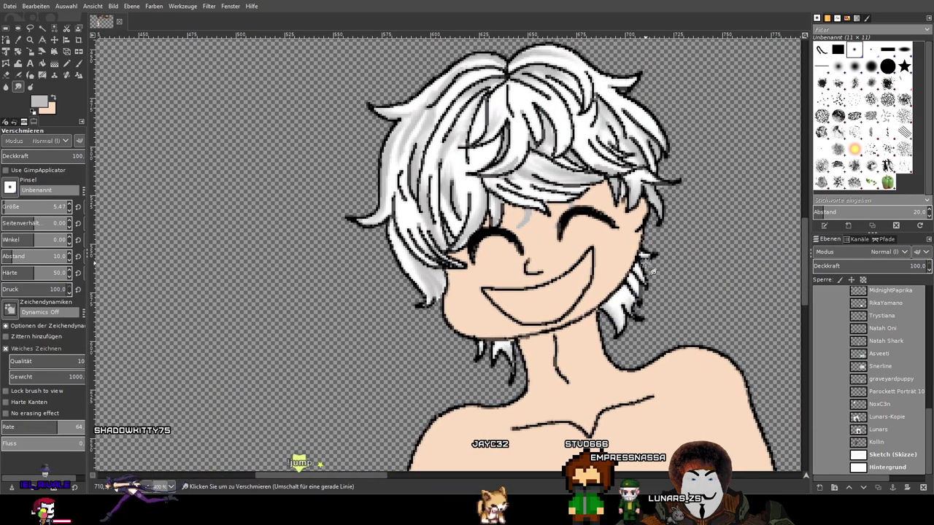
pyautogui.scroll(4, 538, 228)
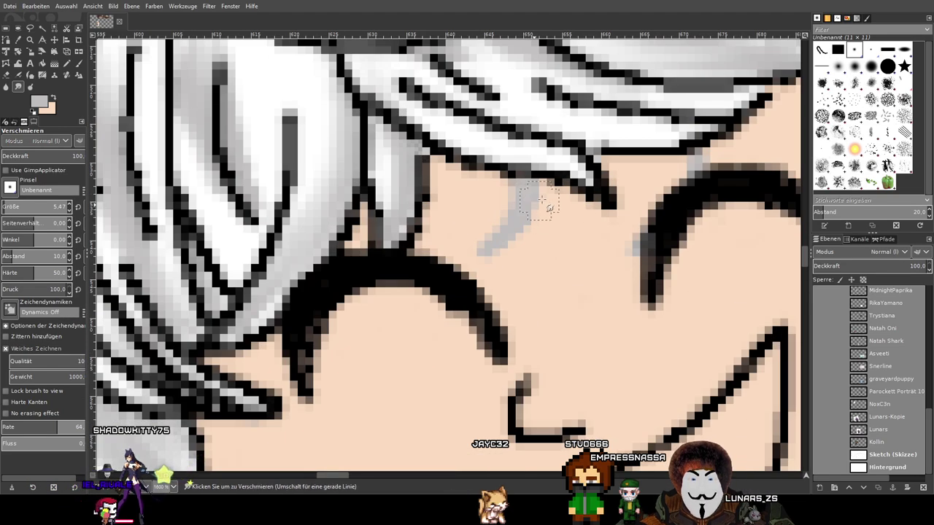
pyautogui.click(53, 99)
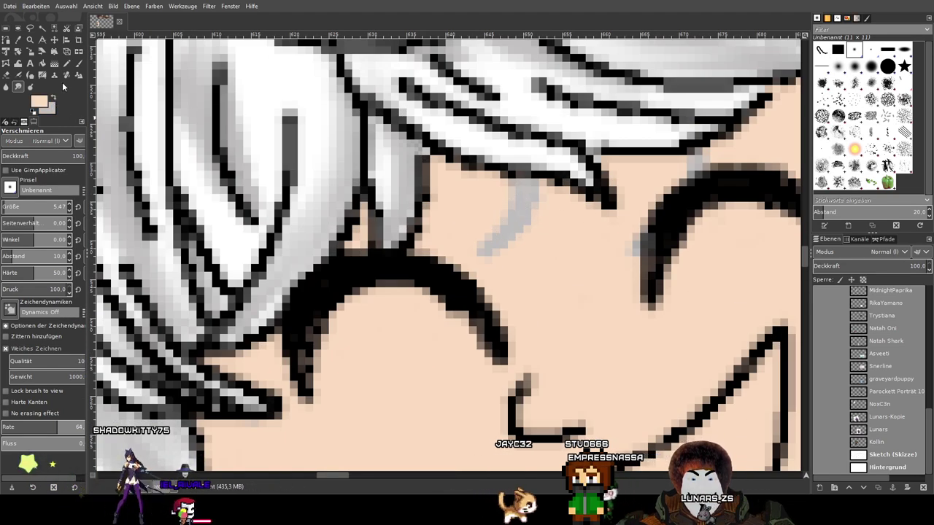
pyautogui.press('n')
pyautogui.click(482, 227)
pyautogui.moveTo(483, 228)
pyautogui.mouseDown()
pyautogui.moveTo(488, 244)
pyautogui.moveTo(536, 209)
pyautogui.moveTo(503, 209)
pyautogui.mouseUp()
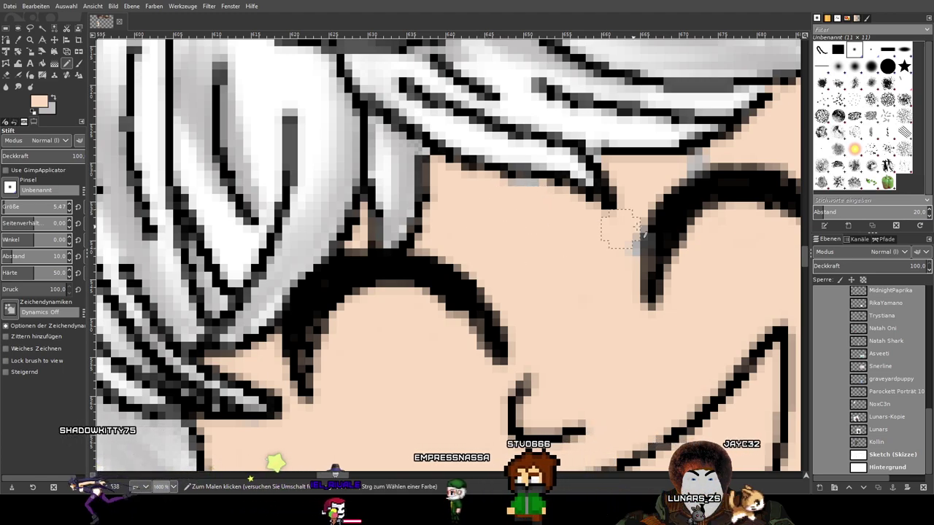
pyautogui.click(623, 247)
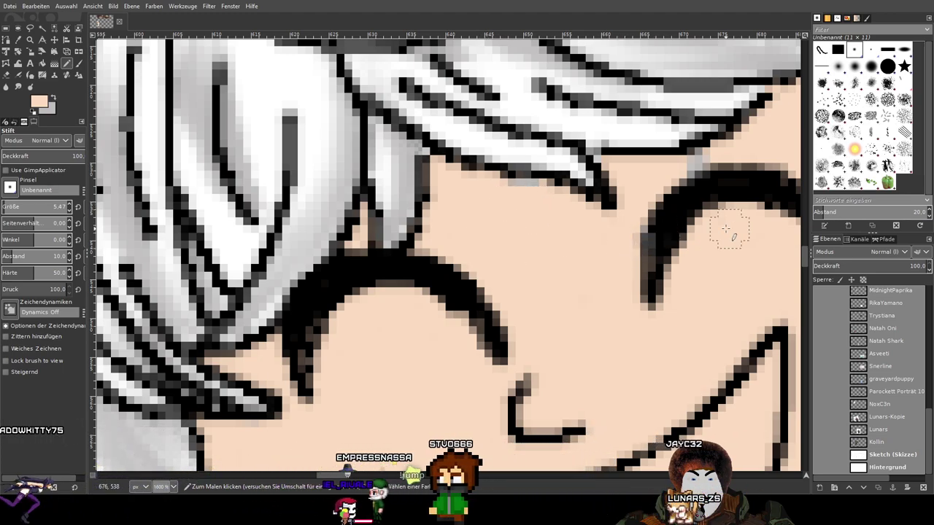
# Paint skin colour with the Paintbrush over the leftover grey below the fringe and above the closed eye
pyautogui.moveTo(716, 233); pyautogui.dragTo(630, 290)
pyautogui.moveTo(637, 235); pyautogui.dragTo(597, 240)
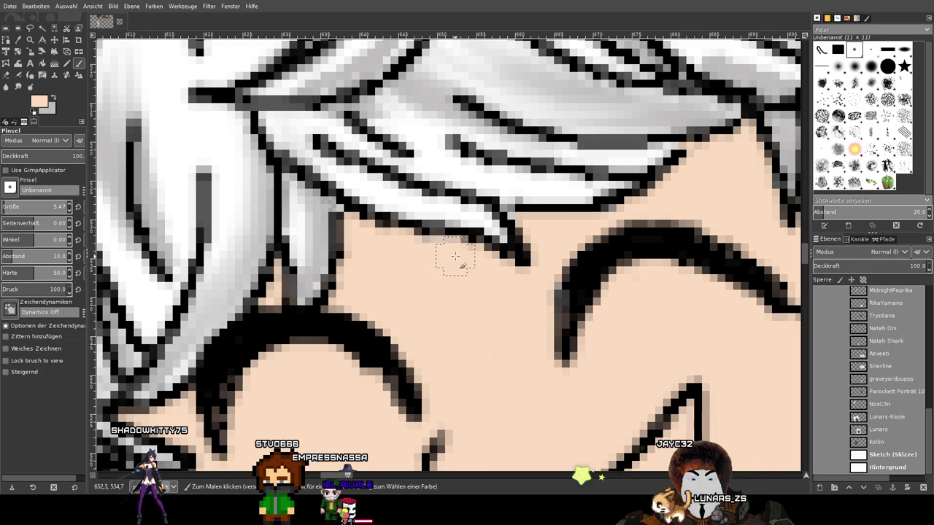
pyautogui.moveTo(639, 261); pyautogui.dragTo(564, 281)
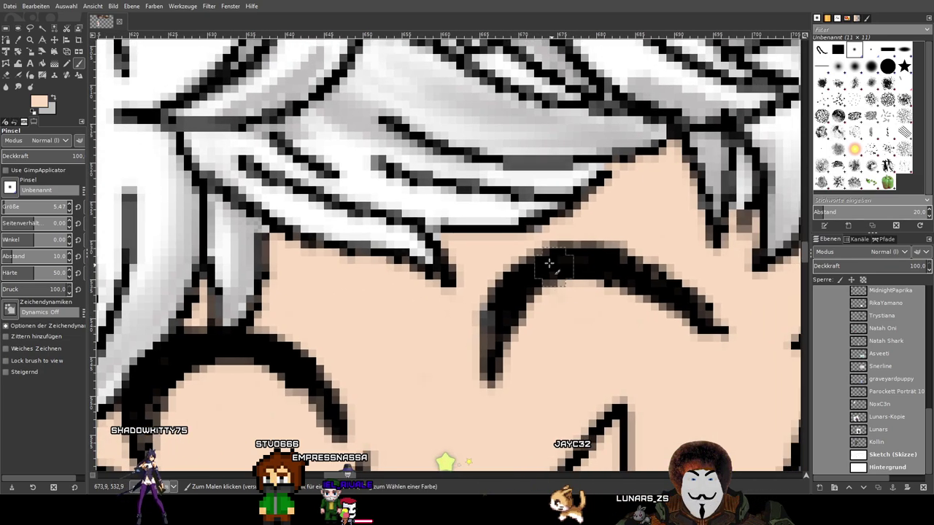
# Examine the shaded hair and the cleaned-up face up close and on the whole figure
pyautogui.keyDown('ctrl'); pyautogui.scroll(-4, 440, 224); pyautogui.keyUp('ctrl')
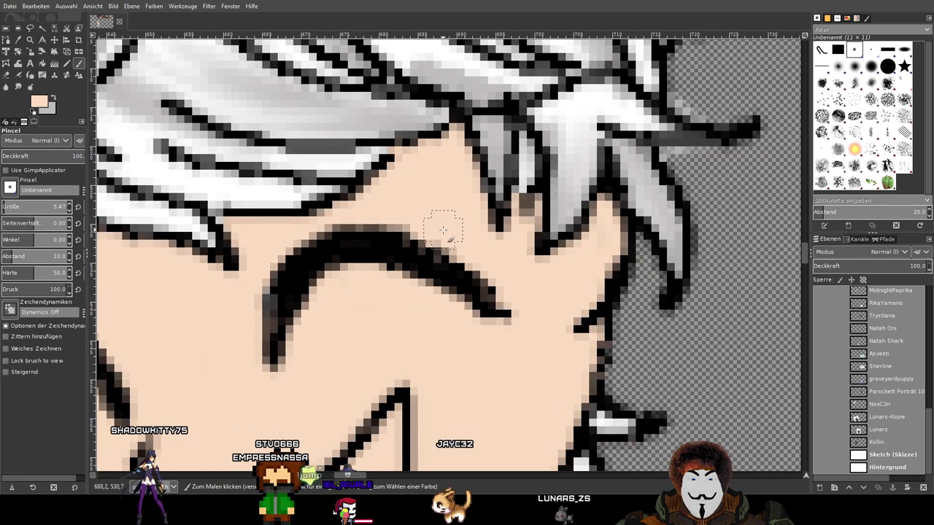
pyautogui.keyDown('ctrl'); pyautogui.scroll(-6, 454, 269); pyautogui.keyUp('ctrl')
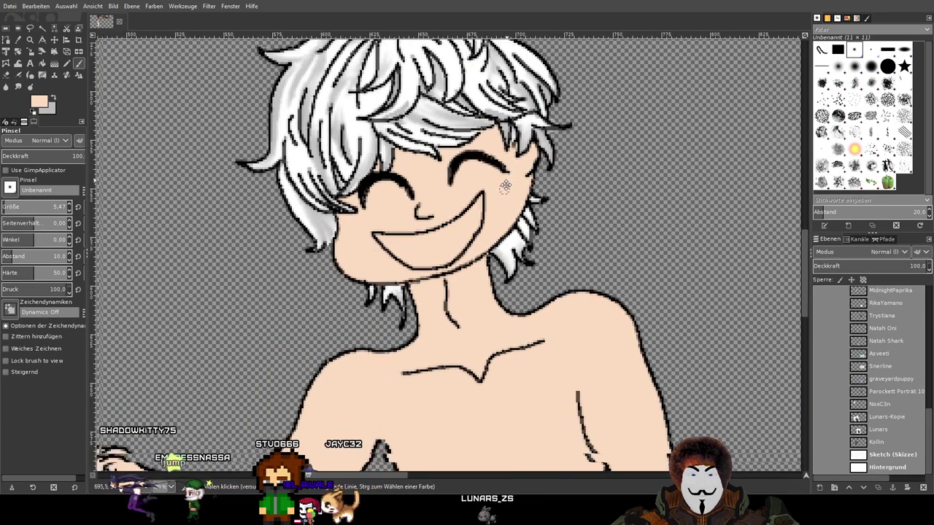
pyautogui.keyDown('ctrl'); pyautogui.scroll(2, 556, 197); pyautogui.keyUp('ctrl')
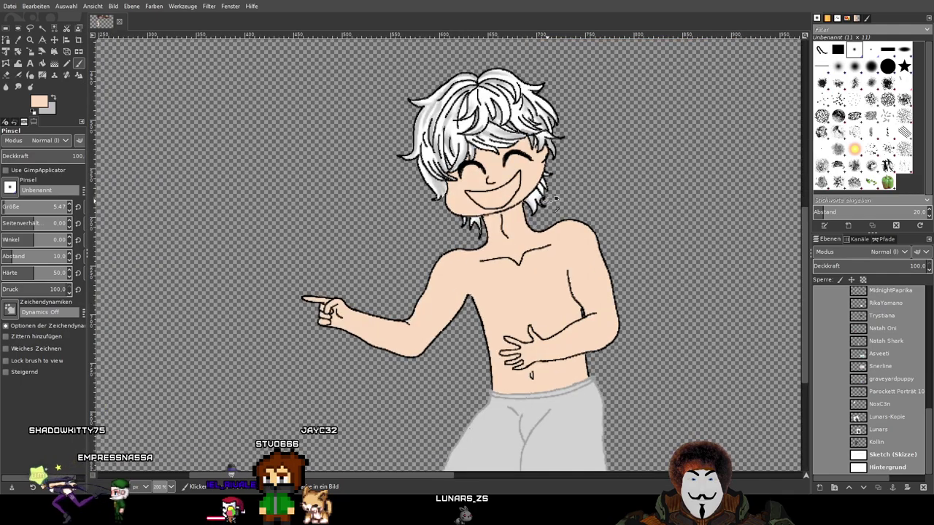
pyautogui.keyDown('ctrl'); pyautogui.scroll(-1, 555, 198); pyautogui.keyUp('ctrl')
pyautogui.keyDown('ctrl'); pyautogui.scroll(2, 556, 198); pyautogui.keyUp('ctrl')
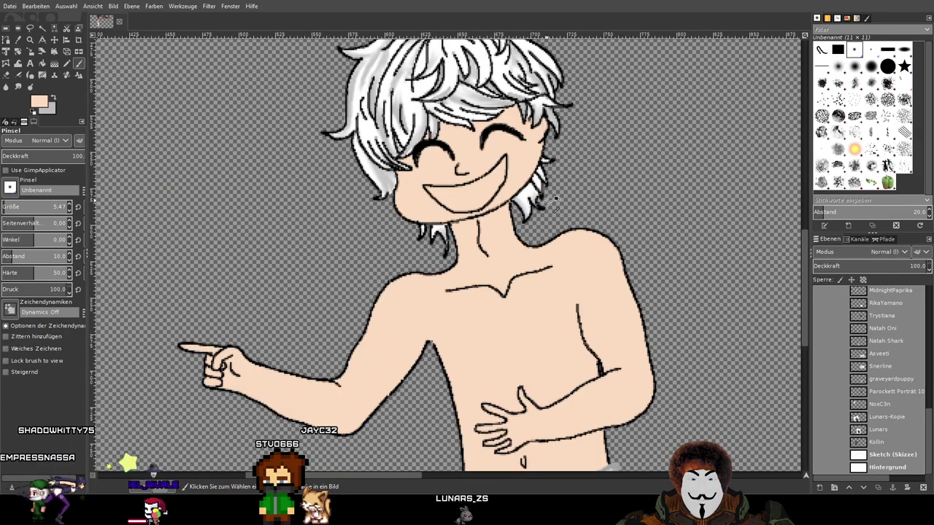
pyautogui.moveTo(598, 250); pyautogui.dragTo(621, 350)
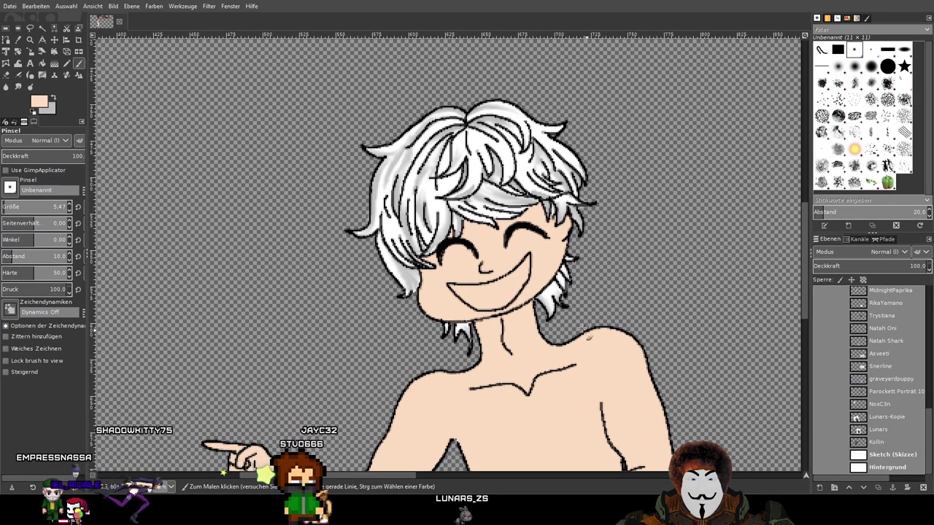
pyautogui.keyDown('ctrl'); pyautogui.scroll(-2, 514, 280); pyautogui.keyUp('ctrl')
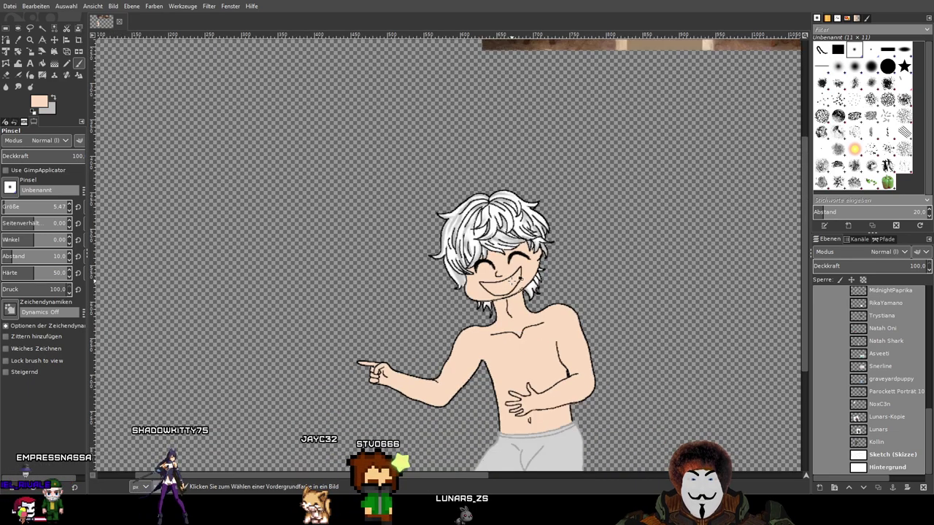
pyautogui.scroll(-3, 686, 209)
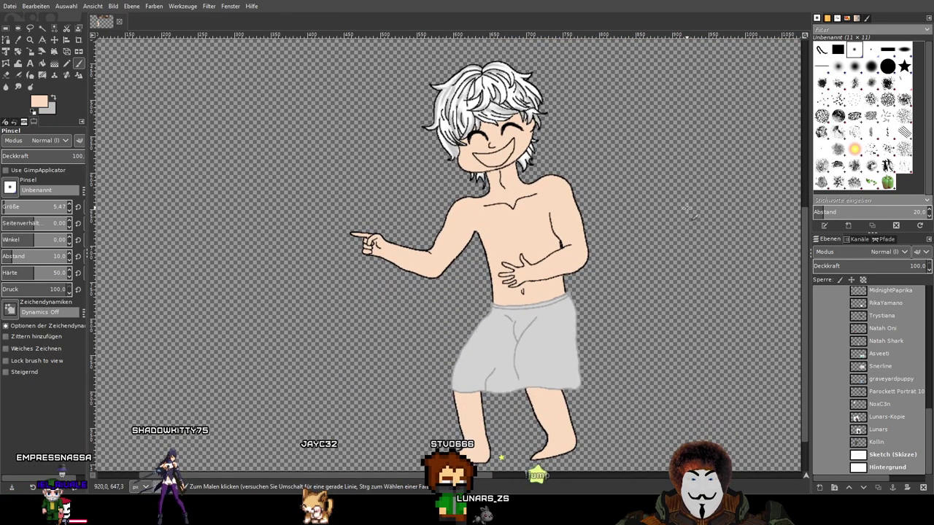
# Save the image and show the Hintergrund layer and the Lunars reference layer next to the chibi figure
pyautogui.click(10, 6)
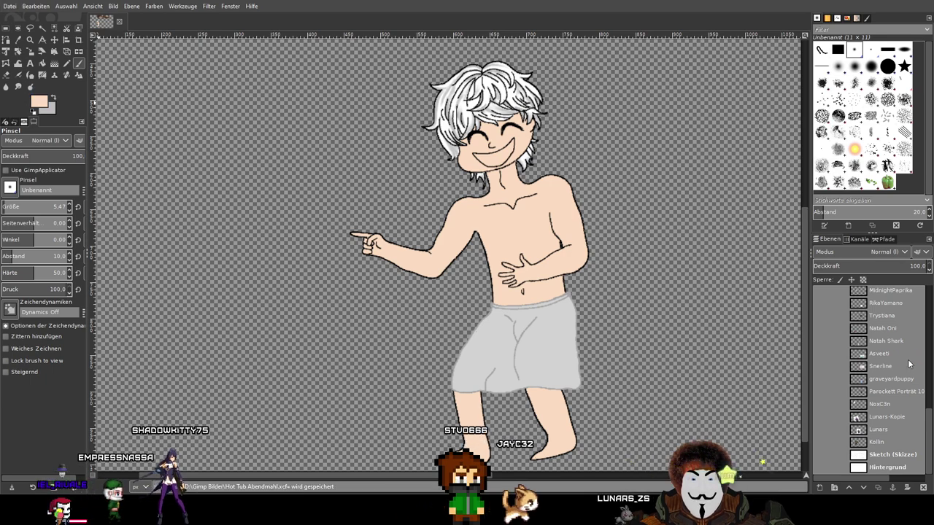
pyautogui.click(819, 467)
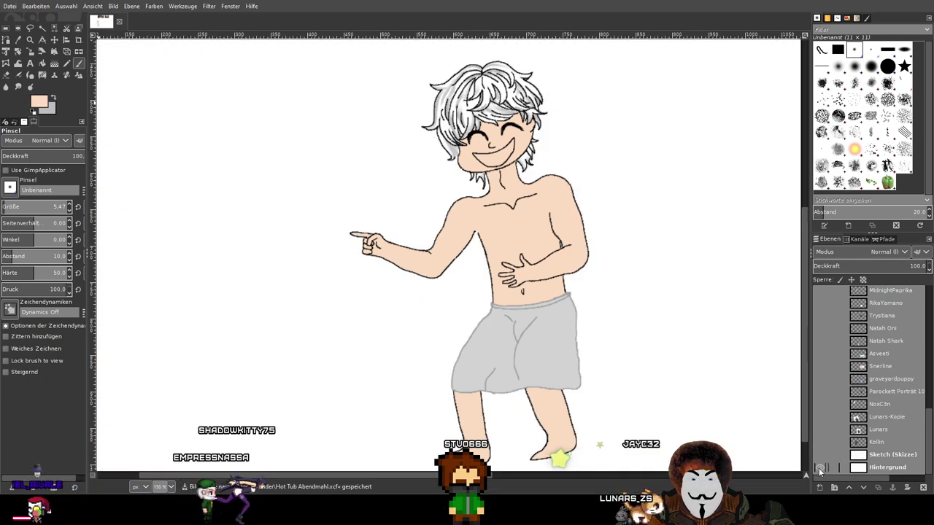
pyautogui.click(819, 430)
pyautogui.hscroll(1, 710, 296)
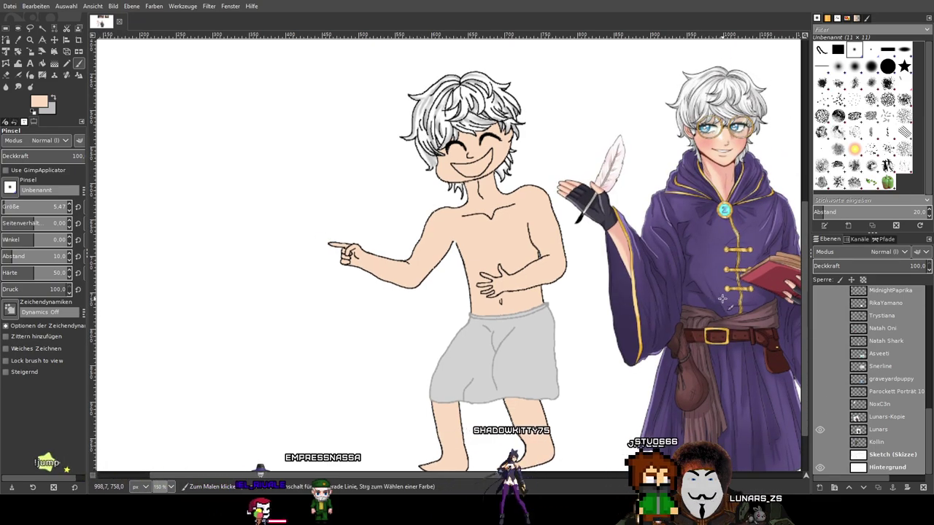
pyautogui.scroll(-2, 700, 313)
pyautogui.hscroll(2, 678, 284)
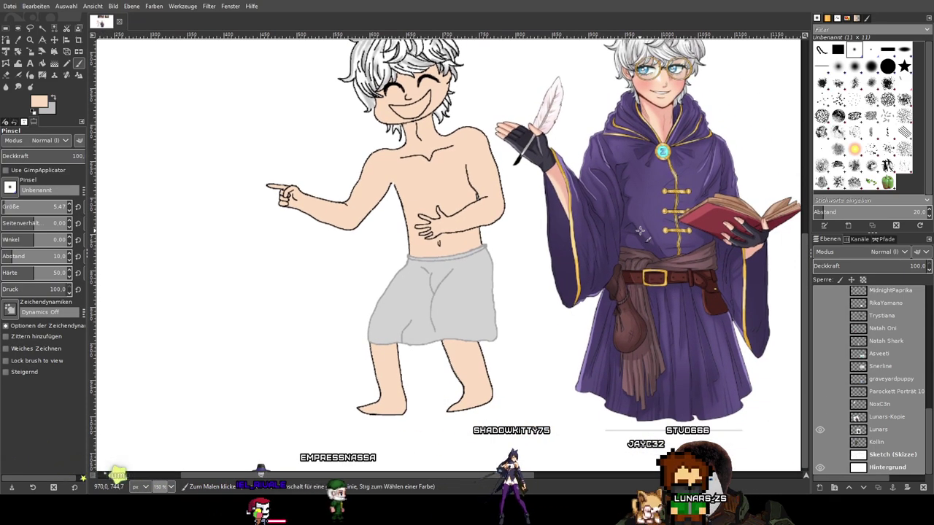
# Show the Kollin READY layer so the finished figure stands beside the Lunars_Zs chibi for comparison
pyautogui.scroll(5, 828, 358)
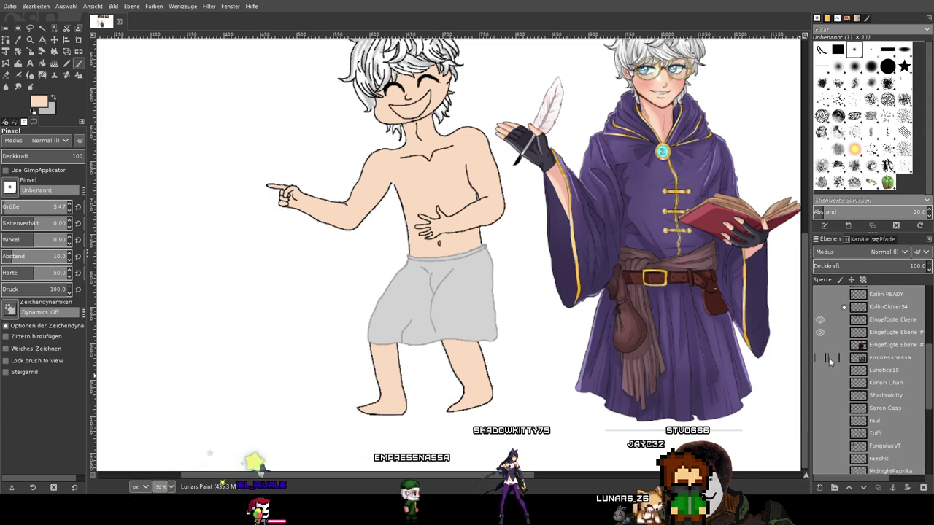
pyautogui.click(819, 320)
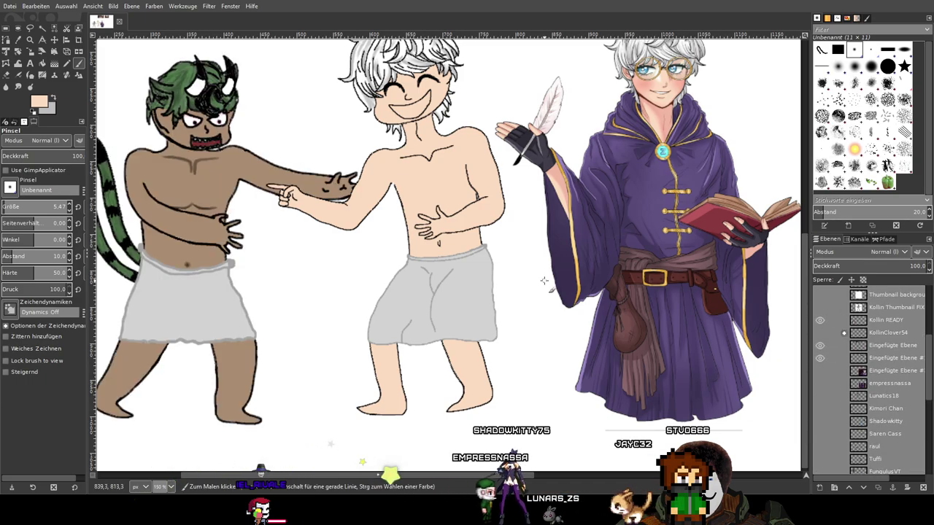
pyautogui.hscroll(-3, 624, 293)
pyautogui.scroll(1, 624, 293)
pyautogui.moveTo(555, 206); pyautogui.dragTo(482, 241)
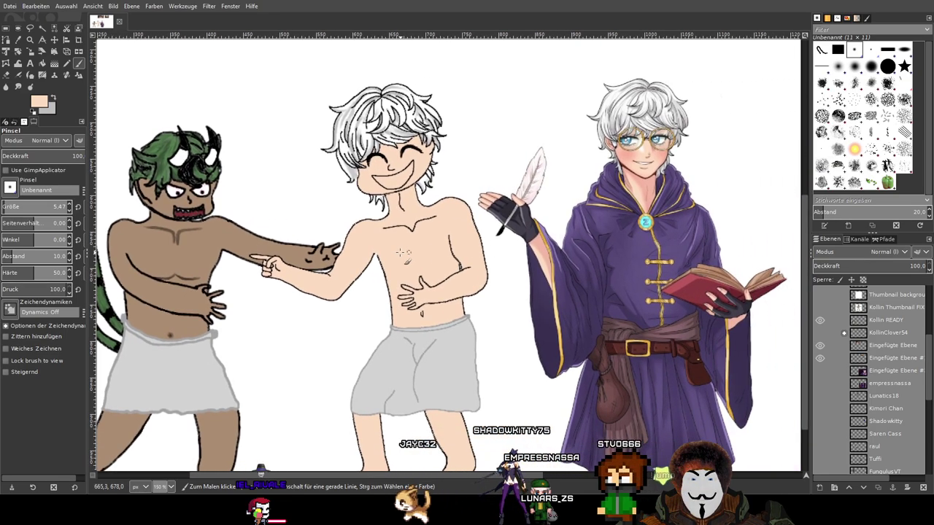
pyautogui.scroll(1, 398, 251)
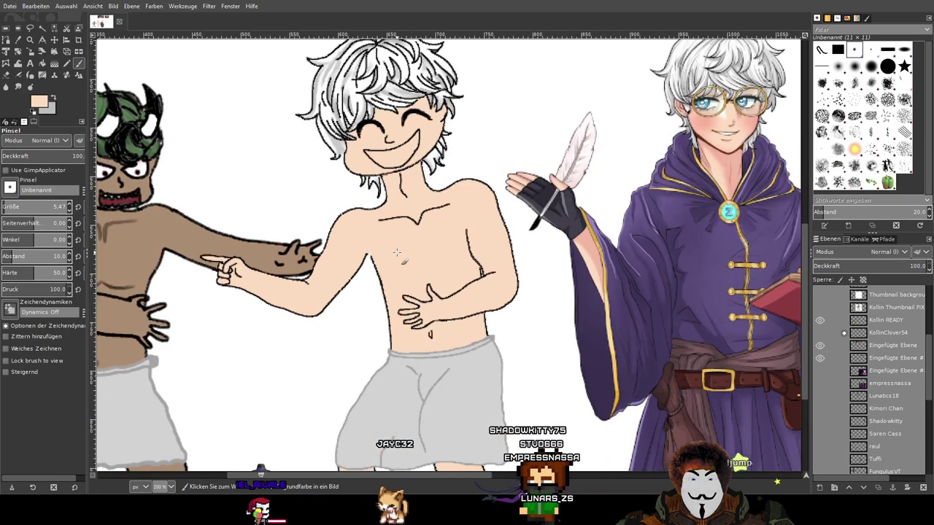
# Pick the pink skin shadow tone from the reference portrait's neck on the Lunars layer and return to the Lunars Paint layer with the Paintbrush
pyautogui.moveTo(587, 250); pyautogui.dragTo(453, 294)
pyautogui.scroll(4, 625, 227)
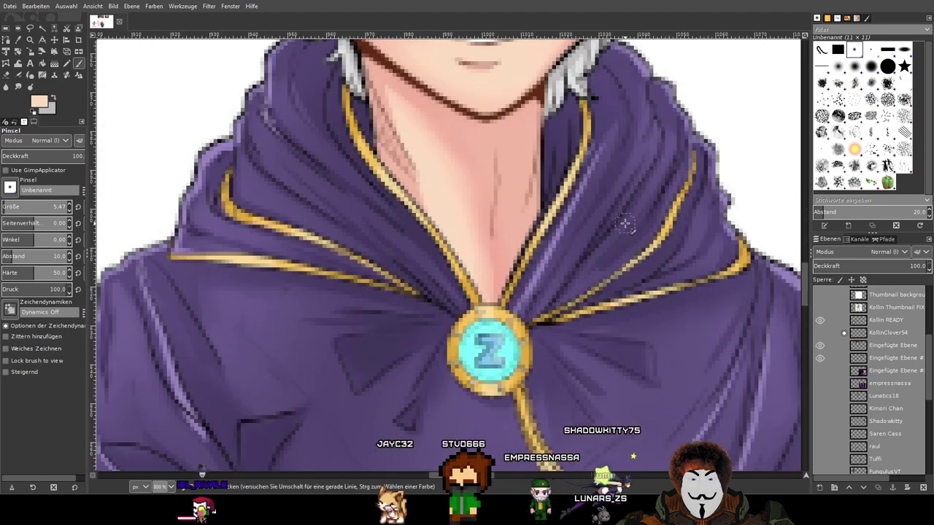
pyautogui.scroll(-6, 862, 369)
pyautogui.scroll(-2, 863, 369)
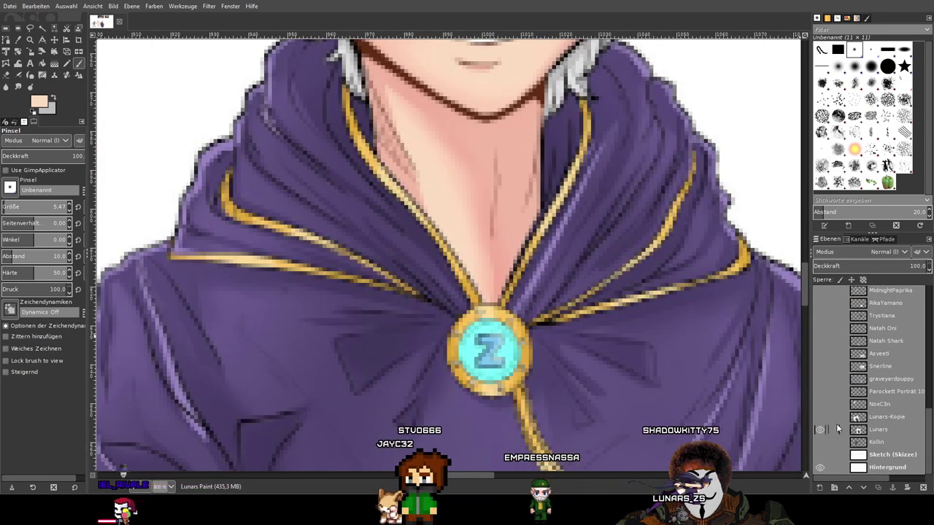
pyautogui.click(871, 428)
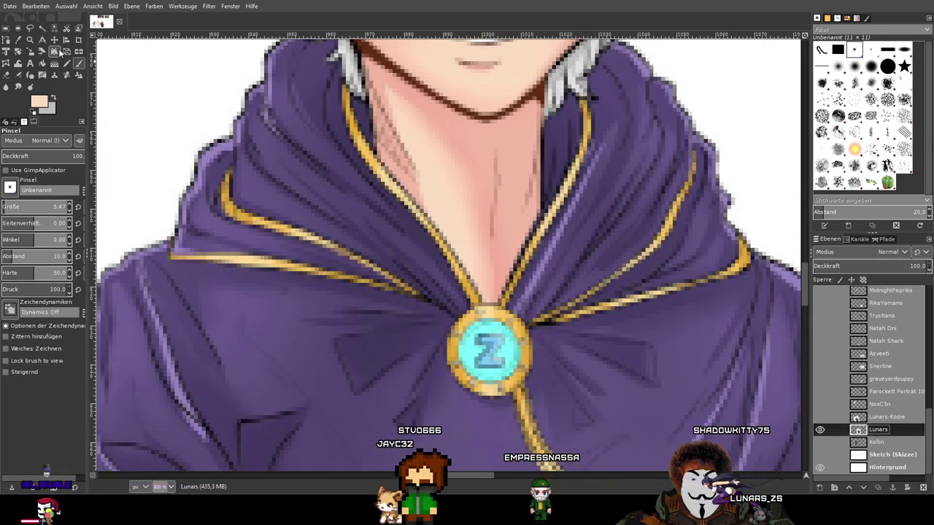
pyautogui.click(19, 40)
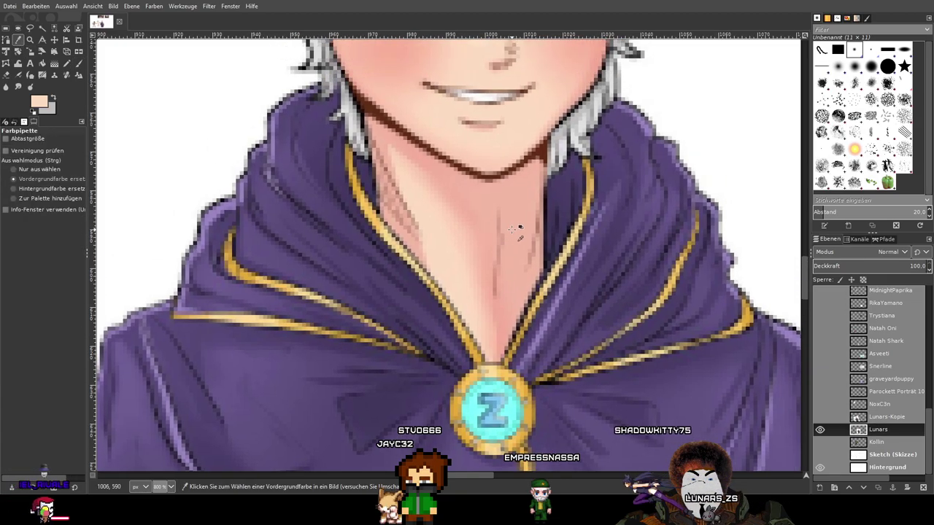
pyautogui.click(79, 64)
pyautogui.keyDown('ctrl'); pyautogui.scroll(-5, 697, 194); pyautogui.keyUp('ctrl')
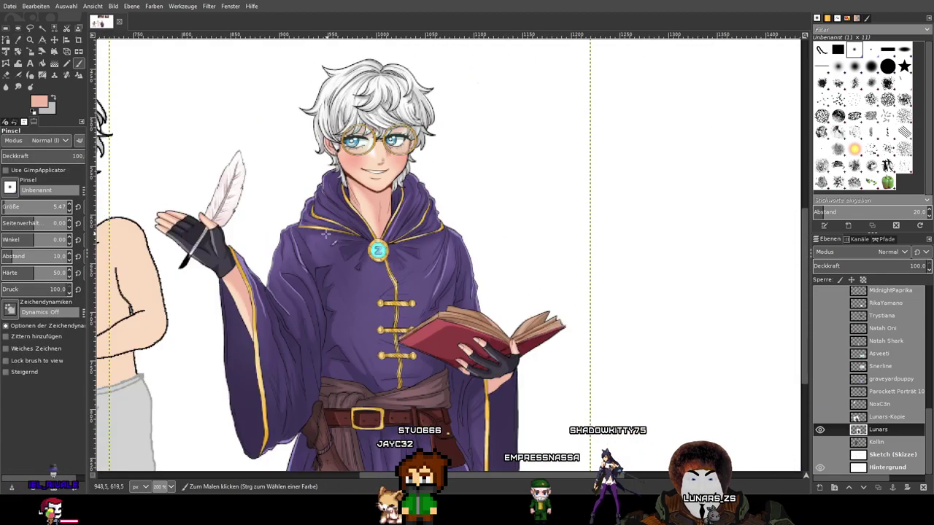
pyautogui.keyDown('ctrl'); pyautogui.scroll(2, 696, 193); pyautogui.keyUp('ctrl')
pyautogui.keyDown('ctrl'); pyautogui.scroll(2, 482, 243); pyautogui.keyUp('ctrl')
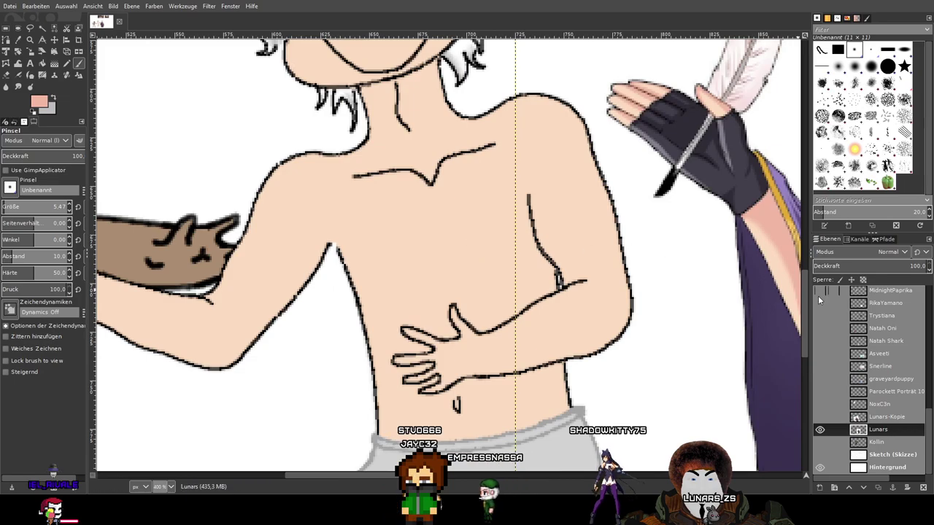
pyautogui.scroll(10, 898, 362)
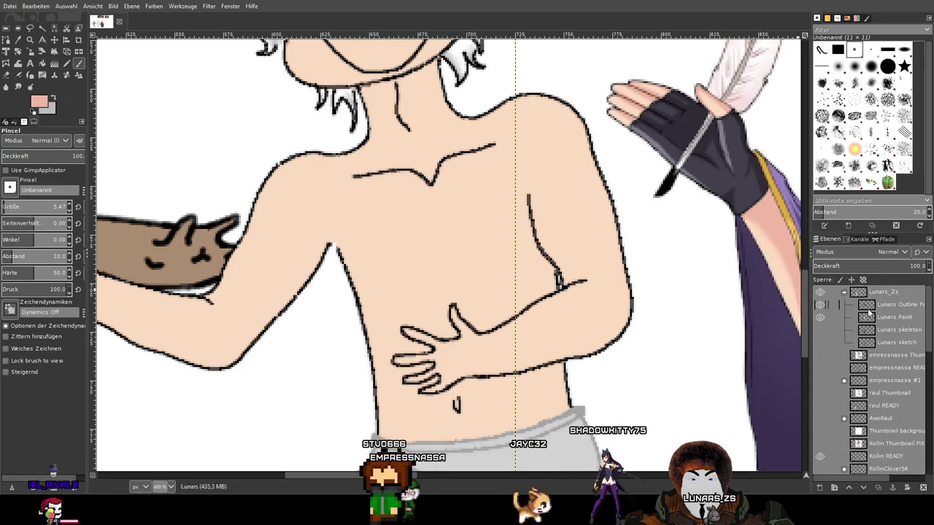
pyautogui.click(886, 317)
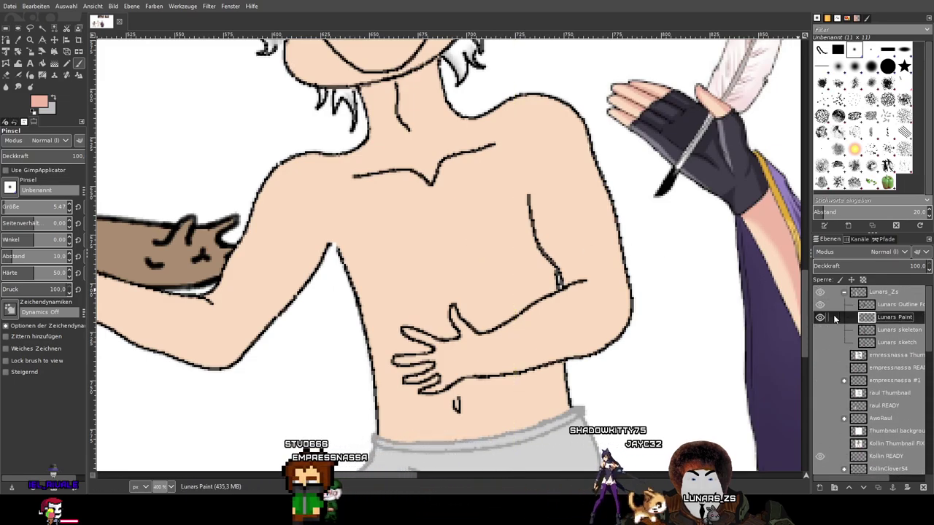
# Erase the two black collarbone lines on the chibi's upper chest from the Lunars Outline layer
pyautogui.keyDown('ctrl'); pyautogui.scroll(-2, 528, 227); pyautogui.keyUp('ctrl')
pyautogui.moveTo(509, 222); pyautogui.dragTo(601, 226)
pyautogui.keyDown('ctrl'); pyautogui.scroll(2, 594, 198); pyautogui.keyUp('ctrl')
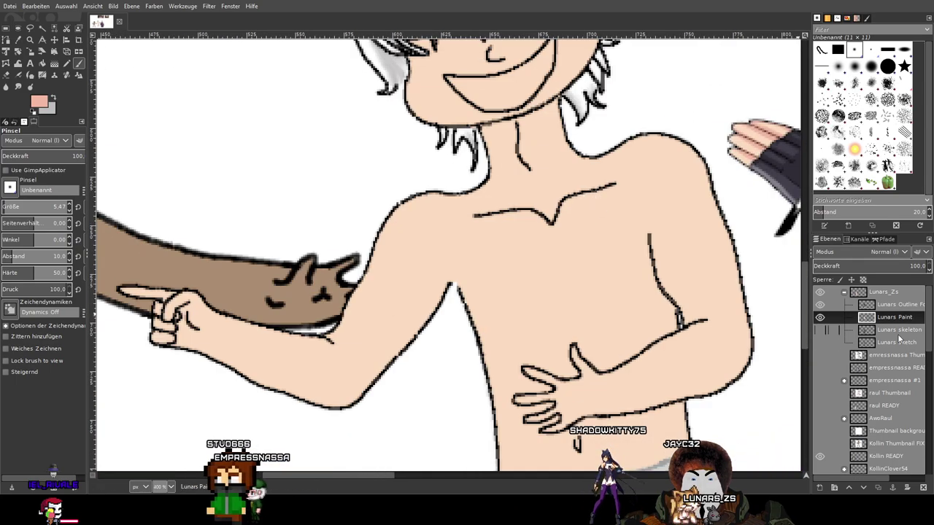
pyautogui.click(905, 305)
pyautogui.click(6, 74)
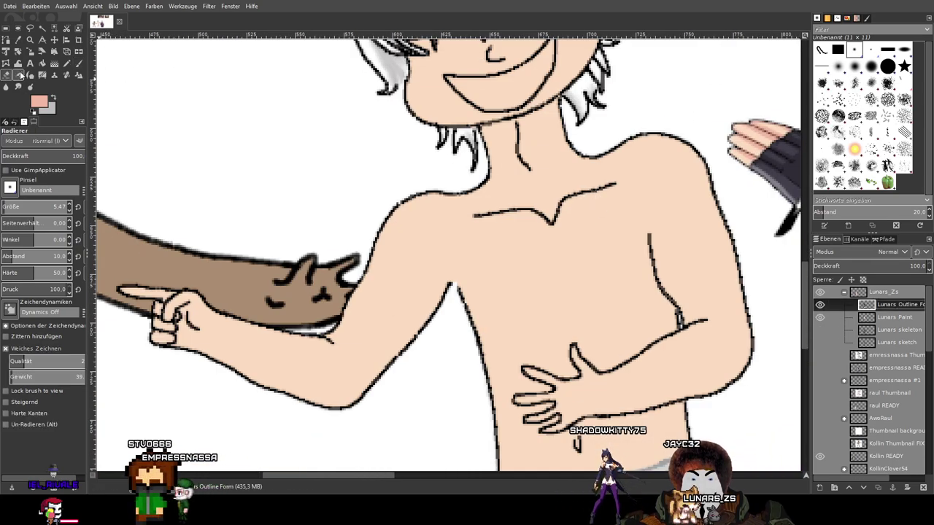
pyautogui.scroll(3, 546, 210)
pyautogui.scroll(2, 546, 210)
pyautogui.moveTo(545, 249); pyautogui.dragTo(513, 232)
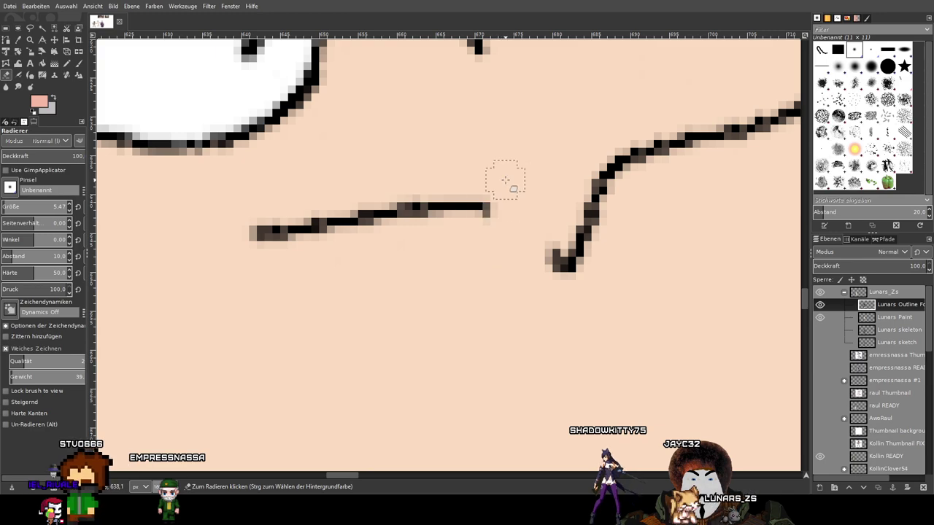
pyautogui.moveTo(505, 180); pyautogui.dragTo(515, 195)
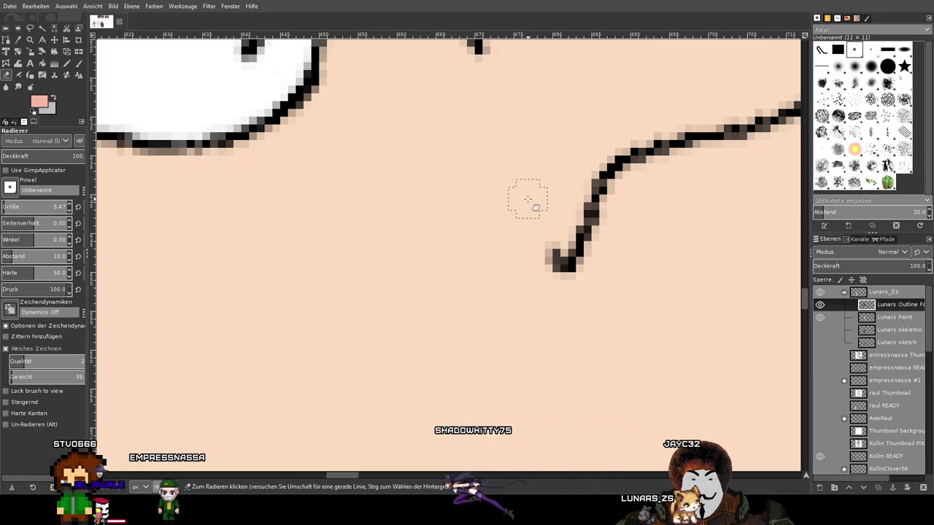
pyautogui.moveTo(528, 202); pyautogui.dragTo(403, 274)
pyautogui.moveTo(431, 334)
pyautogui.mouseDown()
pyautogui.moveTo(434, 288)
pyautogui.moveTo(471, 307)
pyautogui.moveTo(455, 356)
pyautogui.moveTo(435, 349)
pyautogui.moveTo(452, 289)
pyautogui.moveTo(490, 243)
pyautogui.moveTo(540, 213)
pyautogui.moveTo(398, 282)
pyautogui.moveTo(651, 192)
pyautogui.moveTo(712, 185)
pyautogui.mouseUp()
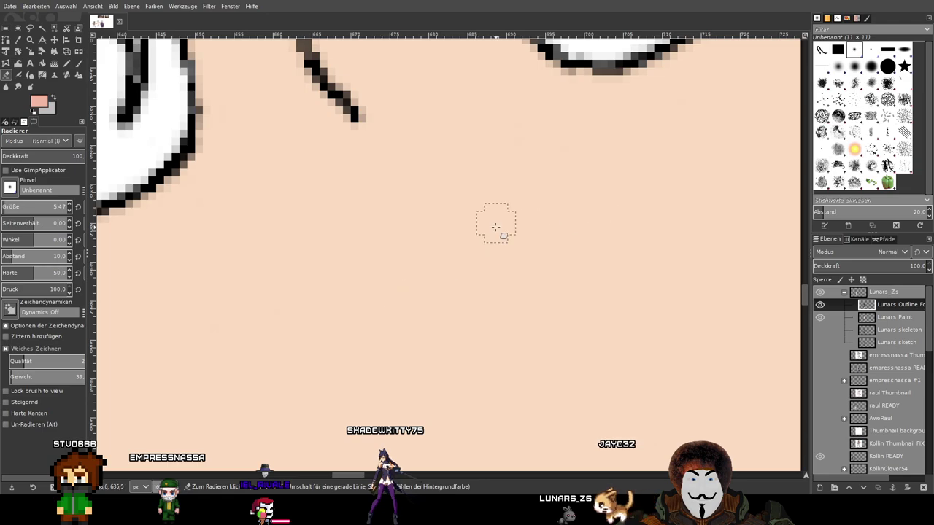
pyautogui.scroll(-3, 495, 223)
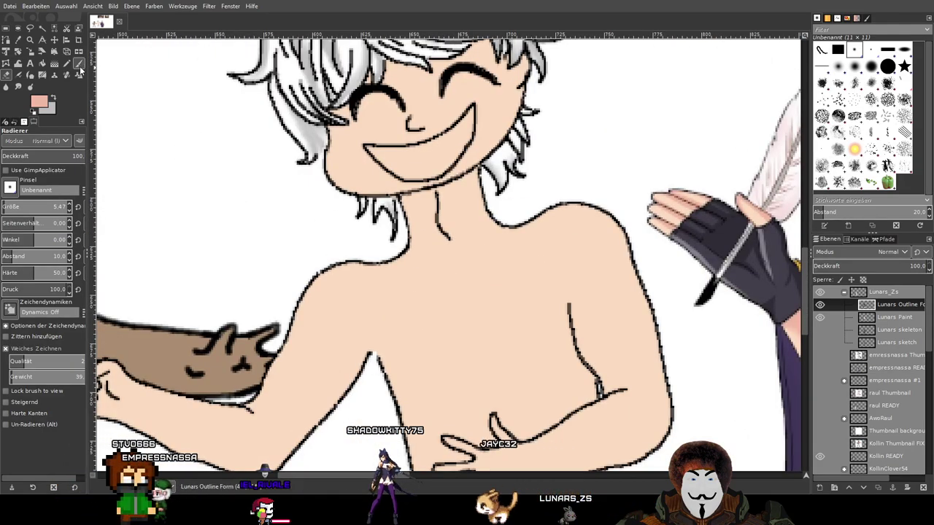
# Activate the Paintbrush on the Lunars Paint layer and set the brush size to 2.49
pyautogui.click(80, 64)
pyautogui.click(890, 318)
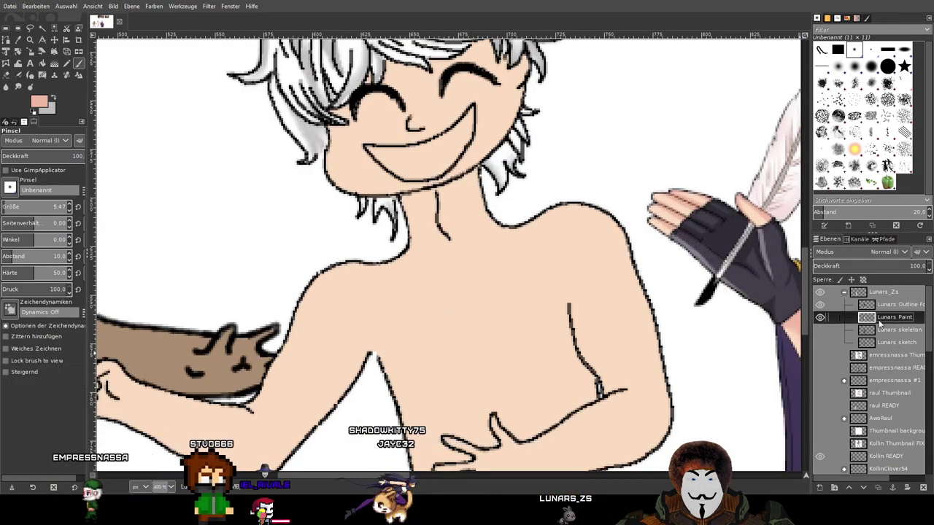
pyautogui.scroll(-4, 730, 277)
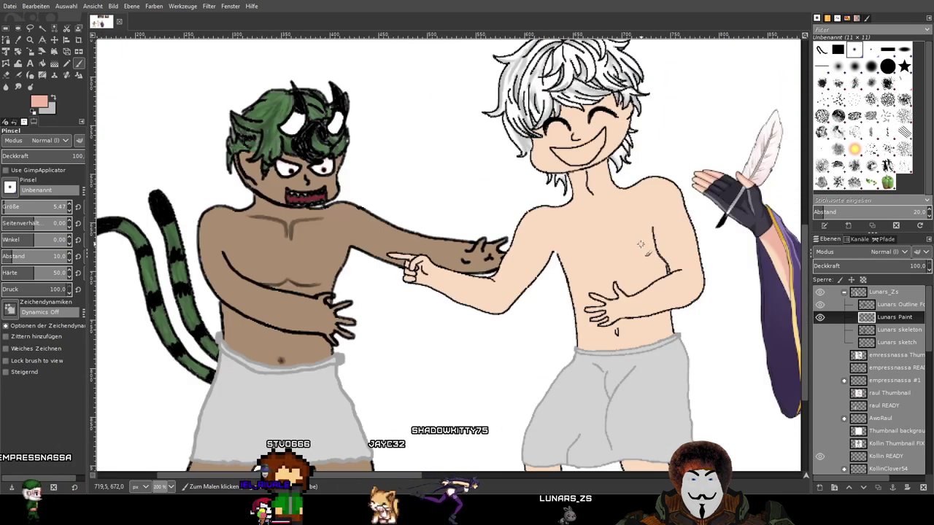
pyautogui.scroll(4, 642, 244)
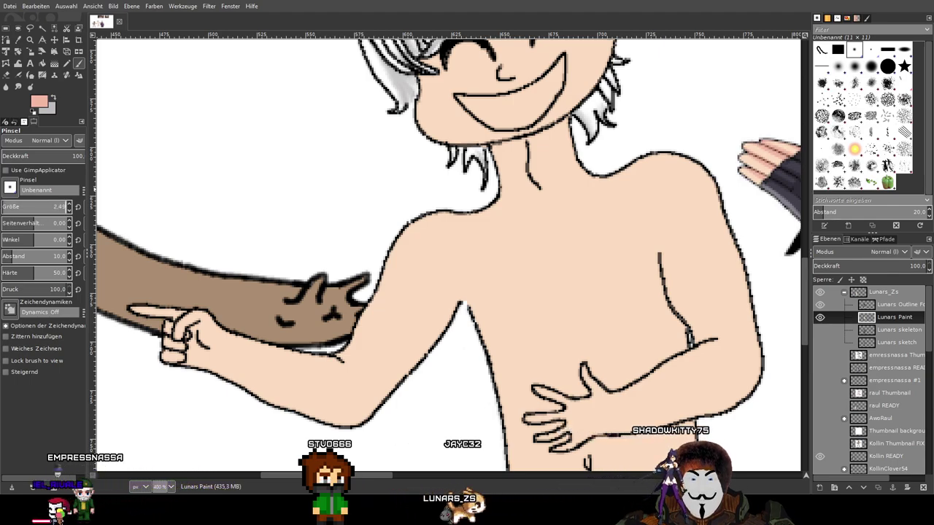
pyautogui.moveTo(479, 263); pyautogui.dragTo(490, 264)
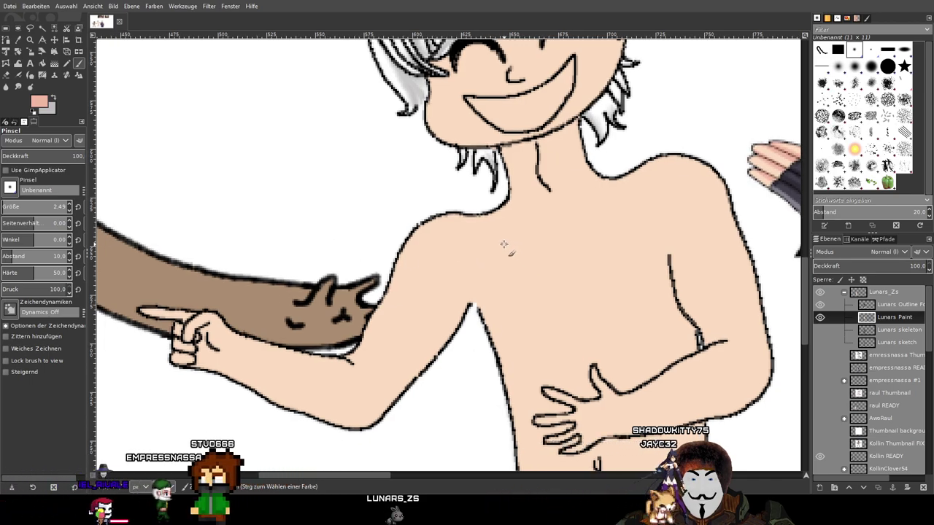
# Try a thin pink collarbone line across the chibi's upper chest and undo it
pyautogui.moveTo(517, 242); pyautogui.dragTo(566, 239)
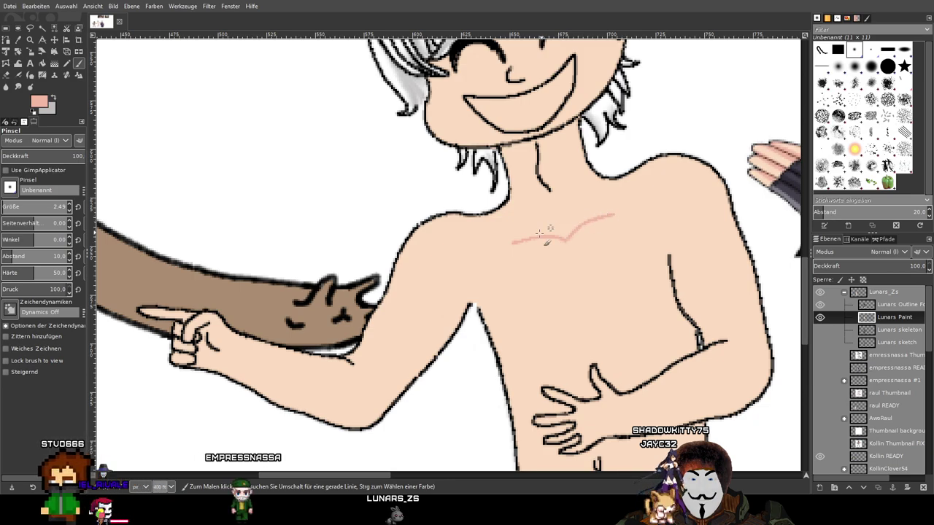
pyautogui.scroll(2, 526, 245)
pyautogui.hotkey('ctrl', 'z')
# Try redrawing the pink collarbone as two strokes meeting below the neck, compare it on the whole figure and undo the strokes
pyautogui.moveTo(549, 235); pyautogui.dragTo(409, 223)
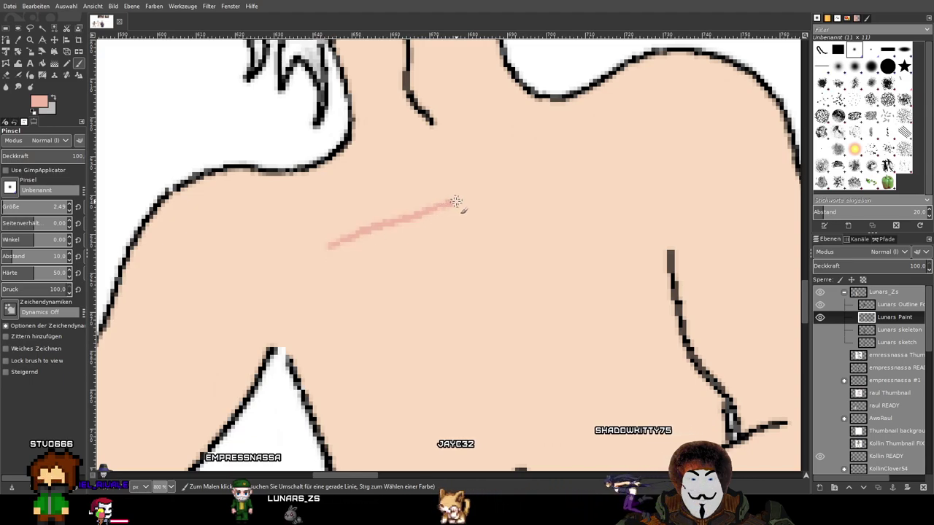
pyautogui.moveTo(448, 201)
pyautogui.mouseDown()
pyautogui.moveTo(477, 212)
pyautogui.moveTo(477, 193)
pyautogui.moveTo(511, 175)
pyautogui.moveTo(607, 158)
pyautogui.mouseUp()
pyautogui.scroll(-5, 554, 211)
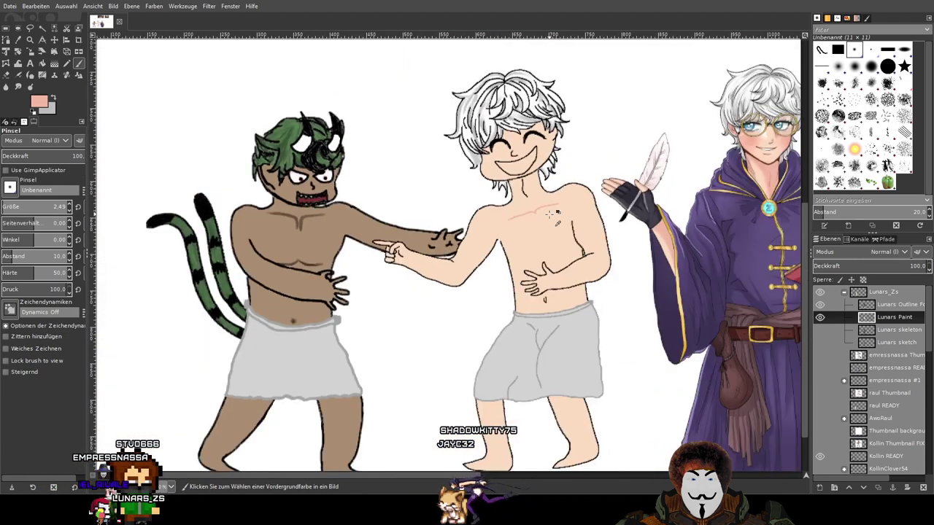
pyautogui.scroll(2, 526, 219)
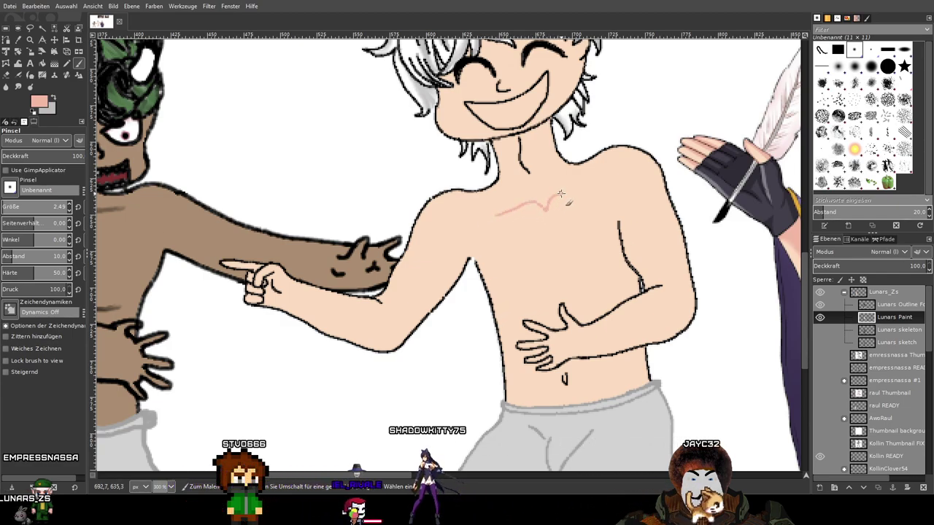
pyautogui.hotkey('ctrl', 'z')
pyautogui.hotkey('ctrl', 'z')
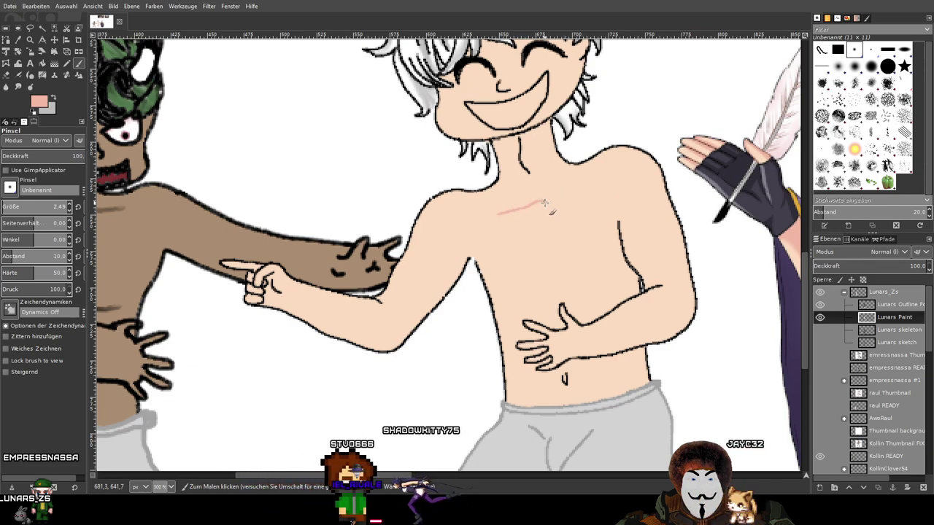
# Try a more curved pink collarbone that reaches toward both shoulders and undo its last strokes
pyautogui.moveTo(522, 204)
pyautogui.mouseDown()
pyautogui.moveTo(542, 210)
pyautogui.moveTo(558, 195)
pyautogui.moveTo(498, 217)
pyautogui.mouseUp()
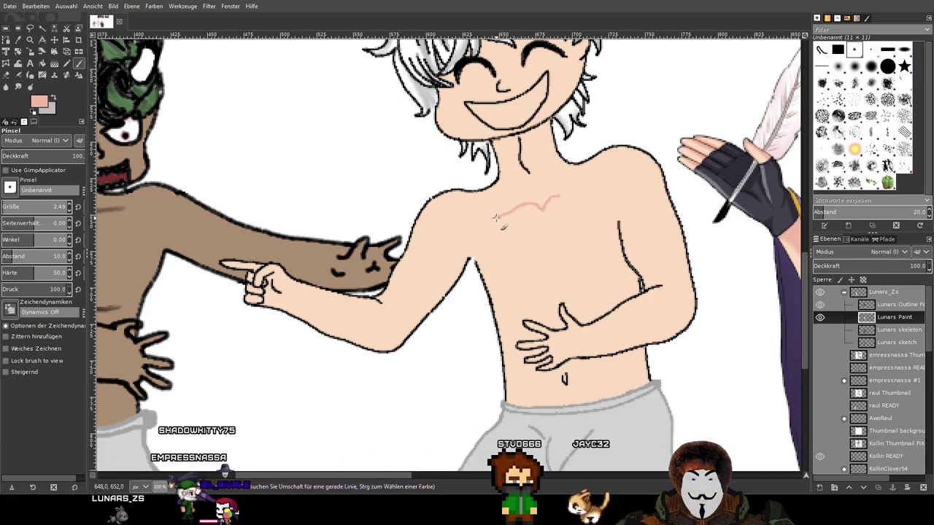
pyautogui.moveTo(587, 189); pyautogui.dragTo(593, 186)
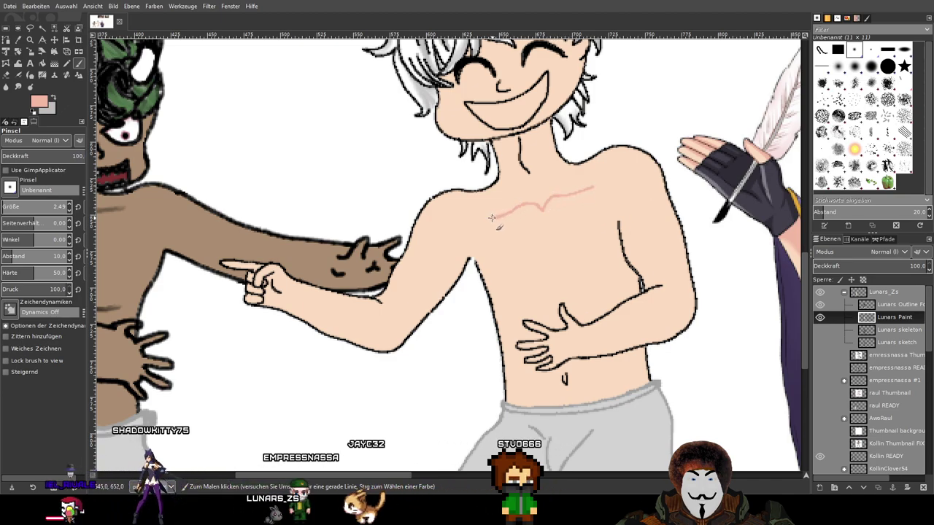
pyautogui.hotkey('ctrl', 'z')
pyautogui.hotkey('ctrl', 'z')
pyautogui.hotkey('ctrl', 'z')
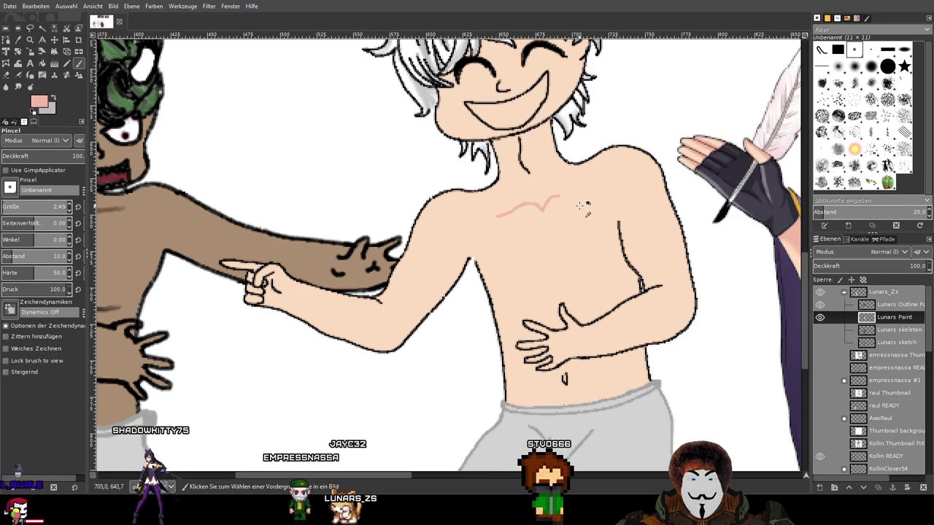
# Try extending the pink collarbone toward both shoulders with close-up strokes and check it on the whole figure
pyautogui.scroll(2, 581, 206)
pyautogui.moveTo(479, 200)
pyautogui.mouseDown()
pyautogui.moveTo(448, 197)
pyautogui.moveTo(354, 233)
pyautogui.mouseUp()
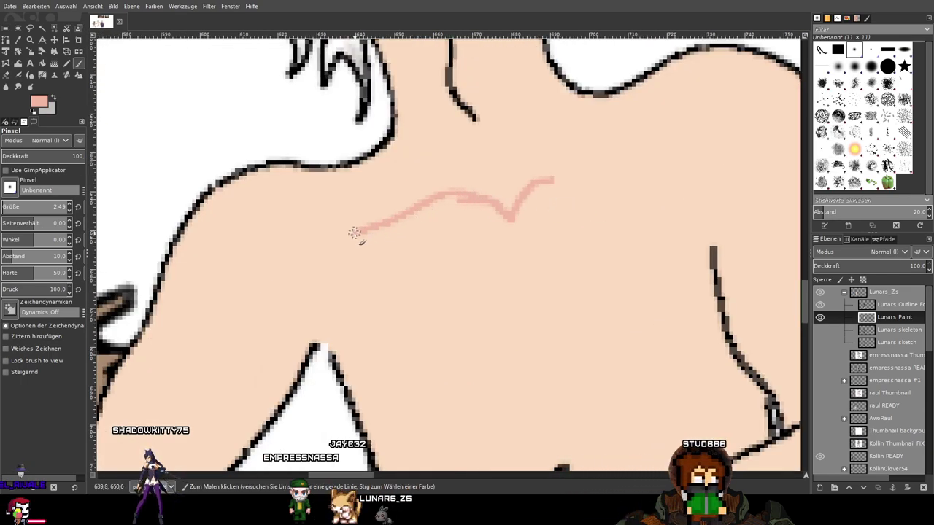
pyautogui.moveTo(544, 170); pyautogui.dragTo(650, 141)
pyautogui.scroll(-2, 650, 141)
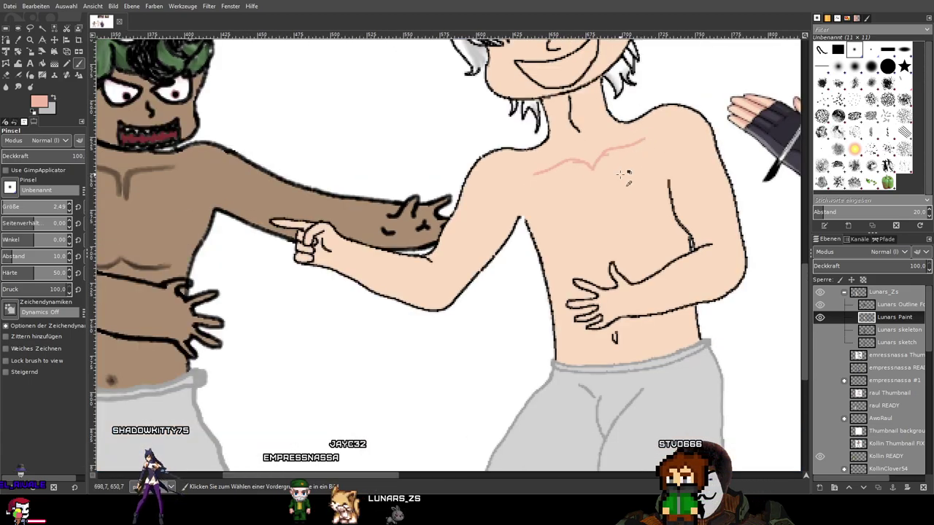
pyautogui.scroll(-2, 618, 183)
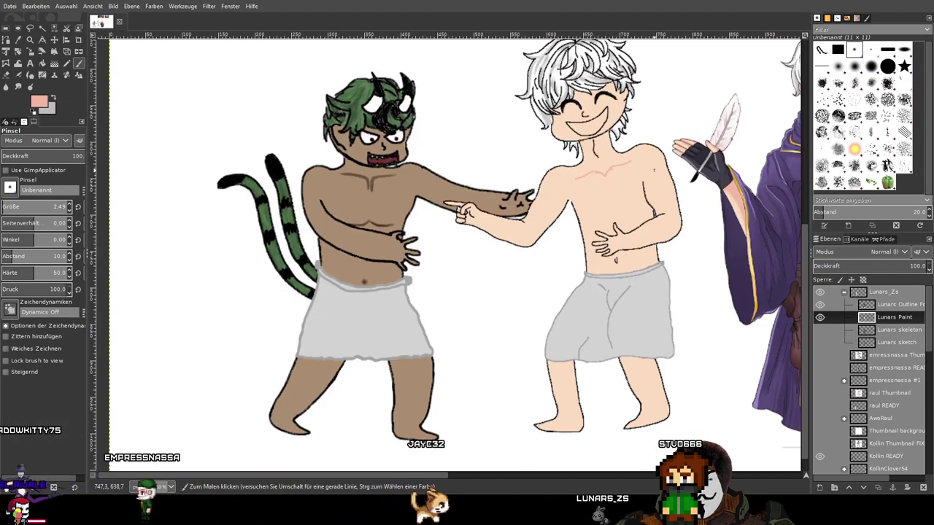
pyautogui.hscroll(1, 585, 179)
pyautogui.scroll(4, 585, 179)
pyautogui.scroll(-4, 584, 179)
pyautogui.scroll(3, 585, 179)
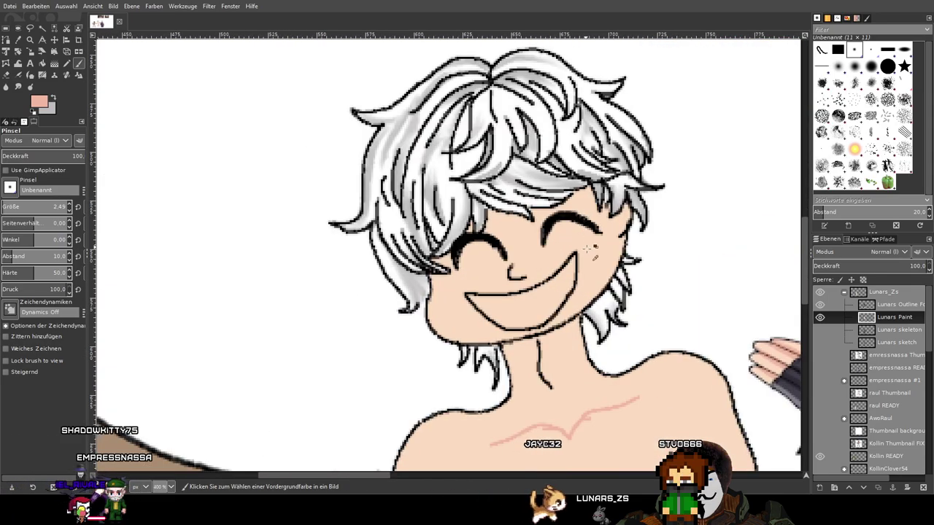
pyautogui.scroll(-3, 605, 180)
pyautogui.scroll(1, 634, 211)
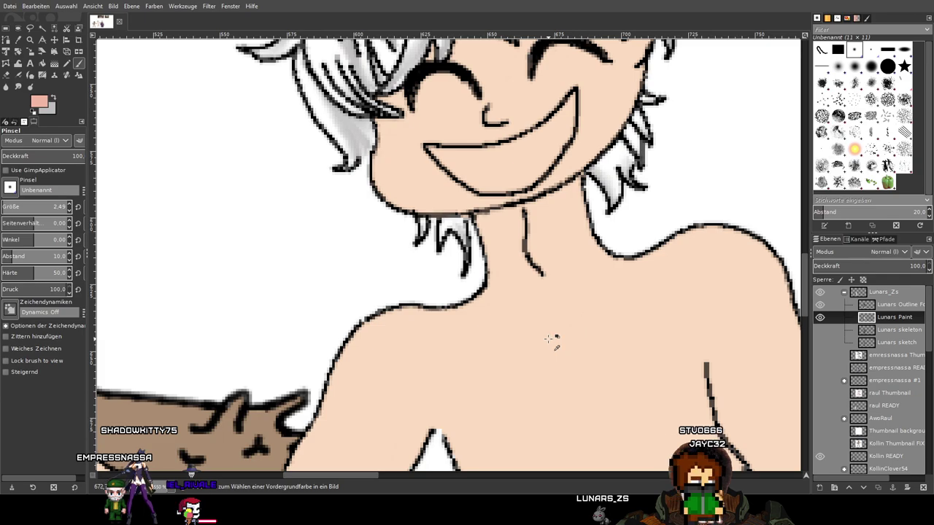
# Try a new thin pink collarbone line with a shallow dip below the chibi's neck, undoing the first stroke
pyautogui.moveTo(522, 343); pyautogui.dragTo(596, 332)
pyautogui.scroll(-3, 596, 332)
pyautogui.hotkey('ctrl', 'z')
pyautogui.moveTo(490, 206)
pyautogui.mouseDown()
pyautogui.moveTo(575, 211)
pyautogui.moveTo(593, 191)
pyautogui.mouseUp()
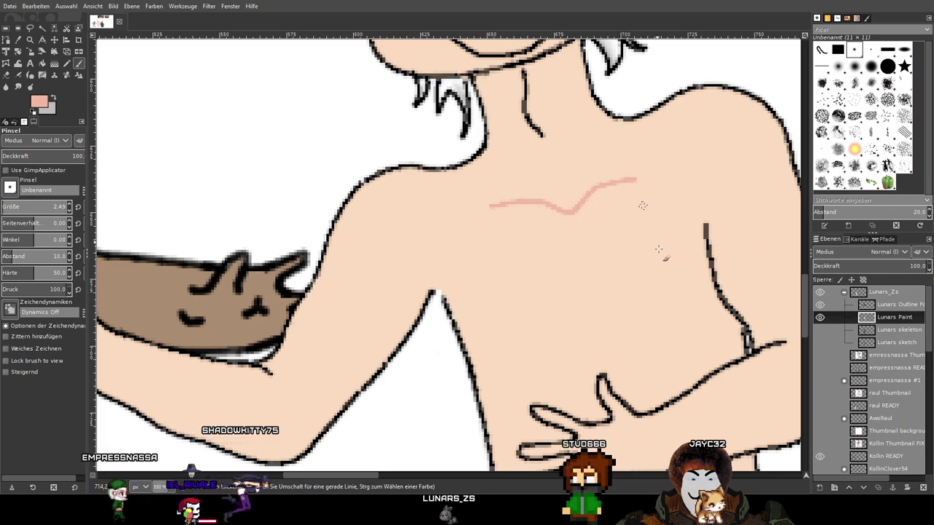
pyautogui.scroll(-3, 667, 125)
pyautogui.scroll(3, 668, 126)
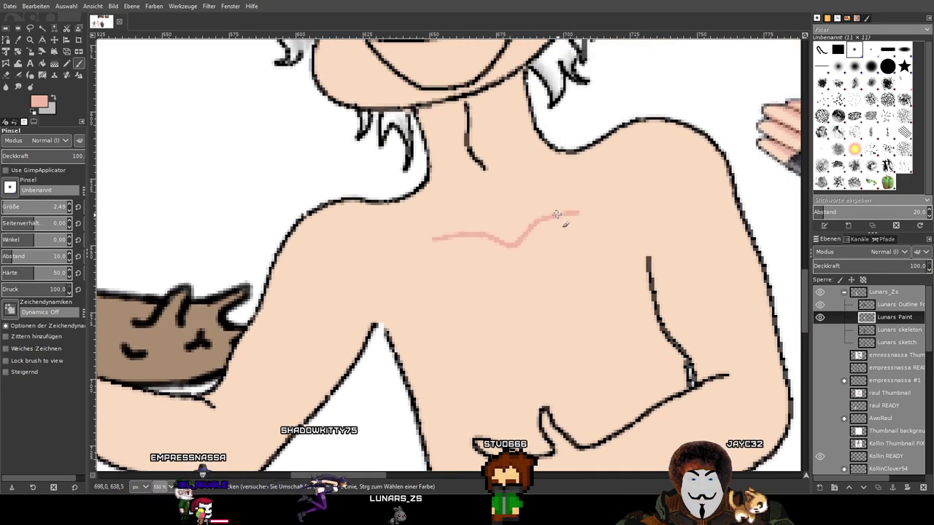
# Try extending the pink collarbone toward the shoulders, then a slightly higher version, and undo the strokes
pyautogui.moveTo(572, 213); pyautogui.dragTo(624, 201)
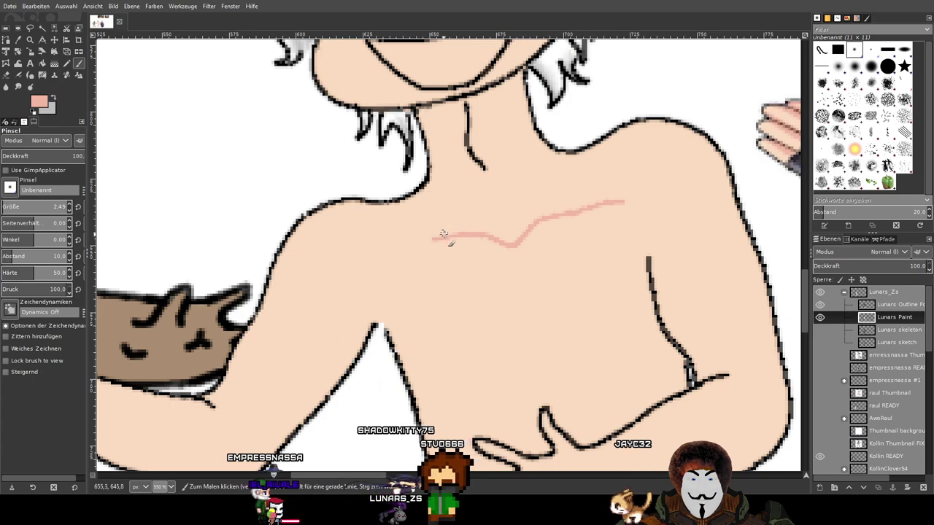
pyautogui.moveTo(436, 239); pyautogui.dragTo(416, 252)
pyautogui.hotkey('ctrl', 'z')
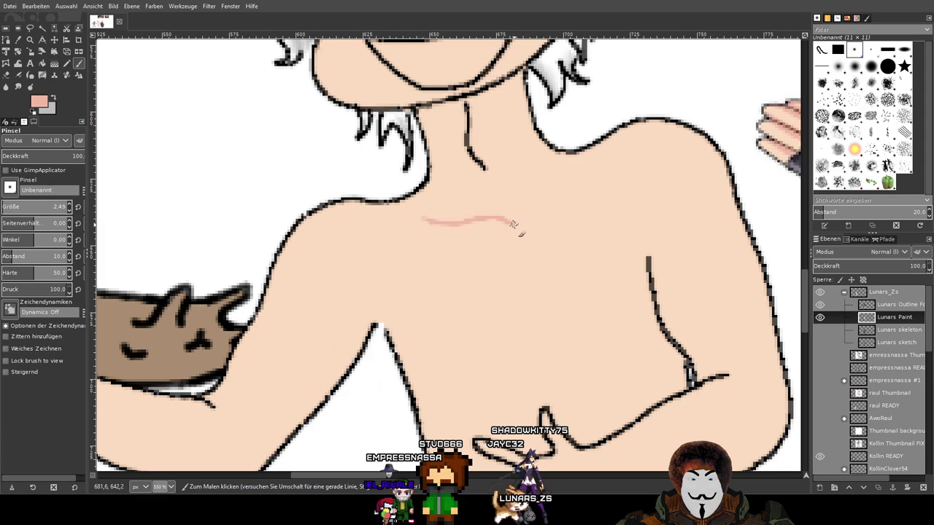
pyautogui.moveTo(535, 238); pyautogui.dragTo(606, 218)
pyautogui.hotkey('ctrl', 'z')
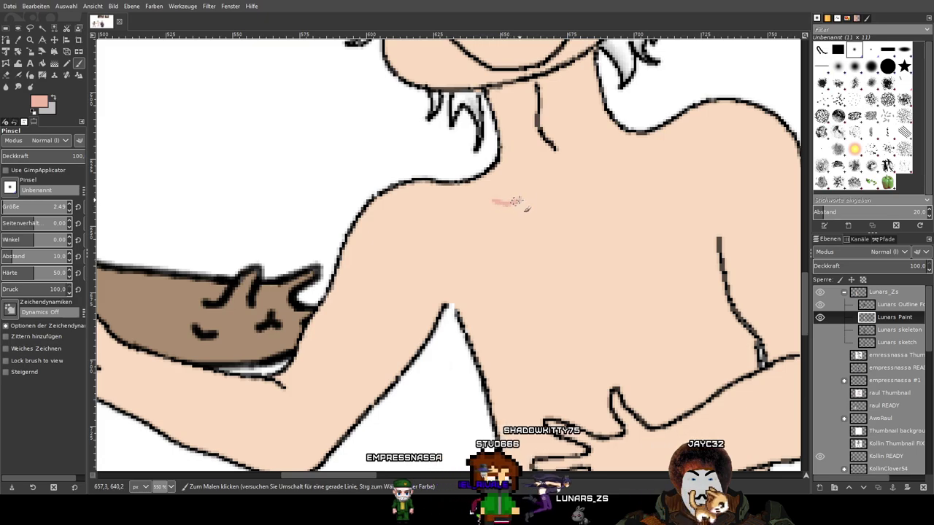
# Draw the pink collarbone as two curved strokes meeting in a V below the neck and check it on the whole figure
pyautogui.moveTo(587, 189); pyautogui.dragTo(649, 171)
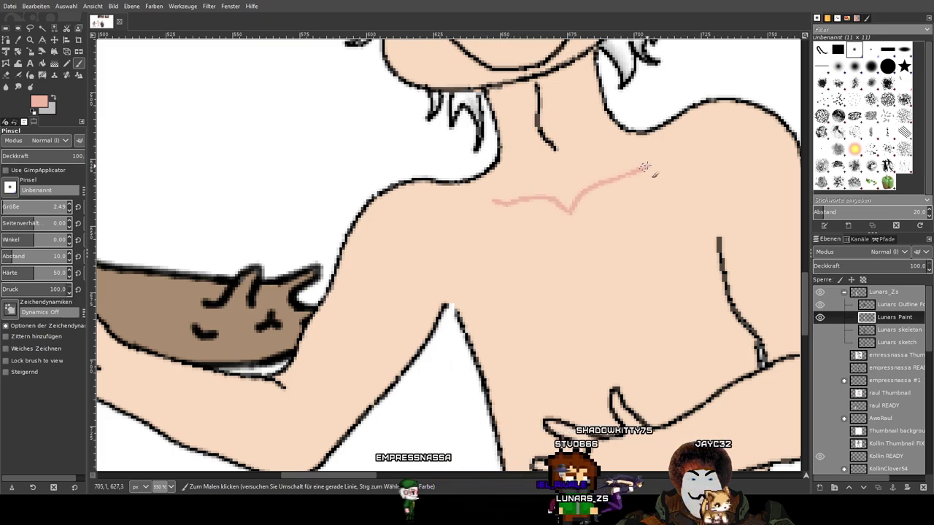
pyautogui.keyDown('ctrl'); pyautogui.scroll(-2, 733, 189); pyautogui.keyUp('ctrl')
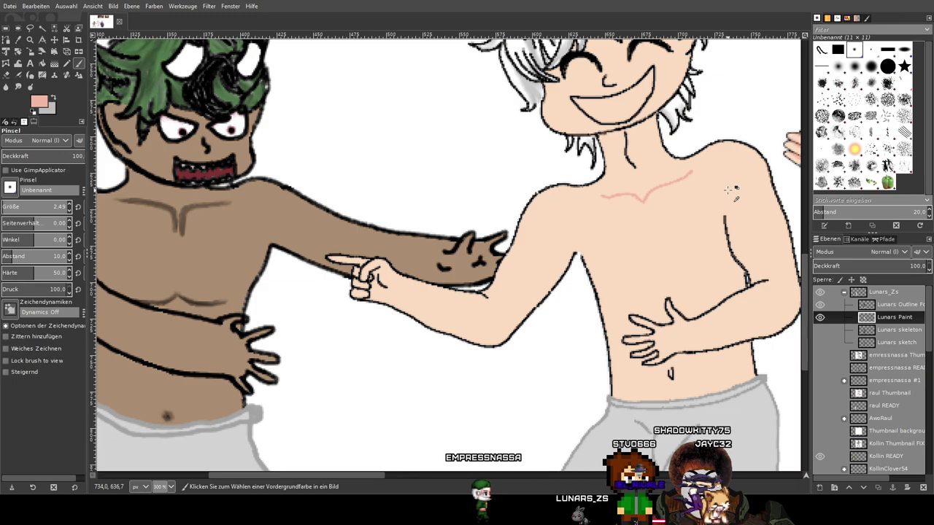
pyautogui.keyDown('ctrl'); pyautogui.scroll(-1, 733, 190); pyautogui.keyUp('ctrl')
pyautogui.scroll(5, 713, 191)
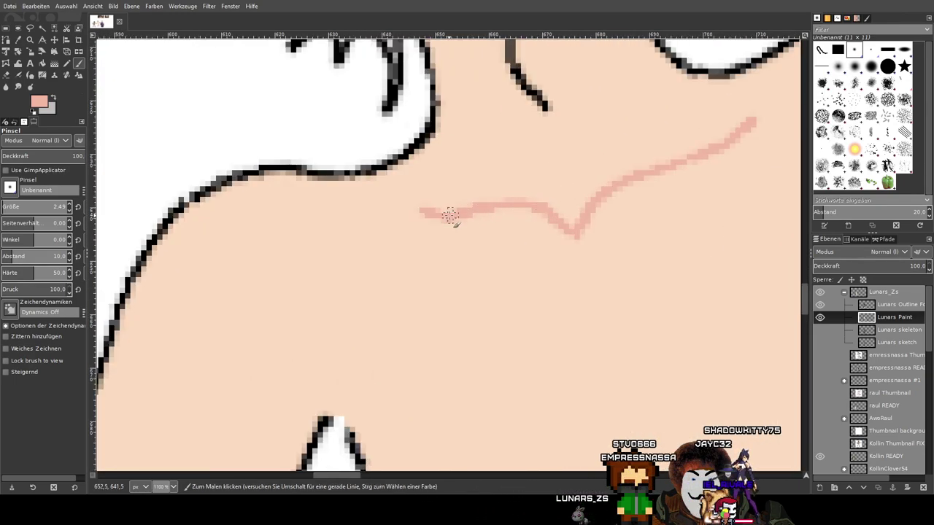
pyautogui.keyDown('ctrl'); pyautogui.scroll(-4, 497, 217); pyautogui.keyUp('ctrl')
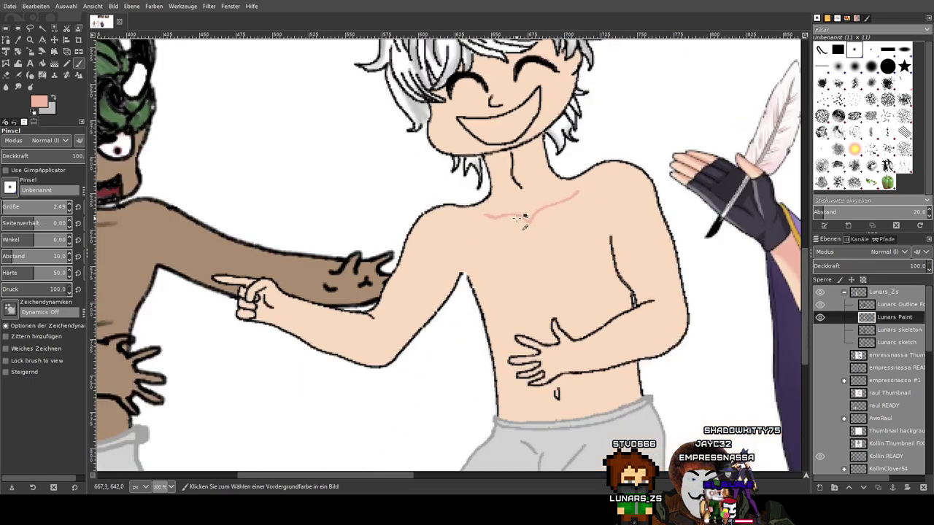
pyautogui.keyDown('ctrl'); pyautogui.scroll(-2, 585, 228); pyautogui.keyUp('ctrl')
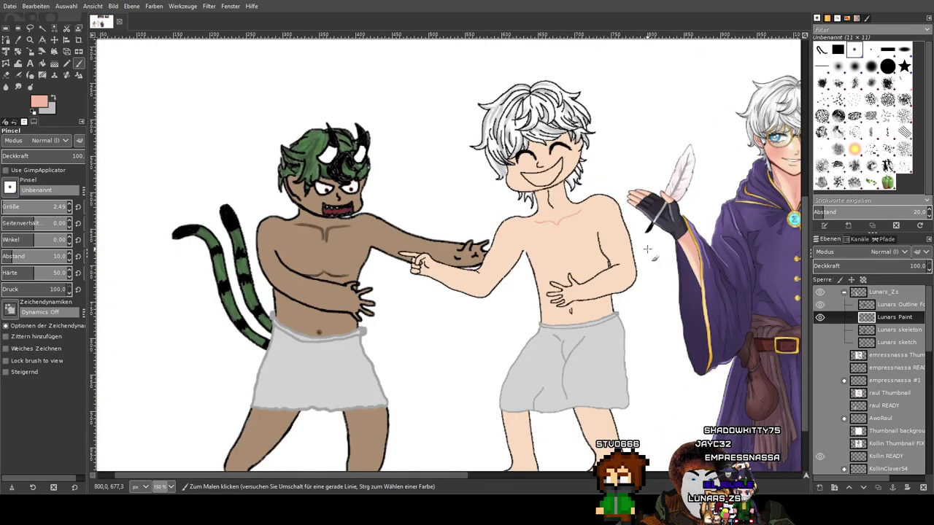
pyautogui.moveTo(646, 250); pyautogui.dragTo(601, 253)
pyautogui.keyDown('ctrl'); pyautogui.scroll(2, 509, 258); pyautogui.keyUp('ctrl')
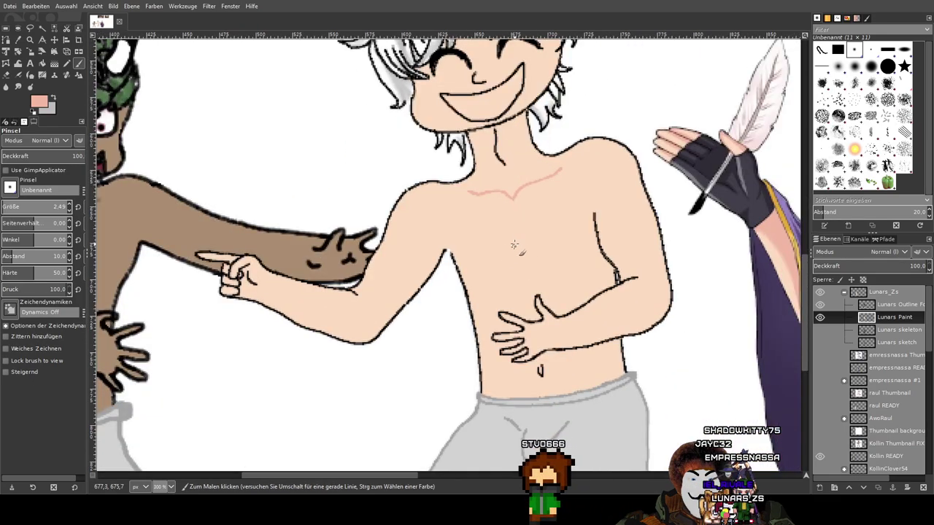
pyautogui.keyDown('ctrl'); pyautogui.scroll(-1, 516, 241); pyautogui.keyUp('ctrl')
pyautogui.keyDown('ctrl'); pyautogui.scroll(1, 533, 248); pyautogui.keyUp('ctrl')
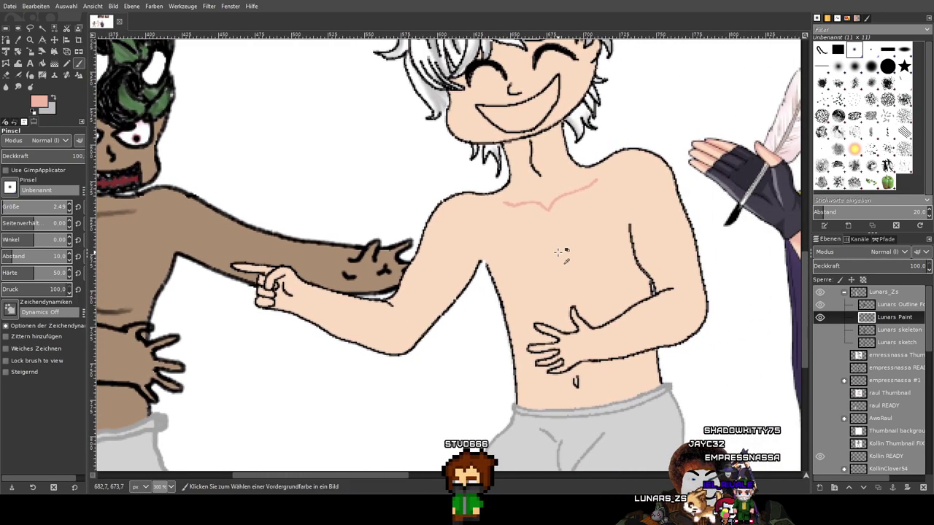
# Try a pink chest line with a small central peak above the chibi's hand and undo it
pyautogui.keyDown('ctrl'); pyautogui.scroll(1, 557, 253); pyautogui.keyUp('ctrl')
pyautogui.moveTo(559, 253)
pyautogui.mouseDown()
pyautogui.moveTo(576, 268)
pyautogui.moveTo(632, 274)
pyautogui.mouseUp()
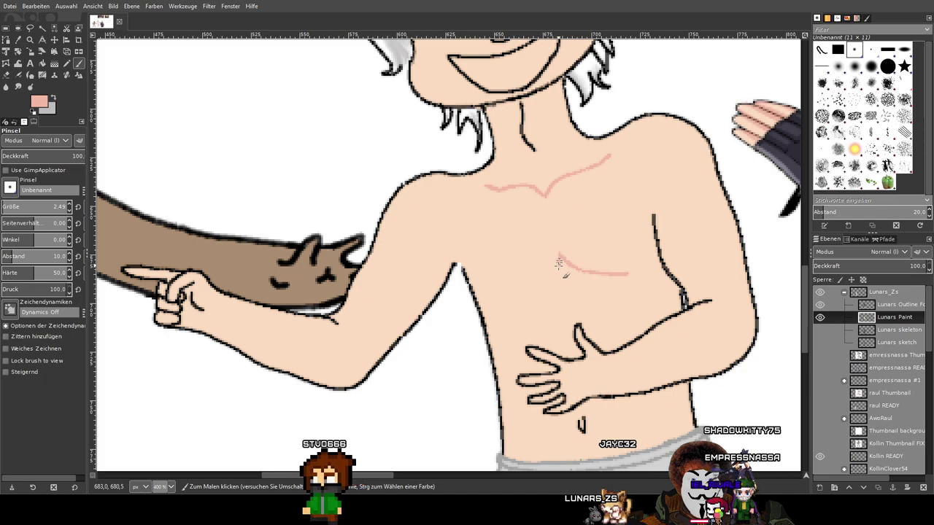
pyautogui.keyDown('ctrl'); pyautogui.scroll(1, 558, 283); pyautogui.keyUp('ctrl')
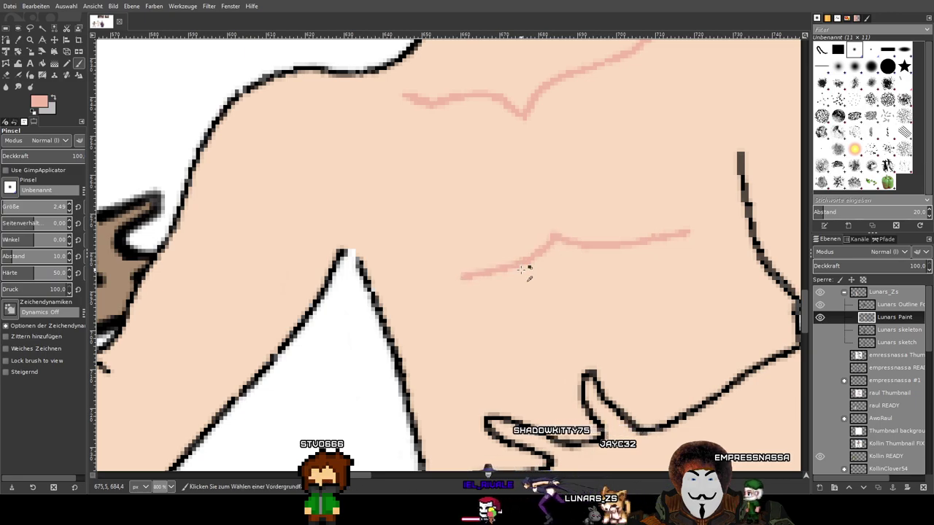
pyautogui.hotkey('ctrl', 'z')
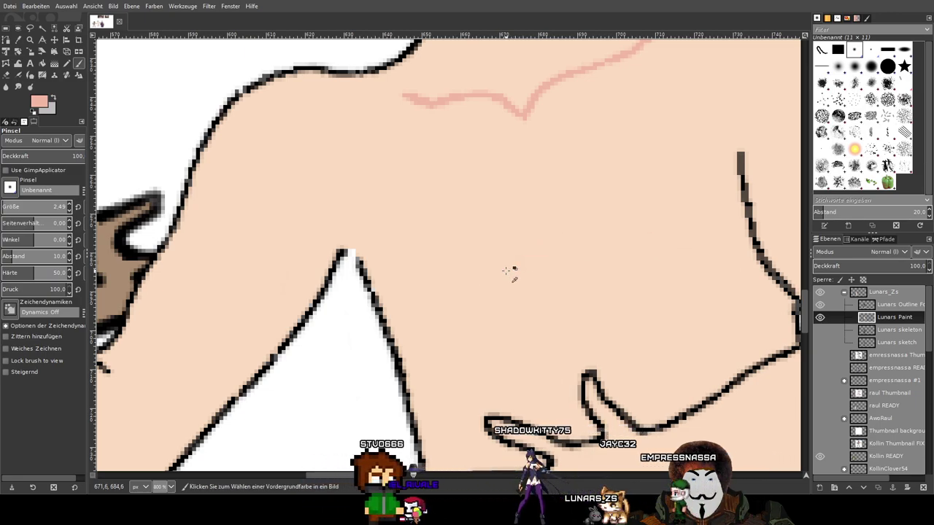
# Draw a pink chest line as two curves meeting in a central peak above the hand and compare it on the whole figure
pyautogui.keyDown('ctrl'); pyautogui.scroll(-4, 505, 270); pyautogui.keyUp('ctrl')
pyautogui.keyDown('ctrl'); pyautogui.scroll(4, 523, 269); pyautogui.keyUp('ctrl')
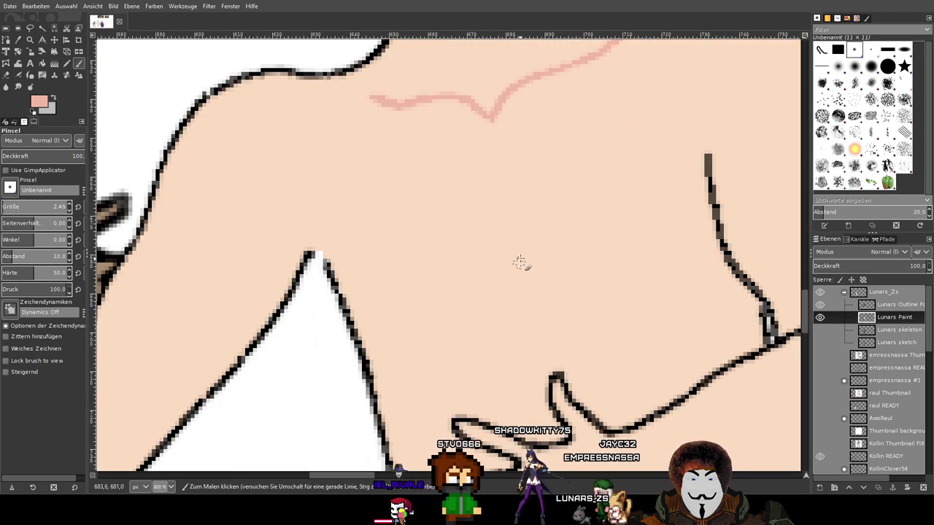
pyautogui.moveTo(526, 235); pyautogui.dragTo(547, 255)
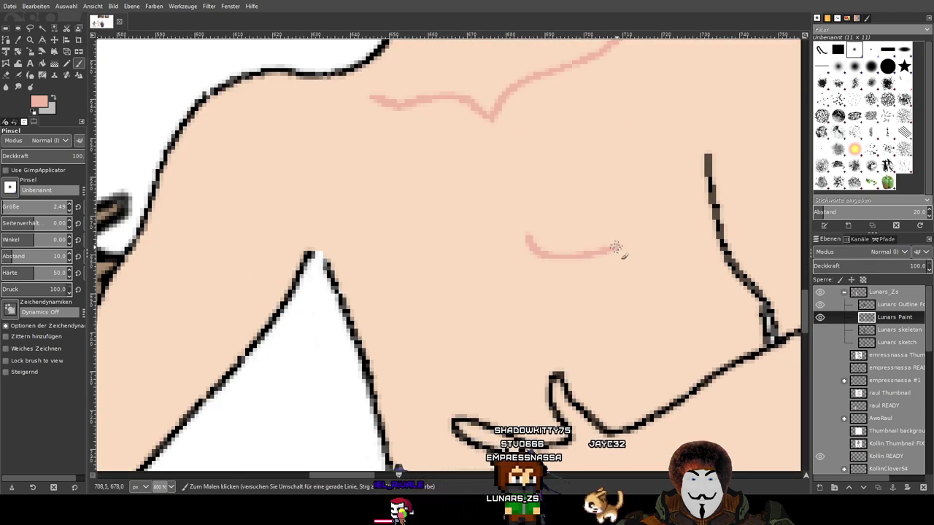
pyautogui.moveTo(523, 232); pyautogui.dragTo(522, 258)
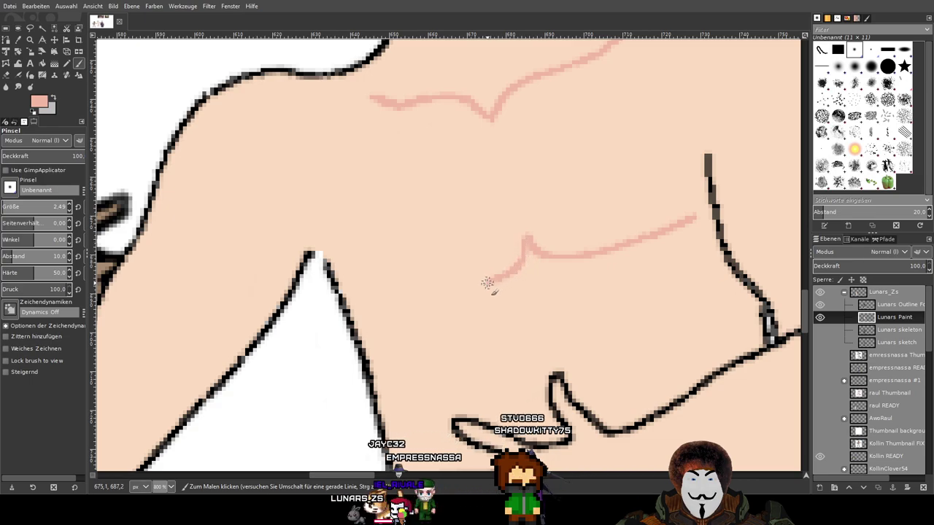
pyautogui.hotkey('ctrl', 'z')
pyautogui.hotkey('ctrl', 'z')
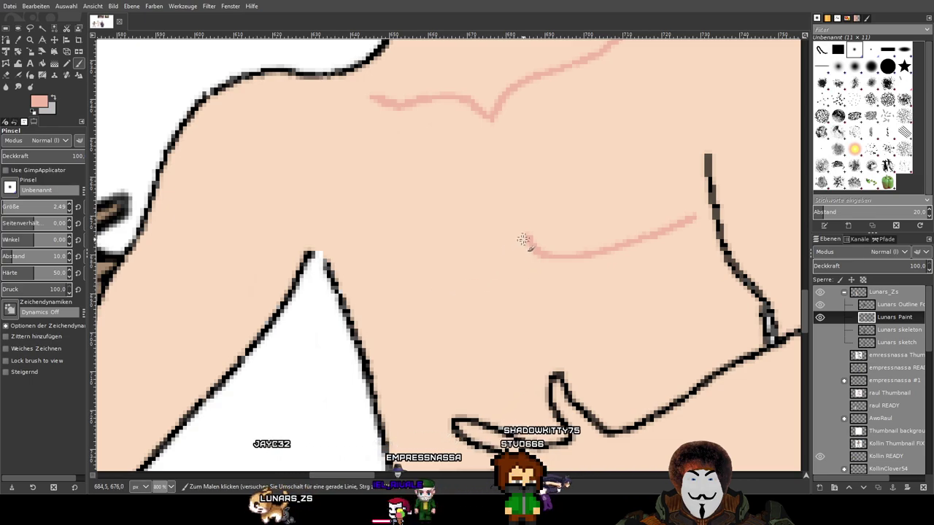
pyautogui.moveTo(527, 237)
pyautogui.mouseDown()
pyautogui.moveTo(497, 272)
pyautogui.moveTo(394, 305)
pyautogui.mouseUp()
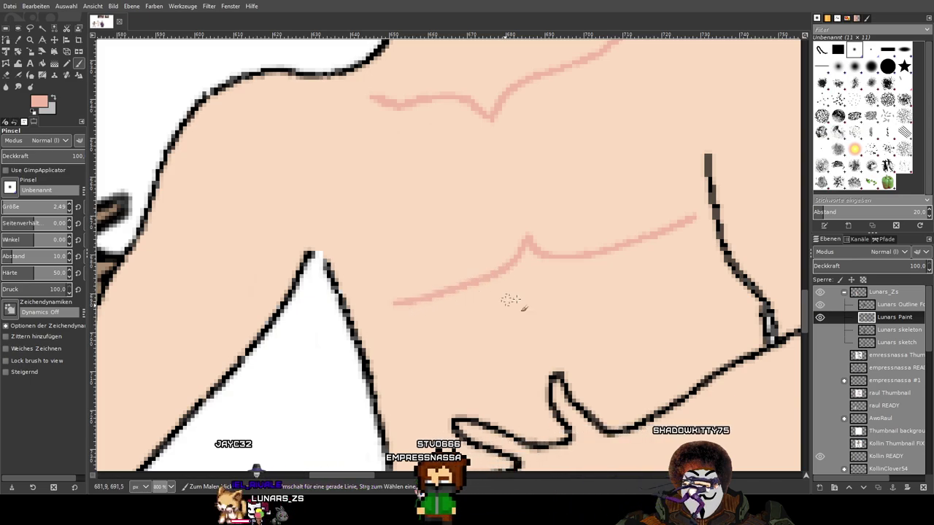
pyautogui.scroll(-5, 647, 294)
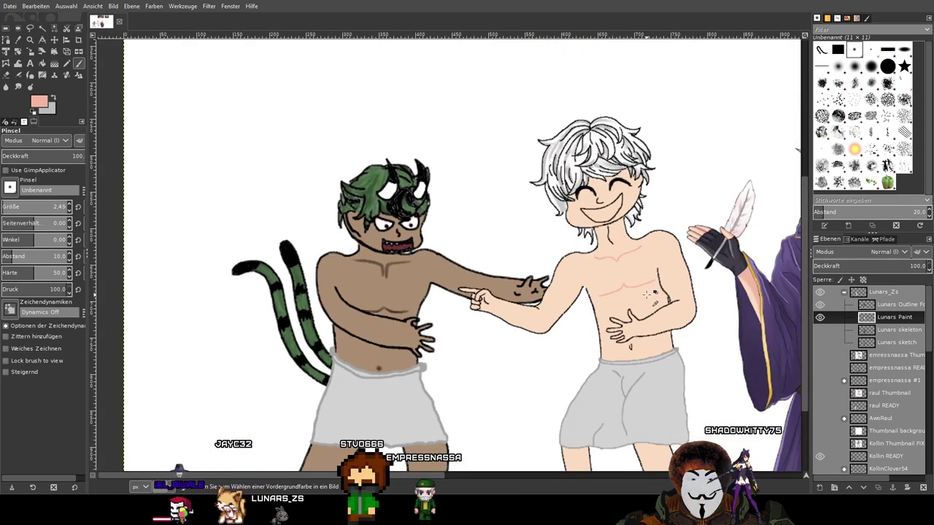
pyautogui.scroll(2, 646, 295)
pyautogui.scroll(-2, 646, 294)
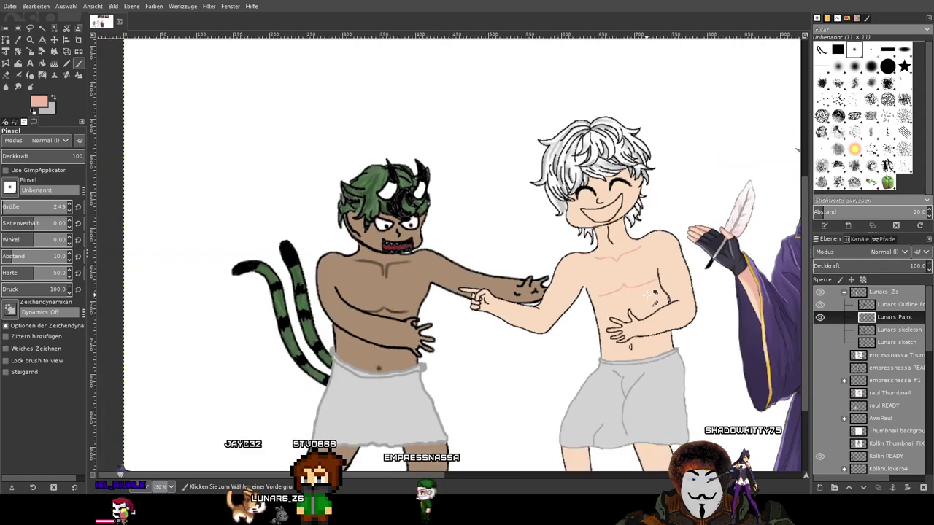
pyautogui.scroll(1, 684, 296)
# Study the reference portrait's skin shading and pick a lighter pink as the foreground colour
pyautogui.moveTo(684, 295); pyautogui.dragTo(514, 215)
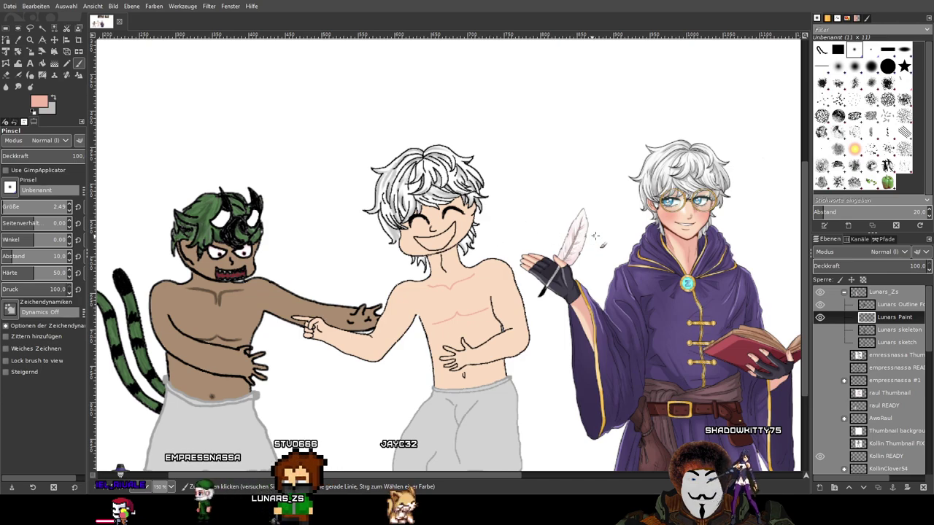
pyautogui.scroll(3, 718, 218)
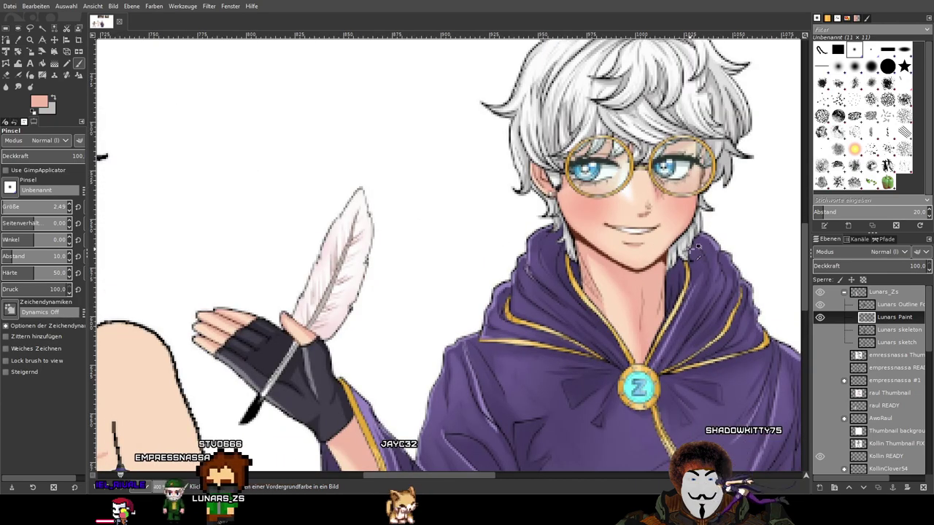
pyautogui.scroll(-3, 687, 246)
pyautogui.moveTo(389, 294); pyautogui.dragTo(405, 285)
pyautogui.scroll(4, 405, 284)
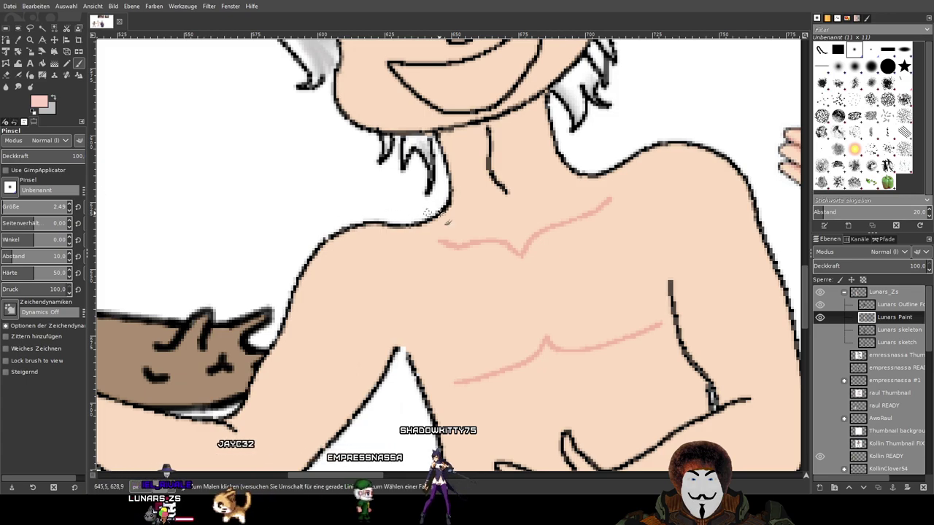
# Try a second, lighter pink line beneath the collarbone in different shades and undo the strokes
pyautogui.middleClick(481, 237)
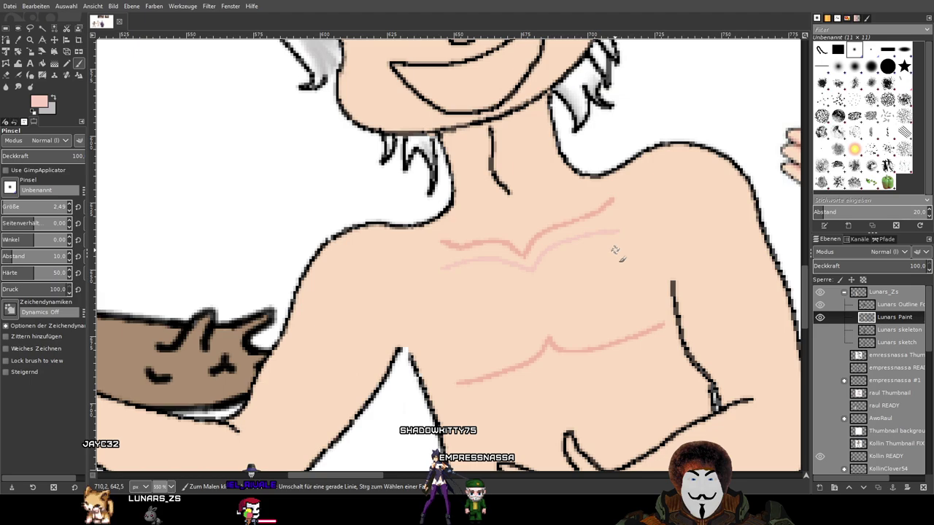
pyautogui.hotkey('ctrl', 'z')
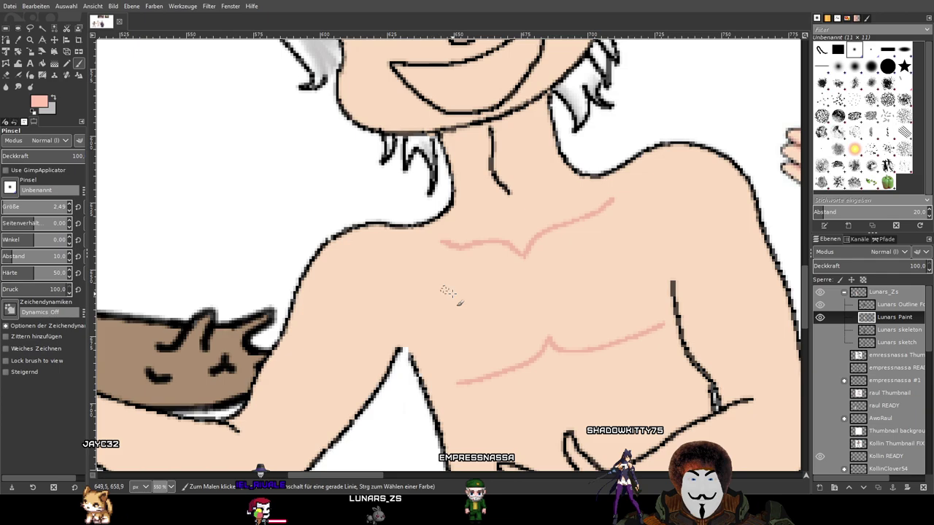
pyautogui.moveTo(473, 275)
pyautogui.mouseDown()
pyautogui.moveTo(538, 267)
pyautogui.moveTo(618, 236)
pyautogui.mouseUp()
pyautogui.hotkey('ctrl', 'z')
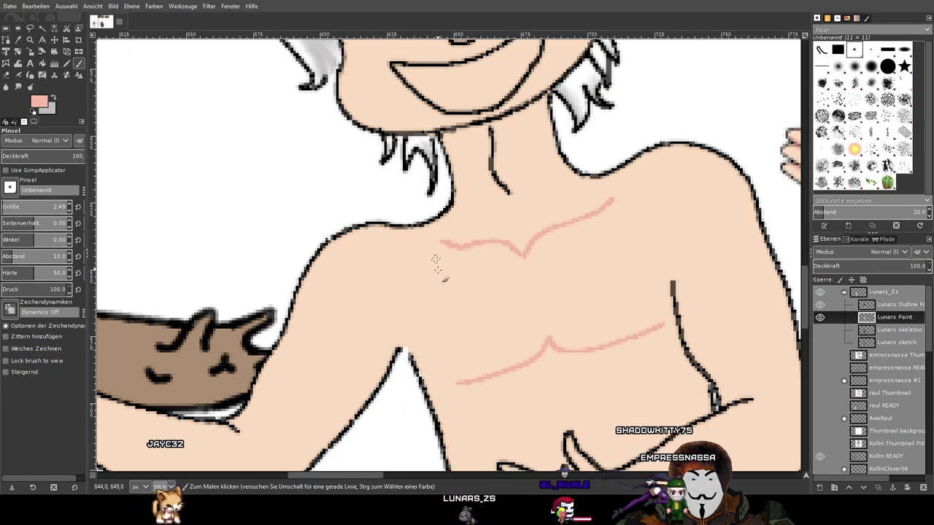
pyautogui.hotkey('ctrl', 'z')
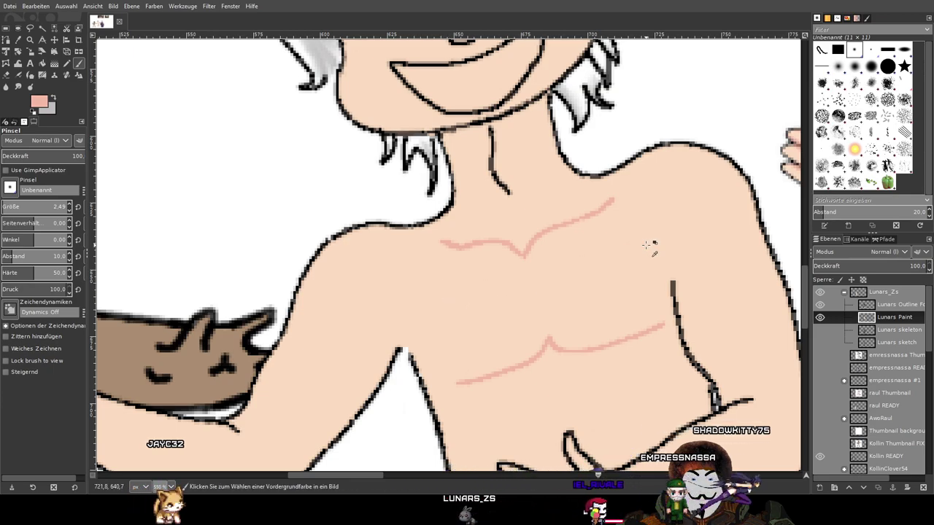
# Smudge the pink chest line along both curves and its central peak to soften it into the skin, and check the figure
pyautogui.scroll(-4, 650, 244)
pyautogui.scroll(2, 624, 244)
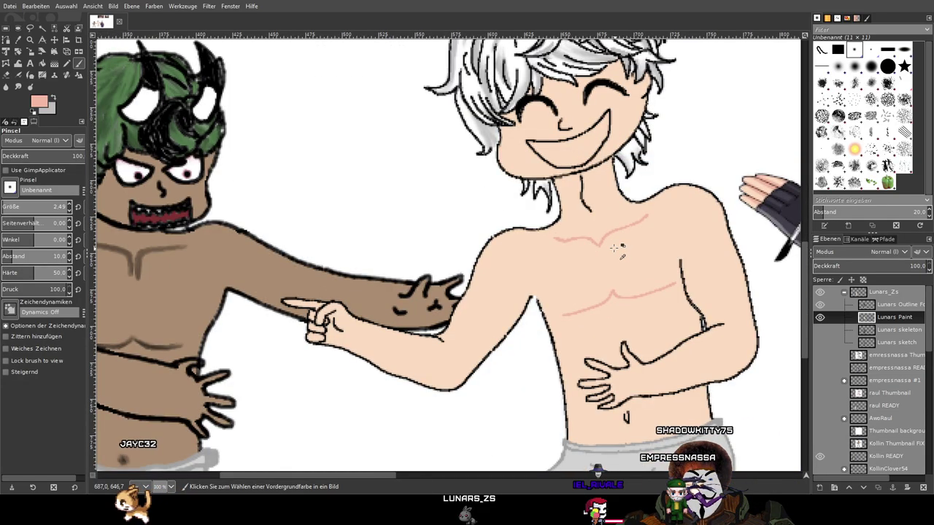
pyautogui.click(17, 88)
pyautogui.scroll(3, 511, 328)
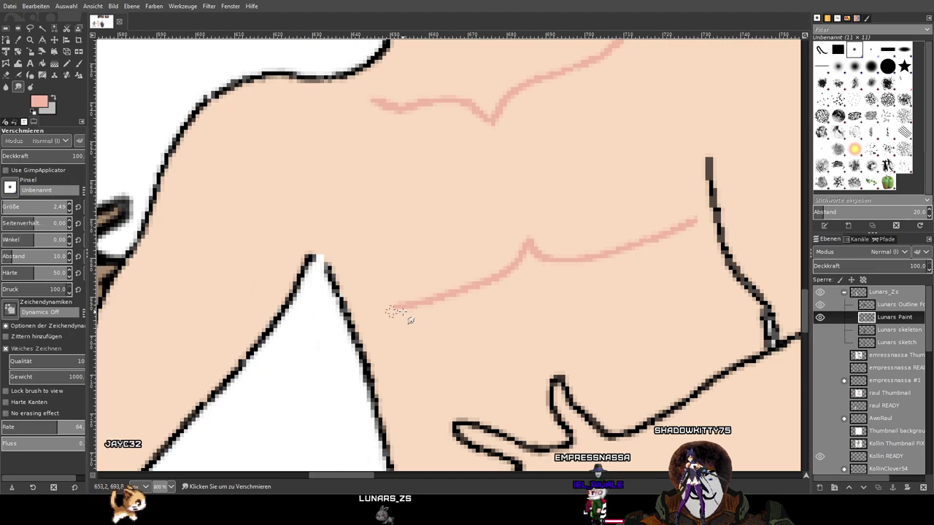
pyautogui.moveTo(402, 312); pyautogui.dragTo(489, 289)
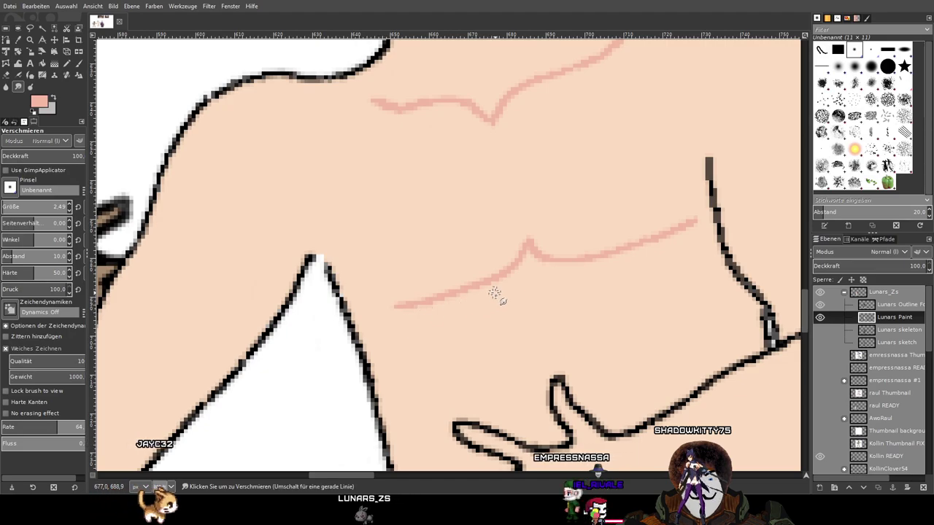
pyautogui.moveTo(398, 307); pyautogui.dragTo(500, 280)
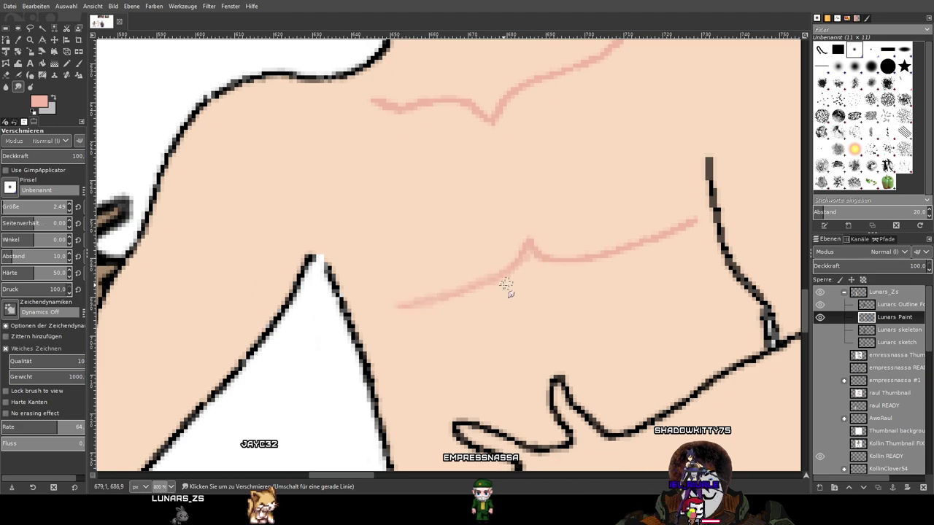
pyautogui.moveTo(496, 282)
pyautogui.mouseDown()
pyautogui.moveTo(532, 228)
pyautogui.moveTo(538, 248)
pyautogui.moveTo(560, 257)
pyautogui.moveTo(610, 253)
pyautogui.moveTo(701, 218)
pyautogui.moveTo(584, 252)
pyautogui.moveTo(629, 246)
pyautogui.moveTo(690, 215)
pyautogui.moveTo(605, 249)
pyautogui.moveTo(544, 248)
pyautogui.moveTo(549, 258)
pyautogui.moveTo(606, 256)
pyautogui.moveTo(582, 257)
pyautogui.mouseUp()
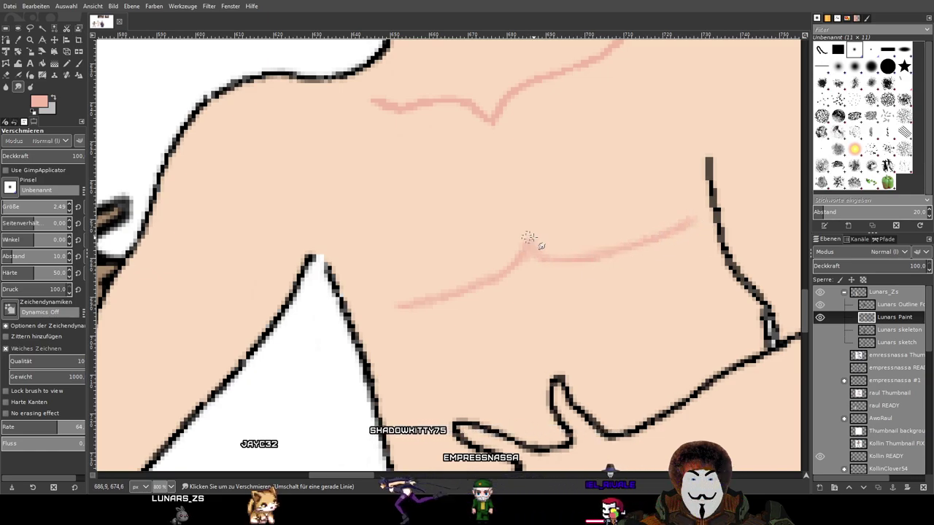
pyautogui.scroll(-3, 526, 237)
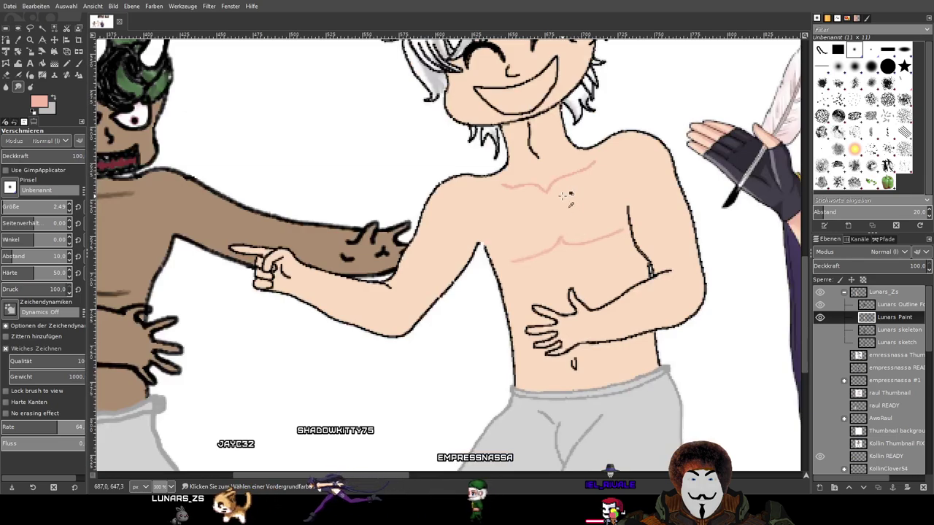
# Undo the pink chest and collarbone lines and switch to the Paintbrush with a muted beige as the foreground colour
pyautogui.hotkey('ctrl', 'z')
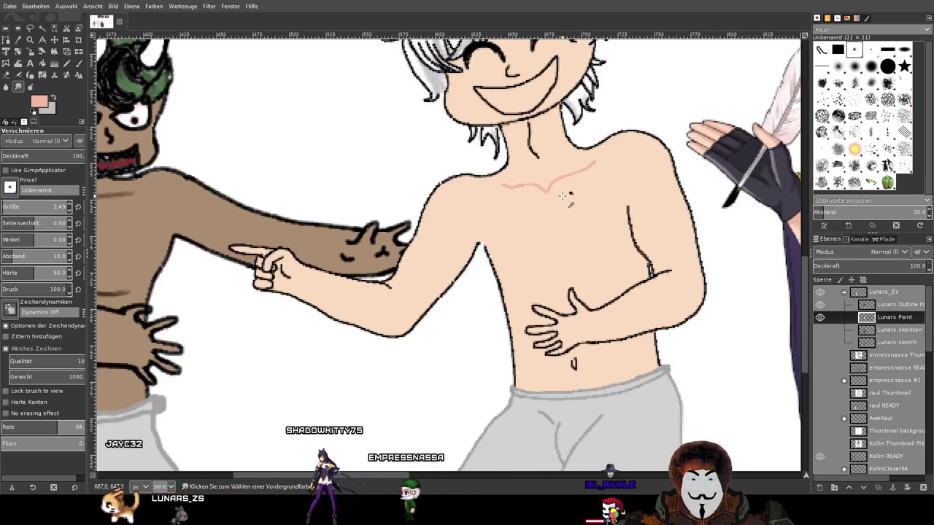
pyautogui.hotkey('ctrl', 'z')
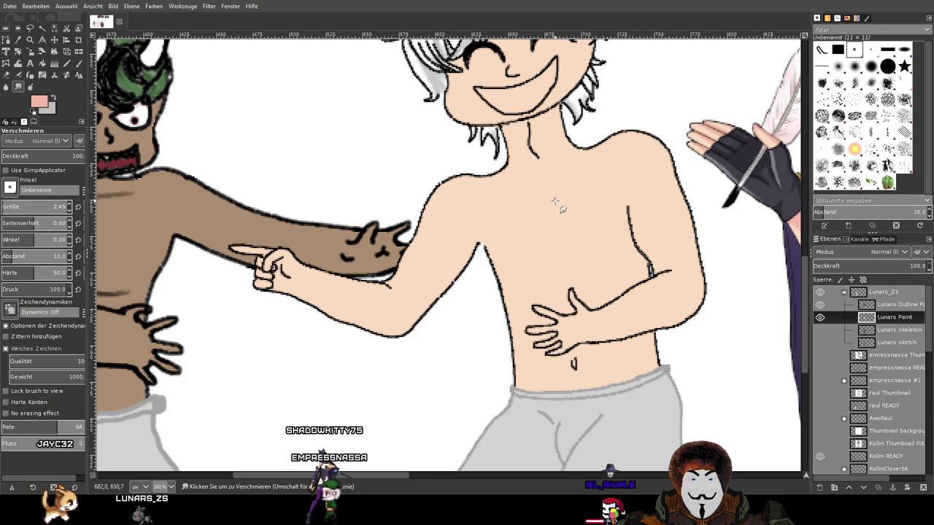
pyautogui.moveTo(565, 203); pyautogui.dragTo(575, 204)
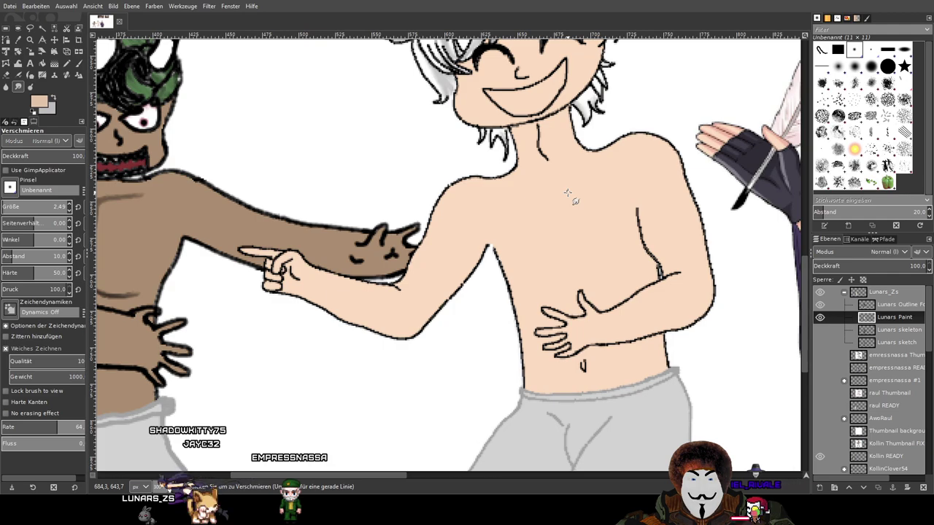
pyautogui.press('n')
pyautogui.press('p')
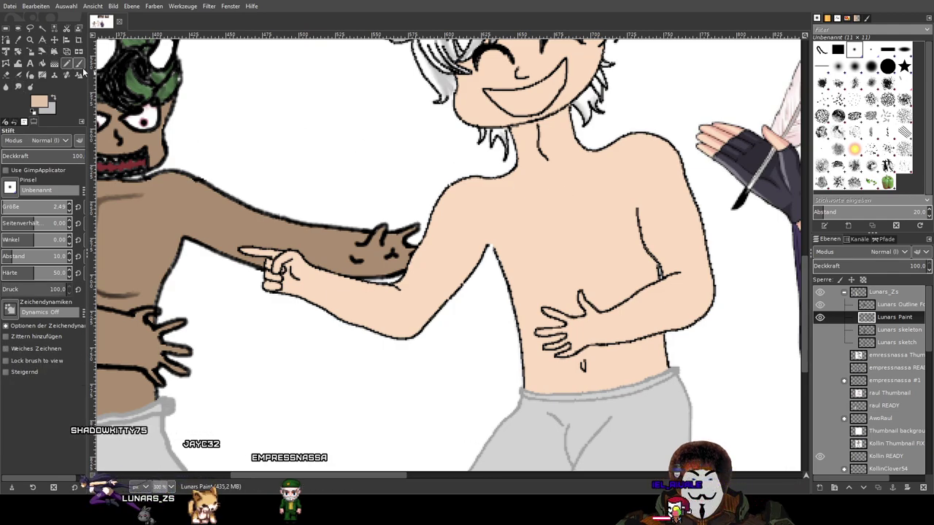
# Draw a wavy beige collarbone line from shoulder to shoulder with a small dip below the neck
pyautogui.moveTo(539, 206)
pyautogui.mouseDown()
pyautogui.moveTo(611, 190)
pyautogui.moveTo(664, 248)
pyautogui.mouseUp()
pyautogui.scroll(3, 628, 236)
pyautogui.scroll(-4, 628, 235)
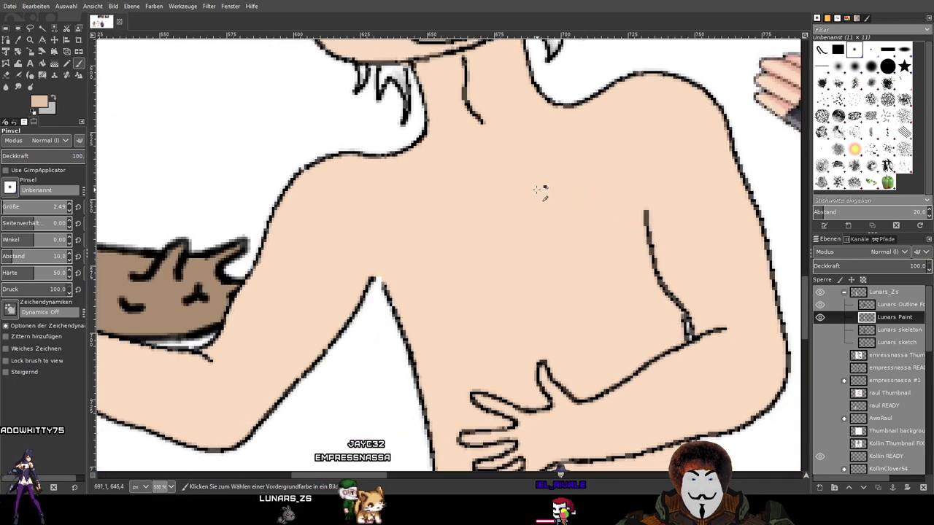
pyautogui.scroll(1, 546, 192)
pyautogui.scroll(2, 452, 231)
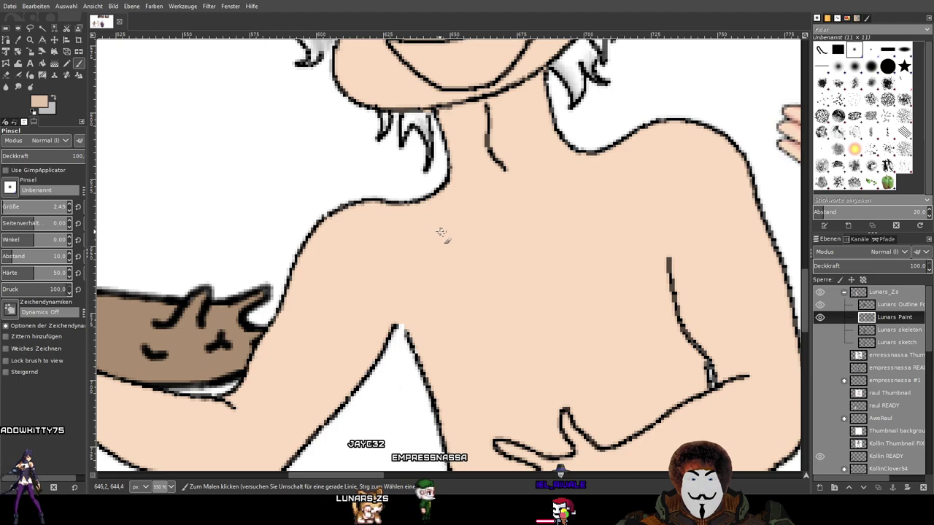
pyautogui.moveTo(441, 231)
pyautogui.mouseDown()
pyautogui.moveTo(469, 239)
pyautogui.moveTo(491, 226)
pyautogui.moveTo(523, 226)
pyautogui.moveTo(539, 211)
pyautogui.moveTo(640, 182)
pyautogui.mouseUp()
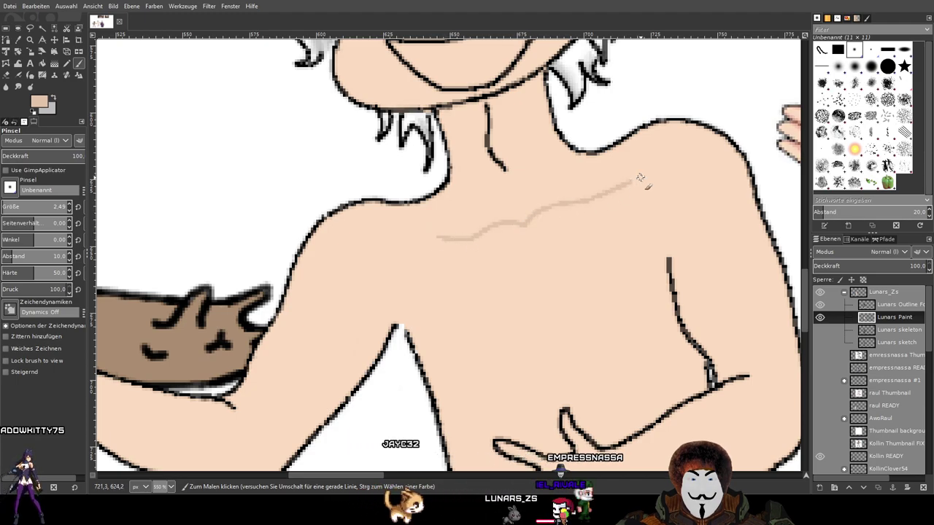
pyautogui.moveTo(610, 237); pyautogui.dragTo(649, 202)
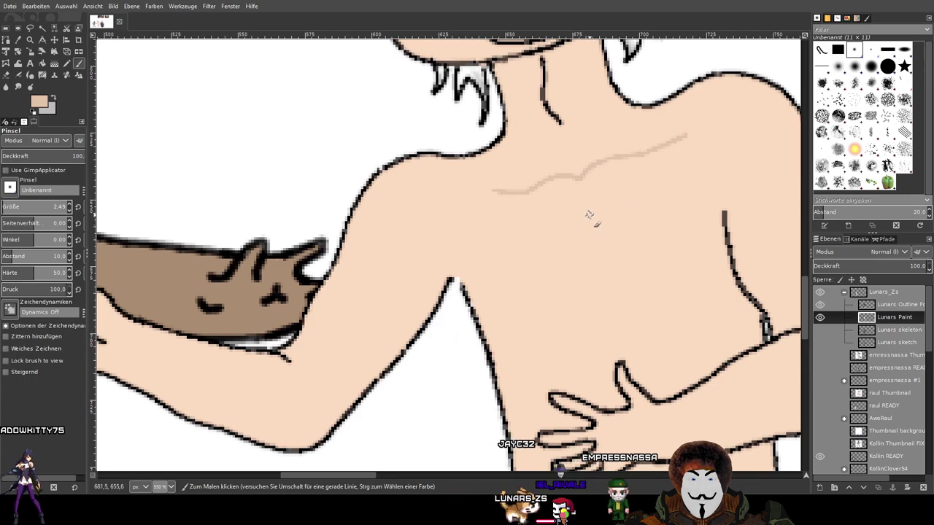
# Try a beige chest line as two curves meeting in a tall central peak and compare it on the whole figure
pyautogui.hotkey('ctrl', 'z')
pyautogui.moveTo(598, 251)
pyautogui.mouseDown()
pyautogui.moveTo(609, 273)
pyautogui.moveTo(684, 250)
pyautogui.mouseUp()
pyautogui.moveTo(593, 245)
pyautogui.mouseDown()
pyautogui.moveTo(579, 285)
pyautogui.moveTo(509, 298)
pyautogui.mouseUp()
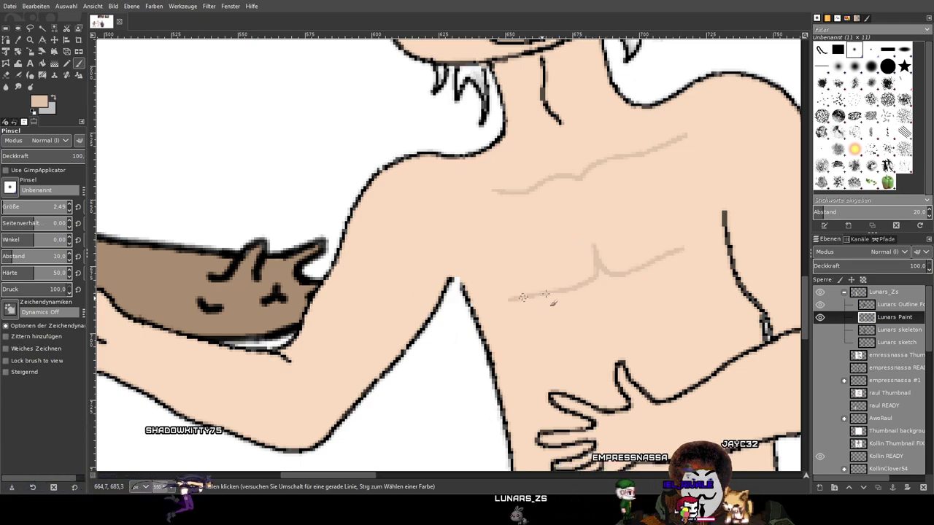
pyautogui.scroll(-3, 755, 277)
pyautogui.moveTo(754, 278); pyautogui.dragTo(639, 261)
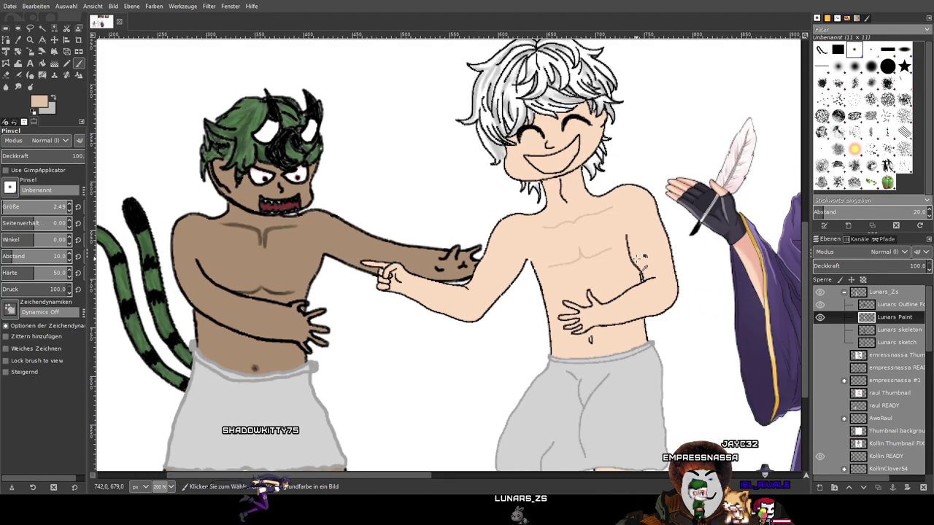
pyautogui.scroll(2, 639, 260)
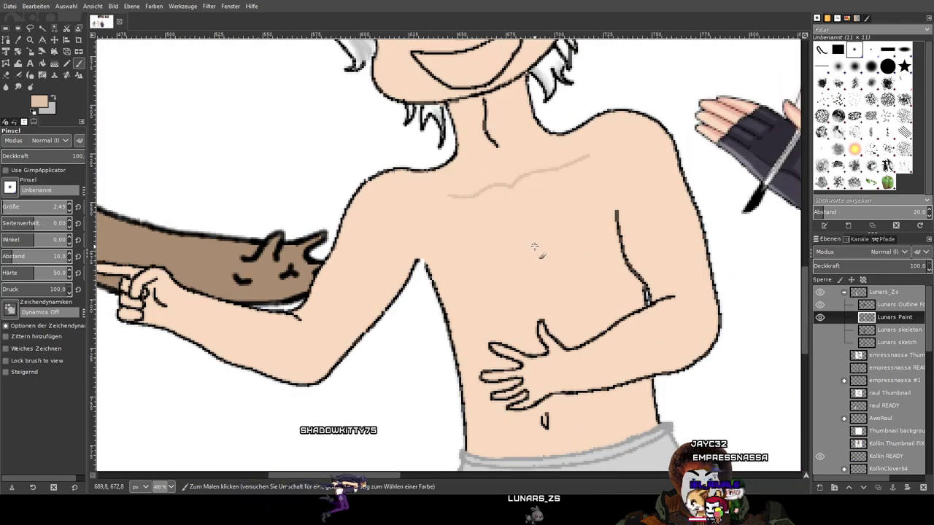
# Try further versions of the two chest curves above the hand and undo the strokes
pyautogui.moveTo(534, 255)
pyautogui.mouseDown()
pyautogui.moveTo(558, 273)
pyautogui.moveTo(633, 260)
pyautogui.mouseUp()
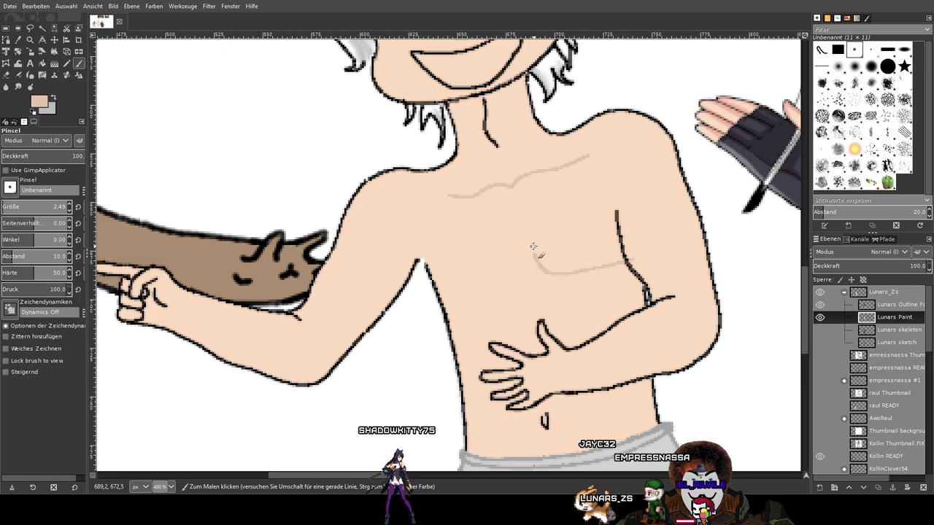
pyautogui.moveTo(524, 279); pyautogui.dragTo(471, 296)
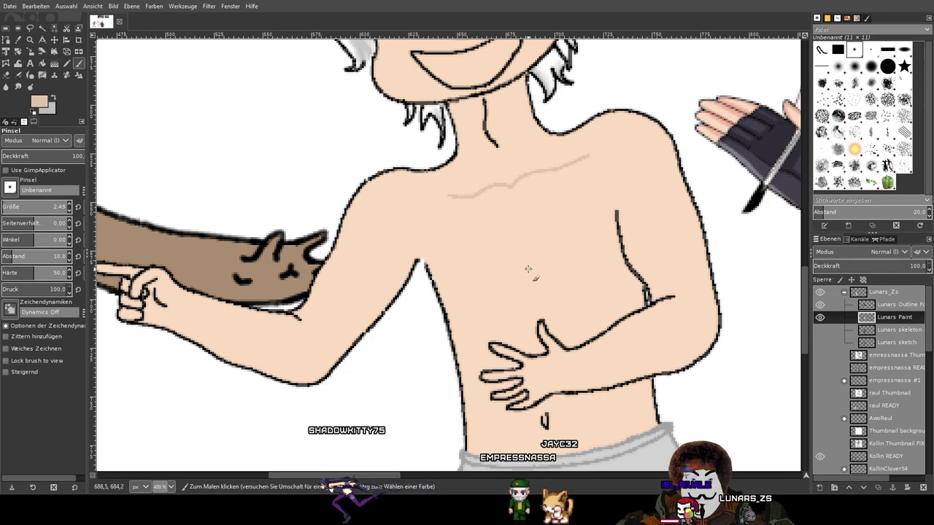
pyautogui.moveTo(530, 277); pyautogui.dragTo(616, 256)
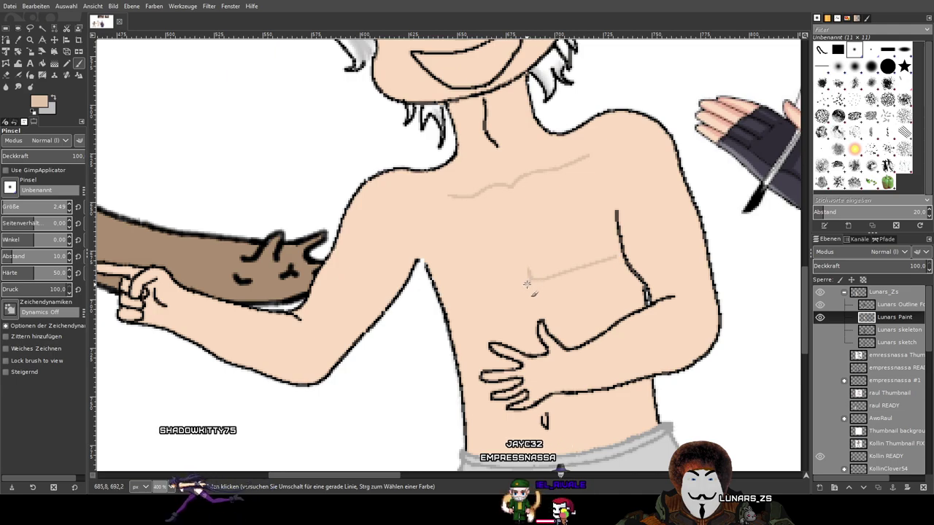
pyautogui.scroll(2, 527, 307)
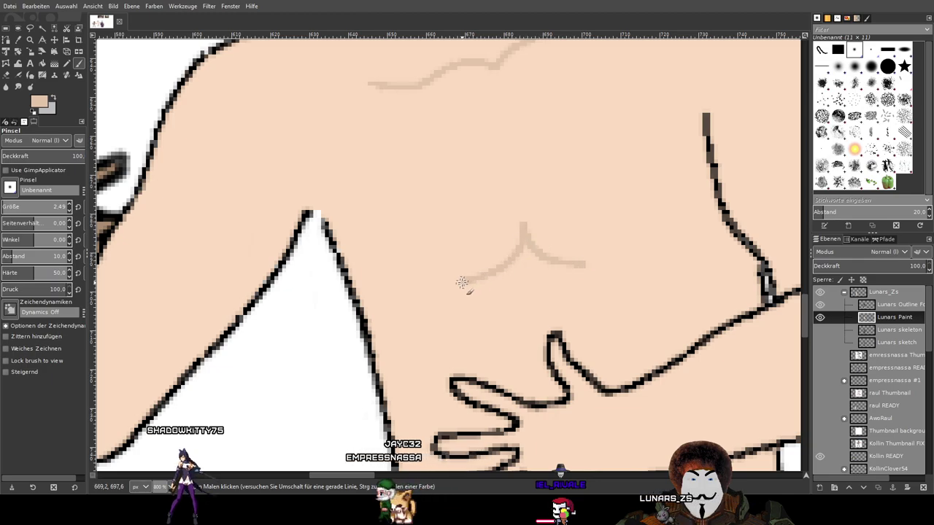
pyautogui.moveTo(527, 278)
pyautogui.mouseDown()
pyautogui.moveTo(535, 229)
pyautogui.moveTo(528, 229)
pyautogui.mouseUp()
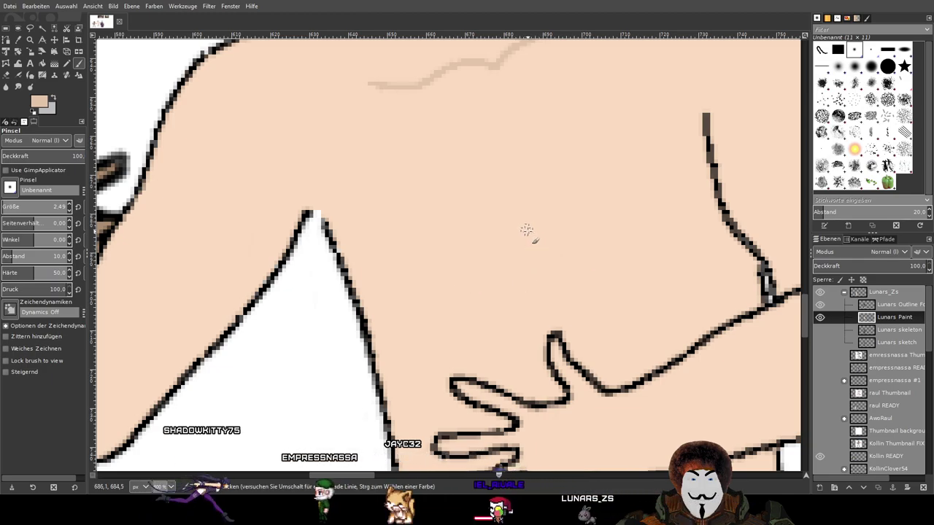
# Draw the beige chest line again as two long, shallow curves rising to a short central peak
pyautogui.moveTo(529, 235)
pyautogui.mouseDown()
pyautogui.moveTo(545, 262)
pyautogui.moveTo(566, 270)
pyautogui.moveTo(660, 238)
pyautogui.mouseUp()
pyautogui.moveTo(526, 243)
pyautogui.mouseDown()
pyautogui.moveTo(515, 276)
pyautogui.moveTo(450, 293)
pyautogui.mouseUp()
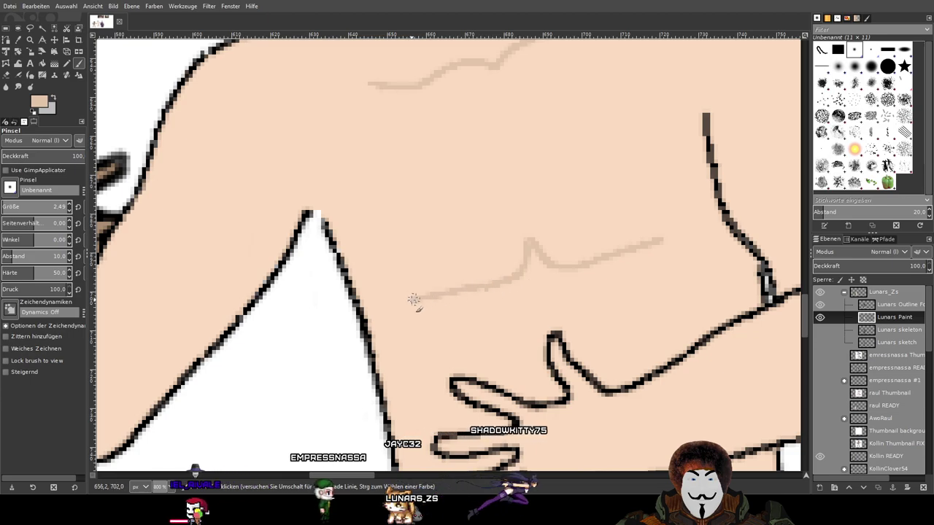
pyautogui.scroll(-3, 586, 282)
pyautogui.scroll(1, 570, 254)
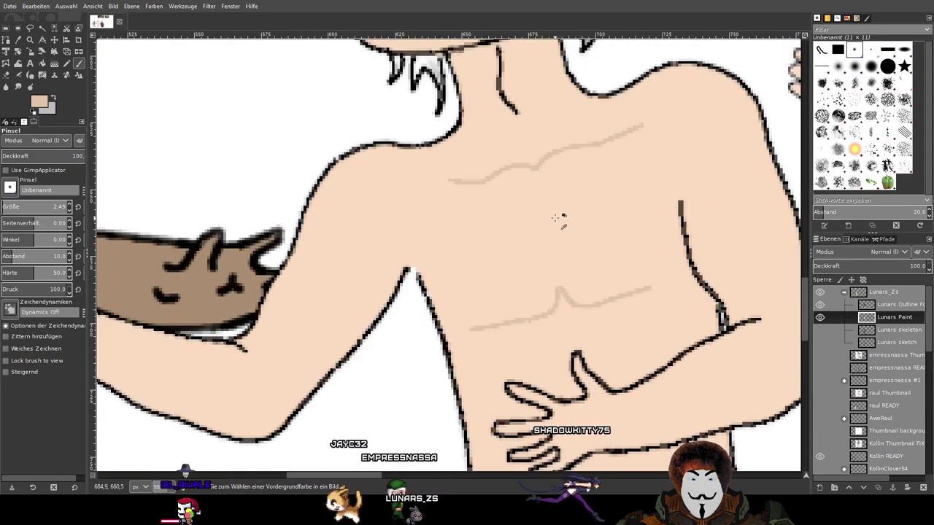
# Try a vertical beige line down the middle of the chest, from the collarbone dip towards the chest line, and check the figure
pyautogui.moveTo(521, 166)
pyautogui.mouseDown()
pyautogui.moveTo(528, 181)
pyautogui.moveTo(603, 146)
pyautogui.mouseUp()
pyautogui.hotkey('ctrl', 'z')
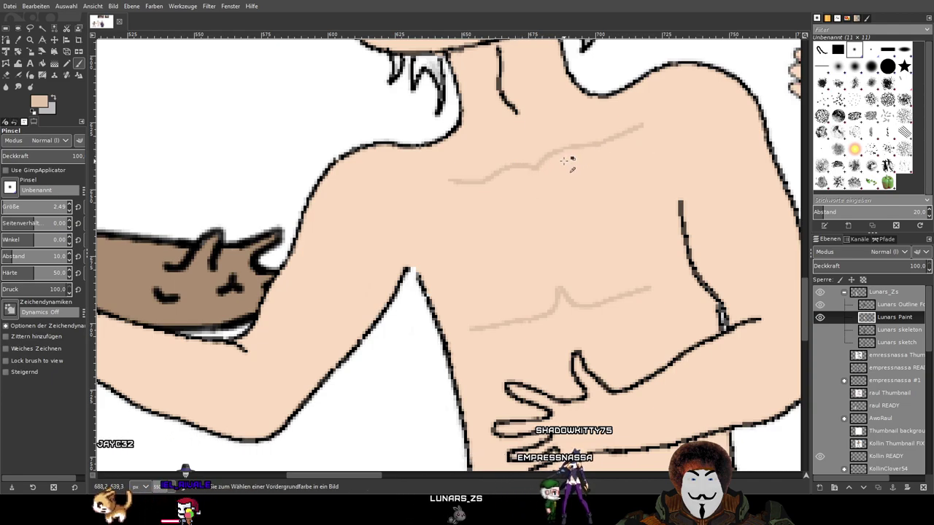
pyautogui.moveTo(515, 191)
pyautogui.mouseDown()
pyautogui.moveTo(591, 62)
pyautogui.moveTo(516, 197)
pyautogui.moveTo(522, 242)
pyautogui.mouseUp()
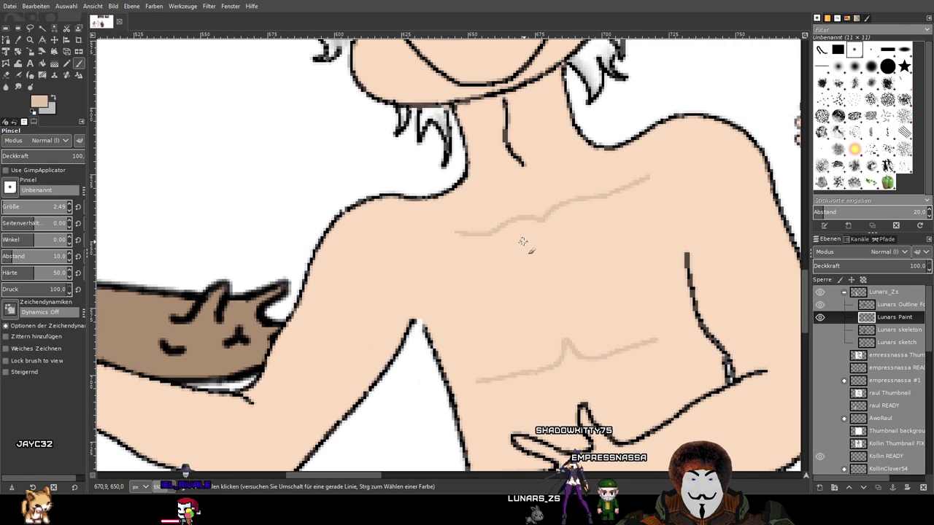
pyautogui.scroll(-3, 540, 225)
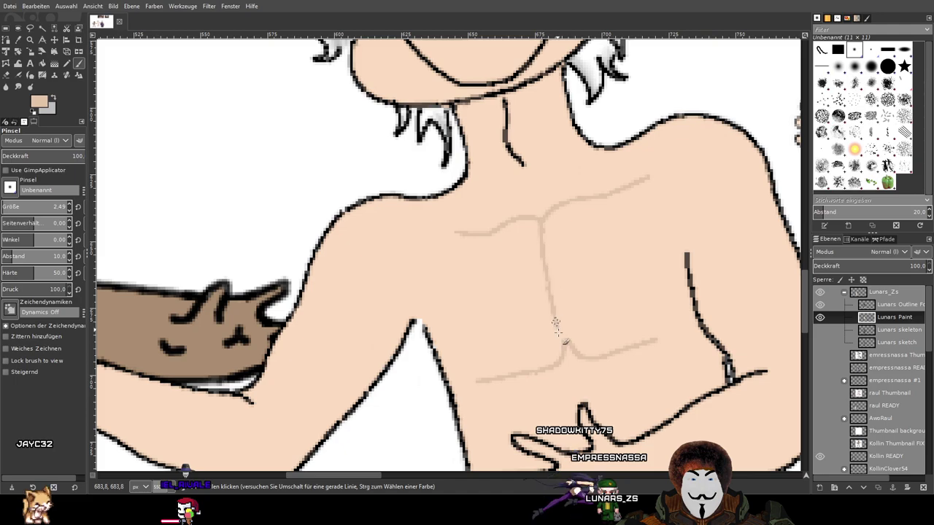
pyautogui.scroll(3, 531, 220)
pyautogui.scroll(-2, 531, 219)
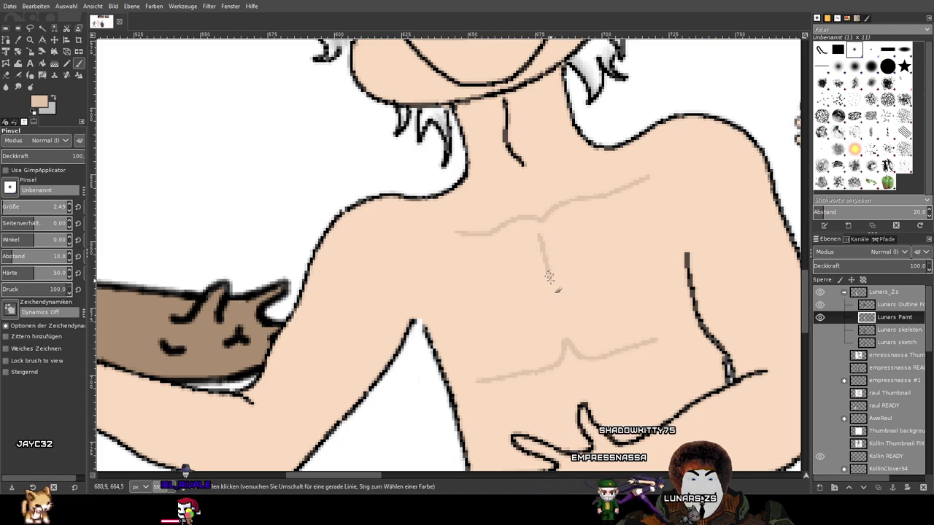
pyautogui.scroll(-3, 629, 263)
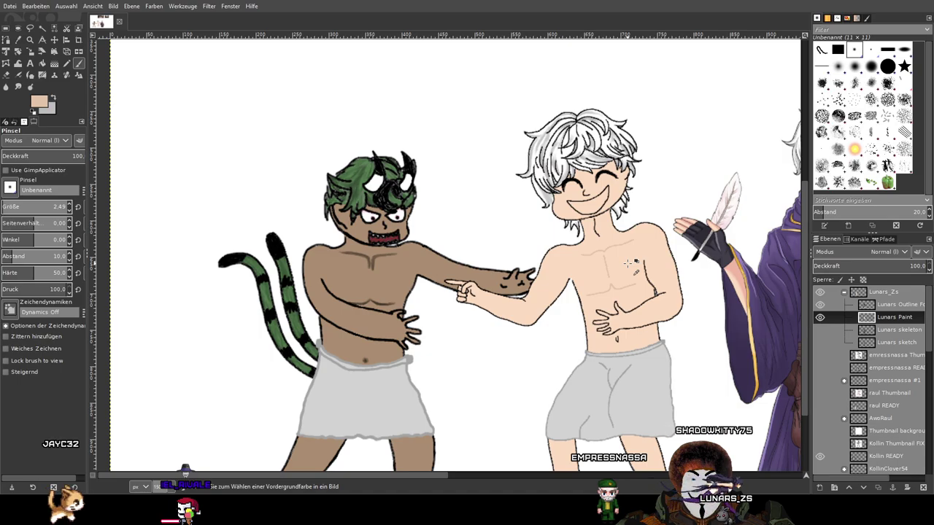
# Undo the beige collarbone, centre and chest lines on the torso
pyautogui.scroll(1, 629, 263)
pyautogui.scroll(4, 628, 263)
pyautogui.scroll(-1, 552, 316)
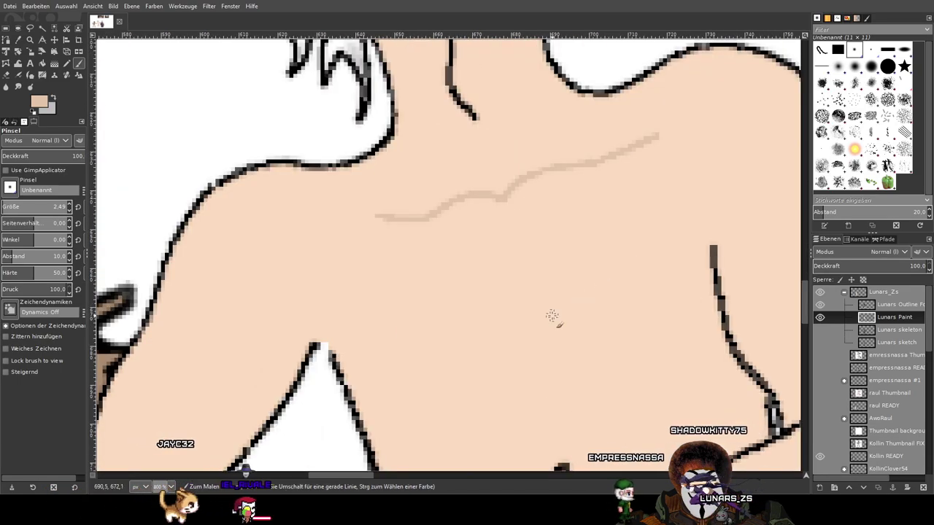
pyautogui.scroll(-1, 592, 194)
pyautogui.scroll(-1, 596, 193)
pyautogui.scroll(2, 594, 193)
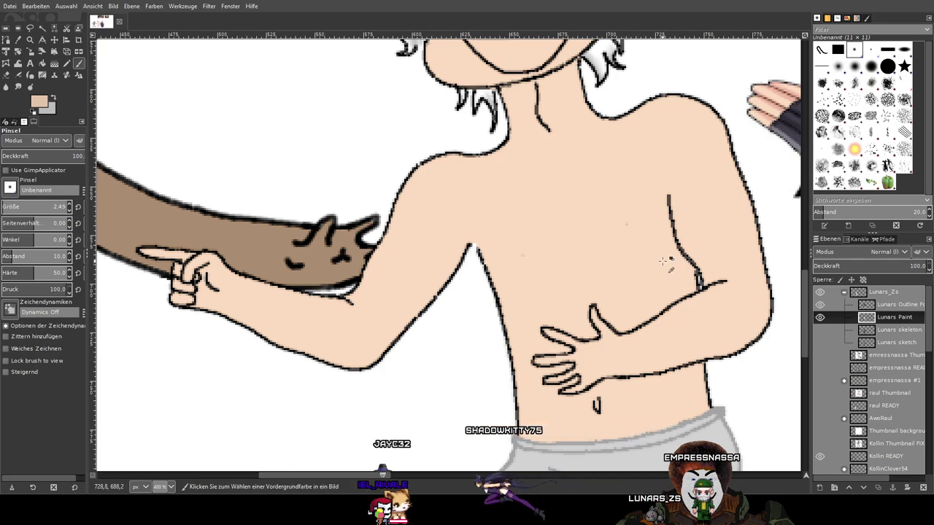
# Paint a small beige nipple mark on each side of the chest and a chest line with a central peak beneath
pyautogui.scroll(1, 651, 235)
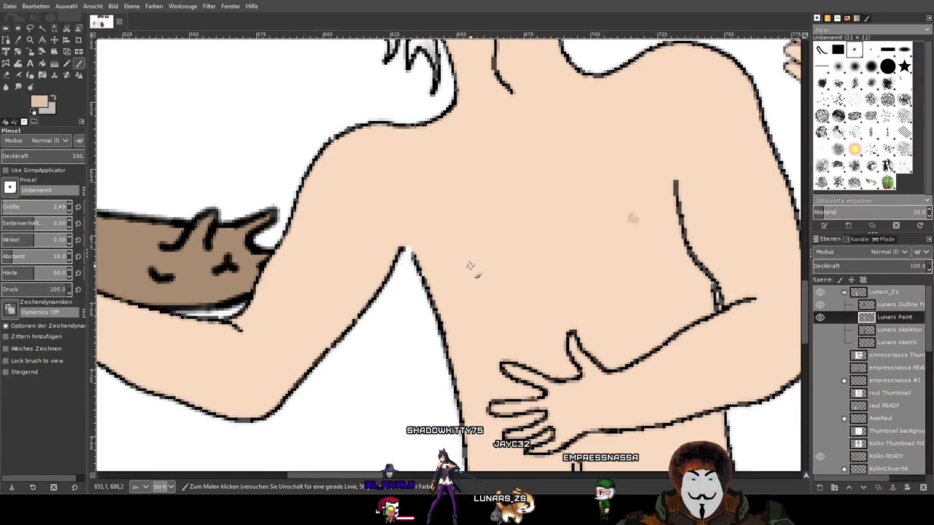
pyautogui.click(471, 269)
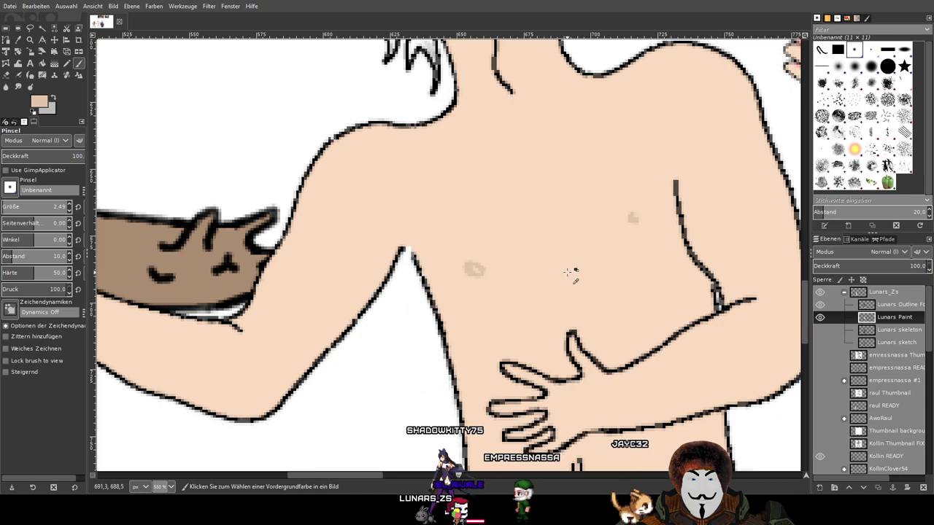
pyautogui.scroll(-2, 566, 271)
pyautogui.scroll(1, 566, 272)
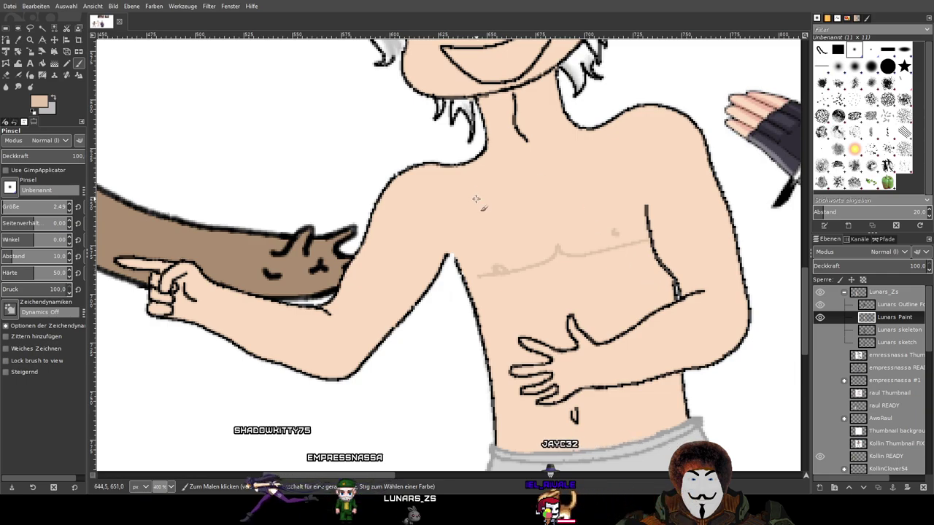
# Draw a beige collarbone line as two curves meeting in a central V and compare it on the whole figure
pyautogui.moveTo(483, 196); pyautogui.dragTo(543, 187)
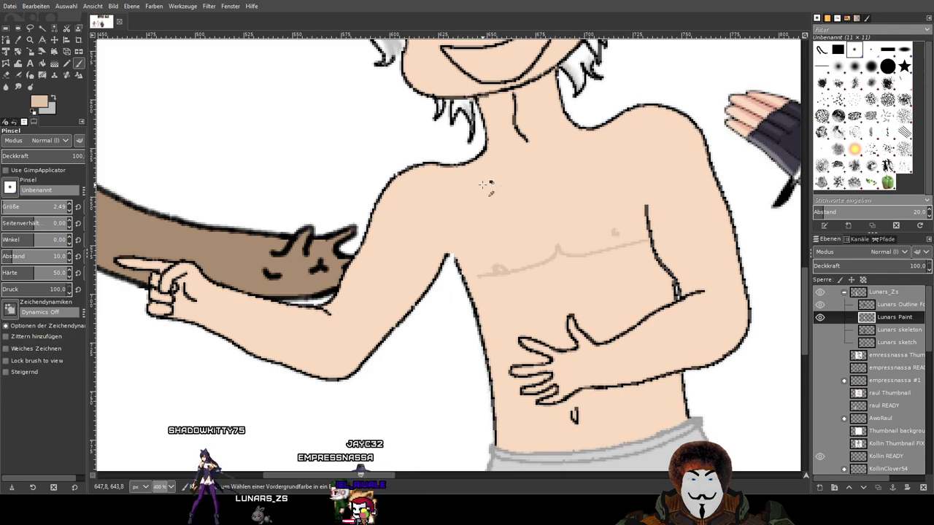
pyautogui.moveTo(542, 186); pyautogui.dragTo(610, 166)
pyautogui.scroll(-4, 655, 238)
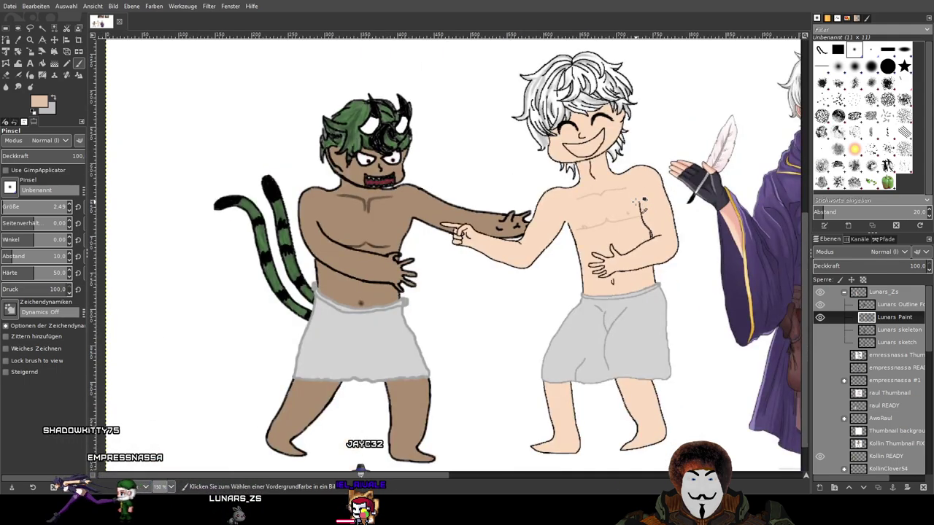
pyautogui.scroll(5, 641, 201)
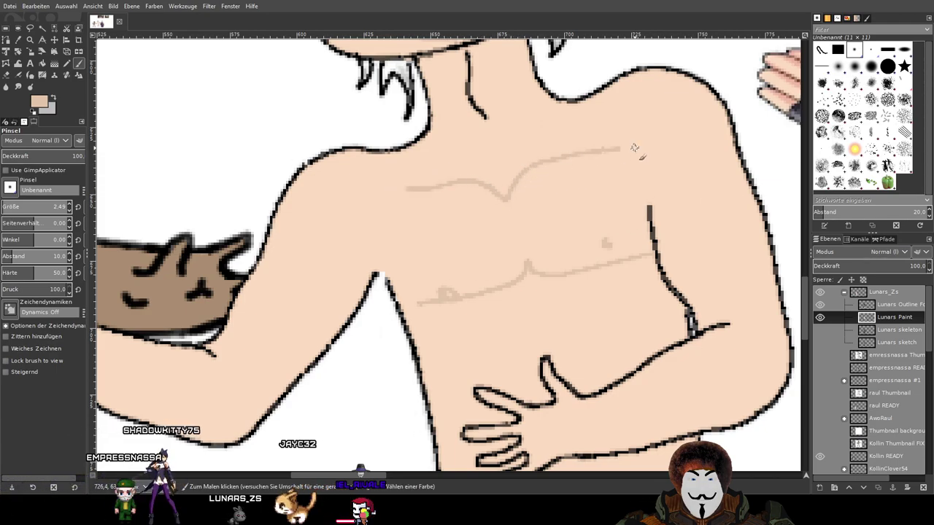
pyautogui.scroll(-4, 524, 156)
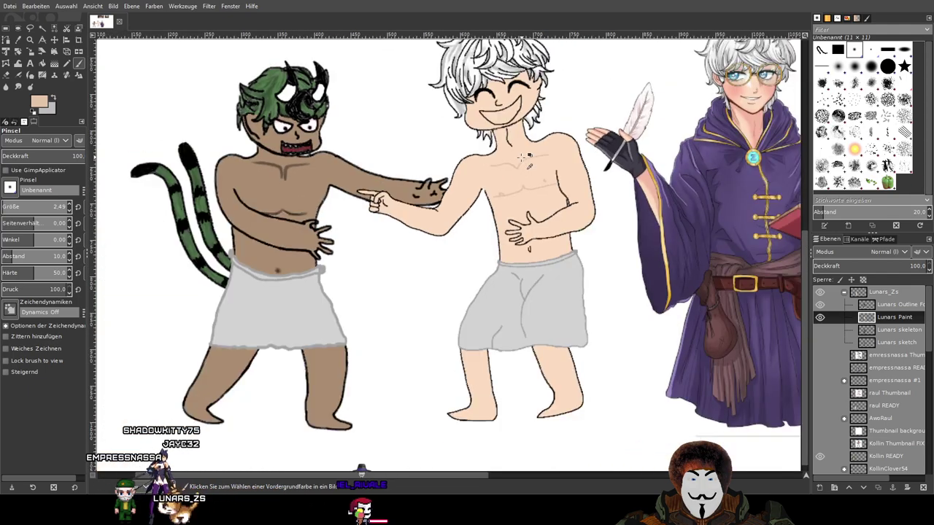
pyautogui.scroll(5, 538, 201)
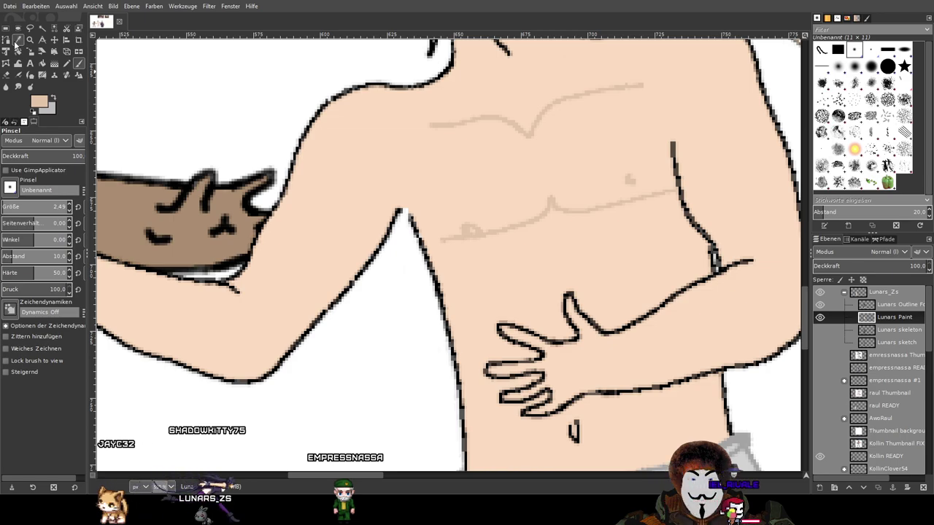
# Paint over the beige nipple marks on both sides of the chest with the sampled skin colour using the Paintbrush
pyautogui.click(18, 40)
pyautogui.click(67, 63)
pyautogui.scroll(-2, 449, 255)
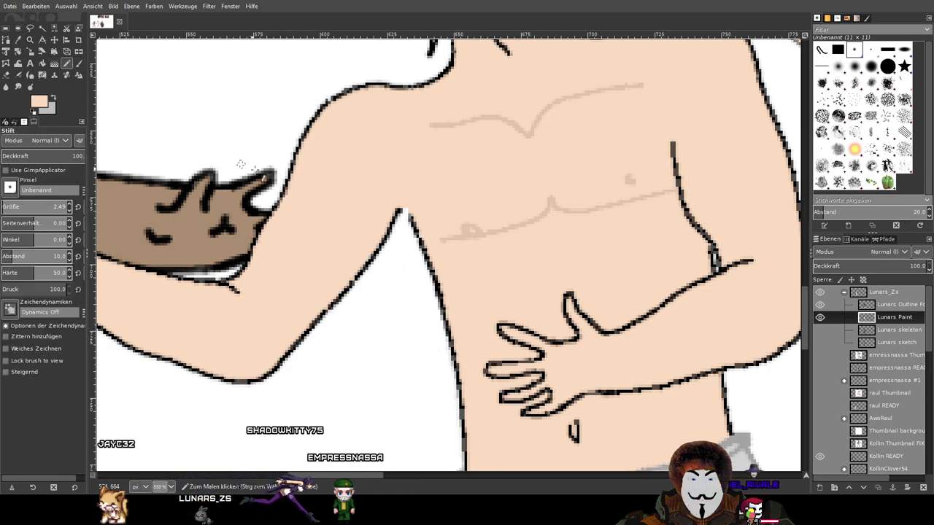
pyautogui.scroll(6, 456, 216)
pyautogui.moveTo(515, 245); pyautogui.dragTo(608, 250)
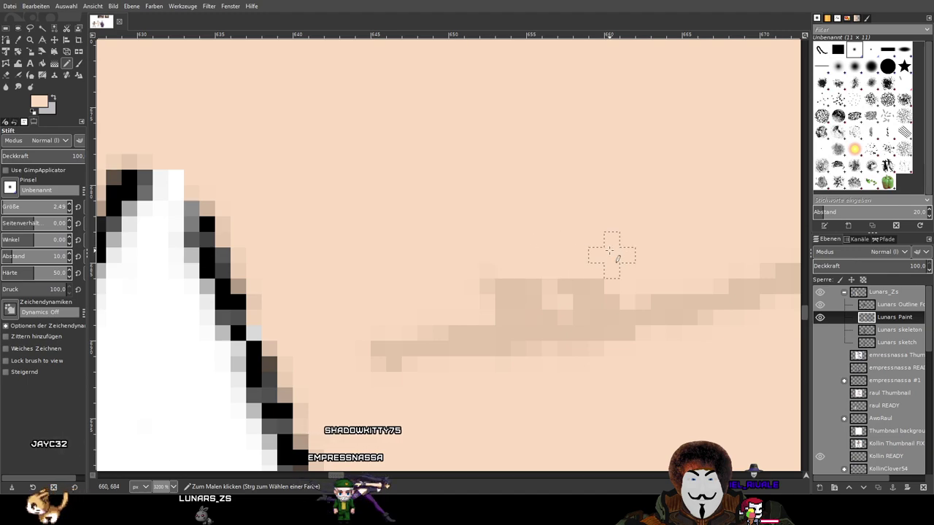
pyautogui.click(78, 63)
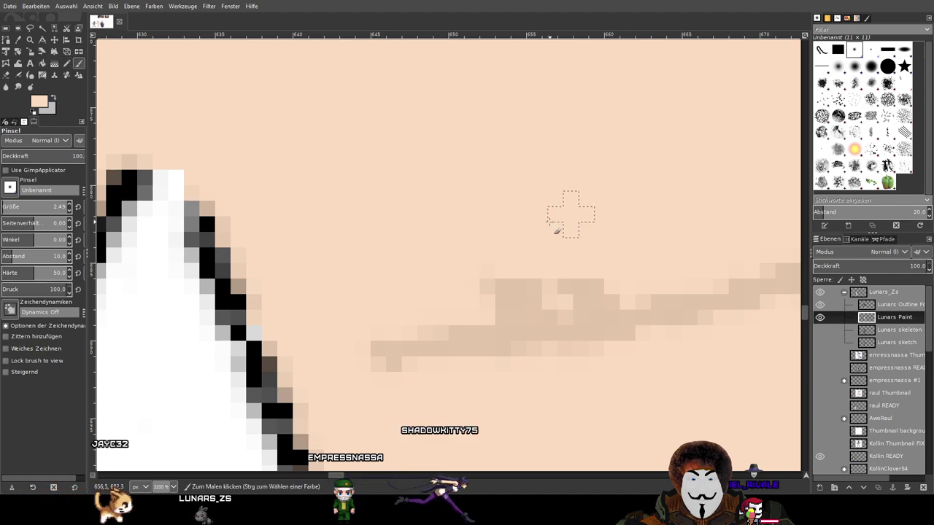
pyautogui.moveTo(477, 282); pyautogui.dragTo(645, 264)
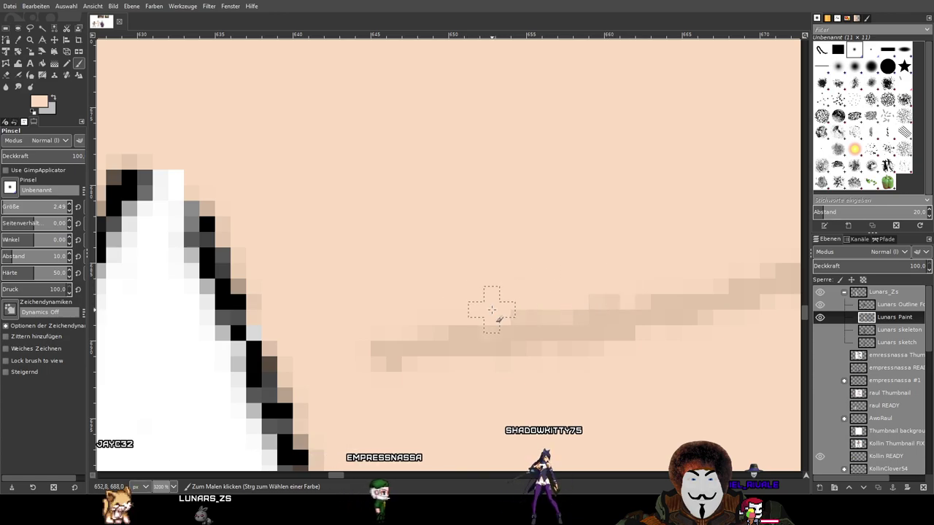
pyautogui.scroll(-3, 570, 297)
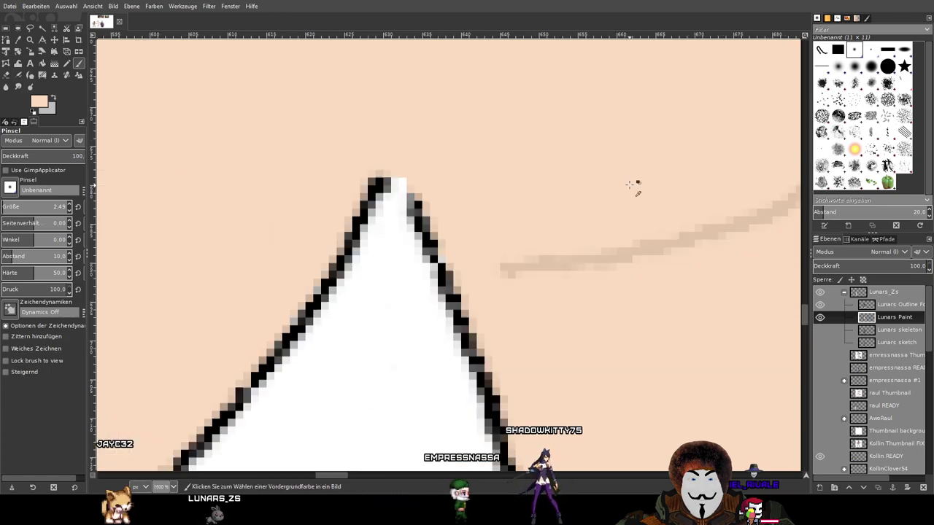
pyautogui.scroll(2, 454, 244)
pyautogui.moveTo(478, 232); pyautogui.dragTo(490, 210)
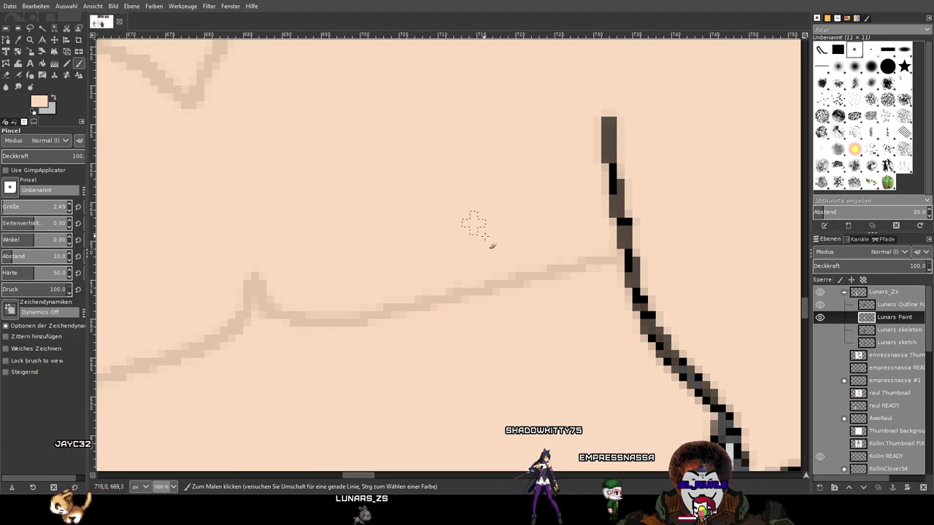
# Try a second beige chest line with a central peak just below the existing one, rework its left end, and undo it
pyautogui.scroll(-6, 509, 215)
pyautogui.scroll(1, 545, 208)
pyautogui.scroll(-3, 562, 203)
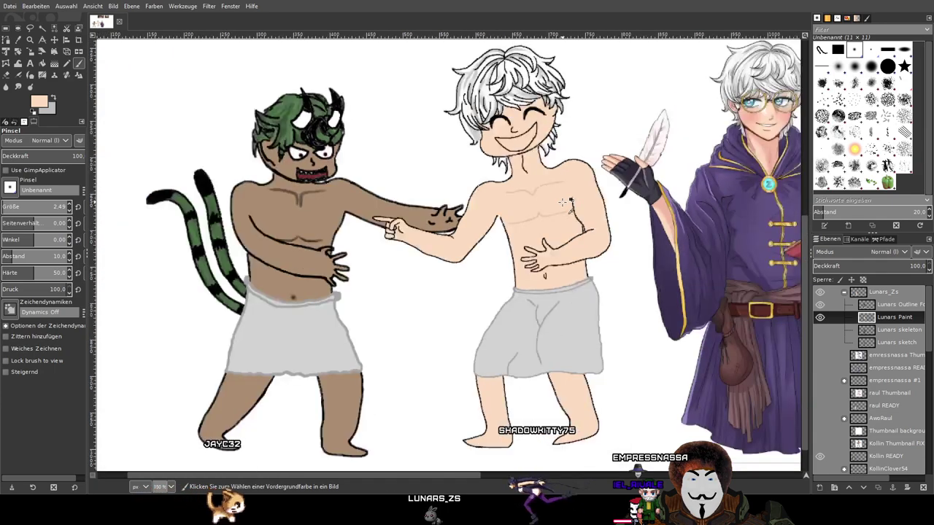
pyautogui.scroll(2, 562, 203)
pyautogui.scroll(-1, 562, 203)
pyautogui.scroll(1, 537, 233)
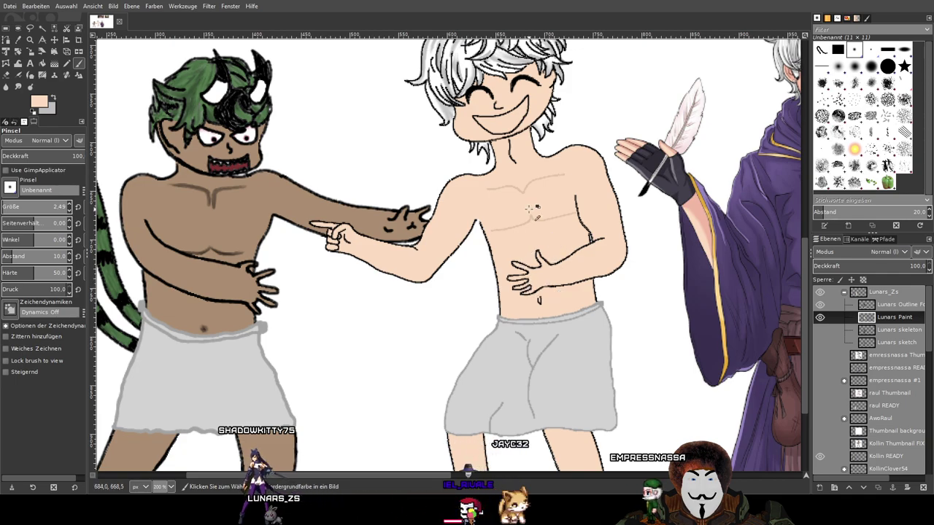
pyautogui.scroll(4, 524, 241)
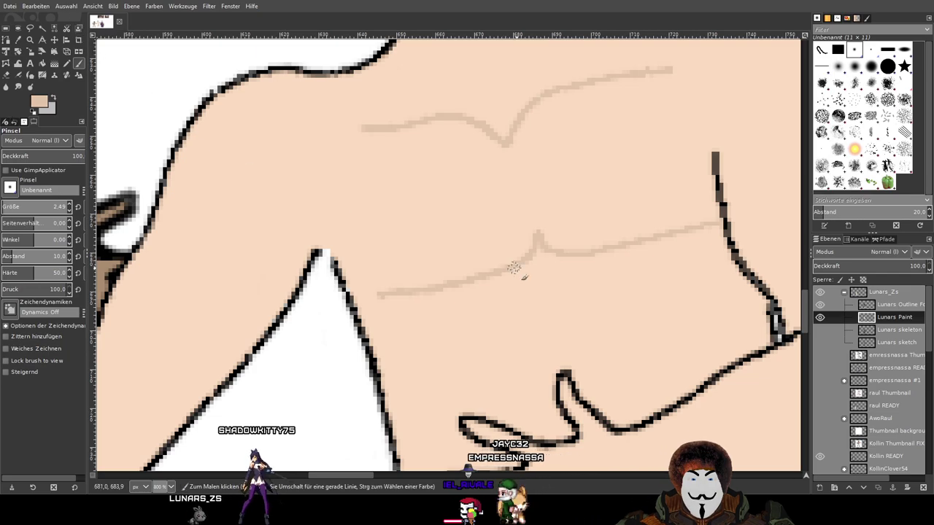
pyautogui.moveTo(538, 252)
pyautogui.mouseDown()
pyautogui.moveTo(585, 273)
pyautogui.moveTo(719, 246)
pyautogui.mouseUp()
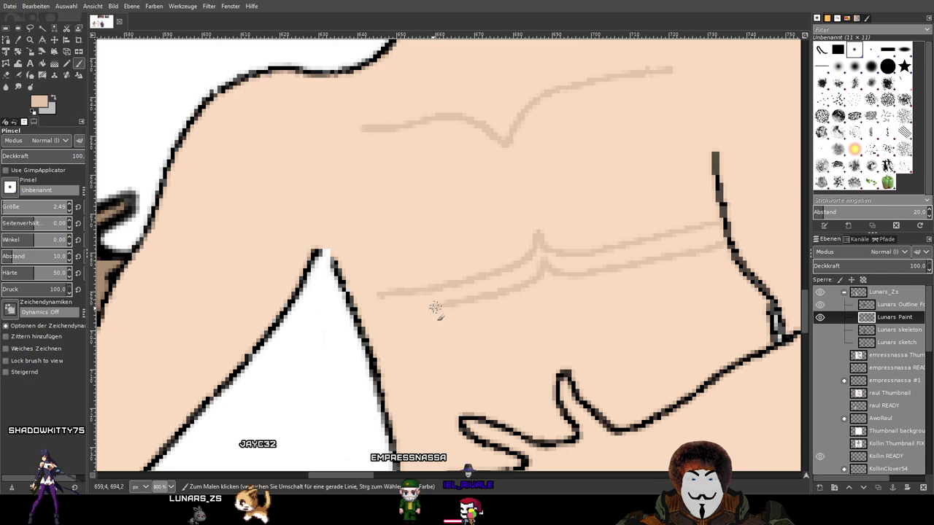
pyautogui.scroll(-4, 471, 299)
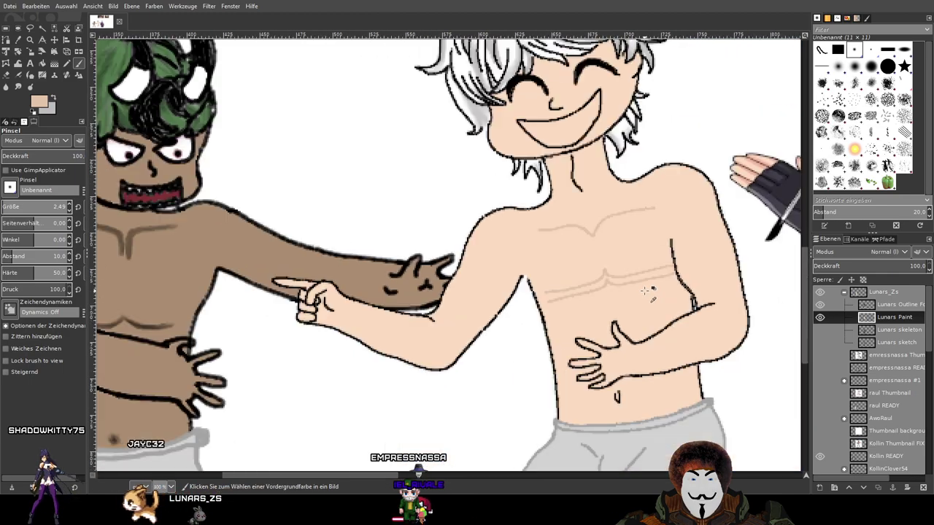
pyautogui.scroll(5, 645, 291)
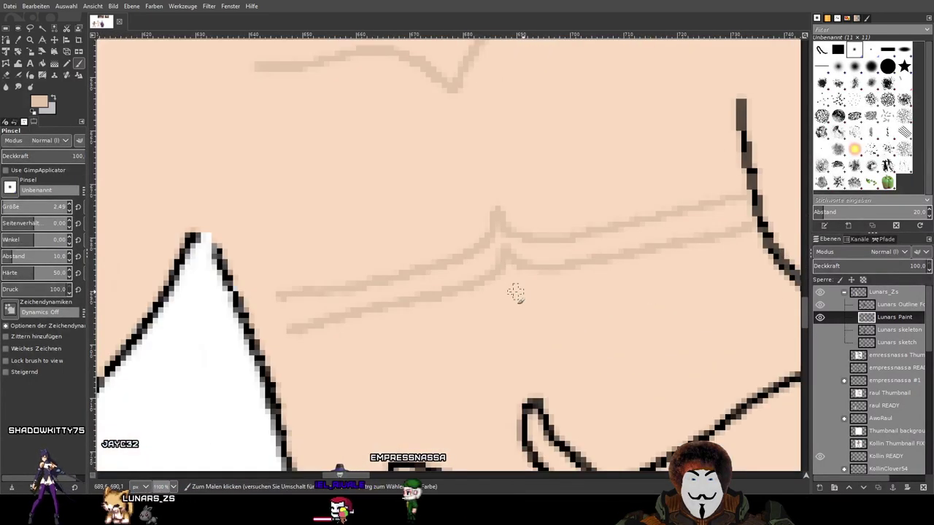
pyautogui.moveTo(504, 248)
pyautogui.mouseDown()
pyautogui.moveTo(463, 288)
pyautogui.moveTo(329, 319)
pyautogui.mouseUp()
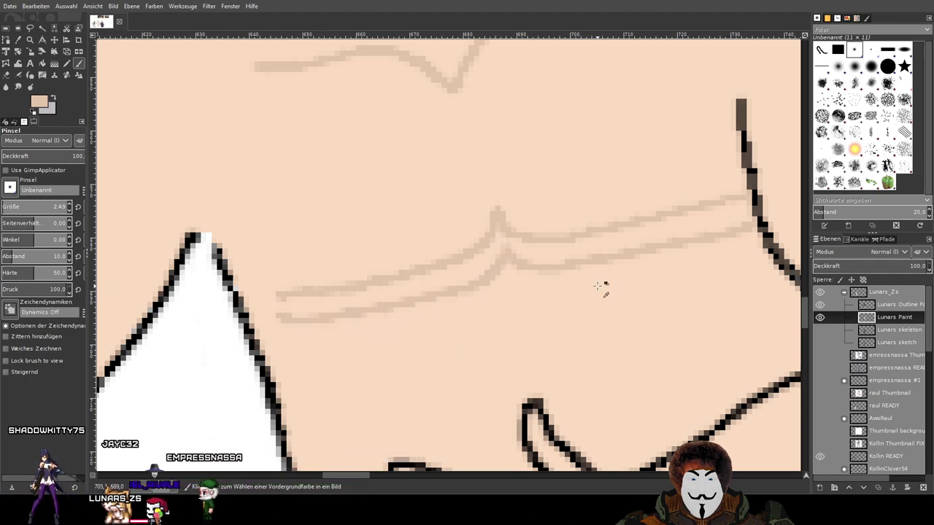
pyautogui.hotkey('ctrl', 'z')
pyautogui.hotkey('ctrl', 'z')
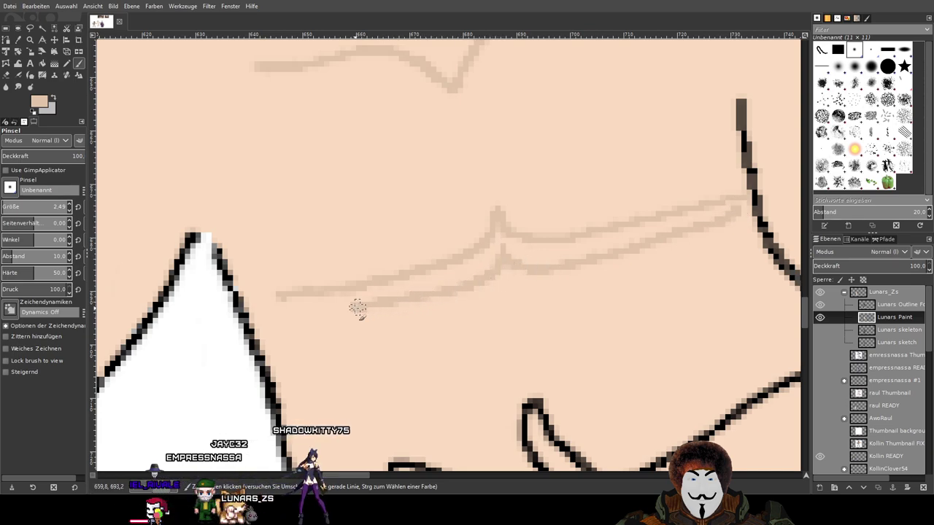
# Draw a lower beige chest line with a central peak, its left end curving up to the upper chest line
pyautogui.moveTo(332, 310); pyautogui.dragTo(478, 257)
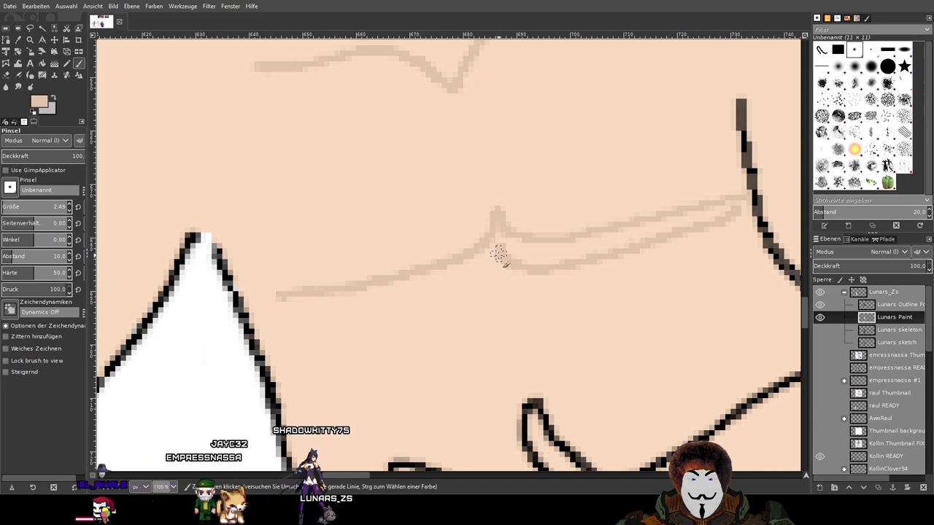
pyautogui.moveTo(453, 291); pyautogui.dragTo(304, 320)
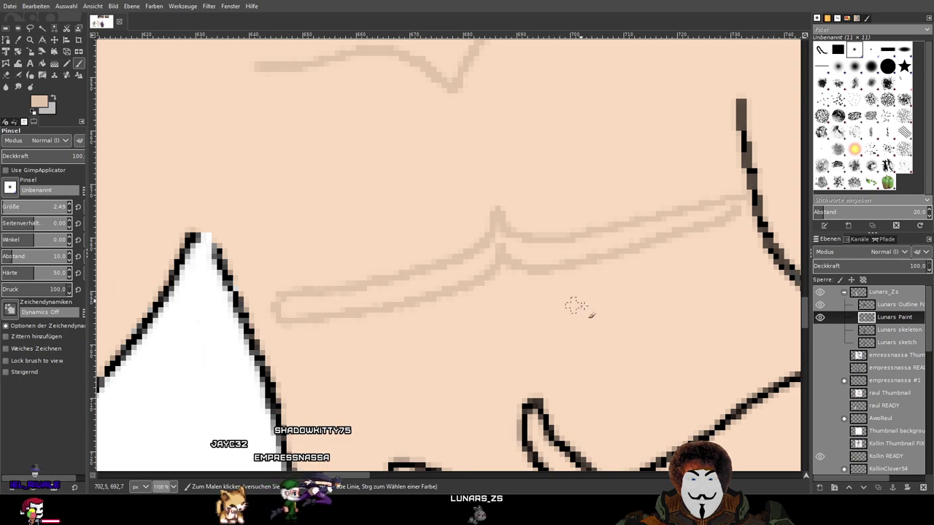
pyautogui.keyDown('shift'); pyautogui.click(499, 250); pyautogui.keyUp('shift')
pyautogui.moveTo(499, 250)
pyautogui.mouseDown()
pyautogui.moveTo(488, 265)
pyautogui.moveTo(400, 304)
pyautogui.moveTo(299, 318)
pyautogui.moveTo(277, 309)
pyautogui.moveTo(278, 295)
pyautogui.mouseUp()
pyautogui.scroll(-2, 571, 305)
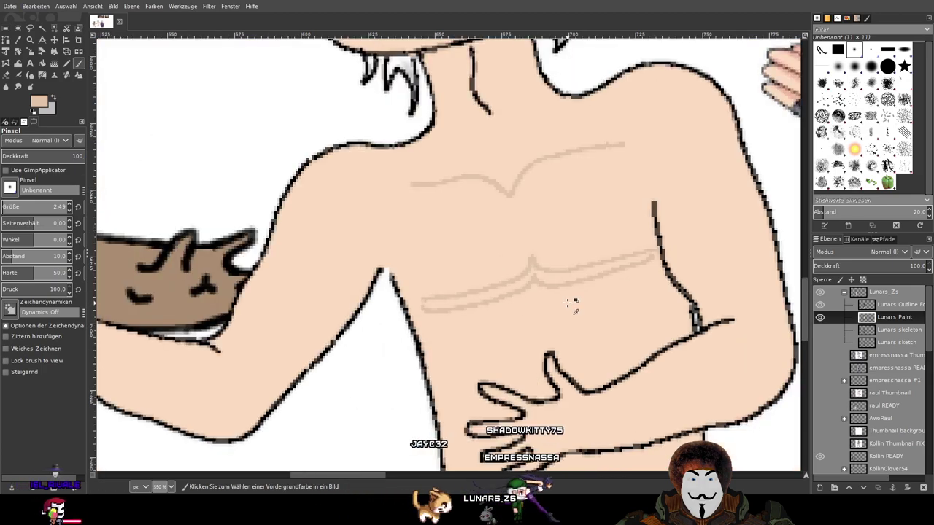
# Paint over the upper chest line with skin colour from its central peak to the arm outline on the right
pyautogui.click(78, 75)
pyautogui.scroll(4, 547, 263)
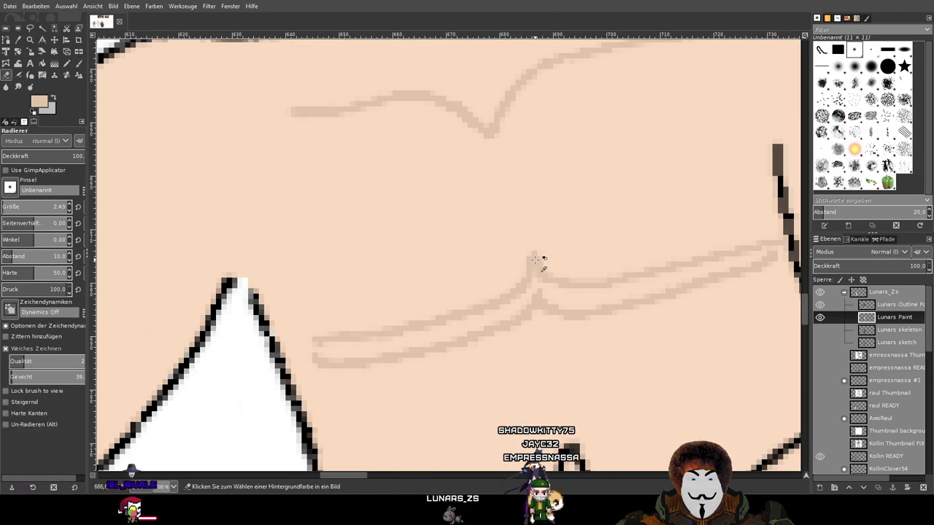
pyautogui.click(79, 63)
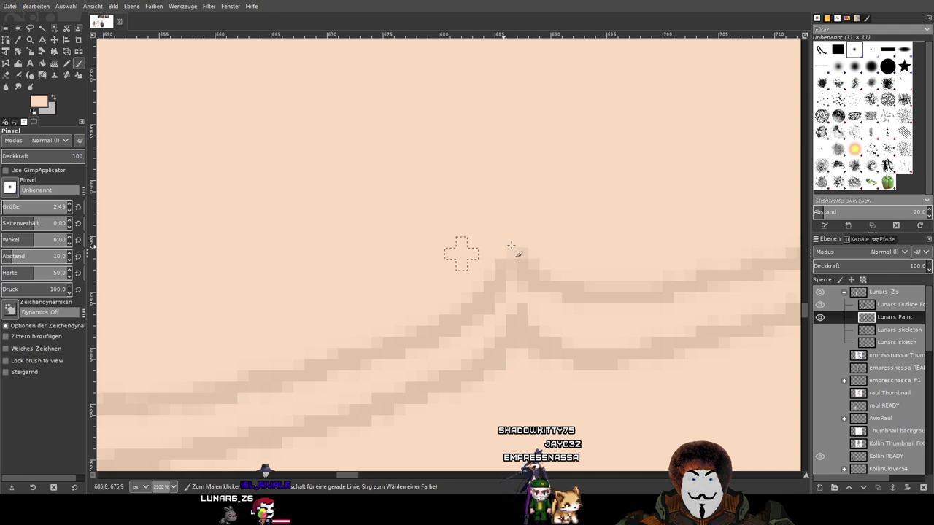
pyautogui.moveTo(544, 251)
pyautogui.mouseDown()
pyautogui.moveTo(596, 267)
pyautogui.moveTo(541, 285)
pyautogui.moveTo(611, 311)
pyautogui.moveTo(545, 284)
pyautogui.moveTo(572, 302)
pyautogui.moveTo(593, 307)
pyautogui.moveTo(513, 263)
pyautogui.moveTo(661, 300)
pyautogui.mouseUp()
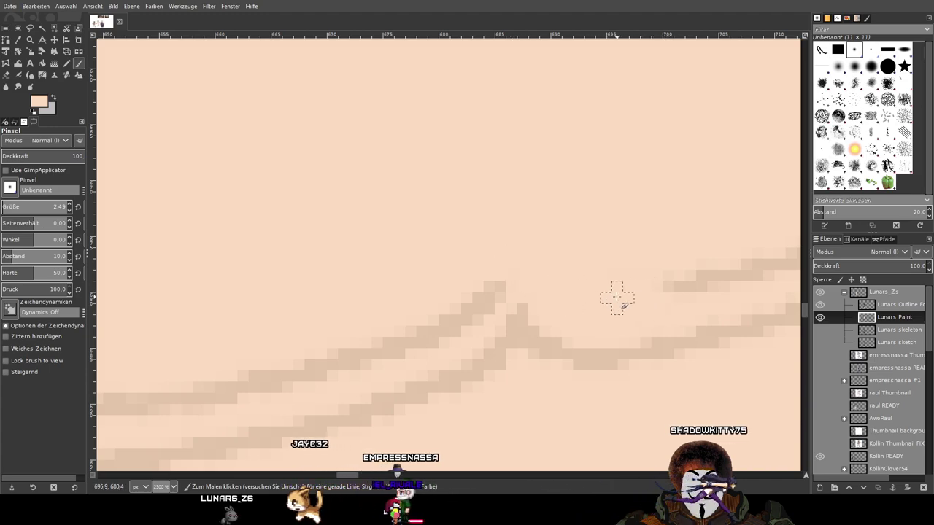
pyautogui.moveTo(690, 243); pyautogui.dragTo(450, 228)
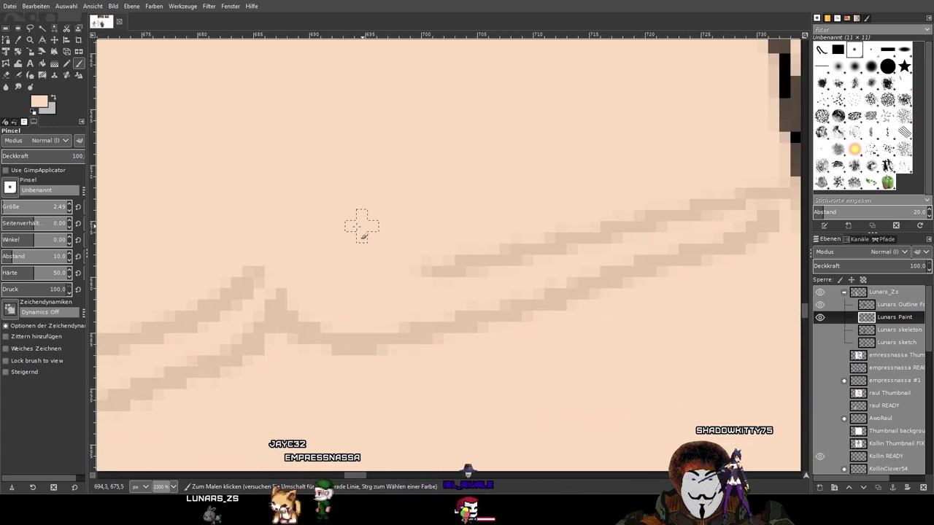
pyautogui.moveTo(341, 264)
pyautogui.mouseDown()
pyautogui.moveTo(542, 251)
pyautogui.moveTo(420, 277)
pyautogui.moveTo(502, 268)
pyautogui.mouseUp()
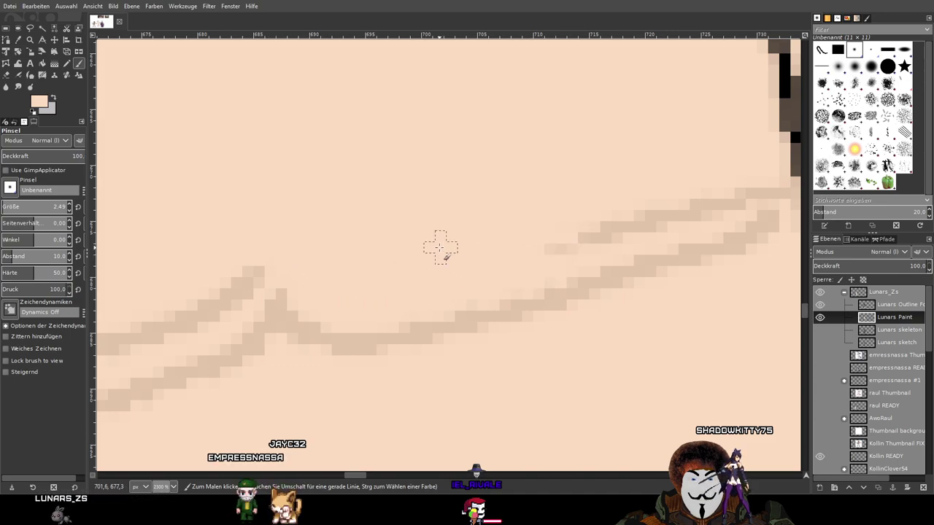
pyautogui.moveTo(579, 243); pyautogui.dragTo(625, 225)
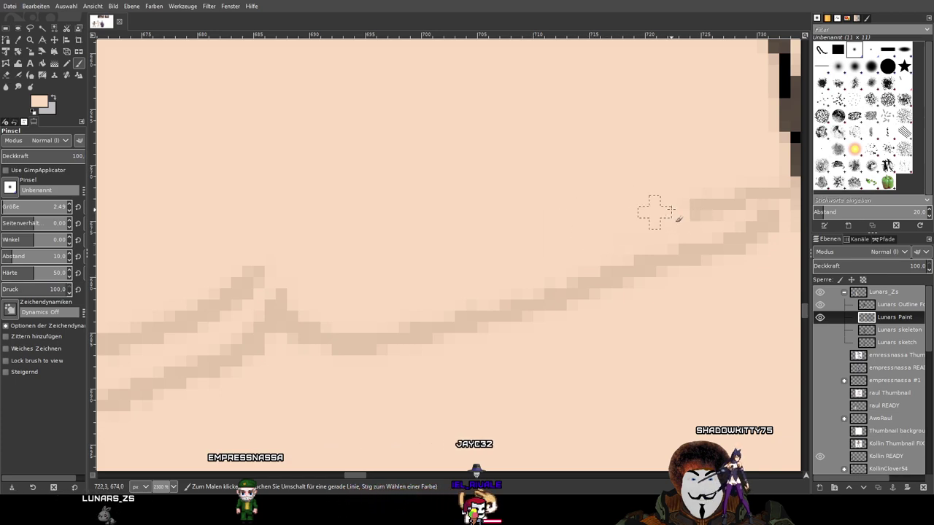
pyautogui.moveTo(658, 166); pyautogui.dragTo(426, 222)
pyautogui.moveTo(443, 255)
pyautogui.mouseDown()
pyautogui.moveTo(498, 237)
pyautogui.moveTo(448, 270)
pyautogui.moveTo(496, 250)
pyautogui.mouseUp()
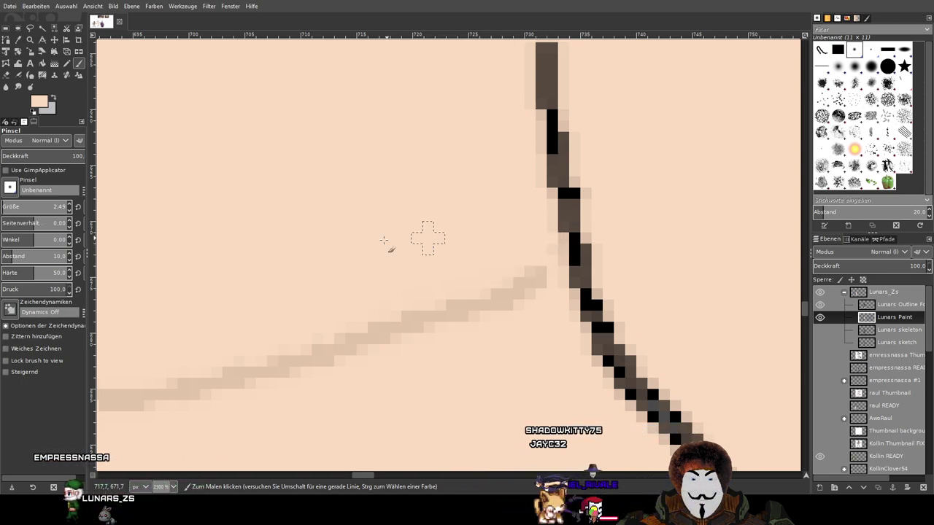
# Paint over the left half of the upper chest line with skin colour and check the remaining line on the figure
pyautogui.hscroll(-8, 661, 198)
pyautogui.hscroll(-2, 529, 209)
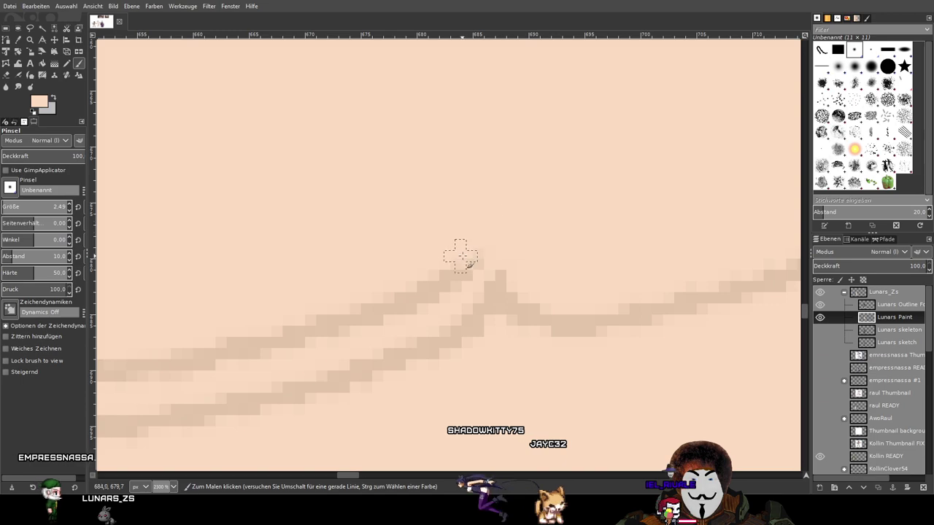
pyautogui.moveTo(493, 246)
pyautogui.mouseDown()
pyautogui.moveTo(431, 280)
pyautogui.moveTo(469, 250)
pyautogui.moveTo(442, 290)
pyautogui.moveTo(447, 269)
pyautogui.moveTo(363, 312)
pyautogui.mouseUp()
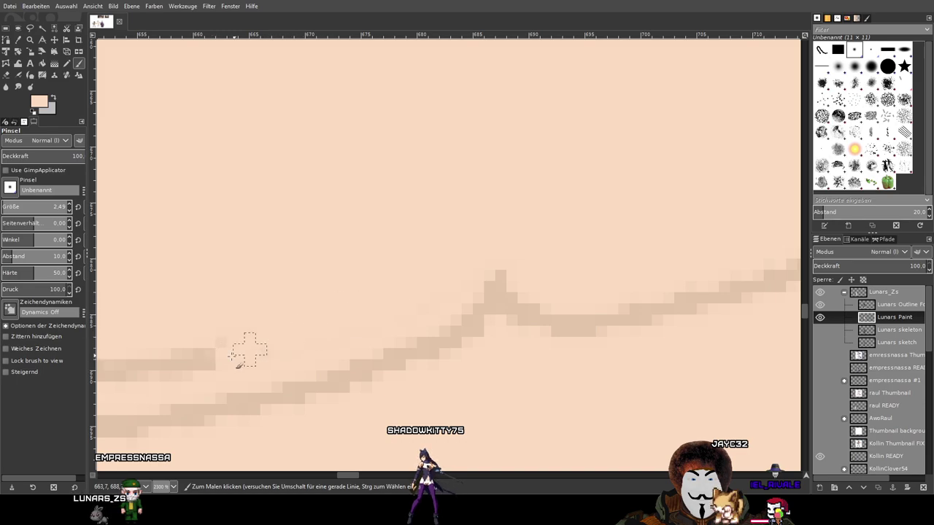
pyautogui.hscroll(-6, 547, 240)
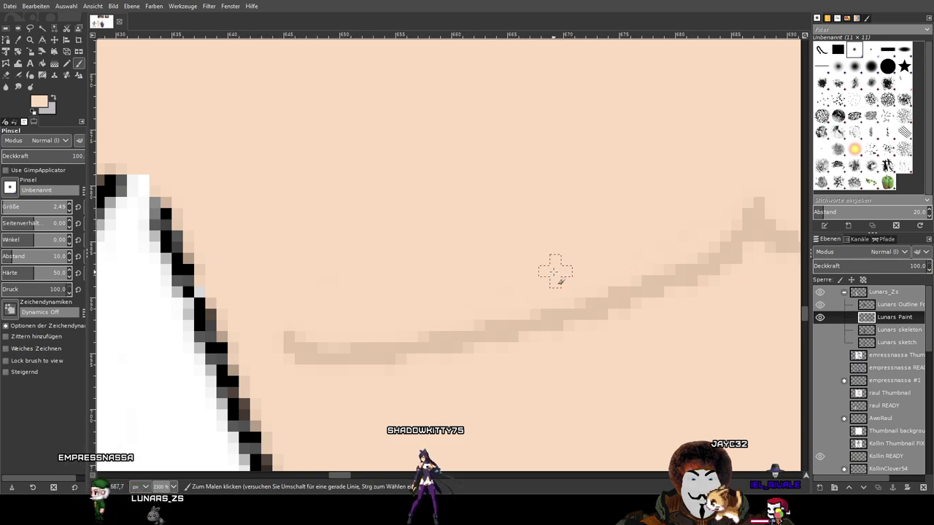
pyautogui.moveTo(652, 192); pyautogui.dragTo(180, 194)
pyautogui.scroll(-6, 494, 114)
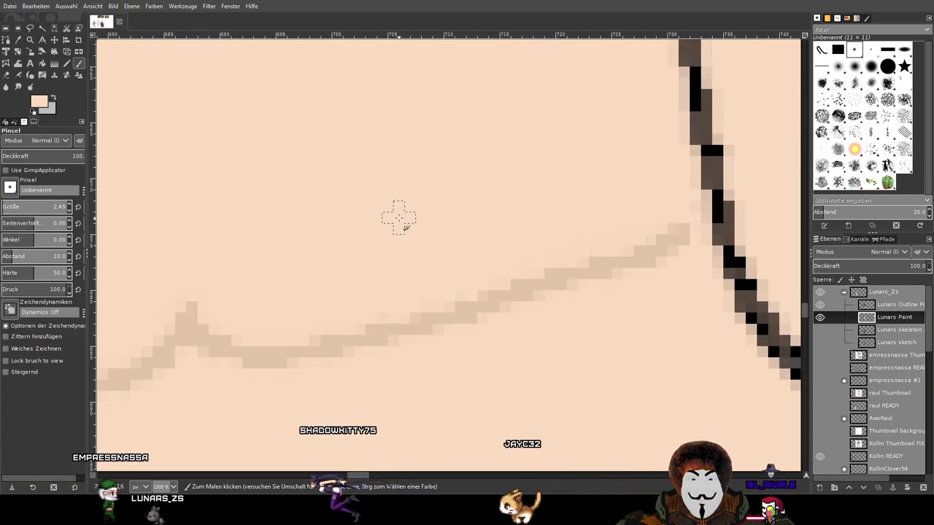
pyautogui.scroll(-4, 374, 138)
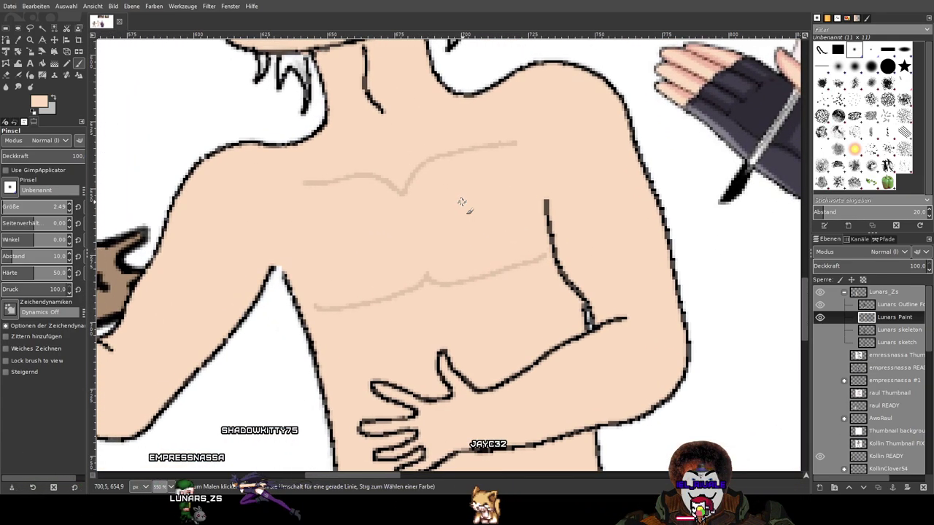
pyautogui.scroll(-3, 462, 201)
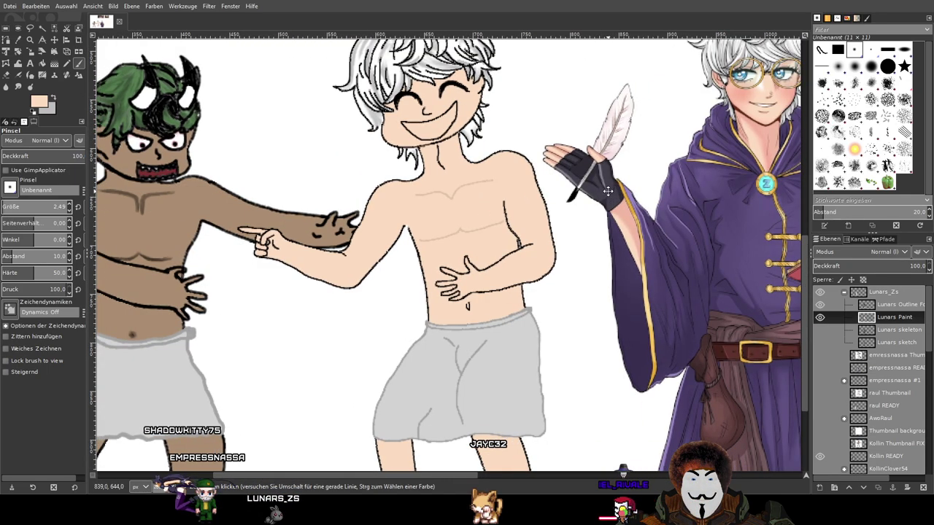
# Draw a new beige collarbone line above the existing one as two curves meeting in a dip below the neck
pyautogui.scroll(2, 687, 196)
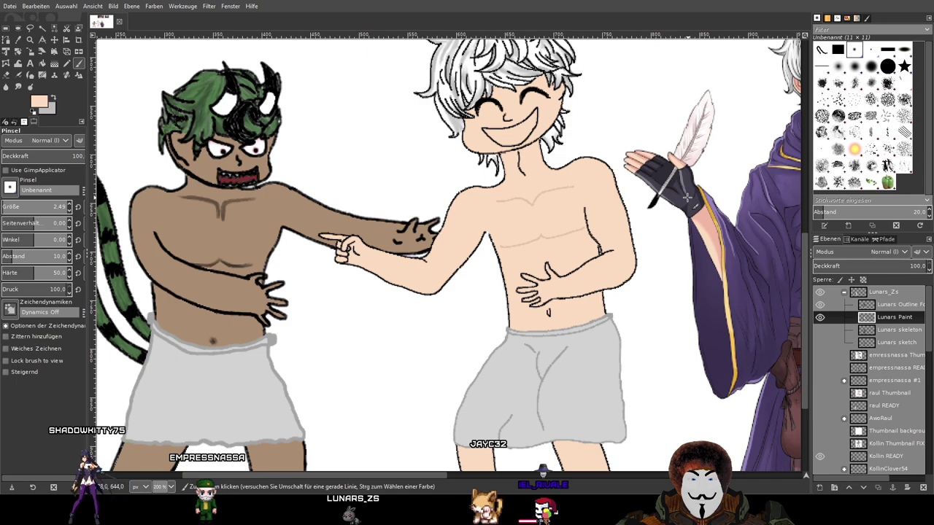
pyautogui.scroll(5, 533, 194)
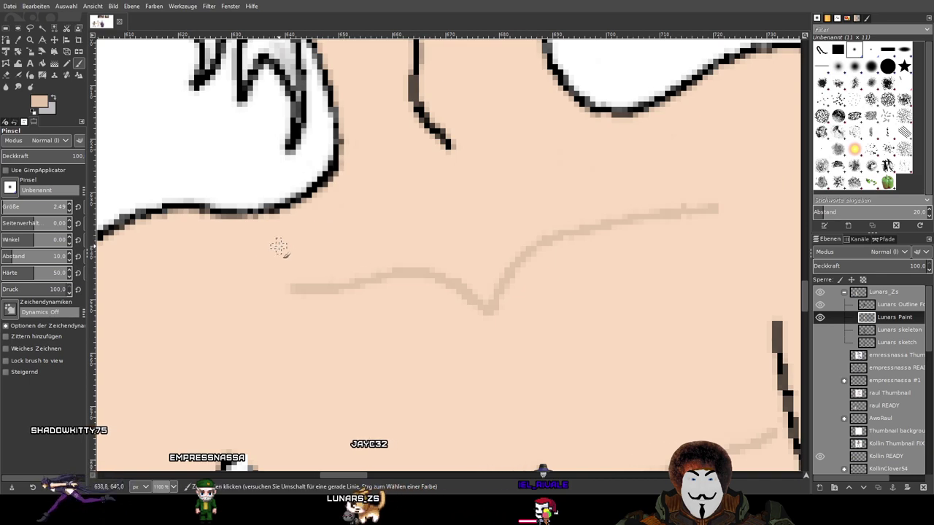
pyautogui.moveTo(314, 229)
pyautogui.mouseDown()
pyautogui.moveTo(410, 198)
pyautogui.moveTo(475, 208)
pyautogui.mouseUp()
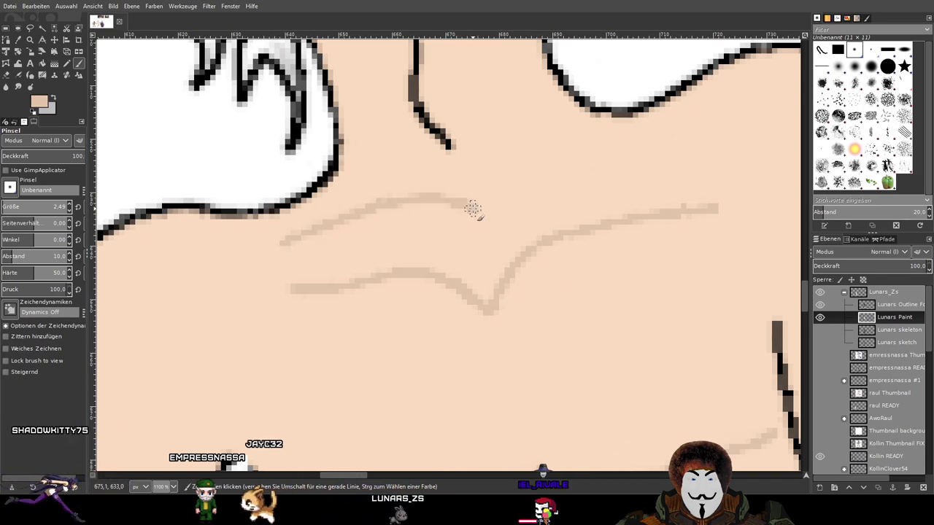
pyautogui.hotkey('ctrl', 'z')
pyautogui.moveTo(468, 214)
pyautogui.mouseDown()
pyautogui.moveTo(413, 188)
pyautogui.moveTo(255, 229)
pyautogui.mouseUp()
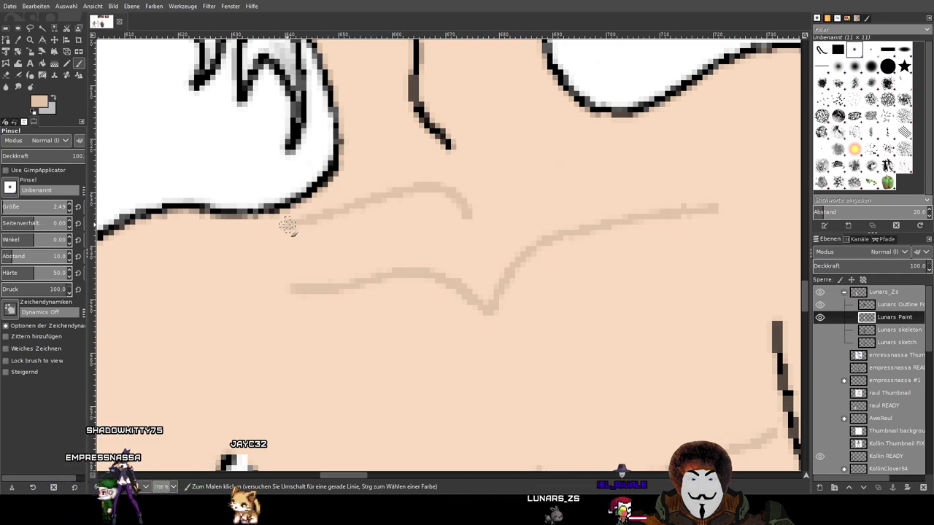
pyautogui.moveTo(467, 213)
pyautogui.mouseDown()
pyautogui.moveTo(472, 176)
pyautogui.moveTo(497, 163)
pyautogui.moveTo(556, 159)
pyautogui.mouseUp()
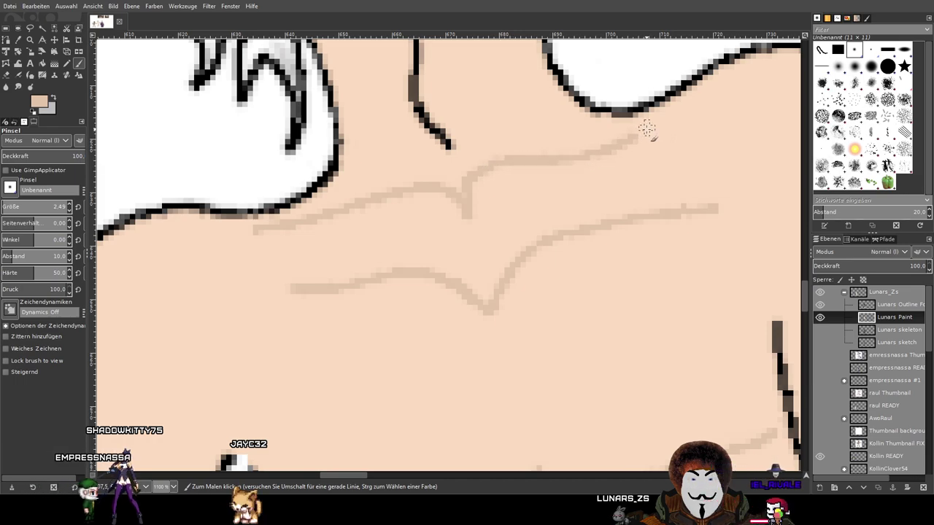
# Undo the right half of the new collarbone line and try a longer beige curve rising towards the right shoulder
pyautogui.hotkey('ctrl', 'z')
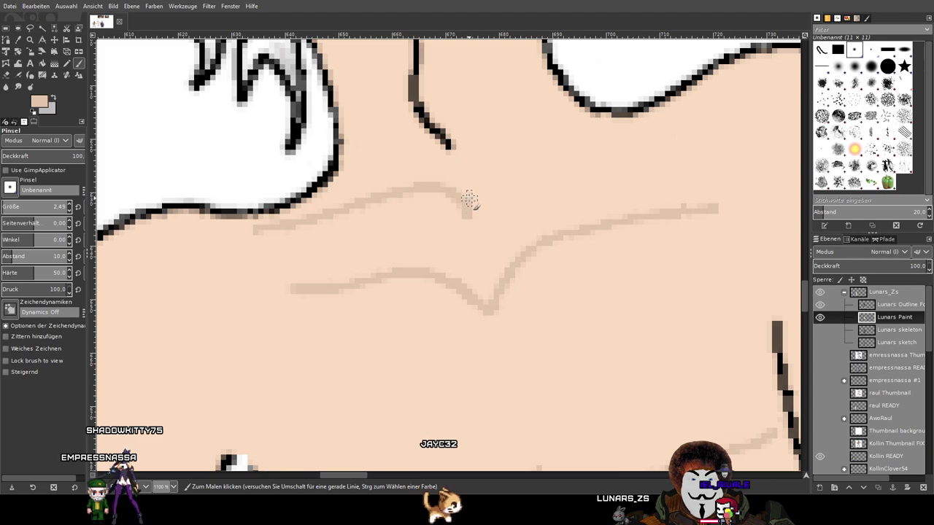
pyautogui.hotkey('ctrl', 'z')
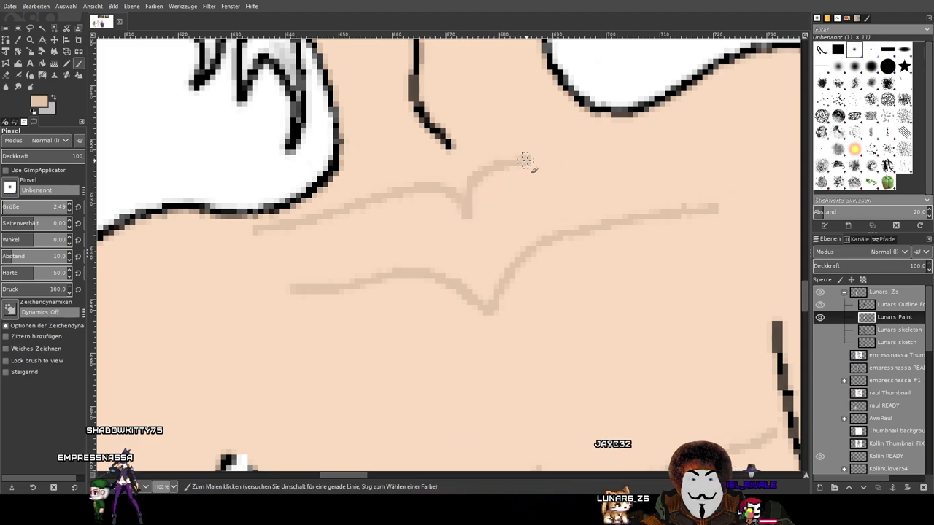
pyautogui.moveTo(591, 154)
pyautogui.mouseDown()
pyautogui.moveTo(656, 135)
pyautogui.moveTo(684, 124)
pyautogui.mouseUp()
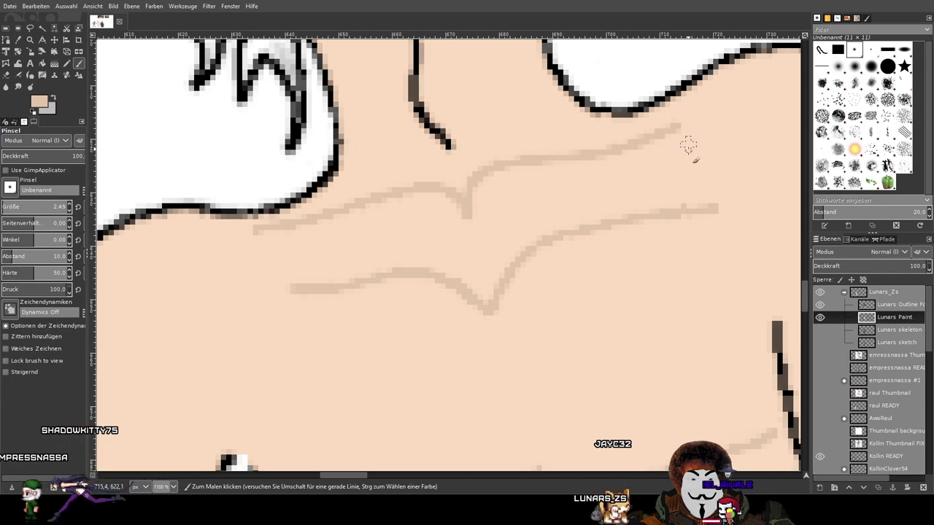
pyautogui.scroll(-5, 685, 192)
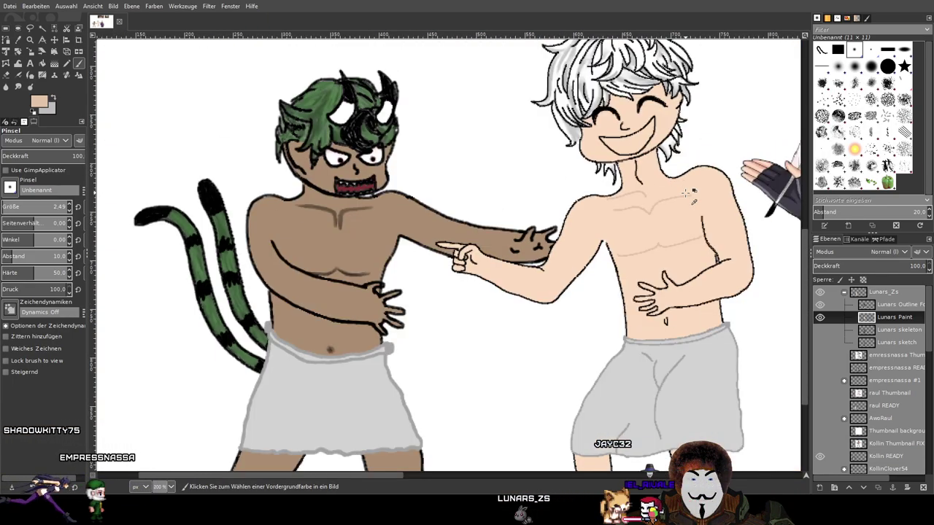
# Redraw the upper beige collarbone line slightly lower, with both halves meeting in a V-shaped dip below the neck
pyautogui.scroll(5, 687, 192)
pyautogui.moveTo(442, 210)
pyautogui.mouseDown()
pyautogui.moveTo(471, 235)
pyautogui.moveTo(488, 209)
pyautogui.moveTo(517, 194)
pyautogui.moveTo(614, 166)
pyautogui.mouseUp()
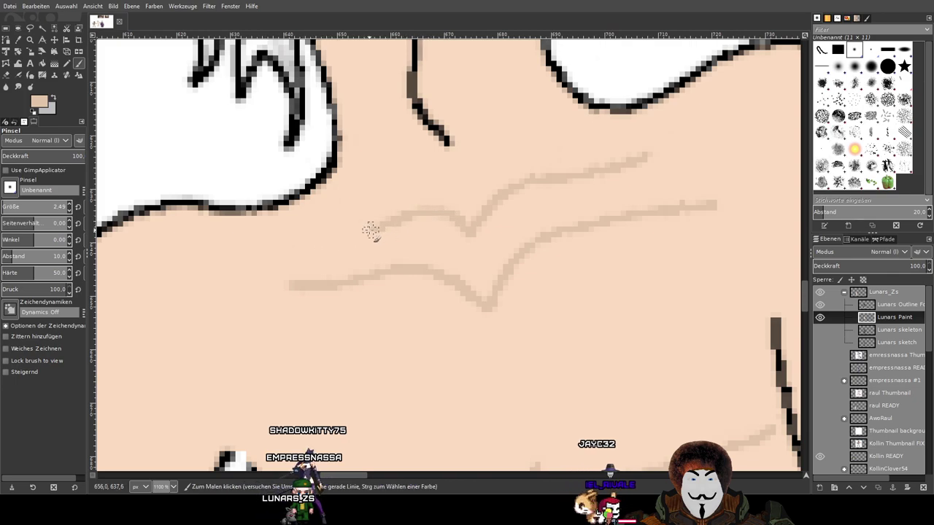
pyautogui.hotkey('ctrl', 'z')
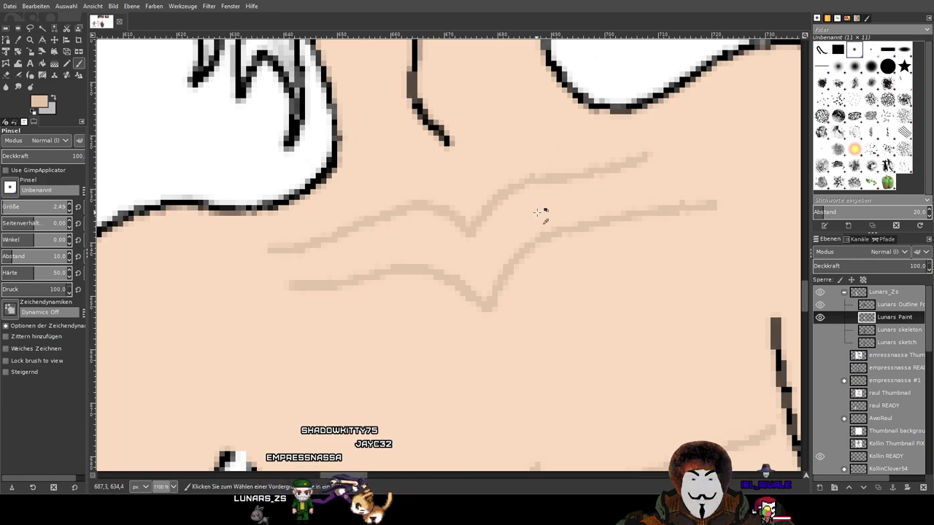
pyautogui.scroll(-6, 562, 210)
pyautogui.scroll(3, 569, 209)
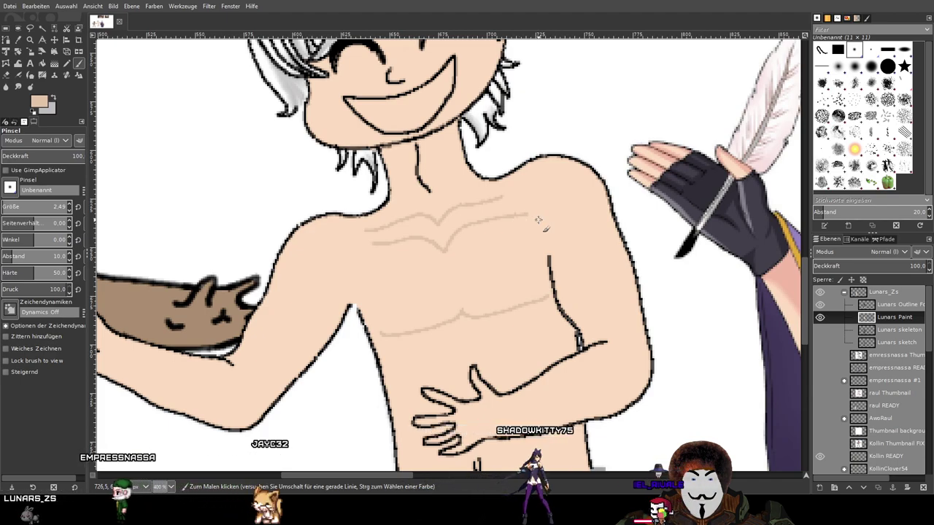
pyautogui.keyDown('ctrl'); pyautogui.scroll(2, 412, 242); pyautogui.keyUp('ctrl')
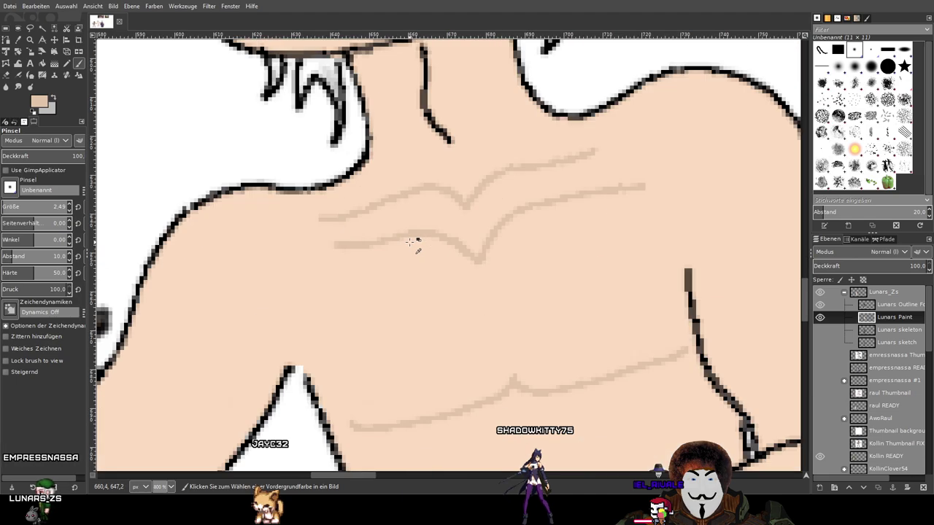
# Paint over the entire lower collarbone line with sampled skin colour using the Pencil tool, keeping the upper line
pyautogui.keyDown('ctrl'); pyautogui.scroll(1, 365, 243); pyautogui.keyUp('ctrl')
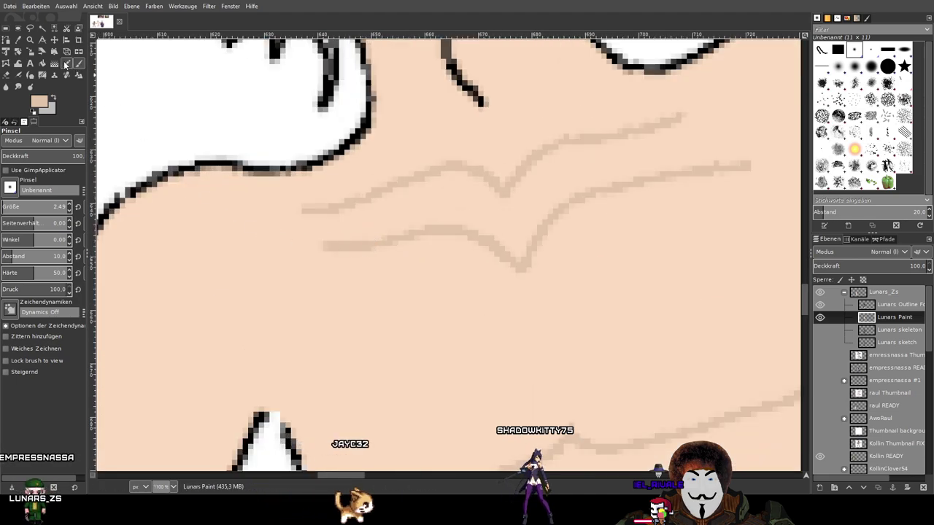
pyautogui.keyDown('ctrl'); pyautogui.click(277, 187); pyautogui.keyUp('ctrl')
pyautogui.moveTo(319, 250)
pyautogui.mouseDown()
pyautogui.moveTo(490, 248)
pyautogui.moveTo(309, 248)
pyautogui.moveTo(465, 228)
pyautogui.moveTo(310, 238)
pyautogui.moveTo(358, 233)
pyautogui.moveTo(436, 247)
pyautogui.mouseUp()
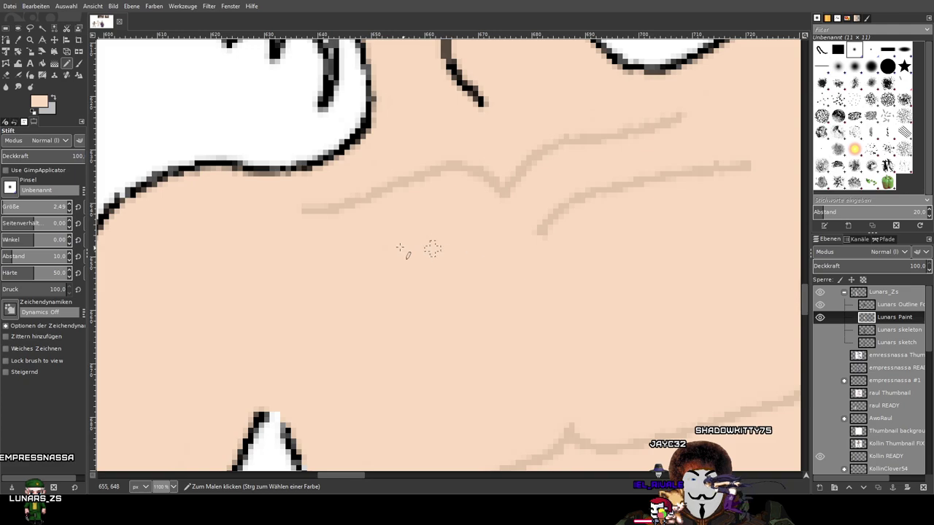
pyautogui.scroll(3, 376, 248)
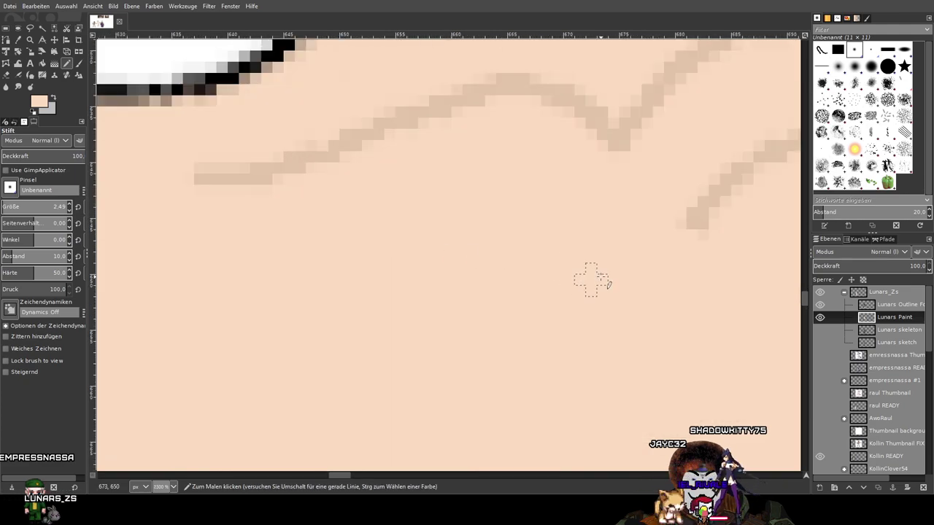
pyautogui.hscroll(-3, 591, 279)
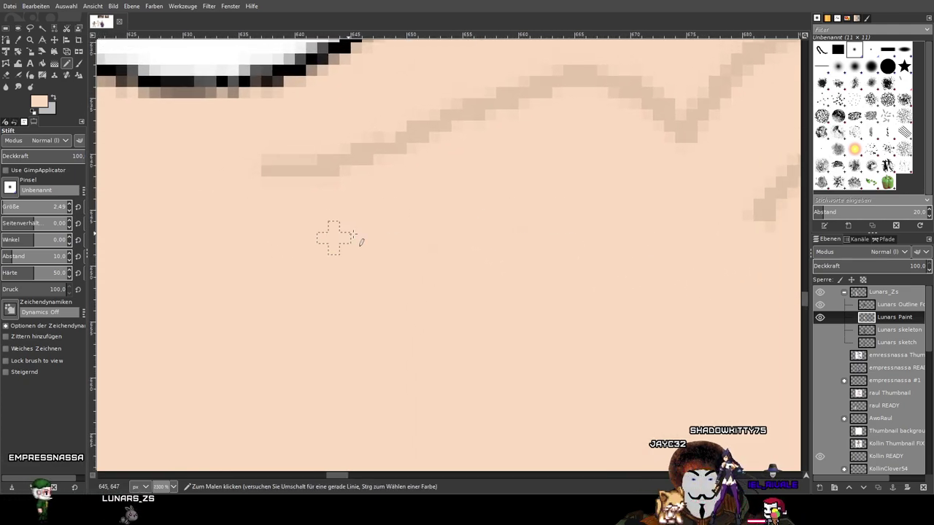
pyautogui.moveTo(710, 284); pyautogui.dragTo(413, 333)
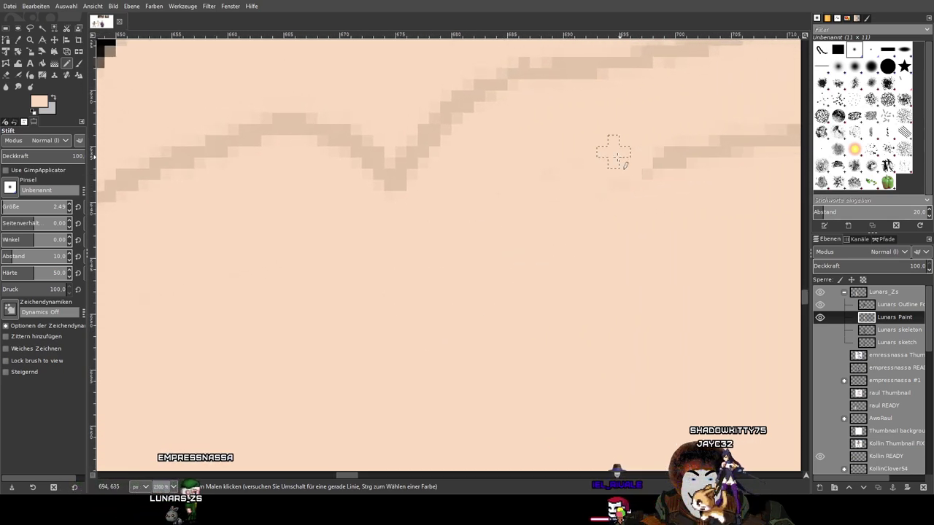
pyautogui.moveTo(642, 175); pyautogui.dragTo(764, 137)
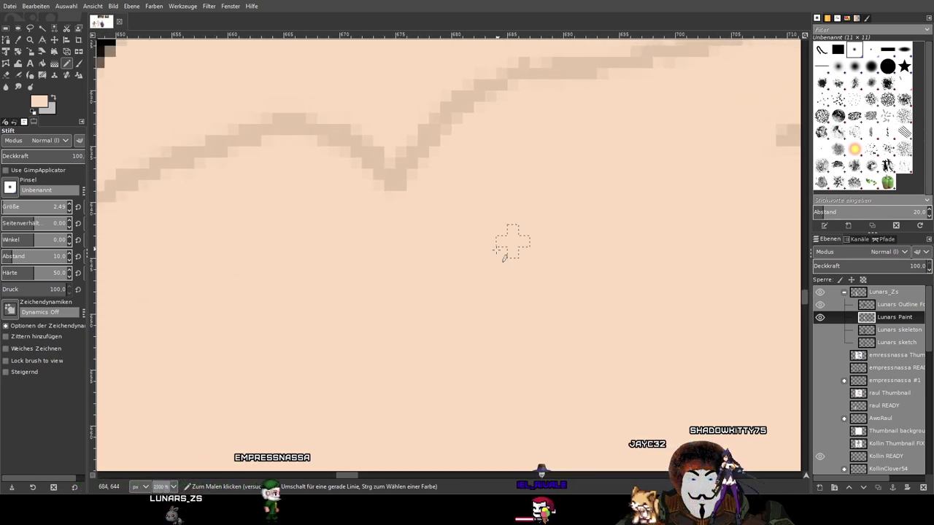
pyautogui.moveTo(746, 179); pyautogui.dragTo(296, 304)
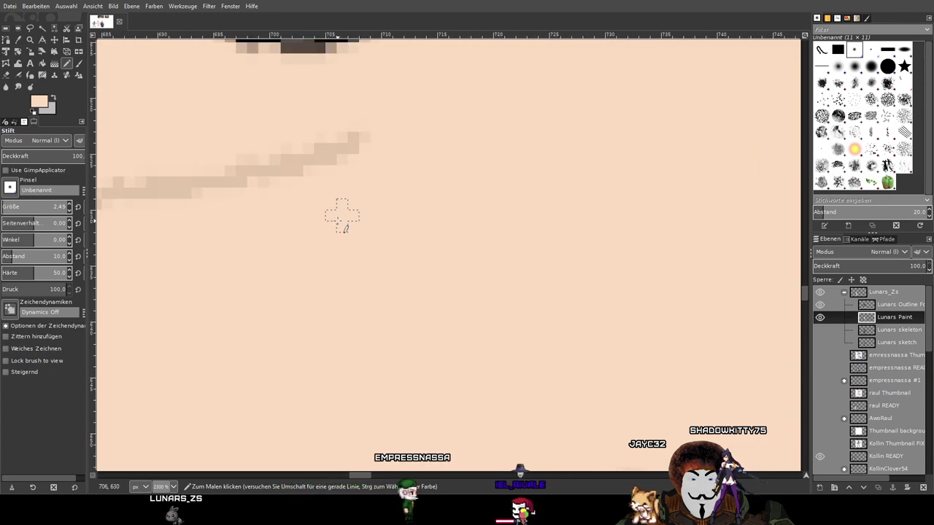
pyautogui.keyDown('ctrl'); pyautogui.scroll(-6, 337, 216); pyautogui.keyUp('ctrl')
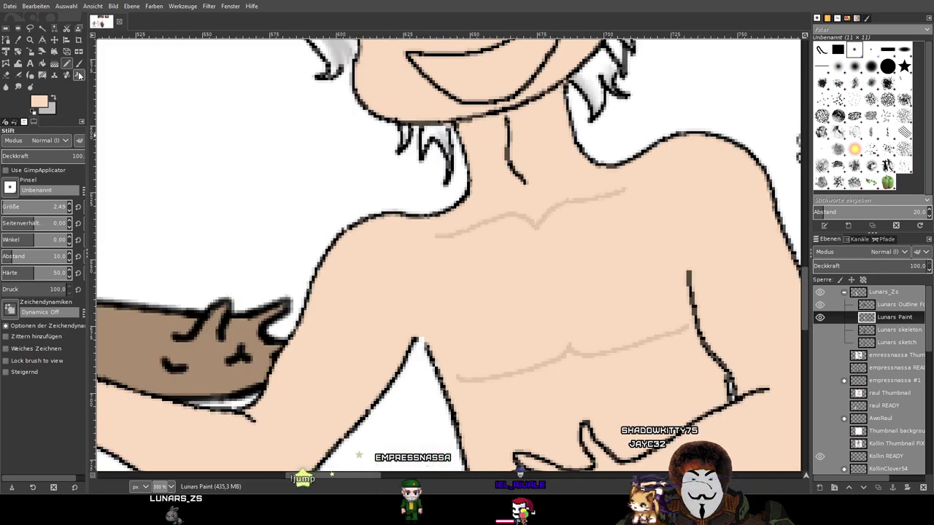
# Return to the Paintbrush with the beige line colour and draw a short slanted line at the right base of the neck
pyautogui.keyDown('ctrl'); pyautogui.scroll(-3, 539, 217); pyautogui.keyUp('ctrl')
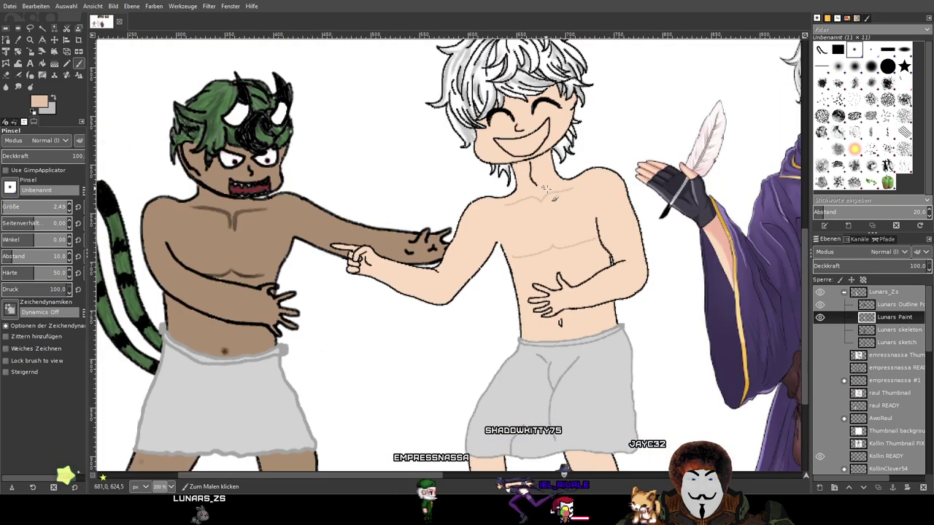
pyautogui.moveTo(615, 222); pyautogui.dragTo(622, 224)
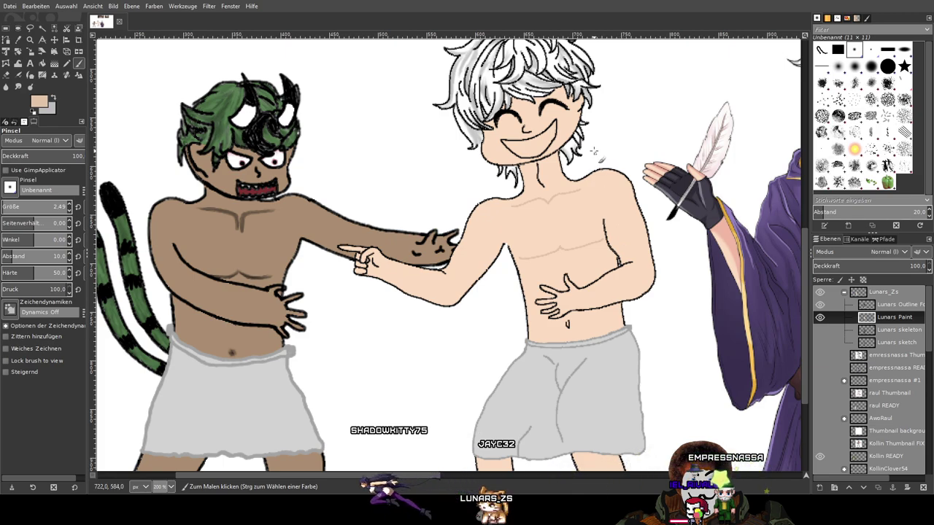
pyautogui.scroll(4, 594, 151)
pyautogui.moveTo(523, 206); pyautogui.dragTo(500, 252)
# Try beige neck lines running from both sides of the neck into the collarbone dip and check them on the figure
pyautogui.moveTo(392, 253); pyautogui.dragTo(419, 267)
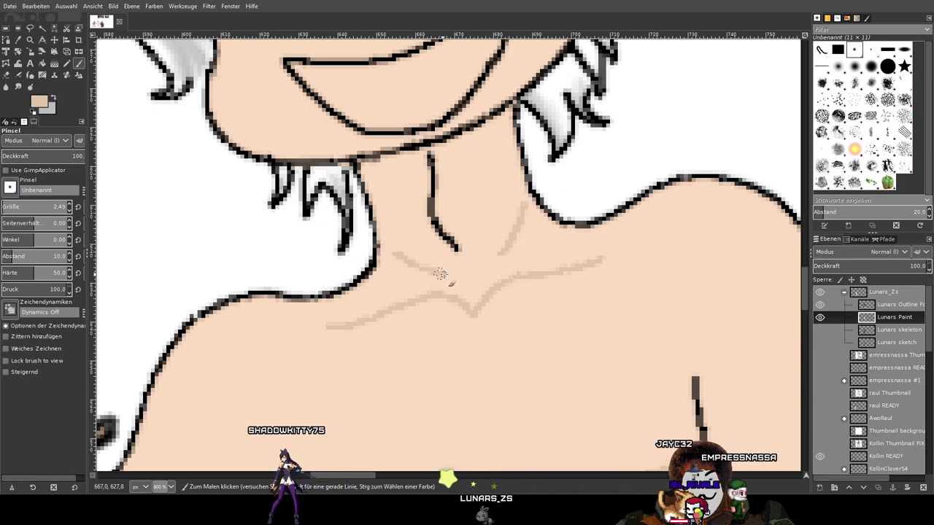
pyautogui.hotkey('ctrl', 'z')
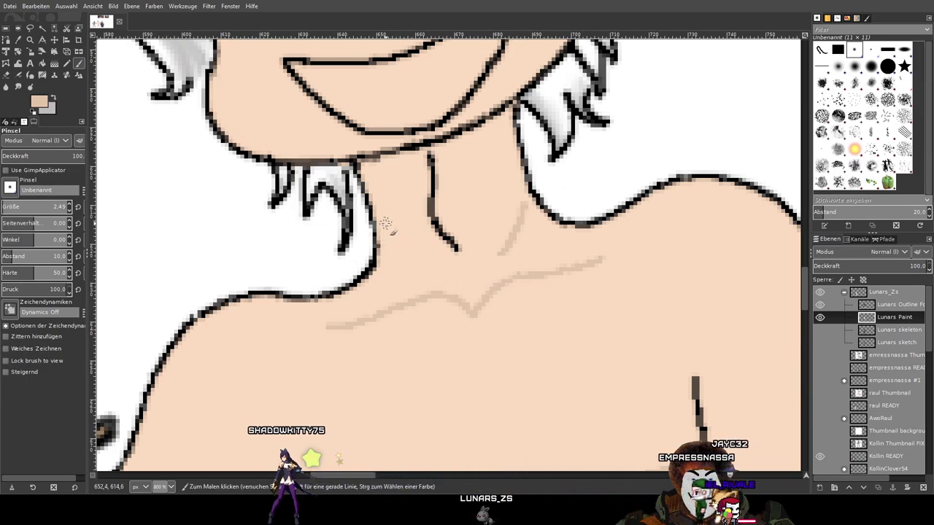
pyautogui.moveTo(394, 252)
pyautogui.mouseDown()
pyautogui.moveTo(412, 268)
pyautogui.moveTo(446, 273)
pyautogui.moveTo(464, 285)
pyautogui.moveTo(437, 273)
pyautogui.moveTo(484, 297)
pyautogui.mouseUp()
pyautogui.moveTo(491, 261); pyautogui.dragTo(470, 307)
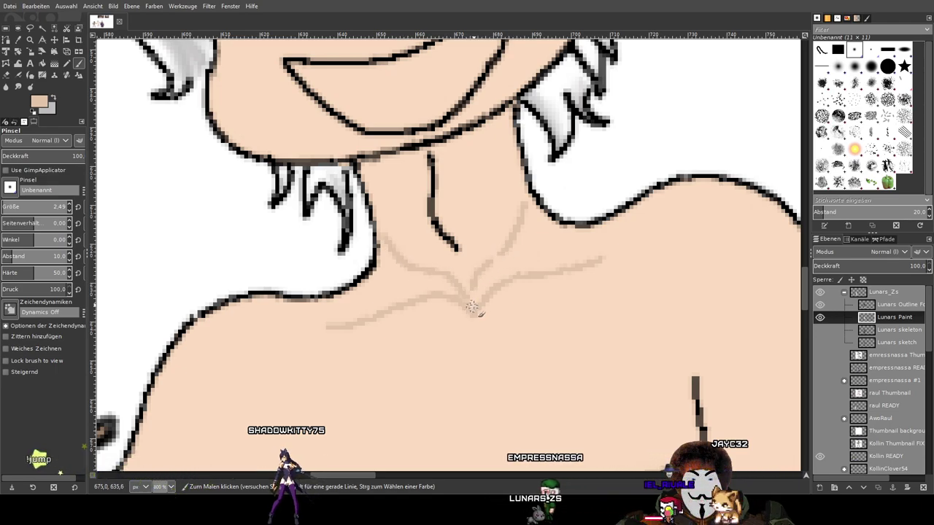
pyautogui.scroll(-5, 479, 267)
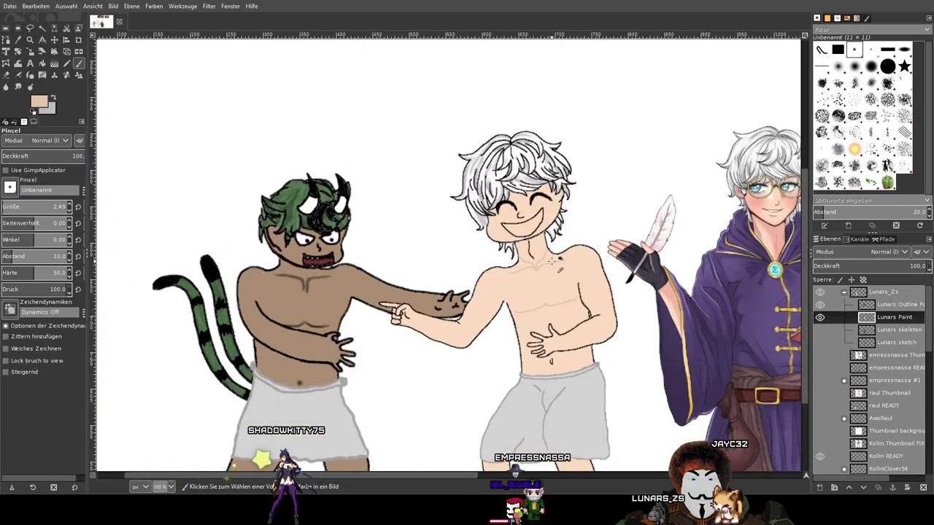
# Add a small beige curve from the right neck line below the shoulder outline and check it on the figure
pyautogui.scroll(4, 552, 260)
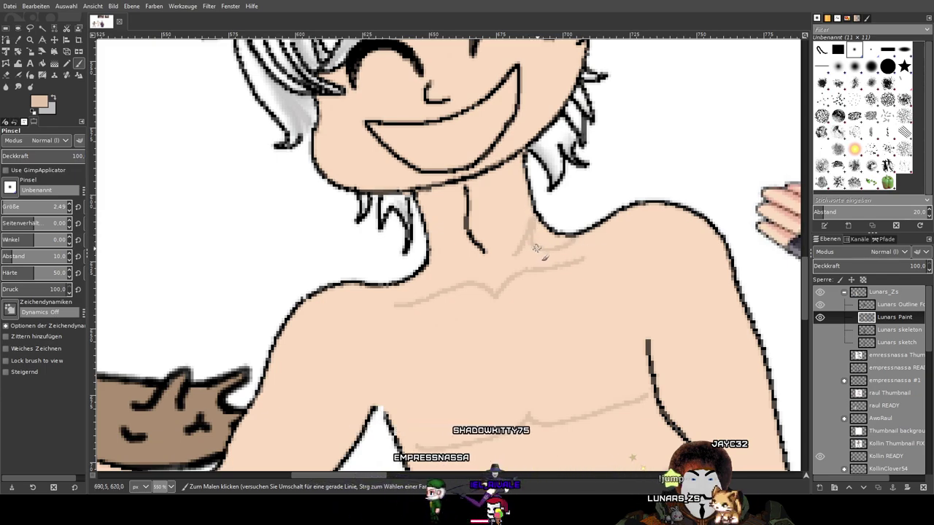
pyautogui.scroll(2, 542, 245)
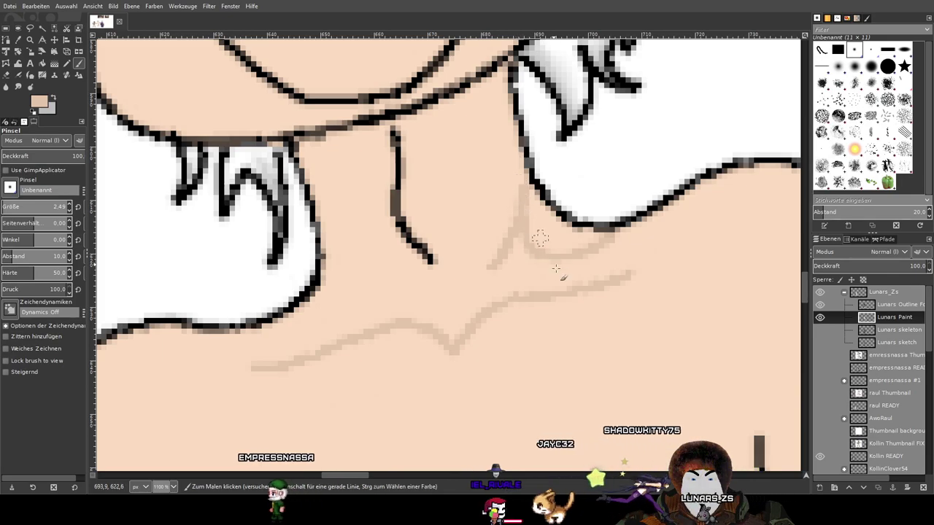
pyautogui.scroll(-3, 565, 270)
pyautogui.scroll(1, 568, 273)
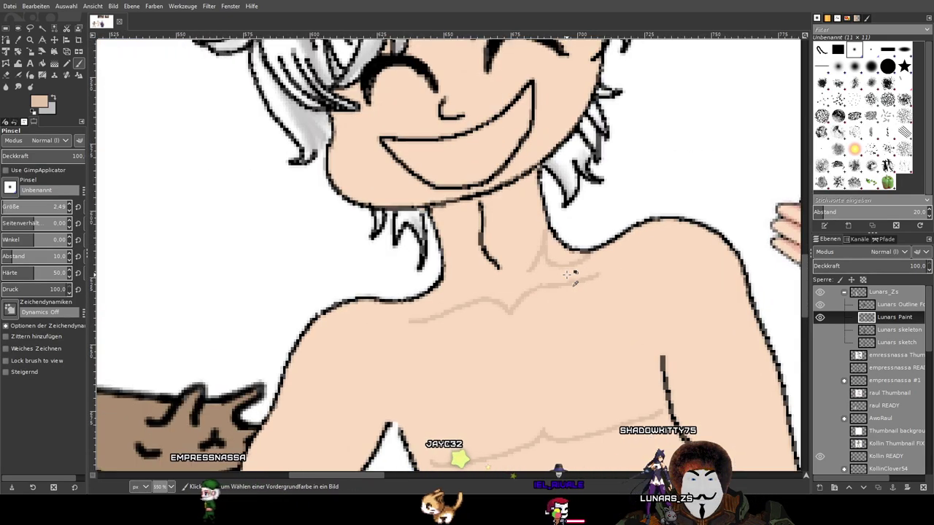
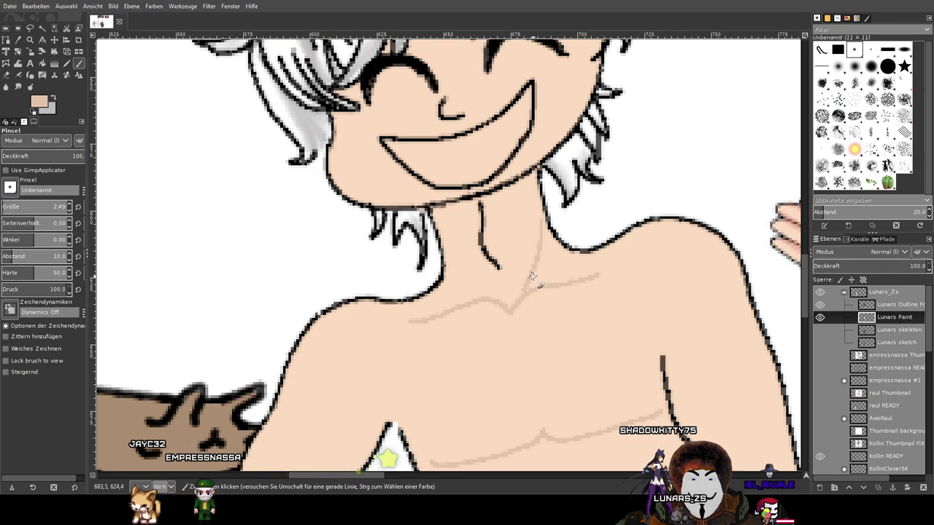
# Examine the whole drawing and compare the smiling white-haired figure with the purple-robed reference character's face
pyautogui.press('2')
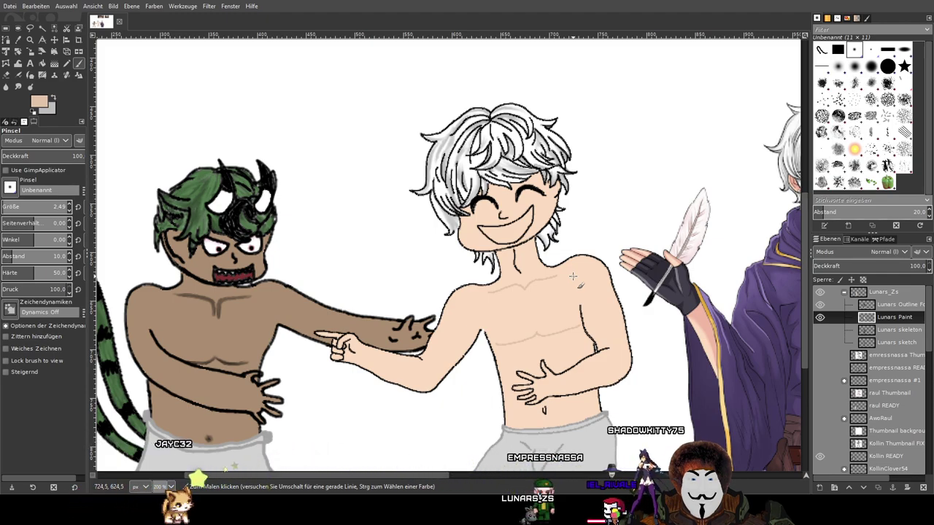
pyautogui.moveTo(581, 278); pyautogui.dragTo(593, 217)
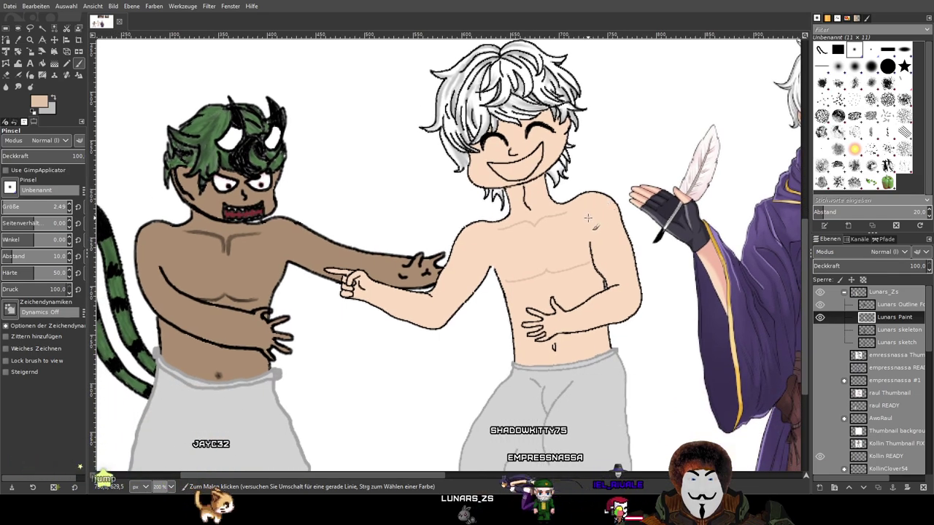
pyautogui.moveTo(649, 250); pyautogui.dragTo(620, 103)
pyautogui.moveTo(628, 174); pyautogui.dragTo(627, 266)
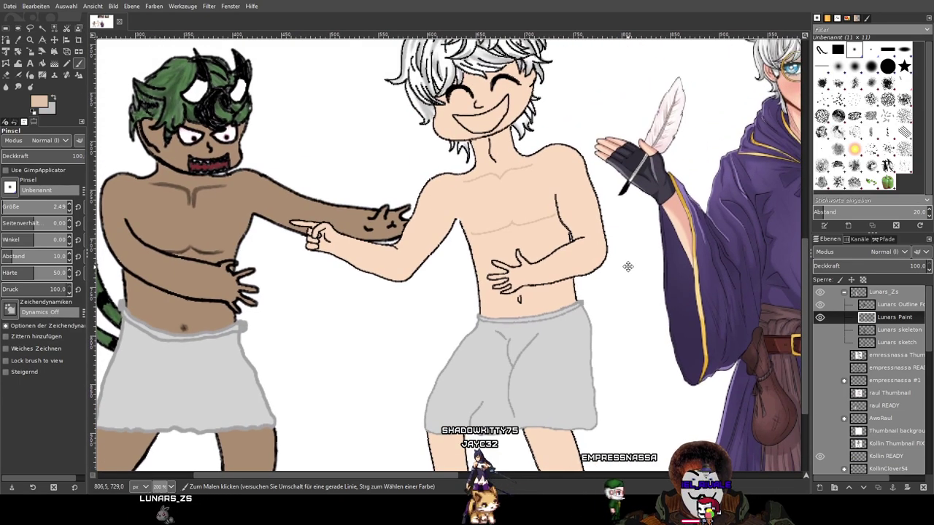
pyautogui.moveTo(627, 266); pyautogui.dragTo(561, 264)
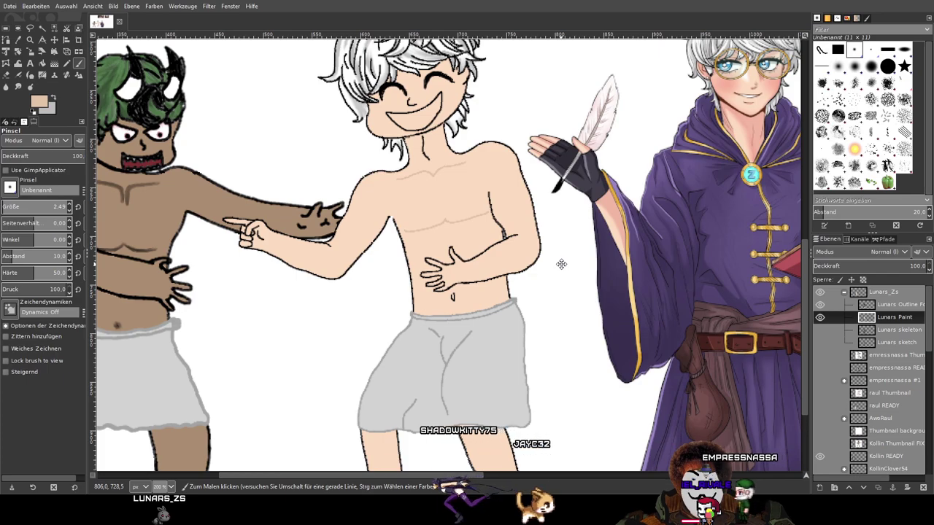
pyautogui.moveTo(546, 310); pyautogui.dragTo(589, 413)
pyautogui.moveTo(547, 241)
pyautogui.mouseDown()
pyautogui.moveTo(548, 285)
pyautogui.moveTo(504, 234)
pyautogui.moveTo(454, 237)
pyautogui.mouseUp()
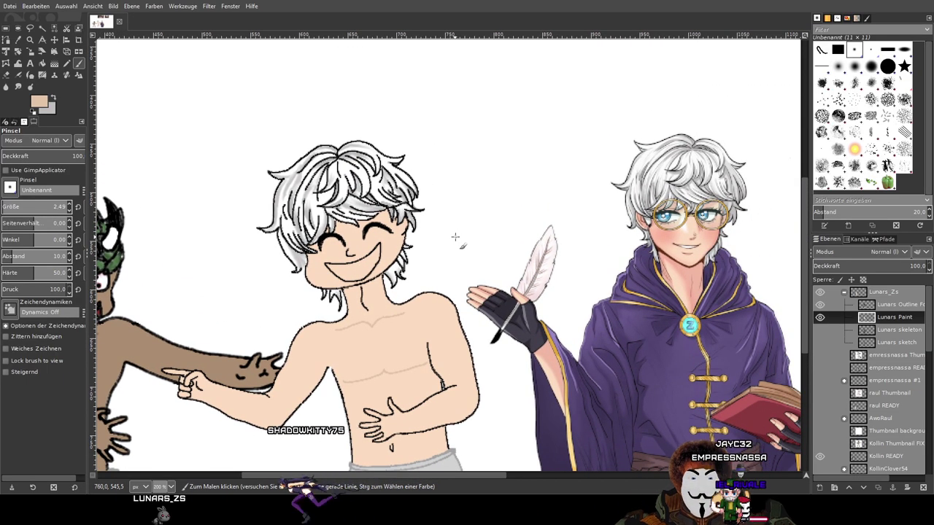
pyautogui.scroll(6, 677, 248)
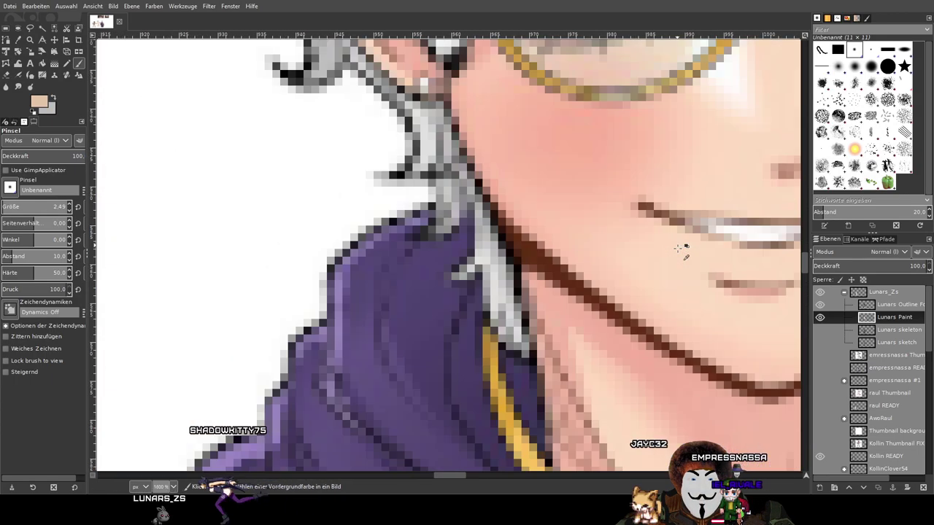
pyautogui.scroll(-1, 708, 243)
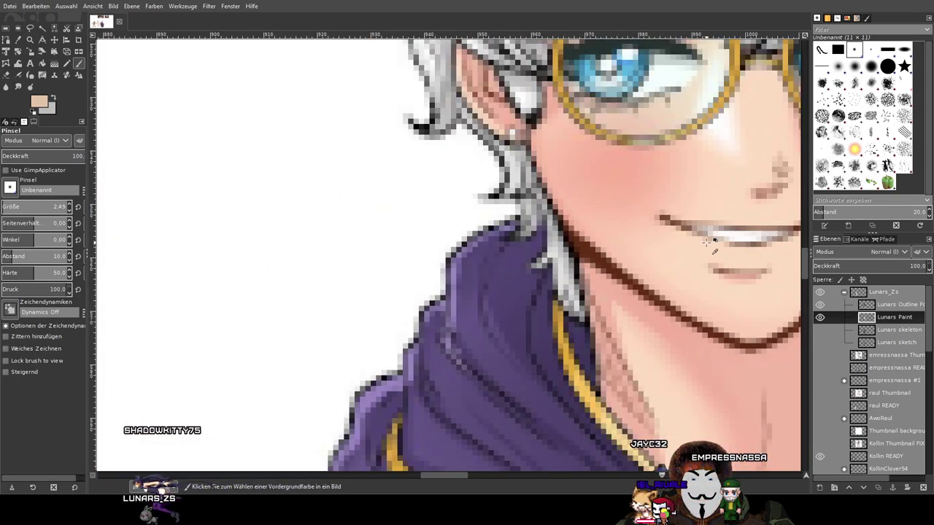
pyautogui.scroll(-2, 708, 243)
pyautogui.moveTo(739, 179); pyautogui.dragTo(686, 209)
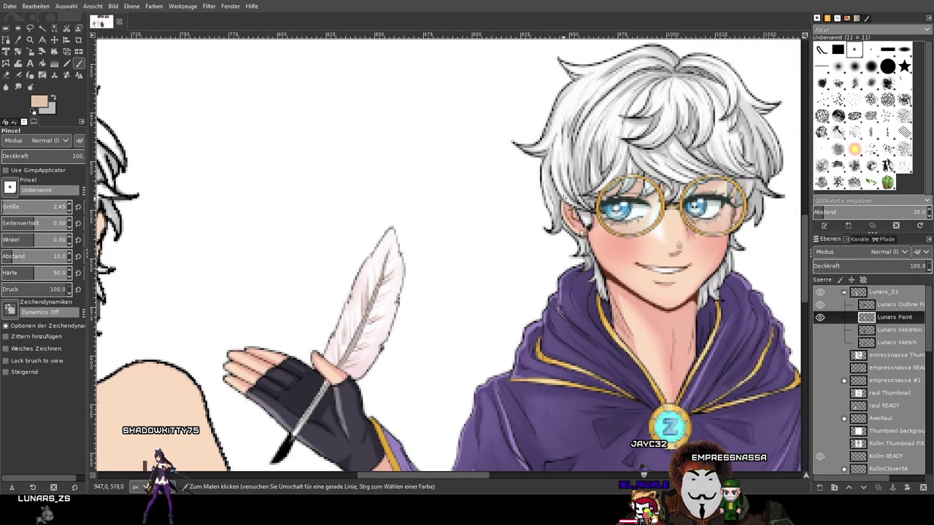
pyautogui.scroll(-3, 526, 178)
pyautogui.scroll(1, 514, 190)
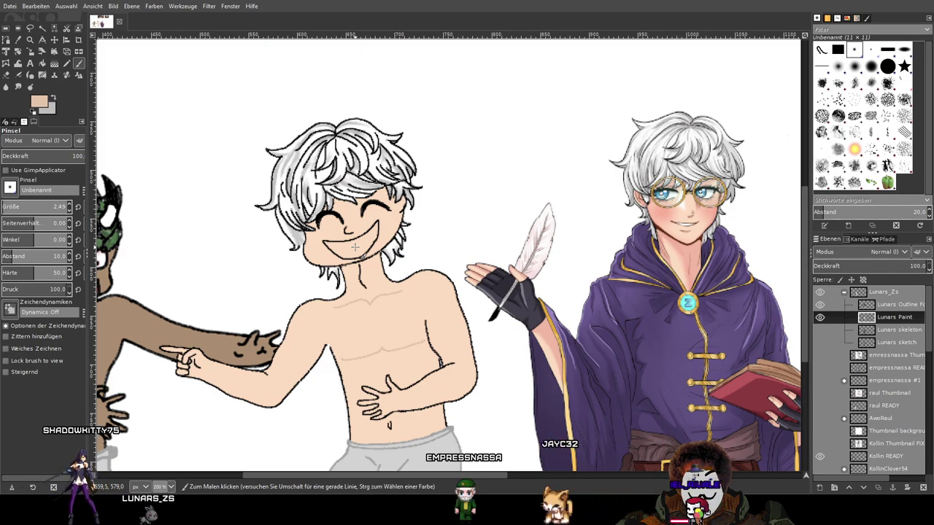
pyautogui.moveTo(417, 242); pyautogui.dragTo(491, 262)
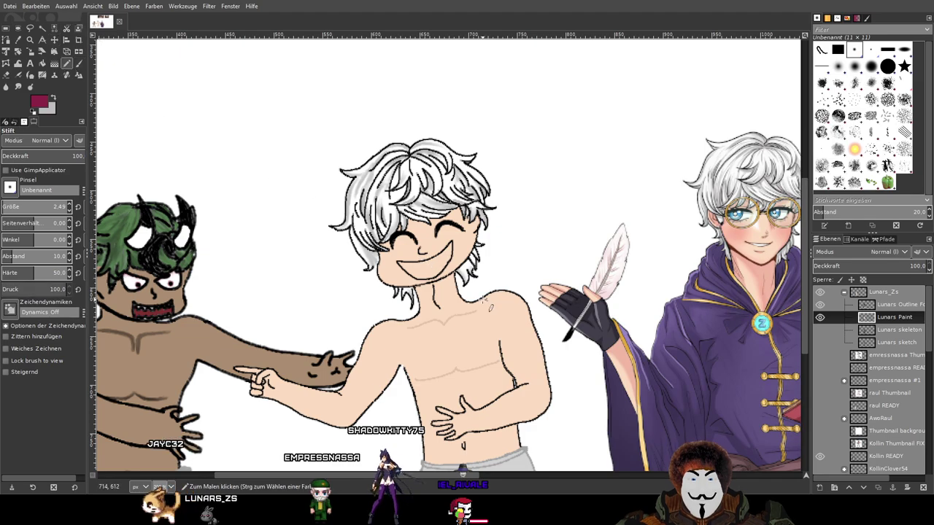
# Paint a dark magenta border along the inside of the smiling mouth's outline with the Pencil tool at size 2.49
pyautogui.scroll(4, 427, 259)
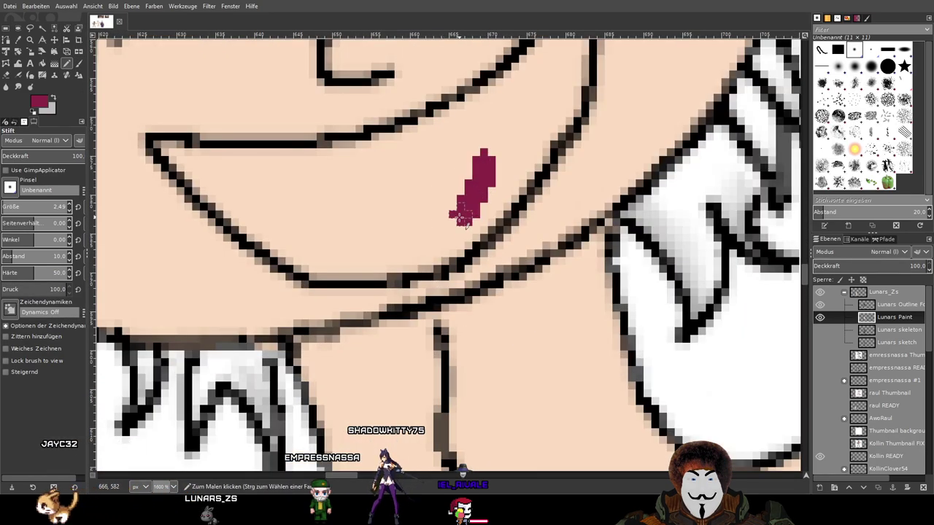
pyautogui.scroll(3, 492, 168)
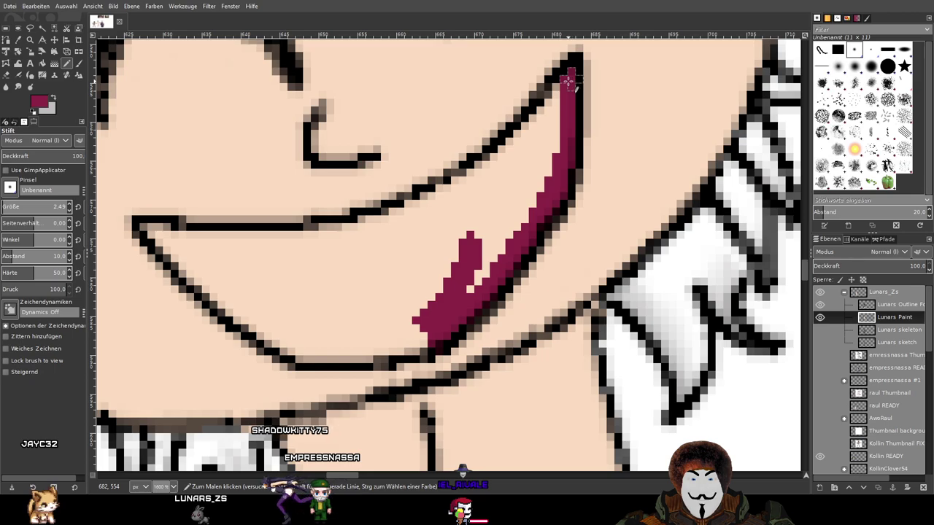
pyautogui.moveTo(568, 86)
pyautogui.mouseDown()
pyautogui.moveTo(472, 189)
pyautogui.moveTo(431, 205)
pyautogui.mouseUp()
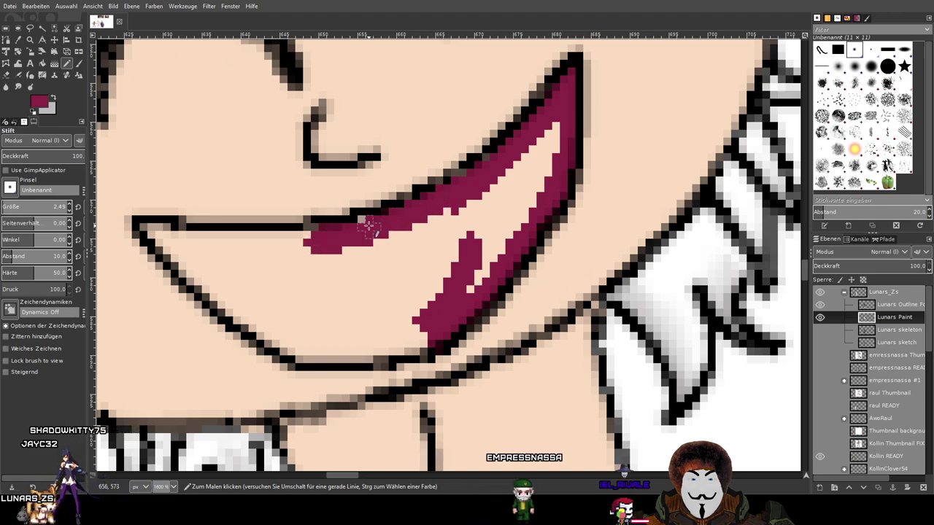
pyautogui.moveTo(361, 253); pyautogui.dragTo(541, 269)
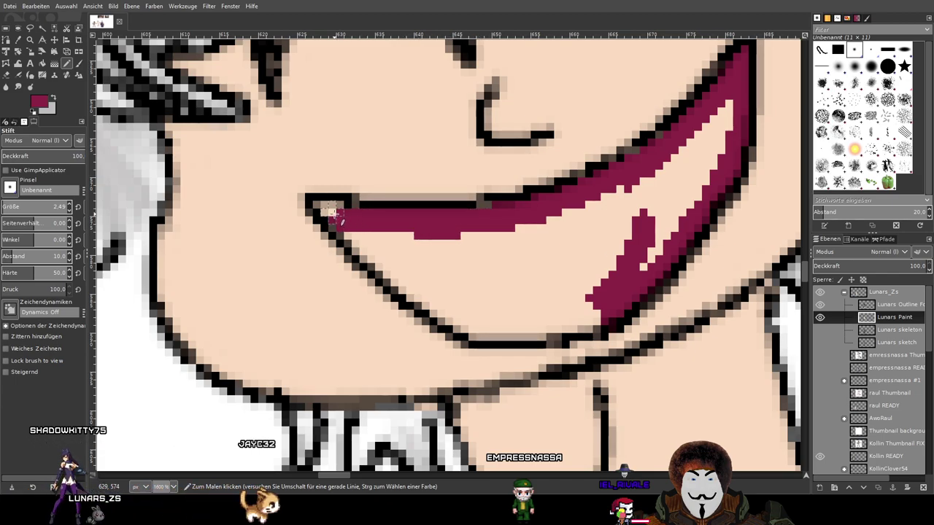
pyautogui.click(324, 207)
pyautogui.moveTo(321, 208)
pyautogui.mouseDown()
pyautogui.moveTo(375, 252)
pyautogui.moveTo(362, 249)
pyautogui.moveTo(334, 219)
pyautogui.moveTo(470, 326)
pyautogui.moveTo(443, 319)
pyautogui.moveTo(489, 335)
pyautogui.moveTo(589, 321)
pyautogui.mouseUp()
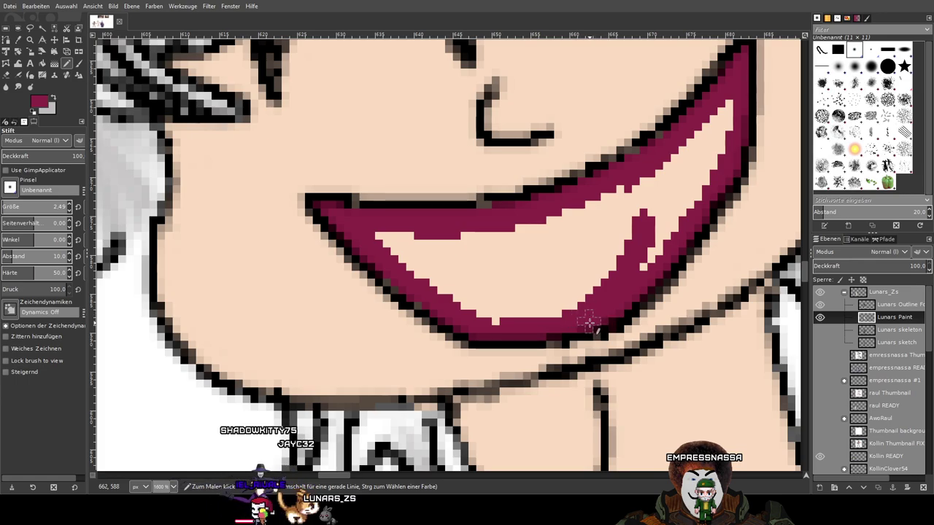
# Fill the remaining skin-coloured area inside the mouth with dark magenta
pyautogui.moveTo(484, 328)
pyautogui.mouseDown()
pyautogui.moveTo(650, 256)
pyautogui.moveTo(697, 191)
pyautogui.moveTo(731, 109)
pyautogui.moveTo(635, 188)
pyautogui.moveTo(477, 238)
pyautogui.moveTo(385, 242)
pyautogui.moveTo(426, 249)
pyautogui.moveTo(533, 239)
pyautogui.moveTo(643, 198)
pyautogui.moveTo(698, 159)
pyautogui.moveTo(647, 227)
pyautogui.moveTo(432, 279)
pyautogui.moveTo(400, 274)
pyautogui.mouseUp()
pyautogui.moveTo(667, 211)
pyautogui.mouseDown()
pyautogui.moveTo(578, 282)
pyautogui.moveTo(464, 291)
pyautogui.moveTo(595, 258)
pyautogui.moveTo(555, 299)
pyautogui.moveTo(510, 320)
pyautogui.moveTo(519, 281)
pyautogui.mouseUp()
pyautogui.press('2')
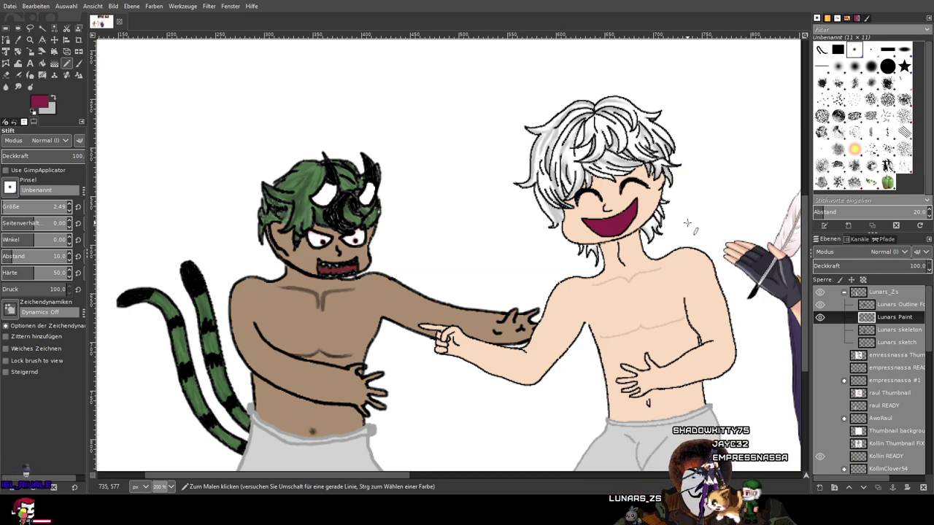
# Pick white as the foreground colour and paint the upper teeth's curved lower edge across the mouth with the Paintbrush
pyautogui.scroll(4, 614, 195)
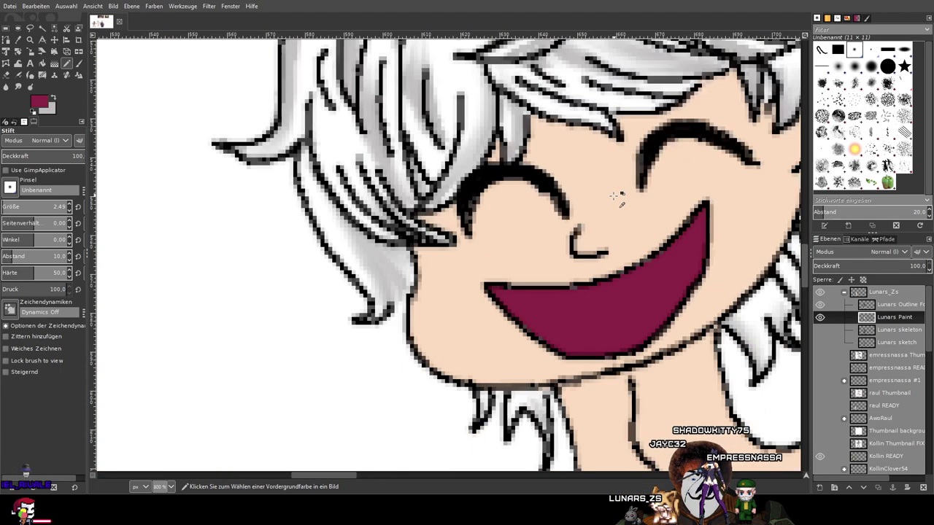
pyautogui.scroll(-4, 615, 196)
pyautogui.scroll(2, 371, 204)
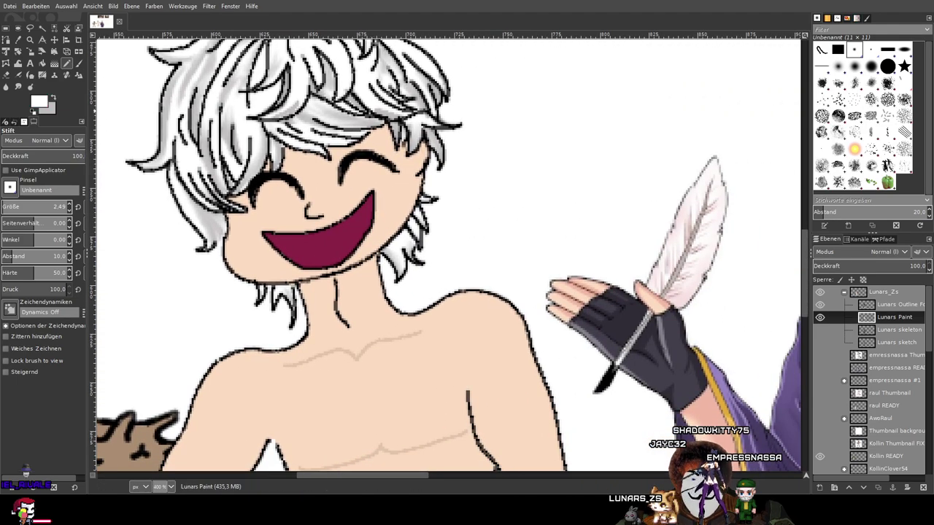
pyautogui.moveTo(559, 194); pyautogui.dragTo(650, 173)
pyautogui.scroll(3, 399, 198)
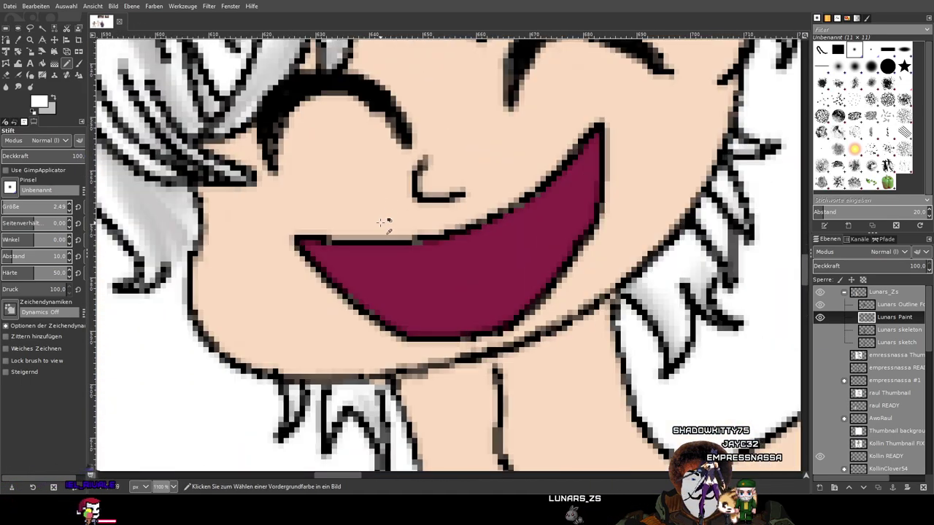
pyautogui.click(80, 64)
pyautogui.scroll(2, 295, 244)
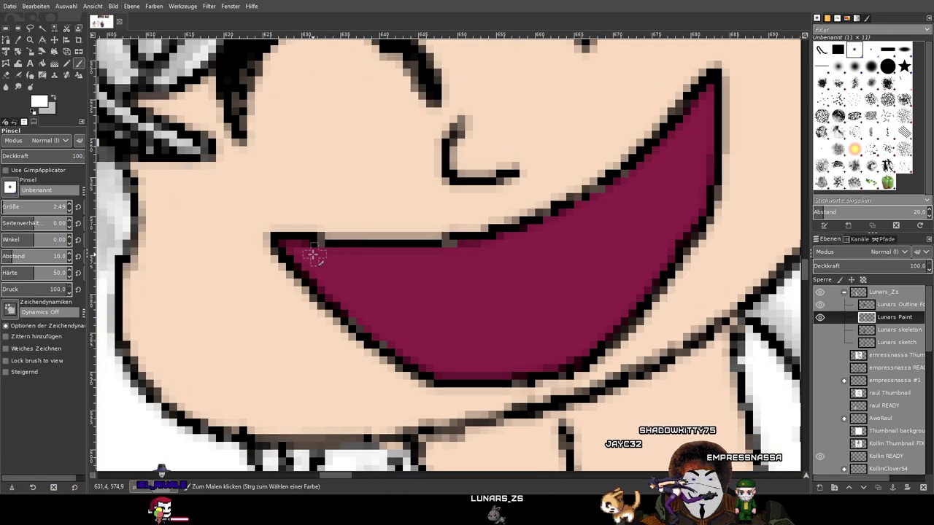
pyautogui.moveTo(294, 254)
pyautogui.mouseDown()
pyautogui.moveTo(457, 267)
pyautogui.moveTo(525, 253)
pyautogui.moveTo(648, 193)
pyautogui.moveTo(708, 120)
pyautogui.mouseUp()
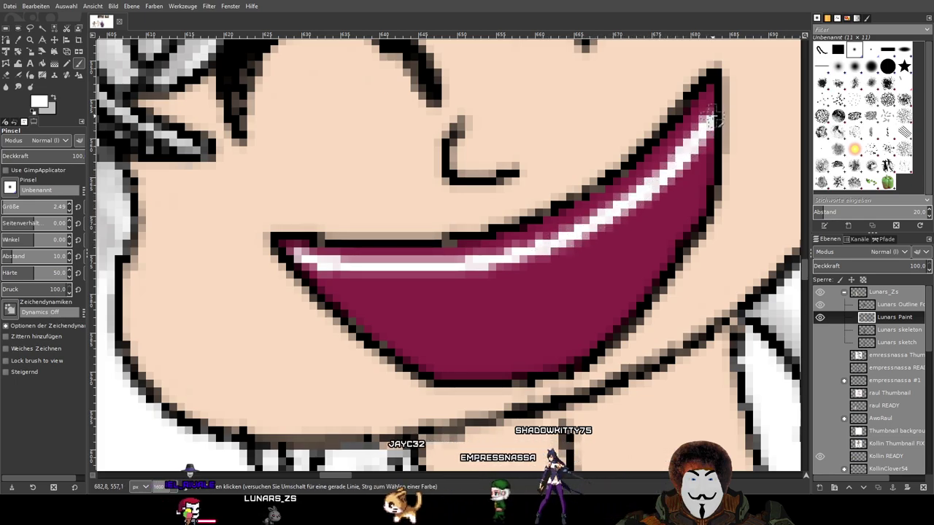
# Paint a white row of lower teeth along the mouth's bottom edge, filling down to the black outline
pyautogui.moveTo(651, 258); pyautogui.dragTo(668, 185)
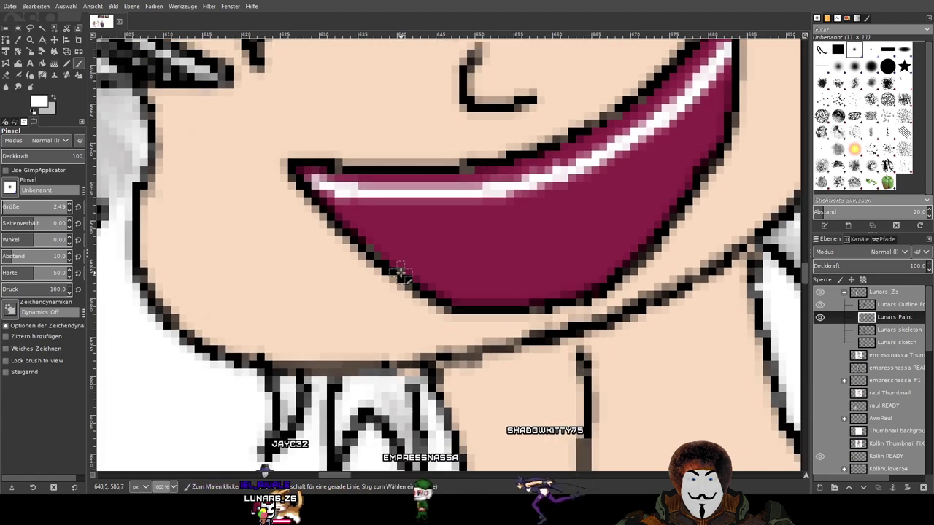
pyautogui.moveTo(414, 279)
pyautogui.mouseDown()
pyautogui.moveTo(530, 283)
pyautogui.moveTo(603, 261)
pyautogui.mouseUp()
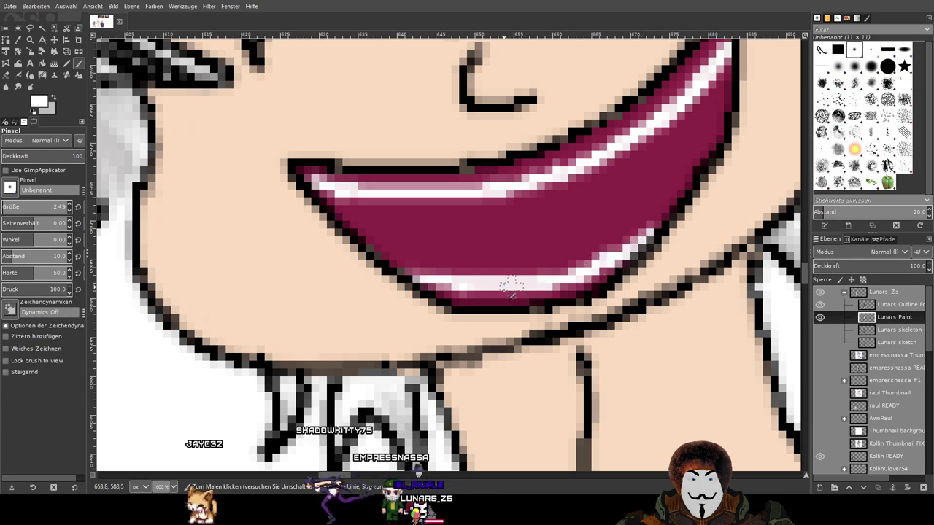
pyautogui.scroll(2, 510, 286)
pyautogui.moveTo(462, 295)
pyautogui.mouseDown()
pyautogui.moveTo(544, 297)
pyautogui.moveTo(419, 300)
pyautogui.moveTo(620, 298)
pyautogui.moveTo(539, 308)
pyautogui.moveTo(691, 285)
pyautogui.moveTo(597, 307)
pyautogui.moveTo(500, 310)
pyautogui.moveTo(695, 294)
pyautogui.moveTo(449, 321)
pyautogui.moveTo(522, 291)
pyautogui.moveTo(497, 309)
pyautogui.mouseUp()
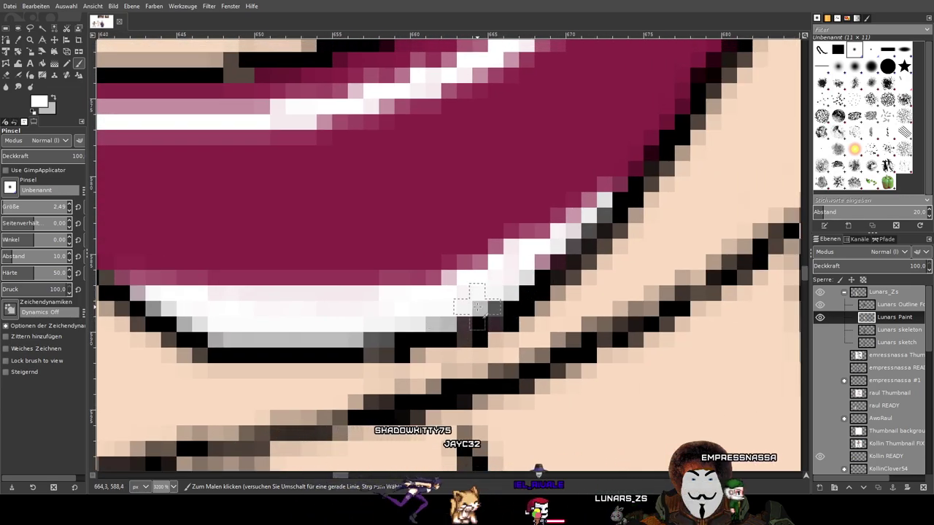
pyautogui.click(551, 268)
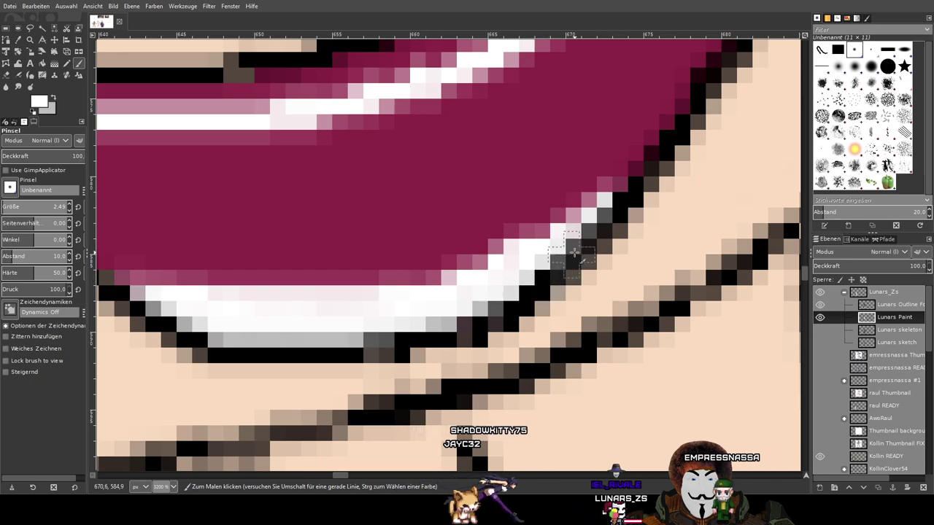
pyautogui.keyDown('ctrl'); pyautogui.scroll(-2, 510, 321); pyautogui.keyUp('ctrl')
pyautogui.scroll(3, 436, 299)
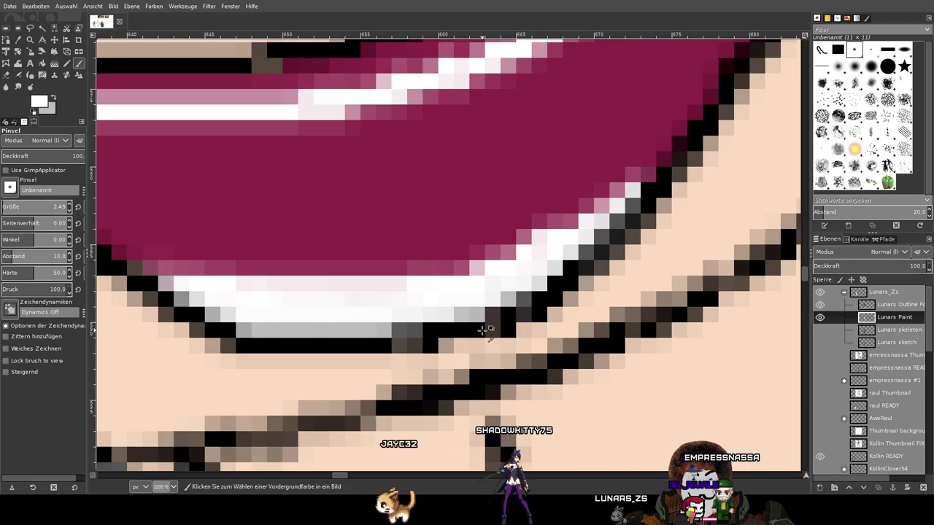
# Fill the gap between the white upper teeth line and the upper lip outline with white, from corner to corner
pyautogui.scroll(-3, 498, 303)
pyautogui.scroll(1, 479, 327)
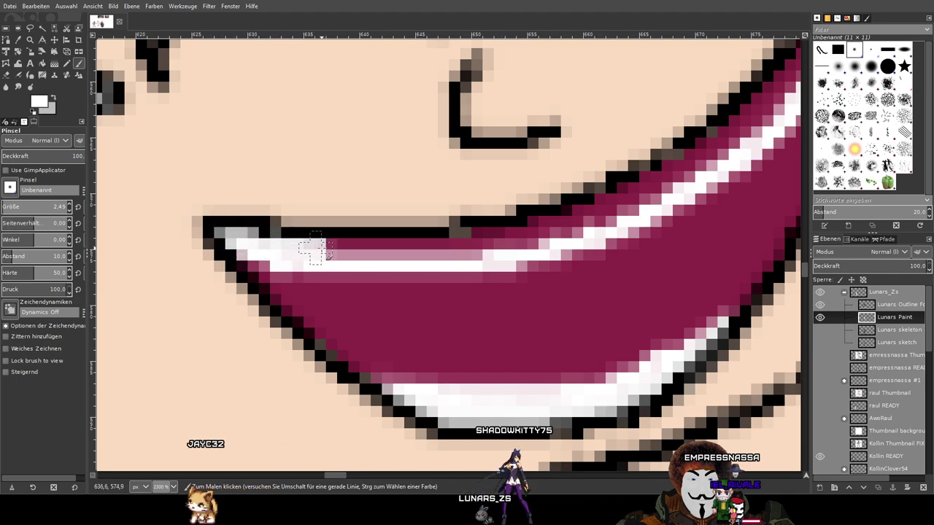
pyautogui.moveTo(385, 246)
pyautogui.mouseDown()
pyautogui.moveTo(283, 250)
pyautogui.moveTo(377, 252)
pyautogui.mouseUp()
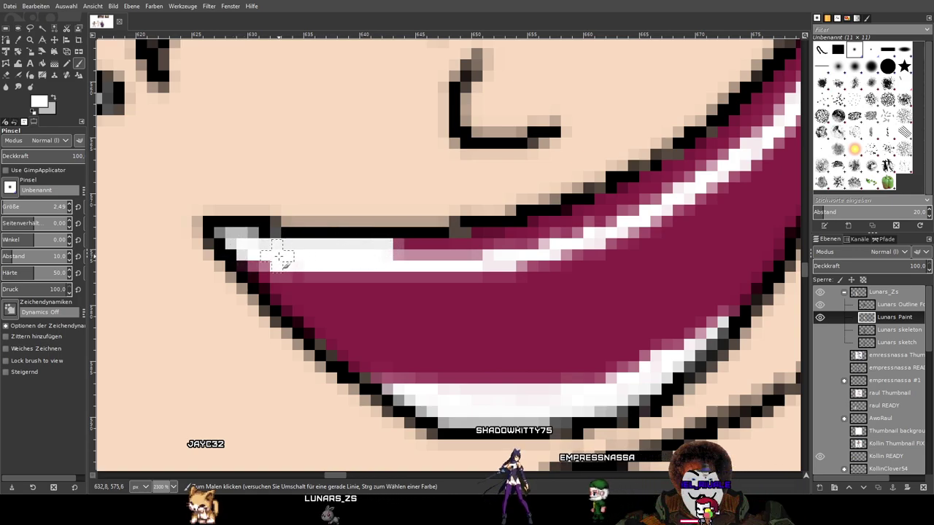
pyautogui.moveTo(301, 260)
pyautogui.mouseDown()
pyautogui.moveTo(430, 248)
pyautogui.moveTo(394, 247)
pyautogui.moveTo(476, 244)
pyautogui.moveTo(432, 251)
pyautogui.moveTo(480, 252)
pyautogui.moveTo(442, 254)
pyautogui.moveTo(496, 246)
pyautogui.moveTo(473, 246)
pyautogui.moveTo(498, 235)
pyautogui.moveTo(465, 236)
pyautogui.moveTo(558, 221)
pyautogui.moveTo(500, 245)
pyautogui.moveTo(542, 238)
pyautogui.moveTo(519, 236)
pyautogui.mouseUp()
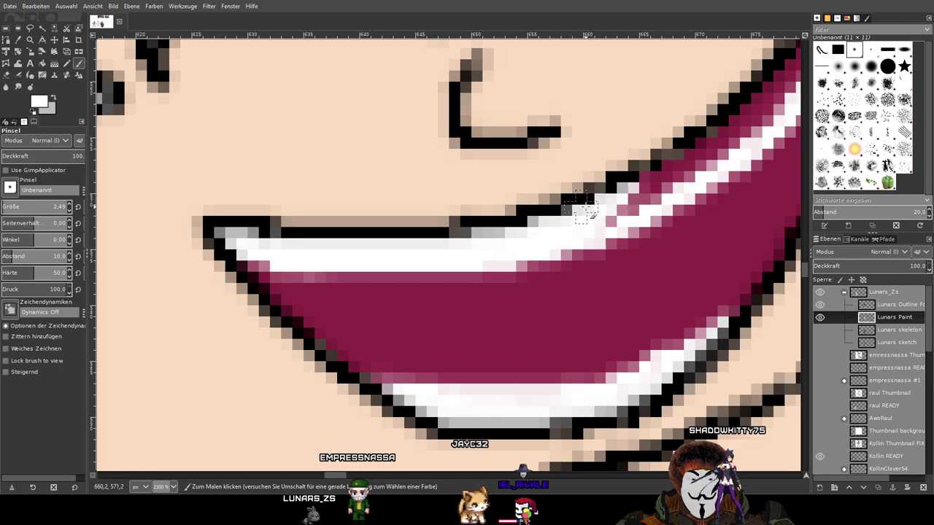
pyautogui.moveTo(657, 208)
pyautogui.mouseDown()
pyautogui.moveTo(695, 156)
pyautogui.moveTo(635, 204)
pyautogui.mouseUp()
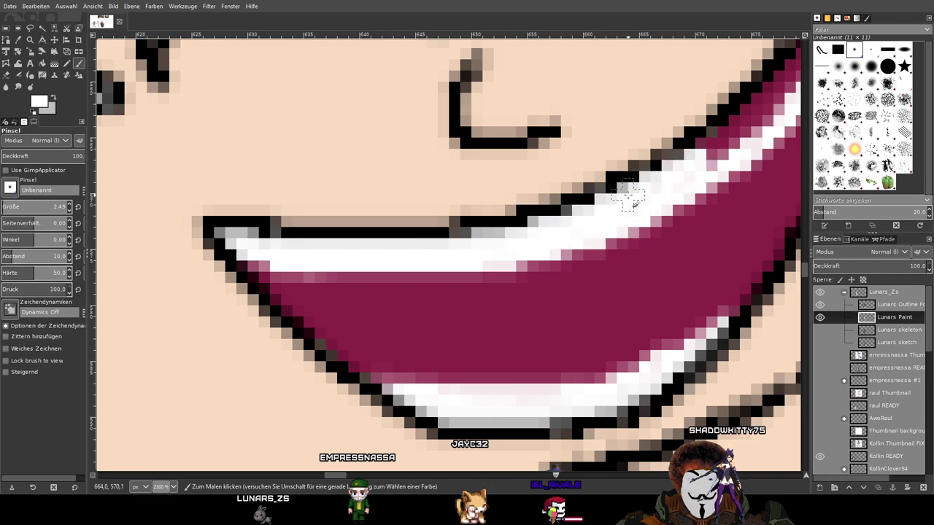
pyautogui.moveTo(688, 161); pyautogui.dragTo(450, 279)
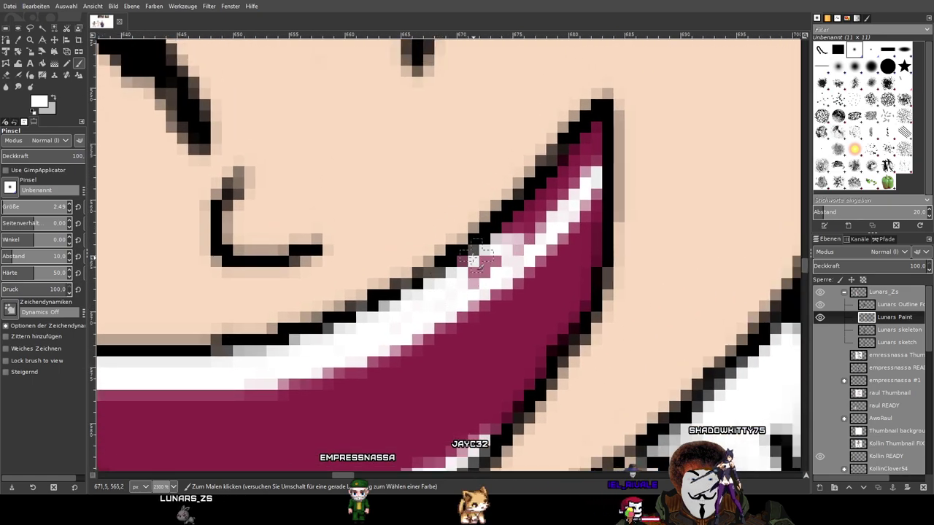
pyautogui.moveTo(504, 241)
pyautogui.mouseDown()
pyautogui.moveTo(574, 167)
pyautogui.moveTo(566, 194)
pyautogui.moveTo(595, 125)
pyautogui.mouseUp()
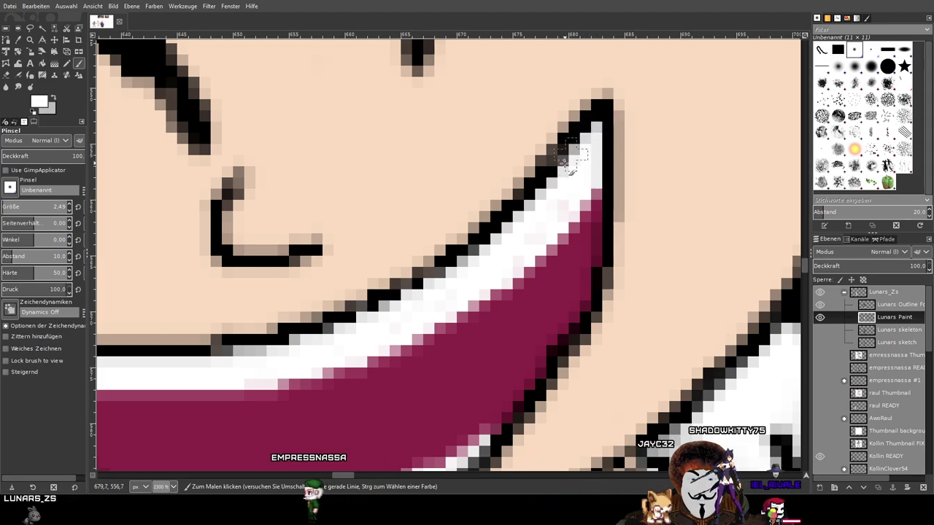
pyautogui.scroll(-4, 537, 209)
pyautogui.scroll(5, 538, 209)
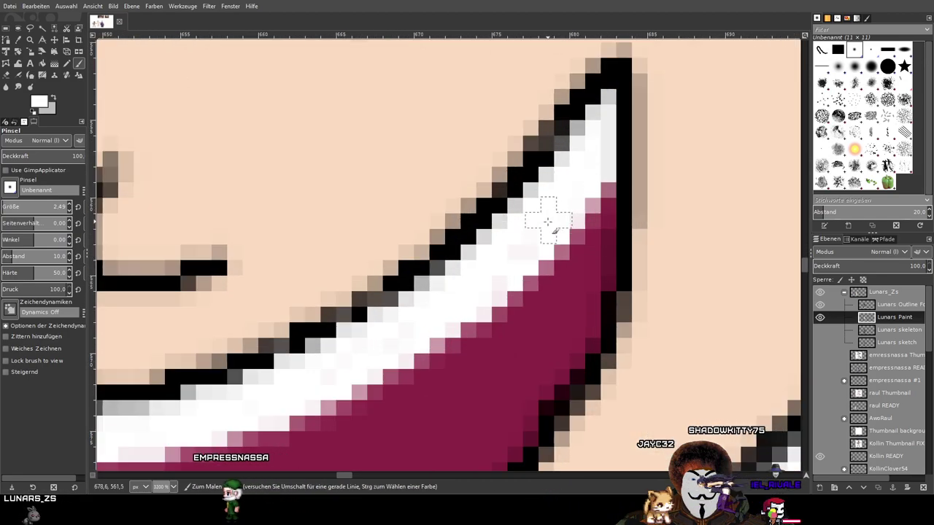
# Touch up the lower teeth with white strokes to even out their upper edge along the mouth's bottom curve
pyautogui.scroll(-5, 567, 209)
pyautogui.scroll(5, 573, 211)
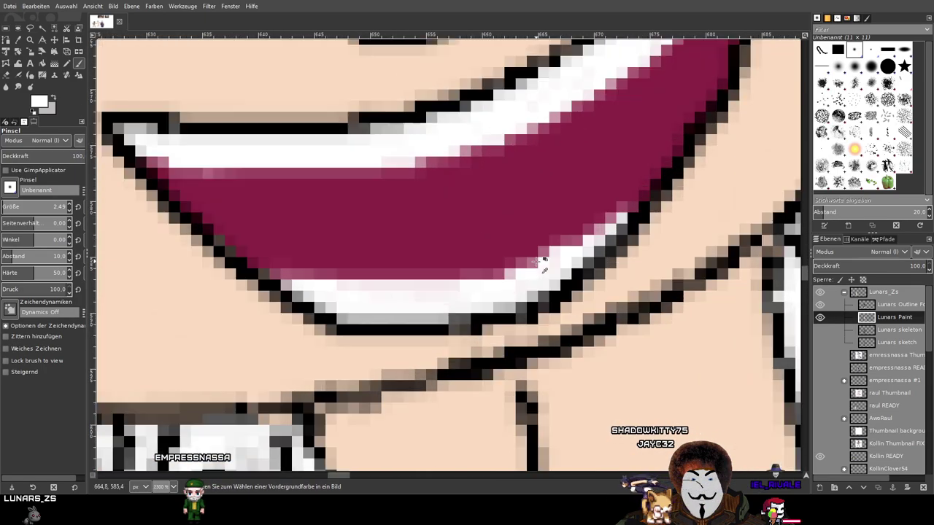
pyautogui.moveTo(429, 290)
pyautogui.mouseDown()
pyautogui.moveTo(535, 259)
pyautogui.moveTo(651, 188)
pyautogui.mouseUp()
pyautogui.scroll(-5, 652, 188)
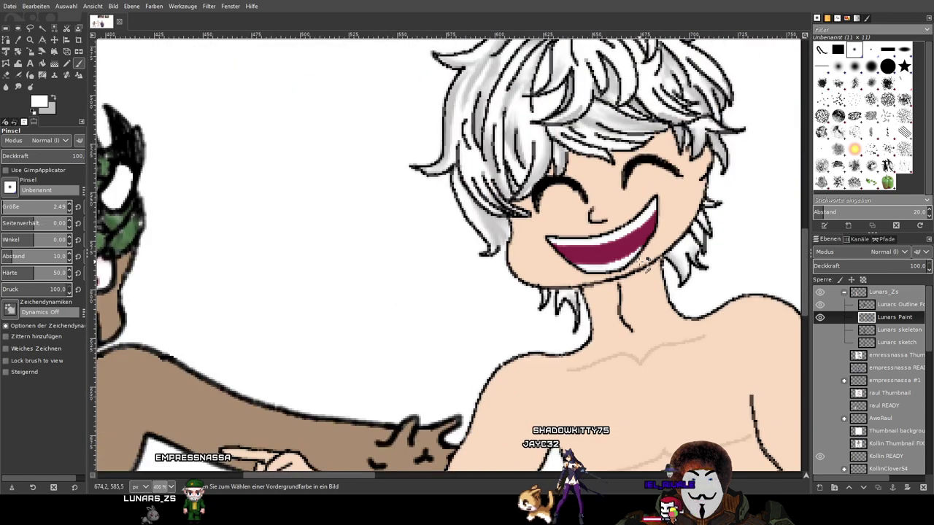
# Pick the mouth's dark magenta as foreground colour and repaint the lower teeth's upper edge with the Paintbrush
pyautogui.scroll(4, 647, 269)
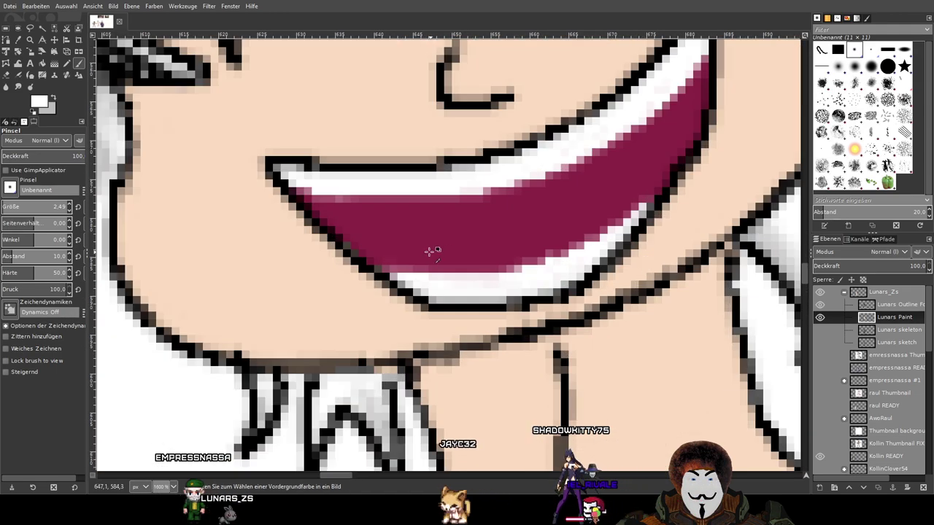
pyautogui.scroll(2, 395, 220)
pyautogui.keyDown('ctrl'); pyautogui.click(517, 240); pyautogui.keyUp('ctrl')
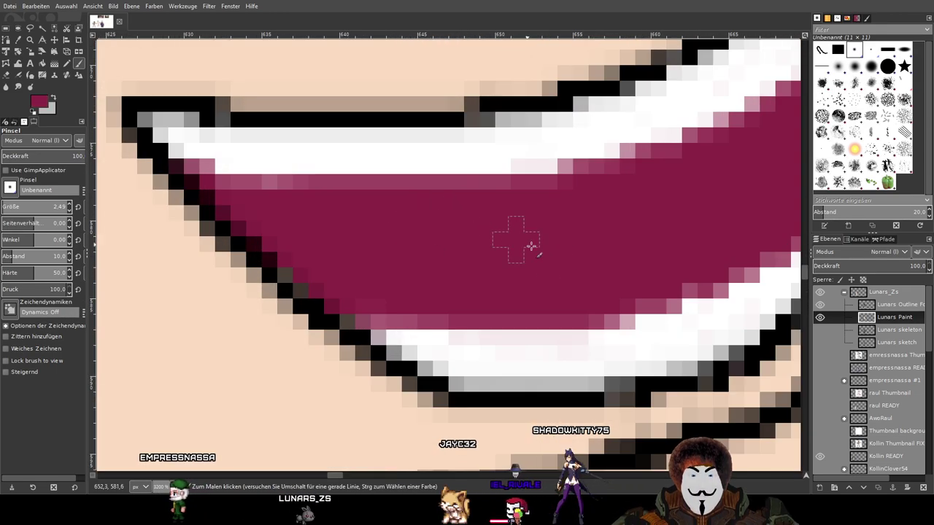
pyautogui.moveTo(588, 308)
pyautogui.mouseDown()
pyautogui.moveTo(498, 328)
pyautogui.moveTo(394, 313)
pyautogui.mouseUp()
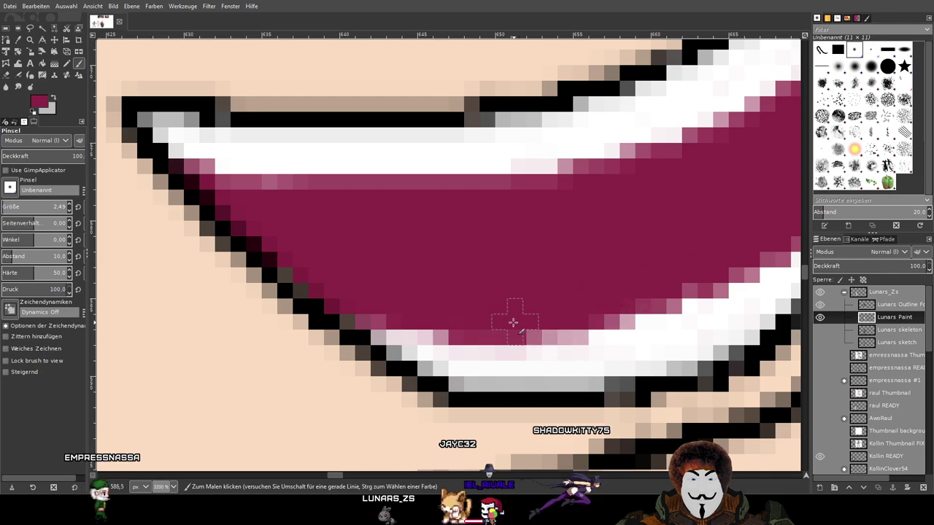
pyautogui.scroll(-4, 723, 232)
pyautogui.scroll(-2, 537, 237)
pyautogui.scroll(5, 555, 231)
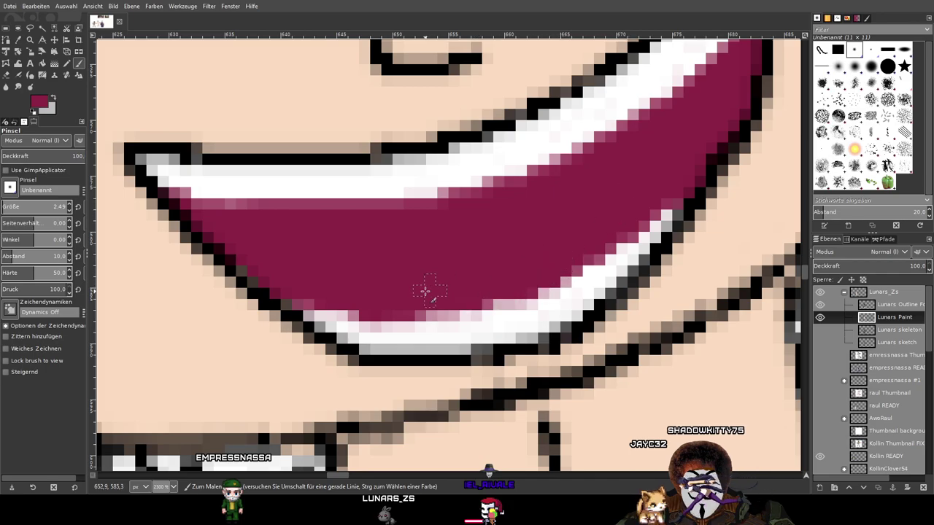
pyautogui.scroll(-6, 427, 292)
pyautogui.moveTo(693, 191); pyautogui.dragTo(502, 225)
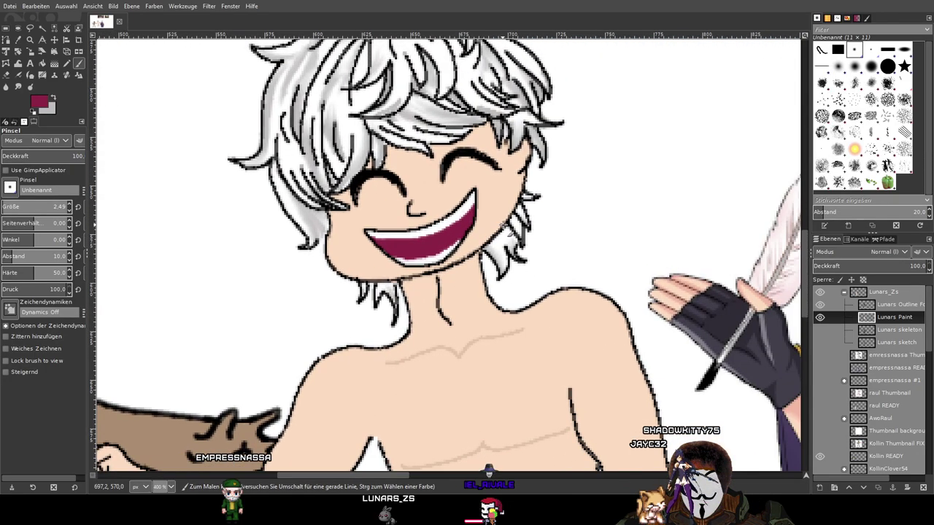
pyautogui.scroll(-3, 488, 224)
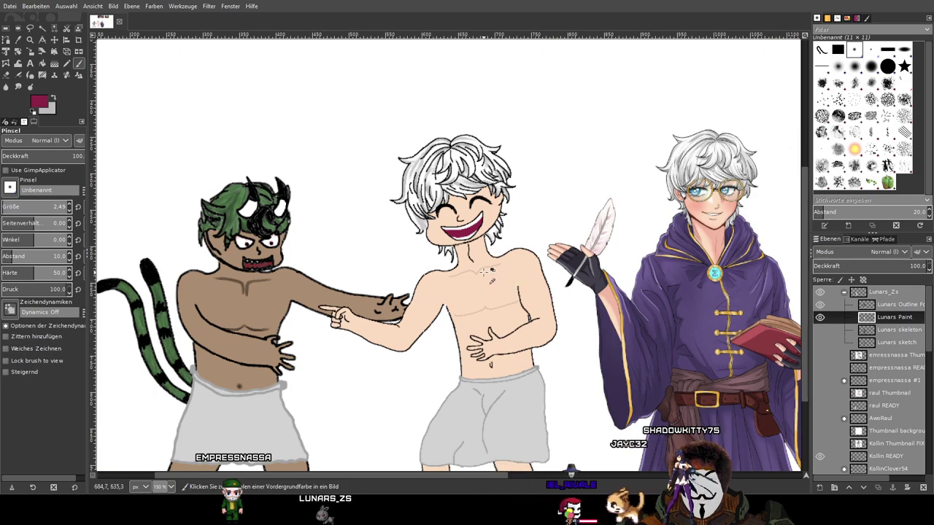
# Hide the Kollin READY layer and the two visible Eingefügte Ebene layers
pyautogui.scroll(-1, 483, 271)
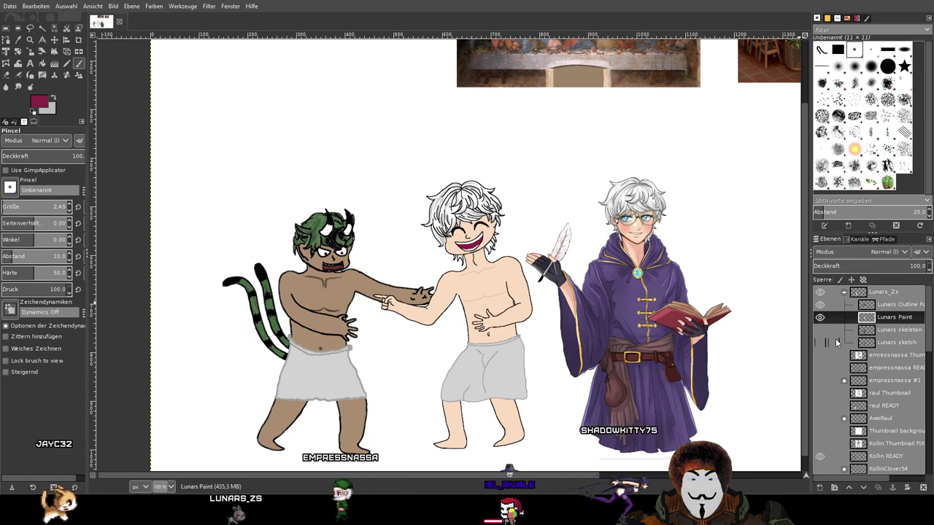
pyautogui.scroll(-4, 811, 340)
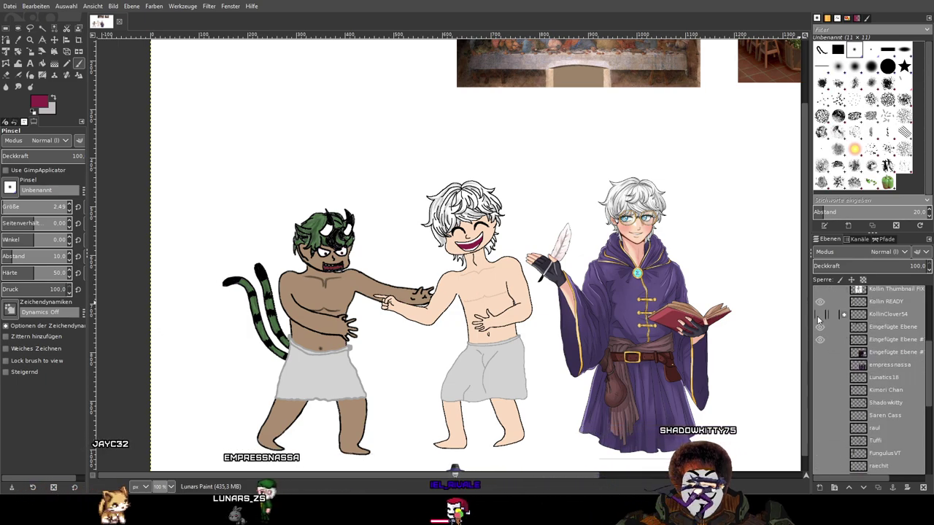
pyautogui.click(819, 303)
pyautogui.click(820, 326)
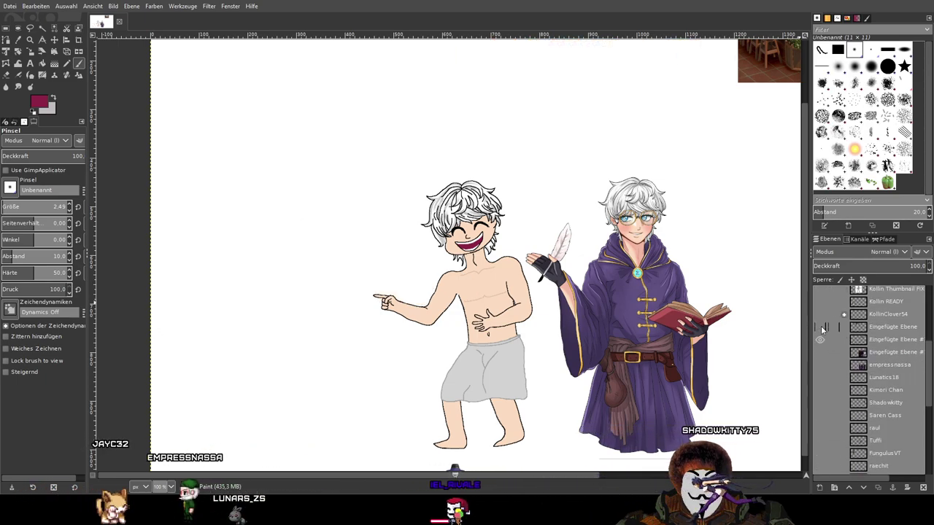
pyautogui.click(817, 339)
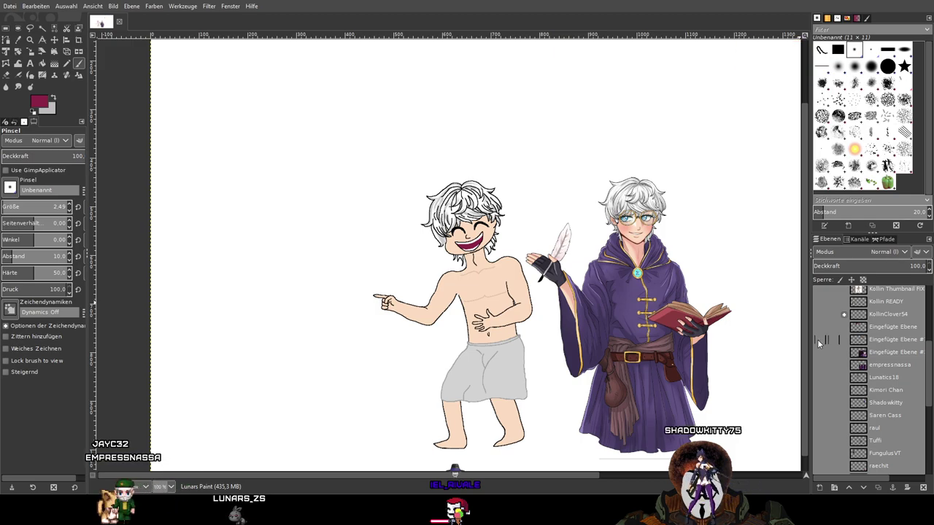
# Show the raul READY layer to compare it with the white-haired character, and hide it again
pyautogui.scroll(3, 817, 339)
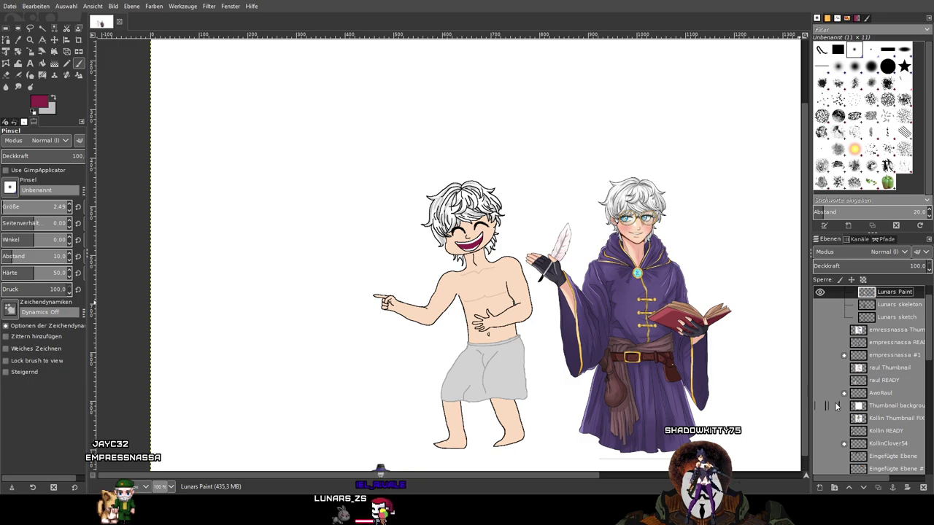
pyautogui.click(818, 380)
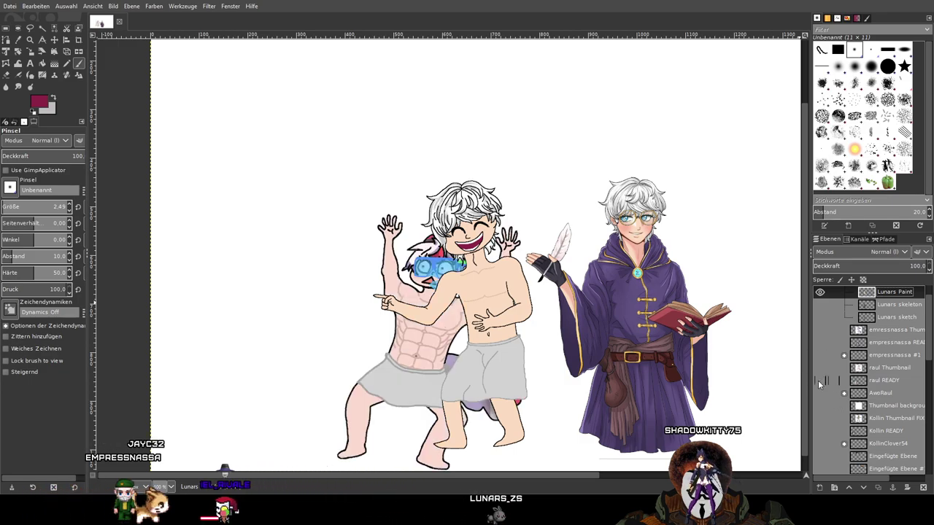
pyautogui.click(817, 380)
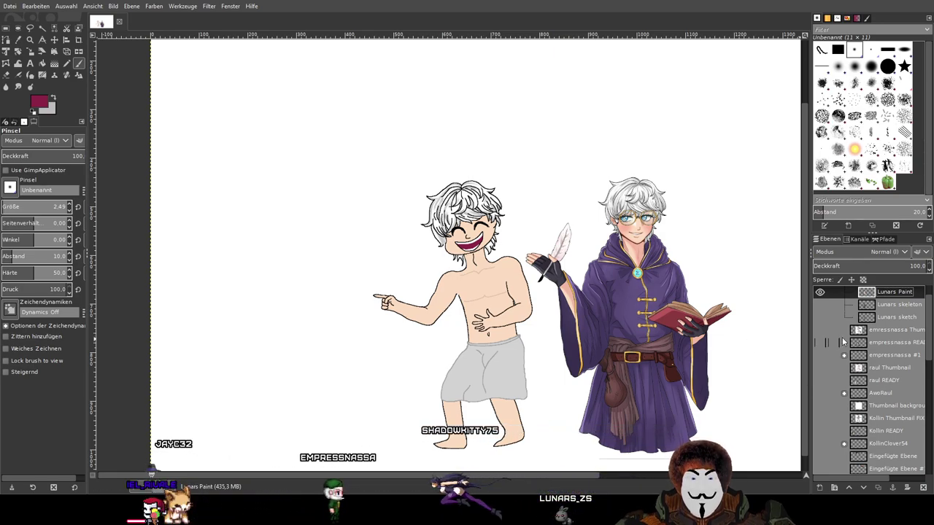
# Show the sketch layer with the numbered position circles behind the white-haired character and inspect the placement
pyautogui.scroll(-10, 842, 341)
pyautogui.click(820, 458)
pyautogui.click(820, 456)
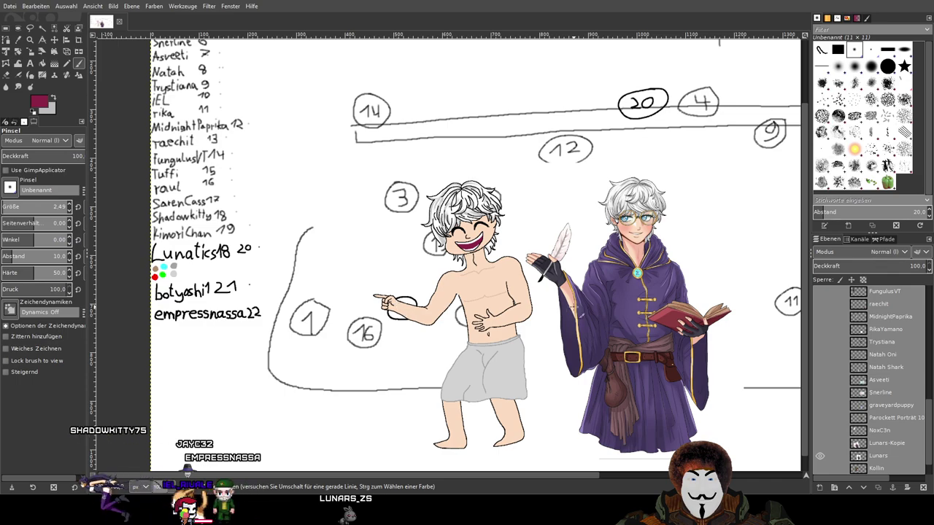
pyautogui.scroll(4, 485, 206)
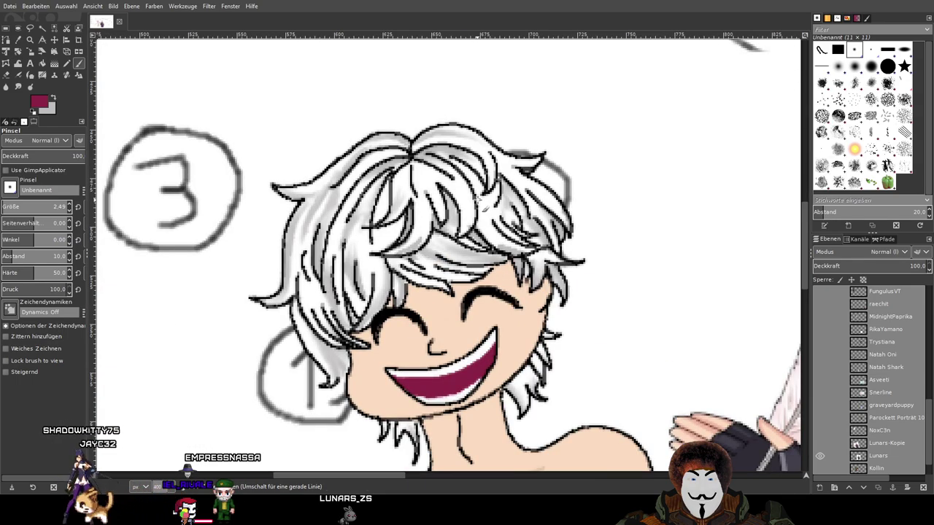
pyautogui.scroll(-4, 482, 204)
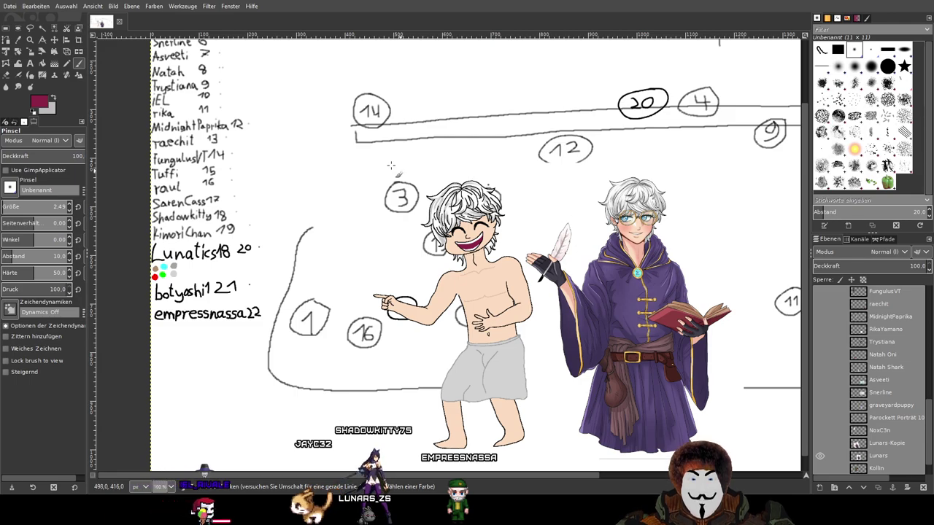
# Try to move the white-haired character's Lunars Paint layer with the Move tool, and undo the move
pyautogui.press('m')
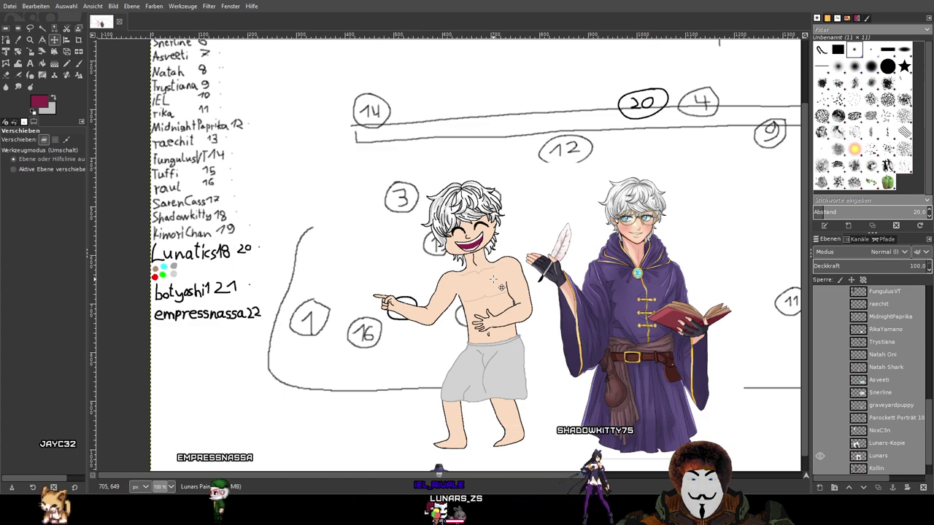
pyautogui.moveTo(493, 280); pyautogui.dragTo(470, 223)
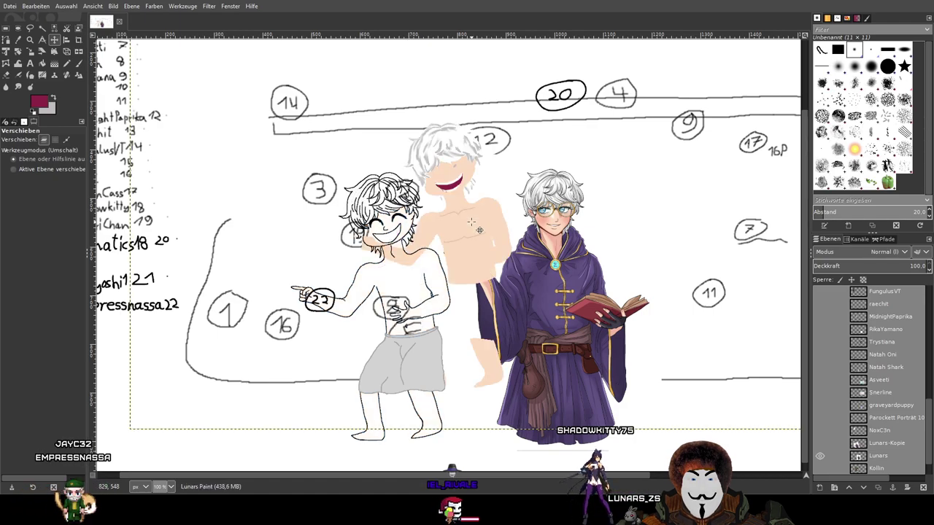
pyautogui.press('ctrl')
pyautogui.hotkey('ctrl', 'z')
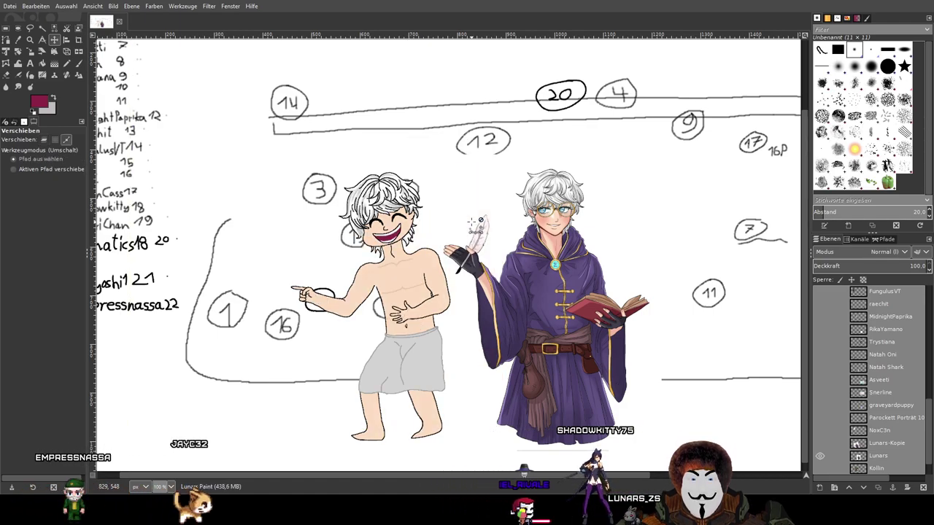
# Hide the Lunars reference layer and the background sketch layers, leaving only the Lunars_Zs group shown
pyautogui.scroll(5, 846, 352)
pyautogui.scroll(4, 846, 352)
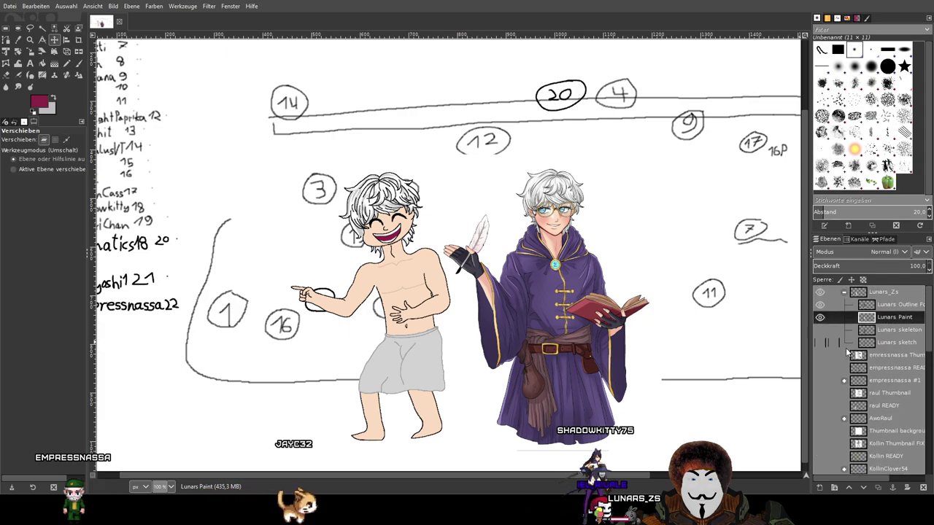
pyautogui.scroll(-10, 846, 350)
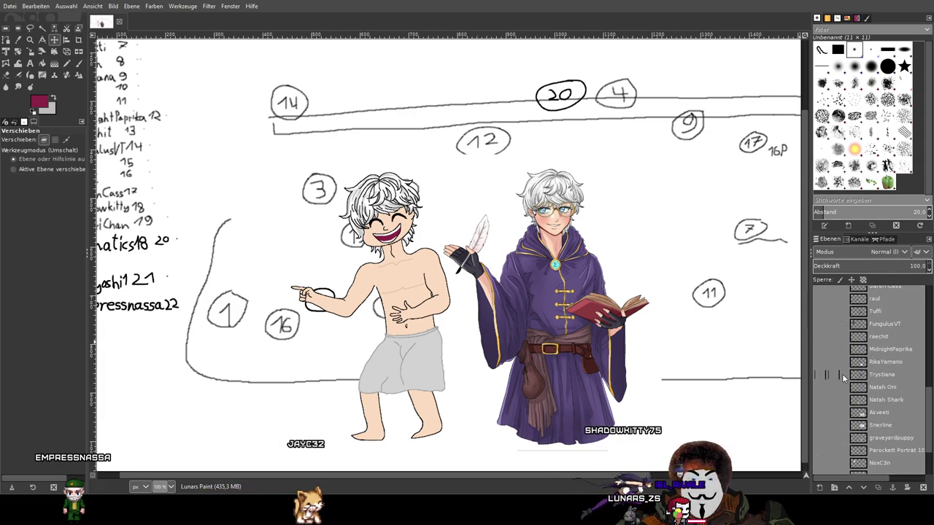
pyautogui.keyDown('shift'); pyautogui.click(819, 430); pyautogui.keyUp('shift')
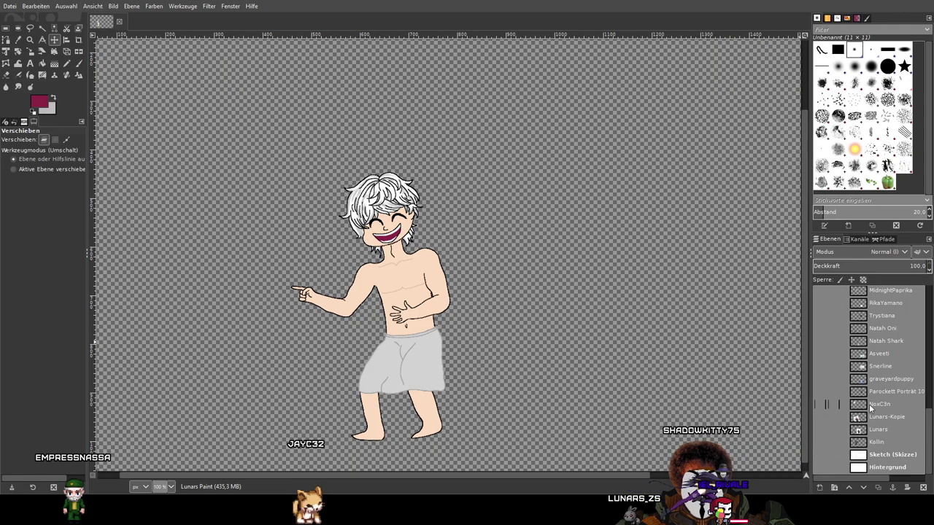
# Create a layer named "Lunars ready?" from the visible image inside the Lunars_Zs group and hide the group's Outline and Paint layers
pyautogui.scroll(8, 872, 405)
pyautogui.scroll(-2, 515, 308)
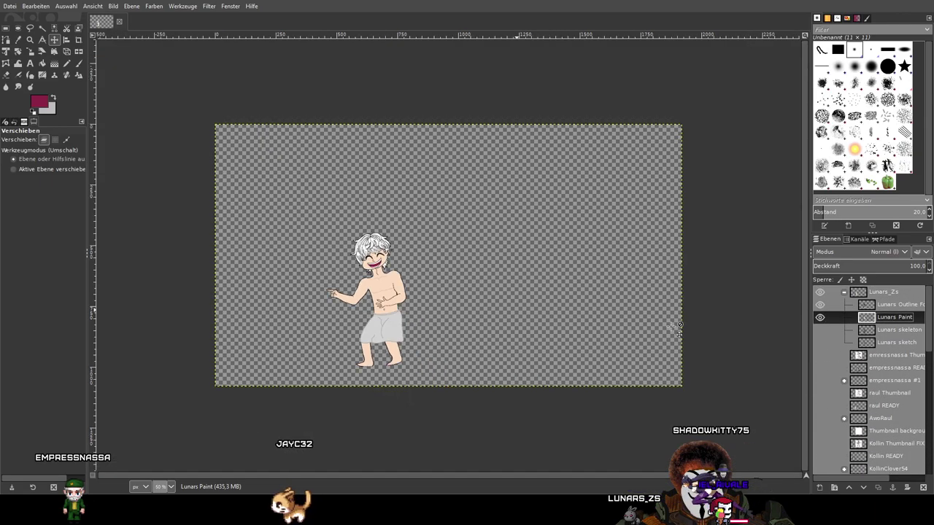
pyautogui.scroll(1, 515, 308)
pyautogui.moveTo(538, 309); pyautogui.dragTo(619, 312)
pyautogui.hscroll(3, 618, 312)
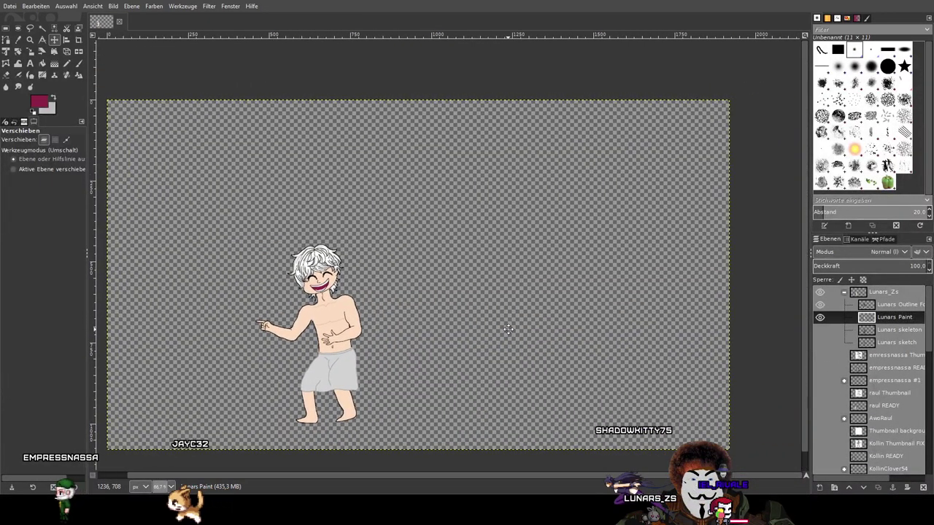
pyautogui.click(889, 290)
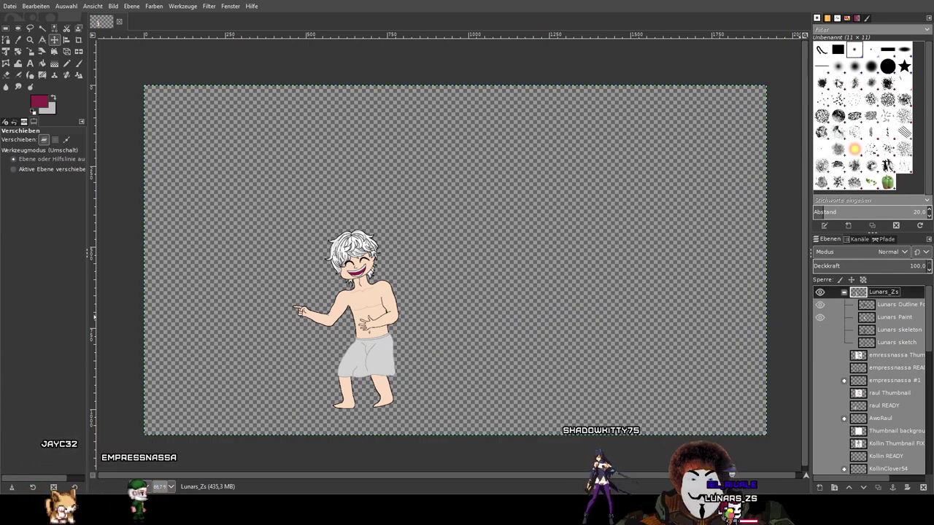
pyautogui.click(837, 76)
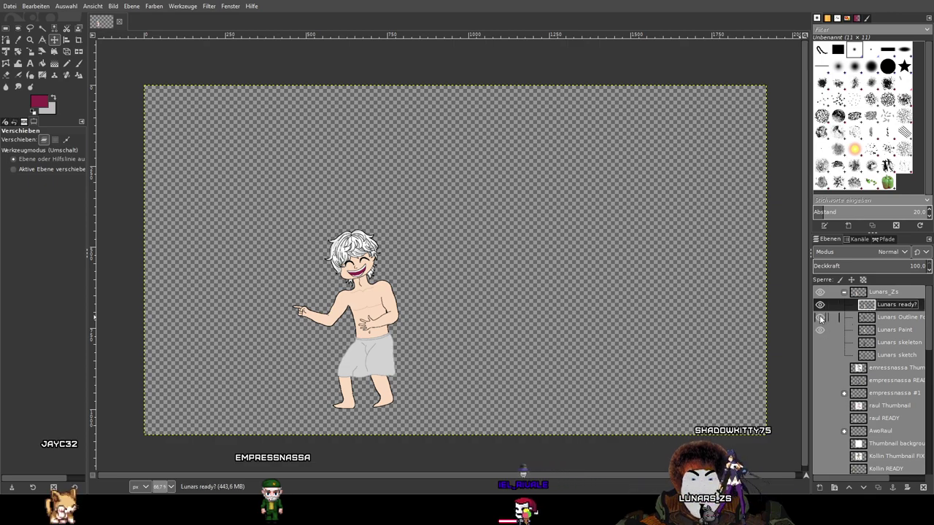
# Show the raul READY, empressnassa READY, Kollin READY and Sketch (Skizze) layers together with the white-haired character
pyautogui.click(819, 419)
pyautogui.click(819, 387)
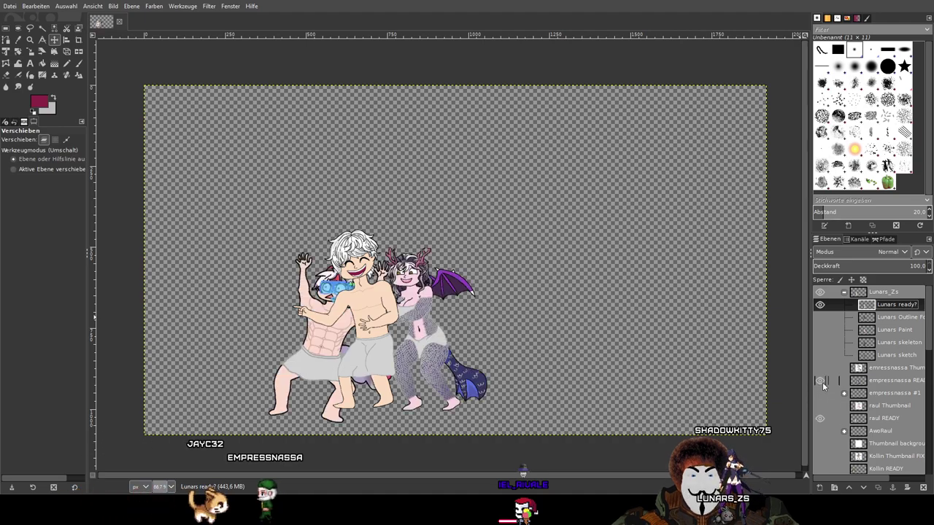
pyautogui.scroll(-3, 820, 383)
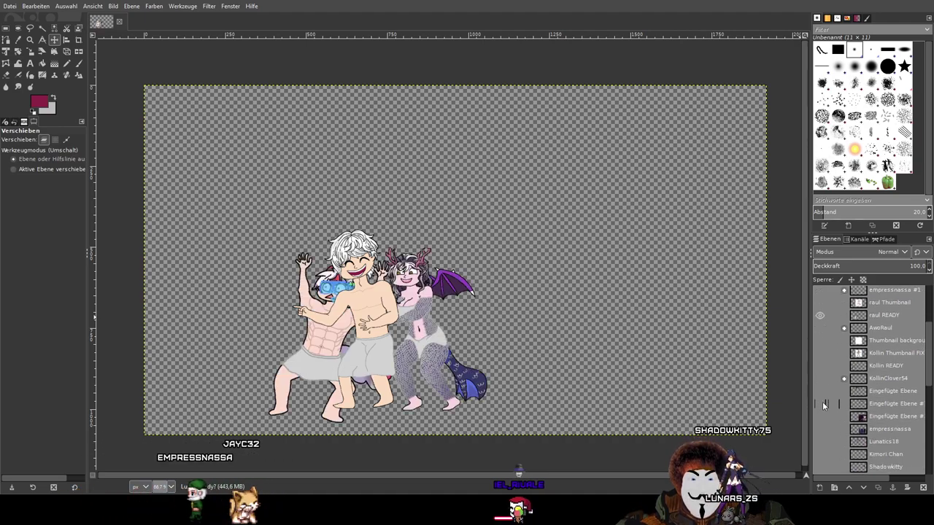
pyautogui.click(821, 378)
pyautogui.scroll(-5, 831, 387)
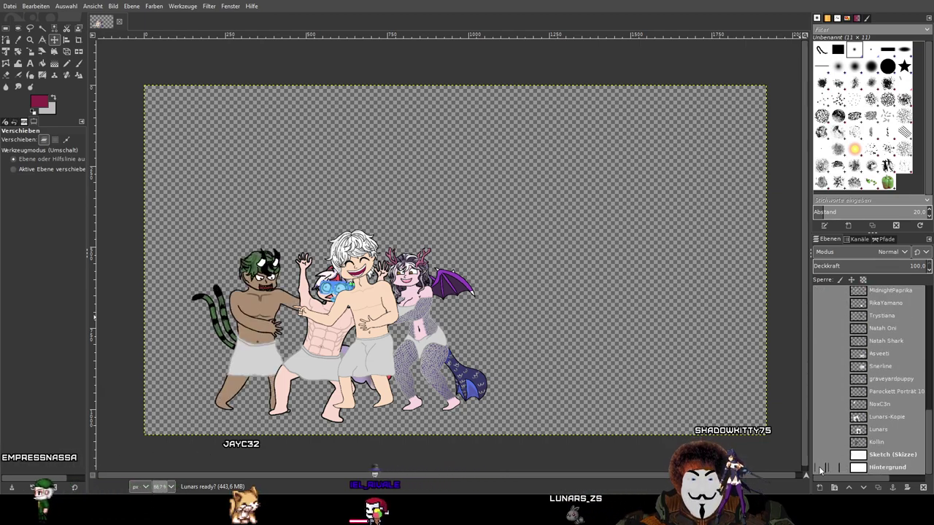
pyautogui.click(819, 455)
pyautogui.scroll(2, 465, 304)
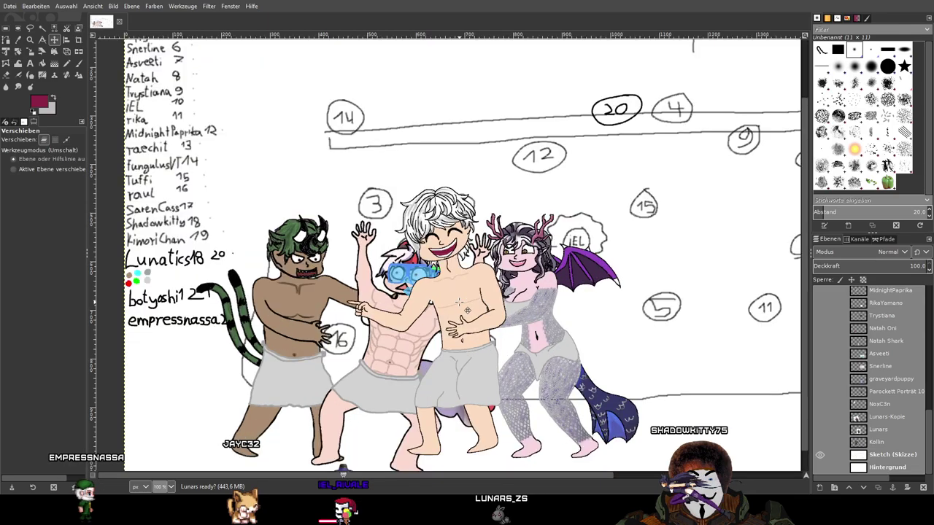
# Move the "Lunars ready?" character about 20 px right and 220 px up, above the other three figures
pyautogui.moveTo(458, 296); pyautogui.dragTo(467, 189)
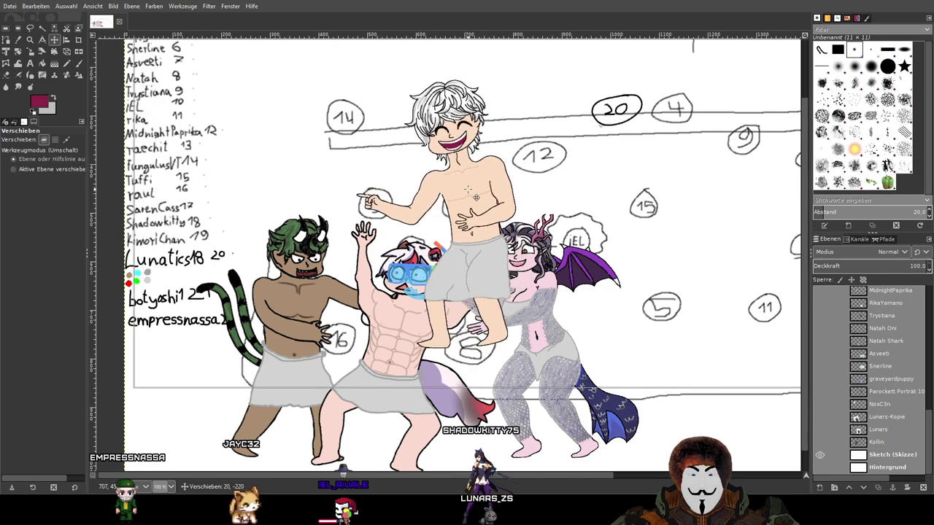
pyautogui.scroll(-1, 639, 222)
pyautogui.moveTo(458, 274); pyautogui.dragTo(541, 274)
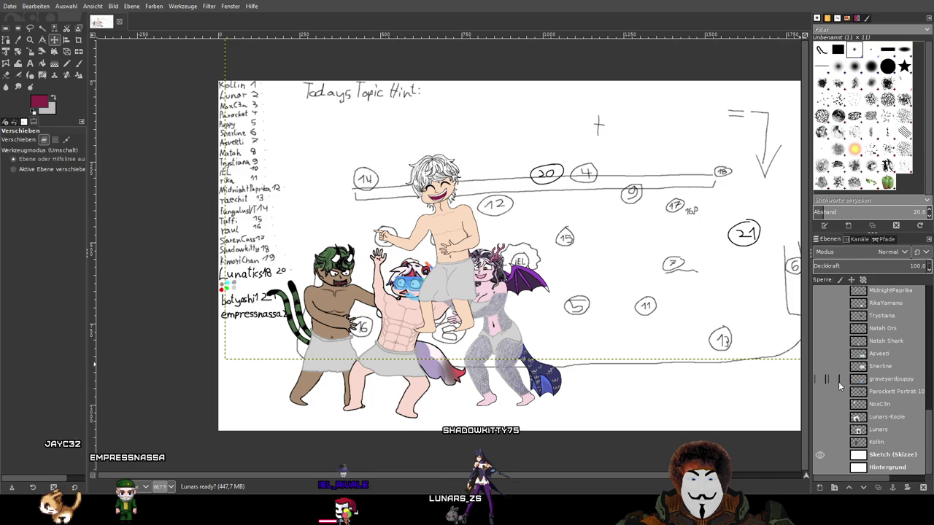
# Take the "Lunars ready?" layer out of the Lunars_Zs group to the top of the layer stack and collapse the group
pyautogui.scroll(10, 838, 381)
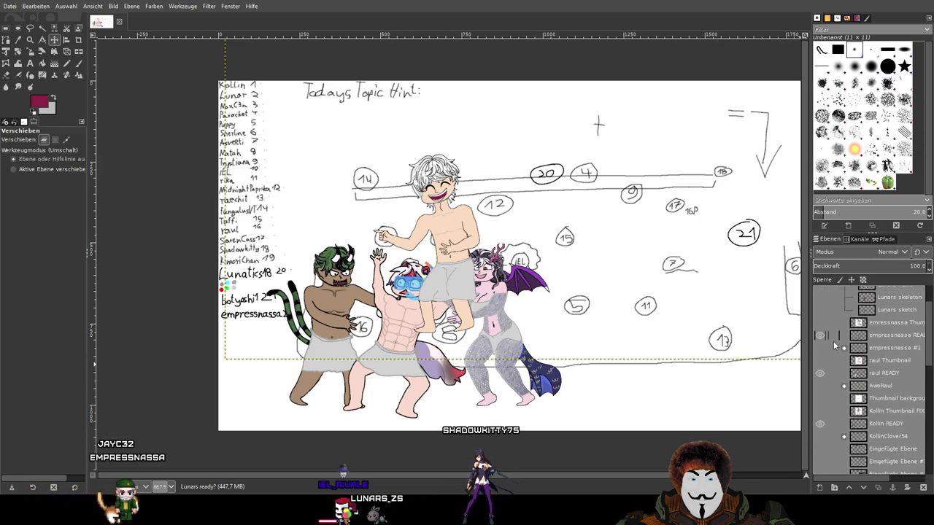
pyautogui.scroll(2, 830, 332)
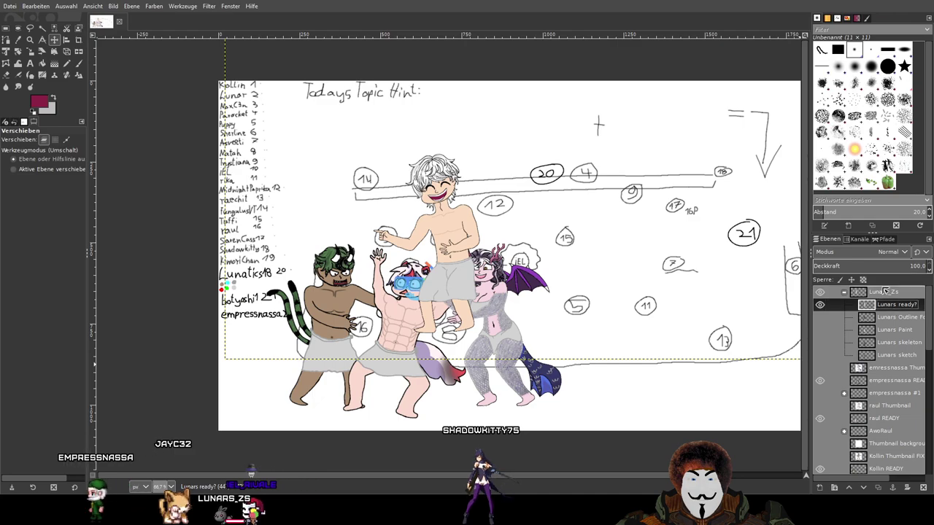
pyautogui.moveTo(875, 305); pyautogui.dragTo(883, 291)
pyautogui.click(844, 304)
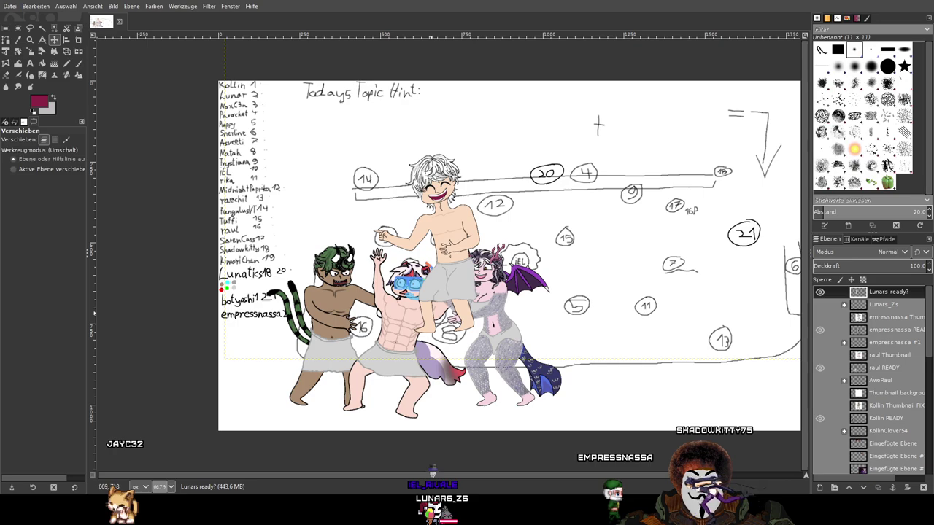
# Hide the empressnassa READY, raul READY, Kollin READY and Sketch (Skizze) layers, leaving only the white-haired character on the white background
pyautogui.click(819, 329)
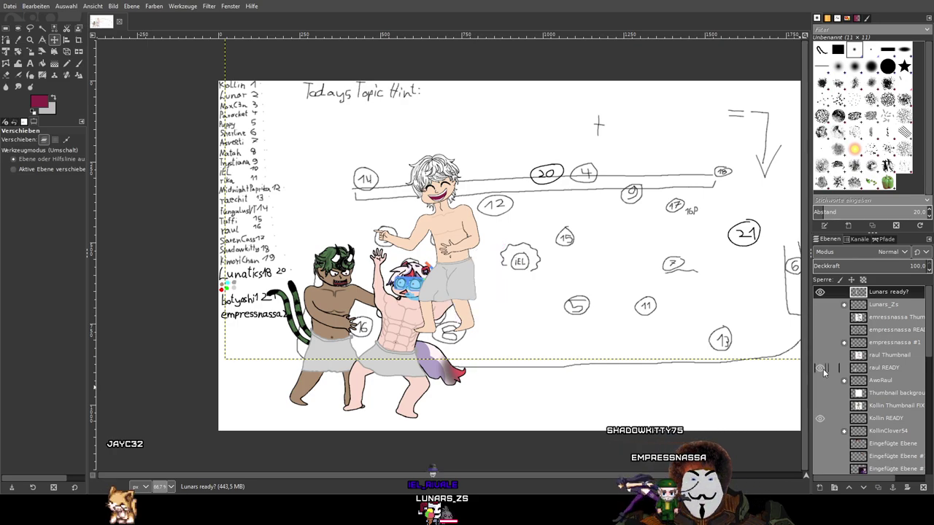
pyautogui.click(820, 367)
pyautogui.click(819, 418)
pyautogui.scroll(-5, 823, 425)
pyautogui.scroll(-5, 823, 425)
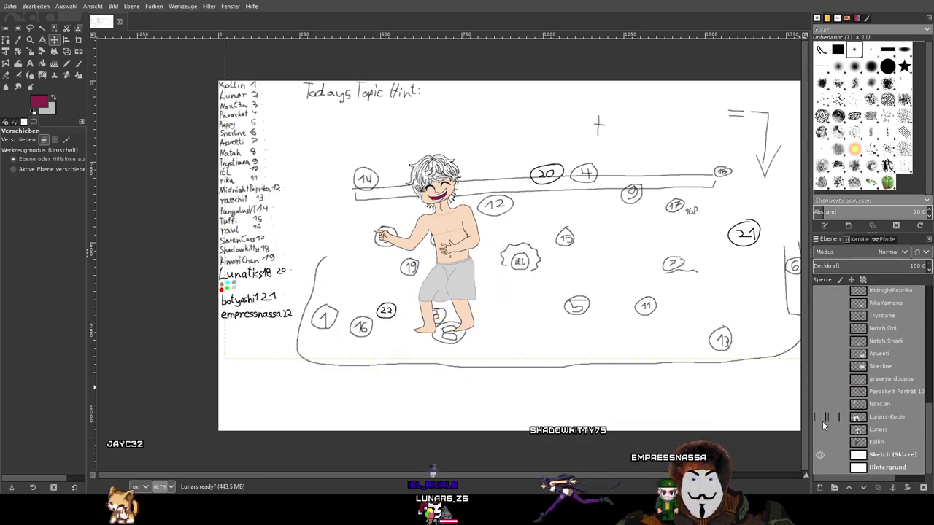
pyautogui.click(822, 455)
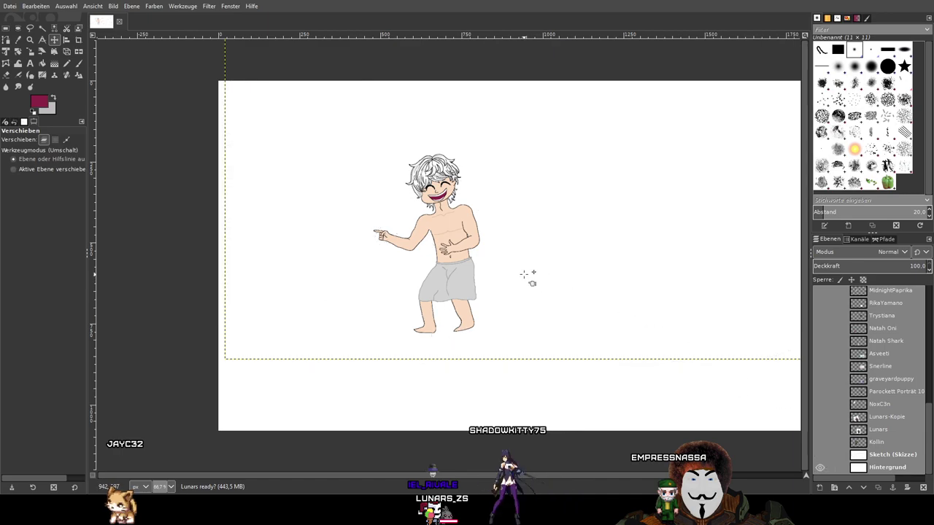
# Examine the white-haired character's drawing up close, especially the outlines around the hand, navel and grey shorts
pyautogui.scroll(1, 462, 219)
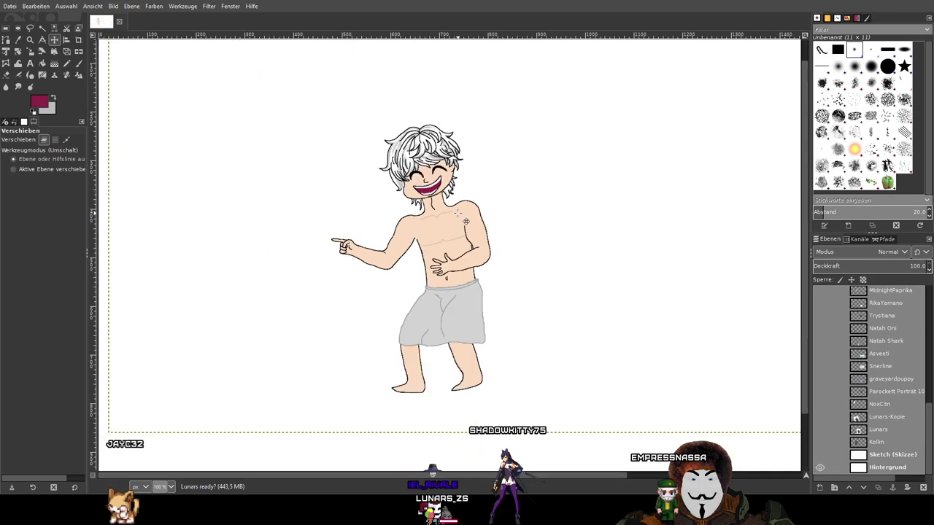
pyautogui.scroll(1, 590, 284)
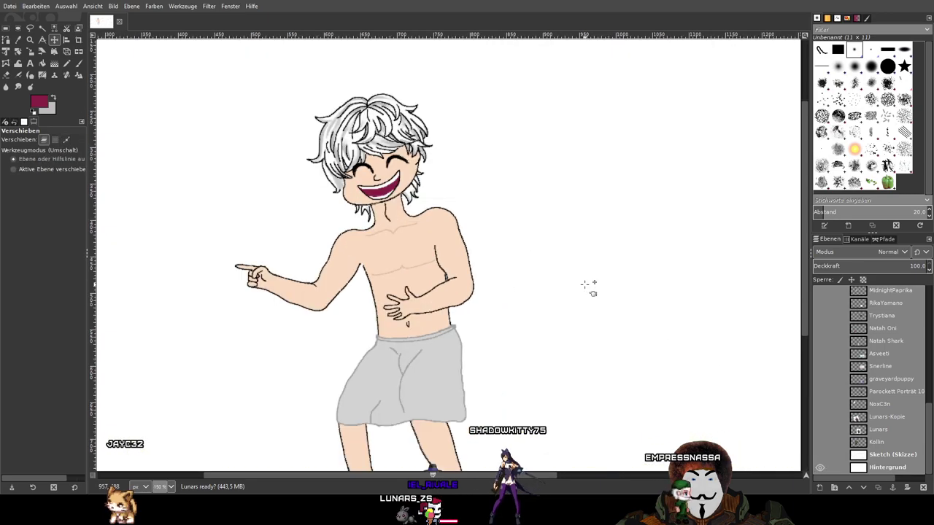
pyautogui.moveTo(601, 251); pyautogui.dragTo(646, 255)
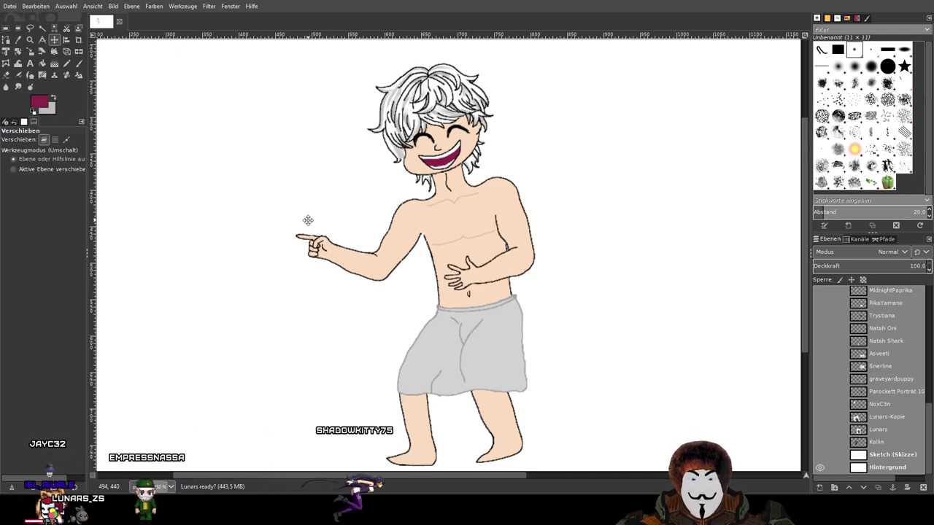
pyautogui.moveTo(307, 217); pyautogui.dragTo(310, 209)
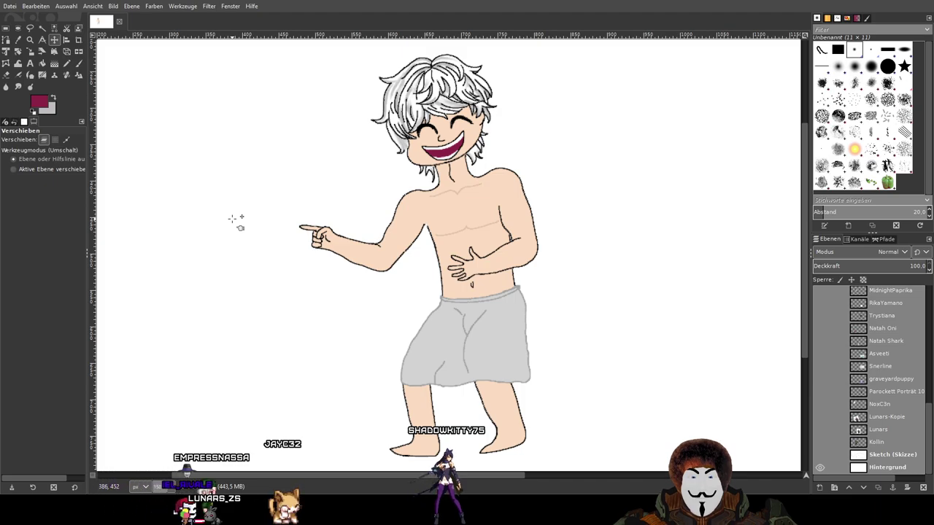
pyautogui.scroll(9, 473, 285)
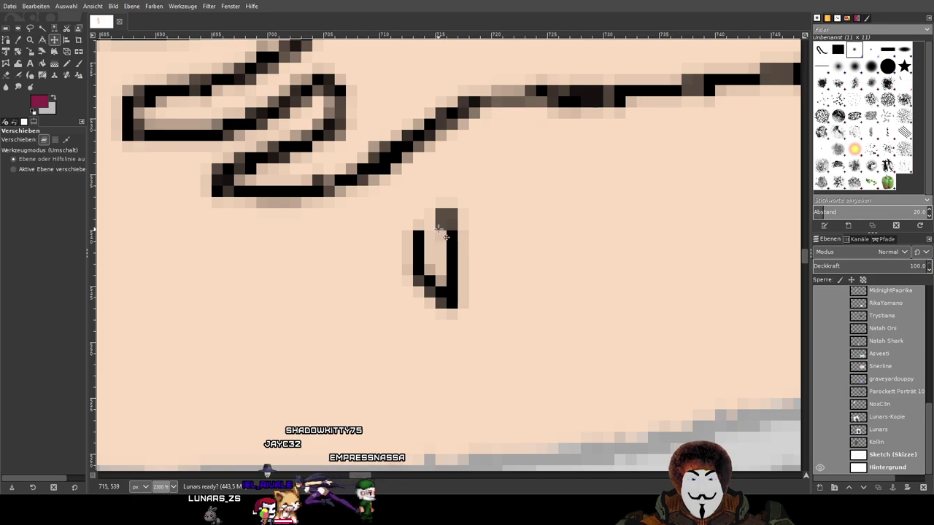
pyautogui.scroll(-5, 437, 239)
pyautogui.scroll(-1, 440, 237)
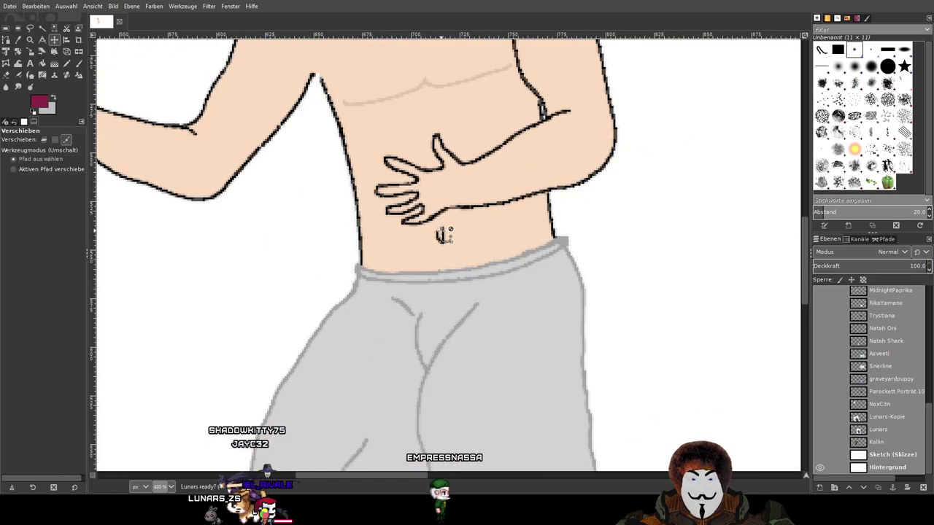
pyautogui.scroll(5, 483, 246)
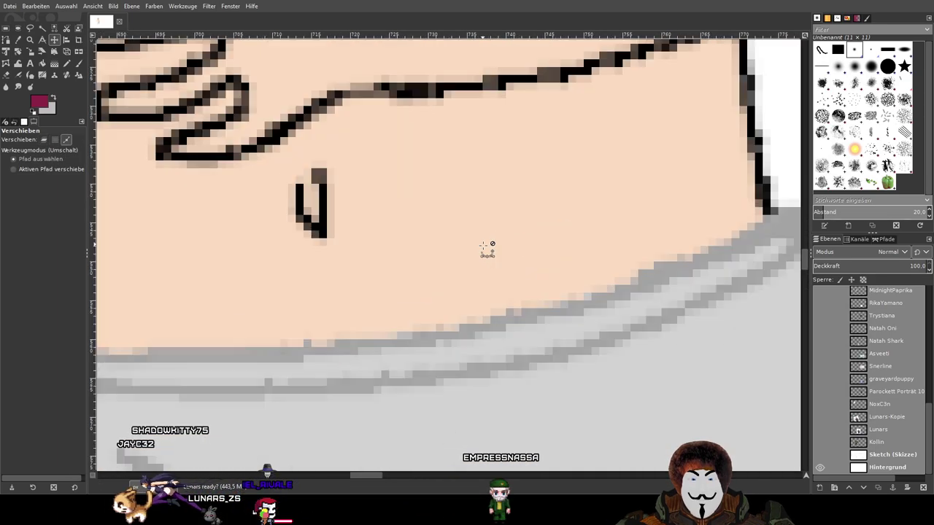
pyautogui.scroll(-5, 487, 248)
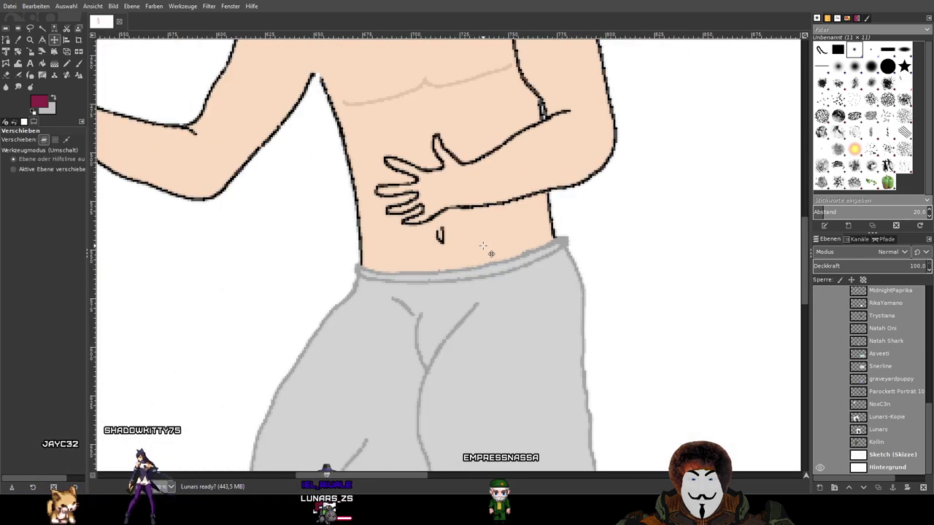
pyautogui.scroll(-2, 482, 246)
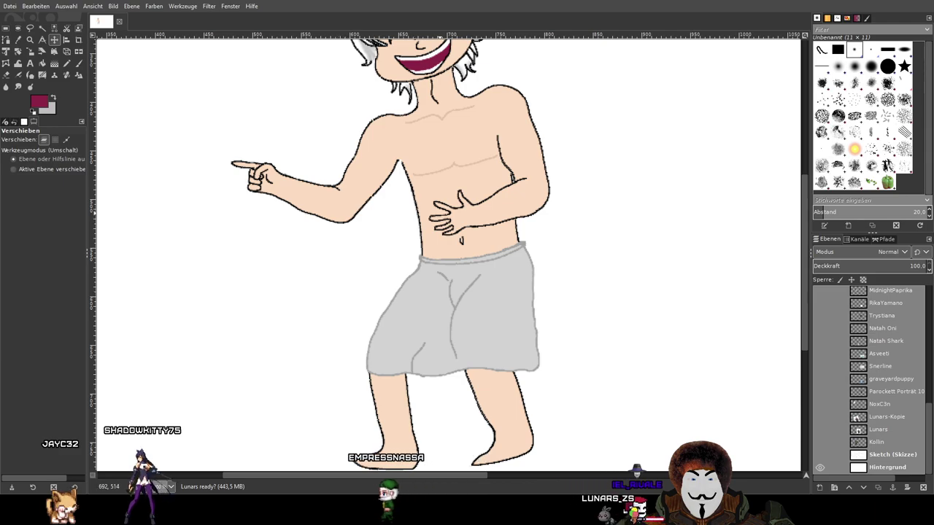
pyautogui.scroll(-1, 442, 213)
pyautogui.moveTo(442, 209); pyautogui.dragTo(483, 242)
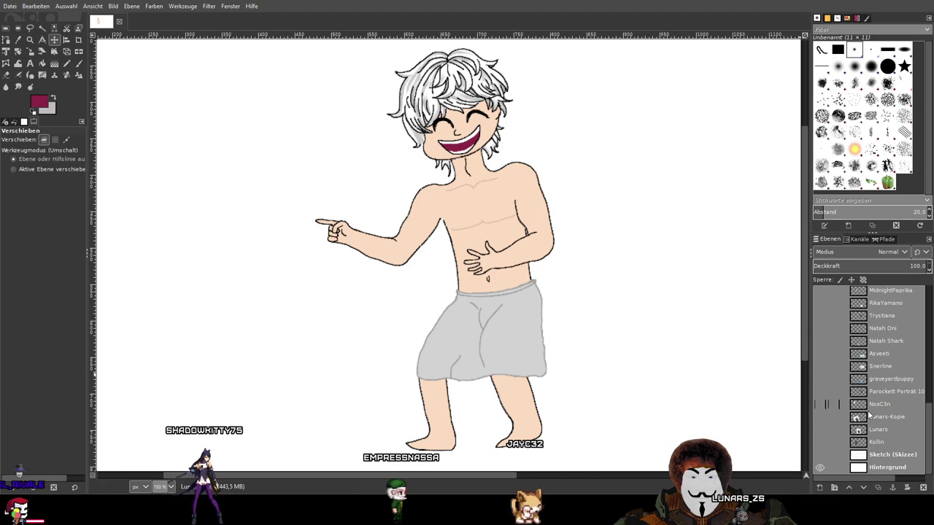
# Show the Lunars layer with the purple-robed reference artwork beside the cartoon character
pyautogui.click(819, 429)
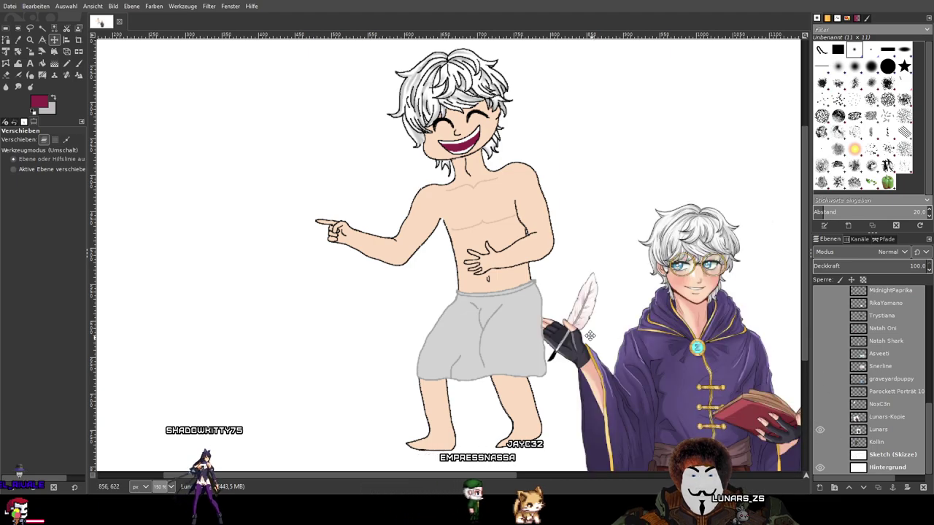
pyautogui.moveTo(591, 338); pyautogui.dragTo(533, 271)
pyautogui.scroll(10, 851, 385)
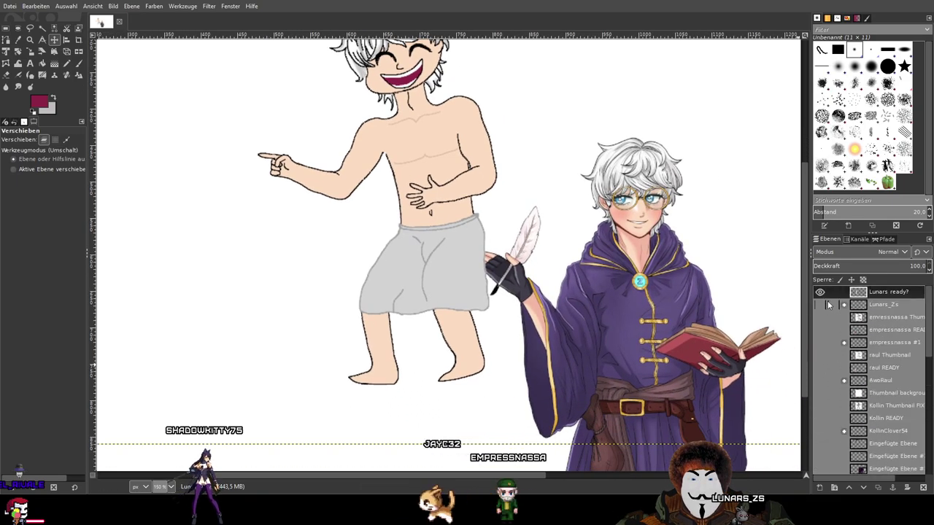
# Hide the "Lunars ready?" layer and show the expanded Lunars_Zs group with its Outline Form and Paint layers
pyautogui.click(819, 292)
pyautogui.click(844, 304)
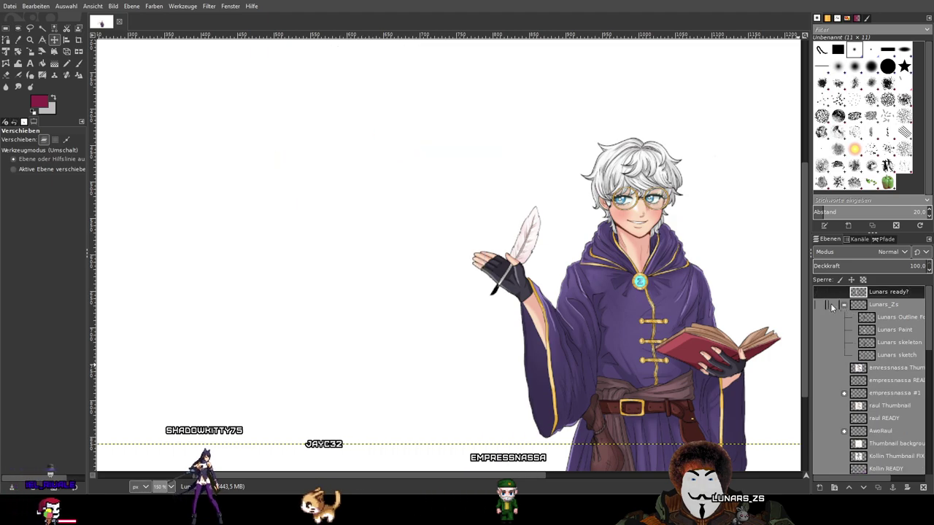
pyautogui.click(819, 305)
pyautogui.click(819, 317)
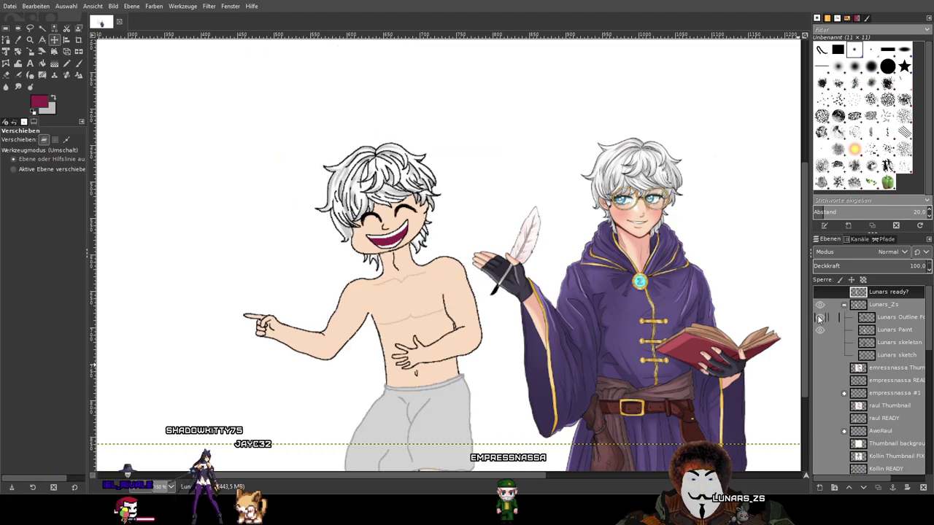
pyautogui.scroll(-4, 738, 313)
pyautogui.hscroll(-2, 738, 314)
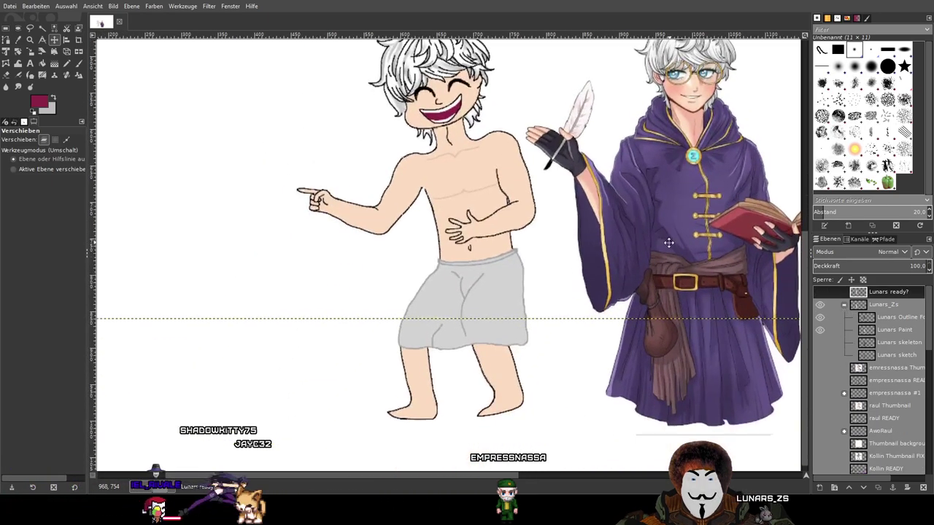
pyautogui.click(886, 320)
pyautogui.click(819, 317)
pyautogui.click(819, 317)
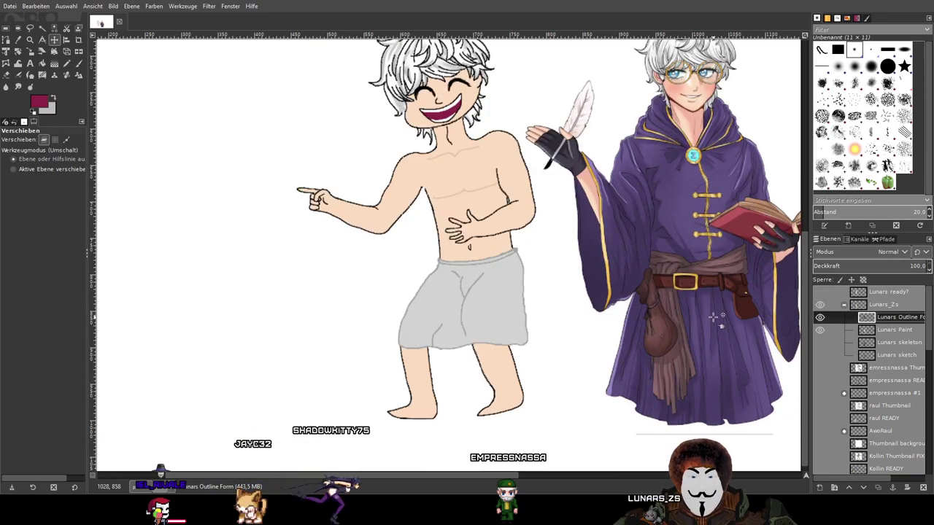
# Pick the medium purple of the robe's chest from the Lunars reference layer as the foreground colour
pyautogui.hscroll(3, 609, 230)
pyautogui.scroll(3, 608, 229)
pyautogui.scroll(1, 623, 220)
pyautogui.moveTo(625, 219); pyautogui.dragTo(603, 261)
pyautogui.scroll(-10, 896, 403)
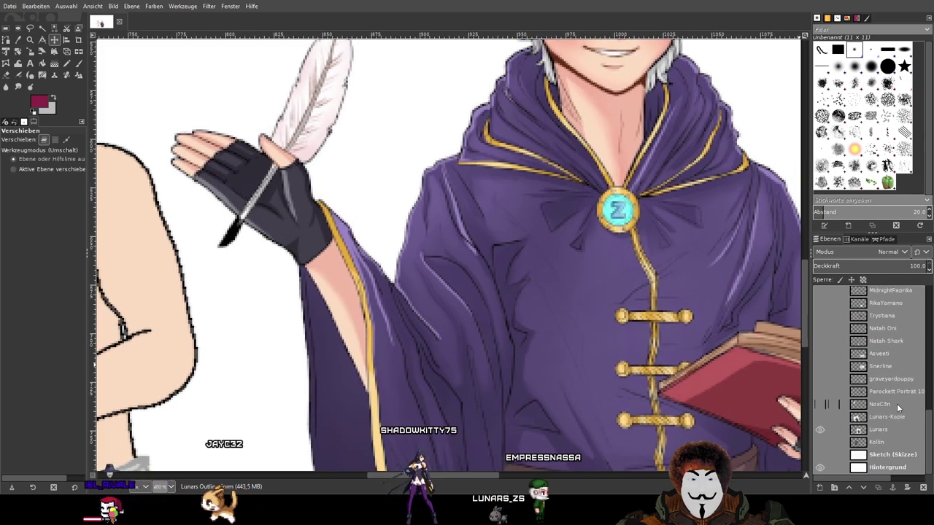
pyautogui.click(891, 428)
pyautogui.press('o')
pyautogui.moveTo(512, 284); pyautogui.dragTo(432, 156)
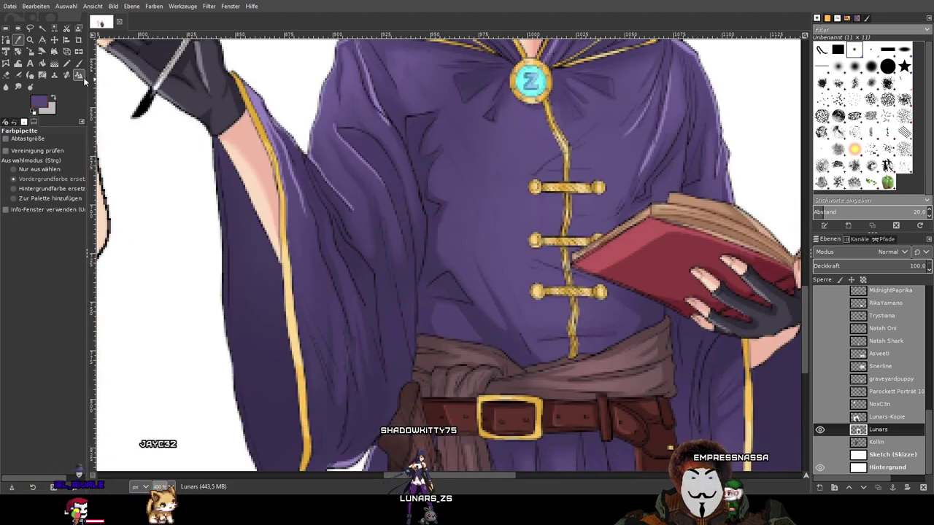
# Try to bucket-fill the grey shorts with the picked purple on the Lunars Outline Form layer, and undo the fill
pyautogui.click(43, 64)
pyautogui.moveTo(237, 268); pyautogui.dragTo(732, 267)
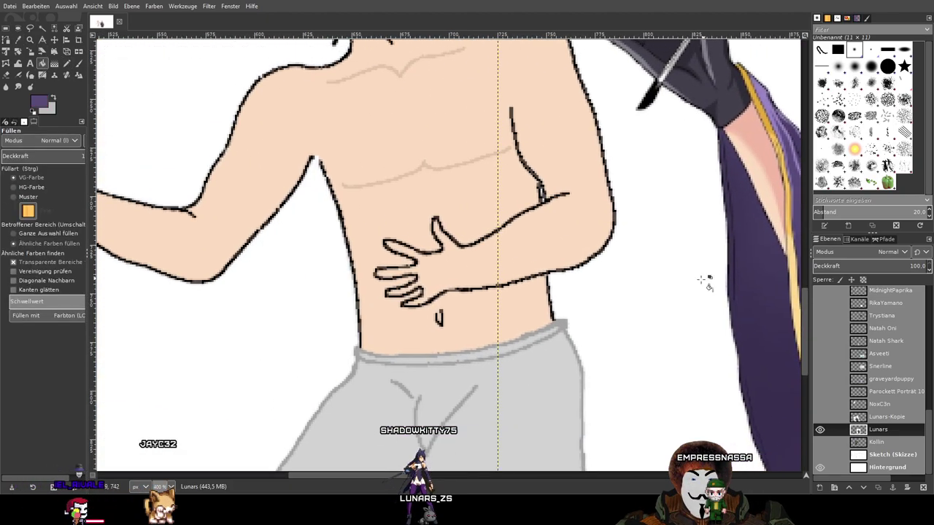
pyautogui.scroll(8, 833, 387)
pyautogui.scroll(1, 900, 307)
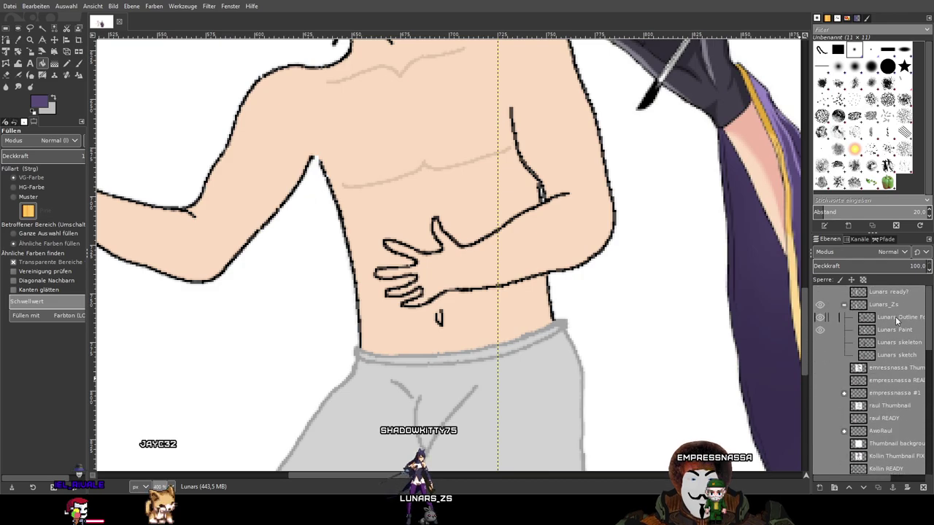
pyautogui.click(897, 319)
pyautogui.click(821, 317)
pyautogui.click(820, 317)
pyautogui.scroll(-4, 634, 218)
pyautogui.hscroll(-1, 634, 218)
pyautogui.click(557, 278)
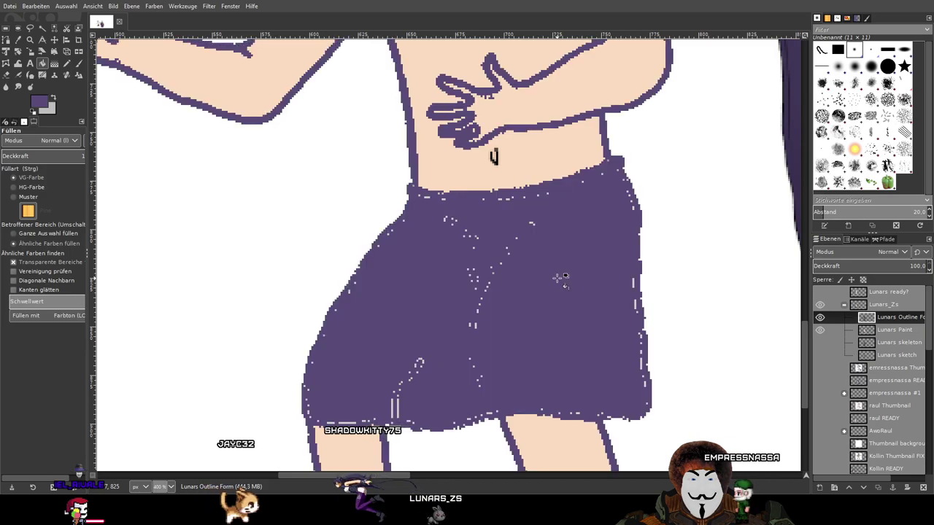
pyautogui.hotkey('ctrl', 'z')
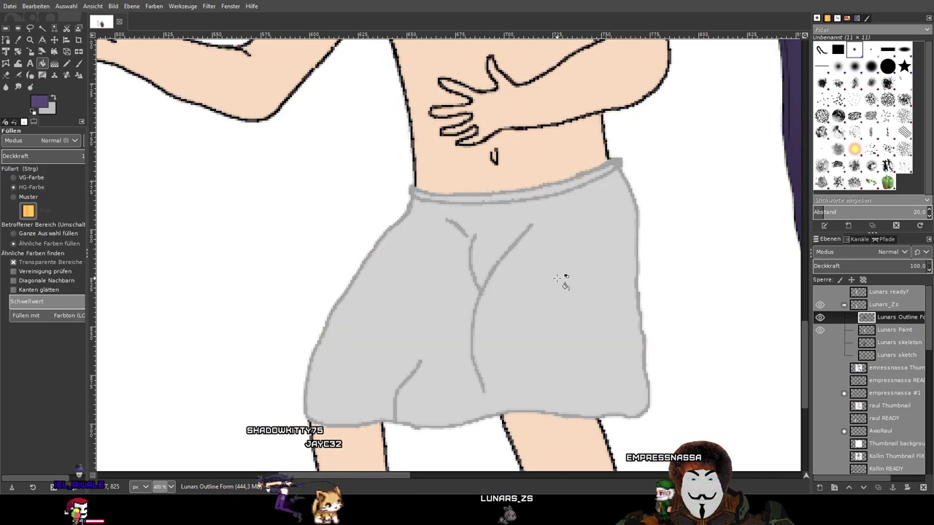
# Retry the purple bucket fill on the shorts two more times, undoing each attempt
pyautogui.scroll(-2, 557, 278)
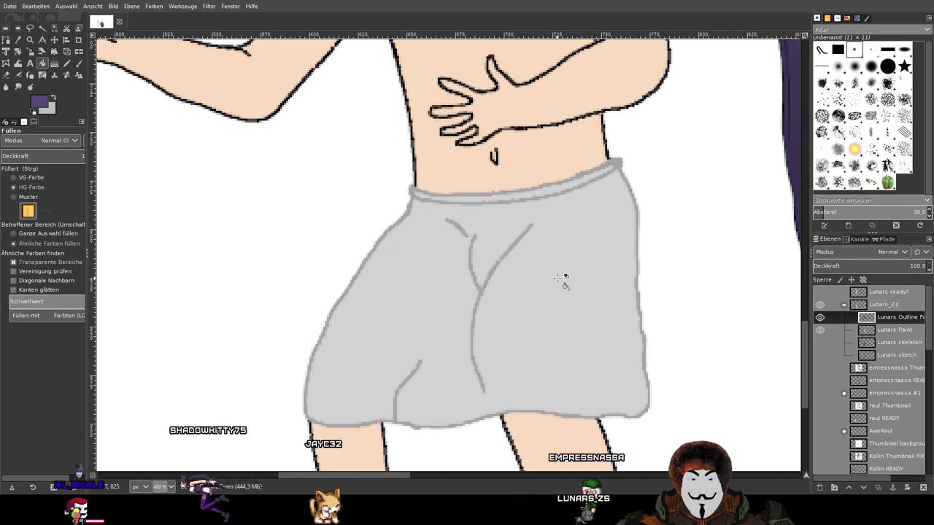
pyautogui.click(557, 278)
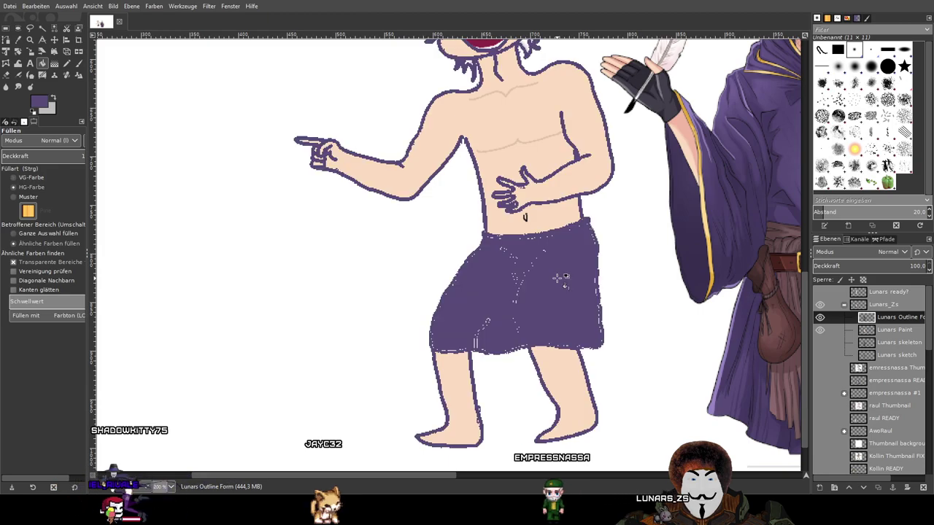
pyautogui.hotkey('ctrl', 'z')
pyautogui.click(557, 278)
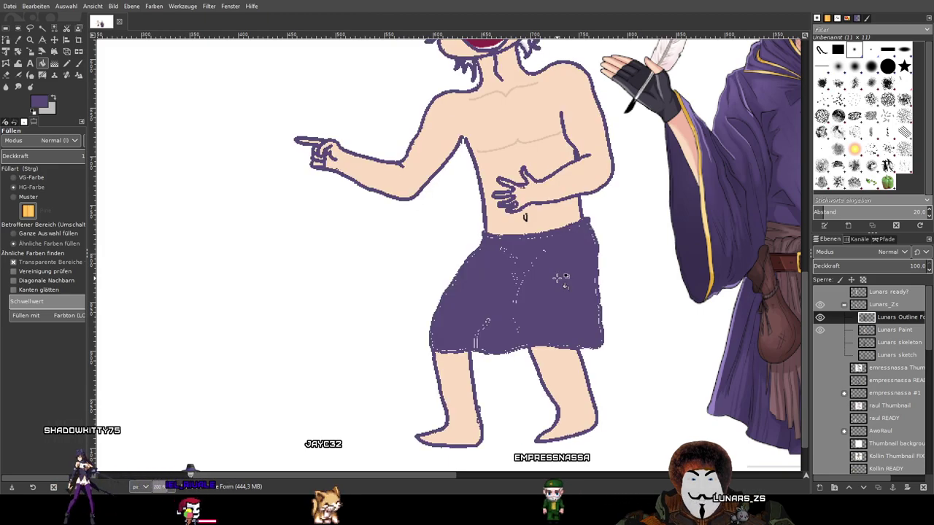
pyautogui.hotkey('ctrl', 'z')
pyautogui.scroll(5, 557, 278)
pyautogui.scroll(-4, 557, 278)
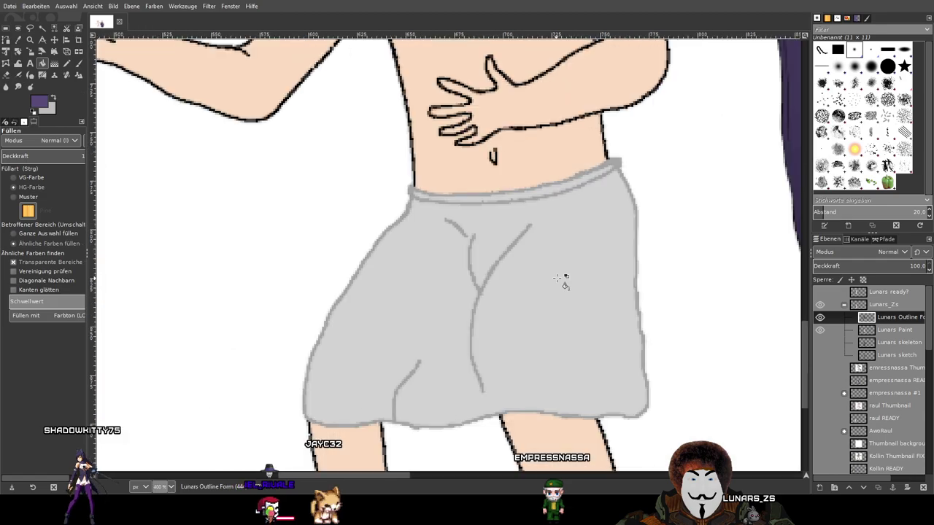
pyautogui.scroll(2, 561, 274)
pyautogui.moveTo(558, 306); pyautogui.dragTo(569, 296)
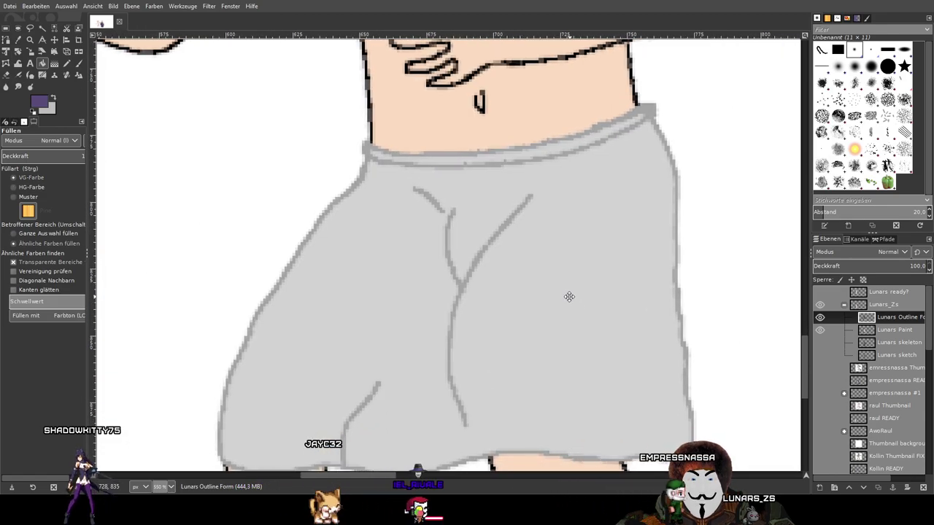
# Pick the dark purple of the robe sleeve below the book from the Lunars layer as foreground colour, and activate the Pencil tool
pyautogui.scroll(-2, 569, 296)
pyautogui.moveTo(765, 281); pyautogui.dragTo(344, 241)
pyautogui.moveTo(320, 142); pyautogui.dragTo(239, 513)
pyautogui.moveTo(402, 382); pyautogui.dragTo(243, 191)
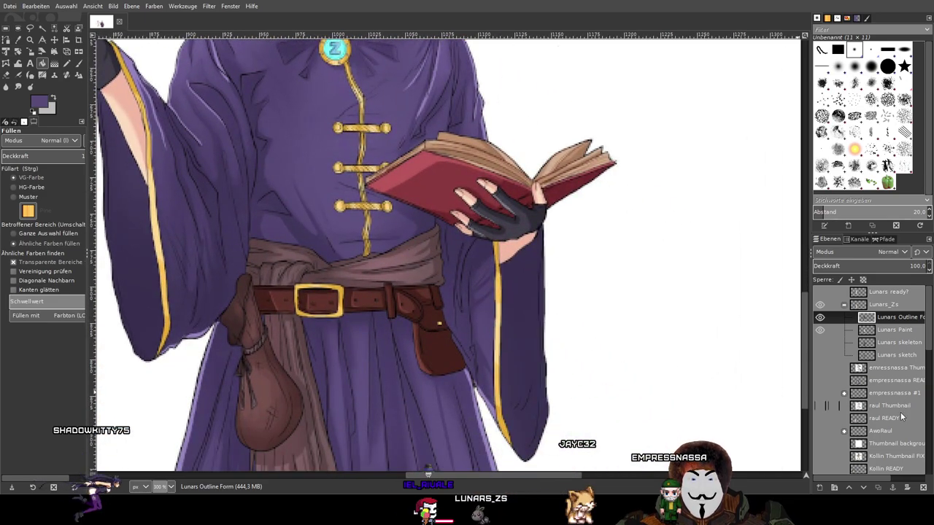
pyautogui.scroll(-10, 902, 417)
pyautogui.click(880, 431)
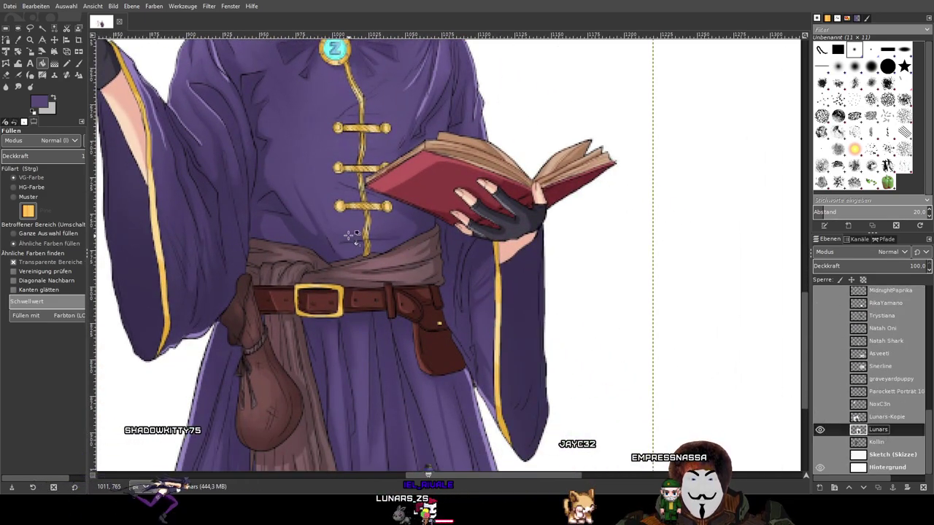
pyautogui.click(18, 39)
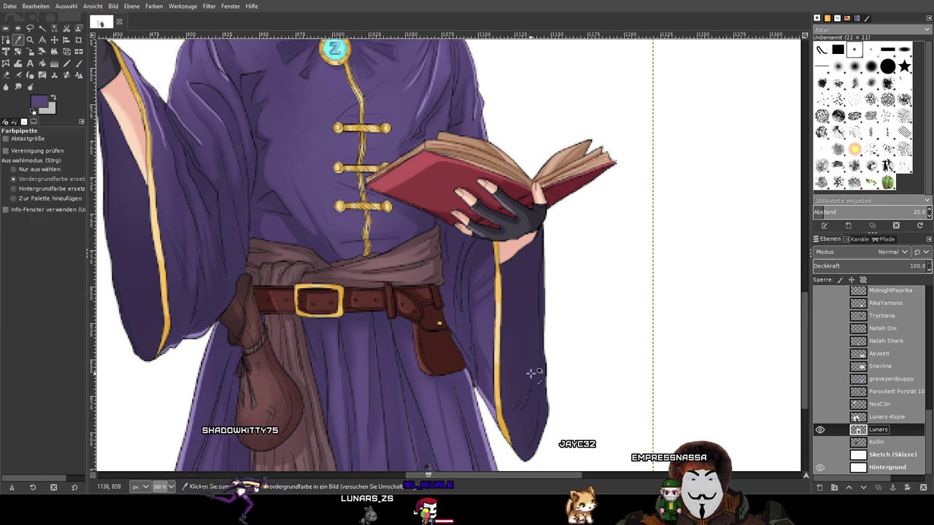
pyautogui.moveTo(531, 375); pyautogui.dragTo(553, 342)
pyautogui.scroll(3, 543, 283)
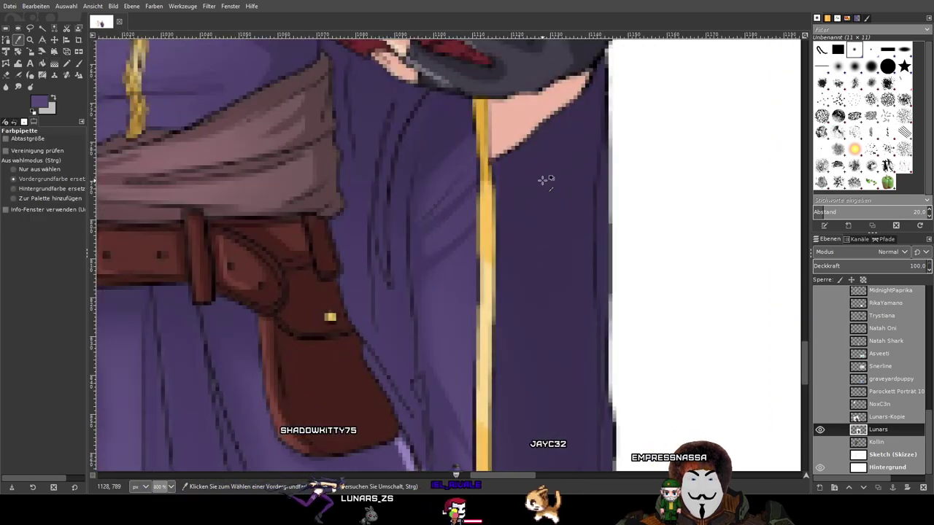
pyautogui.click(68, 64)
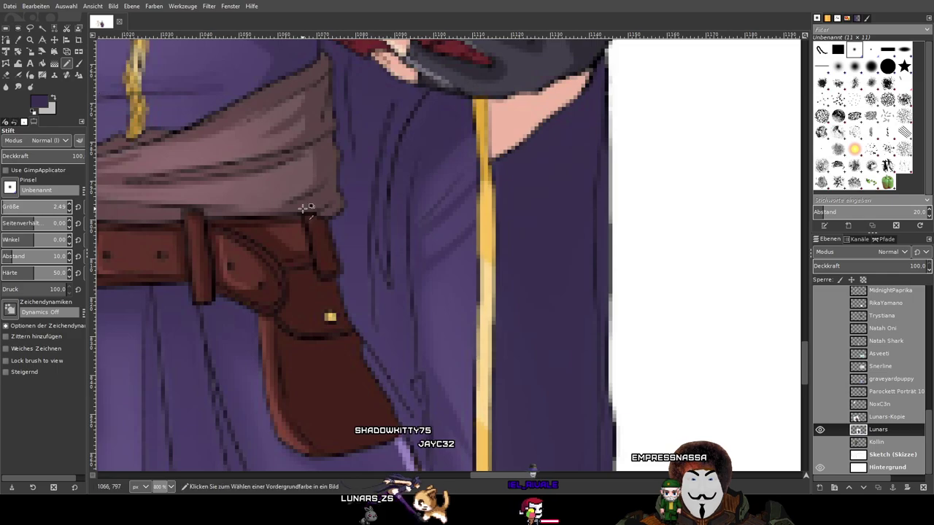
# Make Lunars Outline Form the active layer, checking its visibility and leaving it shown
pyautogui.scroll(-1, 303, 207)
pyautogui.scroll(-5, 150, 117)
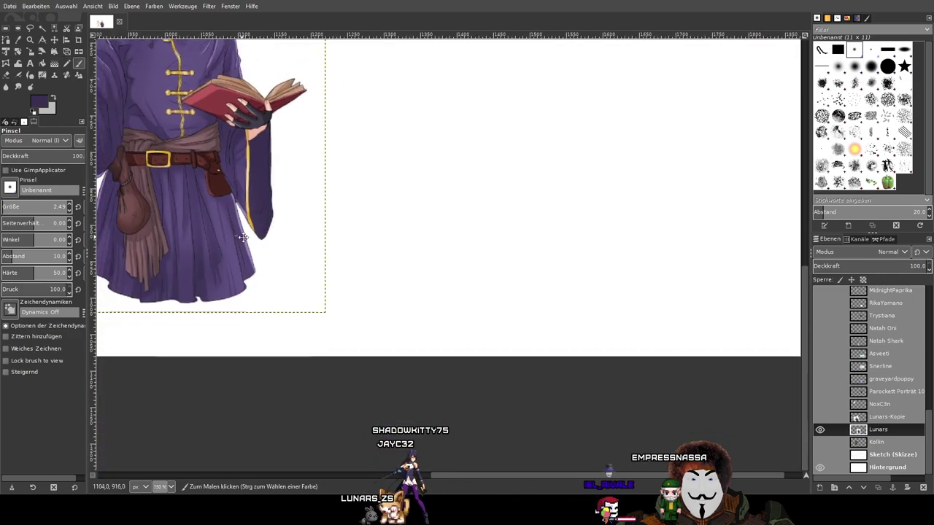
pyautogui.moveTo(229, 235); pyautogui.dragTo(558, 288)
pyautogui.scroll(6, 891, 385)
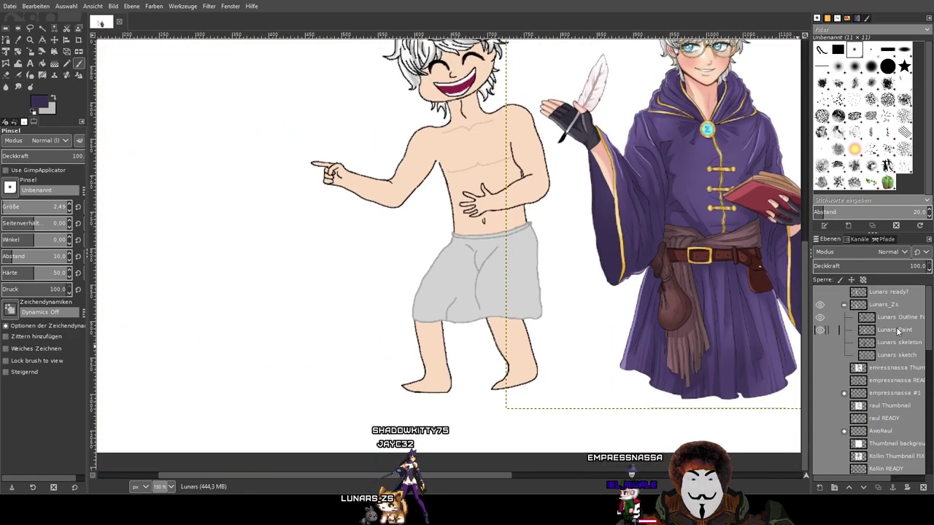
pyautogui.click(817, 318)
pyautogui.click(819, 318)
pyautogui.click(820, 318)
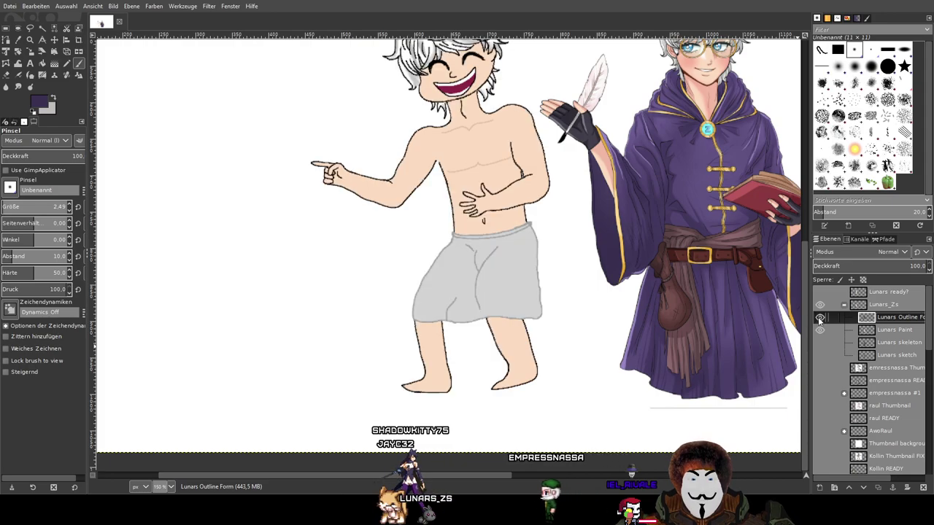
# Try to trace the shorts' outline from the waistband's right corner down the side in dark purple, and undo the strokes
pyautogui.scroll(6, 533, 227)
pyautogui.scroll(3, 533, 227)
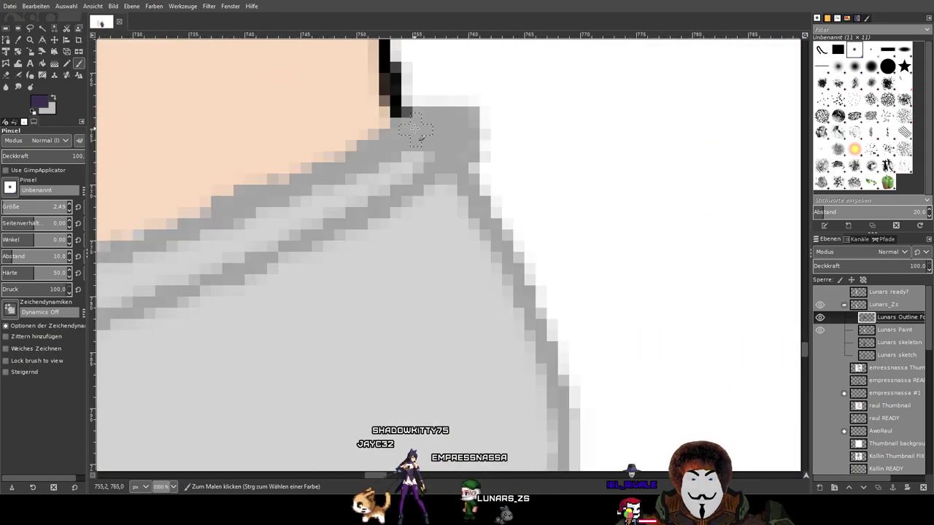
pyautogui.moveTo(423, 118)
pyautogui.mouseDown()
pyautogui.moveTo(474, 120)
pyautogui.moveTo(470, 155)
pyautogui.moveTo(468, 180)
pyautogui.mouseUp()
pyautogui.moveTo(496, 246)
pyautogui.mouseDown()
pyautogui.moveTo(509, 264)
pyautogui.moveTo(493, 224)
pyautogui.moveTo(553, 376)
pyautogui.mouseUp()
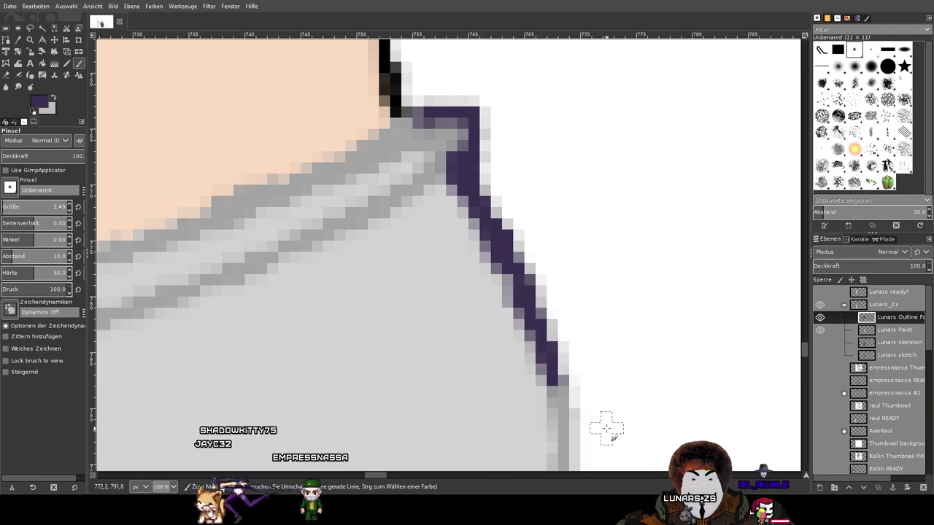
pyautogui.moveTo(606, 428); pyautogui.dragTo(552, 246)
pyautogui.scroll(-4, 475, 233)
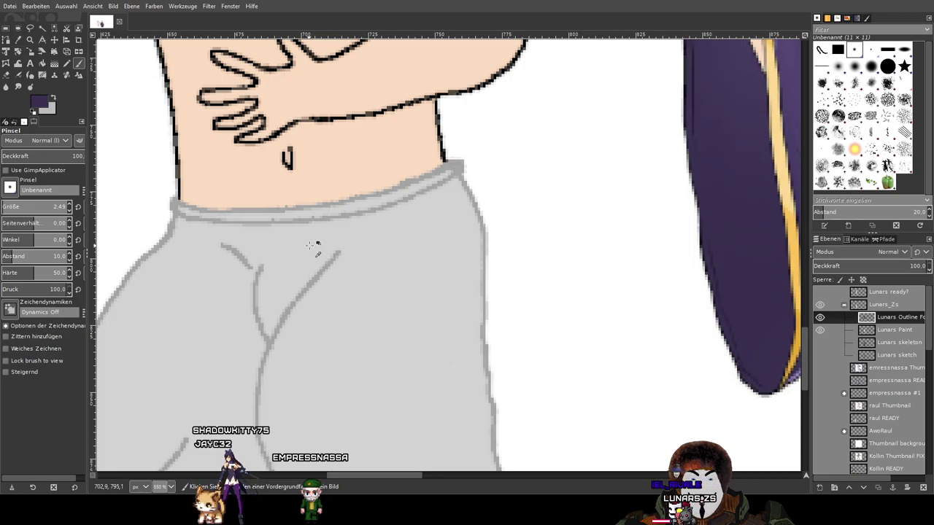
# Try to bucket-fill the grey shorts with the dark purple foreground colour, and undo the fill
pyautogui.scroll(-1, 362, 365)
pyautogui.moveTo(361, 366); pyautogui.dragTo(427, 278)
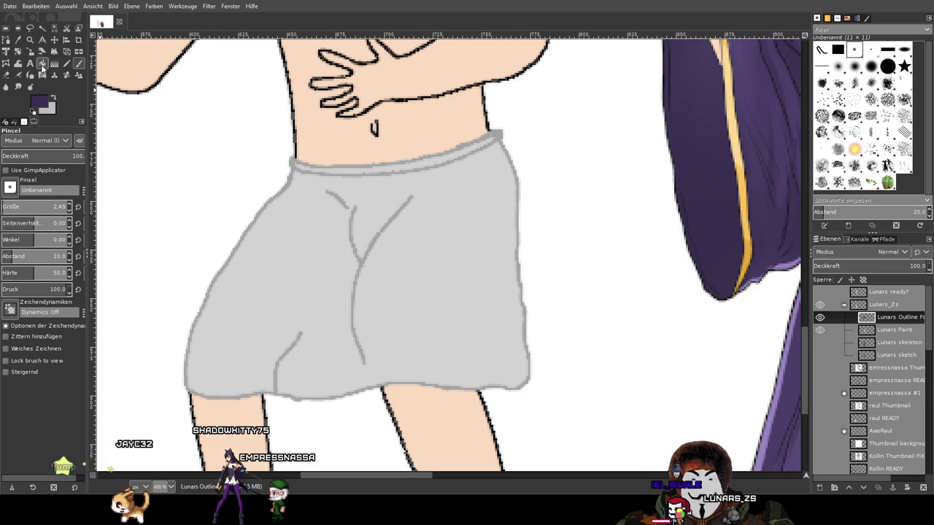
pyautogui.click(42, 63)
pyautogui.click(460, 262)
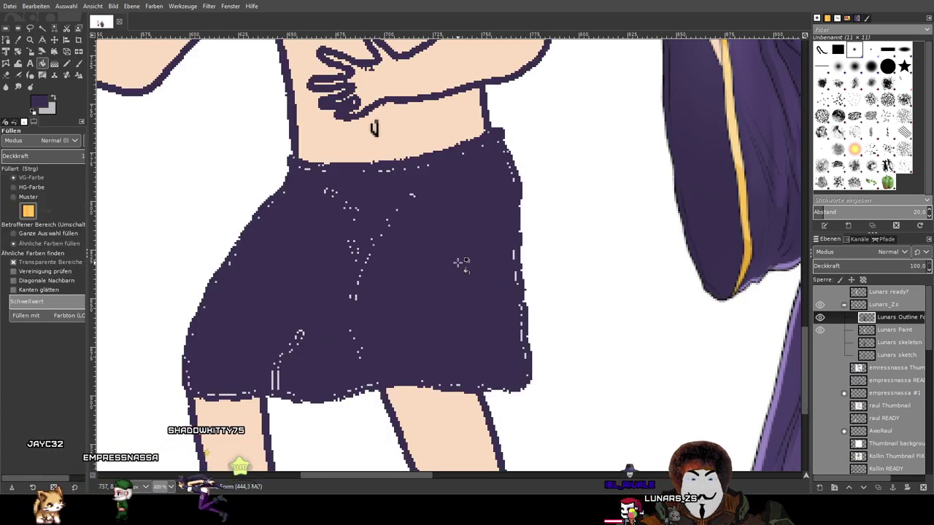
pyautogui.hotkey('ctrl', 'z')
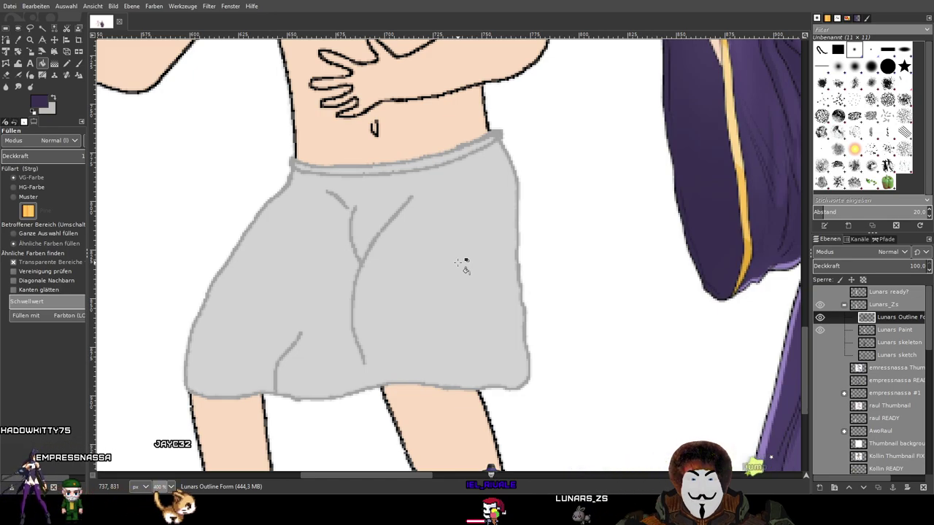
# Try to bucket-fill the shorts twice with the medium purple foreground colour, undoing each fill
pyautogui.moveTo(454, 255); pyautogui.dragTo(473, 248)
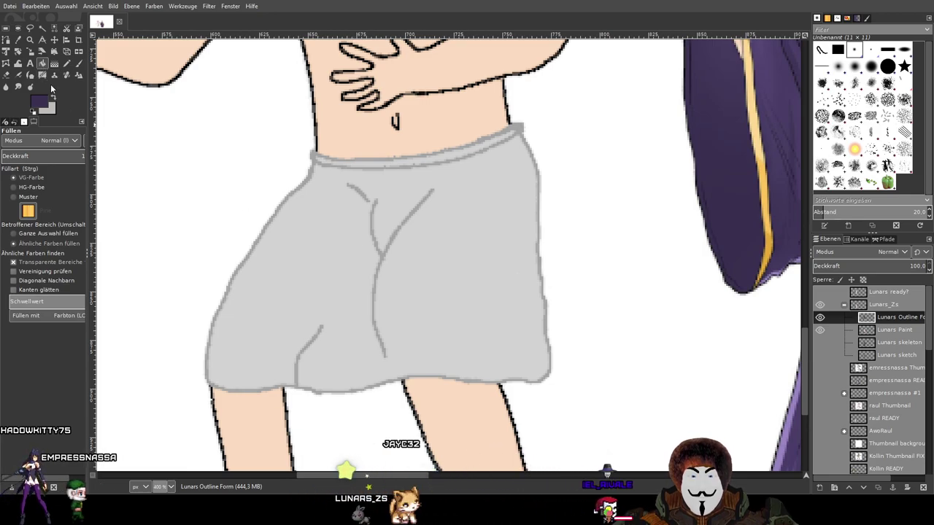
pyautogui.moveTo(207, 140); pyautogui.dragTo(223, 128)
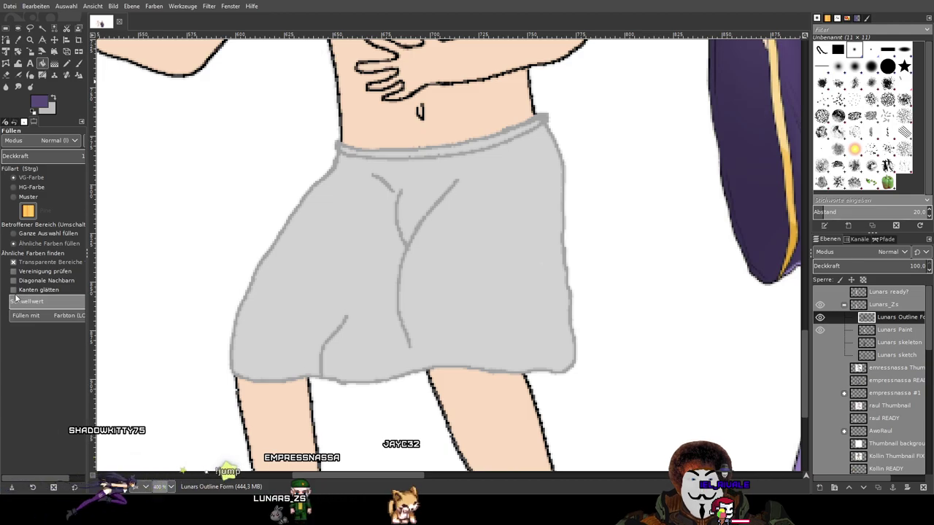
pyautogui.click(353, 262)
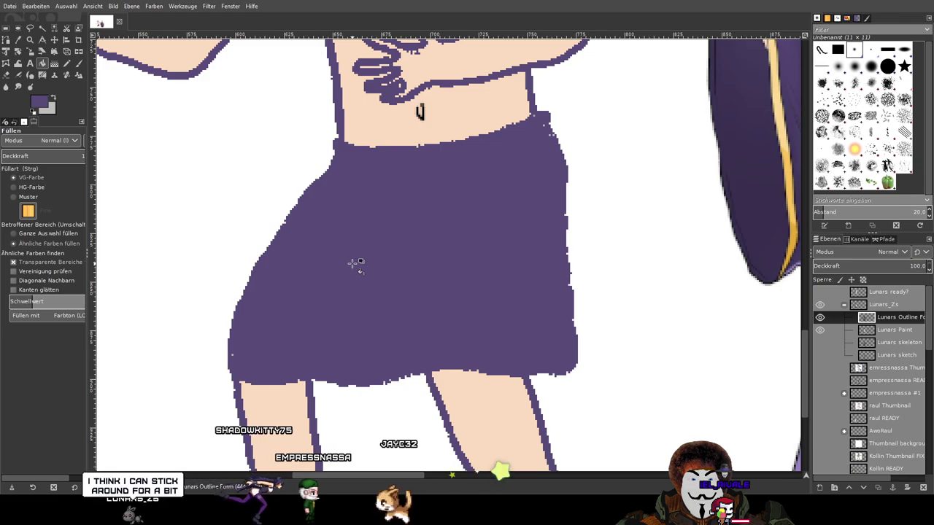
pyautogui.hotkey('ctrl', 'z')
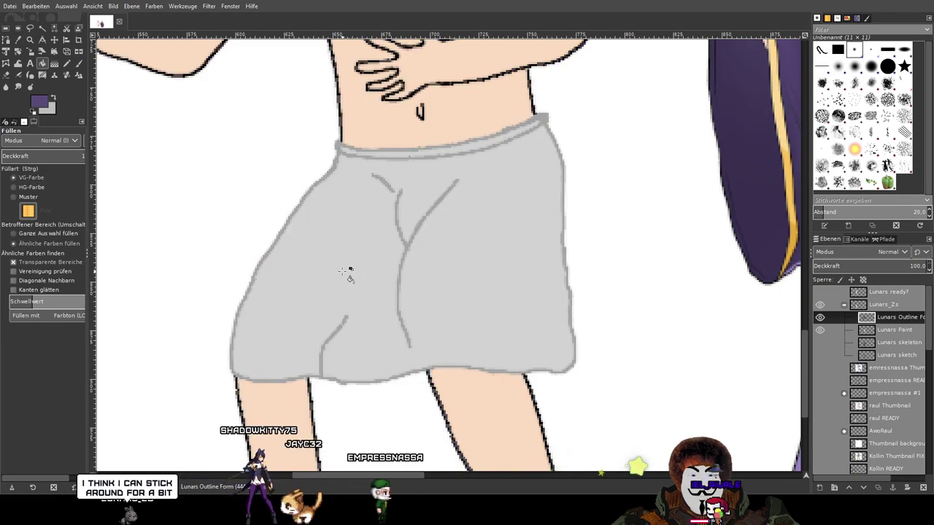
pyautogui.click(341, 283)
pyautogui.hotkey('ctrl', 'z')
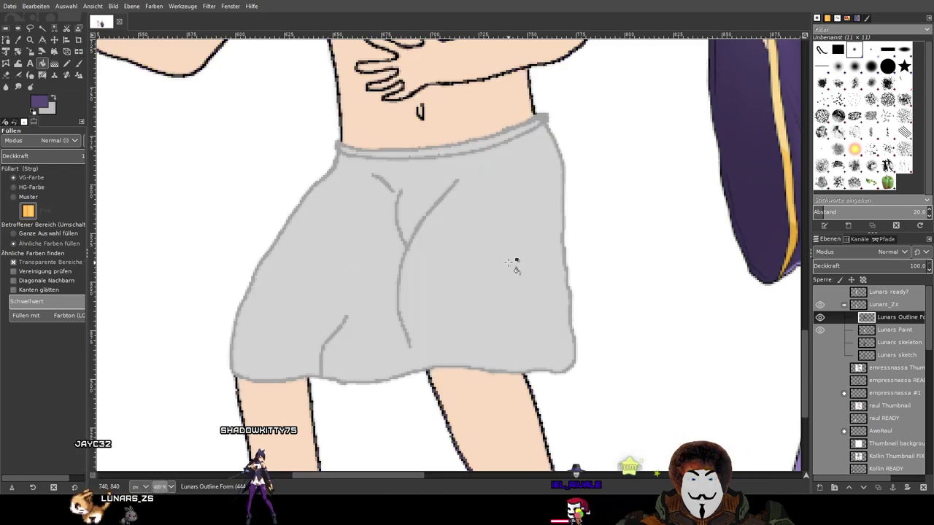
# Try to bucket-fill the shorts with the grey background colour, and undo the fill
pyautogui.scroll(5, 500, 240)
pyautogui.scroll(-4, 501, 240)
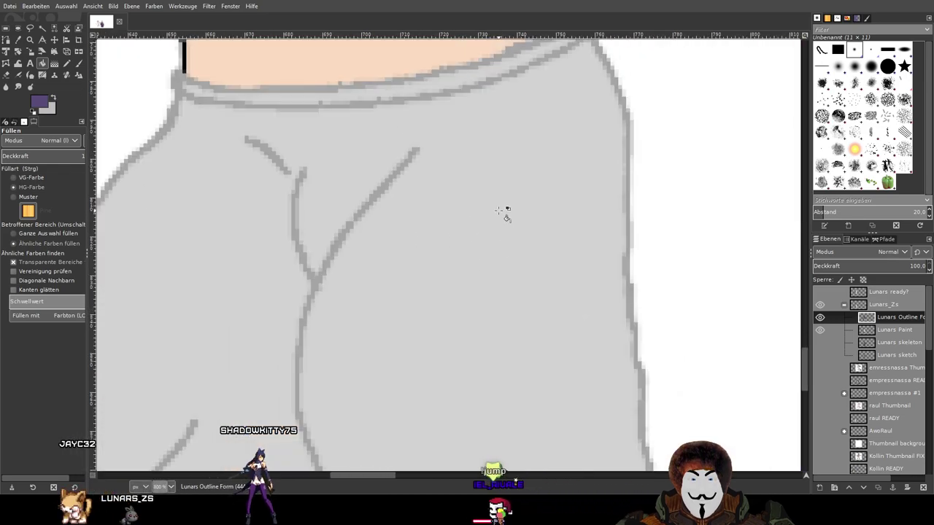
pyautogui.moveTo(501, 239); pyautogui.dragTo(542, 222)
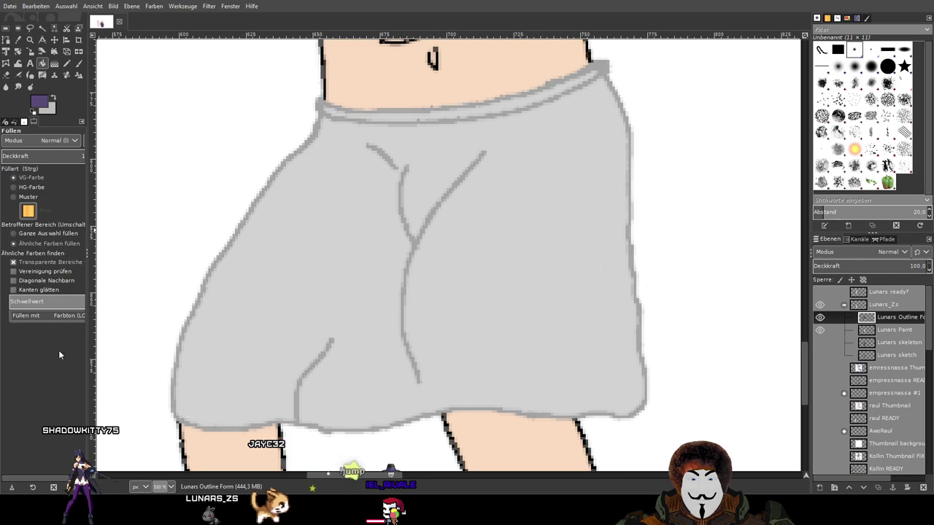
pyautogui.click(22, 187)
pyautogui.click(332, 291)
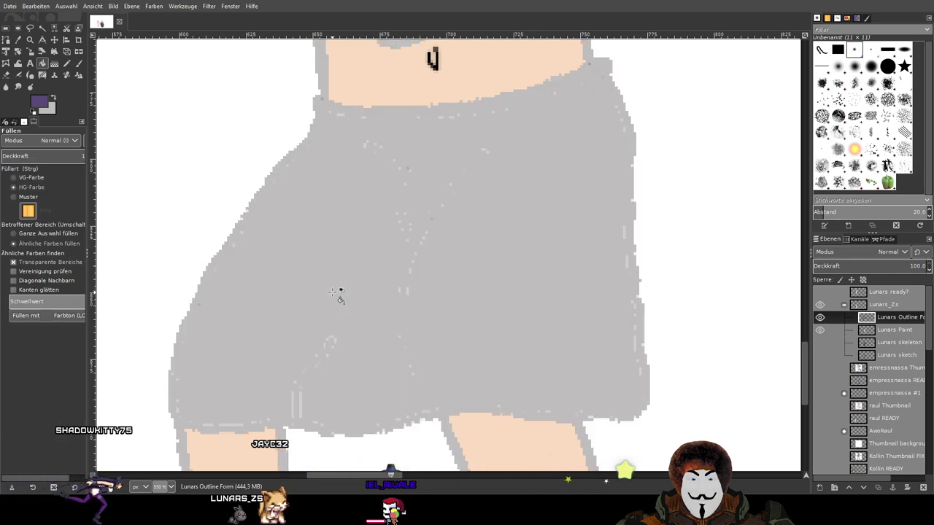
pyautogui.hotkey('ctrl', 'z')
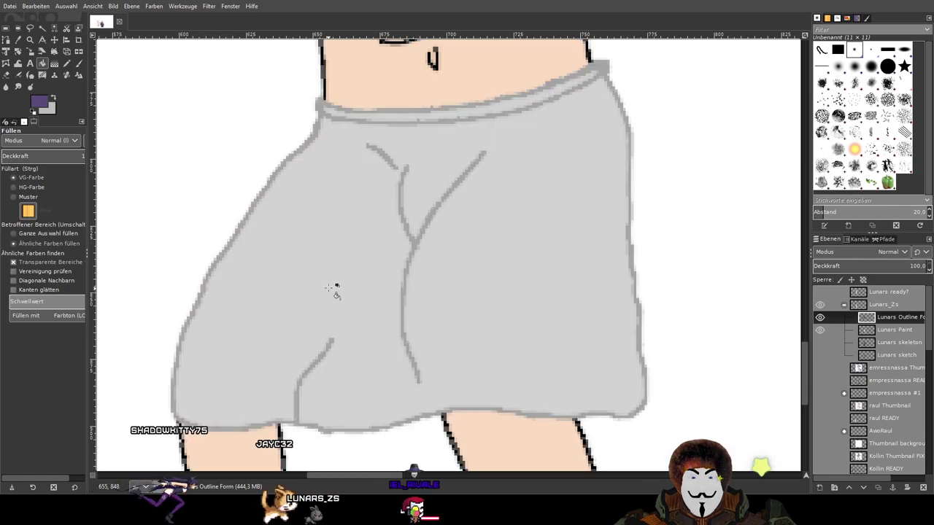
# Try to bucket-fill the shorts with the Pine pattern, and undo the fill
pyautogui.click(16, 196)
pyautogui.click(288, 241)
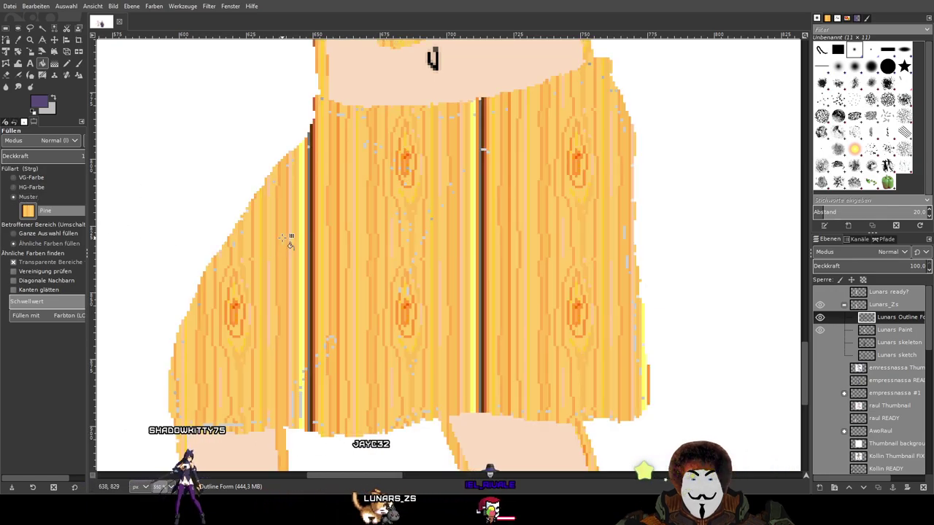
pyautogui.scroll(-3, 290, 238)
pyautogui.scroll(3, 289, 238)
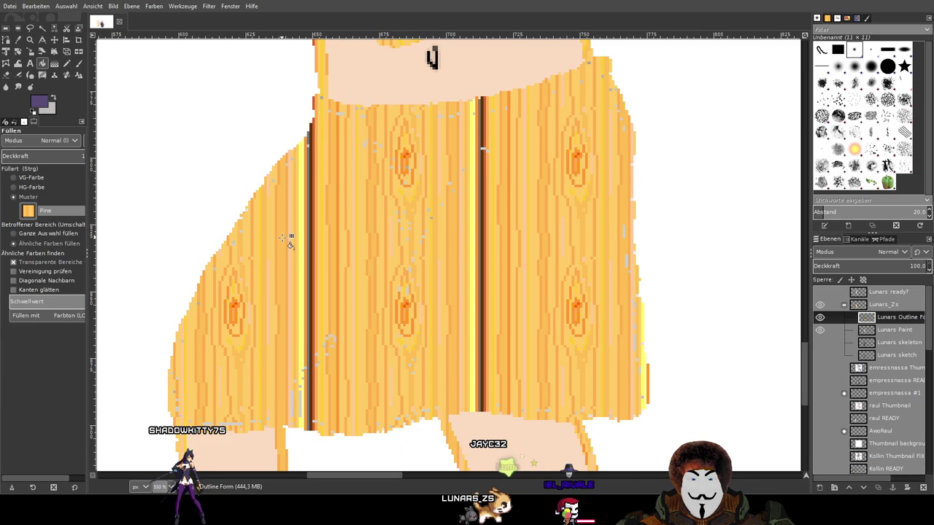
pyautogui.hotkey('ctrl', 'z')
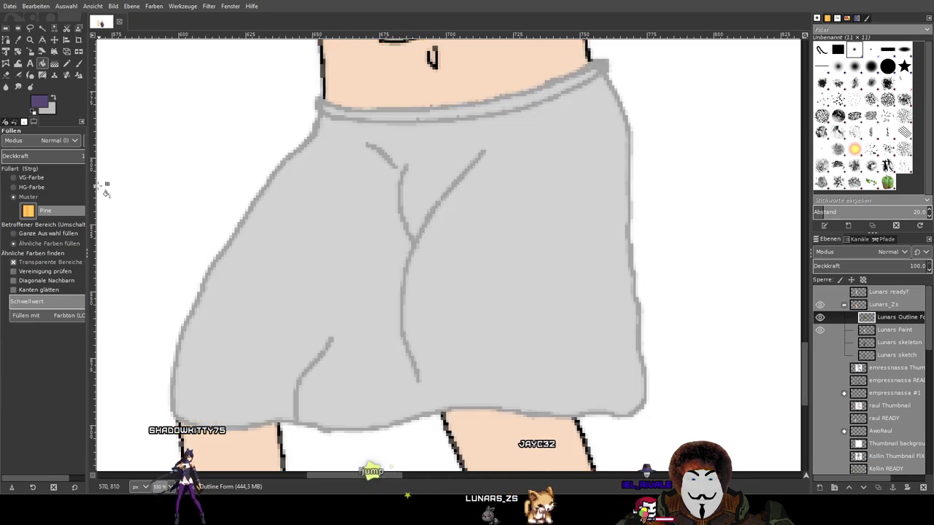
# Return the bucket fill to the foreground colour, try it on the shorts, and undo the fill
pyautogui.click(16, 177)
pyautogui.click(321, 251)
pyautogui.hotkey('ctrl', 'z')
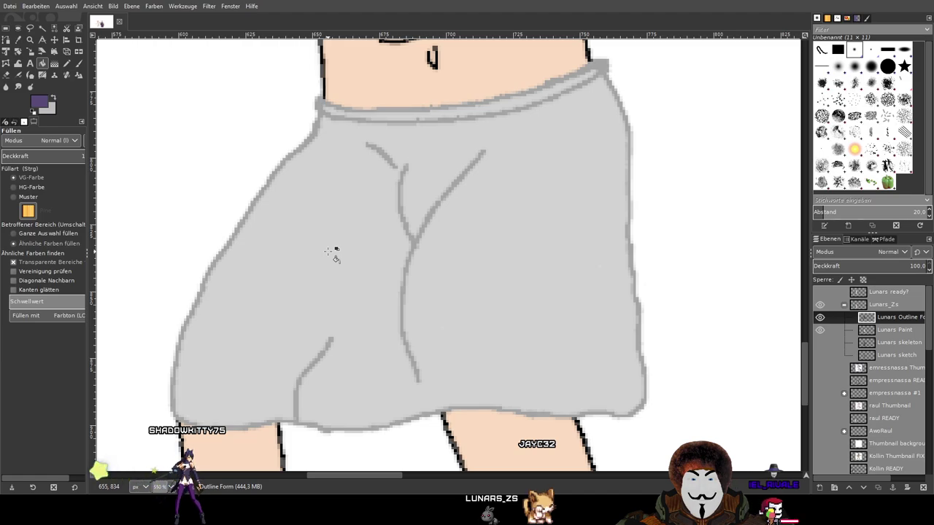
pyautogui.moveTo(334, 252)
pyautogui.mouseDown()
pyautogui.moveTo(375, 357)
pyautogui.moveTo(306, 146)
pyautogui.mouseUp()
pyautogui.moveTo(336, 215); pyautogui.dragTo(375, 313)
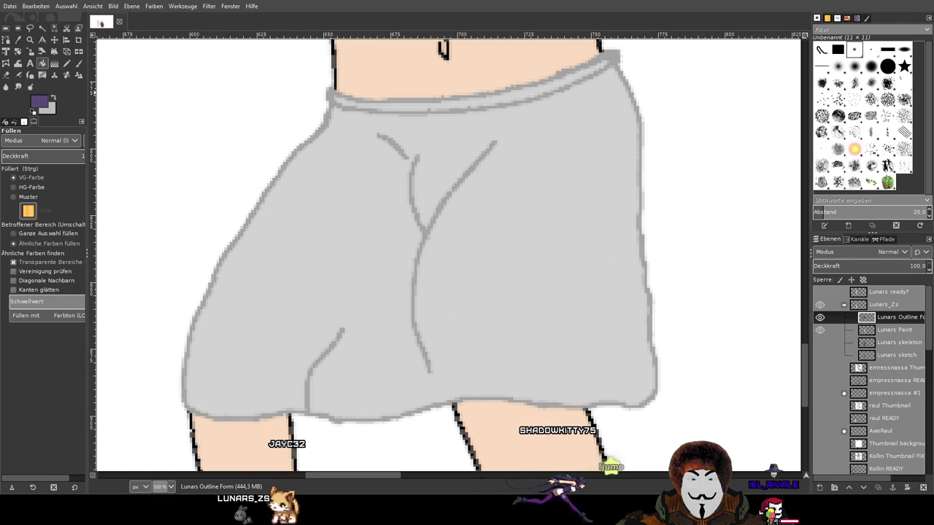
# Try selecting the shorts' light grey area by colour on the Lunars Outline Form layer
pyautogui.click(55, 29)
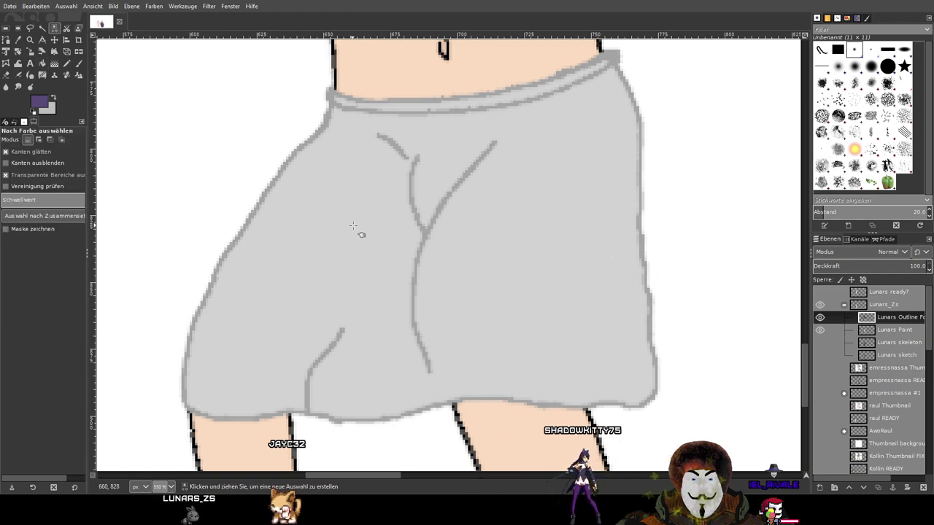
pyautogui.click(373, 232)
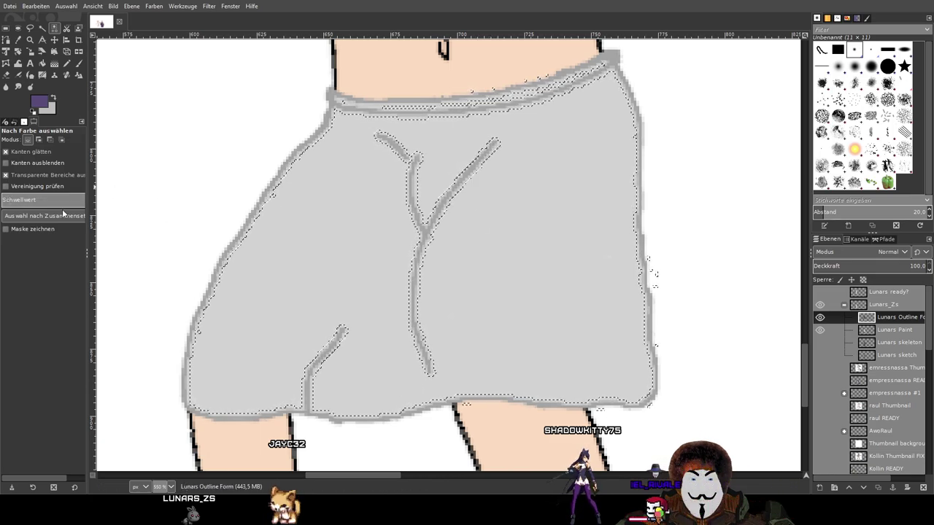
pyautogui.keyDown('ctrl'); pyautogui.scroll(2, 278, 245); pyautogui.keyUp('ctrl')
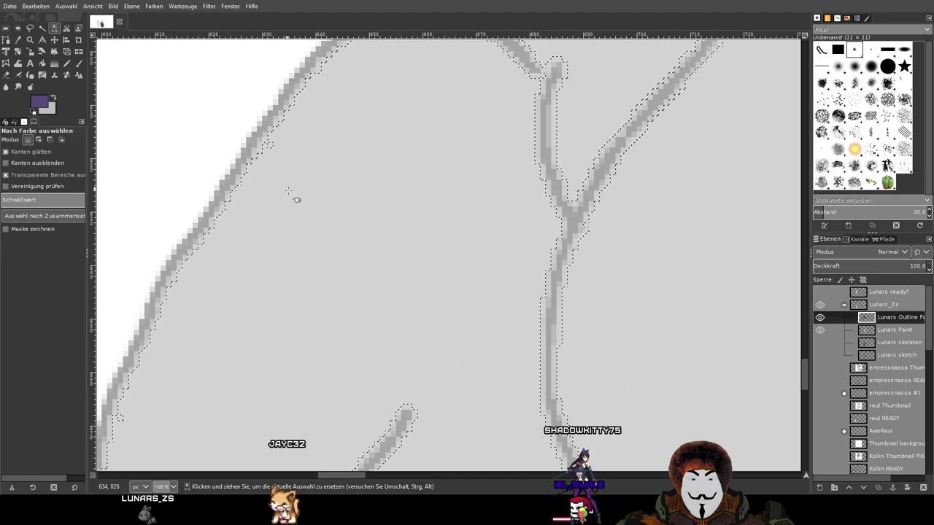
pyautogui.scroll(5, 273, 198)
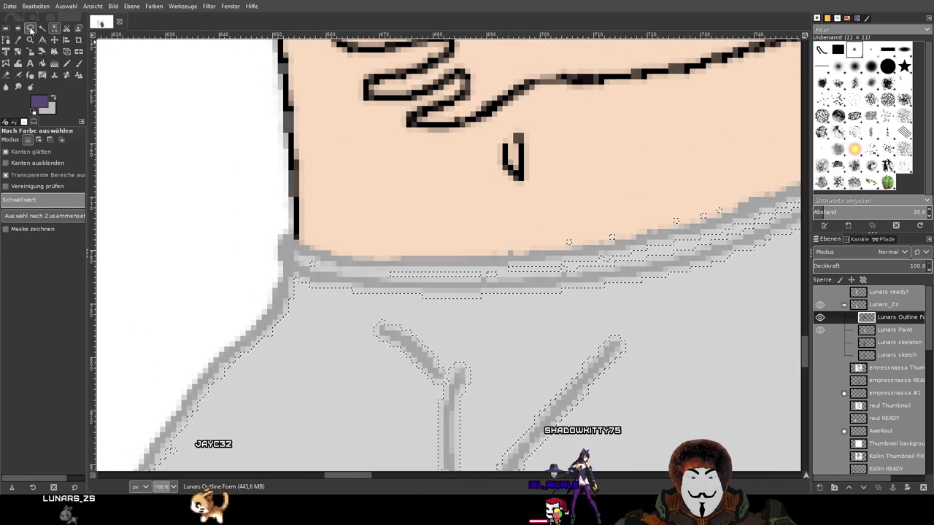
# Select the connected light grey area of the shorts below the waistband with the Fuzzy Select tool
pyautogui.press('i')
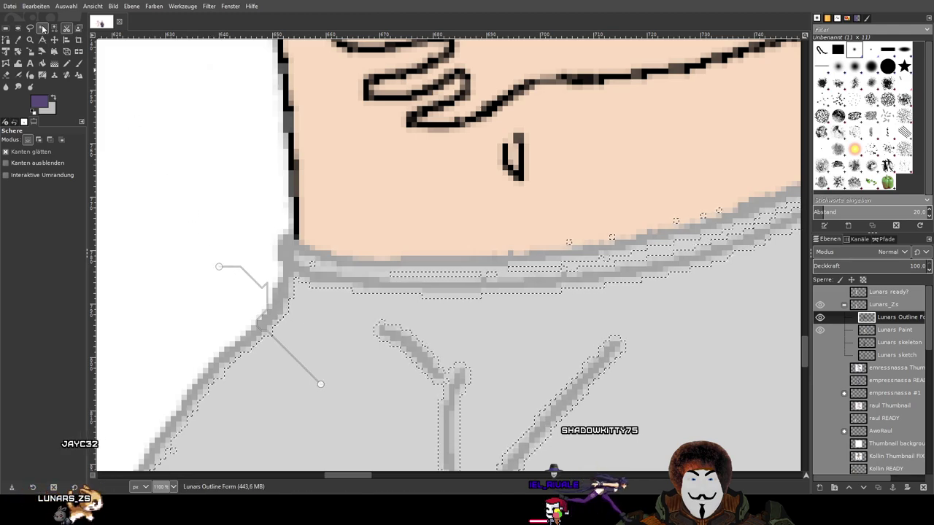
pyautogui.press('u')
pyautogui.click(319, 370)
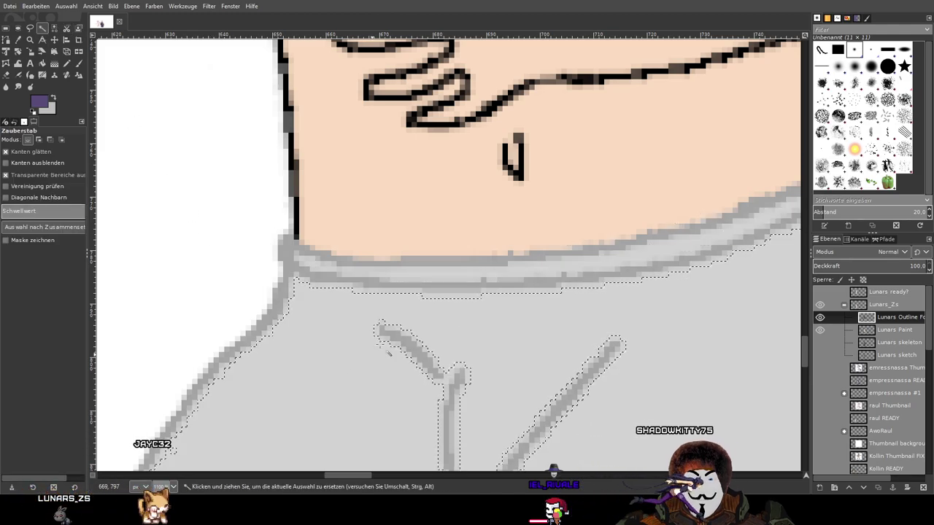
pyautogui.scroll(-2, 489, 330)
pyautogui.moveTo(612, 419); pyautogui.dragTo(551, 38)
pyautogui.scroll(-1, 518, 152)
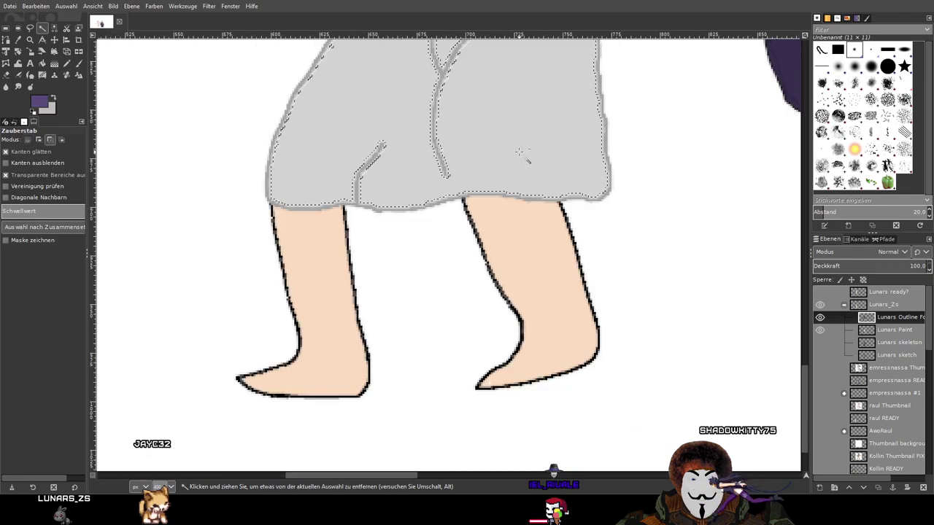
pyautogui.scroll(-2, 514, 144)
pyautogui.scroll(3, 493, 127)
pyautogui.moveTo(490, 121); pyautogui.dragTo(552, 401)
pyautogui.moveTo(592, 153); pyautogui.dragTo(627, 117)
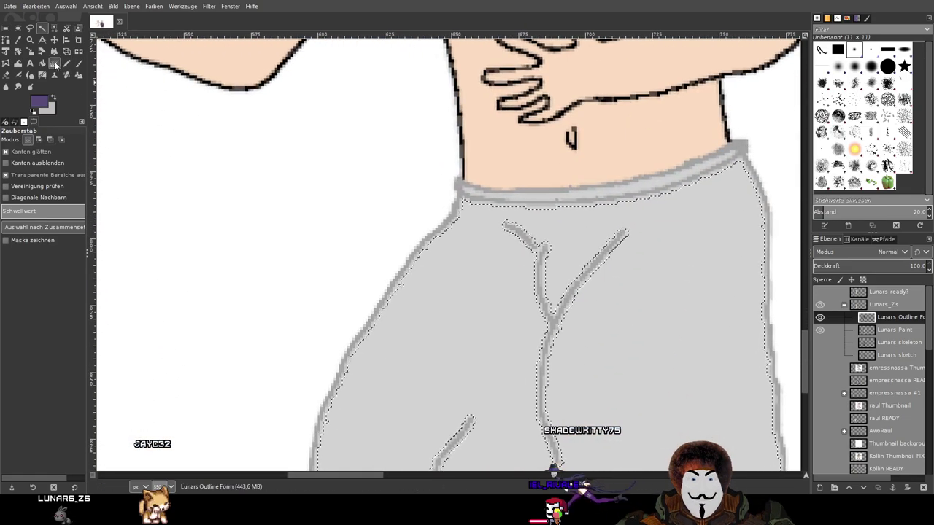
# Bucket-fill the selected area of the shorts with the medium purple foreground colour
pyautogui.click(42, 64)
pyautogui.scroll(-2, 474, 289)
pyautogui.click(477, 294)
pyautogui.scroll(-3, 531, 161)
pyautogui.scroll(-1, 530, 153)
pyautogui.scroll(-3, 528, 152)
pyautogui.moveTo(528, 151); pyautogui.dragTo(530, 247)
pyautogui.scroll(3, 506, 242)
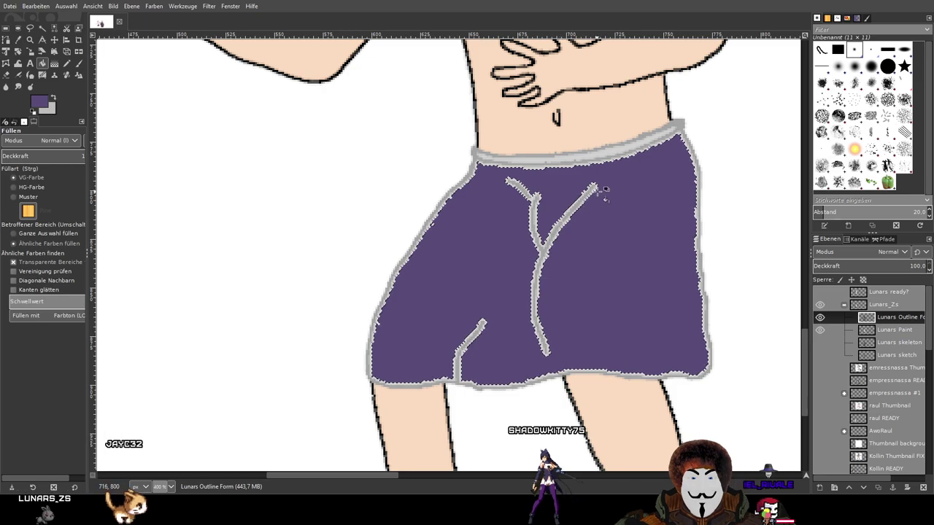
pyautogui.moveTo(608, 246); pyautogui.dragTo(475, 254)
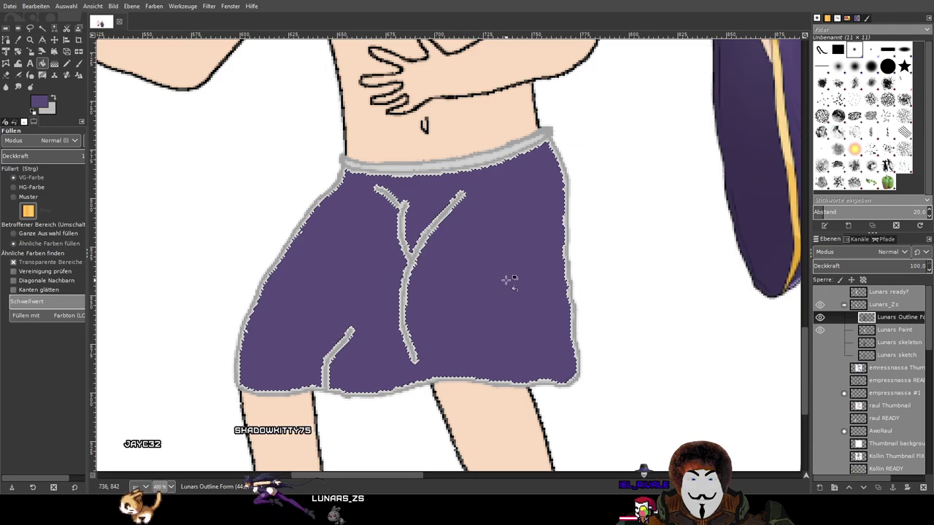
pyautogui.moveTo(497, 284); pyautogui.dragTo(623, 323)
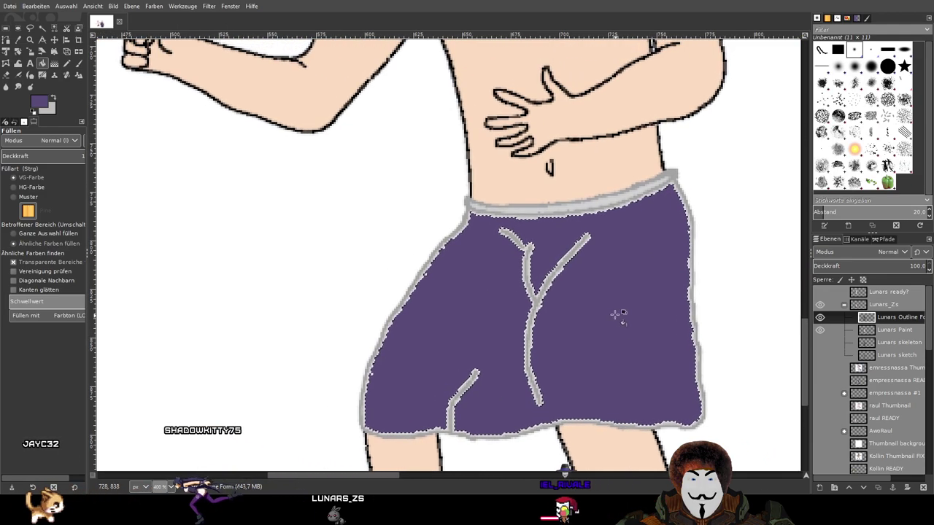
pyautogui.scroll(3, 556, 224)
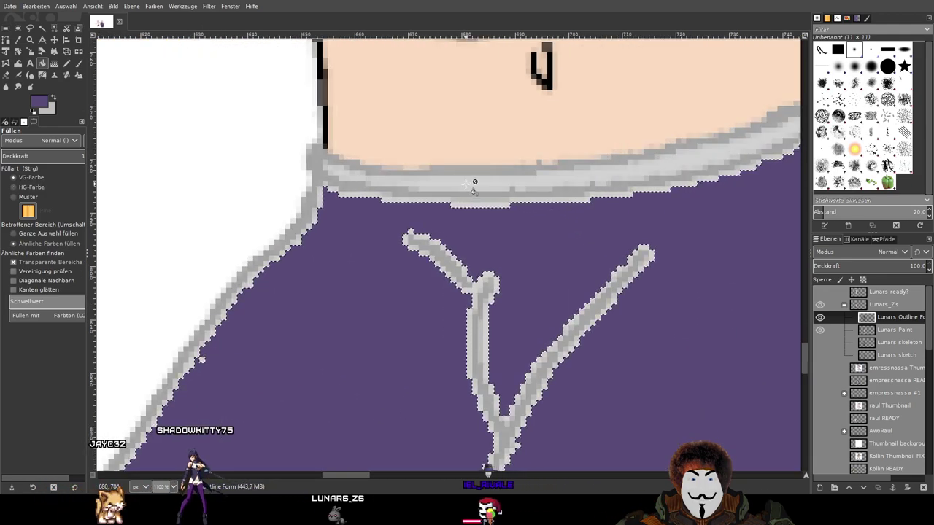
# Select the connected light grey area inside the shorts' waistband with Fuzzy Select and bucket-fill it with the purple foreground colour
pyautogui.moveTo(506, 210); pyautogui.dragTo(522, 233)
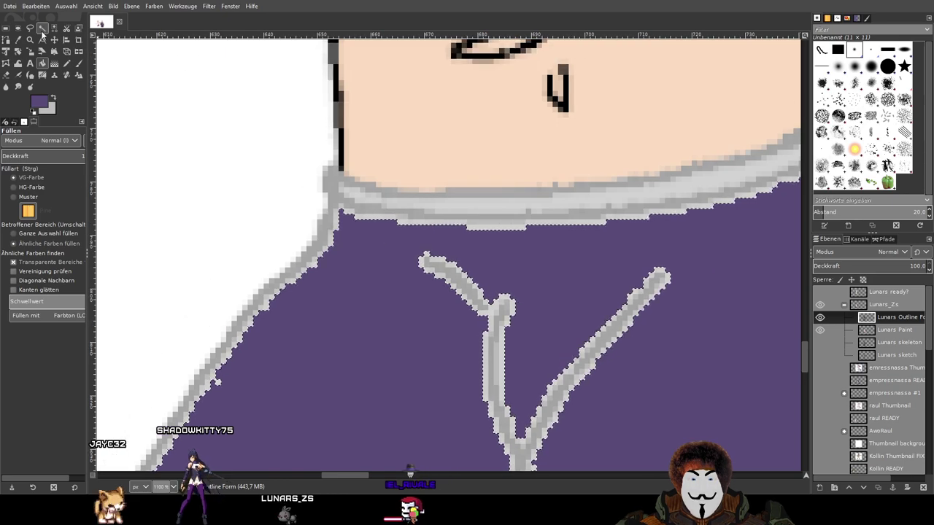
pyautogui.click(43, 29)
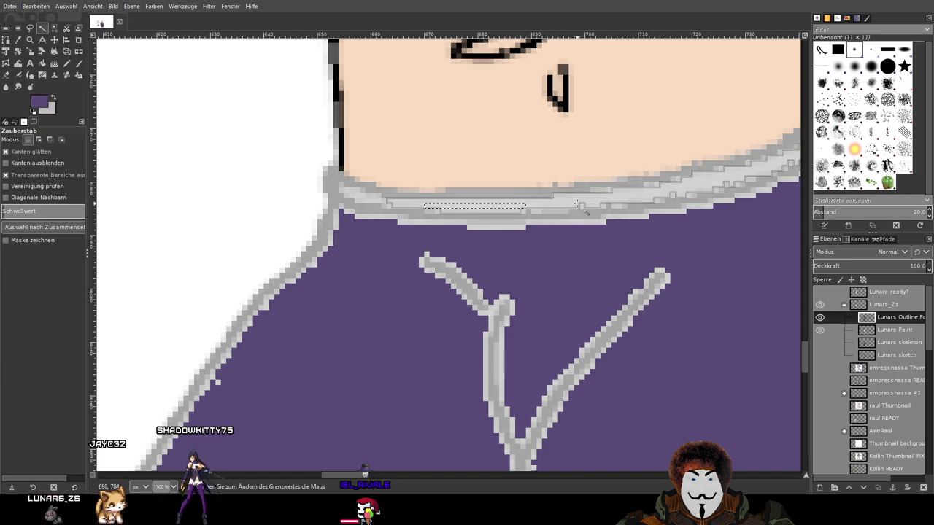
pyautogui.moveTo(652, 205); pyautogui.dragTo(499, 240)
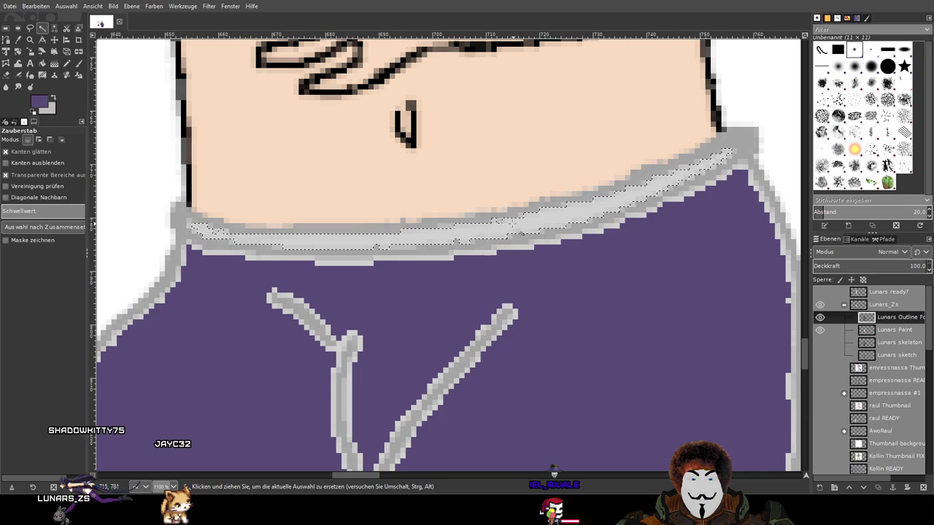
pyautogui.click(42, 64)
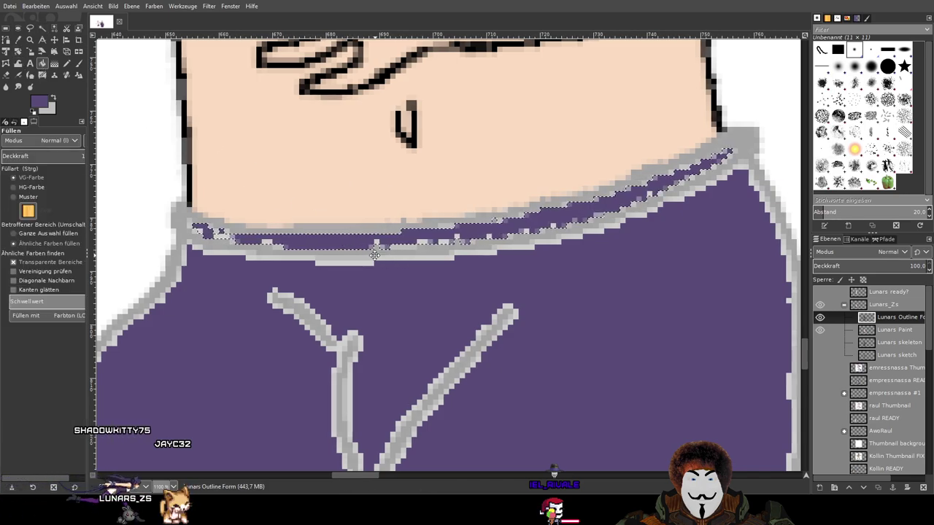
# Check the purple shorts against the reference character and clear the selection around the waistband fill
pyautogui.scroll(-5, 373, 253)
pyautogui.scroll(3, 420, 131)
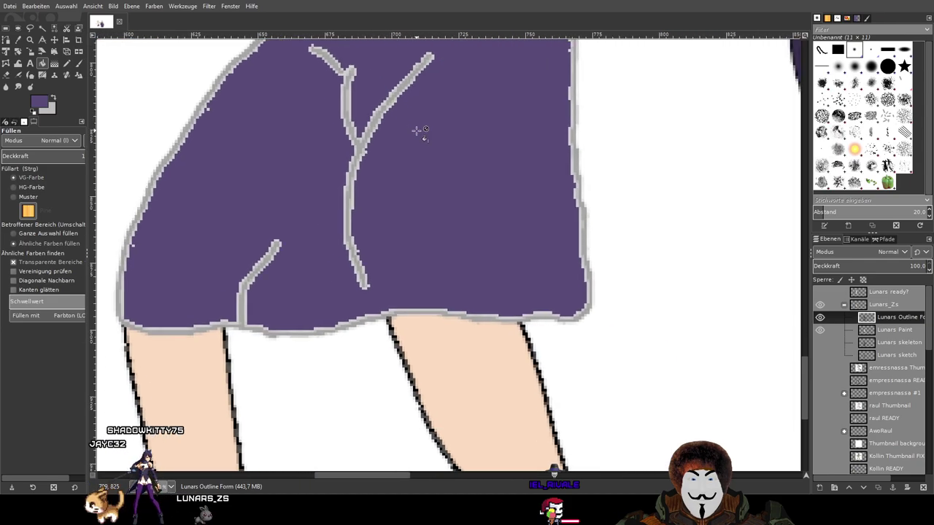
pyautogui.moveTo(425, 199); pyautogui.dragTo(528, 284)
pyautogui.scroll(-5, 527, 284)
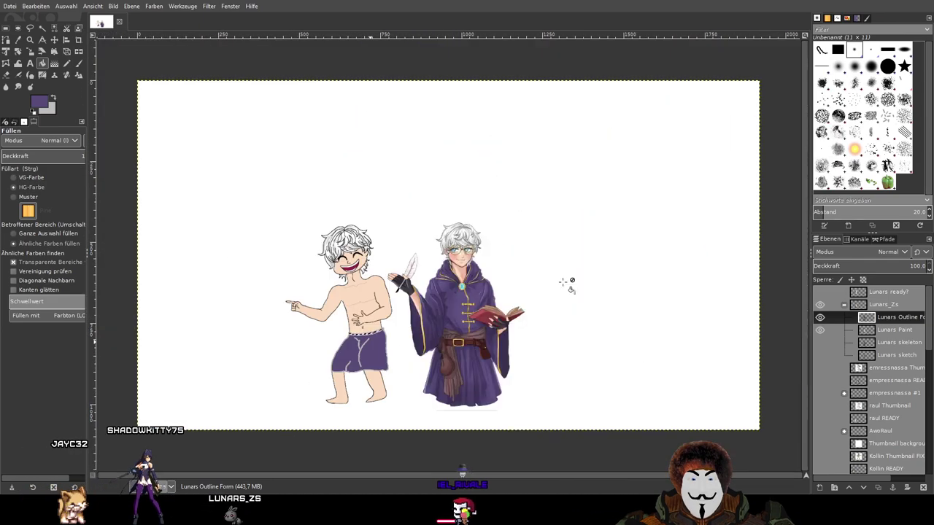
pyautogui.scroll(3, 567, 281)
pyautogui.scroll(5, 233, 348)
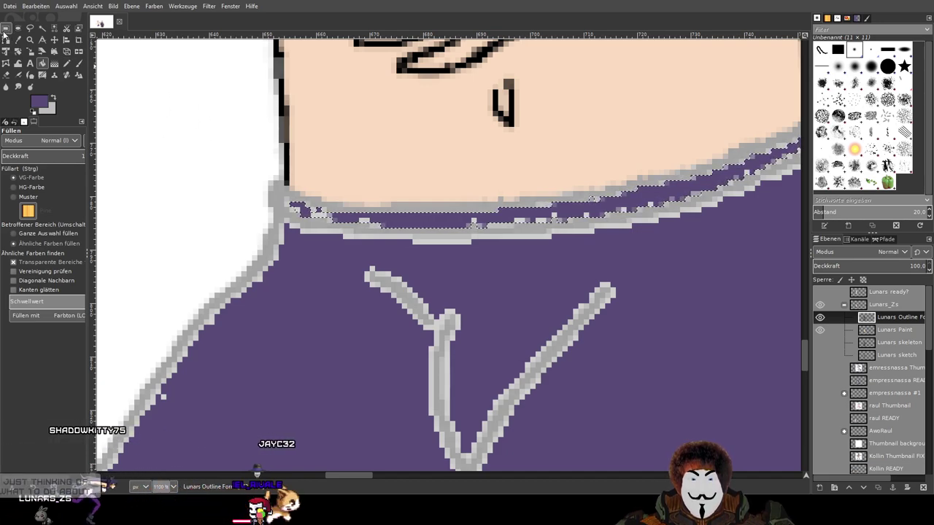
pyautogui.click(6, 28)
pyautogui.click(211, 158)
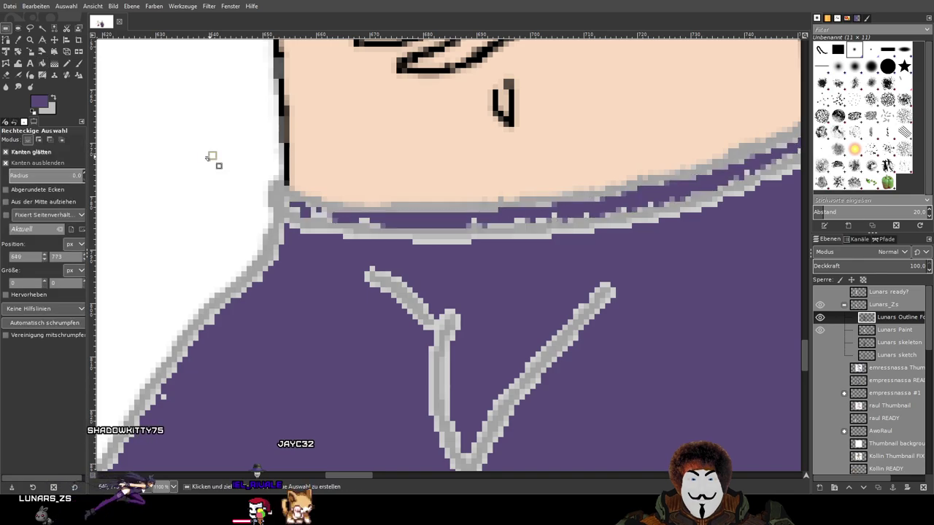
# Paint over the leftover light grey pixels inside the waistband with the purple Paintbrush at size 2.49
pyautogui.click(78, 63)
pyautogui.moveTo(441, 282); pyautogui.dragTo(467, 189)
pyautogui.scroll(-3, 467, 190)
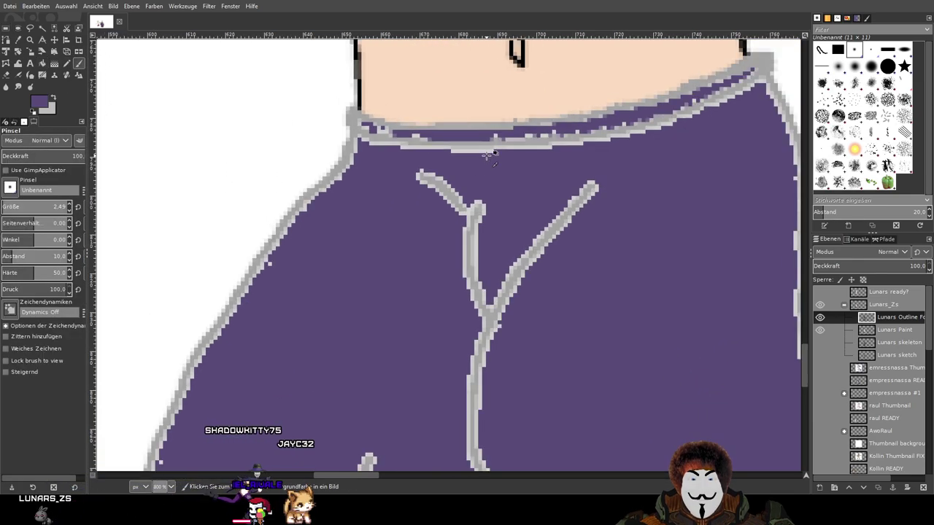
pyautogui.moveTo(512, 201); pyautogui.dragTo(475, 305)
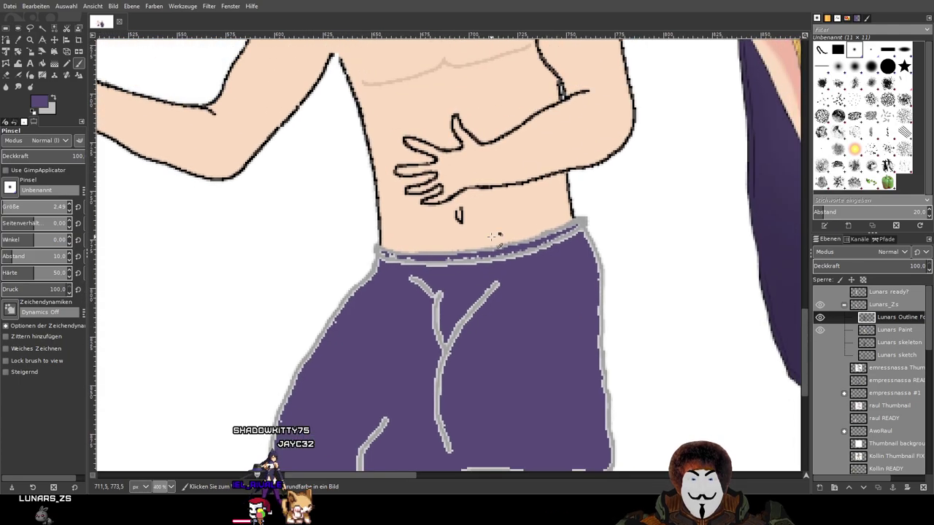
pyautogui.scroll(5, 490, 245)
pyautogui.scroll(-4, 404, 332)
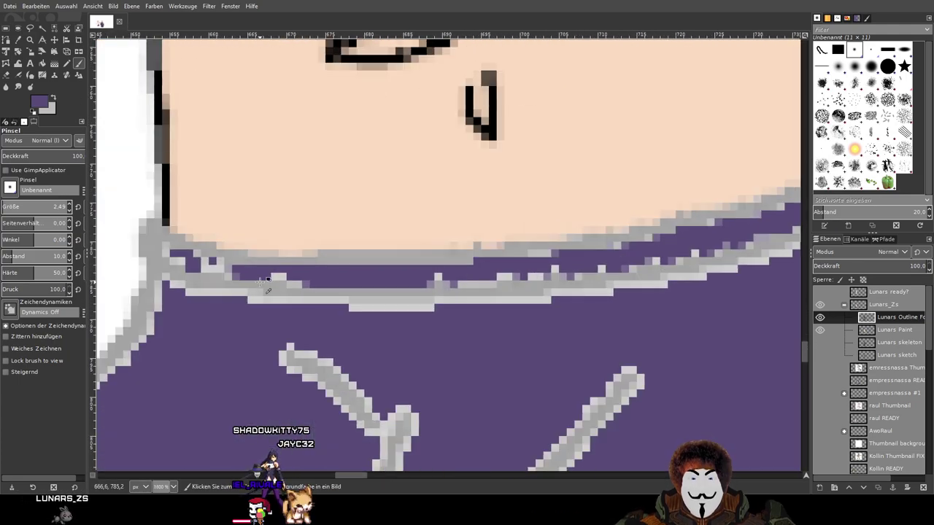
pyautogui.scroll(4, 261, 292)
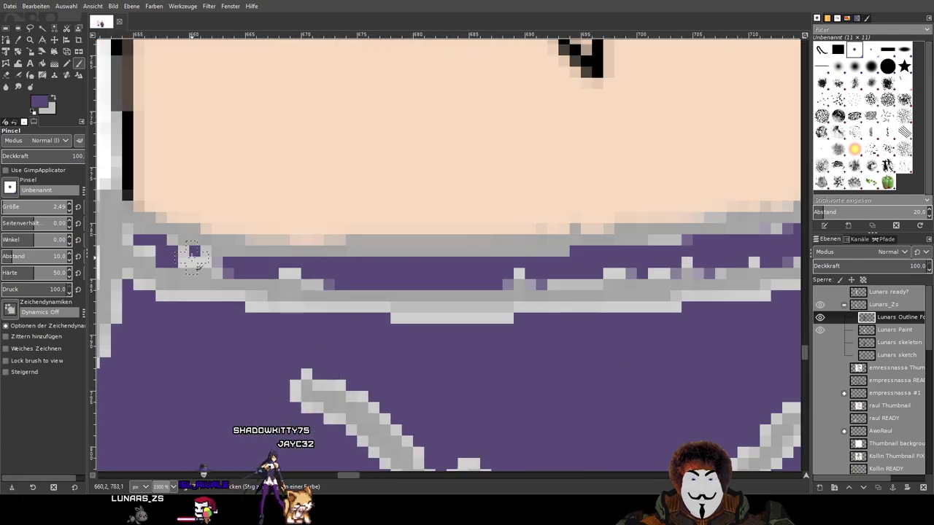
pyautogui.moveTo(196, 259)
pyautogui.mouseDown()
pyautogui.moveTo(226, 268)
pyautogui.moveTo(197, 264)
pyautogui.moveTo(328, 273)
pyautogui.mouseUp()
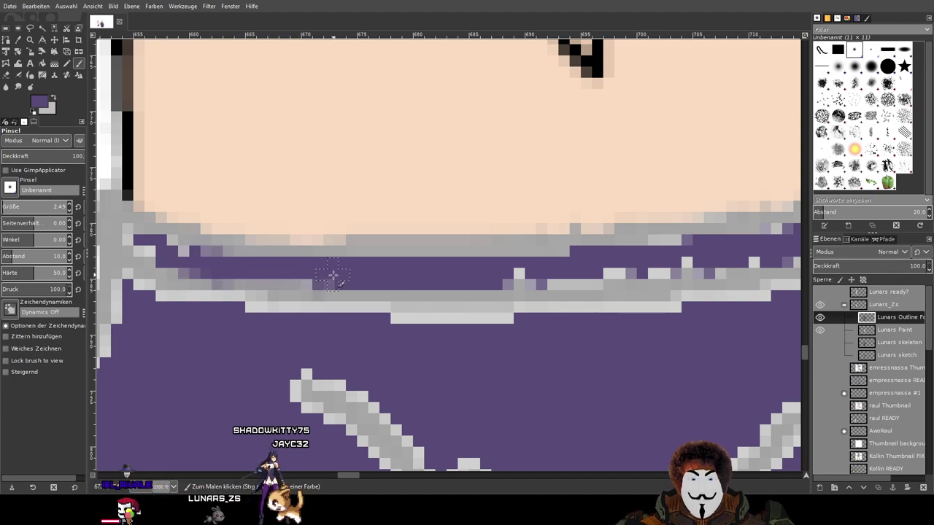
pyautogui.moveTo(578, 272)
pyautogui.mouseDown()
pyautogui.moveTo(700, 259)
pyautogui.moveTo(554, 280)
pyautogui.moveTo(651, 271)
pyautogui.moveTo(479, 302)
pyautogui.moveTo(213, 337)
pyautogui.moveTo(391, 314)
pyautogui.moveTo(484, 289)
pyautogui.mouseUp()
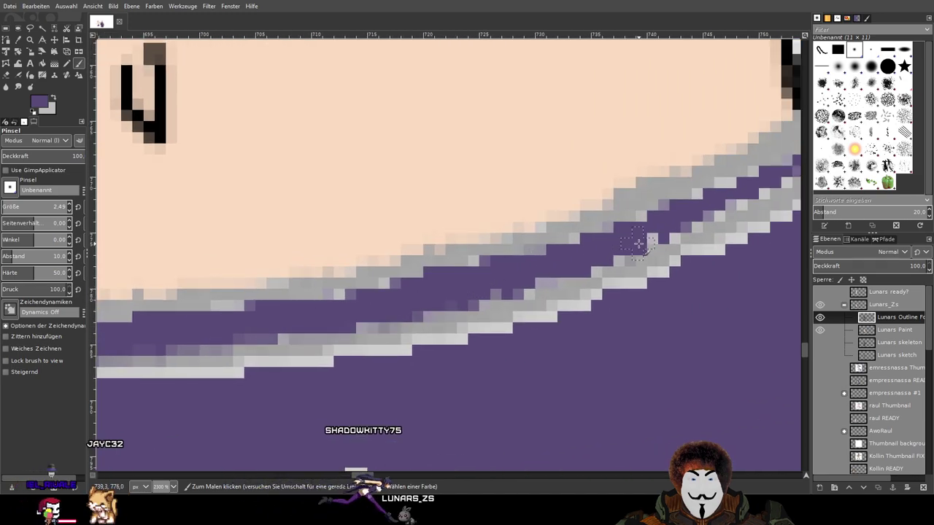
pyautogui.moveTo(594, 269); pyautogui.dragTo(337, 350)
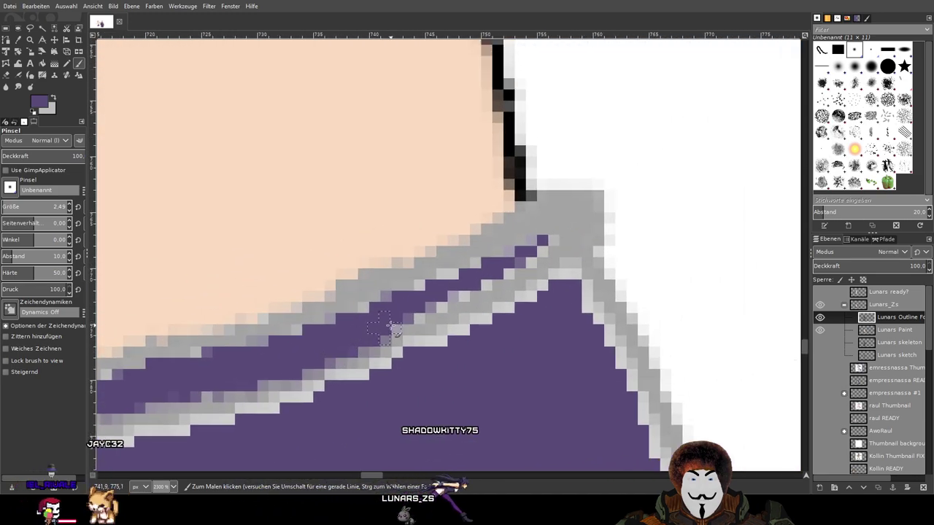
pyautogui.click(539, 252)
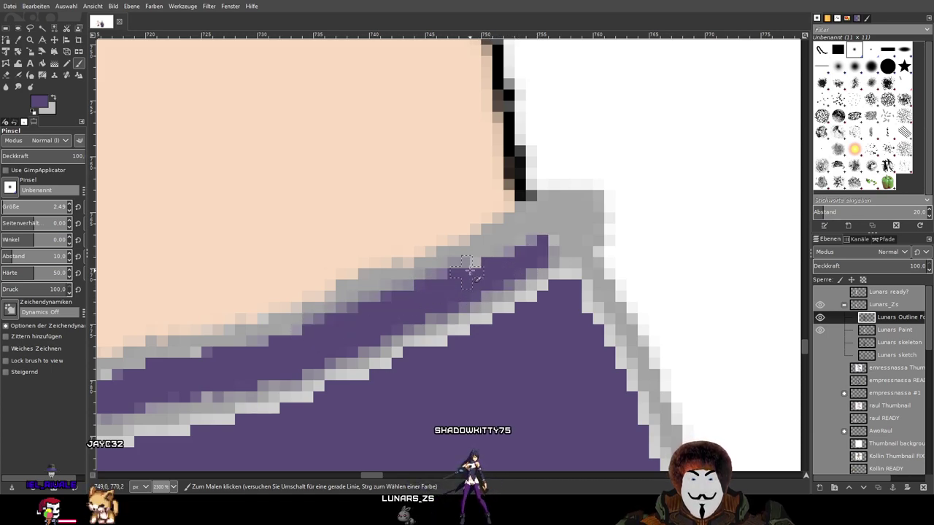
# Paint purple over the light grey pixels along the upper part of the shorts' right edge, starting below the waistband
pyautogui.moveTo(553, 396); pyautogui.dragTo(368, 290)
pyautogui.moveTo(390, 171); pyautogui.dragTo(399, 191)
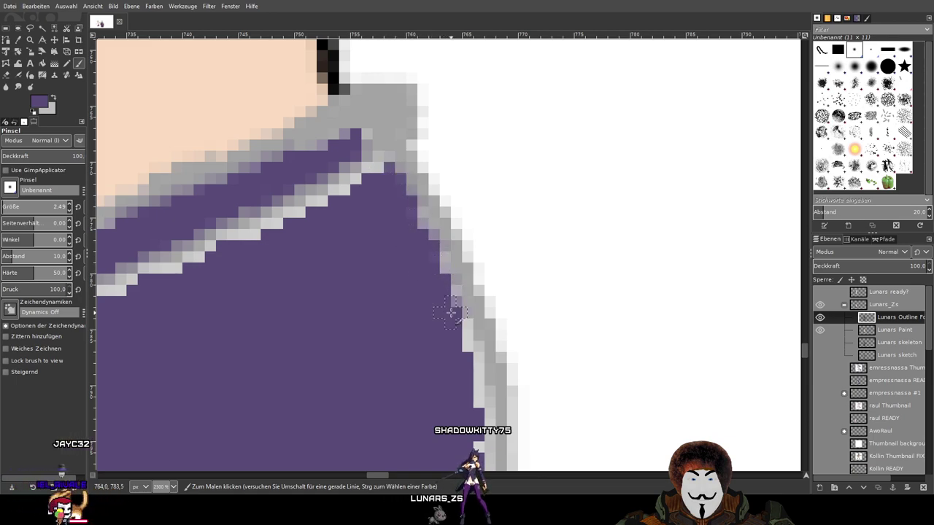
pyautogui.scroll(-5, 461, 329)
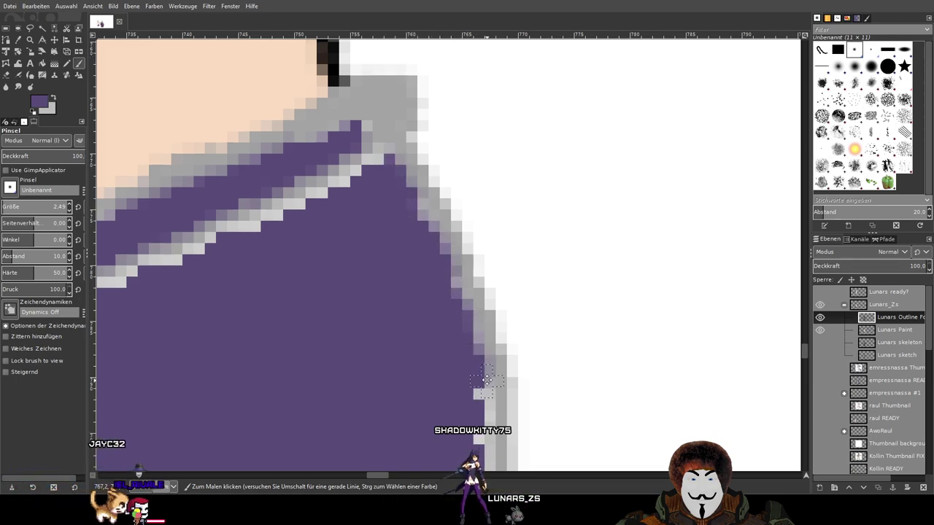
pyautogui.moveTo(467, 139)
pyautogui.mouseDown()
pyautogui.moveTo(478, 263)
pyautogui.moveTo(463, 183)
pyautogui.moveTo(468, 222)
pyautogui.moveTo(469, 159)
pyautogui.moveTo(482, 401)
pyautogui.mouseUp()
pyautogui.scroll(-4, 455, 271)
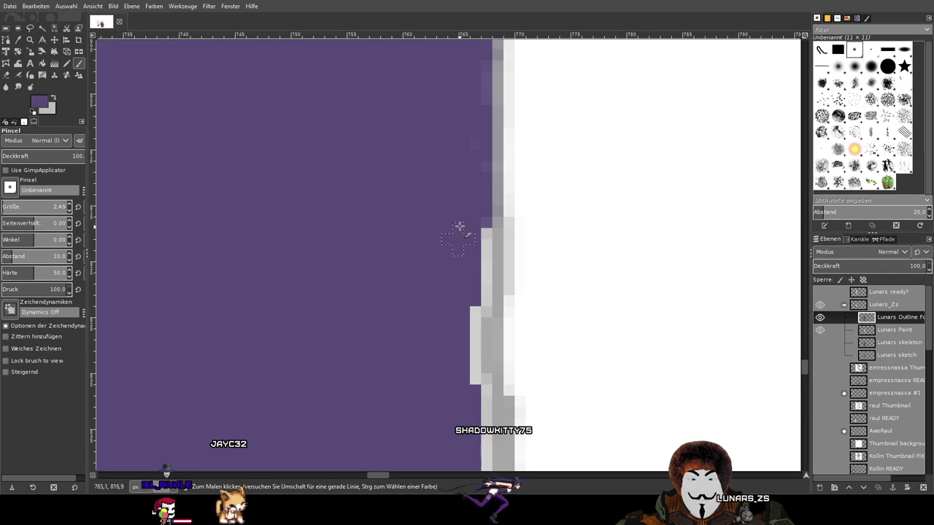
# Continue the purple brushwork down the lower part of the shorts' right edge and around the bottom corner
pyautogui.moveTo(481, 223)
pyautogui.mouseDown()
pyautogui.moveTo(477, 350)
pyautogui.moveTo(467, 273)
pyautogui.moveTo(486, 383)
pyautogui.moveTo(471, 333)
pyautogui.mouseUp()
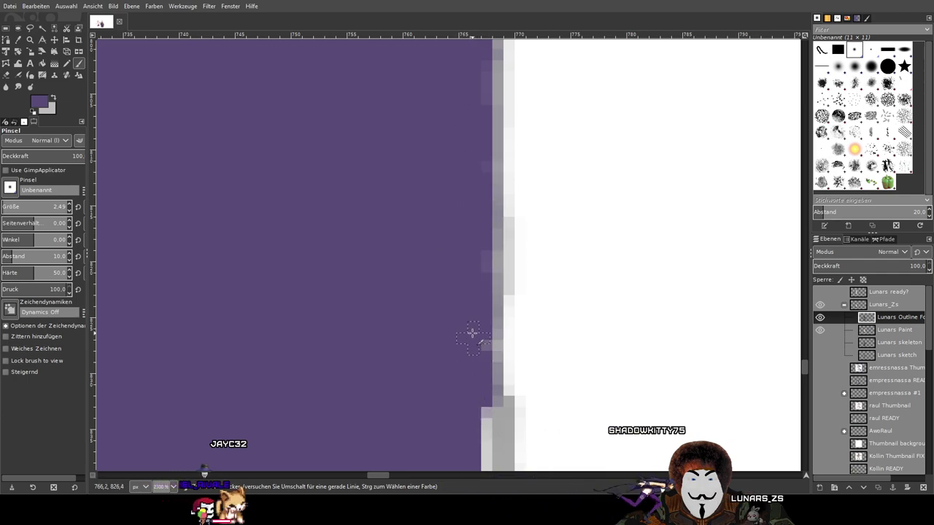
pyautogui.scroll(-6, 472, 277)
pyautogui.moveTo(479, 88)
pyautogui.mouseDown()
pyautogui.moveTo(474, 173)
pyautogui.moveTo(477, 111)
pyautogui.moveTo(480, 198)
pyautogui.moveTo(477, 172)
pyautogui.moveTo(508, 293)
pyautogui.mouseUp()
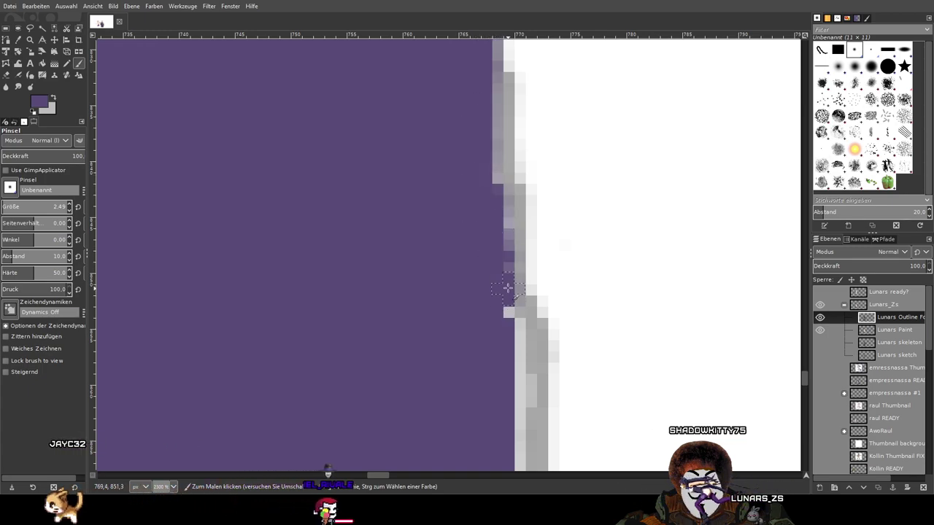
pyautogui.moveTo(517, 344); pyautogui.dragTo(521, 454)
pyautogui.scroll(-4, 501, 328)
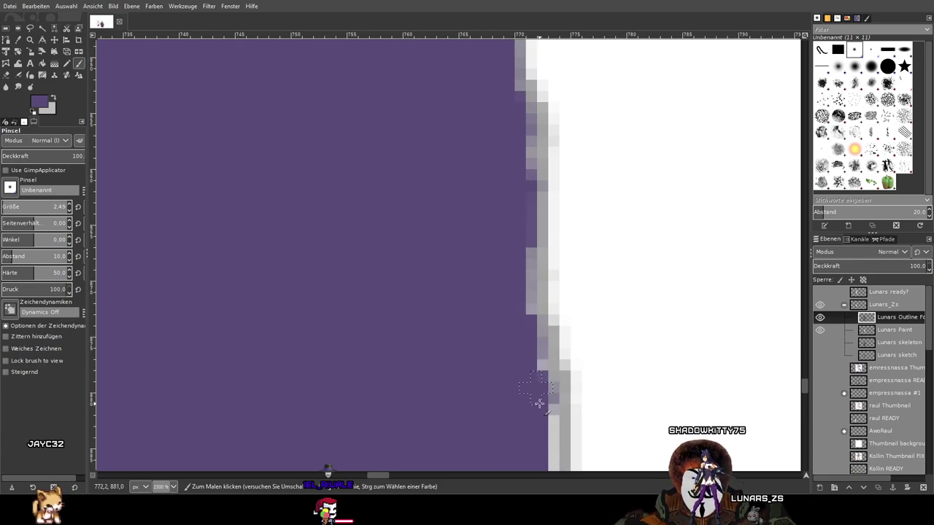
pyautogui.scroll(-4, 536, 400)
pyautogui.moveTo(547, 208)
pyautogui.mouseDown()
pyautogui.moveTo(550, 285)
pyautogui.moveTo(551, 244)
pyautogui.moveTo(545, 284)
pyautogui.moveTo(512, 328)
pyautogui.moveTo(464, 352)
pyautogui.mouseUp()
# Paint purple over the light grey pixels along the hem from the right corner to the short fold line
pyautogui.moveTo(409, 334)
pyautogui.mouseDown()
pyautogui.moveTo(267, 325)
pyautogui.moveTo(326, 320)
pyautogui.moveTo(354, 325)
pyautogui.moveTo(270, 341)
pyautogui.moveTo(180, 333)
pyautogui.moveTo(230, 338)
pyautogui.mouseUp()
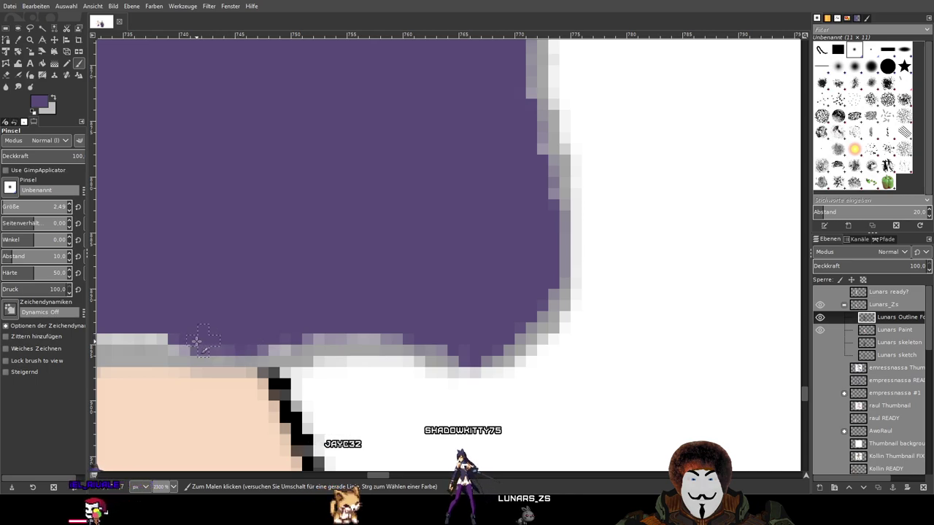
pyautogui.moveTo(193, 314); pyautogui.dragTo(576, 252)
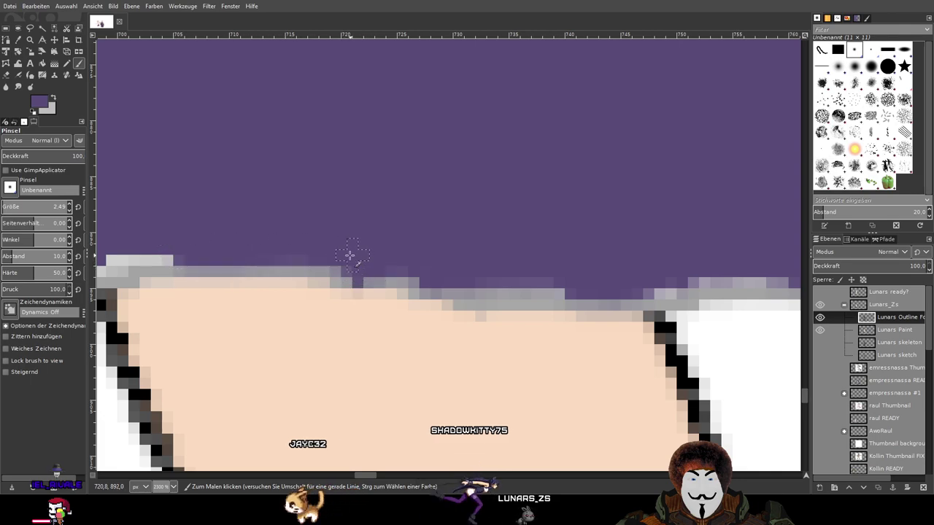
pyautogui.moveTo(192, 253)
pyautogui.mouseDown()
pyautogui.moveTo(458, 229)
pyautogui.moveTo(367, 235)
pyautogui.moveTo(362, 248)
pyautogui.moveTo(311, 244)
pyautogui.moveTo(280, 258)
pyautogui.moveTo(329, 256)
pyautogui.moveTo(270, 259)
pyautogui.moveTo(482, 224)
pyautogui.mouseUp()
pyautogui.moveTo(424, 247); pyautogui.dragTo(392, 261)
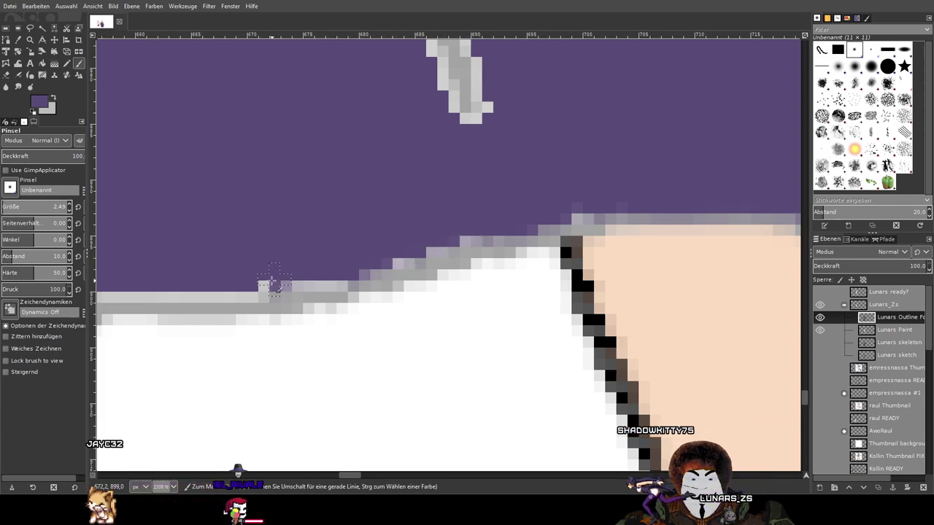
pyautogui.moveTo(302, 261)
pyautogui.mouseDown()
pyautogui.moveTo(543, 220)
pyautogui.moveTo(597, 228)
pyautogui.moveTo(566, 282)
pyautogui.moveTo(502, 282)
pyautogui.mouseUp()
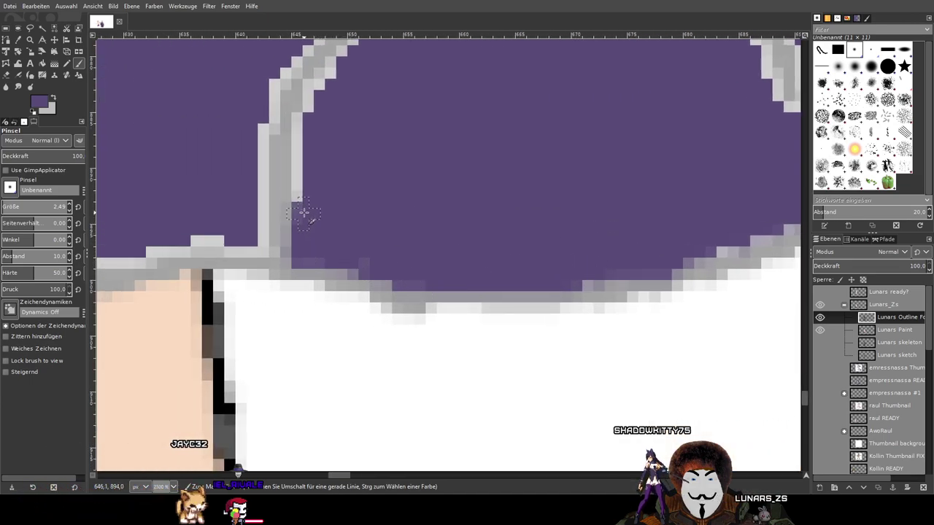
# Paint purple over the light grey fringe on both sides of the short fold line rising from the hem
pyautogui.moveTo(387, 111); pyautogui.dragTo(433, 274)
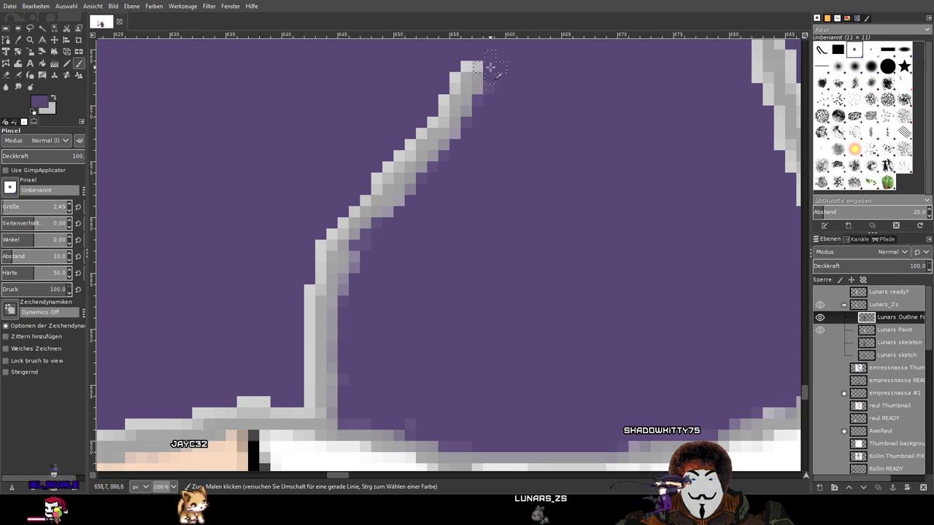
pyautogui.moveTo(433, 108); pyautogui.dragTo(327, 233)
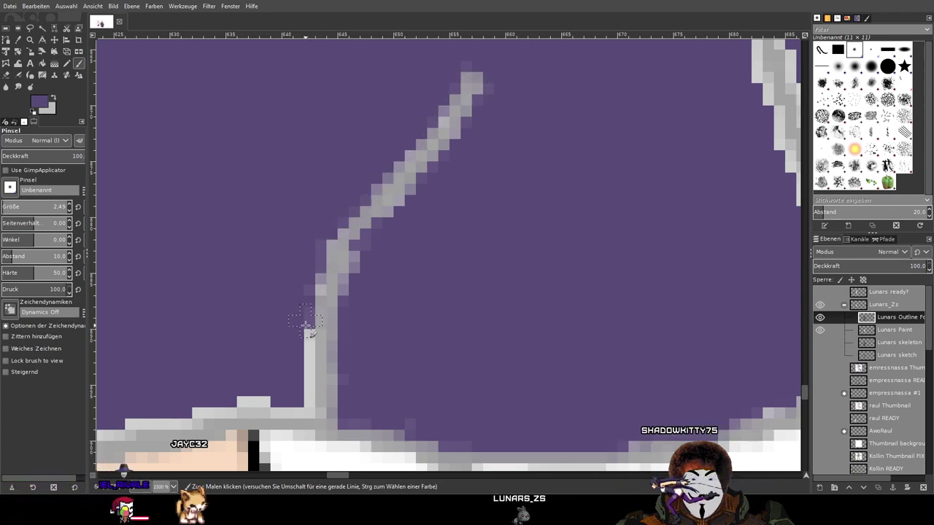
pyautogui.moveTo(324, 252); pyautogui.dragTo(429, 160)
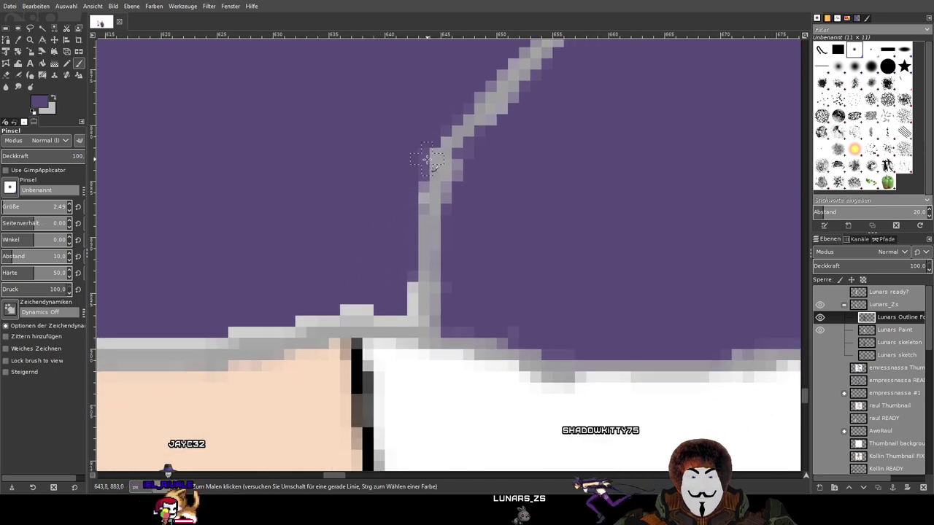
pyautogui.scroll(1, 372, 254)
pyautogui.click(439, 160)
pyautogui.click(439, 161)
# Paint purple over the light grey pixels along the hem above the left leg, up to the shorts' left corner
pyautogui.moveTo(429, 299)
pyautogui.mouseDown()
pyautogui.moveTo(419, 345)
pyautogui.moveTo(352, 328)
pyautogui.moveTo(383, 336)
pyautogui.moveTo(347, 329)
pyautogui.moveTo(236, 345)
pyautogui.moveTo(304, 299)
pyautogui.moveTo(562, 207)
pyautogui.moveTo(613, 224)
pyautogui.moveTo(524, 246)
pyautogui.mouseUp()
pyautogui.moveTo(450, 255); pyautogui.dragTo(364, 257)
pyautogui.moveTo(261, 255); pyautogui.dragTo(194, 254)
pyautogui.moveTo(142, 233); pyautogui.dragTo(190, 223)
pyautogui.hscroll(-5, 189, 223)
# Paint purple over the light grey pixels and the stray dot along the lowest part of the shorts' left edge
pyautogui.moveTo(545, 300)
pyautogui.mouseDown()
pyautogui.moveTo(487, 290)
pyautogui.moveTo(437, 260)
pyautogui.moveTo(442, 73)
pyautogui.mouseUp()
pyautogui.scroll(5, 442, 73)
pyautogui.moveTo(423, 310); pyautogui.dragTo(420, 276)
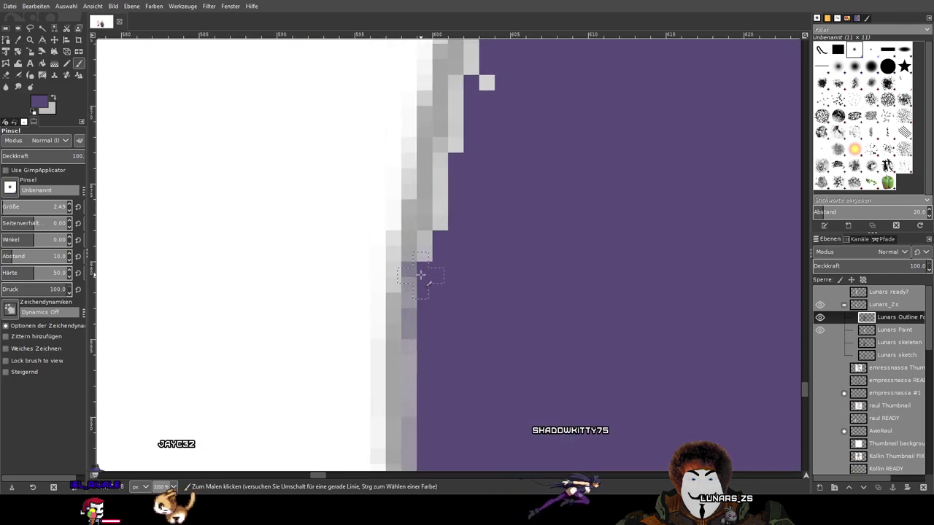
pyautogui.moveTo(426, 241)
pyautogui.mouseDown()
pyautogui.moveTo(438, 222)
pyautogui.moveTo(458, 111)
pyautogui.moveTo(484, 99)
pyautogui.mouseUp()
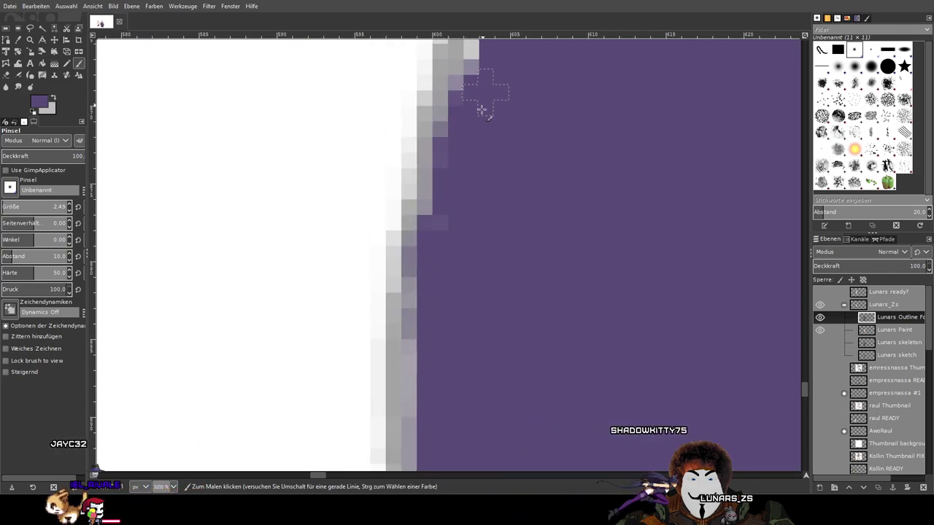
# Paint purple over the light grey pixels along the middle stretch of the shorts' left edge
pyautogui.scroll(-5, 442, 243)
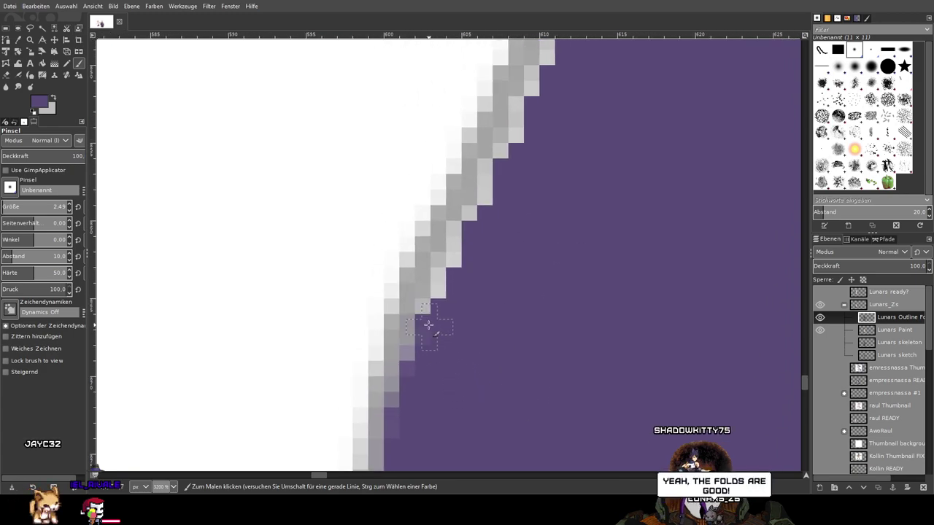
pyautogui.hscroll(3, 503, 279)
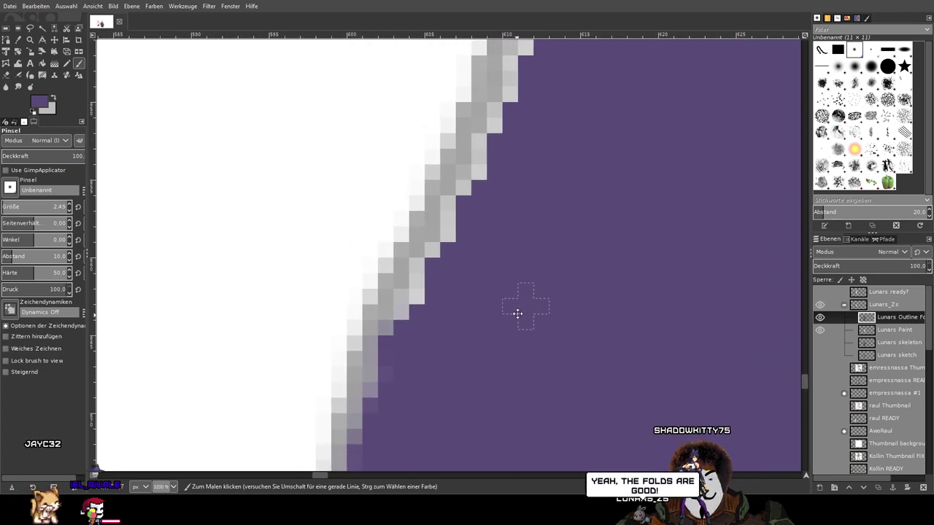
pyautogui.moveTo(410, 333)
pyautogui.mouseDown()
pyautogui.moveTo(411, 283)
pyautogui.moveTo(472, 171)
pyautogui.moveTo(504, 90)
pyautogui.mouseUp()
pyautogui.scroll(5, 525, 182)
pyautogui.hscroll(3, 467, 312)
pyautogui.moveTo(467, 312)
pyautogui.mouseDown()
pyautogui.moveTo(462, 240)
pyautogui.moveTo(535, 125)
pyautogui.moveTo(581, 75)
pyautogui.mouseUp()
pyautogui.scroll(5, 608, 123)
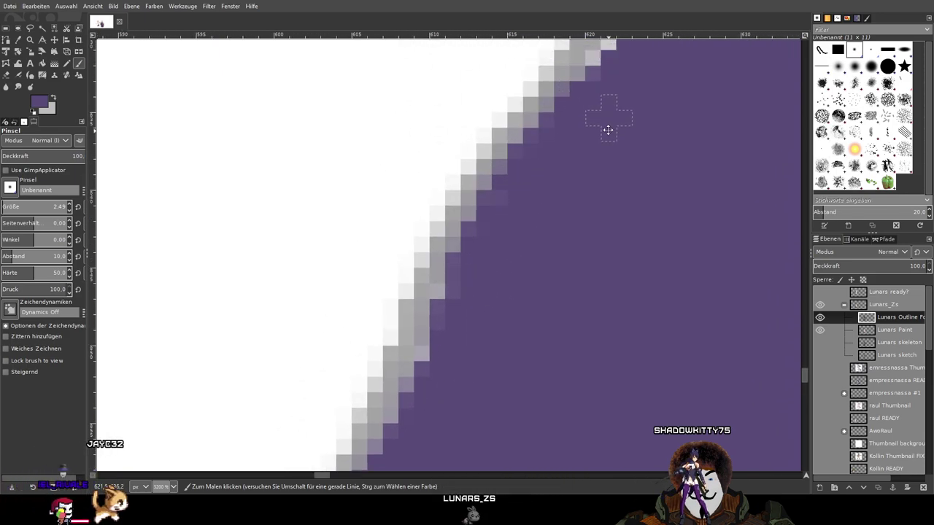
# Paint purple over the light grey pixels along the upper stretch of the shorts' left edge, up towards the waistband
pyautogui.hscroll(3, 520, 325)
pyautogui.moveTo(521, 311)
pyautogui.mouseDown()
pyautogui.moveTo(501, 284)
pyautogui.moveTo(645, 64)
pyautogui.moveTo(542, 316)
pyautogui.moveTo(496, 362)
pyautogui.mouseUp()
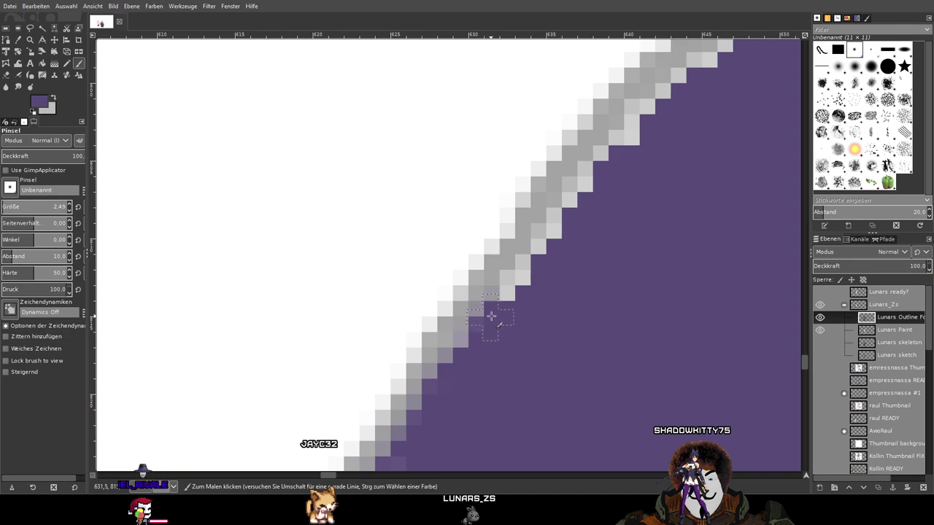
pyautogui.moveTo(491, 318); pyautogui.dragTo(537, 252)
pyautogui.moveTo(598, 172); pyautogui.dragTo(660, 97)
pyautogui.scroll(3, 669, 211)
pyautogui.hscroll(5, 669, 211)
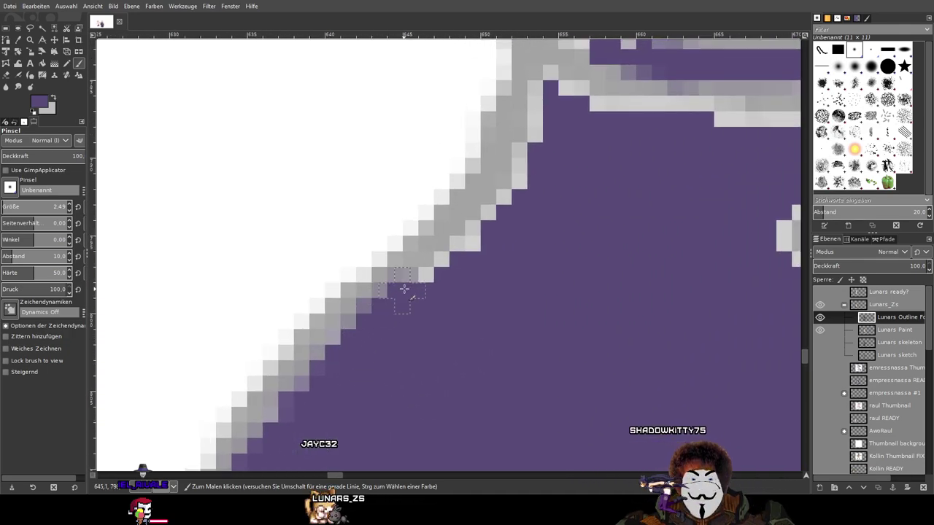
pyautogui.moveTo(444, 269)
pyautogui.mouseDown()
pyautogui.moveTo(517, 186)
pyautogui.moveTo(533, 155)
pyautogui.moveTo(529, 129)
pyautogui.moveTo(522, 161)
pyautogui.mouseUp()
pyautogui.scroll(2, 444, 392)
pyautogui.hscroll(2, 444, 391)
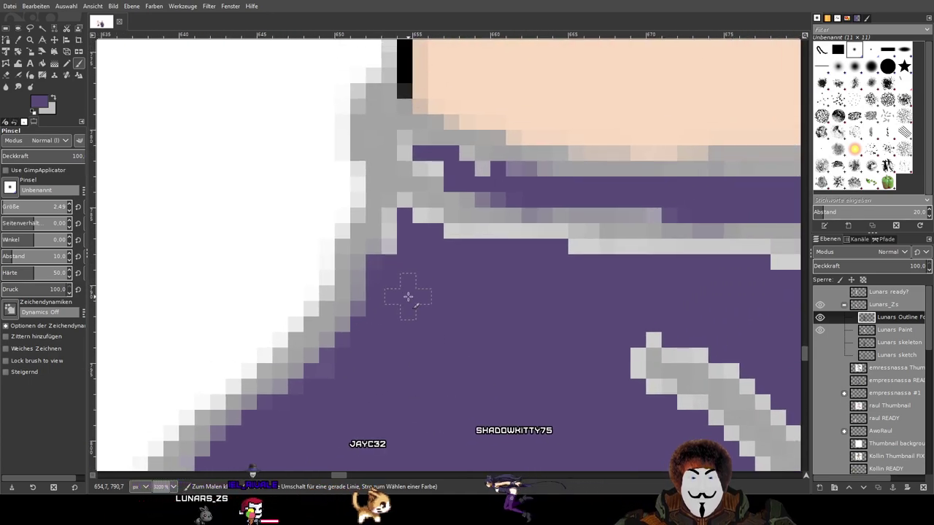
# Paint purple over the light grey pixels in the corner below the waistband and along the left part of its lower line
pyautogui.click(394, 244)
pyautogui.click(399, 213)
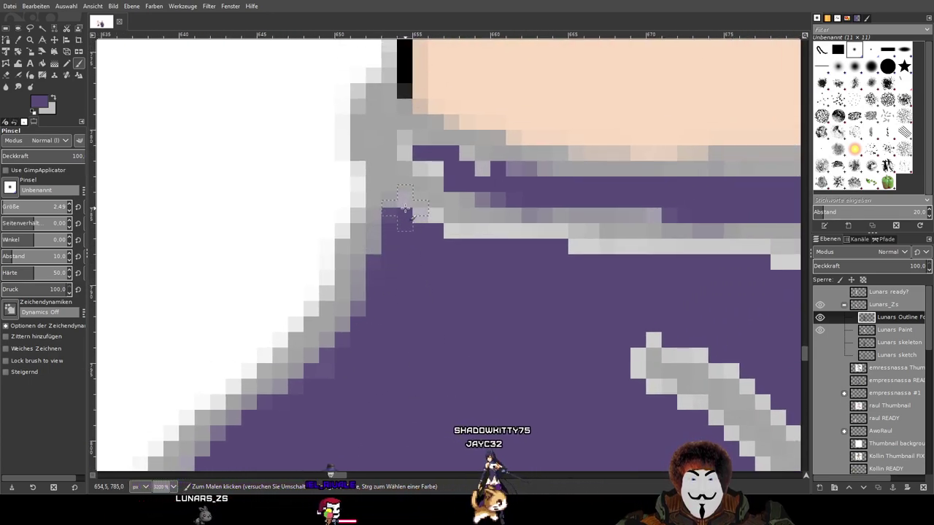
pyautogui.click(405, 203)
pyautogui.moveTo(410, 216)
pyautogui.mouseDown()
pyautogui.moveTo(440, 230)
pyautogui.moveTo(561, 247)
pyautogui.mouseUp()
pyautogui.hscroll(5, 590, 327)
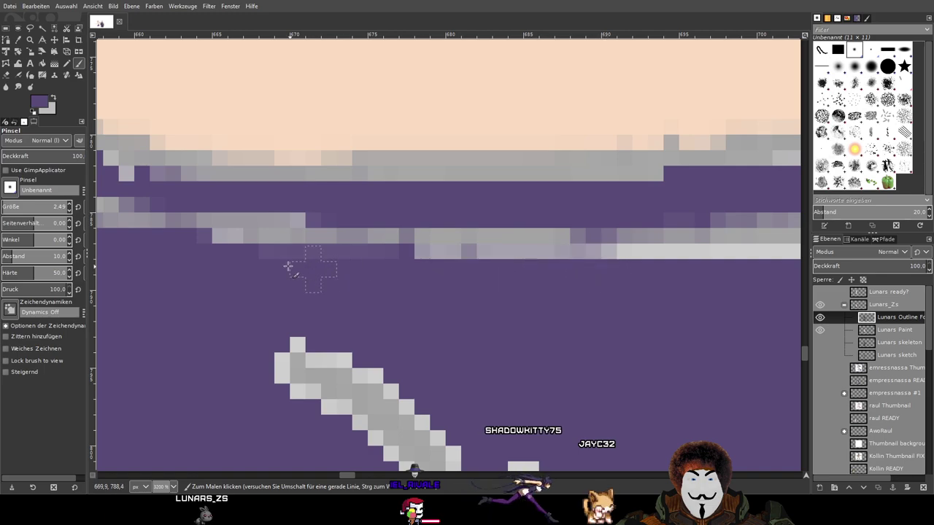
# Paint purple over the light grey pixels under the waistband's lower line from the middle to its right end
pyautogui.hscroll(3, 205, 253)
pyautogui.moveTo(420, 275); pyautogui.dragTo(735, 255)
pyautogui.hscroll(2, 529, 288)
pyautogui.hscroll(1, 529, 288)
pyautogui.moveTo(469, 287)
pyautogui.mouseDown()
pyautogui.moveTo(563, 278)
pyautogui.moveTo(708, 243)
pyautogui.mouseUp()
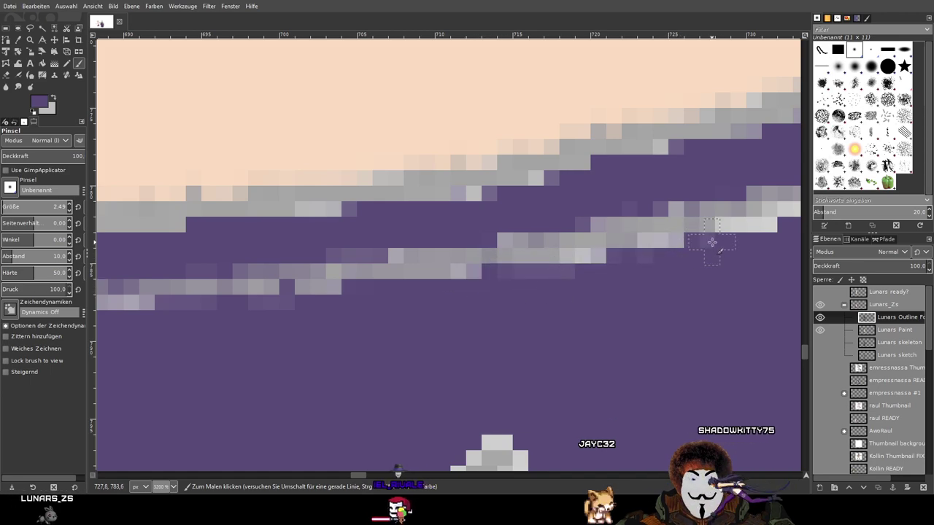
pyautogui.hscroll(3, 642, 275)
pyautogui.moveTo(526, 288); pyautogui.dragTo(751, 202)
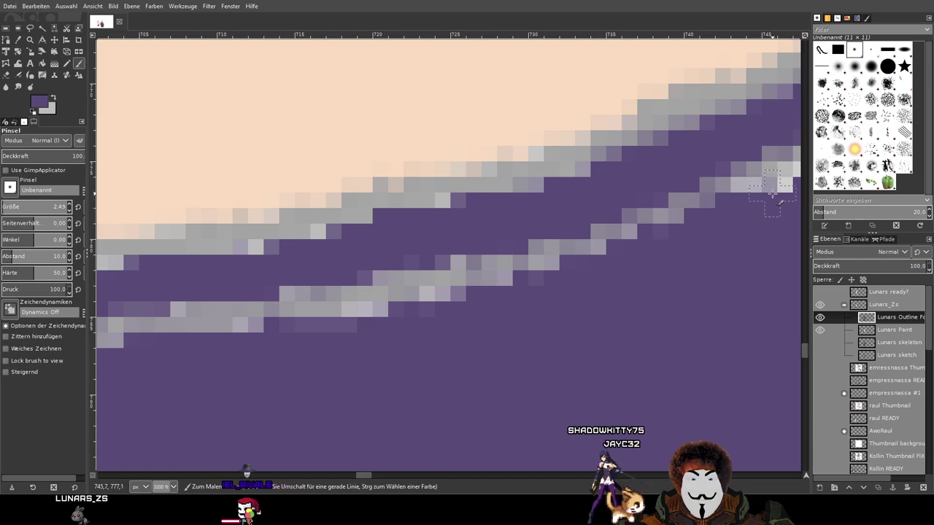
pyautogui.hscroll(3, 526, 292)
pyautogui.moveTo(504, 281)
pyautogui.mouseDown()
pyautogui.moveTo(631, 228)
pyautogui.moveTo(694, 185)
pyautogui.mouseUp()
# Paint purple over the light grey fringe at the bottom tip and lower left side of the Y-shaped fold's stem
pyautogui.scroll(-5, 690, 219)
pyautogui.scroll(-3, 604, 357)
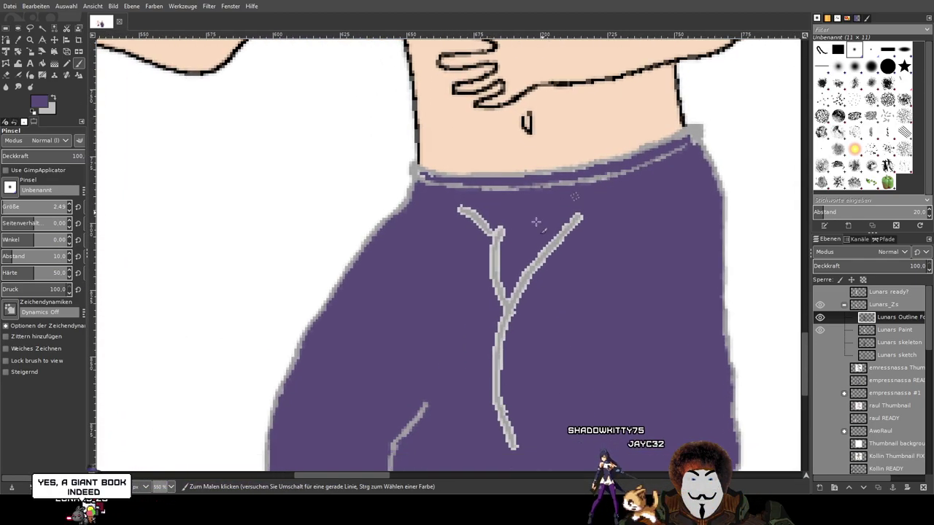
pyautogui.scroll(-3, 490, 429)
pyautogui.keyDown('ctrl'); pyautogui.scroll(6, 538, 358); pyautogui.keyUp('ctrl')
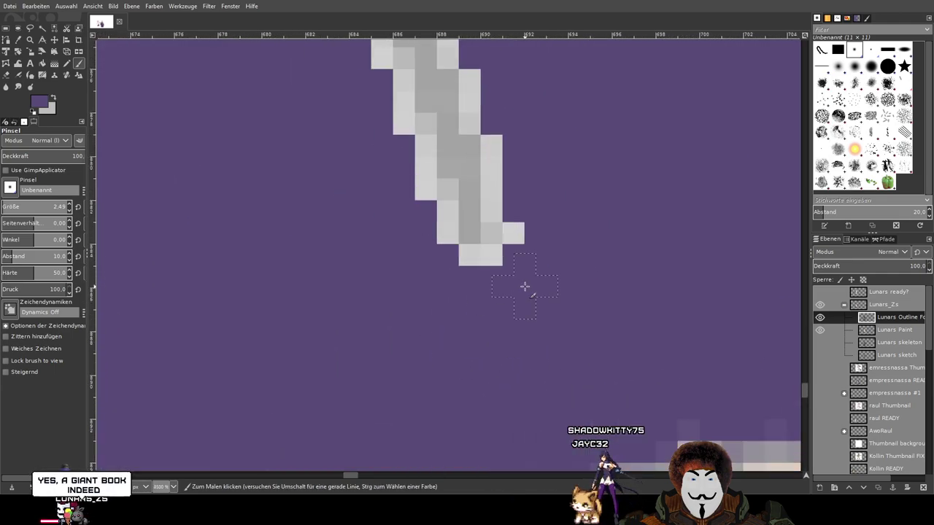
pyautogui.scroll(3, 511, 204)
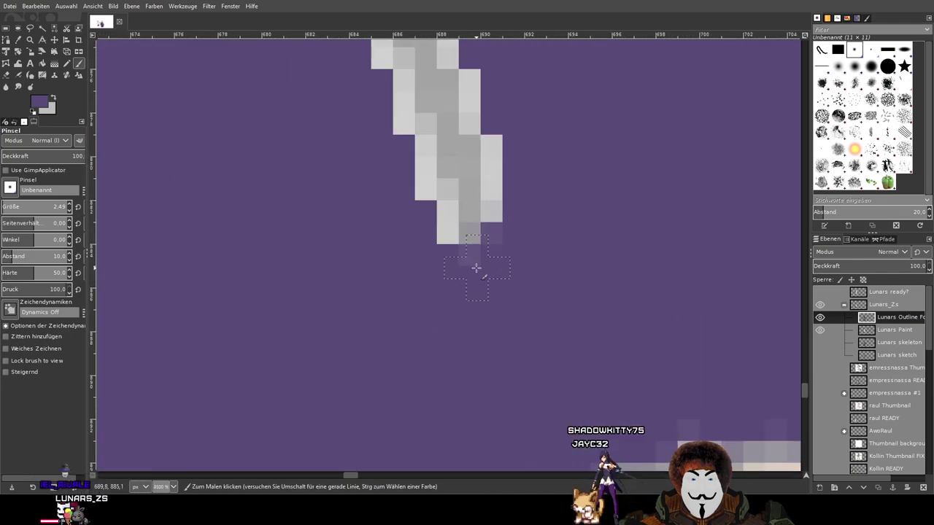
pyautogui.moveTo(375, 58)
pyautogui.mouseDown()
pyautogui.moveTo(479, 345)
pyautogui.moveTo(420, 124)
pyautogui.moveTo(419, 68)
pyautogui.moveTo(413, 305)
pyautogui.moveTo(417, 88)
pyautogui.moveTo(428, 133)
pyautogui.moveTo(417, 415)
pyautogui.mouseUp()
pyautogui.moveTo(416, 406); pyautogui.dragTo(420, 127)
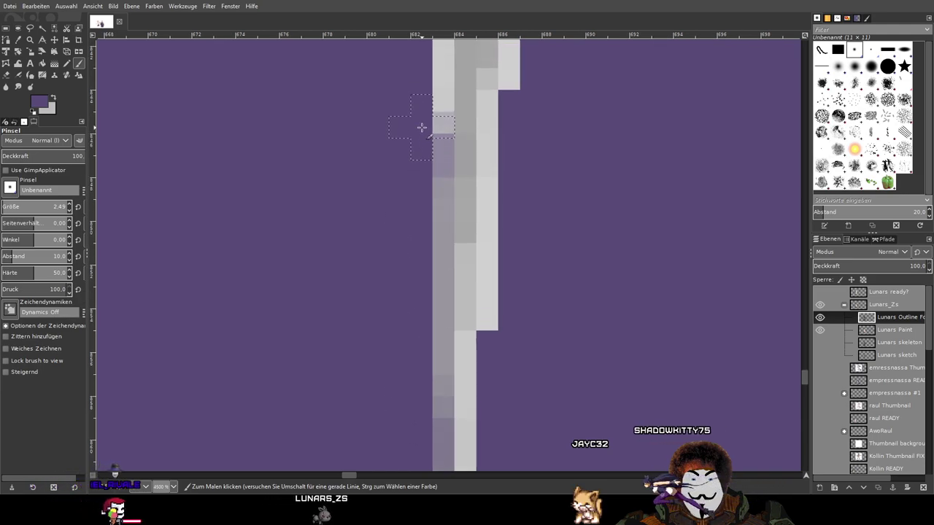
# Undo the last strokes and repaint the left side of the Y-shaped fold's stem purple up to the fork
pyautogui.hotkey('ctrl', 'z')
pyautogui.hotkey('ctrl', 'z')
pyautogui.hotkey('ctrl', 'z')
pyautogui.moveTo(419, 406)
pyautogui.mouseDown()
pyautogui.moveTo(406, 423)
pyautogui.moveTo(485, 182)
pyautogui.moveTo(460, 380)
pyautogui.moveTo(522, 176)
pyautogui.mouseUp()
pyautogui.click(479, 386)
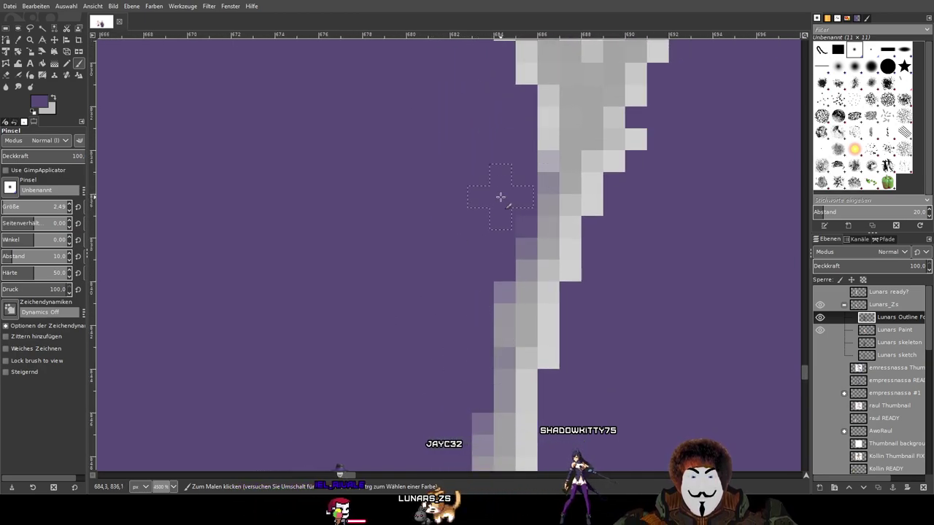
pyautogui.hotkey('ctrl', 'z')
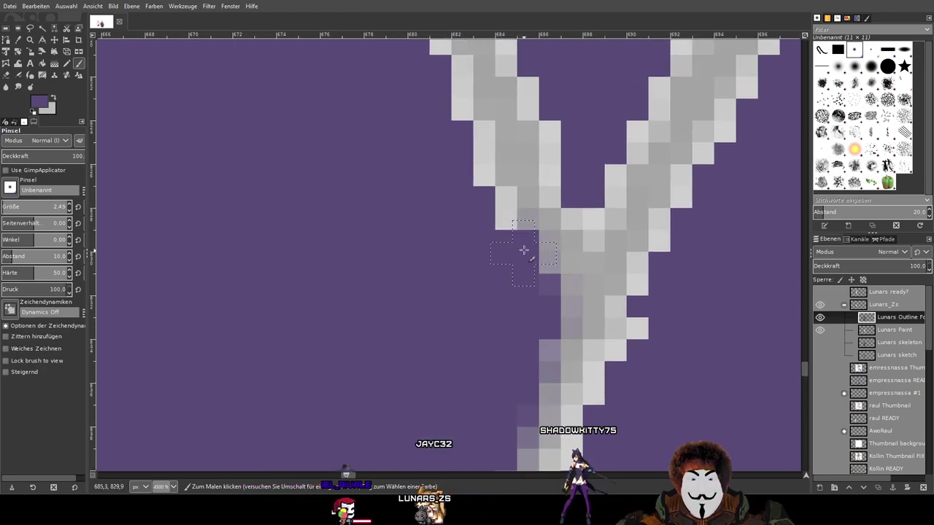
# Paint purple over the light grey pixels along the left branch's outer side and in its gap to the short diagonal fold
pyautogui.moveTo(438, 179); pyautogui.dragTo(490, 424)
pyautogui.moveTo(487, 288)
pyautogui.mouseDown()
pyautogui.moveTo(496, 198)
pyautogui.moveTo(486, 77)
pyautogui.mouseUp()
pyautogui.scroll(5, 473, 205)
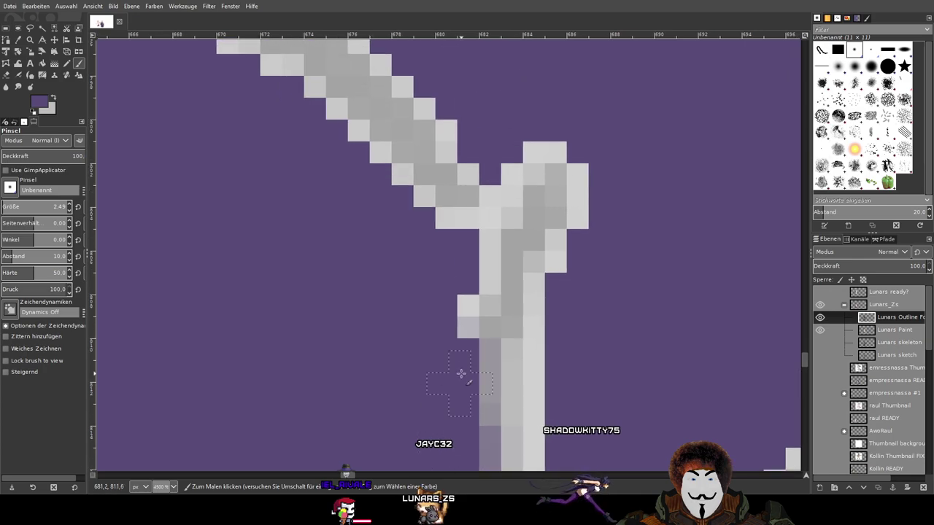
pyautogui.moveTo(469, 312)
pyautogui.mouseDown()
pyautogui.moveTo(484, 240)
pyautogui.moveTo(460, 226)
pyautogui.mouseUp()
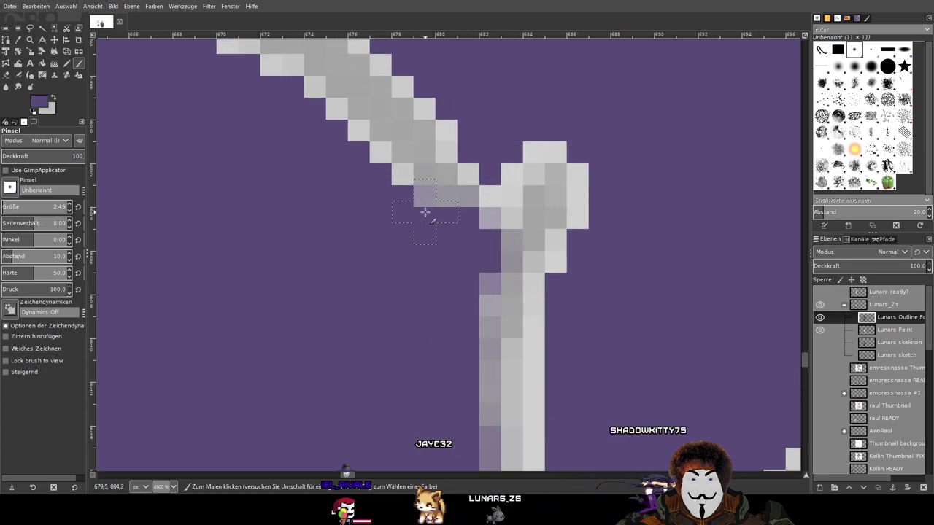
pyautogui.moveTo(500, 160); pyautogui.dragTo(496, 189)
# Paint purple over the light grey fringe around the short diagonal fold line at the upper left, thinning both sides
pyautogui.moveTo(377, 281); pyautogui.dragTo(465, 433)
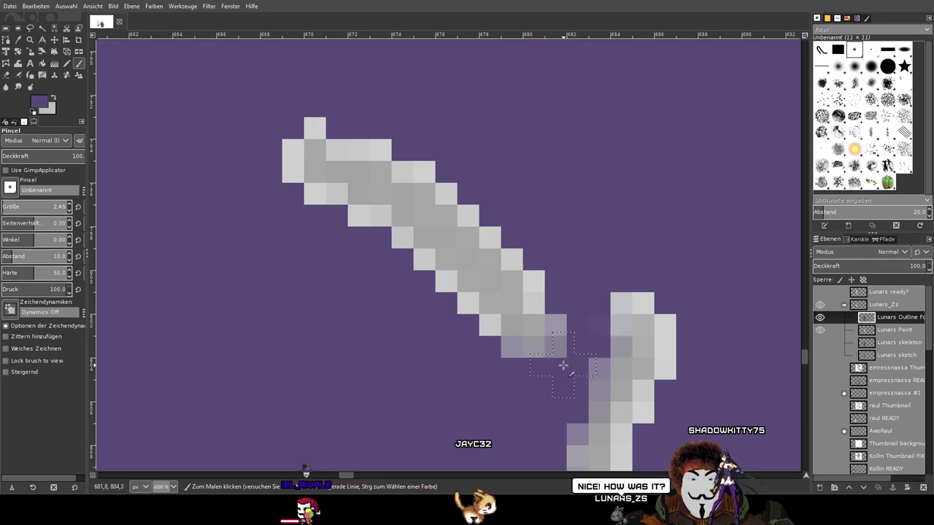
pyautogui.scroll(1, 541, 394)
pyautogui.hscroll(-1, 540, 394)
pyautogui.moveTo(528, 384)
pyautogui.mouseDown()
pyautogui.moveTo(507, 332)
pyautogui.moveTo(404, 244)
pyautogui.moveTo(346, 218)
pyautogui.mouseUp()
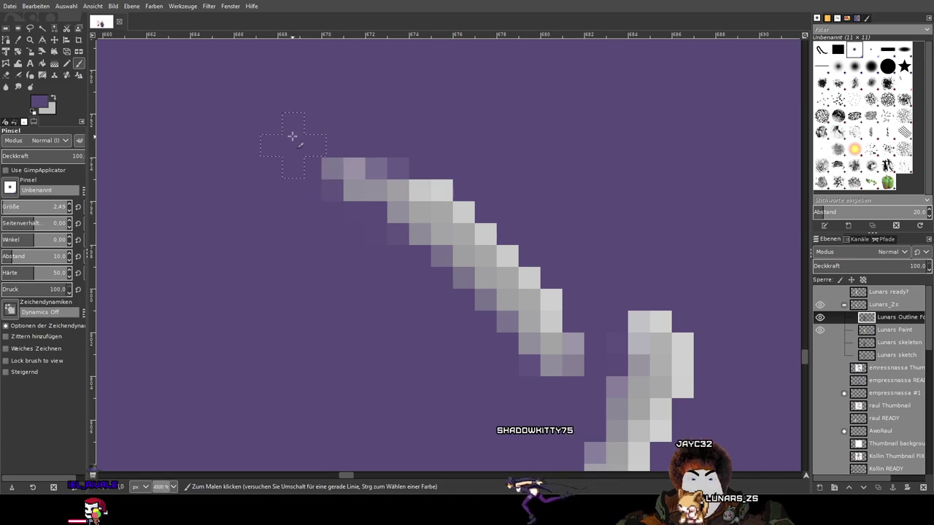
pyautogui.moveTo(395, 153); pyautogui.dragTo(425, 180)
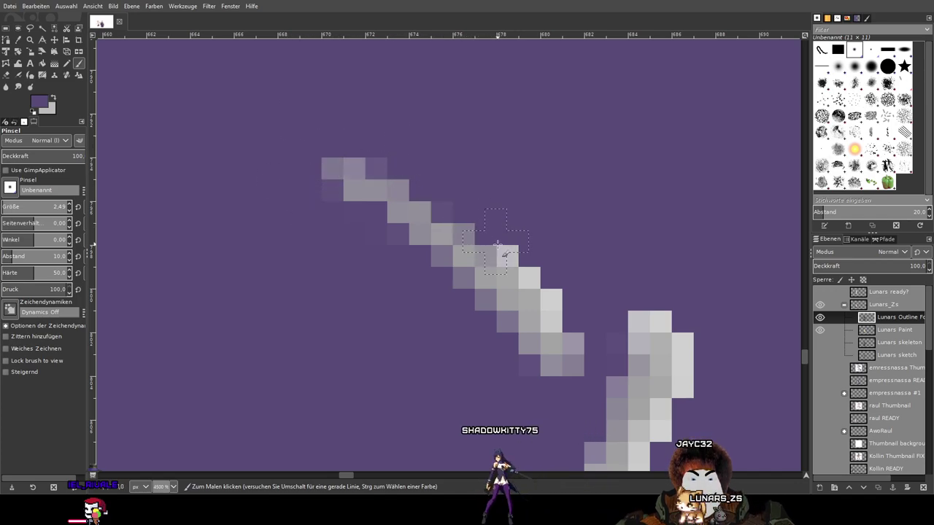
pyautogui.moveTo(496, 241); pyautogui.dragTo(544, 291)
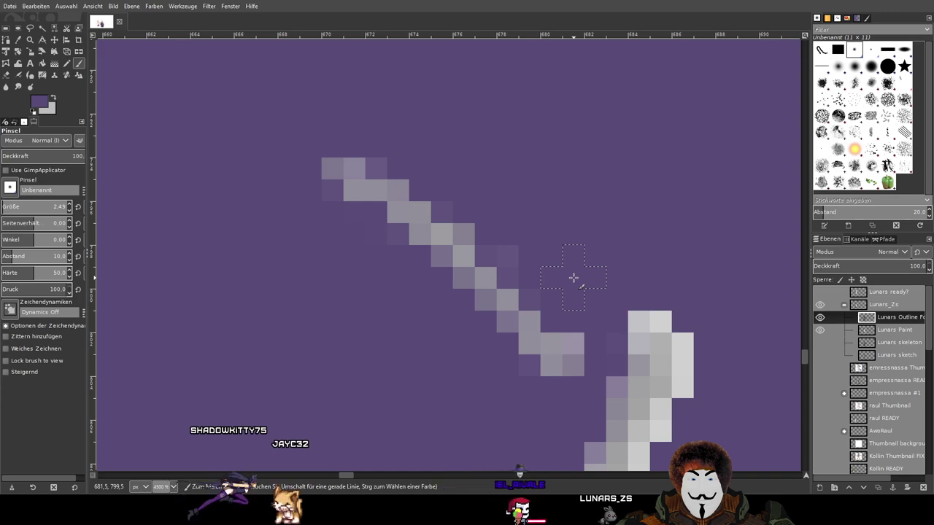
# Paint purple over the light grey pixels on the left branch's top end and along its inner side down to the fork
pyautogui.moveTo(656, 271); pyautogui.dragTo(394, 159)
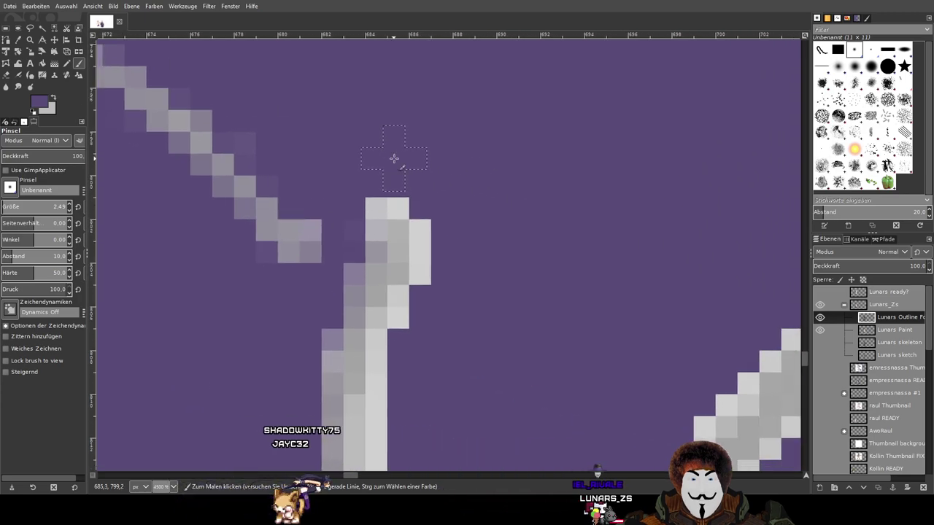
pyautogui.moveTo(362, 206)
pyautogui.mouseDown()
pyautogui.moveTo(406, 210)
pyautogui.moveTo(371, 206)
pyautogui.moveTo(420, 214)
pyautogui.moveTo(432, 286)
pyautogui.moveTo(399, 328)
pyautogui.moveTo(402, 297)
pyautogui.mouseUp()
pyautogui.moveTo(472, 344); pyautogui.dragTo(533, 111)
pyautogui.moveTo(452, 131)
pyautogui.mouseDown()
pyautogui.moveTo(443, 116)
pyautogui.moveTo(438, 338)
pyautogui.mouseUp()
pyautogui.moveTo(520, 340)
pyautogui.mouseDown()
pyautogui.moveTo(498, 165)
pyautogui.moveTo(477, 114)
pyautogui.mouseUp()
# Paint purple over the light grey fringe along the right branch's upper-left side, from the fork up to its tip
pyautogui.moveTo(421, 163)
pyautogui.mouseDown()
pyautogui.moveTo(401, 189)
pyautogui.moveTo(421, 201)
pyautogui.moveTo(449, 307)
pyautogui.moveTo(481, 347)
pyautogui.moveTo(485, 315)
pyautogui.moveTo(573, 133)
pyautogui.mouseUp()
pyautogui.press('space')
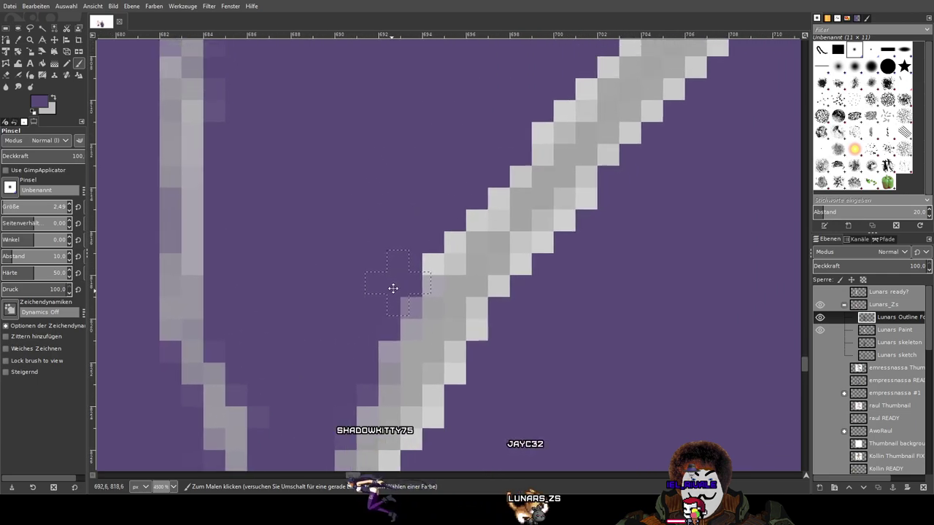
pyautogui.moveTo(379, 320)
pyautogui.mouseDown()
pyautogui.moveTo(419, 285)
pyautogui.moveTo(426, 260)
pyautogui.moveTo(463, 239)
pyautogui.moveTo(471, 200)
pyautogui.moveTo(494, 189)
pyautogui.moveTo(562, 105)
pyautogui.mouseUp()
pyautogui.press('space')
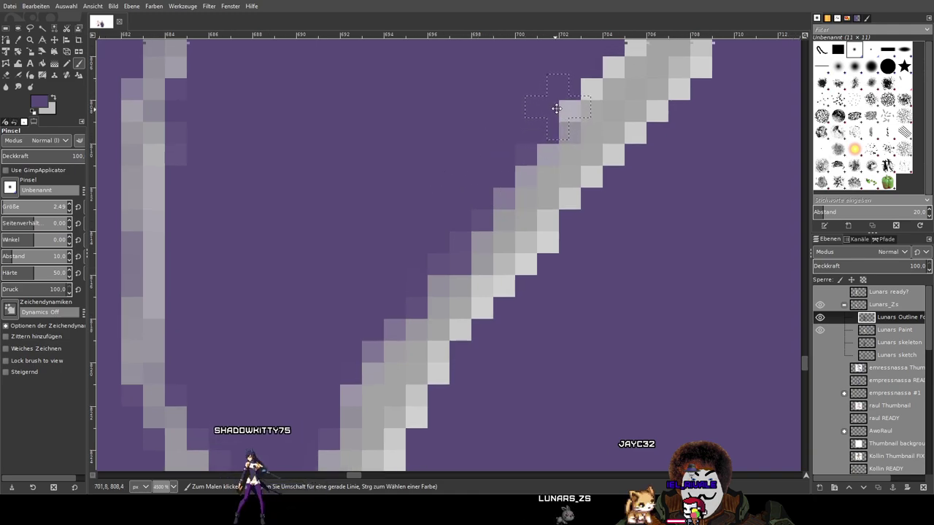
pyautogui.moveTo(339, 317); pyautogui.dragTo(357, 297)
# Paint purple over the light grey fringe along the right branch's lower-right side, from its tip down past the fork
pyautogui.moveTo(479, 165)
pyautogui.mouseDown()
pyautogui.moveTo(542, 96)
pyautogui.moveTo(535, 130)
pyautogui.moveTo(530, 110)
pyautogui.moveTo(506, 145)
pyautogui.moveTo(545, 117)
pyautogui.moveTo(563, 84)
pyautogui.moveTo(612, 110)
pyautogui.moveTo(617, 131)
pyautogui.moveTo(595, 170)
pyautogui.moveTo(419, 367)
pyautogui.mouseUp()
pyautogui.press('space')
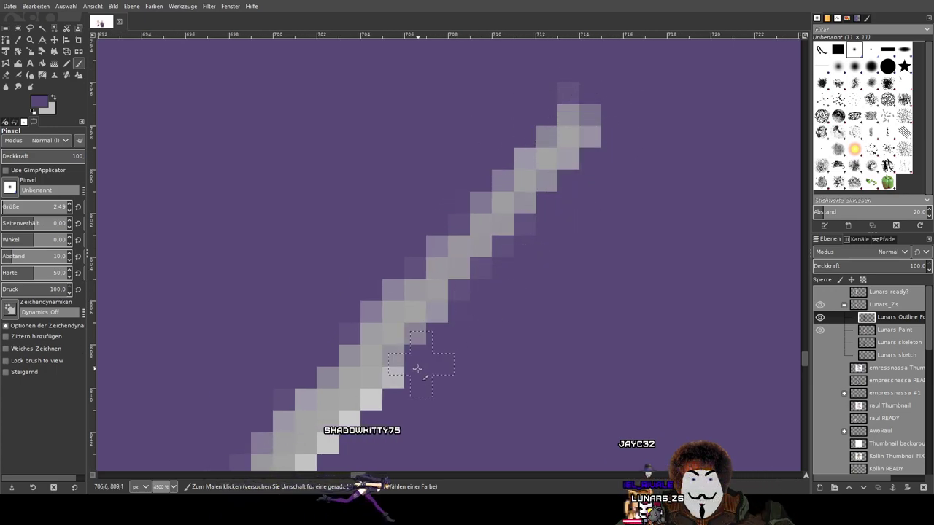
pyautogui.press('space')
pyautogui.moveTo(637, 179)
pyautogui.mouseDown()
pyautogui.moveTo(496, 313)
pyautogui.moveTo(454, 382)
pyautogui.moveTo(432, 386)
pyautogui.mouseUp()
pyautogui.press('space')
pyautogui.moveTo(432, 386)
pyautogui.mouseDown()
pyautogui.moveTo(496, 335)
pyautogui.moveTo(610, 198)
pyautogui.mouseUp()
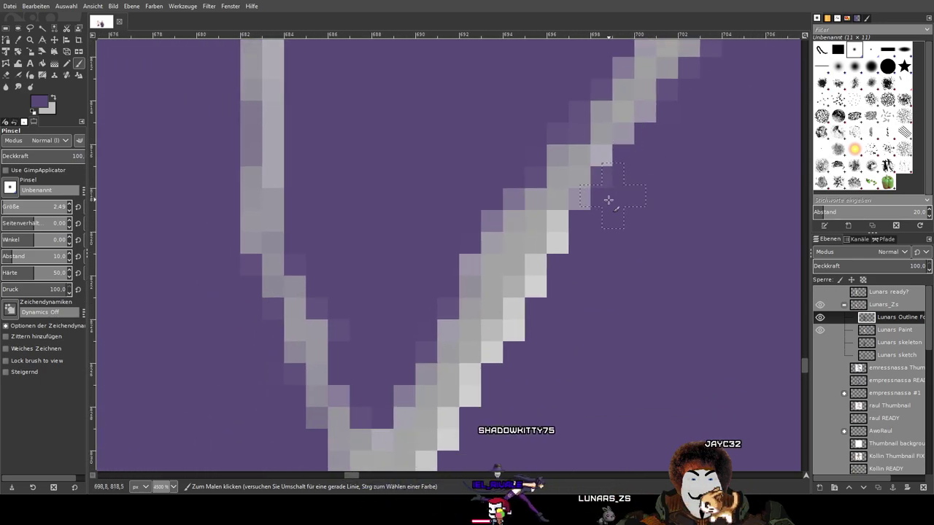
pyautogui.moveTo(533, 295); pyautogui.dragTo(499, 358)
pyautogui.press('space')
pyautogui.moveTo(465, 413); pyautogui.dragTo(600, 216)
pyautogui.moveTo(560, 239); pyautogui.dragTo(501, 380)
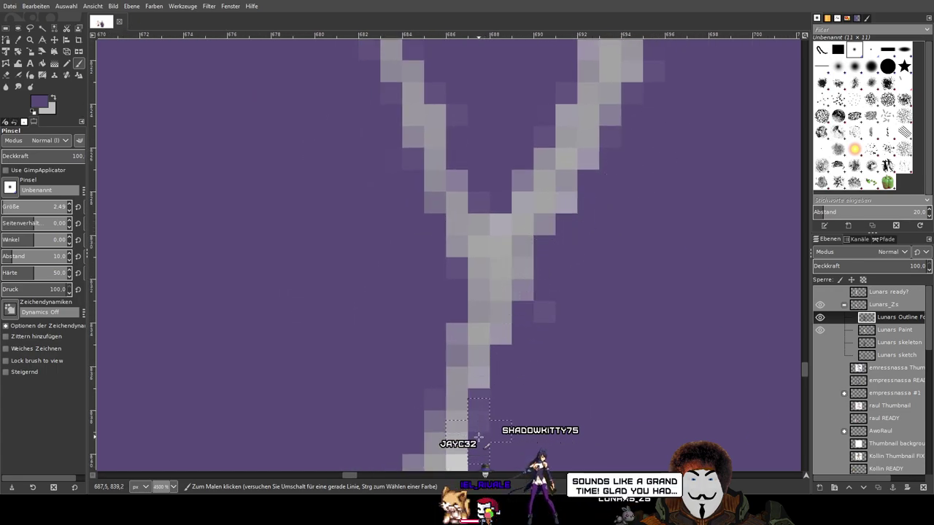
# Paint purple over the light grey pixels along the right side of the Y-shaped fold's stem below the fork
pyautogui.press('space')
pyautogui.moveTo(517, 450); pyautogui.dragTo(631, 210)
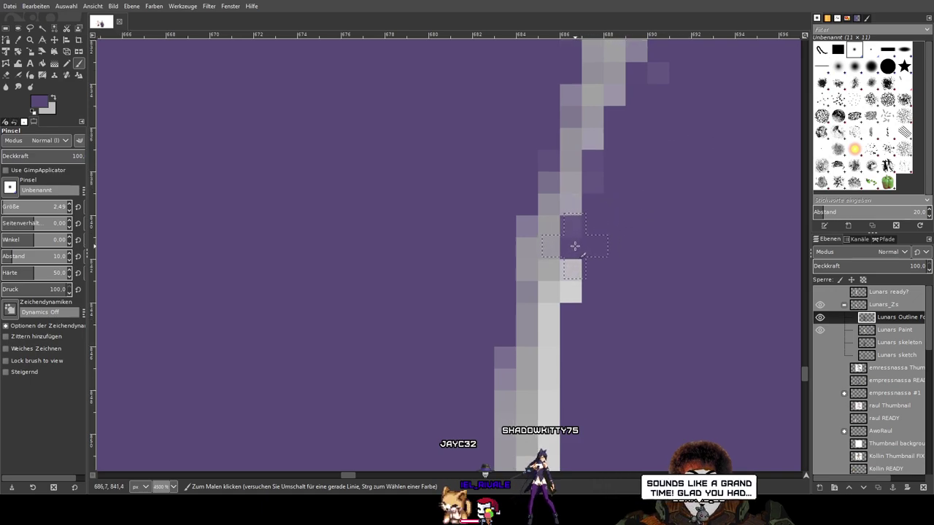
pyautogui.moveTo(556, 311); pyautogui.dragTo(563, 418)
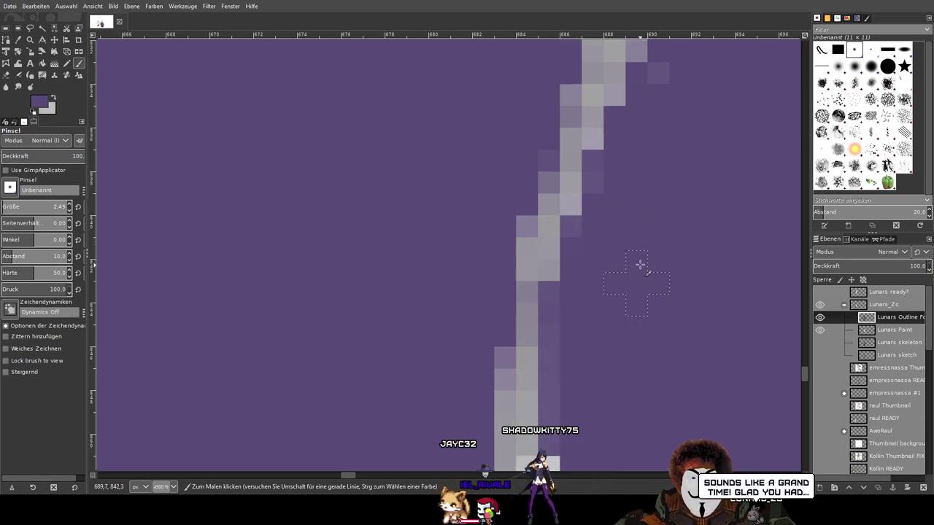
pyautogui.press('space')
pyautogui.moveTo(638, 272)
pyautogui.mouseDown()
pyautogui.moveTo(668, 110)
pyautogui.moveTo(673, 60)
pyautogui.mouseUp()
pyautogui.moveTo(591, 166); pyautogui.dragTo(596, 312)
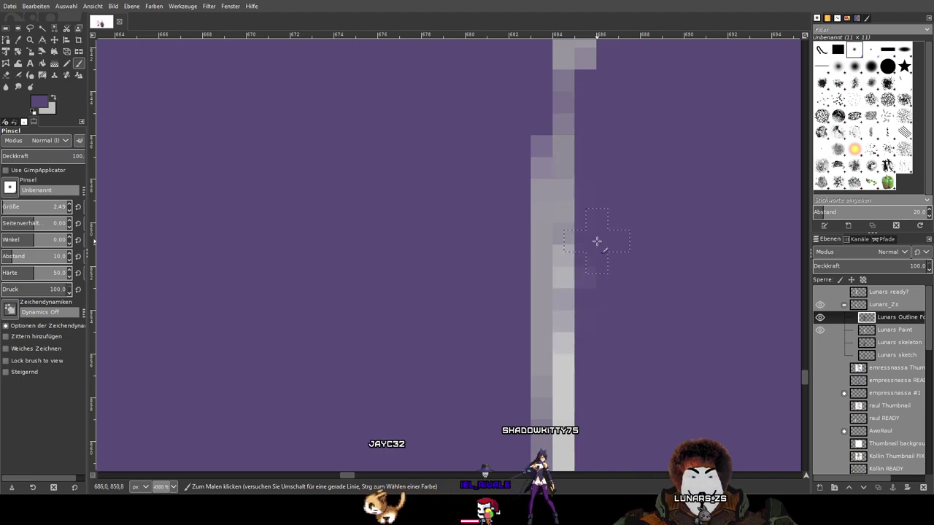
pyautogui.press('space')
pyautogui.moveTo(673, 331); pyautogui.dragTo(655, 106)
# Paint purple over the remaining light grey pixels on the right side of the stem's bottom end
pyautogui.scroll(-2, 639, 153)
pyautogui.press('space')
pyautogui.moveTo(648, 182); pyautogui.dragTo(615, 256)
pyautogui.moveTo(565, 132)
pyautogui.mouseDown()
pyautogui.moveTo(566, 265)
pyautogui.moveTo(563, 151)
pyautogui.moveTo(584, 303)
pyautogui.moveTo(569, 265)
pyautogui.moveTo(571, 275)
pyautogui.moveTo(594, 338)
pyautogui.moveTo(590, 151)
pyautogui.mouseUp()
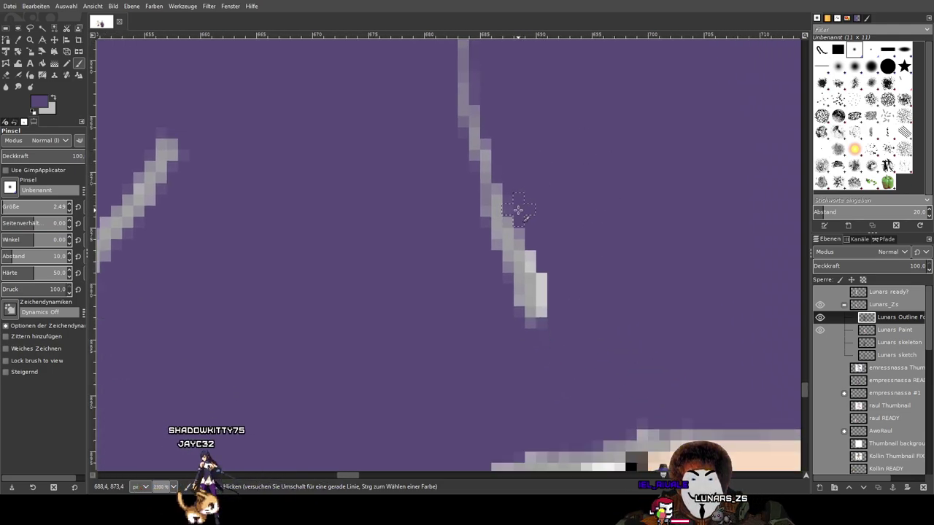
pyautogui.moveTo(547, 308); pyautogui.dragTo(530, 225)
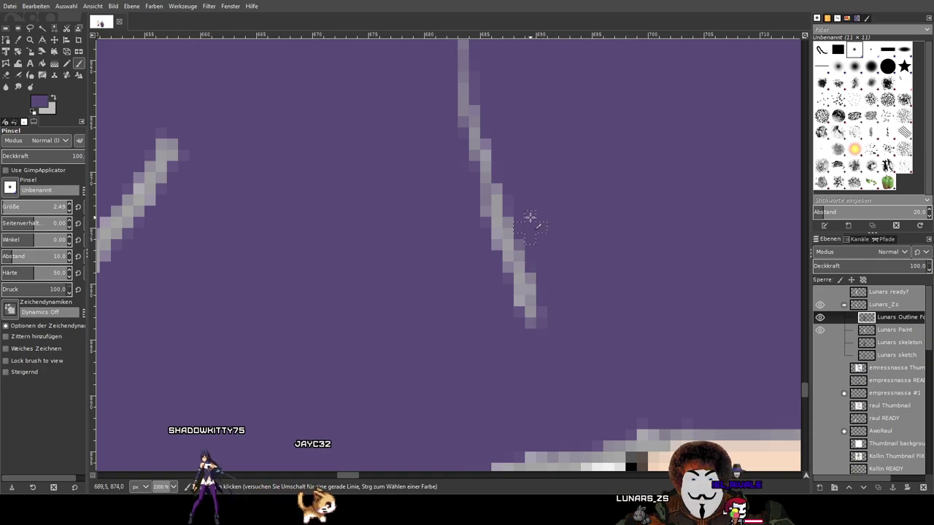
# Paint purple over the light grey pixels inside the left end of the shorts' waistband
pyautogui.scroll(-6, 590, 117)
pyautogui.scroll(3, 595, 142)
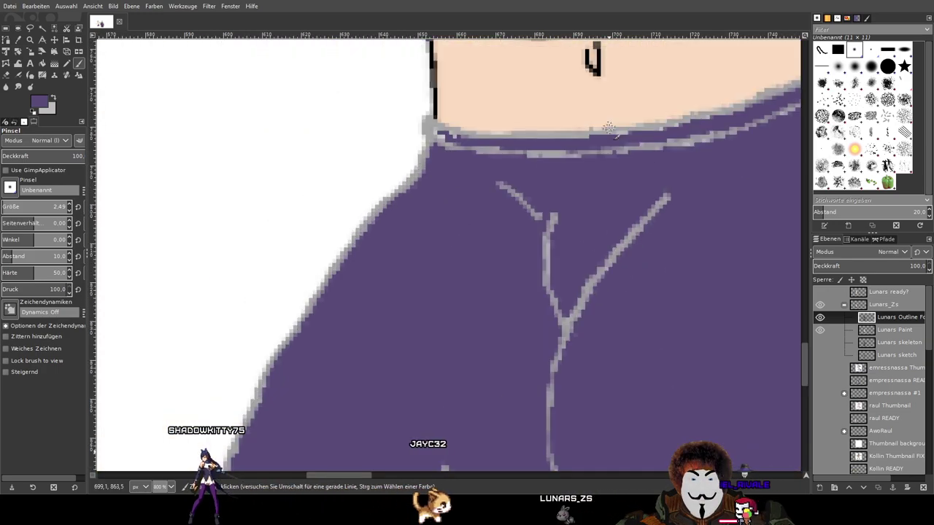
pyautogui.moveTo(616, 130); pyautogui.dragTo(578, 172)
pyautogui.scroll(5, 423, 169)
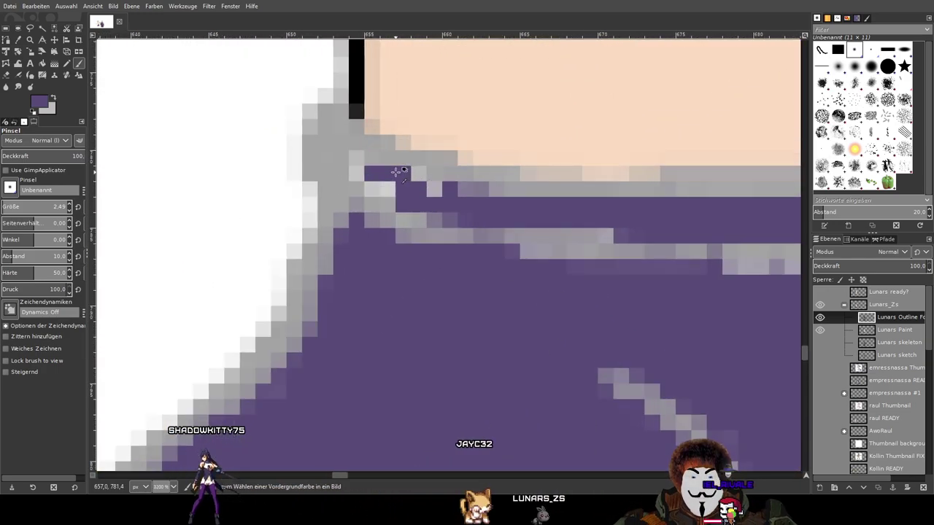
pyautogui.moveTo(349, 173); pyautogui.dragTo(393, 190)
# Show the Sketch (Skizze) layer and make it the active layer
pyautogui.scroll(-5, 441, 195)
pyautogui.scroll(-4, 470, 138)
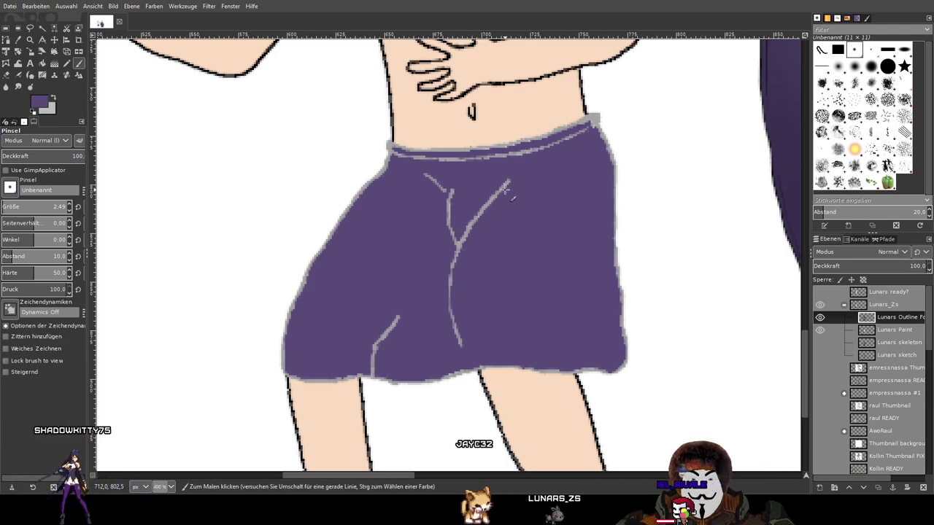
pyautogui.moveTo(395, 275); pyautogui.dragTo(448, 243)
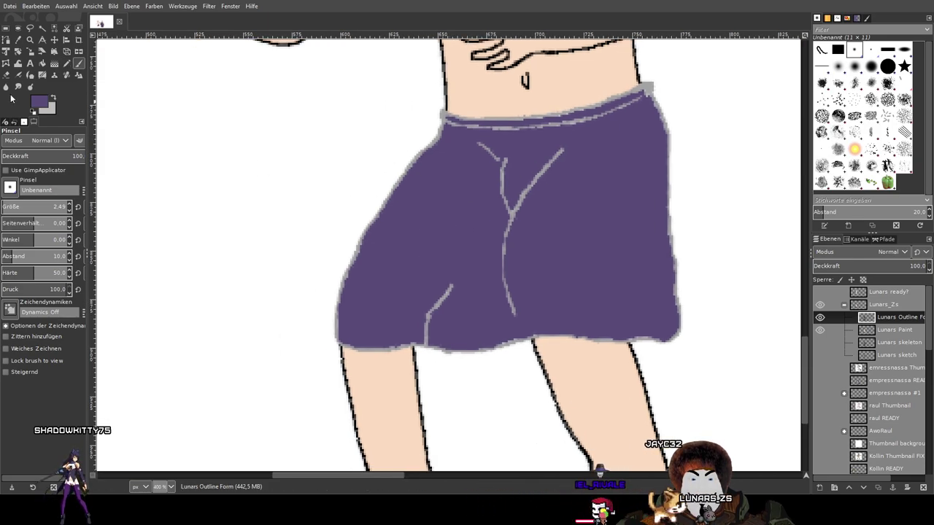
pyautogui.moveTo(190, 97); pyautogui.dragTo(227, 144)
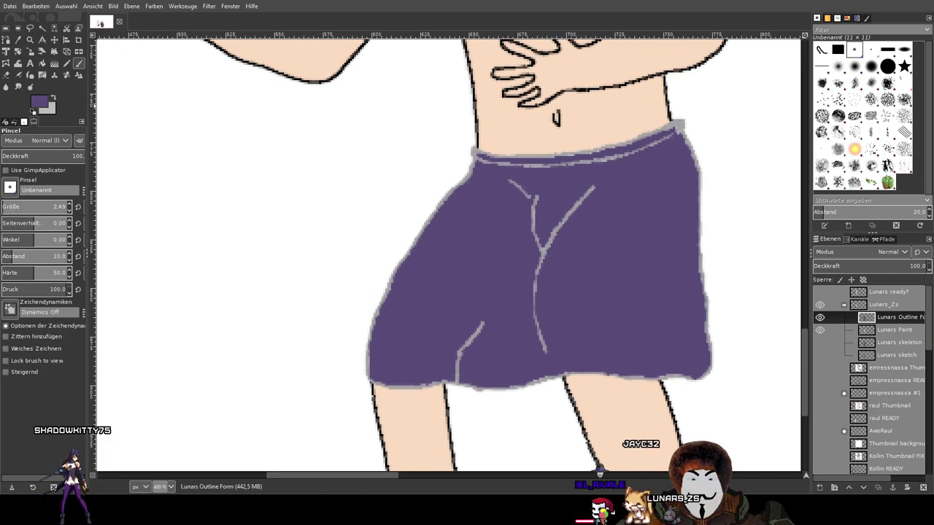
pyautogui.moveTo(547, 107); pyautogui.dragTo(545, 121)
pyautogui.scroll(-10, 860, 442)
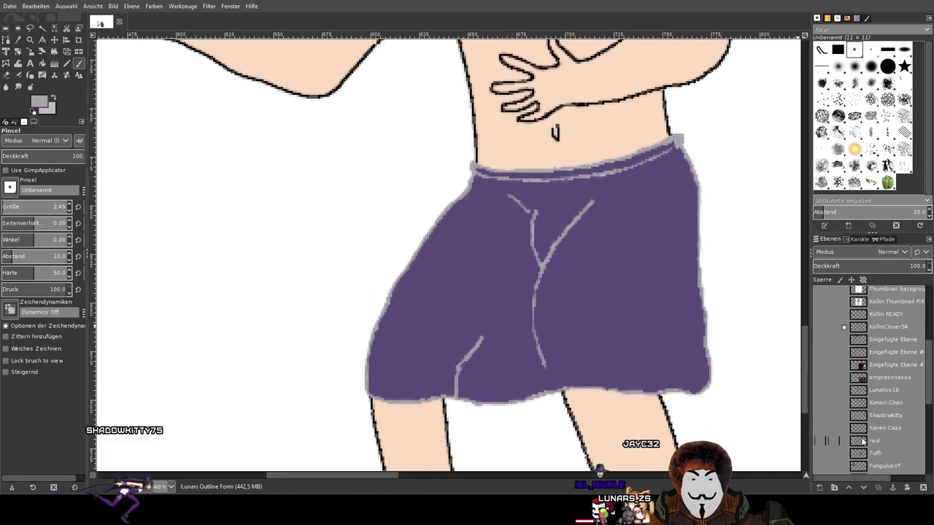
pyautogui.scroll(-2, 861, 441)
pyautogui.click(819, 456)
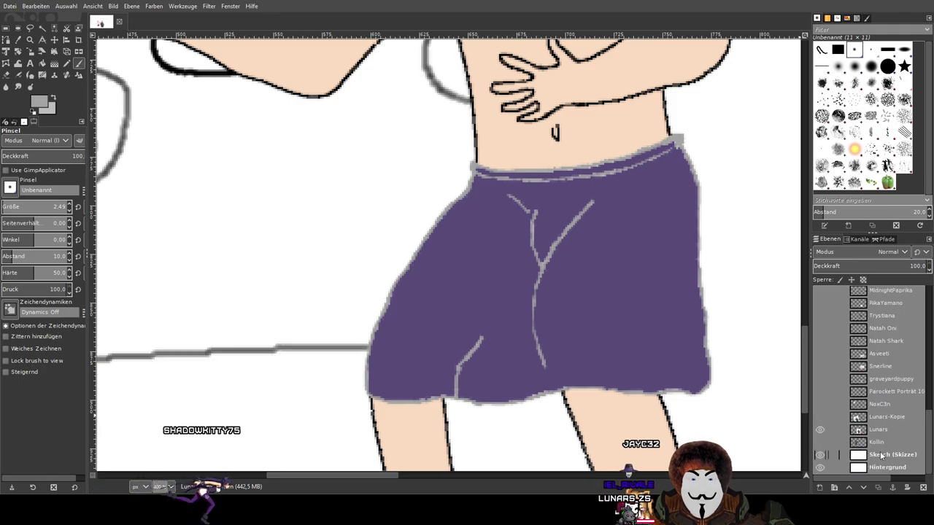
pyautogui.click(875, 453)
# Examine the character's colour swatches below the handwritten name on the sketch layer, using the Color Picker
pyautogui.click(19, 40)
pyautogui.moveTo(214, 94); pyautogui.dragTo(705, 385)
pyautogui.moveTo(232, 209); pyautogui.dragTo(710, 223)
pyautogui.scroll(6, 287, 173)
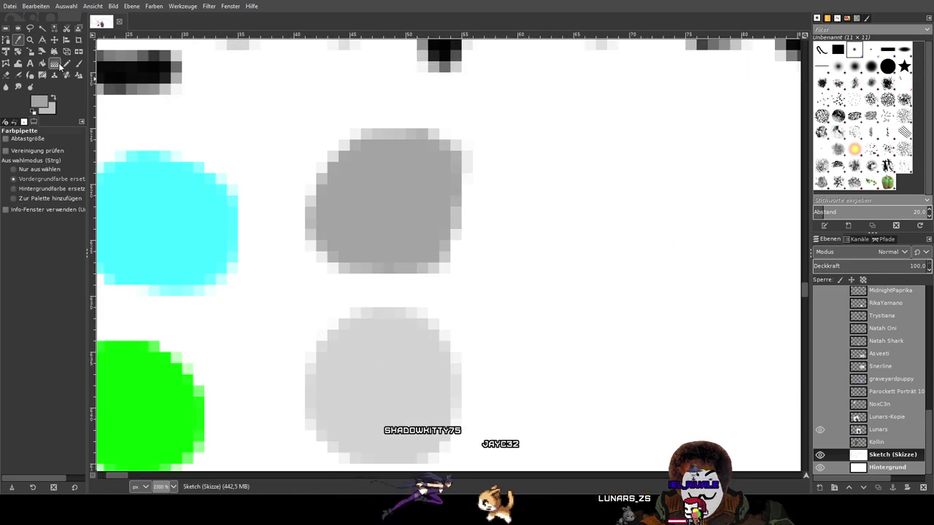
pyautogui.press('p')
pyautogui.scroll(-10, 315, 169)
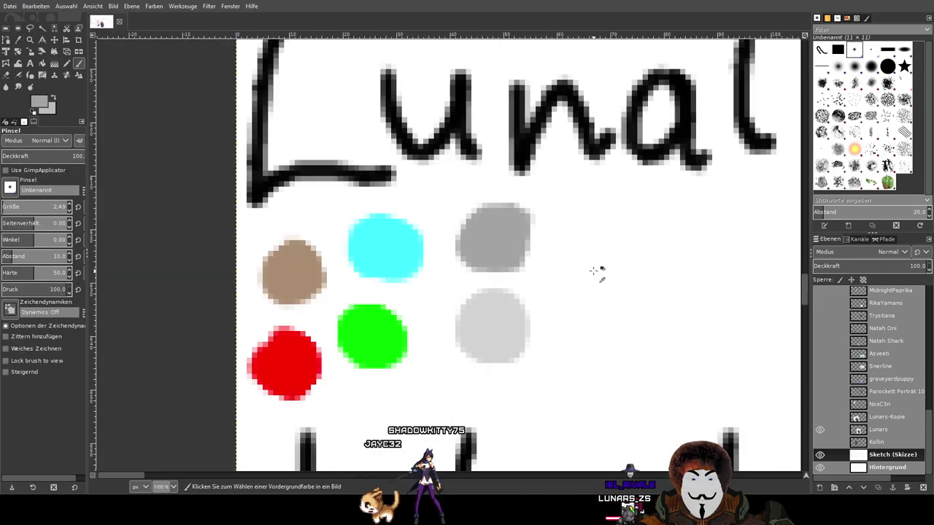
# Make the Lunars Outline Form layer active again and set the paintbrush colour to dark purple
pyautogui.scroll(2, 247, 337)
pyautogui.scroll(6, 247, 337)
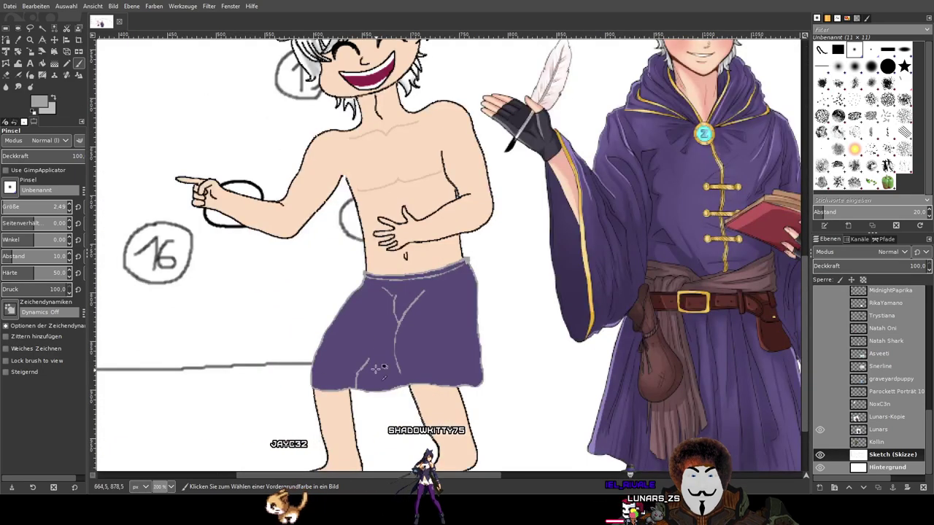
pyautogui.scroll(10, 894, 449)
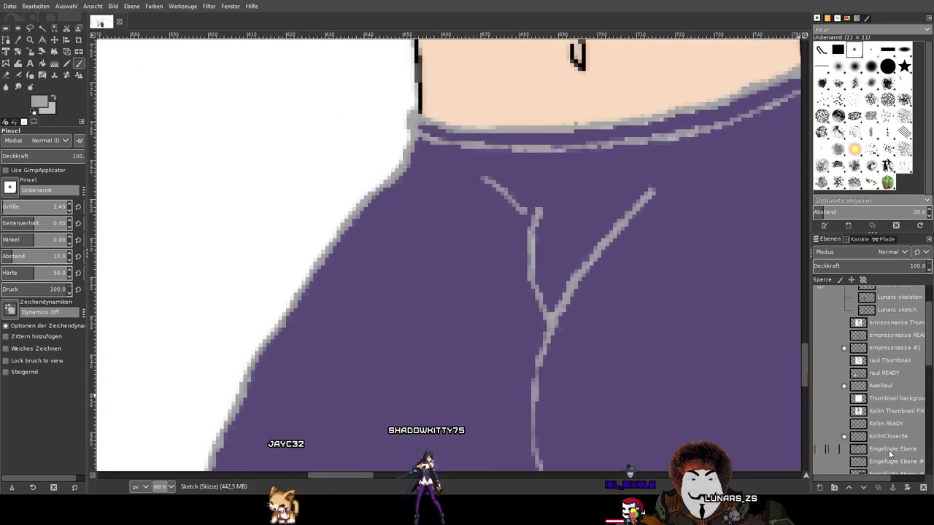
pyautogui.click(819, 317)
pyautogui.click(819, 318)
pyautogui.moveTo(656, 186); pyautogui.dragTo(525, 276)
pyautogui.scroll(3, 405, 219)
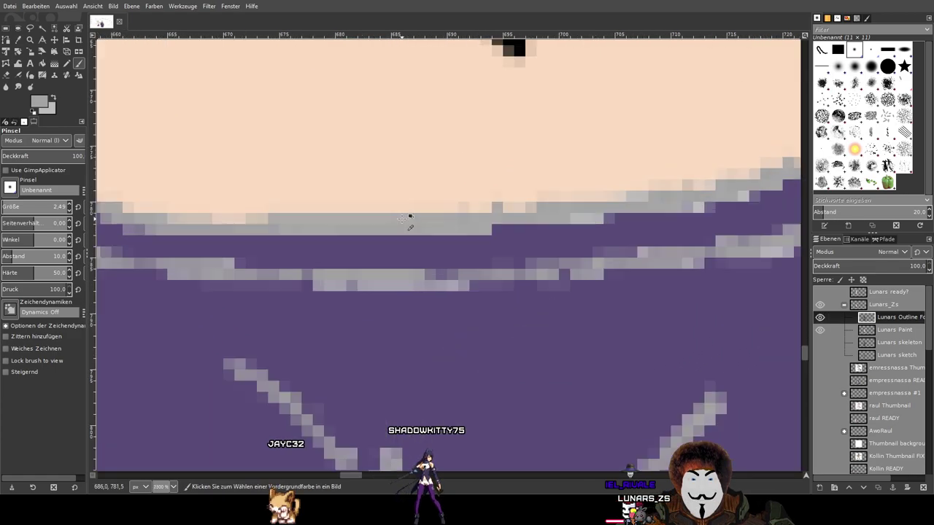
pyautogui.scroll(-2, 410, 219)
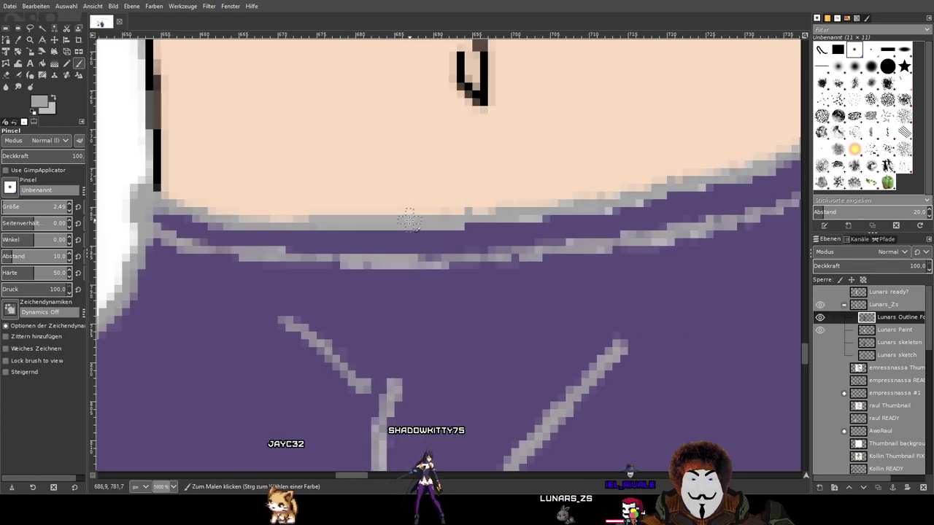
pyautogui.scroll(-3, 412, 217)
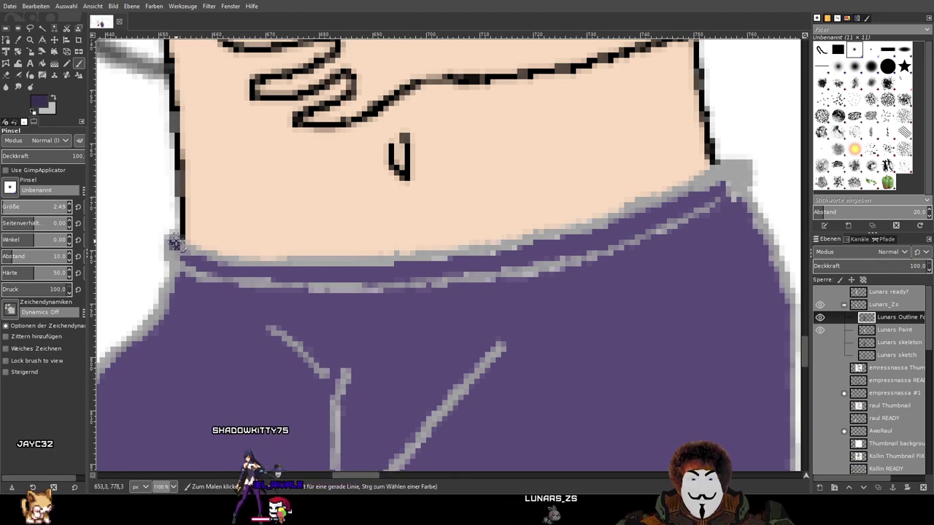
# Paint dark purple over the grey upper waistband outline, from its left end to the right corner of the shorts
pyautogui.moveTo(170, 239); pyautogui.dragTo(186, 248)
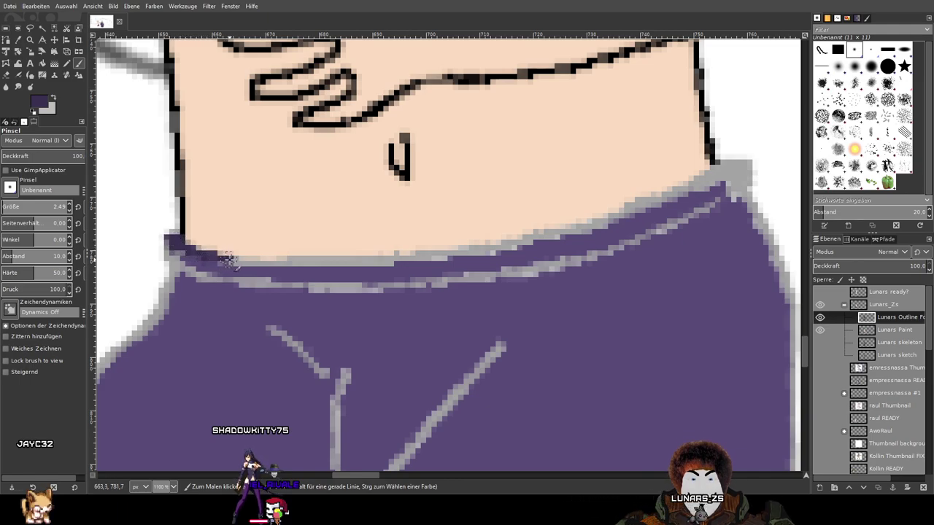
pyautogui.moveTo(283, 261); pyautogui.dragTo(312, 259)
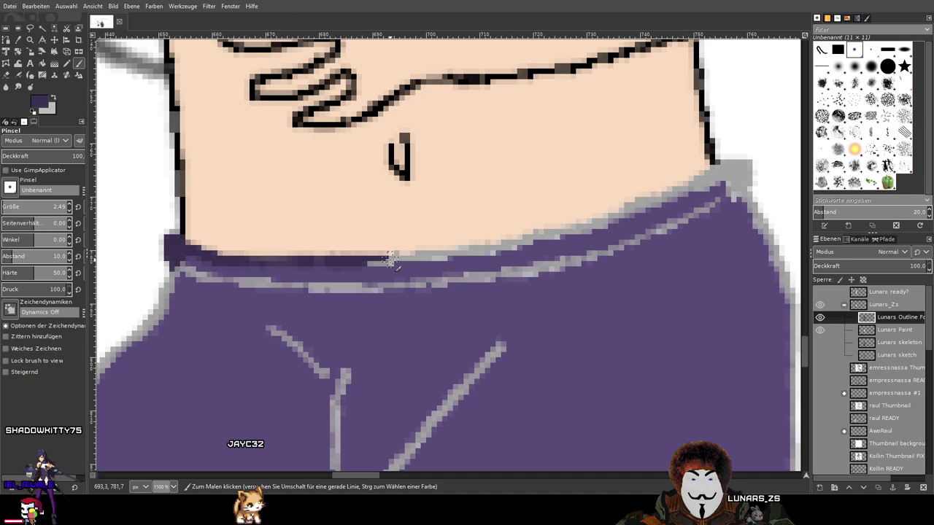
pyautogui.scroll(3, 418, 268)
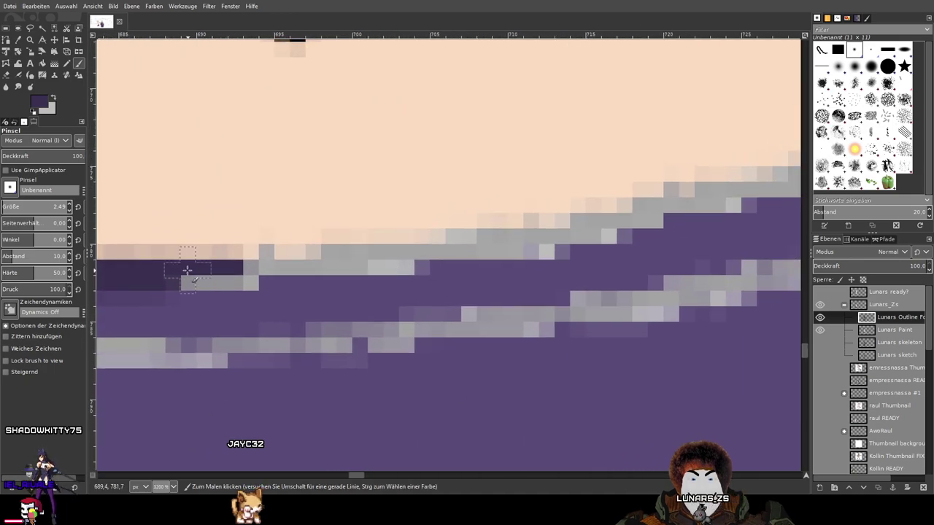
pyautogui.moveTo(243, 273); pyautogui.dragTo(194, 282)
pyautogui.moveTo(264, 267)
pyautogui.mouseDown()
pyautogui.moveTo(588, 235)
pyautogui.moveTo(540, 248)
pyautogui.moveTo(530, 232)
pyautogui.moveTo(567, 232)
pyautogui.moveTo(550, 231)
pyautogui.moveTo(675, 198)
pyautogui.moveTo(703, 199)
pyautogui.moveTo(519, 247)
pyautogui.moveTo(502, 242)
pyautogui.moveTo(561, 245)
pyautogui.moveTo(604, 235)
pyautogui.moveTo(563, 236)
pyautogui.moveTo(677, 210)
pyautogui.moveTo(536, 263)
pyautogui.moveTo(514, 260)
pyautogui.moveTo(558, 261)
pyautogui.moveTo(592, 240)
pyautogui.moveTo(556, 245)
pyautogui.moveTo(604, 239)
pyautogui.moveTo(634, 218)
pyautogui.moveTo(606, 232)
pyautogui.moveTo(633, 229)
pyautogui.moveTo(641, 213)
pyautogui.moveTo(674, 199)
pyautogui.moveTo(658, 216)
pyautogui.moveTo(657, 202)
pyautogui.moveTo(424, 272)
pyautogui.moveTo(617, 192)
pyautogui.moveTo(570, 210)
pyautogui.moveTo(620, 207)
pyautogui.moveTo(645, 162)
pyautogui.moveTo(708, 161)
pyautogui.moveTo(722, 172)
pyautogui.moveTo(723, 162)
pyautogui.moveTo(727, 202)
pyautogui.moveTo(711, 212)
pyautogui.moveTo(664, 206)
pyautogui.moveTo(719, 197)
pyautogui.moveTo(712, 182)
pyautogui.moveTo(677, 218)
pyautogui.moveTo(672, 248)
pyautogui.moveTo(697, 221)
pyautogui.moveTo(709, 241)
pyautogui.moveTo(682, 266)
pyautogui.mouseUp()
pyautogui.click(519, 261)
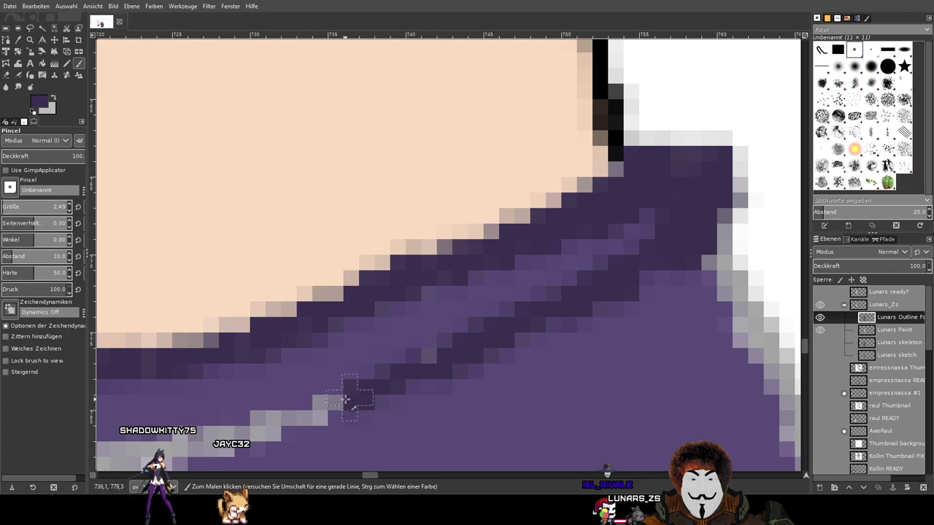
# Paint dark purple over the grey lower waistband line, working from the right corner back to its left end
pyautogui.moveTo(330, 372); pyautogui.dragTo(629, 195)
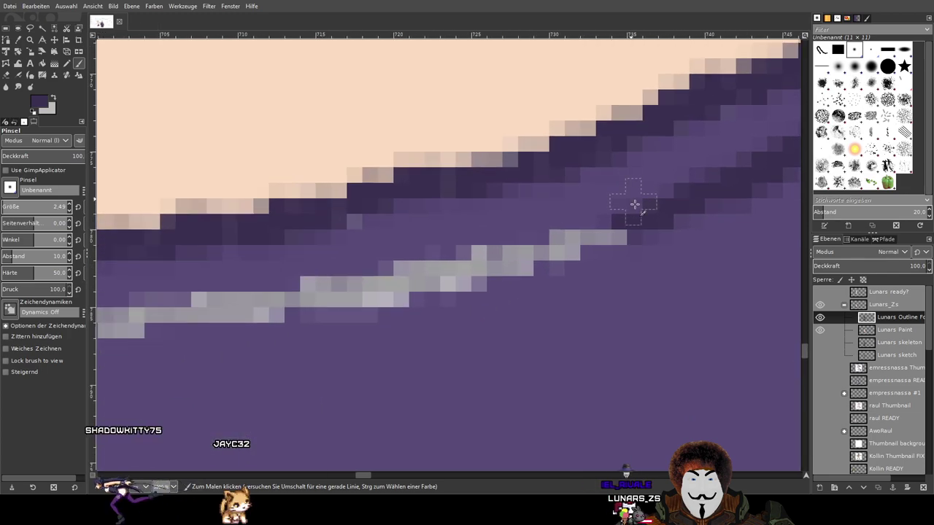
pyautogui.moveTo(635, 232)
pyautogui.mouseDown()
pyautogui.moveTo(566, 246)
pyautogui.moveTo(623, 236)
pyautogui.moveTo(439, 277)
pyautogui.moveTo(478, 273)
pyautogui.moveTo(374, 284)
pyautogui.moveTo(406, 274)
pyautogui.moveTo(377, 287)
pyautogui.moveTo(406, 288)
pyautogui.moveTo(323, 298)
pyautogui.moveTo(394, 276)
pyautogui.moveTo(239, 306)
pyautogui.moveTo(322, 286)
pyautogui.moveTo(274, 306)
pyautogui.moveTo(172, 313)
pyautogui.moveTo(527, 232)
pyautogui.moveTo(503, 242)
pyautogui.moveTo(356, 252)
pyautogui.mouseUp()
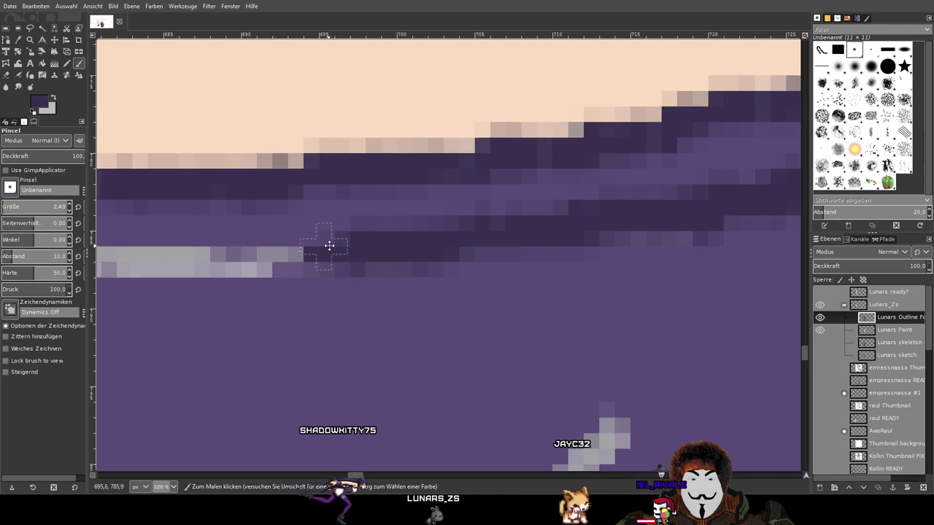
pyautogui.moveTo(323, 245); pyautogui.dragTo(509, 219)
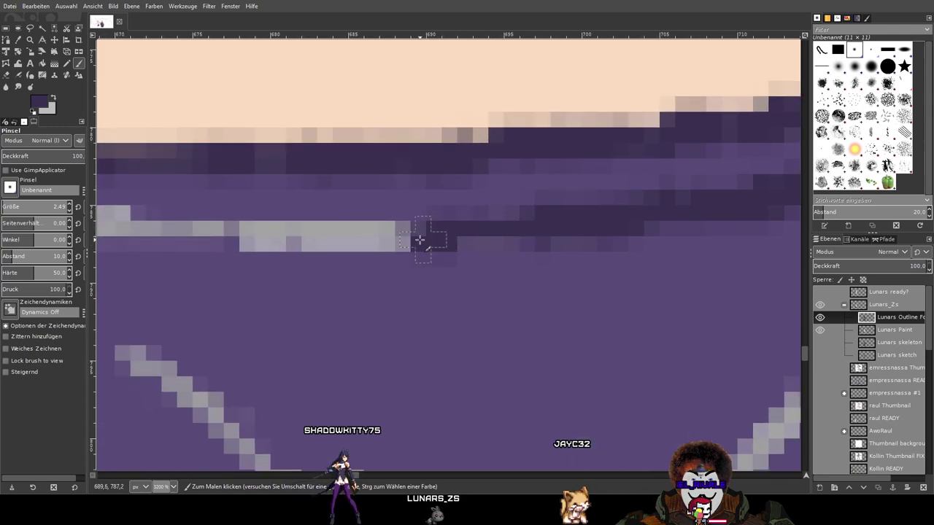
pyautogui.moveTo(358, 235); pyautogui.dragTo(319, 235)
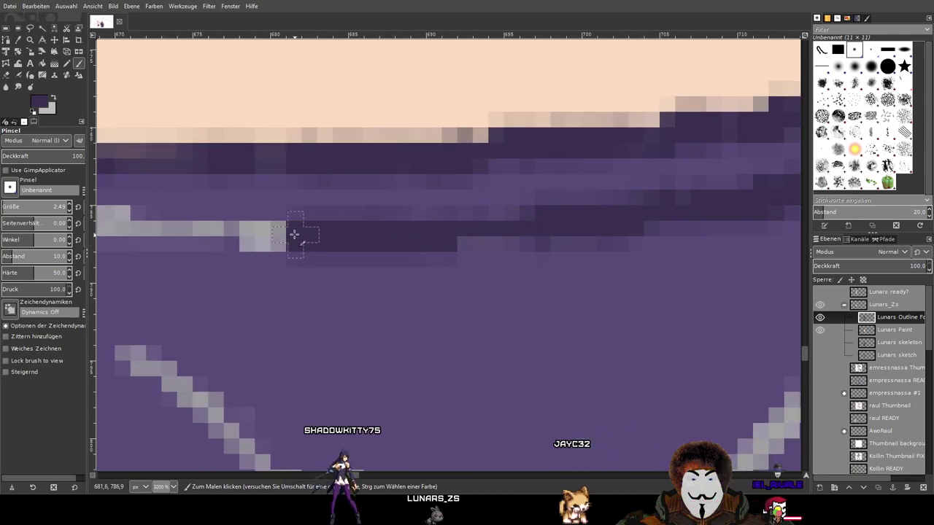
pyautogui.moveTo(229, 233); pyautogui.dragTo(109, 233)
pyautogui.moveTo(265, 222); pyautogui.dragTo(676, 221)
pyautogui.moveTo(540, 221); pyautogui.dragTo(451, 215)
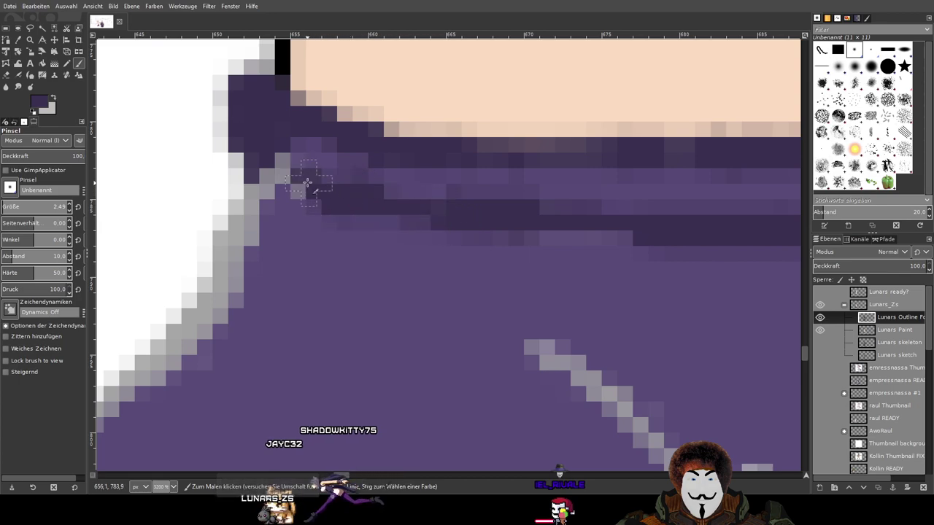
# Paint dark purple over the grey outline on the upper part of the shorts' left side, starting at the waistband
pyautogui.moveTo(261, 171)
pyautogui.mouseDown()
pyautogui.moveTo(259, 183)
pyautogui.moveTo(245, 161)
pyautogui.moveTo(235, 215)
pyautogui.moveTo(239, 223)
pyautogui.moveTo(246, 179)
pyautogui.moveTo(241, 250)
pyautogui.moveTo(219, 240)
pyautogui.moveTo(192, 340)
pyautogui.moveTo(228, 281)
pyautogui.mouseUp()
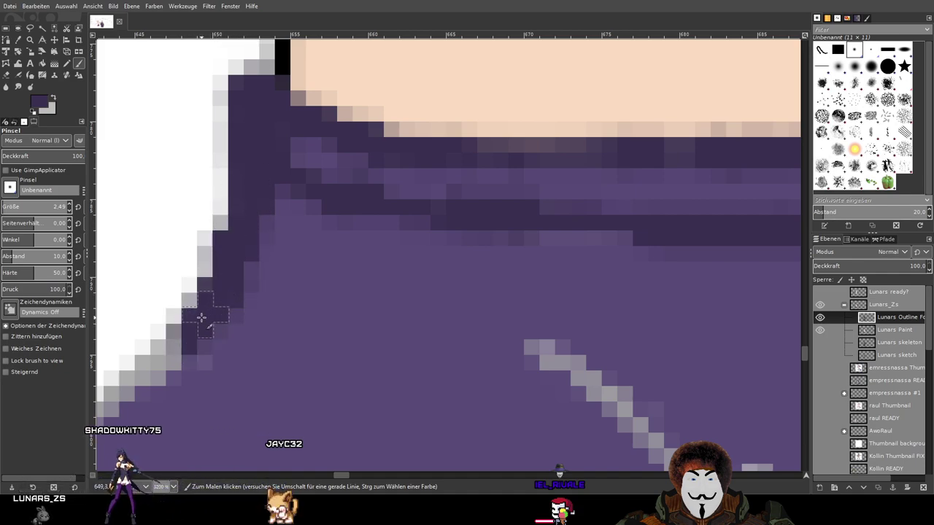
pyautogui.moveTo(196, 303); pyautogui.dragTo(369, 198)
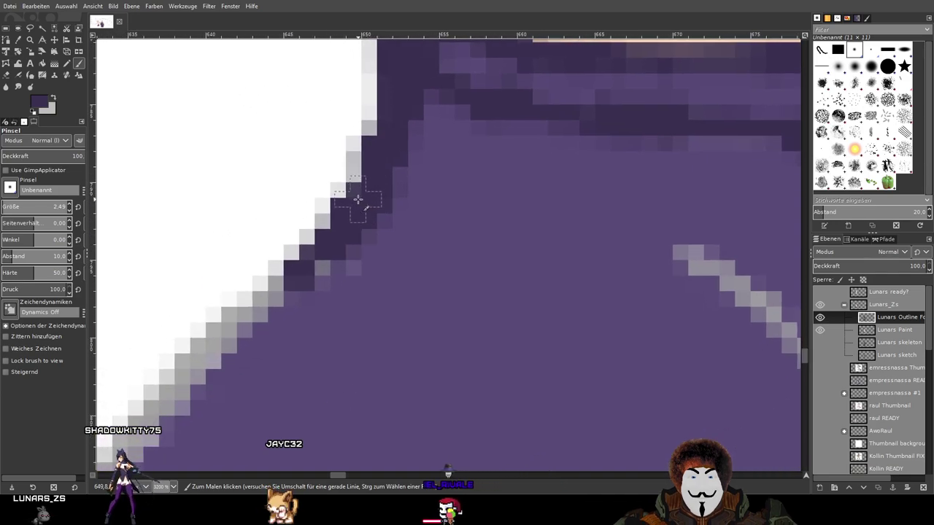
pyautogui.moveTo(365, 238); pyautogui.dragTo(422, 252)
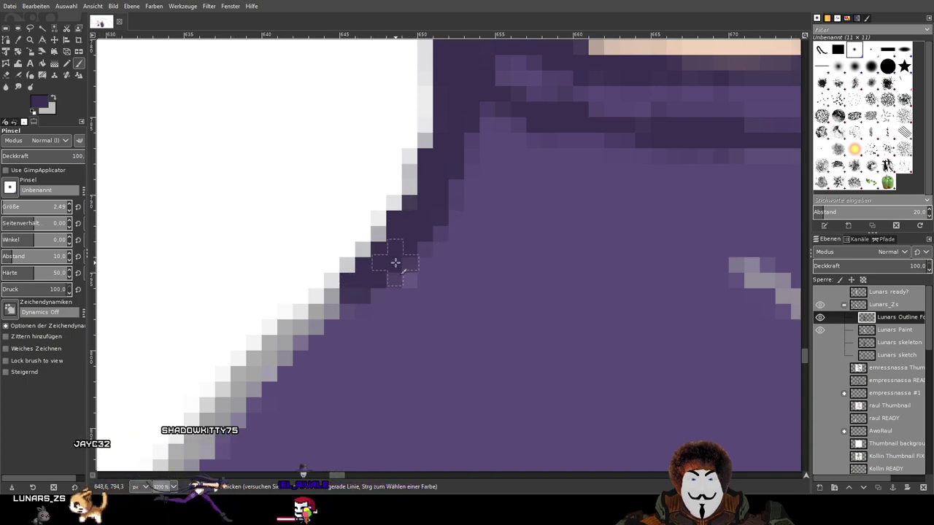
pyautogui.moveTo(364, 283)
pyautogui.mouseDown()
pyautogui.moveTo(488, 221)
pyautogui.moveTo(430, 255)
pyautogui.mouseUp()
pyautogui.moveTo(503, 186)
pyautogui.mouseDown()
pyautogui.moveTo(353, 329)
pyautogui.moveTo(338, 348)
pyautogui.moveTo(402, 285)
pyautogui.moveTo(304, 402)
pyautogui.moveTo(507, 235)
pyautogui.moveTo(500, 220)
pyautogui.moveTo(509, 208)
pyautogui.moveTo(438, 310)
pyautogui.mouseUp()
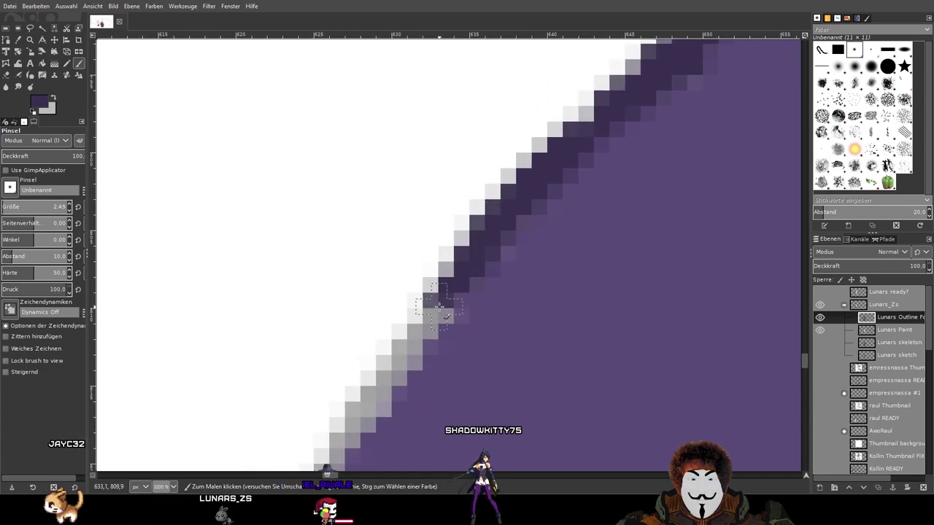
pyautogui.moveTo(452, 278)
pyautogui.mouseDown()
pyautogui.moveTo(405, 350)
pyautogui.moveTo(413, 339)
pyautogui.mouseUp()
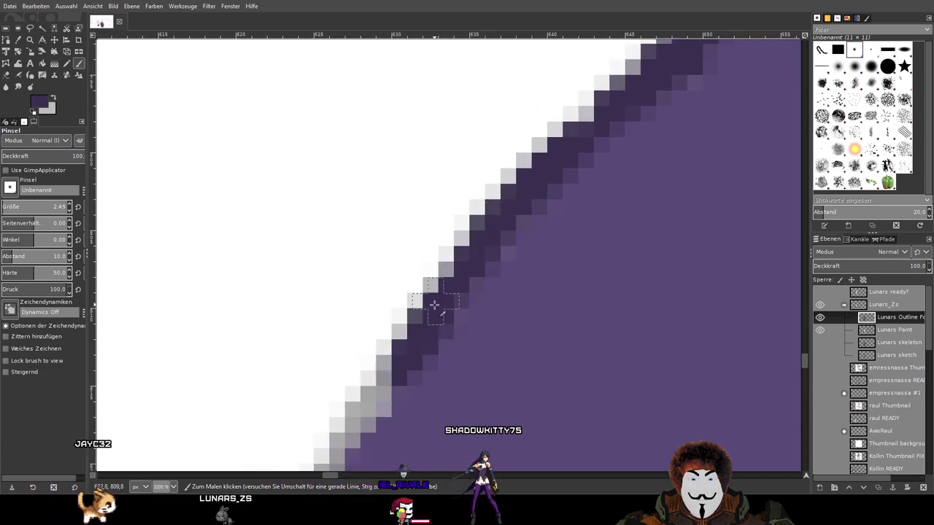
pyautogui.moveTo(355, 432)
pyautogui.mouseDown()
pyautogui.moveTo(413, 395)
pyautogui.moveTo(558, 197)
pyautogui.moveTo(523, 192)
pyautogui.moveTo(474, 274)
pyautogui.moveTo(438, 312)
pyautogui.moveTo(389, 404)
pyautogui.mouseUp()
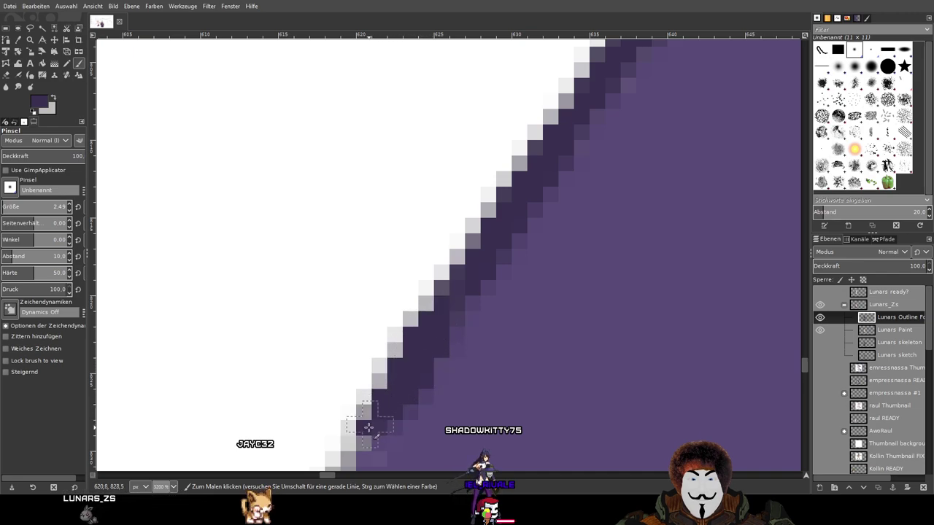
# Continue the dark purple outline down the middle of the shorts' left side, to just above the horizontal sketch line
pyautogui.moveTo(400, 404)
pyautogui.mouseDown()
pyautogui.moveTo(480, 298)
pyautogui.moveTo(597, 175)
pyautogui.moveTo(537, 224)
pyautogui.moveTo(488, 318)
pyautogui.mouseUp()
pyautogui.moveTo(533, 271)
pyautogui.mouseDown()
pyautogui.moveTo(504, 286)
pyautogui.moveTo(434, 375)
pyautogui.mouseUp()
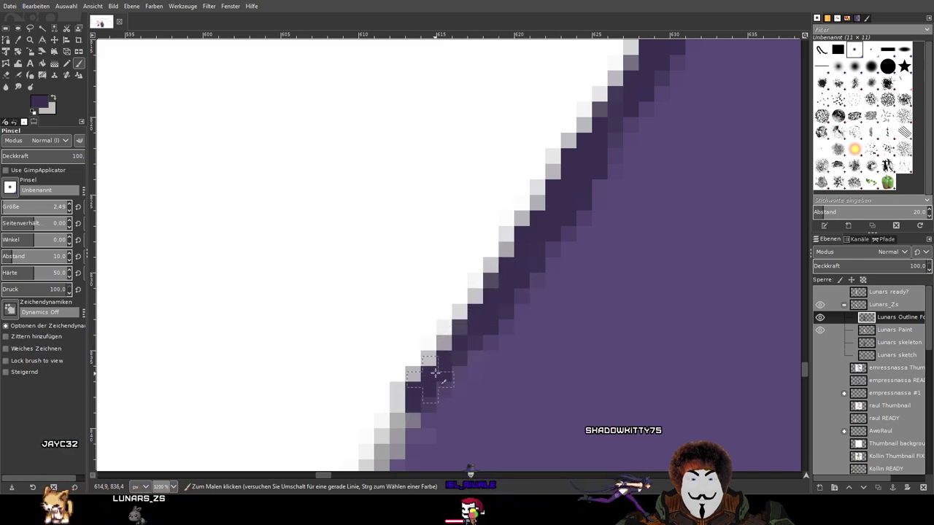
pyautogui.moveTo(459, 333); pyautogui.dragTo(600, 171)
pyautogui.moveTo(545, 237)
pyautogui.mouseDown()
pyautogui.moveTo(519, 293)
pyautogui.moveTo(559, 233)
pyautogui.moveTo(562, 253)
pyautogui.moveTo(533, 282)
pyautogui.moveTo(503, 374)
pyautogui.mouseUp()
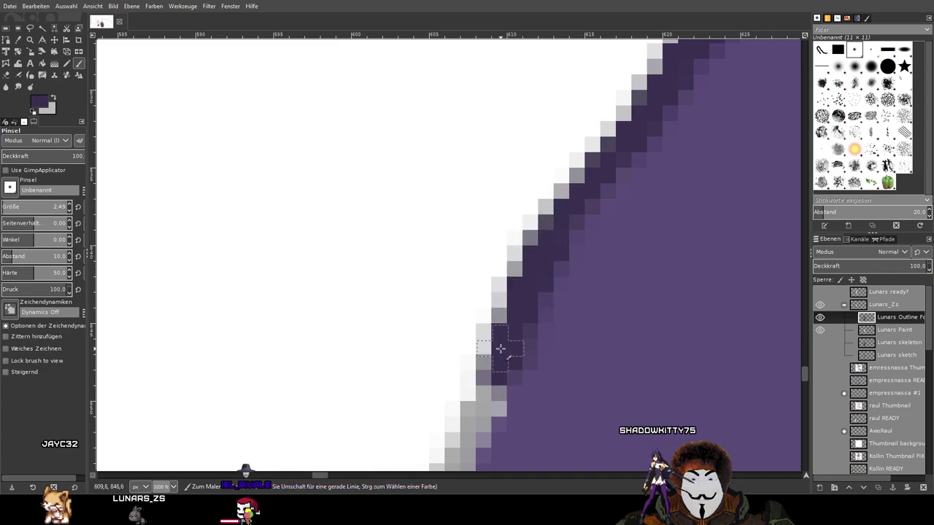
pyautogui.moveTo(508, 321)
pyautogui.mouseDown()
pyautogui.moveTo(625, 133)
pyautogui.moveTo(605, 186)
pyautogui.mouseUp()
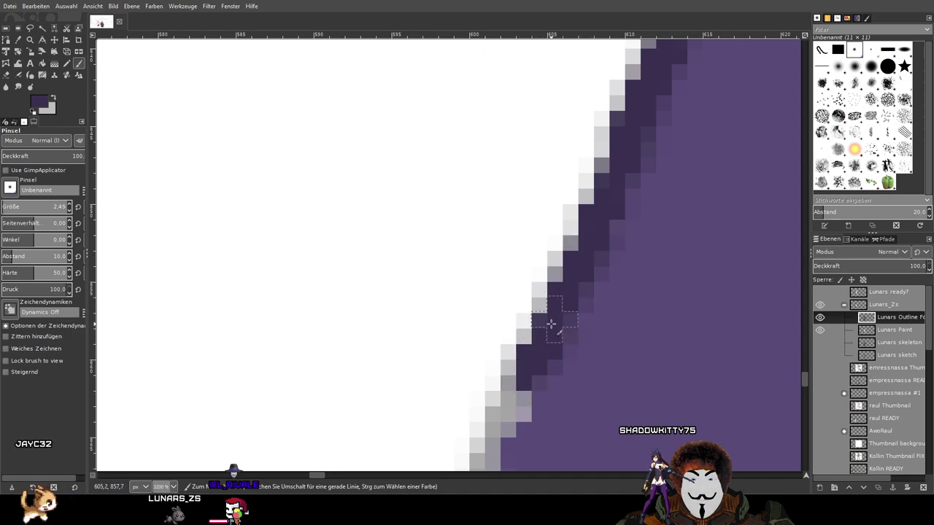
pyautogui.moveTo(551, 306); pyautogui.dragTo(640, 64)
pyautogui.moveTo(603, 137)
pyautogui.mouseDown()
pyautogui.moveTo(578, 205)
pyautogui.moveTo(603, 161)
pyautogui.mouseUp()
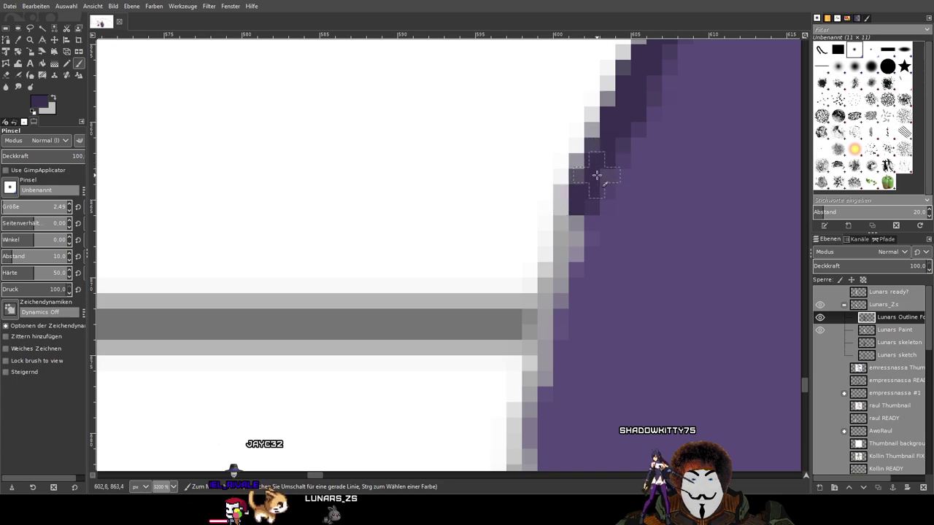
# Paint the lower part of the shorts' left outline dark purple, rounding the bottom corner onto the hem
pyautogui.moveTo(574, 211)
pyautogui.mouseDown()
pyautogui.moveTo(533, 407)
pyautogui.moveTo(513, 455)
pyautogui.moveTo(538, 408)
pyautogui.moveTo(559, 285)
pyautogui.moveTo(584, 242)
pyautogui.mouseUp()
pyautogui.scroll(-5, 584, 241)
pyautogui.moveTo(518, 230); pyautogui.dragTo(510, 426)
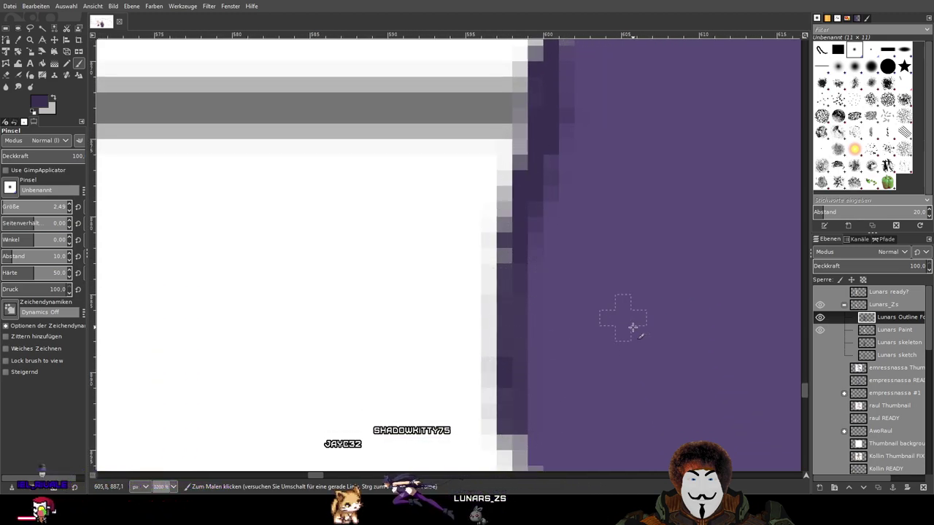
pyautogui.moveTo(632, 326); pyautogui.dragTo(555, 162)
pyautogui.moveTo(440, 83); pyautogui.dragTo(430, 149)
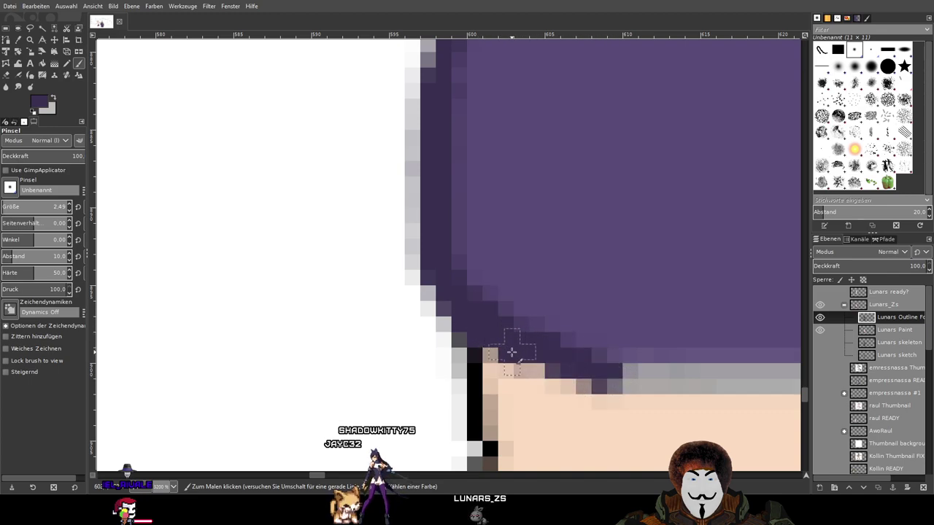
# Paint dark purple over the grey hem line of the shorts above the left leg, starting from the rounded corner
pyautogui.scroll(-4, 513, 322)
pyautogui.hscroll(6, 475, 154)
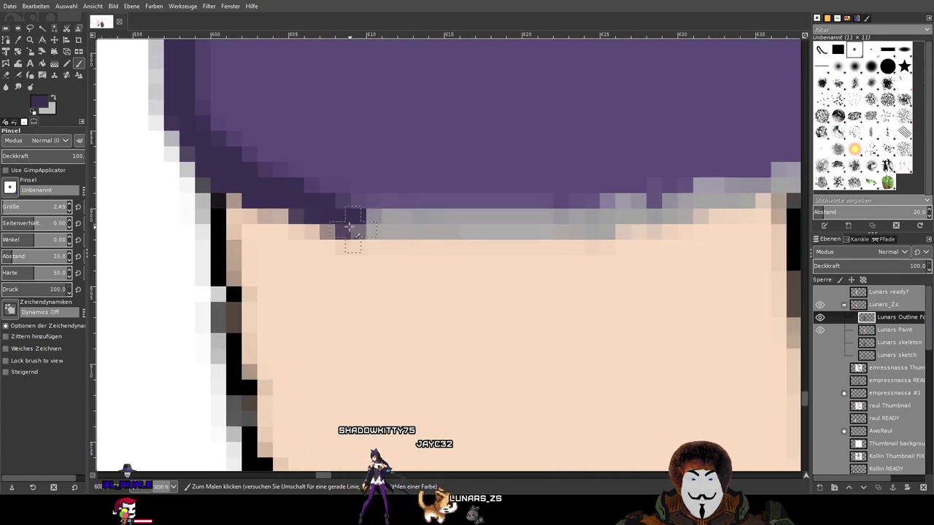
pyautogui.moveTo(354, 213); pyautogui.dragTo(602, 219)
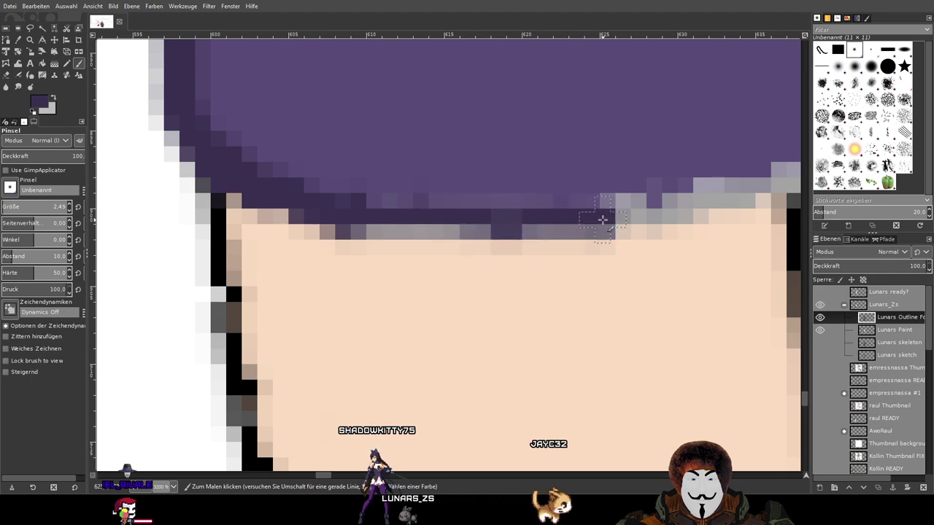
pyautogui.moveTo(481, 221); pyautogui.dragTo(356, 222)
pyautogui.moveTo(486, 226)
pyautogui.mouseDown()
pyautogui.moveTo(592, 223)
pyautogui.moveTo(709, 201)
pyautogui.moveTo(592, 216)
pyautogui.moveTo(648, 217)
pyautogui.moveTo(777, 185)
pyautogui.moveTo(490, 194)
pyautogui.moveTo(576, 204)
pyautogui.moveTo(588, 204)
pyautogui.moveTo(449, 169)
pyautogui.moveTo(467, 188)
pyautogui.moveTo(515, 202)
pyautogui.moveTo(541, 197)
pyautogui.moveTo(609, 225)
pyautogui.moveTo(666, 216)
pyautogui.moveTo(568, 223)
pyautogui.mouseUp()
# Continue the dark purple hem outline across the gap between the legs, up to the right leg's edge
pyautogui.hscroll(1, 514, 201)
pyautogui.moveTo(673, 221)
pyautogui.mouseDown()
pyautogui.moveTo(353, 217)
pyautogui.moveTo(529, 213)
pyautogui.moveTo(601, 198)
pyautogui.moveTo(528, 208)
pyautogui.moveTo(572, 211)
pyautogui.moveTo(689, 185)
pyautogui.moveTo(633, 201)
pyautogui.moveTo(763, 151)
pyautogui.moveTo(715, 178)
pyautogui.moveTo(745, 160)
pyautogui.moveTo(725, 159)
pyautogui.moveTo(759, 161)
pyautogui.moveTo(762, 150)
pyautogui.moveTo(398, 220)
pyautogui.moveTo(466, 209)
pyautogui.moveTo(408, 210)
pyautogui.moveTo(304, 248)
pyautogui.moveTo(430, 212)
pyautogui.moveTo(448, 217)
pyautogui.moveTo(458, 197)
pyautogui.moveTo(539, 193)
pyautogui.mouseUp()
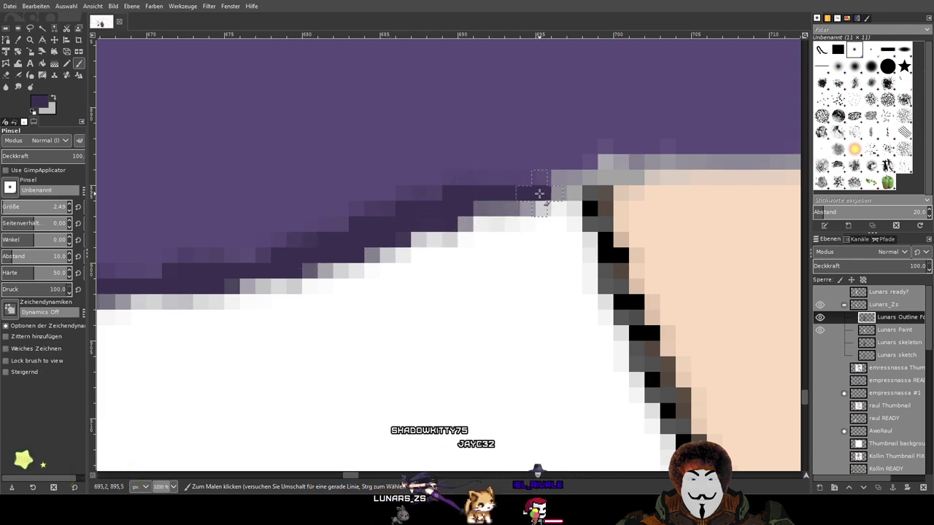
pyautogui.moveTo(474, 208); pyautogui.dragTo(521, 203)
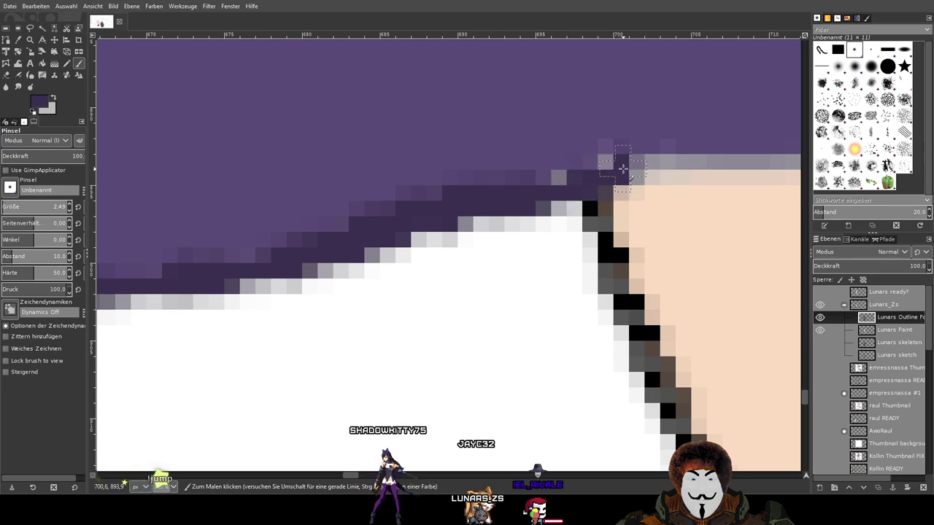
# Paint the hem above the right leg dark purple and round the shorts' bottom right corner
pyautogui.moveTo(617, 176)
pyautogui.mouseDown()
pyautogui.moveTo(724, 170)
pyautogui.moveTo(628, 167)
pyautogui.moveTo(709, 174)
pyautogui.moveTo(339, 216)
pyautogui.moveTo(245, 203)
pyautogui.moveTo(460, 210)
pyautogui.mouseUp()
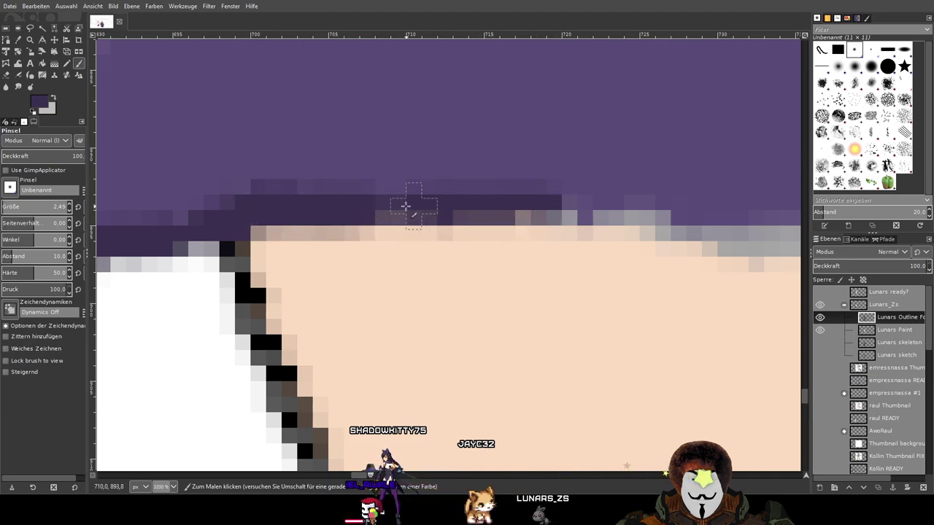
pyautogui.moveTo(545, 206)
pyautogui.mouseDown()
pyautogui.moveTo(658, 219)
pyautogui.moveTo(557, 205)
pyautogui.mouseUp()
pyautogui.press('space')
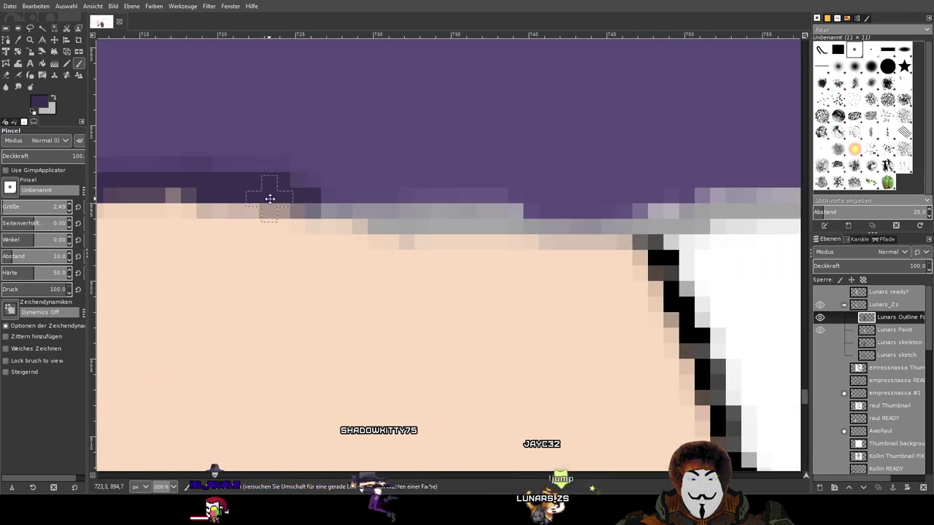
pyautogui.moveTo(263, 189)
pyautogui.mouseDown()
pyautogui.moveTo(371, 212)
pyautogui.moveTo(489, 216)
pyautogui.mouseUp()
pyautogui.moveTo(350, 214)
pyautogui.mouseDown()
pyautogui.moveTo(484, 223)
pyautogui.moveTo(767, 209)
pyautogui.moveTo(374, 238)
pyautogui.moveTo(340, 225)
pyautogui.moveTo(430, 229)
pyautogui.moveTo(408, 241)
pyautogui.moveTo(512, 264)
pyautogui.moveTo(456, 244)
pyautogui.moveTo(518, 254)
pyautogui.moveTo(568, 237)
pyautogui.moveTo(620, 193)
pyautogui.moveTo(642, 157)
pyautogui.moveTo(598, 218)
pyautogui.moveTo(549, 255)
pyautogui.mouseUp()
pyautogui.moveTo(606, 203)
pyautogui.mouseDown()
pyautogui.moveTo(553, 360)
pyautogui.moveTo(592, 301)
pyautogui.mouseUp()
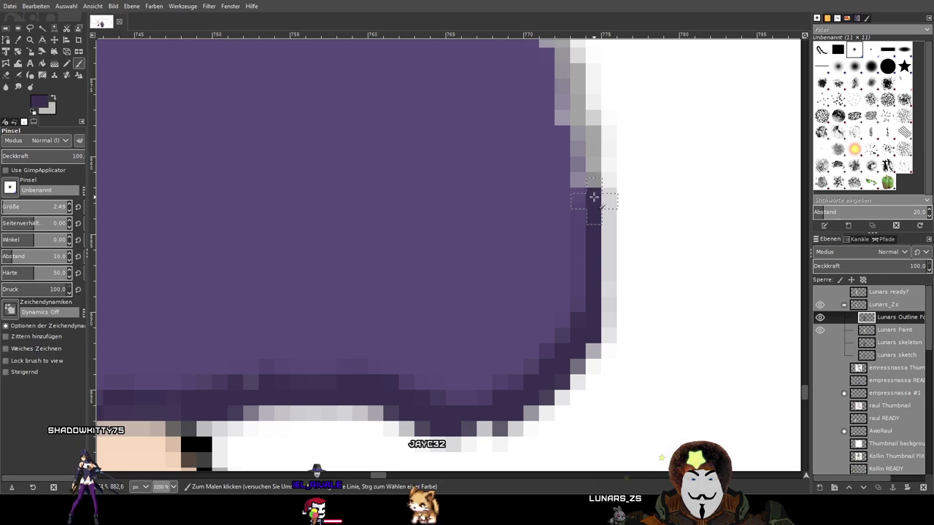
# Paint dark purple over the grey outline on the lower part of the shorts' right side, working upwards from the corner
pyautogui.moveTo(588, 143); pyautogui.dragTo(578, 118)
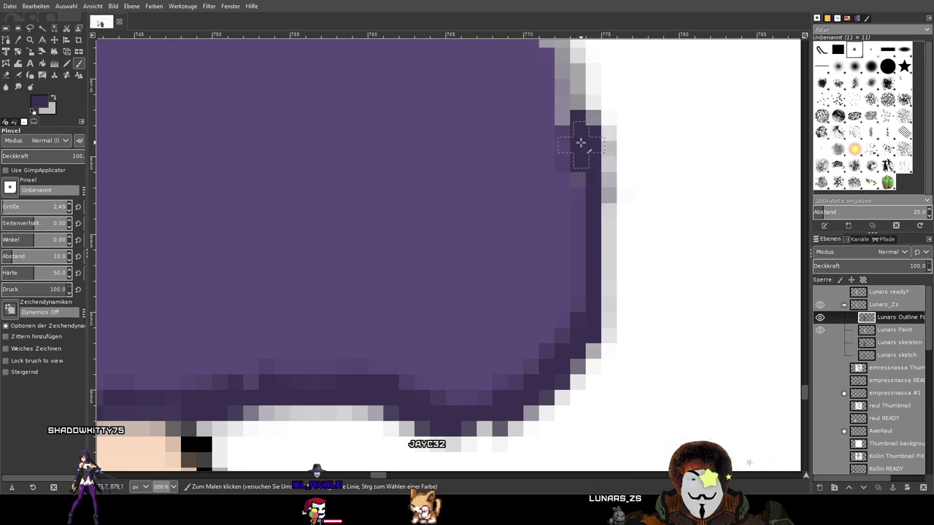
pyautogui.moveTo(583, 165); pyautogui.dragTo(586, 184)
pyautogui.moveTo(589, 148)
pyautogui.mouseDown()
pyautogui.moveTo(552, 381)
pyautogui.moveTo(526, 281)
pyautogui.mouseUp()
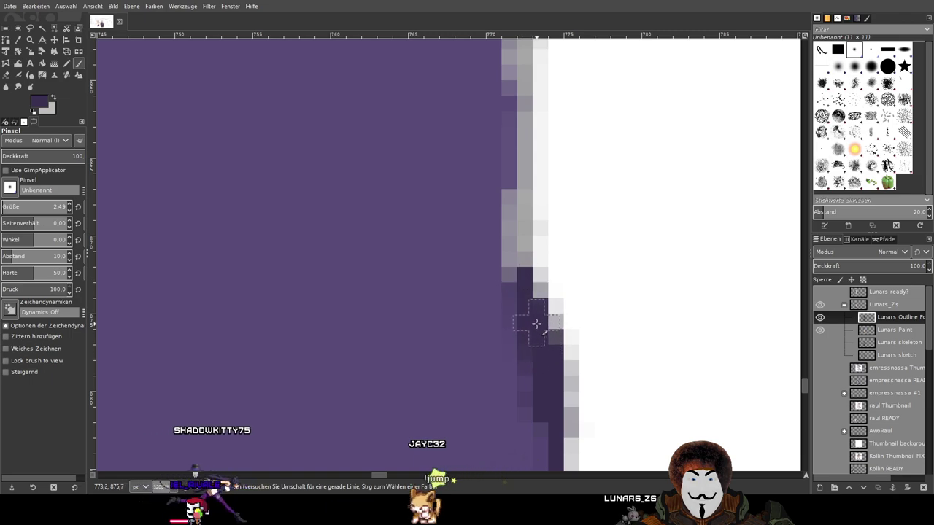
pyautogui.moveTo(541, 344)
pyautogui.mouseDown()
pyautogui.moveTo(553, 334)
pyautogui.moveTo(532, 309)
pyautogui.moveTo(518, 202)
pyautogui.moveTo(519, 252)
pyautogui.mouseUp()
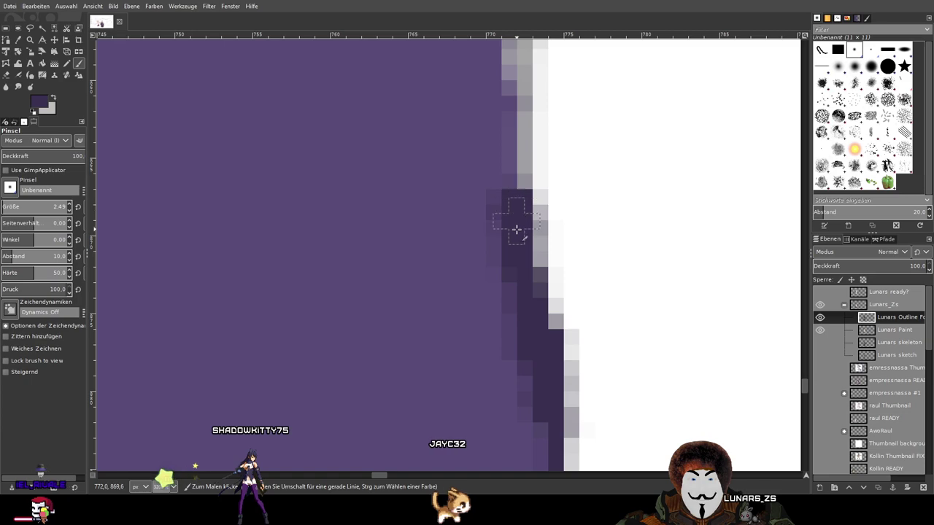
pyautogui.scroll(5, 526, 197)
pyautogui.moveTo(510, 387)
pyautogui.mouseDown()
pyautogui.moveTo(493, 171)
pyautogui.moveTo(505, 180)
pyautogui.moveTo(494, 427)
pyautogui.mouseUp()
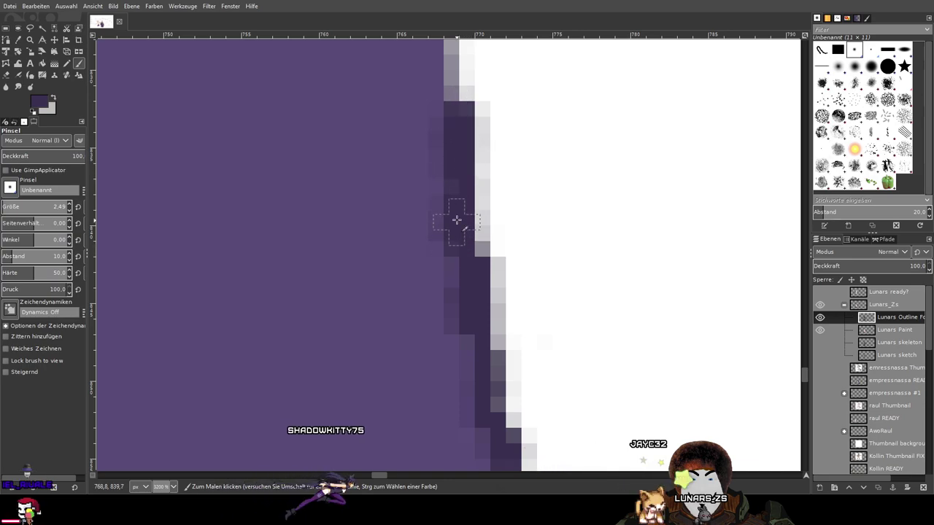
# Continue the dark purple outline up the middle of the shorts' right side, retouching the uneven strokes
pyautogui.moveTo(455, 129)
pyautogui.mouseDown()
pyautogui.moveTo(460, 346)
pyautogui.moveTo(454, 244)
pyautogui.moveTo(445, 251)
pyautogui.moveTo(452, 150)
pyautogui.moveTo(452, 160)
pyautogui.mouseUp()
pyautogui.moveTo(453, 143)
pyautogui.mouseDown()
pyautogui.moveTo(444, 153)
pyautogui.moveTo(454, 100)
pyautogui.mouseUp()
pyautogui.moveTo(459, 161); pyautogui.dragTo(463, 383)
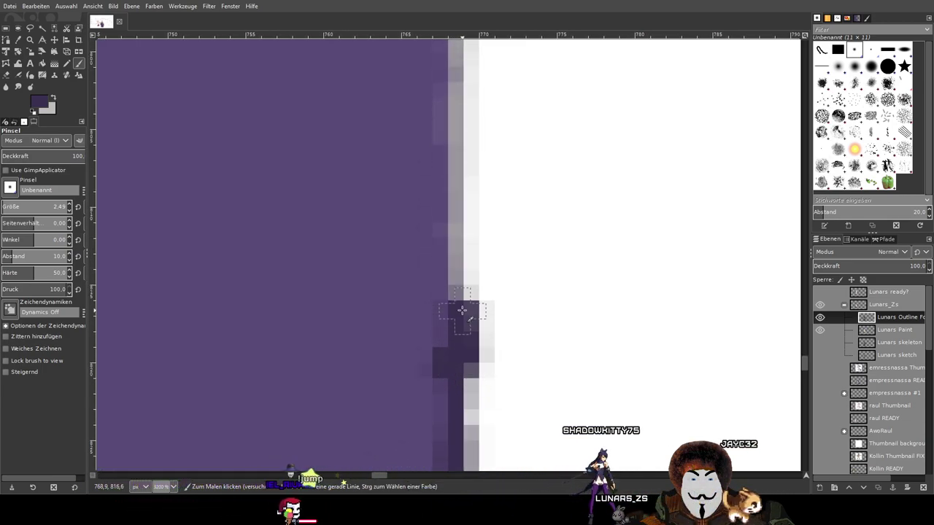
pyautogui.hotkey('ctrl', 'y')
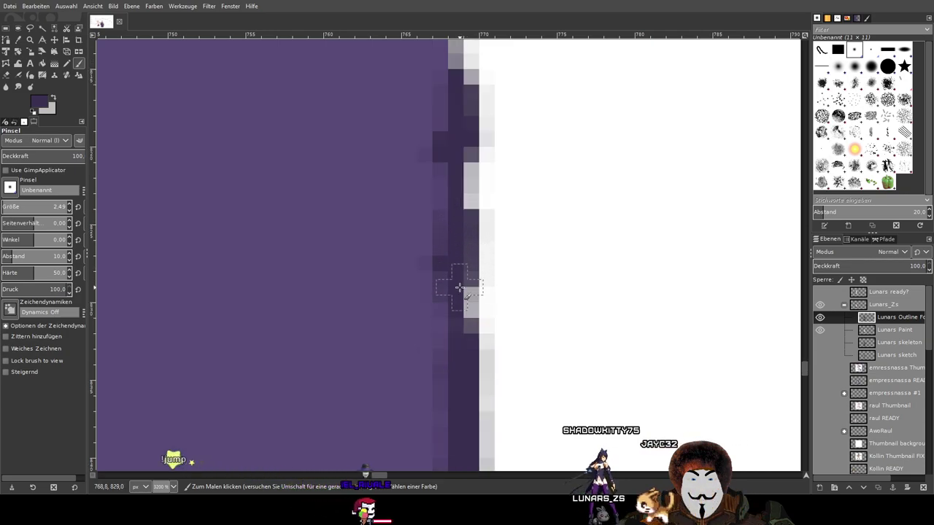
pyautogui.hotkey('ctrl', 'z')
pyautogui.moveTo(462, 397); pyautogui.dragTo(456, 181)
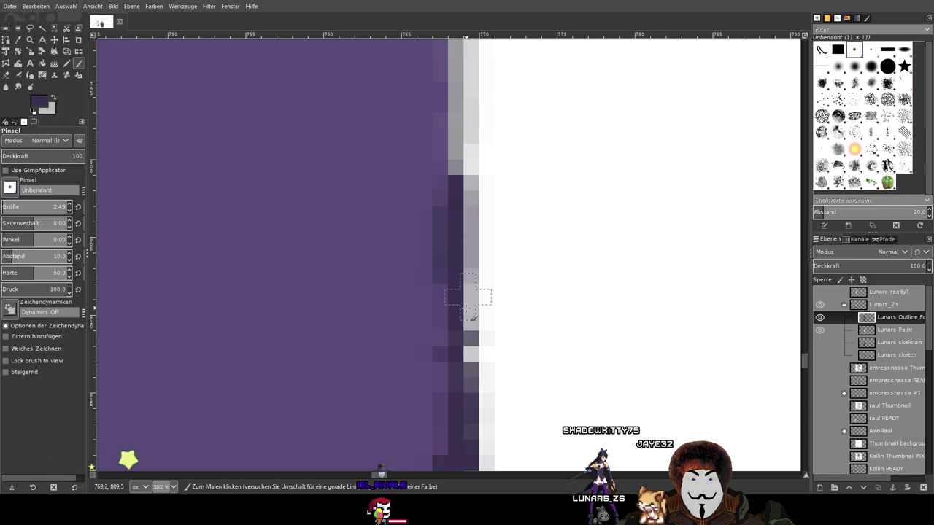
# Check the shorts' right outline at different magnifications and fill in its thin, patchy middle stretch with dark purple
pyautogui.scroll(-3, 467, 298)
pyautogui.scroll(-8, 568, 299)
pyautogui.scroll(7, 568, 299)
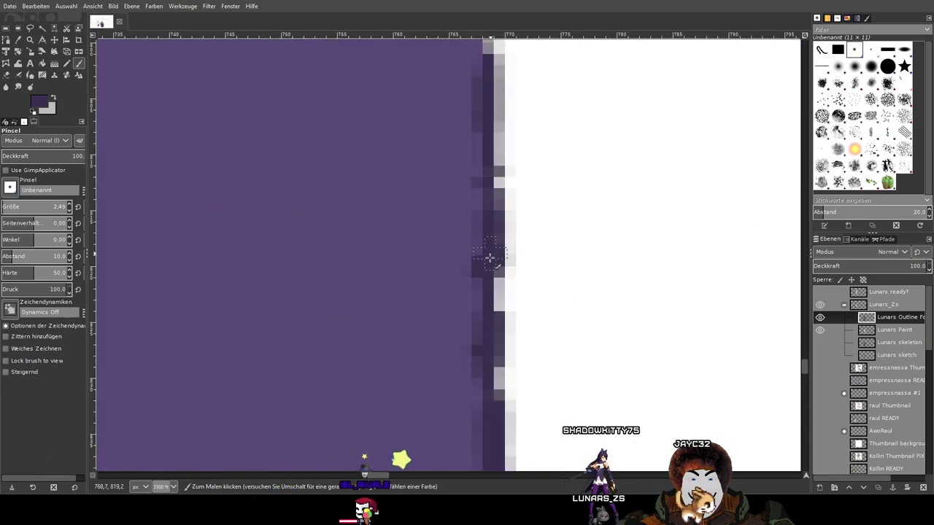
pyautogui.scroll(-5, 550, 351)
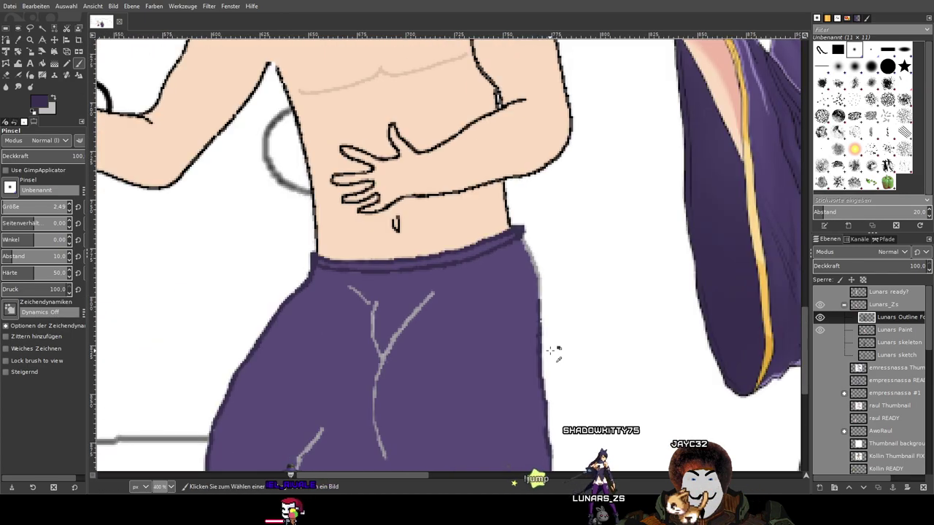
pyautogui.scroll(4, 560, 397)
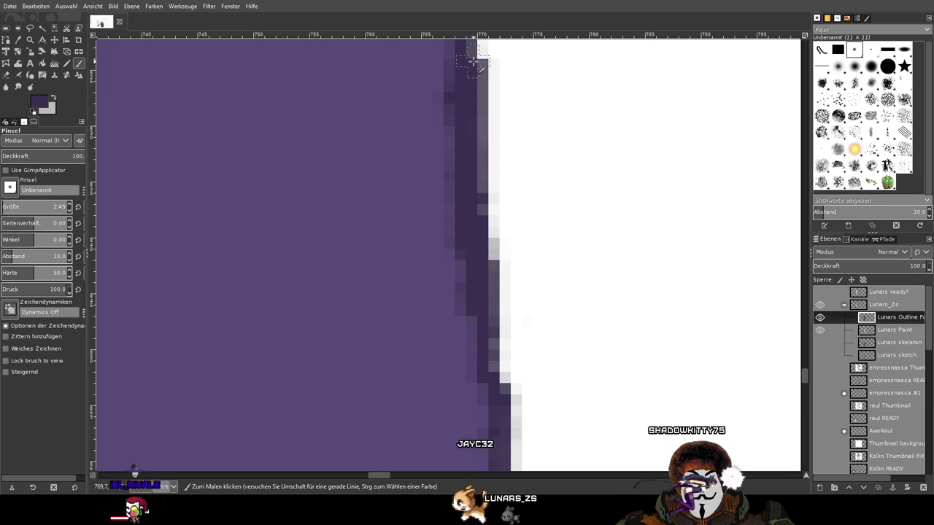
pyautogui.scroll(-4, 534, 358)
pyautogui.scroll(-3, 560, 275)
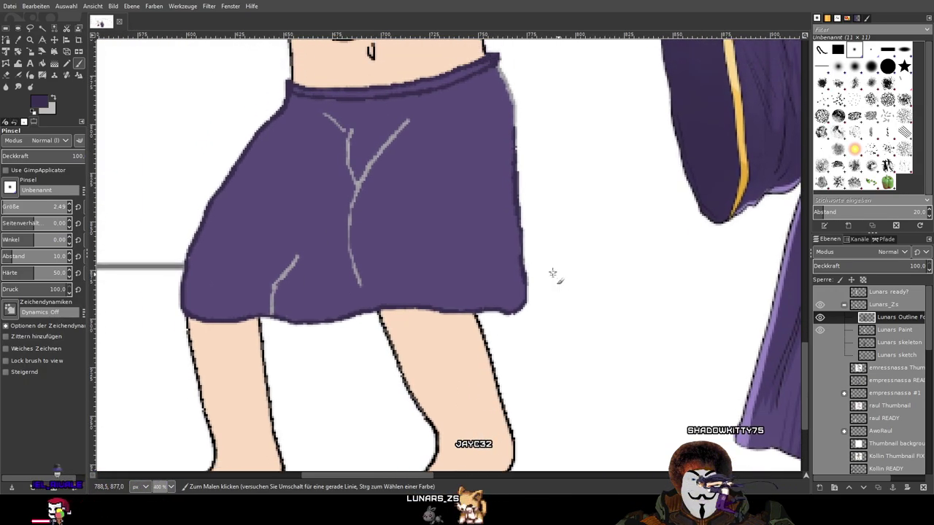
pyautogui.scroll(3, 552, 312)
pyautogui.scroll(5, 518, 222)
pyautogui.scroll(1, 518, 222)
pyautogui.moveTo(488, 343); pyautogui.dragTo(489, 61)
# Paint the remaining grey outline on the upper right side of the shorts dark purple, joining it to the waistband corner
pyautogui.scroll(5, 507, 229)
pyautogui.moveTo(496, 371)
pyautogui.mouseDown()
pyautogui.moveTo(445, 229)
pyautogui.moveTo(481, 343)
pyautogui.moveTo(469, 278)
pyautogui.moveTo(409, 141)
pyautogui.mouseUp()
pyautogui.moveTo(444, 189)
pyautogui.mouseDown()
pyautogui.moveTo(498, 352)
pyautogui.moveTo(504, 410)
pyautogui.mouseUp()
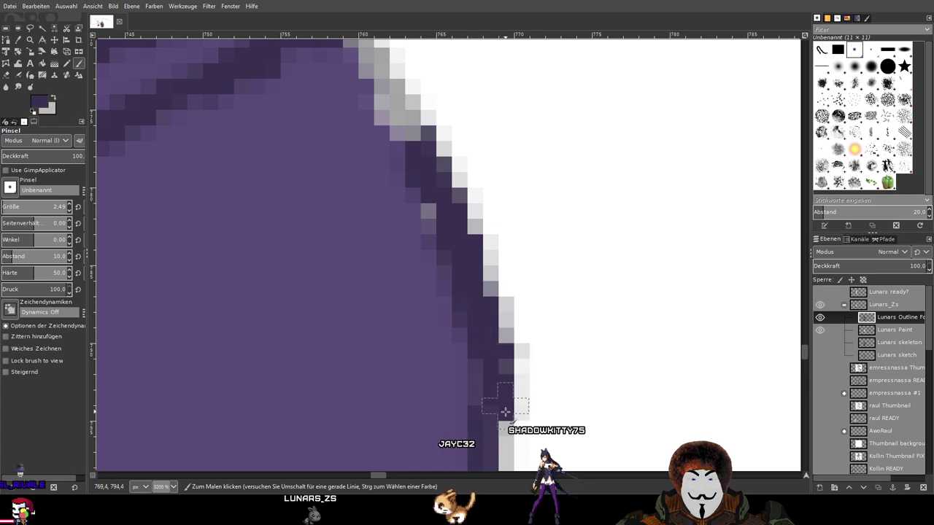
pyautogui.moveTo(445, 236); pyautogui.dragTo(414, 131)
pyautogui.moveTo(430, 152); pyautogui.dragTo(489, 310)
pyautogui.moveTo(415, 132)
pyautogui.mouseDown()
pyautogui.moveTo(465, 294)
pyautogui.moveTo(398, 169)
pyautogui.moveTo(461, 300)
pyautogui.moveTo(437, 202)
pyautogui.mouseUp()
pyautogui.moveTo(428, 119); pyautogui.dragTo(428, 202)
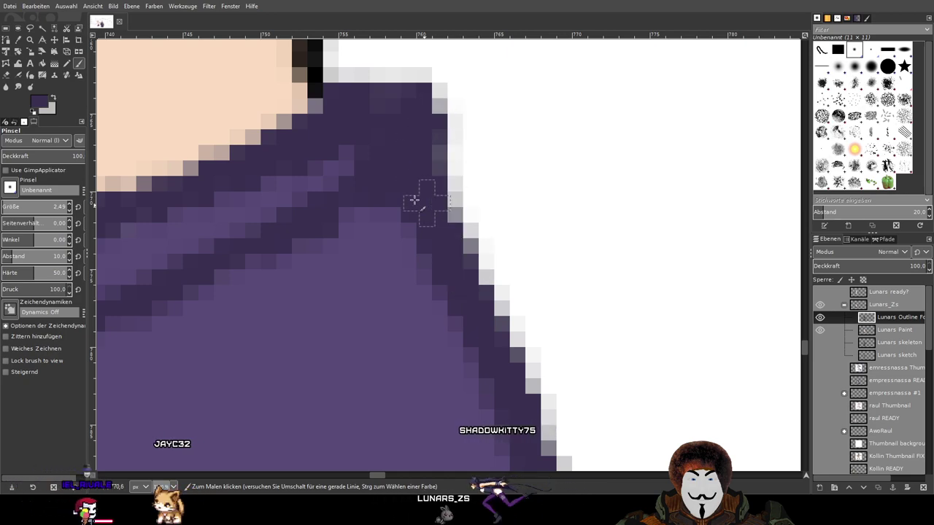
# Erase the pale grey fringe outside the upper part of the shorts' right outline with the Eraser
pyautogui.hotkey('shift', 'e')
pyautogui.scroll(-5, 464, 273)
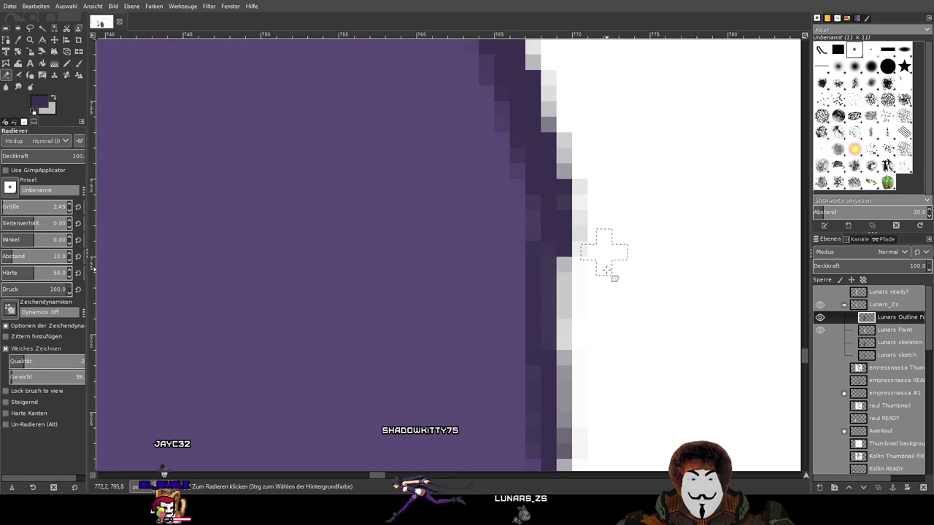
pyautogui.moveTo(583, 181)
pyautogui.mouseDown()
pyautogui.moveTo(584, 382)
pyautogui.moveTo(575, 244)
pyautogui.moveTo(597, 464)
pyautogui.mouseUp()
pyautogui.scroll(-6, 609, 346)
pyautogui.moveTo(654, 413); pyautogui.dragTo(566, 211)
pyautogui.scroll(4, 525, 182)
pyautogui.scroll(-3, 514, 182)
pyautogui.scroll(4, 521, 317)
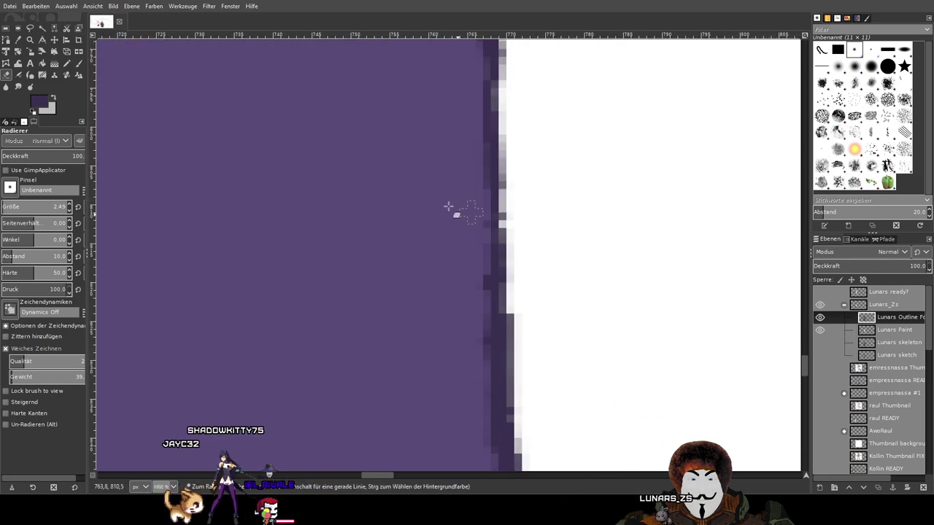
# Enable hard edges for the Eraser and trim the fringe along the upper right outline of the shorts
pyautogui.click(6, 413)
pyautogui.scroll(5, 510, 182)
pyautogui.moveTo(458, 130); pyautogui.dragTo(483, 206)
pyautogui.moveTo(504, 247); pyautogui.dragTo(513, 456)
pyautogui.moveTo(596, 421); pyautogui.dragTo(541, 140)
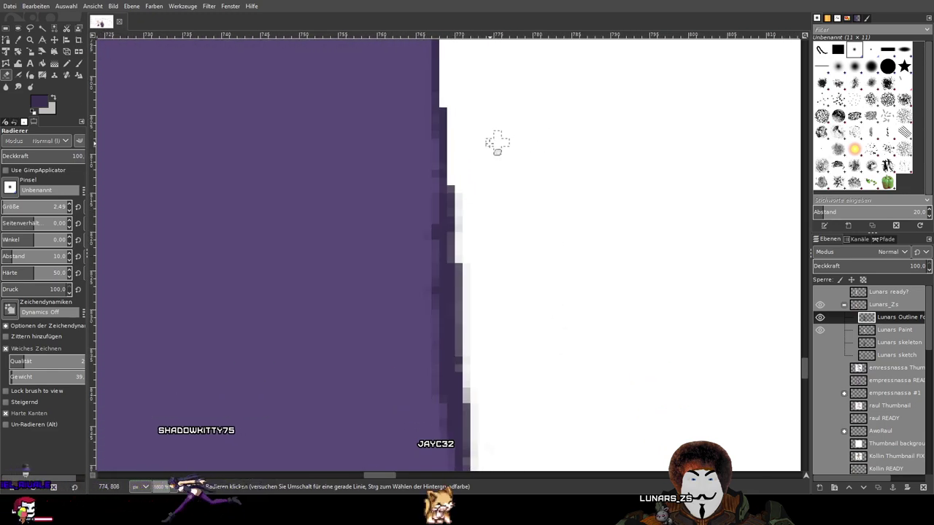
# Erase the grey fringe along the middle and lower right outline of the shorts, down towards the bottom corner
pyautogui.moveTo(466, 173)
pyautogui.mouseDown()
pyautogui.moveTo(462, 275)
pyautogui.moveTo(474, 344)
pyautogui.mouseUp()
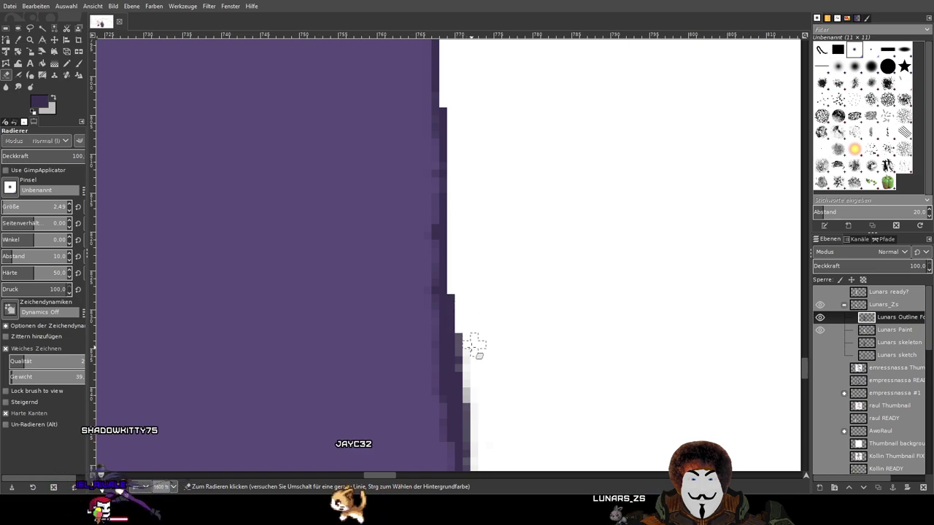
pyautogui.moveTo(462, 308)
pyautogui.mouseDown()
pyautogui.moveTo(475, 406)
pyautogui.moveTo(552, 412)
pyautogui.mouseUp()
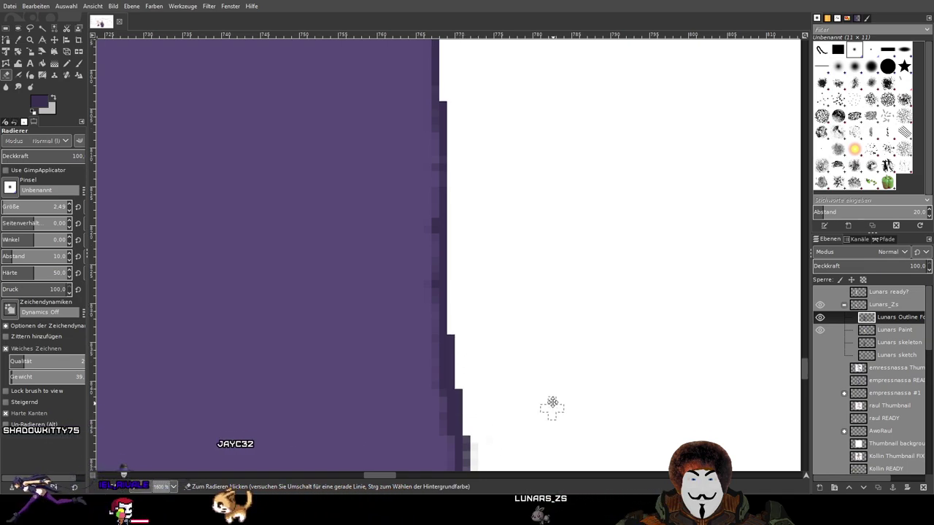
pyautogui.scroll(-5, 552, 412)
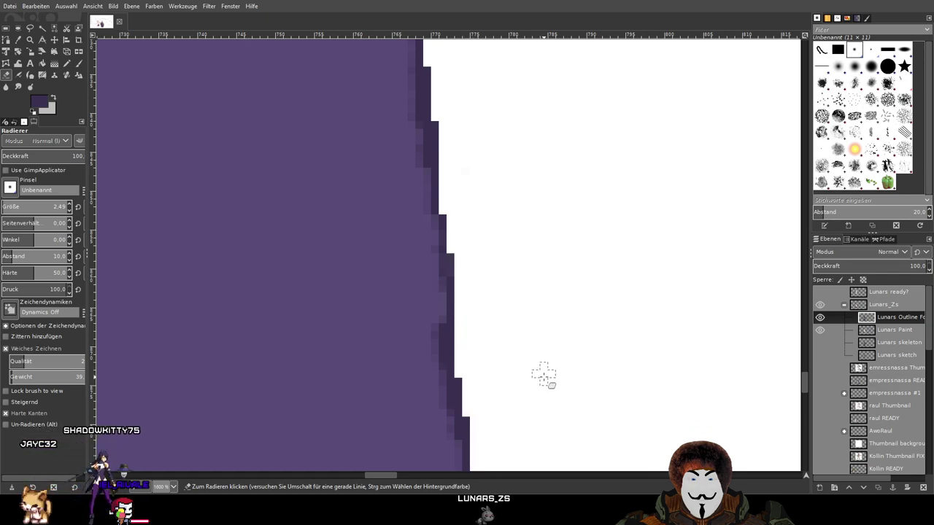
pyautogui.scroll(-5, 543, 374)
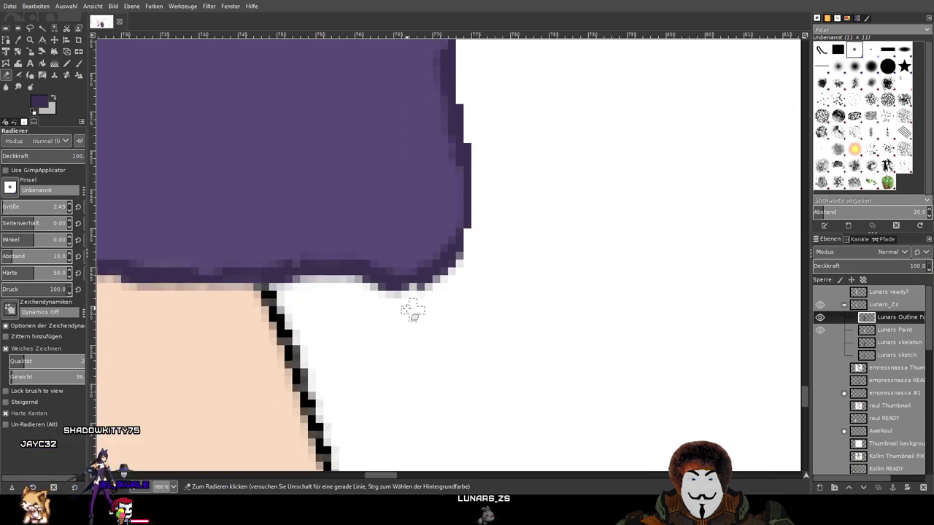
pyautogui.scroll(3, 467, 204)
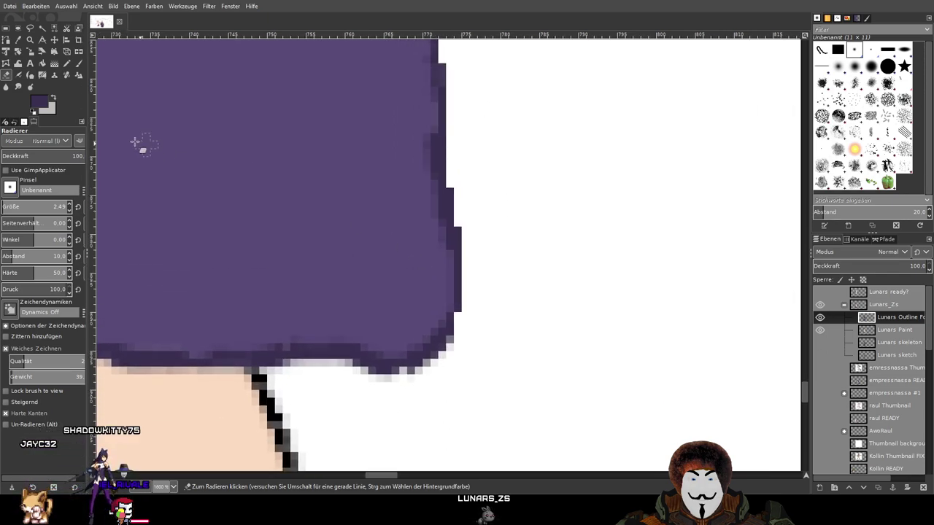
# Switch to the Paintbrush and thicken the trimmed lower and middle right outline of the shorts in dark purple
pyautogui.click(66, 63)
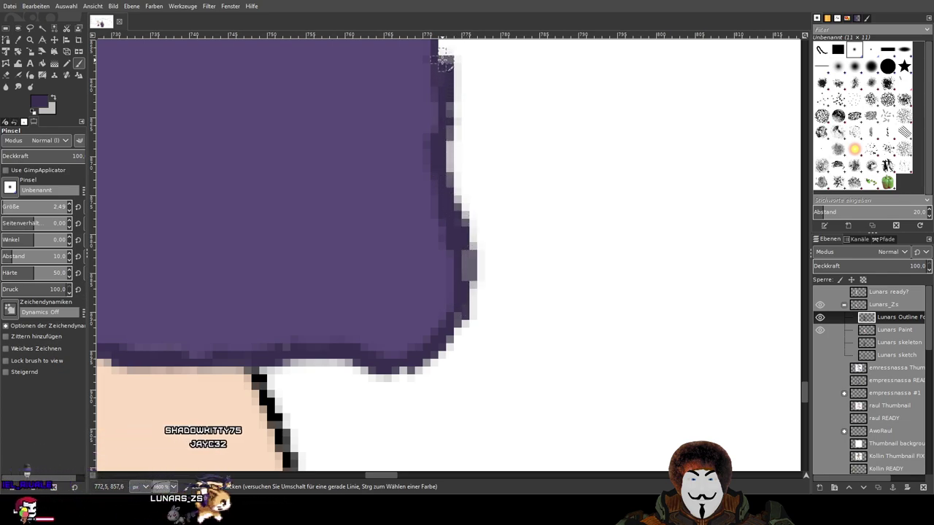
pyautogui.scroll(5, 435, 258)
pyautogui.scroll(2, 435, 261)
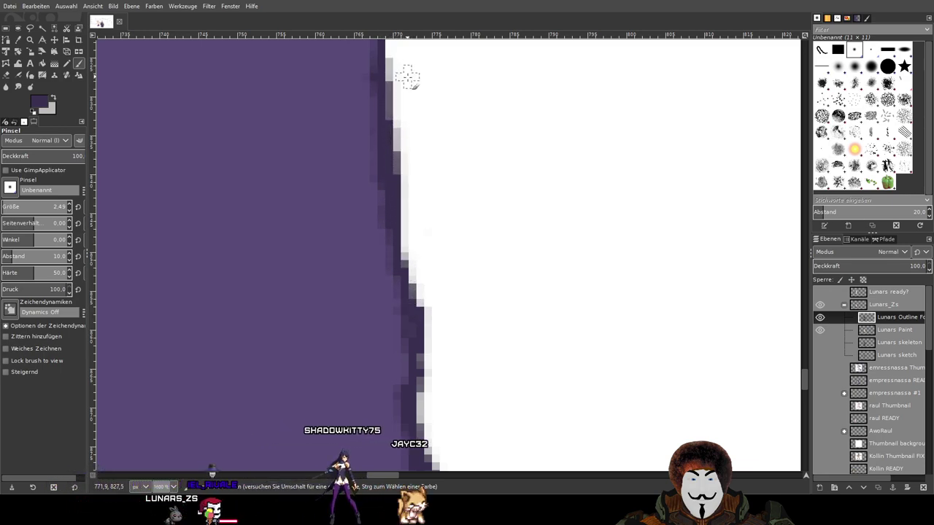
pyautogui.moveTo(406, 75); pyautogui.dragTo(414, 374)
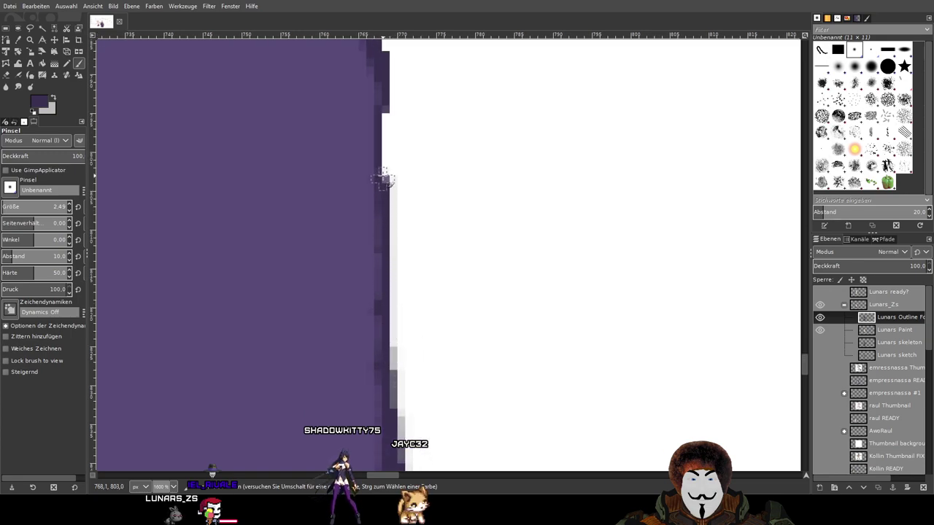
# Thicken and smooth the upper right outline of the shorts in dark purple, up to just below the waistband corner
pyautogui.moveTo(386, 75); pyautogui.dragTo(368, 323)
pyautogui.moveTo(364, 421); pyautogui.dragTo(366, 310)
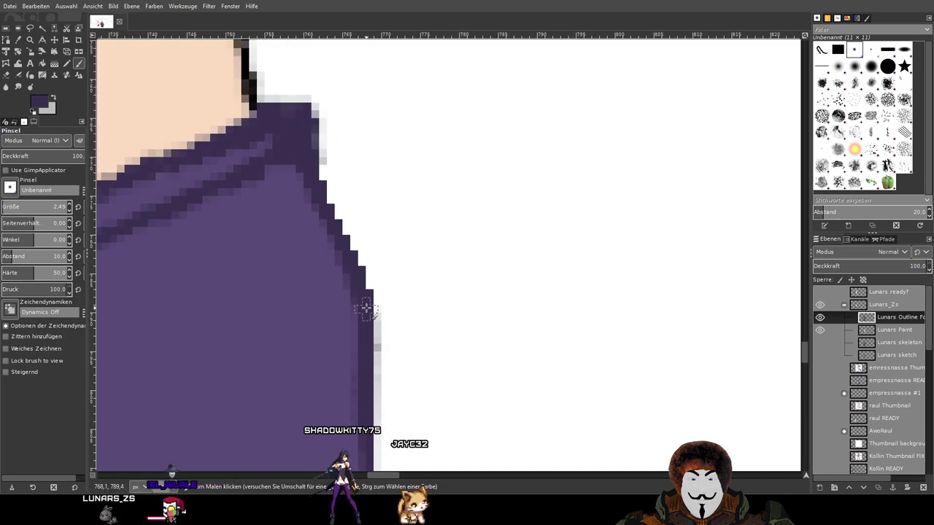
pyautogui.moveTo(360, 272)
pyautogui.mouseDown()
pyautogui.moveTo(309, 162)
pyautogui.moveTo(339, 226)
pyautogui.mouseUp()
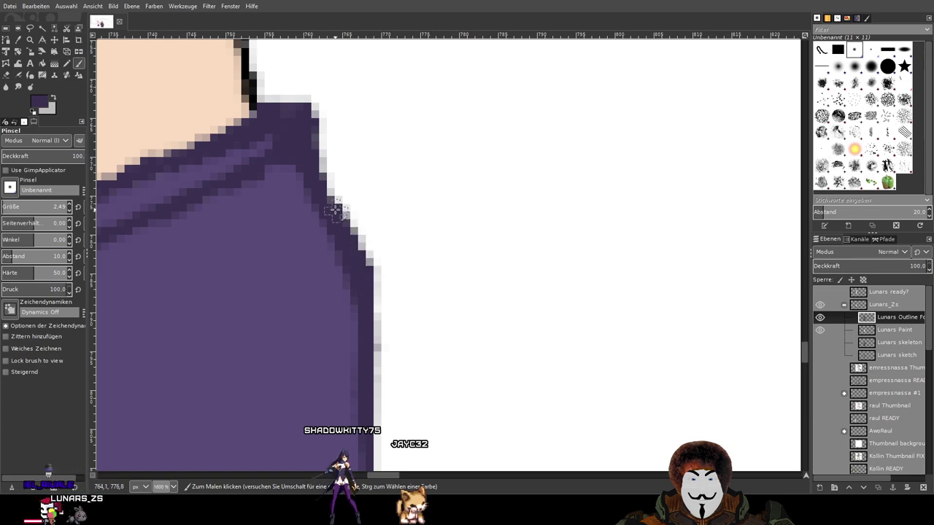
pyautogui.scroll(-3, 418, 247)
pyautogui.moveTo(450, 381); pyautogui.dragTo(456, 172)
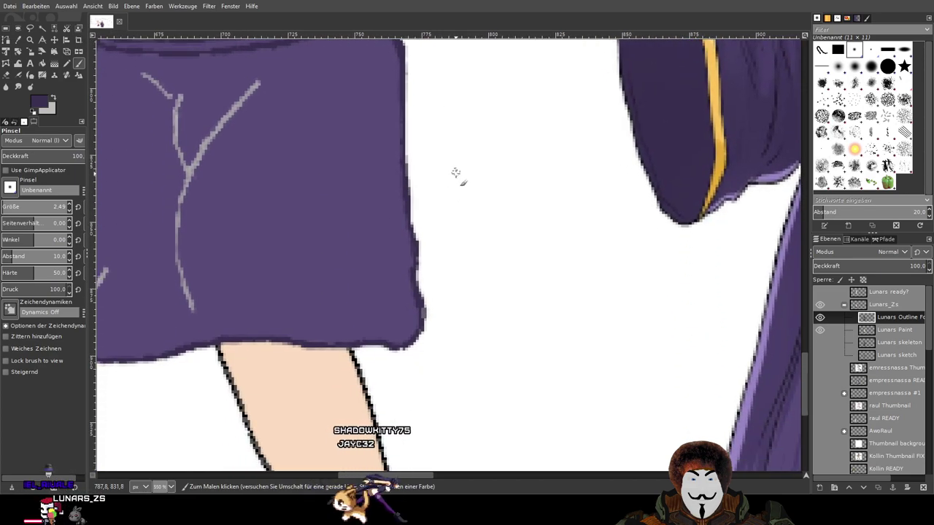
pyautogui.moveTo(285, 259); pyautogui.dragTo(621, 264)
pyautogui.scroll(2, 416, 400)
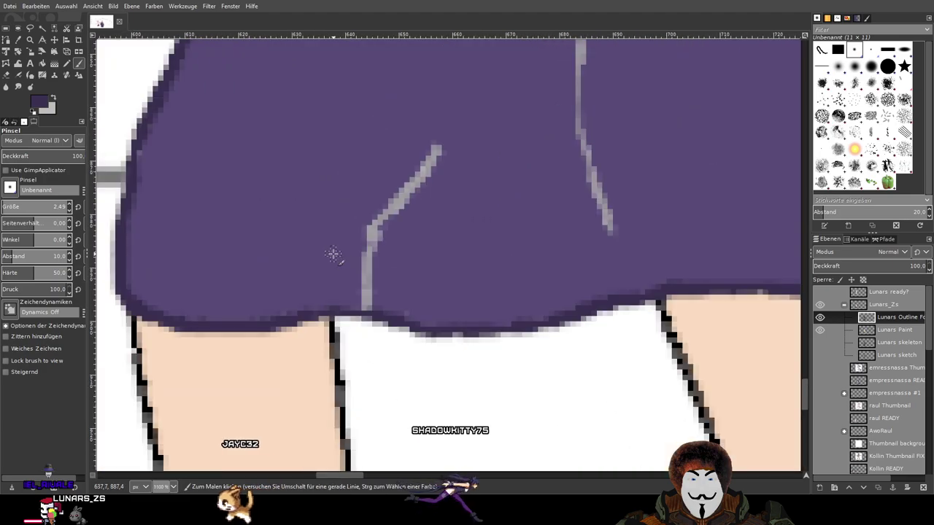
# Try to repaint the short diagonal grey fold line just below the shorts' waistband in dark purple
pyautogui.moveTo(433, 73); pyautogui.dragTo(557, 401)
pyautogui.scroll(-4, 573, 293)
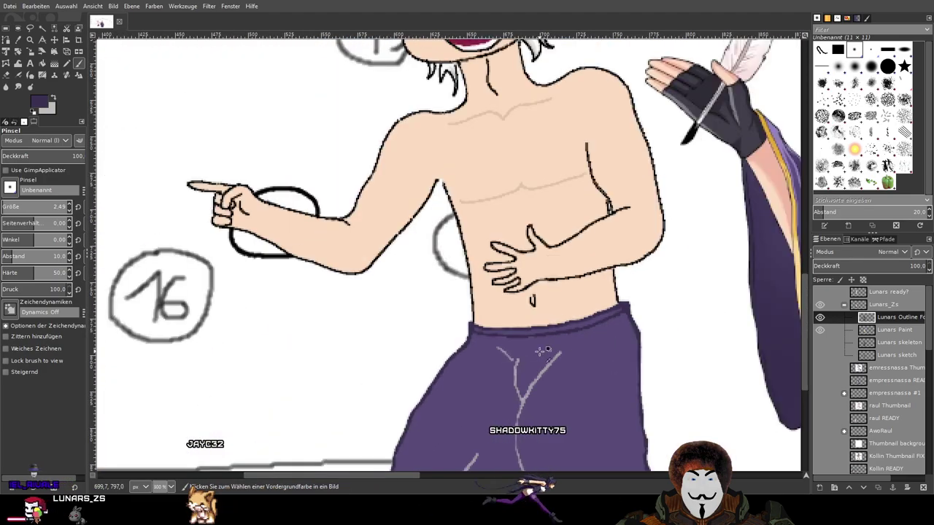
pyautogui.scroll(4, 561, 417)
pyautogui.scroll(3, 348, 221)
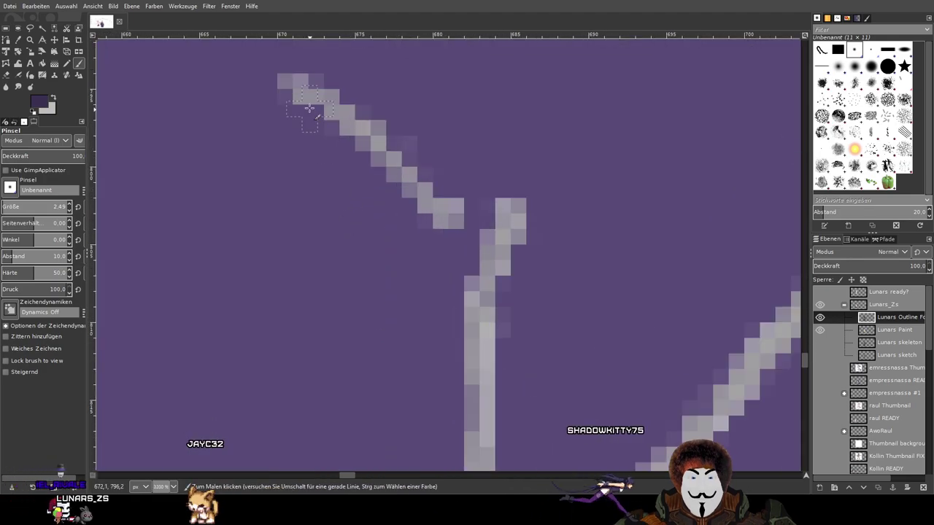
pyautogui.moveTo(276, 77)
pyautogui.mouseDown()
pyautogui.moveTo(313, 87)
pyautogui.moveTo(398, 154)
pyautogui.moveTo(454, 224)
pyautogui.mouseUp()
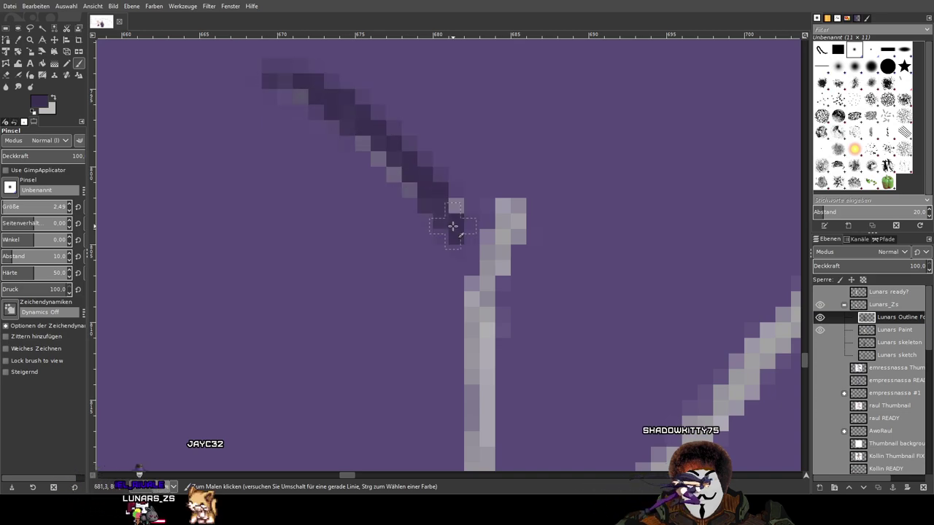
pyautogui.moveTo(419, 181); pyautogui.dragTo(304, 99)
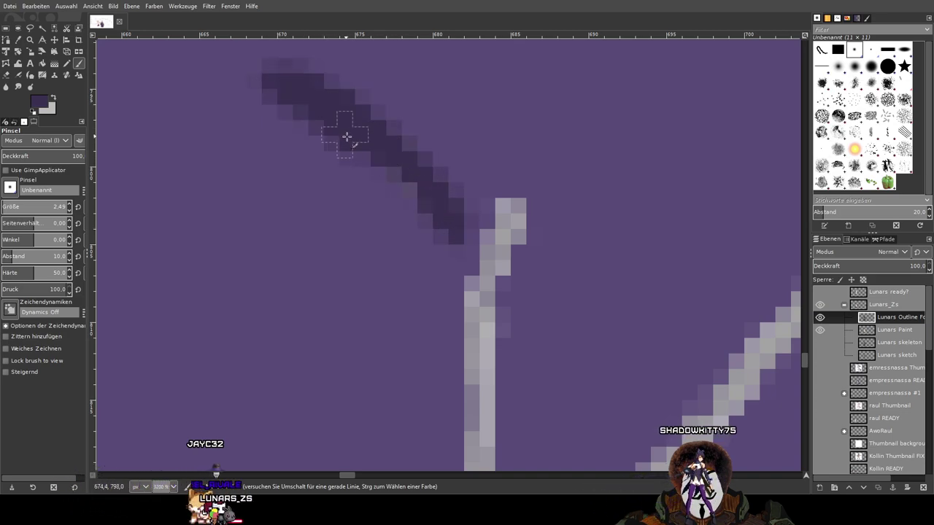
pyautogui.moveTo(343, 134); pyautogui.dragTo(442, 229)
pyautogui.scroll(-7, 482, 179)
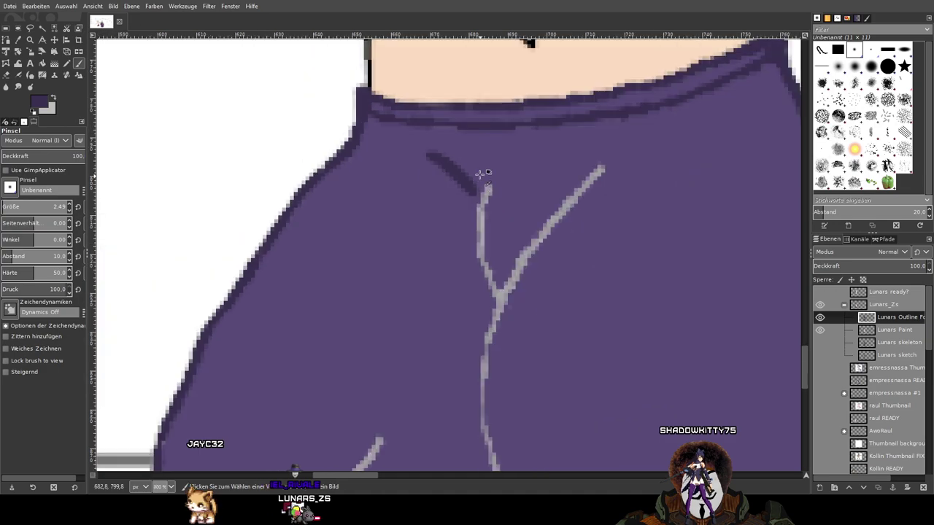
# Try a second dark purple stroke from the upper end of the short diagonal fold line, and undo it
pyautogui.scroll(5, 479, 173)
pyautogui.click(356, 126)
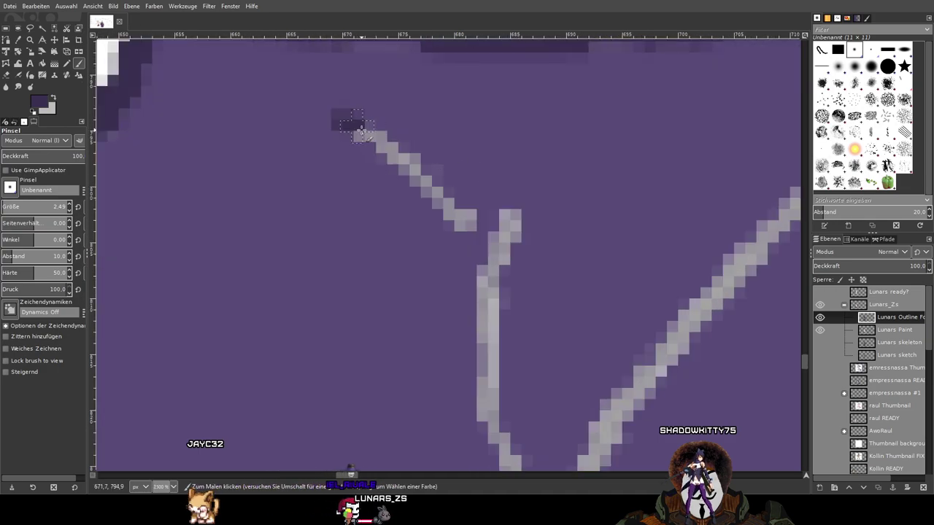
pyautogui.moveTo(358, 127)
pyautogui.mouseDown()
pyautogui.moveTo(407, 156)
pyautogui.moveTo(440, 192)
pyautogui.mouseUp()
pyautogui.hotkey('ctrl', 'z')
pyautogui.hotkey('ctrl', 'z')
pyautogui.hotkey('ctrl', 'z')
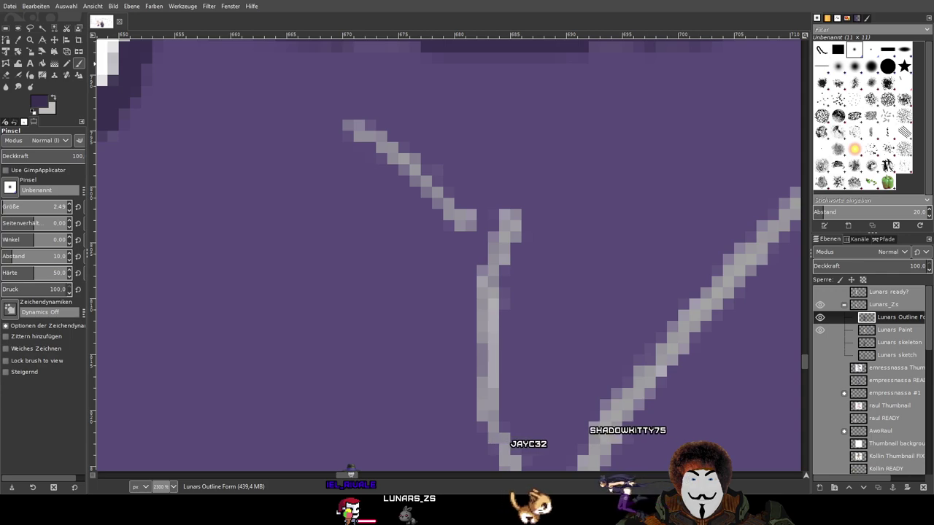
# Pick the shorts' purple fill colour and paint over the short diagonal grey fold line below the waistband
pyautogui.keyDown('ctrl'); pyautogui.click(345, 44); pyautogui.keyUp('ctrl')
pyautogui.moveTo(379, 119)
pyautogui.mouseDown()
pyautogui.moveTo(315, 141)
pyautogui.moveTo(406, 129)
pyautogui.moveTo(409, 144)
pyautogui.moveTo(371, 166)
pyautogui.moveTo(398, 209)
pyautogui.mouseUp()
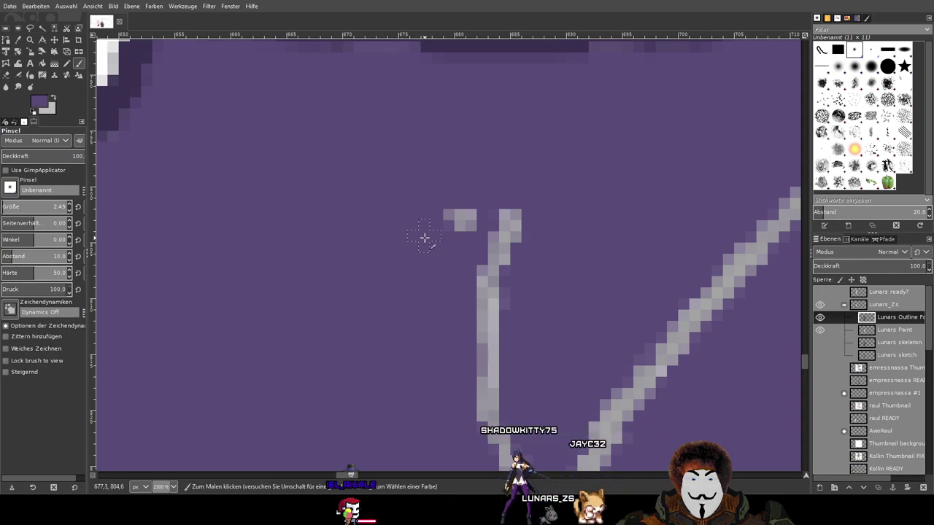
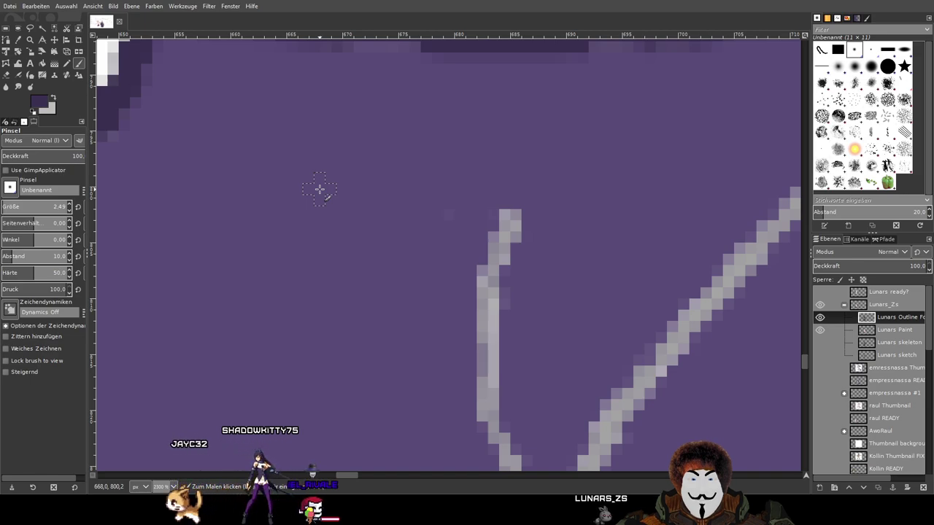
# Try a dark purple stroke for the short diagonal fold below the shorts' waistband, and undo back to the grey line
pyautogui.hscroll(3, 408, 201)
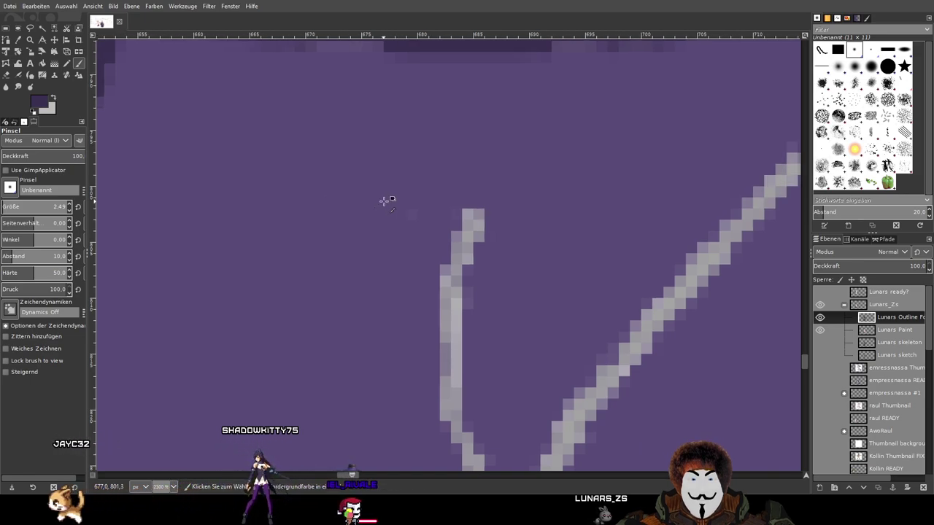
pyautogui.scroll(-5, 384, 202)
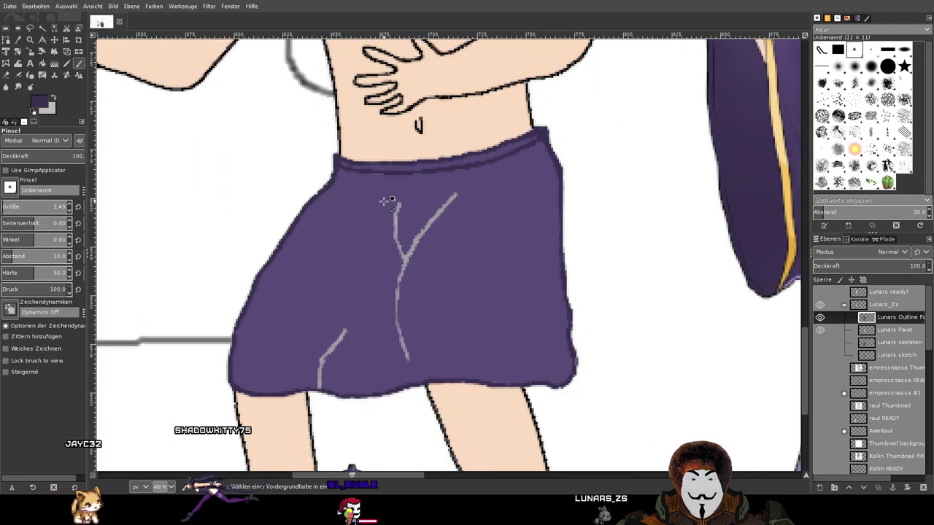
pyautogui.scroll(5, 384, 201)
pyautogui.moveTo(388, 128)
pyautogui.mouseDown()
pyautogui.moveTo(427, 136)
pyautogui.moveTo(517, 181)
pyautogui.moveTo(558, 229)
pyautogui.mouseUp()
pyautogui.scroll(-3, 559, 229)
pyautogui.scroll(3, 494, 221)
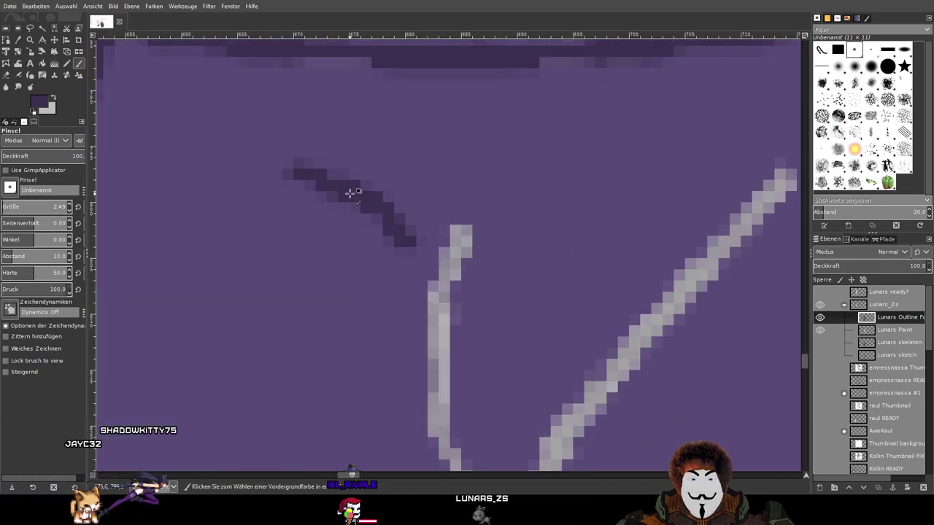
pyautogui.hotkey('ctrl', 'z')
pyautogui.hotkey('ctrl', 'y')
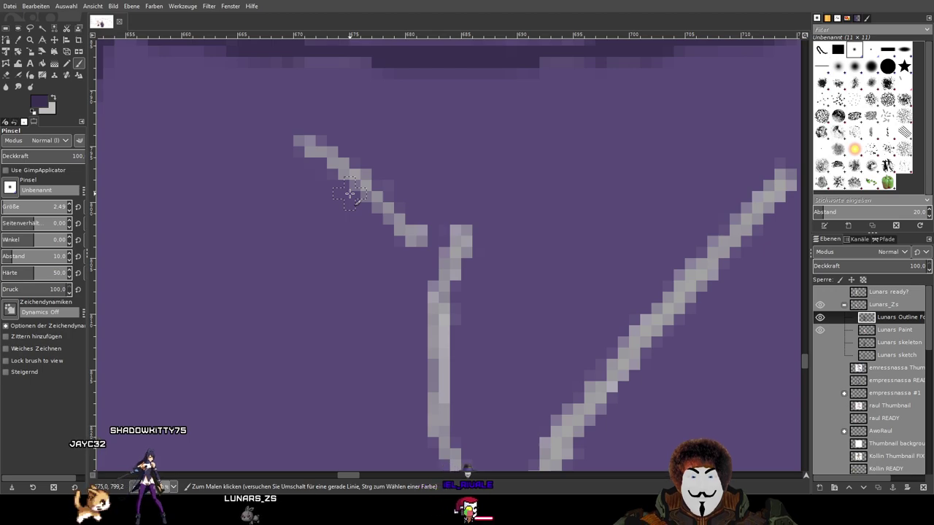
pyautogui.press('ctrl')
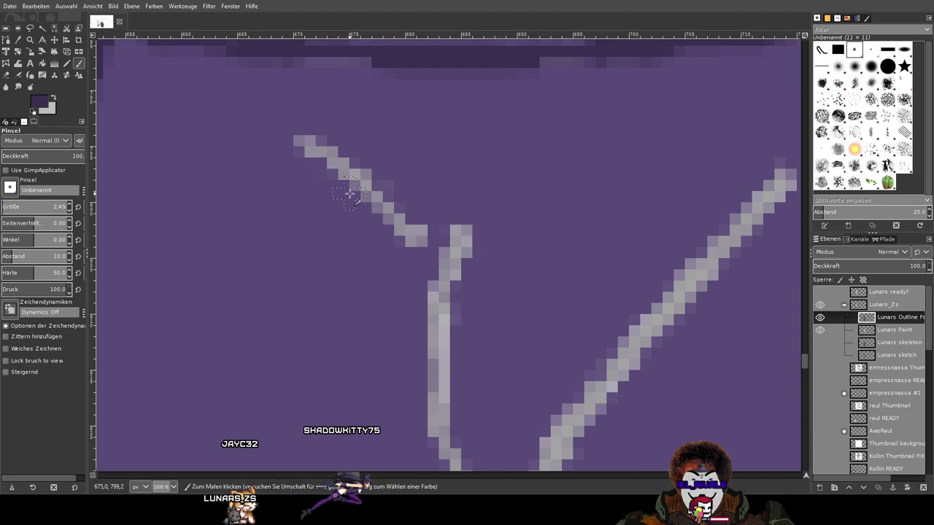
pyautogui.hotkey('ctrl', 'x')
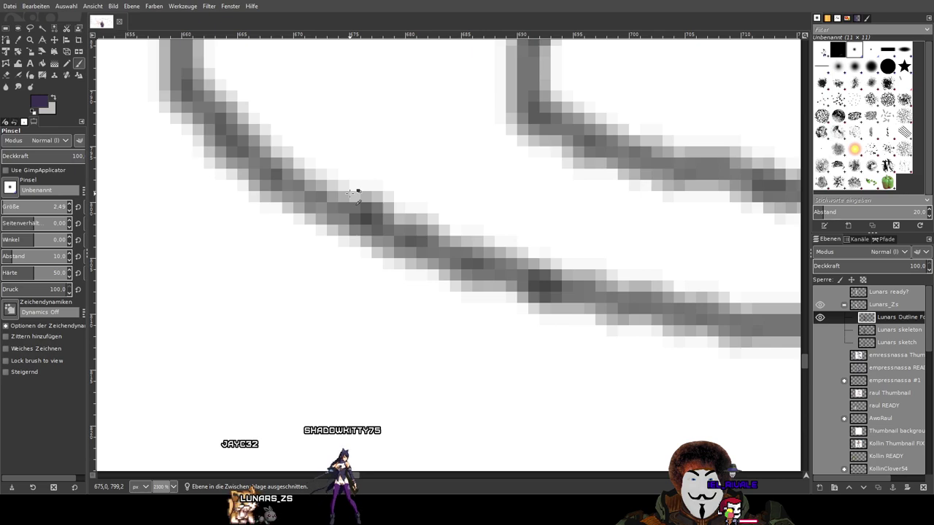
pyautogui.hotkey('ctrl', 'z')
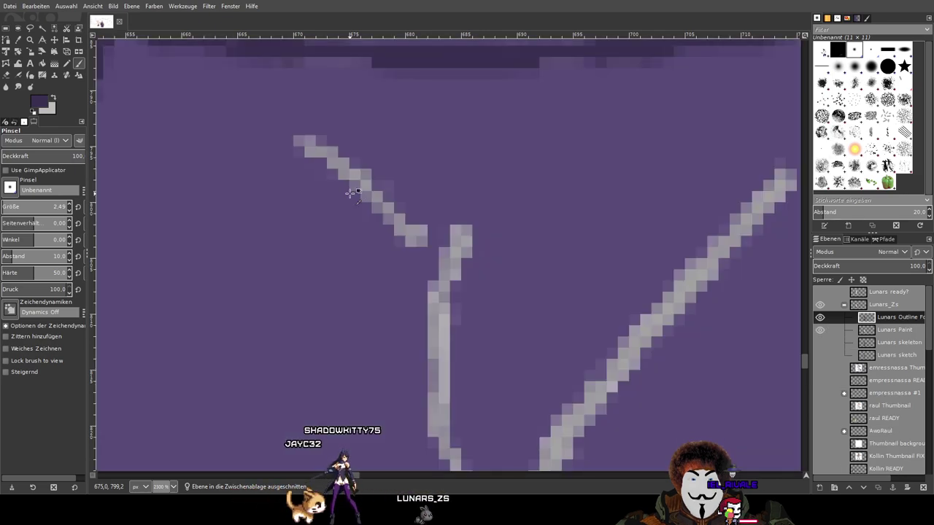
pyautogui.hotkey('ctrl', 'y')
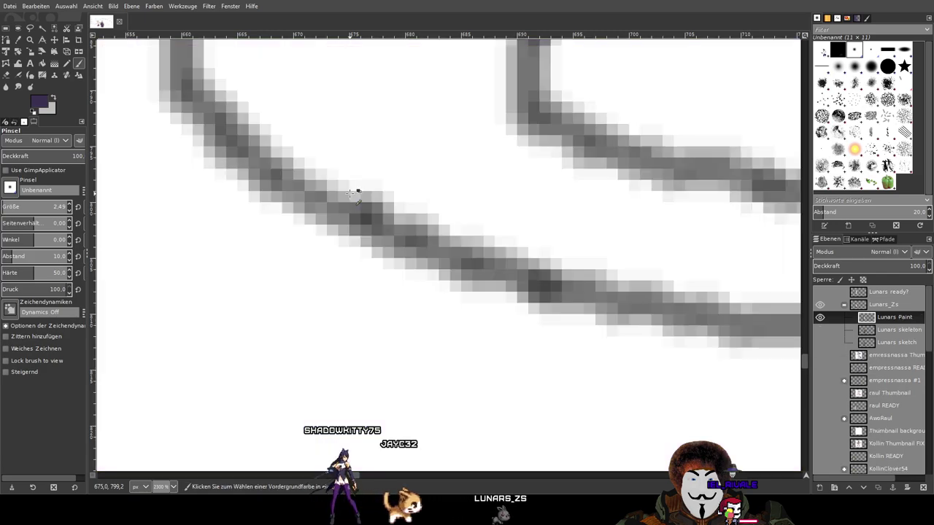
pyautogui.hotkey('ctrl', 'z')
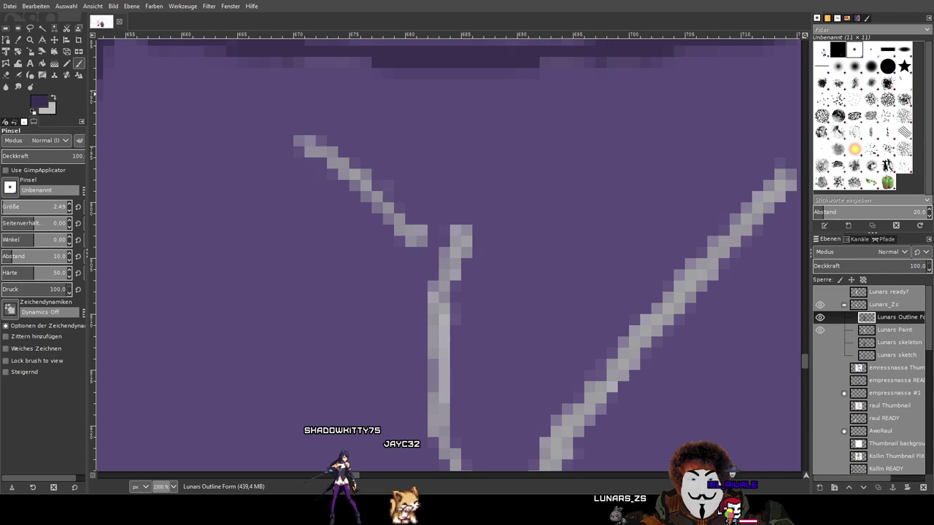
# Pick the shorts' purple fill colour and paint over the short diagonal grey fold line from its upper end to its lower end
pyautogui.keyDown('ctrl'); pyautogui.click(318, 121); pyautogui.keyUp('ctrl')
pyautogui.click(304, 137)
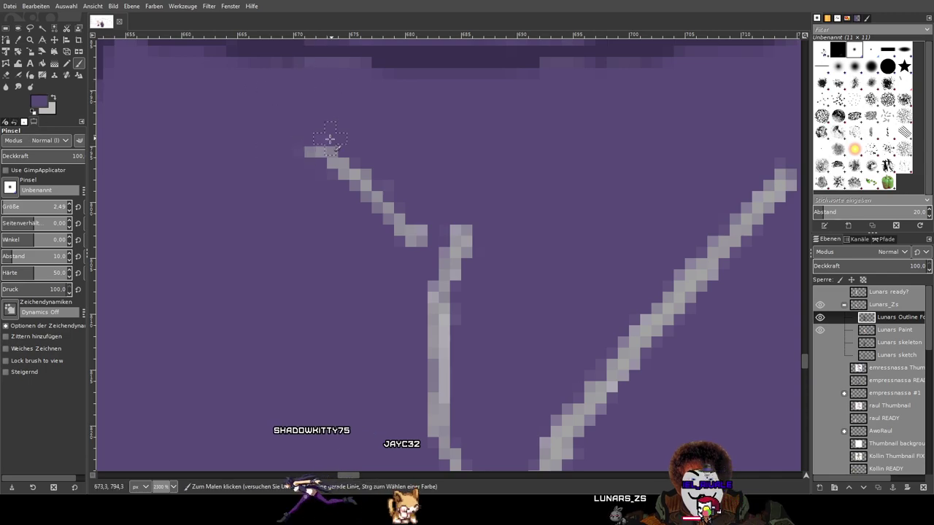
pyautogui.moveTo(310, 152); pyautogui.dragTo(331, 134)
pyautogui.moveTo(318, 177); pyautogui.dragTo(379, 147)
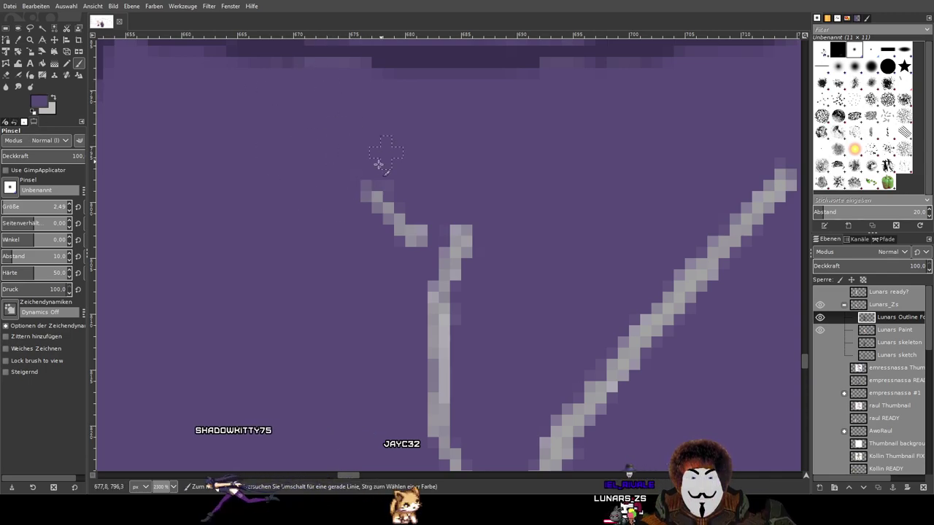
pyautogui.click(376, 191)
pyautogui.click(402, 202)
pyautogui.click(421, 223)
pyautogui.click(412, 244)
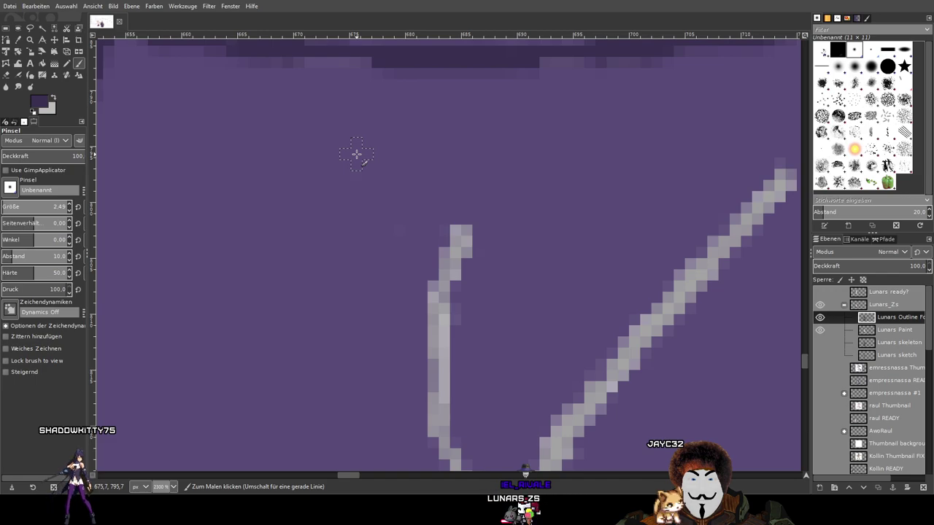
# Check the former fold line's position with undo and redo, and redraw the short diagonal fold in dark purple along it
pyautogui.middleClick(384, 139)
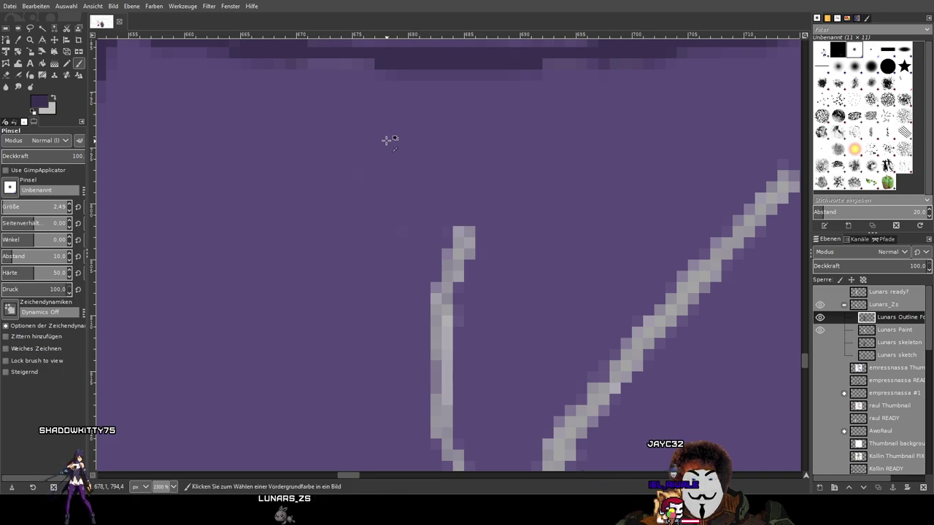
pyautogui.hotkey('ctrl', 'z')
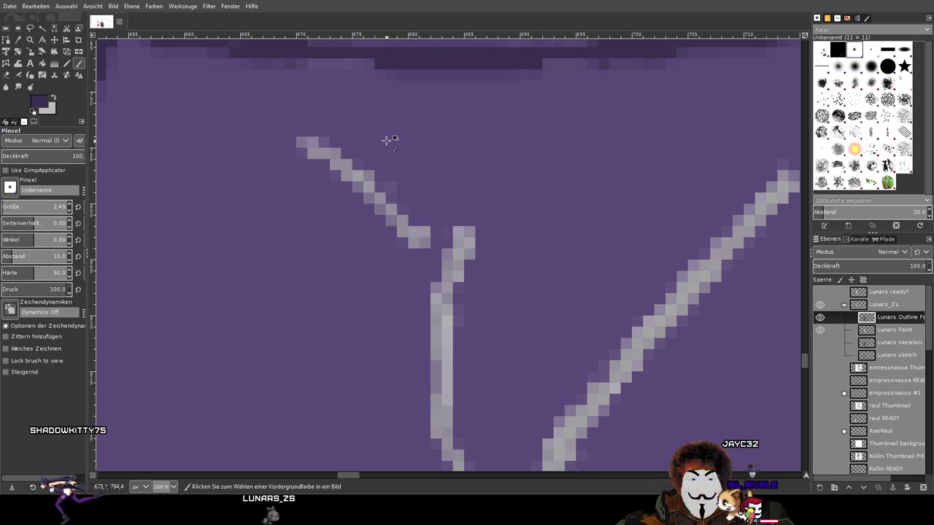
pyautogui.hotkey('ctrl', 'y')
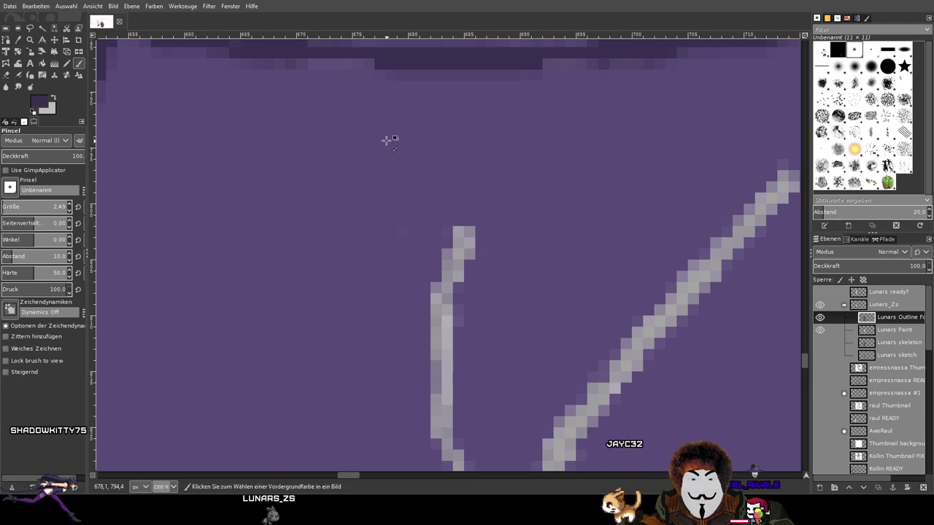
pyautogui.hotkey('ctrl', 'z')
pyautogui.hotkey('ctrl', 'y')
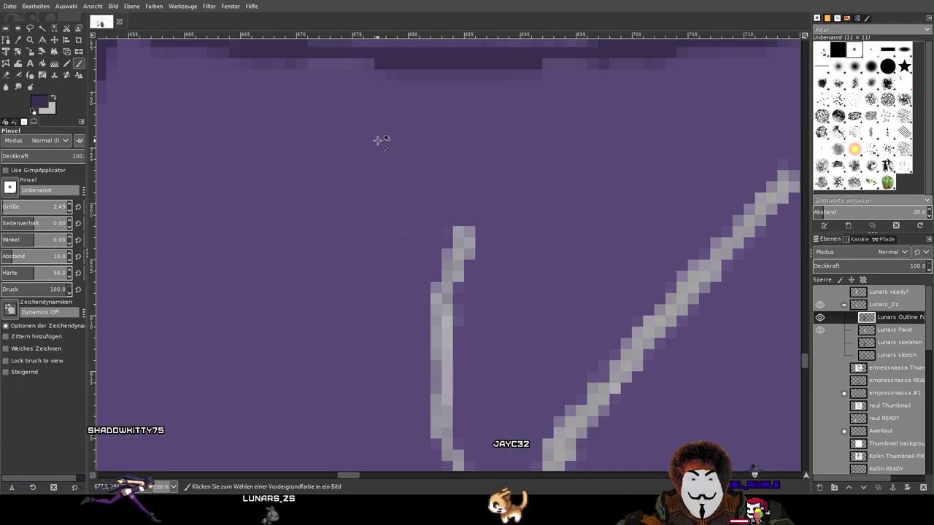
pyautogui.hotkey('ctrl', 'z')
pyautogui.hotkey('ctrl', 'z')
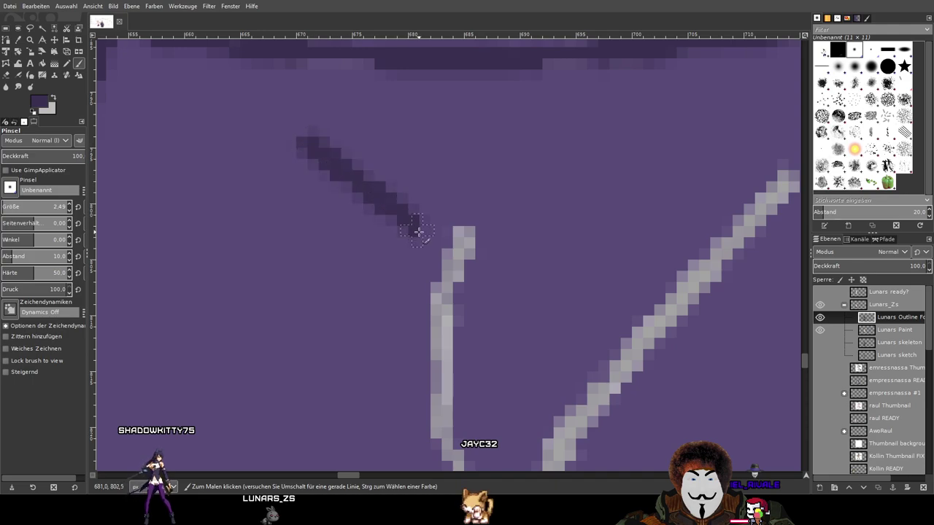
pyautogui.keyDown('ctrl'); pyautogui.scroll(-3, 527, 102); pyautogui.keyUp('ctrl')
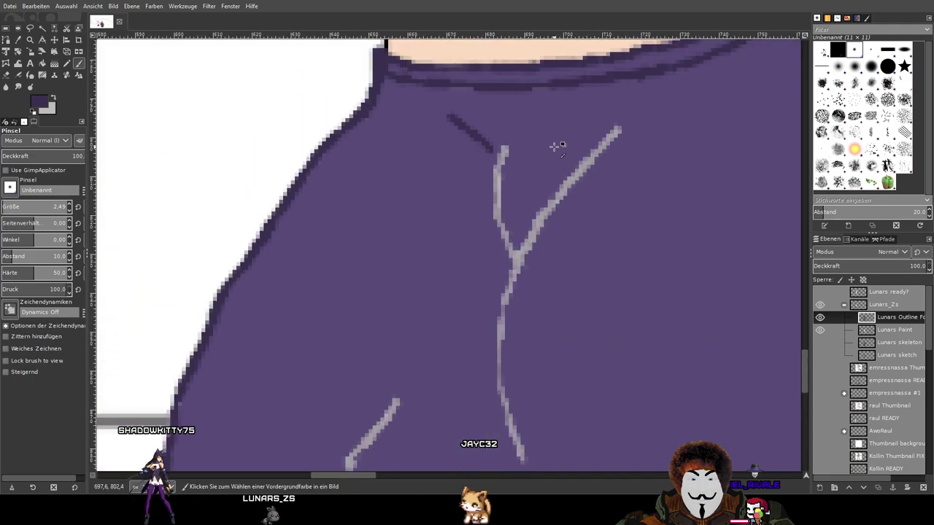
# Cover the grey left branch of the Y-shaped fold with the fill purple and redraw it in dark purple down to the junction
pyautogui.keyDown('ctrl'); pyautogui.scroll(3, 554, 146); pyautogui.keyUp('ctrl')
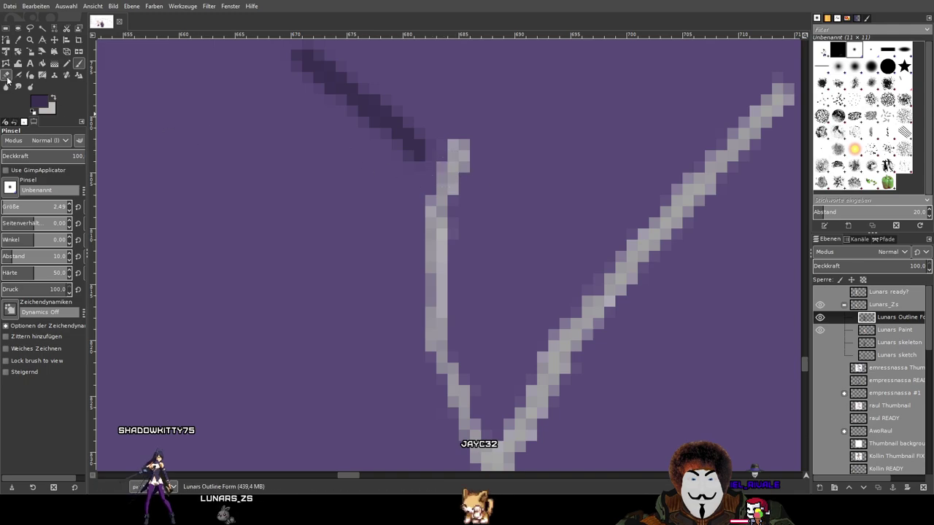
pyautogui.click(6, 76)
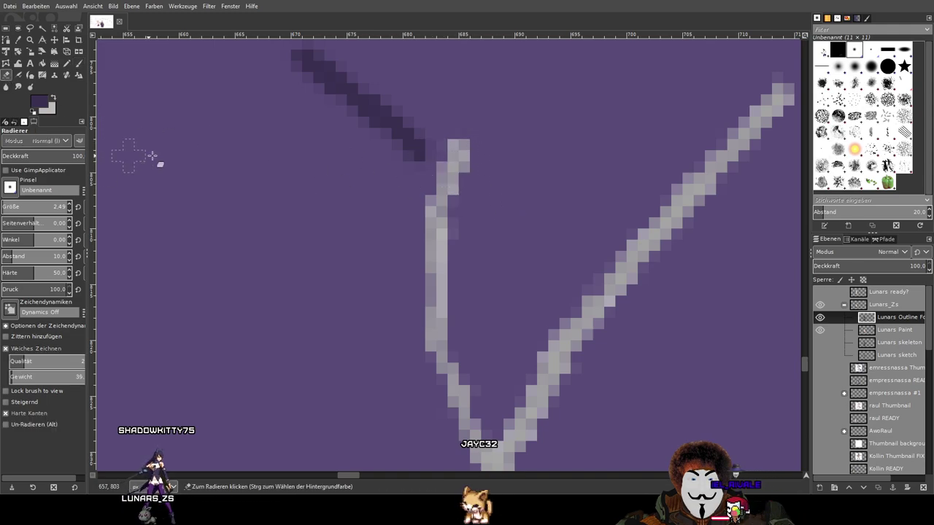
pyautogui.click(79, 64)
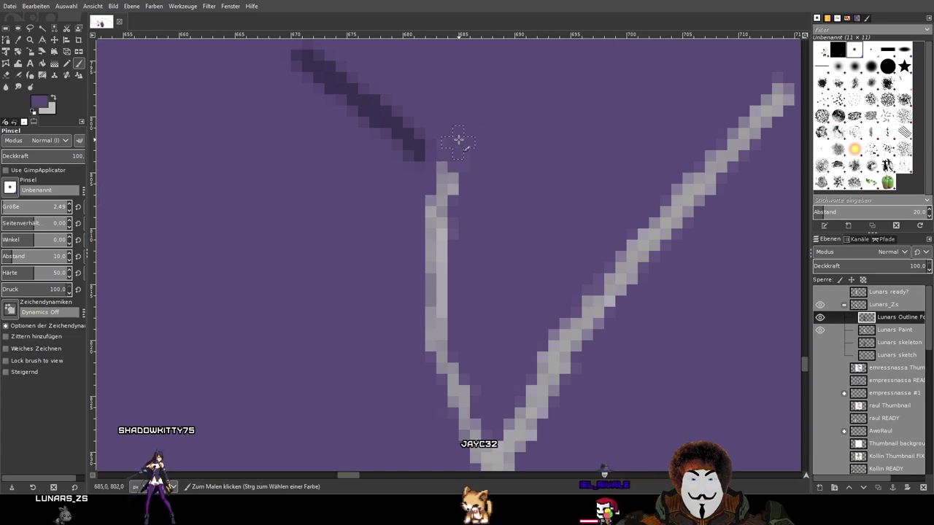
pyautogui.moveTo(444, 170)
pyautogui.mouseDown()
pyautogui.moveTo(437, 252)
pyautogui.moveTo(447, 255)
pyautogui.moveTo(437, 202)
pyautogui.moveTo(432, 319)
pyautogui.moveTo(444, 284)
pyautogui.moveTo(435, 341)
pyautogui.mouseUp()
pyautogui.moveTo(444, 285)
pyautogui.mouseDown()
pyautogui.moveTo(427, 379)
pyautogui.moveTo(466, 414)
pyautogui.moveTo(462, 442)
pyautogui.mouseUp()
pyautogui.moveTo(489, 372)
pyautogui.mouseDown()
pyautogui.moveTo(516, 253)
pyautogui.moveTo(485, 250)
pyautogui.moveTo(496, 258)
pyautogui.moveTo(489, 309)
pyautogui.moveTo(503, 313)
pyautogui.mouseUp()
pyautogui.moveTo(520, 190); pyautogui.dragTo(499, 293)
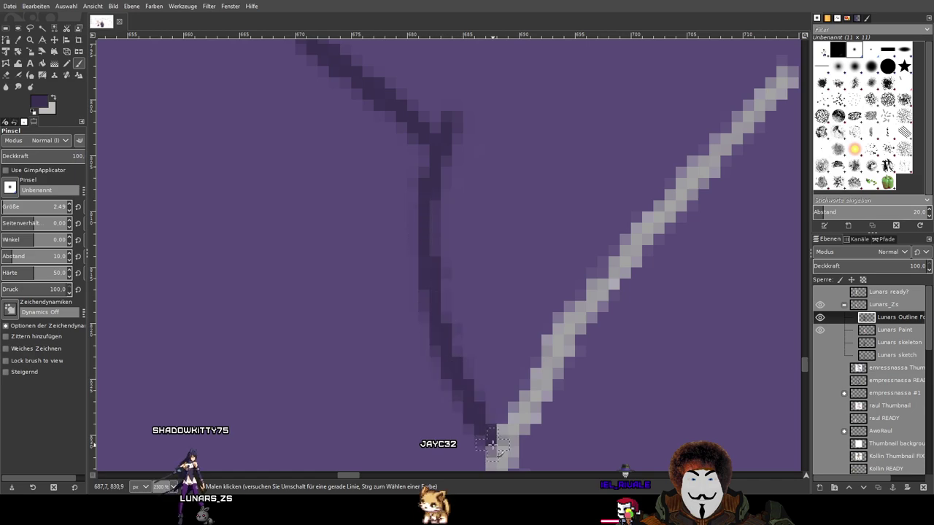
# Thin the long grey right branch of the Y-shaped fold by painting along its edges with the shorts' fill purple
pyautogui.scroll(-5, 551, 392)
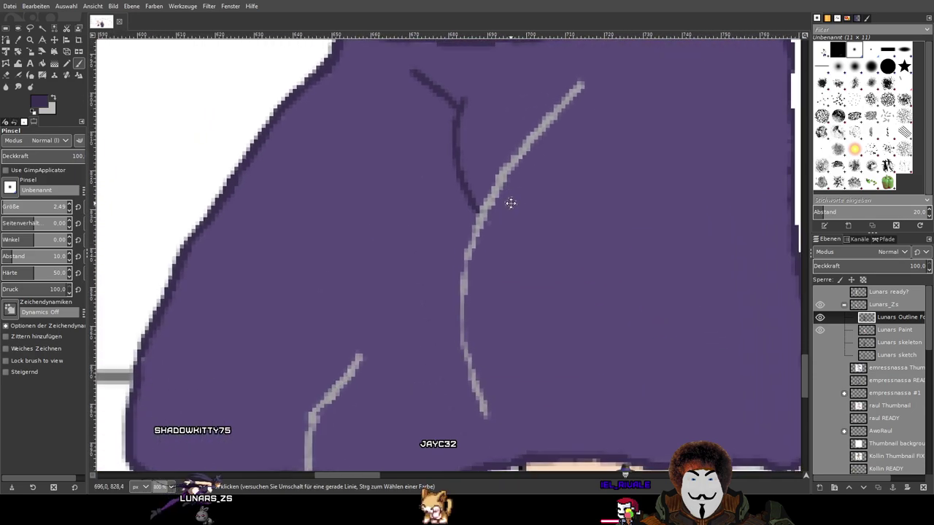
pyautogui.scroll(-3, 481, 271)
pyautogui.scroll(3, 482, 270)
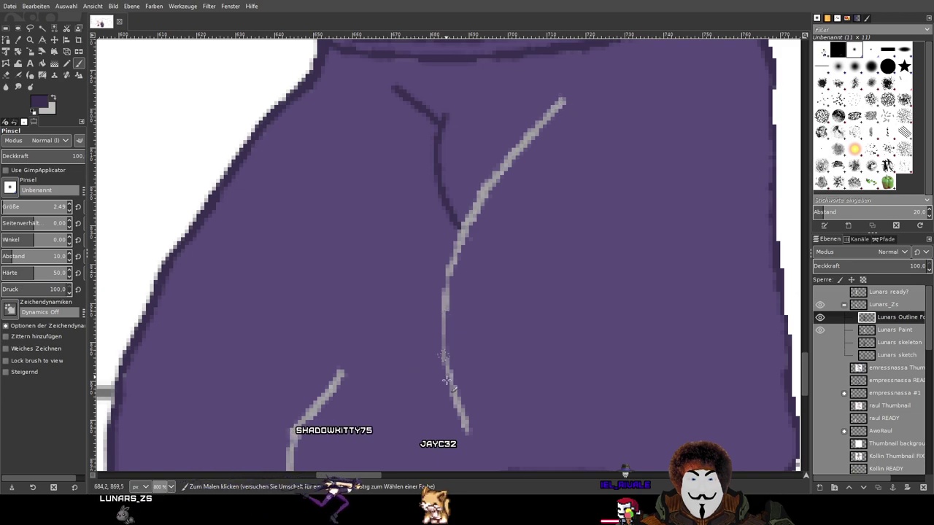
pyautogui.scroll(3, 528, 176)
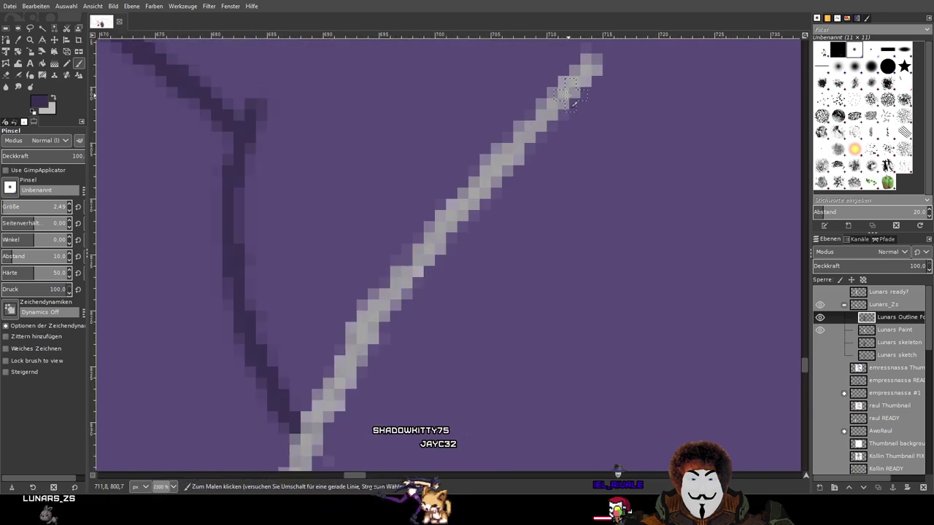
pyautogui.keyDown('ctrl'); pyautogui.click(481, 219); pyautogui.keyUp('ctrl')
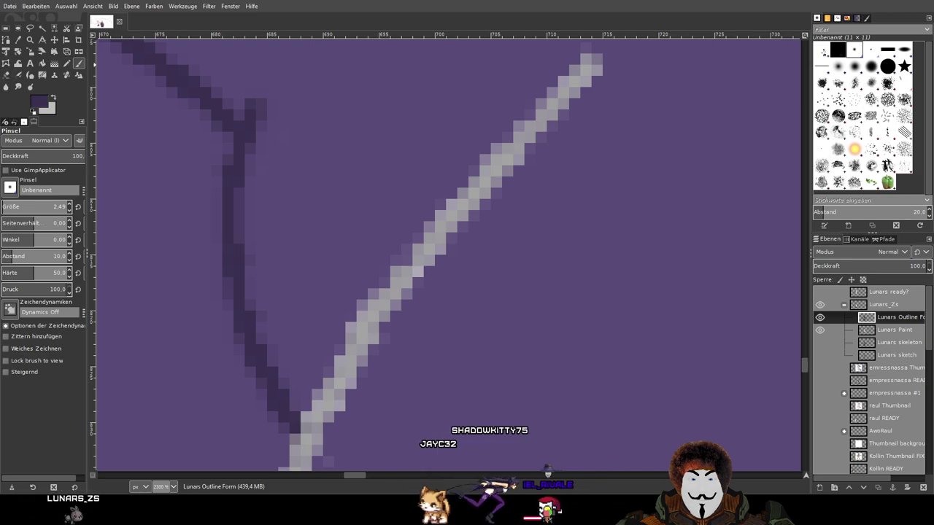
pyautogui.moveTo(644, 82); pyautogui.dragTo(613, 186)
pyautogui.moveTo(574, 156)
pyautogui.mouseDown()
pyautogui.moveTo(522, 207)
pyautogui.moveTo(561, 149)
pyautogui.moveTo(554, 187)
pyautogui.moveTo(569, 170)
pyautogui.moveTo(539, 210)
pyautogui.moveTo(494, 252)
pyautogui.moveTo(507, 204)
pyautogui.moveTo(380, 346)
pyautogui.moveTo(460, 305)
pyautogui.moveTo(504, 257)
pyautogui.moveTo(354, 402)
pyautogui.mouseUp()
pyautogui.moveTo(470, 333); pyautogui.dragTo(592, 187)
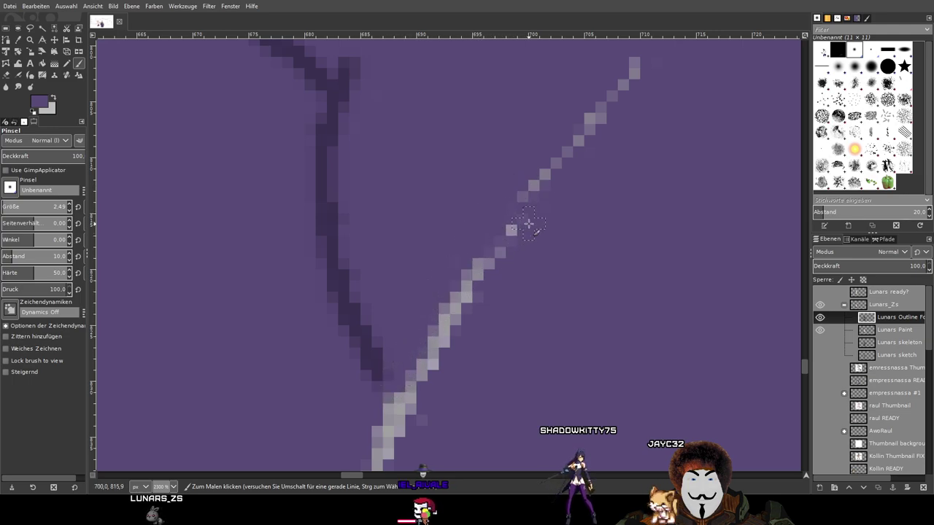
pyautogui.moveTo(432, 392); pyautogui.dragTo(476, 292)
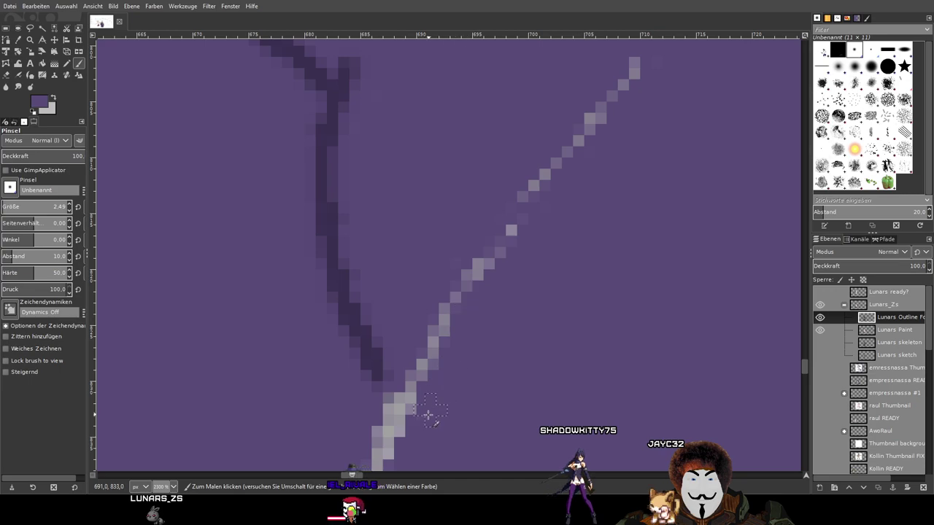
pyautogui.moveTo(403, 443); pyautogui.dragTo(431, 375)
# Paint over most of the grey stem below the fold's junction with the fill purple, leaving a faint guide line
pyautogui.moveTo(510, 348); pyautogui.dragTo(628, 118)
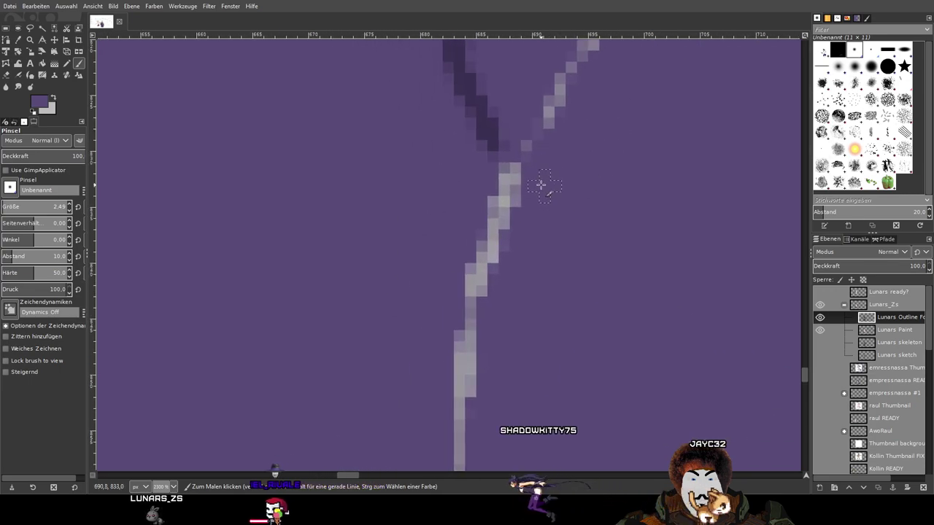
pyautogui.moveTo(516, 199)
pyautogui.mouseDown()
pyautogui.moveTo(490, 273)
pyautogui.moveTo(475, 384)
pyautogui.mouseUp()
pyautogui.click(503, 174)
pyautogui.moveTo(503, 174)
pyautogui.mouseDown()
pyautogui.moveTo(466, 288)
pyautogui.moveTo(463, 409)
pyautogui.mouseUp()
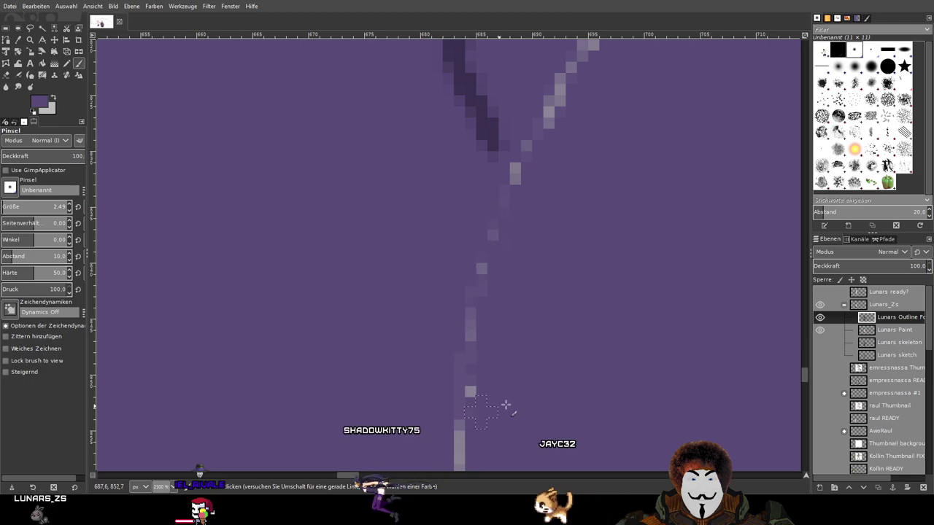
pyautogui.moveTo(590, 340); pyautogui.dragTo(639, 92)
pyautogui.moveTo(531, 285); pyautogui.dragTo(535, 328)
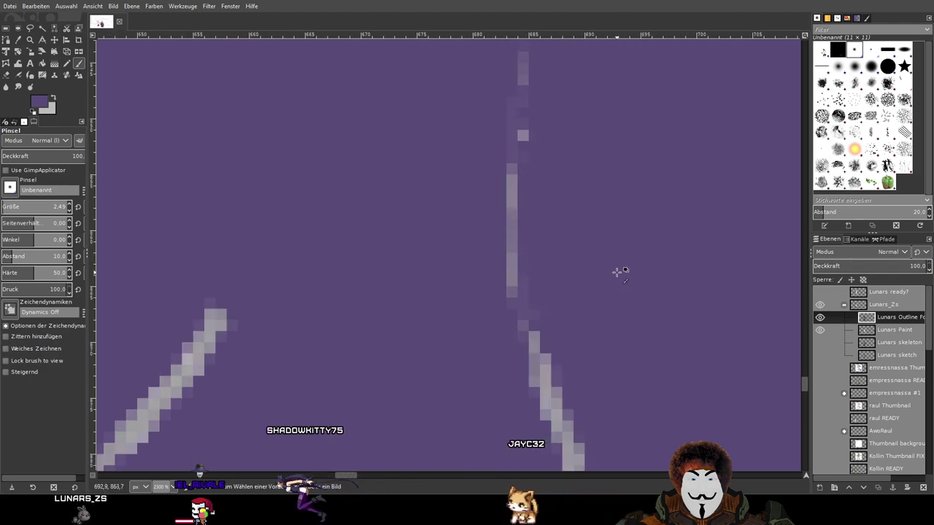
pyautogui.scroll(-3, 619, 272)
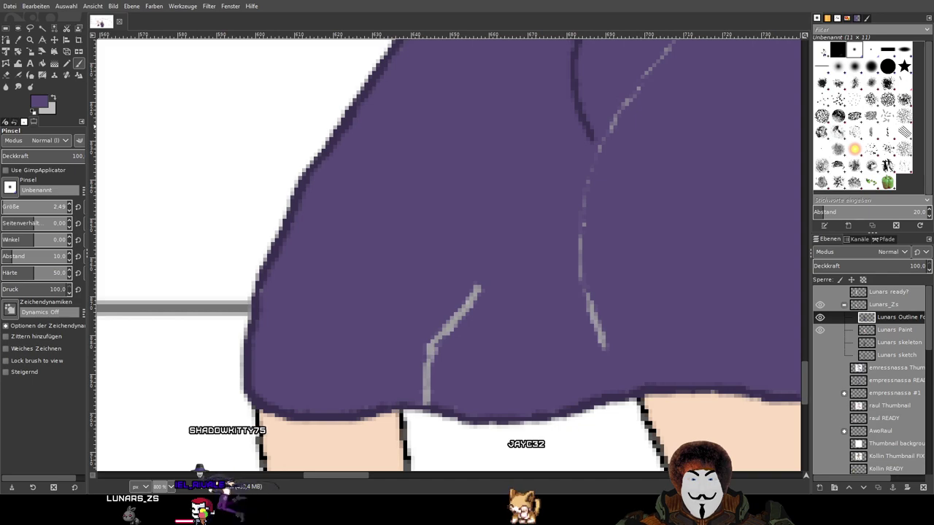
# Redraw the right branch of the Y-shaped fold in dark purple over its faint grey guide, from the upper end toward the junction
pyautogui.scroll(1, 527, 260)
pyautogui.scroll(3, 588, 172)
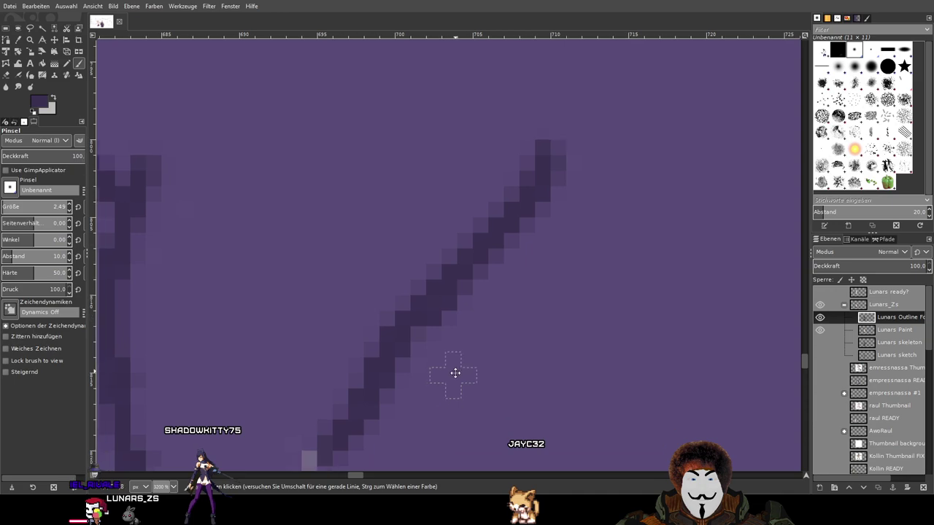
pyautogui.moveTo(415, 403); pyautogui.dragTo(579, 163)
pyautogui.moveTo(475, 234); pyautogui.dragTo(364, 417)
# Redraw the upper part of the Y-shaped fold's stem in dark purple over its grey guide, from the junction downward
pyautogui.scroll(-5, 563, 395)
pyautogui.hscroll(-2, 564, 394)
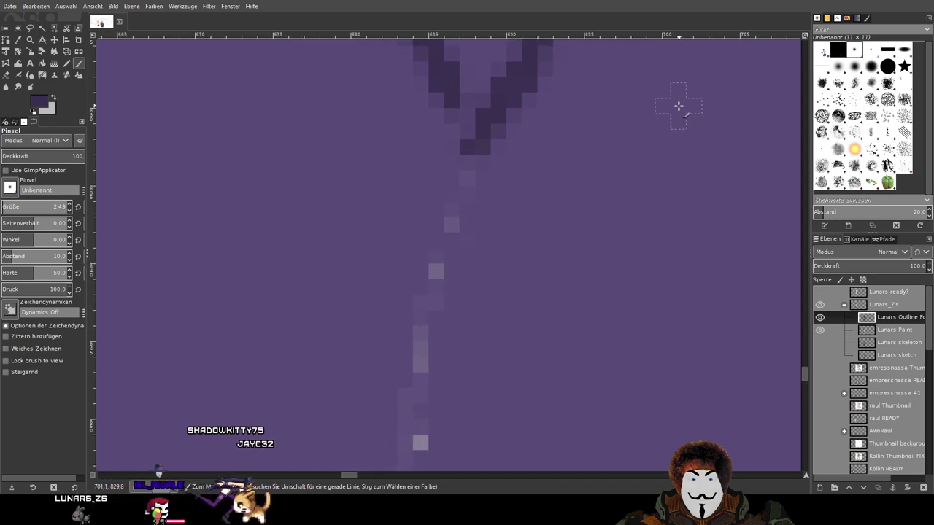
pyautogui.moveTo(464, 190)
pyautogui.mouseDown()
pyautogui.moveTo(422, 314)
pyautogui.moveTo(413, 400)
pyautogui.mouseUp()
pyautogui.scroll(-5, 603, 184)
pyautogui.hscroll(-1, 603, 184)
pyautogui.scroll(-3, 604, 184)
pyautogui.hscroll(-1, 603, 184)
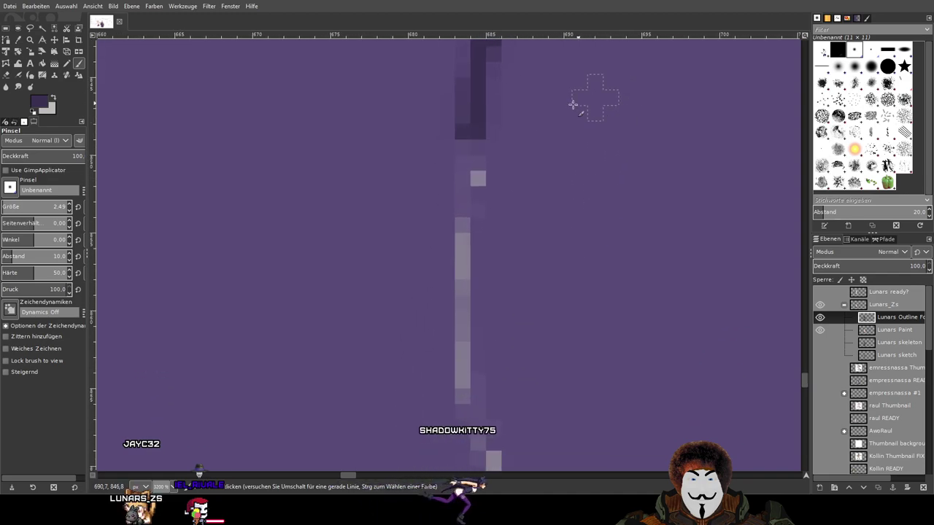
pyautogui.moveTo(468, 157)
pyautogui.mouseDown()
pyautogui.moveTo(473, 188)
pyautogui.moveTo(457, 270)
pyautogui.moveTo(462, 366)
pyautogui.mouseUp()
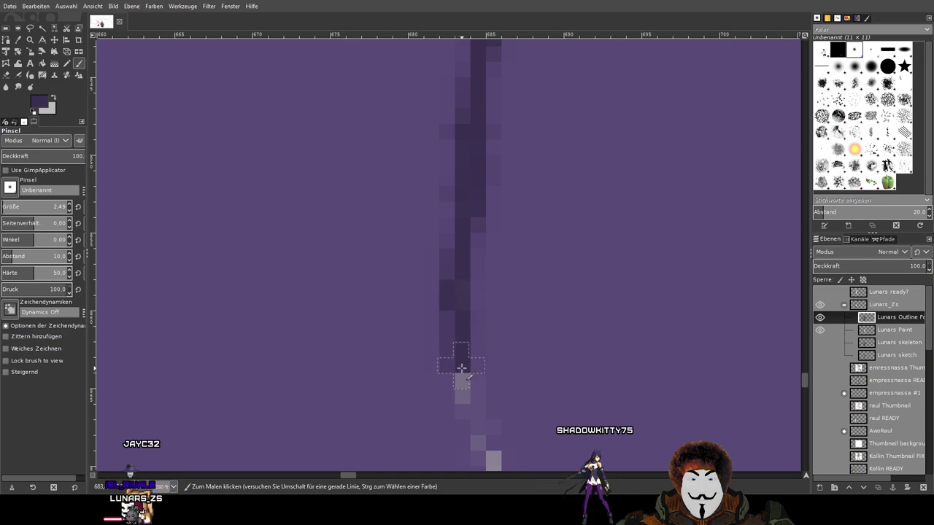
# Paint the lower curved end of the Y-shaped fold's stem in dark purple over the grey line
pyautogui.moveTo(610, 368); pyautogui.dragTo(504, 128)
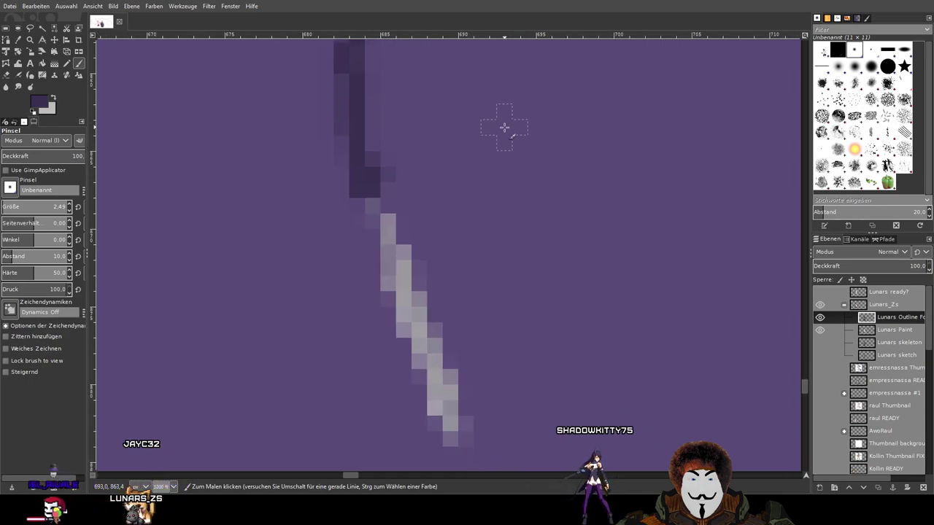
pyautogui.moveTo(368, 191)
pyautogui.mouseDown()
pyautogui.moveTo(397, 262)
pyautogui.moveTo(410, 335)
pyautogui.mouseUp()
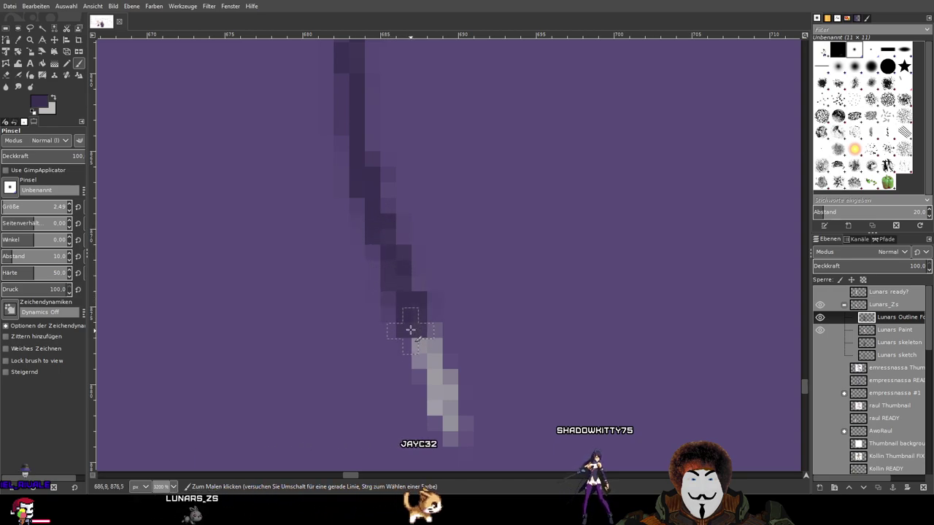
pyautogui.moveTo(366, 216)
pyautogui.mouseDown()
pyautogui.moveTo(395, 258)
pyautogui.moveTo(445, 396)
pyautogui.mouseUp()
pyautogui.moveTo(454, 430)
pyautogui.mouseDown()
pyautogui.moveTo(445, 428)
pyautogui.moveTo(457, 425)
pyautogui.mouseUp()
pyautogui.scroll(-5, 437, 376)
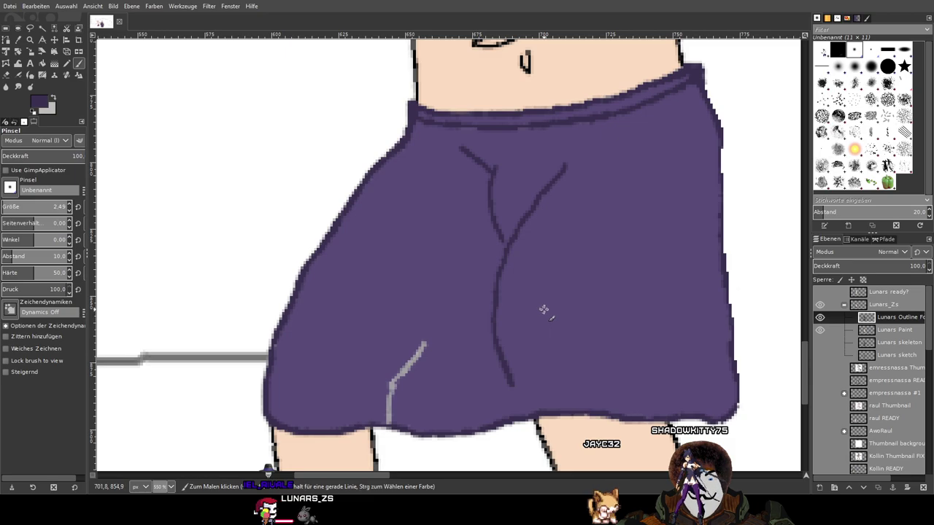
pyautogui.scroll(3, 511, 375)
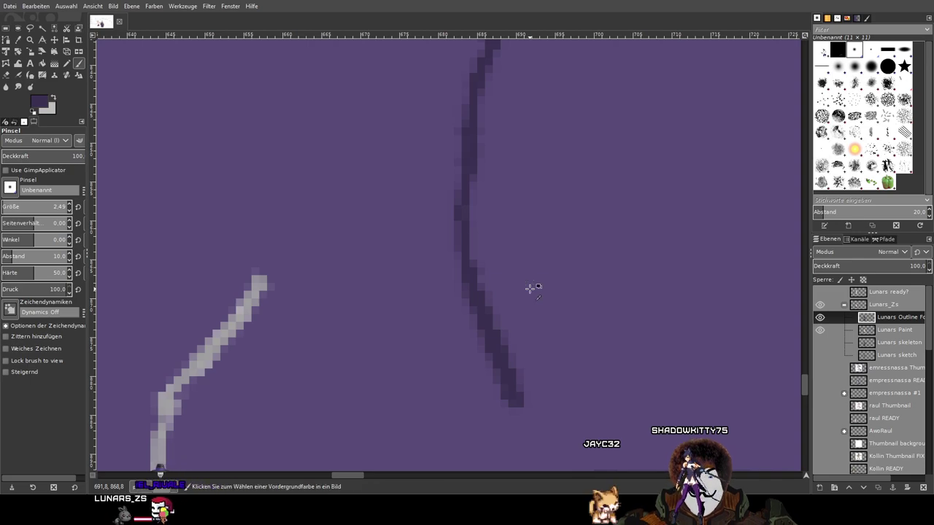
# Close the meme image First DnD campaign Meme 3.png and return to the character drawing
pyautogui.hotkey('ctrl', '1')
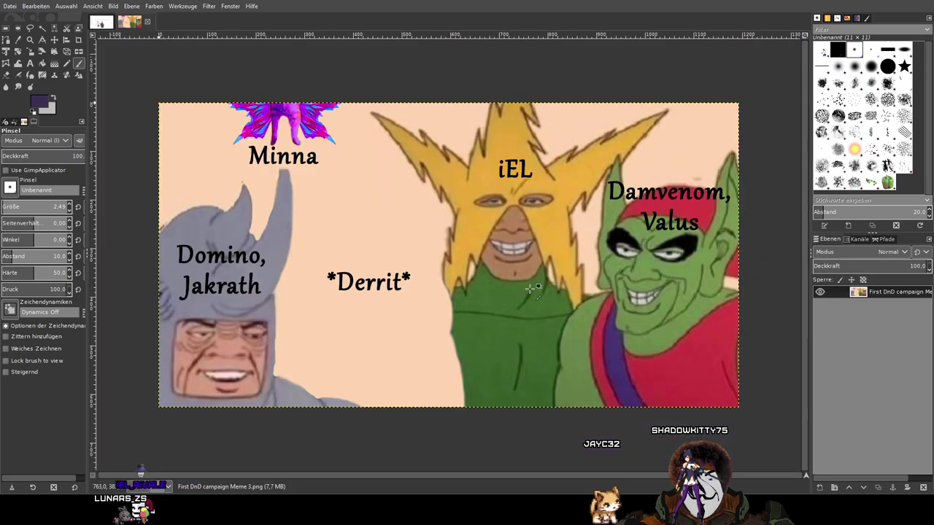
pyautogui.click(148, 23)
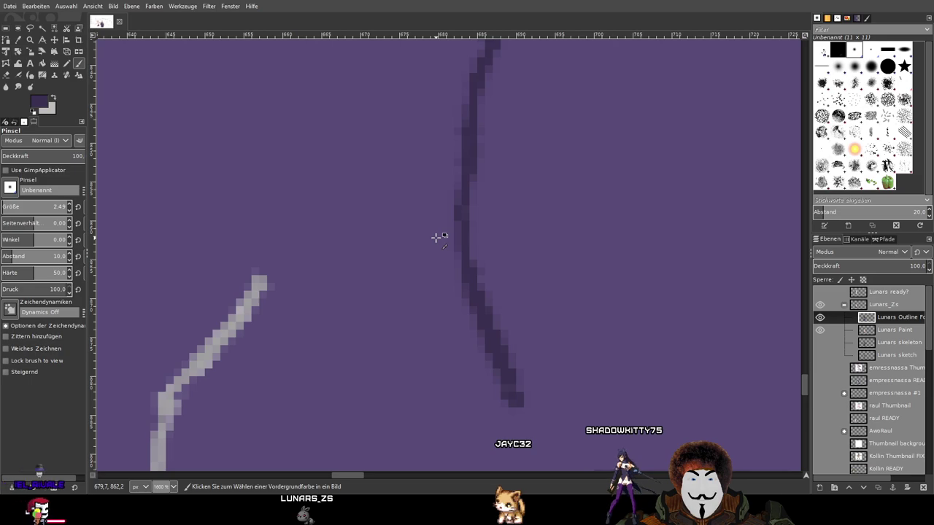
# Undo the last two dark purple strokes on the lower end of the Y-shaped fold's stem
pyautogui.hotkey('ctrl', 'z')
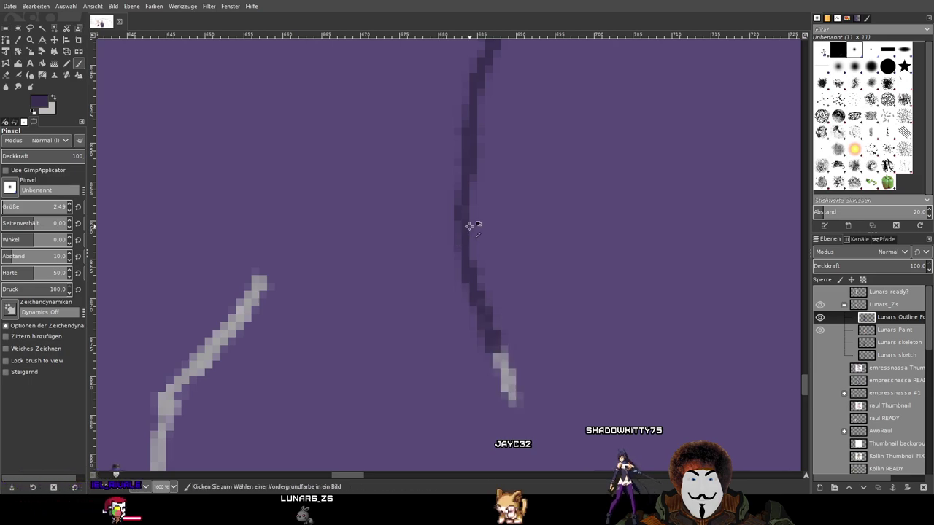
pyautogui.hotkey('ctrl', 'z')
pyautogui.scroll(-1, 471, 271)
pyautogui.scroll(-2, 470, 271)
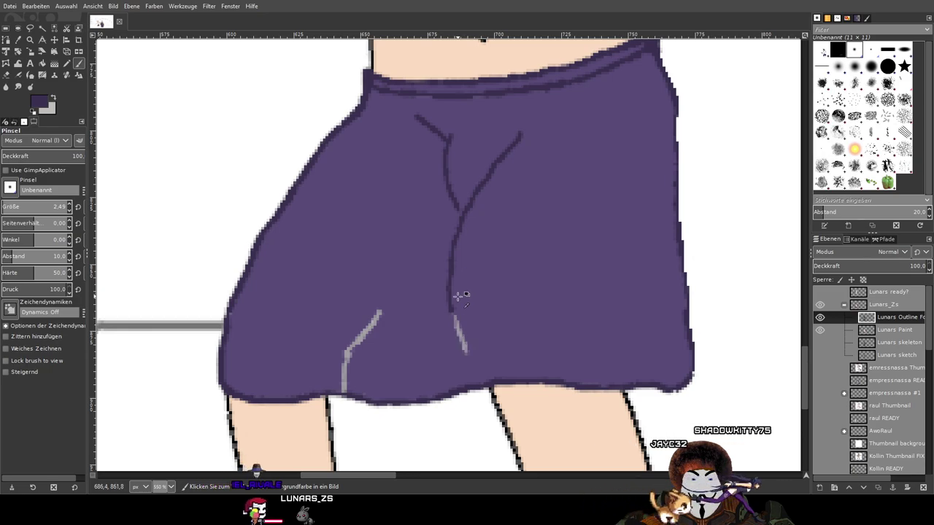
# Redraw the stem's lower end as a slim dark purple line down to its tip, covering the remaining grey
pyautogui.scroll(3, 459, 291)
pyautogui.scroll(-2, 454, 271)
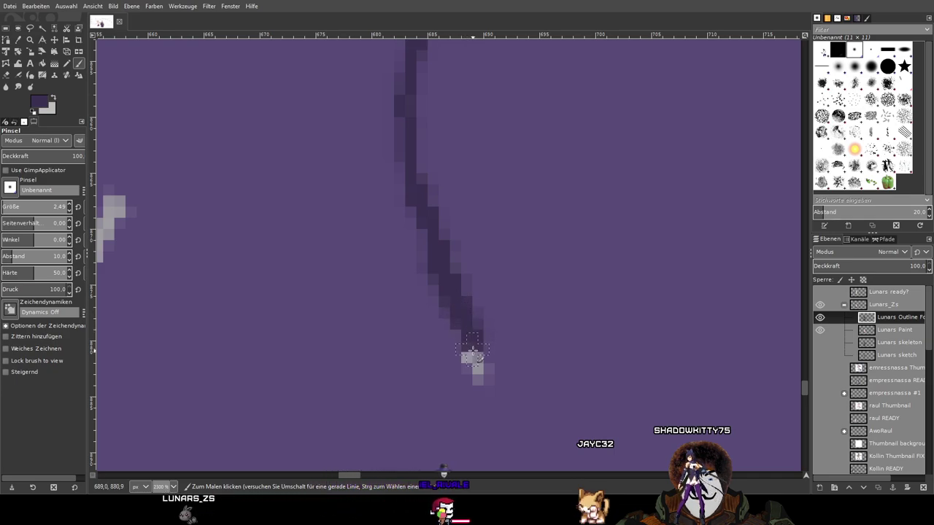
pyautogui.moveTo(473, 351); pyautogui.dragTo(474, 359)
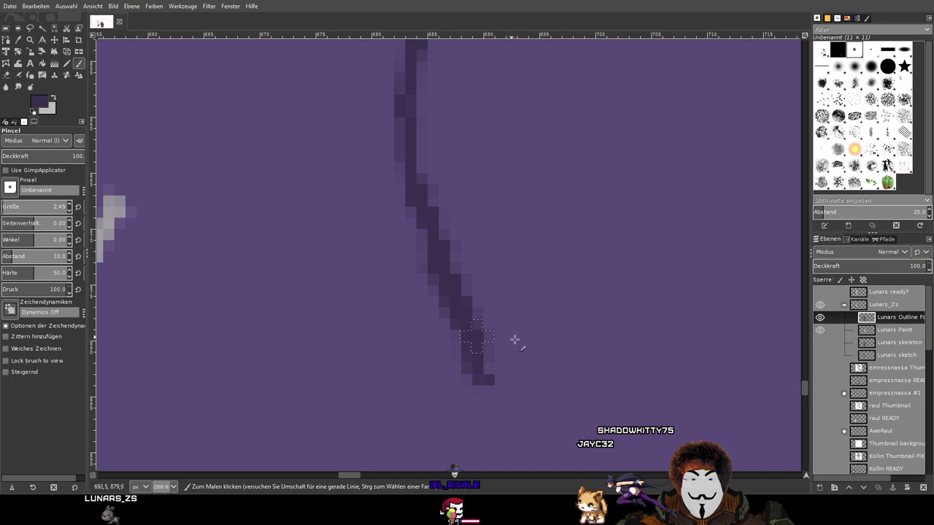
pyautogui.scroll(-3, 656, 348)
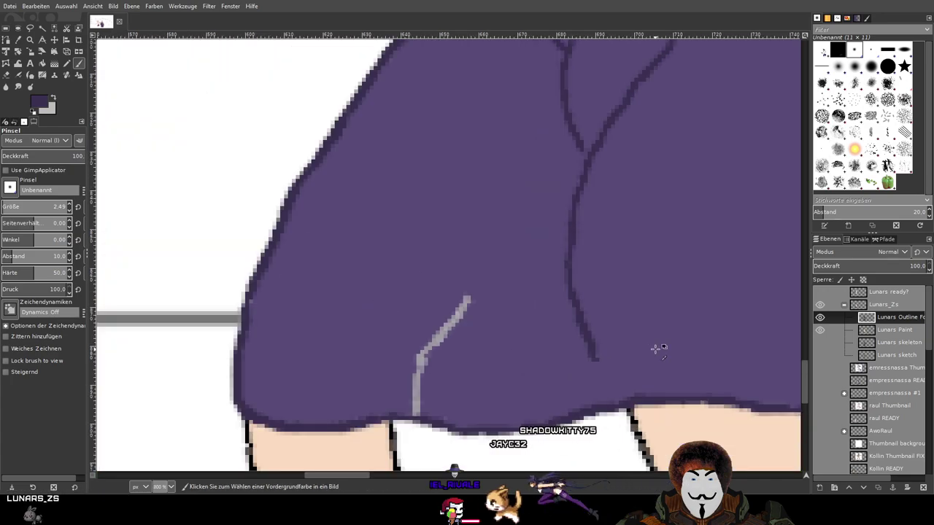
# Paint dark purple over the short grey fold above the hem, from its upper end down to the outline
pyautogui.scroll(1, 656, 348)
pyautogui.scroll(1, 559, 269)
pyautogui.scroll(1, 510, 240)
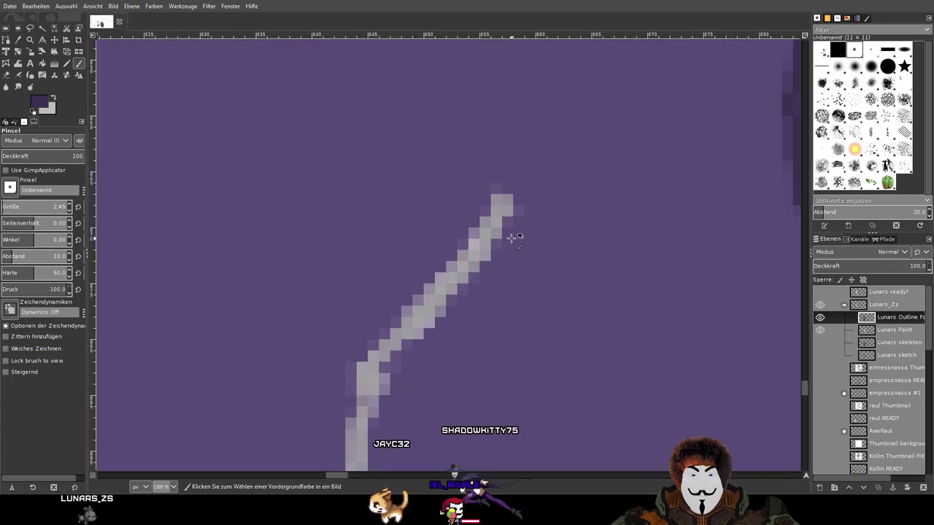
pyautogui.moveTo(504, 198)
pyautogui.mouseDown()
pyautogui.moveTo(394, 340)
pyautogui.moveTo(367, 384)
pyautogui.moveTo(355, 436)
pyautogui.mouseUp()
pyautogui.moveTo(430, 369); pyautogui.dragTo(516, 210)
pyautogui.moveTo(448, 256); pyautogui.dragTo(446, 350)
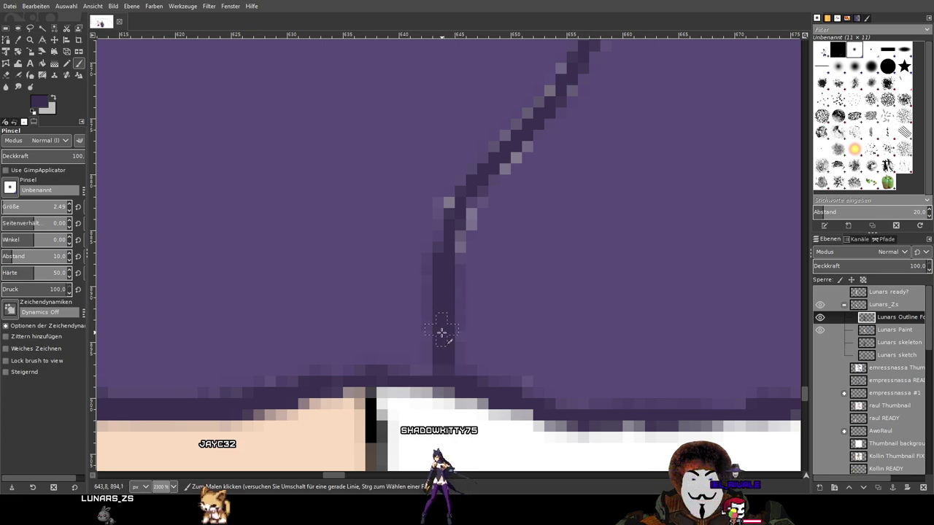
pyautogui.moveTo(449, 263)
pyautogui.mouseDown()
pyautogui.moveTo(476, 189)
pyautogui.moveTo(450, 230)
pyautogui.moveTo(455, 205)
pyautogui.moveTo(467, 221)
pyautogui.moveTo(479, 189)
pyautogui.moveTo(546, 110)
pyautogui.moveTo(497, 163)
pyautogui.moveTo(545, 116)
pyautogui.moveTo(497, 164)
pyautogui.moveTo(574, 67)
pyautogui.moveTo(549, 111)
pyautogui.moveTo(531, 241)
pyautogui.mouseUp()
pyautogui.moveTo(551, 203); pyautogui.dragTo(571, 161)
pyautogui.scroll(-5, 537, 255)
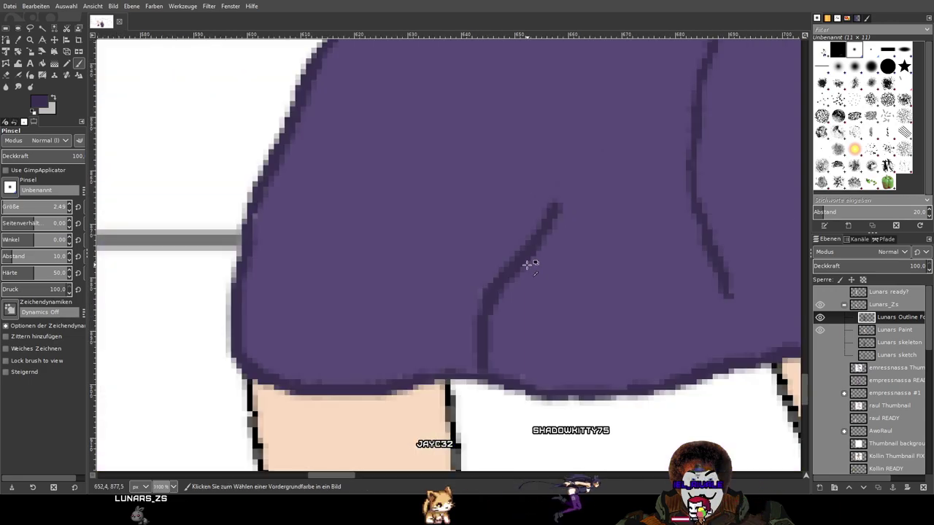
# Undo the dark purple strokes on the short fold above the hem
pyautogui.scroll(6, 483, 299)
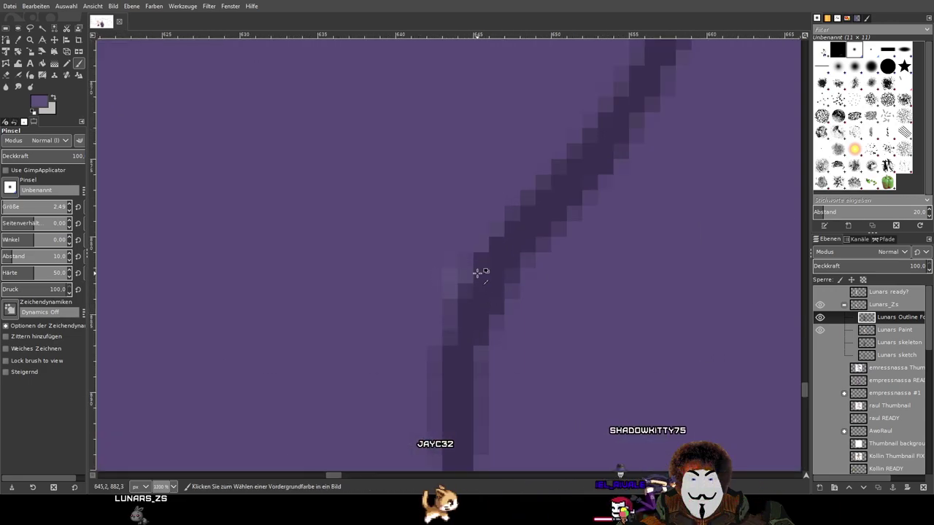
pyautogui.scroll(-4, 475, 271)
pyautogui.hotkey('ctrl', 'z')
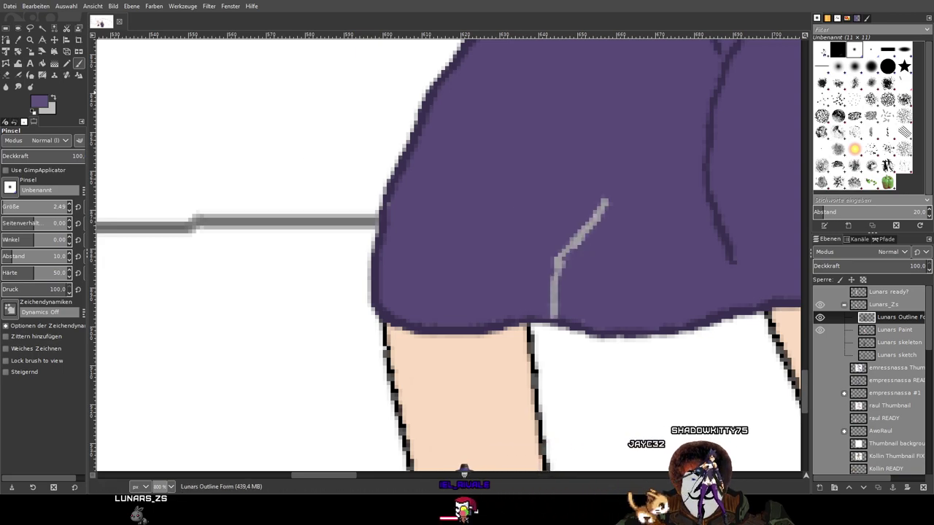
# Cover the short grey fold above the hem with the shorts' fill purple using the paintbrush, down to the hem outline
pyautogui.moveTo(561, 150); pyautogui.dragTo(300, 241)
pyautogui.click(18, 40)
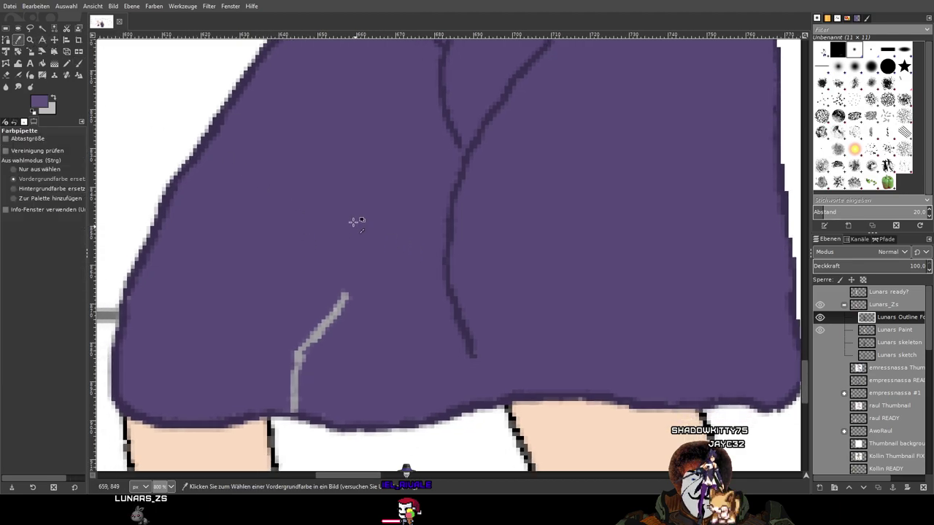
pyautogui.click(79, 65)
pyautogui.scroll(4, 347, 163)
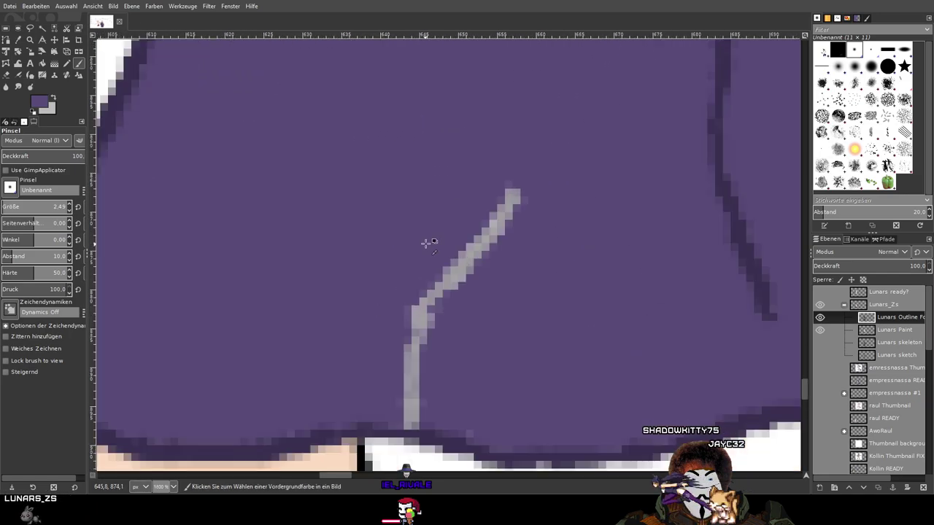
pyautogui.moveTo(557, 144)
pyautogui.mouseDown()
pyautogui.moveTo(555, 179)
pyautogui.moveTo(514, 265)
pyautogui.mouseUp()
pyautogui.moveTo(555, 152)
pyautogui.mouseDown()
pyautogui.moveTo(508, 237)
pyautogui.moveTo(423, 330)
pyautogui.mouseUp()
pyautogui.moveTo(450, 290); pyautogui.dragTo(551, 158)
pyautogui.moveTo(486, 268)
pyautogui.mouseDown()
pyautogui.moveTo(561, 186)
pyautogui.moveTo(428, 355)
pyautogui.mouseUp()
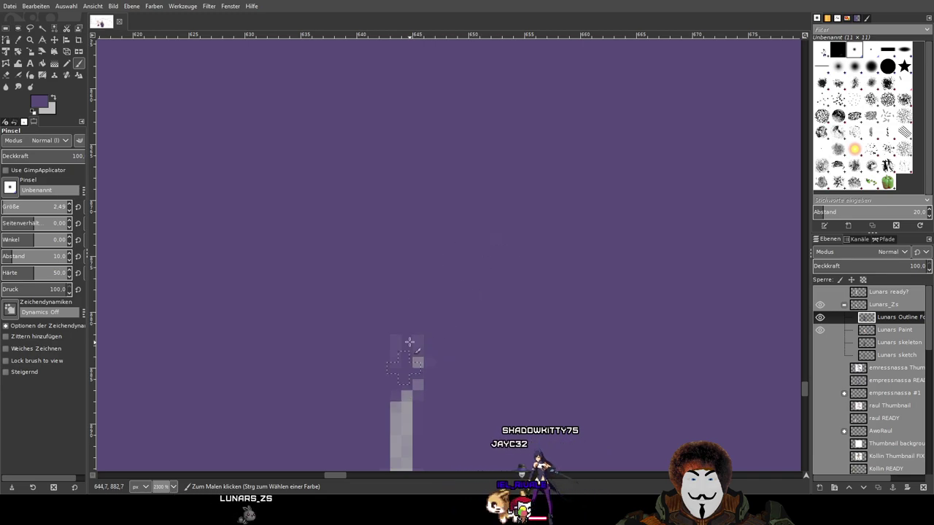
pyautogui.moveTo(387, 433); pyautogui.dragTo(366, 382)
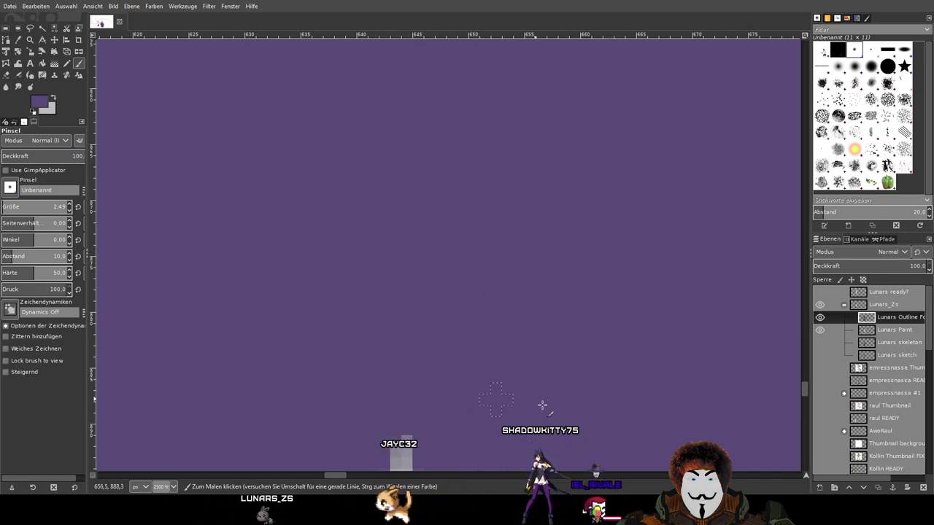
pyautogui.scroll(-3, 521, 402)
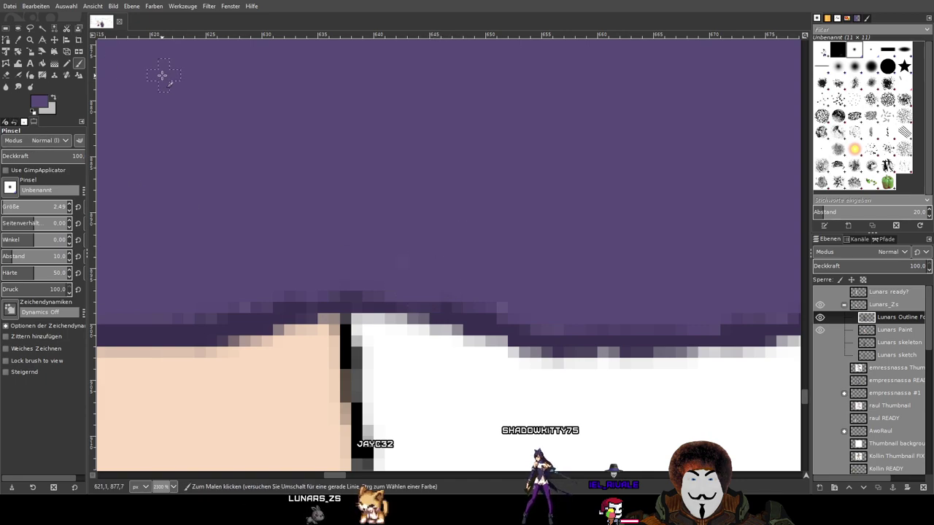
pyautogui.scroll(-3, 534, 167)
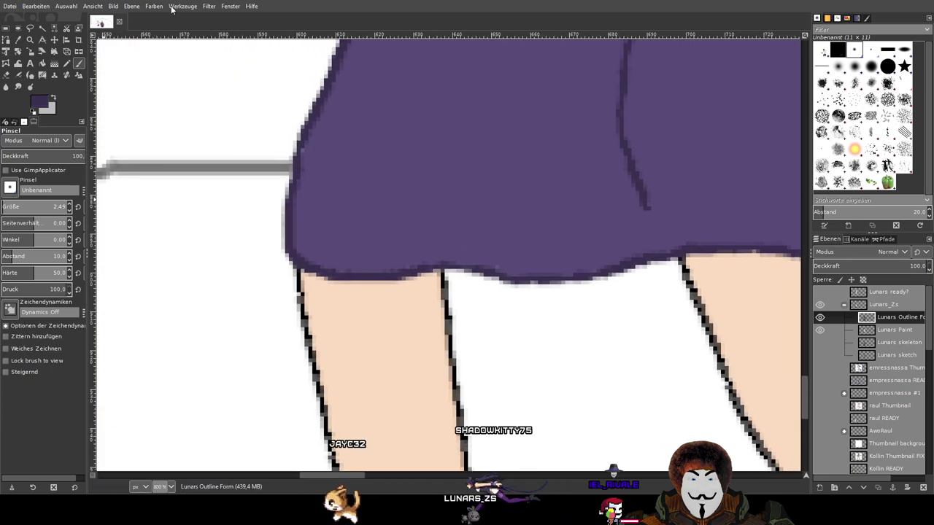
# Try a freehand dark purple stroke for the short fold above the hem and undo it
pyautogui.scroll(2, 518, 234)
pyautogui.moveTo(518, 234); pyautogui.dragTo(505, 261)
pyautogui.hotkey('ctrl', 'z')
pyautogui.hotkey('ctrl', 'z')
pyautogui.hotkey('ctrl', 'z')
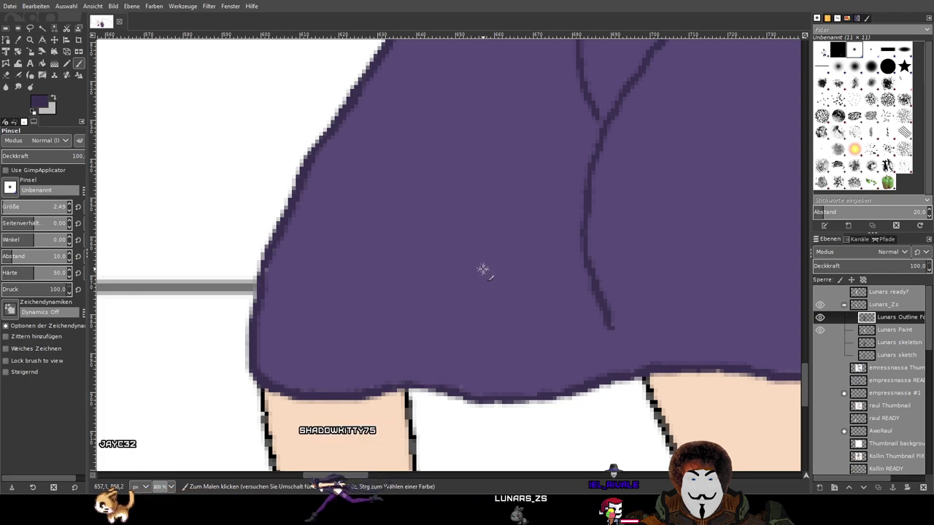
# Try a curved dark purple fold line down to the hem beside the inner leg line, compare with and without it, and undo it
pyautogui.moveTo(484, 269); pyautogui.dragTo(414, 347)
pyautogui.hotkey('ctrl', 'z')
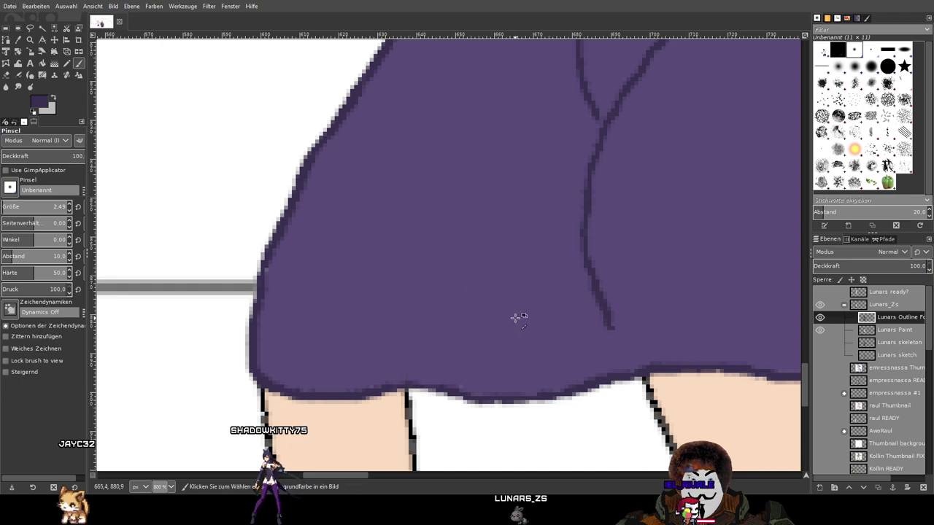
pyautogui.hotkey('ctrl', 'y')
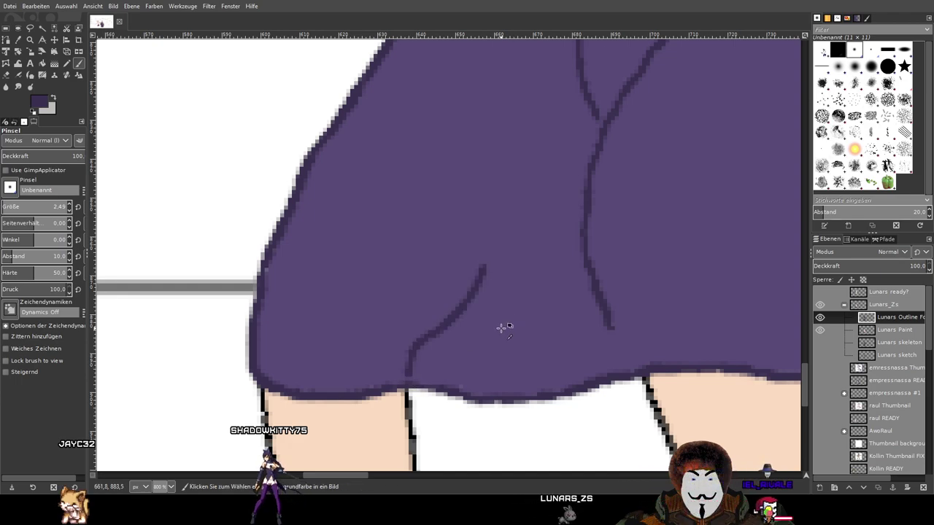
pyautogui.hotkey('ctrl', 'z')
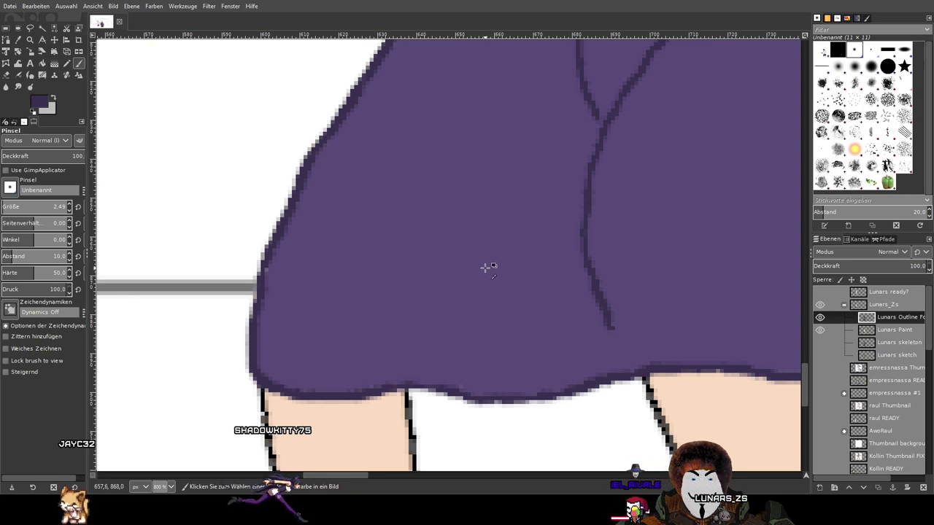
# Try a second, steeper dark purple fold line down toward the hem and check it against the whole figure
pyautogui.moveTo(480, 283); pyautogui.dragTo(432, 343)
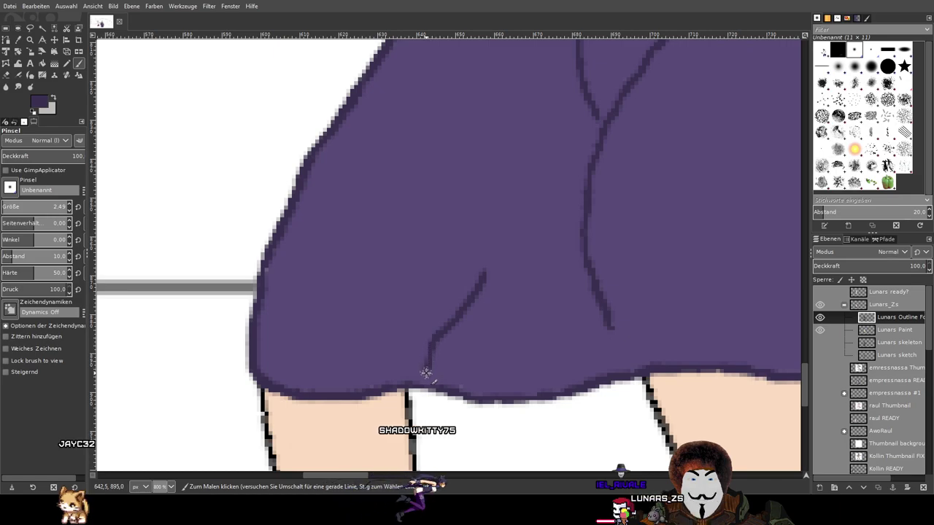
pyautogui.hotkey('ctrl', 'z')
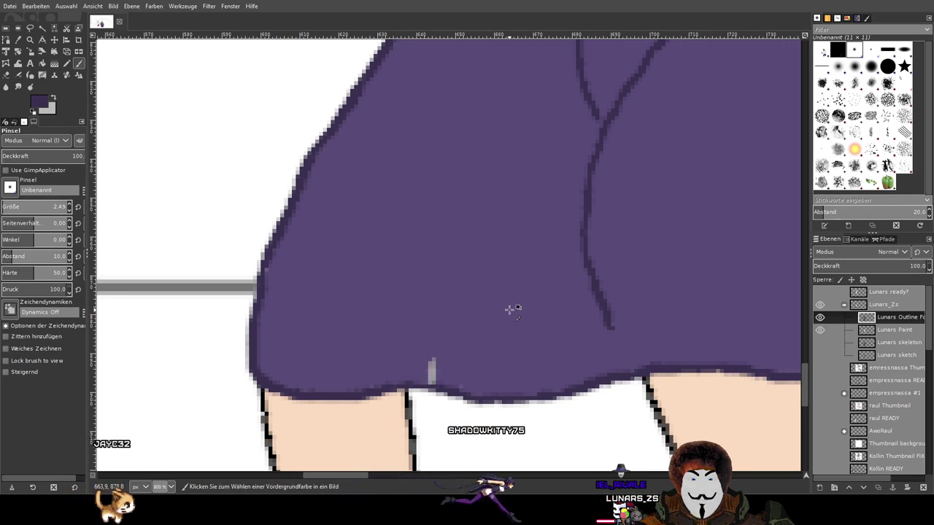
pyautogui.hotkey('ctrl', 'y')
pyautogui.scroll(-4, 509, 310)
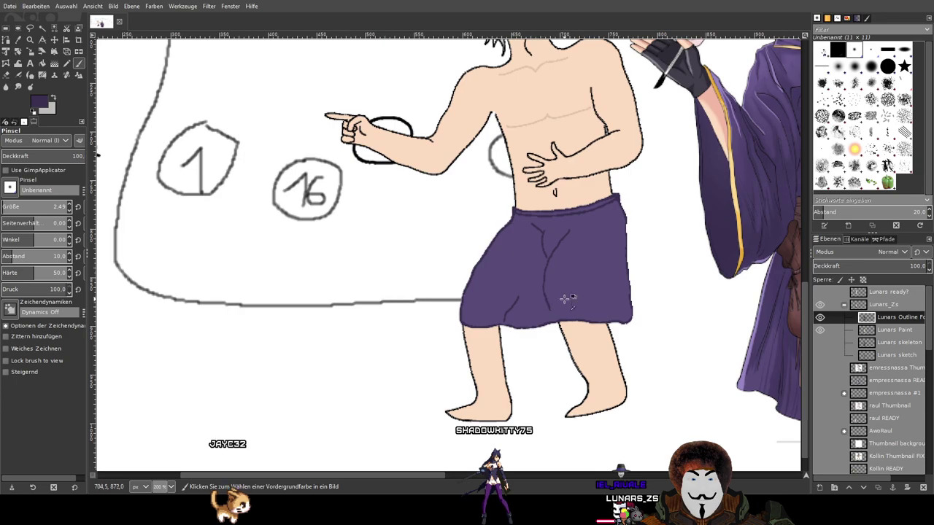
# Try a short vertical dark purple fold stroke just above the hem, step back and forth through the history, and remove it
pyautogui.scroll(5, 452, 308)
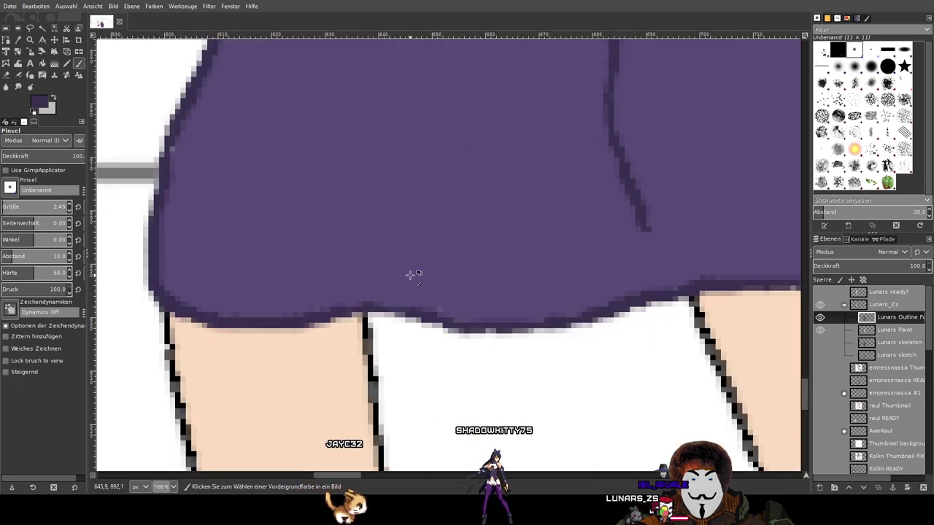
pyautogui.moveTo(395, 290); pyautogui.dragTo(394, 259)
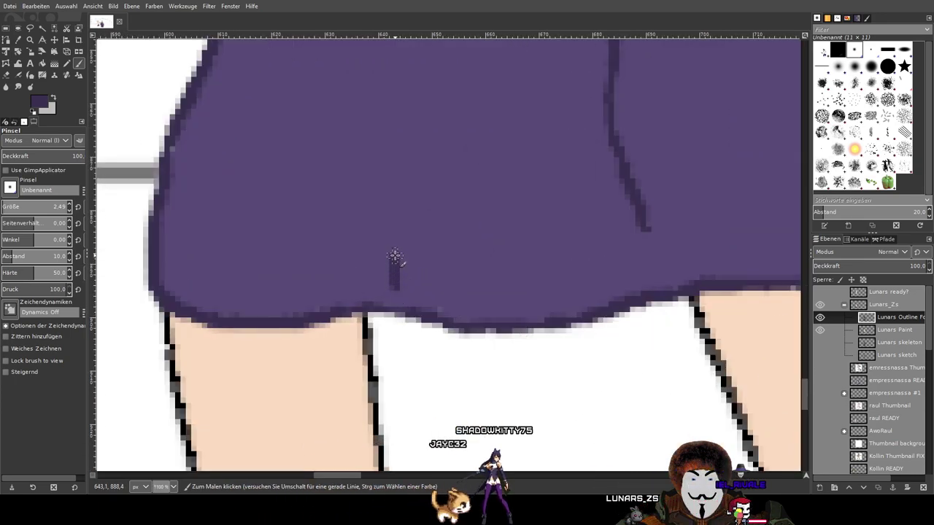
pyautogui.hotkey('ctrl', 'z')
pyautogui.hotkey('ctrl', 'z')
pyautogui.hotkey('ctrl', 'z')
pyautogui.hotkey('ctrl', 'y')
pyautogui.hotkey('ctrl', 'y')
pyautogui.hotkey('ctrl', 'y')
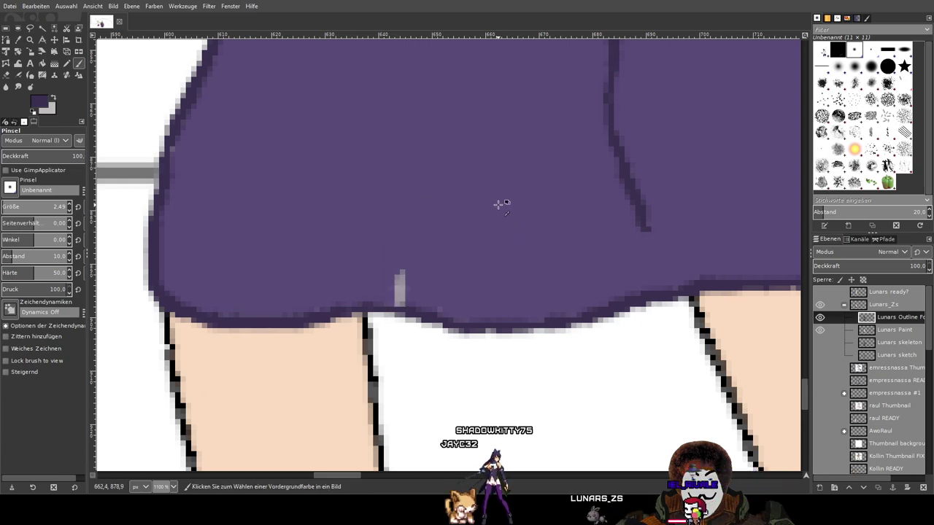
pyautogui.hotkey('ctrl', 'z')
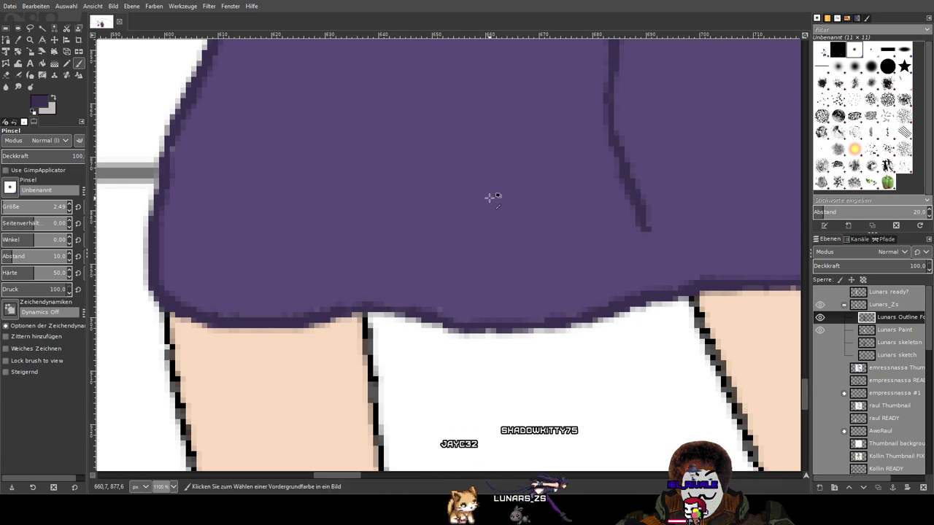
# Try a longer dark purple fold line curving diagonally down to the hem, compare it with the original grey fold, and undo it
pyautogui.scroll(3, 496, 306)
pyautogui.moveTo(461, 286); pyautogui.dragTo(407, 346)
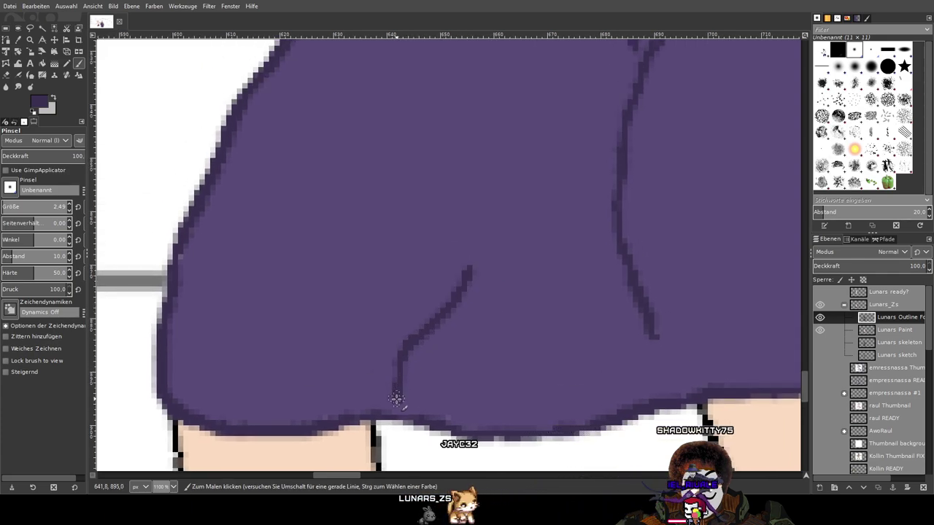
pyautogui.hotkey('ctrl', 'z')
pyautogui.hotkey('ctrl', 'z')
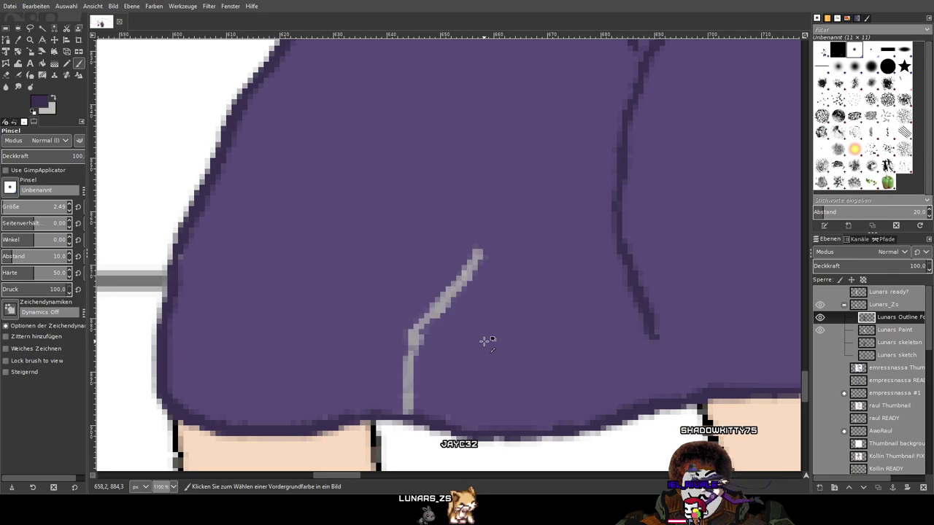
pyautogui.hotkey('ctrl', 'y')
pyautogui.hotkey('ctrl', 'y')
pyautogui.hotkey('ctrl', 'z')
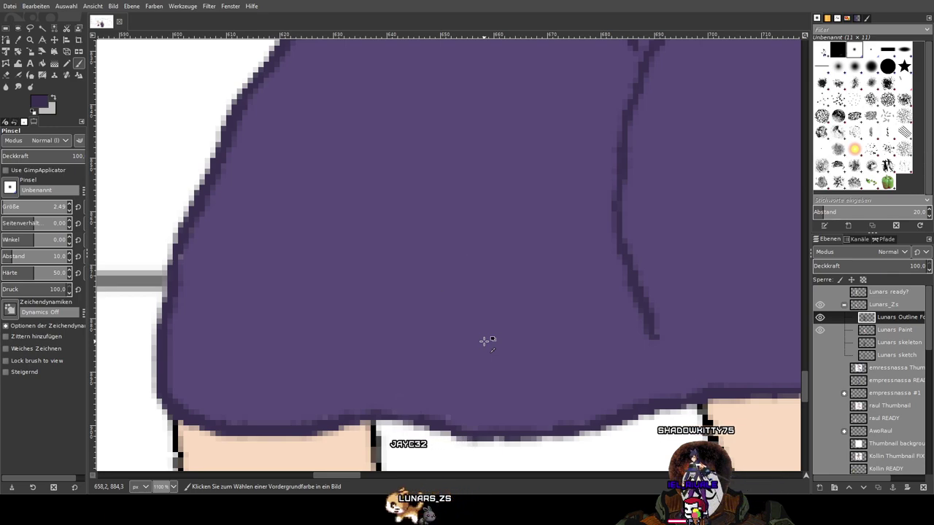
pyautogui.hotkey('ctrl', 'z')
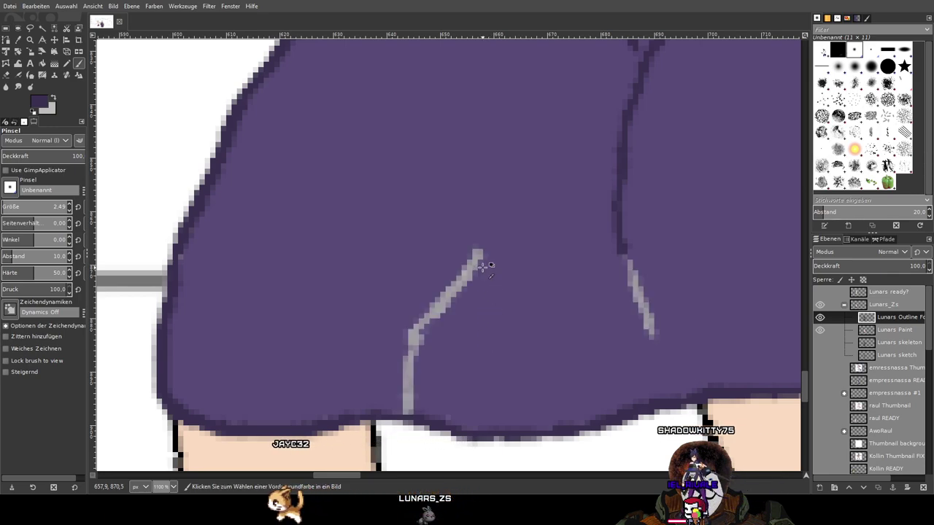
pyautogui.hotkey('ctrl', 'z')
pyautogui.hotkey('ctrl', 'z')
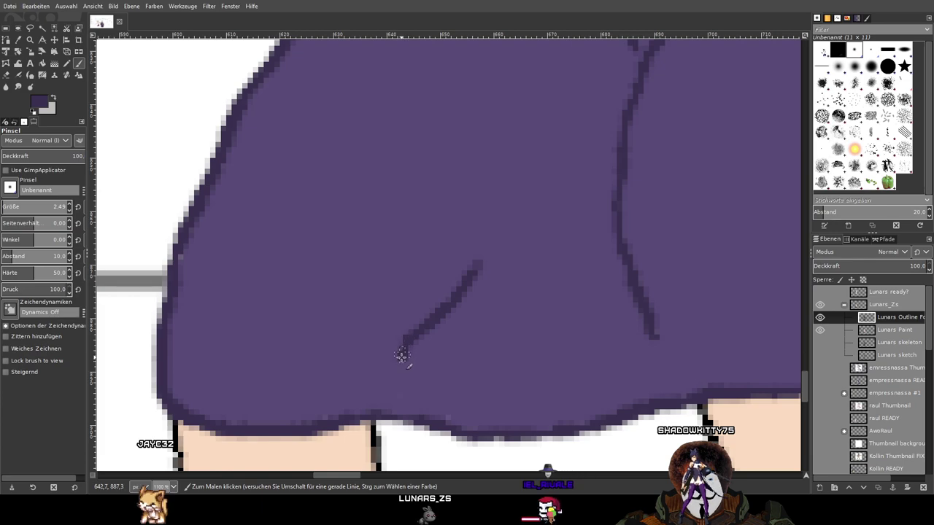
# Try bent fold lines with a diagonal upper part and near-vertical lower part, compare them with the grey fold, and undo them
pyautogui.hotkey('ctrl', 'z')
pyautogui.hotkey('ctrl', 'z')
pyautogui.hotkey('ctrl', 'z')
pyautogui.hotkey('ctrl', 'z')
pyautogui.hotkey('ctrl', 'z')
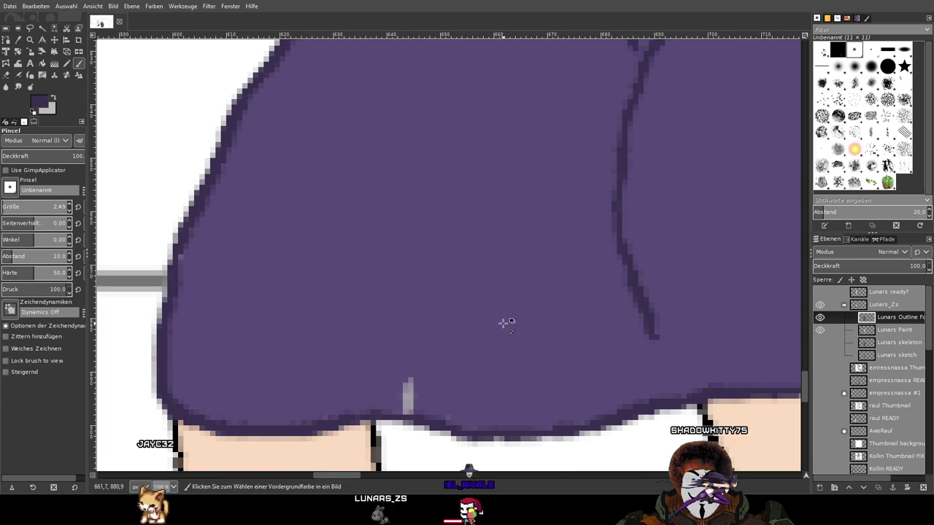
pyautogui.hotkey('ctrl', 'y')
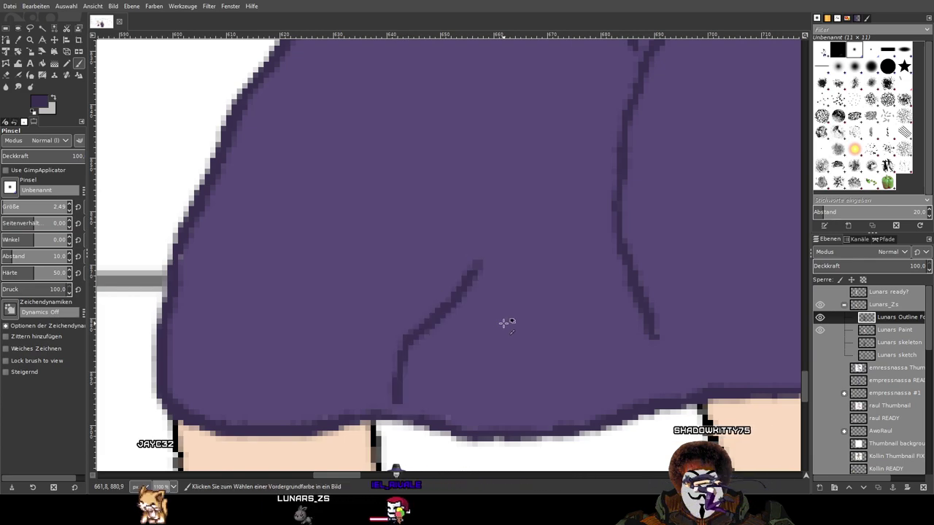
pyautogui.hotkey('ctrl', 'z')
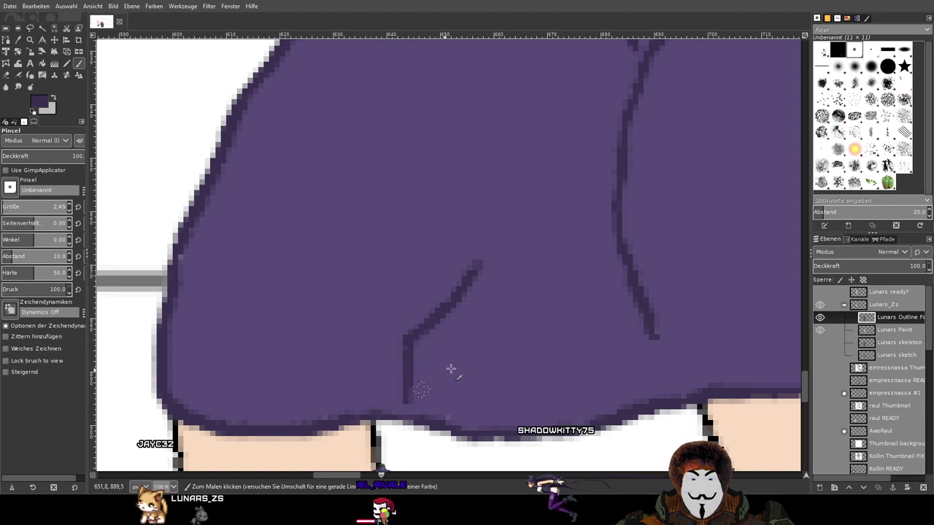
pyautogui.hotkey('ctrl', 'z')
pyautogui.hotkey('ctrl', 'z')
pyautogui.hotkey('ctrl', 'z')
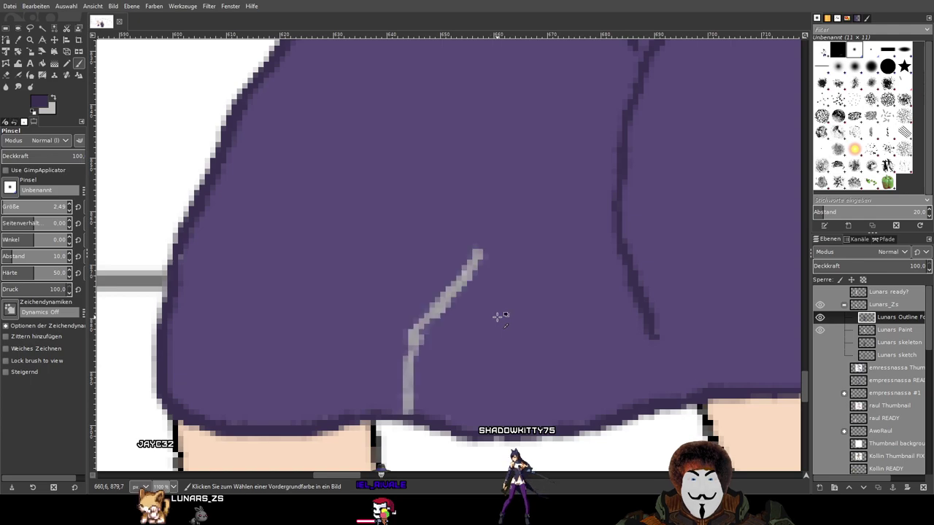
pyautogui.hotkey('ctrl', 'z')
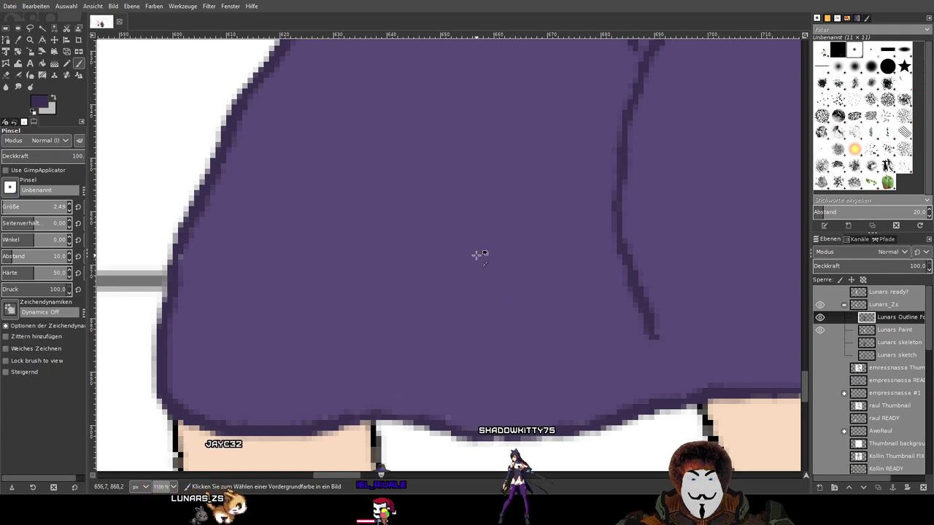
# Try a shorter diagonal dark purple stroke for the upper part of the fold, compare with and without it, and undo it
pyautogui.moveTo(466, 278)
pyautogui.mouseDown()
pyautogui.moveTo(459, 307)
pyautogui.moveTo(408, 354)
pyautogui.mouseUp()
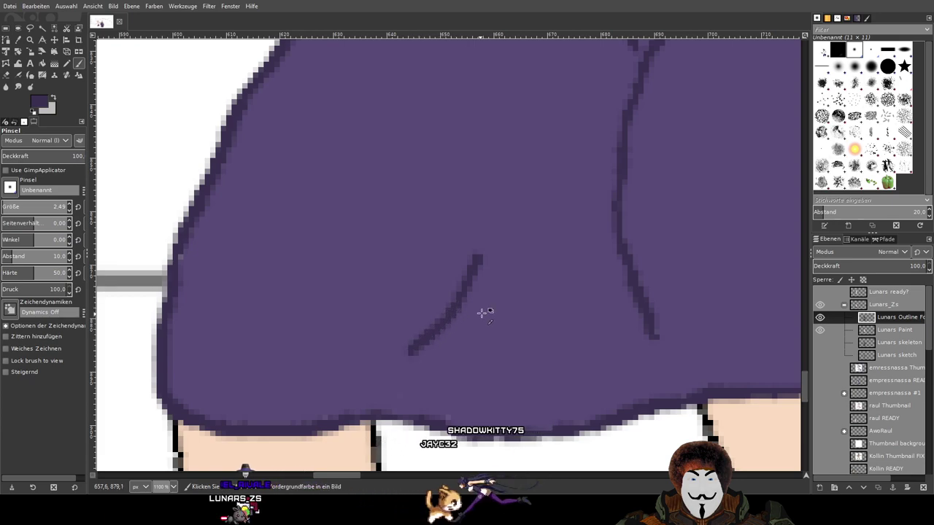
pyautogui.hotkey('ctrl', 'z')
pyautogui.hotkey('ctrl', 'y')
pyautogui.hotkey('ctrl', 'z')
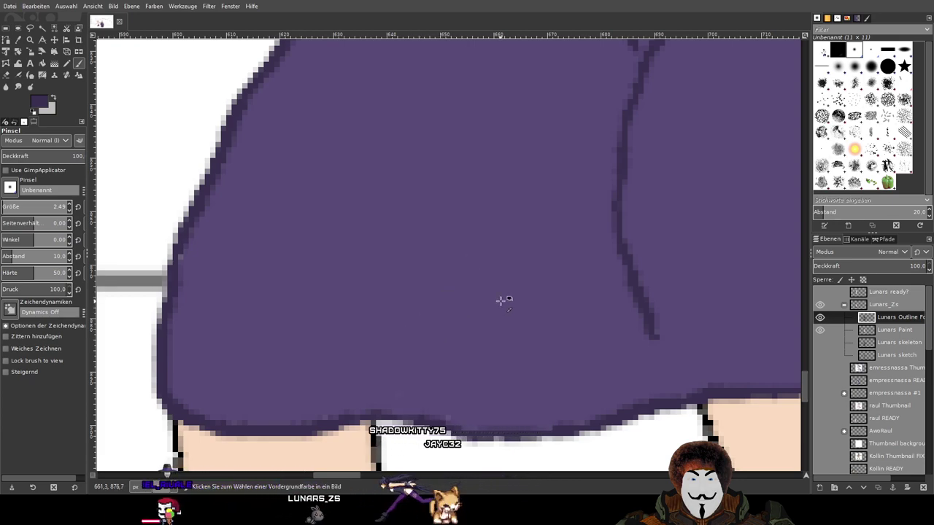
pyautogui.hotkey('ctrl', 'y')
pyautogui.hotkey('ctrl', 'z')
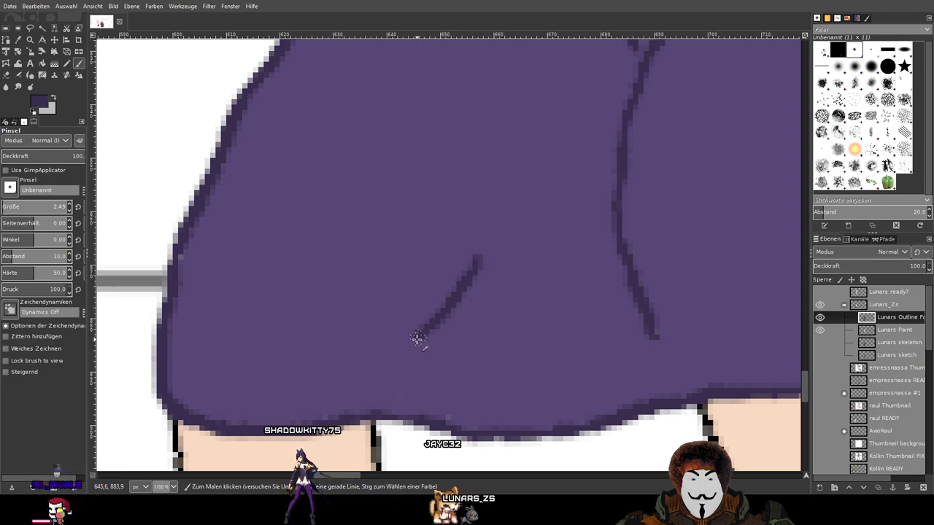
pyautogui.hotkey('ctrl', 'y')
pyautogui.hotkey('ctrl', 'z')
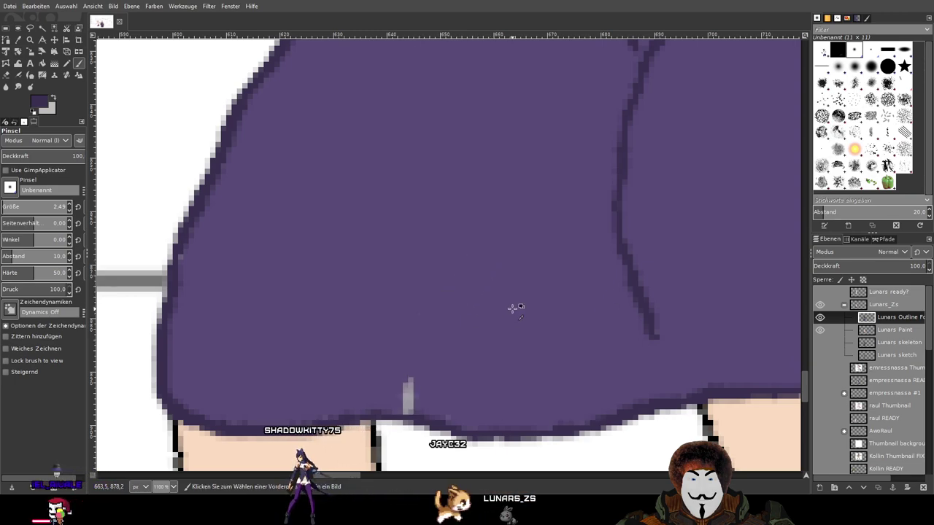
# Paint the short fold above the hem in dark purple, running diagonally downward and bending straight down toward the hem
pyautogui.moveTo(476, 256); pyautogui.dragTo(419, 337)
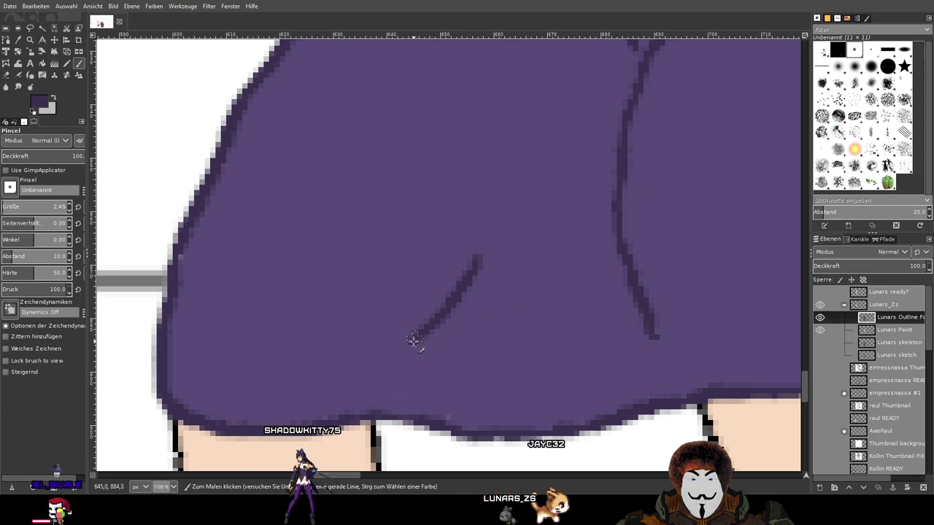
pyautogui.hotkey('ctrl', 'z')
pyautogui.hotkey('ctrl', 'z')
pyautogui.hotkey('ctrl', 'z')
pyautogui.hotkey('ctrl', 'z')
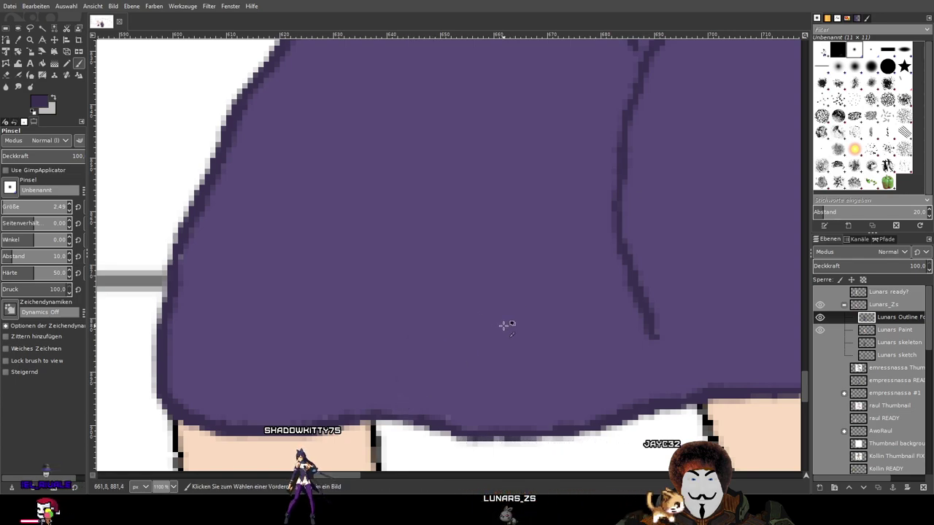
pyautogui.hotkey('ctrl', 'y')
pyautogui.hotkey('ctrl', 'y')
pyautogui.hotkey('ctrl', 'y')
pyautogui.hotkey('ctrl', 'y')
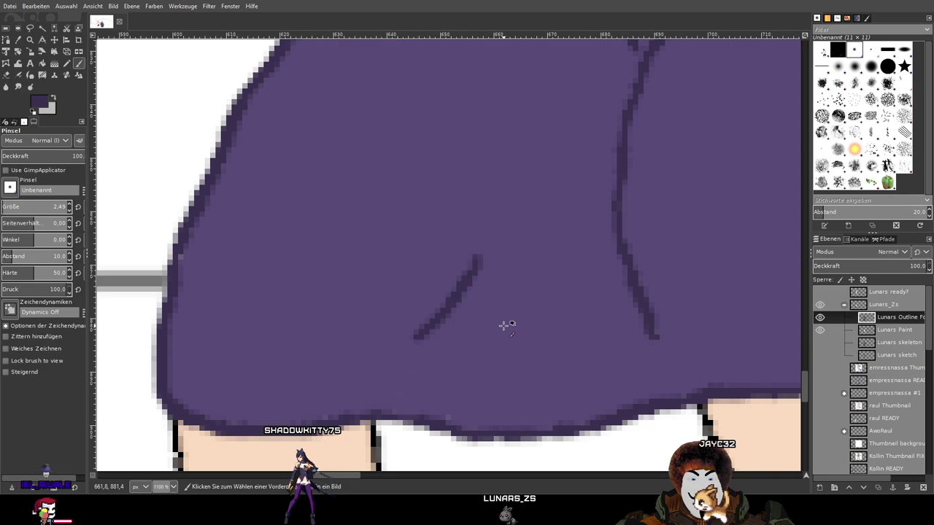
pyautogui.scroll(-5, 527, 308)
pyautogui.scroll(-1, 587, 278)
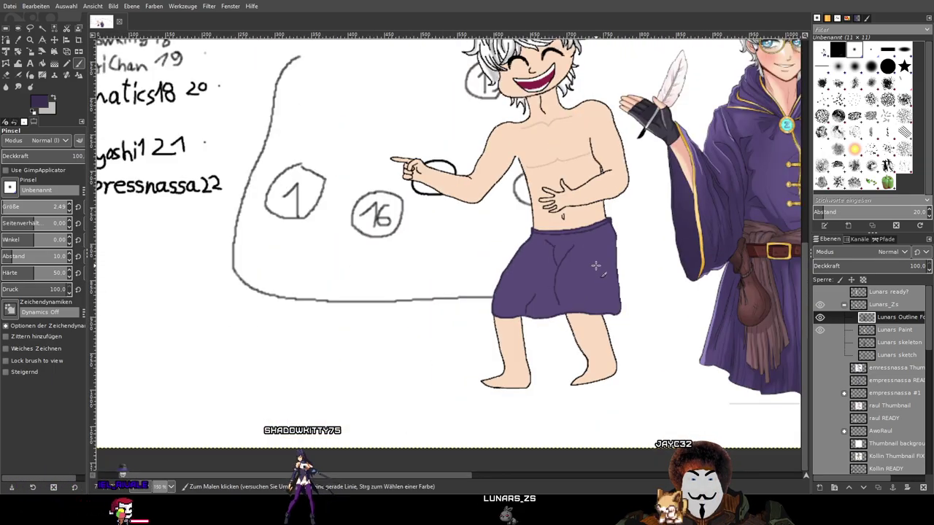
# Hide the Sketch (Skizze), Hintergrund and Lunars layers so only the cartoon character remains on the transparent canvas
pyautogui.scroll(5, 590, 244)
pyautogui.press('2')
pyautogui.moveTo(649, 129); pyautogui.dragTo(623, 320)
pyautogui.scroll(-3, 623, 321)
pyautogui.scroll(-10, 891, 416)
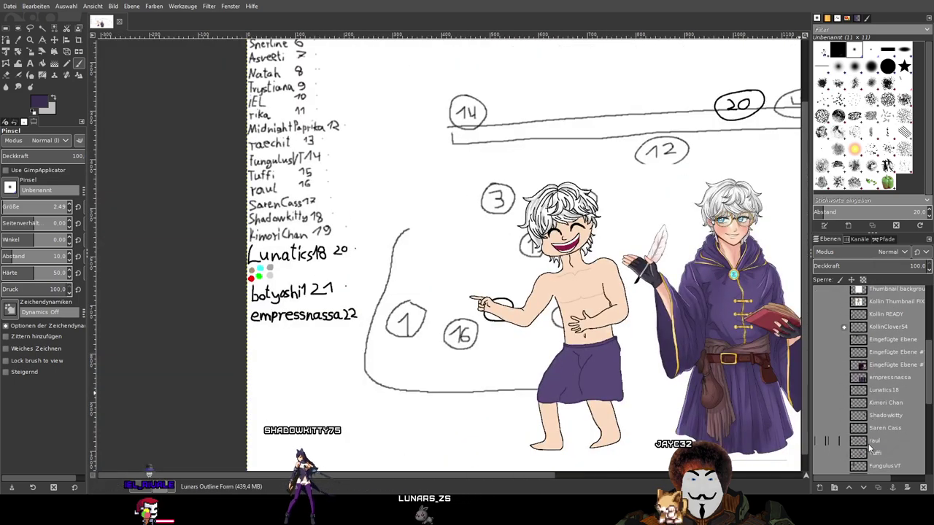
pyautogui.click(820, 454)
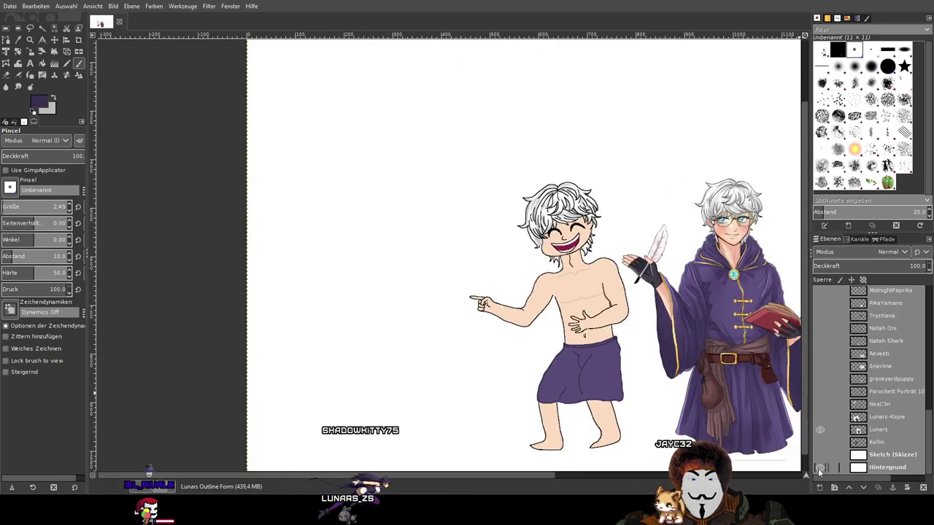
pyautogui.click(820, 467)
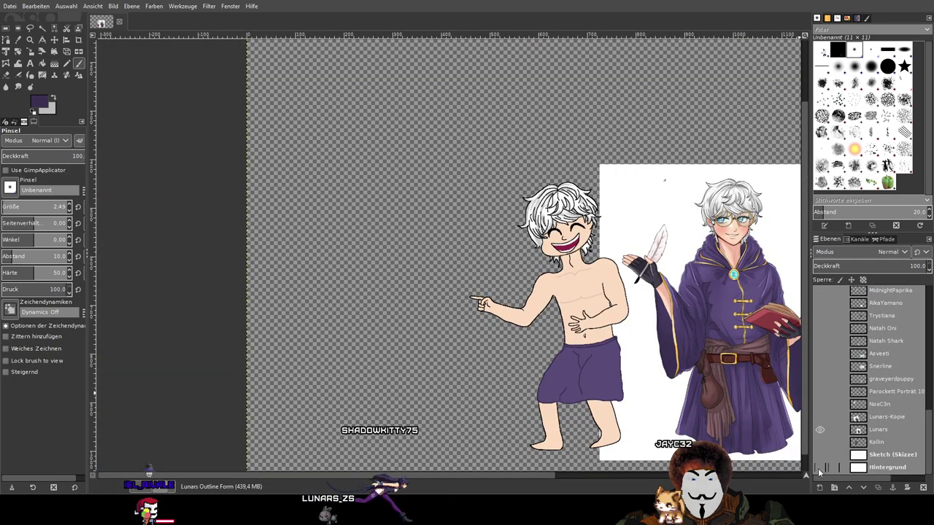
pyautogui.click(818, 429)
# Inspect the shorts' outline up close and paint dark purple over the light pixels along the hem between the legs
pyautogui.scroll(5, 398, 324)
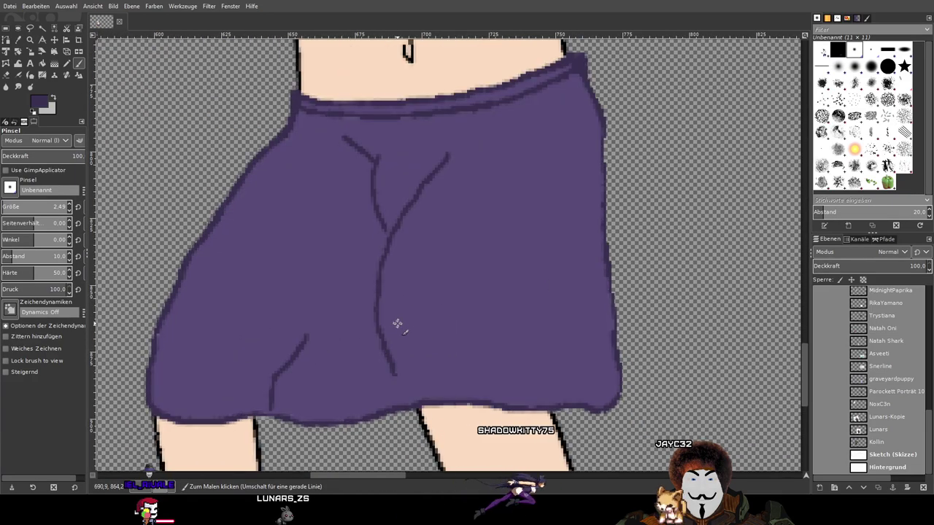
pyautogui.scroll(-5, 398, 323)
pyautogui.scroll(5, 372, 327)
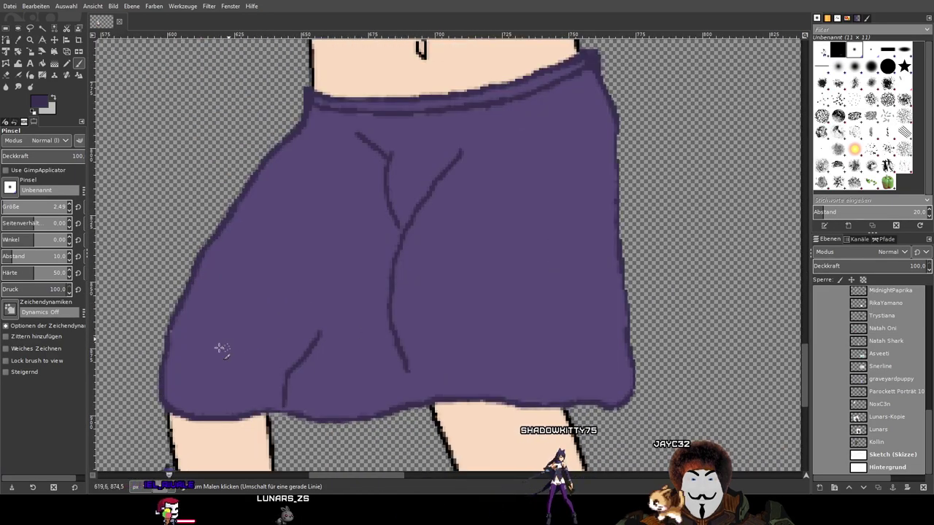
pyautogui.scroll(3, 232, 348)
pyautogui.hscroll(-3, 184, 335)
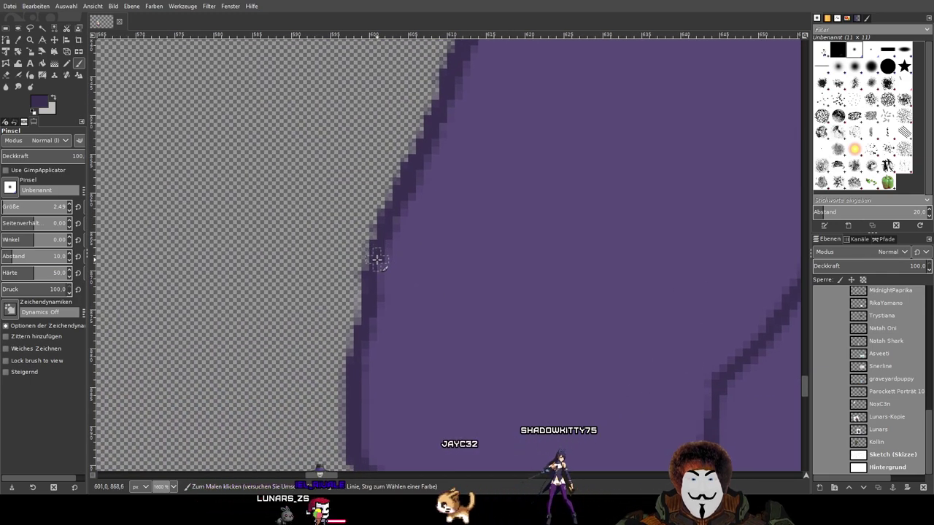
pyautogui.scroll(-5, 576, 284)
pyautogui.moveTo(562, 285); pyautogui.dragTo(261, 321)
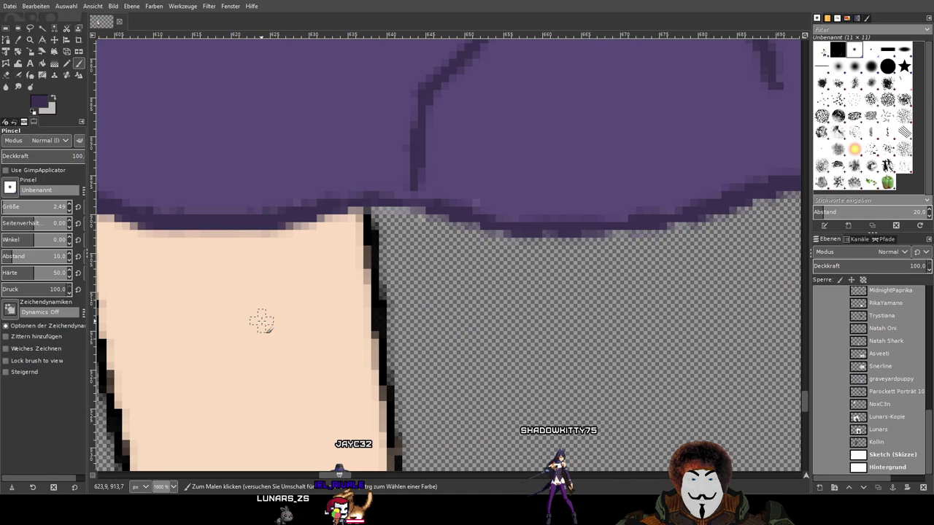
pyautogui.click(19, 75)
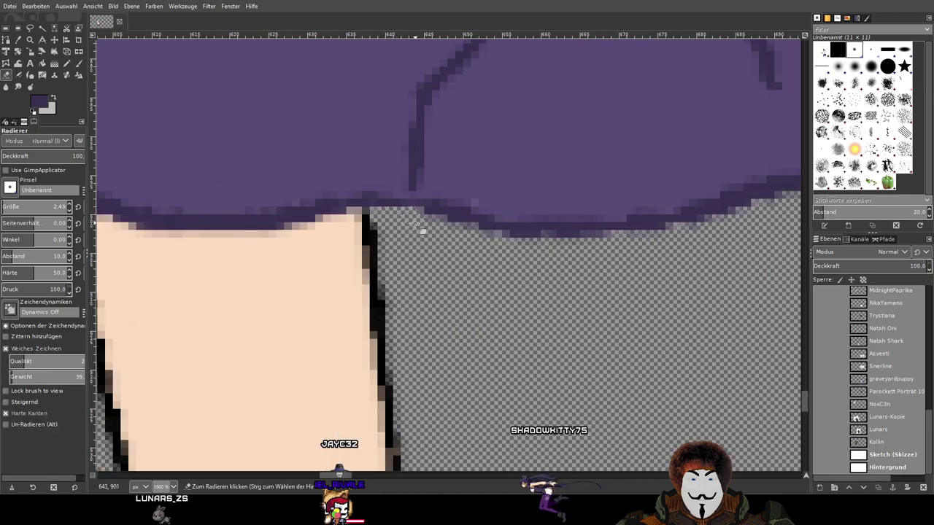
pyautogui.press('p')
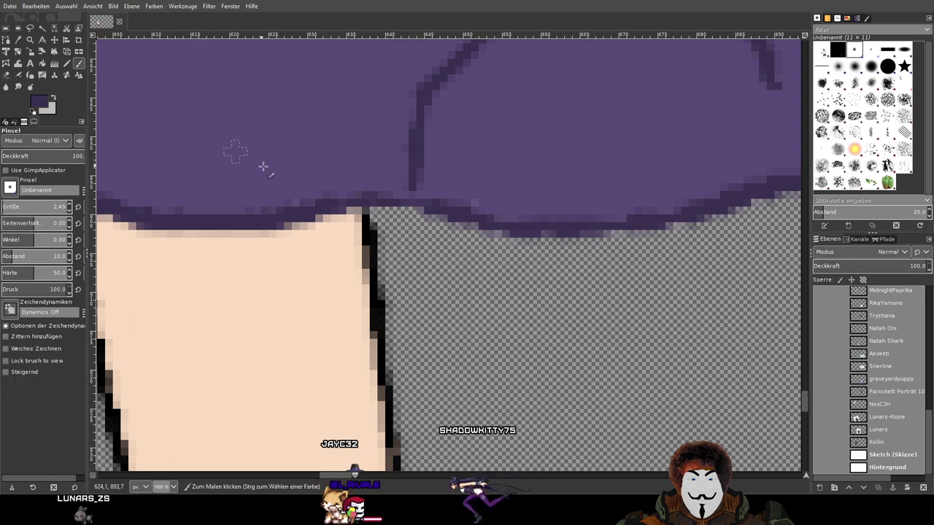
pyautogui.moveTo(411, 206); pyautogui.dragTo(474, 210)
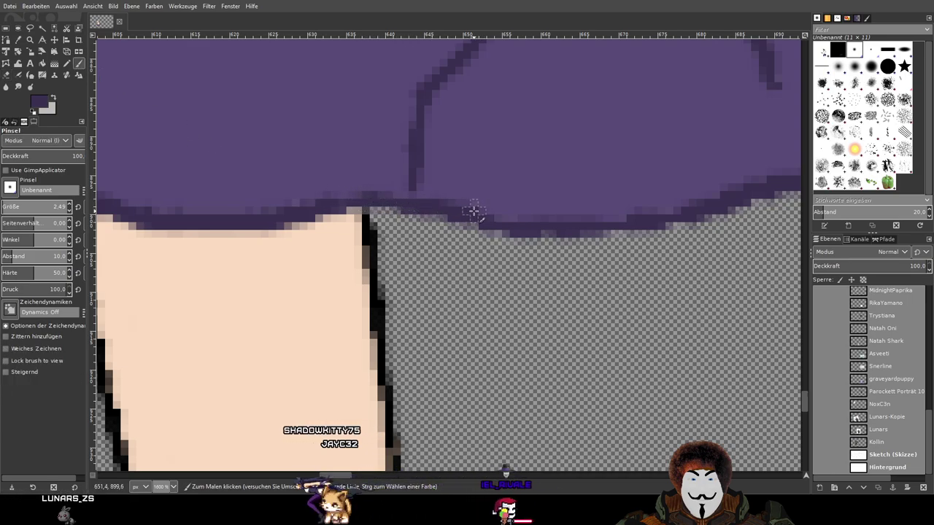
# Check the finished shorts on the figure by hiding and showing the Lunars Outline Form layer
pyautogui.scroll(-5, 474, 211)
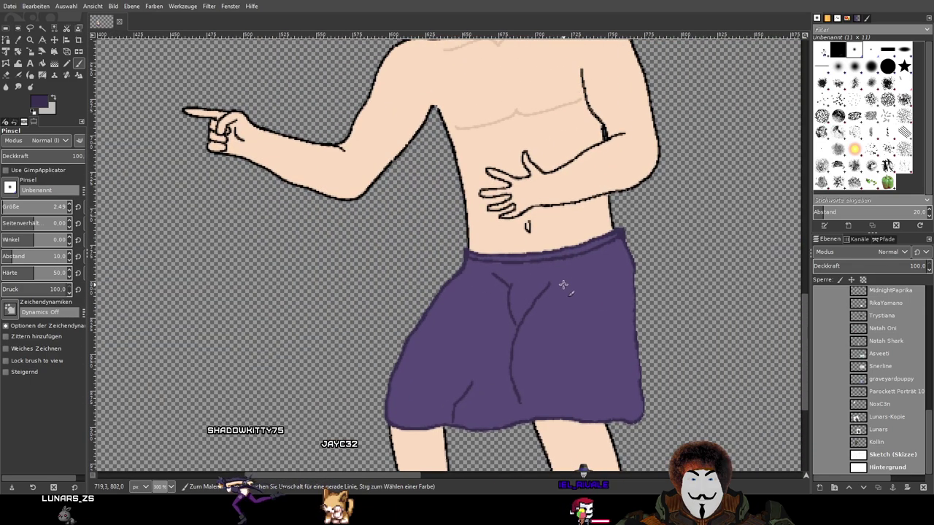
pyautogui.scroll(5, 854, 398)
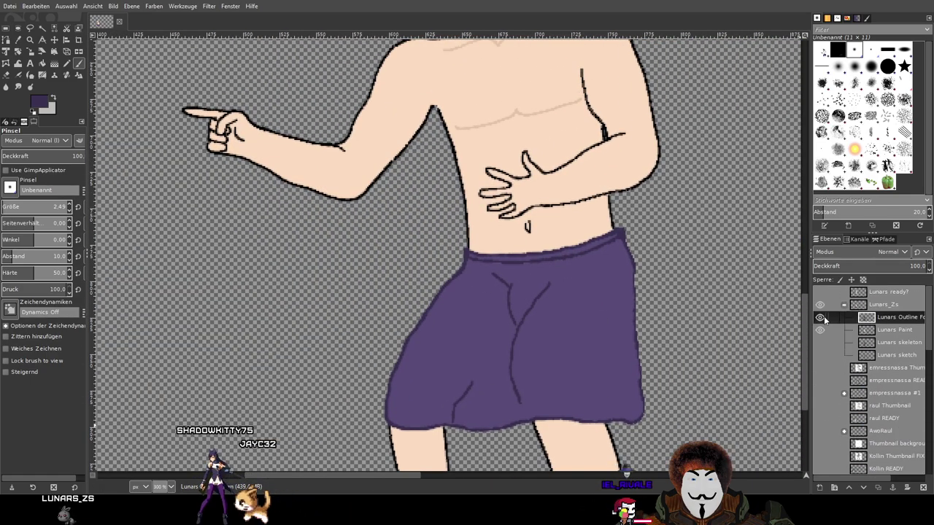
pyautogui.click(819, 318)
pyautogui.click(819, 318)
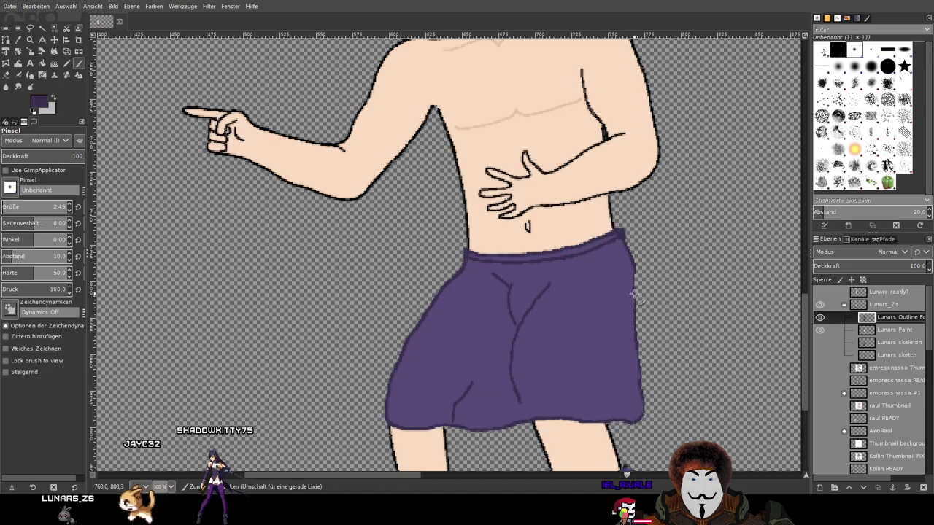
# Show the Hintergrund and Lunars layers to compare the finished cartoon character with the reference illustration
pyautogui.scroll(-2, 633, 294)
pyautogui.scroll(-10, 819, 430)
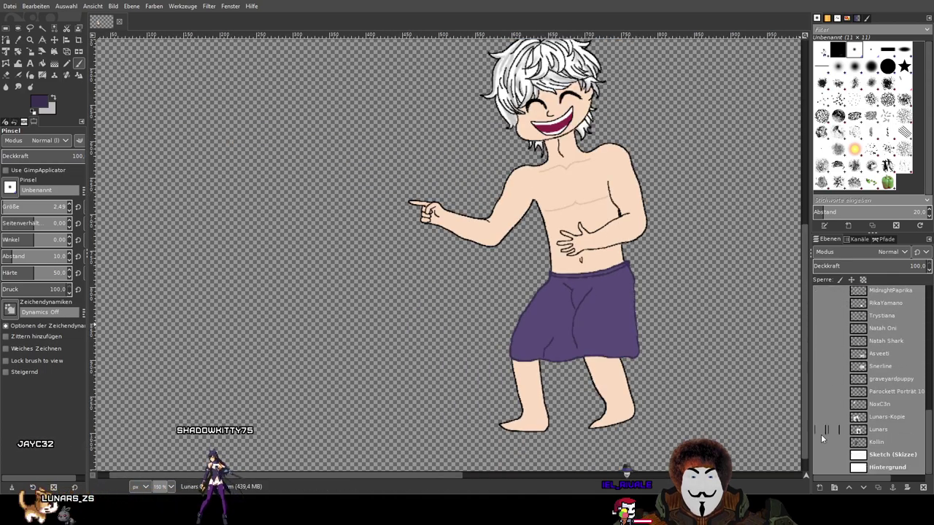
pyautogui.click(820, 466)
pyautogui.click(820, 430)
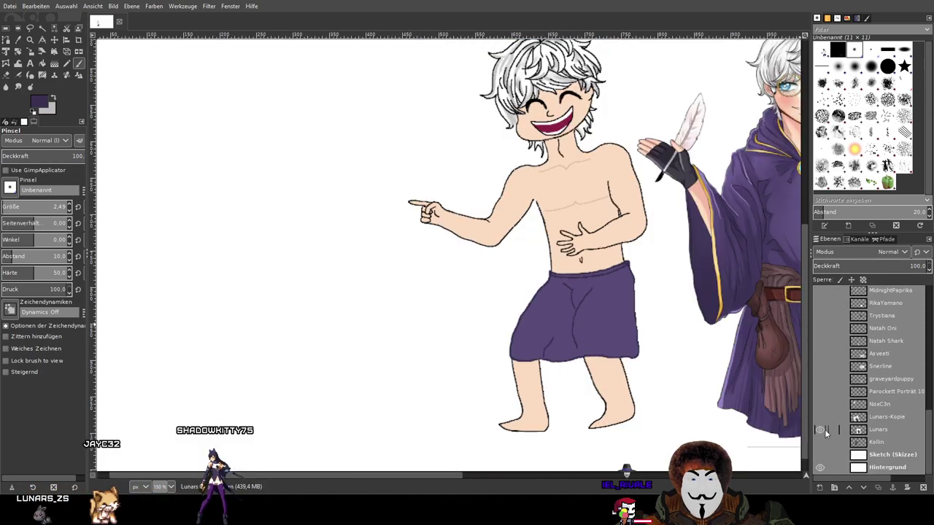
pyautogui.hscroll(4, 561, 332)
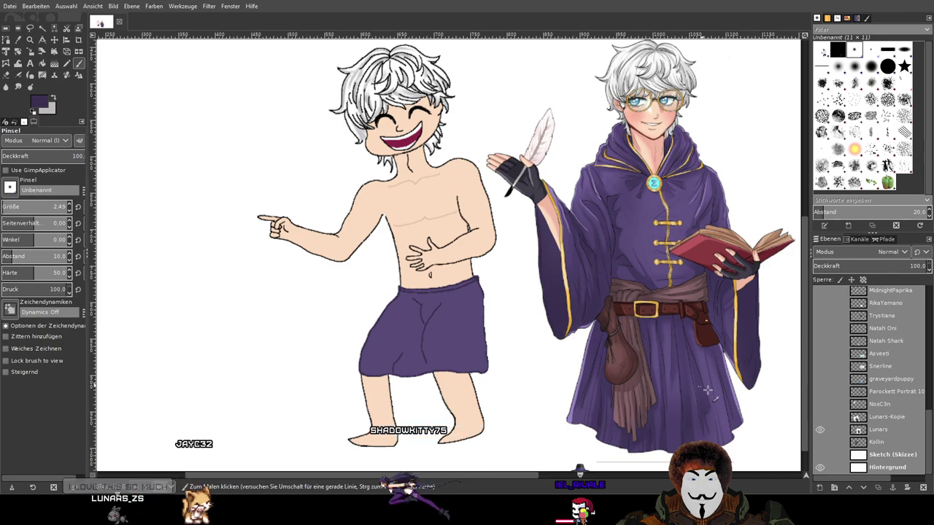
# Hide the Lunars reference and show the Kollin READY, raul READY and empressnassa READY layers to check the character within the group
pyautogui.click(818, 429)
pyautogui.scroll(5, 819, 425)
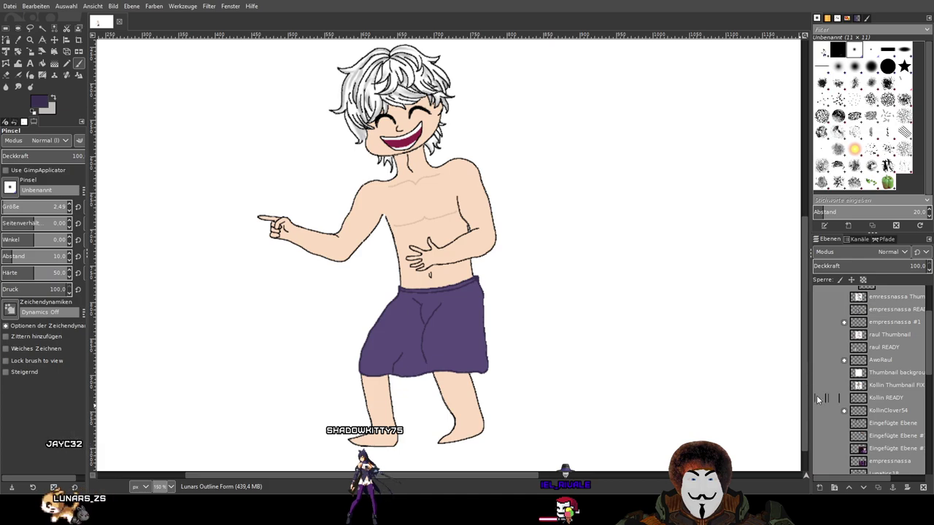
pyautogui.click(819, 398)
pyautogui.click(819, 347)
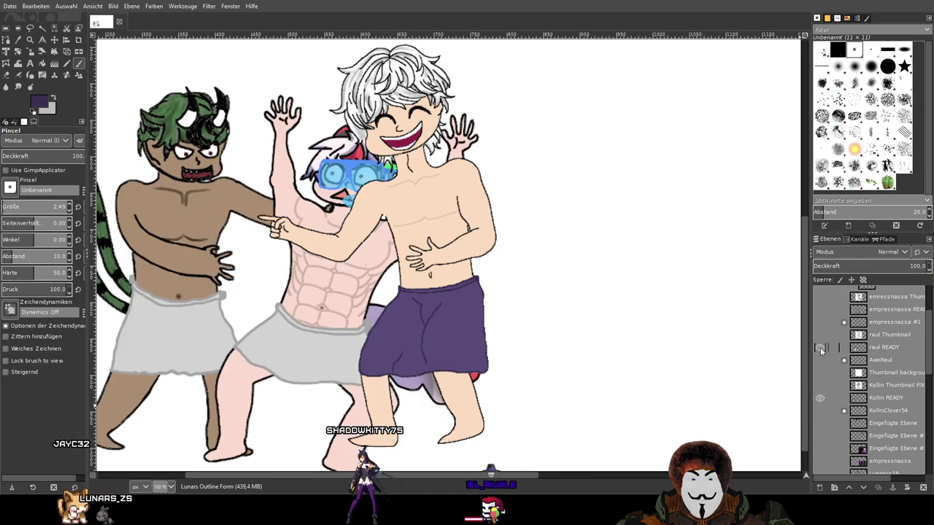
pyautogui.scroll(2, 818, 350)
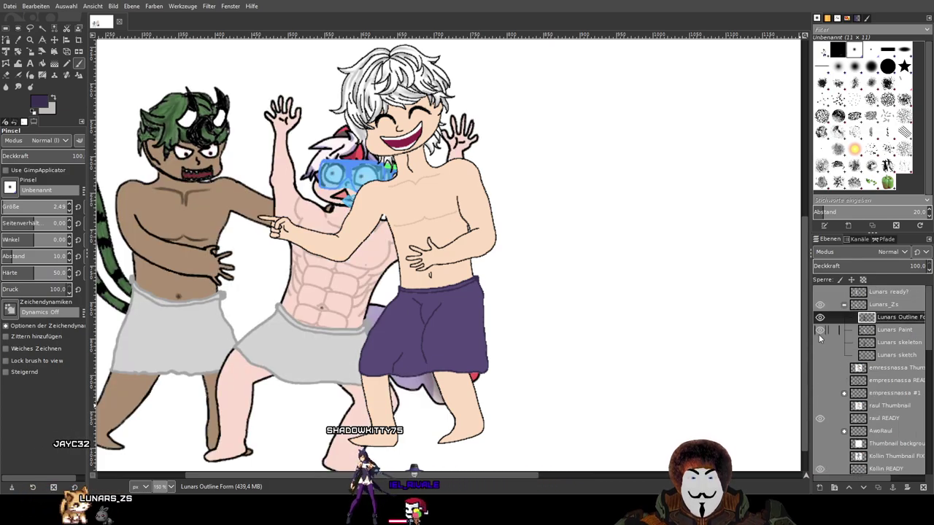
pyautogui.click(818, 330)
pyautogui.click(817, 330)
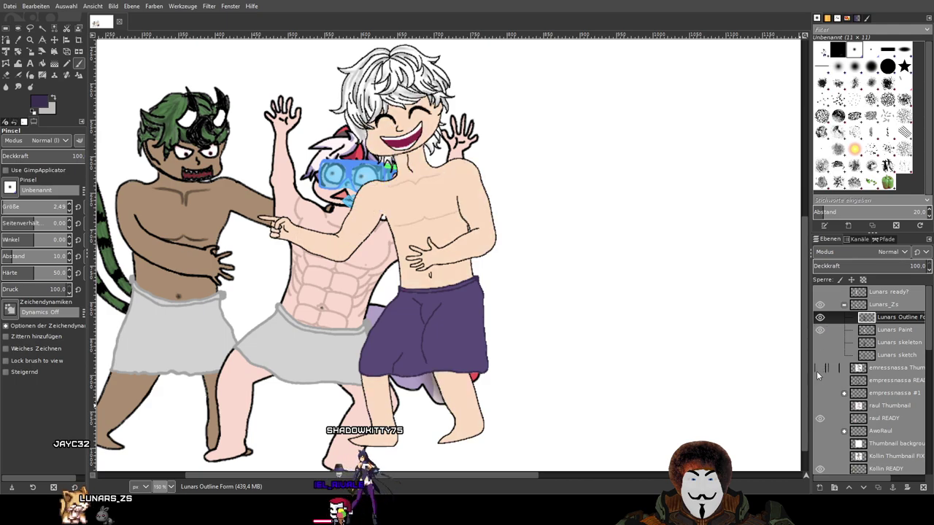
pyautogui.click(819, 380)
pyautogui.moveTo(694, 340); pyautogui.dragTo(754, 325)
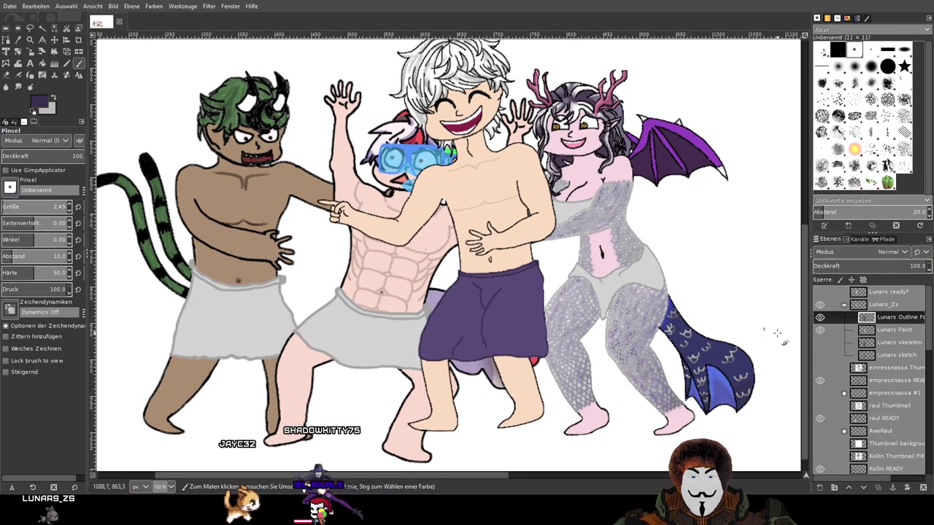
# Hide the empressnassa READY, raul READY, Kollin READY and Hintergrund layers so only the white-haired character remains on transparency
pyautogui.click(820, 380)
pyautogui.click(820, 417)
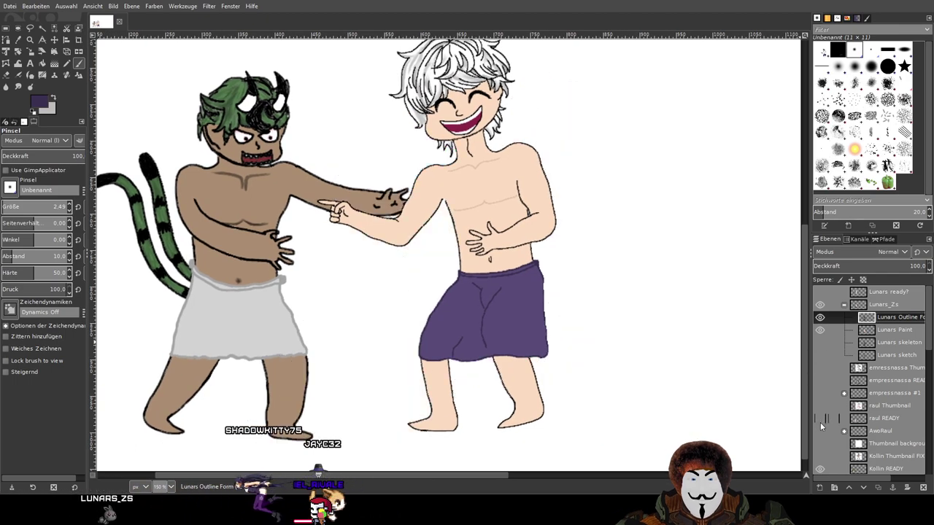
pyautogui.click(820, 468)
pyautogui.scroll(-5, 820, 437)
pyautogui.click(818, 467)
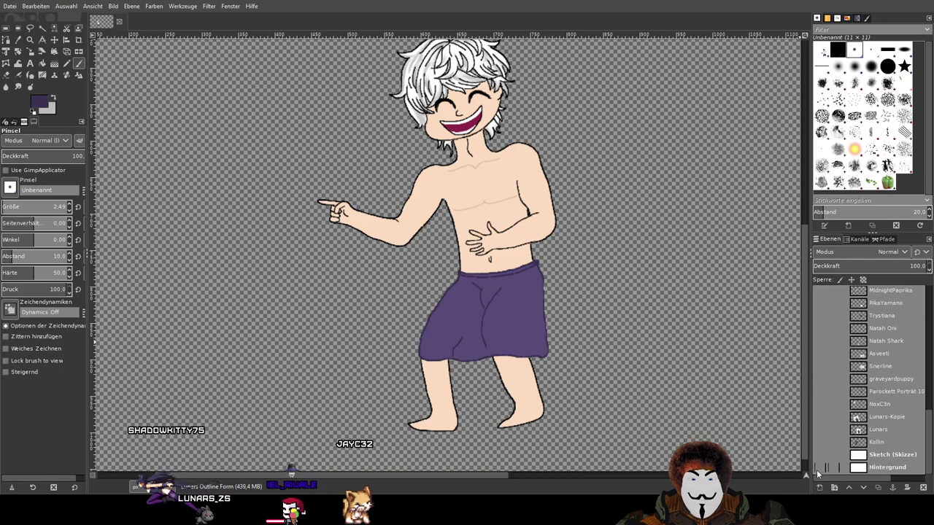
# Create a new layer from the visible image above the Lunars Outline Form layer
pyautogui.scroll(5, 872, 409)
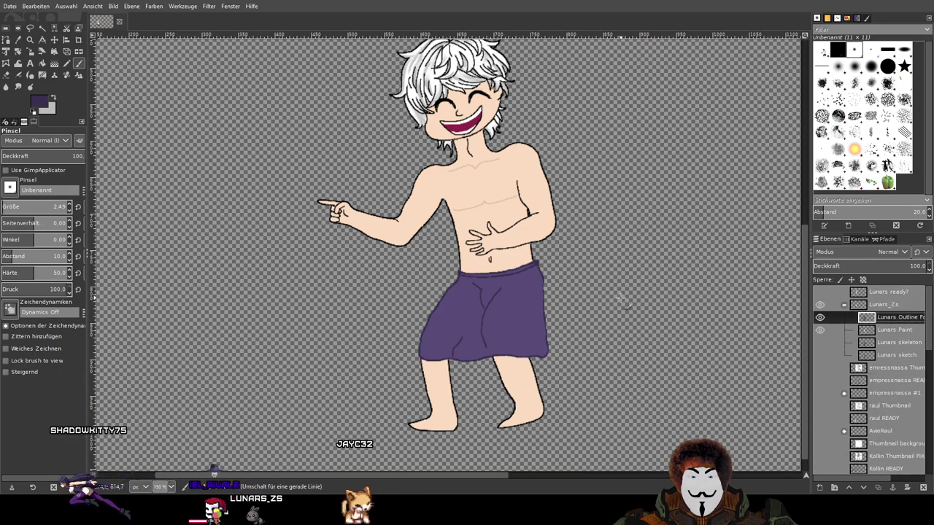
pyautogui.scroll(-1, 615, 304)
pyautogui.scroll(2, 590, 302)
pyautogui.scroll(-3, 590, 304)
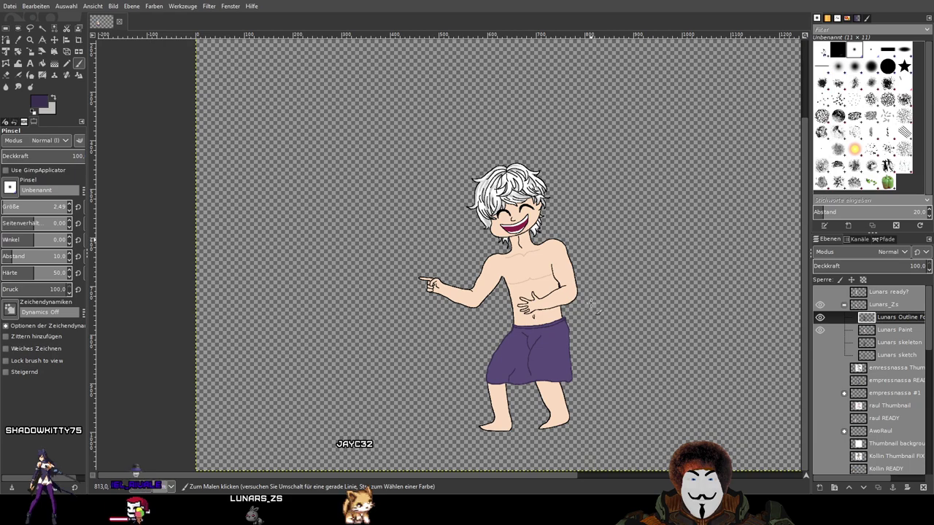
pyautogui.scroll(-12, 887, 345)
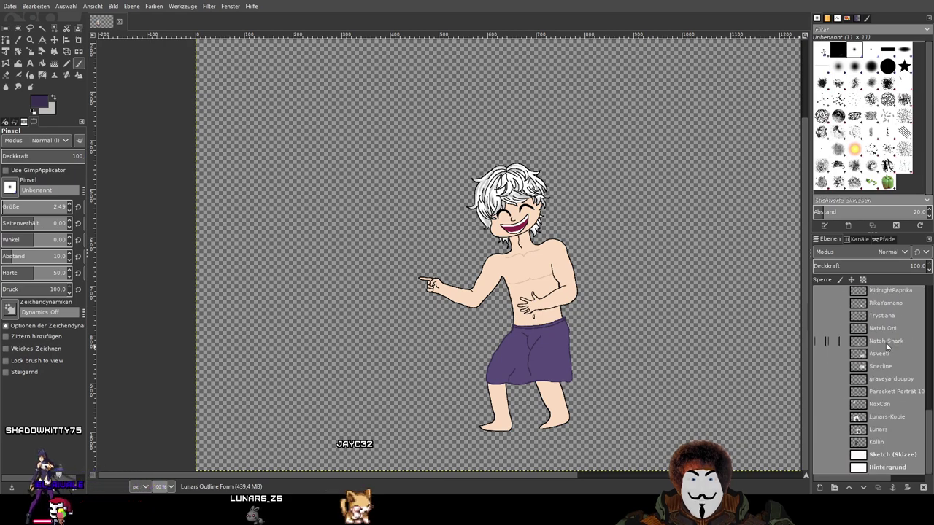
pyautogui.scroll(12, 886, 345)
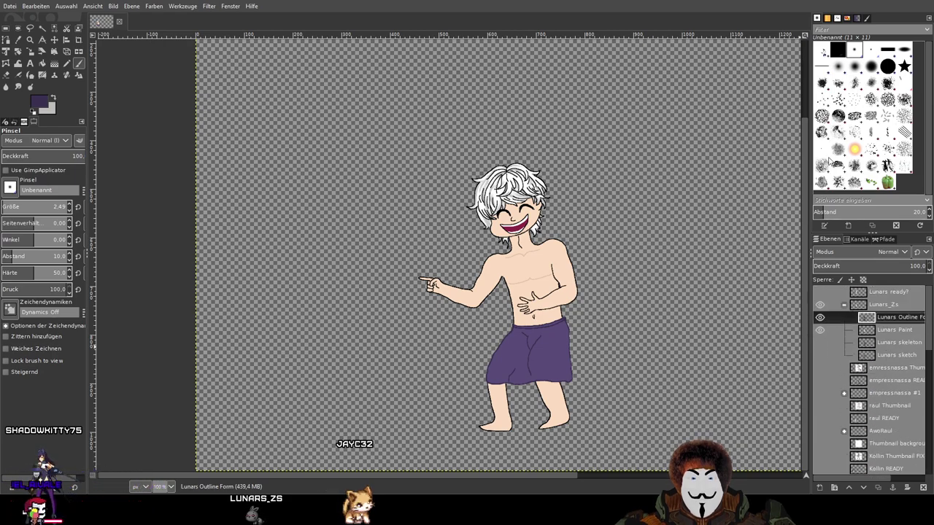
pyautogui.click(832, 171)
# Rename the new merged layer as Lunars READY
pyautogui.click(890, 321)
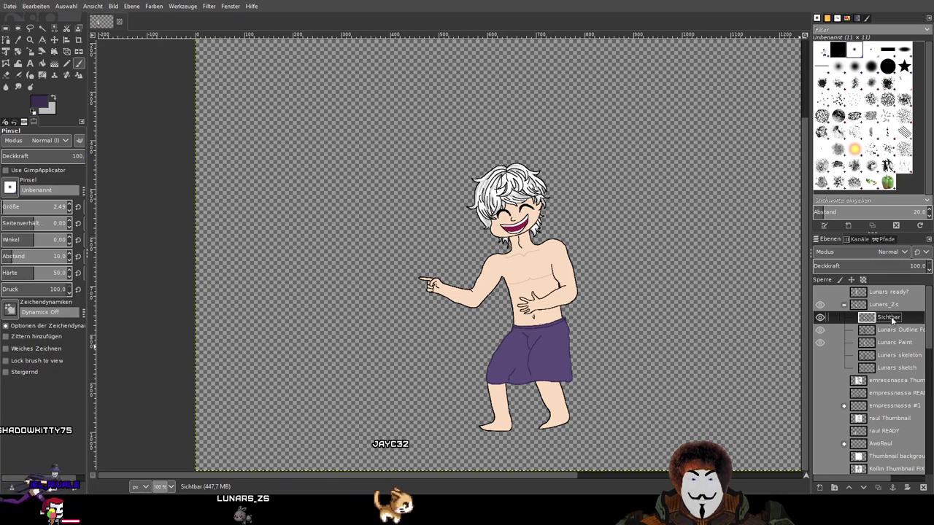
pyautogui.write('Lunars')
pyautogui.press('Return')
pyautogui.write('_Zs READY')
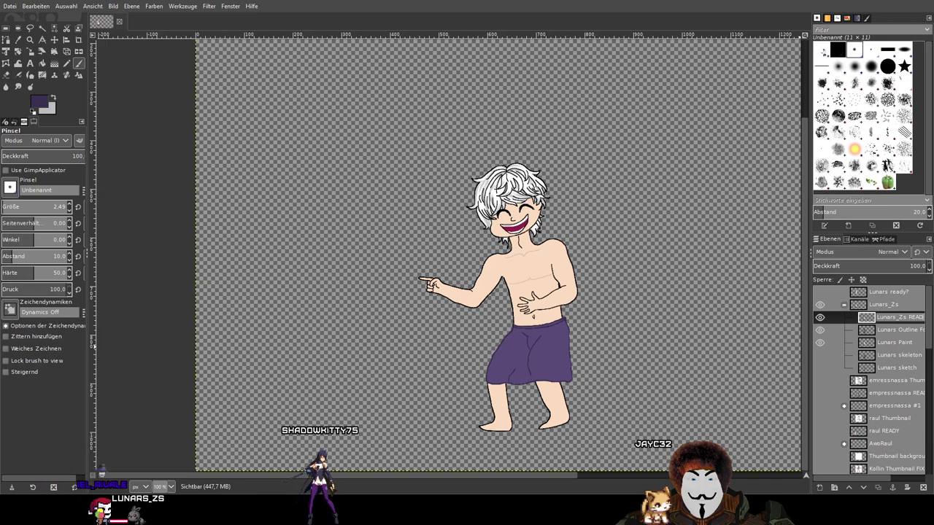
pyautogui.press('BackSpace')
pyautogui.press('BackSpace')
pyautogui.press('BackSpace')
pyautogui.press('BackSpace')
pyautogui.press('BackSpace')
pyautogui.press('BackSpace')
pyautogui.press('BackSpace')
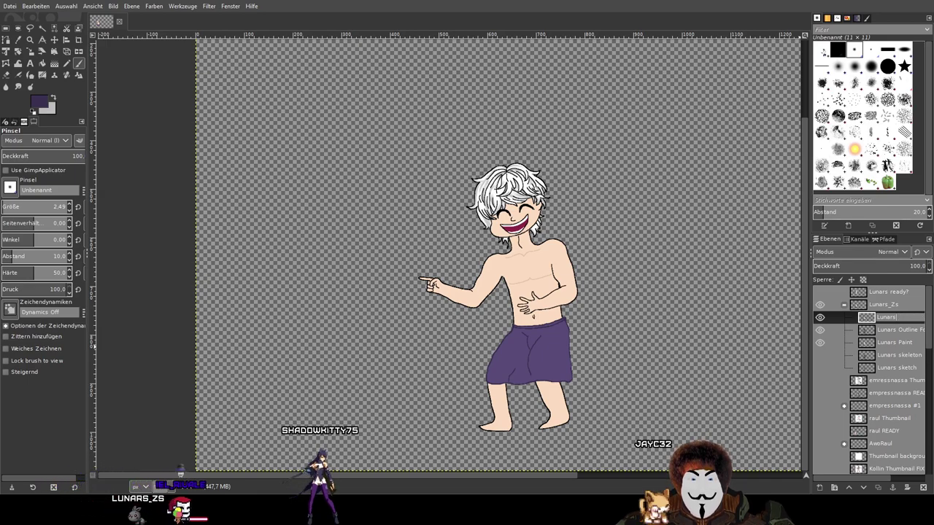
pyautogui.write('EADY')
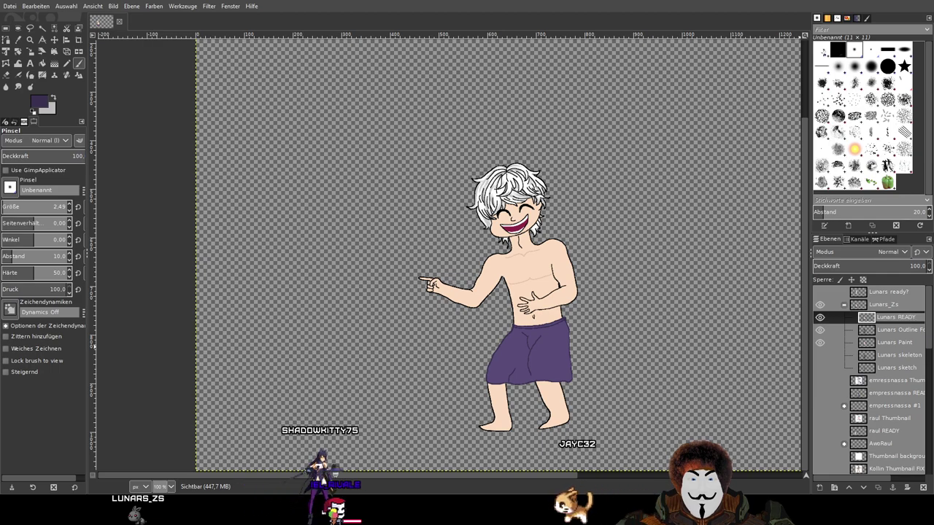
pyautogui.press('Return')
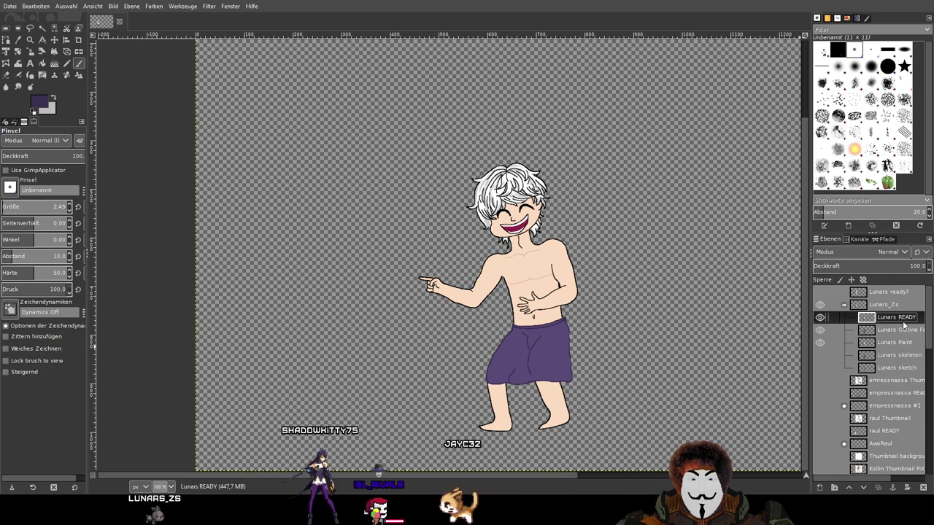
# Delete the old "Lunars ready?" layer and move Lunars READY out of the Lunars_Zs group to the top of the stack
pyautogui.click(889, 291)
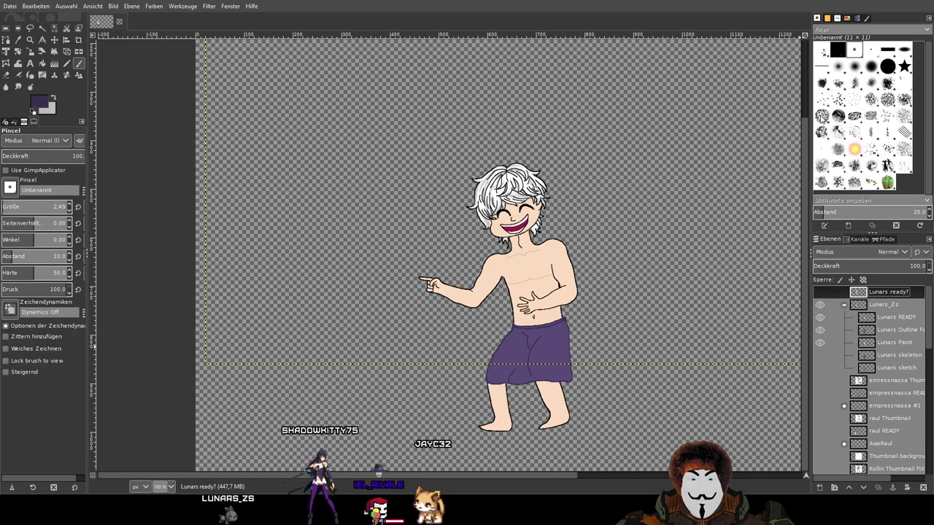
pyautogui.click(923, 487)
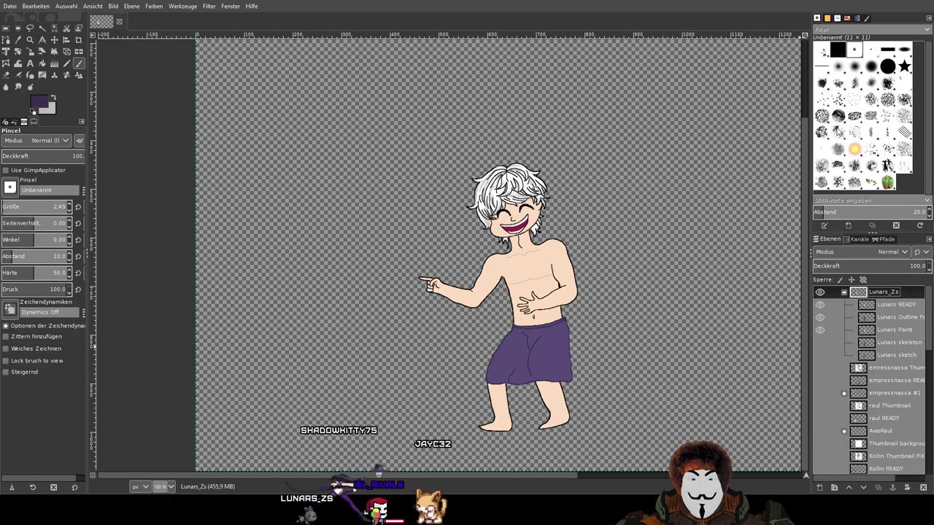
pyautogui.moveTo(890, 304); pyautogui.dragTo(890, 288)
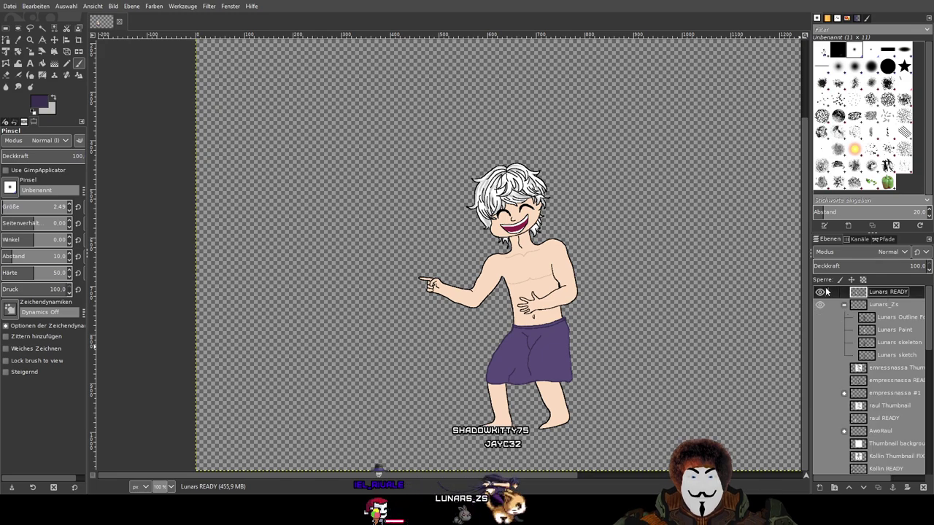
# Hide the Lunars_Zs group and check the Lunars READY layer by toggling its visibility
pyautogui.click(821, 292)
pyautogui.click(821, 292)
pyautogui.click(821, 293)
pyautogui.click(820, 293)
# Show the Thumbnail background layer and move the Lunars READY figure onto the middle of its white area
pyautogui.scroll(-2, 867, 350)
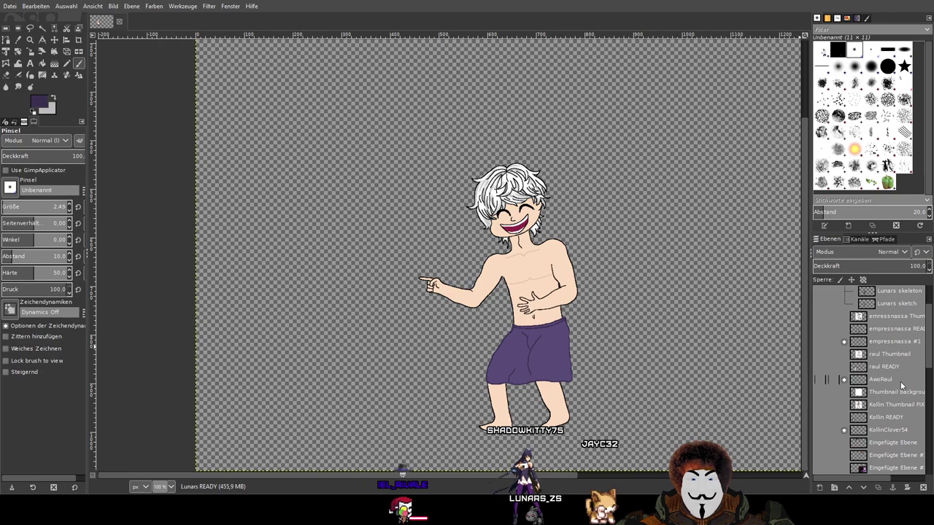
pyautogui.click(884, 394)
pyautogui.click(820, 392)
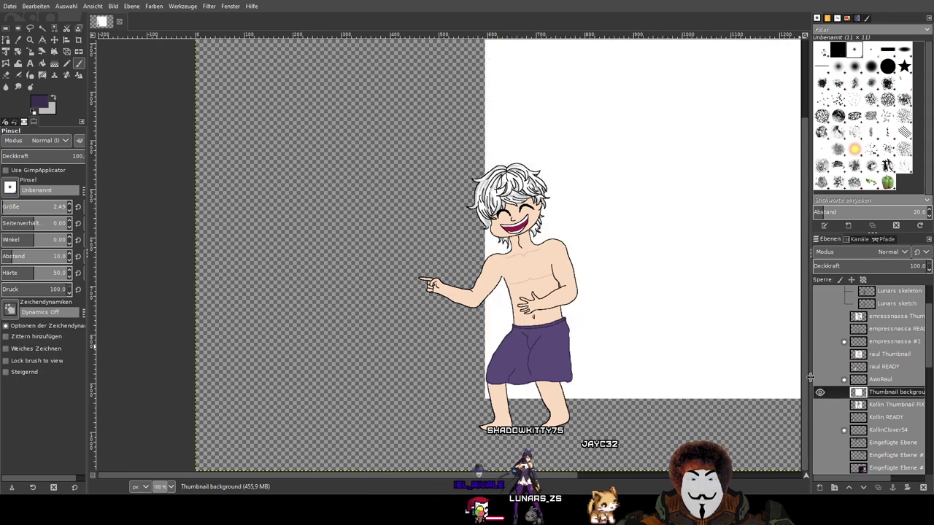
pyautogui.scroll(-2, 512, 280)
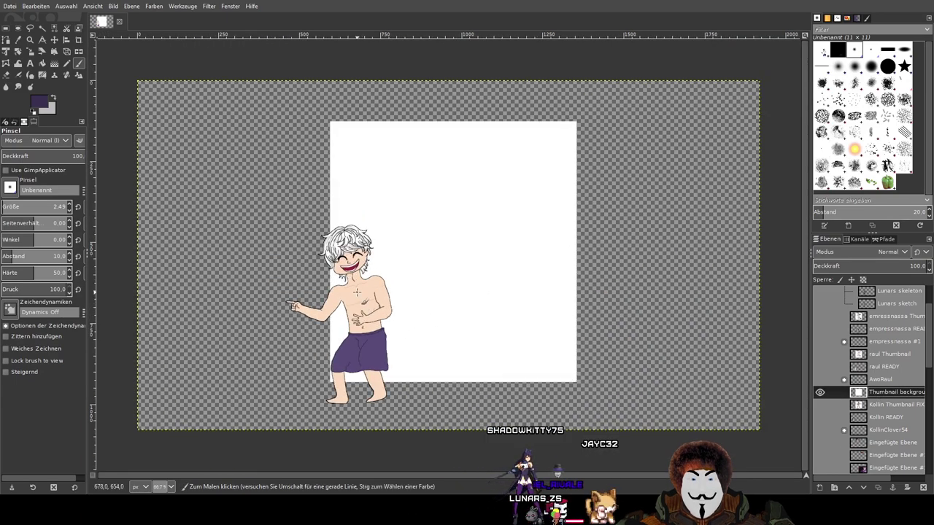
pyautogui.click(54, 41)
pyautogui.moveTo(358, 301); pyautogui.dragTo(451, 250)
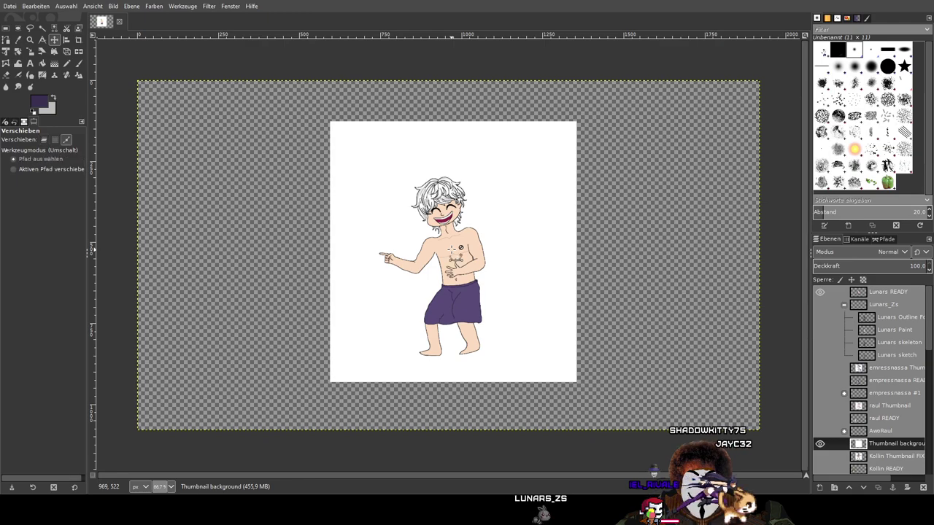
# View the Mines of Phandelver Session 14 image and close it again
pyautogui.hotkey('ctrl', '1')
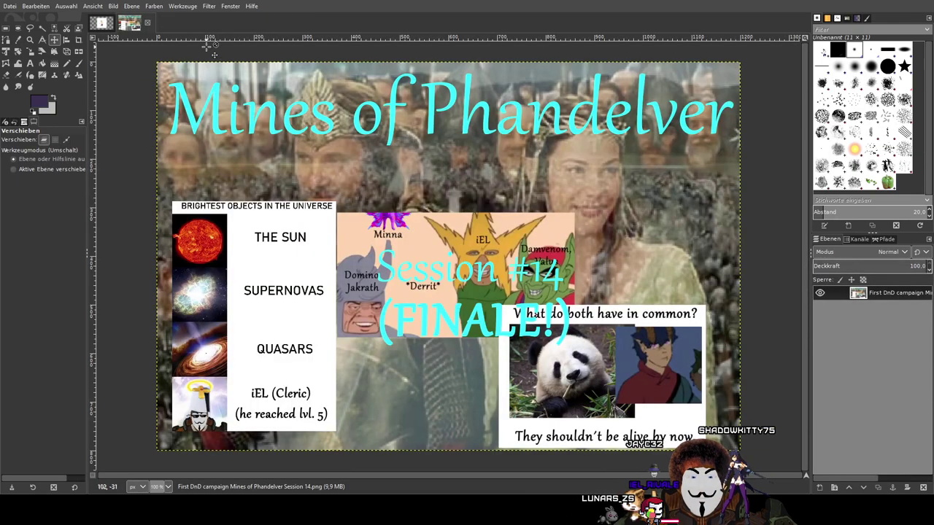
pyautogui.click(149, 24)
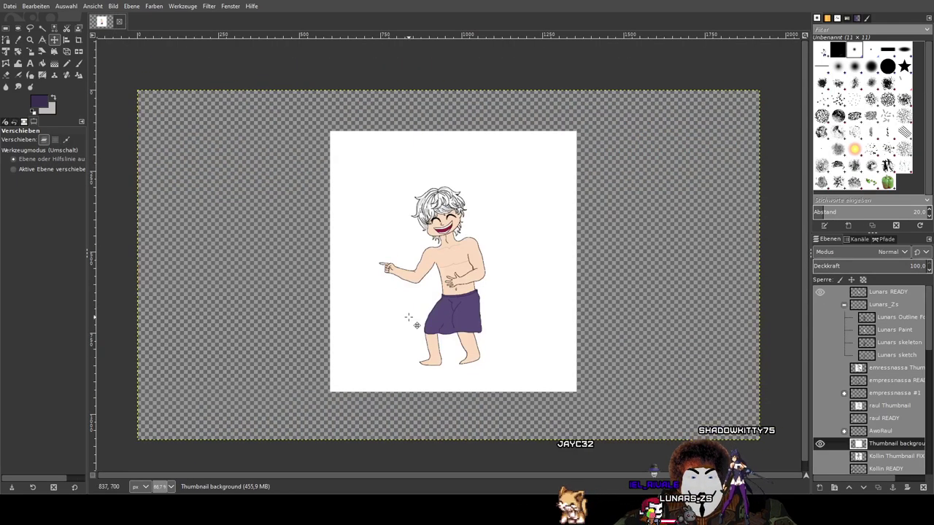
# Undo the Lunars READY figure's move and hide the Thumbnail background layer again
pyautogui.scroll(-1, 409, 317)
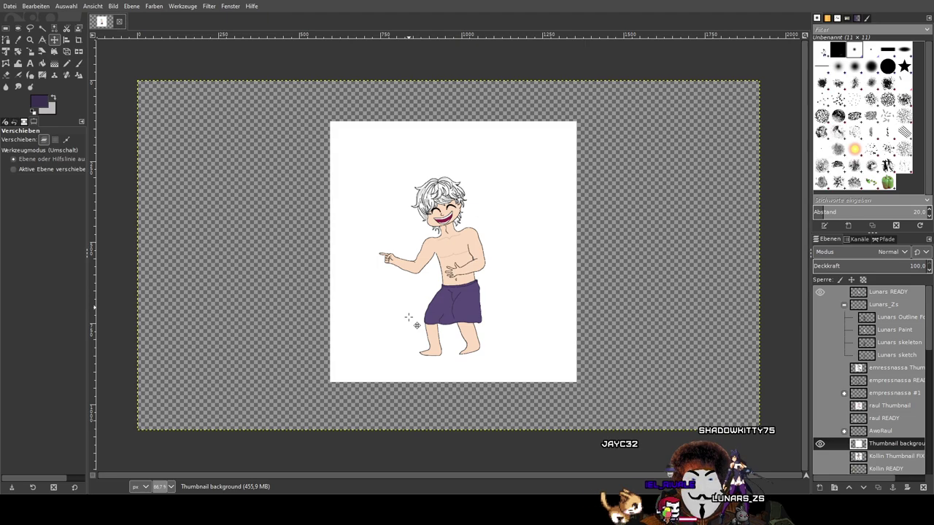
pyautogui.hotkey('ctrl', 'z')
pyautogui.hotkey('ctrl', 'z')
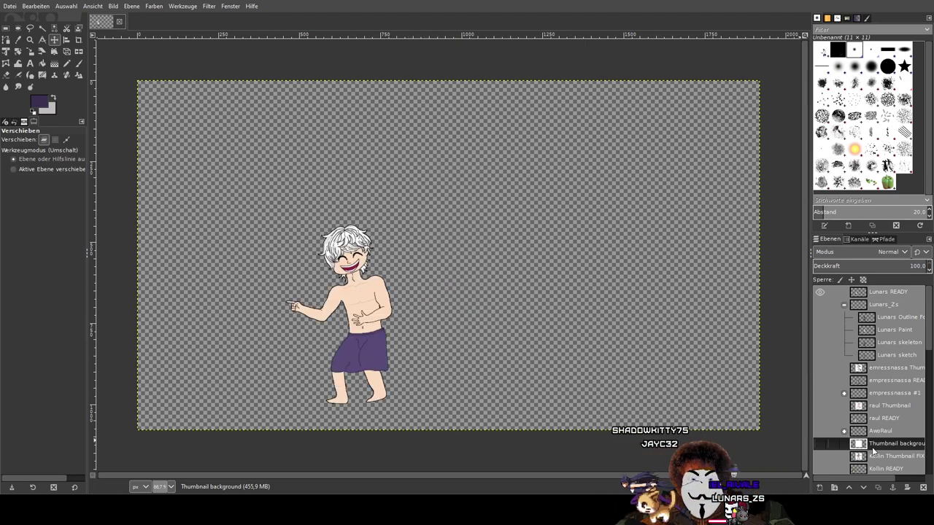
# Duplicate the Lunars READY layer and hide the original
pyautogui.click(887, 293)
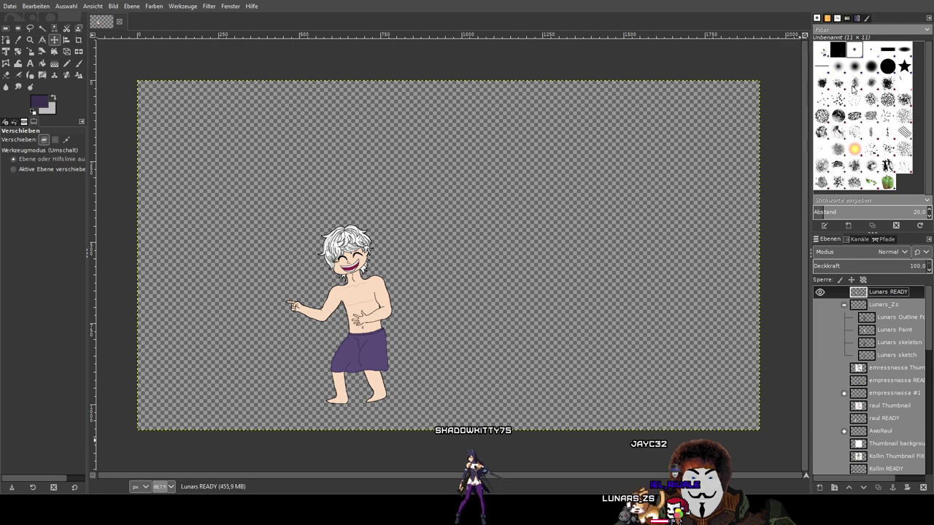
pyautogui.hotkey('shift', 'ctrl', 'd')
# Show the Thumbnail background layer and move the duplicated character onto the middle of its white area
pyautogui.scroll(-5, 884, 311)
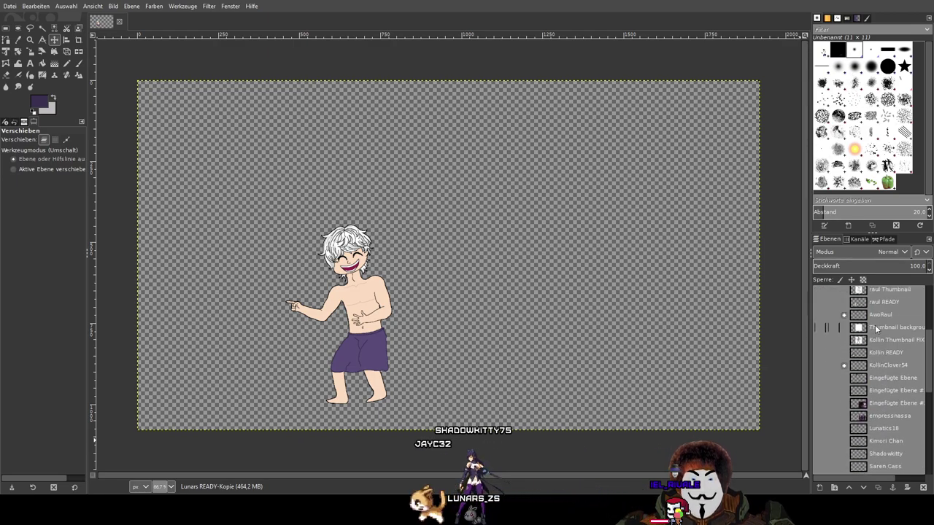
pyautogui.click(818, 328)
pyautogui.scroll(5, 817, 328)
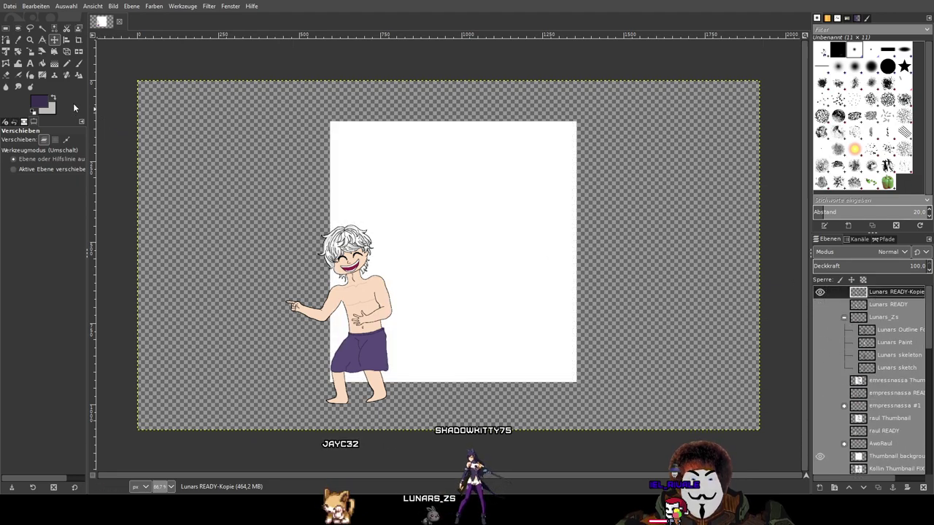
pyautogui.moveTo(359, 302); pyautogui.dragTo(456, 254)
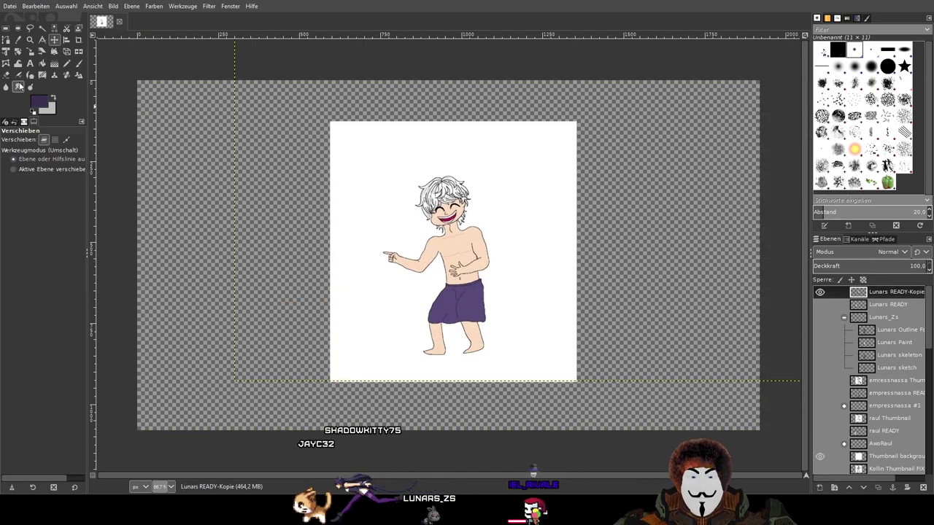
# Scale the Lunars READY copy up proportionally to 2707 × 1523 px with cubic interpolation, fitting the figure into the white area
pyautogui.click(30, 52)
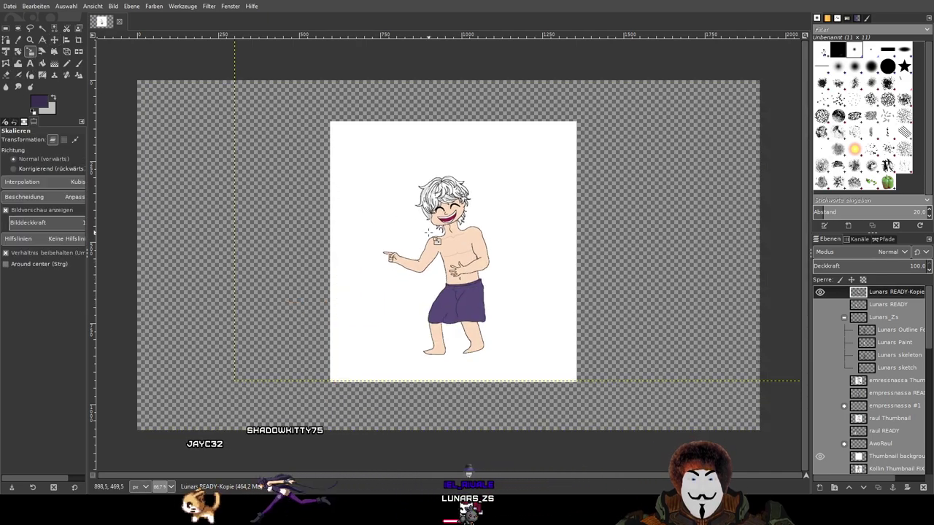
pyautogui.click(435, 240)
pyautogui.moveTo(558, 385); pyautogui.dragTo(558, 455)
pyautogui.press('-')
pyautogui.moveTo(524, 267); pyautogui.dragTo(591, 164)
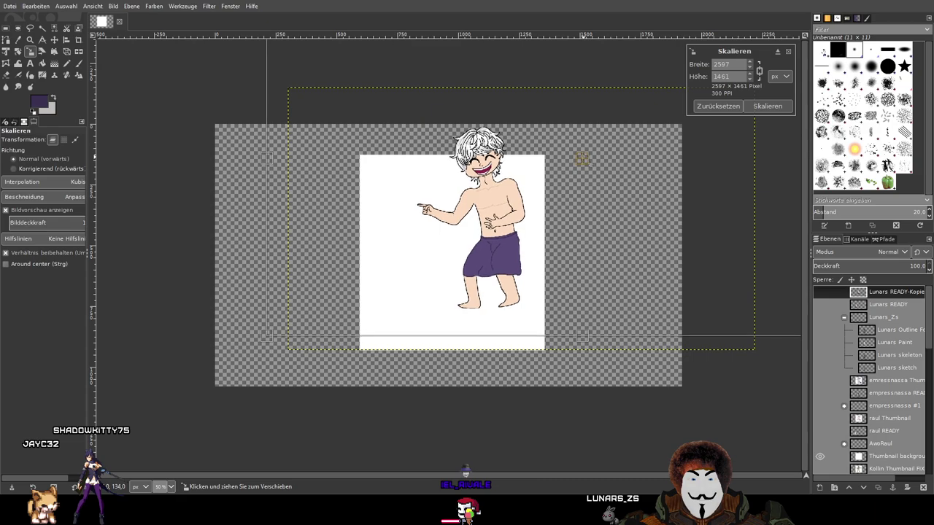
pyautogui.moveTo(592, 338); pyautogui.dragTo(583, 260)
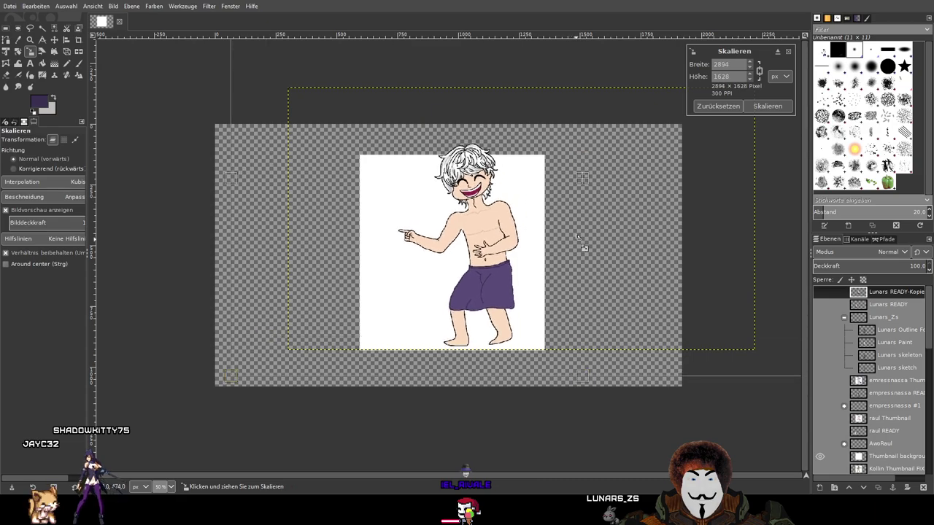
pyautogui.moveTo(583, 178); pyautogui.dragTo(575, 197)
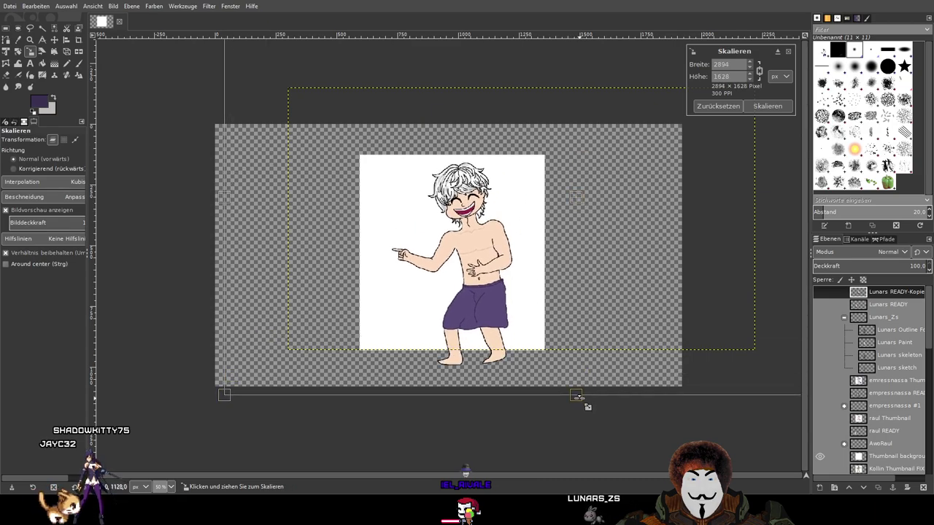
pyautogui.moveTo(587, 406); pyautogui.dragTo(588, 390)
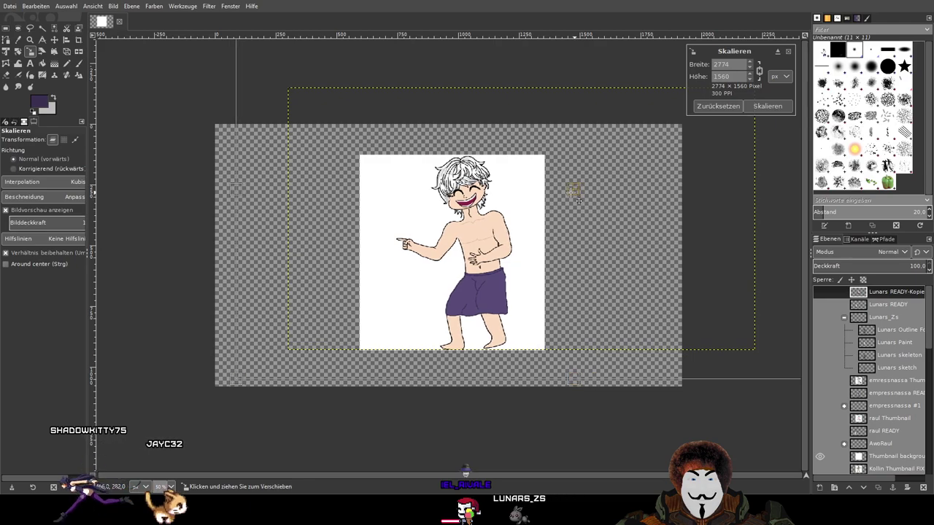
pyautogui.moveTo(575, 193); pyautogui.dragTo(563, 191)
pyautogui.moveTo(563, 381); pyautogui.dragTo(562, 370)
pyautogui.moveTo(560, 186); pyautogui.dragTo(555, 191)
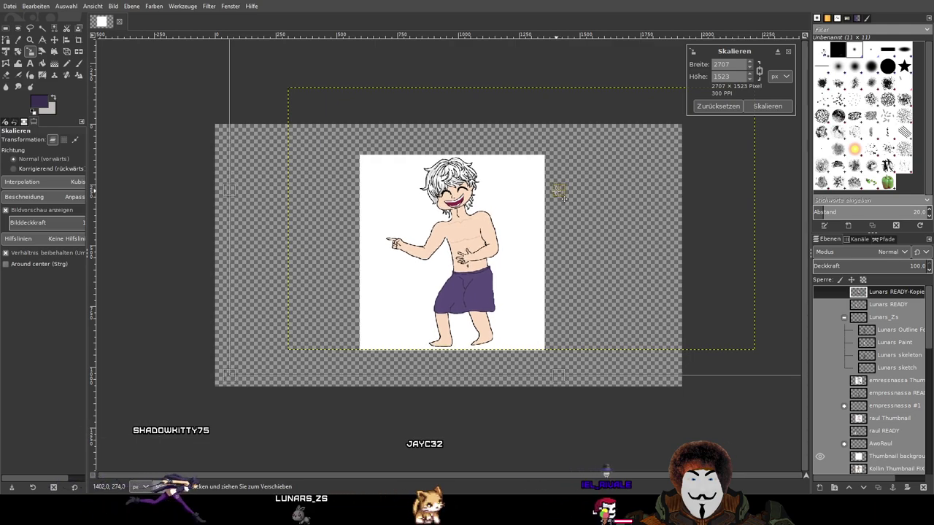
pyautogui.click(767, 106)
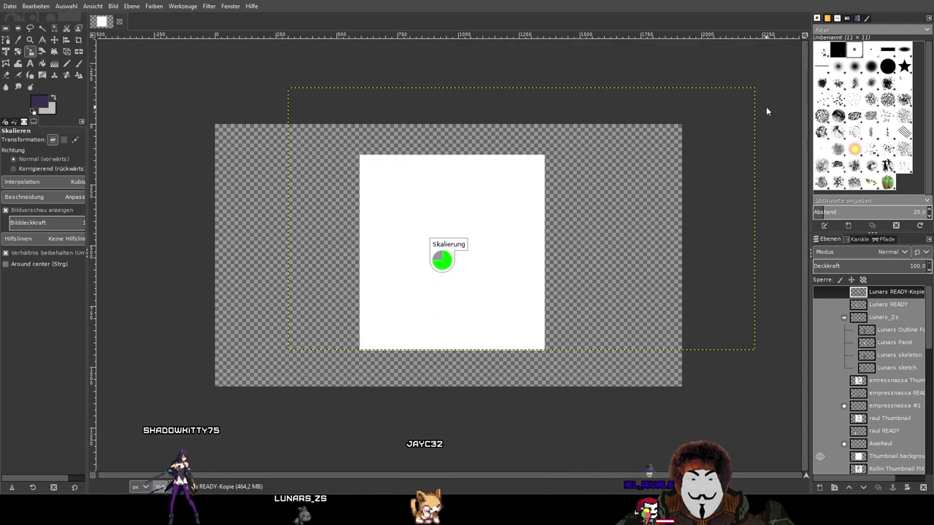
# Examine the enlarged character up close and compare its size and line quality with the empressnassa Thumbnail layer
pyautogui.press('1')
pyautogui.scroll(-1, 440, 205)
pyautogui.moveTo(416, 189); pyautogui.dragTo(514, 189)
pyautogui.scroll(3, 514, 189)
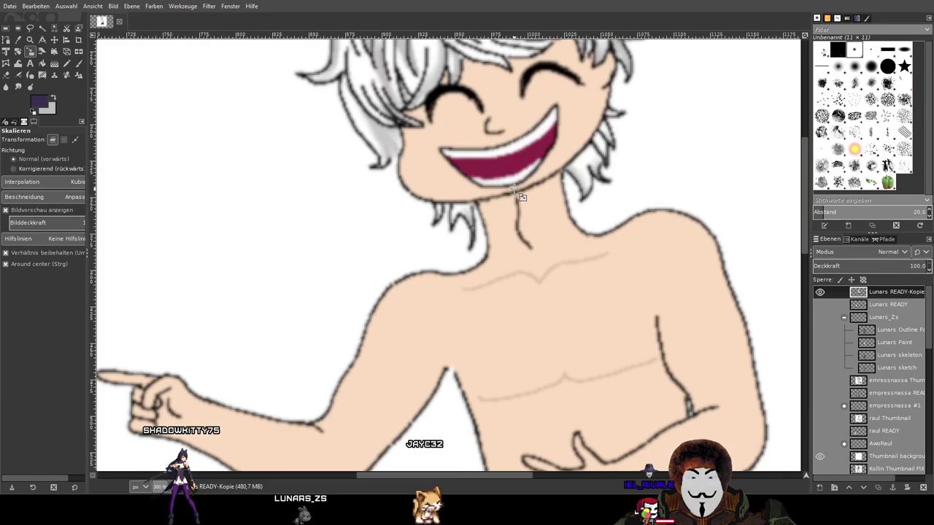
pyautogui.scroll(-2, 521, 197)
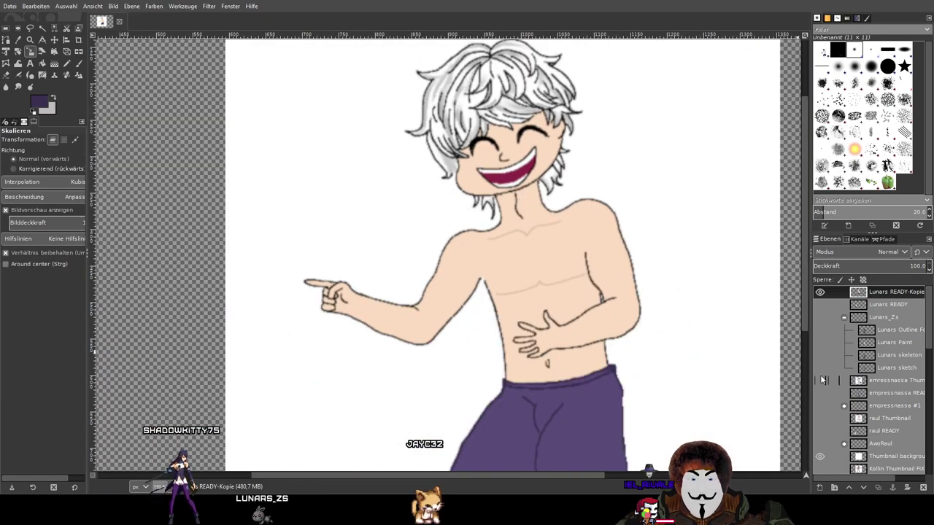
pyautogui.click(819, 381)
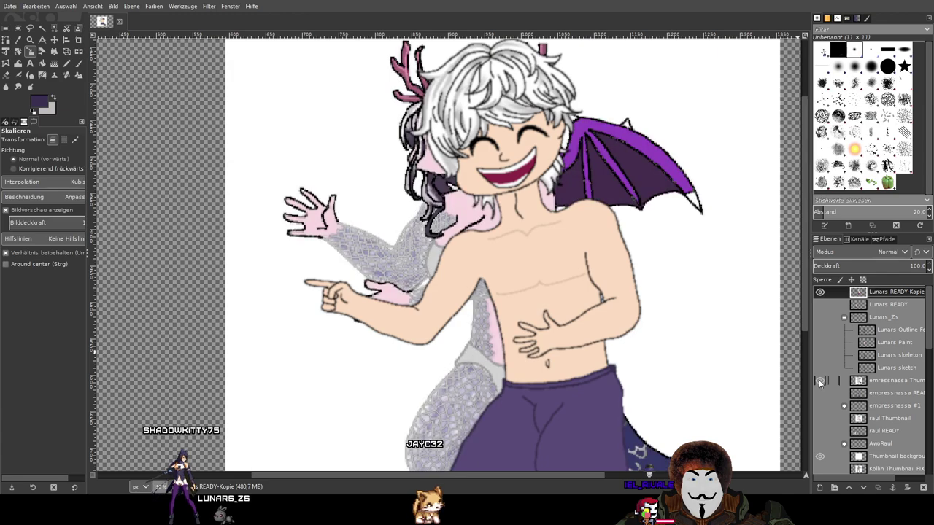
pyautogui.click(819, 293)
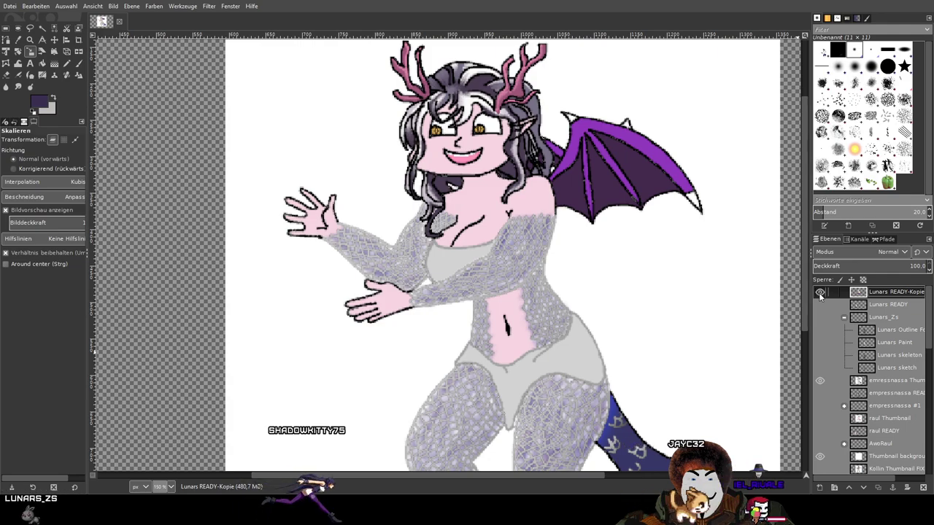
pyautogui.click(819, 292)
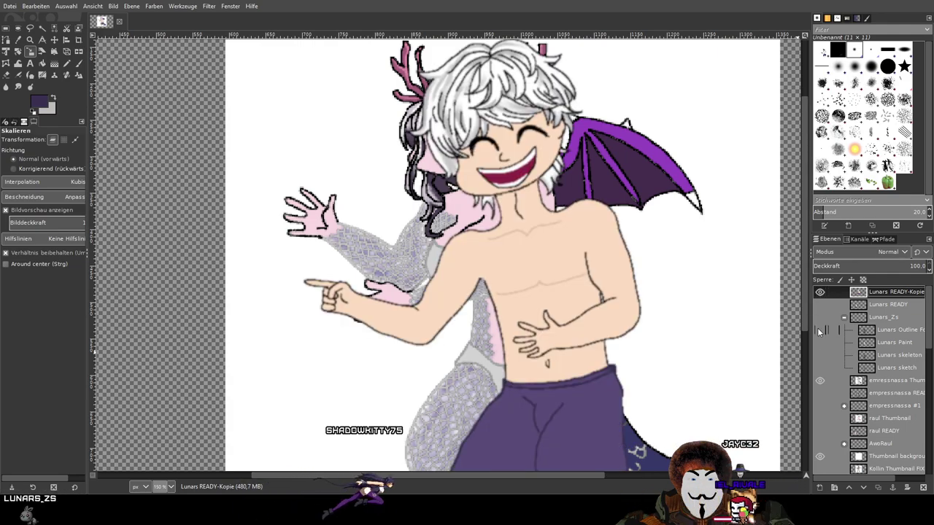
pyautogui.click(821, 382)
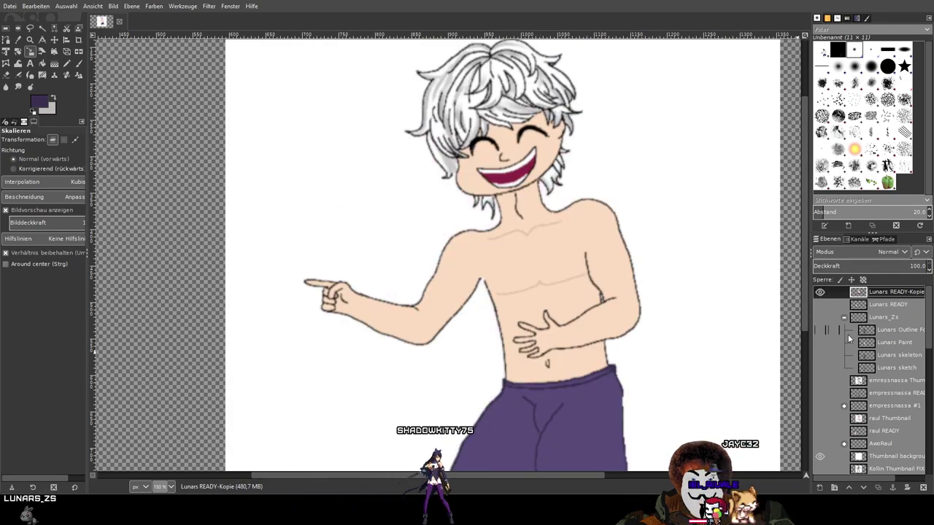
# Undo the enlargement of the Lunars READY copy and change the scaling interpolation to linear
pyautogui.hotkey('ctrl', 'z')
pyautogui.hotkey('ctrl', 'z')
pyautogui.hotkey('ctrl', 'z')
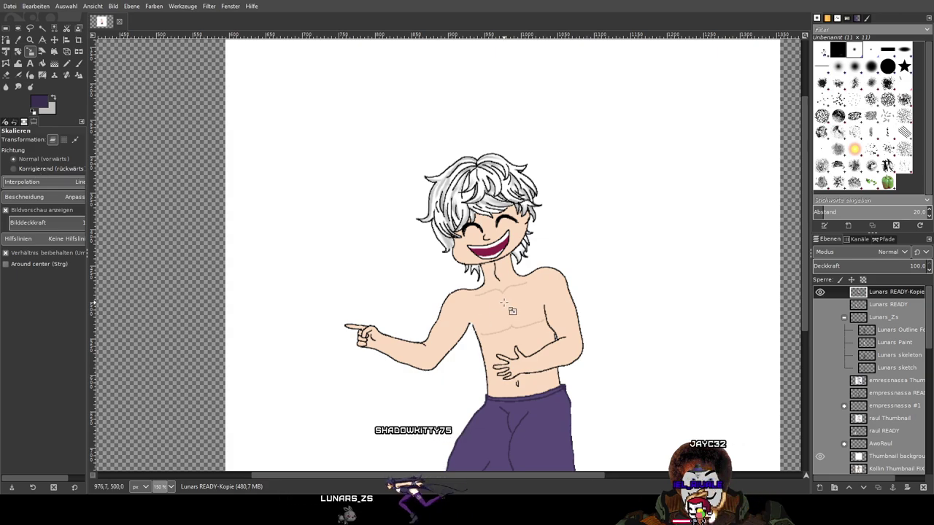
# Scale the Lunars READY copy up to 2696 × 1516 px with linear interpolation, positioning the figure inside the white area
pyautogui.click(710, 218)
pyautogui.press('-')
pyautogui.press('-')
pyautogui.press('-')
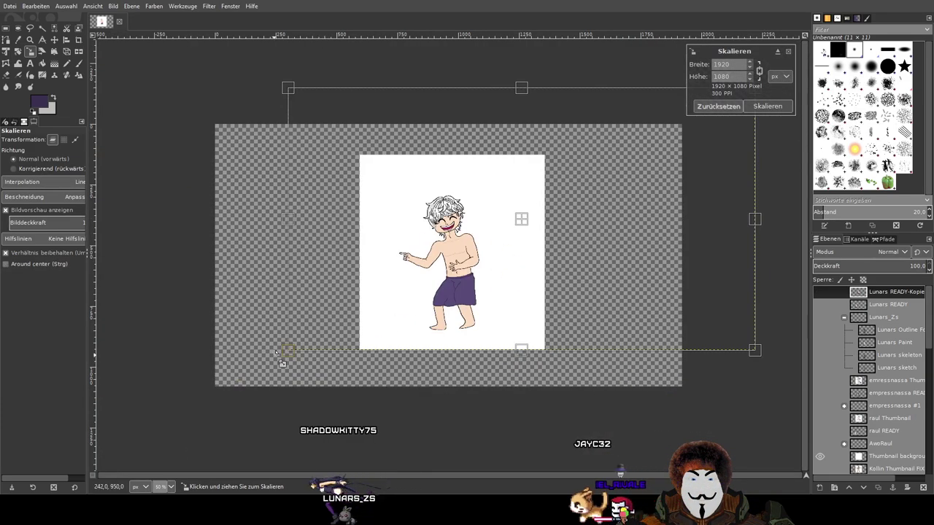
pyautogui.moveTo(289, 351); pyautogui.dragTo(133, 460)
pyautogui.moveTo(432, 266); pyautogui.dragTo(563, 193)
pyautogui.moveTo(242, 362); pyautogui.dragTo(210, 367)
pyautogui.moveTo(556, 201); pyautogui.dragTo(563, 196)
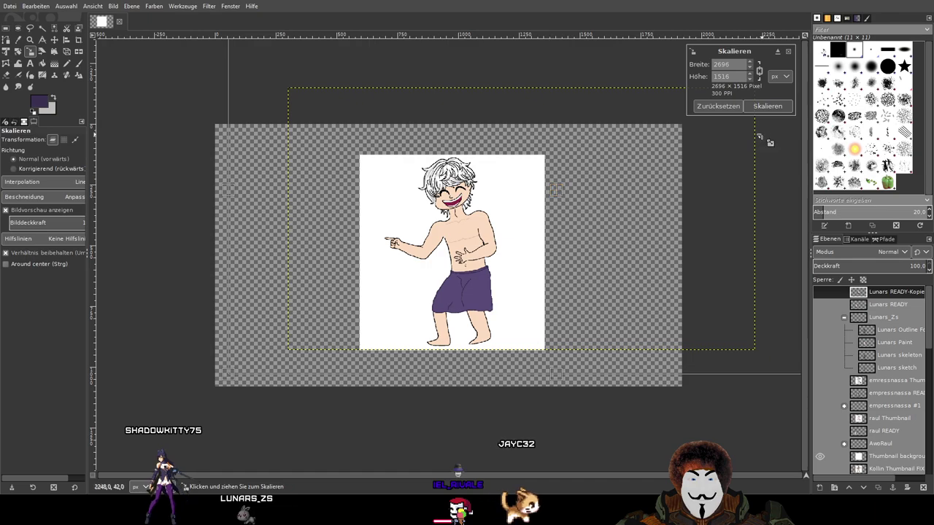
pyautogui.click(766, 106)
# Inspect the line quality of the character's face and undo the linear-interpolation scaling
pyautogui.keyDown('ctrl'); pyautogui.scroll(4, 428, 214); pyautogui.keyUp('ctrl')
pyautogui.scroll(3, 428, 213)
pyautogui.keyDown('ctrl'); pyautogui.scroll(2, 481, 208); pyautogui.keyUp('ctrl')
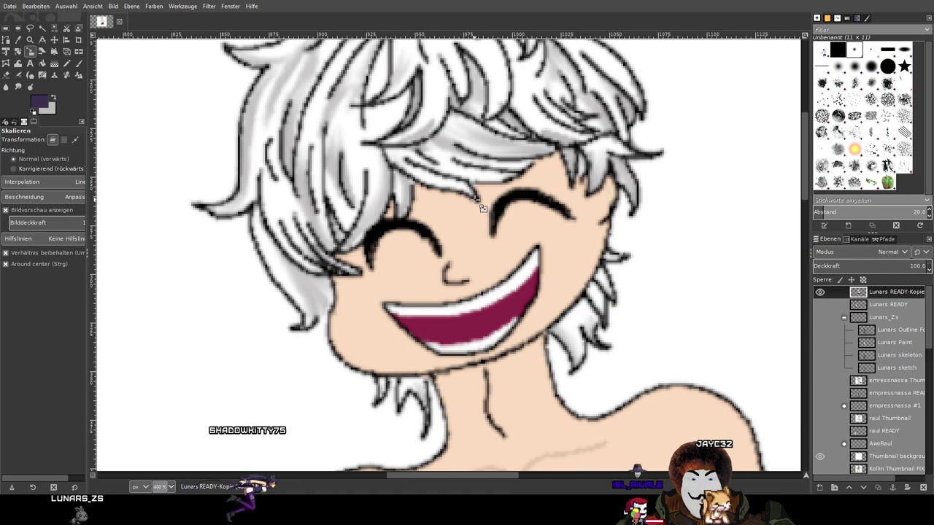
pyautogui.keyDown('ctrl'); pyautogui.scroll(-4, 481, 208); pyautogui.keyUp('ctrl')
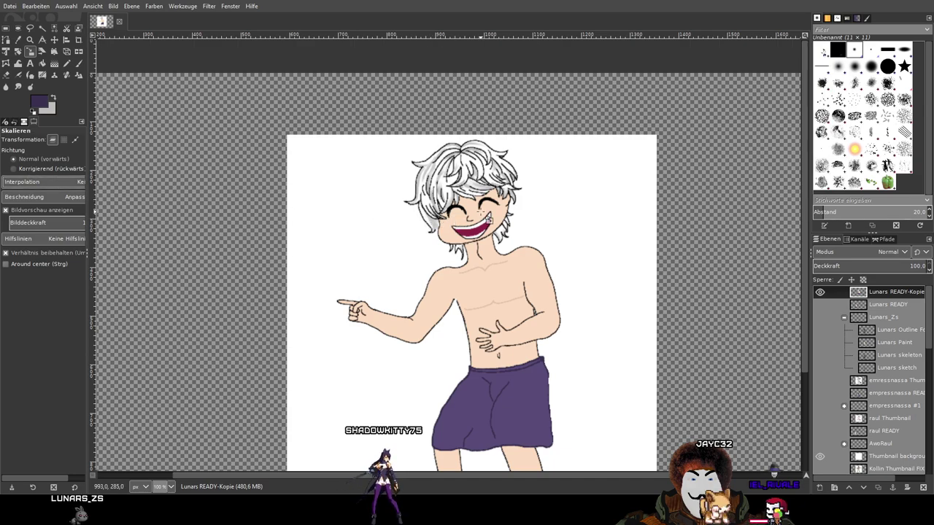
pyautogui.hotkey('ctrl', 'z')
# Scale the Lunars READY copy up to 2583 × 1453 px without interpolation, keeping the whole figure inside the white area
pyautogui.click(471, 305)
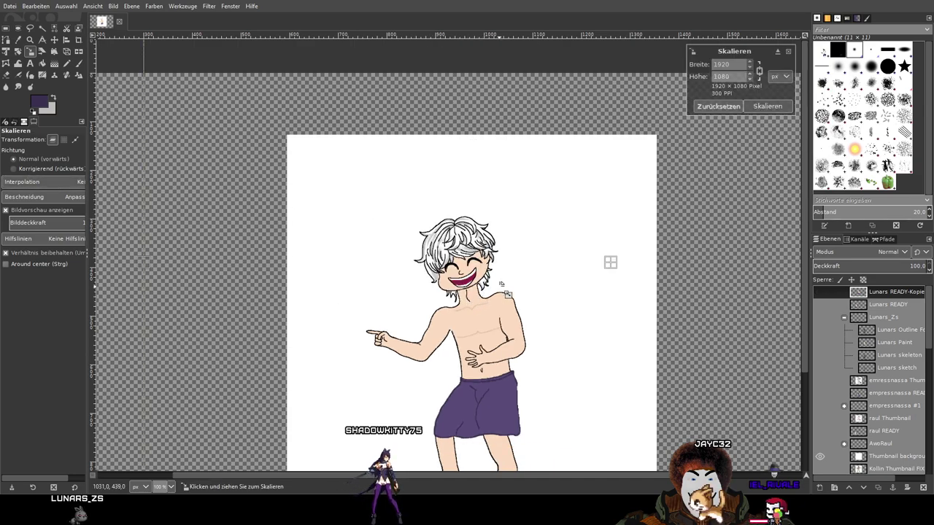
pyautogui.scroll(-3, 261, 285)
pyautogui.moveTo(340, 323); pyautogui.dragTo(233, 379)
pyautogui.moveTo(450, 271); pyautogui.dragTo(522, 224)
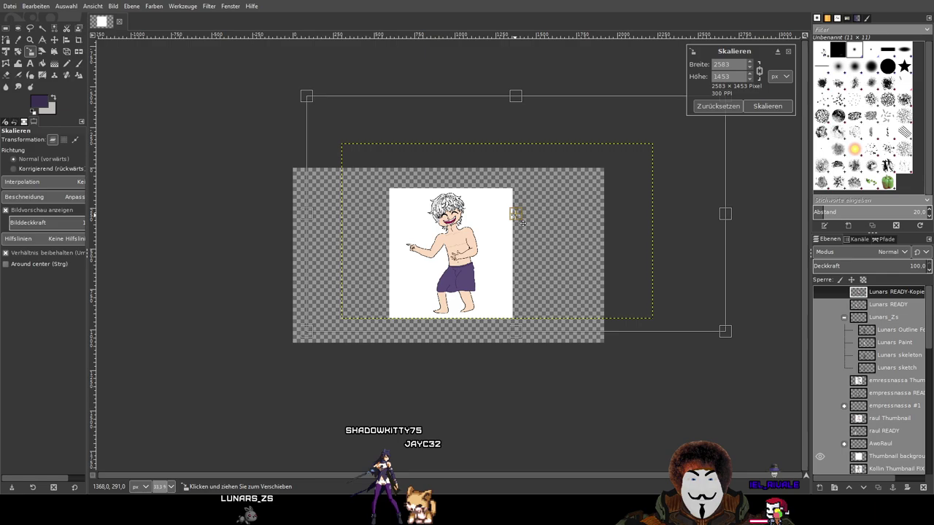
pyautogui.click(768, 106)
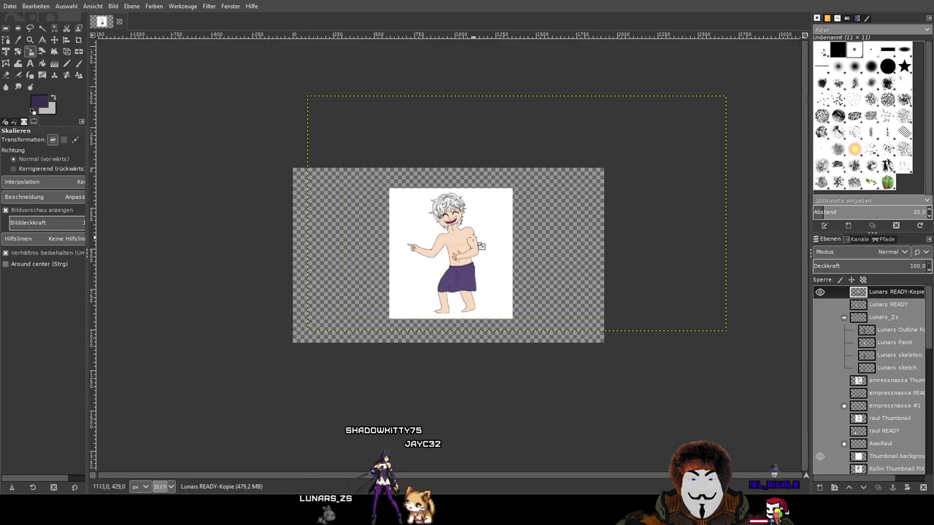
# Examine the outlines of the rescaled character's face, hair and upper body up close
pyautogui.press('2')
pyautogui.moveTo(484, 180); pyautogui.dragTo(477, 321)
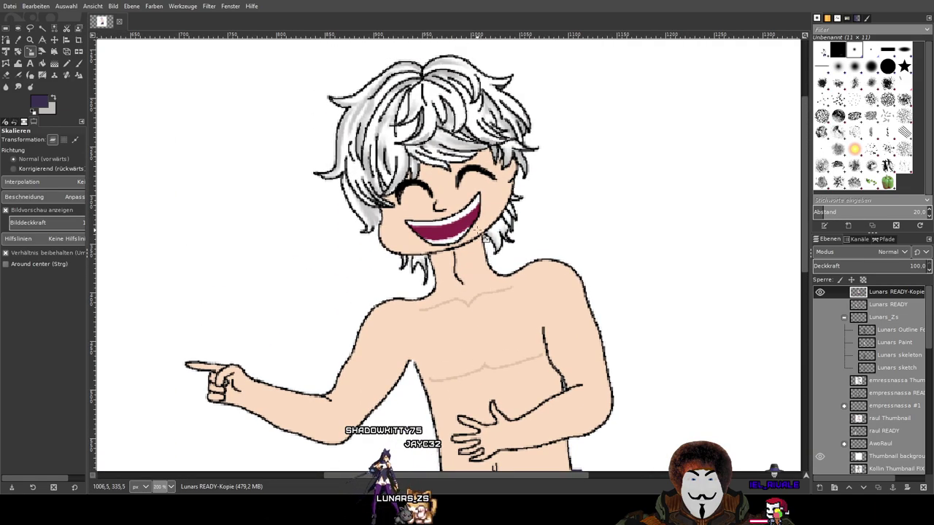
pyautogui.scroll(2, 494, 306)
pyautogui.scroll(-4, 492, 305)
pyautogui.scroll(1, 487, 298)
pyautogui.moveTo(529, 353); pyautogui.dragTo(514, 245)
pyautogui.scroll(-1, 541, 168)
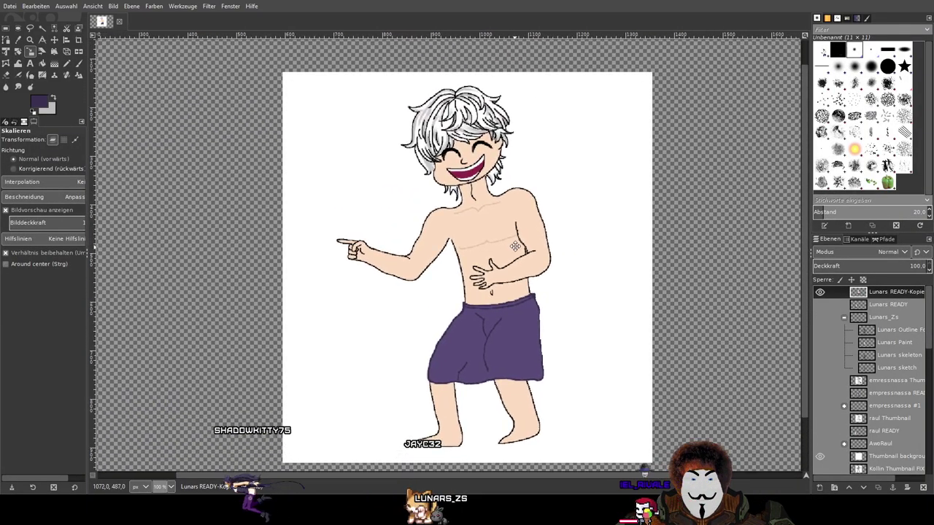
# Hide the Lunars READY copy and view the empressnassa and raul Thumbnail layers in turn for comparison, hiding each again
pyautogui.click(819, 292)
pyautogui.click(820, 380)
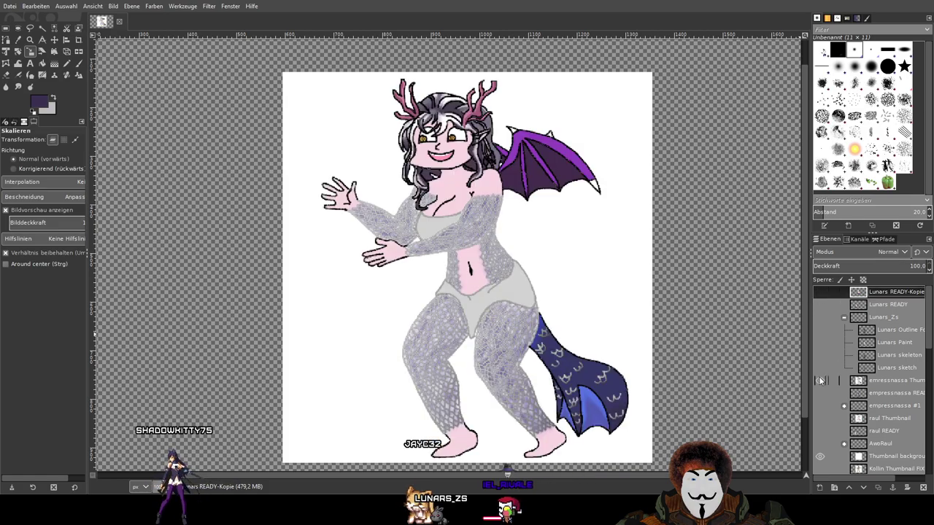
pyautogui.scroll(4, 420, 135)
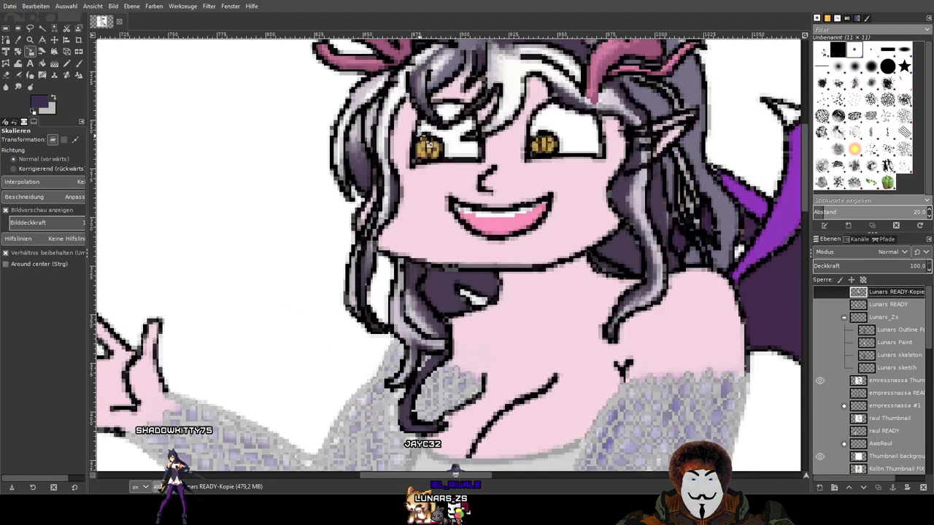
pyautogui.scroll(-4, 430, 146)
pyautogui.click(819, 380)
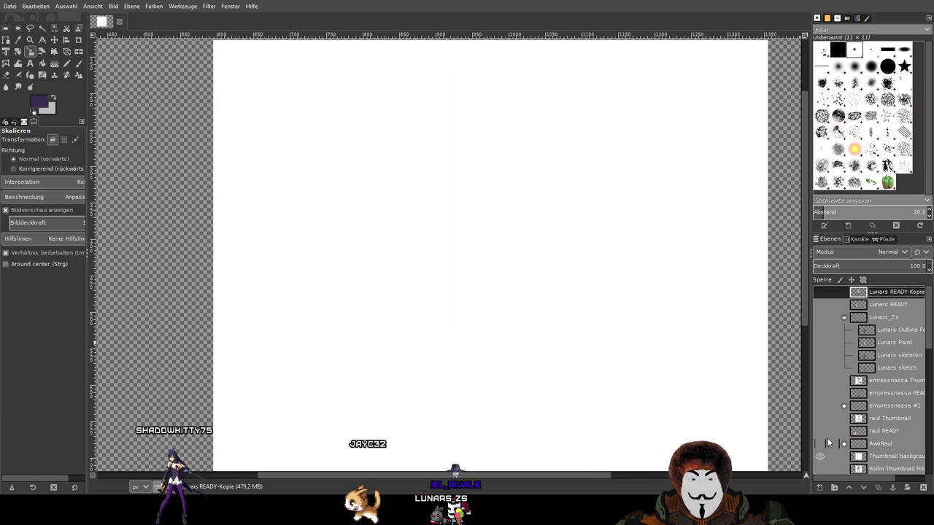
pyautogui.click(819, 418)
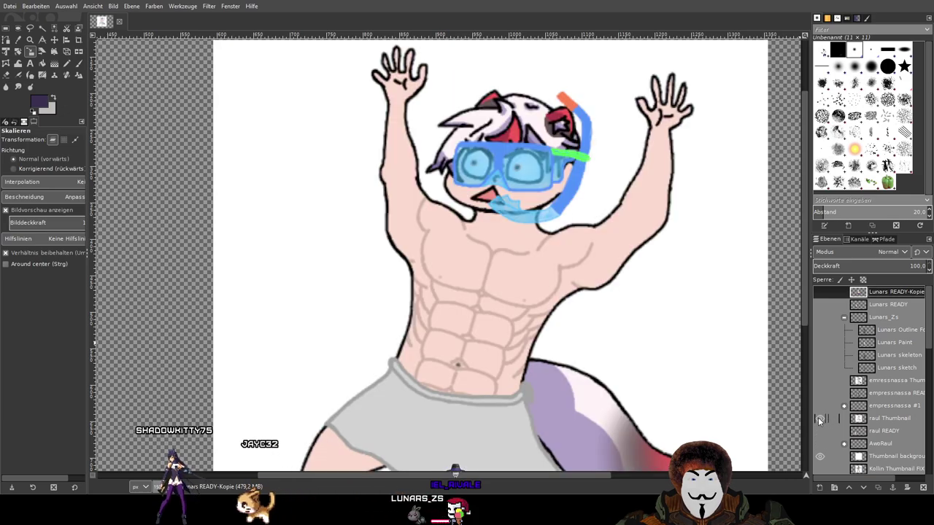
pyautogui.click(819, 418)
# Check the Kollin Thumbnail FIX layer against the Thumbnail background, and show the Lunars READY copy on the white background again
pyautogui.scroll(-5, 818, 417)
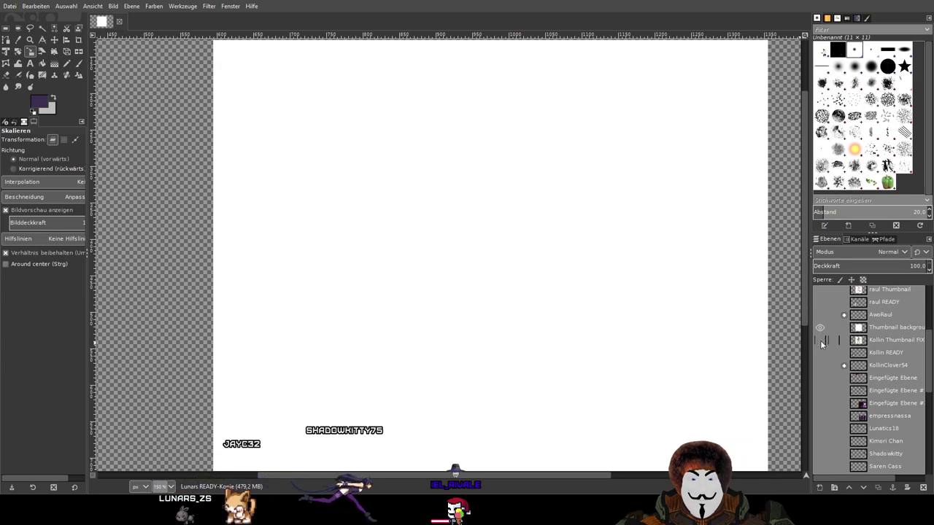
pyautogui.moveTo(863, 477)
pyautogui.mouseDown()
pyautogui.moveTo(887, 477)
pyautogui.moveTo(852, 474)
pyautogui.mouseUp()
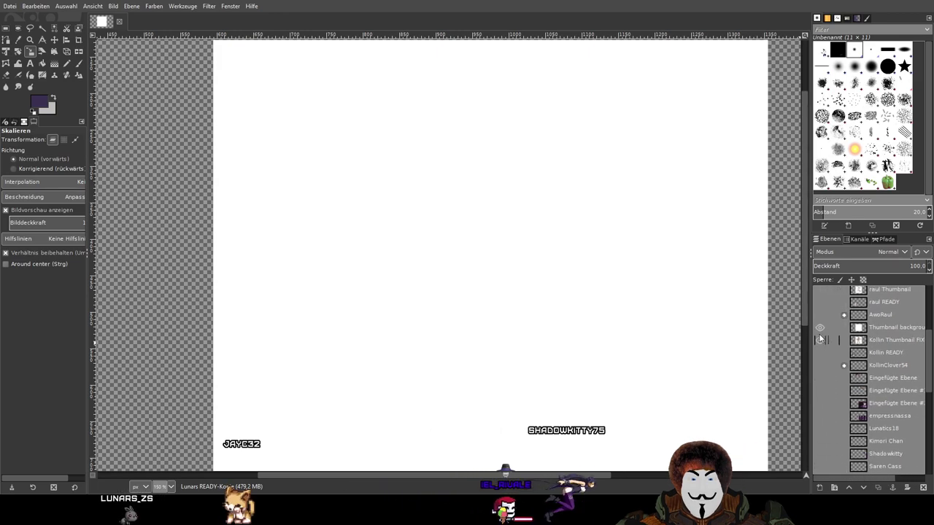
pyautogui.click(819, 339)
pyautogui.click(817, 327)
pyautogui.click(819, 340)
pyautogui.click(819, 326)
pyautogui.click(819, 327)
pyautogui.scroll(5, 819, 327)
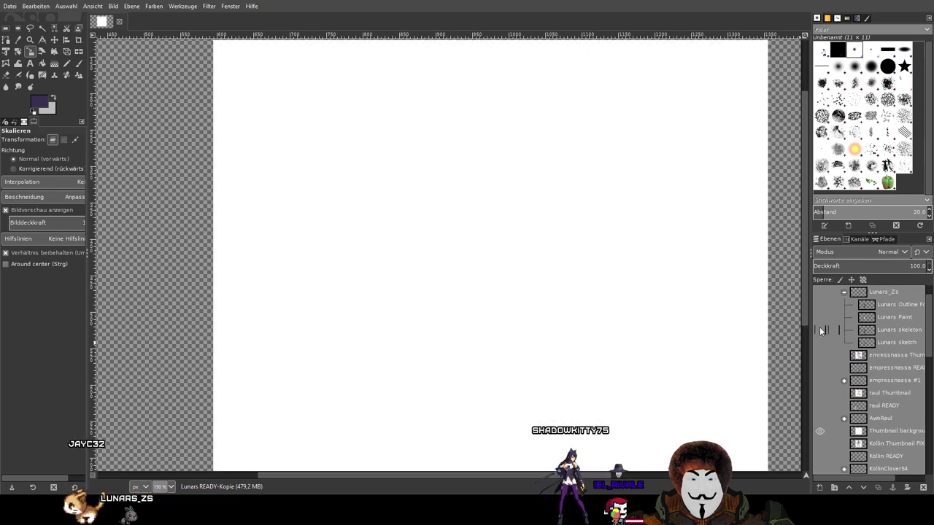
pyautogui.click(819, 291)
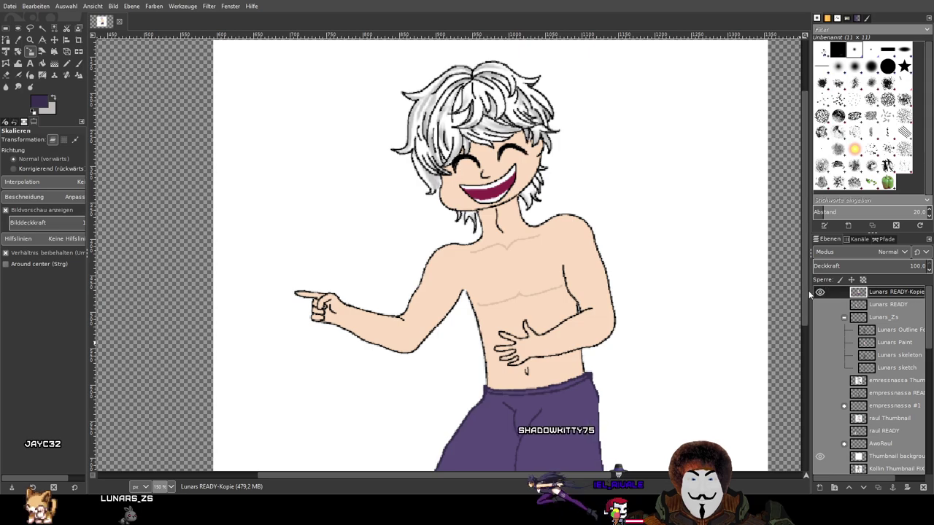
# Create a new layer from everything visible, combining the figure and white background, and name it Lunars Thumbnail
pyautogui.press('1')
pyautogui.moveTo(597, 337); pyautogui.dragTo(549, 289)
pyautogui.scroll(-10, 853, 361)
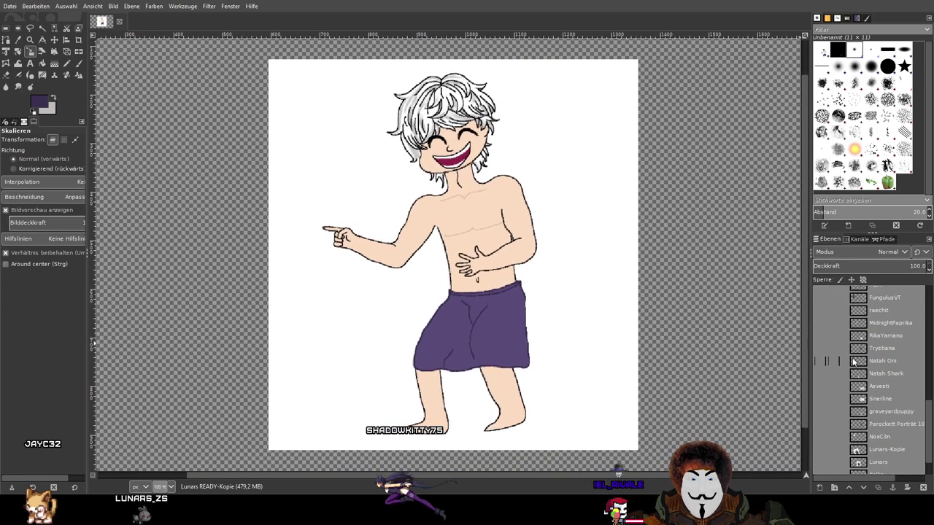
pyautogui.scroll(10, 899, 294)
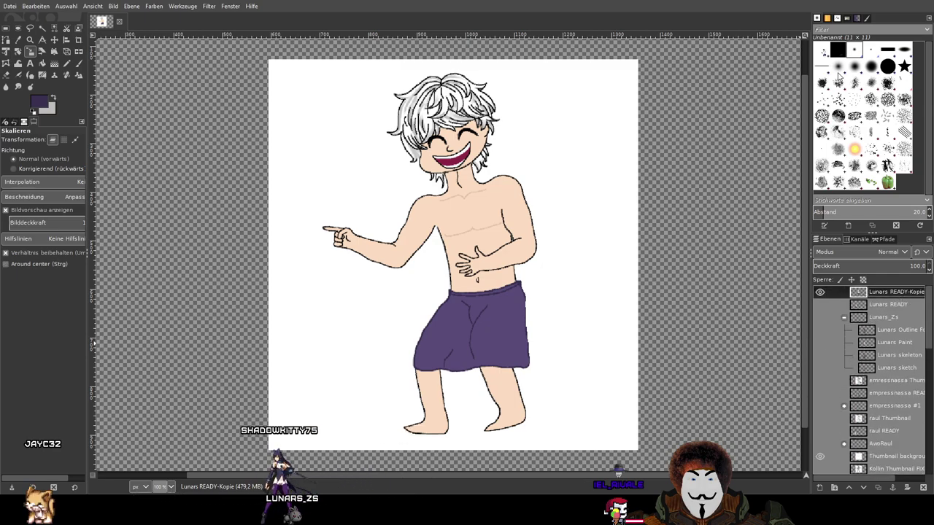
pyautogui.hotkey('ctrl', 'shift', 'alt', 'e')
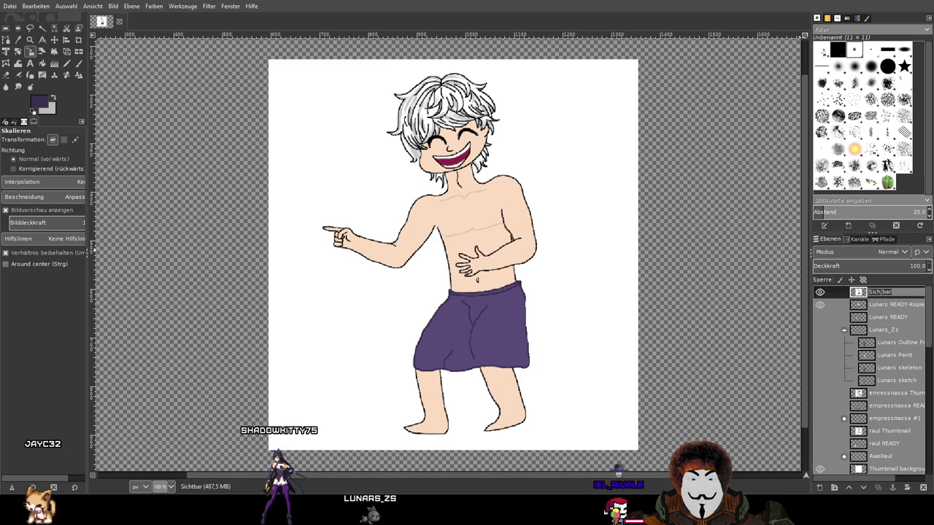
pyautogui.write('L')
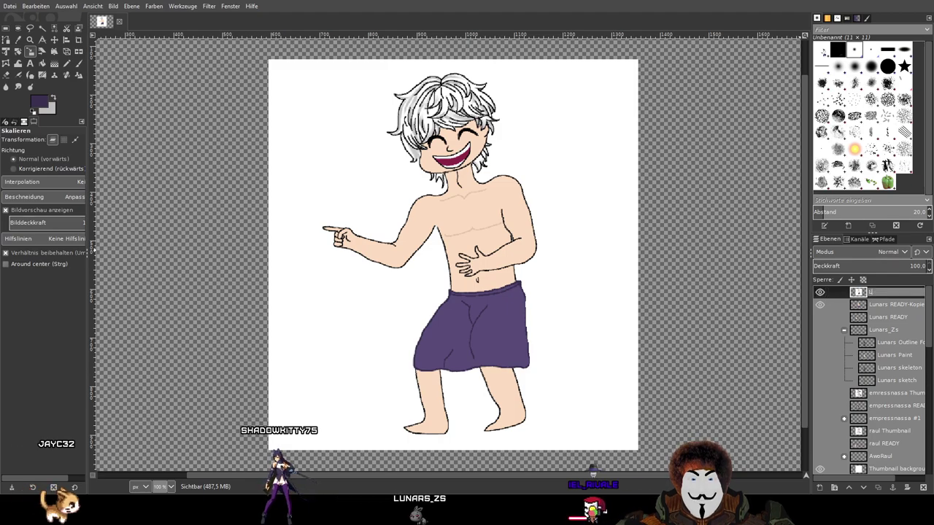
pyautogui.write('unars Thu')
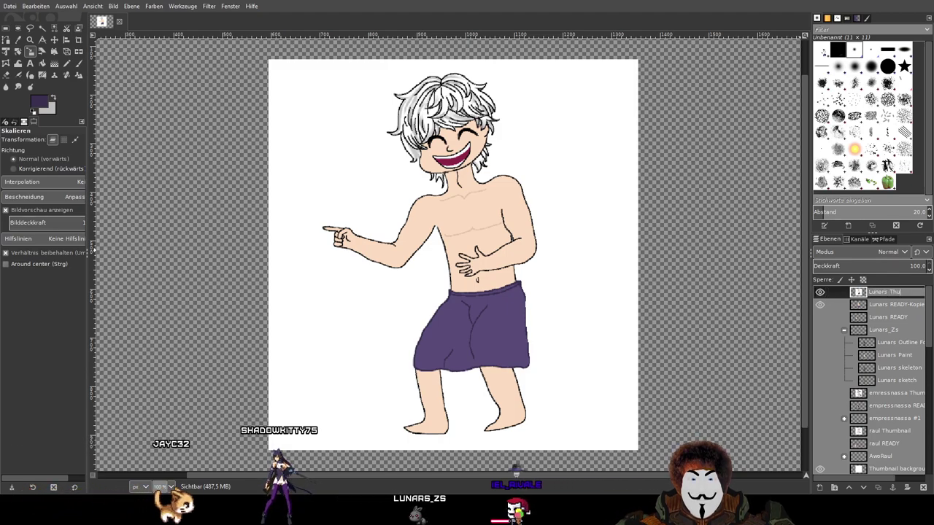
pyautogui.write('mbn')
pyautogui.write('ial')
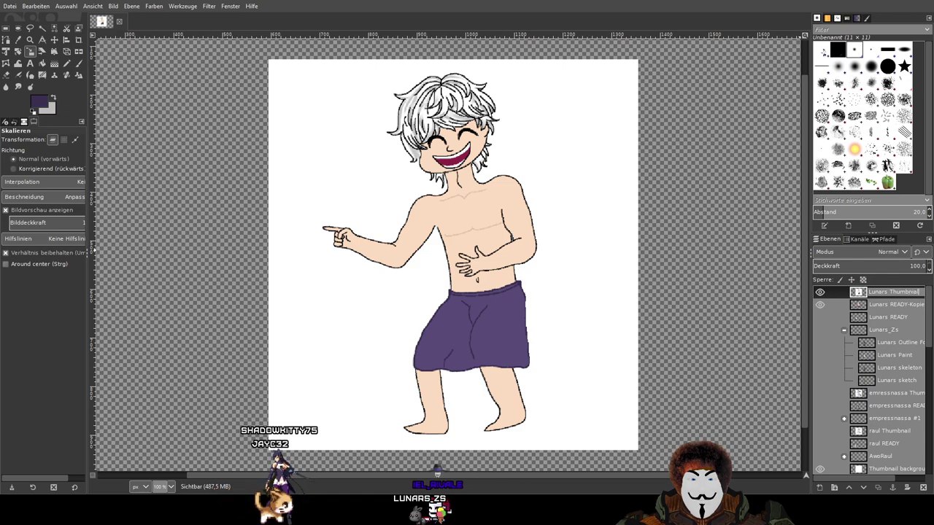
pyautogui.press('BackSpace')
pyautogui.press('BackSpace')
pyautogui.press('BackSpace')
pyautogui.write('ail')
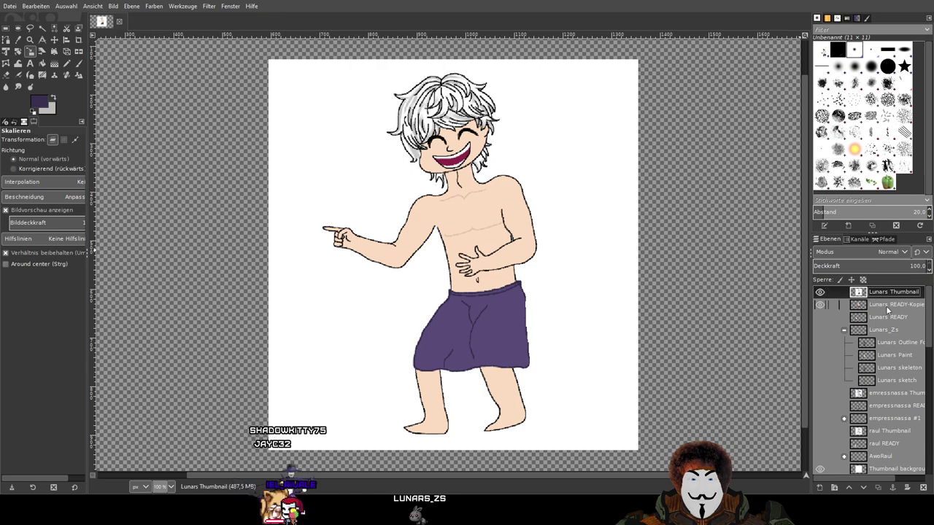
# Delete the rescaled Lunars READY copy and hide the Thumbnail background and Lunars Thumbnail layers
pyautogui.press('Delete')
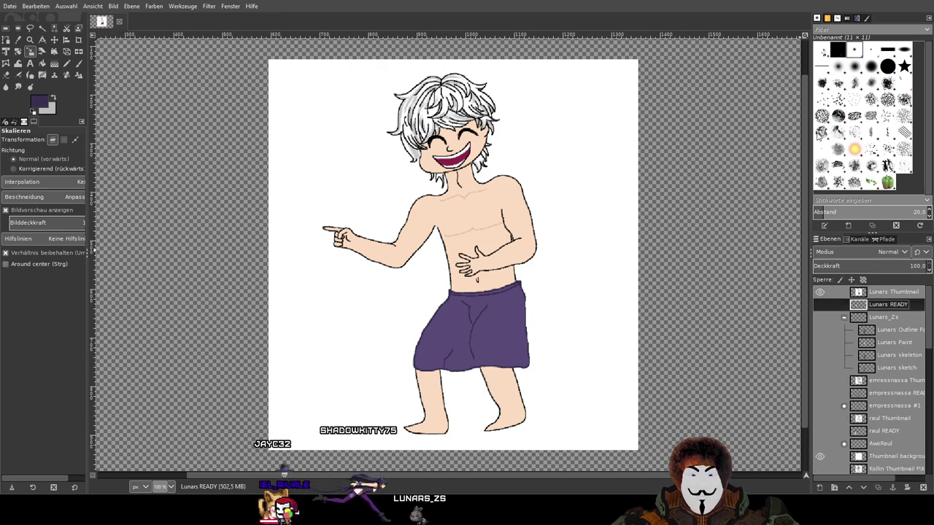
pyautogui.scroll(-3, 866, 339)
pyautogui.scroll(4, 860, 383)
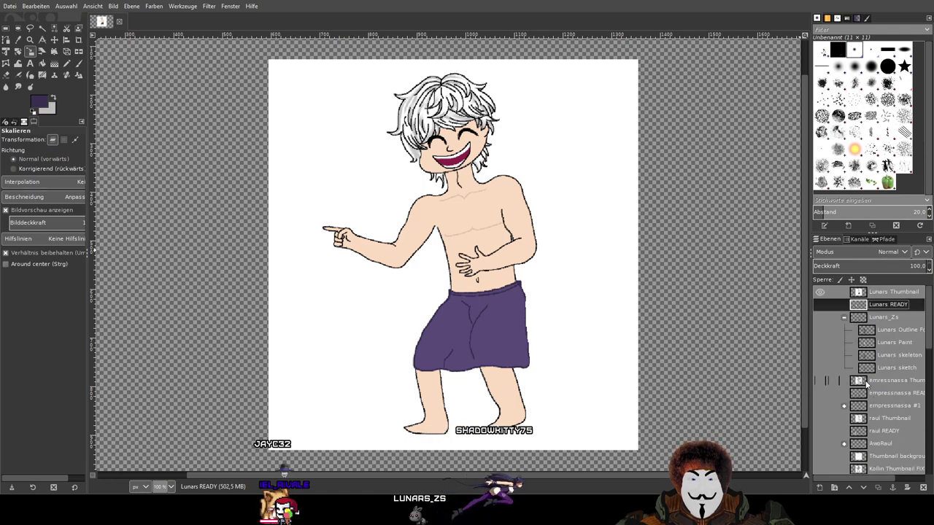
pyautogui.click(820, 292)
pyautogui.click(821, 305)
pyautogui.click(821, 305)
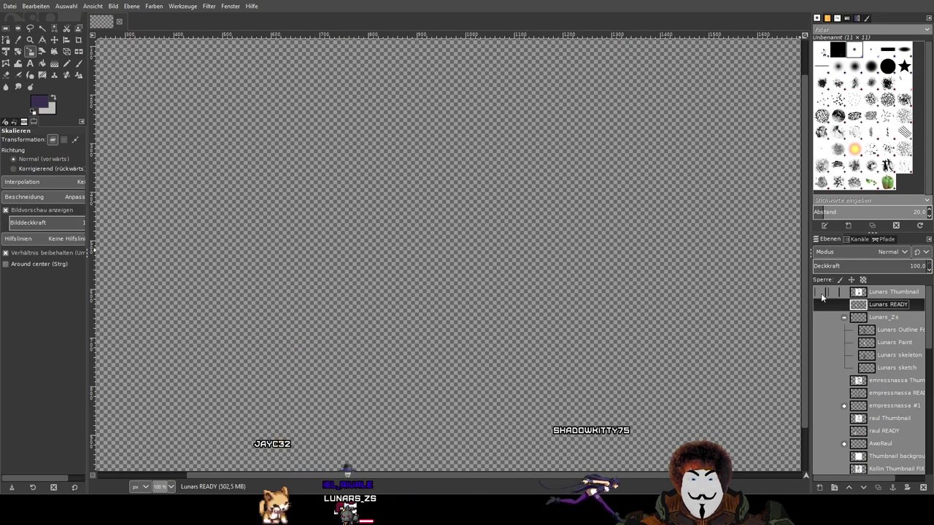
pyautogui.click(820, 292)
pyautogui.click(821, 292)
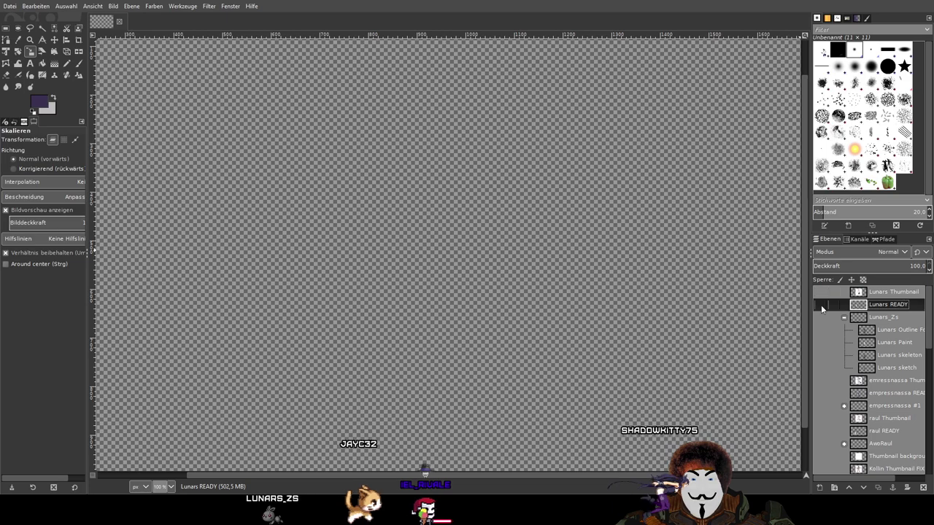
# Show the finished characters together by making the Lunars READY, empressnassa READY, raul READY and Kollin READY layers visible
pyautogui.click(821, 304)
pyautogui.scroll(-3, 873, 353)
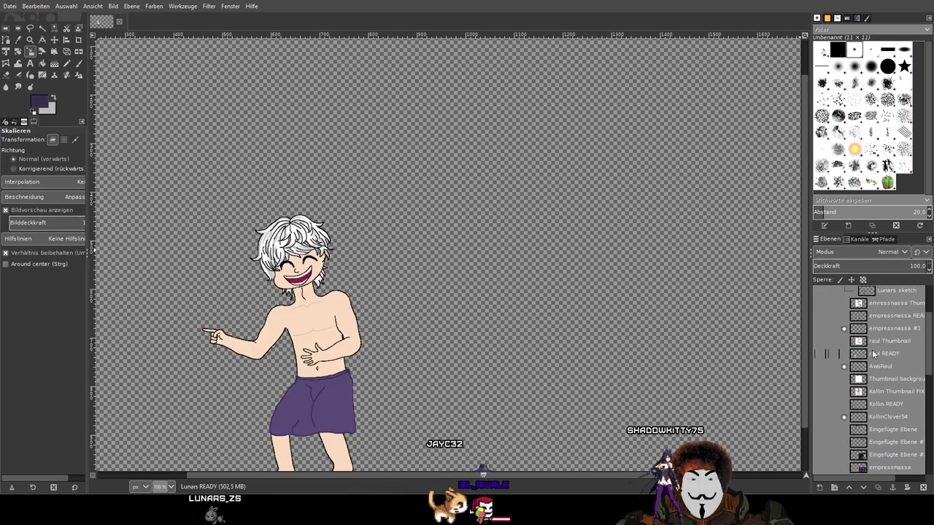
pyautogui.click(821, 316)
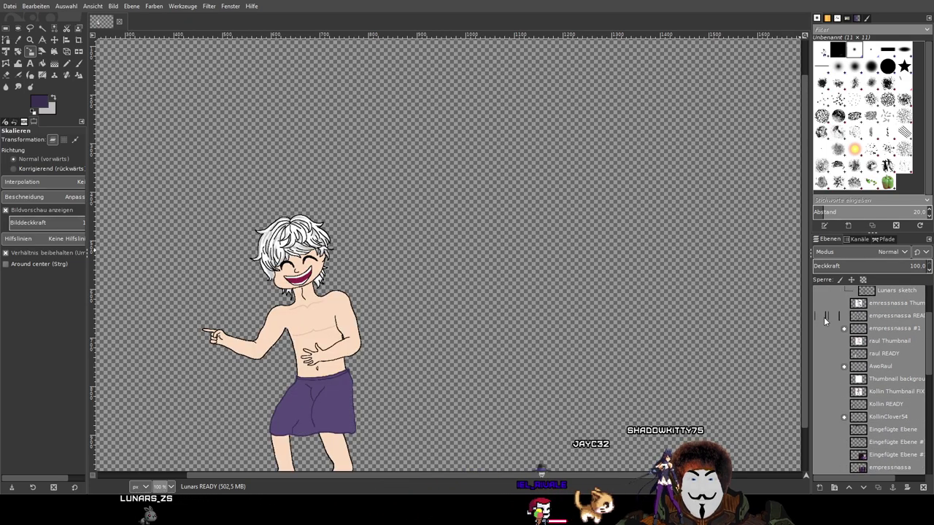
pyautogui.click(825, 355)
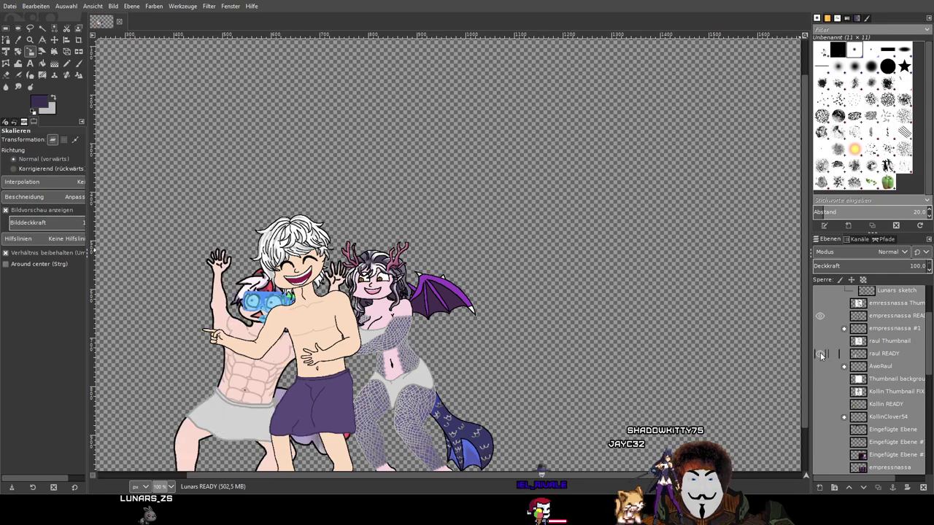
pyautogui.scroll(-4, 824, 356)
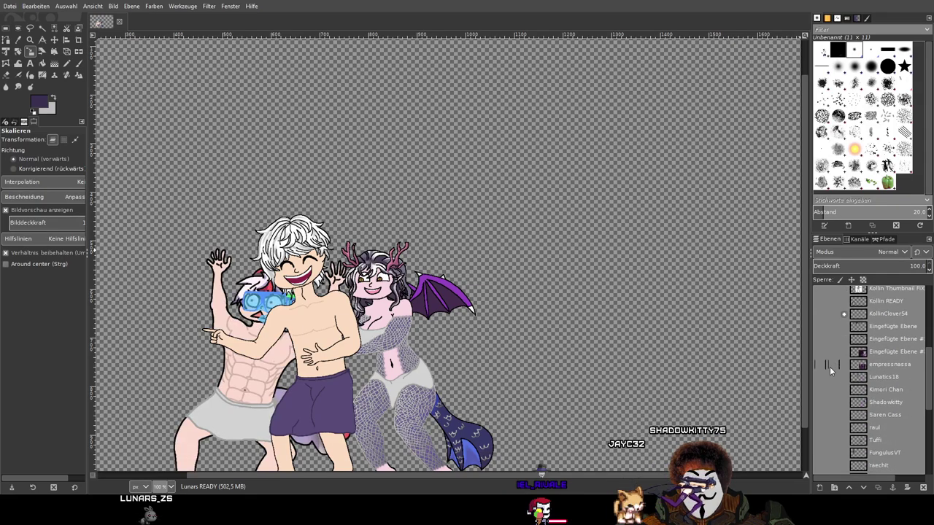
pyautogui.click(824, 301)
# Show the white Hintergrund, the Sketch (Skizze) layer and the two pasted reference photos of the supper painting and hot tub
pyautogui.scroll(-10, 841, 344)
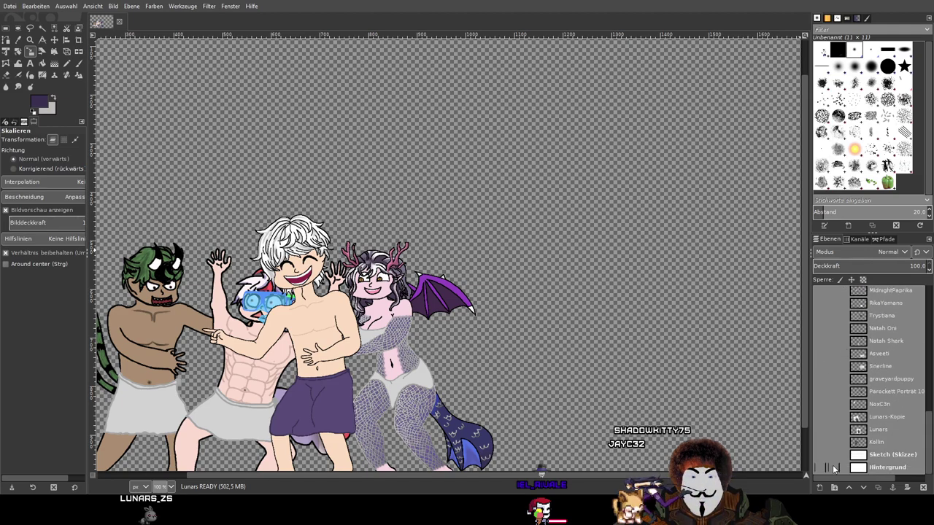
pyautogui.click(820, 471)
pyautogui.scroll(-2, 667, 333)
pyautogui.scroll(1, 645, 323)
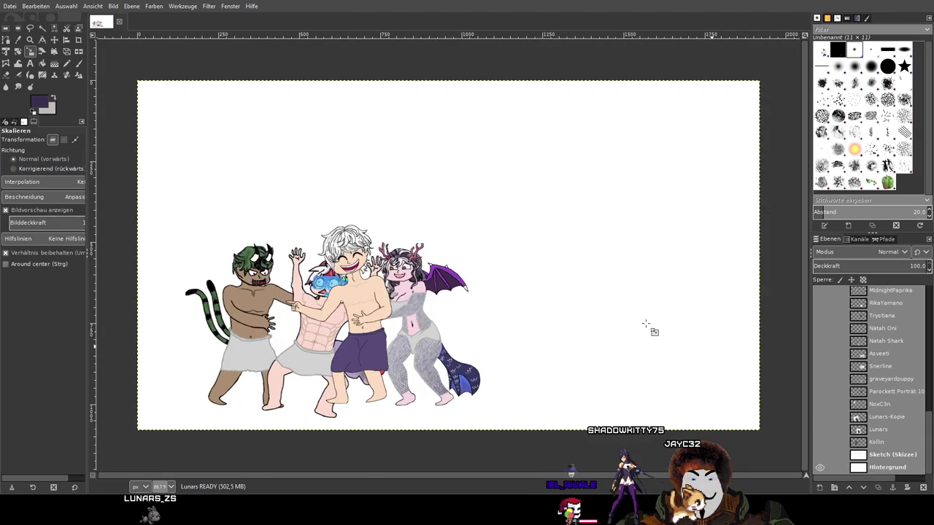
pyautogui.click(819, 455)
pyautogui.scroll(9, 829, 423)
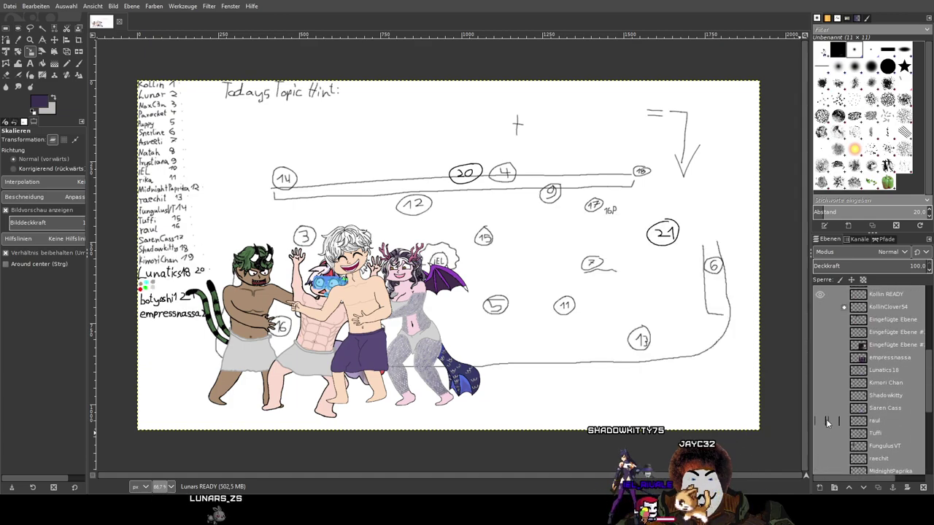
pyautogui.click(819, 398)
pyautogui.click(817, 410)
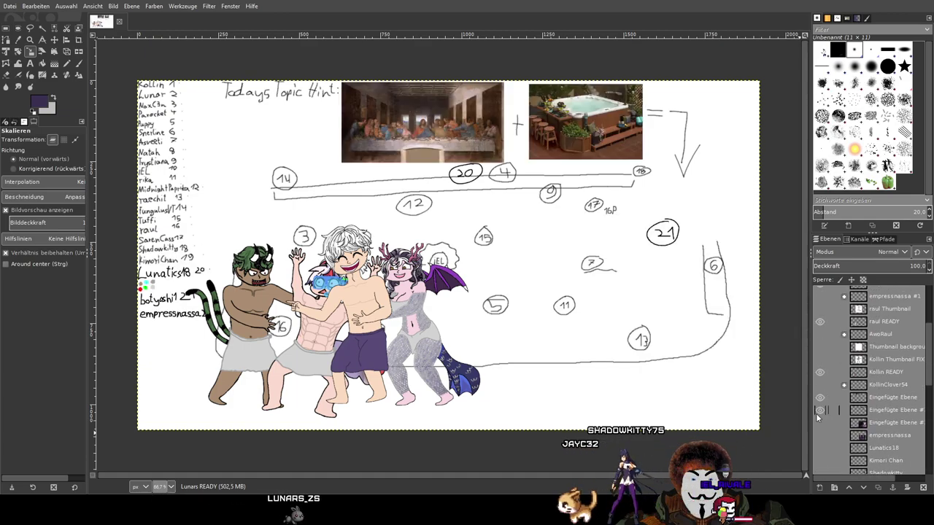
pyautogui.scroll(-1, 592, 295)
pyautogui.scroll(1, 593, 296)
pyautogui.moveTo(592, 295); pyautogui.dragTo(542, 284)
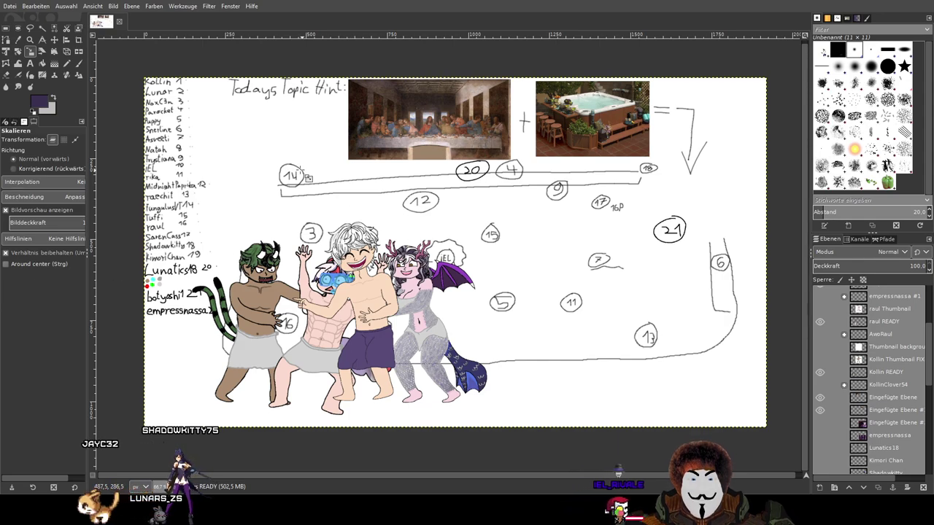
# Switch to the Move tool and save the Hot Tub Abendmahl.xcf image
pyautogui.click(54, 39)
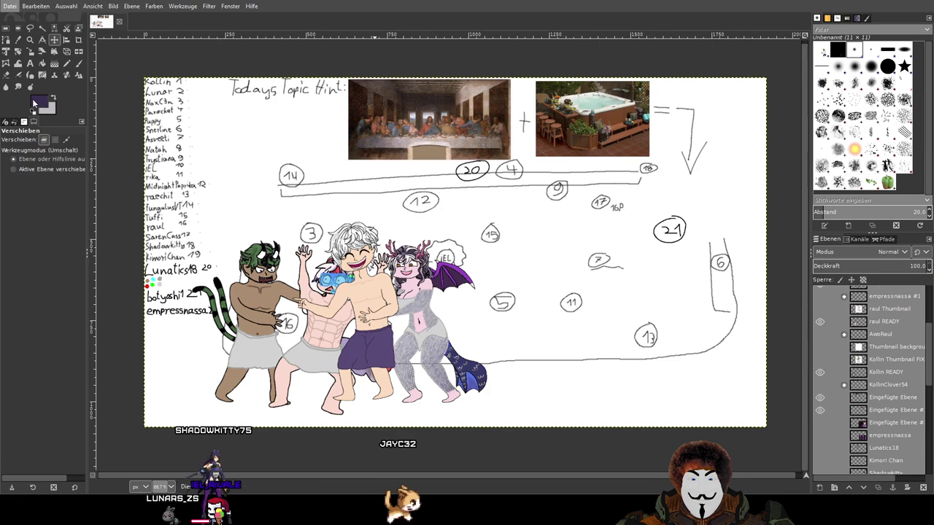
pyautogui.hotkey('ctrl', 's')
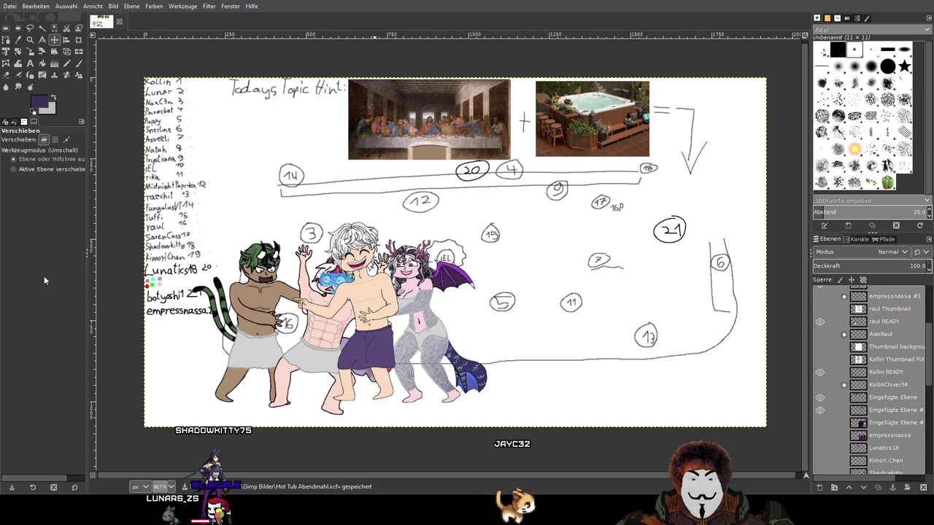